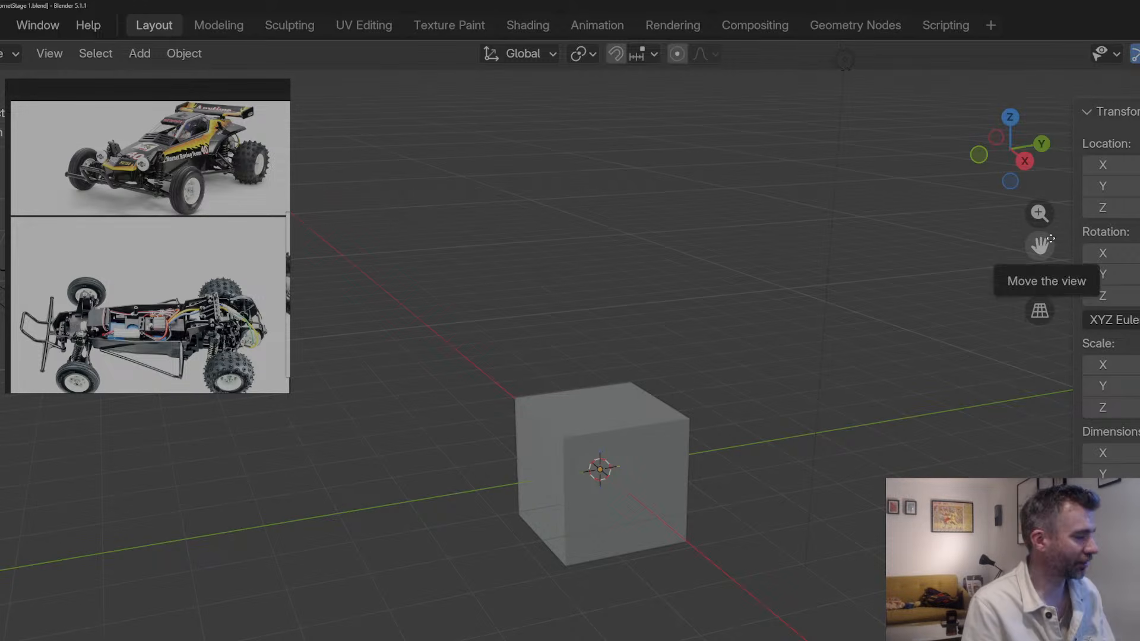
pyautogui.moveTo(1040, 245); pyautogui.dragTo(1034, 231)
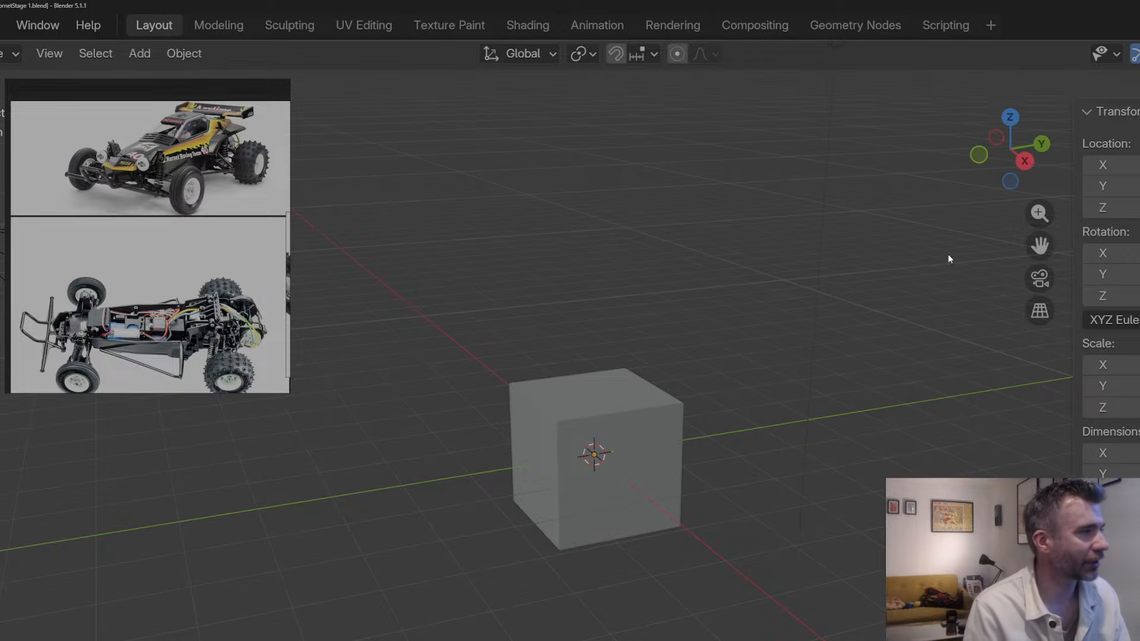
pyautogui.scroll(-2, 230, 236)
pyautogui.moveTo(250, 233); pyautogui.dragTo(239, 188, button='middle')
pyautogui.scroll(1, 238, 206)
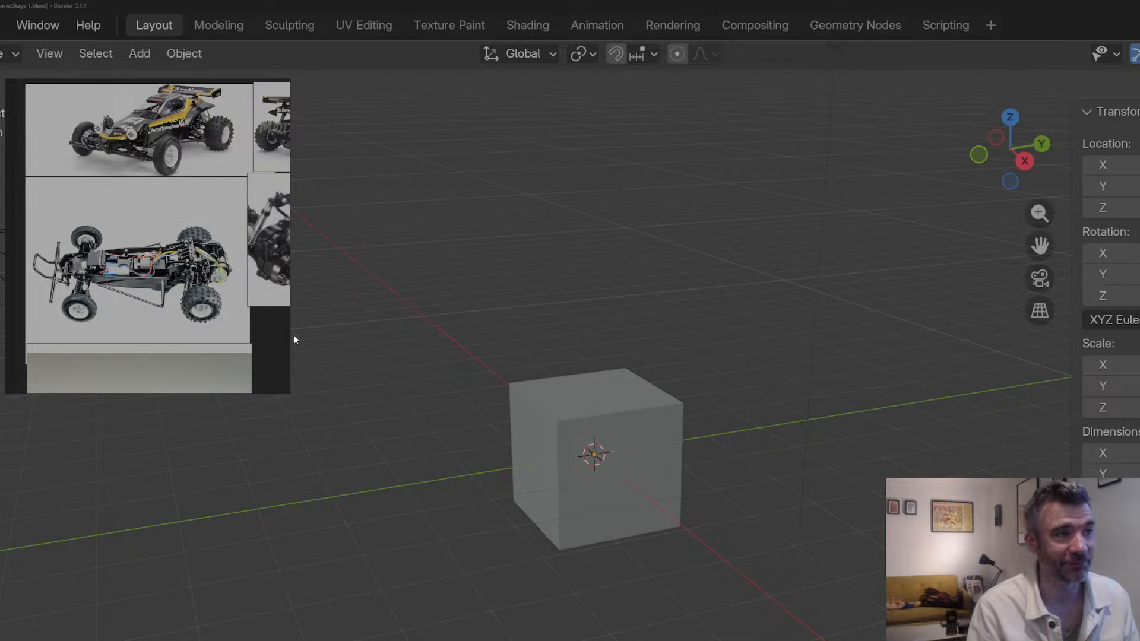
pyautogui.moveTo(1039, 246); pyautogui.dragTo(1016, 252)
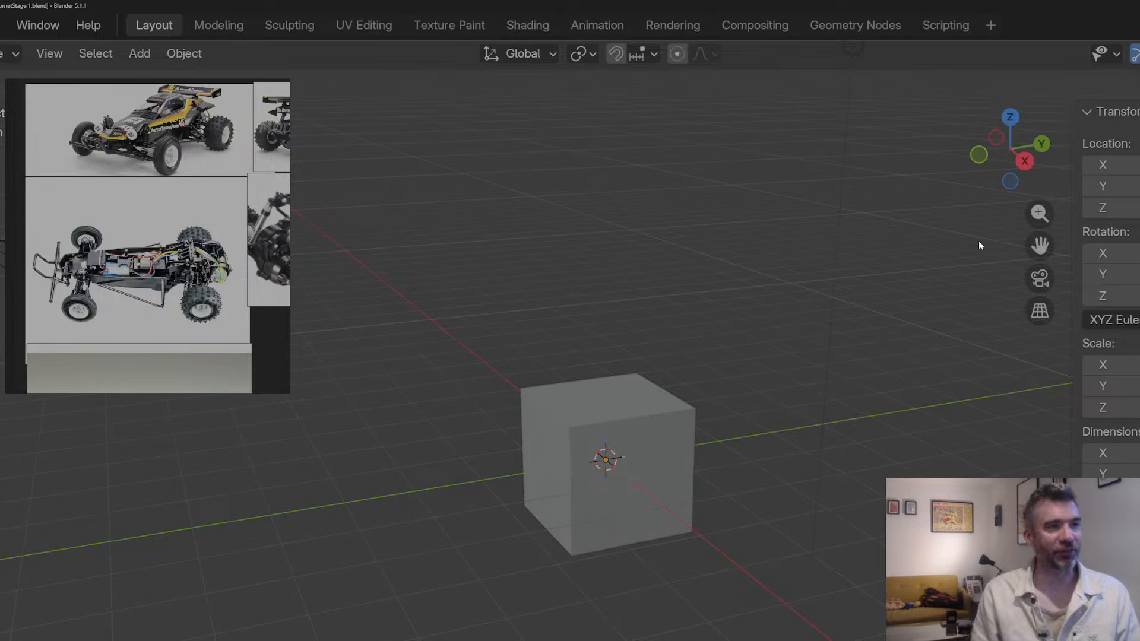
pyautogui.moveTo(1039, 245); pyautogui.dragTo(1023, 246)
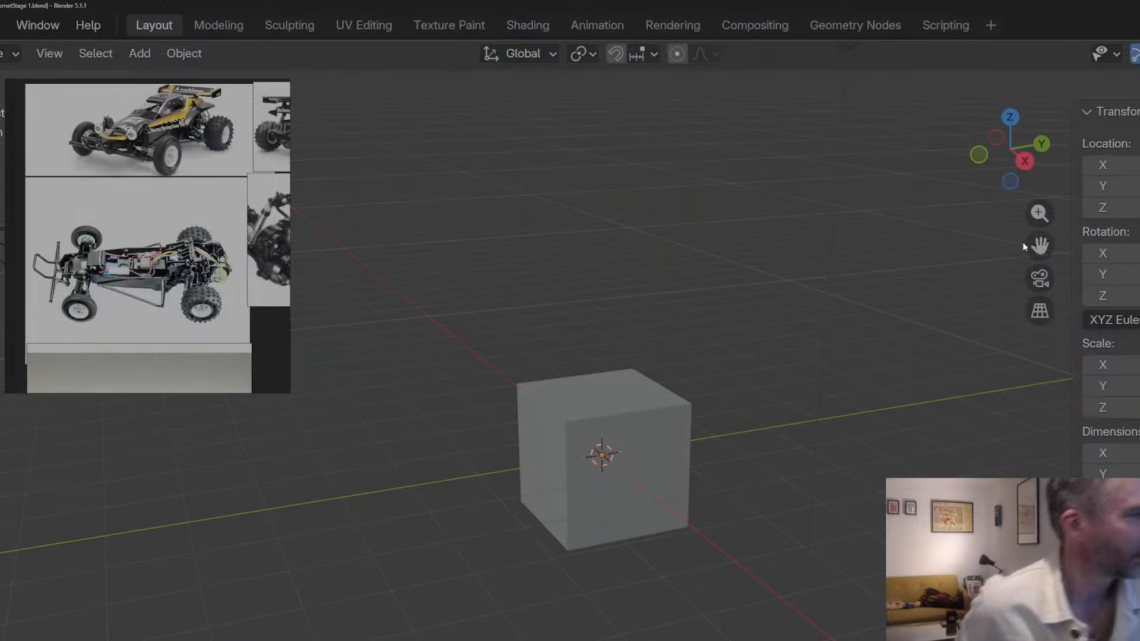
pyautogui.moveTo(1029, 246); pyautogui.dragTo(1036, 237)
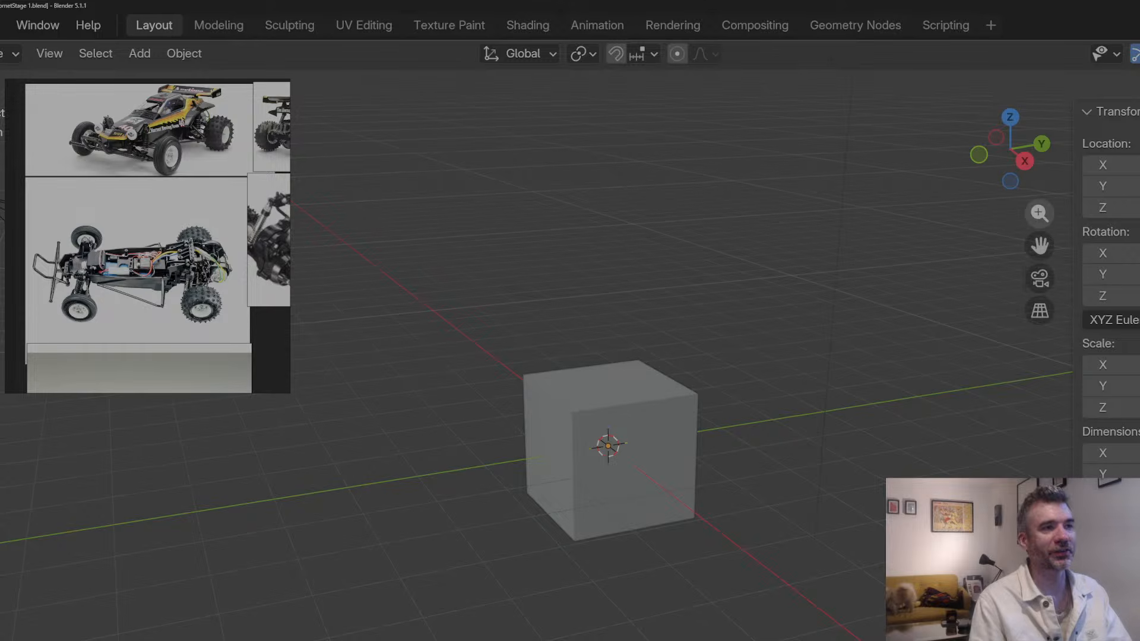
pyautogui.moveTo(1040, 214); pyautogui.dragTo(1040, 223)
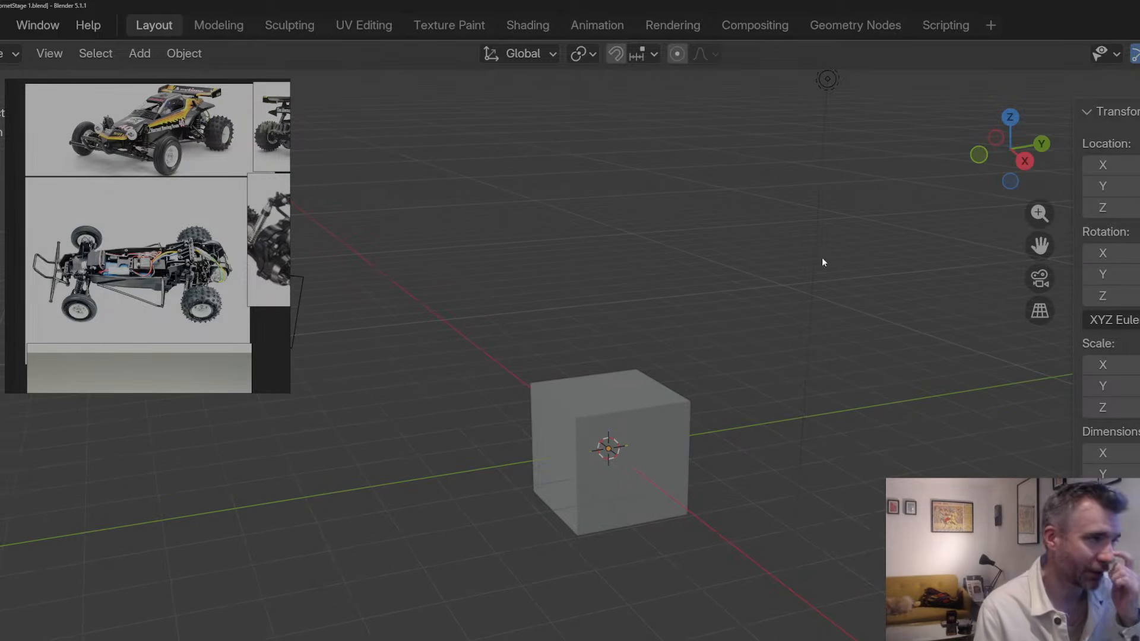
# Step: Examine the reference photos of the Hornet buggy's complete body and its exposed chassis
pyautogui.scroll(-2, 250, 282)
pyautogui.scroll(2, 209, 284)
pyautogui.scroll(-1, 208, 281)
pyautogui.moveTo(208, 280); pyautogui.dragTo(239, 275, button='middle')
pyautogui.scroll(1, 232, 263)
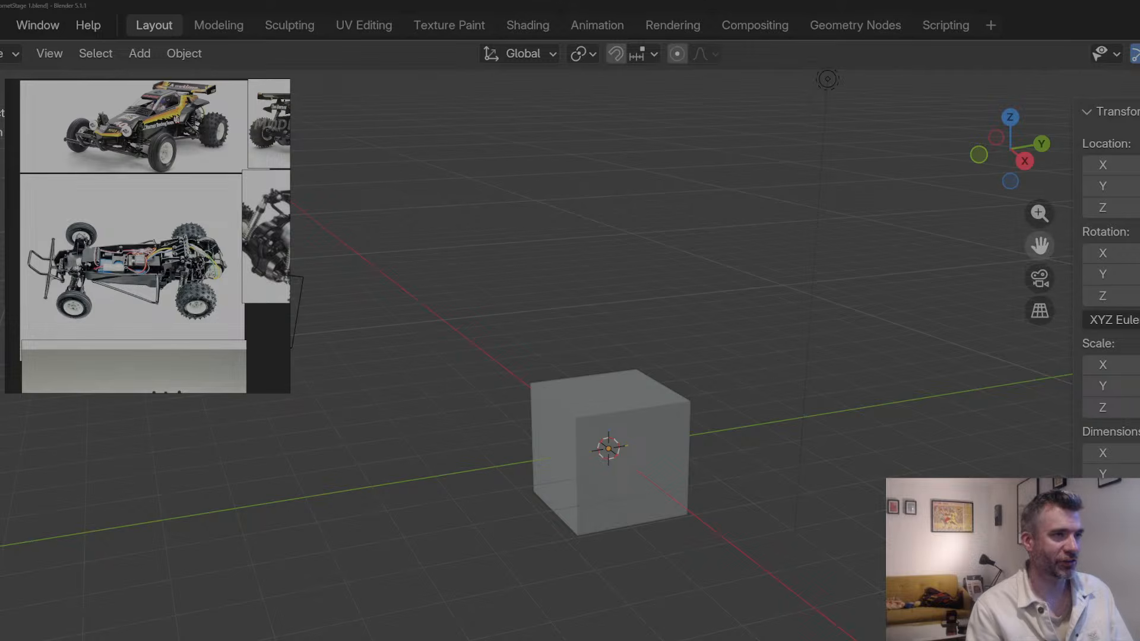
pyautogui.moveTo(1039, 246); pyautogui.dragTo(1075, 248)
pyautogui.moveTo(778, 343); pyautogui.dragTo(767, 369, button='middle')
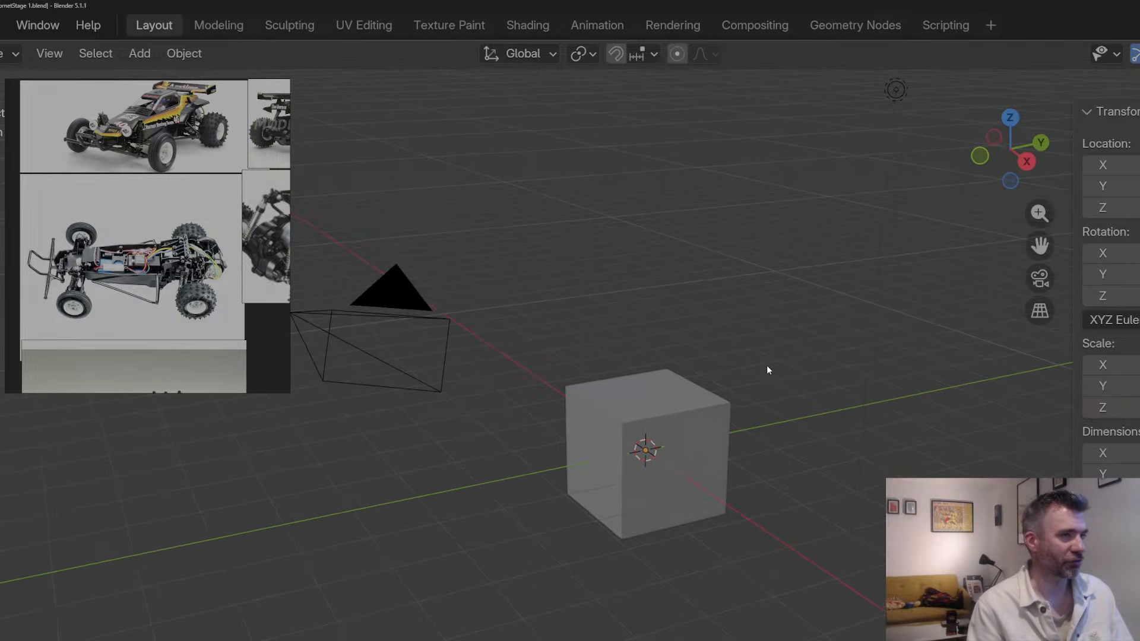
pyautogui.scroll(3, 97, 214)
pyautogui.moveTo(112, 219); pyautogui.dragTo(101, 380, button='middle')
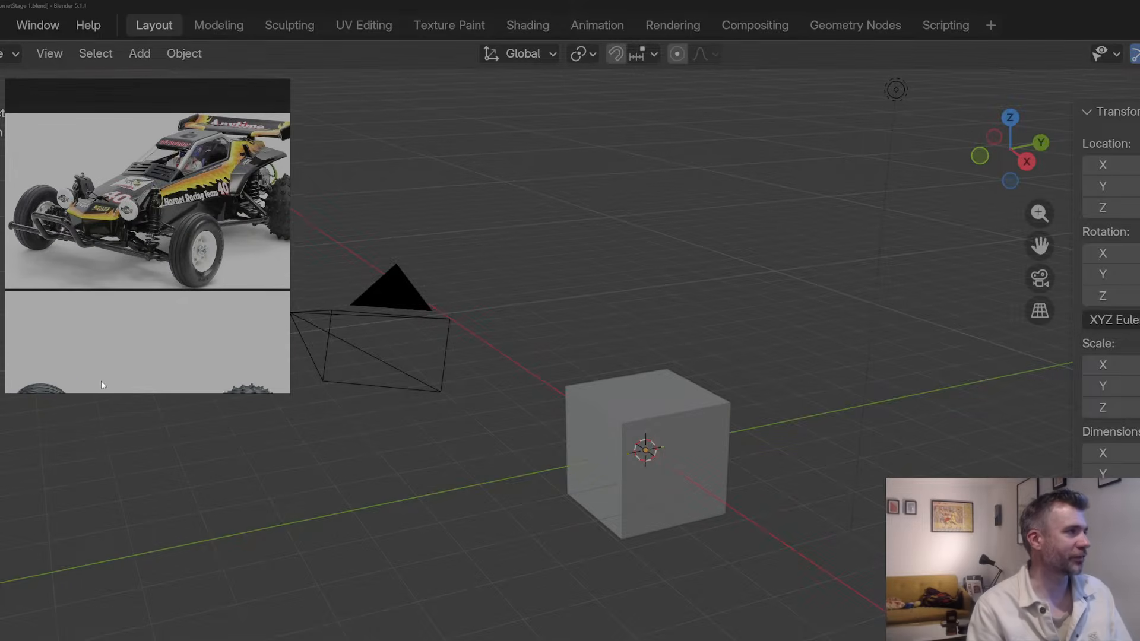
pyautogui.scroll(-2, 177, 273)
pyautogui.moveTo(157, 270); pyautogui.dragTo(130, 252, button='middle')
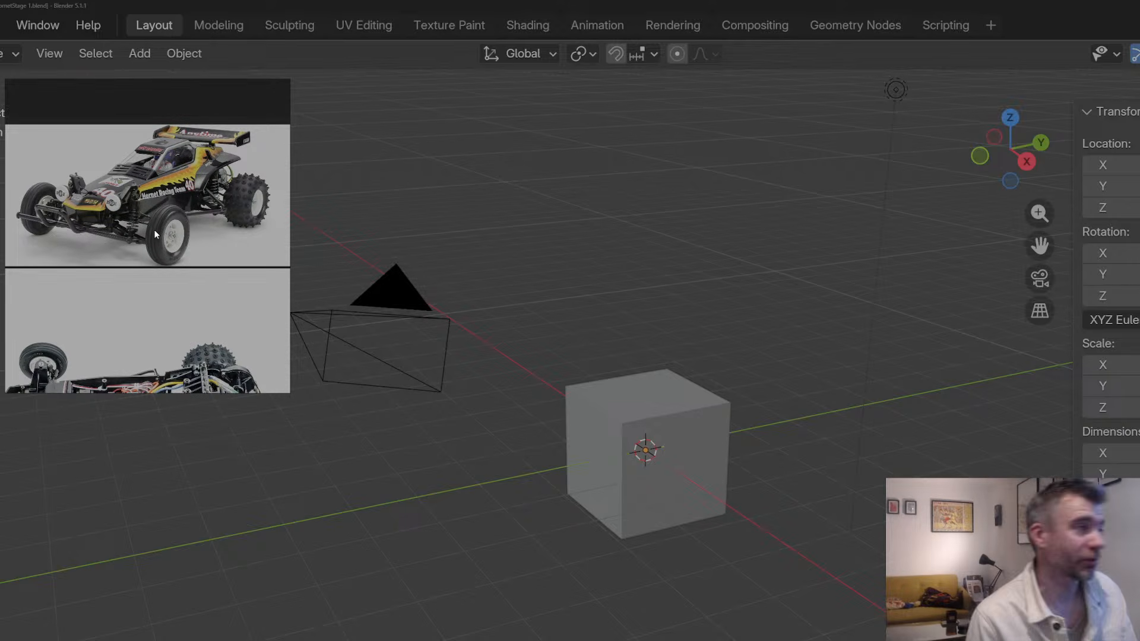
pyautogui.moveTo(183, 215); pyautogui.dragTo(177, 166, button='middle')
pyautogui.scroll(2, 197, 209)
pyautogui.scroll(-2, 183, 177)
pyautogui.scroll(2, 183, 177)
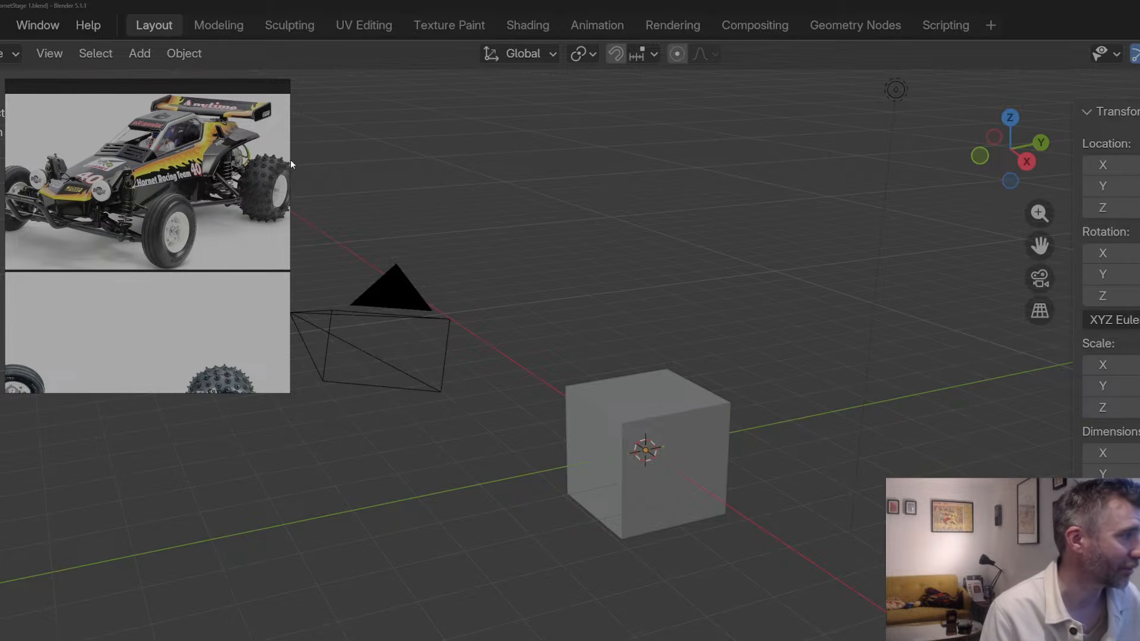
pyautogui.moveTo(1039, 246); pyautogui.dragTo(1070, 224)
pyautogui.moveTo(274, 236); pyautogui.dragTo(228, 223, button='middle')
pyautogui.scroll(-1, 273, 229)
pyautogui.moveTo(582, 397); pyautogui.dragTo(577, 394, button='middle')
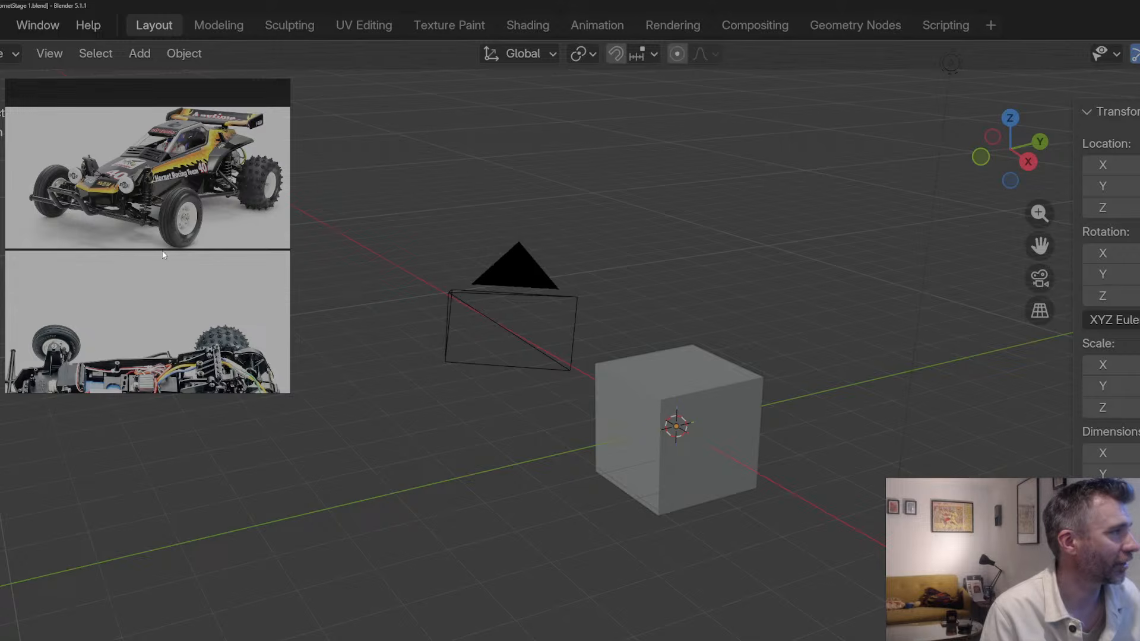
pyautogui.scroll(2, 180, 168)
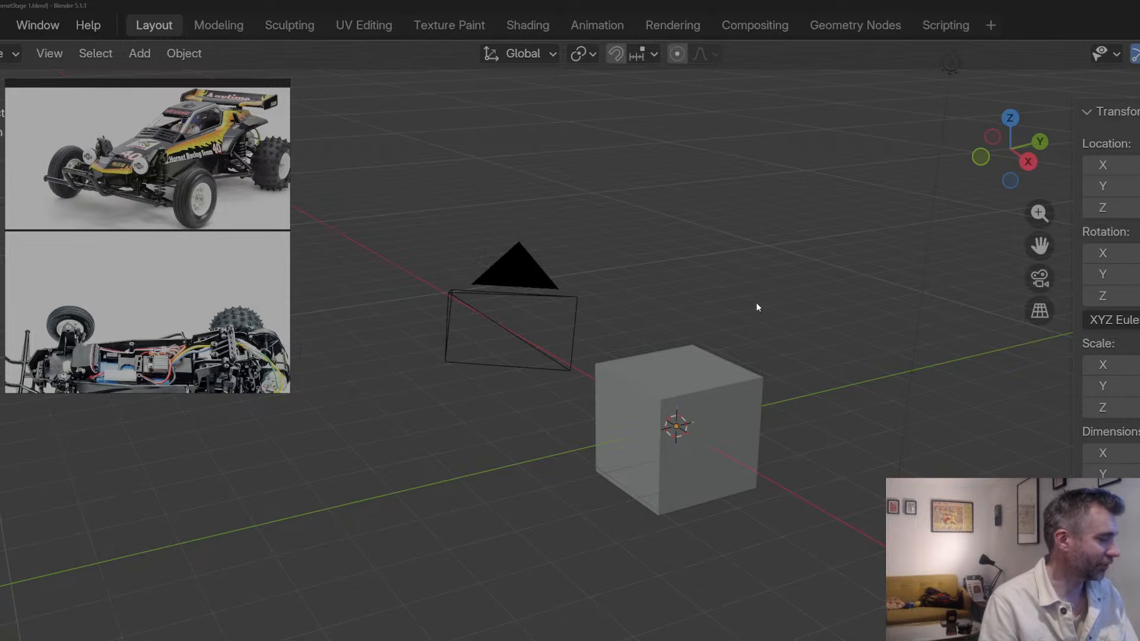
pyautogui.moveTo(760, 304); pyautogui.dragTo(765, 301, button='middle')
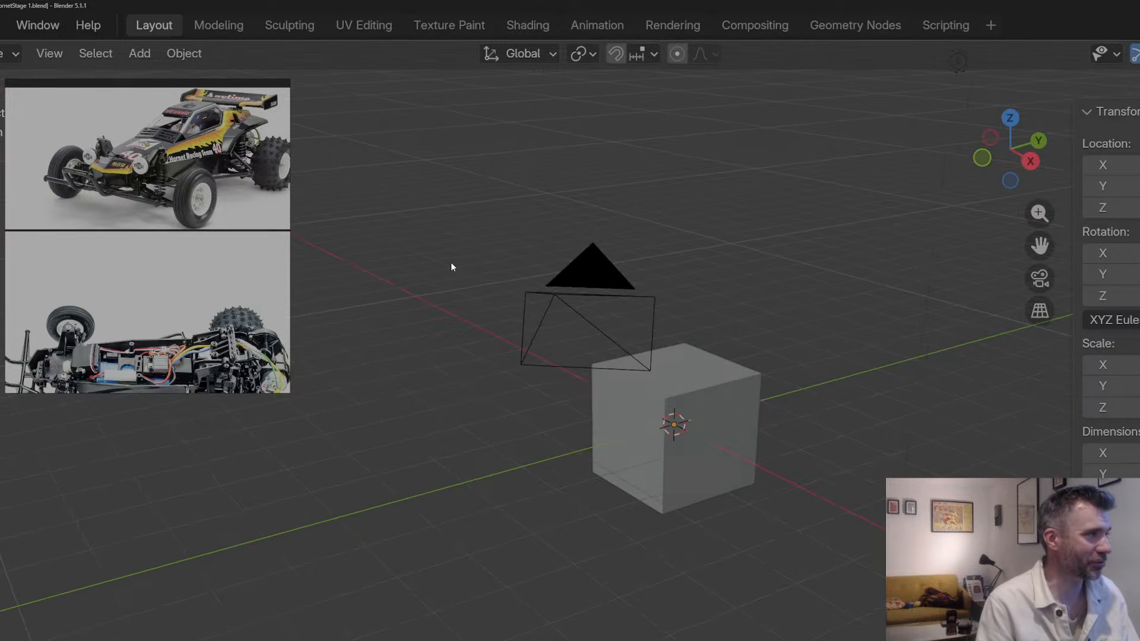
pyautogui.scroll(-2, 255, 224)
pyautogui.moveTo(254, 223); pyautogui.dragTo(225, 201, button='middle')
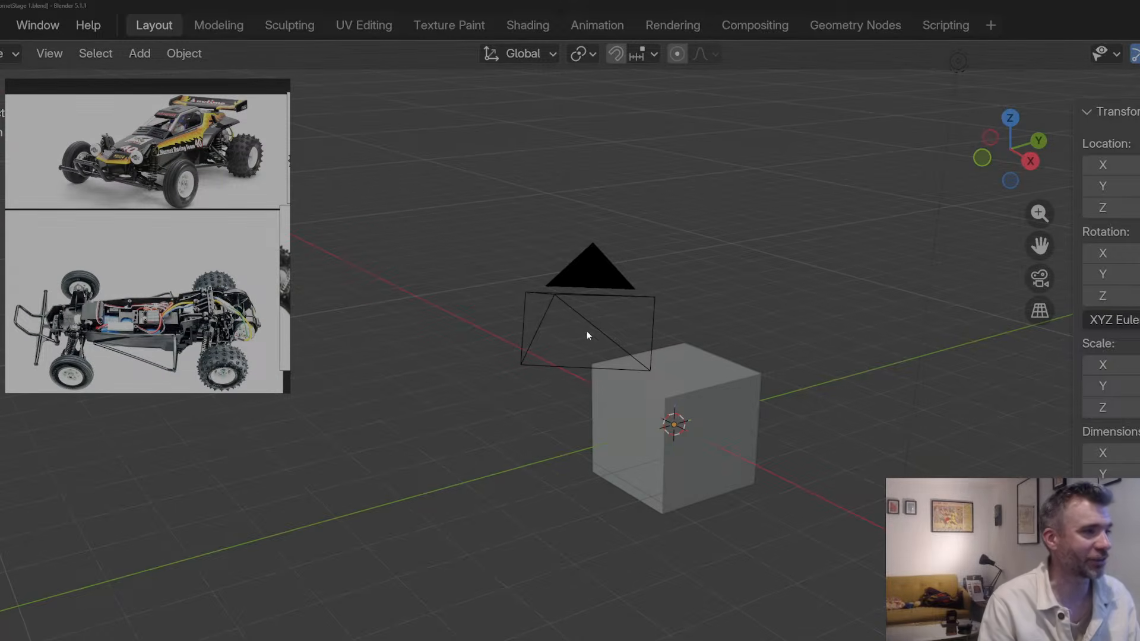
# Step: Delete the default cube, camera and light so the scene is empty
pyautogui.moveTo(720, 342); pyautogui.dragTo(710, 338, button='middle')
pyautogui.moveTo(1031, 249)
pyautogui.mouseDown()
pyautogui.moveTo(1036, 233)
pyautogui.moveTo(1015, 260)
pyautogui.mouseUp()
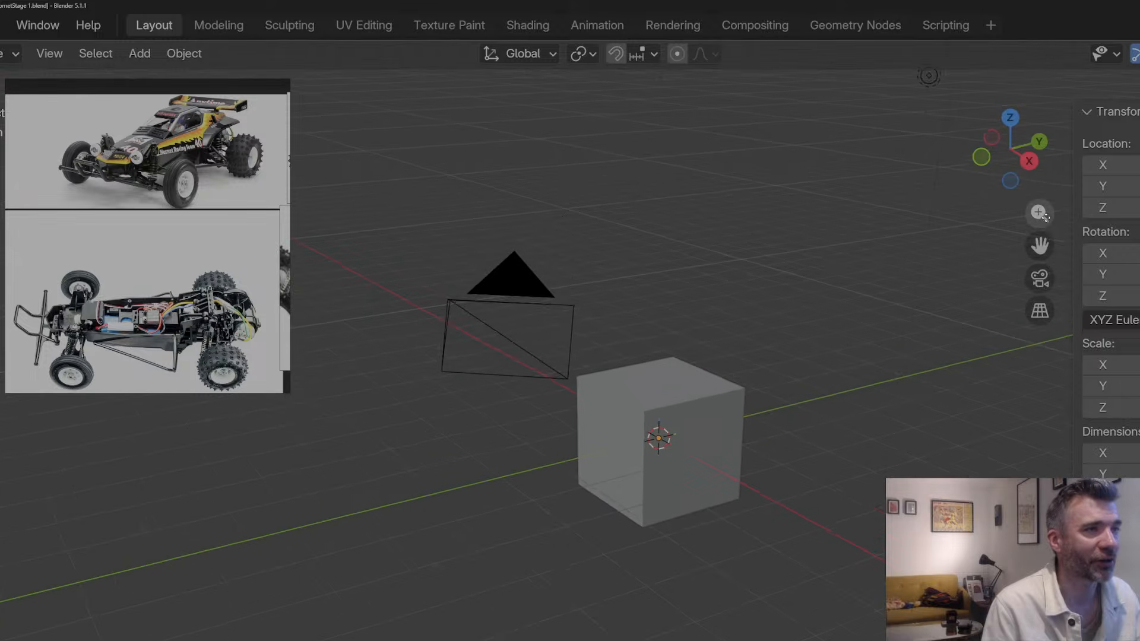
pyautogui.moveTo(1038, 213); pyautogui.dragTo(1038, 196)
pyautogui.moveTo(1033, 239); pyautogui.dragTo(1048, 255)
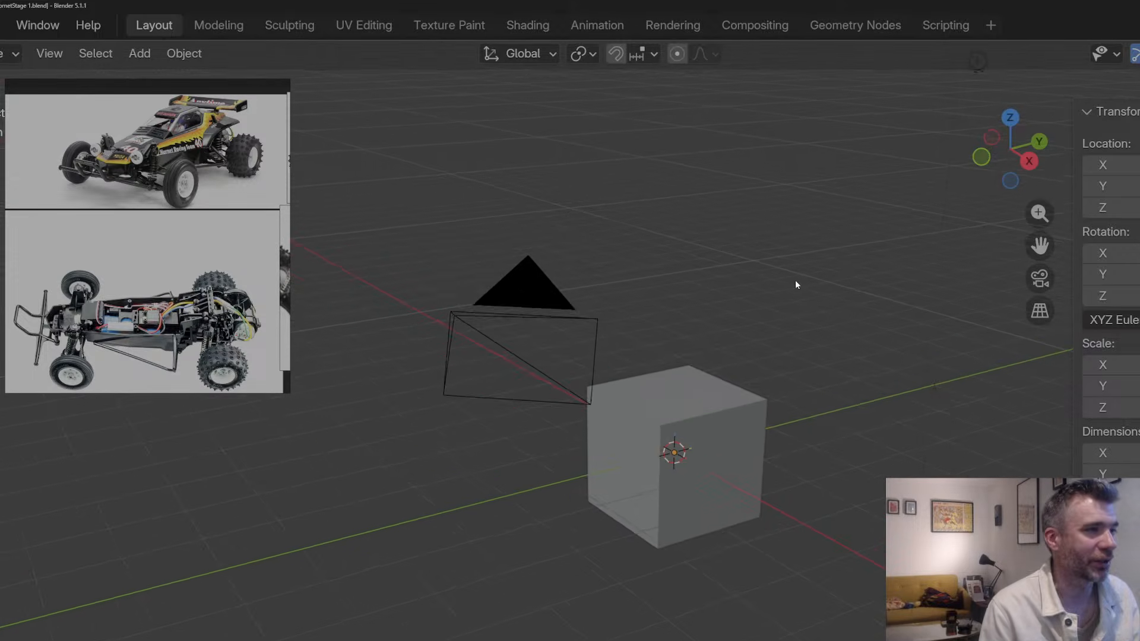
pyautogui.moveTo(761, 283); pyautogui.dragTo(771, 282, button='middle')
pyautogui.press('a')
pyautogui.press('x')
pyautogui.click(777, 278)
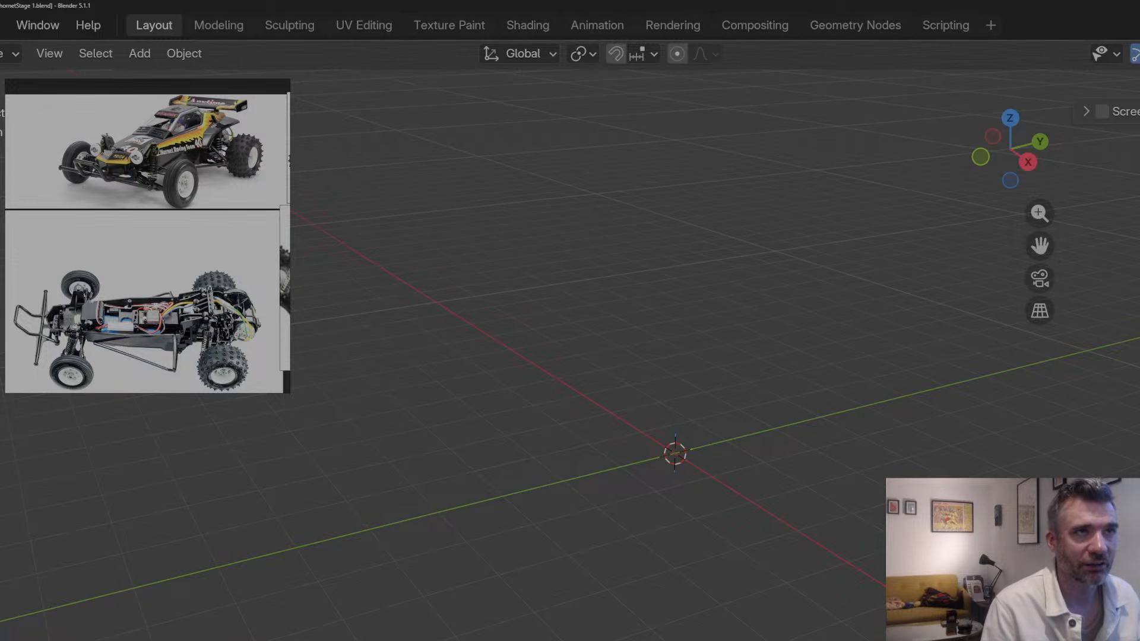
# Step: Add a cube mesh at the world origin and raise it to rest on the grid floor
pyautogui.moveTo(1000, 404); pyautogui.dragTo(1011, 409, button='middle')
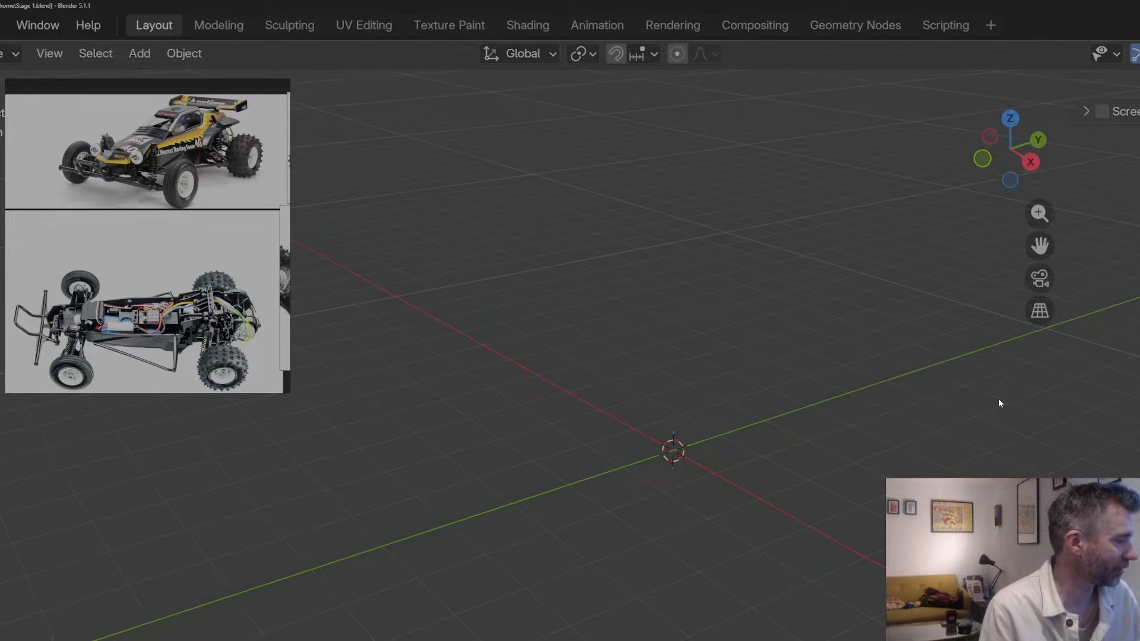
pyautogui.moveTo(811, 419); pyautogui.dragTo(814, 420, button='middle')
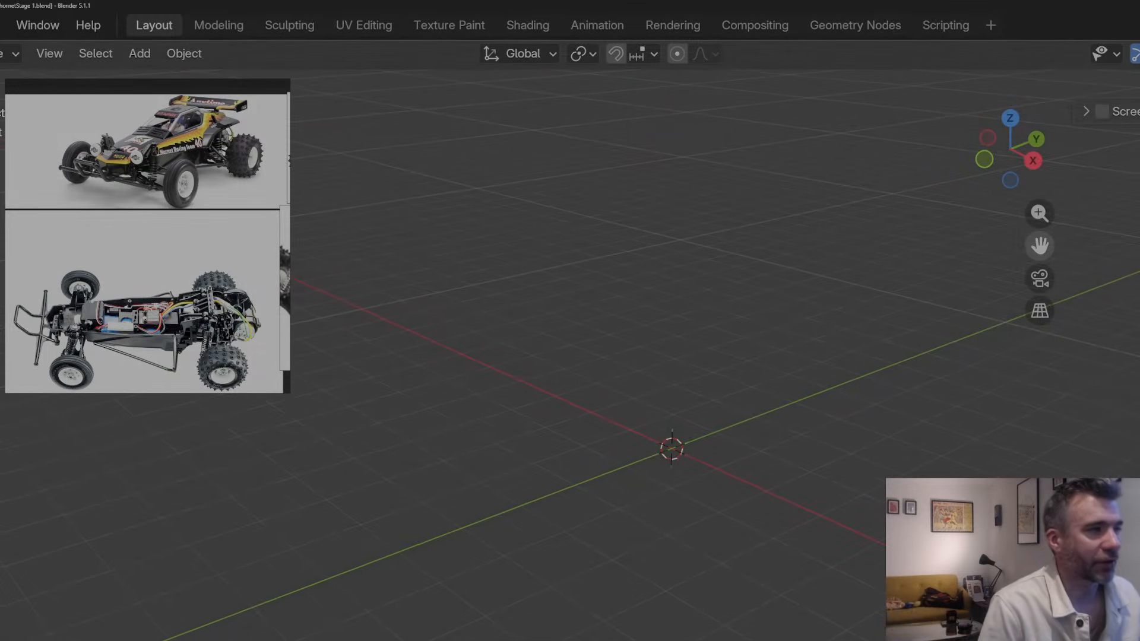
pyautogui.moveTo(1039, 245); pyautogui.dragTo(1040, 212)
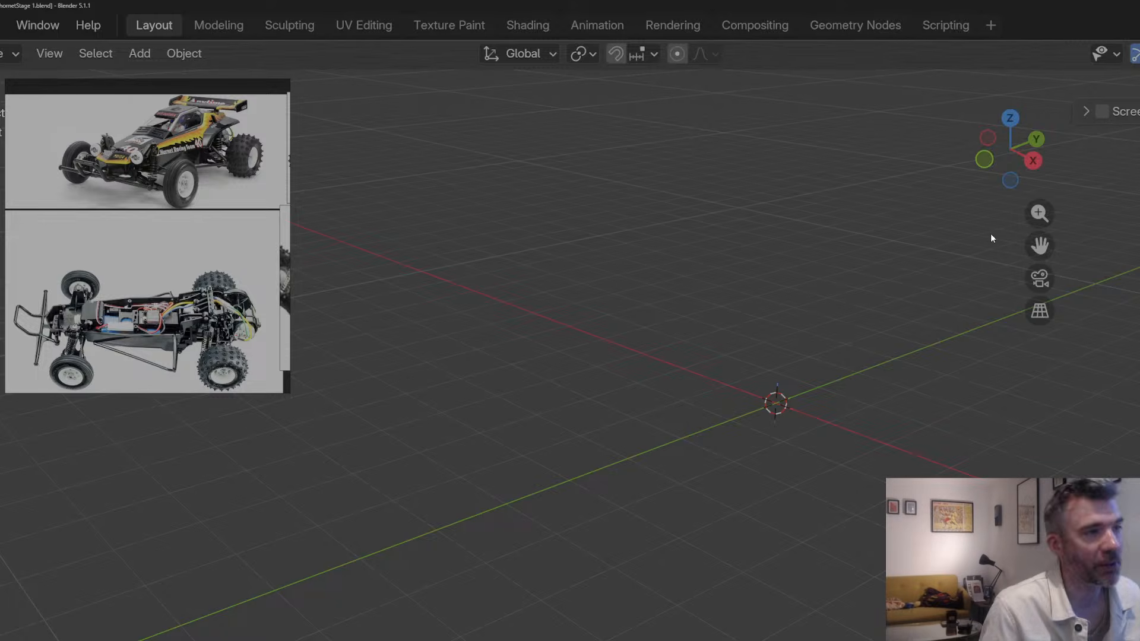
pyautogui.moveTo(1042, 244); pyautogui.dragTo(1026, 246)
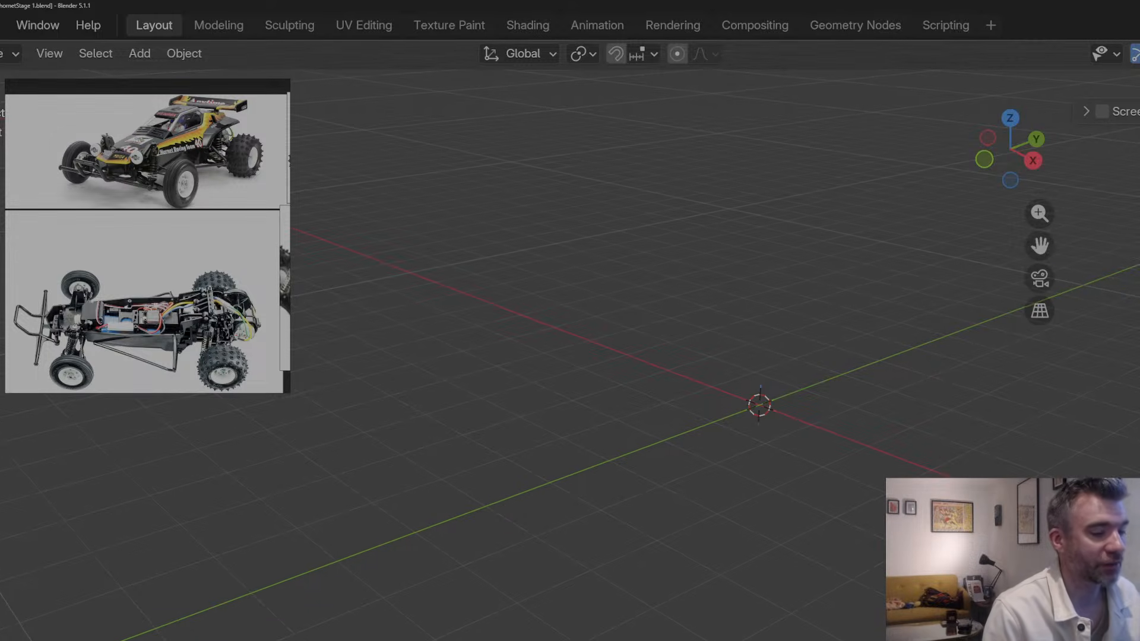
pyautogui.moveTo(854, 342); pyautogui.dragTo(847, 367, button='middle')
pyautogui.hotkey('shift', 'a')
pyautogui.moveTo(836, 395)
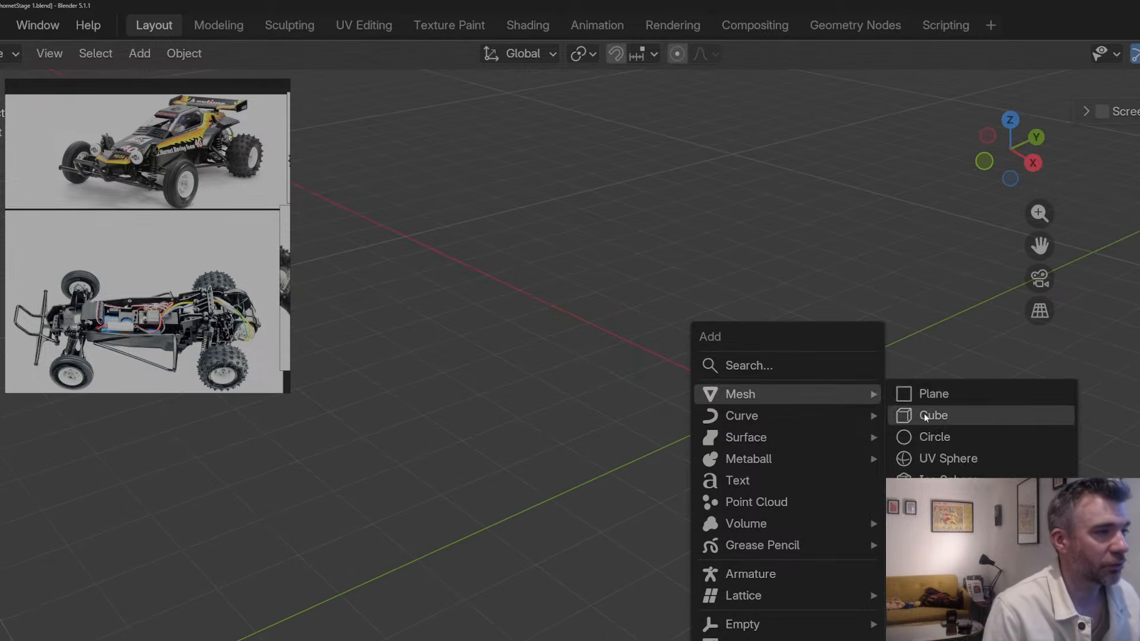
pyautogui.click(923, 413)
pyautogui.press('s')
pyautogui.press('y')
pyautogui.press('Escape')
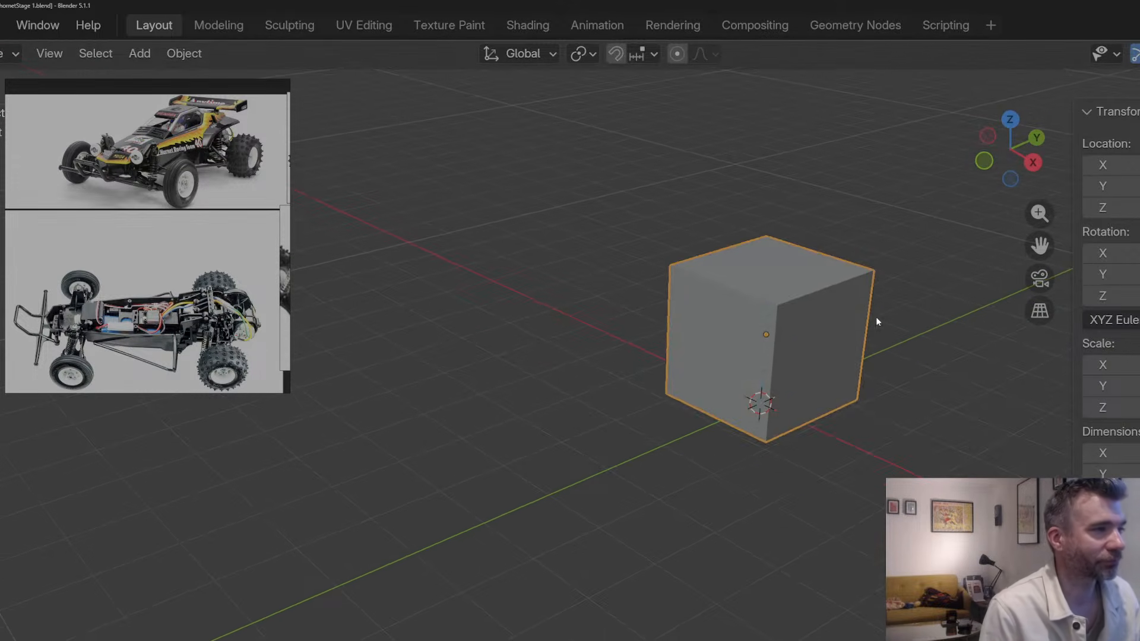
# Step: Scale the cube along Y into a block about three times as long as it is wide
pyautogui.press('s')
pyautogui.press('y')
pyautogui.click(941, 310)
pyautogui.moveTo(942, 310); pyautogui.dragTo(822, 335, button='middle')
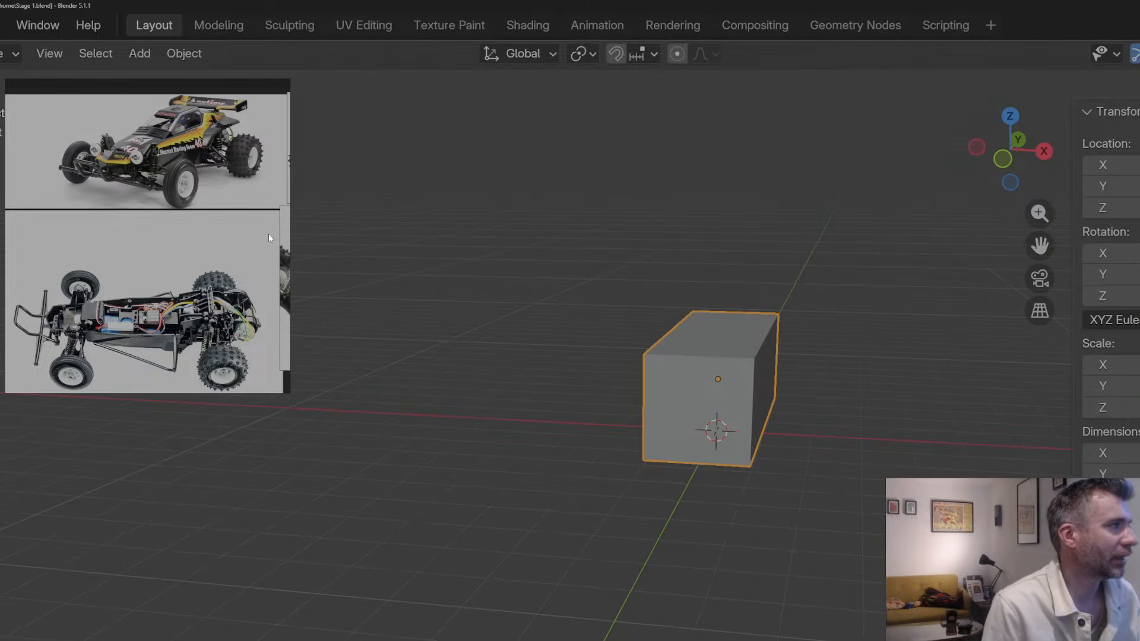
pyautogui.moveTo(300, 282); pyautogui.dragTo(542, 343, button='middle')
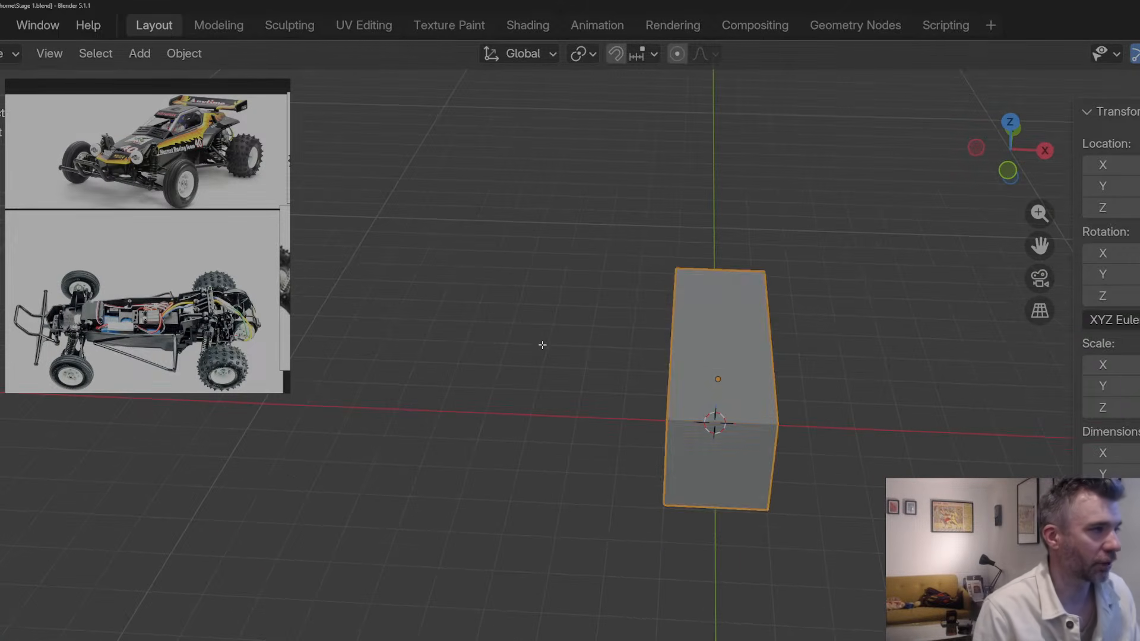
# Step: In Edit Mode, add one centred loop cut running lengthwise along the block
pyautogui.press('Tab')
pyautogui.hotkey('ctrl', 'r')
pyautogui.click(723, 282)
pyautogui.rightClick(722, 281)
pyautogui.moveTo(722, 282); pyautogui.dragTo(758, 290, button='middle')
# Step: Delete the faces of the block's half on the negative X side, keeping the other half, and return to Object Mode
pyautogui.press('3')
pyautogui.click(664, 372)
pyautogui.keyDown('alt'); pyautogui.click(674, 373); pyautogui.keyUp('alt')
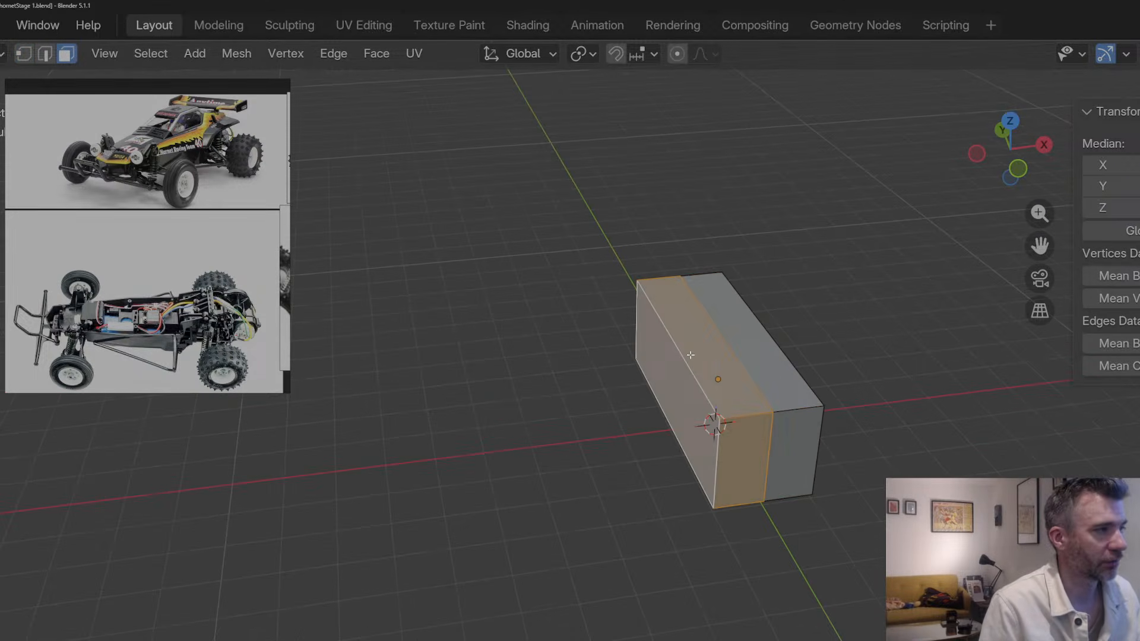
pyautogui.moveTo(690, 355); pyautogui.dragTo(653, 333, button='middle')
pyautogui.press('x')
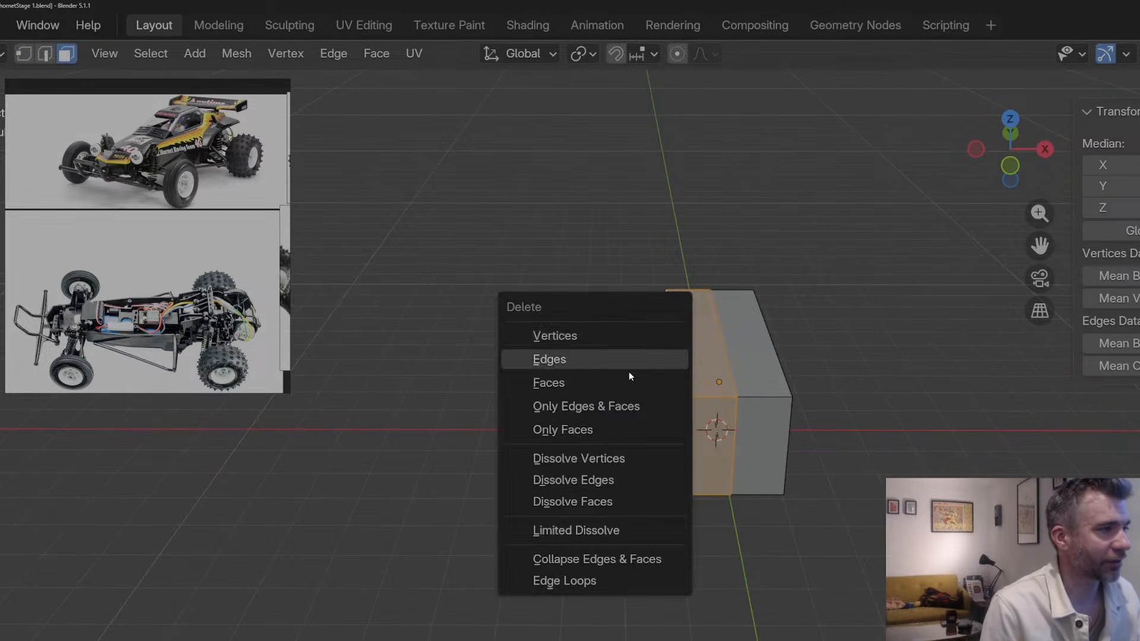
pyautogui.click(629, 382)
pyautogui.press('Tab')
pyautogui.moveTo(630, 383); pyautogui.dragTo(696, 373, button='middle')
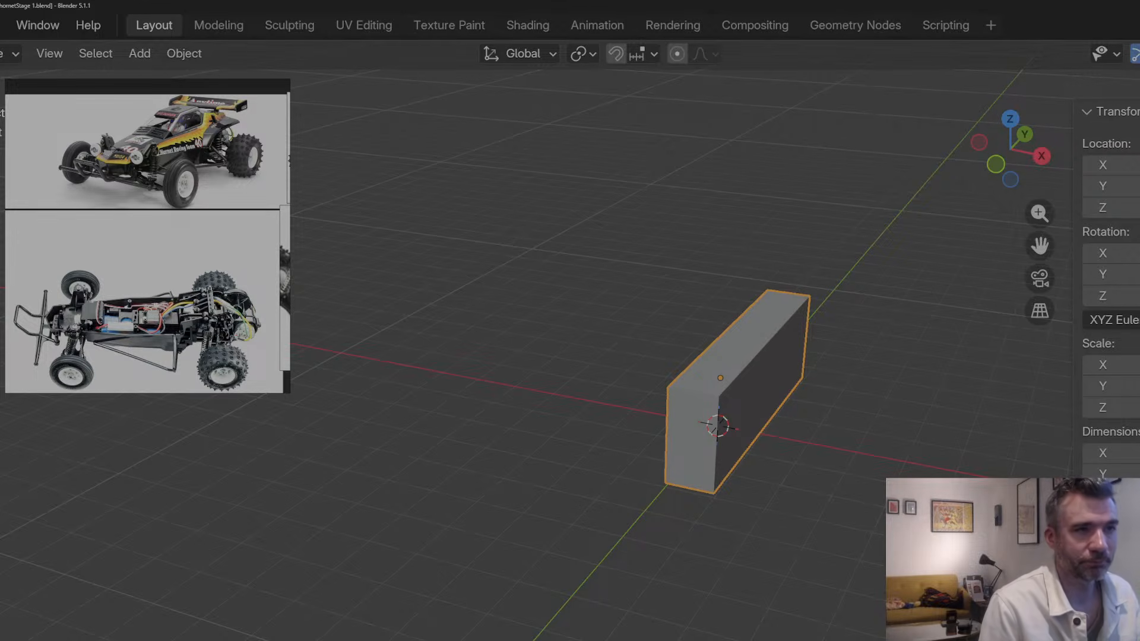
# Step: Mirror the remaining half across X and select its front top vertex on the centre line in Edit Mode
pyautogui.press('Tab')
pyautogui.moveTo(729, 385); pyautogui.dragTo(837, 383, button='middle')
pyautogui.scroll(3, 771, 395)
pyautogui.press('1')
pyautogui.click(908, 328)
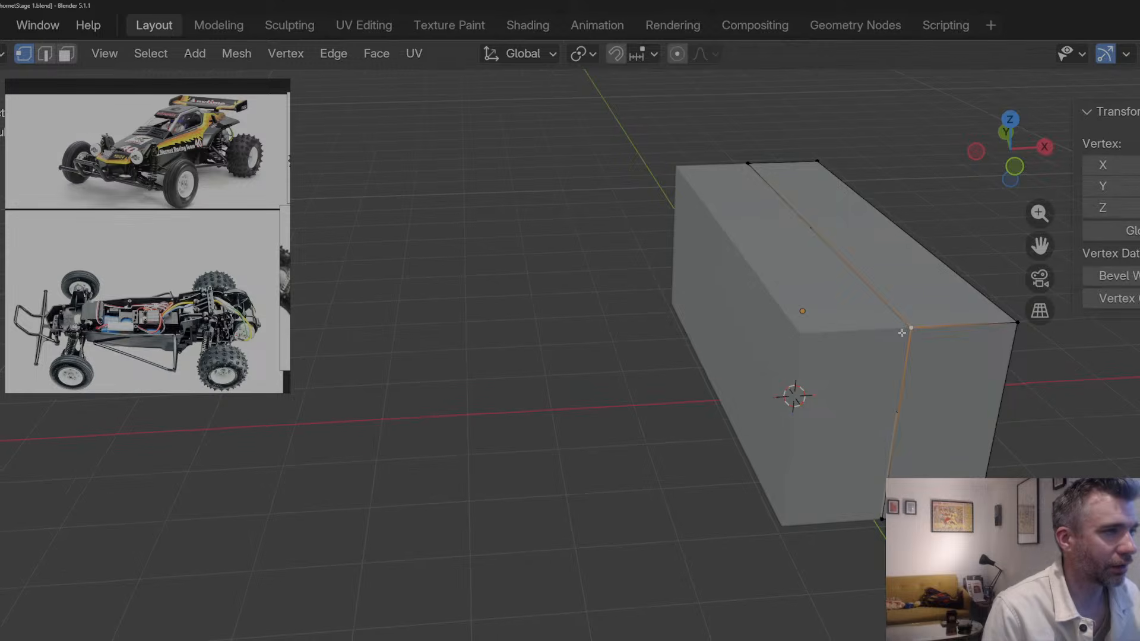
# Step: From the top view, select the top centre-line vertices, move them along X towards the mirrored side, and return to Object Mode
pyautogui.moveTo(867, 262); pyautogui.dragTo(897, 265, button='middle')
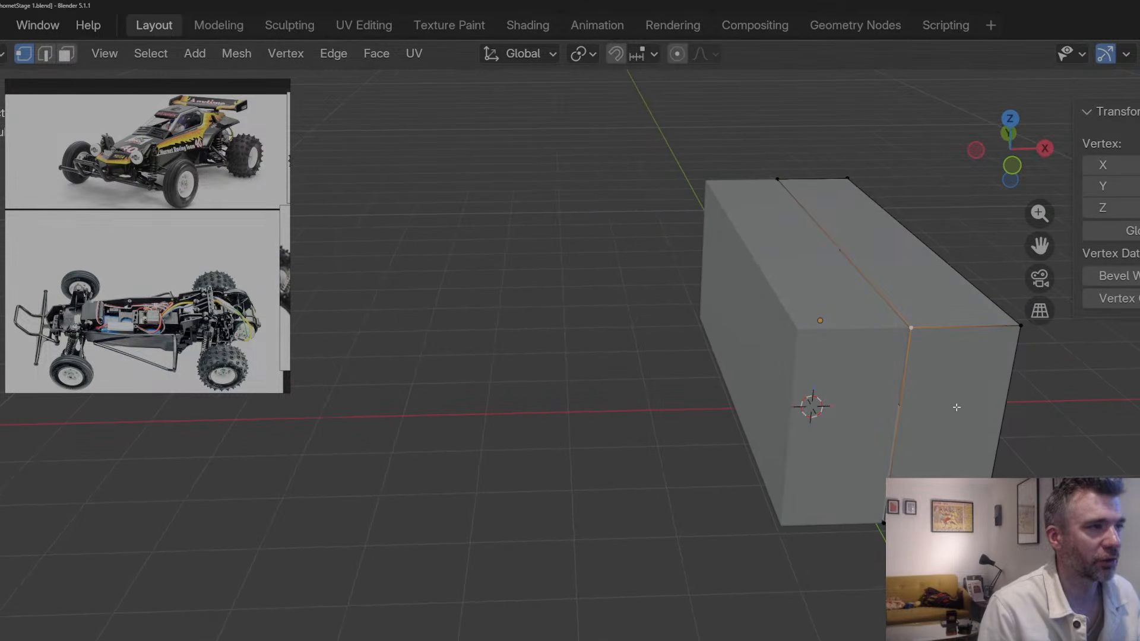
pyautogui.moveTo(956, 407); pyautogui.dragTo(920, 396, button='middle')
pyautogui.click(1011, 120)
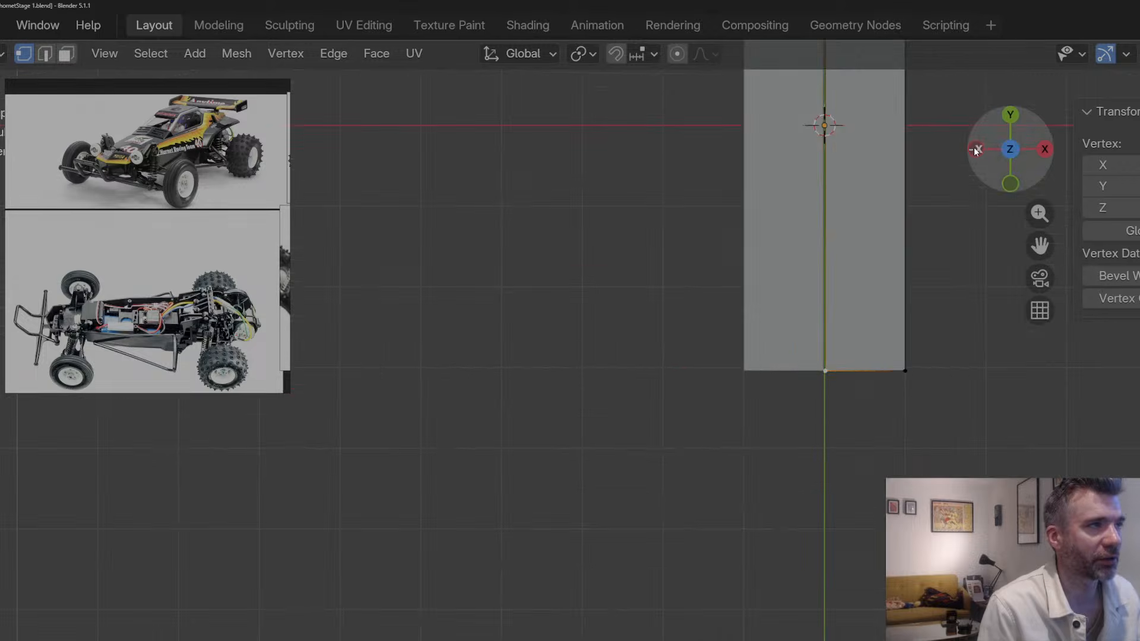
pyautogui.moveTo(735, 160); pyautogui.dragTo(748, 534)
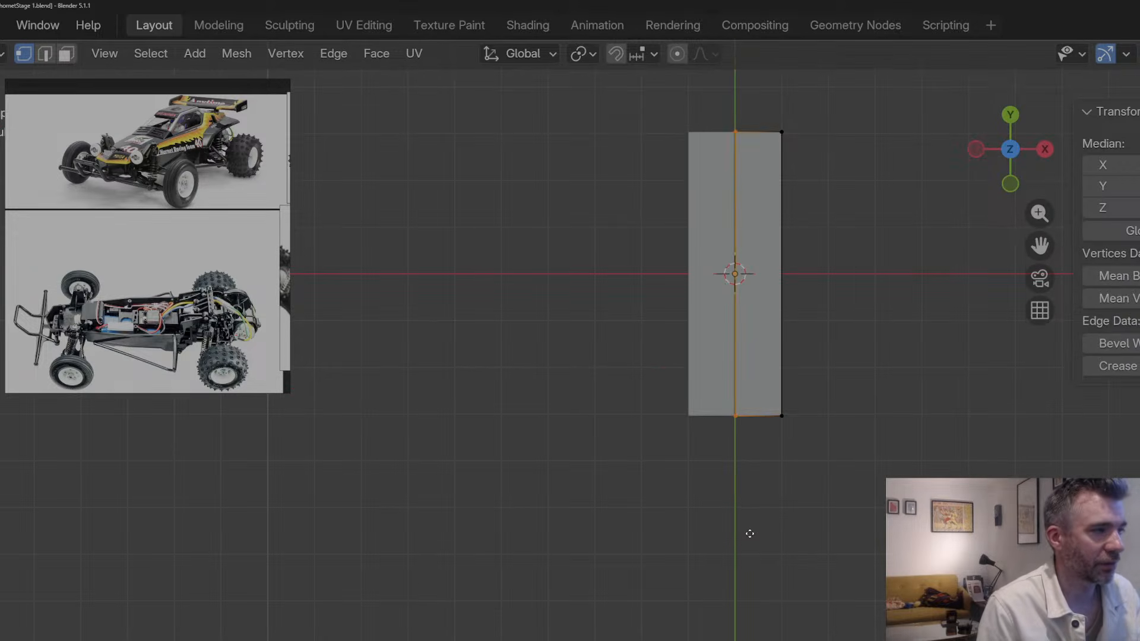
pyautogui.press('g')
pyautogui.press('y')
pyautogui.press('x')
pyautogui.click(716, 532)
pyautogui.press('Tab')
# Step: In Edit Mode, select the underside's centre-line vertices, move them about 0.1 m along negative X, and return to Object Mode
pyautogui.moveTo(739, 205); pyautogui.dragTo(717, 107, button='middle')
pyautogui.scroll(-2, 717, 203)
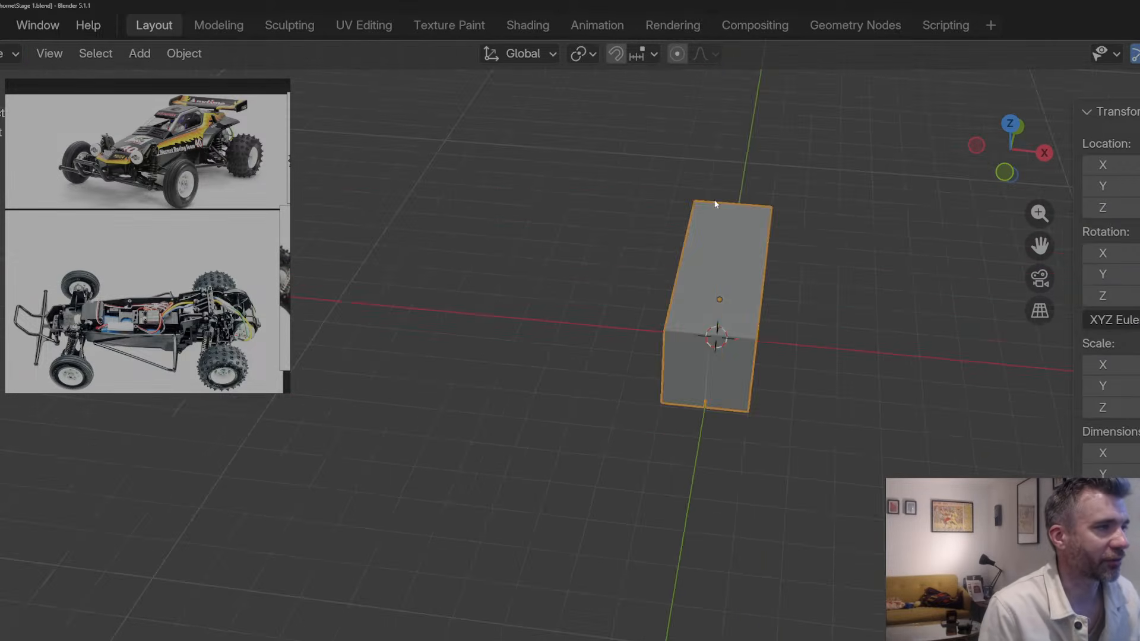
pyautogui.press('Tab')
pyautogui.scroll(4, 747, 303)
pyautogui.moveTo(747, 270); pyautogui.dragTo(748, 183, button='middle')
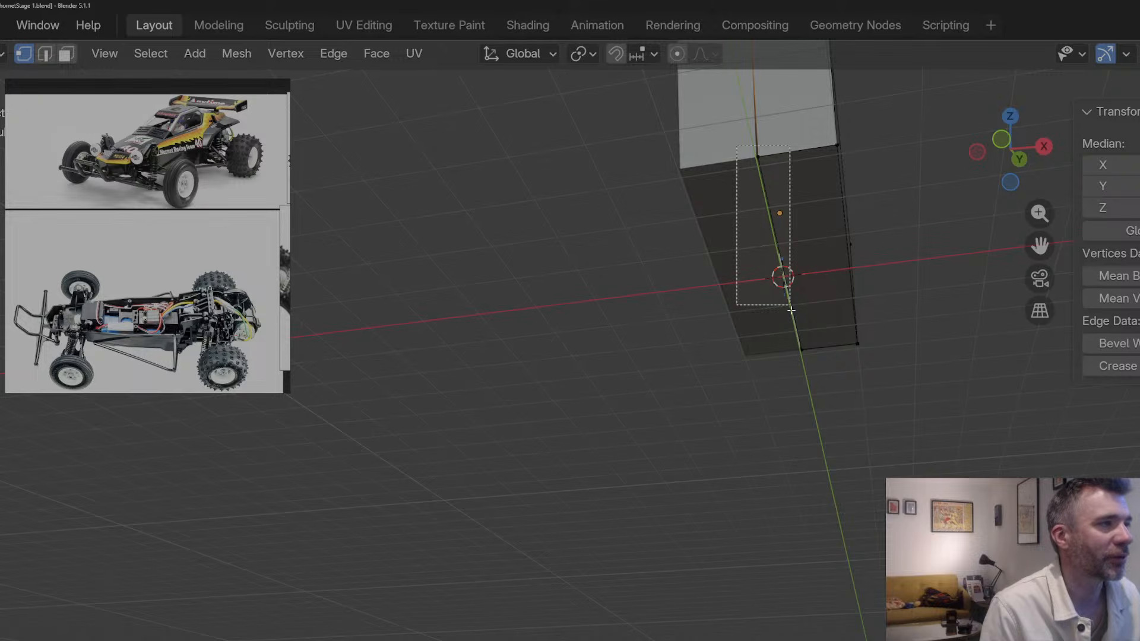
pyautogui.moveTo(790, 308); pyautogui.dragTo(810, 376)
pyautogui.press('g')
pyautogui.press('x')
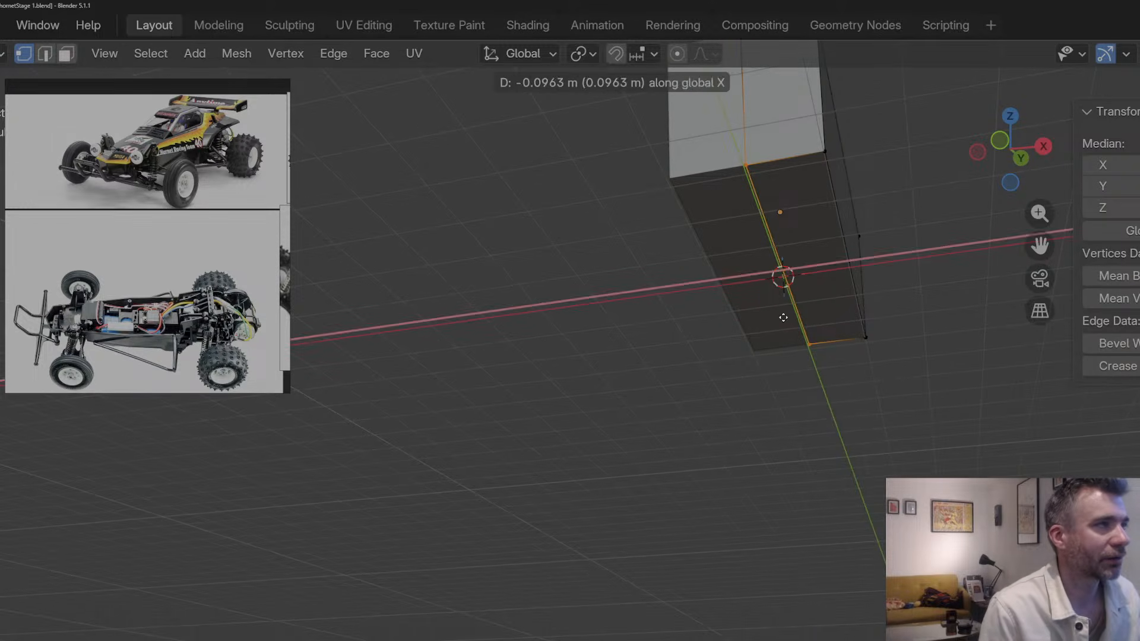
pyautogui.click(783, 316)
pyautogui.press('Tab')
# Step: In Edit Mode, lower the front end's two top vertices about 1.2 m along Z to slope the nose
pyautogui.moveTo(793, 196); pyautogui.dragTo(764, 294, button='middle')
pyautogui.press('Tab')
pyautogui.moveTo(743, 216); pyautogui.dragTo(666, 227, button='middle')
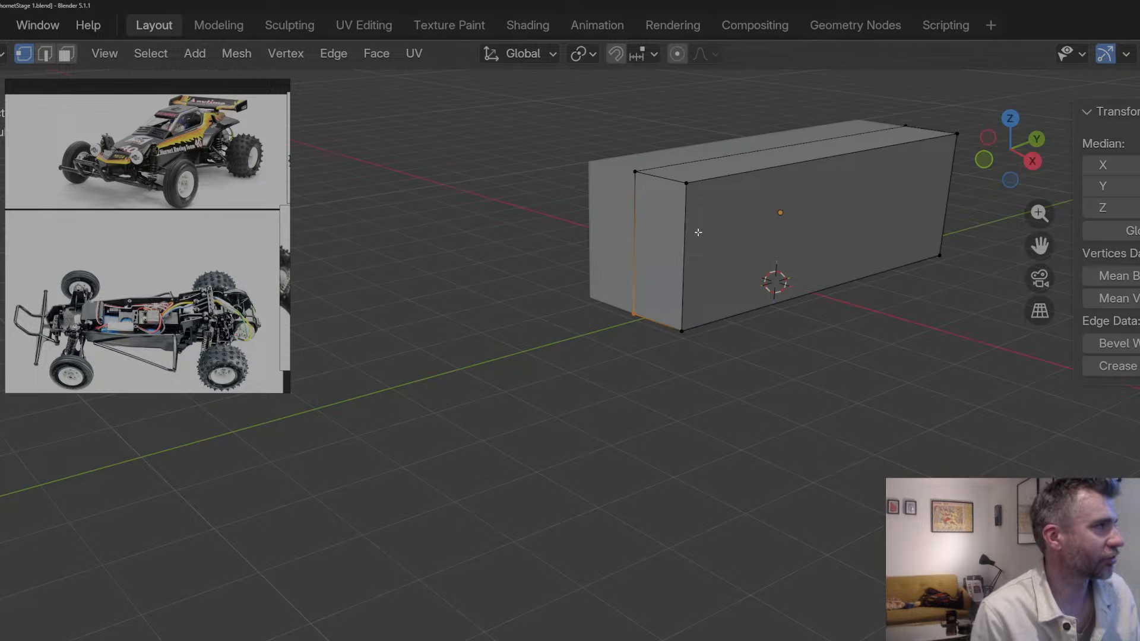
pyautogui.moveTo(641, 185); pyautogui.dragTo(661, 186, button='middle')
pyautogui.click(650, 181)
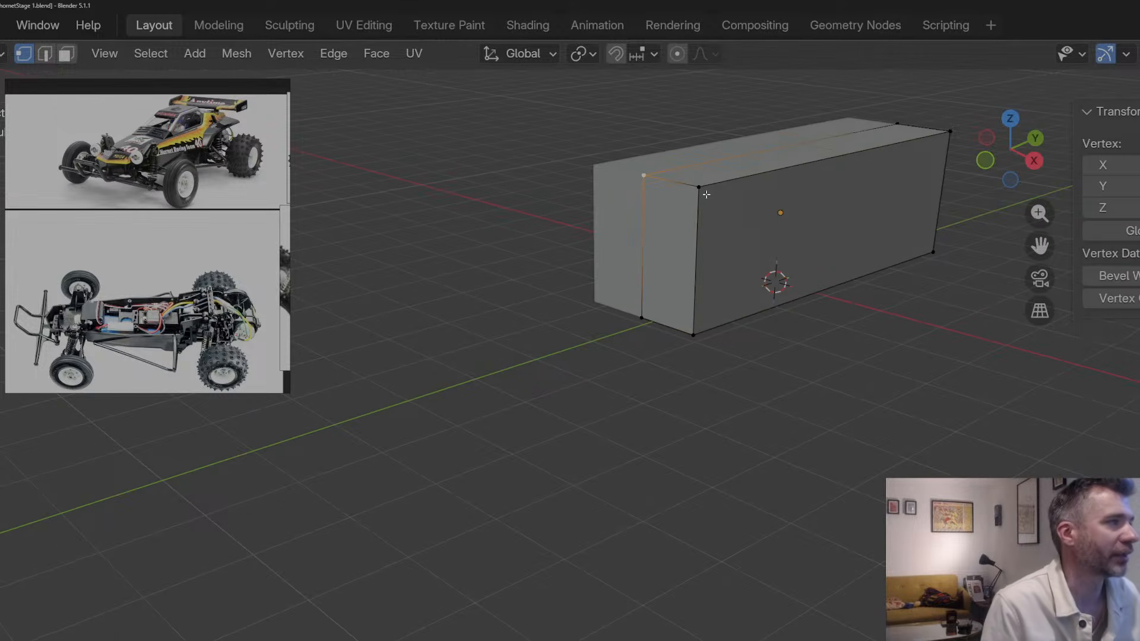
pyautogui.keyDown('shift'); pyautogui.click(702, 192); pyautogui.keyUp('shift')
pyautogui.press('g')
pyautogui.press('z')
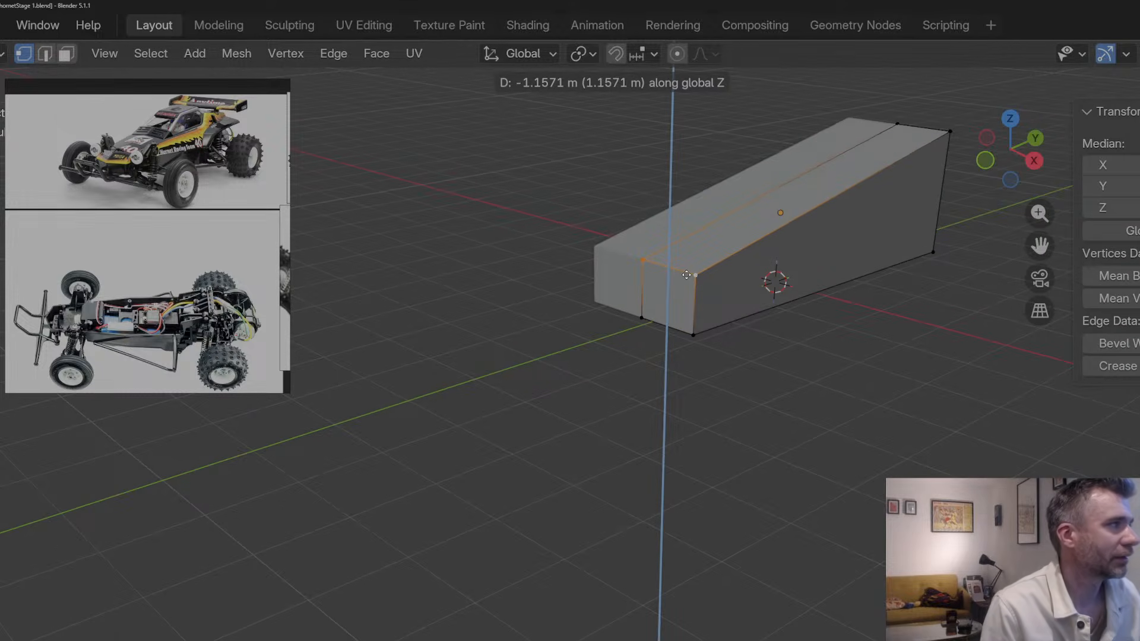
pyautogui.click(690, 274)
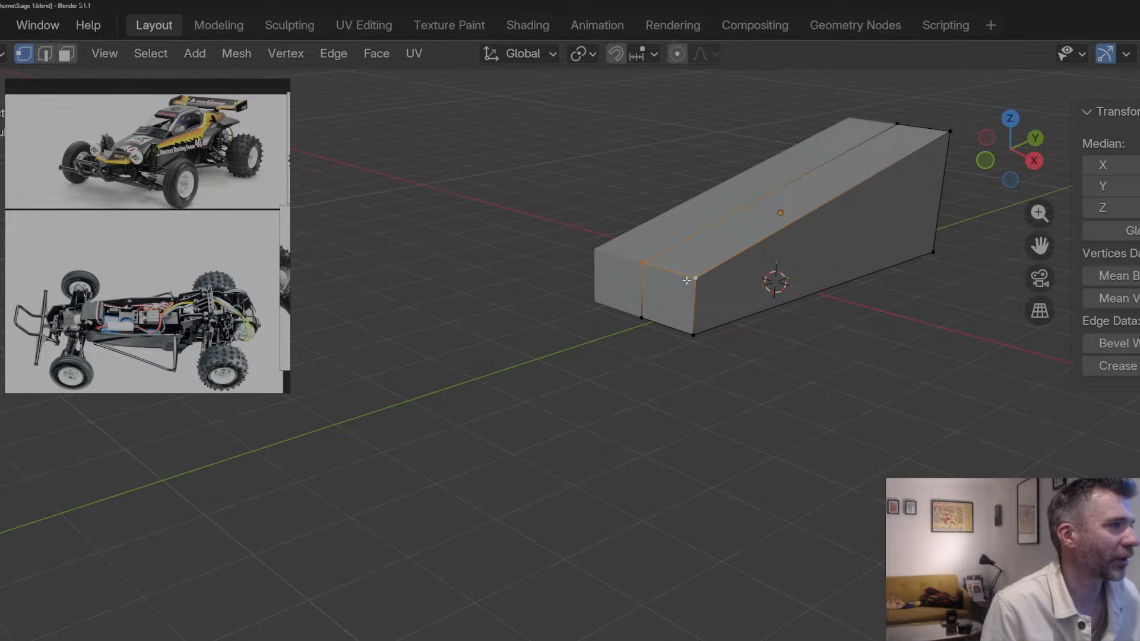
# Step: Move the top and bottom outer corner vertices at the front end inward along X to narrow the nose
pyautogui.click(694, 277)
pyautogui.keyDown('shift'); pyautogui.click(693, 335); pyautogui.keyUp('shift')
pyautogui.press('g')
pyautogui.press('y')
pyautogui.press('x')
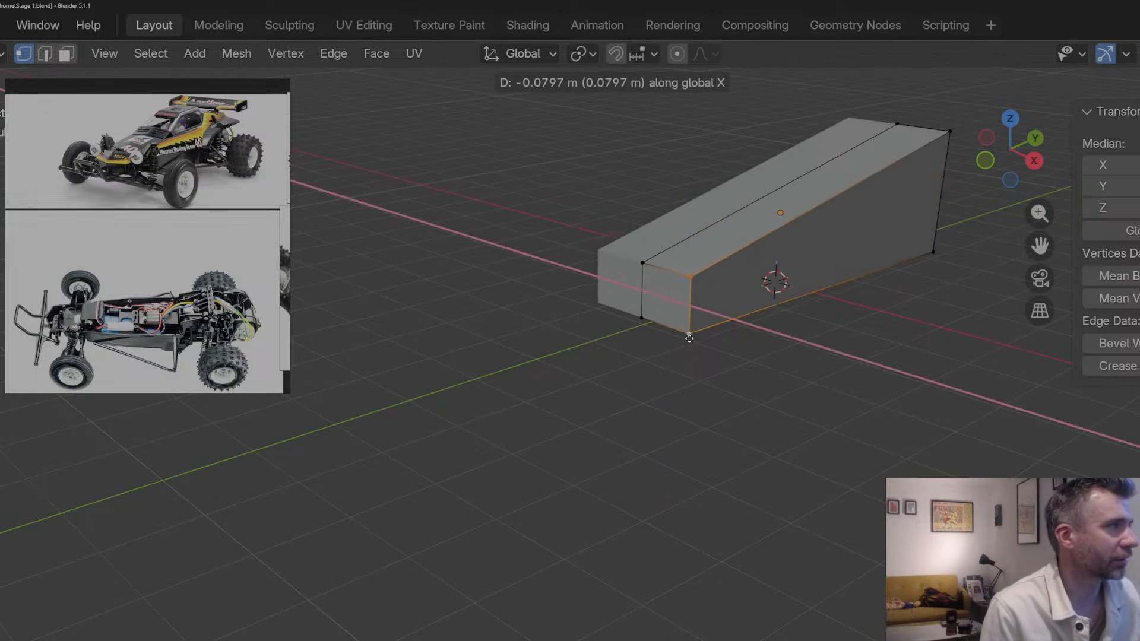
pyautogui.click(711, 259)
# Step: Add a single loop cut across the body and slide it forward from the middle towards the nose
pyautogui.moveTo(711, 260); pyautogui.dragTo(715, 290, button='middle')
pyautogui.hotkey('ctrl', 'r')
pyautogui.click(735, 191)
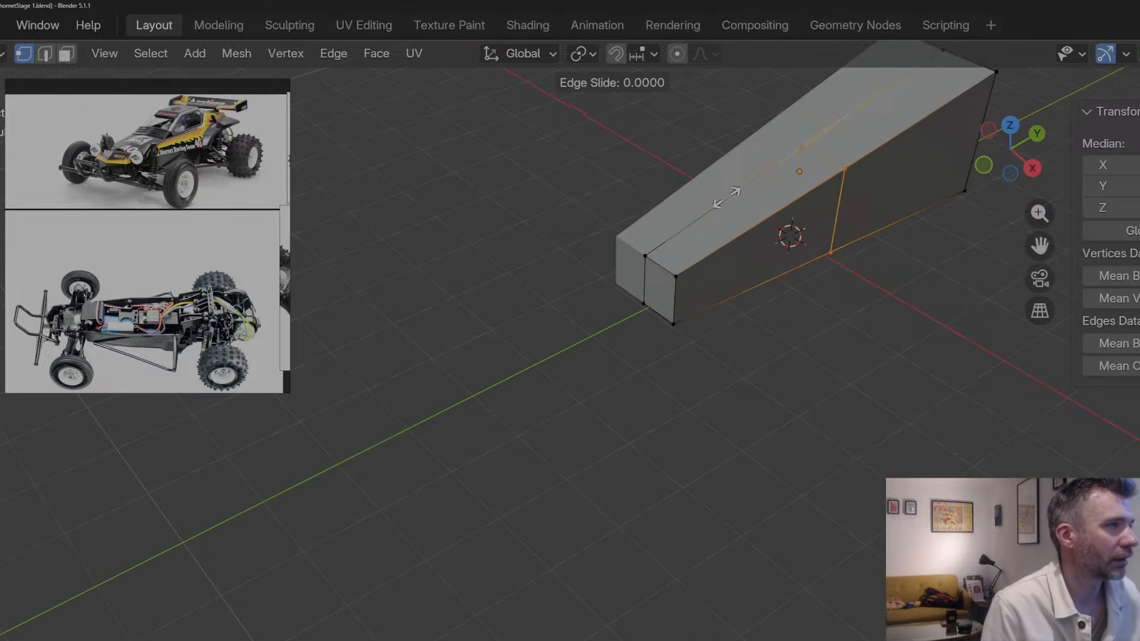
pyautogui.click(657, 239)
pyautogui.moveTo(658, 239); pyautogui.dragTo(692, 198, button='middle')
# Step: Widen the body at the new loop by moving its outer top and bottom vertices about 0.22 m outward along X
pyautogui.click(786, 199)
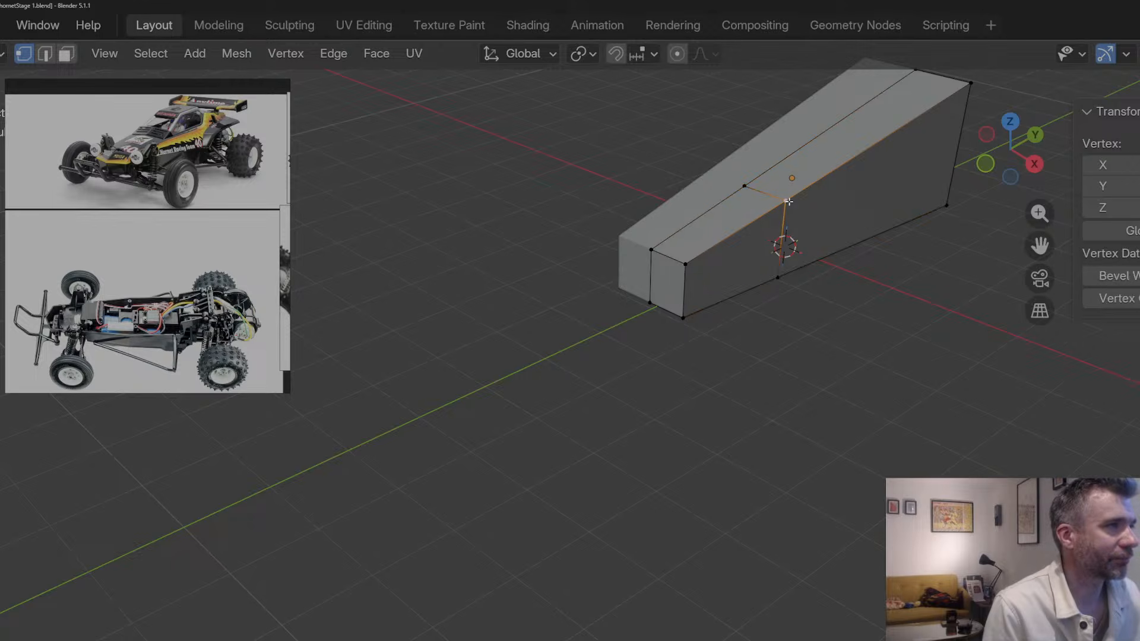
pyautogui.keyDown('shift'); pyautogui.click(775, 274); pyautogui.keyUp('shift')
pyautogui.press('g')
pyautogui.press('y')
pyautogui.press('x')
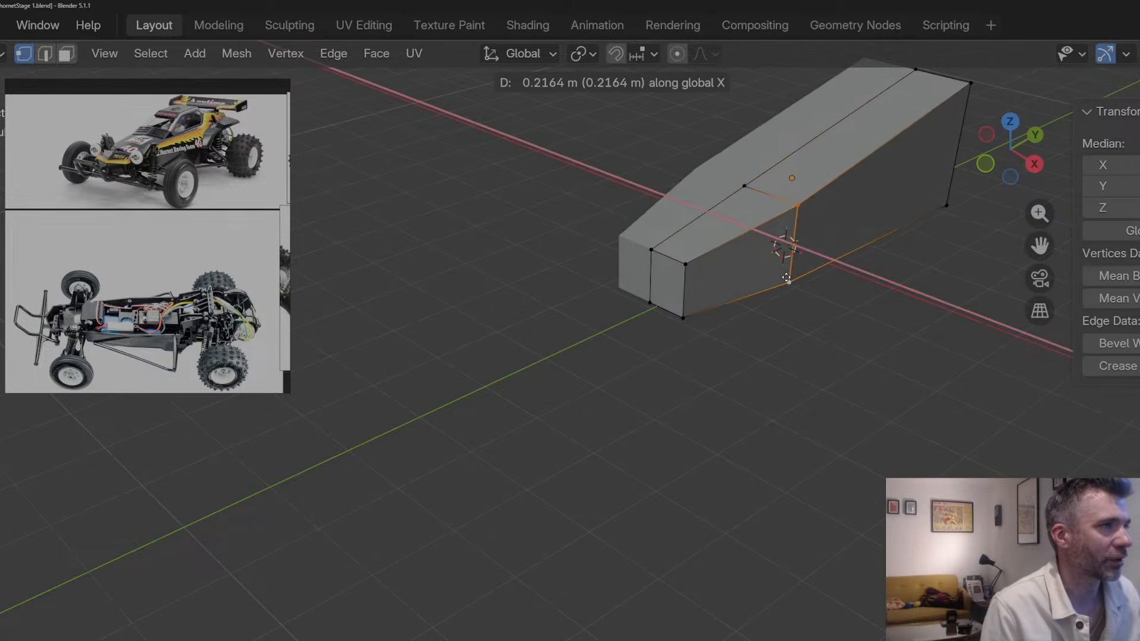
pyautogui.click(787, 278)
# Step: Add a single loop cut across the section behind the widened loop, slid slightly towards the front
pyautogui.moveTo(780, 219); pyautogui.dragTo(727, 209, button='middle')
pyautogui.scroll(1, 694, 249)
pyautogui.click(823, 216)
pyautogui.scroll(-3, 821, 209)
pyautogui.hotkey('ctrl', 'r')
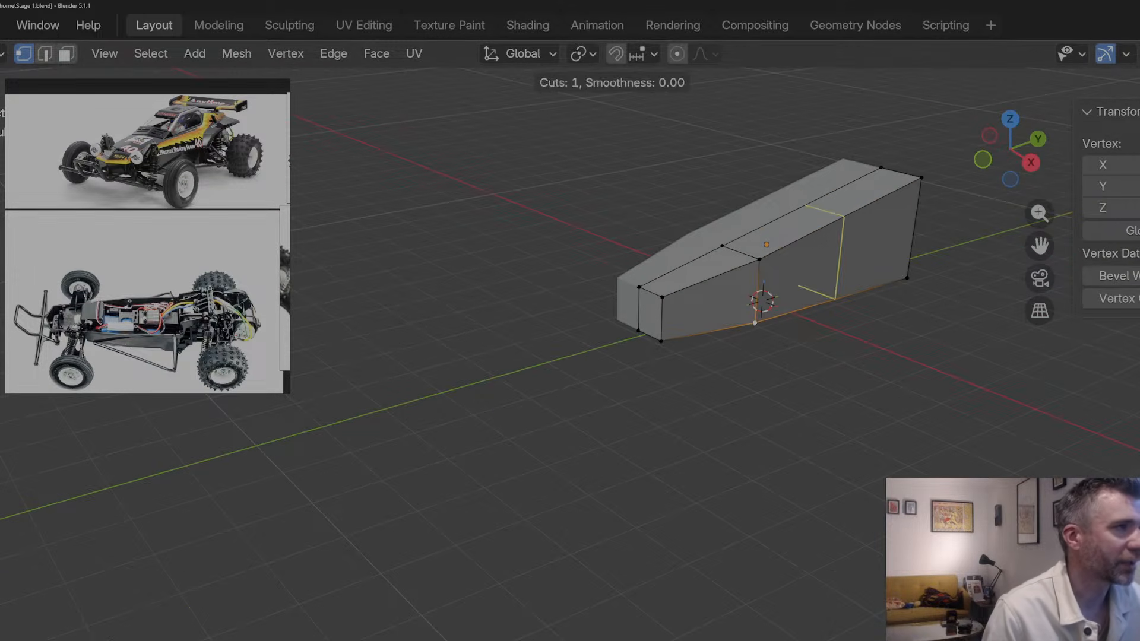
pyautogui.click(816, 219)
# Step: Raise the new loop's two top vertices about 0.5 m along Z to form the windscreen slope and roof
pyautogui.click(775, 212)
pyautogui.keyDown('shift'); pyautogui.click(813, 226); pyautogui.keyUp('shift')
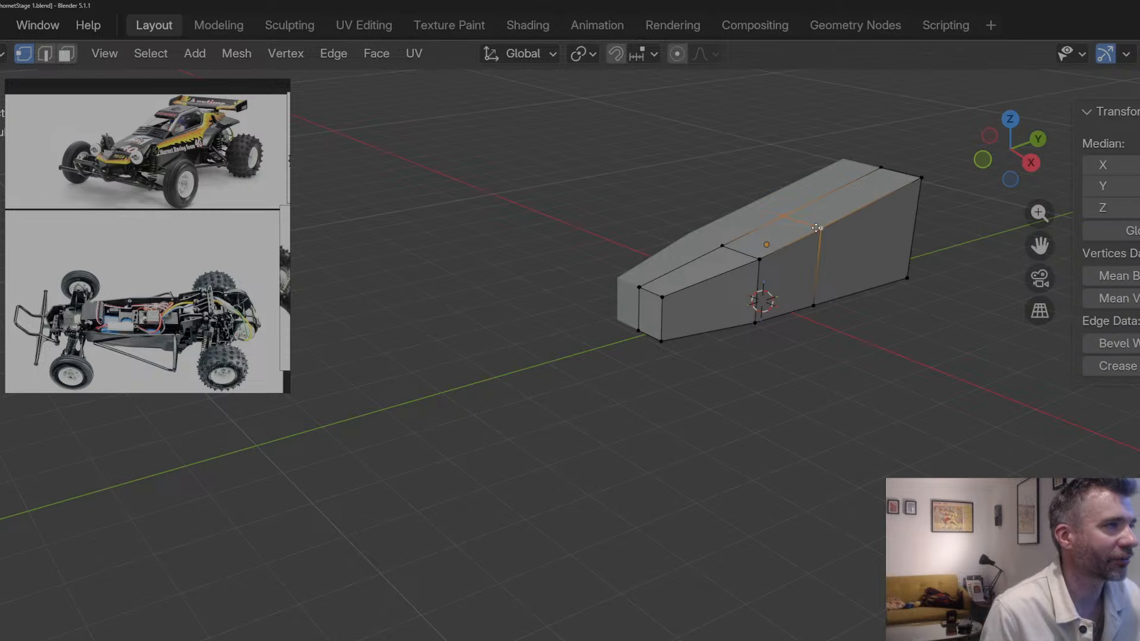
pyautogui.press('g')
pyautogui.press('y')
pyautogui.press('x')
pyautogui.press('z')
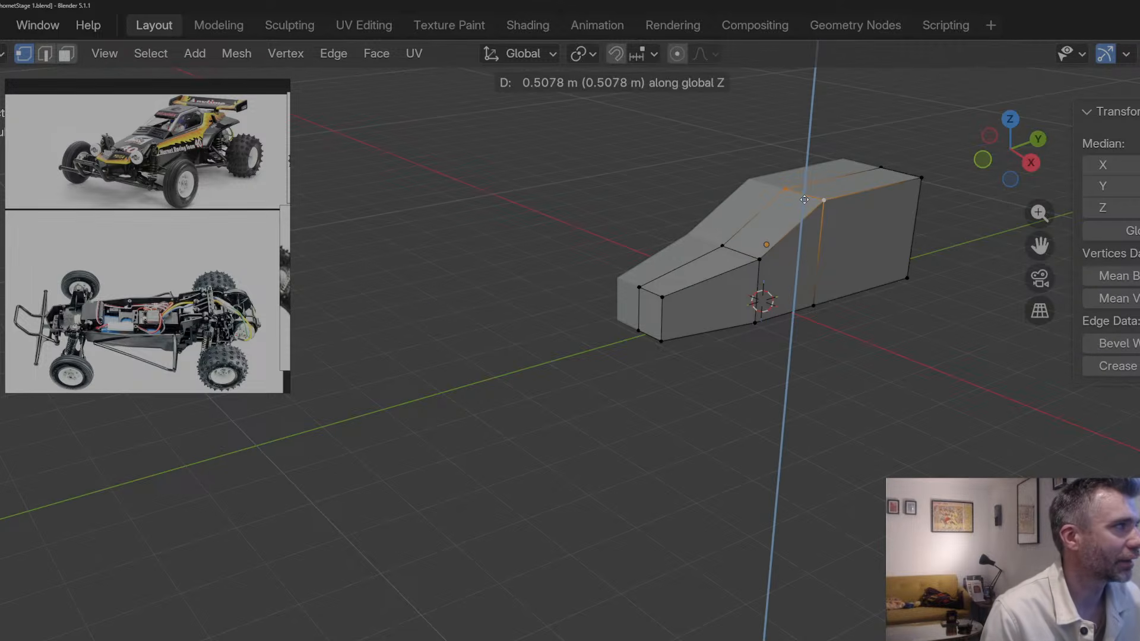
pyautogui.click(804, 199)
# Step: Add a loop cut across the rear section with an edge slide of about 0.25, and zoom in on the buggy reference photo
pyautogui.moveTo(823, 198); pyautogui.dragTo(790, 203, button='middle')
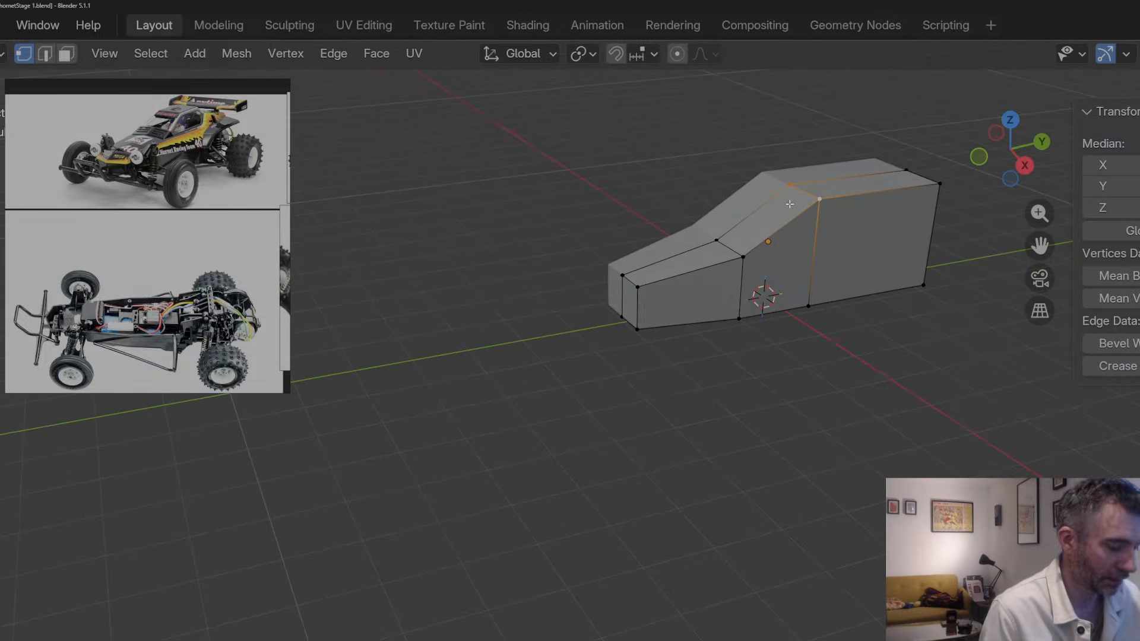
pyautogui.hotkey('ctrl', 'r')
pyautogui.click(836, 226)
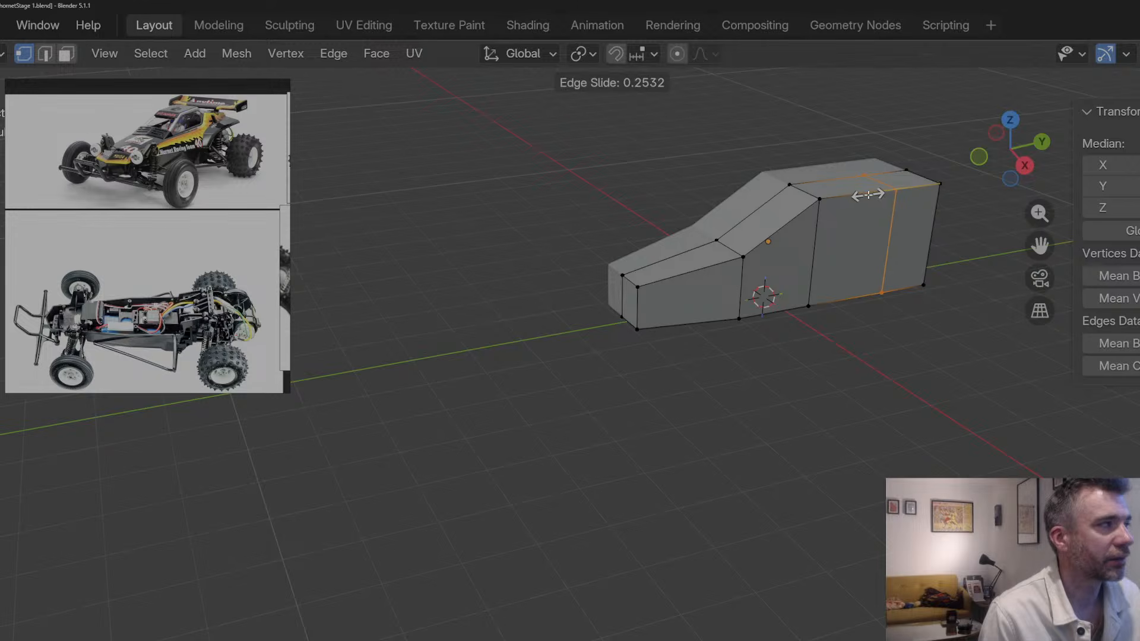
pyautogui.moveTo(267, 224); pyautogui.dragTo(121, 262, button='middle')
pyautogui.scroll(1, 187, 170)
pyautogui.moveTo(187, 170); pyautogui.dragTo(301, 158, button='middle')
pyautogui.moveTo(146, 201); pyautogui.dragTo(199, 189, button='middle')
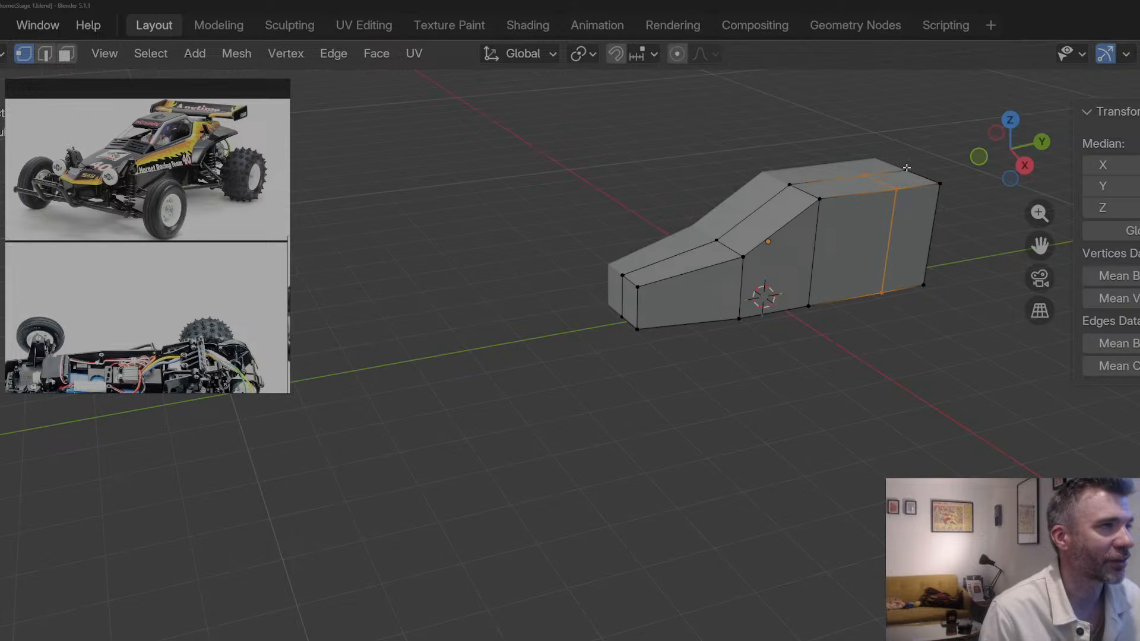
# Step: Add a second loop cut across the rear section, placed just behind the previous one
pyautogui.moveTo(906, 168); pyautogui.dragTo(893, 171, button='middle')
pyautogui.press('g')
pyautogui.press('g')
pyautogui.click(883, 171)
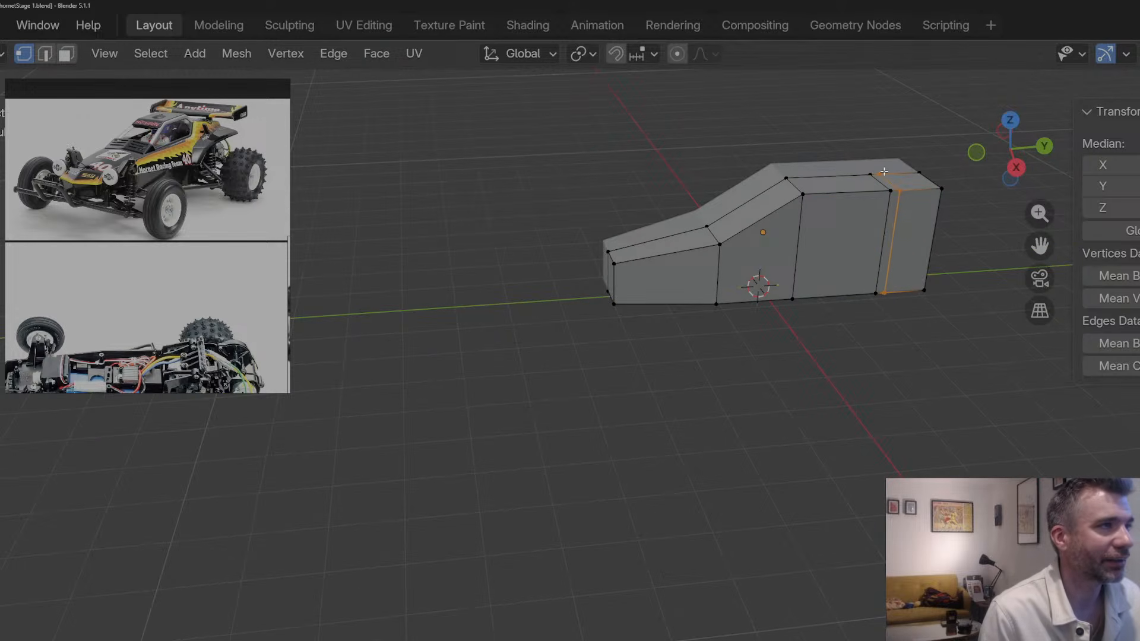
# Step: Lower the top vertices of the rearmost loop and the back end about 0.52 m along Z to form a rear deck
pyautogui.click(884, 171)
pyautogui.press('g')
pyautogui.press('z')
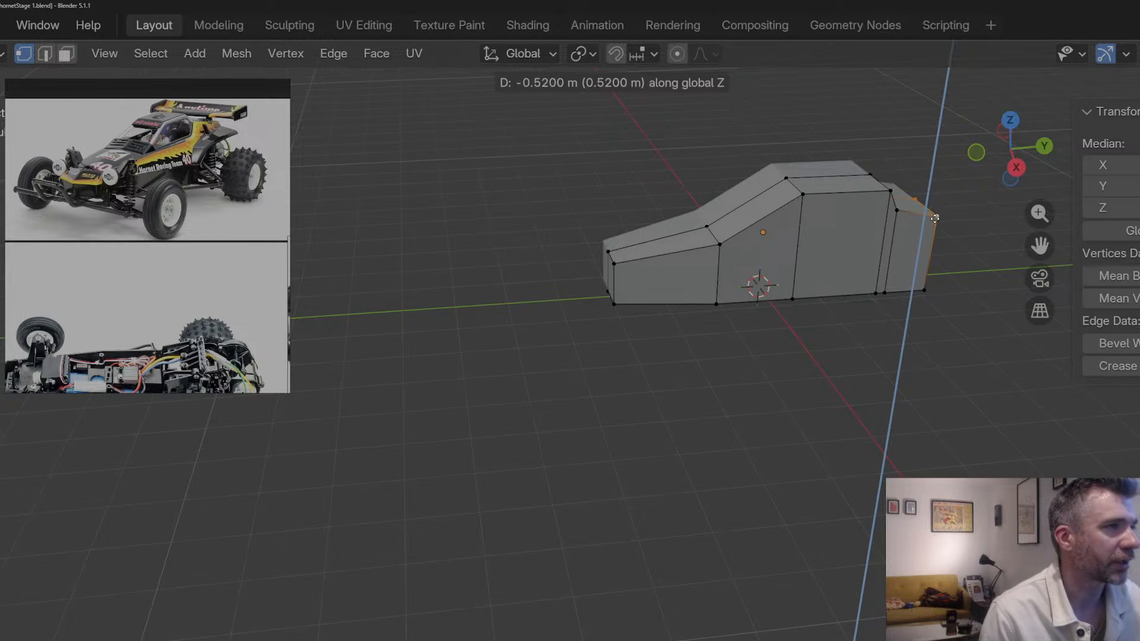
pyautogui.click(935, 219)
# Step: Switch to face selection and move the body's rear end face backward along Y to lengthen the tail
pyautogui.moveTo(935, 218); pyautogui.dragTo(907, 239, button='middle')
pyautogui.press('3')
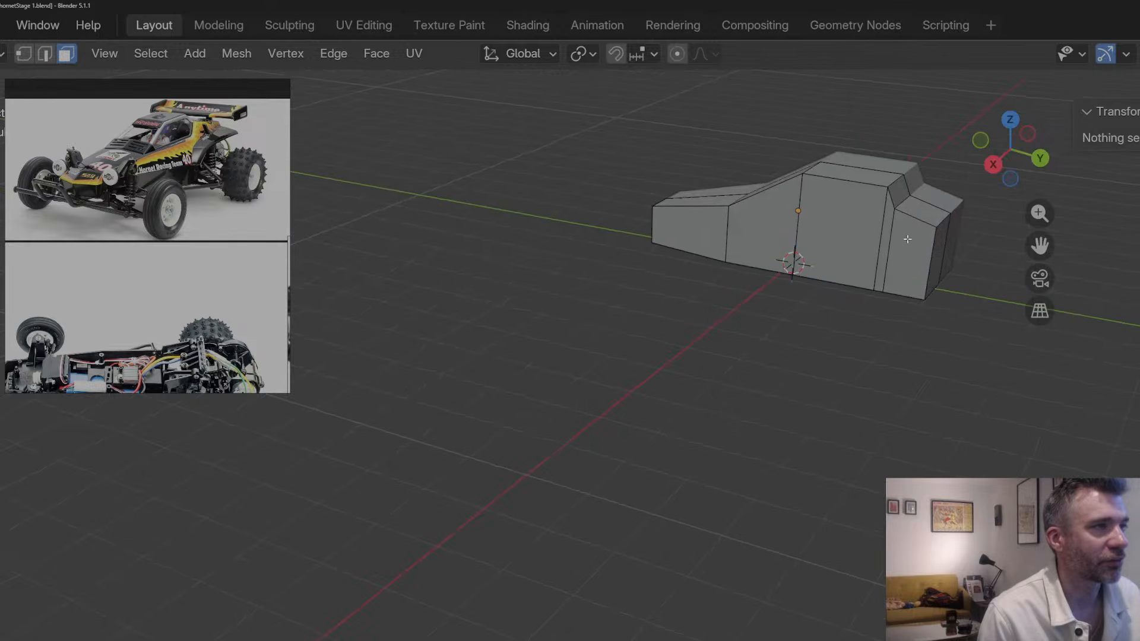
pyautogui.click(936, 240)
pyautogui.press('g')
pyautogui.press('y')
pyautogui.click(909, 196)
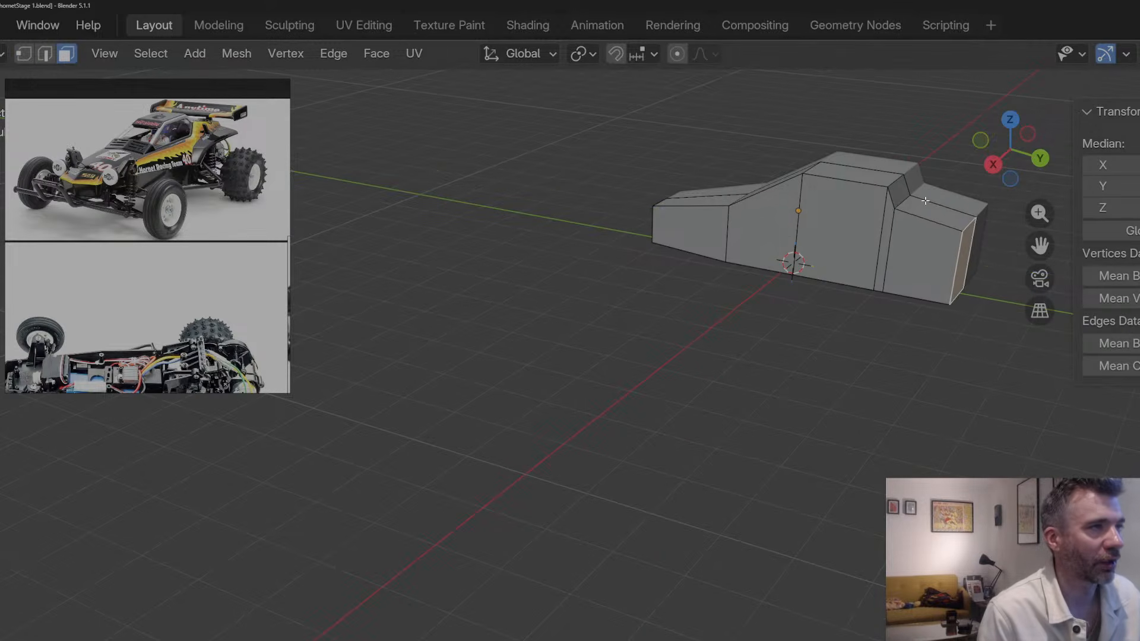
# Step: Select the loop at the front of the rear deck and move it about 0.27 m backward along Y
pyautogui.press('1')
pyautogui.keyDown('alt'); pyautogui.click(902, 254); pyautogui.keyUp('alt')
pyautogui.moveTo(887, 285); pyautogui.dragTo(879, 177, button='middle')
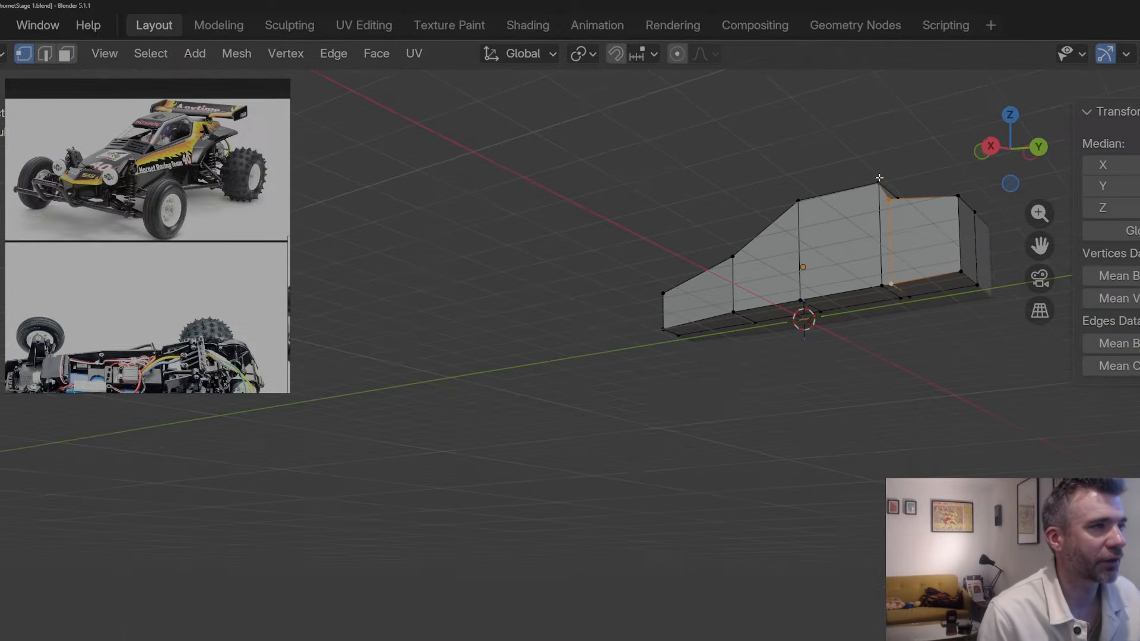
pyautogui.moveTo(904, 295); pyautogui.dragTo(923, 364, button='middle')
pyautogui.press('g')
pyautogui.press('y')
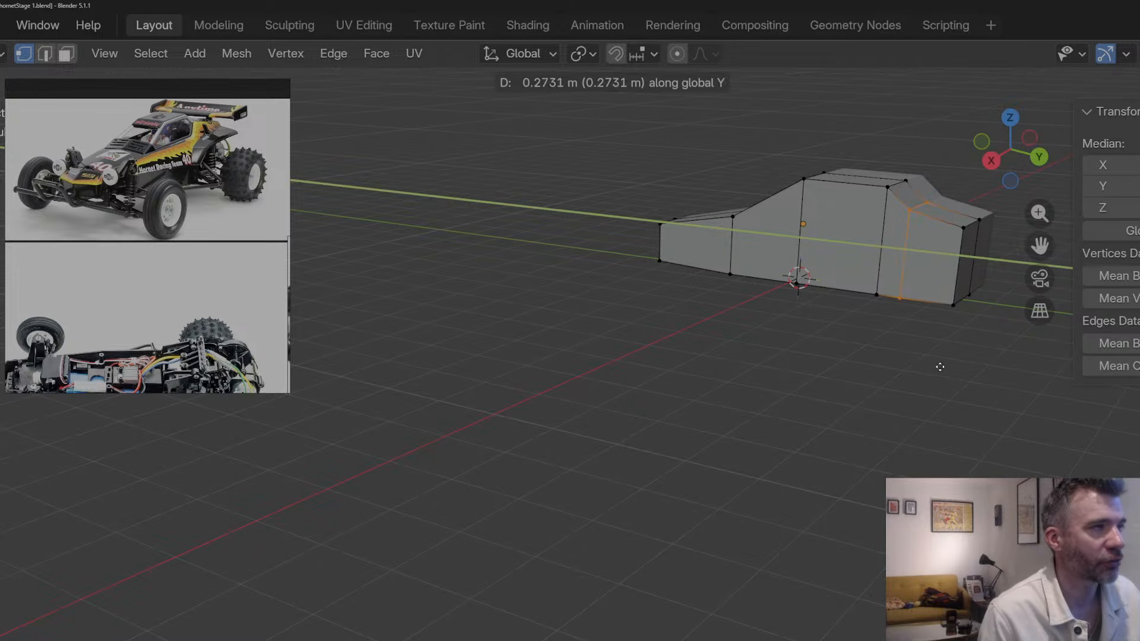
pyautogui.click(940, 367)
# Step: Select the roof's outer side edge and move it a little over 0.4 m inward along X to taper the cabin
pyautogui.moveTo(852, 248); pyautogui.dragTo(923, 228, button='middle')
pyautogui.keyDown('alt'); pyautogui.click(873, 223); pyautogui.keyUp('alt')
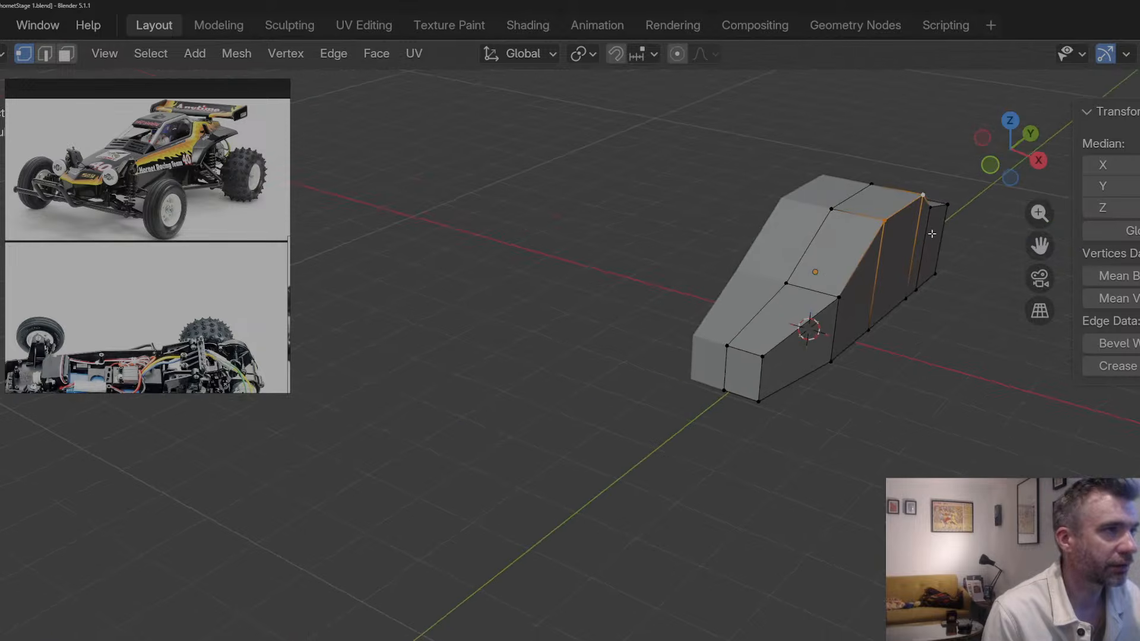
pyautogui.press('g')
pyautogui.press('x')
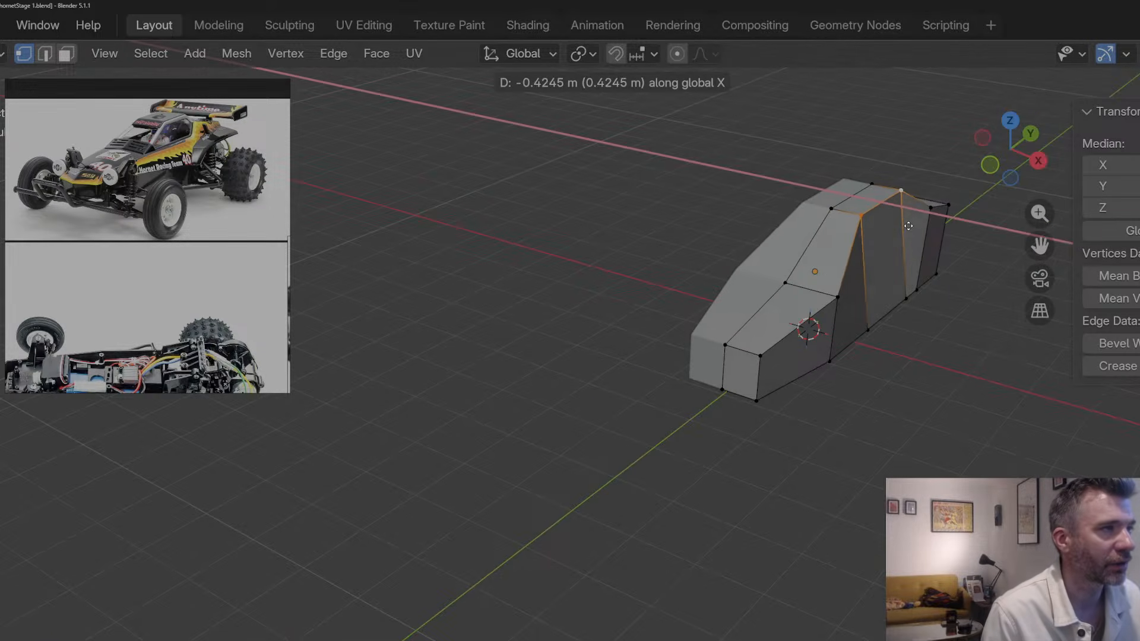
pyautogui.click(904, 224)
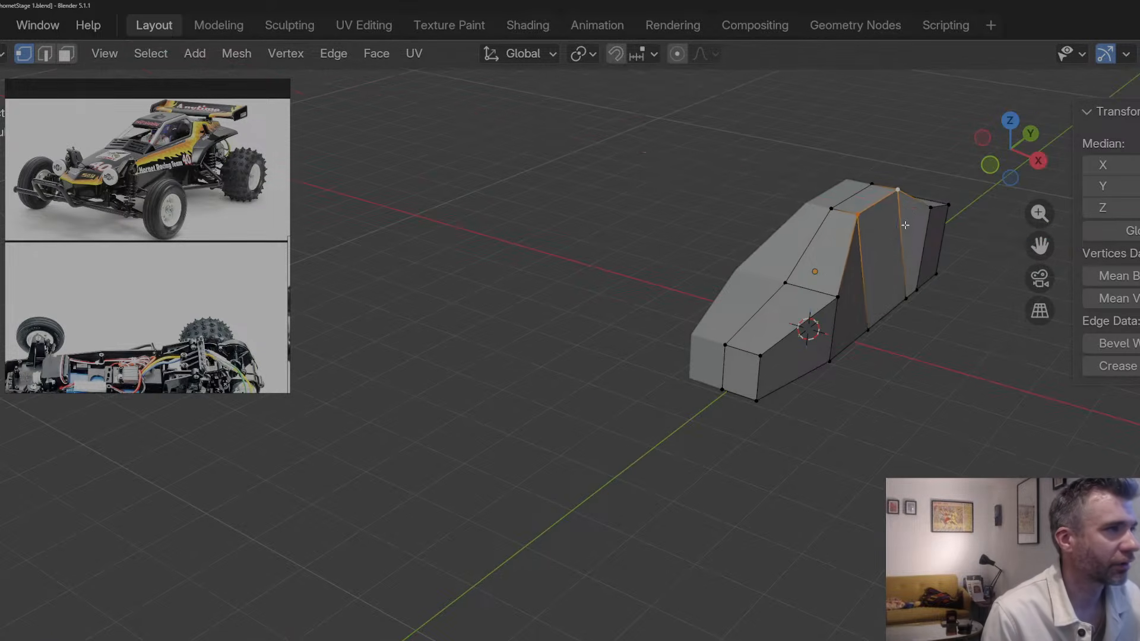
# Step: Knife-cut a line along the cabin side from the outer windscreen-base vertex to the loop at the rear deck
pyautogui.moveTo(904, 224); pyautogui.dragTo(885, 240, button='middle')
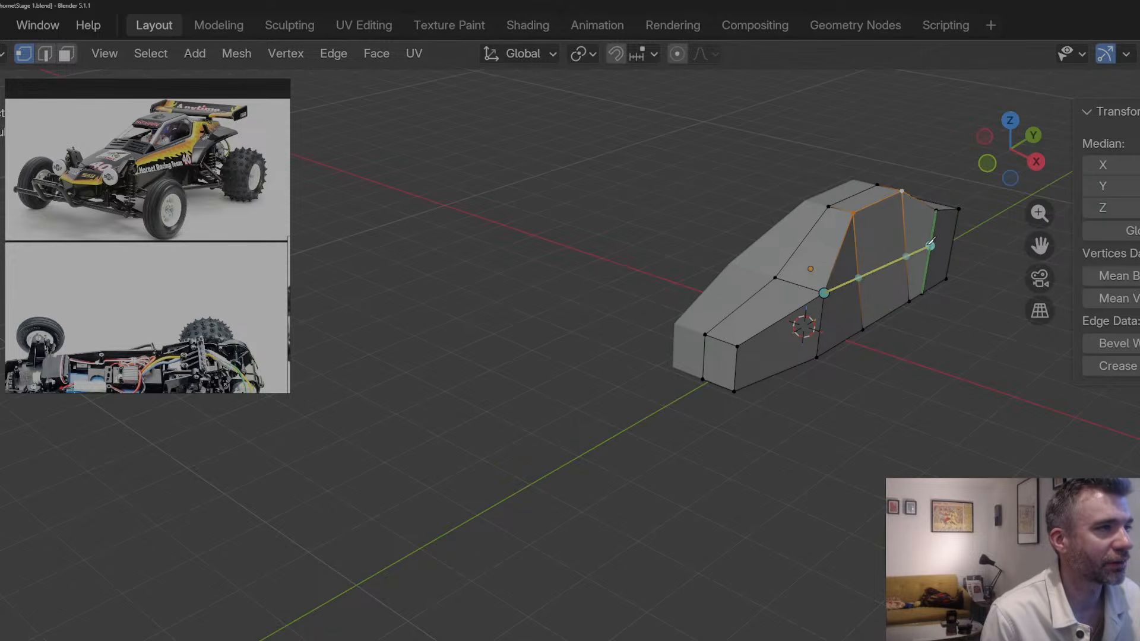
pyautogui.press('Return')
pyautogui.moveTo(922, 259); pyautogui.dragTo(953, 245, button='middle')
# Step: Select the three new vertices along the cabin-side cut and align them by scaling to 0 along X
pyautogui.click(850, 286)
pyautogui.keyDown('shift'); pyautogui.click(865, 276); pyautogui.keyUp('shift')
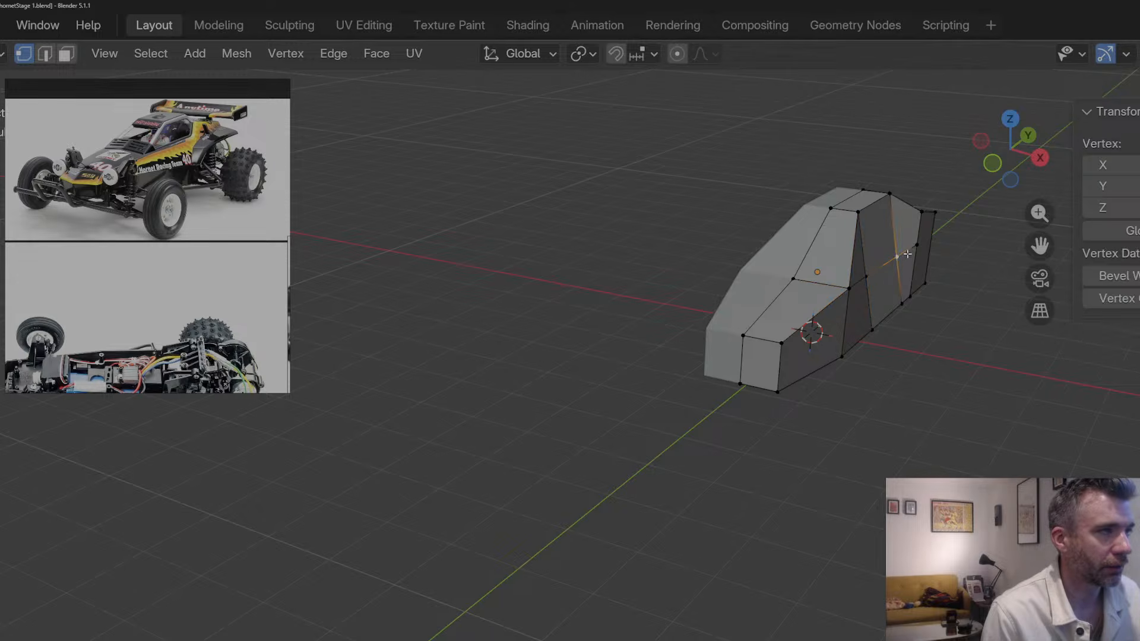
pyautogui.click(917, 245)
pyautogui.moveTo(871, 276)
pyautogui.mouseDown(button='middle')
pyautogui.moveTo(799, 266)
pyautogui.moveTo(855, 287)
pyautogui.moveTo(911, 285)
pyautogui.moveTo(884, 280)
pyautogui.mouseUp(button='middle')
pyautogui.write('sx0')
pyautogui.press('Return')
# Step: Raise the three aligned cabin-side vertices about 0.4 m along Z
pyautogui.press('g')
pyautogui.press('z')
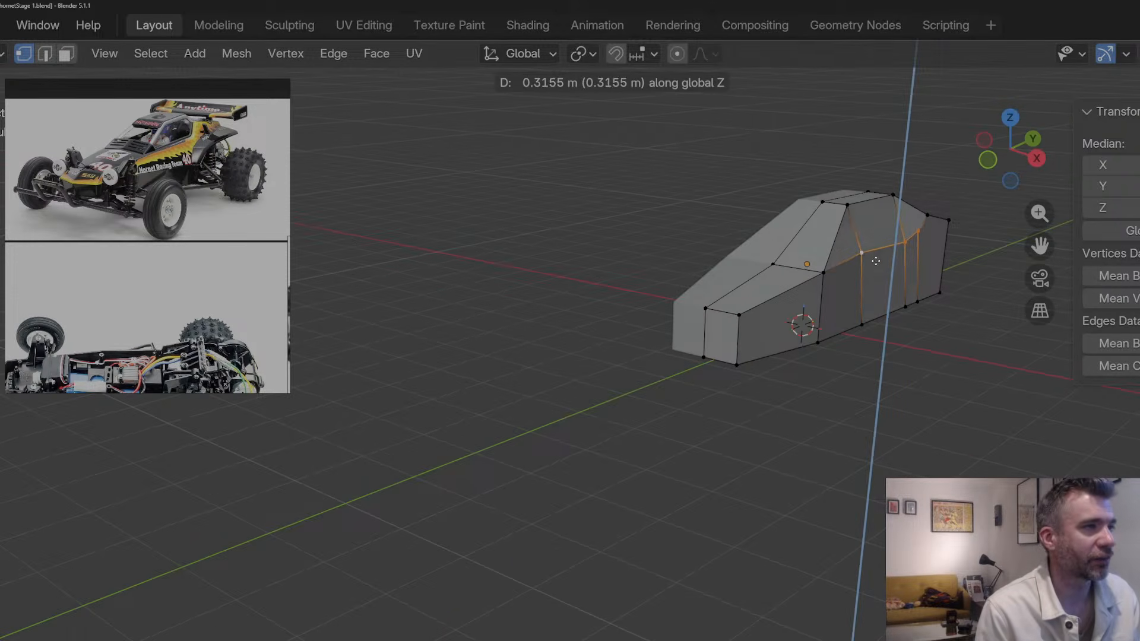
pyautogui.click(874, 257)
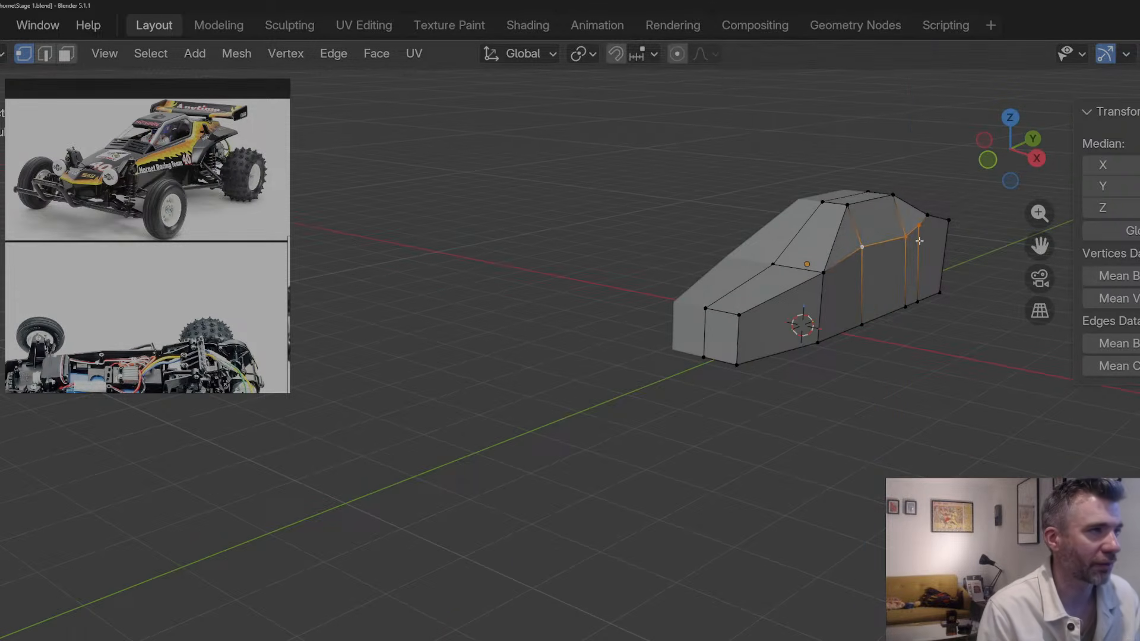
# Step: Select the rear vertex of the cabin-side line and adjust its height along Z
pyautogui.click(919, 232)
pyautogui.moveTo(919, 231); pyautogui.dragTo(976, 263, button='middle')
pyautogui.press('g')
pyautogui.press('x')
pyautogui.press('z')
pyautogui.click(853, 244)
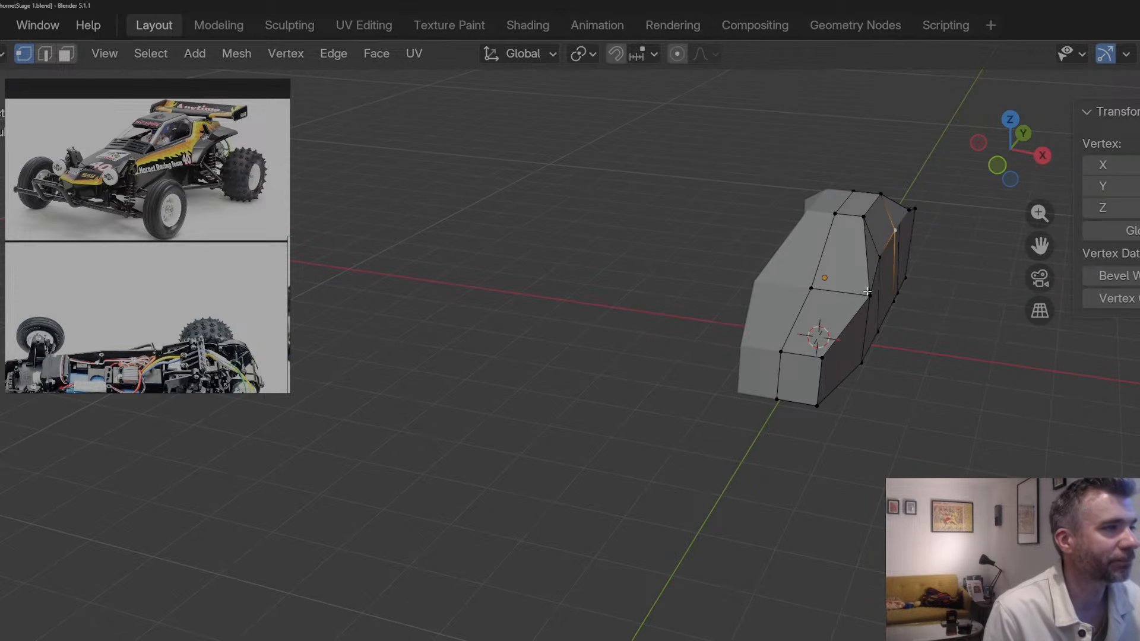
# Step: Move the outer vertex at the windscreen base about 0.18 m inward along X
pyautogui.moveTo(876, 295); pyautogui.dragTo(885, 300, button='middle')
pyautogui.press('g')
pyautogui.press('y')
pyautogui.press('x')
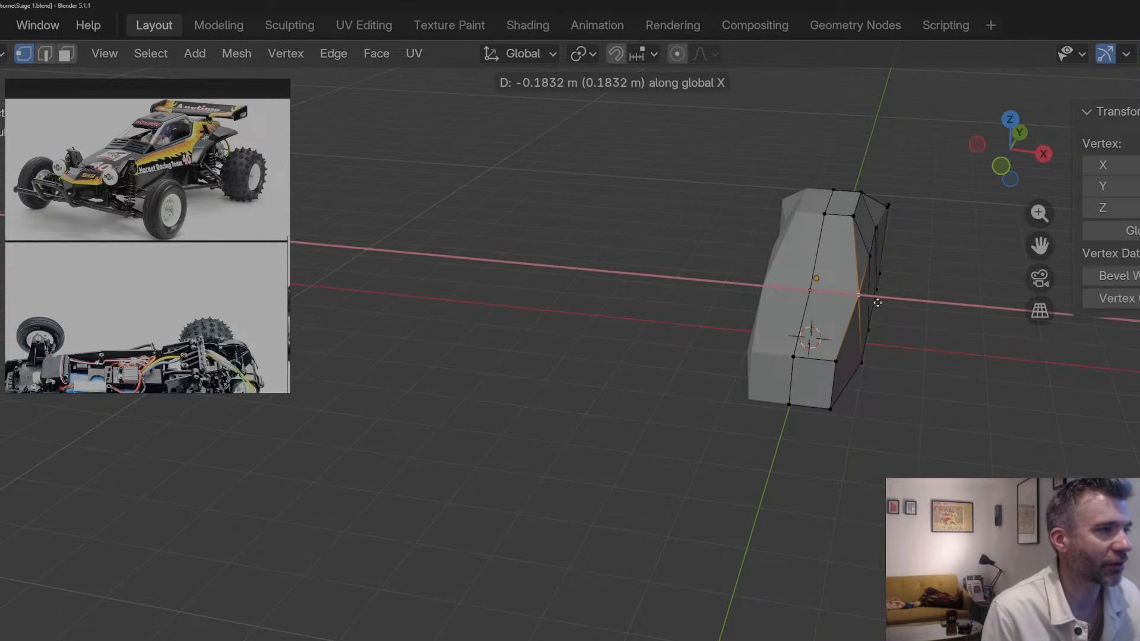
pyautogui.click(878, 302)
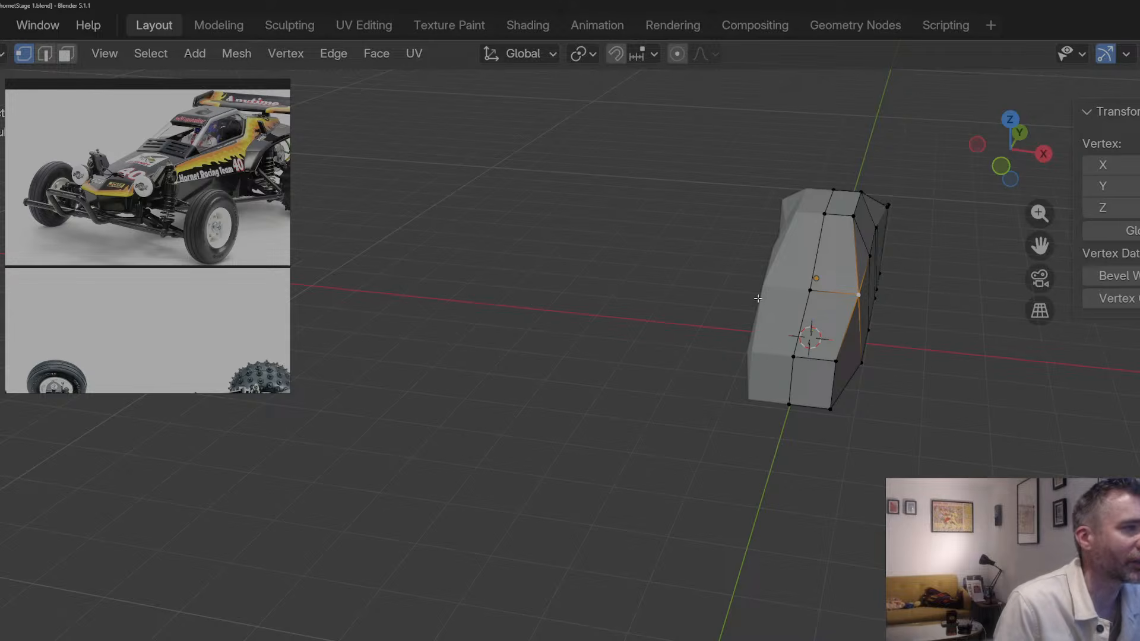
# Step: Add a horizontal loop cut around the lower body and move the two bottom side vertices inward along X
pyautogui.moveTo(758, 298); pyautogui.dragTo(844, 354, button='middle')
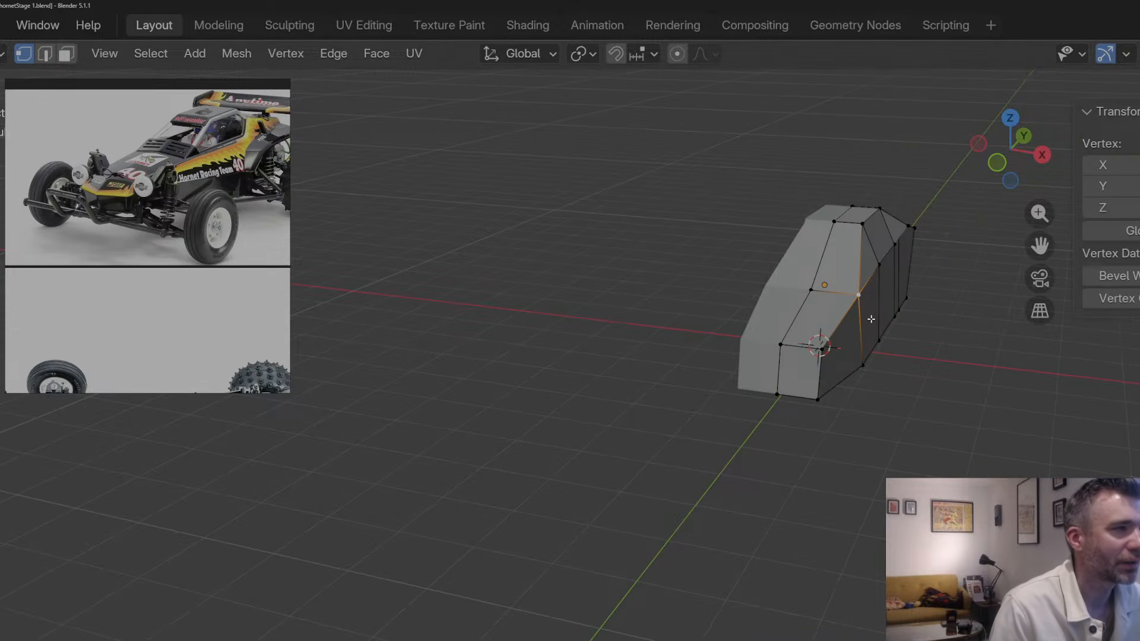
pyautogui.click(863, 359)
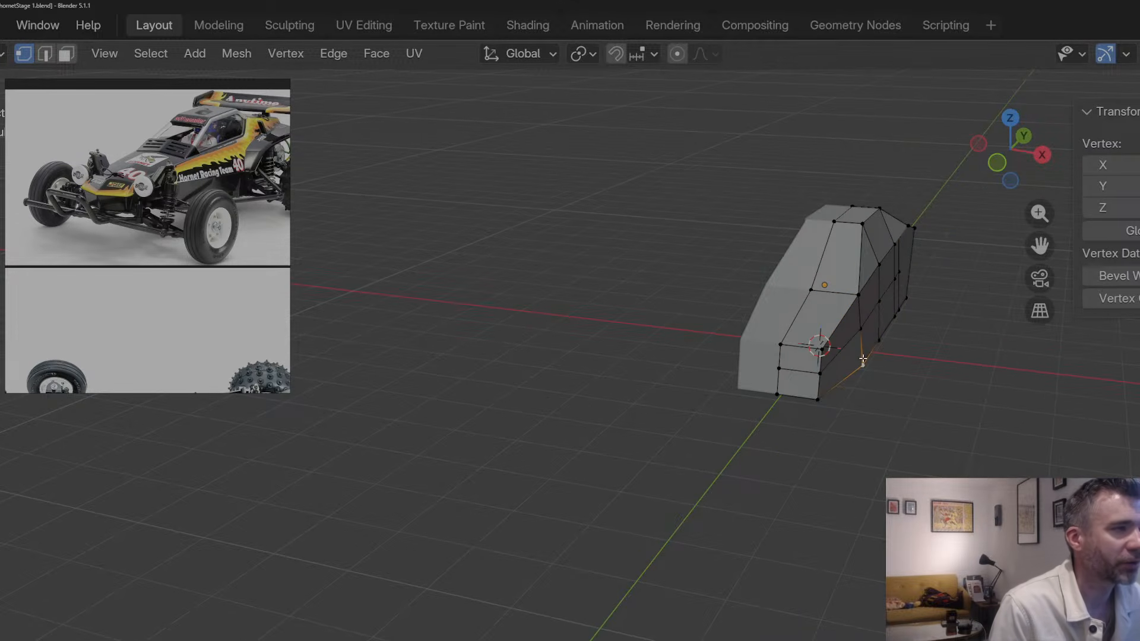
pyautogui.keyDown('shift'); pyautogui.click(883, 337); pyautogui.keyUp('shift')
pyautogui.moveTo(894, 363); pyautogui.dragTo(764, 341, button='middle')
pyautogui.press('g')
pyautogui.press('y')
pyautogui.press('x')
pyautogui.click(888, 359)
# Step: Move the outer bottom corner vertex of the nose inward along X
pyautogui.click(814, 365)
pyautogui.press('g')
pyautogui.press('y')
pyautogui.press('x')
pyautogui.click(833, 376)
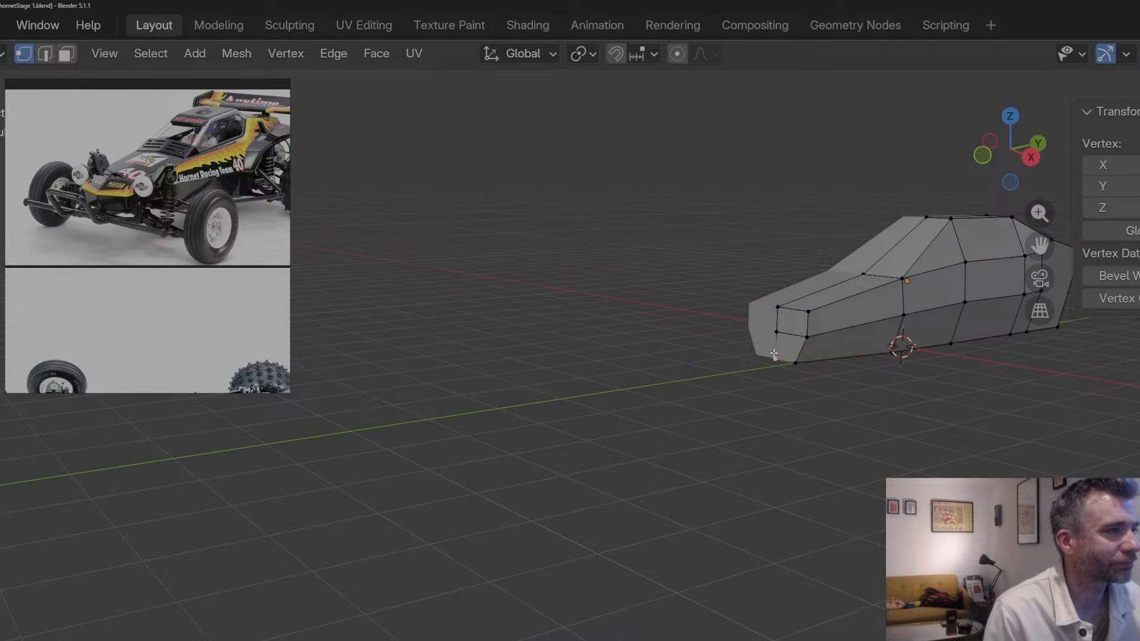
# Step: Select the two bottom vertices at the nose tip and move them back along Y
pyautogui.keyDown('shift'); pyautogui.click(797, 361); pyautogui.keyUp('shift')
pyautogui.moveTo(819, 362); pyautogui.dragTo(680, 350, button='middle')
pyautogui.press('g')
pyautogui.press('y')
pyautogui.click(728, 359)
# Step: Adjust the outer bottom vertex of the set-back nose tip along X
pyautogui.click(773, 387)
pyautogui.press('g')
pyautogui.press('y')
pyautogui.press('x')
pyautogui.click(780, 378)
# Step: Select the two top front nose vertices, move them back about 0.42 m along Y and raise them slightly along Z
pyautogui.click(748, 346)
pyautogui.keyDown('shift'); pyautogui.click(768, 349); pyautogui.keyUp('shift')
pyautogui.press('g')
pyautogui.press('z')
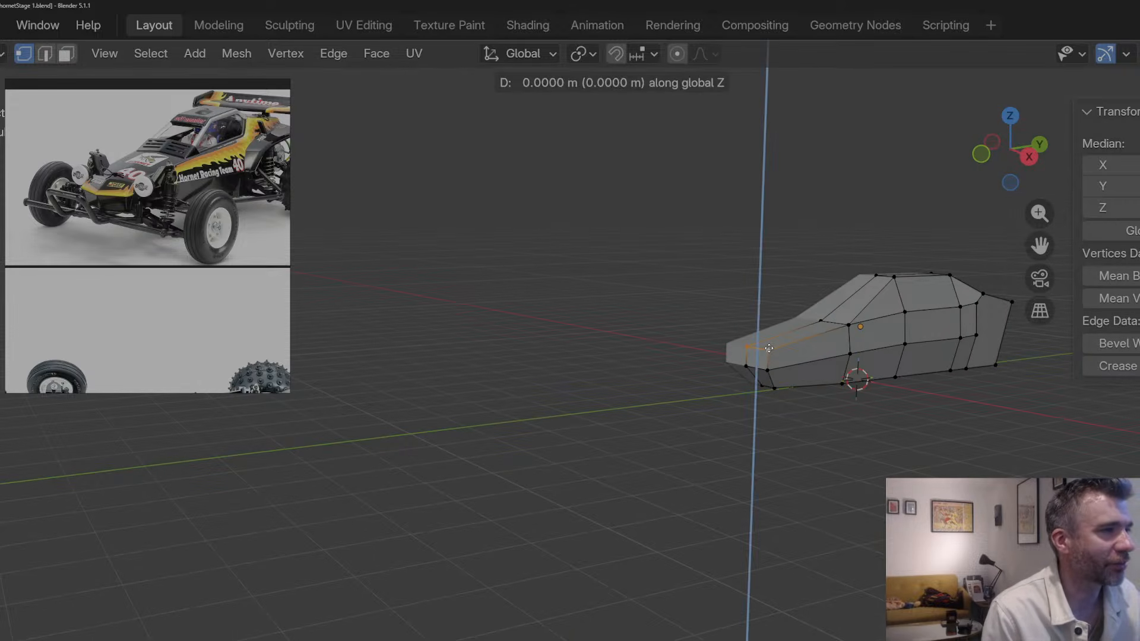
pyautogui.press('g')
pyautogui.press('y')
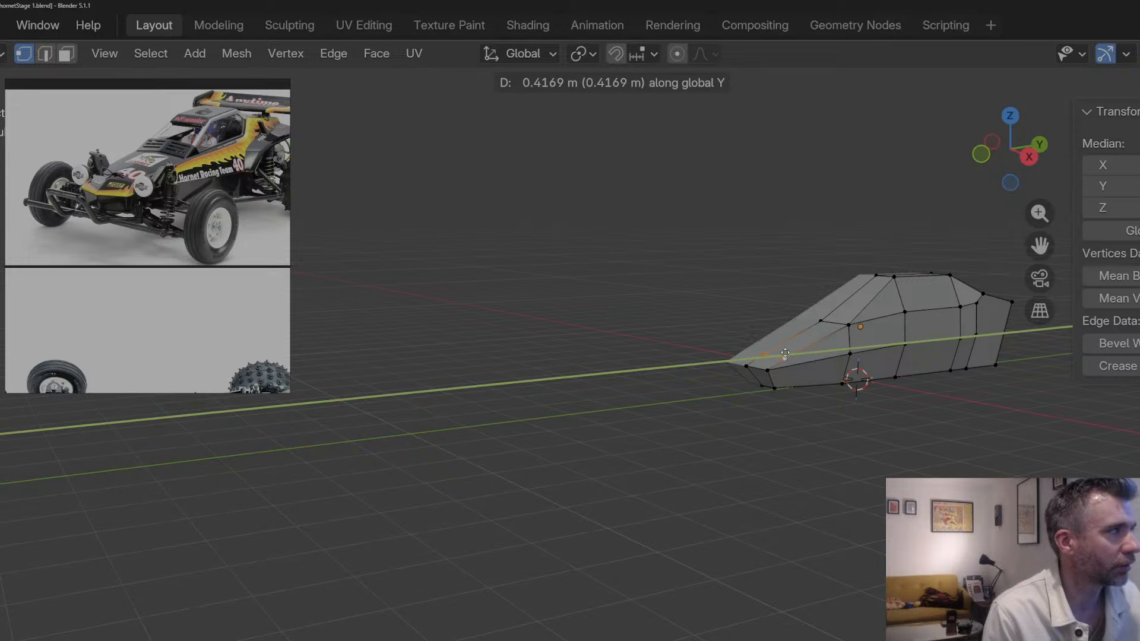
pyautogui.click(786, 353)
pyautogui.press('z')
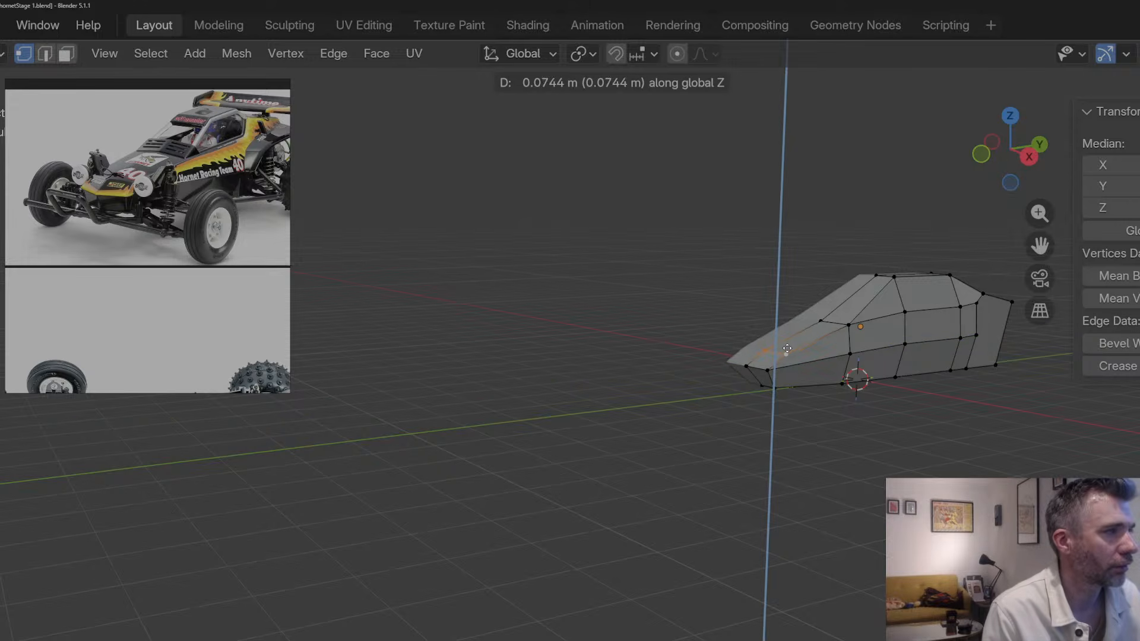
pyautogui.click(786, 346)
# Step: Select the side vertex at the cabin's rear base and adjust its position along X
pyautogui.moveTo(787, 346); pyautogui.dragTo(703, 363, button='middle')
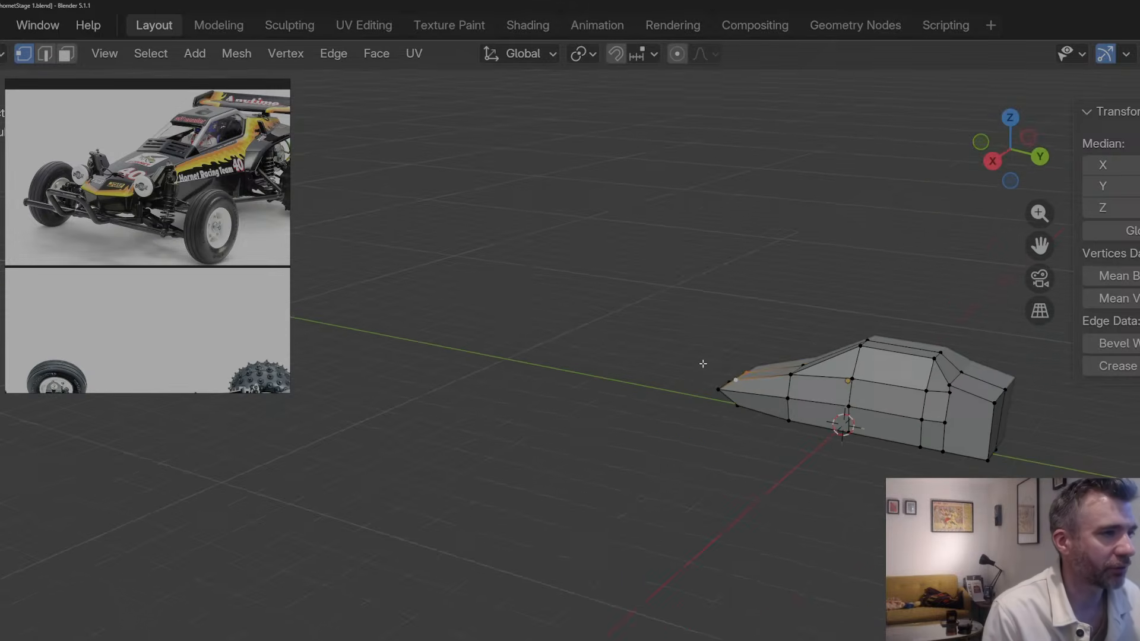
pyautogui.click(948, 381)
pyautogui.moveTo(948, 382); pyautogui.dragTo(1038, 407, button='middle')
pyautogui.press('g')
pyautogui.press('x')
pyautogui.click(870, 402)
pyautogui.press('g')
pyautogui.press('y')
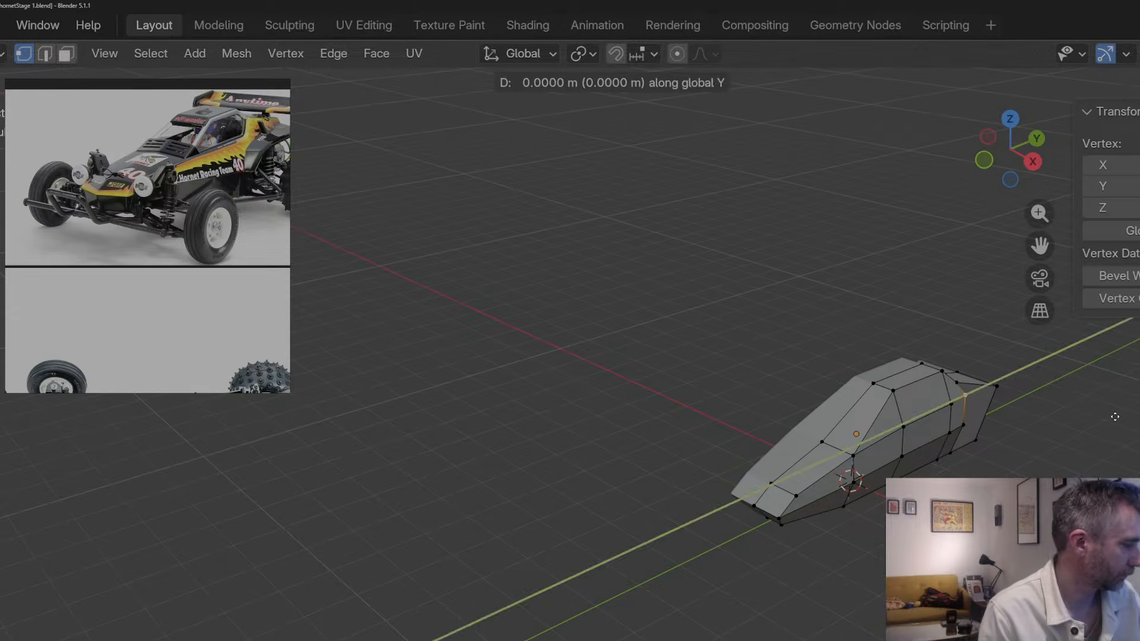
pyautogui.press('x')
pyautogui.click(1110, 416)
# Step: Connect the cabin's rear side vertex to the rear deck's outer corner and dissolve the old diagonal edge across the deck
pyautogui.moveTo(1110, 415); pyautogui.dragTo(964, 423, button='middle')
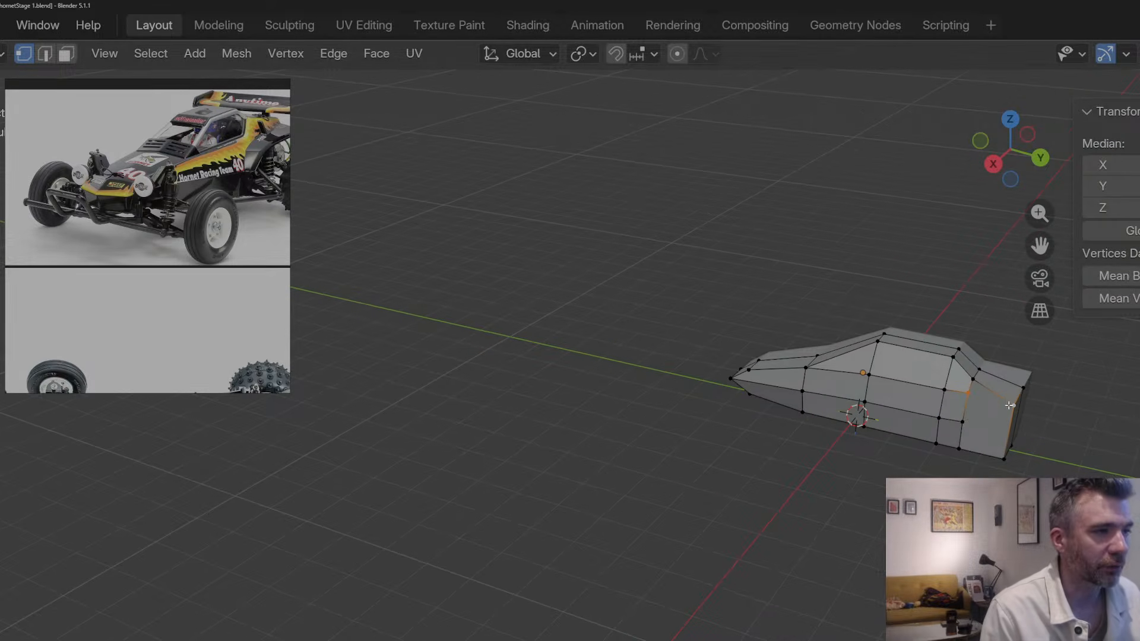
pyautogui.moveTo(1009, 405); pyautogui.dragTo(994, 392, button='middle')
pyautogui.press('2')
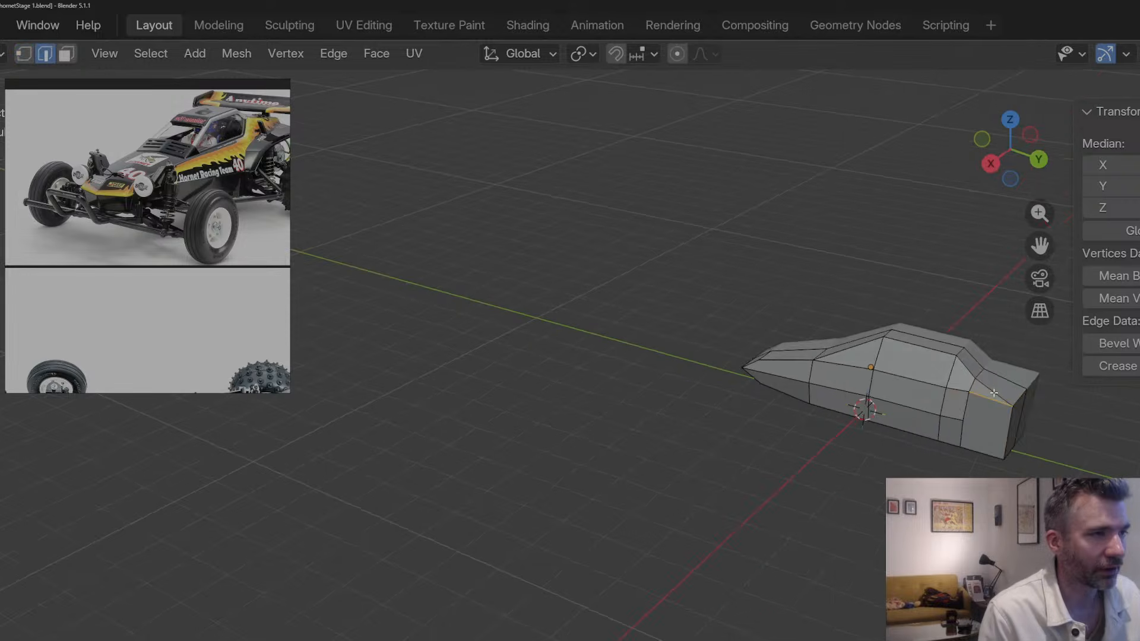
pyautogui.rightClick(992, 390)
pyautogui.click(949, 632)
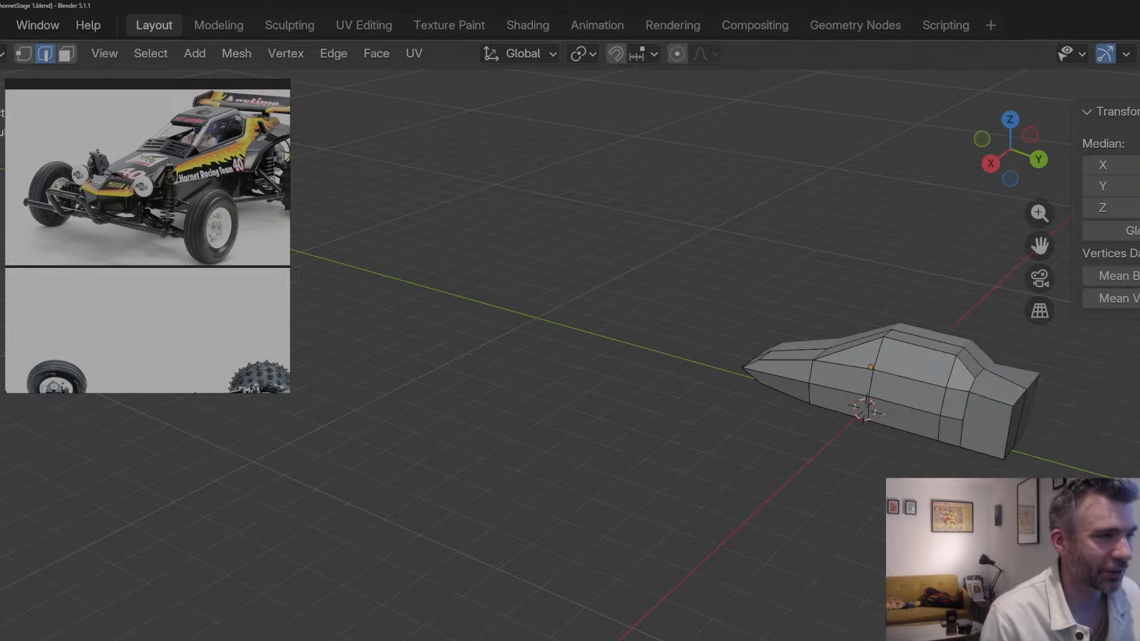
# Step: Subdivide the rear deck's back edge and connect its midpoint to the vertex at the cabin's rear base
pyautogui.press('1')
pyautogui.moveTo(994, 390); pyautogui.dragTo(971, 390, button='middle')
pyautogui.click(1008, 407)
pyautogui.keyDown('shift'); pyautogui.click(1031, 393); pyautogui.keyUp('shift')
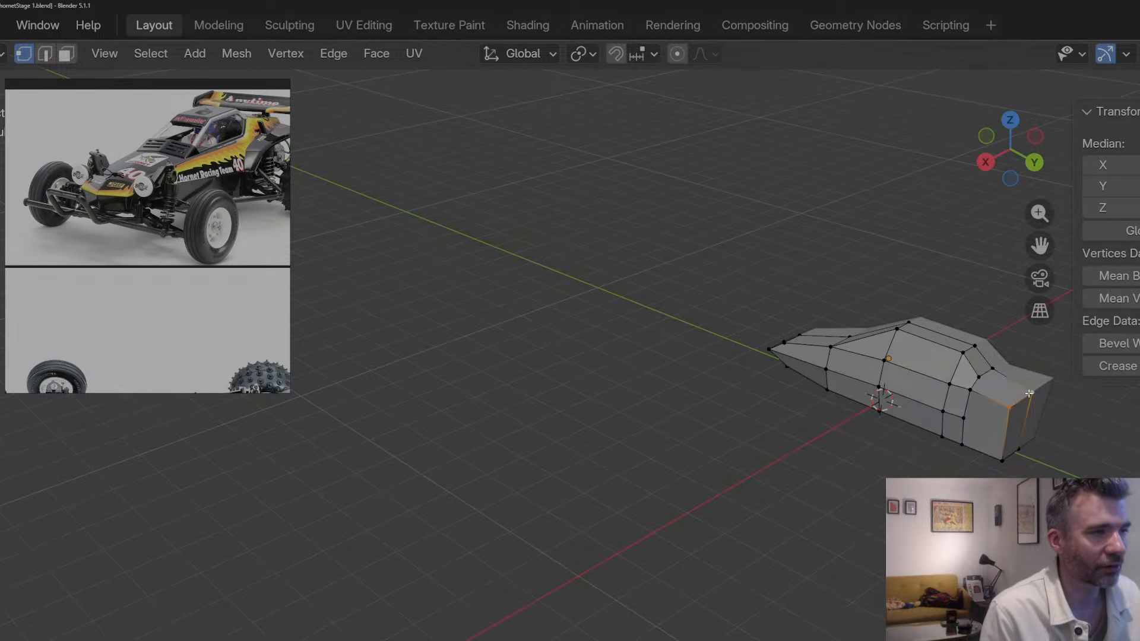
pyautogui.rightClick(1030, 390)
pyautogui.click(1008, 417)
pyautogui.click(1021, 402)
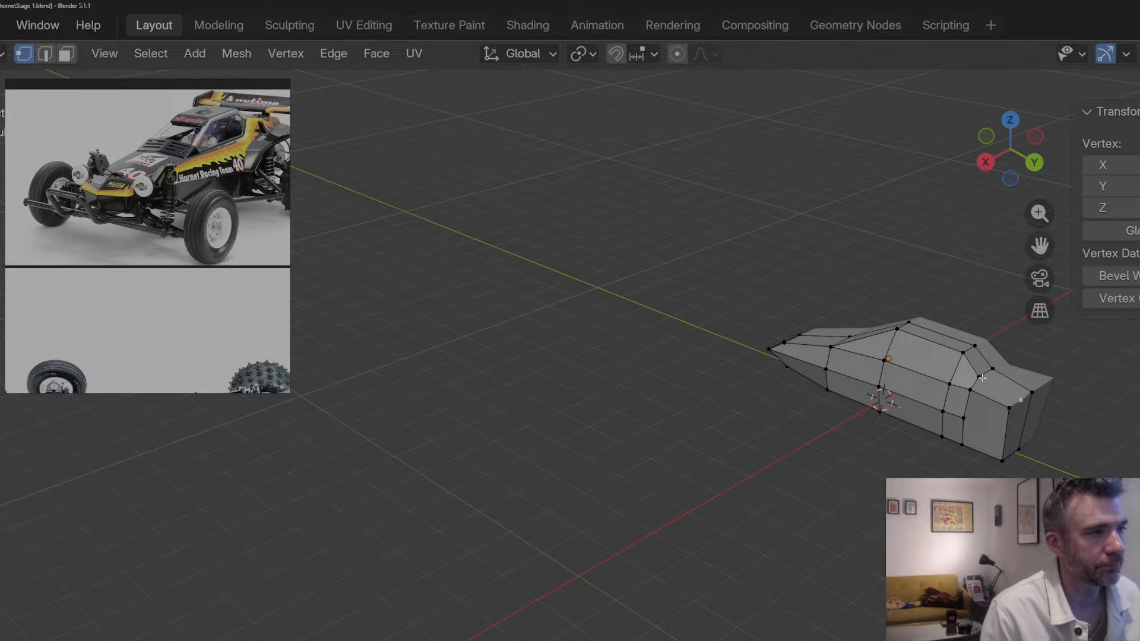
pyautogui.press('j')
# Step: Adjust the whole body's width by scaling the object along X
pyautogui.moveTo(967, 414); pyautogui.dragTo(702, 423, button='middle')
pyautogui.press('Tab')
pyautogui.press('s')
pyautogui.press('x')
pyautogui.click(946, 430)
pyautogui.press('Tab')
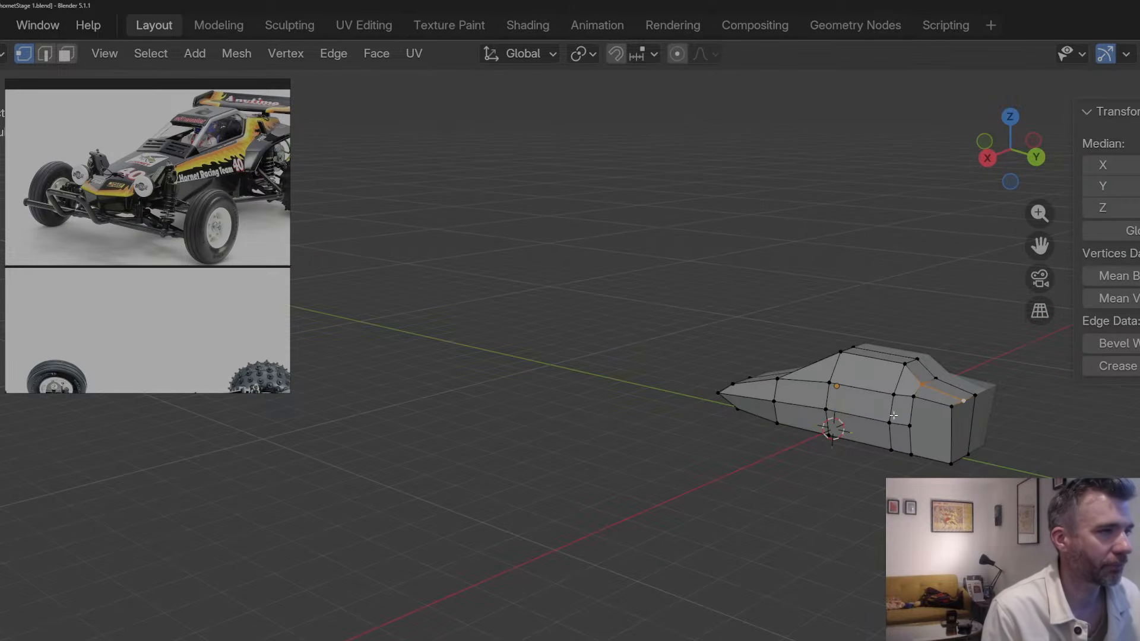
pyautogui.click(951, 429)
pyautogui.click(953, 439)
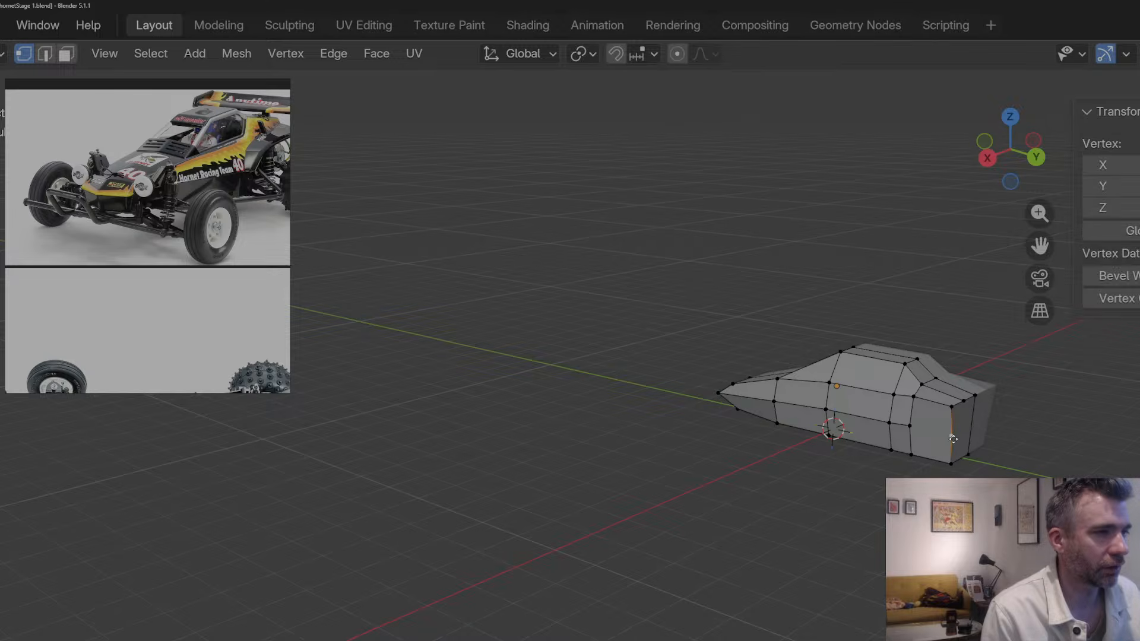
pyautogui.press('g')
pyautogui.click(952, 435)
pyautogui.hotkey('ctrl', 'z')
pyautogui.hotkey('ctrl', 'z')
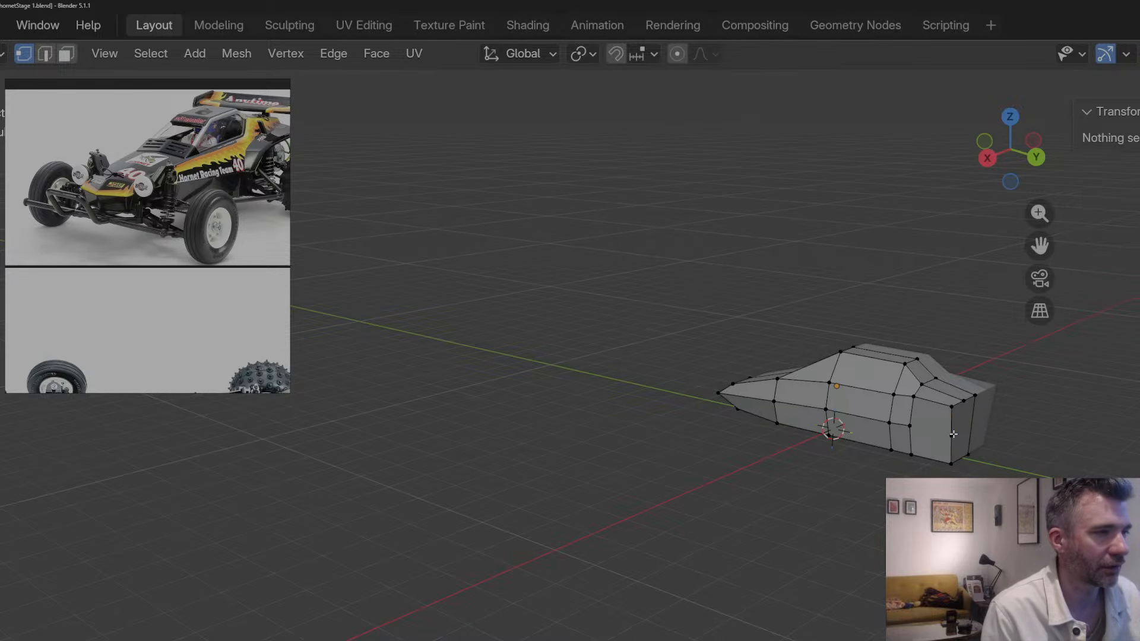
pyautogui.moveTo(971, 441); pyautogui.dragTo(961, 436, button='middle')
pyautogui.hotkey('ctrl', 'z')
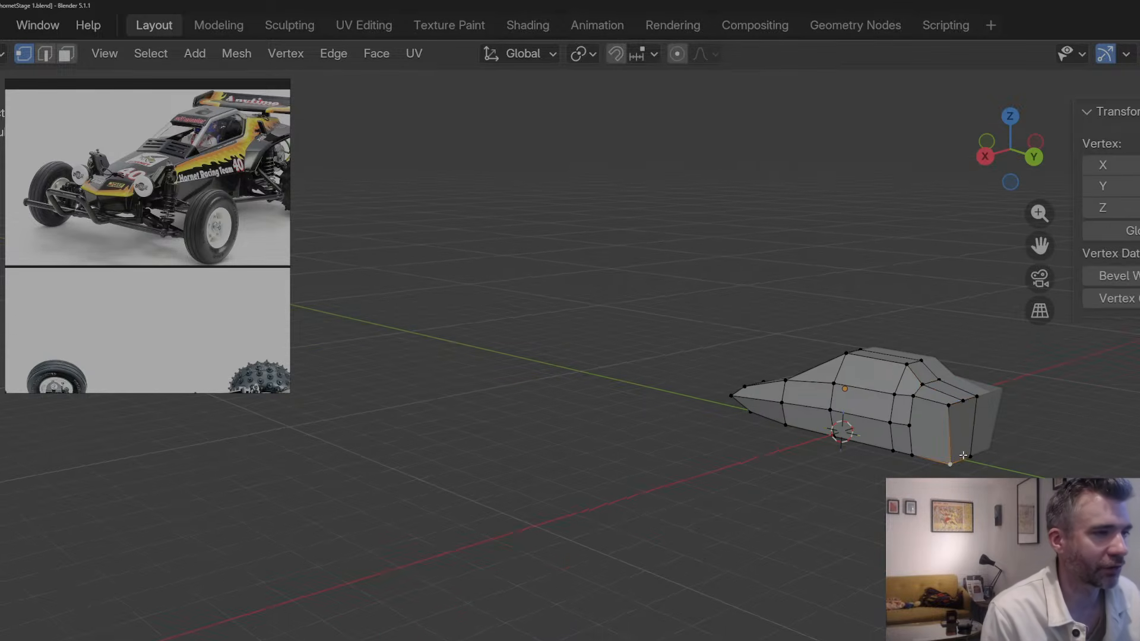
# Step: Split the rear face with a vertical edge from the subdivided bottom edge to the deck and a horizontal cut joined to the side line
pyautogui.rightClick(968, 456)
pyautogui.click(945, 454)
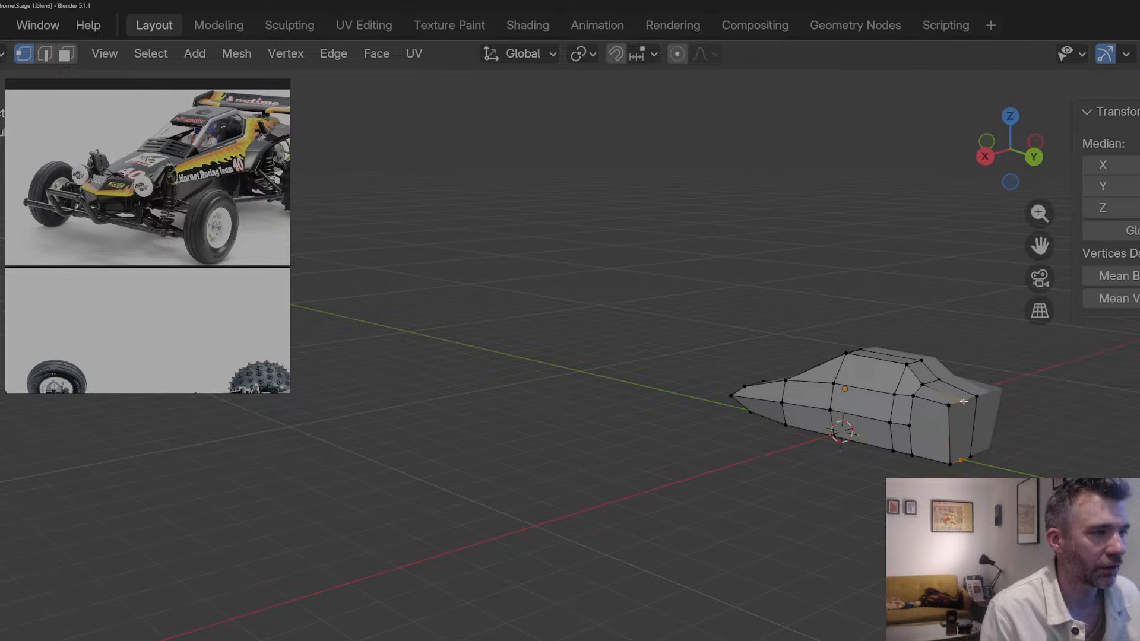
pyautogui.press('j')
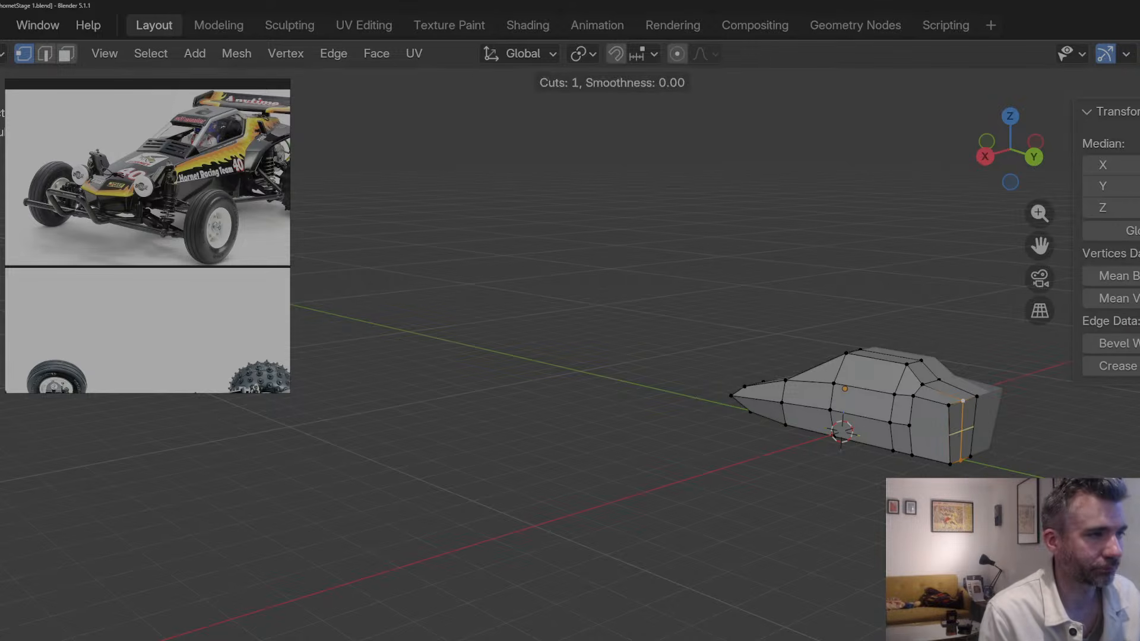
pyautogui.click(914, 427)
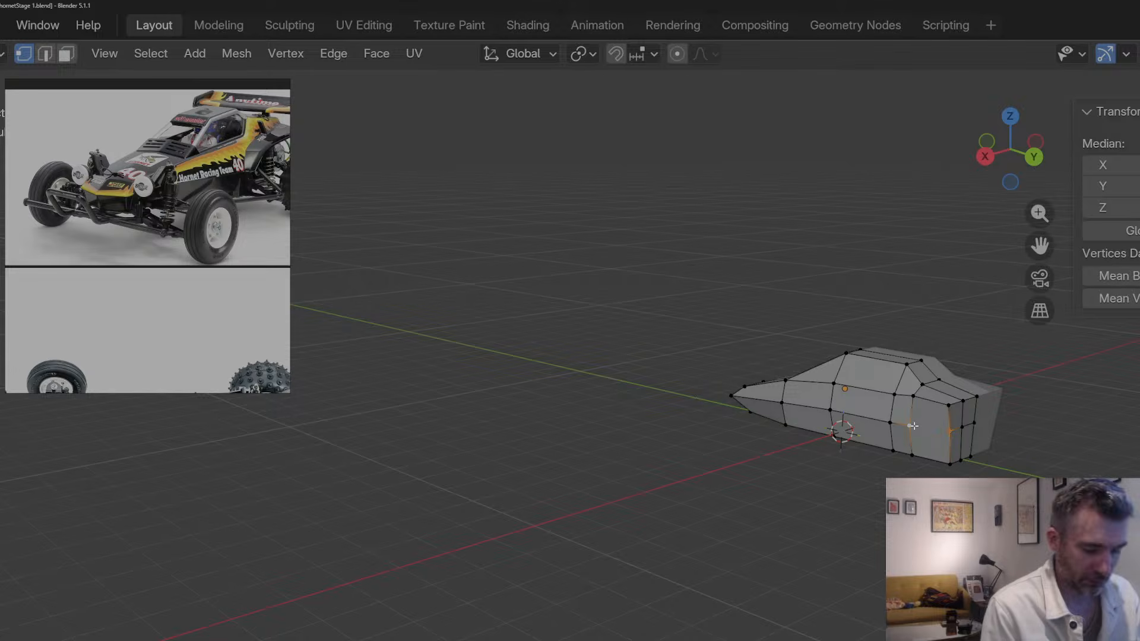
pyautogui.press('Tab')
# Step: Add a loop cut across the nose just behind its tip and merge the cut's two top vertices into the existing nose-top vertices
pyautogui.moveTo(912, 425); pyautogui.dragTo(927, 404, button='middle')
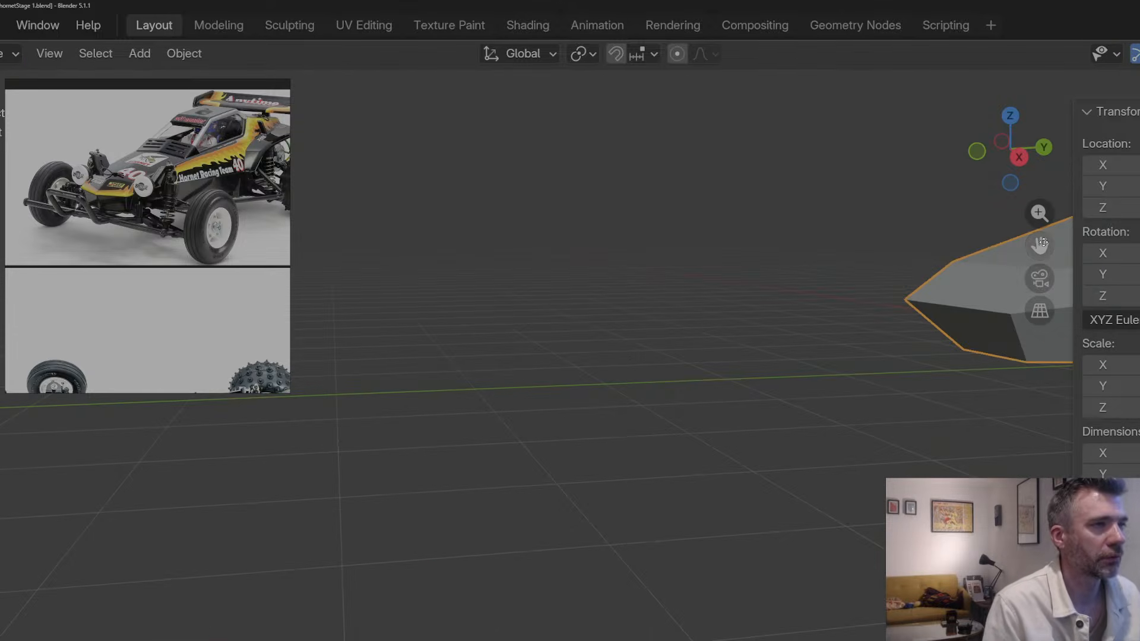
pyautogui.moveTo(1043, 242); pyautogui.dragTo(405, 507)
pyautogui.scroll(-3, 867, 394)
pyautogui.moveTo(866, 394); pyautogui.dragTo(736, 575, button='middle')
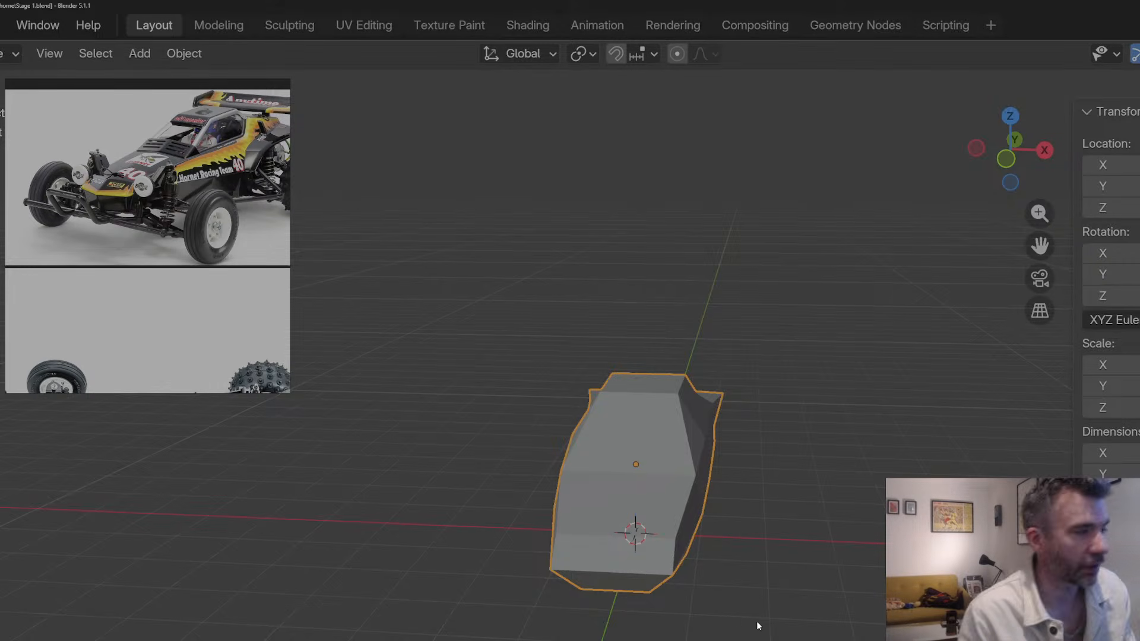
pyautogui.moveTo(678, 605); pyautogui.dragTo(696, 546, button='middle')
pyautogui.press('Tab')
pyautogui.click(650, 568)
pyautogui.click(690, 574)
pyautogui.click(689, 572)
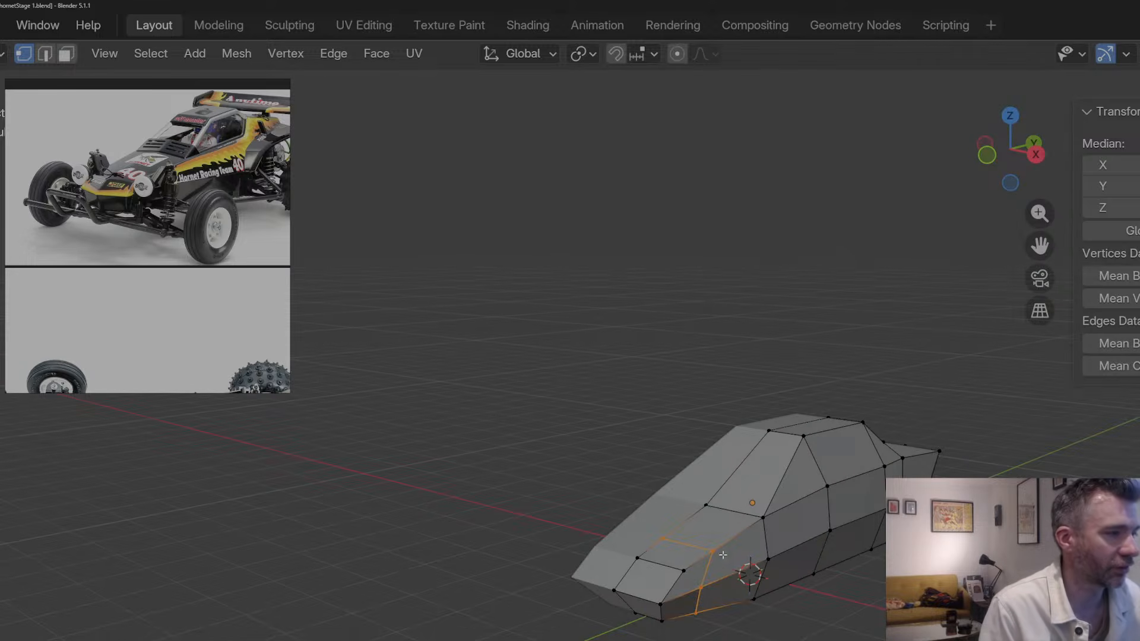
pyautogui.click(664, 540)
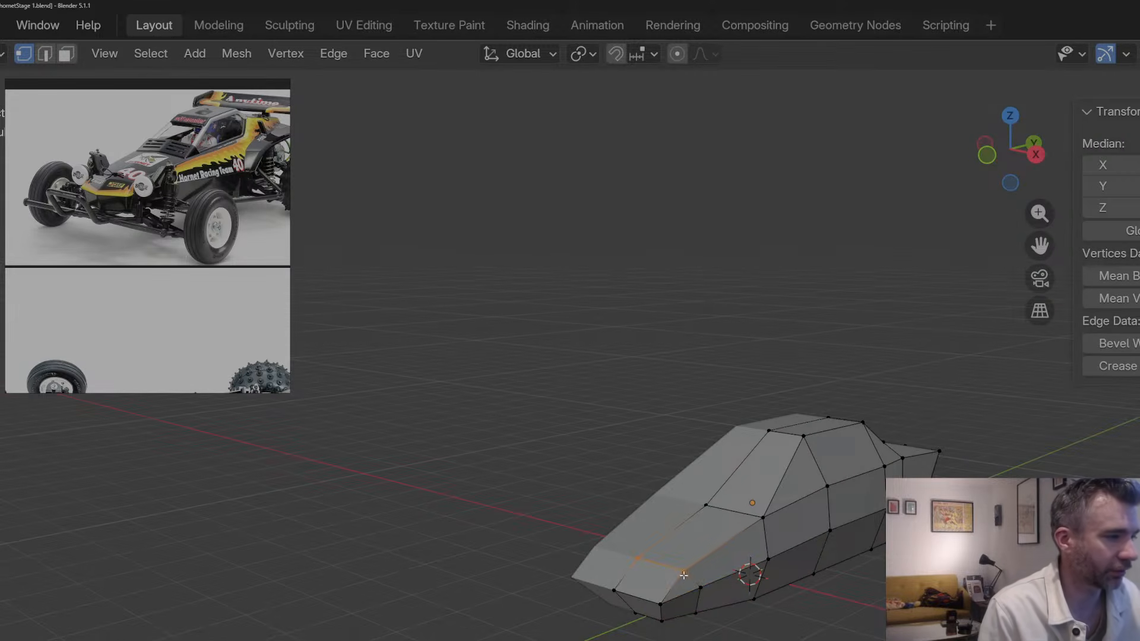
# Step: Slide the side vertex of the new nose cut along its edge with Vertex Slide
pyautogui.moveTo(683, 575); pyautogui.dragTo(622, 531, button='middle')
pyautogui.click(706, 586)
pyautogui.press('g')
pyautogui.press('g')
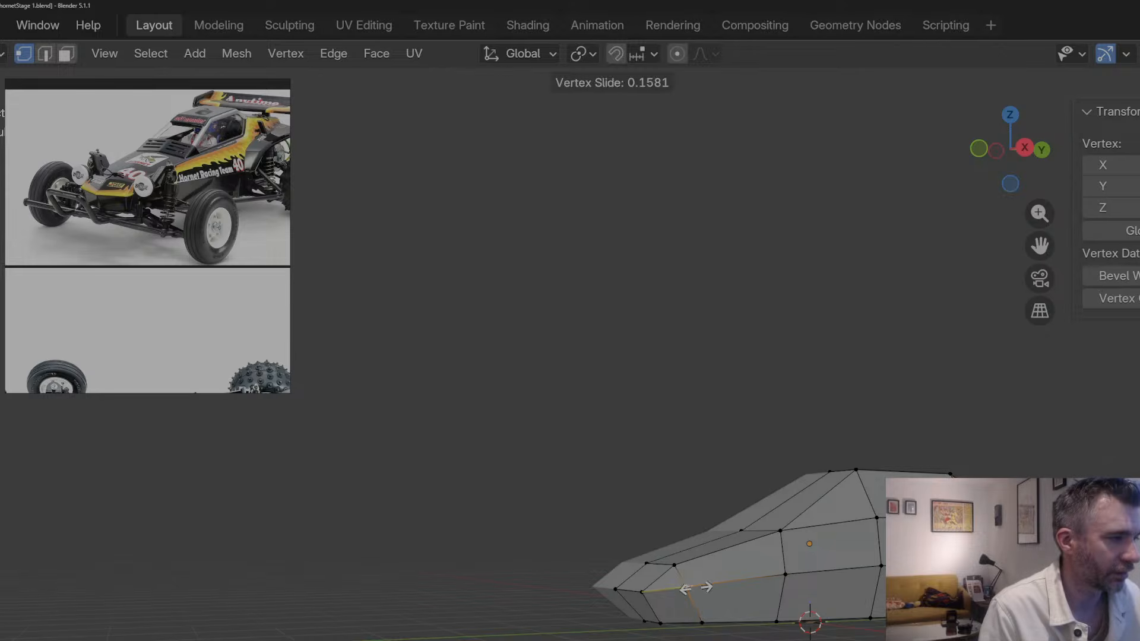
pyautogui.moveTo(697, 587); pyautogui.dragTo(801, 625, button='middle')
pyautogui.moveTo(766, 558); pyautogui.dragTo(629, 467, button='middle')
pyautogui.press('Tab')
pyautogui.press('Tab')
# Step: Select the vertices along the middle of the cabin side and move them along X
pyautogui.click(673, 442)
pyautogui.keyDown('shift'); pyautogui.click(698, 418); pyautogui.keyUp('shift')
pyautogui.moveTo(708, 454); pyautogui.dragTo(695, 433, button='middle')
pyautogui.click(683, 478)
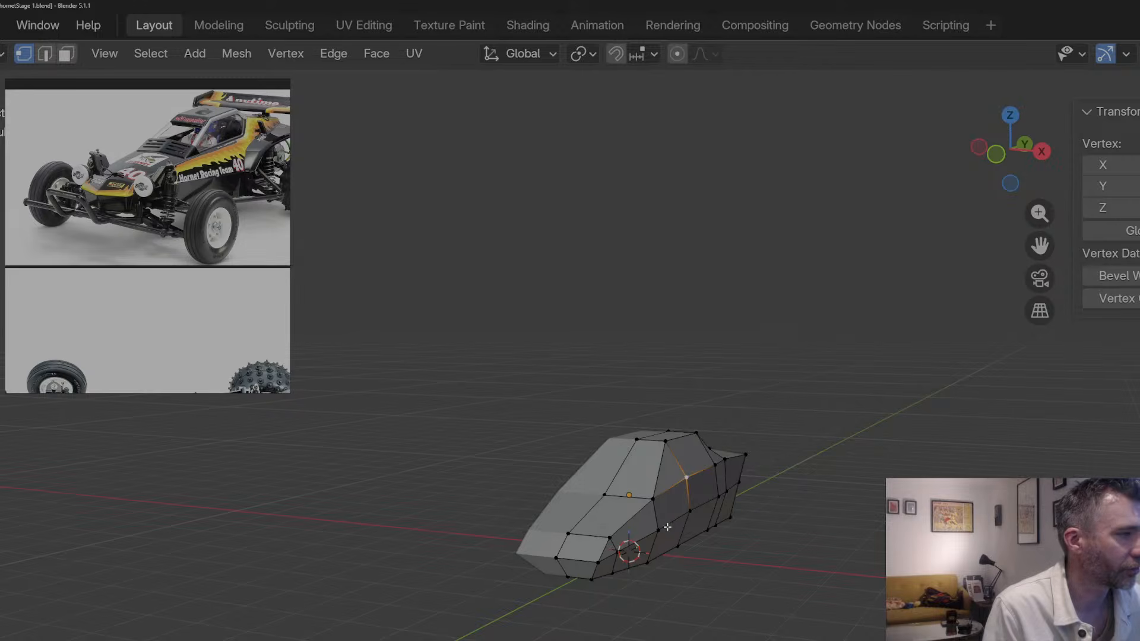
pyautogui.keyDown('alt'); pyautogui.click(695, 511); pyautogui.keyUp('alt')
pyautogui.moveTo(695, 511); pyautogui.dragTo(566, 501, button='middle')
pyautogui.press('g')
pyautogui.press('y')
pyautogui.press('x')
pyautogui.click(742, 507)
# Step: Fine-tune the cabin side's width with another move of the selected vertices along X
pyautogui.moveTo(687, 484); pyautogui.dragTo(535, 503, button='middle')
pyautogui.scroll(1, 716, 500)
pyautogui.press('g')
pyautogui.press('y')
pyautogui.press('x')
pyautogui.click(714, 509)
# Step: Lengthen the whole body by scaling the object about 1.03 along Y
pyautogui.press('Tab')
pyautogui.press('s')
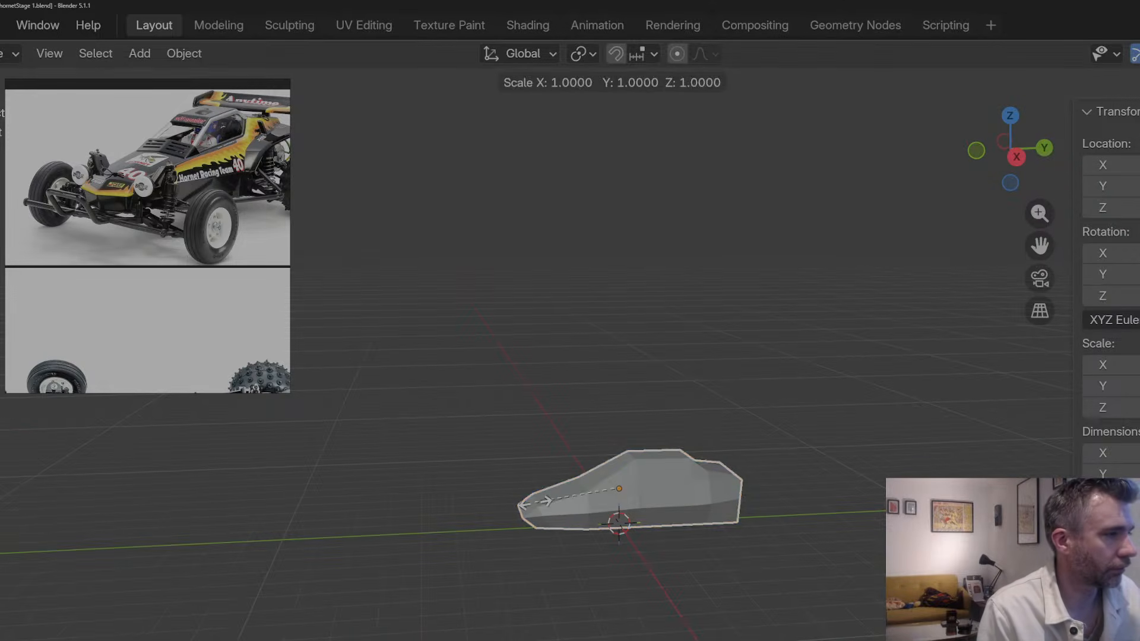
pyautogui.press('y')
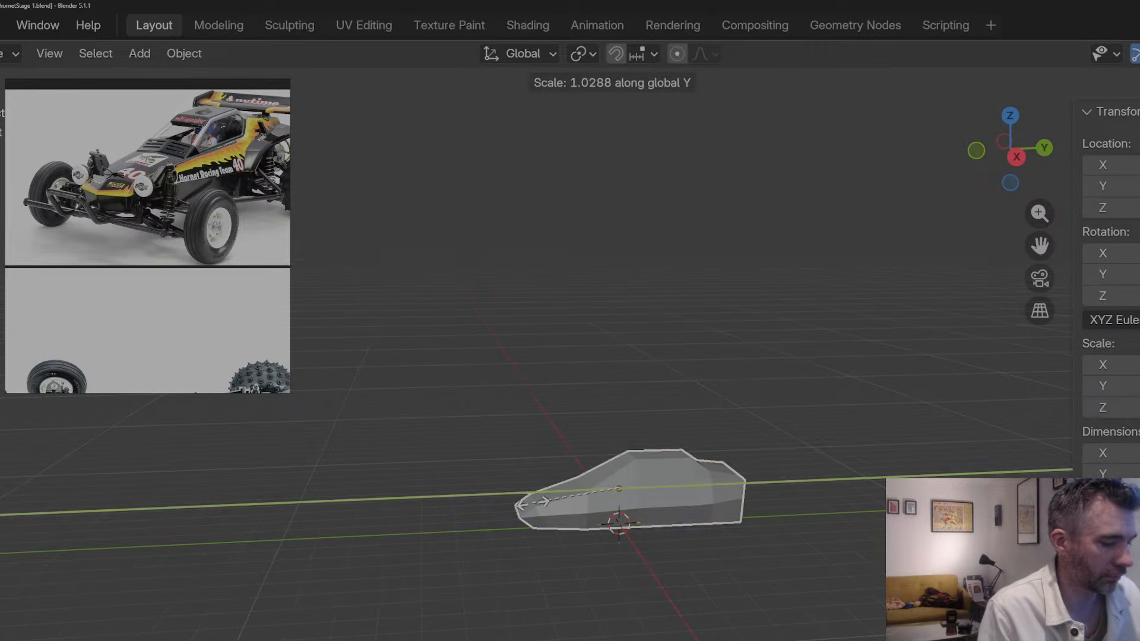
pyautogui.click(522, 502)
# Step: Add a cylinder mesh and rotate it 90° about the X axis
pyautogui.moveTo(476, 483); pyautogui.dragTo(635, 522, button='middle')
pyautogui.hotkey('shift', 'a')
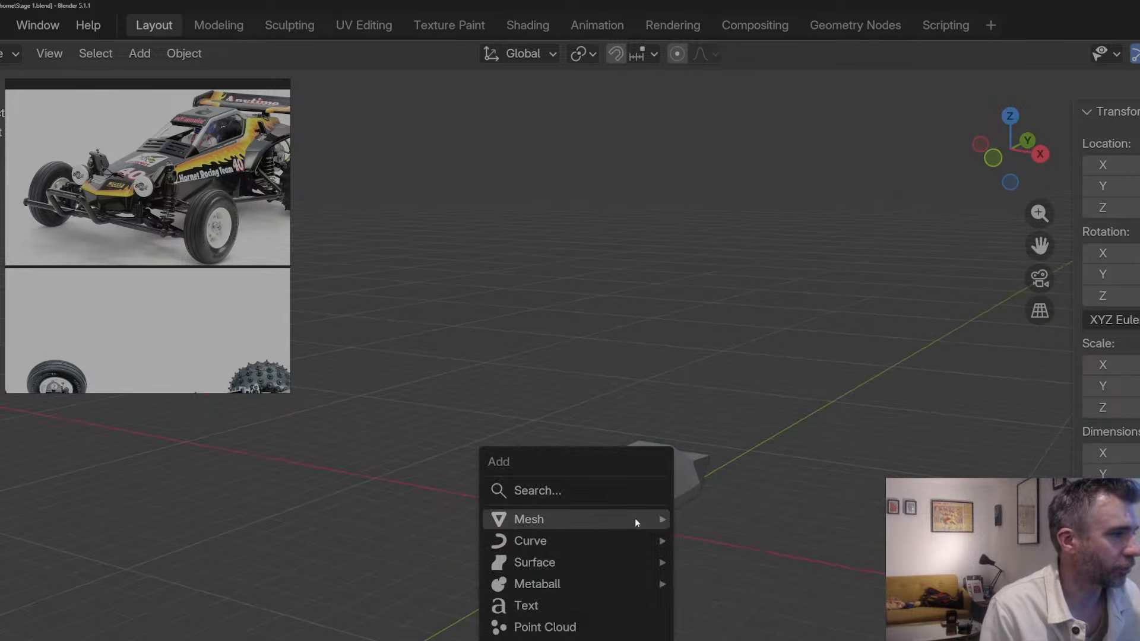
pyautogui.moveTo(636, 521)
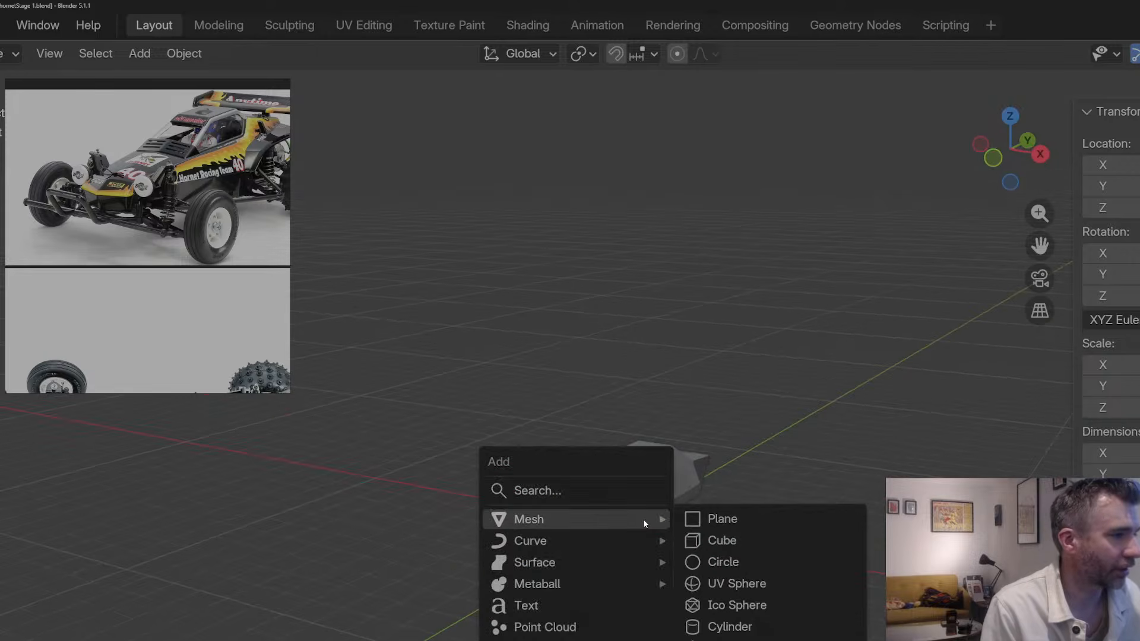
pyautogui.click(731, 626)
pyautogui.write('x')
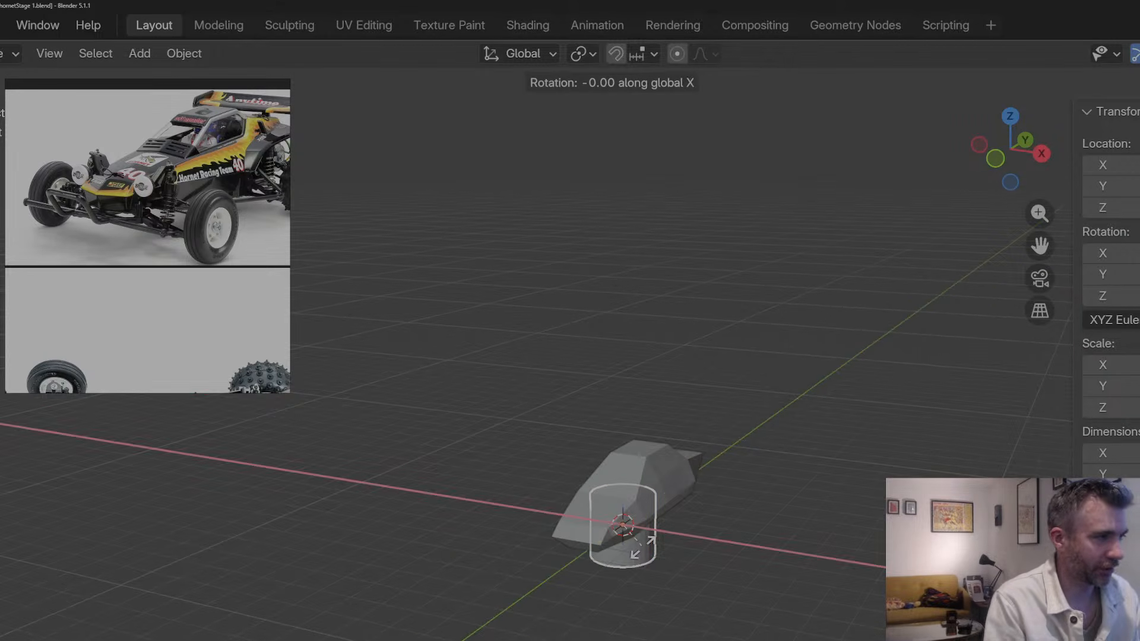
pyautogui.write('90')
pyautogui.press('Return')
# Step: Move the cylinder along X to the side of the body and rotate it 90° about the Z axis
pyautogui.press('g')
pyautogui.press('y')
pyautogui.press('x')
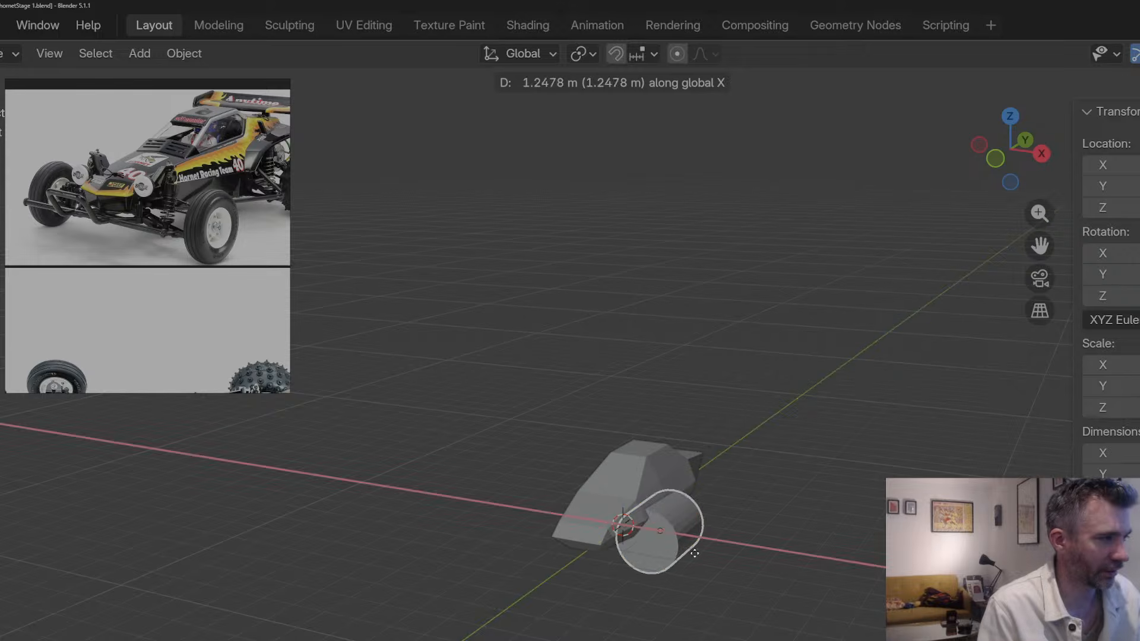
pyautogui.click(679, 535)
pyautogui.press('x')
pyautogui.press('Escape')
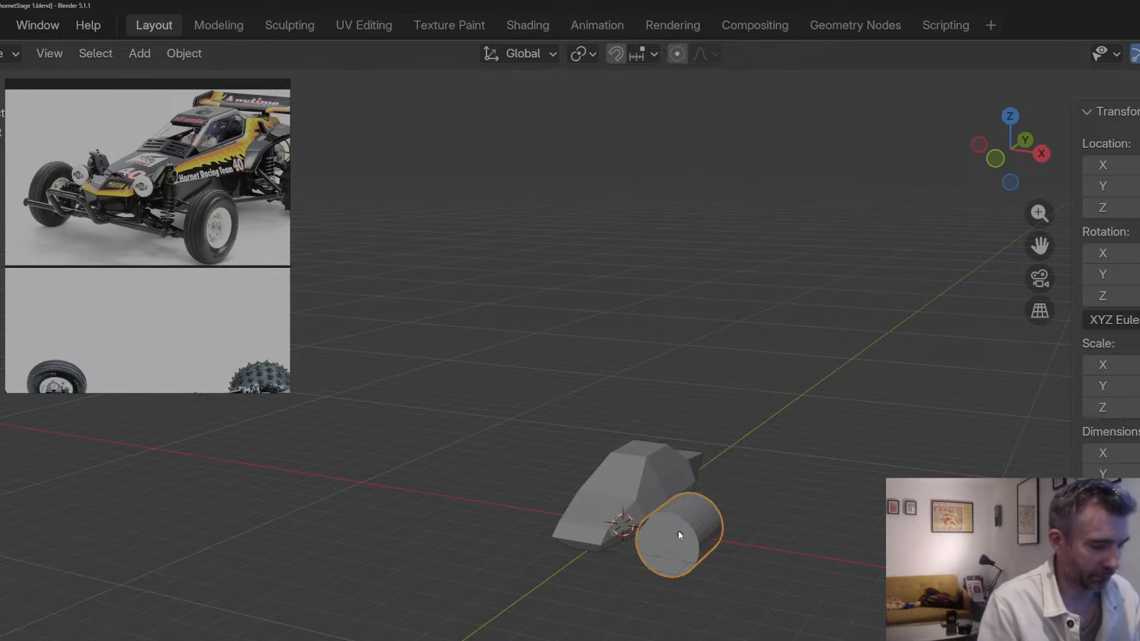
pyautogui.write('rz')
pyautogui.write('90')
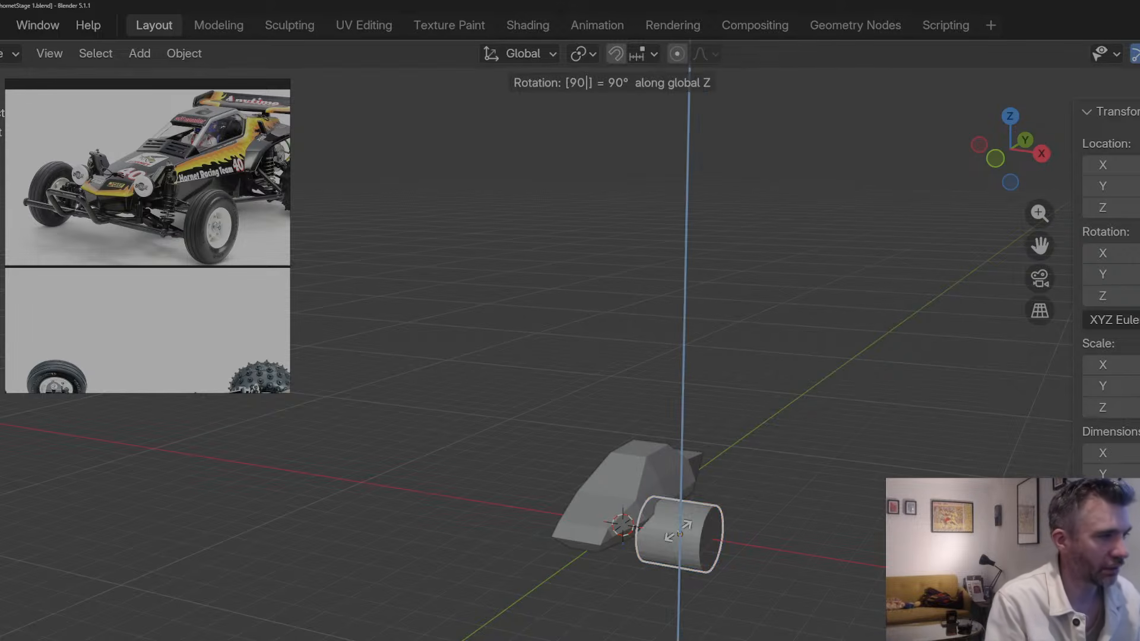
pyautogui.press('Return')
# Step: Scale the cylinder along X so it is slightly narrower than before
pyautogui.press('s')
pyautogui.press('y')
pyautogui.press('x')
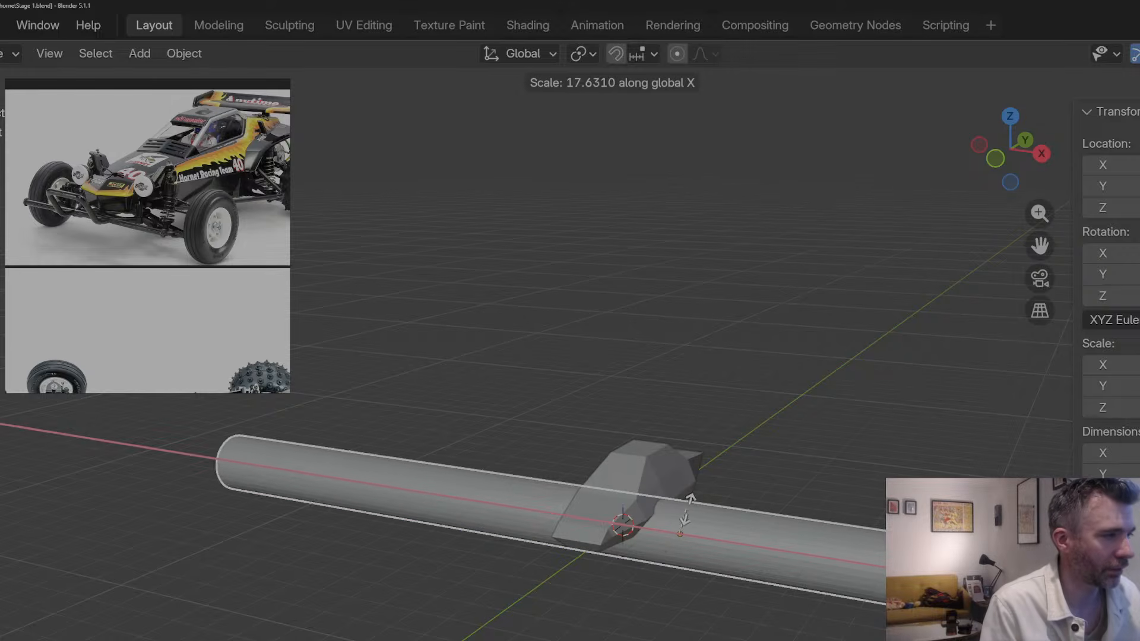
pyautogui.click(684, 534)
pyautogui.press('s')
pyautogui.press('y')
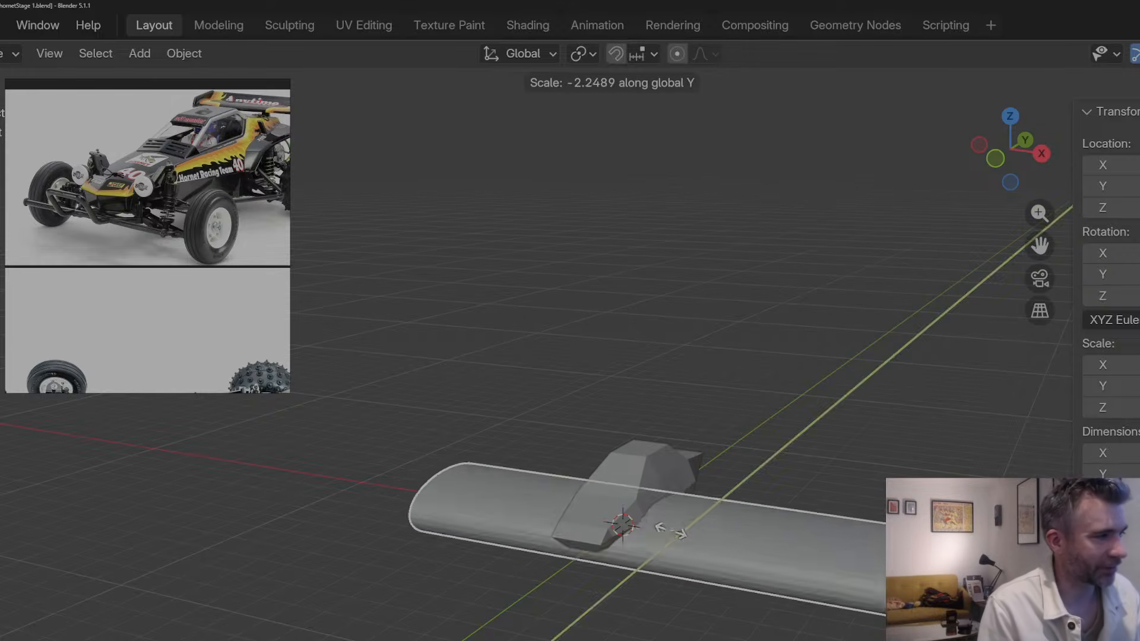
pyautogui.press('x')
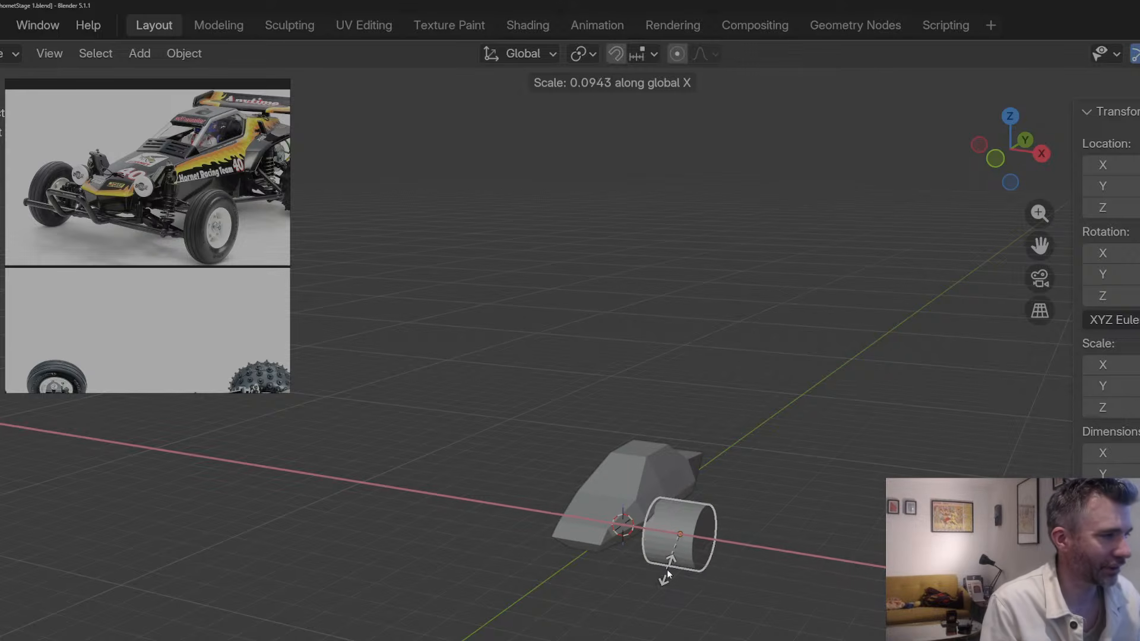
pyautogui.click(666, 575)
# Step: Scale the whole cylinder down and flatten it further along X to wheel proportions
pyautogui.press('s')
pyautogui.press('s')
pyautogui.press('y')
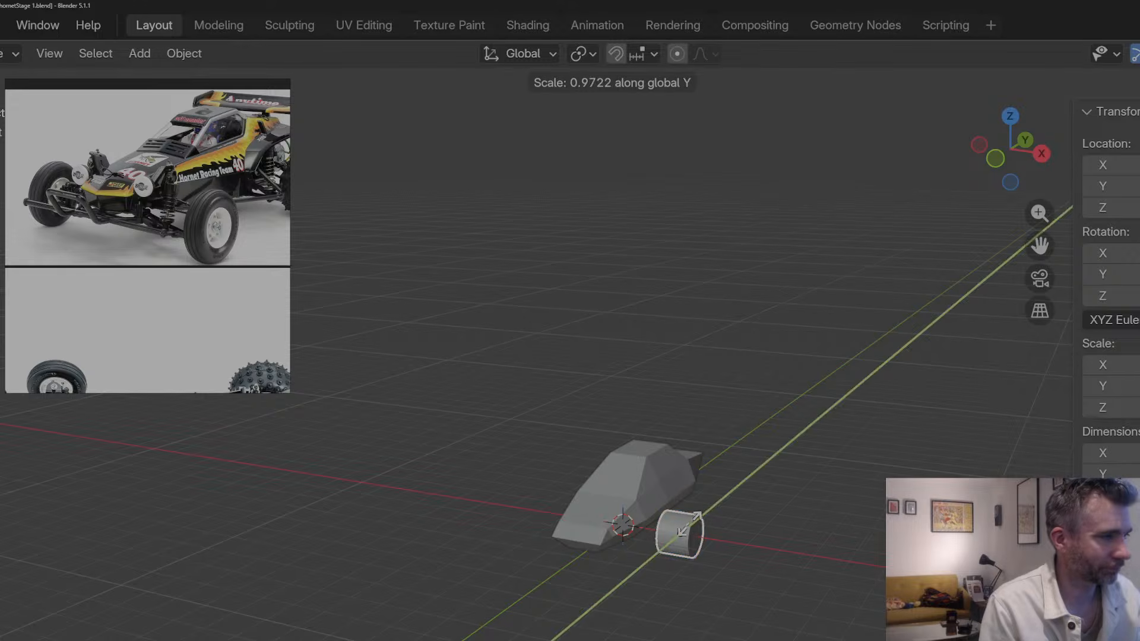
pyautogui.press('x')
pyautogui.click(680, 533)
# Step: Move the wheel cylinder along X closer to the body and along Y toward the nose
pyautogui.press('g')
pyautogui.press('x')
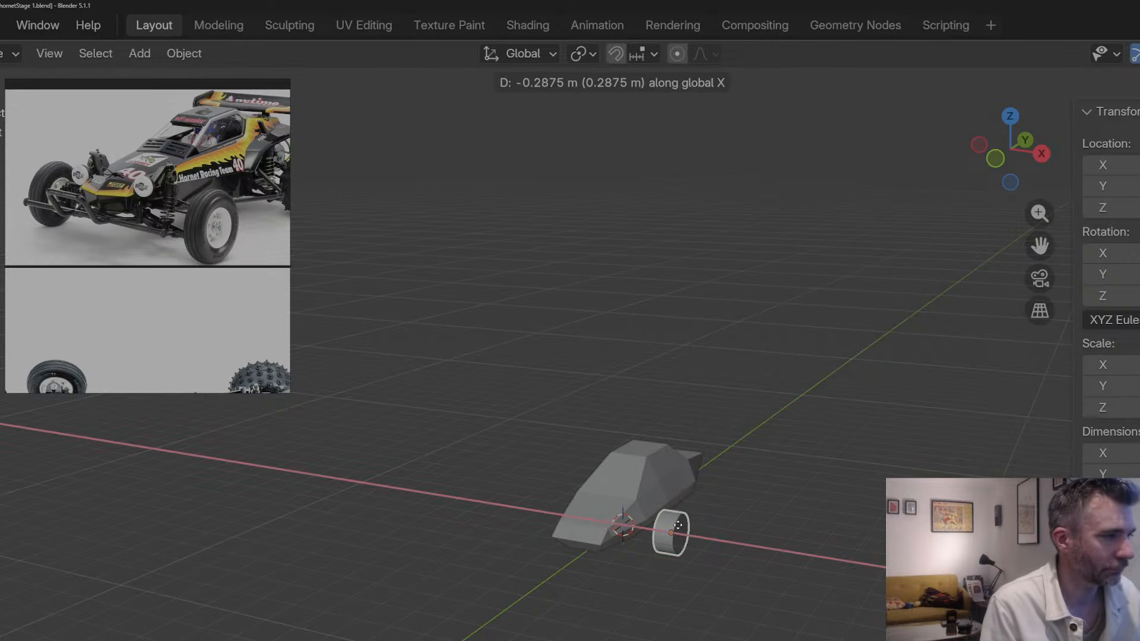
pyautogui.click(657, 521)
pyautogui.moveTo(656, 521); pyautogui.dragTo(604, 536, button='middle')
pyautogui.press('g')
pyautogui.press('y')
pyautogui.press('x')
pyautogui.click(620, 534)
# Step: Thin the wheel by scaling it along X, and adjust its position along Y beside the nose
pyautogui.press('s')
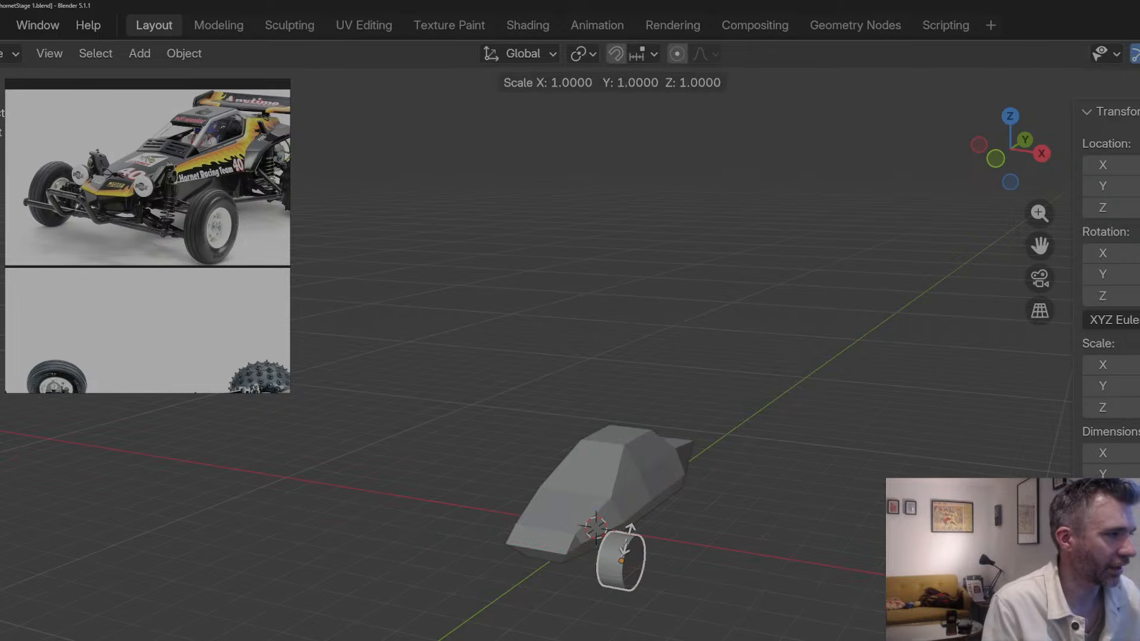
pyautogui.press('x')
pyautogui.click(622, 555)
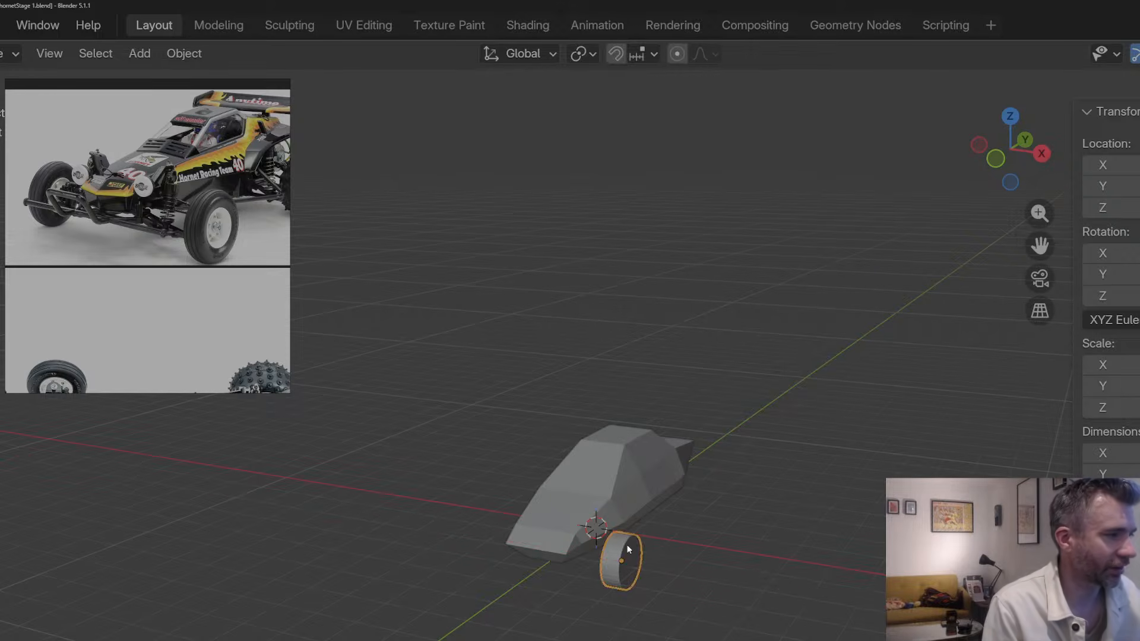
pyautogui.press('g')
pyautogui.press('y')
pyautogui.click(625, 531)
# Step: Move the wheel about 0.08 m along X toward the body
pyautogui.moveTo(626, 532); pyautogui.dragTo(500, 524, button='middle')
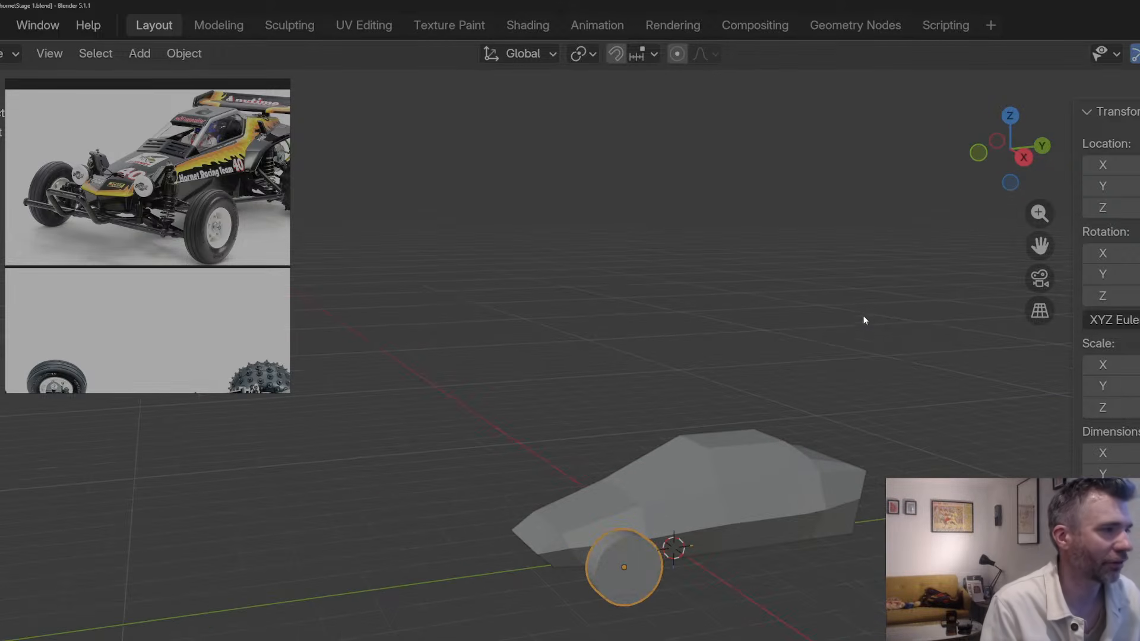
pyautogui.scroll(3, 870, 312)
pyautogui.moveTo(1038, 245); pyautogui.dragTo(927, 207)
pyautogui.moveTo(801, 524); pyautogui.dragTo(885, 526, button='middle')
pyautogui.press('g')
pyautogui.press('y')
pyautogui.press('x')
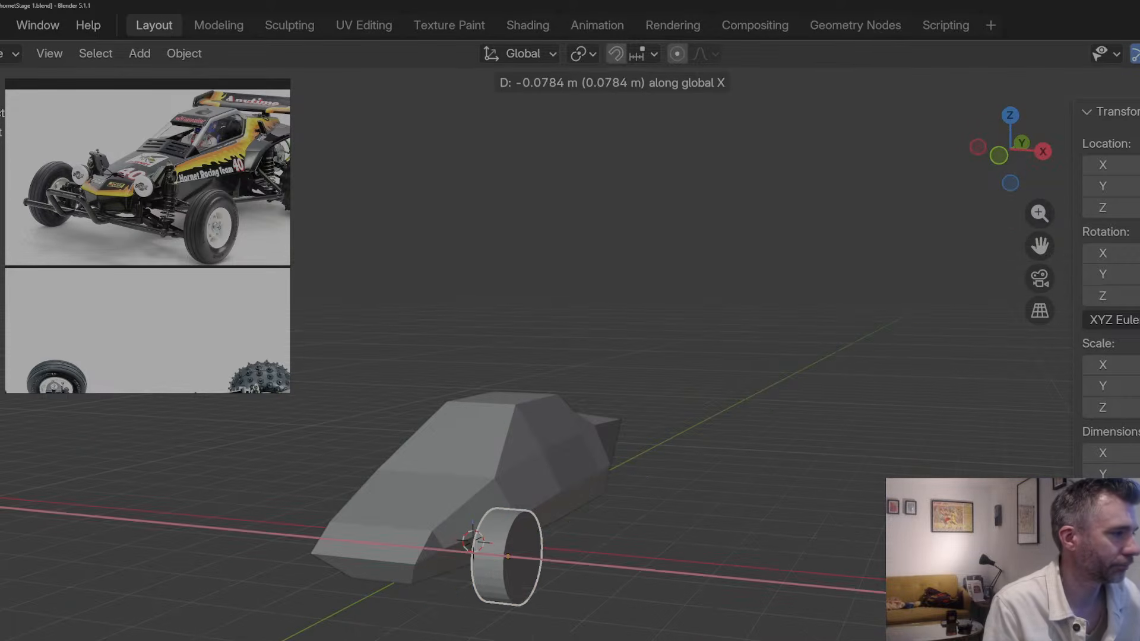
pyautogui.press('Escape')
# Step: Narrow the wheel again along X and shift it a little closer to the body along X
pyautogui.press('s')
pyautogui.press('y')
pyautogui.press('x')
pyautogui.click(816, 539)
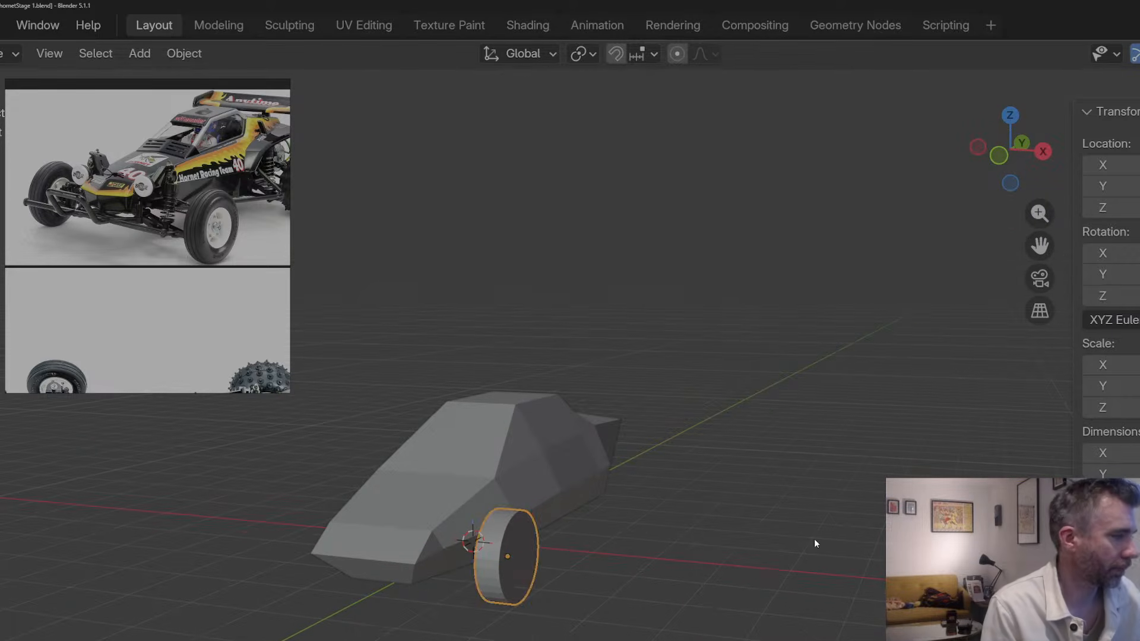
pyautogui.press('g')
pyautogui.press('y')
pyautogui.press('x')
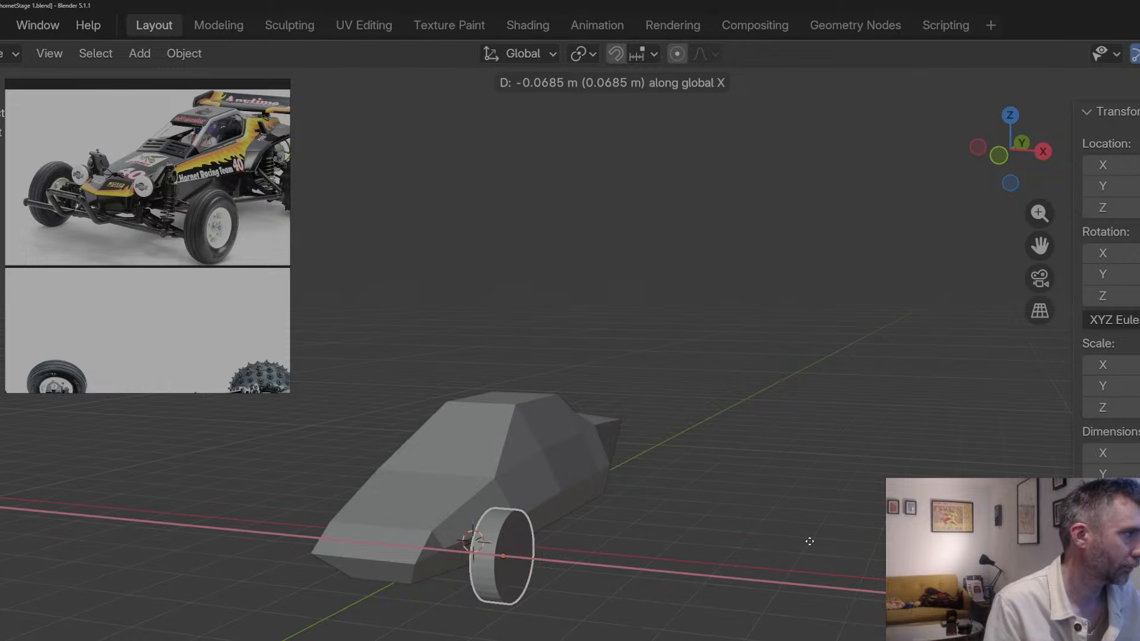
pyautogui.click(807, 541)
# Step: Fine-tune the wheel's thickness by scaling along X, and set its spacing from the body along X
pyautogui.press('s')
pyautogui.press('x')
pyautogui.click(813, 546)
pyautogui.moveTo(812, 546); pyautogui.dragTo(872, 558, button='middle')
pyautogui.press('g')
pyautogui.press('y')
pyautogui.press('x')
pyautogui.click(557, 412)
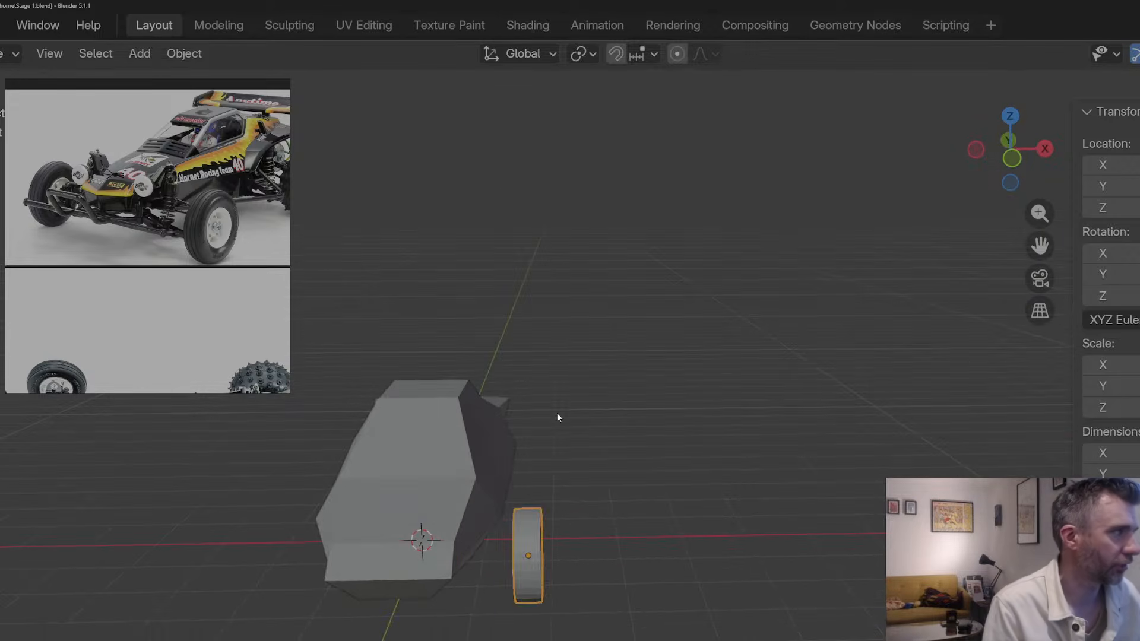
# Step: Mirror the wheel to the other side, using the body as the mirror object
pyautogui.moveTo(557, 412); pyautogui.dragTo(466, 414, button='middle')
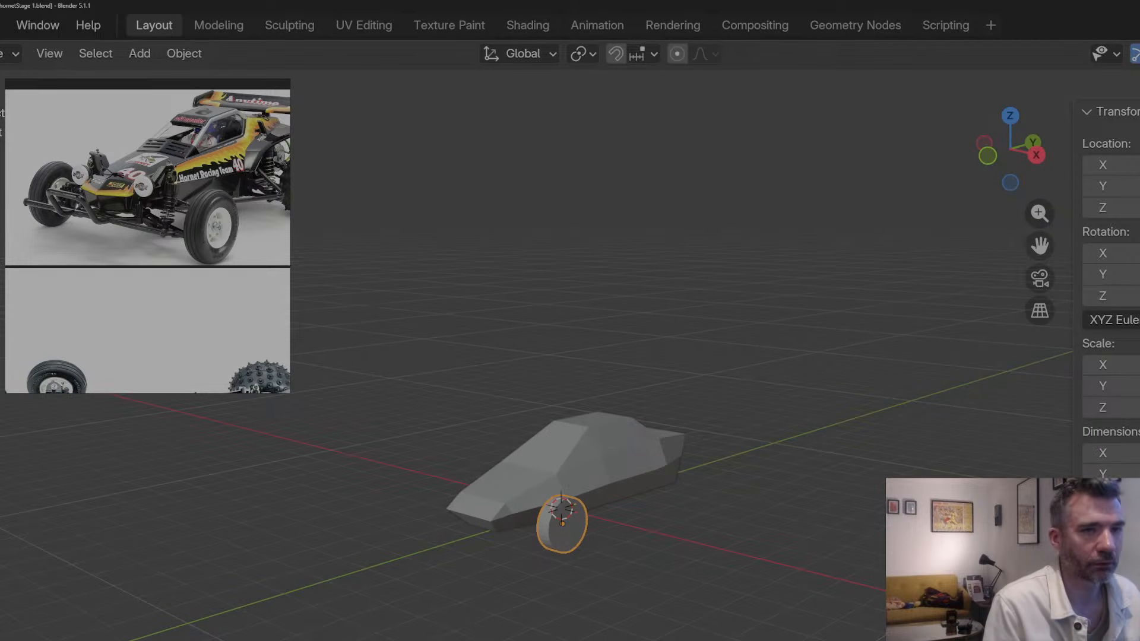
pyautogui.click(608, 427)
pyautogui.moveTo(1077, 433); pyautogui.dragTo(608, 489, button='middle')
# Step: In the wheel mesh, scale down the outer rim edge loop and add another loop cut beside it to round the tyre
pyautogui.press('Tab')
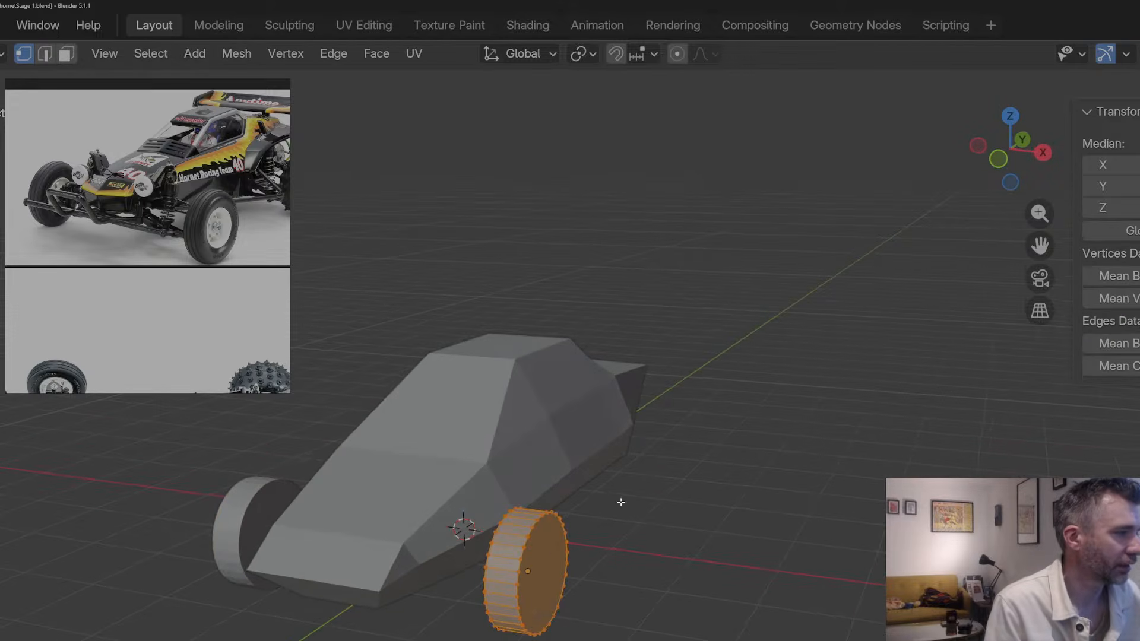
pyautogui.moveTo(556, 553); pyautogui.dragTo(525, 511, button='middle')
pyautogui.keyDown('alt'); pyautogui.click(525, 511); pyautogui.keyUp('alt')
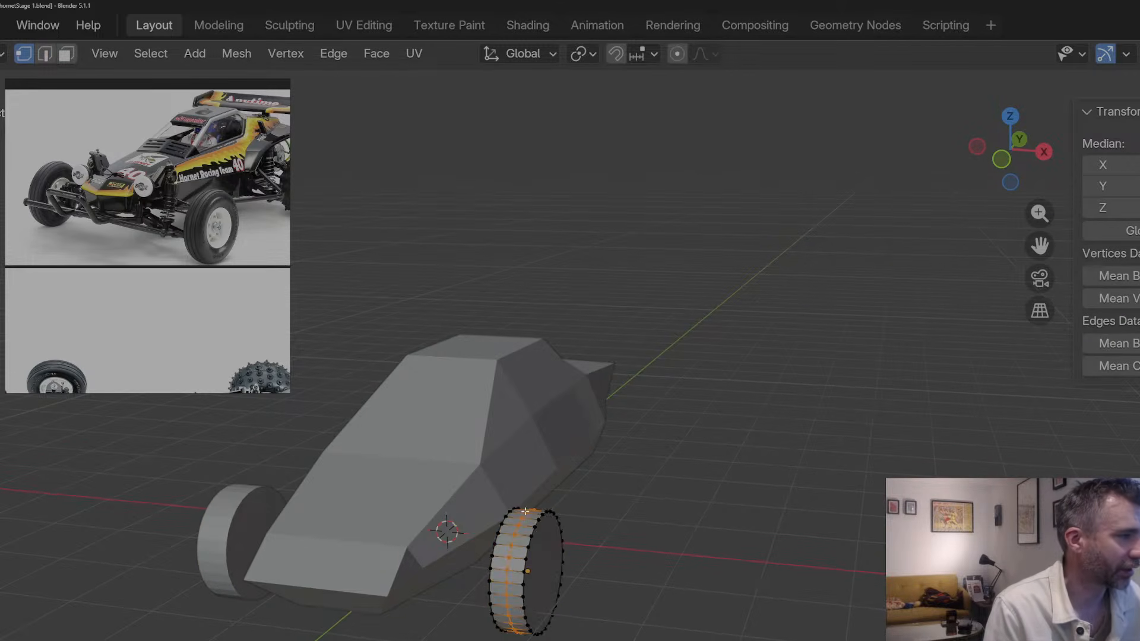
pyautogui.keyDown('alt'); pyautogui.click(532, 534); pyautogui.keyUp('alt')
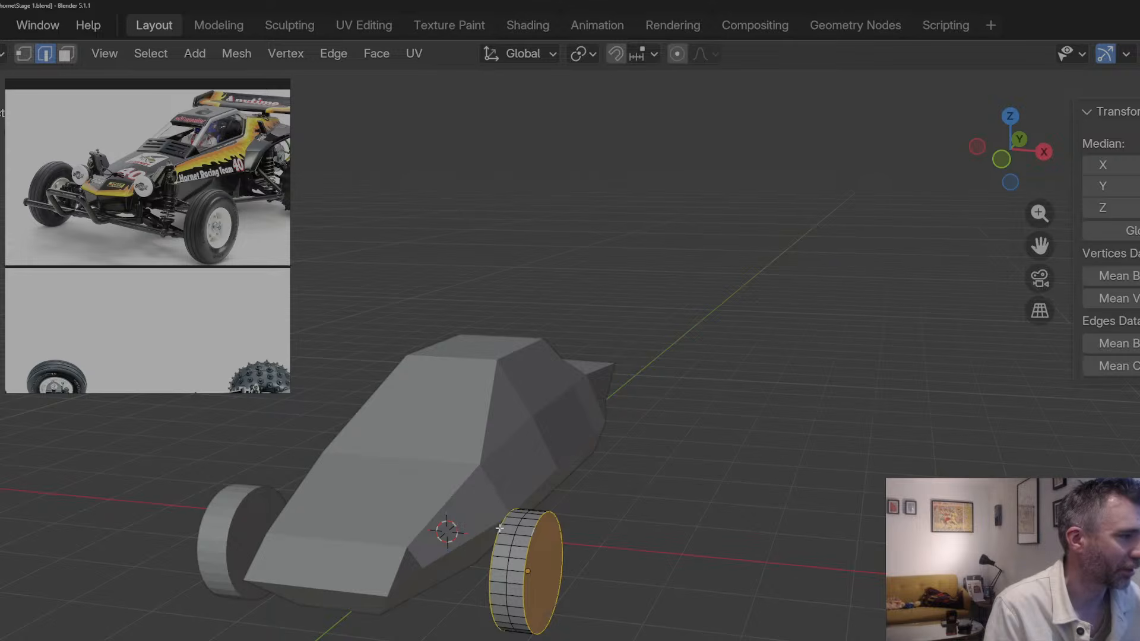
pyautogui.click(531, 528)
pyautogui.keyDown('alt'); pyautogui.click(535, 524); pyautogui.keyUp('alt')
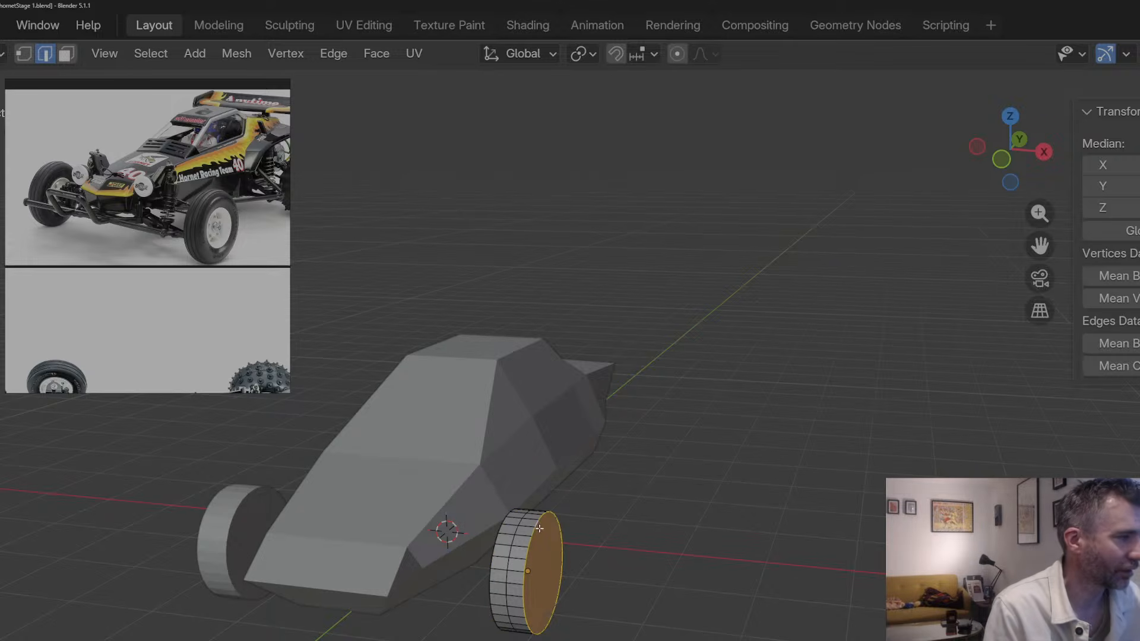
pyautogui.press('s')
pyautogui.click(540, 535)
pyautogui.click(533, 525)
pyautogui.rightClick(533, 524)
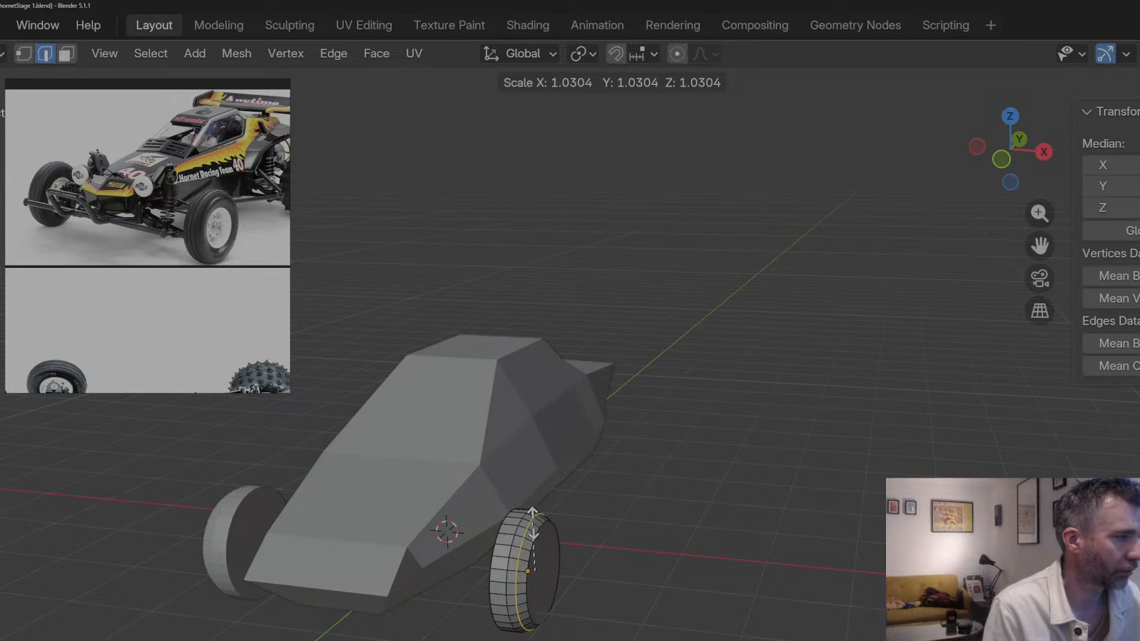
# Step: Inset the wheel's outer face and push the inset face inward along X to recess the hub
pyautogui.press('3')
pyautogui.press('i')
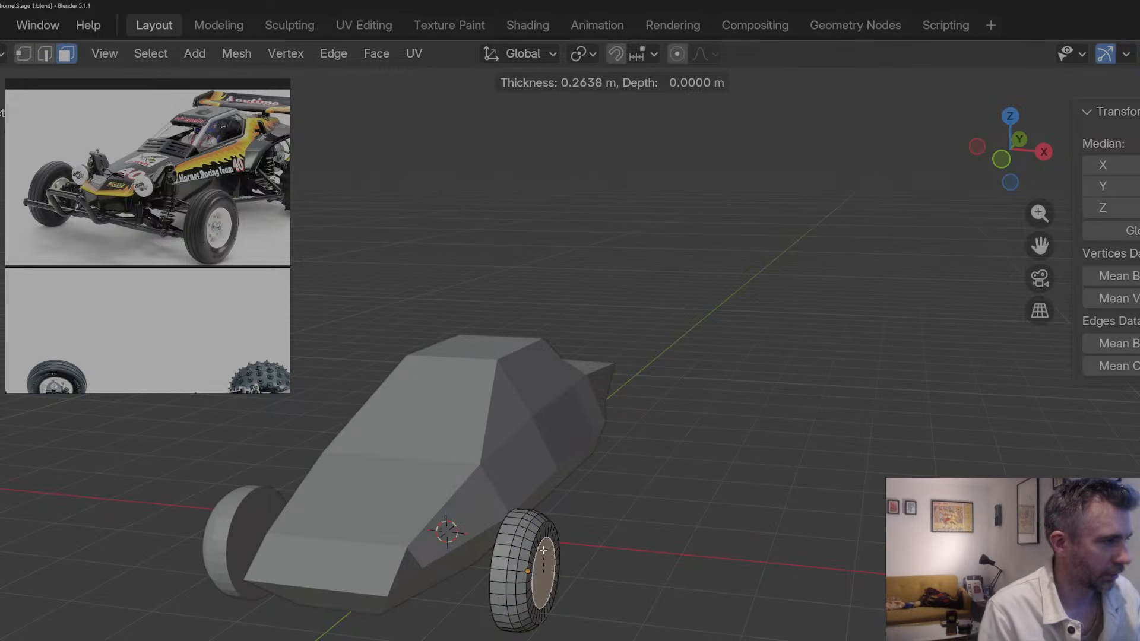
pyautogui.click(544, 548)
pyautogui.moveTo(544, 548); pyautogui.dragTo(532, 546, button='middle')
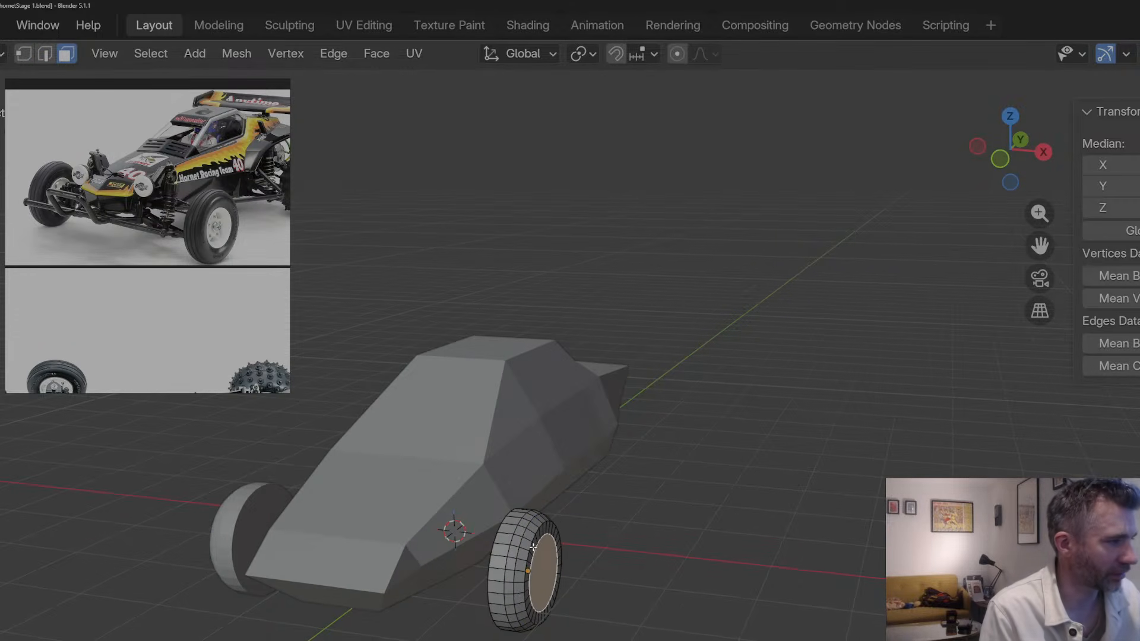
pyautogui.press('g')
pyautogui.press('x')
pyautogui.press('Escape')
pyautogui.press('g')
pyautogui.press('y')
pyautogui.press('x')
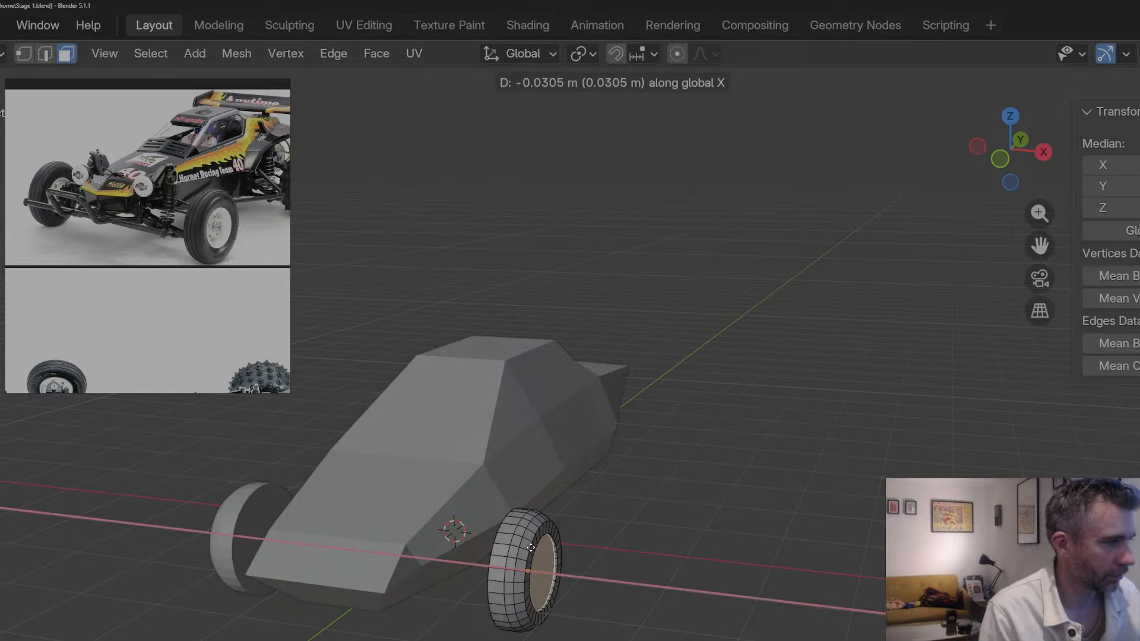
pyautogui.click(529, 547)
pyautogui.press('Tab')
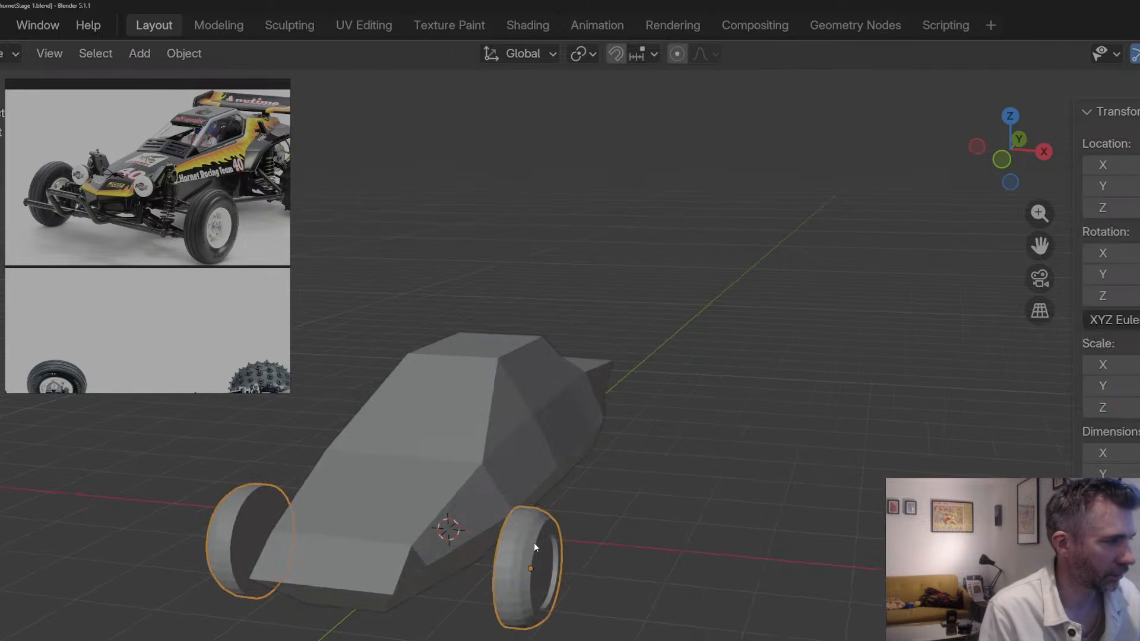
# Step: Select the wheel's inner edge loop and snap the 3D cursor to it
pyautogui.press('Tab')
pyautogui.moveTo(533, 542); pyautogui.dragTo(534, 519, button='middle')
pyautogui.press('2')
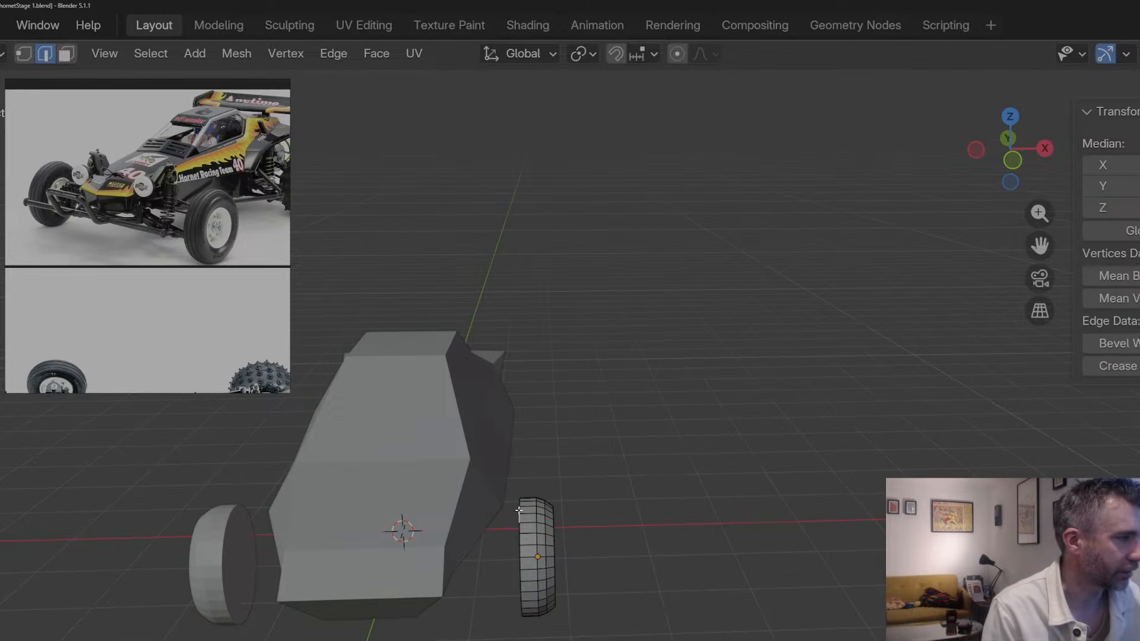
pyautogui.hotkey('shift', 's')
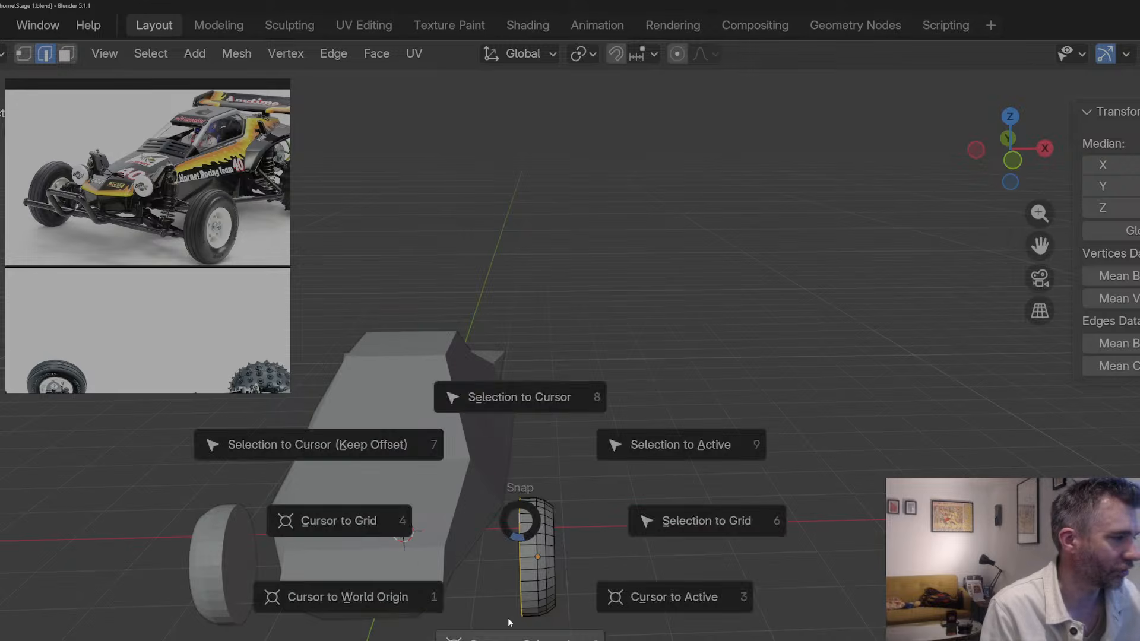
pyautogui.click(508, 617)
pyautogui.press('Tab')
# Step: Shift the reference image window aside and set the wheel's origin to the 3D cursor
pyautogui.click(184, 53)
pyautogui.moveTo(225, 78)
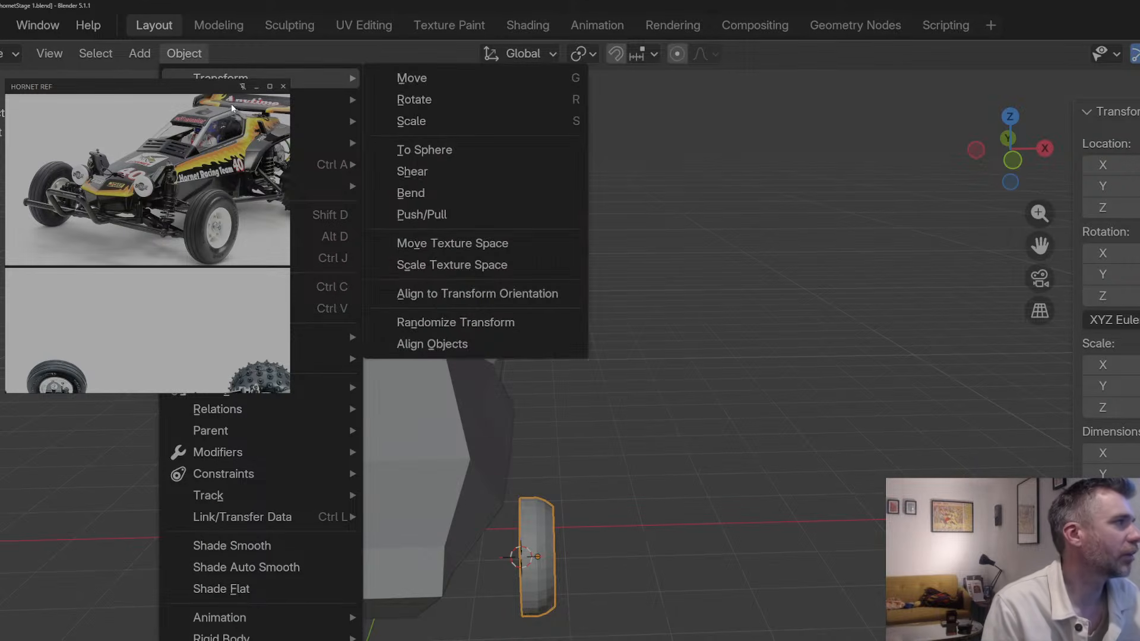
pyautogui.moveTo(194, 89); pyautogui.dragTo(80, 109)
pyautogui.moveTo(313, 107)
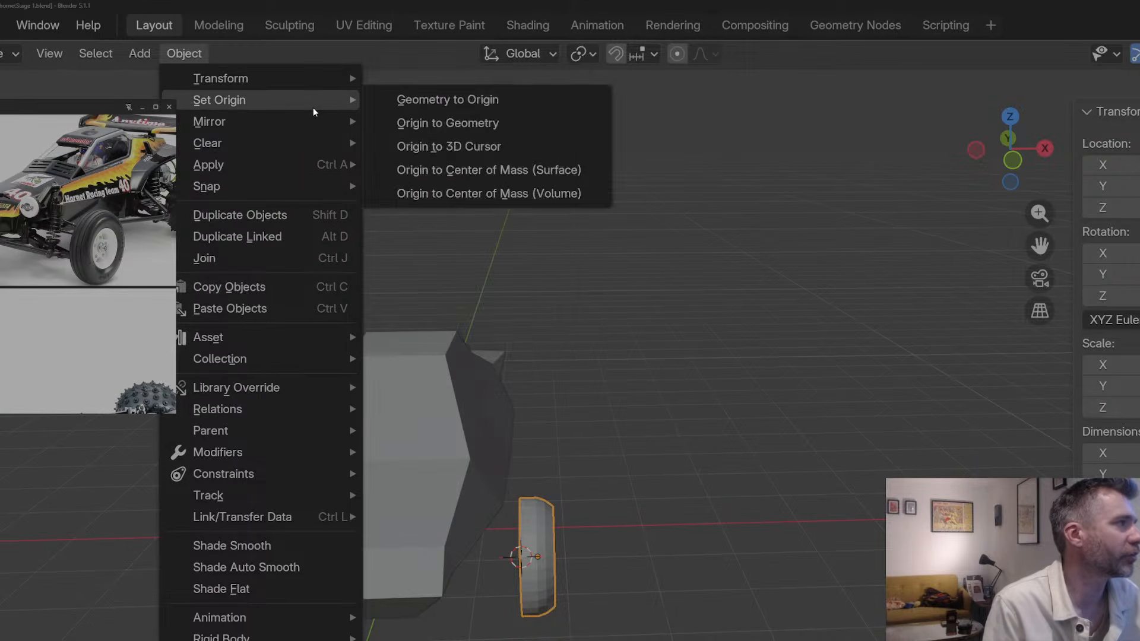
pyautogui.click(437, 122)
pyautogui.moveTo(813, 416); pyautogui.dragTo(411, 213, button='middle')
pyautogui.click(185, 53)
pyautogui.moveTo(206, 105)
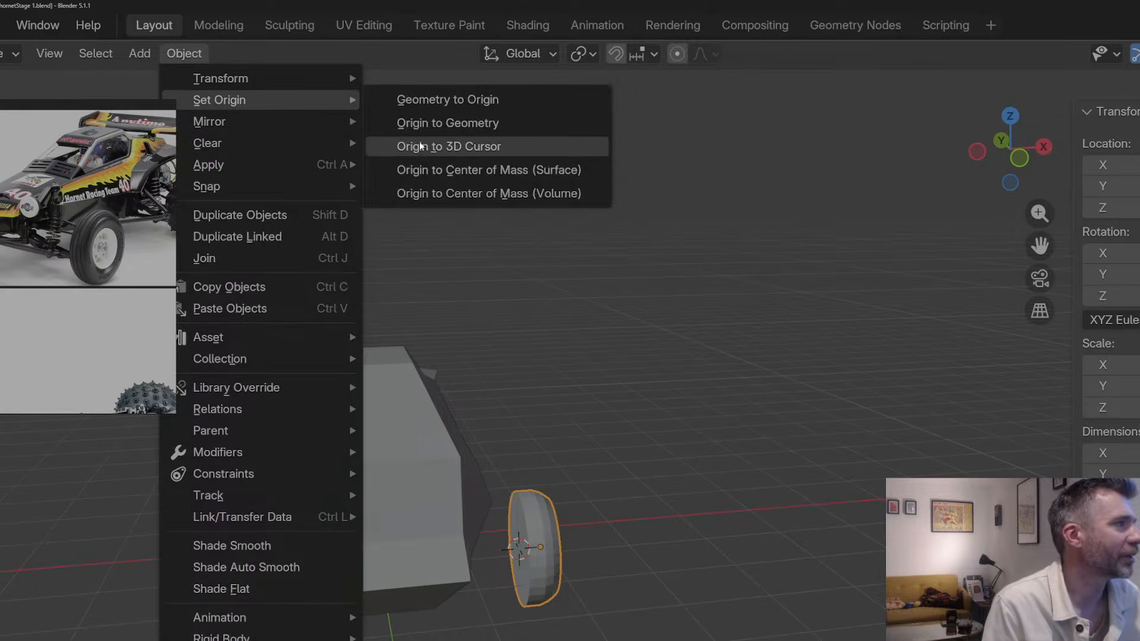
pyautogui.click(419, 142)
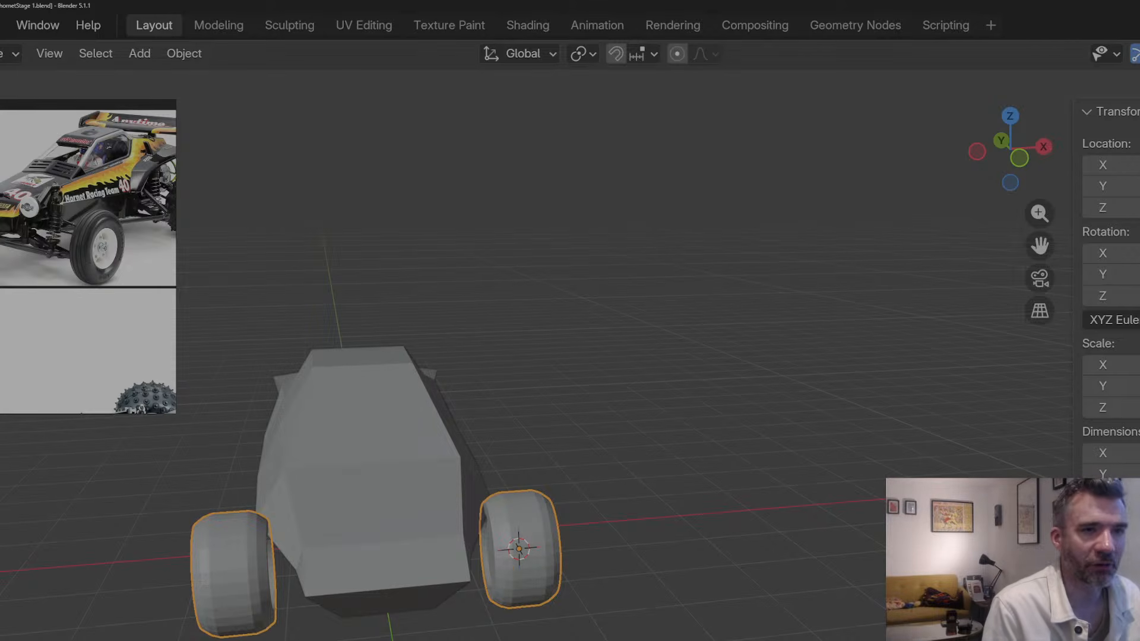
# Step: Narrow the mirrored front wheels by scaling them along X
pyautogui.press('s')
pyautogui.press('y')
pyautogui.press('x')
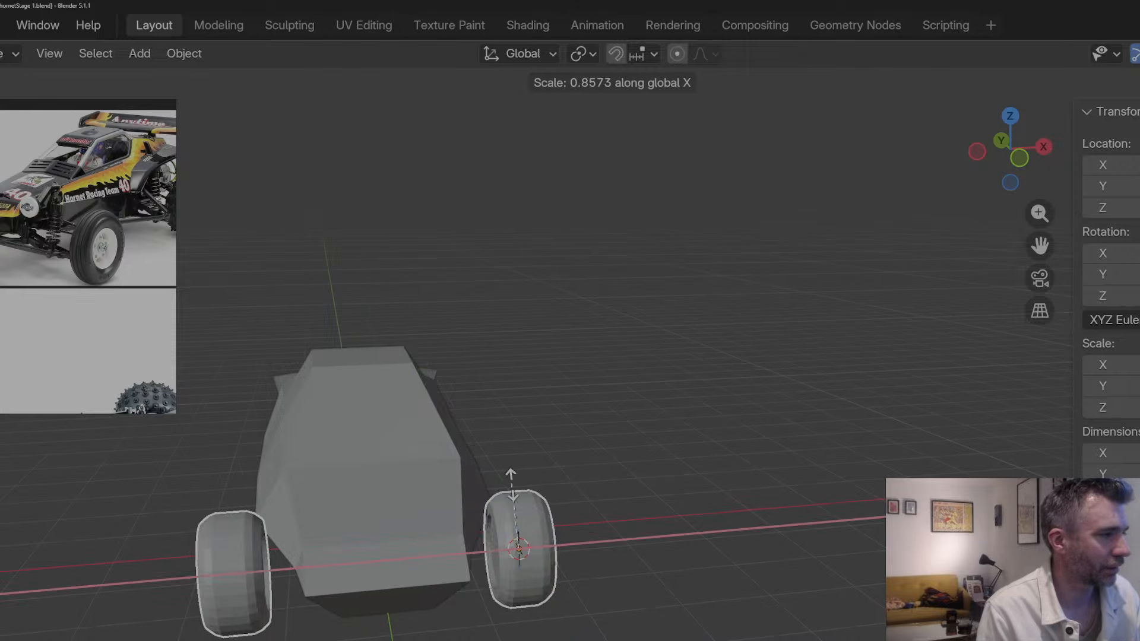
pyautogui.click(586, 466)
pyautogui.moveTo(586, 466); pyautogui.dragTo(532, 515, button='middle')
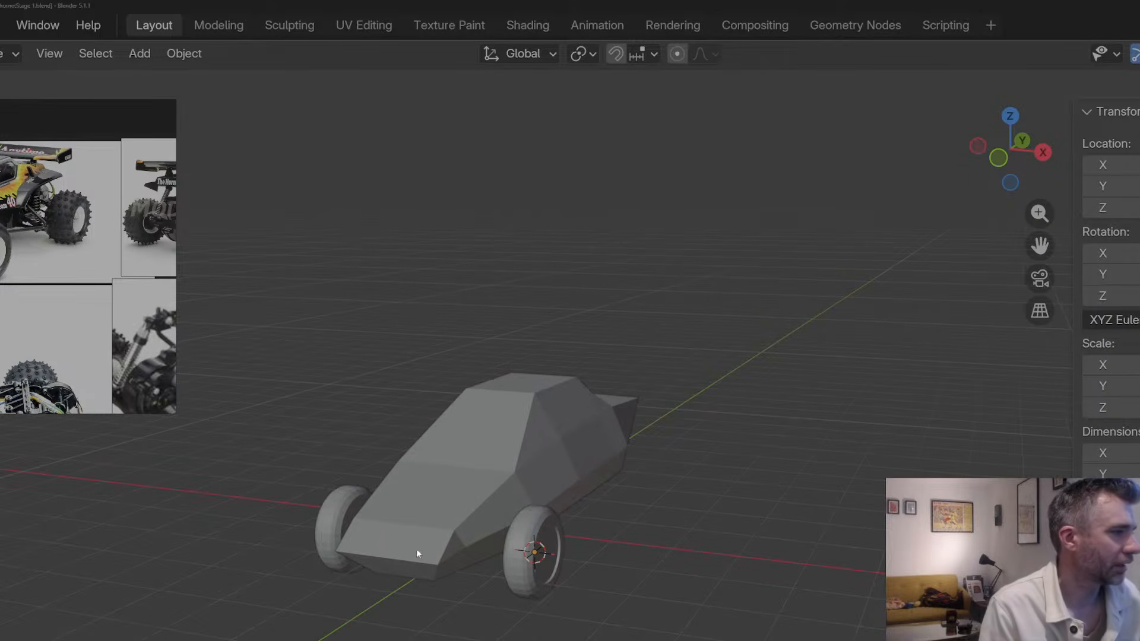
# Step: Duplicate the front wheels and position the copies along Y at the rear of the body
pyautogui.click(530, 540)
pyautogui.press('g')
pyautogui.press('Escape')
pyautogui.press('g')
pyautogui.press('y')
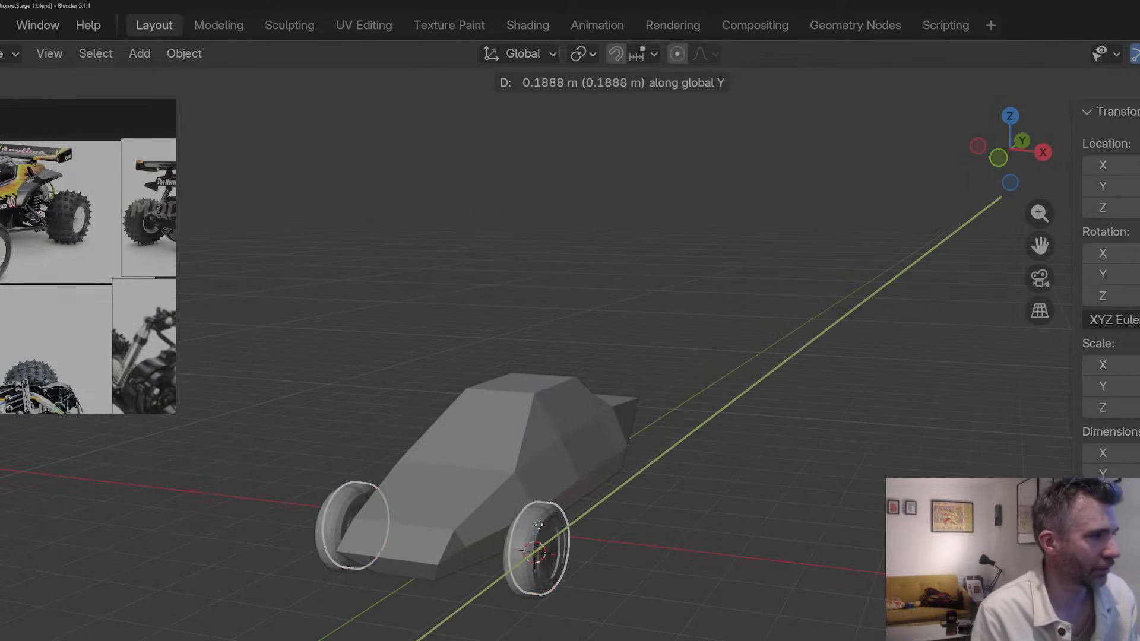
pyautogui.click(589, 441)
pyautogui.moveTo(589, 442); pyautogui.dragTo(451, 450, button='middle')
pyautogui.press('g')
pyautogui.press('y')
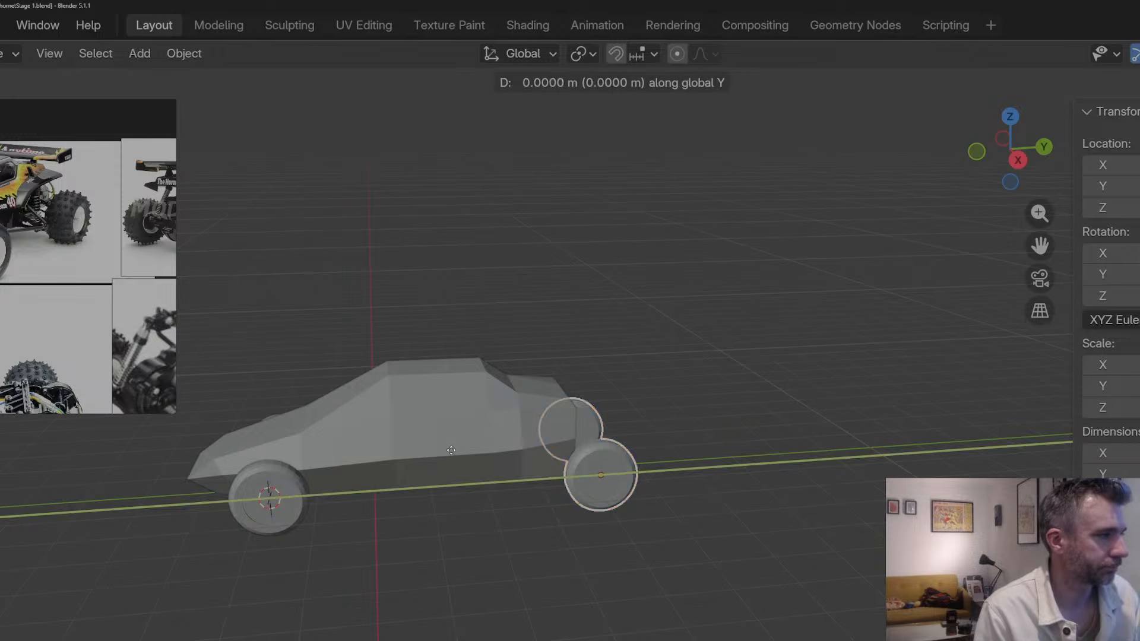
pyautogui.click(409, 452)
# Step: Enlarge the rear wheels by about 1.39 and widen them along X
pyautogui.press('s')
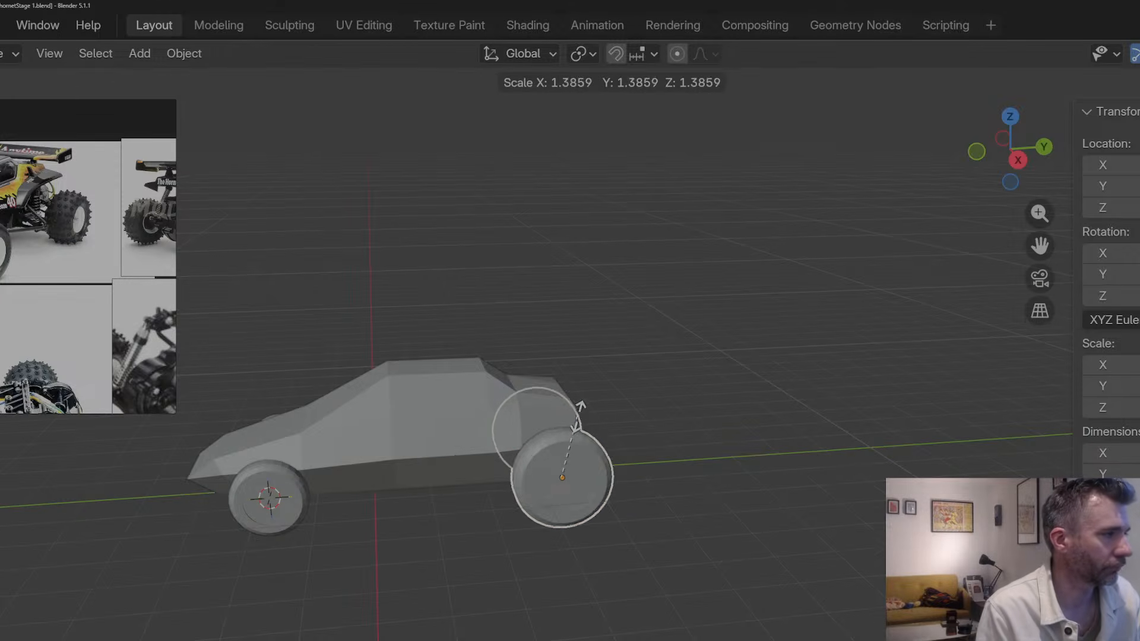
pyautogui.click(577, 417)
pyautogui.moveTo(577, 417); pyautogui.dragTo(641, 478, button='middle')
pyautogui.press('s')
pyautogui.press('y')
pyautogui.press('x')
pyautogui.click(640, 481)
# Step: Move the rear wheels outward along X and refine their width with another X scale
pyautogui.press('g')
pyautogui.press('y')
pyautogui.press('x')
pyautogui.click(672, 488)
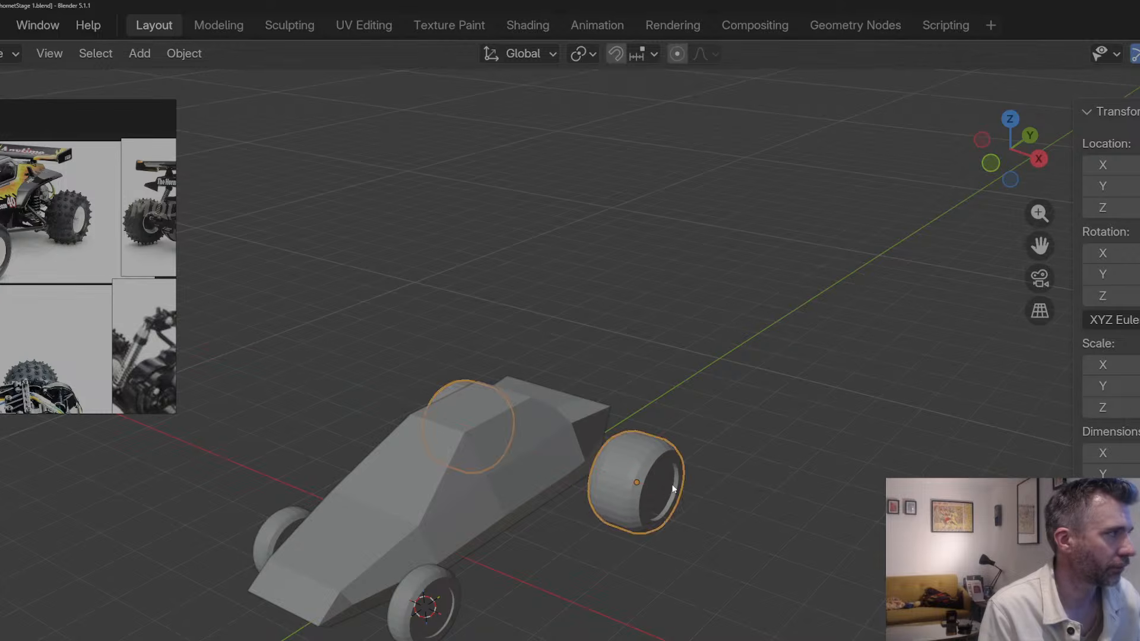
pyautogui.press('s')
pyautogui.press('y')
pyautogui.press('x')
pyautogui.click(665, 478)
# Step: Raise the rear wheels along Z to align with the front wheels' ground level
pyautogui.moveTo(664, 479); pyautogui.dragTo(527, 427, button='middle')
pyautogui.press('g')
pyautogui.press('y')
pyautogui.press('z')
pyautogui.click(523, 415)
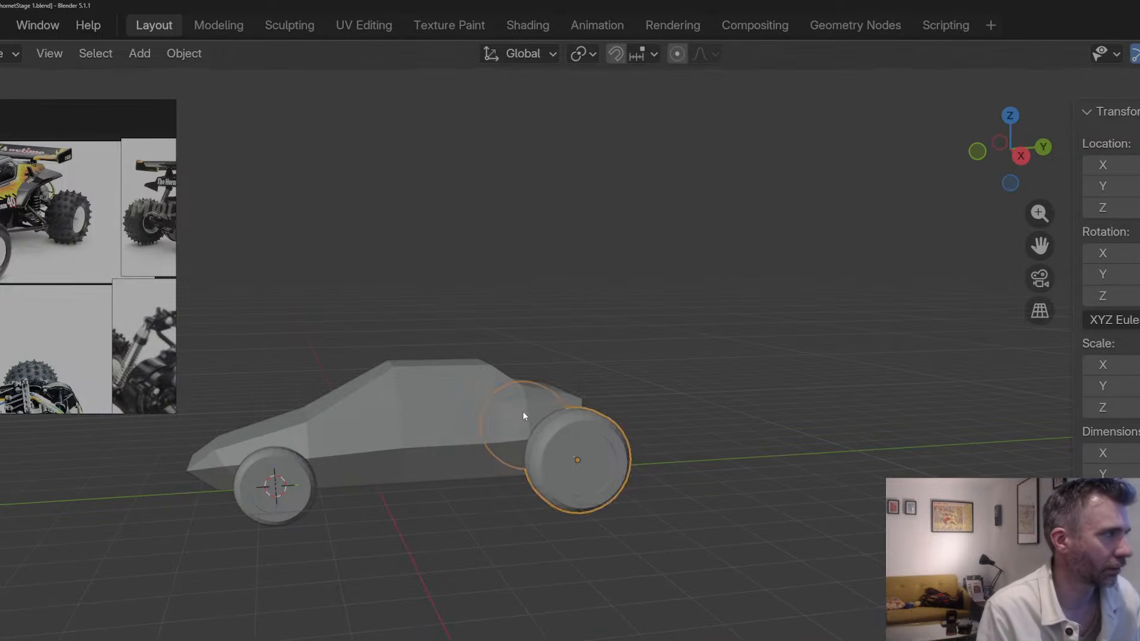
# Step: Rescale the rear wheels uniformly and adjust their width along X
pyautogui.press('s')
pyautogui.click(548, 429)
pyautogui.moveTo(548, 428); pyautogui.dragTo(624, 323, button='middle')
pyautogui.press('s')
pyautogui.press('y')
pyautogui.press('x')
pyautogui.click(597, 444)
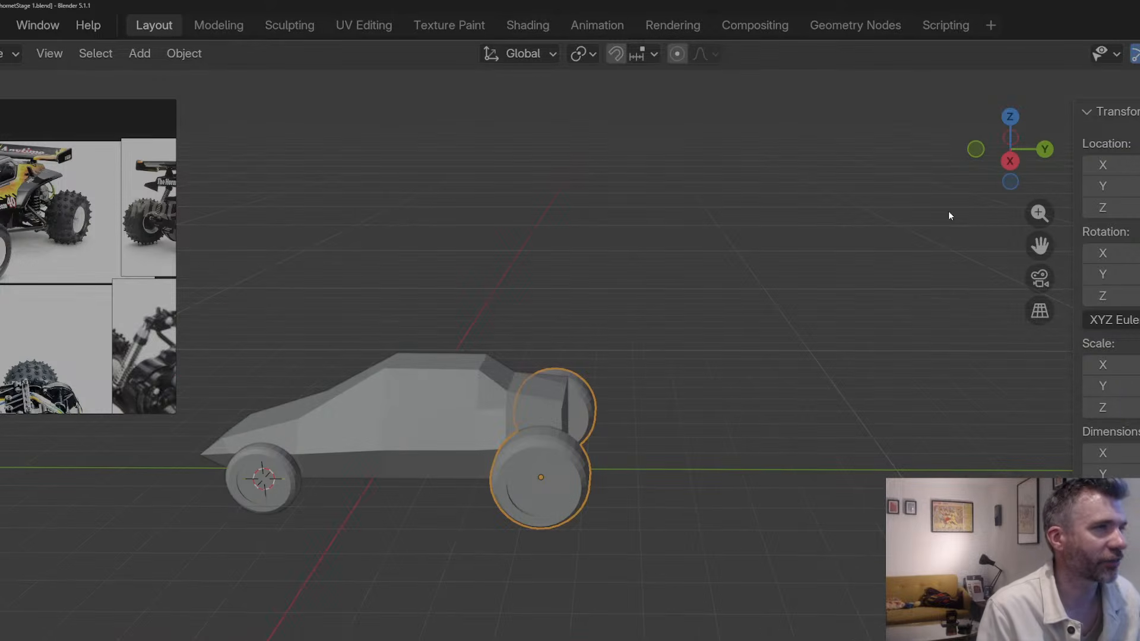
# Step: Move the rear wheels inward along X by about 0.31 m so they sit against the body, judged from the rear view
pyautogui.click(1051, 146)
pyautogui.click(1052, 147)
pyautogui.click(1050, 147)
pyautogui.click(1049, 147)
pyautogui.click(1049, 148)
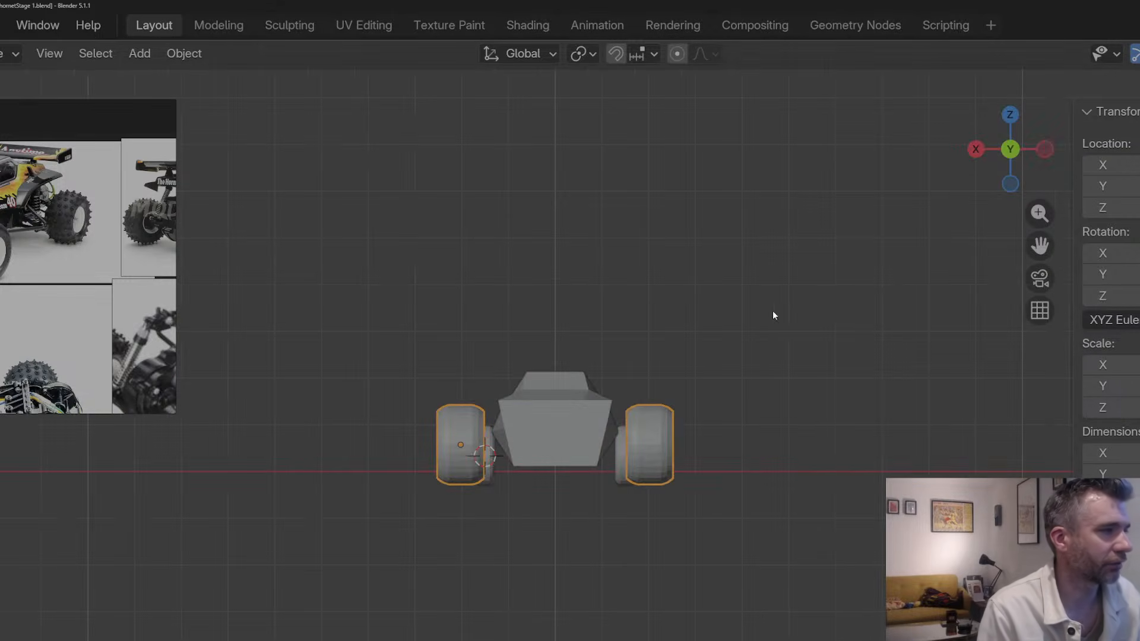
pyautogui.press('g')
pyautogui.press('y')
pyautogui.press('x')
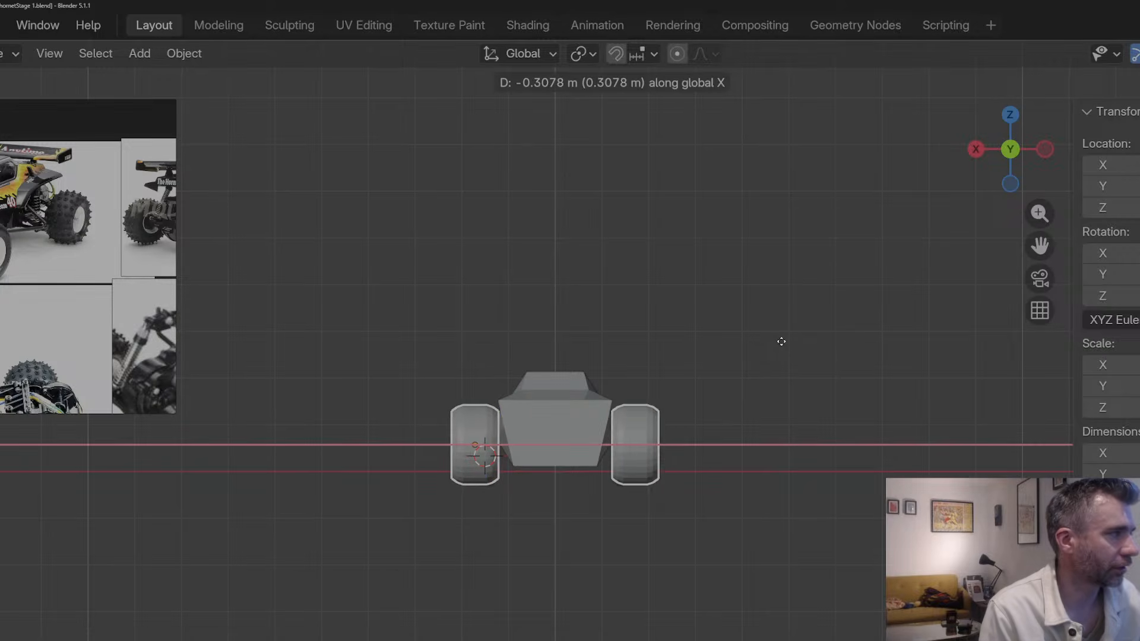
pyautogui.click(781, 341)
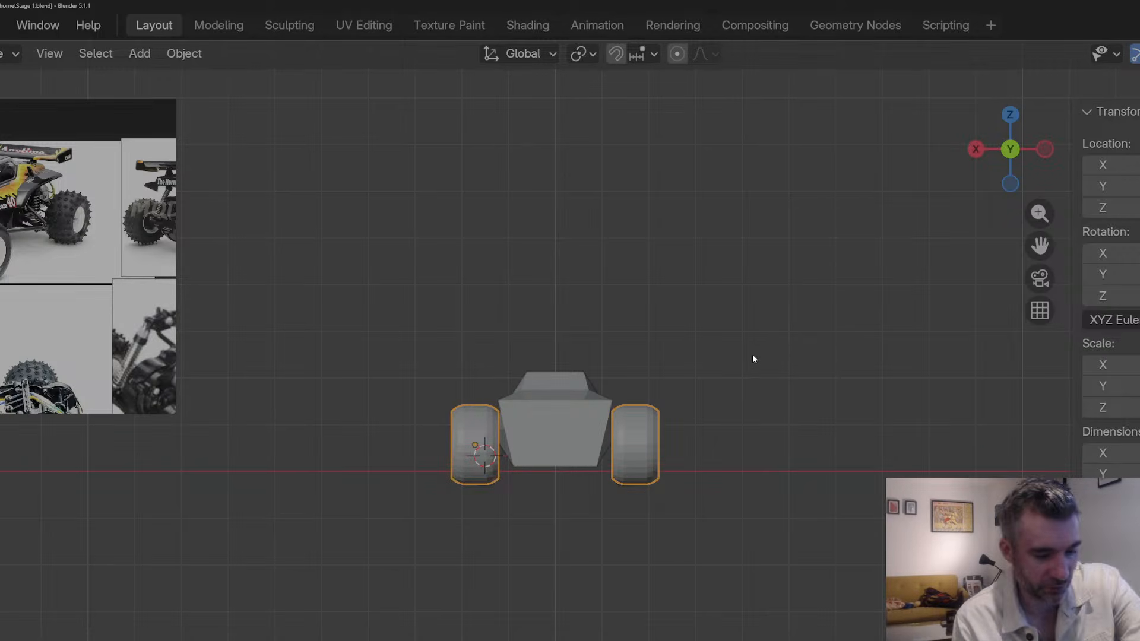
# Step: Select the two lower rear edges of the body mesh and move them along Y
pyautogui.press('Tab')
pyautogui.moveTo(603, 374); pyautogui.dragTo(687, 451, button='middle')
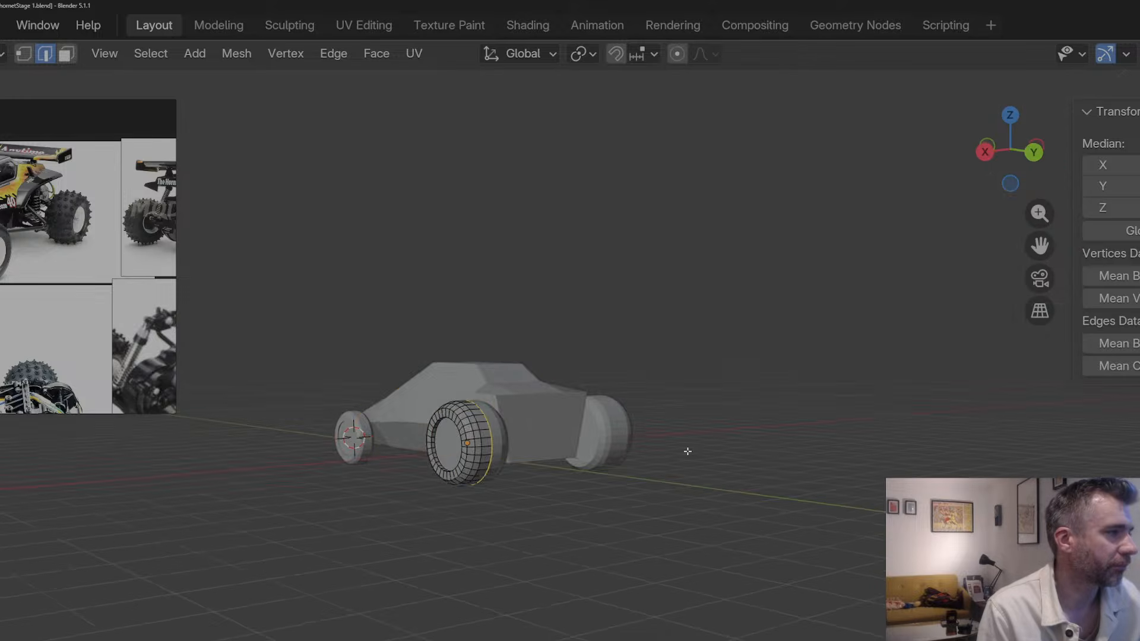
pyautogui.press('Tab')
pyautogui.click(539, 439)
pyautogui.press('Tab')
pyautogui.scroll(2, 537, 443)
pyautogui.click(501, 455)
pyautogui.keyDown('shift'); pyautogui.click(488, 455); pyautogui.keyUp('shift')
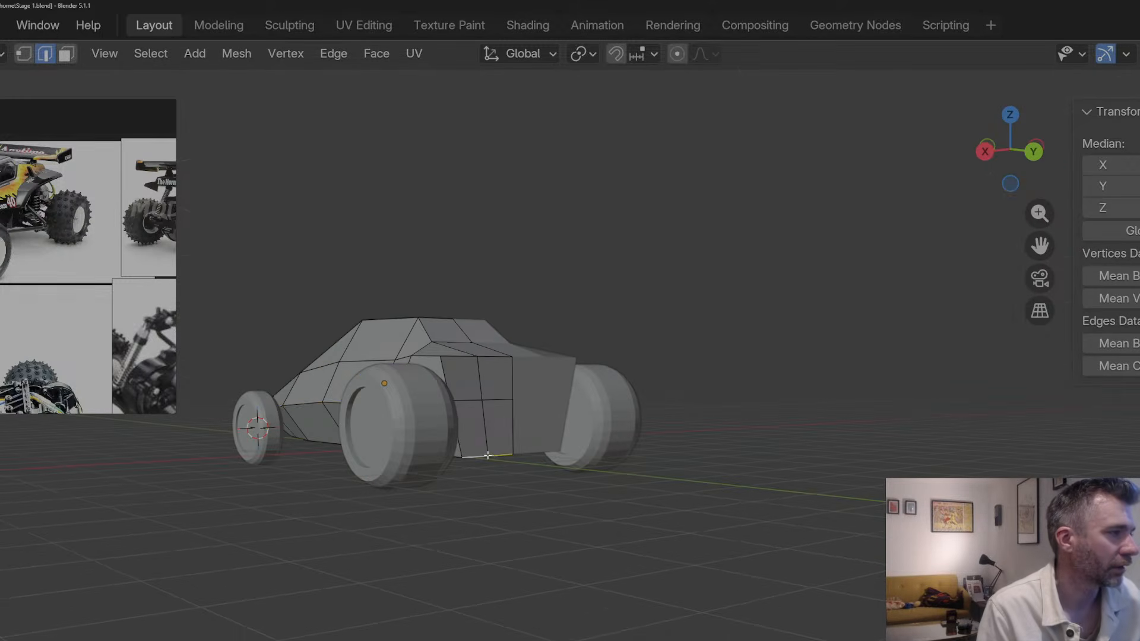
pyautogui.moveTo(487, 456); pyautogui.dragTo(498, 398, button='middle')
pyautogui.press('g')
pyautogui.press('y')
pyautogui.click(521, 422)
# Step: Raise the body's selected lower rear edges along Z by about 0.53 m
pyautogui.press('g')
pyautogui.press('x')
pyautogui.press('z')
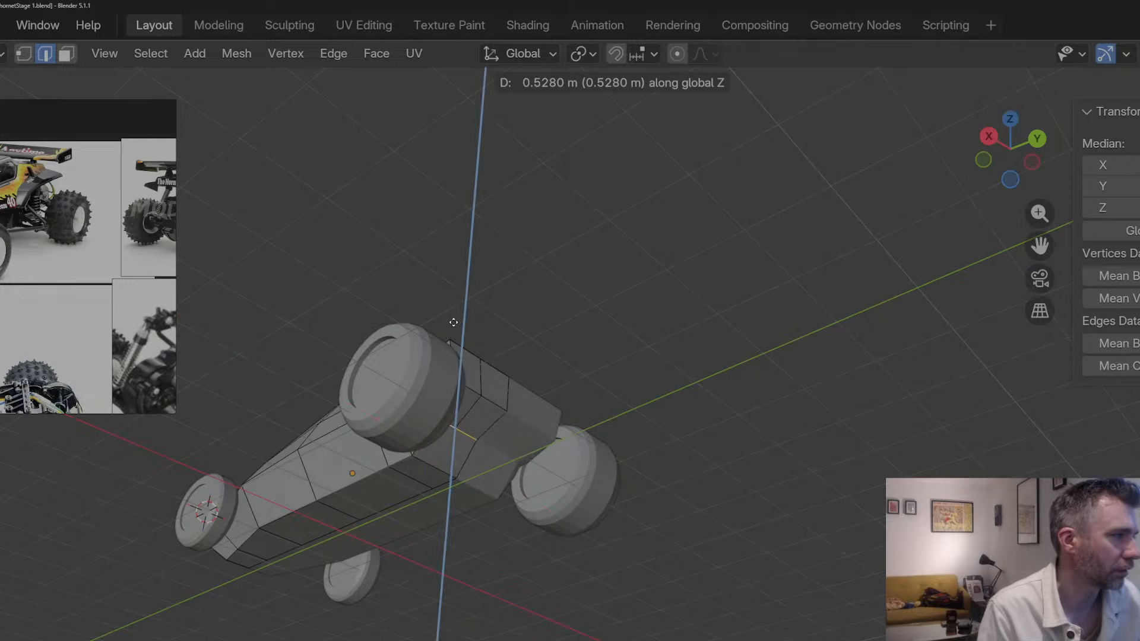
pyautogui.click(453, 322)
pyautogui.moveTo(454, 324); pyautogui.dragTo(513, 444, button='middle')
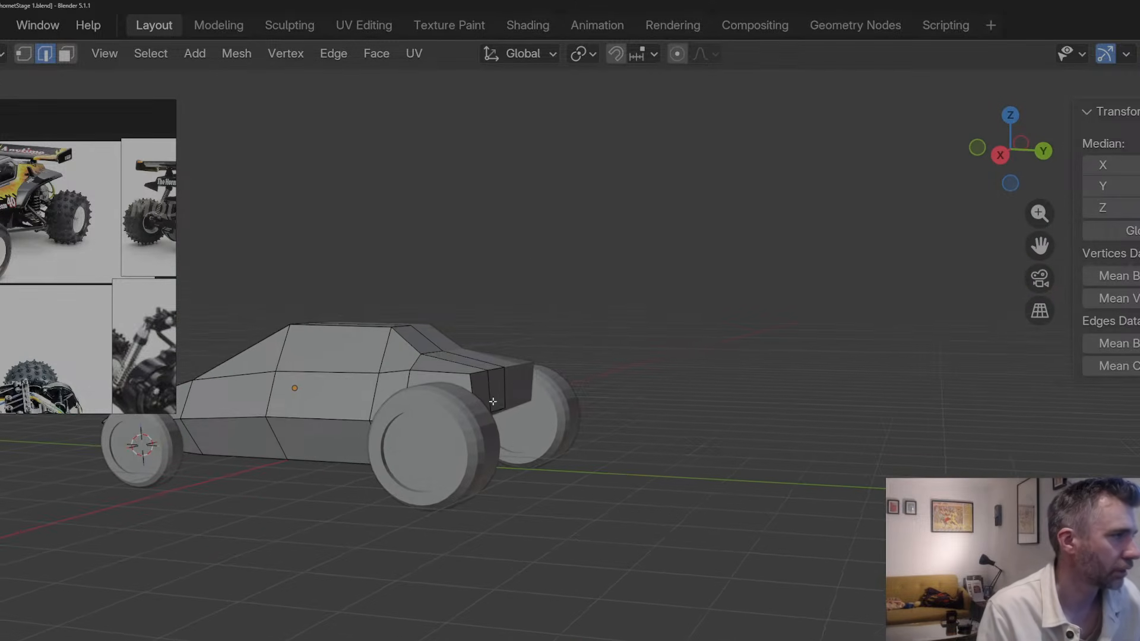
pyautogui.moveTo(493, 401); pyautogui.dragTo(529, 443, button='middle')
pyautogui.press('Tab')
pyautogui.press('Tab')
pyautogui.scroll(1, 531, 438)
pyautogui.press('Tab')
# Step: Shift the rear wheel's mesh outward along X in edit mode
pyautogui.click(529, 442)
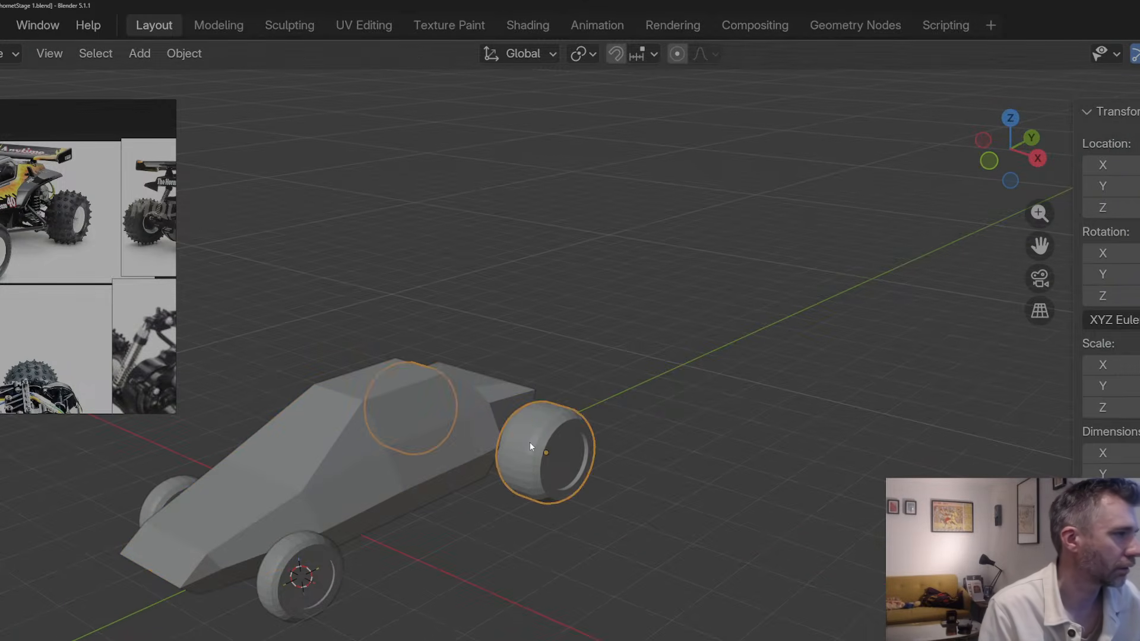
pyautogui.press('Tab')
pyautogui.press('g')
pyautogui.press('y')
pyautogui.press('x')
pyautogui.click(535, 444)
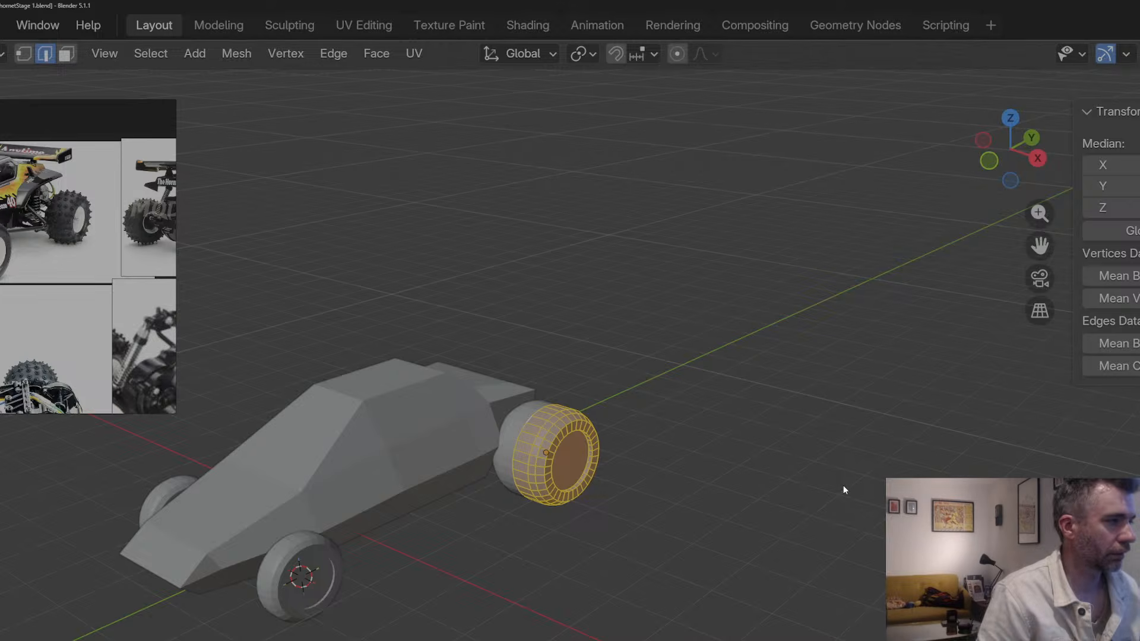
# Step: Nudge the rear wheel's mesh back inward along X by about 0.035 m
pyautogui.press('Tab')
pyautogui.moveTo(842, 485); pyautogui.dragTo(850, 471, button='middle')
pyautogui.press('Tab')
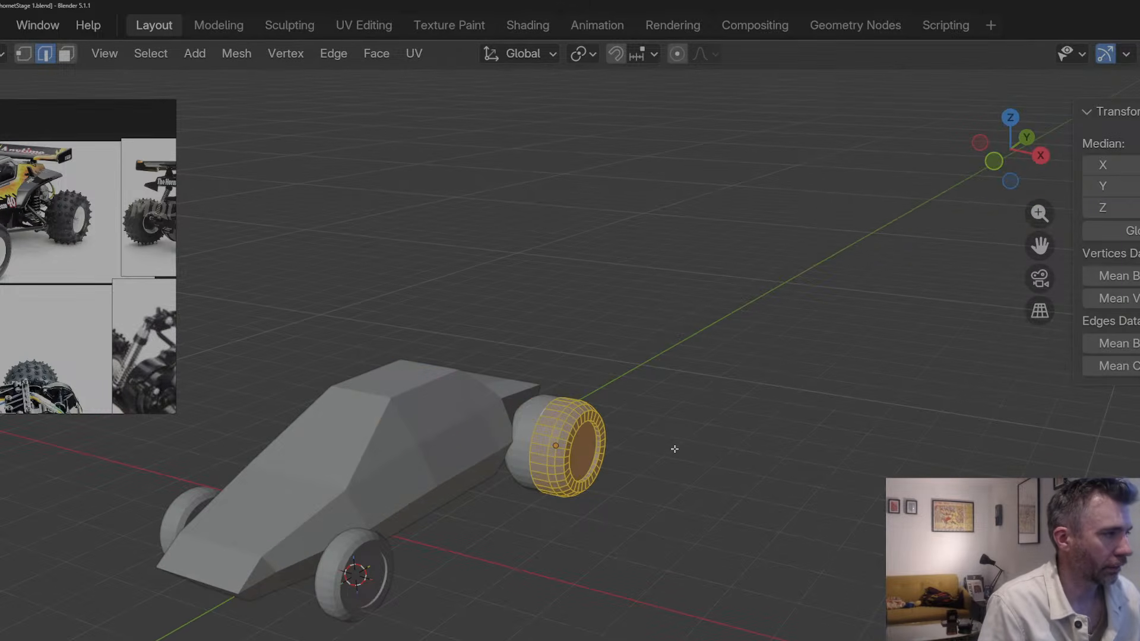
pyautogui.press('x')
pyautogui.press('Escape')
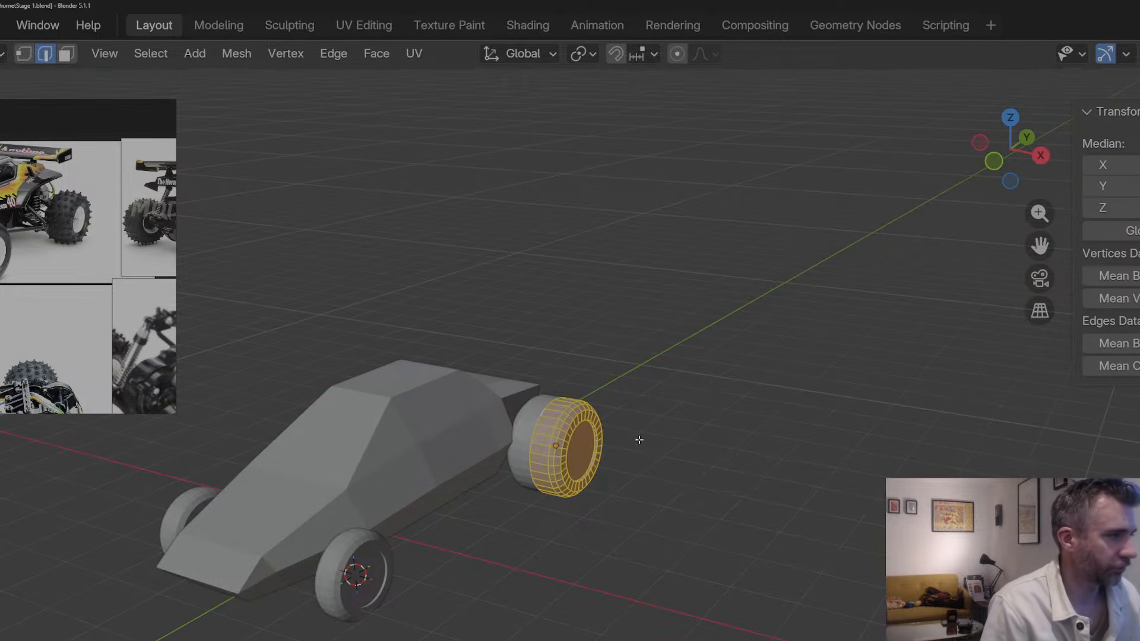
pyautogui.press('g')
pyautogui.press('y')
pyautogui.press('x')
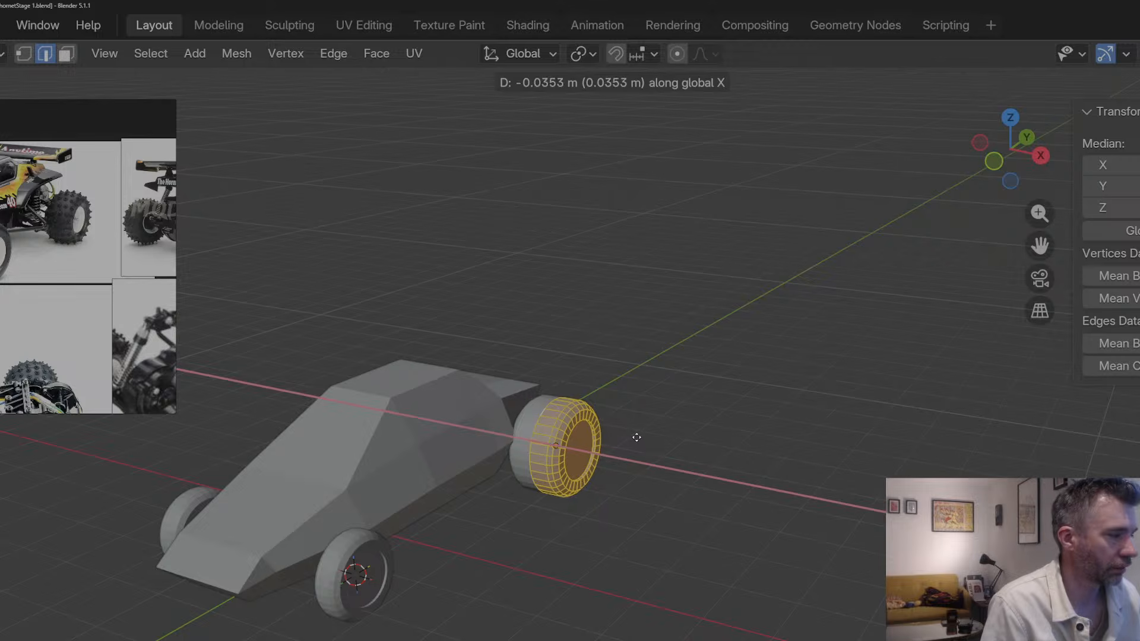
pyautogui.press('Escape')
pyautogui.press('Tab')
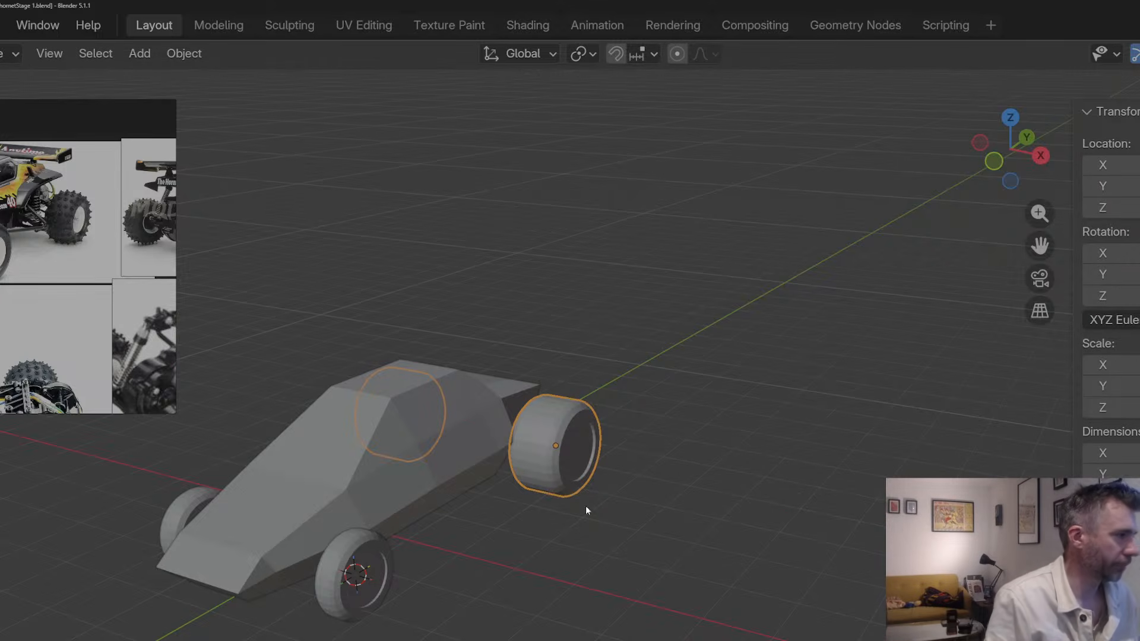
# Step: Narrow the body shell by scaling it to about 0.76 along X
pyautogui.scroll(-2, 585, 508)
pyautogui.click(361, 518)
pyautogui.moveTo(361, 520); pyautogui.dragTo(461, 524, button='middle')
pyautogui.press('s')
pyautogui.press('x')
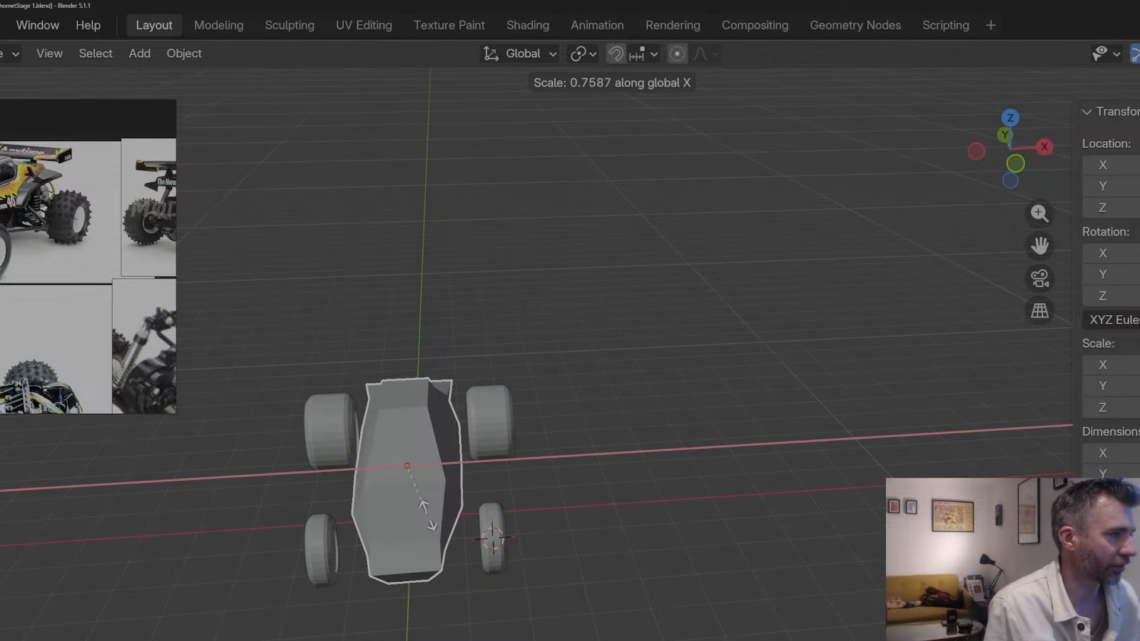
pyautogui.click(429, 514)
# Step: Move the rear wheels inward along X to fit the narrower body
pyautogui.moveTo(507, 482); pyautogui.dragTo(511, 446, button='middle')
pyautogui.click(511, 446)
pyautogui.press('g')
pyautogui.press('y')
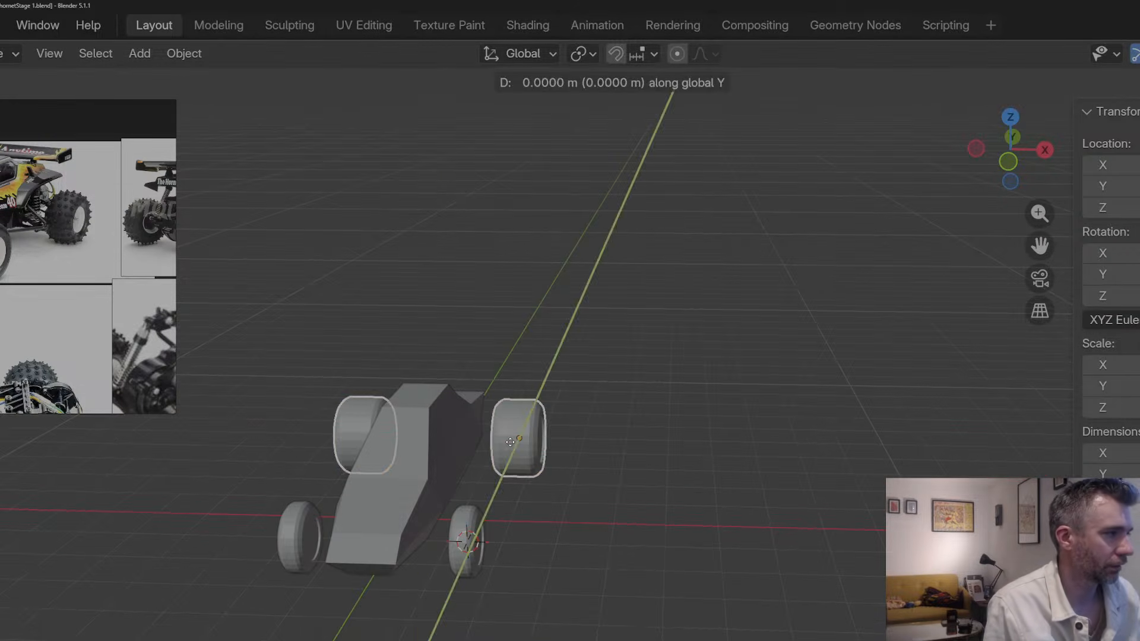
pyautogui.press('x')
pyautogui.click(497, 483)
pyautogui.click(496, 494)
pyautogui.moveTo(493, 496); pyautogui.dragTo(574, 522, button='middle')
pyautogui.click(564, 476)
pyautogui.press('g')
pyautogui.press('y')
pyautogui.press('x')
pyautogui.click(543, 478)
# Step: Select both front wheels and move them along X closer to the nose of the body
pyautogui.click(617, 538)
pyautogui.keyDown('shift'); pyautogui.click(426, 552); pyautogui.keyUp('shift')
pyautogui.press('g')
pyautogui.press('y')
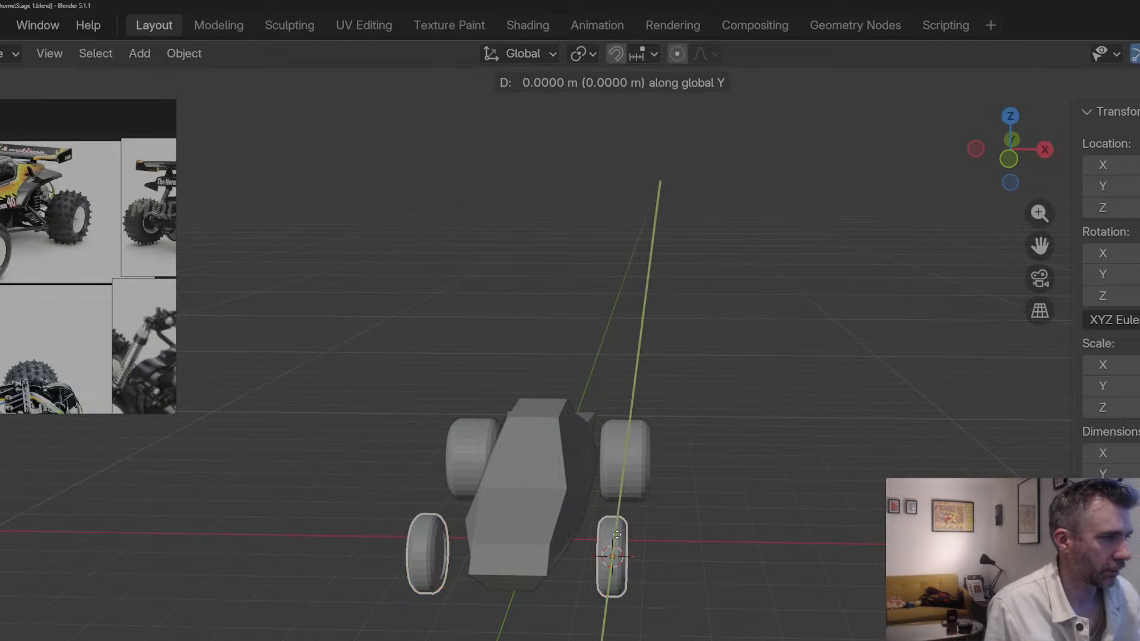
pyautogui.press('x')
pyautogui.click(568, 564)
pyautogui.click(568, 560)
# Step: Select the upper and lower outer corner vertices at the body's tail and move them inward along X
pyautogui.moveTo(568, 560); pyautogui.dragTo(442, 458, button='middle')
pyautogui.click(577, 421)
pyautogui.press('Tab')
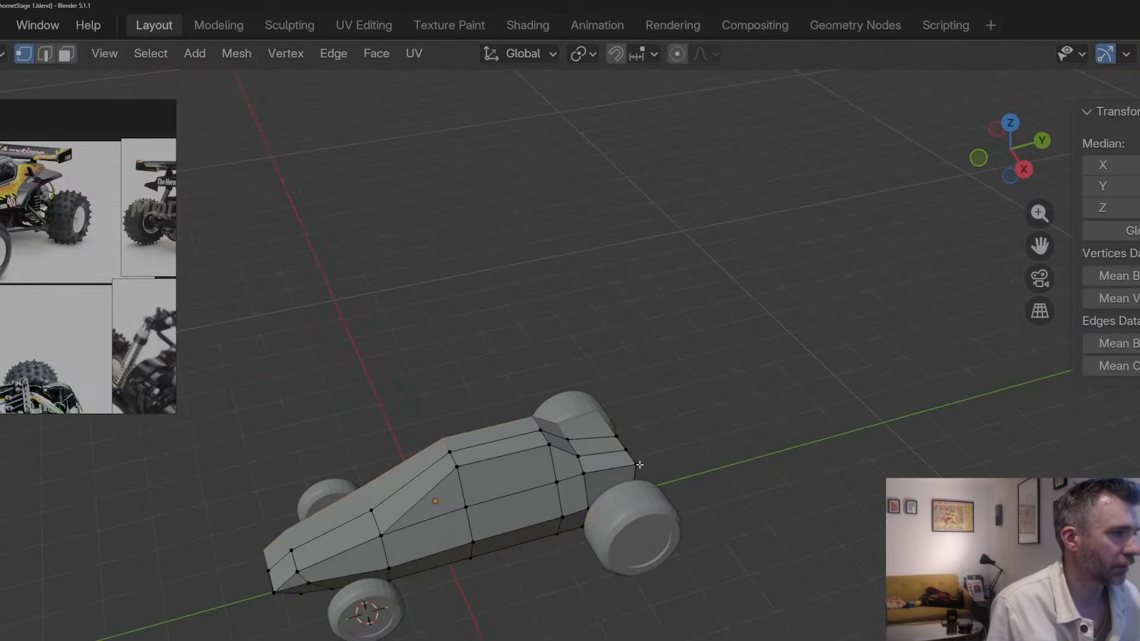
pyautogui.click(636, 464)
pyautogui.moveTo(635, 464); pyautogui.dragTo(546, 450, button='middle')
pyautogui.keyDown('shift'); pyautogui.click(642, 488); pyautogui.keyUp('shift')
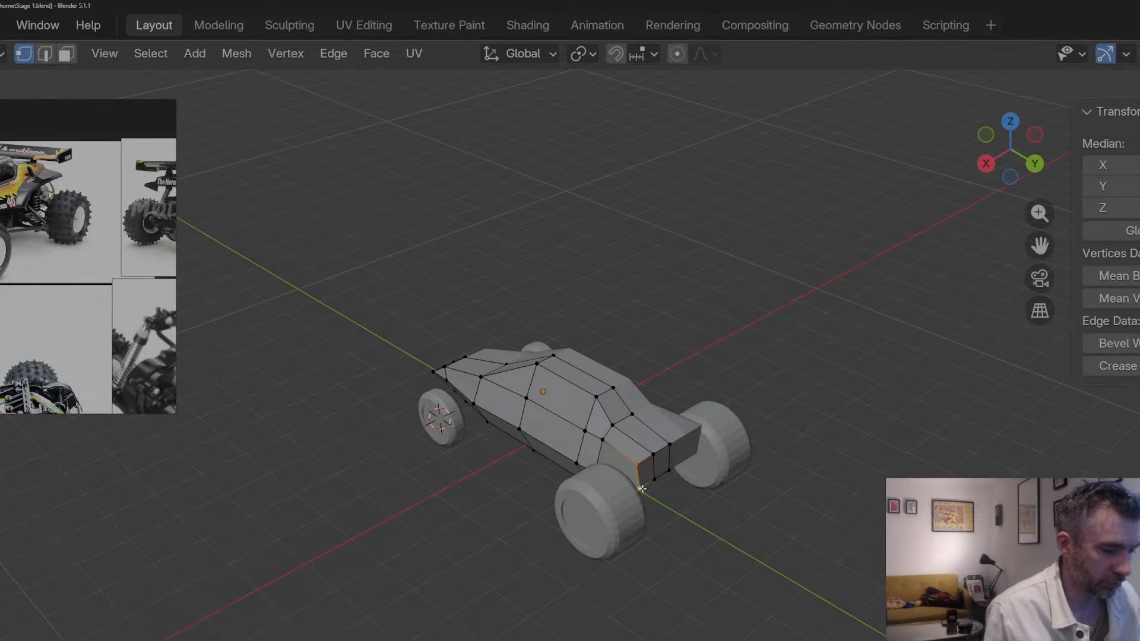
pyautogui.press('g')
pyautogui.press('y')
pyautogui.press('x')
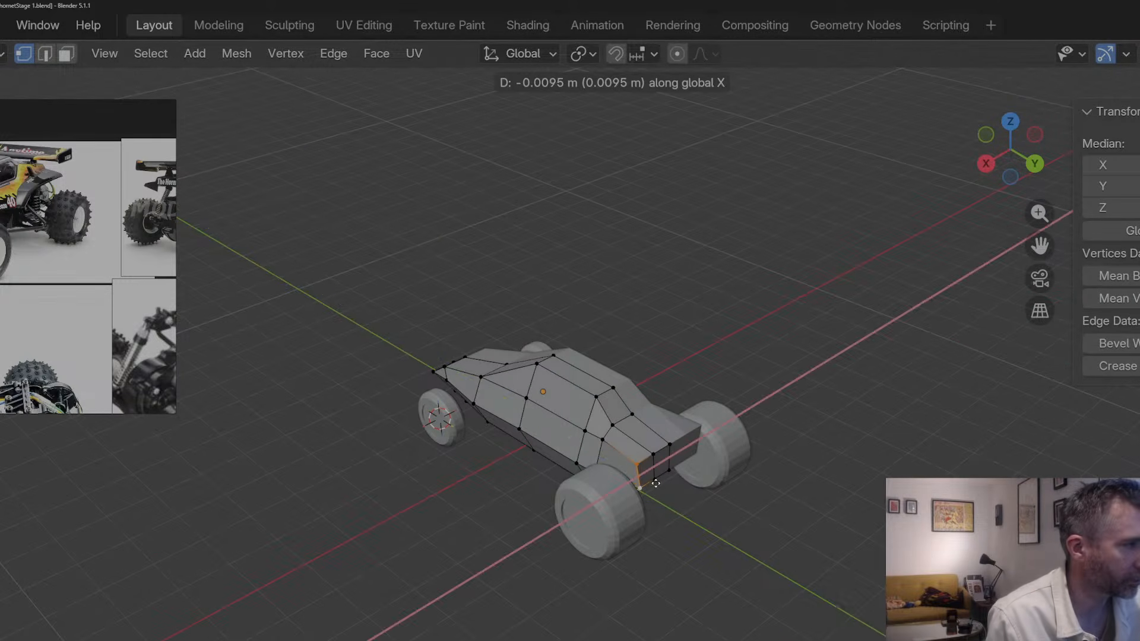
pyautogui.click(663, 478)
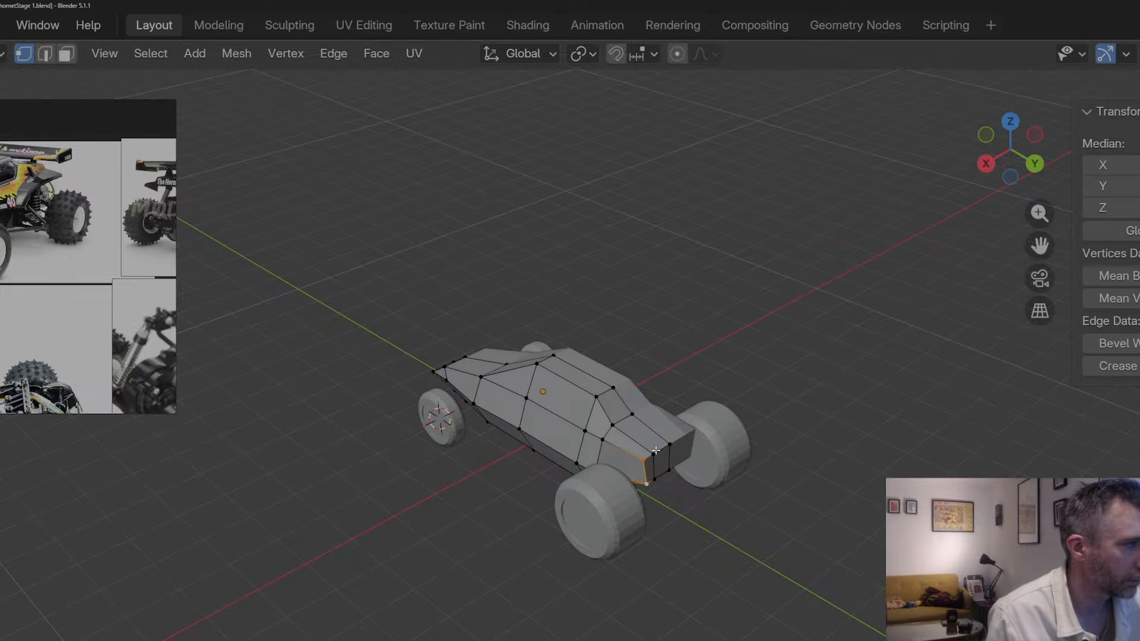
# Step: Select the neighbouring vertices on the body's rear end and adjust them along X
pyautogui.click(655, 452)
pyautogui.keyDown('shift'); pyautogui.click(653, 477); pyautogui.keyUp('shift')
pyautogui.moveTo(654, 477); pyautogui.dragTo(749, 398, button='middle')
pyautogui.press('g')
pyautogui.press('y')
pyautogui.press('x')
pyautogui.click(587, 445)
pyautogui.press('Tab')
pyautogui.press('Tab')
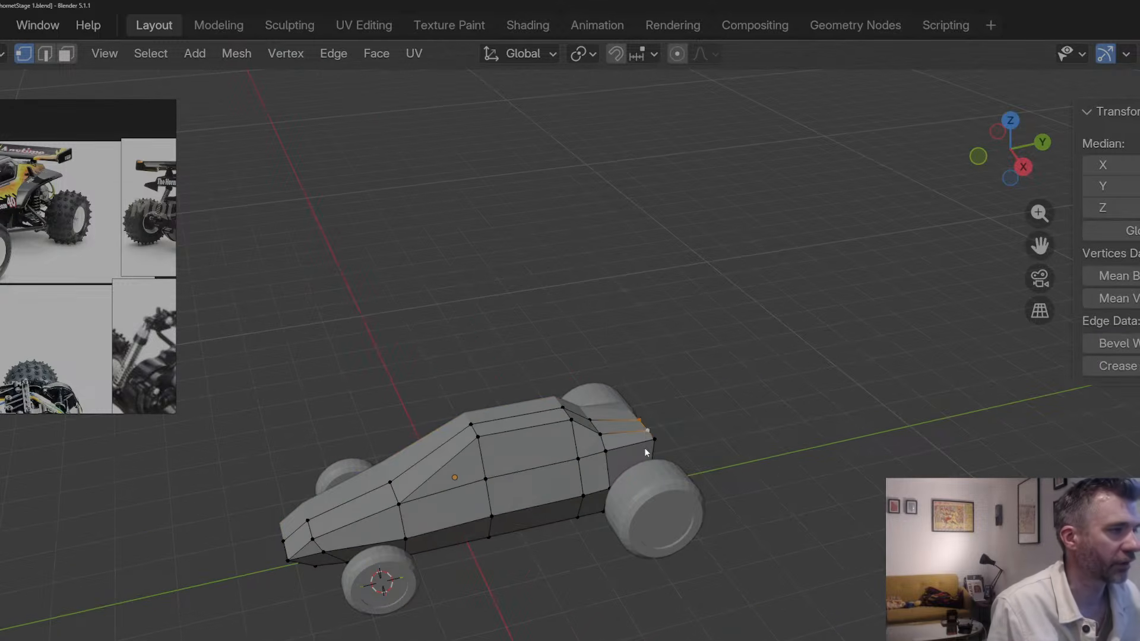
# Step: Try adding a plane at the 3D cursor snapped to the body's rear vertices, raised along Z
pyautogui.hotkey('shift', 's')
pyautogui.click(621, 577)
pyautogui.press('Tab')
pyautogui.hotkey('shift', 'a')
pyautogui.moveTo(597, 471)
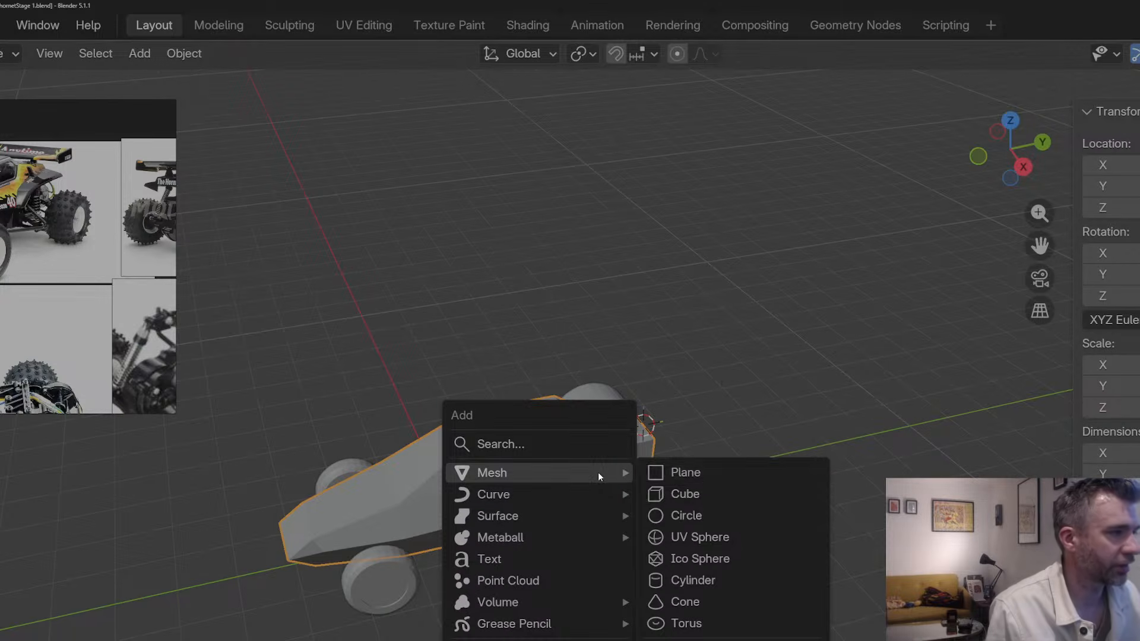
pyautogui.click(674, 471)
pyautogui.press('g')
pyautogui.press('y')
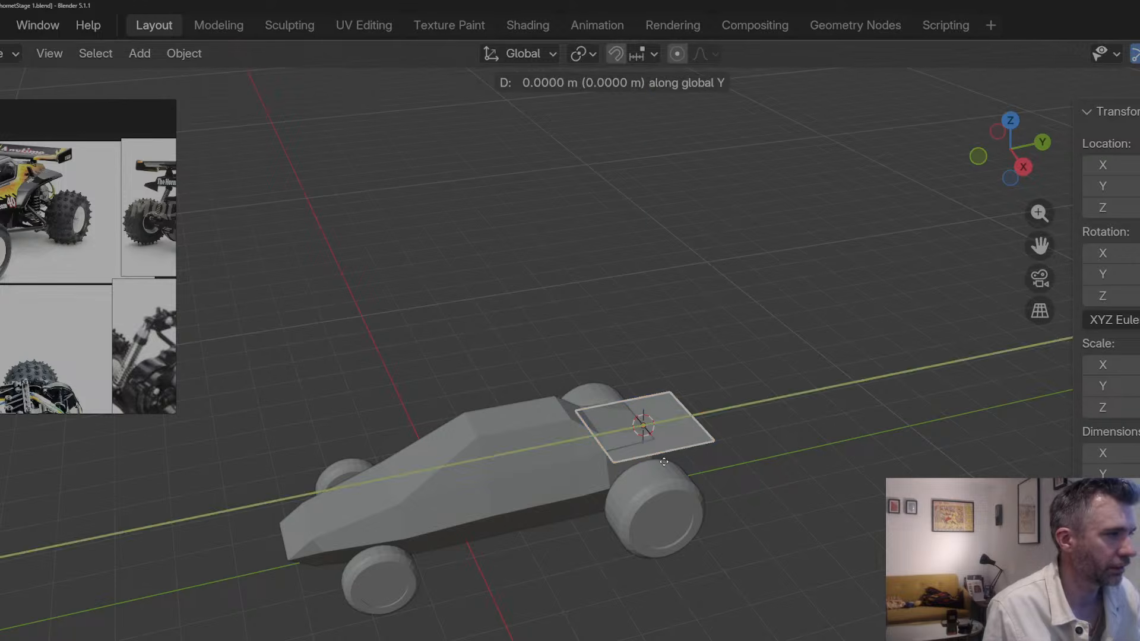
pyautogui.press('z')
pyautogui.click(660, 444)
# Step: Try a centre loop cut on the new plane, and undo back to before the plane was added
pyautogui.press('Tab')
pyautogui.moveTo(661, 444); pyautogui.dragTo(800, 268, button='middle')
pyautogui.hotkey('ctrl', 'r')
pyautogui.click(600, 374)
pyautogui.rightClick(600, 374)
pyautogui.click(1005, 120)
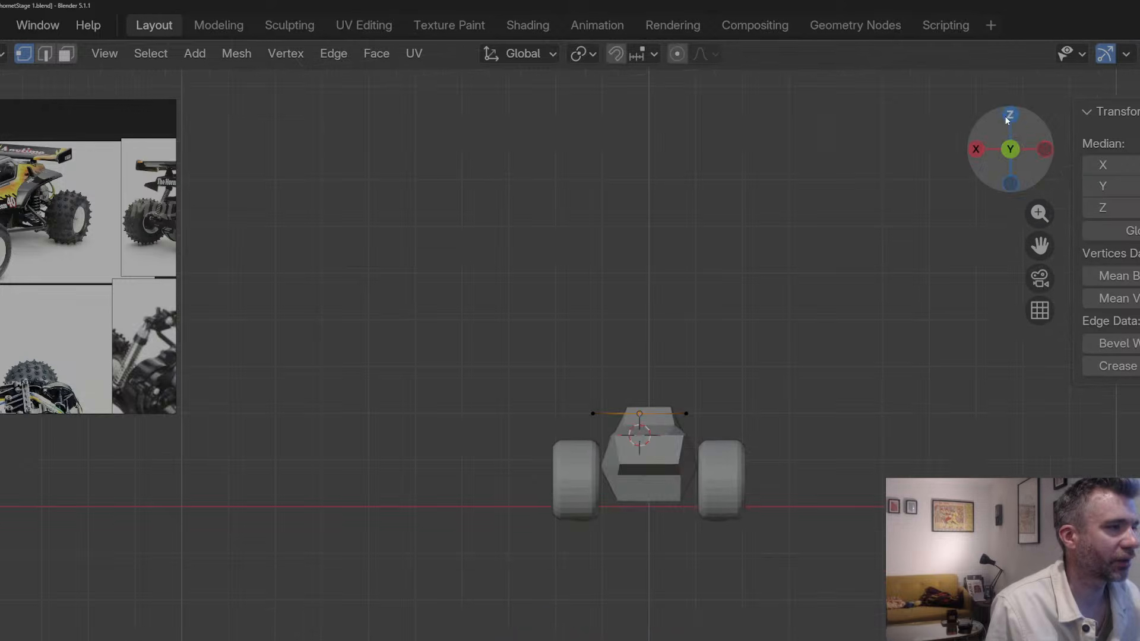
pyautogui.click(1008, 117)
pyautogui.hotkey('ctrl', 'z')
pyautogui.hotkey('ctrl', 'z')
pyautogui.hotkey('ctrl', 'z')
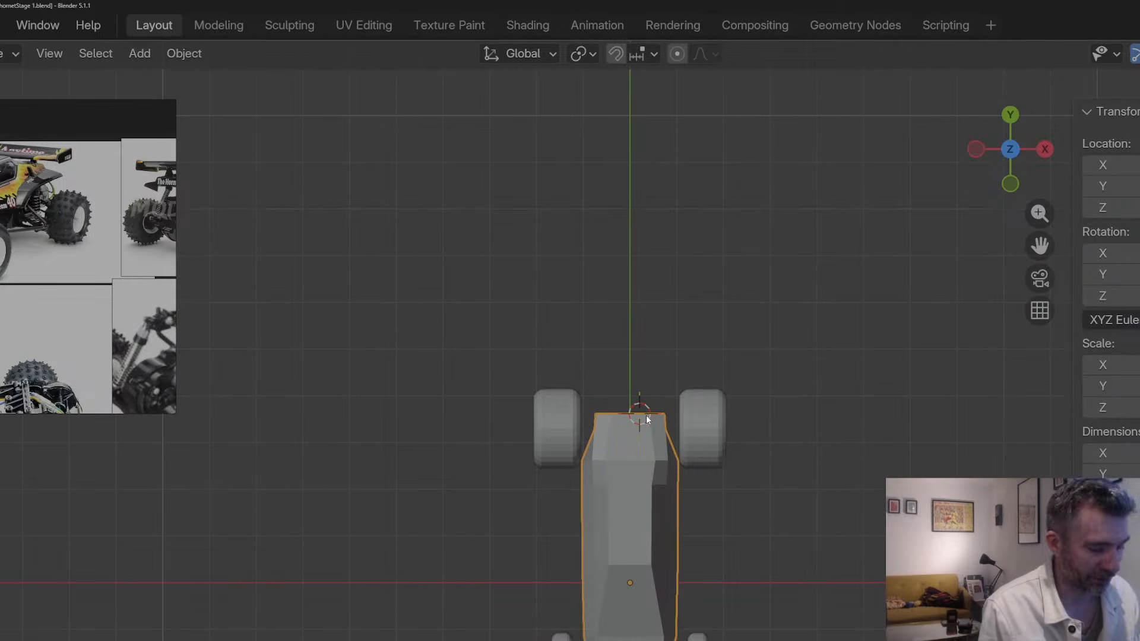
# Step: Reset the 3D cursor to the world origin and add a plane, moved along Y to just behind the body
pyautogui.hotkey('shift', 's')
pyautogui.click(498, 492)
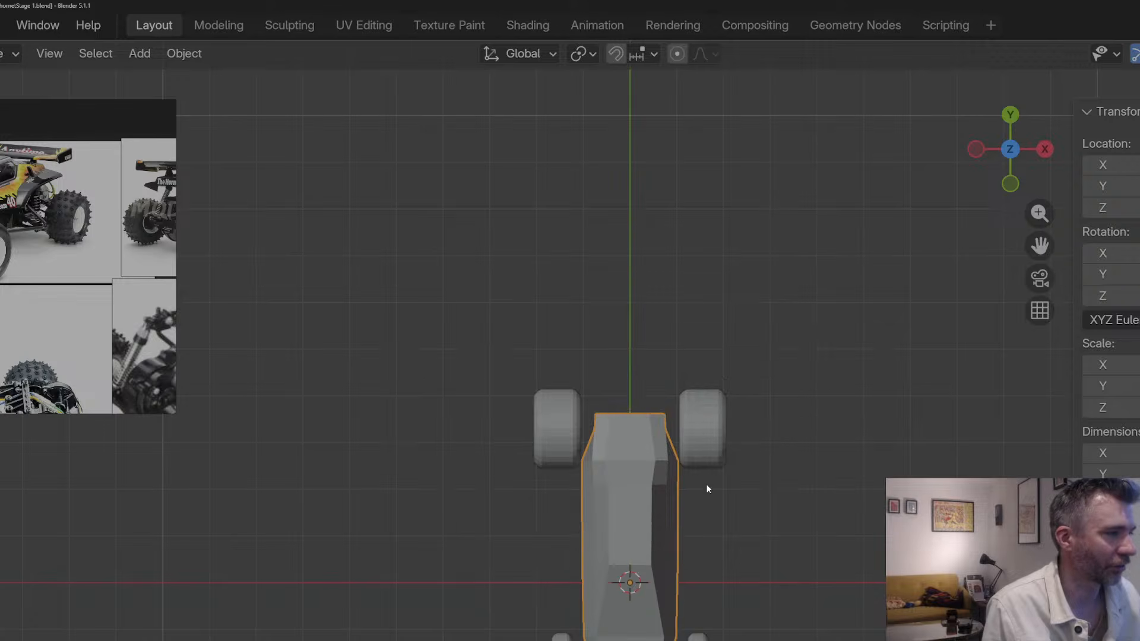
pyautogui.press('Tab')
pyautogui.press('Tab')
pyautogui.hotkey('shift', 'a')
pyautogui.click(768, 487)
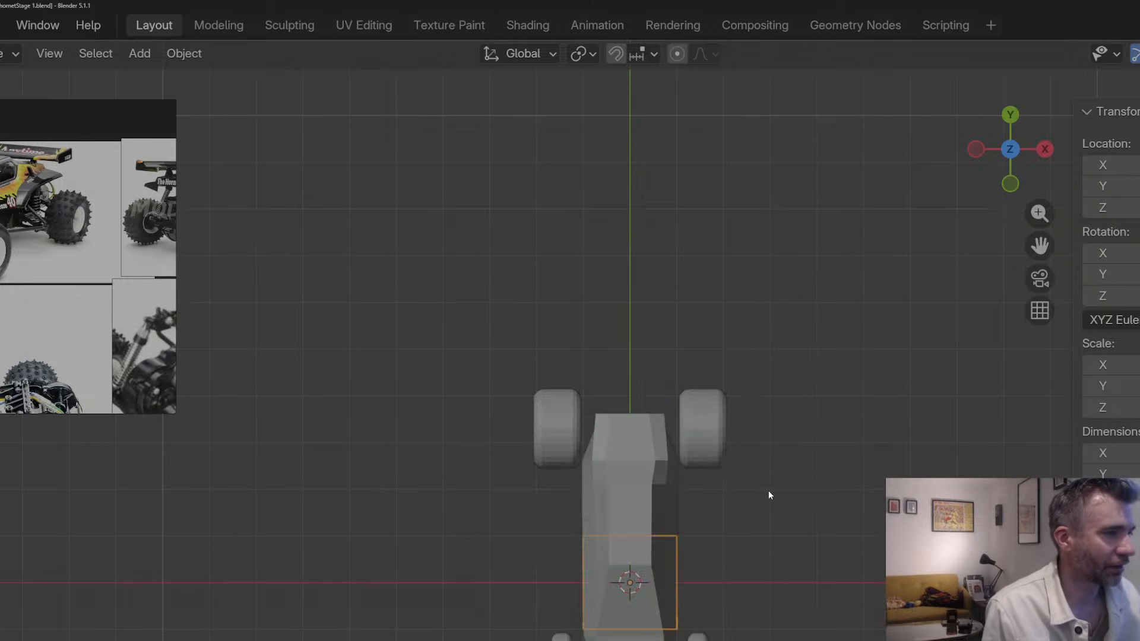
pyautogui.press('g')
pyautogui.press('y')
pyautogui.click(738, 273)
# Step: Split the plane with a centred lengthwise loop cut and delete the face on its negative X half
pyautogui.press('Tab')
pyautogui.hotkey('ctrl', 'r')
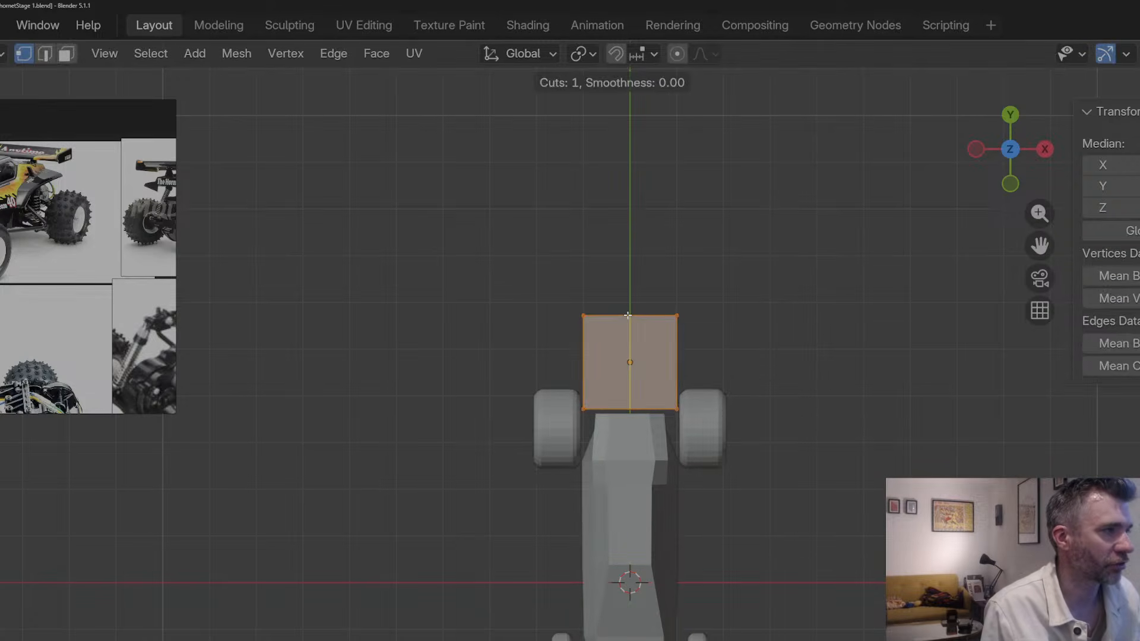
pyautogui.click(599, 323)
pyautogui.rightClick(599, 323)
pyautogui.press('3')
pyautogui.click(604, 330)
pyautogui.press('x')
pyautogui.click(604, 330)
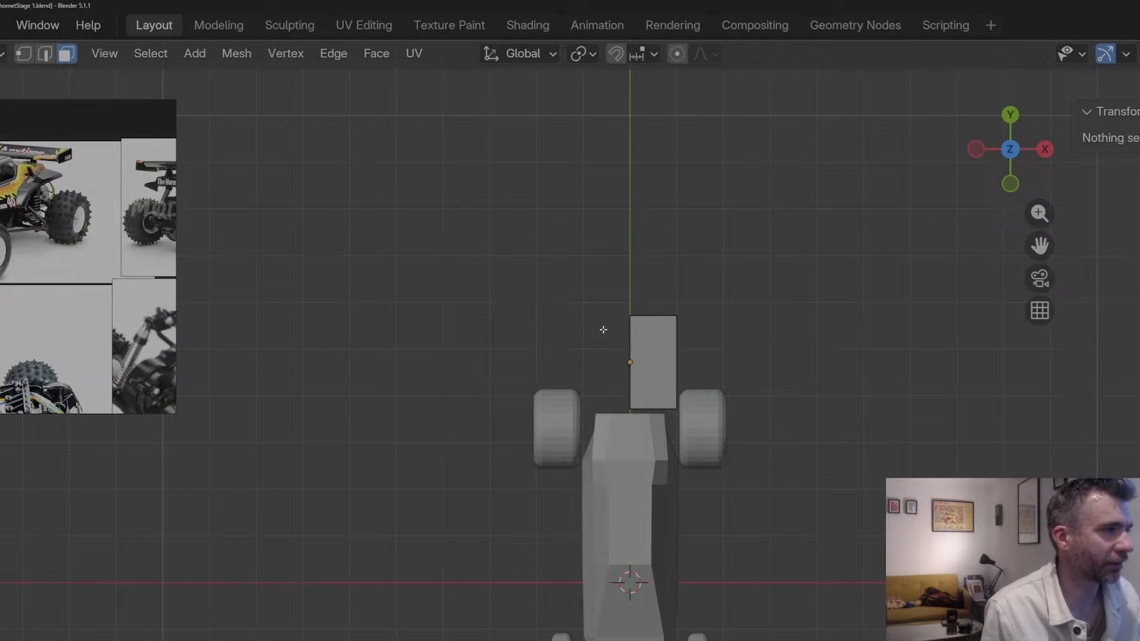
pyautogui.press('Tab')
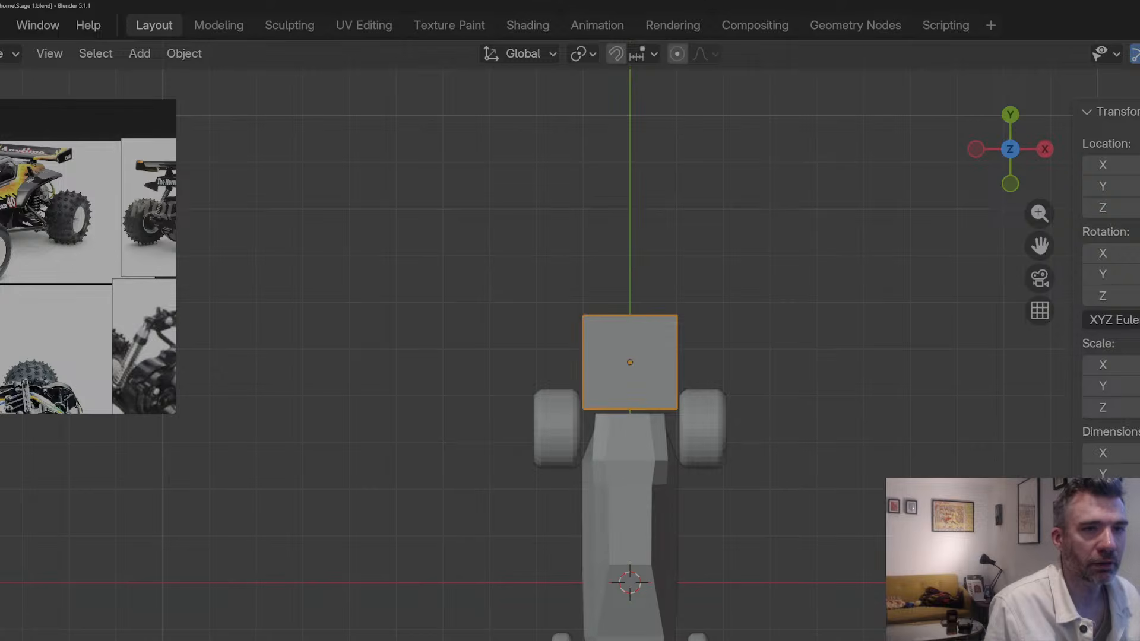
# Step: Raise the mirrored plane's geometry along Z to about the height of the body's rear deck
pyautogui.press('Tab')
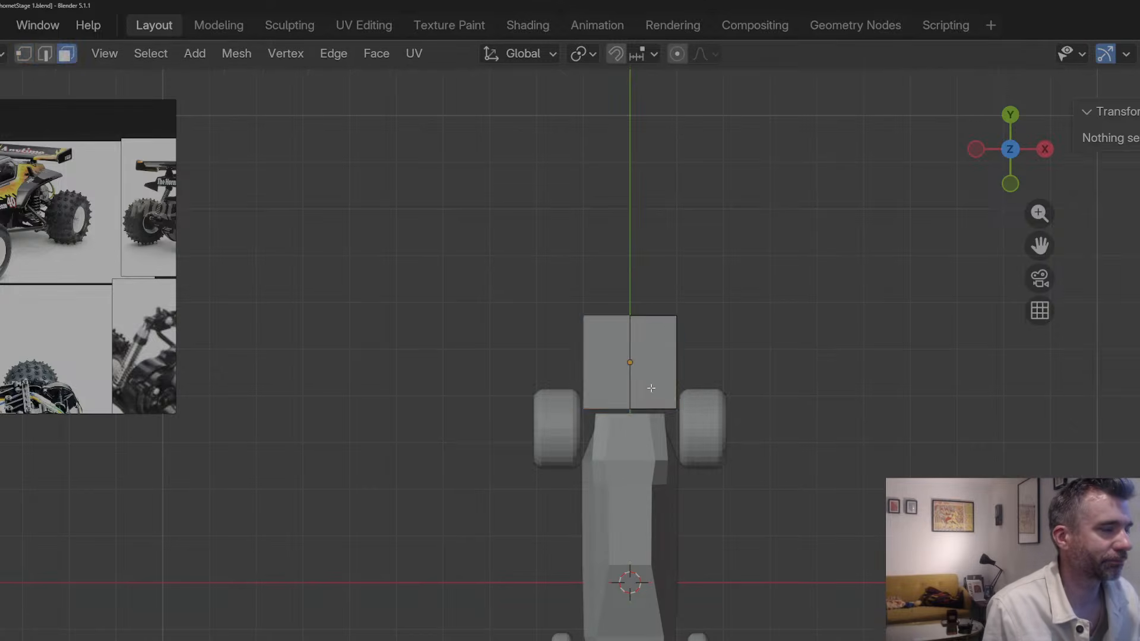
pyautogui.press('1')
pyautogui.moveTo(640, 376); pyautogui.dragTo(612, 356, button='middle')
pyautogui.press('g')
pyautogui.press('z')
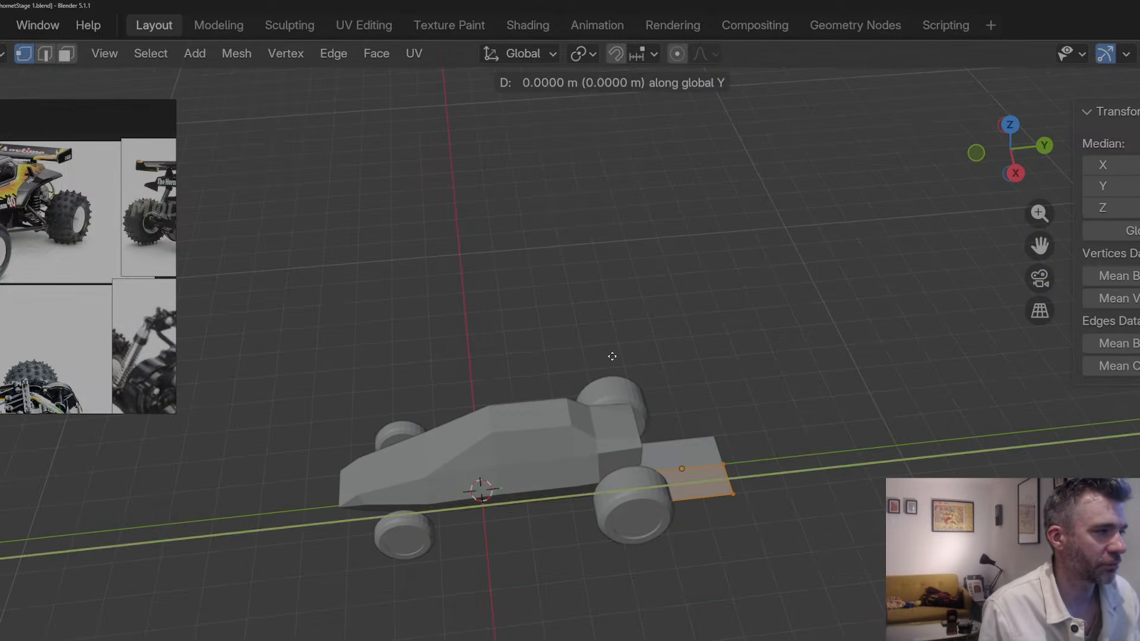
pyautogui.click(603, 301)
# Step: Move the front edge of the mirrored plane forward along Y so it sits over the body's rear deck
pyautogui.click(650, 406)
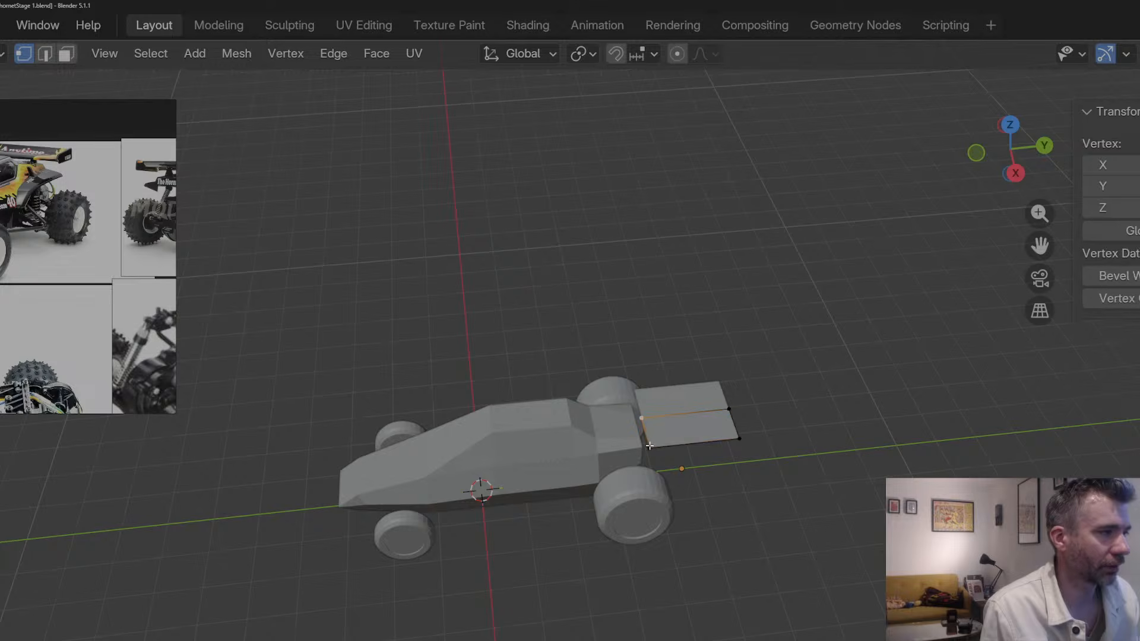
pyautogui.press('g')
pyautogui.press('y')
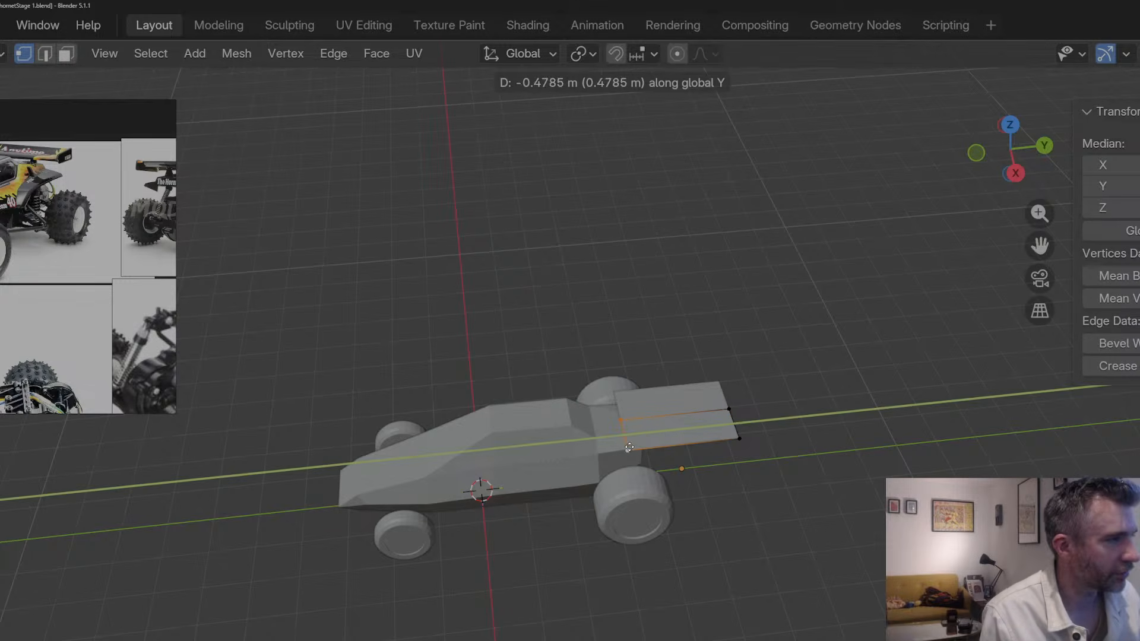
pyautogui.click(610, 450)
# Step: Move the plane's rear edge forward along Y to shorten it to about the length of the rear deck
pyautogui.click(739, 438)
pyautogui.keyDown('shift'); pyautogui.click(729, 409); pyautogui.keyUp('shift')
pyautogui.press('g')
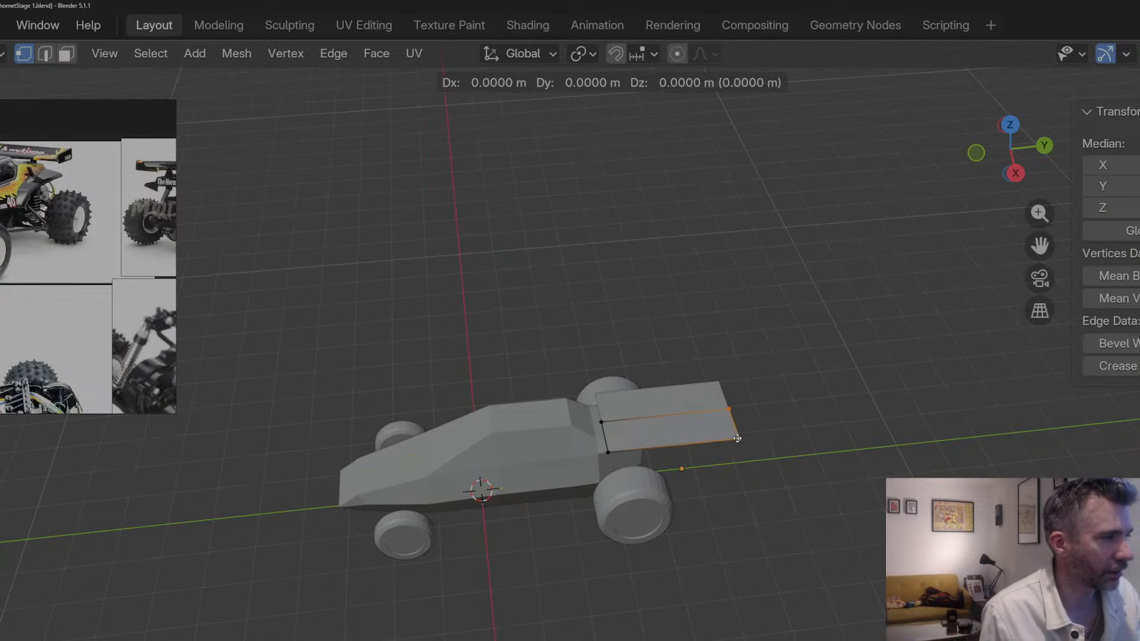
pyautogui.press('y')
pyautogui.click(652, 446)
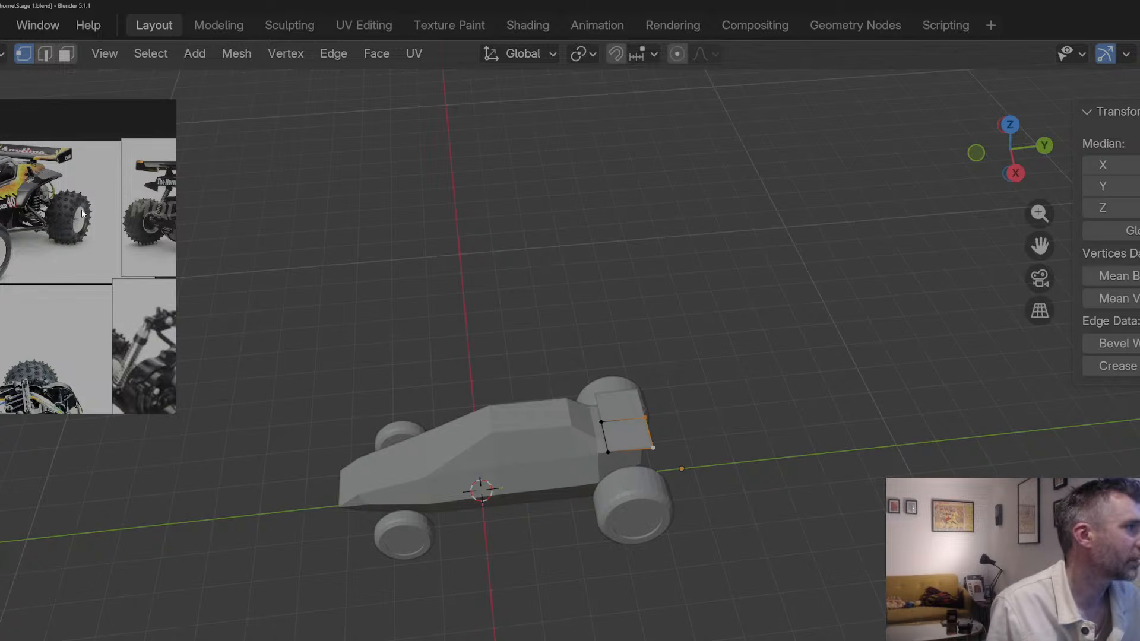
# Step: Check the rear wing in the reference photos and raise the shortened plane's face along Z to just above the rear deck
pyautogui.scroll(-4, 82, 214)
pyautogui.moveTo(82, 214); pyautogui.dragTo(178, 279, button='middle')
pyautogui.scroll(7, 56, 247)
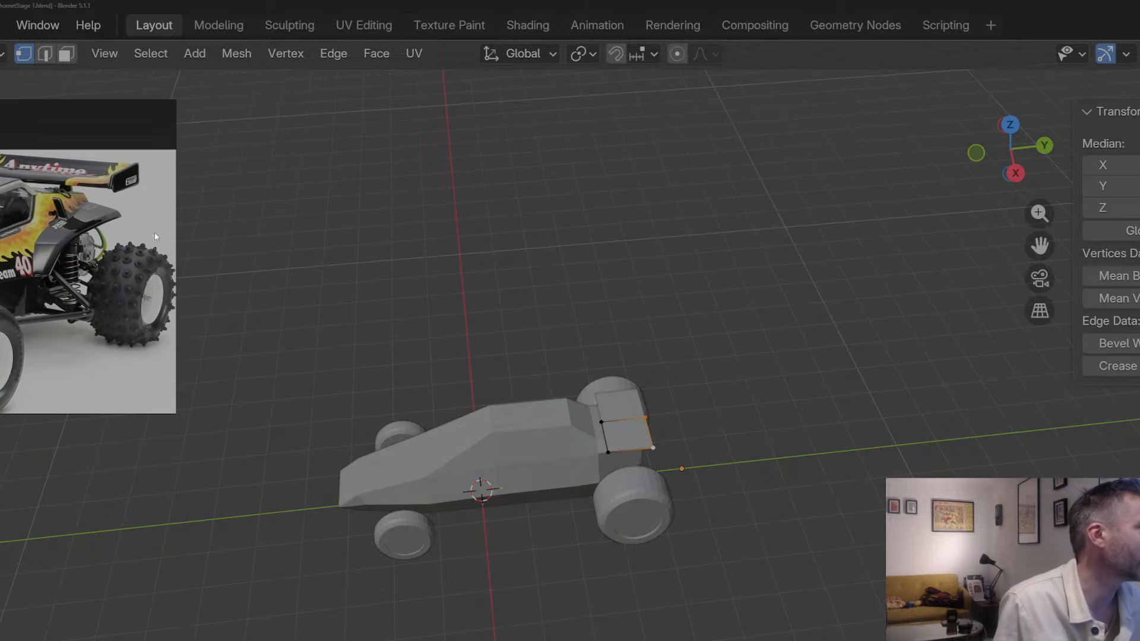
pyautogui.scroll(-4, 156, 237)
pyautogui.moveTo(158, 237)
pyautogui.mouseDown(button='middle')
pyautogui.moveTo(38, 239)
pyautogui.moveTo(117, 229)
pyautogui.moveTo(77, 241)
pyautogui.mouseUp(button='middle')
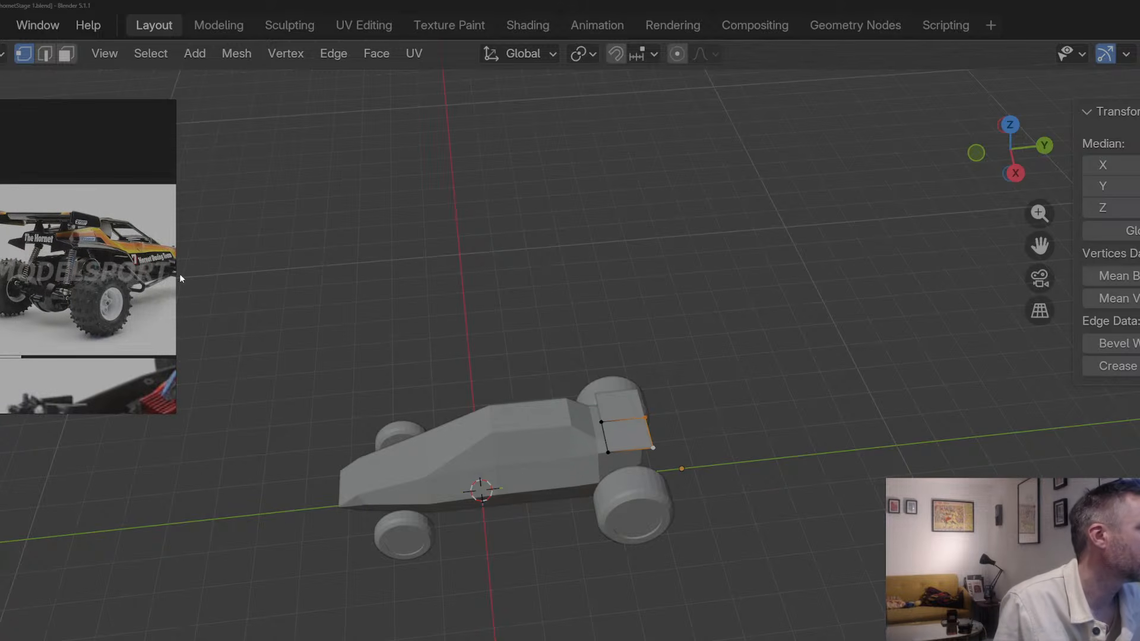
pyautogui.moveTo(605, 408)
pyautogui.mouseDown(button='middle')
pyautogui.moveTo(511, 382)
pyautogui.moveTo(623, 415)
pyautogui.mouseUp(button='middle')
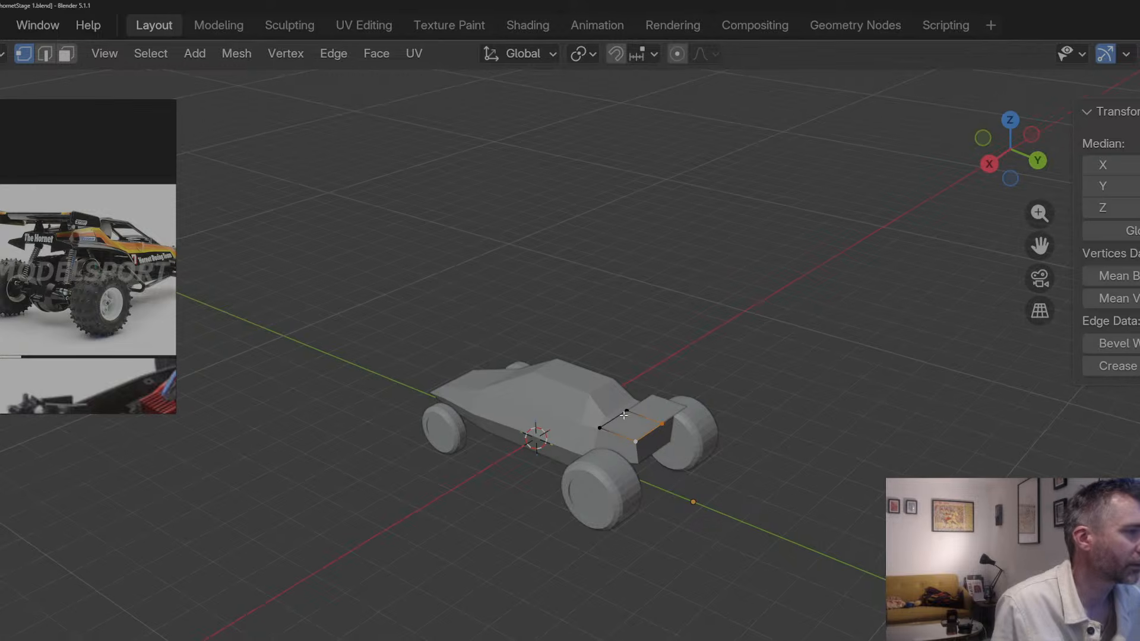
pyautogui.press('3')
pyautogui.click(624, 430)
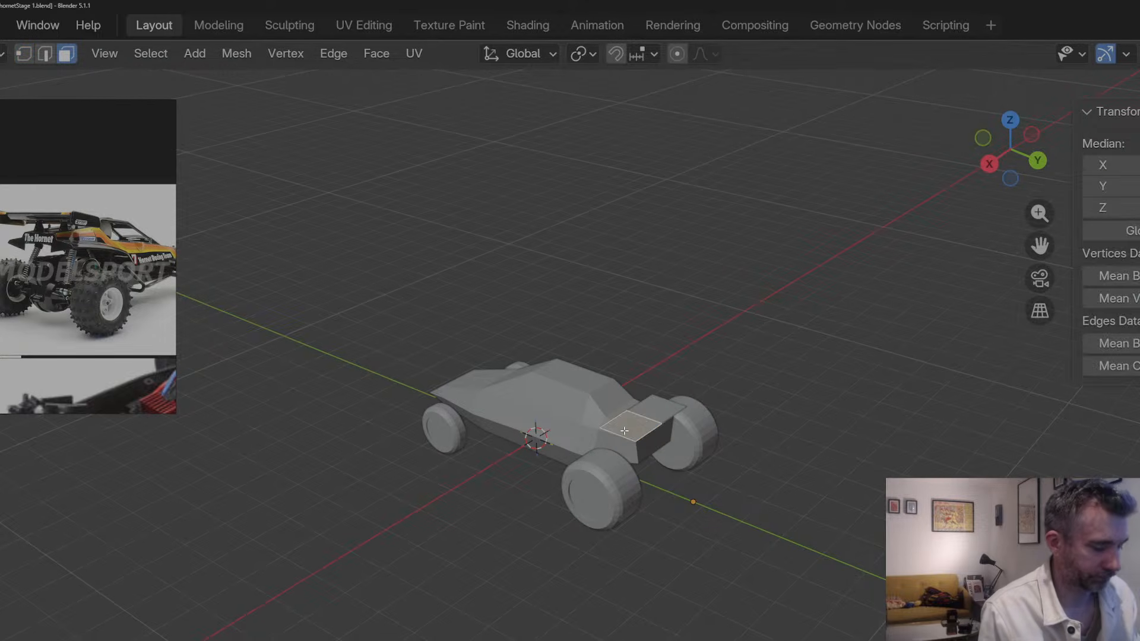
pyautogui.press('g')
pyautogui.press('z')
pyautogui.click(620, 421)
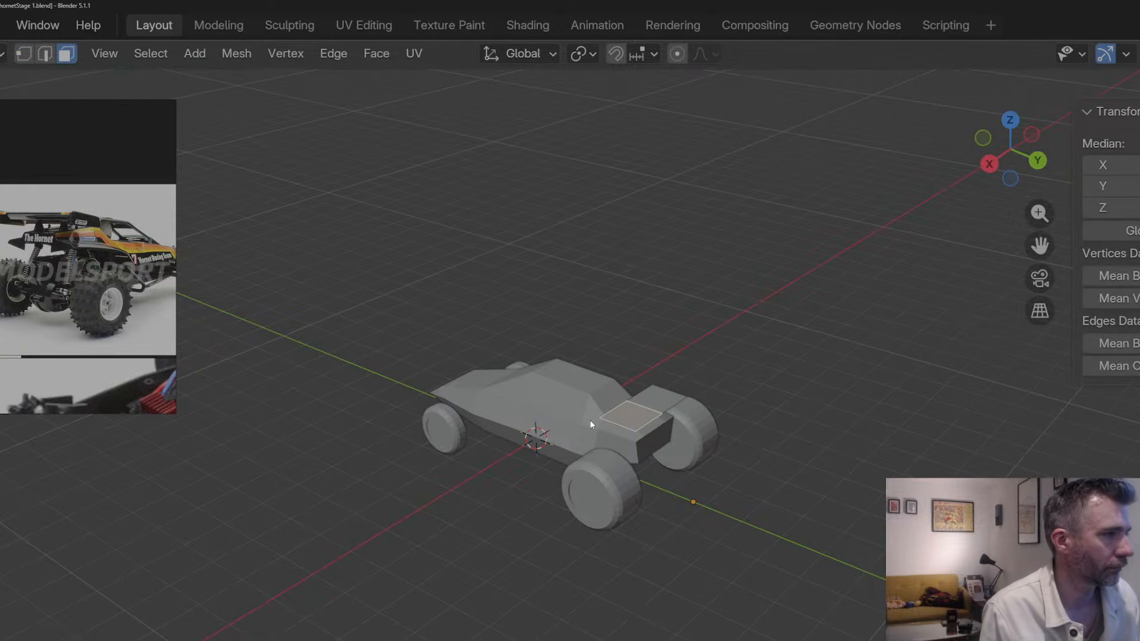
# Step: Raise the plane's rear edge along Z to tilt it as a wing, and widen the wing outward along X
pyautogui.moveTo(624, 421); pyautogui.dragTo(669, 424, button='middle')
pyautogui.press('2')
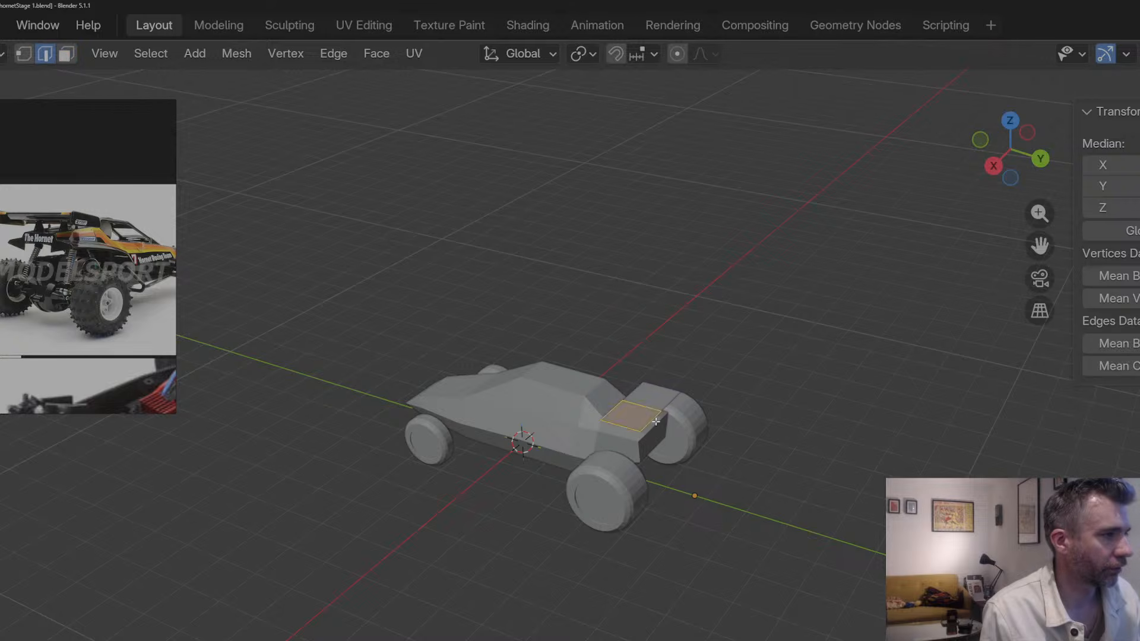
pyautogui.click(653, 419)
pyautogui.press('g')
pyautogui.press('z')
pyautogui.click(635, 412)
pyautogui.moveTo(635, 412); pyautogui.dragTo(613, 445, button='middle')
pyautogui.press('g')
pyautogui.press('y')
pyautogui.press('x')
pyautogui.click(672, 437)
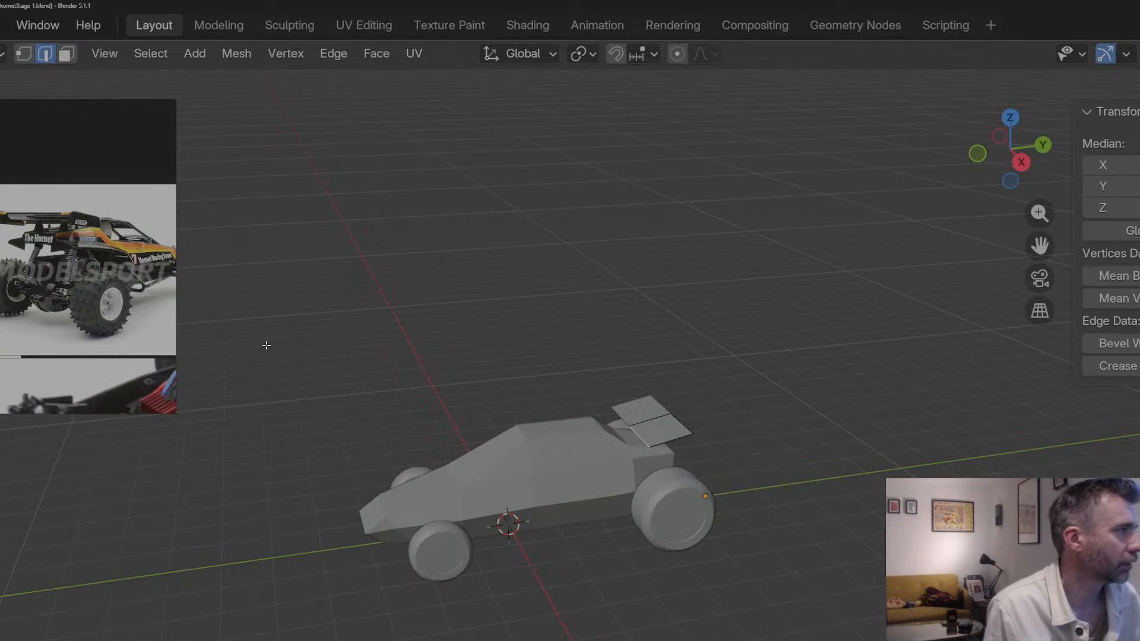
# Step: Add a widthwise loop cut near the middle of the wing and lower it about 0.09 m along Z to bend the profile
pyautogui.hotkey('ctrl', 'r')
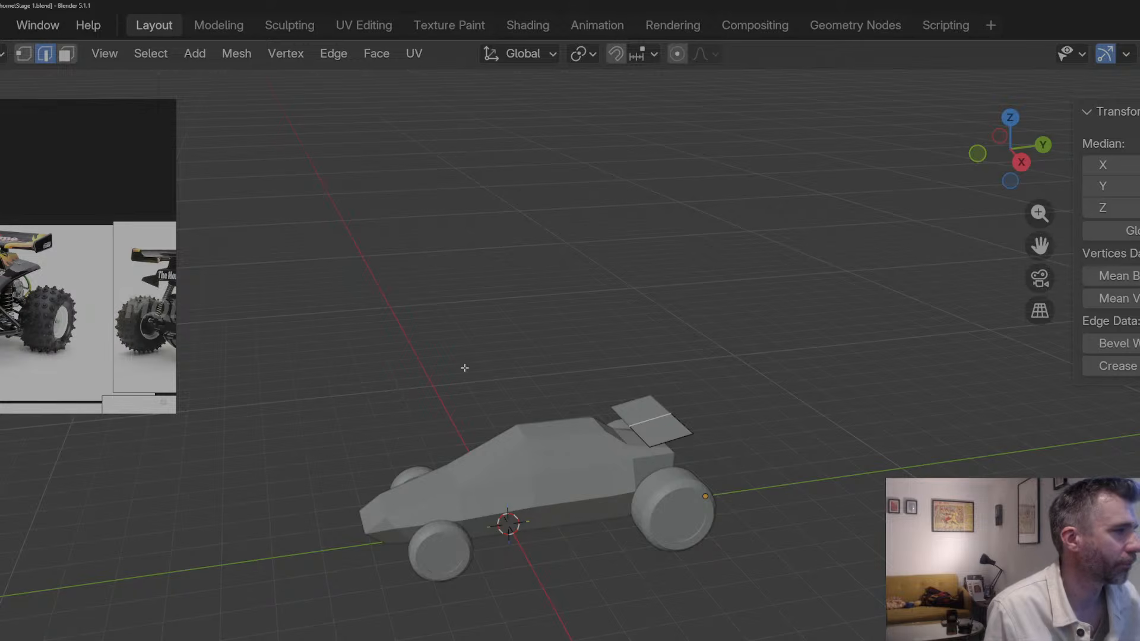
pyautogui.hotkey('ctrl', 'r')
pyautogui.click(659, 422)
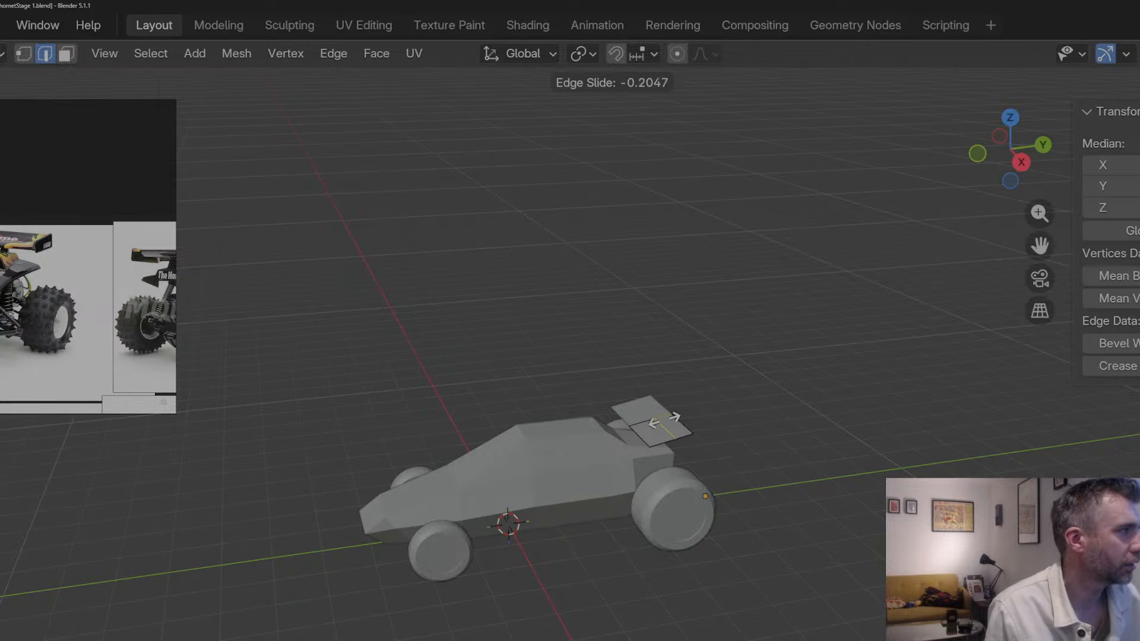
pyautogui.click(665, 422)
pyautogui.press('g')
pyautogui.press('z')
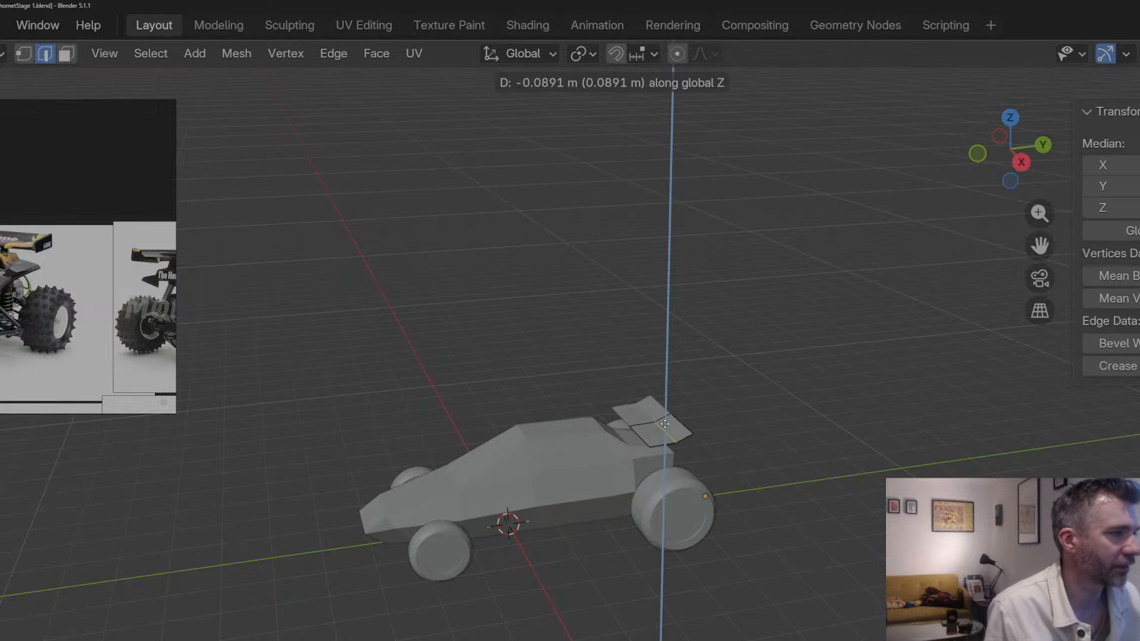
pyautogui.click(665, 425)
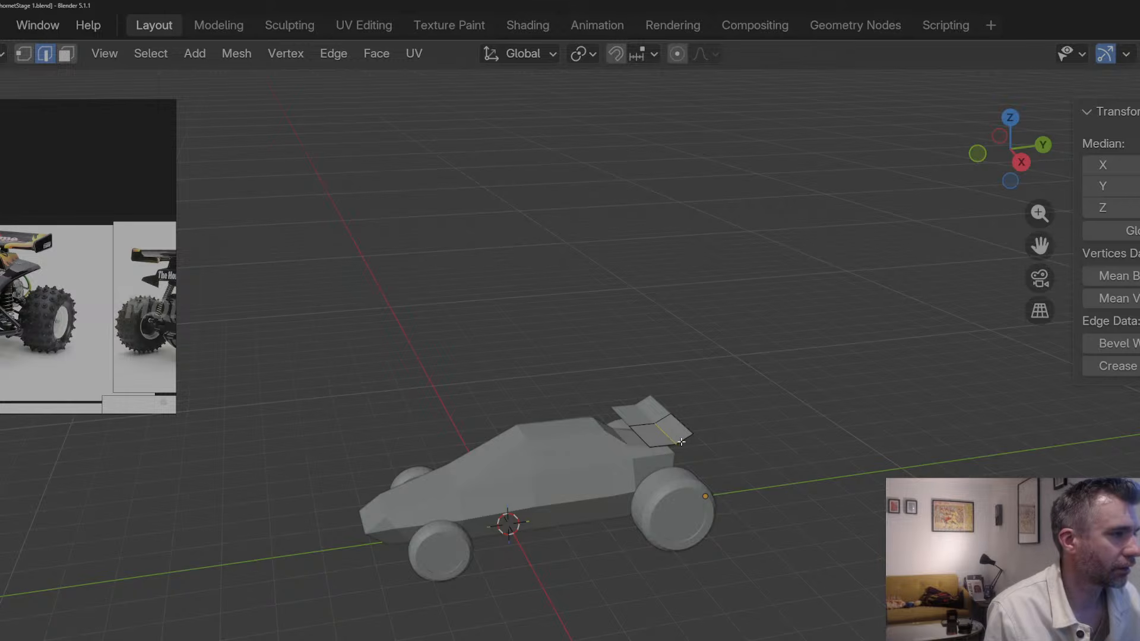
# Step: Extrude the wing's faces about 0.07 m along their normal to give it thickness
pyautogui.moveTo(667, 446); pyautogui.dragTo(643, 426, button='middle')
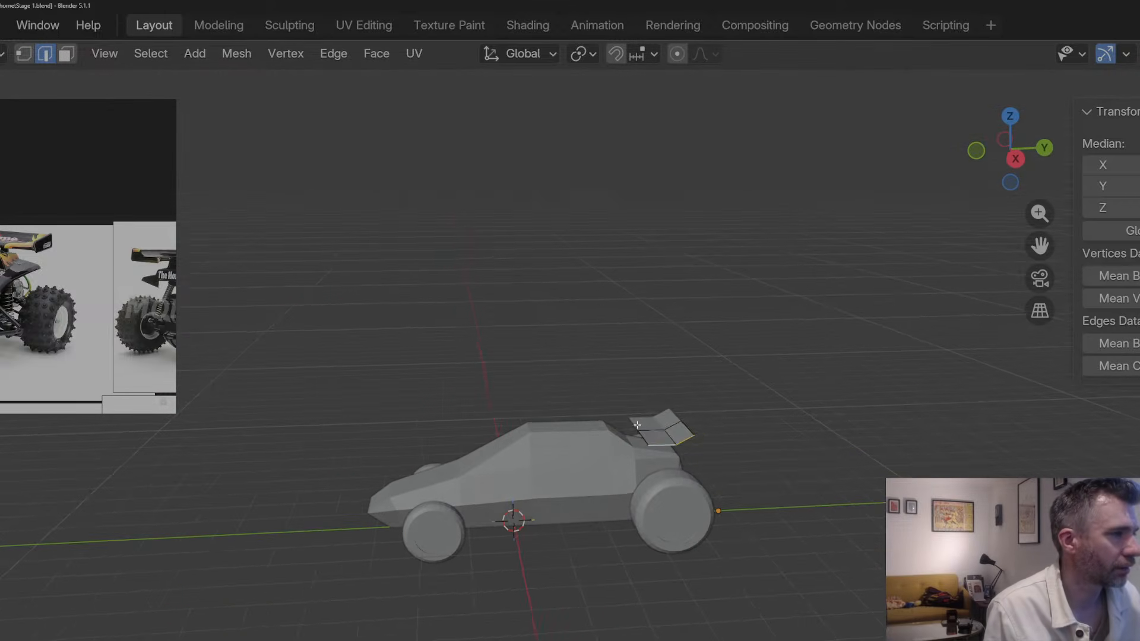
pyautogui.click(640, 425)
pyautogui.press('e')
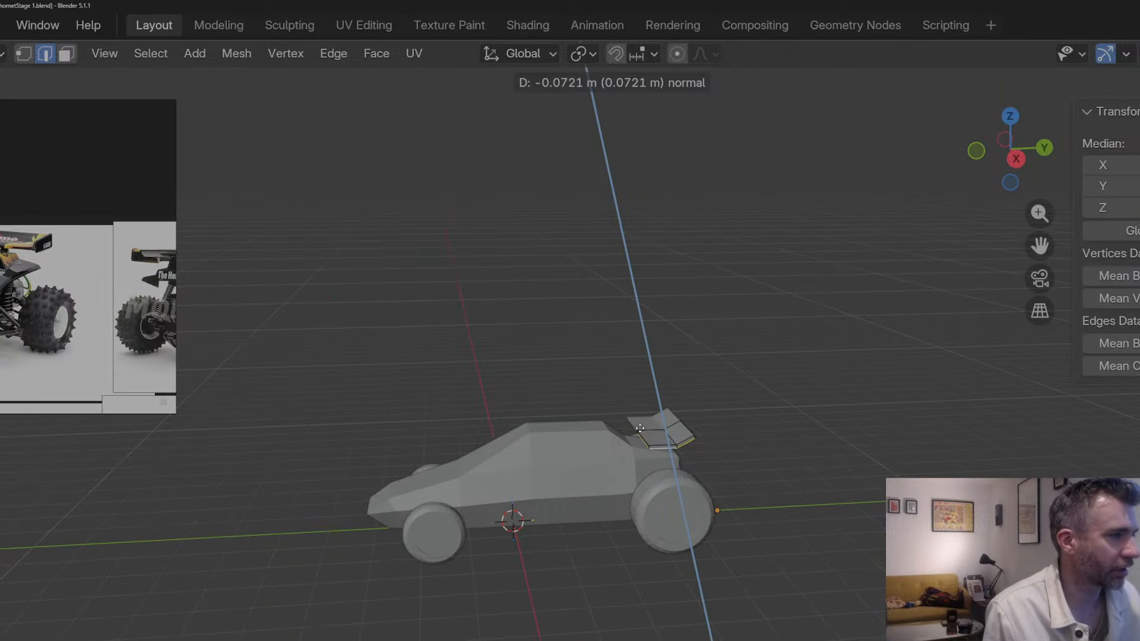
pyautogui.click(639, 428)
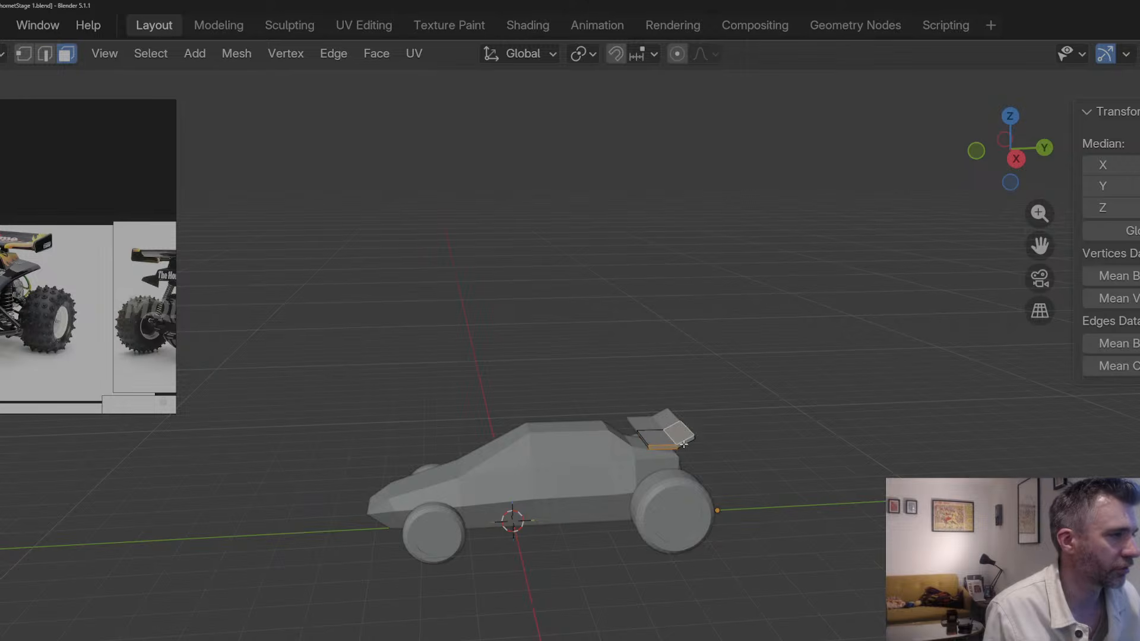
# Step: Extend the wing's outer end faces a short way outward along X to form the base of the endplates
pyautogui.moveTo(665, 446); pyautogui.dragTo(647, 457, button='middle')
pyautogui.press('g')
pyautogui.press('y')
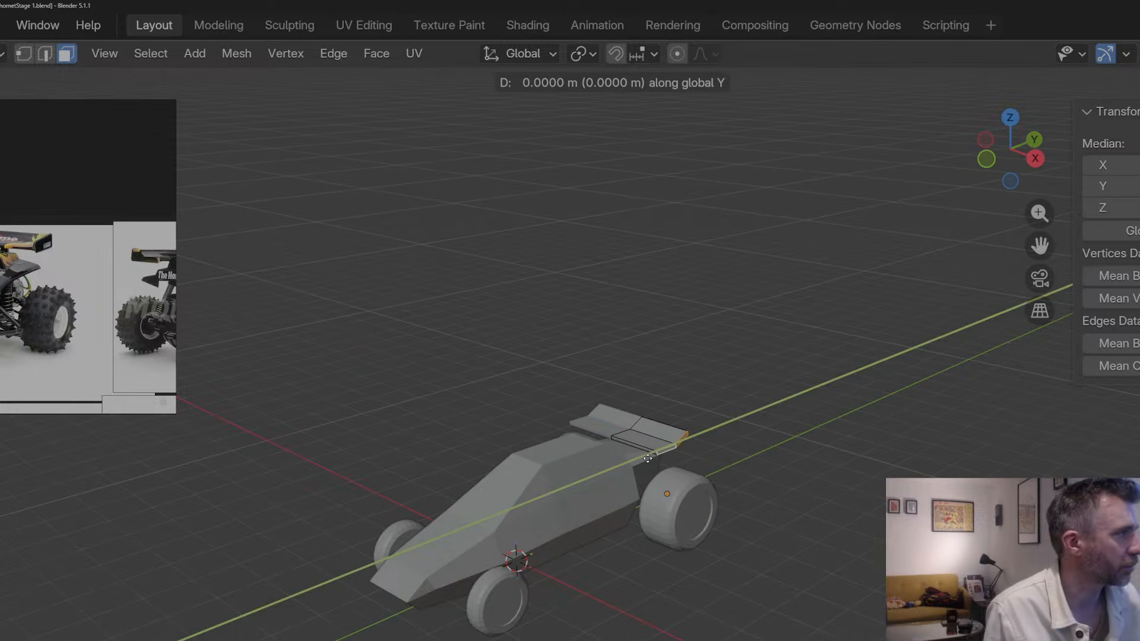
pyautogui.press('x')
pyautogui.click(662, 450)
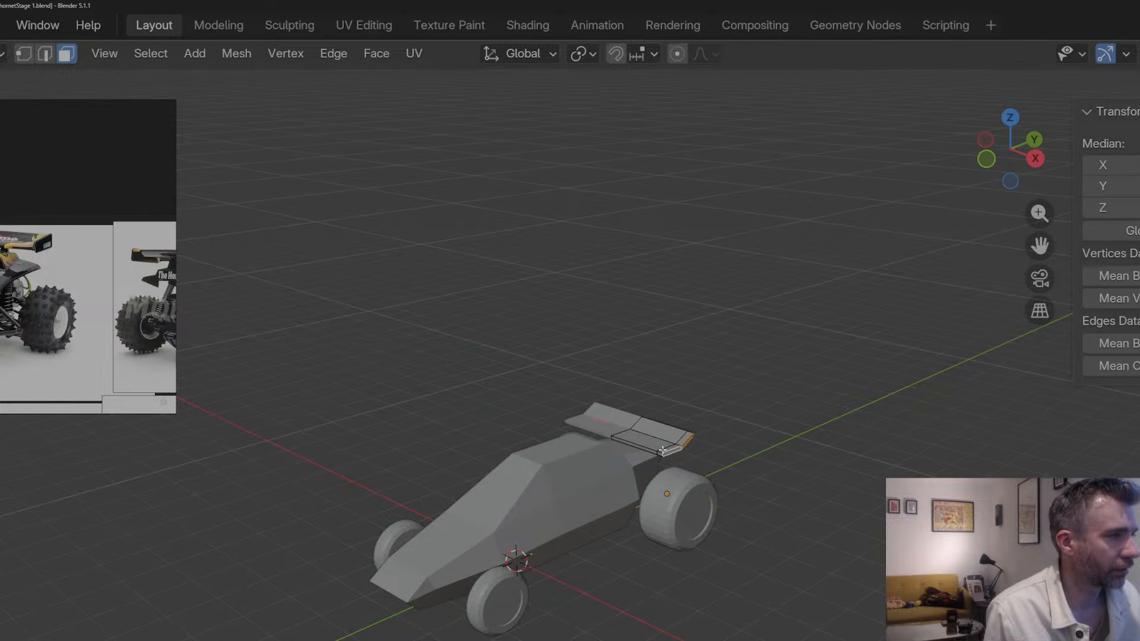
# Step: Raise the top faces of the wing's end sections along Z to form upright endplates
pyautogui.press('g')
pyautogui.press('z')
pyautogui.press('z')
pyautogui.press('Escape')
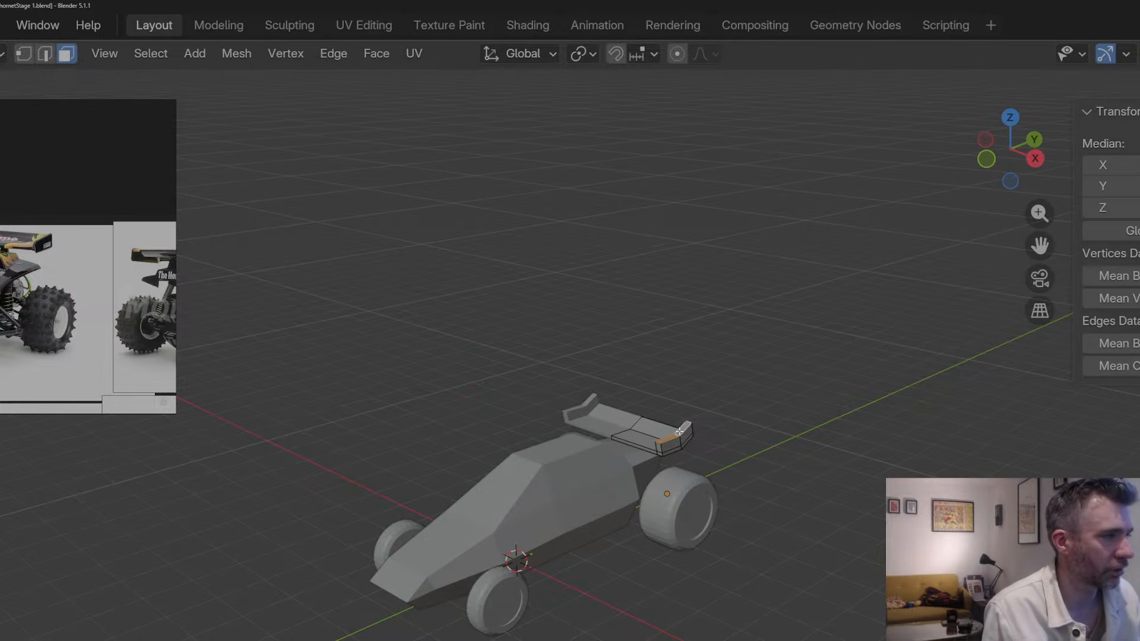
# Step: Flatten the endplate's top faces along Z and raise them slightly further
pyautogui.press('s')
pyautogui.press('y')
pyautogui.press('z')
pyautogui.press('Escape')
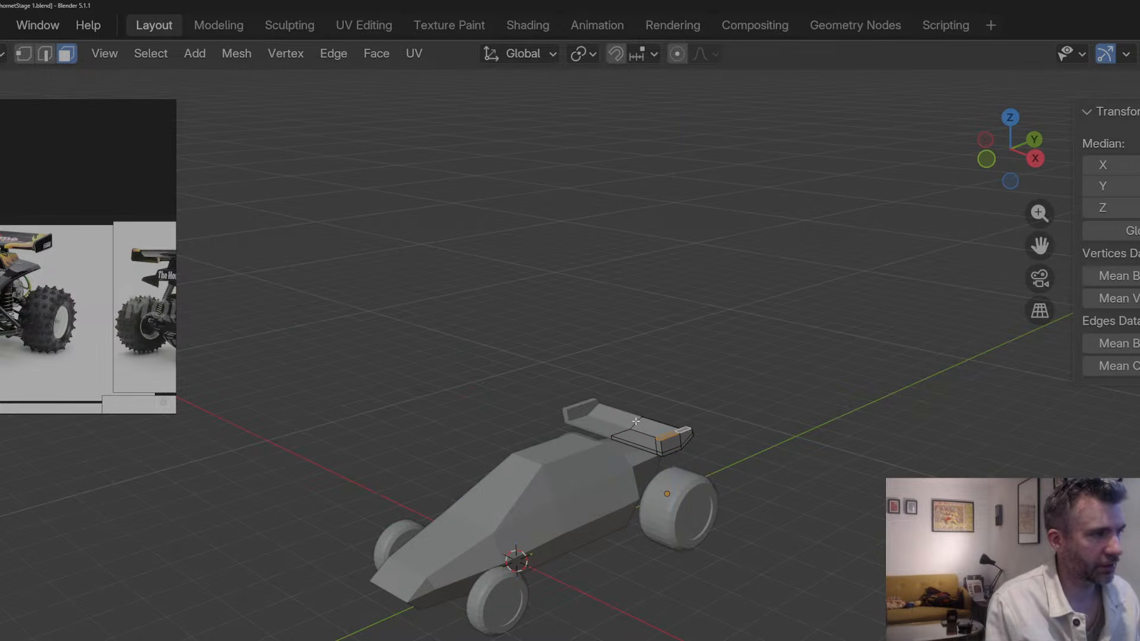
pyautogui.press('g')
pyautogui.press('y')
pyautogui.press('z')
pyautogui.click(633, 411)
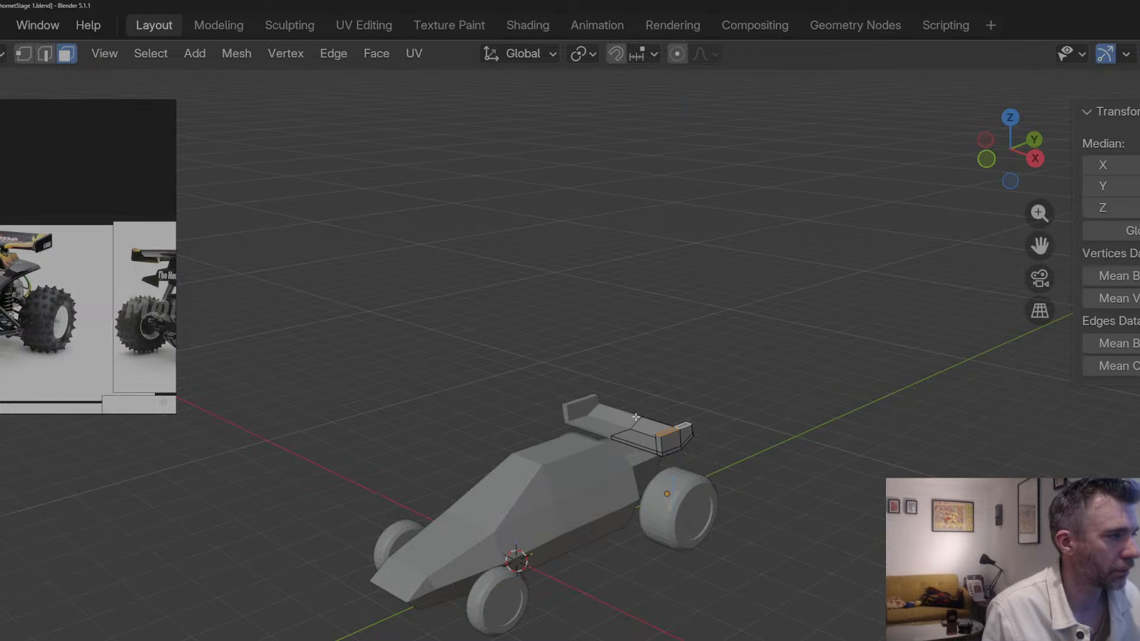
# Step: Extend the endplate's bottom faces downward along Z below the wing, by about 0.10 m and another 0.19 m
pyautogui.moveTo(632, 411)
pyautogui.mouseDown(button='middle')
pyautogui.moveTo(521, 352)
pyautogui.moveTo(656, 446)
pyautogui.moveTo(686, 447)
pyautogui.mouseUp(button='middle')
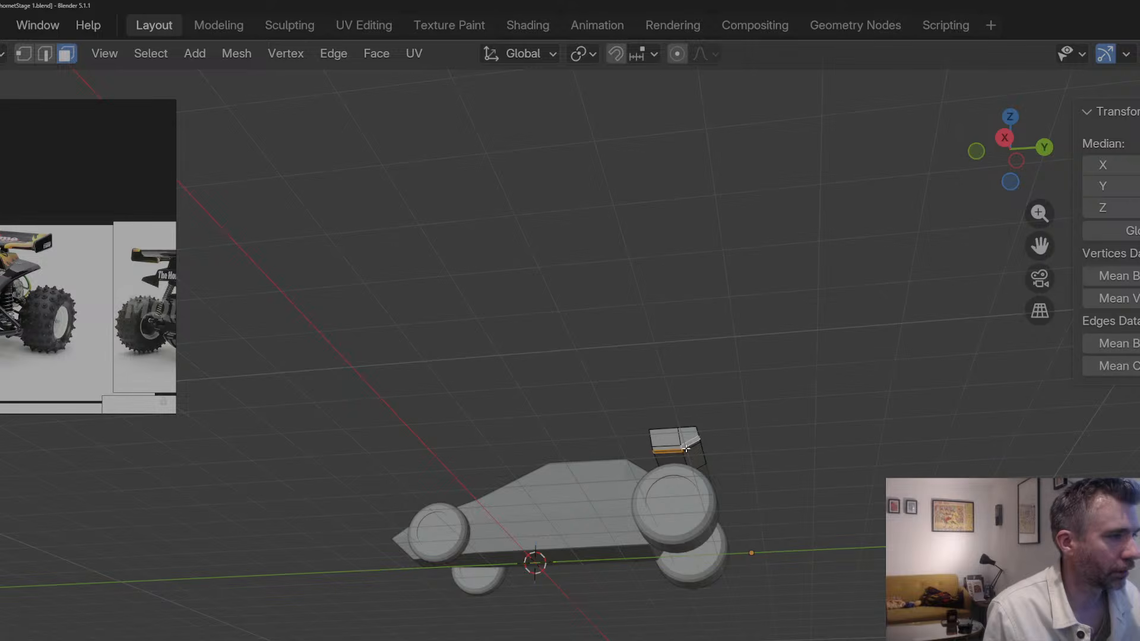
pyautogui.moveTo(677, 451); pyautogui.dragTo(686, 470, button='middle')
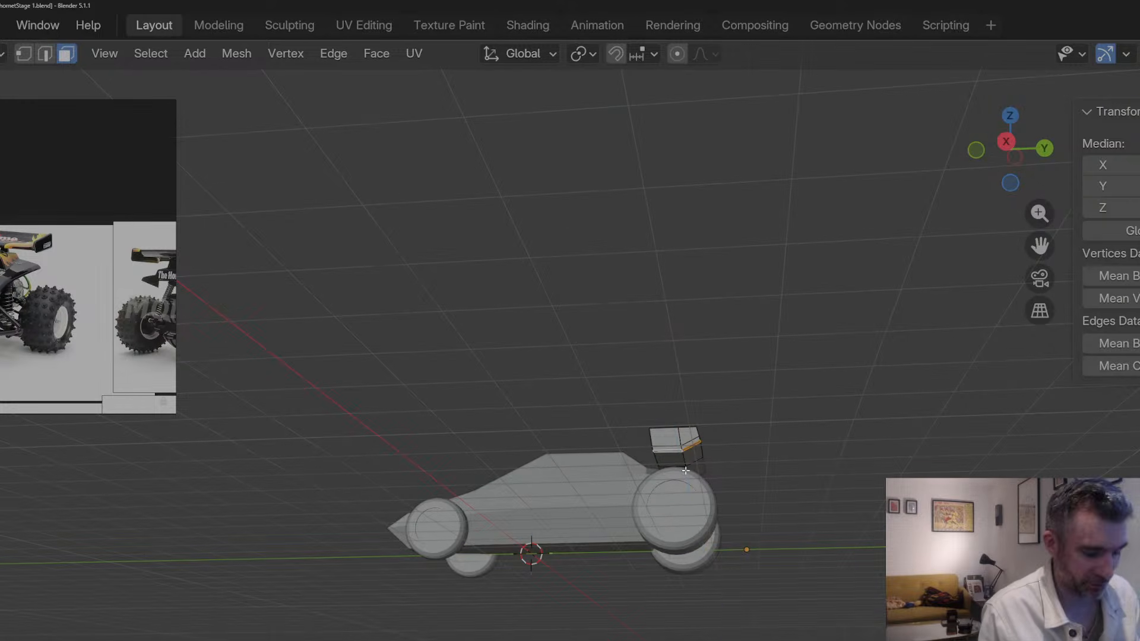
pyautogui.press('z')
pyautogui.press('g')
pyautogui.press('z')
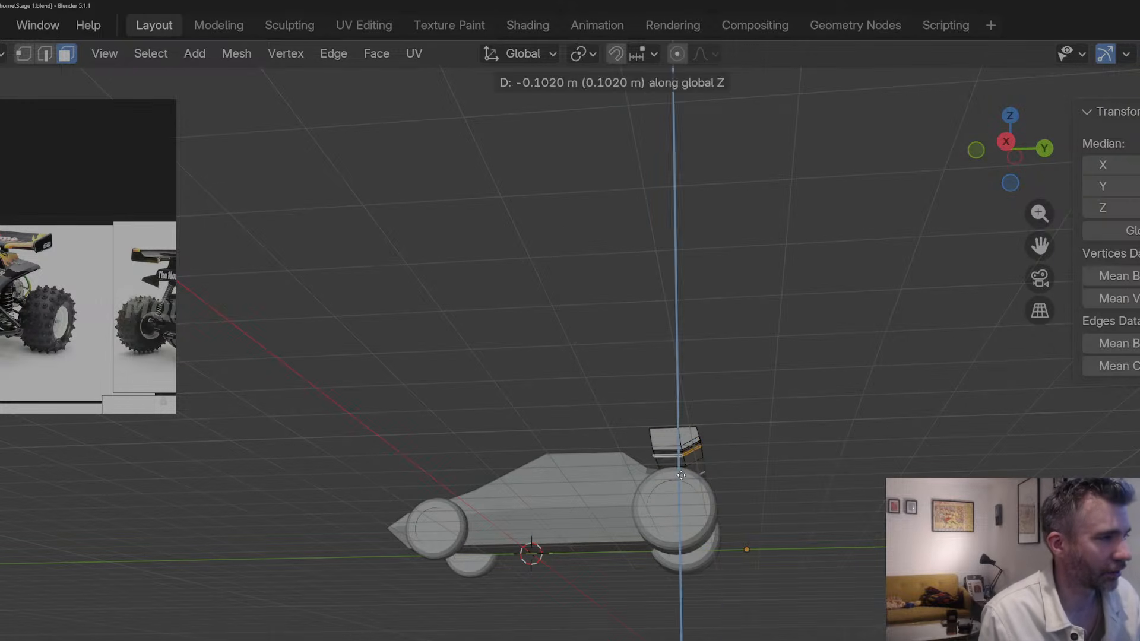
pyautogui.click(680, 476)
pyautogui.moveTo(680, 476); pyautogui.dragTo(652, 502, button='middle')
pyautogui.press('g')
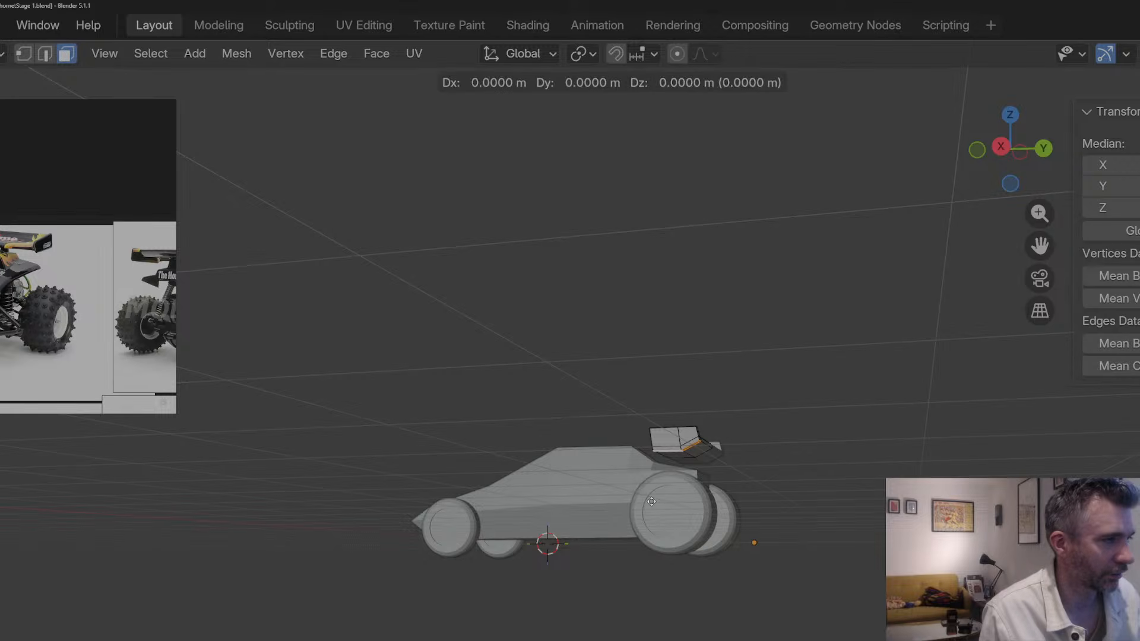
pyautogui.press('y')
pyautogui.press('z')
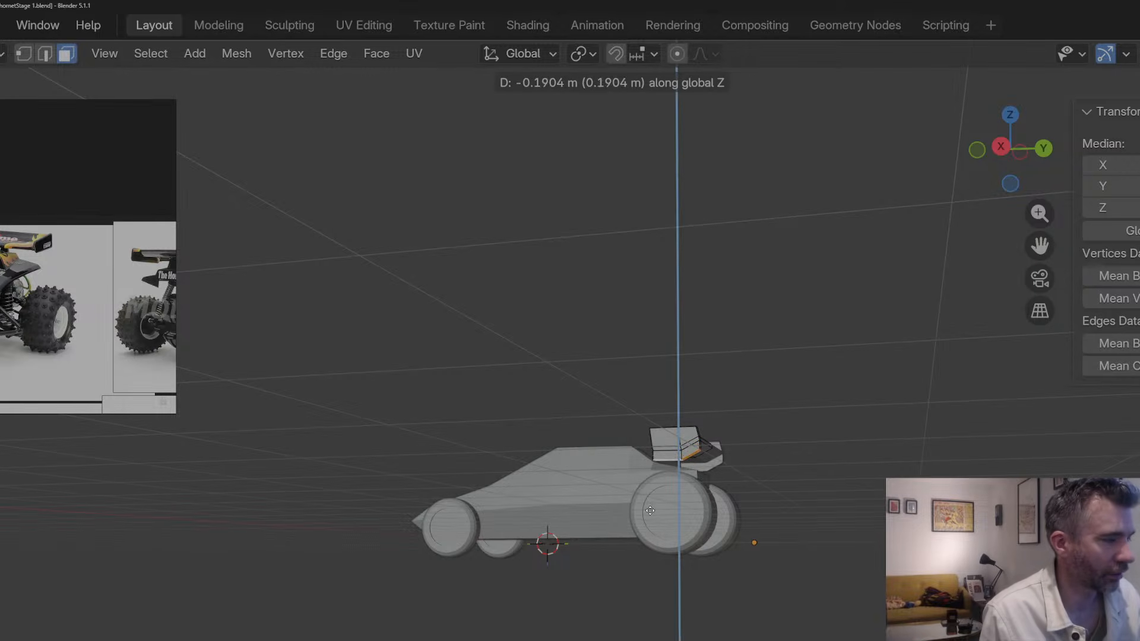
pyautogui.click(649, 509)
# Step: Flatten the endplate's bottom faces with a Z scale of 0, lower them further along Z and leave Edit Mode
pyautogui.press('s')
pyautogui.press('z')
pyautogui.press('0')
pyautogui.press('Return')
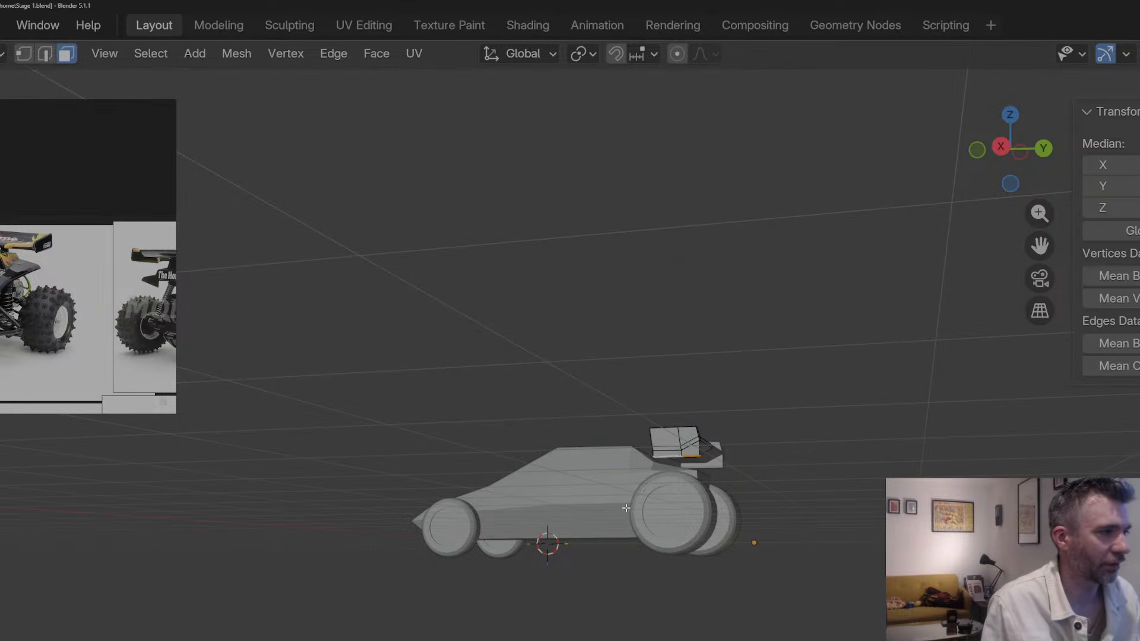
pyautogui.press('g')
pyautogui.press('y')
pyautogui.press('x')
pyautogui.press('z')
pyautogui.click(626, 510)
pyautogui.press('Tab')
# Step: Edit the body mesh and move the vertices at the rear end of the roof forward along Y
pyautogui.moveTo(594, 464); pyautogui.dragTo(647, 462, button='middle')
pyautogui.press('Tab')
pyautogui.press('Tab')
pyautogui.click(611, 464)
pyautogui.press('Tab')
pyautogui.press('1')
pyautogui.click(649, 458)
pyautogui.press('g')
pyautogui.press('y')
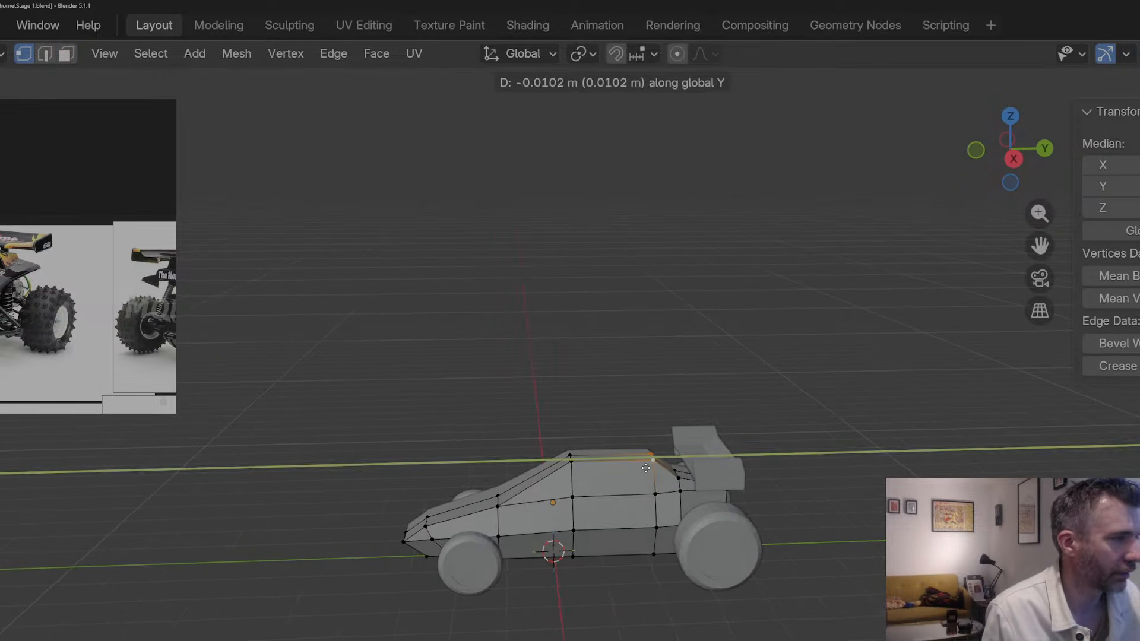
pyautogui.click(636, 468)
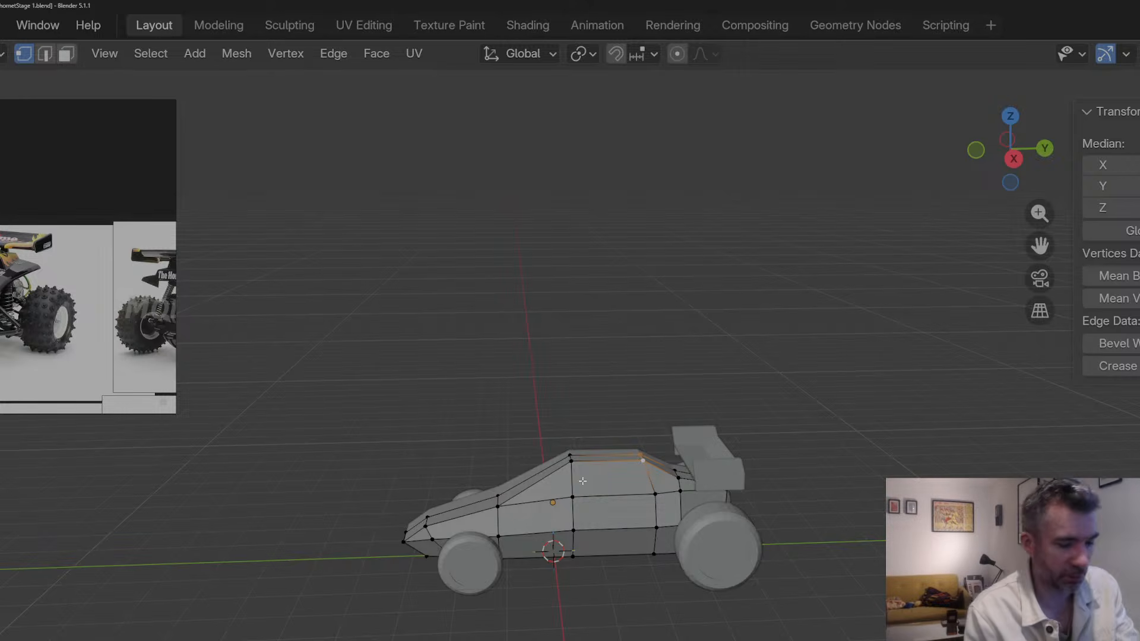
# Step: Extrude the top face of the body's rear deck, just behind the cabin, upward along Z
pyautogui.press('ctrl+KP_1')
pyautogui.scroll(5, 610, 445)
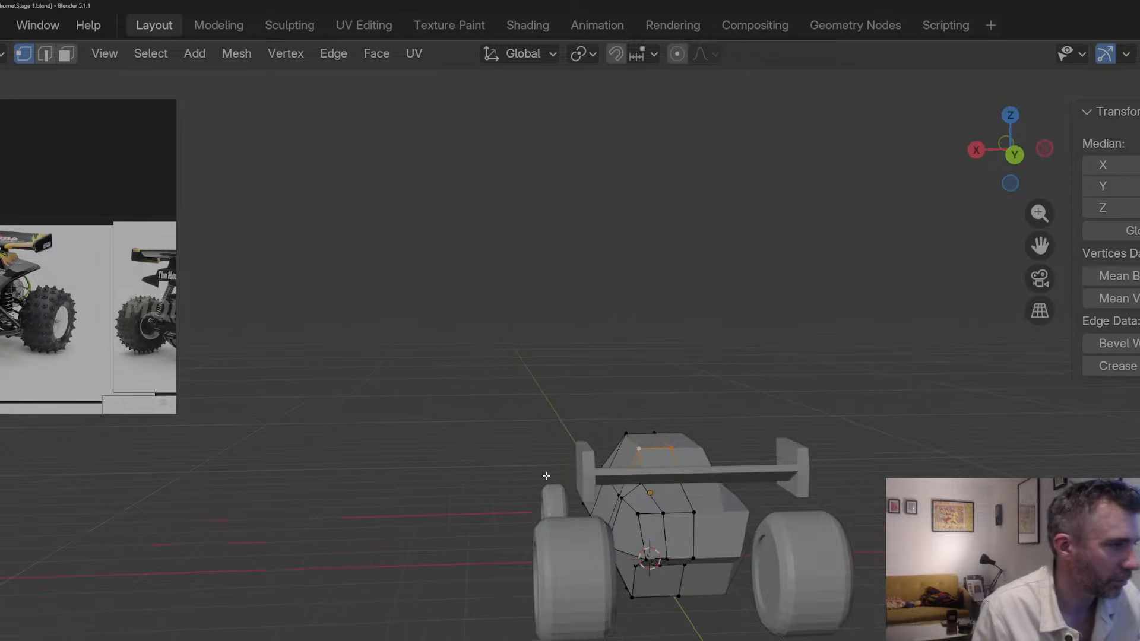
pyautogui.moveTo(611, 445); pyautogui.dragTo(605, 451, button='middle')
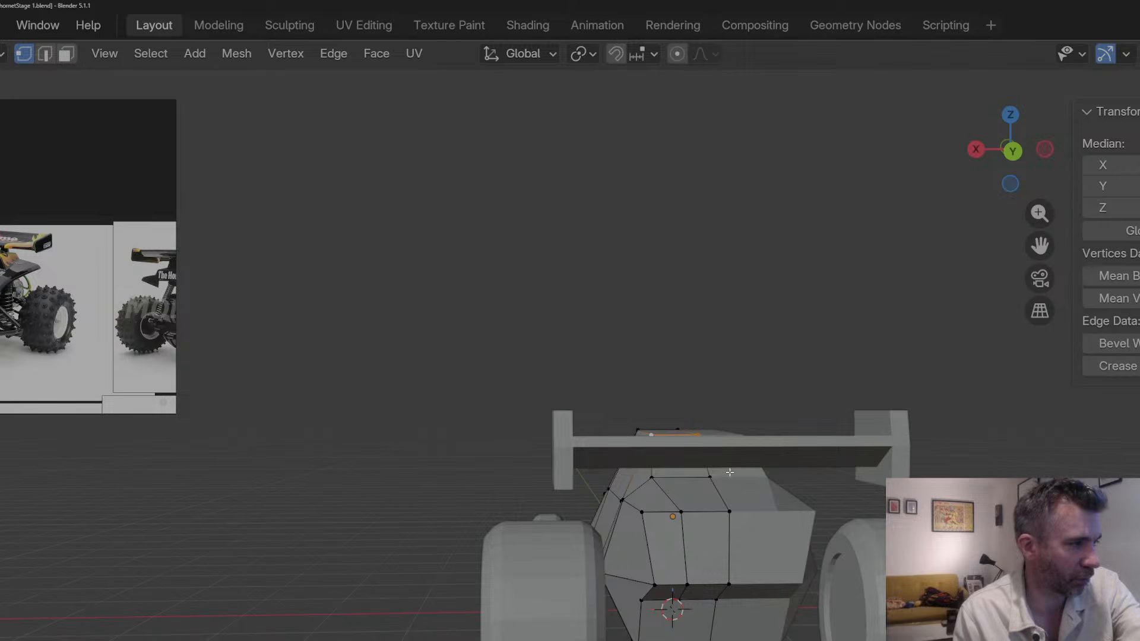
pyautogui.press('3')
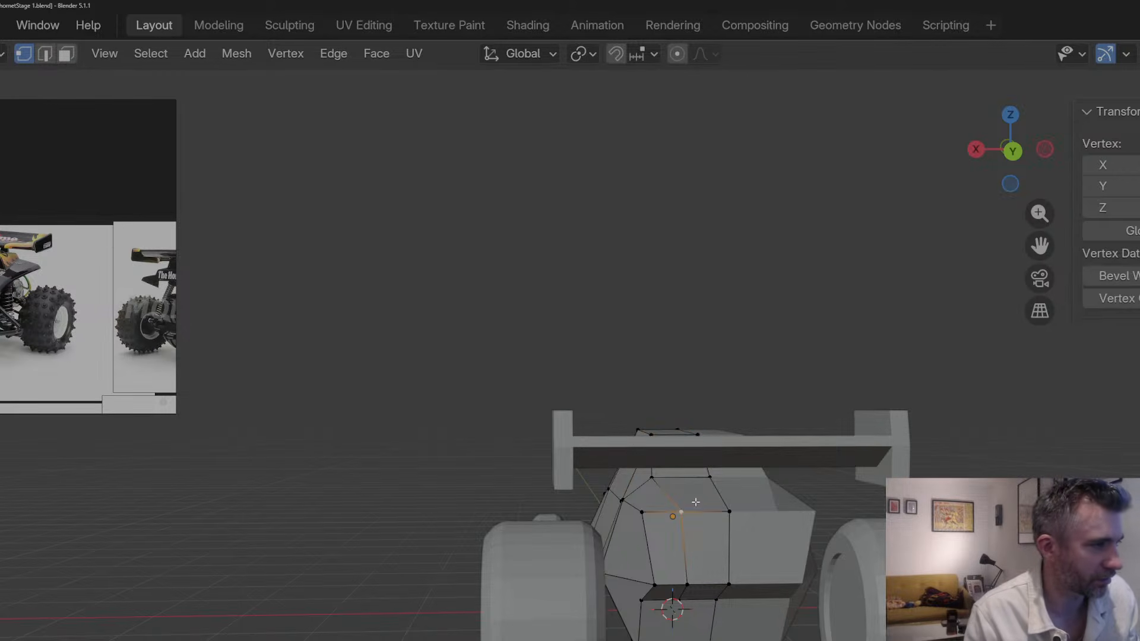
pyautogui.moveTo(697, 503); pyautogui.dragTo(758, 502, button='middle')
pyautogui.click(694, 491)
pyautogui.press('g')
pyautogui.press('z')
pyautogui.press('y')
pyautogui.press('z')
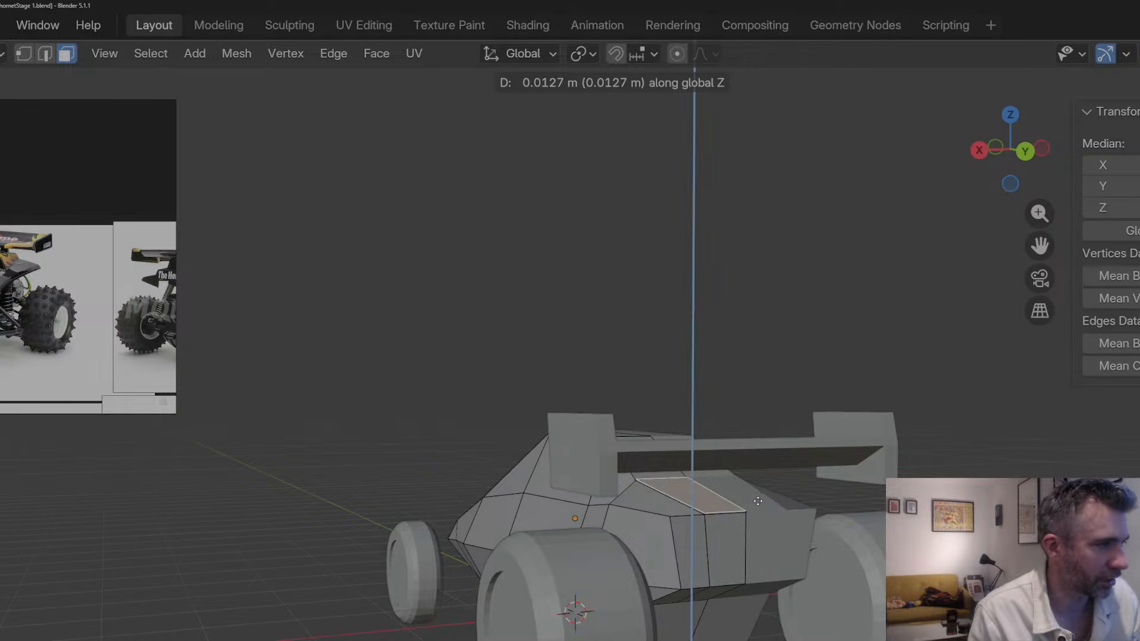
pyautogui.click(755, 481)
# Step: Edge-slide the two front top vertices of the raised rear deck block to reshape its slope
pyautogui.moveTo(755, 481); pyautogui.dragTo(516, 383, button='middle')
pyautogui.press('1')
pyautogui.click(627, 465)
pyautogui.keyDown('shift'); pyautogui.click(660, 490); pyautogui.keyUp('shift')
pyautogui.press('g')
pyautogui.press('g')
pyautogui.click(653, 469)
# Step: Raise the two rear top vertices of the deck block by about 0.18 m along Z
pyautogui.click(742, 491)
pyautogui.keyDown('shift'); pyautogui.click(762, 489); pyautogui.keyUp('shift')
pyautogui.moveTo(762, 489); pyautogui.dragTo(661, 519, button='middle')
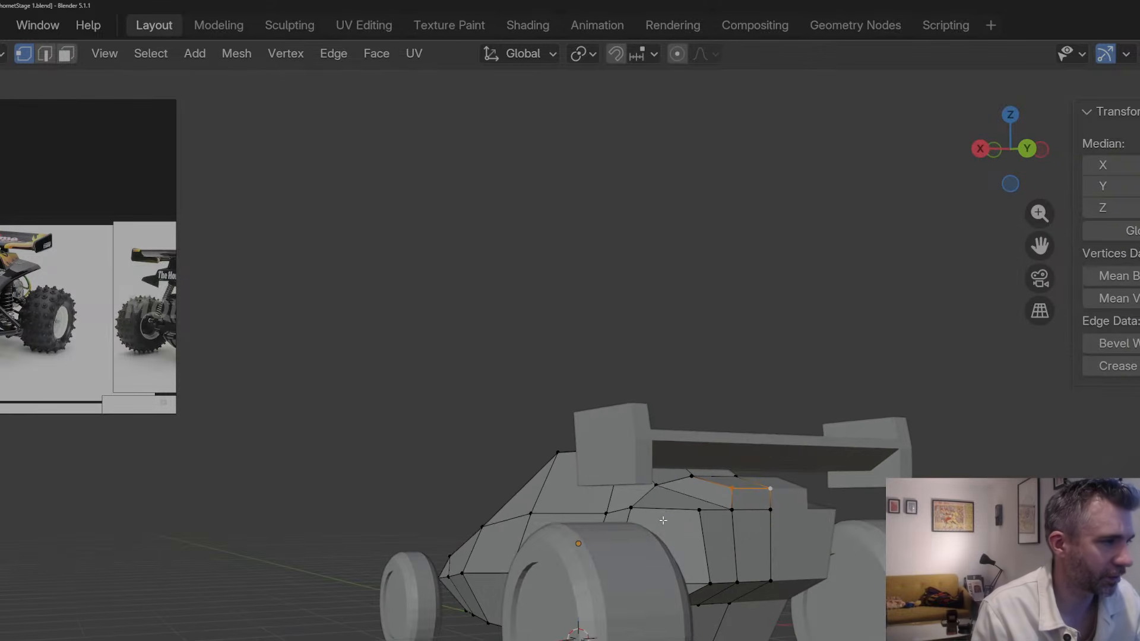
pyautogui.press('z')
pyautogui.press('Escape')
pyautogui.press('g')
pyautogui.press('z')
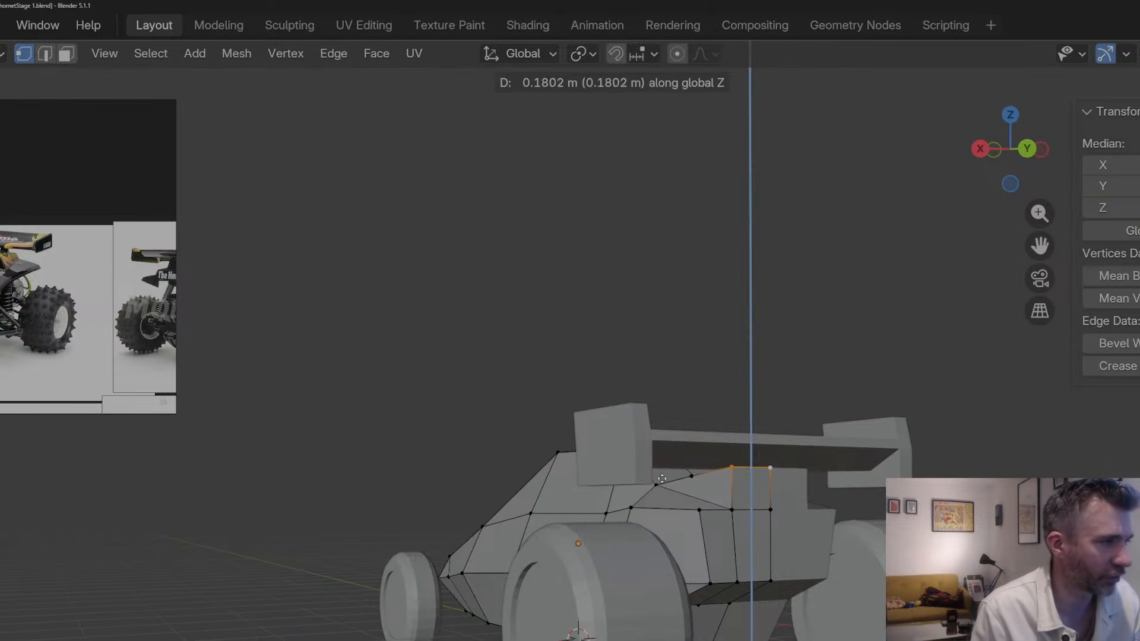
pyautogui.click(663, 476)
# Step: Adjust the height of the deck block's two forward top vertices along Z, then leave Edit Mode and deselect the body
pyautogui.moveTo(662, 476); pyautogui.dragTo(878, 493, button='middle')
pyautogui.scroll(1, 711, 482)
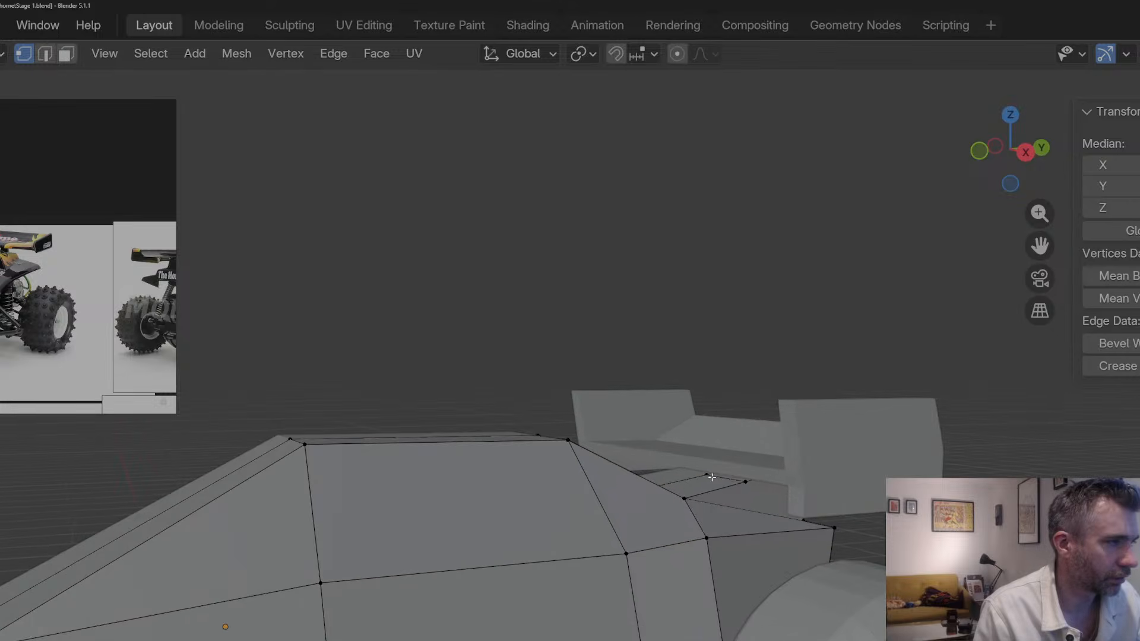
pyautogui.click(712, 477)
pyautogui.keyDown('shift'); pyautogui.click(745, 485); pyautogui.keyUp('shift')
pyautogui.press('g')
pyautogui.press('z')
pyautogui.click(744, 479)
pyautogui.press('Tab')
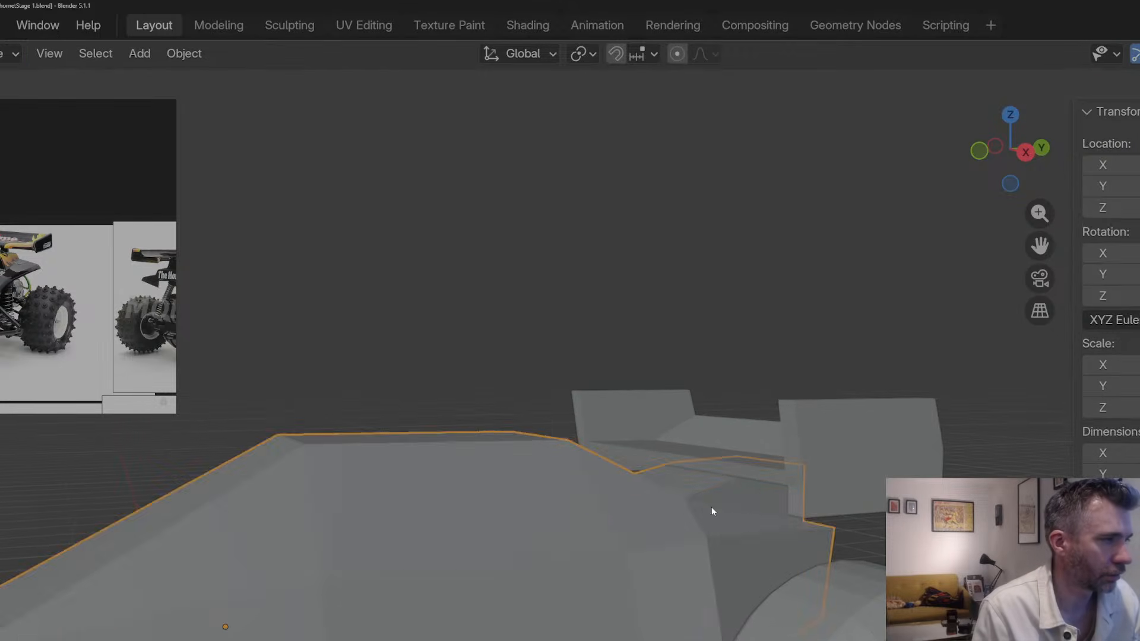
pyautogui.scroll(-6, 711, 512)
pyautogui.click(681, 540)
pyautogui.click(662, 621)
pyautogui.moveTo(663, 622); pyautogui.dragTo(729, 628, button='middle')
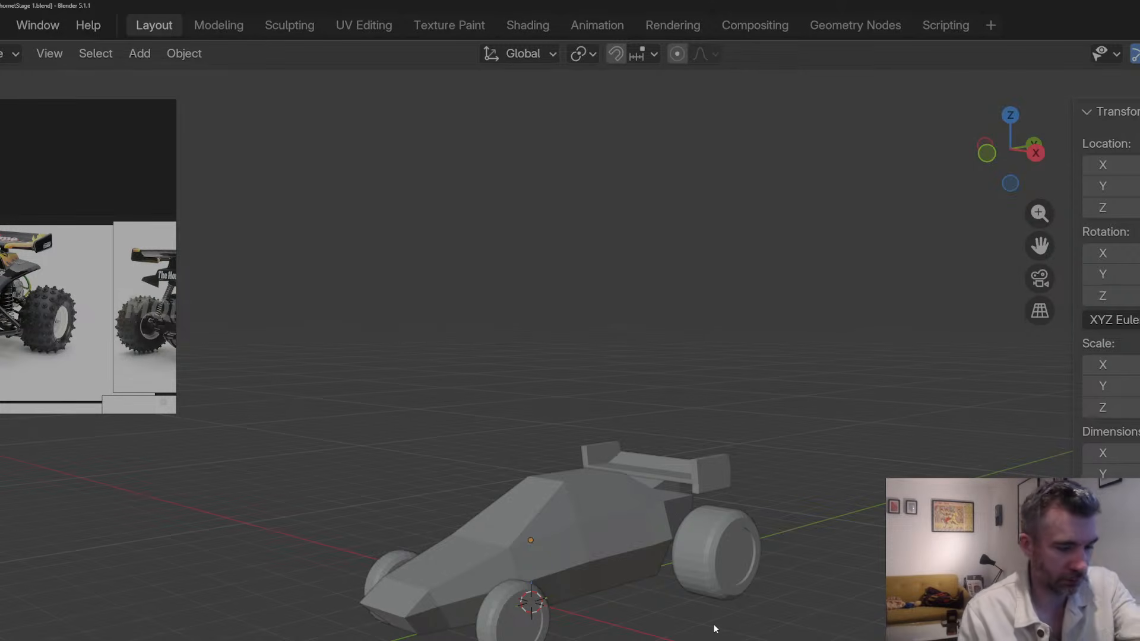
# Step: Edit the body and extrude its lower side faces inward along X by about 0.19 m
pyautogui.click(574, 557)
pyautogui.moveTo(574, 557); pyautogui.dragTo(693, 579, button='middle')
pyautogui.press('Tab')
pyautogui.press('3')
pyautogui.click(565, 558)
pyautogui.keyDown('shift'); pyautogui.click(587, 560); pyautogui.keyUp('shift')
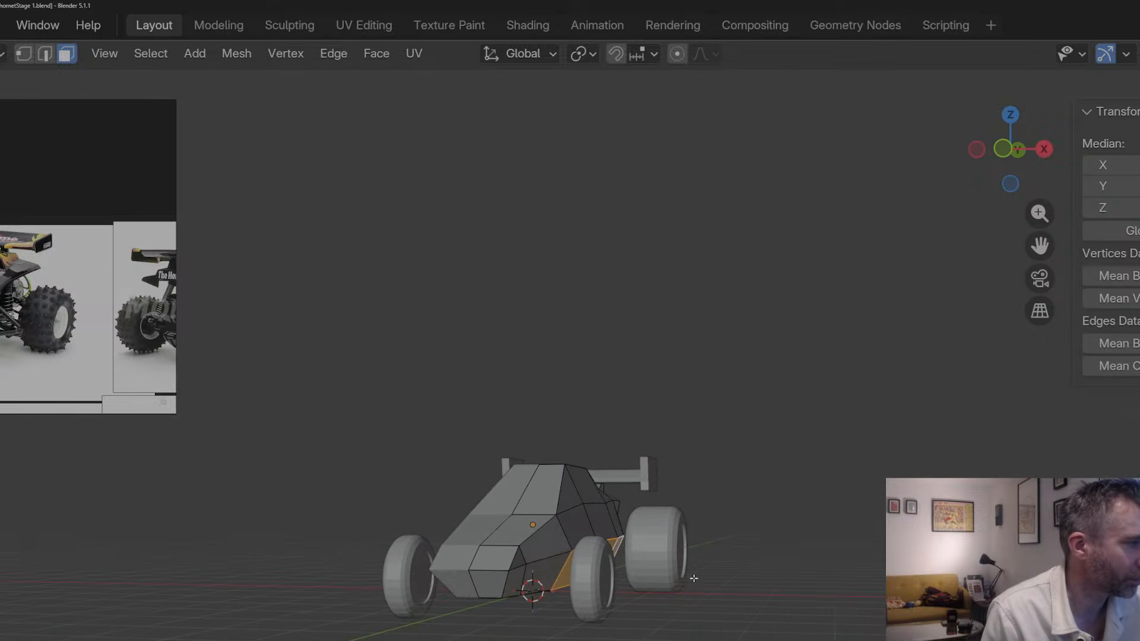
pyautogui.moveTo(549, 573); pyautogui.dragTo(532, 597, button='middle')
pyautogui.press('e')
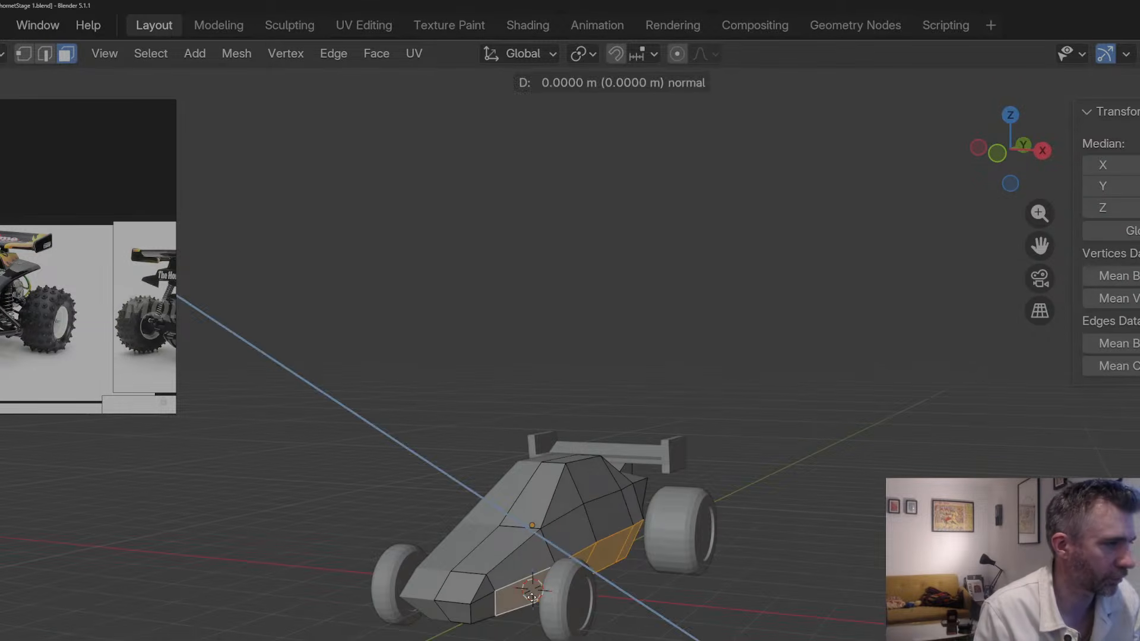
pyautogui.press('y')
pyautogui.press('x')
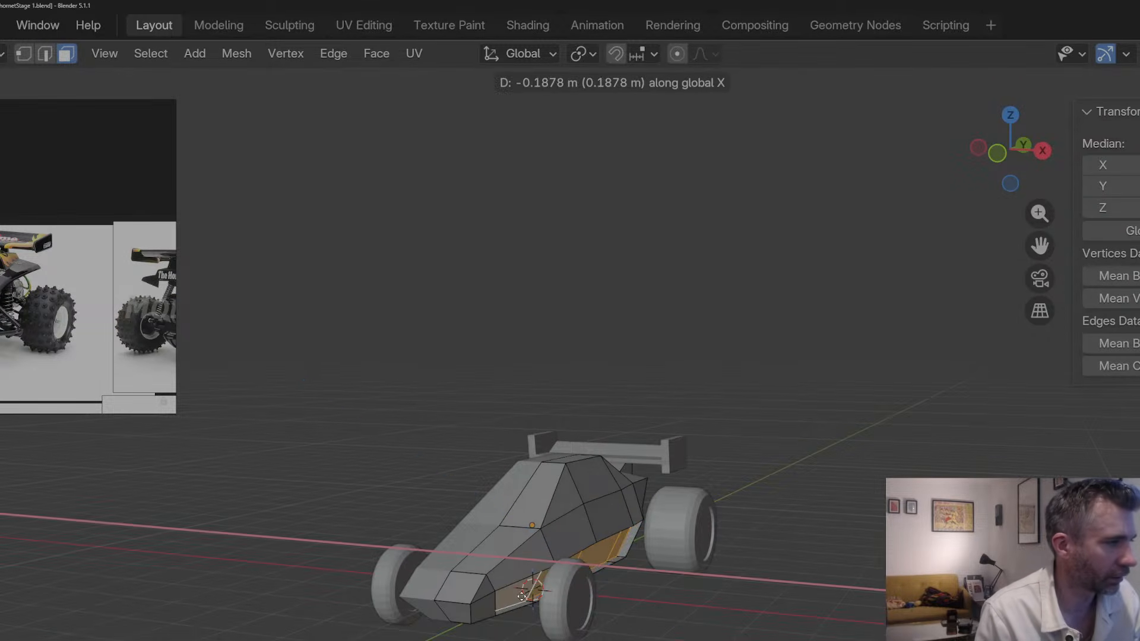
pyautogui.click(521, 595)
# Step: Isolate the body and delete the extruded strip faces along its lower edge and at the strip's rear end
pyautogui.press('/')
pyautogui.press('Tab')
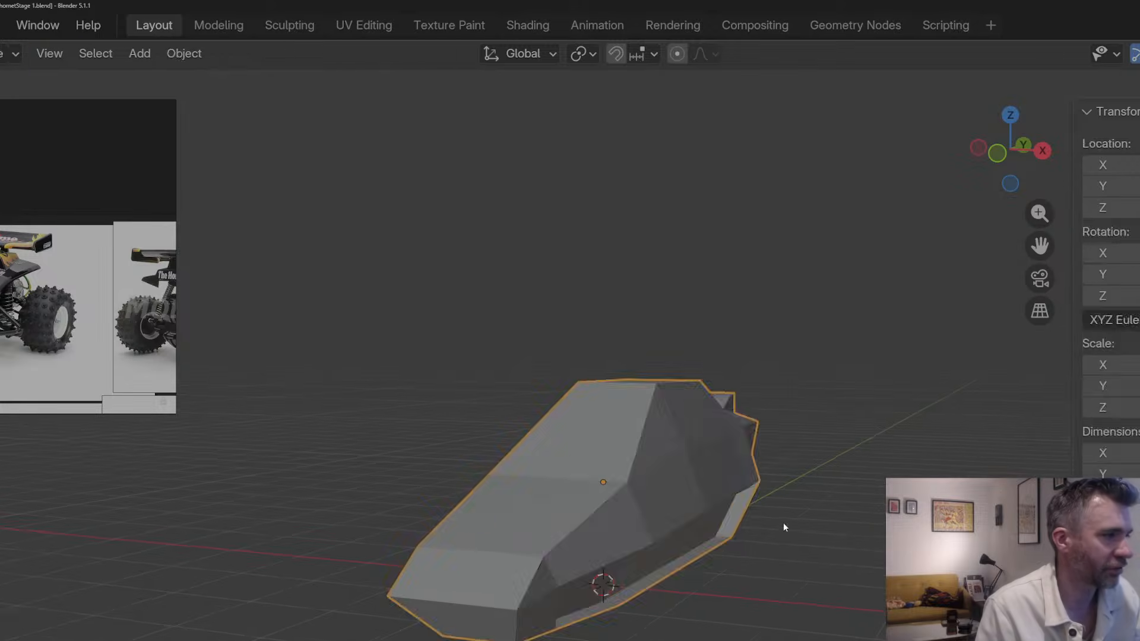
pyautogui.press('Tab')
pyautogui.moveTo(783, 527); pyautogui.dragTo(690, 527, button='middle')
pyautogui.click(752, 551)
pyautogui.keyDown('shift'); pyautogui.click(725, 559); pyautogui.keyUp('shift')
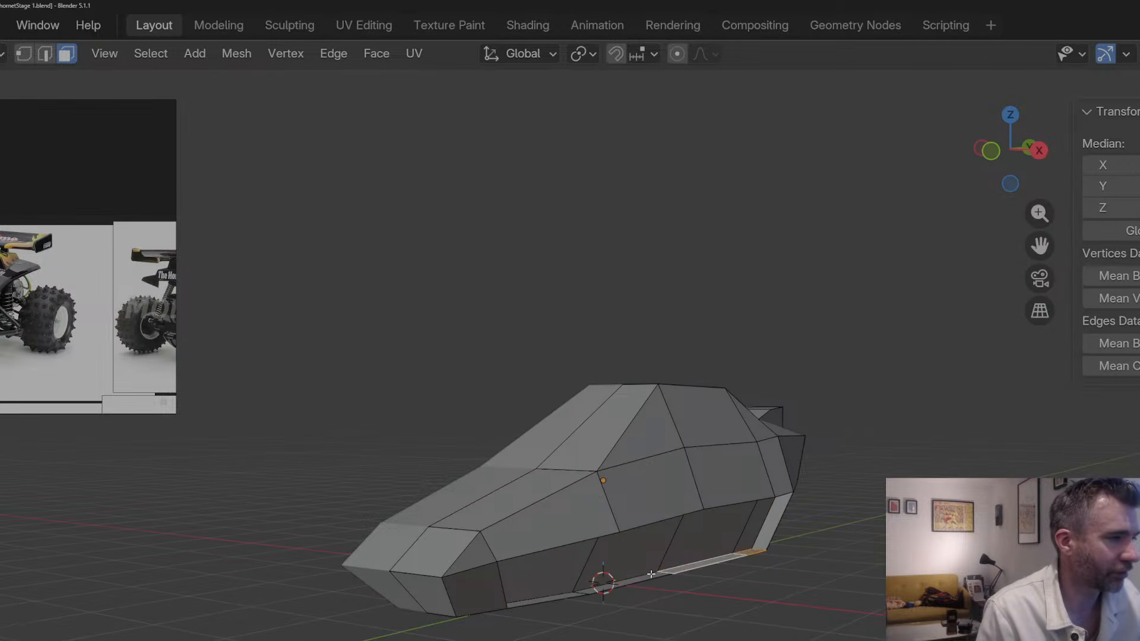
pyautogui.keyDown('shift'); pyautogui.click(637, 579); pyautogui.keyUp('shift')
pyautogui.keyDown('shift'); pyautogui.click(563, 595); pyautogui.keyUp('shift')
pyautogui.press('x')
pyautogui.click(562, 595)
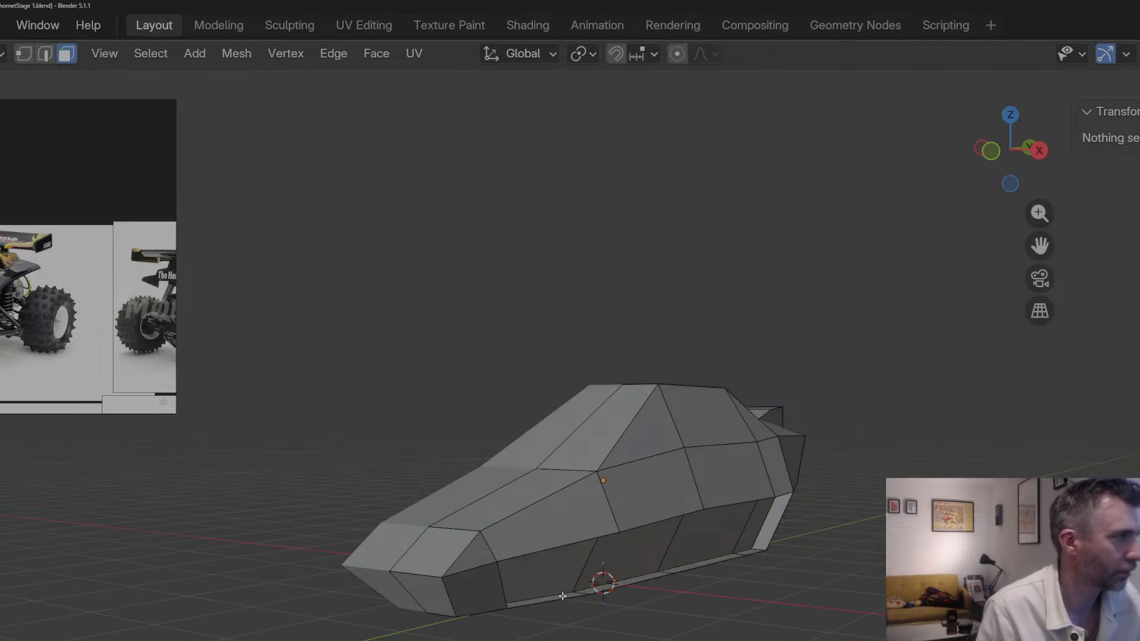
pyautogui.click(774, 525)
pyautogui.press('x')
pyautogui.click(775, 525)
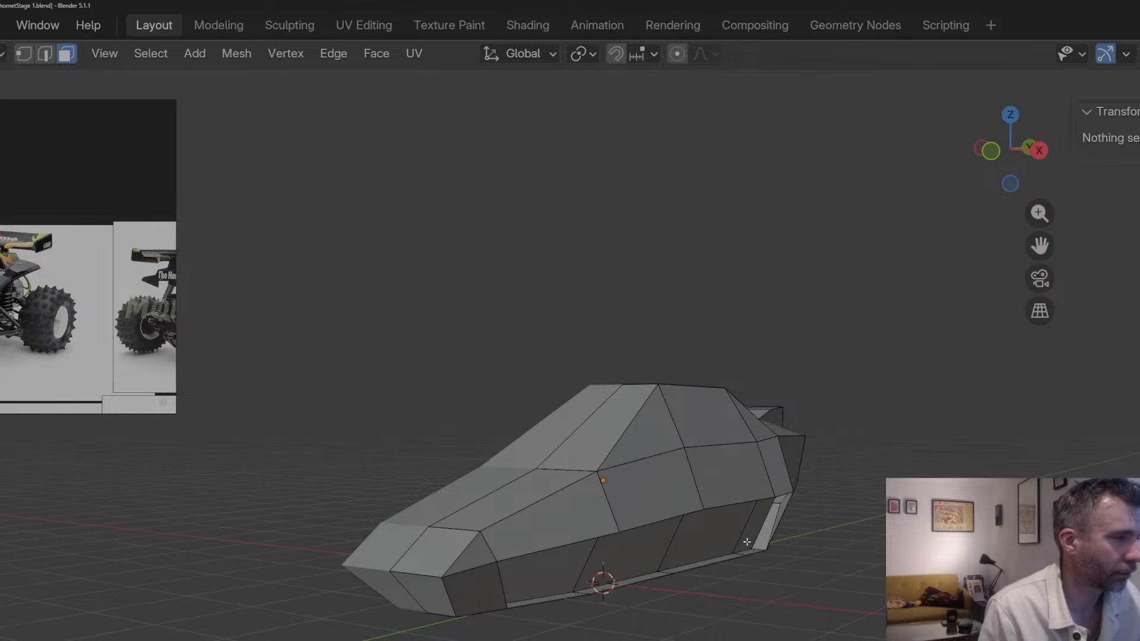
# Step: Delete the remaining strip faces along the bottom edge and at the rear corner of the recessed lower side
pyautogui.click(757, 543)
pyautogui.click(753, 548)
pyautogui.moveTo(754, 549); pyautogui.dragTo(735, 567, button='middle')
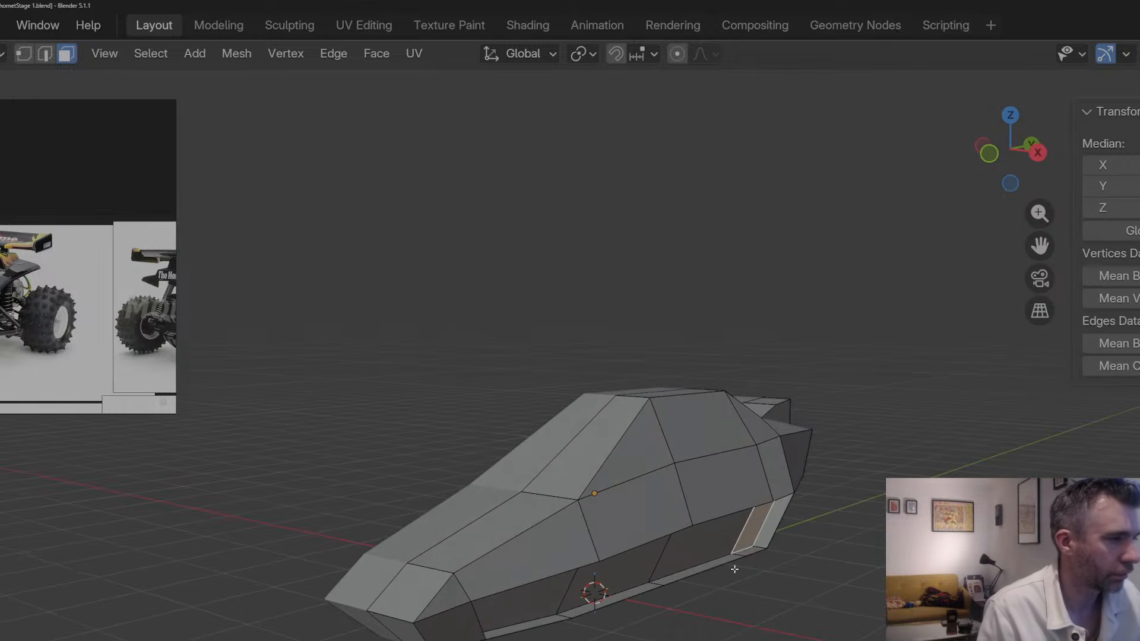
pyautogui.click(745, 553)
pyautogui.click(723, 560)
pyautogui.keyDown('shift'); pyautogui.click(623, 596); pyautogui.keyUp('shift')
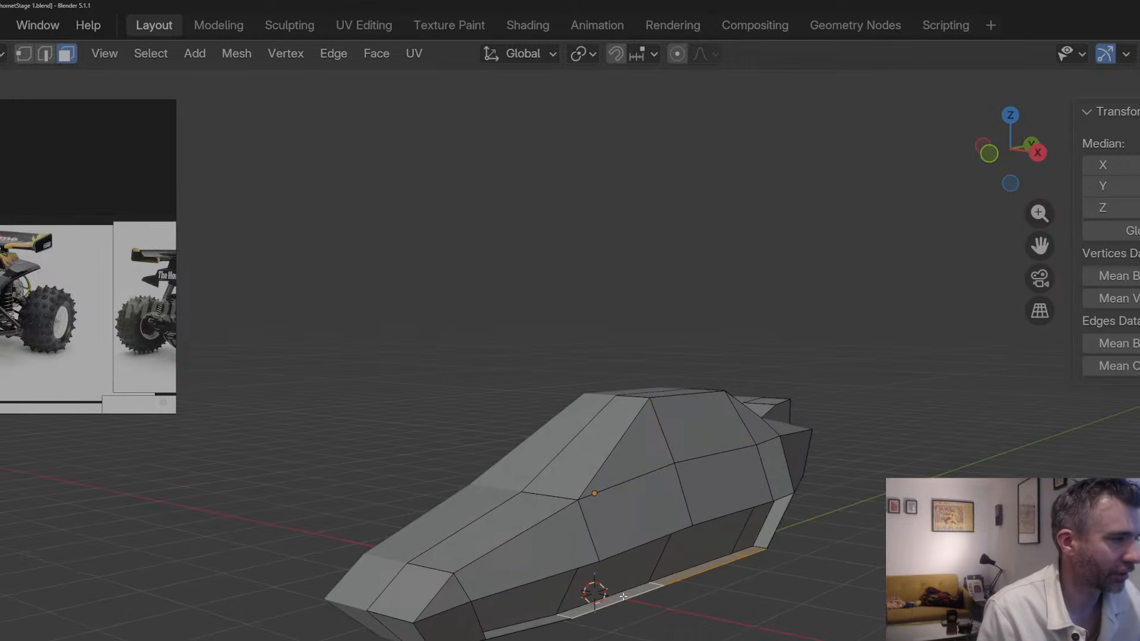
pyautogui.press('x')
pyautogui.click(553, 621)
pyautogui.click(761, 540)
pyautogui.press('x')
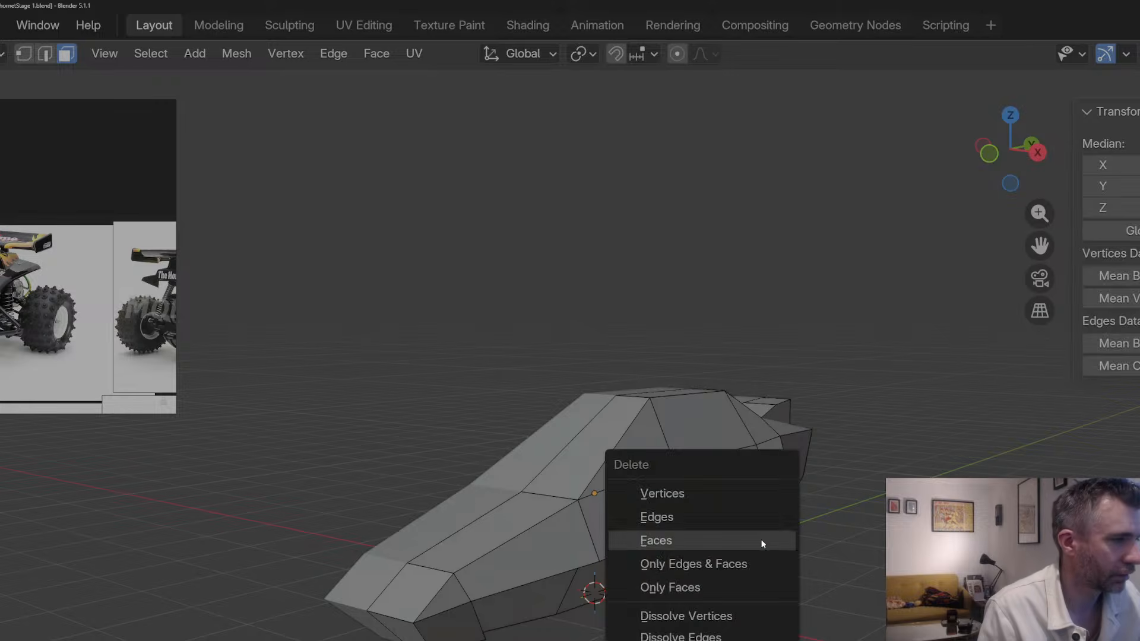
pyautogui.click(764, 540)
pyautogui.press('Tab')
pyautogui.moveTo(763, 540); pyautogui.dragTo(778, 475, button='middle')
pyautogui.press('Tab')
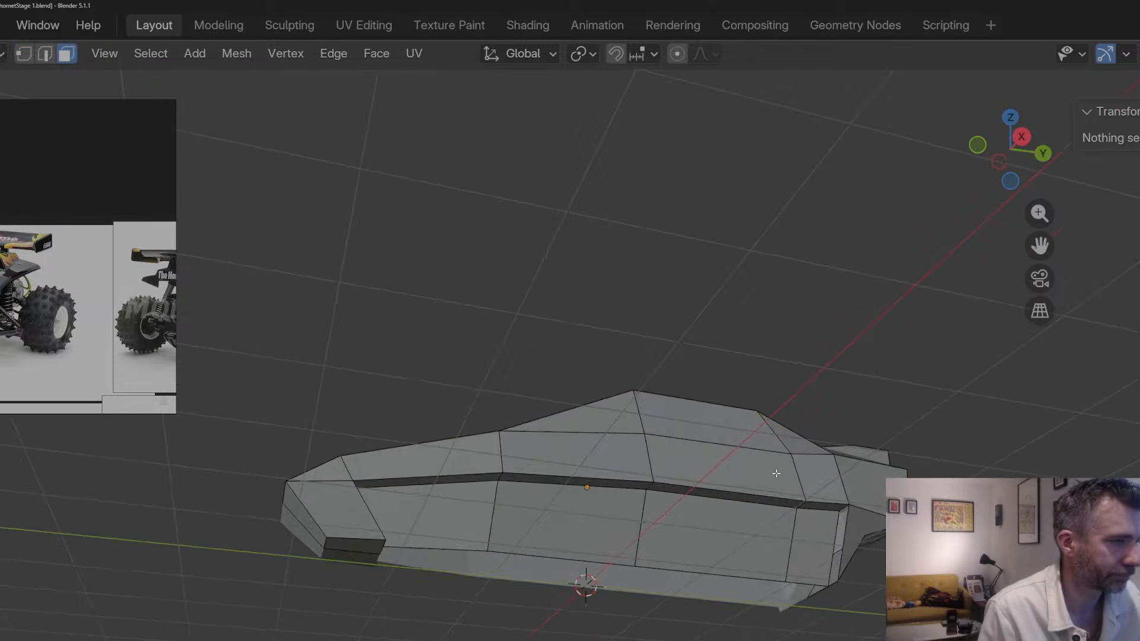
# Step: Examine the rear corner vertices of the recessed lower side and compare the shape with the buggy's side reference photo
pyautogui.press('1')
pyautogui.click(844, 513)
pyautogui.keyDown('shift'); pyautogui.click(833, 562); pyautogui.keyUp('shift')
pyautogui.keyDown('shift'); pyautogui.click(827, 591); pyautogui.keyUp('shift')
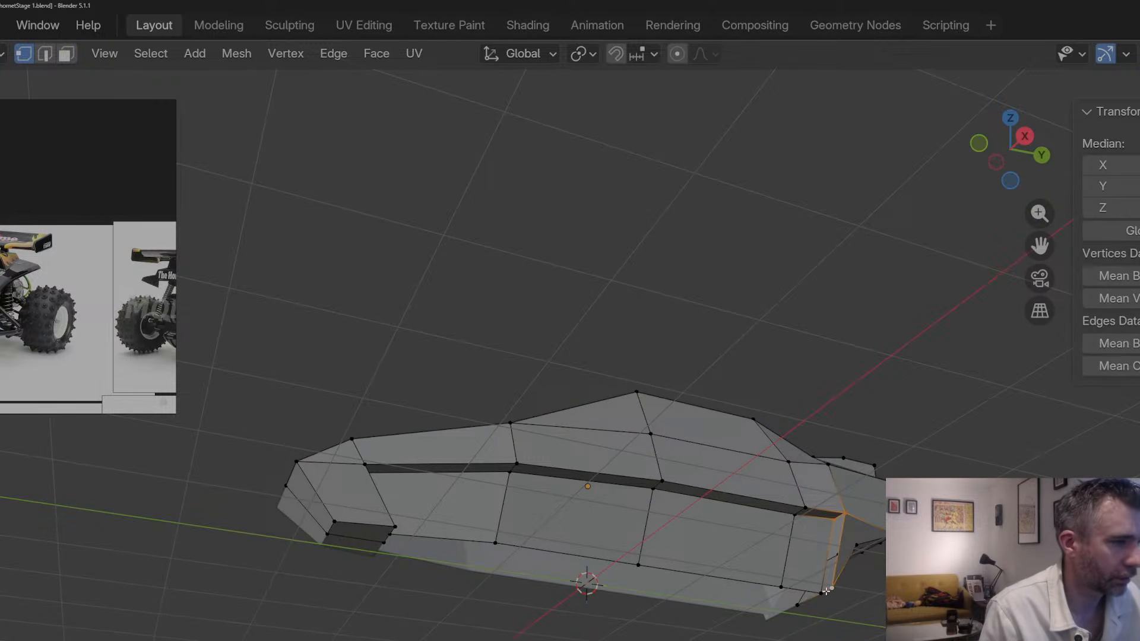
pyautogui.press('Tab')
pyautogui.moveTo(802, 584); pyautogui.dragTo(888, 567, button='middle')
pyautogui.press('Tab')
pyautogui.moveTo(593, 522); pyautogui.dragTo(340, 521, button='middle')
pyautogui.scroll(1, 340, 521)
pyautogui.scroll(-2, 26, 319)
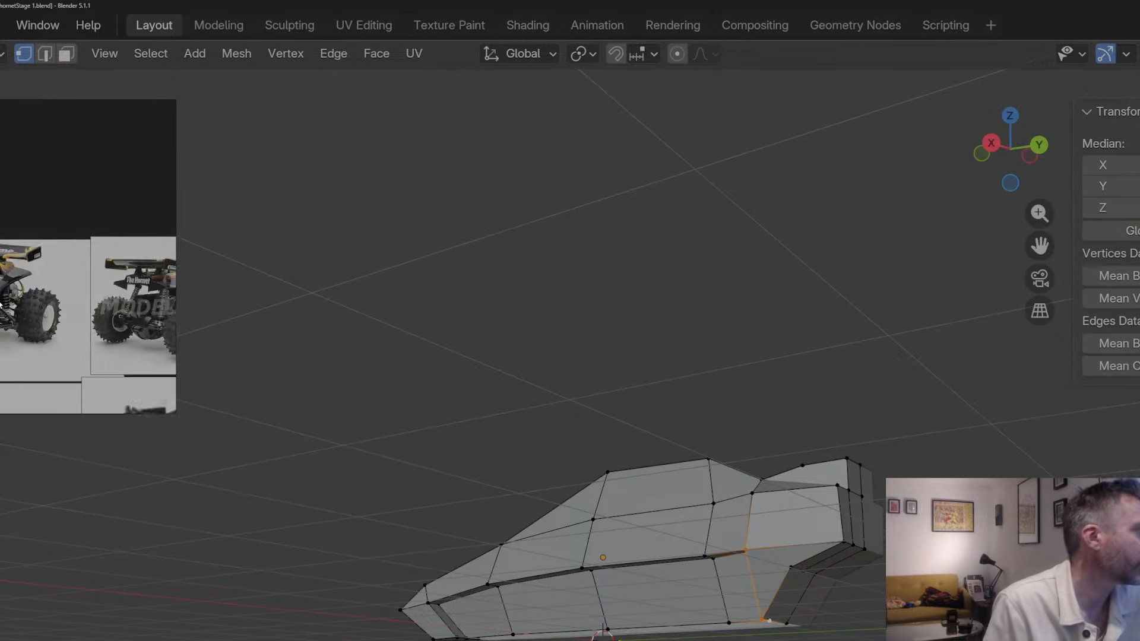
pyautogui.moveTo(25, 320); pyautogui.dragTo(1, 271, button='middle')
pyautogui.scroll(3, 69, 316)
pyautogui.scroll(2, 69, 312)
pyautogui.moveTo(80, 279); pyautogui.dragTo(52, 270, button='middle')
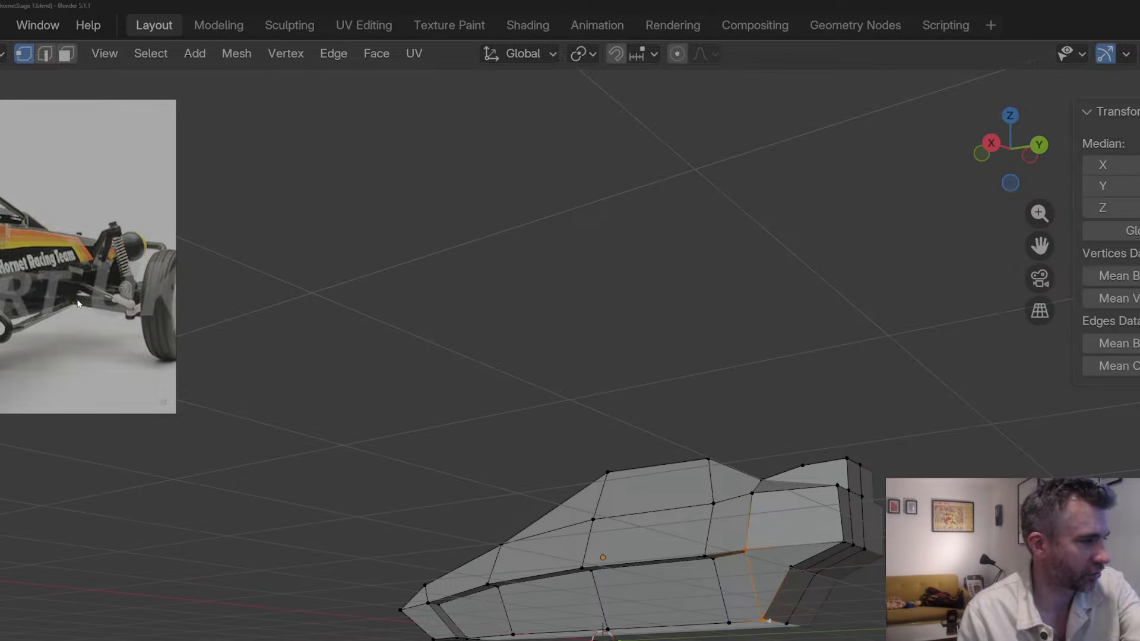
# Step: Edge-slide the two front vertices of the recessed lower side forward to the nose edge of the body
pyautogui.click(443, 601)
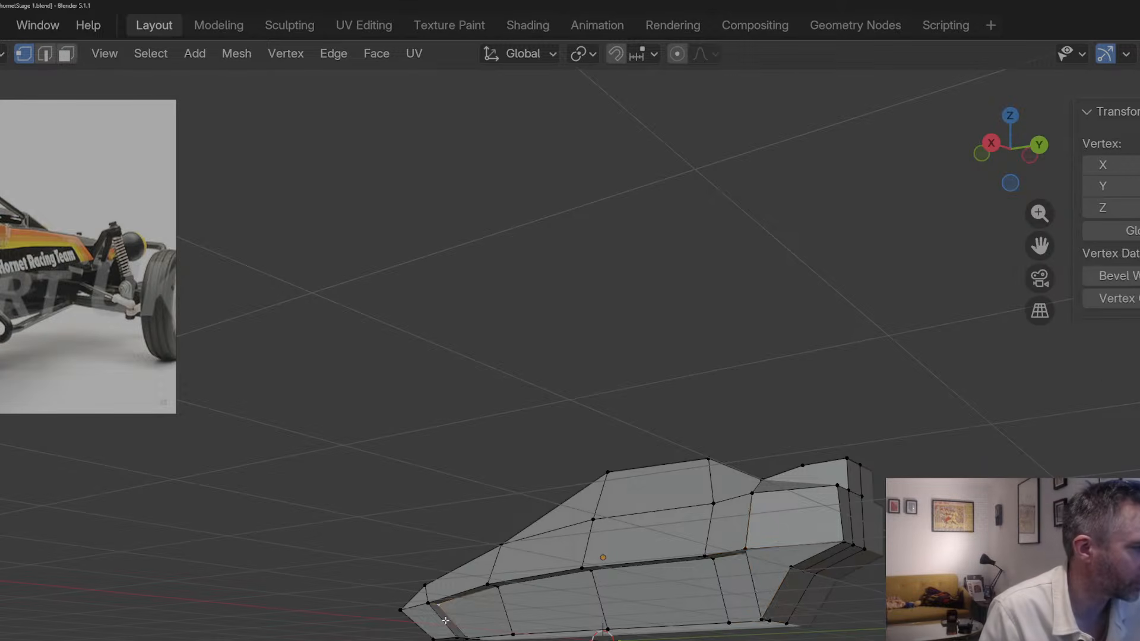
pyautogui.moveTo(450, 618); pyautogui.dragTo(466, 599, button='middle')
pyautogui.keyDown('shift'); pyautogui.click(476, 638); pyautogui.keyUp('shift')
pyautogui.press('g')
pyautogui.press('g')
pyautogui.click(399, 579)
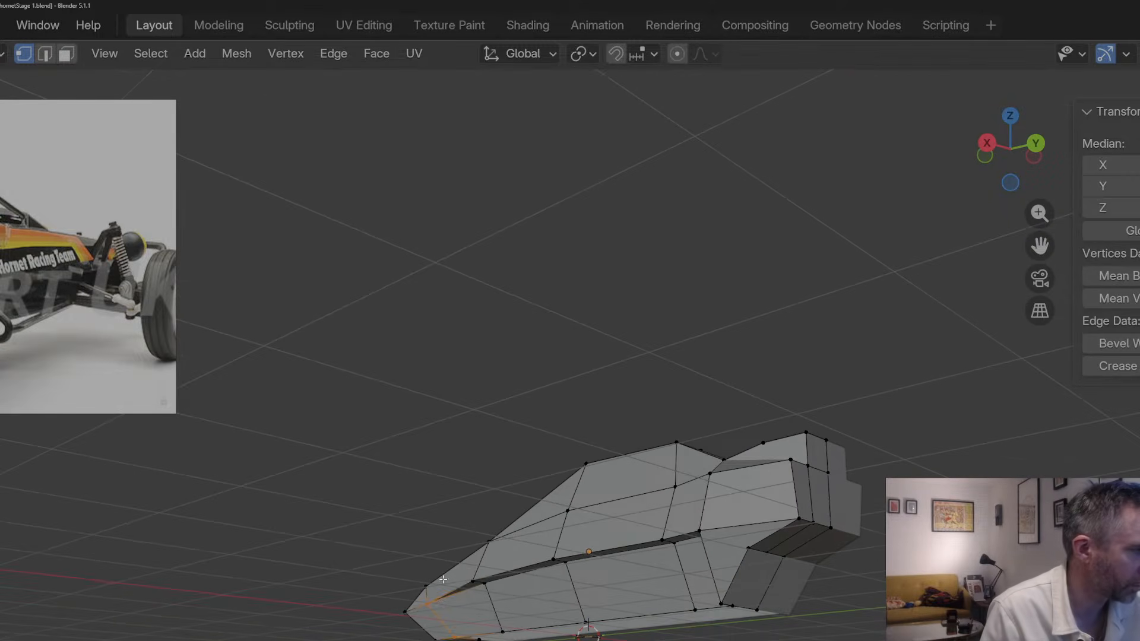
pyautogui.moveTo(400, 579); pyautogui.dragTo(640, 556, button='middle')
pyautogui.press('Tab')
pyautogui.press('Tab')
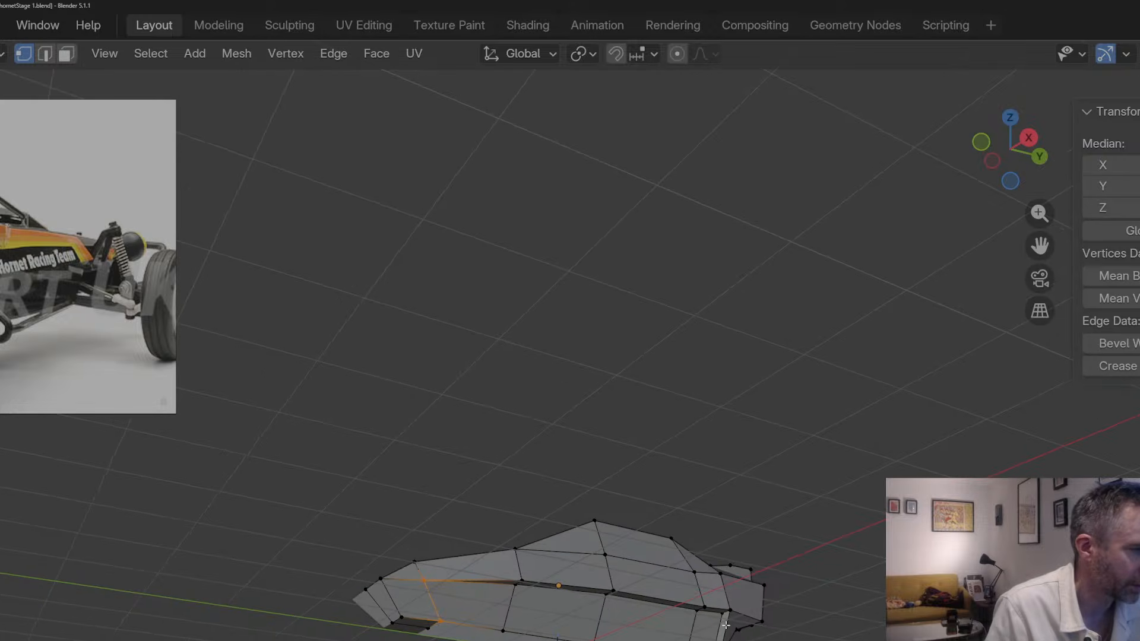
# Step: Edge-slide the two rear vertices of the recessed lower side along the body, then check the shape outside Edit Mode
pyautogui.click(726, 616)
pyautogui.keyDown('shift'); pyautogui.click(718, 639); pyautogui.keyUp('shift')
pyautogui.scroll(1, 718, 639)
pyautogui.moveTo(718, 635); pyautogui.dragTo(718, 640, button='middle')
pyautogui.press('g')
pyautogui.press('g')
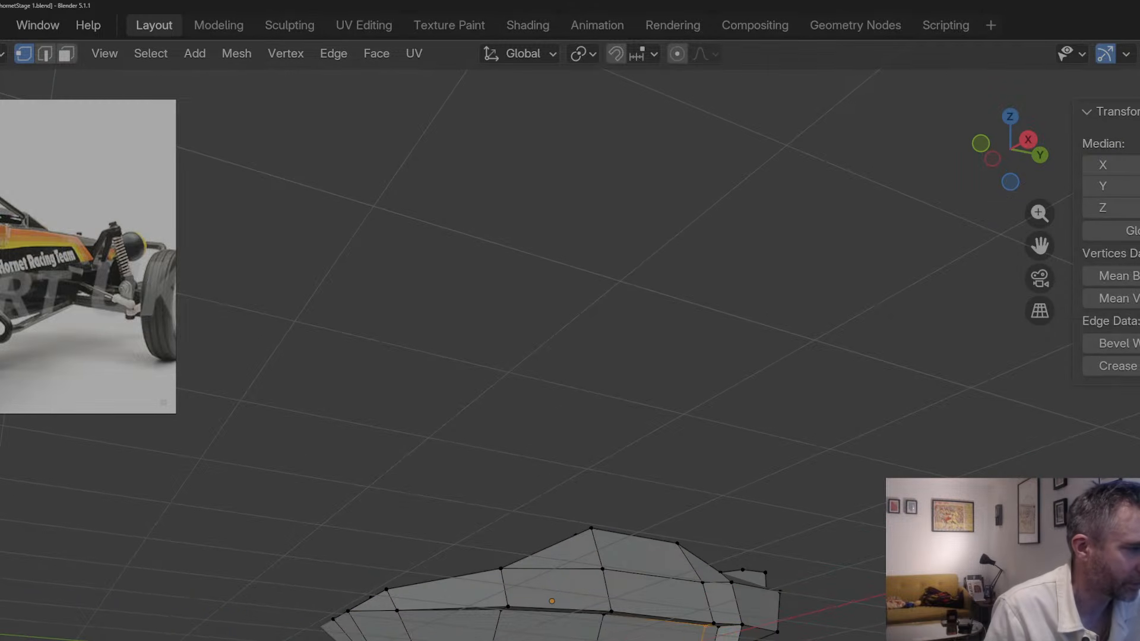
pyautogui.click(701, 635)
pyautogui.moveTo(701, 617); pyautogui.dragTo(825, 612, button='middle')
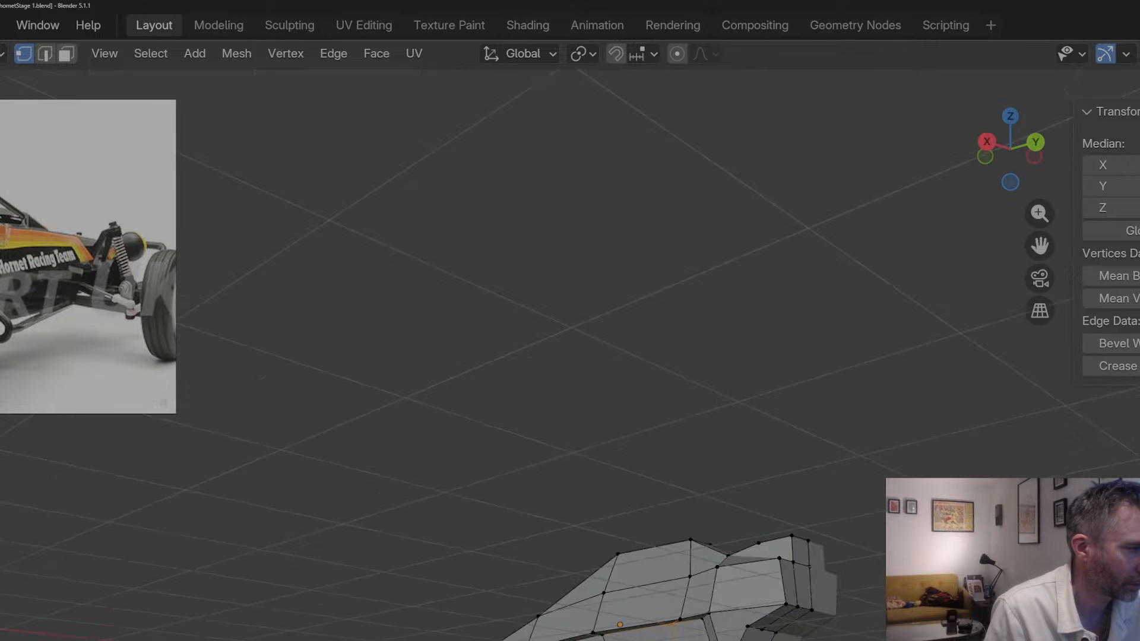
pyautogui.press('Tab')
pyautogui.moveTo(688, 629); pyautogui.dragTo(736, 638, button='middle')
pyautogui.press('Tab')
# Step: Select two vertices on the body's side and move them together along X
pyautogui.click(554, 640)
pyautogui.keyDown('shift'); pyautogui.click(666, 637); pyautogui.keyUp('shift')
pyautogui.press('g')
pyautogui.press('y')
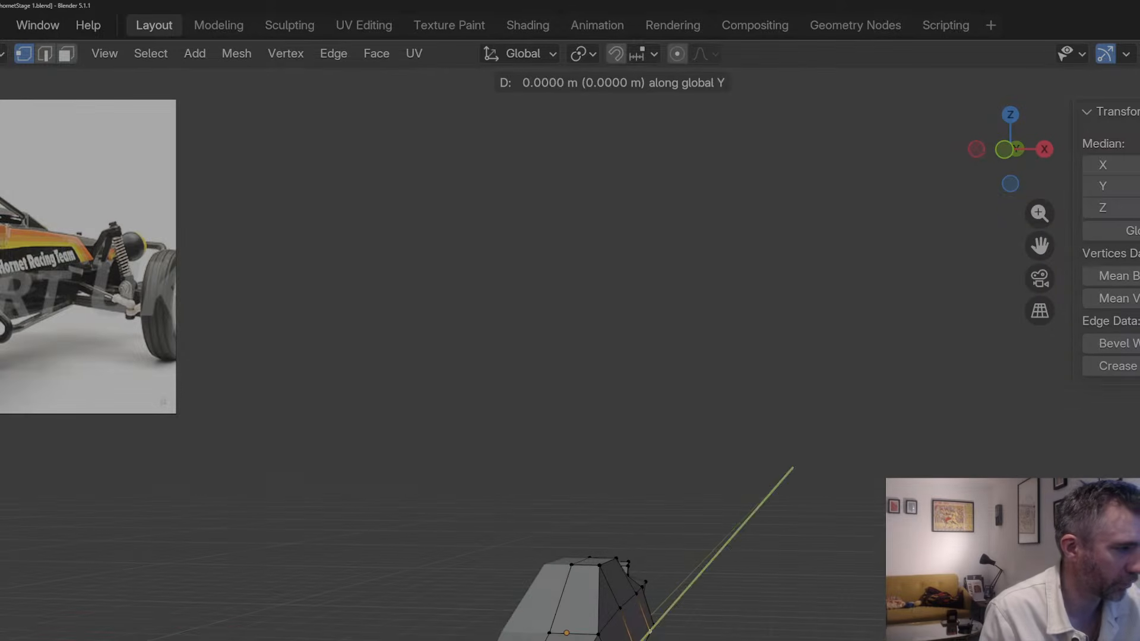
pyautogui.press('x')
pyautogui.click(660, 639)
# Step: Adjust individual vertices on the body's lower rear side along X to refine the width
pyautogui.click(644, 640)
pyautogui.moveTo(644, 630); pyautogui.dragTo(333, 629, button='middle')
pyautogui.press('g')
pyautogui.press('y')
pyautogui.press('x')
pyautogui.click(647, 637)
pyautogui.press('g')
pyautogui.press('y')
pyautogui.press('x')
pyautogui.click(611, 637)
pyautogui.press('g')
pyautogui.press('y')
pyautogui.press('x')
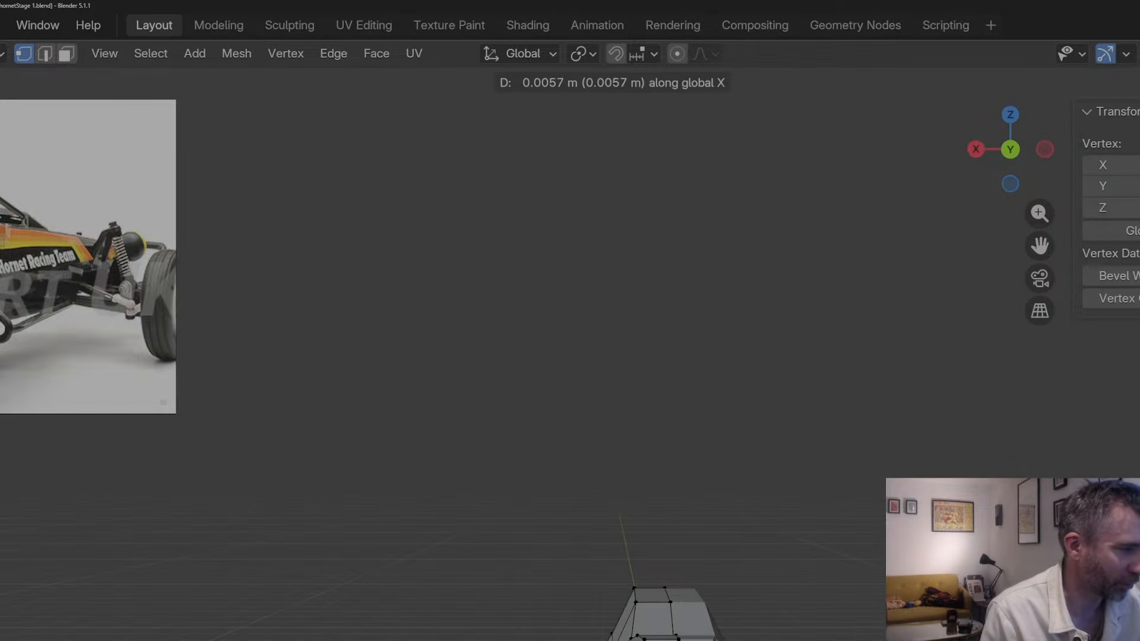
pyautogui.click(332, 630)
# Step: Check the reference photo and lower the side vertex beneath the roof's front corner slightly along Z
pyautogui.moveTo(332, 630); pyautogui.dragTo(436, 605, button='middle')
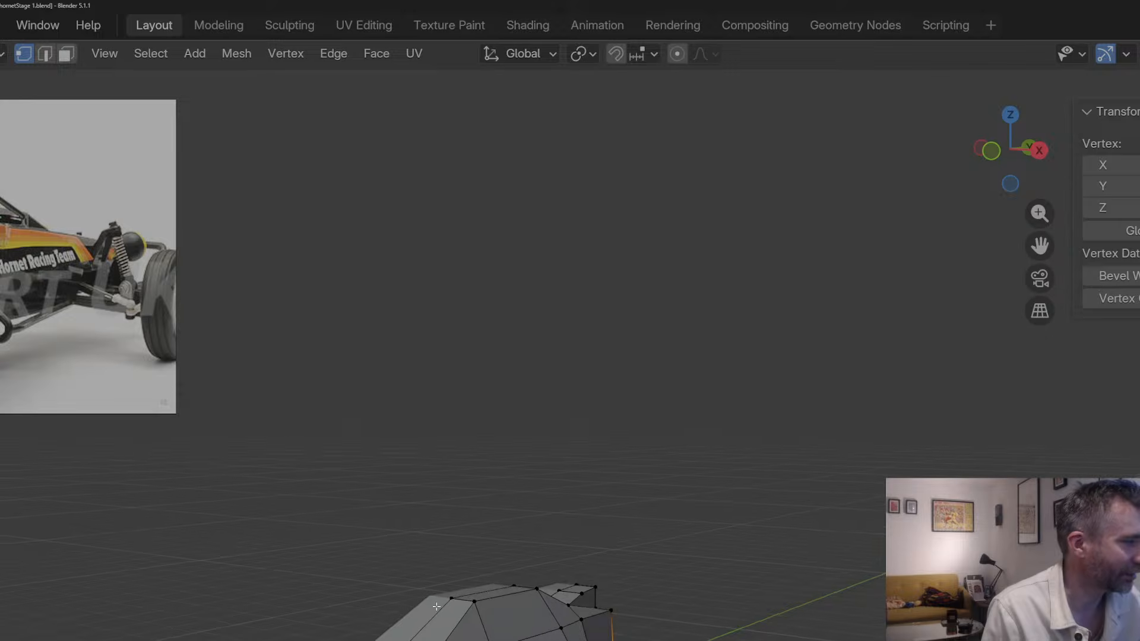
pyautogui.scroll(-3, 3, 358)
pyautogui.moveTo(13, 344); pyautogui.dragTo(103, 334, button='middle')
pyautogui.moveTo(475, 620); pyautogui.dragTo(436, 603, button='middle')
pyautogui.press('KP_3')
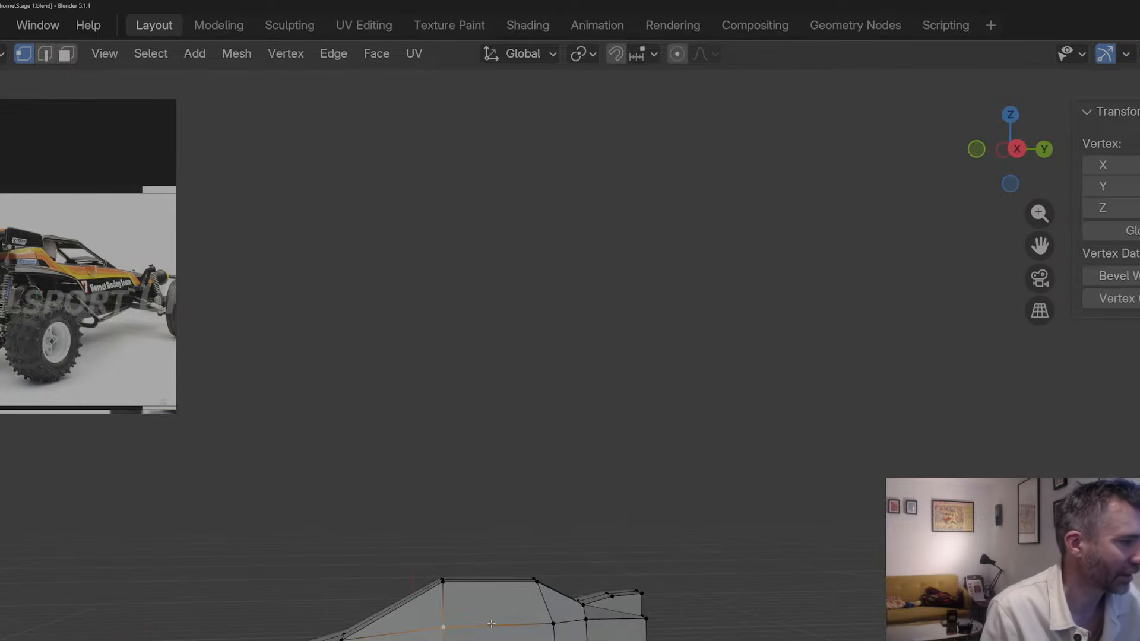
pyautogui.press('g')
pyautogui.press('z')
pyautogui.click(486, 627)
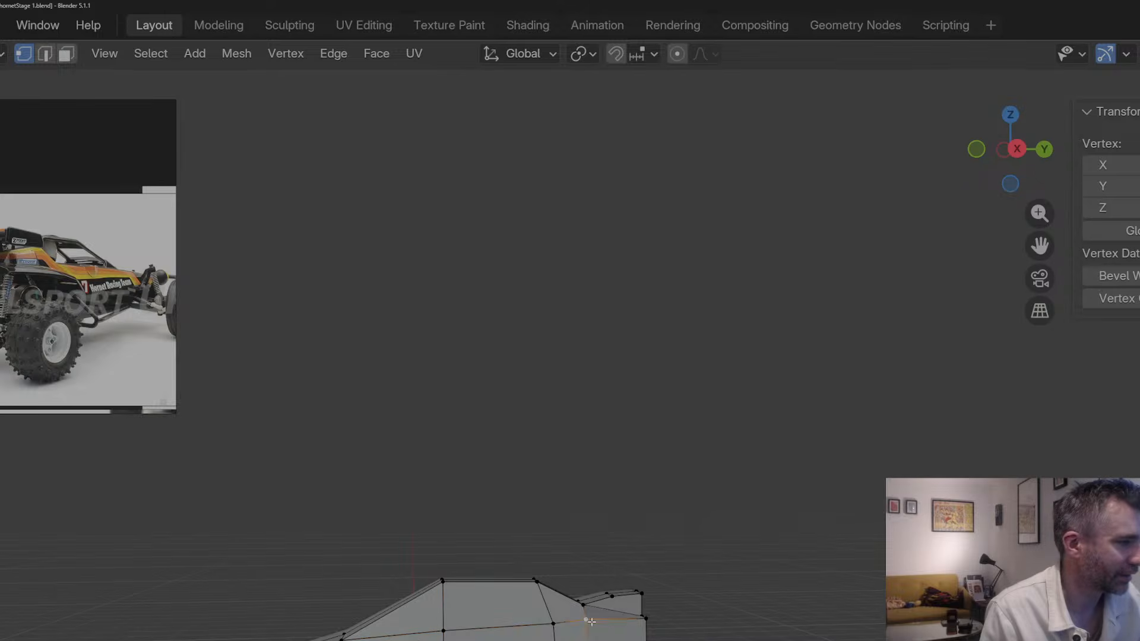
# Step: Adjust the side vertex behind the cabin along Z, raising it to the base of the deck block
pyautogui.press('g')
pyautogui.press('z')
pyautogui.click(591, 623)
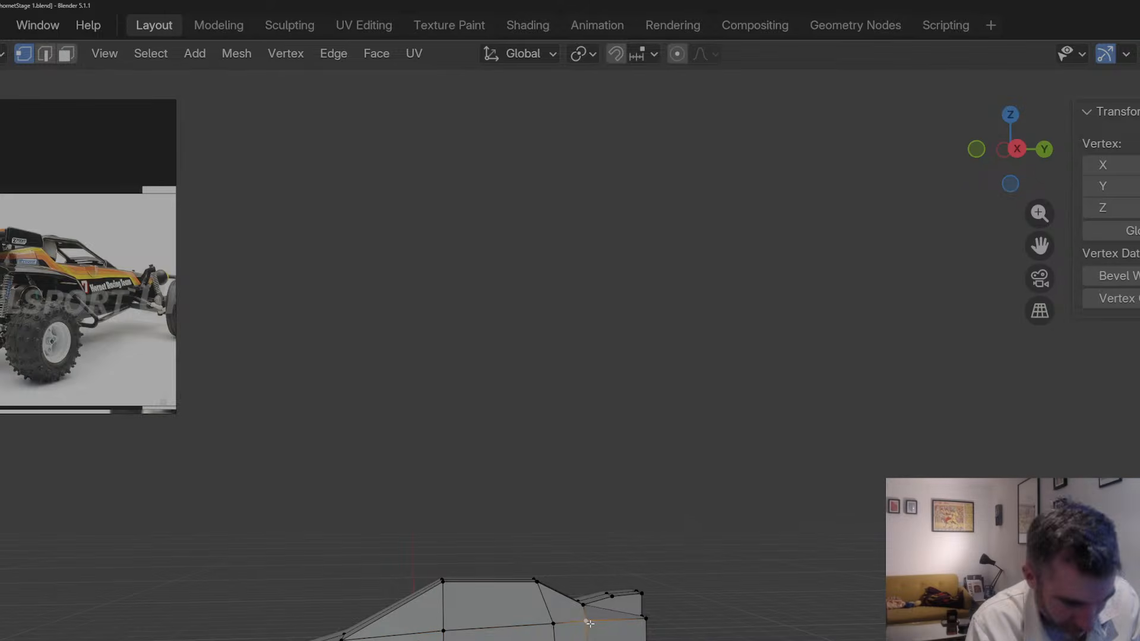
pyautogui.press('g')
pyautogui.press('z')
pyautogui.click(586, 613)
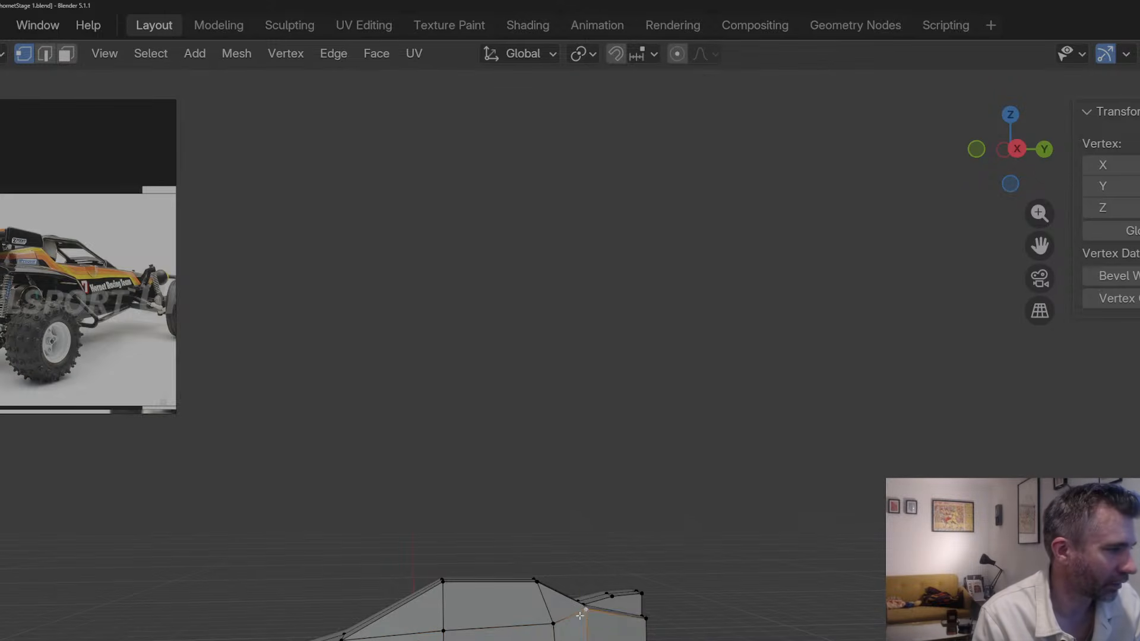
# Step: Slide the side vertex beneath the roof's rear corner slightly forward along its edge
pyautogui.press('g')
pyautogui.press('g')
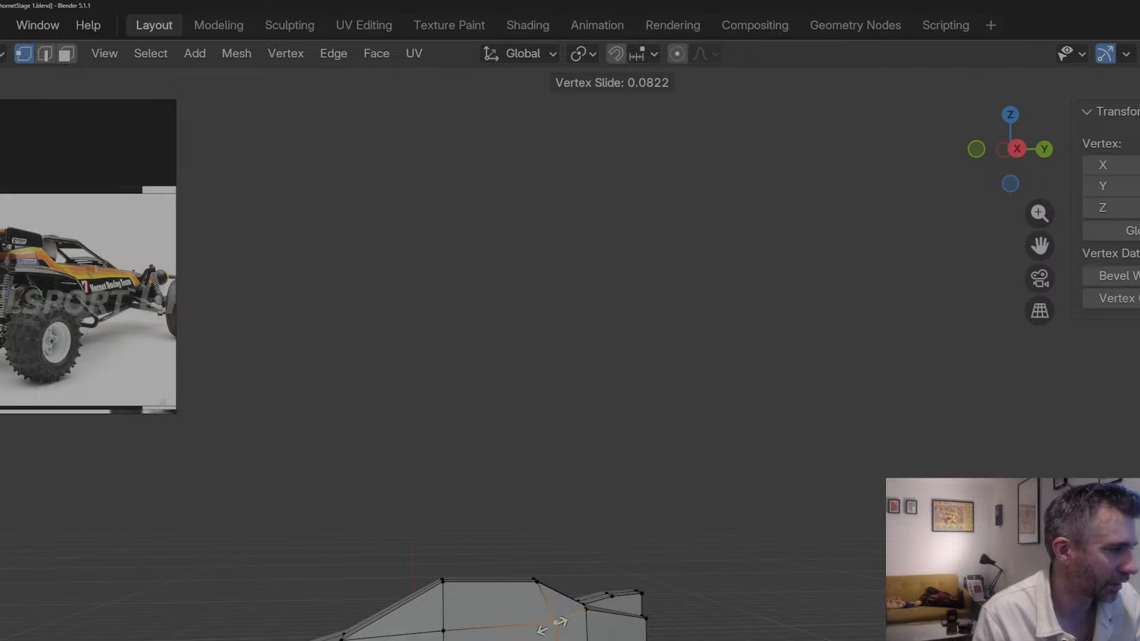
pyautogui.click(548, 622)
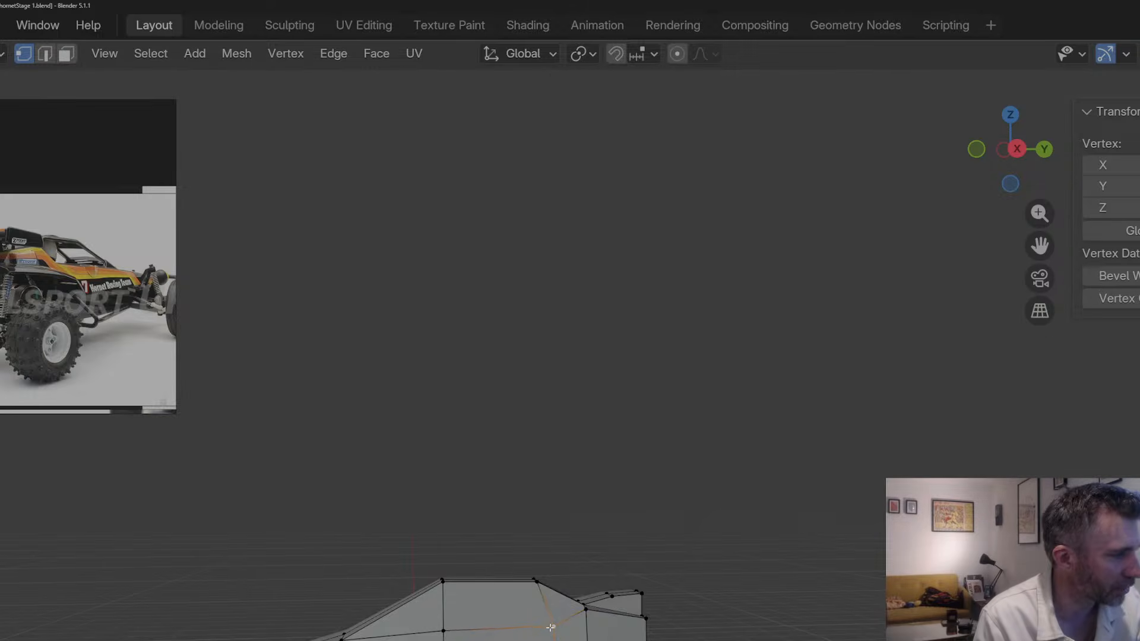
# Step: Move the body's lower rear side vertex about 0.1 m in the negative X direction
pyautogui.moveTo(548, 622); pyautogui.dragTo(257, 616, button='middle')
pyautogui.press('g')
pyautogui.press('y')
pyautogui.press('x')
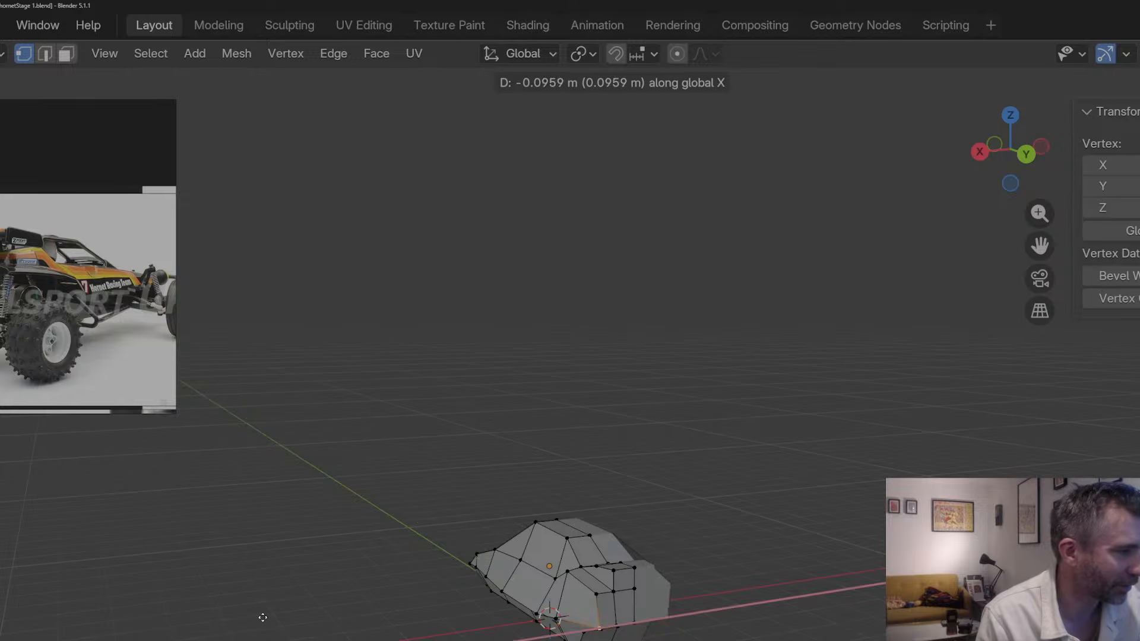
pyautogui.click(261, 618)
# Step: In top view, move the selected lower rear vertex about 0.14 m toward negative X, and return to Object Mode
pyautogui.moveTo(407, 593); pyautogui.dragTo(610, 603, button='middle')
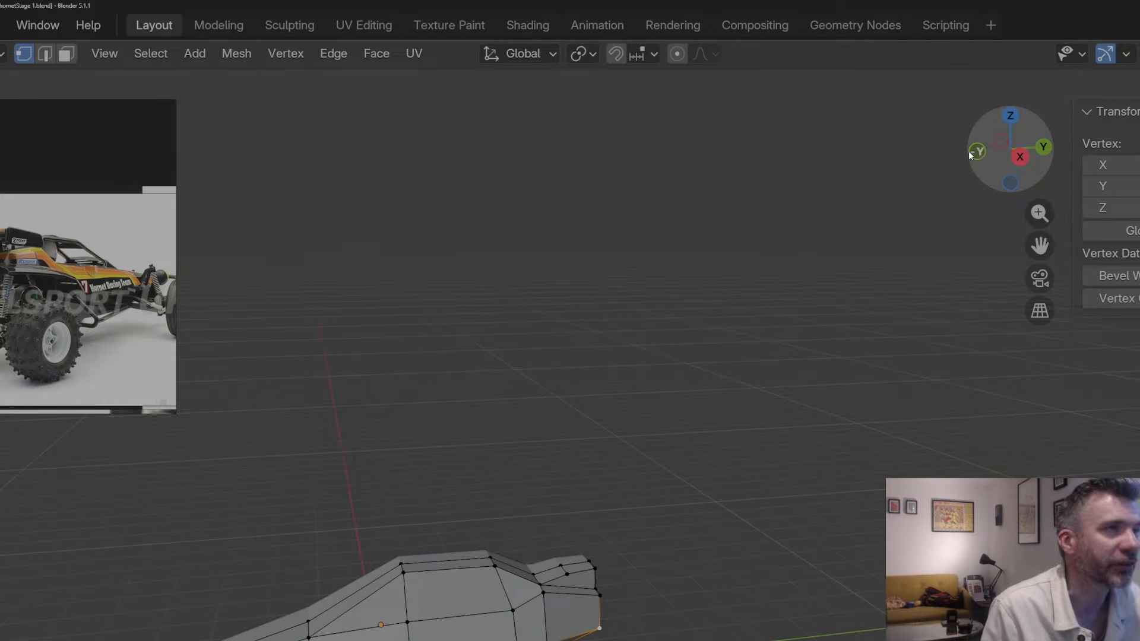
pyautogui.click(1013, 116)
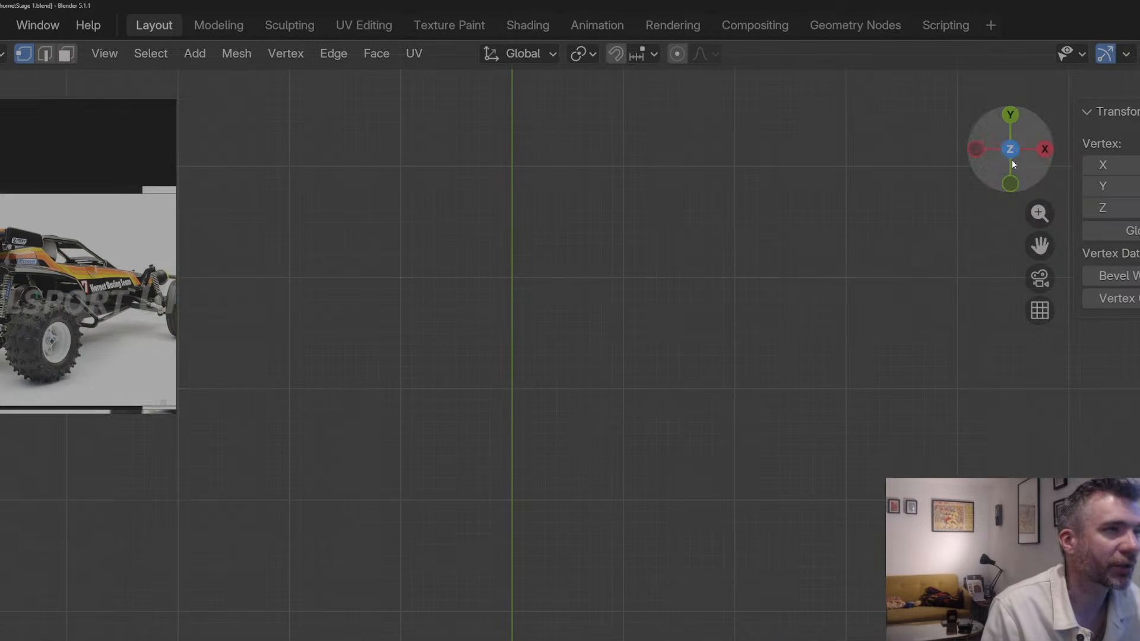
pyautogui.moveTo(1038, 245); pyautogui.dragTo(1074, 238)
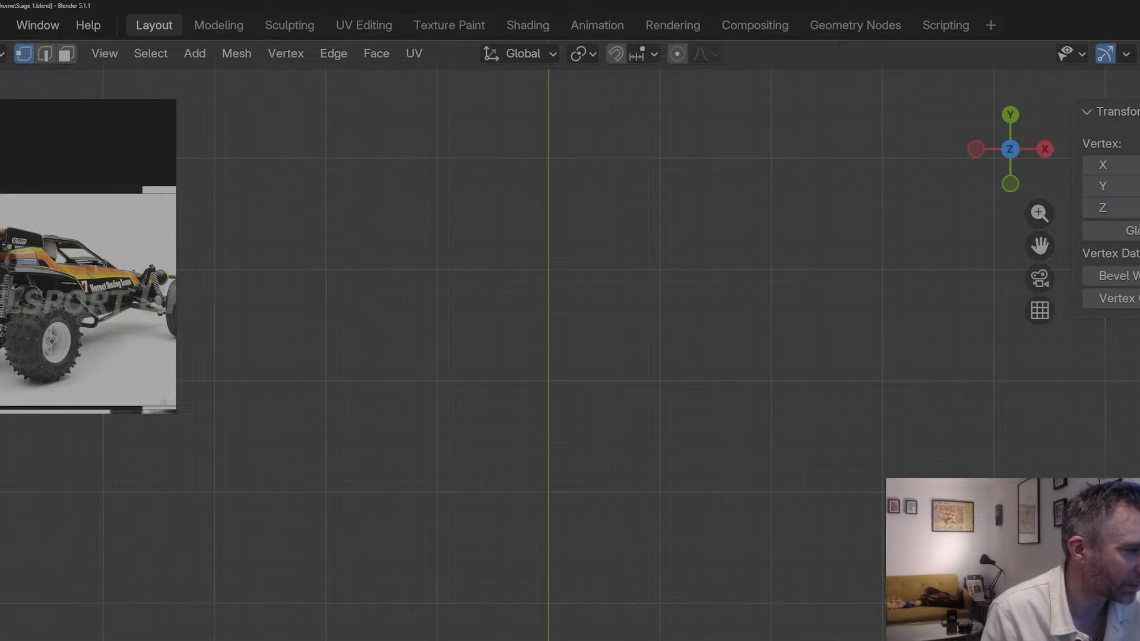
pyautogui.press('g')
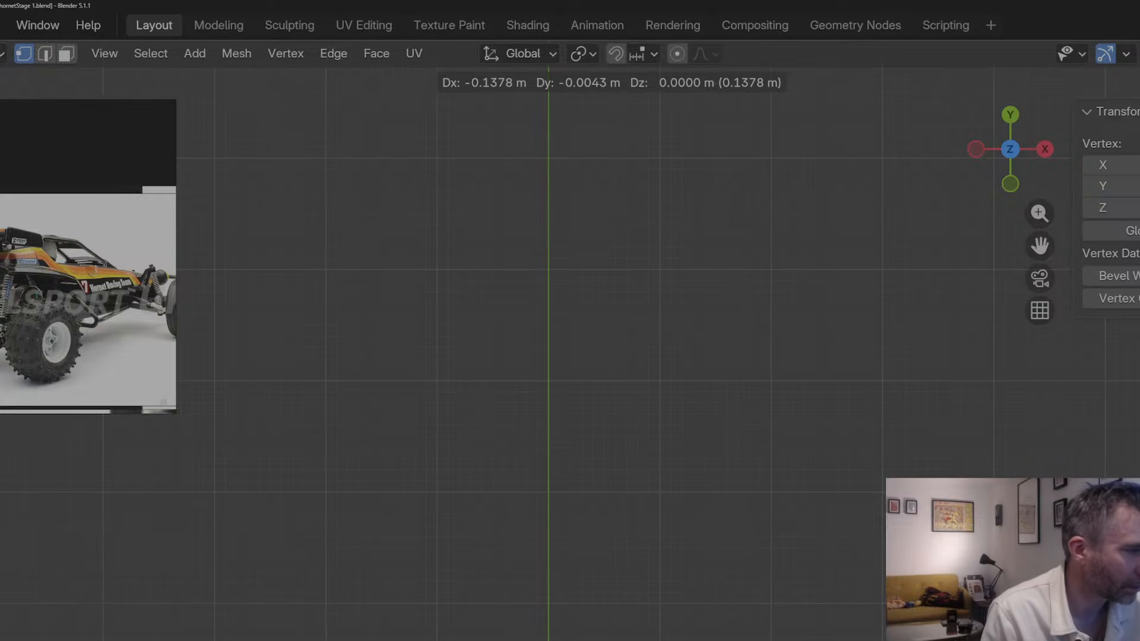
pyautogui.press('Return')
pyautogui.press('Tab')
# Step: Reposition the floating reference photo beside the model and leave local view to show the whole buggy
pyautogui.scroll(-7, 594, 594)
pyautogui.moveTo(593, 594); pyautogui.dragTo(546, 546, button='middle')
pyautogui.moveTo(490, 568); pyautogui.dragTo(502, 523, button='middle')
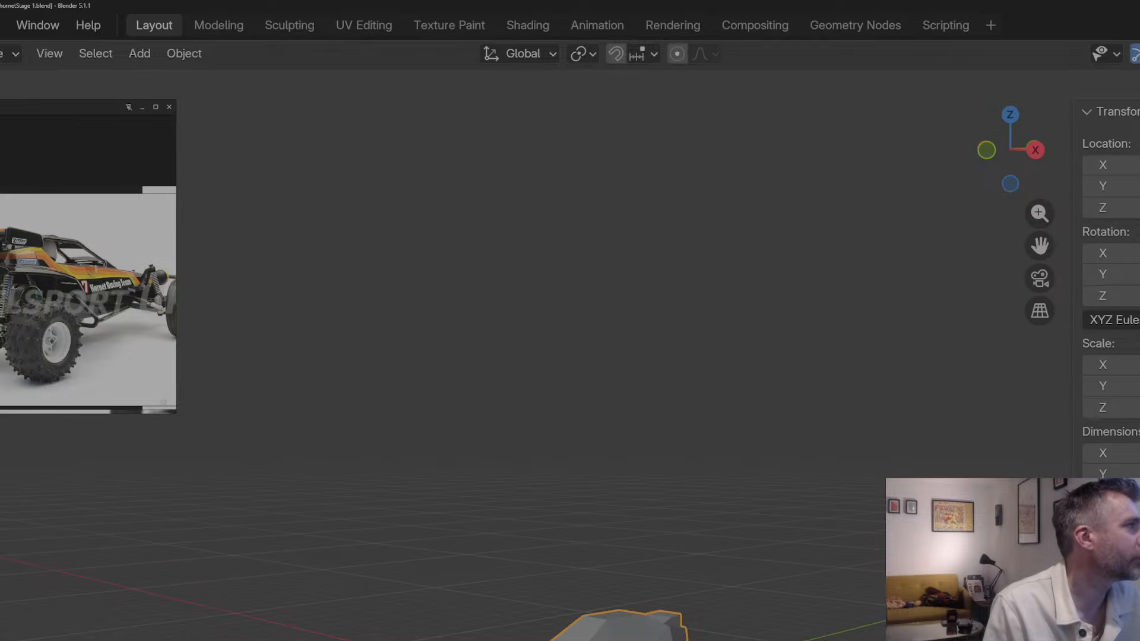
pyautogui.click(0, 25)
pyautogui.moveTo(0, 93)
pyautogui.moveTo(0, 108); pyautogui.dragTo(465, 147)
pyautogui.click(16, 170)
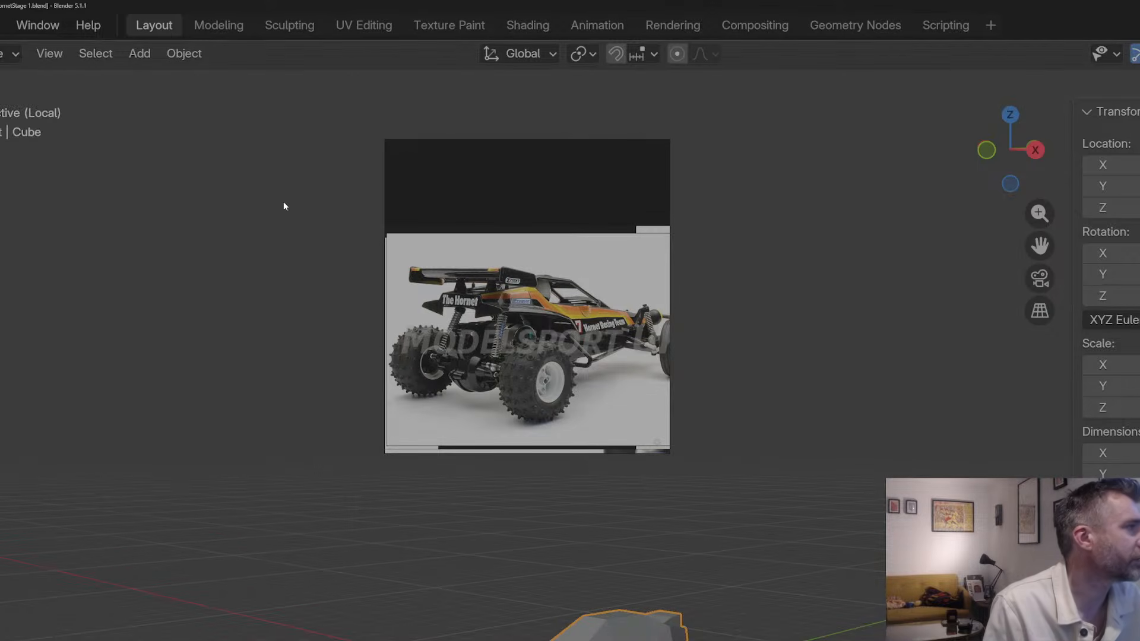
pyautogui.moveTo(549, 159); pyautogui.dragTo(161, 104)
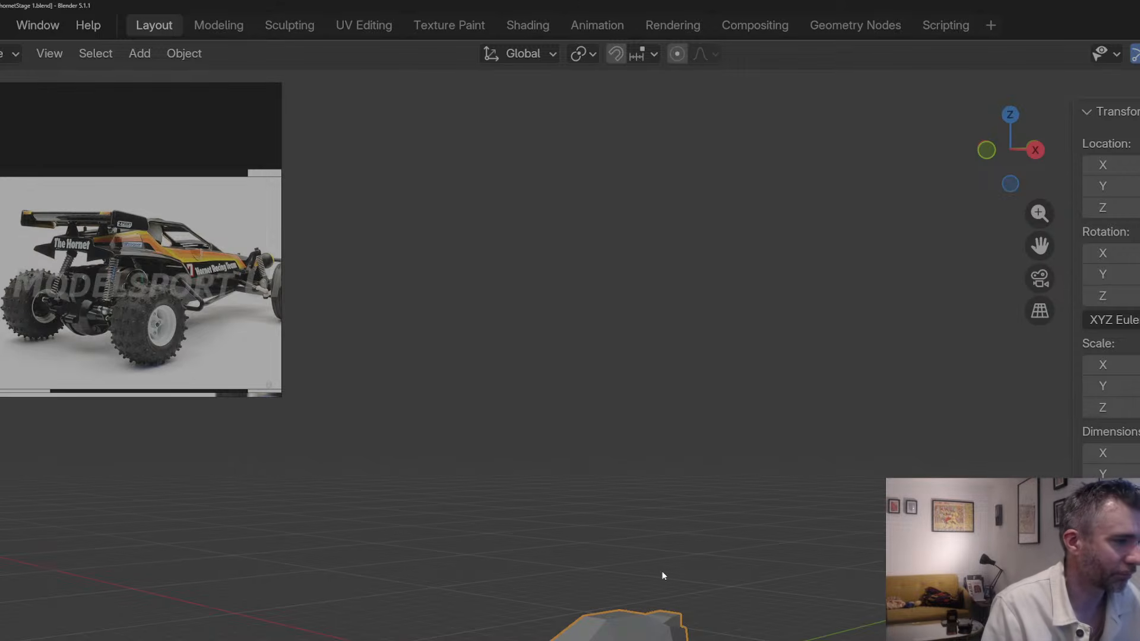
pyautogui.press('KP_Decimal')
# Step: Select the rear wheels and adjust their width by scaling along X
pyautogui.moveTo(647, 629); pyautogui.dragTo(679, 525, button='middle')
pyautogui.click(671, 528)
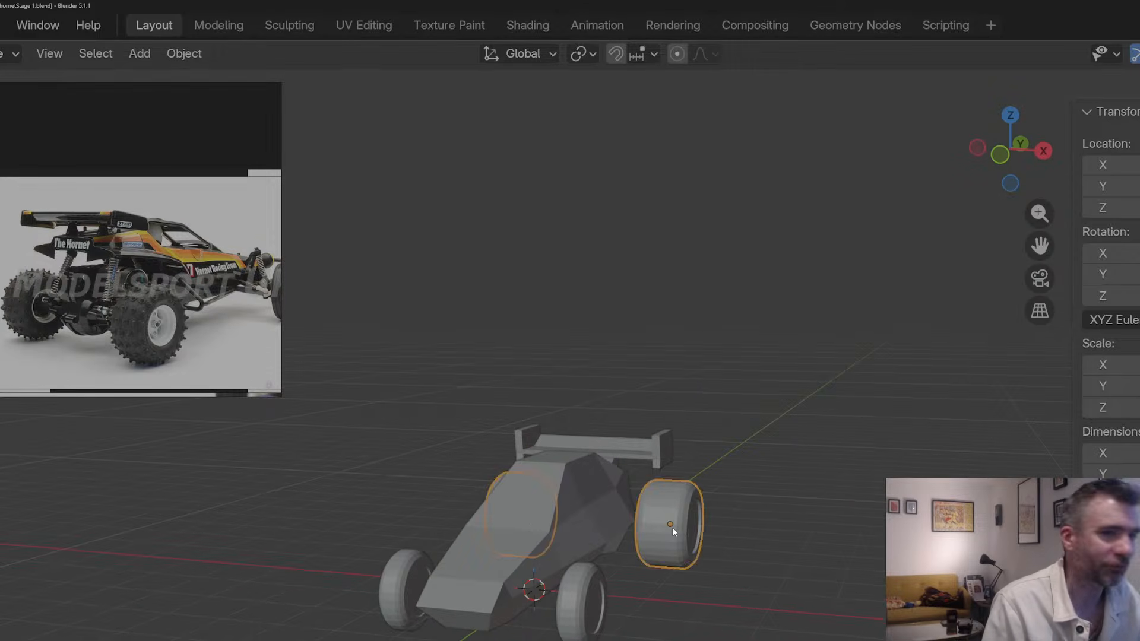
pyautogui.press('s')
pyautogui.press('x')
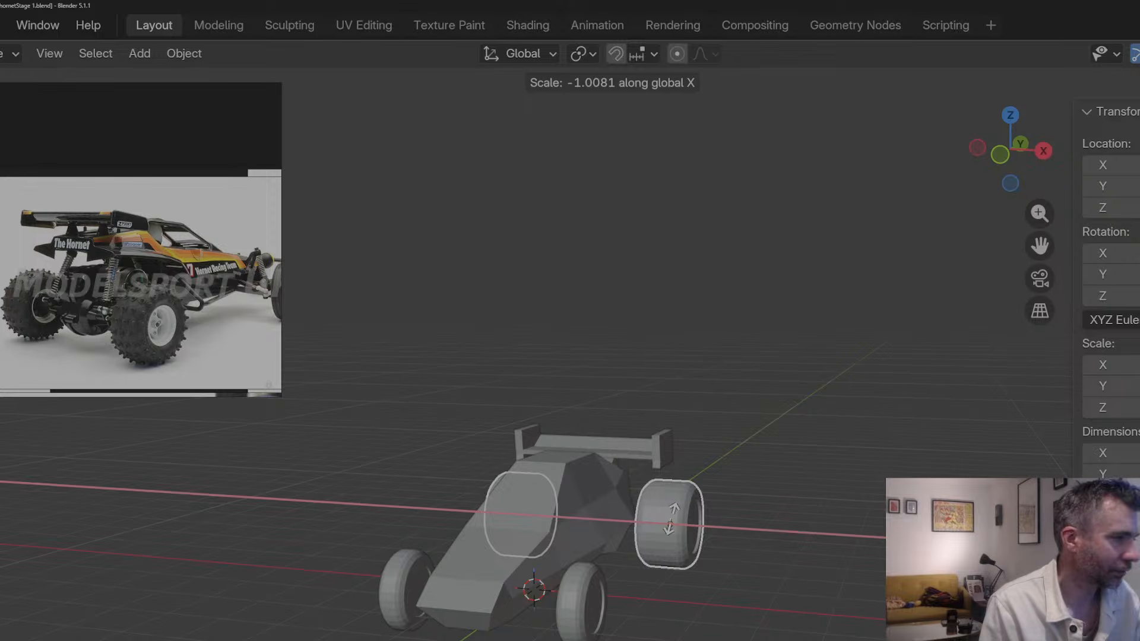
pyautogui.click(671, 522)
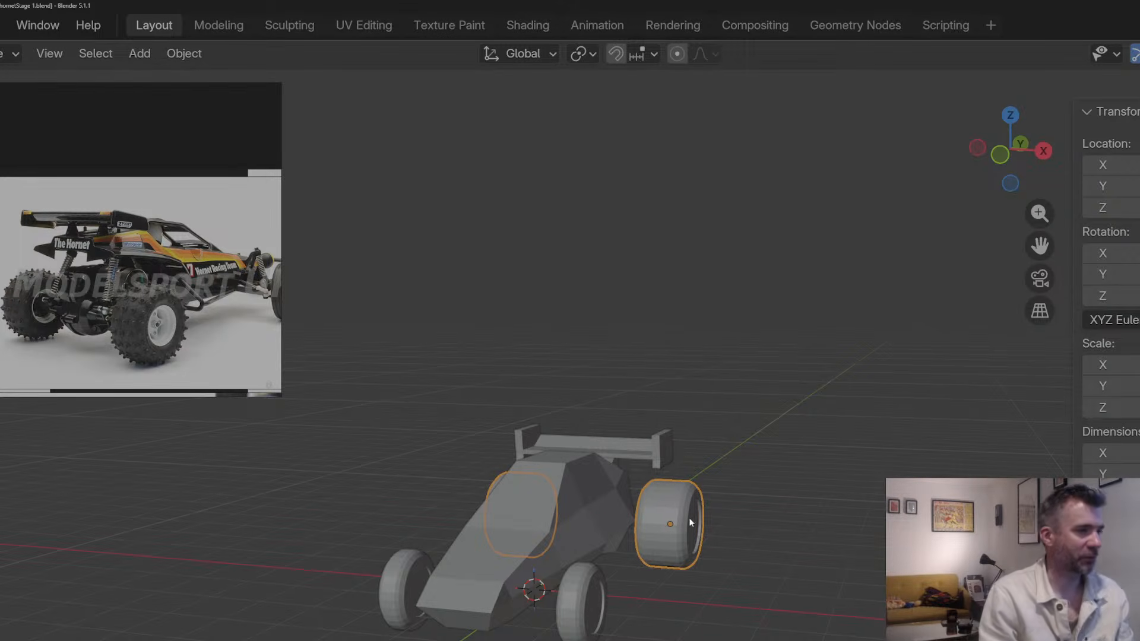
# Step: Adjust the rear wheels' spacing along X, setting them slightly farther apart from the body
pyautogui.moveTo(662, 523); pyautogui.dragTo(661, 519, button='middle')
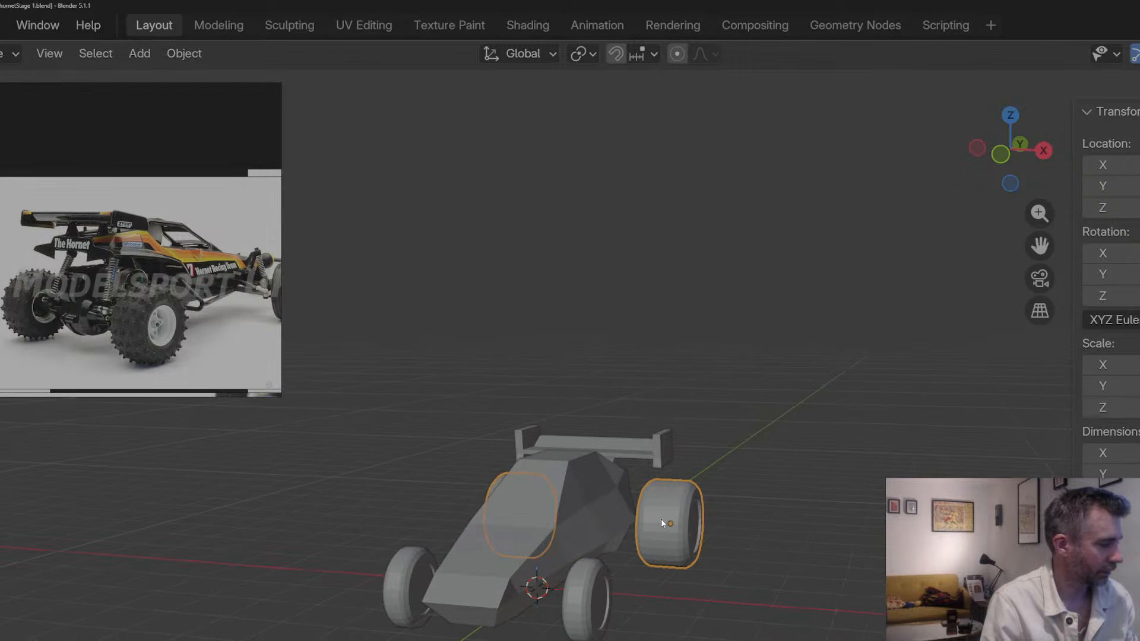
pyautogui.press('g')
pyautogui.press('y')
pyautogui.press('x')
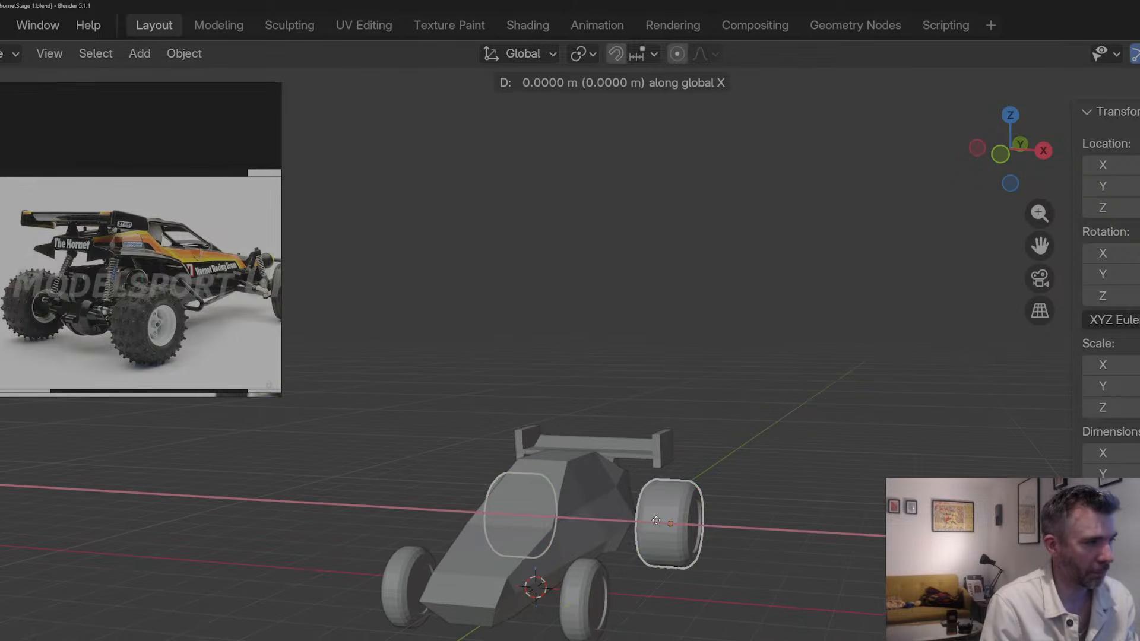
pyautogui.click(654, 523)
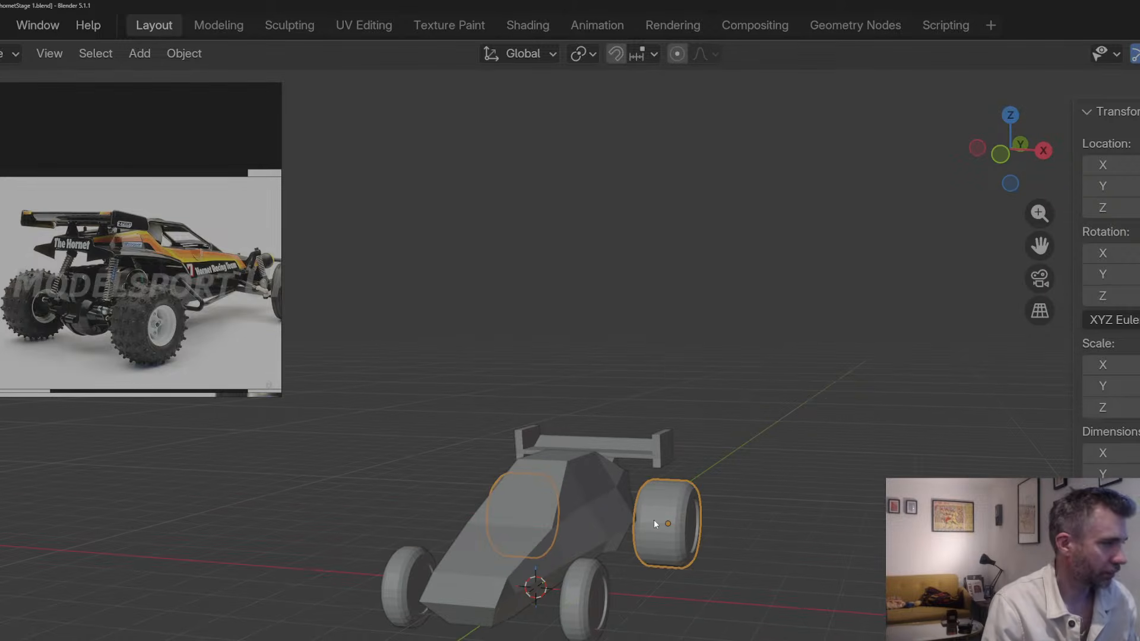
pyautogui.moveTo(653, 518); pyautogui.dragTo(668, 508, button='middle')
pyautogui.press('g')
pyautogui.press('x')
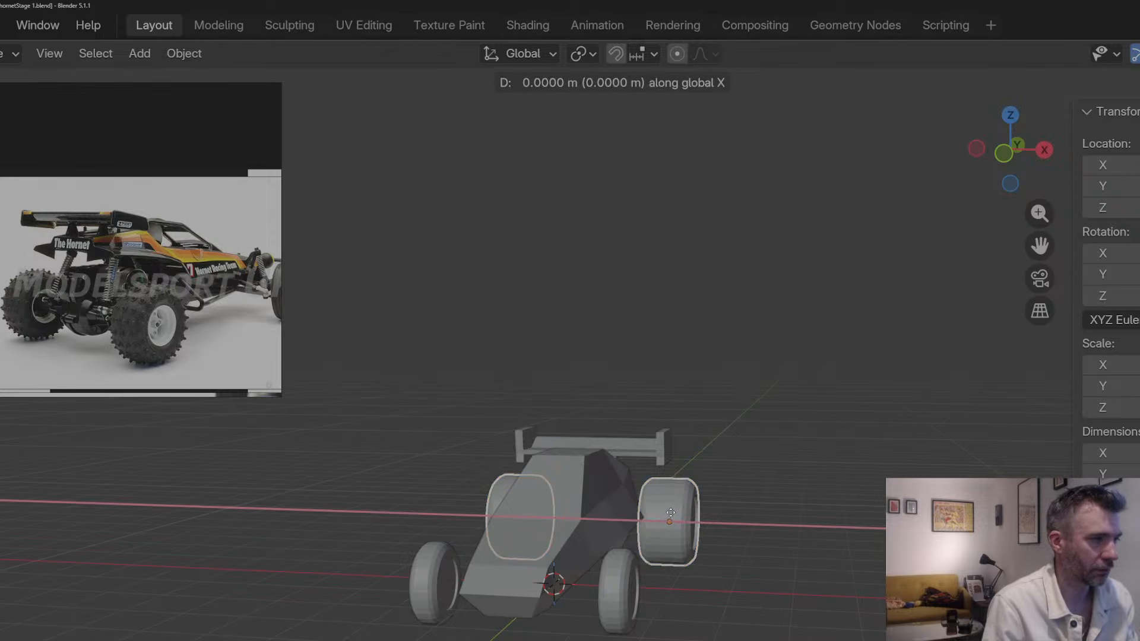
pyautogui.click(675, 514)
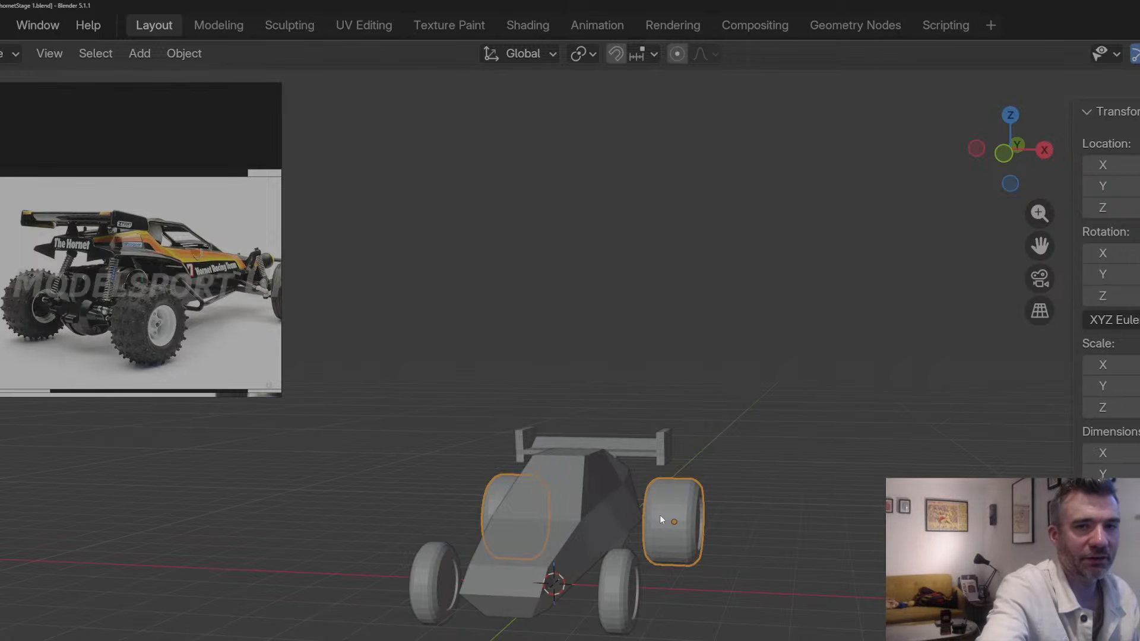
pyautogui.click(737, 572)
pyautogui.moveTo(715, 576); pyautogui.dragTo(703, 576, button='middle')
pyautogui.click(678, 505)
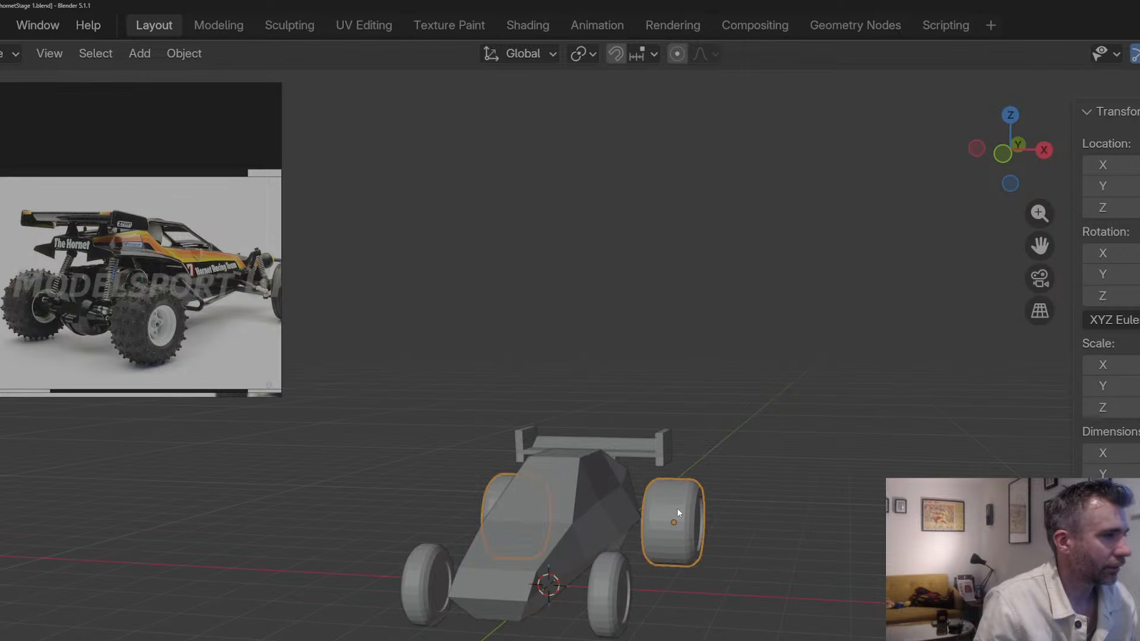
pyautogui.moveTo(676, 507); pyautogui.dragTo(648, 519, button='middle')
pyautogui.click(676, 579)
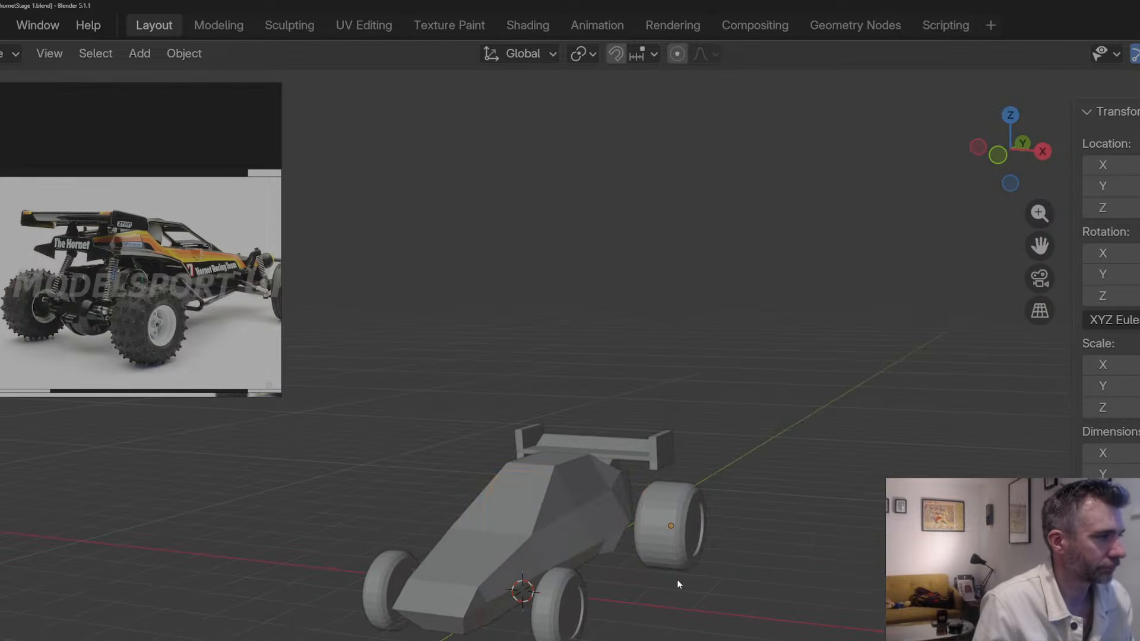
# Step: Try narrowing the whole body by scaling it along X
pyautogui.moveTo(676, 579); pyautogui.dragTo(564, 549, button='middle')
pyautogui.click(607, 543)
pyautogui.press('s')
pyautogui.press('y')
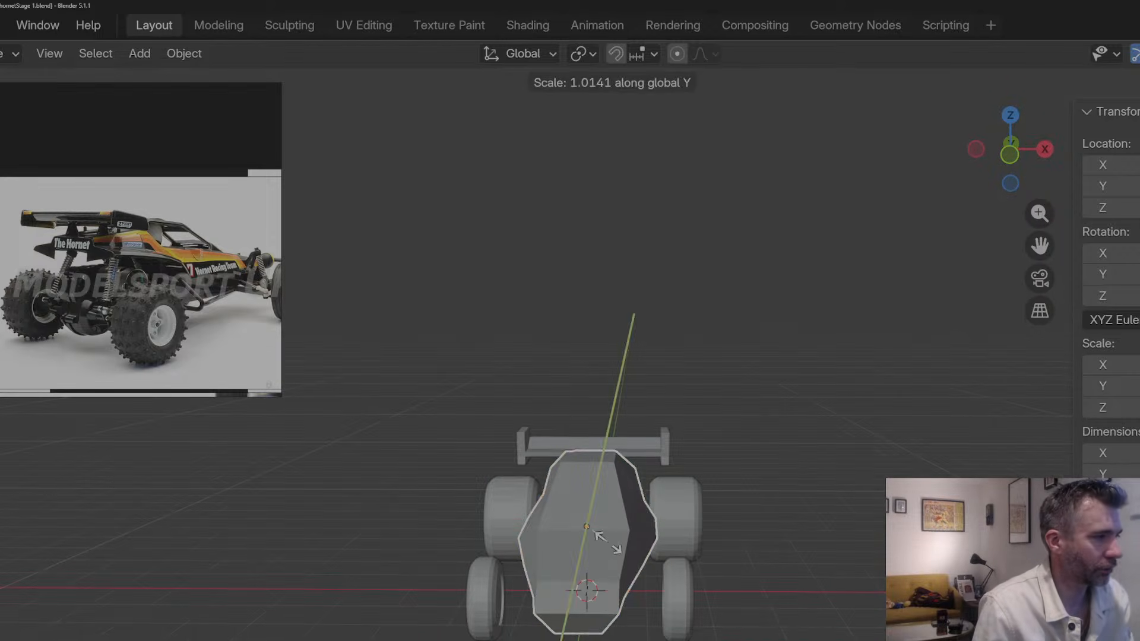
pyautogui.press('x')
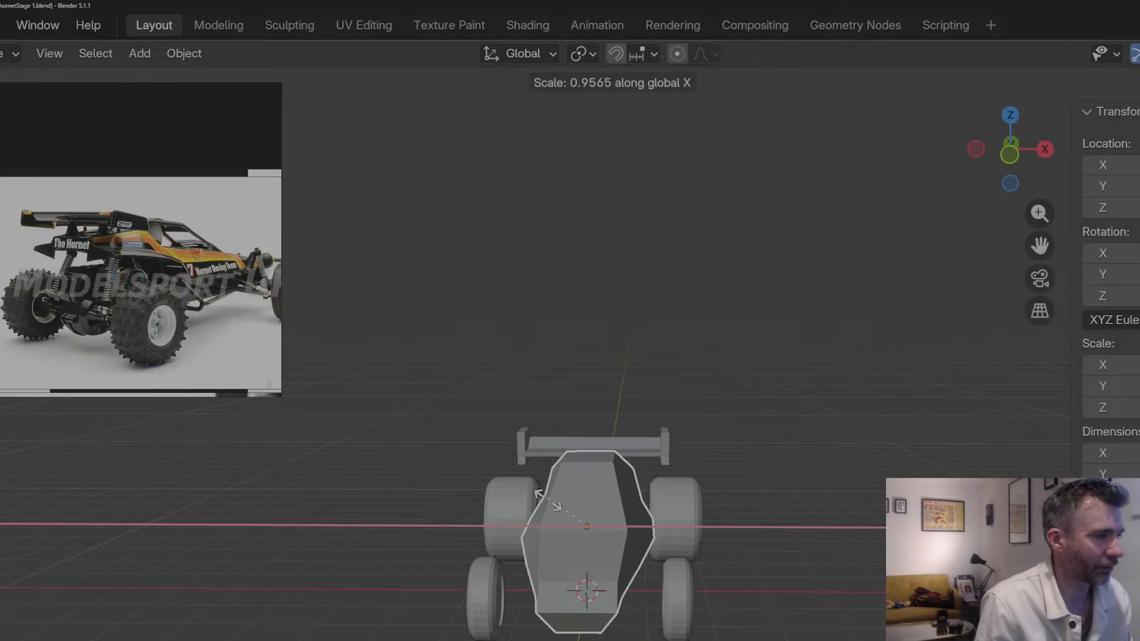
pyautogui.click(515, 579)
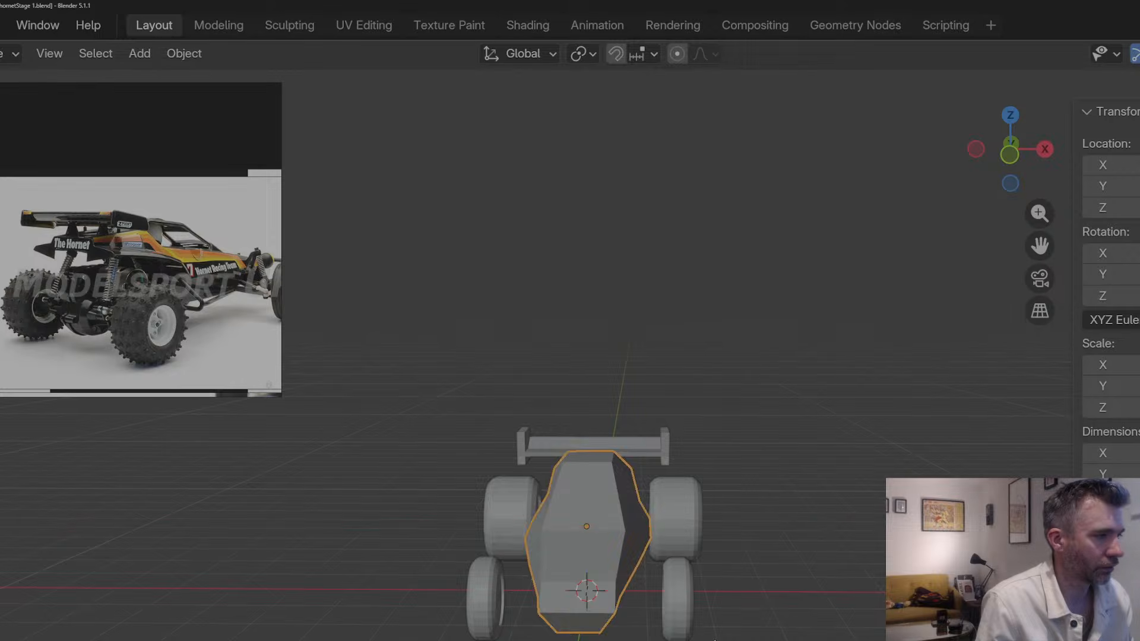
pyautogui.click(515, 578)
pyautogui.moveTo(515, 578)
pyautogui.mouseDown(button='middle')
pyautogui.moveTo(398, 567)
pyautogui.moveTo(513, 558)
pyautogui.moveTo(533, 574)
pyautogui.mouseUp(button='middle')
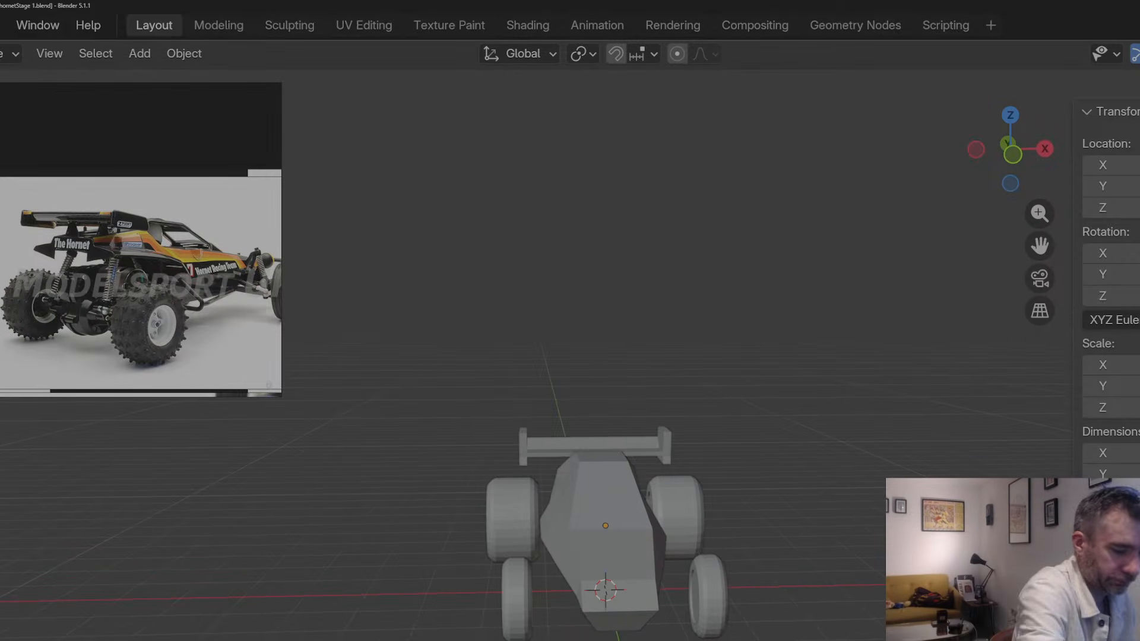
# Step: Undo the body narrowing and scale the body along Z to about 0.91 of its height
pyautogui.click(570, 564)
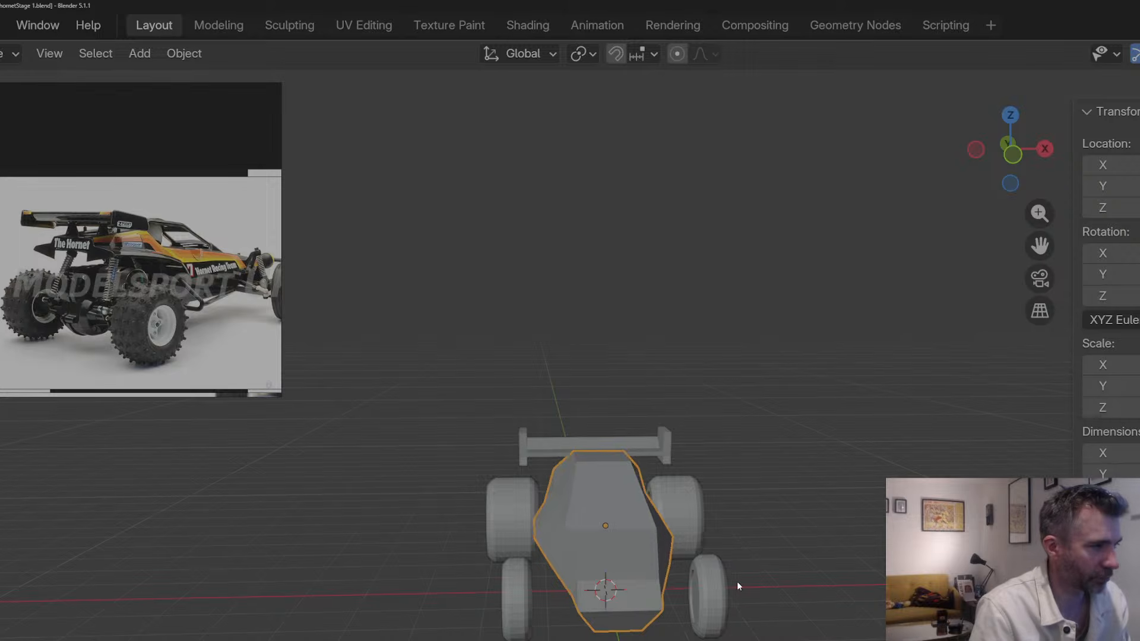
pyautogui.moveTo(735, 584); pyautogui.dragTo(587, 587, button='middle')
pyautogui.press('s')
pyautogui.press('y')
pyautogui.press('z')
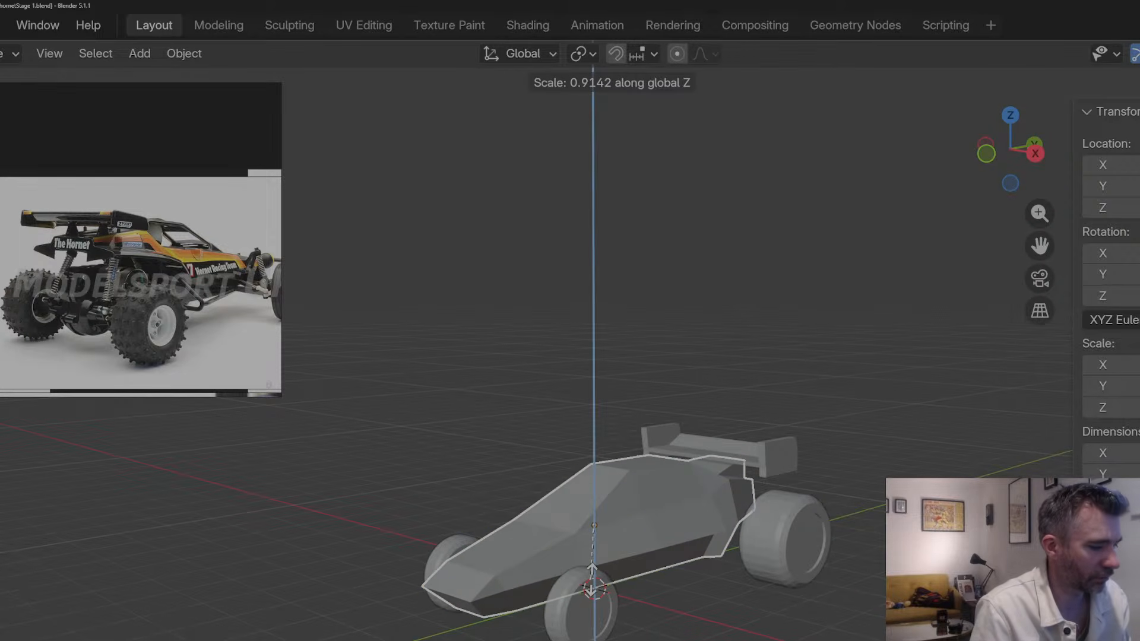
pyautogui.click(592, 585)
pyautogui.moveTo(770, 619); pyautogui.dragTo(707, 617, button='middle')
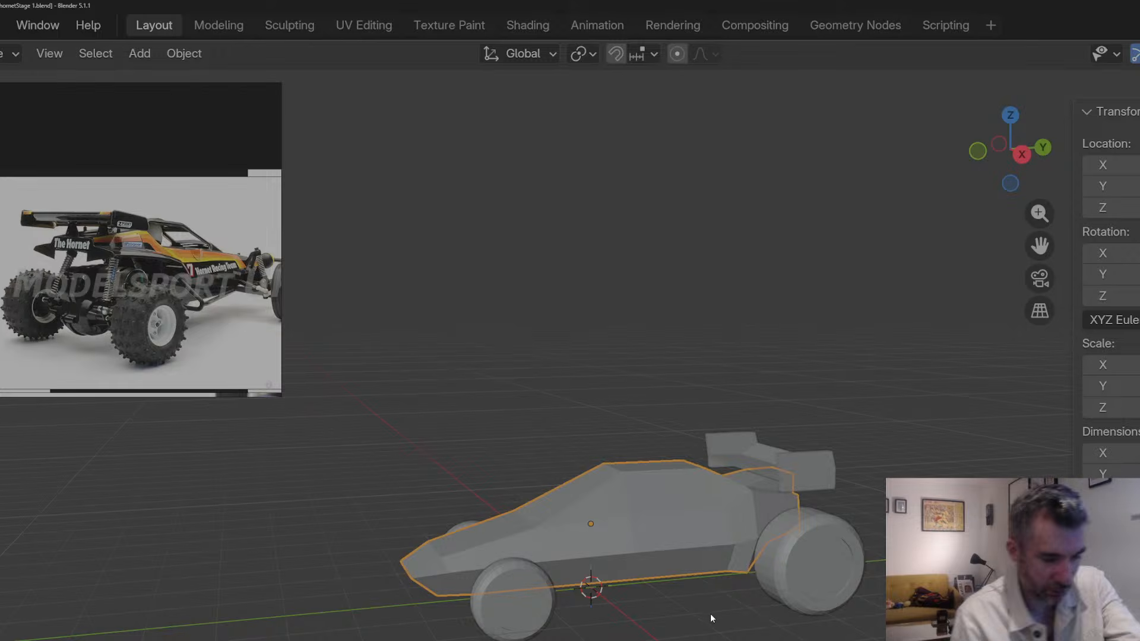
# Step: In Edit Mode, select the two vertices at the windscreen's base and move them rearward along Y
pyautogui.press('Tab')
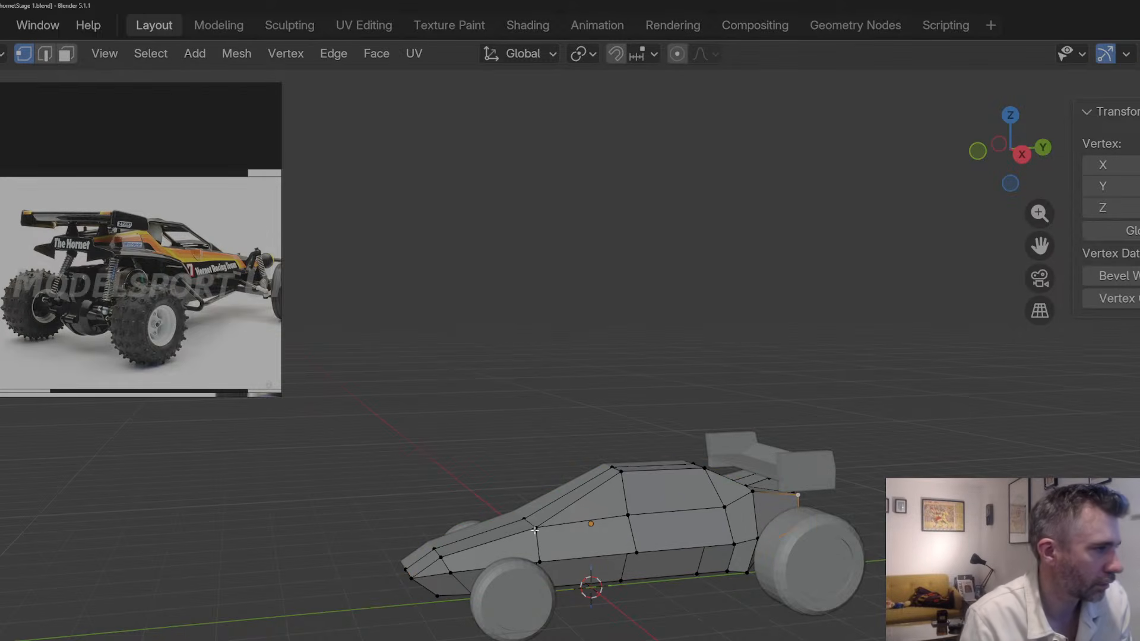
pyautogui.keyDown('shift'); pyautogui.click(529, 531); pyautogui.keyUp('shift')
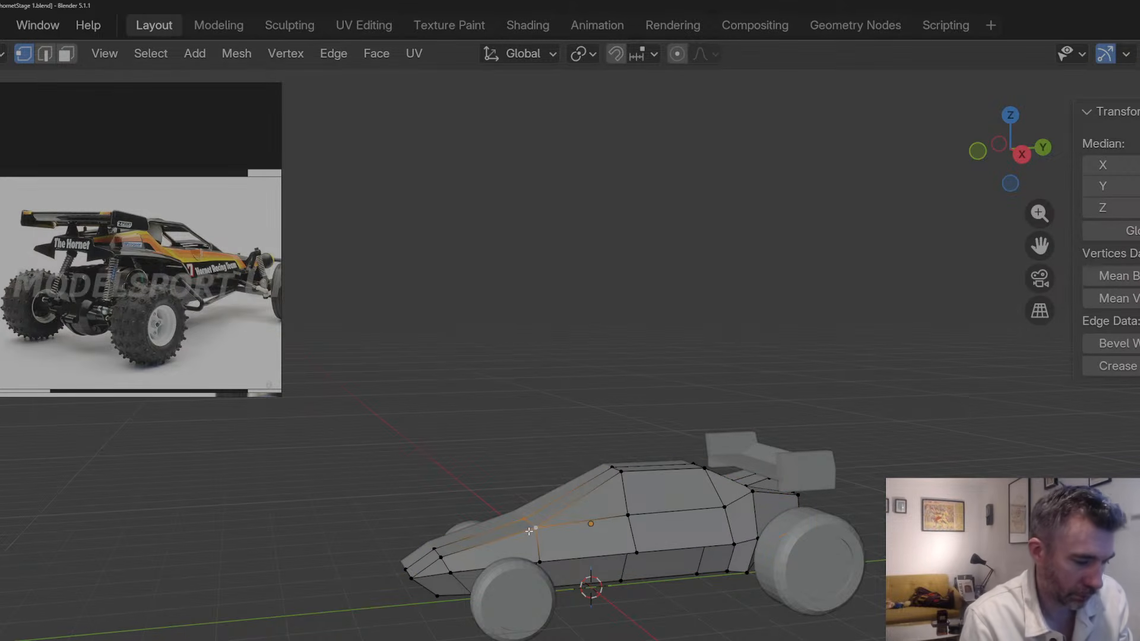
pyautogui.press('g')
pyautogui.press('y')
pyautogui.press('x')
pyautogui.press('z')
pyautogui.press('y')
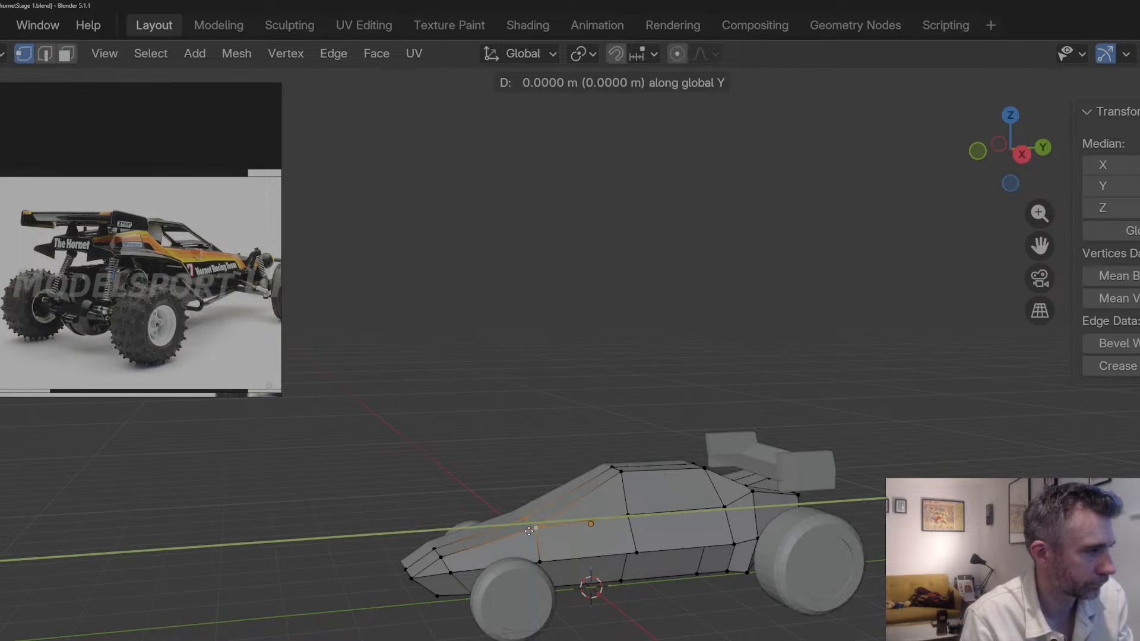
pyautogui.click(550, 530)
# Step: Raise the two windscreen-base vertices slightly along Z and fine-tune their position along Y and Z
pyautogui.press('g')
pyautogui.press('y')
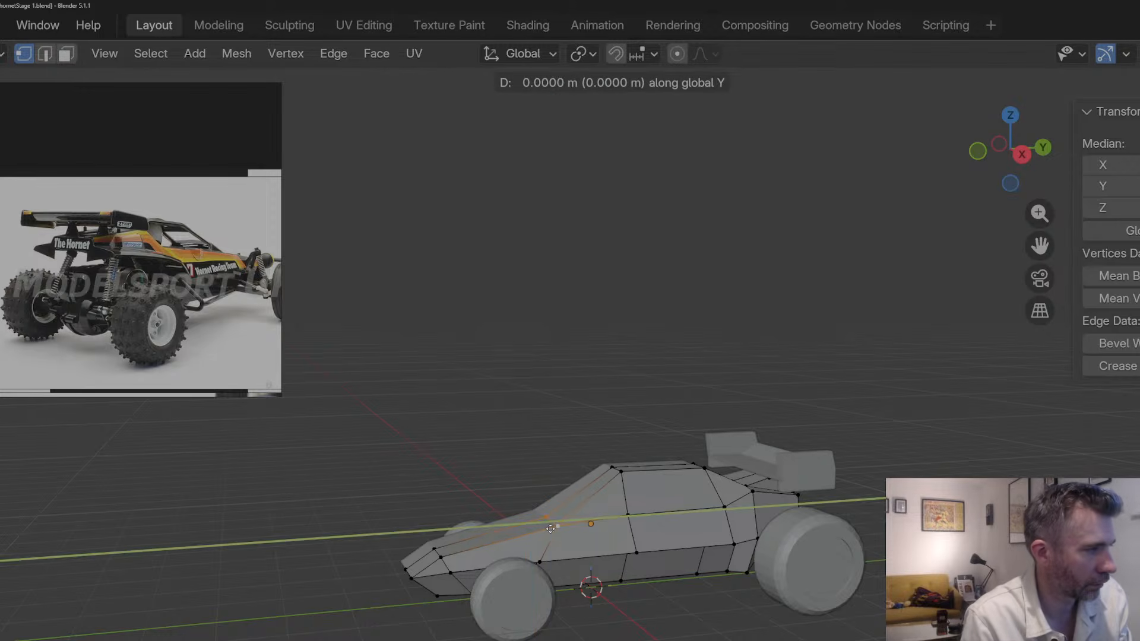
pyautogui.press('z')
pyautogui.press('z')
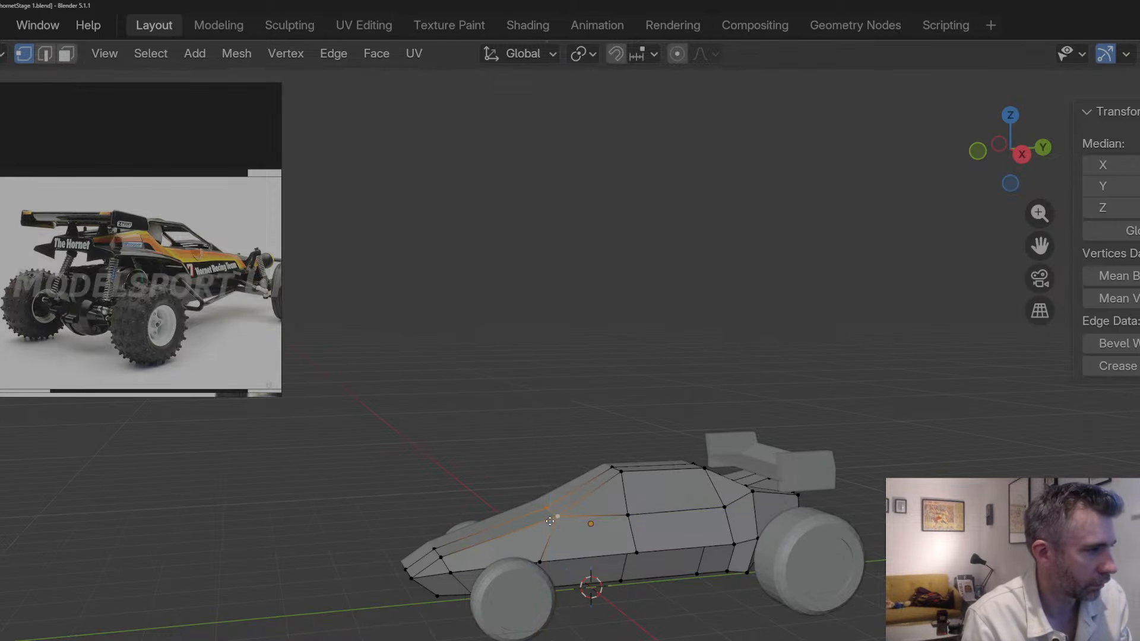
pyautogui.press('y')
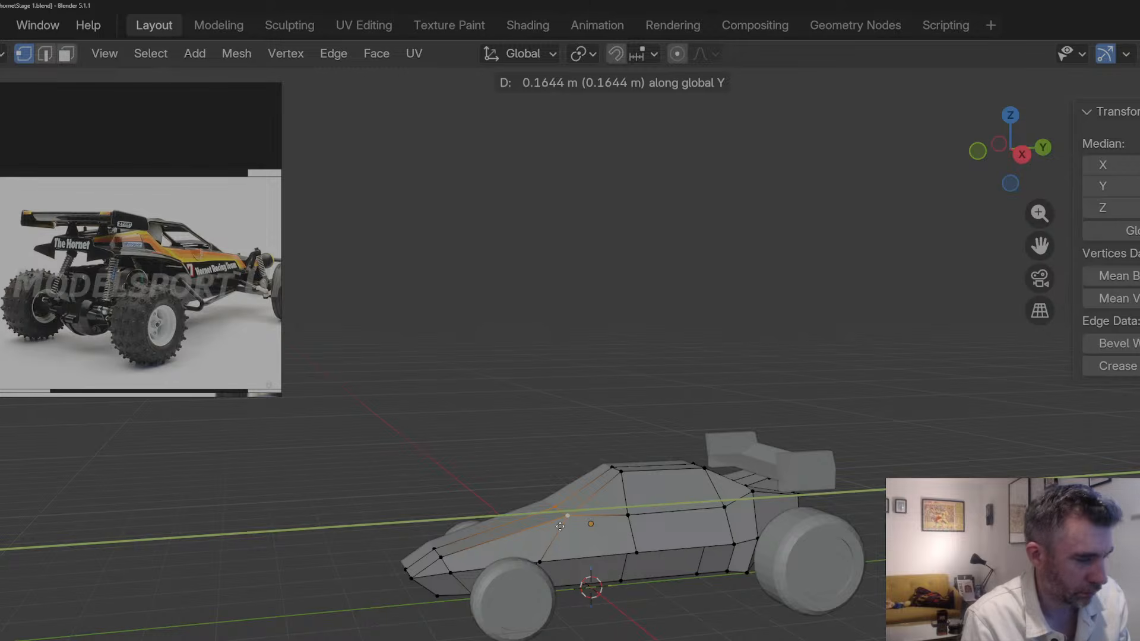
pyautogui.click(560, 526)
pyautogui.press('g')
pyautogui.press('z')
pyautogui.click(604, 516)
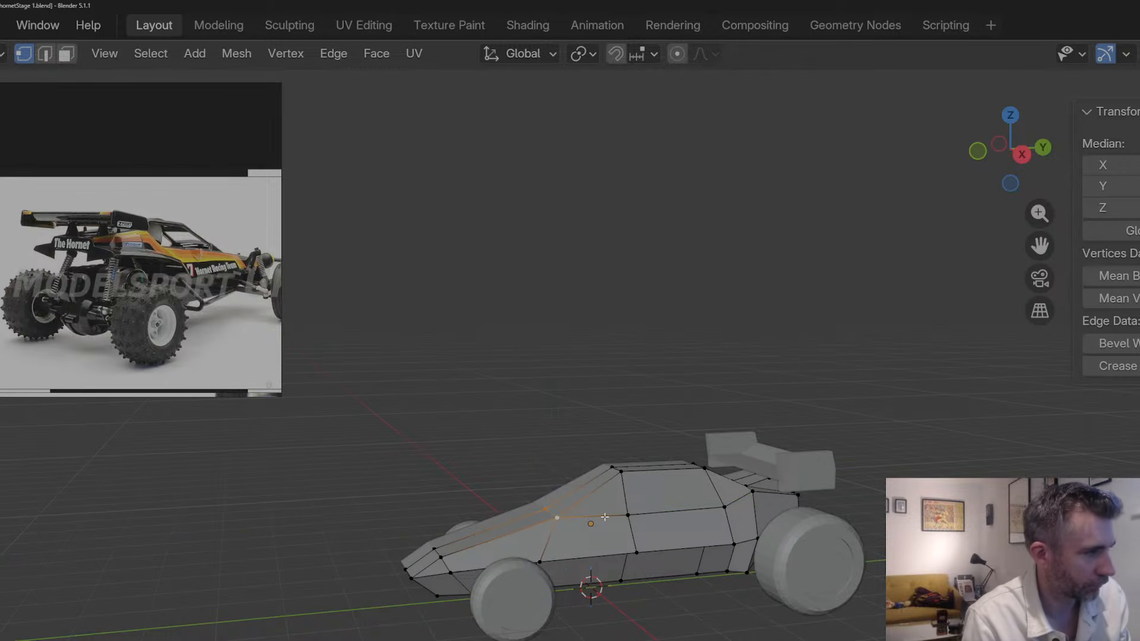
# Step: Select the two side vertices along the side window's lower edge and raise them slightly along Z
pyautogui.click(625, 515)
pyautogui.keyDown('shift'); pyautogui.click(726, 507); pyautogui.keyUp('shift')
pyautogui.press('g')
pyautogui.press('z')
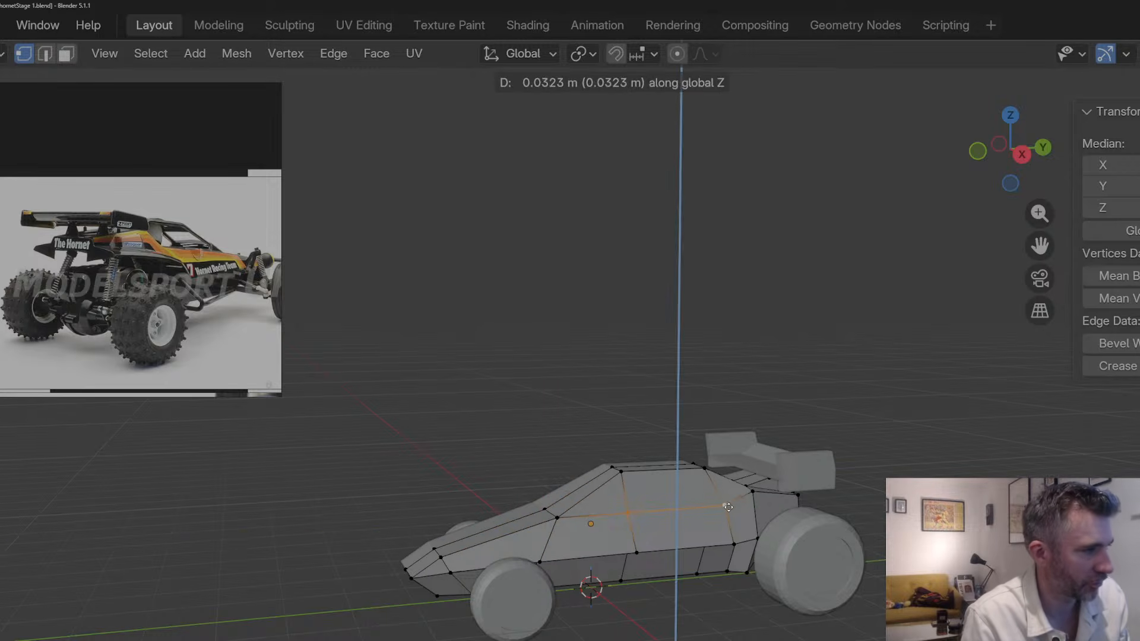
pyautogui.click(726, 501)
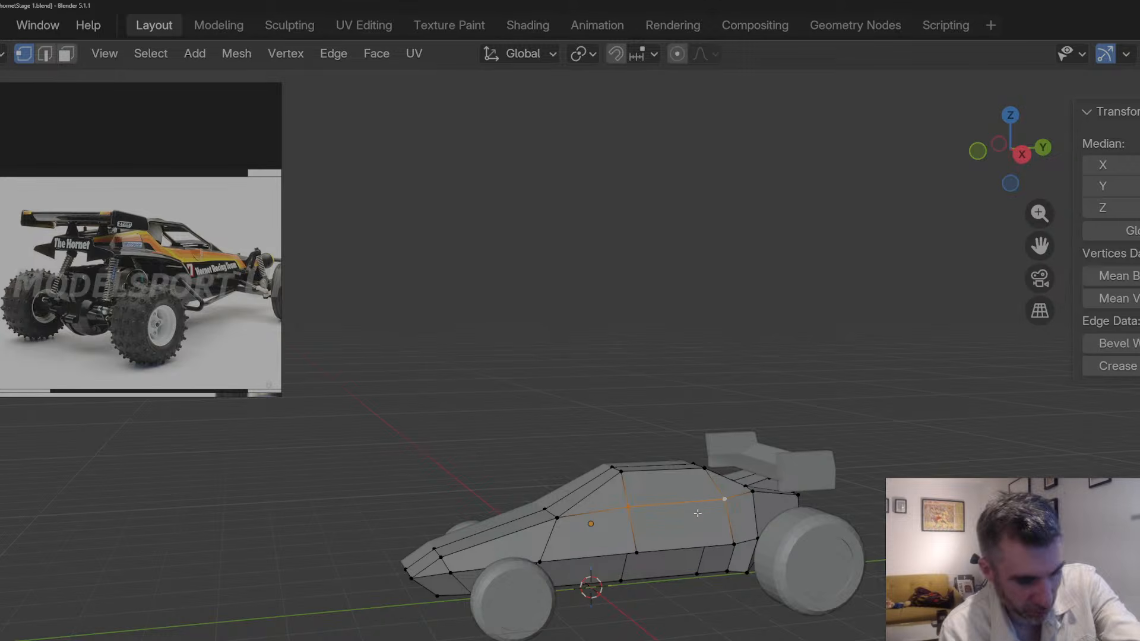
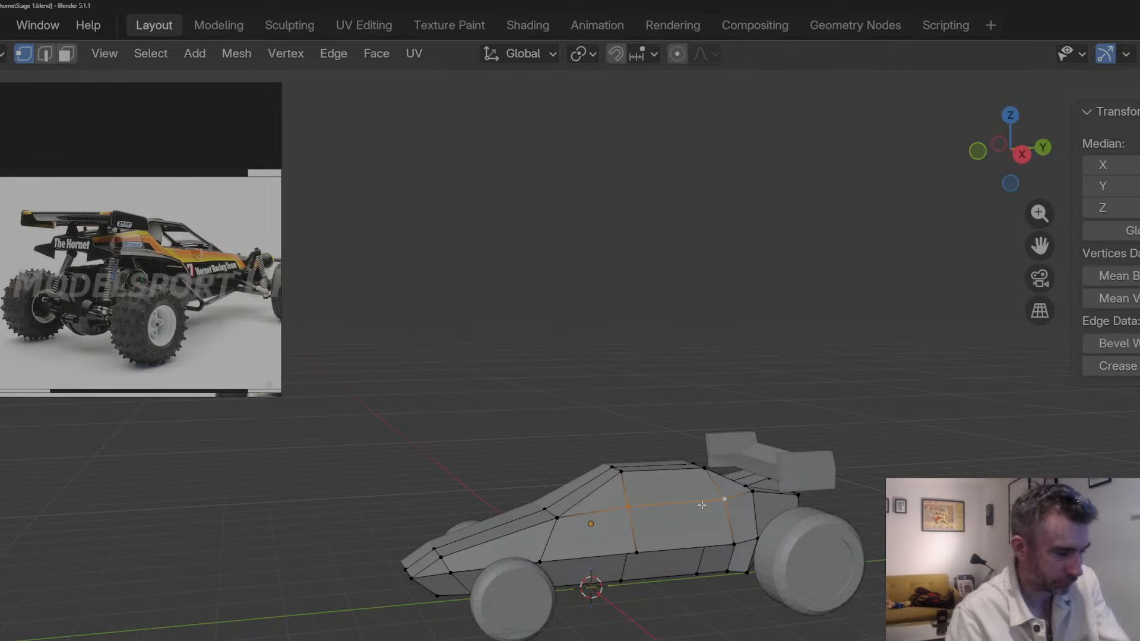
pyautogui.press('g')
pyautogui.press('z')
pyautogui.click(632, 511)
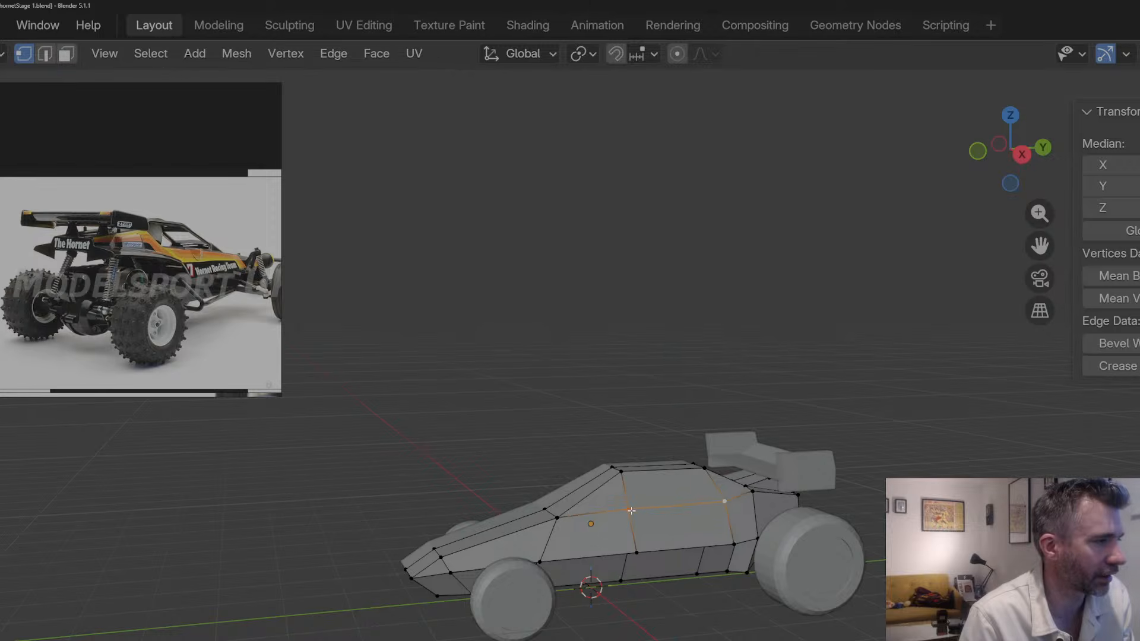
# Step: Try insetting the side-window faces, including the rear one, and moving them inward along X
pyautogui.press('3')
pyautogui.click(606, 506)
pyautogui.keyDown('shift'); pyautogui.click(649, 494); pyautogui.keyUp('shift')
pyautogui.keyDown('shift'); pyautogui.click(736, 486); pyautogui.keyUp('shift')
pyautogui.moveTo(736, 486); pyautogui.dragTo(730, 520, button='middle')
pyautogui.press('i')
pyautogui.click(754, 509)
pyautogui.press('g')
pyautogui.press('z')
pyautogui.press('z')
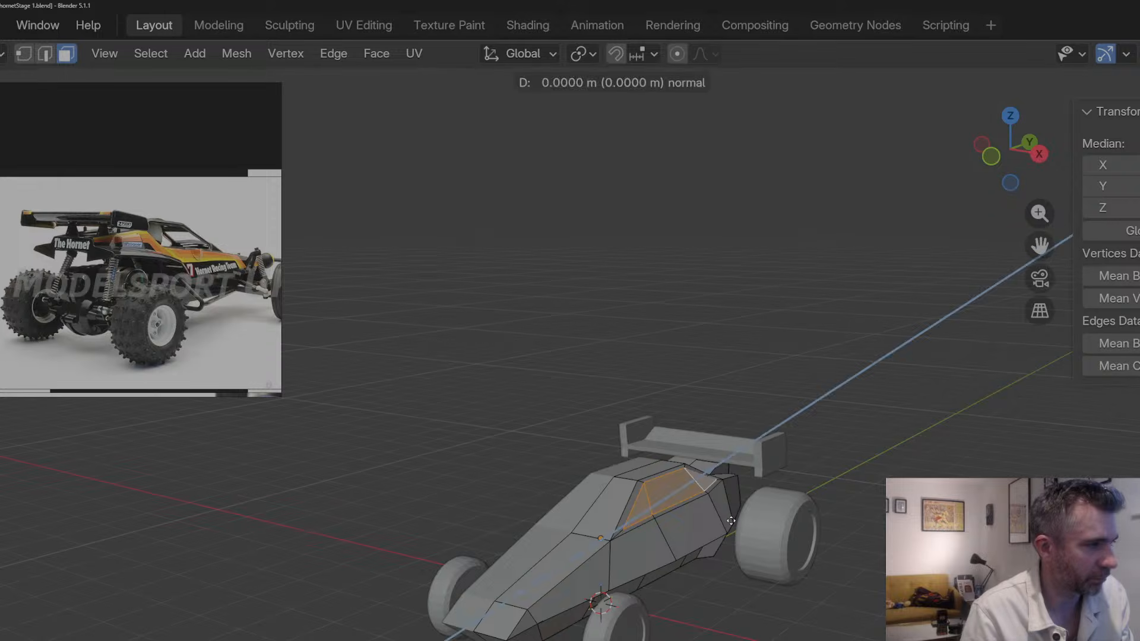
pyautogui.press('Escape')
pyautogui.press('g')
pyautogui.press('y')
pyautogui.press('x')
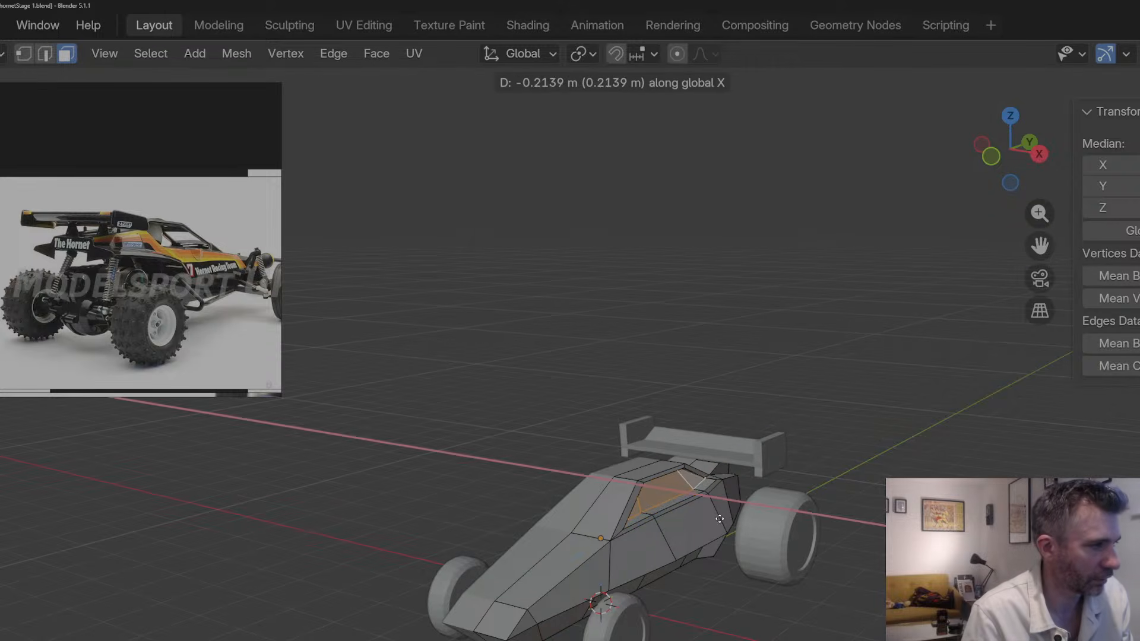
pyautogui.click(716, 518)
# Step: Check the recessed side window in Object Mode and undo the attempt
pyautogui.moveTo(712, 516); pyautogui.dragTo(665, 508, button='middle')
pyautogui.press('Tab')
pyautogui.press('Tab')
pyautogui.press('Tab')
pyautogui.press('Tab')
pyautogui.click(677, 488)
pyautogui.click(643, 503)
pyautogui.hotkey('ctrl', 'z')
pyautogui.hotkey('ctrl', 'z')
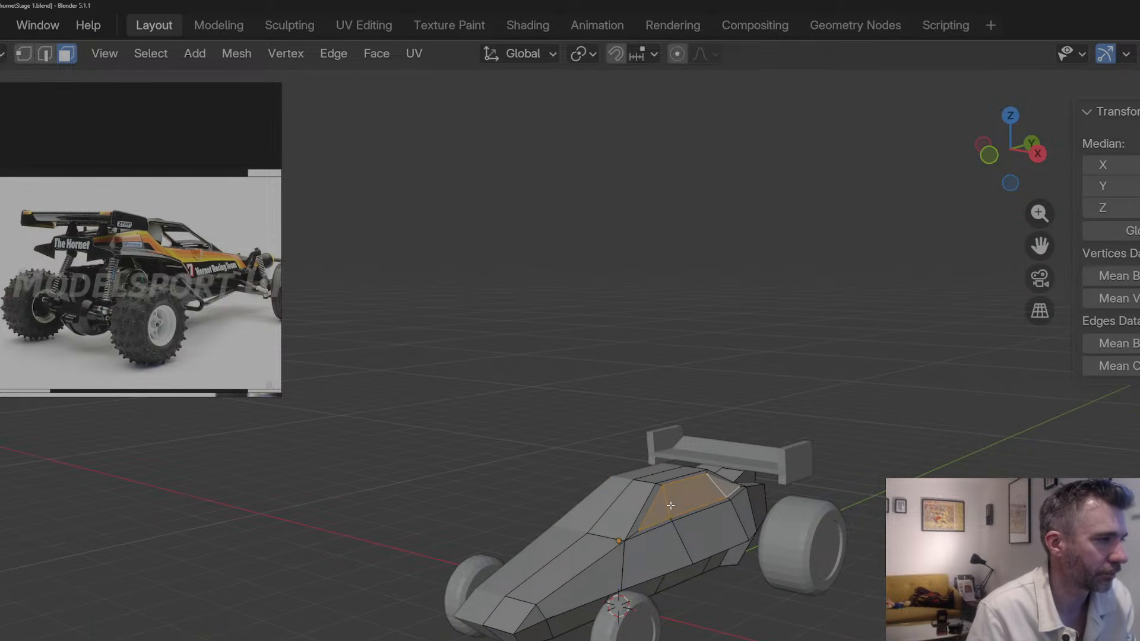
# Step: Inset the front and middle side-window faces together and move them inward along X
pyautogui.press('i')
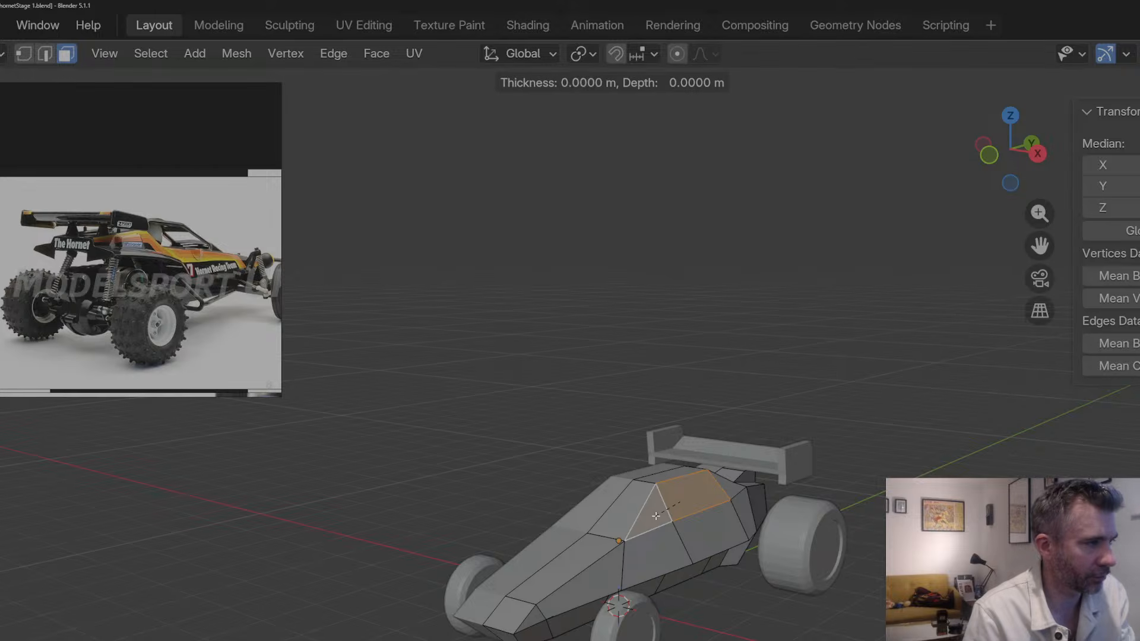
pyautogui.click(658, 511)
pyautogui.moveTo(657, 511); pyautogui.dragTo(683, 520, button='middle')
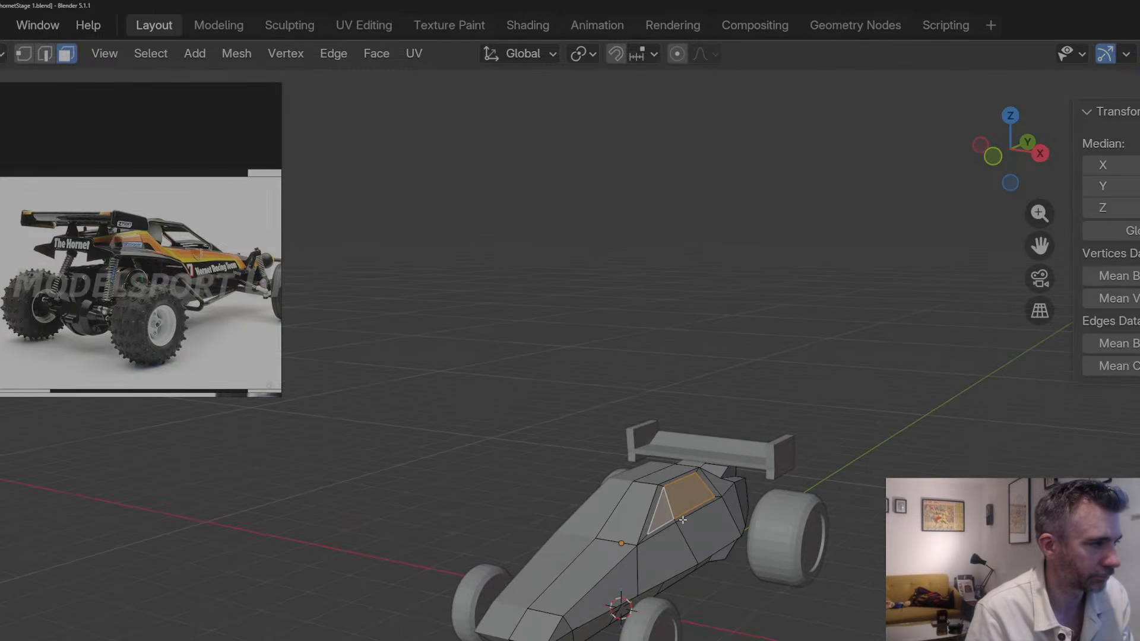
pyautogui.press('g')
pyautogui.press('x')
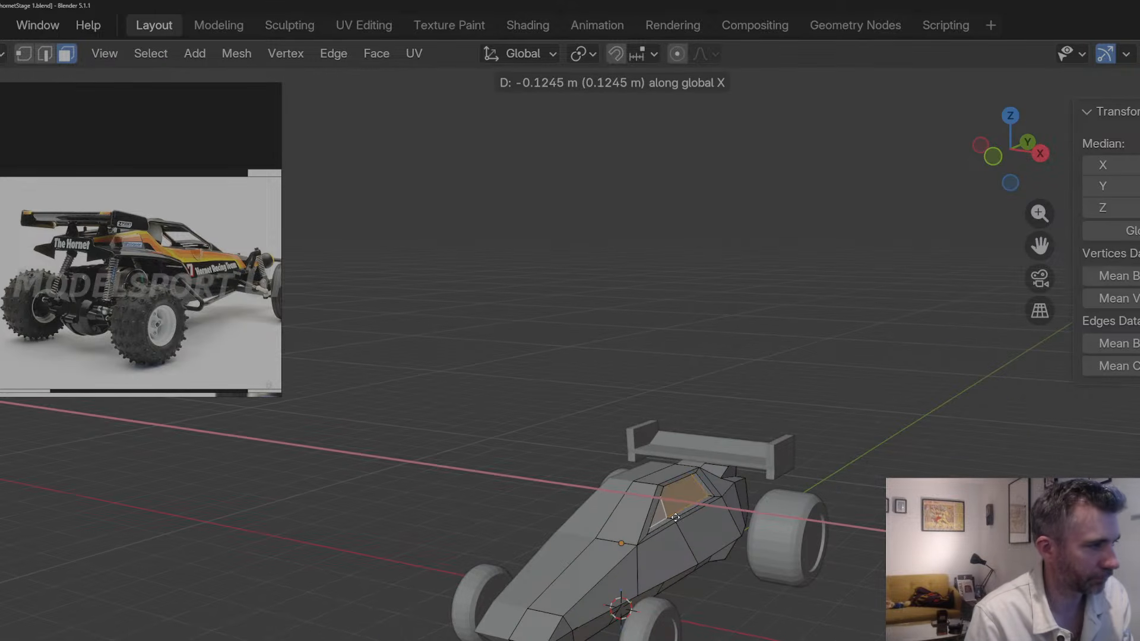
pyautogui.click(671, 516)
pyautogui.moveTo(671, 516); pyautogui.dragTo(702, 491, button='middle')
# Step: Delete the recessed side-window faces and adjust an edge at the front of the opening along X
pyautogui.press('x')
pyautogui.click(656, 522)
pyautogui.press('2')
pyautogui.click(650, 519)
pyautogui.press('g')
pyautogui.press('x')
pyautogui.click(646, 502)
# Step: Inset the windscreen face with a thin border and delete the inner face
pyautogui.press('3')
pyautogui.click(648, 512)
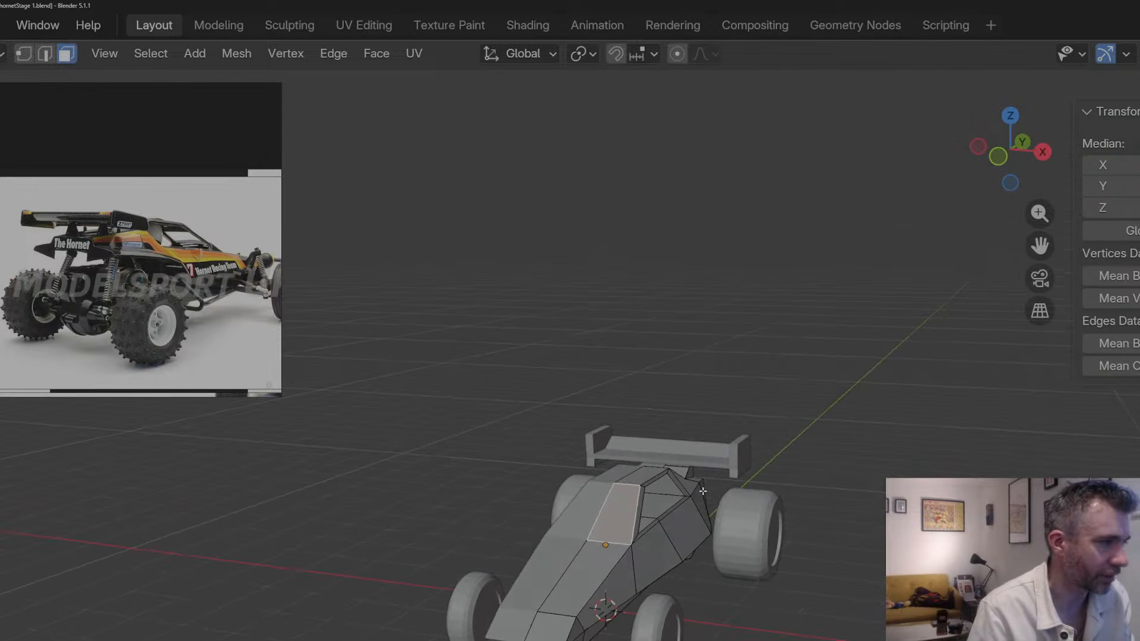
pyautogui.press('i')
pyautogui.click(621, 504)
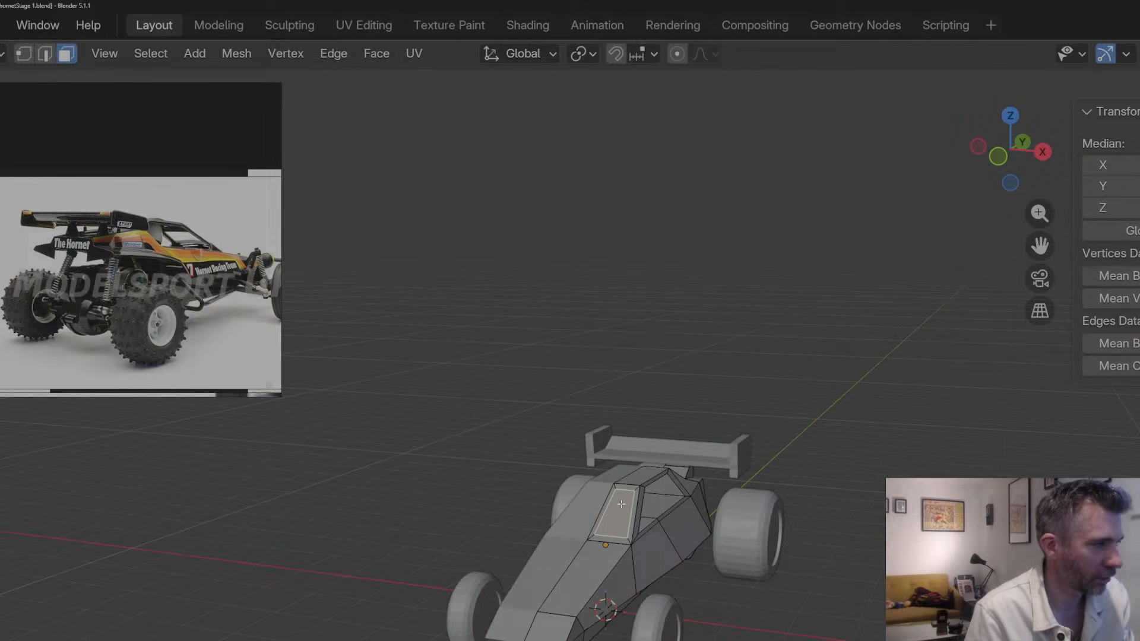
pyautogui.press('x')
pyautogui.click(607, 504)
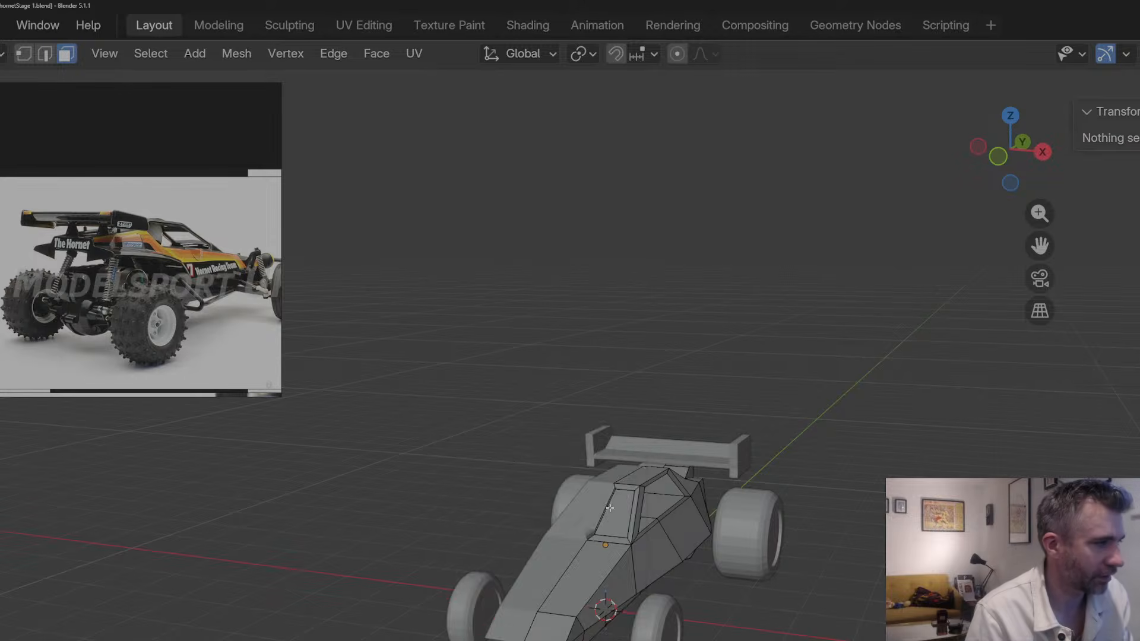
# Step: Select the upper and lower inner windscreen vertices nearest the centreline and move them along X
pyautogui.moveTo(611, 504); pyautogui.dragTo(701, 504, button='middle')
pyautogui.press('2')
pyautogui.press('1')
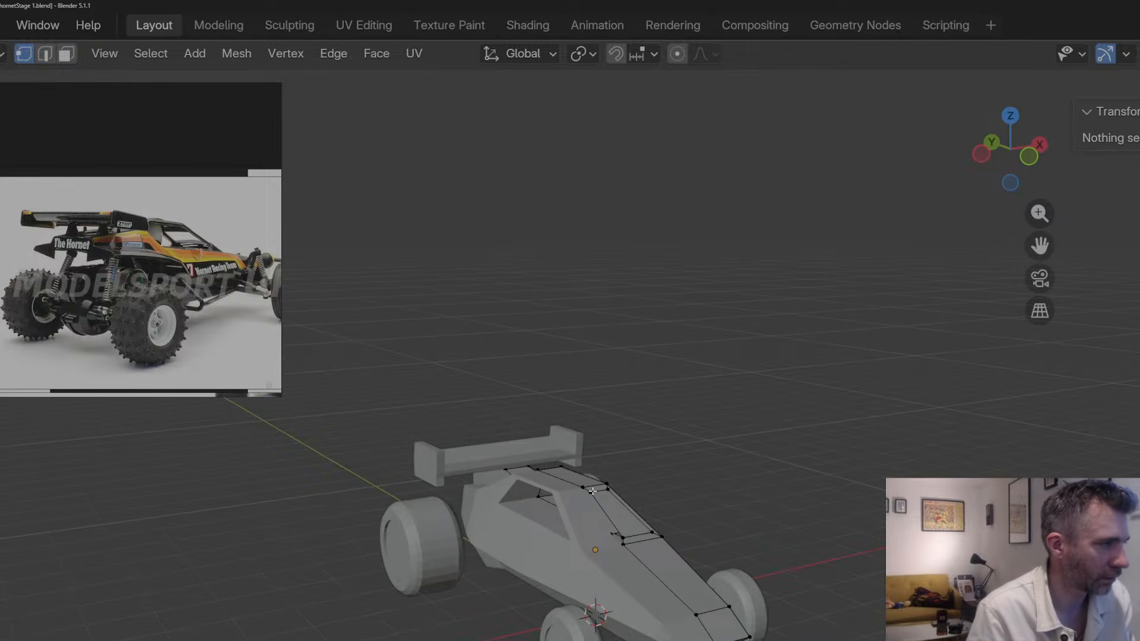
pyautogui.click(597, 494)
pyautogui.keyDown('shift'); pyautogui.click(620, 535); pyautogui.keyUp('shift')
pyautogui.moveTo(631, 533); pyautogui.dragTo(521, 498, button='middle')
pyautogui.press('g')
pyautogui.press('x')
pyautogui.click(598, 517)
# Step: Delete the leftover faces within the windscreen opening and return the body to Object Mode
pyautogui.press('3')
pyautogui.click(617, 513)
pyautogui.press('x')
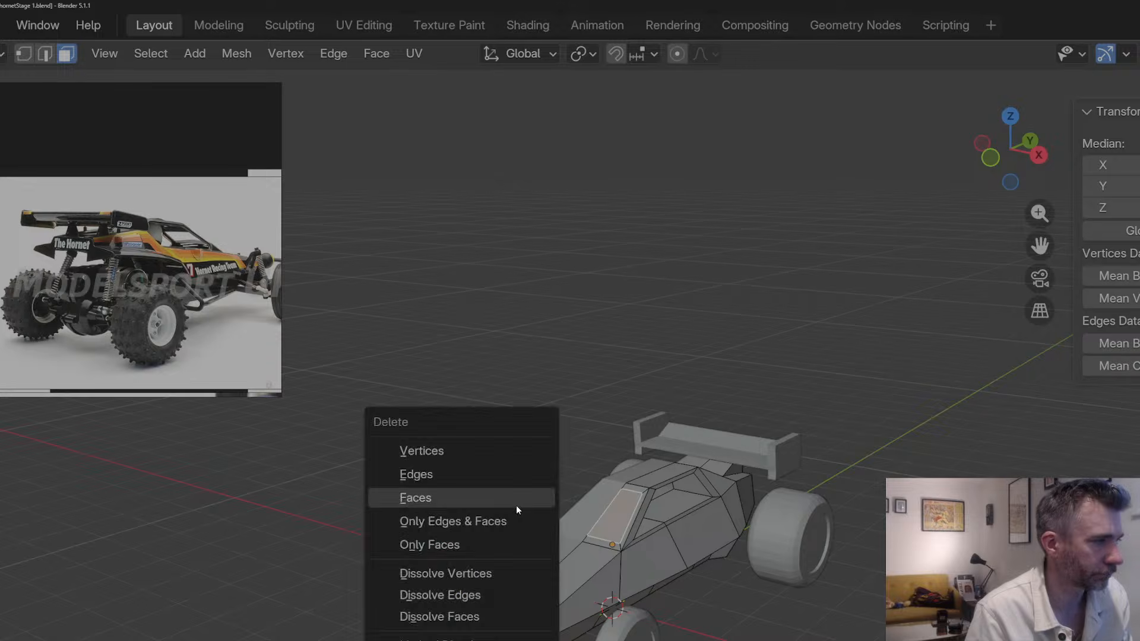
pyautogui.click(516, 505)
pyautogui.press('Tab')
pyautogui.moveTo(596, 509)
pyautogui.mouseDown(button='middle')
pyautogui.moveTo(461, 471)
pyautogui.moveTo(465, 425)
pyautogui.moveTo(551, 501)
pyautogui.moveTo(529, 546)
pyautogui.moveTo(506, 549)
pyautogui.moveTo(572, 520)
pyautogui.moveTo(478, 501)
pyautogui.moveTo(682, 528)
pyautogui.moveTo(599, 508)
pyautogui.mouseUp(button='middle')
pyautogui.press('Tab')
pyautogui.click(622, 512)
pyautogui.press('x')
pyautogui.click(551, 502)
pyautogui.press('Tab')
pyautogui.press('Tab')
pyautogui.press('1')
pyautogui.click(602, 523)
pyautogui.press('Tab')
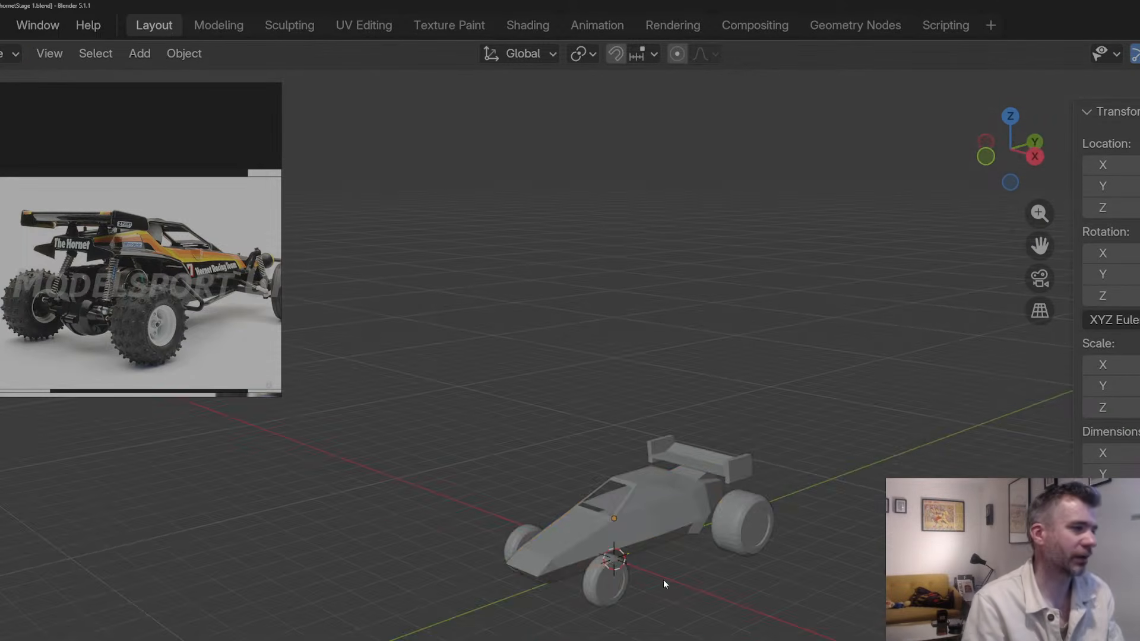
# Step: Bring the front three-quarter reference photo into view and compare it with the model's front
pyautogui.moveTo(664, 579); pyautogui.dragTo(578, 469, button='middle')
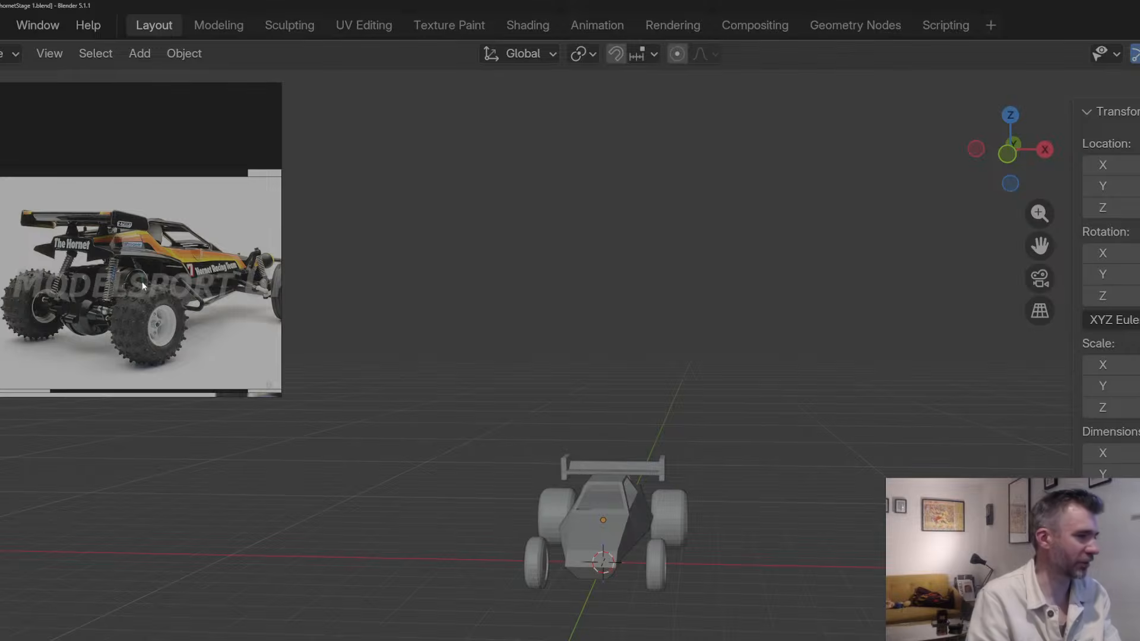
pyautogui.scroll(-4, 142, 285)
pyautogui.moveTo(123, 289); pyautogui.dragTo(342, 317, button='middle')
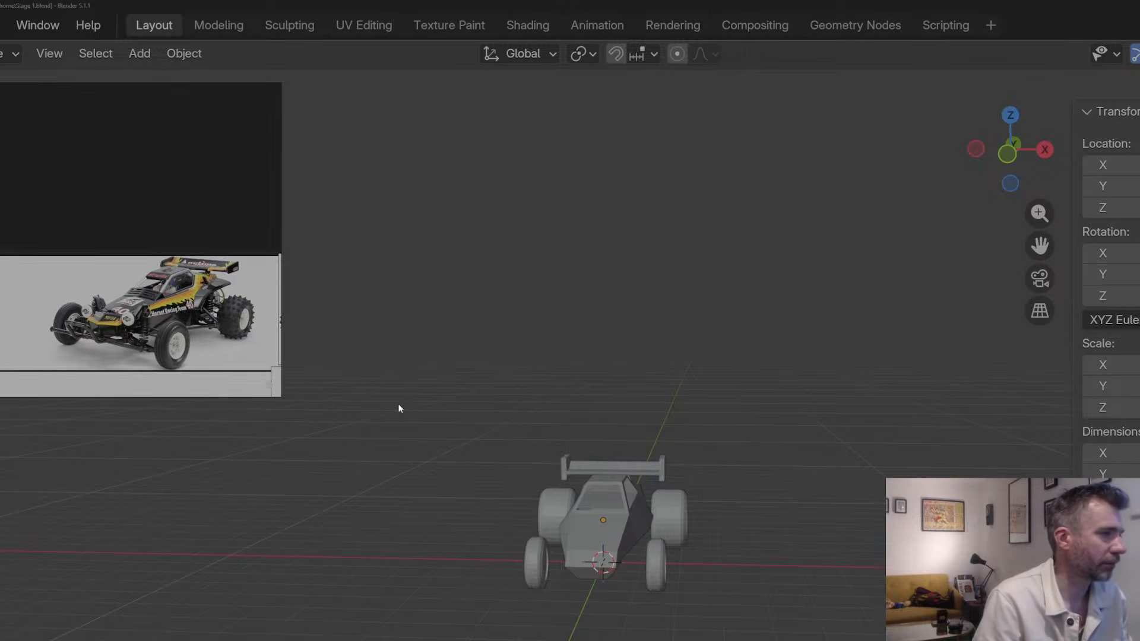
pyautogui.moveTo(632, 511); pyautogui.dragTo(668, 508, button='middle')
pyautogui.scroll(2, 632, 509)
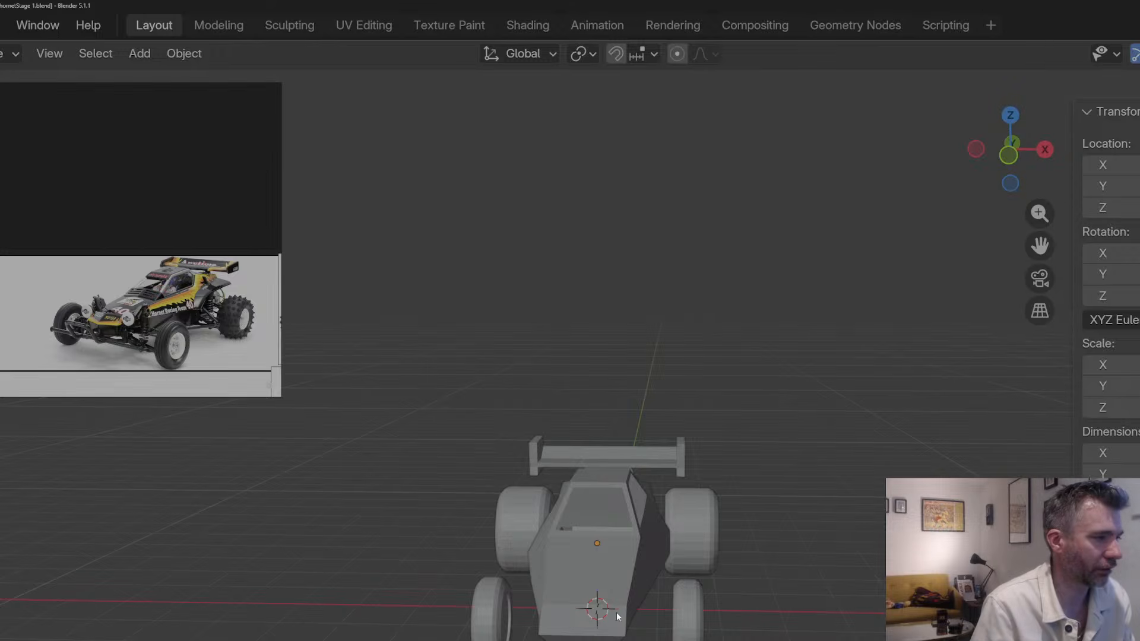
# Step: Try adding a scaled-down circle inside the body mesh and moving it outward along X
pyautogui.press('Tab')
pyautogui.hotkey('shift', 's')
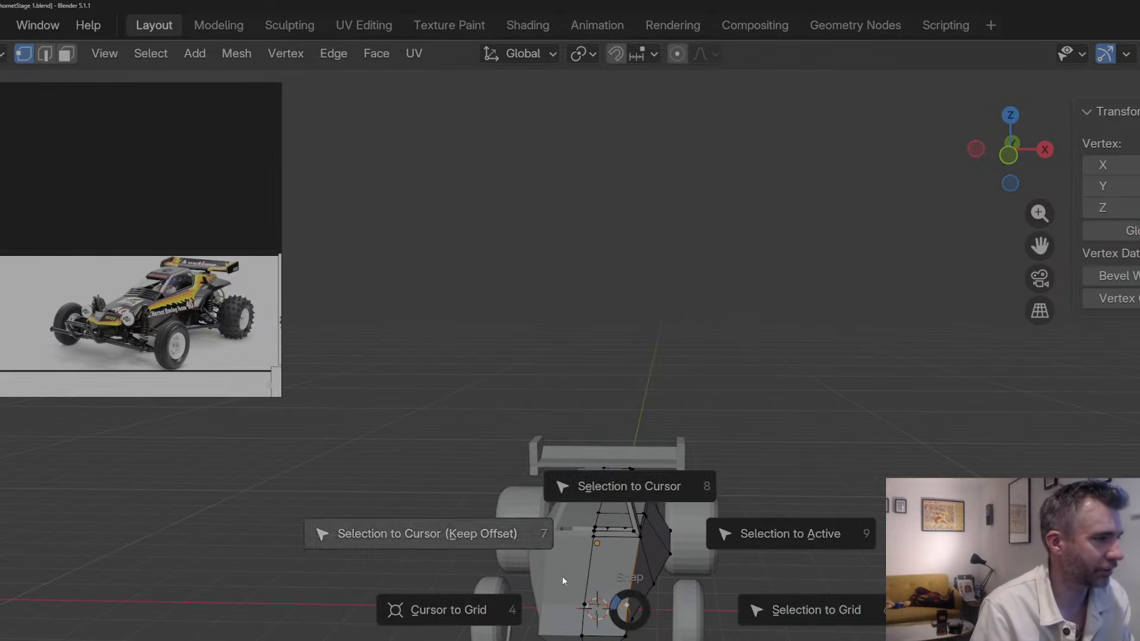
pyautogui.hotkey('shift', 'a')
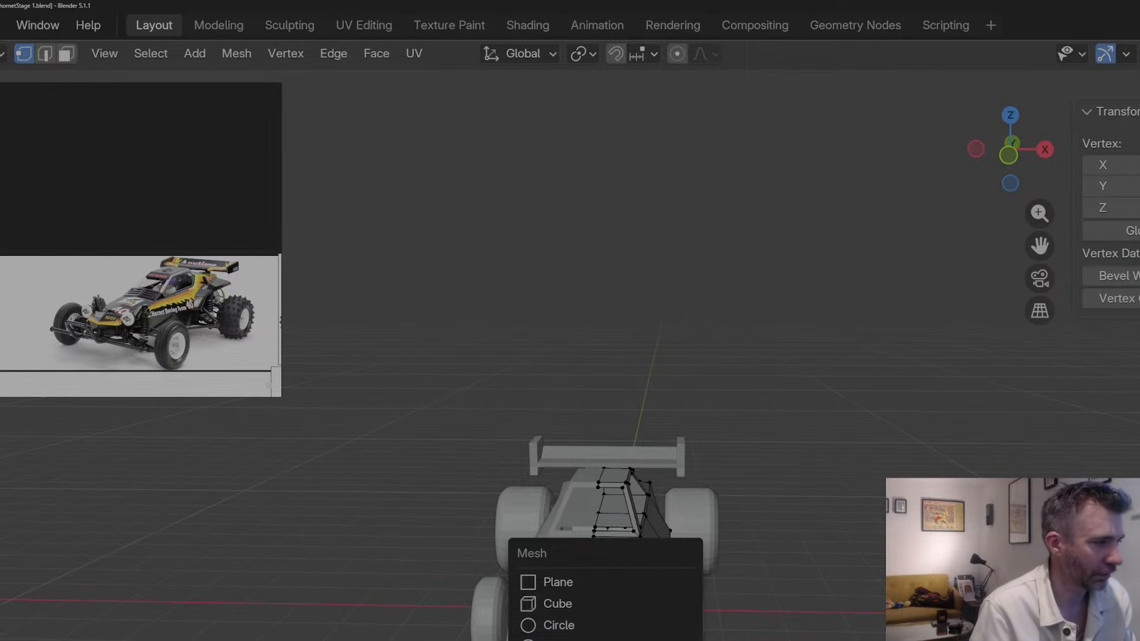
pyautogui.click(568, 624)
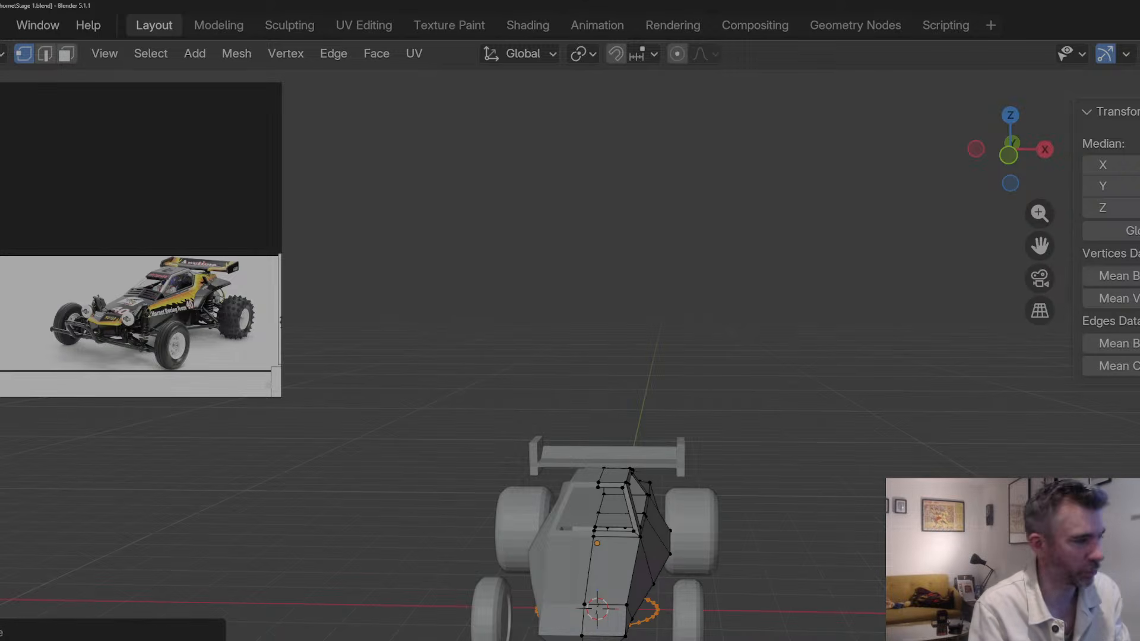
pyautogui.press('s')
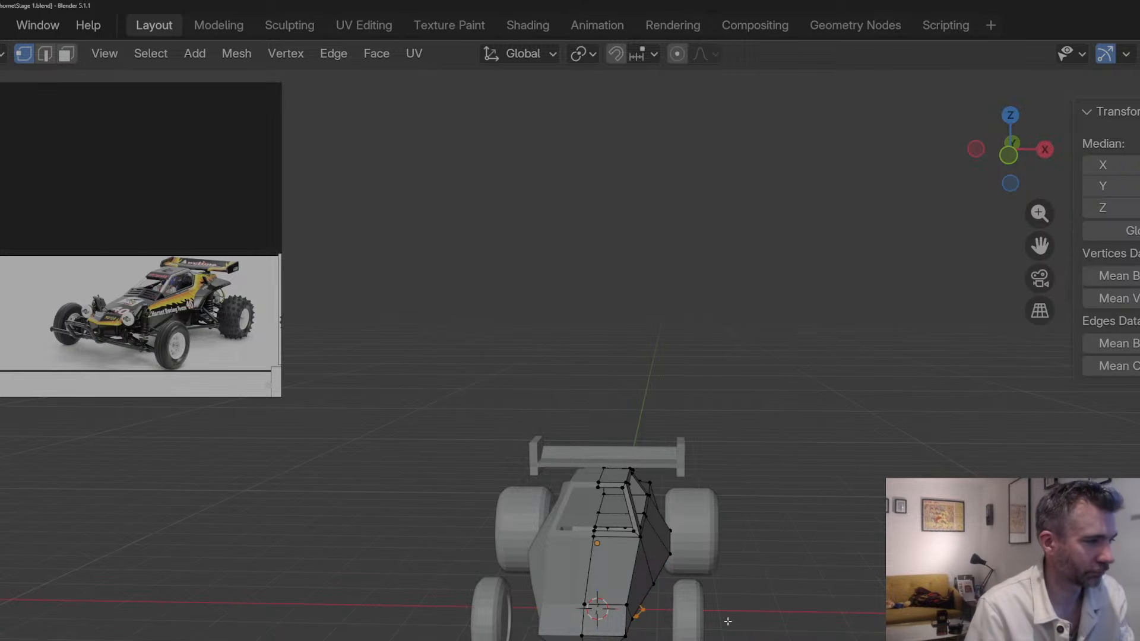
pyautogui.press('x')
pyautogui.click(730, 620)
pyautogui.hotkey('shift', 'd')
pyautogui.press('y')
pyautogui.press('x')
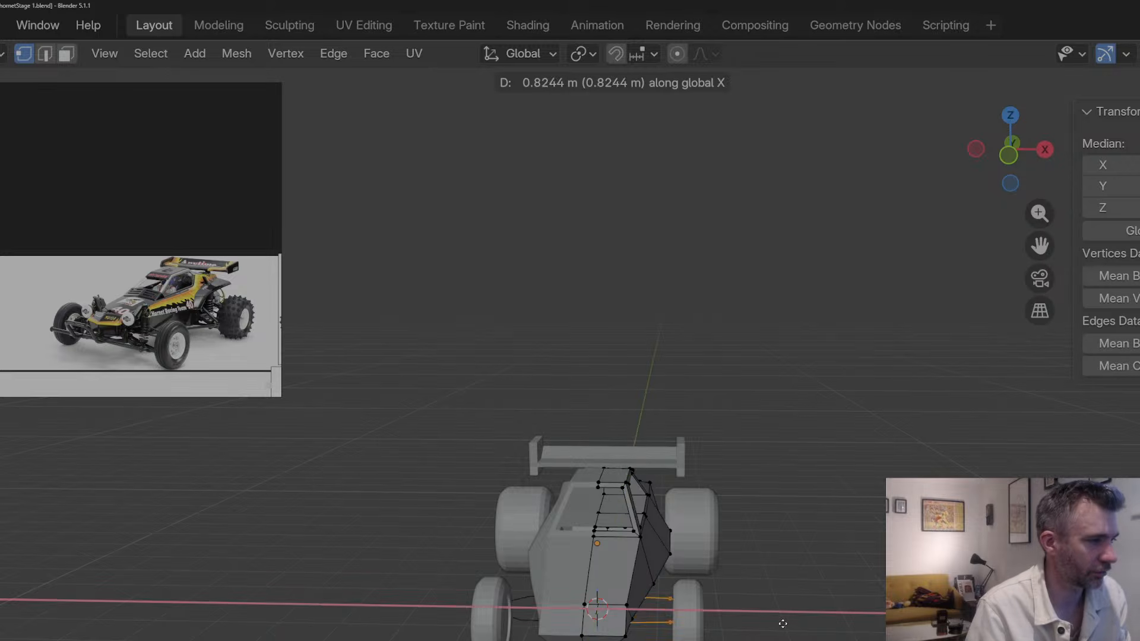
pyautogui.click(760, 621)
pyautogui.press('x')
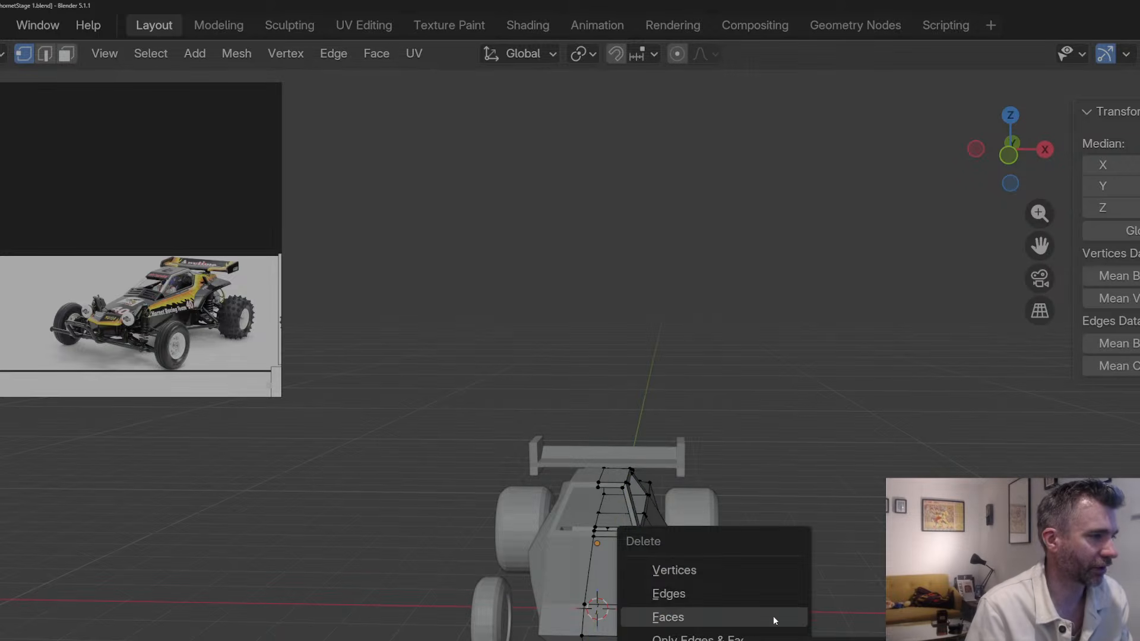
pyautogui.click(728, 572)
pyautogui.press('Tab')
# Step: Add a circle as a separate object, scale it slightly, and rotate it 90 degrees about X
pyautogui.moveTo(757, 629); pyautogui.dragTo(719, 630, button='middle')
pyautogui.hotkey('shift', 'a')
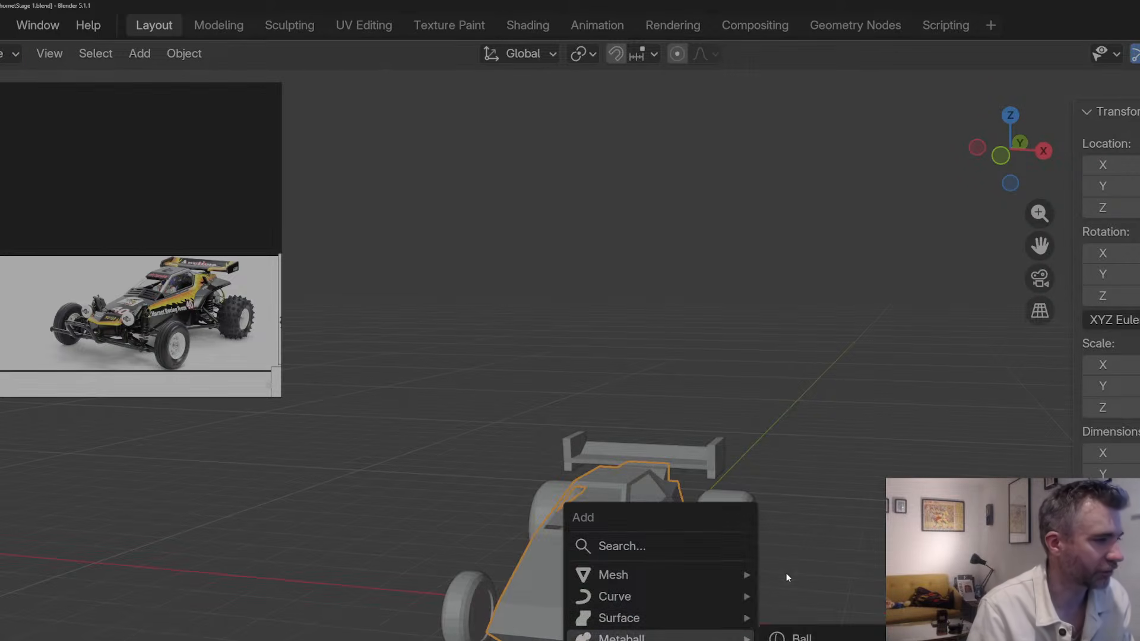
pyautogui.hotkey('shift', 'a')
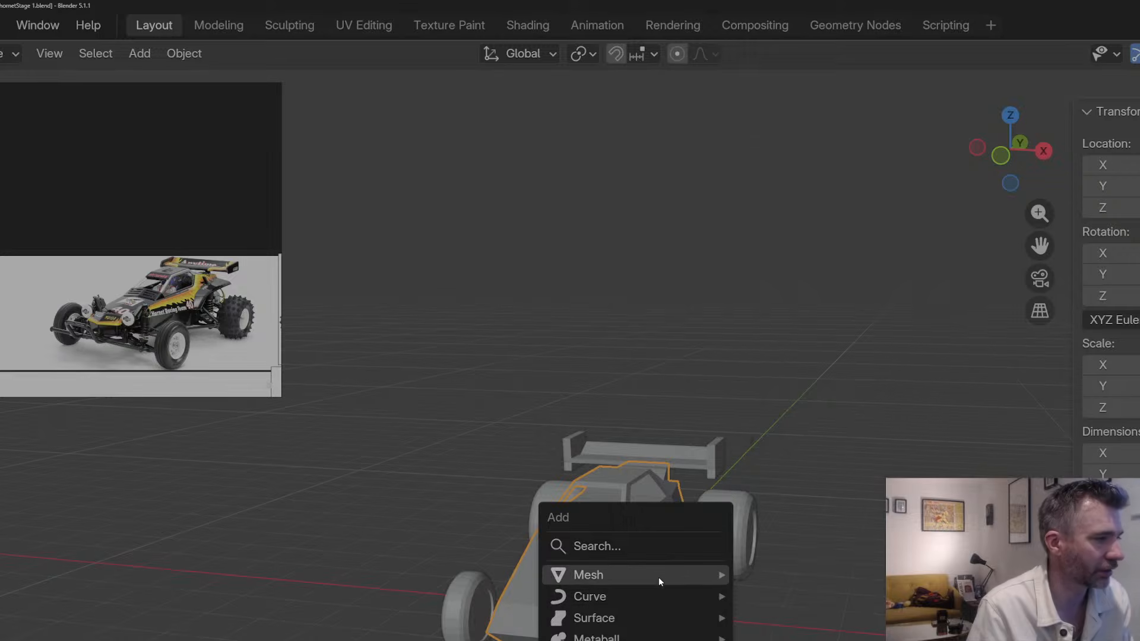
pyautogui.moveTo(658, 574)
pyautogui.click(831, 206)
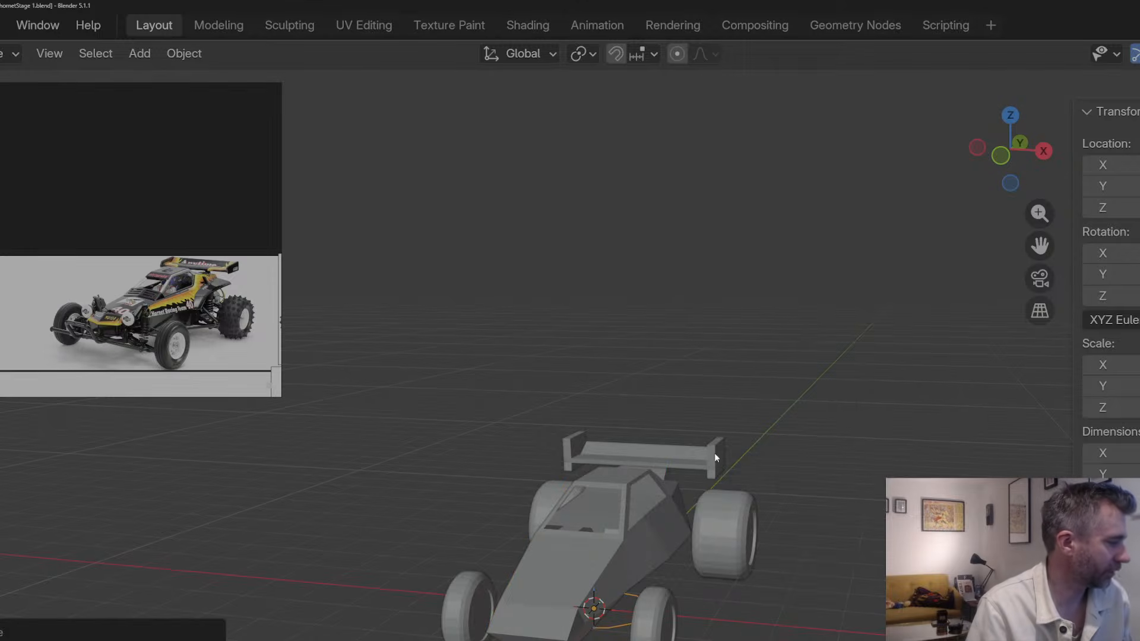
pyautogui.press('s')
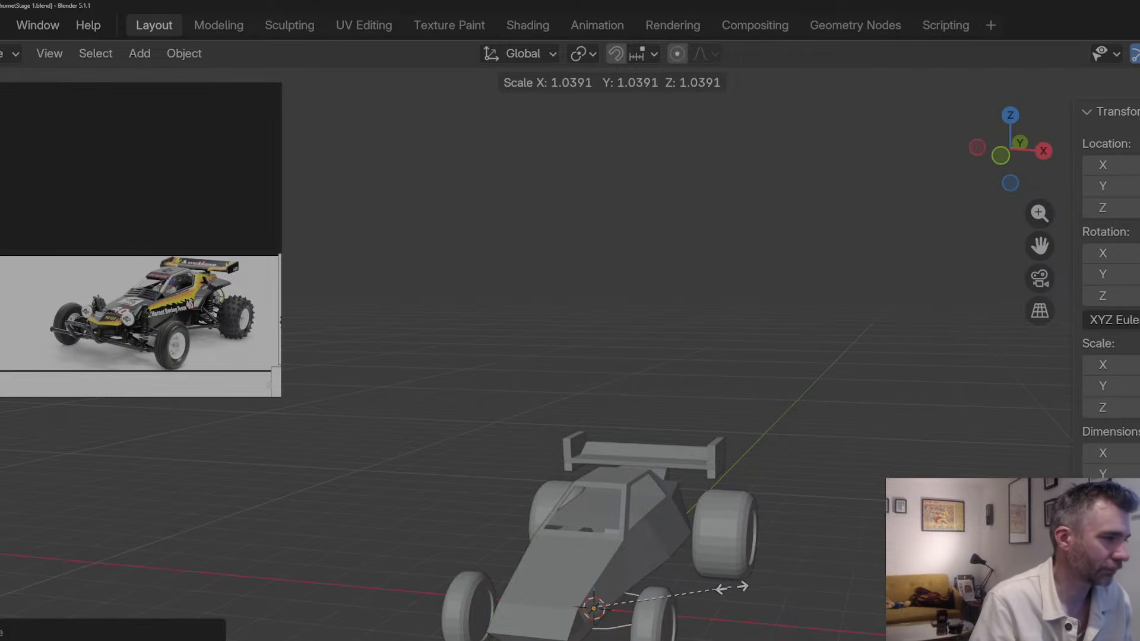
pyautogui.click(707, 589)
pyautogui.write('rx')
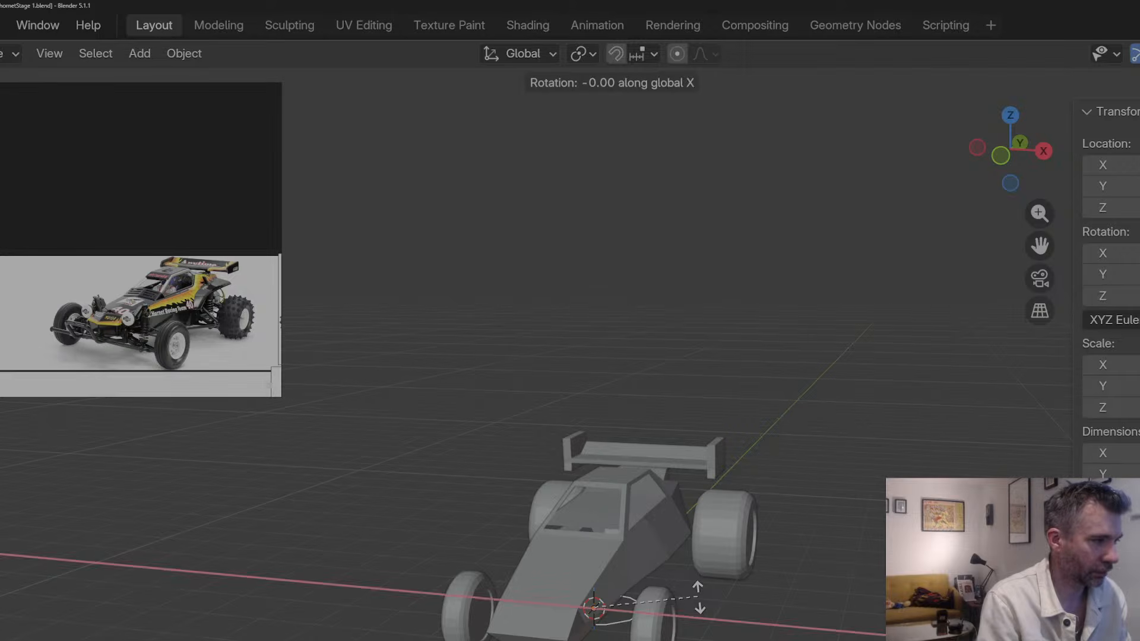
pyautogui.write('90')
pyautogui.press('Return')
pyautogui.press('s')
pyautogui.rightClick(698, 597)
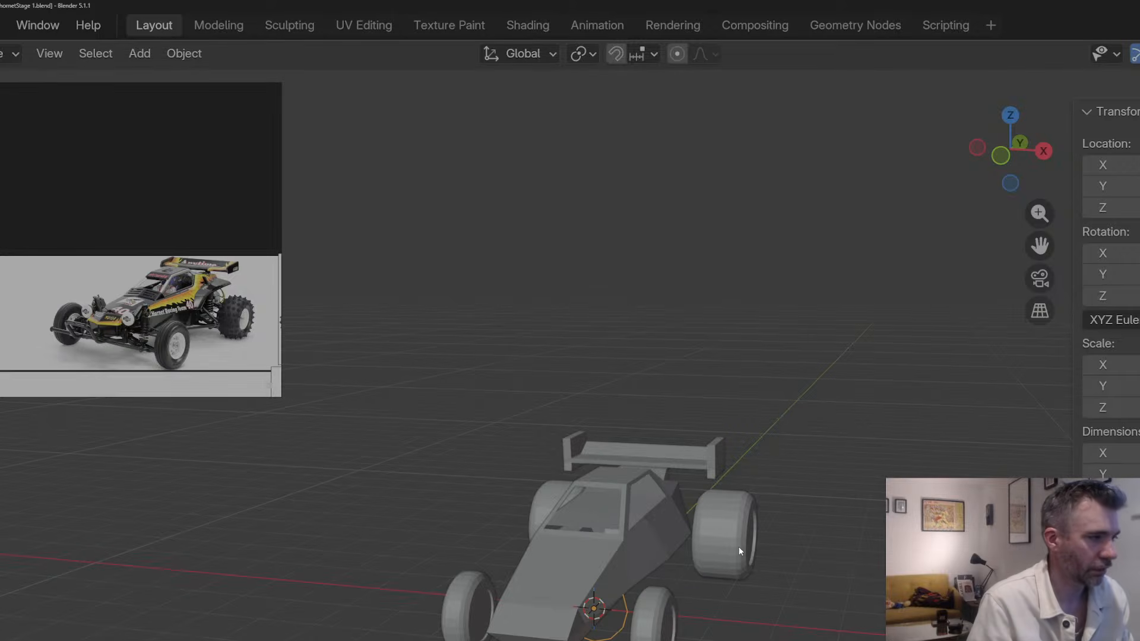
# Step: In the side view, move the circle to the car's nose, scale it down, and fine-tune its position
pyautogui.click(1043, 151)
pyautogui.press('g')
pyautogui.click(623, 332)
pyautogui.press('s')
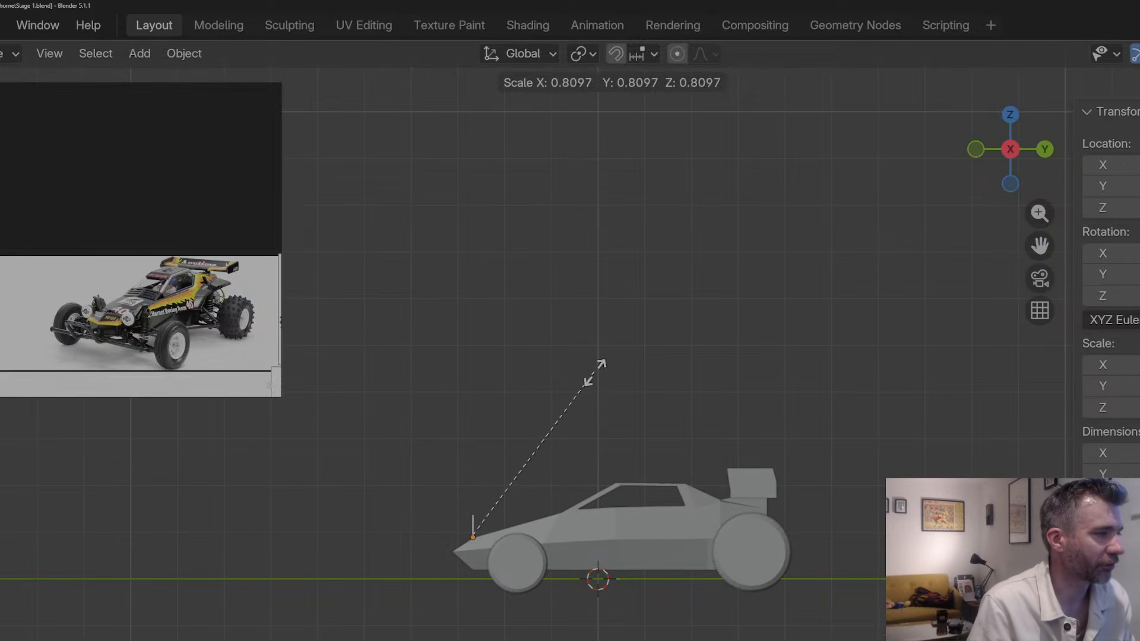
pyautogui.click(580, 399)
pyautogui.press('g')
pyautogui.click(571, 397)
# Step: In the front view, move the circle beside the nose, scale it down, and refine its placement
pyautogui.click(975, 149)
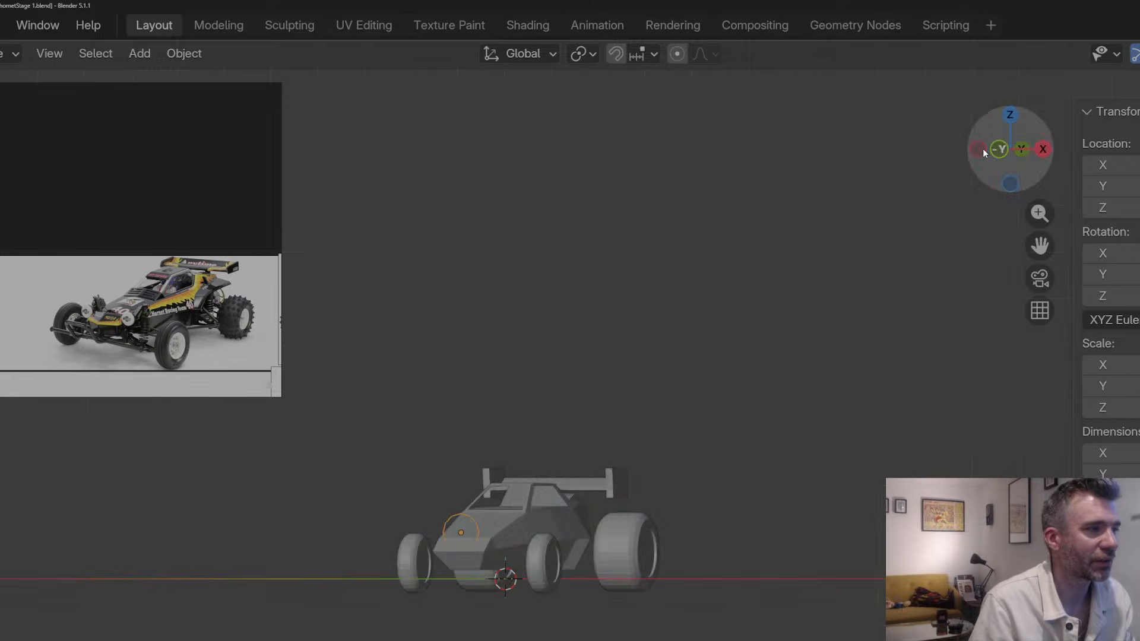
pyautogui.press('g')
pyautogui.click(690, 346)
pyautogui.press('s')
pyautogui.click(626, 372)
pyautogui.press('g')
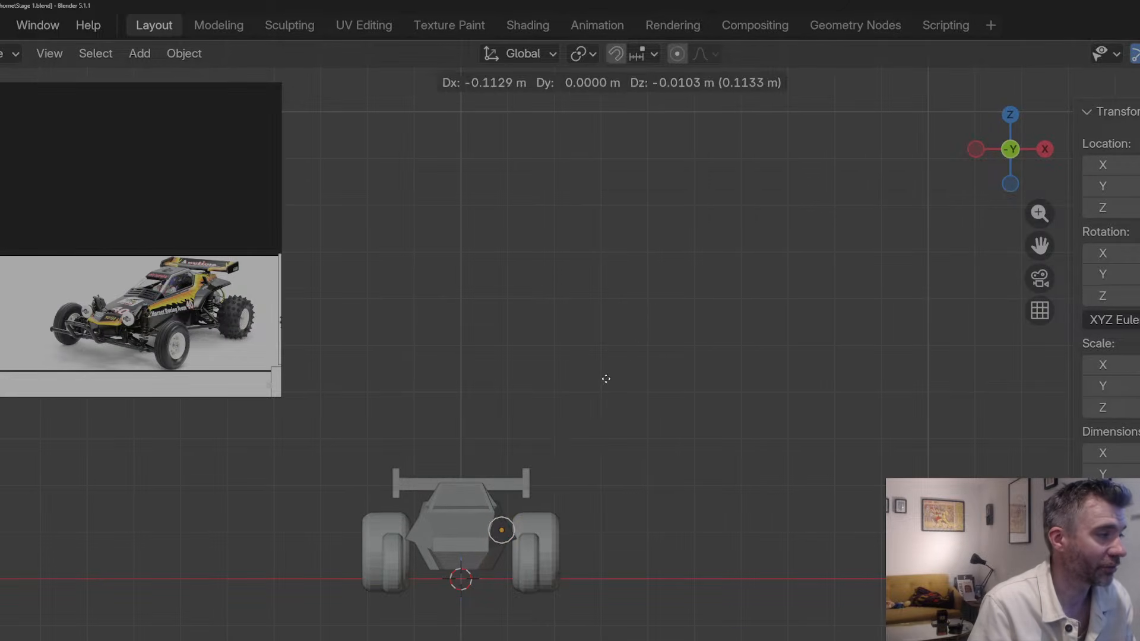
pyautogui.click(623, 360)
# Step: Confirm the circle's placement beside the nose and shift it along the Y axis
pyautogui.moveTo(623, 361); pyautogui.dragTo(512, 423, button='middle')
pyautogui.scroll(3, 516, 420)
pyautogui.press('g')
pyautogui.press('y')
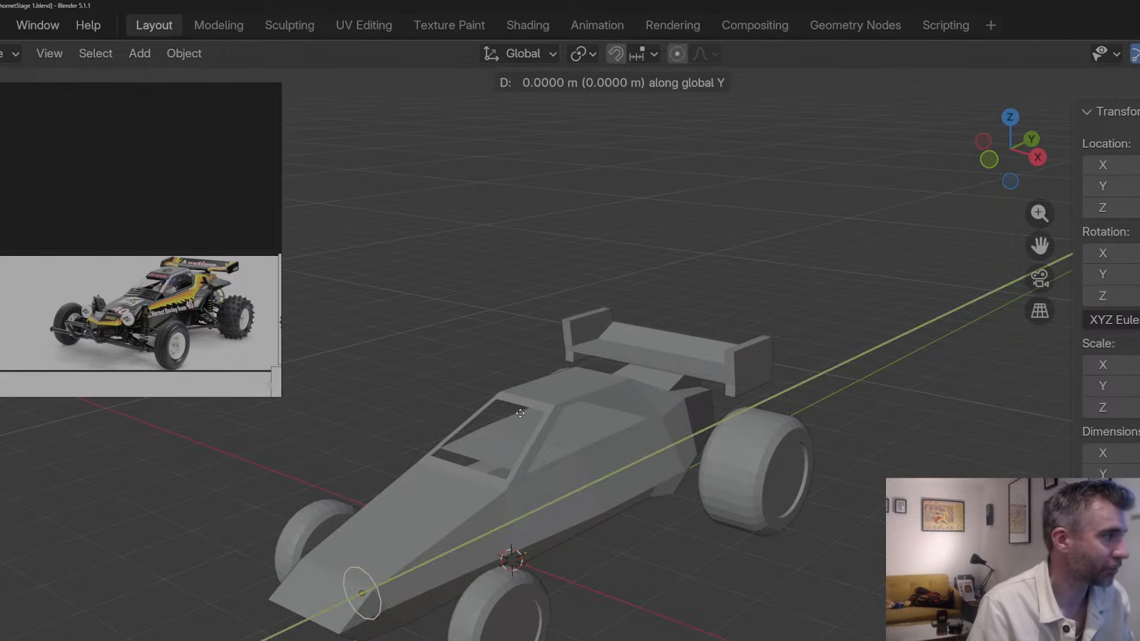
pyautogui.click(543, 397)
# Step: Scale the headlight circle down slightly and fine-tune its position beside the nose along X
pyautogui.moveTo(543, 398); pyautogui.dragTo(617, 390, button='middle')
pyautogui.press('g')
pyautogui.press('y')
pyautogui.press('x')
pyautogui.press('s')
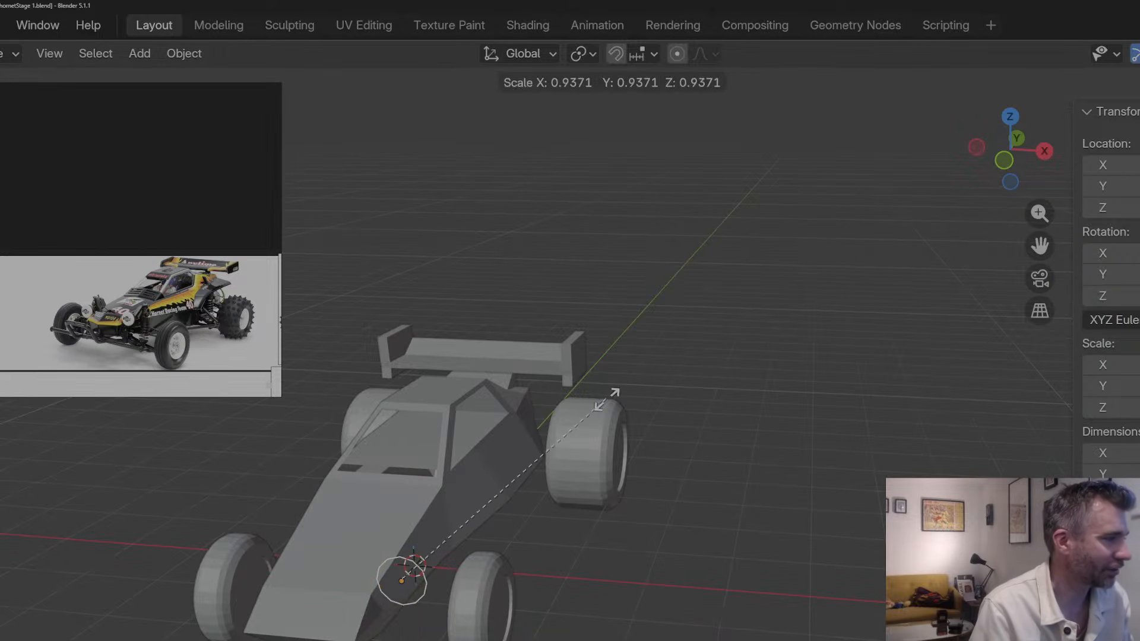
pyautogui.click(591, 415)
pyautogui.press('g')
pyautogui.press('y')
pyautogui.press('x')
pyautogui.click(583, 411)
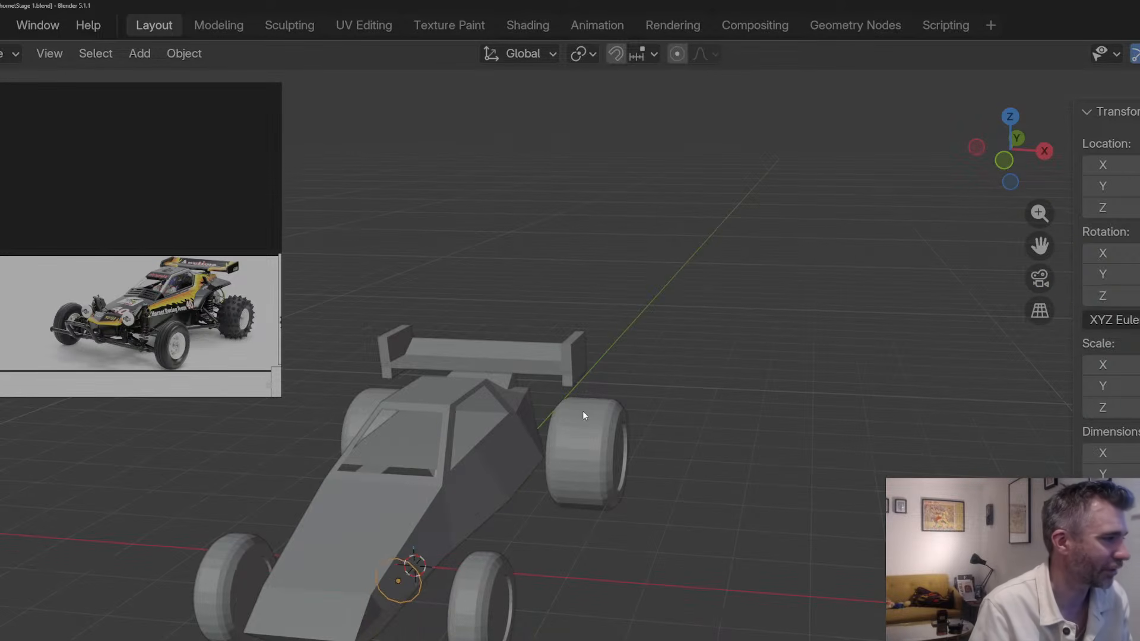
# Step: Mirror the headlight circle to the opposite side of the nose, using the car body as the mirror object
pyautogui.moveTo(583, 411); pyautogui.dragTo(606, 404, button='middle')
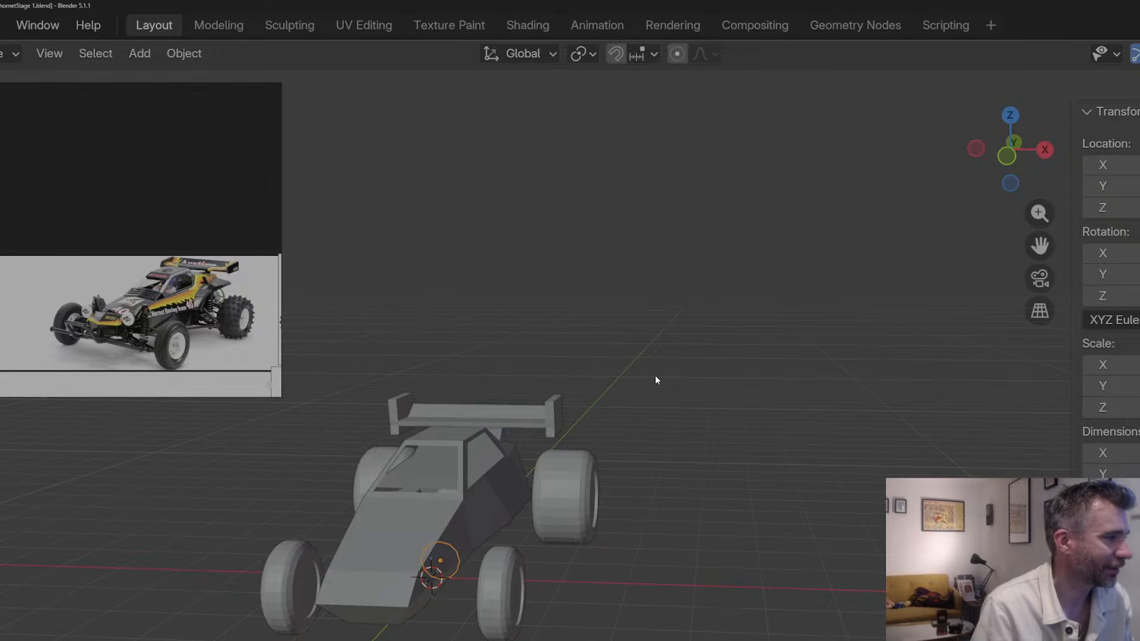
pyautogui.click(460, 531)
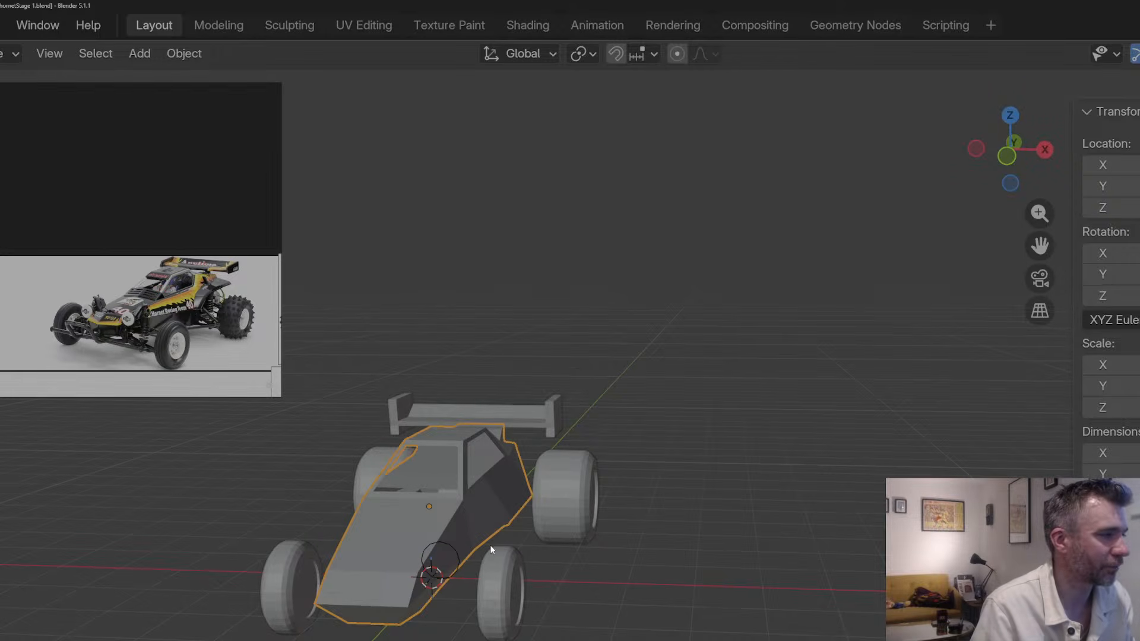
pyautogui.click(454, 548)
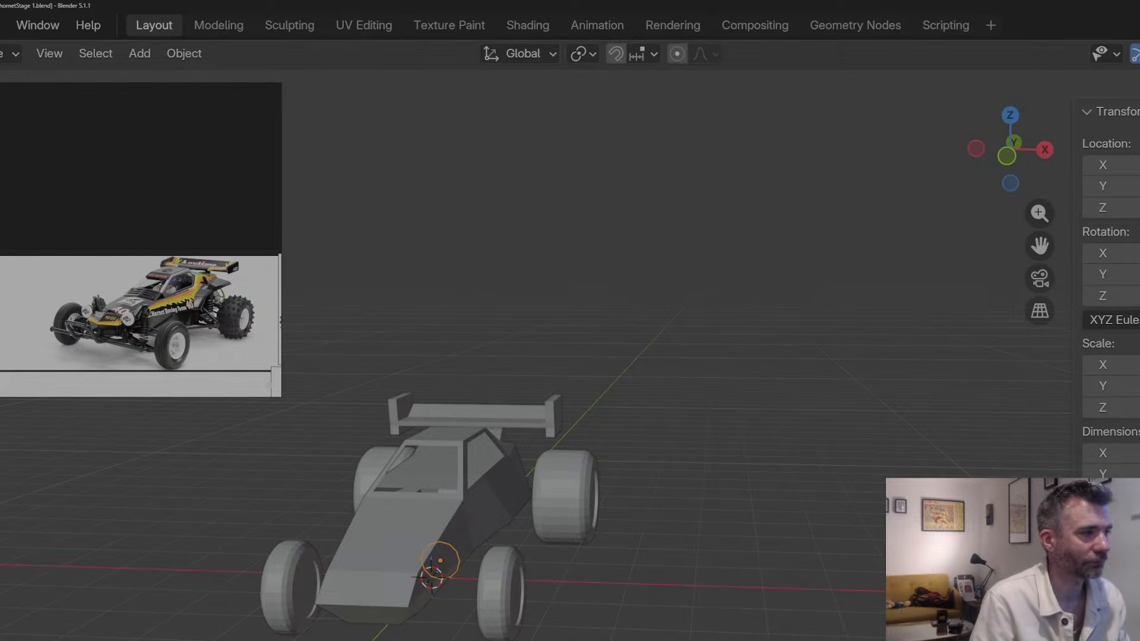
pyautogui.click(355, 534)
pyautogui.moveTo(902, 443); pyautogui.dragTo(819, 451, button='middle')
pyautogui.moveTo(1039, 246); pyautogui.dragTo(1139, 219)
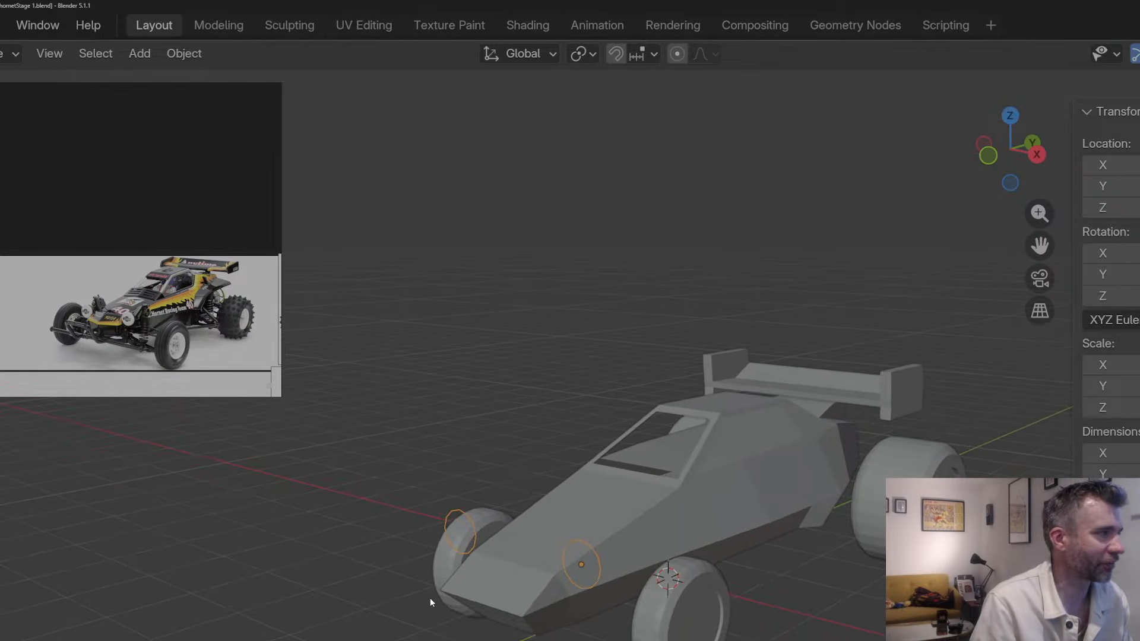
pyautogui.scroll(1, 457, 588)
# Step: Extrude the headlight circle forward along Y into a rim and add an inner ring scaled slightly inward
pyautogui.press('Tab')
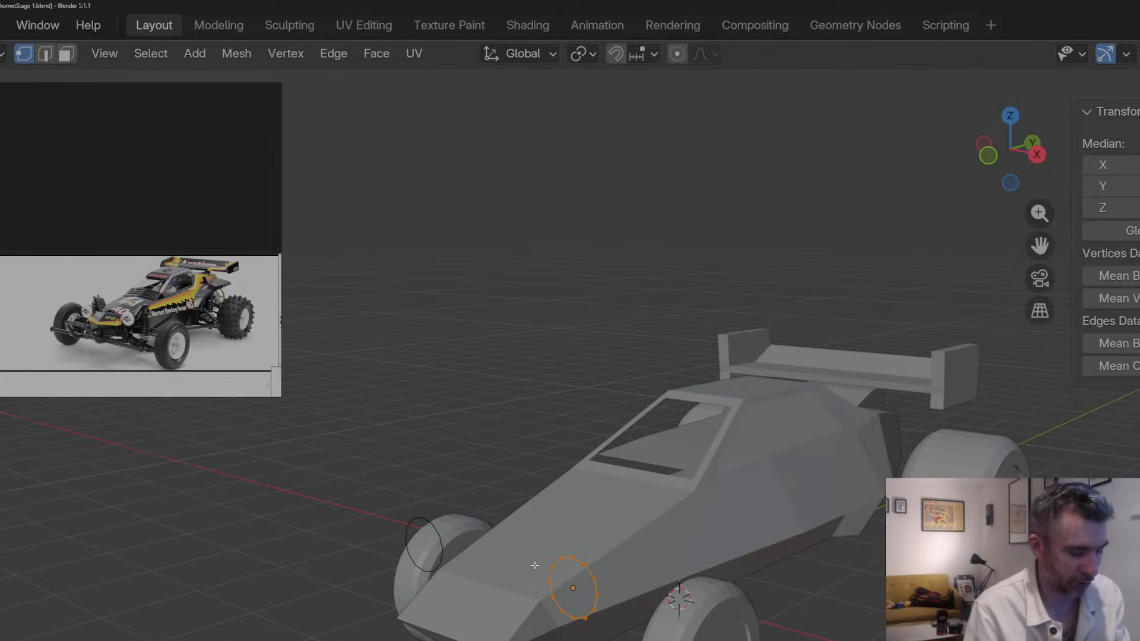
pyautogui.press('g')
pyautogui.press('y')
pyautogui.click(527, 567)
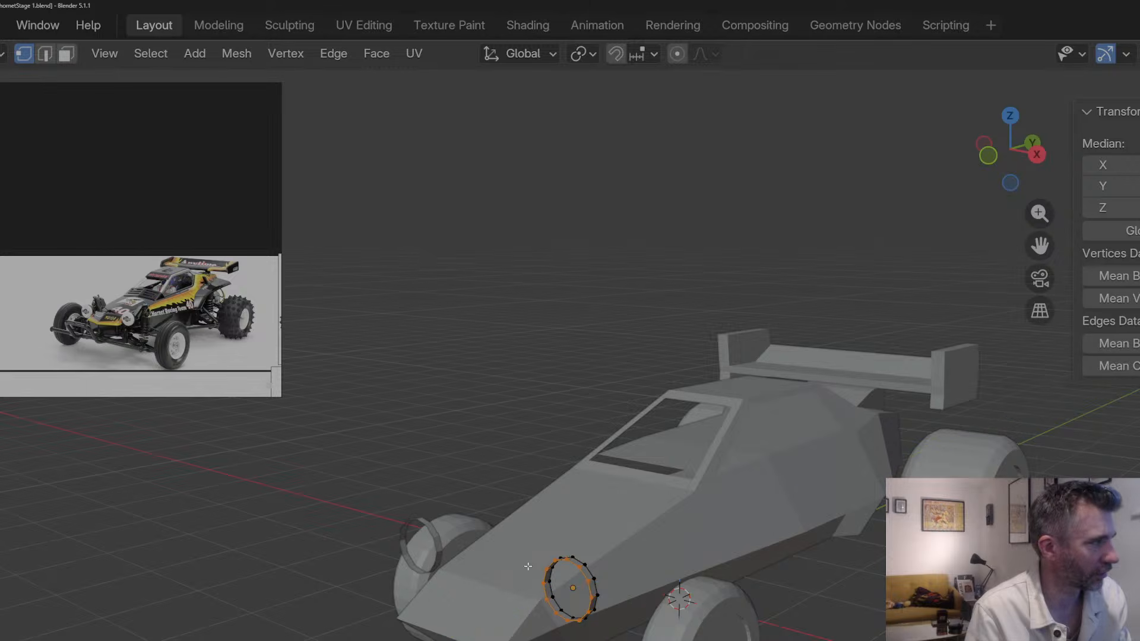
pyautogui.press('s')
pyautogui.click(534, 579)
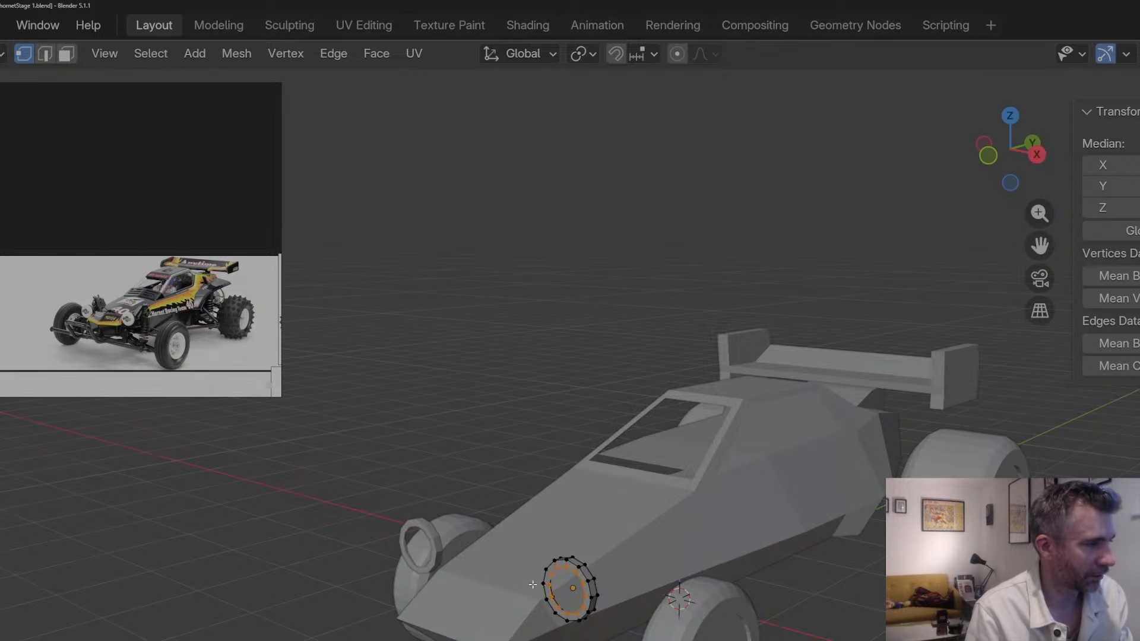
# Step: Push the headlight's inner ring forward along Y and scale a further front ring inward to round the lens
pyautogui.press('g')
pyautogui.press('y')
pyautogui.click(530, 584)
pyautogui.press('s')
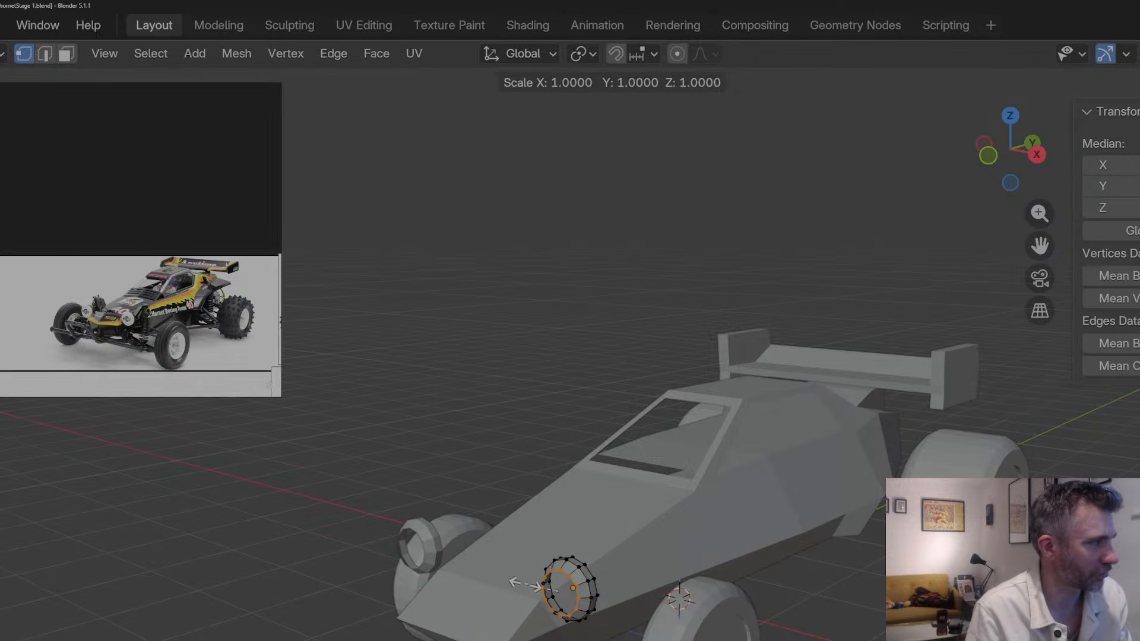
pyautogui.click(537, 589)
# Step: Extrude and merge the headlight's front ring at its centre, and adjust the centre point along Y
pyautogui.moveTo(537, 589)
pyautogui.mouseDown(button='middle')
pyautogui.moveTo(555, 589)
pyautogui.moveTo(530, 605)
pyautogui.mouseUp(button='middle')
pyautogui.press('m')
pyautogui.click(554, 587)
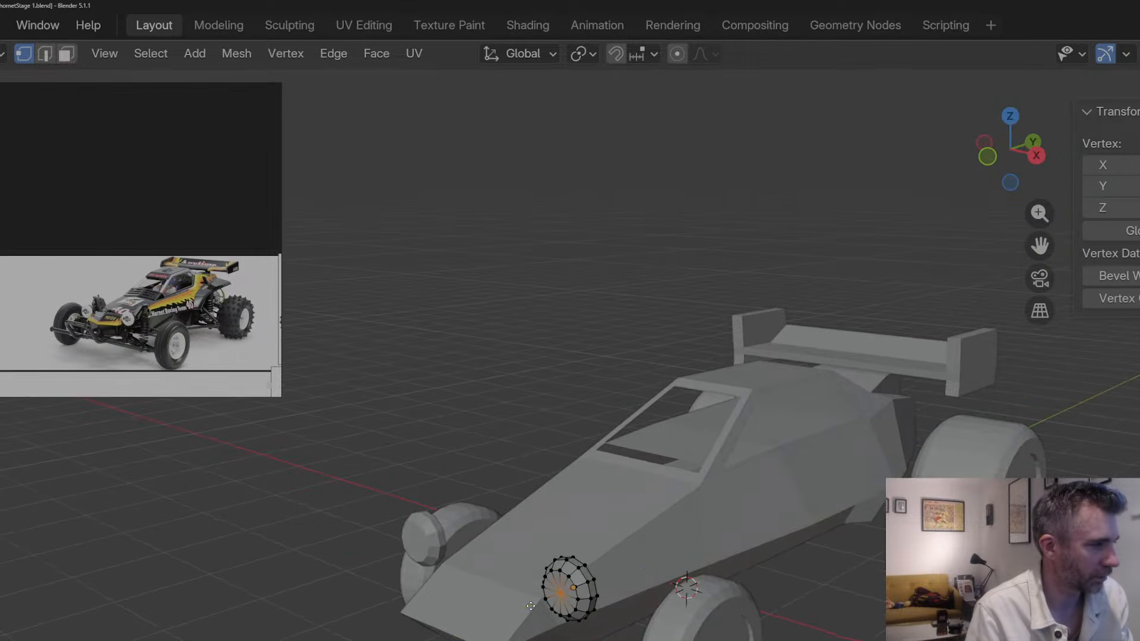
pyautogui.press('g')
pyautogui.press('y')
pyautogui.click(574, 587)
# Step: Extrude the headlight's rear edge loop backward along Y and scale the new edge inward
pyautogui.press('2')
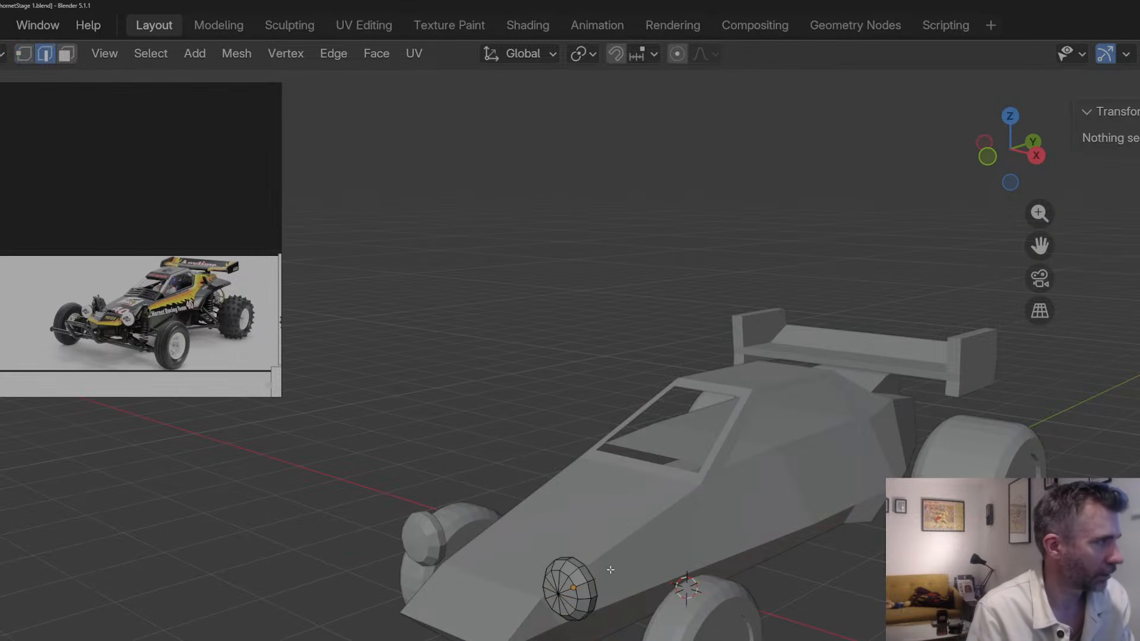
pyautogui.doubleClick(593, 583)
pyautogui.scroll(1, 593, 584)
pyautogui.moveTo(593, 584); pyautogui.dragTo(441, 573, button='middle')
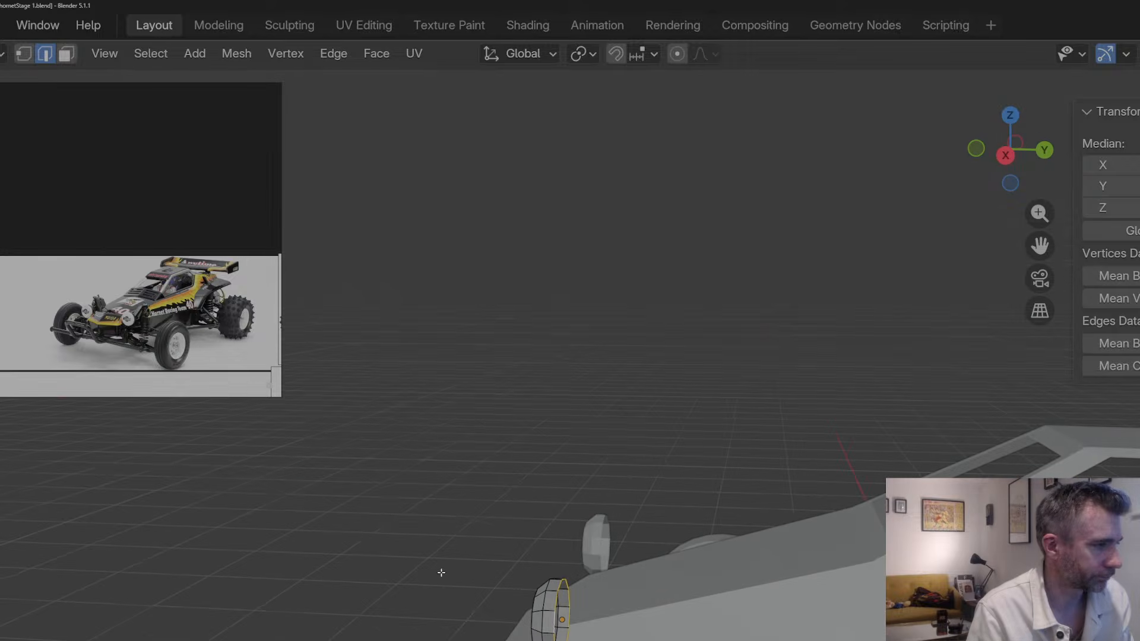
pyautogui.press('g')
pyautogui.press('y')
pyautogui.click(443, 571)
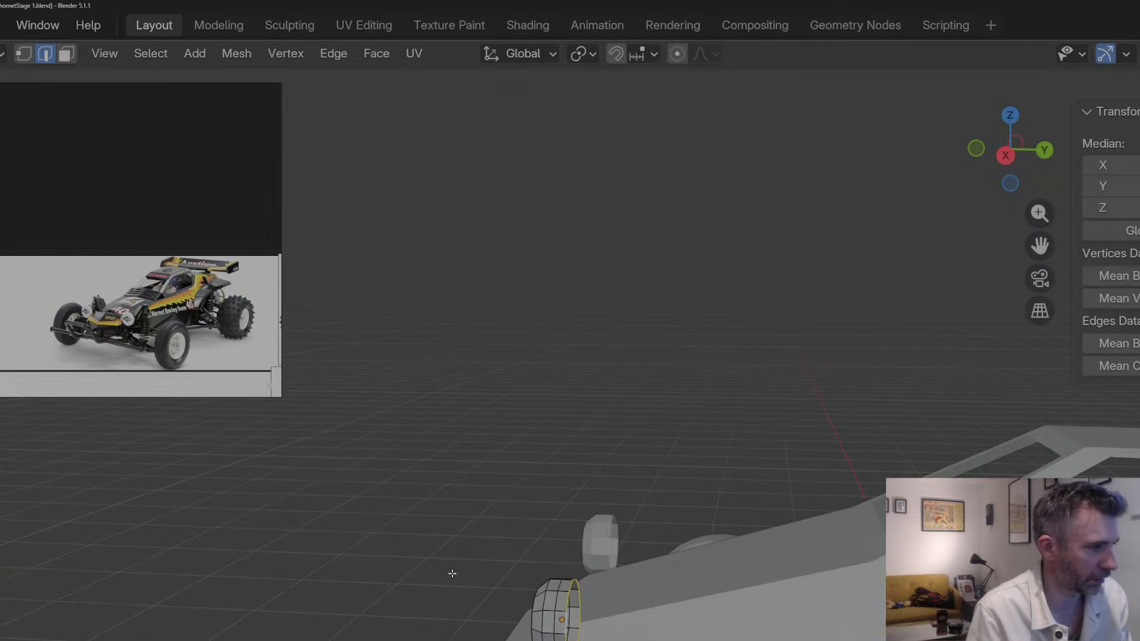
pyautogui.press('s')
pyautogui.click(469, 602)
# Step: Merge the headlight's rear ring at its centre to close the back, and return to Object Mode
pyautogui.press('1')
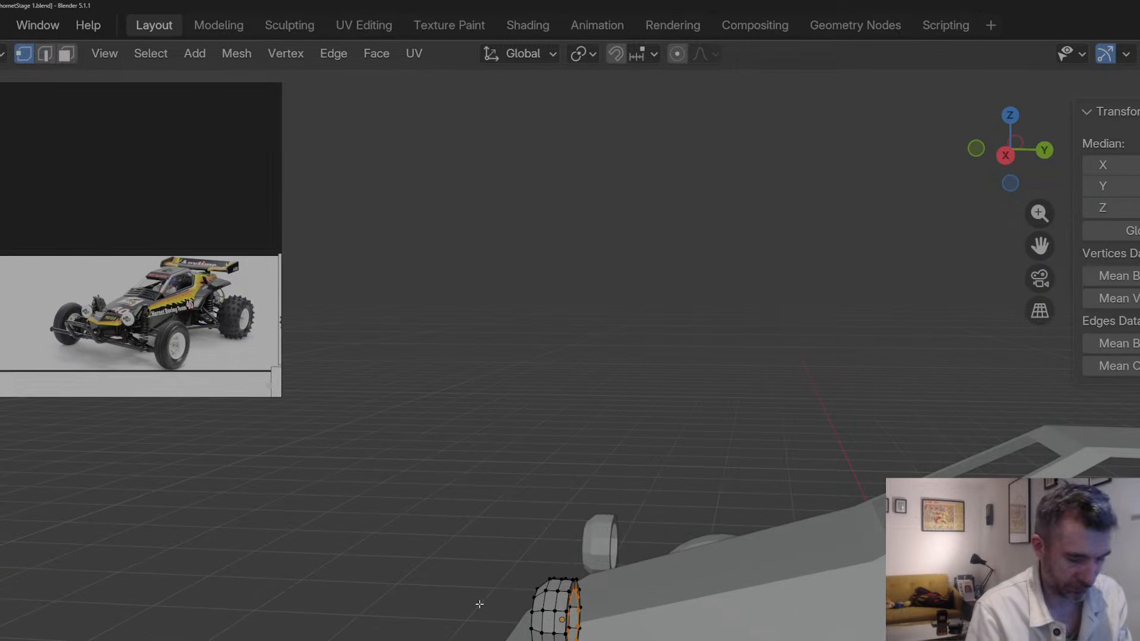
pyautogui.press('m')
pyautogui.click(479, 604)
pyautogui.press('Tab')
pyautogui.moveTo(433, 581); pyautogui.dragTo(654, 580, button='middle')
pyautogui.scroll(-2, 648, 605)
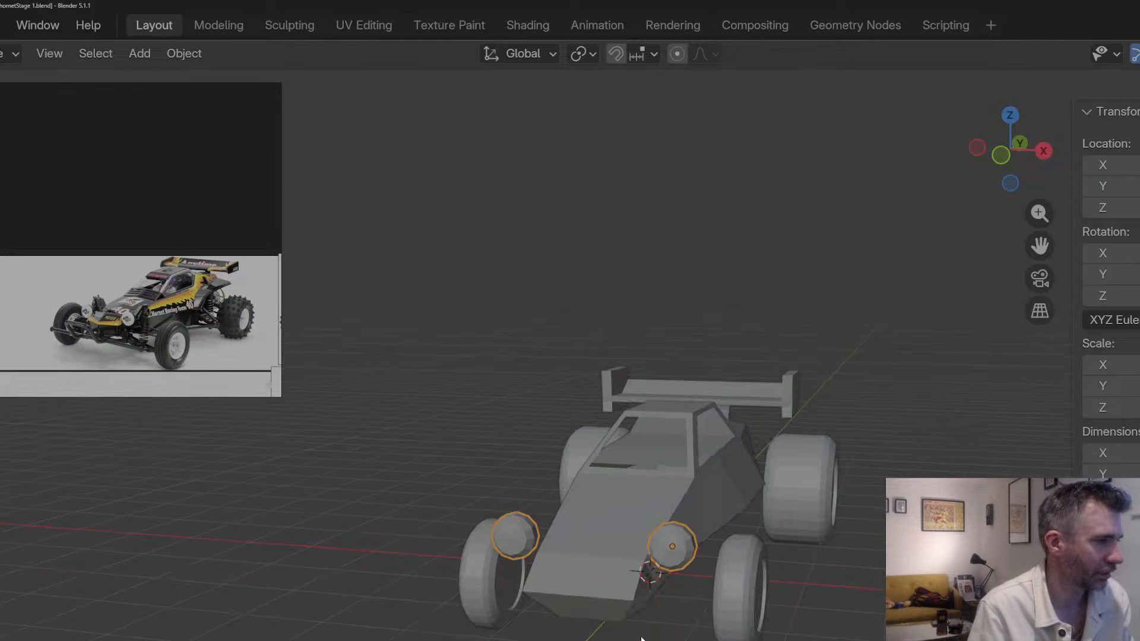
# Step: Move the vertices on the lower front edge of the body's nose slightly forward along Y
pyautogui.click(639, 634)
pyautogui.moveTo(640, 634); pyautogui.dragTo(534, 640, button='middle')
pyautogui.press('Tab')
pyautogui.scroll(2, 664, 612)
pyautogui.press('Tab')
pyautogui.click(571, 609)
pyautogui.press('Tab')
pyautogui.click(552, 626)
pyautogui.keyDown('shift'); pyautogui.click(561, 640); pyautogui.keyUp('shift')
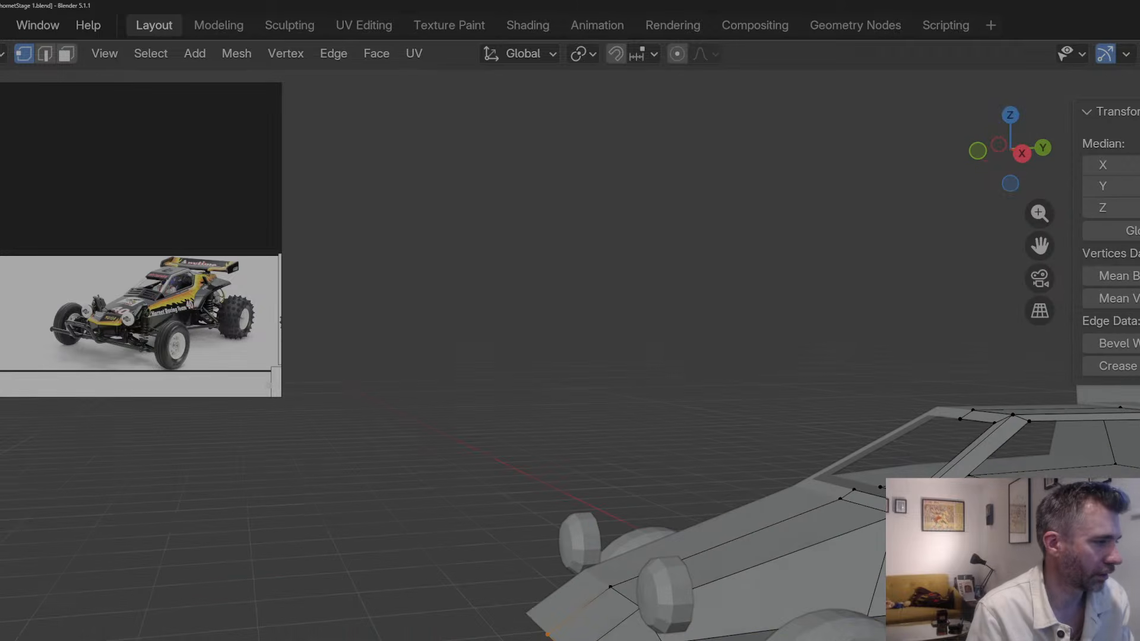
pyautogui.press('g')
pyautogui.press('y')
pyautogui.press('x')
pyautogui.press('Escape')
pyautogui.press('g')
pyautogui.press('y')
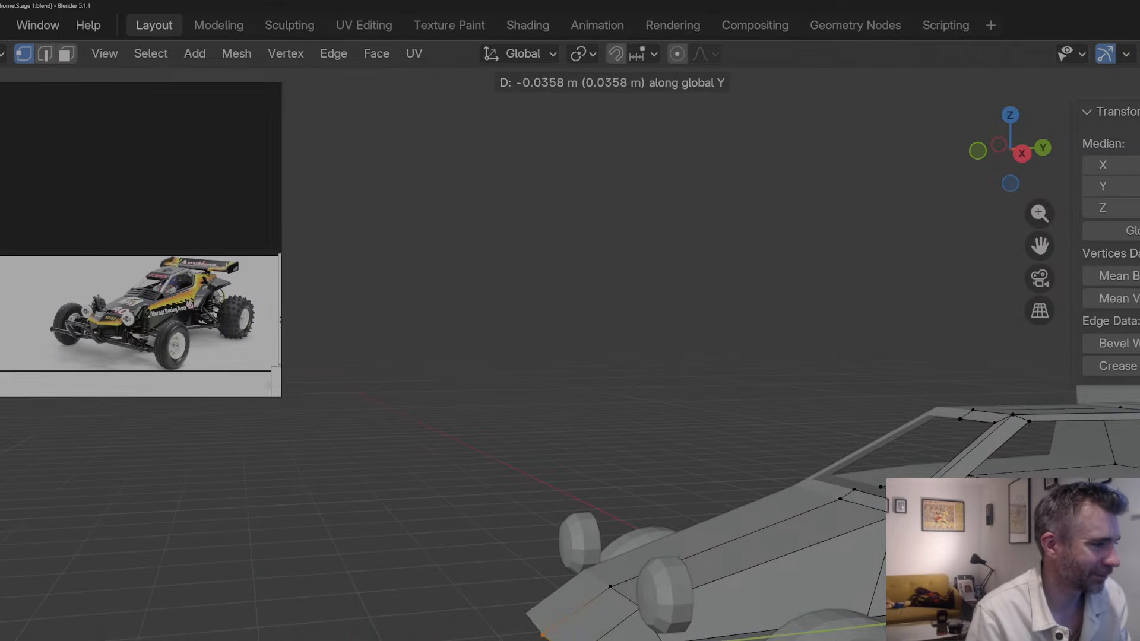
pyautogui.click(525, 638)
# Step: Refine the nose tip by shifting its front vertices along Y and X, and return to Object Mode
pyautogui.moveTo(525, 638); pyautogui.dragTo(594, 633, button='middle')
pyautogui.click(528, 640)
pyautogui.press('g')
pyautogui.press('y')
pyautogui.click(527, 640)
pyautogui.press('g')
pyautogui.press('y')
pyautogui.press('x')
pyautogui.click(624, 621)
pyautogui.press('Tab')
# Step: Snap the 3D cursor to the centre vertex at the front tip of the body's nose
pyautogui.scroll(-3, 570, 618)
pyautogui.scroll(1, 570, 617)
pyautogui.hotkey('alt', 'a')
pyautogui.click(577, 592)
pyautogui.moveTo(577, 592); pyautogui.dragTo(605, 586, button='middle')
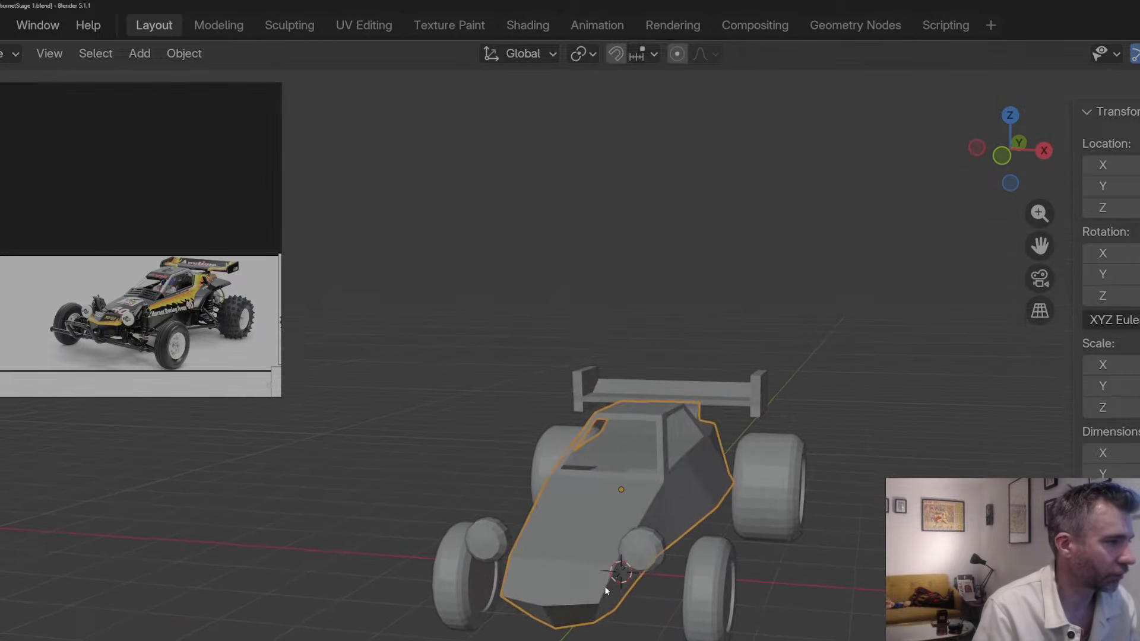
pyautogui.press('Tab')
pyautogui.click(556, 622)
pyautogui.moveTo(556, 622); pyautogui.dragTo(499, 638, button='middle')
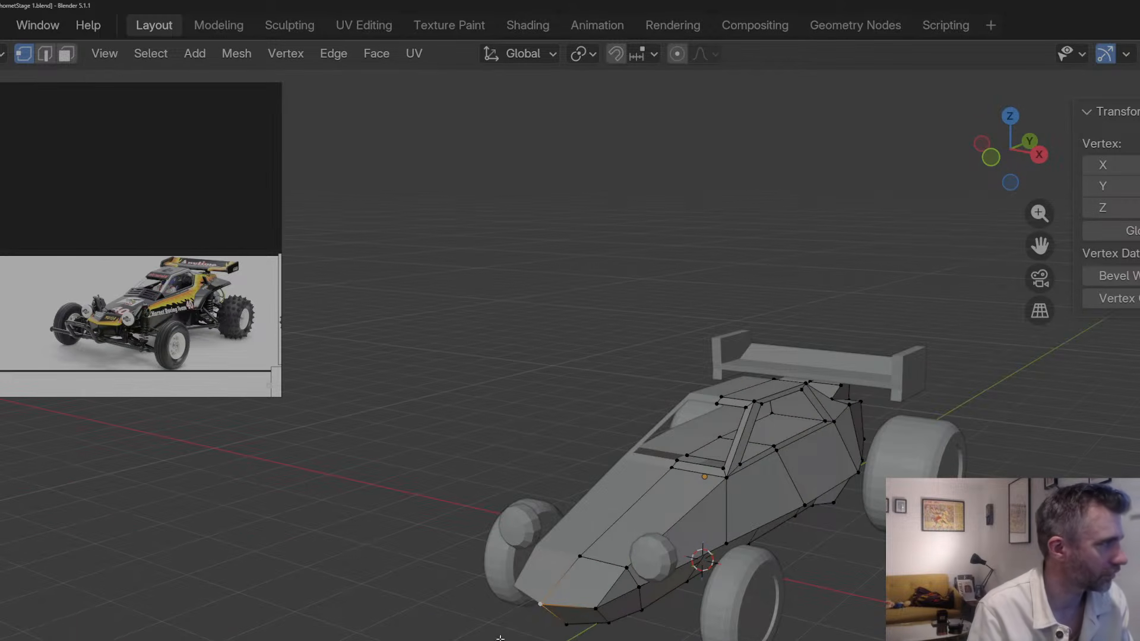
pyautogui.press('Tab')
pyautogui.press('Tab')
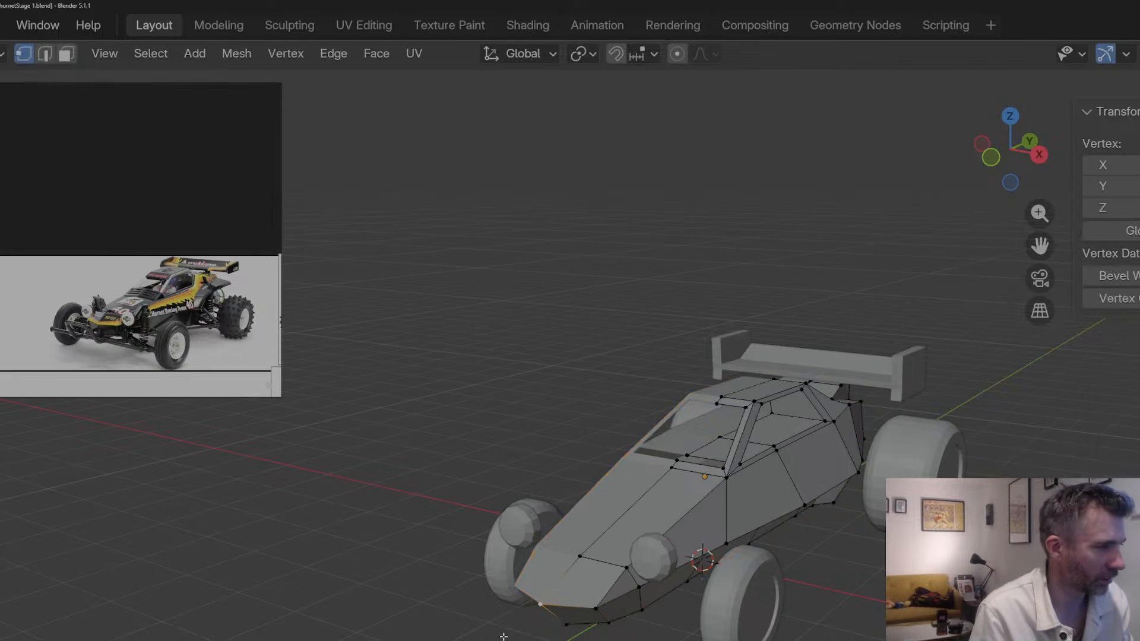
pyautogui.hotkey('shift', 's')
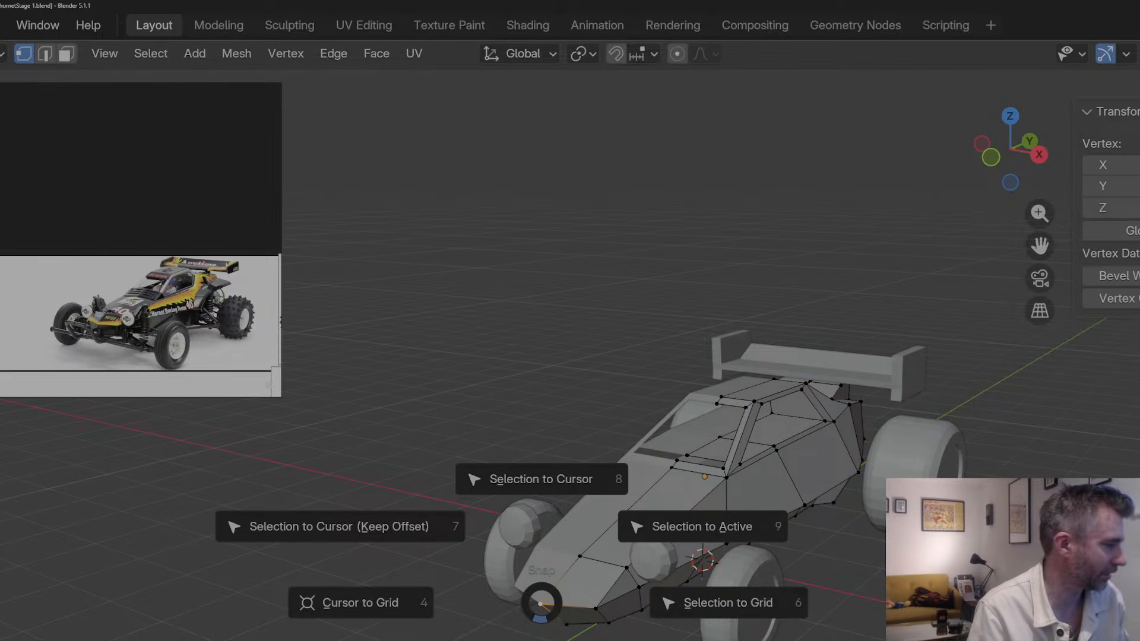
pyautogui.press('Escape')
pyautogui.press('Tab')
# Step: Add a single-vertex mesh at the 3D cursor and move it about 0.38 m forward along Y
pyautogui.hotkey('shift', 'a')
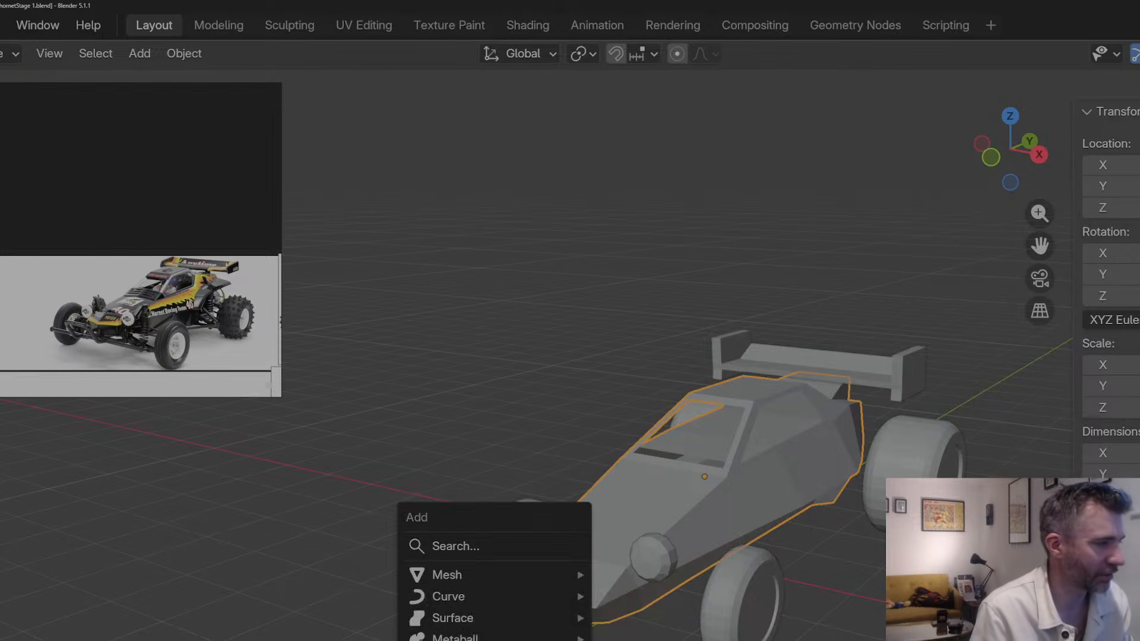
pyautogui.moveTo(580, 581)
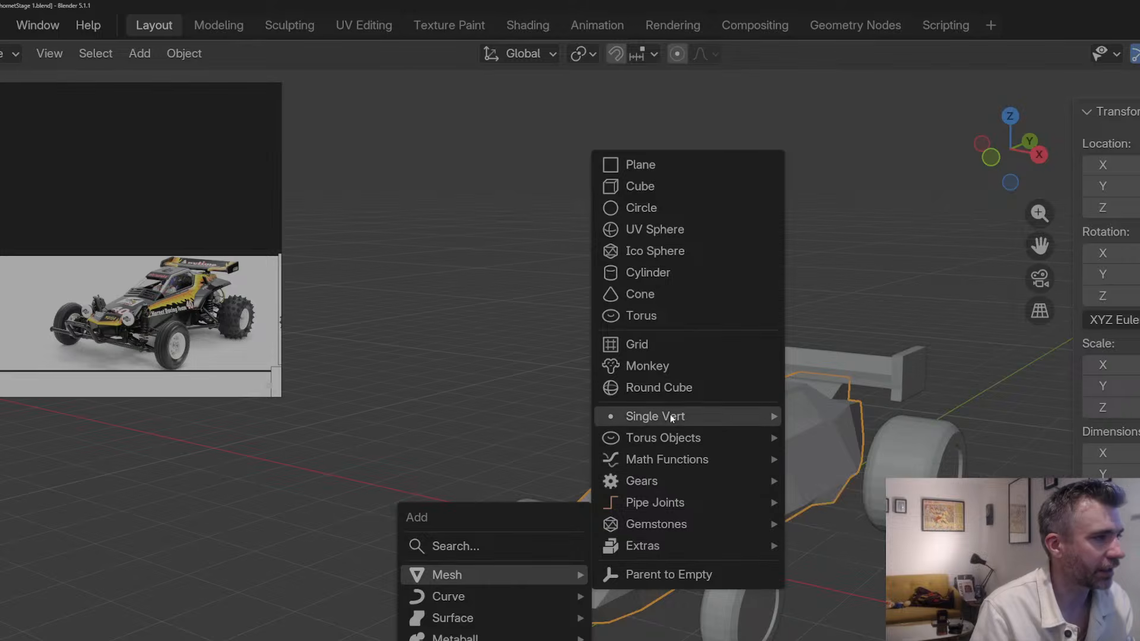
pyautogui.moveTo(761, 418)
pyautogui.click(804, 419)
pyautogui.press('g')
pyautogui.press('y')
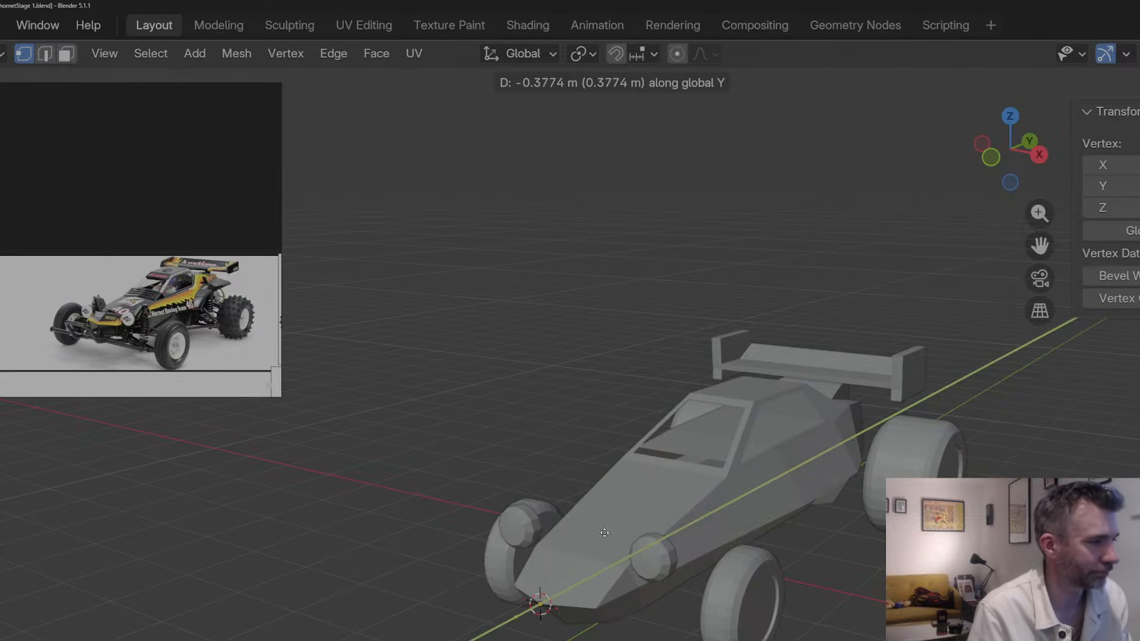
pyautogui.click(603, 532)
# Step: Extrude the vertex about 1.56 m along X and mirror the resulting line across the car's centre
pyautogui.moveTo(605, 532); pyautogui.dragTo(660, 541, button='middle')
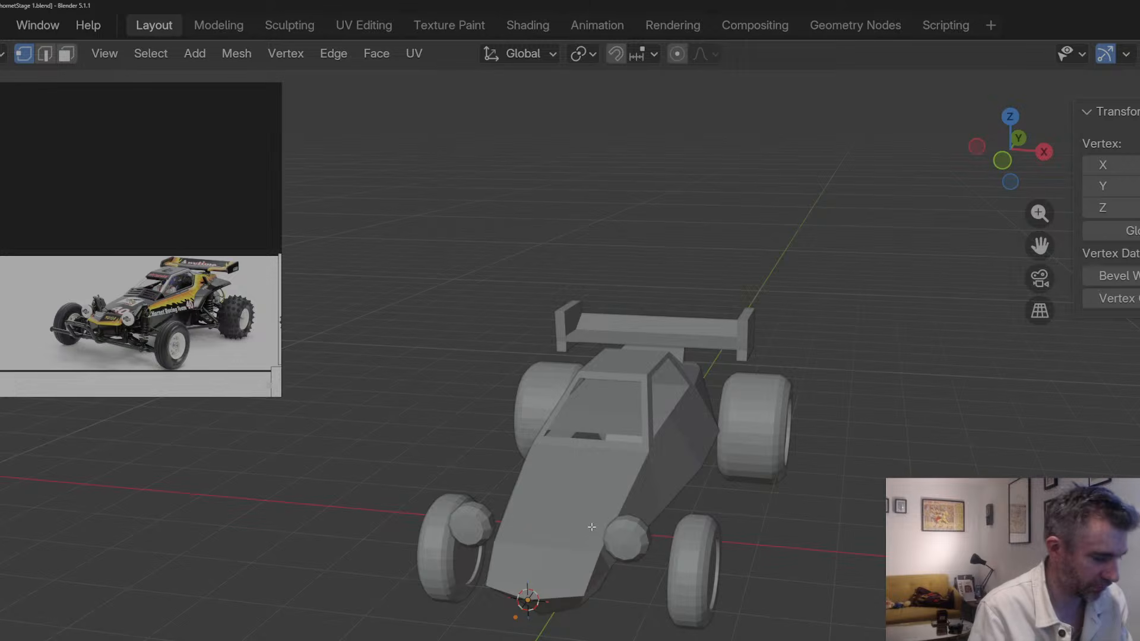
pyautogui.press('g')
pyautogui.press('y')
pyautogui.press('x')
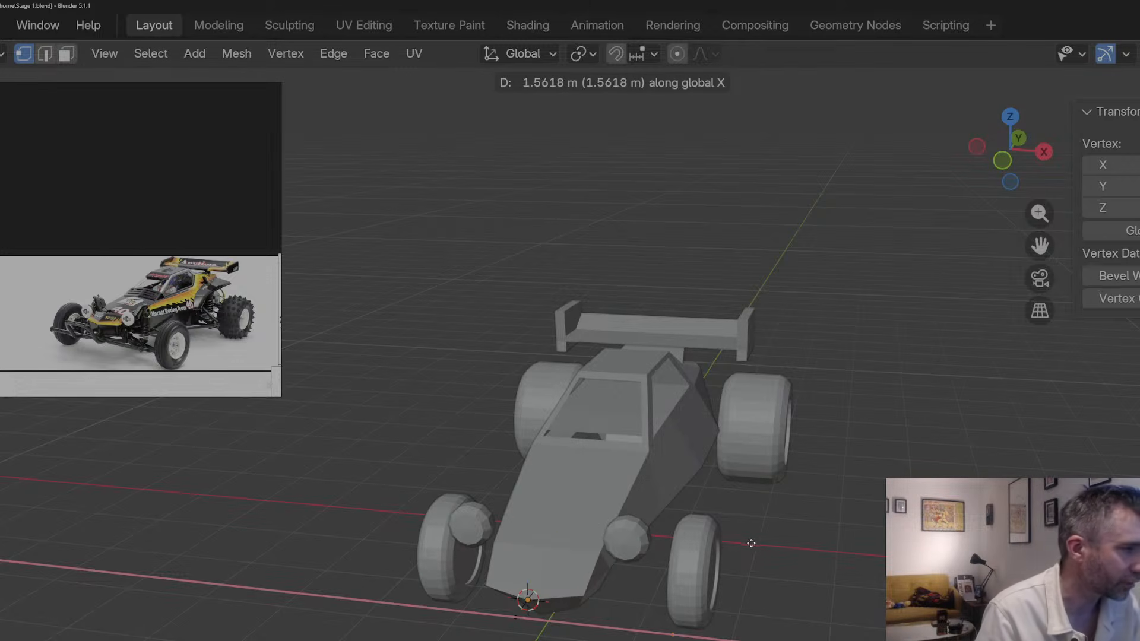
pyautogui.click(751, 543)
pyautogui.moveTo(749, 538); pyautogui.dragTo(739, 504, button='middle')
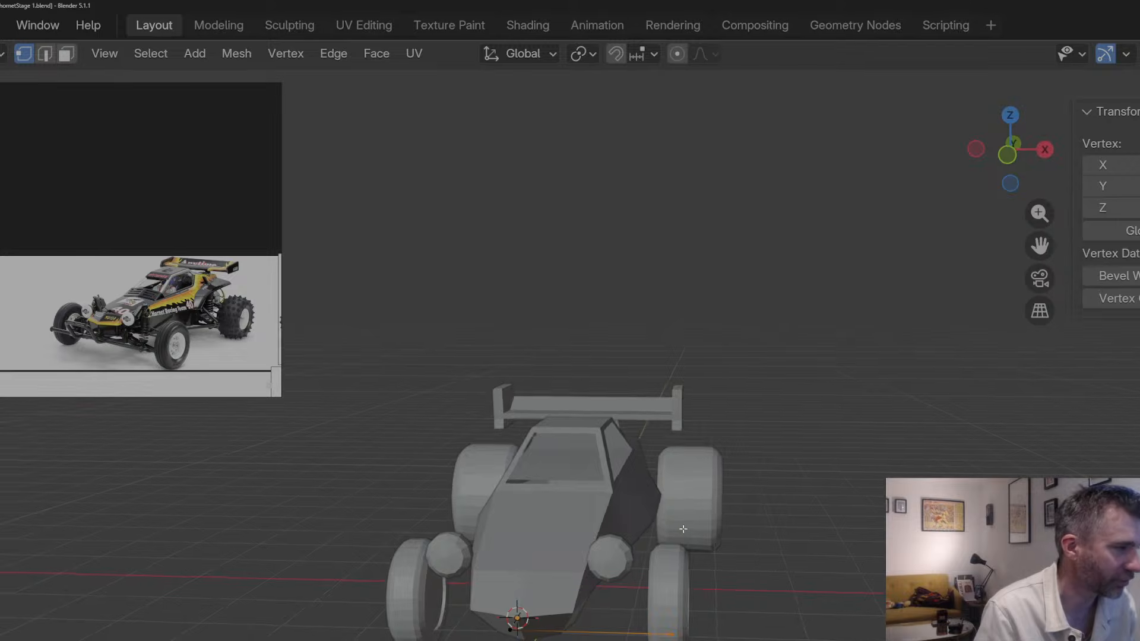
pyautogui.press('Tab')
pyautogui.moveTo(683, 529); pyautogui.dragTo(817, 522, button='middle')
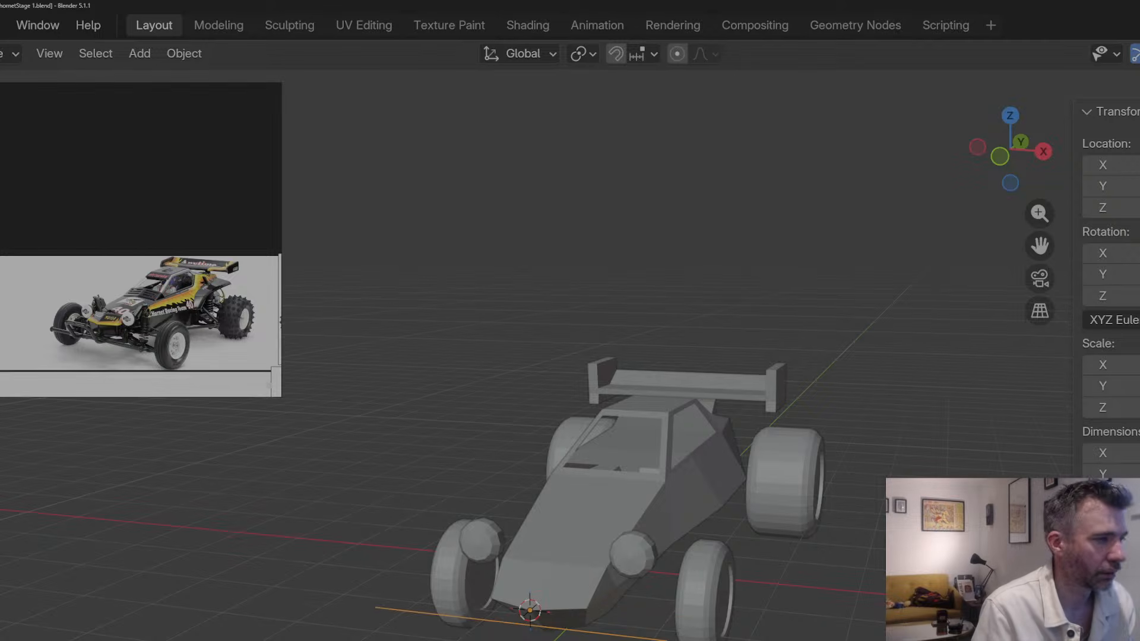
# Step: Adjust the outer end of the mirrored front line along X
pyautogui.press('Tab')
pyautogui.moveTo(629, 534)
pyautogui.mouseDown(button='middle')
pyautogui.moveTo(674, 517)
pyautogui.moveTo(651, 534)
pyautogui.mouseUp(button='middle')
pyautogui.press('g')
pyautogui.press('x')
pyautogui.click(494, 637)
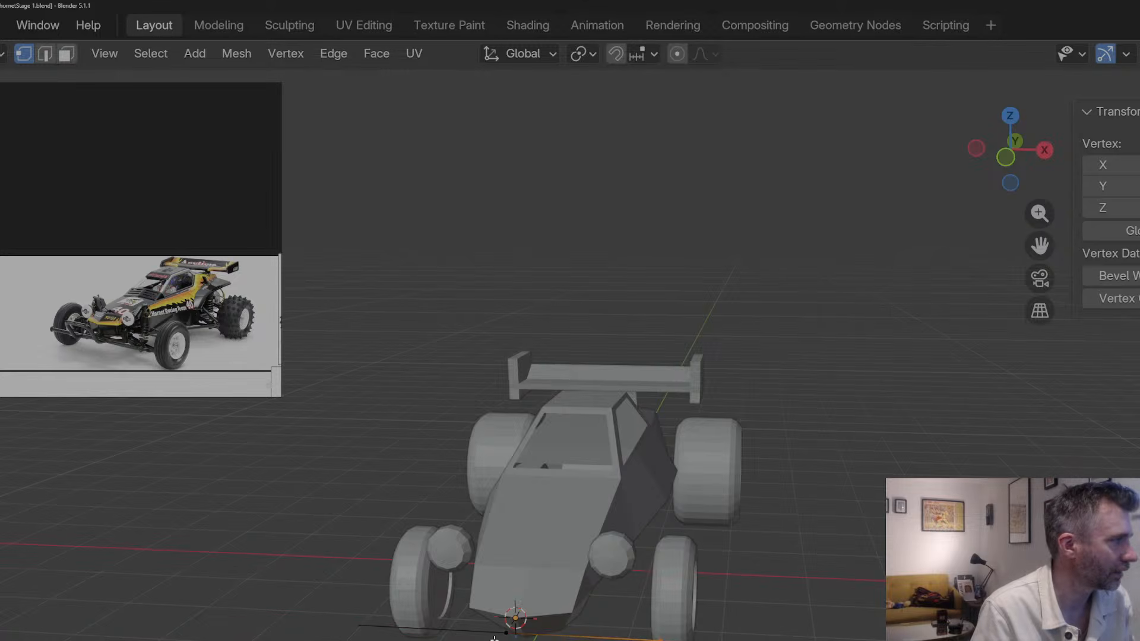
# Step: Insert a vertex in the front line and slide it toward the car's centre by a factor of about 0.29
pyautogui.moveTo(544, 633); pyautogui.dragTo(529, 634, button='middle')
pyautogui.hotkey('ctrl', 'r')
pyautogui.click(554, 637)
pyautogui.press('g')
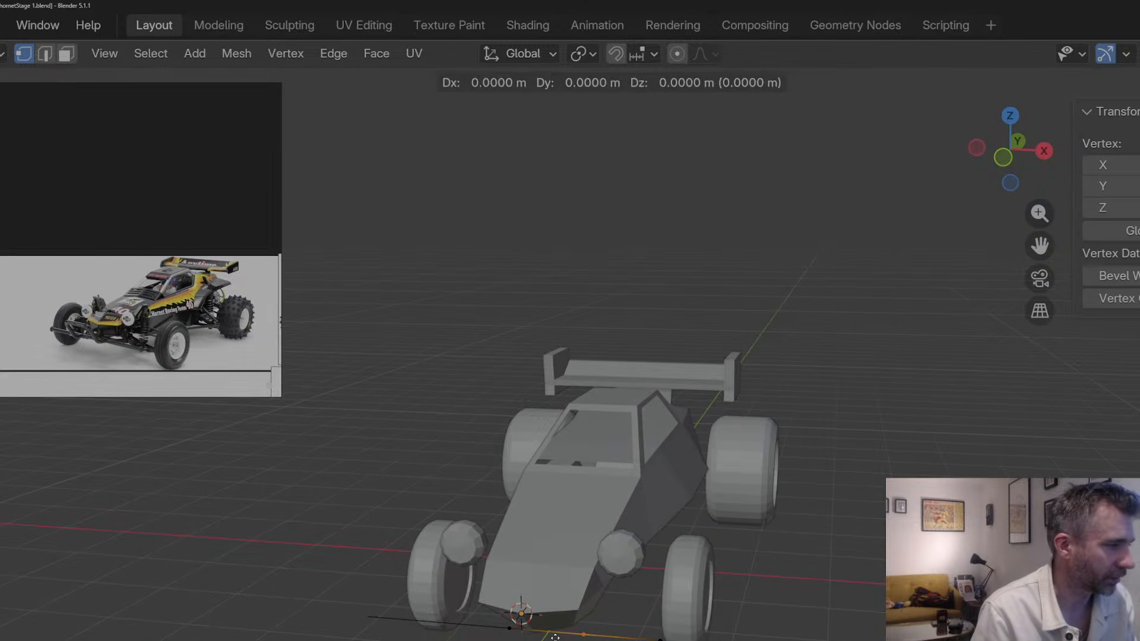
pyautogui.press('g')
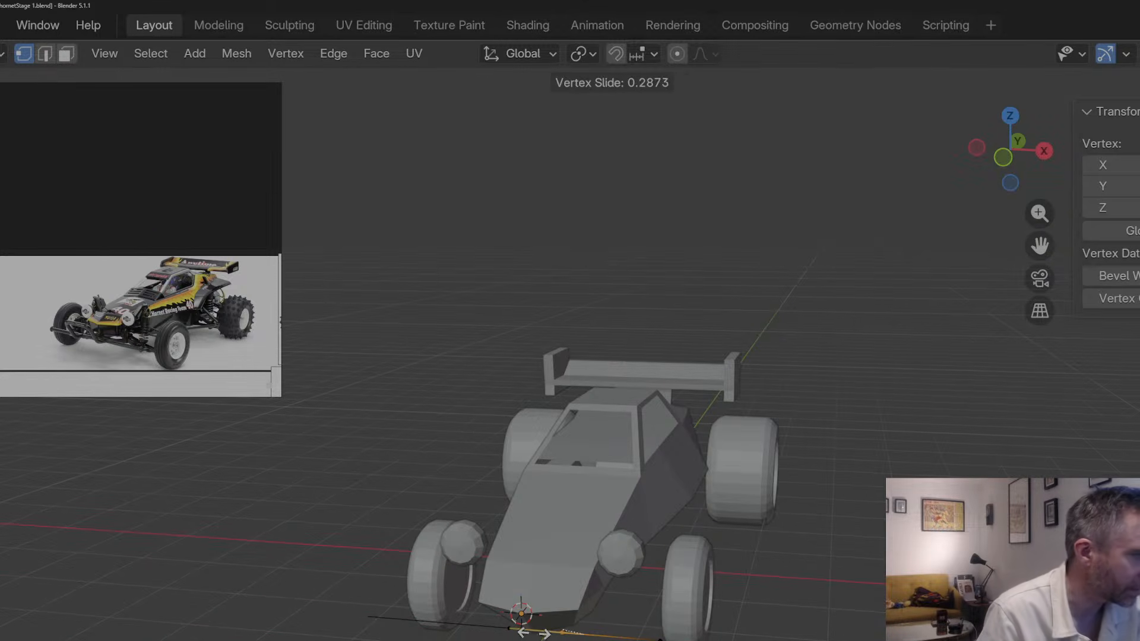
pyautogui.click(523, 634)
# Step: Extrude the inserted vertex forward along Y to form a mirrored branch off the front line
pyautogui.moveTo(522, 634); pyautogui.dragTo(462, 626, button='middle')
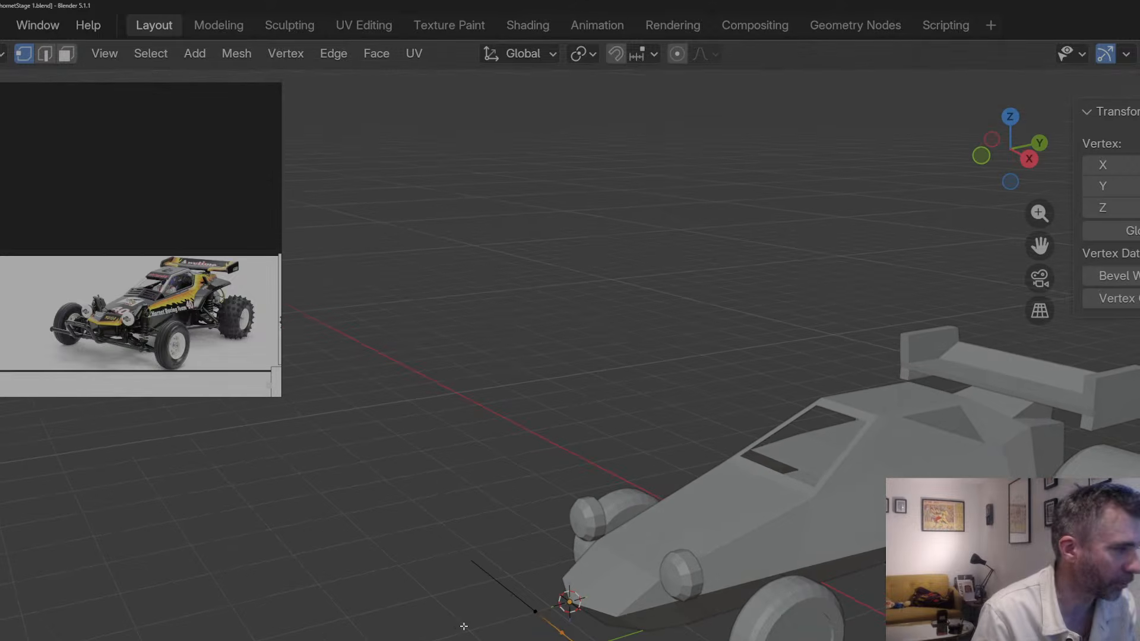
pyautogui.press('g')
pyautogui.press('y')
pyautogui.click(422, 639)
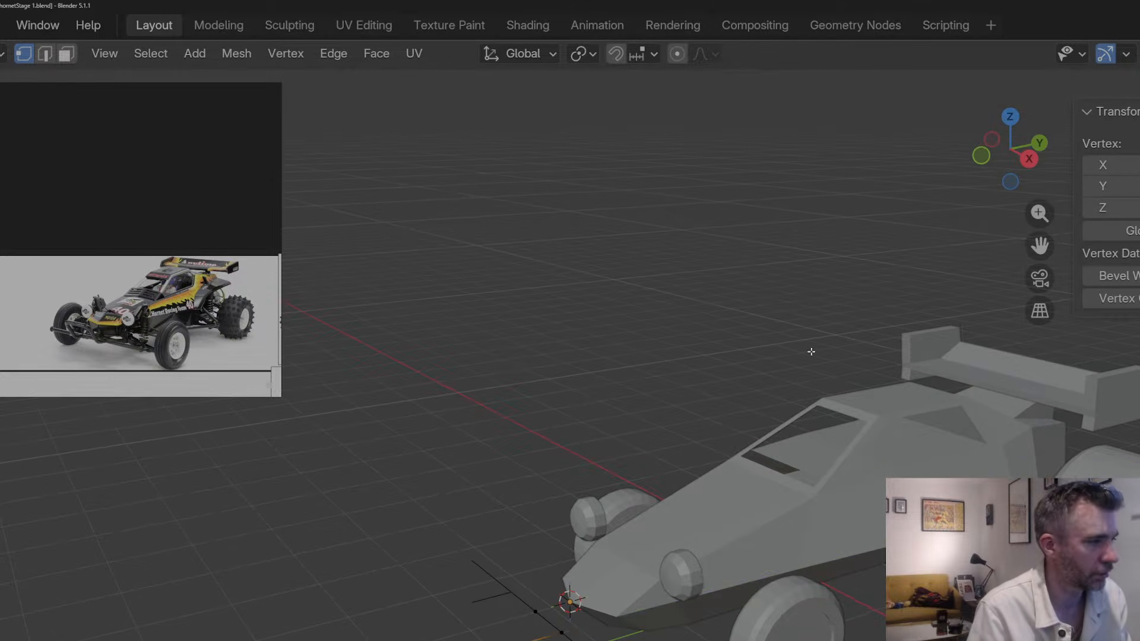
# Step: Raise the front end of the mirrored branch about 0.43 m and pull it slightly back toward the car
pyautogui.click(1042, 137)
pyautogui.click(1041, 138)
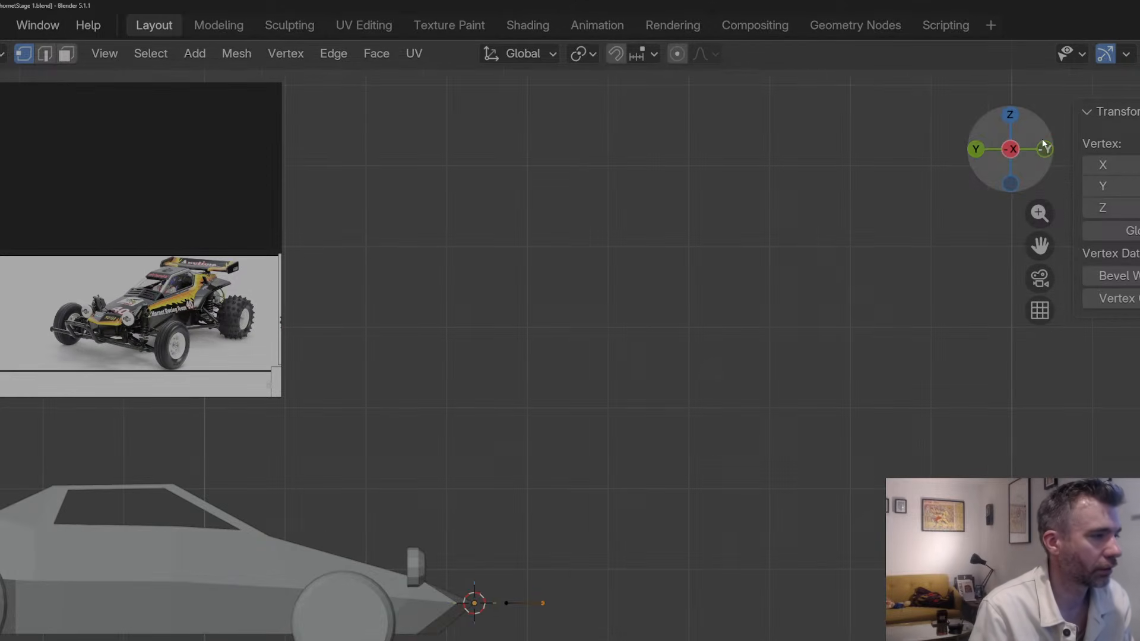
pyautogui.press('g')
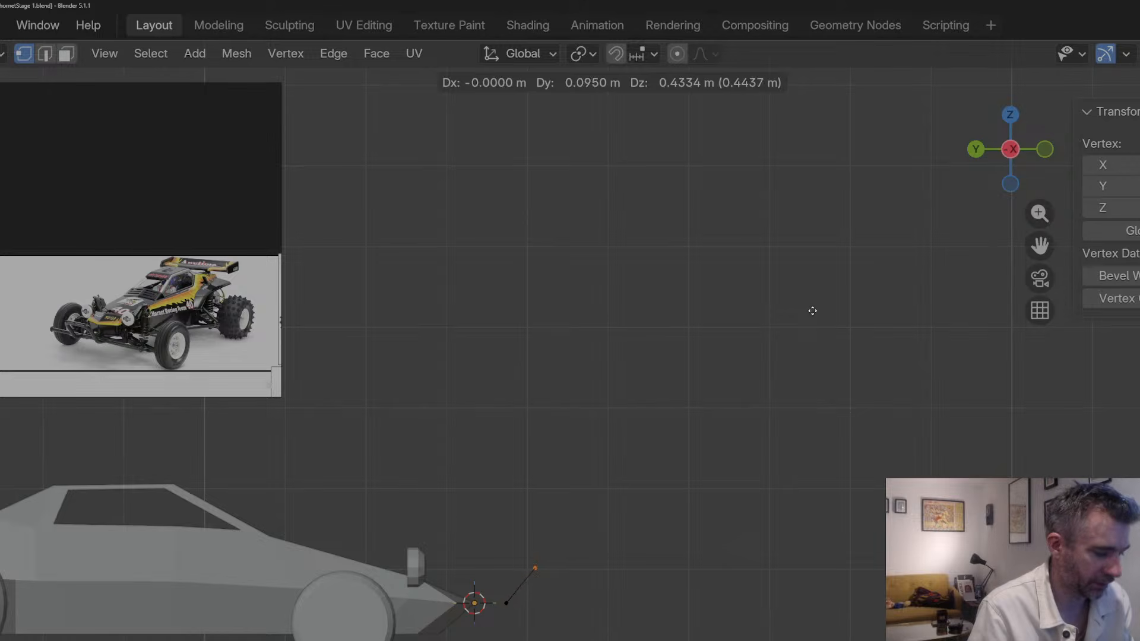
pyautogui.click(811, 311)
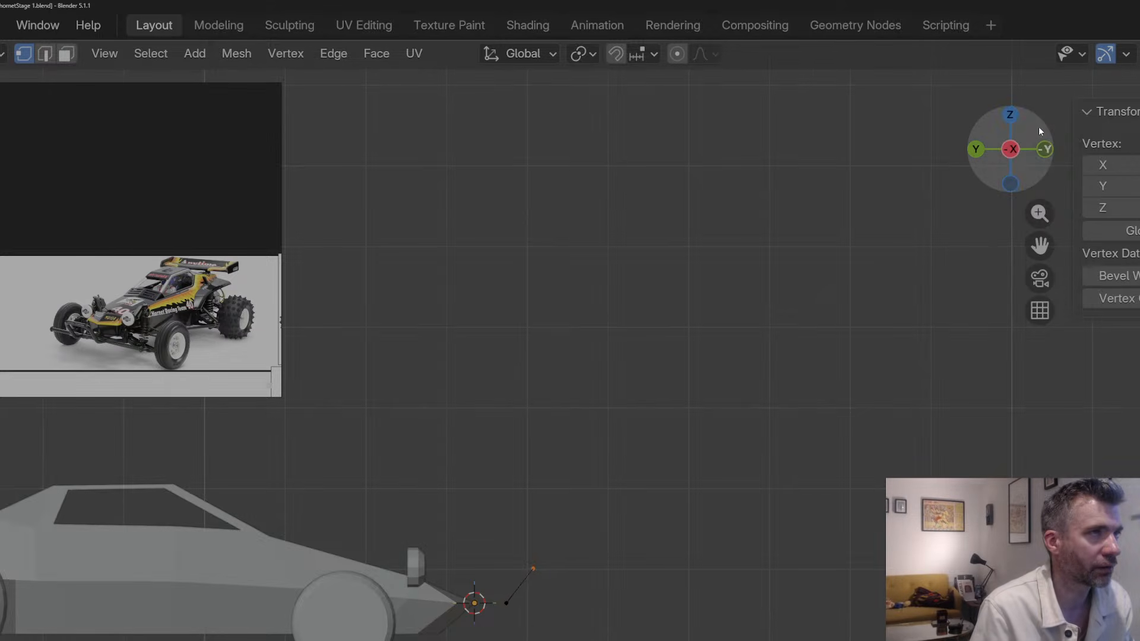
# Step: Extrude the raised vertex along X to the car's centre line so the mirrored halves meet as a crossbar
pyautogui.click(1045, 149)
pyautogui.press('g')
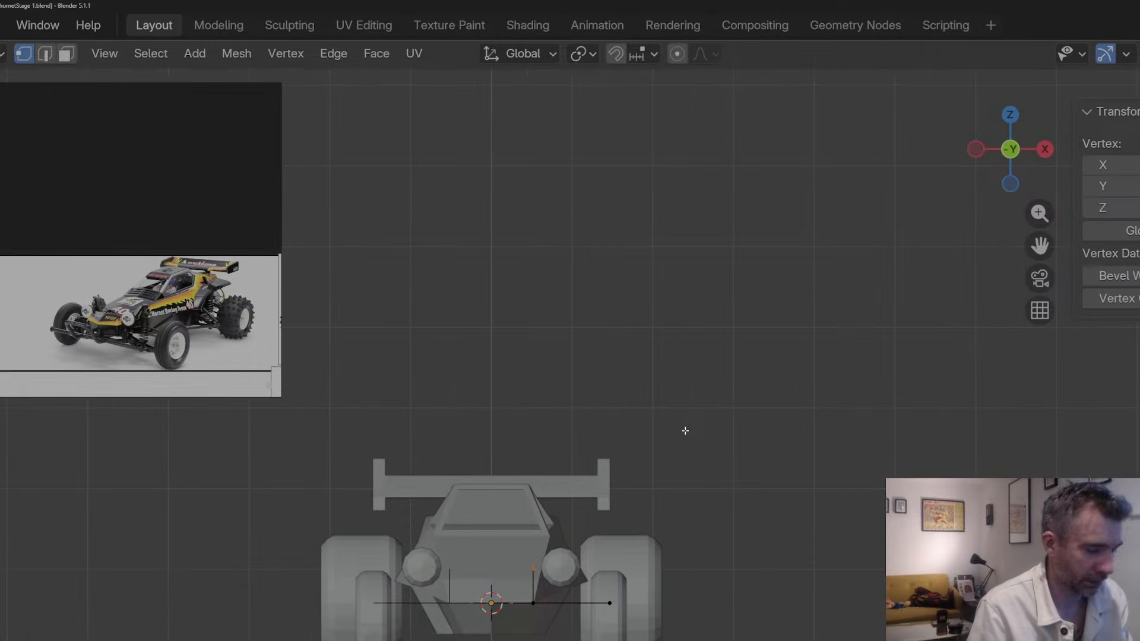
pyautogui.press('y')
pyautogui.press('x')
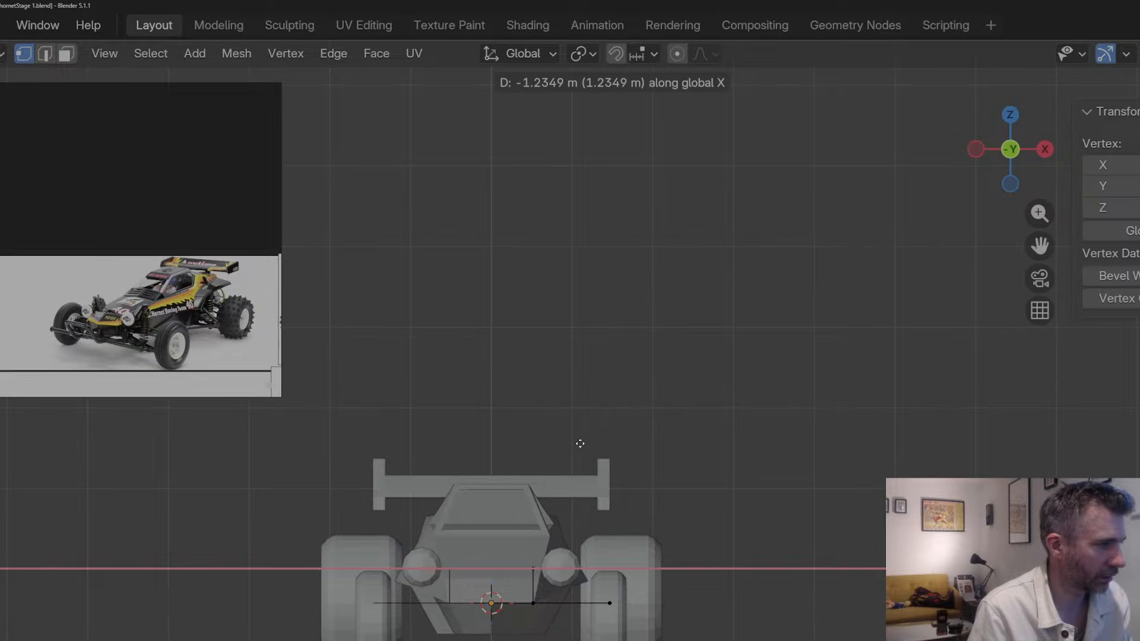
pyautogui.click(649, 442)
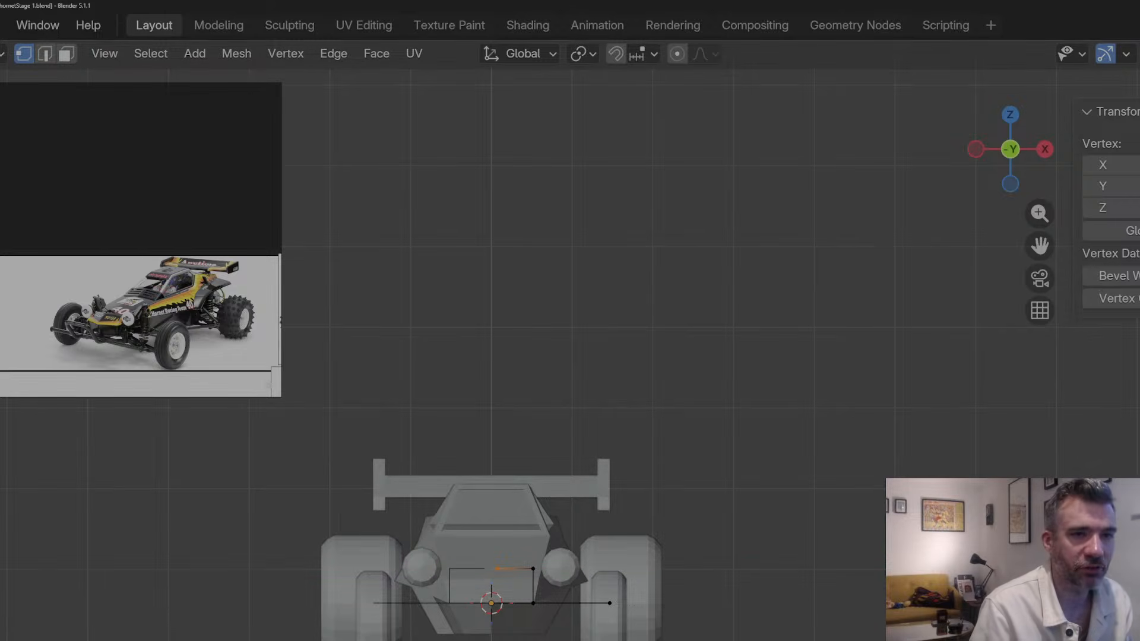
pyautogui.press('g')
pyautogui.press('y')
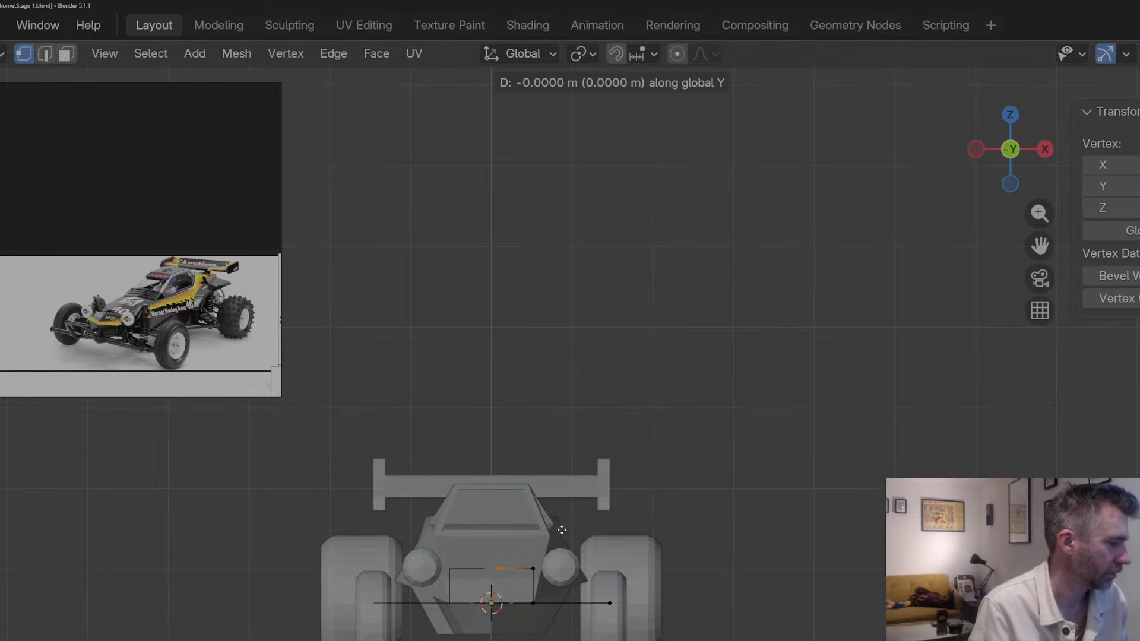
pyautogui.press('x')
pyautogui.click(530, 531)
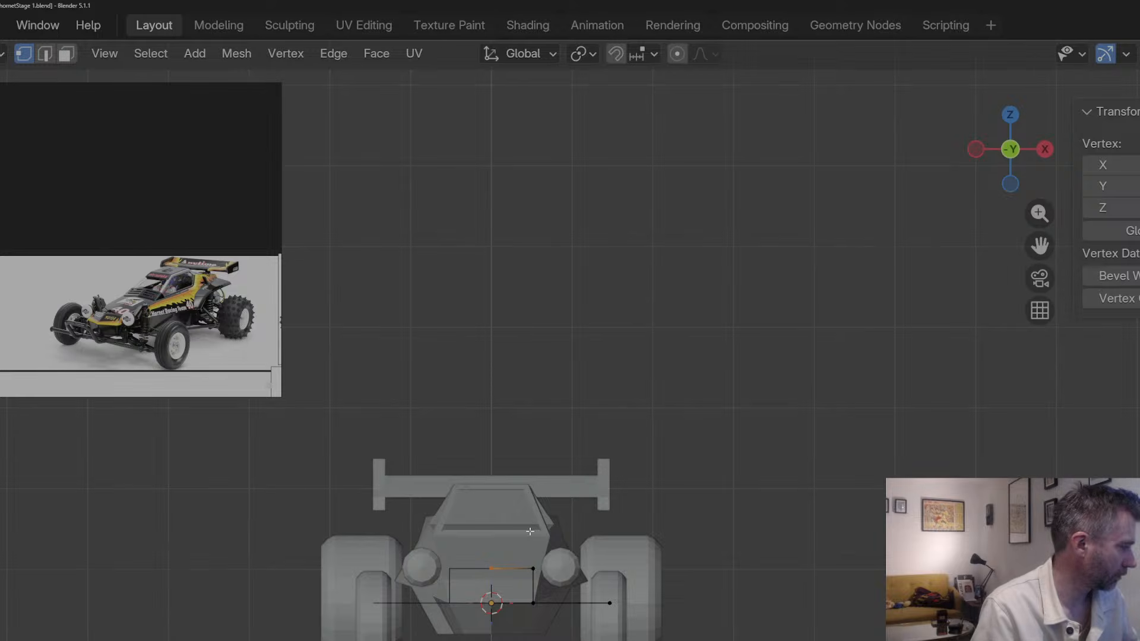
pyautogui.moveTo(502, 583); pyautogui.dragTo(539, 586, button='middle')
pyautogui.scroll(-2, 536, 586)
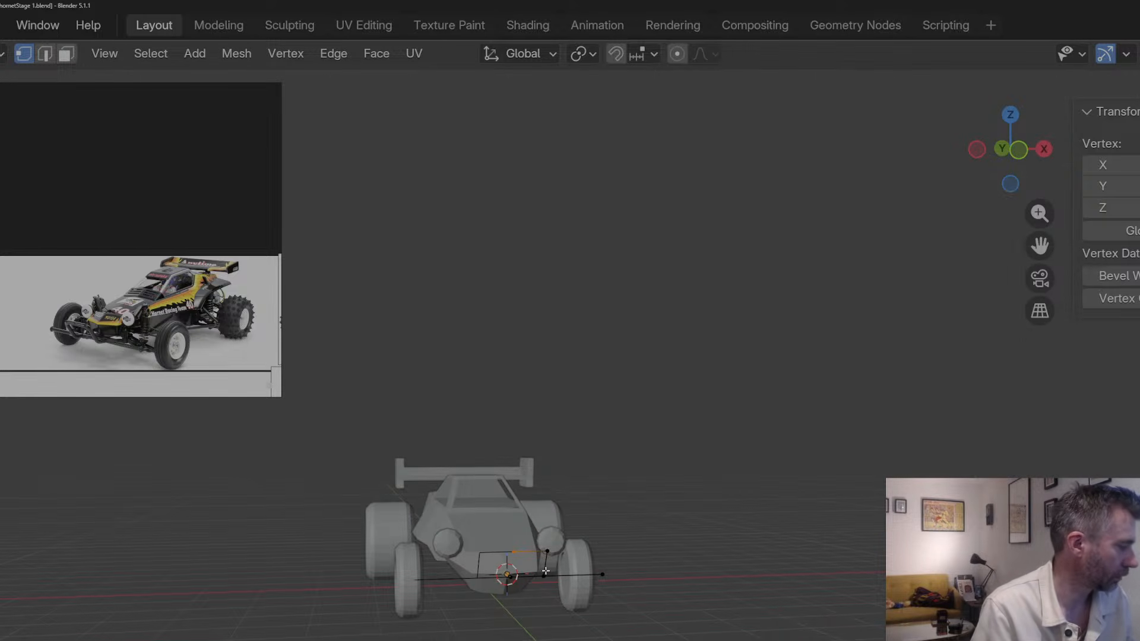
pyautogui.moveTo(1038, 247); pyautogui.dragTo(1035, 248)
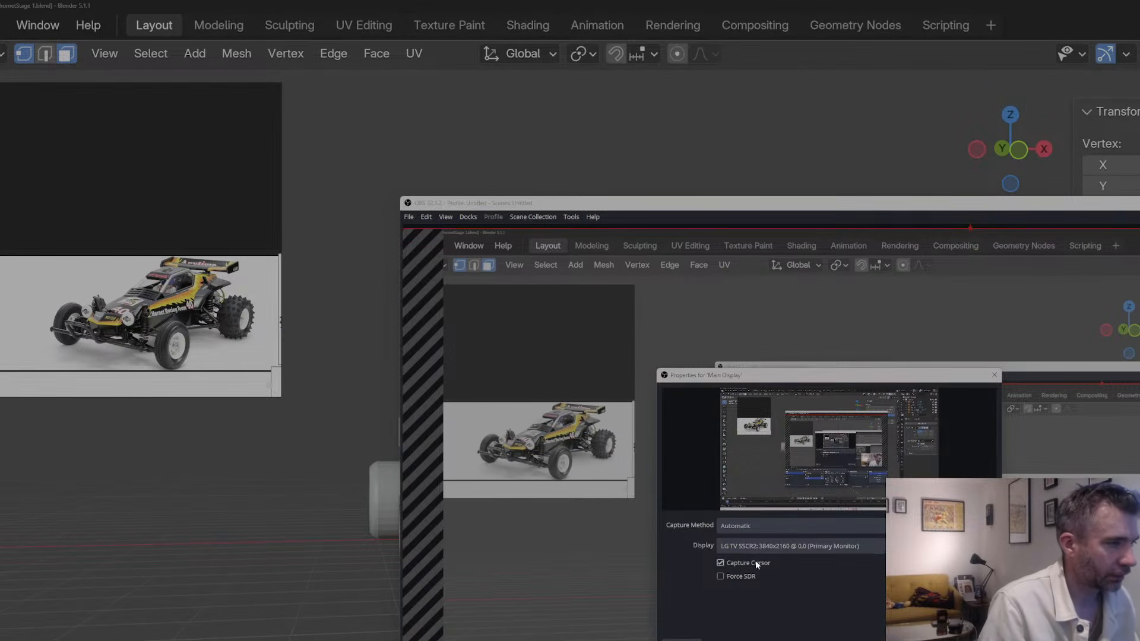
# Step: Check the display selection in OBS's Main Display capture properties, close them and return to Blender
pyautogui.click(776, 544)
pyautogui.click(861, 589)
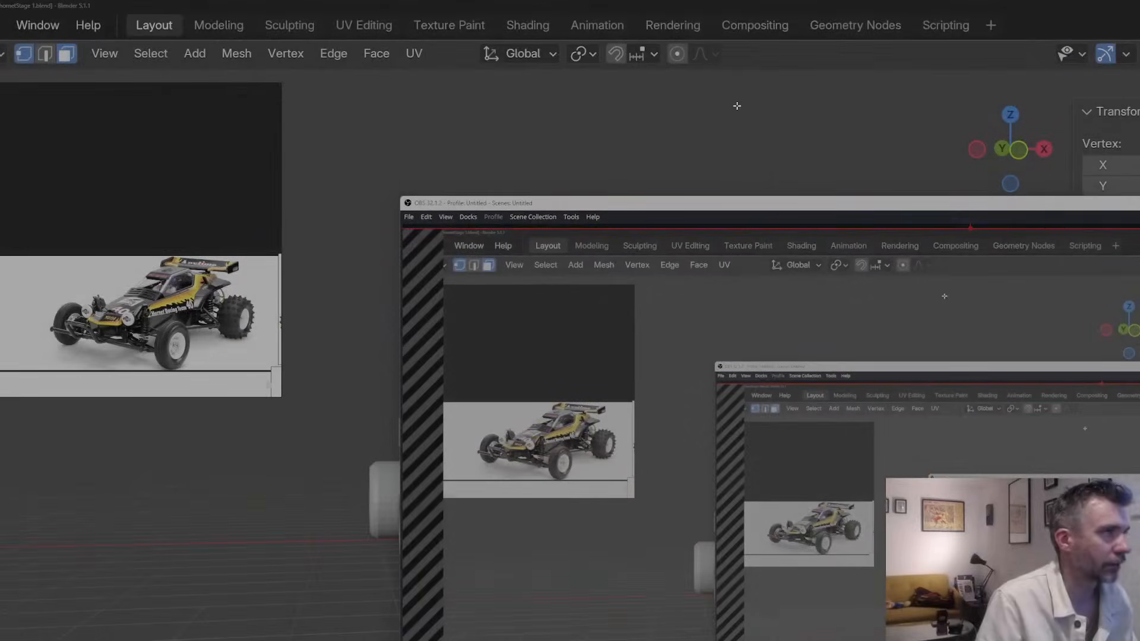
pyautogui.click(736, 112)
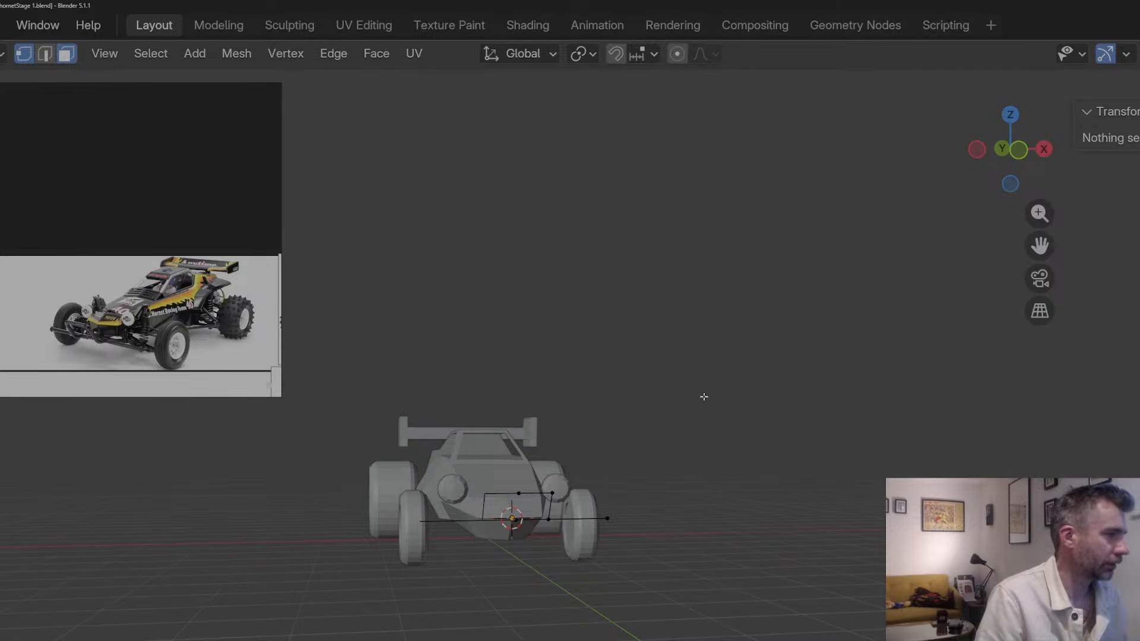
pyautogui.moveTo(570, 490); pyautogui.dragTo(536, 499, button='middle')
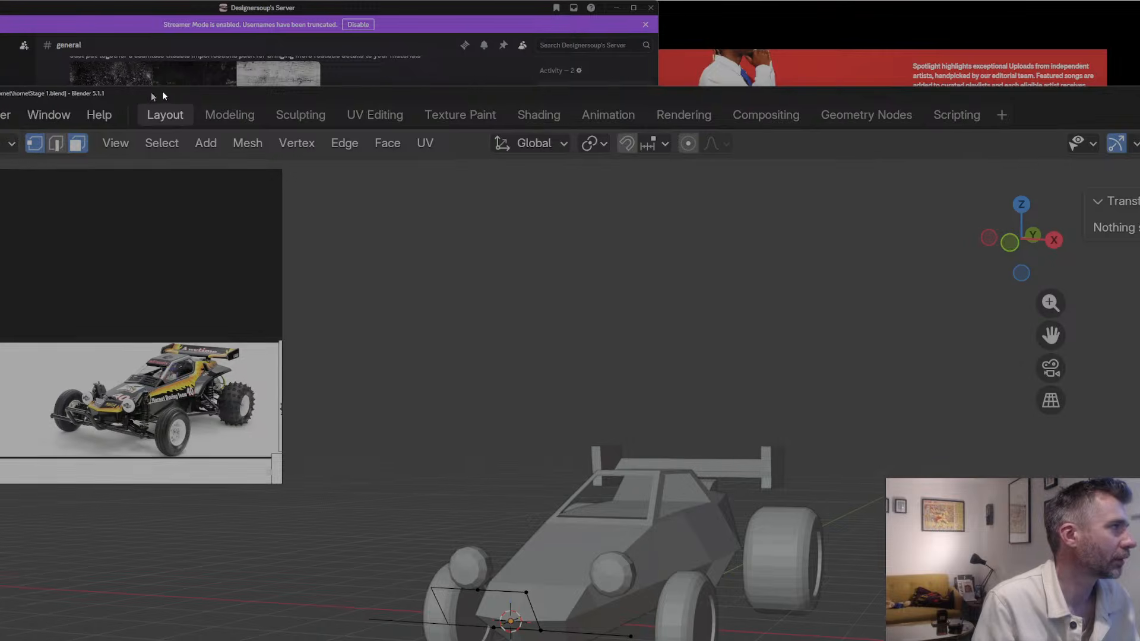
# Step: Reposition and shrink the Blender window so its tools and side panel are in view, and shift the reference photo off the model
pyautogui.moveTo(0, 81); pyautogui.dragTo(387, 207)
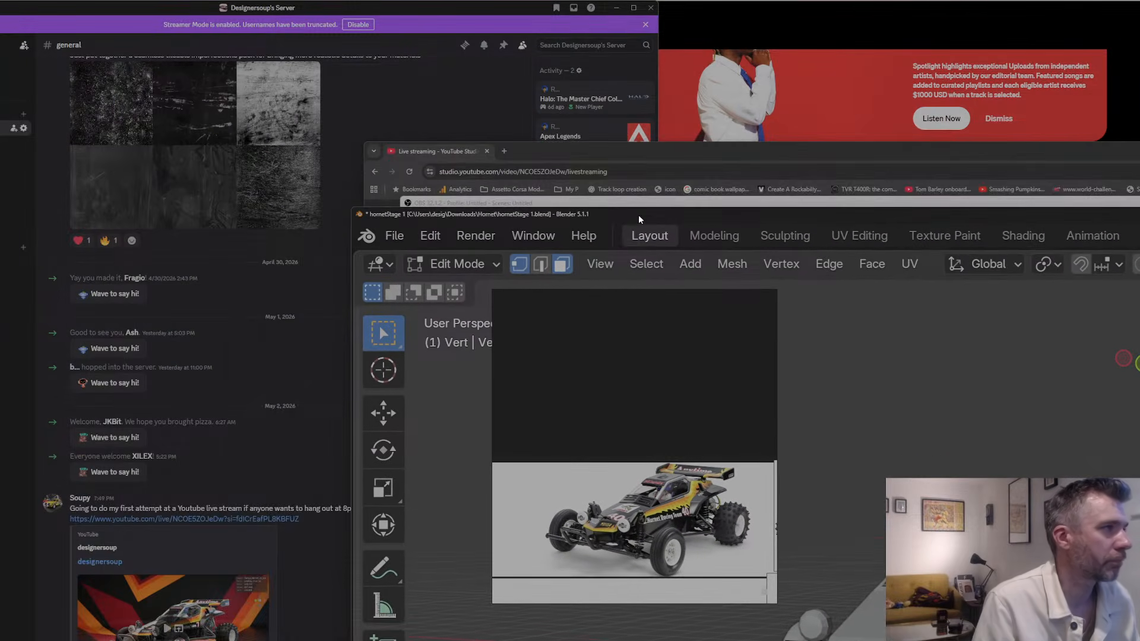
pyautogui.moveTo(639, 218)
pyautogui.mouseDown()
pyautogui.moveTo(399, 69)
pyautogui.moveTo(372, 76)
pyautogui.mouseUp()
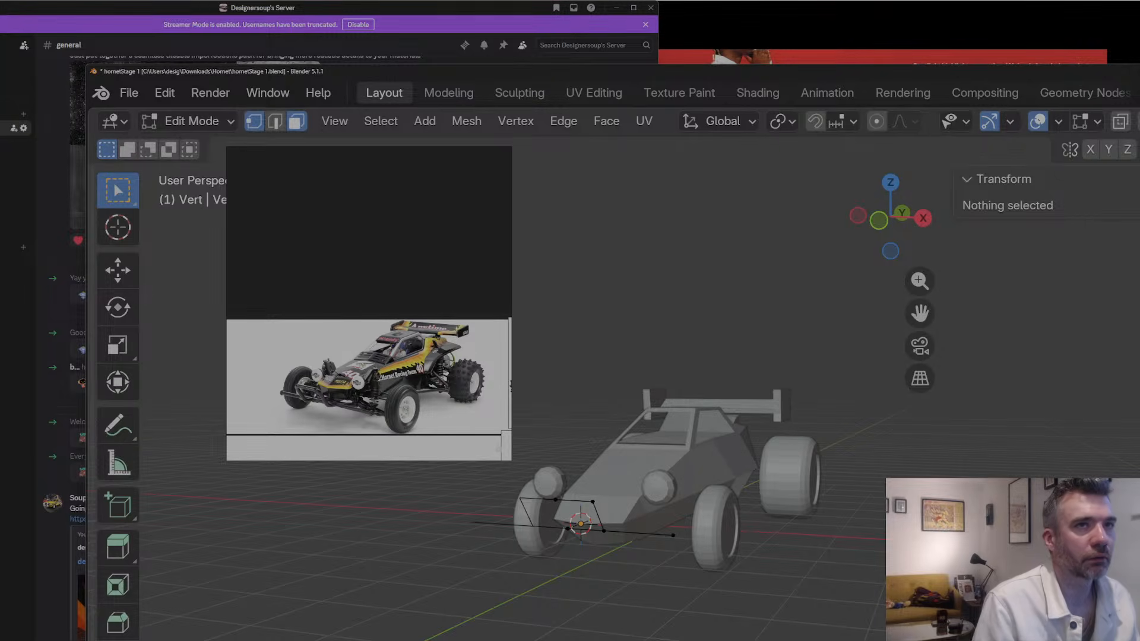
pyautogui.hotkey('alt', 'Tab')
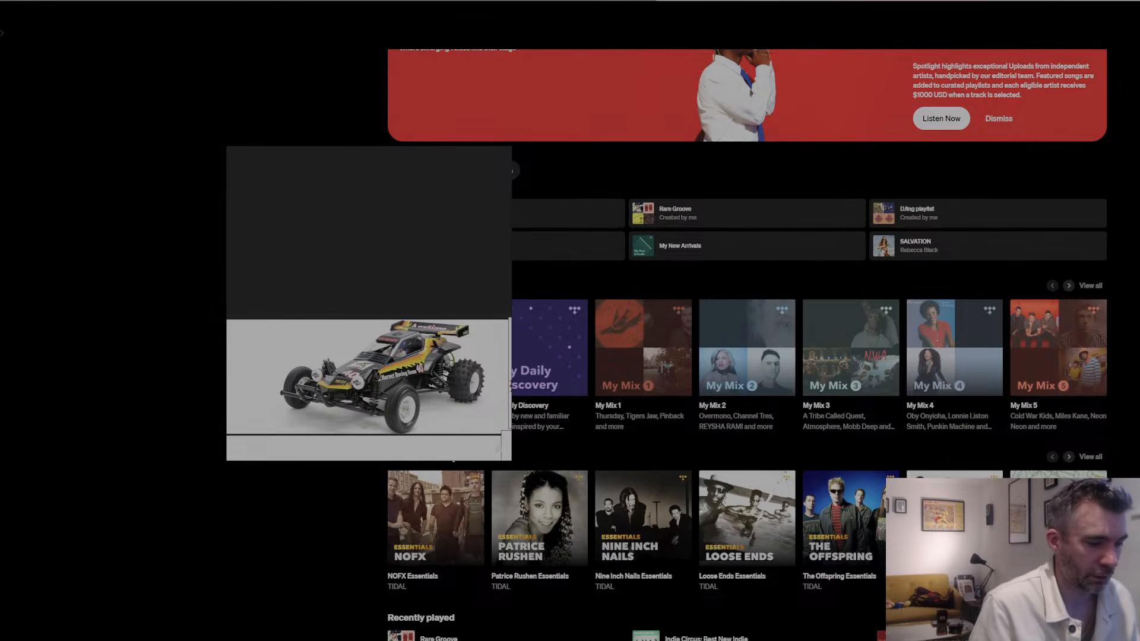
pyautogui.hotkey('alt', 'Tab')
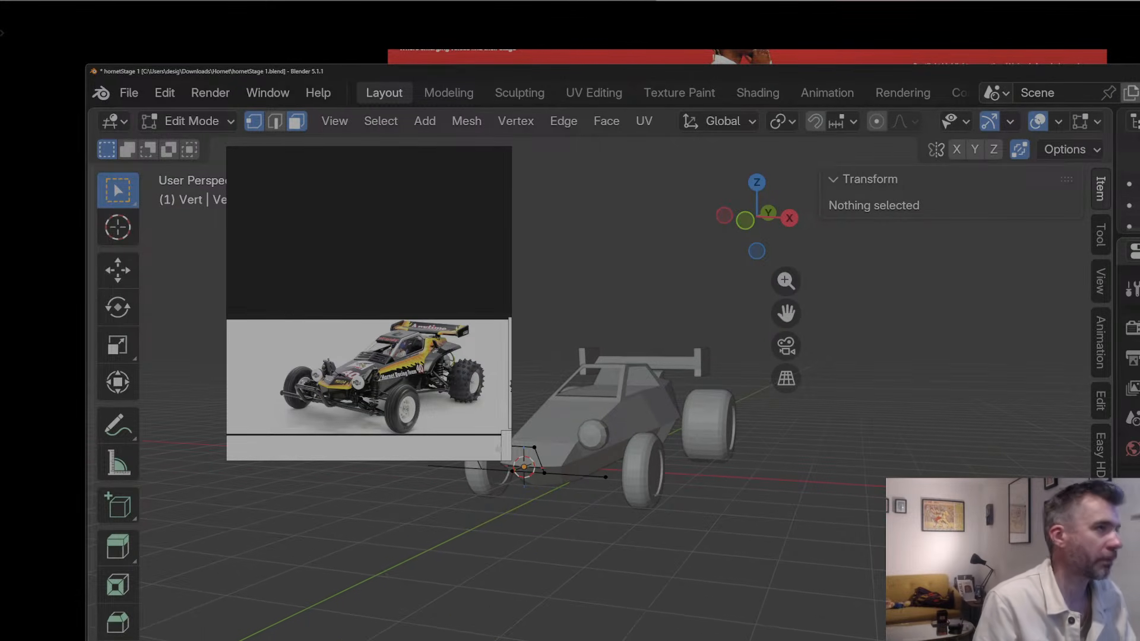
pyautogui.moveTo(918, 74); pyautogui.dragTo(874, 78)
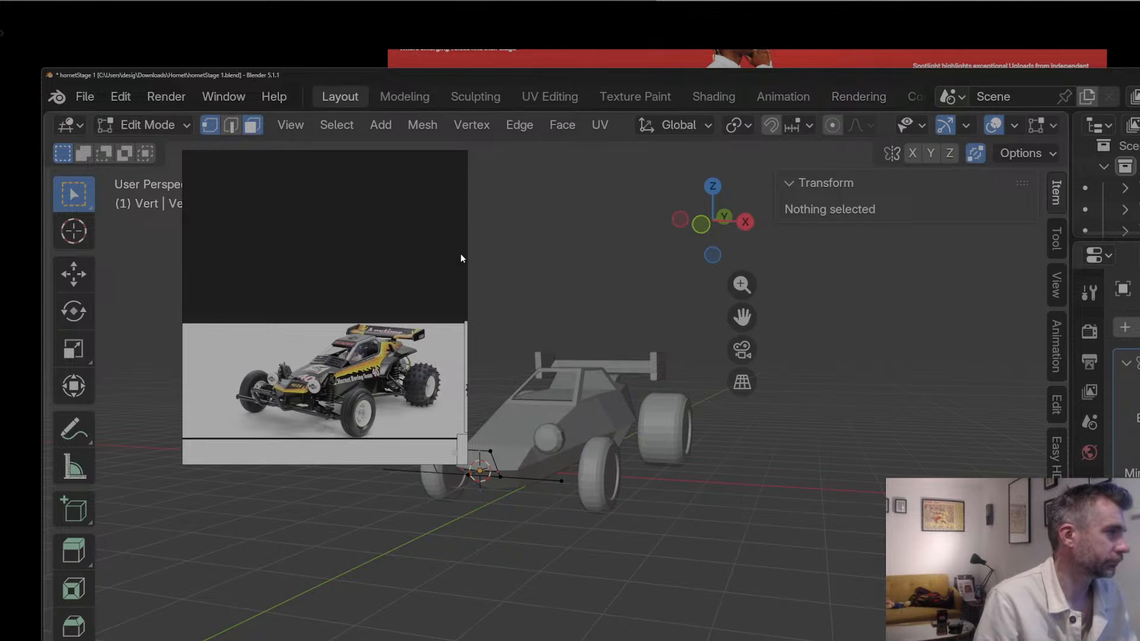
pyautogui.moveTo(333, 156); pyautogui.dragTo(224, 161)
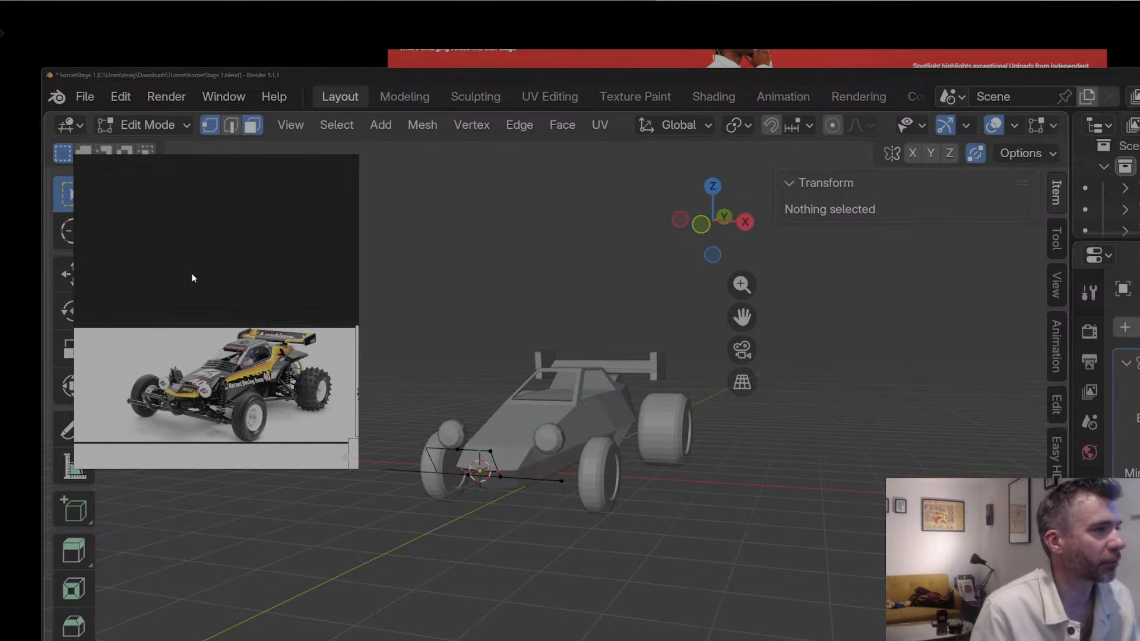
pyautogui.moveTo(657, 76); pyautogui.dragTo(679, 77)
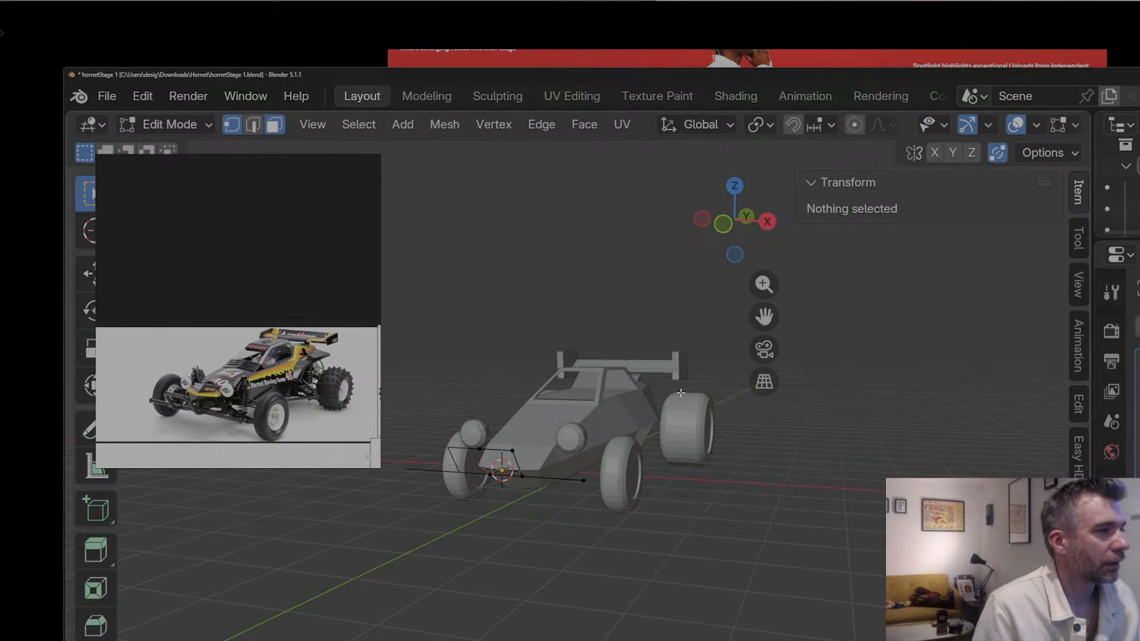
# Step: Move the reference photo off the tools and try to bevel the front frame's upper corner vertex with the Bevel tool
pyautogui.moveTo(763, 316); pyautogui.dragTo(793, 305)
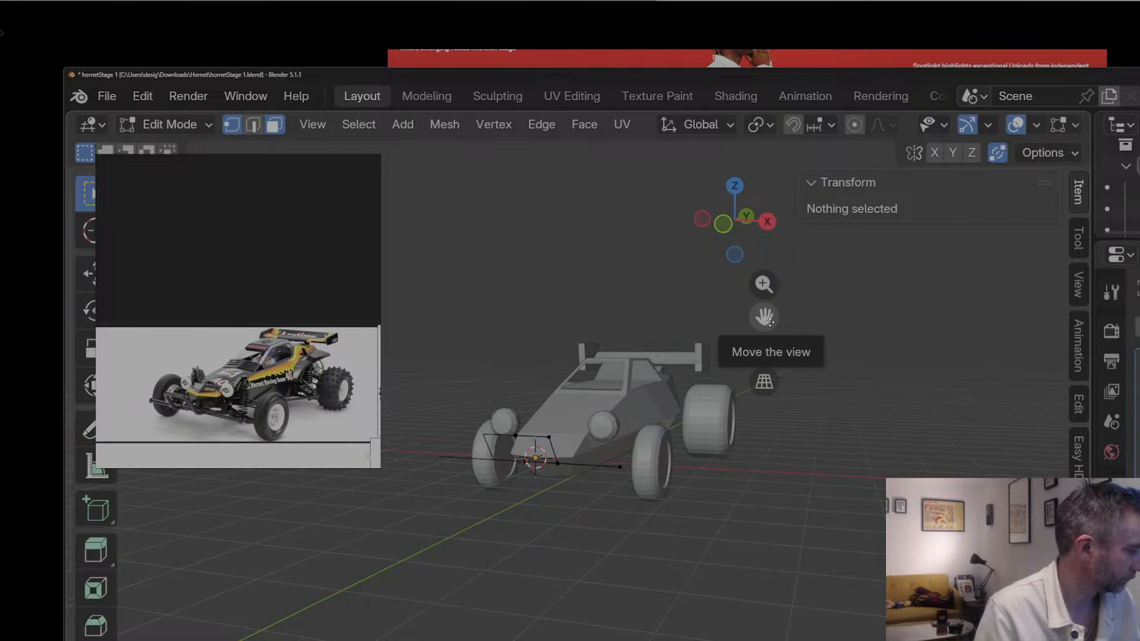
pyautogui.moveTo(764, 318); pyautogui.dragTo(762, 280)
pyautogui.moveTo(620, 395); pyautogui.dragTo(643, 408, button='middle')
pyautogui.scroll(2, 643, 408)
pyautogui.moveTo(765, 319); pyautogui.dragTo(929, 332)
pyautogui.click(727, 375)
pyautogui.moveTo(711, 380); pyautogui.dragTo(678, 378, button='middle')
pyautogui.moveTo(214, 162); pyautogui.dragTo(292, 148)
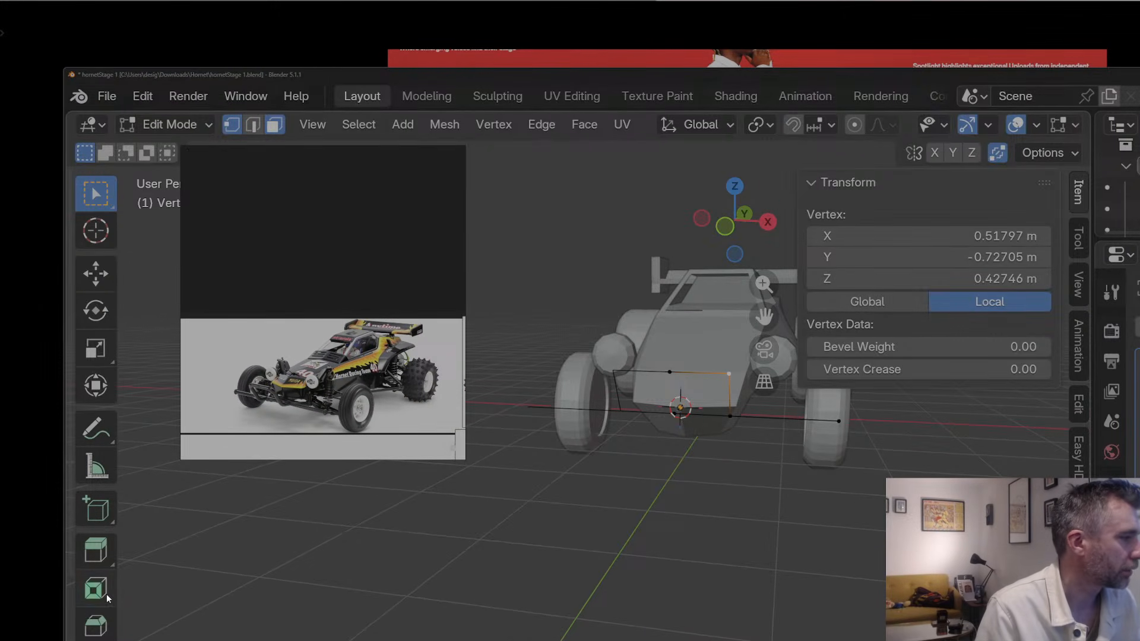
pyautogui.scroll(-3, 95, 591)
pyautogui.click(95, 540)
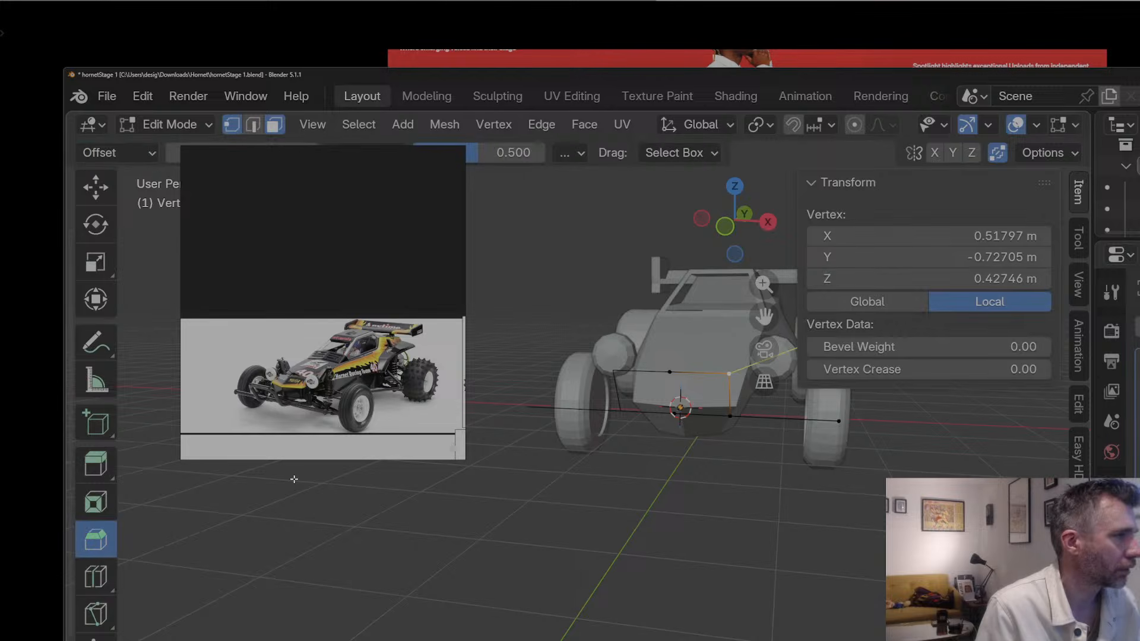
pyautogui.click(819, 182)
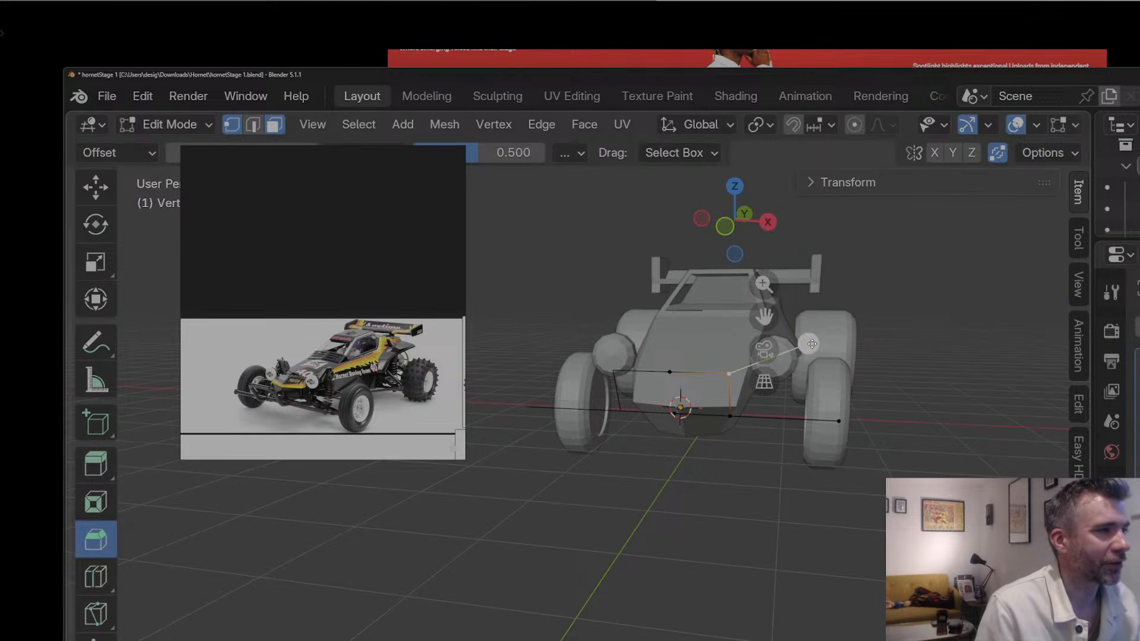
pyautogui.moveTo(809, 340); pyautogui.dragTo(834, 328)
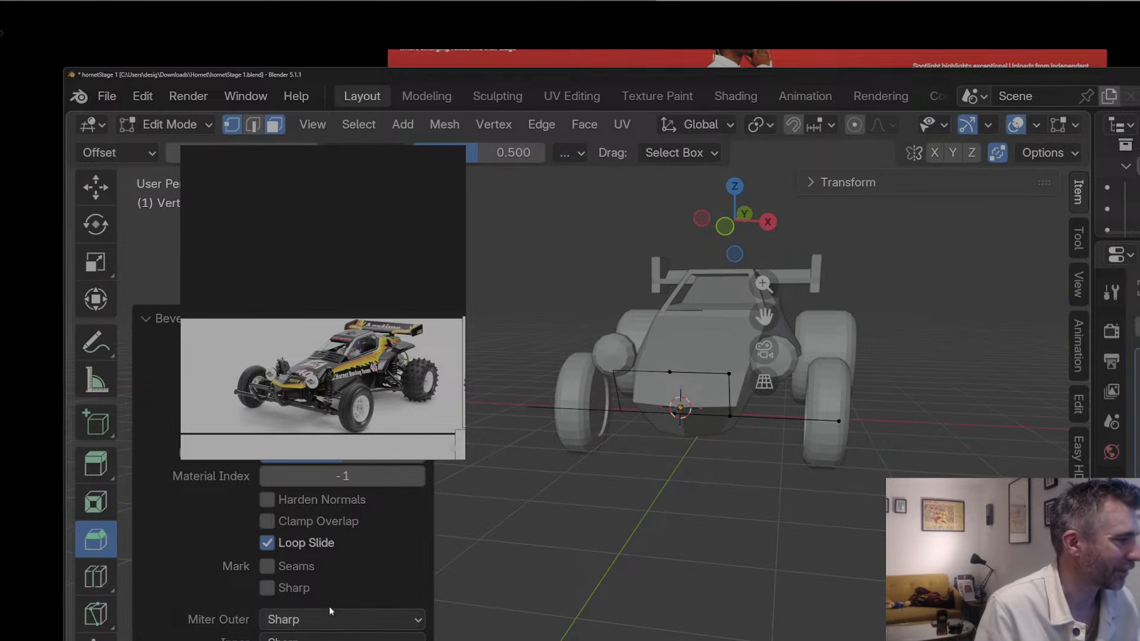
# Step: Move the reference image board clear of the bevel settings and pan it to the chassis and suspension photos
pyautogui.moveTo(415, 152); pyautogui.dragTo(287, 39)
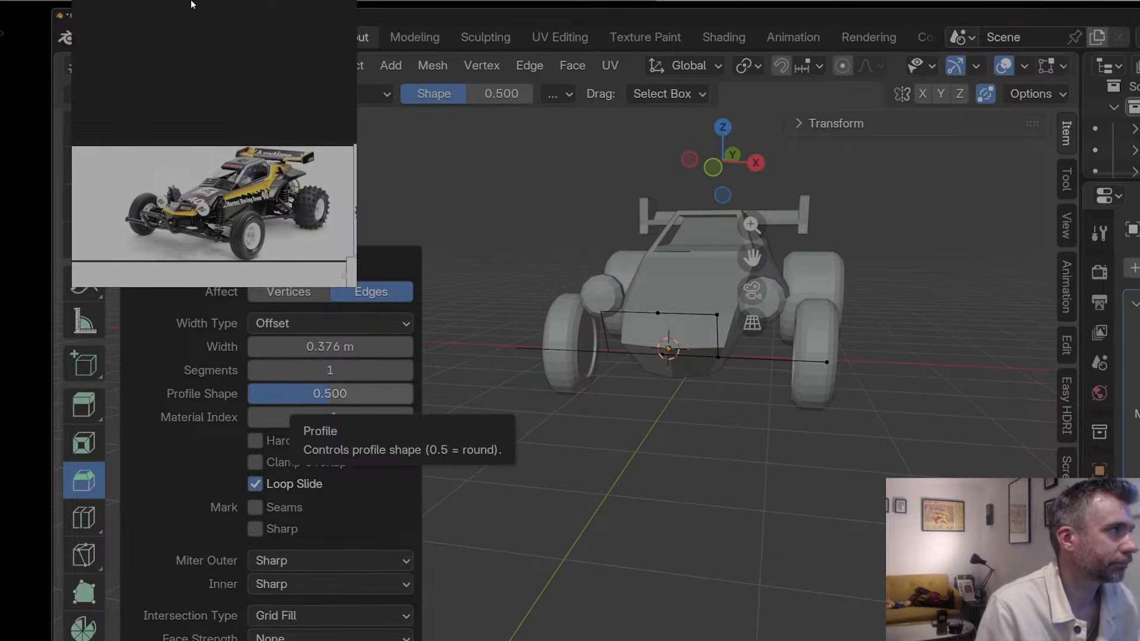
pyautogui.moveTo(235, 8); pyautogui.dragTo(191, 9, button='middle')
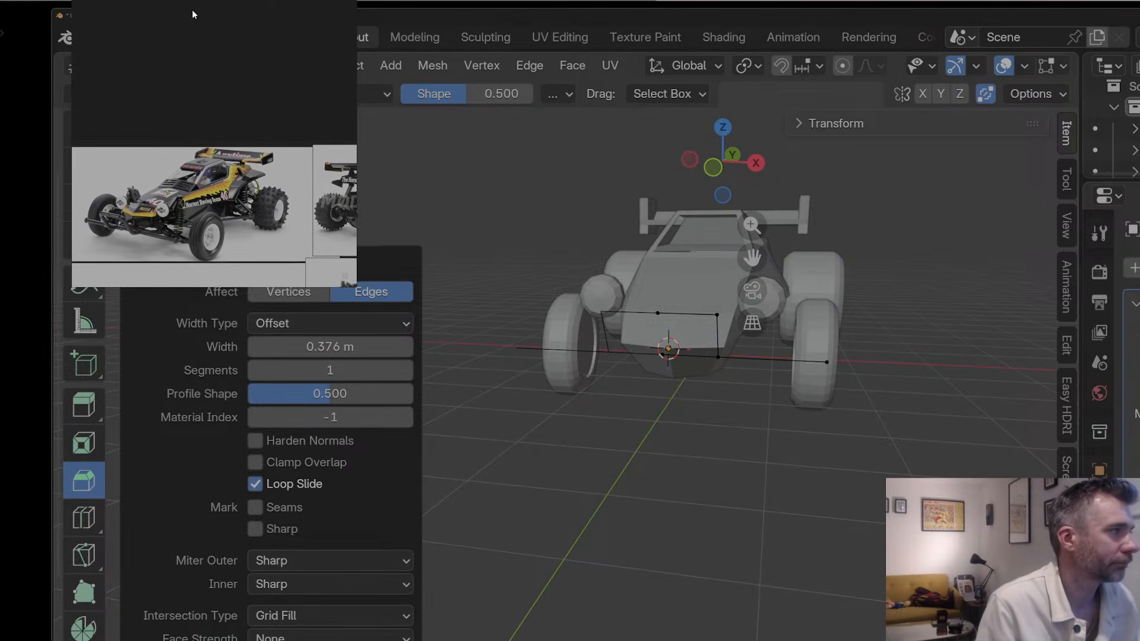
pyautogui.moveTo(199, 127); pyautogui.dragTo(194, 33, button='middle')
pyautogui.moveTo(207, 118); pyautogui.dragTo(194, 92, button='middle')
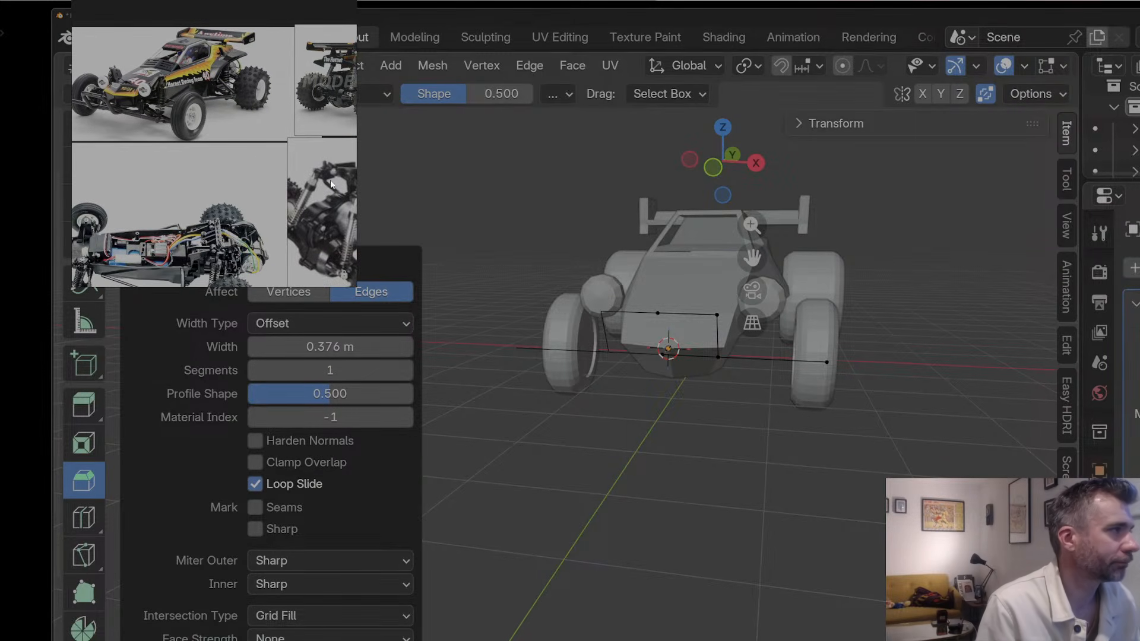
# Step: Set the bumper outline's bevel to affect vertices, with a width of 0.106 m and 3 segments
pyautogui.click(376, 270)
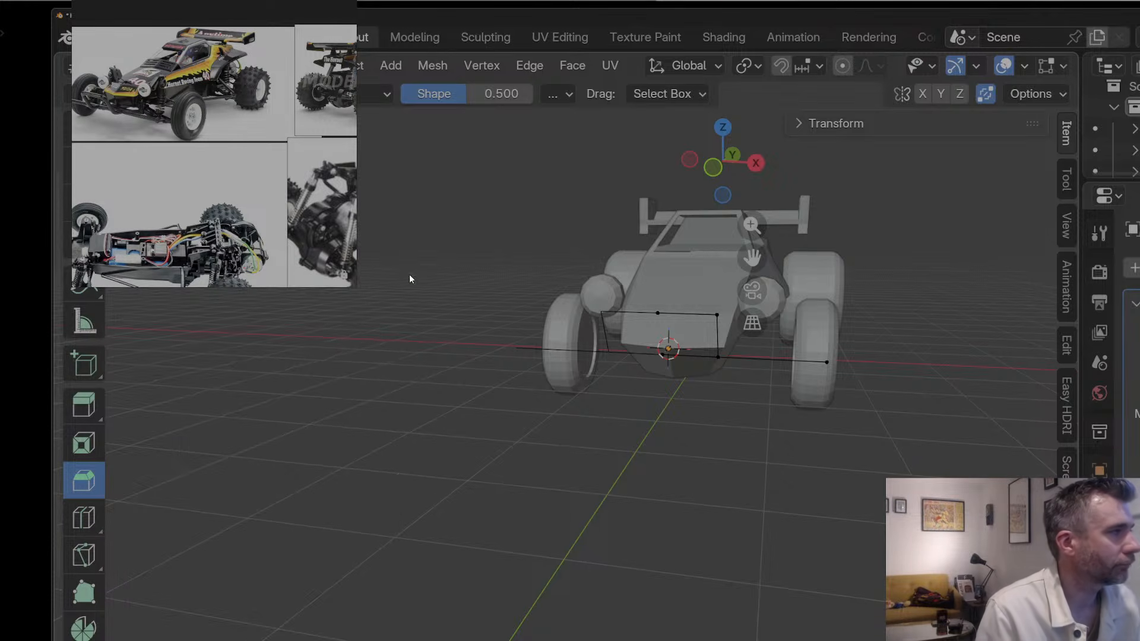
pyautogui.click(262, 638)
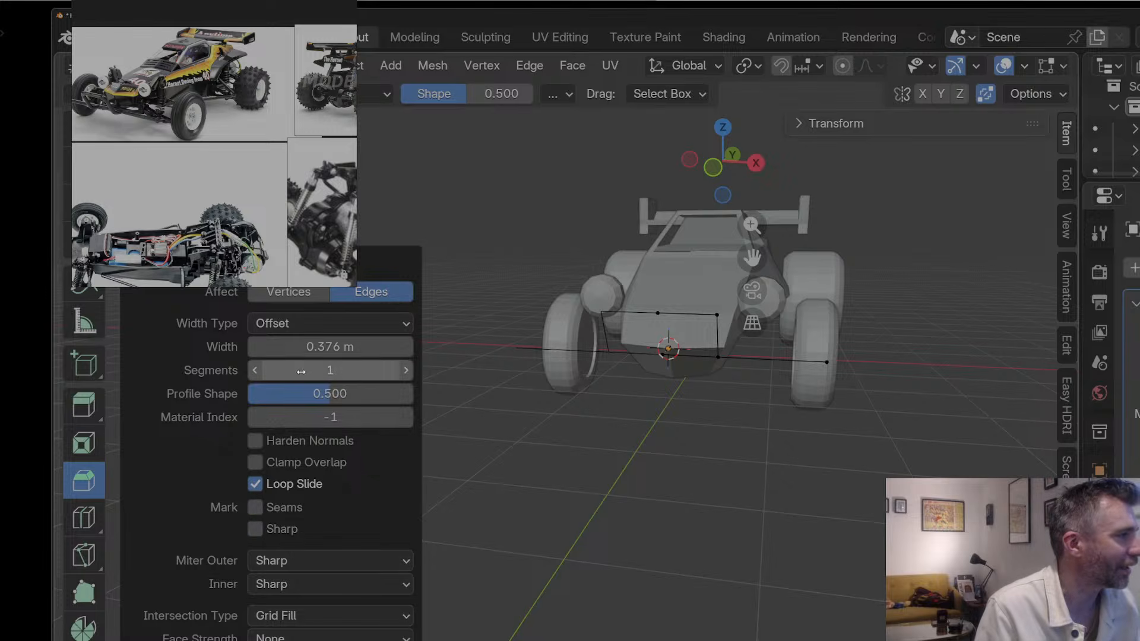
pyautogui.click(291, 296)
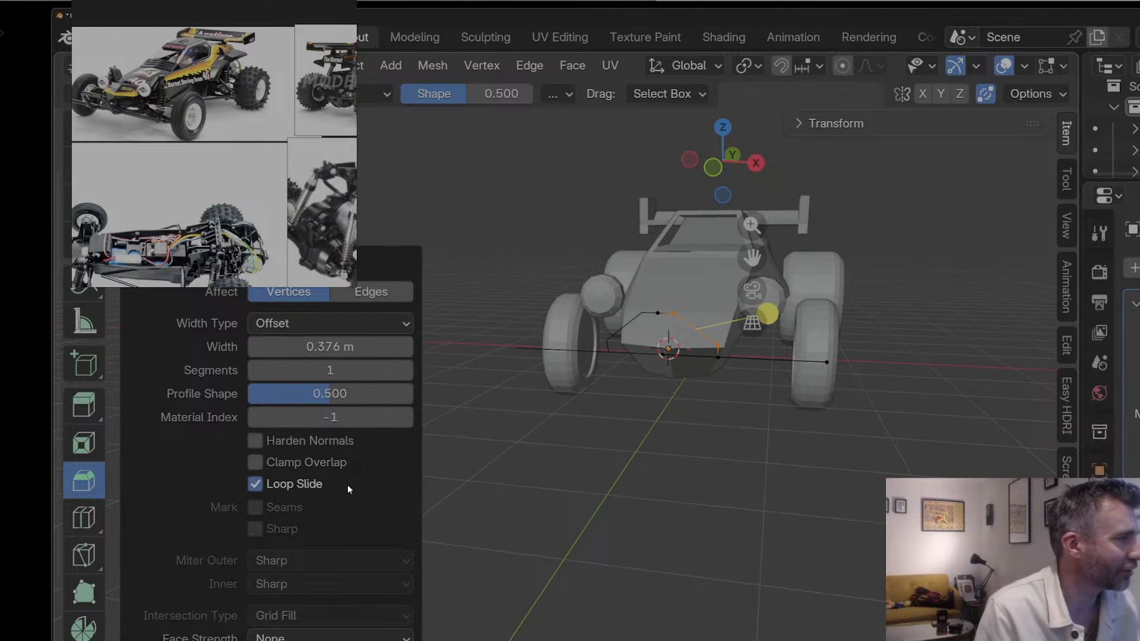
pyautogui.moveTo(342, 347); pyautogui.dragTo(251, 346)
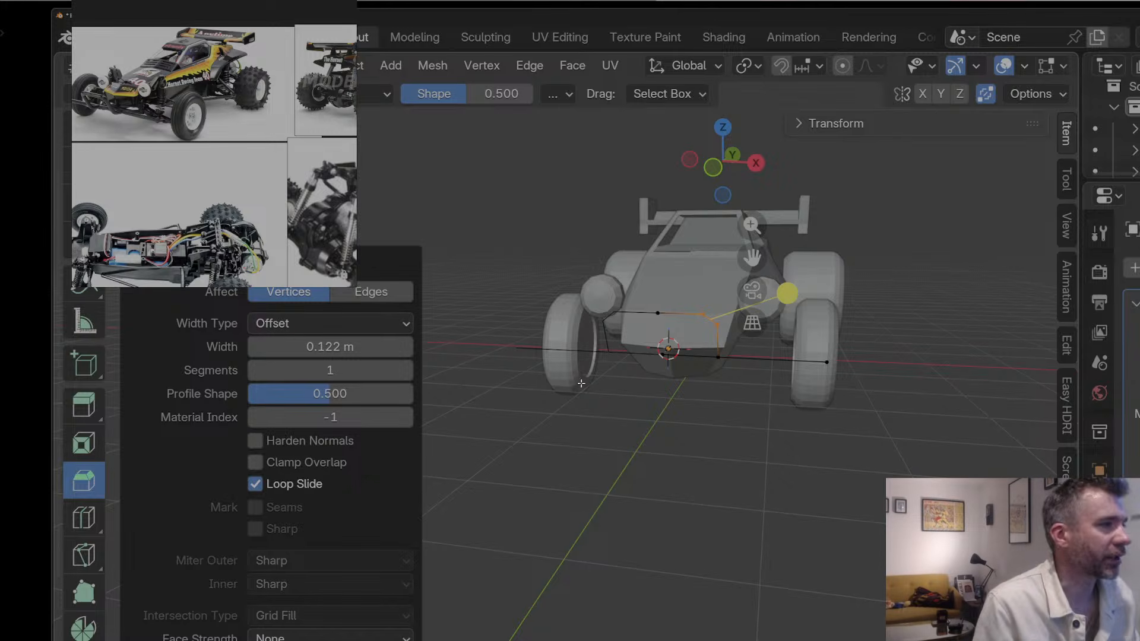
pyautogui.moveTo(334, 347)
pyautogui.mouseDown()
pyautogui.moveTo(320, 347)
pyautogui.moveTo(334, 348)
pyautogui.mouseUp()
pyautogui.click(406, 369)
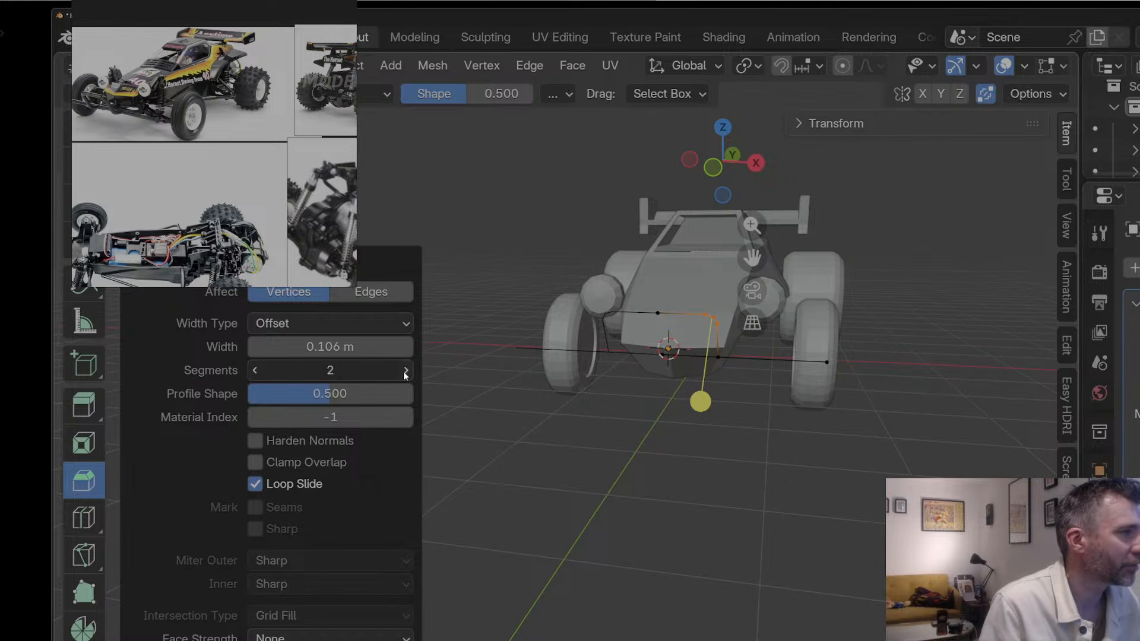
pyautogui.click(406, 370)
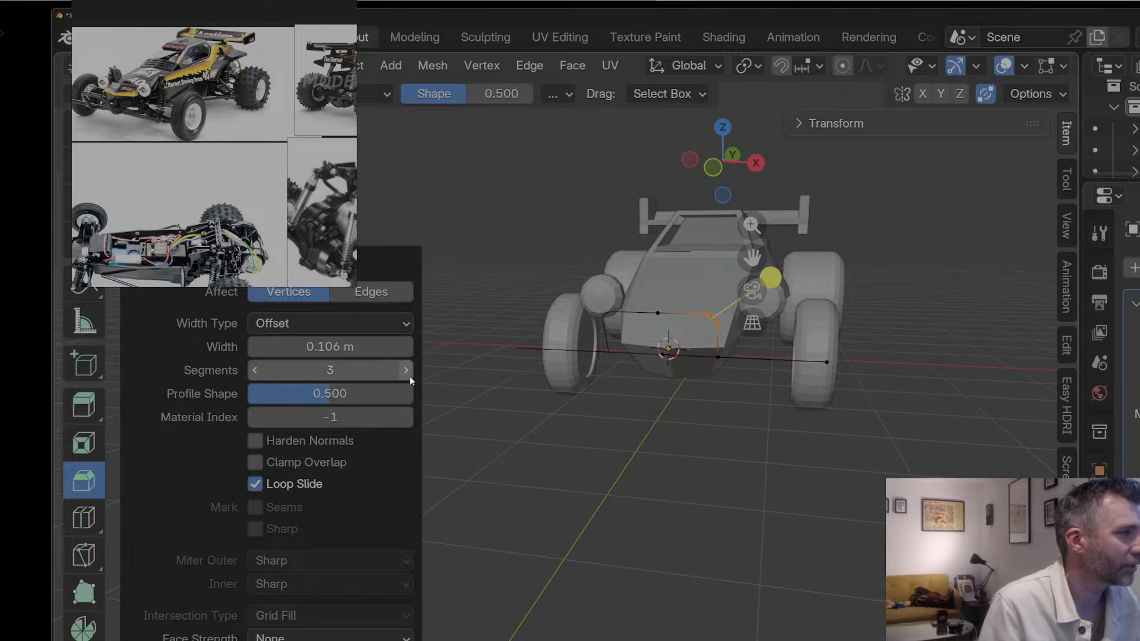
pyautogui.click(264, 372)
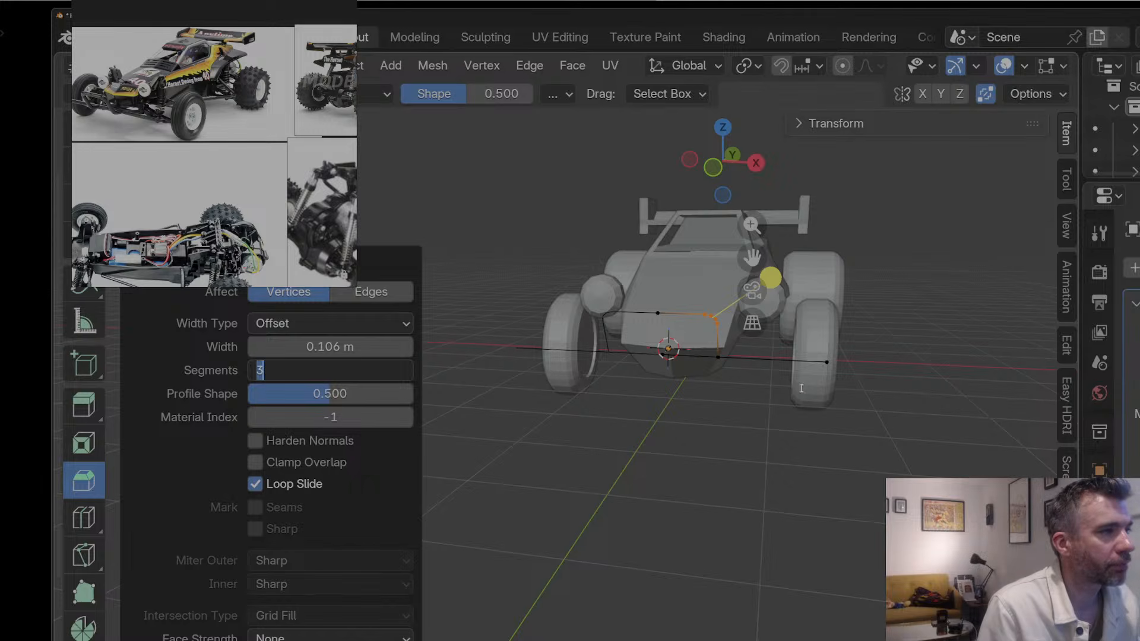
pyautogui.click(829, 363)
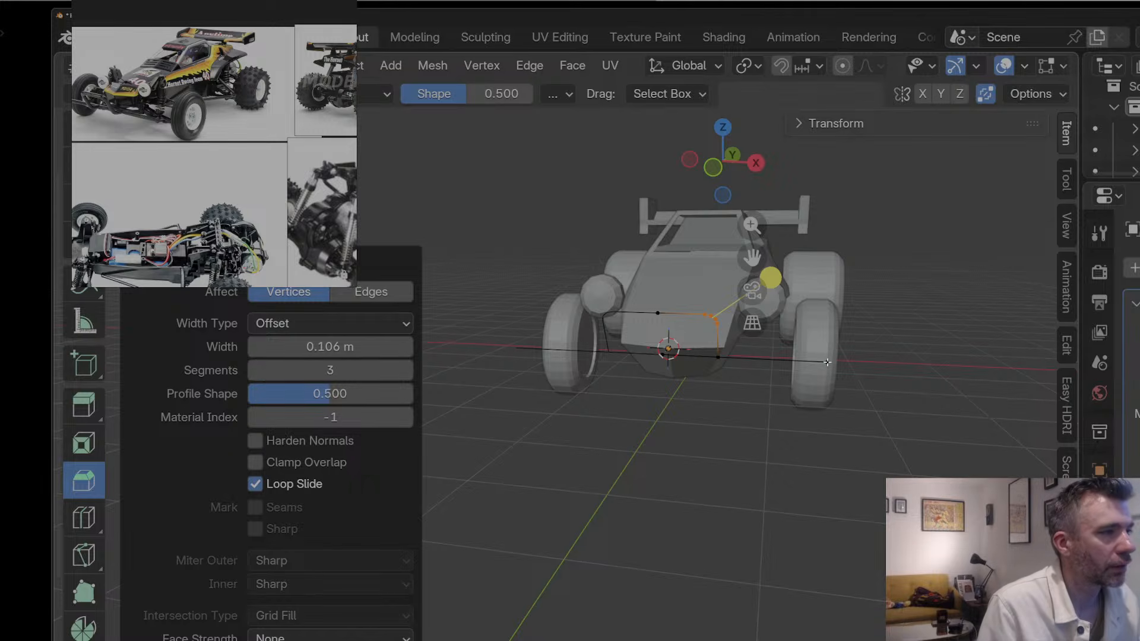
# Step: Move the outer end vertex of the bumper's lower bar slightly inward along X and return to Object Mode
pyautogui.click(828, 361)
pyautogui.press('g')
pyautogui.press('x')
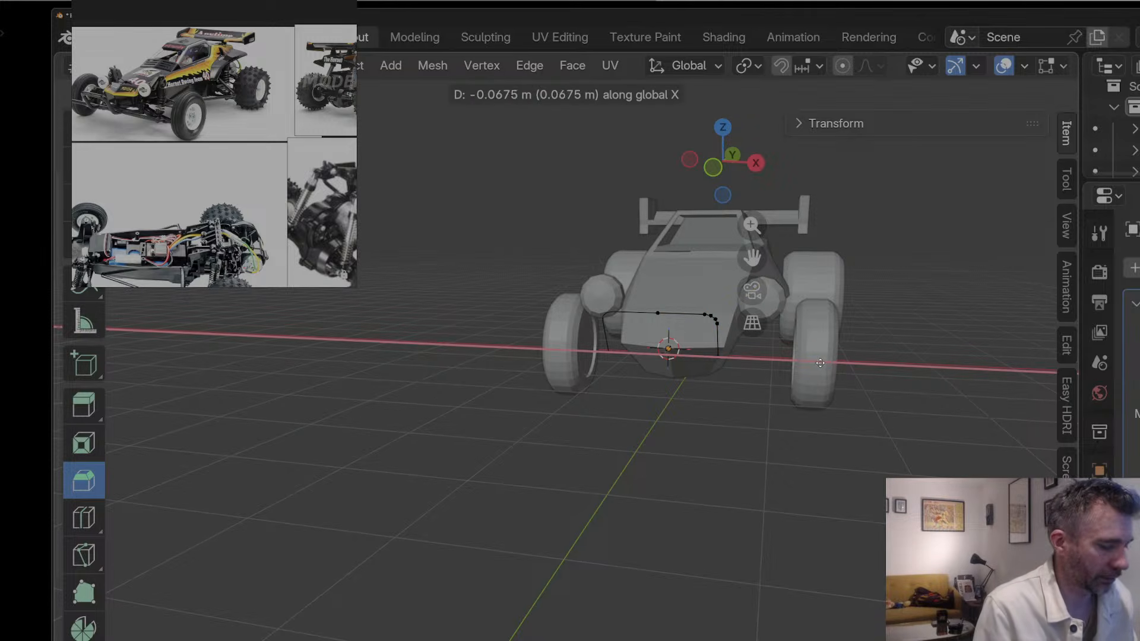
pyautogui.click(814, 364)
pyautogui.press('Tab')
pyautogui.moveTo(799, 367); pyautogui.dragTo(737, 383, button='middle')
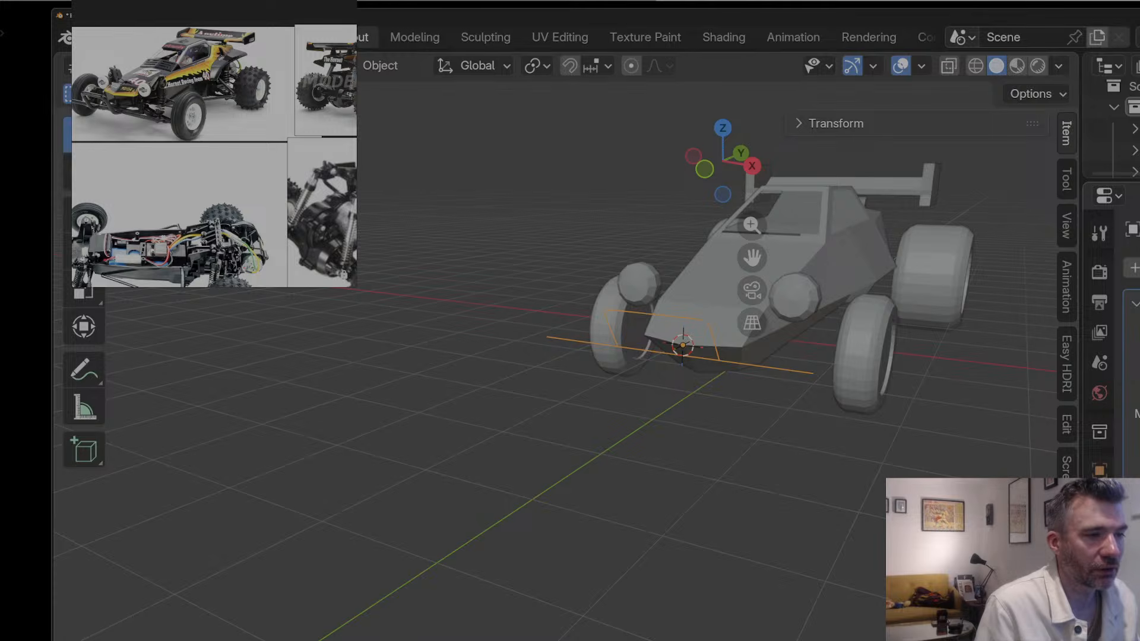
pyautogui.press('Tab')
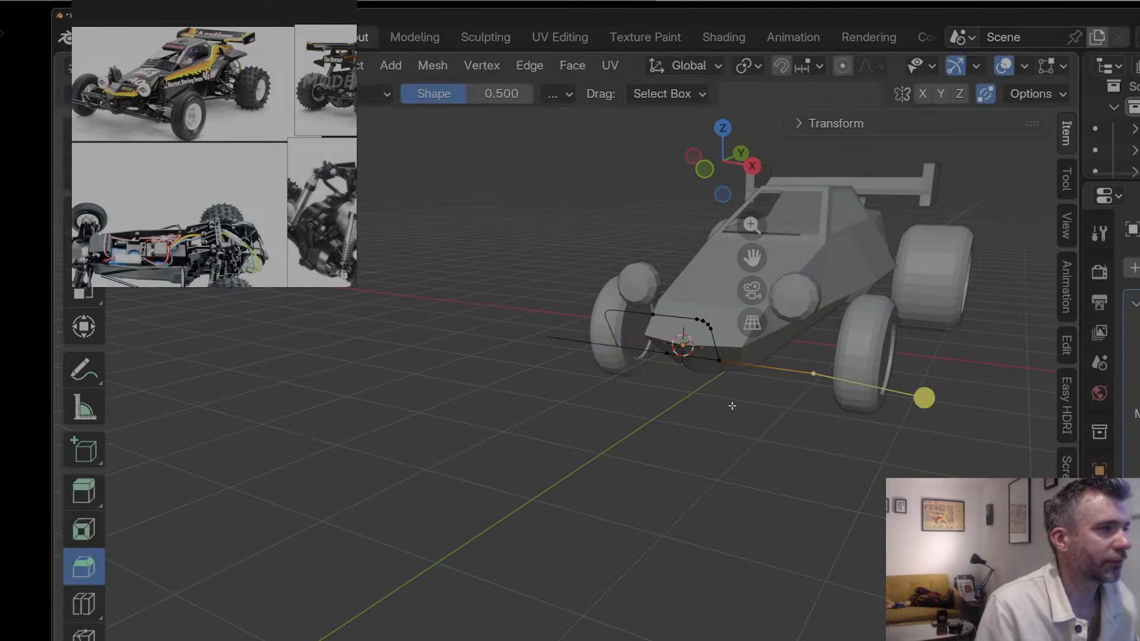
pyautogui.press('Tab')
# Step: Close the reference image board and resize the Blender window so the modifier properties fit on screen
pyautogui.moveTo(239, 9)
pyautogui.mouseDown(button='middle')
pyautogui.moveTo(235, 47)
pyautogui.moveTo(239, 1)
pyautogui.moveTo(268, 13)
pyautogui.moveTo(239, 3)
pyautogui.mouseUp(button='middle')
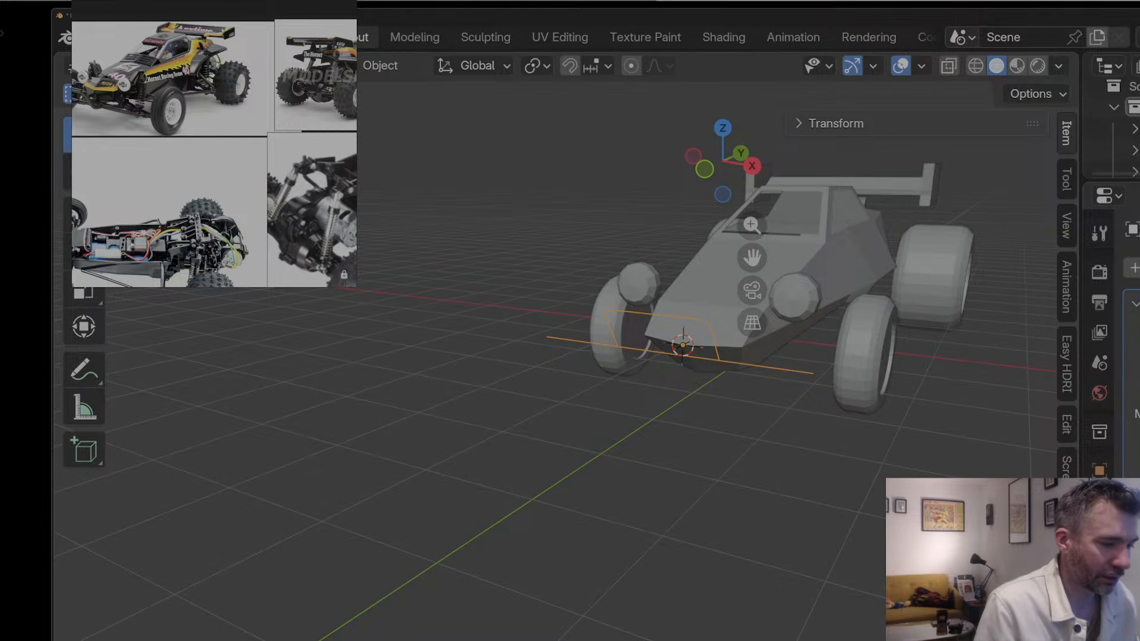
pyautogui.moveTo(205, 8)
pyautogui.mouseDown(button='middle')
pyautogui.moveTo(214, 80)
pyautogui.moveTo(215, 4)
pyautogui.mouseUp(button='middle')
pyautogui.rightClick(210, 9)
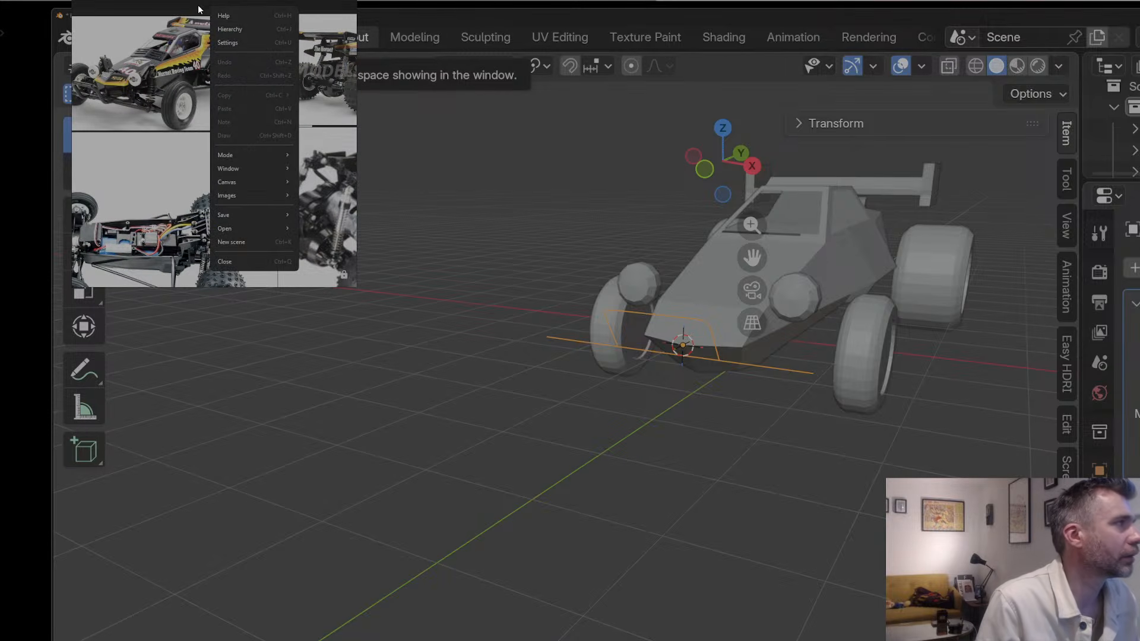
pyautogui.click(231, 262)
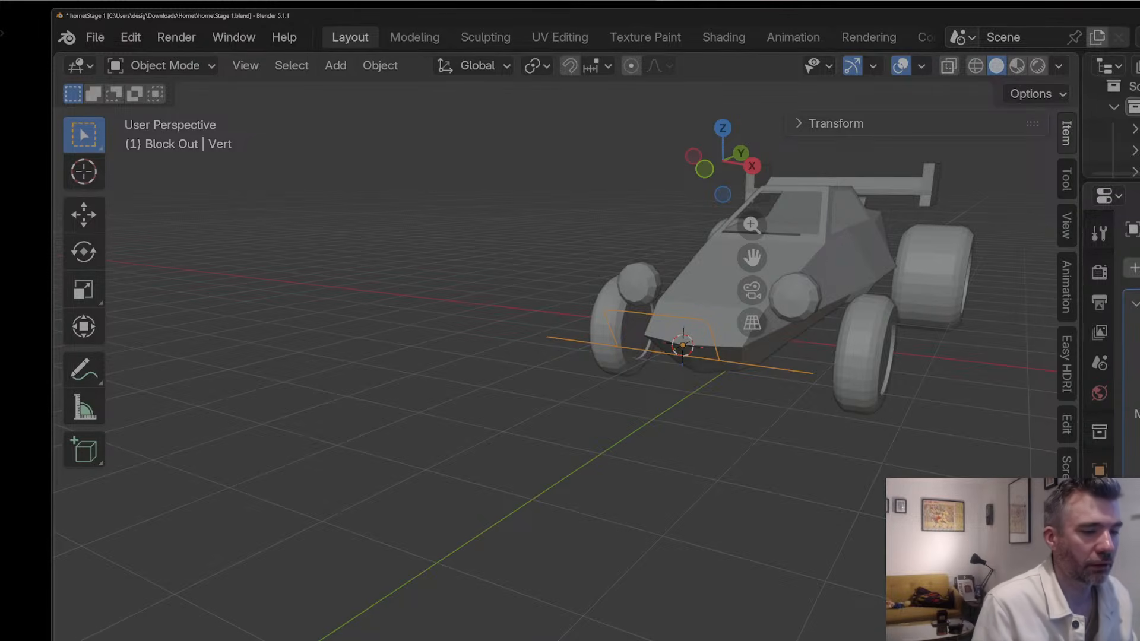
pyautogui.moveTo(1139, 618); pyautogui.dragTo(1108, 640)
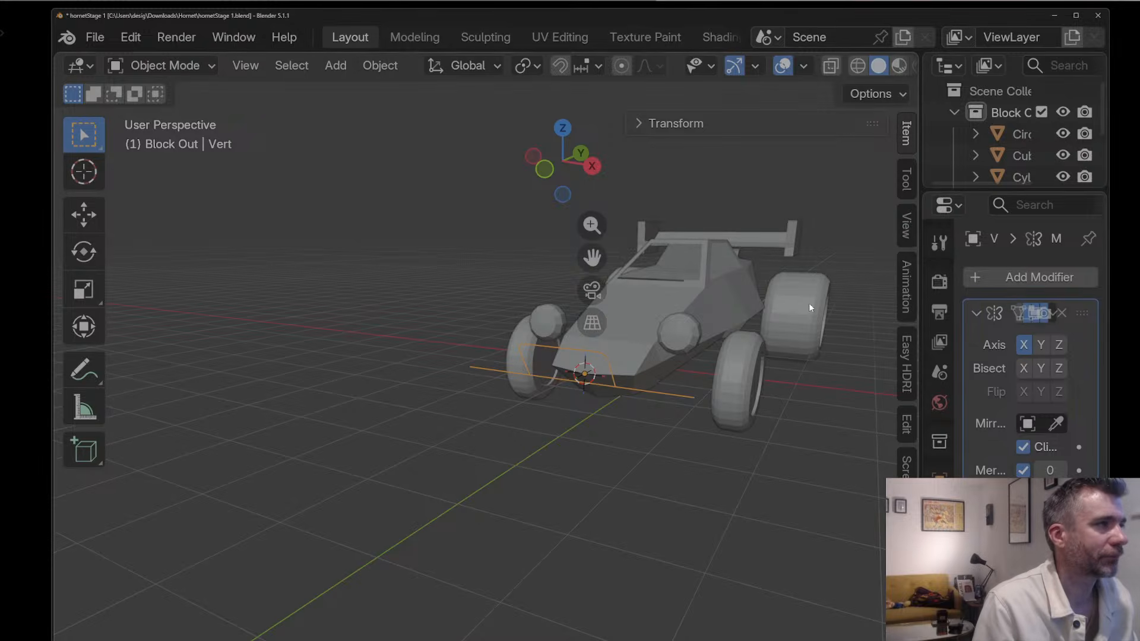
# Step: Convert the mirrored bumper wireframe object to a curve
pyautogui.moveTo(594, 258); pyautogui.dragTo(466, 330)
pyautogui.click(381, 67)
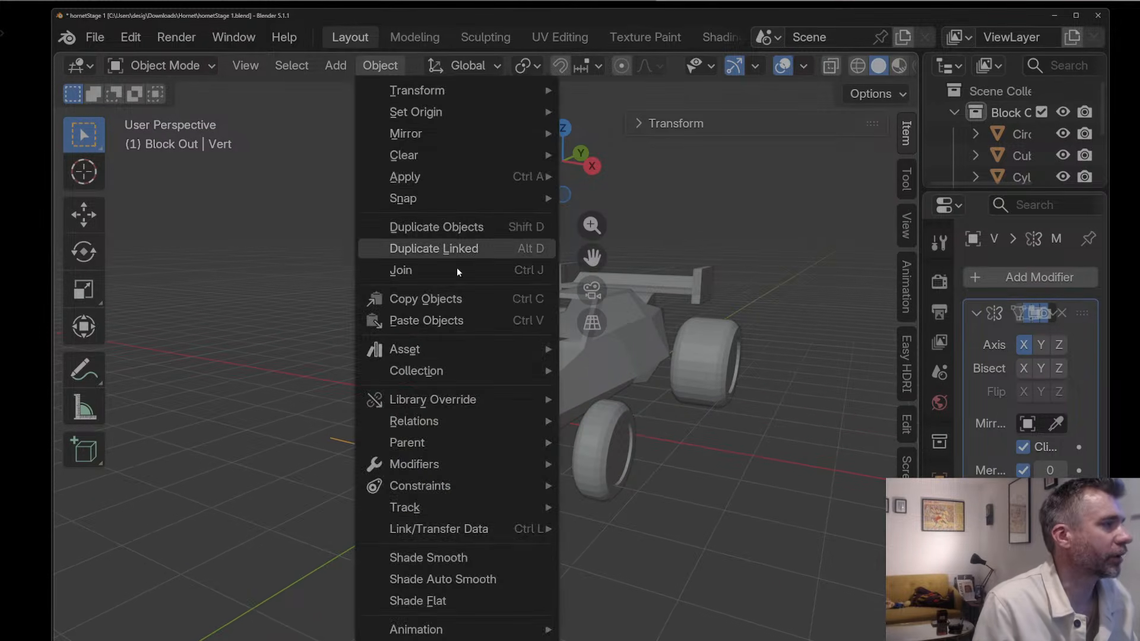
pyautogui.moveTo(493, 640)
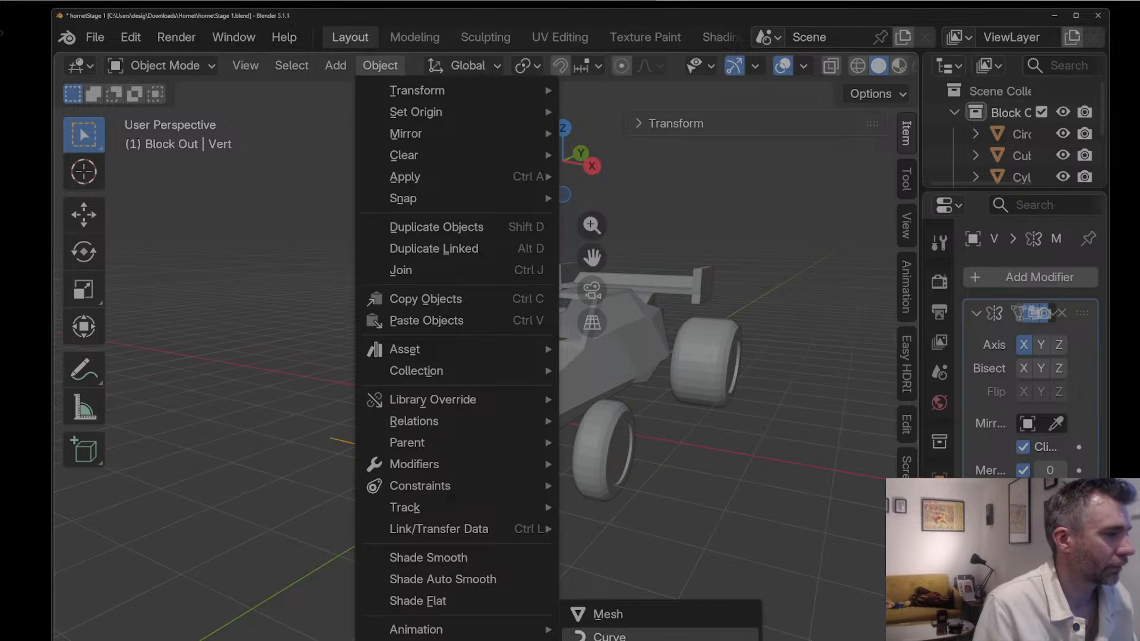
pyautogui.click(615, 639)
pyautogui.moveTo(518, 448)
pyautogui.mouseDown(button='middle')
pyautogui.moveTo(533, 455)
pyautogui.moveTo(510, 444)
pyautogui.mouseUp(button='middle')
pyautogui.scroll(2, 511, 444)
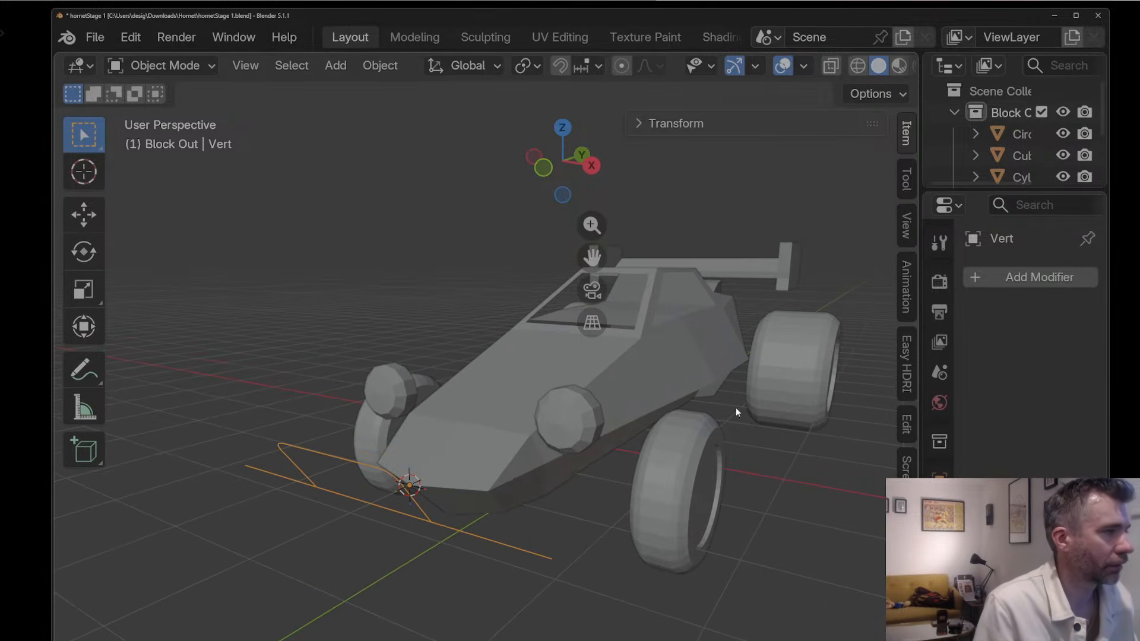
# Step: Thicken the bumper curve into a round tube with its bevel depth and open it in Edit Mode
pyautogui.click(939, 601)
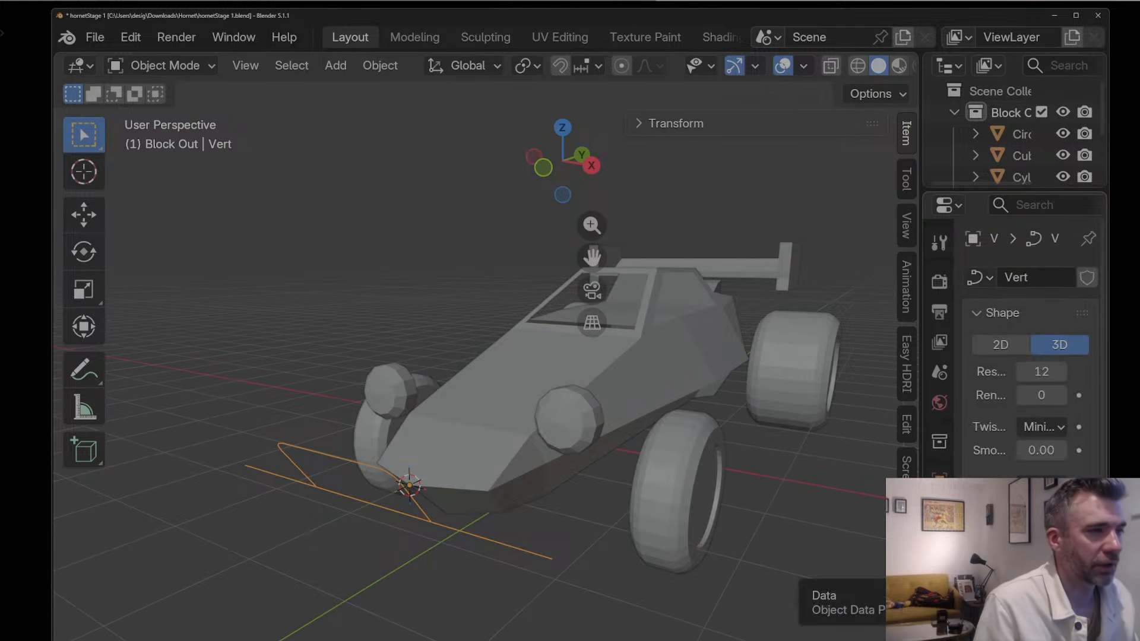
pyautogui.scroll(-3, 989, 467)
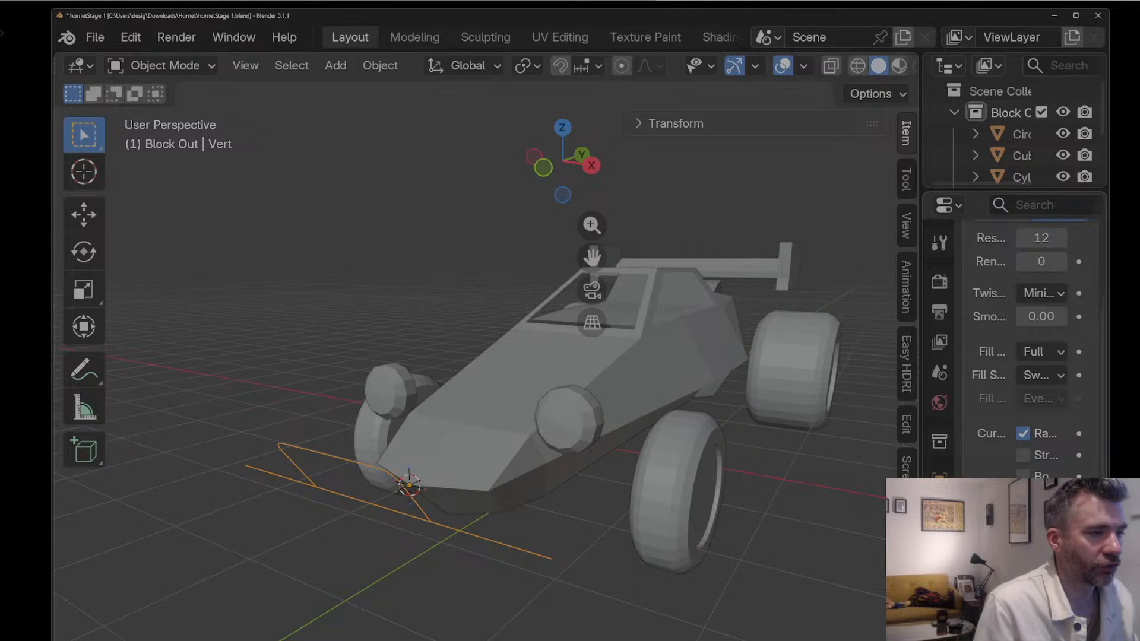
pyautogui.scroll(-5, 1030, 356)
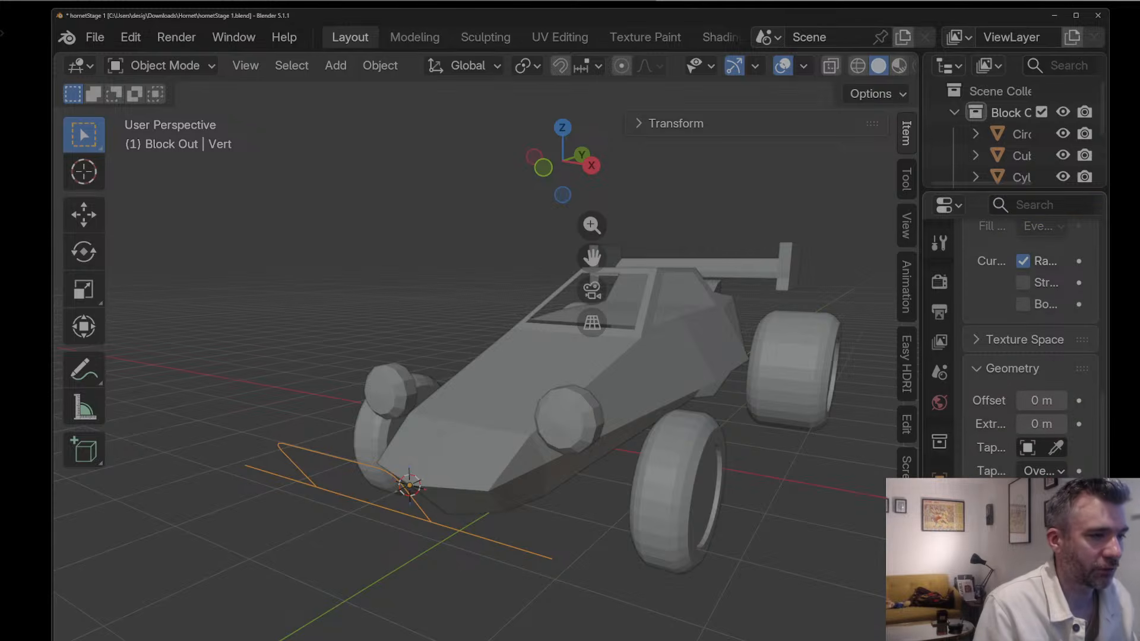
pyautogui.moveTo(1041, 573); pyautogui.dragTo(1068, 573)
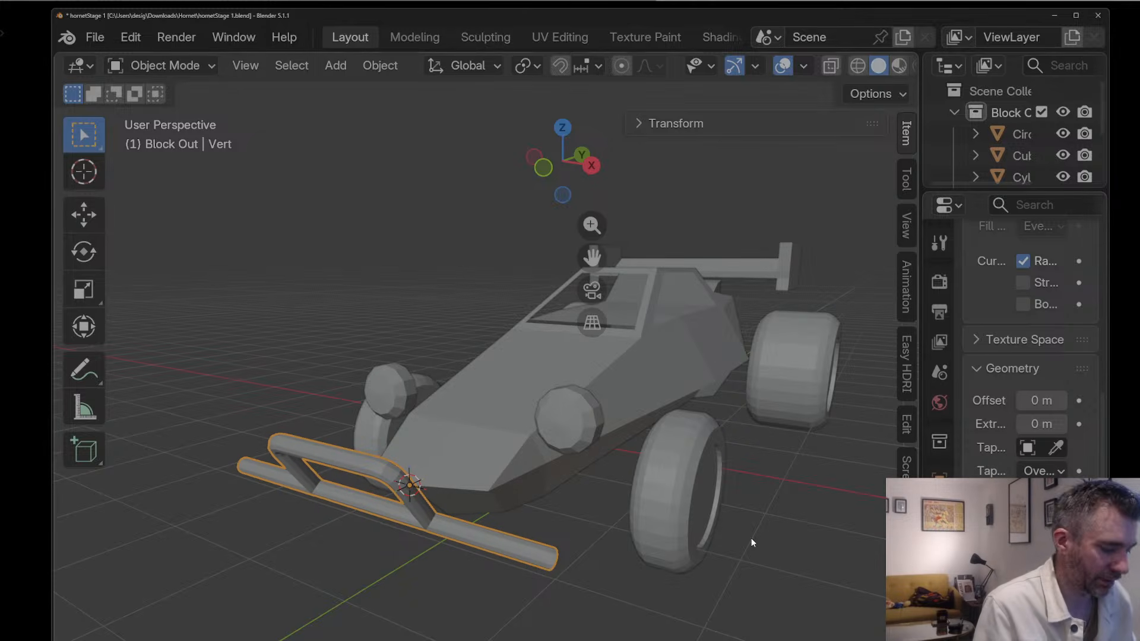
pyautogui.moveTo(571, 558); pyautogui.dragTo(553, 519, button='middle')
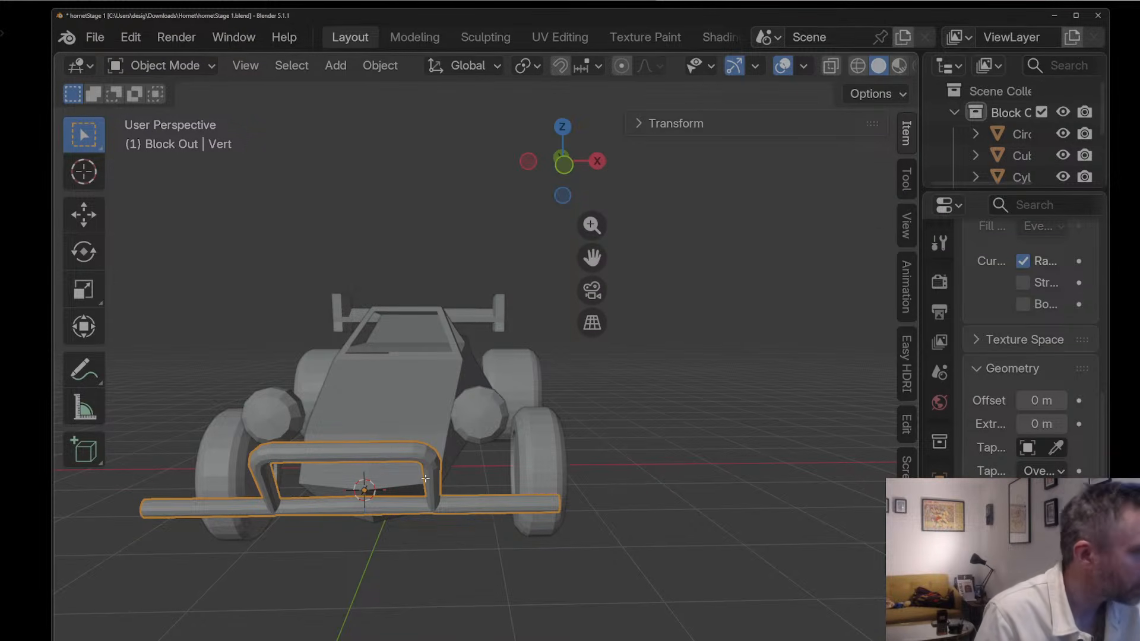
pyautogui.press('Tab')
# Step: Try to move the control points on one side of the bumper's upper loop along X
pyautogui.moveTo(399, 440); pyautogui.dragTo(464, 537)
pyautogui.press('g')
pyautogui.press('x')
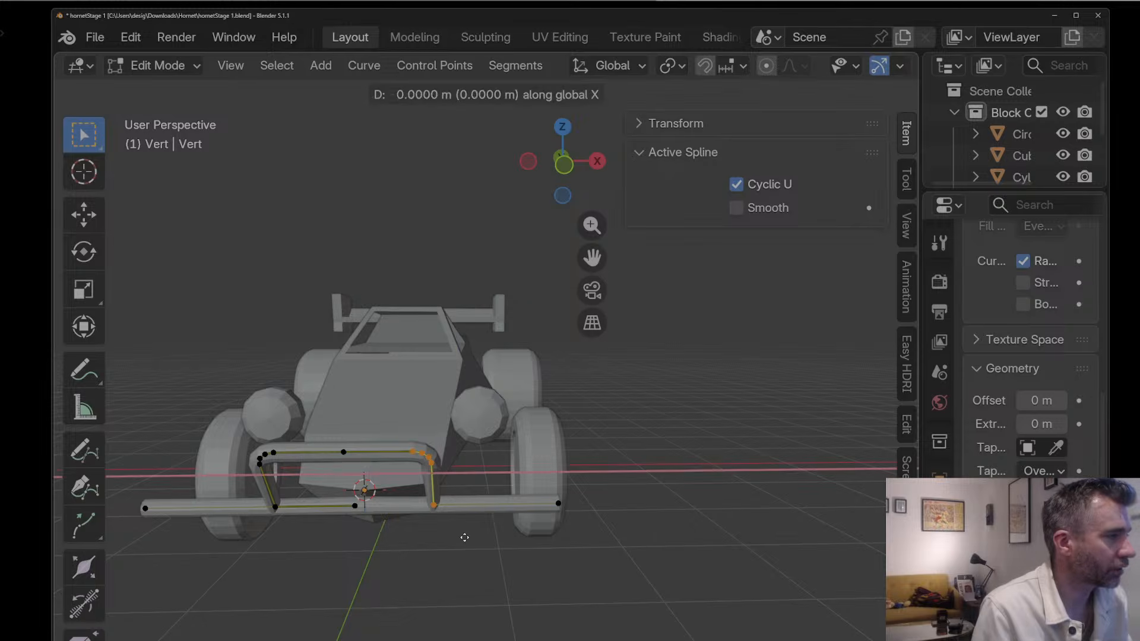
pyautogui.click(448, 534)
pyautogui.hotkey('ctrl', 'z')
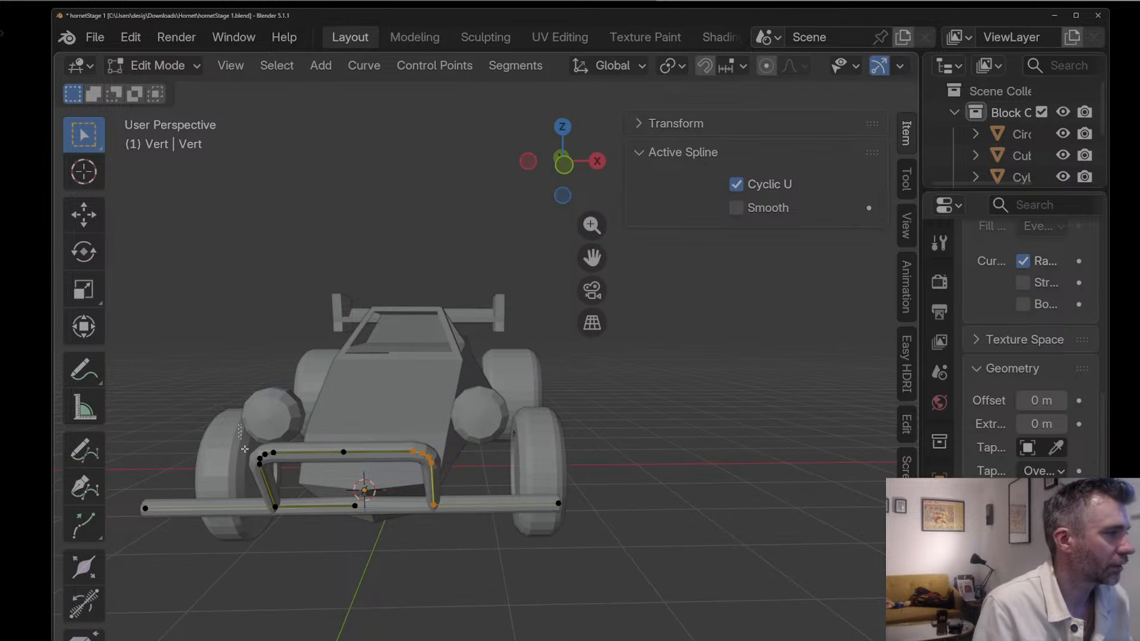
# Step: Select the control points on both sides of the bumper's upper loop and scale them inward along X
pyautogui.moveTo(240, 429); pyautogui.dragTo(312, 556)
pyautogui.keyDown('shift'); pyautogui.moveTo(374, 435); pyautogui.dragTo(468, 537); pyautogui.keyUp('shift')
pyautogui.press('s')
pyautogui.press('x')
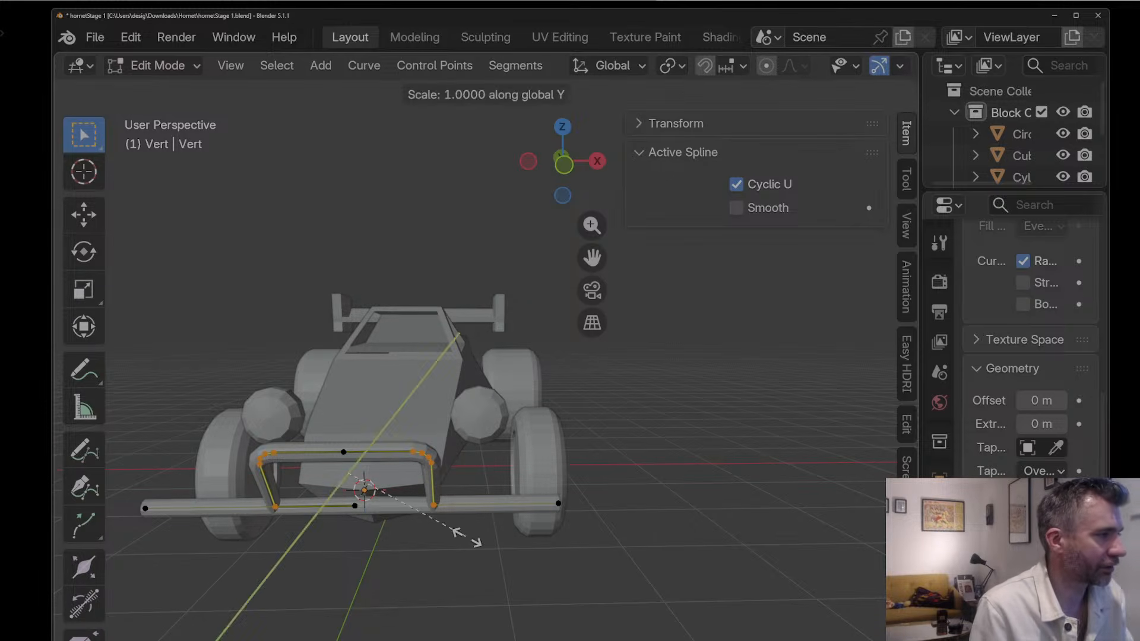
pyautogui.click(412, 523)
# Step: Shorten the bumper's lower bar by scaling its two end points inward along X
pyautogui.click(558, 503)
pyautogui.keyDown('shift'); pyautogui.click(146, 507); pyautogui.keyUp('shift')
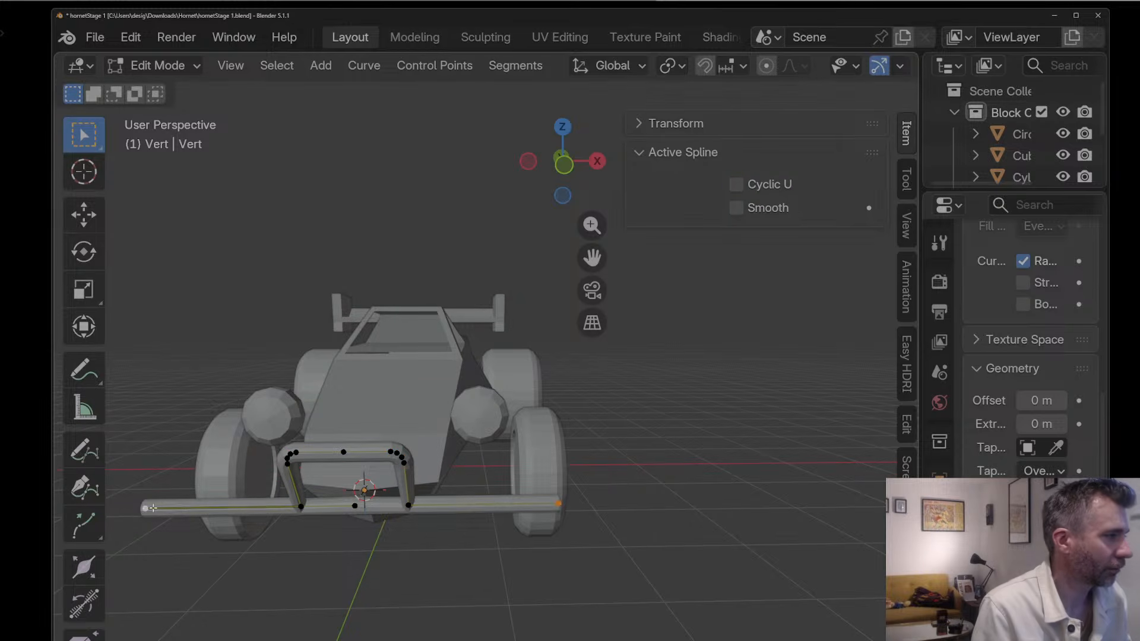
pyautogui.press('s')
pyautogui.press('y')
pyautogui.press('x')
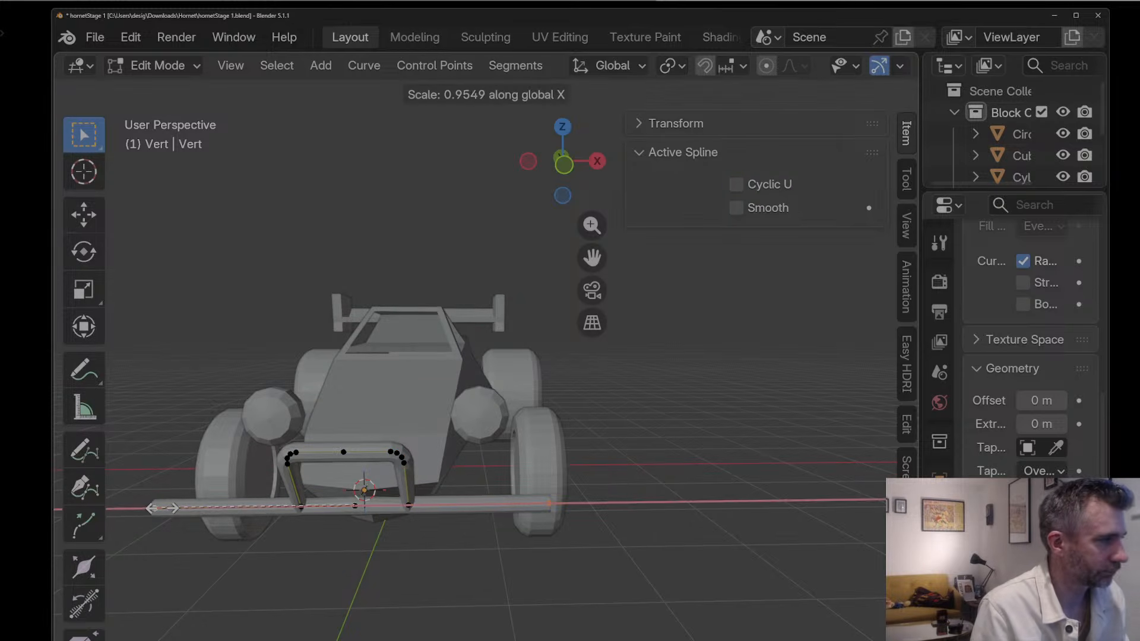
pyautogui.click(196, 506)
# Step: Return to Object Mode and move the whole bumper about 0.287 m along Y toward the car's nose
pyautogui.moveTo(196, 506); pyautogui.dragTo(262, 490, button='middle')
pyautogui.press('Tab')
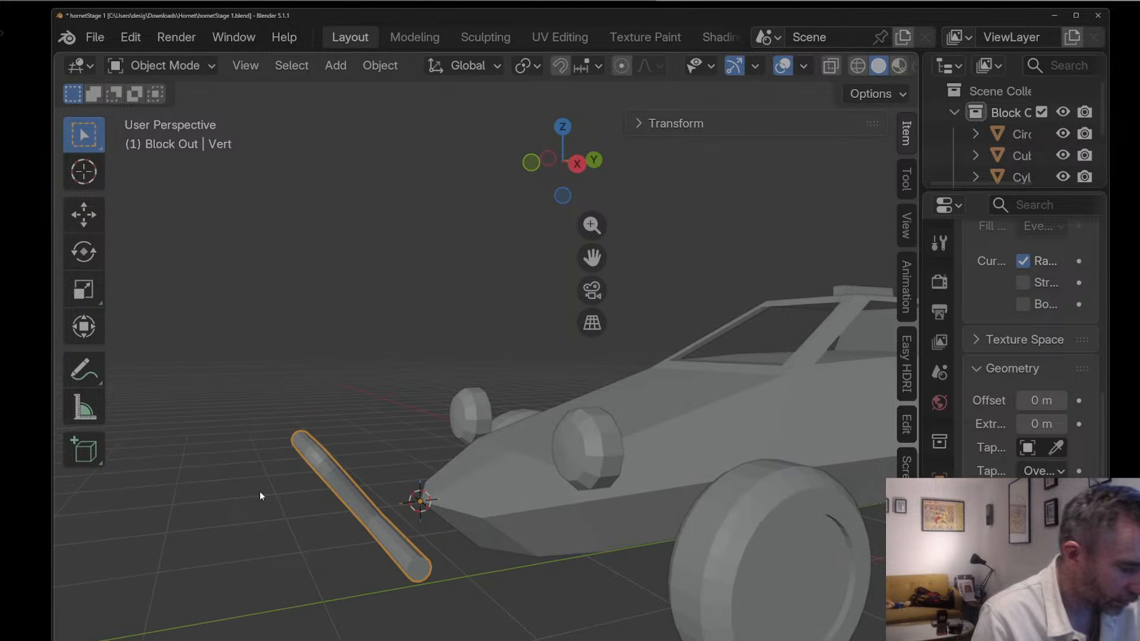
pyautogui.press('g')
pyautogui.press('y')
pyautogui.click(299, 487)
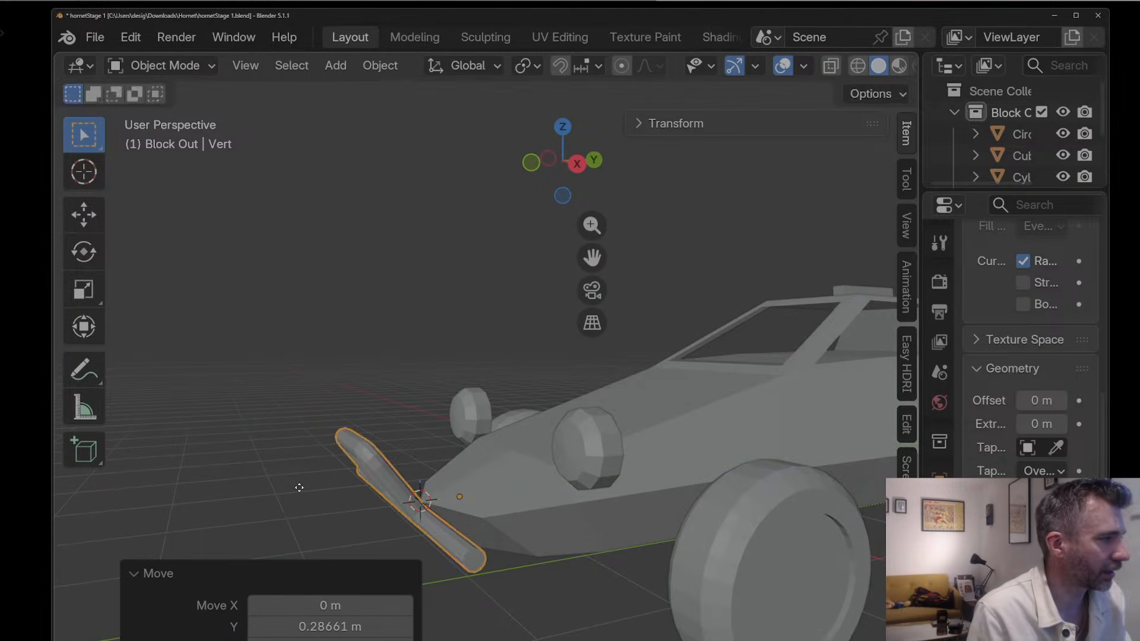
# Step: Lower the whole bumper about 0.095 m along Z and shift it about 0.029 m along Y toward the car
pyautogui.press('g')
pyautogui.press('x')
pyautogui.press('z')
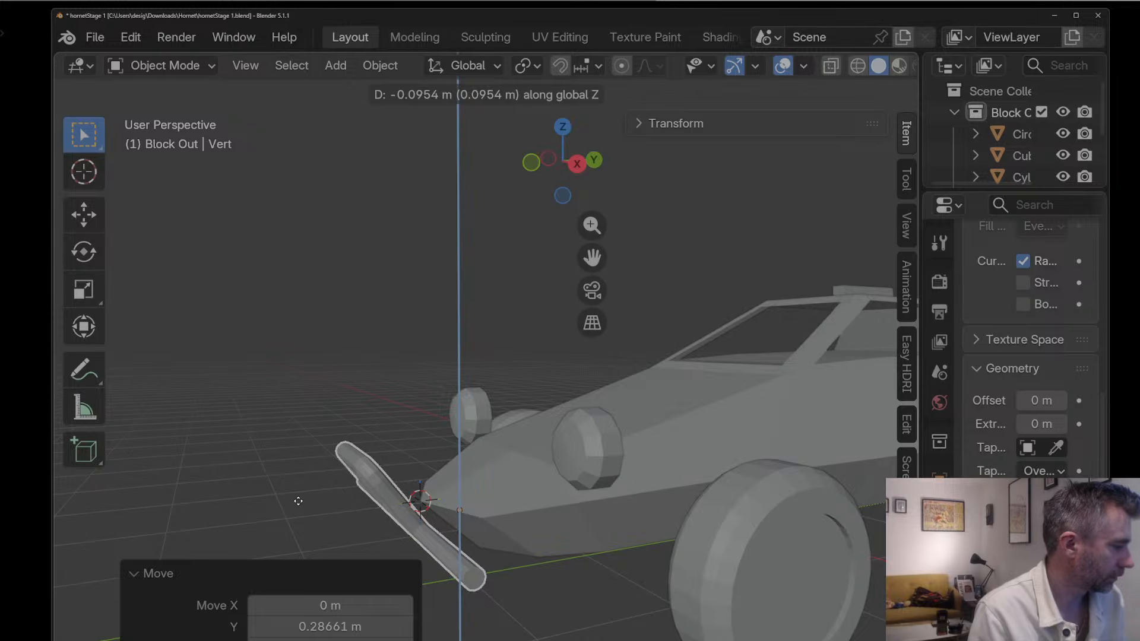
pyautogui.press('Escape')
pyautogui.press('g')
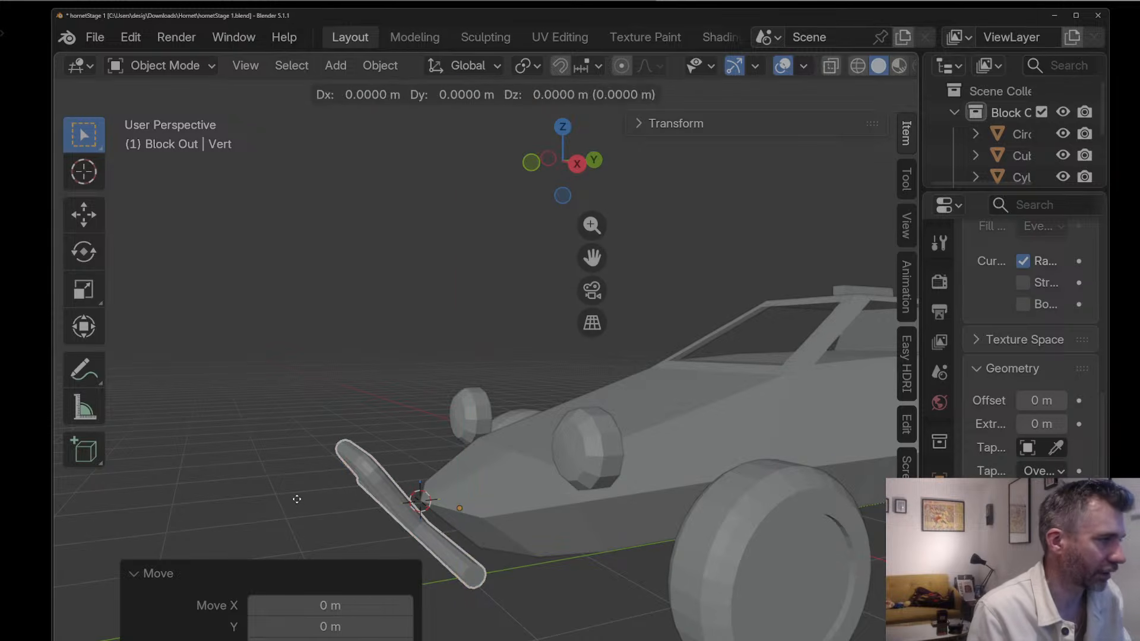
pyautogui.press('y')
pyautogui.click(216, 476)
pyautogui.scroll(-4, 319, 468)
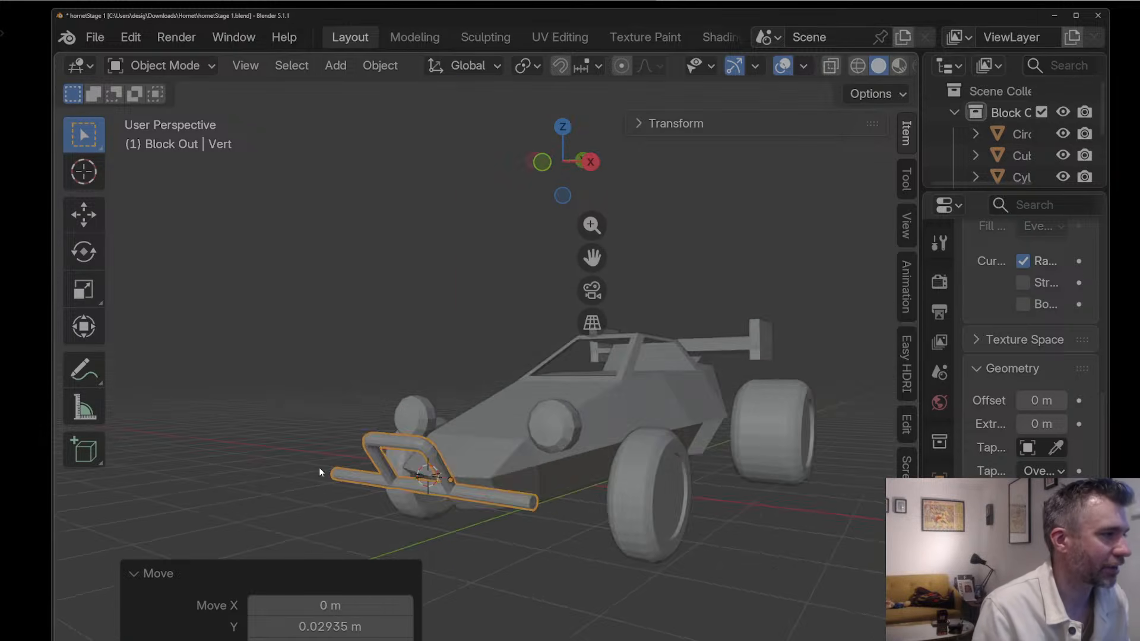
# Step: Lower the bumper further along Z and move it about 0.146 m along Y toward the nose
pyautogui.scroll(1, 307, 495)
pyautogui.keyDown('shift'); pyautogui.moveTo(591, 258); pyautogui.dragTo(466, 250, button='middle'); pyautogui.keyUp('shift')
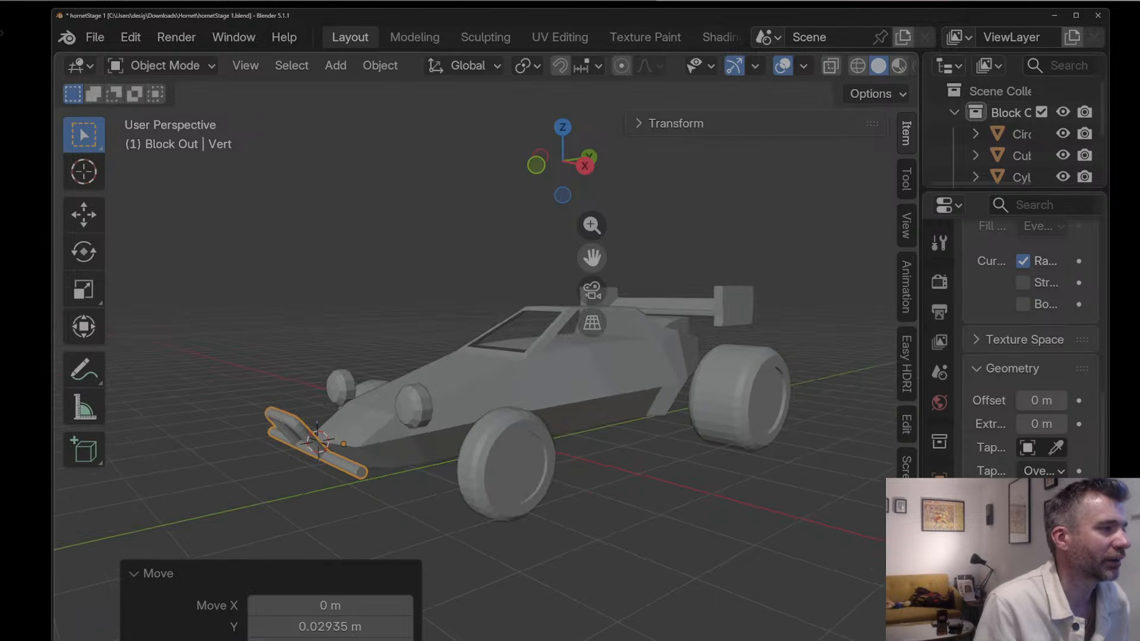
pyautogui.moveTo(561, 355); pyautogui.dragTo(511, 377, button='middle')
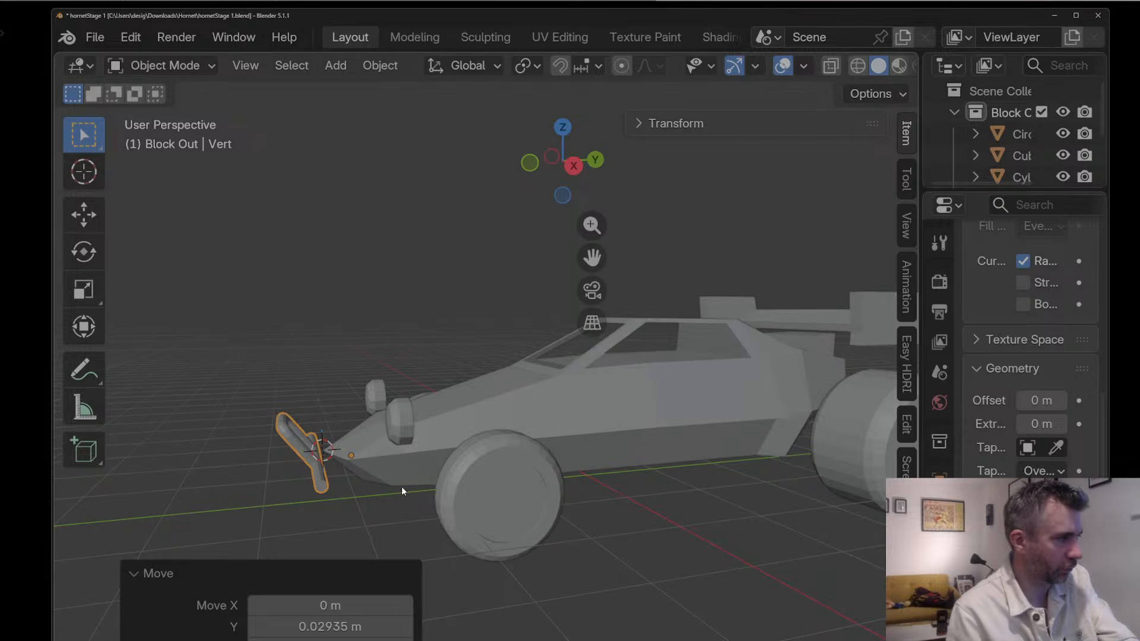
pyautogui.click(408, 509)
pyautogui.press('g')
pyautogui.press('y')
pyautogui.press('z')
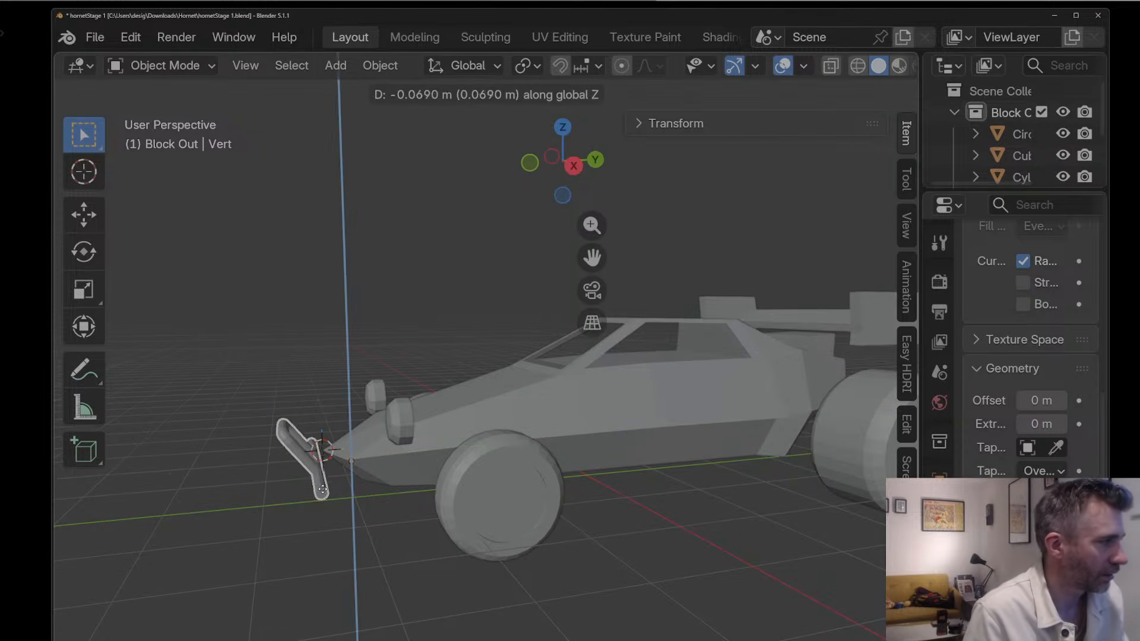
pyautogui.click(320, 509)
pyautogui.press('g')
pyautogui.press('y')
pyautogui.click(327, 501)
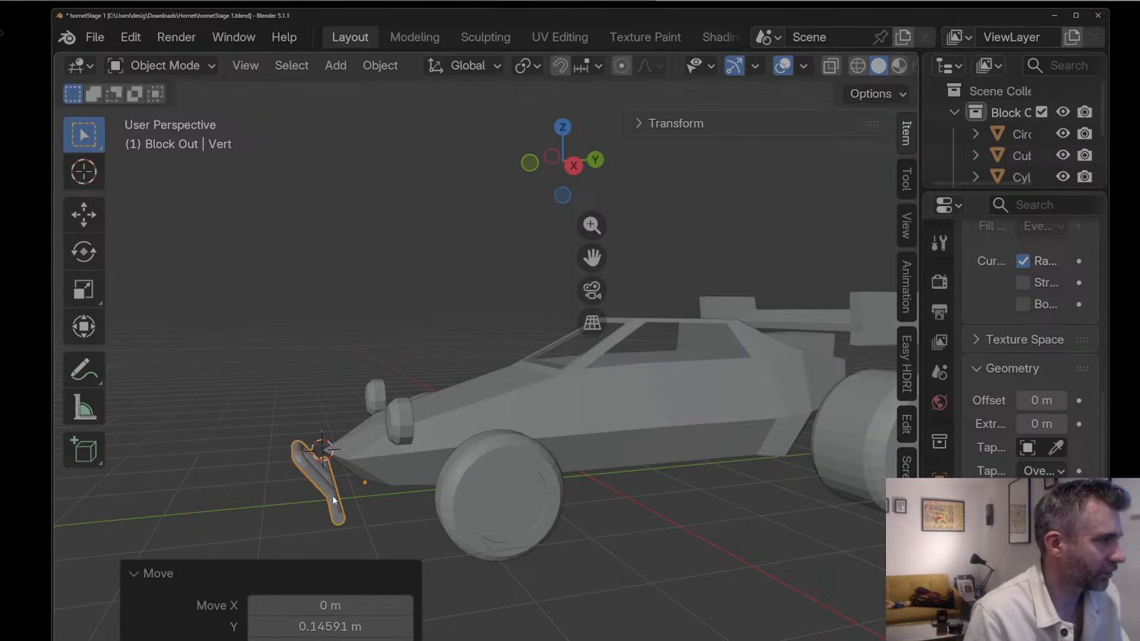
# Step: Raise the bumper slightly along Z so it sits in front of the nose
pyautogui.press('g')
pyautogui.press('y')
pyautogui.press('z')
pyautogui.click(332, 492)
pyautogui.moveTo(332, 490)
pyautogui.mouseDown(button='middle')
pyautogui.moveTo(303, 439)
pyautogui.moveTo(387, 473)
pyautogui.moveTo(464, 477)
pyautogui.moveTo(425, 465)
pyautogui.moveTo(313, 484)
pyautogui.moveTo(302, 501)
pyautogui.moveTo(341, 493)
pyautogui.mouseUp(button='middle')
# Step: Try to make the bumper curve cyclic and extrude a new point about 2.68 m along Y
pyautogui.press('Tab')
pyautogui.hotkey('ctrl', 'z')
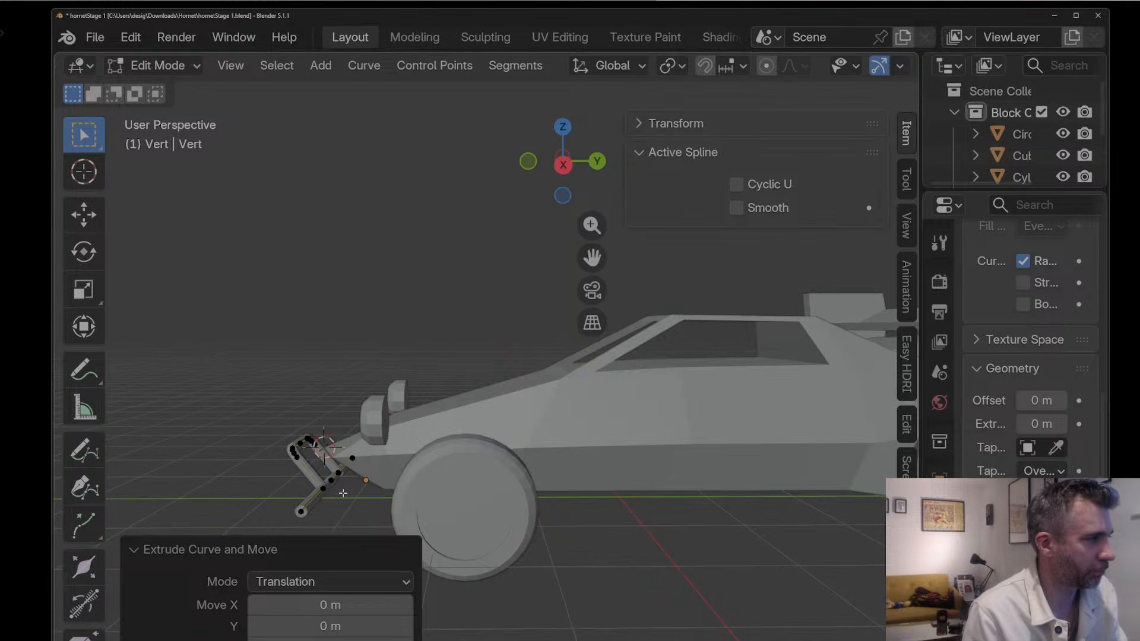
pyautogui.hotkey('alt', 'c')
pyautogui.moveTo(326, 495); pyautogui.dragTo(319, 511, button='middle')
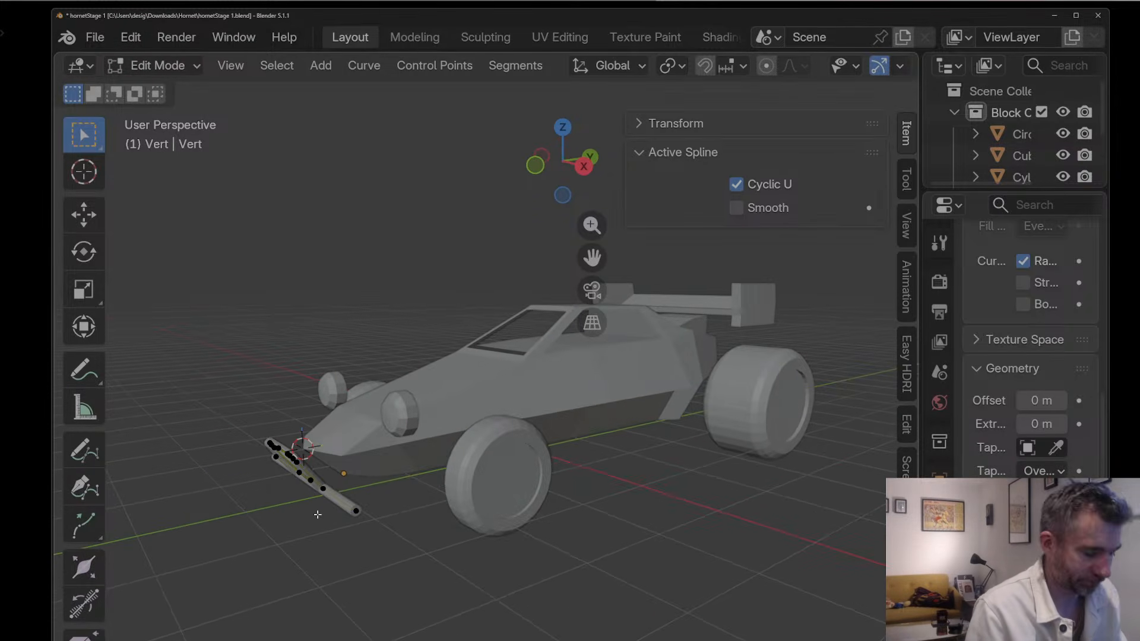
pyautogui.press('g')
pyautogui.press('y')
pyautogui.click(444, 495)
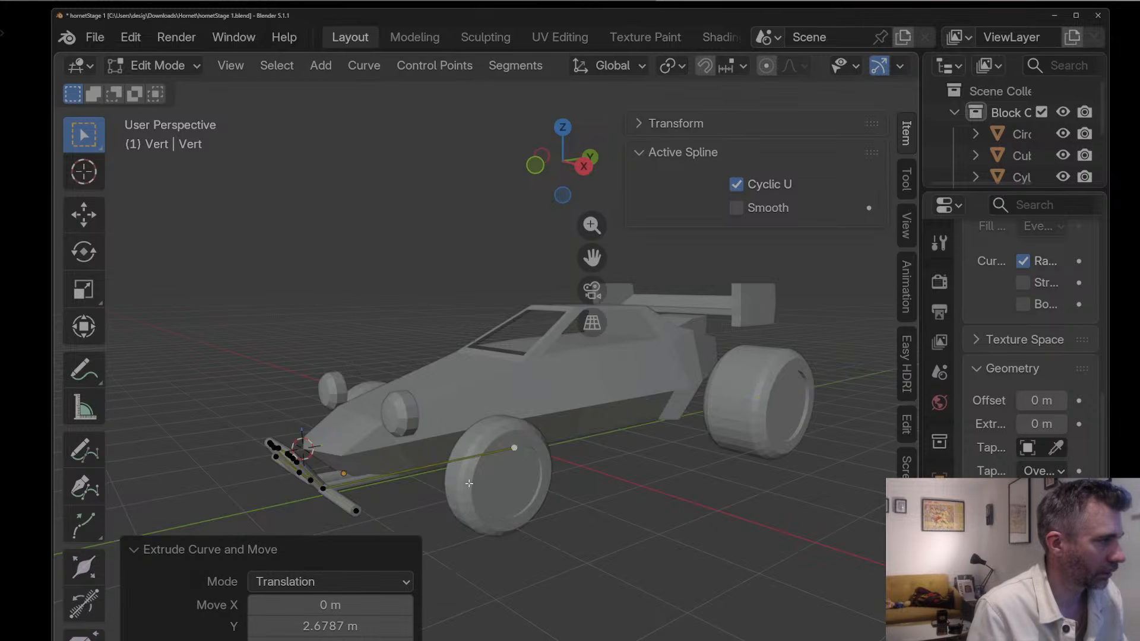
pyautogui.moveTo(443, 494); pyautogui.dragTo(590, 396, button='middle')
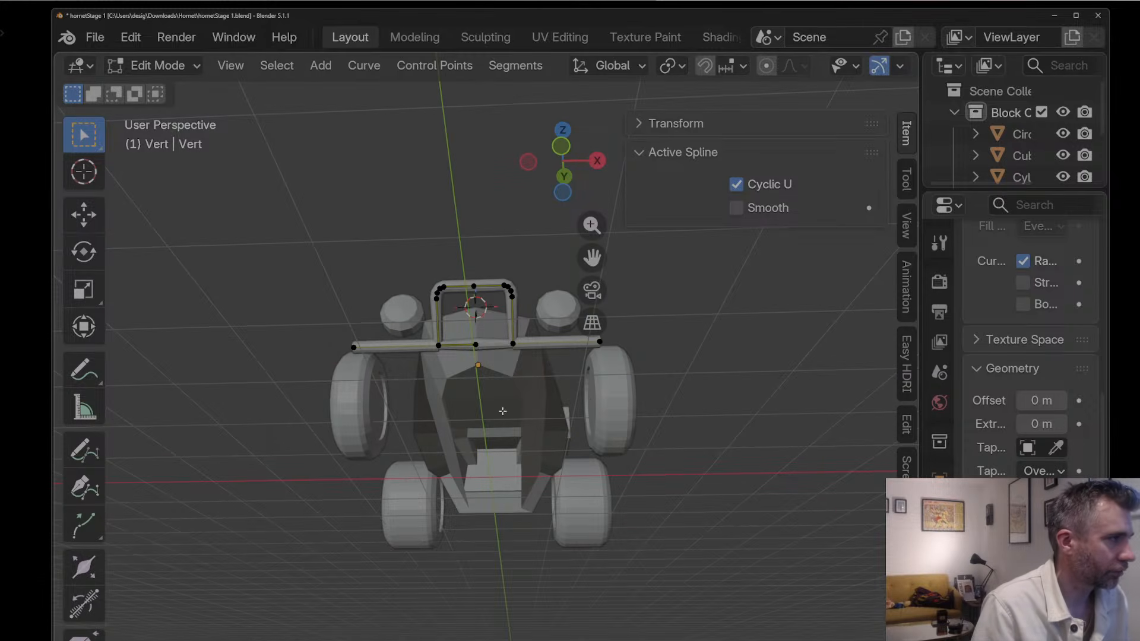
pyautogui.moveTo(514, 345); pyautogui.dragTo(530, 370, button='middle')
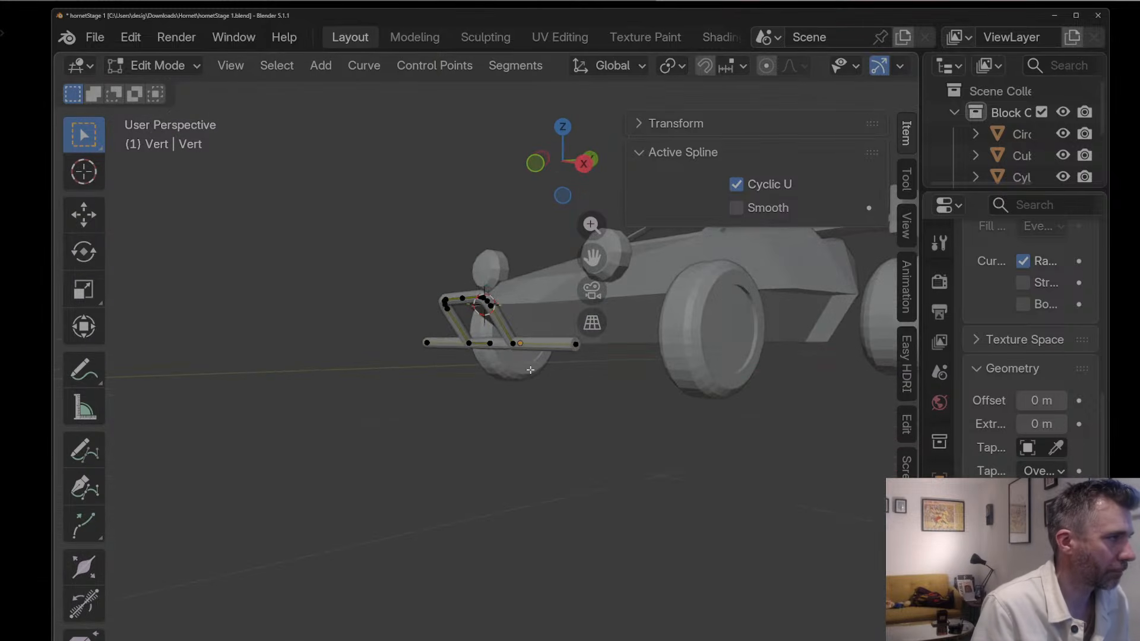
# Step: Select the control point on the bumper's lower bar and snap the 3D cursor to it
pyautogui.click(520, 343)
pyautogui.moveTo(579, 330); pyautogui.dragTo(503, 353, button='middle')
pyautogui.press('Tab')
pyautogui.scroll(-3, 587, 362)
pyautogui.scroll(2, 570, 357)
pyautogui.press('Tab')
pyautogui.hotkey('shift', 's')
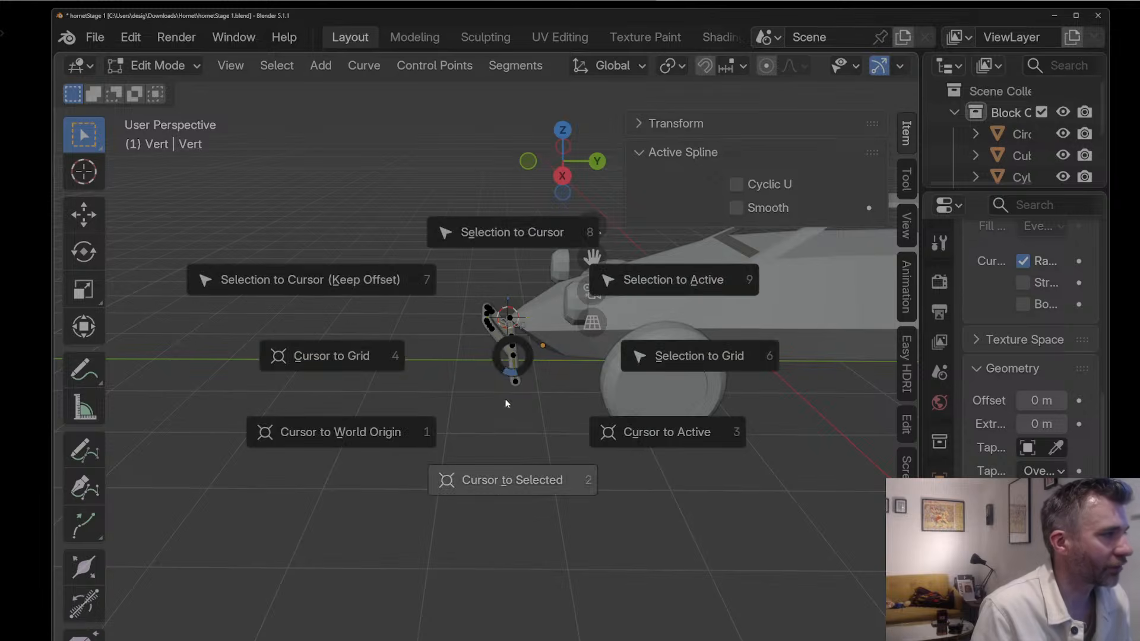
pyautogui.click(494, 482)
# Step: Return to Object Mode and add a single-vertex mesh at the 3D cursor on the bumper
pyautogui.press('Tab')
pyautogui.moveTo(493, 482); pyautogui.dragTo(567, 454, button='middle')
pyautogui.hotkey('shift', 'a')
pyautogui.moveTo(567, 455)
pyautogui.moveTo(529, 390)
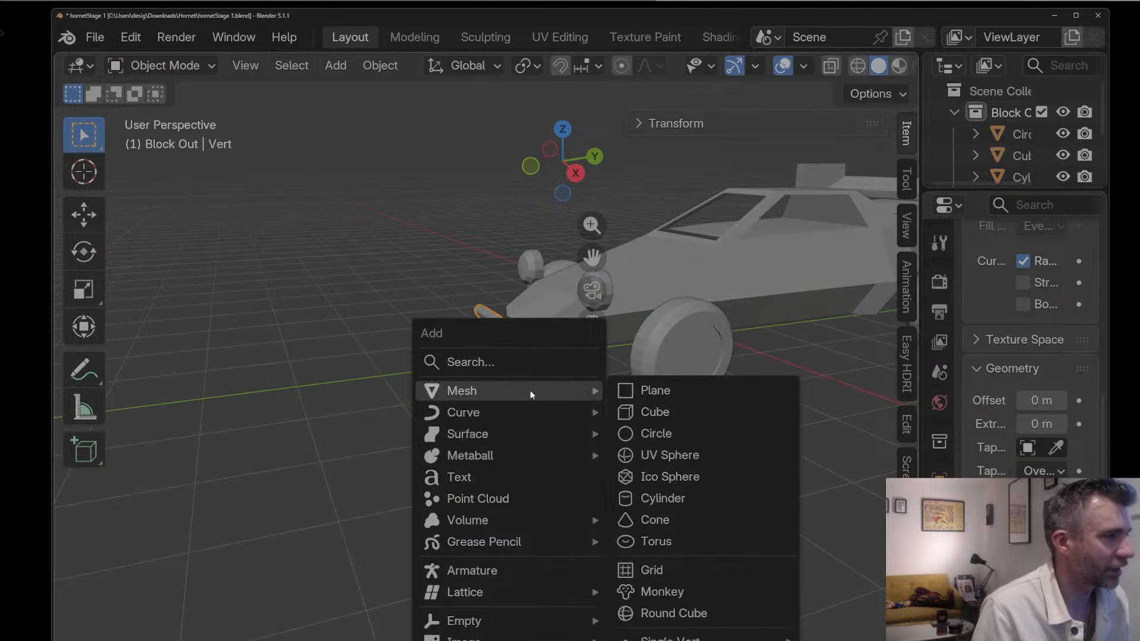
pyautogui.click(838, 638)
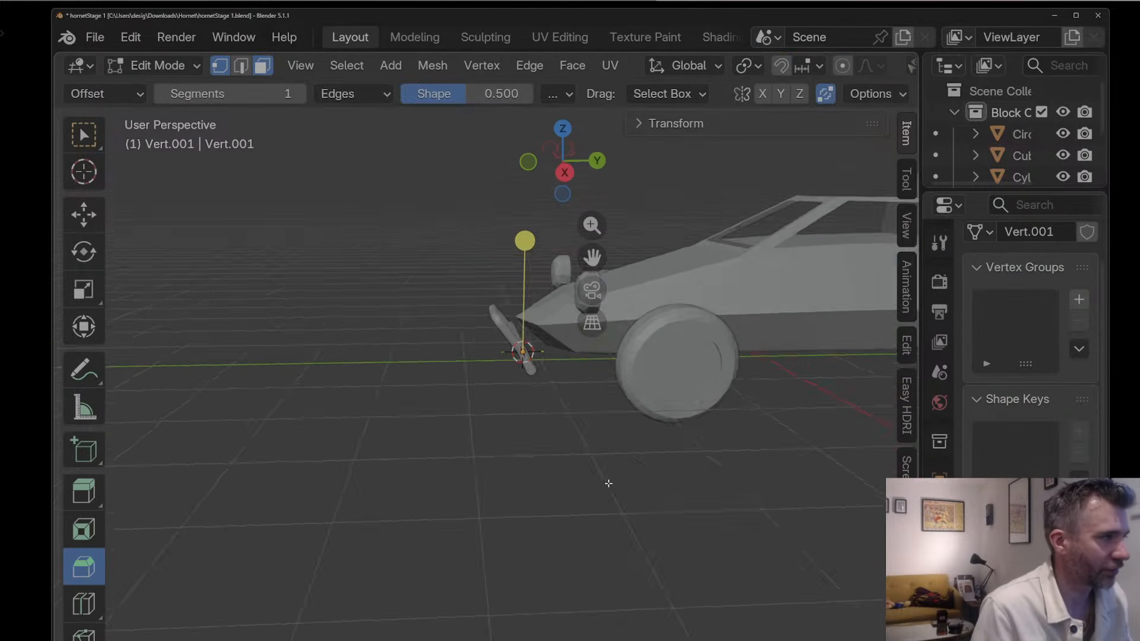
# Step: Extrude the vertex rearward along Y from the bumper in two segments of about 0.32 m and 1.34 m
pyautogui.press('g')
pyautogui.press('y')
pyautogui.click(619, 489)
pyautogui.moveTo(619, 489); pyautogui.dragTo(668, 427, button='middle')
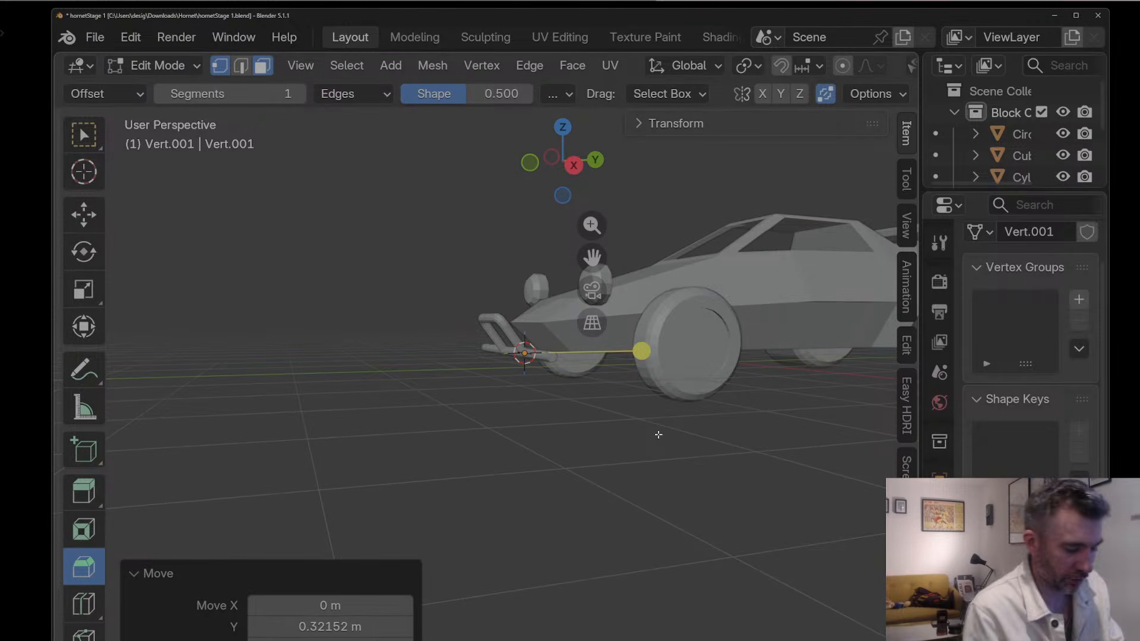
pyautogui.moveTo(658, 434); pyautogui.dragTo(614, 372, button='middle')
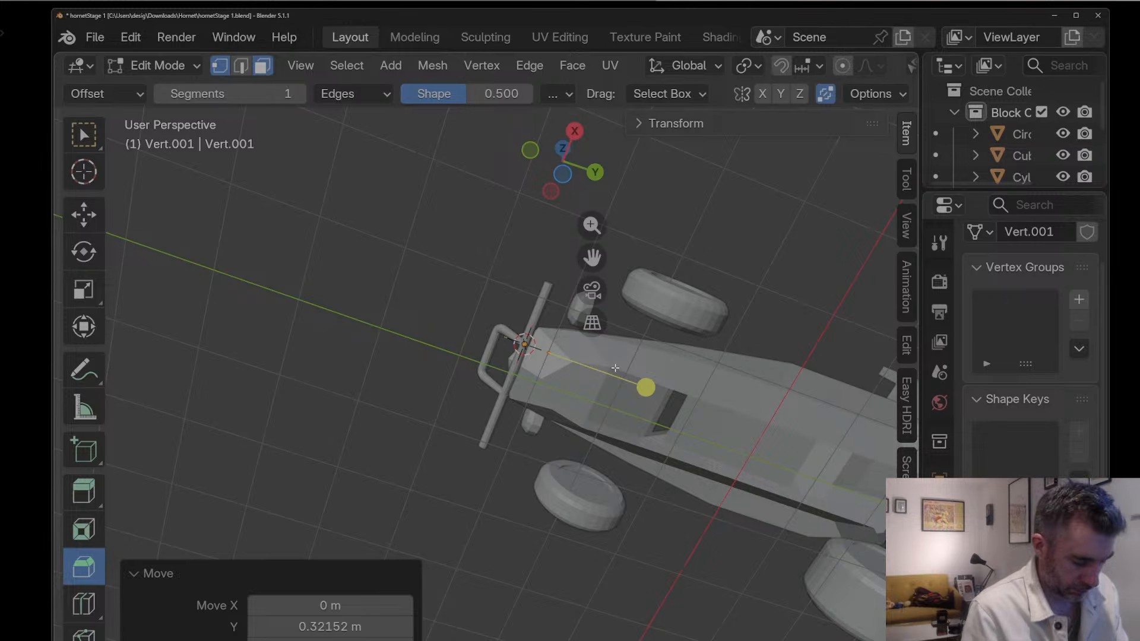
pyautogui.press('e')
pyautogui.press('y')
pyautogui.click(719, 383)
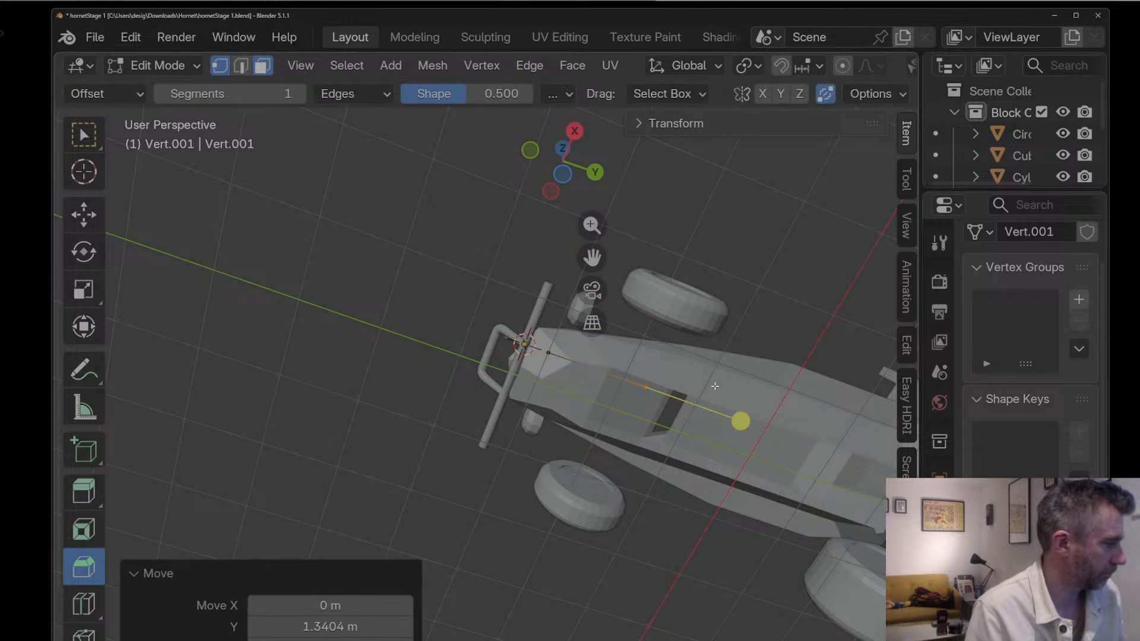
# Step: Move the end vertex of the path about 0.142 m outward along X
pyautogui.press('g')
pyautogui.press('y')
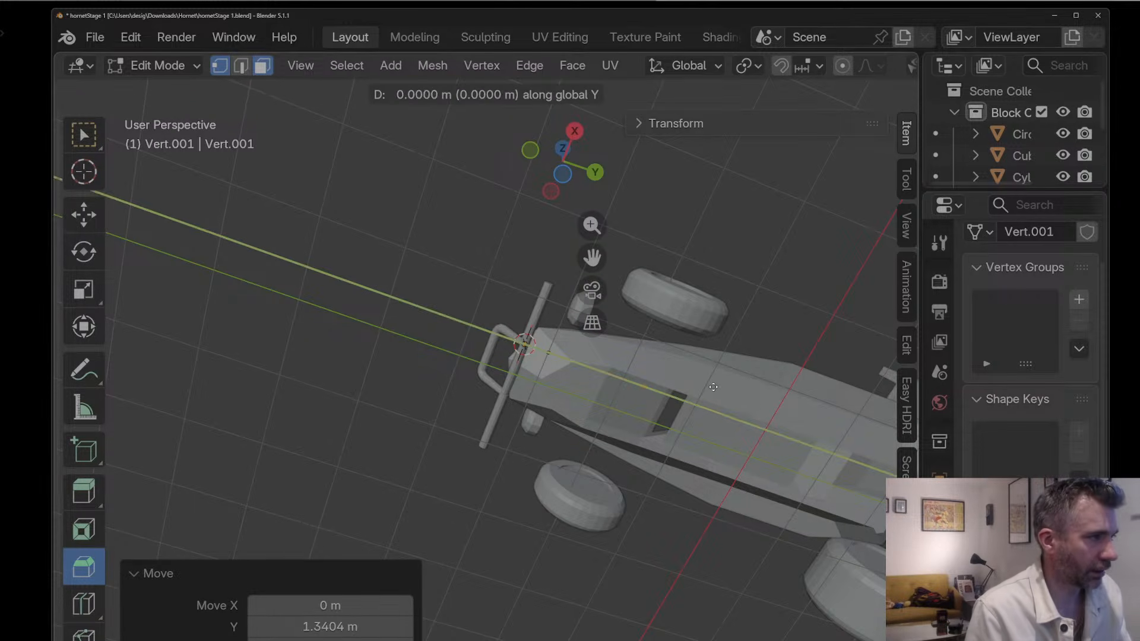
pyautogui.press('x')
pyautogui.click(750, 402)
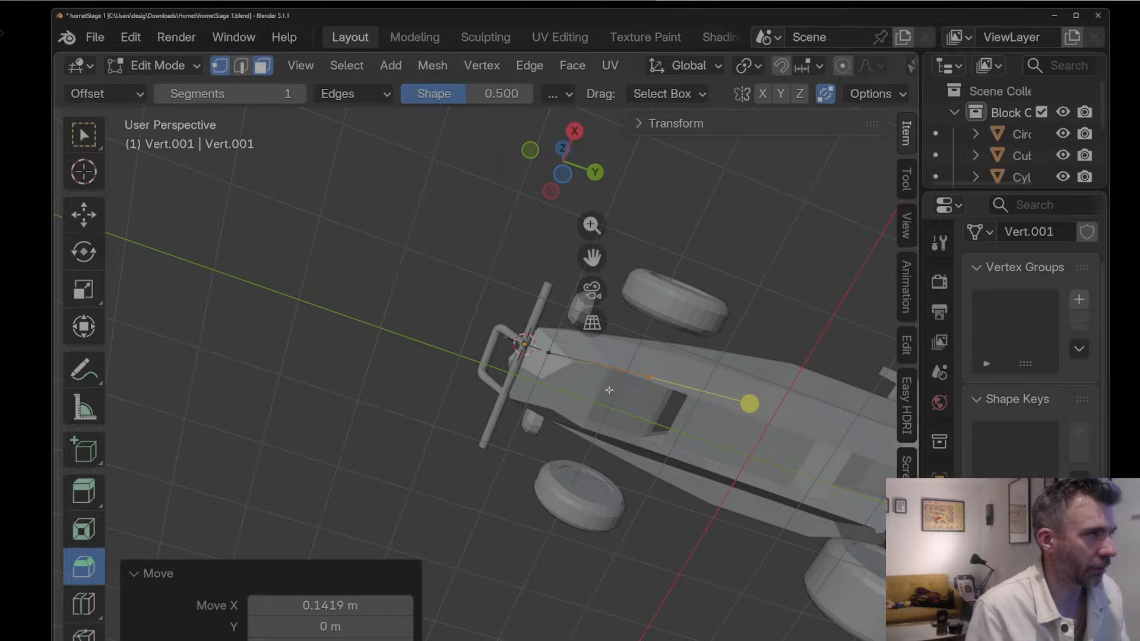
# Step: In top view, extrude the end vertex about 1.83 m along X and 3.33 m along Y, and adjust it along Y
pyautogui.moveTo(587, 137); pyautogui.dragTo(579, 134)
pyautogui.click(573, 134)
pyautogui.click(562, 125)
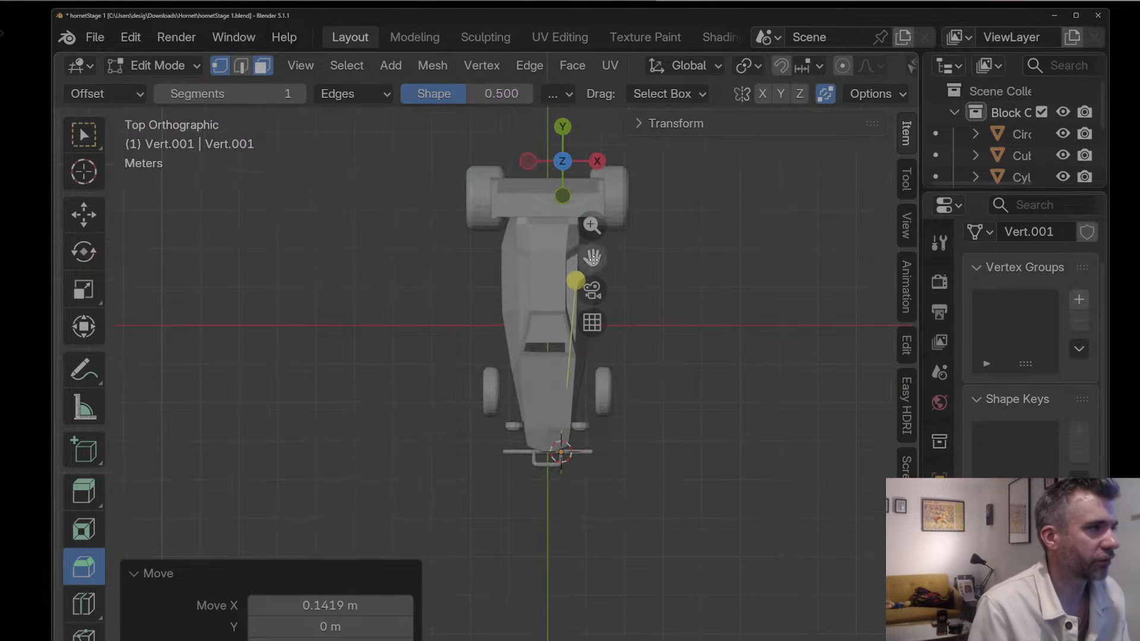
pyautogui.press('g')
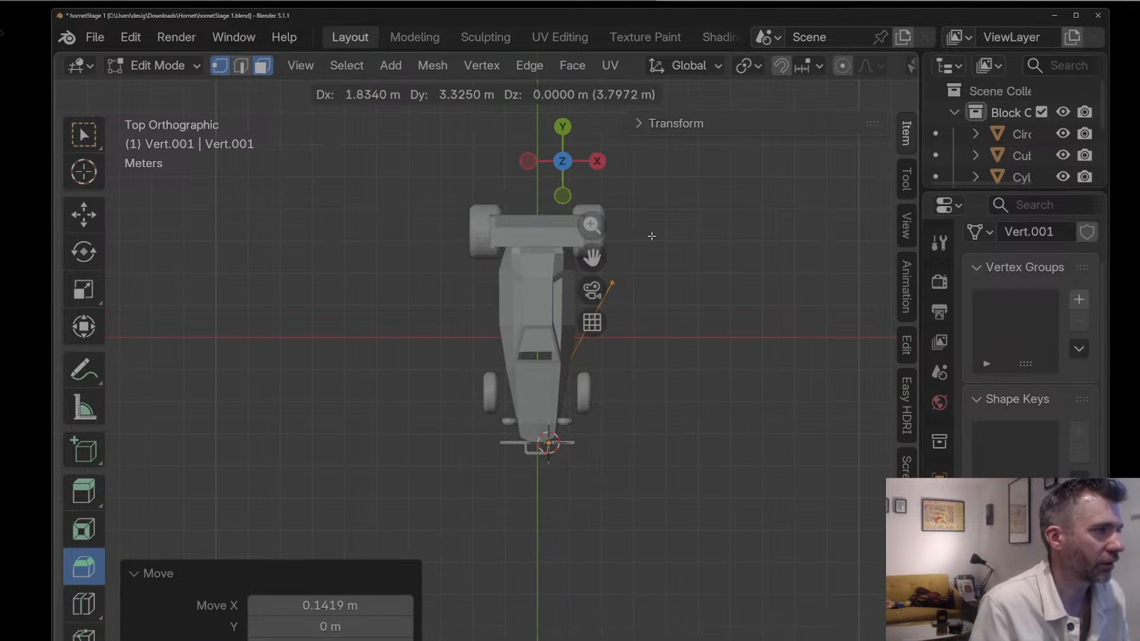
pyautogui.click(651, 236)
pyautogui.moveTo(652, 236); pyautogui.dragTo(713, 343, button='middle')
pyautogui.press('g')
pyautogui.press('y')
pyautogui.click(521, 262)
# Step: Extrude a further vertex from the outer end of the path and position it along X
pyautogui.press('e')
pyautogui.rightClick(539, 268)
pyautogui.press('g')
pyautogui.press('y')
pyautogui.press('x')
pyautogui.click(498, 238)
# Step: Move the outer corner vertex inward along X by about 0.341 m and another 0.126 m
pyautogui.press('g')
pyautogui.press('y')
pyautogui.press('x')
pyautogui.click(741, 383)
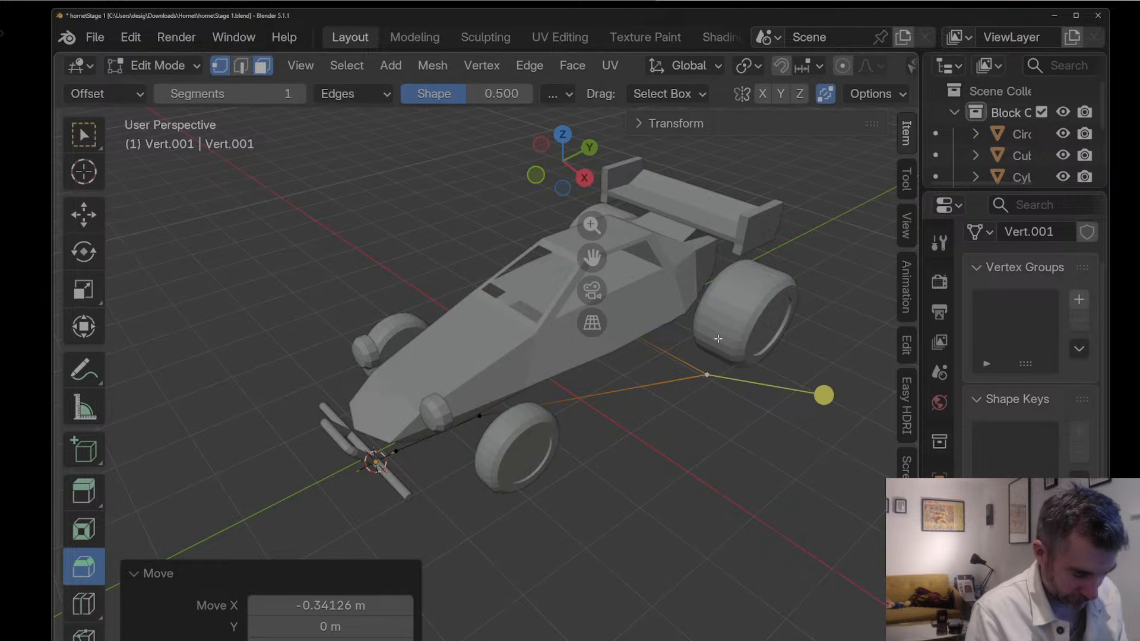
pyautogui.moveTo(712, 338); pyautogui.dragTo(710, 344, button='middle')
pyautogui.press('g')
pyautogui.press('x')
pyautogui.click(702, 351)
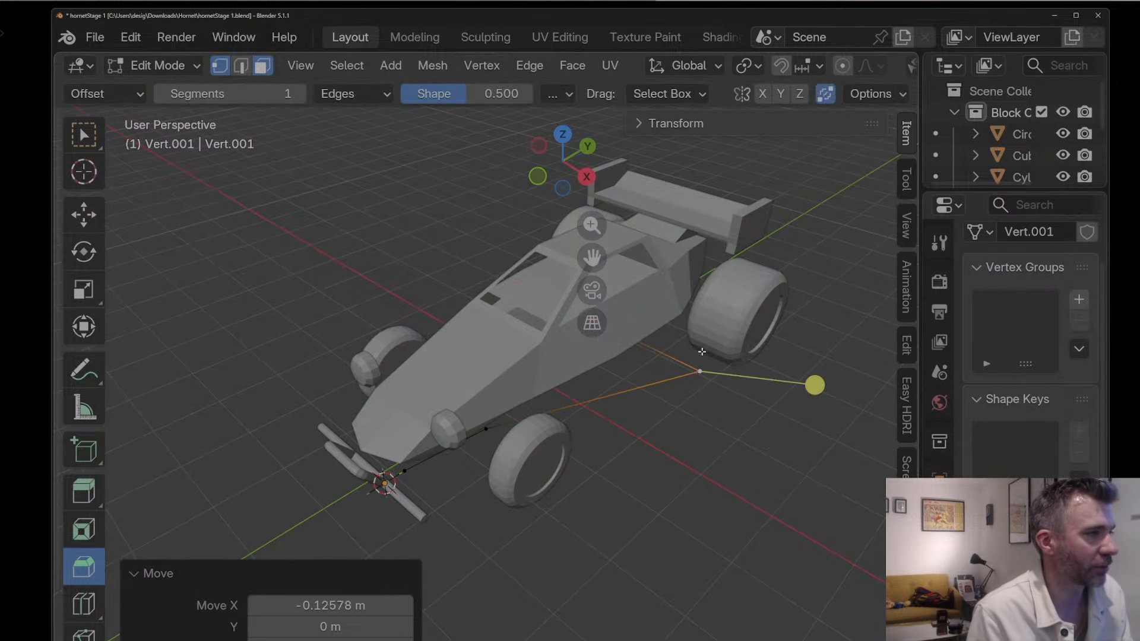
# Step: Try to extrude a freehand vertex from the outer corner near the rear wheel
pyautogui.press('e')
pyautogui.click(651, 304)
pyautogui.moveTo(650, 304); pyautogui.dragTo(697, 231, button='middle')
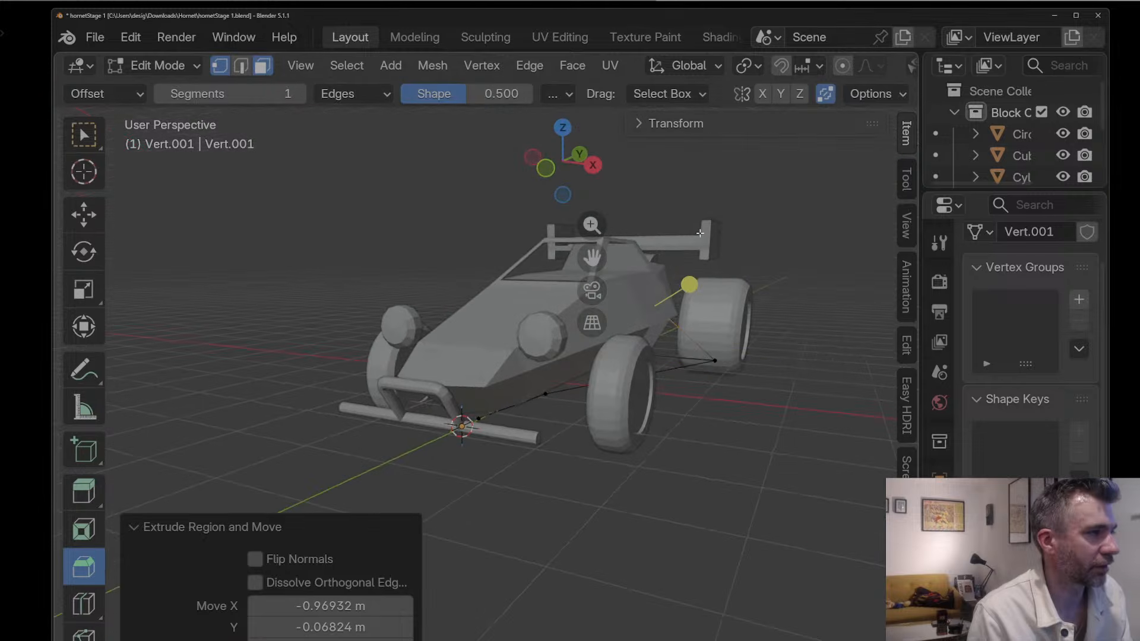
pyautogui.hotkey('ctrl', 'z')
# Step: Nudge the outer corner vertex about 0.007 m along X
pyautogui.press('g')
pyautogui.press('x')
pyautogui.click(701, 204)
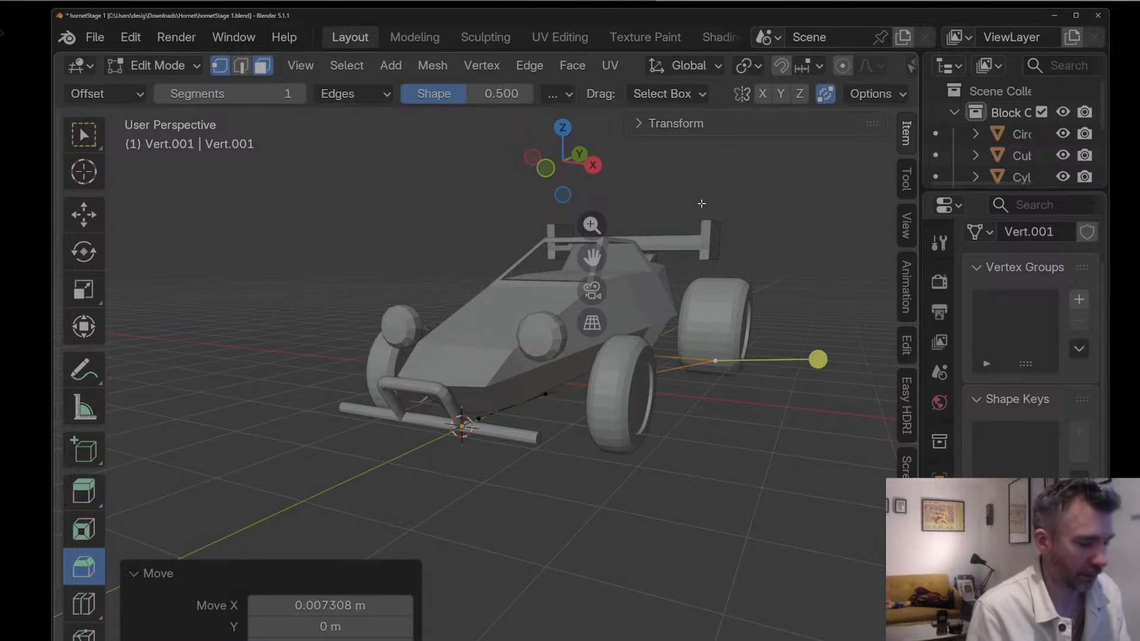
# Step: Extrude a new vertex from the outer corner and raise it along Z
pyautogui.press('e')
pyautogui.click(701, 204)
pyautogui.press('g')
pyautogui.press('y')
pyautogui.press('x')
pyautogui.press('z')
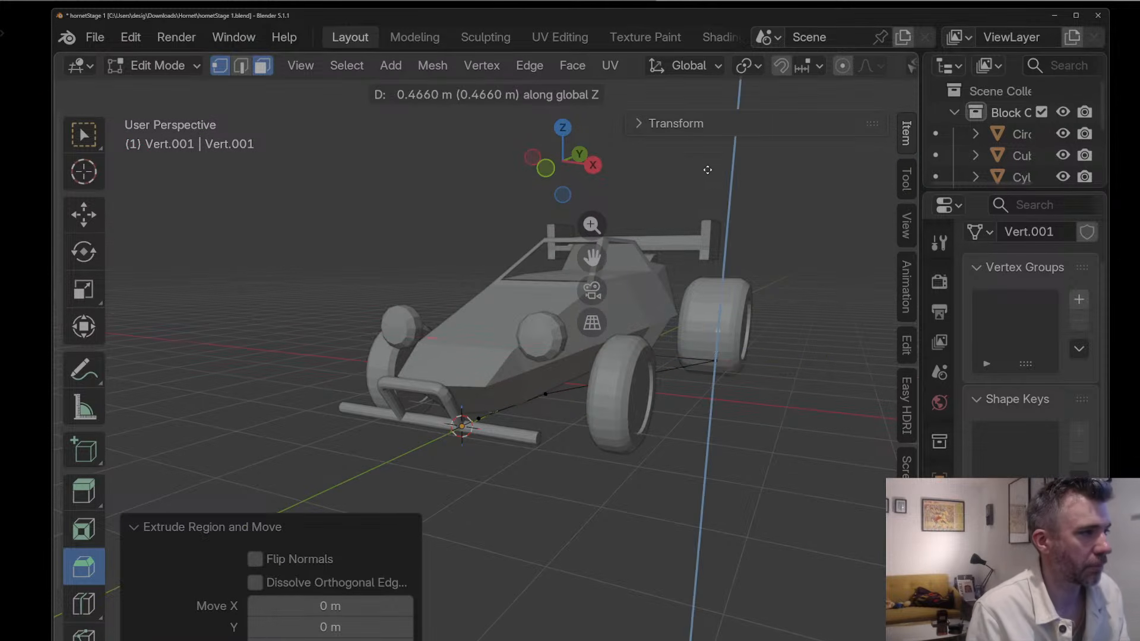
pyautogui.click(714, 178)
# Step: Move the raised vertex inward along X toward the body and lower it slightly along Z
pyautogui.press('g')
pyautogui.press('y')
pyautogui.press('x')
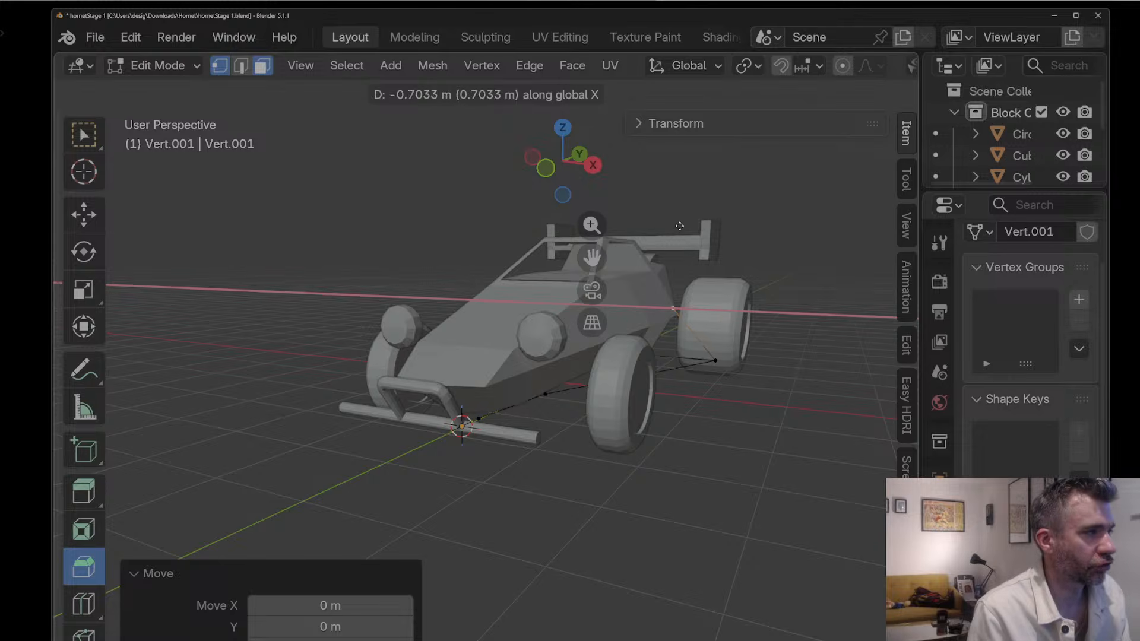
pyautogui.click(705, 285)
pyautogui.press('g')
pyautogui.press('y')
pyautogui.press('z')
pyautogui.click(704, 300)
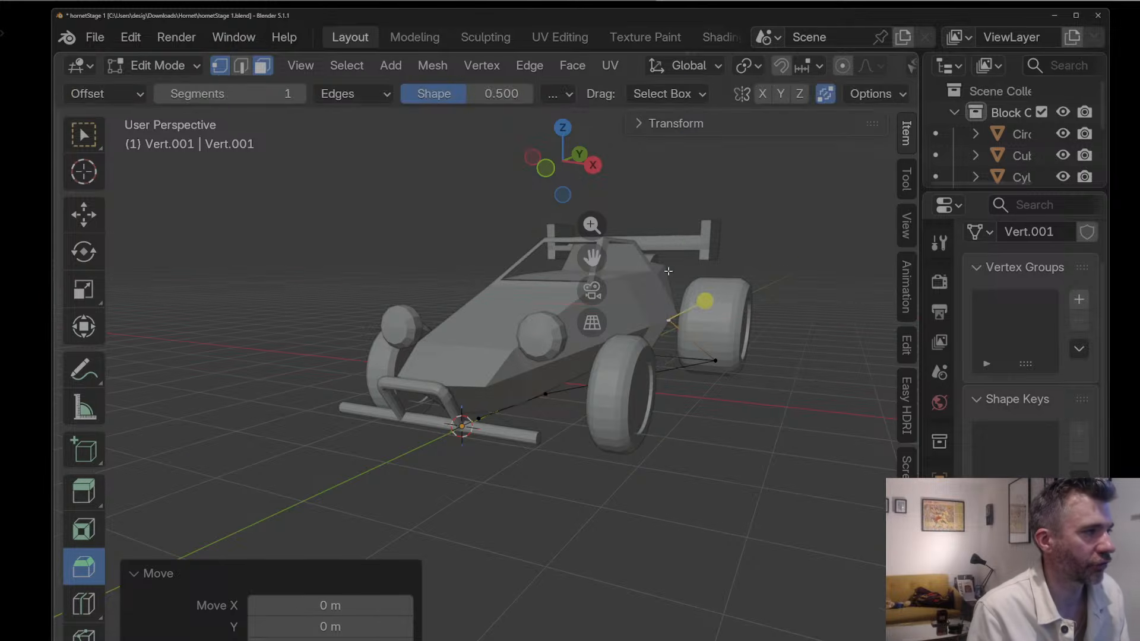
# Step: Move the raised vertex about 0.402 m rearward along Y
pyautogui.moveTo(668, 272); pyautogui.dragTo(532, 330, button='middle')
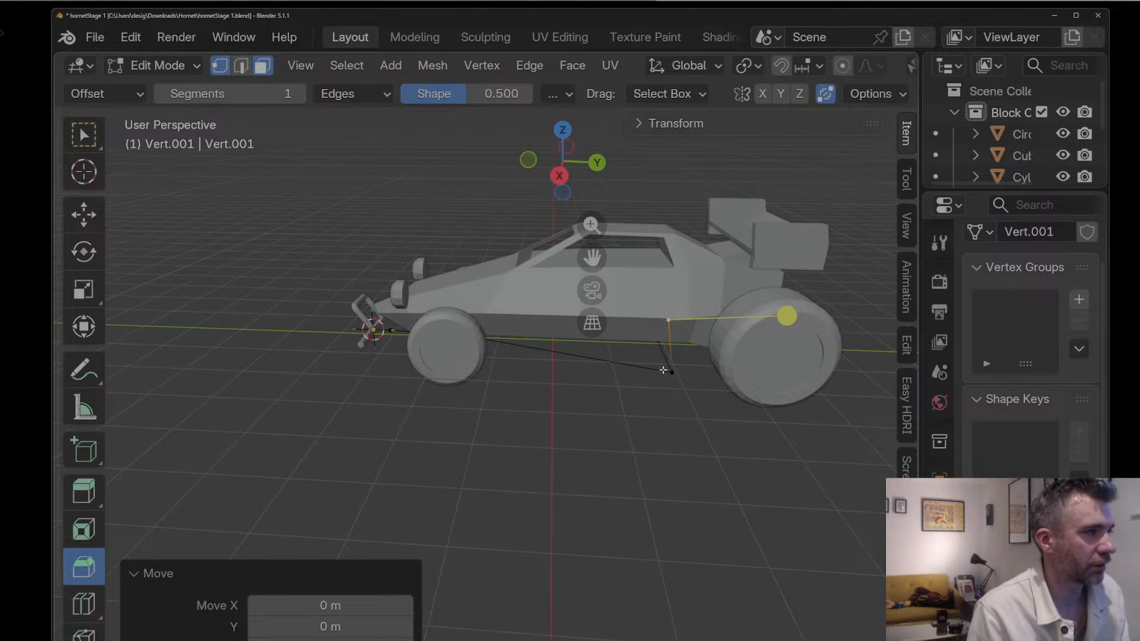
pyautogui.press('g')
pyautogui.press('y')
pyautogui.click(695, 364)
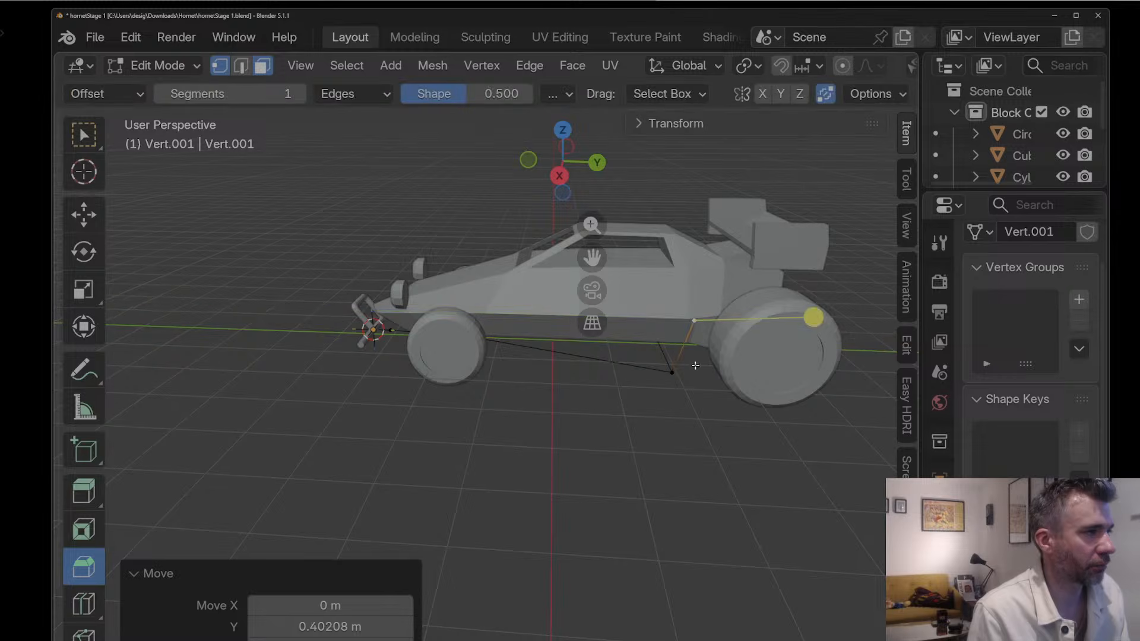
# Step: Select the lower outer corner vertex and move it about 0.075 m inward along X
pyautogui.moveTo(695, 364); pyautogui.dragTo(736, 380, button='middle')
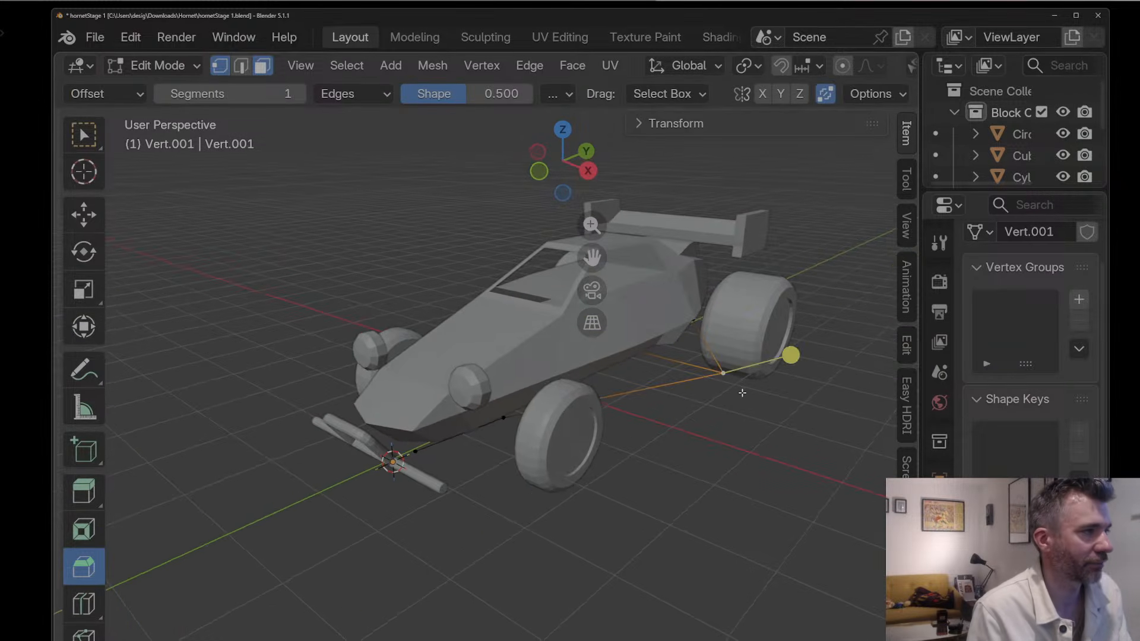
pyautogui.press('g')
pyautogui.press('x')
pyautogui.click(724, 358)
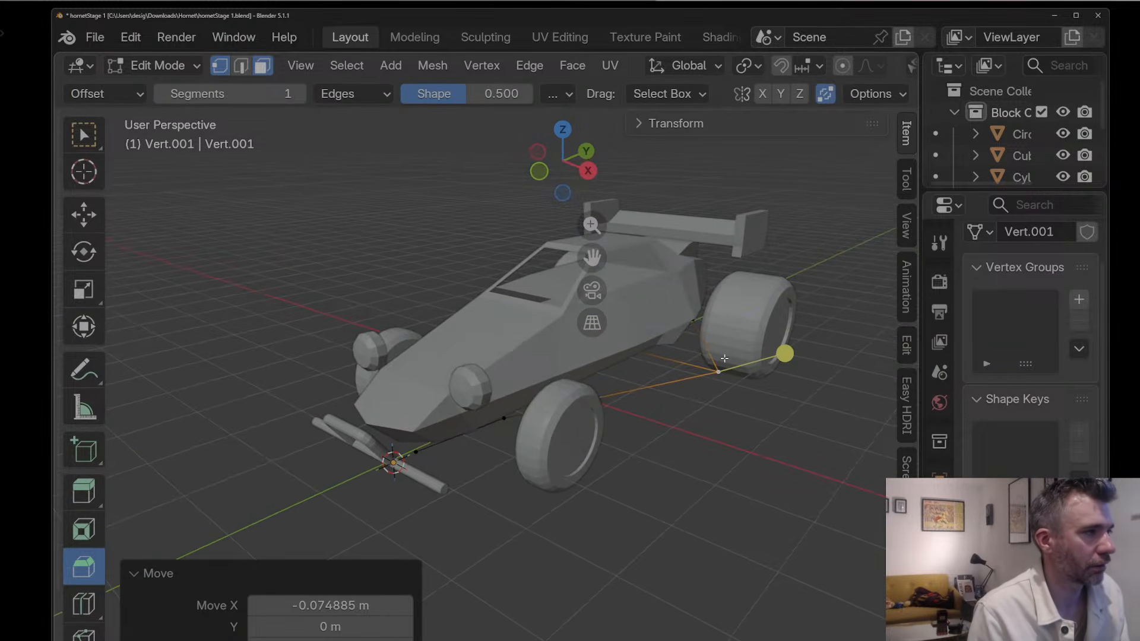
# Step: Select the raised rear vertex, adjust it along X against the body and return to Object Mode
pyautogui.click(695, 321)
pyautogui.press('g')
pyautogui.press('y')
pyautogui.press('x')
pyautogui.click(674, 365)
pyautogui.press('Tab')
pyautogui.moveTo(669, 376); pyautogui.dragTo(683, 328, button='middle')
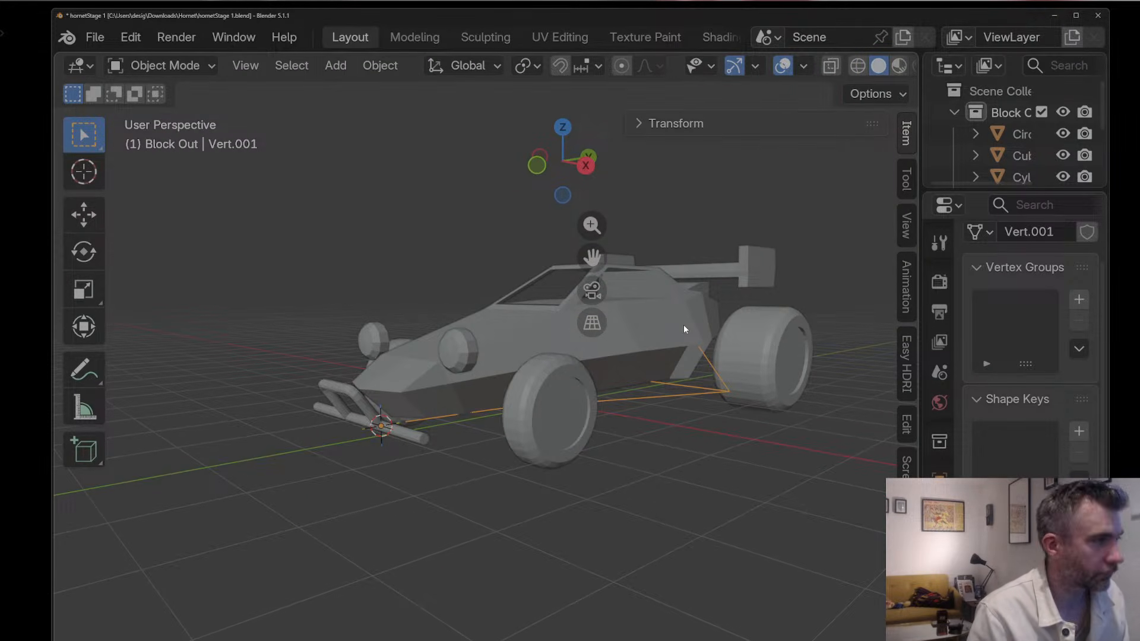
# Step: Re-enter Edit Mode on the side path and fine-tune its selected rear vertex along X
pyautogui.click(380, 65)
pyautogui.moveTo(427, 439); pyautogui.dragTo(438, 224, button='middle')
pyautogui.moveTo(570, 392); pyautogui.dragTo(542, 496, button='middle')
pyautogui.press('Tab')
pyautogui.press('g')
pyautogui.press('x')
pyautogui.click(504, 402)
# Step: Return to Object Mode and convert the side frame path from a mesh to a curve
pyautogui.press('Tab')
pyautogui.click(379, 66)
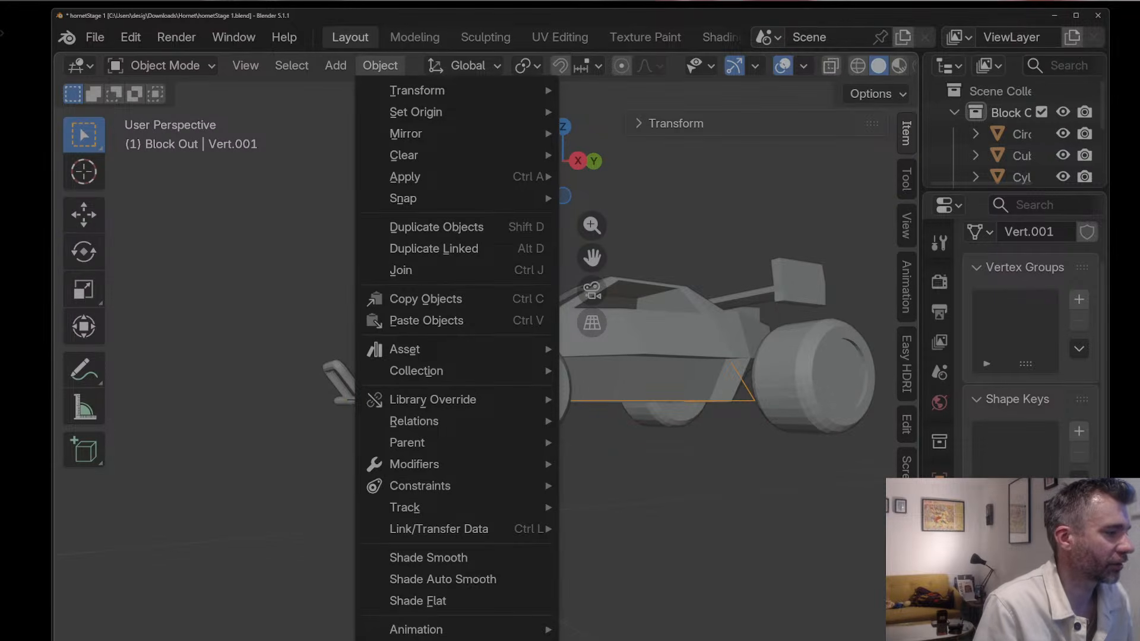
pyautogui.click(609, 635)
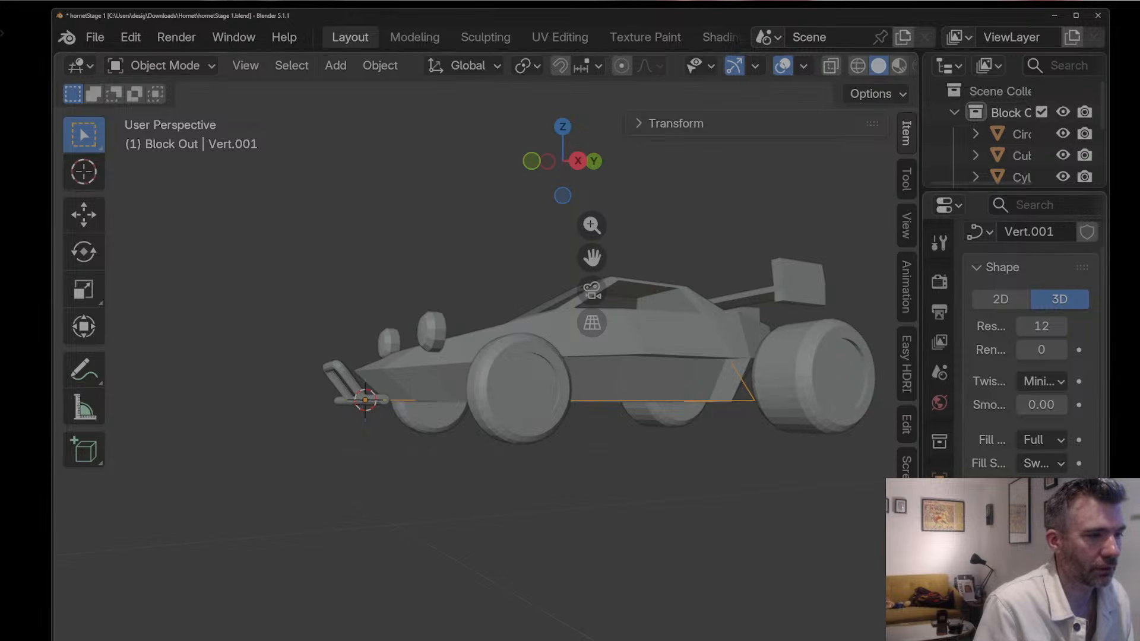
# Step: Add a Mirror modifier on the X axis to the side frame curve
pyautogui.click(939, 511)
pyautogui.click(1016, 283)
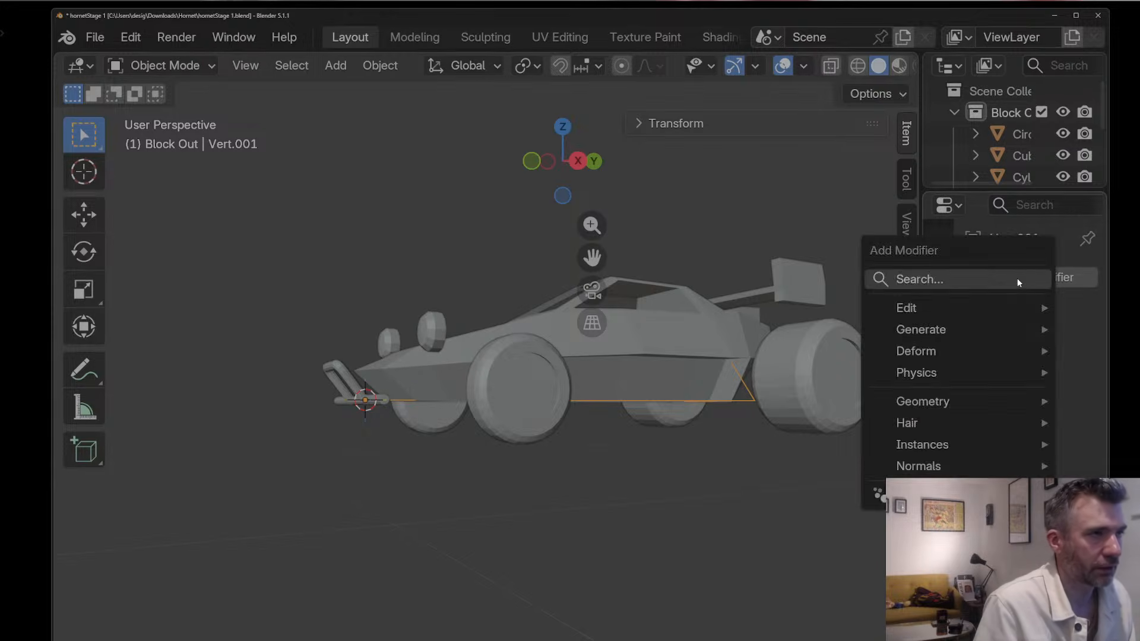
pyautogui.click(1016, 278)
pyautogui.click(917, 326)
pyautogui.moveTo(854, 363); pyautogui.dragTo(756, 319, button='middle')
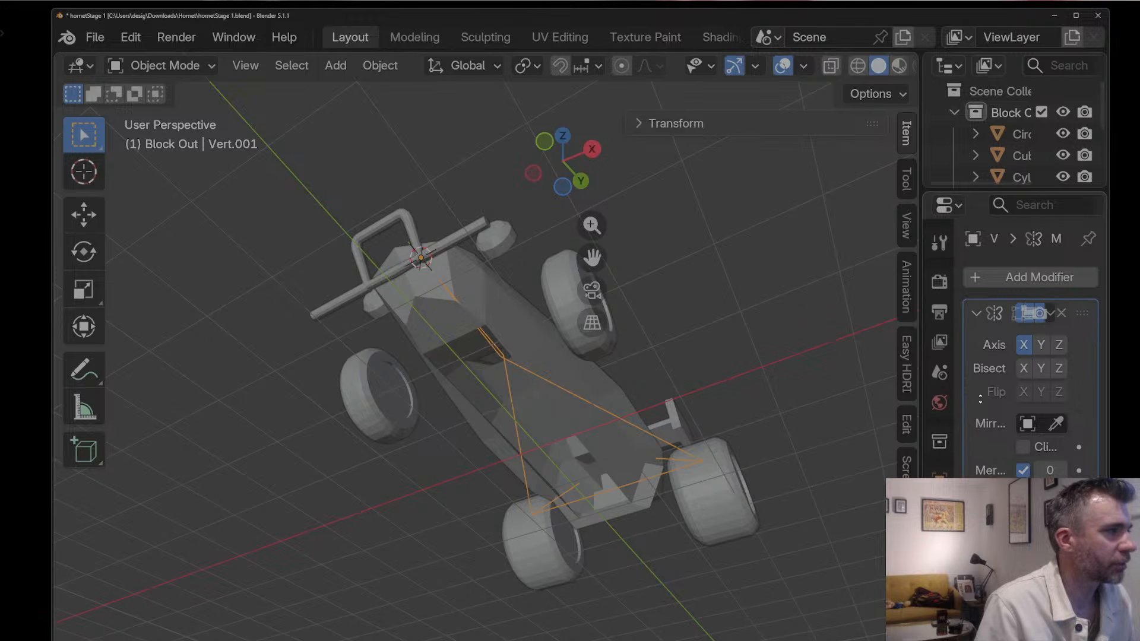
pyautogui.moveTo(713, 428); pyautogui.dragTo(757, 443, button='middle')
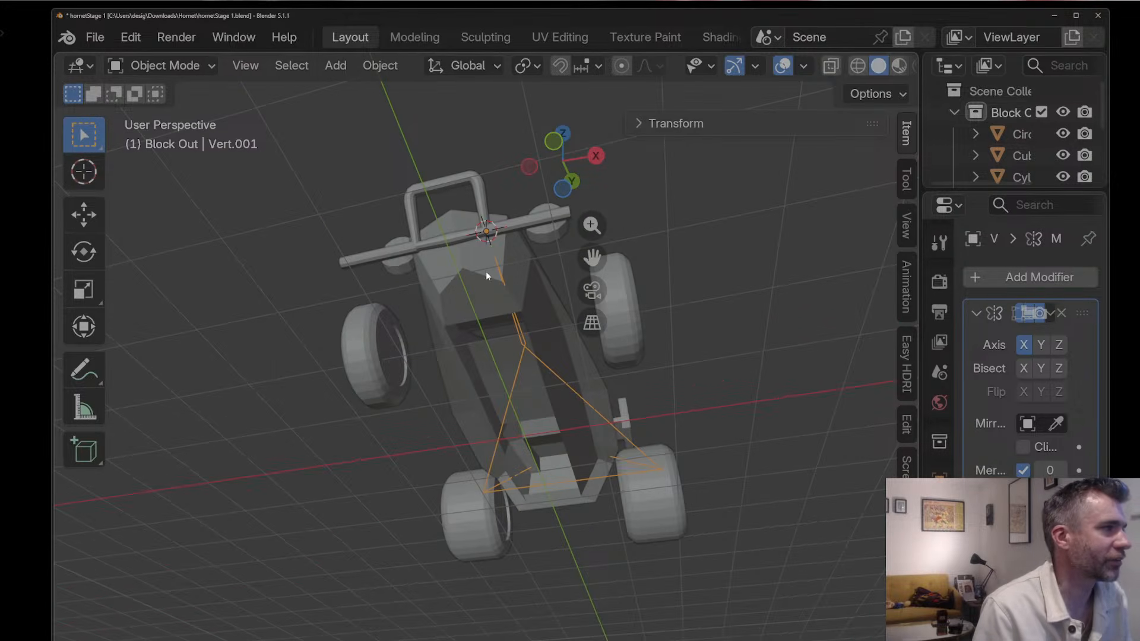
# Step: Select the middle control point of the front bumper's crossbar and snap the 3D cursor to it
pyautogui.press('Tab')
pyautogui.press('Tab')
pyautogui.click(456, 236)
pyautogui.press('Tab')
pyautogui.hotkey('alt', 'c')
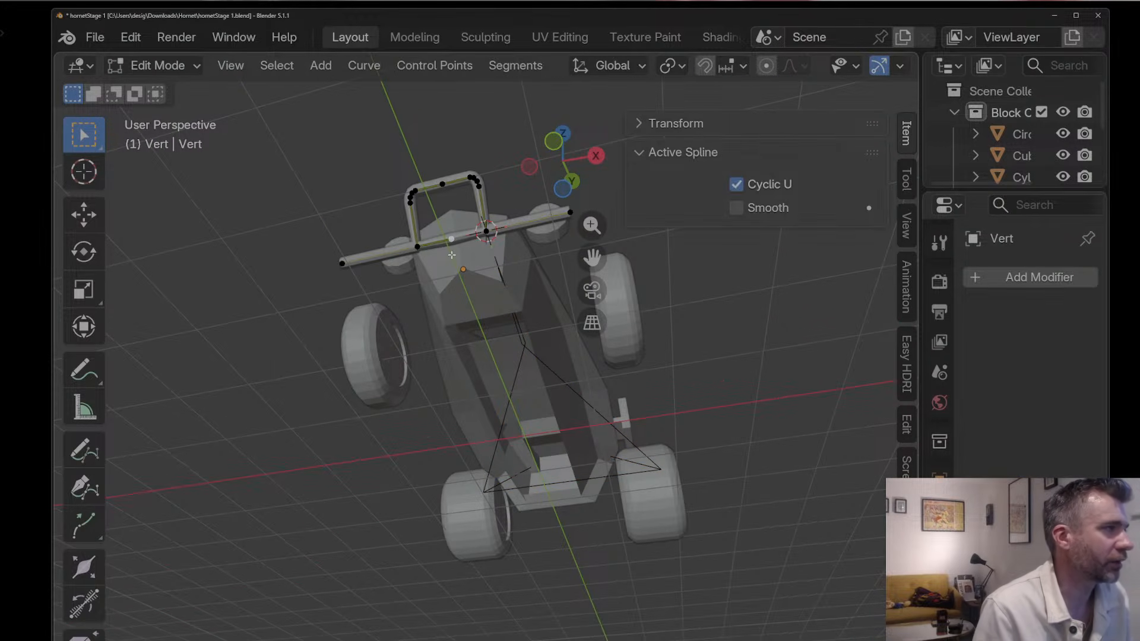
pyautogui.hotkey('shift', 's')
pyautogui.click(441, 300)
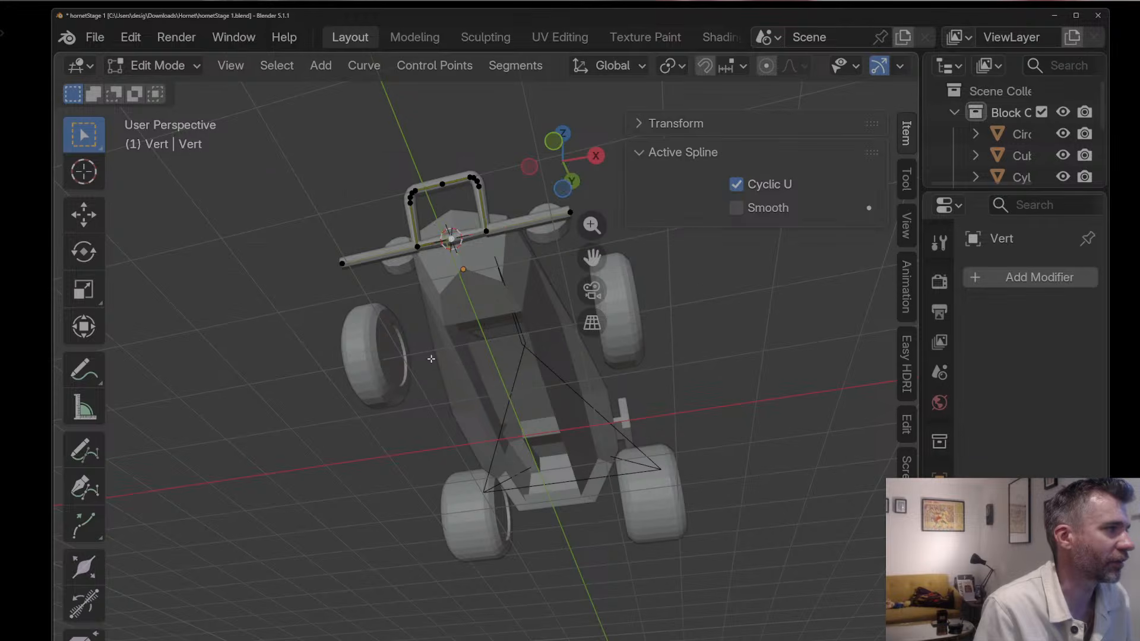
# Step: Return to Object Mode and set the front bumper's origin to the 3D cursor
pyautogui.press('Tab')
pyautogui.click(379, 67)
pyautogui.moveTo(393, 113)
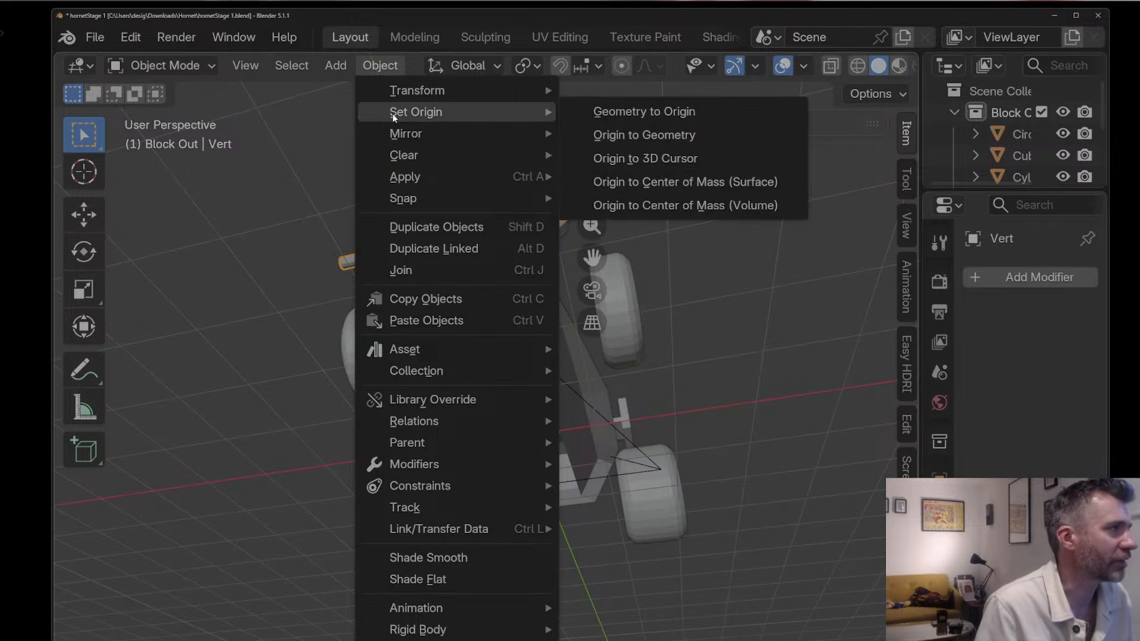
pyautogui.click(591, 157)
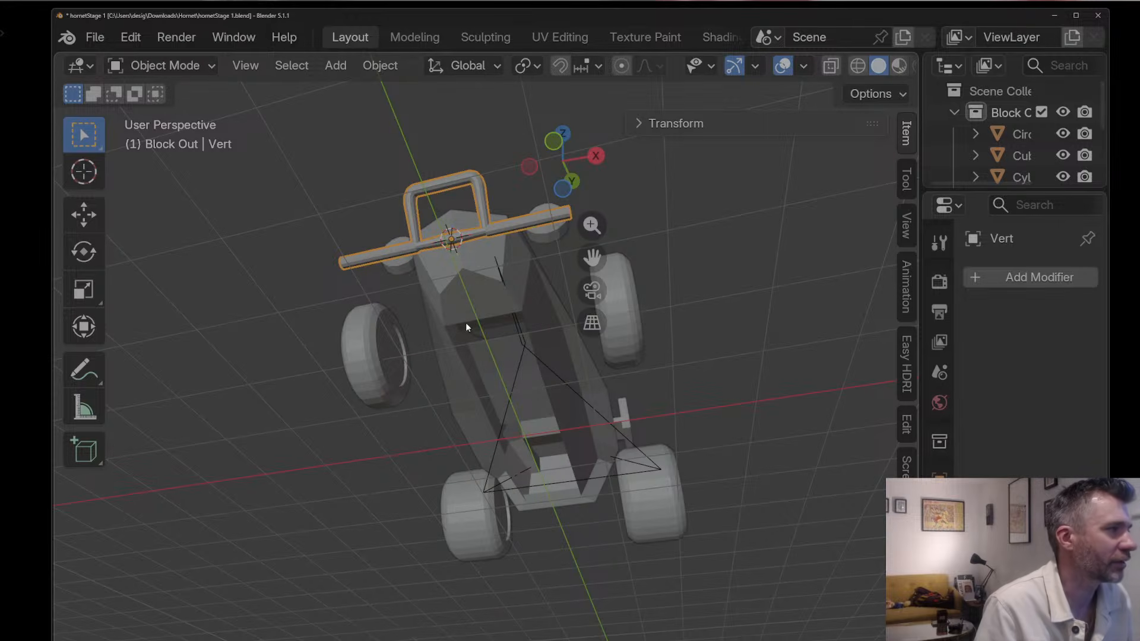
# Step: Set the side frame curve's origin to the 3D cursor so it mirrors about the car's centreline
pyautogui.click(522, 353)
pyautogui.click(380, 65)
pyautogui.moveTo(416, 112)
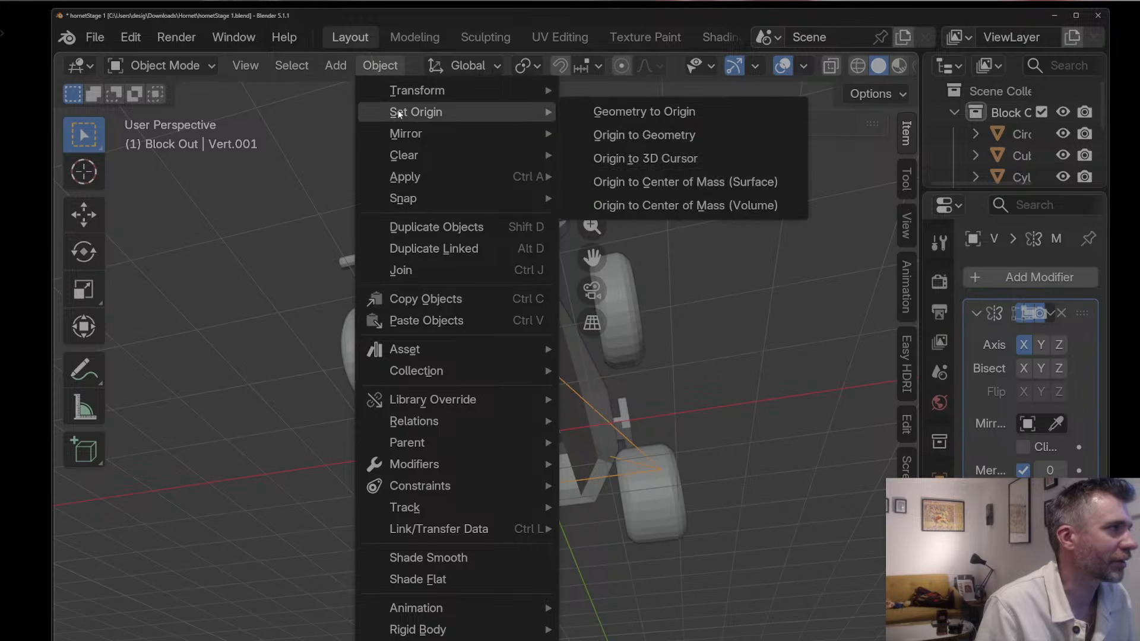
pyautogui.click(599, 158)
pyautogui.moveTo(599, 158); pyautogui.dragTo(757, 326, button='middle')
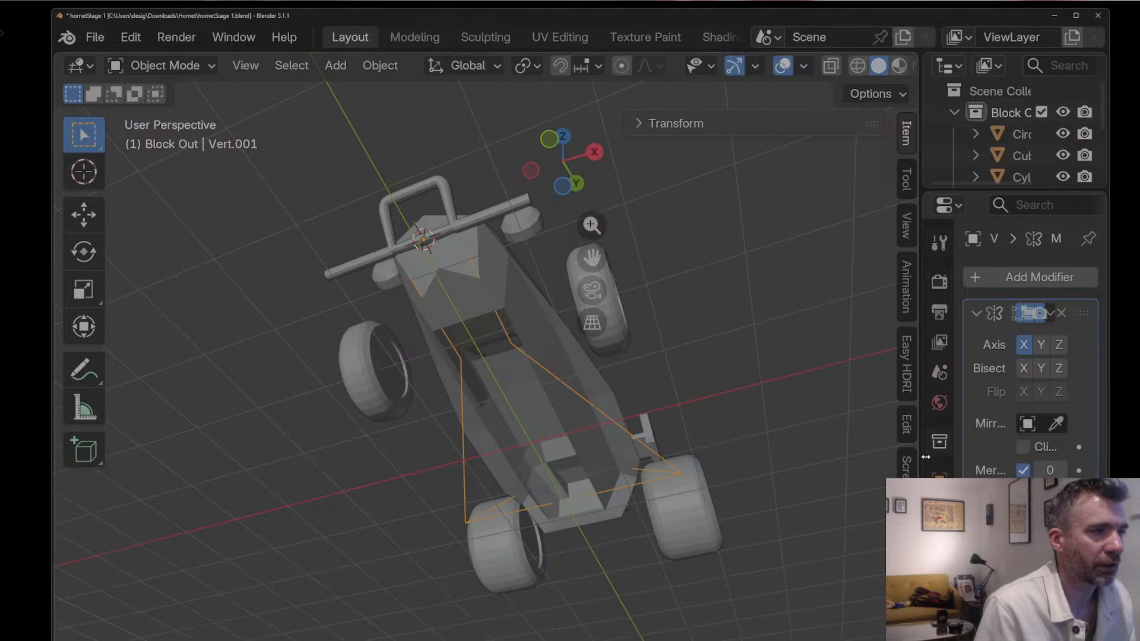
# Step: Increase the side frame curve's bevel depth to turn the path into thin round tubes
pyautogui.click(939, 601)
pyautogui.scroll(-4, 1021, 534)
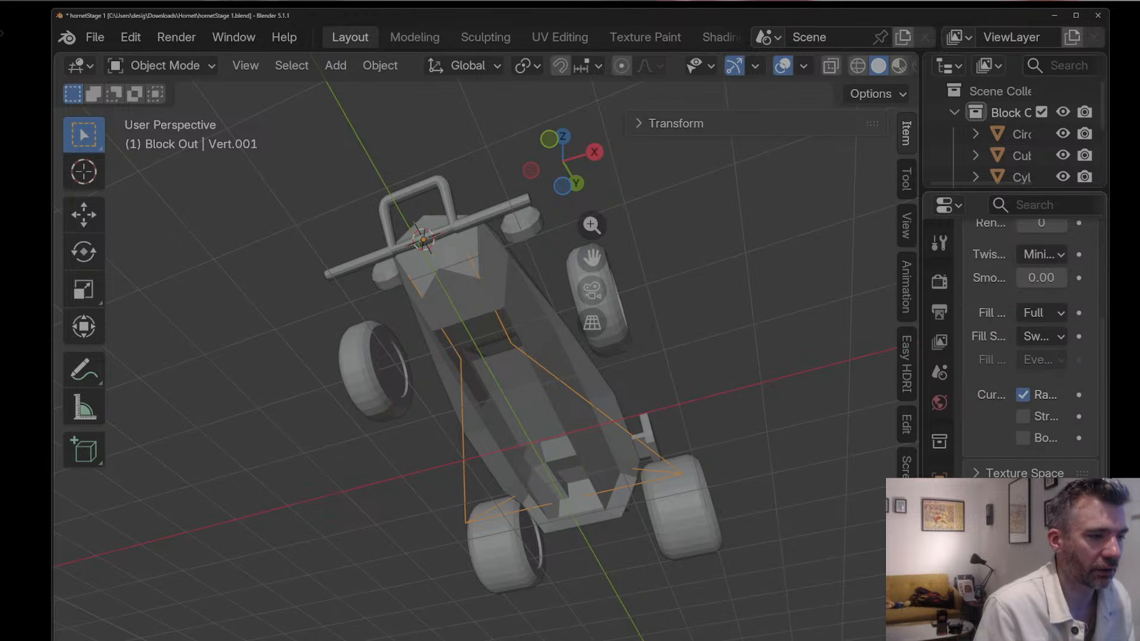
pyautogui.scroll(-5, 1033, 350)
pyautogui.moveTo(1041, 538); pyautogui.dragTo(1057, 537)
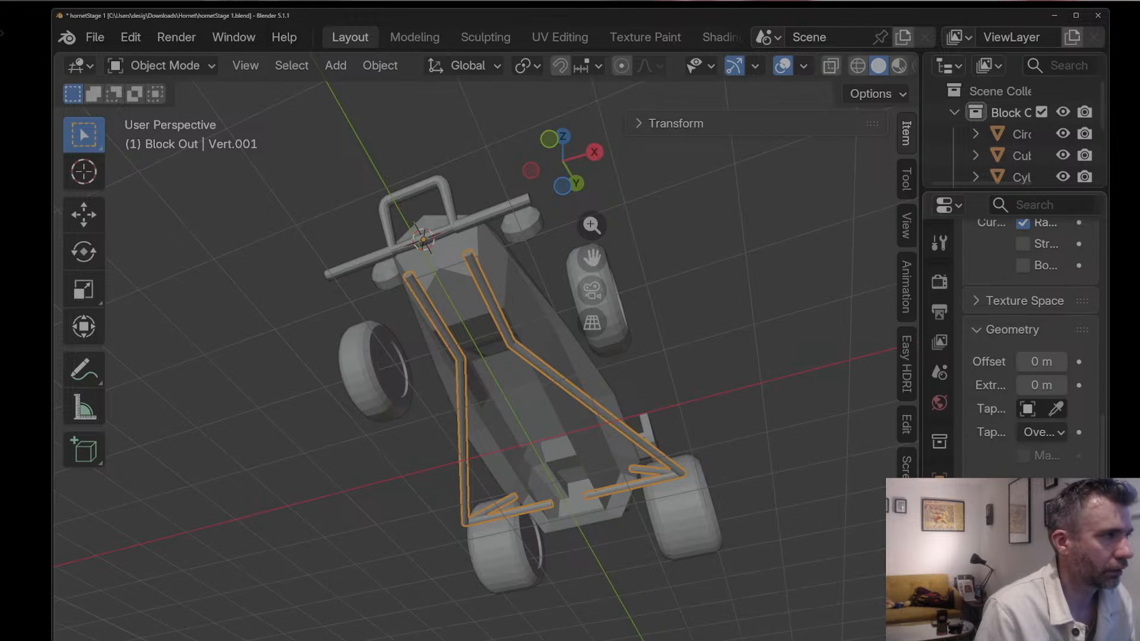
# Step: Move the side frame's front end point about 0.291 m forward along Y to meet the bumper and return to Object Mode
pyautogui.moveTo(610, 343); pyautogui.dragTo(626, 394, button='middle')
pyautogui.press('Tab')
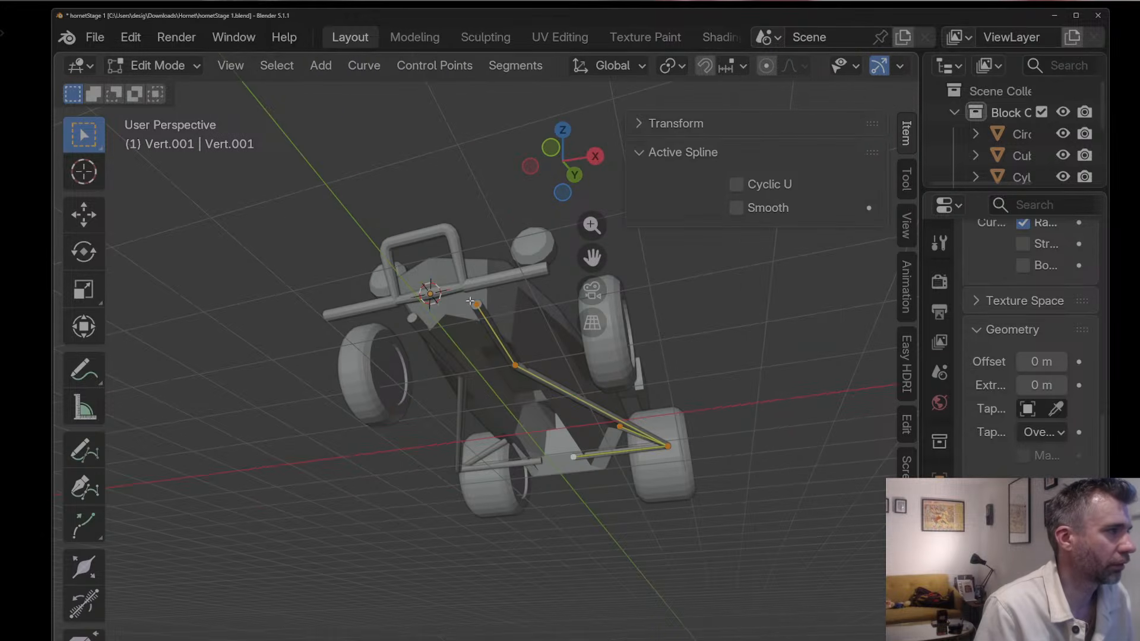
pyautogui.moveTo(477, 303); pyautogui.dragTo(359, 386, button='middle')
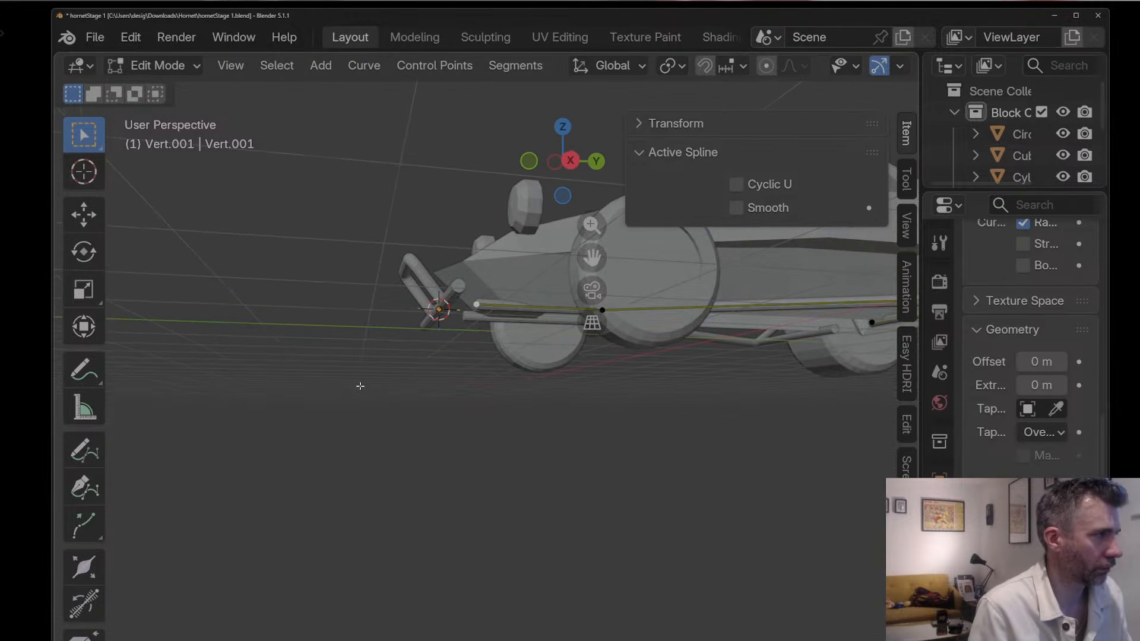
pyautogui.press('g')
pyautogui.press('y')
pyautogui.click(330, 385)
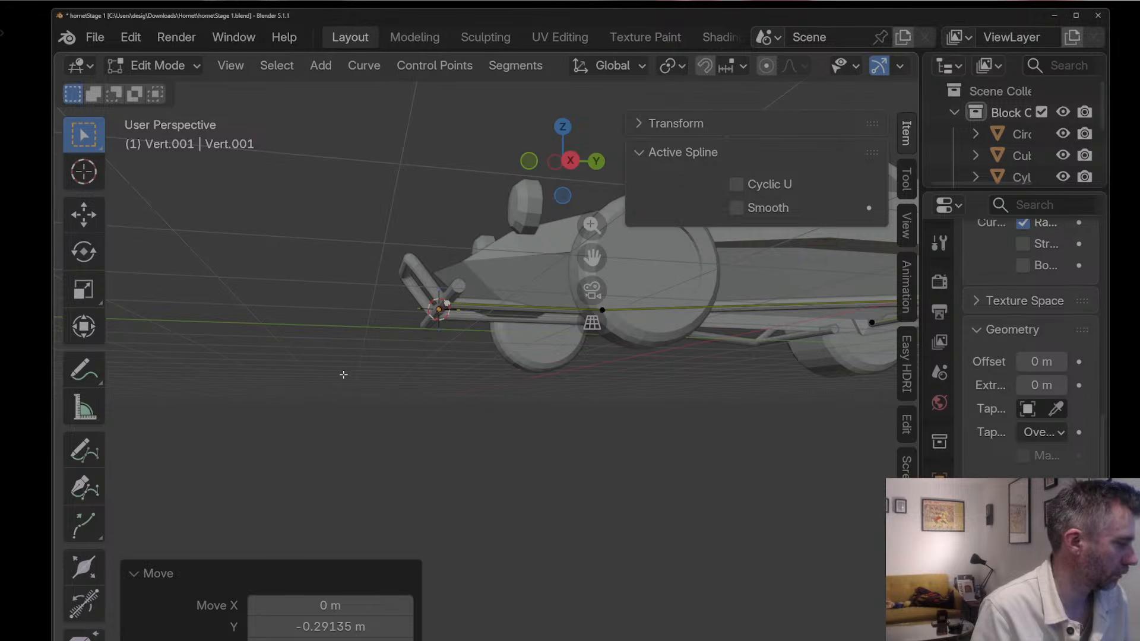
pyautogui.press('Tab')
# Step: Select the mirrored front wheels and move them forward along Y
pyautogui.moveTo(510, 381); pyautogui.dragTo(489, 353, button='middle')
pyautogui.click(479, 394)
pyautogui.scroll(-4, 531, 376)
pyautogui.scroll(2, 647, 386)
pyautogui.click(617, 365)
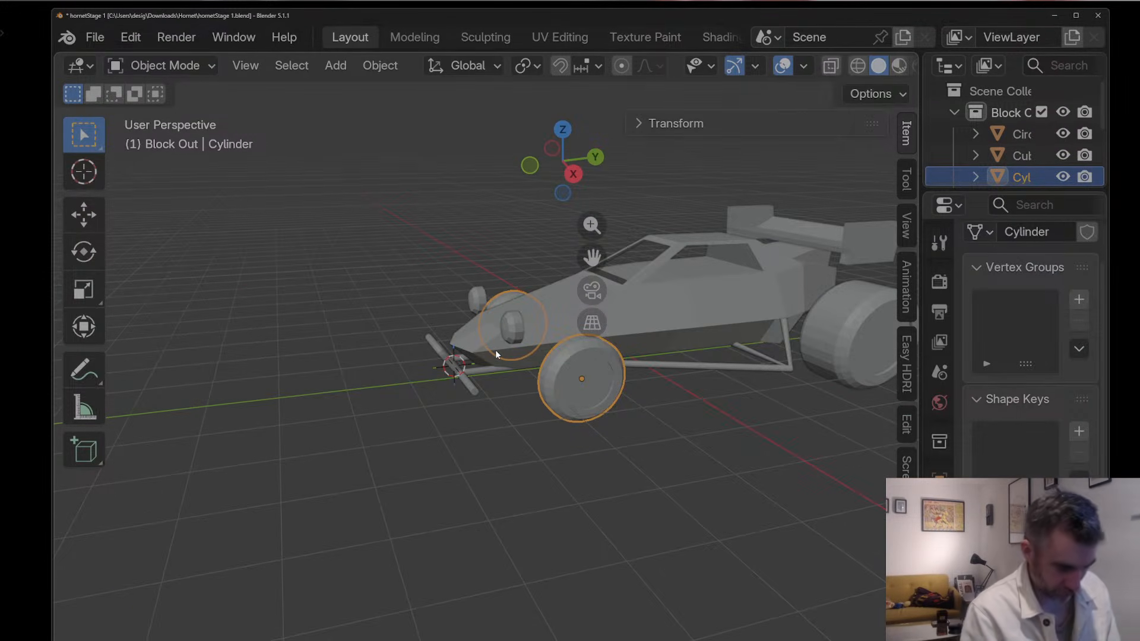
pyautogui.press('g')
pyautogui.press('y')
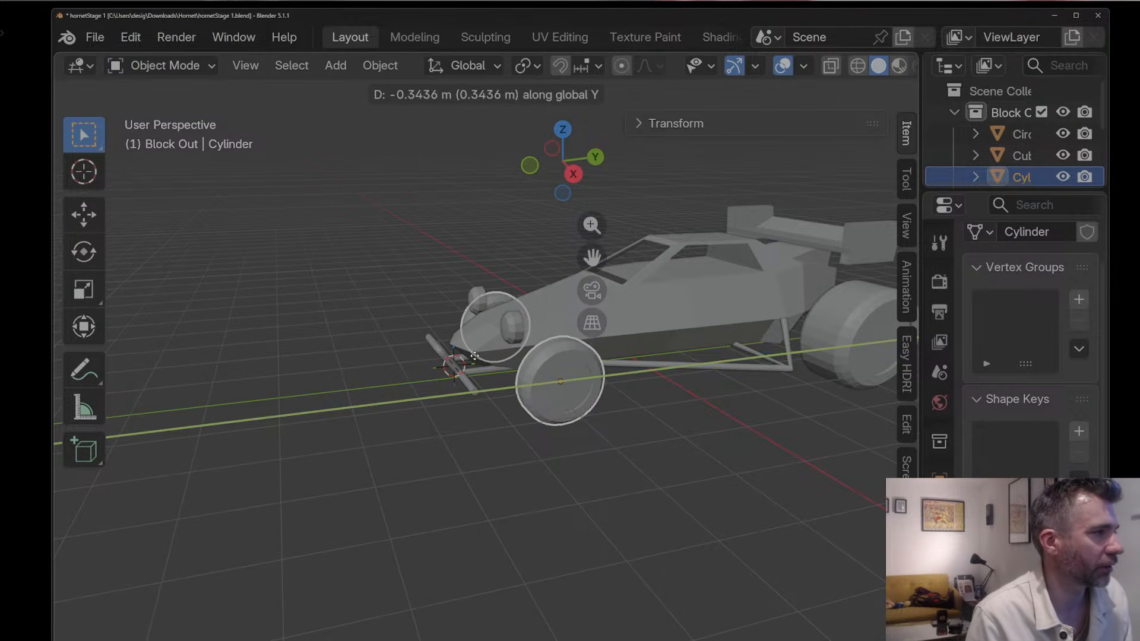
pyautogui.click(482, 357)
# Step: Deselect the wheels and examine the buggy's front end and the gap between the front wheel and body
pyautogui.moveTo(495, 471); pyautogui.dragTo(573, 474, button='middle')
pyautogui.click(448, 454)
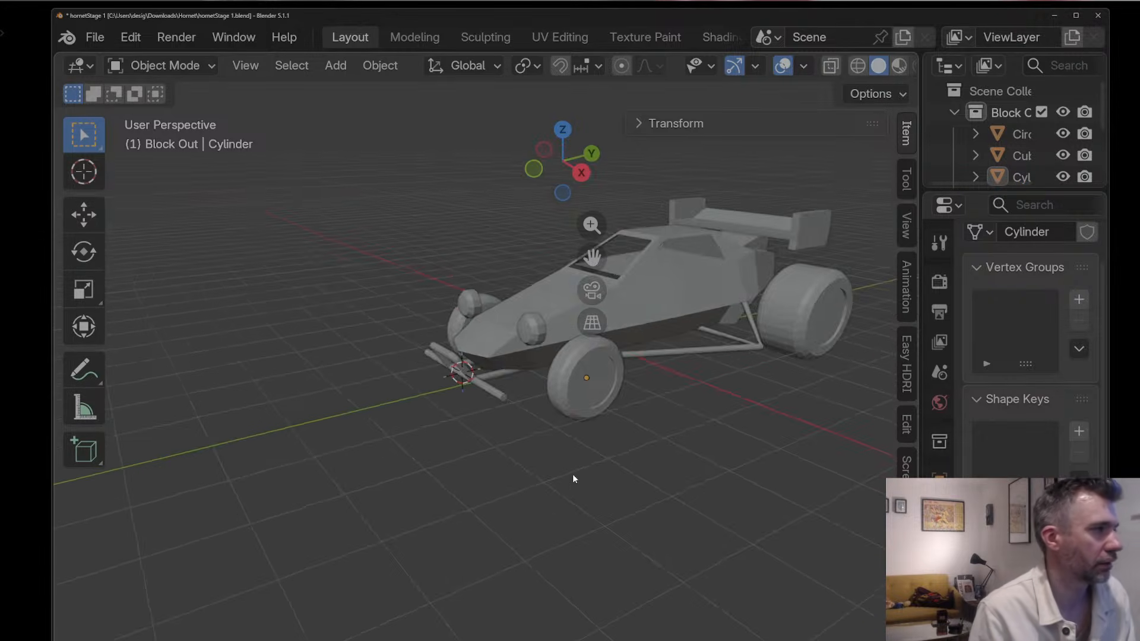
pyautogui.scroll(4, 572, 473)
pyautogui.keyDown('shift'); pyautogui.moveTo(688, 156); pyautogui.dragTo(604, 272, button='middle'); pyautogui.keyUp('shift')
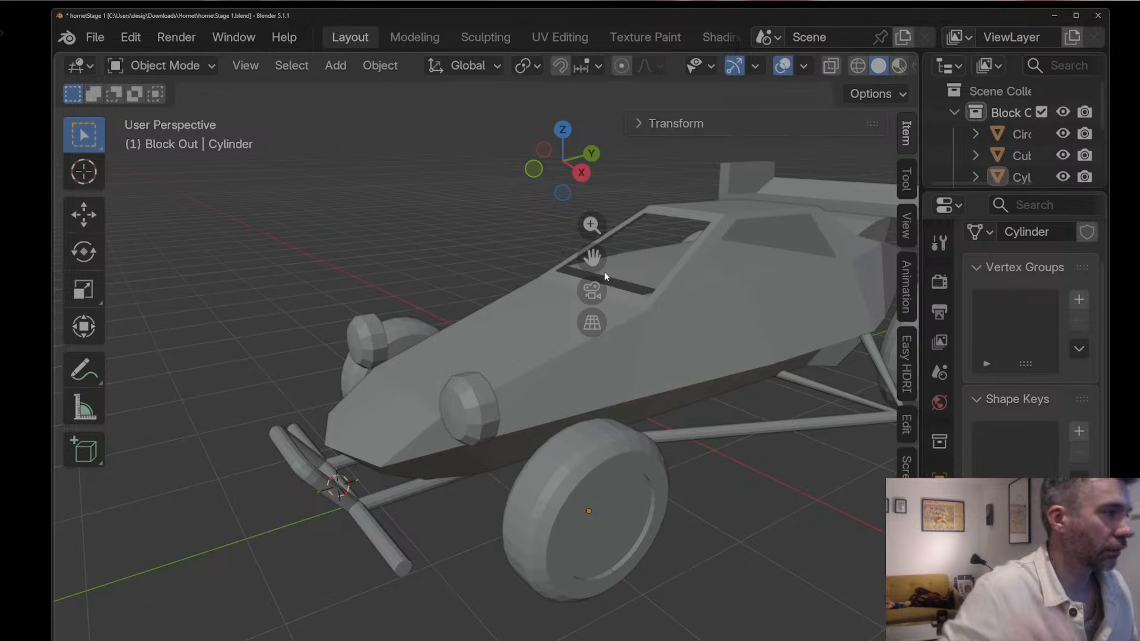
pyautogui.moveTo(572, 507); pyautogui.dragTo(560, 508, button='middle')
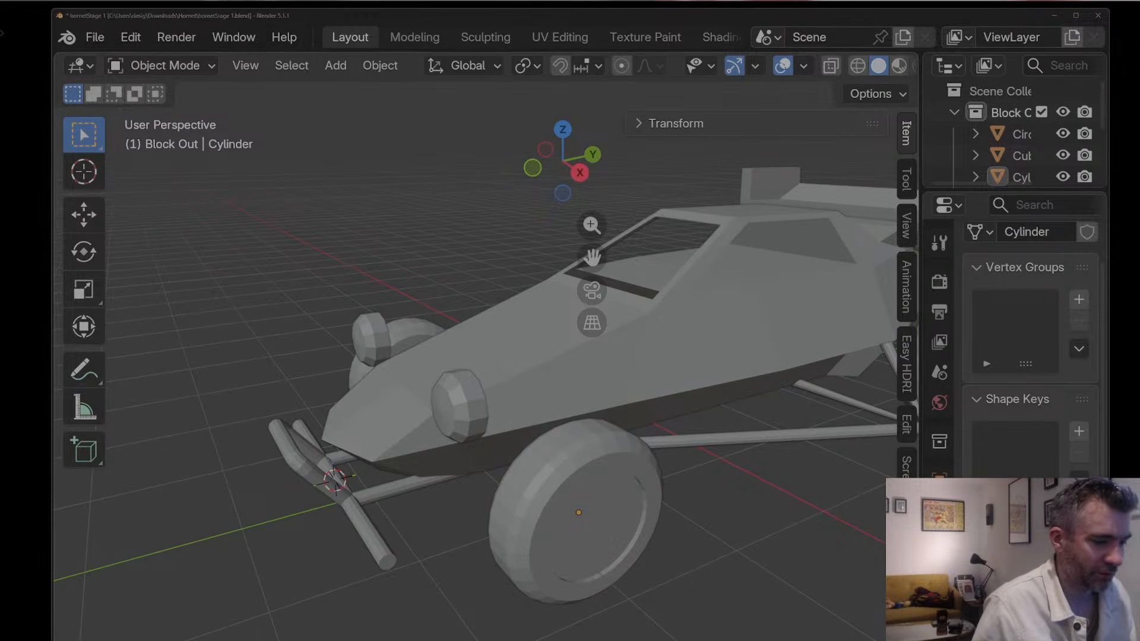
pyautogui.moveTo(534, 411); pyautogui.dragTo(616, 415, button='middle')
pyautogui.scroll(5, 521, 414)
pyautogui.scroll(-3, 542, 419)
# Step: Select the front wheel and snap the 3D cursor to its centre
pyautogui.hotkey('shift', 'a')
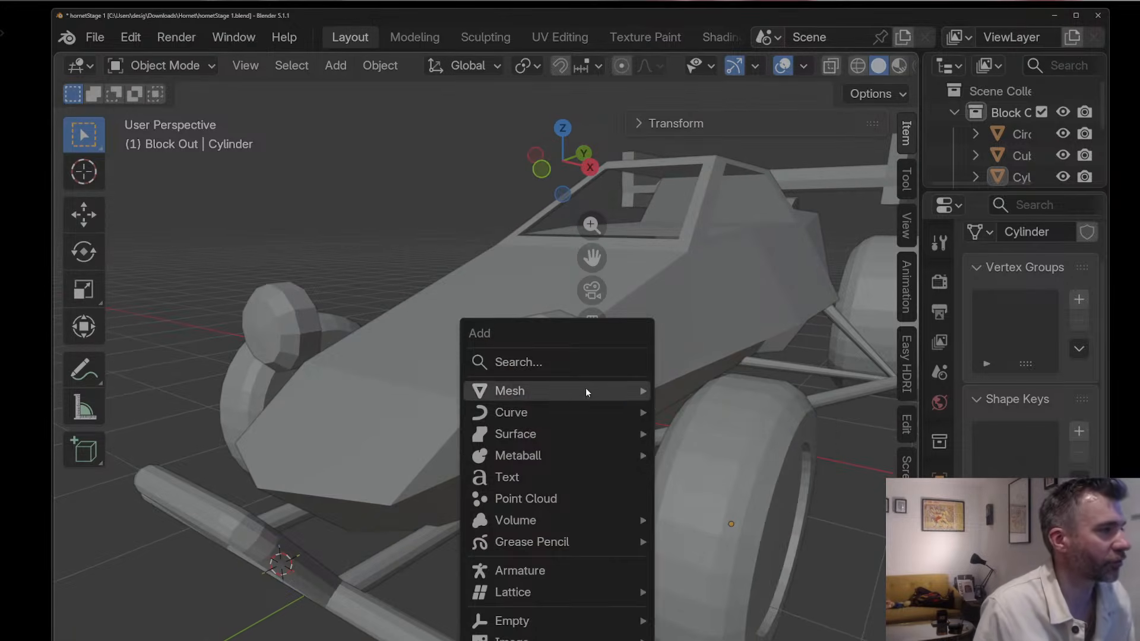
pyautogui.moveTo(585, 389)
pyautogui.moveTo(452, 426); pyautogui.dragTo(753, 463, button='middle')
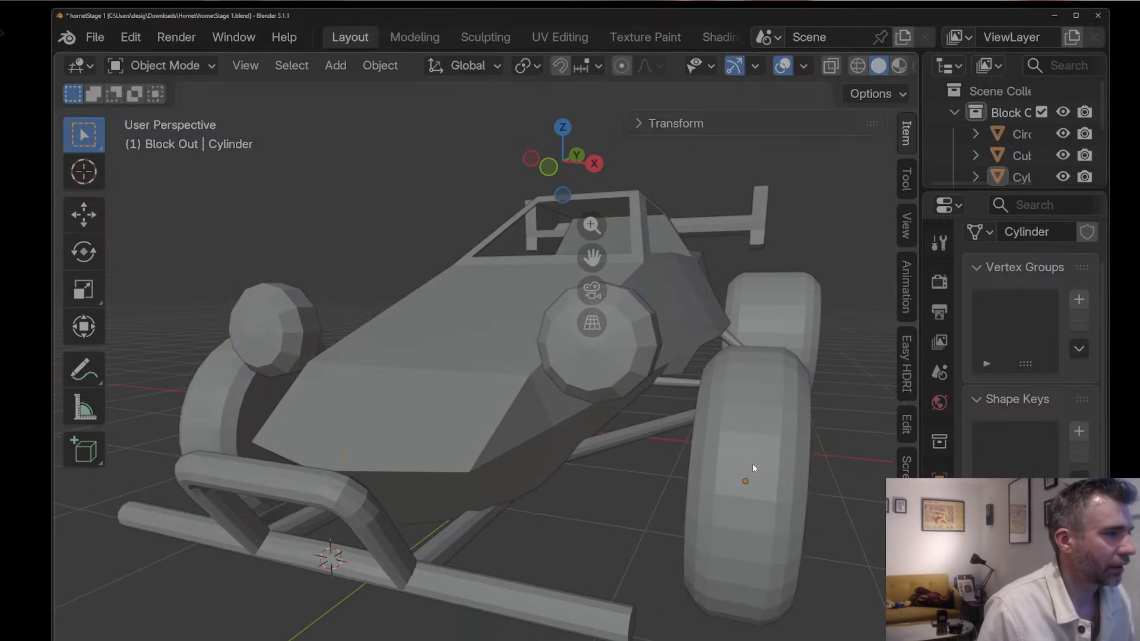
pyautogui.click(753, 463)
pyautogui.hotkey('shift', 's')
pyautogui.click(753, 465)
pyautogui.hotkey('shift', 's')
pyautogui.click(721, 615)
pyautogui.press('Tab')
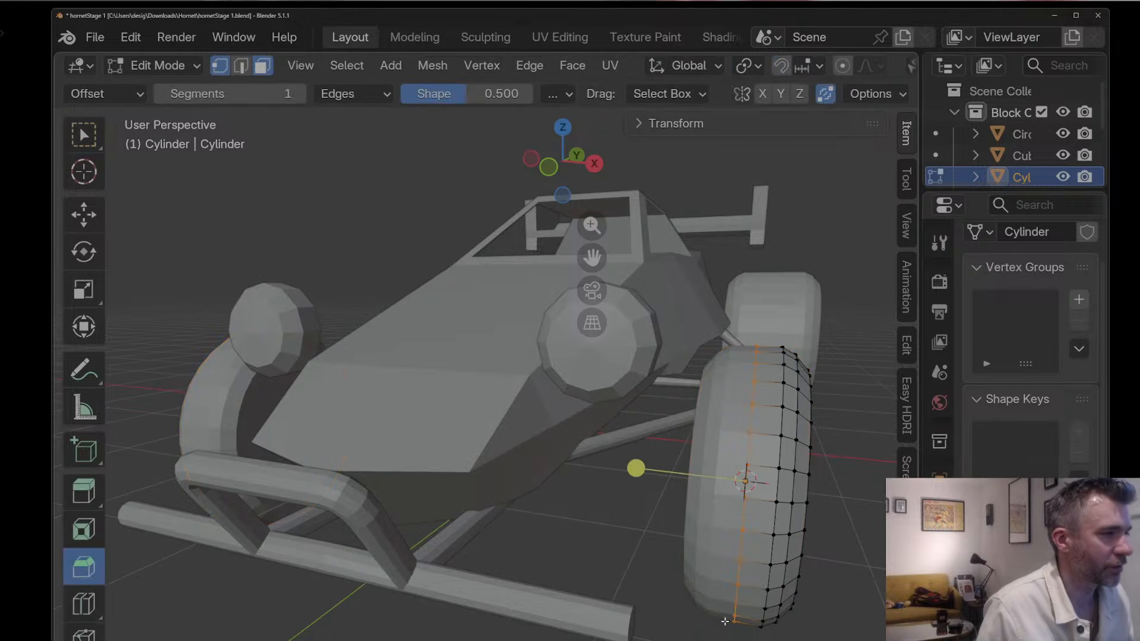
pyautogui.hotkey('shift', 'a')
pyautogui.press('Escape')
pyautogui.press('Tab')
# Step: Add a 32-vertex cylinder at the front wheel's centre and scale it to about 0.251
pyautogui.hotkey('shift', 'a')
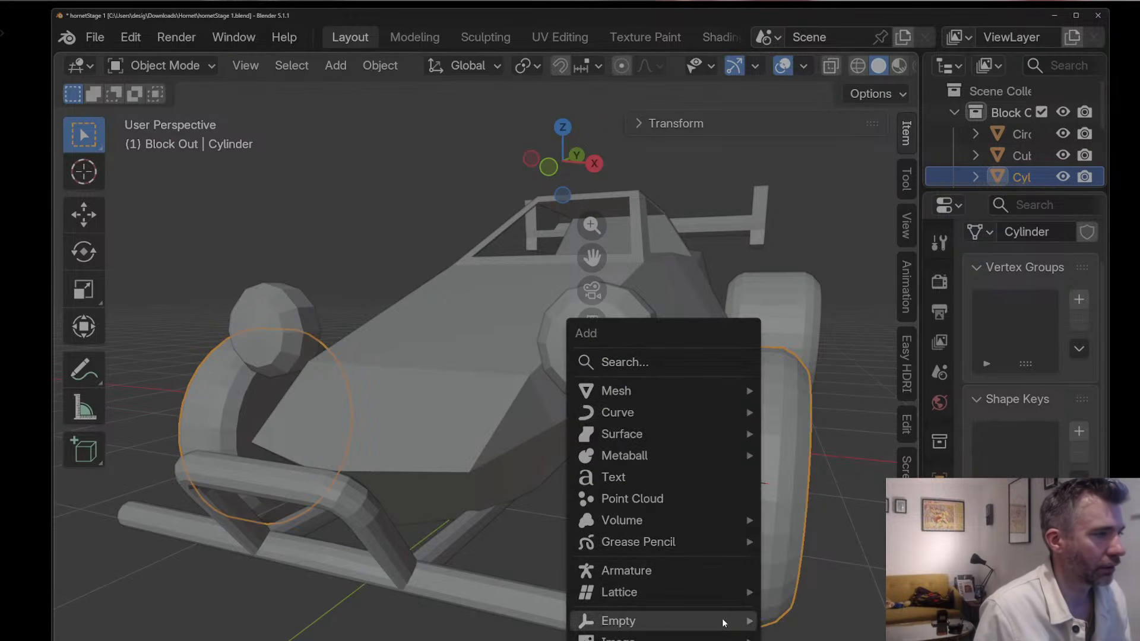
pyautogui.moveTo(624, 393)
pyautogui.click(785, 496)
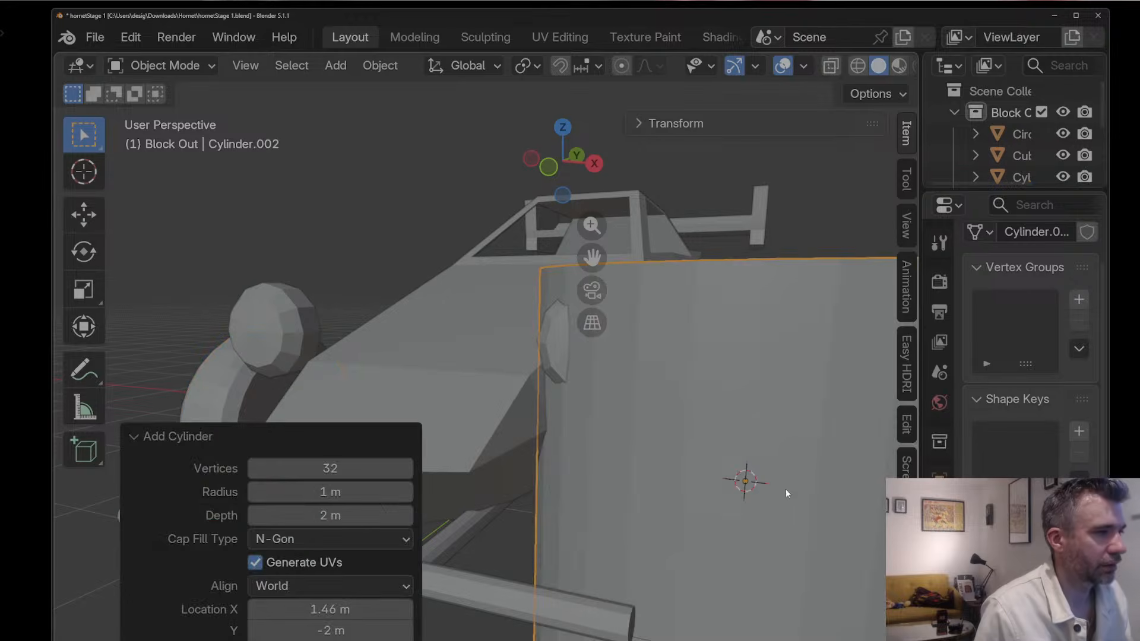
pyautogui.press('s')
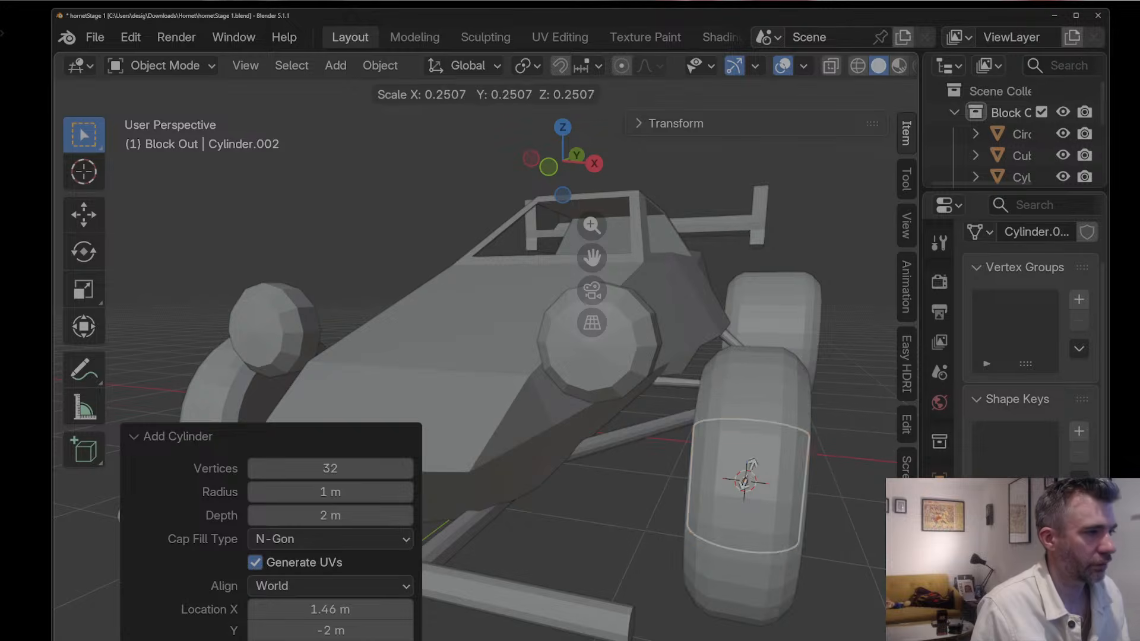
pyautogui.click(749, 478)
# Step: Move the new cylinder about 0.364 m inward along X beside the front wheel and stretch it along Z
pyautogui.press('g')
pyautogui.press('x')
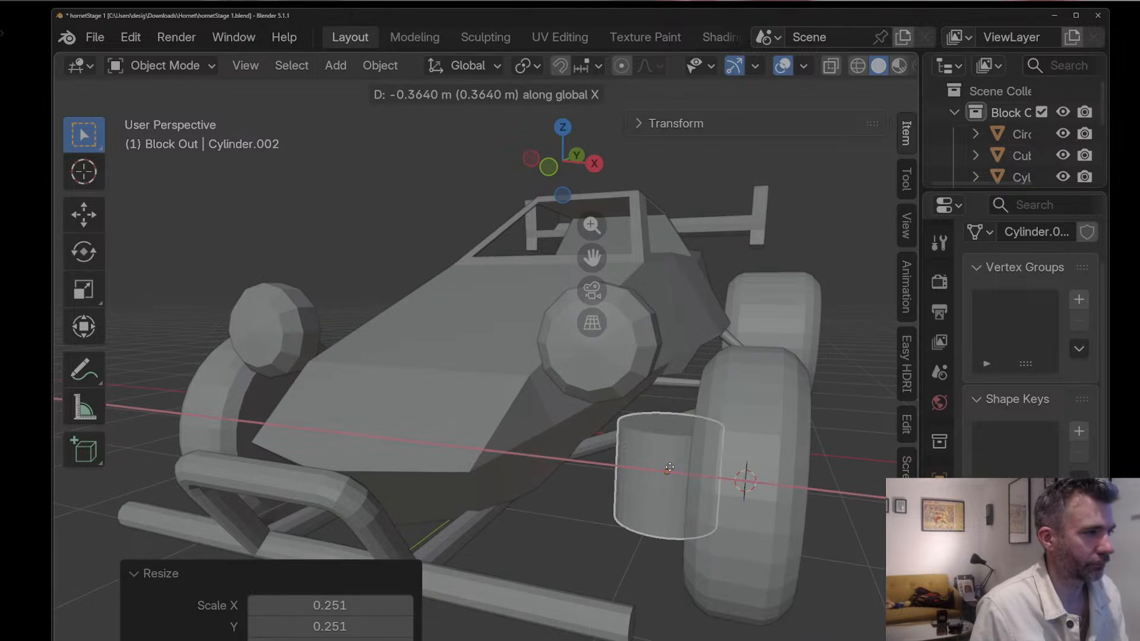
pyautogui.click(670, 469)
pyautogui.press('s')
pyautogui.press('z')
pyautogui.click(666, 463)
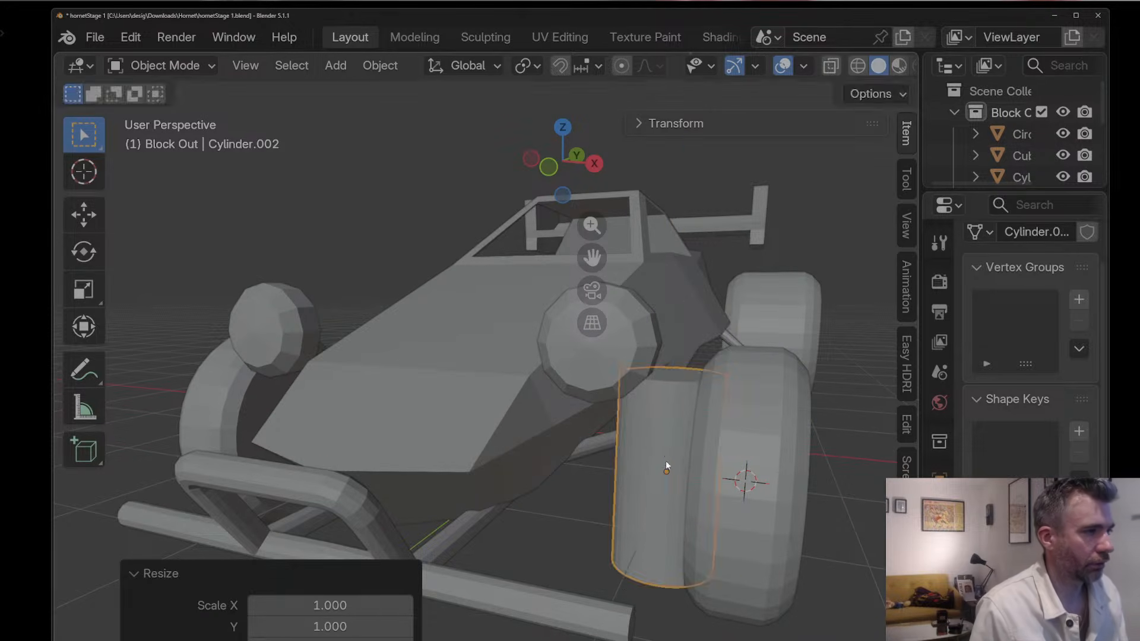
# Step: Scale the cylinder beside the front wheel to about 0.575, then lengthen it along Z
pyautogui.press('s')
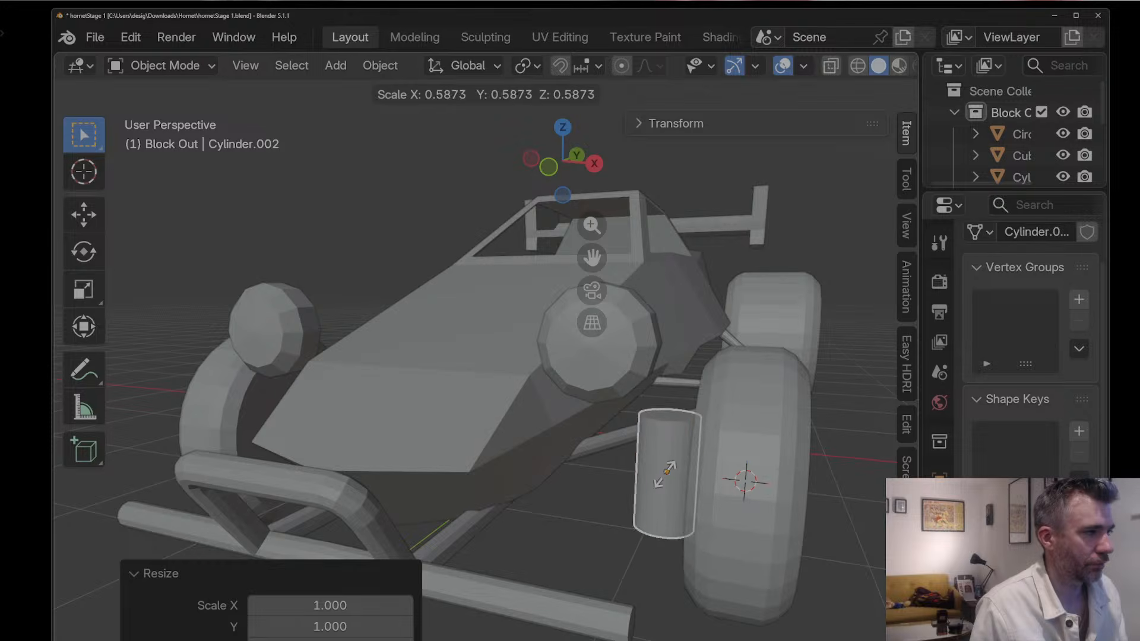
pyautogui.click(664, 478)
pyautogui.press('s')
pyautogui.press('y')
pyautogui.press('z')
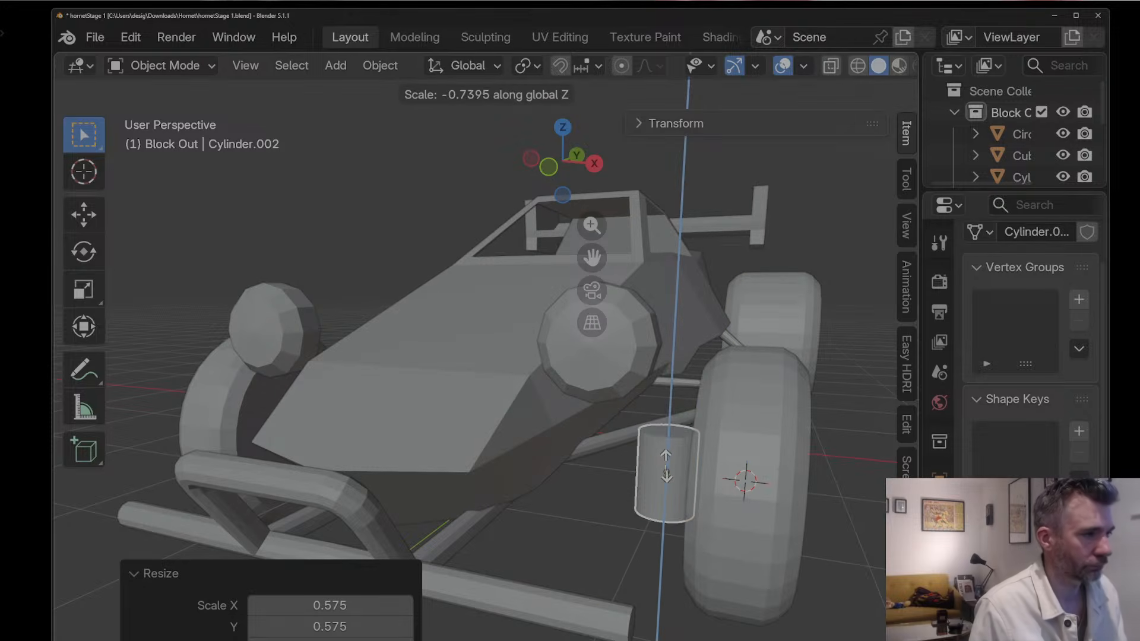
pyautogui.click(666, 460)
# Step: Scale the cylinder by about 0.808 to slim it and stretch it further along Z into a tall shock absorber shape
pyautogui.press('s')
pyautogui.click(661, 461)
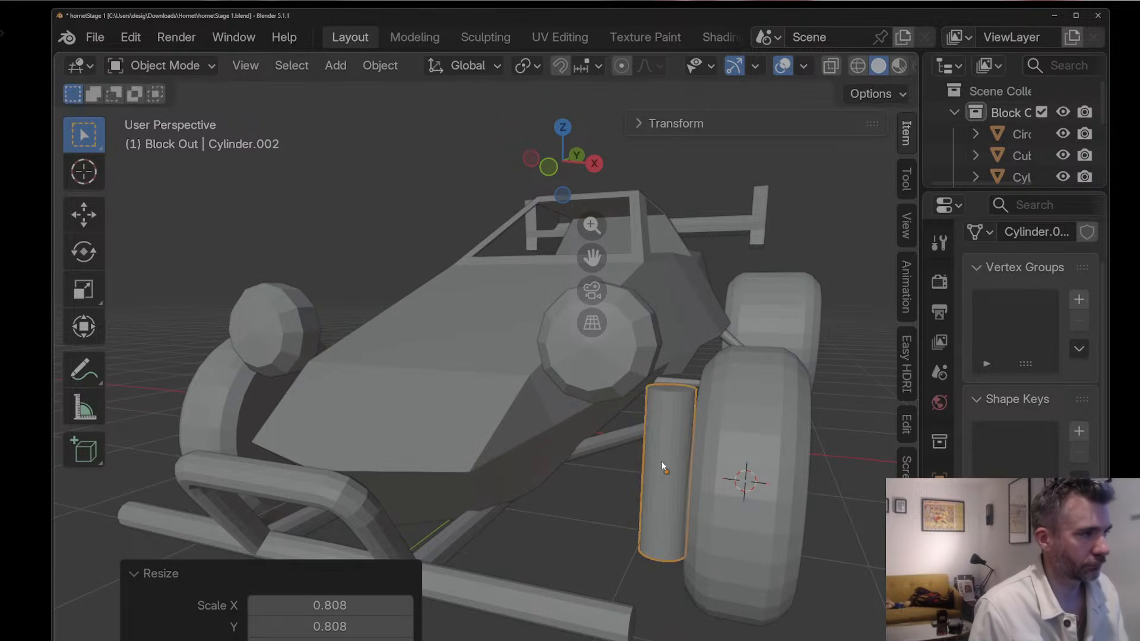
pyautogui.press('s')
pyautogui.press('z')
pyautogui.click(661, 457)
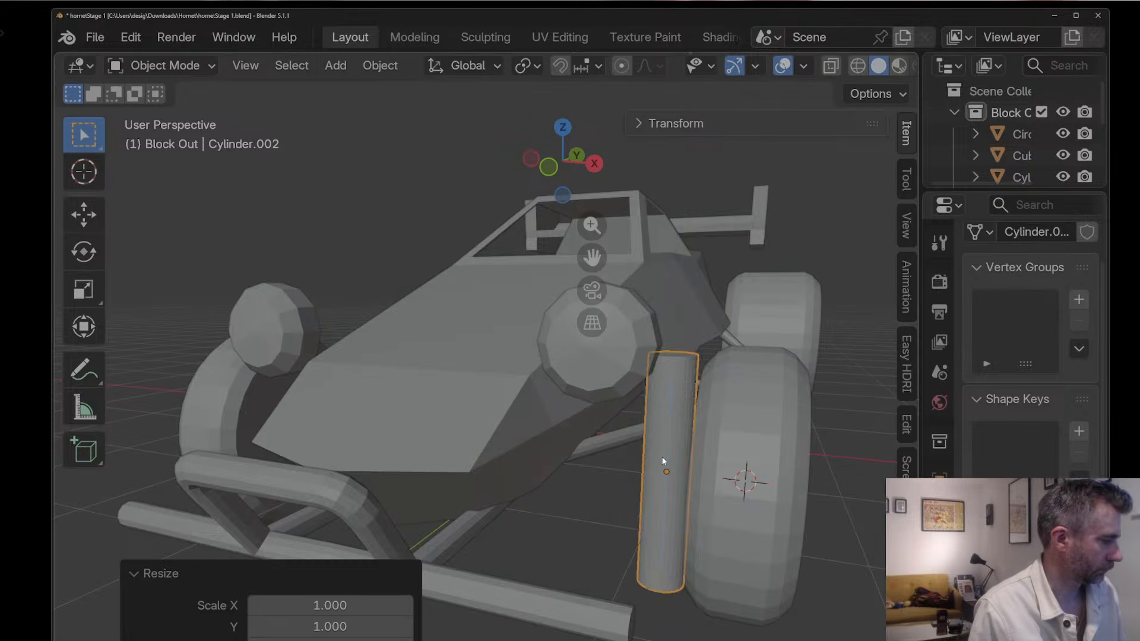
# Step: Raise the shock absorber cylinder slightly along Z beside the front wheel
pyautogui.moveTo(661, 457); pyautogui.dragTo(598, 463, button='middle')
pyautogui.press('g')
pyautogui.press('z')
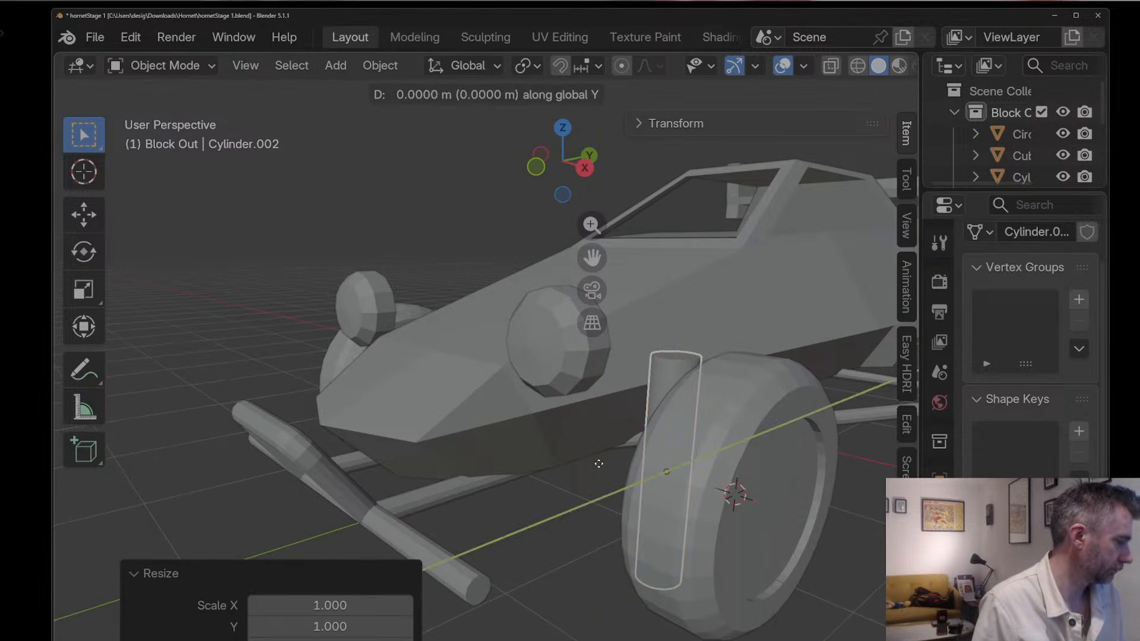
pyautogui.click(598, 438)
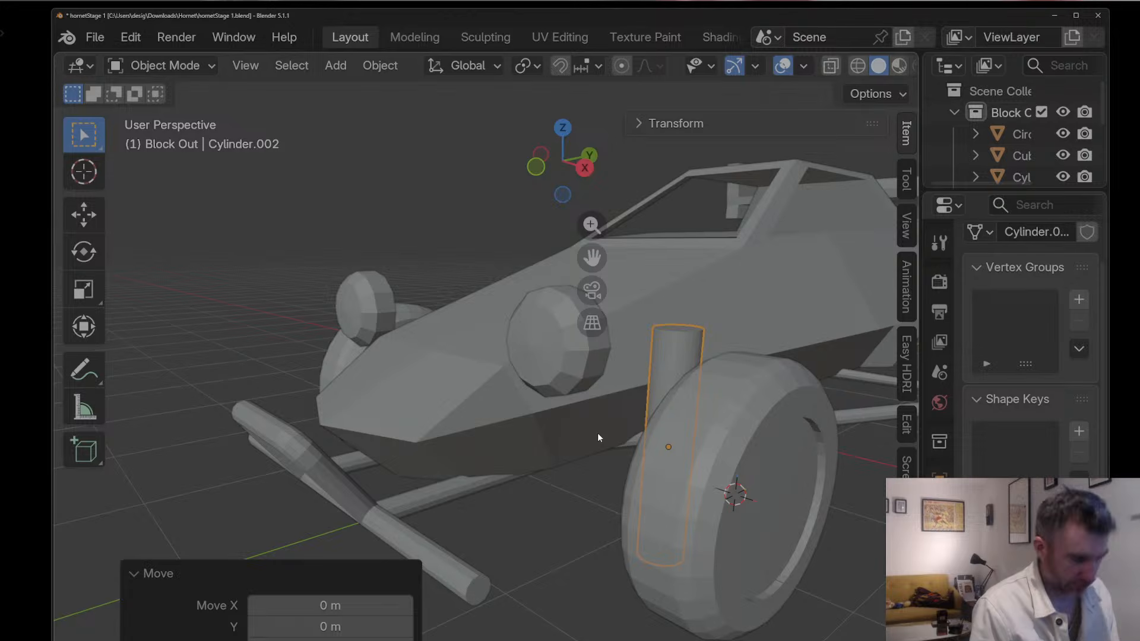
# Step: Shorten the shock absorber cylinder slightly along Z and raise it along Z beside the front wheel
pyautogui.press('s')
pyautogui.press('z')
pyautogui.click(608, 425)
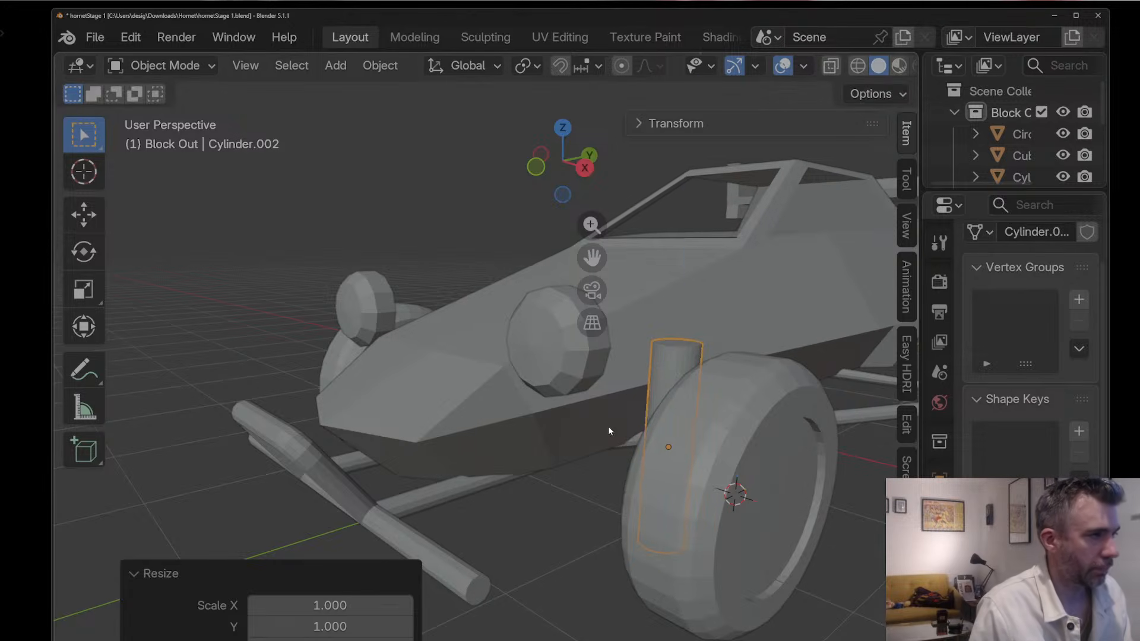
pyautogui.moveTo(608, 425); pyautogui.dragTo(656, 421, button='middle')
pyautogui.press('g')
pyautogui.press('z')
pyautogui.click(690, 402)
# Step: Rotate the shock absorber cylinder about the global Y axis so its upper end leans in toward the body
pyautogui.press('r')
pyautogui.press('y')
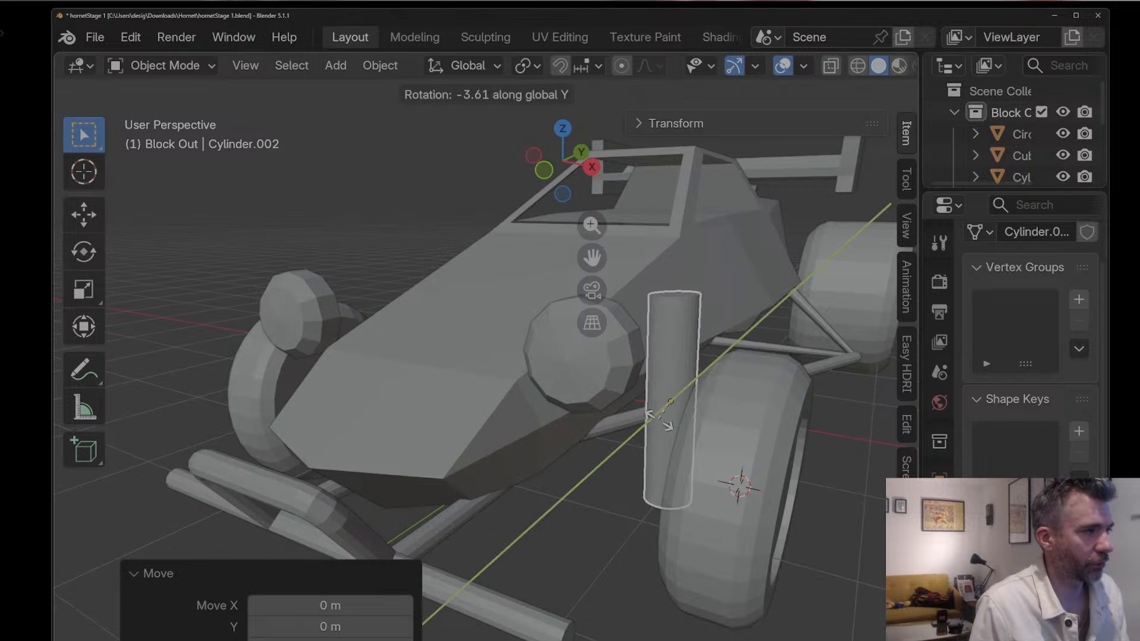
pyautogui.click(659, 423)
pyautogui.scroll(-6, 586, 490)
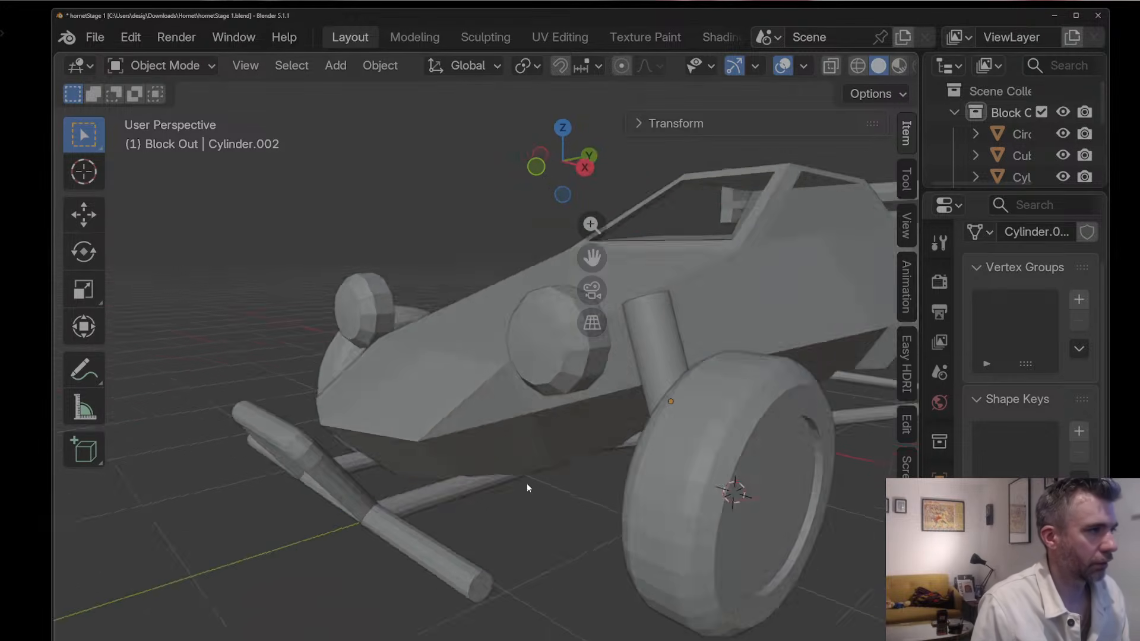
pyautogui.moveTo(618, 479); pyautogui.dragTo(558, 475, button='middle')
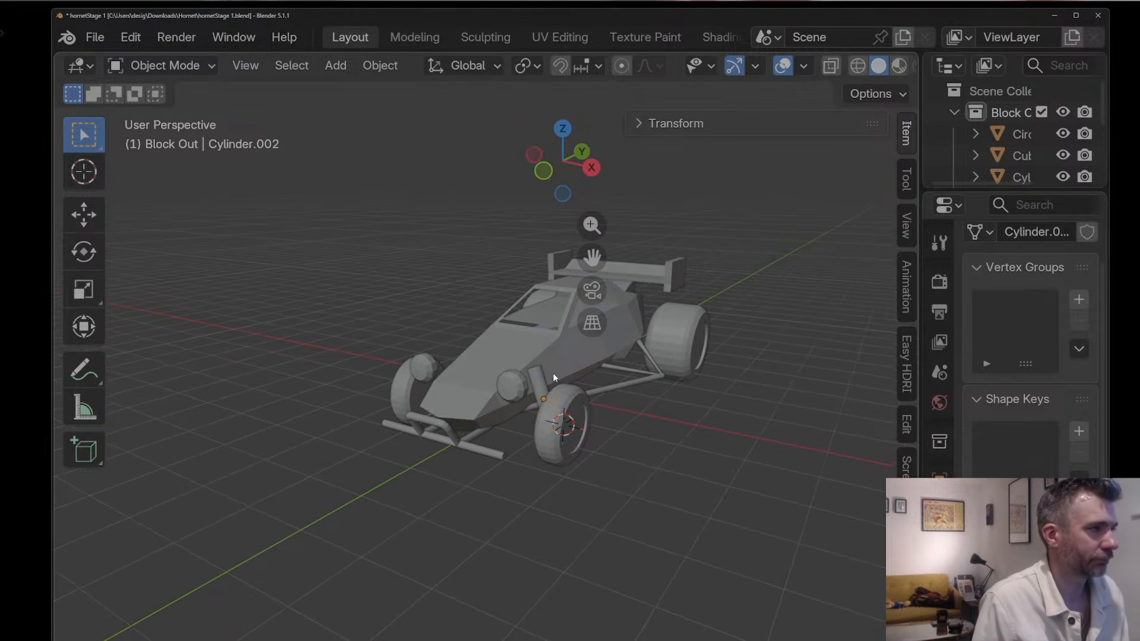
# Step: Add a Mirror modifier on X to the shock absorber, using the buggy body as the mirror object
pyautogui.click(938, 242)
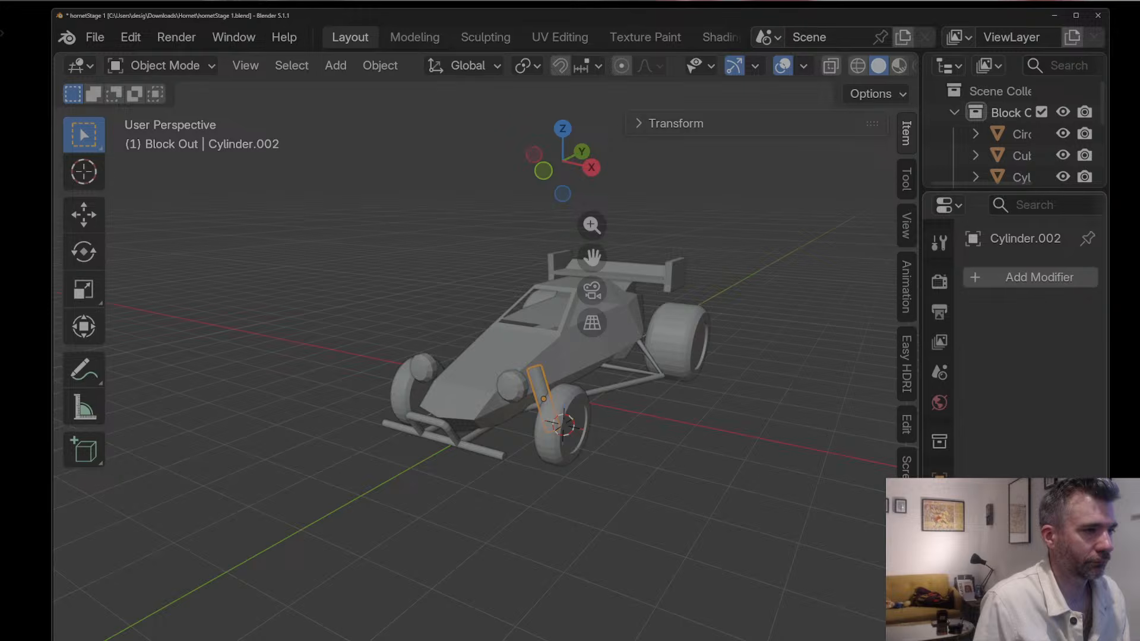
pyautogui.click(1038, 273)
pyautogui.click(1038, 272)
pyautogui.click(857, 319)
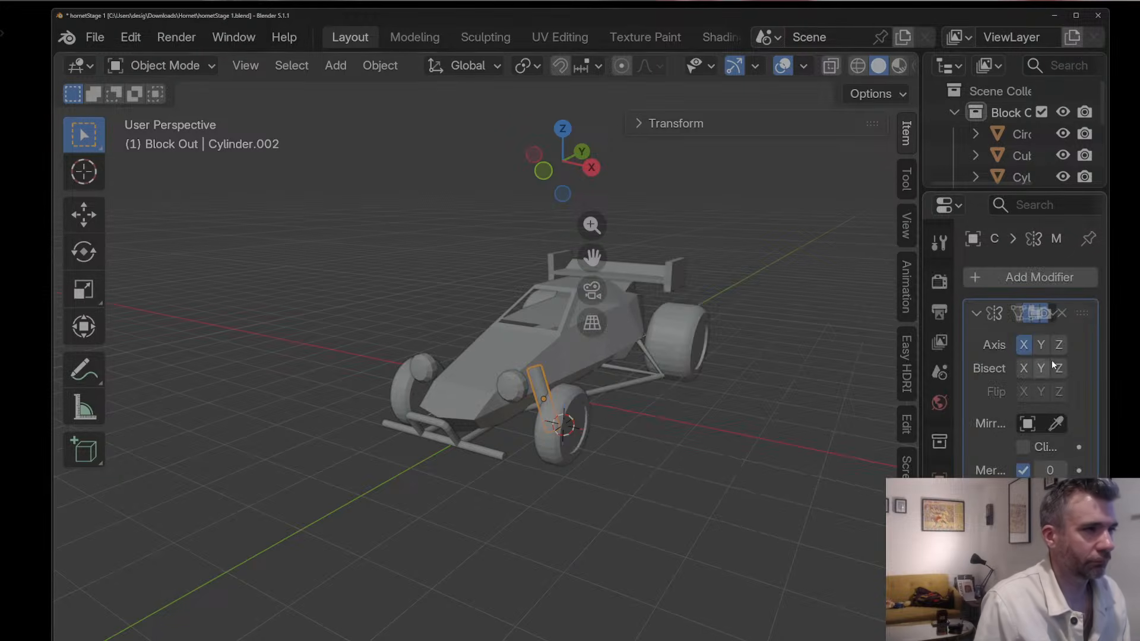
pyautogui.click(523, 346)
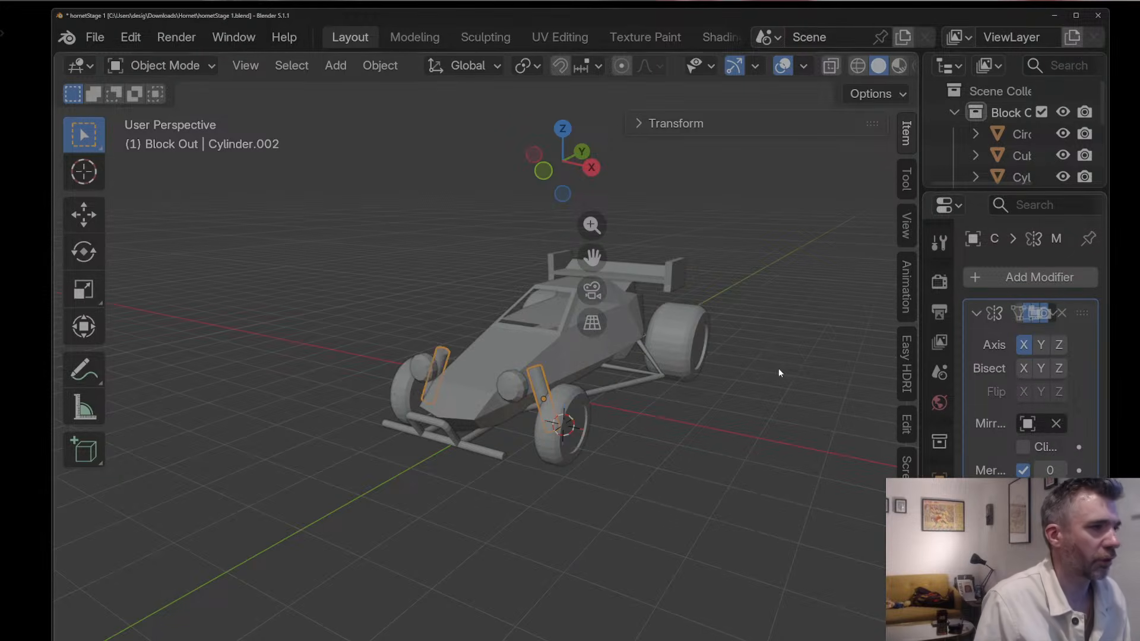
pyautogui.click(630, 388)
pyautogui.moveTo(628, 408); pyautogui.dragTo(533, 378, button='middle')
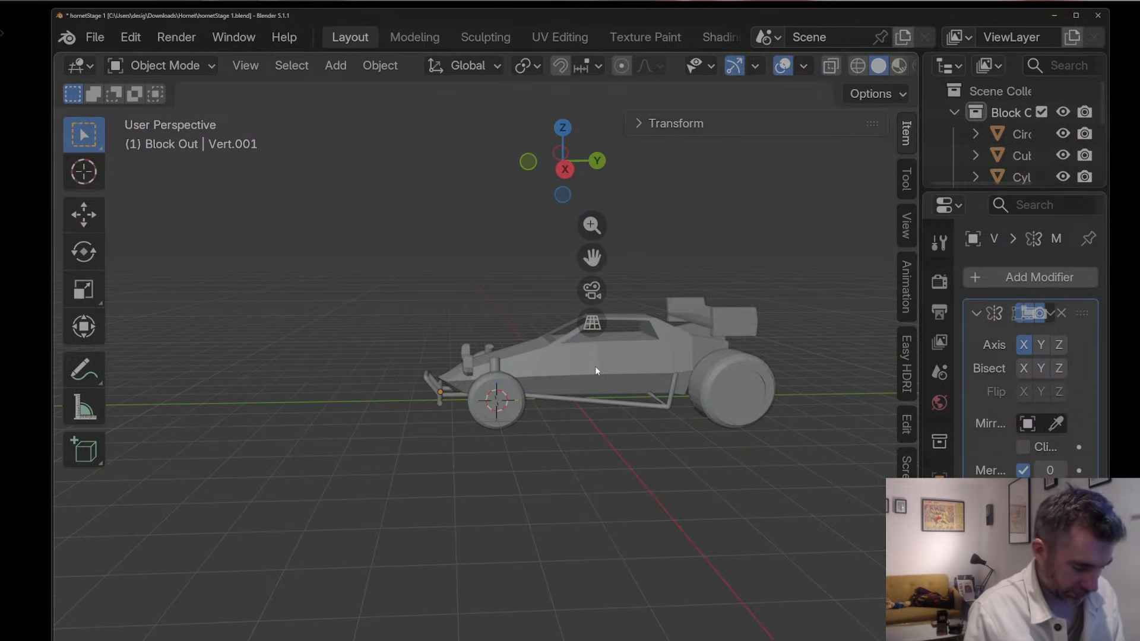
pyautogui.press('Tab')
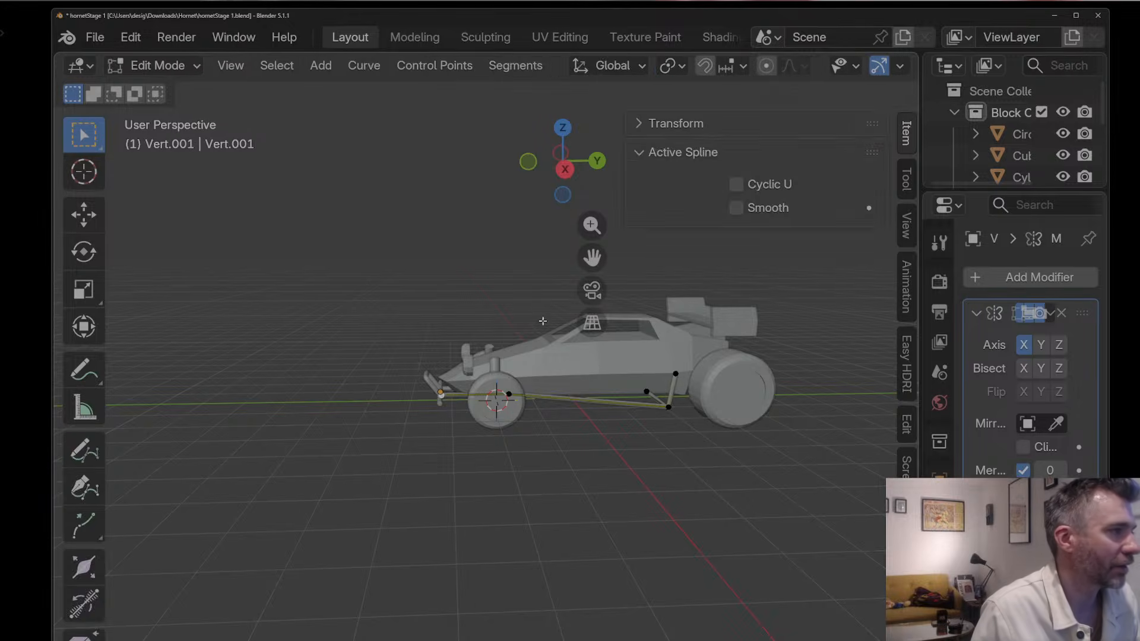
pyautogui.press('Tab')
# Step: Select the body's upper cockpit vertices through the mesh and shift them slightly rearward along Y
pyautogui.click(554, 353)
pyautogui.press('Tab')
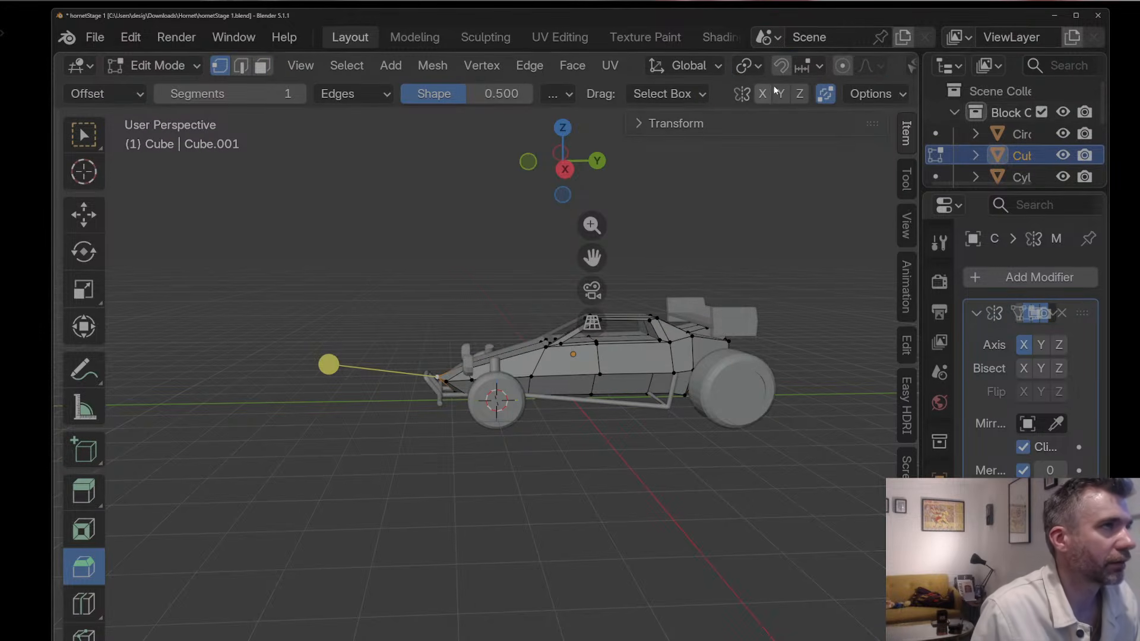
pyautogui.scroll(-5, 861, 69)
pyautogui.hotkey('alt', 'z')
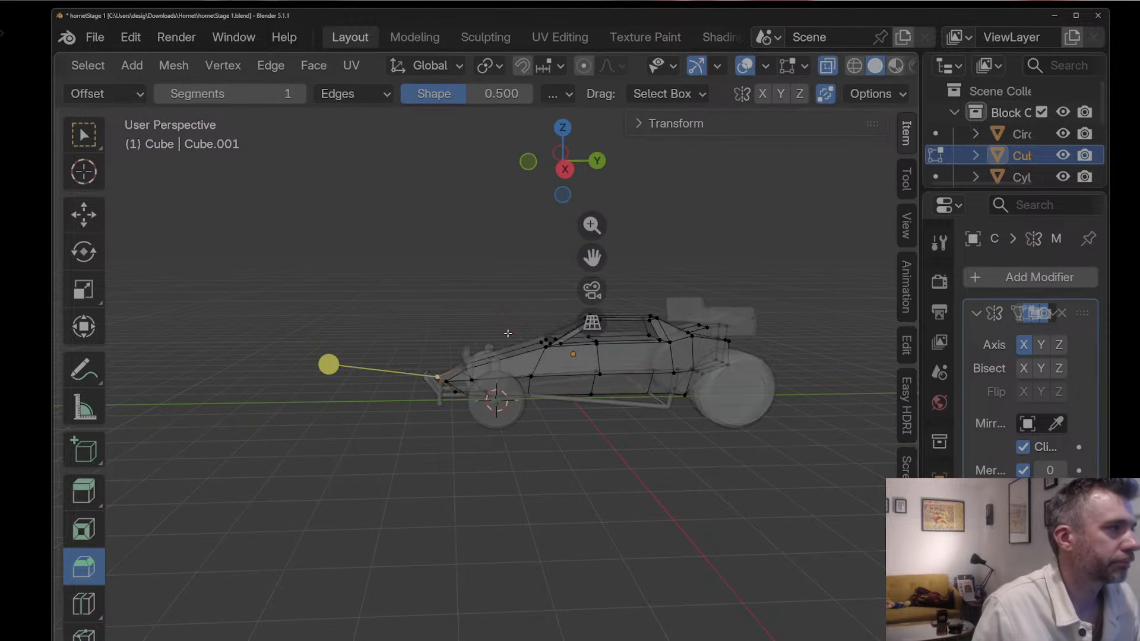
pyautogui.moveTo(568, 343); pyautogui.dragTo(569, 343)
pyautogui.press('g')
pyautogui.press('y')
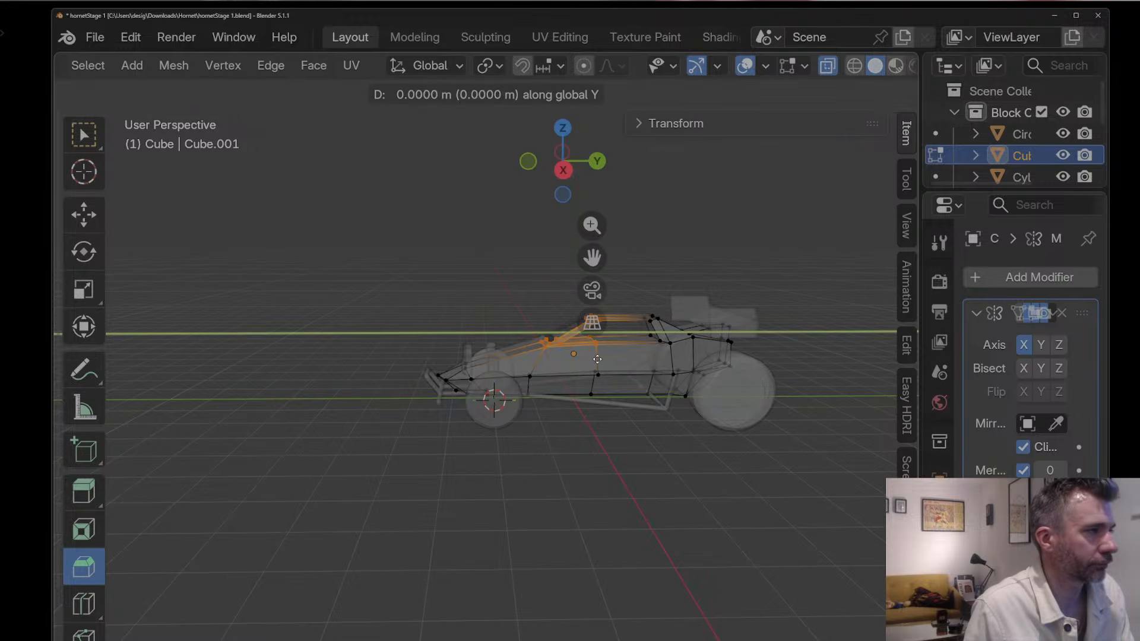
pyautogui.click(613, 359)
pyautogui.press('Tab')
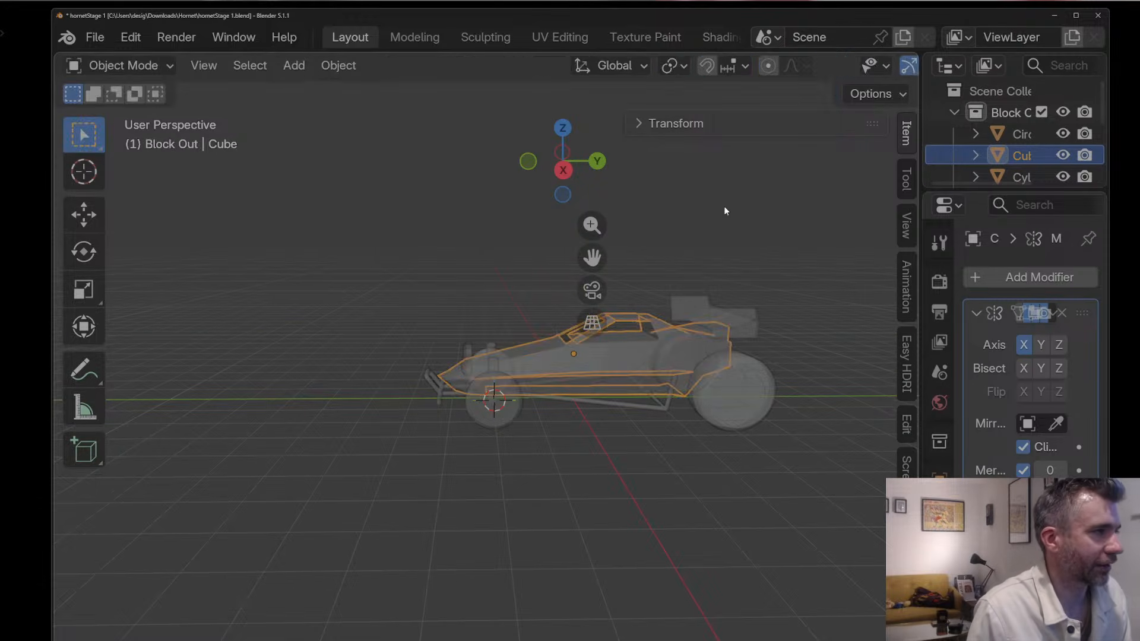
pyautogui.click(790, 66)
# Step: Duplicate the two upper side edges at the rear of the body and separate the copy into its own object
pyautogui.moveTo(664, 297); pyautogui.dragTo(765, 310, button='middle')
pyautogui.scroll(3, 725, 312)
pyautogui.click(781, 311)
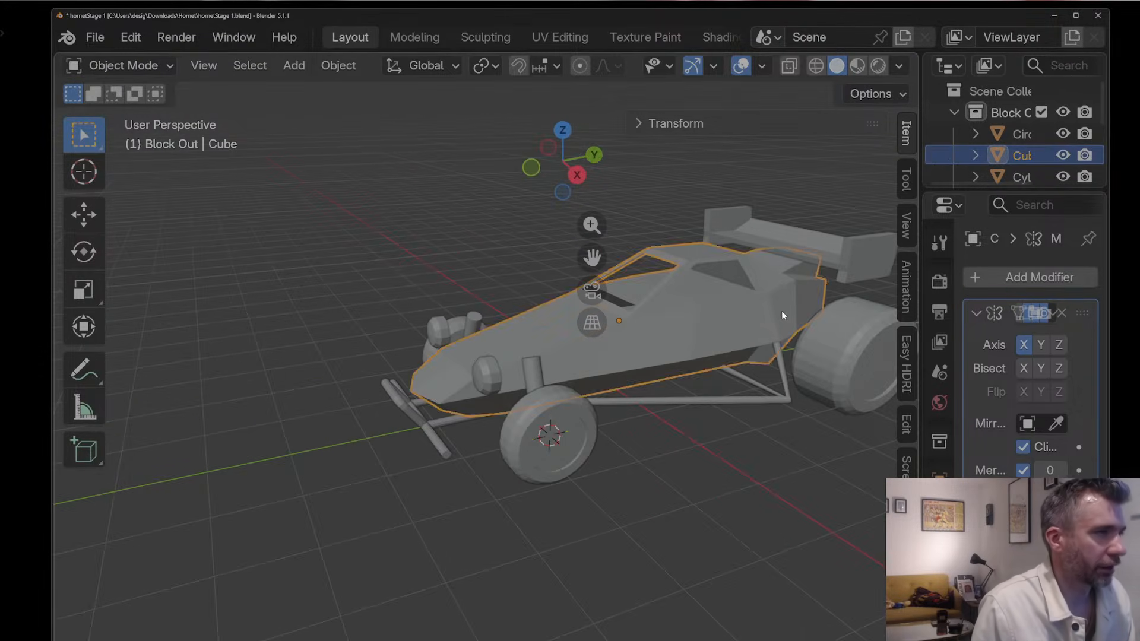
pyautogui.press('Tab')
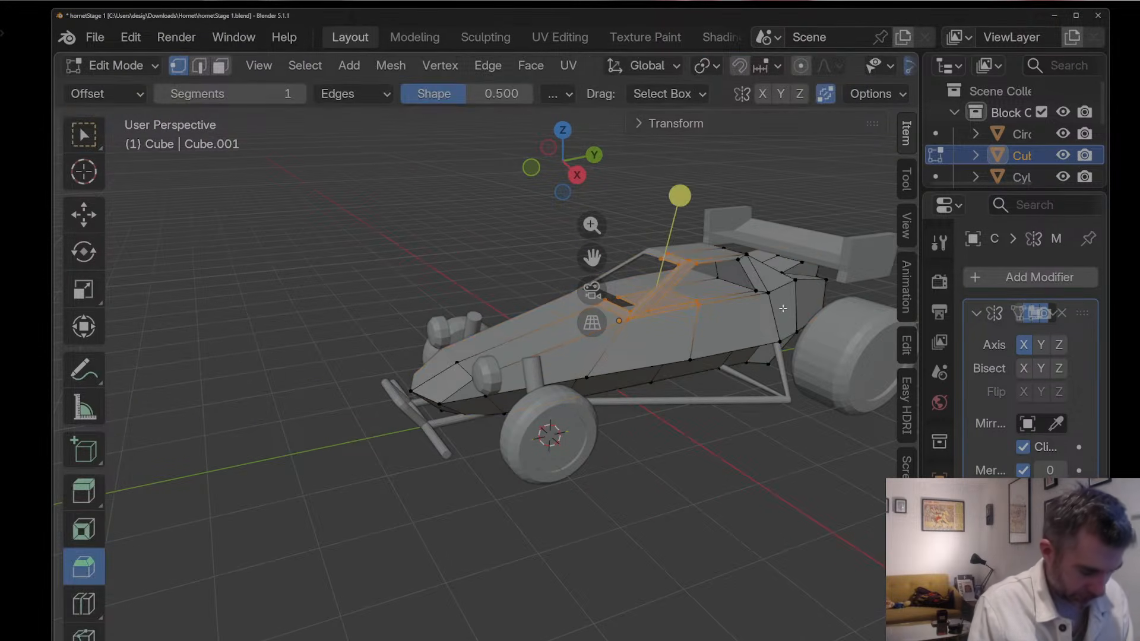
pyautogui.press('Tab')
pyautogui.moveTo(779, 308); pyautogui.dragTo(831, 285, button='middle')
pyautogui.press('Tab')
pyautogui.press('2')
pyautogui.click(785, 286)
pyautogui.keyDown('shift'); pyautogui.click(812, 279); pyautogui.keyUp('shift')
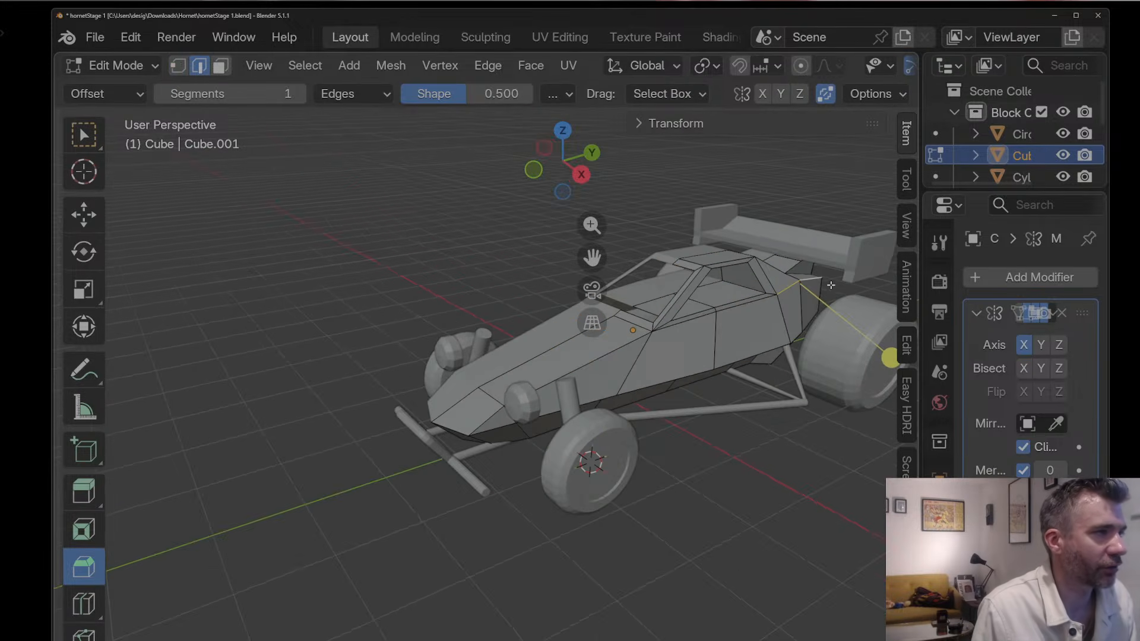
pyautogui.rightClick(804, 303)
pyautogui.press('p')
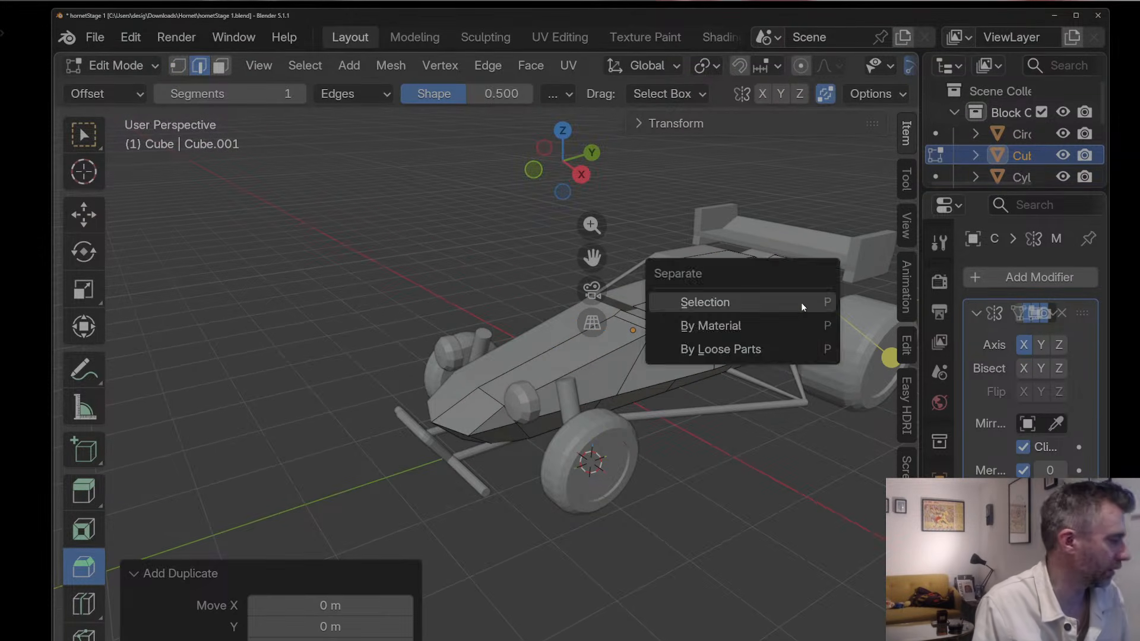
pyautogui.click(800, 301)
pyautogui.press('Tab')
# Step: Move the separated rear edges outward from the body along X
pyautogui.click(792, 281)
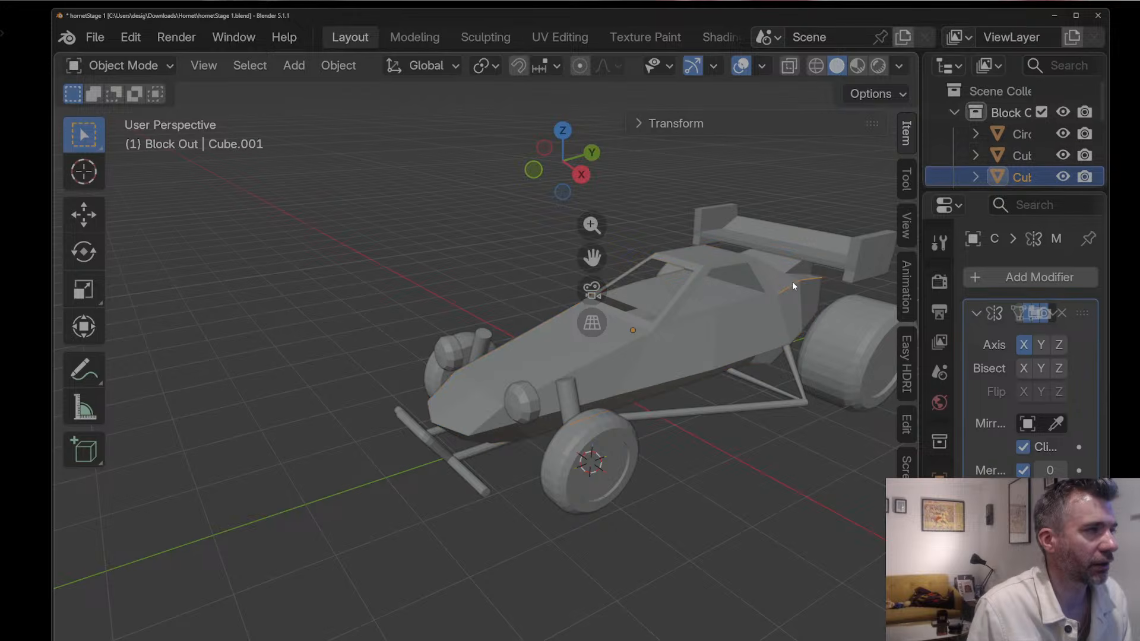
pyautogui.press('g')
pyautogui.press('y')
pyautogui.press('x')
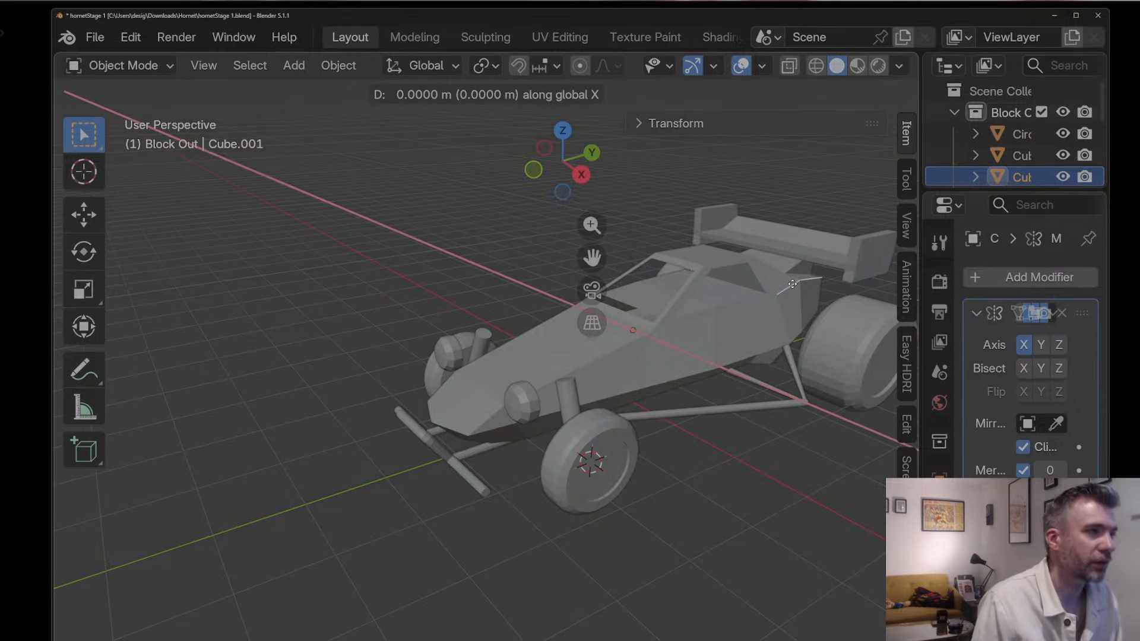
pyautogui.click(814, 293)
# Step: Extrude the separated edges downward along Z into a narrow strip above the rear wheel
pyautogui.press('Tab')
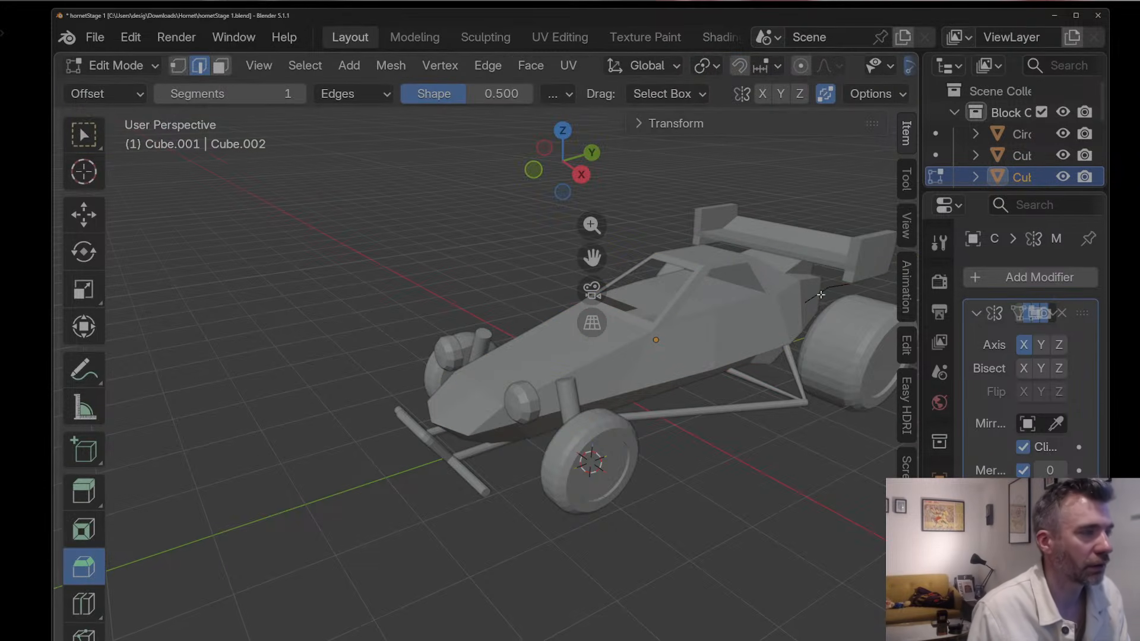
pyautogui.press('e')
pyautogui.rightClick(820, 293)
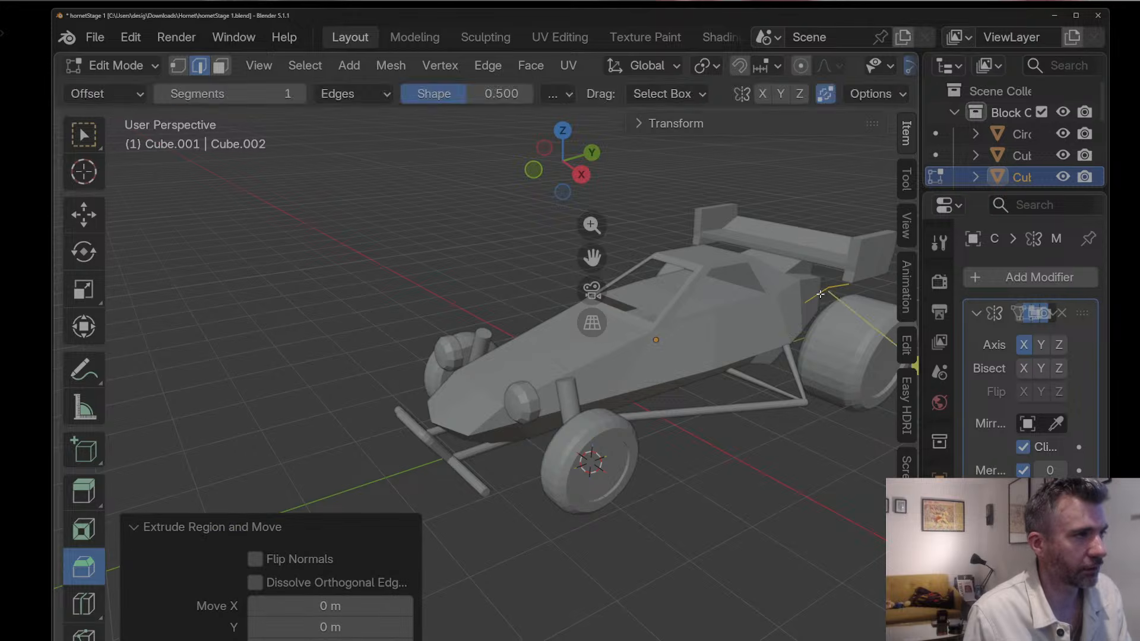
pyautogui.press('g')
pyautogui.press('y')
pyautogui.press('z')
pyautogui.click(817, 297)
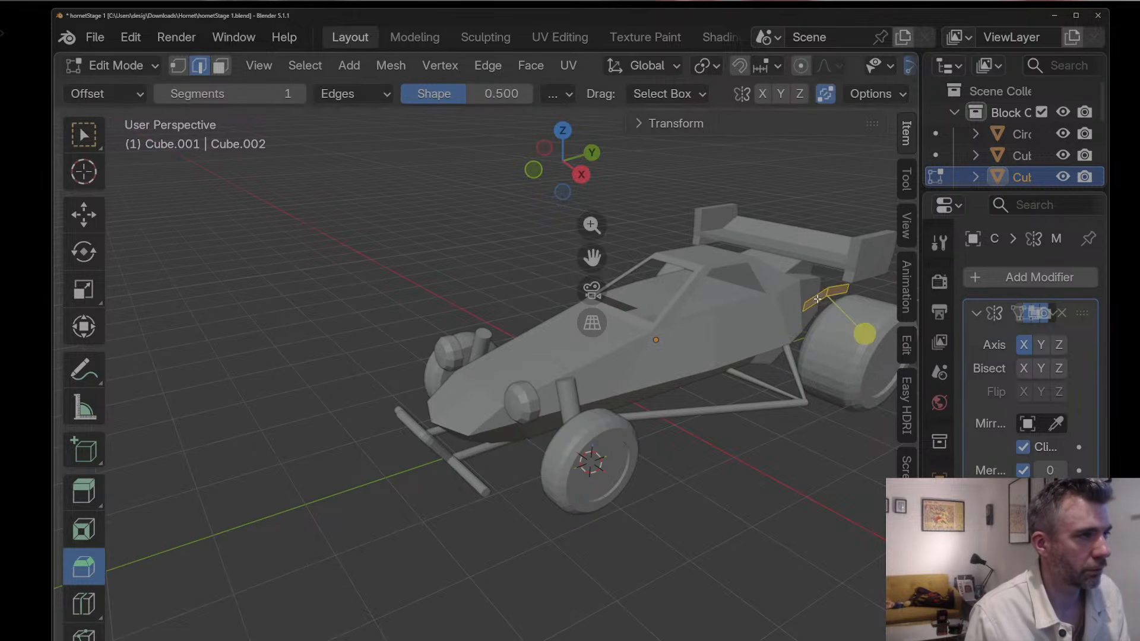
# Step: Shift the strip's extruded edges by -0.122 m along Y and 0.12314 m along X
pyautogui.press('g')
pyautogui.press('y')
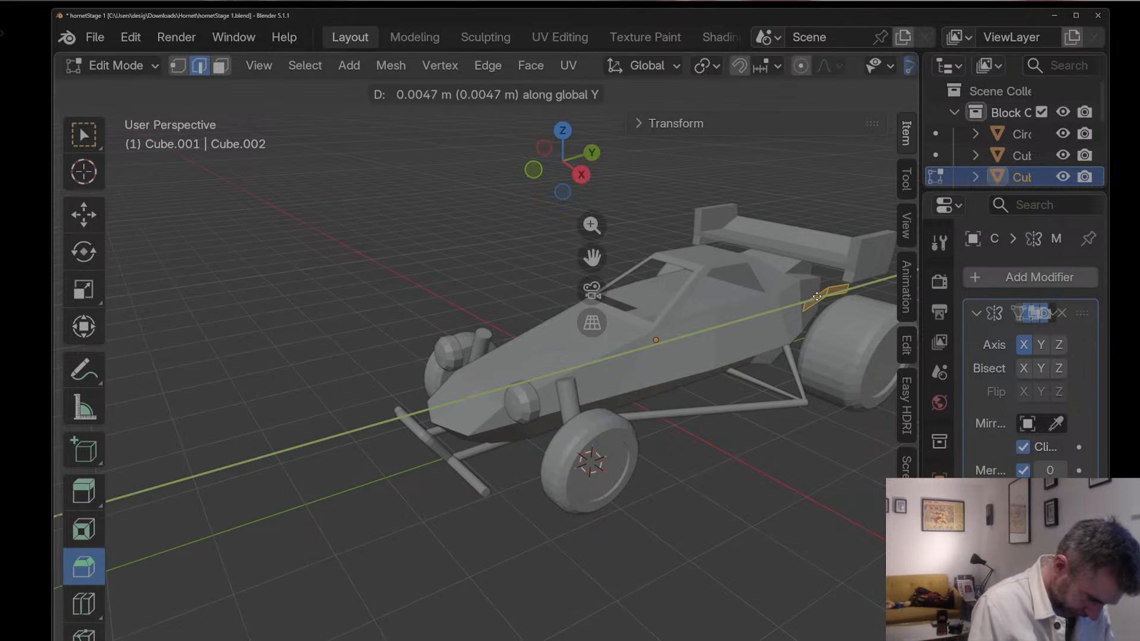
pyautogui.click(812, 299)
pyautogui.moveTo(860, 333); pyautogui.dragTo(702, 297, button='middle')
pyautogui.press('g')
pyautogui.press('y')
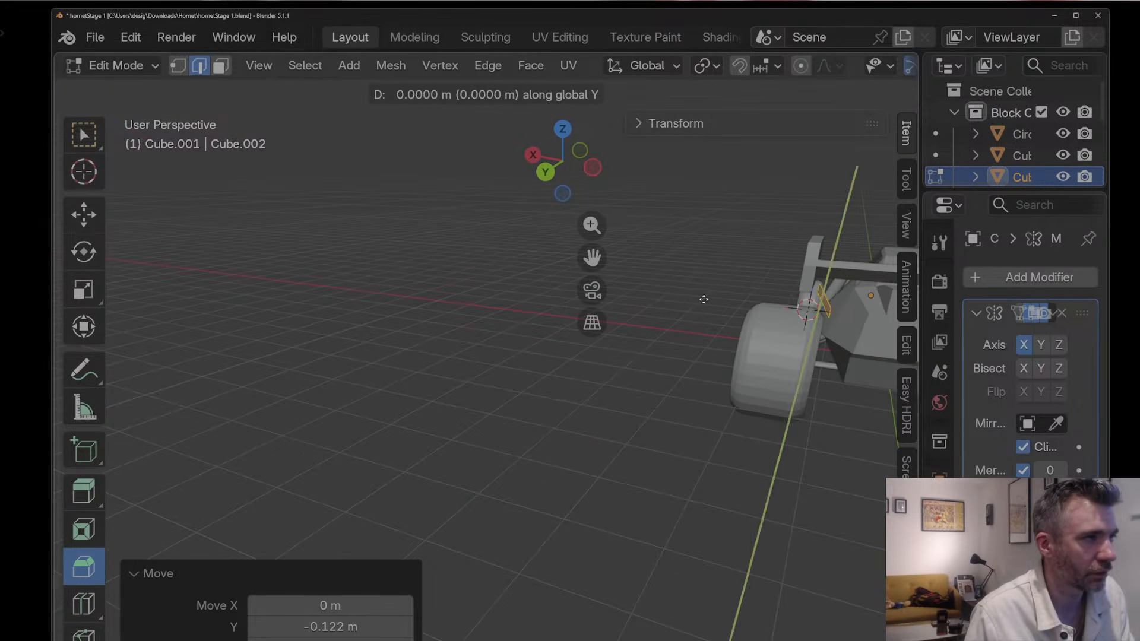
pyautogui.press('x')
pyautogui.click(692, 297)
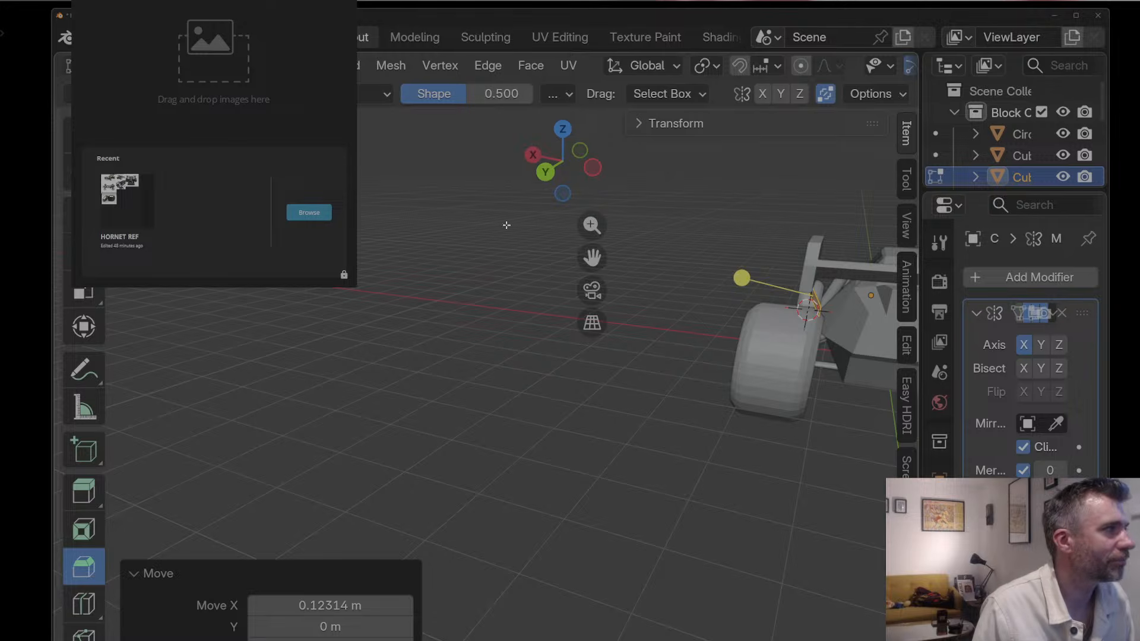
# Step: Open the HORNET REF board in the reference image viewer and bring the buggy photos into view
pyautogui.click(136, 199)
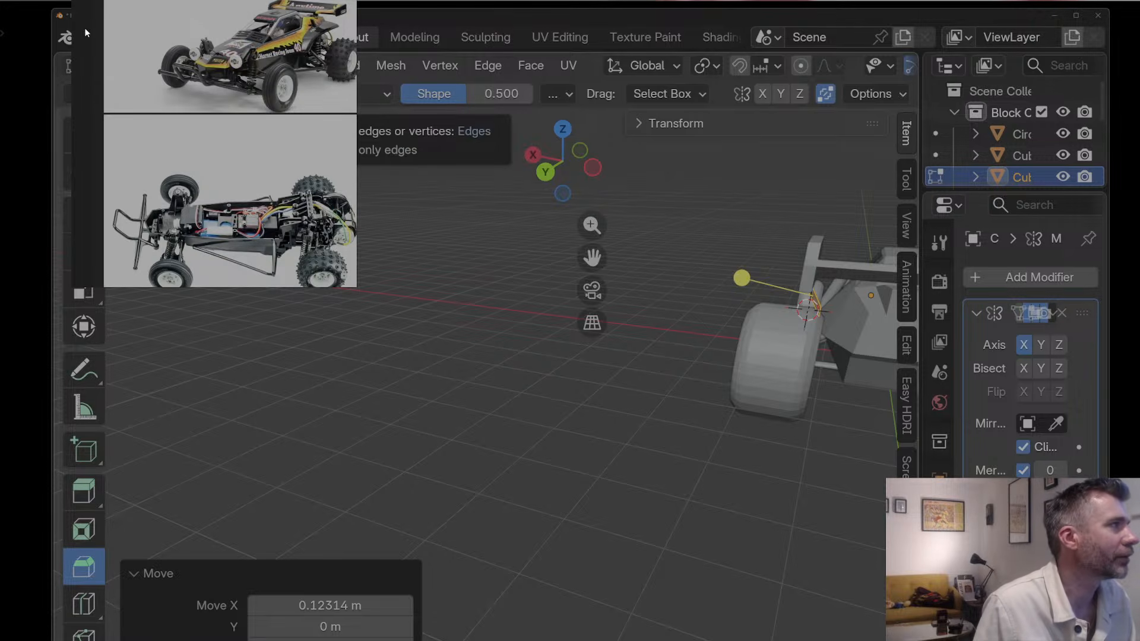
pyautogui.moveTo(92, 15); pyautogui.dragTo(100, 76, button='middle')
pyautogui.moveTo(176, 6); pyautogui.dragTo(189, 8, button='middle')
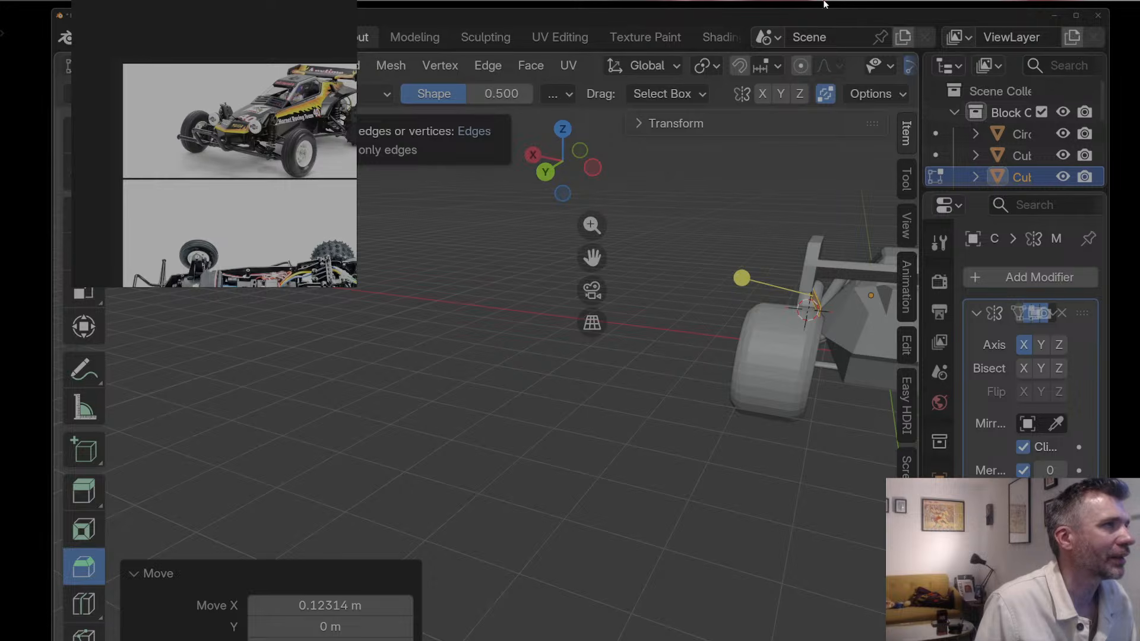
pyautogui.moveTo(234, 21); pyautogui.dragTo(219, 35, button='middle')
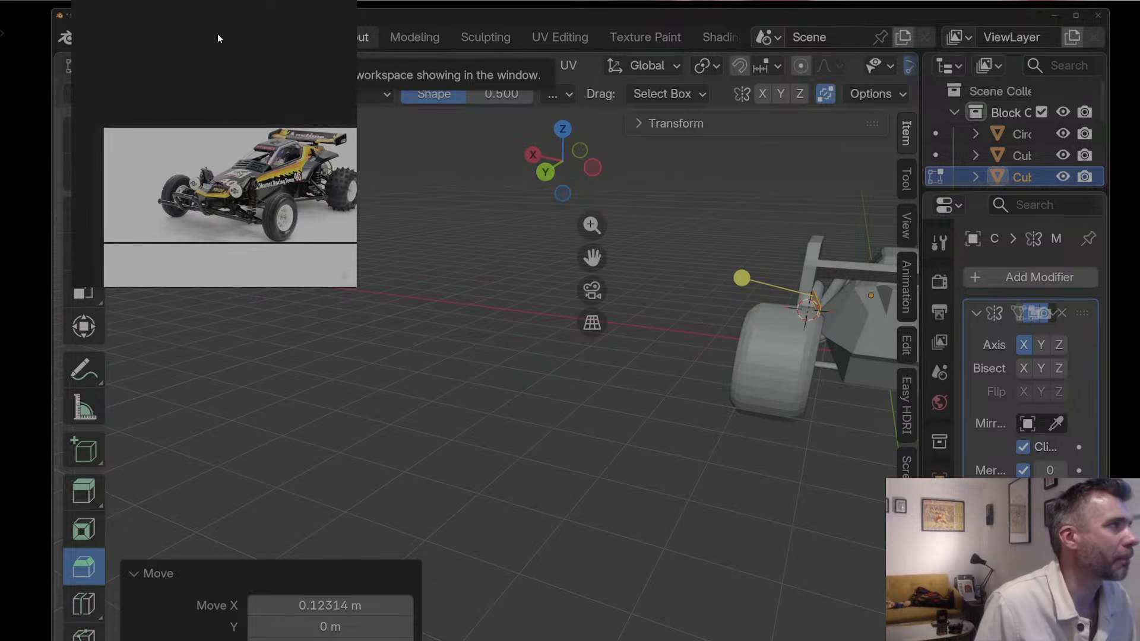
# Step: Resize the reference window to its selection, then move it off the modelling workspace
pyautogui.rightClick(219, 36)
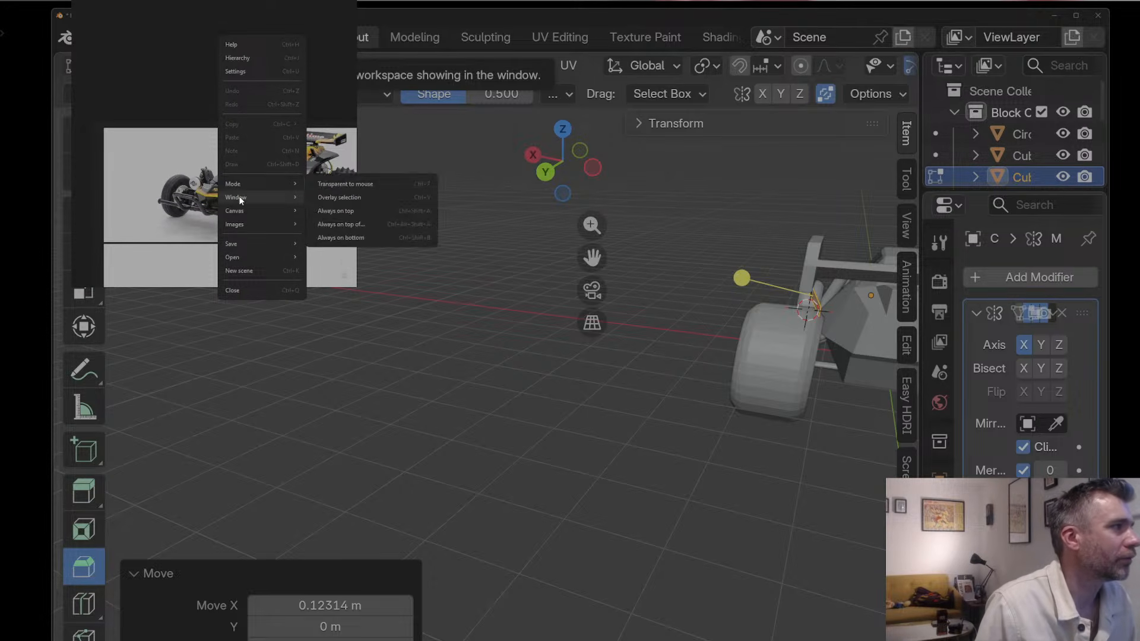
pyautogui.moveTo(239, 199)
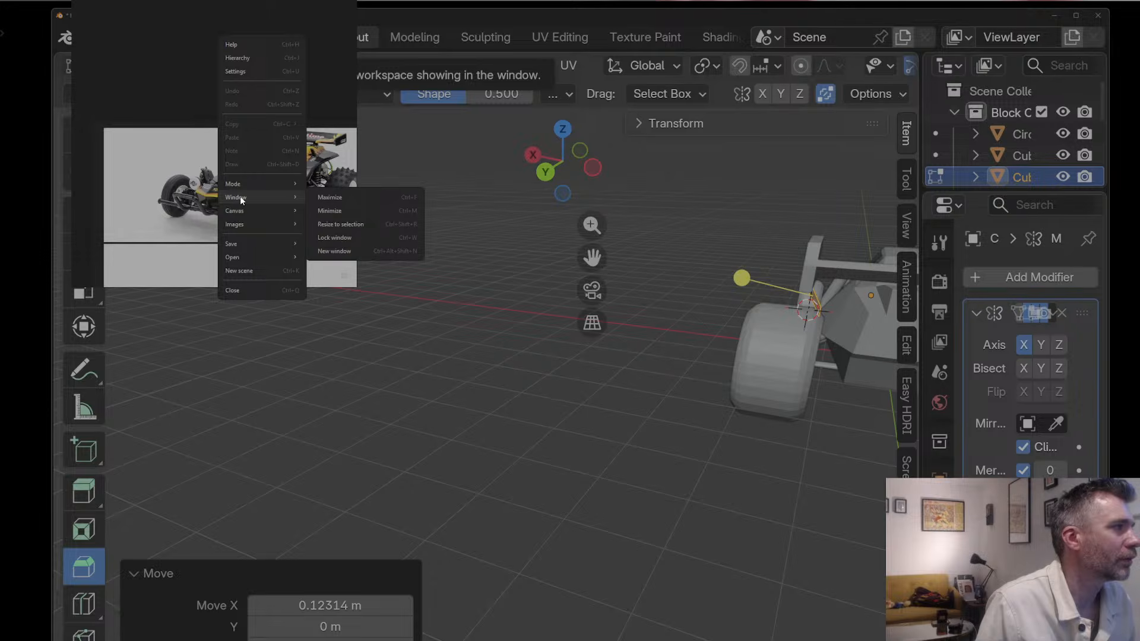
pyautogui.click(337, 224)
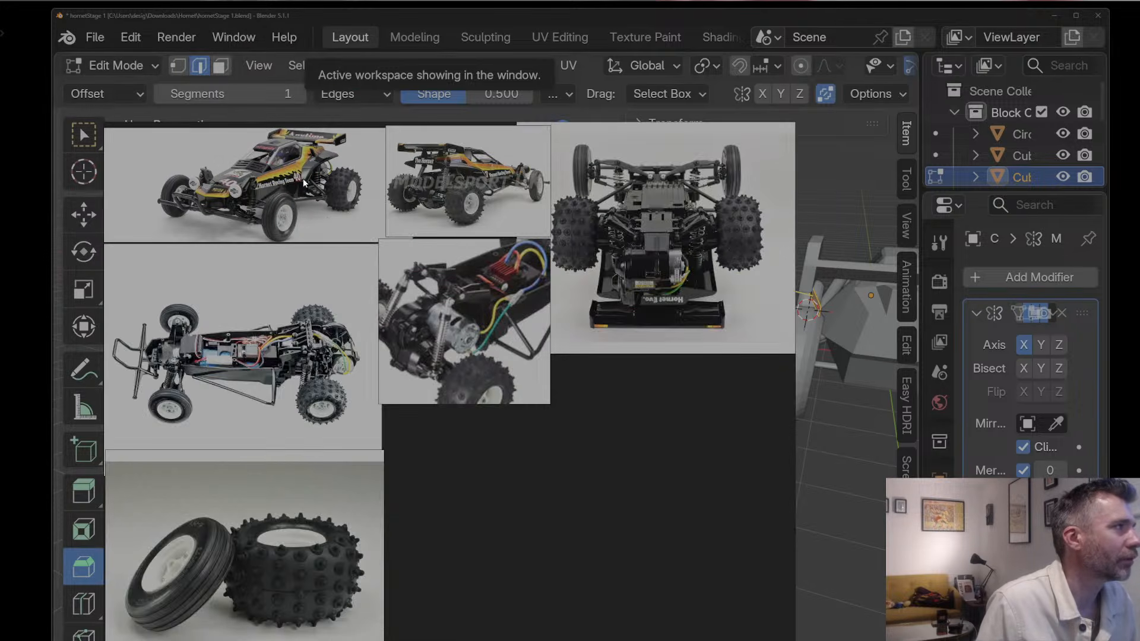
pyautogui.moveTo(221, 137); pyautogui.dragTo(1037, 158)
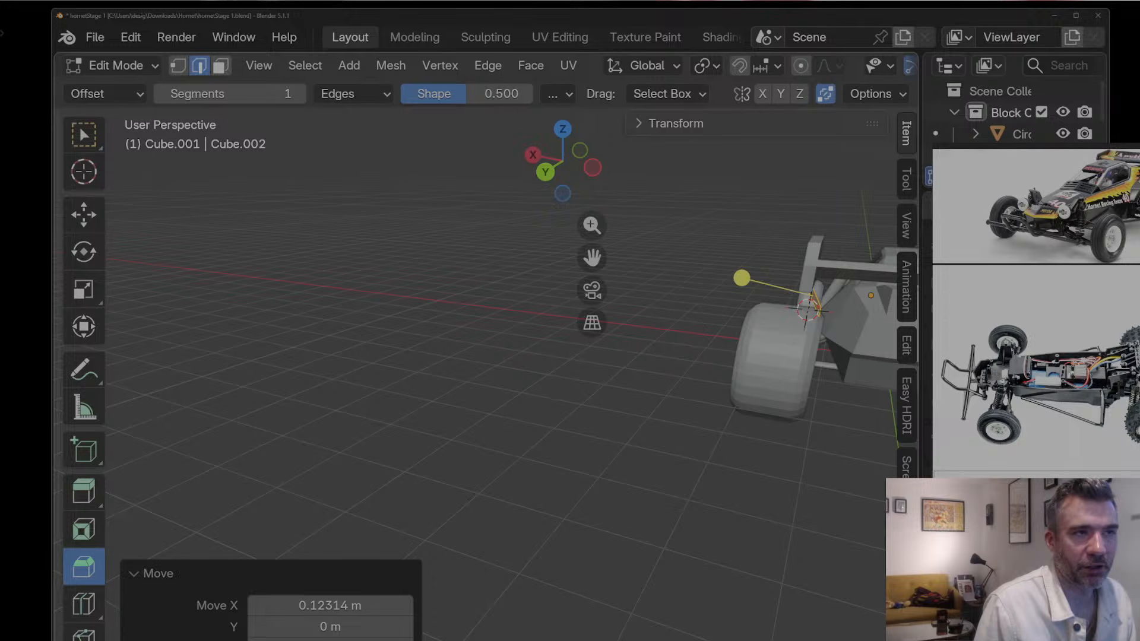
pyautogui.moveTo(1004, 156)
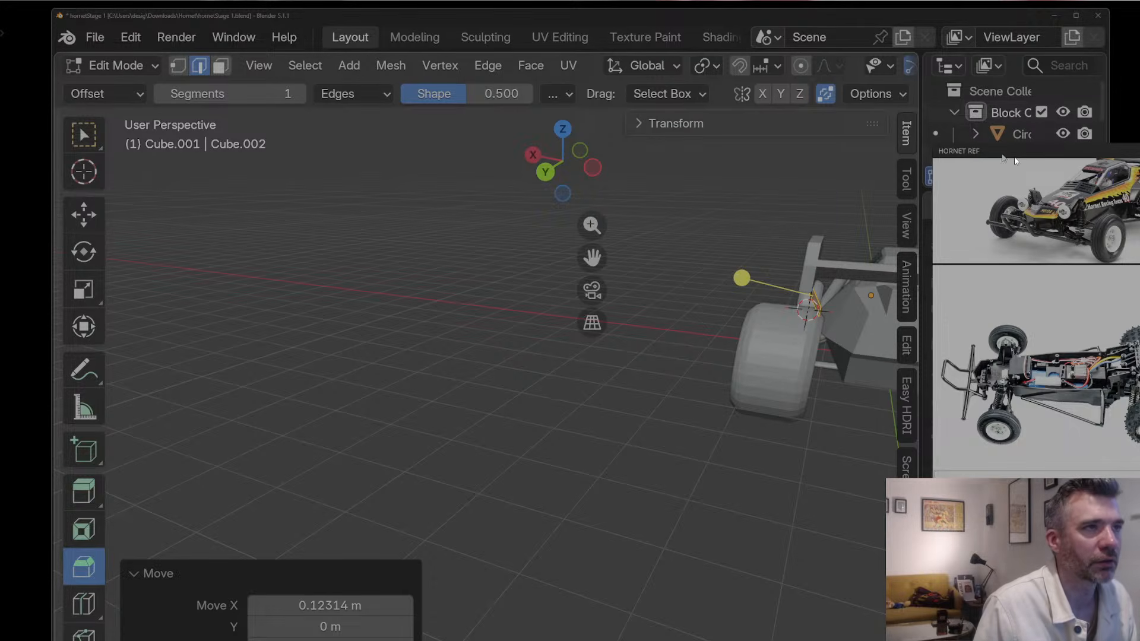
pyautogui.moveTo(1014, 157); pyautogui.dragTo(1139, 179)
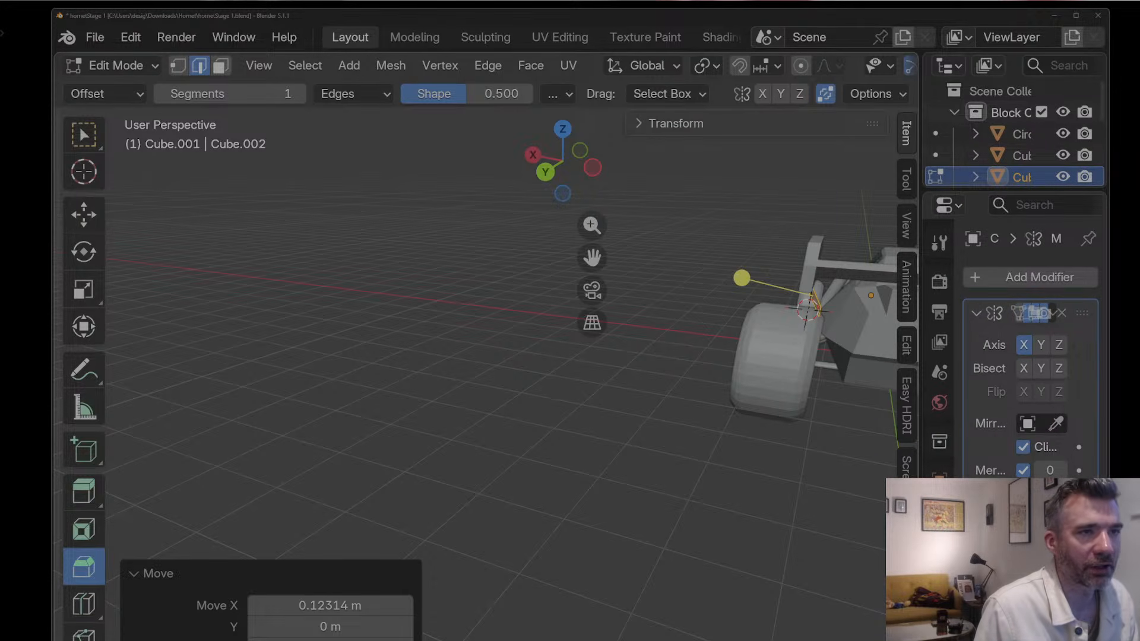
pyautogui.moveTo(760, 261); pyautogui.dragTo(254, 341, button='middle')
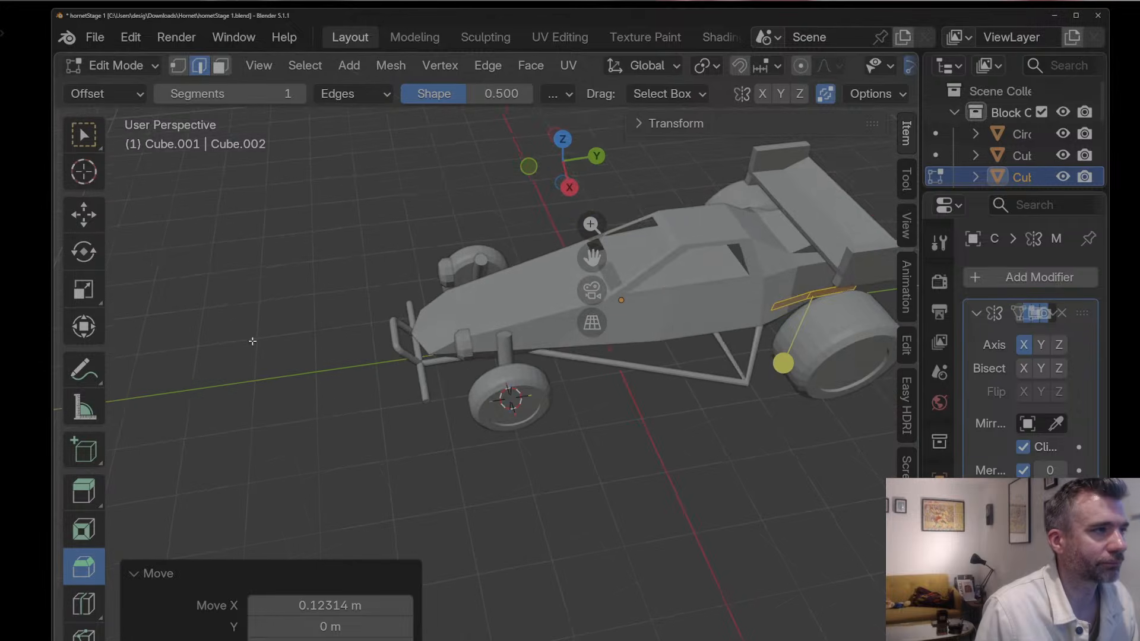
# Step: Move the strip above the rear wheel outward by 0.10648 m along X
pyautogui.moveTo(776, 256); pyautogui.dragTo(764, 301, button='middle')
pyautogui.press('g')
pyautogui.press('y')
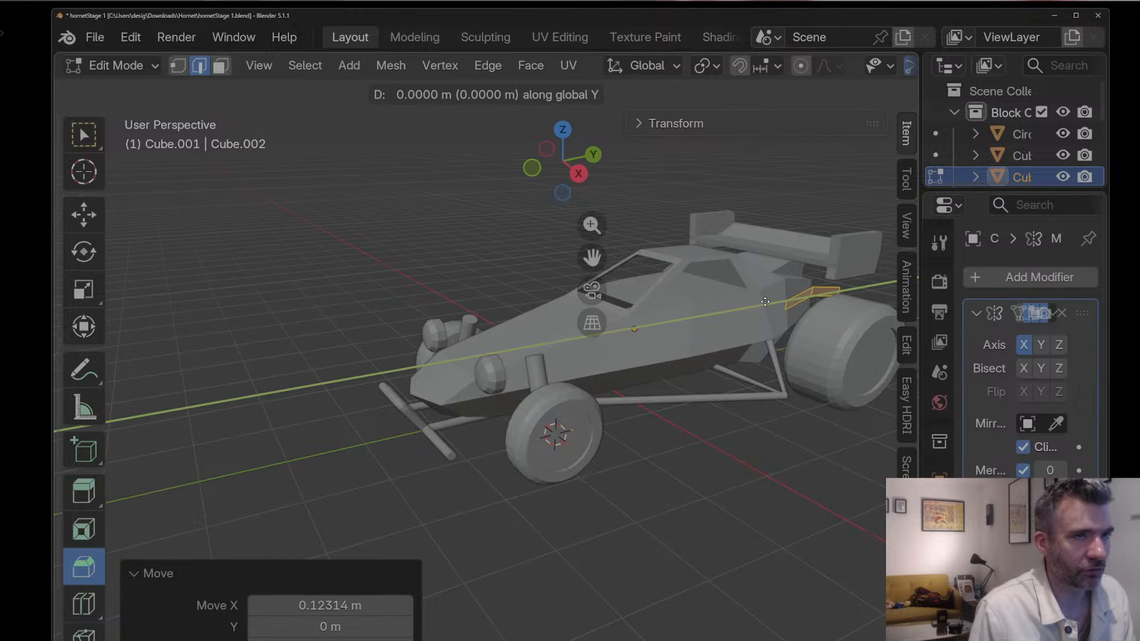
pyautogui.press('x')
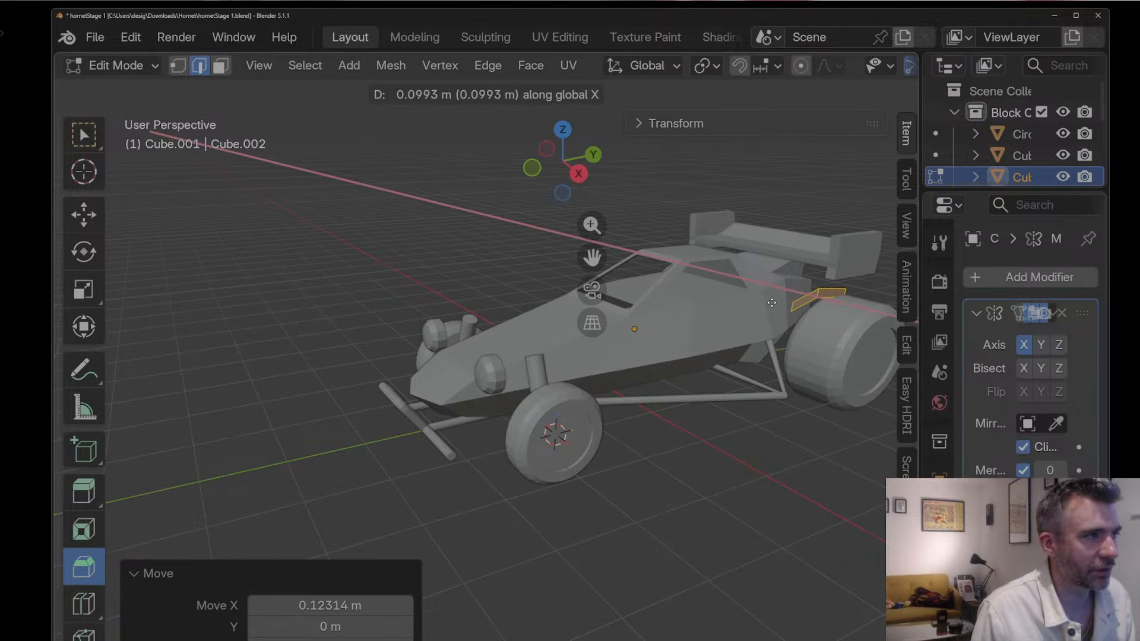
pyautogui.click(771, 303)
pyautogui.moveTo(772, 303); pyautogui.dragTo(790, 319, button='middle')
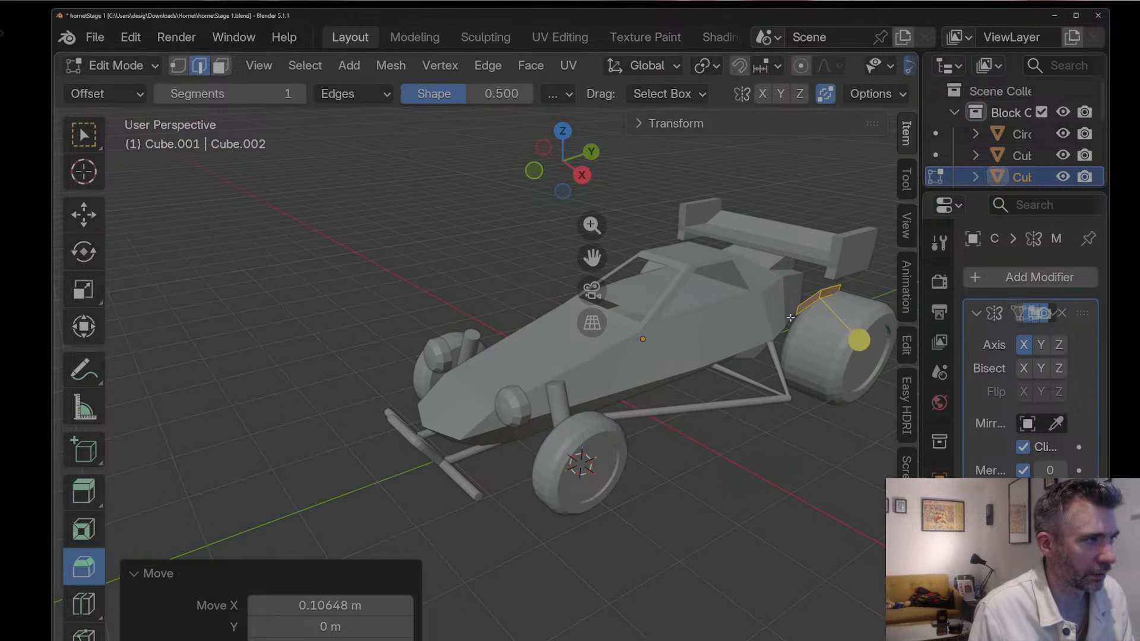
# Step: Extrude the strip's front end edge by 0.087147 m in X and -0.38203 m in Y, and reposition it in the right view
pyautogui.click(796, 310)
pyautogui.moveTo(796, 311); pyautogui.dragTo(751, 309, button='middle')
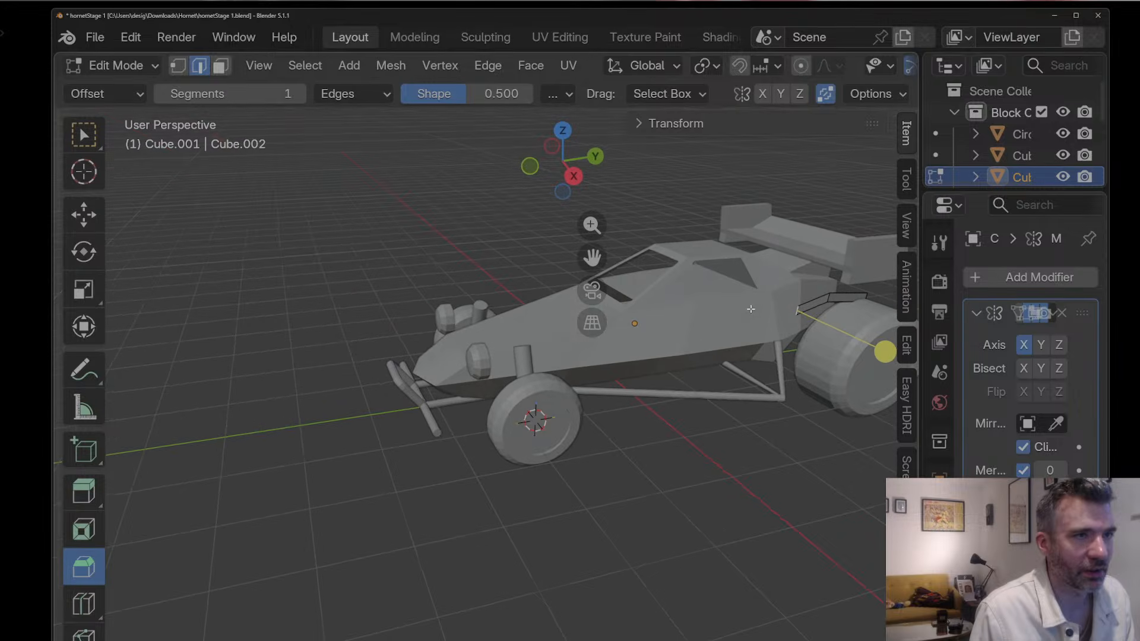
pyautogui.press('e')
pyautogui.click(726, 342)
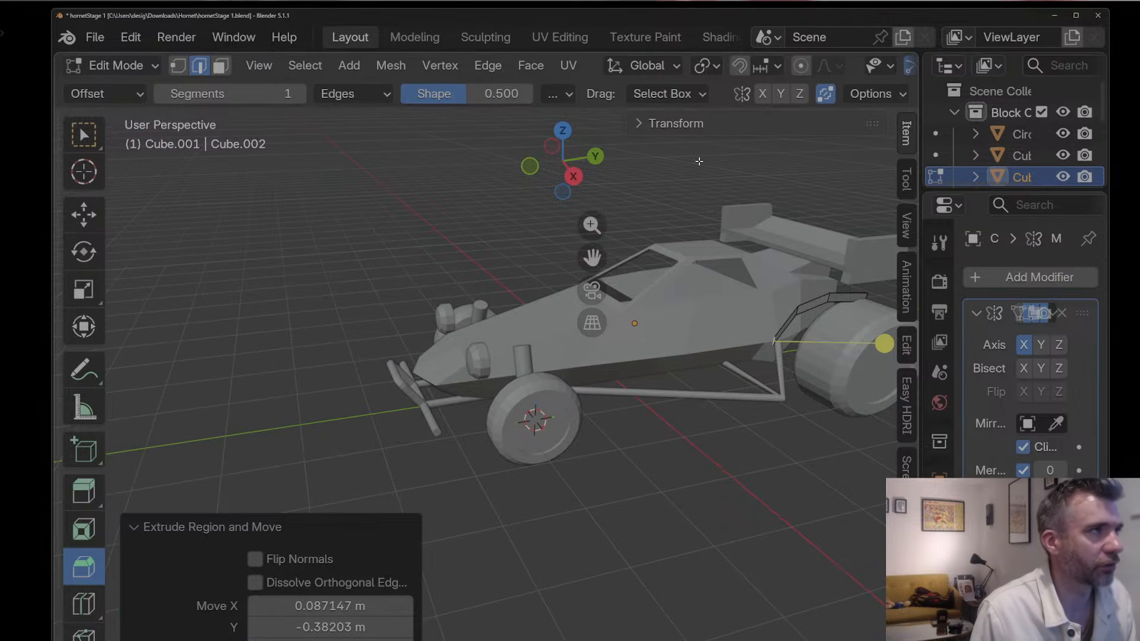
pyautogui.click(601, 162)
pyautogui.click(601, 162)
pyautogui.click(601, 162)
pyautogui.click(601, 162)
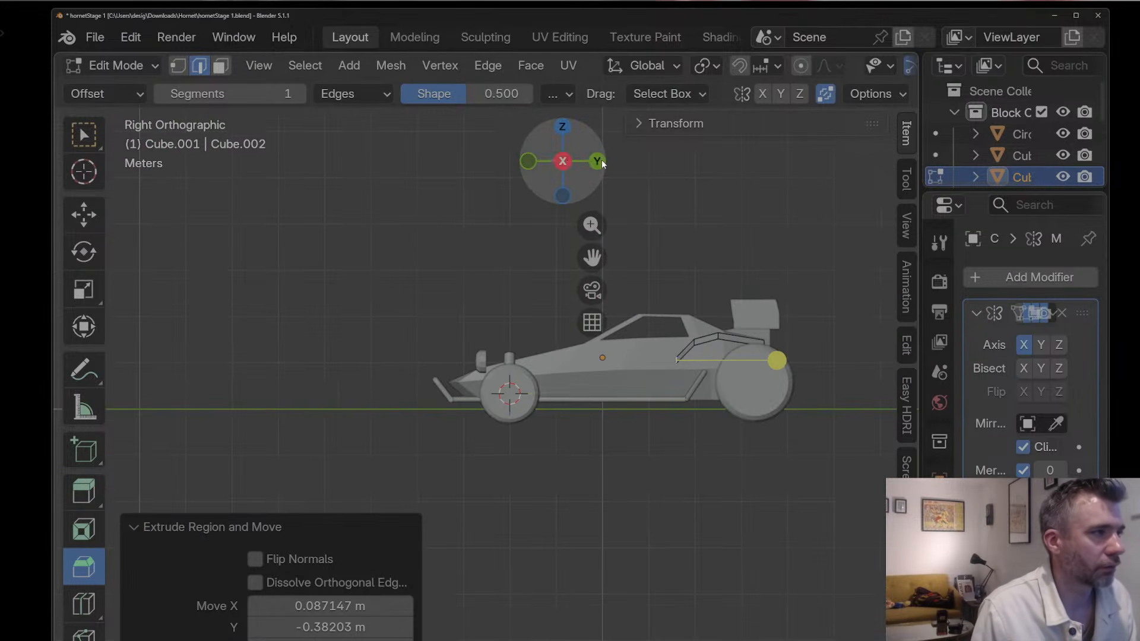
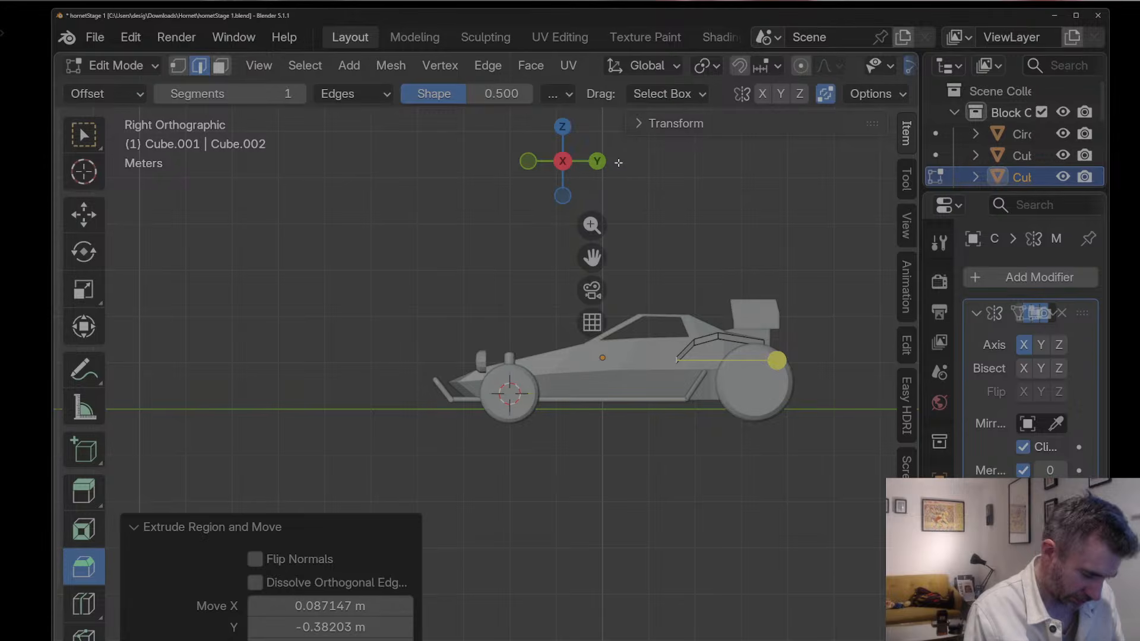
pyautogui.press('g')
pyautogui.click(671, 260)
# Step: Shift the whole strip above the rear wheel by 0.40751 m along Y
pyautogui.moveTo(687, 323); pyautogui.dragTo(751, 330, button='middle')
pyautogui.keyDown('alt'); pyautogui.click(752, 330); pyautogui.keyUp('alt')
pyautogui.press('g')
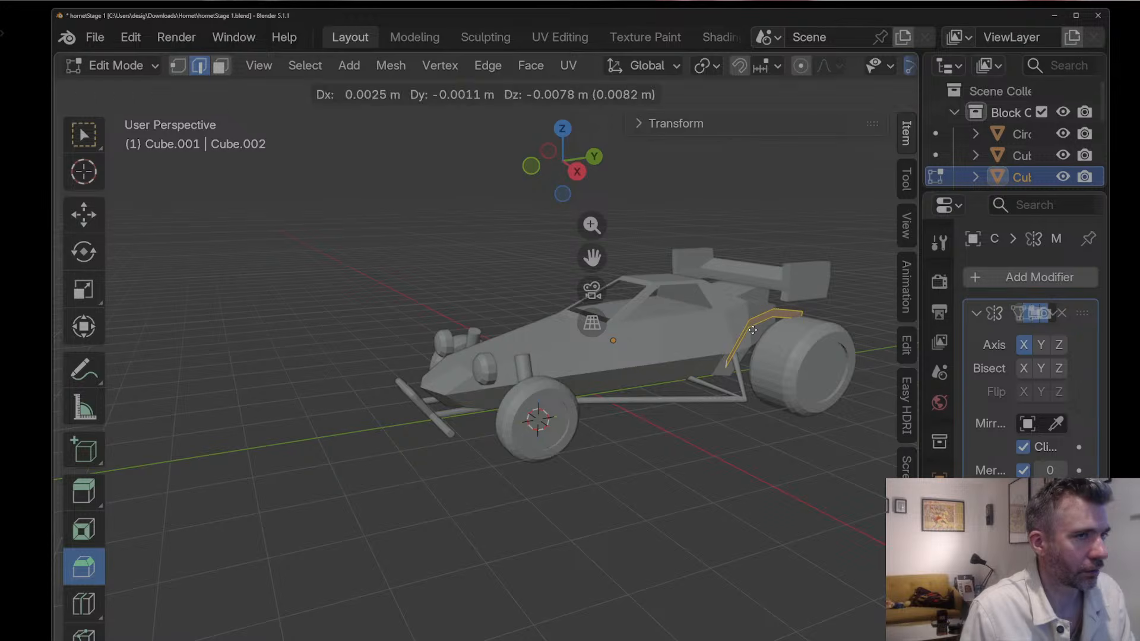
pyautogui.press('Escape')
pyautogui.press('g')
pyautogui.press('y')
pyautogui.click(764, 328)
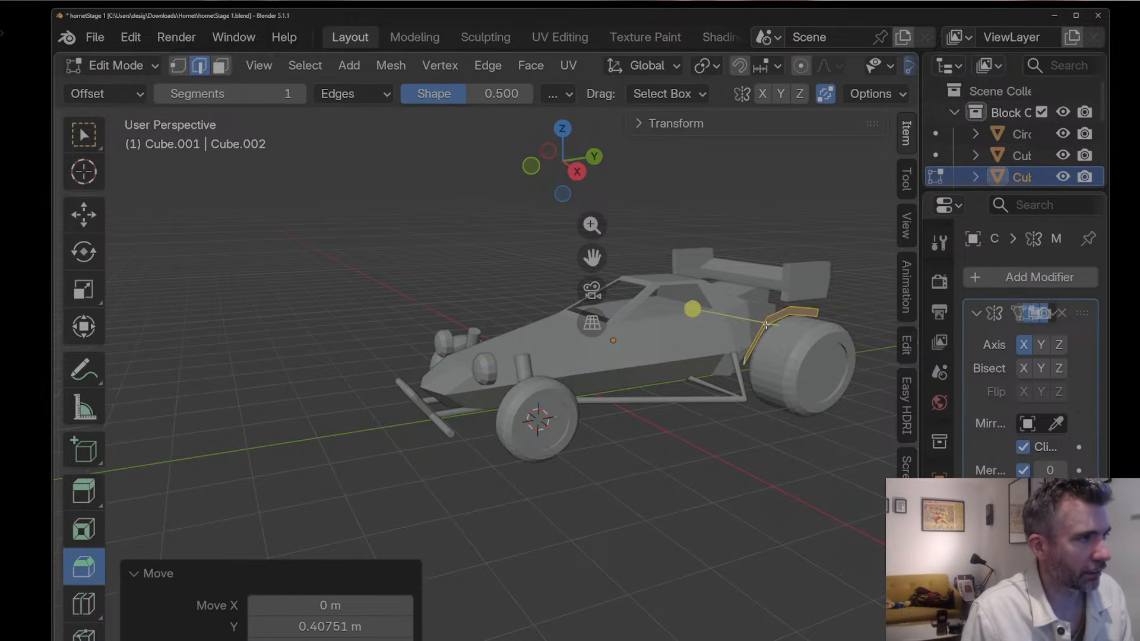
pyautogui.moveTo(764, 329); pyautogui.dragTo(665, 321, button='middle')
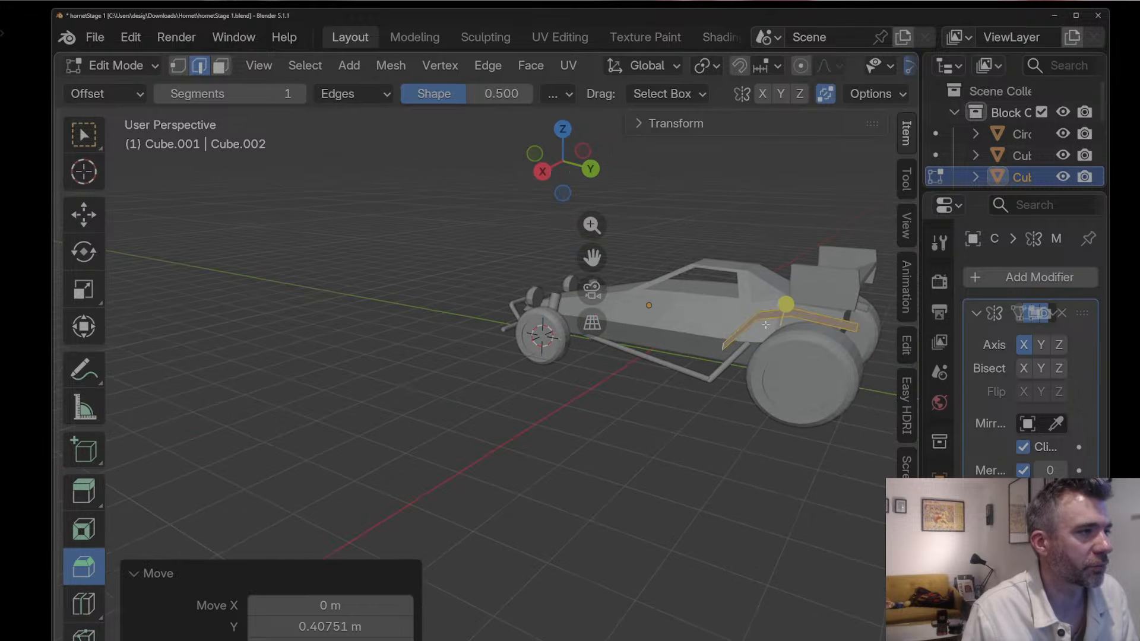
# Step: Slide the vertex at the strip's rear end along its edge to shorten the strip
pyautogui.press('1')
pyautogui.click(852, 322)
pyautogui.press('g')
pyautogui.press('g')
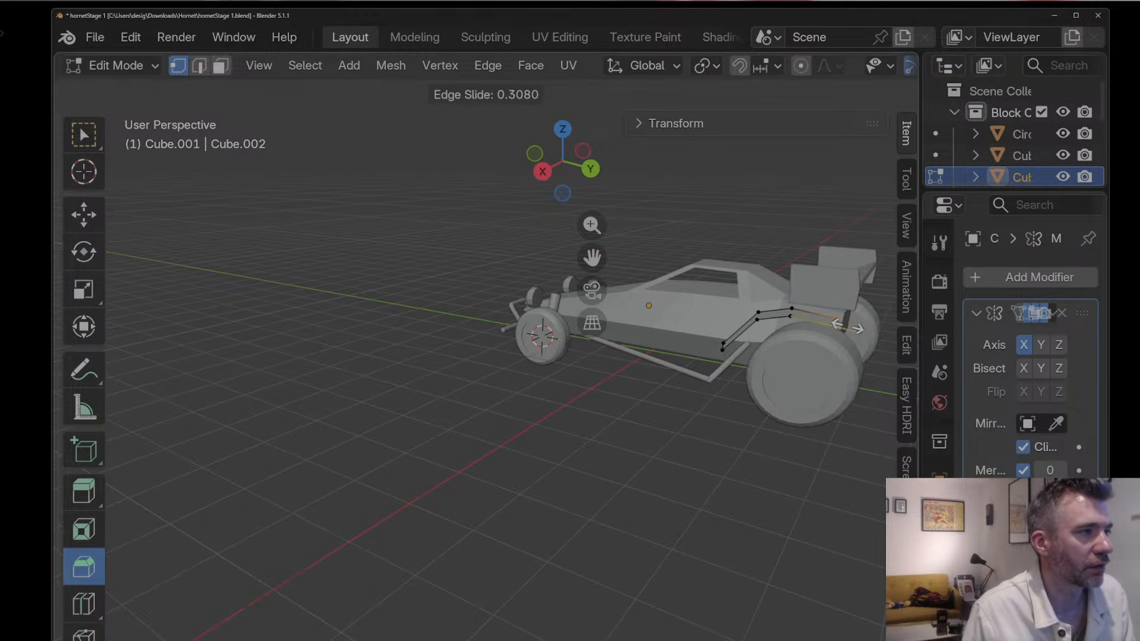
pyautogui.click(845, 326)
# Step: Extrude the strip about -0.83 m along X, widening it into a panel that reaches toward the body
pyautogui.press('Tab')
pyautogui.moveTo(808, 315); pyautogui.dragTo(831, 327, button='middle')
pyautogui.press('Tab')
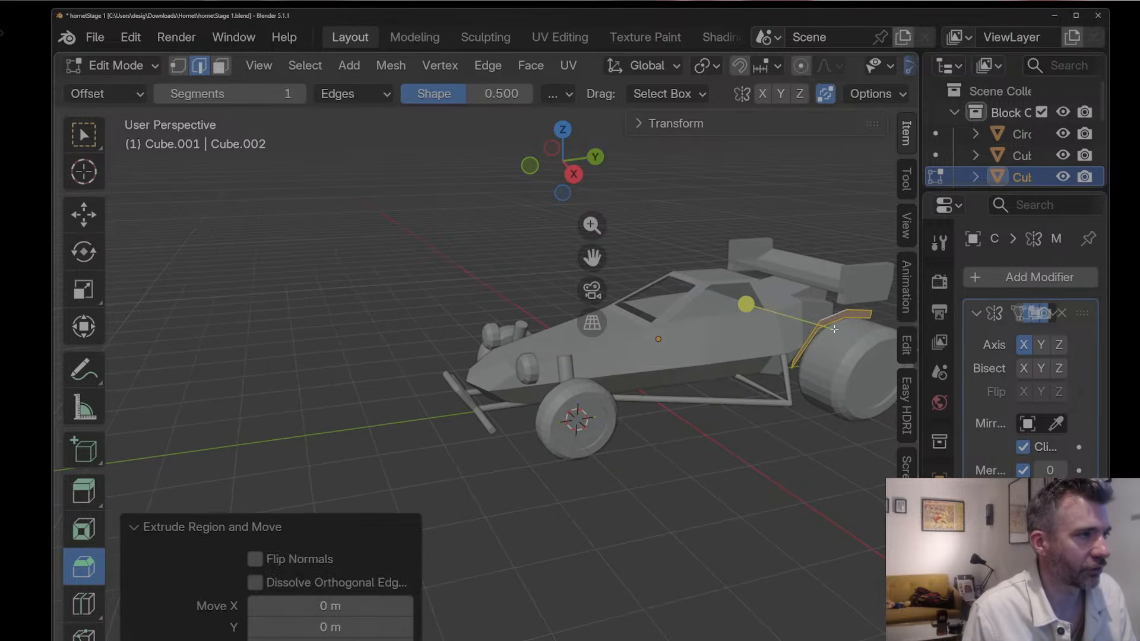
pyautogui.press('e')
pyautogui.press('x')
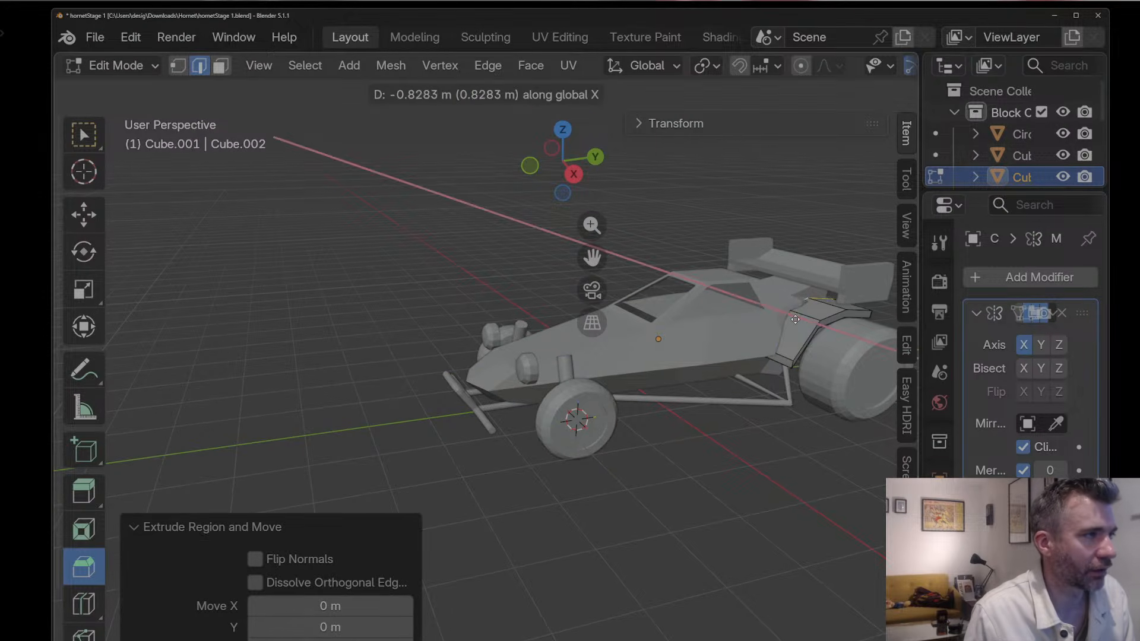
pyautogui.click(795, 319)
pyautogui.moveTo(795, 319); pyautogui.dragTo(712, 314, button='middle')
# Step: Reposition the rear wheels along Y
pyautogui.press('Tab')
pyautogui.click(823, 340)
pyautogui.moveTo(823, 339); pyautogui.dragTo(808, 318, button='middle')
pyautogui.press('g')
pyautogui.press('y')
pyautogui.click(744, 352)
# Step: Scale the rear wheels uniformly to 0.965 and narrow them to about 0.975 along X
pyautogui.press('s')
pyautogui.click(817, 341)
pyautogui.press('s')
pyautogui.press('y')
pyautogui.press('x')
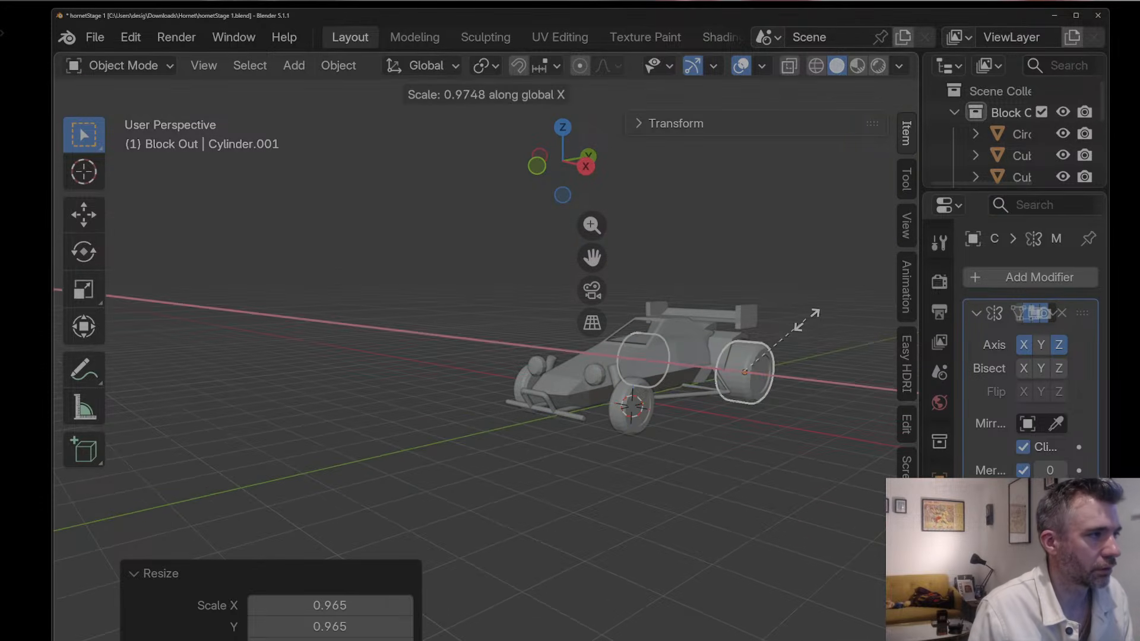
pyautogui.click(797, 321)
# Step: Scale up the edge loop near the rear tyre's inner side by 1.022 and again by about 1.07
pyautogui.press('Tab')
pyautogui.press('1')
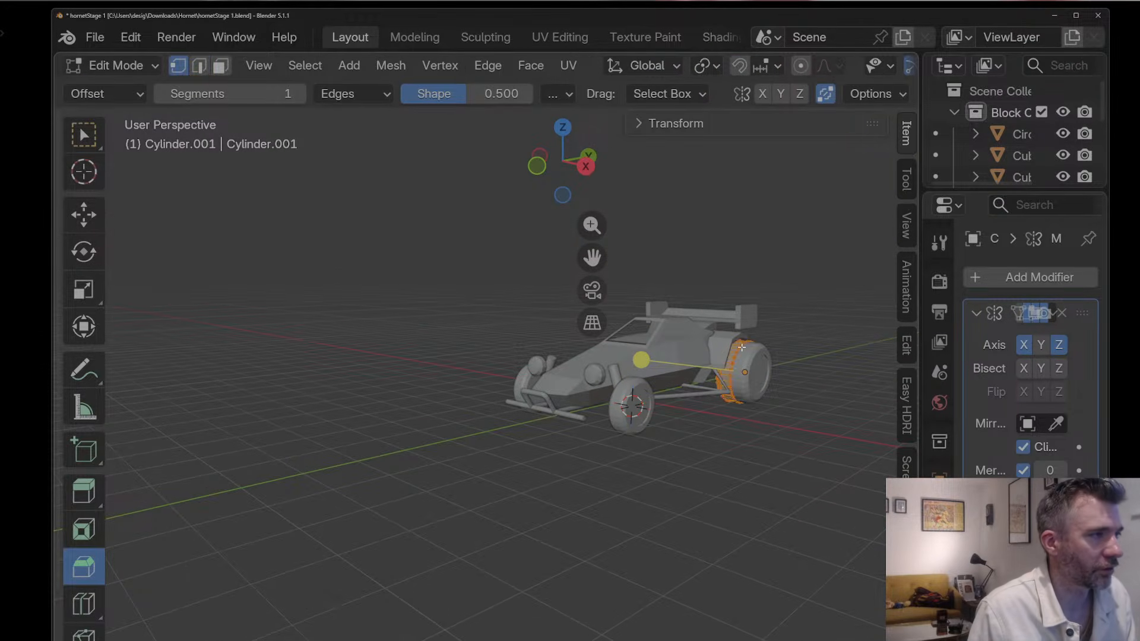
pyautogui.click(738, 350)
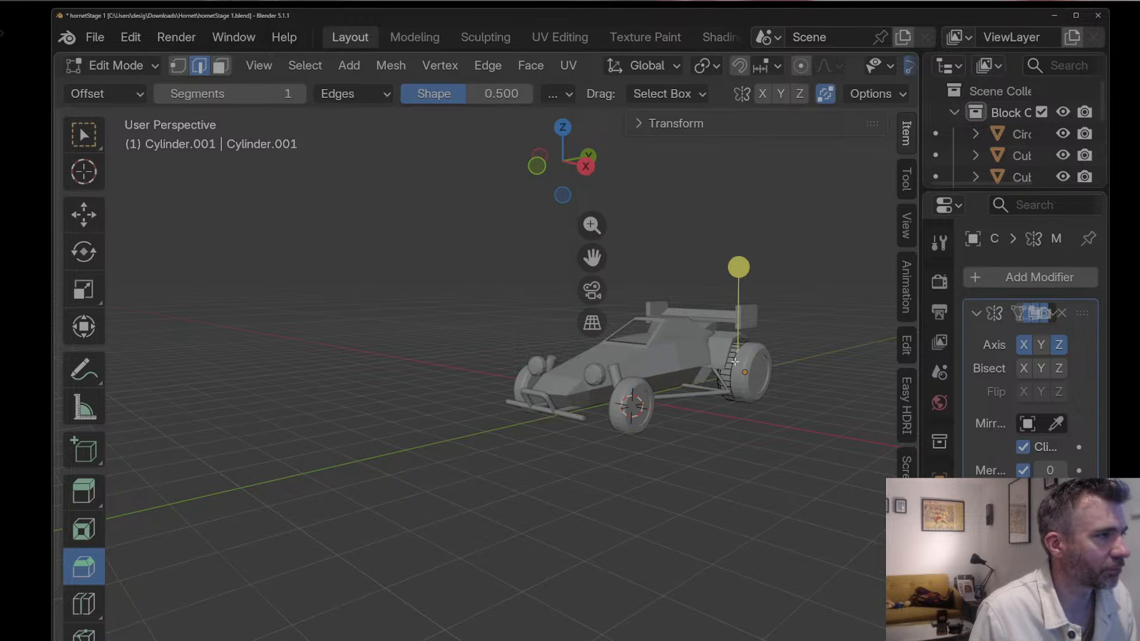
pyautogui.keyDown('alt'); pyautogui.click(734, 357); pyautogui.keyUp('alt')
pyautogui.press('s')
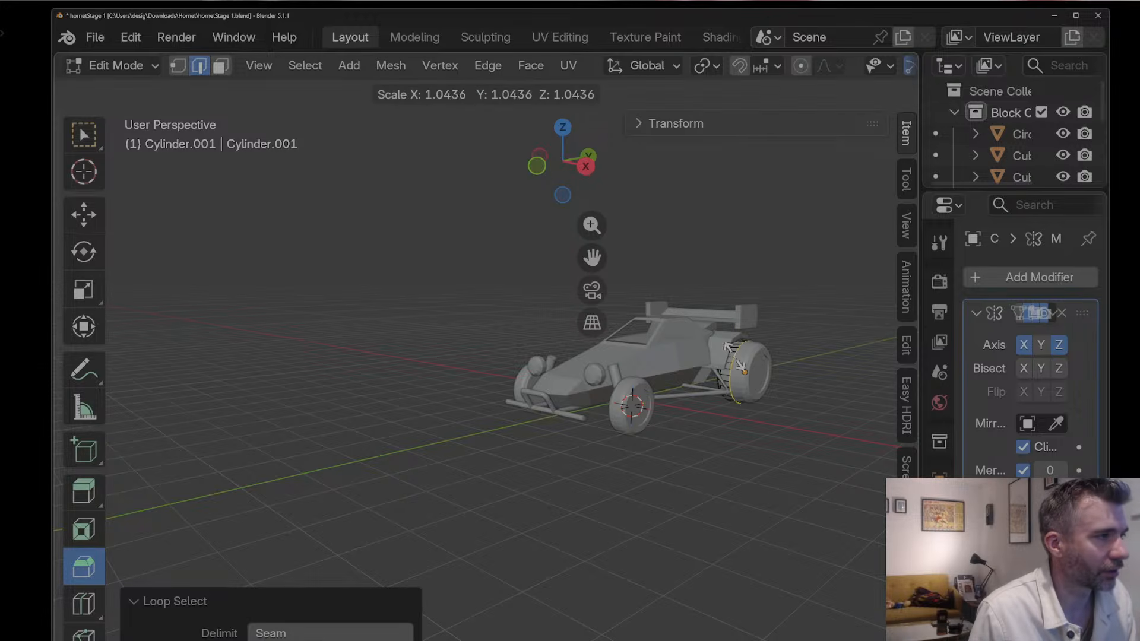
pyautogui.click(735, 356)
pyautogui.press('s')
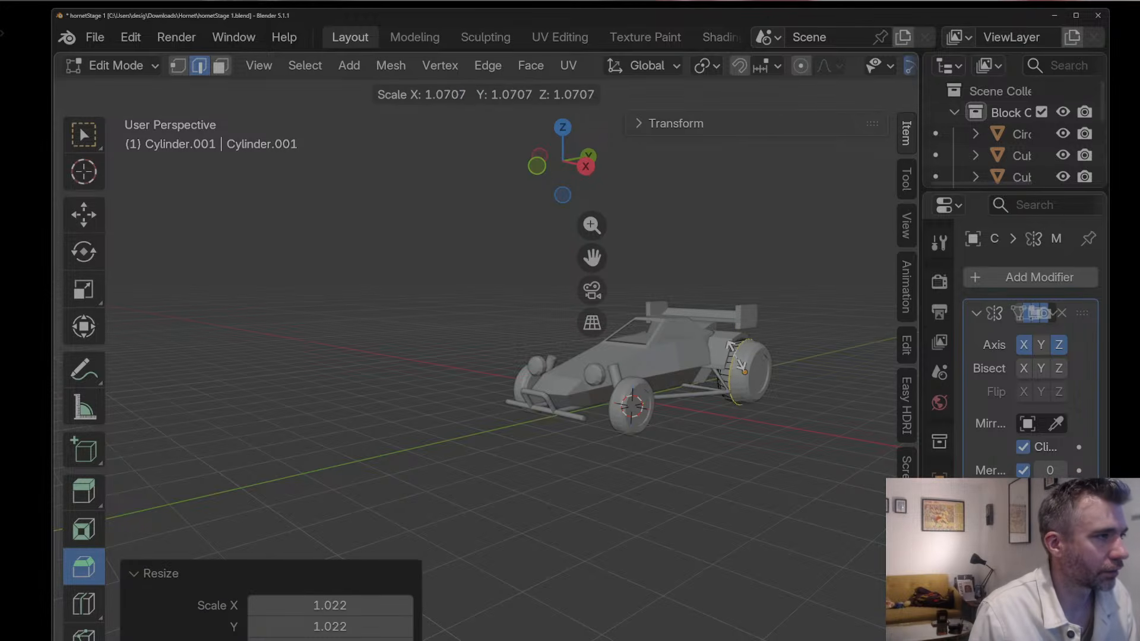
pyautogui.click(736, 356)
pyautogui.press('Tab')
pyautogui.press('Tab')
# Step: Add an edge loop around the rear tyre's tread and scale it by 1.074
pyautogui.moveTo(739, 348); pyautogui.dragTo(493, 351, button='middle')
pyautogui.hotkey('ctrl', 'r')
pyautogui.click(751, 343)
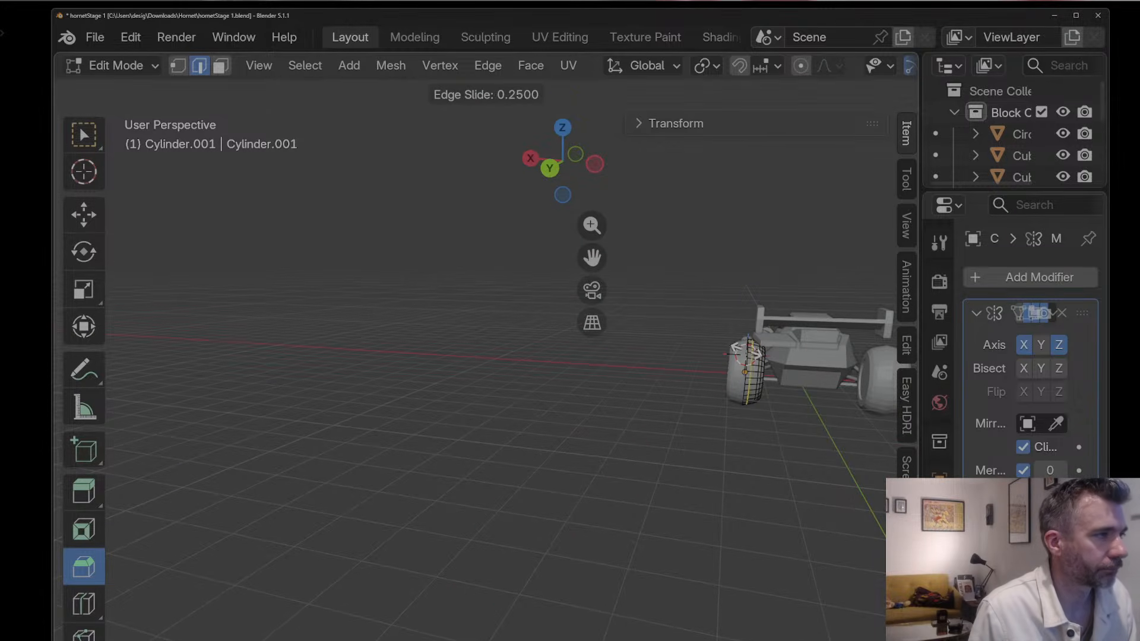
pyautogui.click(747, 342)
pyautogui.press('s')
pyautogui.click(744, 342)
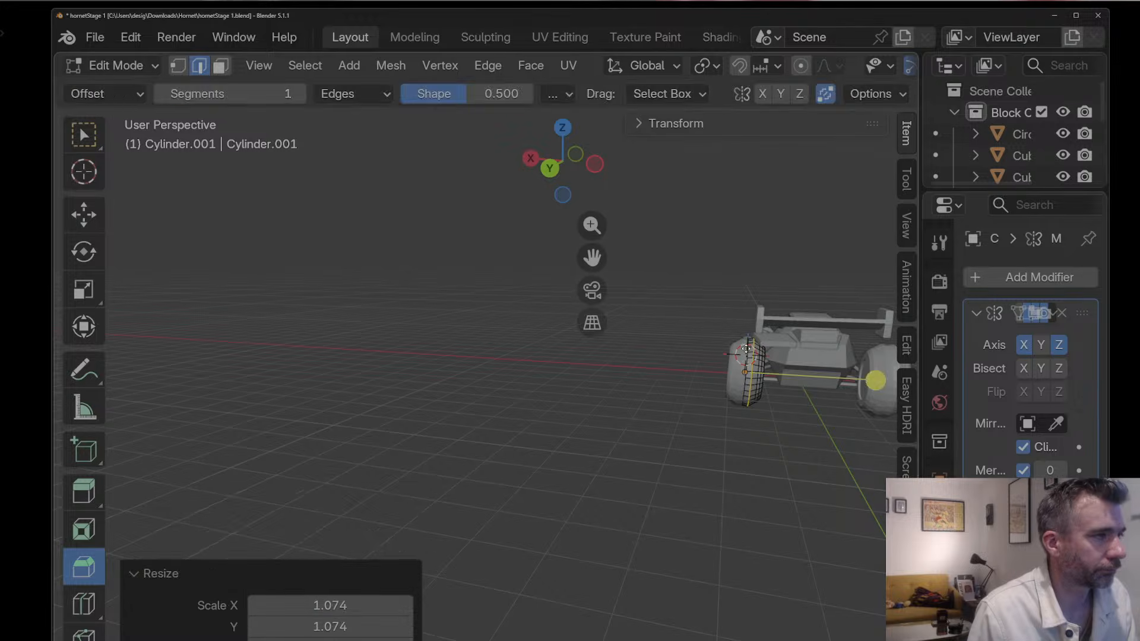
# Step: Shift the new tread loop by -0.023762 m along X
pyautogui.press('g')
pyautogui.press('y')
pyautogui.press('x')
pyautogui.click(876, 380)
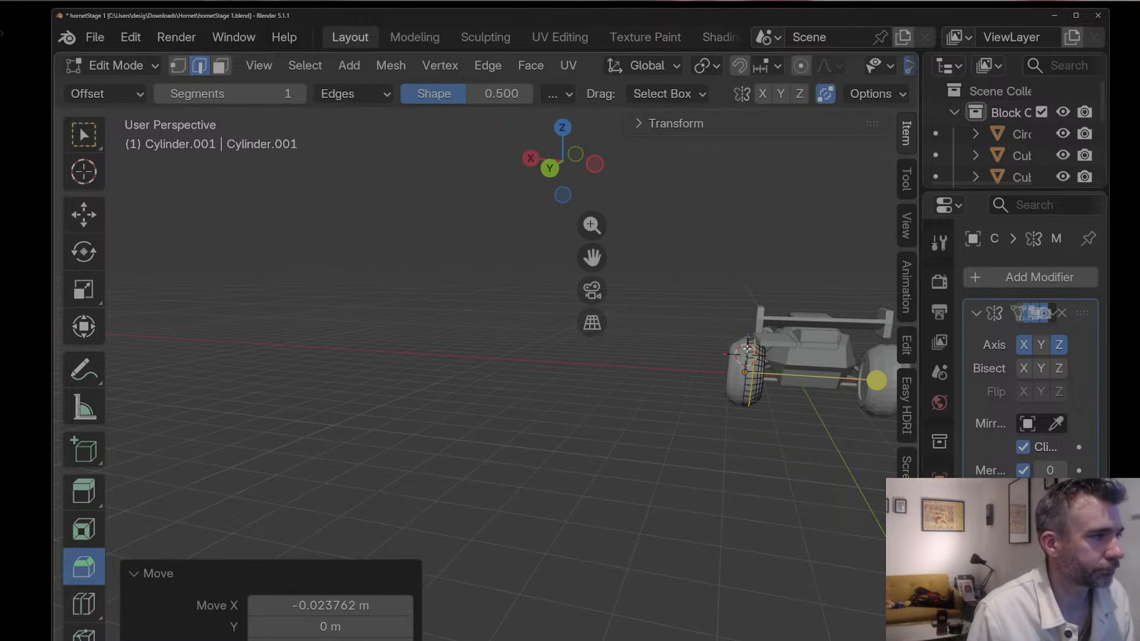
# Step: Rescale the neighbouring edge loops on the rear tyre's tread to round its profile
pyautogui.keyDown('alt'); pyautogui.click(744, 386); pyautogui.keyUp('alt')
pyautogui.press('s')
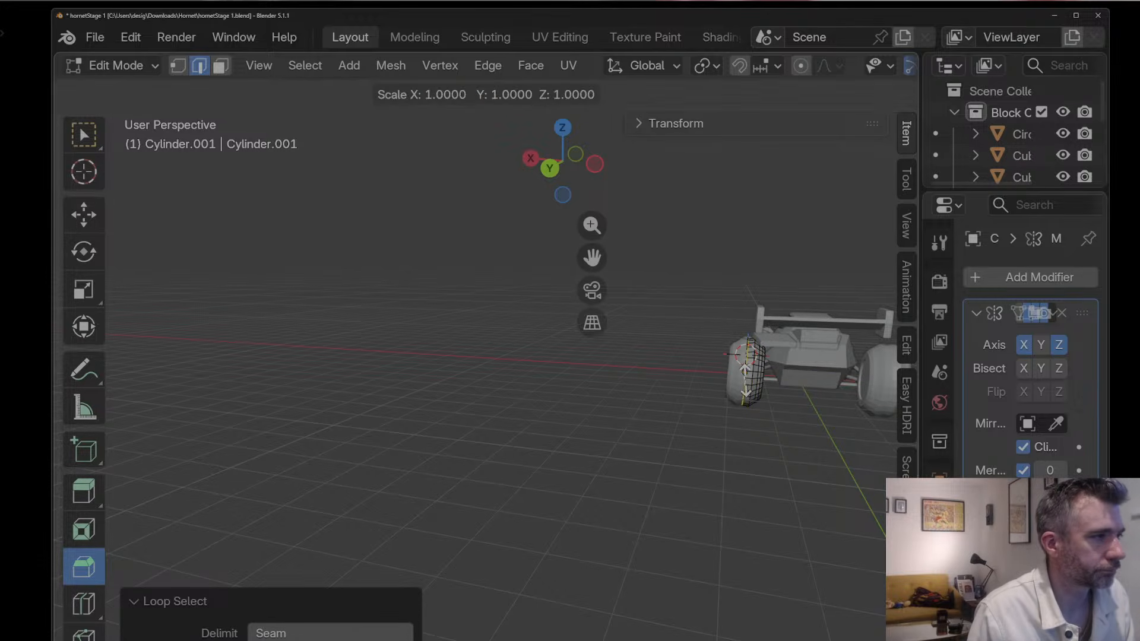
pyautogui.click(741, 383)
pyautogui.press('Tab')
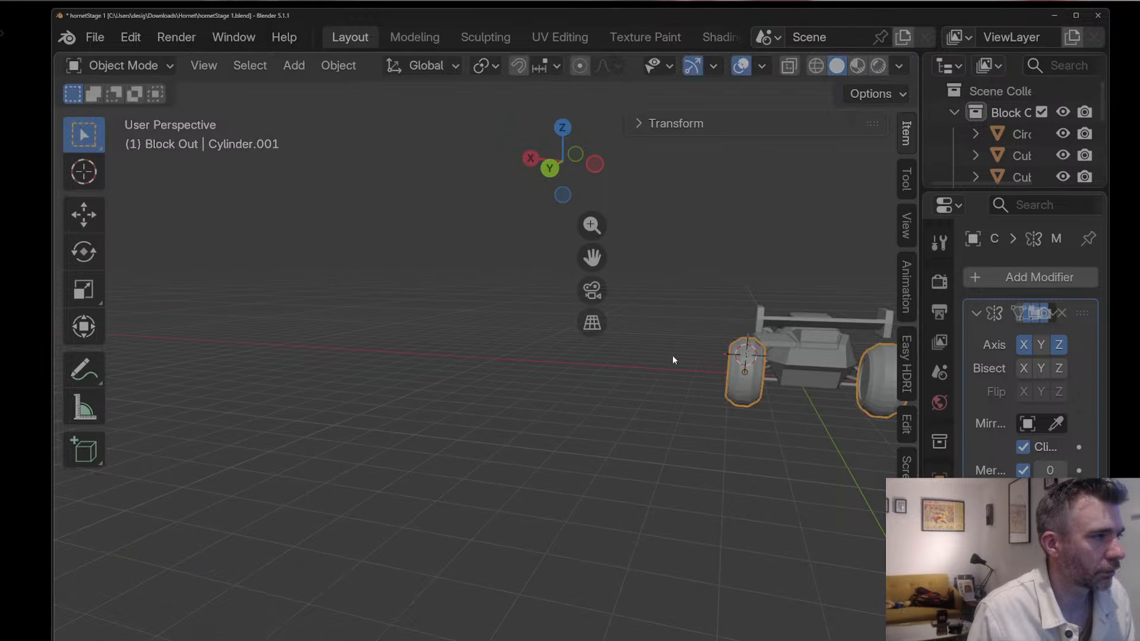
pyautogui.moveTo(672, 354); pyautogui.dragTo(536, 335, button='middle')
pyautogui.press('Tab')
pyautogui.keyDown('alt'); pyautogui.click(536, 334); pyautogui.keyUp('alt')
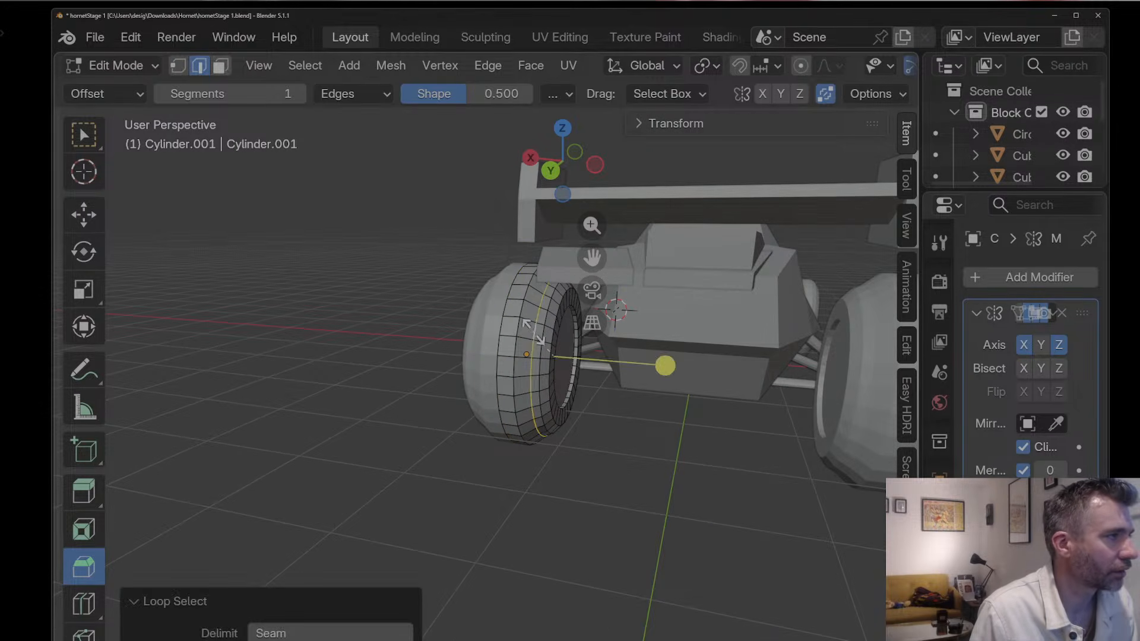
pyautogui.press('s')
pyautogui.click(541, 336)
pyautogui.press('Tab')
# Step: Widen the rear wheels along X and check their shape from behind and from the side
pyautogui.moveTo(541, 336); pyautogui.dragTo(500, 362, button='middle')
pyautogui.scroll(-5, 523, 347)
pyautogui.press('s')
pyautogui.press('y')
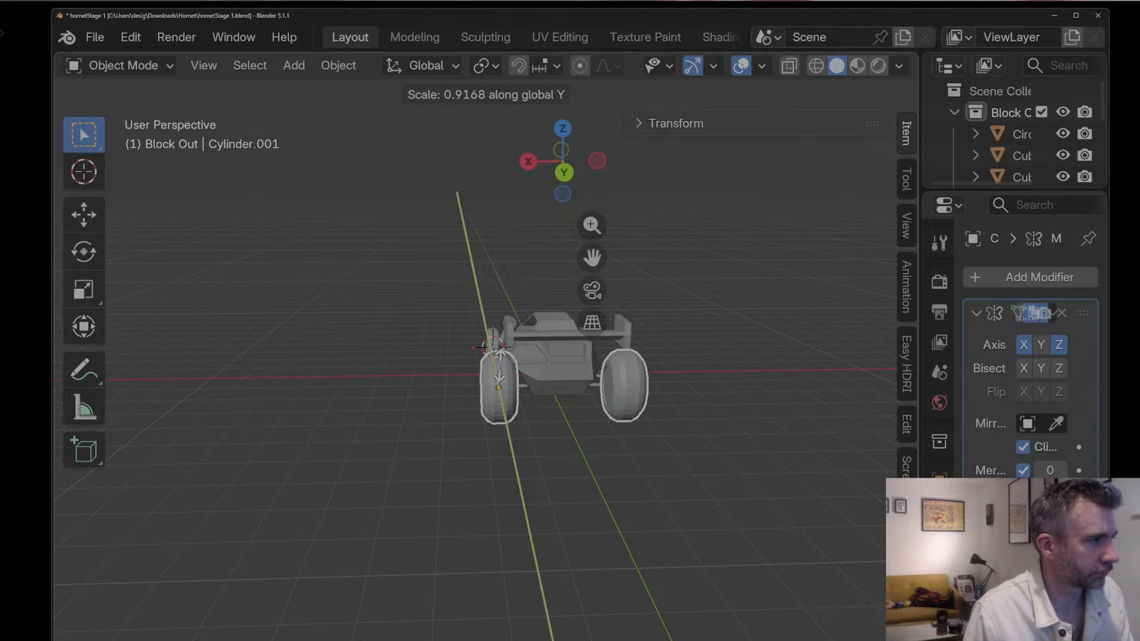
pyautogui.press('x')
pyautogui.click(476, 349)
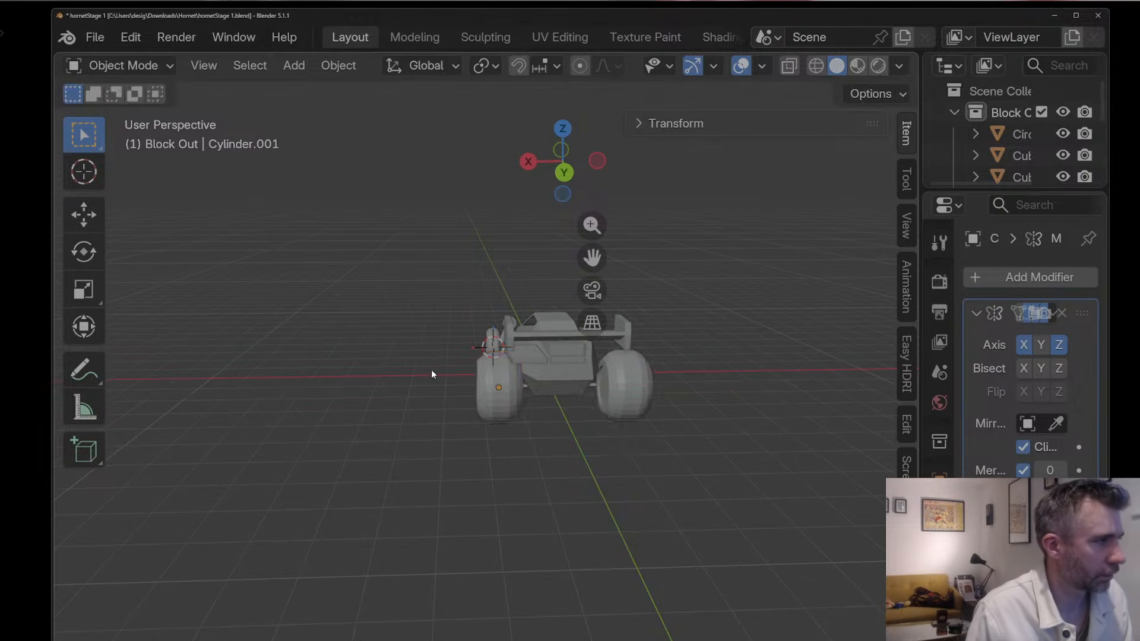
pyautogui.moveTo(432, 374); pyautogui.dragTo(646, 340, button='middle')
pyautogui.scroll(3, 519, 373)
pyautogui.rightClick(649, 334)
pyautogui.moveTo(664, 277); pyautogui.dragTo(493, 258, button='middle')
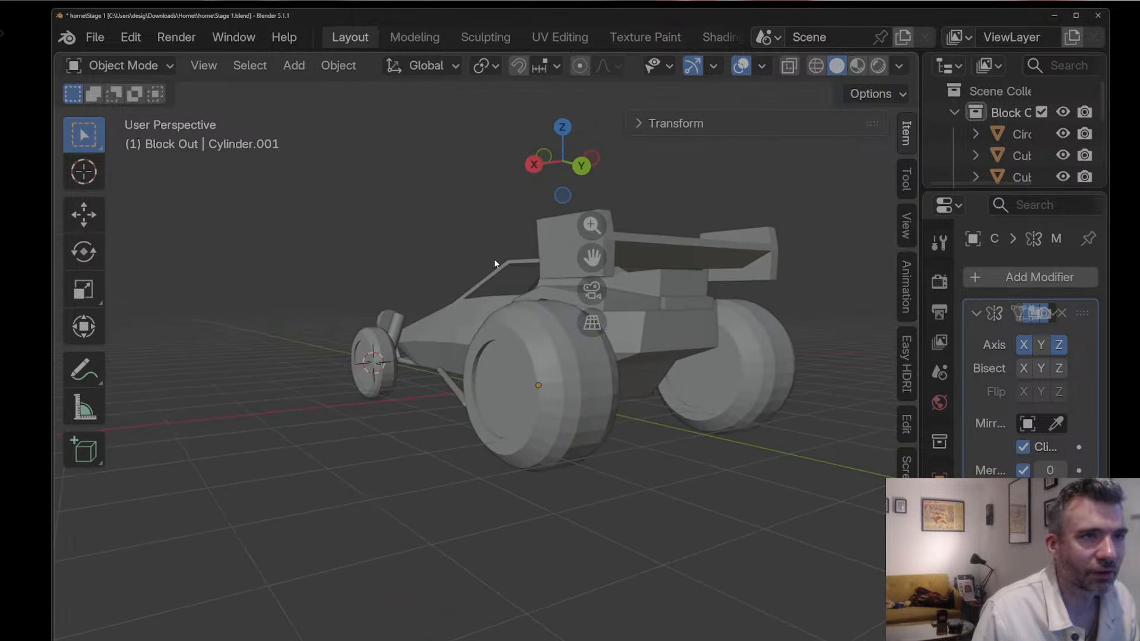
# Step: Lower the top edge of the body's rear section along Z and refine its height
pyautogui.press('Tab')
pyautogui.click(670, 282)
pyautogui.press('Tab')
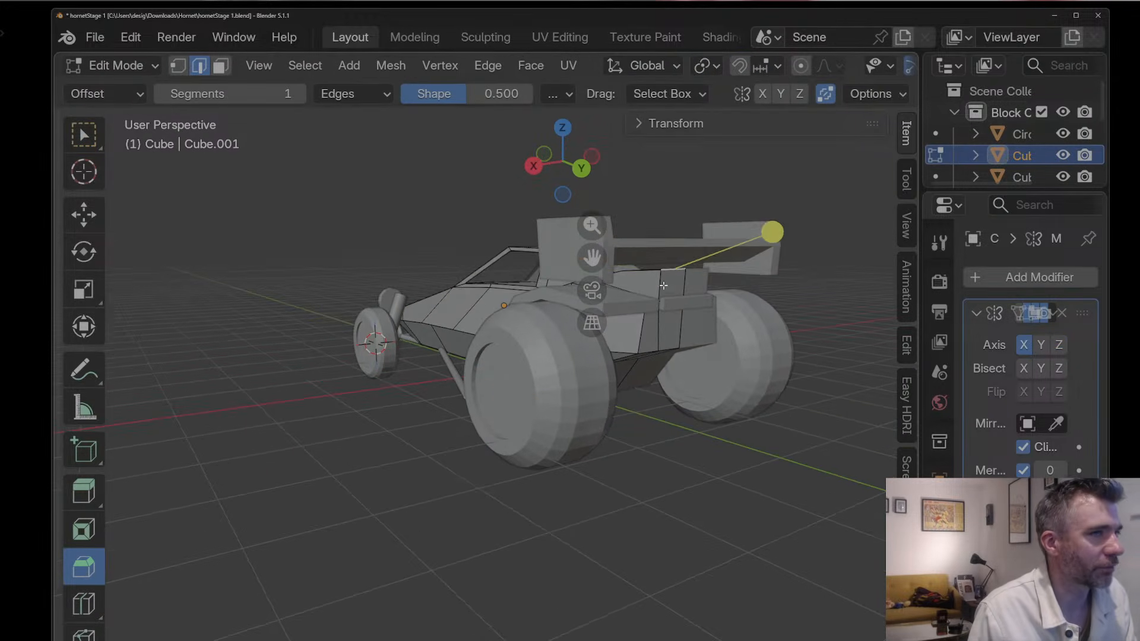
pyautogui.press('g')
pyautogui.press('y')
pyautogui.press('z')
pyautogui.click(623, 283)
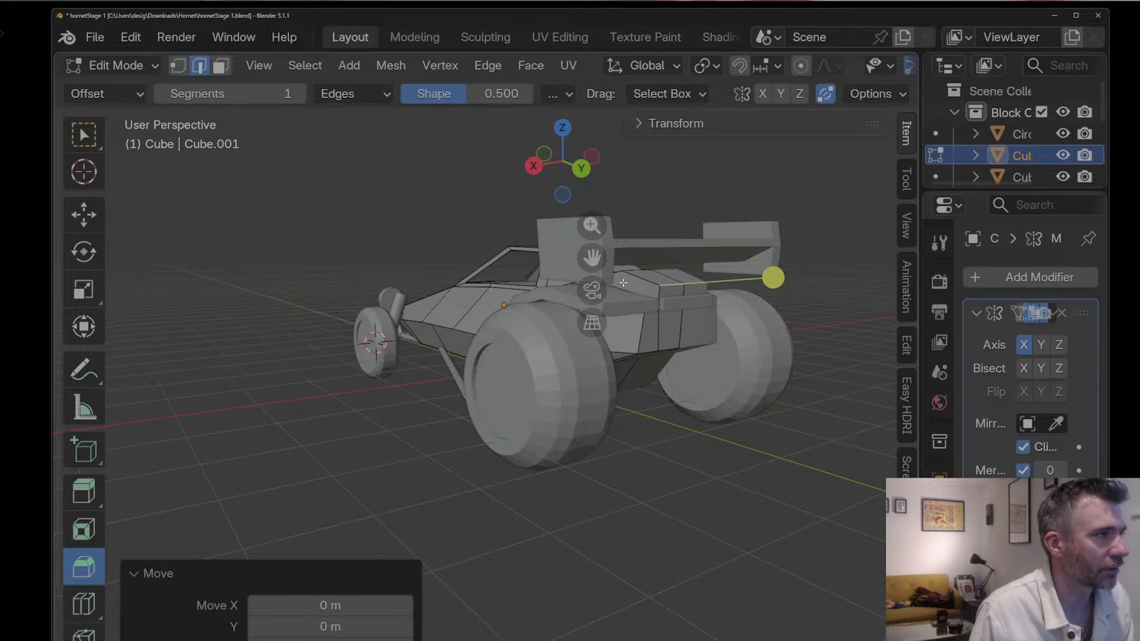
pyautogui.moveTo(623, 282); pyautogui.dragTo(819, 282, button='middle')
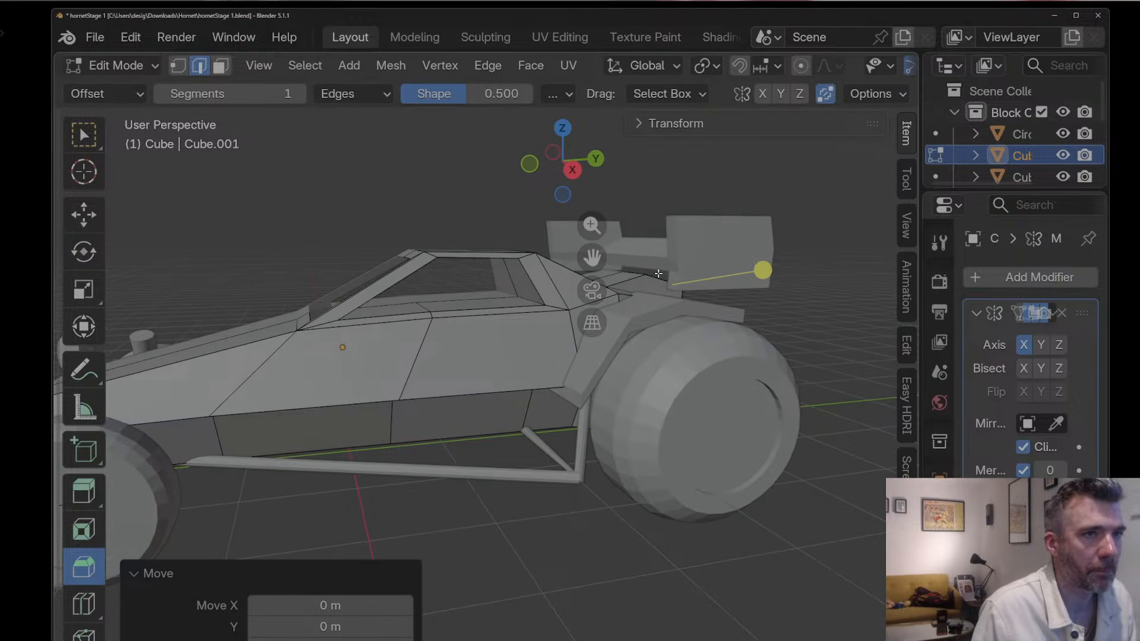
pyautogui.moveTo(631, 273); pyautogui.dragTo(595, 269, button='middle')
pyautogui.press('g')
pyautogui.press('z')
pyautogui.click(624, 304)
# Step: Adjust the height of the edge at the rear of the cabin roof along Z
pyautogui.click(585, 276)
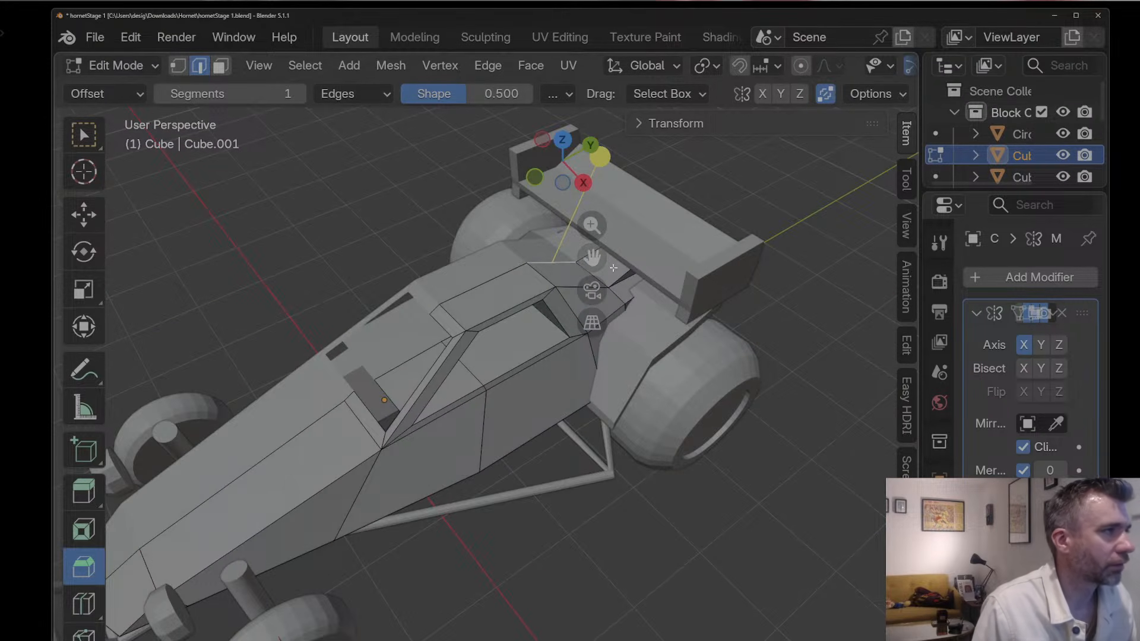
pyautogui.moveTo(593, 258); pyautogui.dragTo(693, 280)
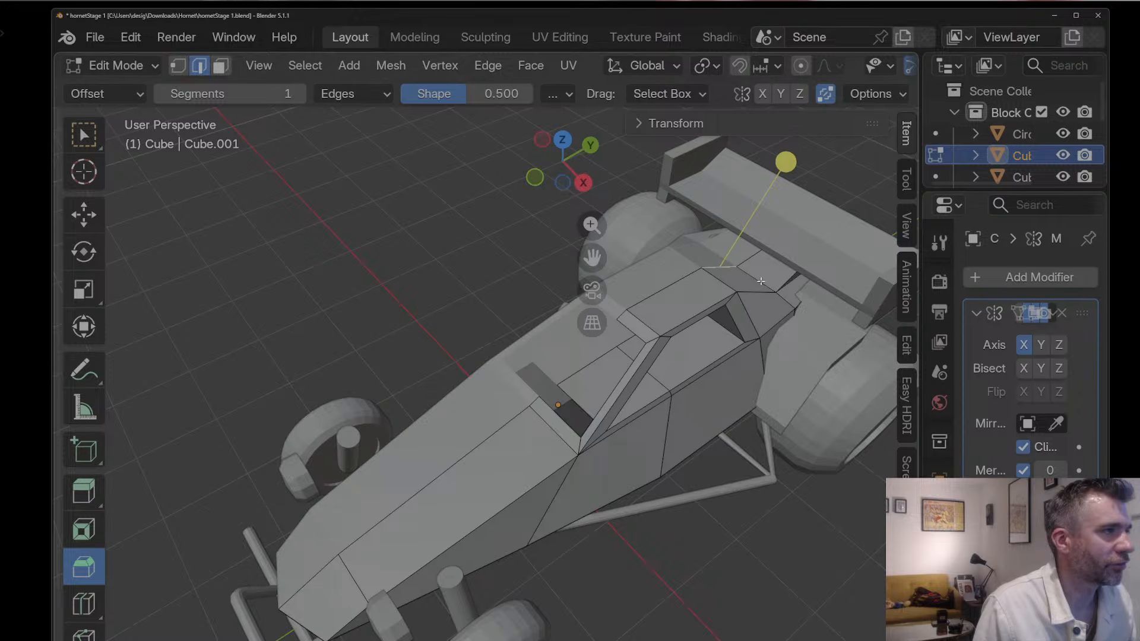
pyautogui.moveTo(761, 281); pyautogui.dragTo(564, 247, button='middle')
pyautogui.press('g')
pyautogui.press('z')
pyautogui.click(655, 227)
# Step: Raise the upper back edge of the body's rear section along Z and switch to vertex selection
pyautogui.click(714, 313)
pyautogui.press('g')
pyautogui.press('z')
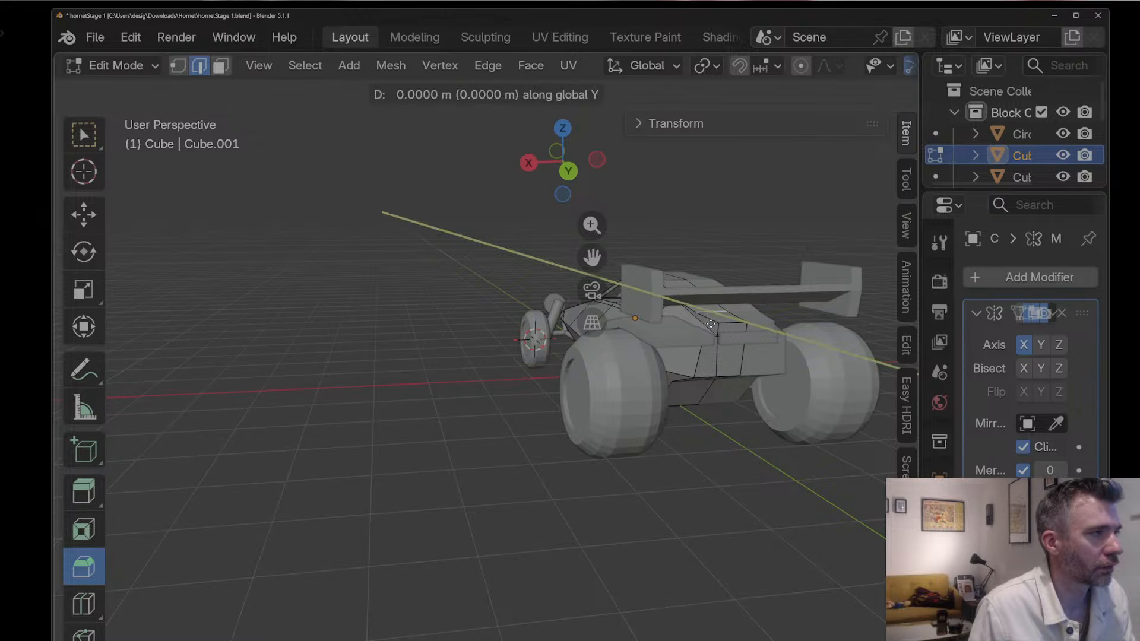
pyautogui.click(713, 319)
pyautogui.click(728, 322)
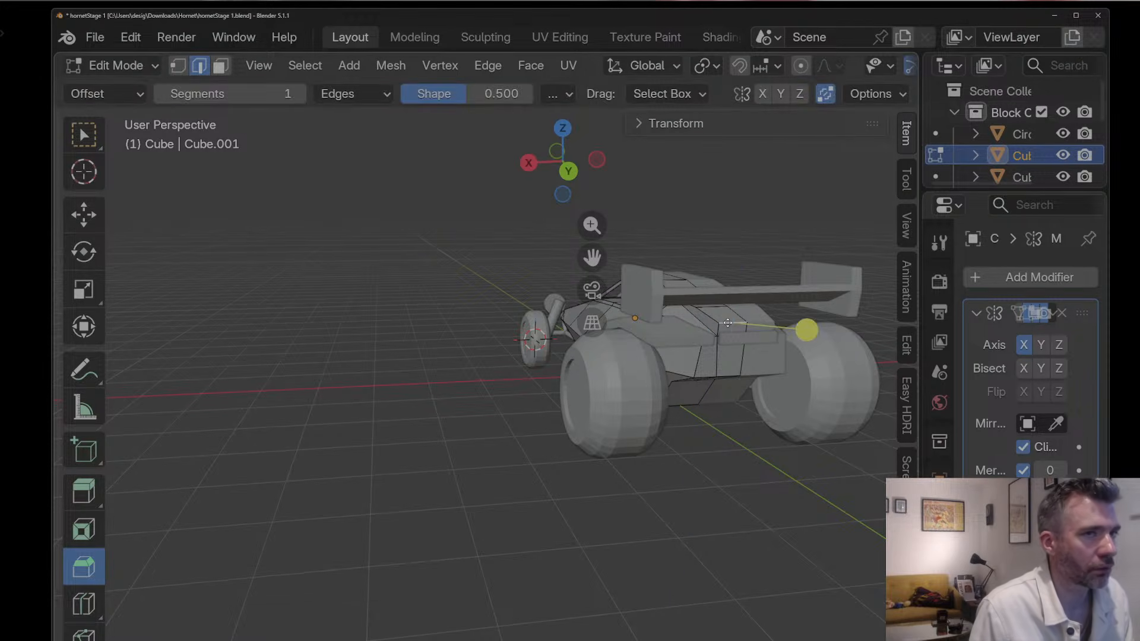
pyautogui.press('g')
pyautogui.press('z')
pyautogui.click(726, 313)
pyautogui.press('1')
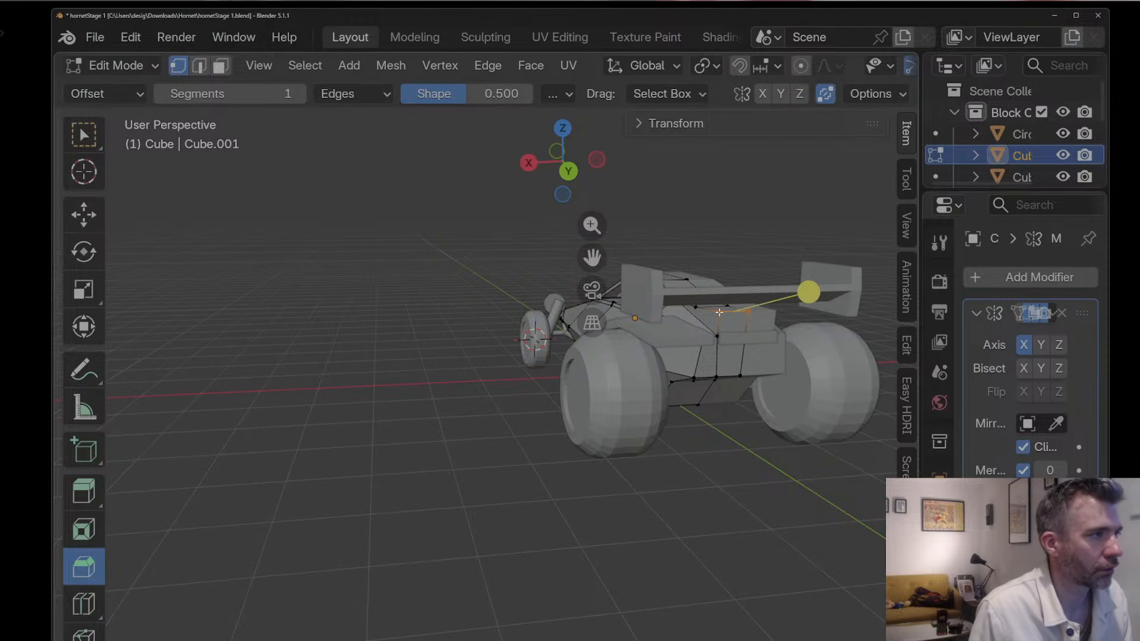
# Step: Try to move the selected vertex on the upper back of the body sideways along X
pyautogui.moveTo(698, 308); pyautogui.dragTo(593, 297, button='middle')
pyautogui.press('g')
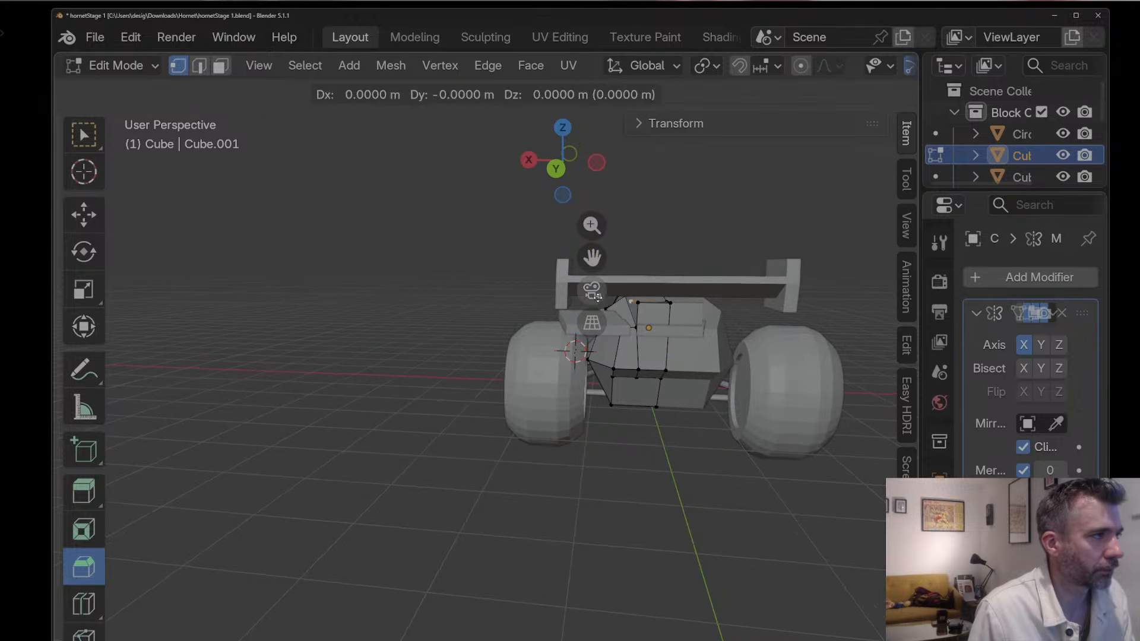
pyautogui.press('y')
pyautogui.press('x')
pyautogui.click(606, 299)
pyautogui.hotkey('ctrl', 'z')
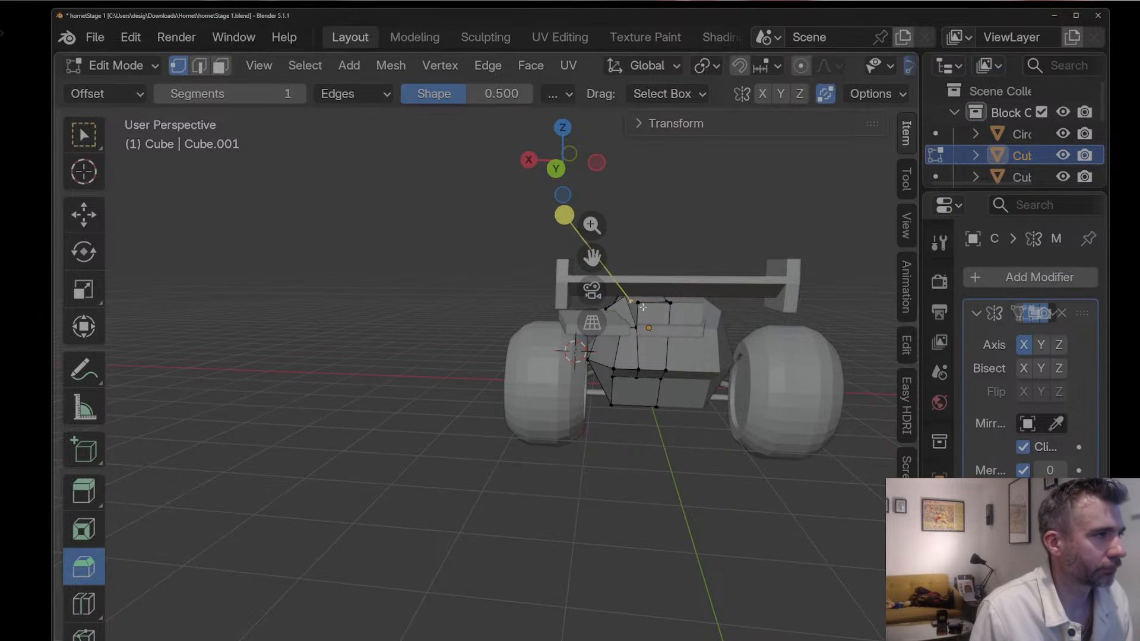
# Step: Select a vertex on the upper rear edge of the body, shift it along X, and return to object mode
pyautogui.click(640, 306)
pyautogui.moveTo(642, 309); pyautogui.dragTo(657, 386, button='middle')
pyautogui.press('g')
pyautogui.press('x')
pyautogui.click(689, 342)
pyautogui.press('Tab')
# Step: Set the buggy body as the mirror object of the rear wheel panel's Mirror modifier
pyautogui.click(521, 426)
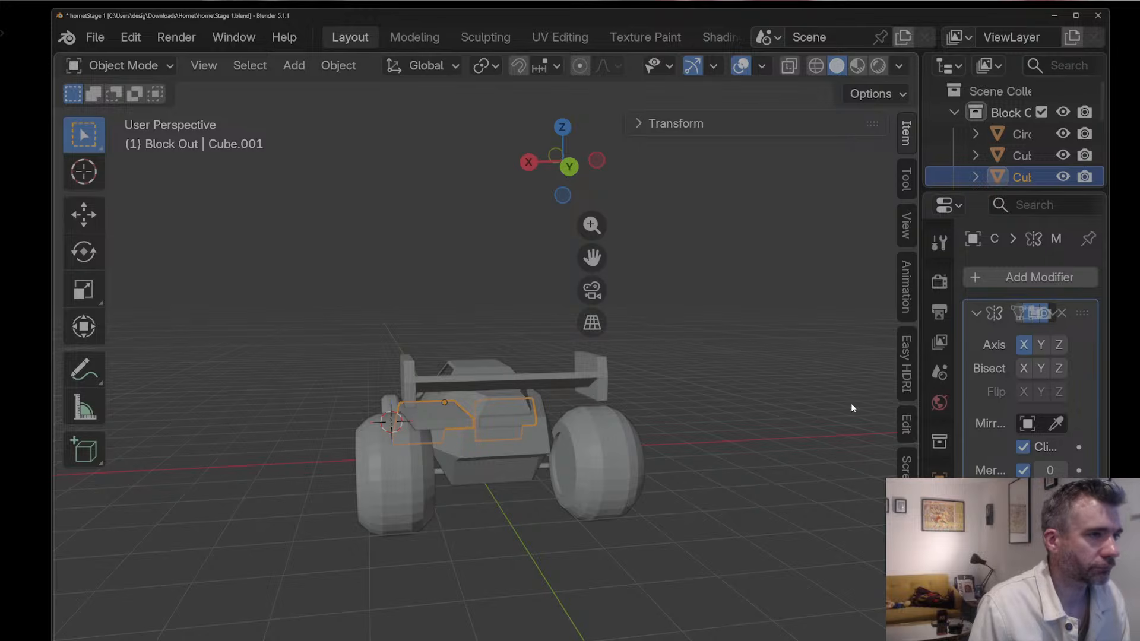
pyautogui.click(1056, 423)
pyautogui.click(533, 457)
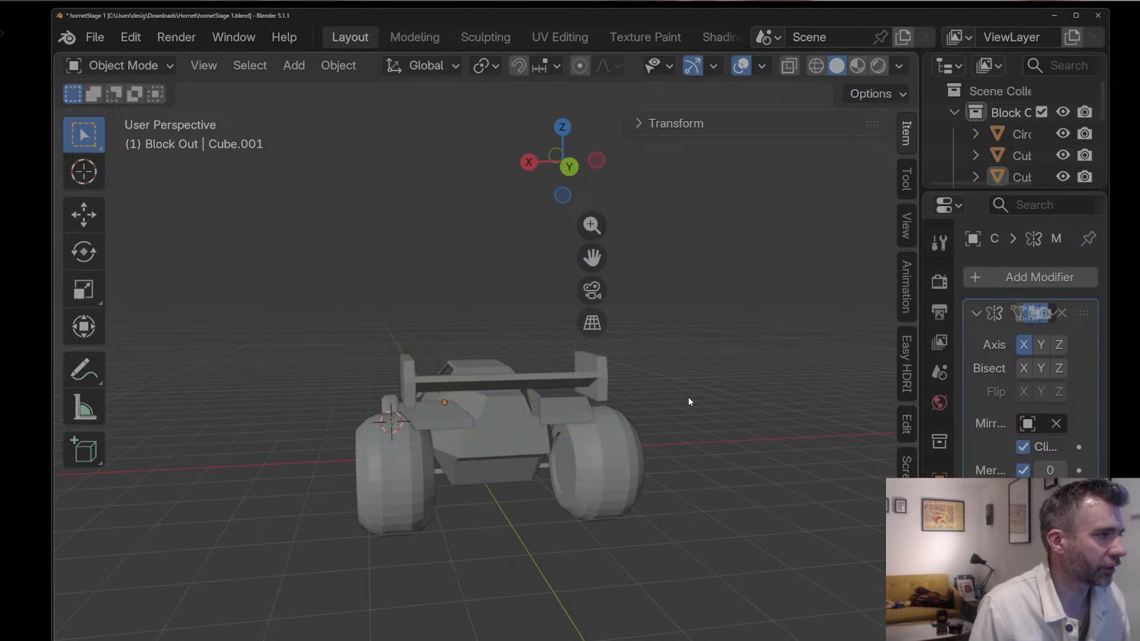
pyautogui.moveTo(688, 396); pyautogui.dragTo(617, 437, button='middle')
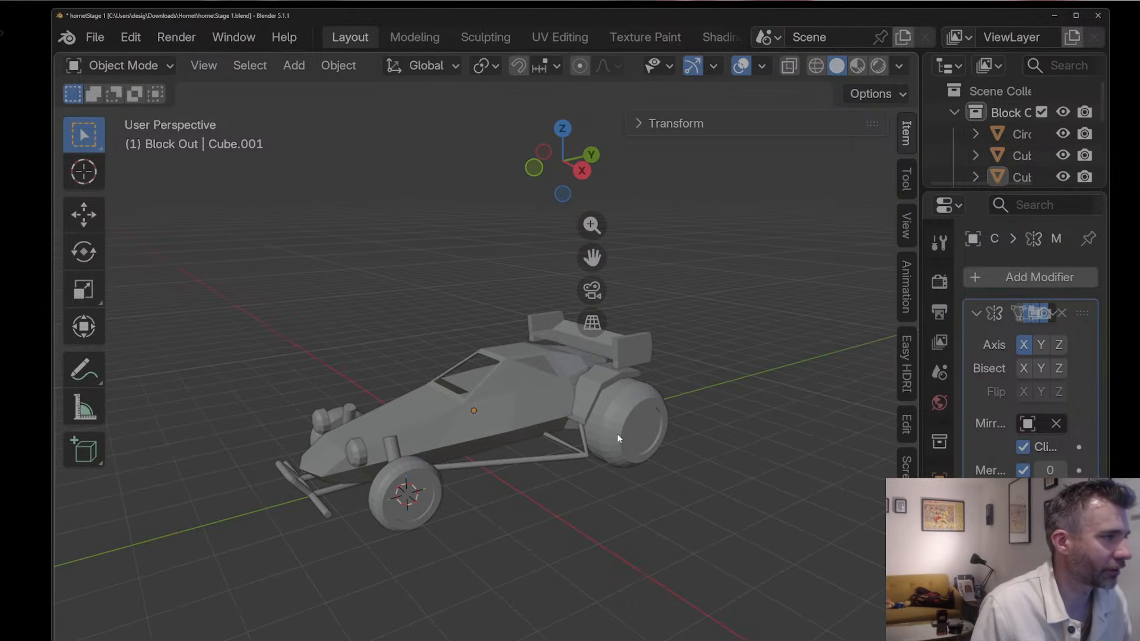
pyautogui.scroll(4, 650, 422)
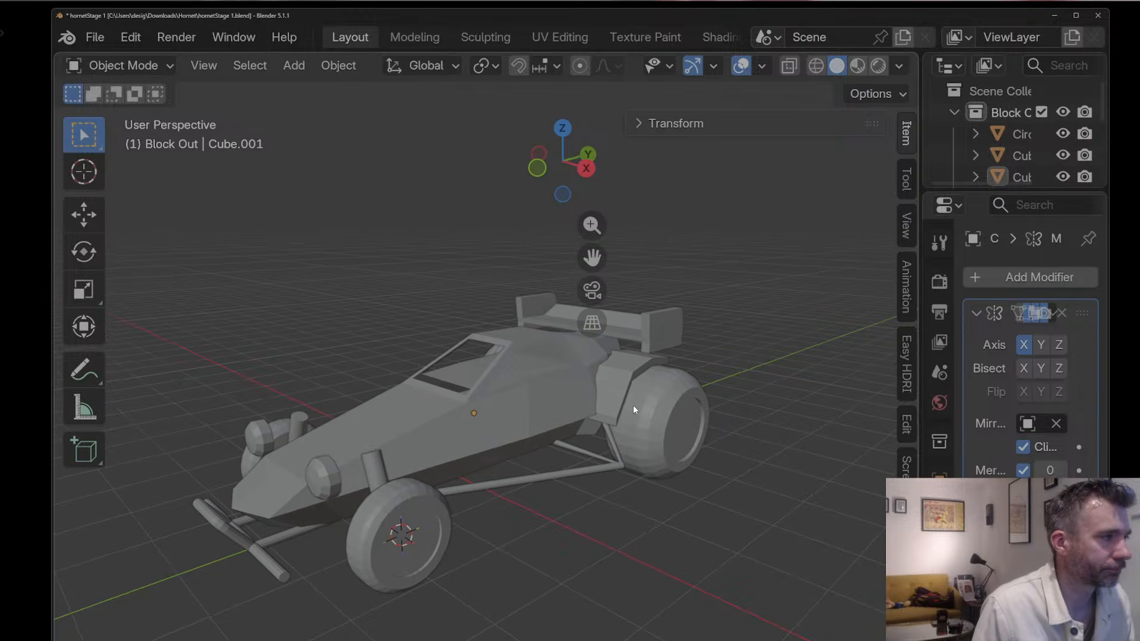
# Step: Move the lower front vertices of the rear wheel panel about 0.22 m inward along X
pyautogui.press('Tab')
pyautogui.click(617, 420)
pyautogui.keyDown('shift'); pyautogui.click(615, 426); pyautogui.keyUp('shift')
pyautogui.moveTo(615, 427); pyautogui.dragTo(641, 443, button='middle')
pyautogui.press('g')
pyautogui.press('x')
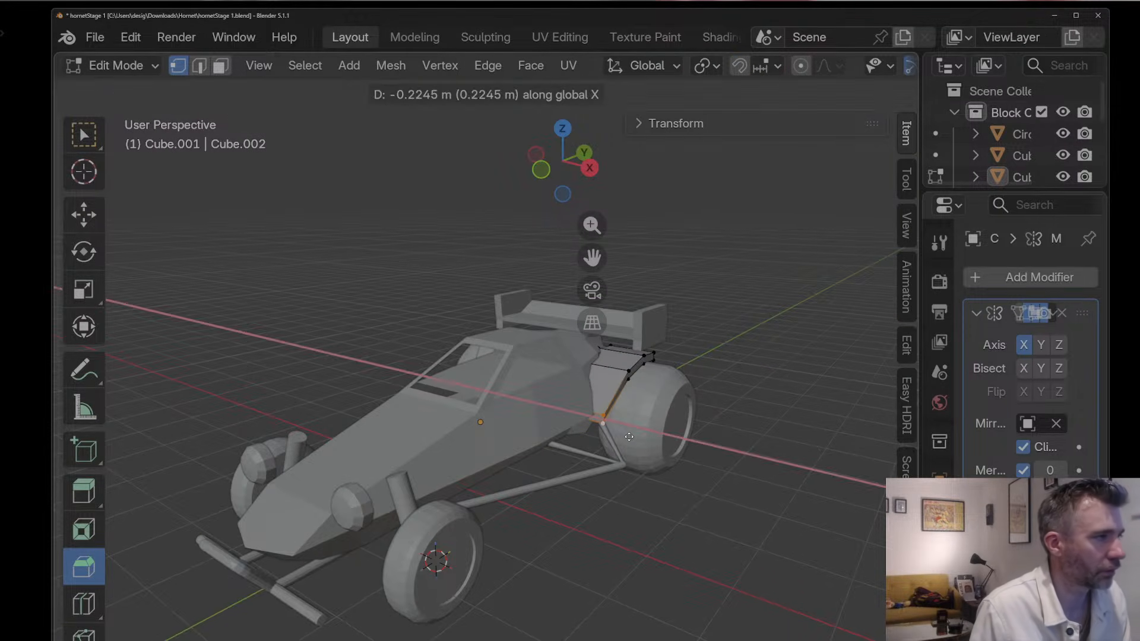
pyautogui.click(628, 437)
# Step: Adjust the height of the rear wheel panel's inner upper edge along Z and return to object mode
pyautogui.moveTo(617, 354)
pyautogui.mouseDown(button='middle')
pyautogui.moveTo(604, 352)
pyautogui.moveTo(622, 351)
pyautogui.moveTo(614, 360)
pyautogui.mouseUp(button='middle')
pyautogui.press('Tab')
pyautogui.press('Tab')
pyautogui.keyDown('shift'); pyautogui.click(625, 349); pyautogui.keyUp('shift')
pyautogui.press('g')
pyautogui.press('y')
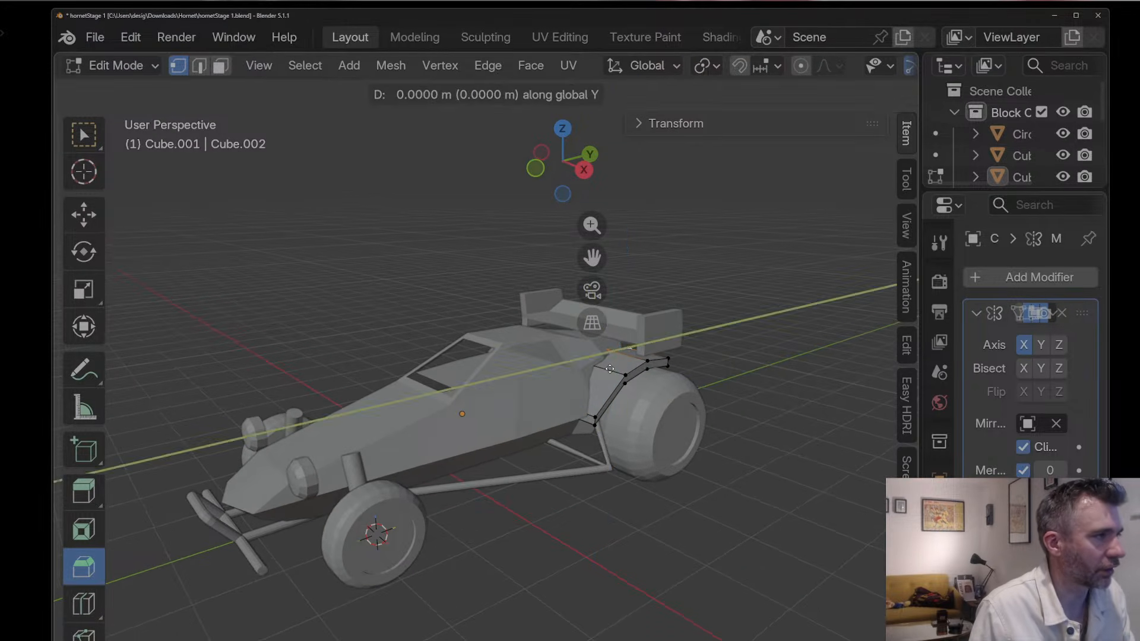
pyautogui.press('z')
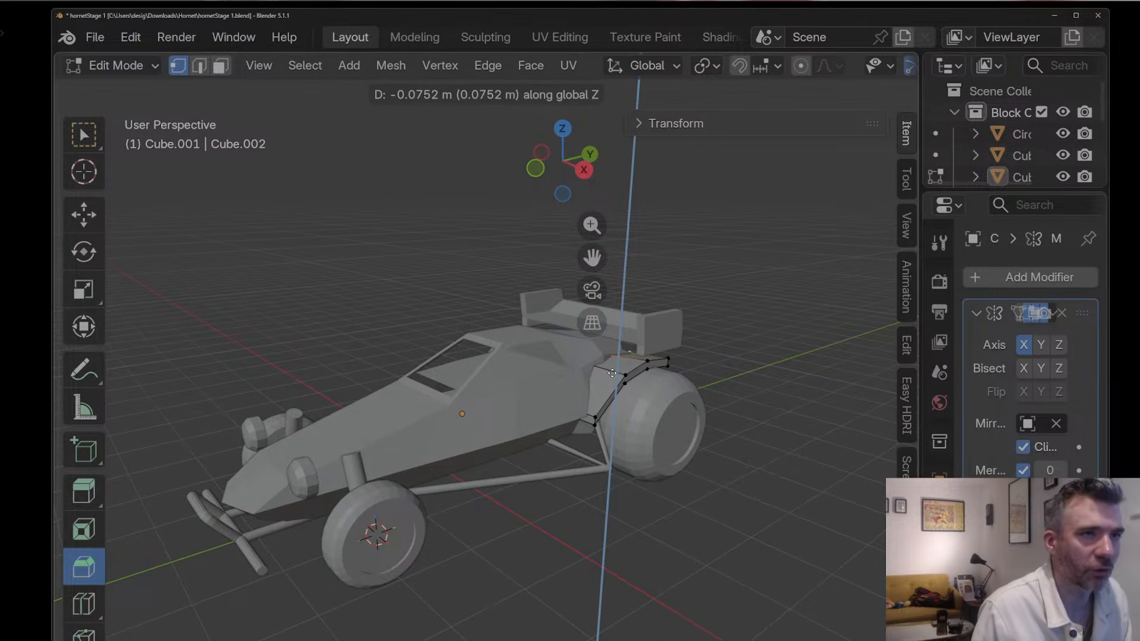
pyautogui.click(602, 368)
pyautogui.press('Tab')
pyautogui.click(600, 368)
pyautogui.moveTo(600, 368); pyautogui.dragTo(587, 387, button='middle')
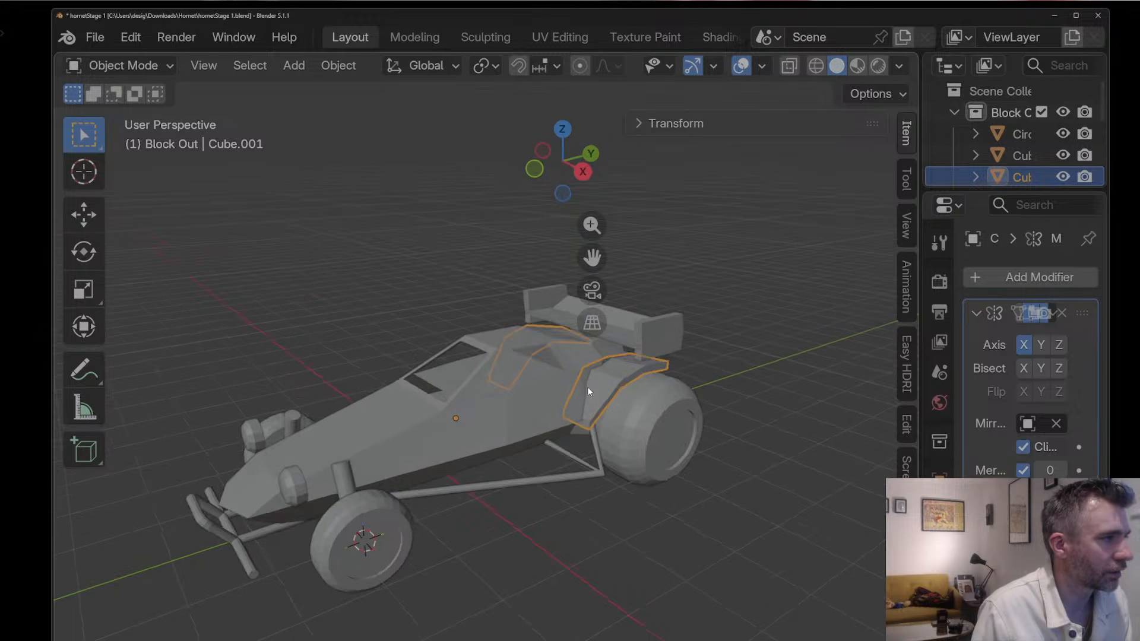
# Step: Move the rear wheels outward along X by about 0.24 m
pyautogui.scroll(-4, 586, 386)
pyautogui.click(689, 425)
pyautogui.moveTo(689, 425); pyautogui.dragTo(686, 394, button='middle')
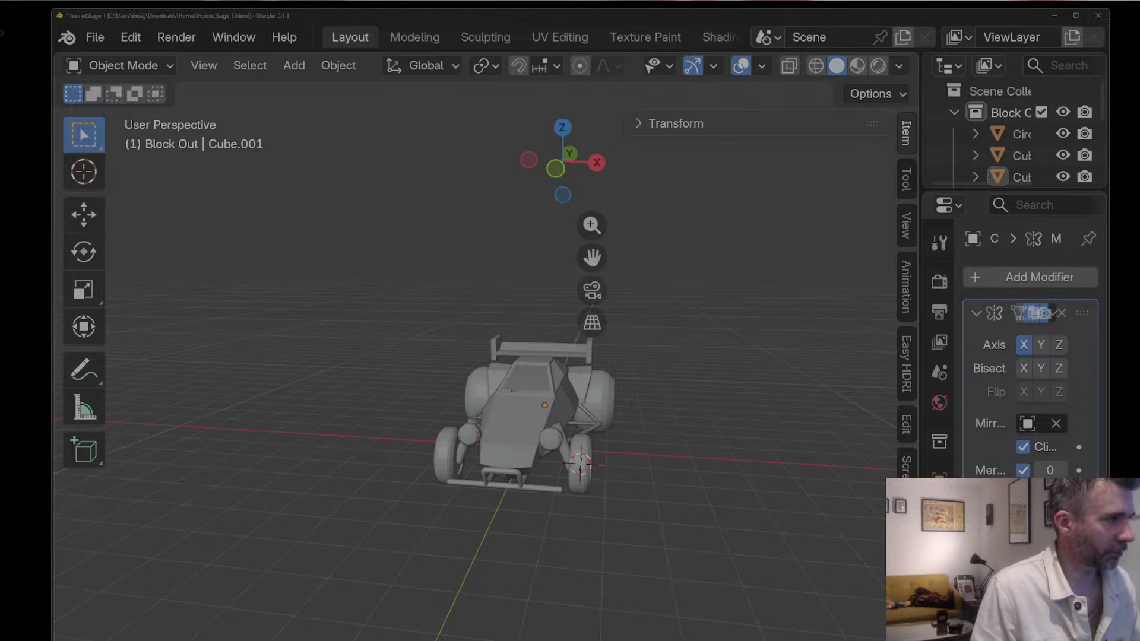
pyautogui.click(604, 403)
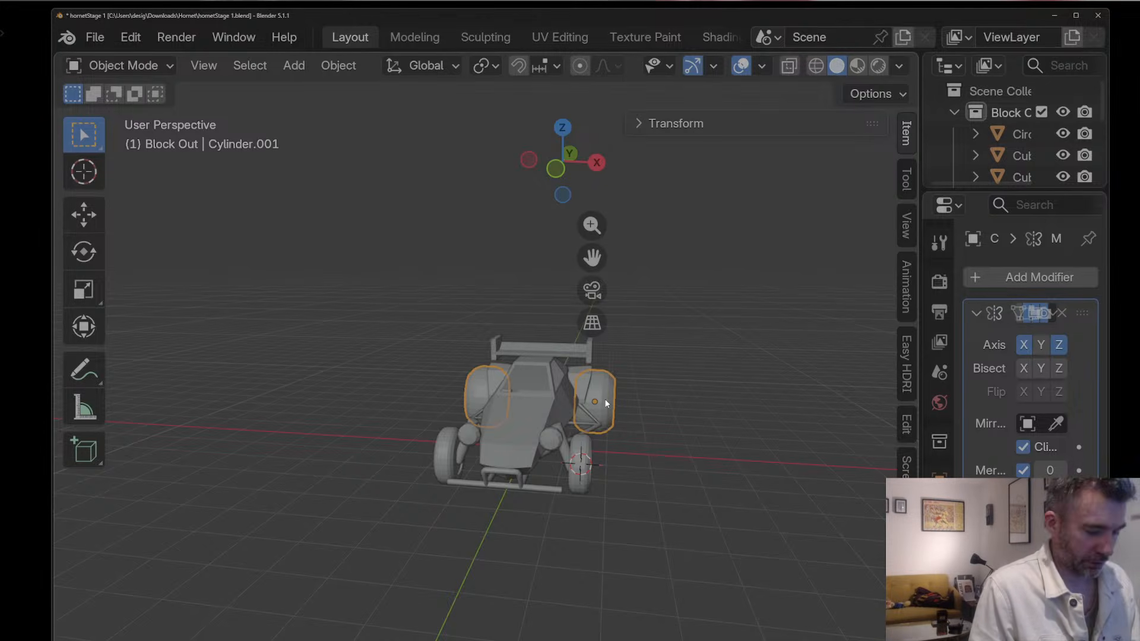
pyautogui.press('g')
pyautogui.press('x')
pyautogui.click(613, 399)
# Step: Narrow the rear wheels to about 0.76 of their width along X and shift them slightly inward
pyautogui.press('s')
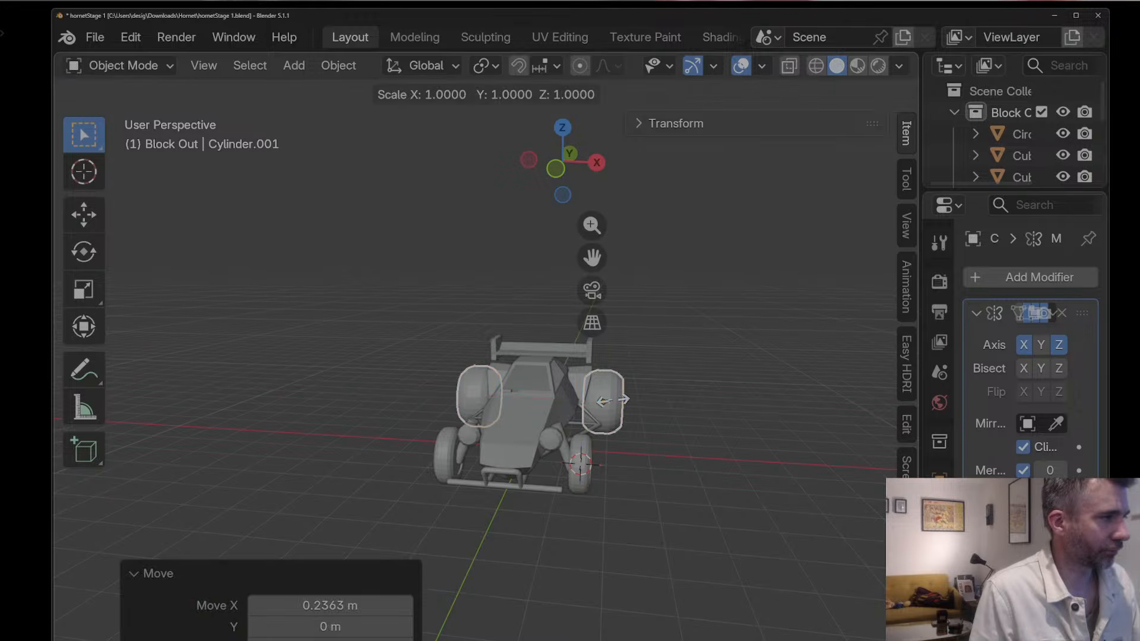
pyautogui.press('x')
pyautogui.click(612, 404)
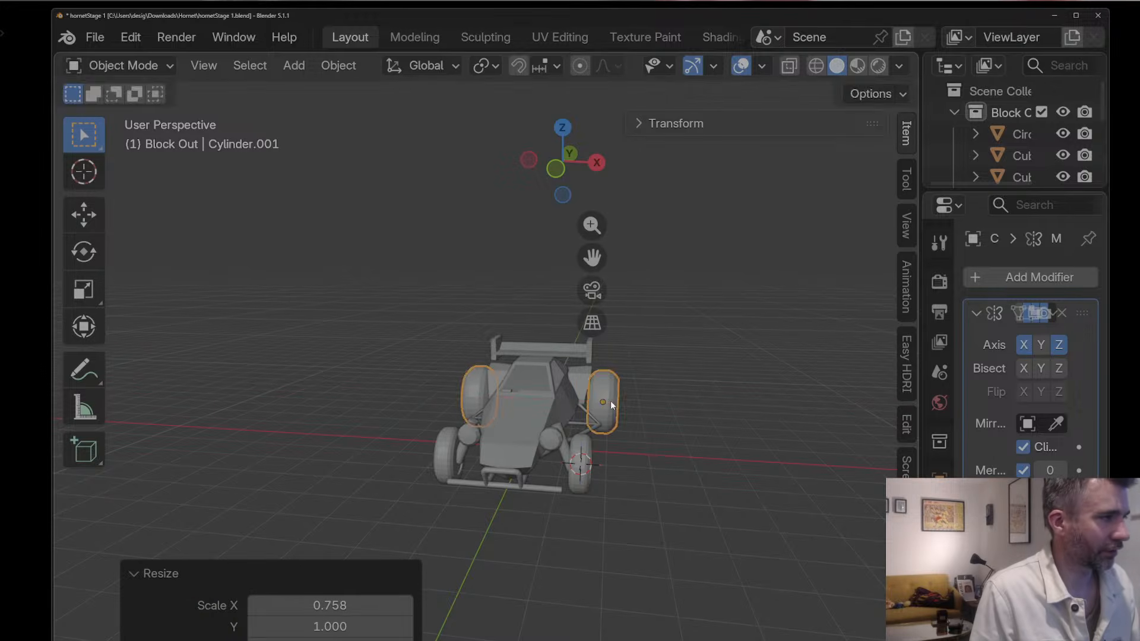
pyautogui.press('g')
pyautogui.press('x')
pyautogui.click(607, 400)
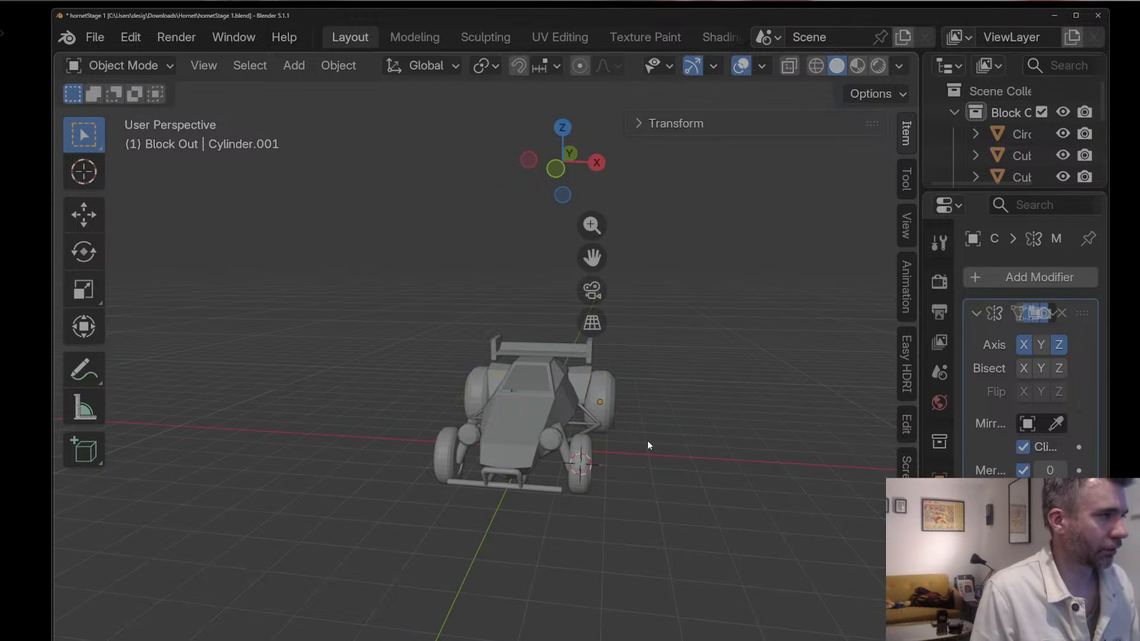
# Step: Preview the buggy in rendered shading with Scene World disabled and return the viewport to solid shading
pyautogui.moveTo(648, 445)
pyautogui.mouseDown(button='middle')
pyautogui.moveTo(499, 415)
pyautogui.moveTo(610, 401)
pyautogui.moveTo(487, 412)
pyautogui.moveTo(649, 426)
pyautogui.mouseUp(button='middle')
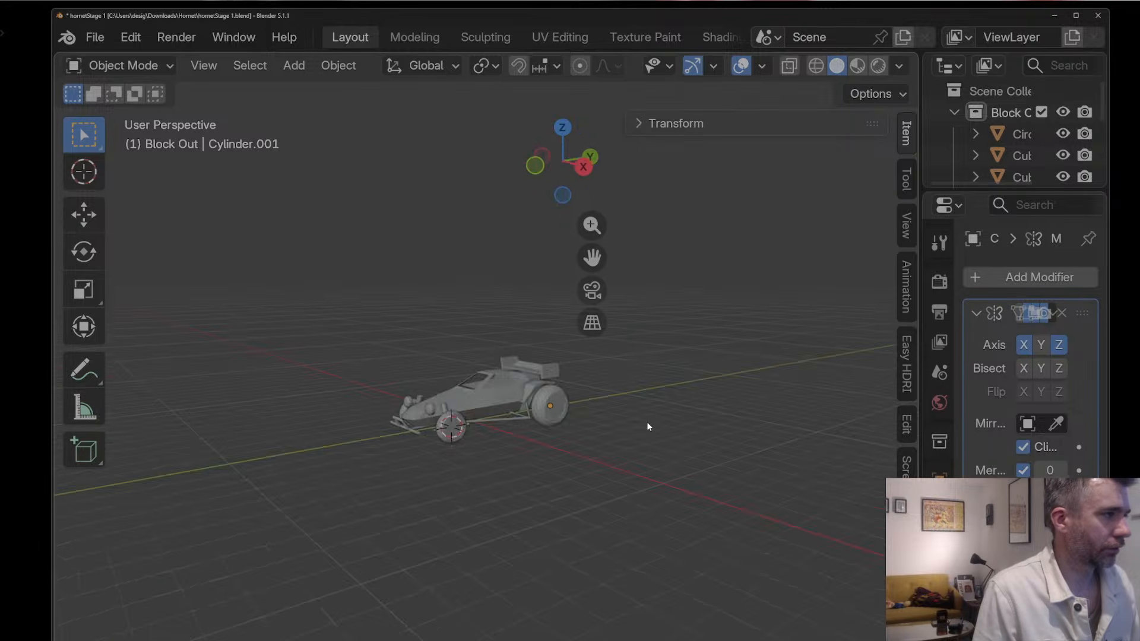
pyautogui.scroll(6, 531, 394)
pyautogui.click(877, 66)
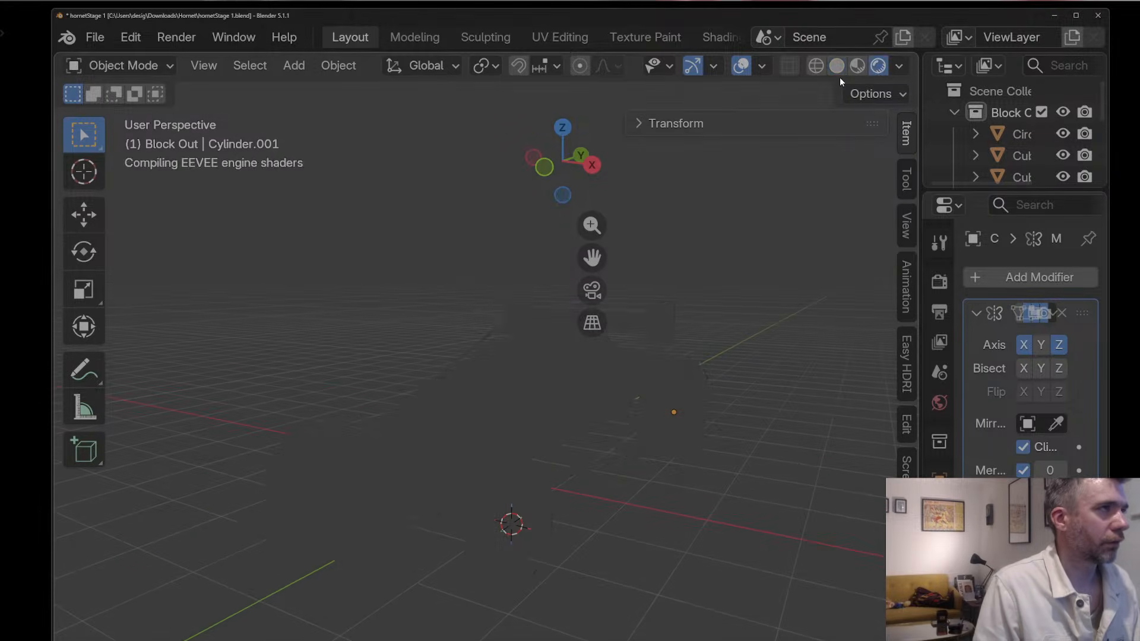
pyautogui.click(905, 67)
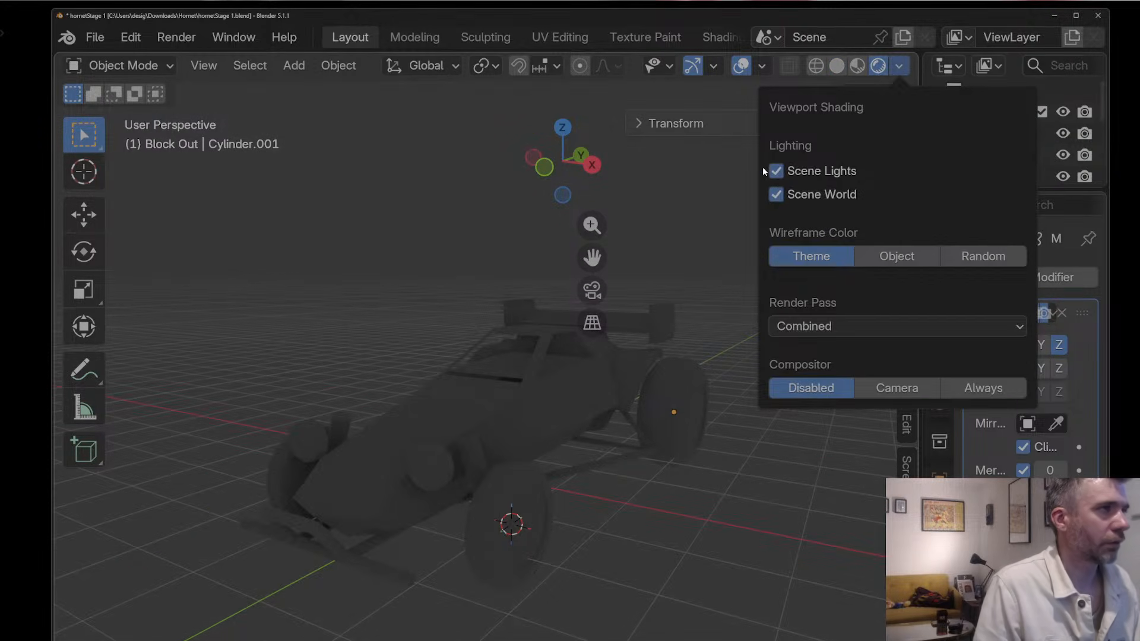
pyautogui.click(776, 194)
pyautogui.moveTo(653, 243); pyautogui.dragTo(479, 457, button='middle')
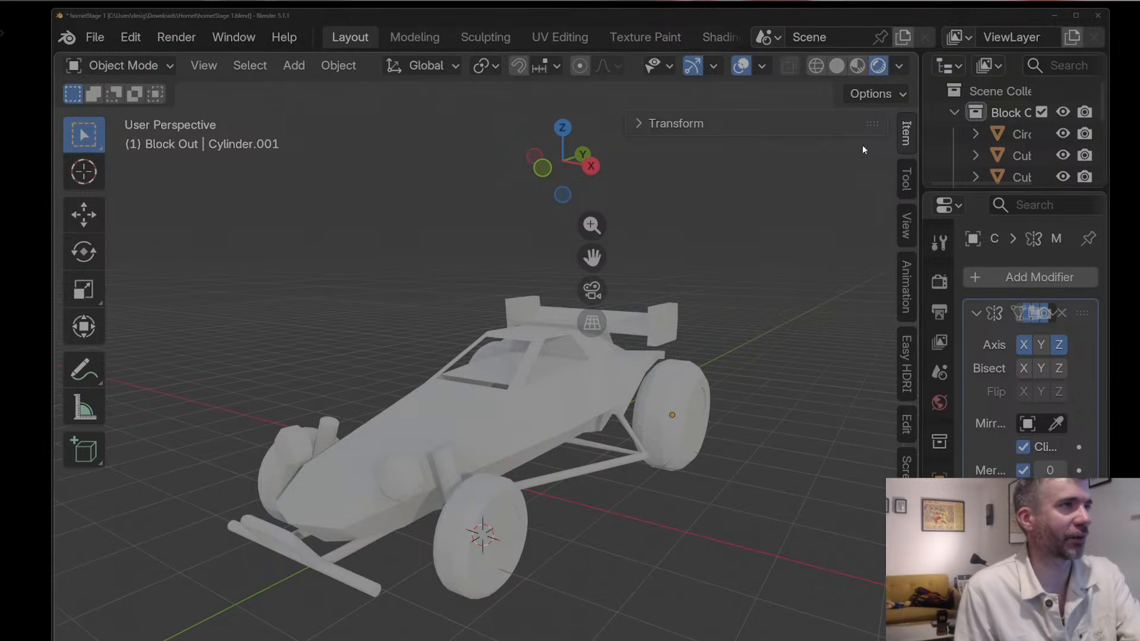
pyautogui.click(831, 69)
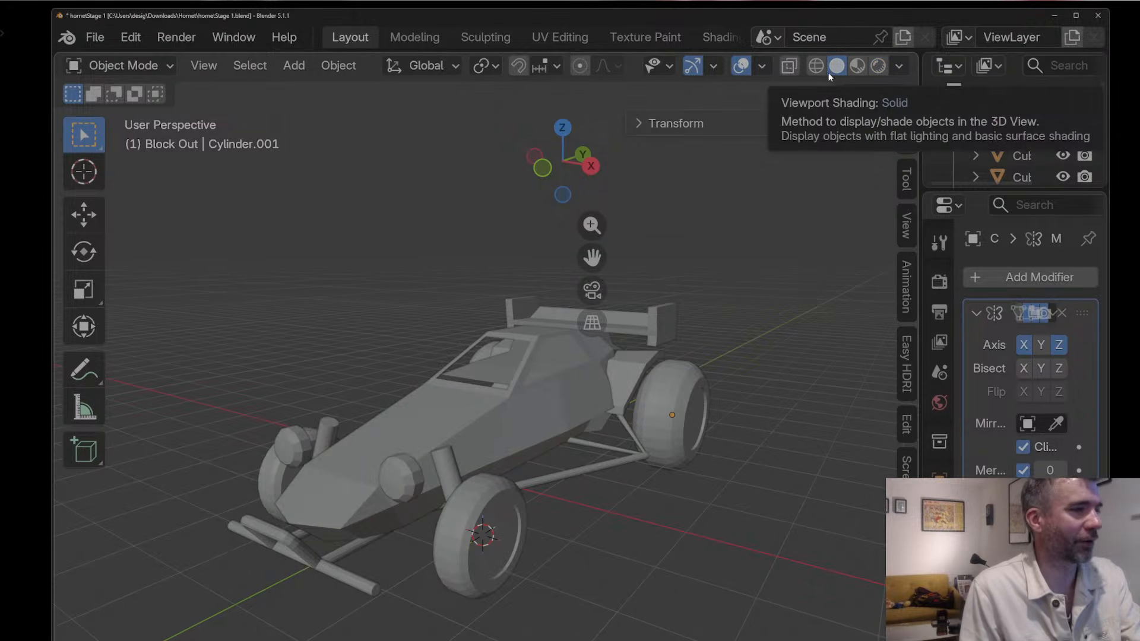
pyautogui.moveTo(778, 176); pyautogui.dragTo(713, 279, button='middle')
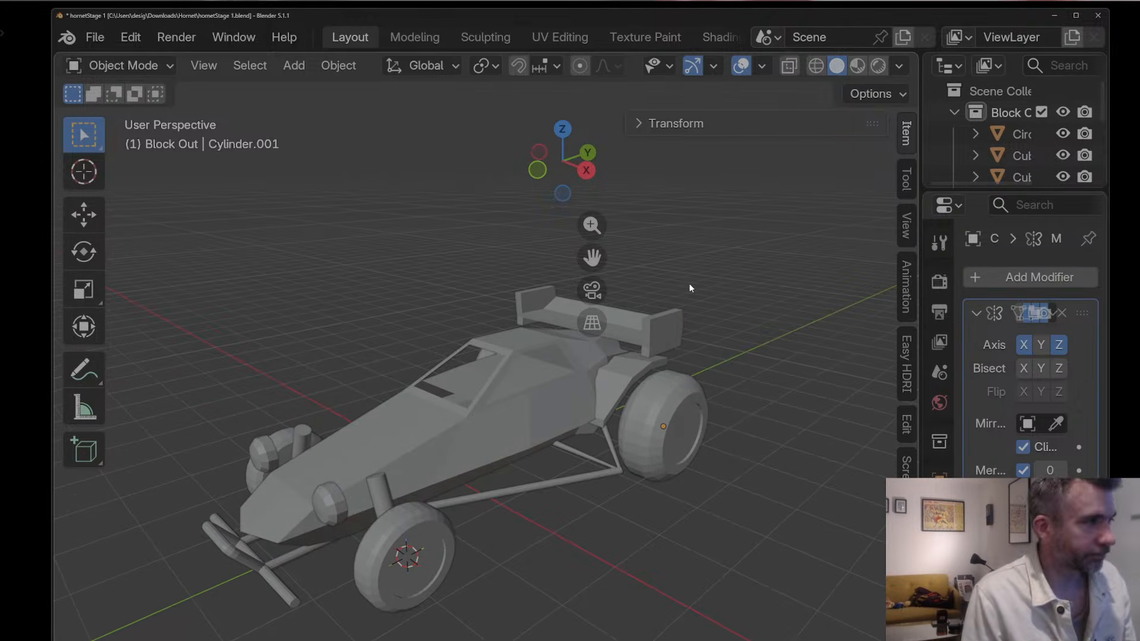
# Step: Open the rear wing's mesh for editing
pyautogui.click(671, 318)
pyautogui.scroll(3, 671, 318)
pyautogui.press('Tab')
# Step: Try to move the front vertices of the rear wing's end plate sideways along X
pyautogui.click(716, 314)
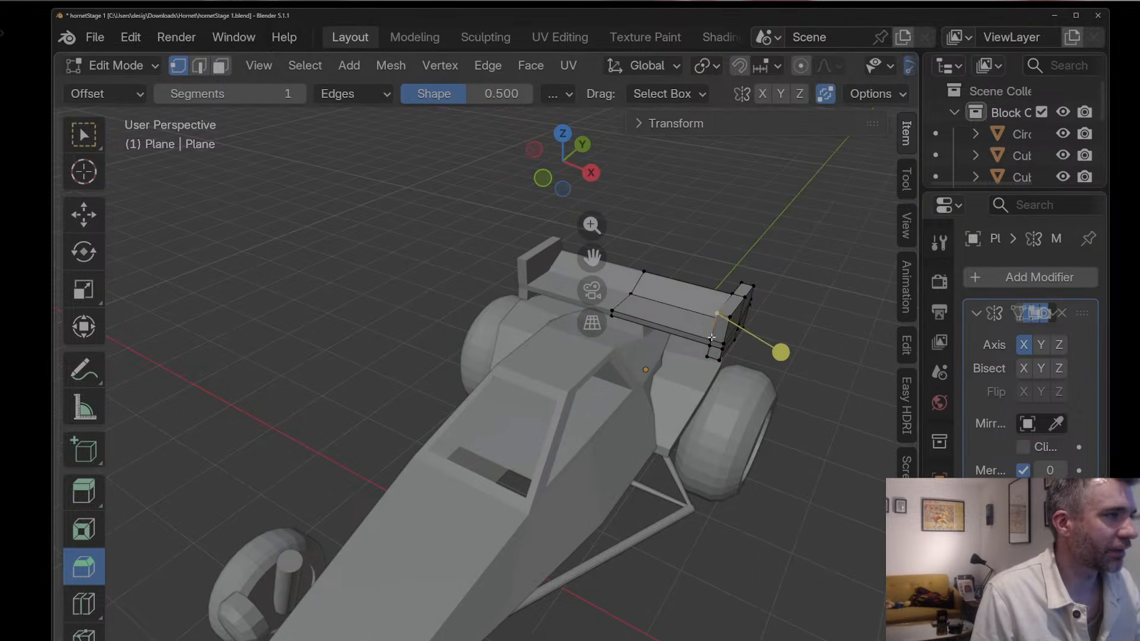
pyautogui.keyDown('shift'); pyautogui.click(711, 340); pyautogui.keyUp('shift')
pyautogui.keyDown('shift'); pyautogui.click(709, 346); pyautogui.keyUp('shift')
pyautogui.keyDown('shift'); pyautogui.click(707, 356); pyautogui.keyUp('shift')
pyautogui.keyDown('shift'); pyautogui.click(719, 359); pyautogui.keyUp('shift')
pyautogui.keyDown('shift'); pyautogui.click(724, 339); pyautogui.keyUp('shift')
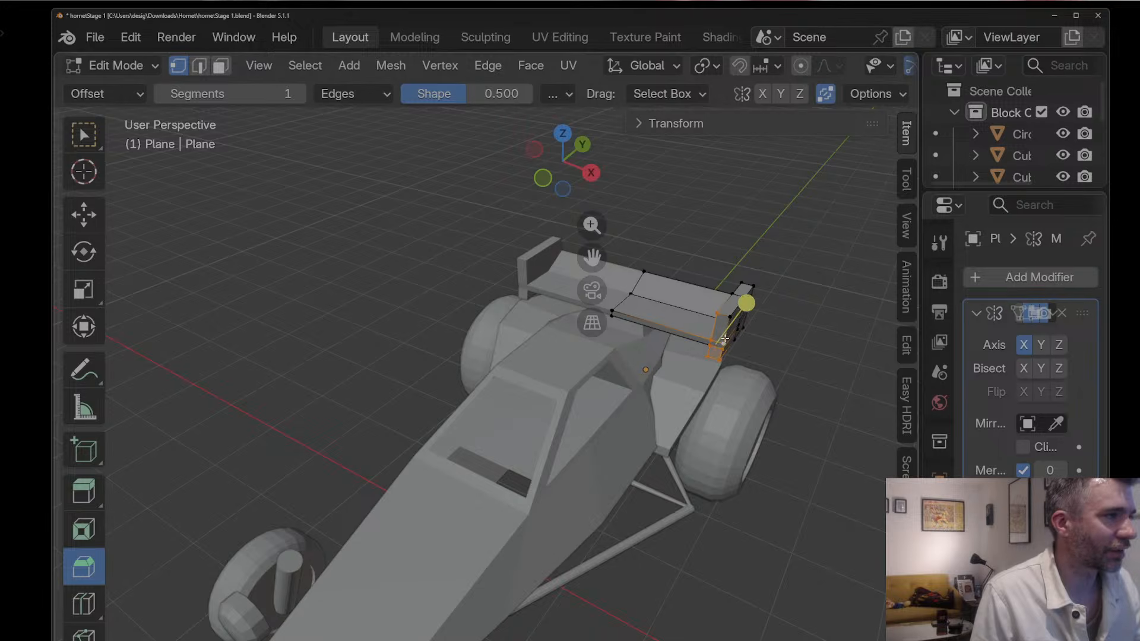
pyautogui.moveTo(727, 321)
pyautogui.mouseDown(button='middle')
pyautogui.moveTo(793, 306)
pyautogui.moveTo(803, 291)
pyautogui.moveTo(717, 334)
pyautogui.moveTo(671, 290)
pyautogui.moveTo(720, 310)
pyautogui.mouseUp(button='middle')
pyautogui.press('g')
pyautogui.press('y')
pyautogui.press('x')
pyautogui.click(789, 293)
pyautogui.hotkey('ctrl', 'z')
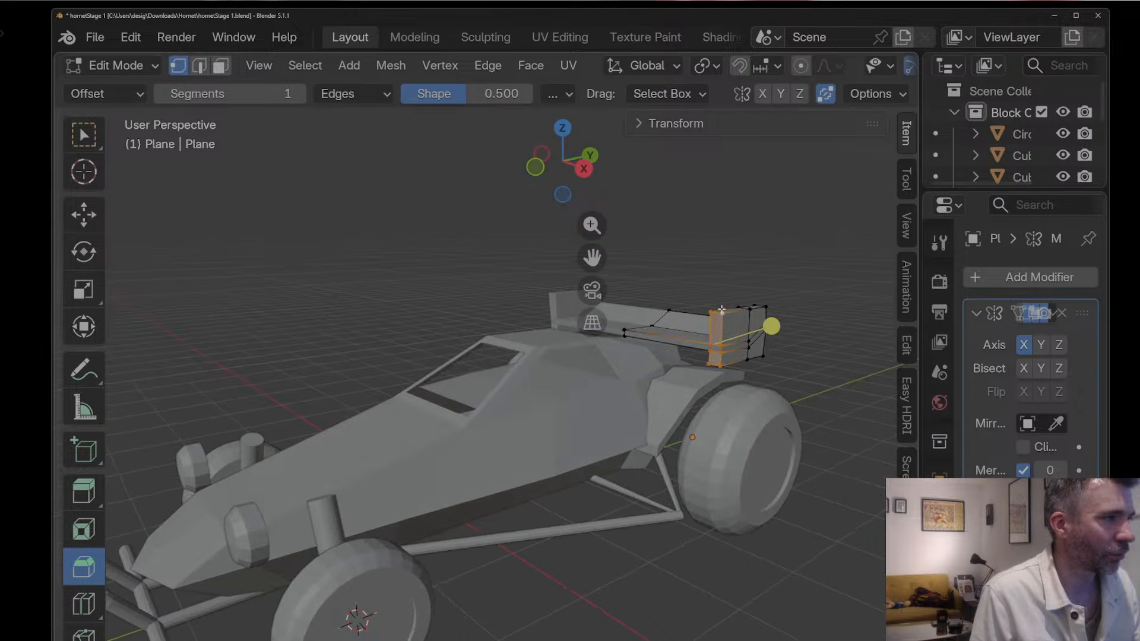
# Step: Merge all of the rear wing's vertices by distance
pyautogui.press('a')
pyautogui.press('m')
pyautogui.click(682, 433)
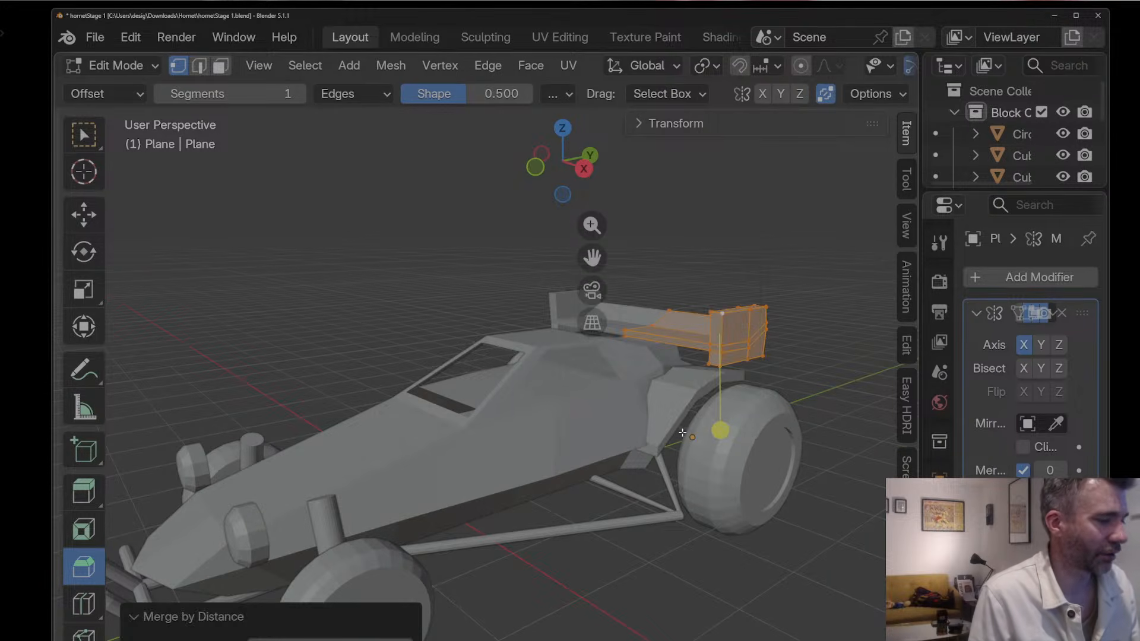
# Step: Try to shift the front edge of the wing's end plate about 0.21 m inward along X
pyautogui.moveTo(686, 317); pyautogui.dragTo(729, 347, button='middle')
pyautogui.click(731, 349)
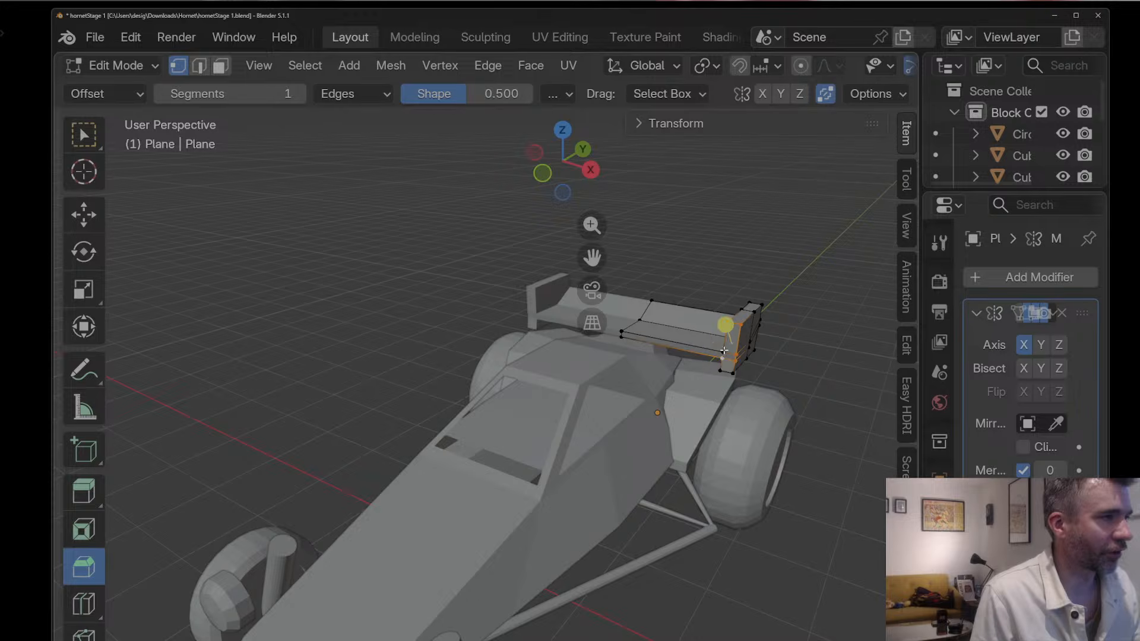
pyautogui.keyDown('shift'); pyautogui.click(719, 372); pyautogui.keyUp('shift')
pyautogui.press('g')
pyautogui.press('x')
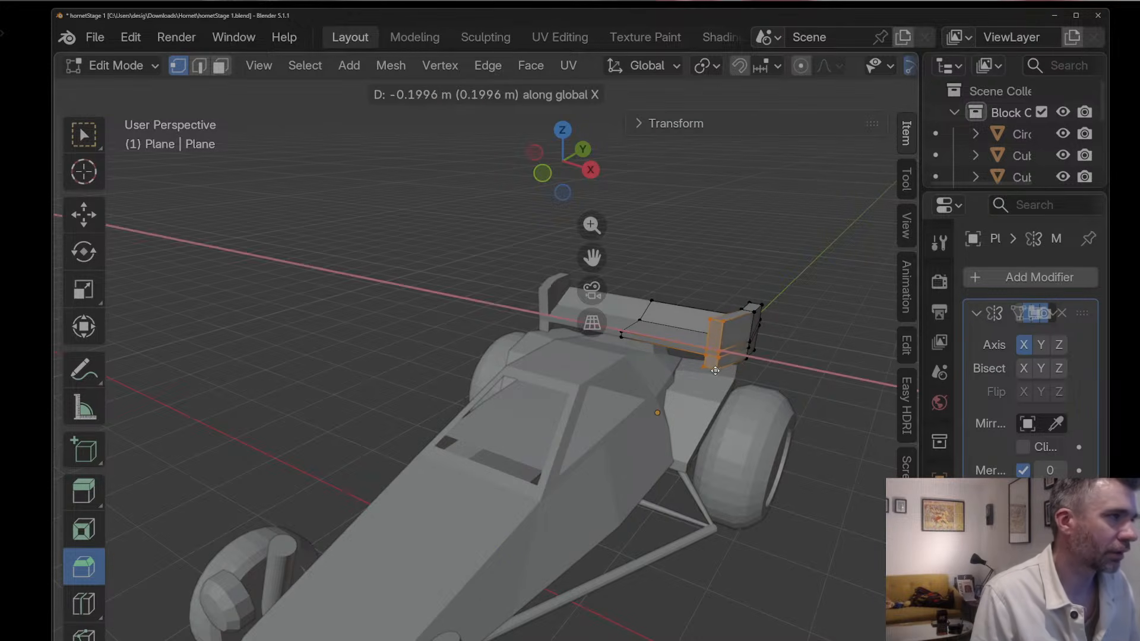
pyautogui.click(715, 371)
pyautogui.moveTo(716, 370); pyautogui.dragTo(702, 356, button='middle')
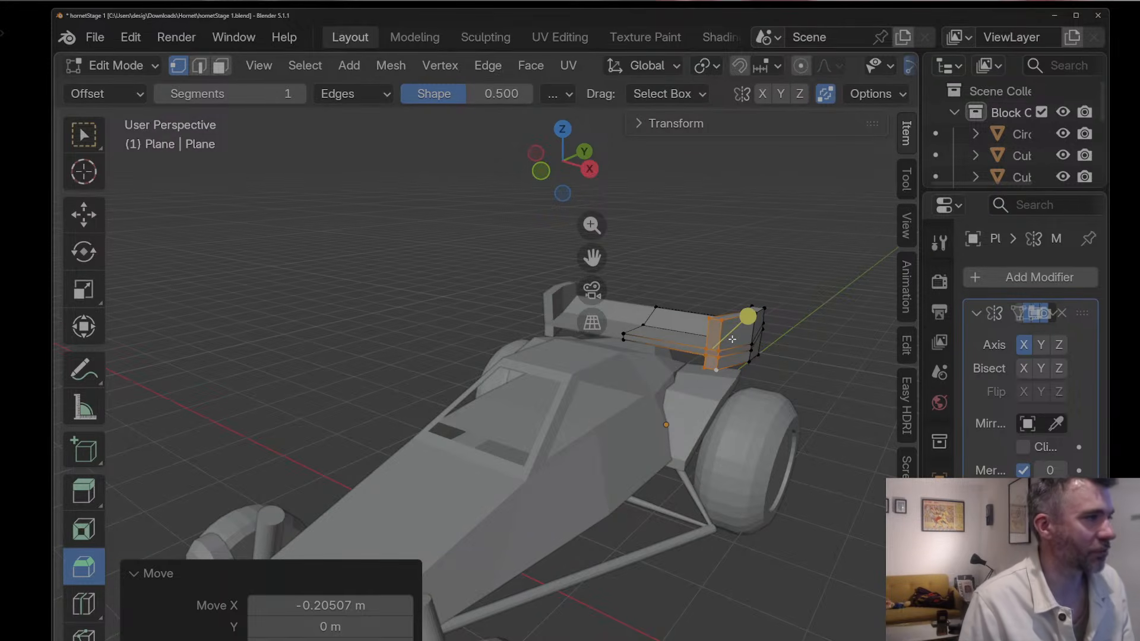
pyautogui.hotkey('ctrl', 'z')
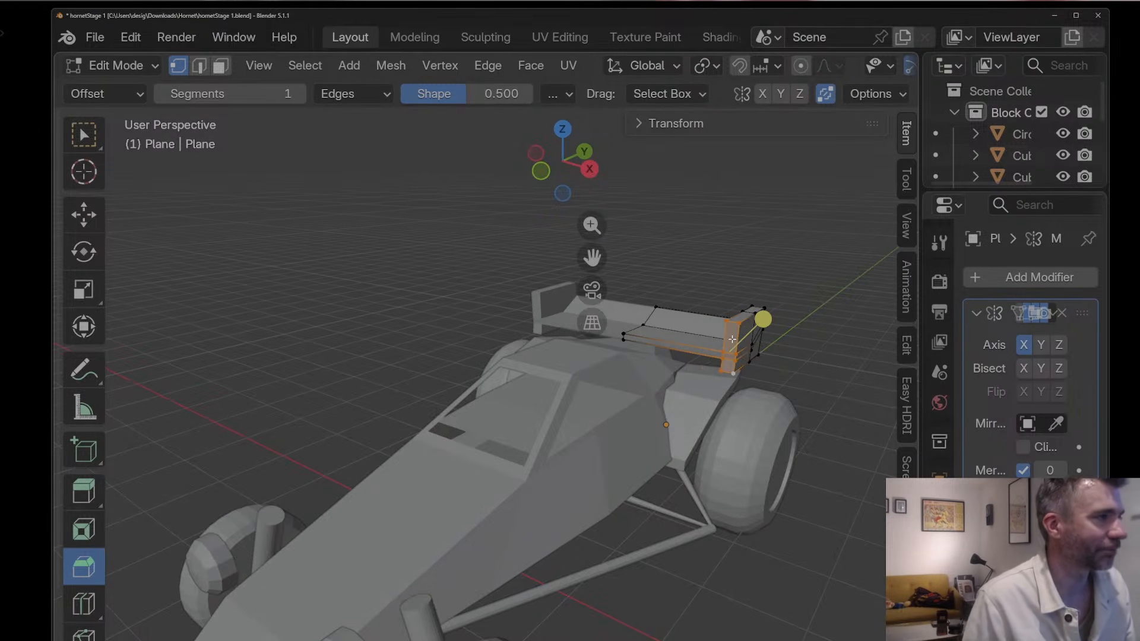
# Step: Select the two top faces of the wing's end plate and lower them about 0.09 m along Z
pyautogui.moveTo(753, 321); pyautogui.dragTo(696, 327, button='middle')
pyautogui.press('2')
pyautogui.click(713, 284)
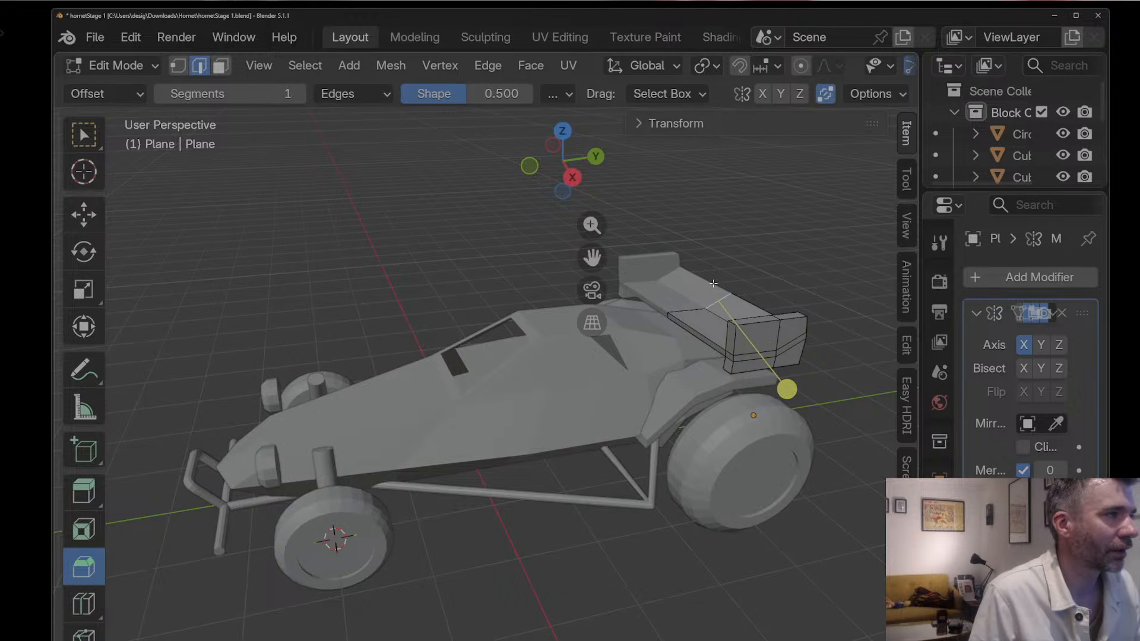
pyautogui.moveTo(761, 299); pyautogui.dragTo(687, 324, button='middle')
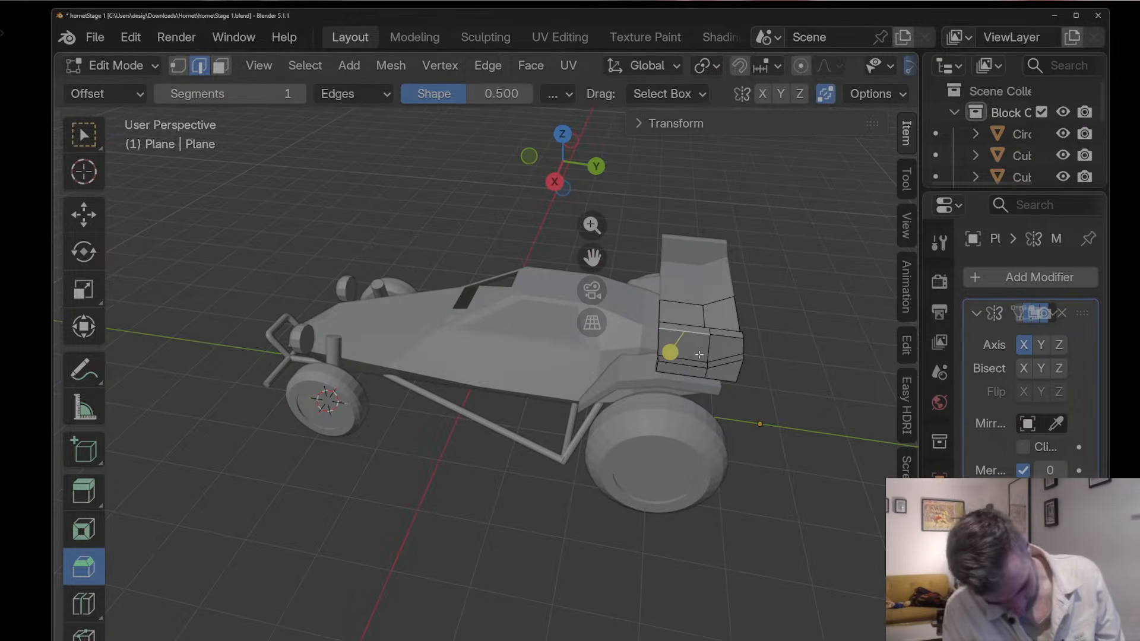
pyautogui.press('3')
pyautogui.click(729, 334)
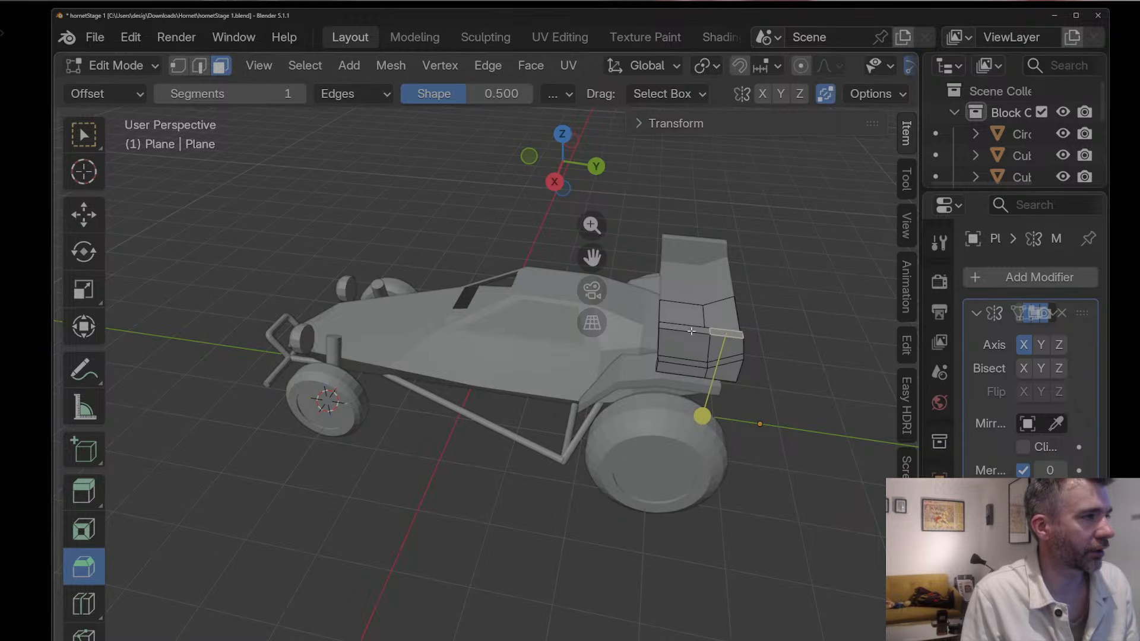
pyautogui.keyDown('shift'); pyautogui.click(691, 330); pyautogui.keyUp('shift')
pyautogui.press('g')
pyautogui.press('z')
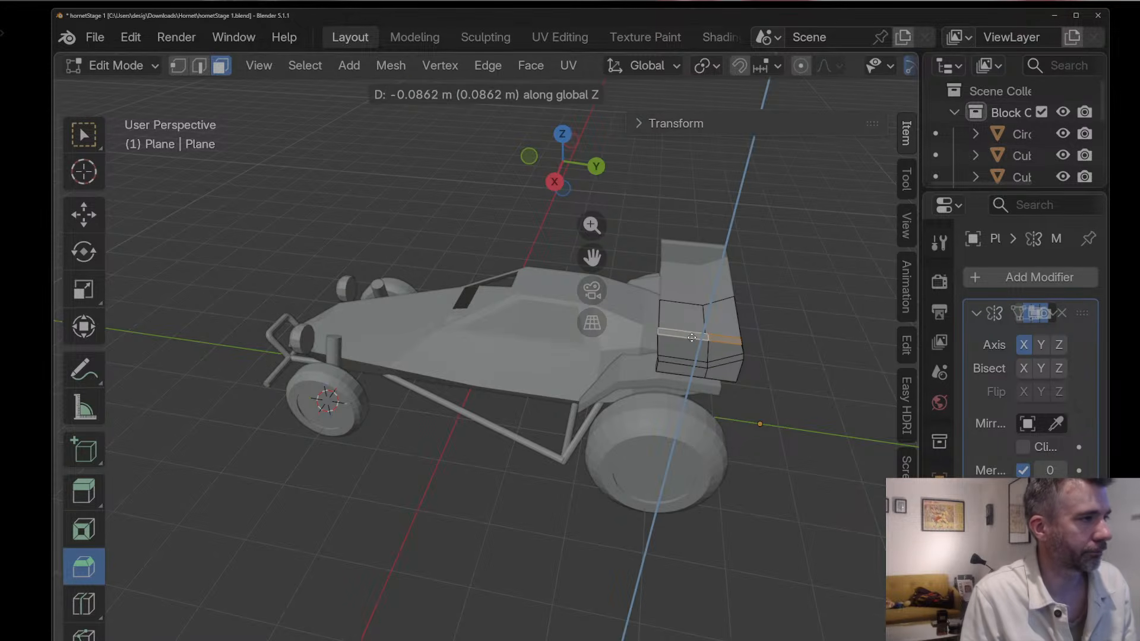
pyautogui.click(691, 337)
pyautogui.moveTo(692, 337); pyautogui.dragTo(596, 347, button='middle')
pyautogui.press('g')
pyautogui.press('z')
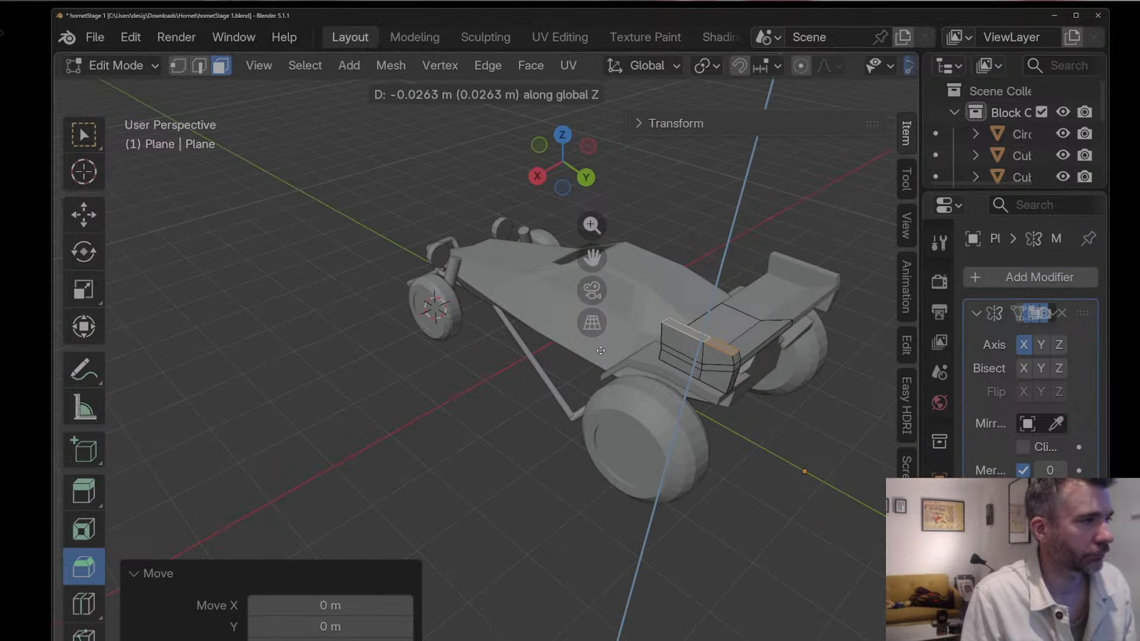
pyautogui.press('Escape')
# Step: Move the end plate's top faces about 0.03 m backward along Y
pyautogui.press('g')
pyautogui.press('y')
pyautogui.click(604, 352)
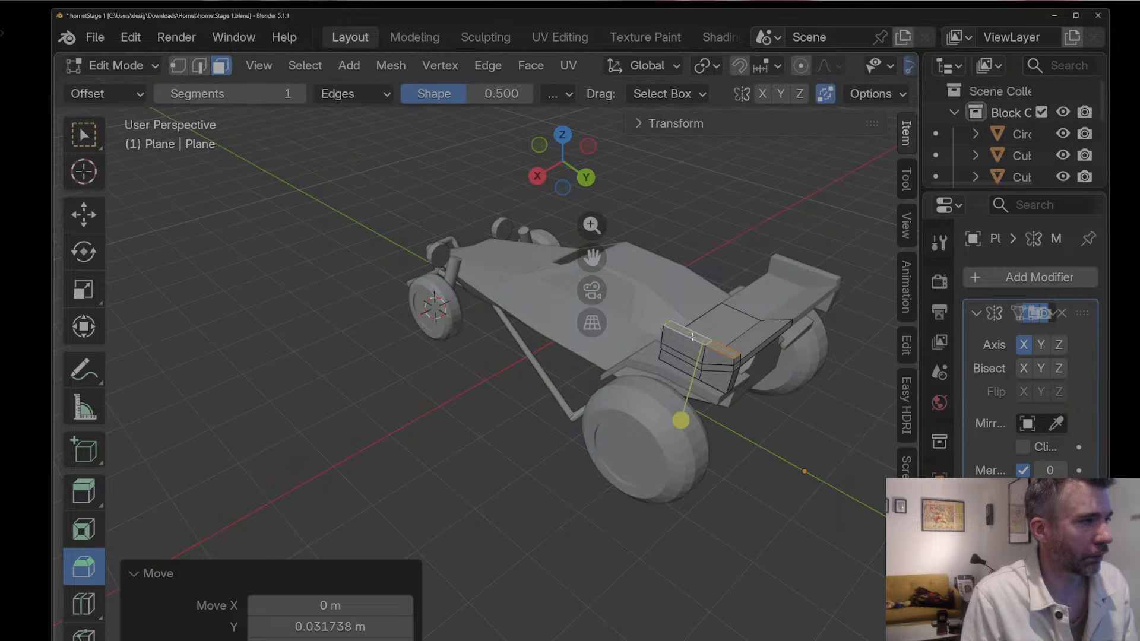
pyautogui.press('2')
pyautogui.click(757, 343)
pyautogui.moveTo(757, 344); pyautogui.dragTo(756, 342, button='middle')
pyautogui.press('g')
pyautogui.press('Escape')
pyautogui.press('g')
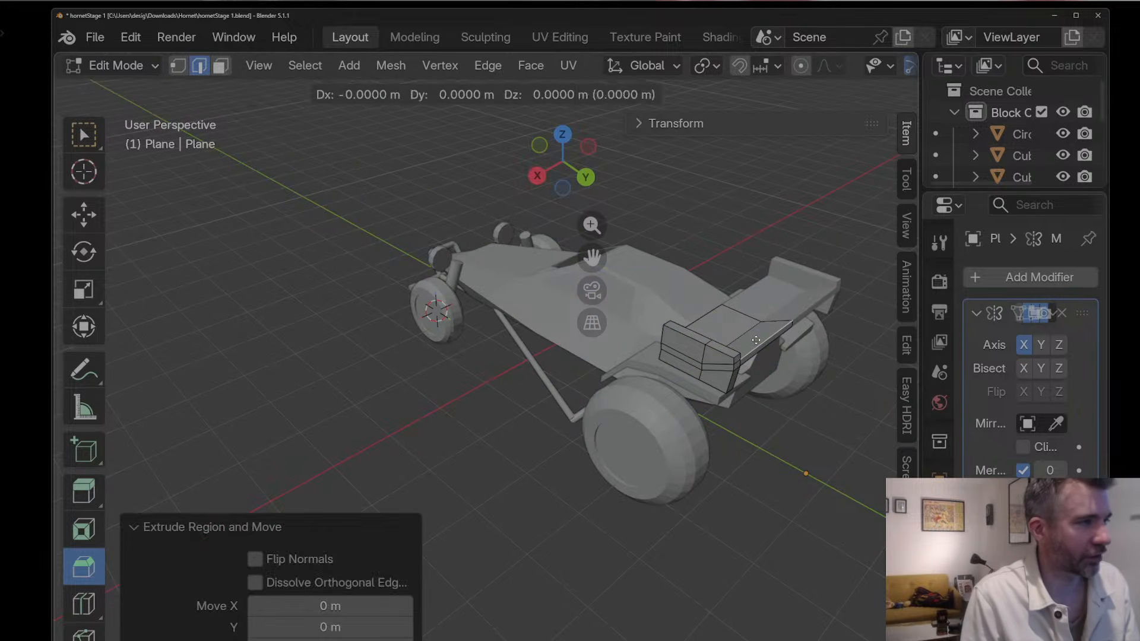
pyautogui.press('z')
pyautogui.press('Escape')
# Step: Select the two end vertices of the rear wing's upper rear edge and align them by scaling to 0 along Y
pyautogui.press('1')
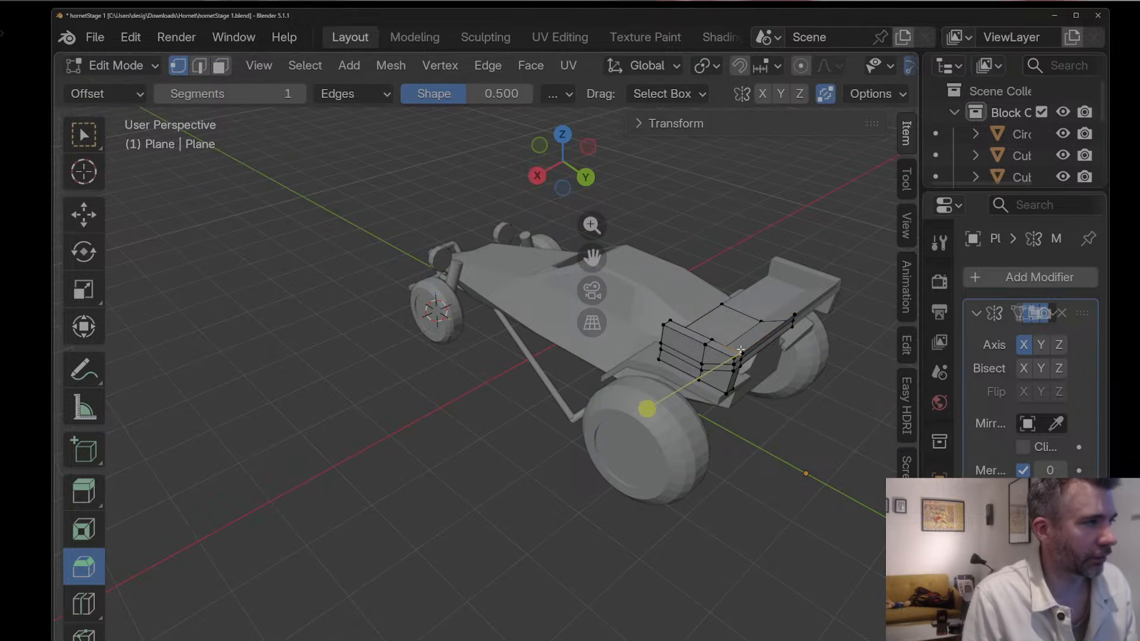
pyautogui.keyDown('shift'); pyautogui.click(793, 313); pyautogui.keyUp('shift')
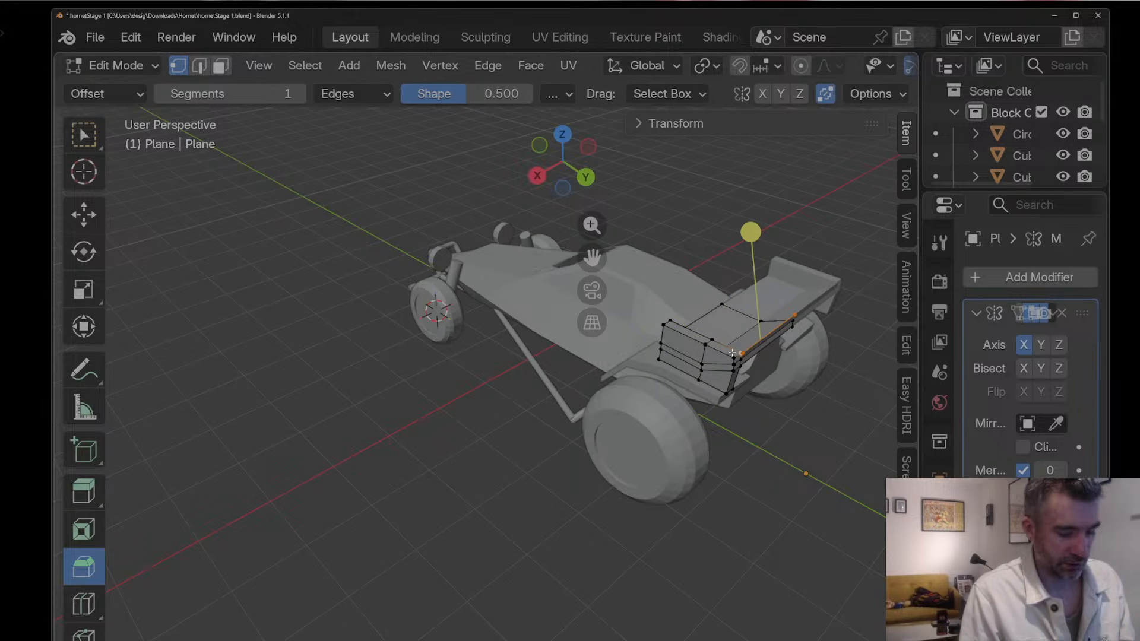
pyautogui.write('sy')
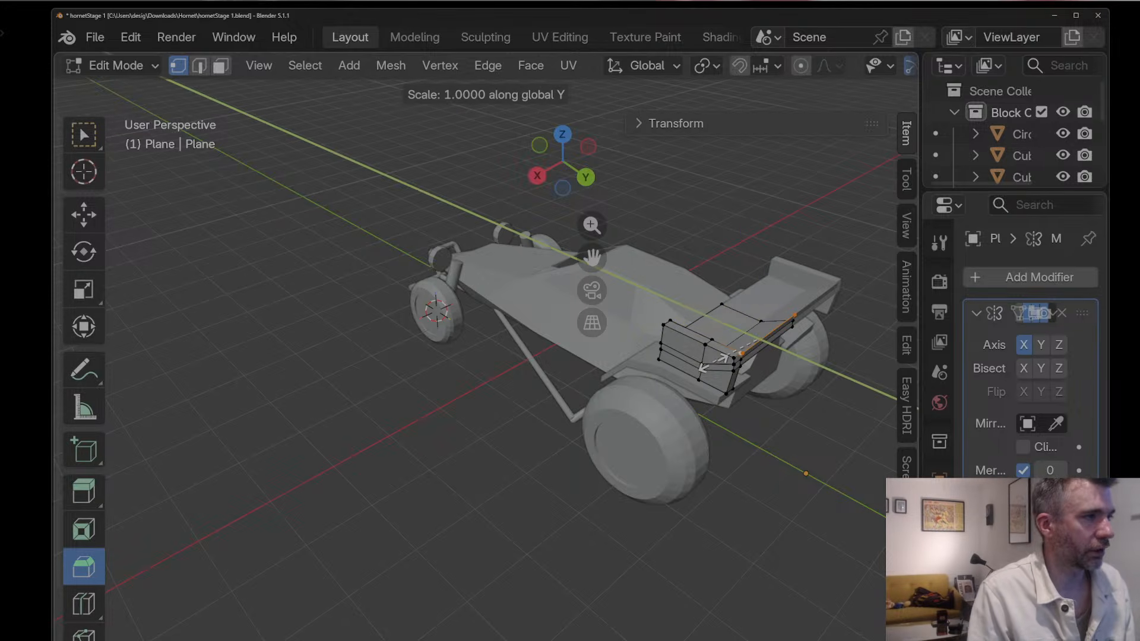
pyautogui.write('0')
pyautogui.press('Return')
pyautogui.moveTo(714, 364); pyautogui.dragTo(696, 355, button='middle')
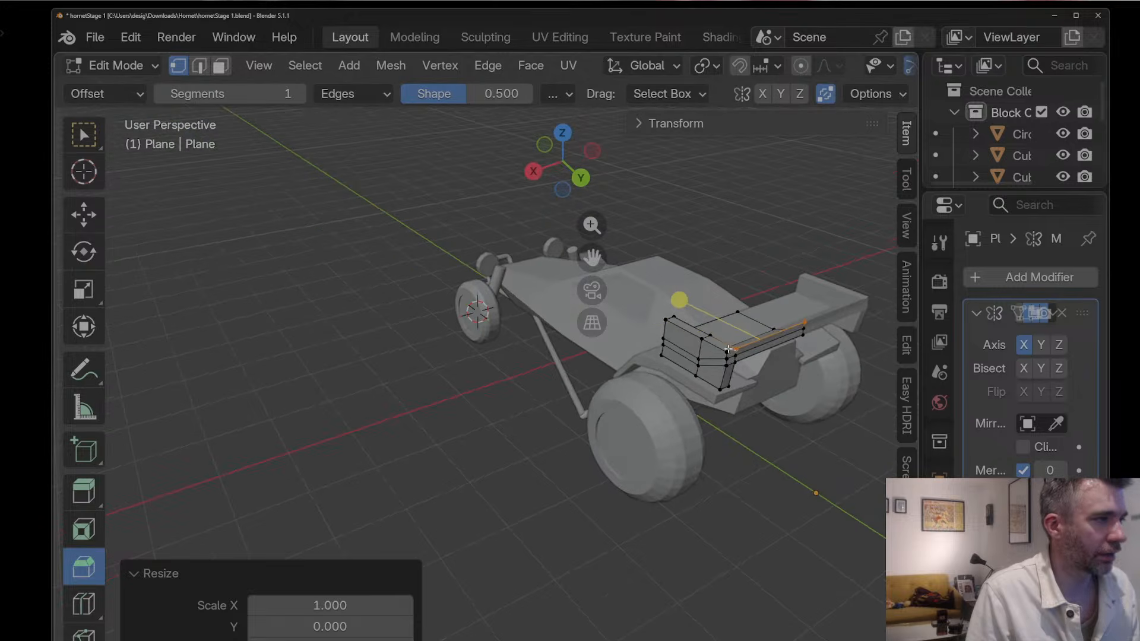
# Step: Select the wing's upper rear vertices, including the one at the end plate's corner, and flatten them by scaling to 0 along Y
pyautogui.click(738, 350)
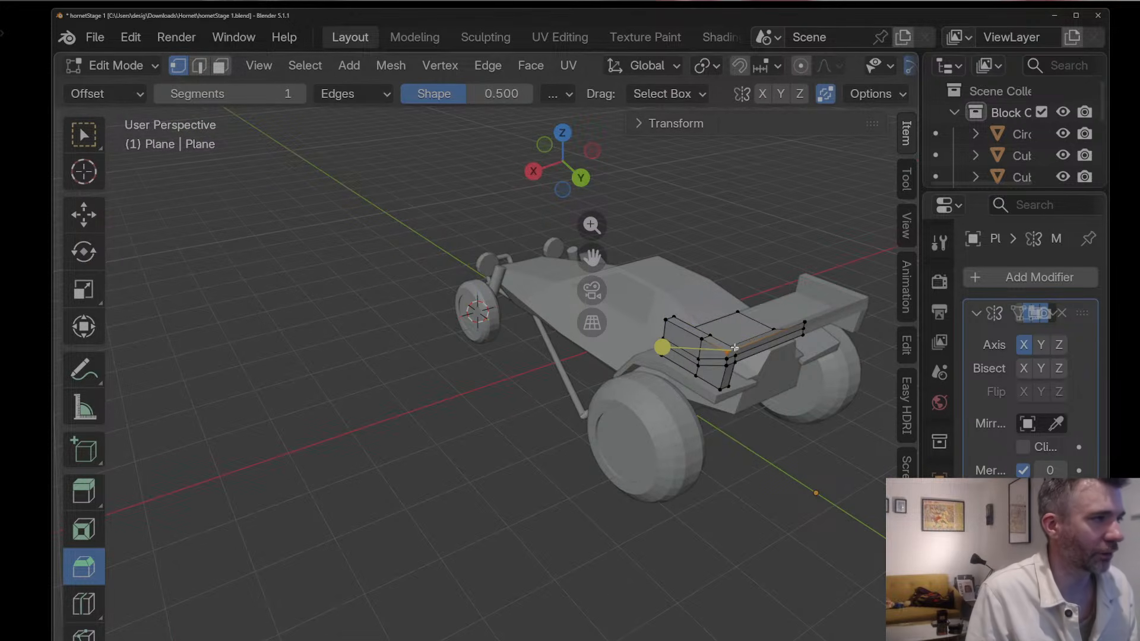
pyautogui.rightClick(740, 351)
pyautogui.press('Escape')
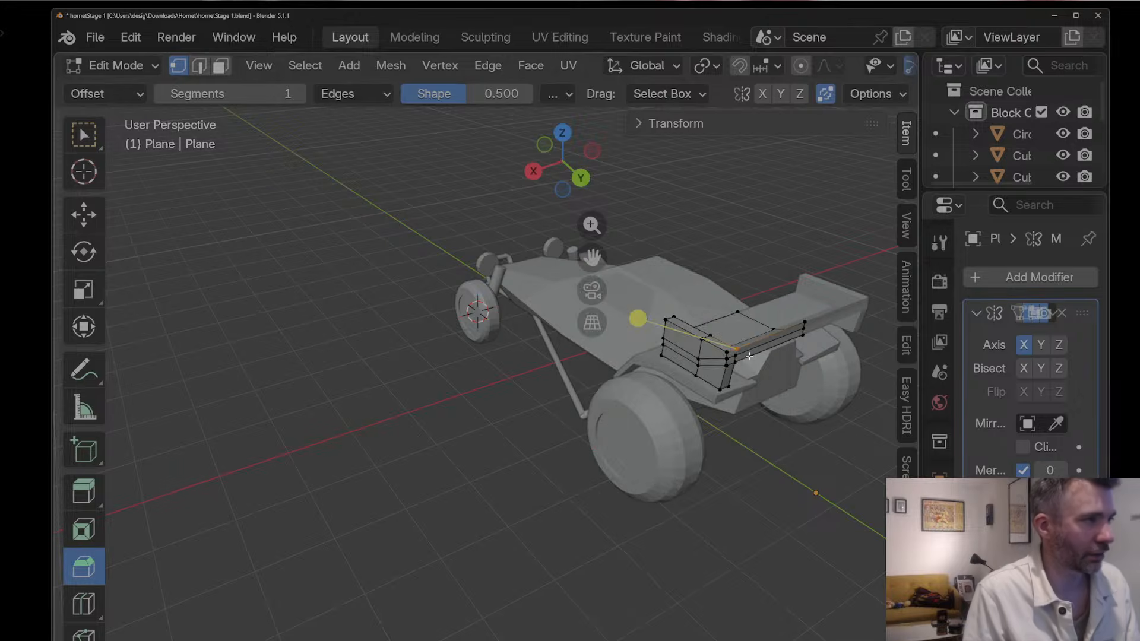
pyautogui.press('m')
pyautogui.press('Escape')
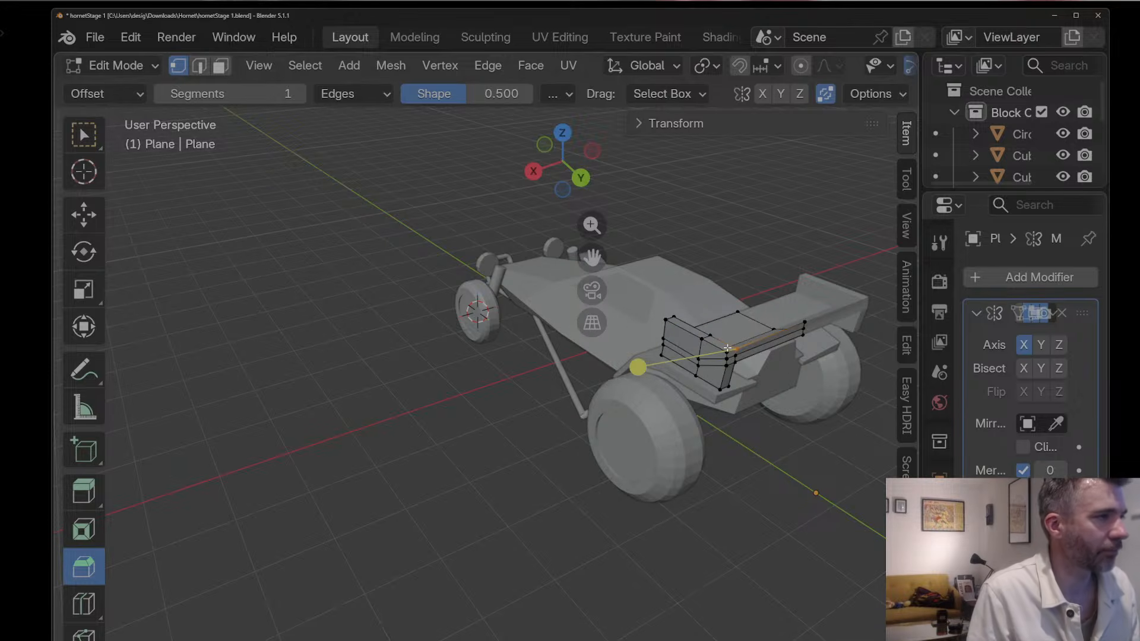
pyautogui.press('s')
pyautogui.press('y')
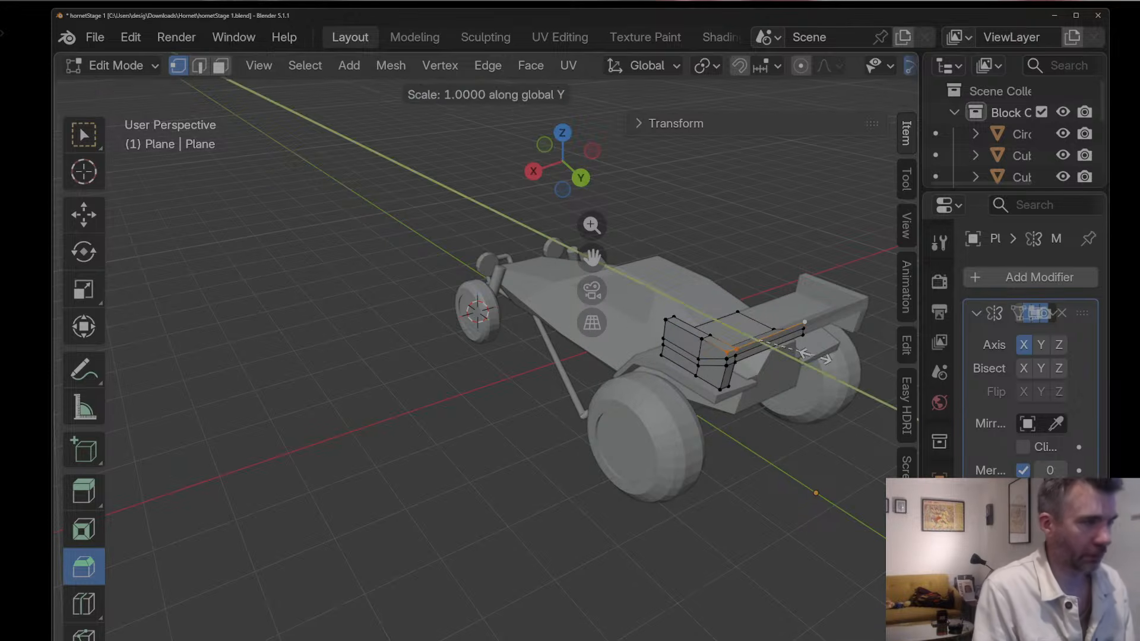
pyautogui.press('0')
pyautogui.press('Return')
pyautogui.press('Tab')
pyautogui.moveTo(814, 356); pyautogui.dragTo(6, 334, button='middle')
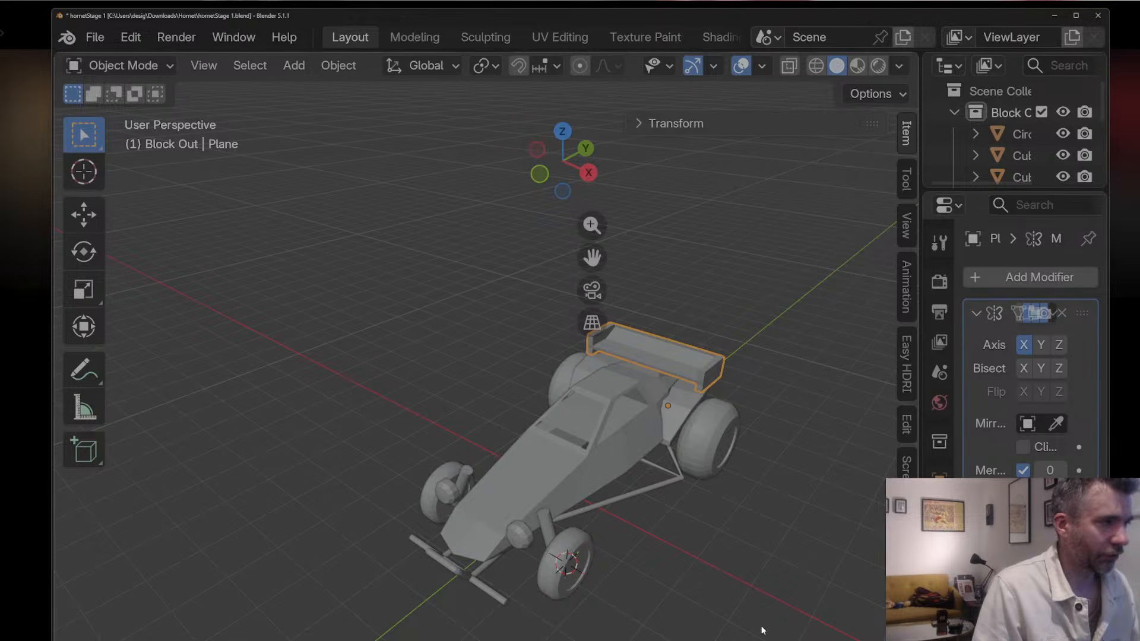
# Step: Select the outer side faces of the rear wing's end plate and move them about 0.09 m inward along X
pyautogui.press('Tab')
pyautogui.moveTo(771, 369); pyautogui.dragTo(731, 376, button='middle')
pyautogui.scroll(4, 749, 374)
pyautogui.press('2')
pyautogui.click(864, 350)
pyautogui.press('3')
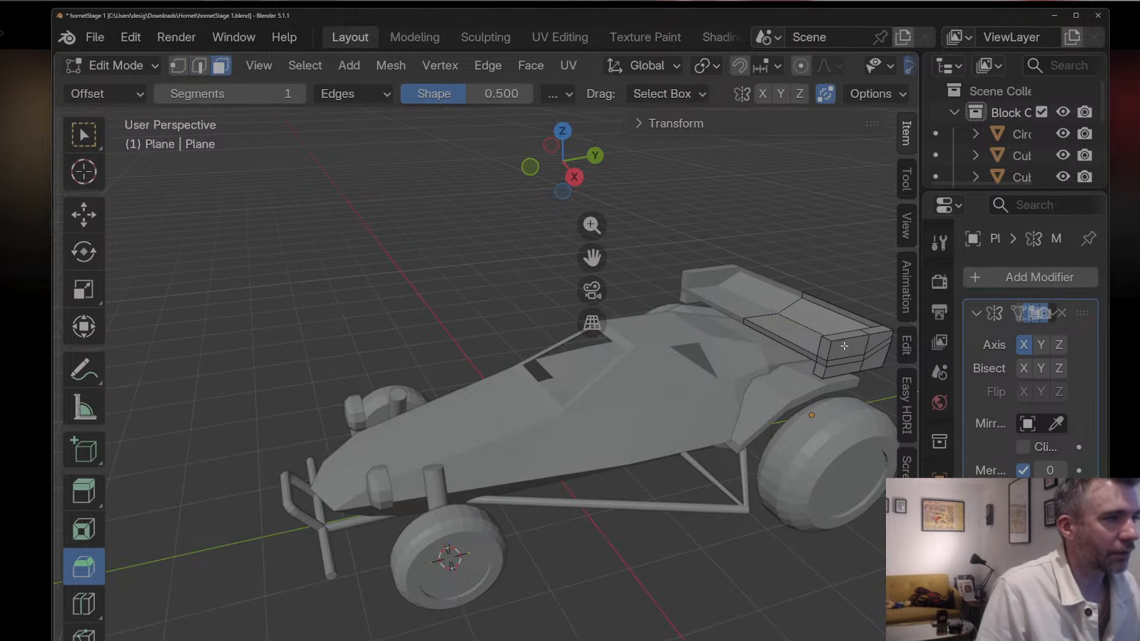
pyautogui.click(844, 349)
pyautogui.keyDown('shift'); pyautogui.click(870, 354); pyautogui.keyUp('shift')
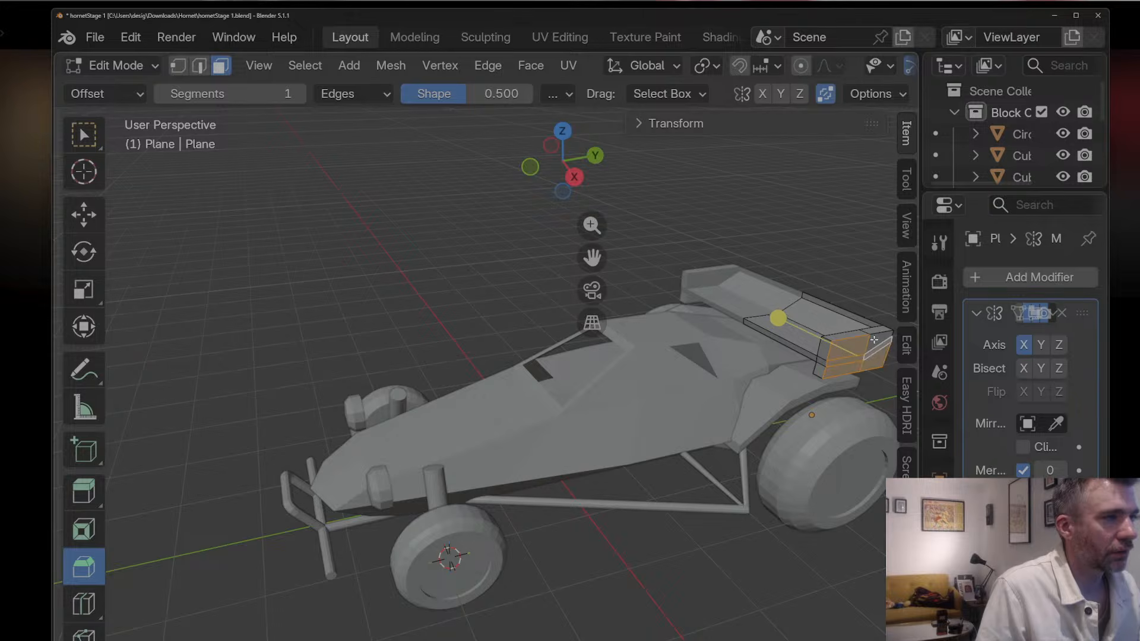
pyautogui.moveTo(873, 339); pyautogui.dragTo(873, 355, button='middle')
pyautogui.press('g')
pyautogui.press('x')
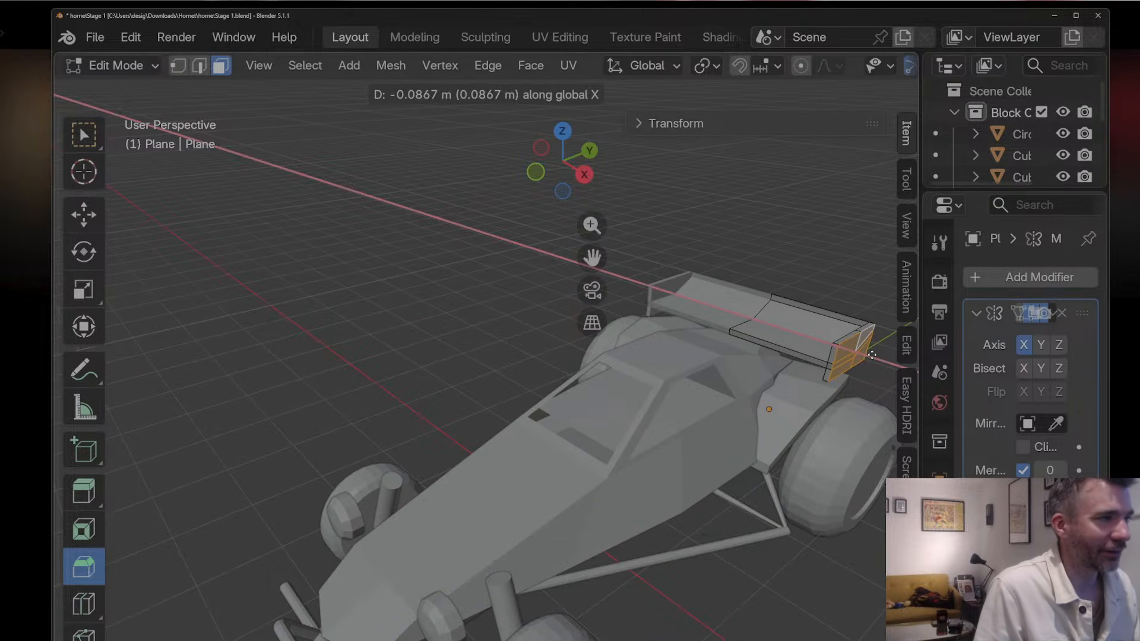
pyautogui.click(871, 355)
pyautogui.press('Tab')
pyautogui.moveTo(742, 332); pyautogui.dragTo(699, 340, button='middle')
pyautogui.scroll(-3, 699, 339)
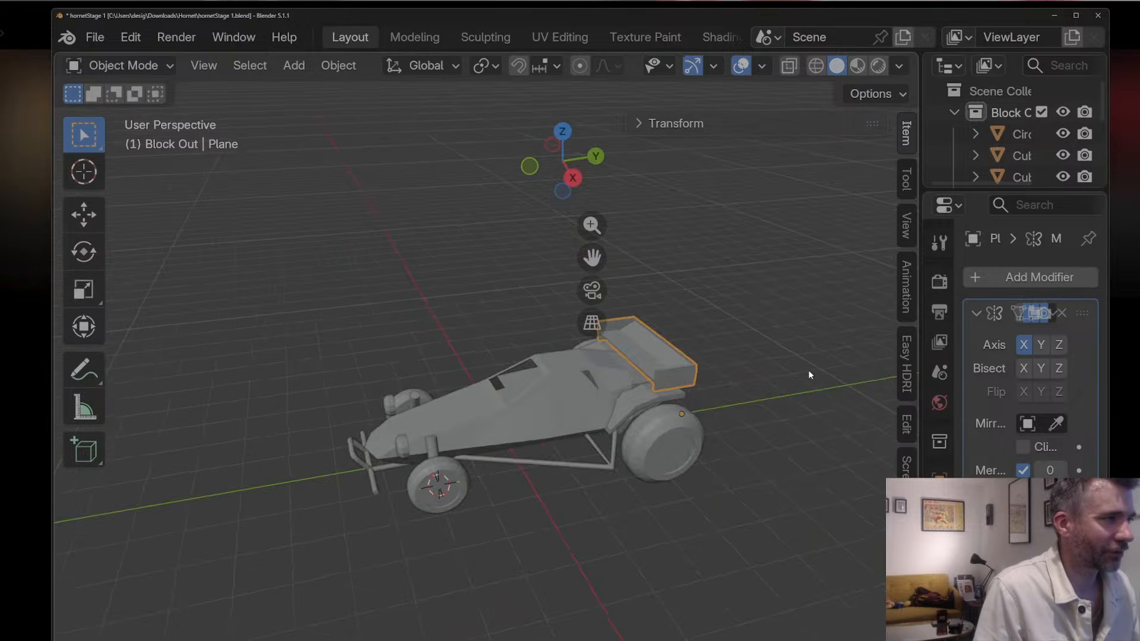
# Step: Scale the whole rear wing down slightly along Y, making it shorter from front to back, and deselect it
pyautogui.moveTo(808, 375); pyautogui.dragTo(724, 359, button='middle')
pyautogui.press('s')
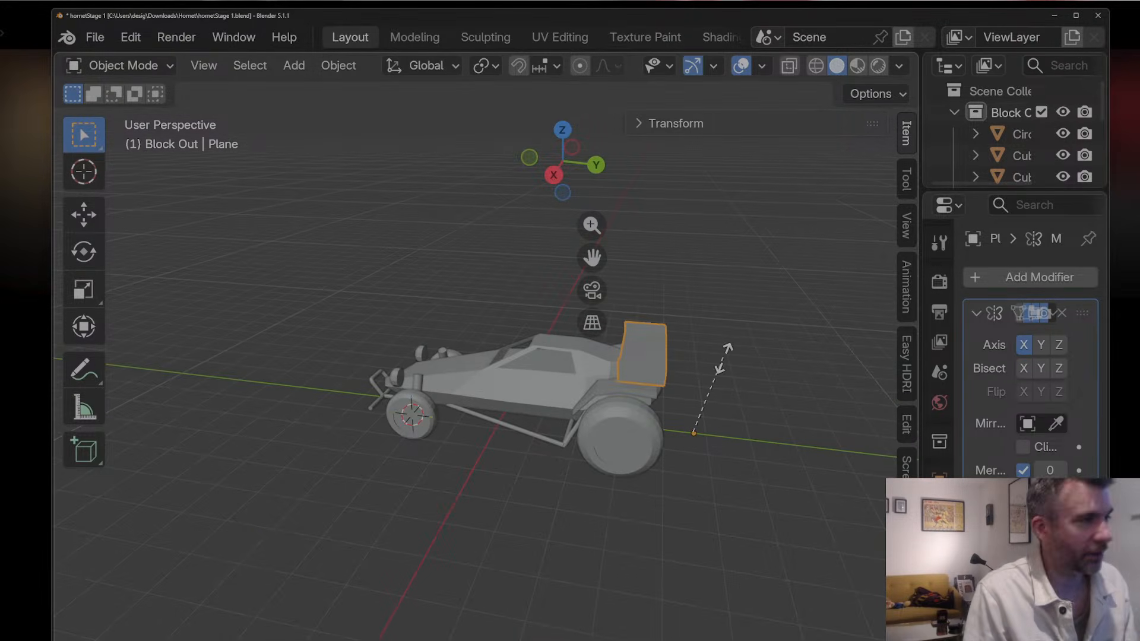
pyautogui.press('y')
pyautogui.click(712, 363)
pyautogui.click(718, 383)
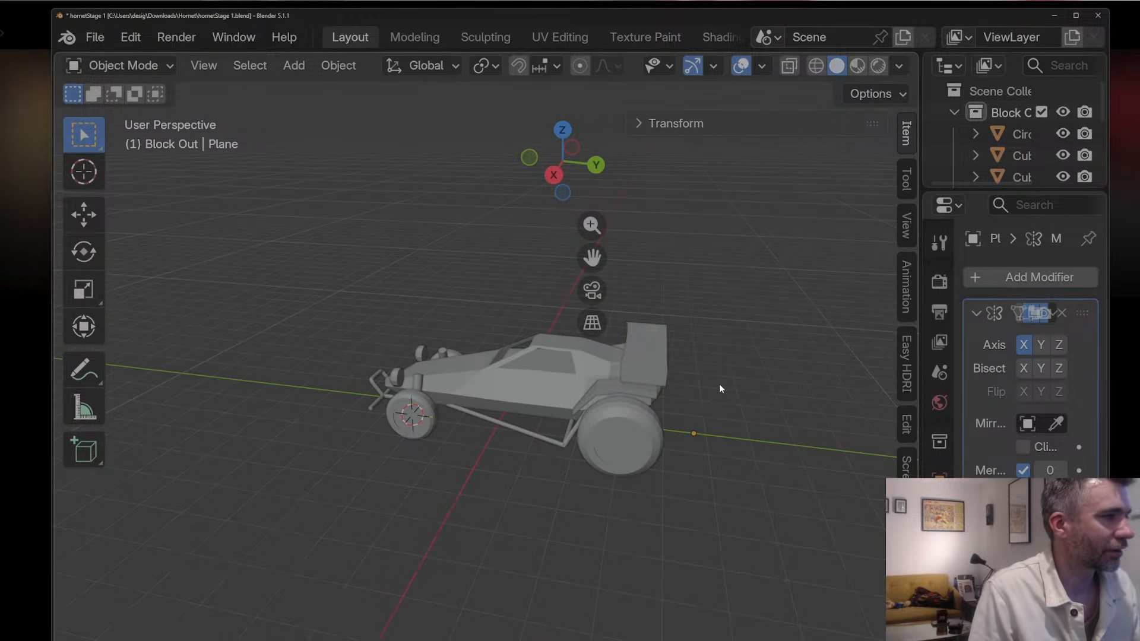
# Step: Select the mirrored front shock absorber cylinder beside the headlight and raise it slightly along Z
pyautogui.moveTo(718, 384); pyautogui.dragTo(643, 412, button='middle')
pyautogui.scroll(4, 682, 402)
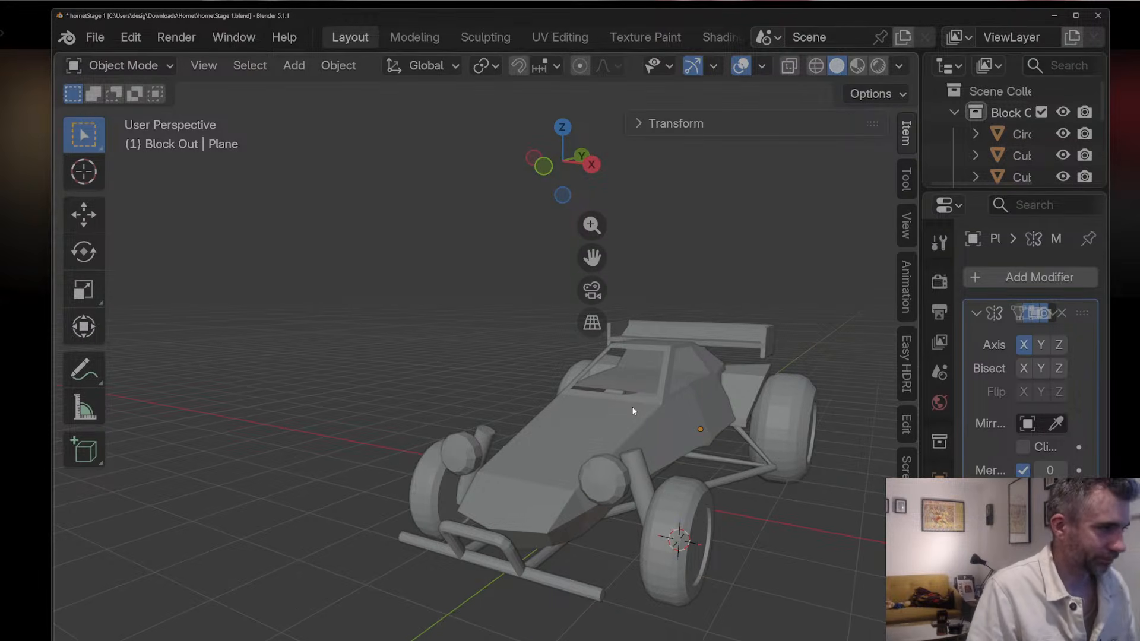
pyautogui.moveTo(632, 406); pyautogui.dragTo(704, 307, button='middle')
pyautogui.click(639, 306)
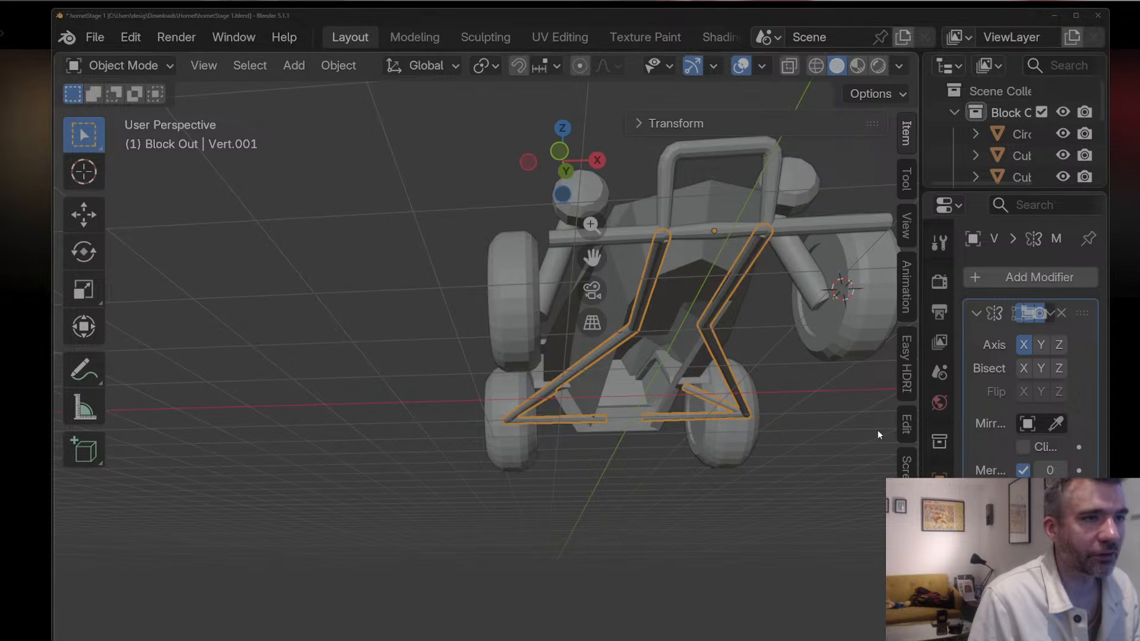
pyautogui.moveTo(686, 404); pyautogui.dragTo(793, 405, button='middle')
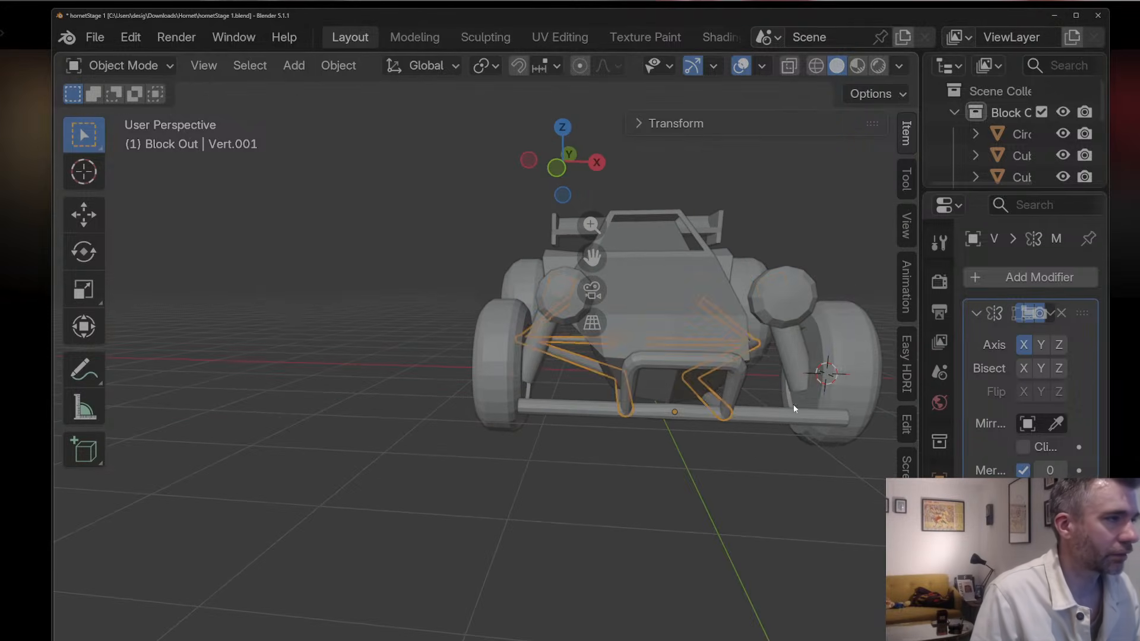
pyautogui.click(788, 360)
pyautogui.moveTo(788, 360); pyautogui.dragTo(757, 392, button='middle')
pyautogui.press('g')
pyautogui.press('y')
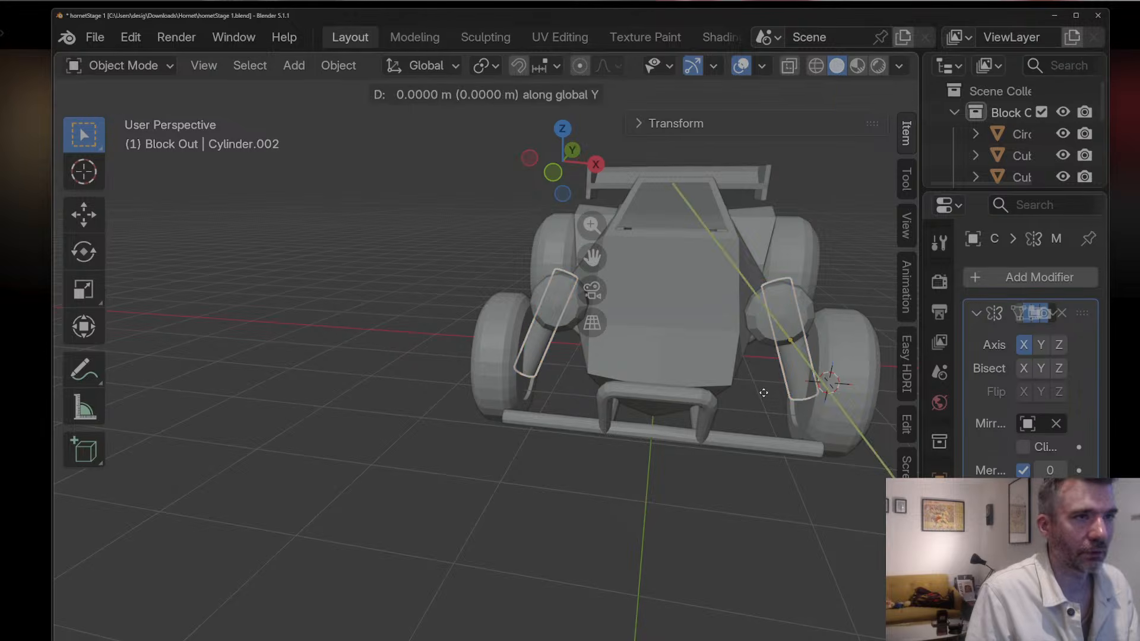
pyautogui.press('z')
pyautogui.click(760, 369)
# Step: Shift the front shock absorber cylinder about 0.06 m inward along X and readjust its height along Z
pyautogui.press('g')
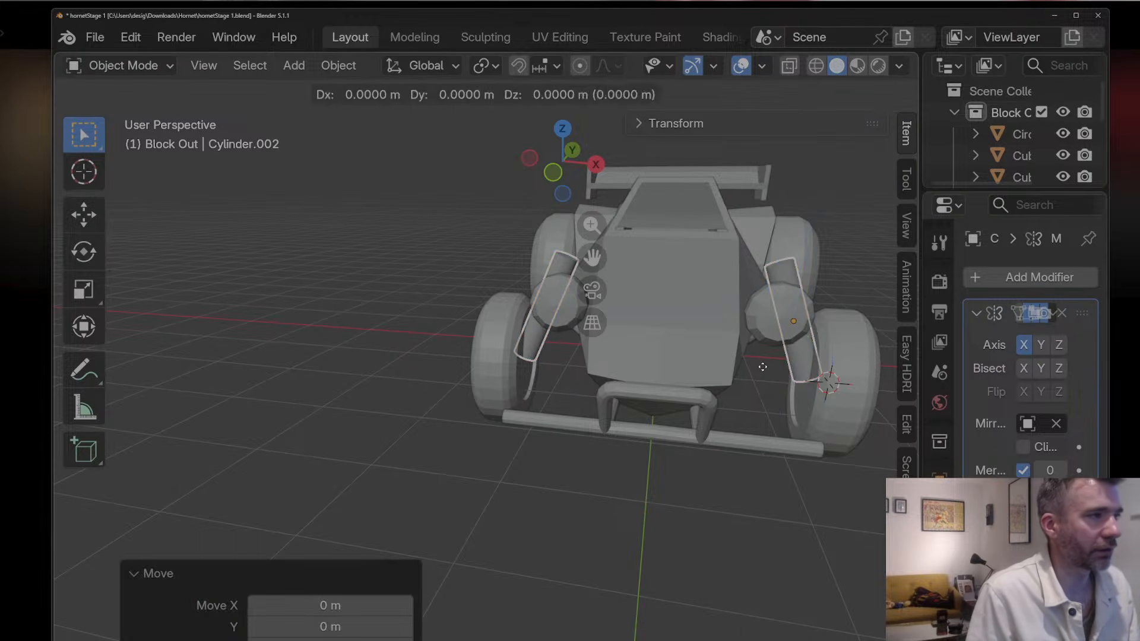
pyautogui.press('x')
pyautogui.click(754, 369)
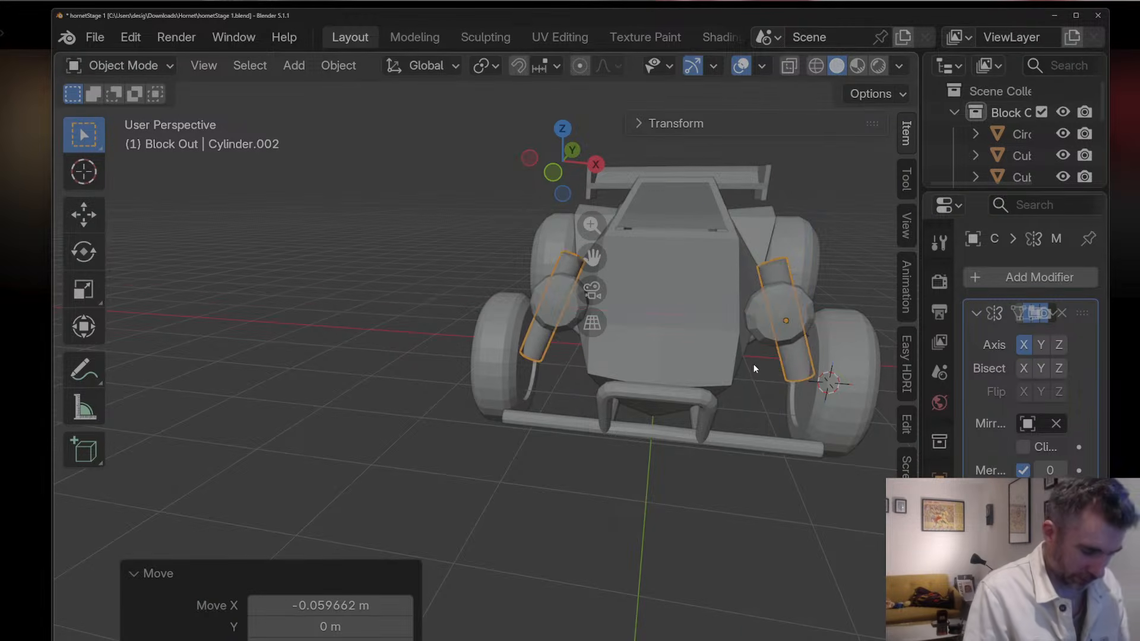
pyautogui.moveTo(753, 368); pyautogui.dragTo(585, 367, button='middle')
pyautogui.press('g')
pyautogui.press('z')
pyautogui.click(741, 326)
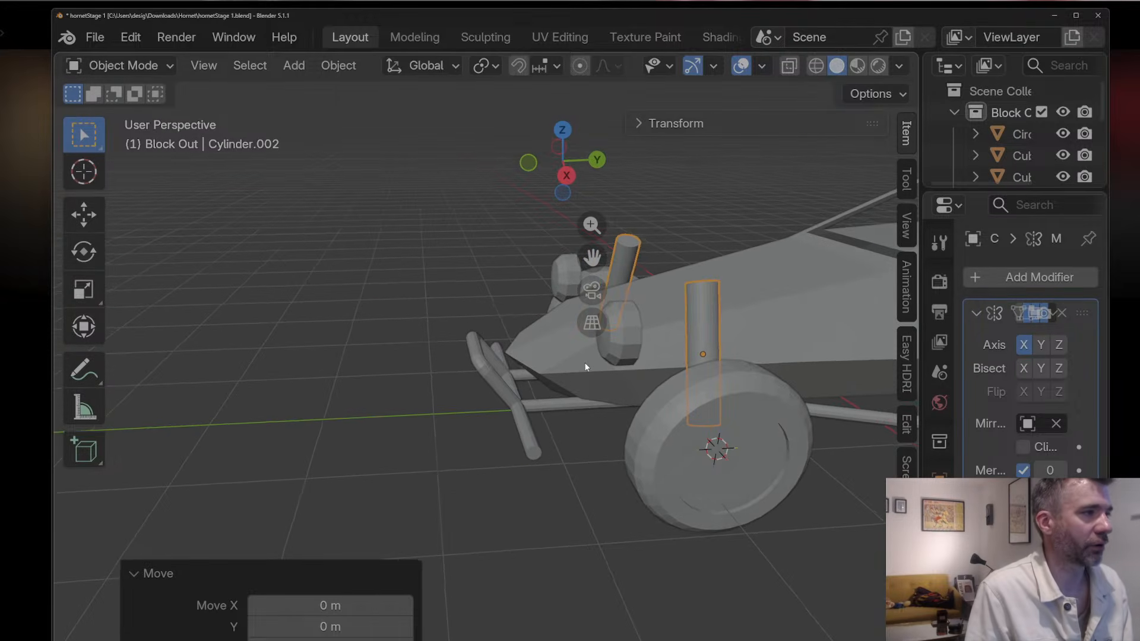
pyautogui.click(486, 312)
# Step: Inspect the buggy's overall proportions from the front quarter and from the side
pyautogui.moveTo(486, 313); pyautogui.dragTo(547, 352, button='middle')
pyautogui.scroll(-6, 684, 290)
pyautogui.scroll(5, 548, 352)
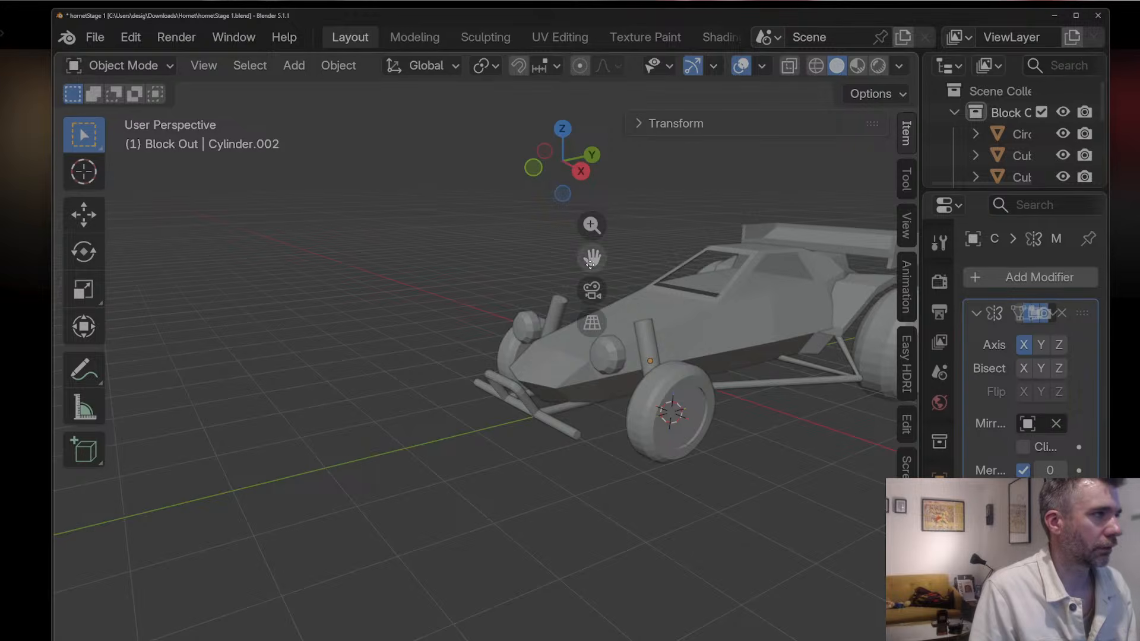
pyautogui.moveTo(589, 257); pyautogui.dragTo(424, 353)
pyautogui.moveTo(529, 428); pyautogui.dragTo(504, 390, button='middle')
pyautogui.scroll(-4, 517, 414)
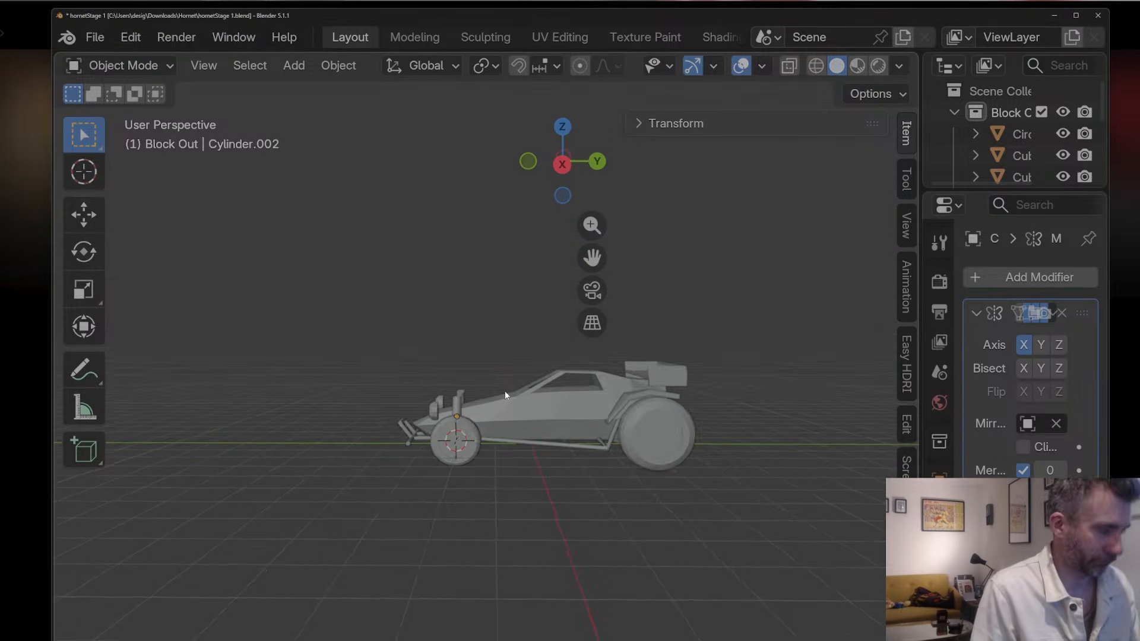
pyautogui.scroll(2, 529, 386)
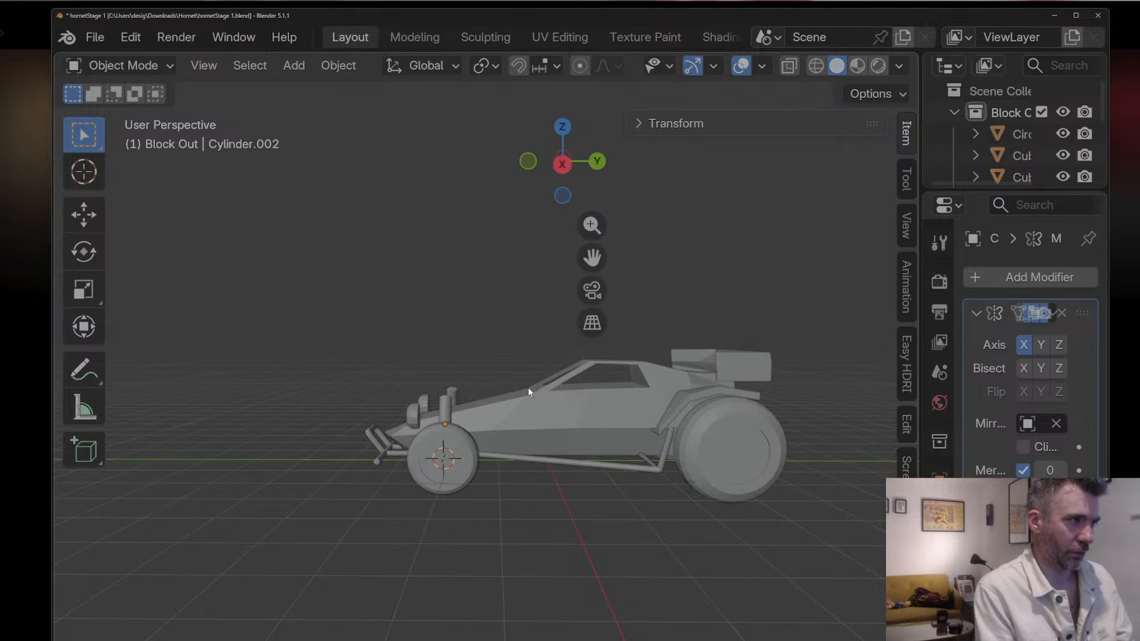
# Step: Select the rear edge of the cabin roof on the main body mesh and raise it about 0.12 m along Z
pyautogui.click(612, 415)
pyautogui.moveTo(614, 423); pyautogui.dragTo(670, 313, button='middle')
pyautogui.press('Tab')
pyautogui.press('2')
pyautogui.click(607, 368)
pyautogui.click(646, 365)
pyautogui.press('g')
pyautogui.press('Escape')
pyautogui.click(644, 367)
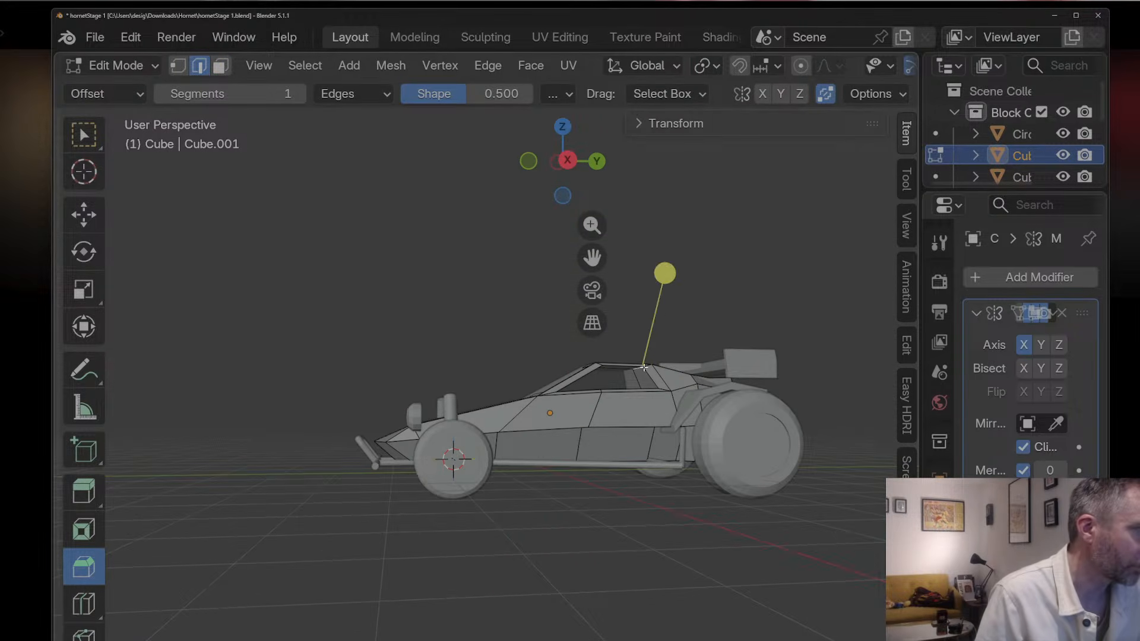
pyautogui.press('1')
pyautogui.moveTo(646, 364); pyautogui.dragTo(627, 368, button='middle')
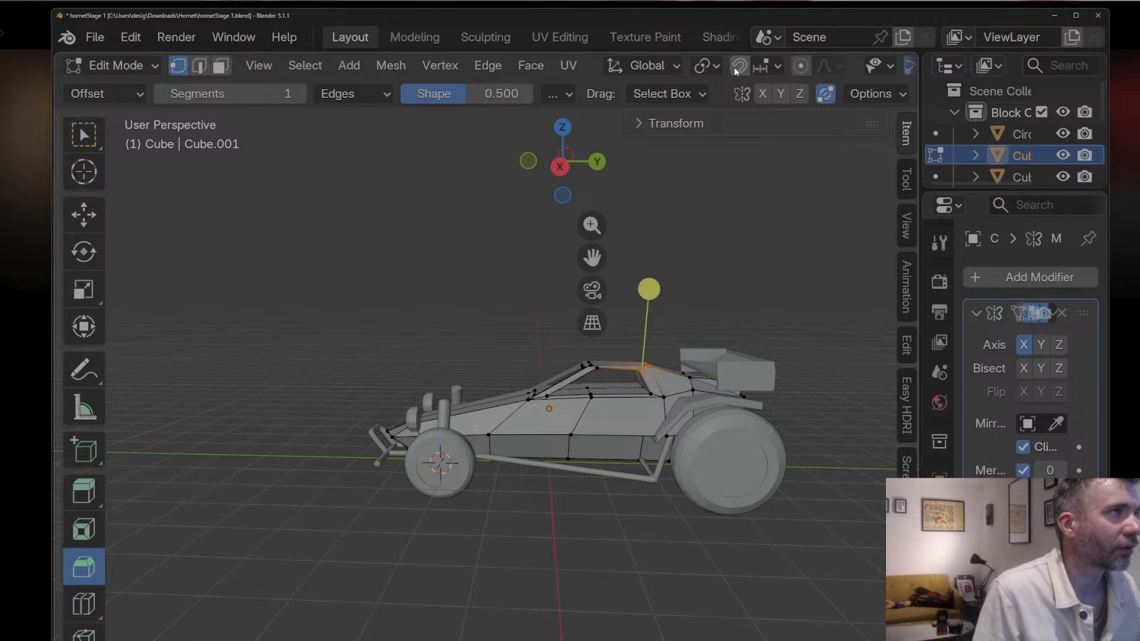
pyautogui.scroll(-5, 736, 70)
pyautogui.click(829, 65)
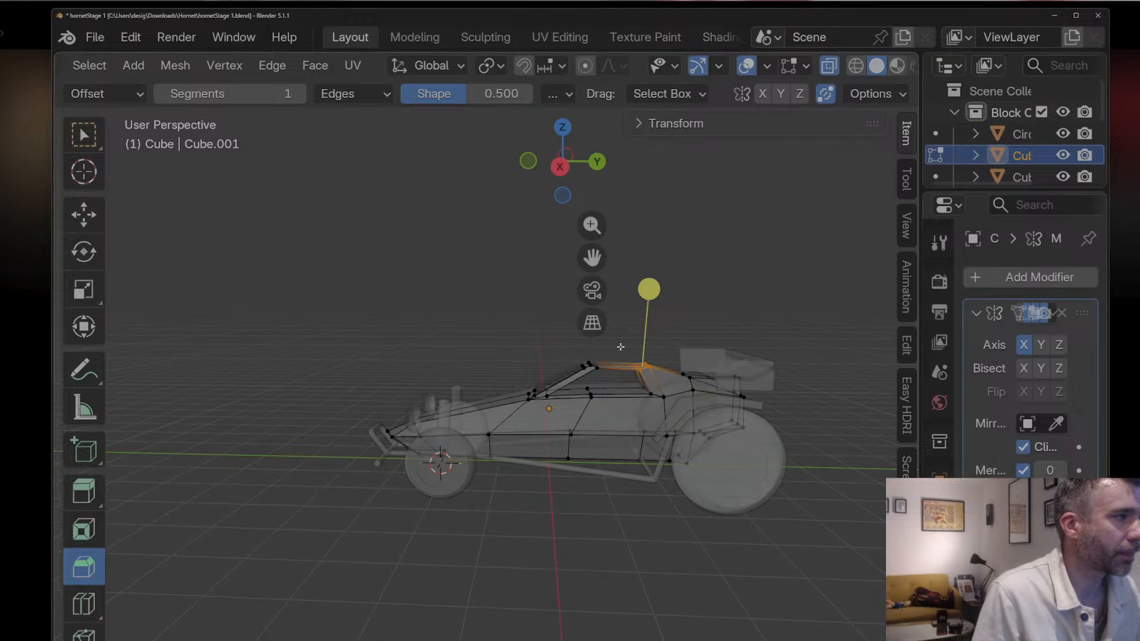
pyautogui.click(830, 66)
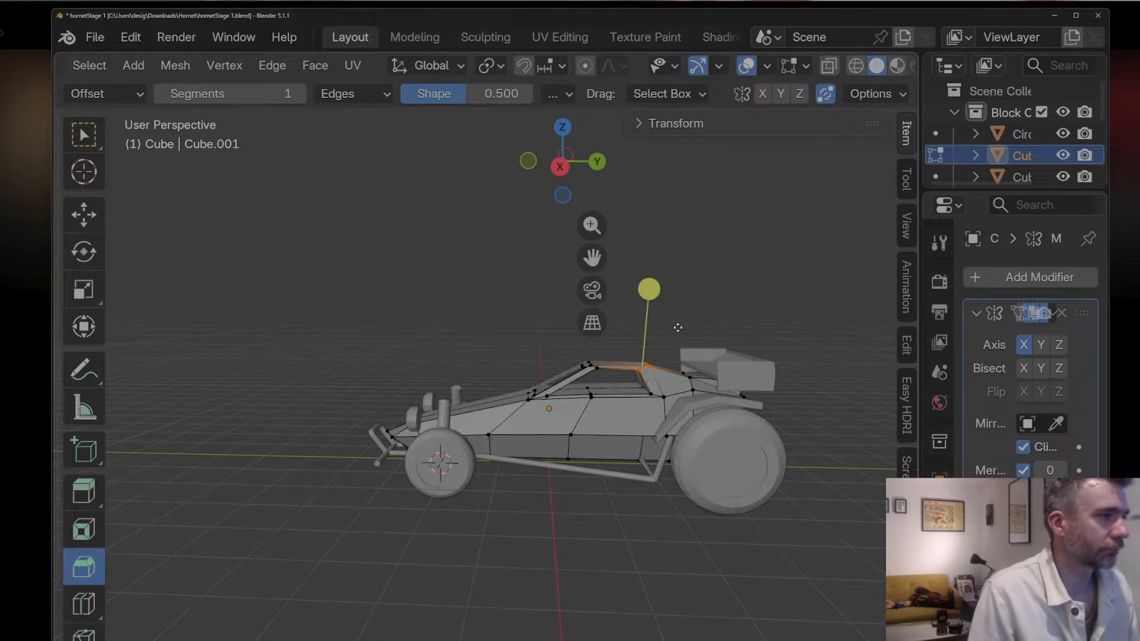
pyautogui.press('g')
pyautogui.press('z')
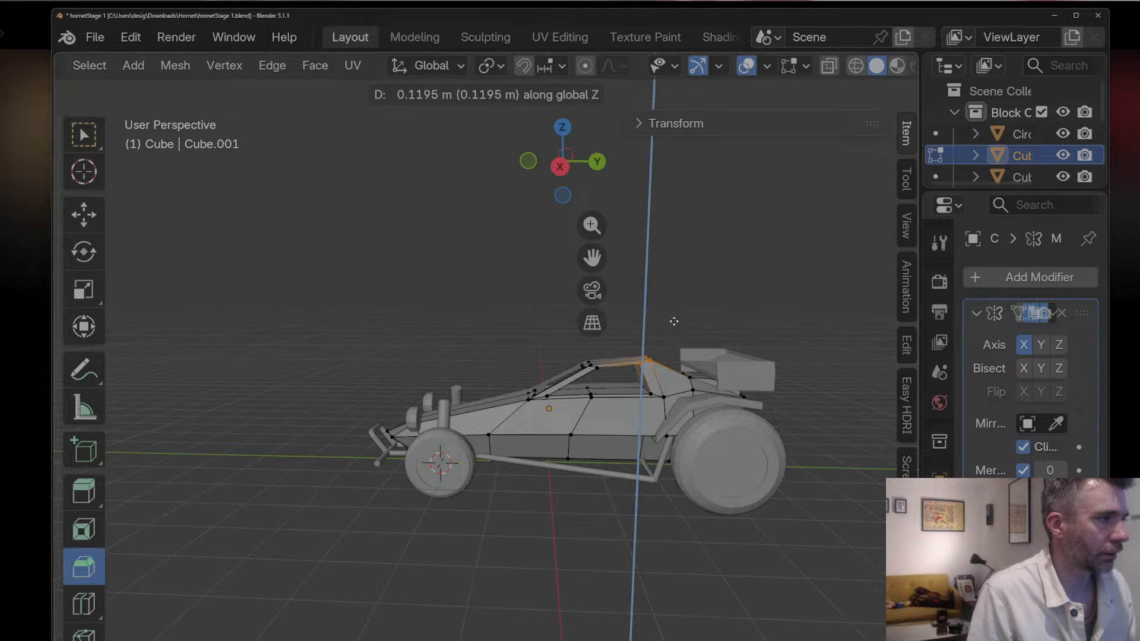
pyautogui.click(674, 321)
pyautogui.press('Tab')
# Step: With X-ray display on, select the cabin roof's front and rear outer corner vertices and move them about 0.09 m inward along X
pyautogui.moveTo(662, 308); pyautogui.dragTo(710, 372, button='middle')
pyautogui.scroll(5, 564, 357)
pyautogui.press('Tab')
pyautogui.click(641, 345)
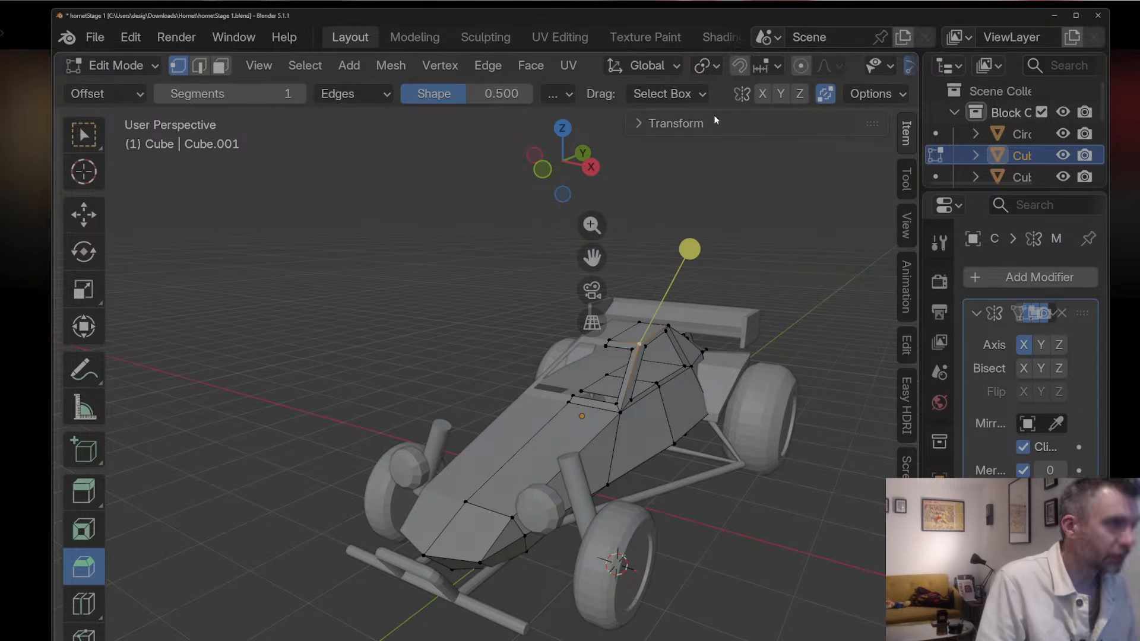
pyautogui.scroll(-5, 801, 66)
pyautogui.click(829, 65)
pyautogui.moveTo(755, 168); pyautogui.dragTo(828, 350, button='middle')
pyautogui.keyDown('shift'); pyautogui.click(704, 335); pyautogui.keyUp('shift')
pyautogui.keyDown('shift'); pyautogui.click(711, 331); pyautogui.keyUp('shift')
pyautogui.press('g')
pyautogui.press('y')
pyautogui.press('x')
pyautogui.click(822, 351)
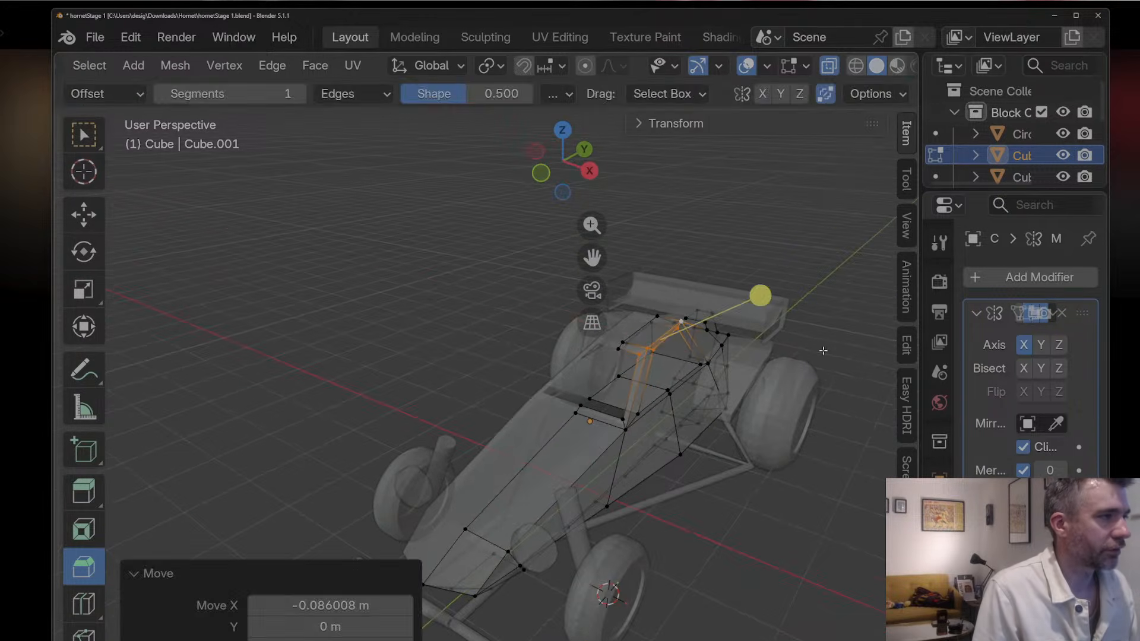
# Step: Return the body to Object Mode and turn off X-ray display
pyautogui.press('Tab')
pyautogui.moveTo(691, 341); pyautogui.dragTo(768, 303, button='middle')
pyautogui.click(791, 66)
pyautogui.scroll(4, 634, 373)
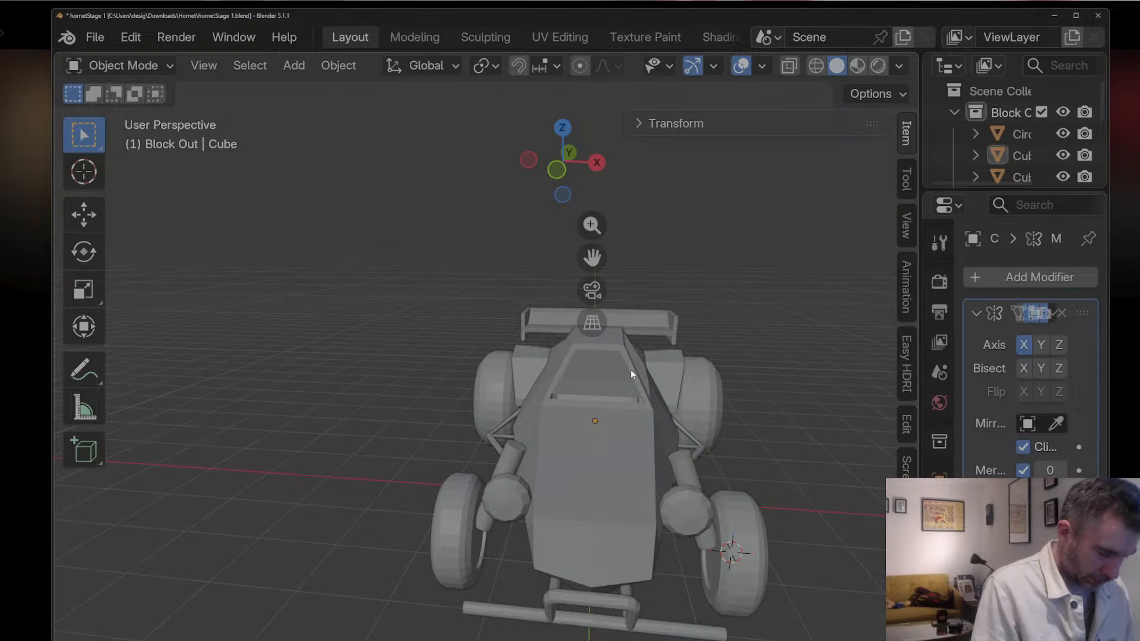
pyautogui.press('Tab')
pyautogui.press('Tab')
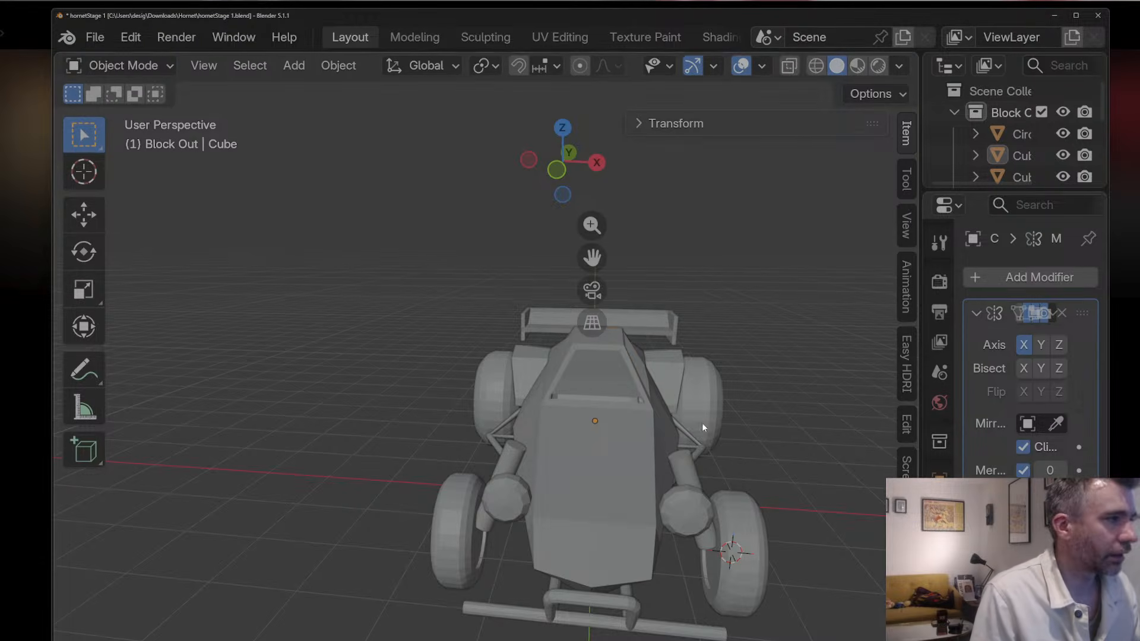
# Step: Check the Hornet reference photos, and add a loop cut across the body's nose just ahead of the cockpit opening
pyautogui.press('Tab')
pyautogui.moveTo(704, 427); pyautogui.dragTo(500, 402, button='middle')
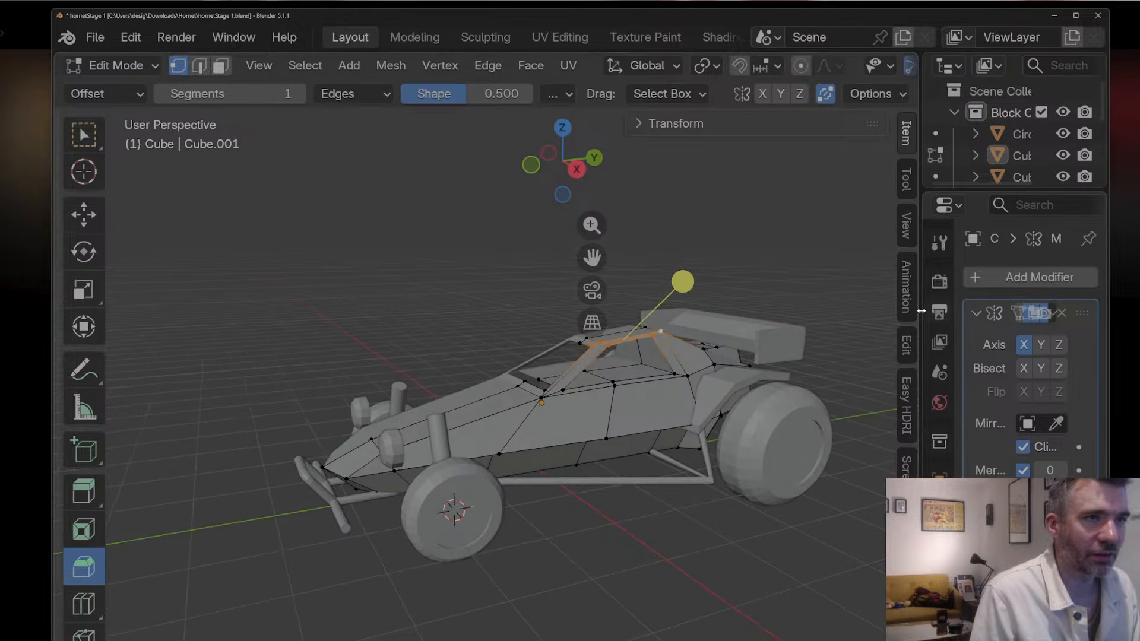
pyautogui.moveTo(1139, 208); pyautogui.dragTo(552, 190)
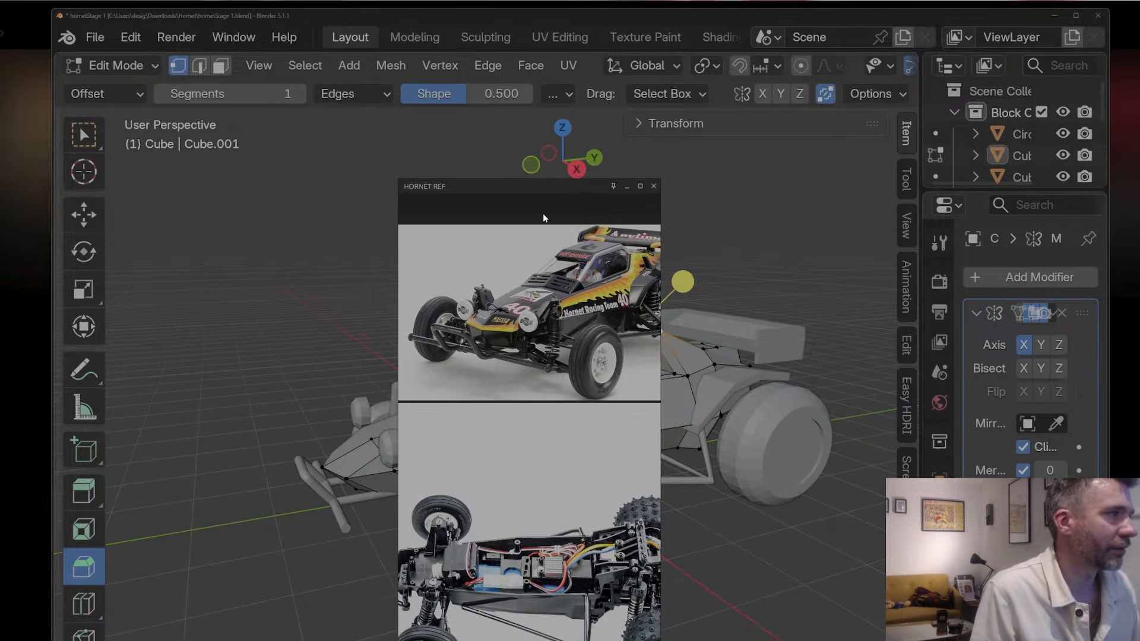
pyautogui.moveTo(475, 191); pyautogui.dragTo(1139, 247)
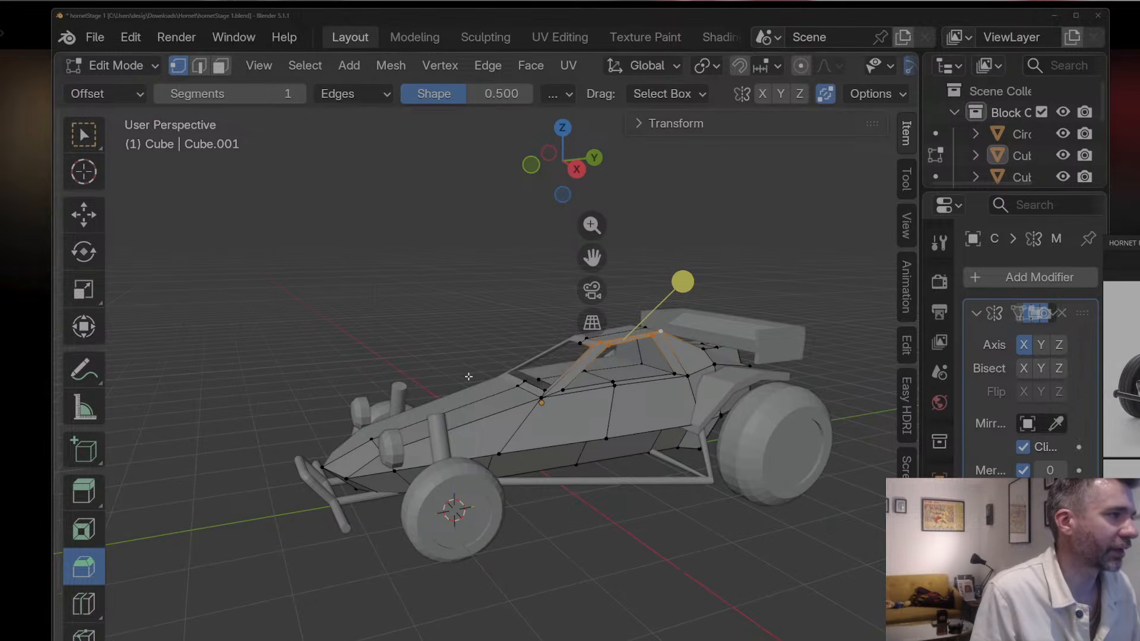
pyautogui.click(497, 403)
pyautogui.hotkey('ctrl', 'r')
pyautogui.click(497, 400)
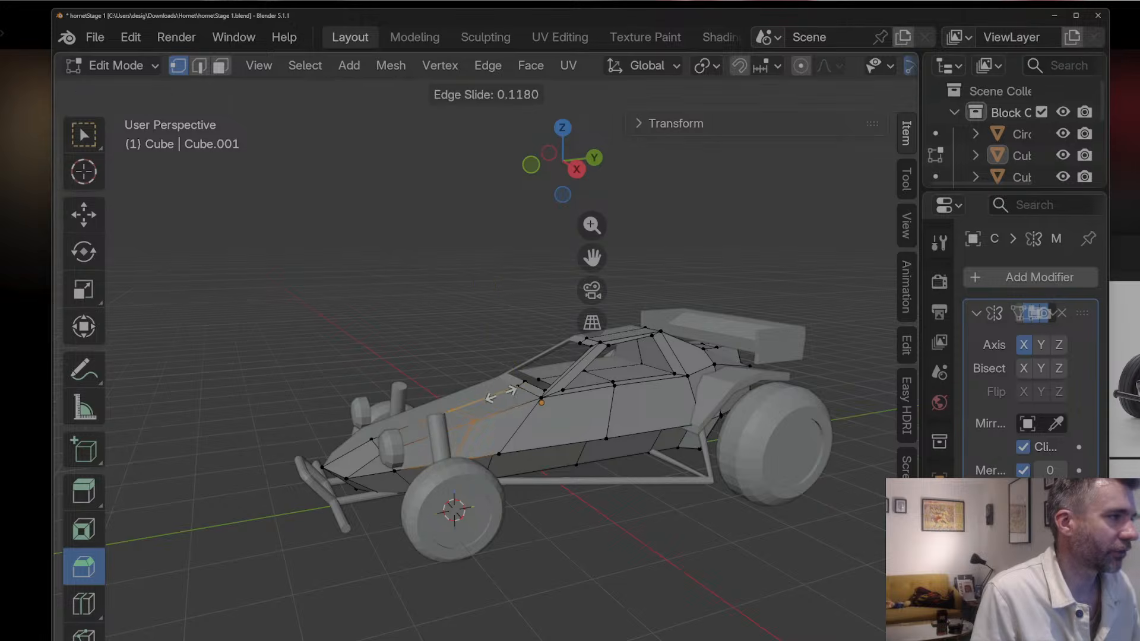
pyautogui.click(528, 381)
# Step: Extrude the top nose face directly ahead of the cockpit upward along its normal to form a raised cowl
pyautogui.press('3')
pyautogui.click(505, 396)
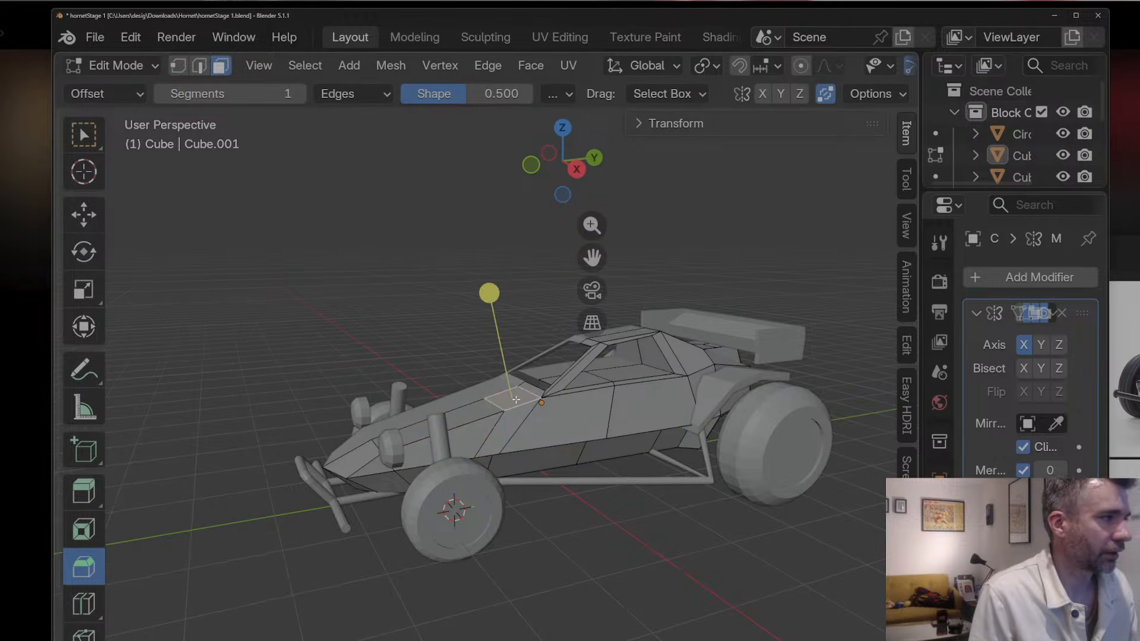
pyautogui.moveTo(503, 396); pyautogui.dragTo(493, 399, button='middle')
pyautogui.press('e')
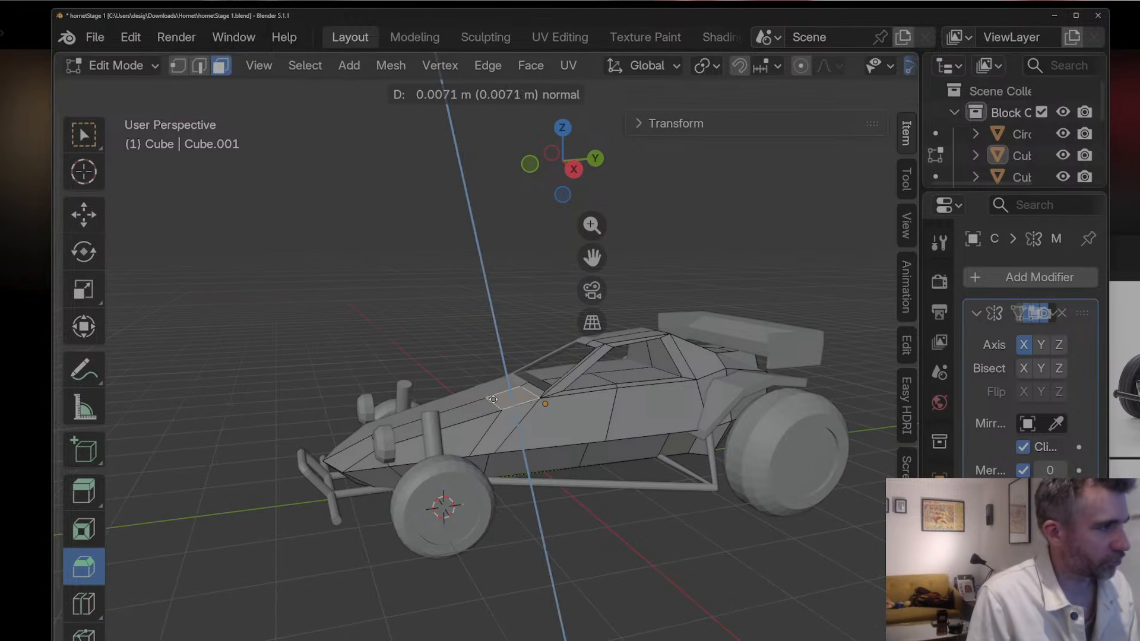
pyautogui.click(493, 389)
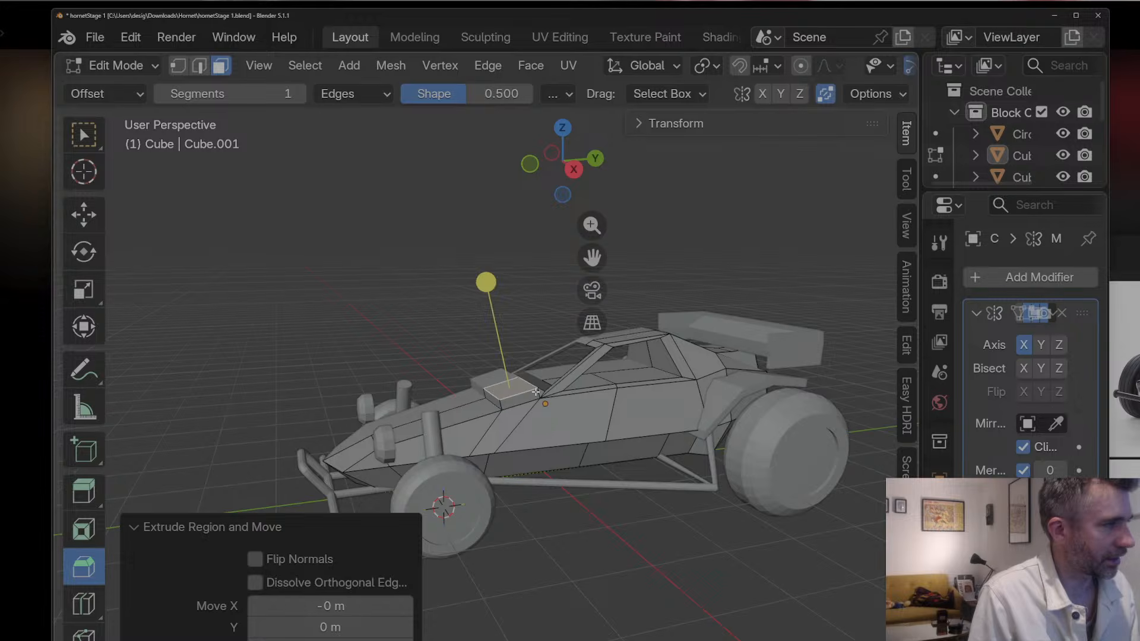
# Step: Lower the cowl's front vertices along Z and edge-slide them with factor 1.000 so the cowl slopes into the nose
pyautogui.press('1')
pyautogui.click(489, 386)
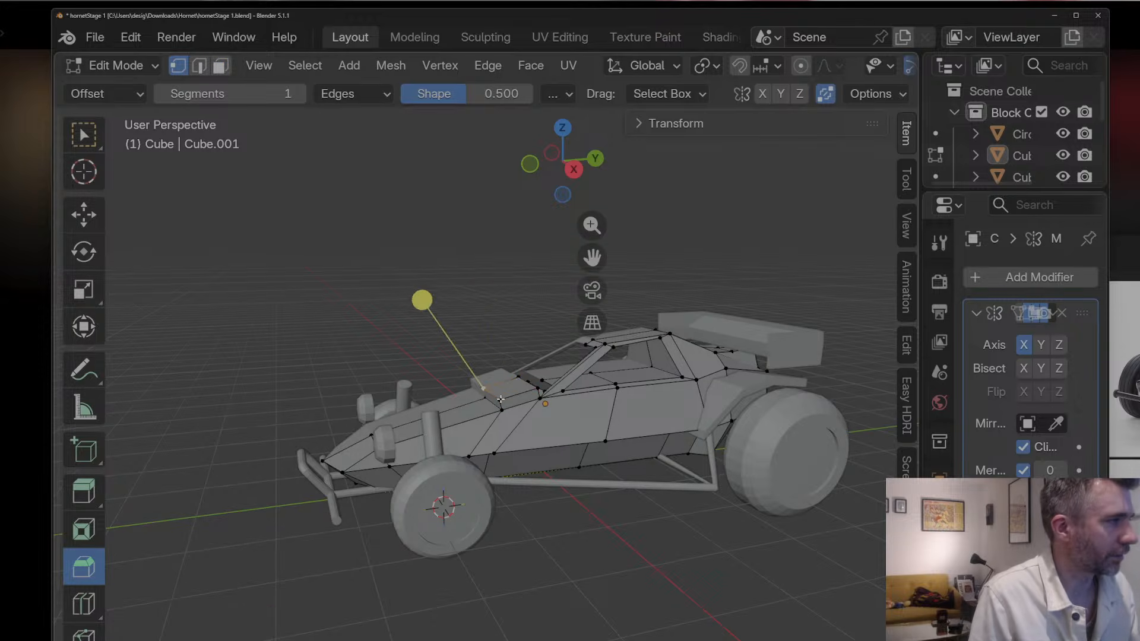
pyautogui.keyDown('shift'); pyautogui.click(501, 400); pyautogui.keyUp('shift')
pyautogui.press('g')
pyautogui.press('z')
pyautogui.click(384, 386)
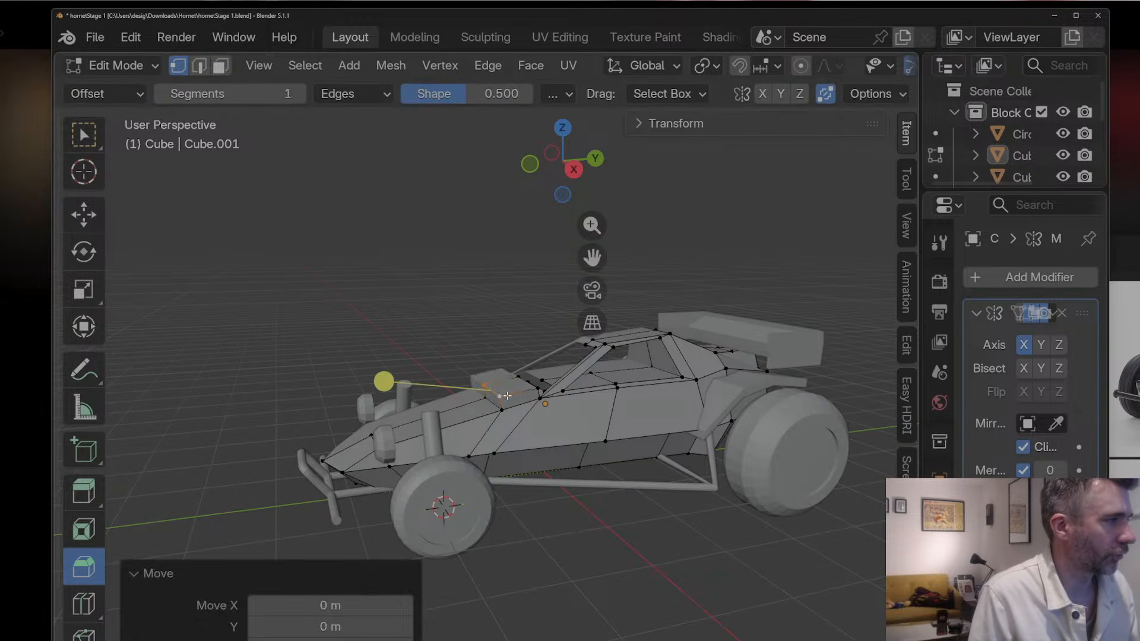
pyautogui.press('g')
pyautogui.press('g')
pyautogui.click(539, 399)
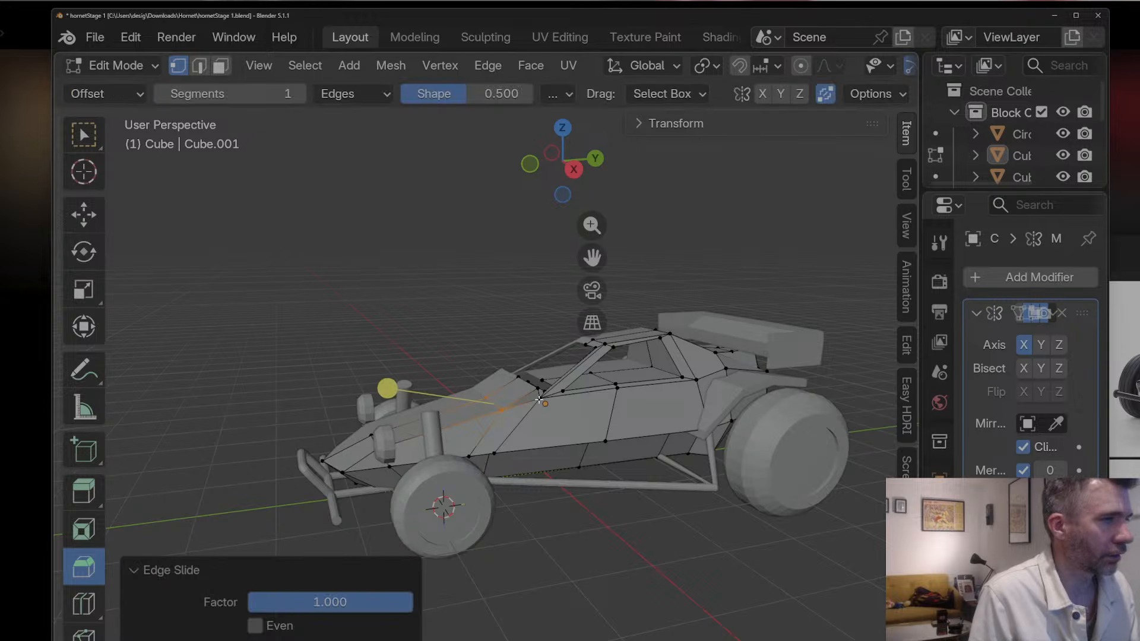
# Step: Delete the faces of the windscreen pillar between the cowl and the roof
pyautogui.moveTo(533, 388); pyautogui.dragTo(460, 398, button='middle')
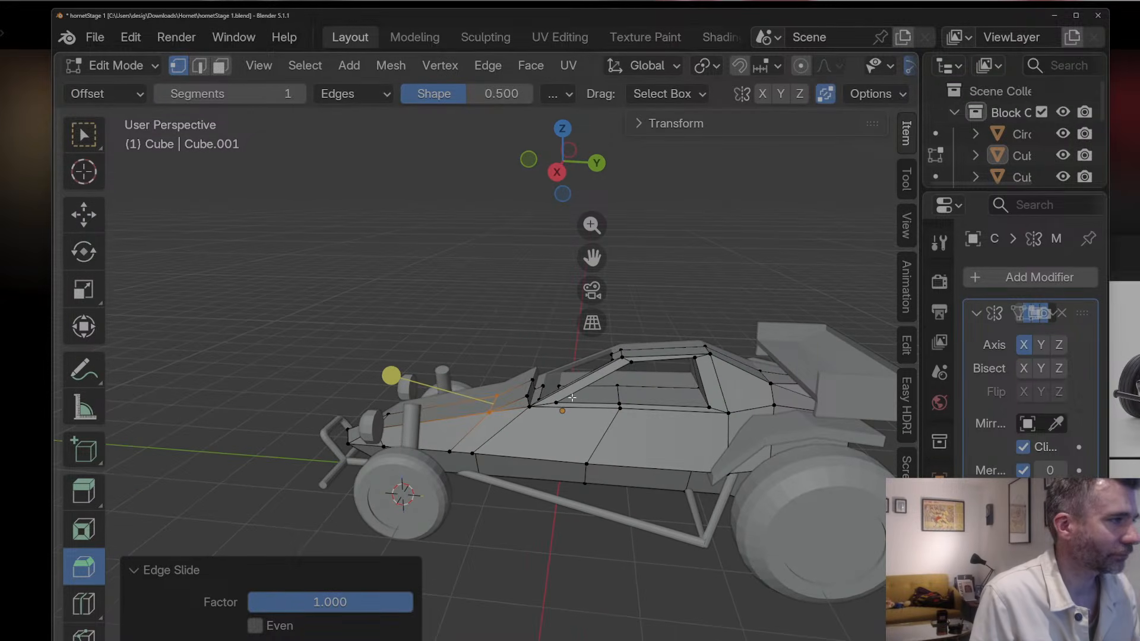
pyautogui.moveTo(571, 397); pyautogui.dragTo(593, 368, button='middle')
pyautogui.press('3')
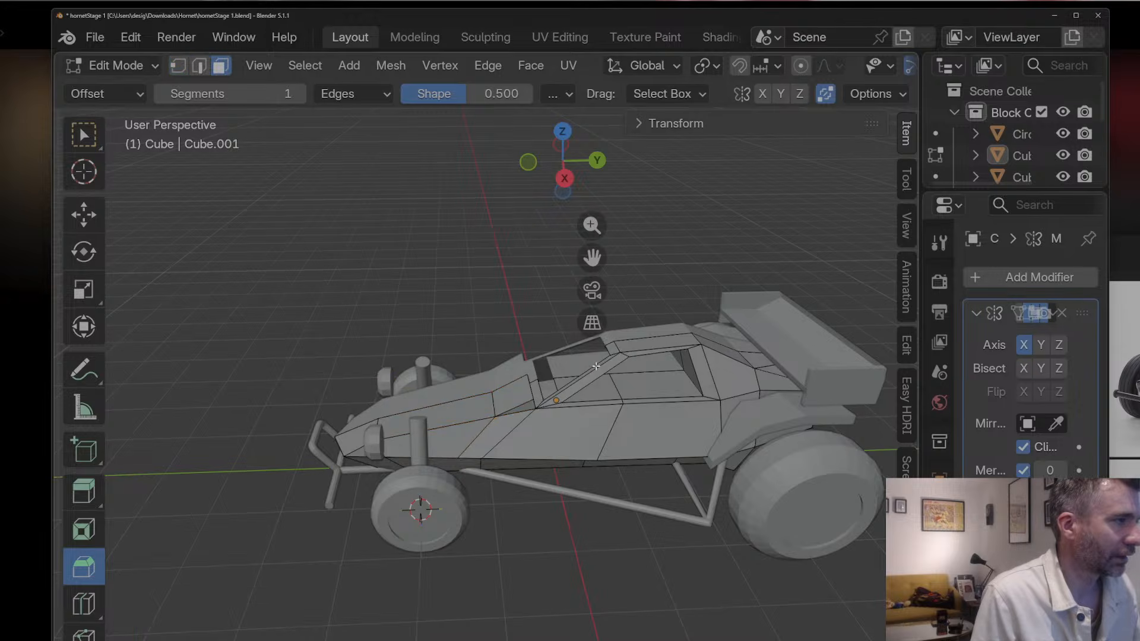
pyautogui.press('x')
pyautogui.click(573, 411)
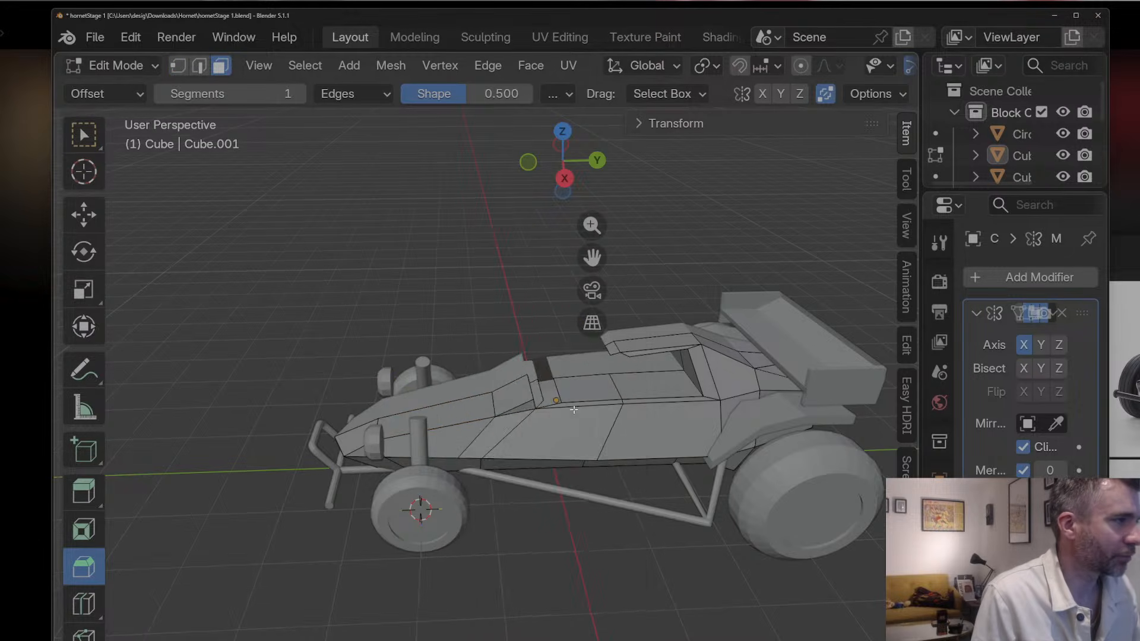
# Step: Add a lengthwise loop cut through the raised cowl and nose
pyautogui.press('1')
pyautogui.moveTo(572, 408); pyautogui.dragTo(504, 397, button='middle')
pyautogui.hotkey('ctrl', 'r')
pyautogui.click(523, 392)
pyautogui.click(519, 395)
# Step: Delete the outer face at the rear of the raised cowl, and return to vertex selection
pyautogui.press('3')
pyautogui.click(525, 412)
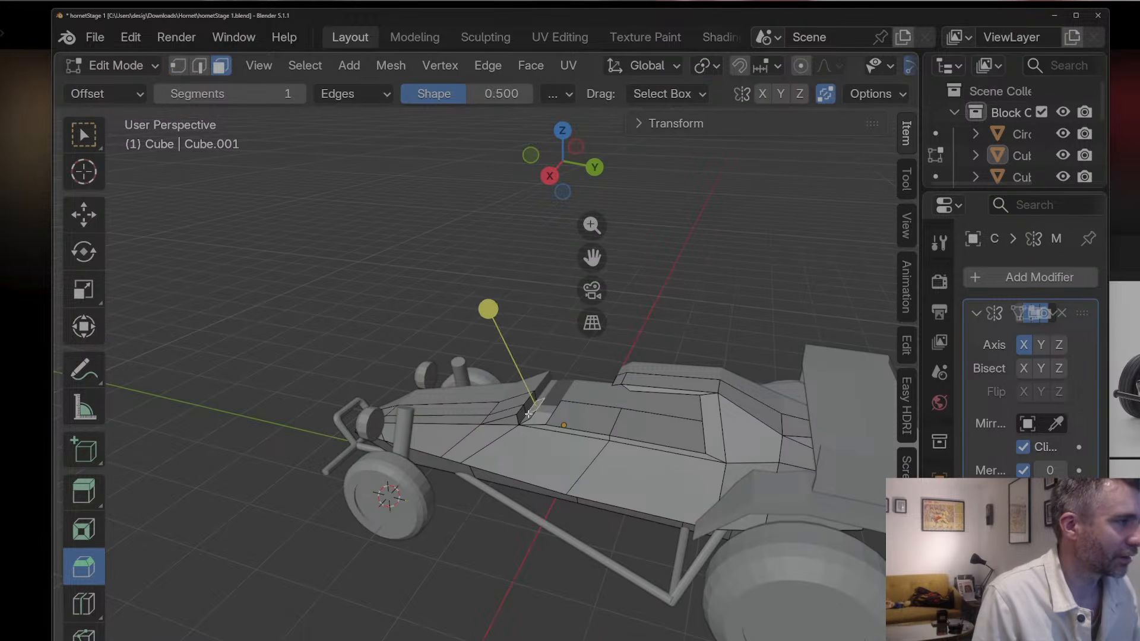
pyautogui.press('x')
pyautogui.click(525, 418)
pyautogui.press('1')
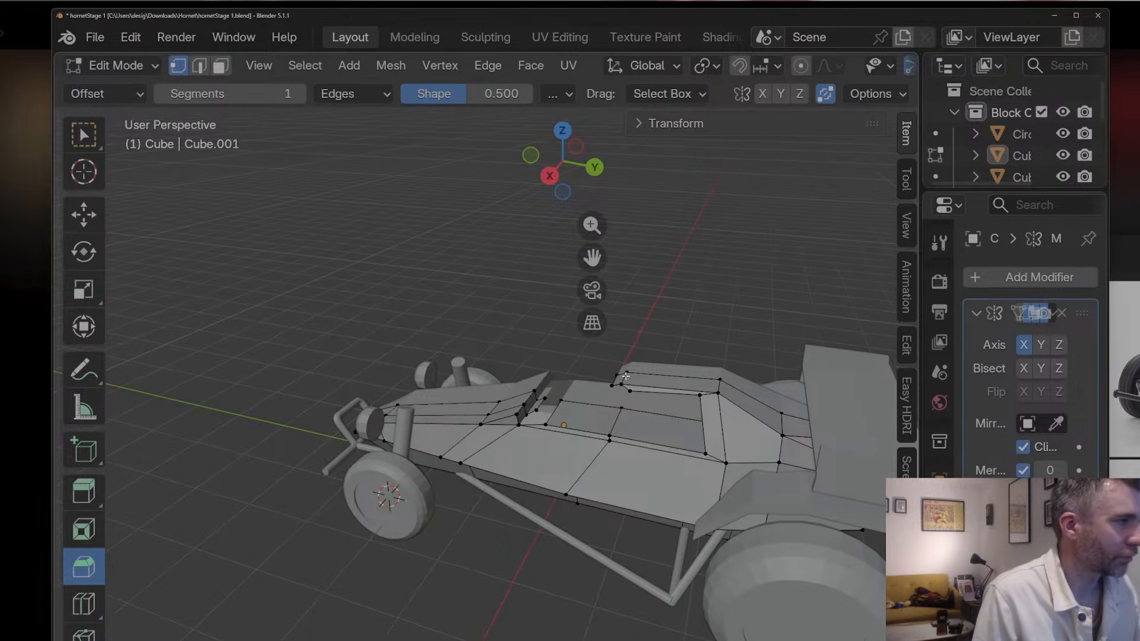
# Step: Add a second lengthwise loop cut along the outer strip of the nose and cowl with a slide factor of -0.172
pyautogui.moveTo(700, 391); pyautogui.dragTo(638, 371, button='middle')
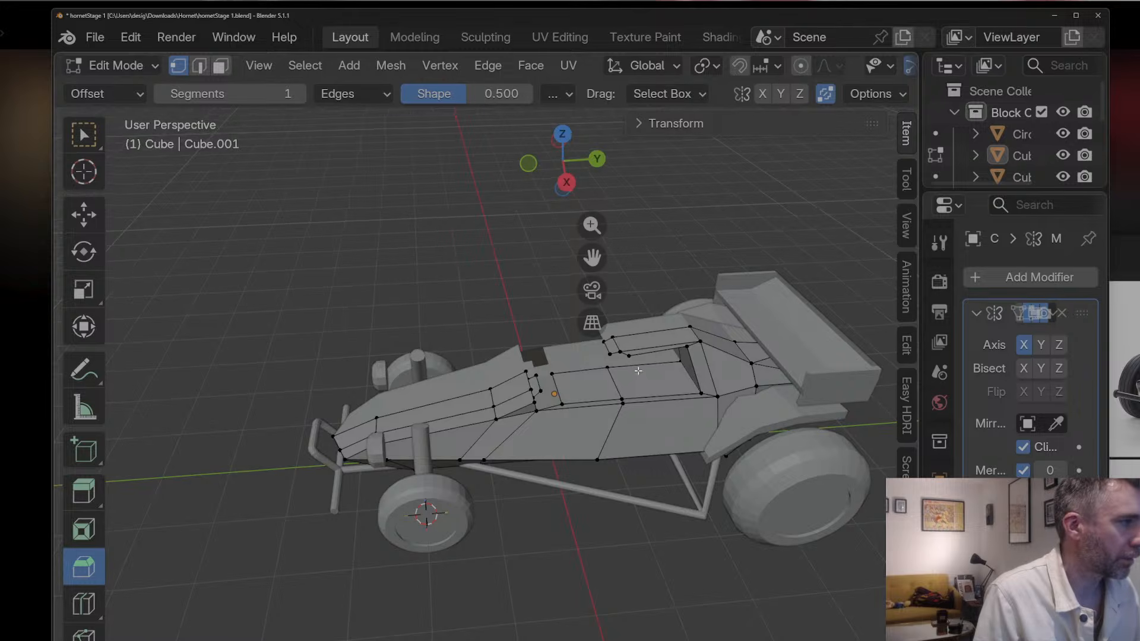
pyautogui.moveTo(537, 402); pyautogui.dragTo(679, 362, button='middle')
pyautogui.moveTo(558, 355); pyautogui.dragTo(495, 369, button='middle')
pyautogui.hotkey('ctrl', 'r')
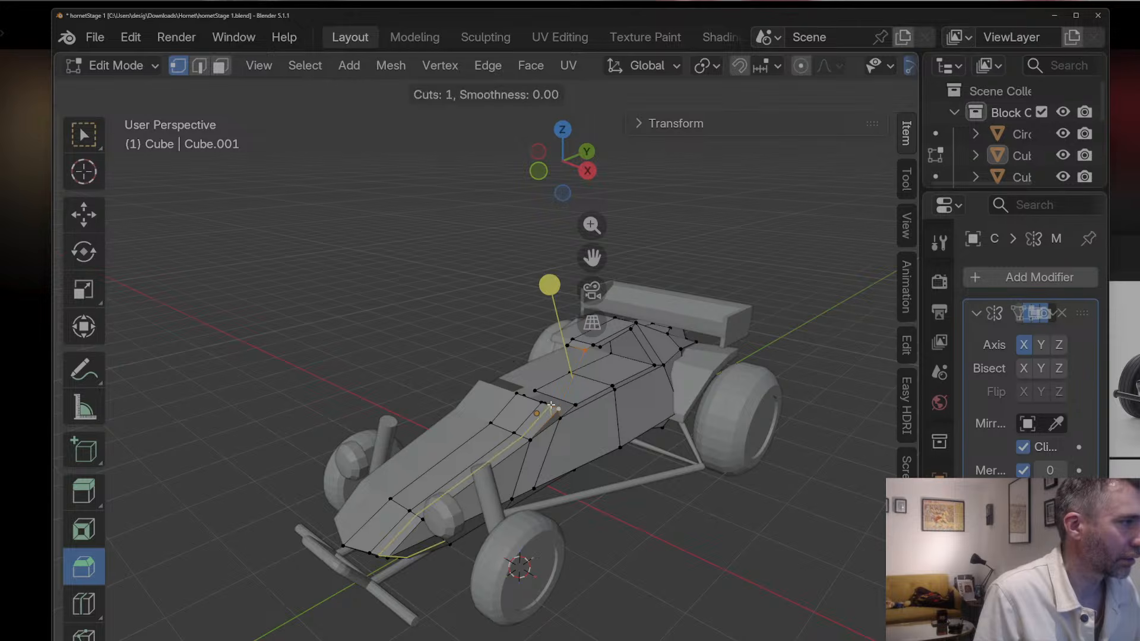
pyautogui.click(552, 407)
pyautogui.click(433, 466)
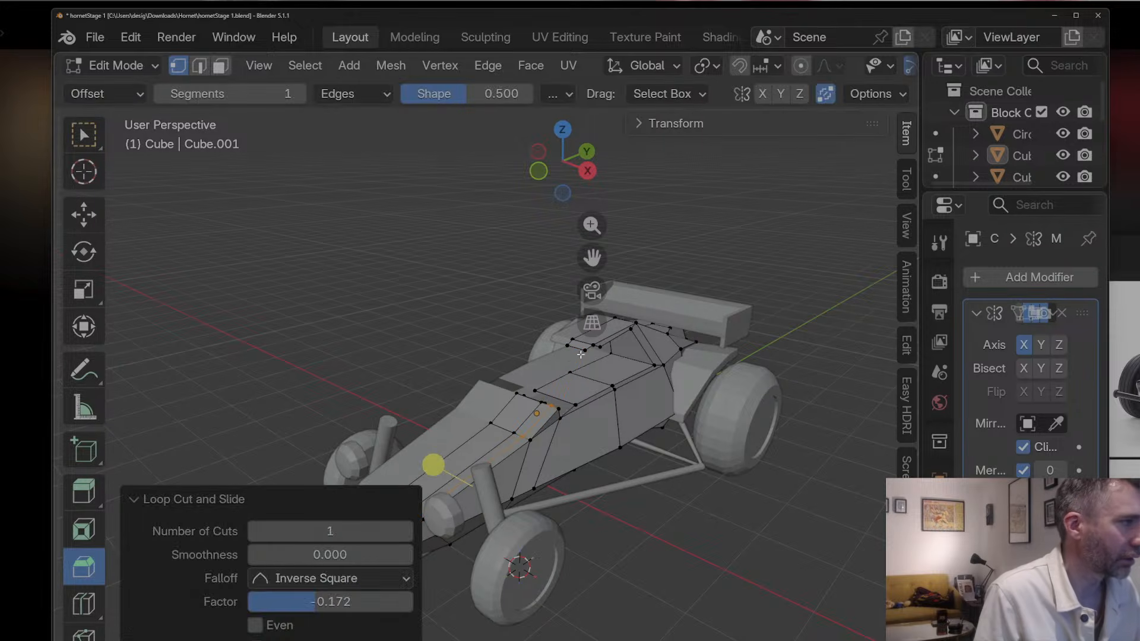
# Step: Try a slimmer windscreen pillar by filling a face between two rear cowl vertices and two front roof vertices
pyautogui.moveTo(582, 355); pyautogui.dragTo(681, 366, button='middle')
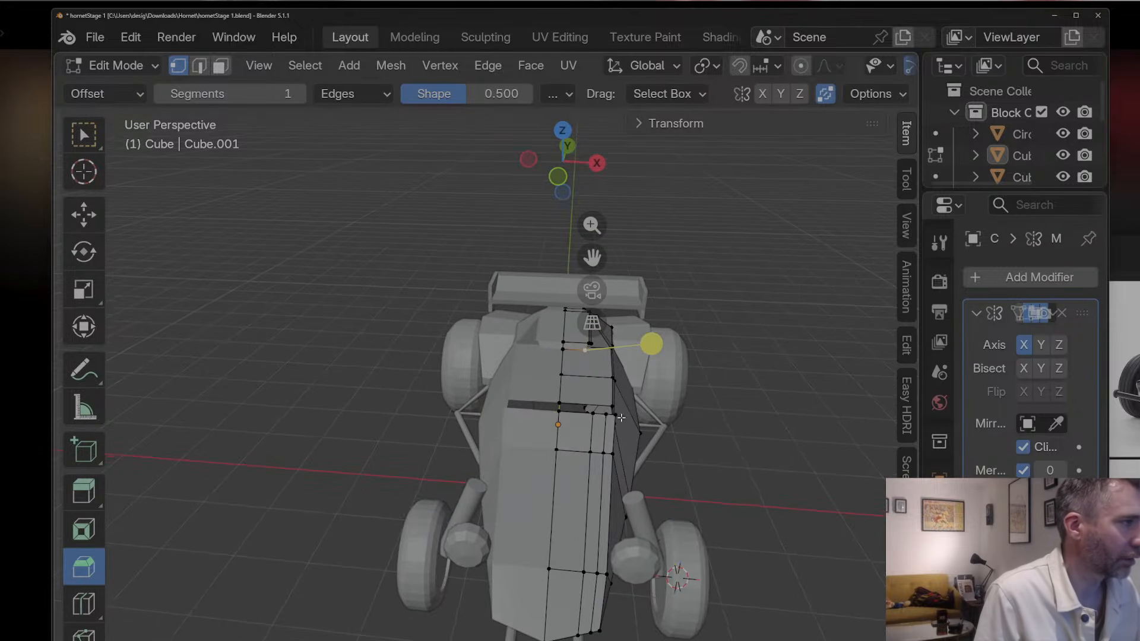
pyautogui.keyDown('shift'); pyautogui.click(602, 414); pyautogui.keyUp('shift')
pyautogui.moveTo(602, 413); pyautogui.dragTo(601, 356, button='middle')
pyautogui.press('g')
pyautogui.click(656, 353)
pyautogui.click(581, 405)
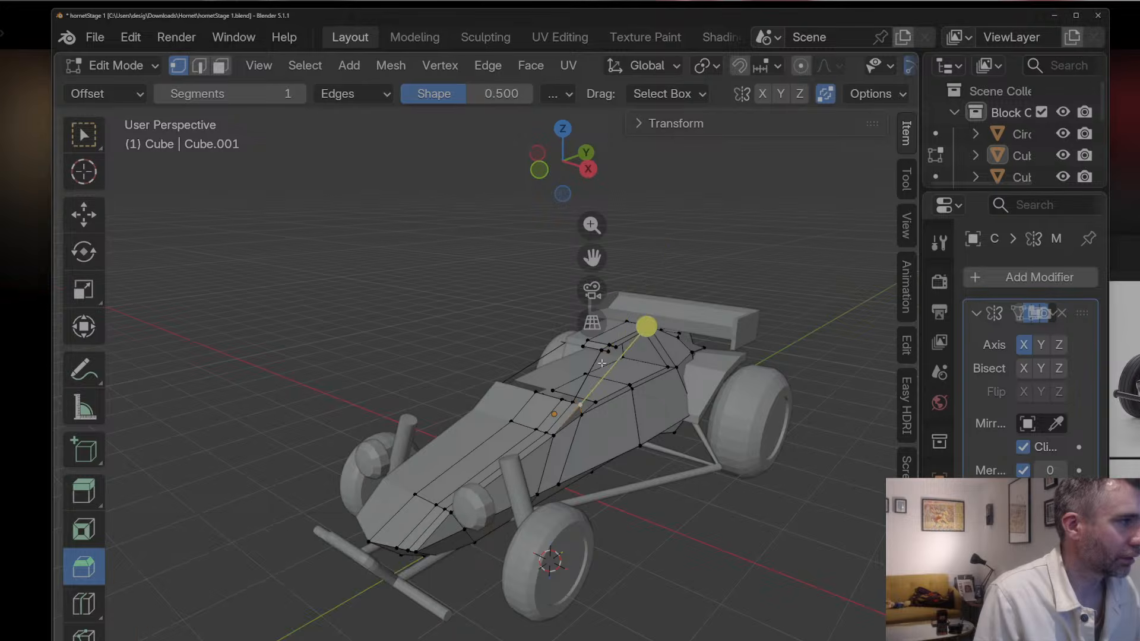
pyautogui.keyDown('shift'); pyautogui.click(610, 353); pyautogui.keyUp('shift')
pyautogui.click(601, 353)
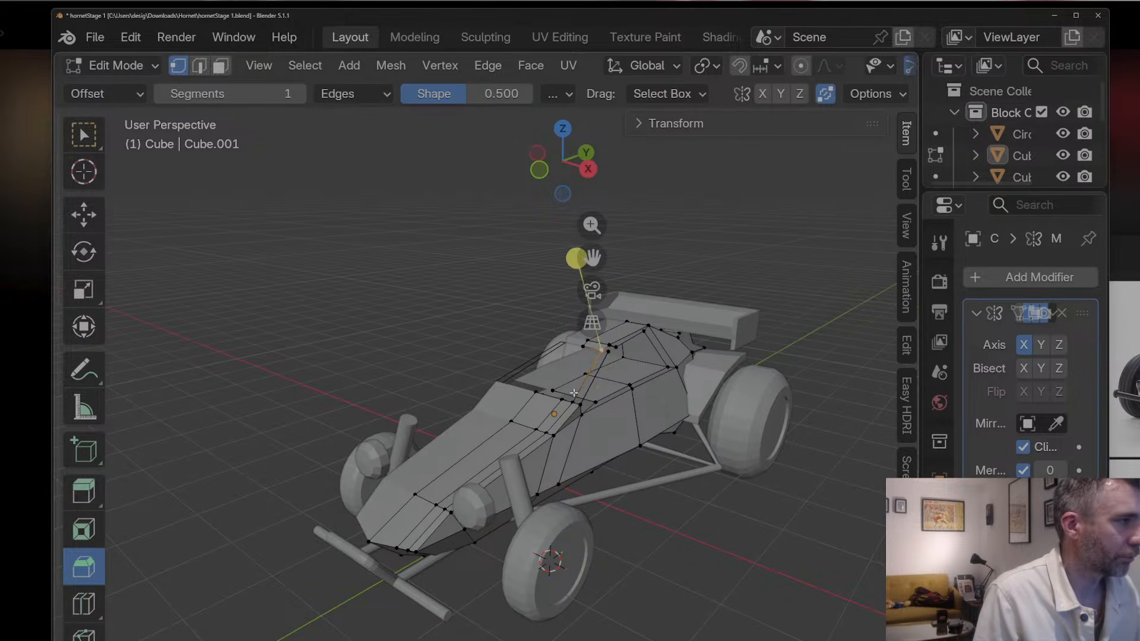
pyautogui.keyDown('shift'); pyautogui.click(573, 401); pyautogui.keyUp('shift')
pyautogui.keyDown('shift'); pyautogui.click(580, 405); pyautogui.keyUp('shift')
pyautogui.keyDown('shift'); pyautogui.click(607, 354); pyautogui.keyUp('shift')
pyautogui.press('f')
pyautogui.click(607, 354)
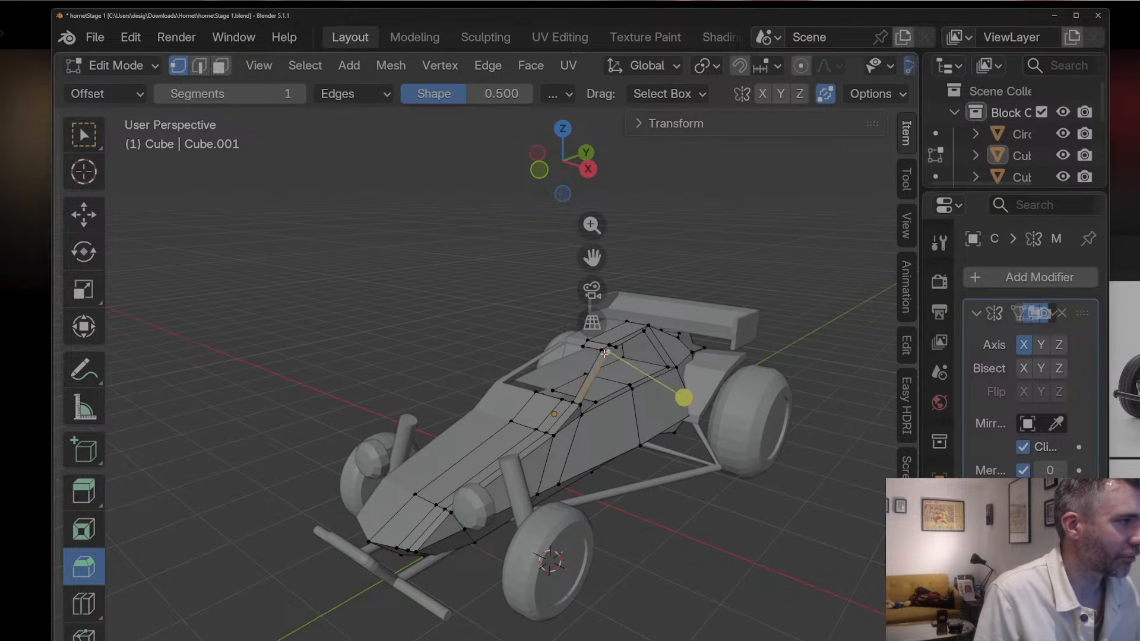
# Step: Fill a face between the vertices where the new windscreen pillar meets the roof's front corner
pyautogui.keyDown('shift'); pyautogui.click(601, 352); pyautogui.keyUp('shift')
pyautogui.keyDown('shift'); pyautogui.click(609, 346); pyautogui.keyUp('shift')
pyautogui.keyDown('shift'); pyautogui.click(614, 349); pyautogui.keyUp('shift')
pyautogui.keyDown('shift'); pyautogui.click(608, 353); pyautogui.keyUp('shift')
pyautogui.moveTo(606, 367); pyautogui.dragTo(516, 340, button='middle')
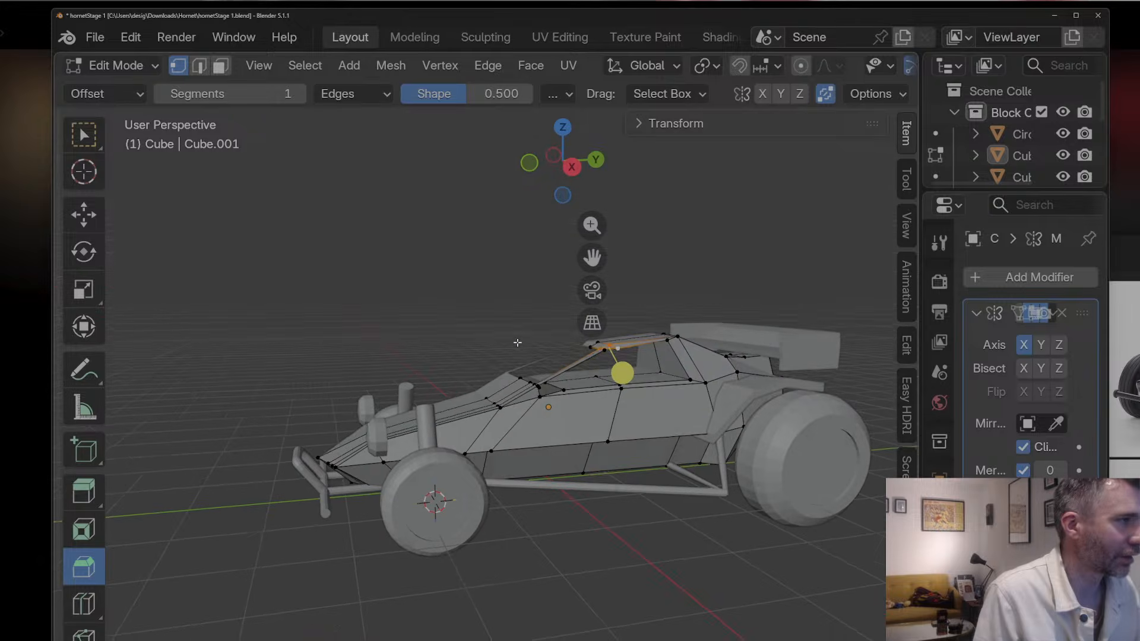
pyautogui.keyDown('shift'); pyautogui.click(602, 353); pyautogui.keyUp('shift')
pyautogui.press('f')
# Step: Raise the selected vertices at the cowl's rear outer corner about 0.07 m along Z
pyautogui.moveTo(602, 357); pyautogui.dragTo(454, 386, button='middle')
pyautogui.press('Tab')
pyautogui.scroll(-5, 653, 391)
pyautogui.scroll(8, 521, 376)
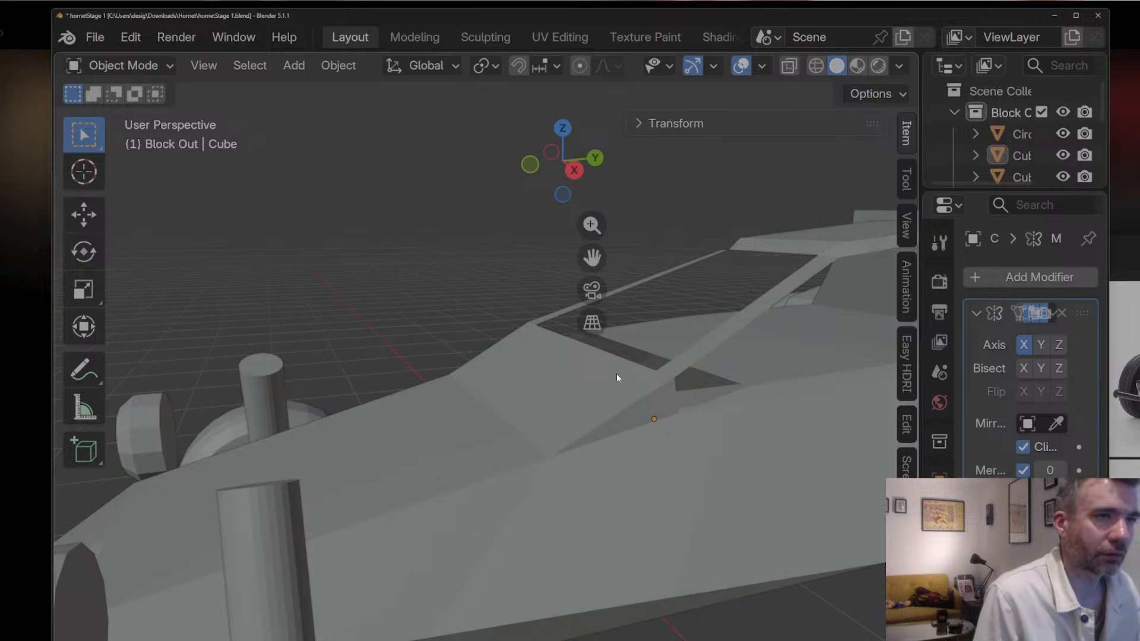
pyautogui.press('Tab')
pyautogui.moveTo(588, 381); pyautogui.dragTo(570, 349, button='middle')
pyautogui.press('g')
pyautogui.press('z')
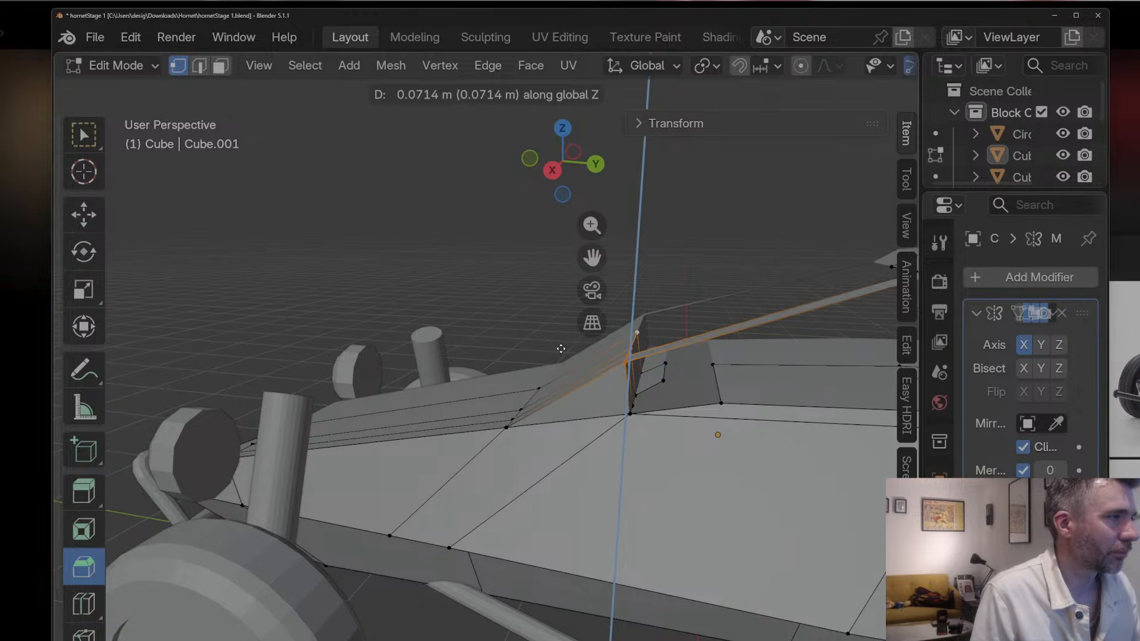
pyautogui.click(561, 348)
# Step: Delete the windscreen pillar face and the adjoining face along the underside of the roof's outer edge
pyautogui.moveTo(574, 353); pyautogui.dragTo(628, 363, button='middle')
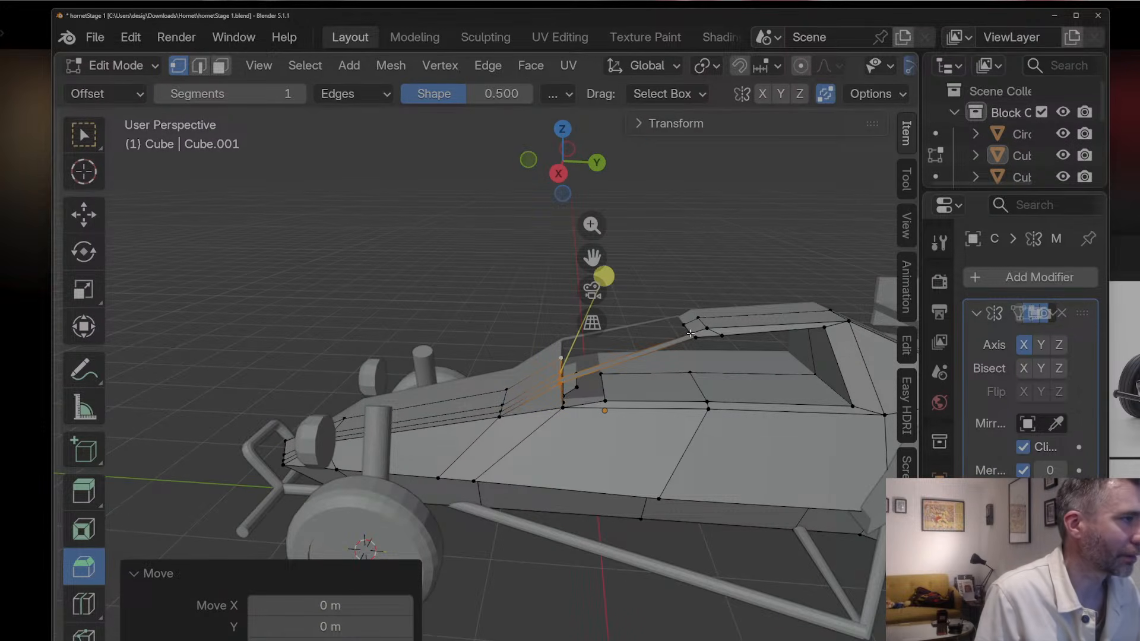
pyautogui.press('3')
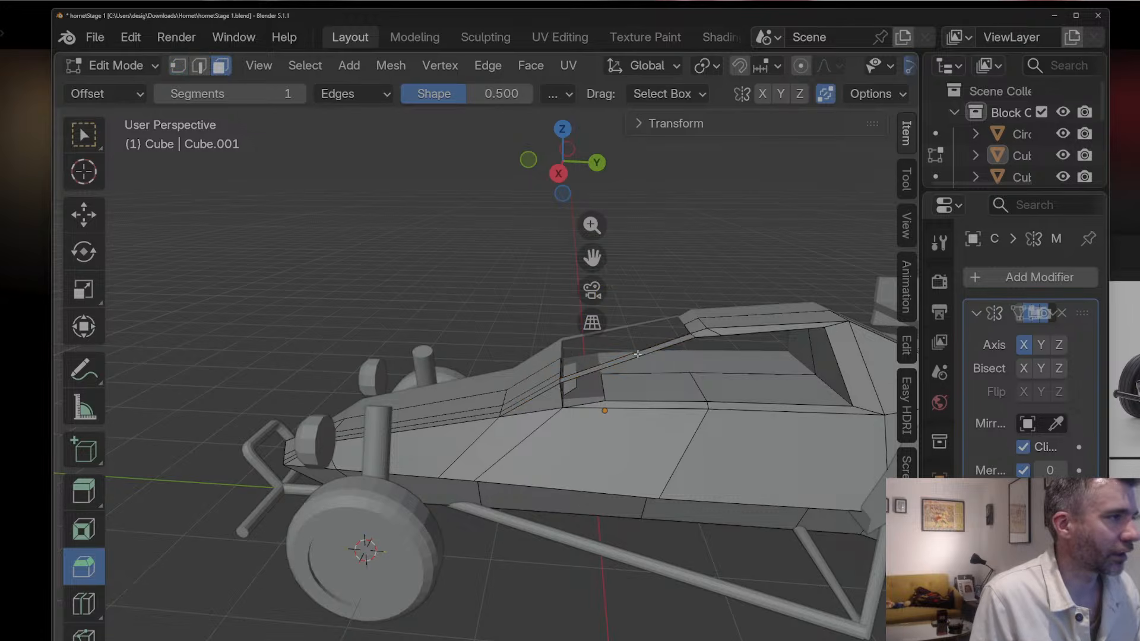
pyautogui.click(695, 343)
pyautogui.keyDown('shift'); pyautogui.click(721, 331); pyautogui.keyUp('shift')
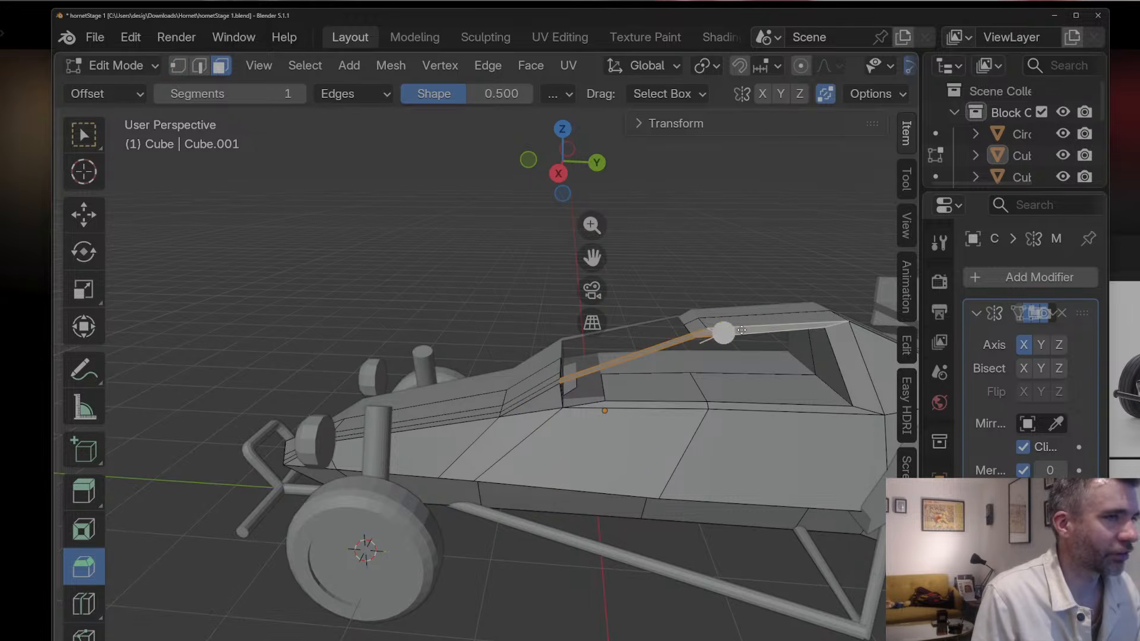
pyautogui.press('x')
pyautogui.click(741, 329)
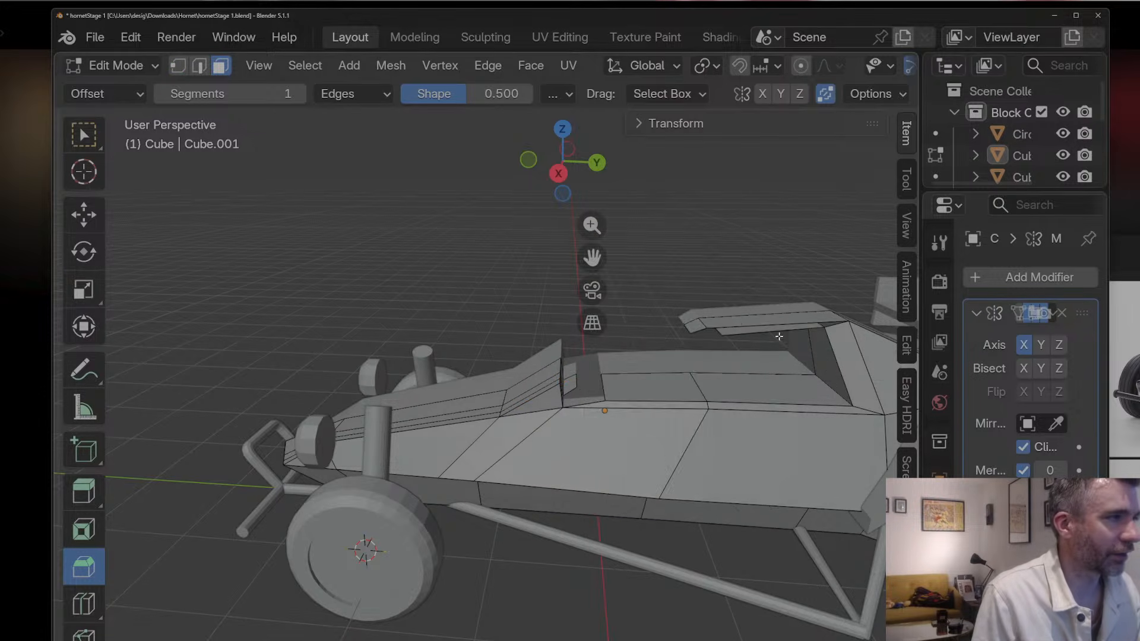
# Step: Delete the remaining cabin roof faces, starting at the front, to leave the cockpit open
pyautogui.click(738, 319)
pyautogui.press('x')
pyautogui.click(695, 328)
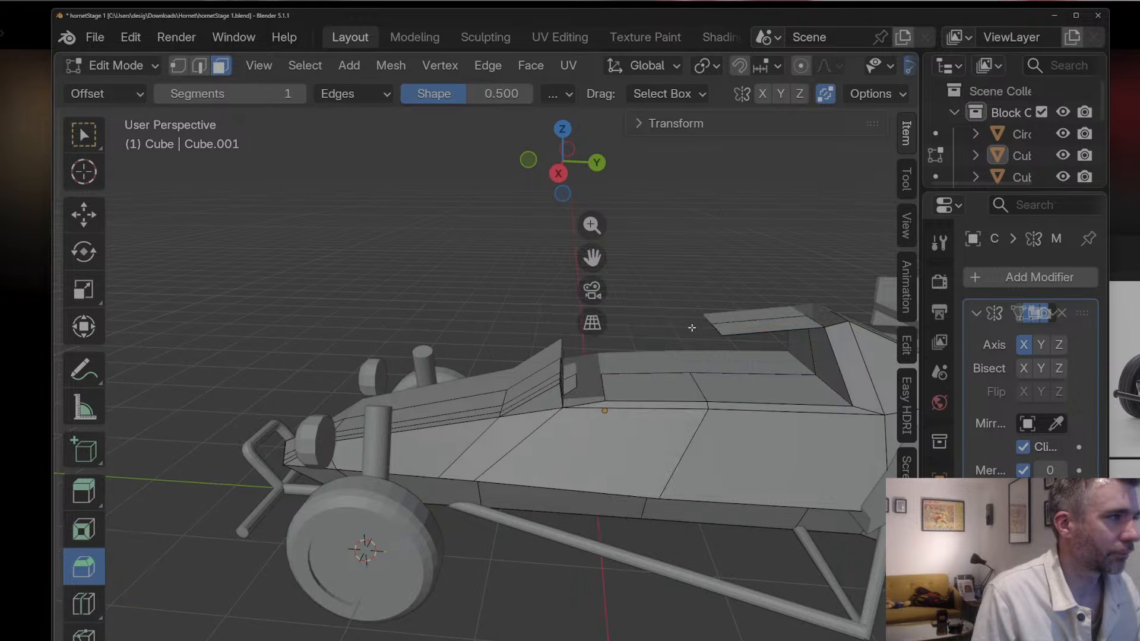
pyautogui.moveTo(689, 326); pyautogui.dragTo(746, 332, button='middle')
pyautogui.press('x')
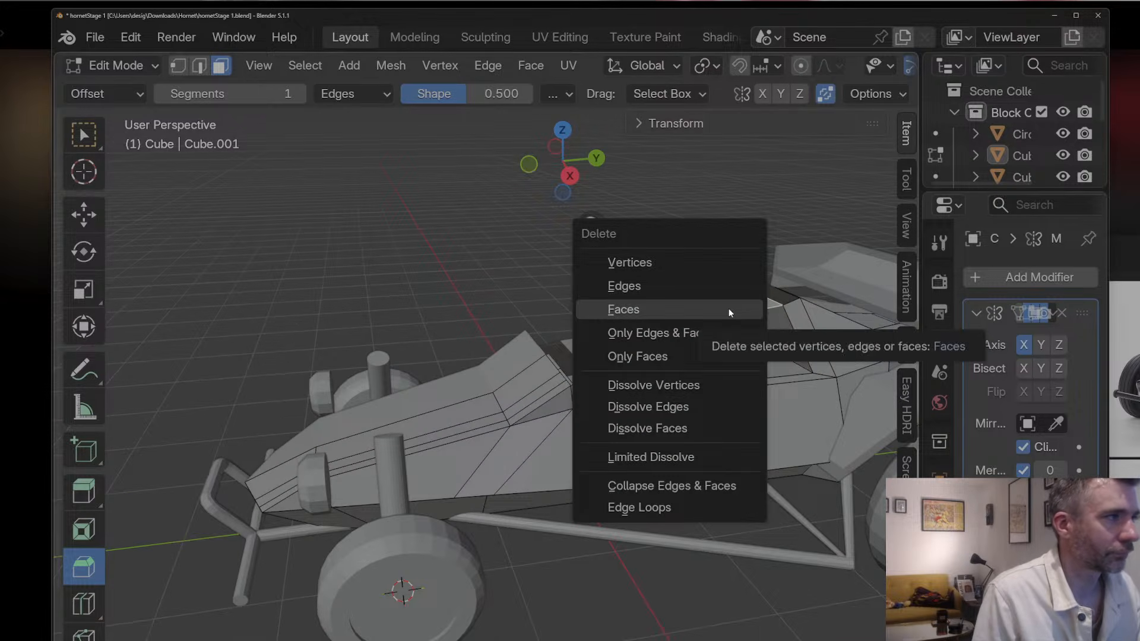
pyautogui.click(728, 308)
# Step: Inspect the open cockpit and raised cowl in Object Mode from the side and up close
pyautogui.moveTo(746, 303); pyautogui.dragTo(698, 307, button='middle')
pyautogui.scroll(-4, 698, 333)
pyautogui.press('Tab')
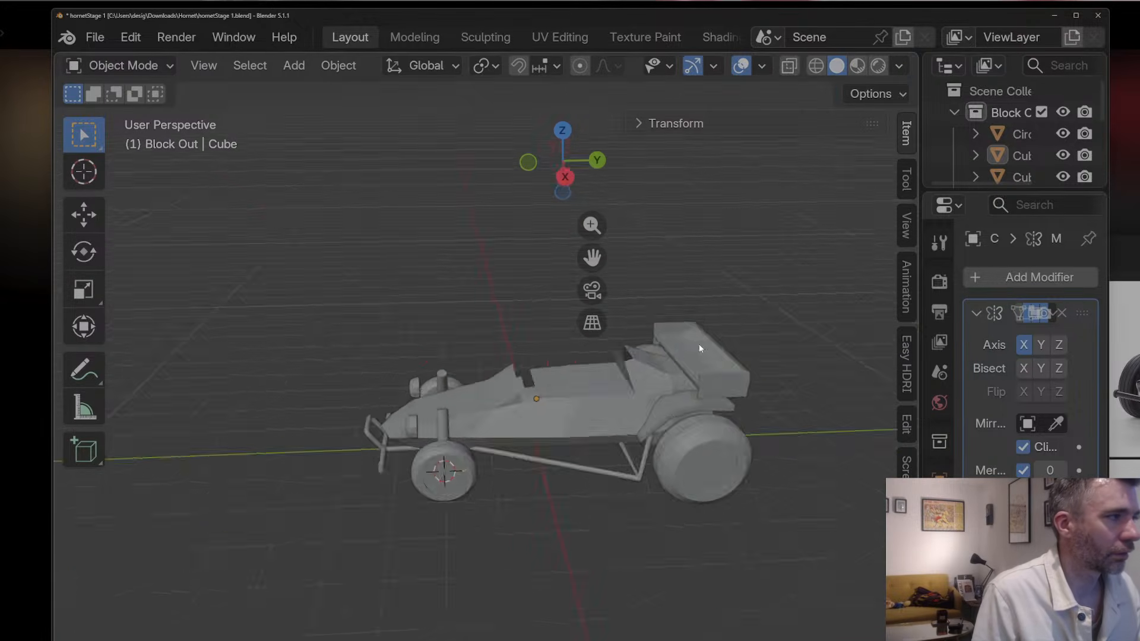
pyautogui.moveTo(701, 346); pyautogui.dragTo(582, 371, button='middle')
pyautogui.scroll(2, 647, 340)
pyautogui.scroll(2, 648, 339)
pyautogui.press('Tab')
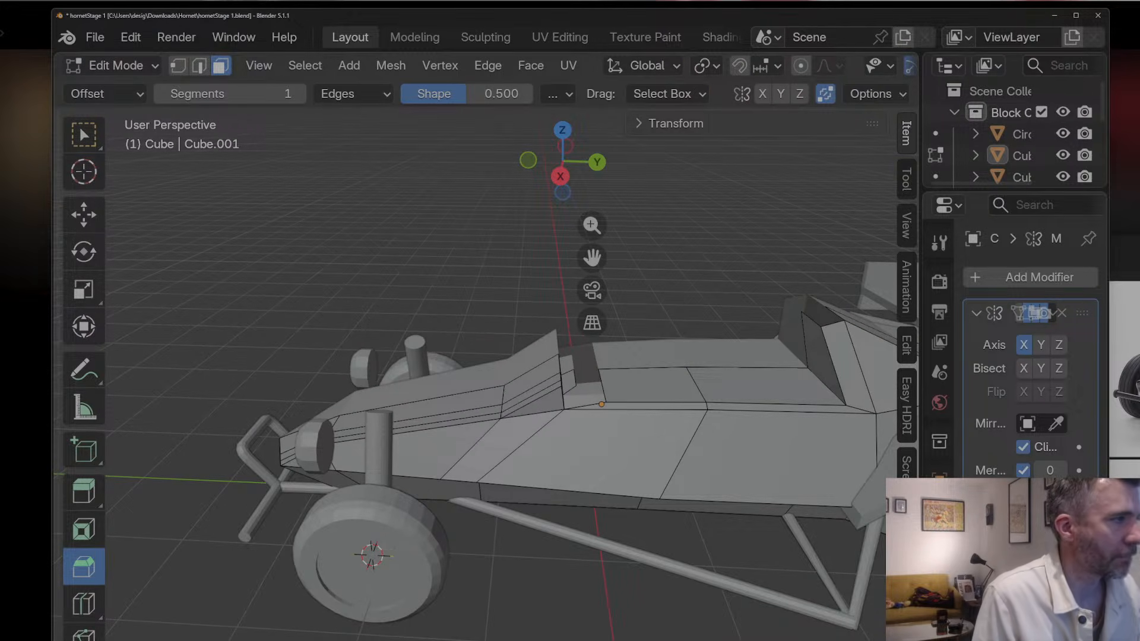
pyautogui.press('Tab')
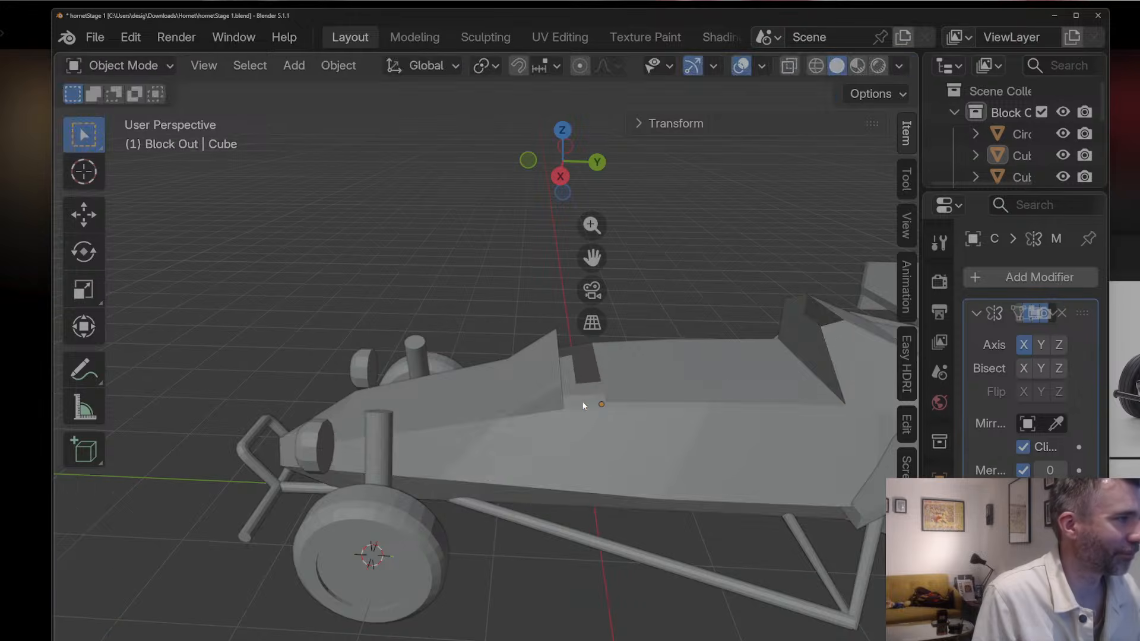
# Step: Snap the 3D cursor to the selected geometry at the cowl's rear outer corner, beside the front of the cockpit
pyautogui.press('Tab')
pyautogui.moveTo(582, 400); pyautogui.dragTo(551, 391, button='middle')
pyautogui.press('2')
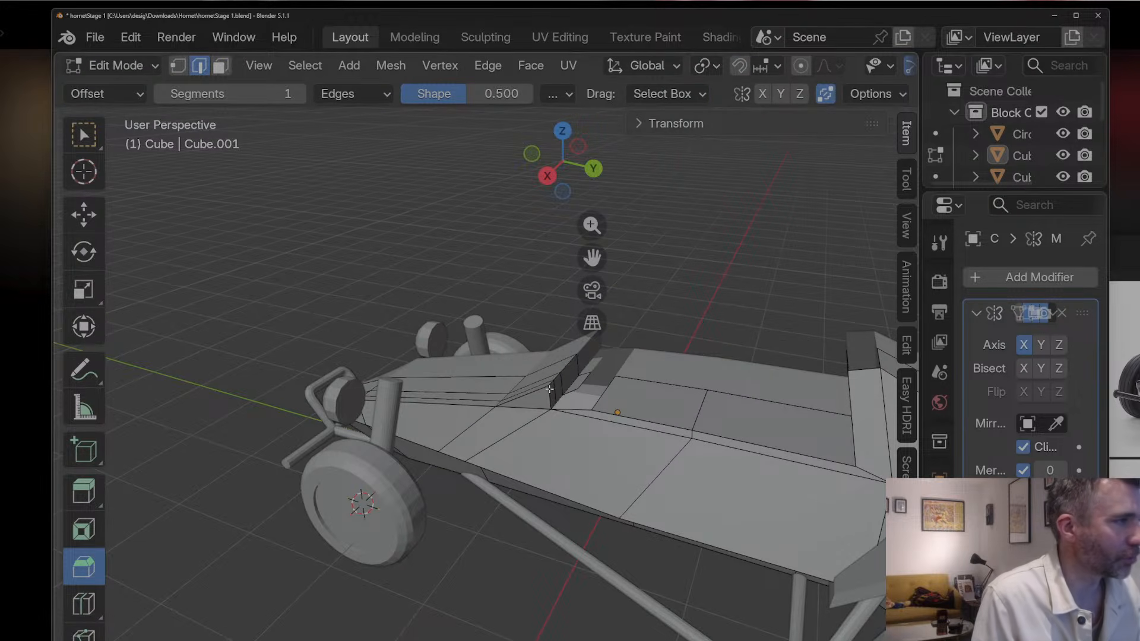
pyautogui.press('3')
pyautogui.hotkey('shift', 's')
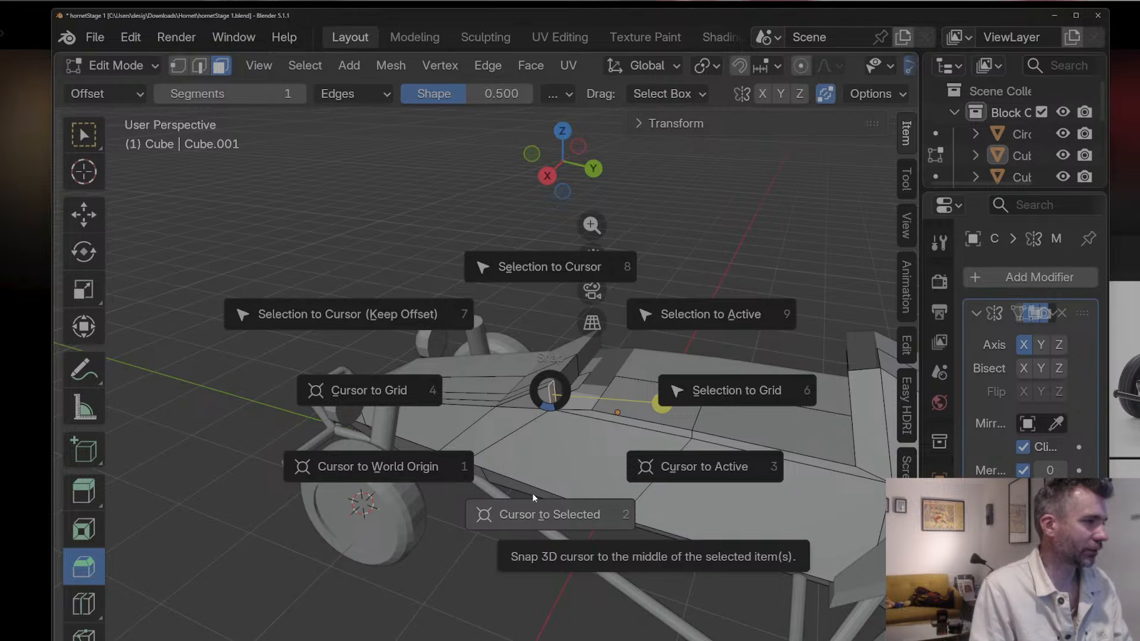
pyautogui.click(530, 511)
pyautogui.press('Tab')
pyautogui.moveTo(525, 418); pyautogui.dragTo(498, 417, button='middle')
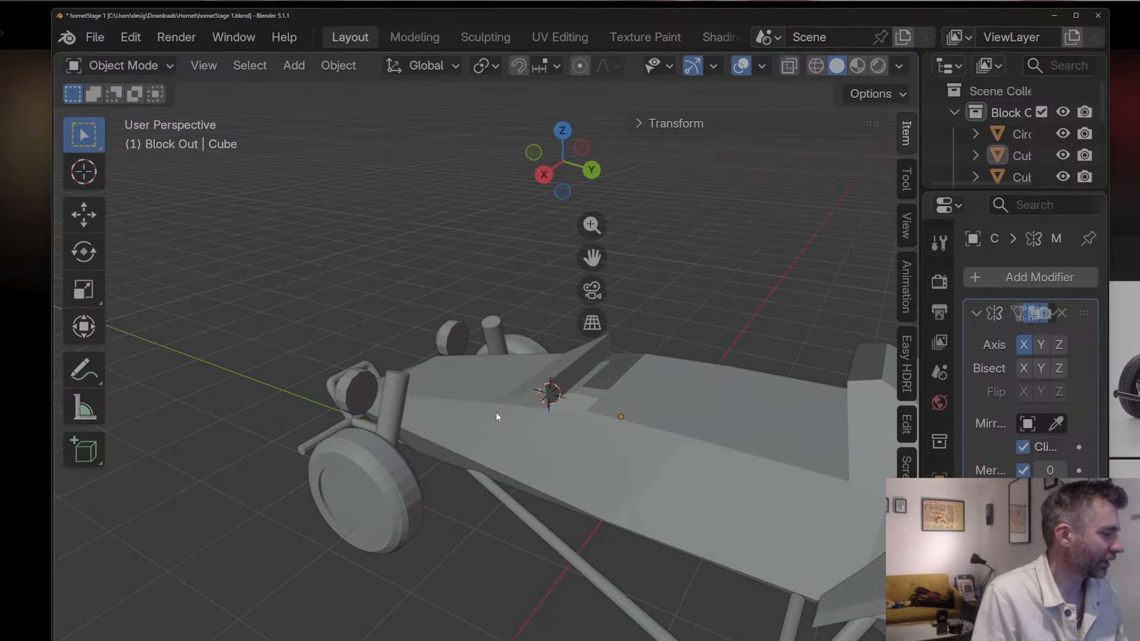
# Step: Add a single-vertex mesh object at the 3D cursor and view it square from the car's right side
pyautogui.hotkey('shift', 'a')
pyautogui.moveTo(474, 394)
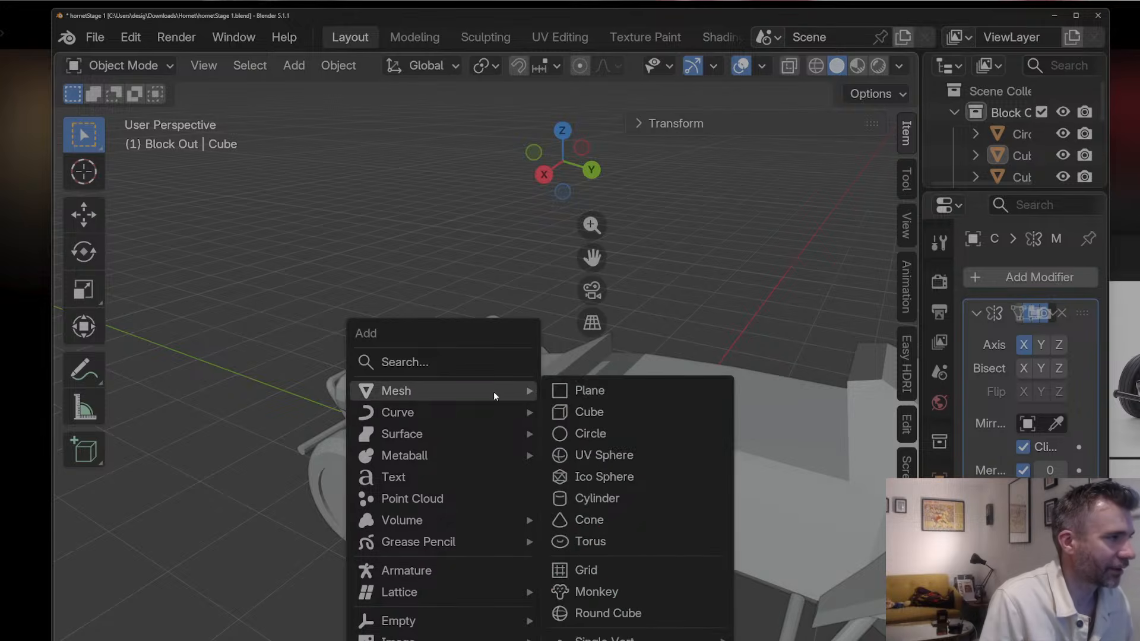
pyautogui.click(604, 638)
pyautogui.moveTo(605, 326); pyautogui.dragTo(722, 118, button='middle')
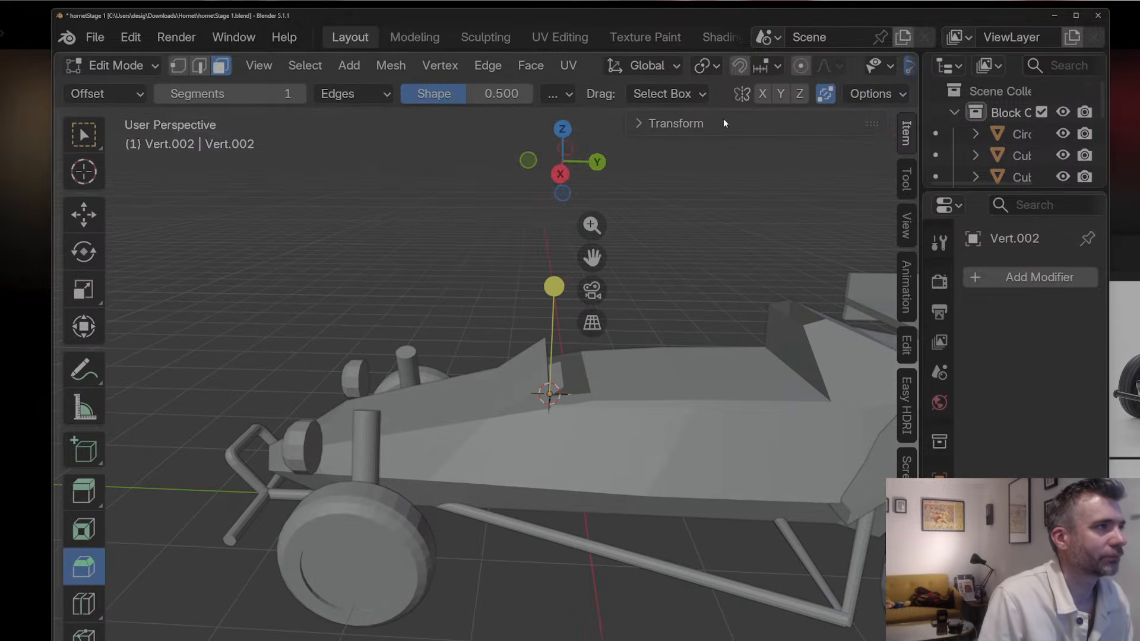
pyautogui.click(597, 163)
pyautogui.click(596, 163)
pyautogui.click(596, 163)
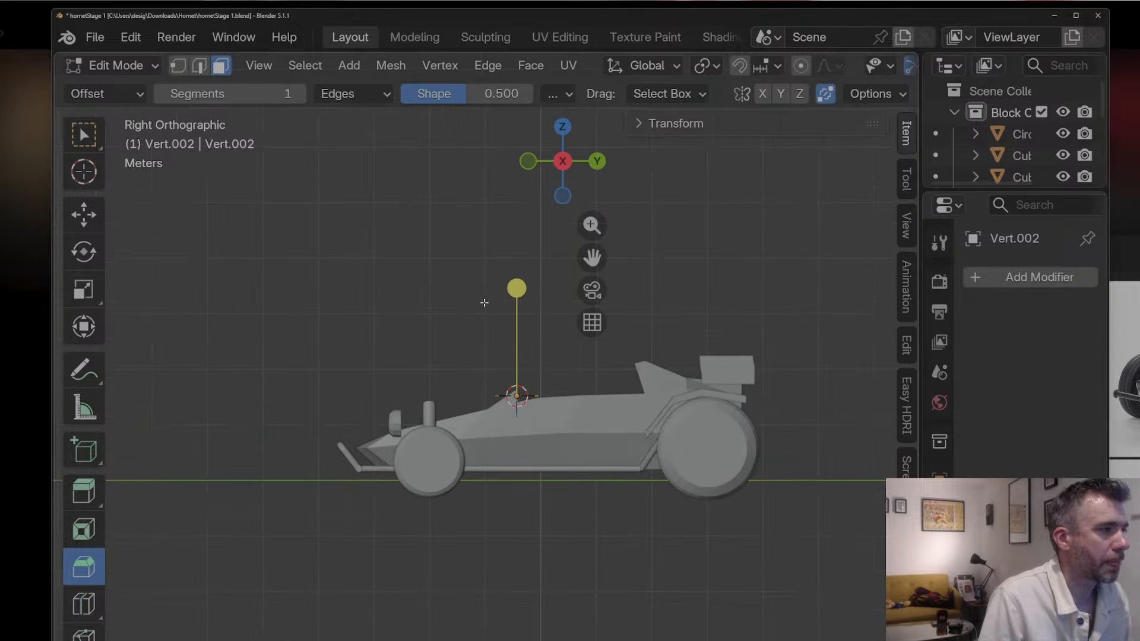
pyautogui.press('e')
pyautogui.click(555, 339)
pyautogui.hotkey('ctrl', 'z')
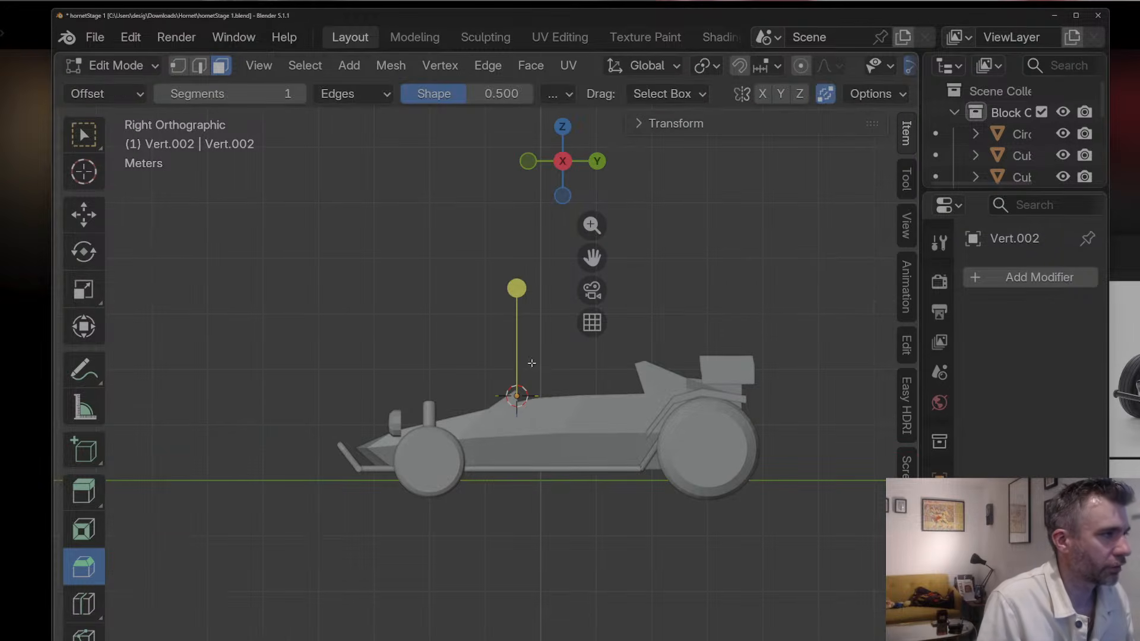
pyautogui.press('e')
pyautogui.click(581, 351)
pyautogui.press('1')
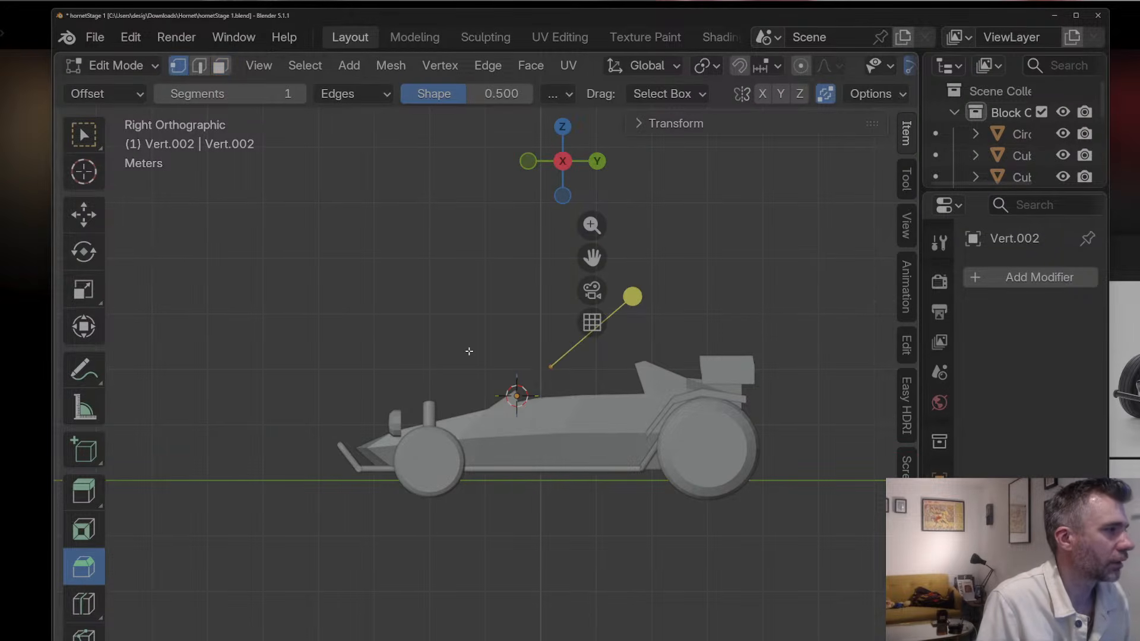
pyautogui.press('3')
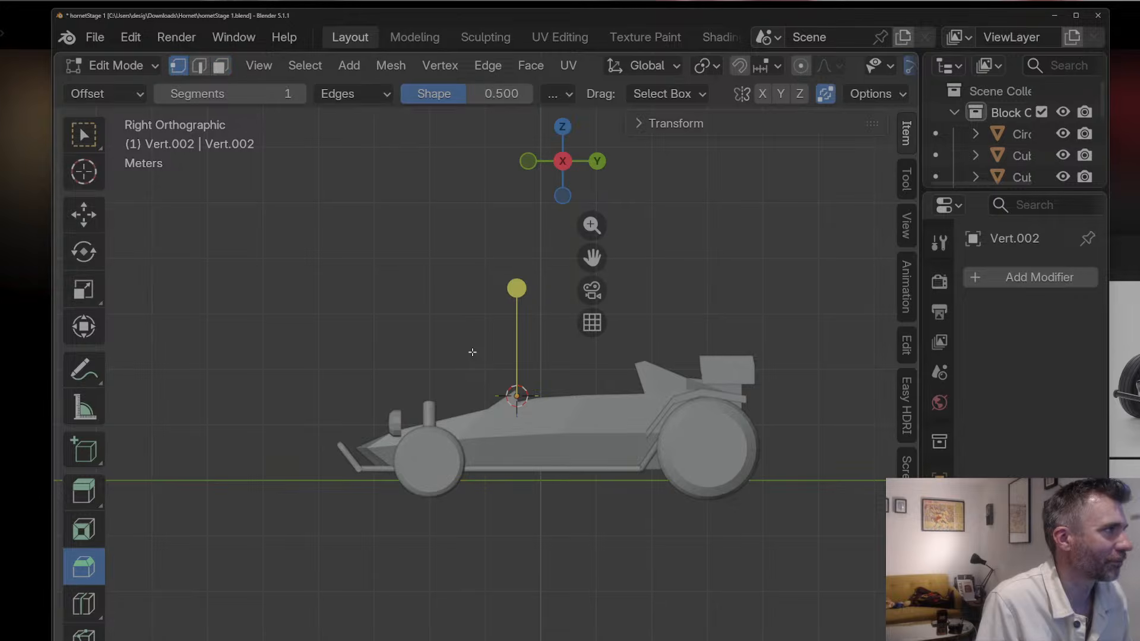
# Step: Extrude the vertex about 0.68 m along Y and 0.66 m up, about 1.2 m rearward, and down to the rear cowl
pyautogui.press('g')
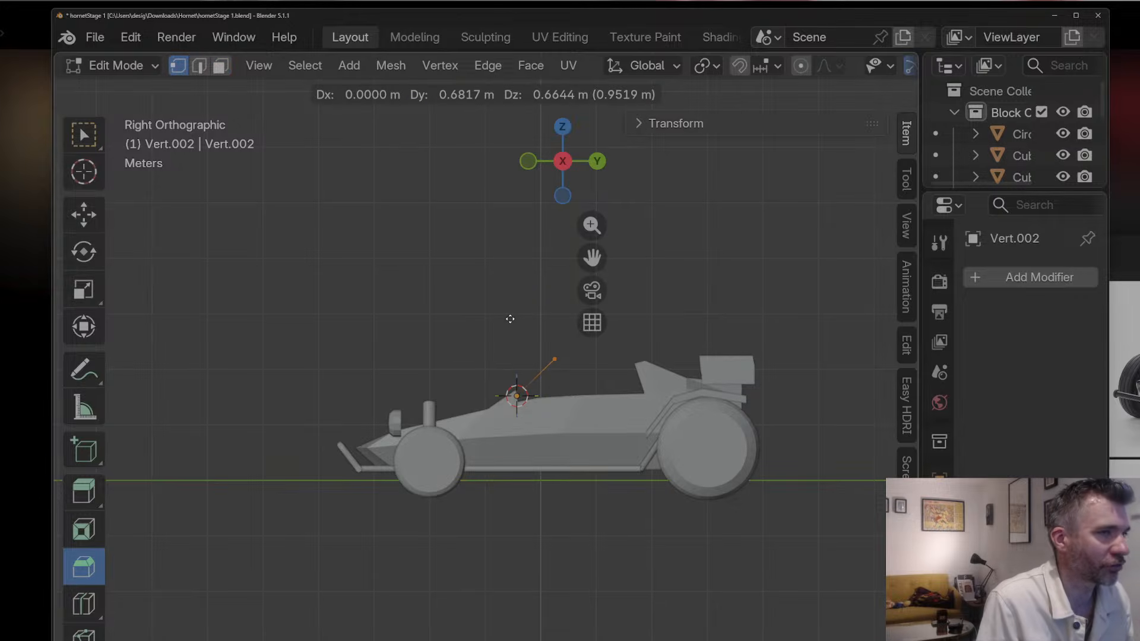
pyautogui.click(510, 319)
pyautogui.press('e')
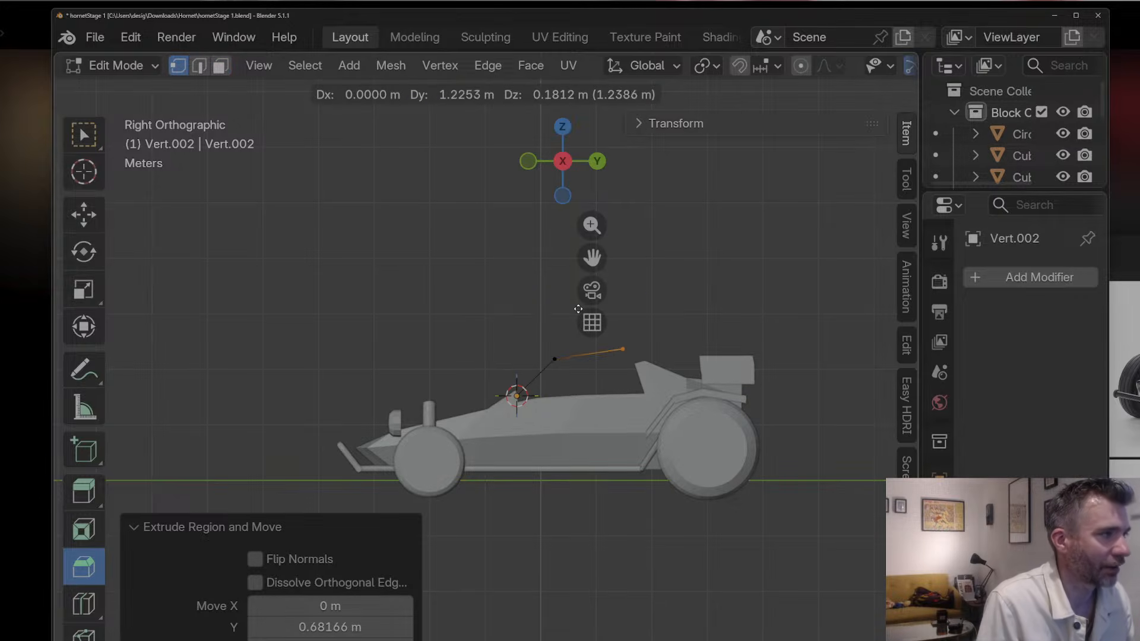
pyautogui.click(582, 309)
pyautogui.press('e')
pyautogui.click(593, 322)
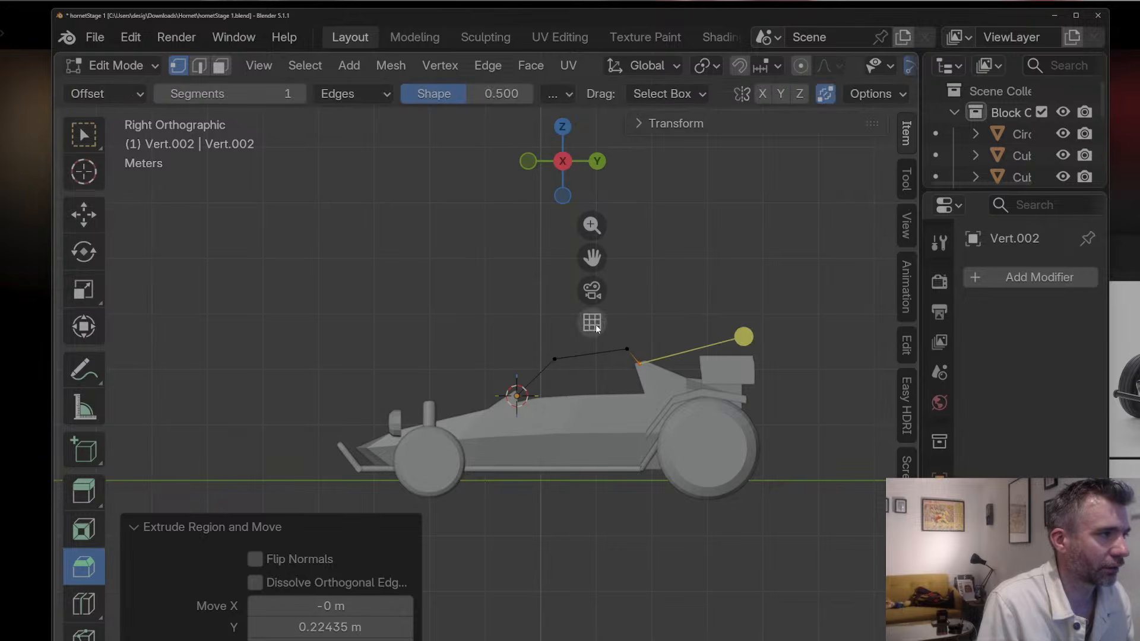
pyautogui.click(622, 345)
pyautogui.press('g')
pyautogui.click(621, 346)
# Step: Move the roll bar line's upper vertices inward along X so the bar leans towards the car's centre
pyautogui.press('Tab')
pyautogui.moveTo(514, 348); pyautogui.dragTo(668, 404, button='middle')
pyautogui.scroll(-3, 564, 396)
pyautogui.press('Tab')
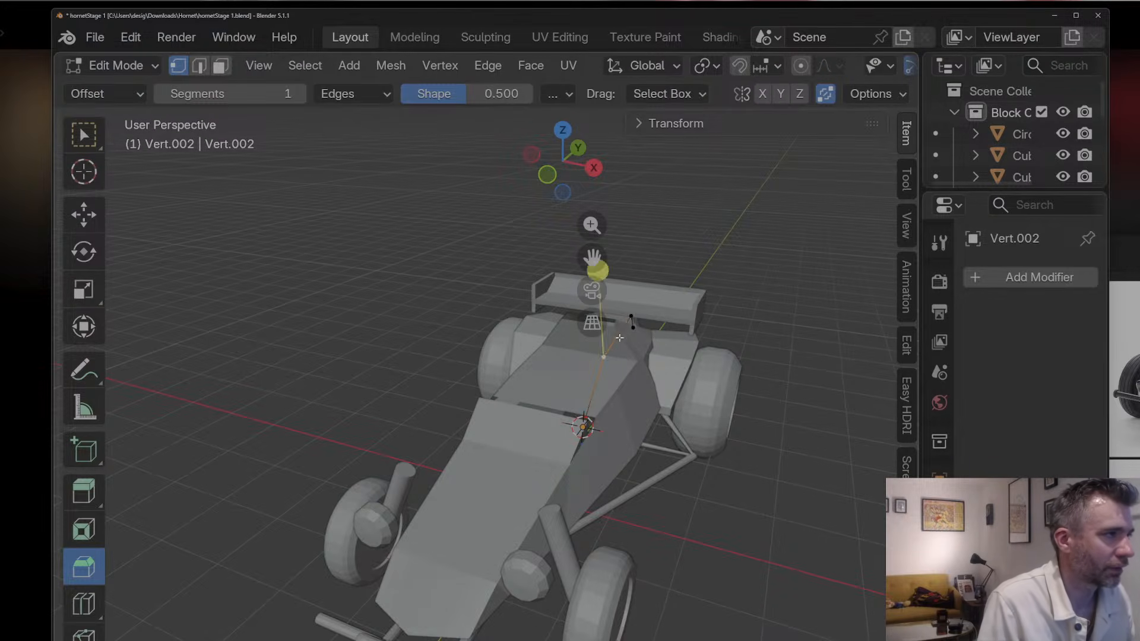
pyautogui.moveTo(608, 333); pyautogui.dragTo(593, 340, button='middle')
pyautogui.press('g')
pyautogui.press('x')
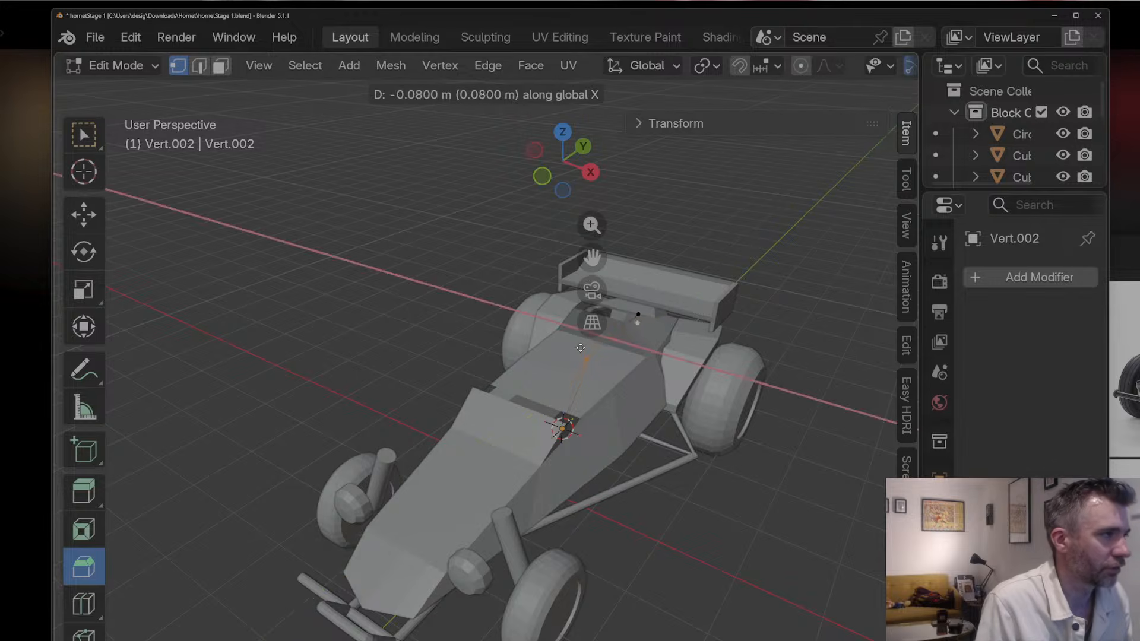
pyautogui.click(572, 349)
pyautogui.moveTo(586, 358); pyautogui.dragTo(549, 396, button='middle')
pyautogui.press('g')
pyautogui.press('x')
pyautogui.click(617, 359)
# Step: Move the roll bar line's rear vertices along X to bring its end onto the body behind the cockpit
pyautogui.click(626, 372)
pyautogui.press('g')
pyautogui.press('y')
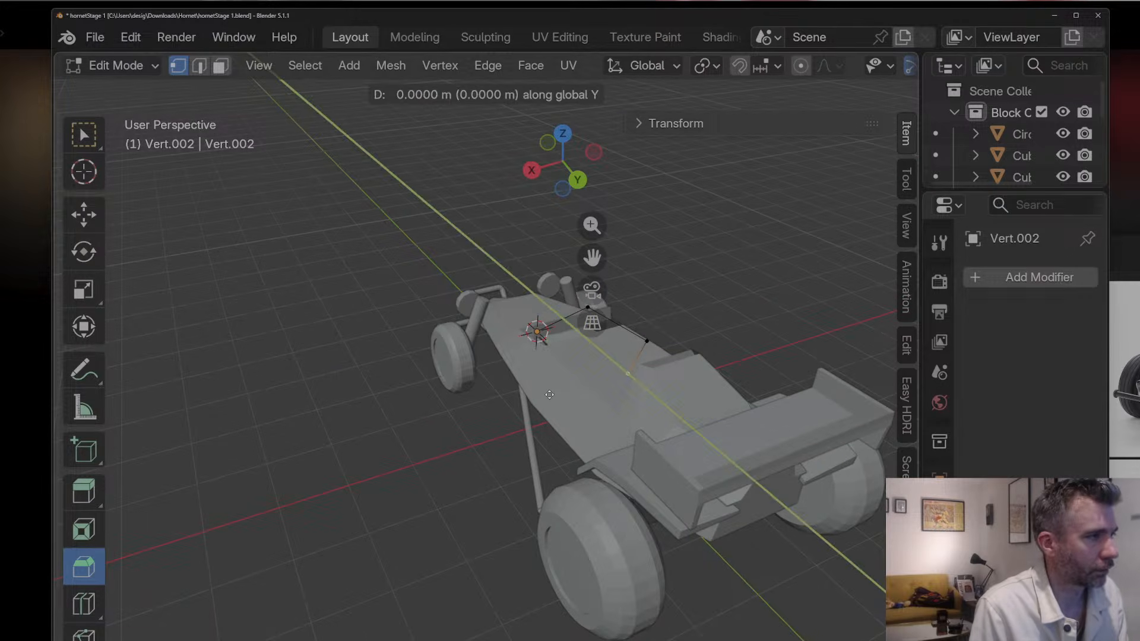
pyautogui.press('x')
pyautogui.click(738, 399)
pyautogui.moveTo(738, 399); pyautogui.dragTo(660, 319, button='middle')
pyautogui.moveTo(583, 349); pyautogui.dragTo(488, 410, button='middle')
pyautogui.press('g')
pyautogui.press('y')
pyautogui.press('x')
pyautogui.click(571, 363)
# Step: Add a Mirror modifier on the X axis to the roll bar line, using the car body as mirror object
pyautogui.press('Tab')
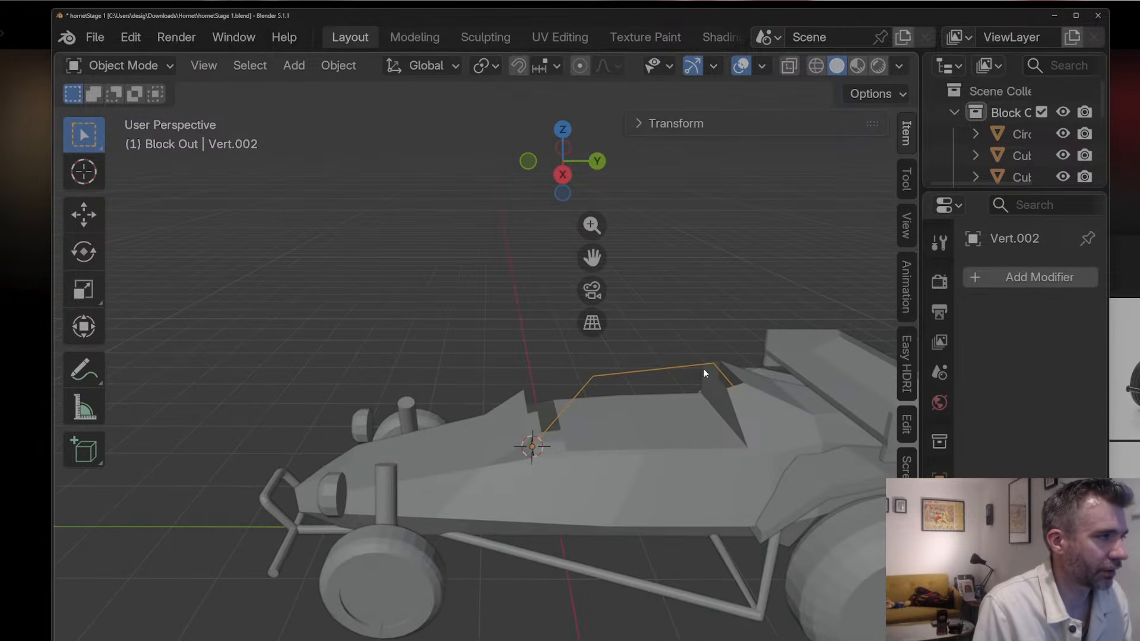
pyautogui.scroll(-3, 704, 369)
pyautogui.moveTo(703, 370); pyautogui.dragTo(799, 374, button='middle')
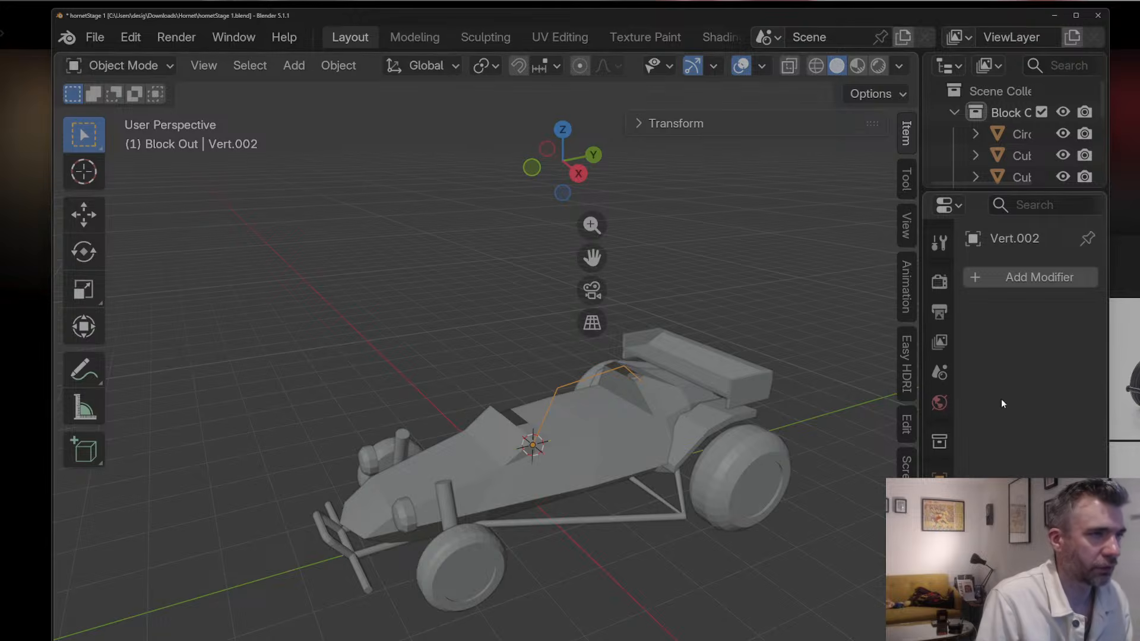
pyautogui.click(1045, 277)
pyautogui.click(1048, 282)
pyautogui.click(740, 325)
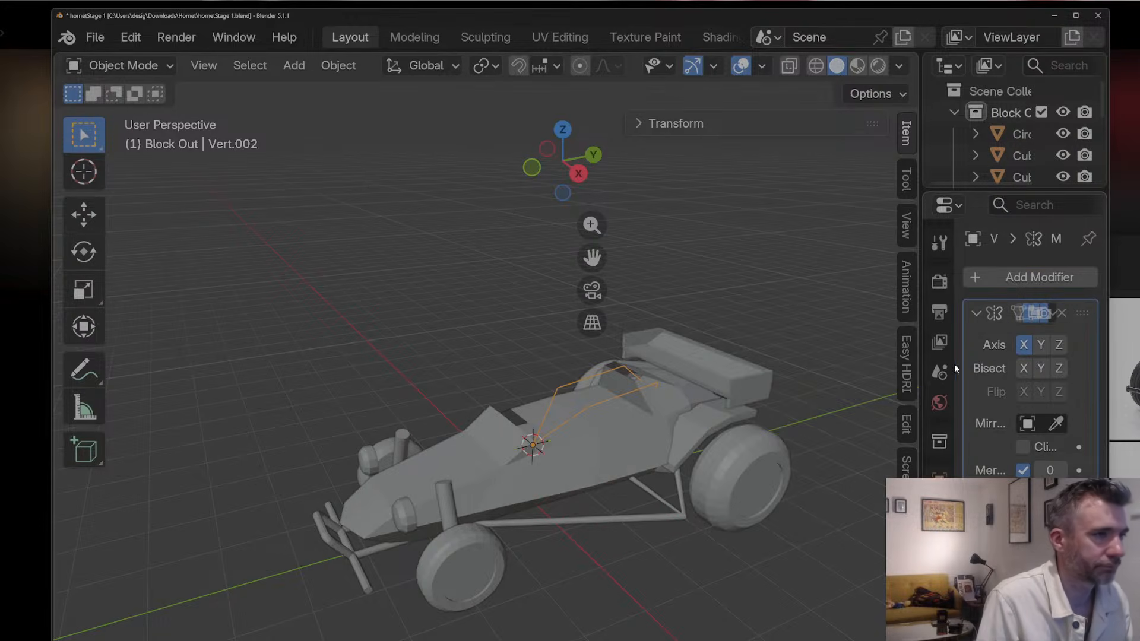
pyautogui.click(1055, 424)
pyautogui.click(507, 452)
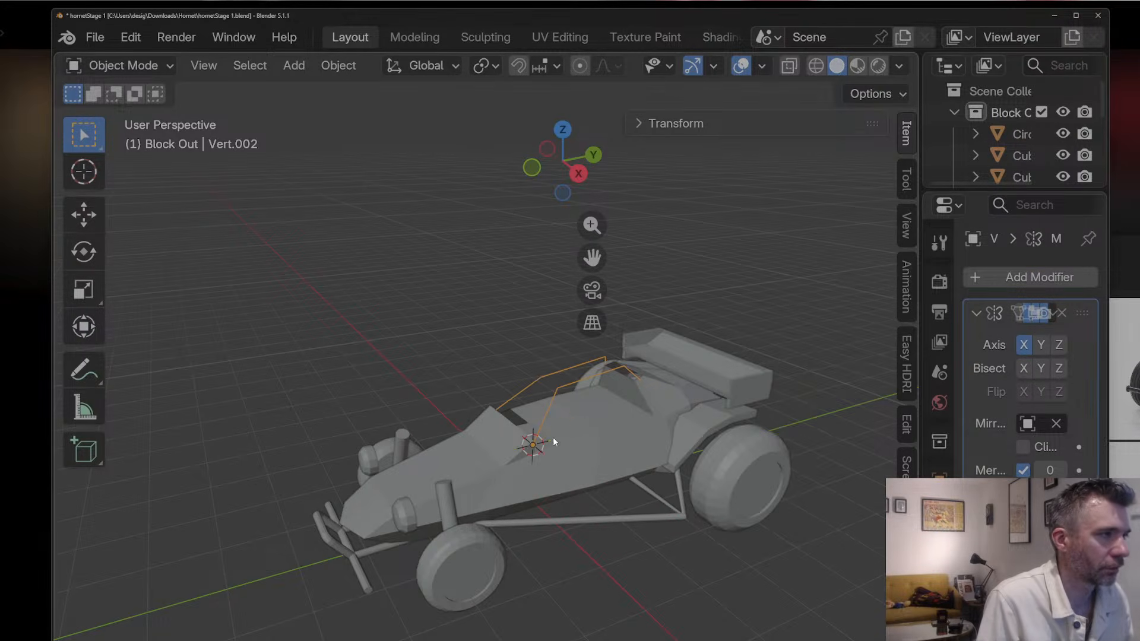
# Step: Move the selected top part of the roll bar line about 0.09 m outward along X
pyautogui.moveTo(553, 437); pyautogui.dragTo(729, 426, button='middle')
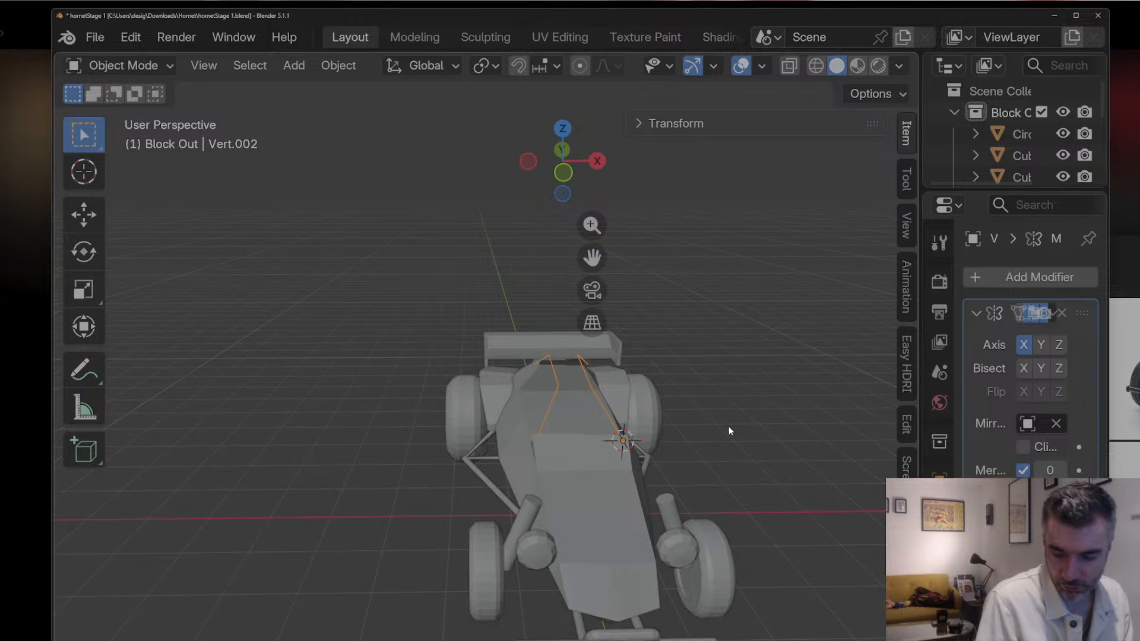
pyautogui.press('Tab')
pyautogui.moveTo(712, 400); pyautogui.dragTo(553, 373, button='middle')
pyautogui.press('g')
pyautogui.press('x')
pyautogui.click(503, 384)
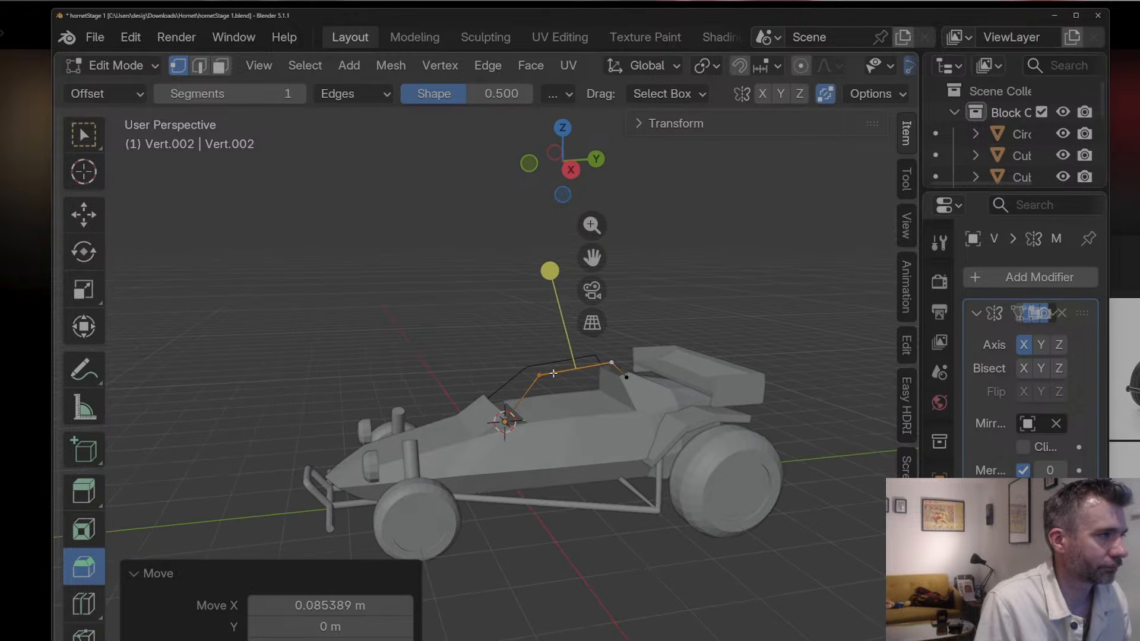
# Step: Move the roll bar line's front top vertex about 0.25 m rearward along Y
pyautogui.press('g')
pyautogui.press('y')
pyautogui.press('x')
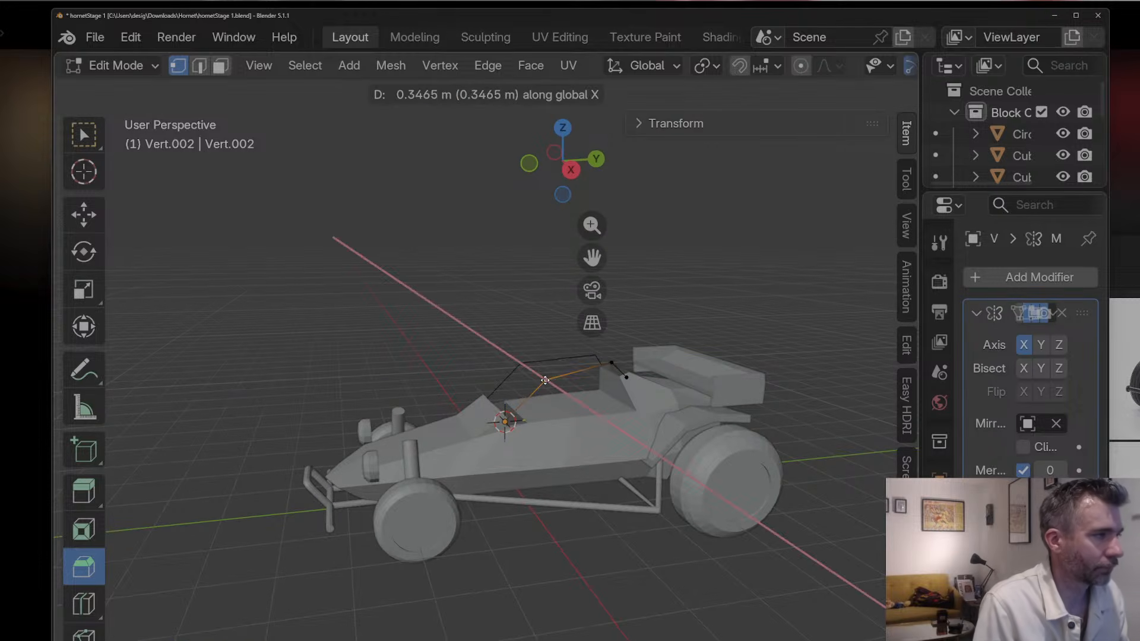
pyautogui.press('Escape')
pyautogui.press('g')
pyautogui.press('y')
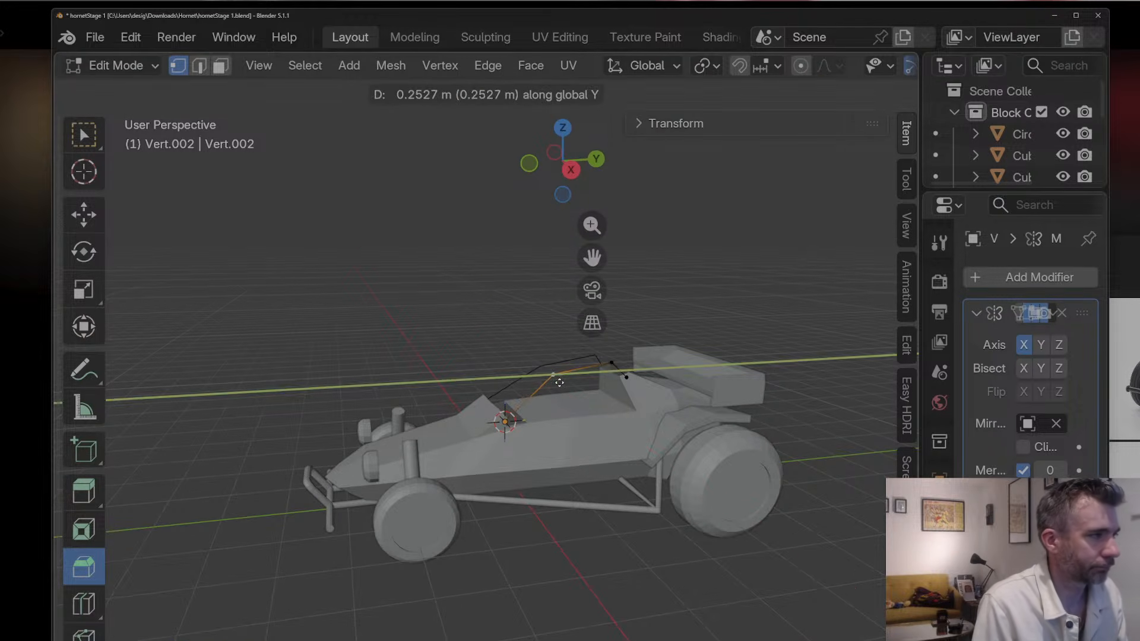
pyautogui.click(536, 396)
# Step: Move the body's upper vertex behind the cockpit about 0.14 m outward along X to meet the roll bar's rear end
pyautogui.scroll(4, 626, 409)
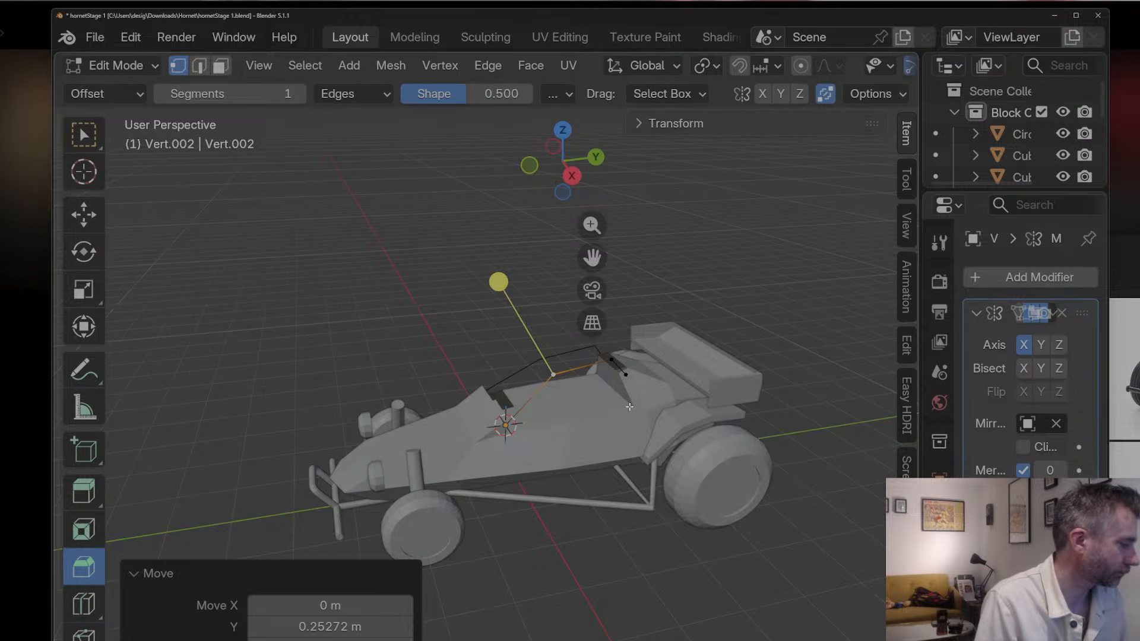
pyautogui.moveTo(626, 410); pyautogui.dragTo(772, 380, button='middle')
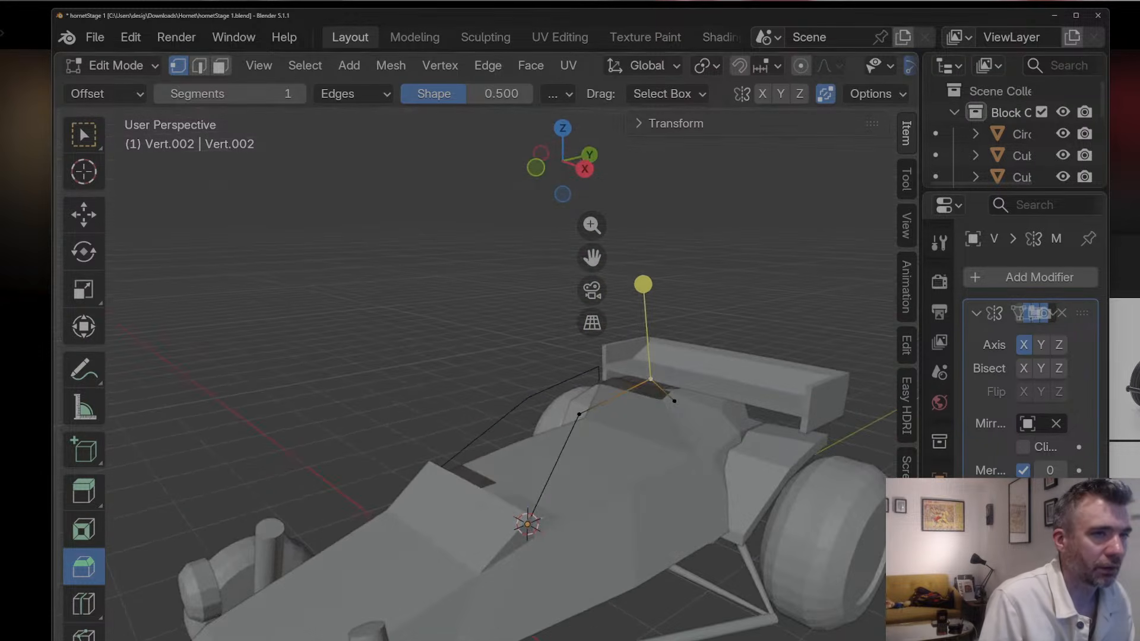
pyautogui.click(671, 402)
pyautogui.press('Tab')
pyautogui.click(676, 417)
pyautogui.moveTo(677, 418); pyautogui.dragTo(722, 435, button='middle')
pyautogui.press('Tab')
pyautogui.click(635, 386)
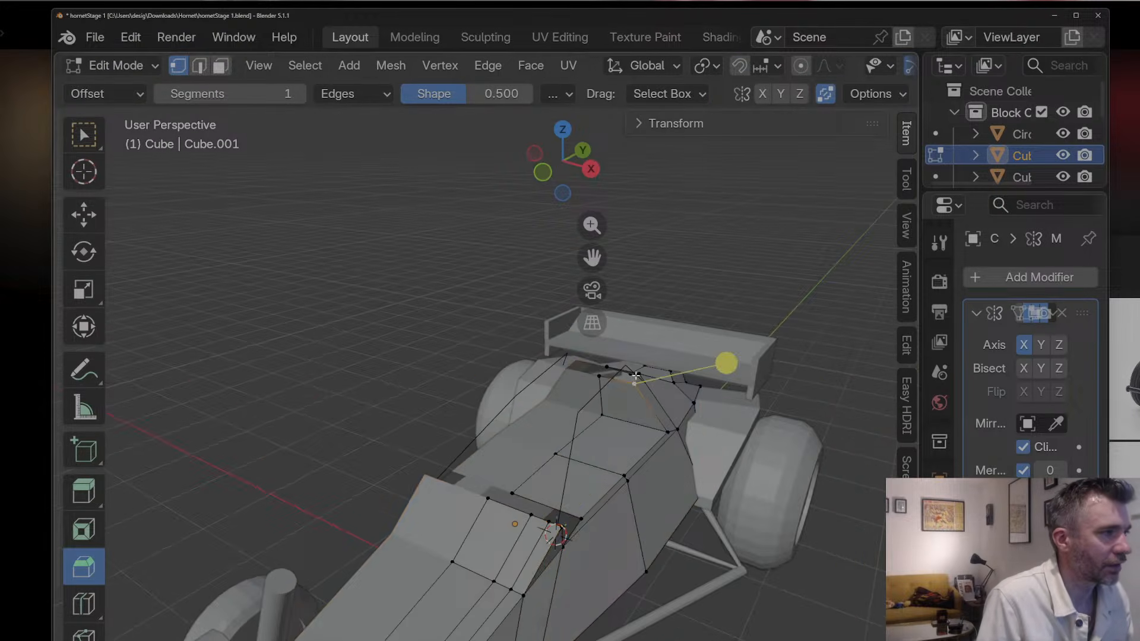
pyautogui.moveTo(635, 375); pyautogui.dragTo(617, 391, button='middle')
pyautogui.press('g')
pyautogui.press('x')
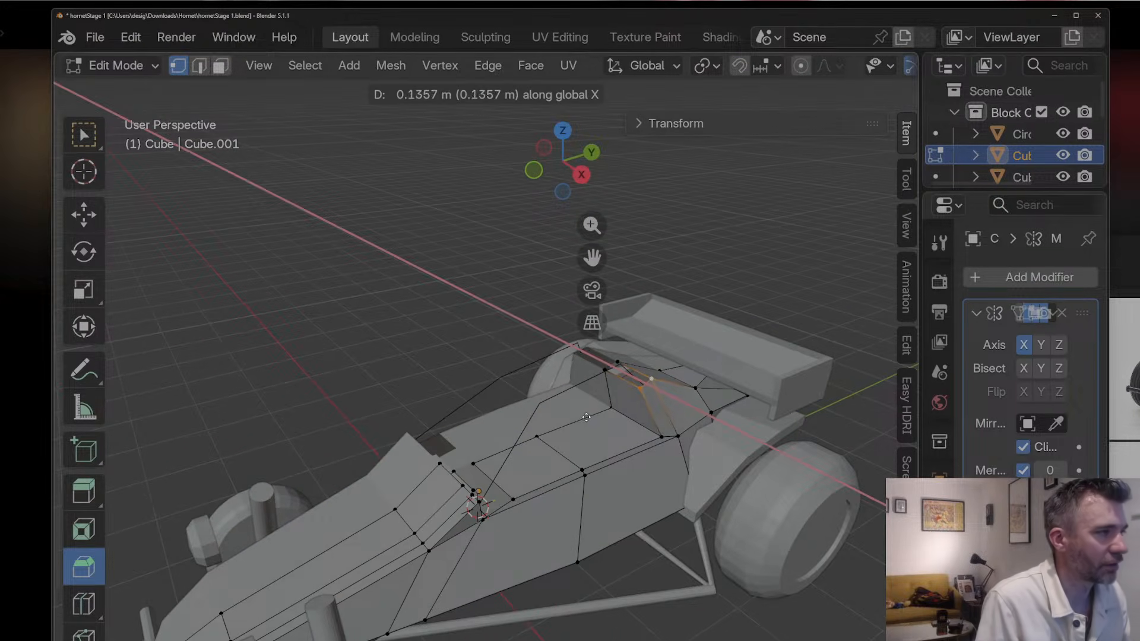
pyautogui.click(586, 417)
# Step: Convert the mirrored roll bar line to a curve and show its curve data properties
pyautogui.press('Tab')
pyautogui.moveTo(612, 409); pyautogui.dragTo(585, 404, button='middle')
pyautogui.click(537, 400)
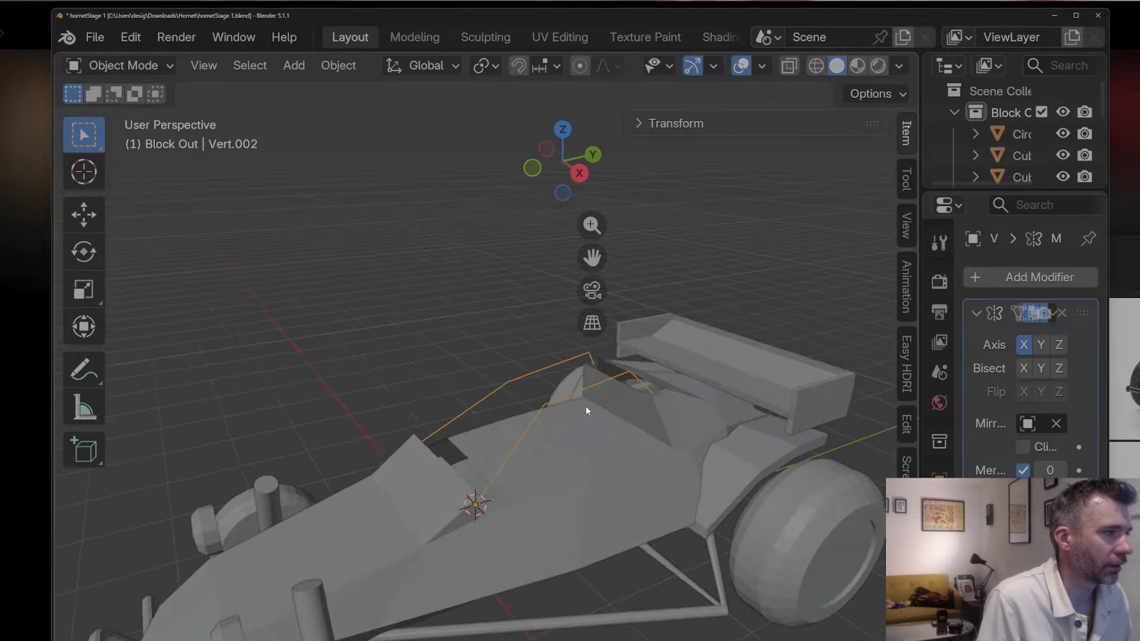
pyautogui.scroll(-4, 590, 404)
pyautogui.scroll(3, 574, 408)
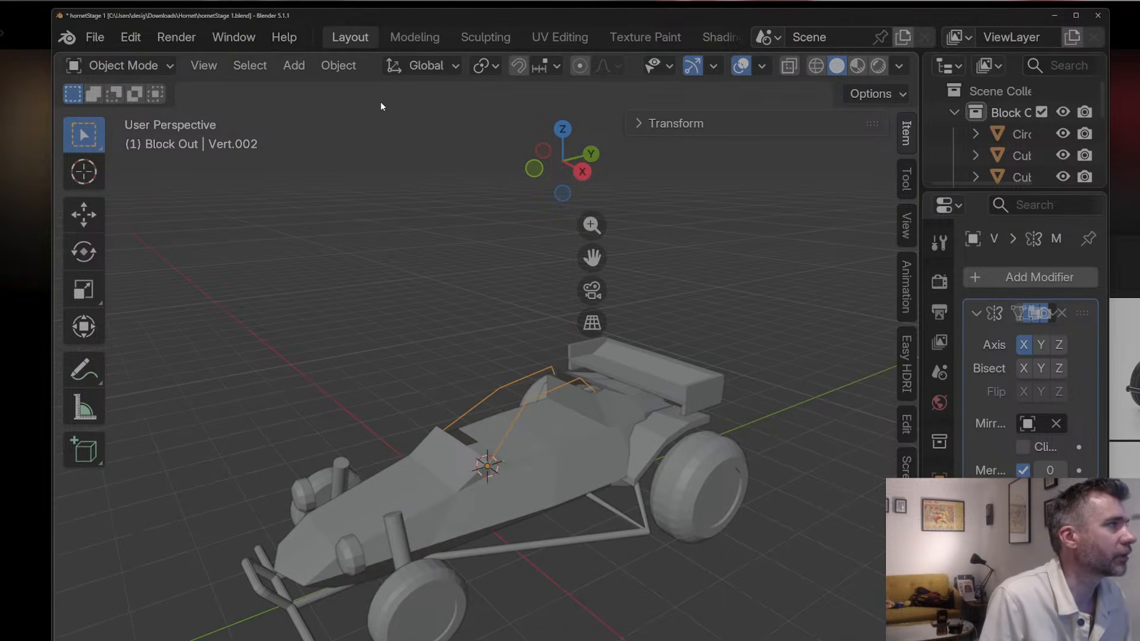
pyautogui.click(339, 65)
pyautogui.moveTo(451, 638)
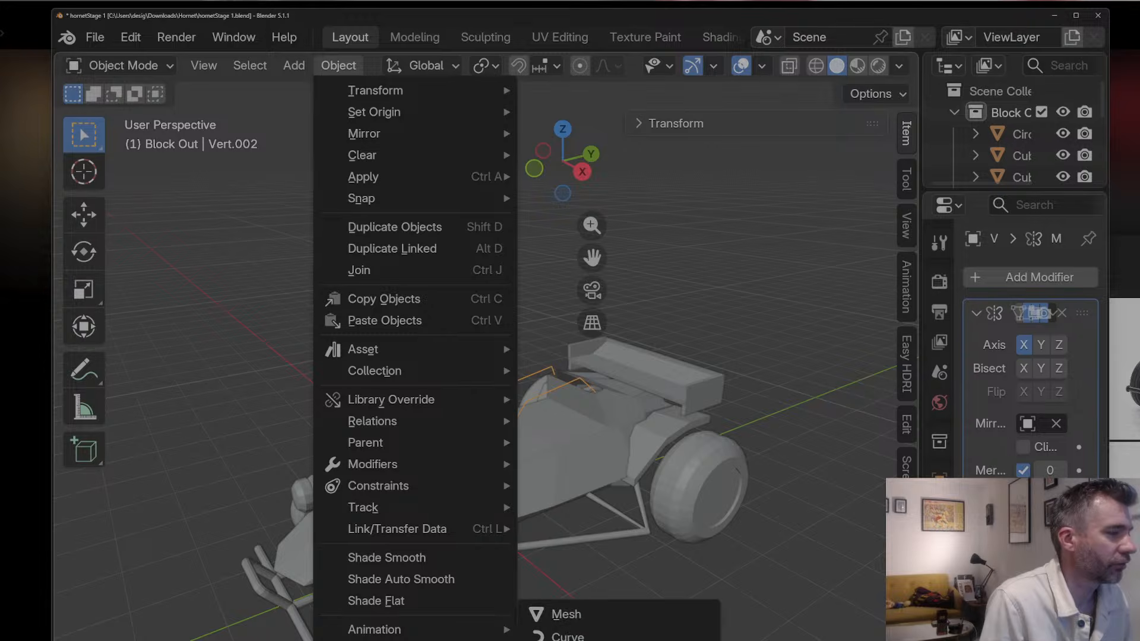
pyautogui.click(567, 614)
pyautogui.click(939, 601)
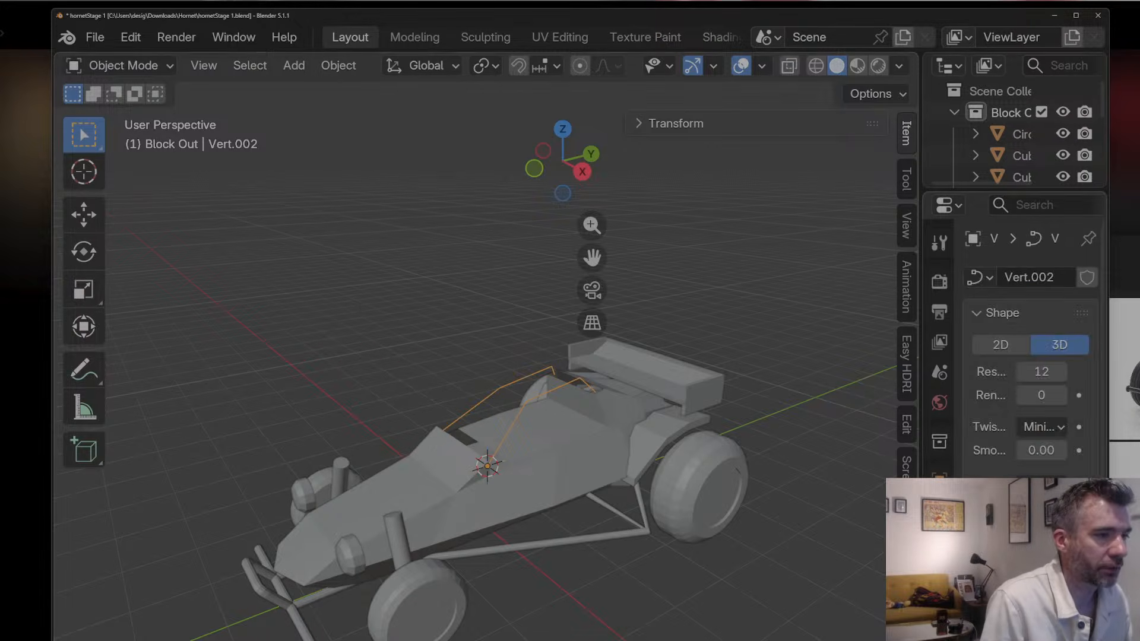
# Step: Increase the curve's bevel depth and lower its bevel resolution to form solid, square-edged roll bars
pyautogui.scroll(-8, 1030, 350)
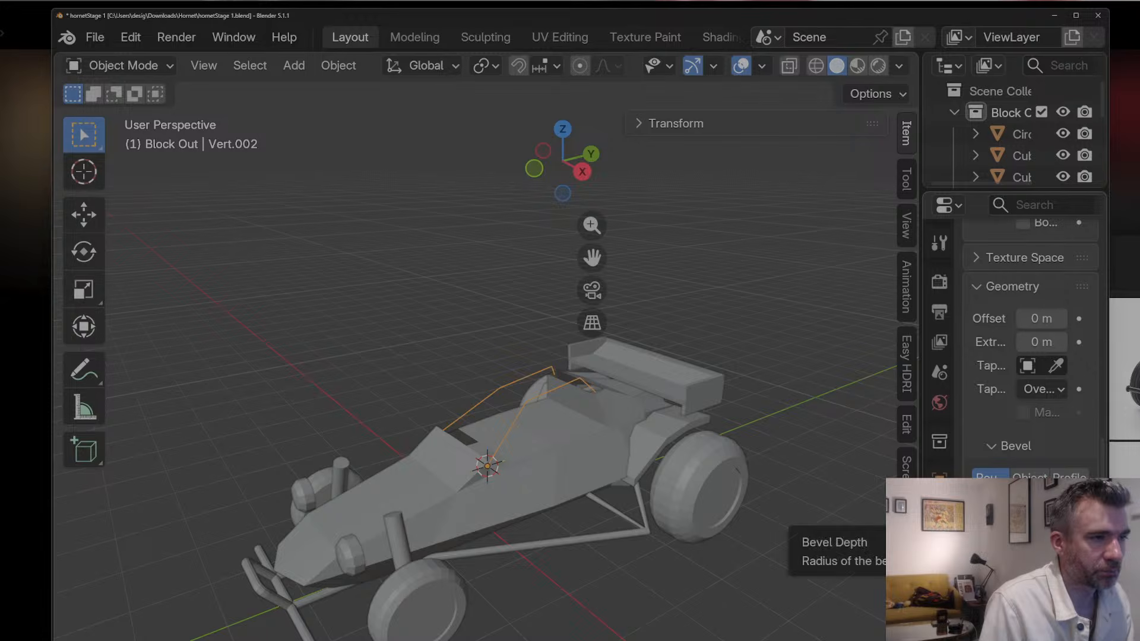
pyautogui.moveTo(1041, 502); pyautogui.dragTo(1057, 502)
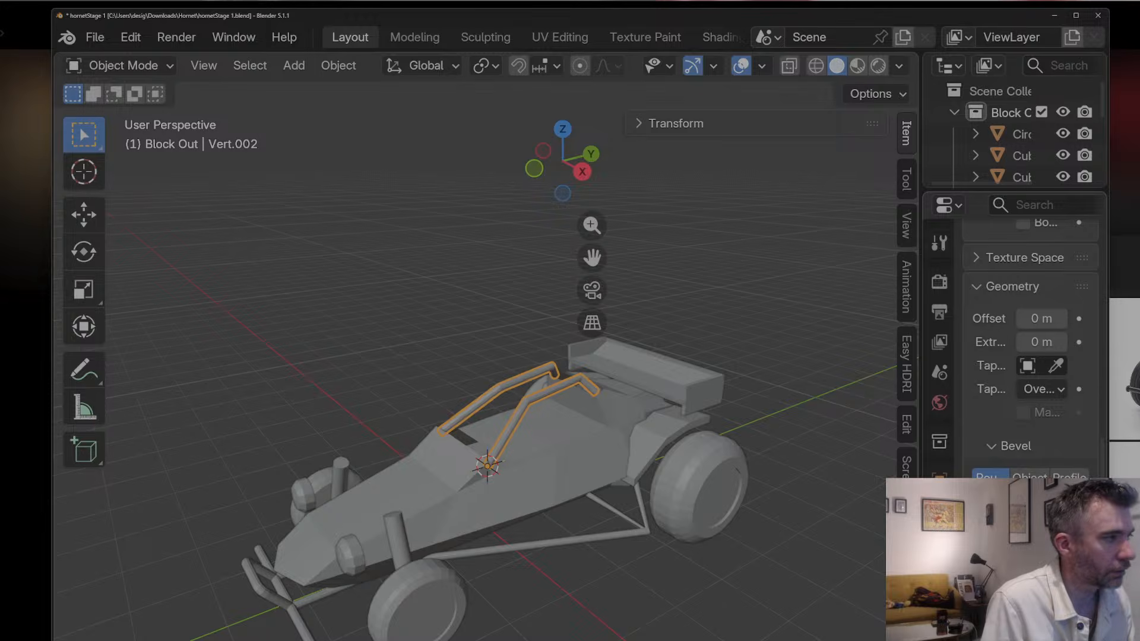
pyautogui.press('Return')
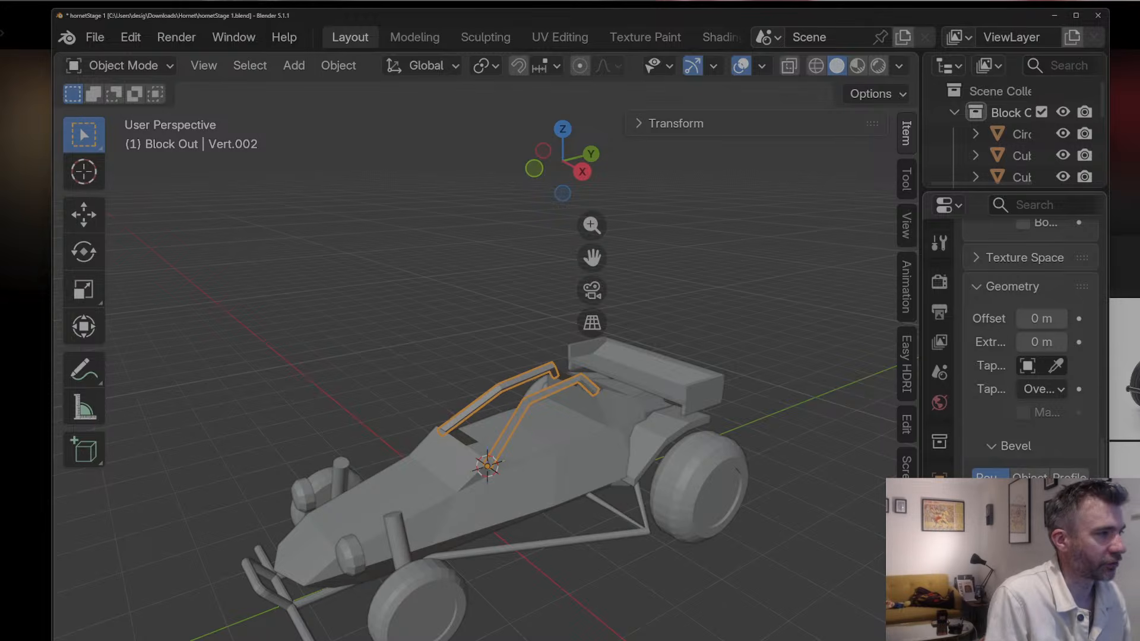
pyautogui.scroll(4, 675, 441)
pyautogui.moveTo(712, 451); pyautogui.dragTo(799, 412, button='middle')
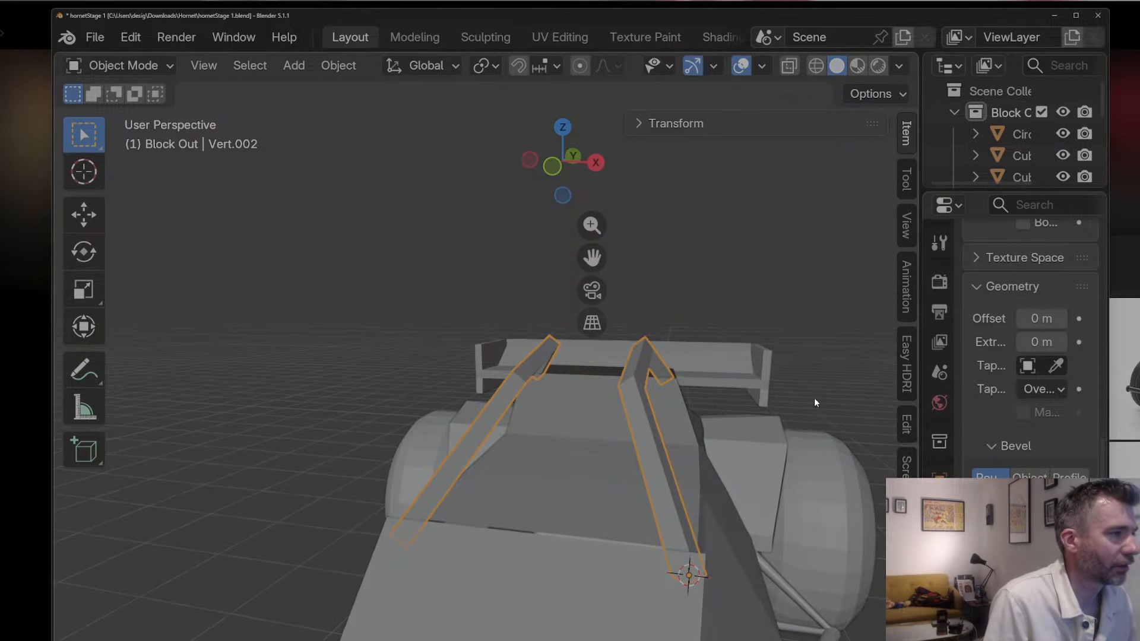
# Step: Raise the roll bar curve's bevel resolution slightly to chamfer the bars' square edges
pyautogui.press('Return')
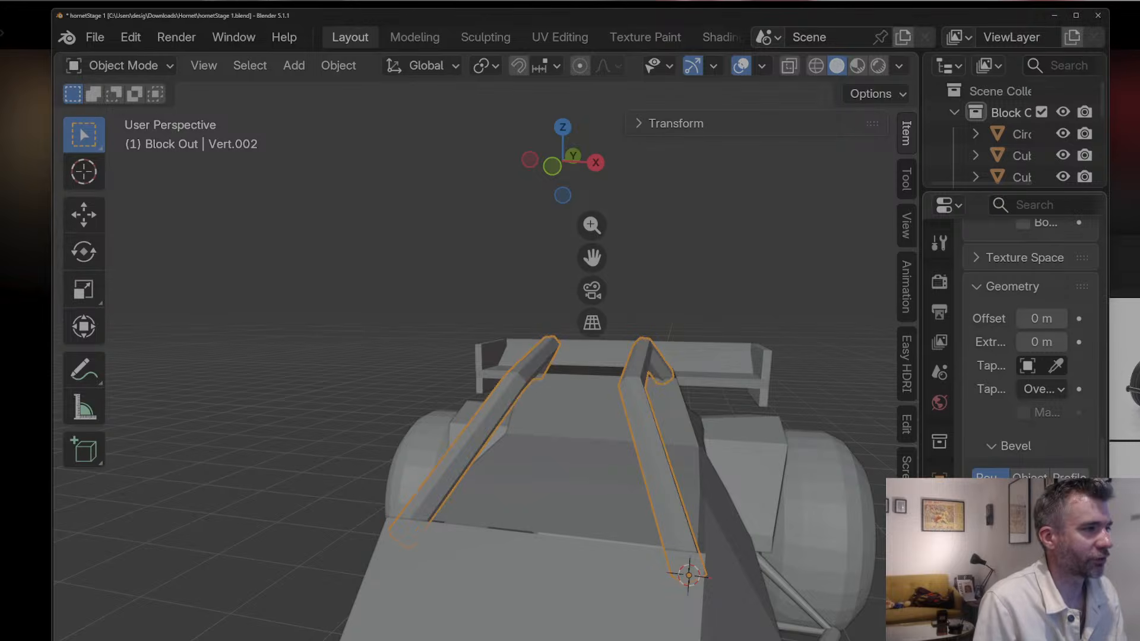
pyautogui.scroll(-5, 637, 449)
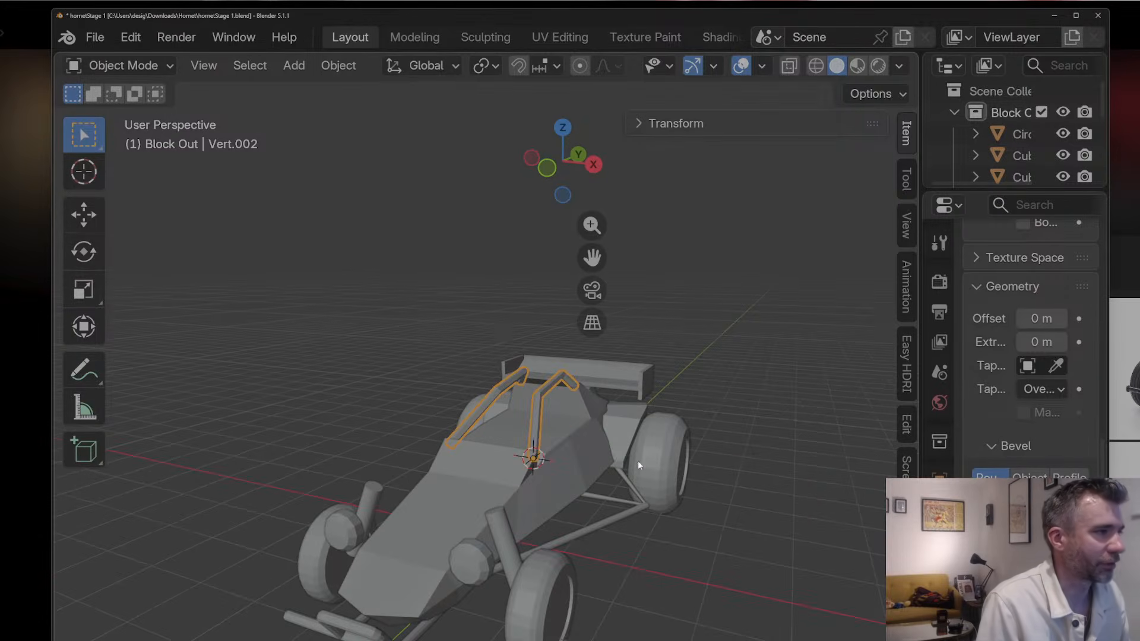
pyautogui.moveTo(399, 393)
pyautogui.mouseDown(button='middle')
pyautogui.moveTo(320, 363)
pyautogui.moveTo(641, 399)
pyautogui.moveTo(397, 415)
pyautogui.mouseUp(button='middle')
pyautogui.scroll(-3, 457, 382)
pyautogui.scroll(6, 491, 365)
pyautogui.moveTo(449, 375); pyautogui.dragTo(493, 380, button='middle')
pyautogui.scroll(-2, 492, 380)
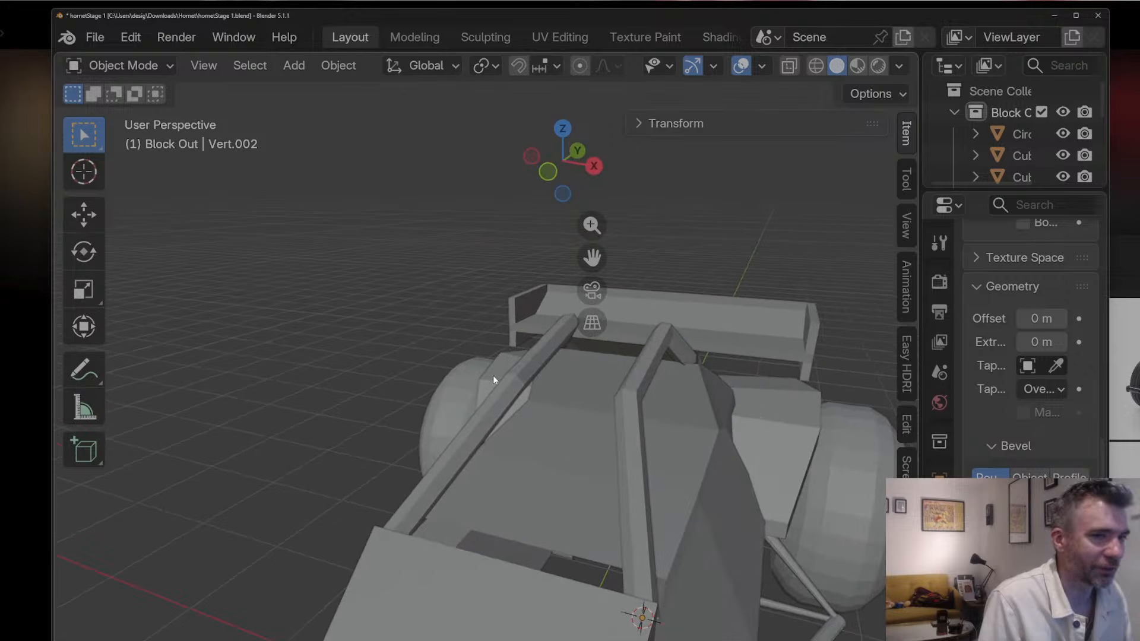
# Step: Duplicate the roll bar curve in place and convert the copy to a mesh
pyautogui.press('Tab')
pyautogui.moveTo(673, 387); pyautogui.dragTo(648, 392, button='middle')
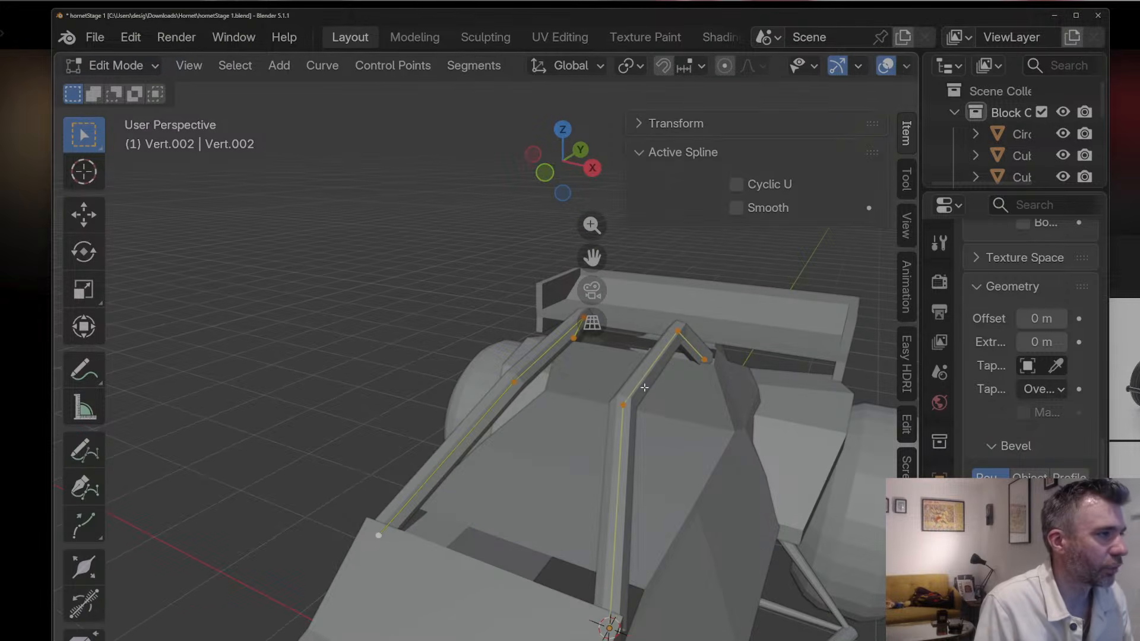
pyautogui.press('Tab')
pyautogui.click(646, 383)
pyautogui.hotkey('shift', 'd')
pyautogui.press('Escape')
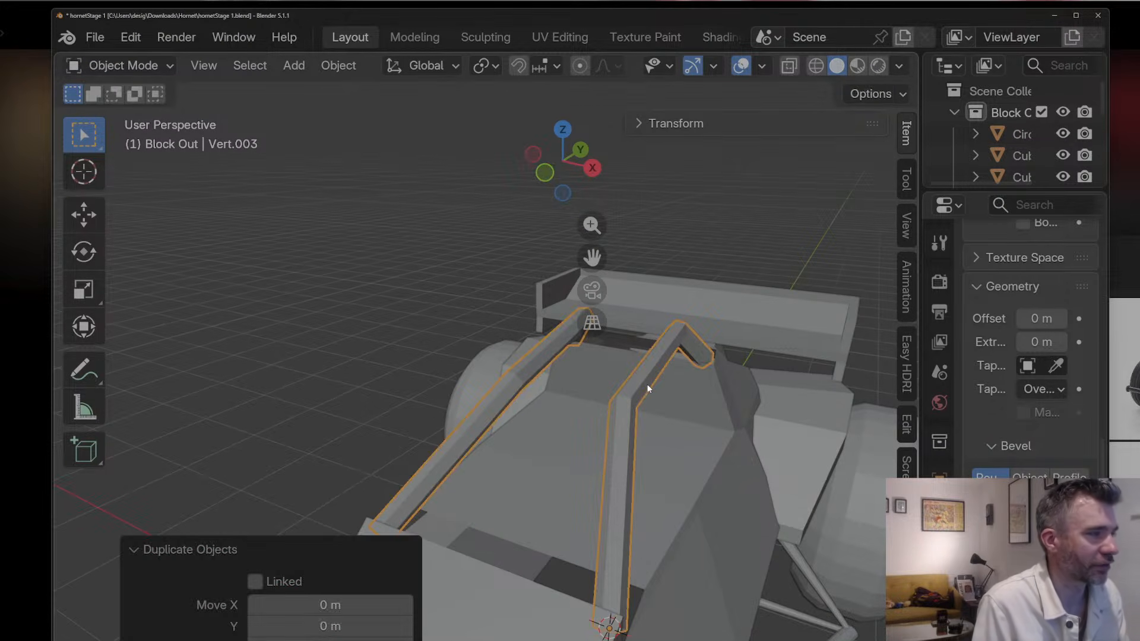
pyautogui.click(342, 66)
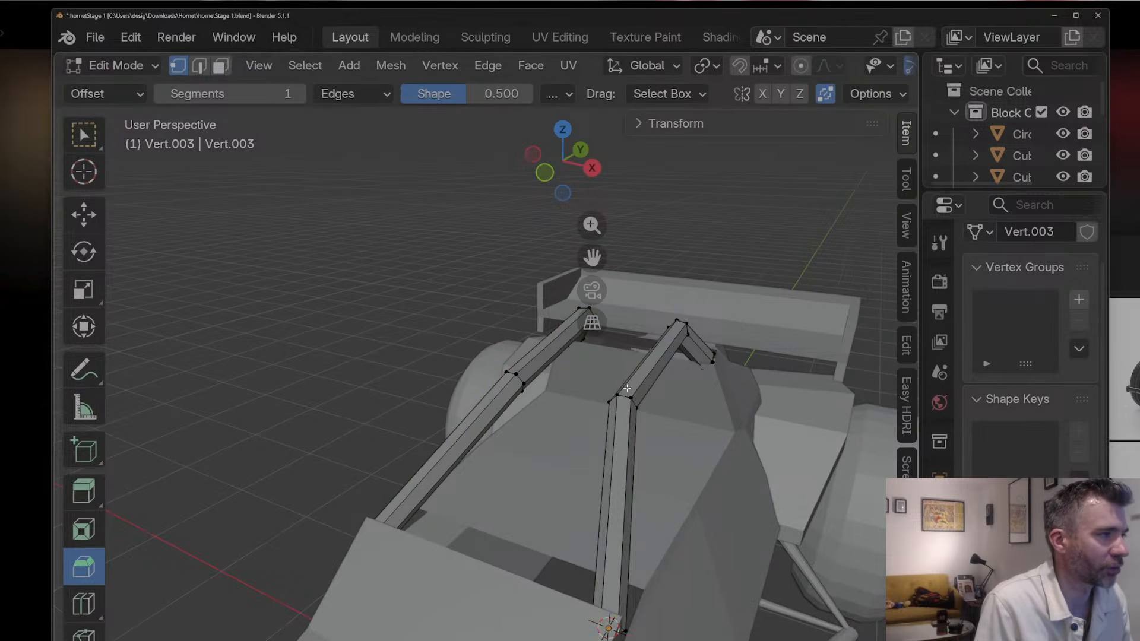
# Step: Duplicate the edge line running along one roll bar in place and separate it into its own object
pyautogui.press('2')
pyautogui.moveTo(627, 387); pyautogui.dragTo(539, 417, button='middle')
pyautogui.click(646, 399)
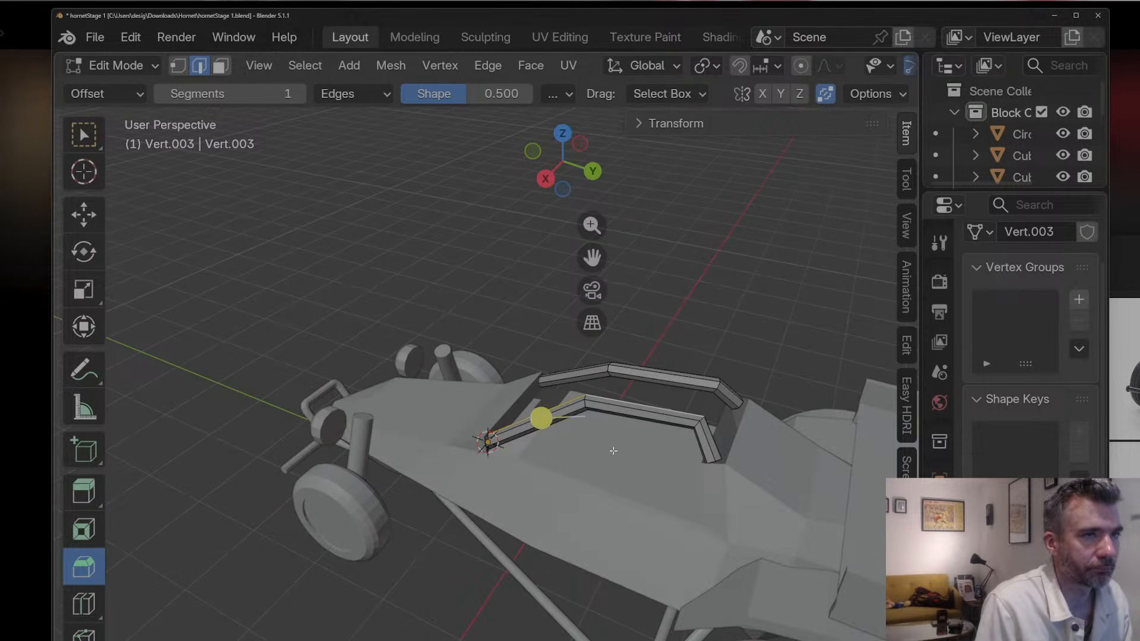
pyautogui.keyDown('shift'); pyautogui.click(710, 432); pyautogui.keyUp('shift')
pyautogui.moveTo(710, 432); pyautogui.dragTo(535, 435, button='middle')
pyautogui.hotkey('shift', 'd')
pyautogui.rightClick(535, 434)
pyautogui.press('p')
pyautogui.click(535, 435)
pyautogui.press('Tab')
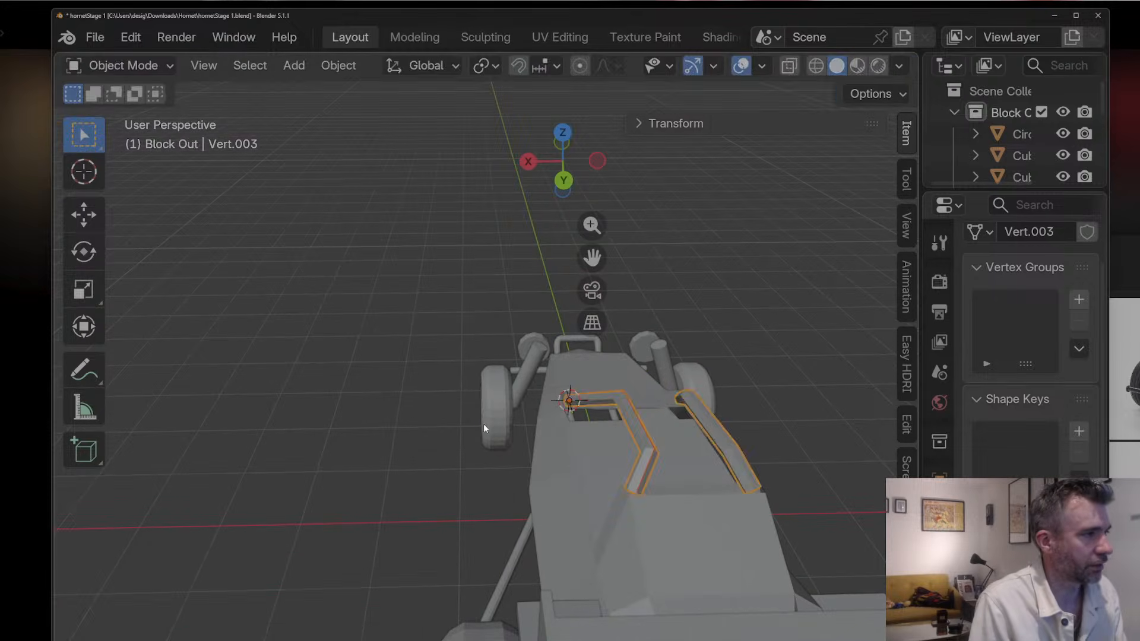
# Step: Delete the leftover mesh copy of the roll bars
pyautogui.click(483, 423)
pyautogui.click(629, 410)
pyautogui.press('Delete')
pyautogui.moveTo(614, 412); pyautogui.dragTo(629, 430, button='middle')
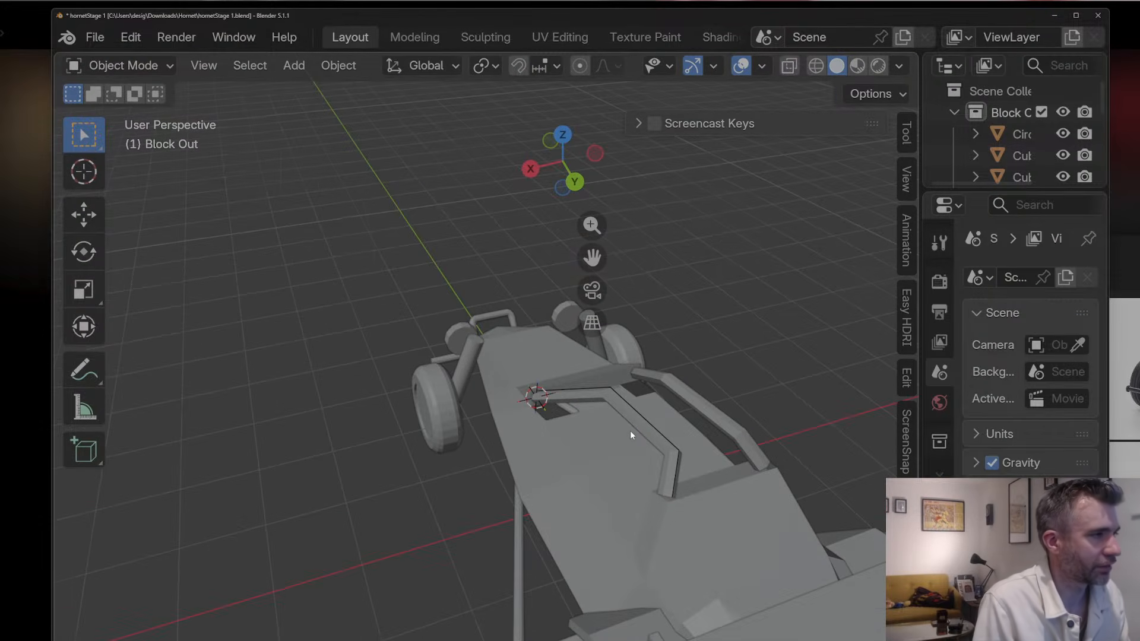
# Step: Extrude the entire separated edge line about 0.35 m inward along X to form a roof strip between the roll bars
pyautogui.click(641, 422)
pyautogui.click(644, 421)
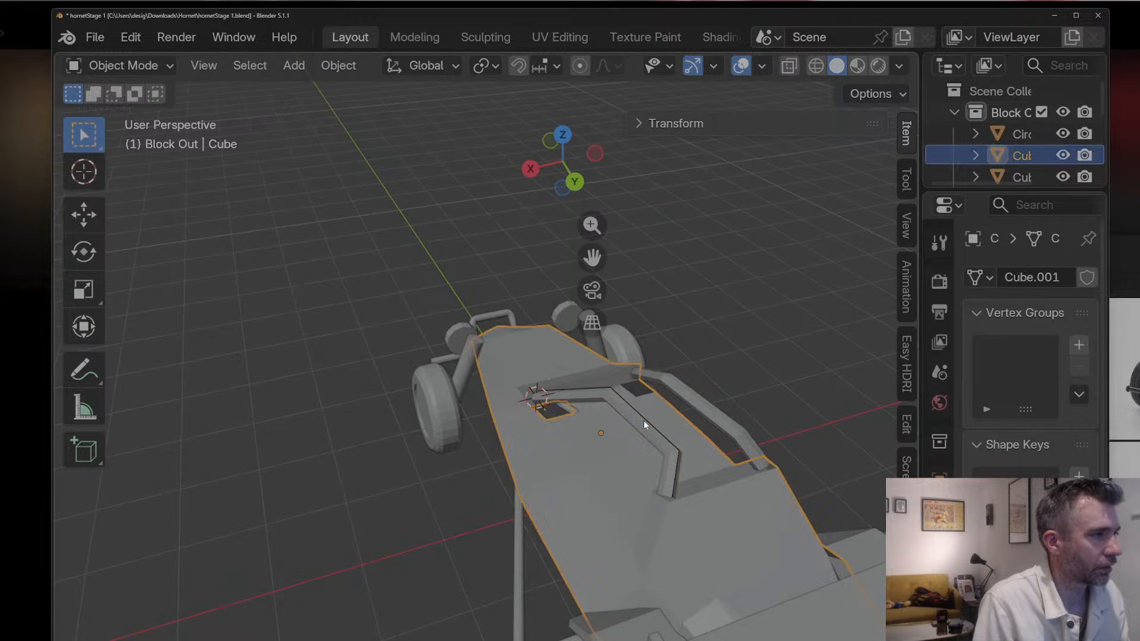
pyautogui.click(642, 419)
pyautogui.click(678, 464)
pyautogui.press('Tab')
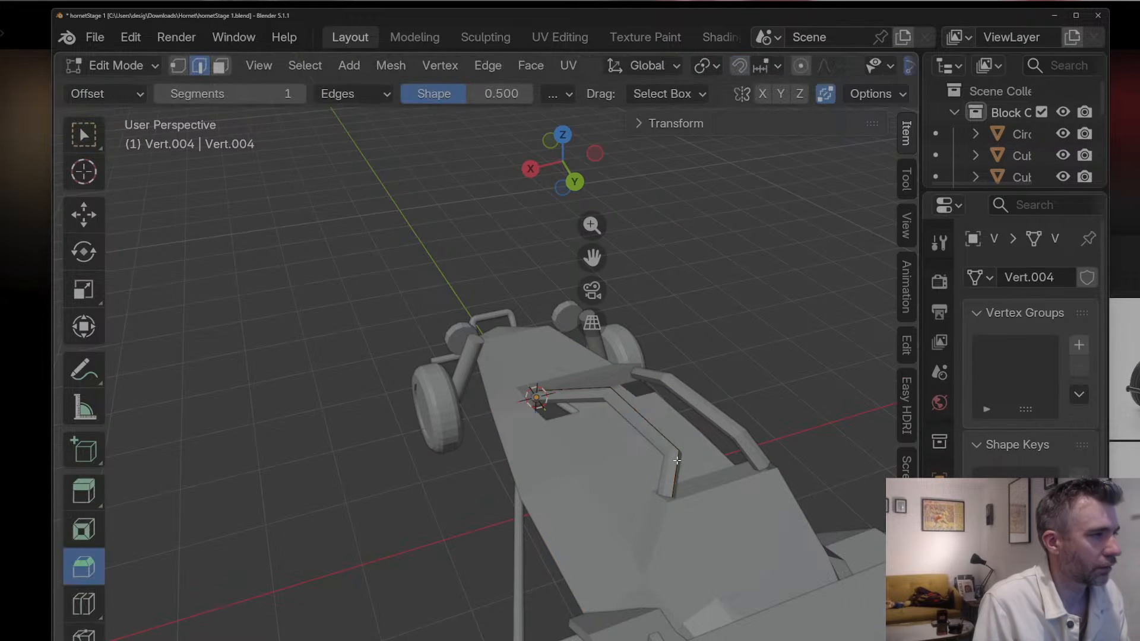
pyautogui.press('a')
pyautogui.moveTo(678, 464); pyautogui.dragTo(640, 476, button='middle')
pyautogui.press('e')
pyautogui.rightClick(641, 476)
pyautogui.press('g')
pyautogui.press('x')
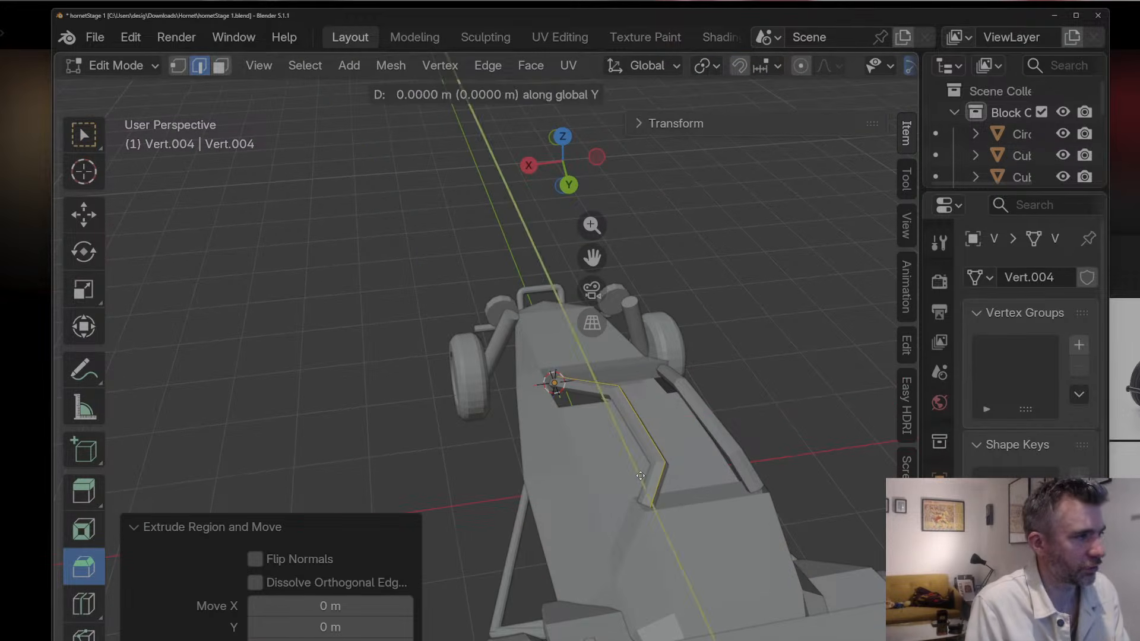
pyautogui.click(674, 463)
pyautogui.moveTo(676, 464); pyautogui.dragTo(680, 458, button='middle')
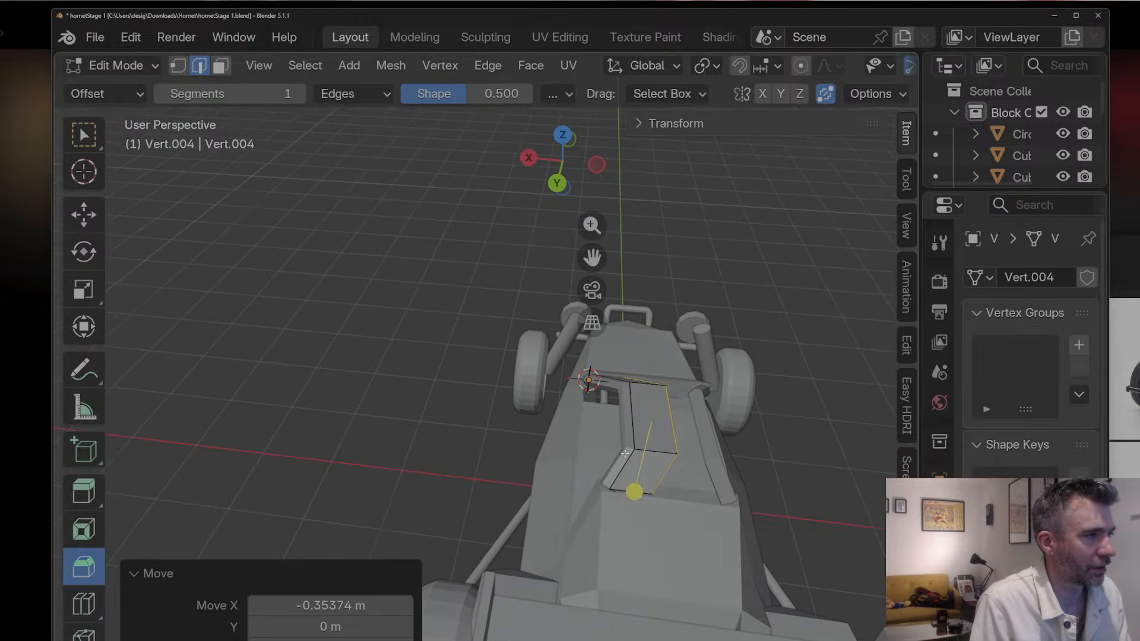
# Step: Move the strip's extruded inner edges about 0.06 m back outward along X
pyautogui.press('g')
pyautogui.press('y')
pyautogui.press('x')
pyautogui.click(683, 453)
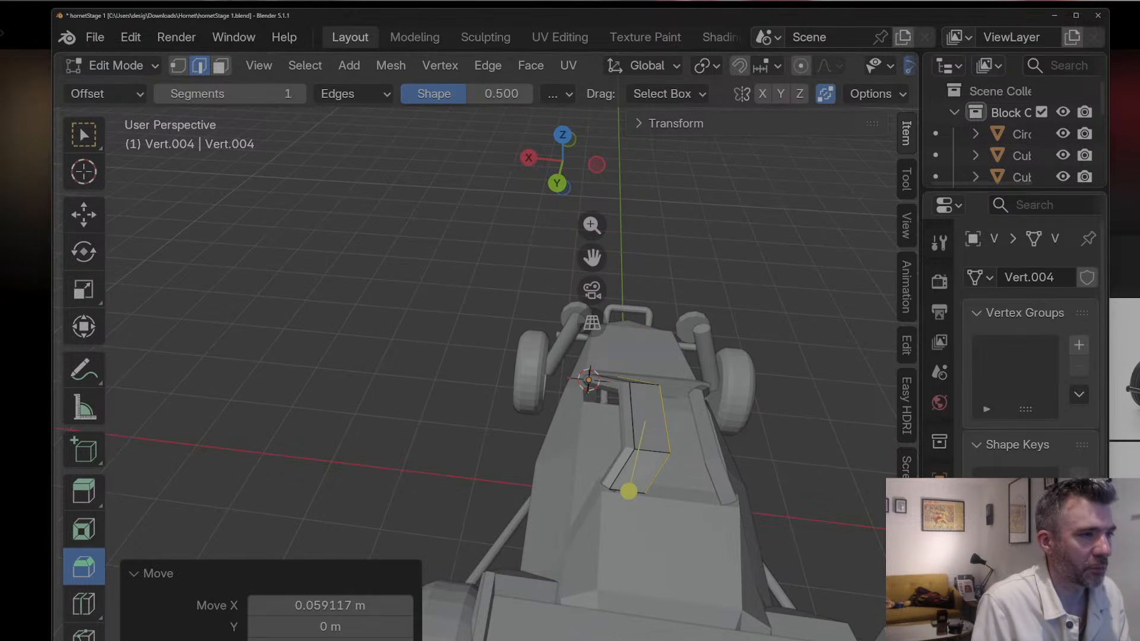
# Step: Add a Mirror modifier to the roof strip with the buggy body as mirror object and clipping enabled
pyautogui.click(938, 242)
pyautogui.click(1016, 277)
pyautogui.click(1016, 282)
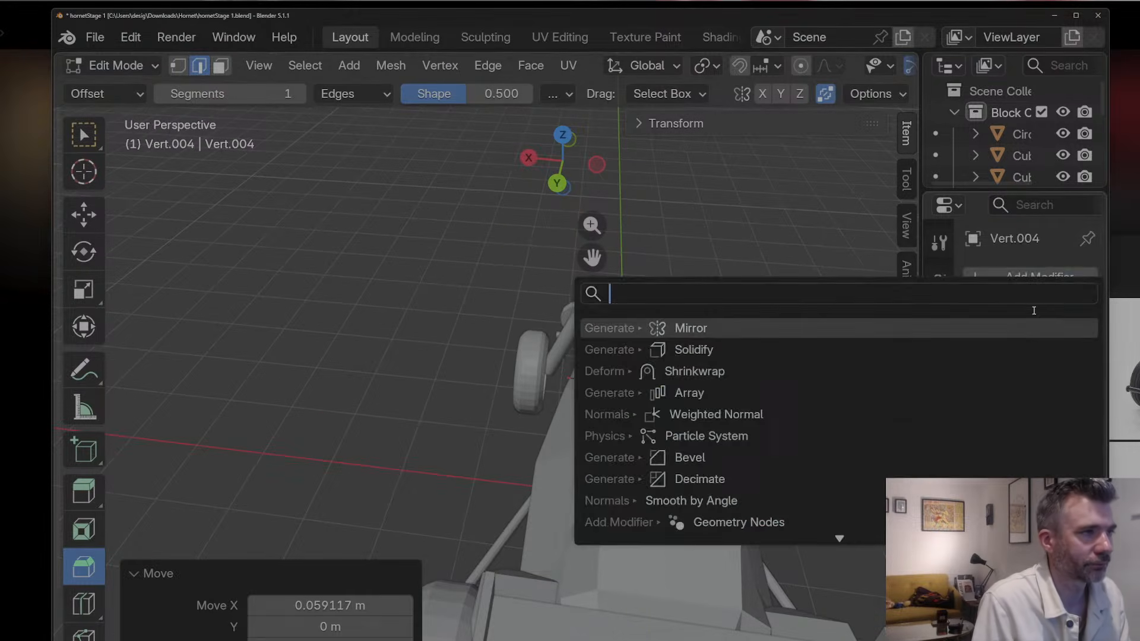
pyautogui.click(795, 330)
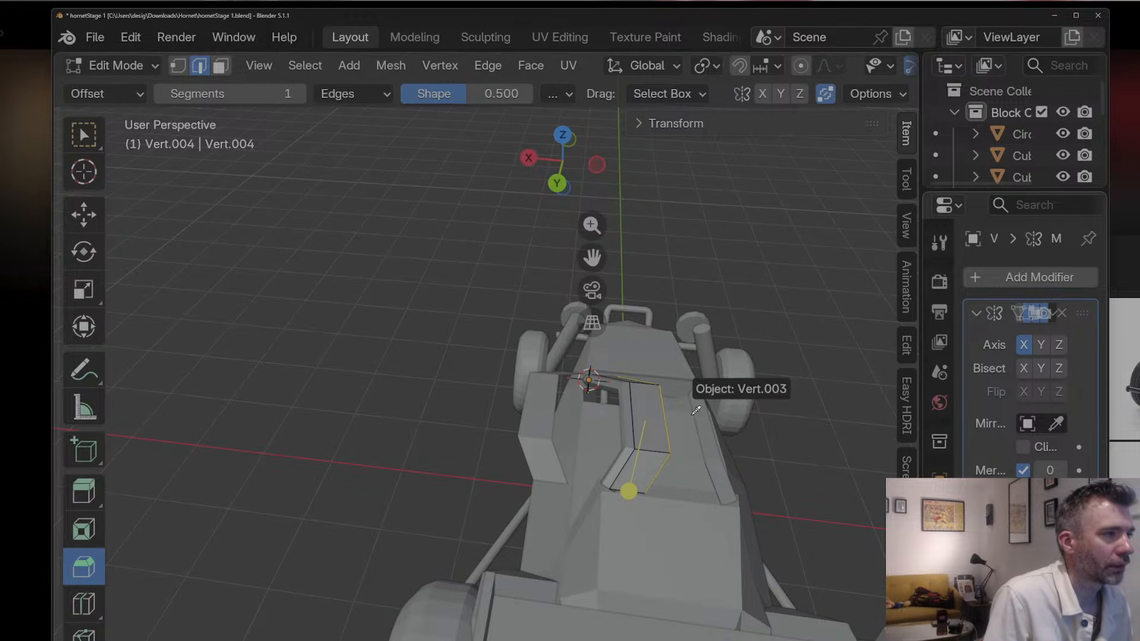
pyautogui.click(689, 522)
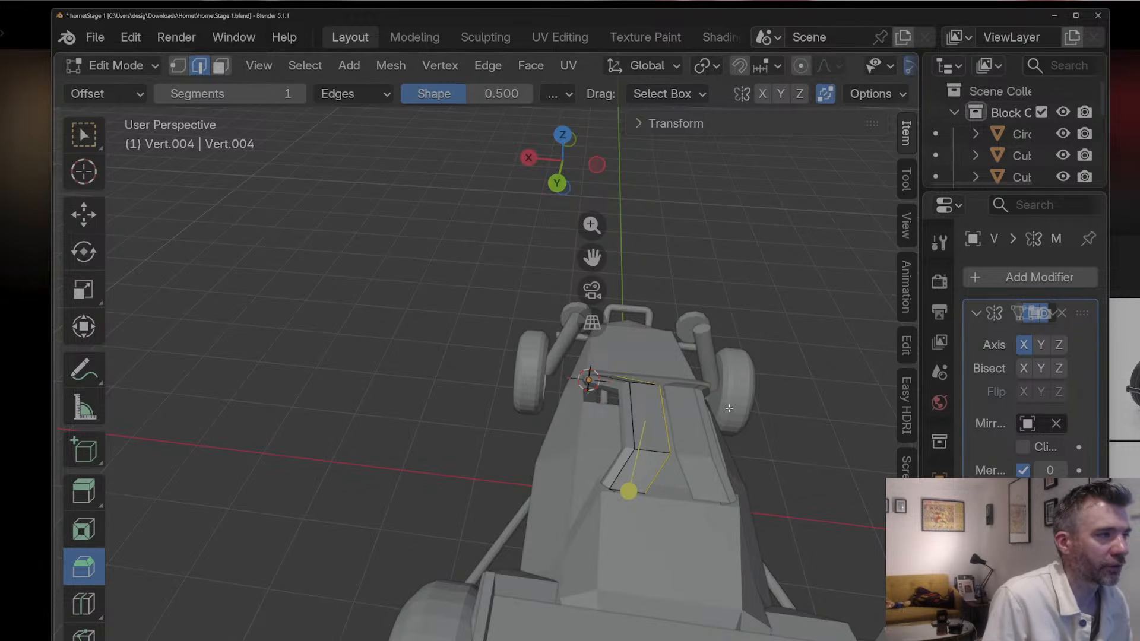
pyautogui.click(1023, 446)
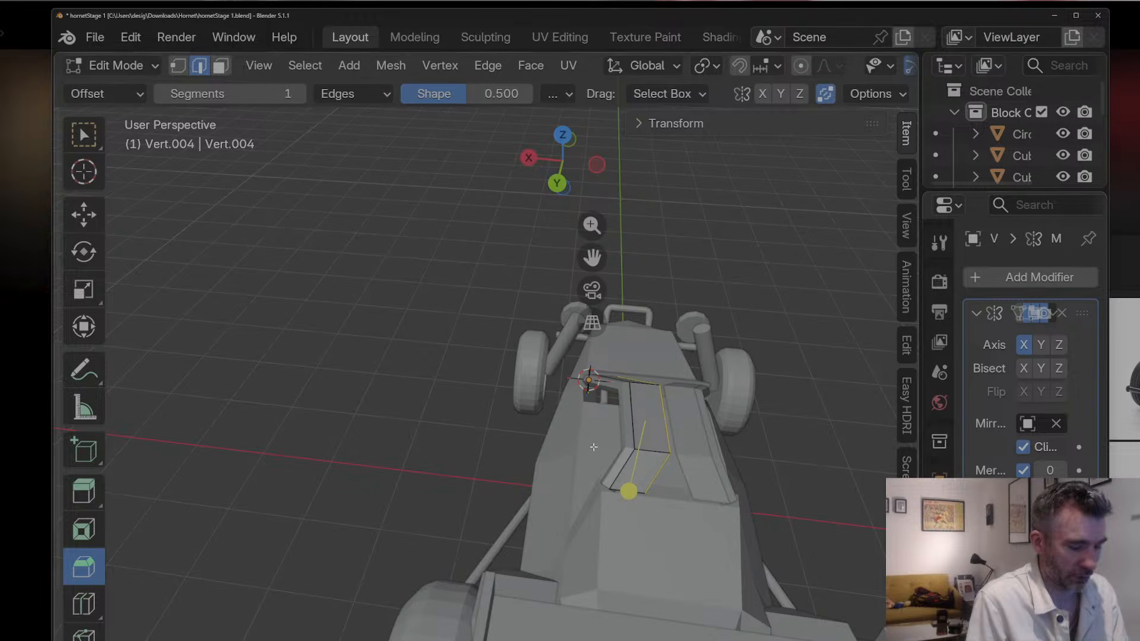
# Step: Move the strip's inner edges inward along X until they meet the mirrored half at the body's centre line
pyautogui.press('g')
pyautogui.press('y')
pyautogui.press('x')
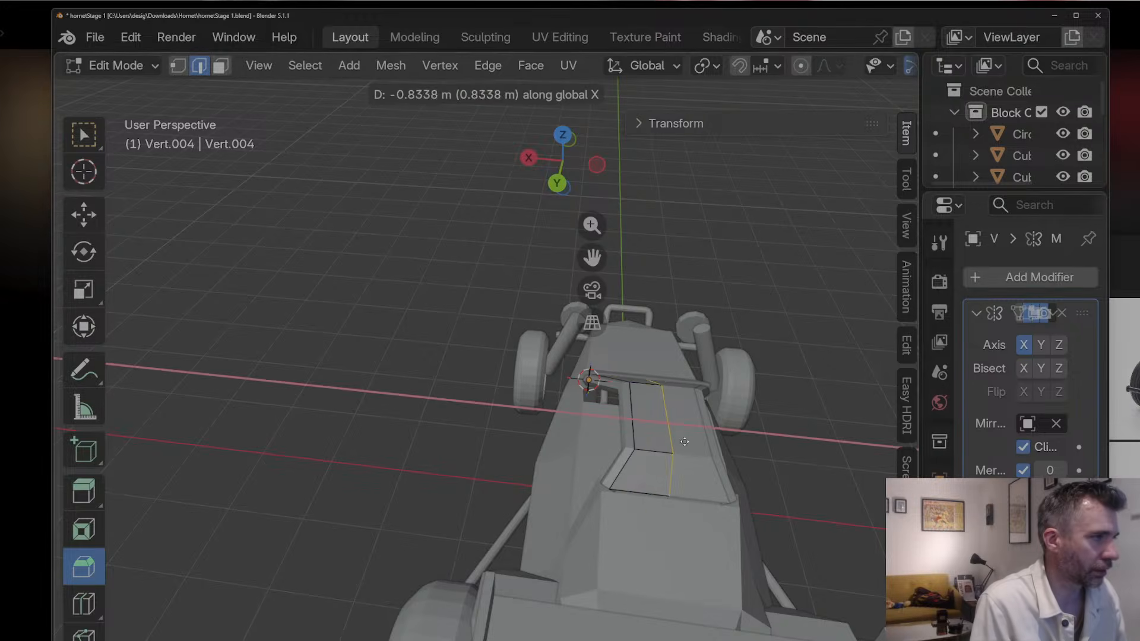
pyautogui.click(684, 442)
pyautogui.press('Tab')
pyautogui.moveTo(684, 441); pyautogui.dragTo(603, 516, button='middle')
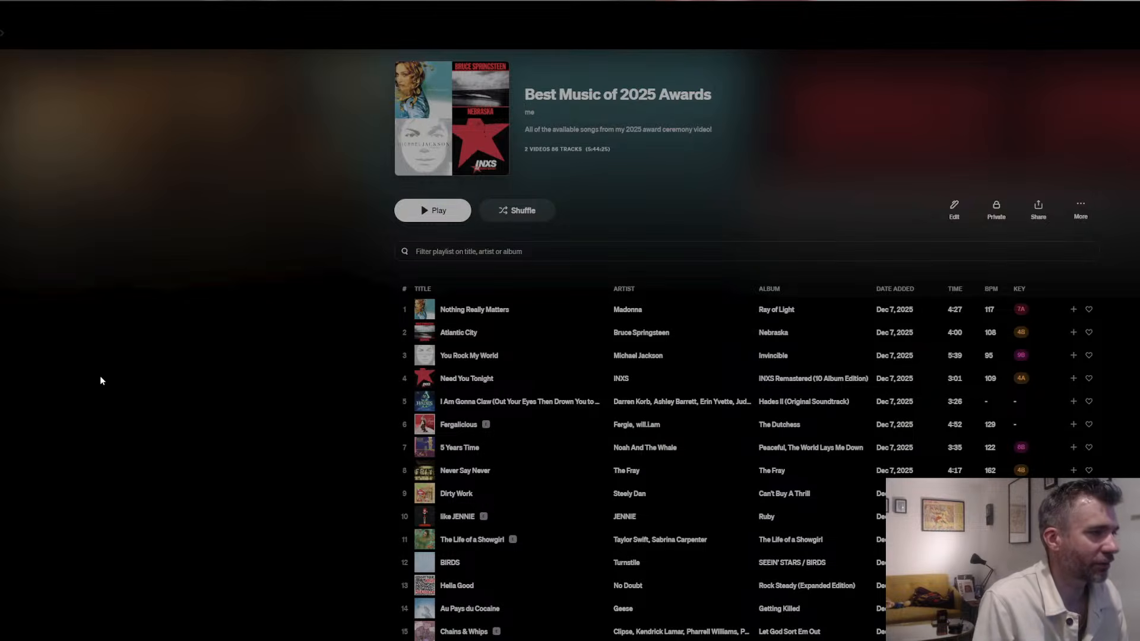
pyautogui.hotkey('alt', 'Tab')
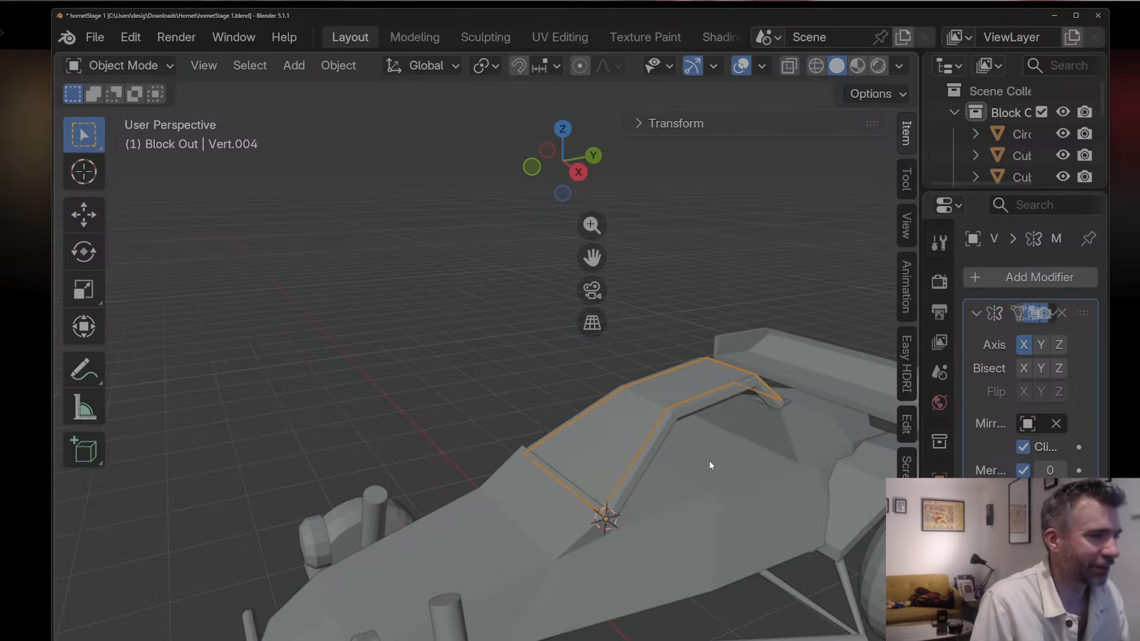
pyautogui.moveTo(709, 461); pyautogui.dragTo(705, 415, button='middle')
# Step: Cut an edge loop across the sloping front panel just below the roof and delete the panel's lower part
pyautogui.press('Tab')
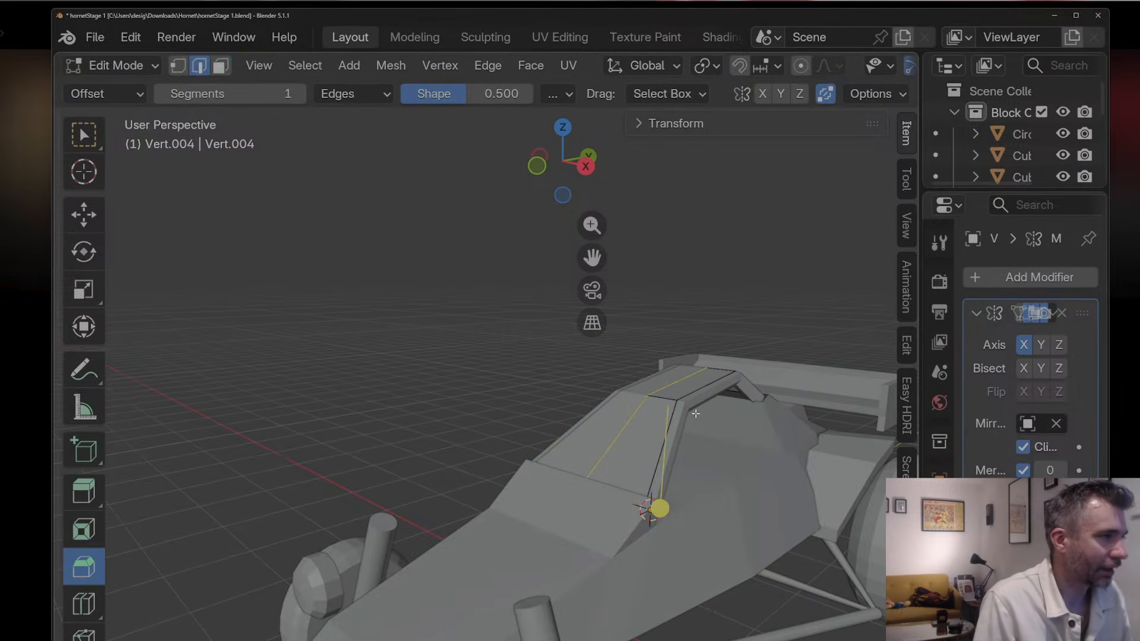
pyautogui.press('3')
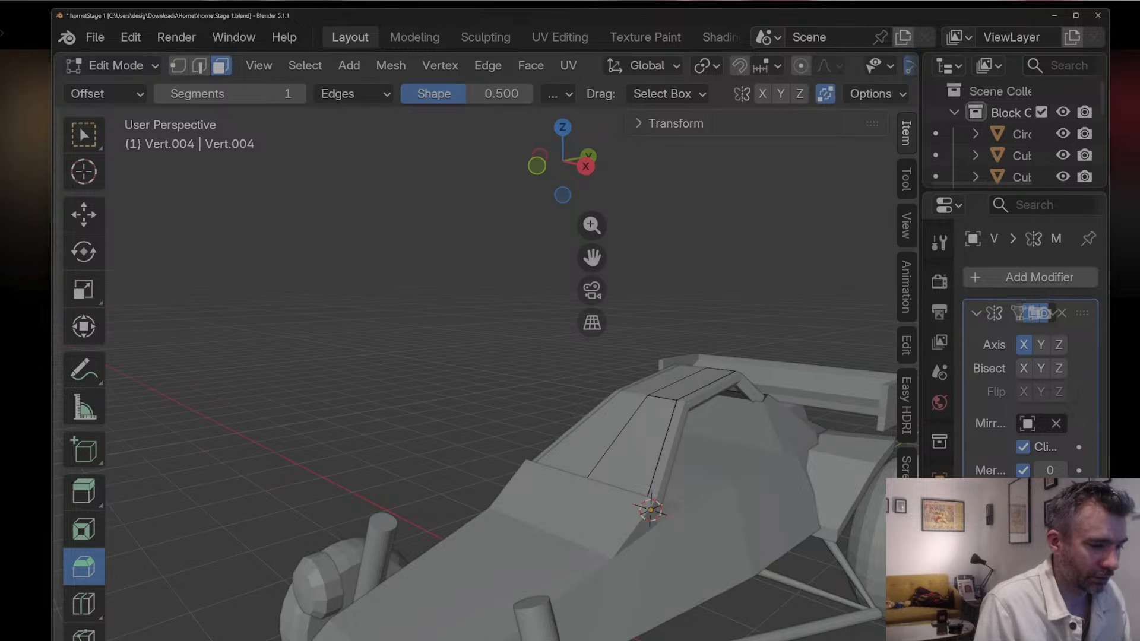
pyautogui.press('Tab')
pyautogui.press('Tab')
pyautogui.hotkey('ctrl', 'r')
pyautogui.click(629, 422)
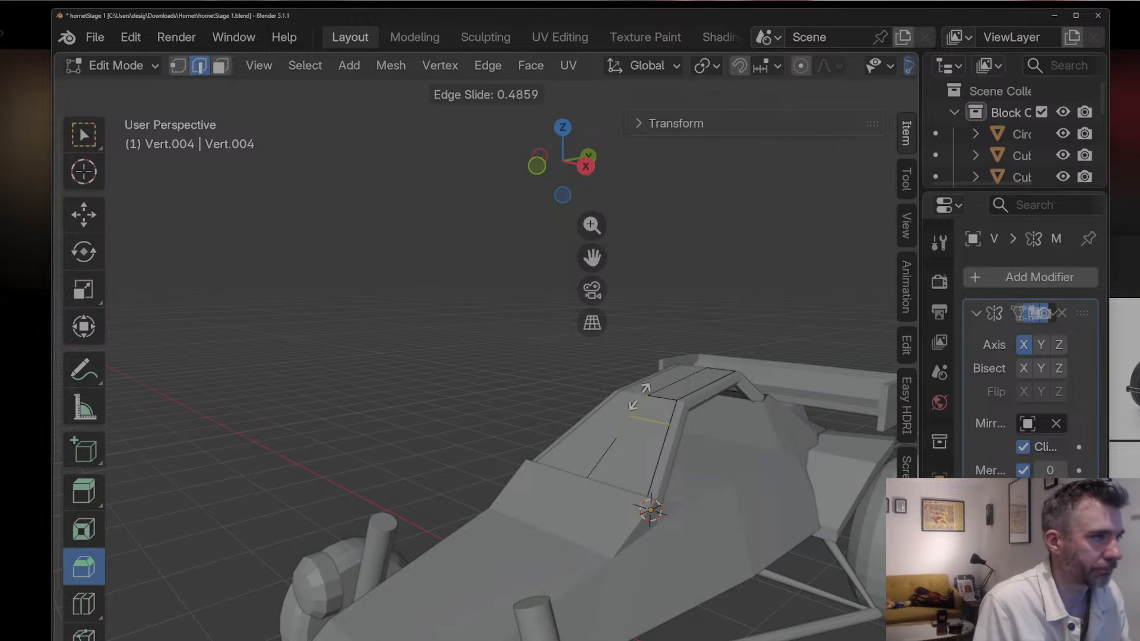
pyautogui.click(637, 397)
pyautogui.press('x')
pyautogui.click(630, 461)
pyautogui.press('Tab')
# Step: Add a Solidify modifier to the roof panel between the roll bars
pyautogui.moveTo(629, 462); pyautogui.dragTo(624, 376, button='middle')
pyautogui.scroll(-6, 670, 444)
pyautogui.click(667, 450)
pyautogui.scroll(6, 659, 457)
pyautogui.scroll(-3, 727, 327)
pyautogui.click(660, 386)
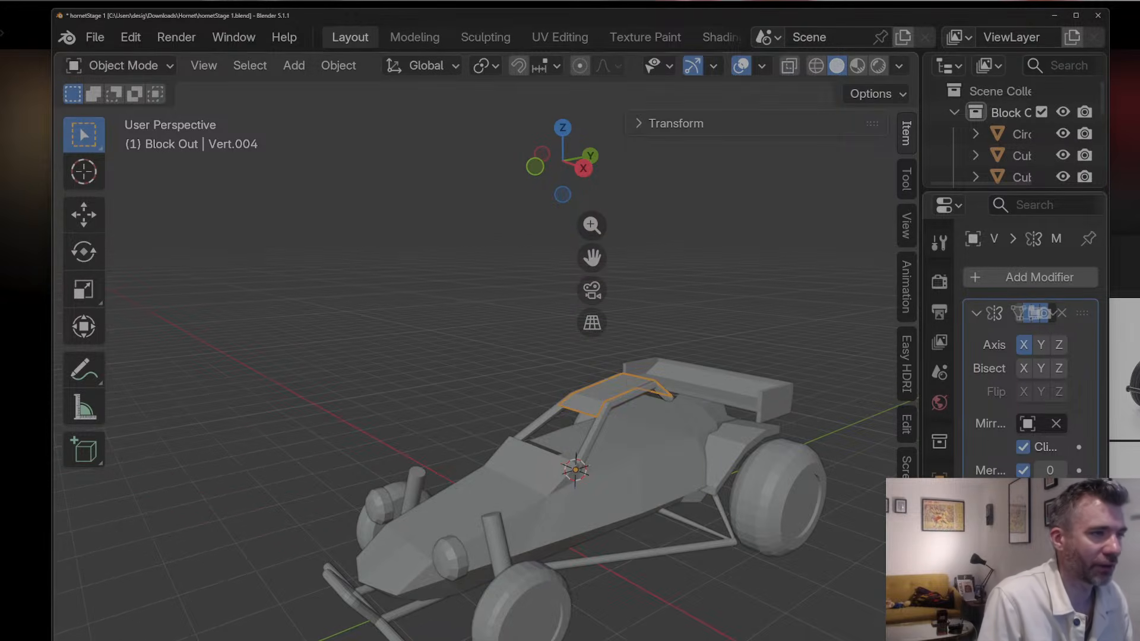
pyautogui.click(1024, 277)
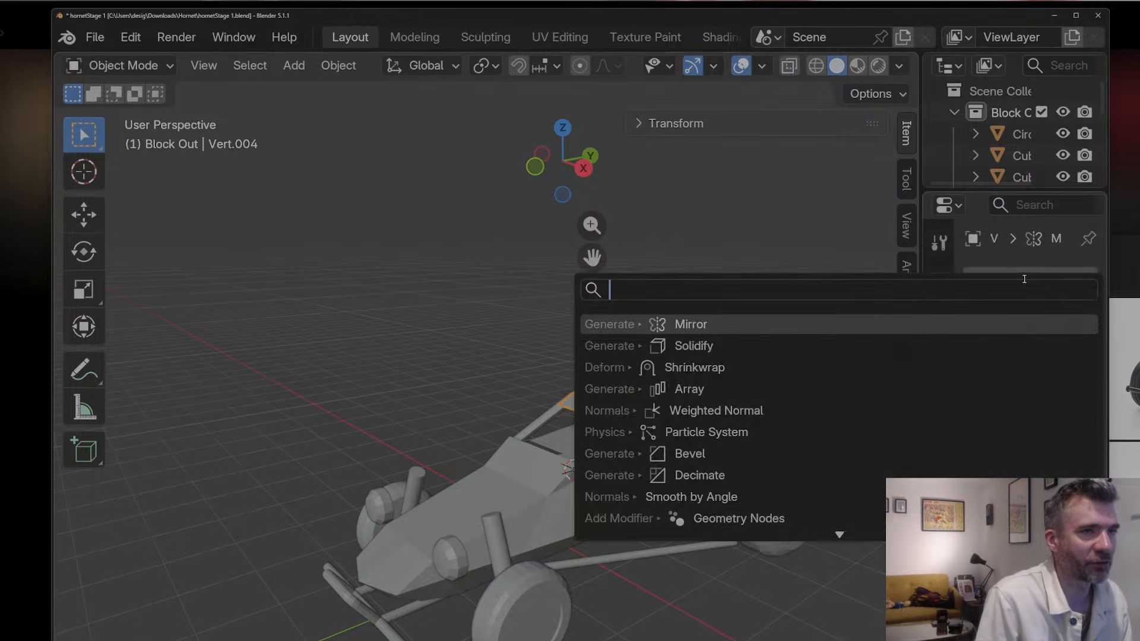
pyautogui.click(878, 346)
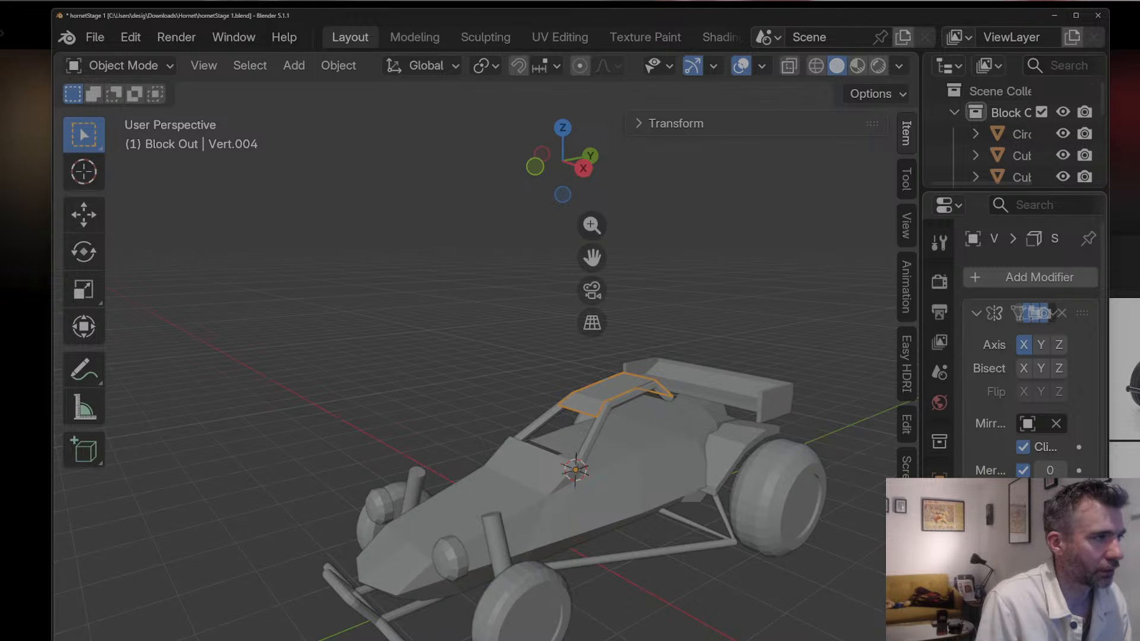
pyautogui.click(840, 478)
pyautogui.moveTo(840, 478); pyautogui.dragTo(876, 448, button='middle')
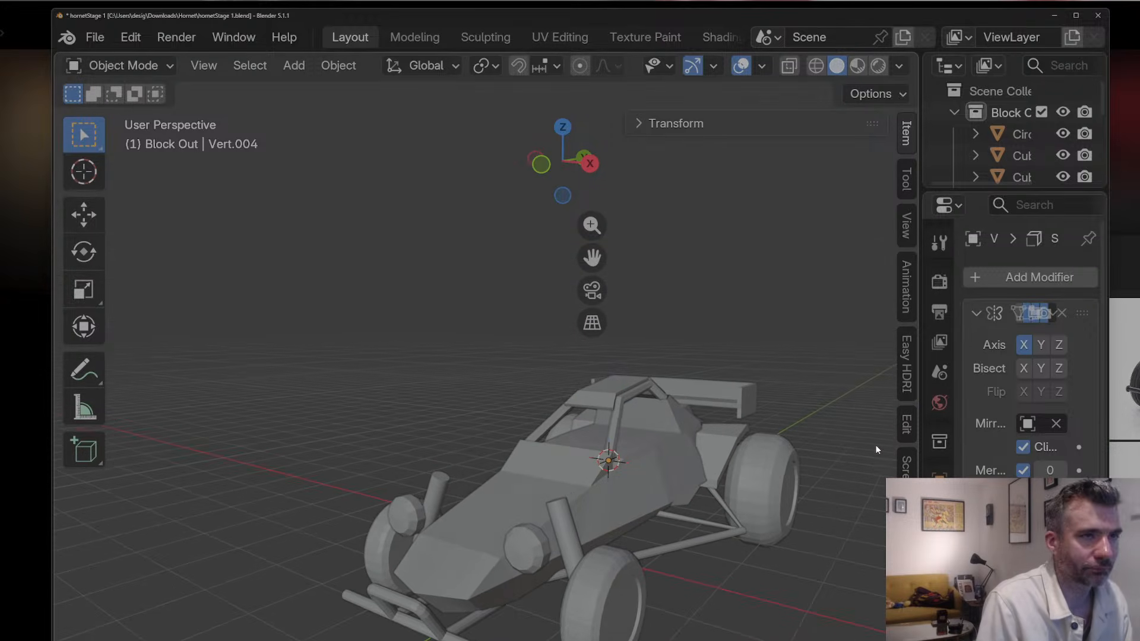
# Step: Raise the body's rear cockpit-side edge about 0.18 m in Z and shift it about 0.45 m forward along Y
pyautogui.click(684, 437)
pyautogui.moveTo(669, 451)
pyautogui.mouseDown(button='middle')
pyautogui.moveTo(731, 449)
pyautogui.moveTo(688, 446)
pyautogui.mouseUp(button='middle')
pyautogui.press('Tab')
pyautogui.press('2')
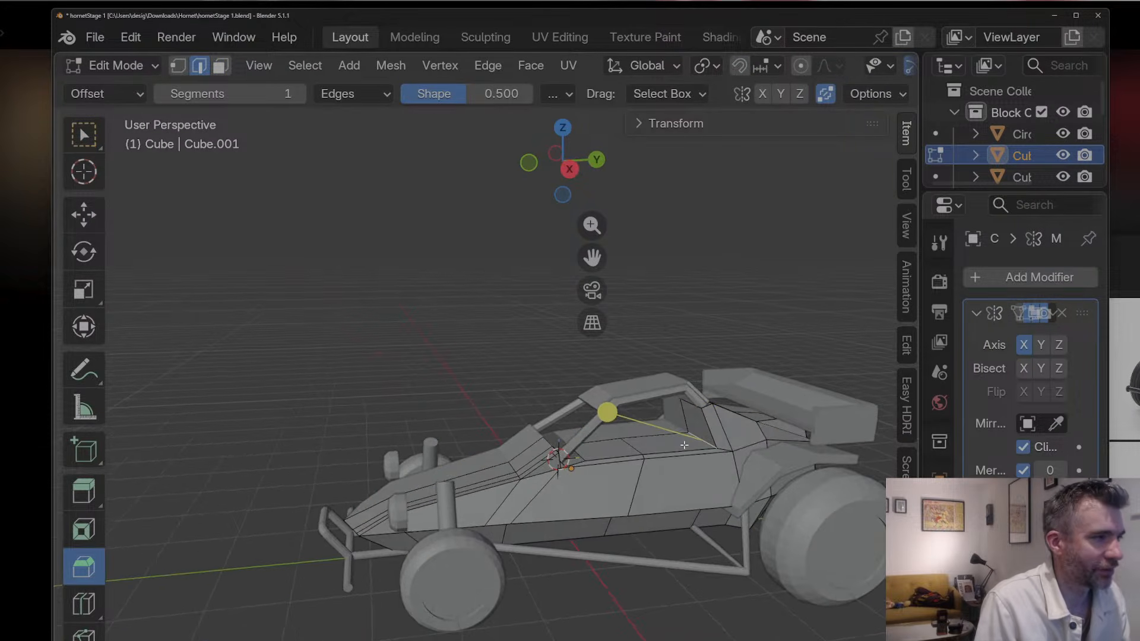
pyautogui.press('g')
pyautogui.press('z')
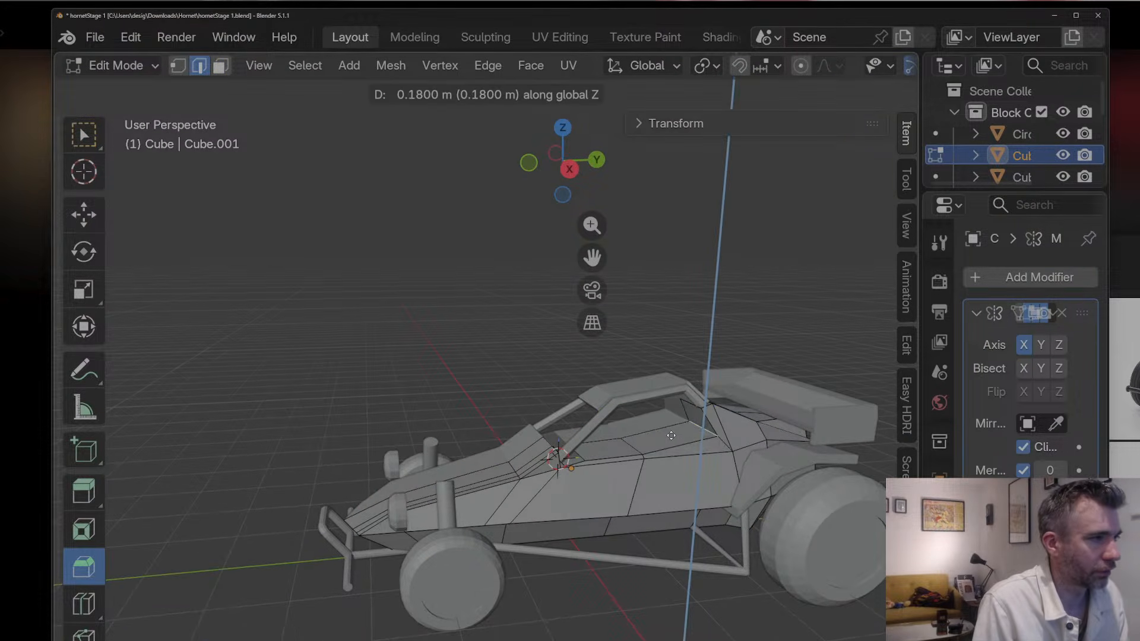
pyautogui.click(671, 433)
pyautogui.press('g')
pyautogui.press('y')
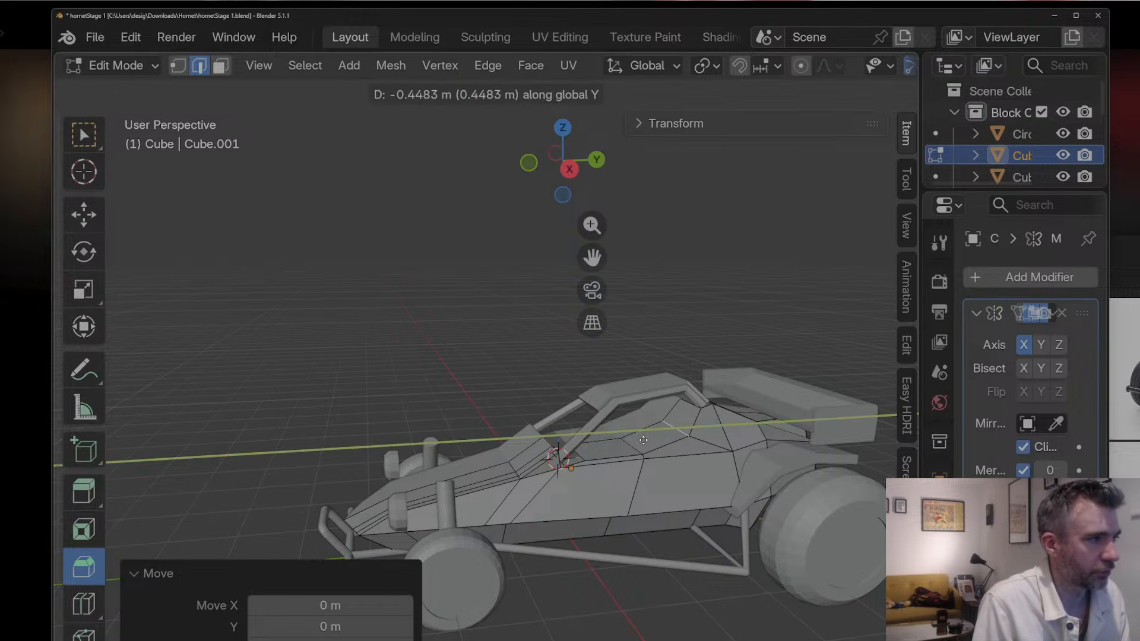
pyautogui.click(642, 439)
# Step: Raise the middle cockpit-side edge about 0.11 m in Z and adjust the height of the edge ahead of it
pyautogui.moveTo(639, 449); pyautogui.dragTo(634, 441, button='middle')
pyautogui.press('g')
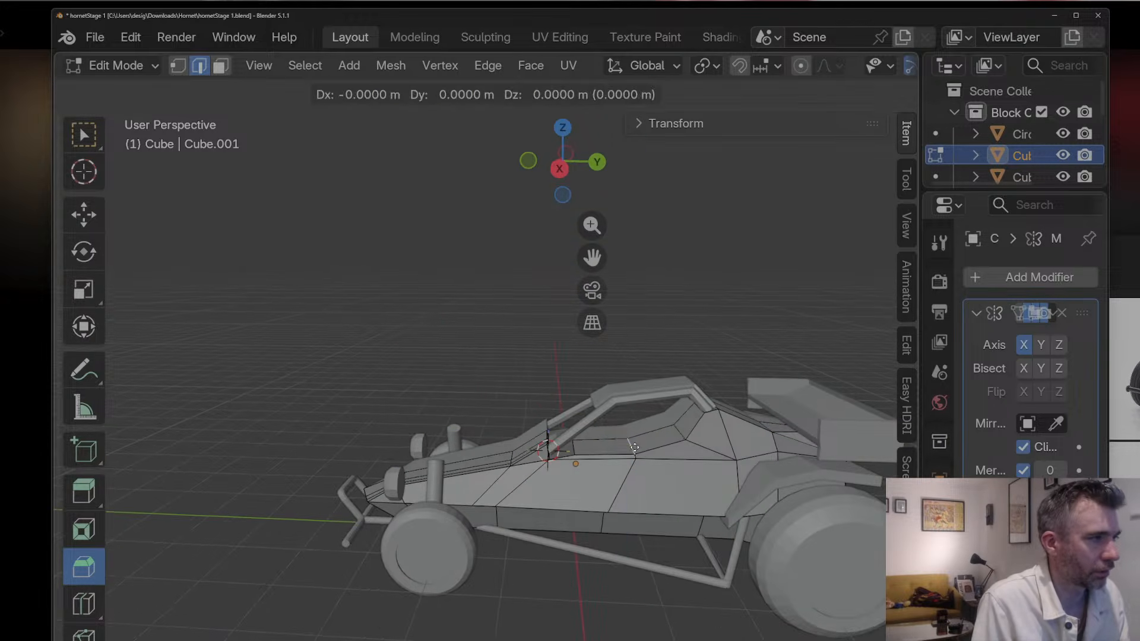
pyautogui.press('z')
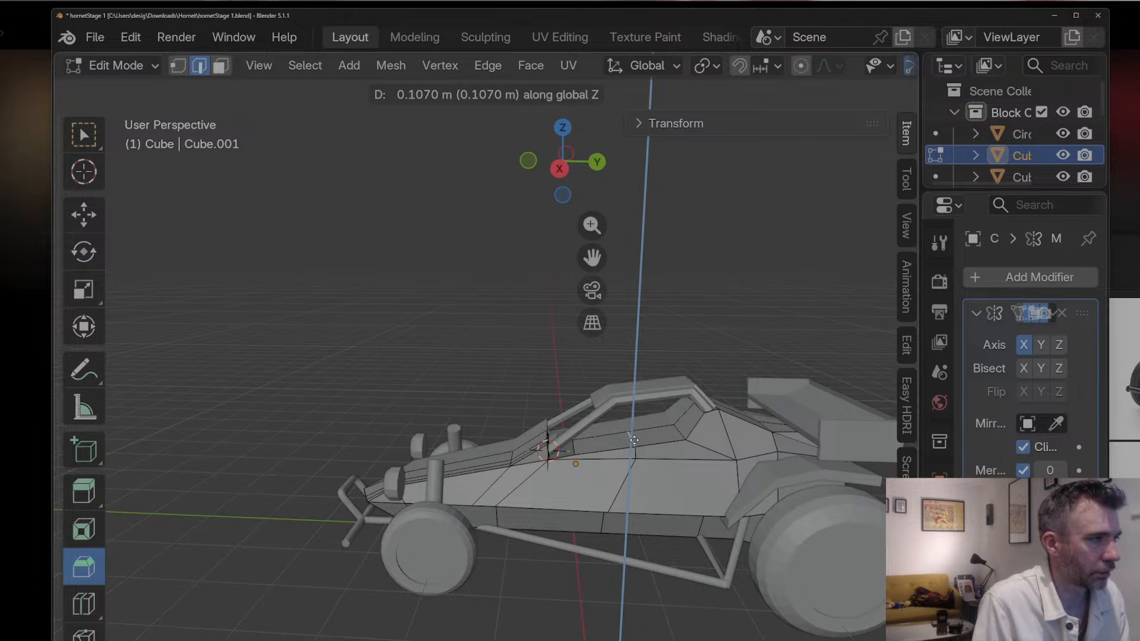
pyautogui.click(634, 440)
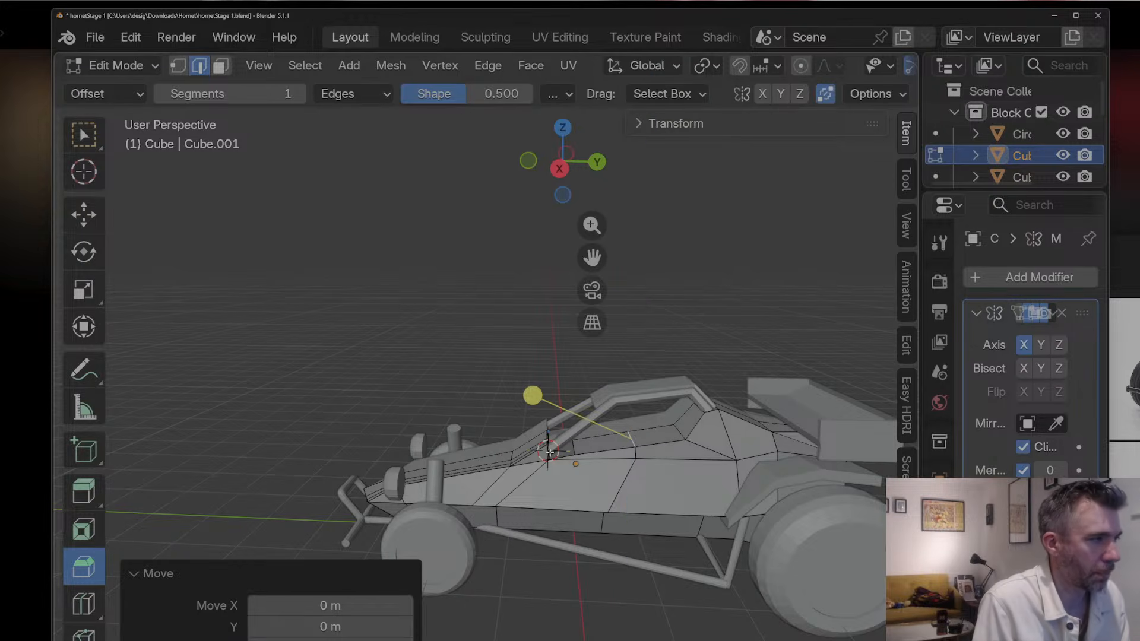
pyautogui.moveTo(571, 451); pyautogui.dragTo(482, 459, button='middle')
pyautogui.press('g')
pyautogui.press('z')
pyautogui.click(609, 447)
pyautogui.press('Tab')
# Step: Examine the reshaped cockpit sides and the new roof against the whole buggy from several angles
pyautogui.scroll(-6, 665, 560)
pyautogui.click(665, 561)
pyautogui.scroll(5, 668, 486)
pyautogui.scroll(-4, 492, 464)
pyautogui.scroll(-4, 553, 431)
pyautogui.moveTo(553, 431); pyautogui.dragTo(701, 441, button='middle')
pyautogui.scroll(2, 625, 428)
# Step: Snap the 3D cursor to a selected point on the front bumper's tube geometry
pyautogui.click(604, 551)
pyautogui.moveTo(604, 551); pyautogui.dragTo(638, 551, button='middle')
pyautogui.moveTo(753, 596); pyautogui.dragTo(511, 553, button='middle')
pyautogui.click(504, 559)
pyautogui.click(500, 562)
pyautogui.press('Tab')
pyautogui.click(528, 566)
pyautogui.hotkey('shift', 's')
pyautogui.click(566, 632)
pyautogui.press('Tab')
pyautogui.scroll(3, 510, 552)
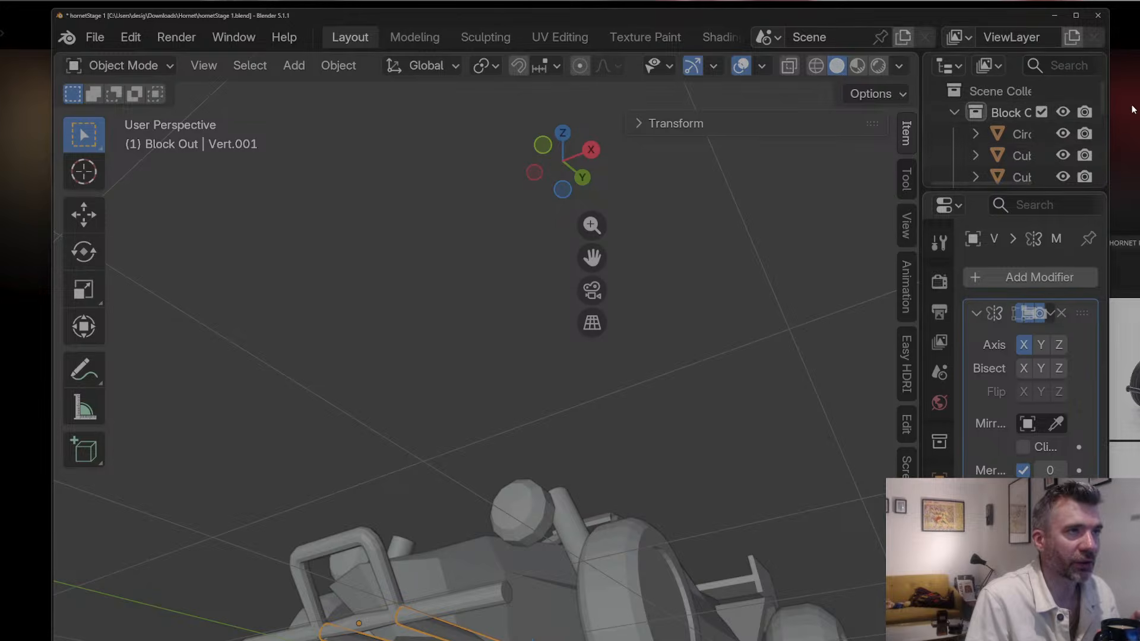
# Step: Widen the Blender window on both sides and bring the whole buggy back into view
pyautogui.moveTo(1110, 104); pyautogui.dragTo(1139, 105)
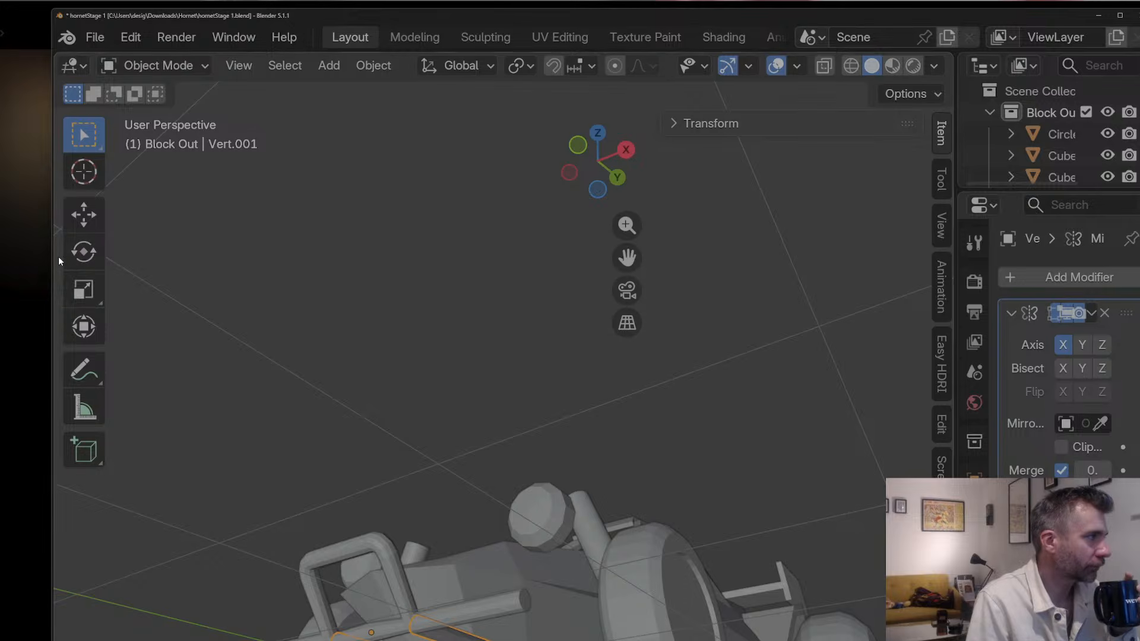
pyautogui.moveTo(51, 257); pyautogui.dragTo(18, 262)
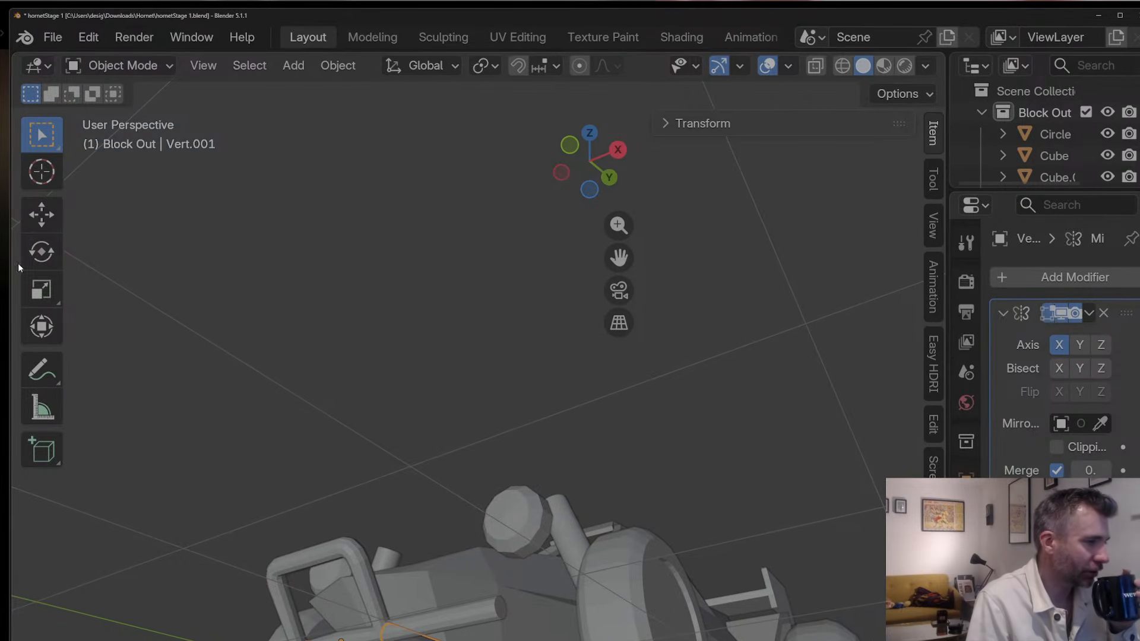
pyautogui.moveTo(416, 367); pyautogui.dragTo(441, 397, button='middle')
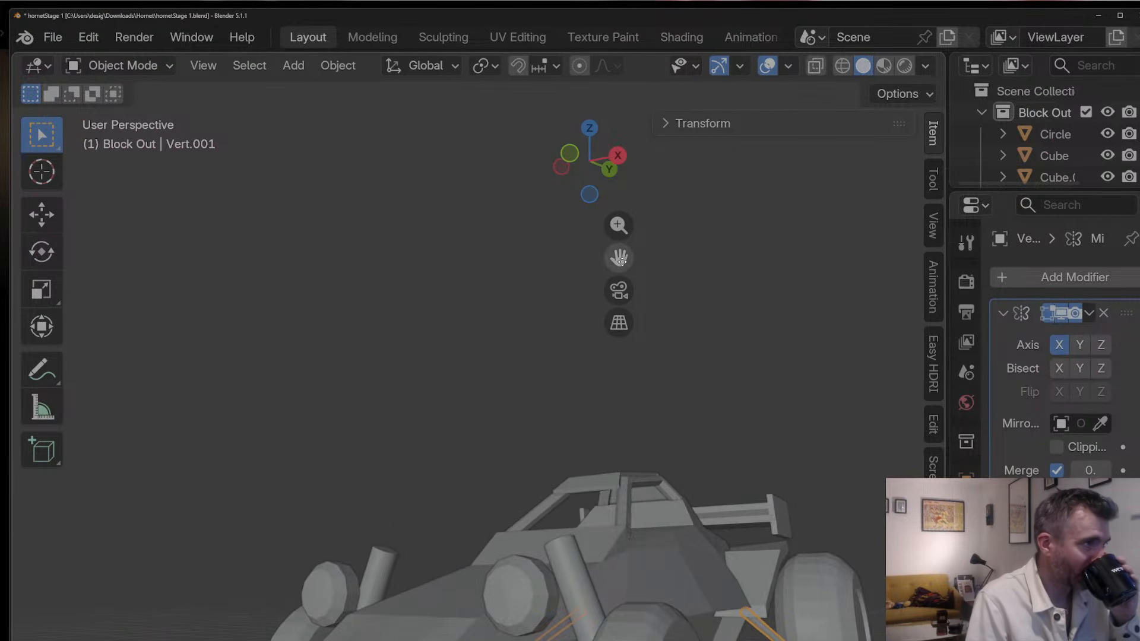
pyautogui.moveTo(619, 259); pyautogui.dragTo(578, 169)
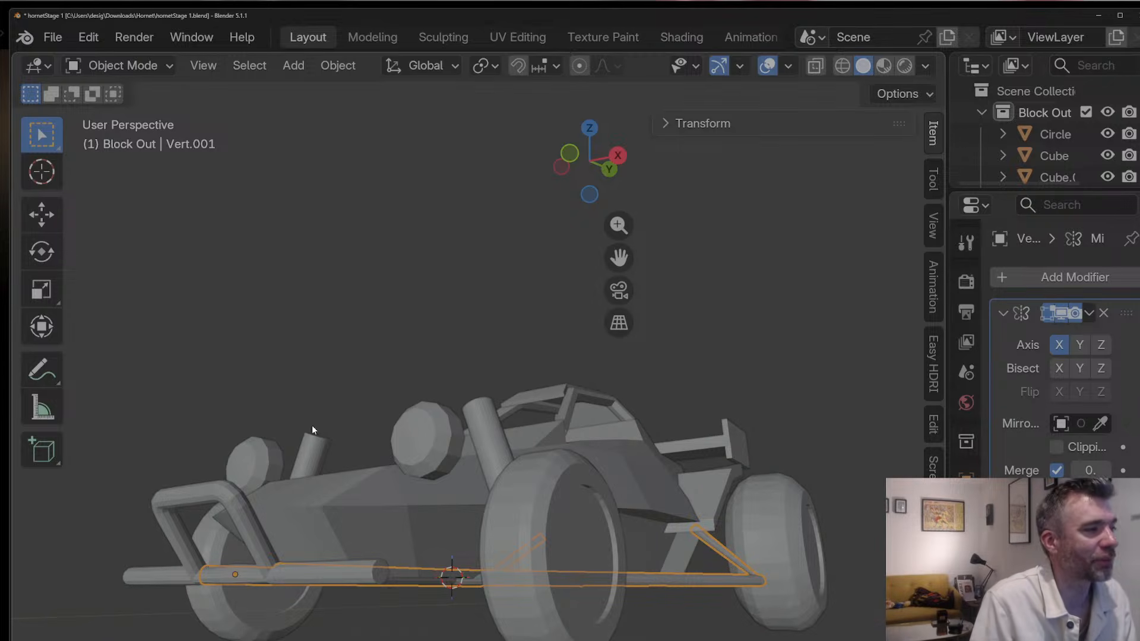
pyautogui.moveTo(313, 427); pyautogui.dragTo(584, 411, button='middle')
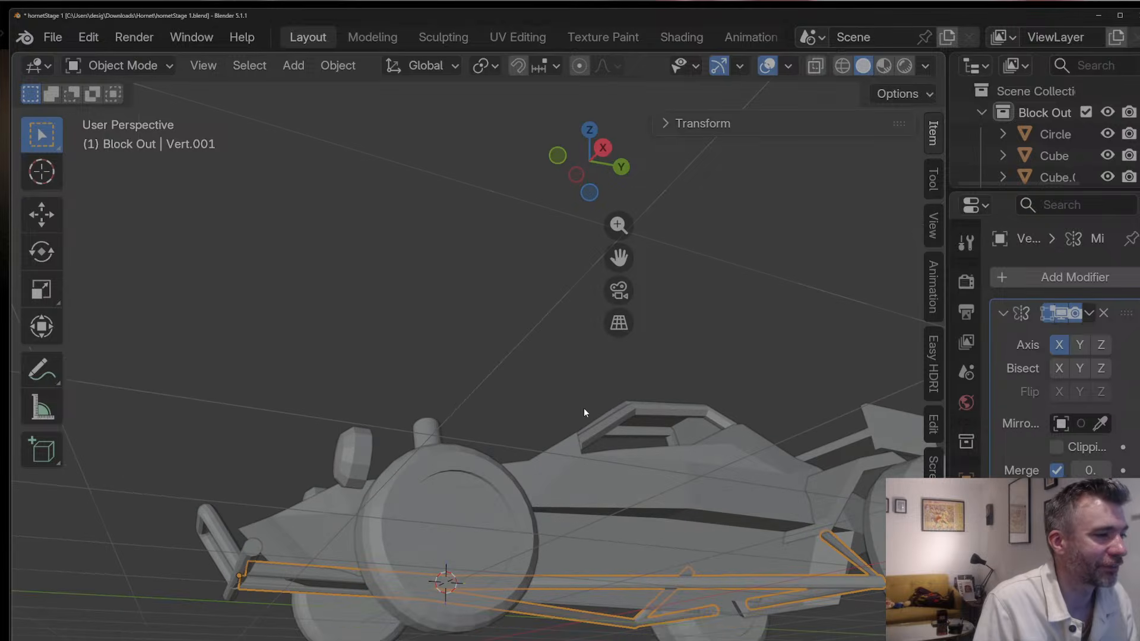
# Step: Raise the lower front end face of the mirrored rear fender slightly along Z
pyautogui.click(806, 533)
pyautogui.press('Tab')
pyautogui.press('3')
pyautogui.moveTo(806, 532); pyautogui.dragTo(770, 503, button='middle')
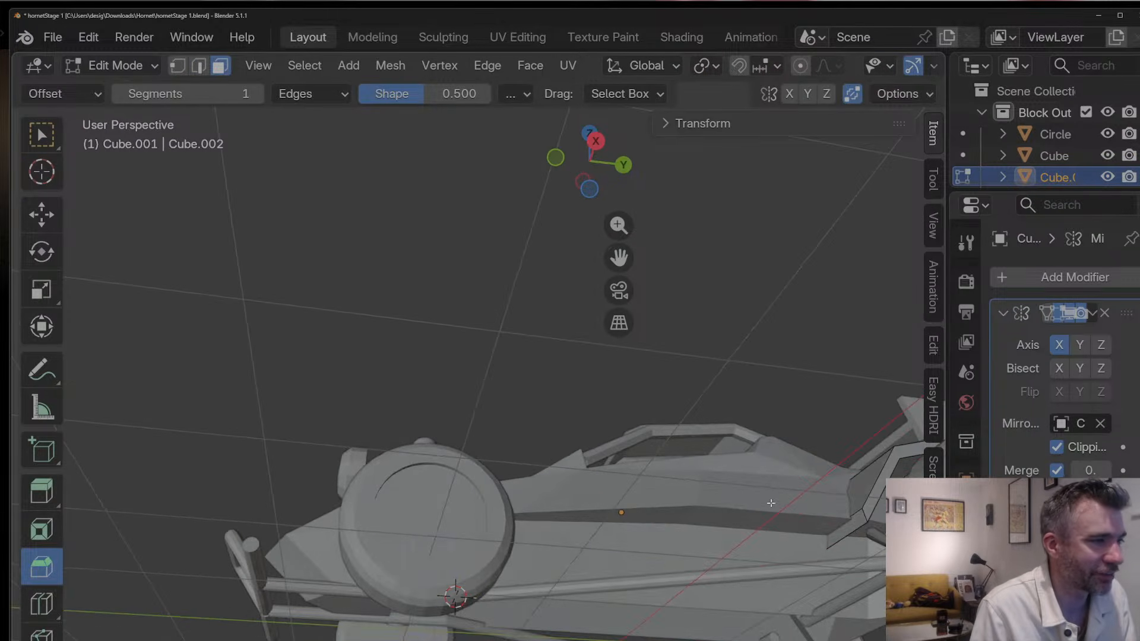
pyautogui.press('Tab')
pyautogui.press('Tab')
pyautogui.press('1')
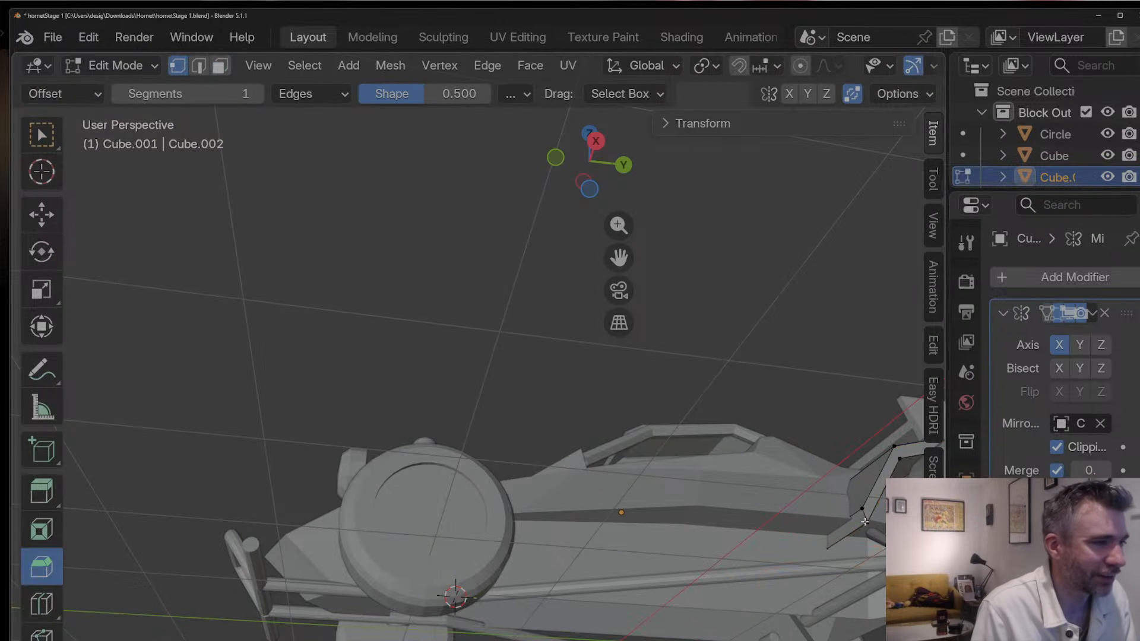
pyautogui.moveTo(827, 545); pyautogui.dragTo(815, 553, button='middle')
pyautogui.press('g')
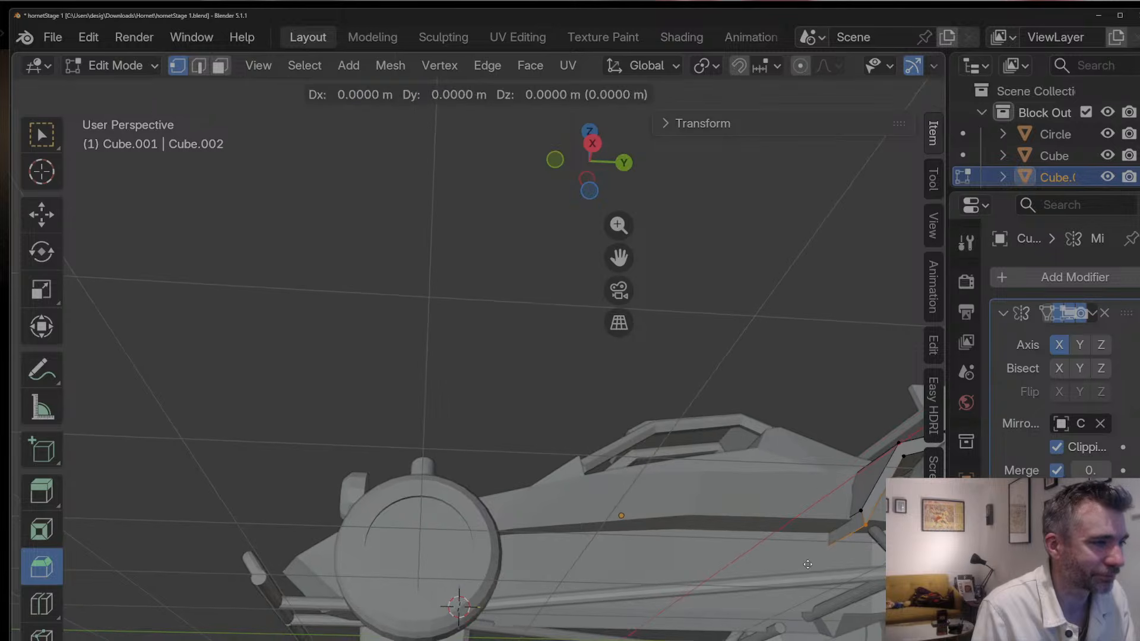
pyautogui.rightClick(802, 547)
pyautogui.press('3')
pyautogui.click(850, 536)
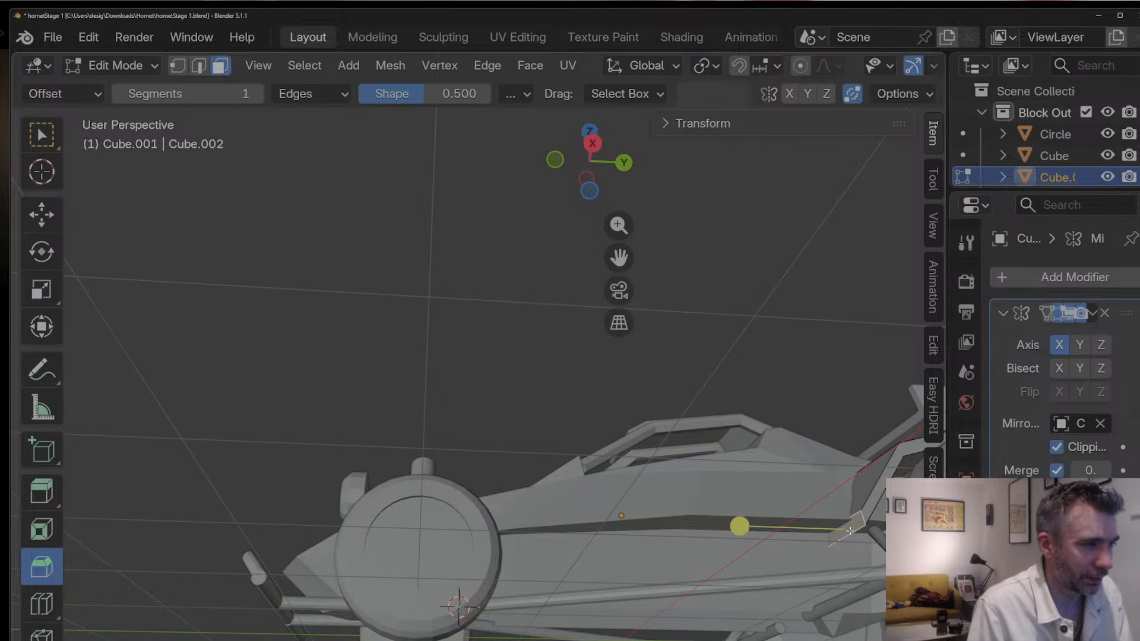
pyautogui.press('g')
pyautogui.press('z')
pyautogui.click(849, 522)
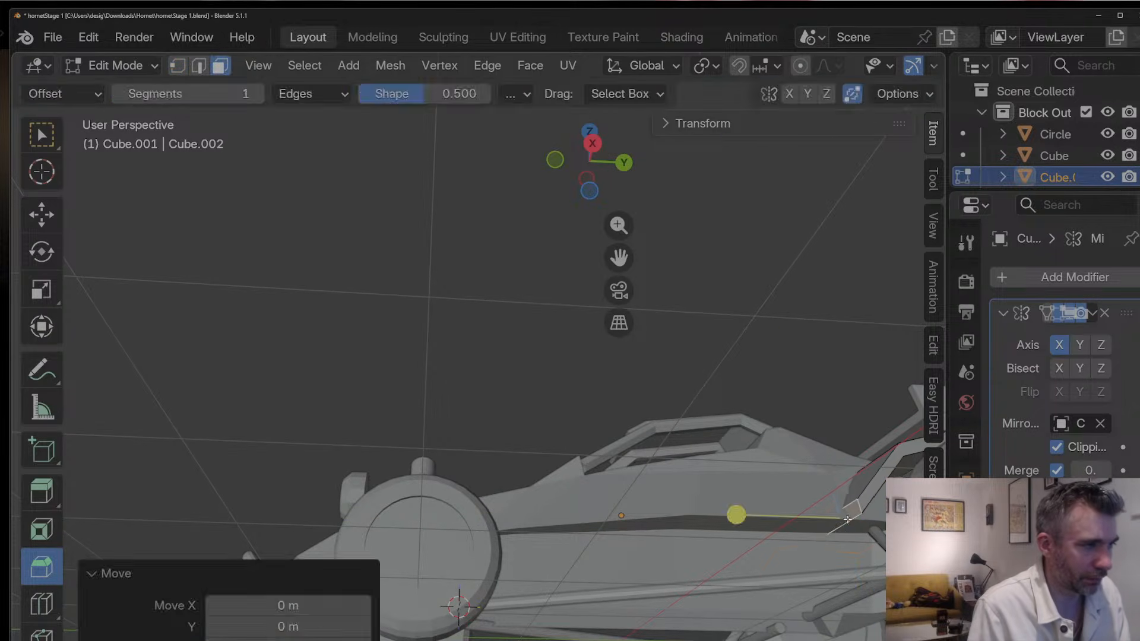
pyautogui.press('Tab')
# Step: Add a single centred loop cut across the rear fender's sloping front section
pyautogui.scroll(-4, 857, 543)
pyautogui.moveTo(853, 548); pyautogui.dragTo(812, 574, button='middle')
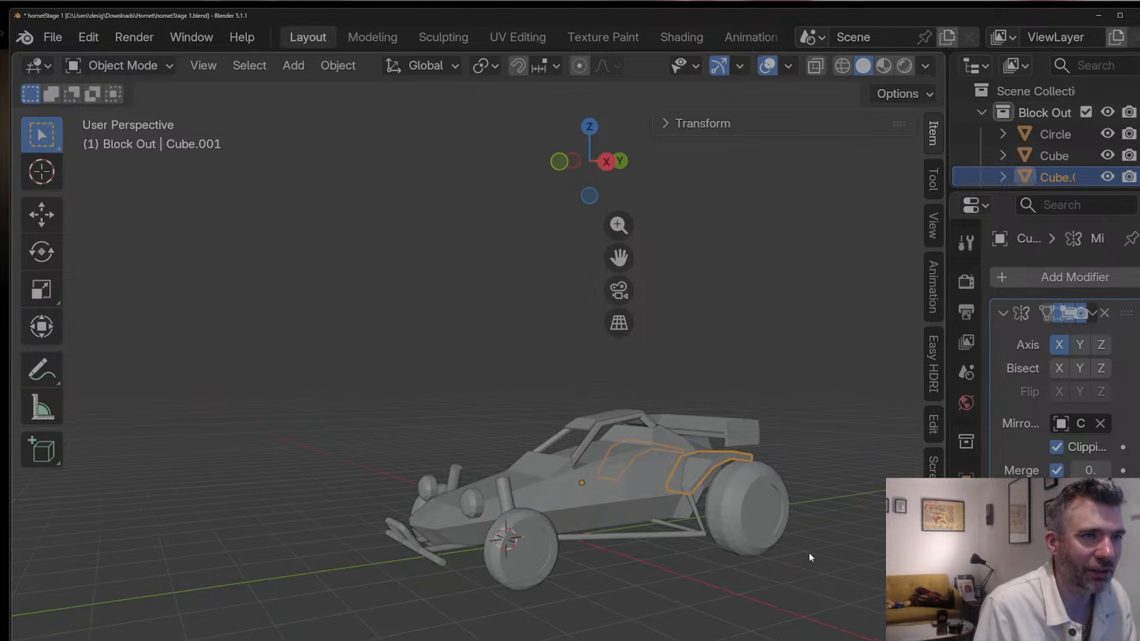
pyautogui.scroll(5, 811, 549)
pyautogui.scroll(-3, 815, 535)
pyautogui.press('Tab')
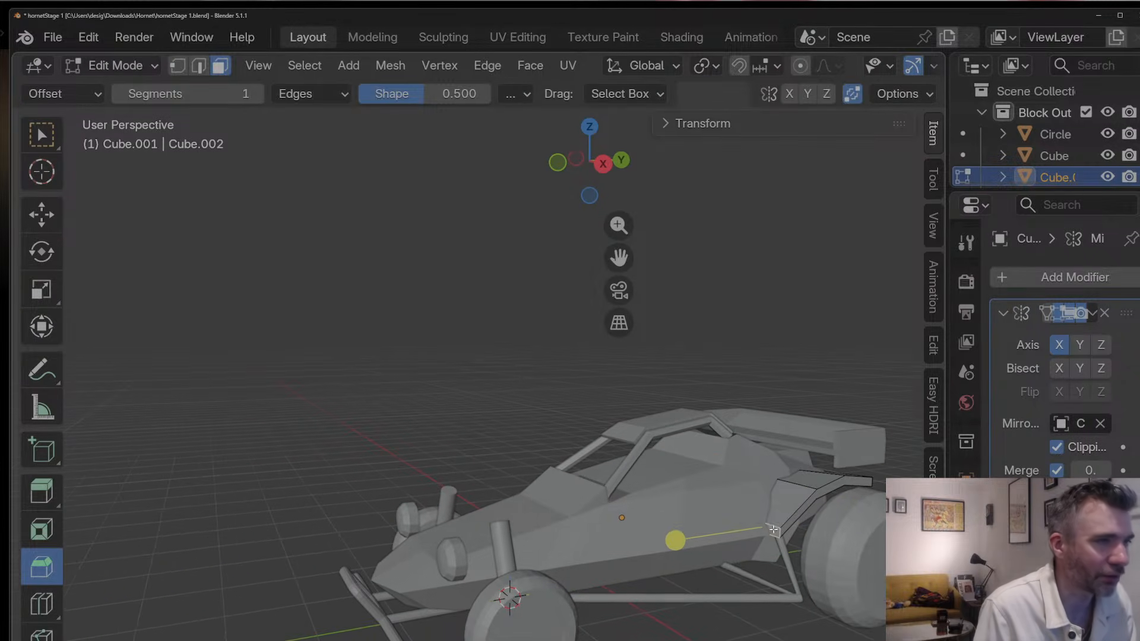
pyautogui.moveTo(807, 490); pyautogui.dragTo(763, 520, button='middle')
pyautogui.hotkey('ctrl', 'e')
pyautogui.press('Escape')
pyautogui.hotkey('ctrl', 'r')
pyautogui.click(781, 503)
pyautogui.rightClick(781, 502)
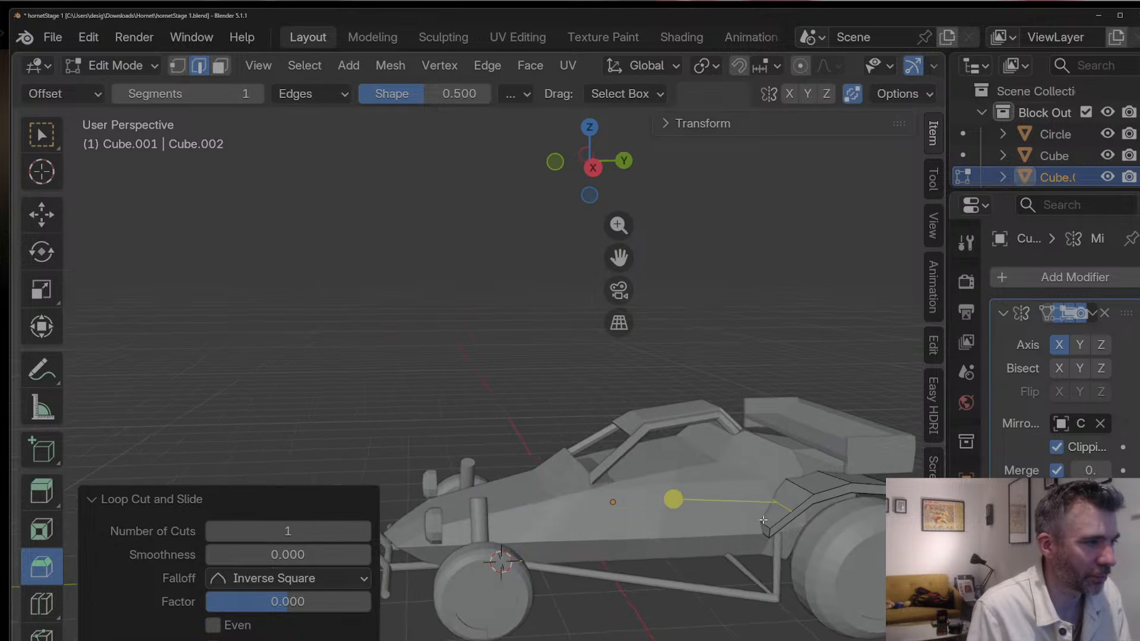
# Step: Move the new fender edge loop about 0.12 m forward along negative Y
pyautogui.press('g')
pyautogui.press('y')
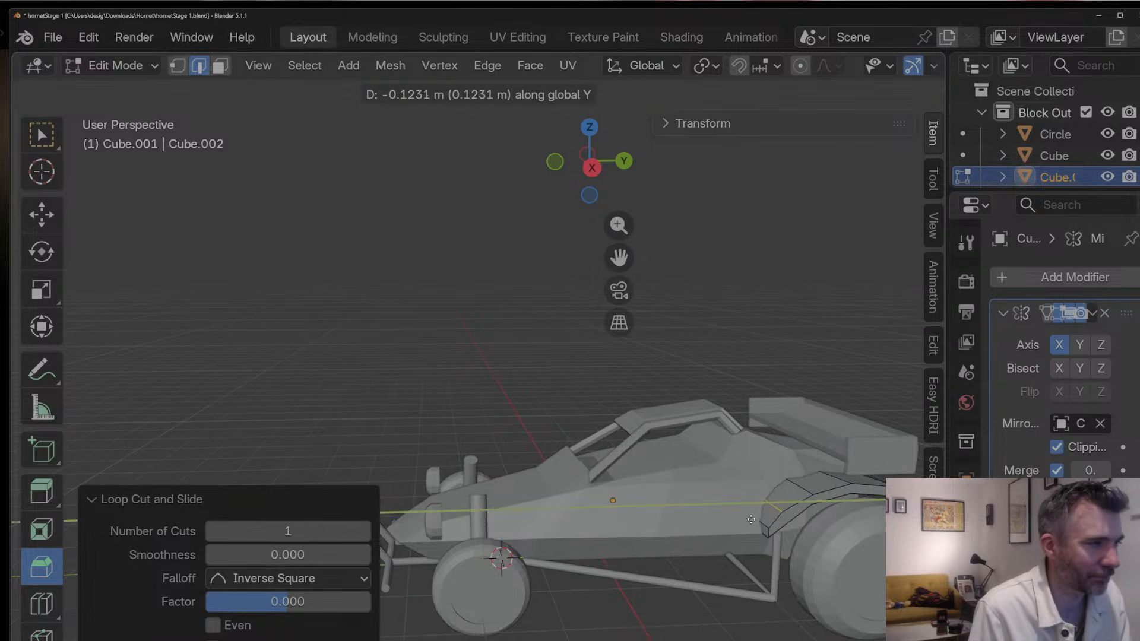
pyautogui.click(750, 519)
# Step: Isolate the rear fender in local view and select the upper and lower vertices at the corner of its bend
pyautogui.moveTo(796, 524); pyautogui.dragTo(784, 492, button='middle')
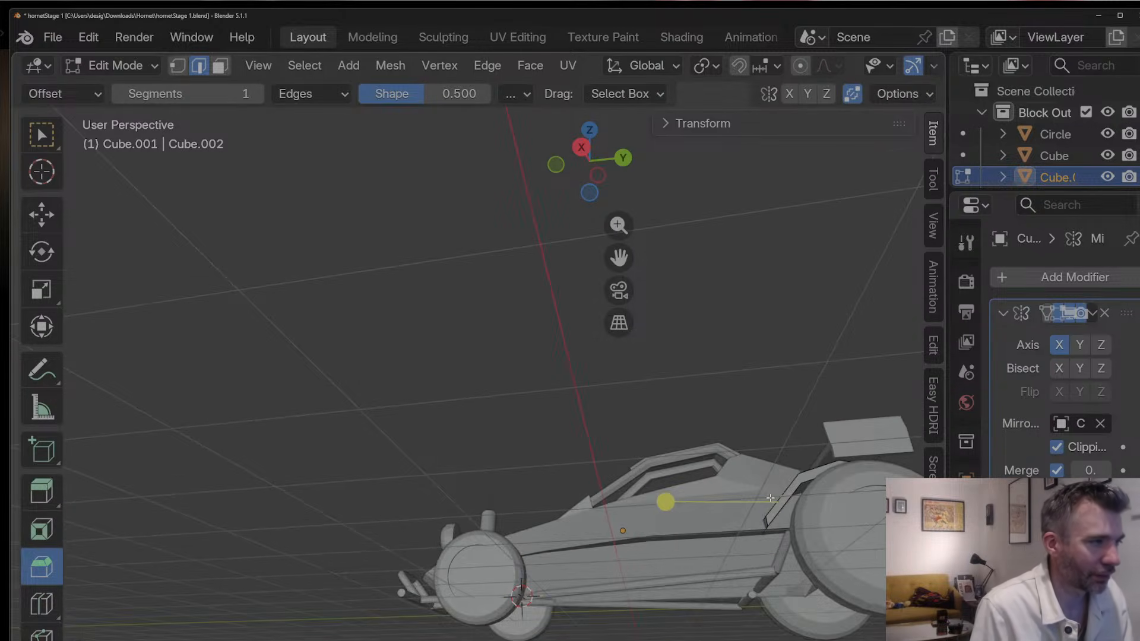
pyautogui.press('Tab')
pyautogui.press('/')
pyautogui.press('Tab')
pyautogui.moveTo(679, 454); pyautogui.dragTo(641, 468, button='middle')
pyautogui.press('1')
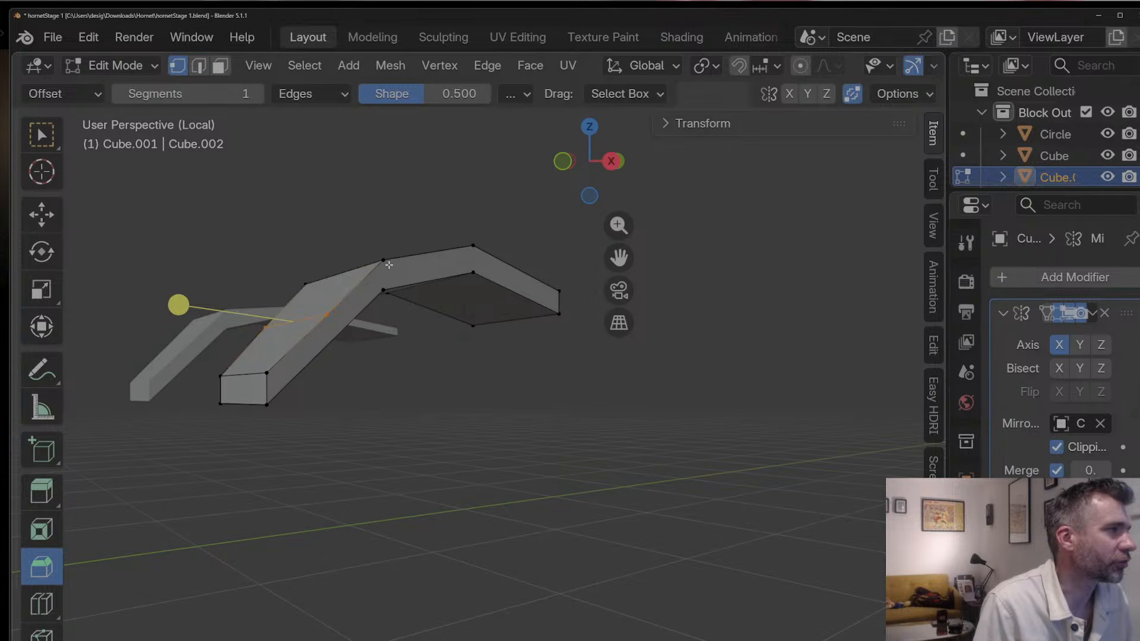
pyautogui.click(384, 262)
pyautogui.keyDown('shift'); pyautogui.click(380, 291); pyautogui.keyUp('shift')
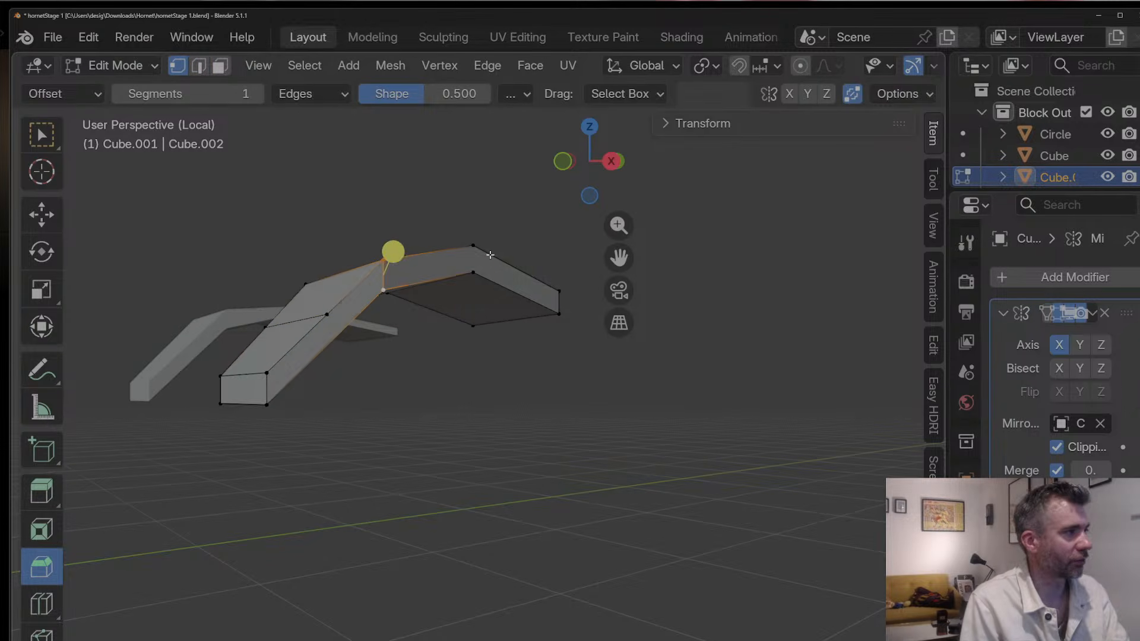
# Step: Connect the upper and lower vertices at the bend of the rear-wheel fender with an edge
pyautogui.click(473, 246)
pyautogui.keyDown('shift'); pyautogui.click(473, 273); pyautogui.keyUp('shift')
pyautogui.press('j')
# Step: Add a loop cut across the sloping front segment of the fender, near its middle
pyautogui.moveTo(473, 273); pyautogui.dragTo(227, 260, button='middle')
pyautogui.hotkey('ctrl', 'r')
pyautogui.click(330, 345)
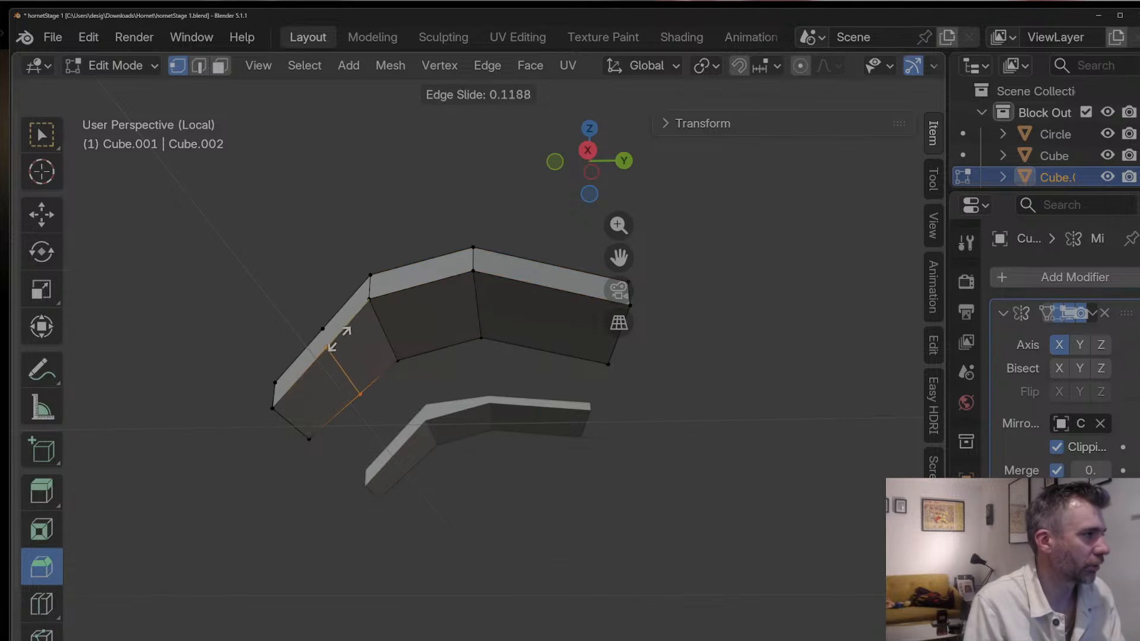
pyautogui.click(331, 344)
pyautogui.click(330, 345)
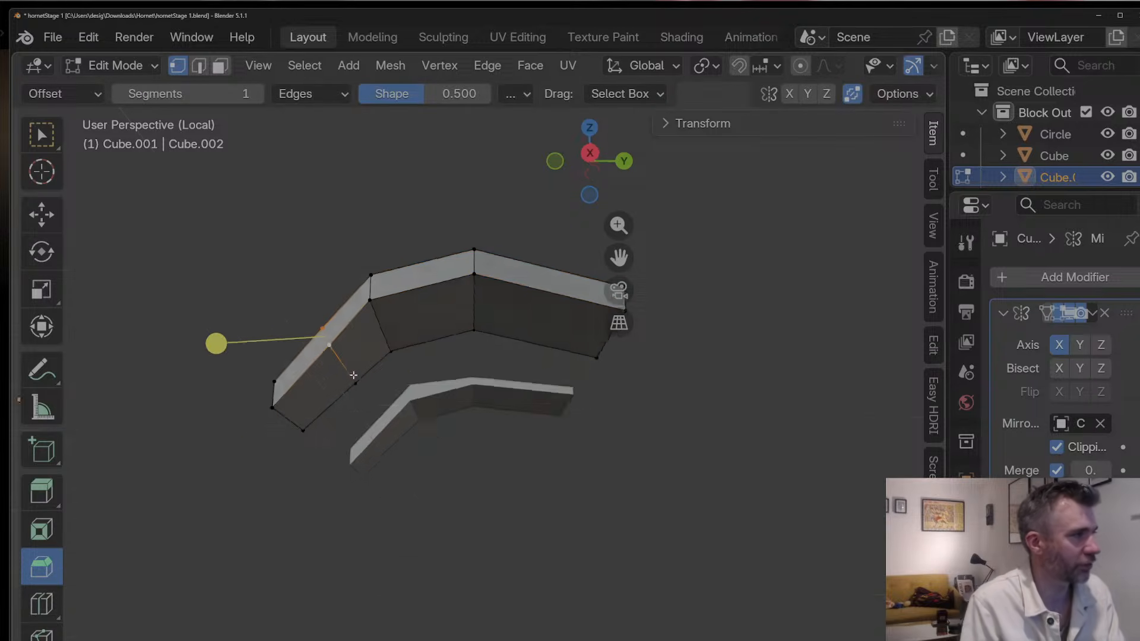
# Step: Leave local view, select the new fender loop through the mesh and move it about 0.07 m forward along Y
pyautogui.moveTo(331, 345); pyautogui.dragTo(695, 502, button='middle')
pyautogui.press('KP_Divide')
pyautogui.press('2')
pyautogui.moveTo(770, 493); pyautogui.dragTo(688, 497, button='middle')
pyautogui.press('1')
pyautogui.hscroll(5, 784, 70)
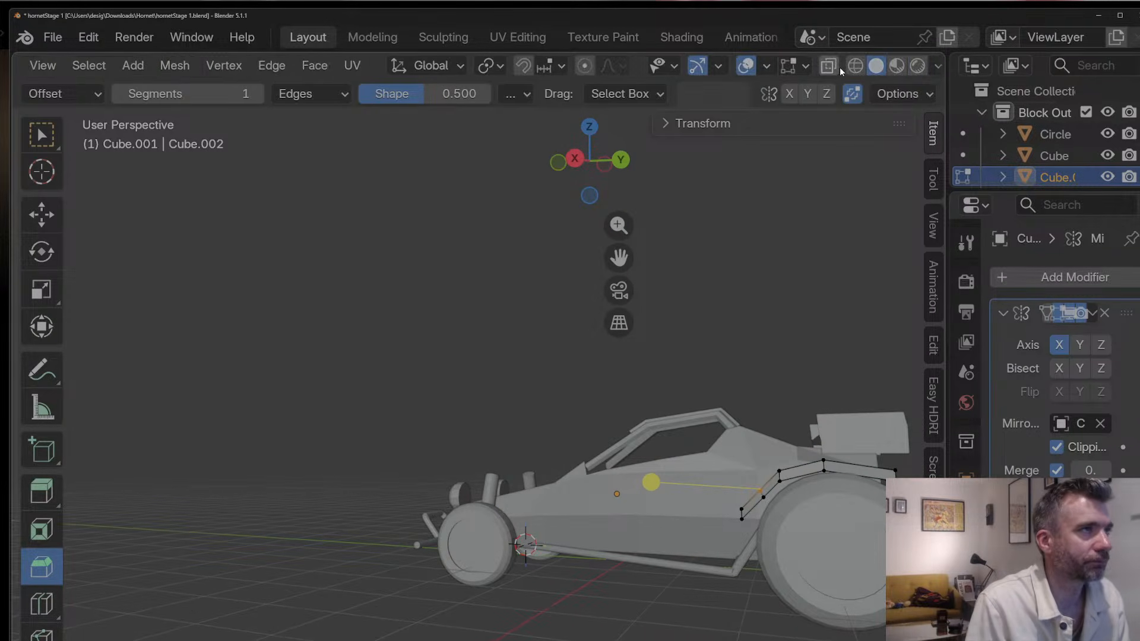
pyautogui.click(825, 67)
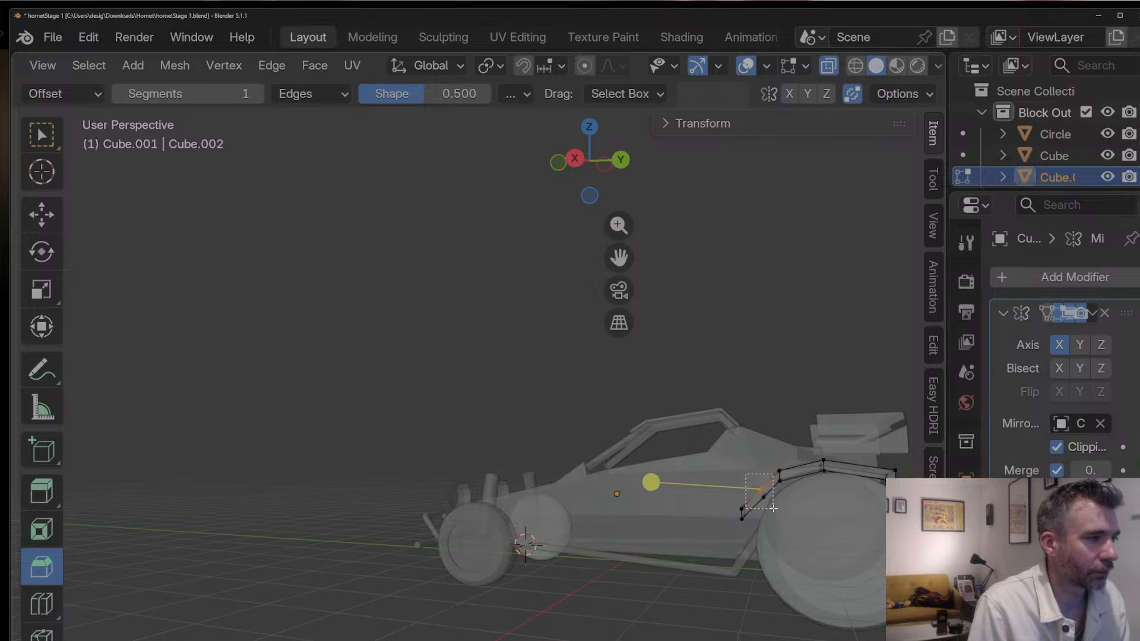
pyautogui.moveTo(773, 508); pyautogui.dragTo(773, 509)
pyautogui.moveTo(773, 509); pyautogui.dragTo(784, 532, button='middle')
pyautogui.press('g')
pyautogui.press('y')
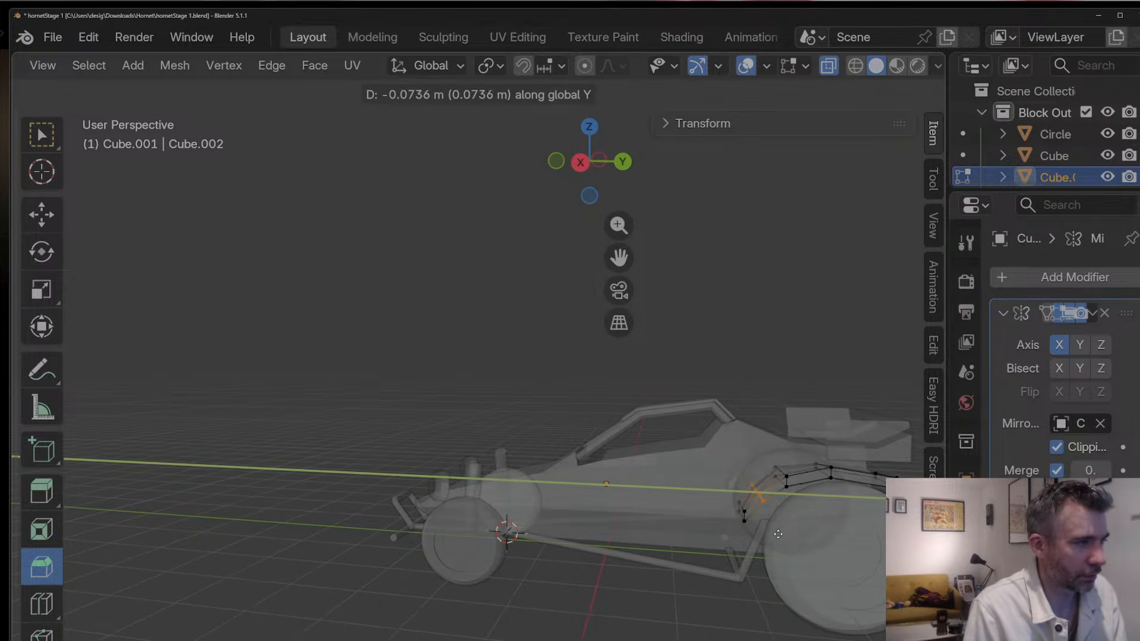
pyautogui.click(778, 534)
pyautogui.click(831, 67)
pyautogui.press('Tab')
# Step: Switch to the reference image viewer and compare the buggy's front with the next photo
pyautogui.moveTo(650, 330); pyautogui.dragTo(804, 371, button='middle')
pyautogui.scroll(-2, 747, 385)
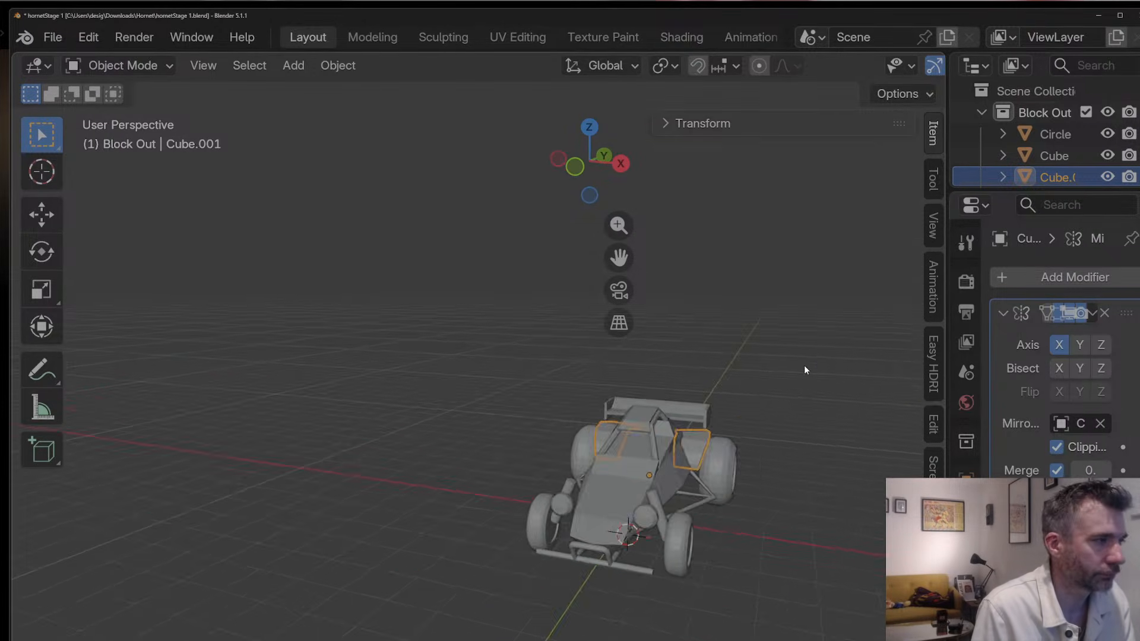
pyautogui.scroll(5, 770, 383)
pyautogui.hotkey('alt', 'Tab')
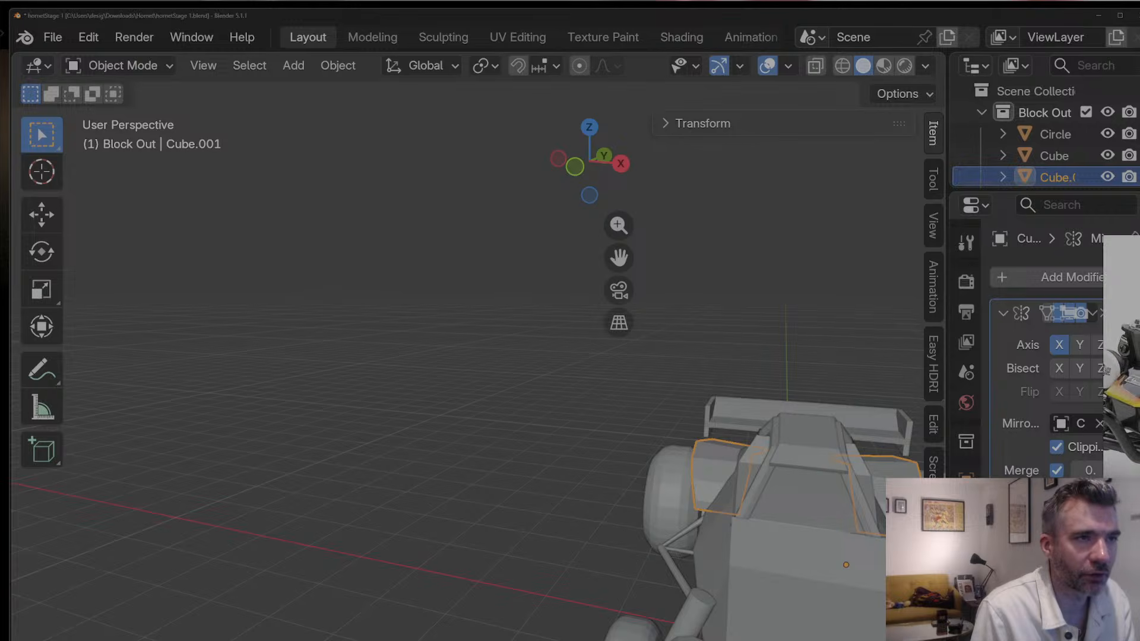
pyautogui.scroll(-2, 956, 426)
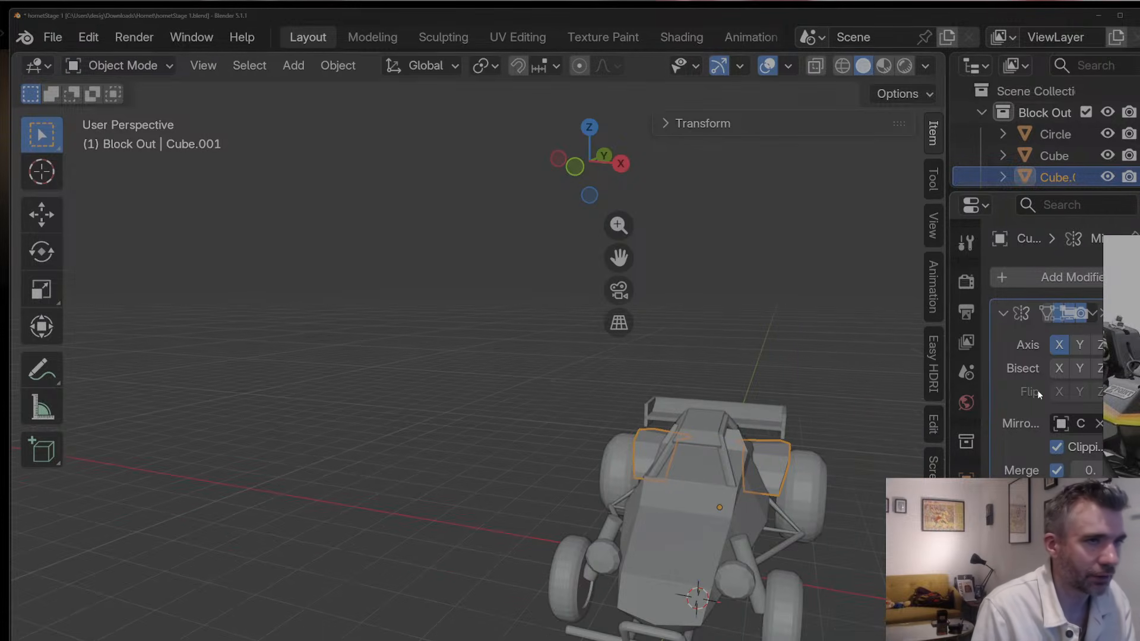
pyautogui.press('Right')
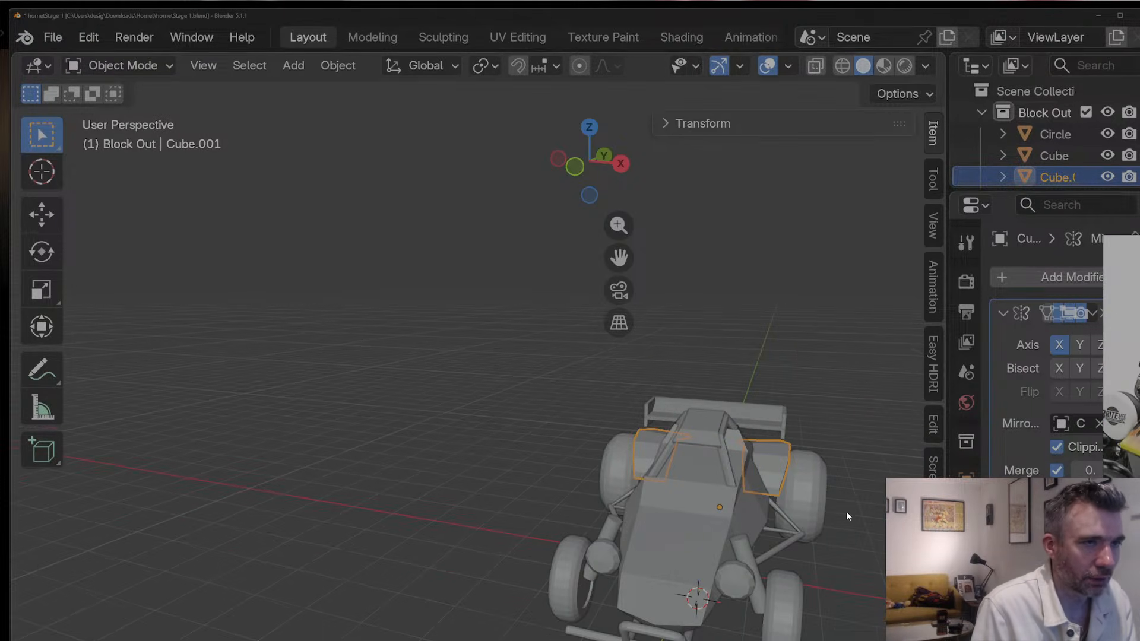
# Step: Snap the 3D cursor to the top face of the front shock absorber cylinder
pyautogui.moveTo(795, 539); pyautogui.dragTo(752, 556, button='middle')
pyautogui.click(747, 552)
pyautogui.press('Tab')
pyautogui.press('3')
pyautogui.hotkey('shift', 's')
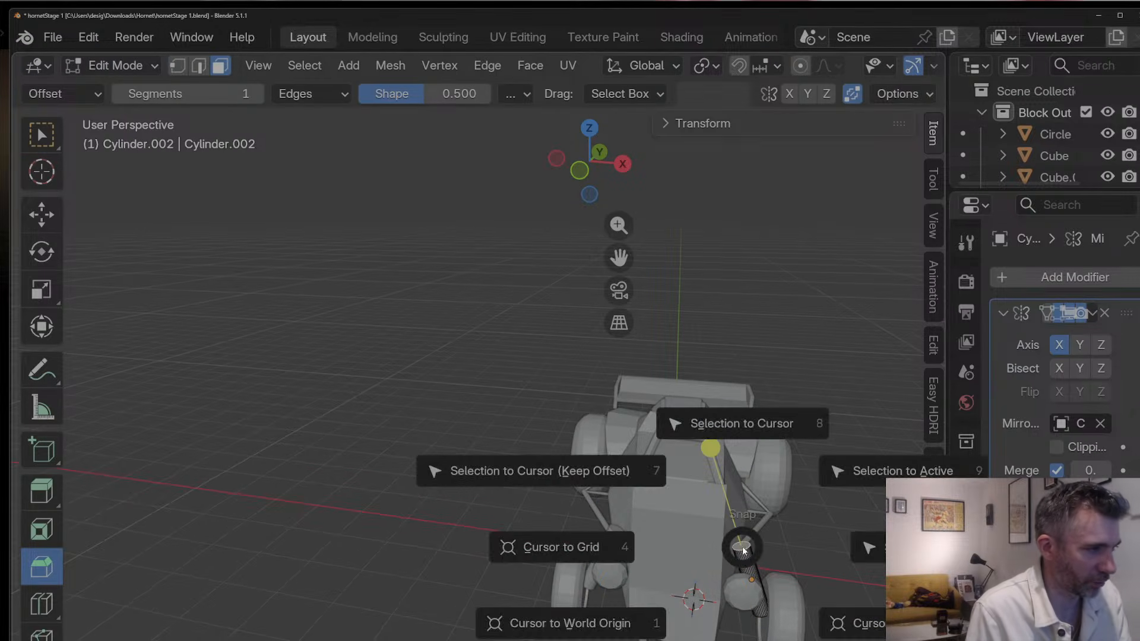
pyautogui.press('2')
pyautogui.press('Tab')
# Step: Add a circle mesh with 8 vertices at the 3D cursor
pyautogui.hotkey('shift', 'a')
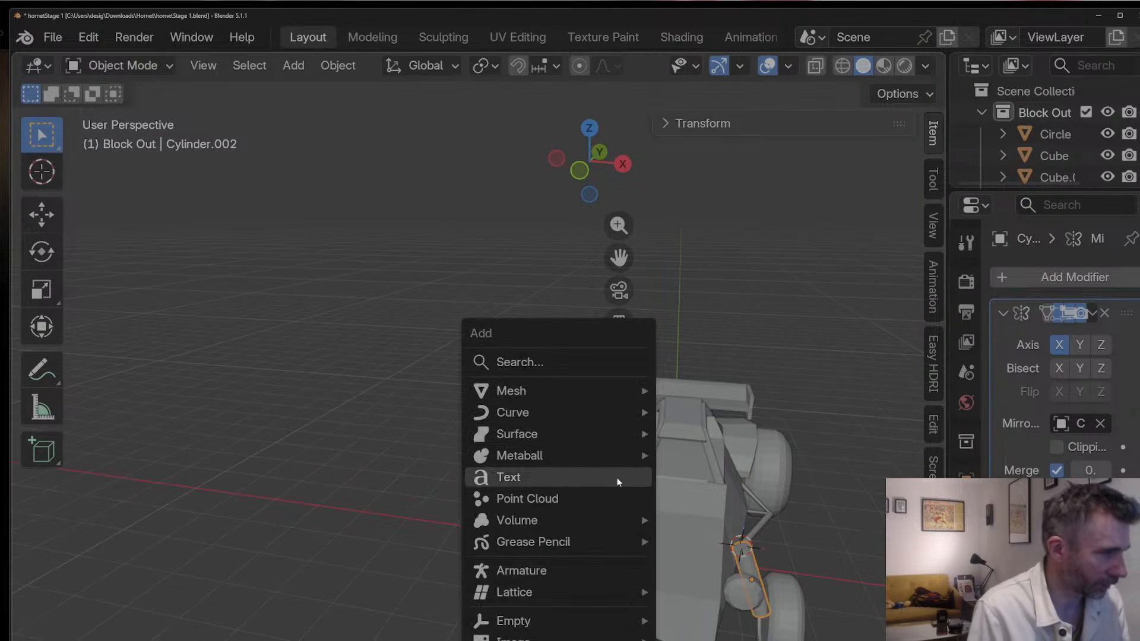
pyautogui.moveTo(629, 390)
pyautogui.click(698, 433)
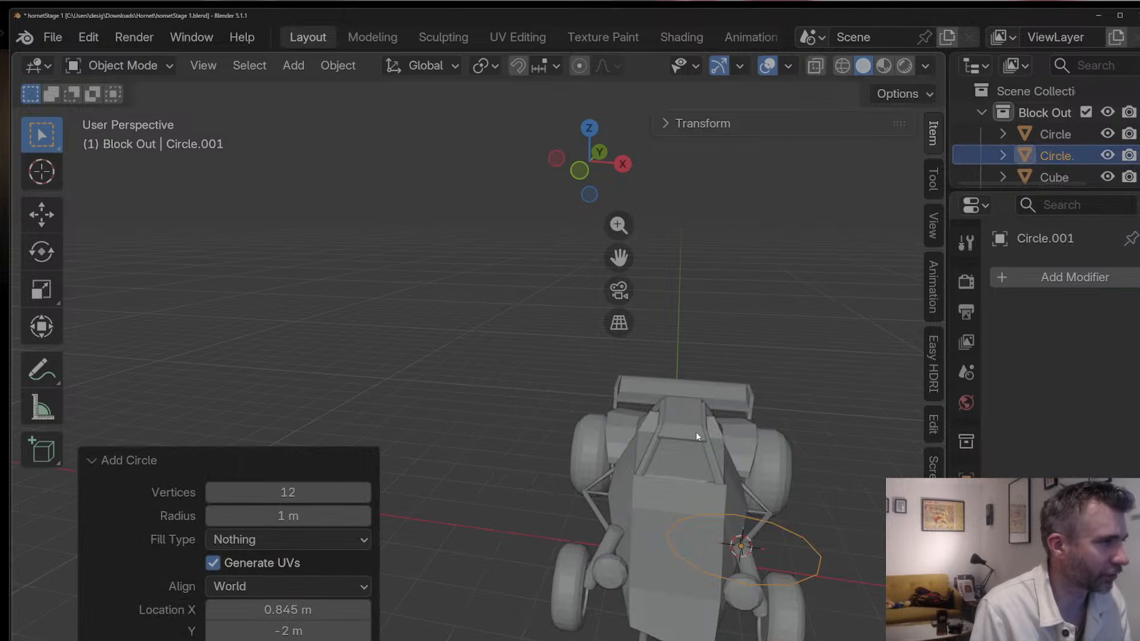
pyautogui.click(314, 492)
pyautogui.write('8')
pyautogui.press('Return')
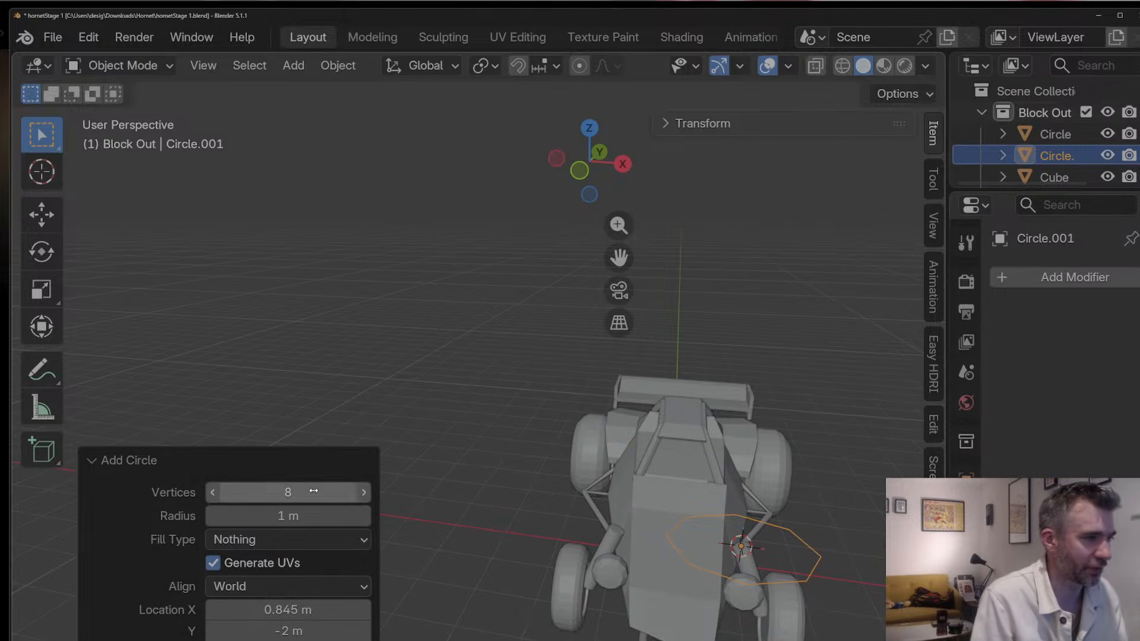
# Step: Scale the circle down until it sits just around the top of the shock cylinder
pyautogui.press('s')
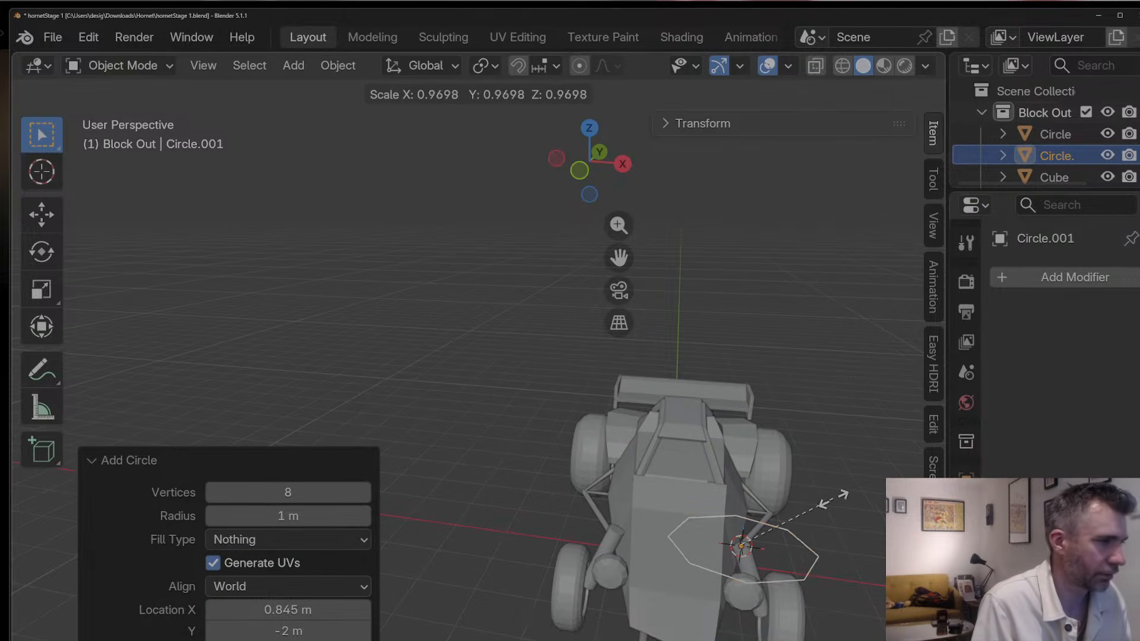
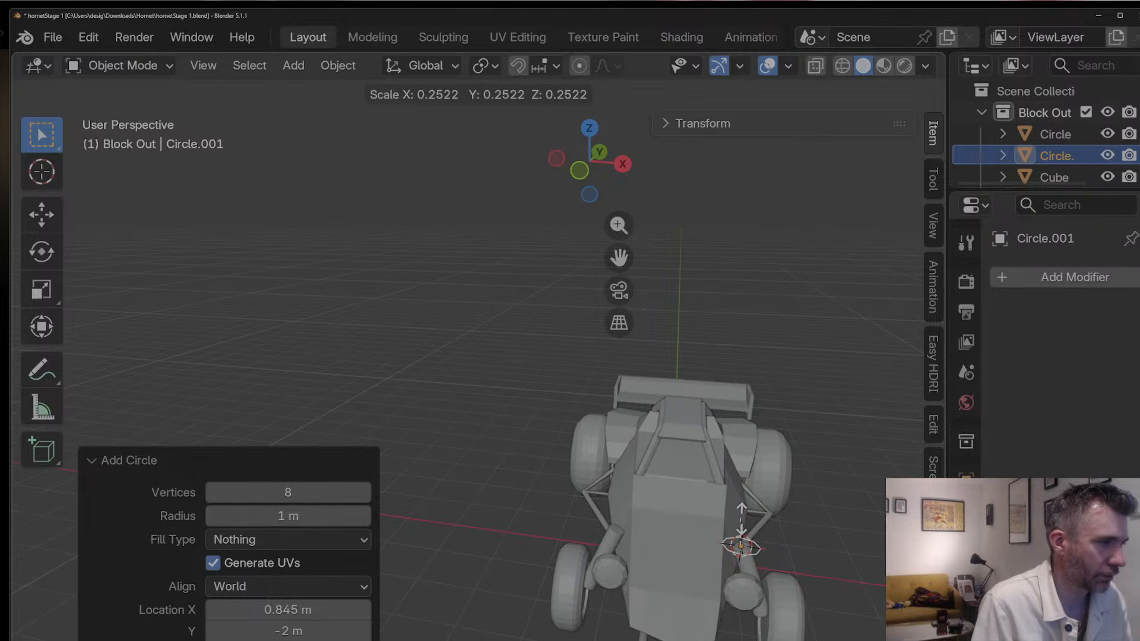
pyautogui.click(736, 511)
pyautogui.moveTo(618, 226); pyautogui.dragTo(618, 189)
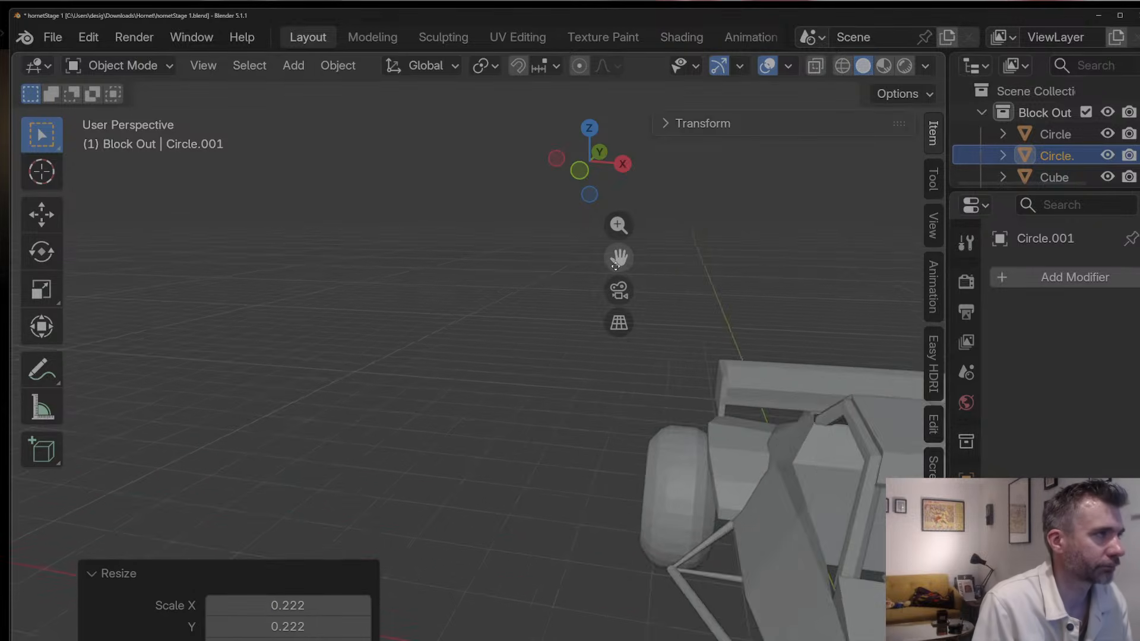
pyautogui.moveTo(619, 257); pyautogui.dragTo(401, 122)
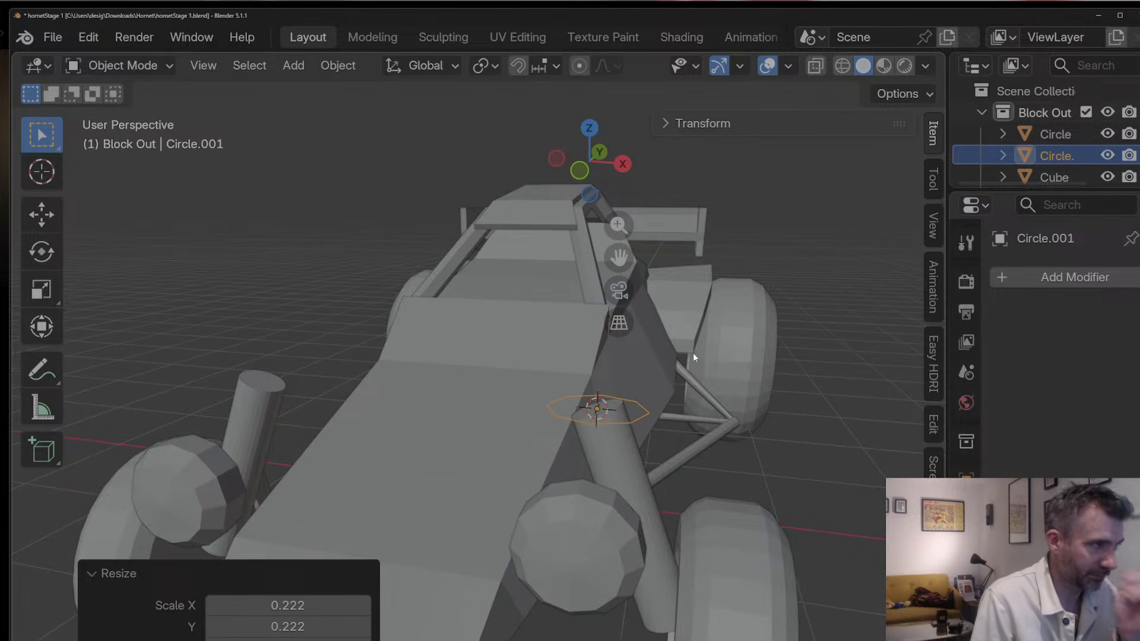
pyautogui.press('s')
pyautogui.click(652, 389)
# Step: Delete the circle's vertices on the body side and join the two open ends with an edge
pyautogui.moveTo(653, 392); pyautogui.dragTo(623, 440, button='middle')
pyautogui.press('Tab')
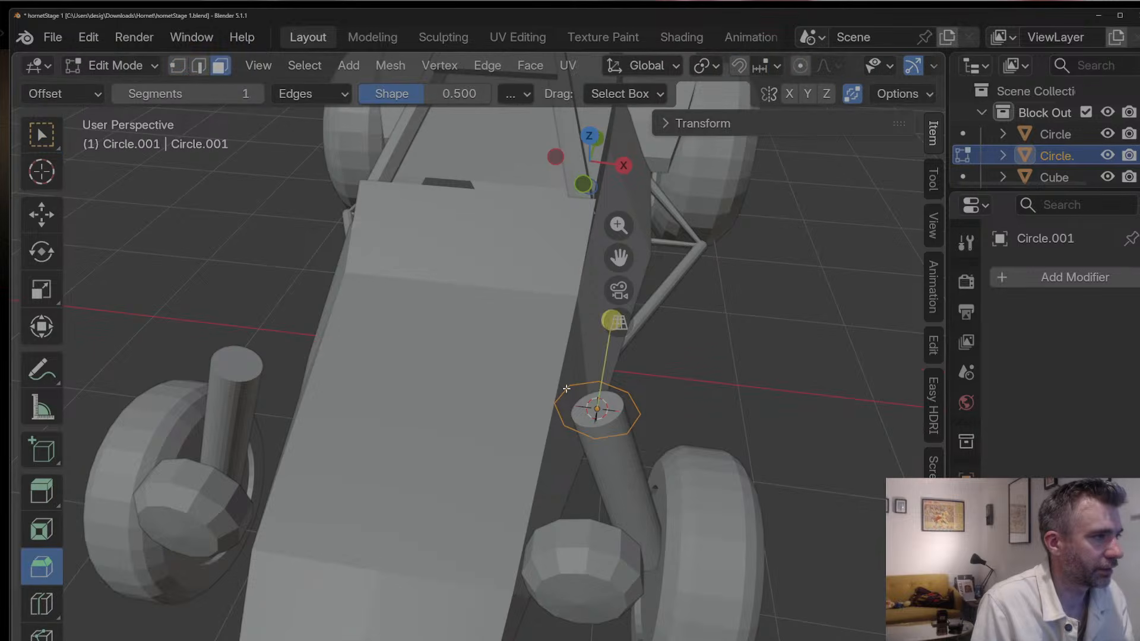
pyautogui.press('1')
pyautogui.keyDown('shift'); pyautogui.click(556, 405); pyautogui.keyUp('shift')
pyautogui.press('x')
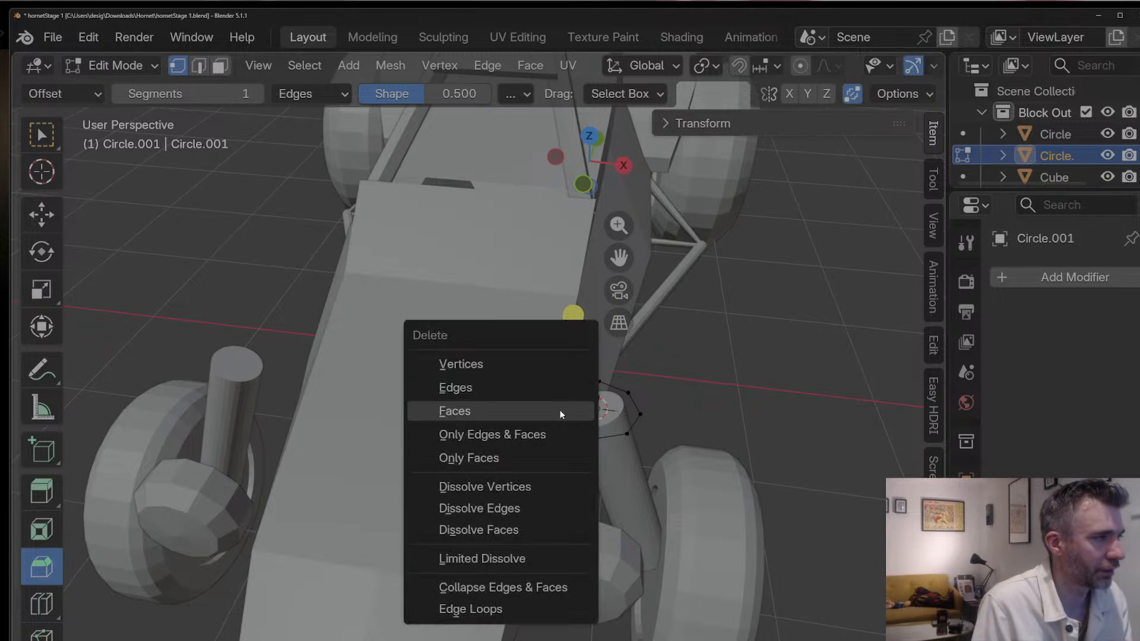
pyautogui.click(509, 364)
pyautogui.keyDown('shift'); pyautogui.click(594, 433); pyautogui.keyUp('shift')
pyautogui.press('f')
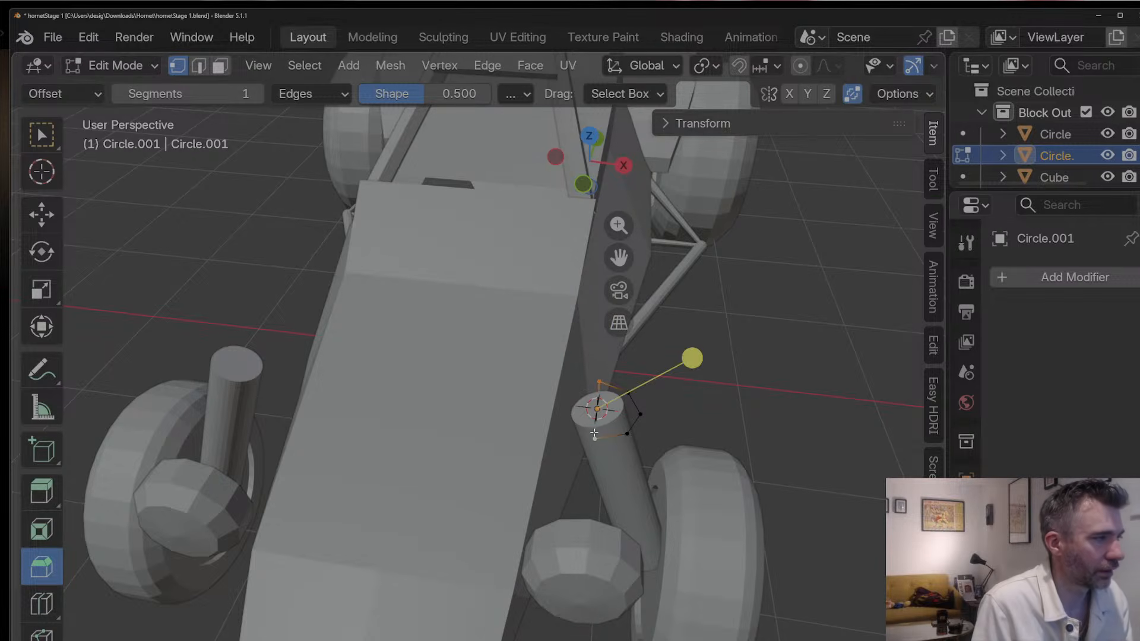
# Step: Add a vertex on the closing edge and fill a face between it and the outline's front vertices
pyautogui.moveTo(594, 433); pyautogui.dragTo(570, 428, button='middle')
pyautogui.hotkey('ctrl', 'r')
pyautogui.click(597, 406)
pyautogui.click(597, 405)
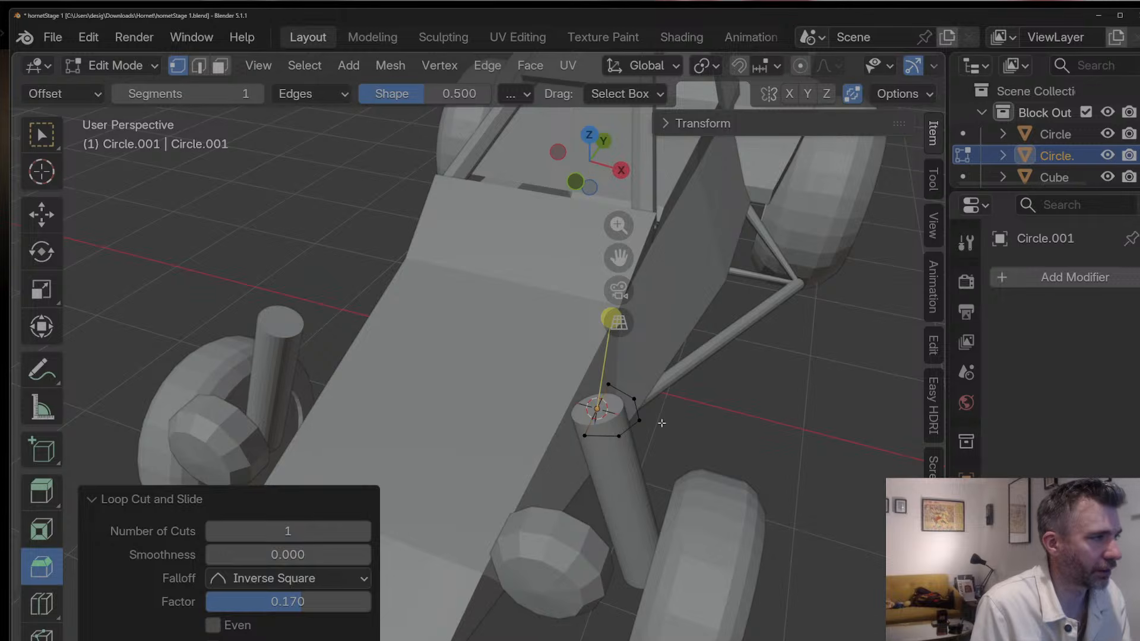
pyautogui.keyDown('shift'); pyautogui.click(639, 420); pyautogui.keyUp('shift')
pyautogui.keyDown('shift'); pyautogui.click(618, 436); pyautogui.keyUp('shift')
pyautogui.keyDown('shift'); pyautogui.click(584, 436); pyautogui.keyUp('shift')
pyautogui.press('f')
pyautogui.click(596, 409)
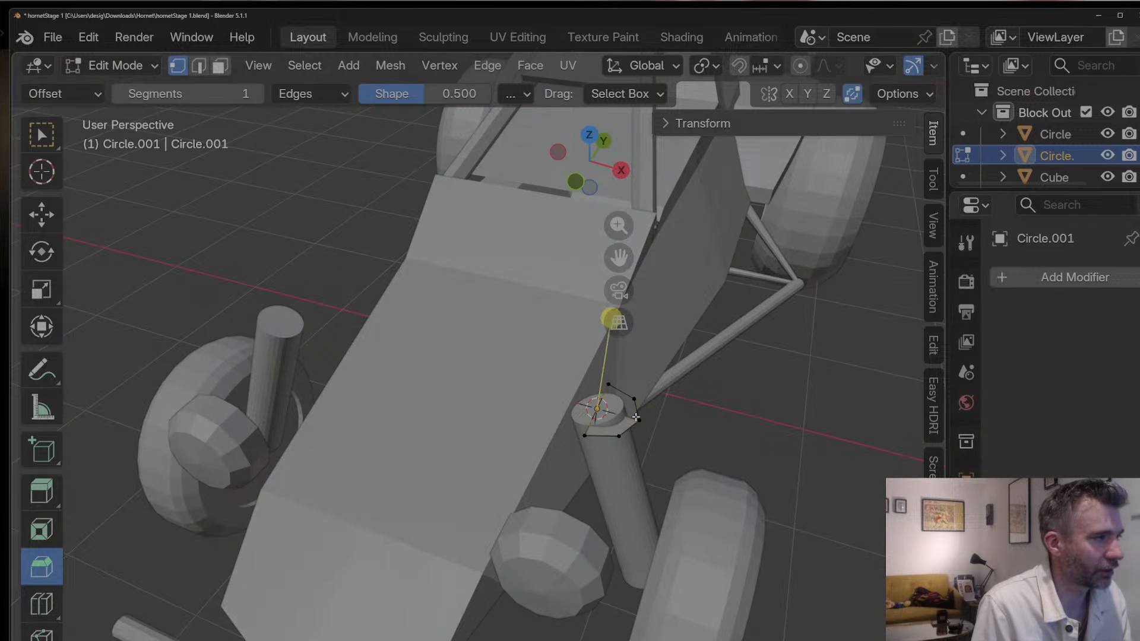
# Step: Lower the whole plate along Z to slightly below the top of the shock cylinder
pyautogui.moveTo(617, 409); pyautogui.dragTo(785, 443, button='middle')
pyautogui.press('a')
pyautogui.press('g')
pyautogui.press('z')
pyautogui.click(605, 414)
# Step: Extrude the plate's inner edges about 0.16 m toward the car body
pyautogui.press('2')
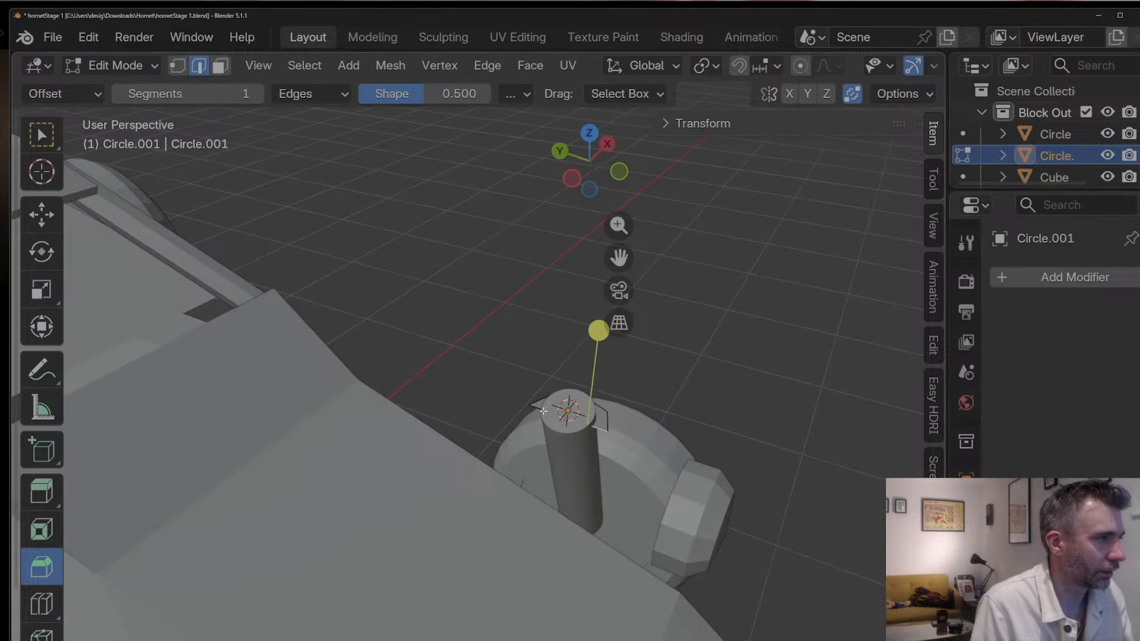
pyautogui.moveTo(543, 411); pyautogui.dragTo(507, 390, button='middle')
pyautogui.press('e')
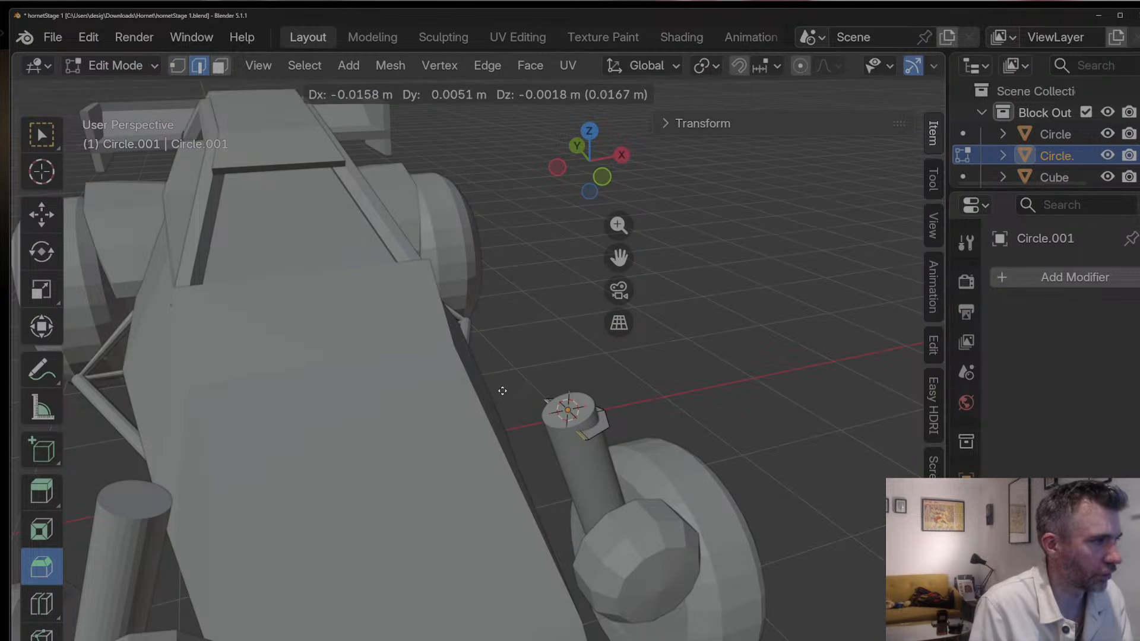
pyautogui.click(474, 402)
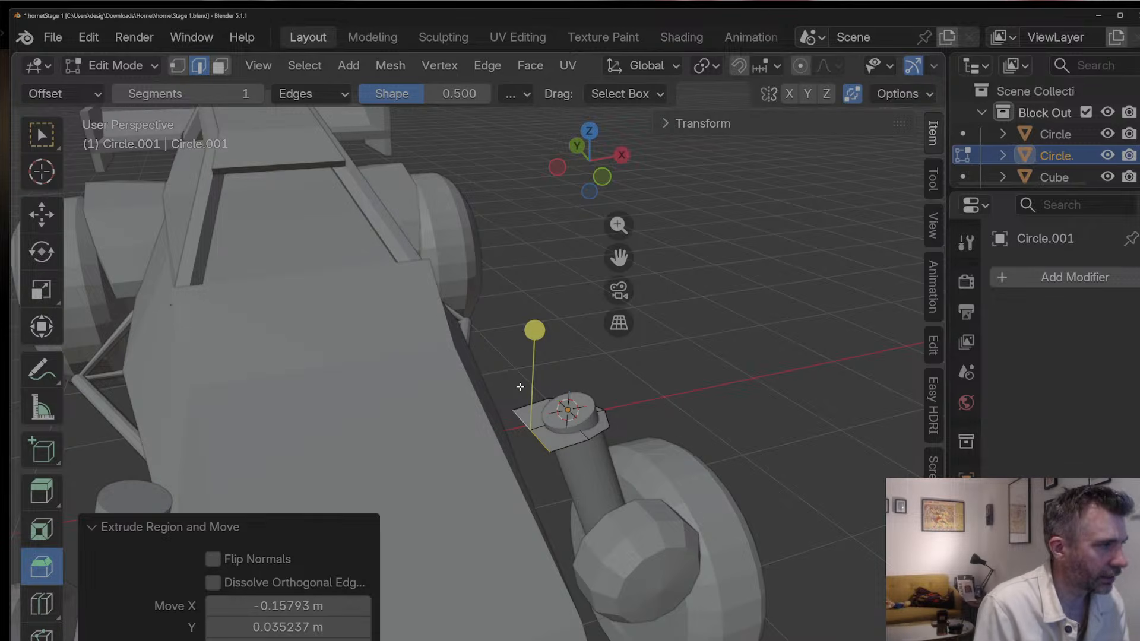
# Step: Extrude the plate's inner edges straight down along Z beside the car body to form a bracket
pyautogui.moveTo(579, 381); pyautogui.dragTo(537, 350, button='middle')
pyautogui.press('e')
pyautogui.press('Escape')
pyautogui.press('g')
pyautogui.press('z')
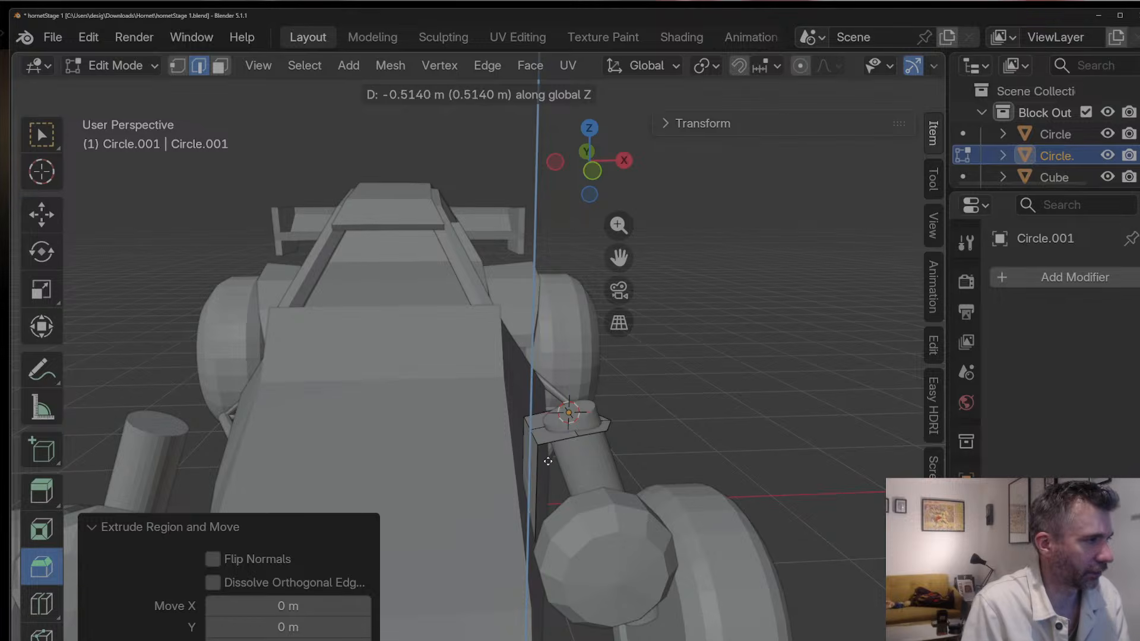
pyautogui.click(612, 473)
# Step: Switch to the reference image viewer and examine how the front shock bracket meets the body
pyautogui.hotkey('alt', 'Tab')
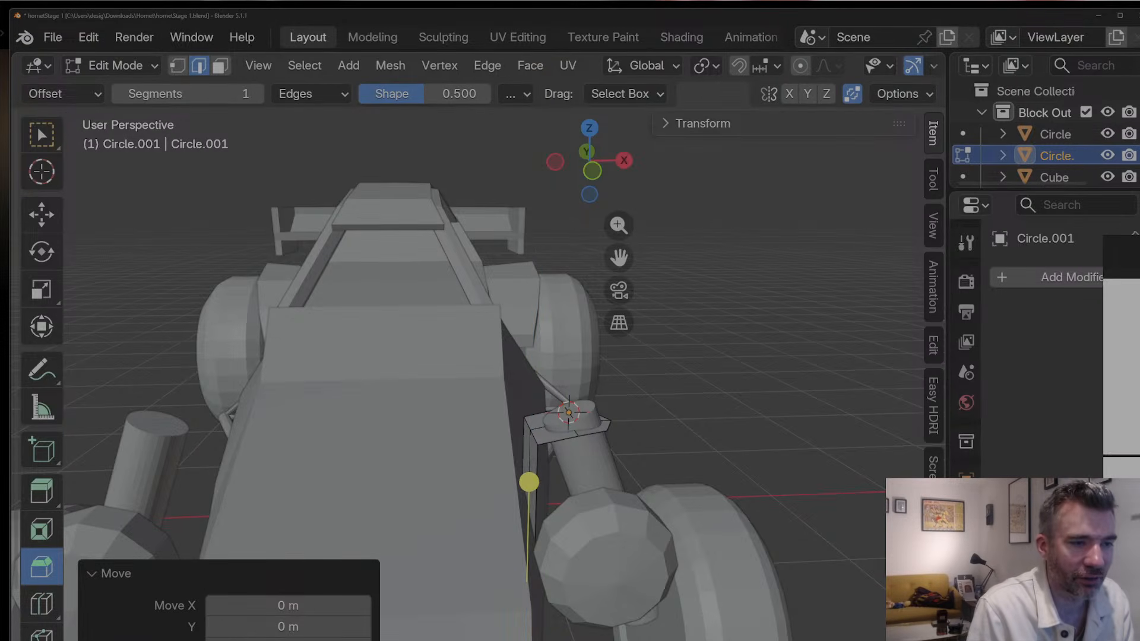
pyautogui.scroll(2, 1122, 434)
pyautogui.scroll(-2, 1131, 424)
pyautogui.moveTo(1132, 416)
pyautogui.mouseDown(button='middle')
pyautogui.moveTo(1139, 333)
pyautogui.moveTo(987, 401)
pyautogui.moveTo(945, 389)
pyautogui.moveTo(1055, 382)
pyautogui.moveTo(1139, 395)
pyautogui.mouseUp(button='middle')
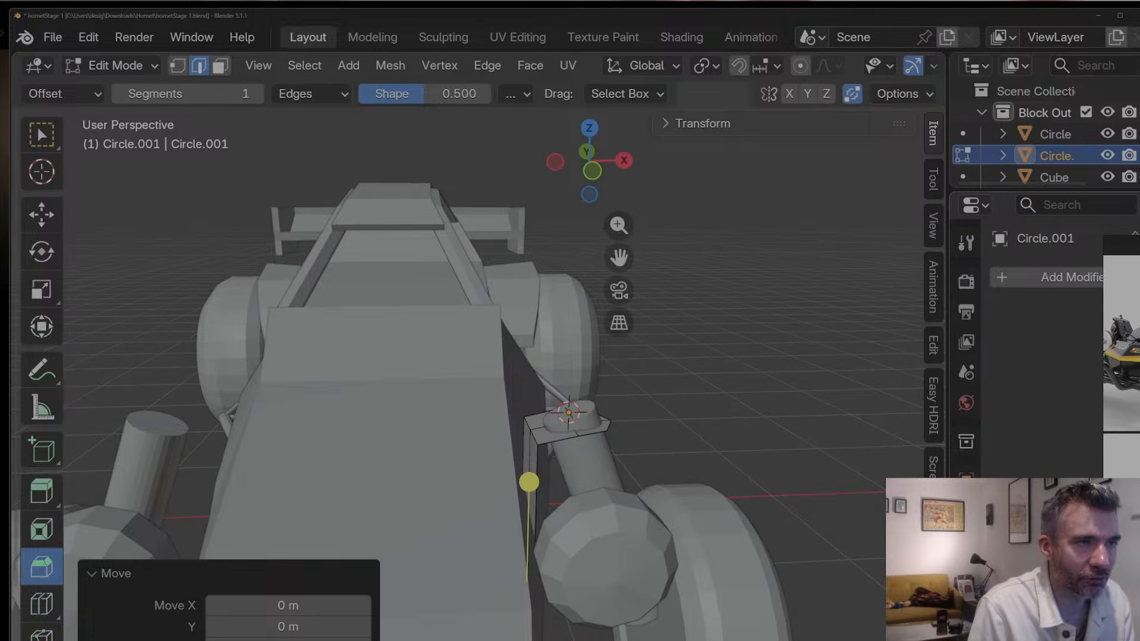
pyautogui.scroll(-10, 556, 475)
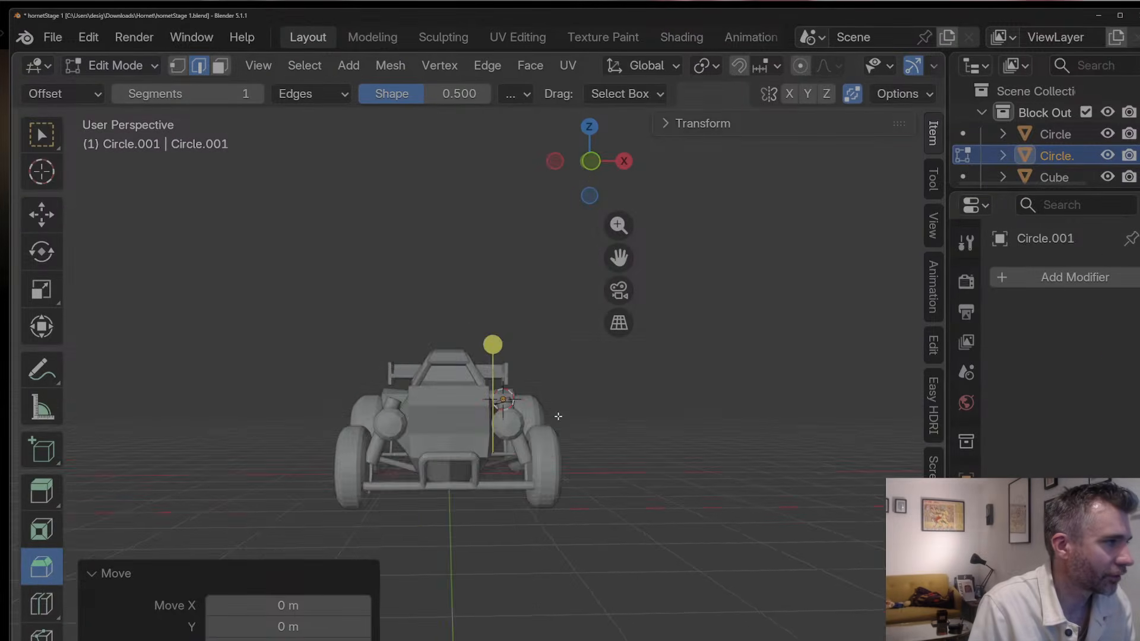
# Step: Try to move the bracket's lower edges along the Y axis
pyautogui.moveTo(553, 438); pyautogui.dragTo(573, 435, button='middle')
pyautogui.scroll(3, 571, 424)
pyautogui.scroll(4, 582, 416)
pyautogui.moveTo(556, 392); pyautogui.dragTo(520, 331, button='middle')
pyautogui.press('g')
pyautogui.press('y')
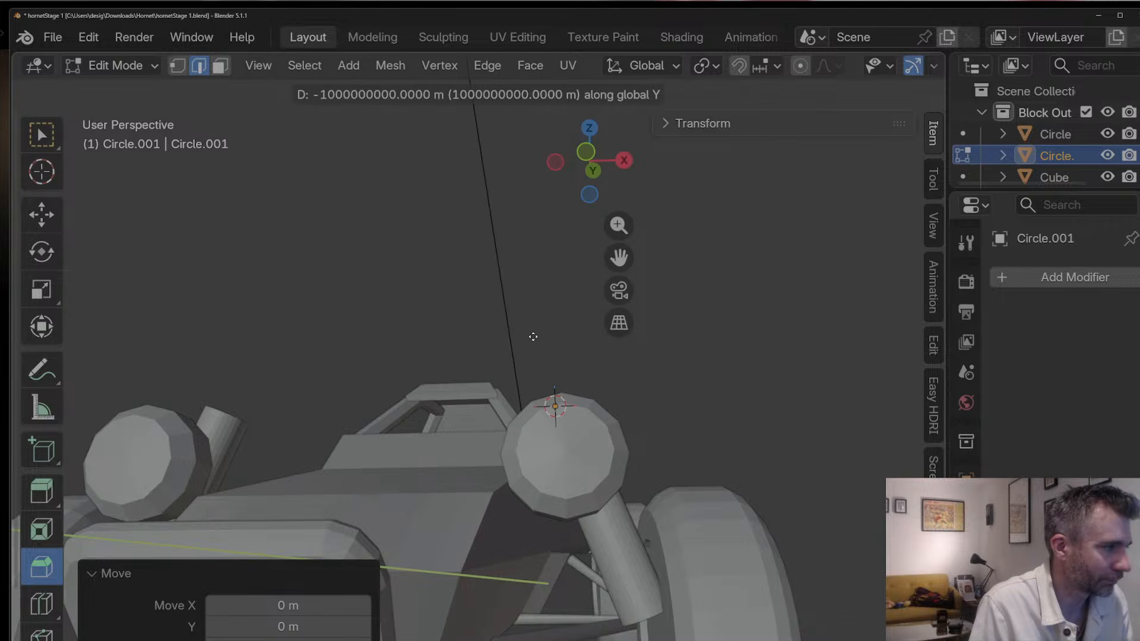
pyautogui.click(516, 340)
pyautogui.moveTo(521, 358); pyautogui.dragTo(530, 394, button='middle')
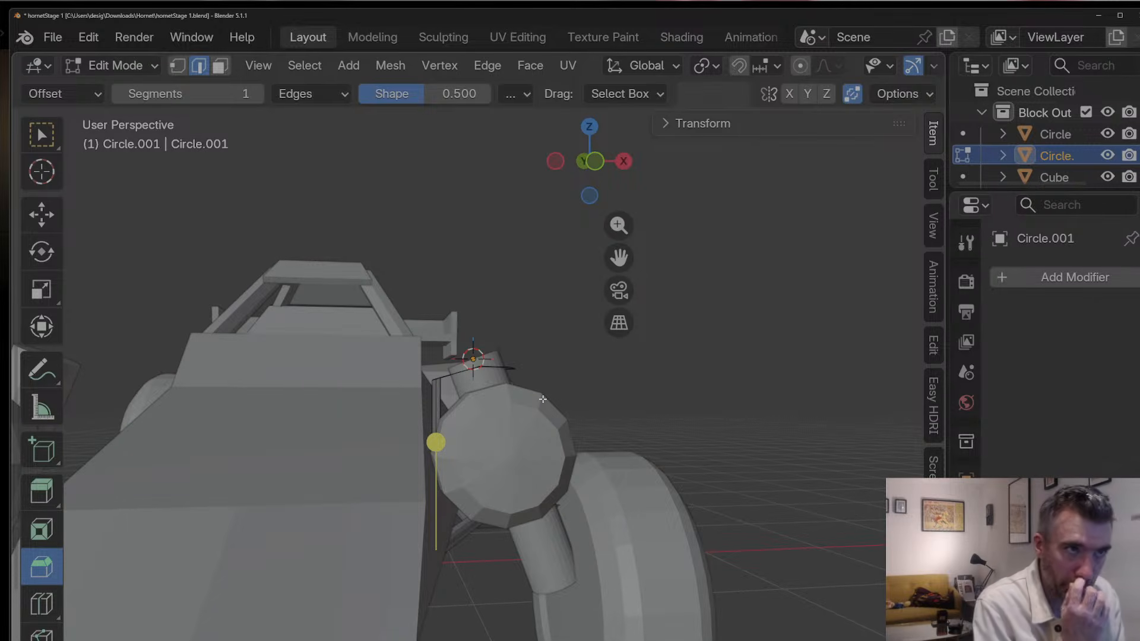
# Step: Move the bracket's lower edges about 0.23 m inward along X and adjust their position along Y
pyautogui.moveTo(576, 448); pyautogui.dragTo(570, 484, button='middle')
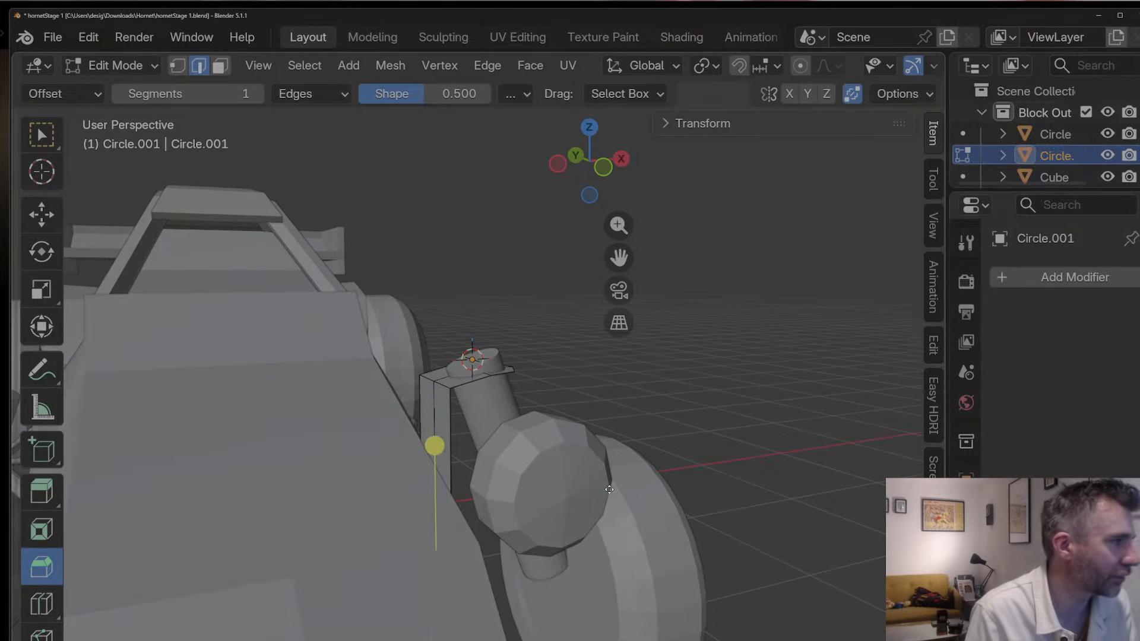
pyautogui.press('g')
pyautogui.press('y')
pyautogui.press('x')
pyautogui.click(381, 455)
pyautogui.moveTo(382, 455); pyautogui.dragTo(451, 481, button='middle')
pyautogui.press('g')
pyautogui.press('y')
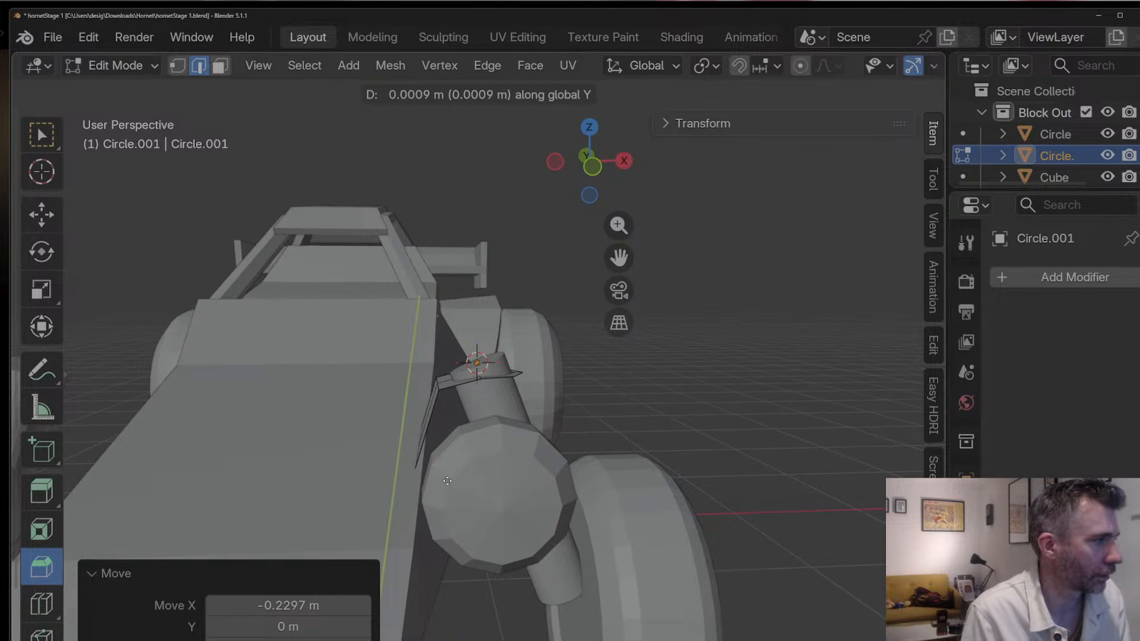
pyautogui.click(447, 480)
# Step: Switch to editing the car body and move the bonnet's outer lengthwise edges about 0.13 m inward along X
pyautogui.press('Tab')
pyautogui.click(351, 451)
pyautogui.press('KP_Decimal')
pyautogui.press('Tab')
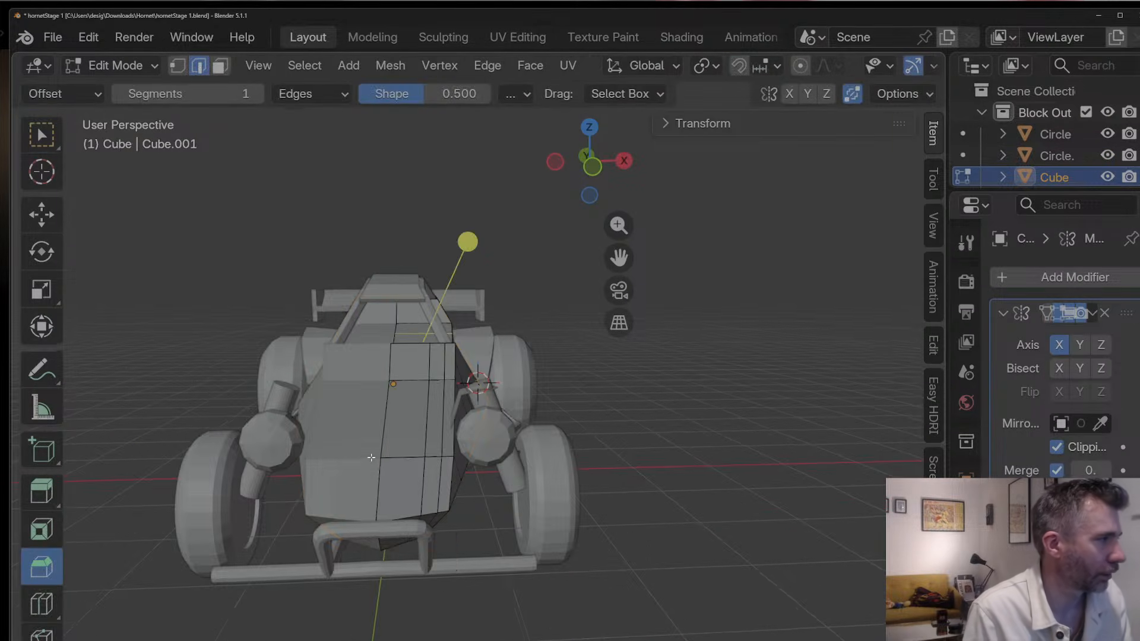
pyautogui.moveTo(371, 457); pyautogui.dragTo(379, 466, button='middle')
pyautogui.click(465, 442)
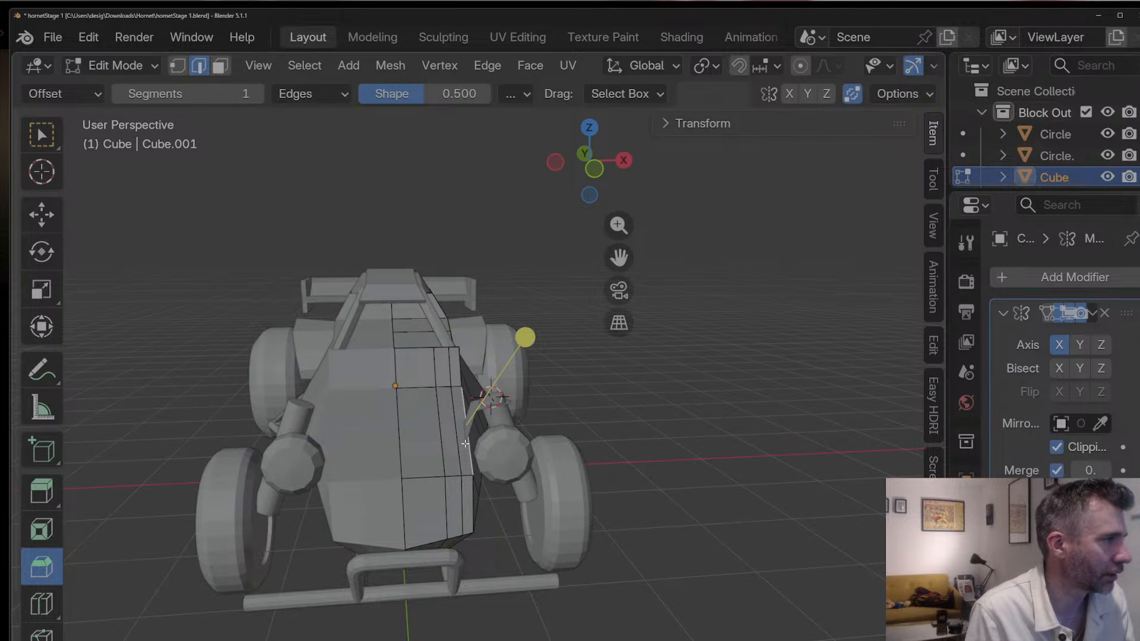
pyautogui.keyDown('alt'); pyautogui.click(459, 442); pyautogui.keyUp('alt')
pyautogui.press('g')
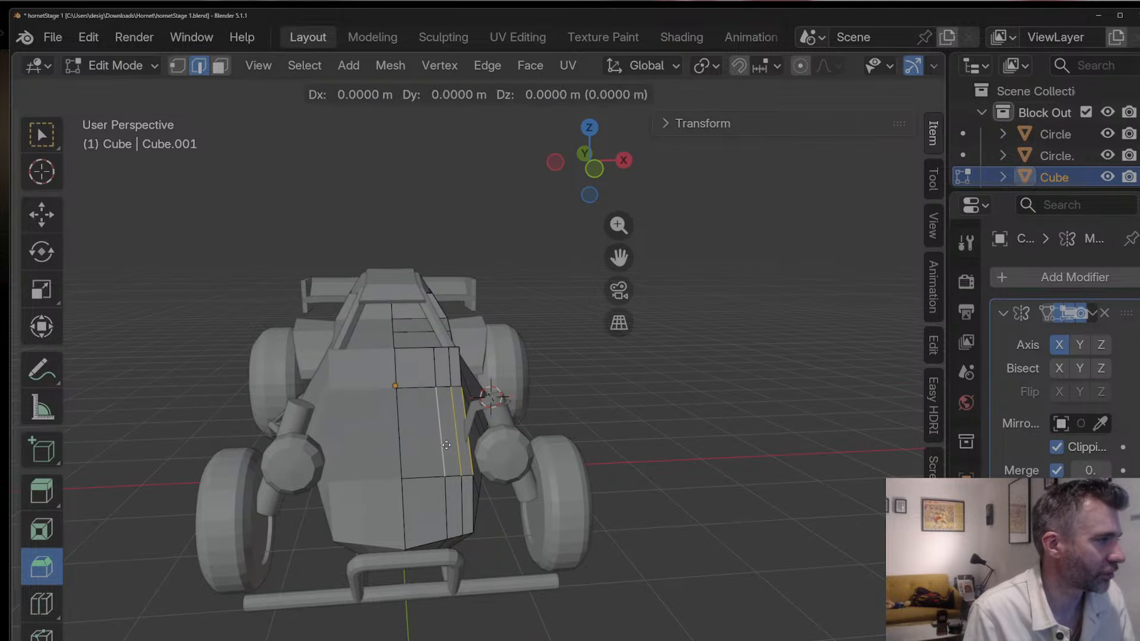
pyautogui.press('x')
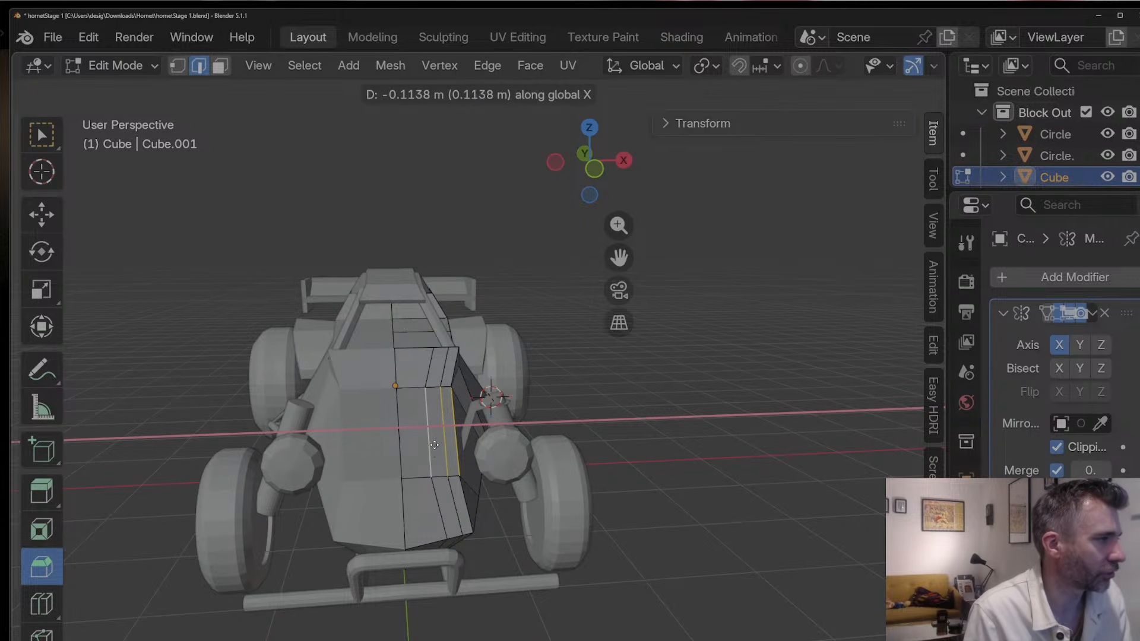
pyautogui.click(431, 445)
pyautogui.moveTo(431, 444); pyautogui.dragTo(403, 440, button='middle')
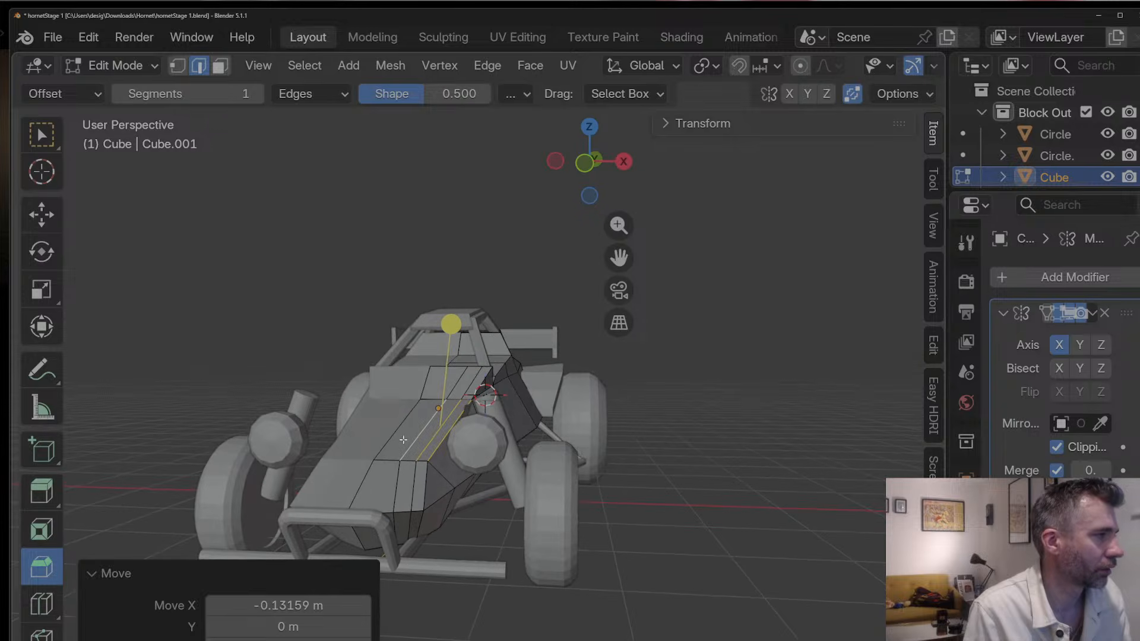
# Step: Move the two outer vertices at the rear of the bonnet about 0.1 m inward along X and finish editing the body
pyautogui.press('1')
pyautogui.moveTo(424, 478); pyautogui.dragTo(506, 350, button='middle')
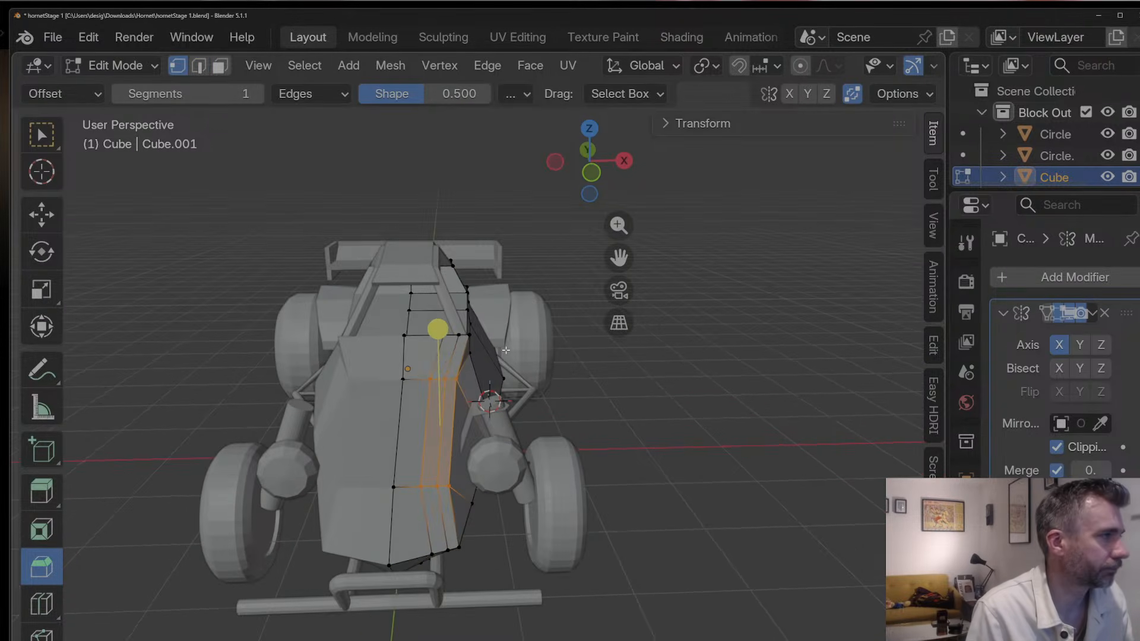
pyautogui.click(469, 334)
pyautogui.keyDown('shift'); pyautogui.click(443, 336); pyautogui.keyUp('shift')
pyautogui.press('g')
pyautogui.press('y')
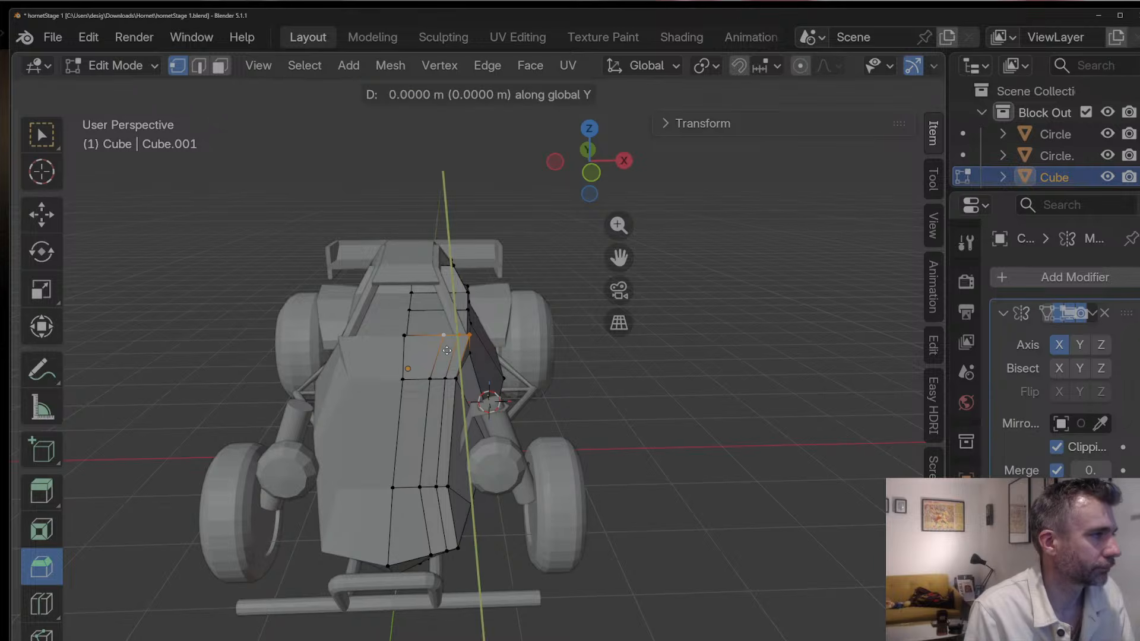
pyautogui.press('x')
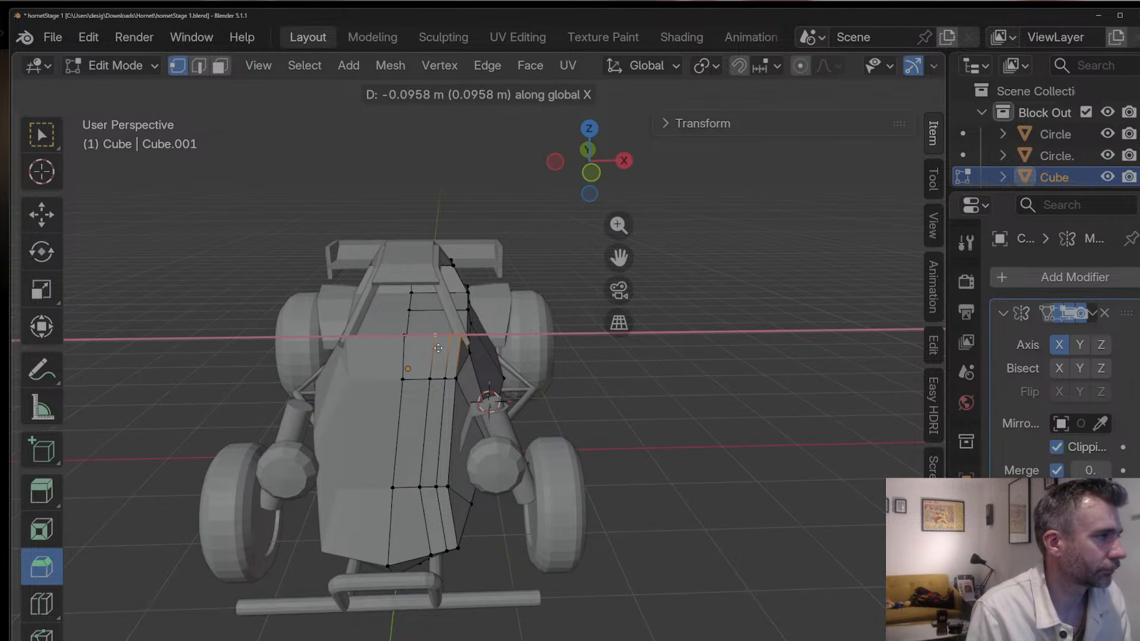
pyautogui.click(435, 349)
pyautogui.press('Tab')
# Step: Open the roll cage mesh for editing
pyautogui.moveTo(468, 388); pyautogui.dragTo(440, 383, button='middle')
pyautogui.scroll(-3, 395, 371)
pyautogui.scroll(5, 439, 383)
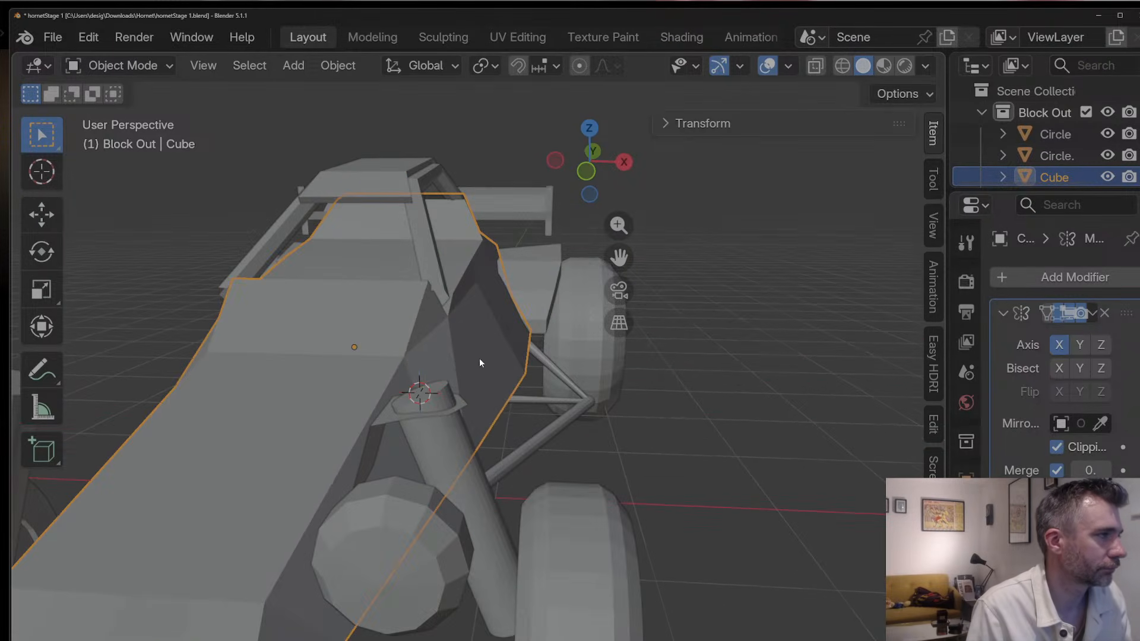
pyautogui.click(440, 272)
pyautogui.press('Tab')
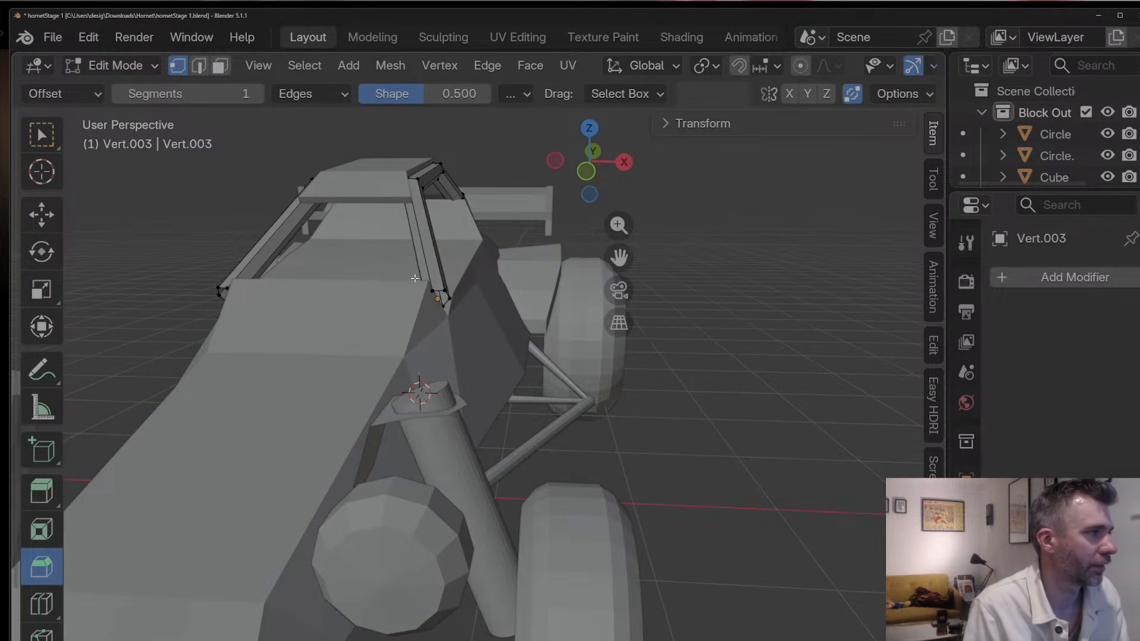
pyautogui.keyDown('alt'); pyautogui.click(414, 277); pyautogui.keyUp('alt')
pyautogui.press('g')
pyautogui.press('x')
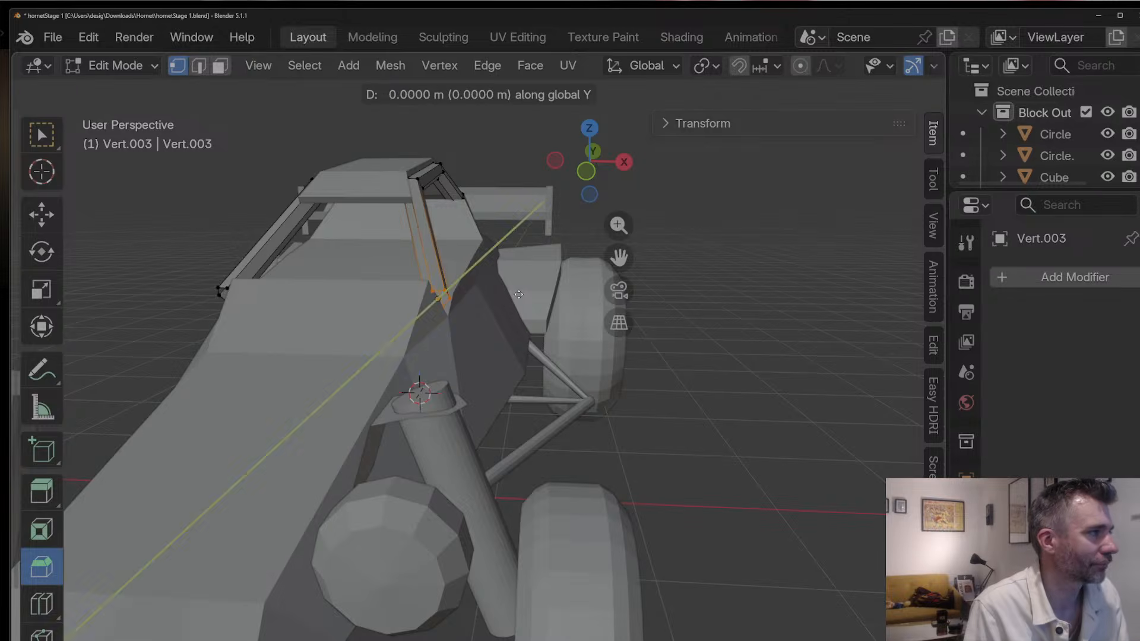
pyautogui.press('Escape')
# Step: With X-ray enabled, move the lower vertices of the cage's front pillar about 0.07 m inward along X, then turn X-ray off
pyautogui.scroll(-5, 849, 69)
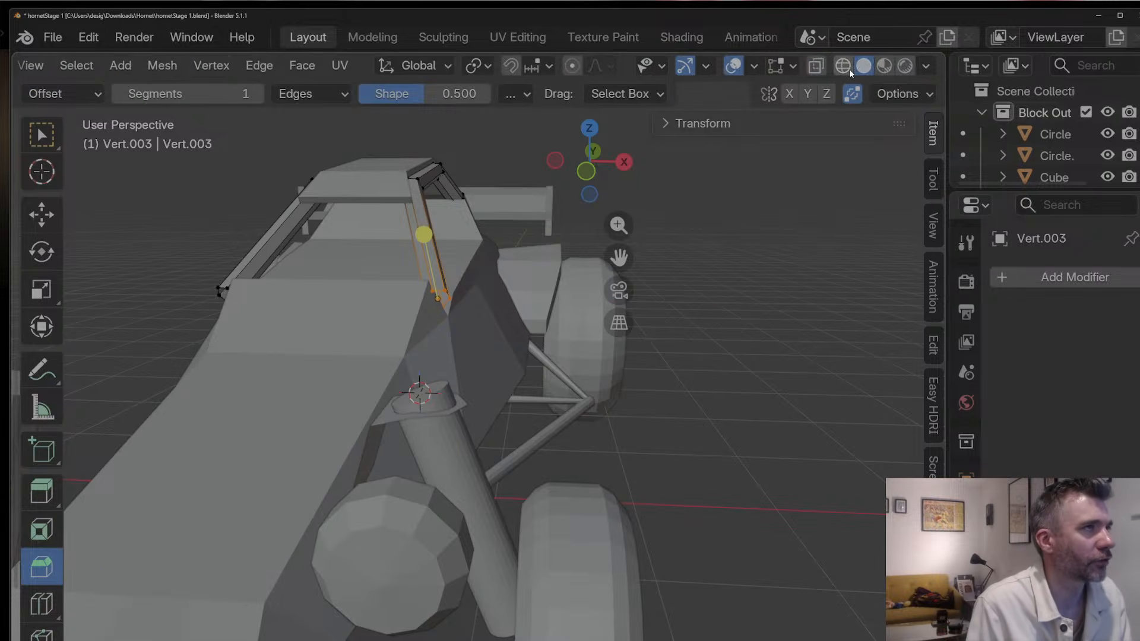
pyautogui.click(842, 68)
pyautogui.click(862, 66)
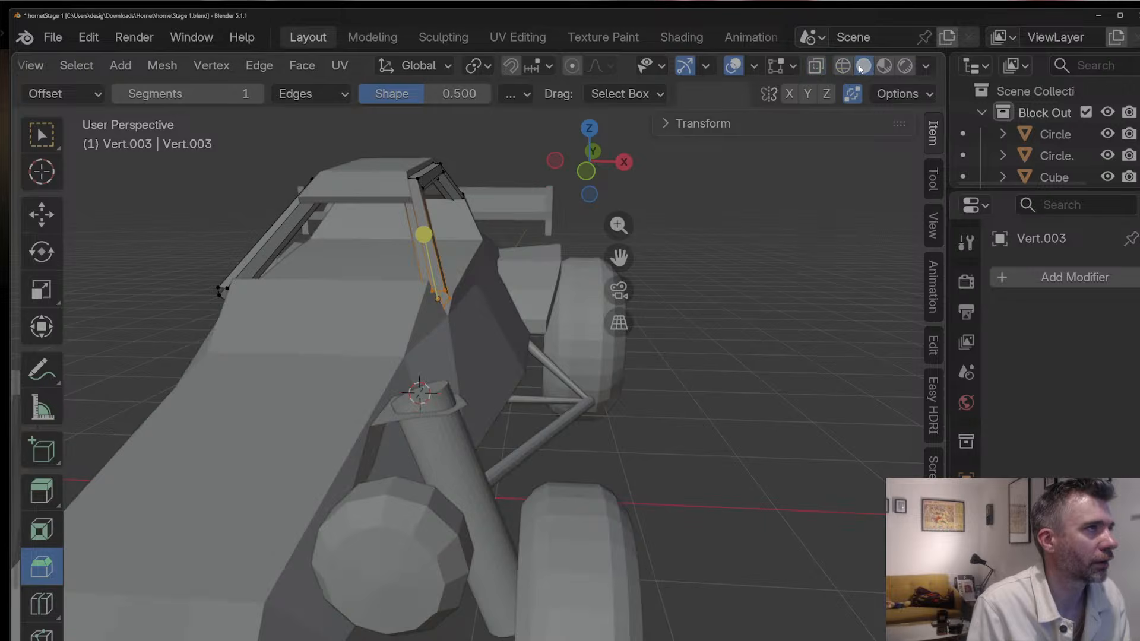
pyautogui.click(818, 68)
pyautogui.moveTo(410, 266); pyautogui.dragTo(462, 339)
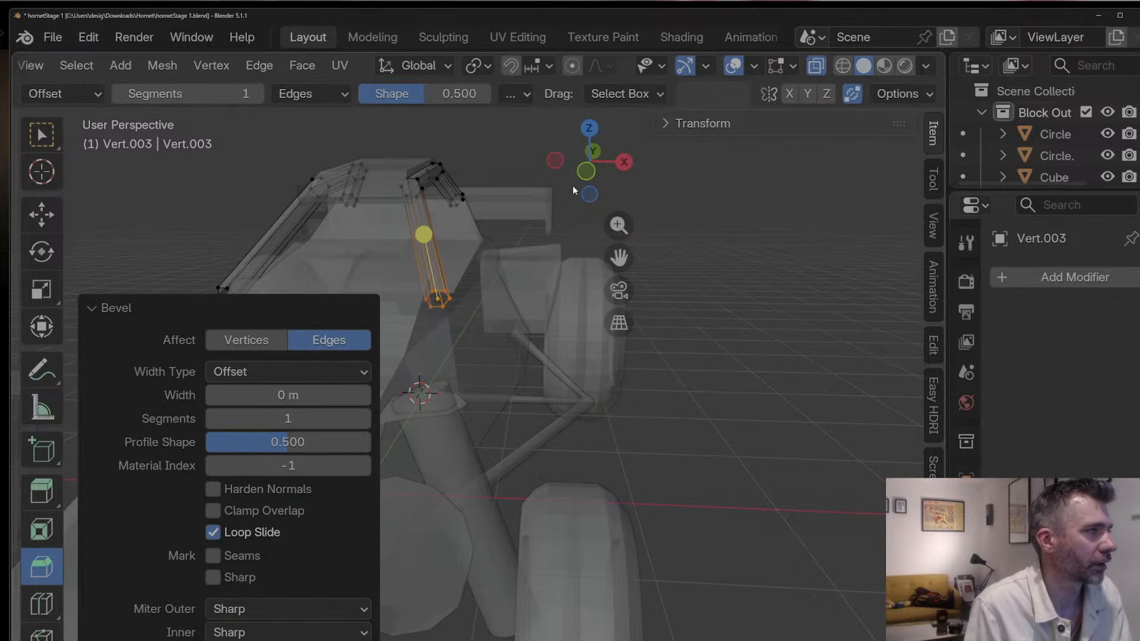
pyautogui.press('g')
pyautogui.press('x')
pyautogui.click(448, 302)
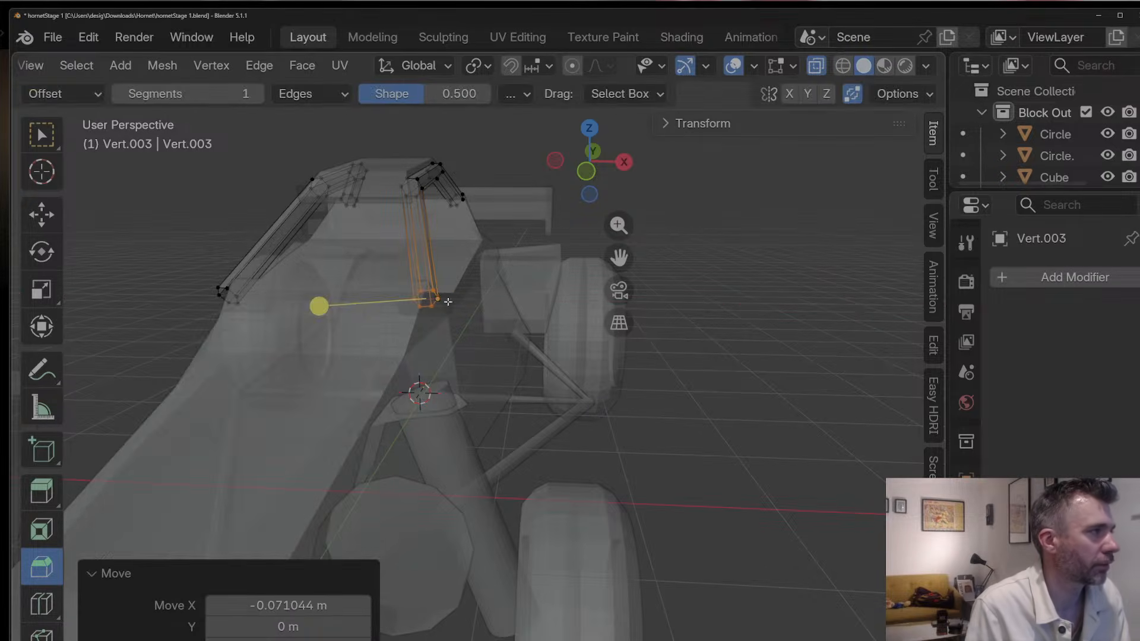
pyautogui.click(815, 66)
# Step: Delete the opposite half of the roll cage, keeping only the side with the adjusted pillar
pyautogui.press('Tab')
pyautogui.moveTo(702, 204); pyautogui.dragTo(645, 343, button='middle')
pyautogui.press('Tab')
pyautogui.press('Tab')
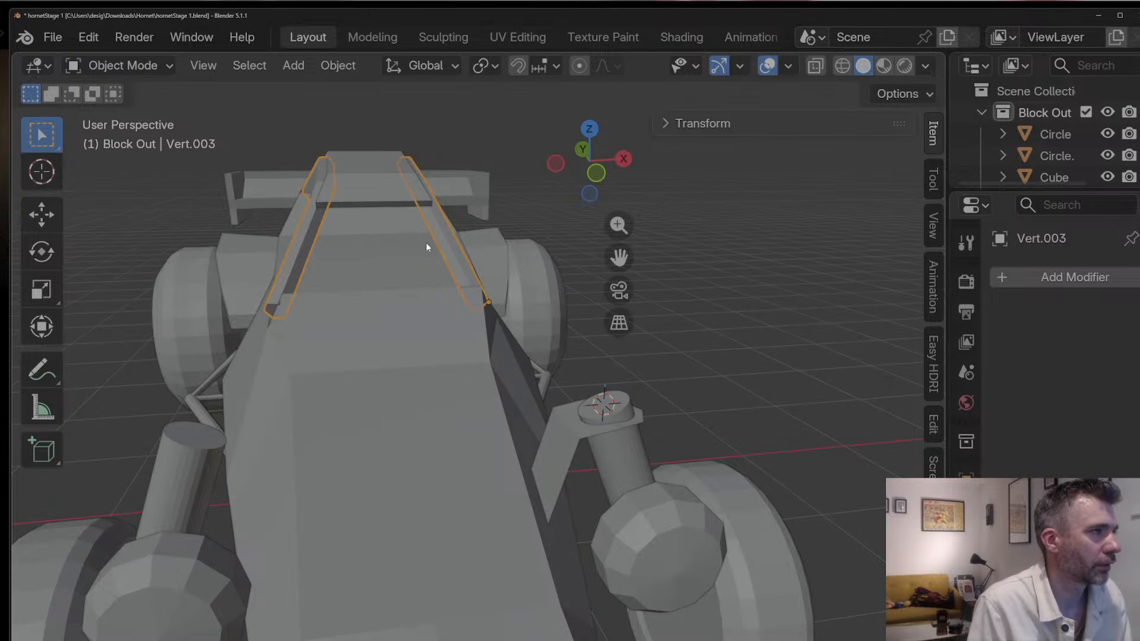
pyautogui.press('Tab')
pyautogui.scroll(-4, 426, 250)
pyautogui.scroll(-2, 272, 183)
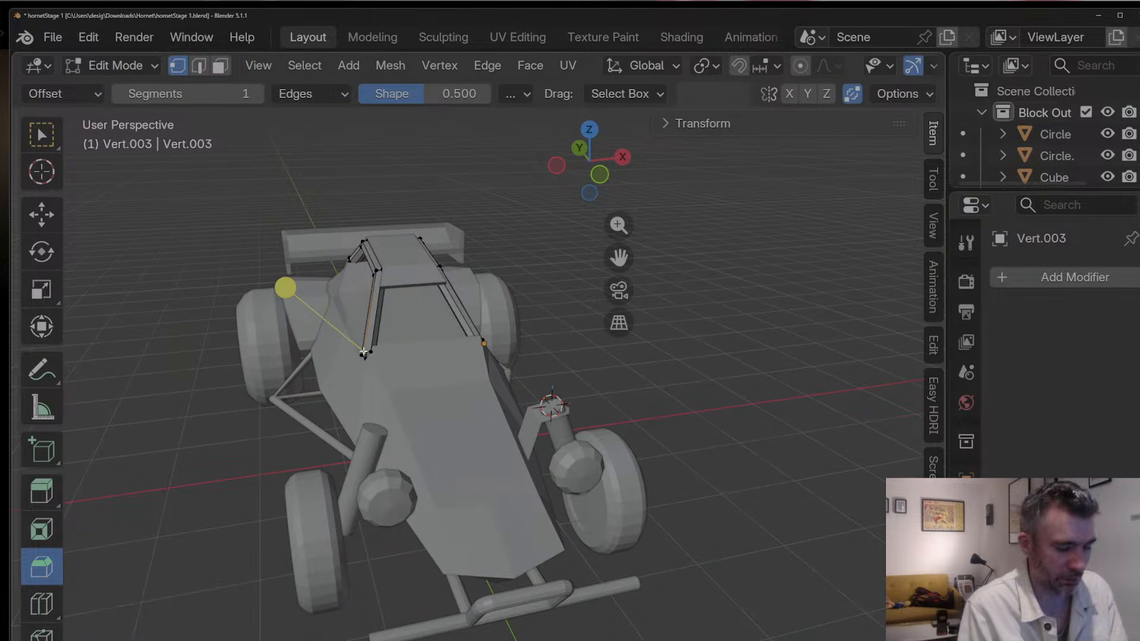
pyautogui.press('l')
pyautogui.press('x')
pyautogui.click(363, 351)
pyautogui.press('Tab')
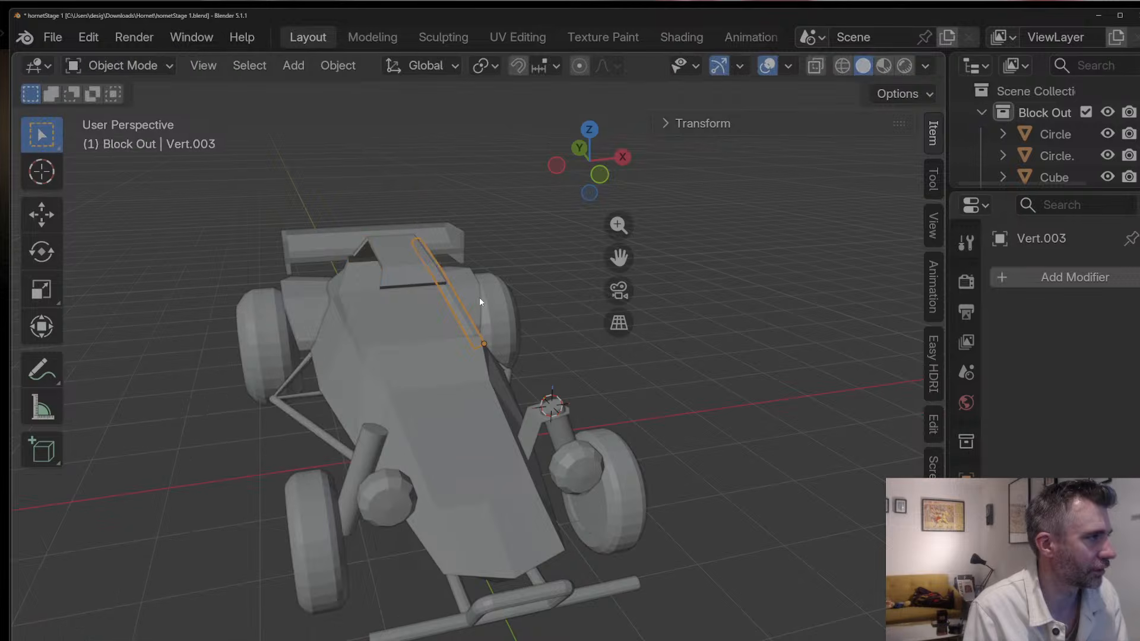
# Step: Add a Mirror modifier to the remaining roll cage half, using the car body as the mirror object
pyautogui.click(1029, 278)
pyautogui.click(1039, 283)
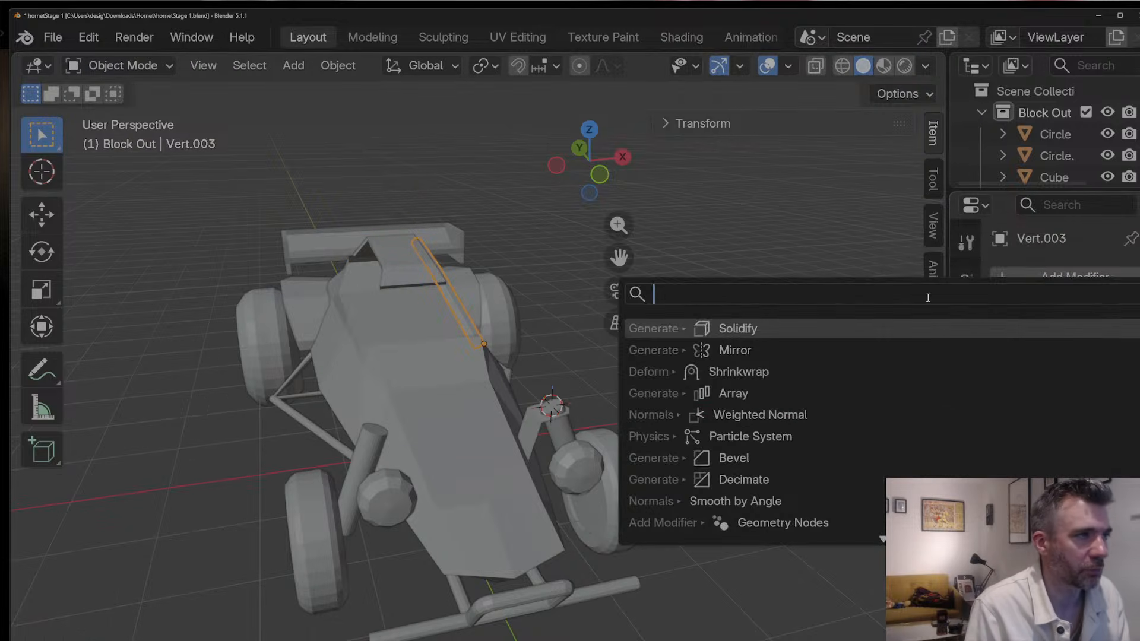
pyautogui.click(933, 359)
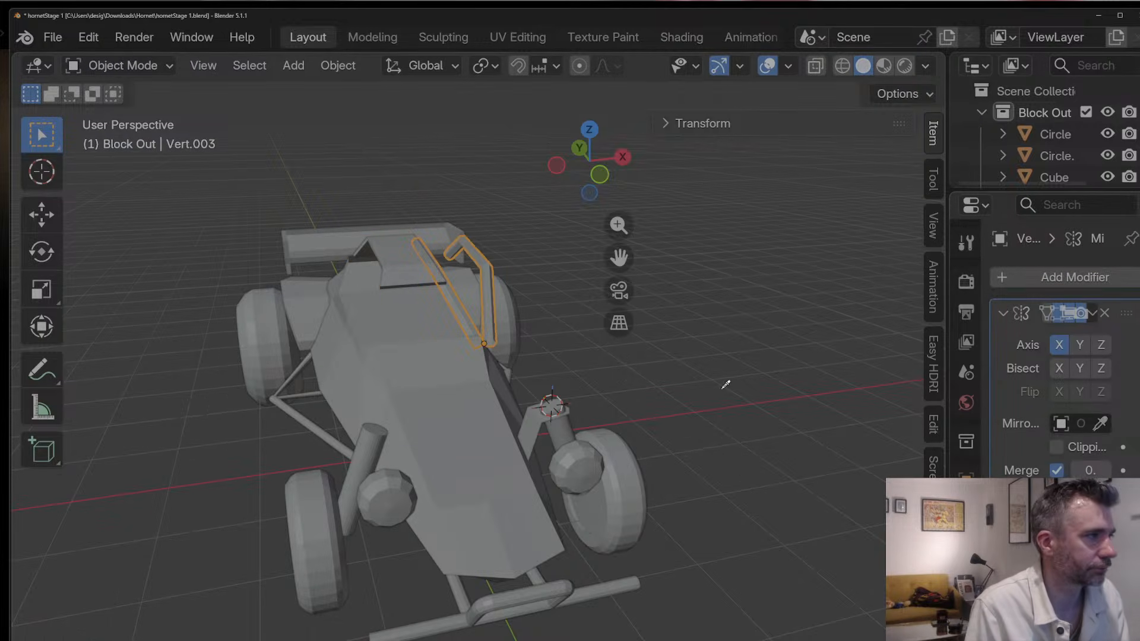
pyautogui.click(450, 415)
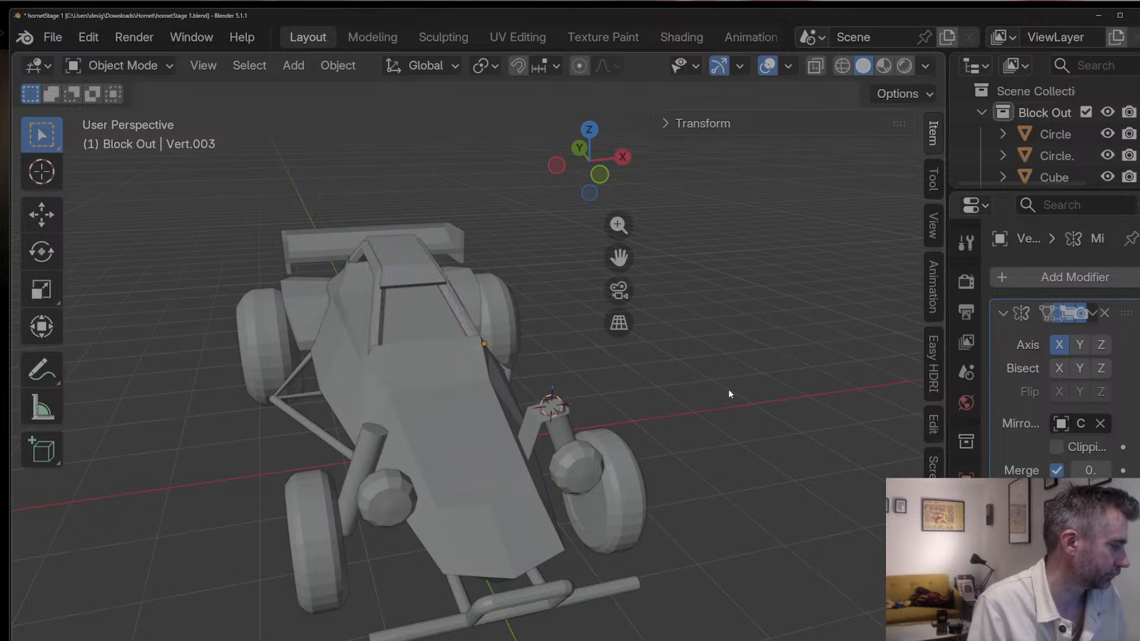
# Step: Edit the car body and lower the upper side edge at the rear of the cockpit opening slightly along Z
pyautogui.moveTo(729, 390); pyautogui.dragTo(207, 376, button='middle')
pyautogui.press('Tab')
pyautogui.press('Tab')
pyautogui.keyDown('shift'); pyautogui.click(595, 357); pyautogui.keyUp('shift')
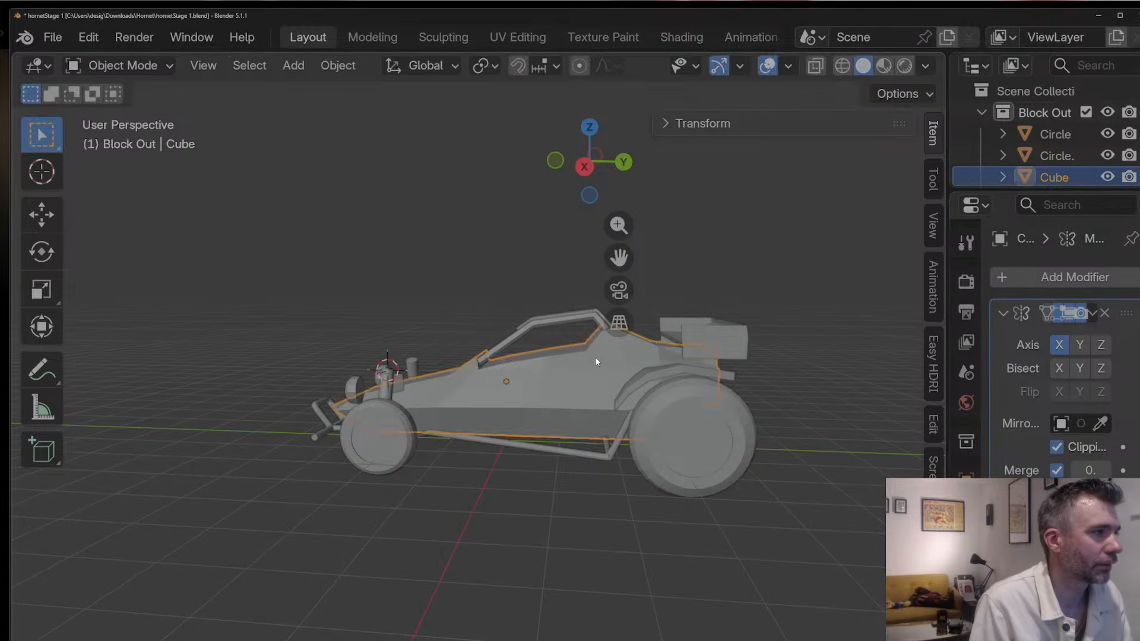
pyautogui.press('Tab')
pyautogui.press('2')
pyautogui.click(585, 347)
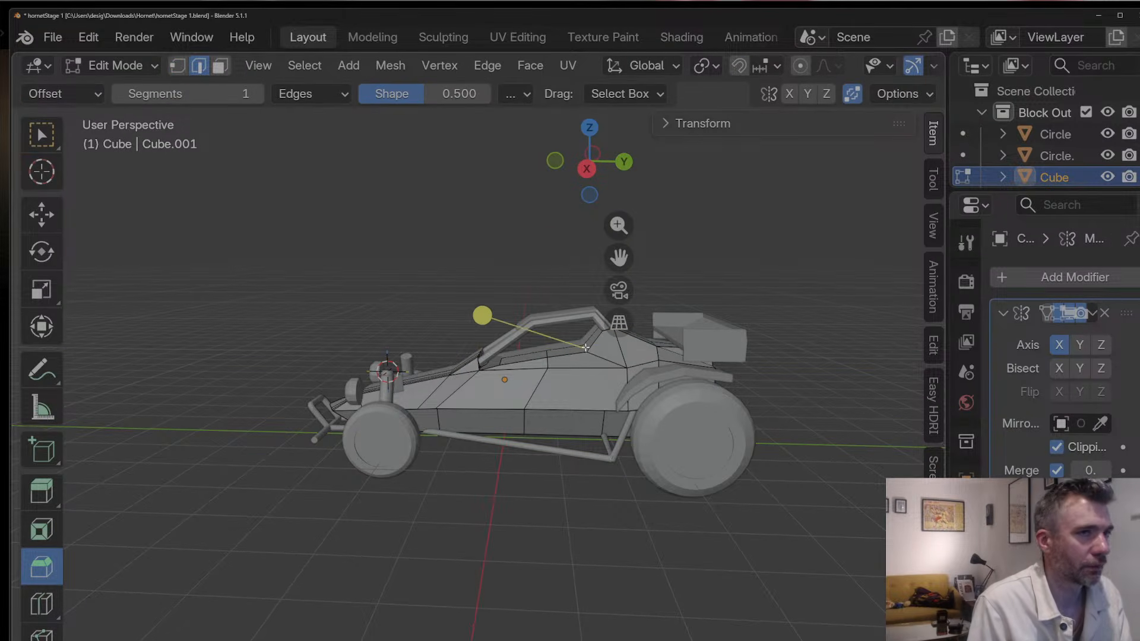
pyautogui.press('g')
pyautogui.press('y')
pyautogui.press('z')
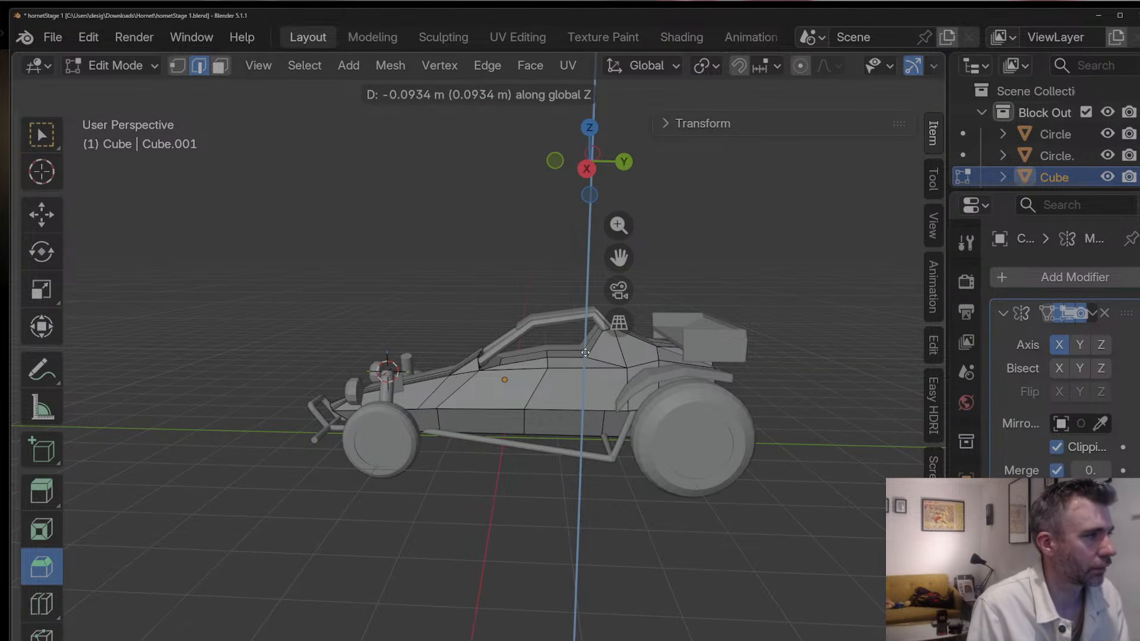
pyautogui.click(585, 350)
# Step: Lower the upper edges around the middle of the cockpit side slightly along Z
pyautogui.click(546, 357)
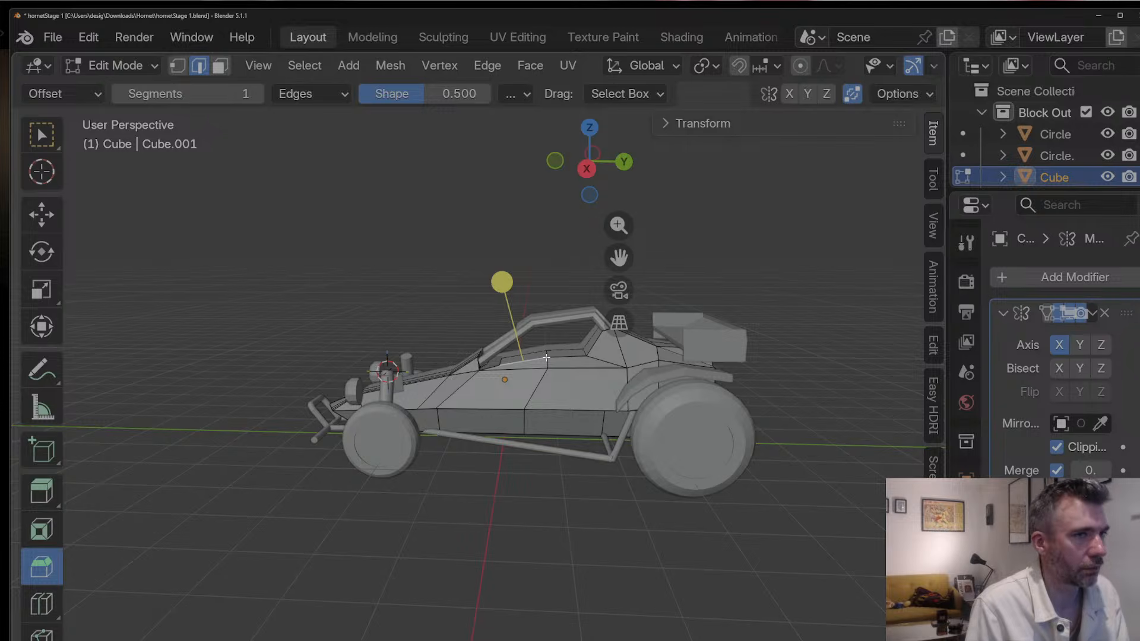
pyautogui.press('g')
pyautogui.press('z')
pyautogui.click(546, 359)
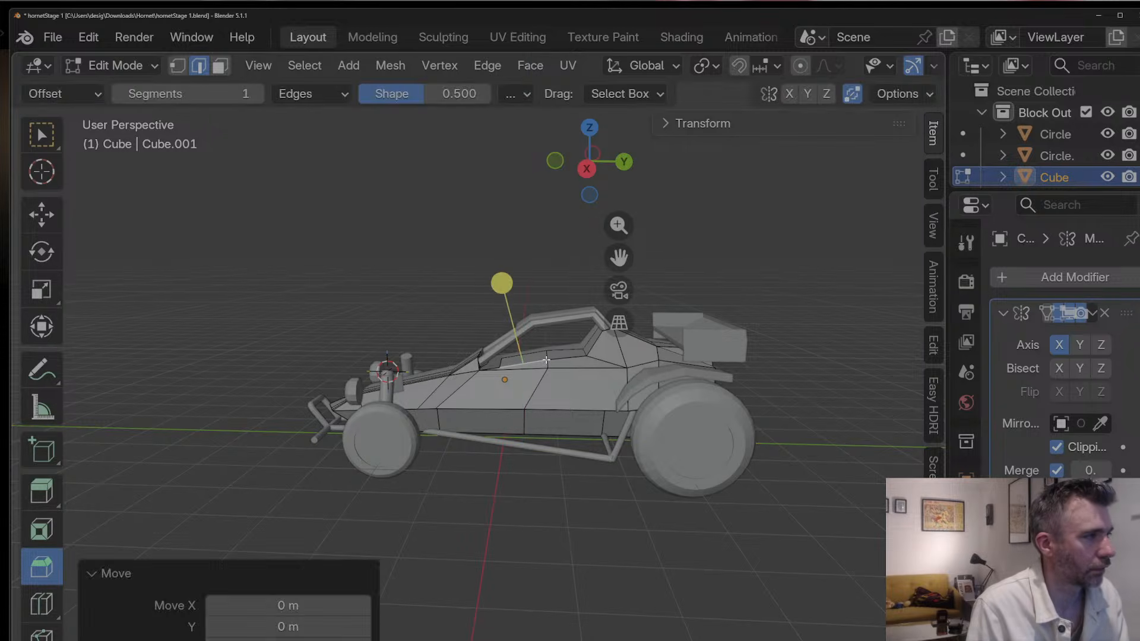
pyautogui.click(546, 358)
pyautogui.click(547, 355)
pyautogui.press('g')
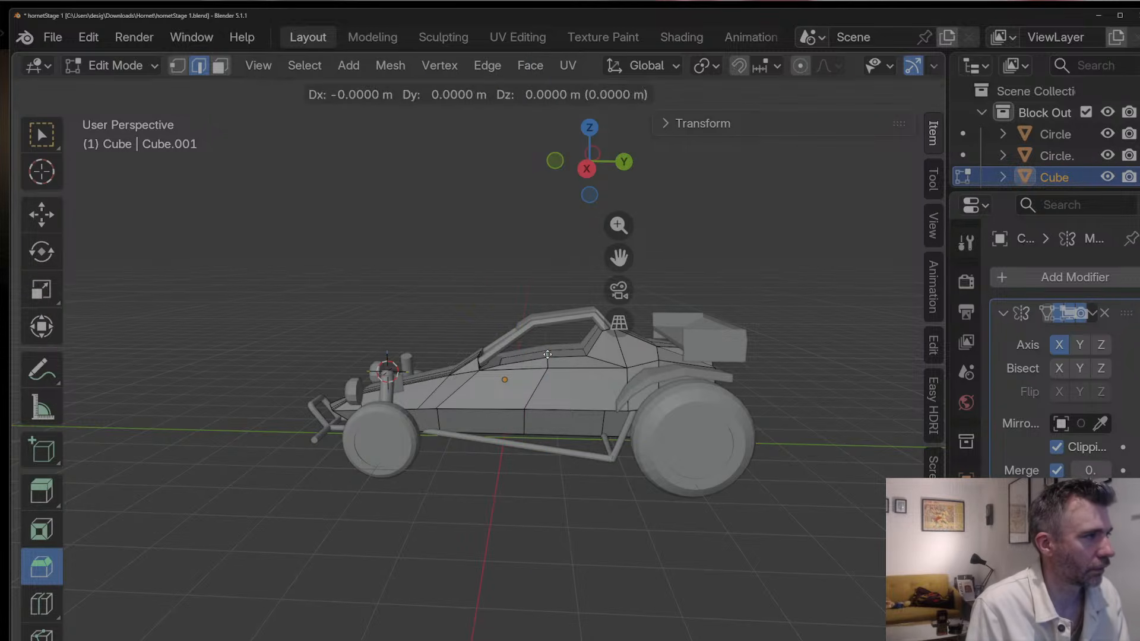
pyautogui.press('z')
pyautogui.click(547, 358)
# Step: Raise the body's long lower underside edges about 0.12 m along Z, then adjust their height once more
pyautogui.moveTo(546, 358); pyautogui.dragTo(496, 258, button='middle')
pyautogui.click(632, 401)
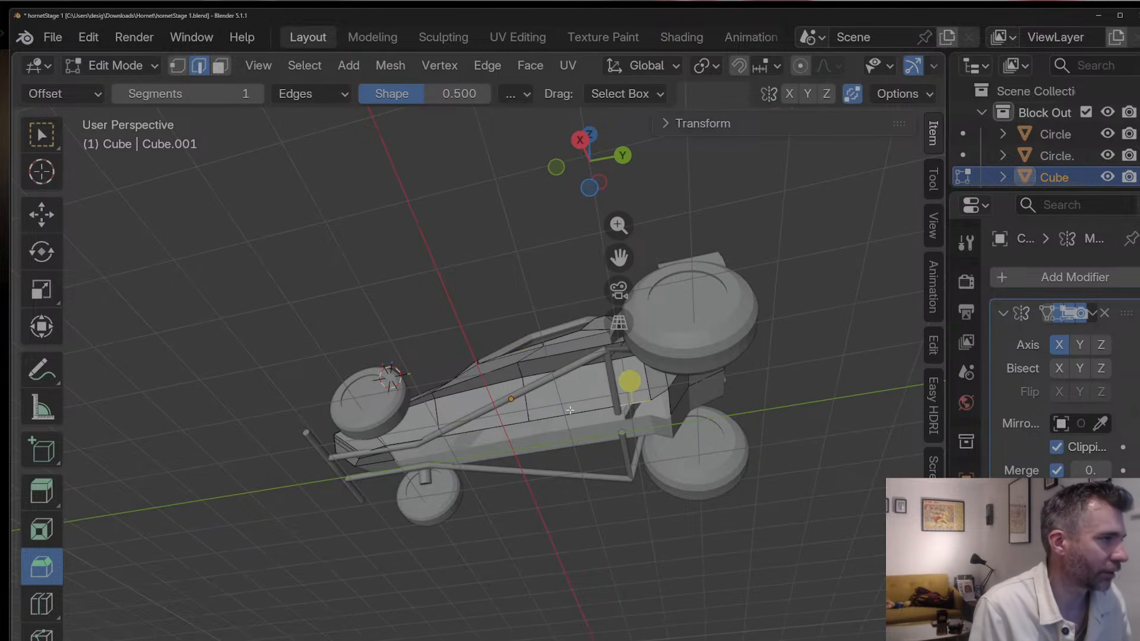
pyautogui.moveTo(395, 441); pyautogui.dragTo(583, 431, button='middle')
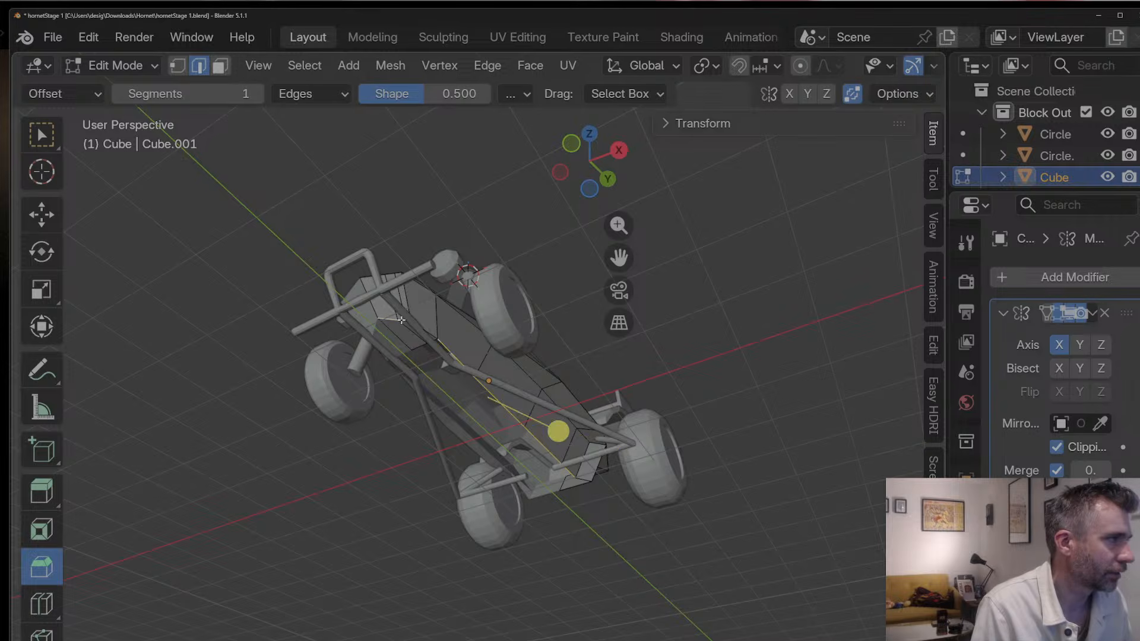
pyautogui.moveTo(431, 336); pyautogui.dragTo(656, 374, button='middle')
pyautogui.press('g')
pyautogui.press('z')
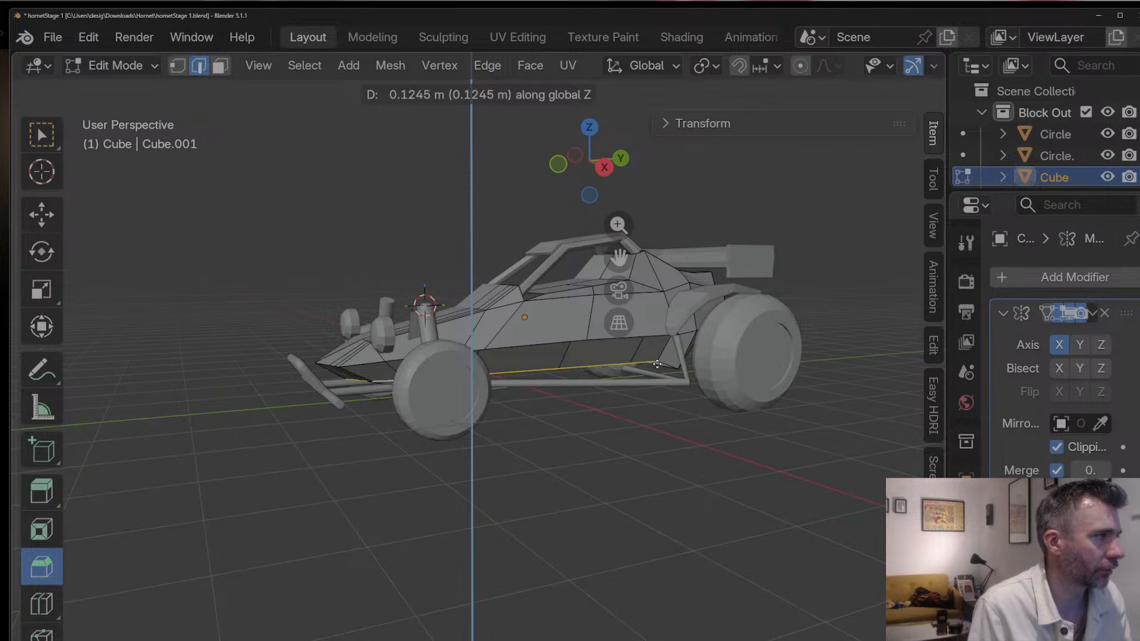
pyautogui.click(657, 364)
pyautogui.moveTo(657, 363); pyautogui.dragTo(436, 263, button='middle')
pyautogui.press('g')
pyautogui.press('z')
pyautogui.click(635, 319)
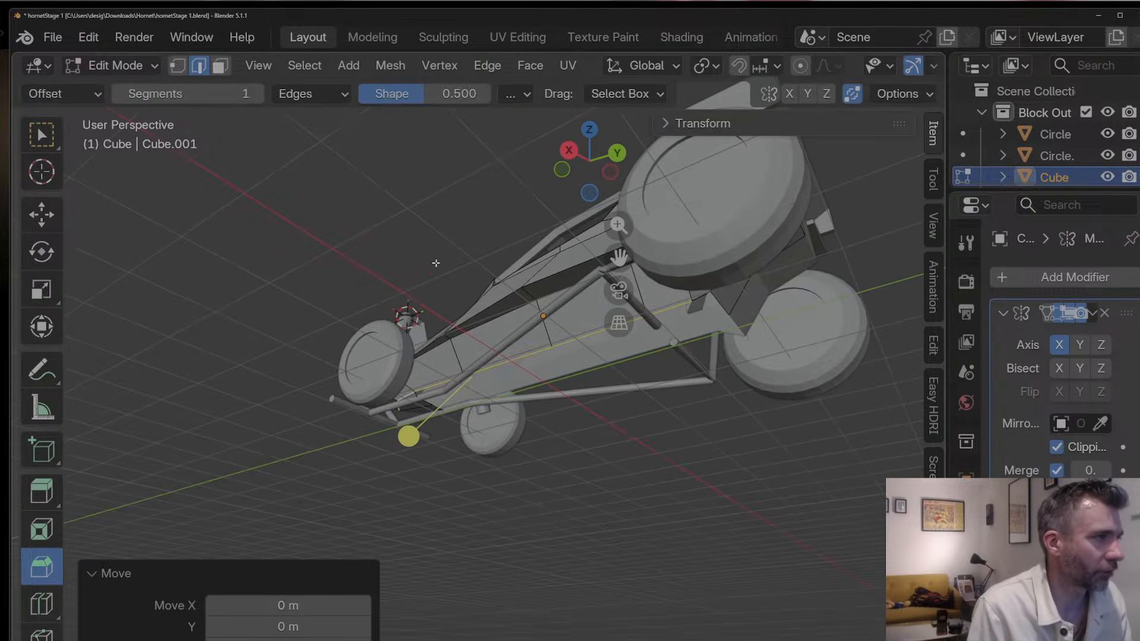
# Step: Raise the rear underside edge of the body slightly along Z and leave mesh editing
pyautogui.click(708, 297)
pyautogui.press('g')
pyautogui.press('y')
pyautogui.press('z')
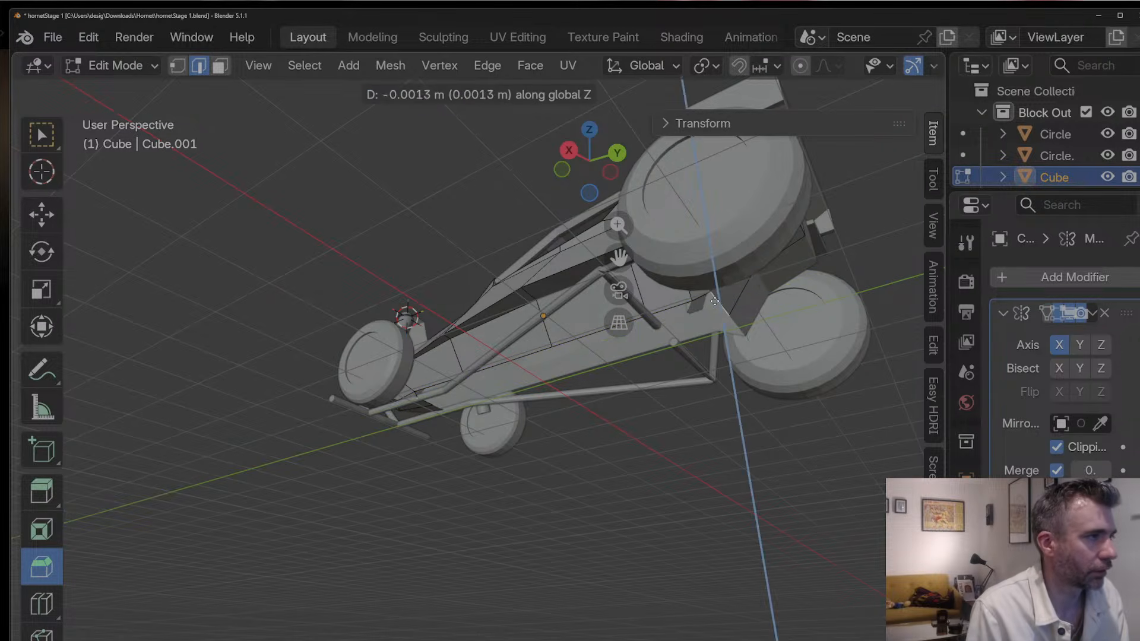
pyautogui.click(715, 289)
pyautogui.moveTo(715, 289); pyautogui.dragTo(638, 345, button='middle')
pyautogui.press('Tab')
pyautogui.scroll(-3, 638, 344)
pyautogui.click(656, 438)
pyautogui.moveTo(656, 438); pyautogui.dragTo(748, 374, button='middle')
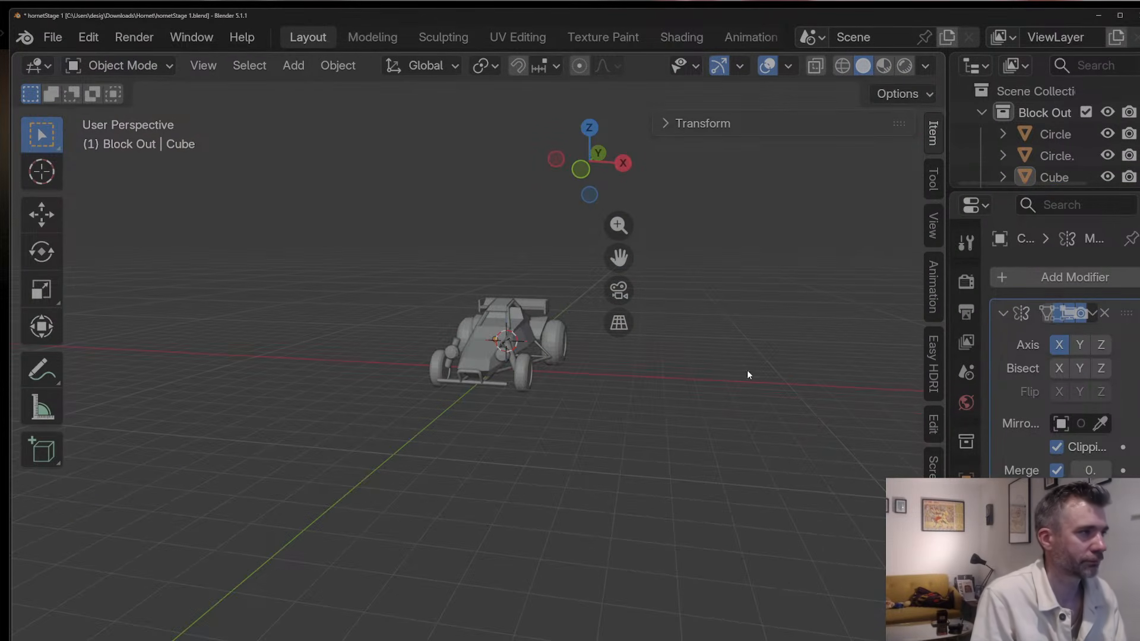
pyautogui.moveTo(649, 367); pyautogui.dragTo(661, 379, button='middle')
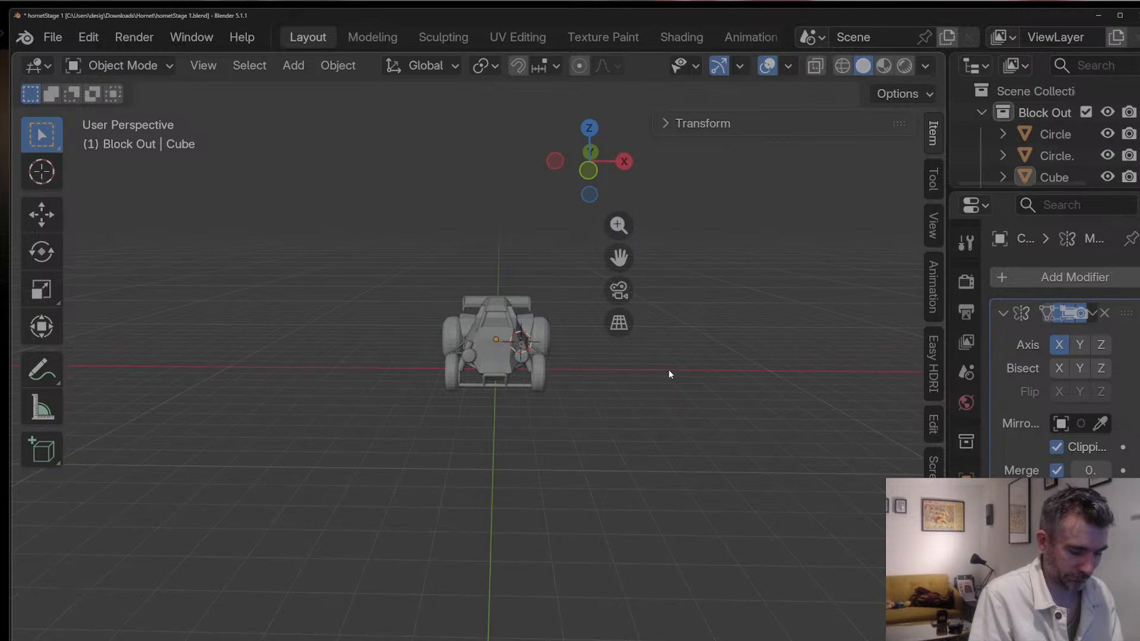
pyautogui.moveTo(537, 355); pyautogui.dragTo(515, 337, button='middle')
pyautogui.scroll(3, 507, 304)
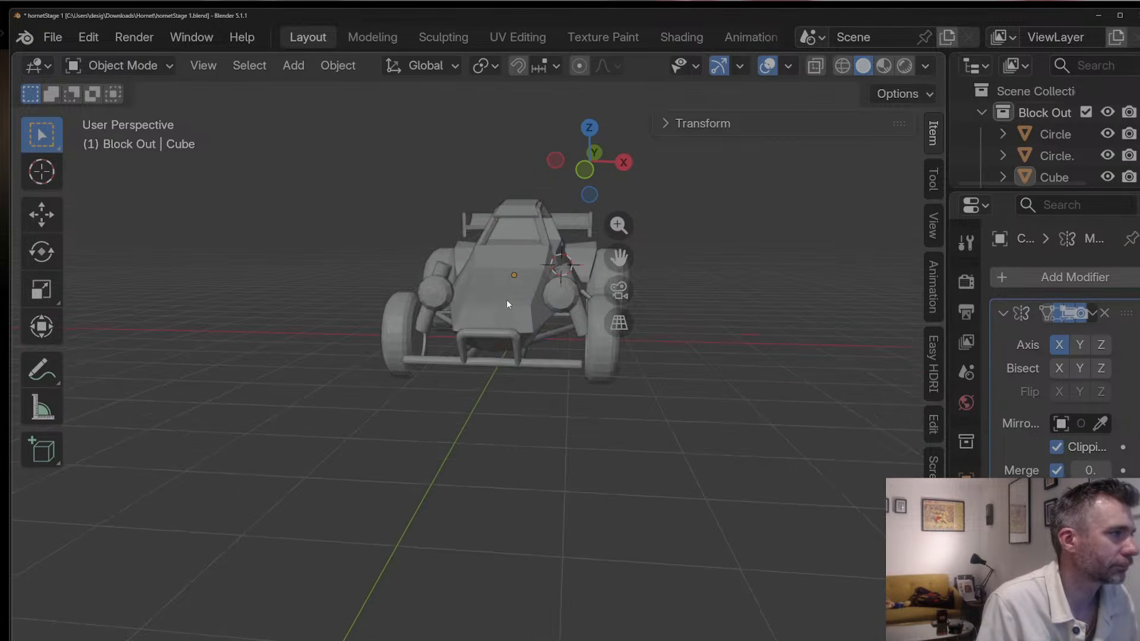
# Step: Widen the car body to about 1.19 times its width along X
pyautogui.click(507, 304)
pyautogui.scroll(2, 519, 321)
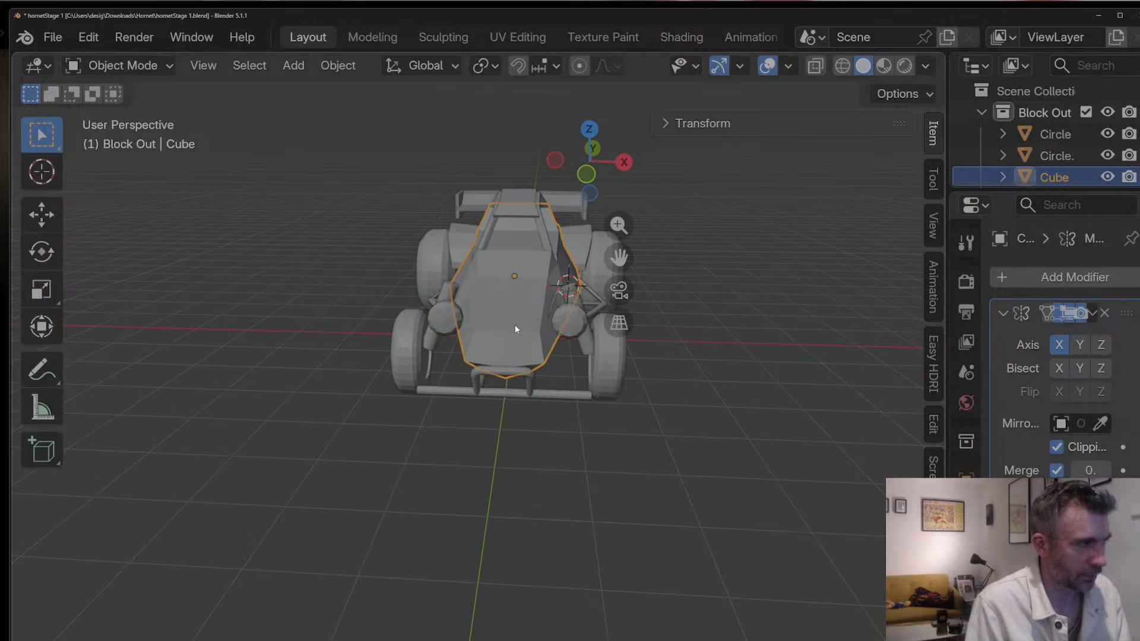
pyautogui.press('s')
pyautogui.press('y')
pyautogui.press('x')
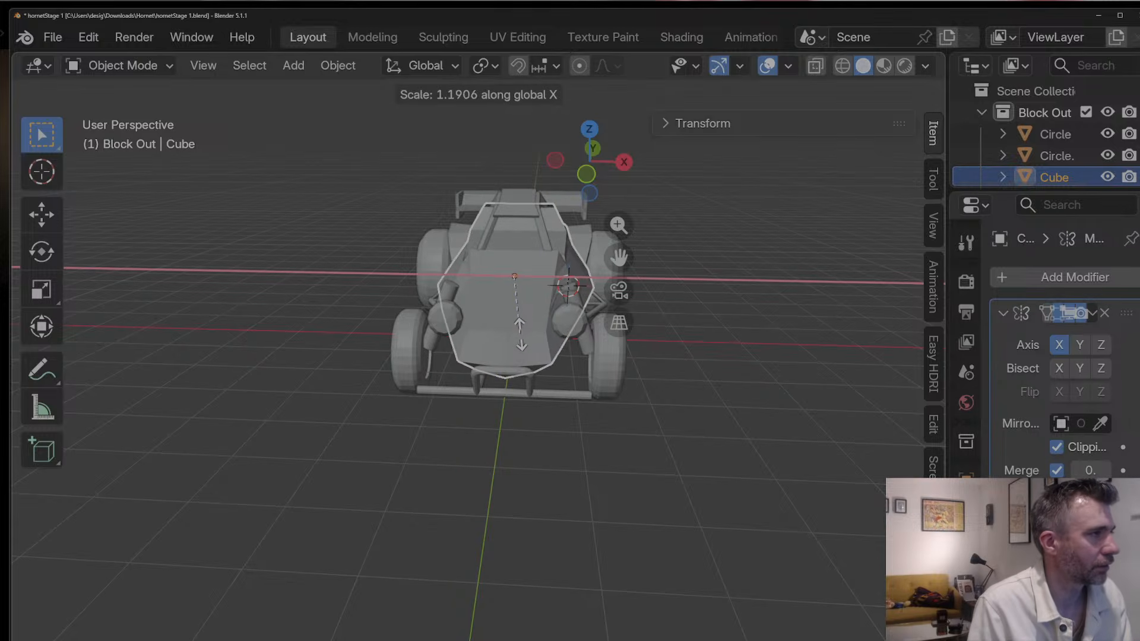
pyautogui.click(522, 338)
pyautogui.moveTo(522, 337); pyautogui.dragTo(549, 253, button='middle')
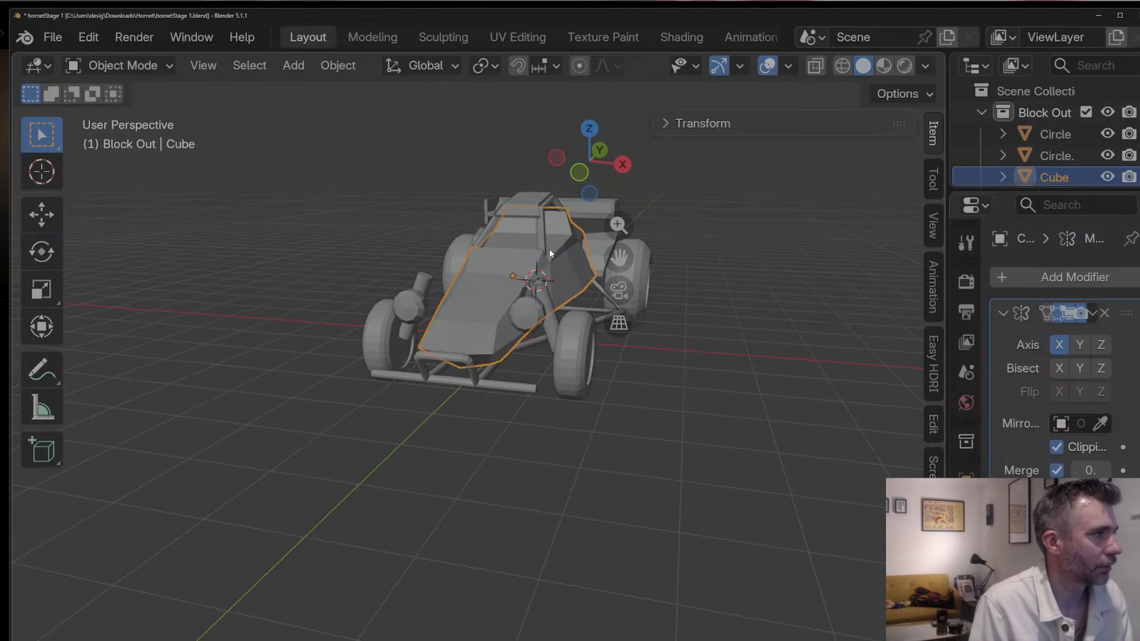
# Step: Scale the body, roll cage, roof and rear wing together to about 1.07 along X and clear the selection
pyautogui.keyDown('shift'); pyautogui.click(541, 235); pyautogui.keyUp('shift')
pyautogui.keyDown('shift'); pyautogui.click(535, 200); pyautogui.keyUp('shift')
pyautogui.keyDown('shift'); pyautogui.click(579, 205); pyautogui.keyUp('shift')
pyautogui.moveTo(585, 215); pyautogui.dragTo(633, 263, button='middle')
pyautogui.press('s')
pyautogui.press('x')
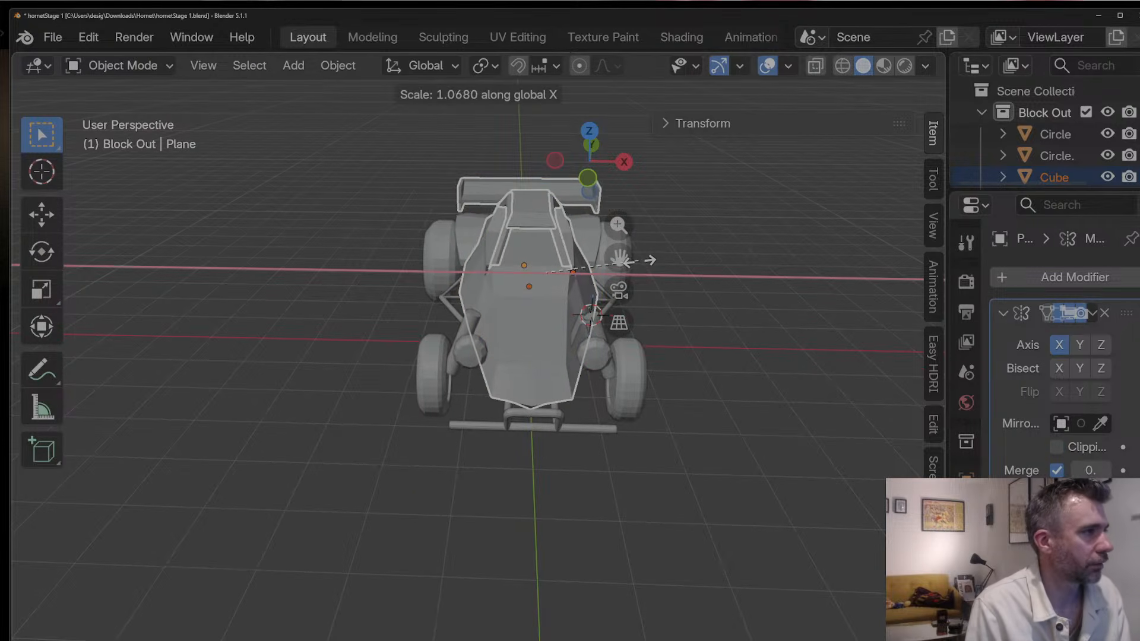
pyautogui.click(649, 255)
pyautogui.click(674, 413)
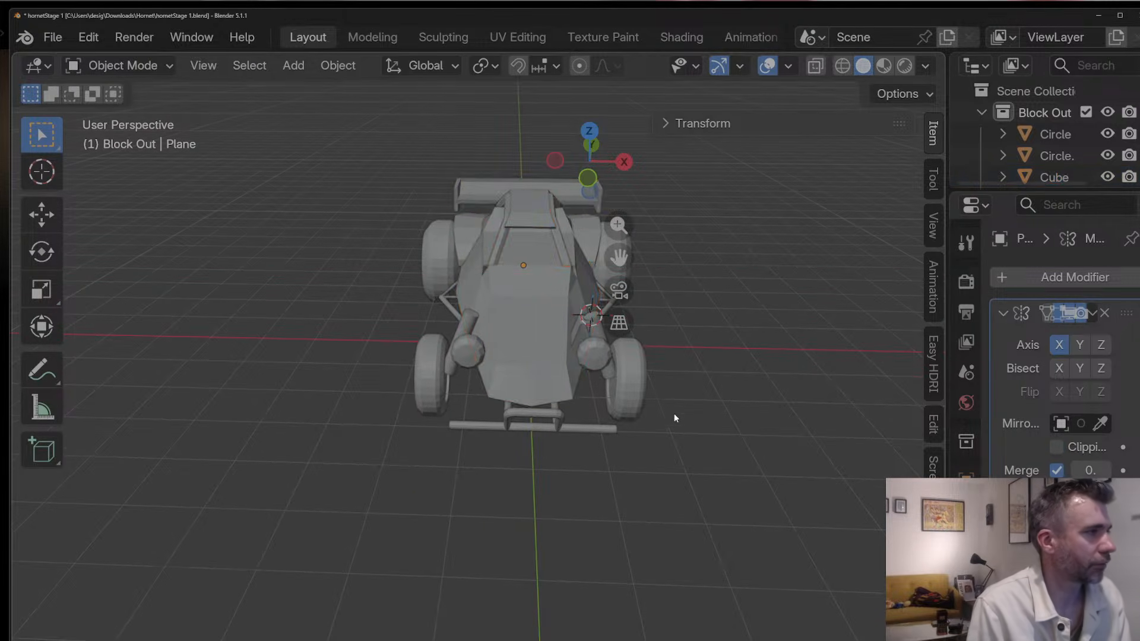
# Step: Inspect the widened buggy from the front, the side and close to the nose
pyautogui.moveTo(674, 413); pyautogui.dragTo(547, 401, button='middle')
pyautogui.press('a')
pyautogui.hotkey('alt', 'a')
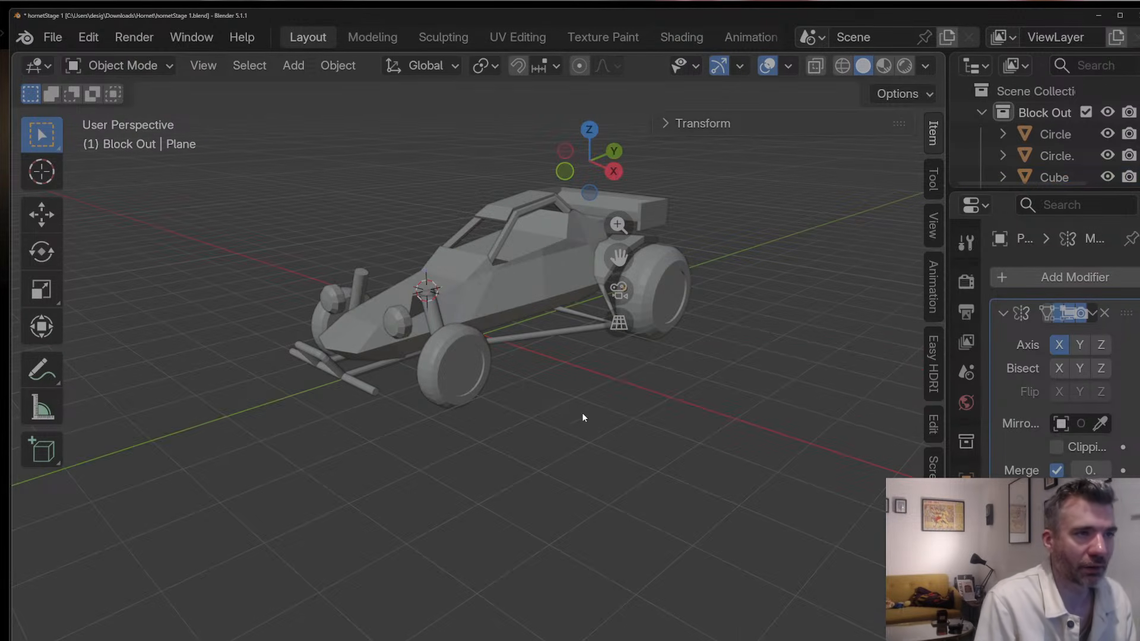
pyautogui.scroll(5, 473, 371)
pyautogui.scroll(-5, 489, 376)
pyautogui.moveTo(491, 376); pyautogui.dragTo(772, 365, button='middle')
pyautogui.scroll(3, 548, 378)
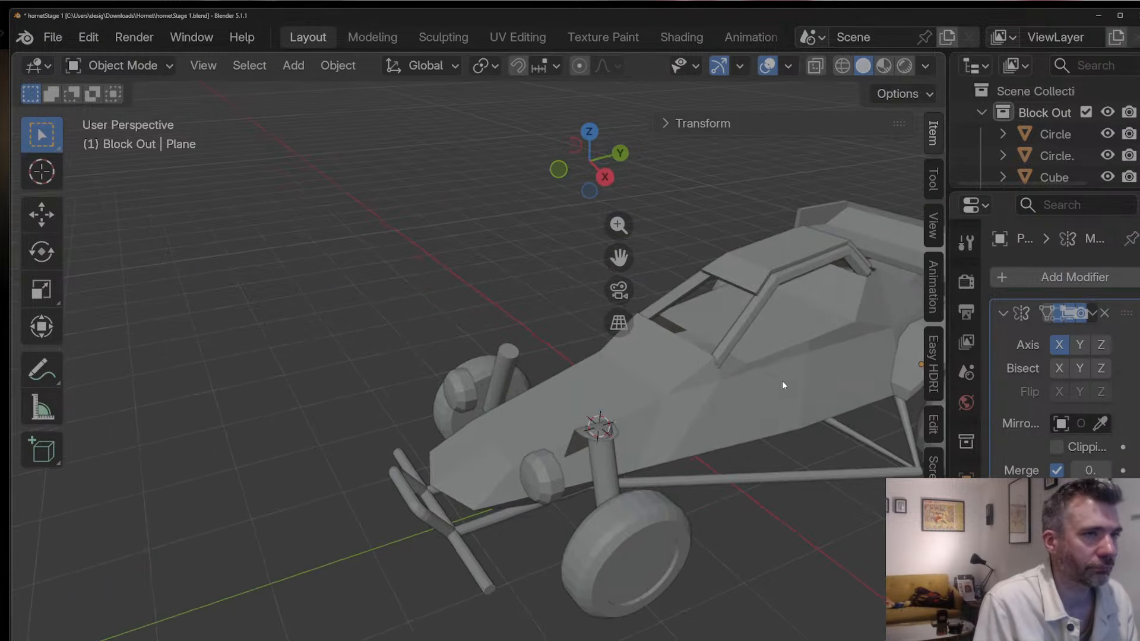
pyautogui.moveTo(782, 379); pyautogui.dragTo(718, 378, button='middle')
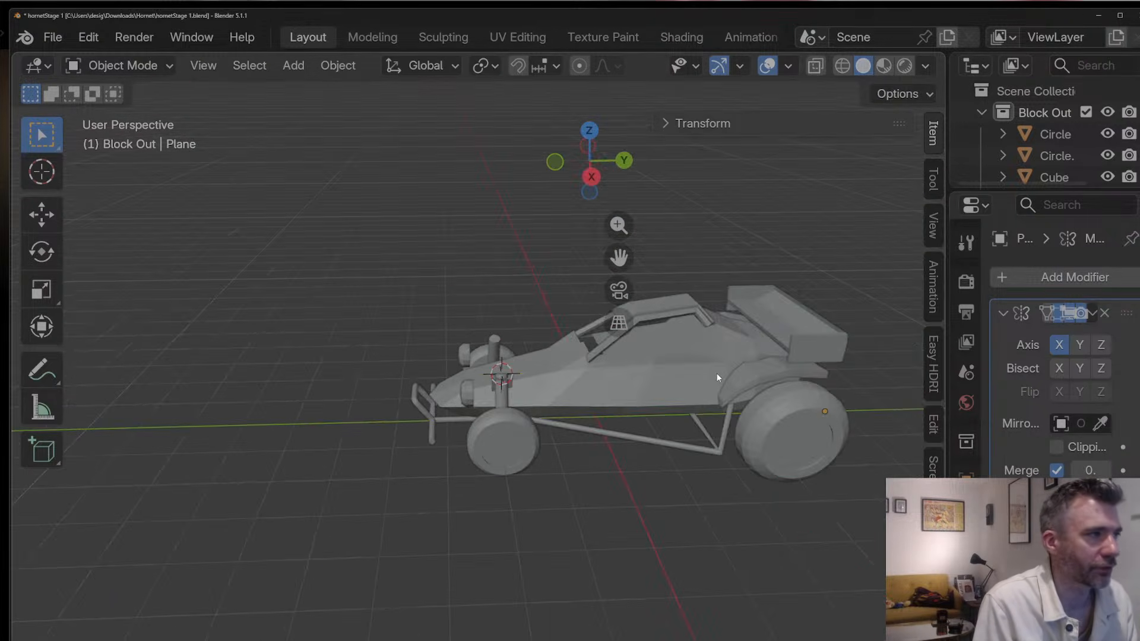
# Step: Check the reference photos for the shocks, then duplicate the front shocks about 5.2 m along Y to the rear wheels
pyautogui.click(500, 399)
pyautogui.hotkey('alt', 'Tab')
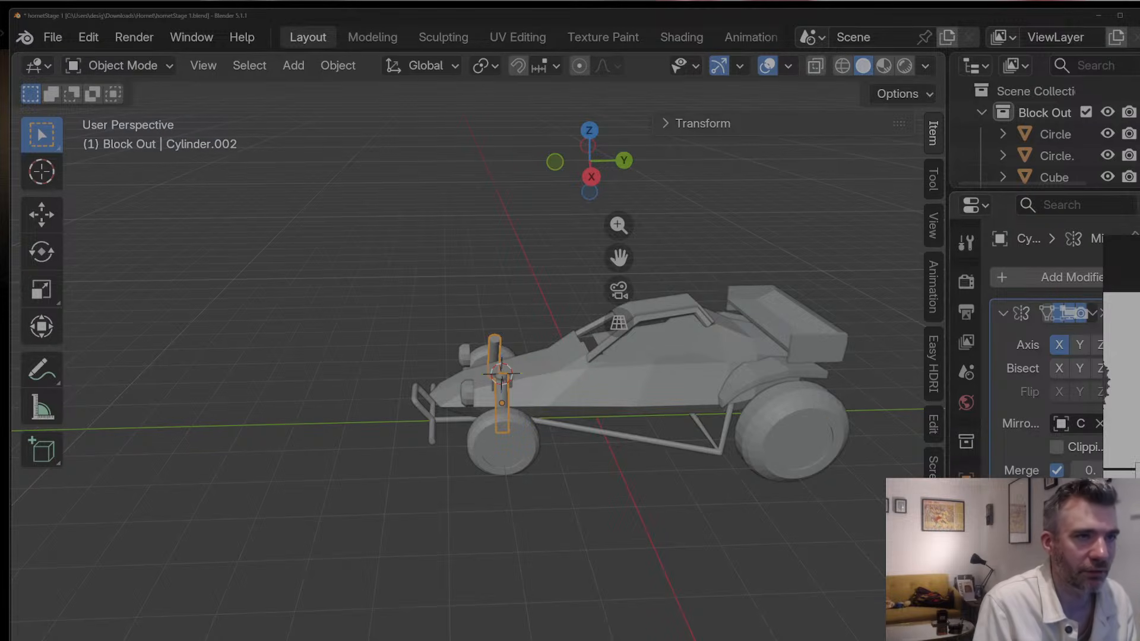
pyautogui.click(626, 429)
pyautogui.click(505, 399)
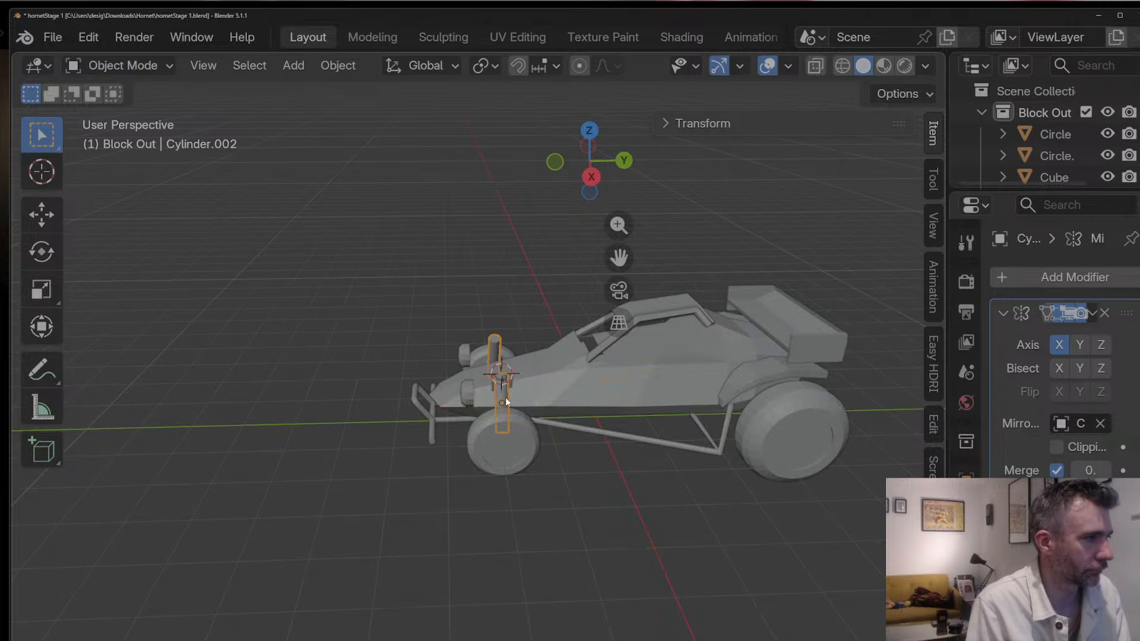
pyautogui.hotkey('shift', 'd')
pyautogui.press('y')
pyautogui.click(783, 397)
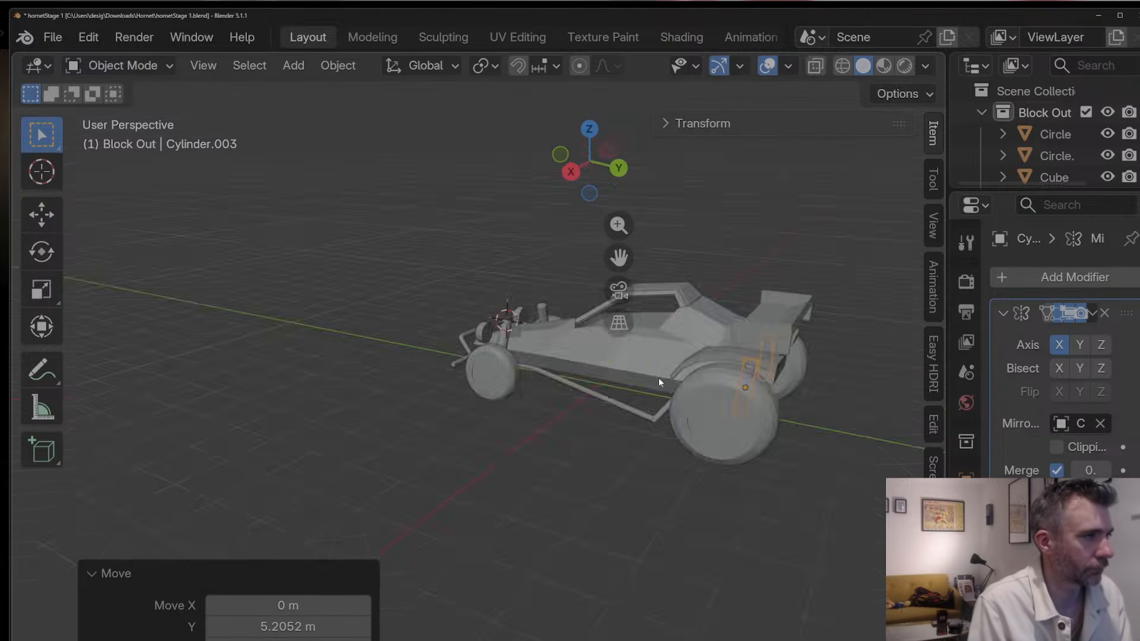
# Step: Shift the duplicated rear shocks about 0.19 m outward along X, then move them inward toward the body
pyautogui.moveTo(657, 377); pyautogui.dragTo(493, 322, button='middle')
pyautogui.scroll(4, 596, 366)
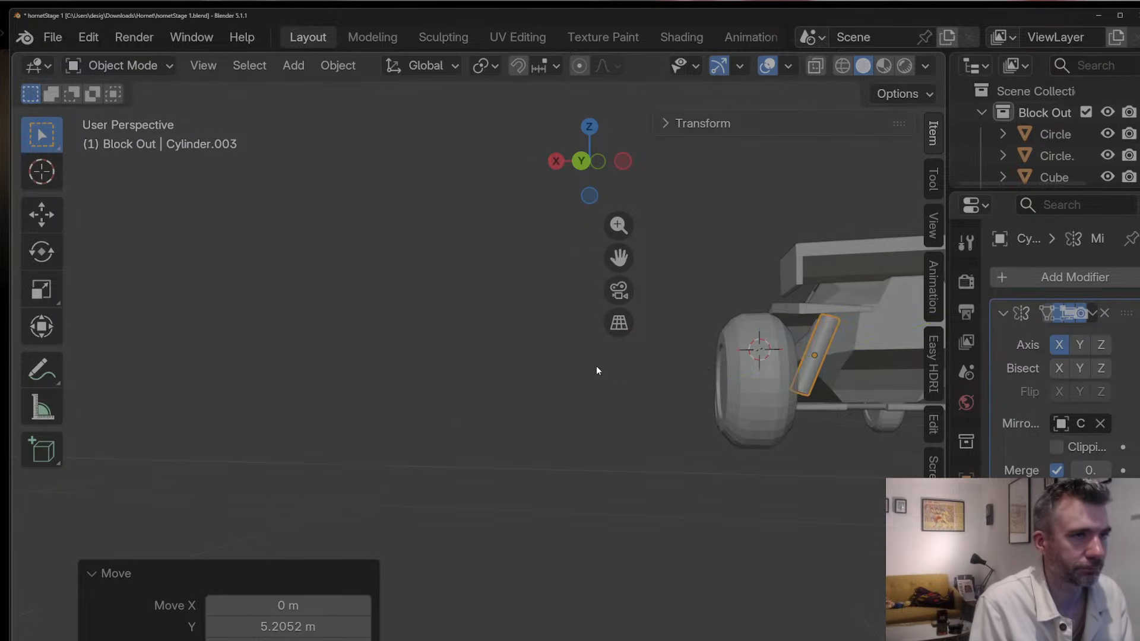
pyautogui.press('g')
pyautogui.press('y')
pyautogui.press('x')
pyautogui.click(696, 375)
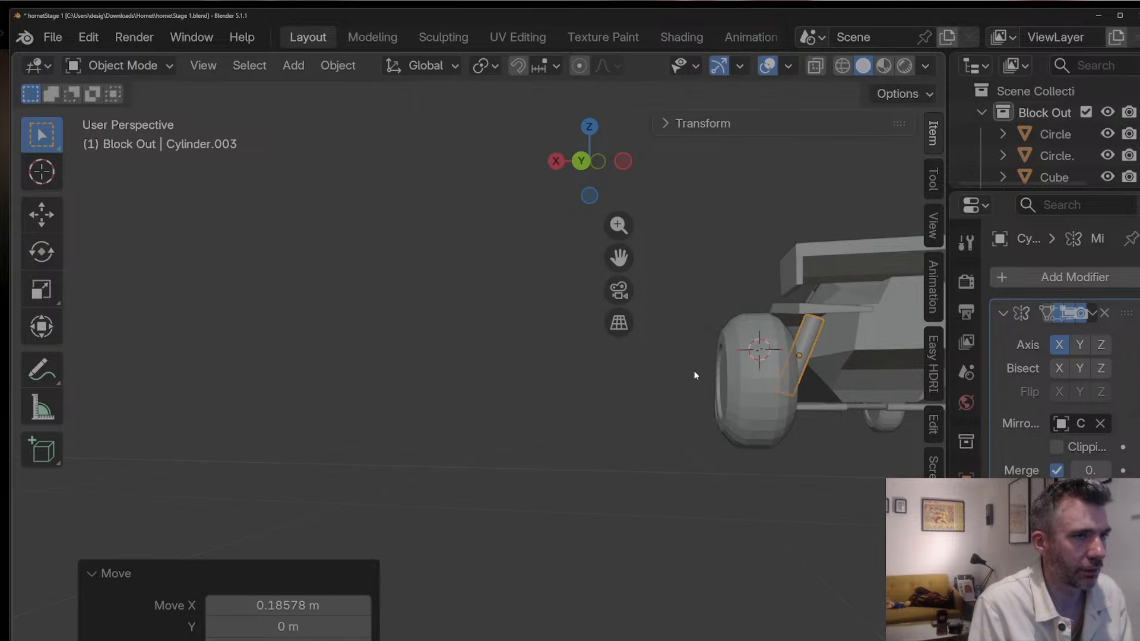
pyautogui.moveTo(738, 380); pyautogui.dragTo(772, 383, button='middle')
pyautogui.press('g')
pyautogui.press('y')
pyautogui.press('x')
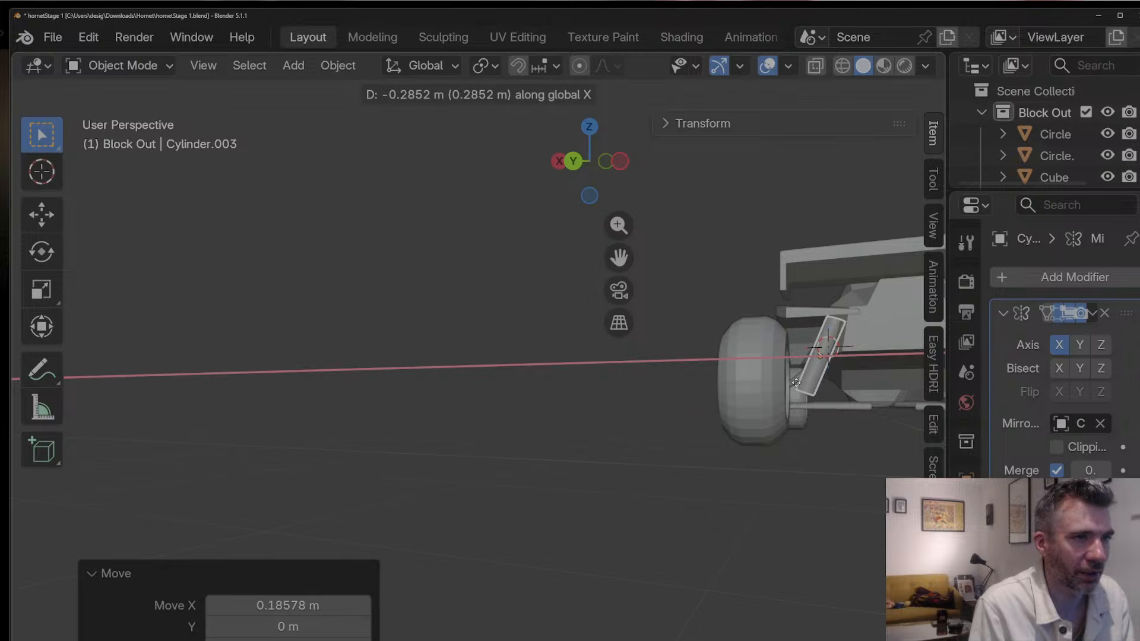
pyautogui.click(854, 380)
# Step: Edit the car body mesh and extrude its lower rear face
pyautogui.moveTo(854, 380); pyautogui.dragTo(724, 324, button='middle')
pyautogui.click(876, 340)
pyautogui.press('Tab')
pyautogui.press('3')
pyautogui.click(722, 368)
pyautogui.moveTo(722, 368); pyautogui.dragTo(716, 393, button='middle')
pyautogui.press('e')
pyautogui.click(717, 377)
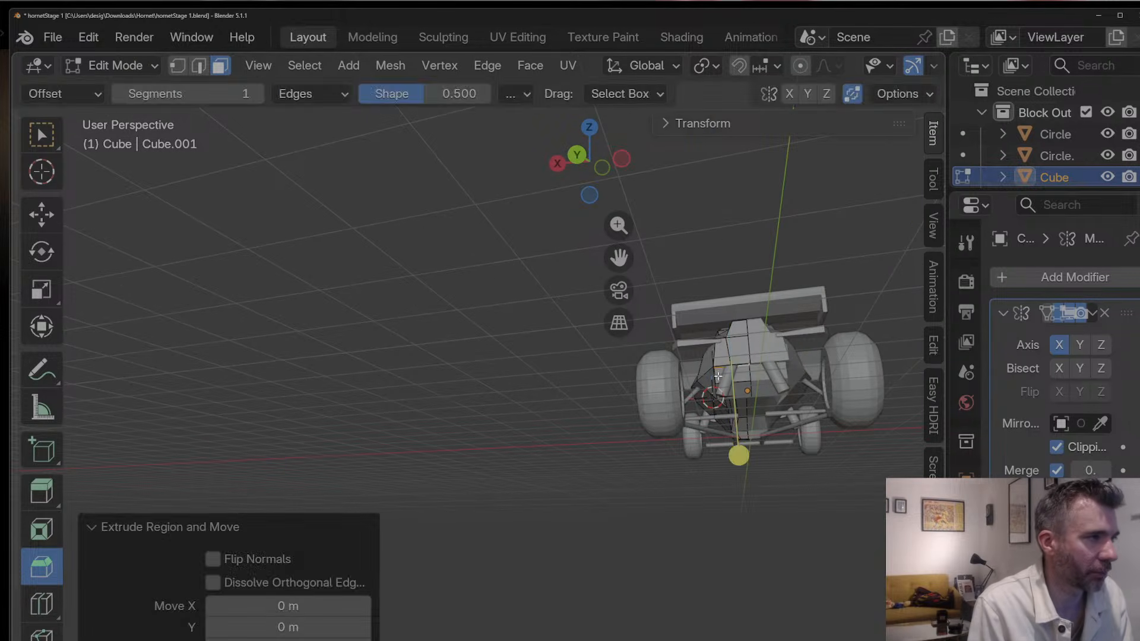
# Step: Scale the extruded rear face of the body to about 0.72, adjust its size once more and leave mesh editing
pyautogui.press('s')
pyautogui.click(725, 389)
pyautogui.moveTo(725, 388); pyautogui.dragTo(721, 284, button='middle')
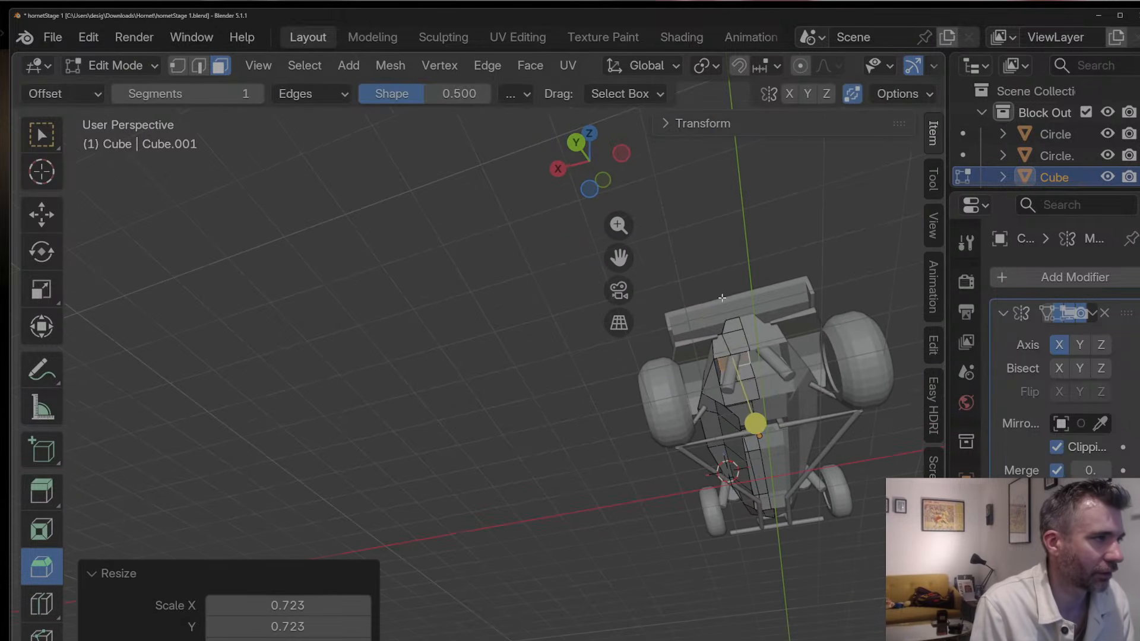
pyautogui.press('s')
pyautogui.click(723, 300)
pyautogui.press('Tab')
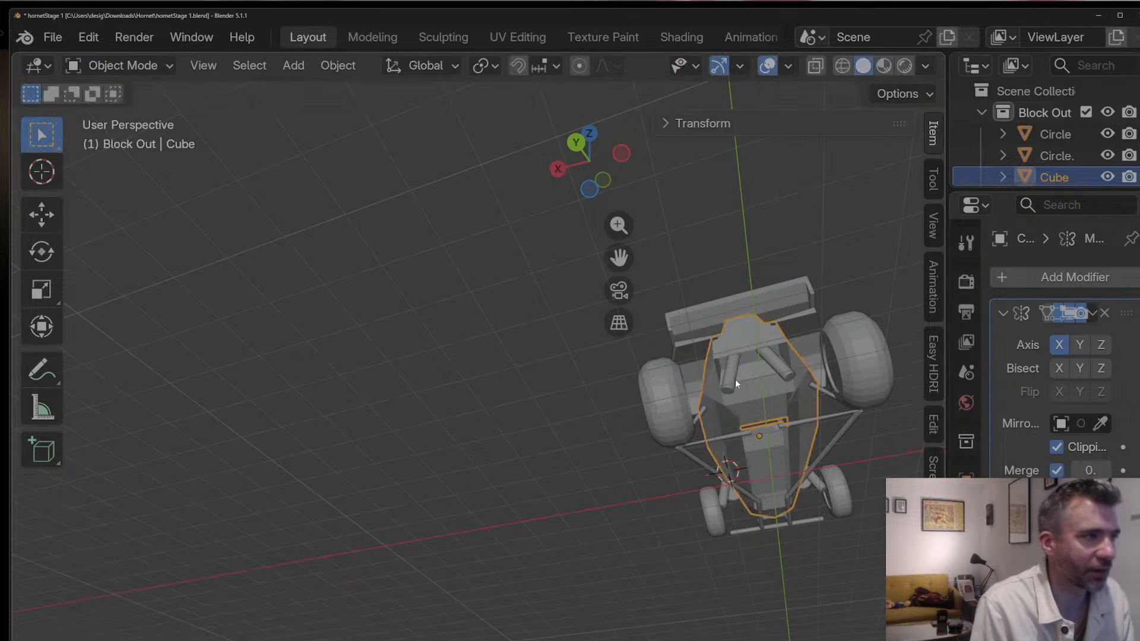
pyautogui.press('Tab')
pyautogui.press('Tab')
# Step: Move the rear shocks about 0.17 m outward along X
pyautogui.click(730, 385)
pyautogui.moveTo(730, 384); pyautogui.dragTo(725, 392, button='middle')
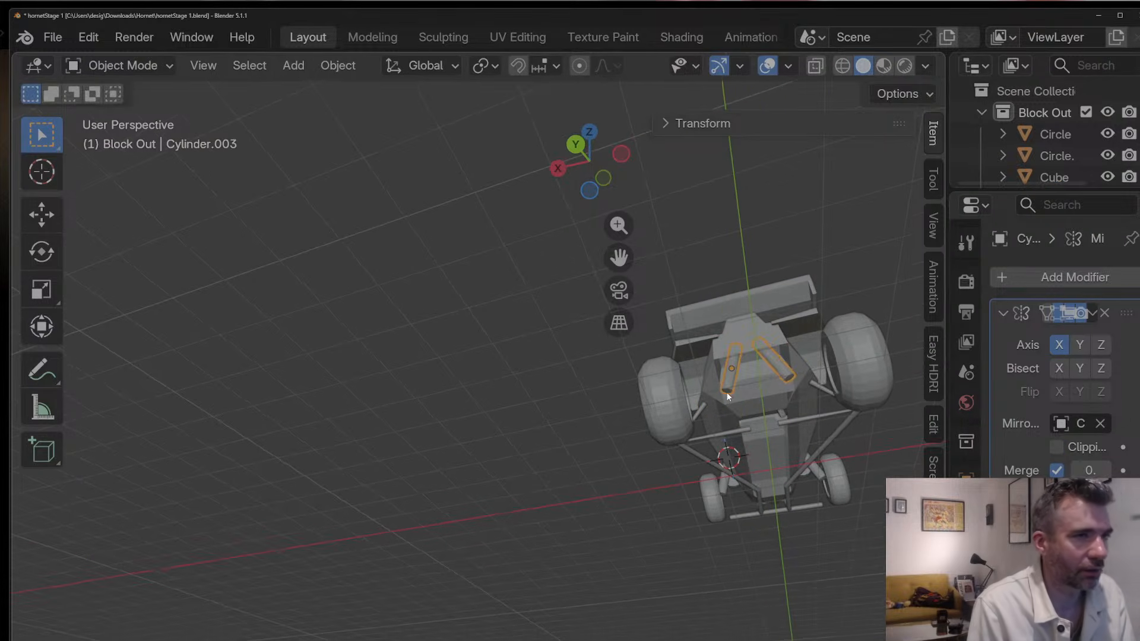
pyautogui.press('g')
pyautogui.press('x')
pyautogui.click(718, 392)
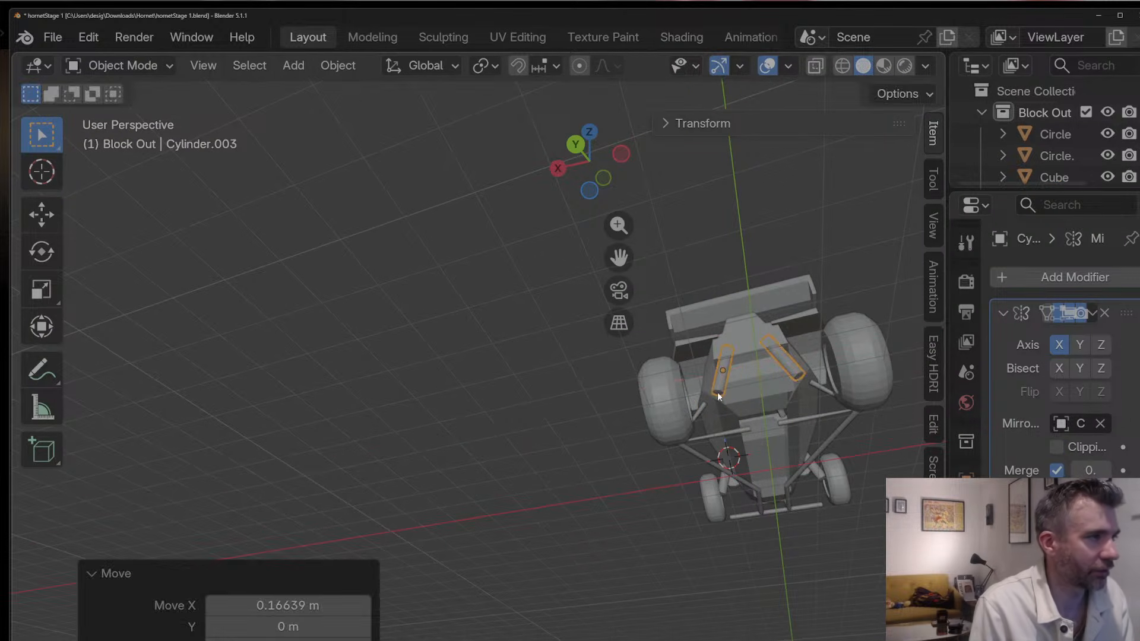
pyautogui.moveTo(648, 463); pyautogui.dragTo(638, 582, button='middle')
pyautogui.click(793, 378)
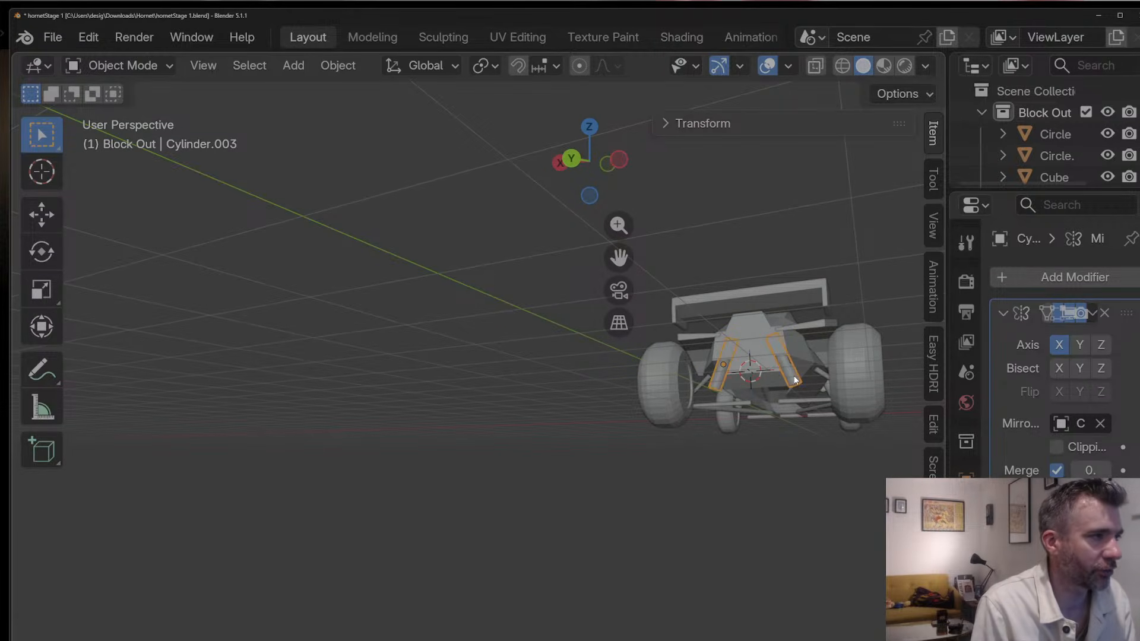
pyautogui.moveTo(785, 390); pyautogui.dragTo(785, 432, button='middle')
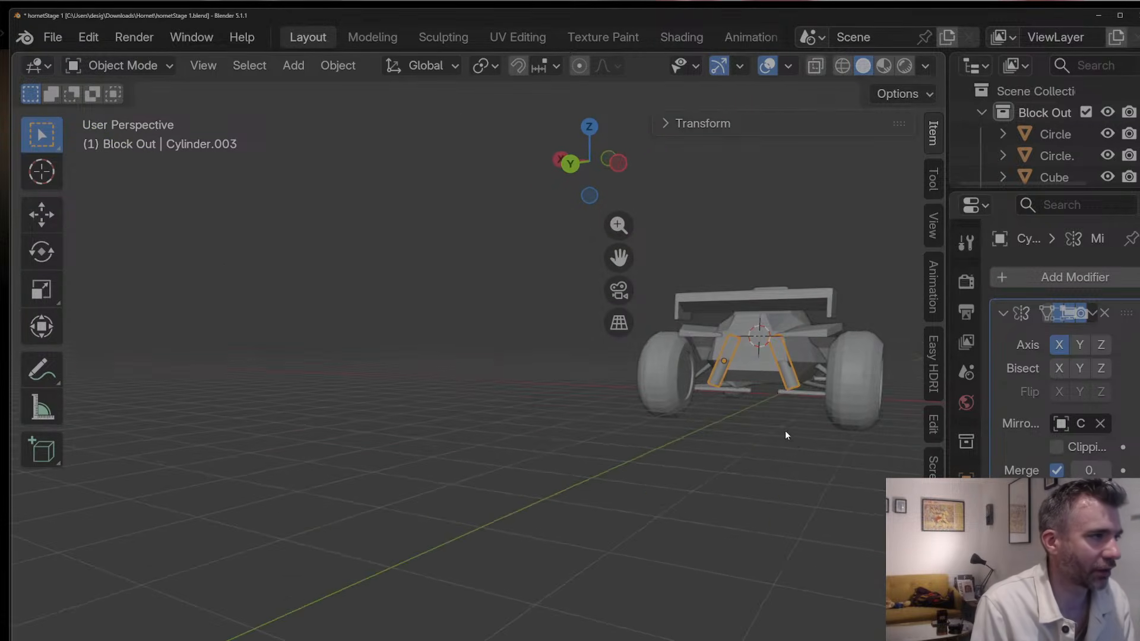
# Step: Place the 3D cursor at the world origin and add a 32-vertex cylinder there, scaled to about 0.62
pyautogui.hotkey('shift', 's')
pyautogui.click(678, 509)
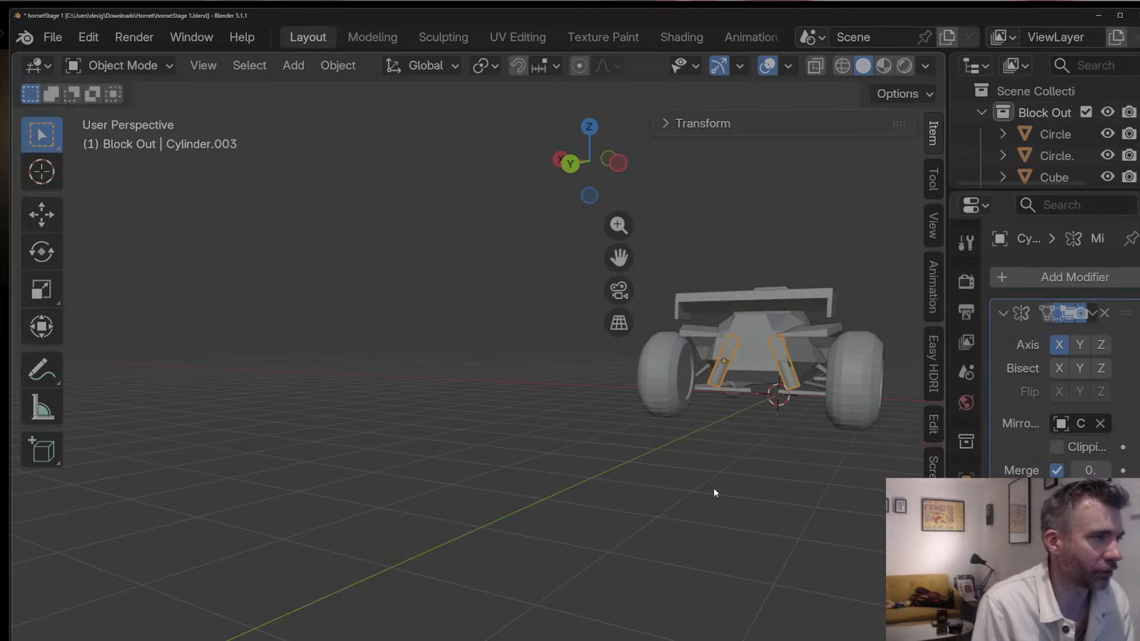
pyautogui.press('Tab')
pyautogui.press('Tab')
pyautogui.moveTo(747, 480); pyautogui.dragTo(729, 490, button='middle')
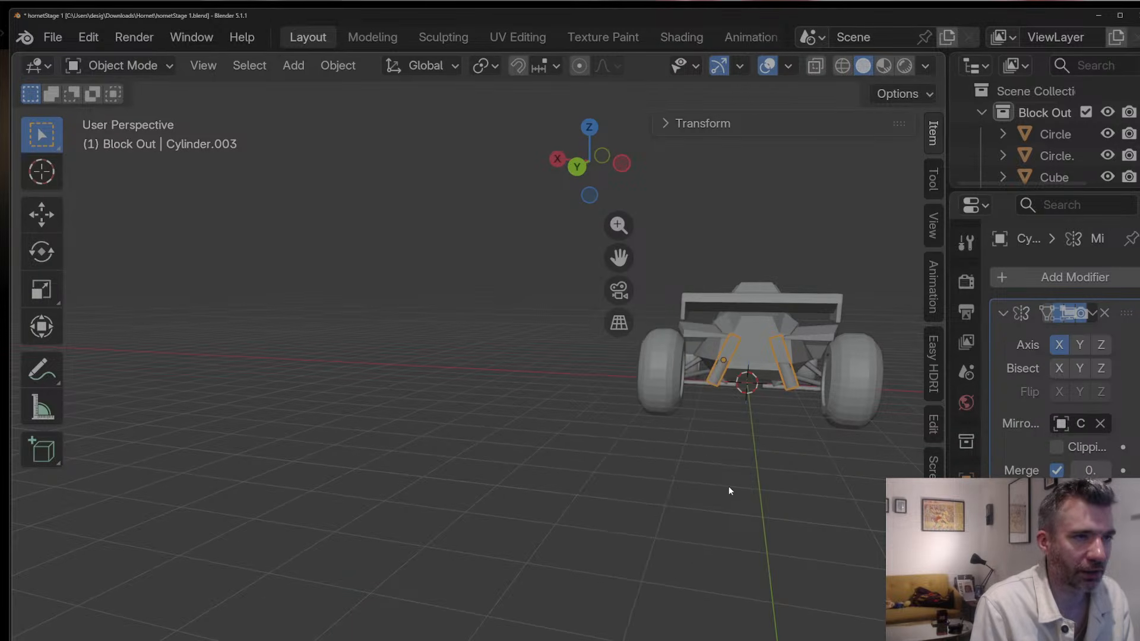
pyautogui.hotkey('shift', 'a')
pyautogui.moveTo(650, 392)
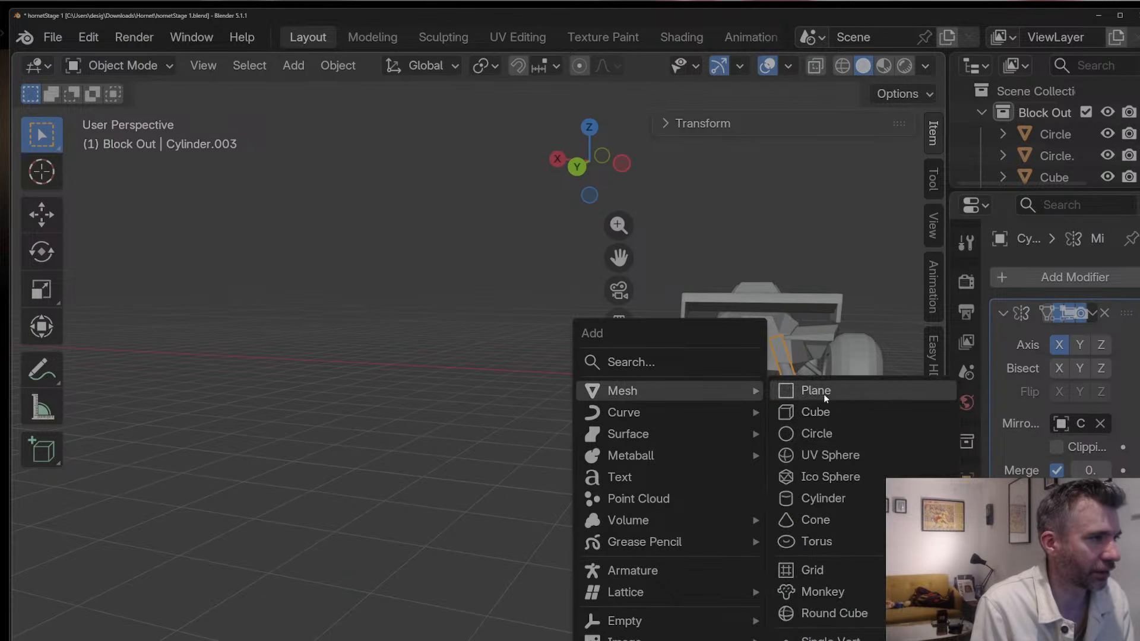
pyautogui.click(823, 498)
pyautogui.press('s')
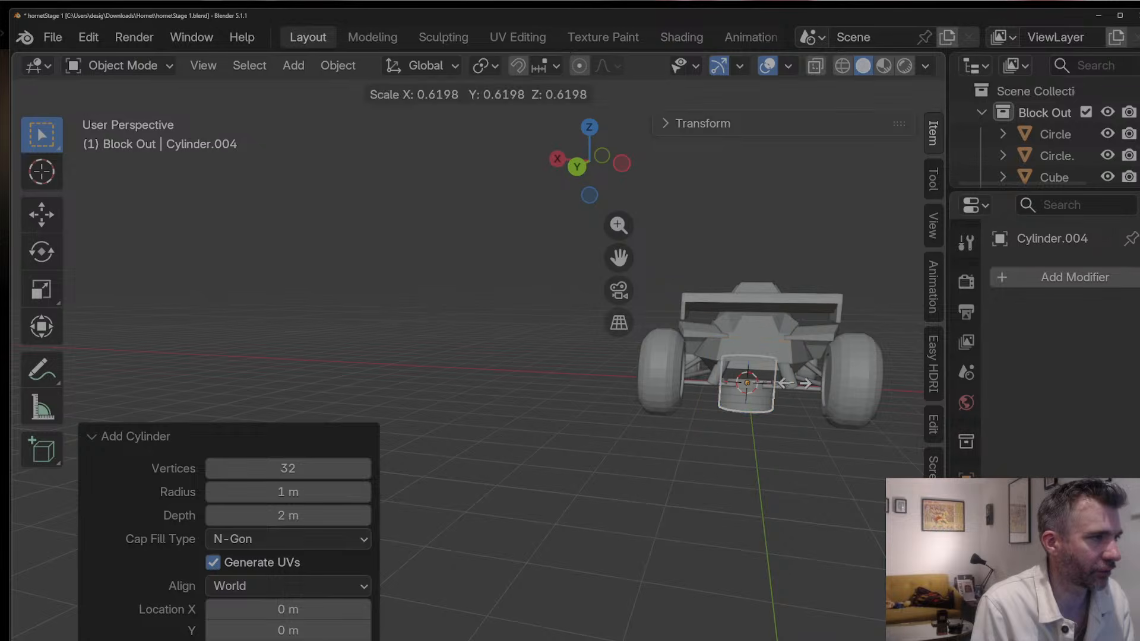
pyautogui.click(794, 382)
# Step: Rotate the new cylinder 90° about X and 90° about Z so it runs across the car
pyautogui.write('ry')
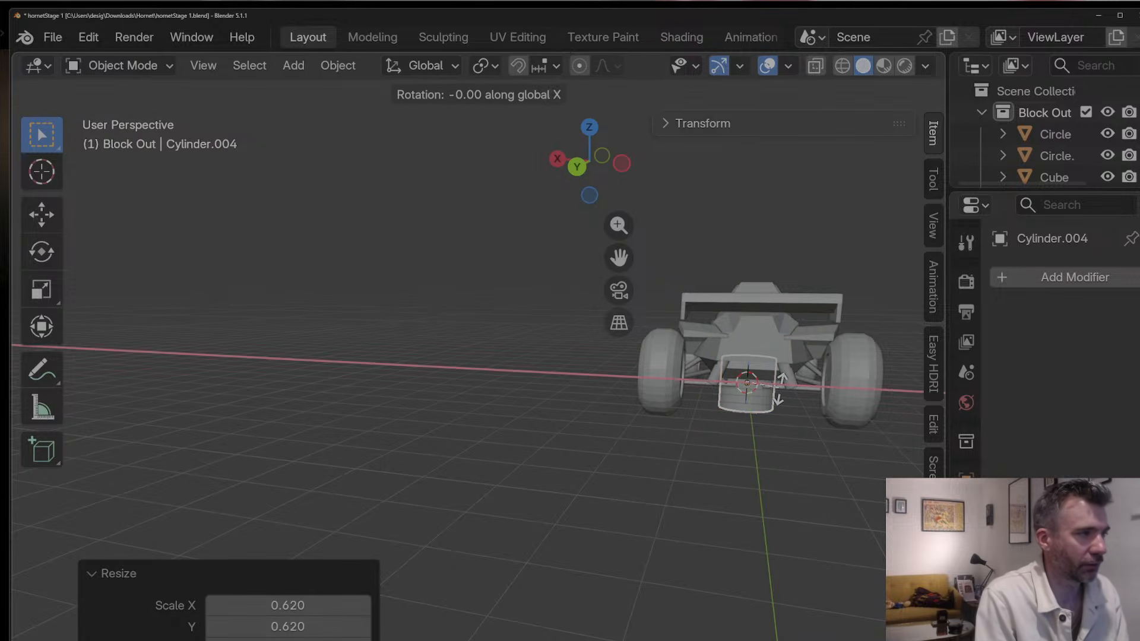
pyautogui.write('90')
pyautogui.press('Return')
pyautogui.write('rz')
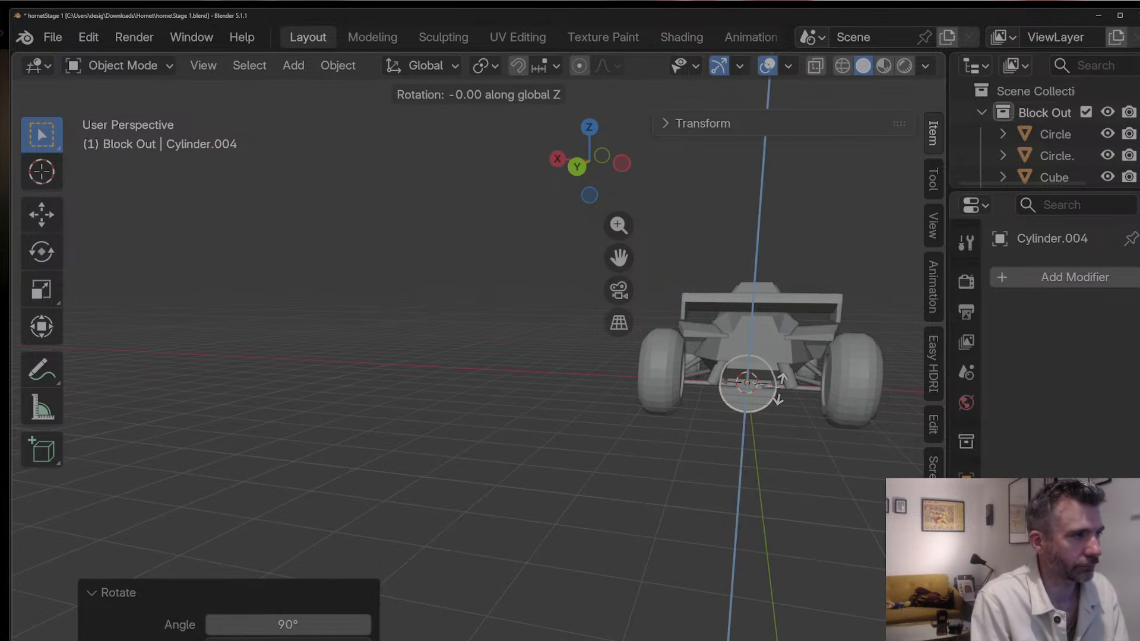
pyautogui.write('90')
pyautogui.press('Return')
# Step: Stretch the cylinder by about 3.31 along X and scale it uniformly to 0.35
pyautogui.press('s')
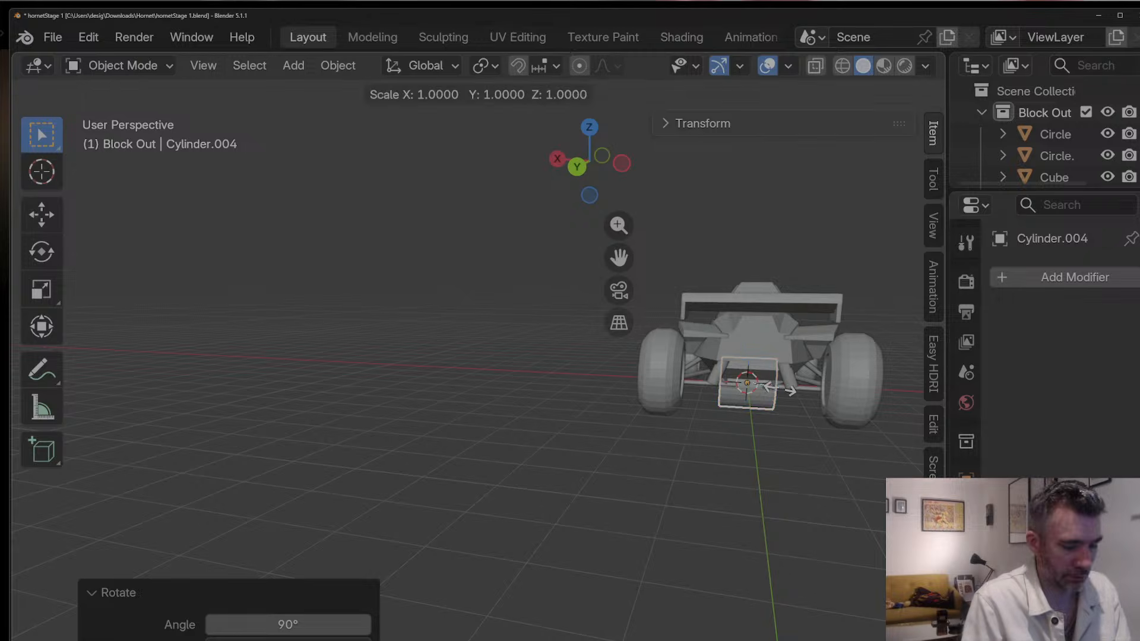
pyautogui.press('y')
pyautogui.press('x')
pyautogui.click(850, 376)
pyautogui.press('s')
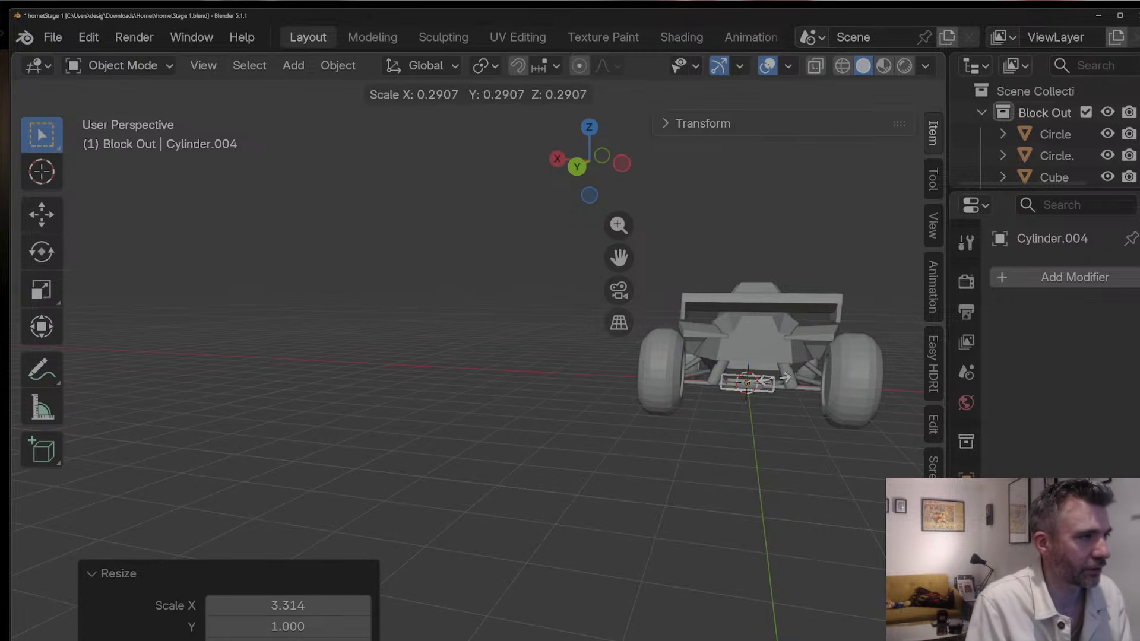
pyautogui.click(780, 382)
# Step: Stretch the thinned cylinder by about 2.8 along X and scale it uniformly to about 0.92
pyautogui.press('s')
pyautogui.press('y')
pyautogui.press('x')
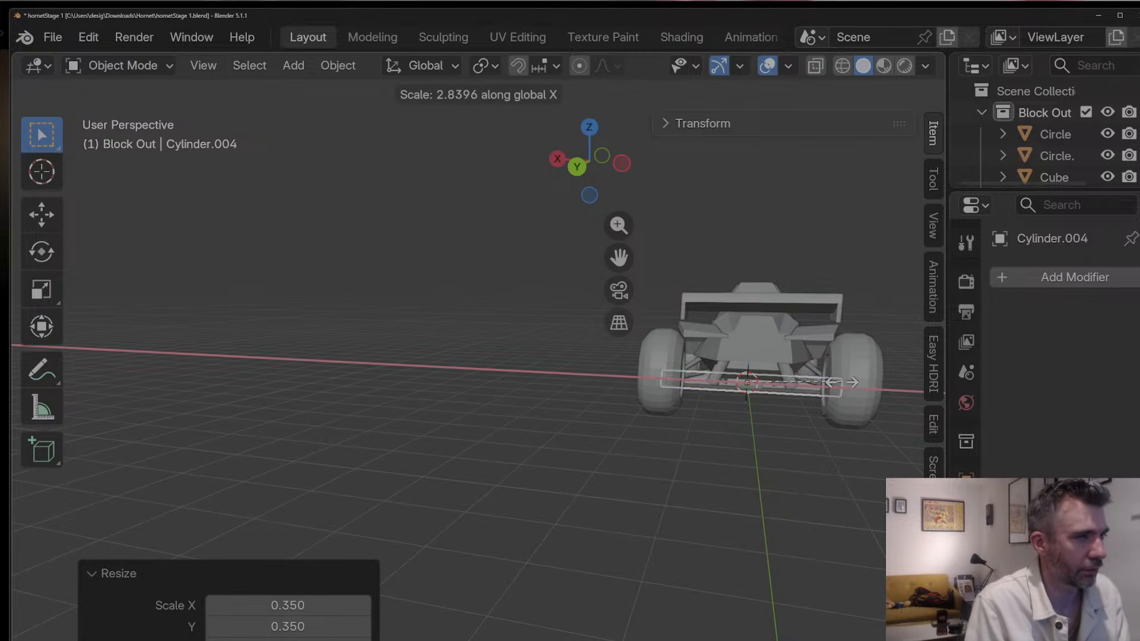
pyautogui.click(836, 387)
pyautogui.press('s')
pyautogui.click(828, 385)
# Step: Move the cylinder about 2.14 m along Y toward the rear wheels
pyautogui.moveTo(829, 386); pyautogui.dragTo(871, 403, button='middle')
pyautogui.scroll(-3, 882, 397)
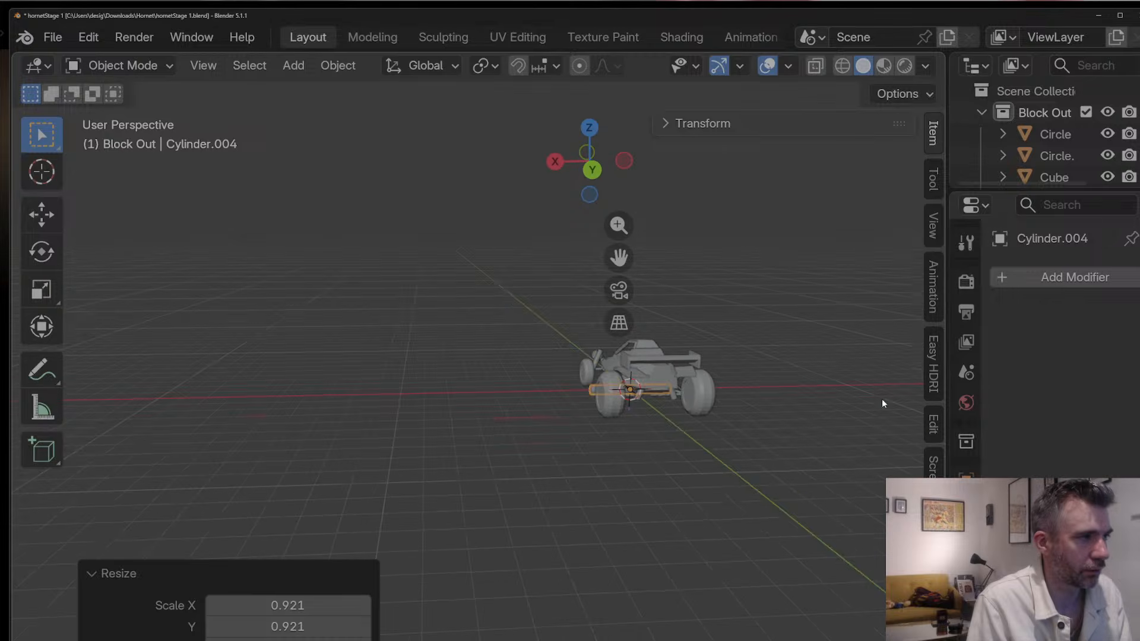
pyautogui.press('g')
pyautogui.press('y')
pyautogui.click(884, 404)
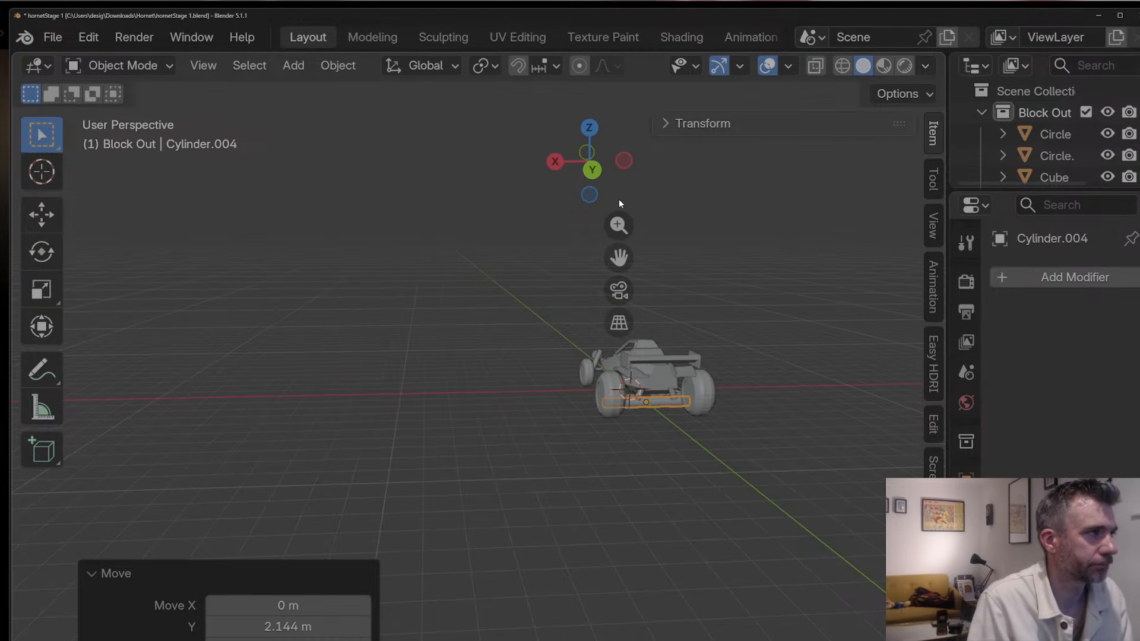
# Step: Snap the 3D cursor to the origin of the rear wheels
pyautogui.click(623, 160)
pyautogui.scroll(4, 736, 356)
pyautogui.press('Tab')
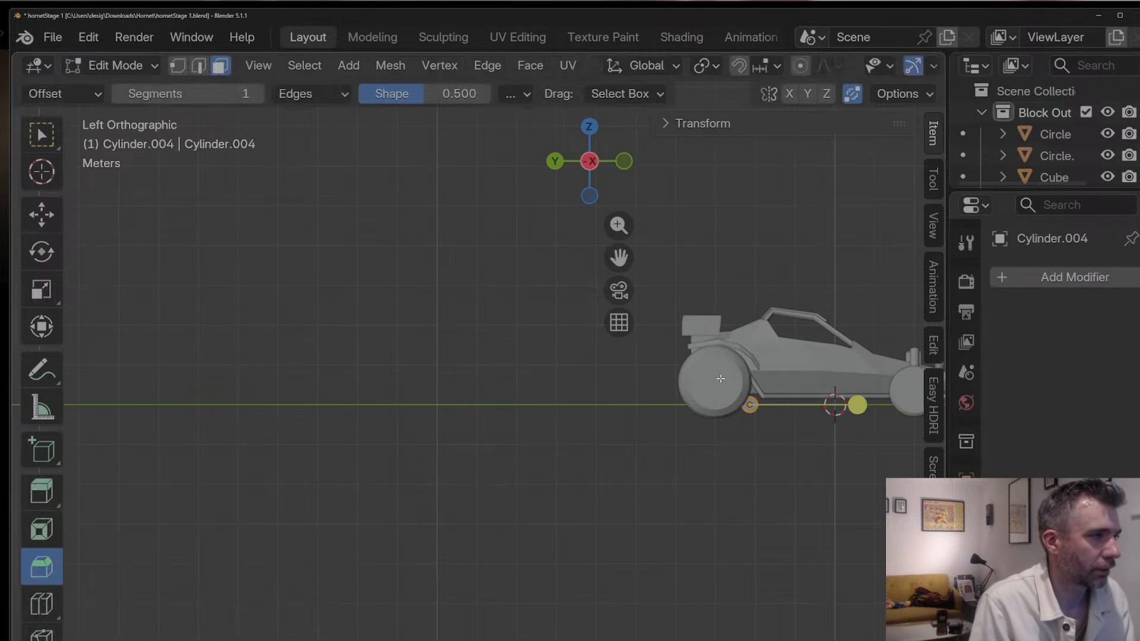
pyautogui.press('Tab')
pyautogui.click(719, 375)
pyautogui.moveTo(718, 375); pyautogui.dragTo(796, 393, button='middle')
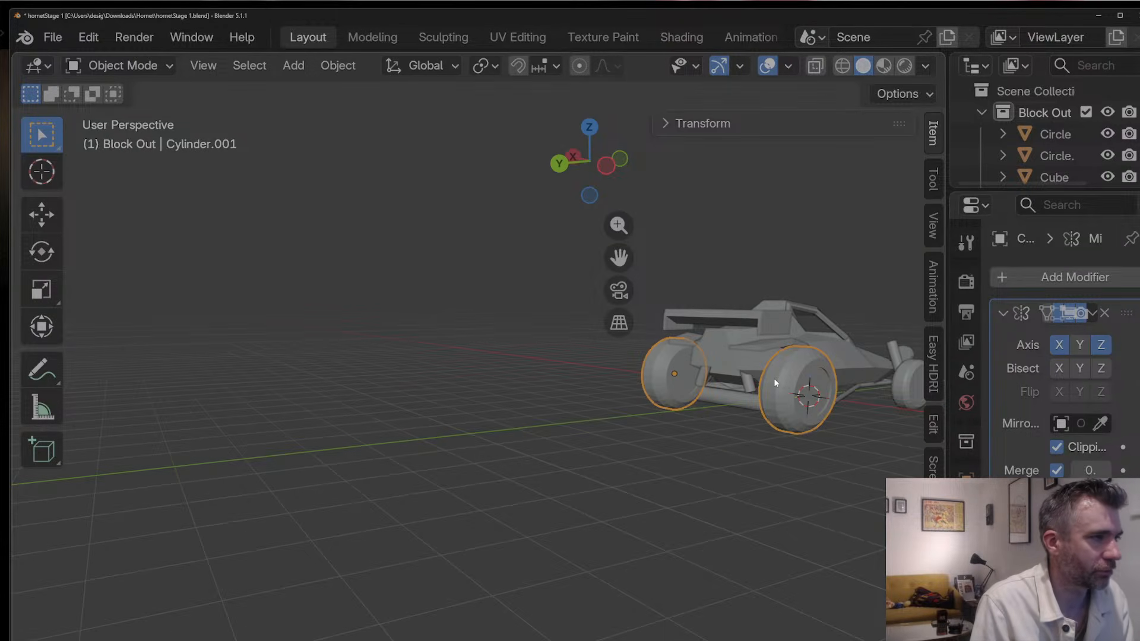
pyautogui.hotkey('shift', 's')
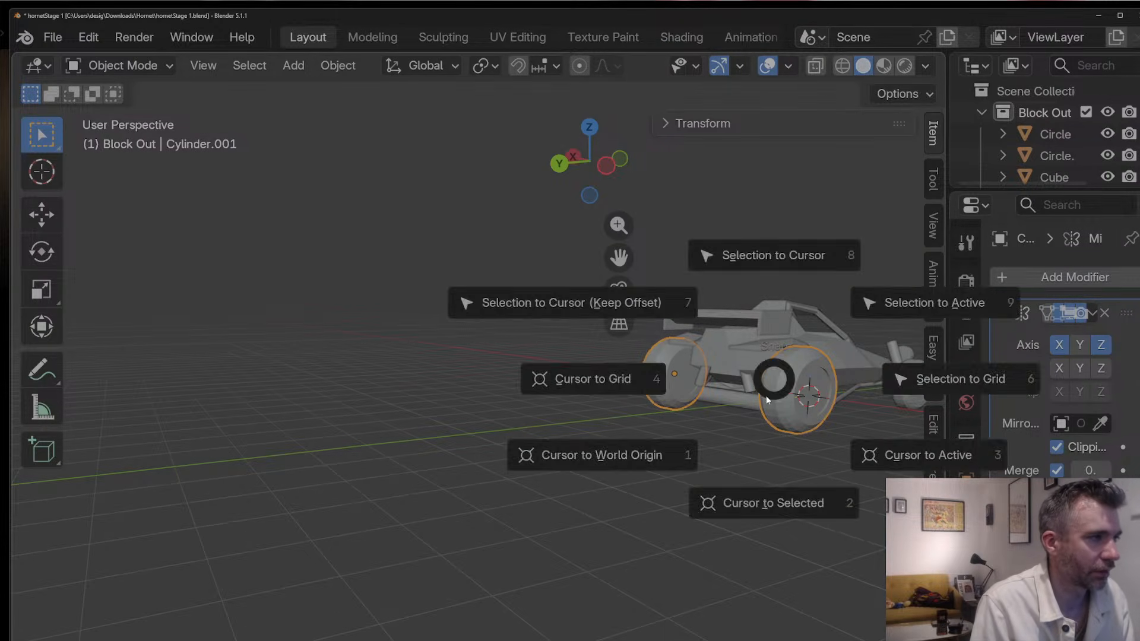
pyautogui.click(738, 496)
# Step: Snap the rear axle cylinder to the 3D cursor
pyautogui.click(728, 396)
pyautogui.hotkey('shift', 's')
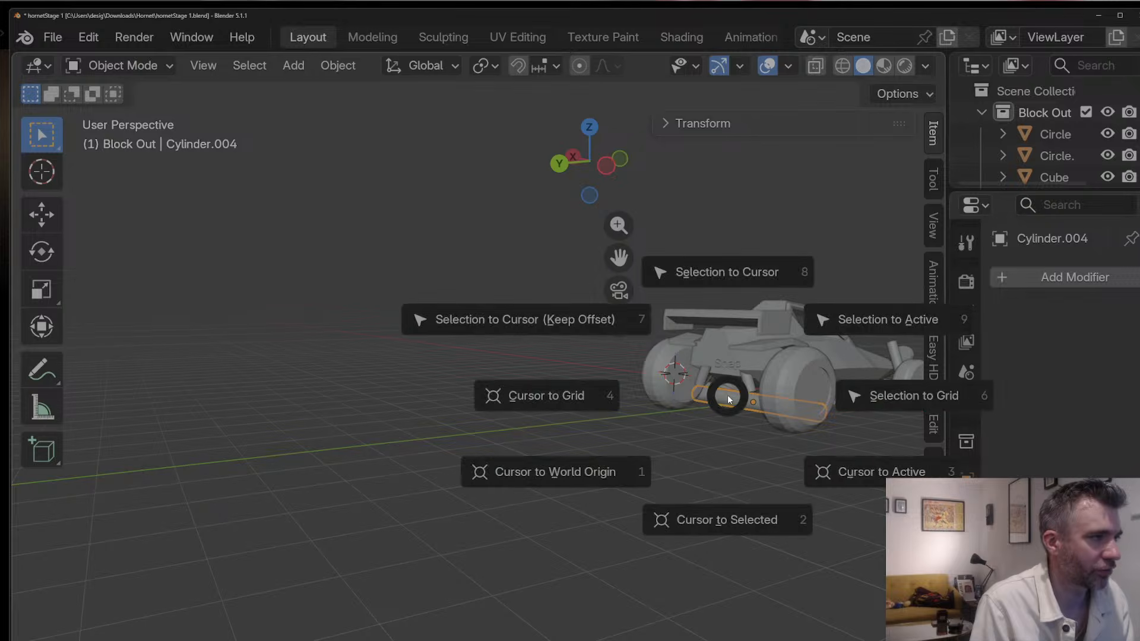
pyautogui.click(725, 283)
# Step: Slide the axle cylinder back along X to the car's centreline and set its X location to 0 m
pyautogui.moveTo(724, 283); pyautogui.dragTo(781, 328, button='middle')
pyautogui.press('g')
pyautogui.press('x')
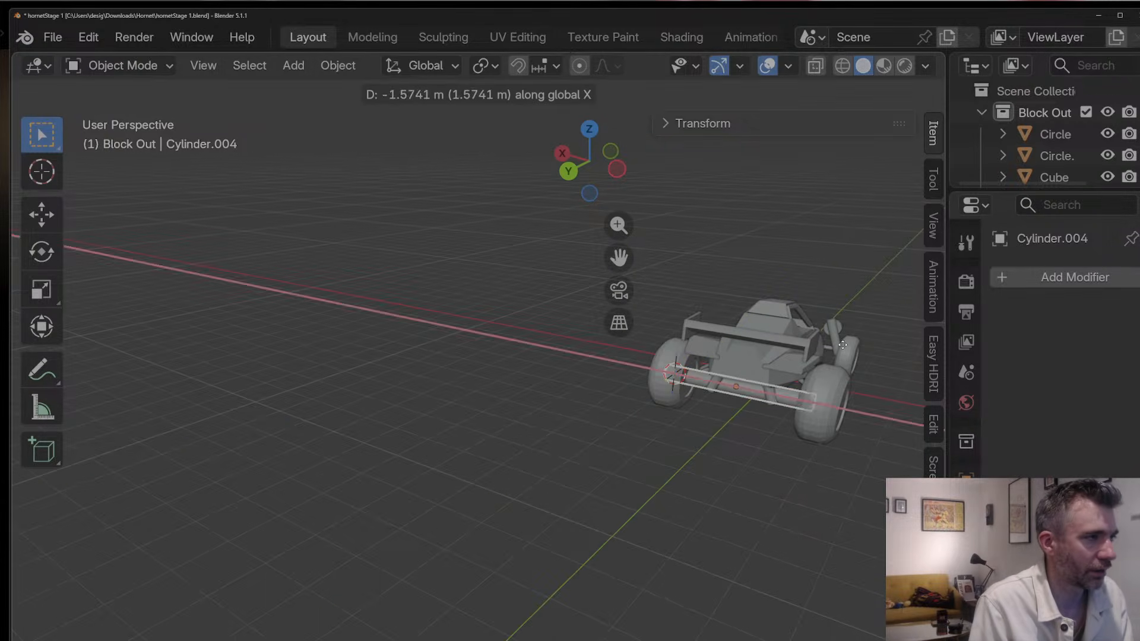
pyautogui.click(854, 346)
pyautogui.click(700, 128)
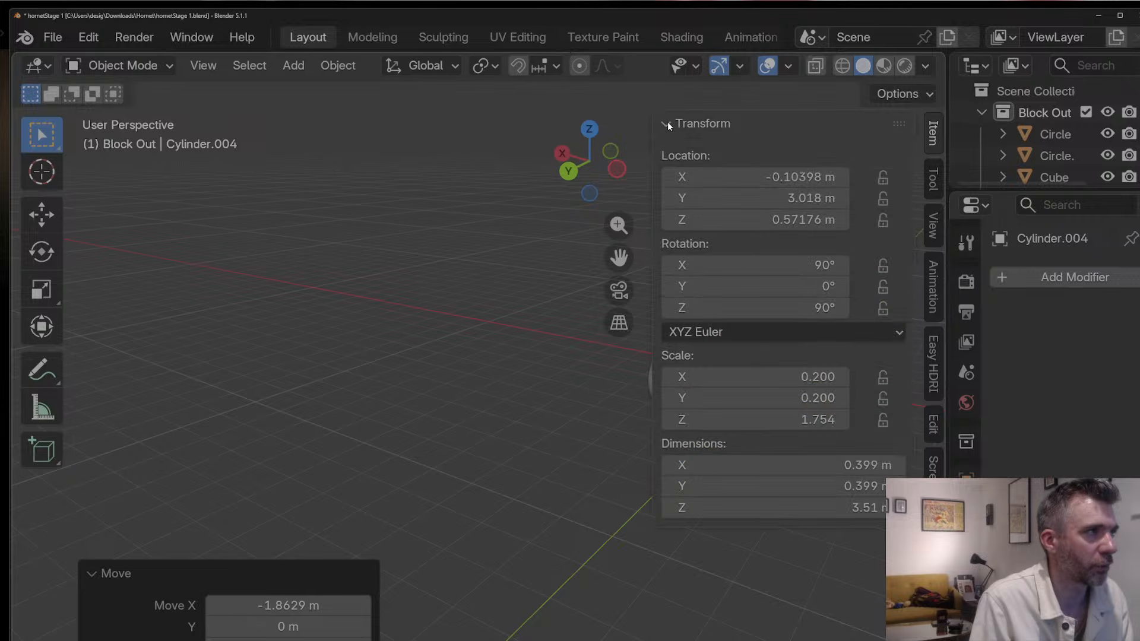
pyautogui.moveTo(619, 257); pyautogui.dragTo(268, 261)
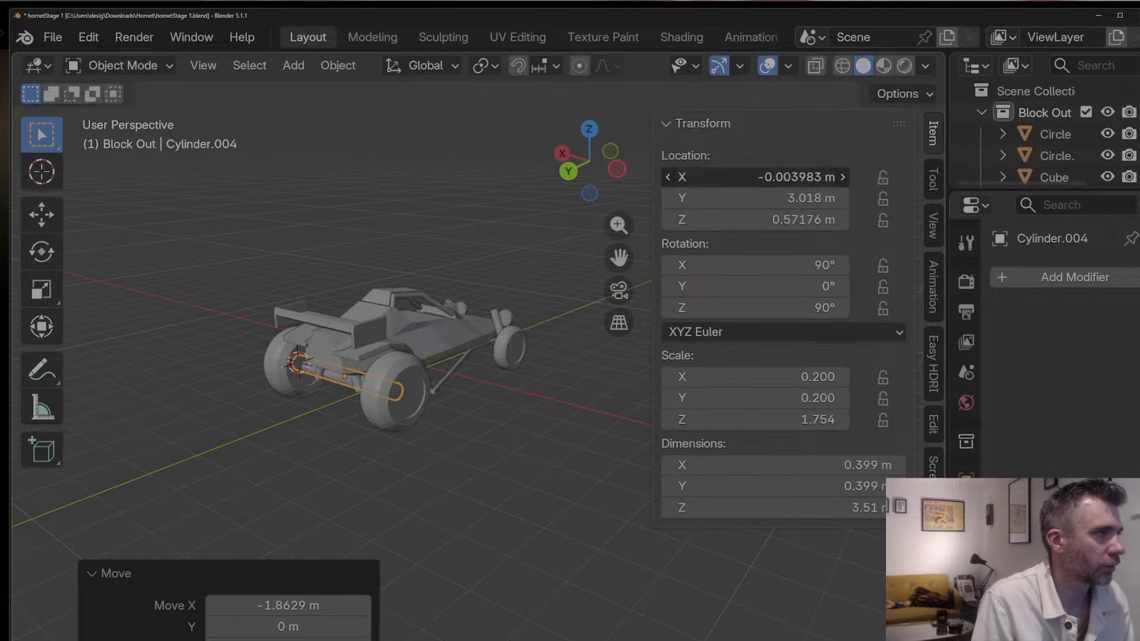
pyautogui.click(788, 178)
pyautogui.write('0')
pyautogui.press('Return')
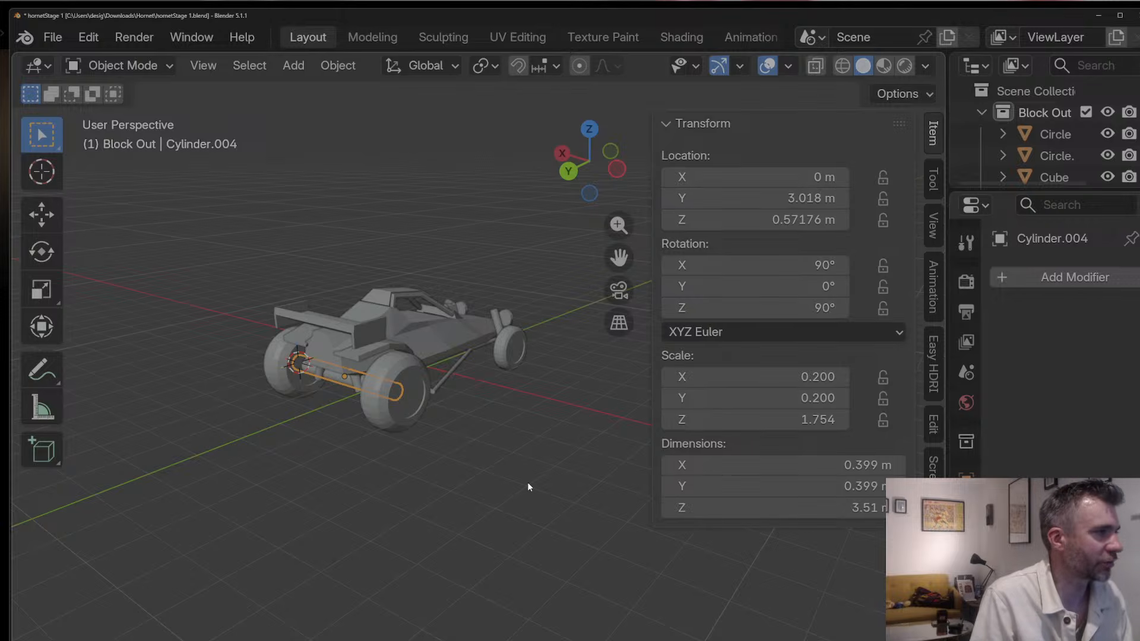
# Step: Move the axle cylinder and the rear wheels together about 0.12 m along Y
pyautogui.moveTo(527, 482); pyautogui.dragTo(501, 366, button='middle')
pyautogui.scroll(3, 522, 339)
pyautogui.moveTo(542, 312); pyautogui.dragTo(464, 303, button='middle')
pyautogui.keyDown('shift'); pyautogui.moveTo(612, 270); pyautogui.dragTo(875, 319, button='middle'); pyautogui.keyUp('shift')
pyautogui.click(546, 362)
pyautogui.click(482, 340)
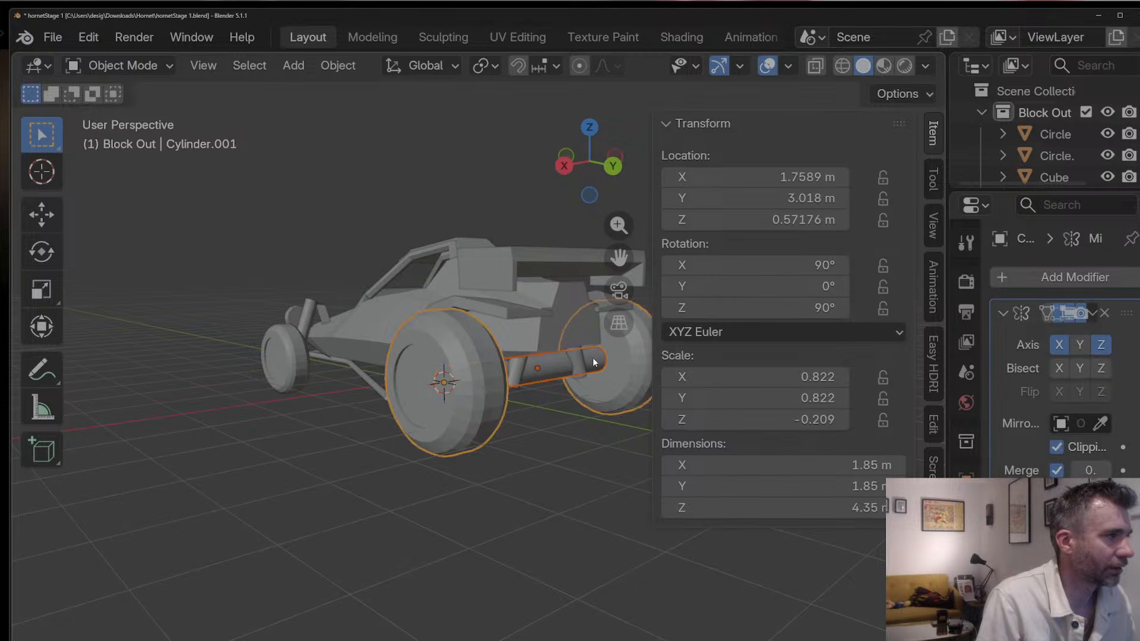
pyautogui.press('g')
pyautogui.press('y')
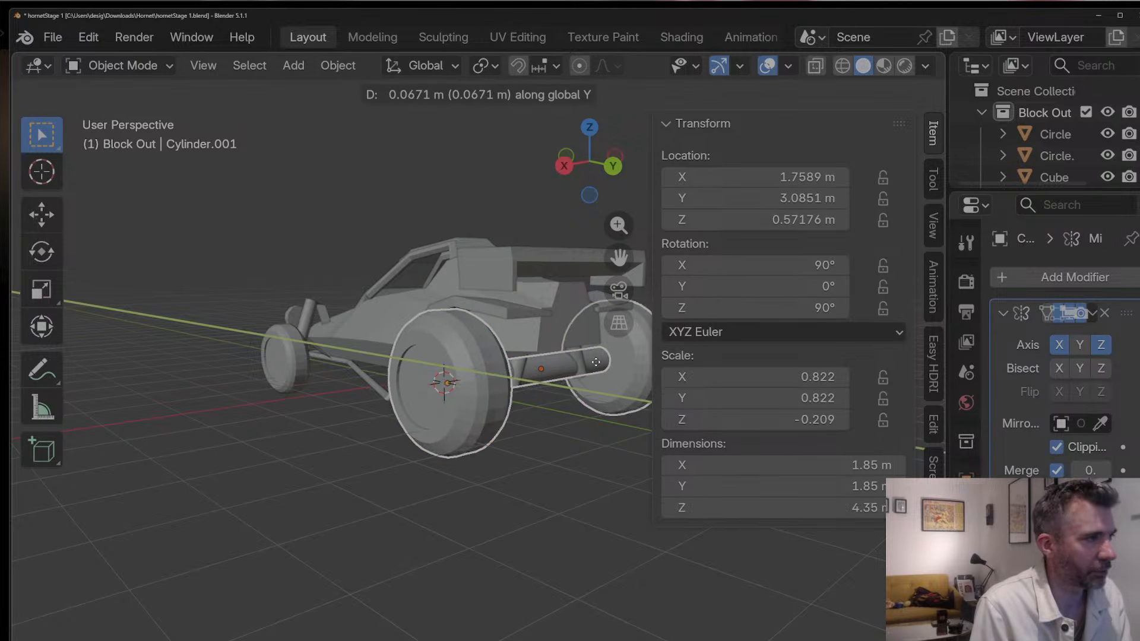
pyautogui.click(565, 368)
# Step: Scale the axle cylinder uniformly to 0.565 and stretch it by about 1.67 along X to reach the wheels
pyautogui.click(568, 361)
pyautogui.press('s')
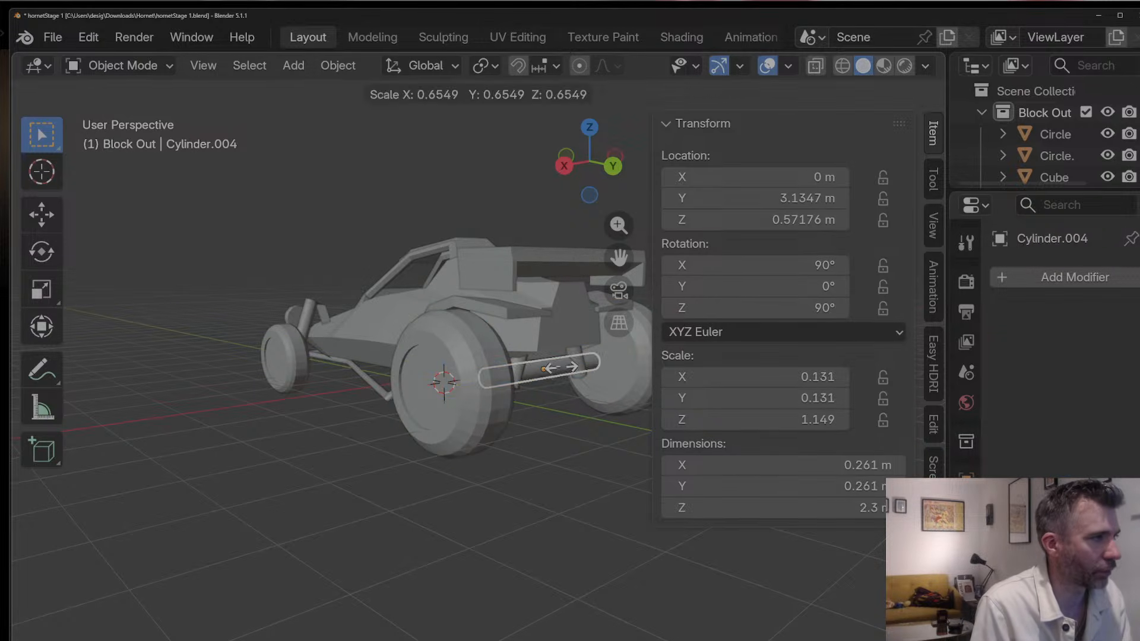
pyautogui.click(558, 366)
pyautogui.press('s')
pyautogui.press('x')
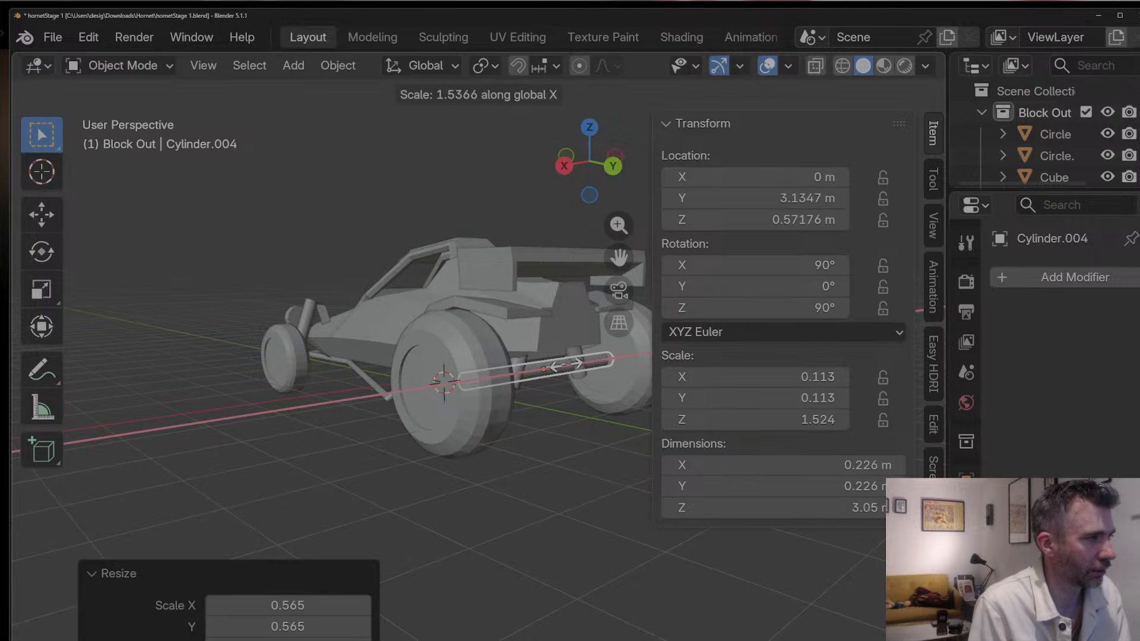
pyautogui.click(544, 368)
# Step: Duplicate the axle in place, shorten the copy to 0.174 along X and enlarge it uniformly by about 2.84
pyautogui.moveTo(522, 412); pyautogui.dragTo(393, 398, button='middle')
pyautogui.click(556, 387)
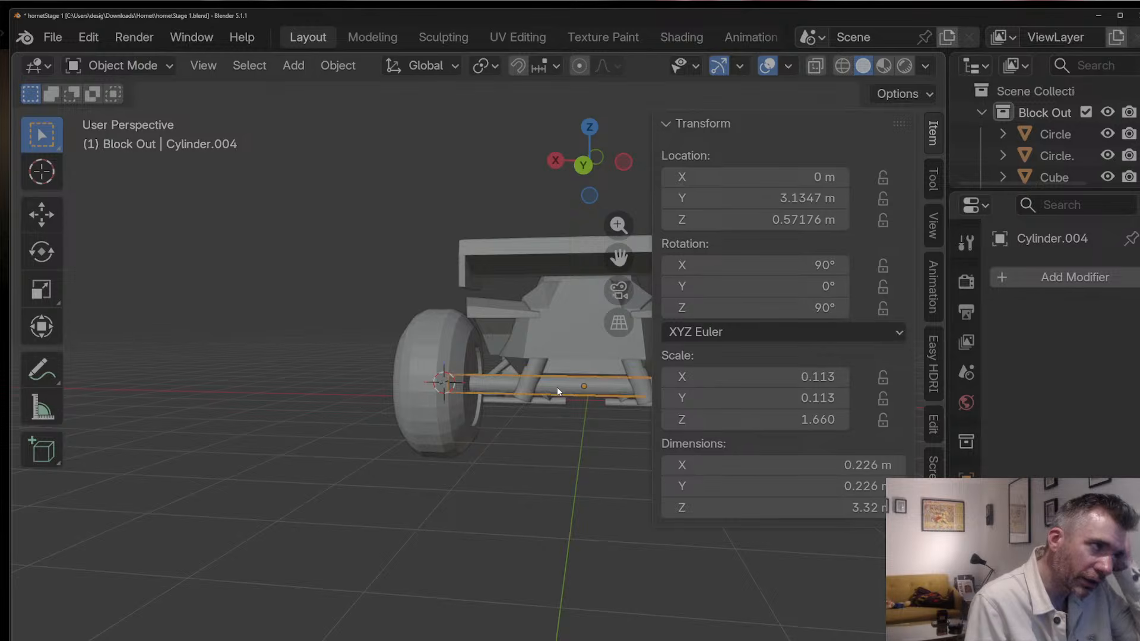
pyautogui.moveTo(557, 387); pyautogui.dragTo(515, 412, button='middle')
pyautogui.hotkey('shift', 'd')
pyautogui.rightClick(522, 408)
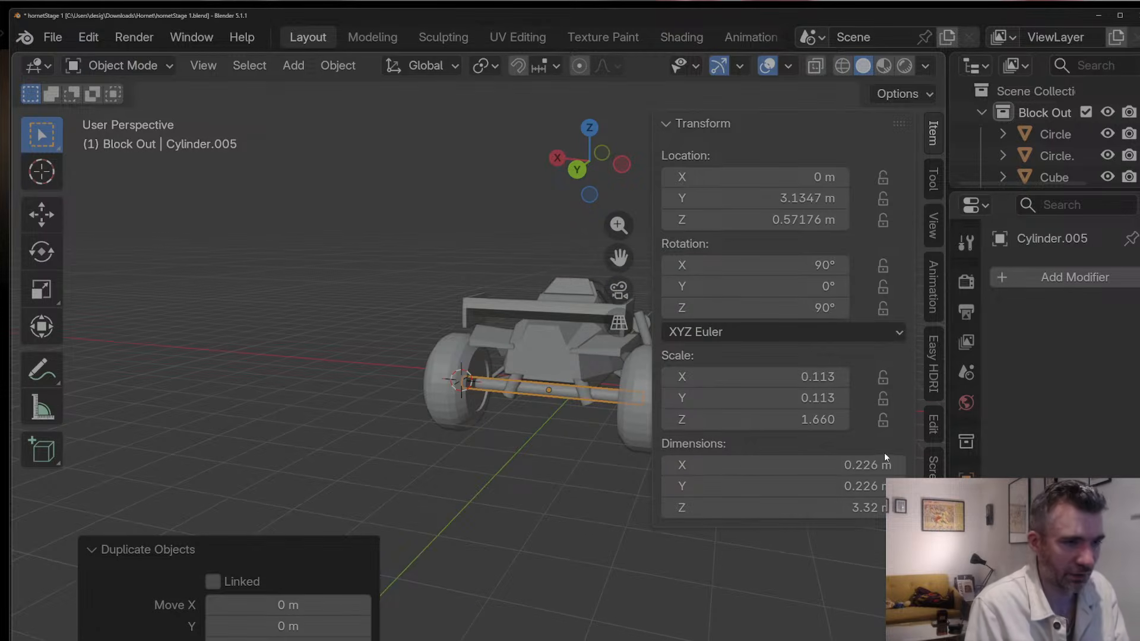
pyautogui.press('s')
pyautogui.press('y')
pyautogui.press('x')
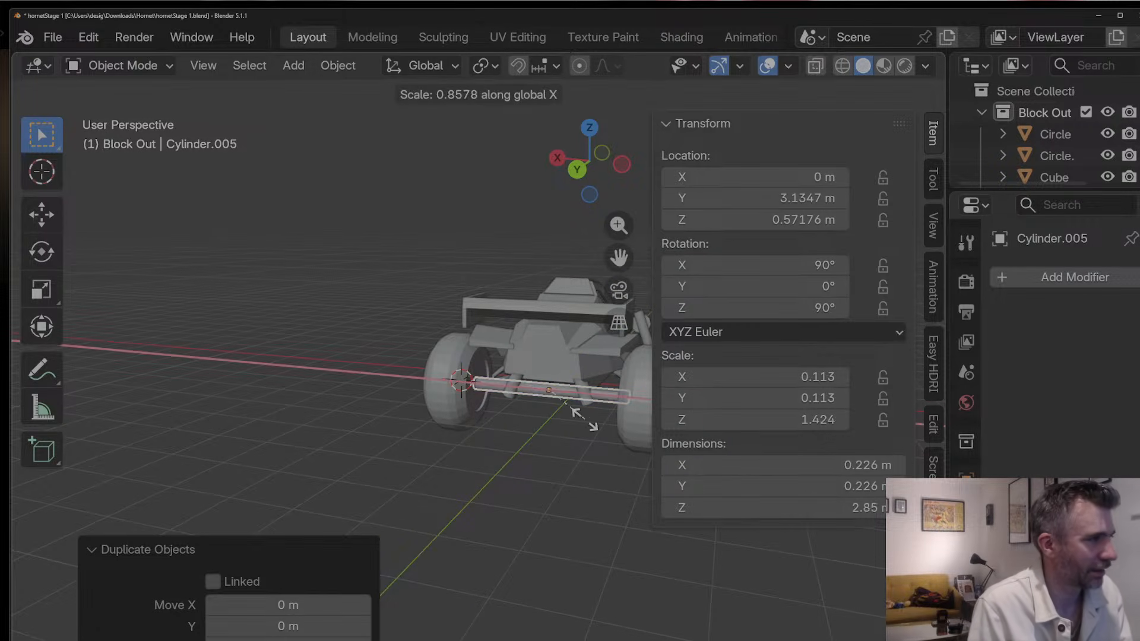
pyautogui.press('x')
pyautogui.press('x')
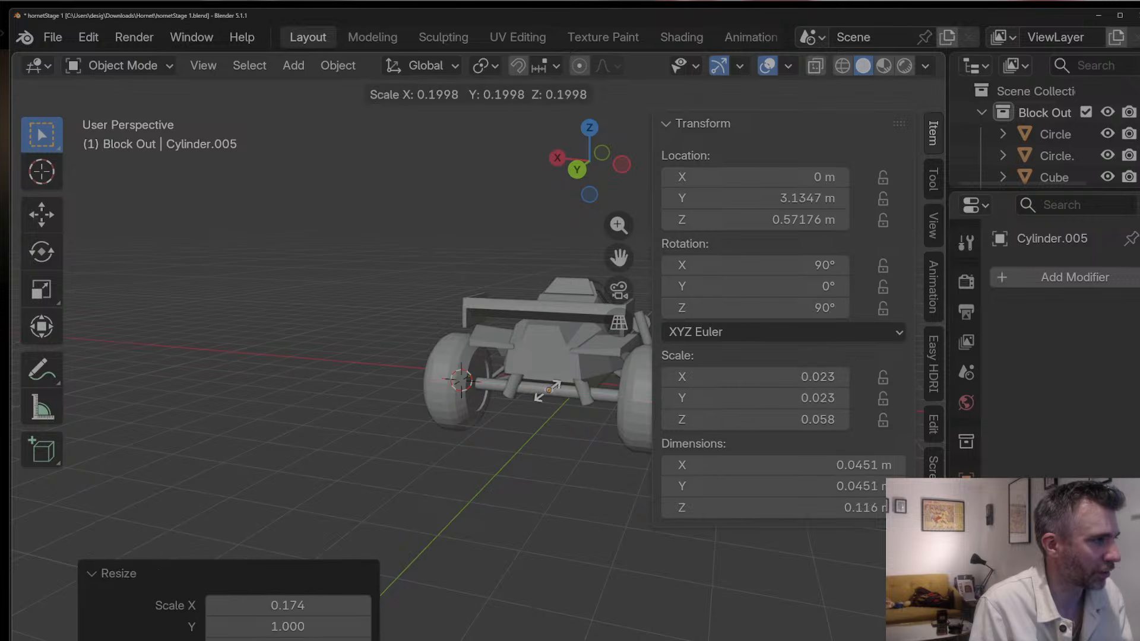
pyautogui.click(531, 411)
# Step: Shorten the thick central cylinder to 0.511 along X and fine-tune its uniform scale
pyautogui.press('s')
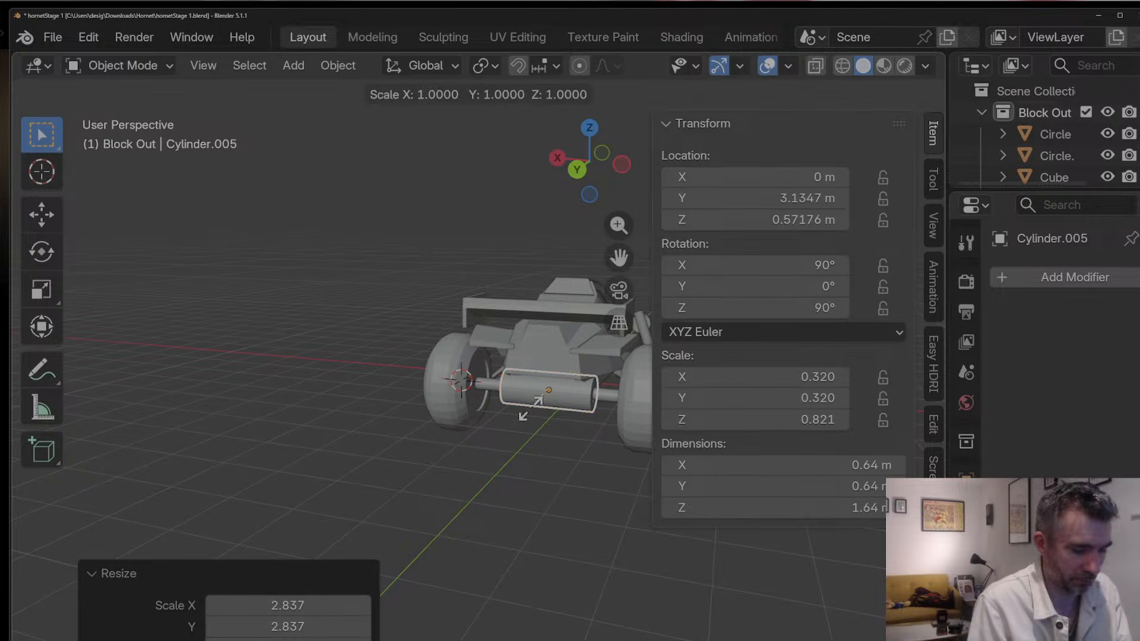
pyautogui.press('y')
pyautogui.press('x')
pyautogui.click(549, 393)
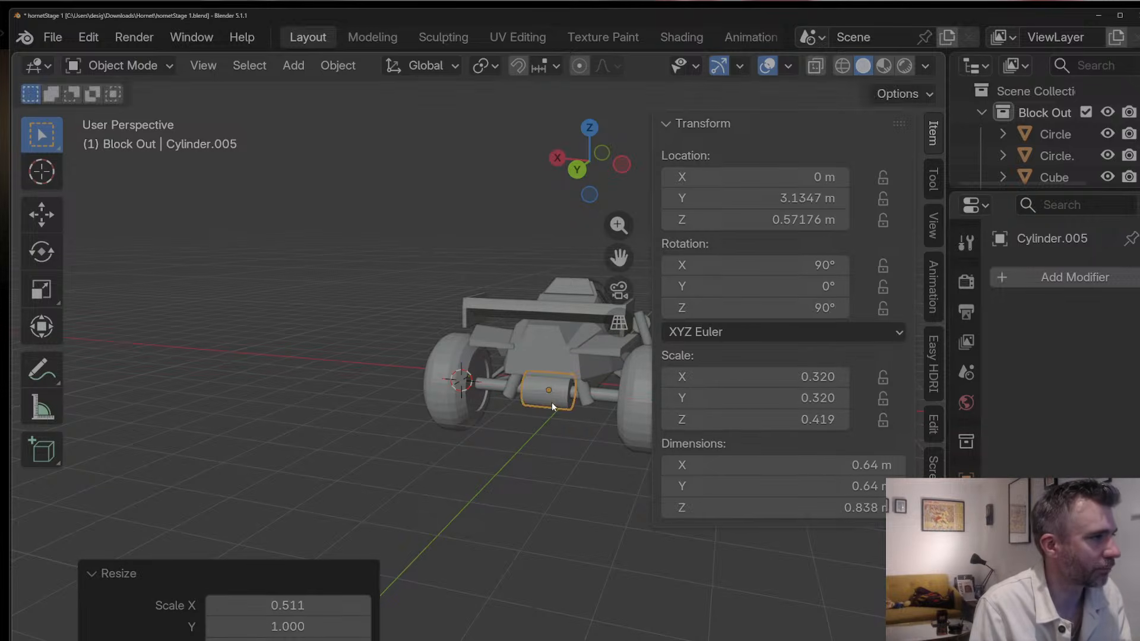
pyautogui.press('s')
pyautogui.click(547, 395)
# Step: Move the mirrored rear shocks outward about 0.25 m along X
pyautogui.moveTo(549, 398); pyautogui.dragTo(586, 397, button='middle')
pyautogui.click(517, 392)
pyautogui.press('g')
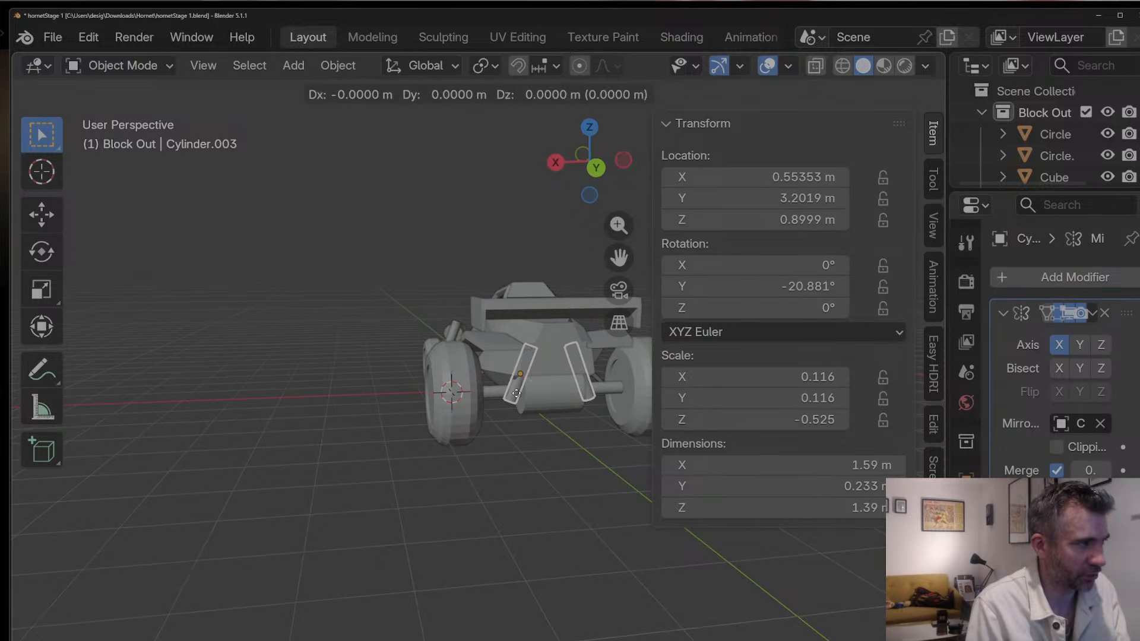
pyautogui.press('x')
pyautogui.click(533, 444)
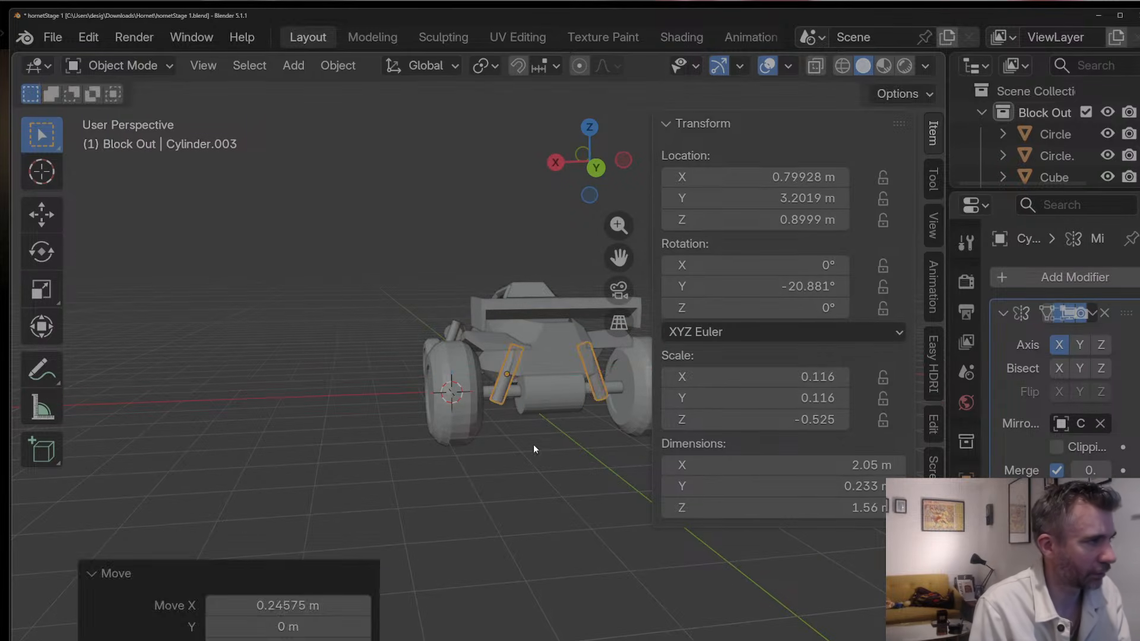
# Step: Shift the rear shocks a further 0.07 m or so outward along X
pyautogui.moveTo(533, 444); pyautogui.dragTo(490, 412, button='middle')
pyautogui.scroll(5, 503, 400)
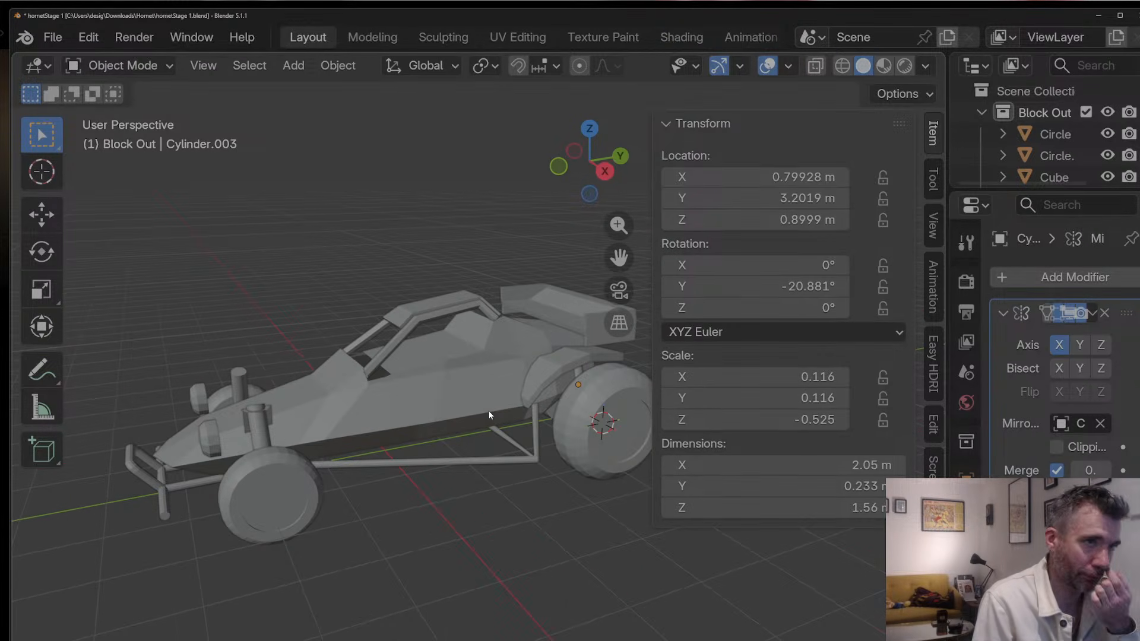
pyautogui.moveTo(582, 354); pyautogui.dragTo(529, 340, button='middle')
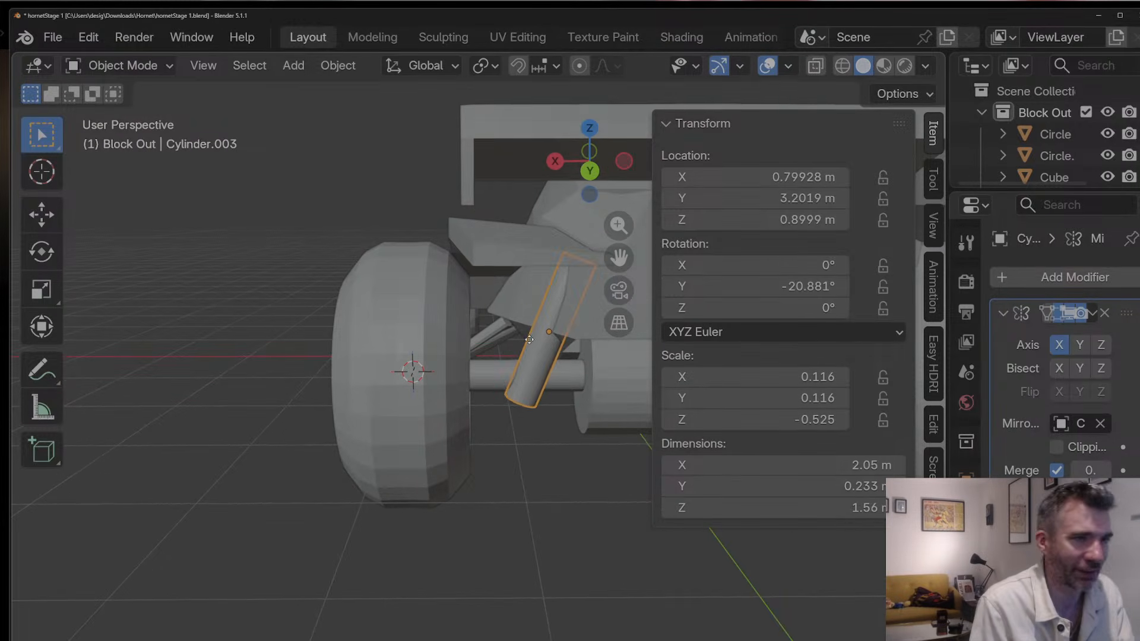
pyautogui.press('g')
pyautogui.press('y')
pyautogui.press('x')
pyautogui.click(522, 339)
pyautogui.press('s')
pyautogui.press('y')
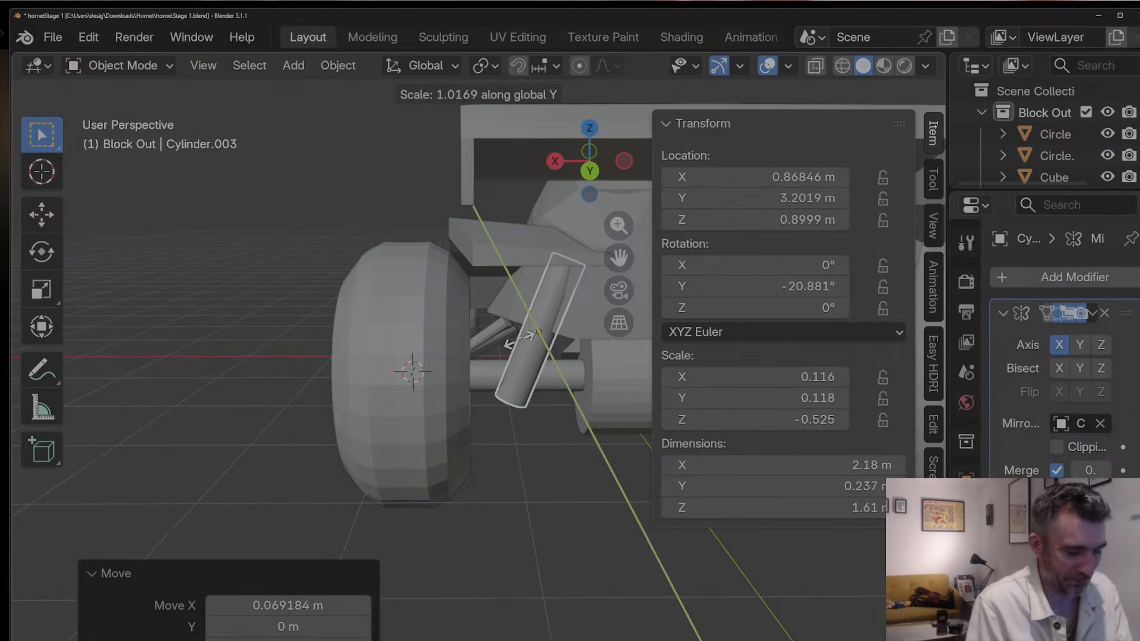
pyautogui.press('x')
pyautogui.press('Escape')
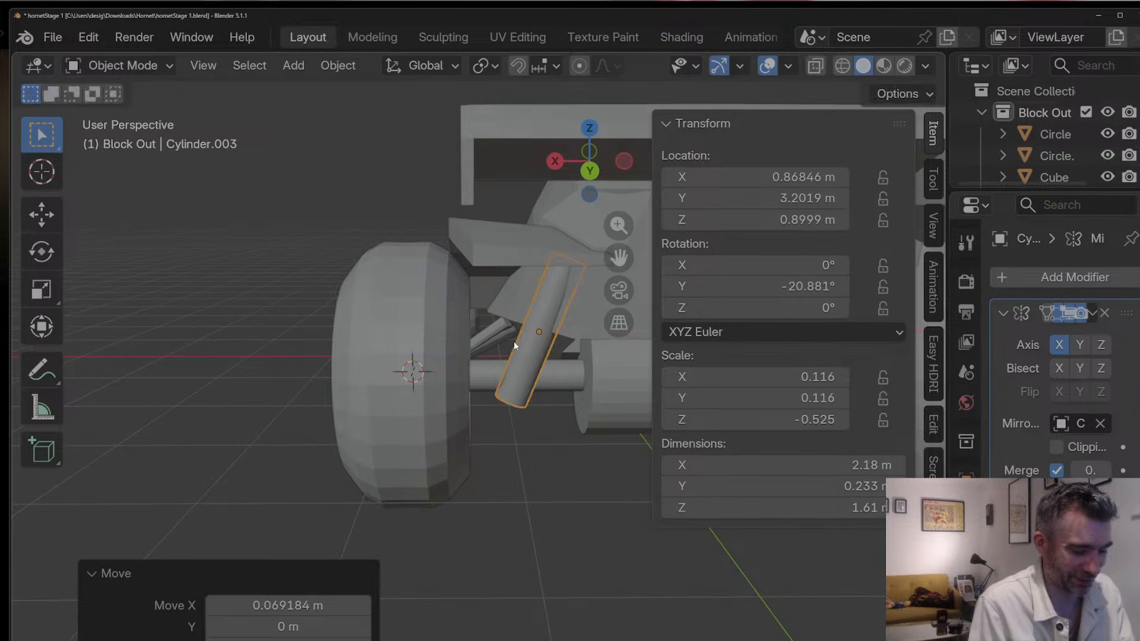
# Step: Rotate the rear shocks about 5° around Y to stand more upright and nudge them slightly outward along X
pyautogui.press('r')
pyautogui.press('y')
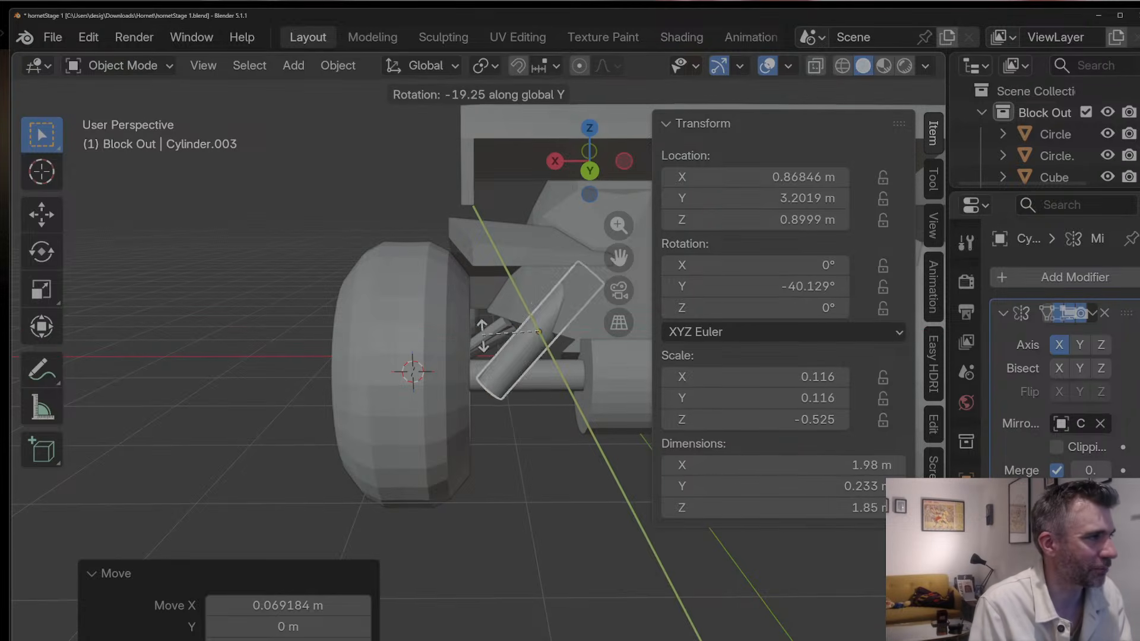
pyautogui.click(526, 337)
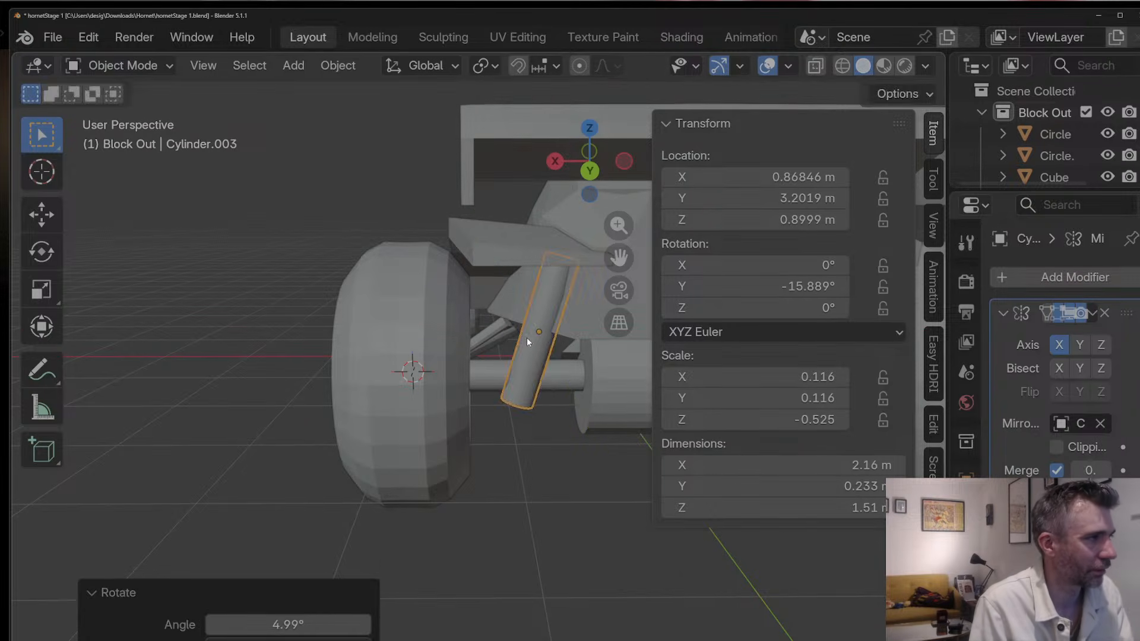
pyautogui.press('g')
pyautogui.press('y')
pyautogui.press('x')
pyautogui.click(519, 337)
# Step: Collapse the object's transform values and raise the rear wing along Z
pyautogui.click(460, 441)
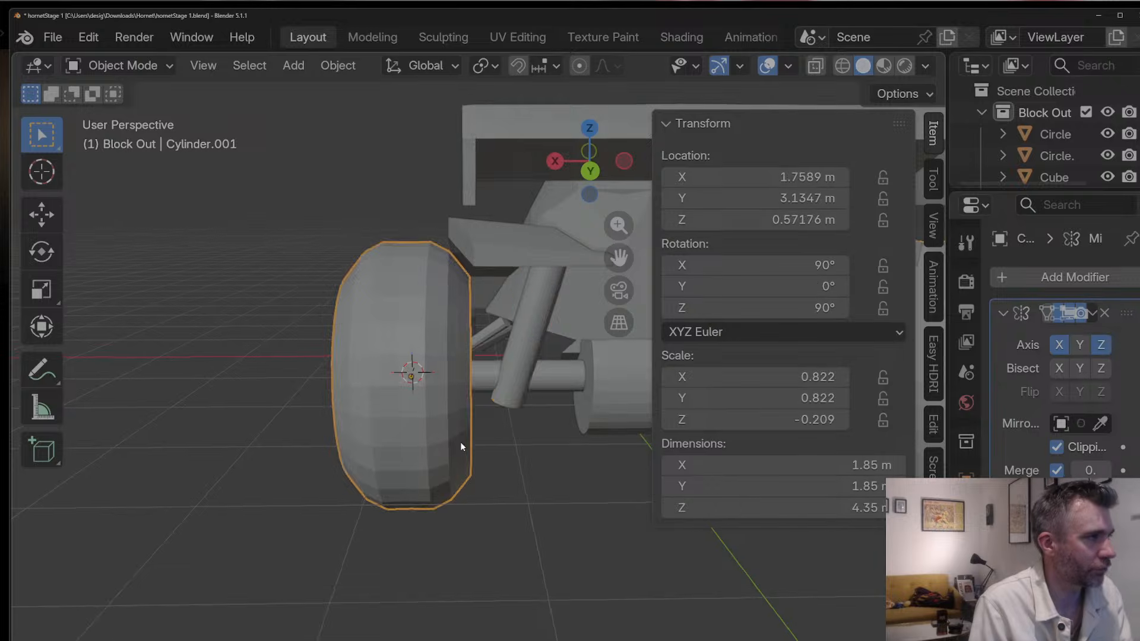
pyautogui.scroll(-5, 460, 441)
pyautogui.moveTo(461, 442); pyautogui.dragTo(542, 301, button='middle')
pyautogui.scroll(3, 542, 300)
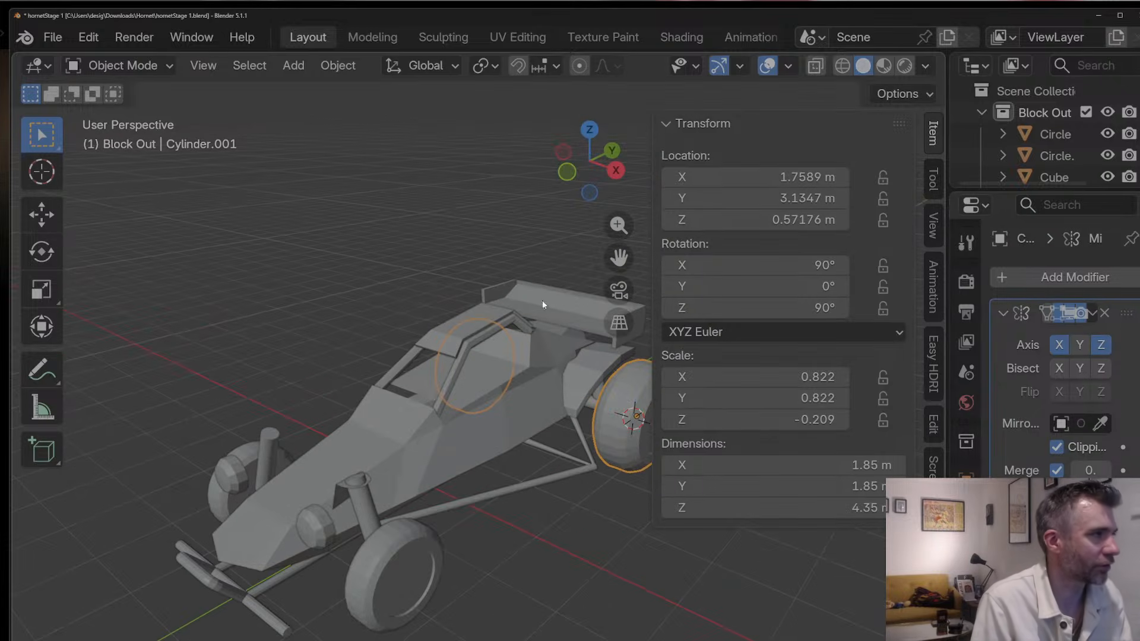
pyautogui.click(665, 124)
pyautogui.moveTo(628, 246); pyautogui.dragTo(739, 145)
pyautogui.scroll(-2, 571, 300)
pyautogui.moveTo(568, 306); pyautogui.dragTo(543, 309, button='middle')
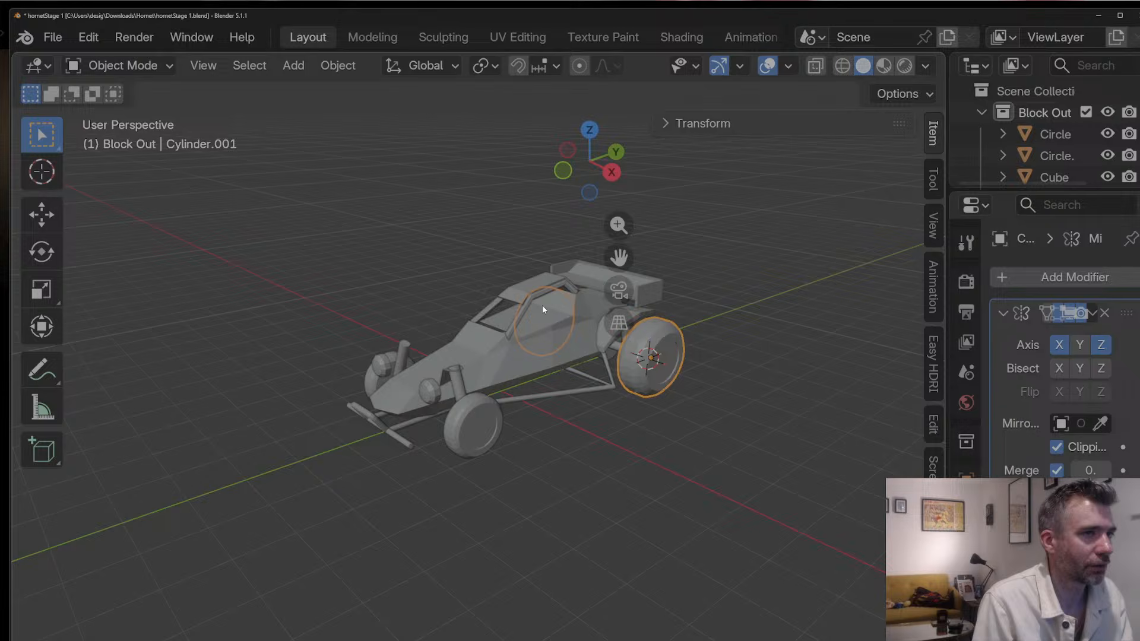
pyautogui.click(584, 275)
pyautogui.press('g')
pyautogui.press('z')
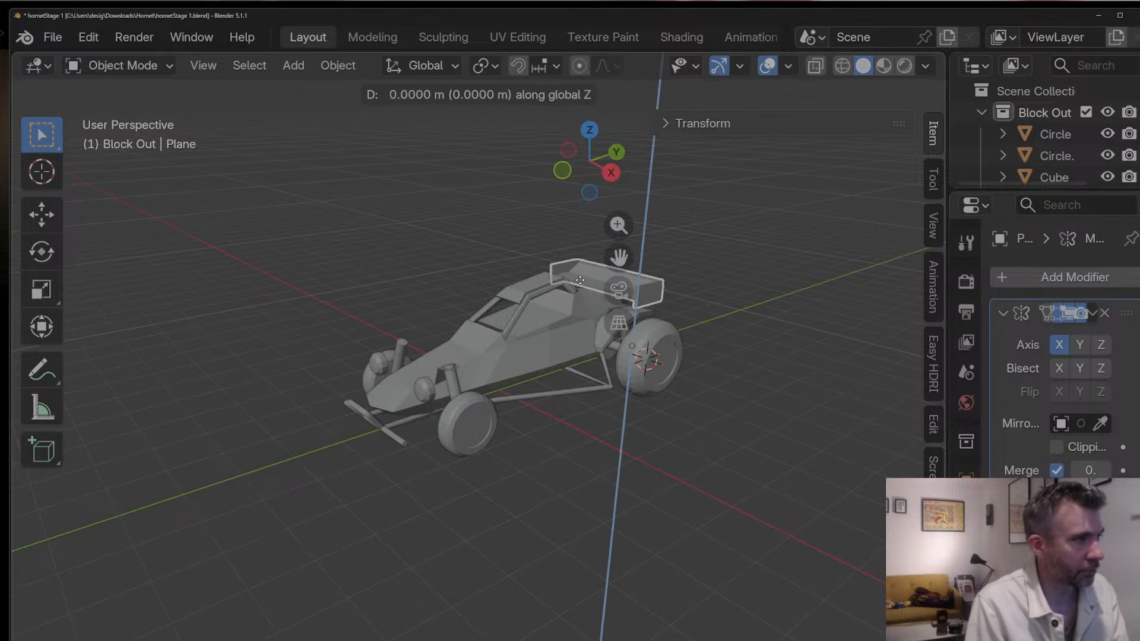
pyautogui.click(733, 309)
# Step: Examine the blocked-out buggy from the front, briefly in rendered shading and again in solid shading
pyautogui.moveTo(618, 257); pyautogui.dragTo(473, 251)
pyautogui.moveTo(601, 260); pyautogui.dragTo(614, 289, button='middle')
pyautogui.scroll(2, 614, 292)
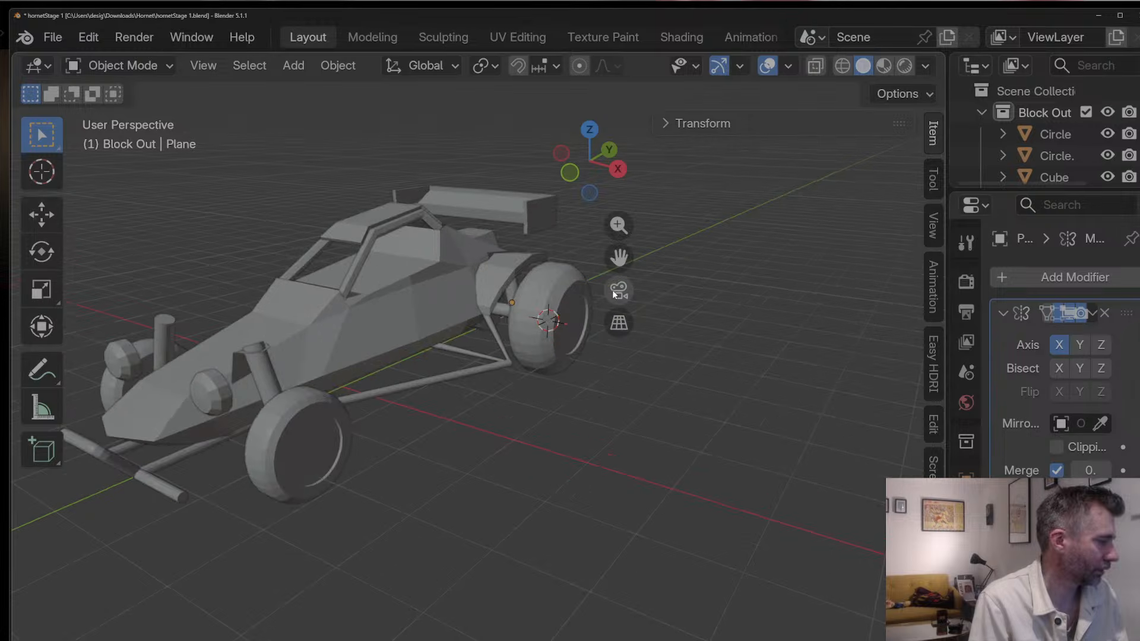
pyautogui.moveTo(619, 260); pyautogui.dragTo(674, 286)
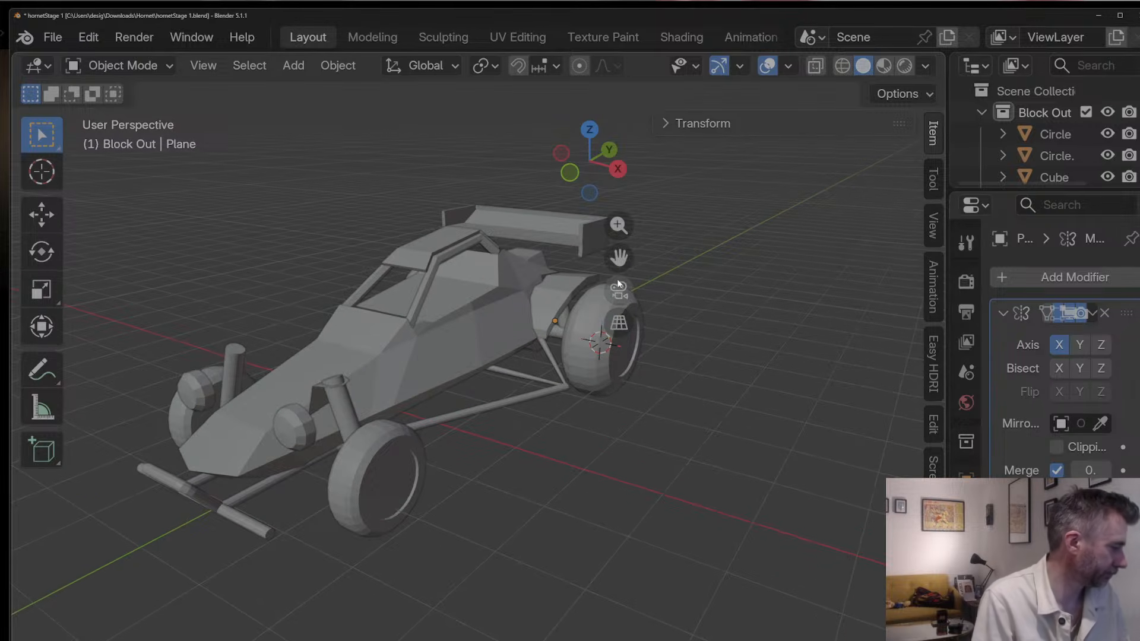
pyautogui.moveTo(618, 257); pyautogui.dragTo(861, 280)
pyautogui.click(904, 67)
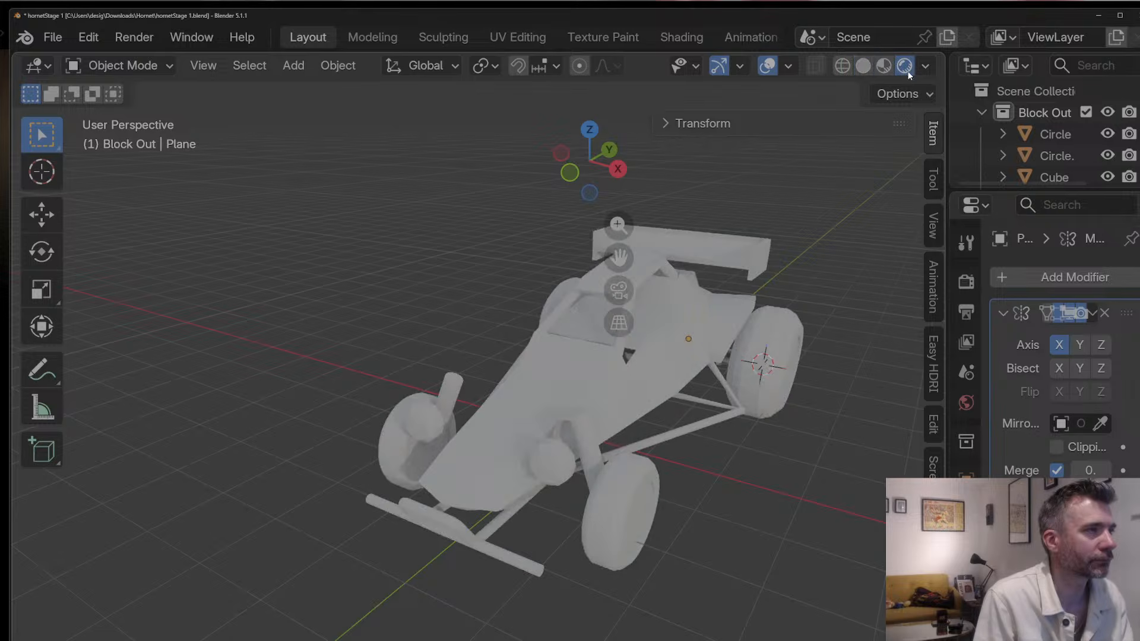
pyautogui.click(863, 66)
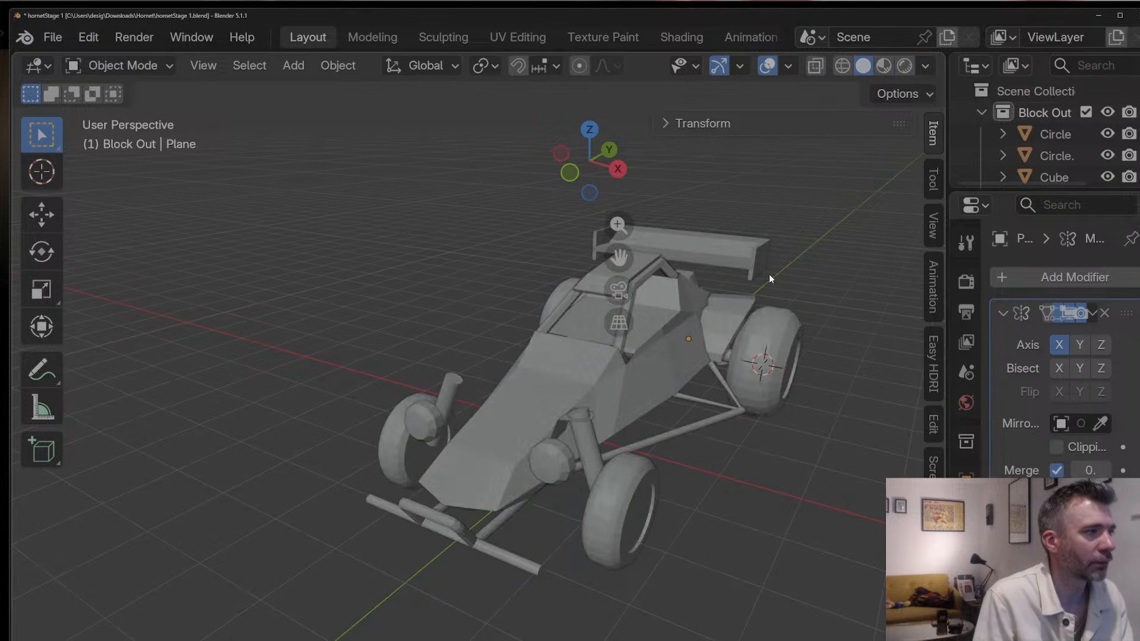
pyautogui.moveTo(768, 273); pyautogui.dragTo(738, 274, button='middle')
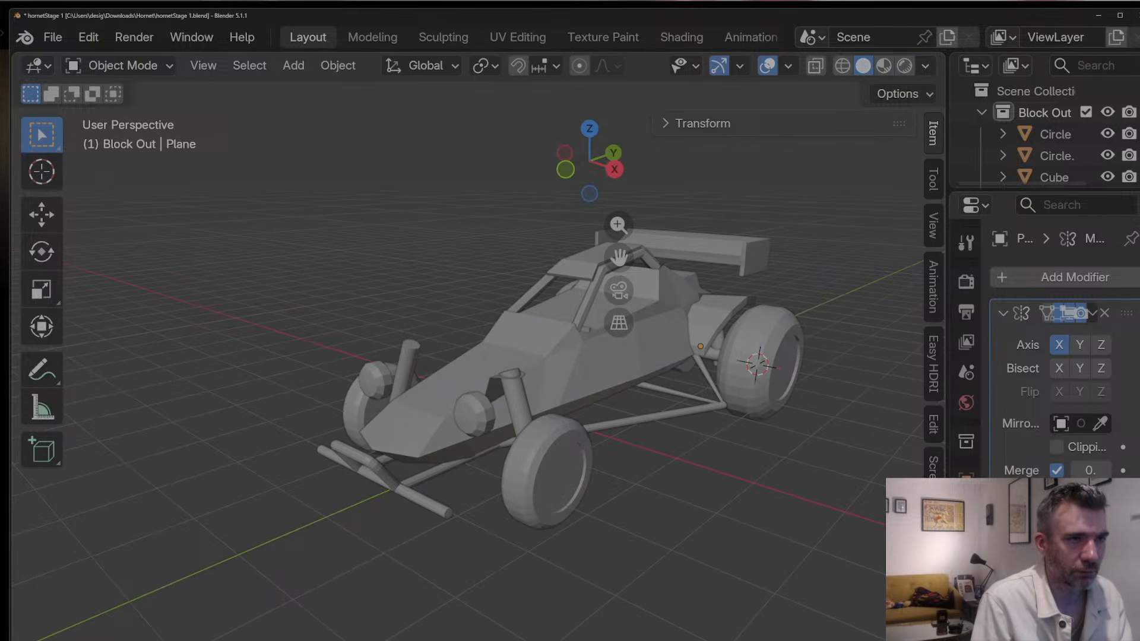
# Step: Shift the front shocks about 0.03 m inward along X and deselect them
pyautogui.hotkey('alt', 'Tab')
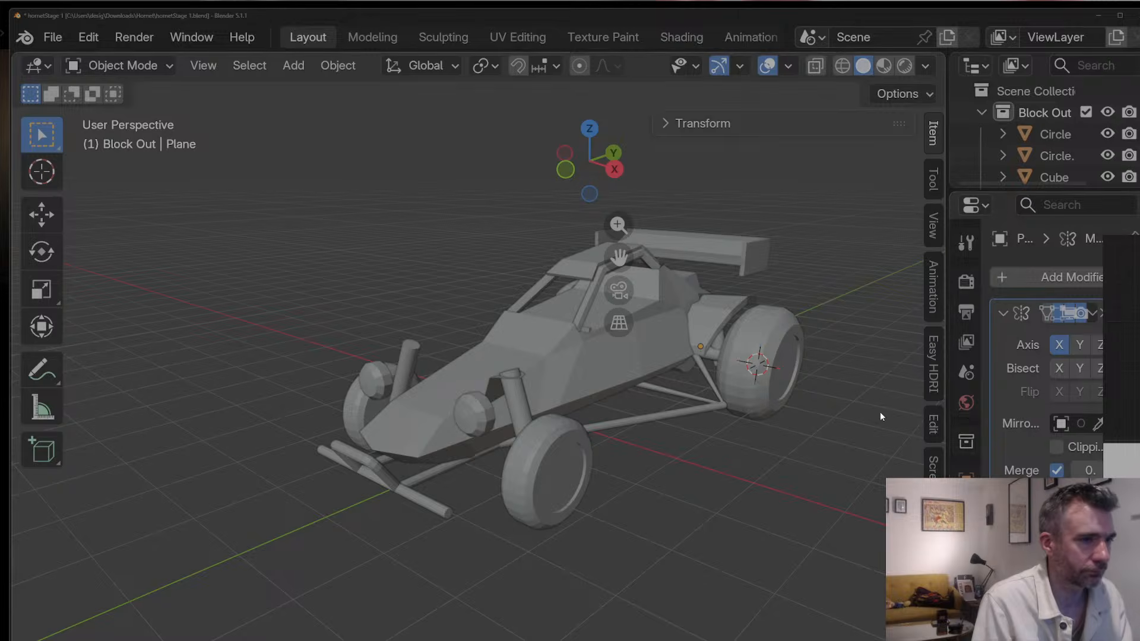
pyautogui.moveTo(880, 411); pyautogui.dragTo(841, 390, button='middle')
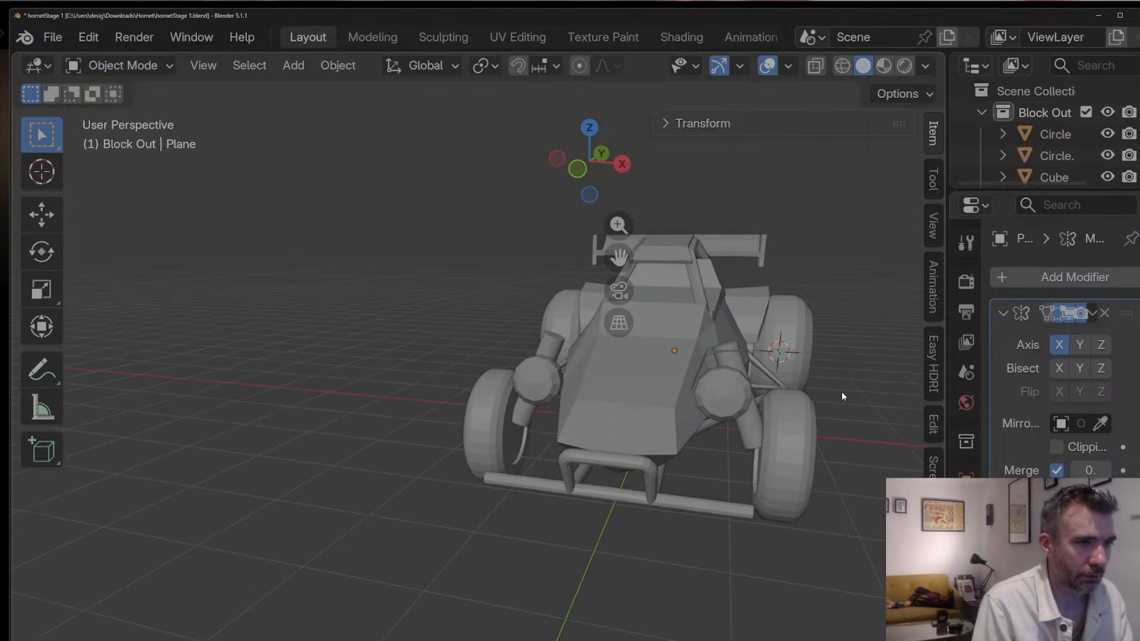
pyautogui.click(756, 413)
pyautogui.moveTo(756, 414); pyautogui.dragTo(754, 425, button='middle')
pyautogui.press('g')
pyautogui.press('y')
pyautogui.press('x')
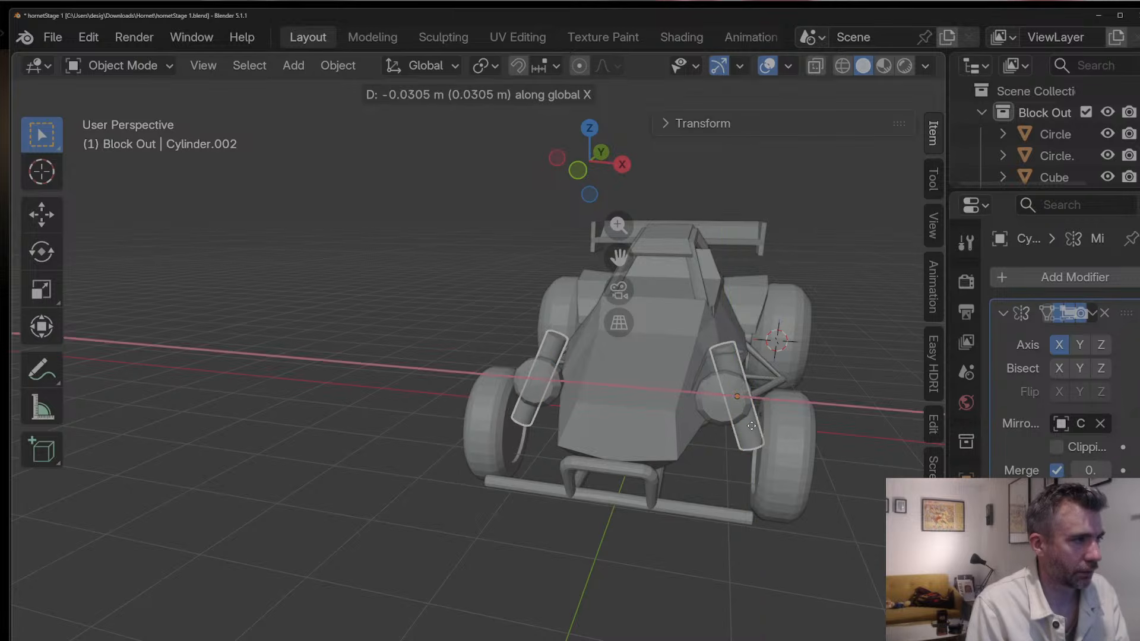
pyautogui.click(751, 426)
pyautogui.click(820, 541)
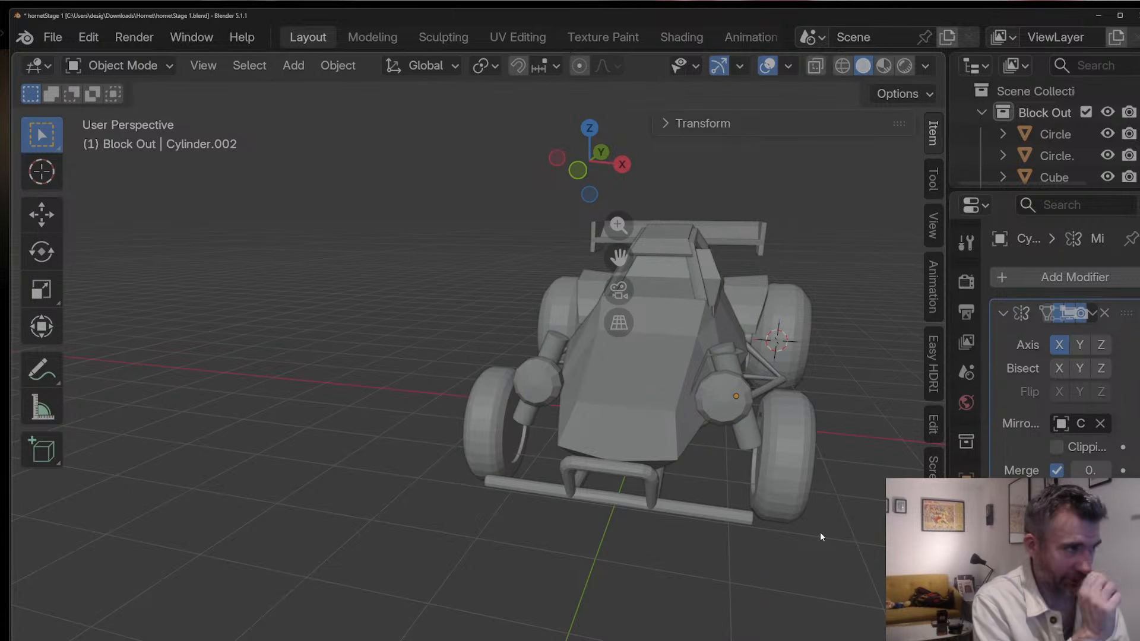
# Step: Narrow the body's nose by moving its selected front vertices about 0.14 m inward along X
pyautogui.click(675, 443)
pyautogui.press('Tab')
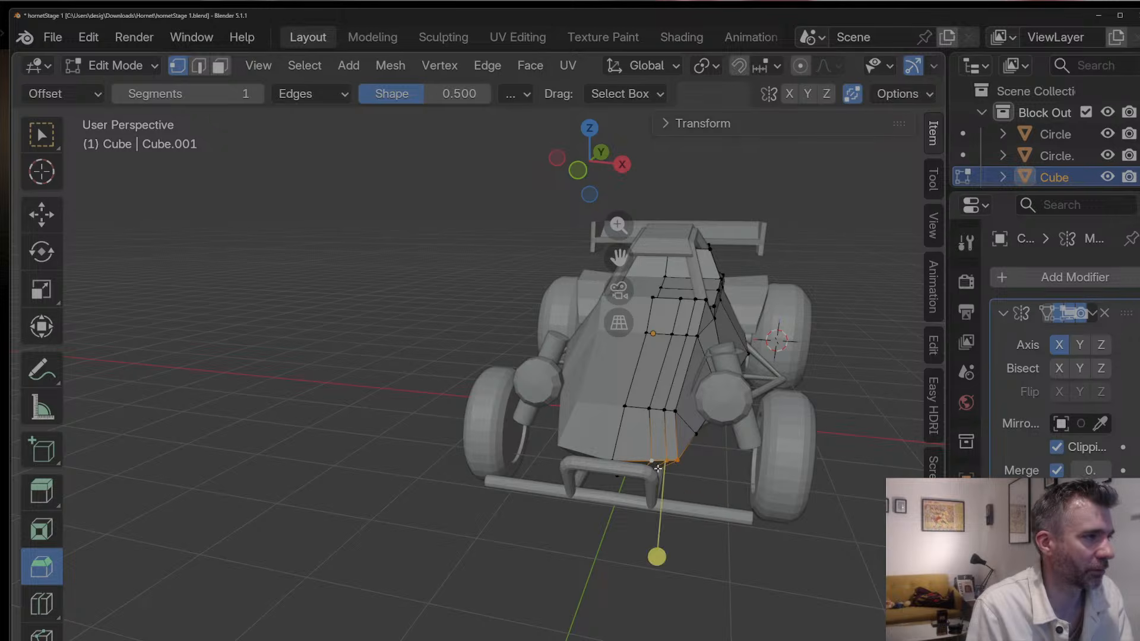
pyautogui.press('g')
pyautogui.press('y')
pyautogui.press('x')
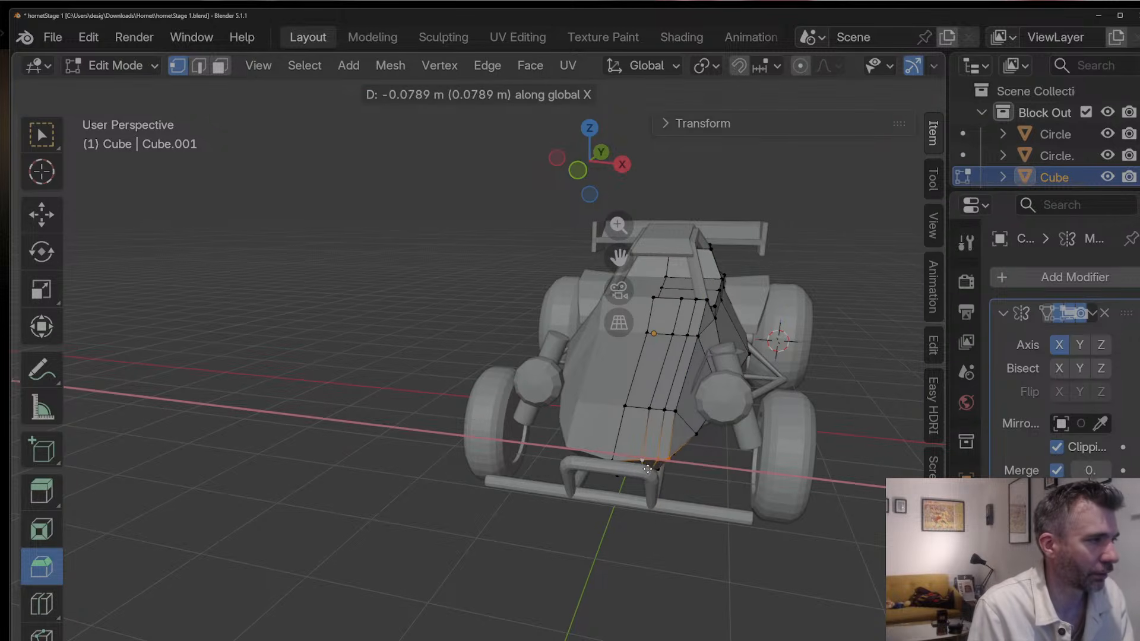
pyautogui.click(641, 467)
pyautogui.moveTo(641, 467); pyautogui.dragTo(552, 472, button='middle')
pyautogui.scroll(2, 534, 486)
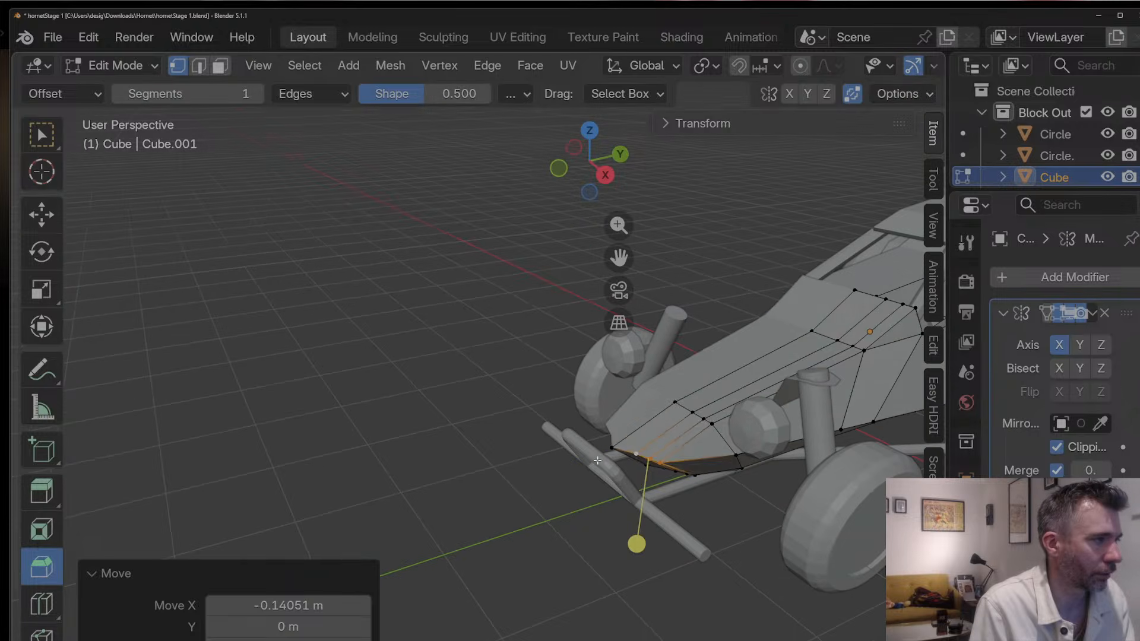
# Step: Nudge the centre vertex at the body's nose tip slightly along Y, then leave mesh editing
pyautogui.click(615, 450)
pyautogui.moveTo(611, 452); pyautogui.dragTo(561, 458, button='middle')
pyautogui.press('g')
pyautogui.press('y')
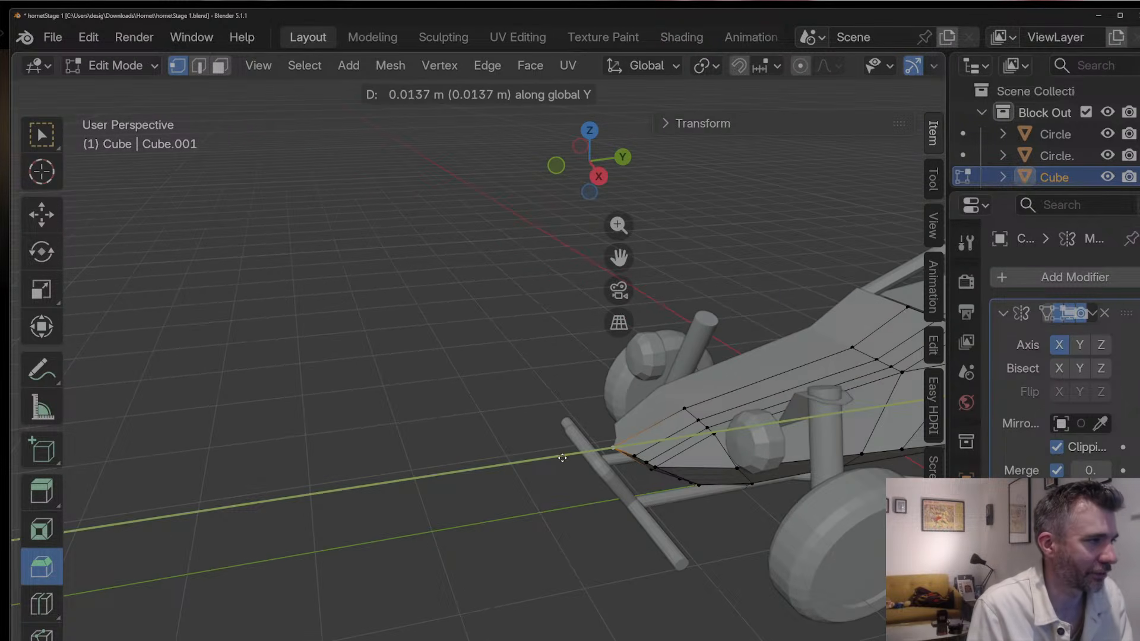
pyautogui.click(568, 457)
pyautogui.press('Tab')
pyautogui.scroll(-5, 561, 459)
pyautogui.moveTo(561, 459); pyautogui.dragTo(738, 358, button='middle')
pyautogui.scroll(3, 677, 418)
pyautogui.click(693, 362)
pyautogui.scroll(-3, 726, 366)
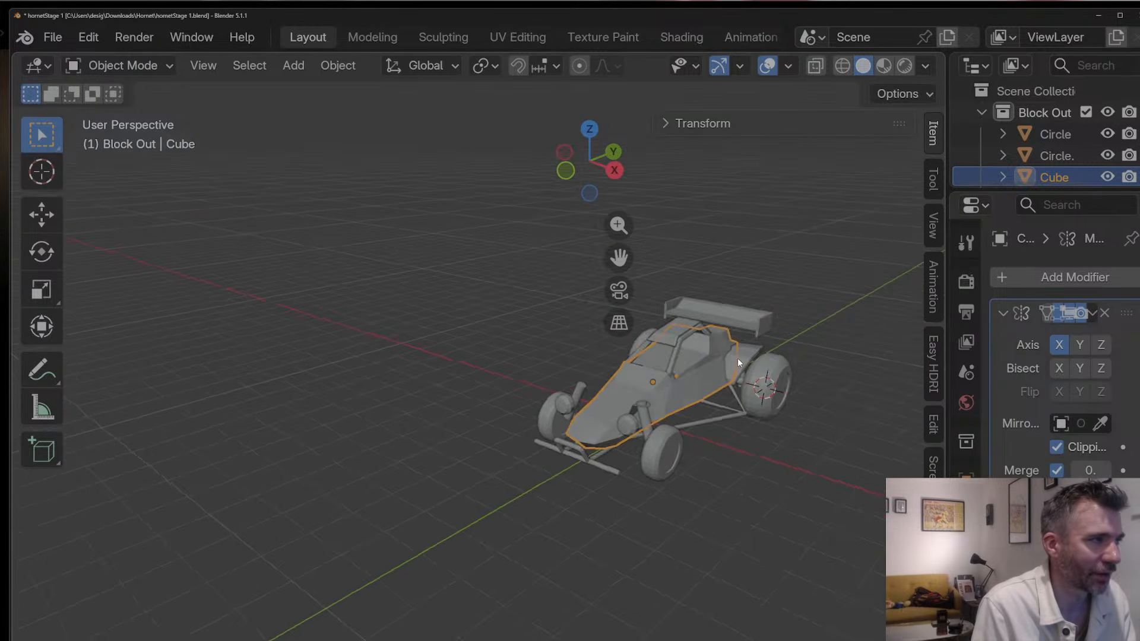
# Step: Move the body-side vertex beside the cockpit's front corner about 0.03 m inward along X
pyautogui.scroll(6, 732, 344)
pyautogui.moveTo(618, 257); pyautogui.dragTo(464, 244)
pyautogui.moveTo(464, 244); pyautogui.dragTo(557, 365, button='middle')
pyautogui.press('Tab')
pyautogui.click(531, 370)
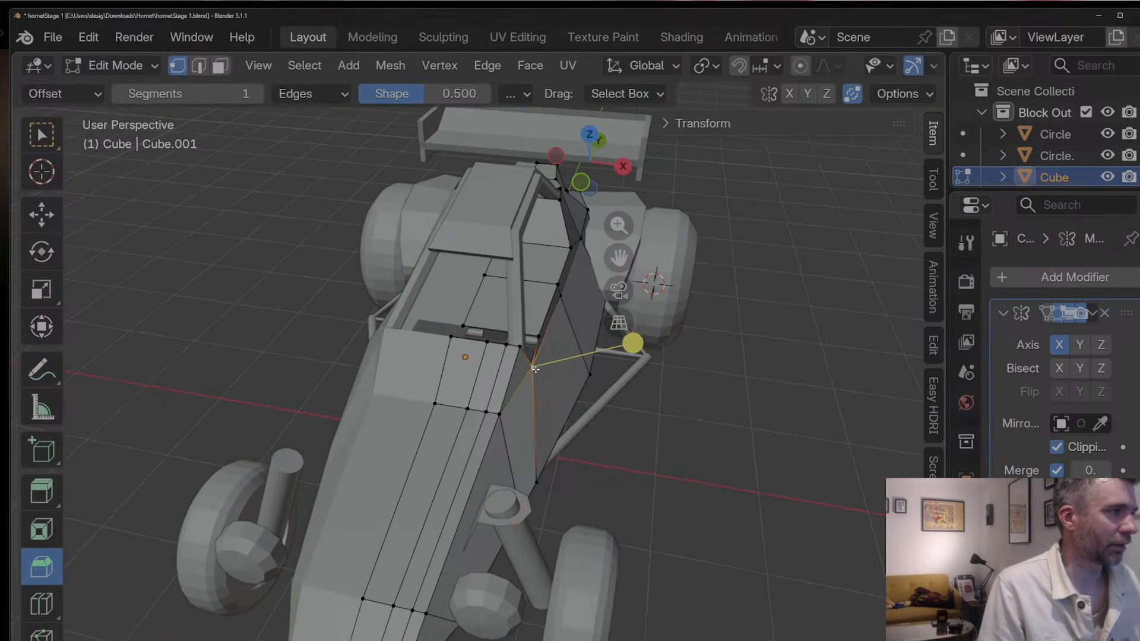
pyautogui.press('g')
pyautogui.press('y')
pyautogui.click(544, 307)
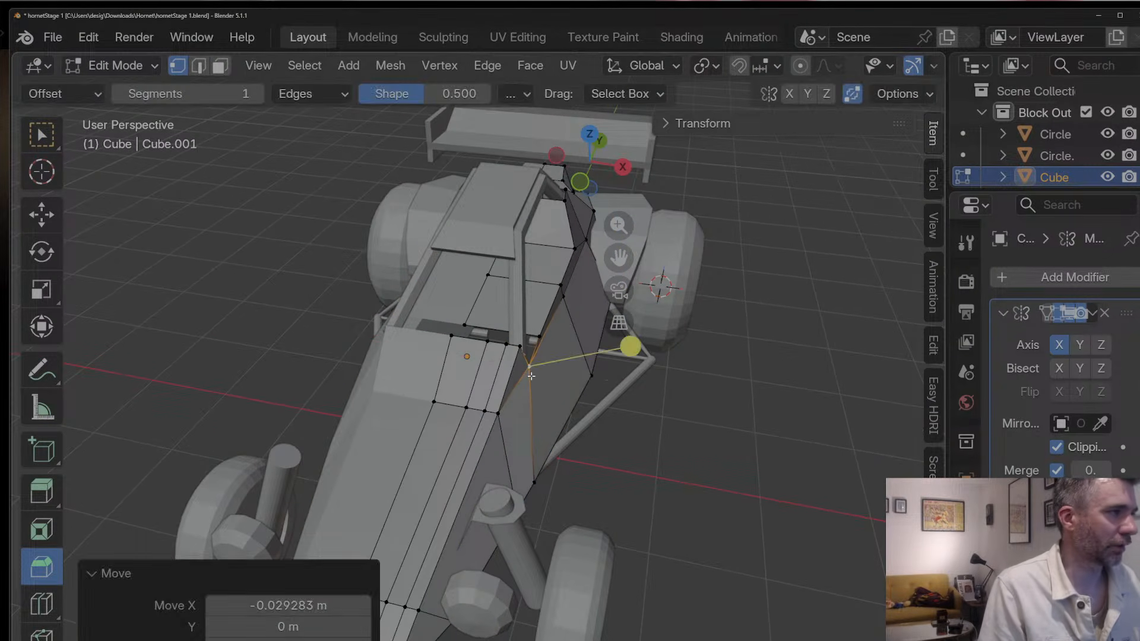
# Step: Shift the body vertices along the cockpit's side rim slightly inward along X and return to Object Mode
pyautogui.press('g')
pyautogui.press('y')
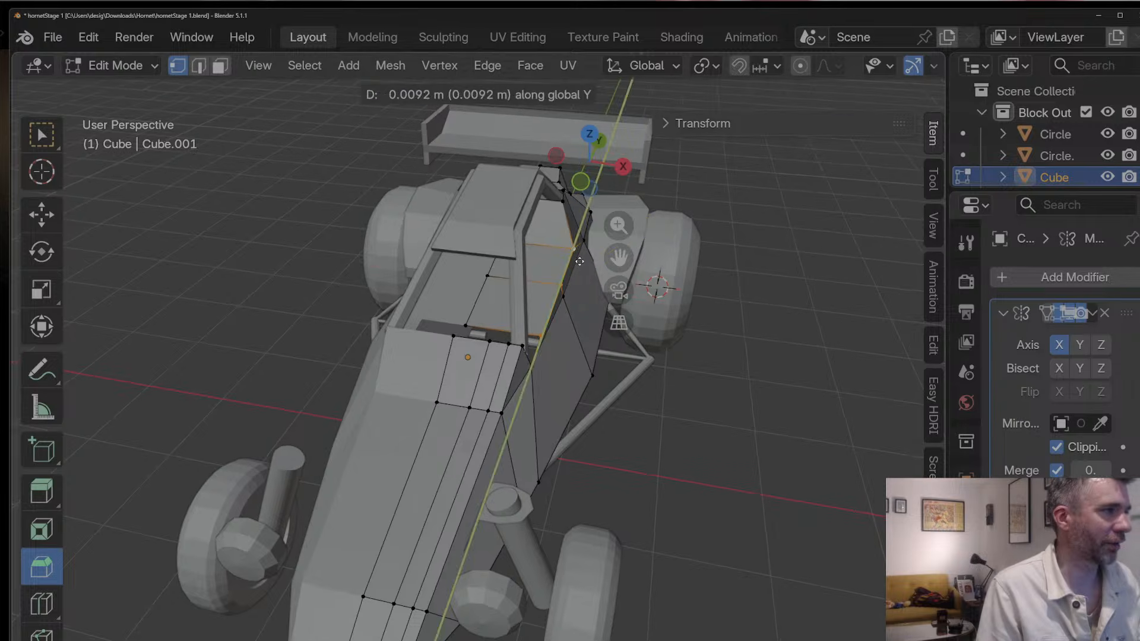
pyautogui.press('x')
pyautogui.click(571, 263)
pyautogui.moveTo(570, 262); pyautogui.dragTo(308, 267, button='middle')
pyautogui.press('Tab')
pyautogui.scroll(-4, 527, 259)
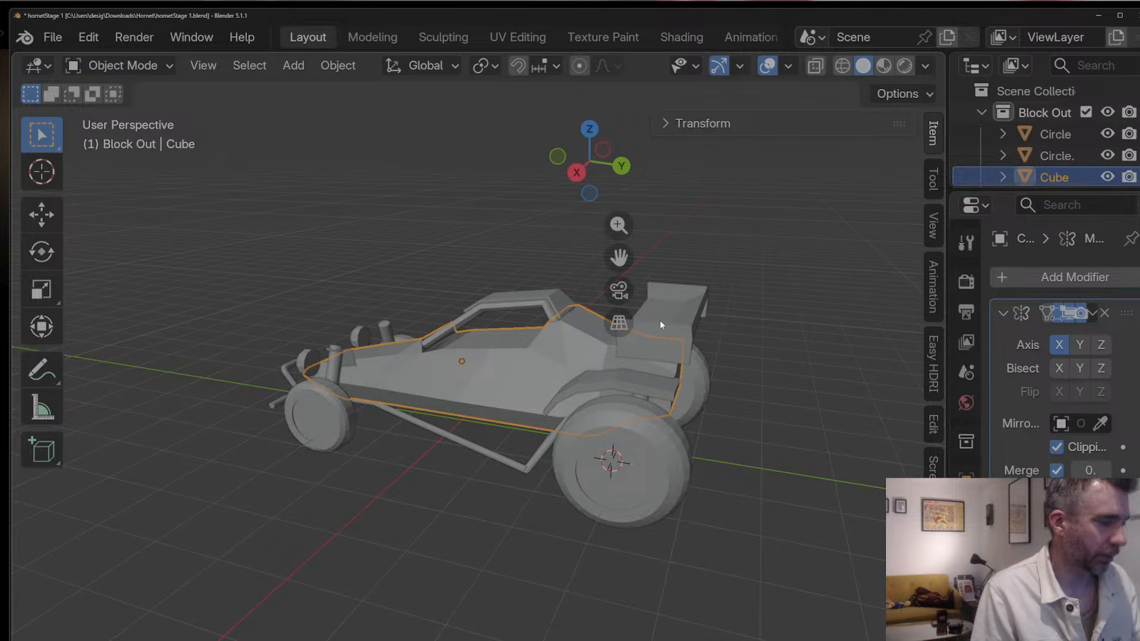
# Step: Move the two upper body vertices behind the cockpit about 0.25 m rearward along Y
pyautogui.moveTo(660, 322); pyautogui.dragTo(682, 333, button='middle')
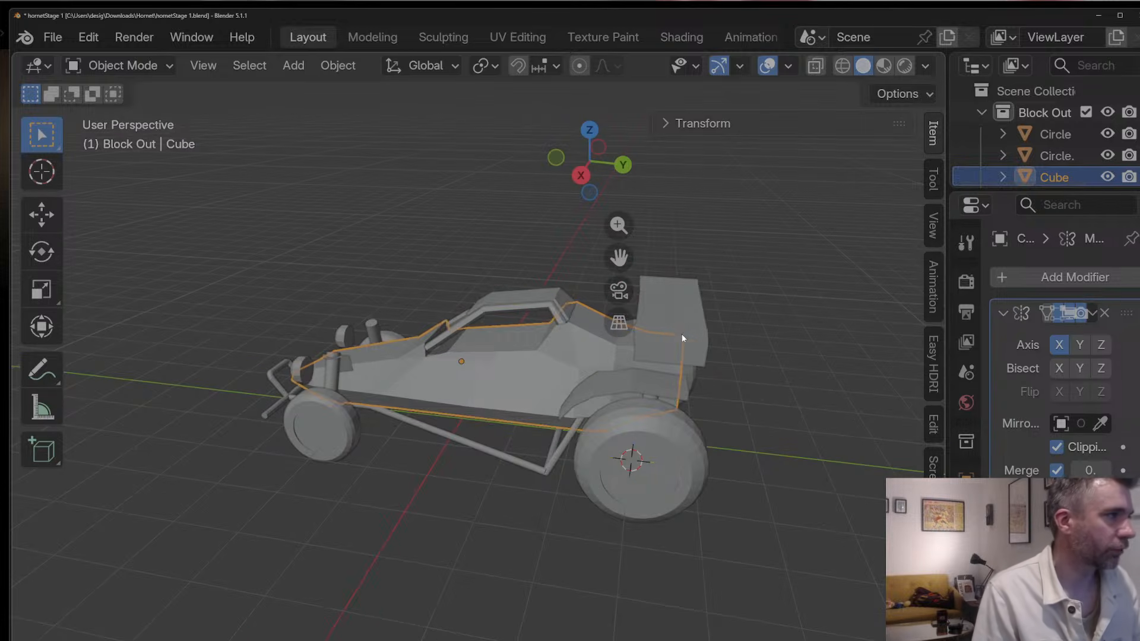
pyautogui.press('Tab')
pyautogui.click(574, 311)
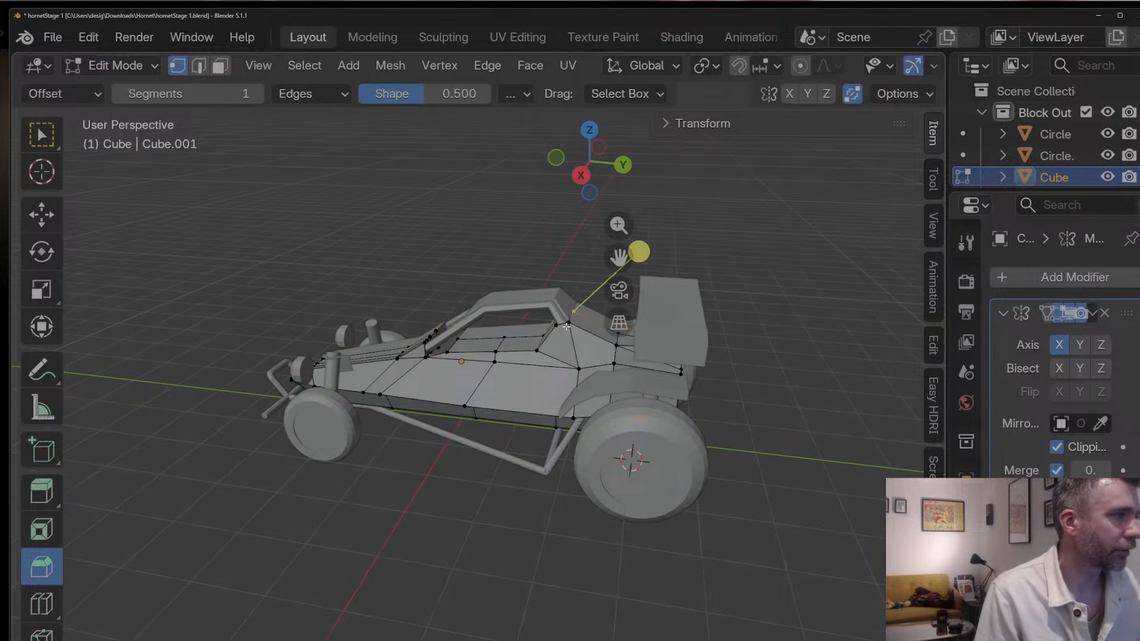
pyautogui.keyDown('shift'); pyautogui.click(569, 323); pyautogui.keyUp('shift')
pyautogui.moveTo(569, 324); pyautogui.dragTo(579, 332, button='middle')
pyautogui.press('g')
pyautogui.press('y')
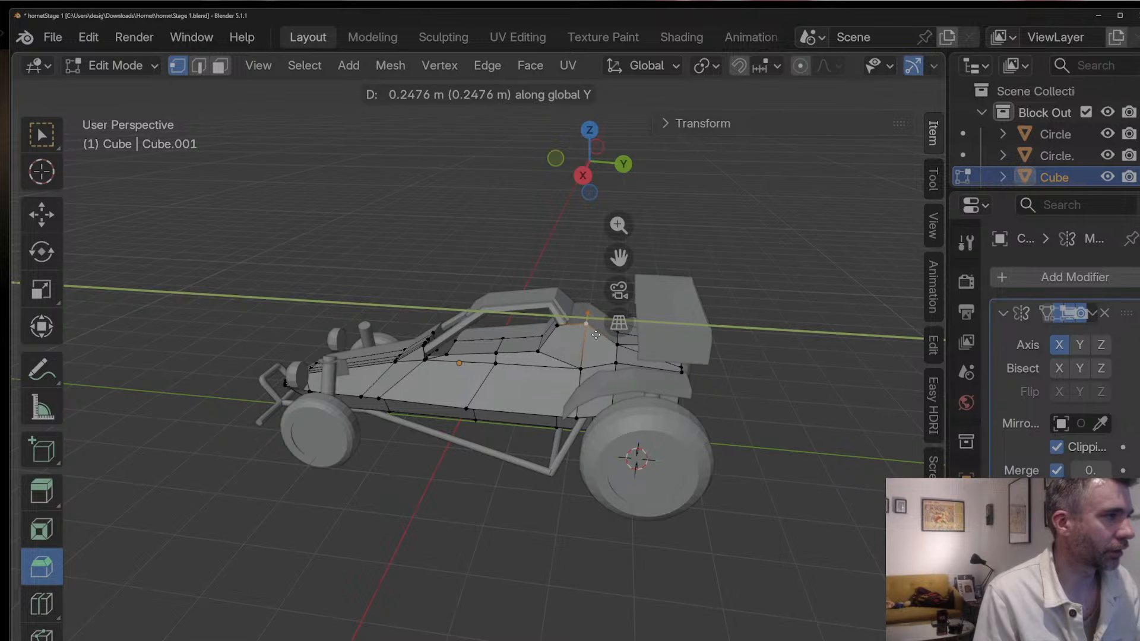
pyautogui.click(595, 335)
# Step: Lower the two body vertices behind the cockpit about 0.17 m along Z and finish editing the body
pyautogui.press('g')
pyautogui.press('z')
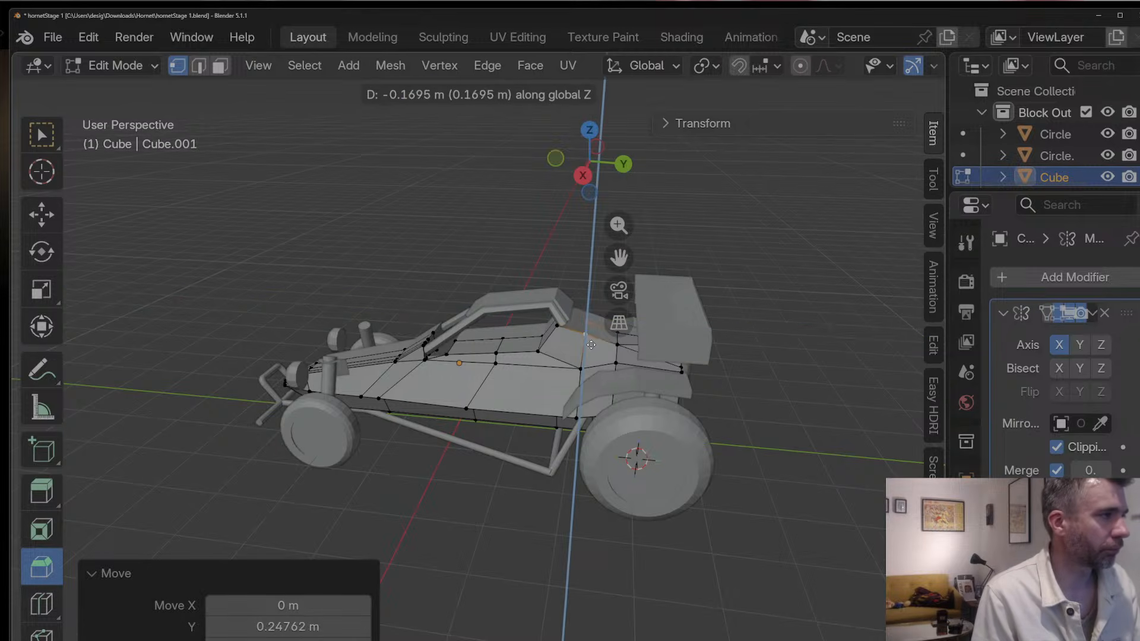
pyautogui.click(591, 344)
pyautogui.moveTo(591, 345); pyautogui.dragTo(570, 324, button='middle')
pyautogui.press('Tab')
# Step: With X-ray on, move the rear section of the roll cage tubes about 0.27 m rearward along Y
pyautogui.click(559, 315)
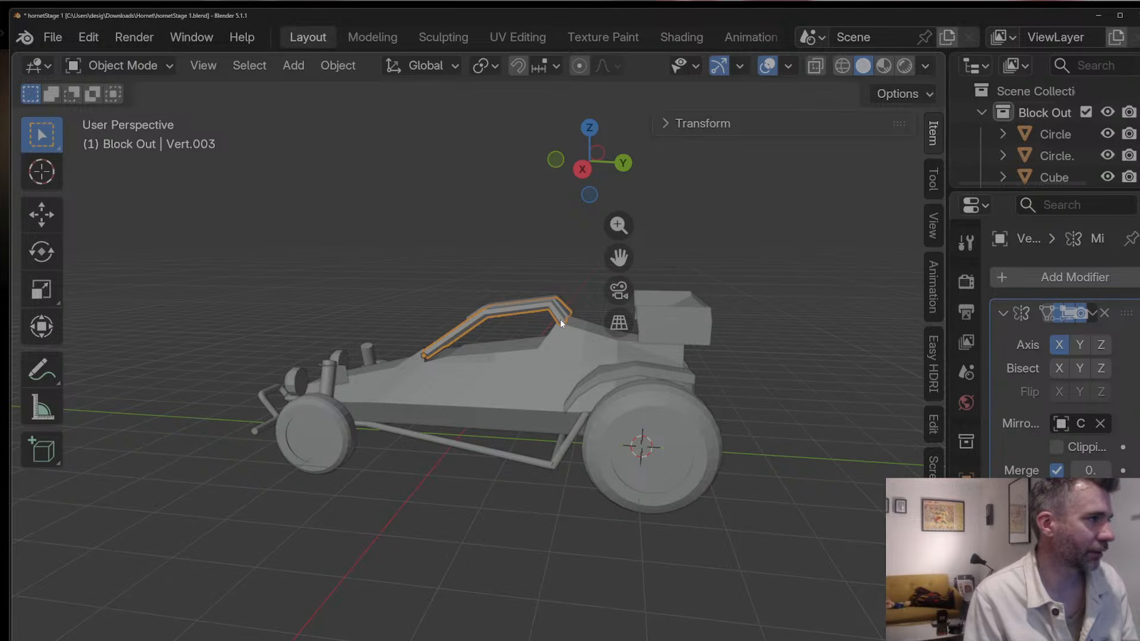
pyautogui.press('Tab')
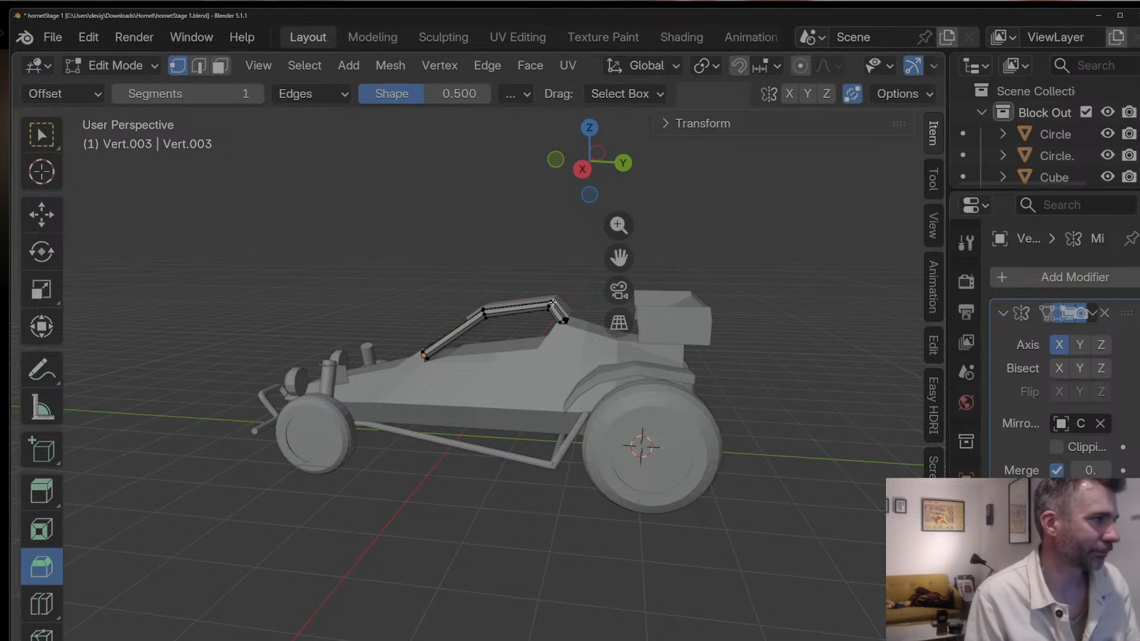
pyautogui.scroll(-5, 798, 74)
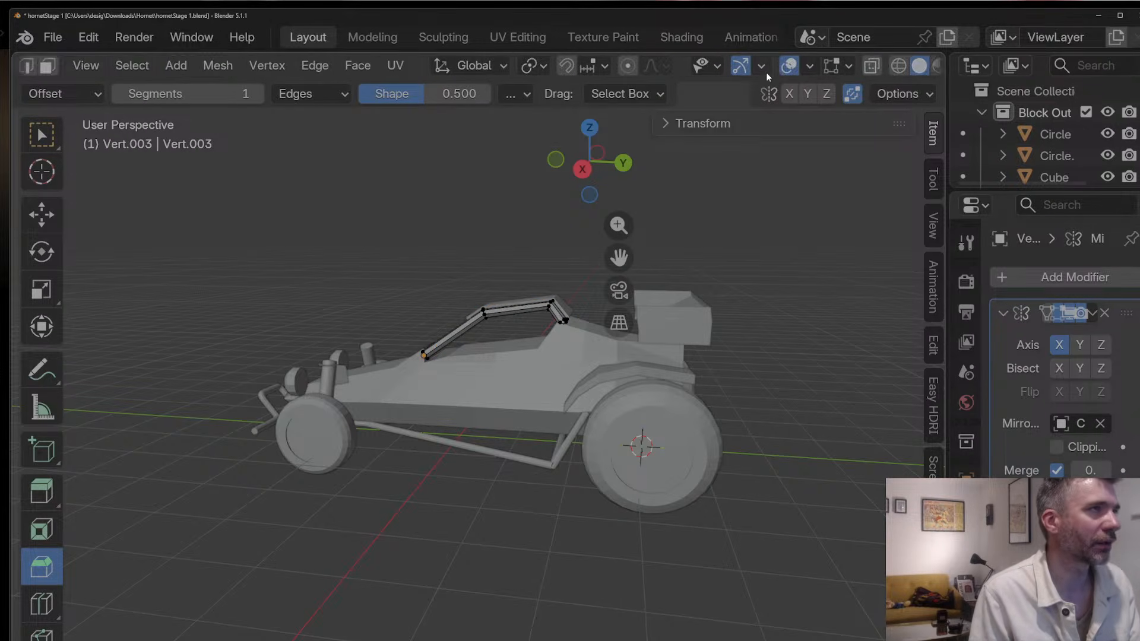
pyautogui.click(816, 65)
pyautogui.moveTo(526, 270); pyautogui.dragTo(583, 348)
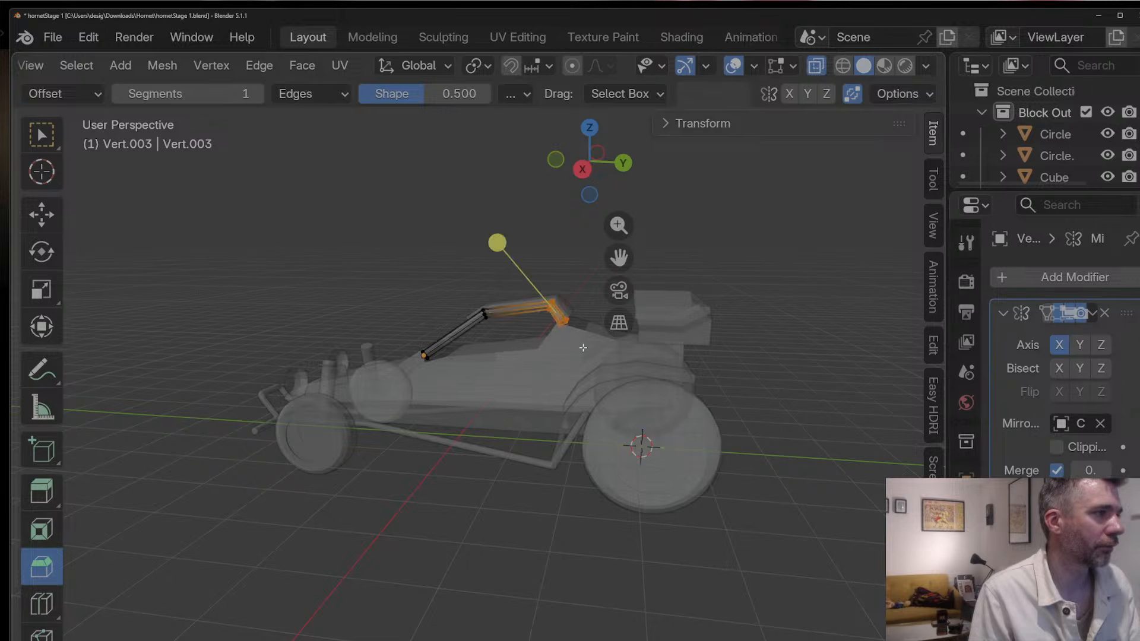
pyautogui.press('g')
pyautogui.press('y')
pyautogui.click(599, 348)
# Step: Lower the rear section of the roll cage tubes slightly along Z, turn off X-ray and deselect the cage
pyautogui.press('g')
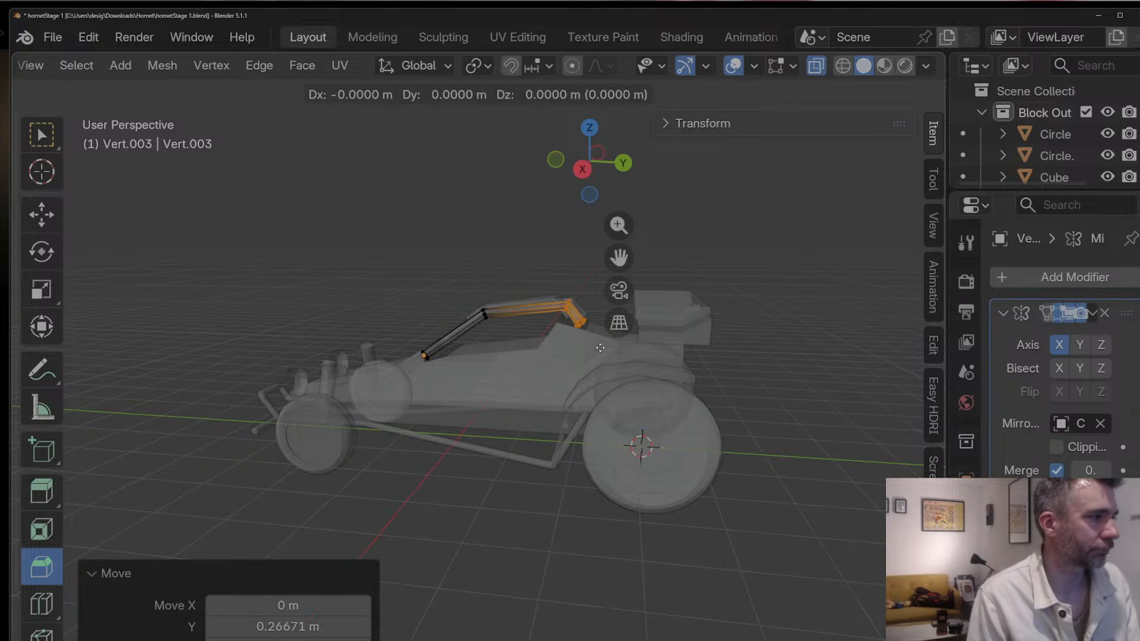
pyautogui.press('z')
pyautogui.press('Escape')
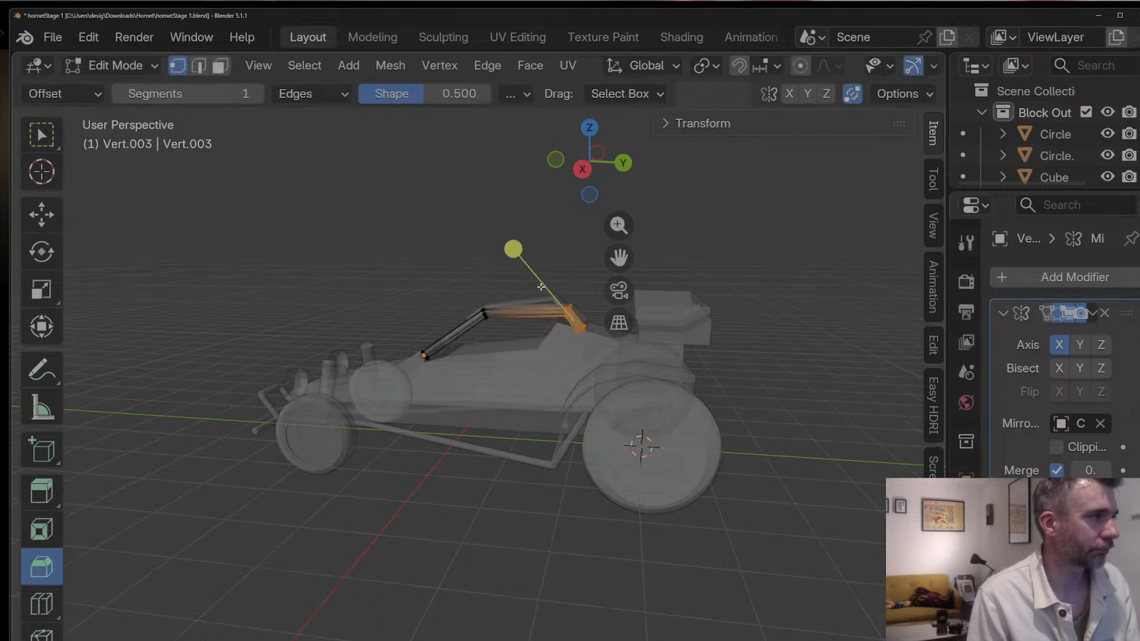
pyautogui.press('Tab')
pyautogui.click(814, 68)
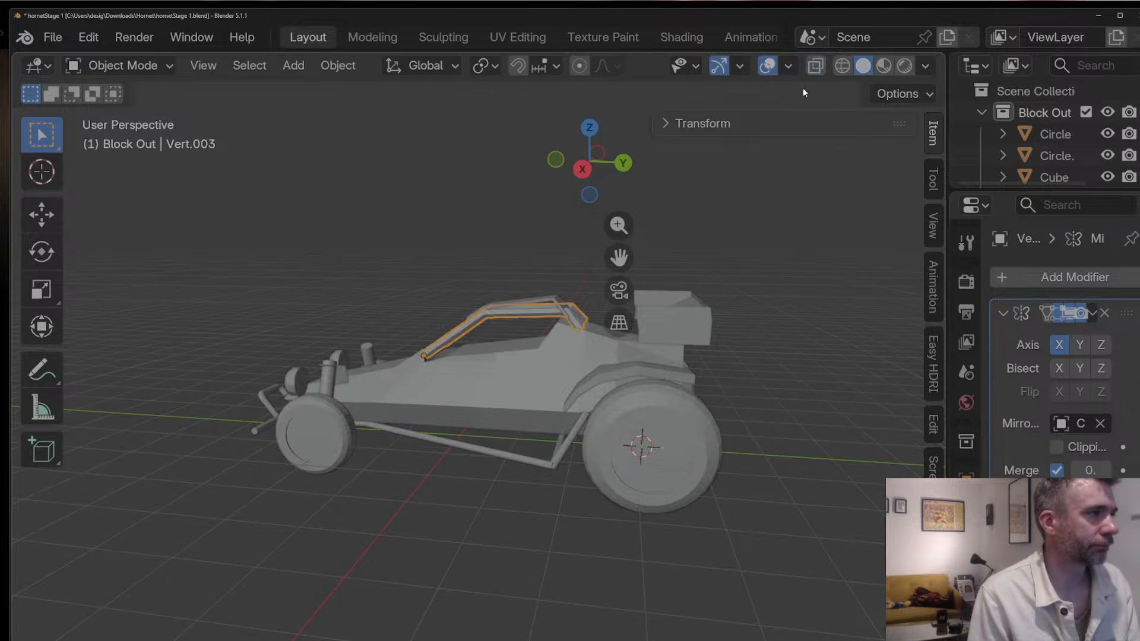
pyautogui.press('Tab')
pyautogui.press('Tab')
pyautogui.click(547, 224)
pyautogui.moveTo(547, 223); pyautogui.dragTo(612, 286, button='middle')
# Step: Move the roof panel's rear vertices backward and down to follow the cage tubes, using X-ray in the right orthographic view
pyautogui.moveTo(547, 308); pyautogui.dragTo(490, 329, button='middle')
pyautogui.click(490, 329)
pyautogui.press('Tab')
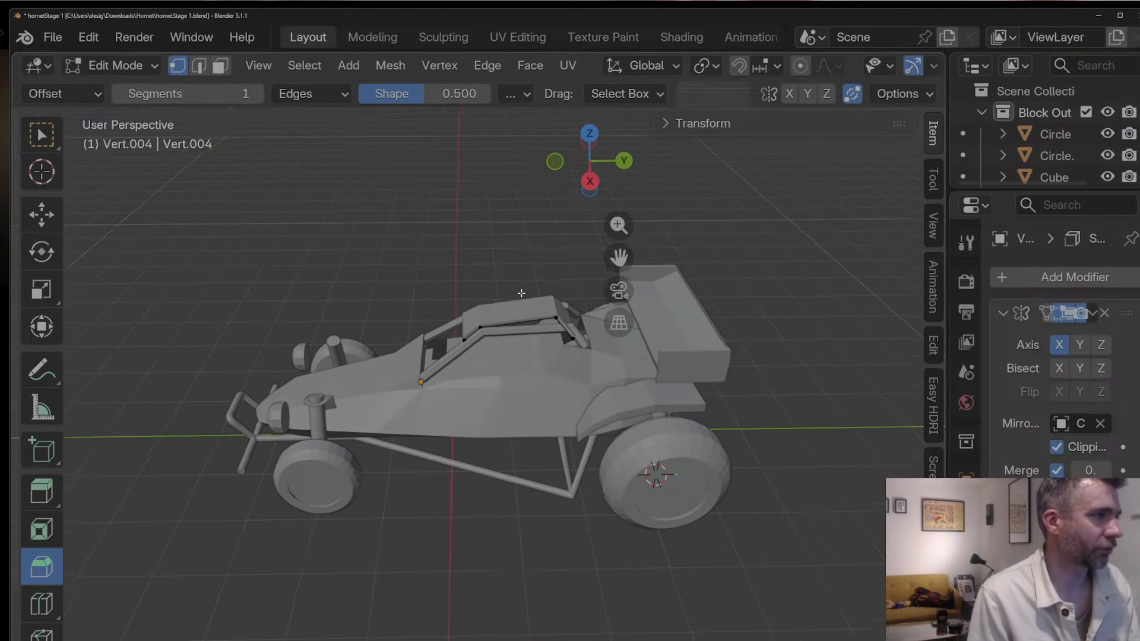
pyautogui.scroll(-5, 771, 66)
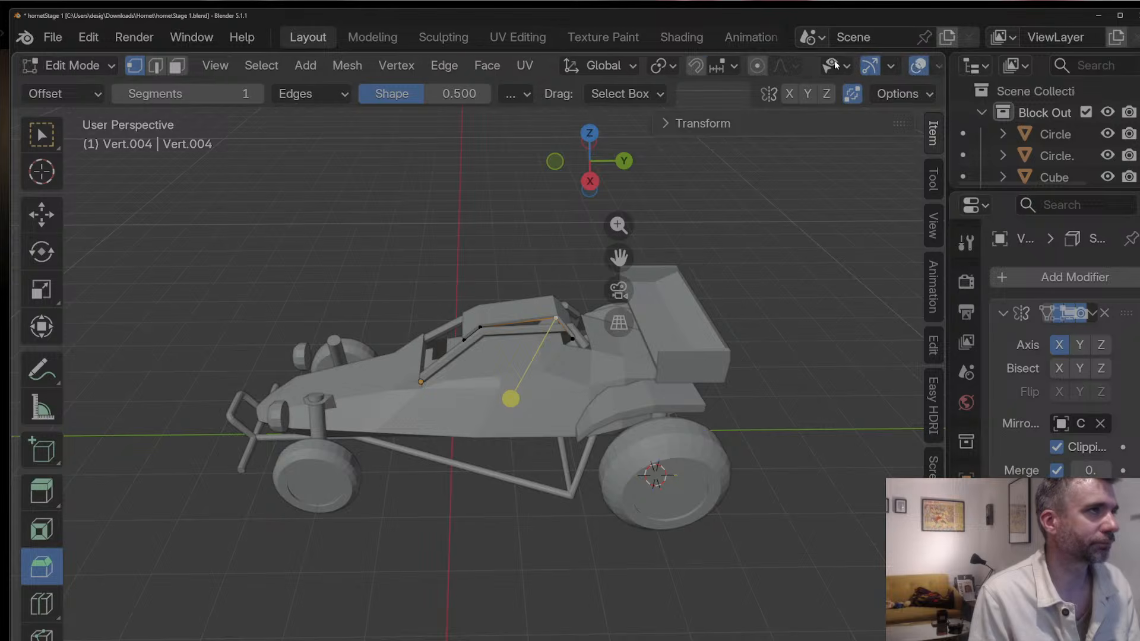
pyautogui.click(828, 66)
pyautogui.click(628, 168)
pyautogui.click(628, 168)
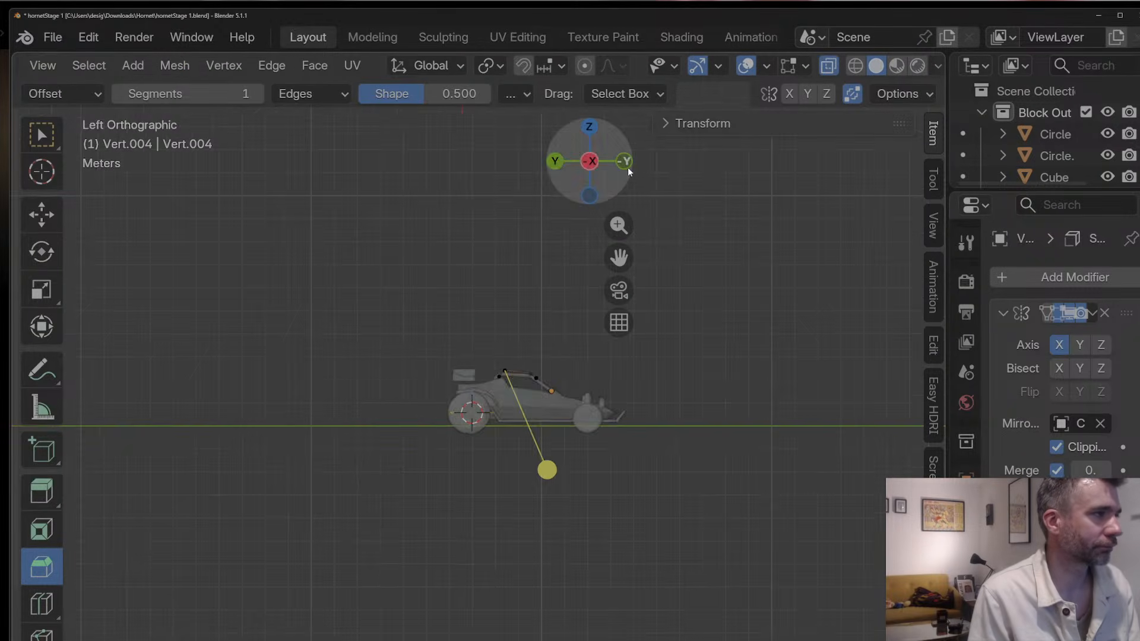
pyautogui.click(628, 168)
pyautogui.click(628, 168)
pyautogui.scroll(5, 547, 297)
pyautogui.moveTo(551, 354); pyautogui.dragTo(552, 355)
pyautogui.press('g')
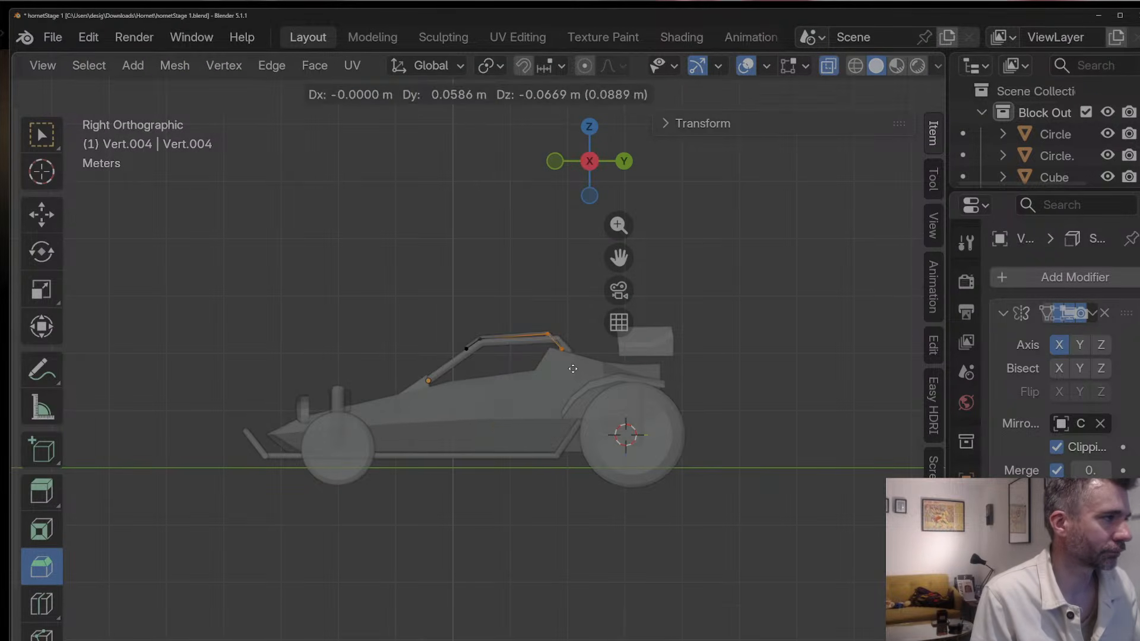
pyautogui.click(580, 369)
pyautogui.press('Tab')
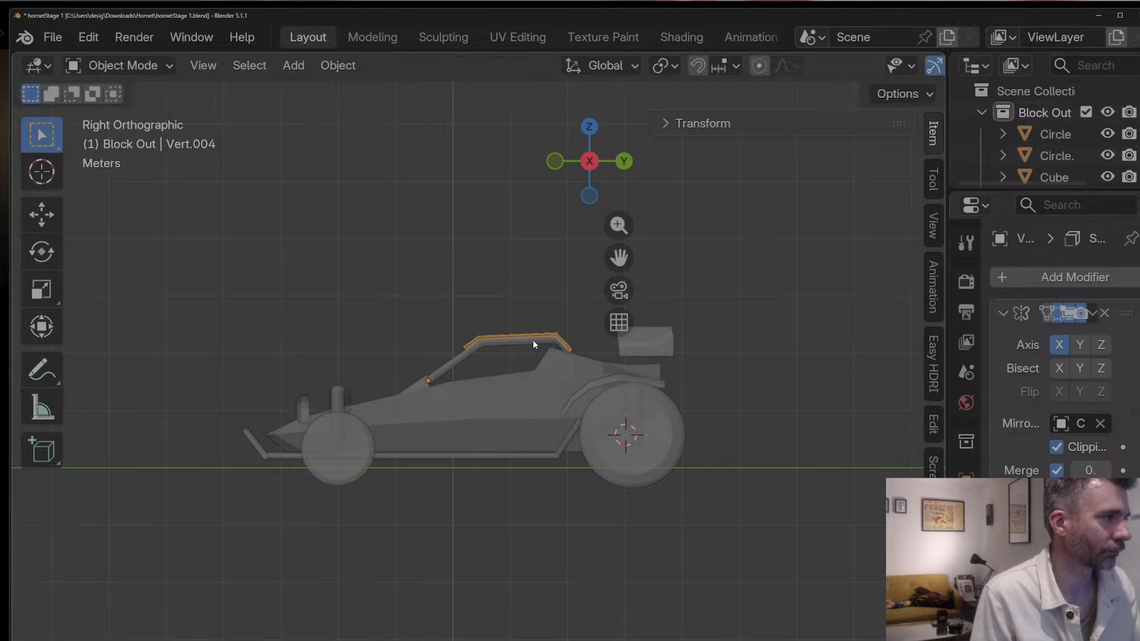
# Step: Raise the rear upper corner of the roof and cage tubes about 0.12 m and shift it slightly forward
pyautogui.click(547, 335)
pyautogui.press('Tab')
pyautogui.moveTo(545, 318); pyautogui.dragTo(575, 364)
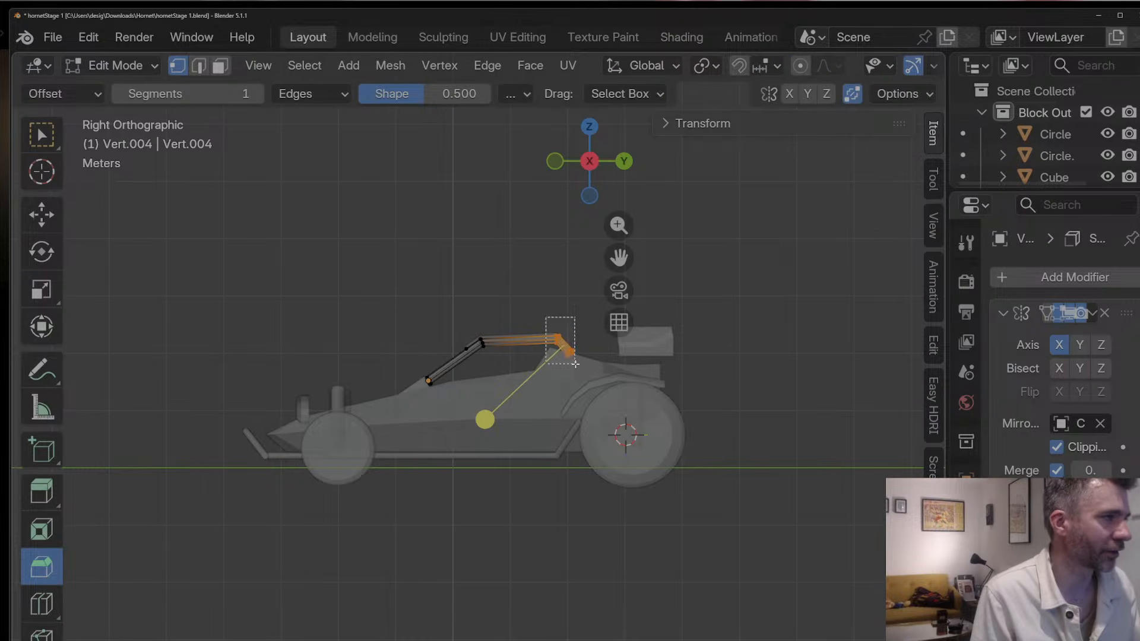
pyautogui.press('g')
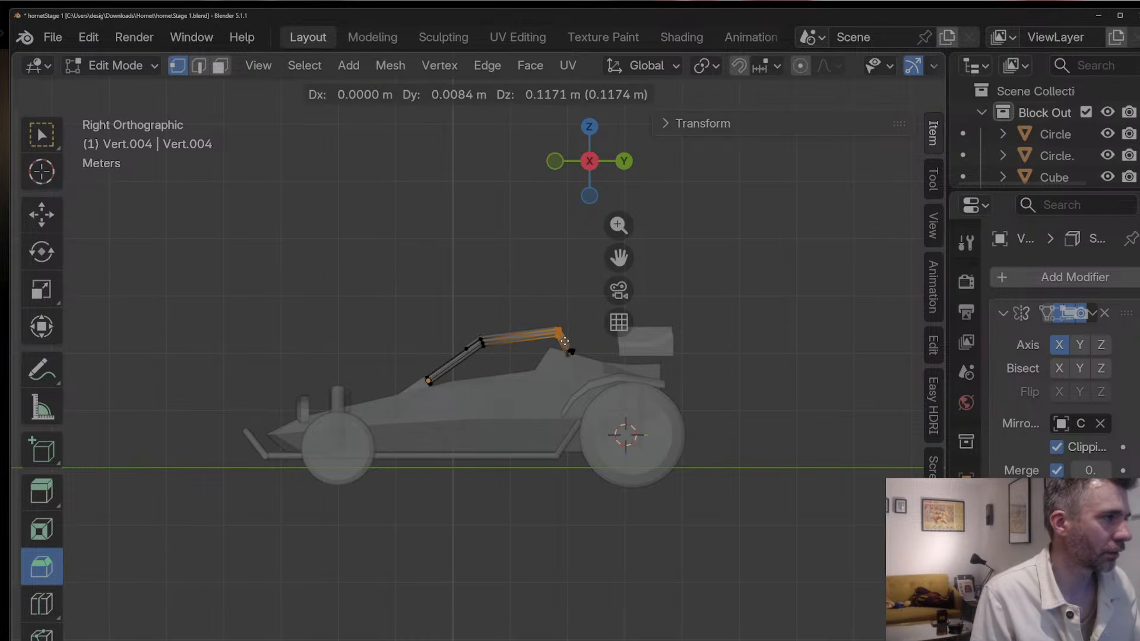
pyautogui.click(563, 340)
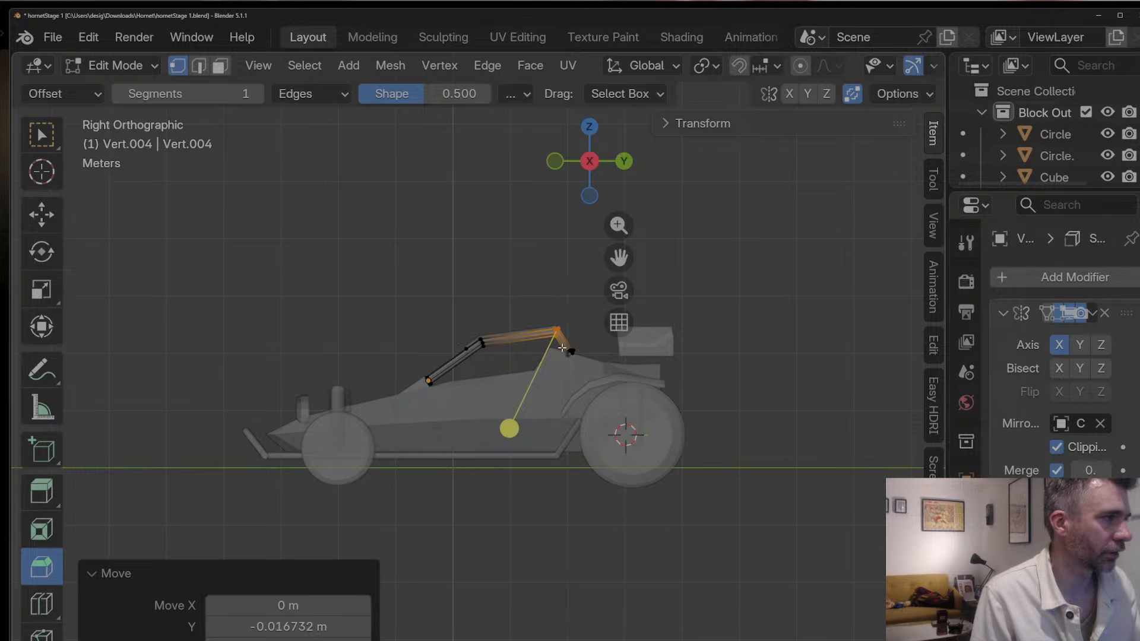
# Step: Move the lower rear ends of the roof and cage tubes about 0.16 m rearward and down, then leave mesh editing
pyautogui.press('g')
pyautogui.click(588, 365)
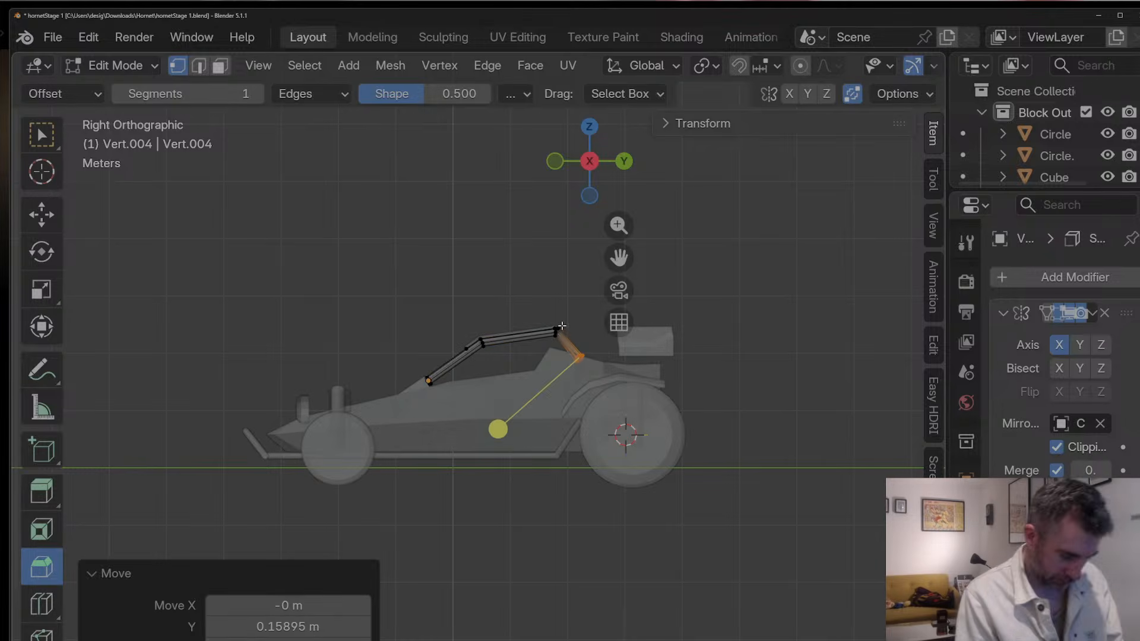
pyautogui.press('Tab')
pyautogui.moveTo(564, 319); pyautogui.dragTo(519, 264, button='middle')
pyautogui.scroll(-5, 520, 265)
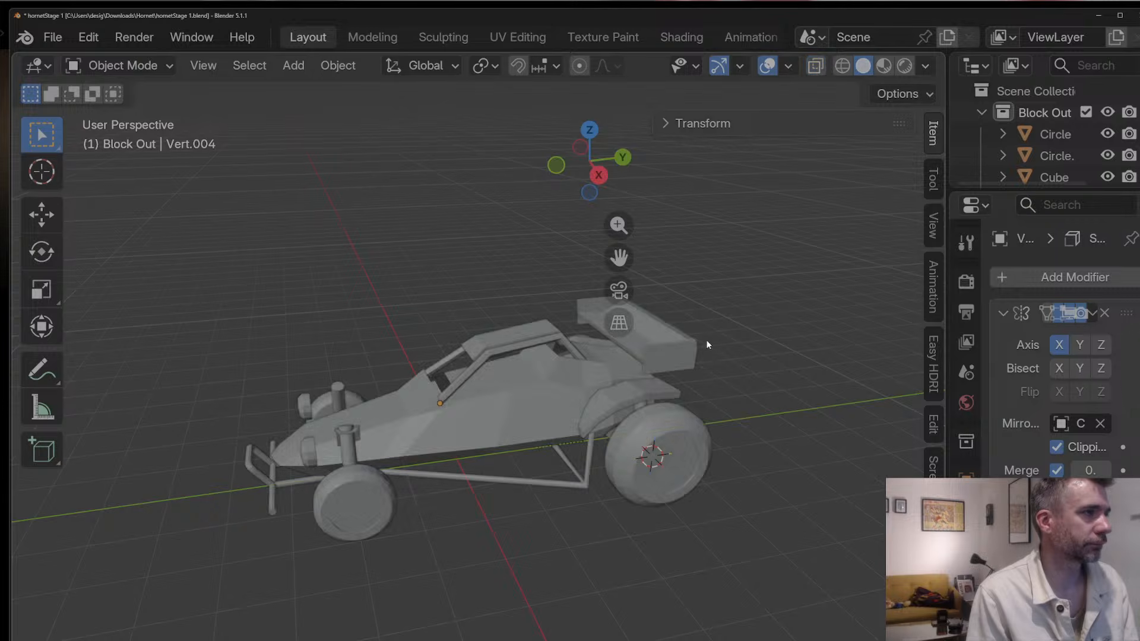
pyautogui.moveTo(635, 395); pyautogui.dragTo(648, 374, button='middle')
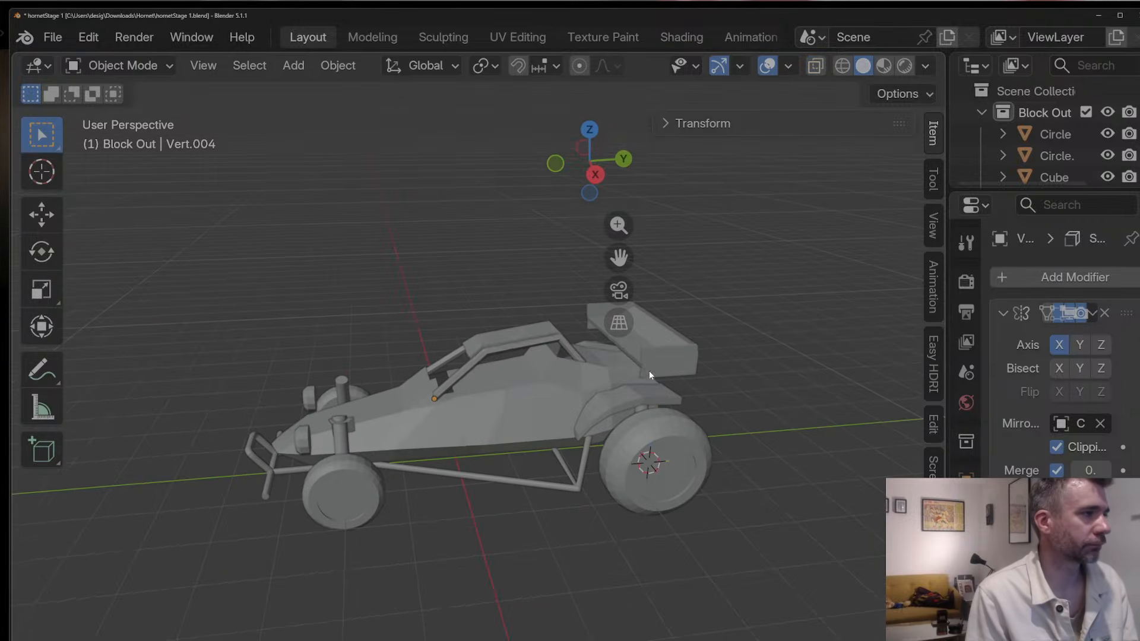
# Step: Move two upper body vertices behind the cockpit opening rearward along Y, the first about 0.27 m and the second about 0.33 m
pyautogui.click(553, 360)
pyautogui.press('Tab')
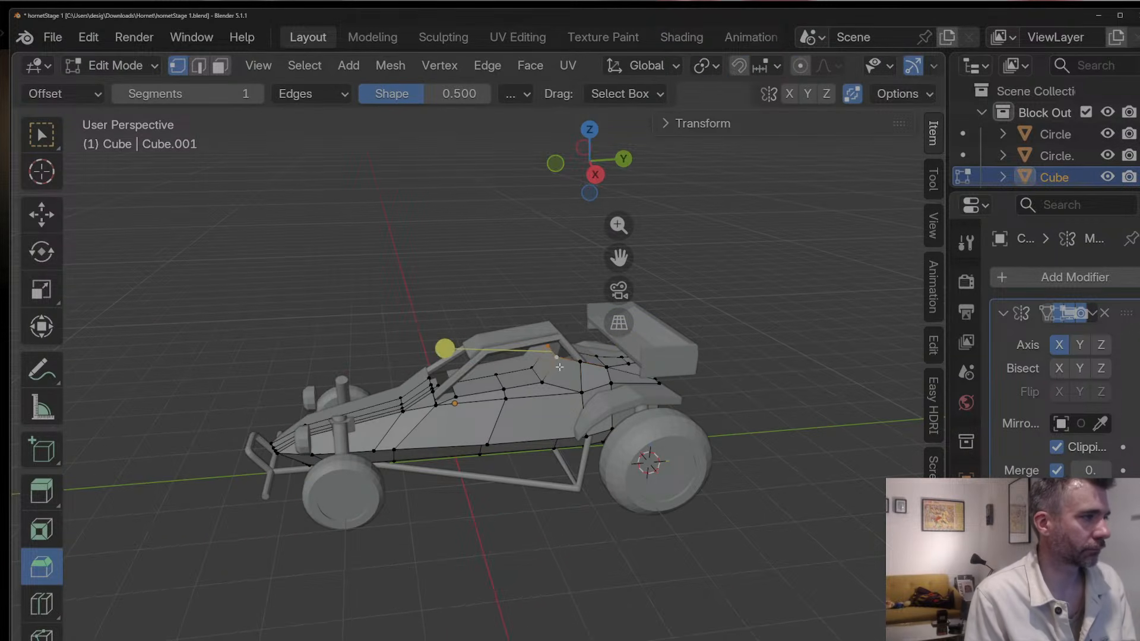
pyautogui.press('g')
pyautogui.press('y')
pyautogui.click(567, 372)
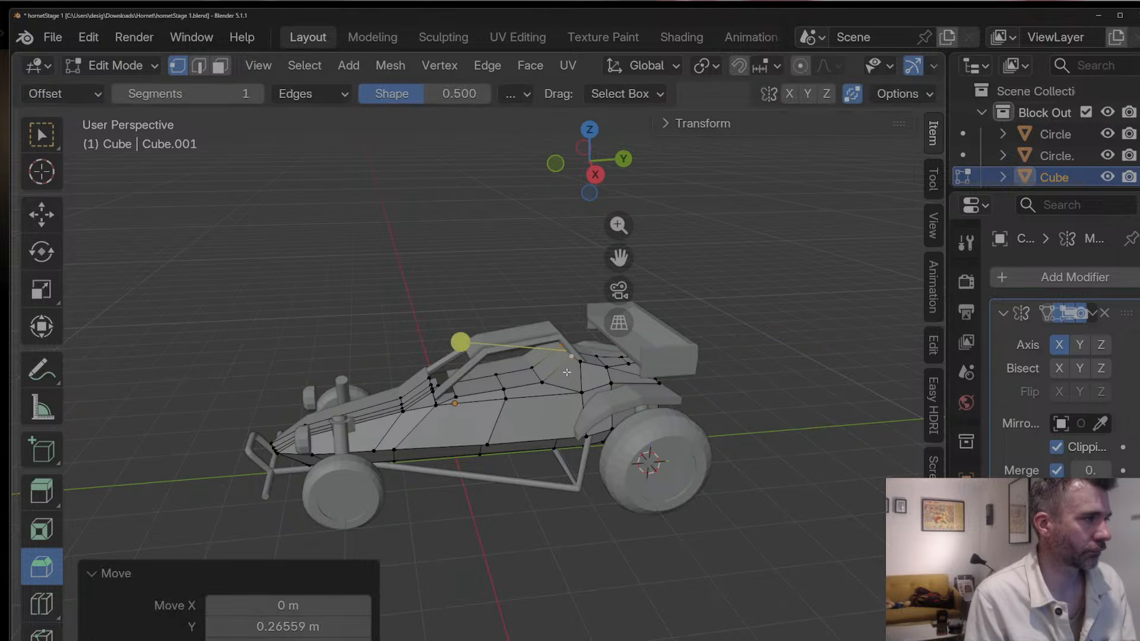
pyautogui.click(537, 371)
pyautogui.moveTo(537, 371); pyautogui.dragTo(553, 375, button='middle')
pyautogui.press('g')
pyautogui.press('y')
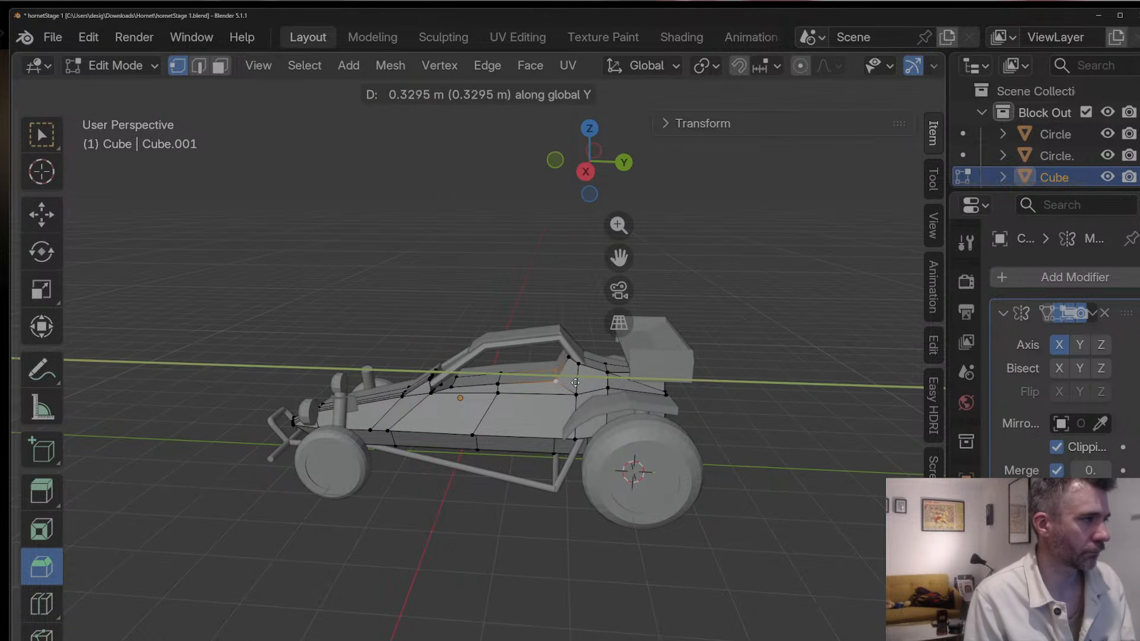
pyautogui.click(575, 382)
pyautogui.press('Tab')
pyautogui.moveTo(569, 375); pyautogui.dragTo(623, 347, button='middle')
pyautogui.scroll(-4, 629, 362)
pyautogui.moveTo(639, 387); pyautogui.dragTo(696, 423, button='middle')
pyautogui.click(723, 431)
pyautogui.scroll(5, 584, 385)
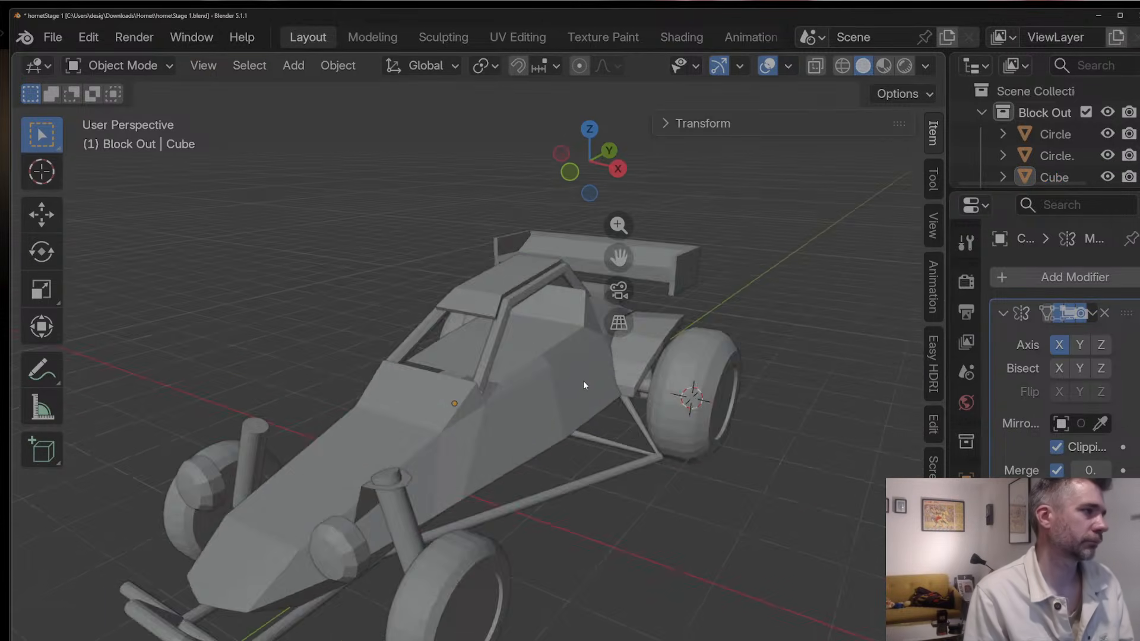
pyautogui.moveTo(583, 381); pyautogui.dragTo(550, 367, button='middle')
# Step: Undo the recent body, roof and roll cage edits, back to the cage tubes' mesh with its rear section selected
pyautogui.hotkey('ctrl', 'z')
pyautogui.hotkey('ctrl', 'z')
pyautogui.hotkey('ctrl', 'z')
pyautogui.hotkey('ctrl', 'z')
pyautogui.hotkey('ctrl', 'z')
pyautogui.hotkey('ctrl', 'z')
pyautogui.hotkey('ctrl', 'z')
pyautogui.hotkey('ctrl', 'z')
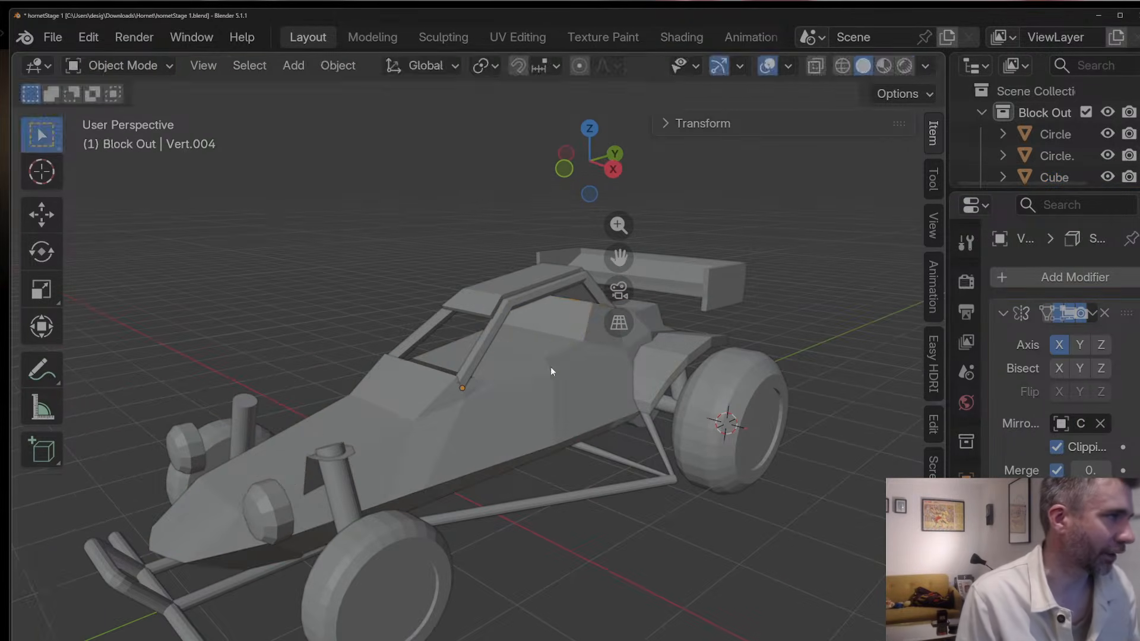
pyautogui.hotkey('ctrl', 'z')
pyautogui.hotkey('ctrl', 'z')
pyautogui.hotkey('ctrl', 'z')
pyautogui.hotkey('ctrl', 'z')
pyautogui.hotkey('ctrl', 'z')
pyautogui.hotkey('ctrl', 'z')
pyautogui.hotkey('ctrl', 'z')
pyautogui.hotkey('ctrl', 'z')
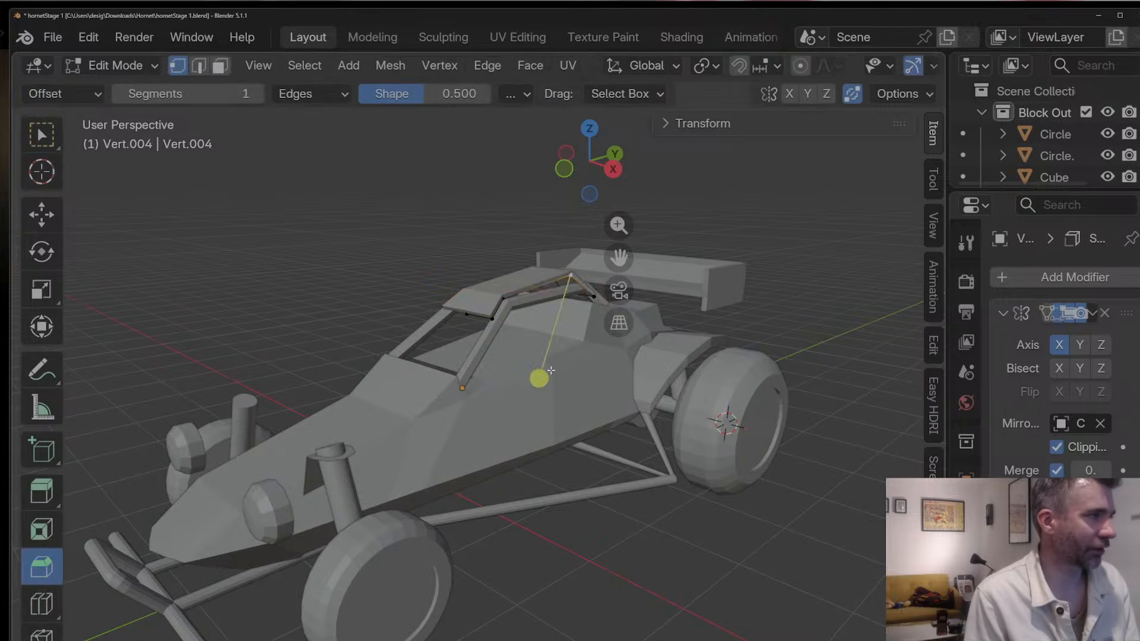
pyautogui.hotkey('ctrl', 'z')
pyautogui.hotkey('ctrl', 'z')
pyautogui.hotkey('ctrl', 'z')
pyautogui.hotkey('ctrl', 'z')
pyautogui.moveTo(550, 369); pyautogui.dragTo(529, 309, button='middle')
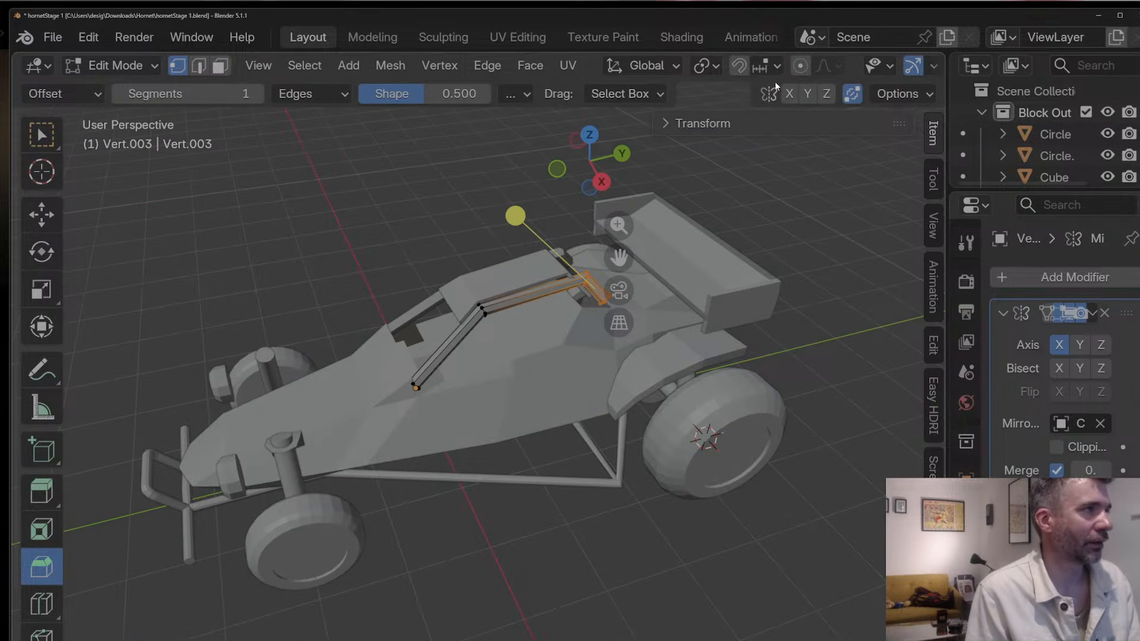
# Step: Move the cage tubes' rear section about 0.25 m forward in the right orthographic view
pyautogui.click(623, 159)
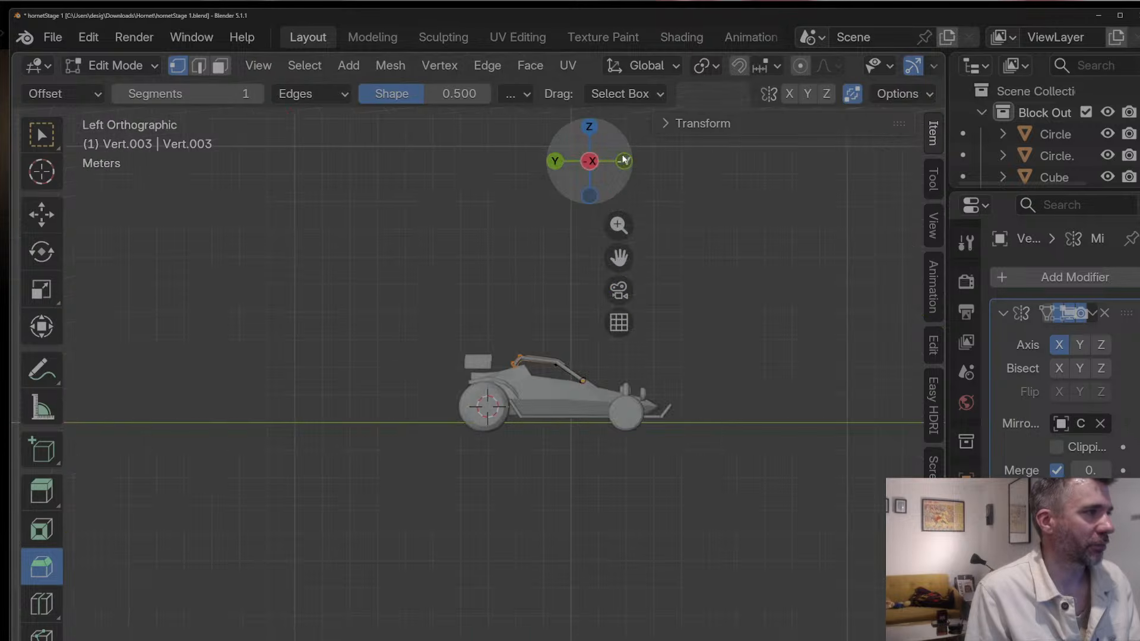
pyautogui.click(623, 160)
pyautogui.scroll(5, 488, 252)
pyautogui.press('g')
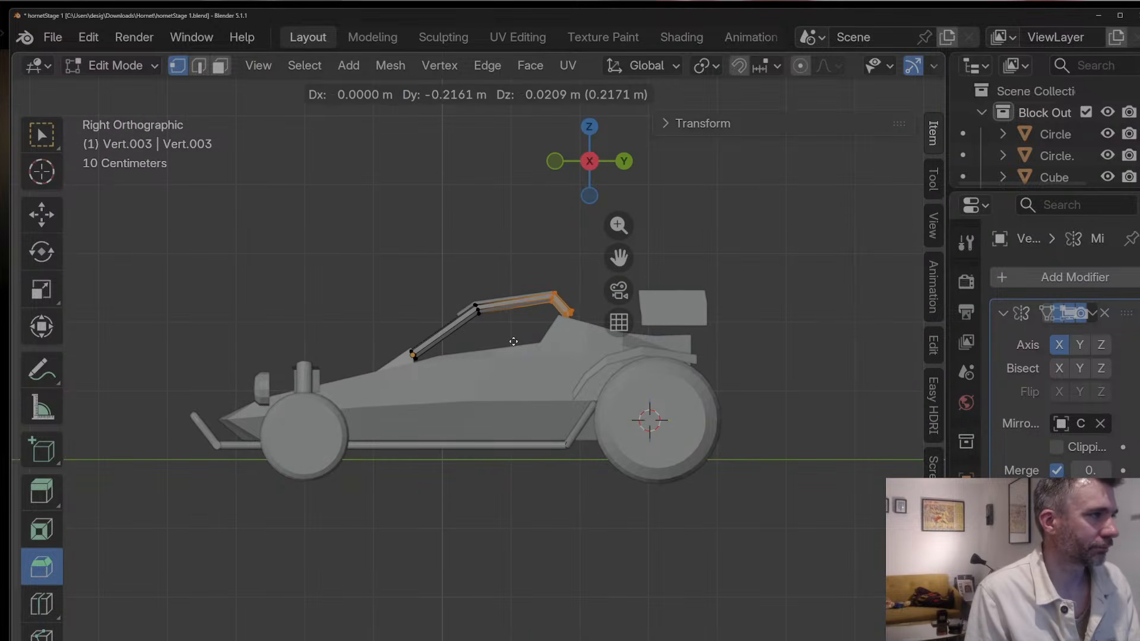
pyautogui.click(511, 342)
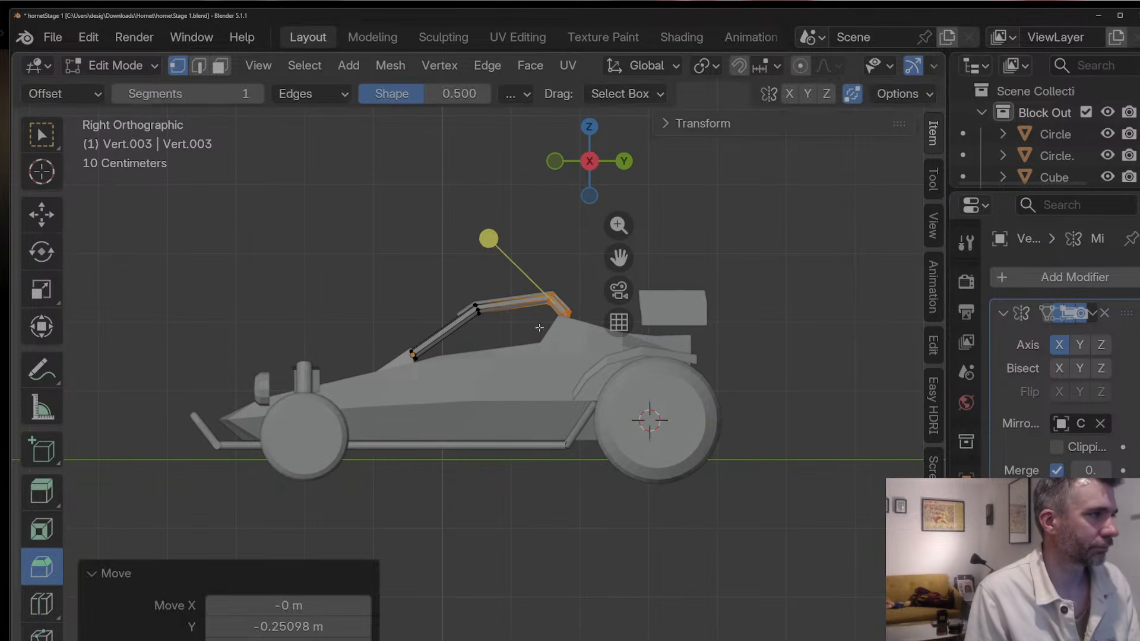
# Step: Turn on X-ray and move the cage tubes' lower rear ends about 0.11 m rearward and slightly down
pyautogui.scroll(-5, 806, 60)
pyautogui.click(815, 67)
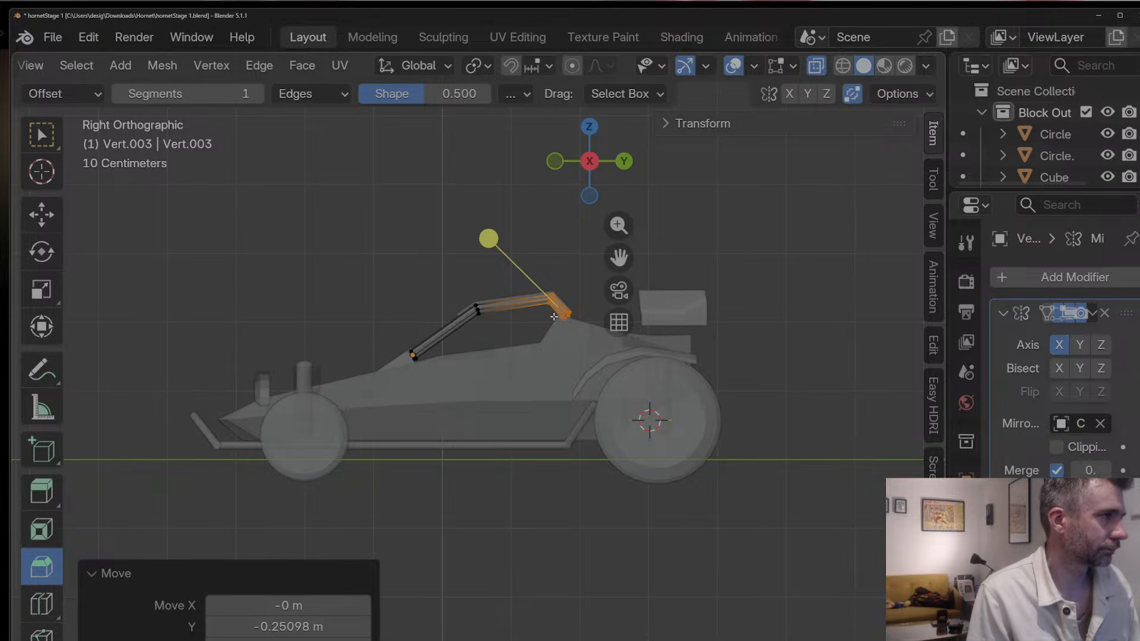
pyautogui.moveTo(588, 328); pyautogui.dragTo(588, 329)
pyautogui.press('g')
pyautogui.click(600, 344)
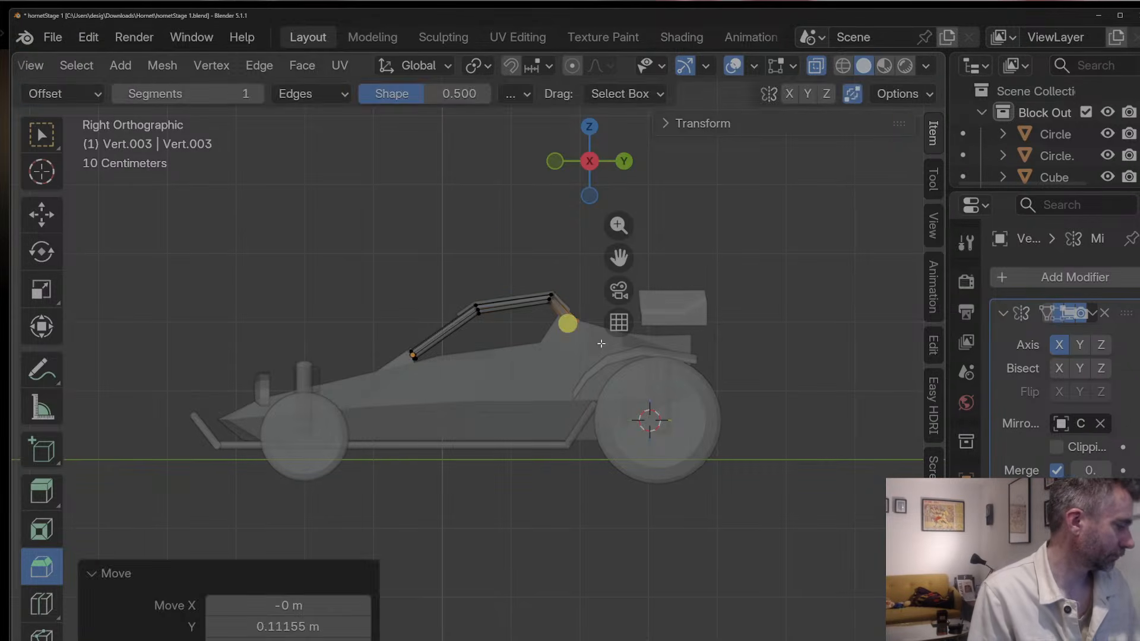
pyautogui.press('Tab')
# Step: Move the roof panel's lower rear vertices rearward and down to follow the cage tubes
pyautogui.press('Tab')
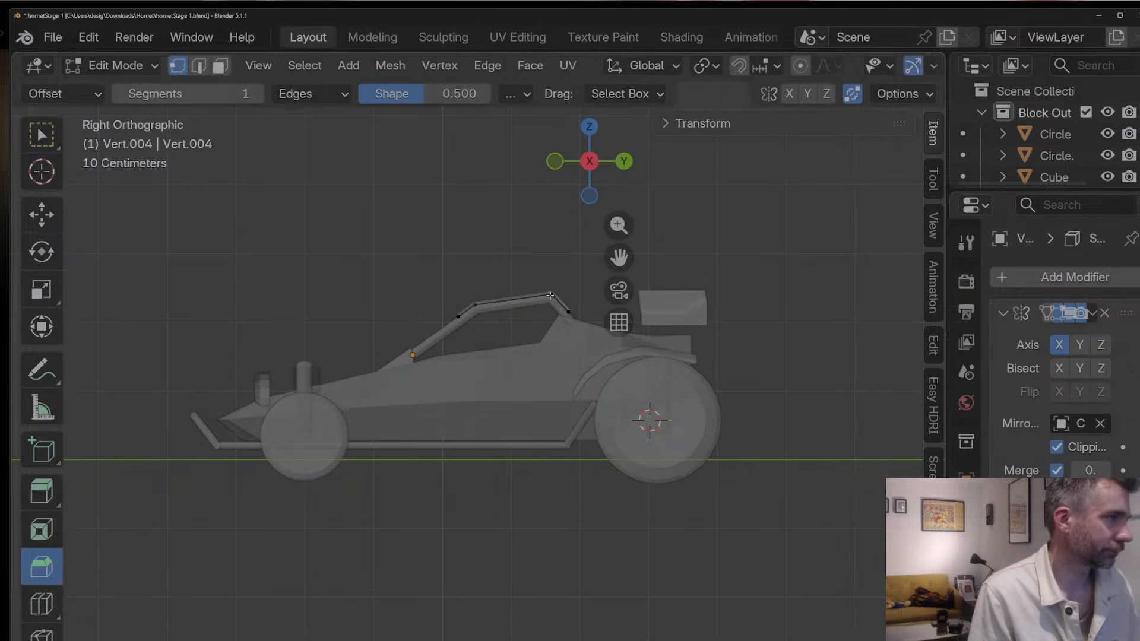
pyautogui.click(571, 323)
pyautogui.press('g')
pyautogui.click(584, 335)
pyautogui.press('Tab')
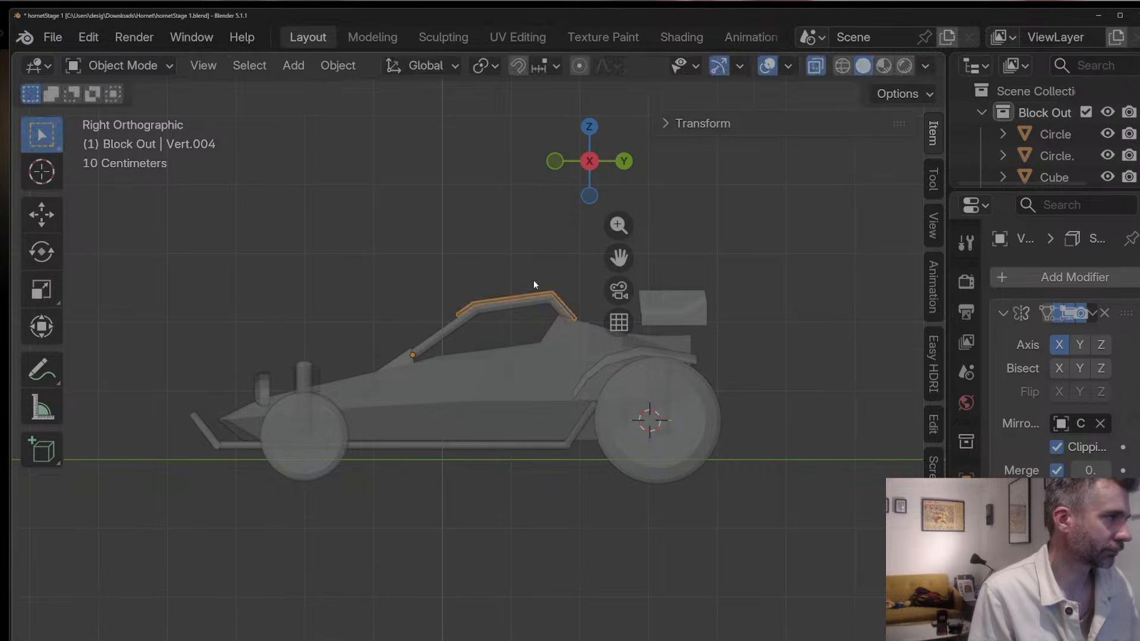
# Step: Edit the roof and cage tubes together and lower their rear upper corner slightly
pyautogui.press('Tab')
pyautogui.click(552, 298)
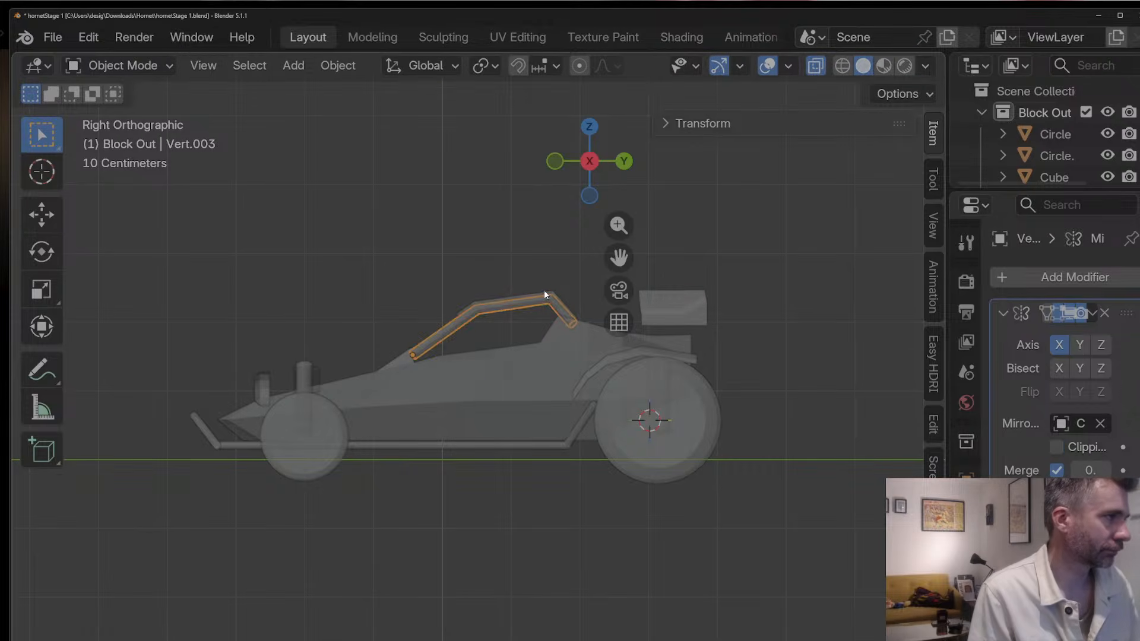
pyautogui.click(544, 289)
pyautogui.press('Tab')
pyautogui.moveTo(542, 289); pyautogui.dragTo(563, 312)
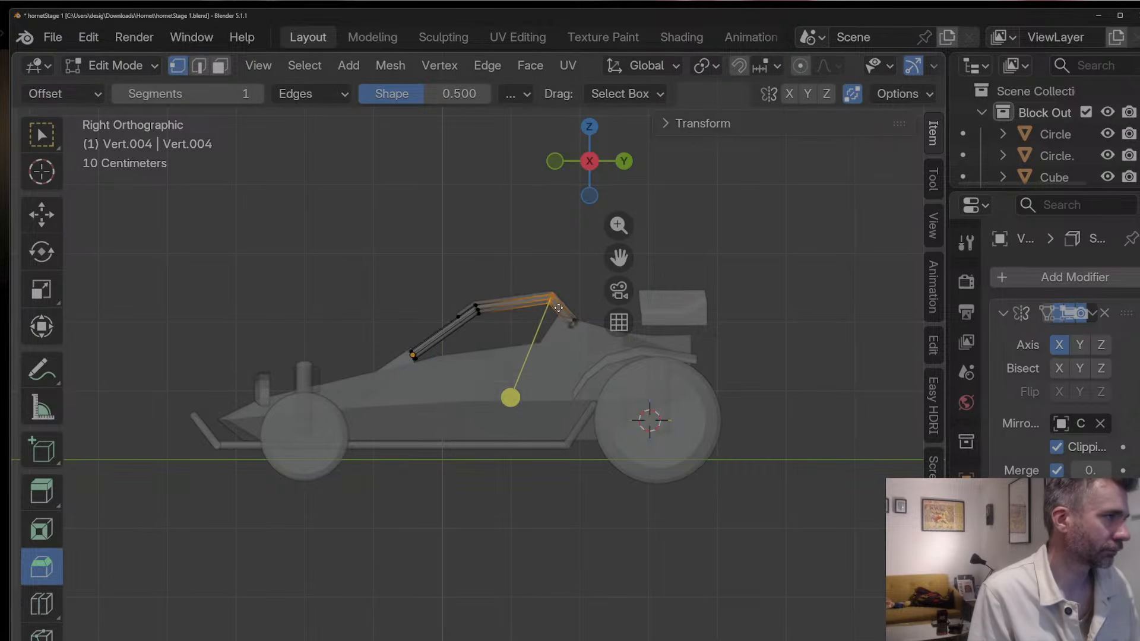
pyautogui.press('g')
pyautogui.click(560, 315)
pyautogui.press('Tab')
# Step: Move the front upper corner of the roof and cage tubes about 0.09 m forward and down, then turn off X-ray
pyautogui.press('Tab')
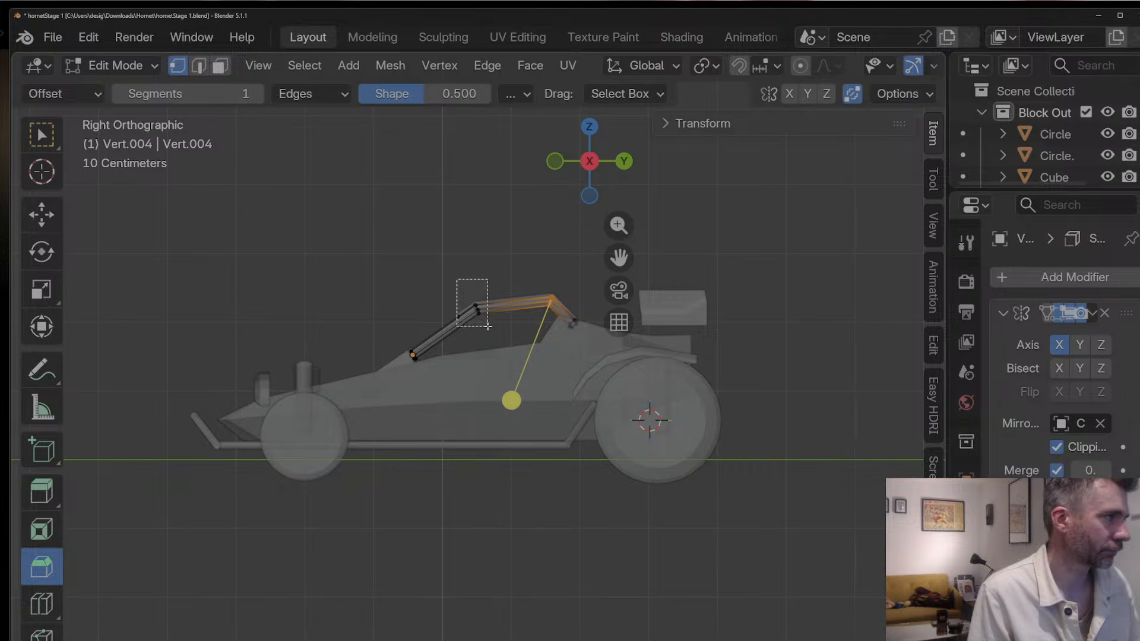
pyautogui.moveTo(487, 326); pyautogui.dragTo(487, 327)
pyautogui.press('g')
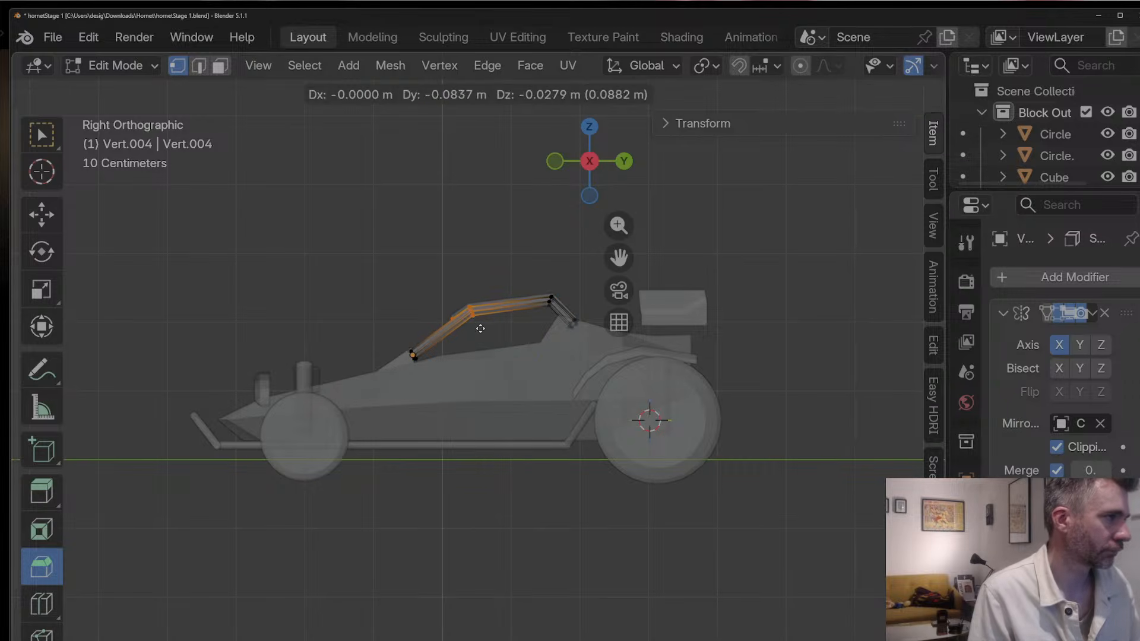
pyautogui.click(480, 328)
pyautogui.press('Tab')
pyautogui.click(461, 269)
pyautogui.moveTo(461, 269); pyautogui.dragTo(564, 279, button='middle')
pyautogui.scroll(-5, 543, 330)
pyautogui.click(818, 67)
pyautogui.scroll(5, 657, 411)
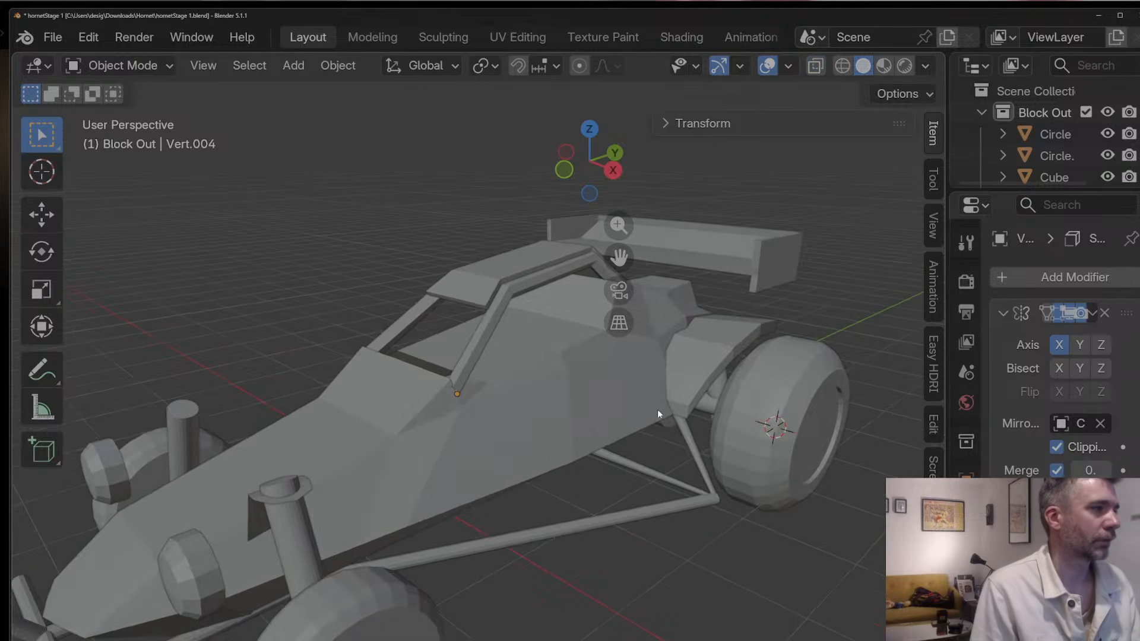
# Step: Inspect the reshaped roll cage and check the body alone in local view, keeping the body selected
pyautogui.scroll(-2, 657, 410)
pyautogui.moveTo(657, 410)
pyautogui.mouseDown(button='middle')
pyautogui.moveTo(722, 400)
pyautogui.moveTo(653, 406)
pyautogui.moveTo(627, 399)
pyautogui.moveTo(636, 396)
pyautogui.mouseUp(button='middle')
pyautogui.click(546, 333)
pyautogui.moveTo(606, 340); pyautogui.dragTo(662, 344, button='middle')
pyautogui.click(498, 313)
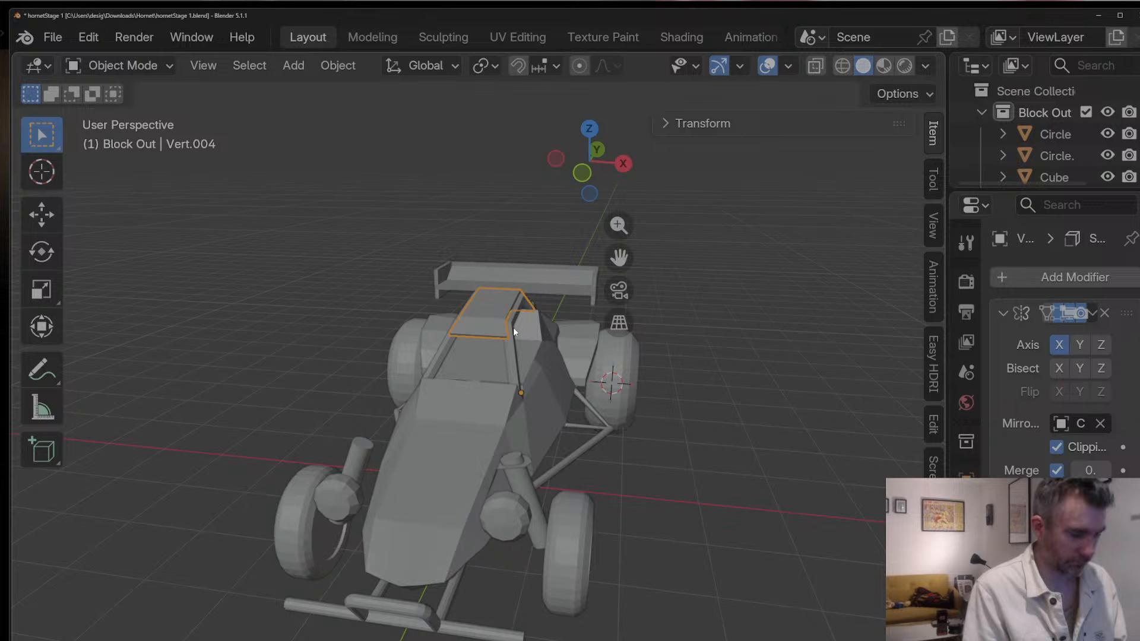
pyautogui.moveTo(515, 326); pyautogui.dragTo(516, 330, button='middle')
pyautogui.click(543, 414)
pyautogui.moveTo(543, 414)
pyautogui.mouseDown(button='middle')
pyautogui.moveTo(536, 422)
pyautogui.moveTo(538, 409)
pyautogui.mouseUp(button='middle')
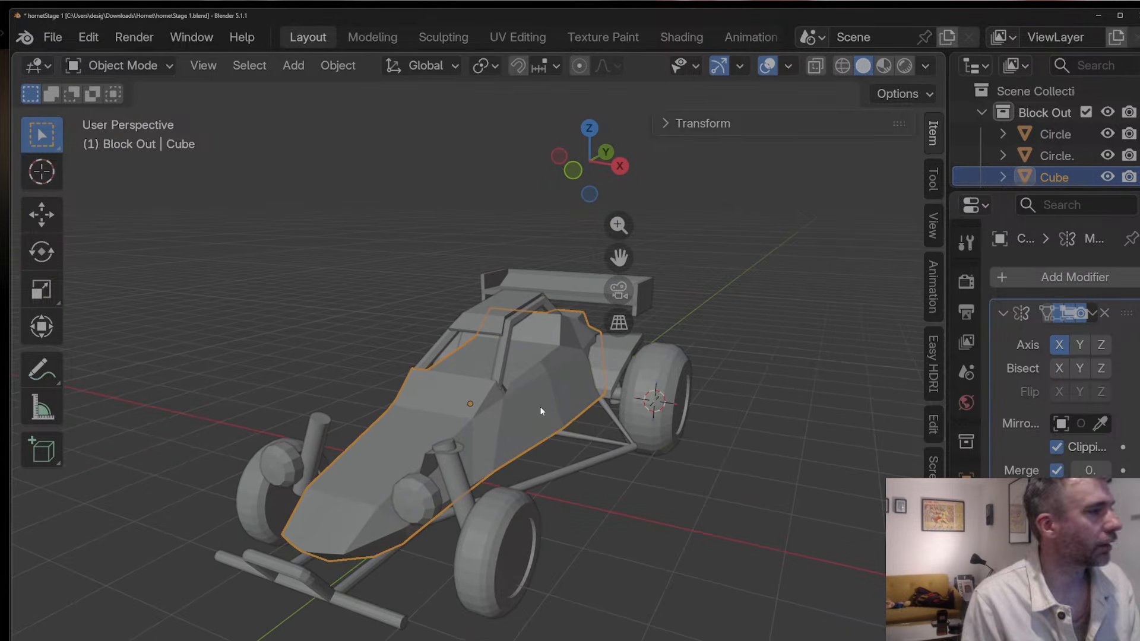
pyautogui.press('KP_Divide')
pyautogui.moveTo(542, 407); pyautogui.dragTo(581, 367, button='middle')
pyautogui.press('KP_Divide')
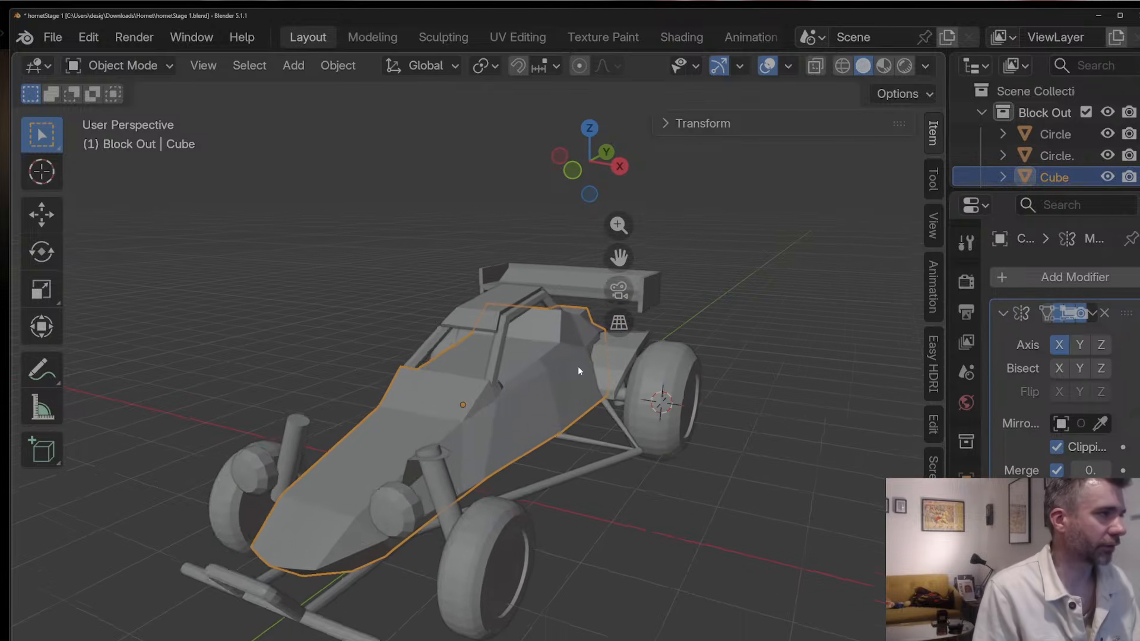
# Step: Isolate the body, roof panel and roll cage tubes together in local view
pyautogui.keyDown('shift'); pyautogui.click(506, 302); pyautogui.keyUp('shift')
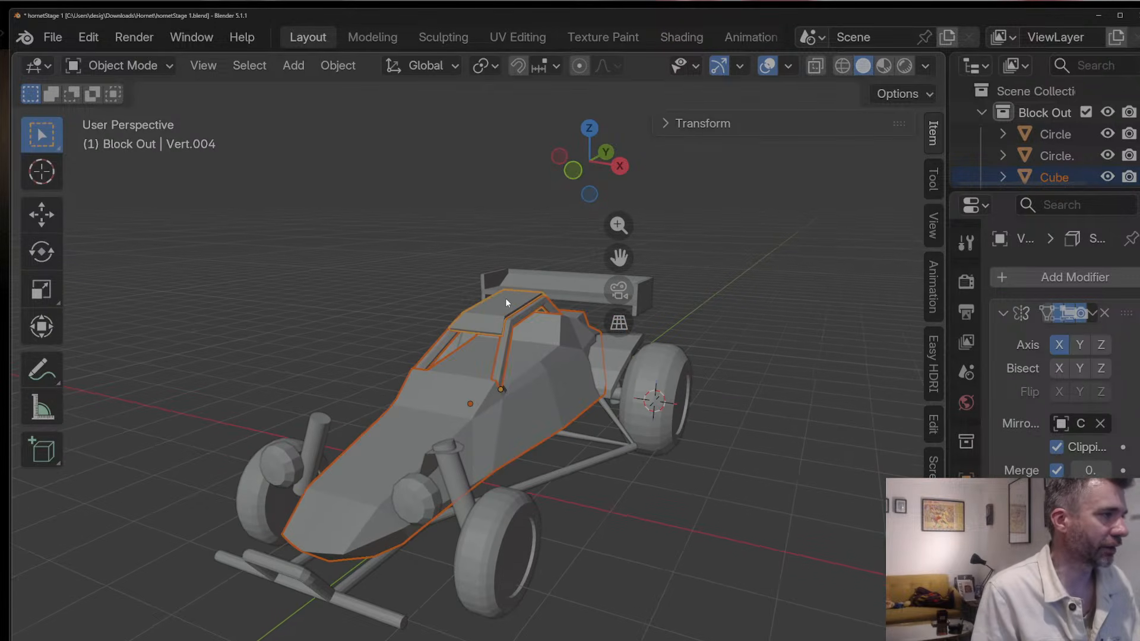
pyautogui.press('KP_Divide')
pyautogui.moveTo(606, 499); pyautogui.dragTo(699, 382, button='middle')
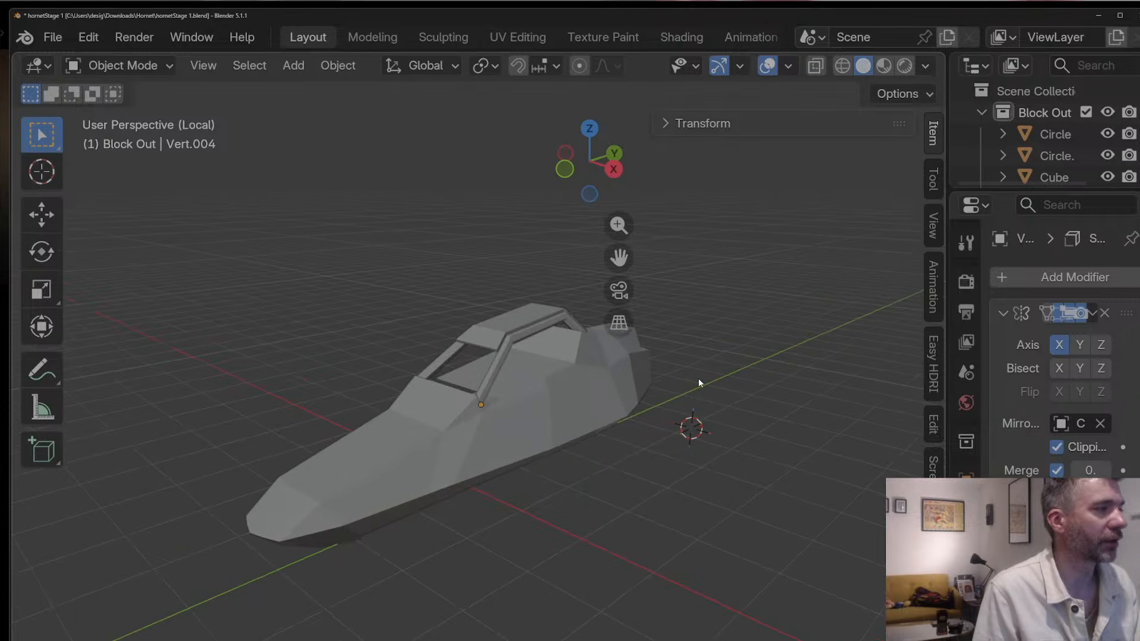
pyautogui.scroll(-5, 1016, 115)
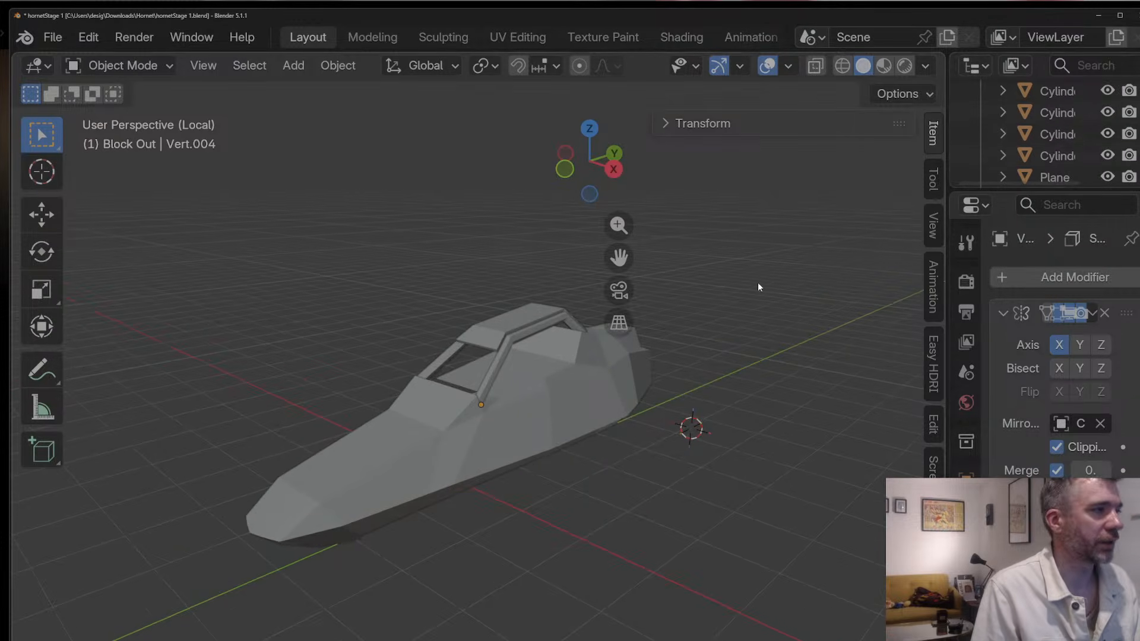
# Step: Snap the 3D cursor to the body, then reset it to the world origin
pyautogui.moveTo(758, 283); pyautogui.dragTo(785, 372, button='middle')
pyautogui.moveTo(532, 418); pyautogui.dragTo(540, 355, button='middle')
pyautogui.click(540, 355)
pyautogui.hotkey('shift', 's')
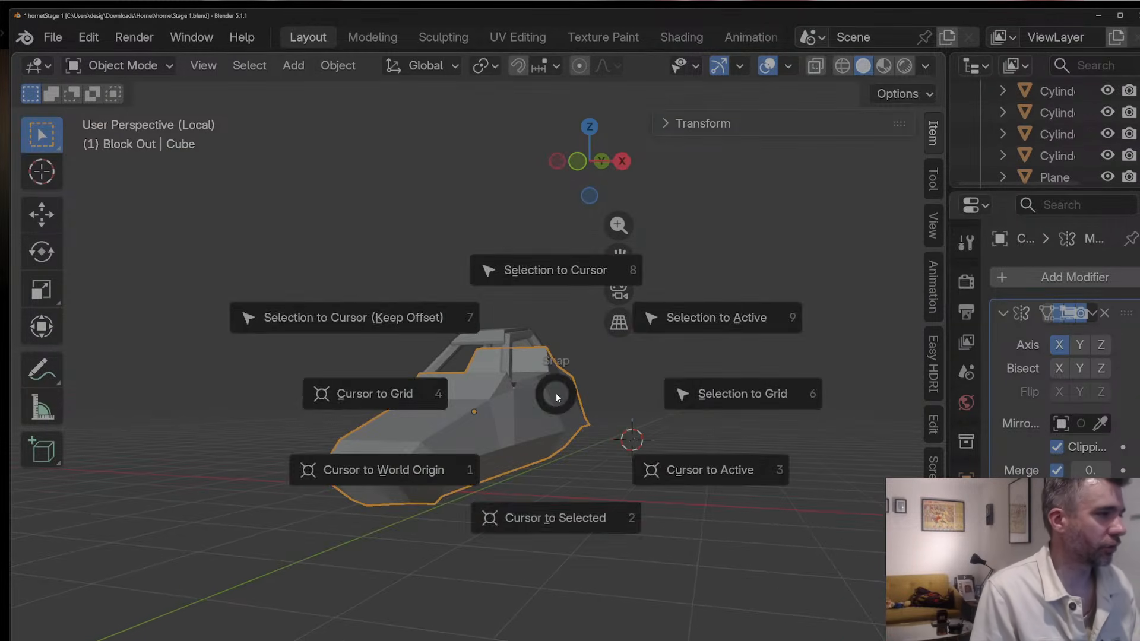
pyautogui.click(562, 528)
pyautogui.moveTo(561, 514); pyautogui.dragTo(550, 559, button='middle')
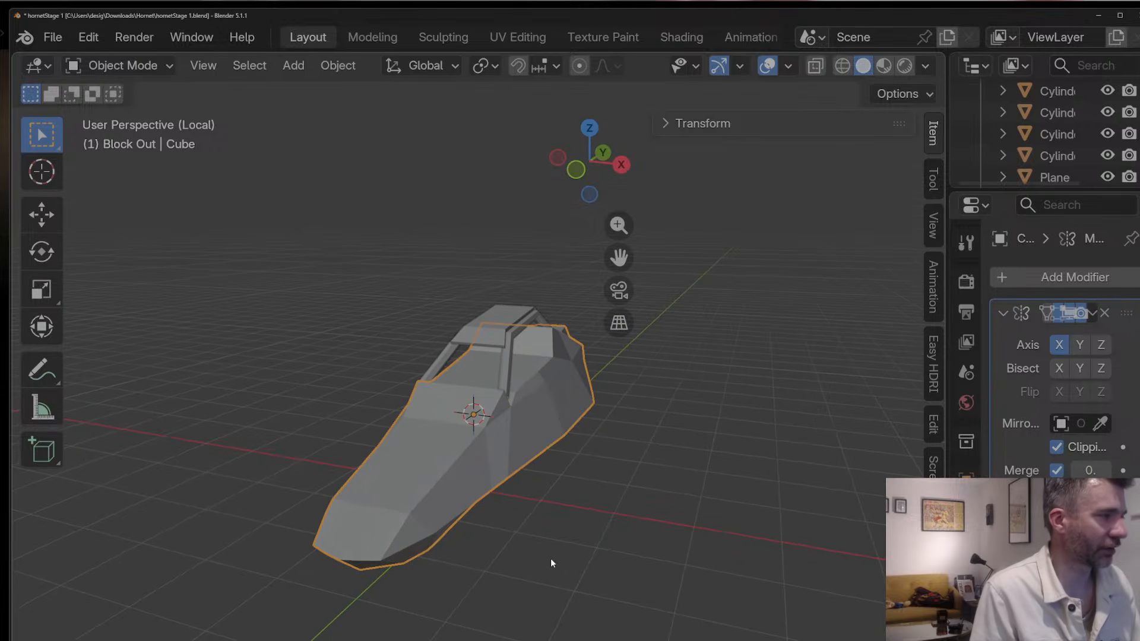
pyautogui.hotkey('shift', 's')
pyautogui.click(454, 637)
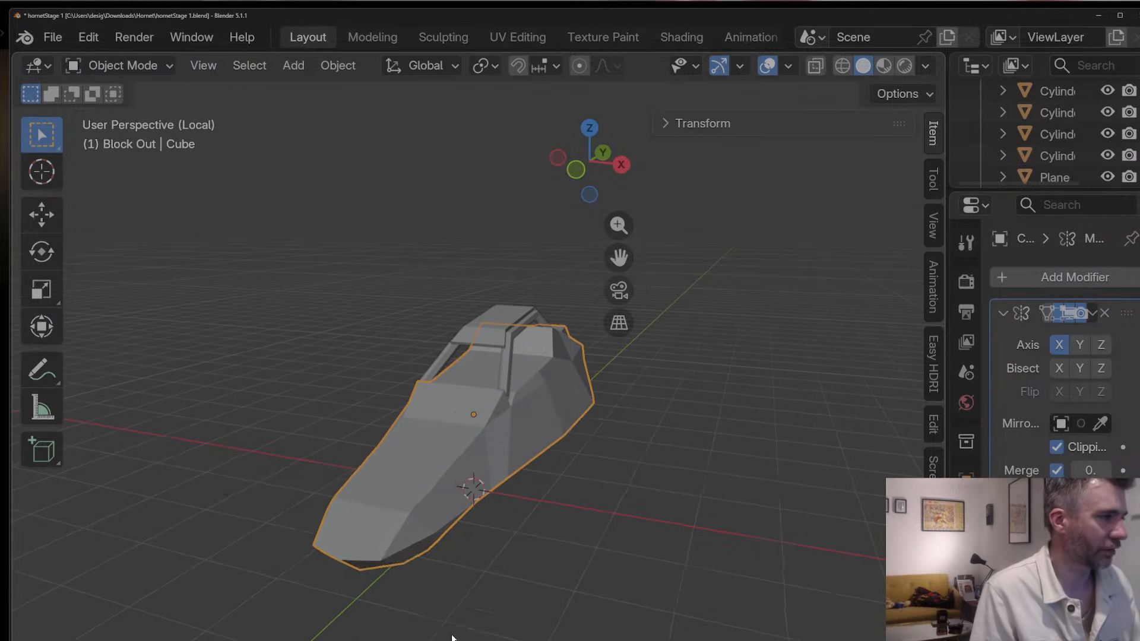
# Step: Add a single-vertex mesh at the 3D cursor
pyautogui.moveTo(454, 636); pyautogui.dragTo(554, 570, button='middle')
pyautogui.hotkey('shift', 'a')
pyautogui.moveTo(525, 389)
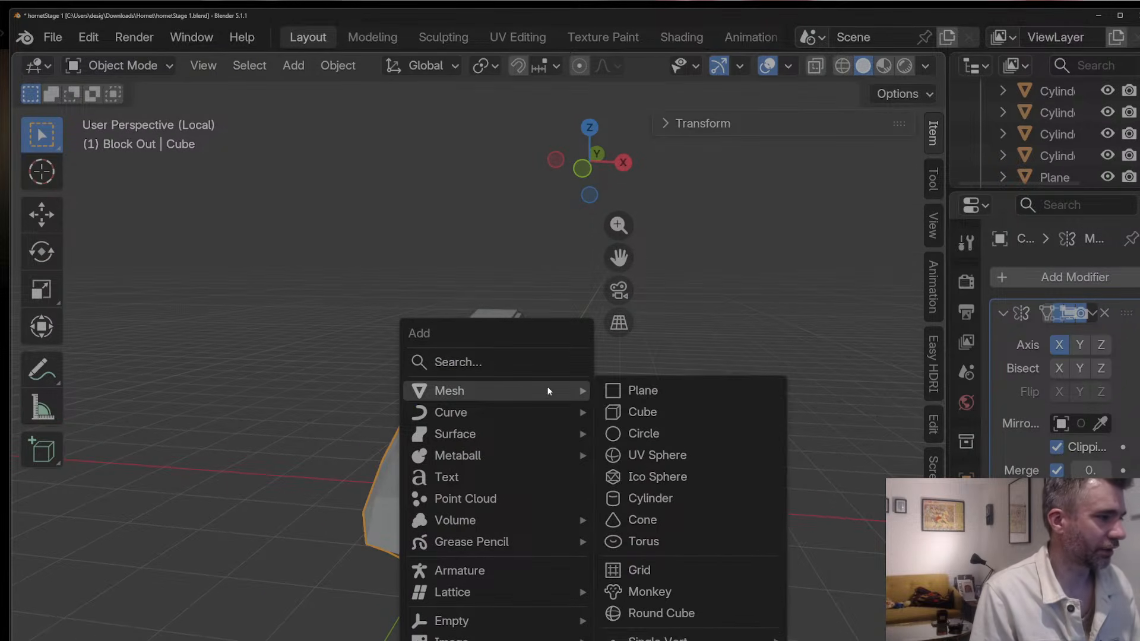
pyautogui.moveTo(682, 639)
pyautogui.click(815, 639)
pyautogui.moveTo(771, 600); pyautogui.dragTo(639, 565, button='middle')
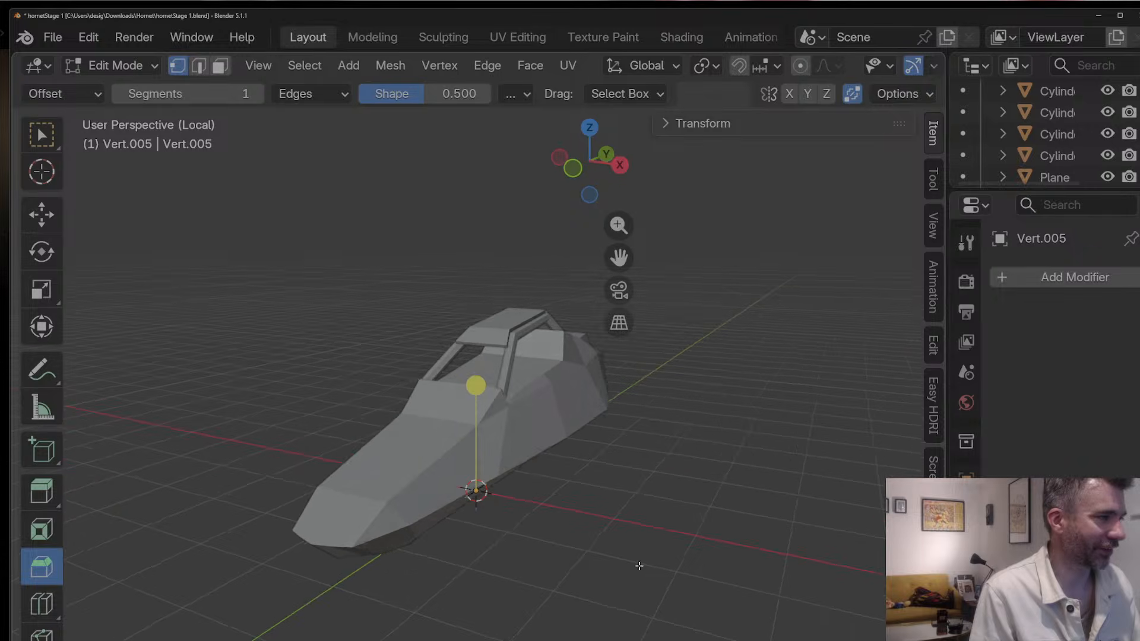
# Step: Move the new vertex about 0.63 m toward negative X and upward in the front orthographic view
pyautogui.click(624, 167)
pyautogui.click(624, 167)
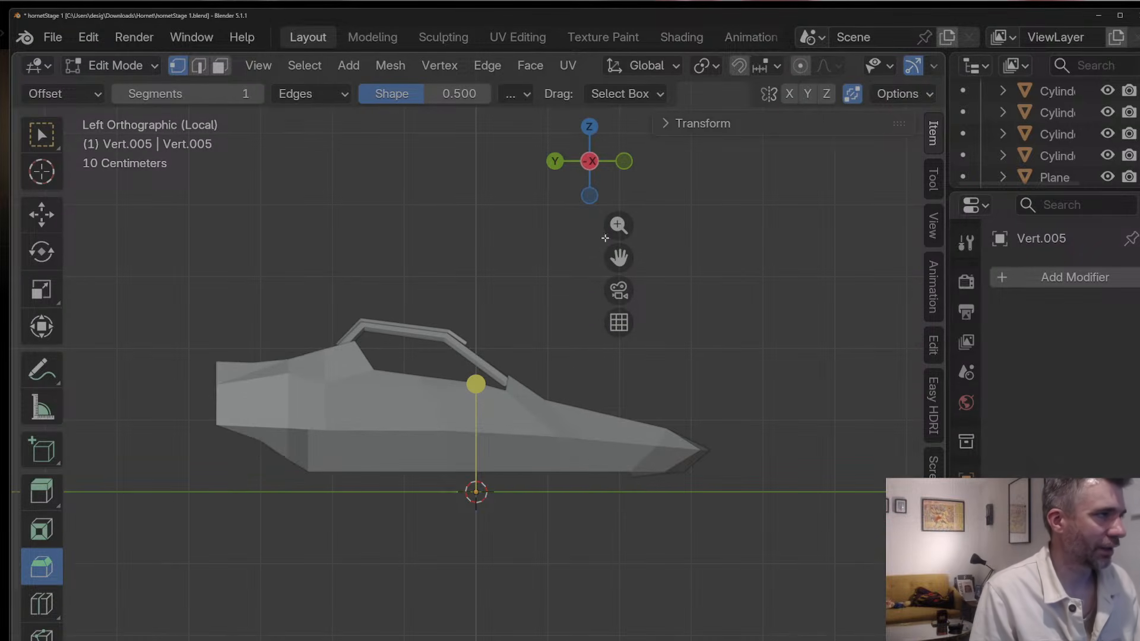
pyautogui.click(623, 162)
pyautogui.press('g')
pyautogui.click(436, 361)
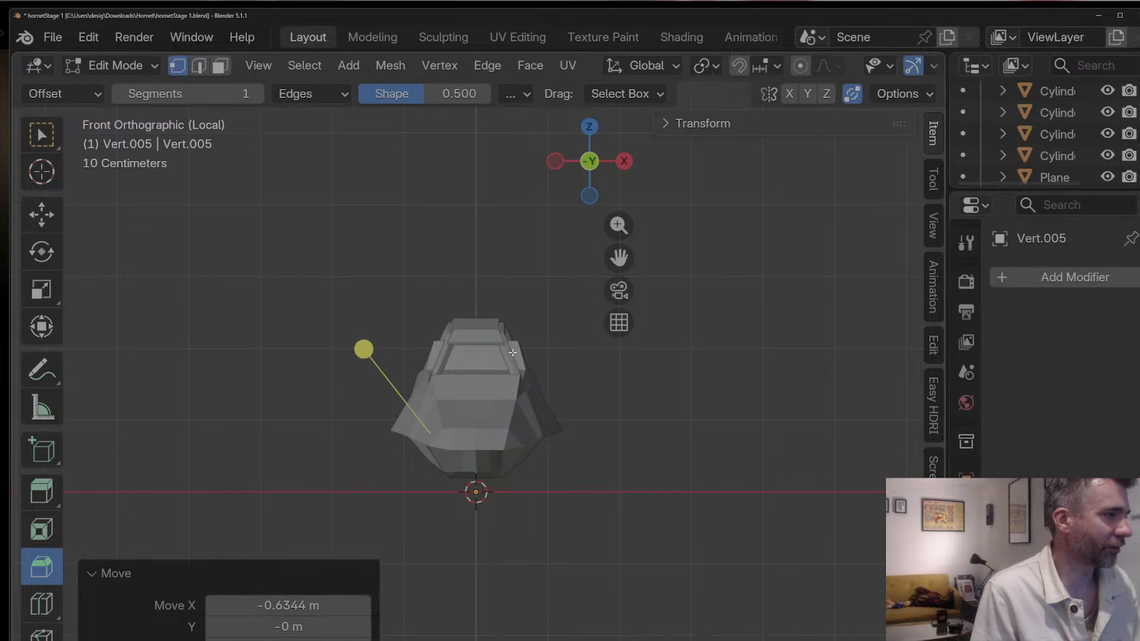
pyautogui.moveTo(435, 360); pyautogui.dragTo(435, 411, button='middle')
# Step: Move the vertex close to the body's nose, shifting it about 0.91 m in X and -2.38 m in Y in top view
pyautogui.press('g')
pyautogui.click(560, 325)
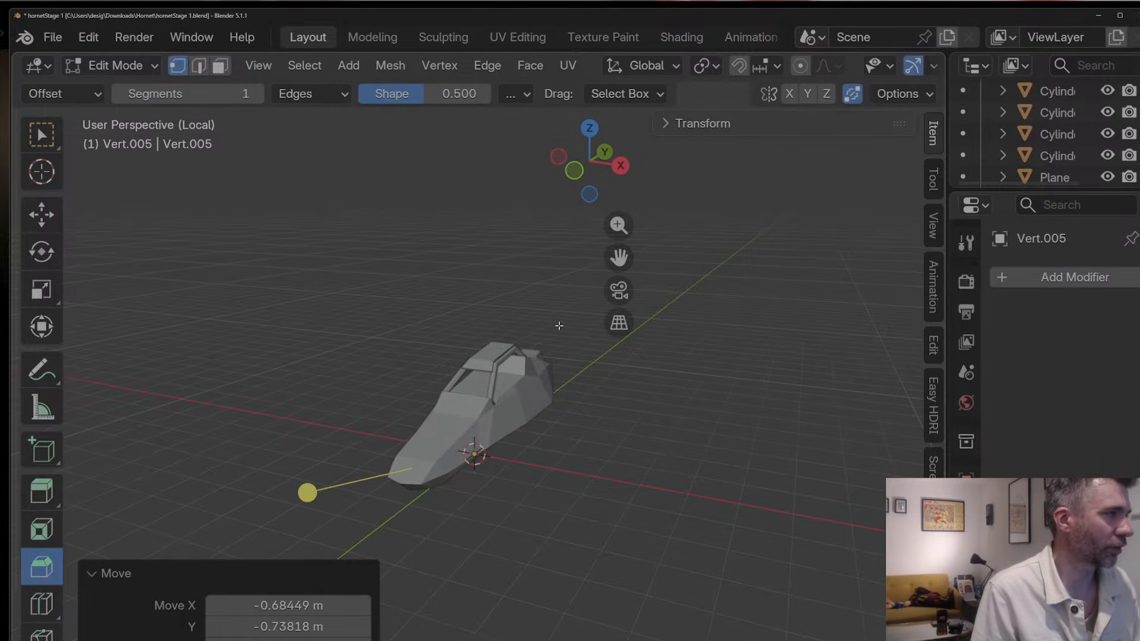
pyautogui.click(586, 131)
pyautogui.press('g')
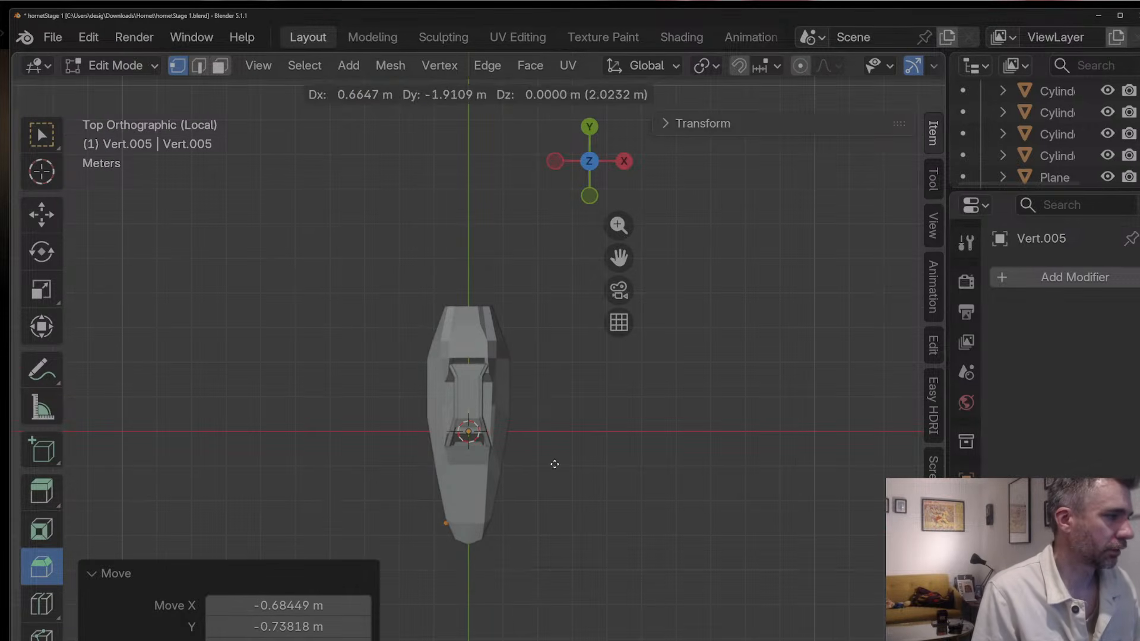
pyautogui.click(562, 479)
# Step: Raise the vertex in front view, then align it in top view with the nose corner on the negative X side
pyautogui.click(628, 165)
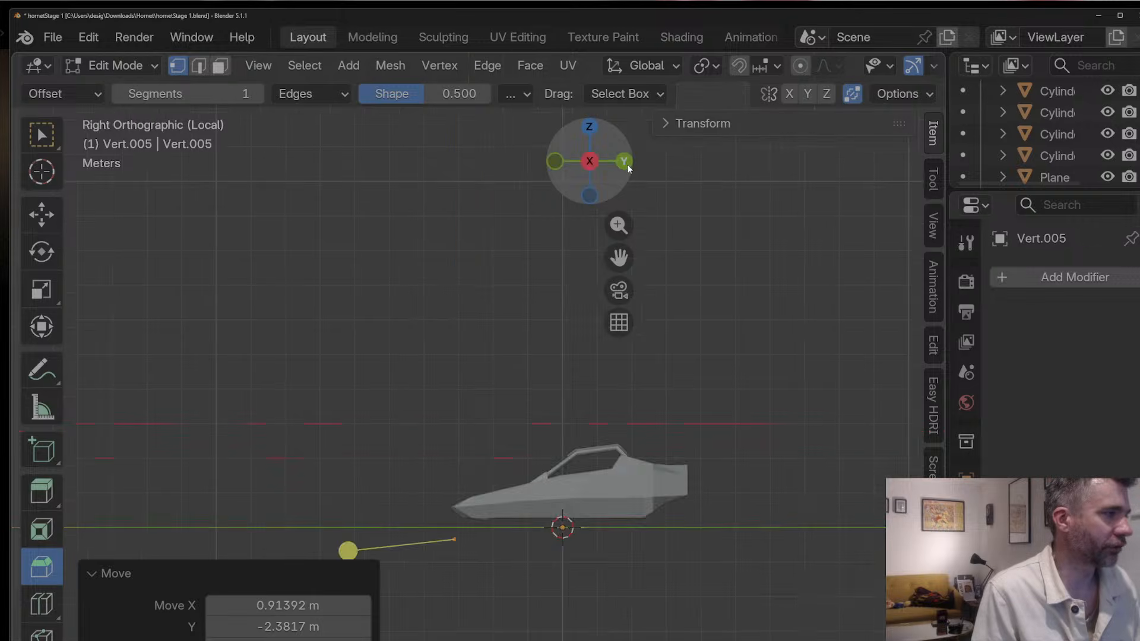
pyautogui.click(628, 165)
pyautogui.click(621, 161)
pyautogui.press('g')
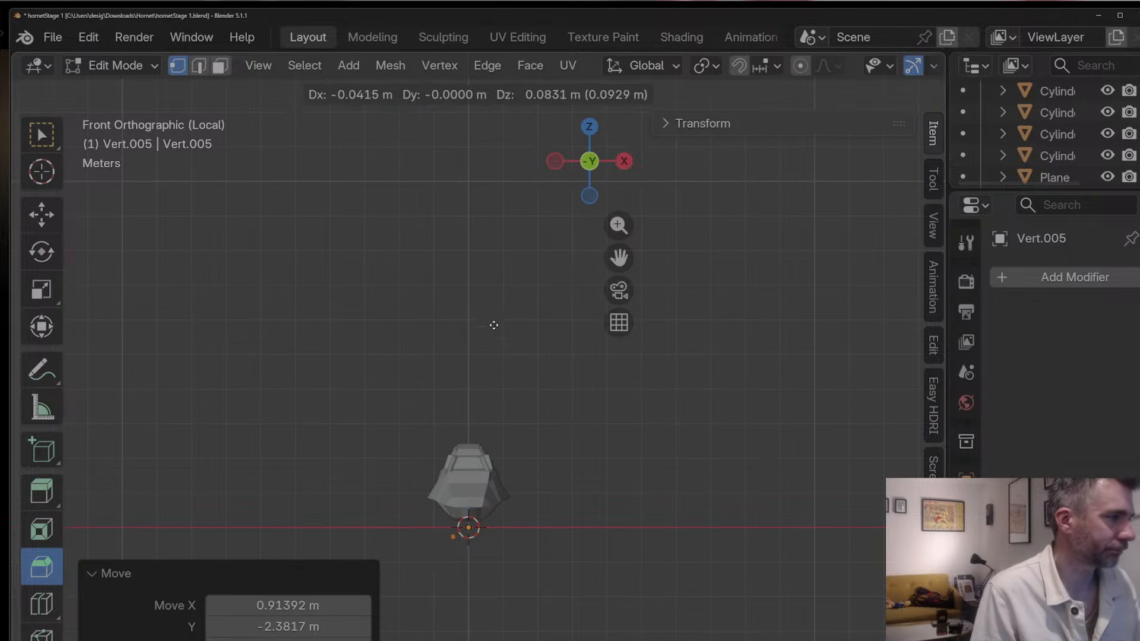
pyautogui.click(487, 305)
pyautogui.scroll(4, 485, 344)
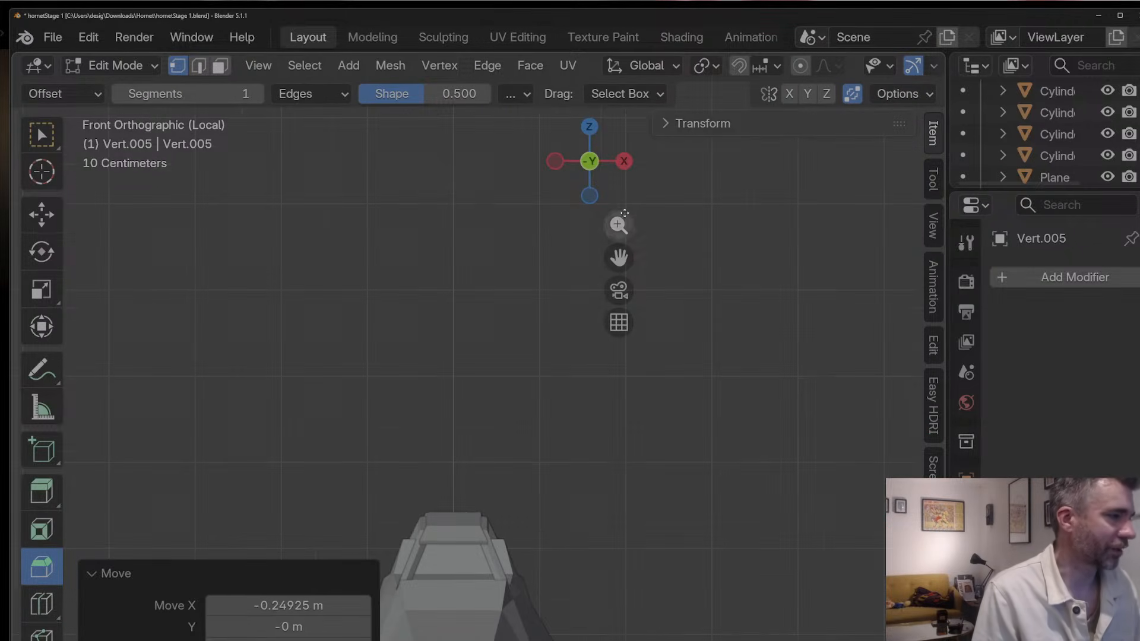
pyautogui.moveTo(618, 256); pyautogui.dragTo(599, 198)
pyautogui.click(588, 127)
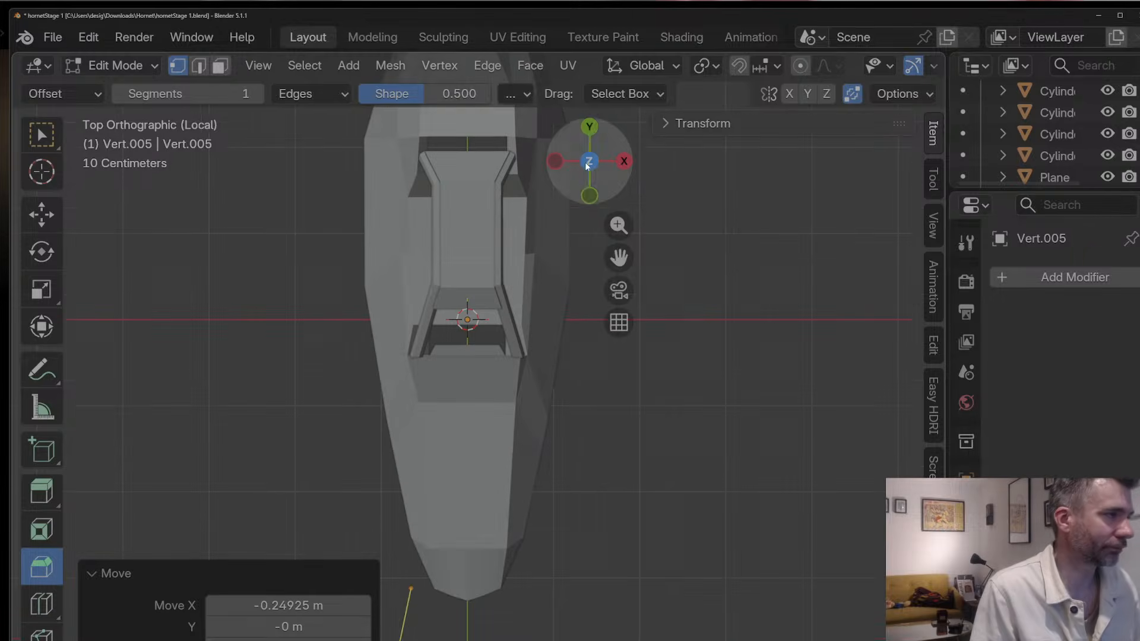
pyautogui.press('g')
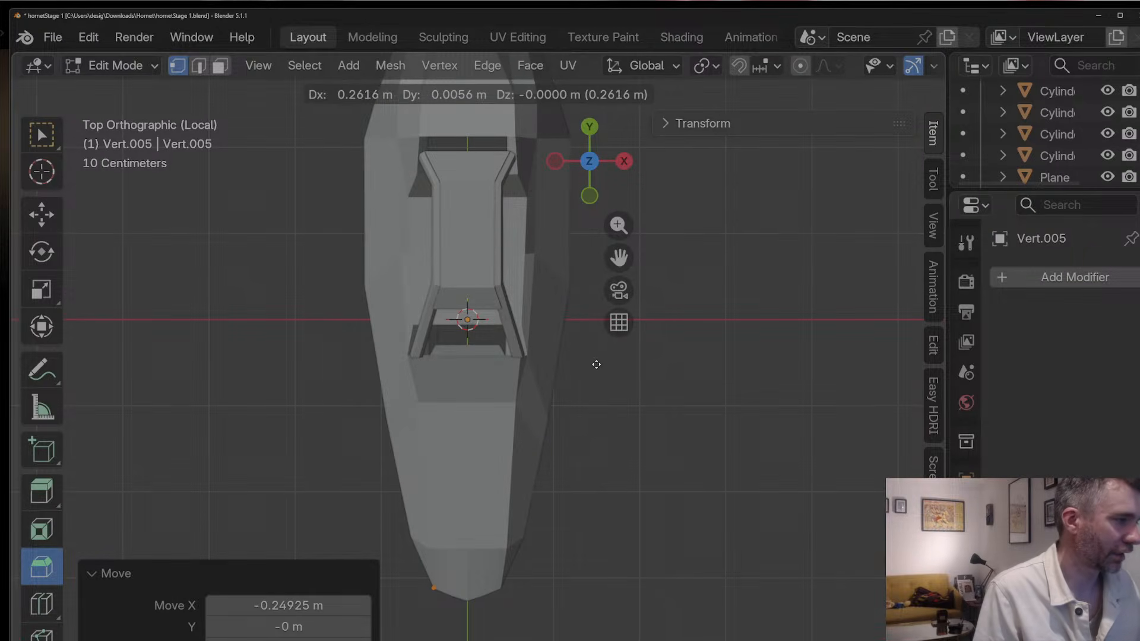
pyautogui.click(596, 367)
# Step: Add a Mirror modifier on the X axis with clipping enabled to the single-vertex object
pyautogui.click(628, 163)
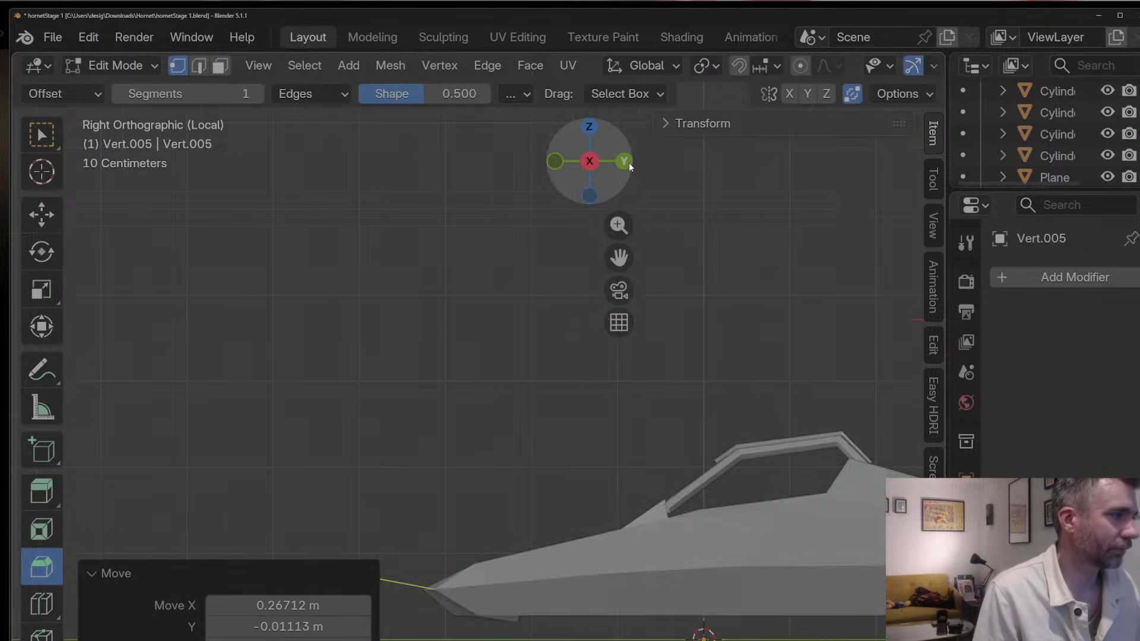
pyautogui.click(628, 163)
pyautogui.click(629, 163)
pyautogui.click(626, 166)
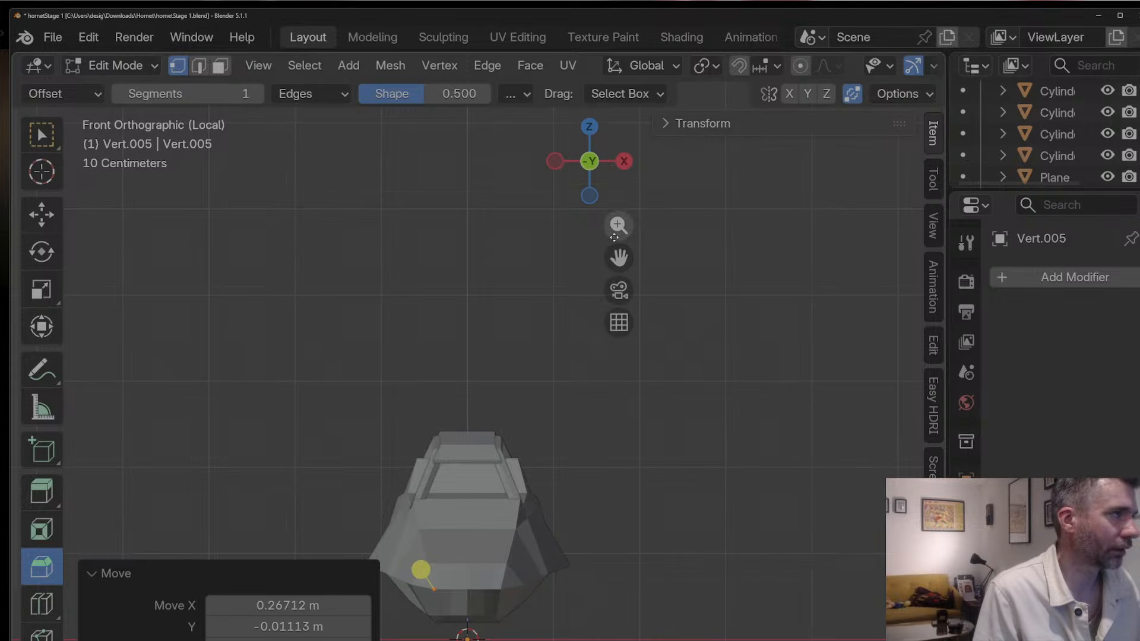
pyautogui.moveTo(618, 257); pyautogui.dragTo(730, 243)
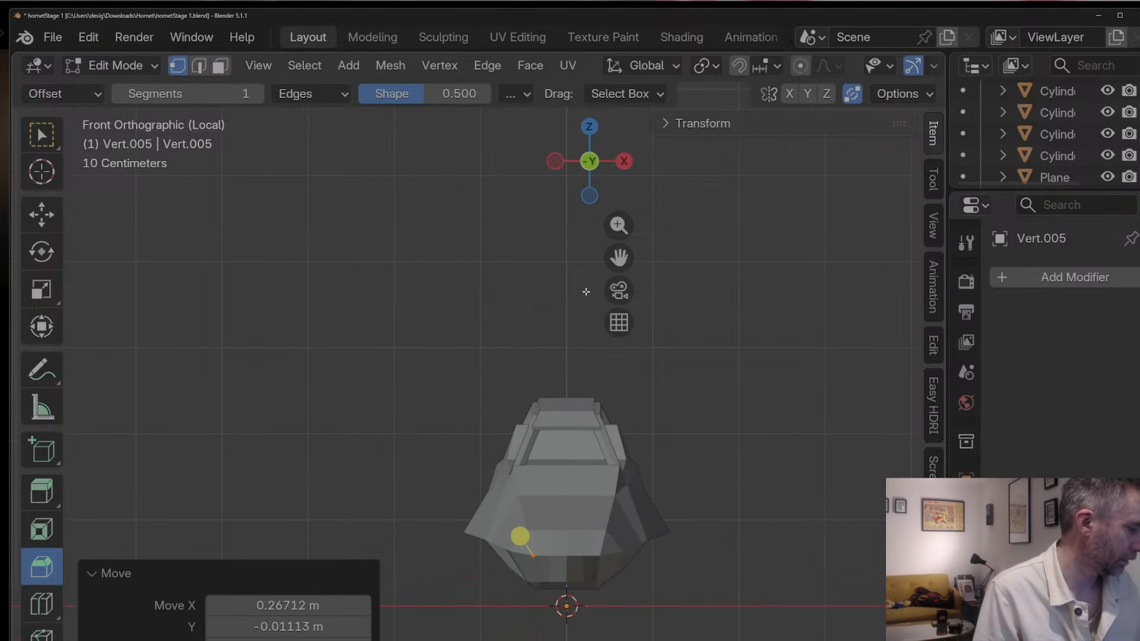
pyautogui.moveTo(619, 225)
pyautogui.mouseDown()
pyautogui.moveTo(613, 260)
pyautogui.moveTo(630, 229)
pyautogui.mouseUp()
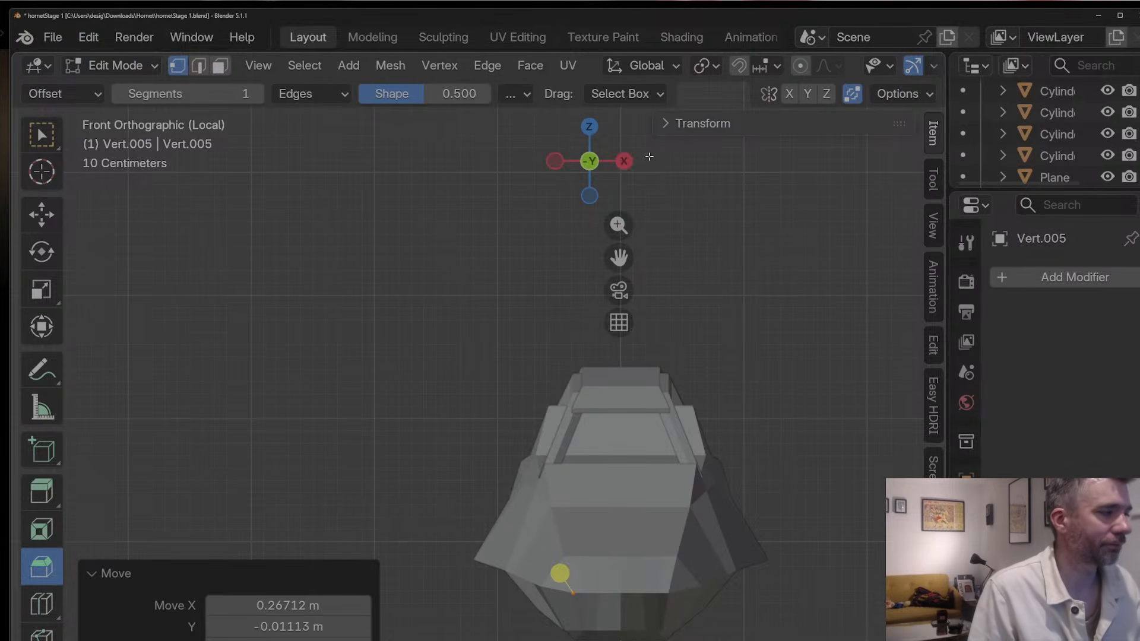
pyautogui.click(589, 126)
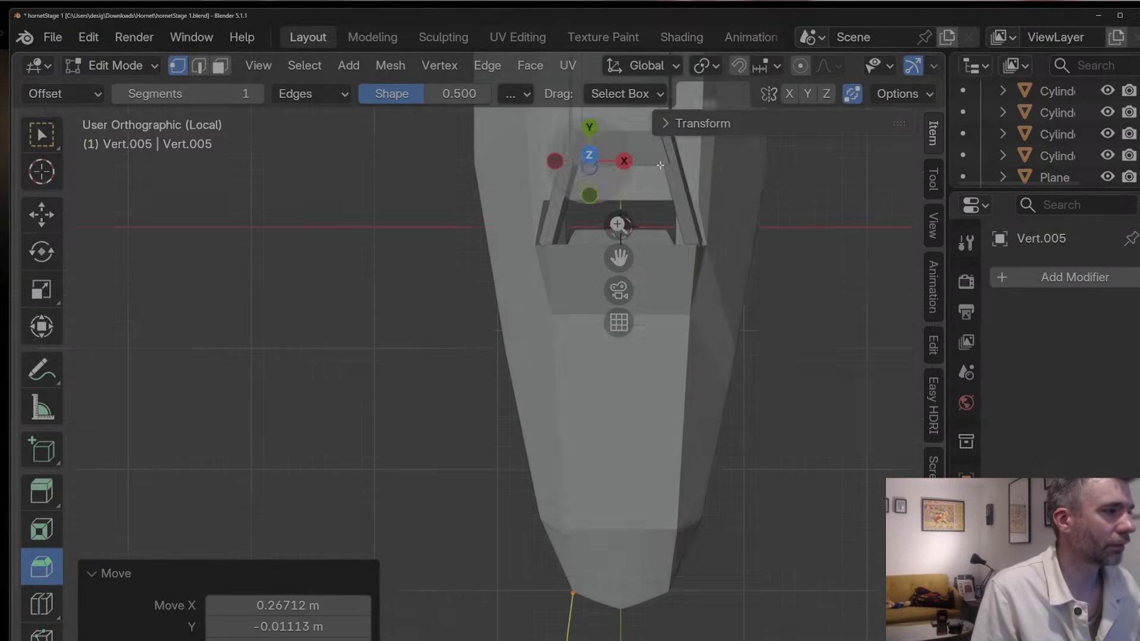
pyautogui.click(1057, 280)
pyautogui.click(1014, 300)
pyautogui.press('Return')
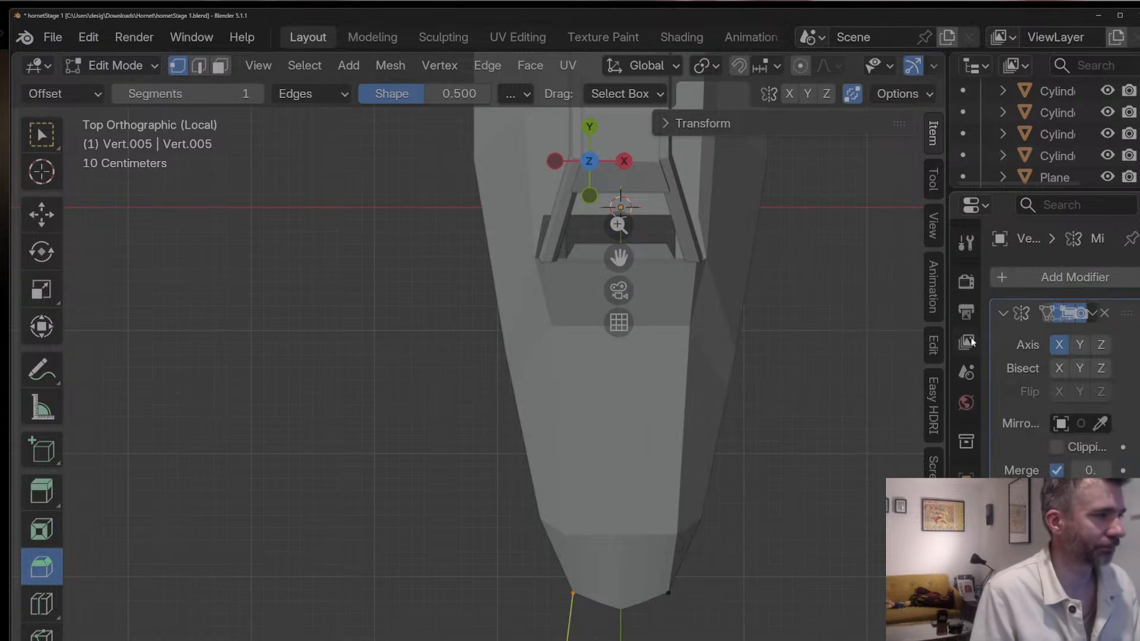
pyautogui.click(1057, 447)
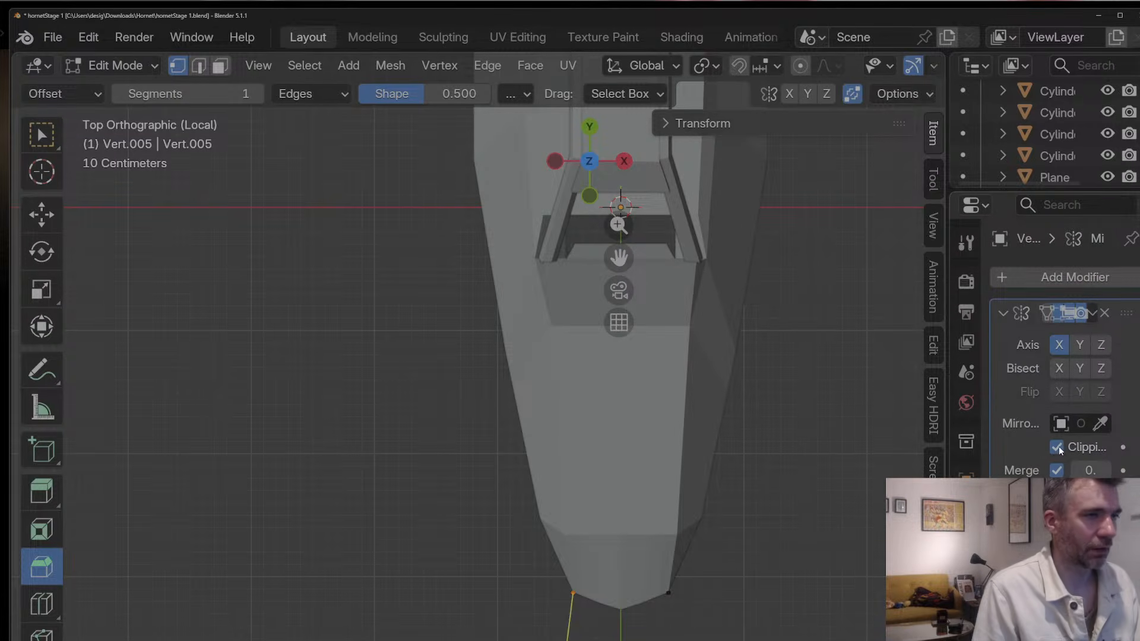
# Step: Add a Subdivision Surface modifier to the vertex object and place it above the Mirror modifier
pyautogui.click(1038, 279)
pyautogui.click(1027, 279)
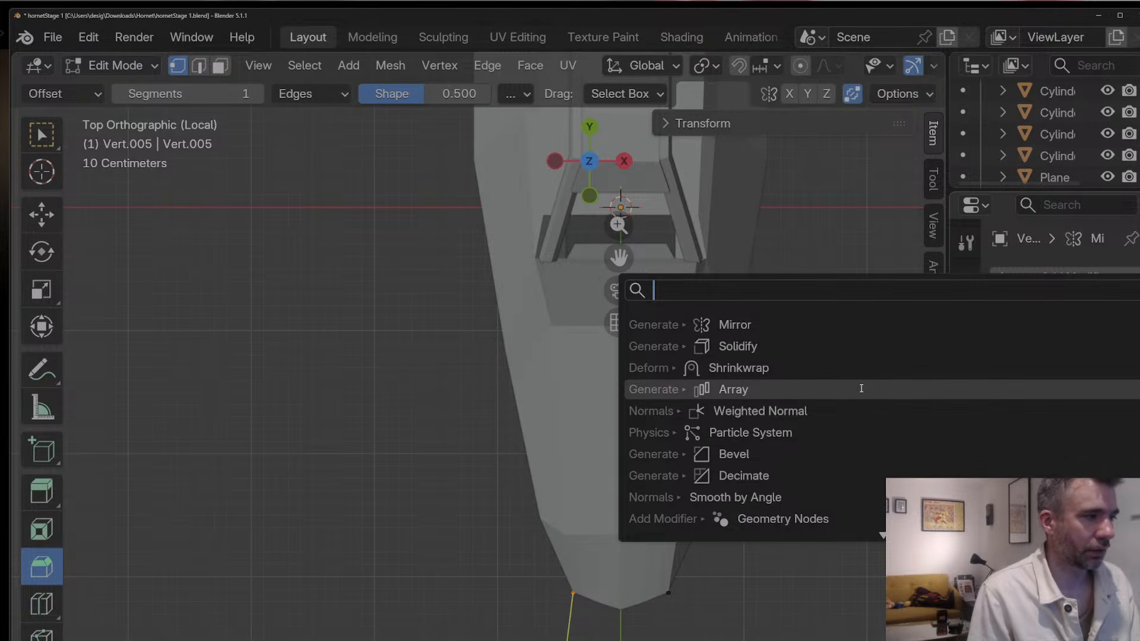
pyautogui.write('sub')
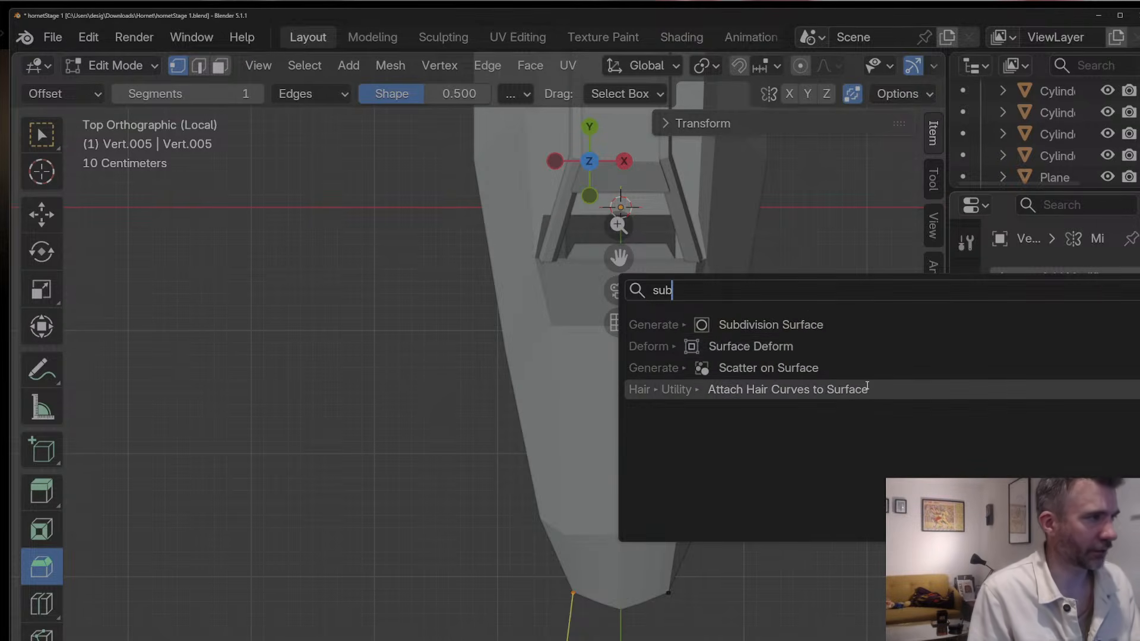
pyautogui.click(819, 324)
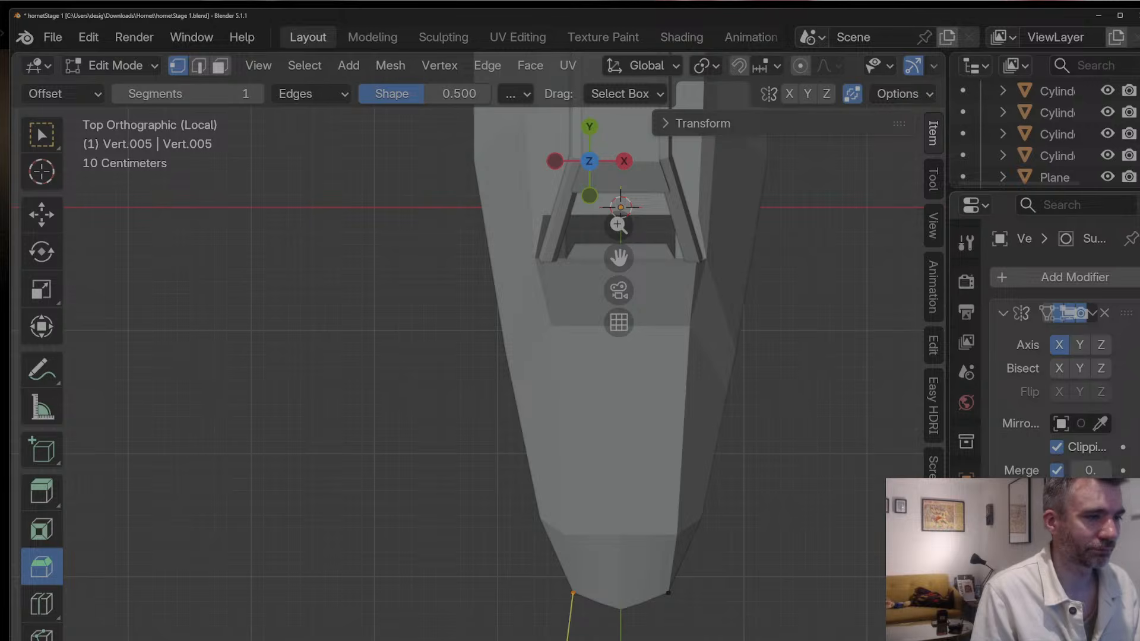
pyautogui.moveTo(1122, 547); pyautogui.dragTo(1118, 304)
# Step: Extrude the vertex rearward along the body's side outline in top view, in three segments of about 0.58, 1.50 and 1.46 m in Y
pyautogui.moveTo(708, 535); pyautogui.dragTo(845, 284, button='middle')
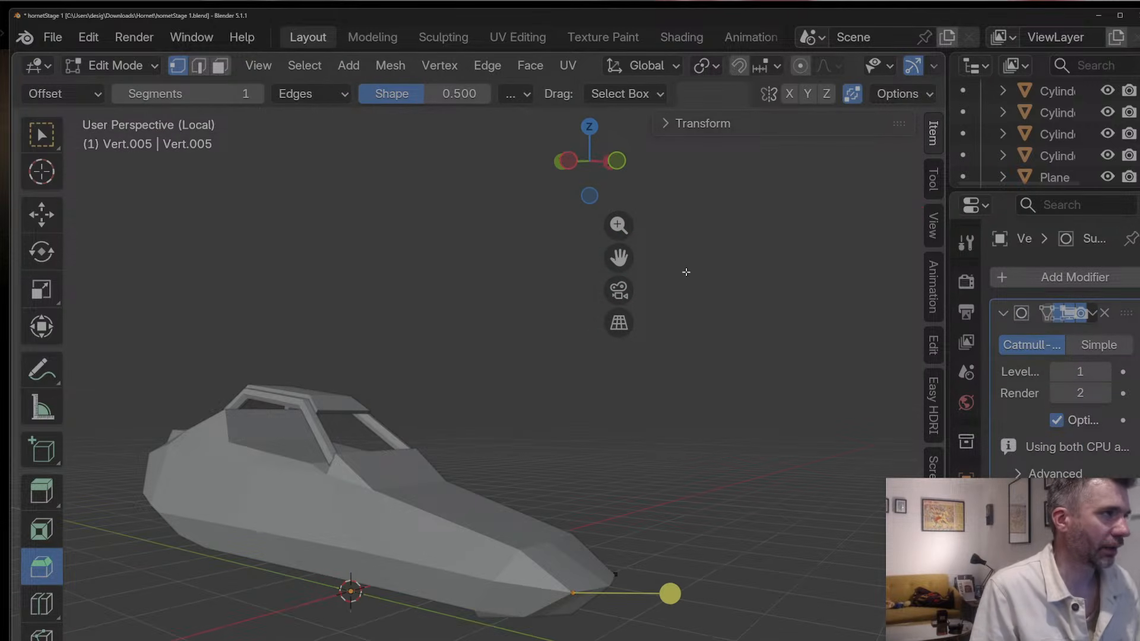
pyautogui.click(623, 162)
pyautogui.click(624, 159)
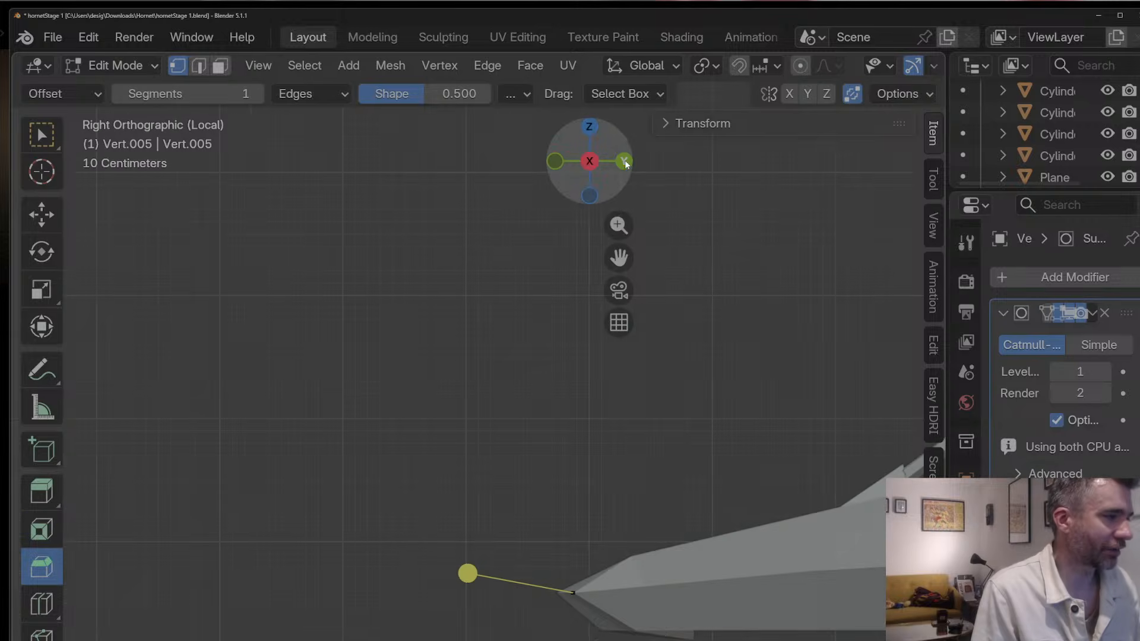
pyautogui.click(597, 132)
pyautogui.press('g')
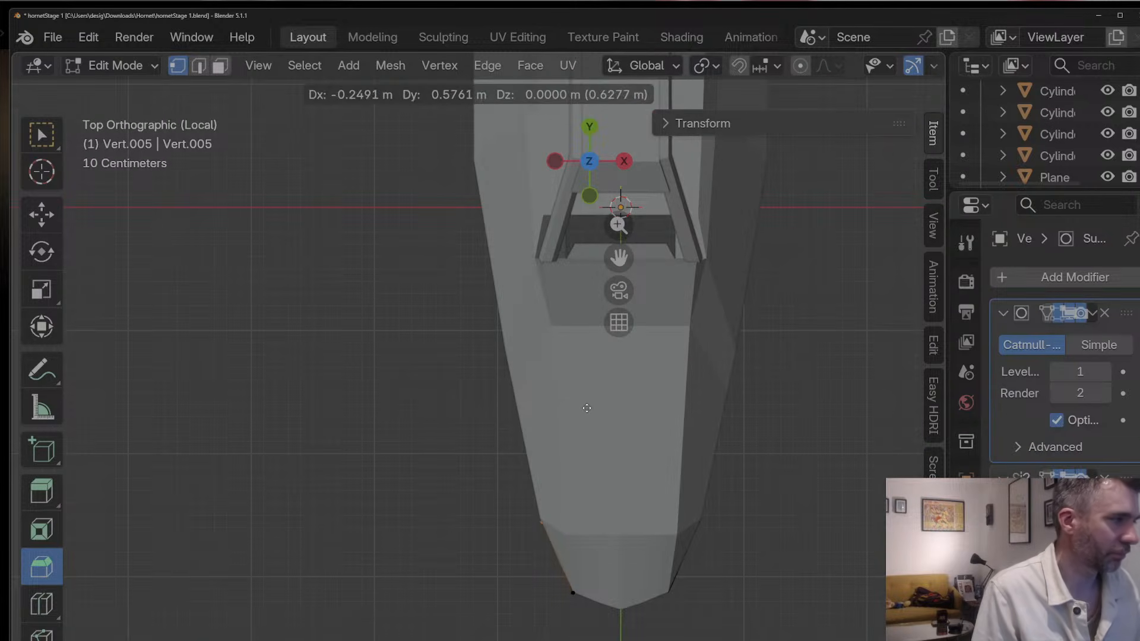
pyautogui.click(587, 408)
pyautogui.press('e')
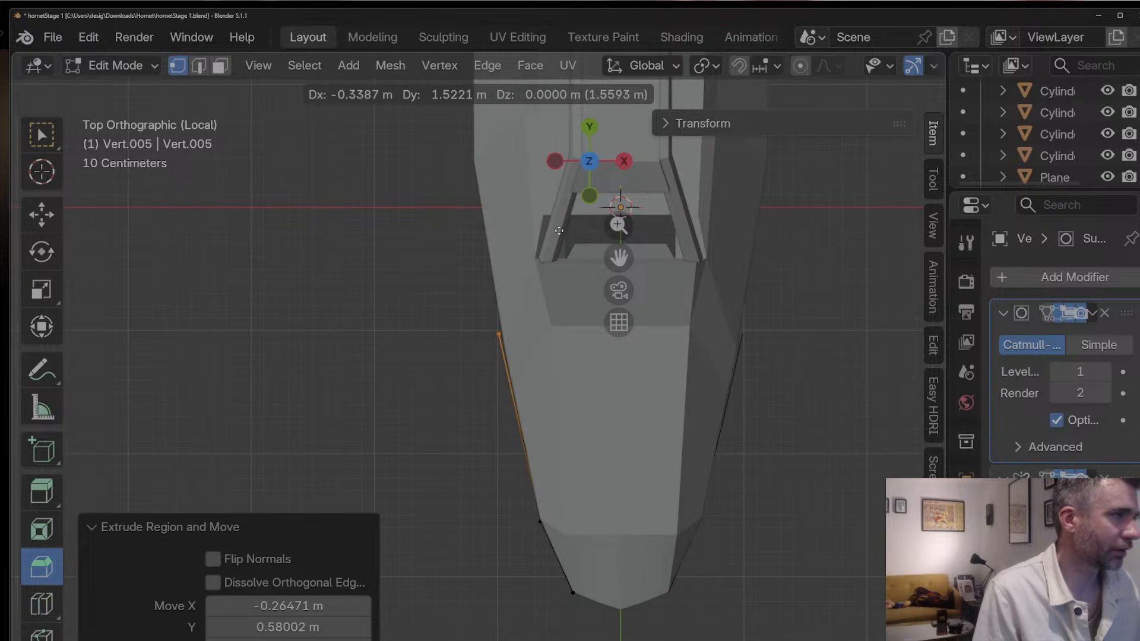
pyautogui.click(558, 233)
pyautogui.press('e')
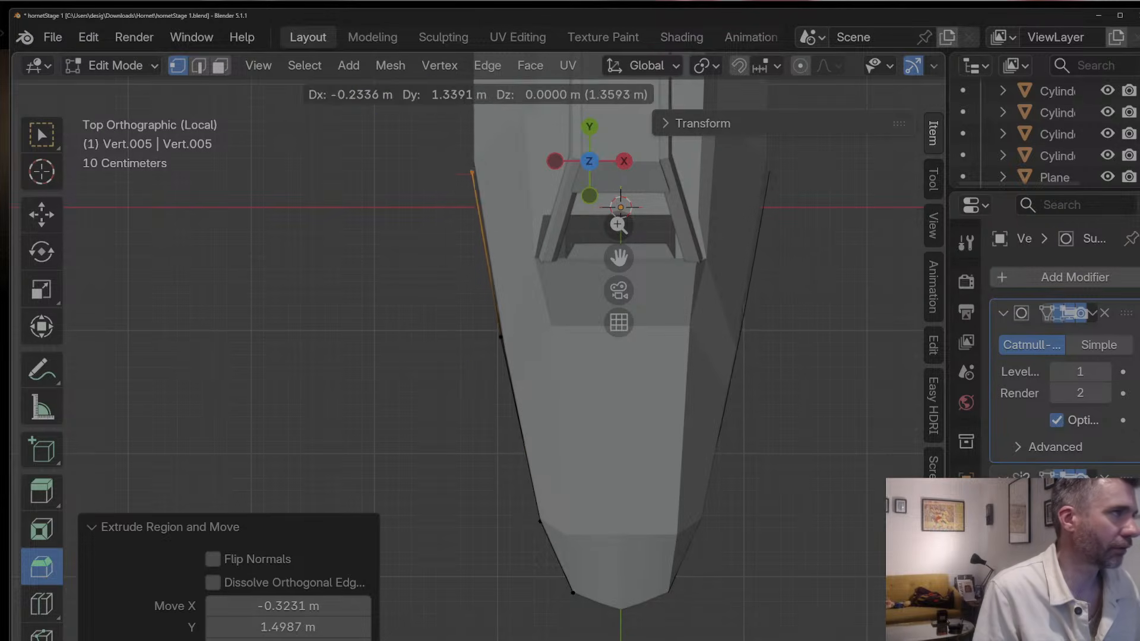
pyautogui.click(379, 126)
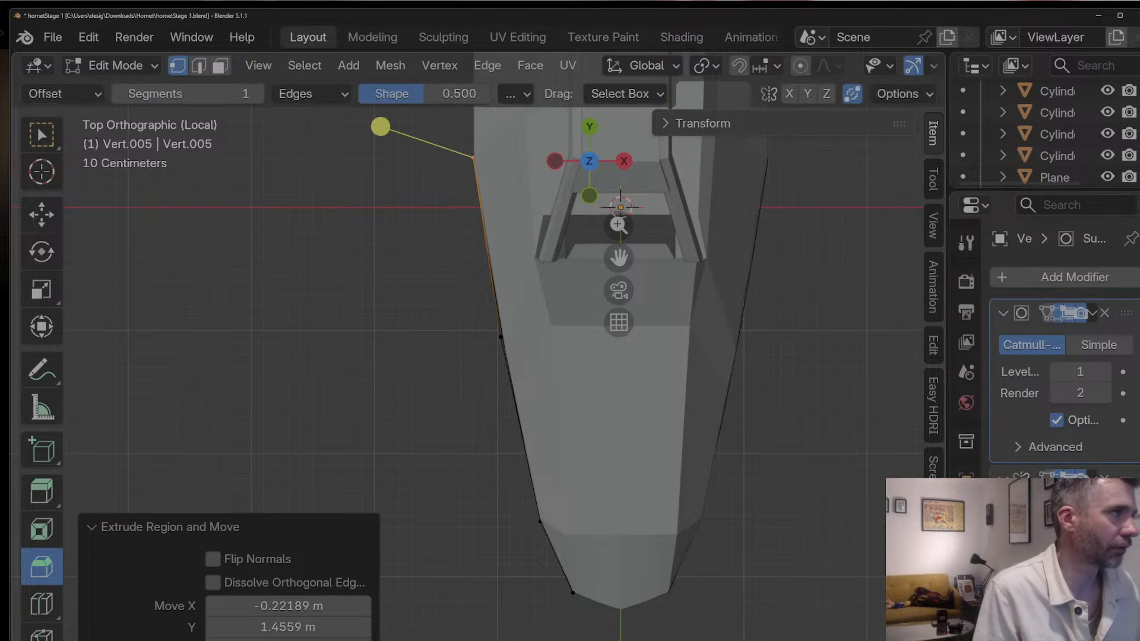
# Step: Raise the three vertices behind the nose corner onto the body's side crease in the left orthographic view
pyautogui.click(624, 167)
pyautogui.moveTo(620, 258); pyautogui.dragTo(822, 438)
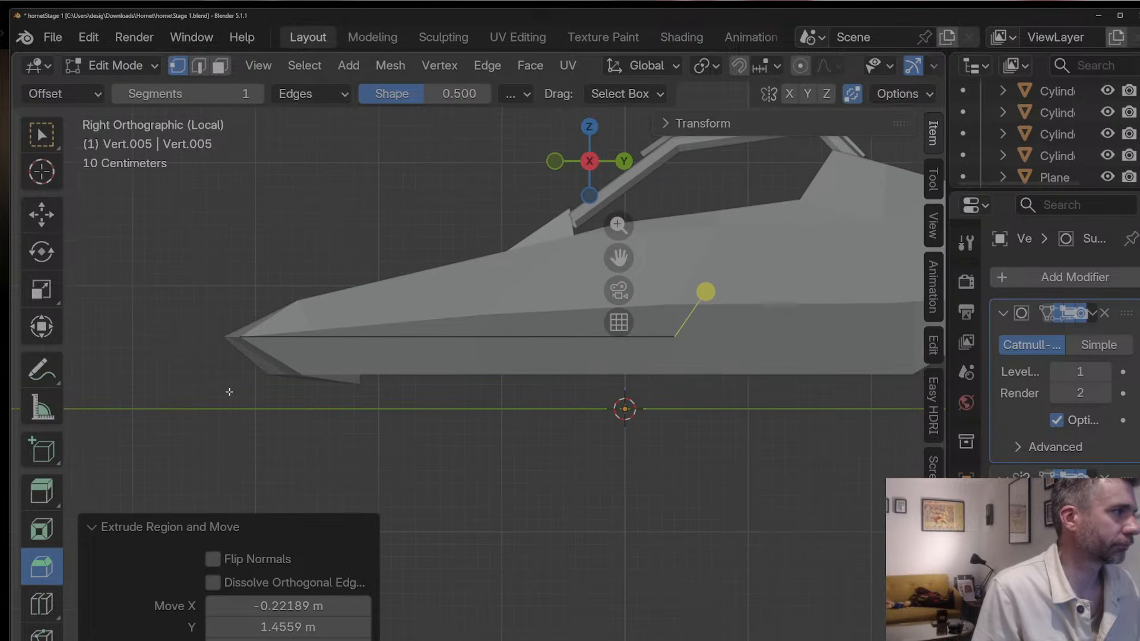
pyautogui.press('Tab')
pyautogui.press('Tab')
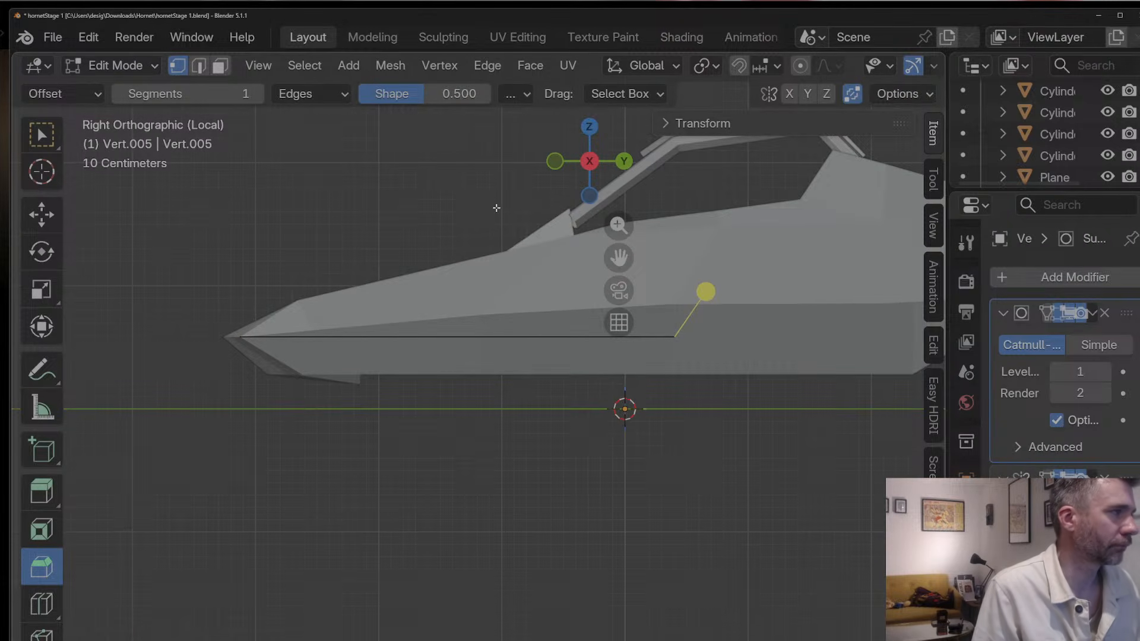
pyautogui.click(555, 160)
pyautogui.press('g')
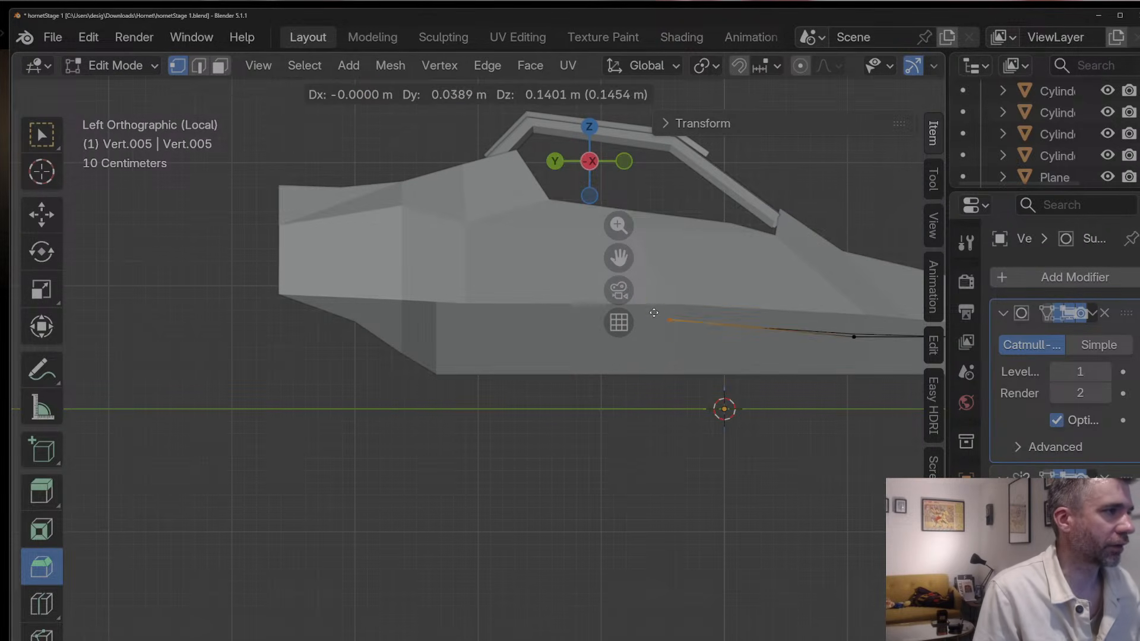
pyautogui.click(659, 299)
pyautogui.press('g')
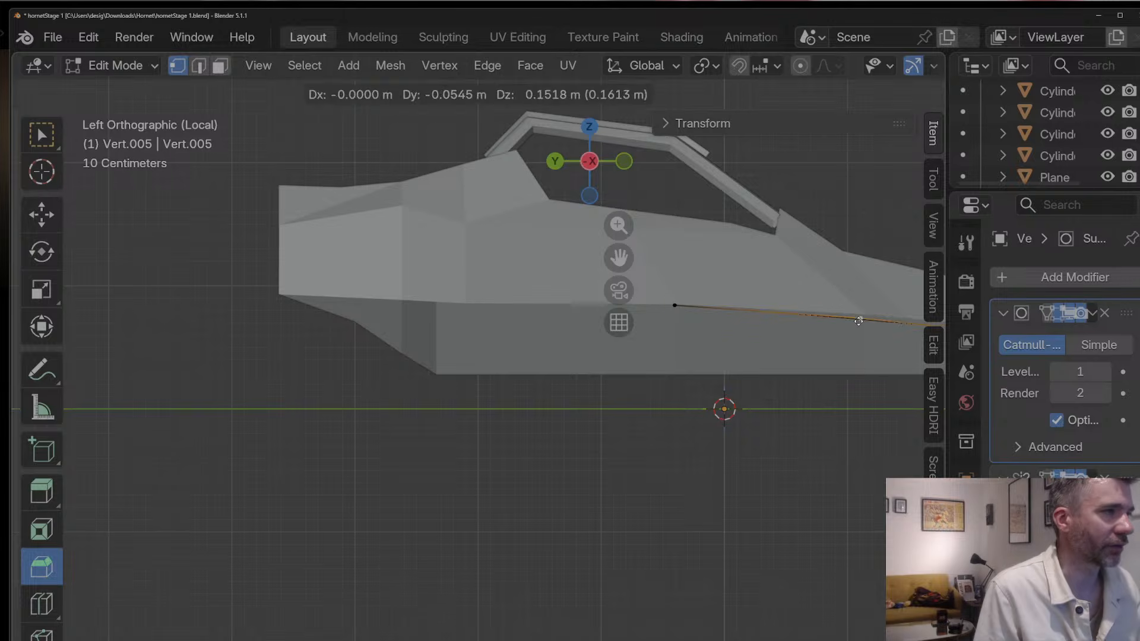
pyautogui.click(859, 315)
pyautogui.keyDown('shift'); pyautogui.moveTo(618, 243); pyautogui.dragTo(346, 231, button='middle'); pyautogui.keyUp('shift')
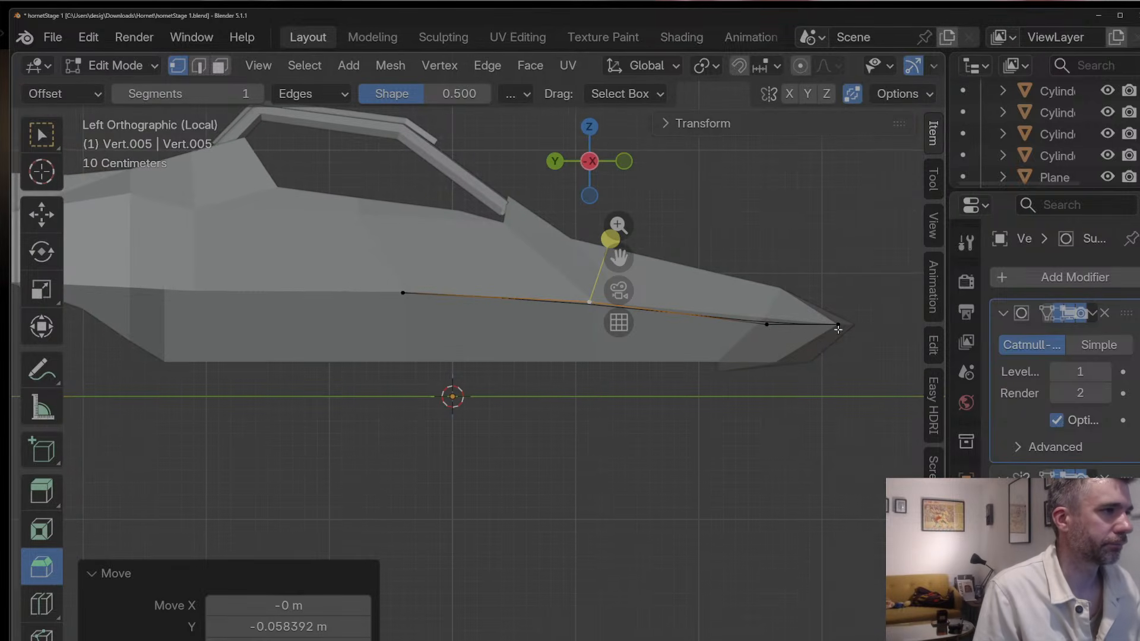
pyautogui.press('g')
pyautogui.click(766, 321)
# Step: Extrude the front vertex to the nose tip in top view, about 0.34 m in X and -0.14 m in Y
pyautogui.click(838, 324)
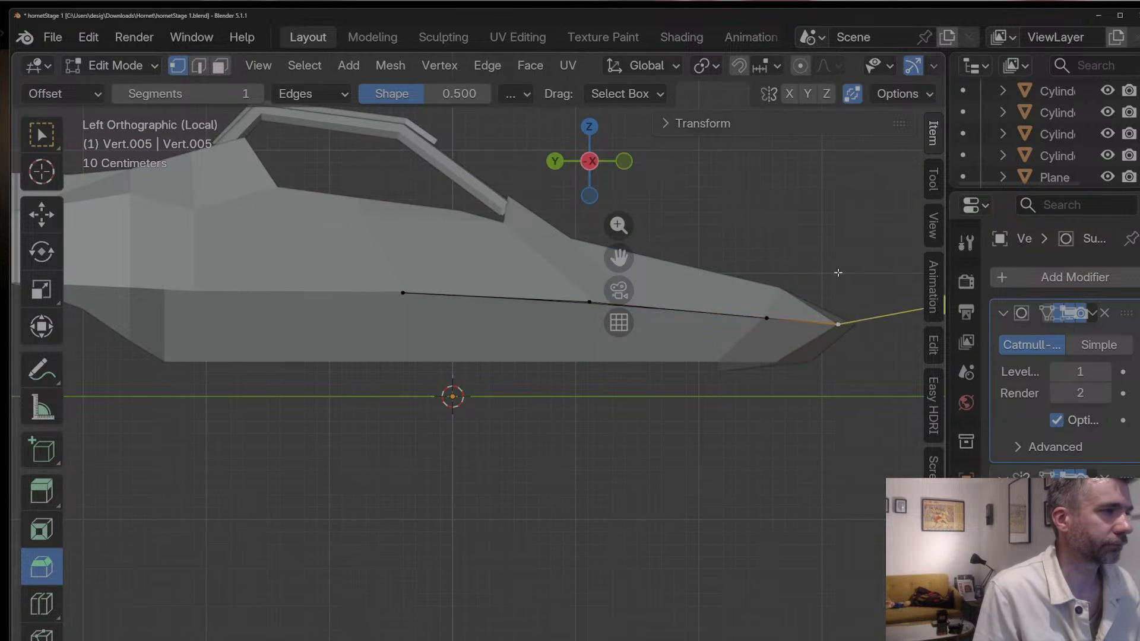
pyautogui.click(589, 126)
pyautogui.press('g')
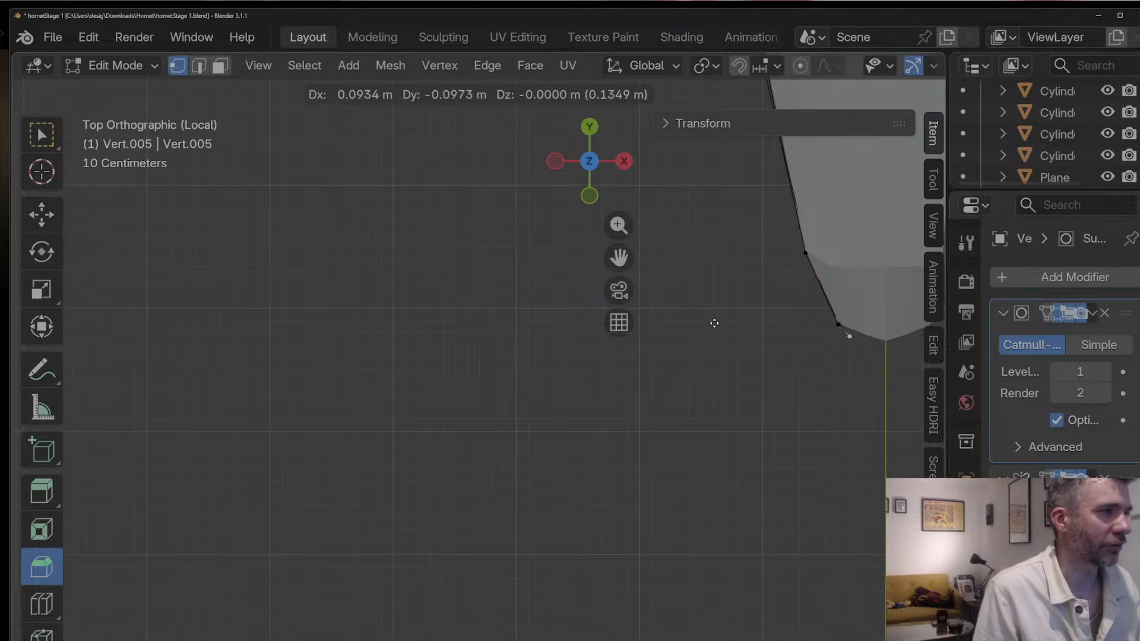
pyautogui.click(738, 324)
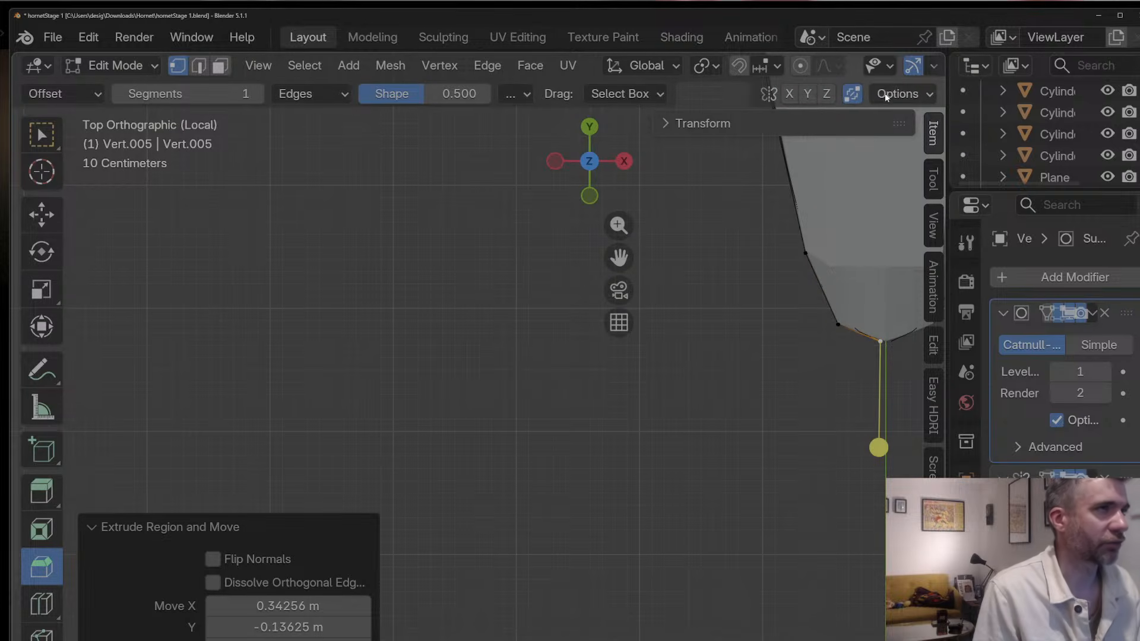
# Step: Select the Block Out body in Object Mode, widen the properties editor and bring up the object's Viewport Display settings
pyautogui.scroll(-4, 850, 151)
pyautogui.scroll(-3, 1006, 156)
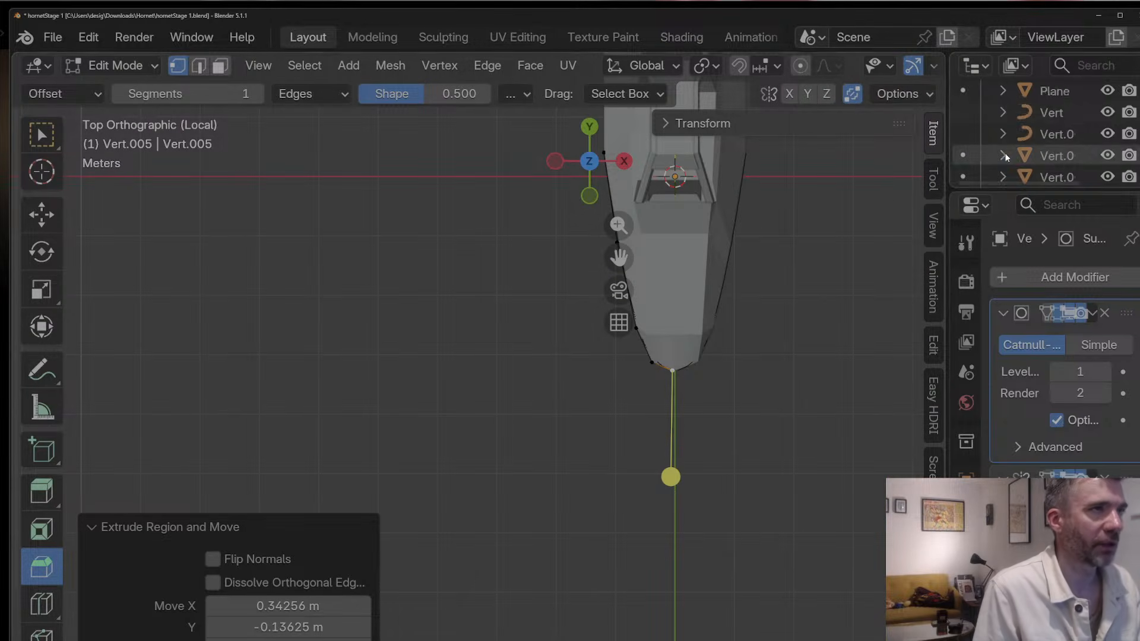
pyautogui.press('Tab')
pyautogui.click(685, 275)
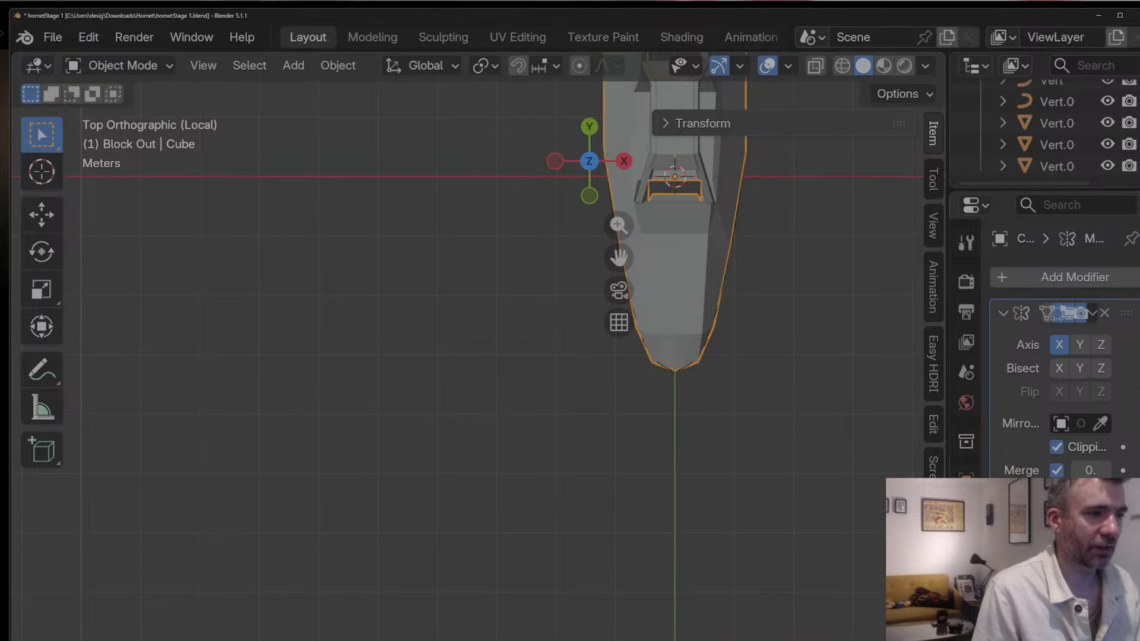
pyautogui.click(966, 481)
pyautogui.scroll(-2, 1063, 380)
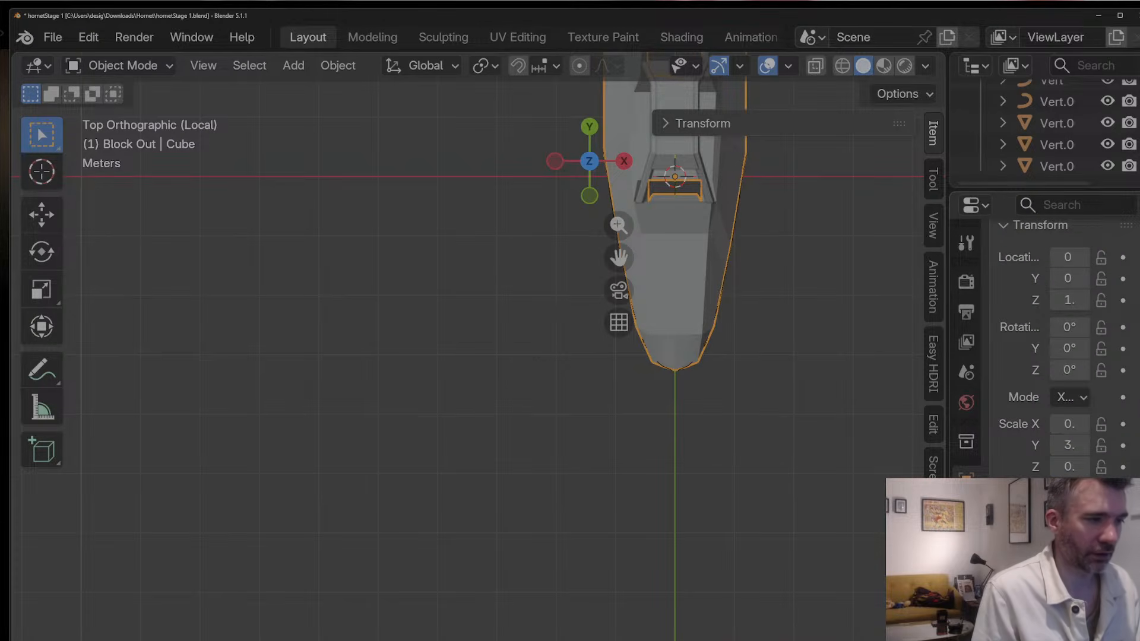
pyautogui.scroll(-5, 1063, 350)
pyautogui.scroll(-6, 1063, 350)
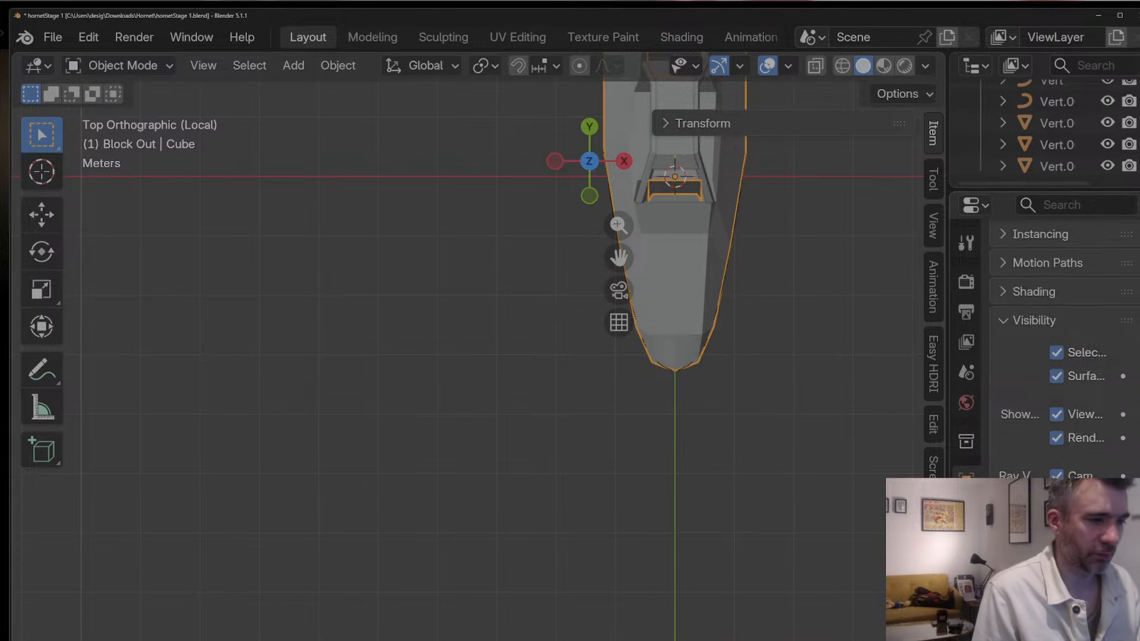
pyautogui.scroll(10, 1063, 351)
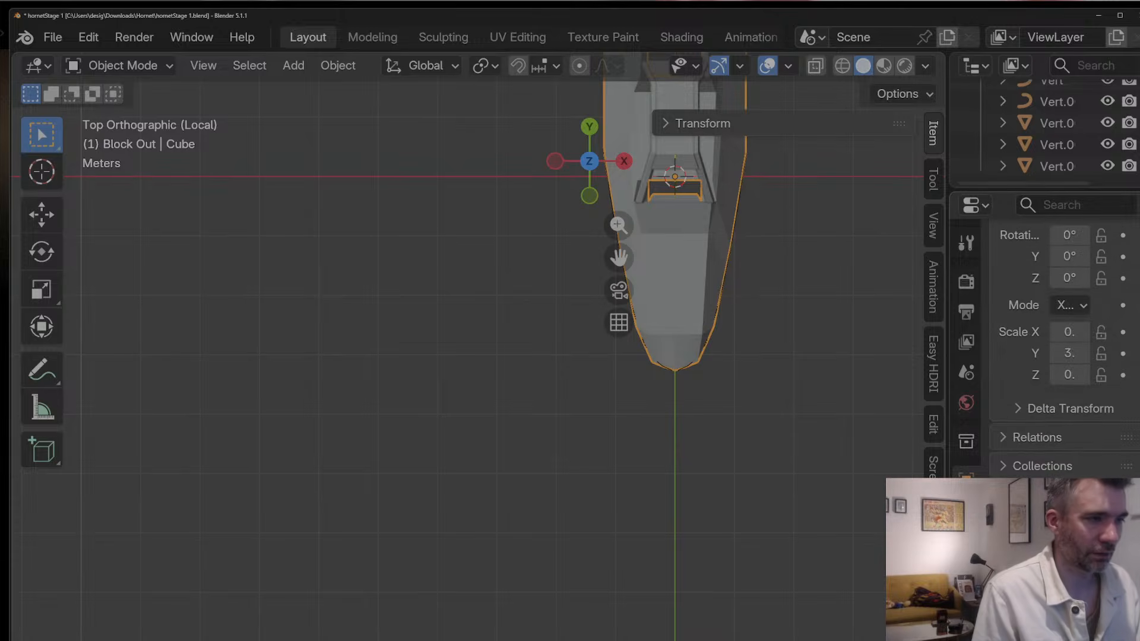
pyautogui.scroll(6, 1062, 350)
pyautogui.scroll(-6, 1063, 351)
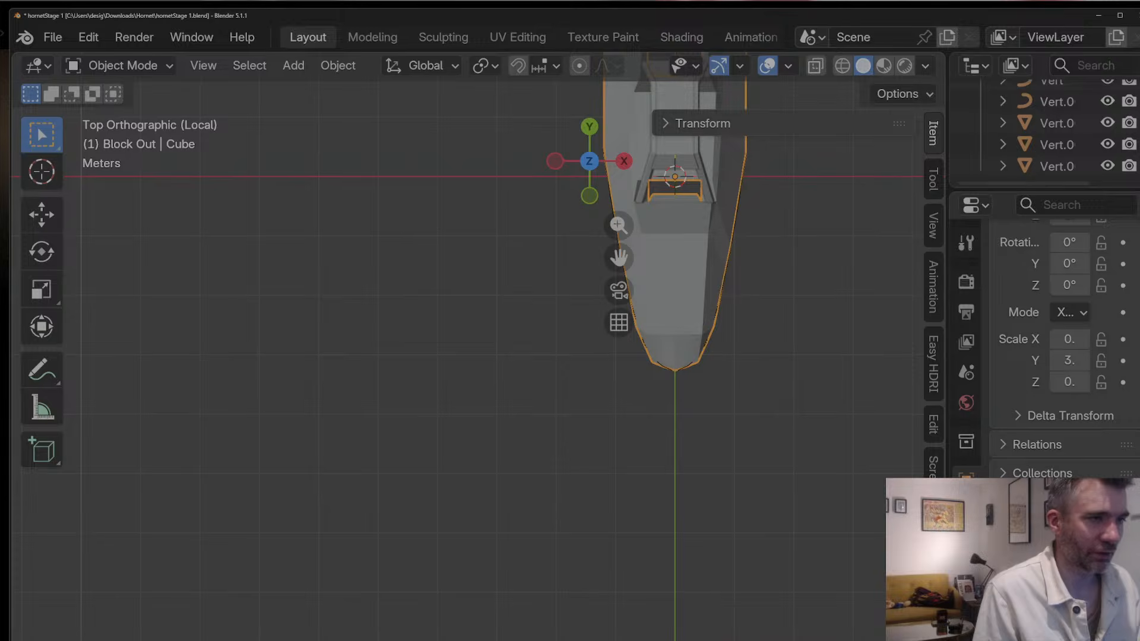
pyautogui.moveTo(947, 419); pyautogui.dragTo(889, 426)
pyautogui.scroll(-10, 1032, 332)
pyautogui.scroll(-1, 1032, 351)
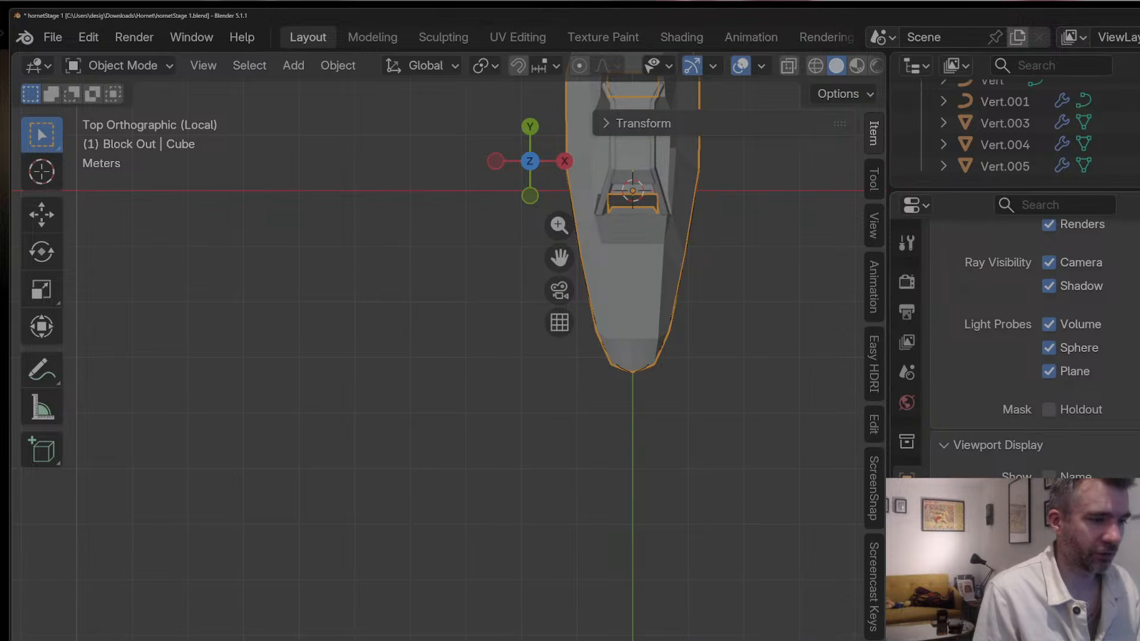
# Step: Try changing the Block Out body's viewport display colour, comparing it in Material Preview and Solid shading
pyautogui.click(1089, 636)
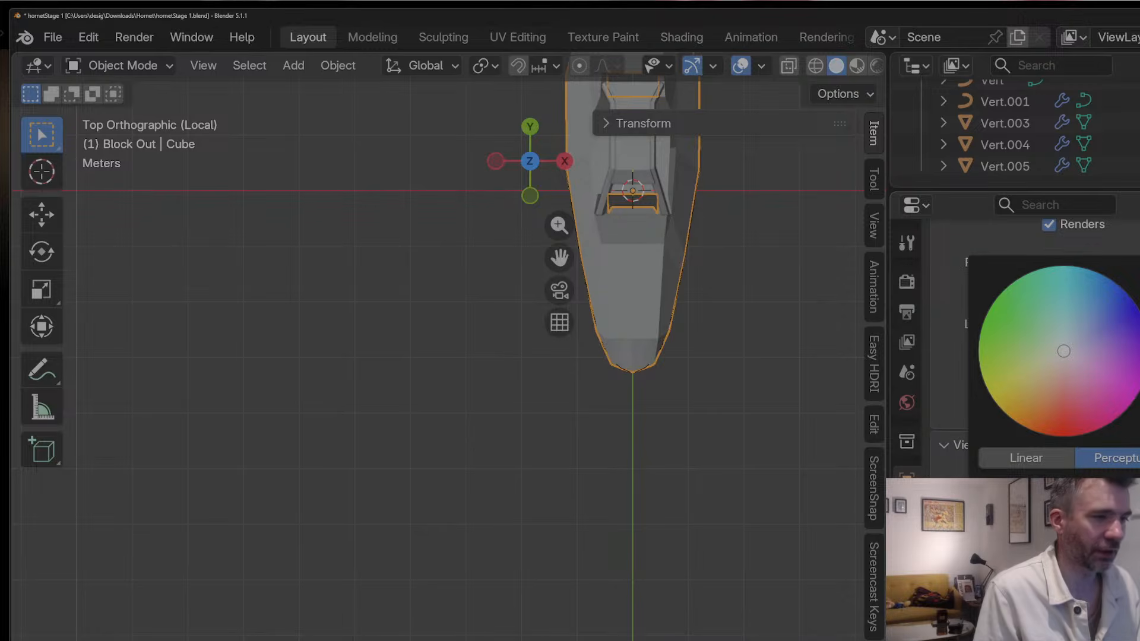
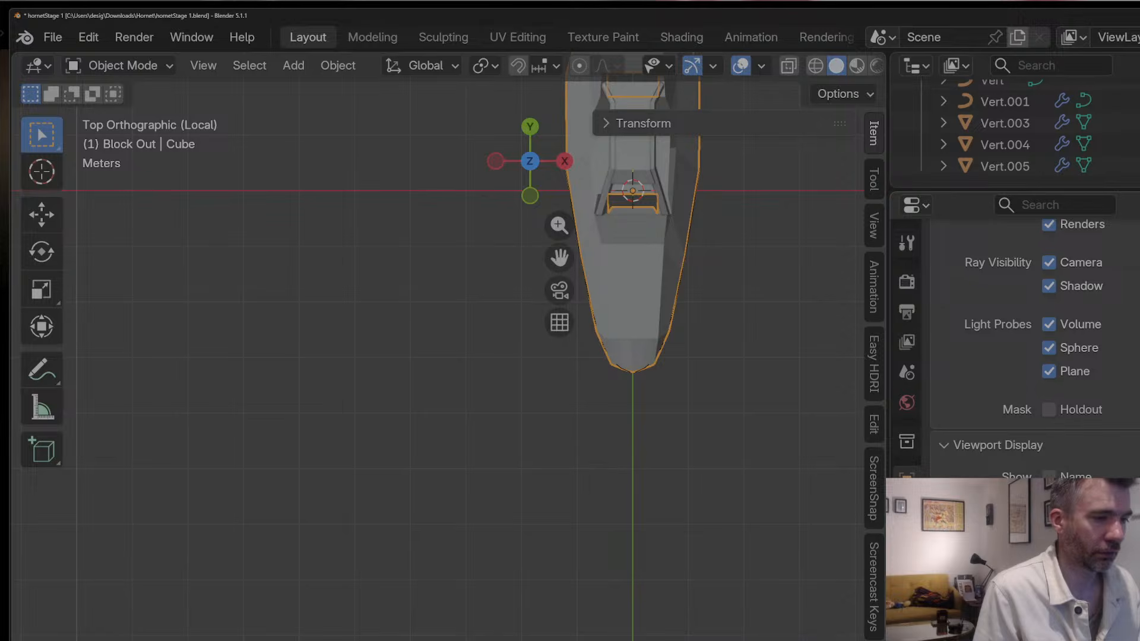
pyautogui.click(858, 69)
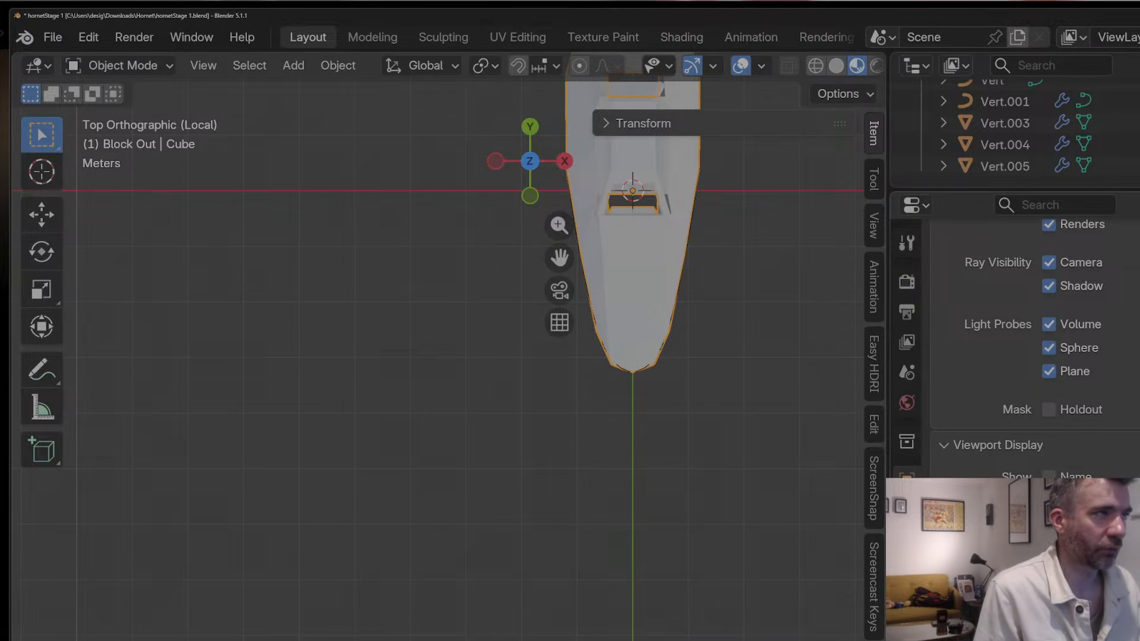
pyautogui.click(1084, 632)
pyautogui.click(836, 66)
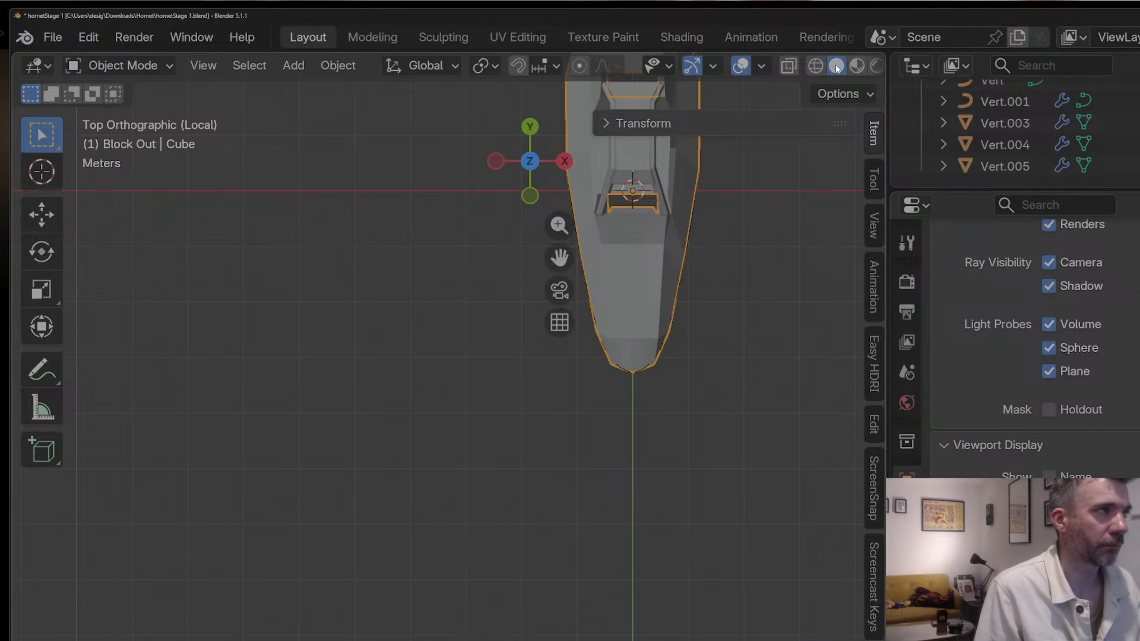
pyautogui.click(1092, 638)
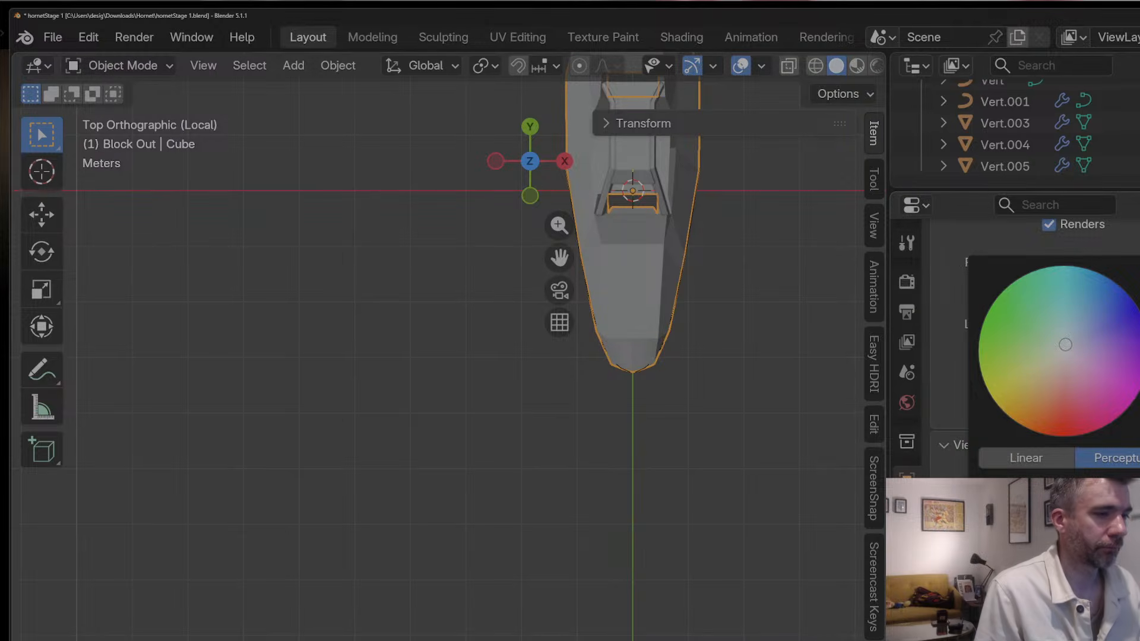
# Step: Return the viewport to Solid shading and turn on X-ray to see through the whole body in top view
pyautogui.click(818, 66)
pyautogui.click(836, 66)
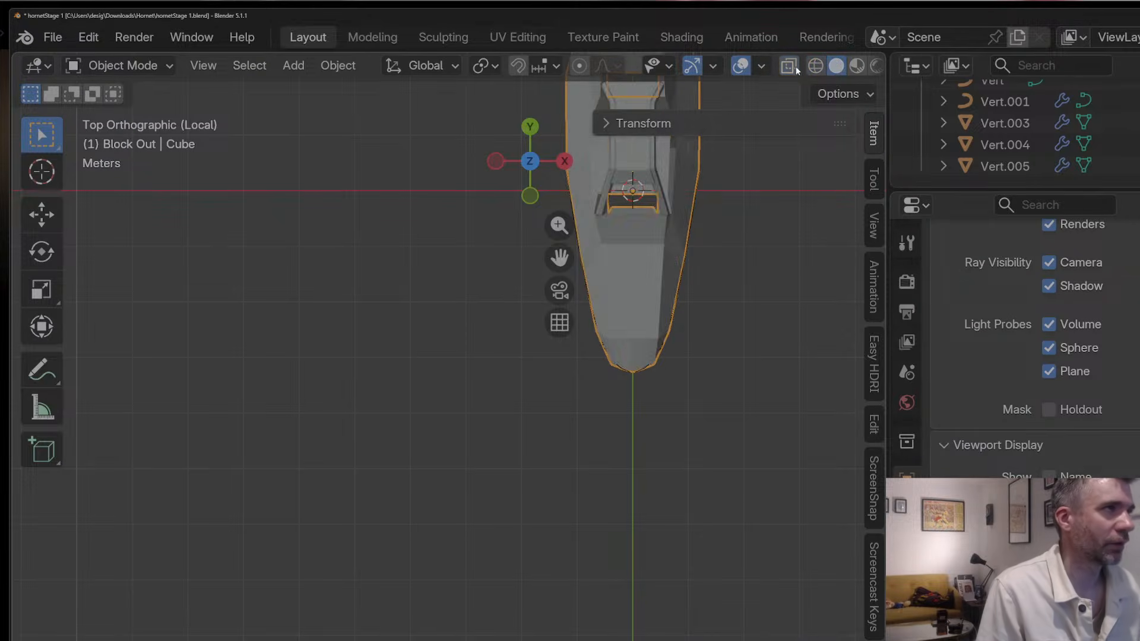
pyautogui.click(786, 68)
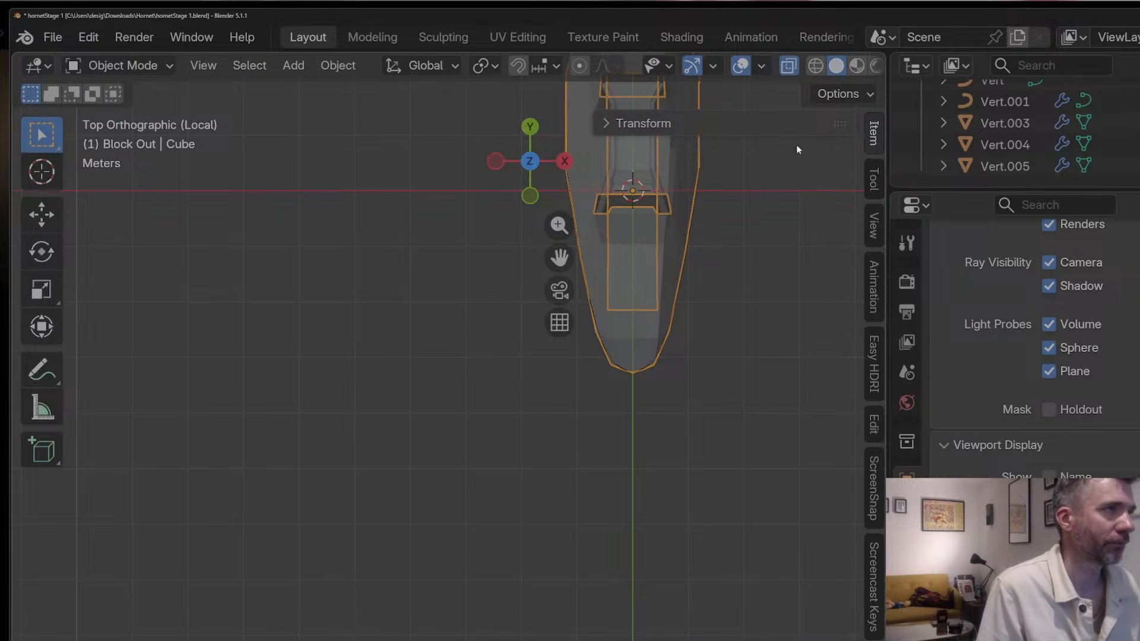
pyautogui.moveTo(559, 257); pyautogui.dragTo(556, 487)
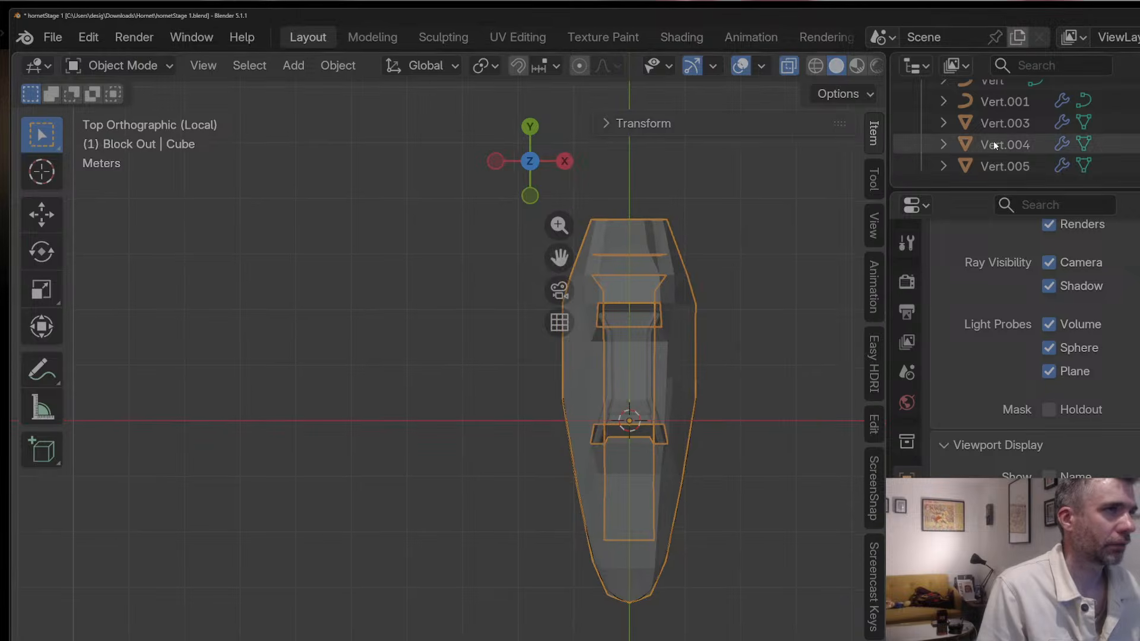
# Step: Extrude the Vert.005 outline's rear vertex to the tail corner in two segments, the last about 0.47 m in X and 1.53 m in Y
pyautogui.click(996, 167)
pyautogui.press('Tab')
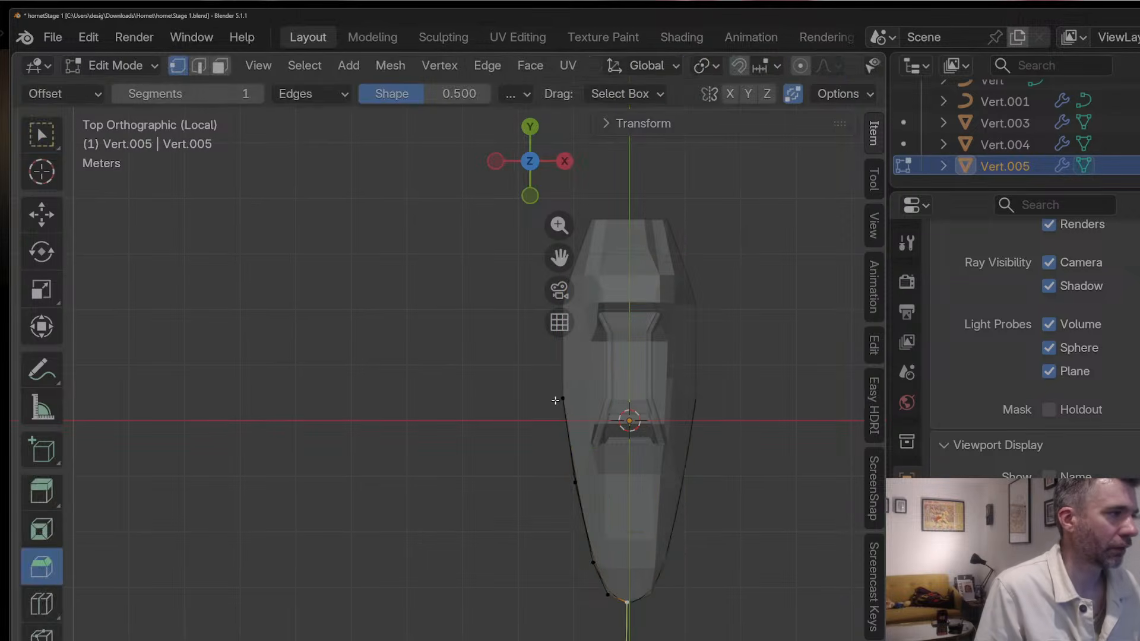
pyautogui.click(562, 400)
pyautogui.press('e')
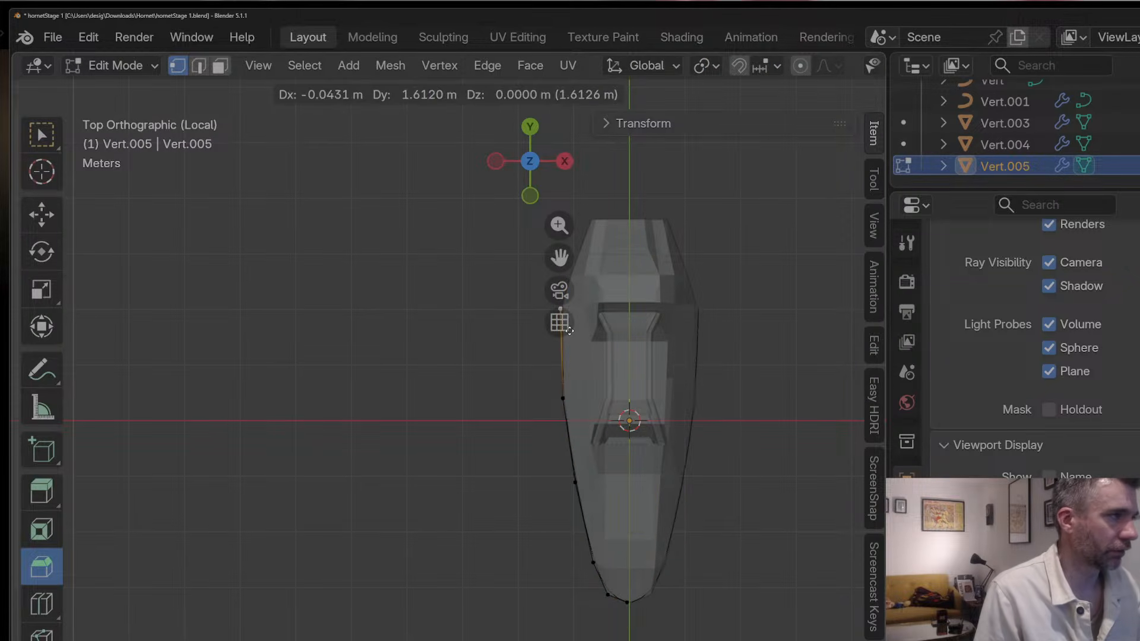
pyautogui.click(570, 333)
pyautogui.click(564, 397)
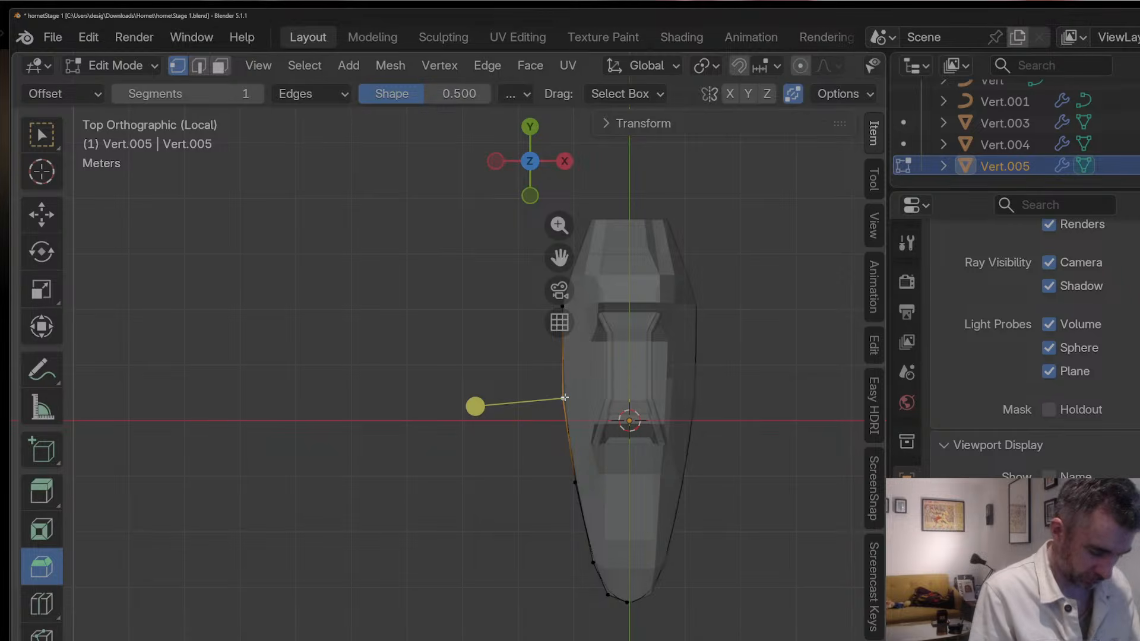
pyautogui.press('g')
pyautogui.click(566, 398)
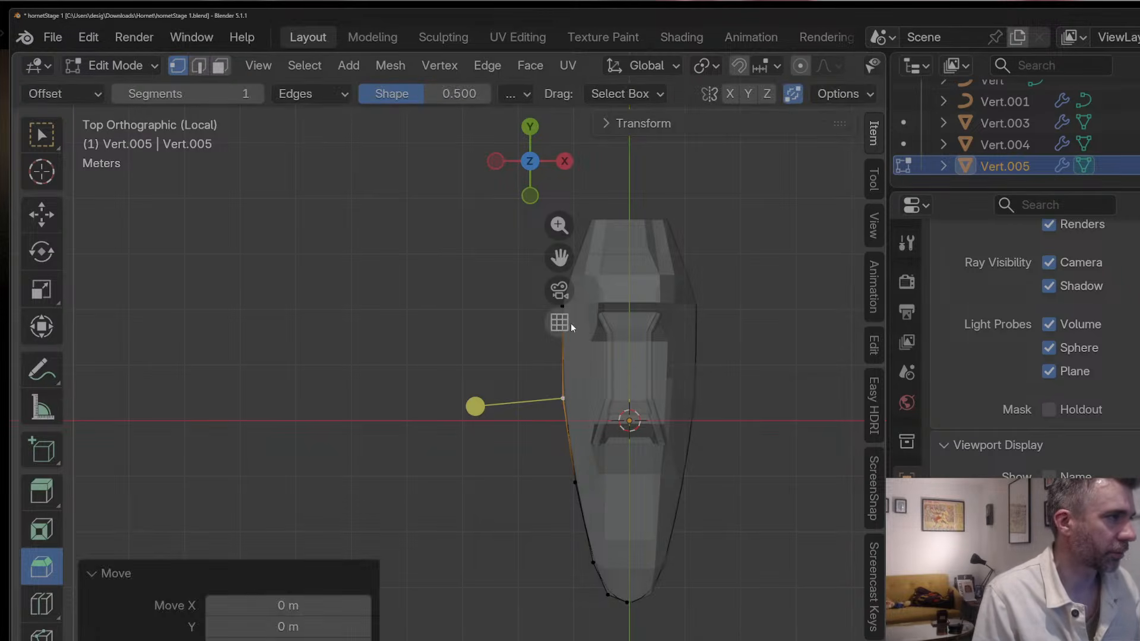
pyautogui.click(572, 311)
pyautogui.press('e')
pyautogui.click(608, 205)
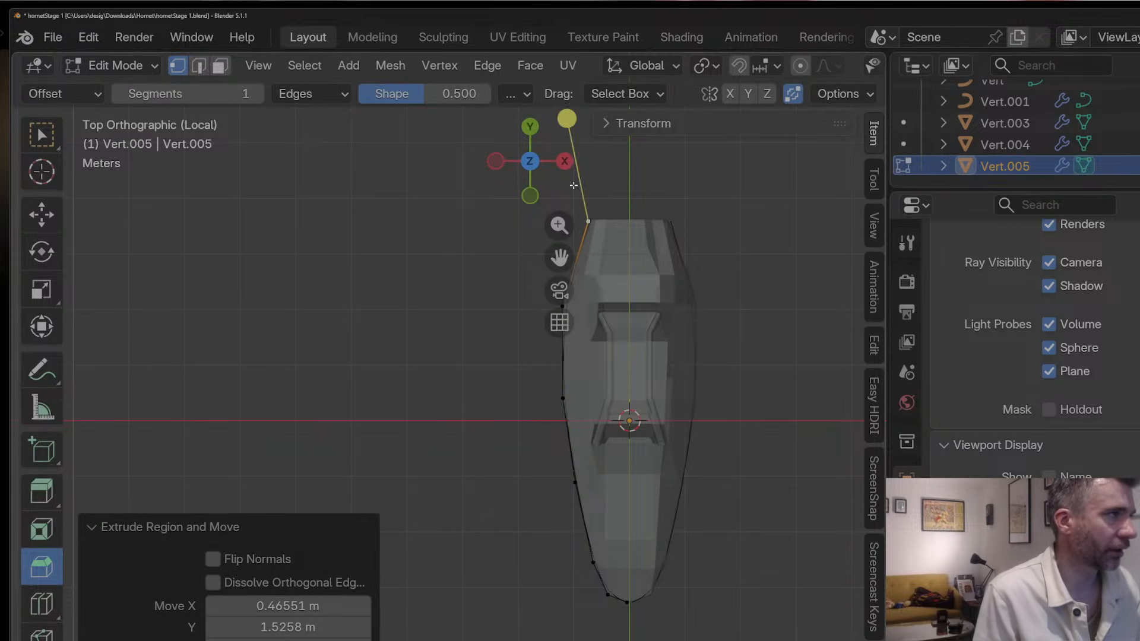
# Step: Move the two rearmost outline vertices onto the body's side crease in the left orthographic view
pyautogui.click(567, 167)
pyautogui.click(568, 167)
pyautogui.click(567, 167)
pyautogui.click(564, 161)
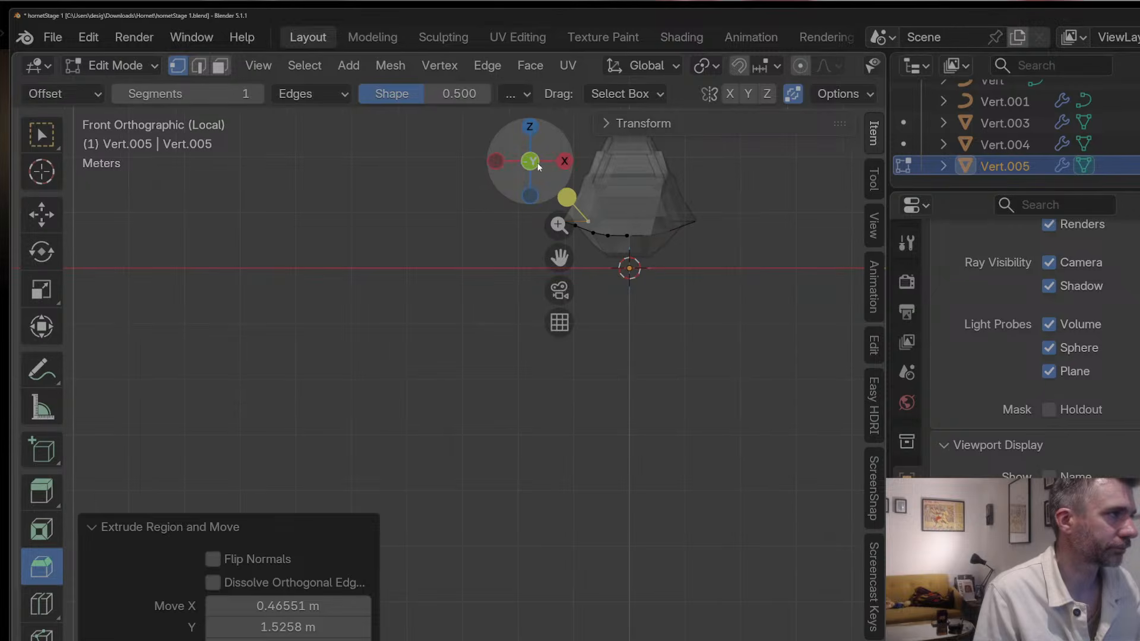
pyautogui.click(503, 162)
pyautogui.scroll(1, 577, 289)
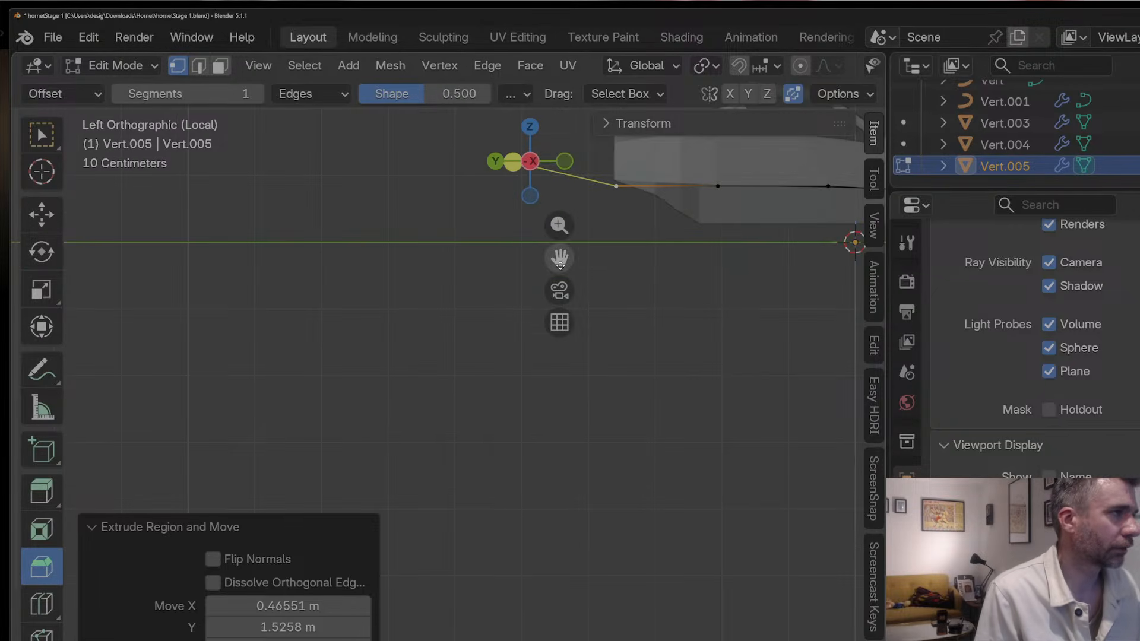
pyautogui.moveTo(559, 257); pyautogui.dragTo(491, 483)
pyautogui.press('g')
pyautogui.click(569, 287)
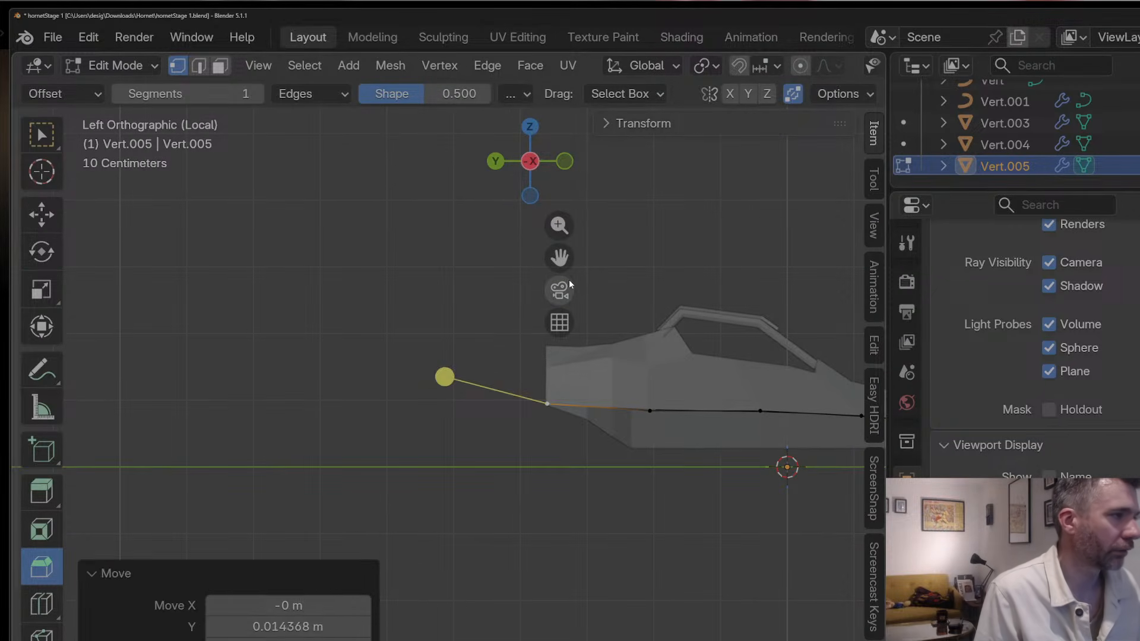
pyautogui.click(651, 409)
pyautogui.press('g')
pyautogui.click(654, 411)
# Step: Adjust the two middle outline vertices to follow the body's side crease in the left orthographic view
pyautogui.moveTo(559, 258); pyautogui.dragTo(411, 244)
pyautogui.click(615, 397)
pyautogui.press('g')
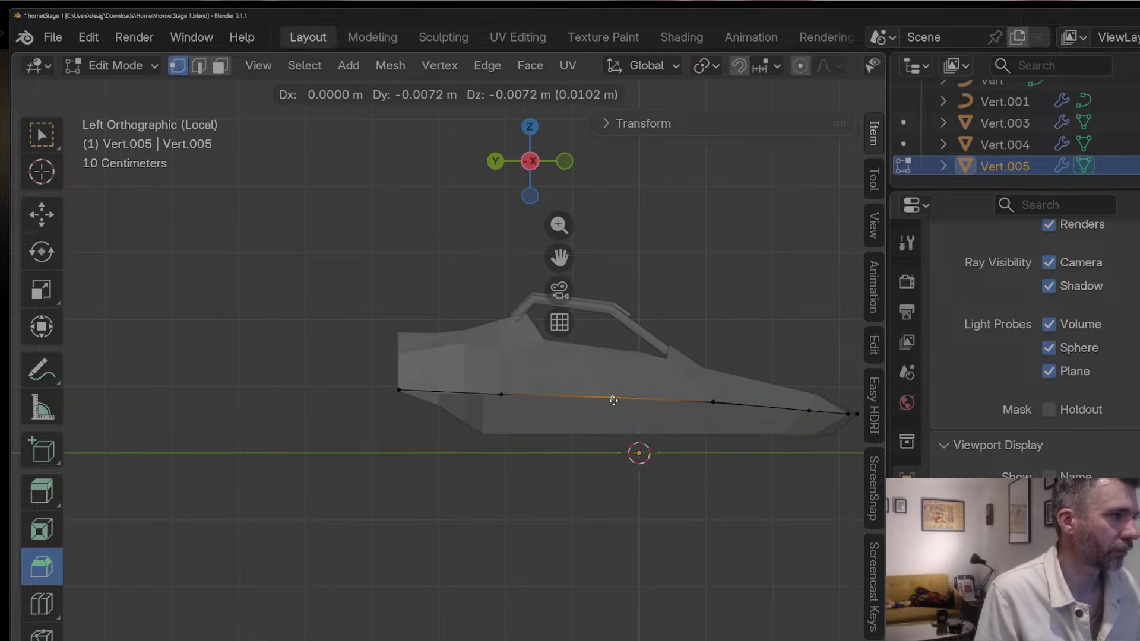
pyautogui.click(613, 401)
pyautogui.press('g')
pyautogui.click(708, 403)
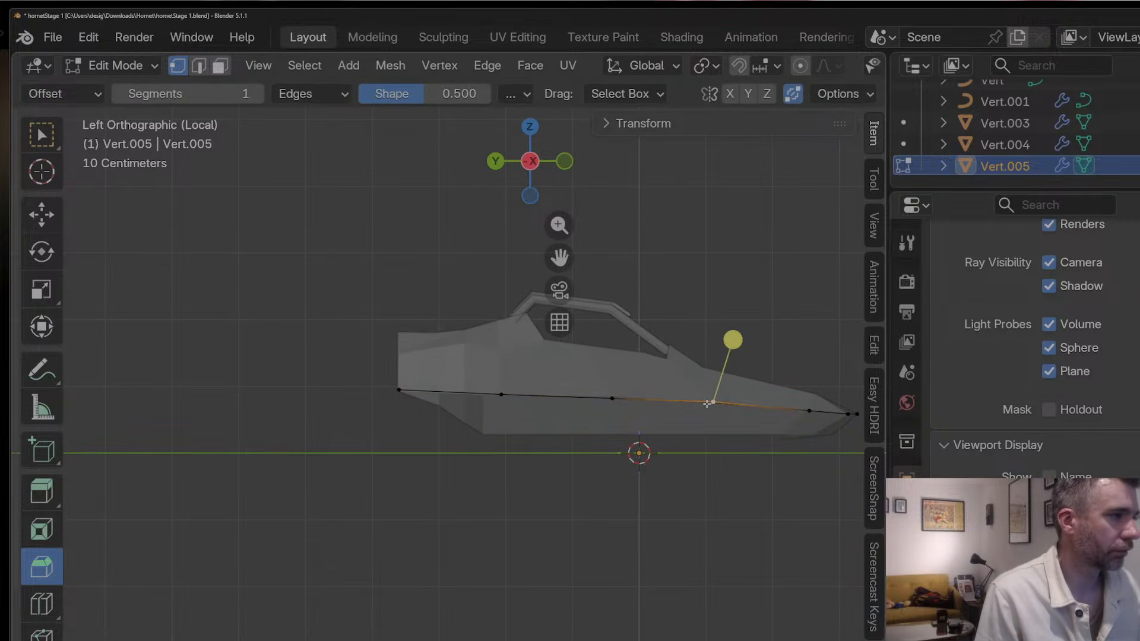
pyautogui.press('g')
pyautogui.click(707, 405)
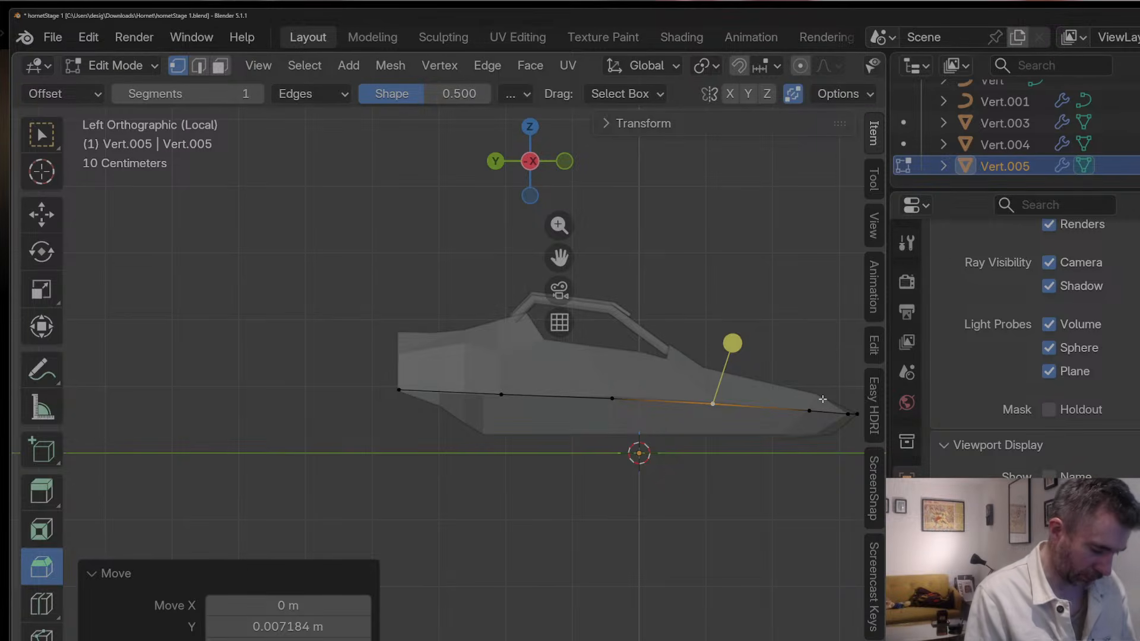
# Step: Extrude the nose-tip vertex up the bonnet to the windscreen pillar in left view, four segments of about 0.46, 0.63, 1.22 and 0.51 m in Y
pyautogui.hotkey('alt', 'Tab')
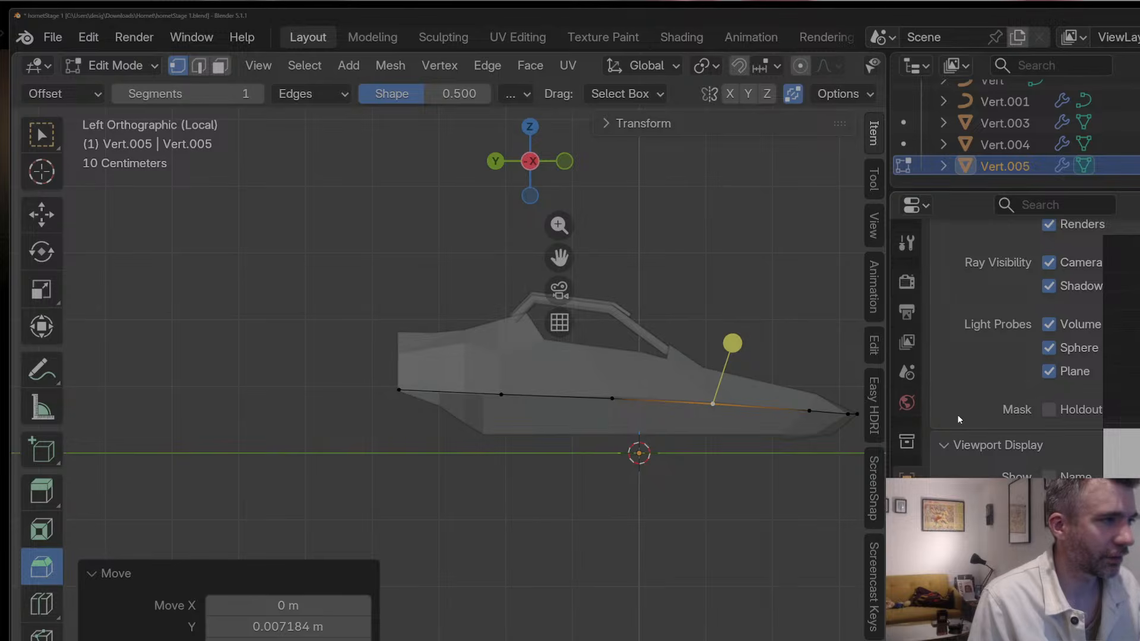
pyautogui.moveTo(859, 411); pyautogui.dragTo(776, 409, button='middle')
pyautogui.click(747, 426)
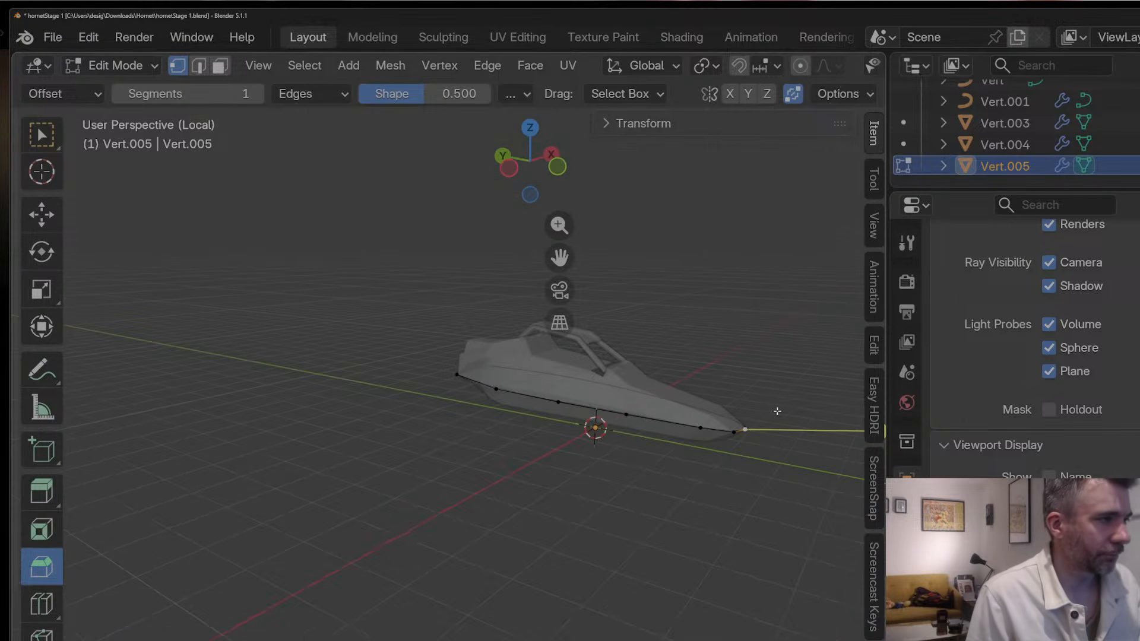
pyautogui.click(561, 169)
pyautogui.press('g')
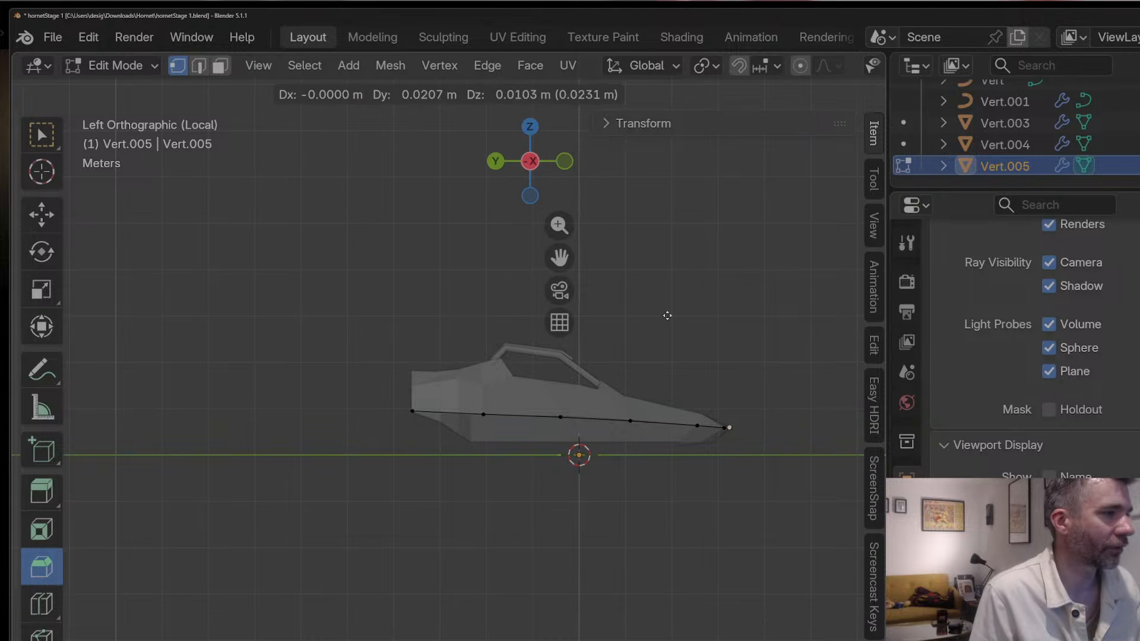
pyautogui.click(648, 307)
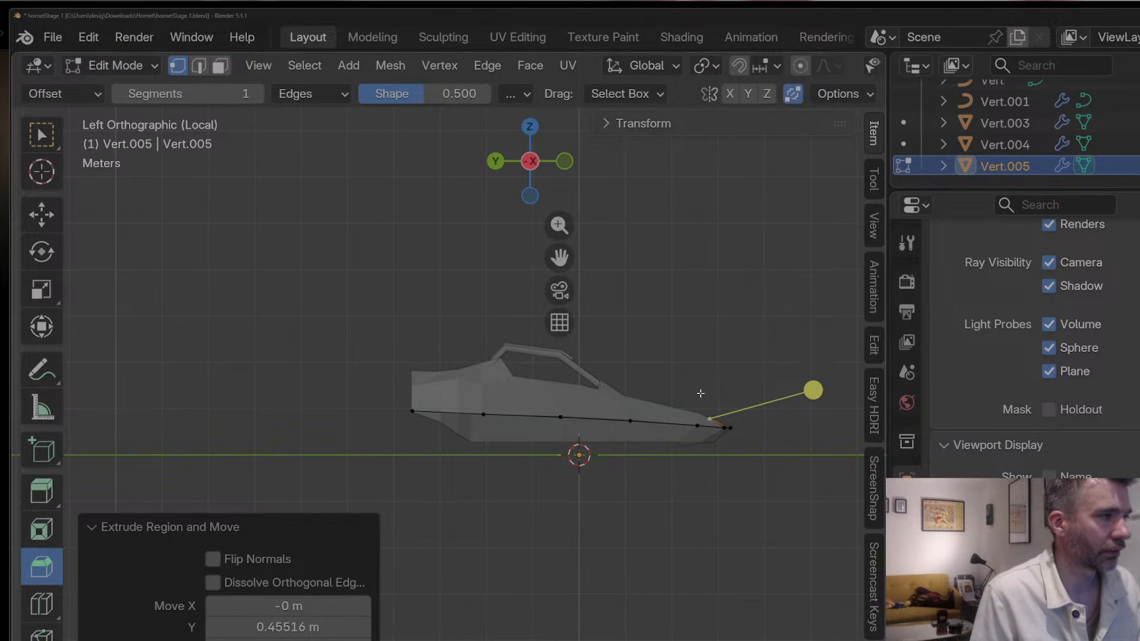
pyautogui.press('e')
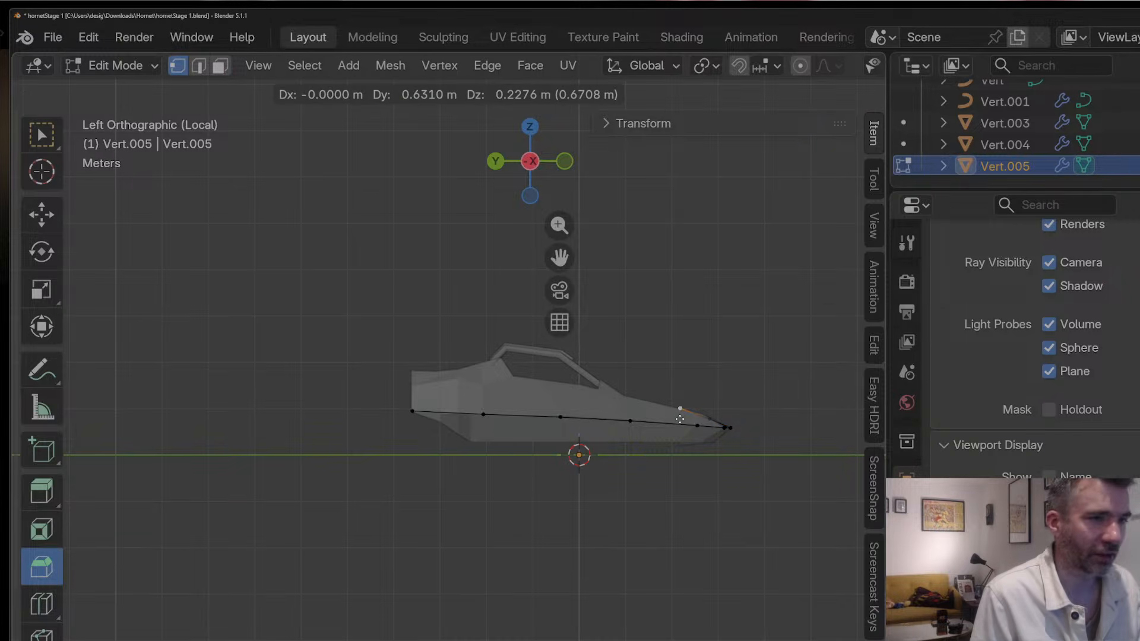
pyautogui.click(680, 419)
pyautogui.press('e')
pyautogui.click(622, 406)
pyautogui.press('e')
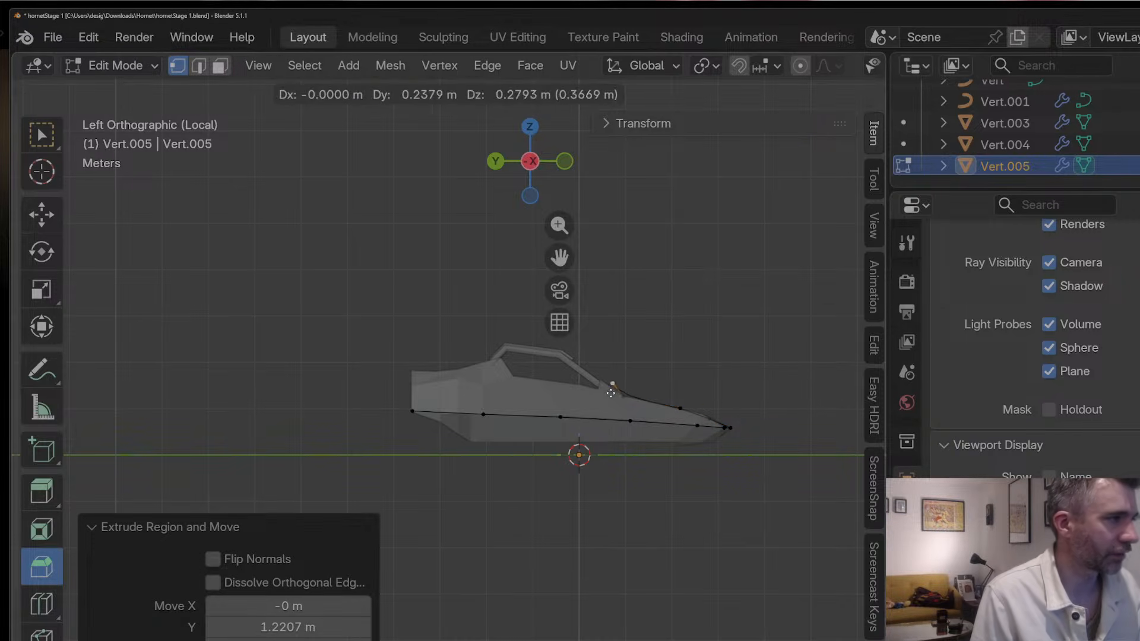
pyautogui.click(598, 392)
# Step: Insert a vertex in the segment below the windscreen pillar and slide it along its edge by a factor of 0.841
pyautogui.scroll(2, 638, 395)
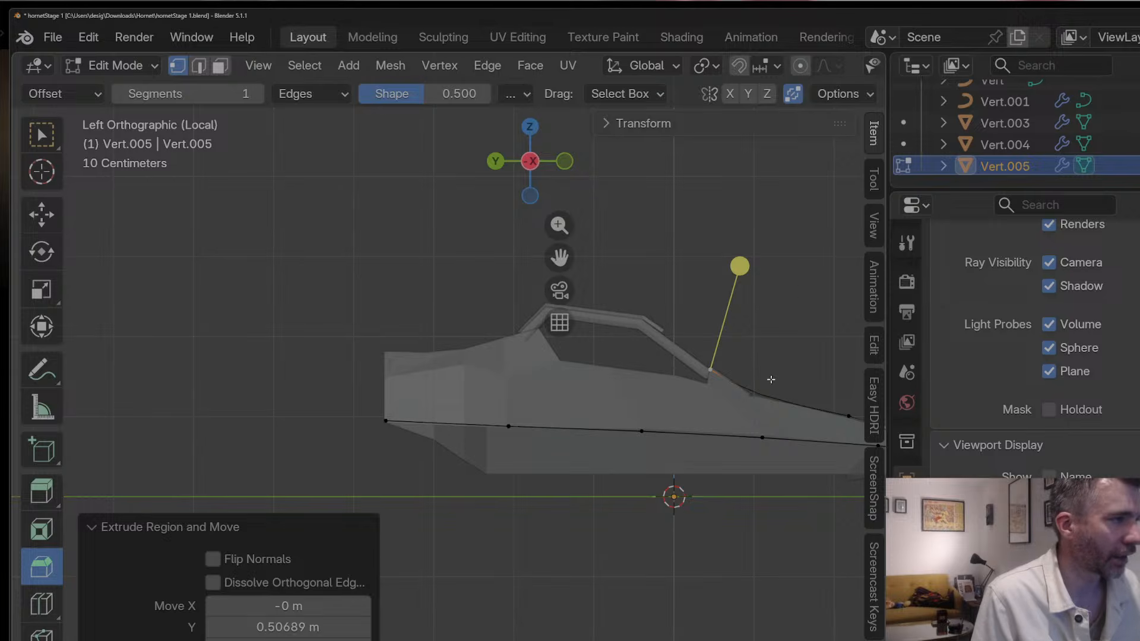
pyautogui.hotkey('ctrl', 'r')
pyautogui.click(753, 386)
pyautogui.click(743, 391)
pyautogui.press('g')
pyautogui.click(757, 400)
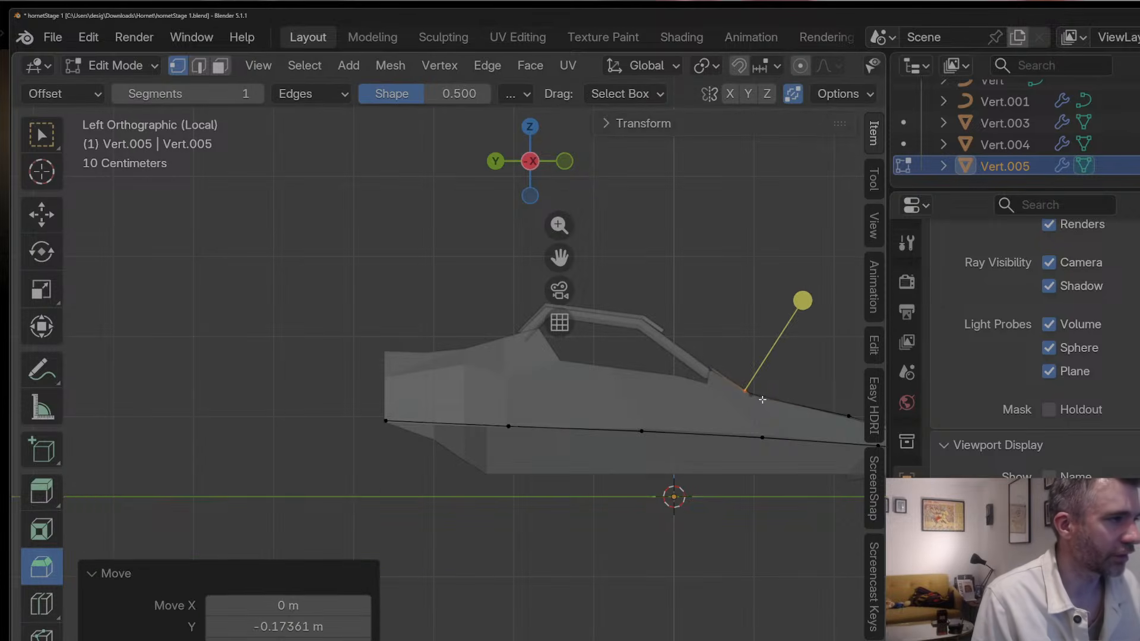
pyautogui.press('g')
pyautogui.rightClick(769, 405)
pyautogui.hotkey('ctrl', 'z')
pyautogui.press('g')
pyautogui.press('g')
pyautogui.click(739, 408)
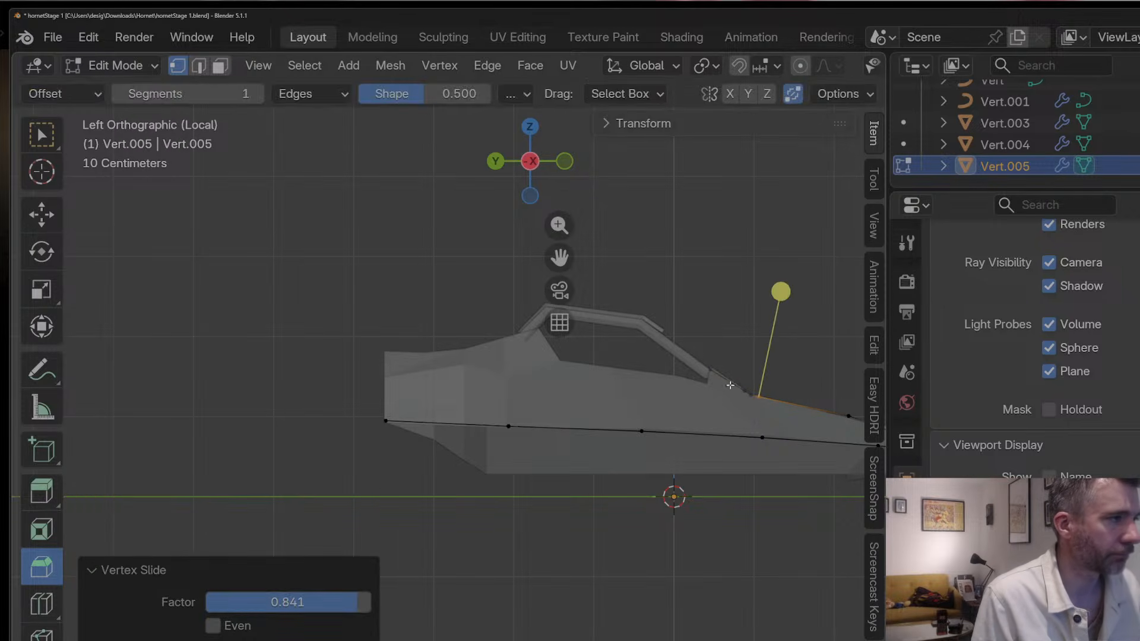
# Step: Move the inserted top-profile vertex to the base of the windscreen pillar and shift the front bonnet vertex forward along the bonnet line
pyautogui.press('g')
pyautogui.click(713, 382)
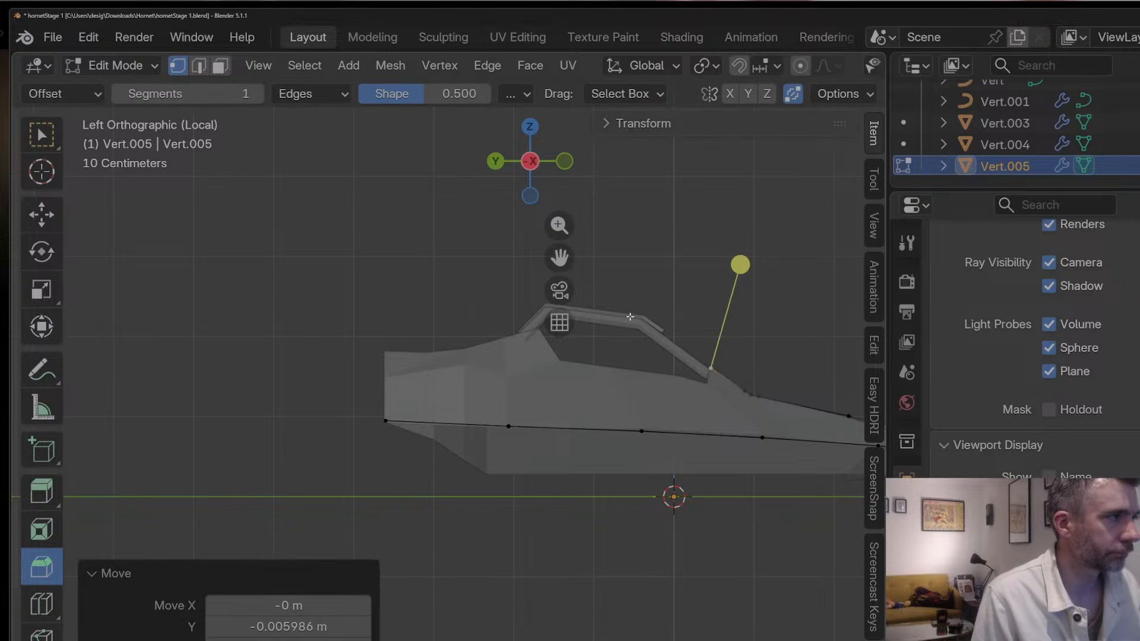
pyautogui.moveTo(561, 259); pyautogui.dragTo(321, 250)
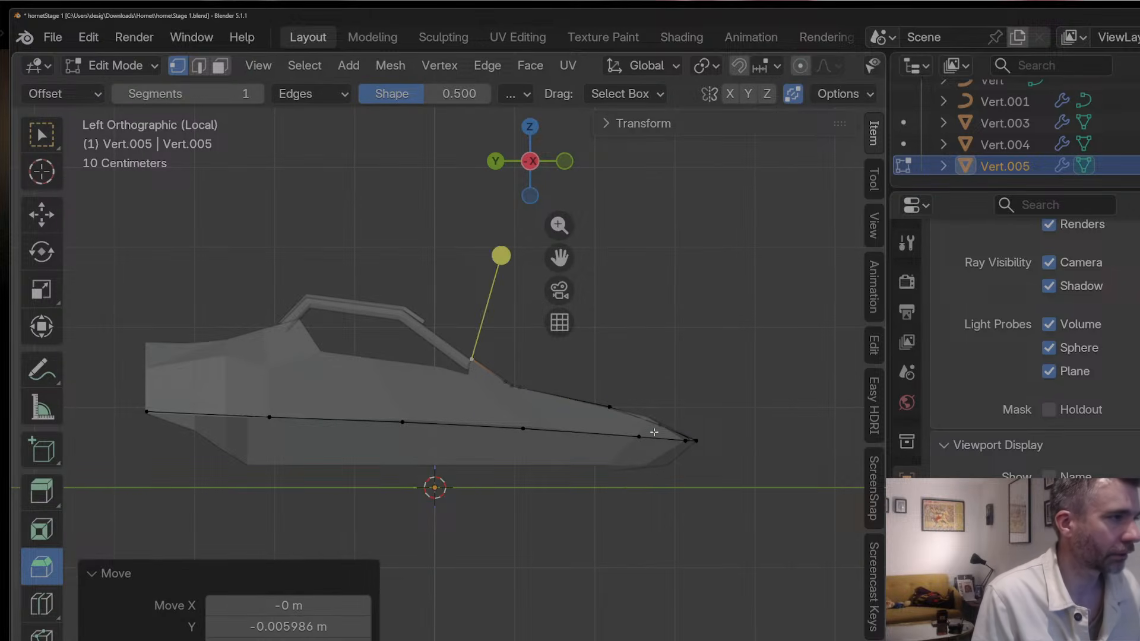
pyautogui.click(612, 408)
pyautogui.press('g')
pyautogui.click(641, 415)
# Step: Fine-tune the two foremost bonnet vertices to follow the nose's top profile in the left orthographic view
pyautogui.click(655, 428)
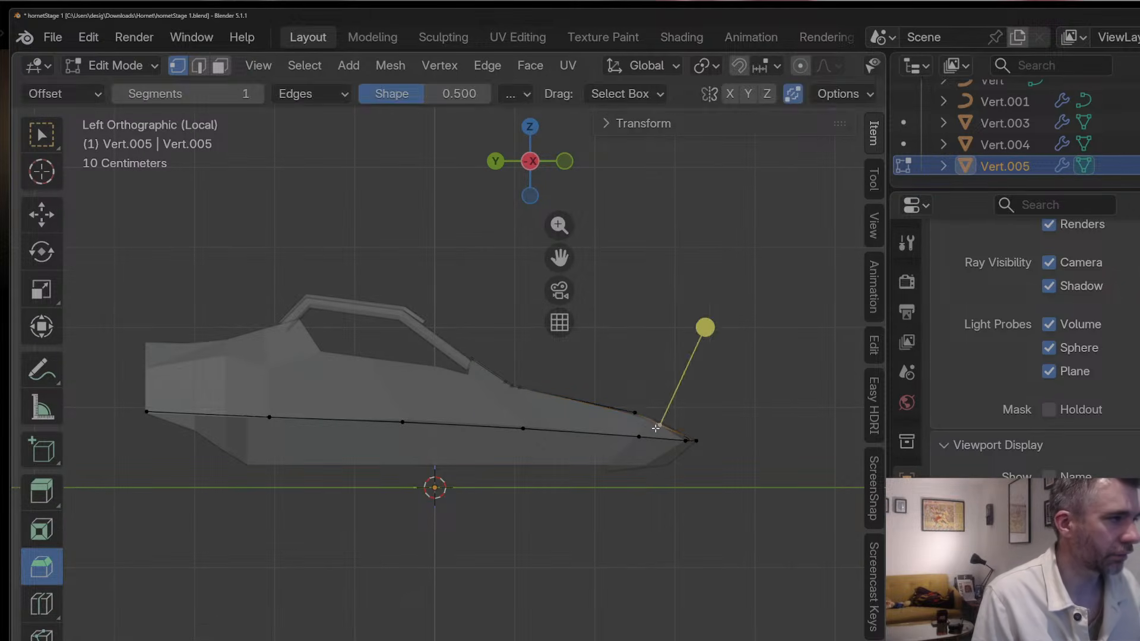
pyautogui.press('g')
pyautogui.click(638, 425)
pyautogui.click(631, 414)
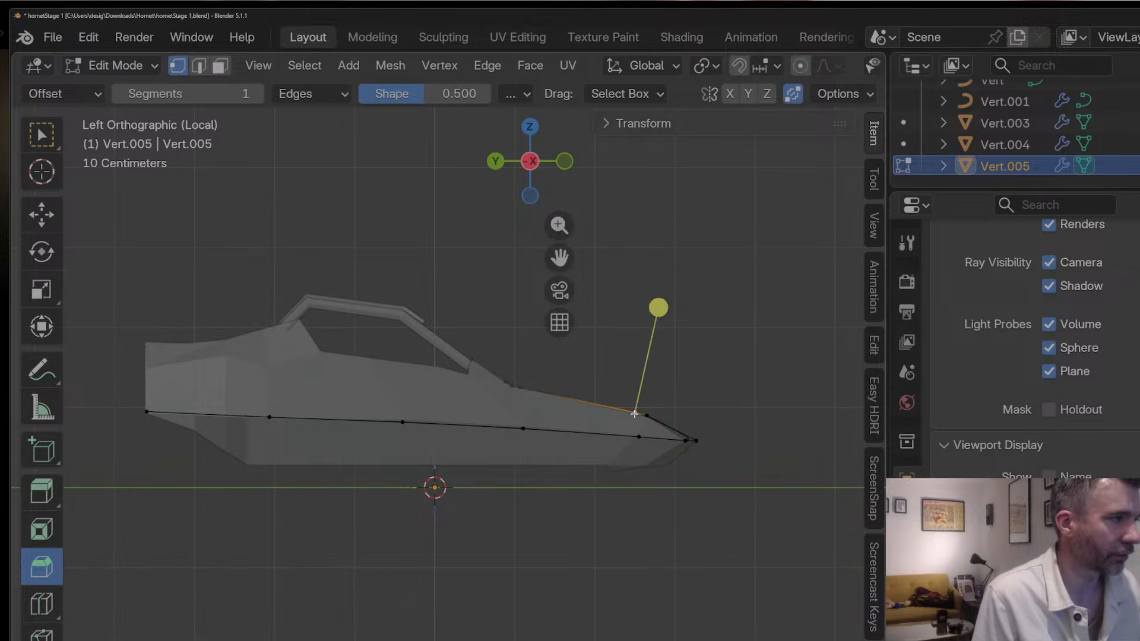
pyautogui.press('g')
pyautogui.click(634, 416)
pyautogui.click(645, 416)
pyautogui.press('g')
pyautogui.click(696, 440)
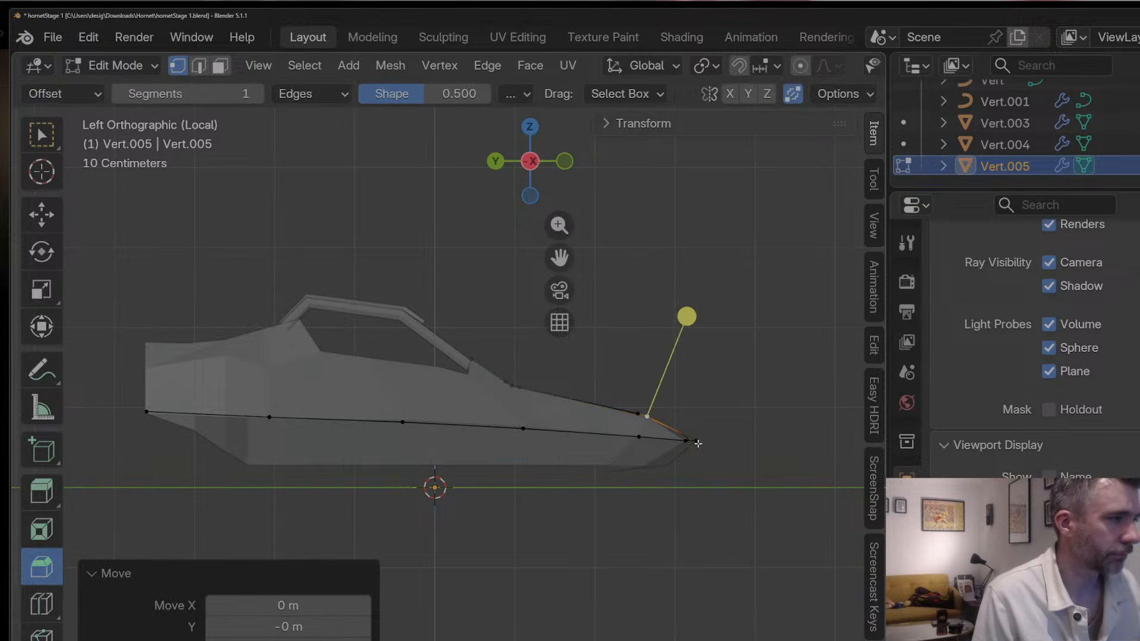
# Step: Connect the front side-crease vertex to the matching centreline vertex on the bonnet with a new edge
pyautogui.moveTo(696, 440); pyautogui.dragTo(515, 483, button='middle')
pyautogui.scroll(1, 515, 483)
pyautogui.click(632, 441)
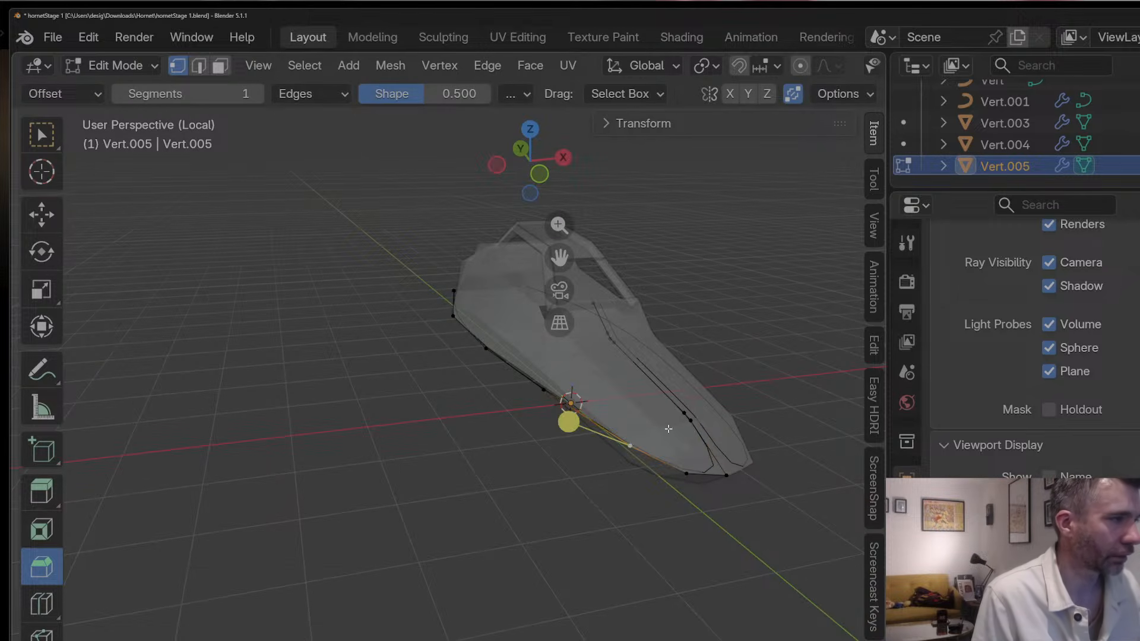
pyautogui.keyDown('shift'); pyautogui.click(689, 421); pyautogui.keyUp('shift')
pyautogui.press('f')
# Step: Insert a vertex in the middle of the new cross edge and move it about -0.075 m in X and 0.049 m in Y
pyautogui.moveTo(675, 434); pyautogui.dragTo(563, 404, button='middle')
pyautogui.hotkey('ctrl', 'r')
pyautogui.click(664, 444)
pyautogui.click(665, 449)
pyautogui.press('g')
pyautogui.click(654, 439)
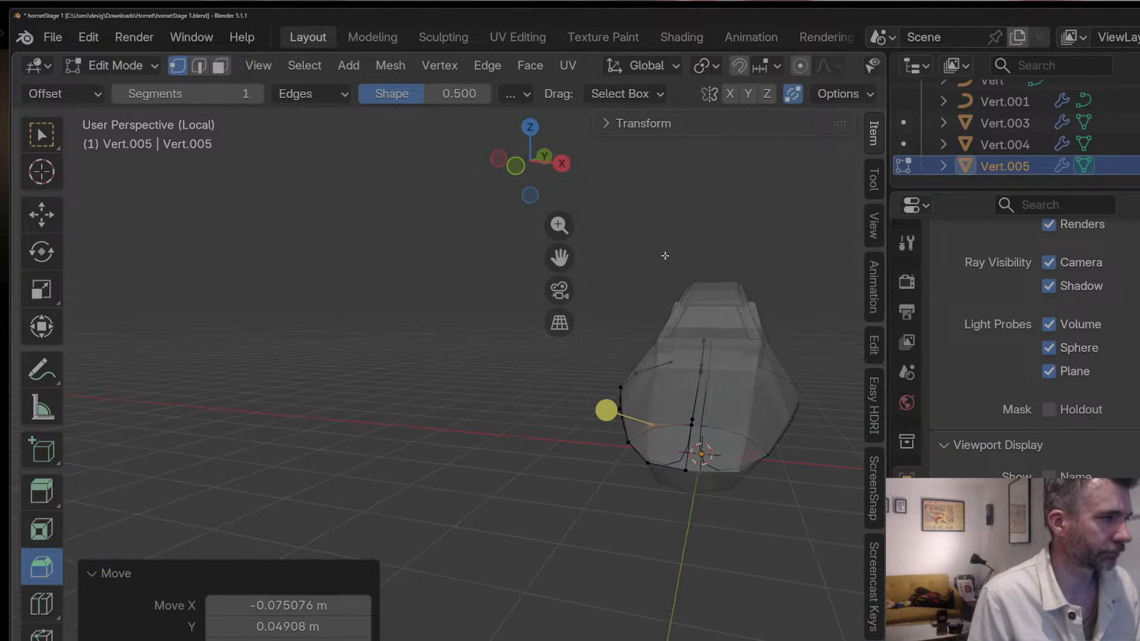
# Step: Reposition the cross edge's middle vertex onto the bonnet's side edge, checking it from the front and in perspective
pyautogui.click(558, 164)
pyautogui.click(558, 164)
pyautogui.click(558, 164)
pyautogui.click(558, 164)
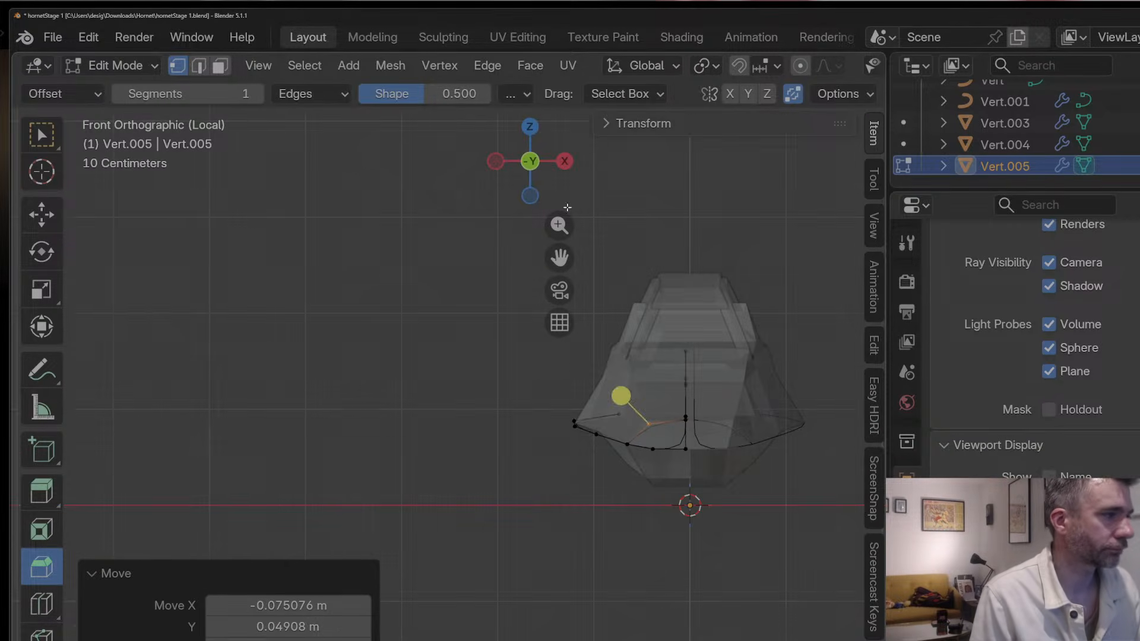
pyautogui.press('g')
pyautogui.click(608, 358)
pyautogui.moveTo(612, 367); pyautogui.dragTo(634, 425, button='middle')
pyautogui.press('g')
pyautogui.click(686, 425)
# Step: Extrude the cross edge's middle vertex rearward along the bonnet edge in top view, two segments of about 1.57 and 0.56 m in Y
pyautogui.click(529, 129)
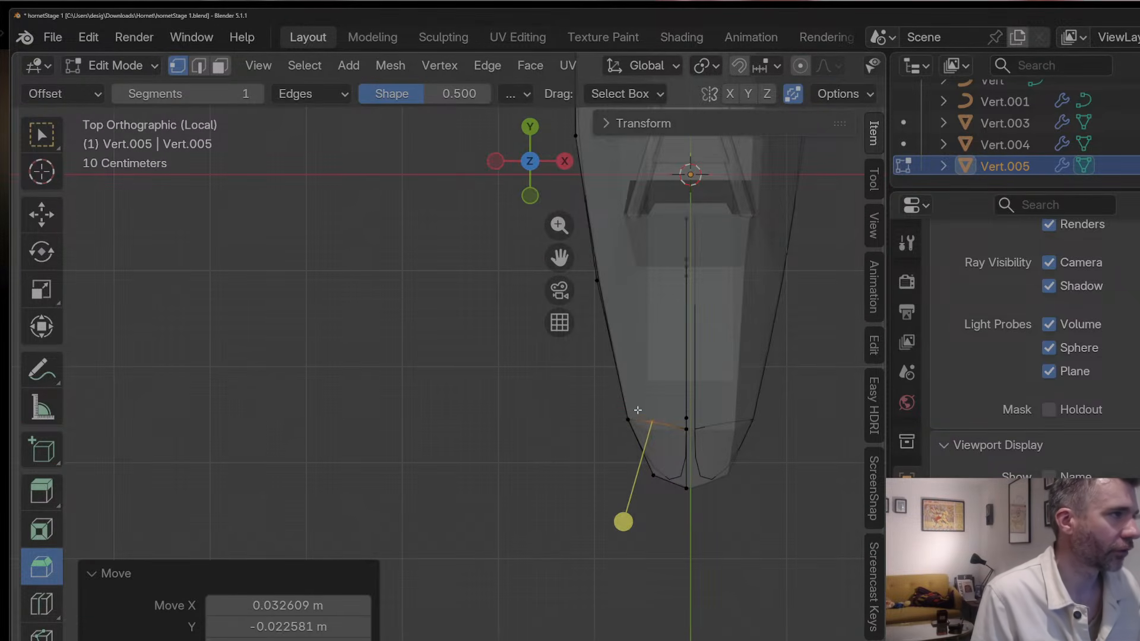
pyautogui.press('g')
pyautogui.click(634, 261)
pyautogui.press('e')
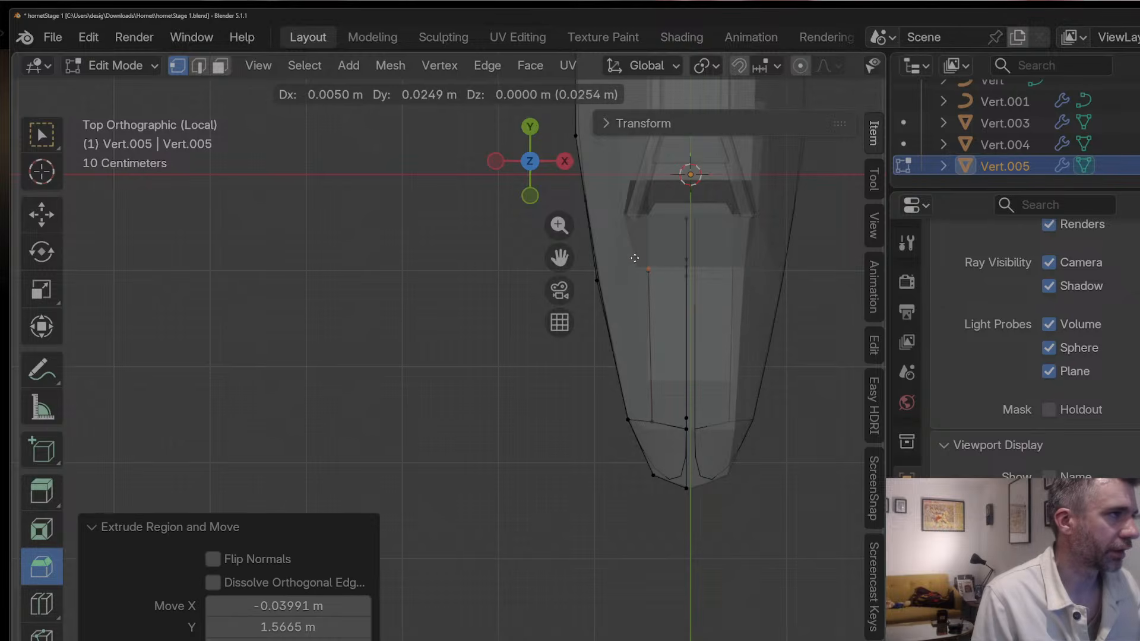
pyautogui.click(633, 207)
# Step: Raise the two extruded vertices along Z to the bonnet's top profile in the left orthographic view
pyautogui.click(561, 160)
pyautogui.click(562, 160)
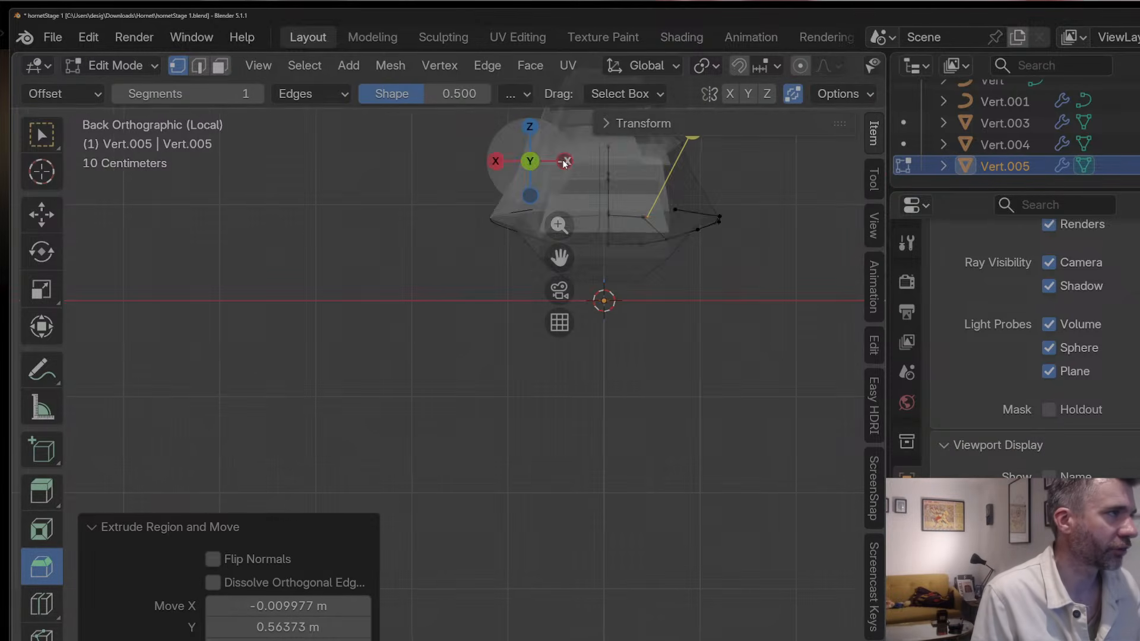
pyautogui.click(563, 161)
pyautogui.click(701, 220)
pyautogui.press('g')
pyautogui.press('z')
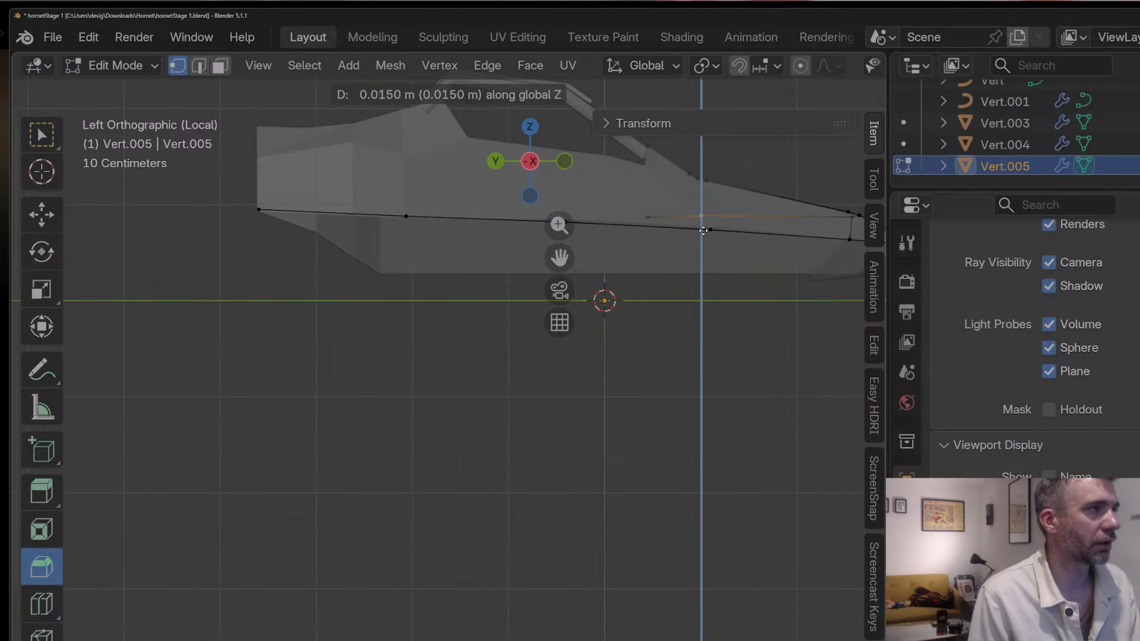
pyautogui.click(704, 206)
pyautogui.click(647, 214)
pyautogui.press('g')
pyautogui.press('z')
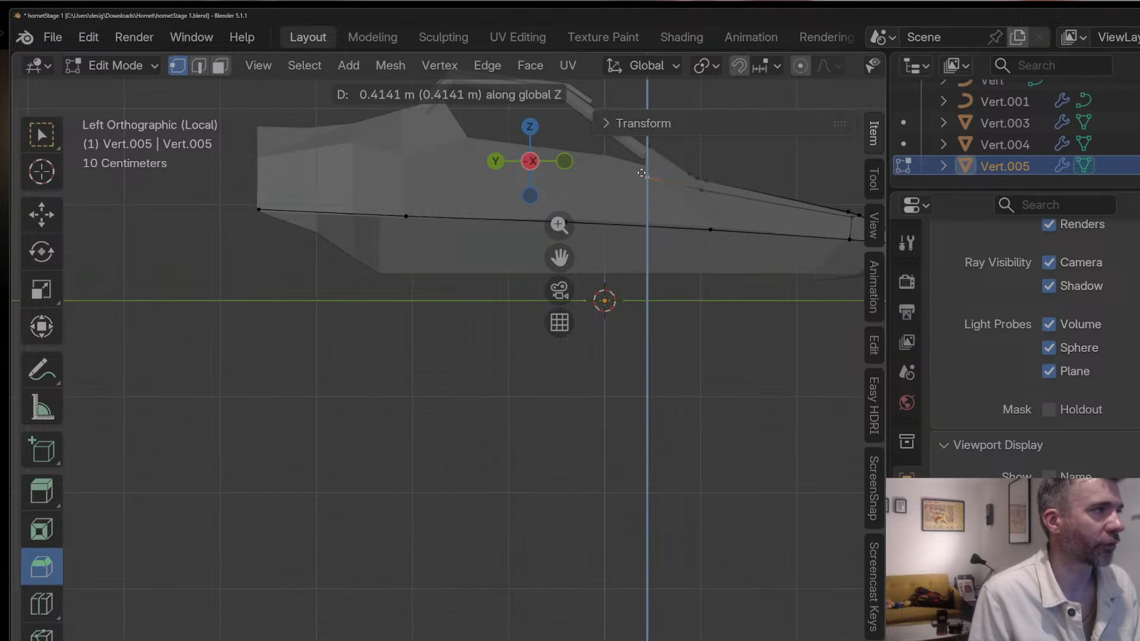
pyautogui.click(638, 161)
# Step: Shift the front one of the two extruded bonnet-edge vertices outward along X to match the body's bonnet edge
pyautogui.moveTo(643, 172); pyautogui.dragTo(580, 210, button='middle')
pyautogui.click(658, 203)
pyautogui.press('g')
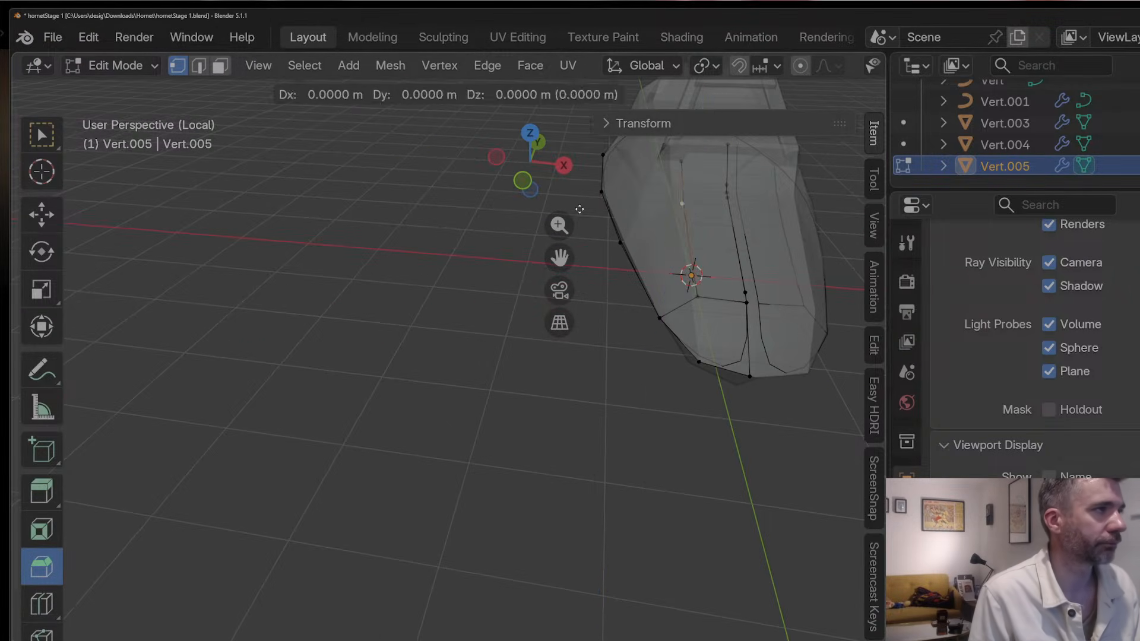
pyautogui.press('z')
pyautogui.click(582, 195)
pyautogui.press('g')
pyautogui.press('z')
pyautogui.press('x')
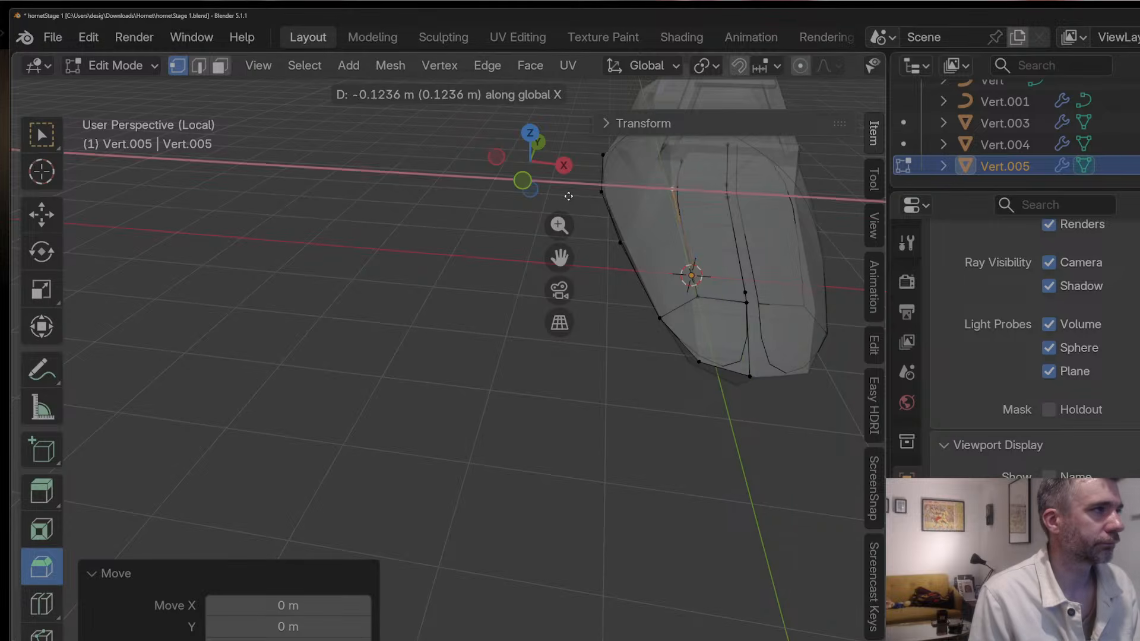
pyautogui.click(573, 194)
pyautogui.press('g')
pyautogui.press('y')
pyautogui.press('x')
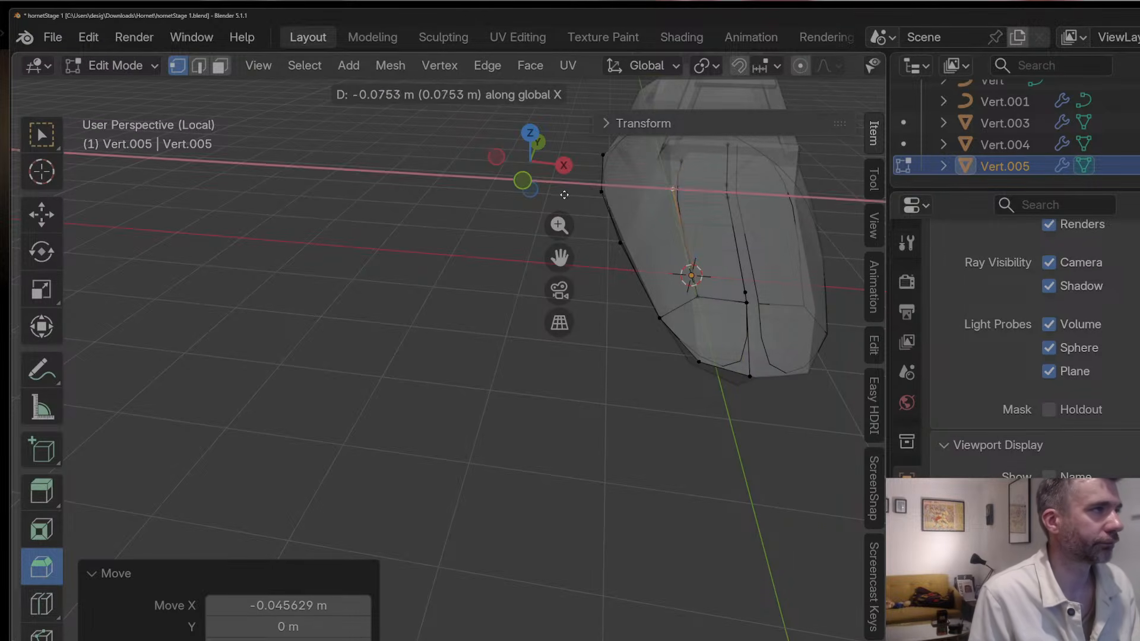
pyautogui.click(559, 193)
# Step: Check the outline around the rear bonnet-edge vertex against the opaque body with X-ray off, and restore X-ray
pyautogui.click(679, 160)
pyautogui.moveTo(680, 160); pyautogui.dragTo(717, 185, button='middle')
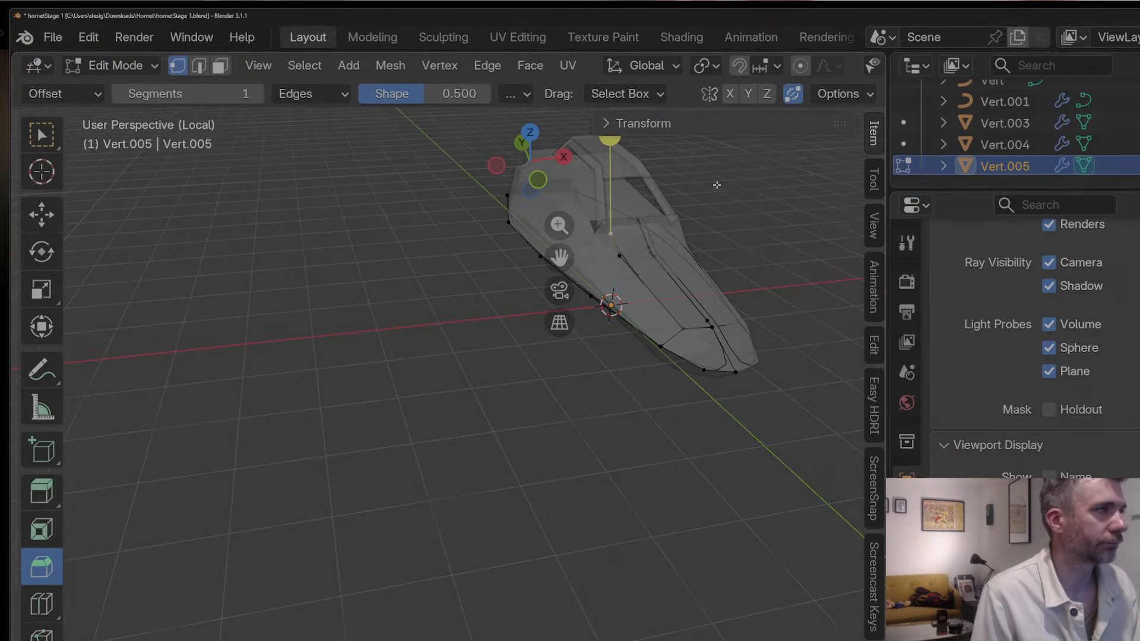
pyautogui.scroll(-5, 801, 68)
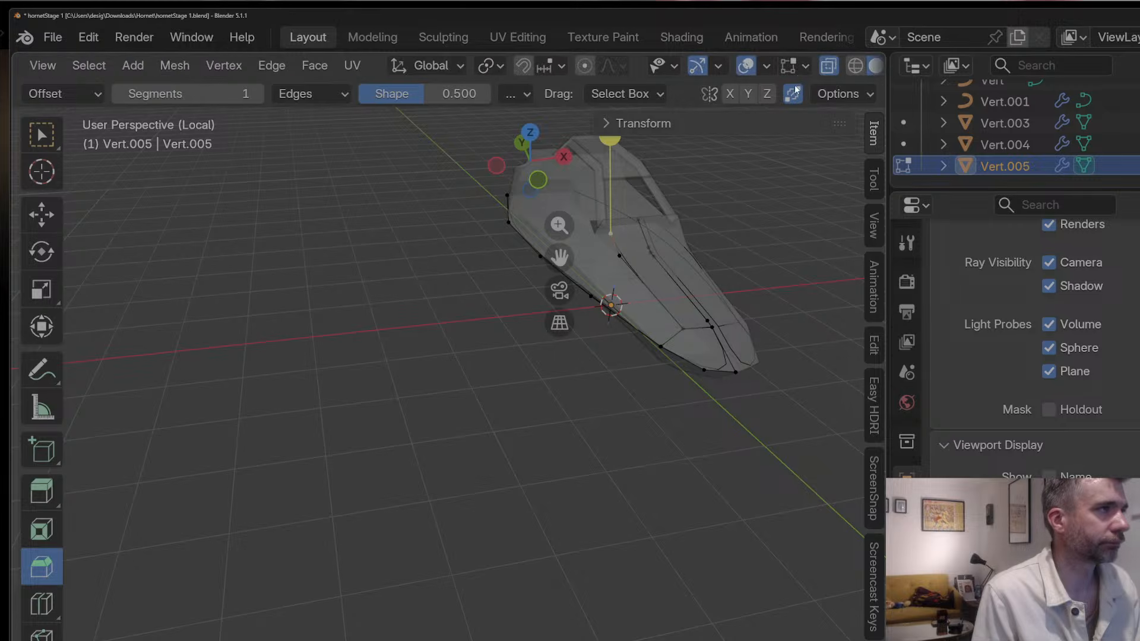
pyautogui.click(831, 66)
pyautogui.moveTo(624, 224); pyautogui.dragTo(653, 249, button='middle')
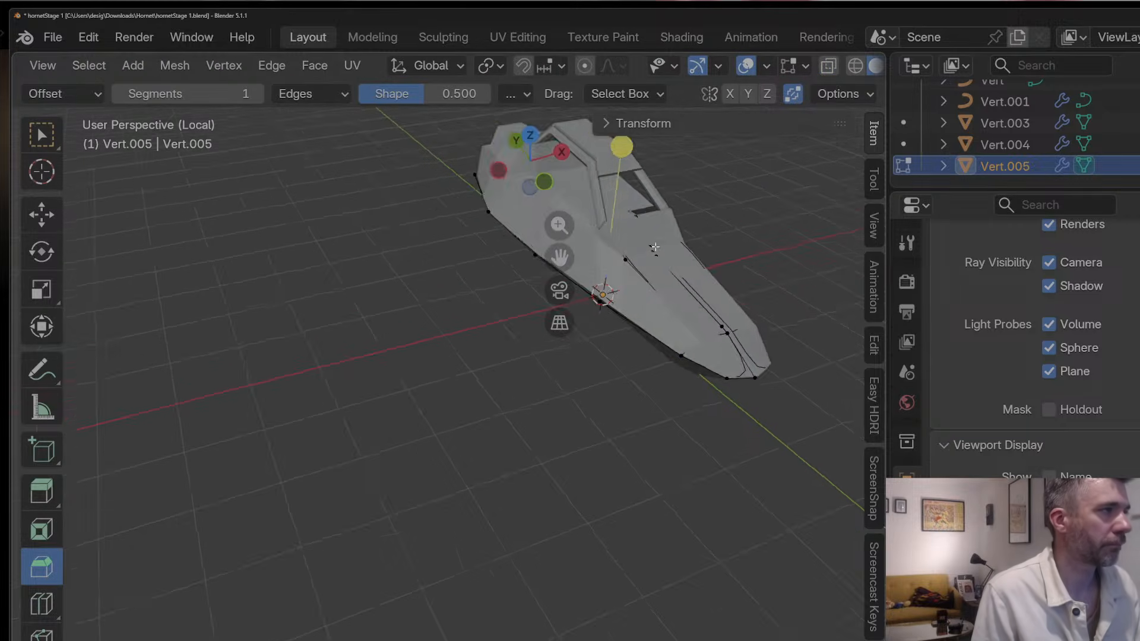
pyautogui.scroll(3, 580, 257)
pyautogui.keyDown('shift'); pyautogui.moveTo(579, 257); pyautogui.dragTo(409, 347, button='middle'); pyautogui.keyUp('shift')
pyautogui.click(828, 66)
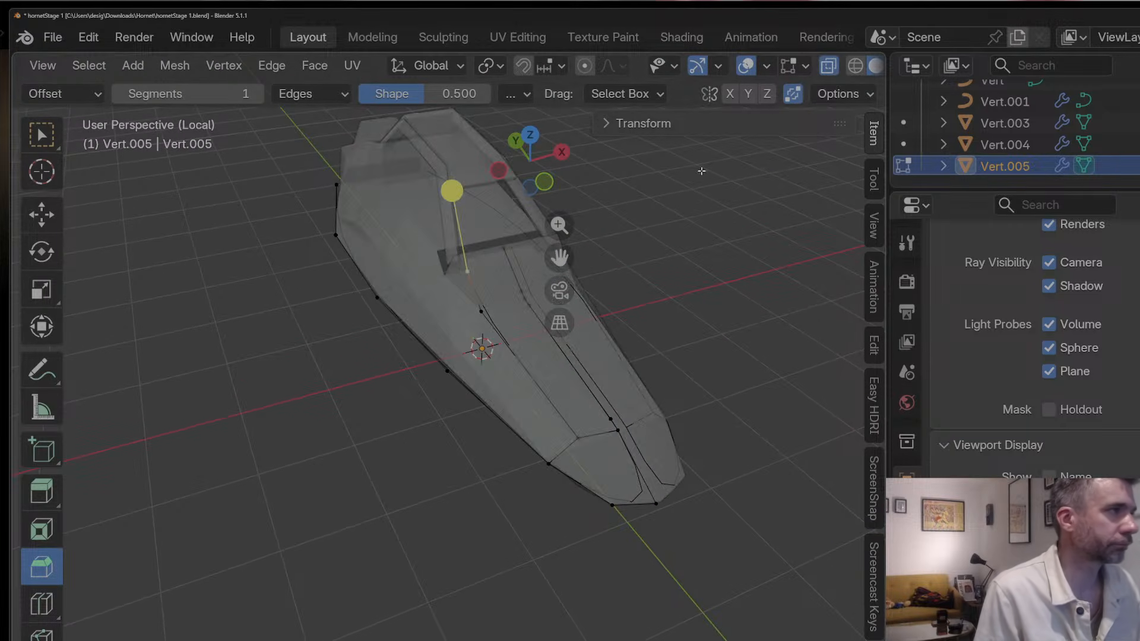
# Step: Move the rear bonnet-edge vertex to the windscreen pillar's base, about 0.15 m in Z, -0.078 m in X and 0.074 m in Y
pyautogui.moveTo(462, 272); pyautogui.dragTo(481, 256, button='middle')
pyautogui.press('g')
pyautogui.press('z')
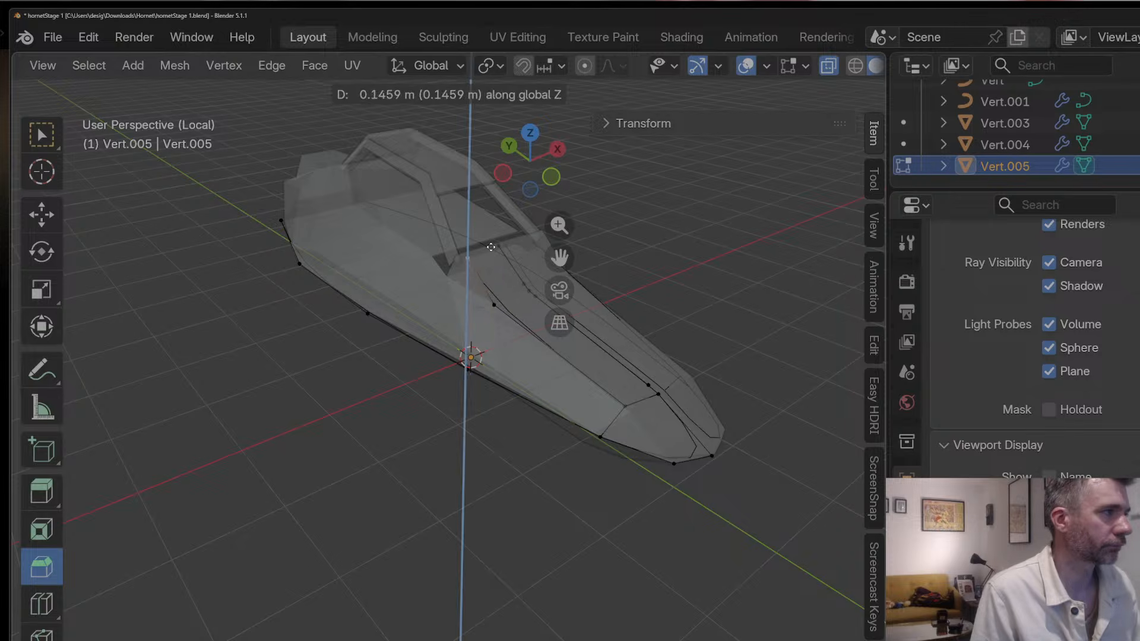
pyautogui.click(490, 246)
pyautogui.press('g')
pyautogui.press('x')
pyautogui.click(460, 253)
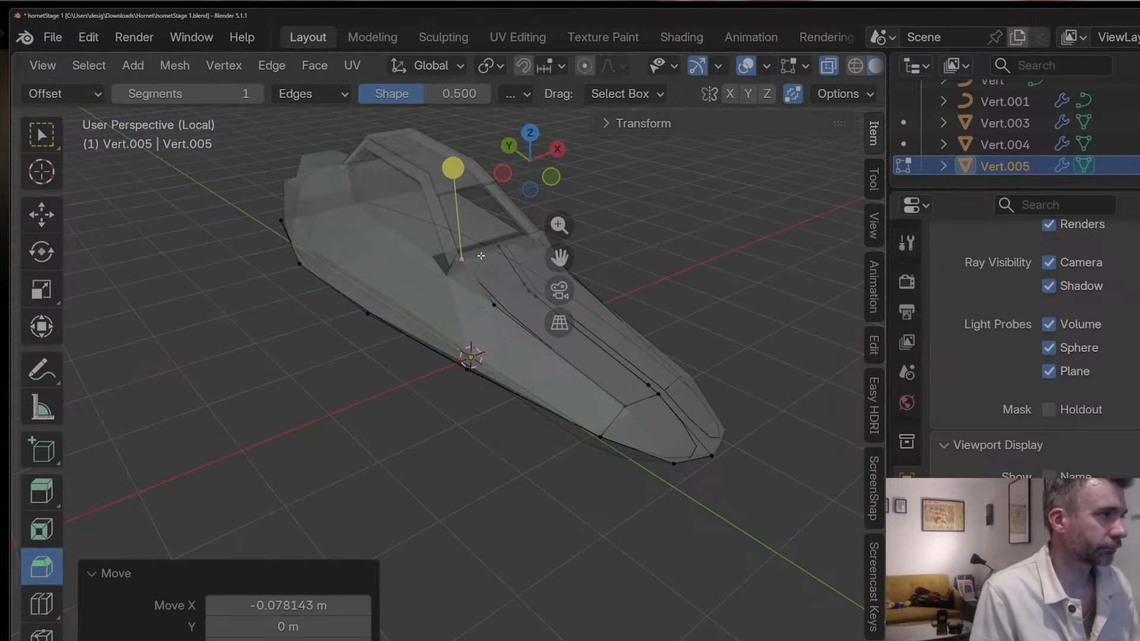
pyautogui.moveTo(460, 253); pyautogui.dragTo(425, 252, button='middle')
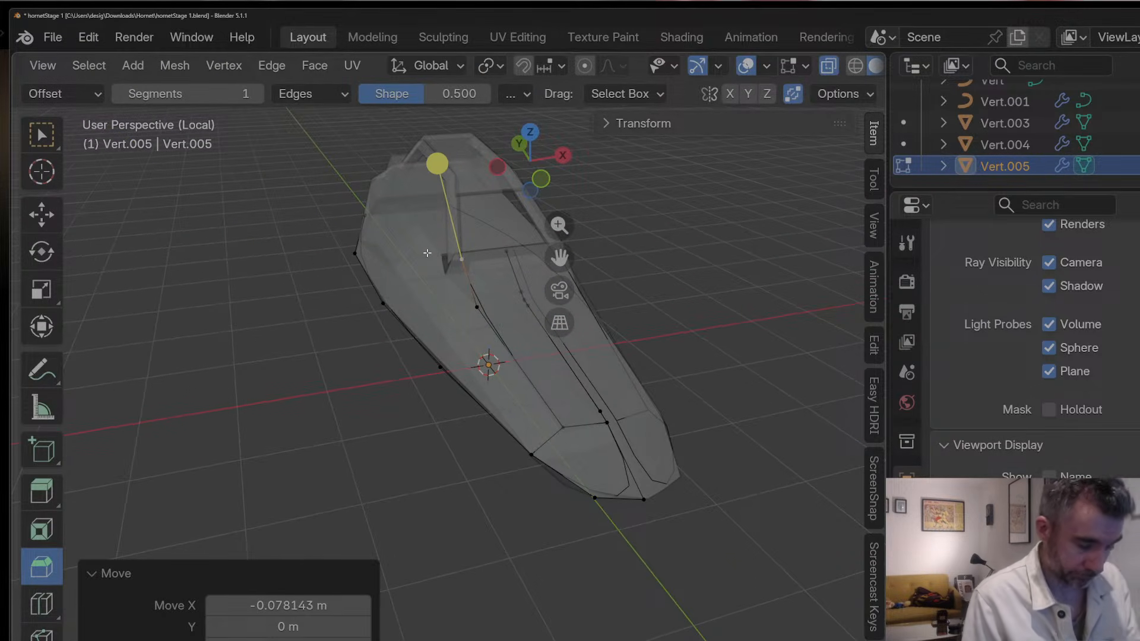
pyautogui.press('g')
pyautogui.press('y')
pyautogui.click(426, 249)
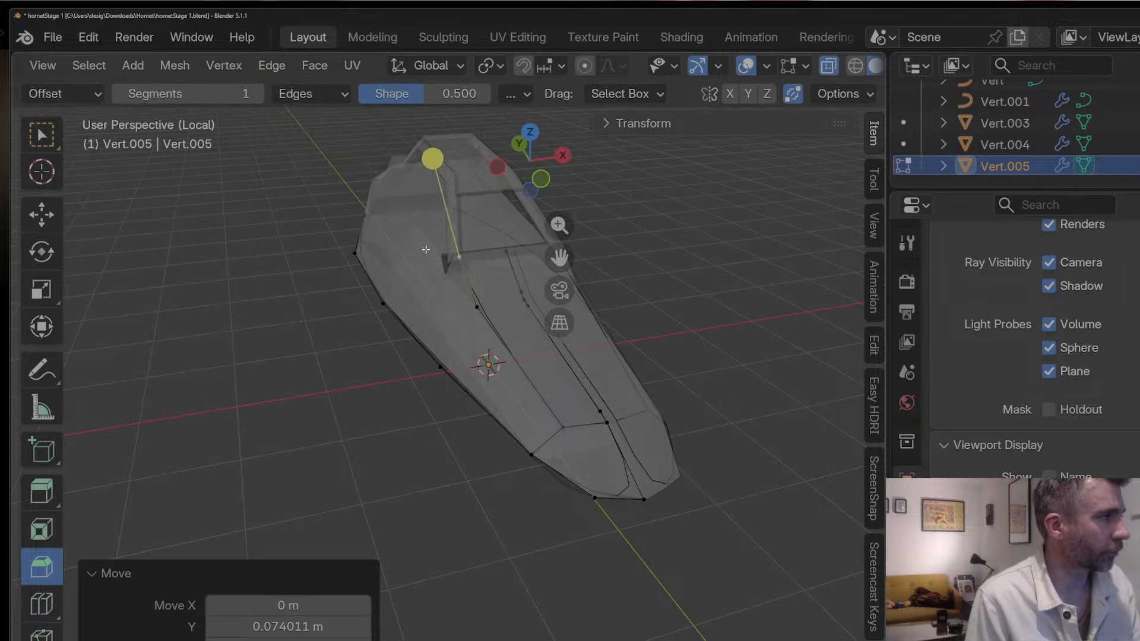
# Step: Leave Edit Mode and rename the body's block-out mesh as bodyBlockOut
pyautogui.moveTo(462, 252); pyautogui.dragTo(530, 247, button='middle')
pyautogui.press('Tab')
pyautogui.click(544, 270)
pyautogui.scroll(5, 1057, 124)
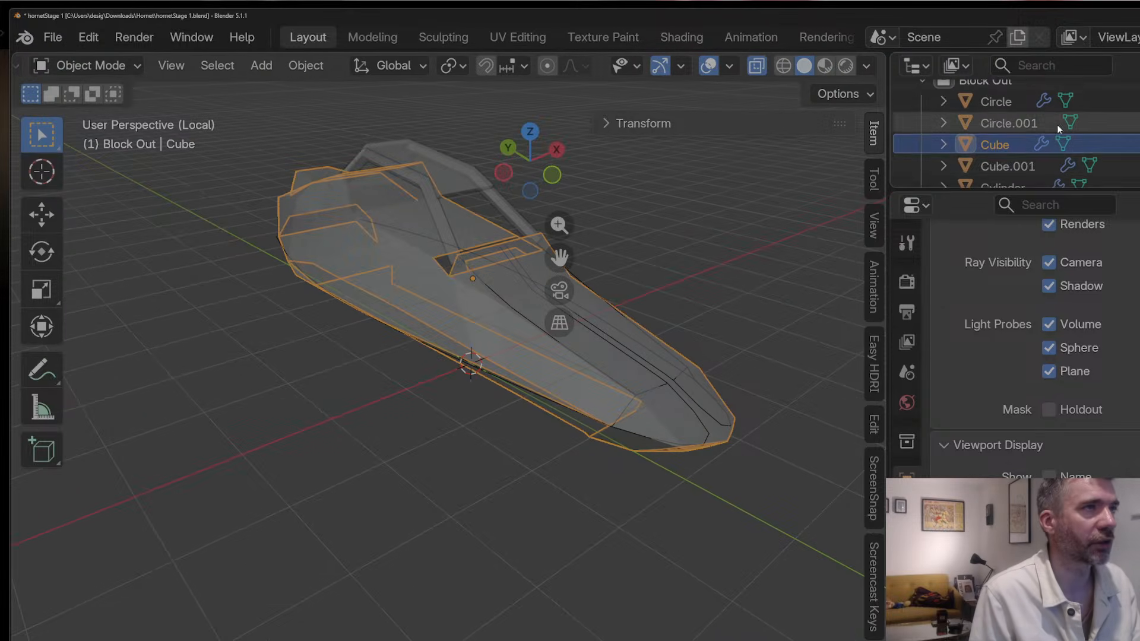
pyautogui.press('F2')
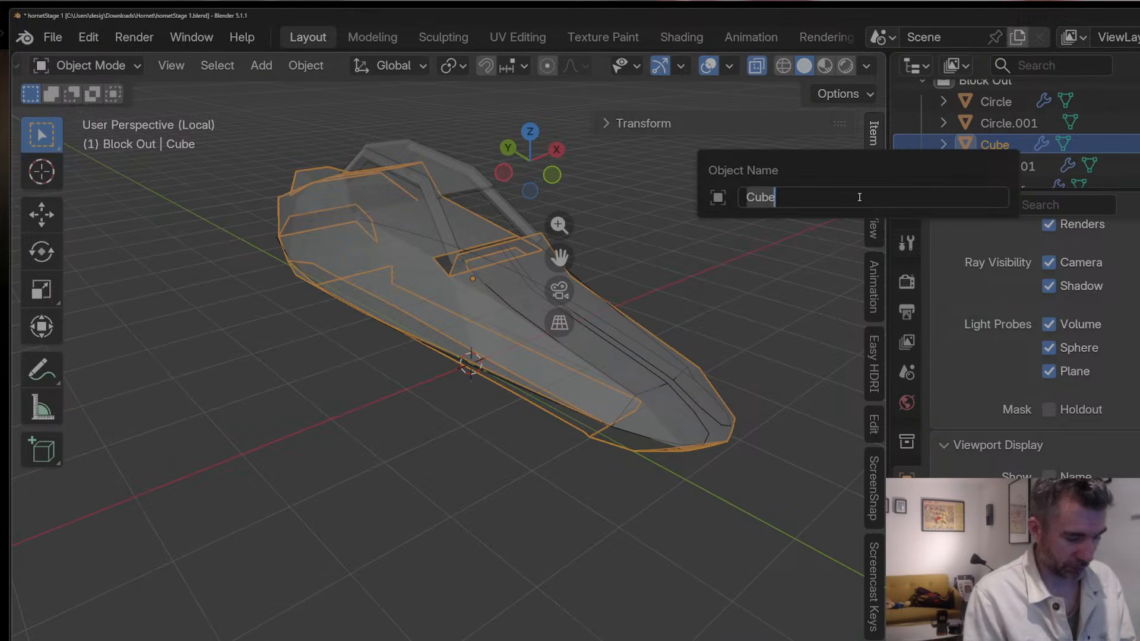
pyautogui.write('bodyBlockOu')
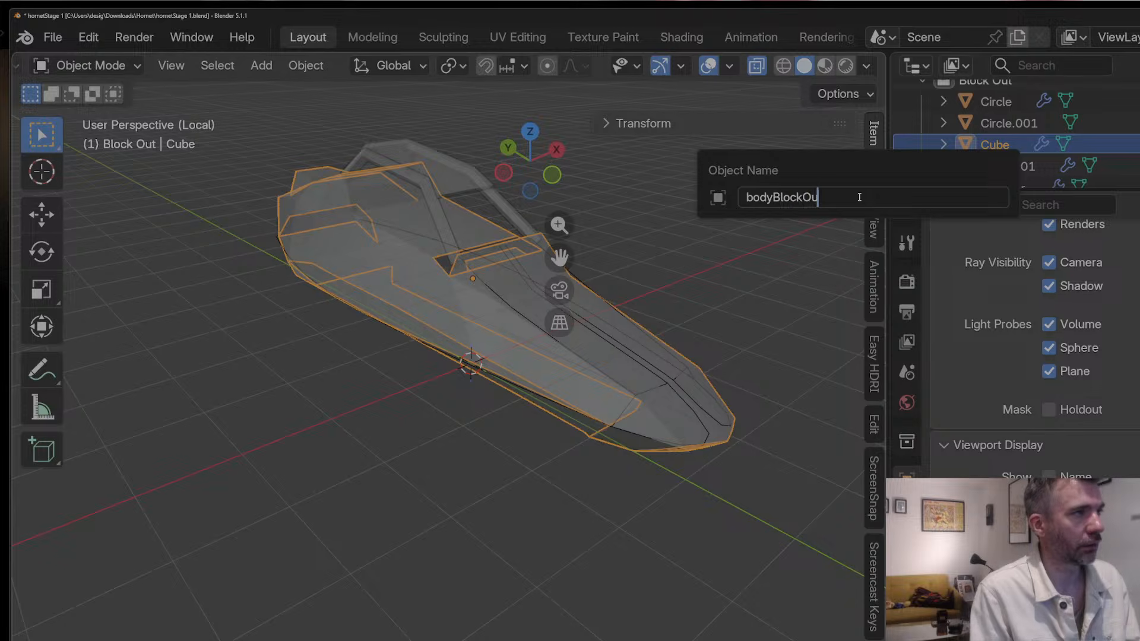
pyautogui.write('t')
pyautogui.press('Return')
# Step: Rename the mirrored outline object as bodyHP
pyautogui.click(672, 390)
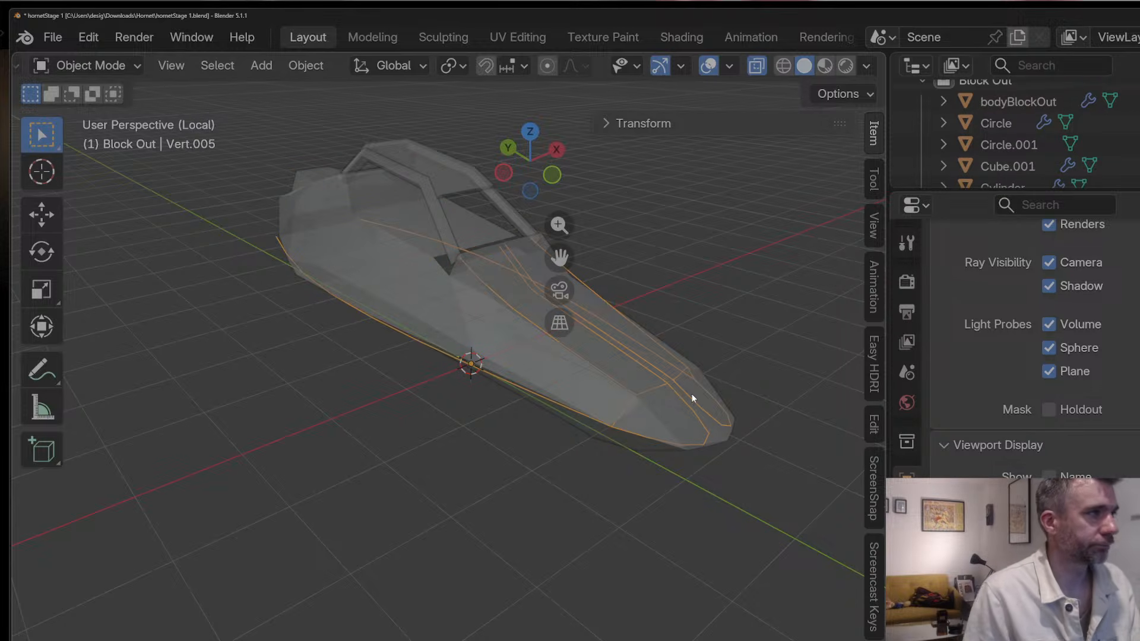
pyautogui.press('F2')
pyautogui.write('bodyHP')
pyautogui.press('Return')
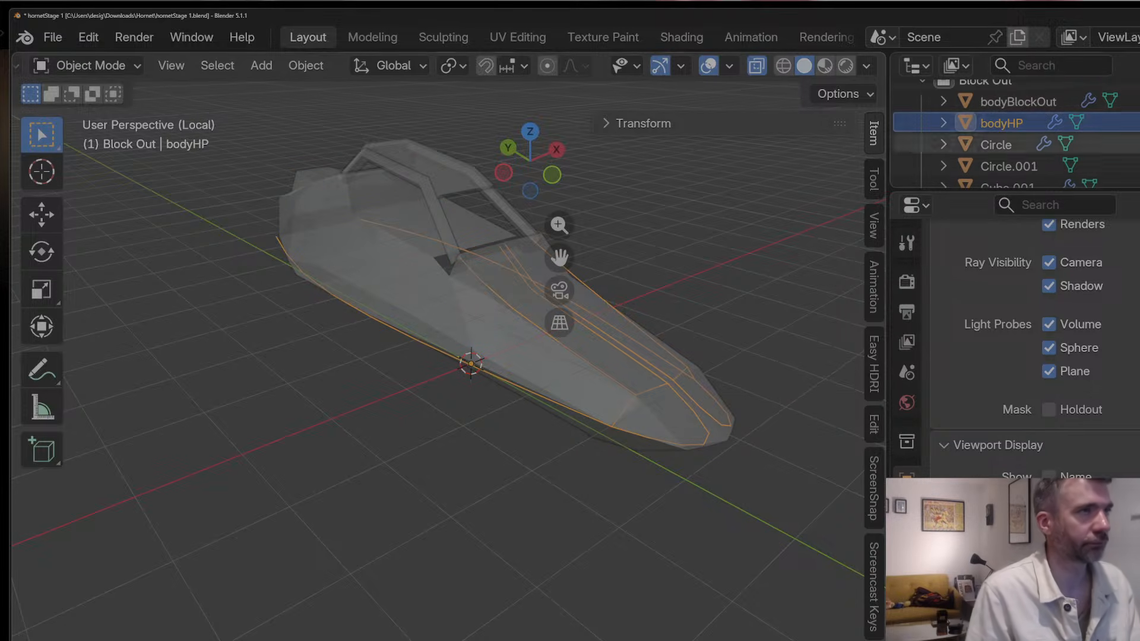
# Step: Hide the bodyBlockOut mesh and reopen the bodyHP outline in Edit Mode with its nose-tip vertex selected
pyautogui.click(1138, 101)
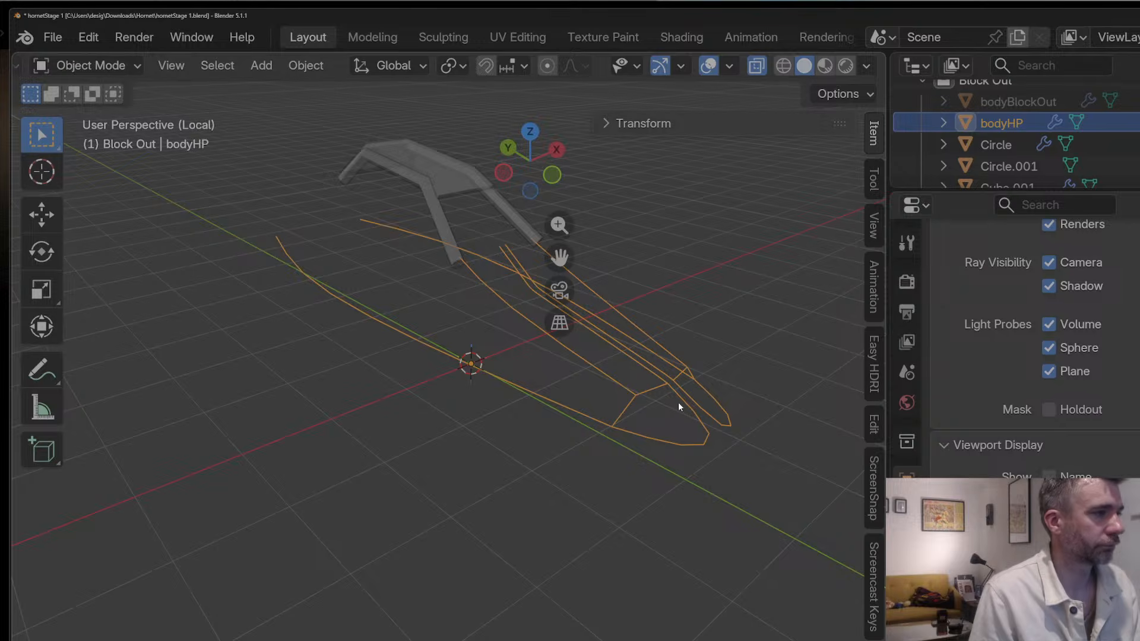
pyautogui.moveTo(679, 403); pyautogui.dragTo(545, 446, button='middle')
pyautogui.press('Tab')
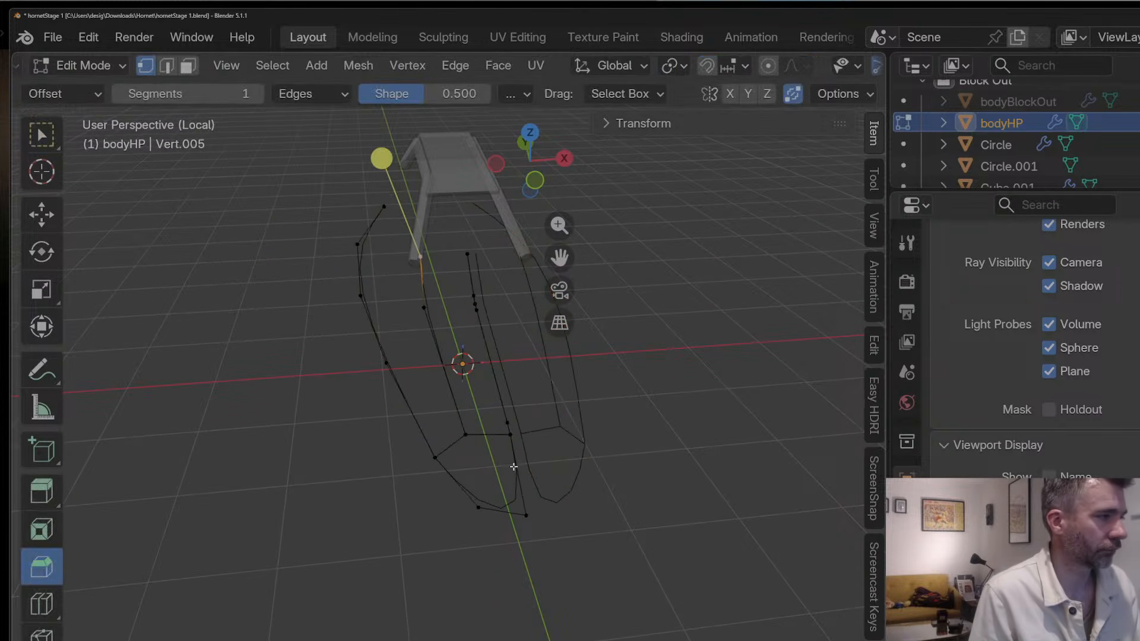
pyautogui.click(522, 515)
pyautogui.moveTo(504, 496); pyautogui.dragTo(474, 465, button='middle')
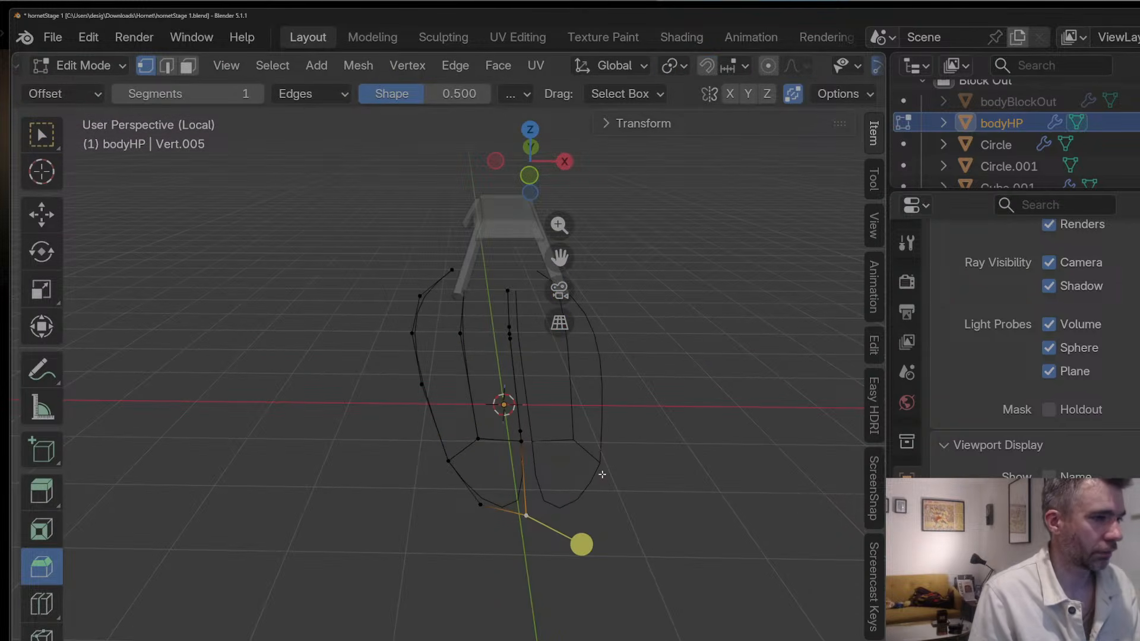
# Step: Align the centreline vertices along X onto the mirror plane, and place bodyHP's Mirror modifier above Subdivision in the stack
pyautogui.rightClick(1019, 173)
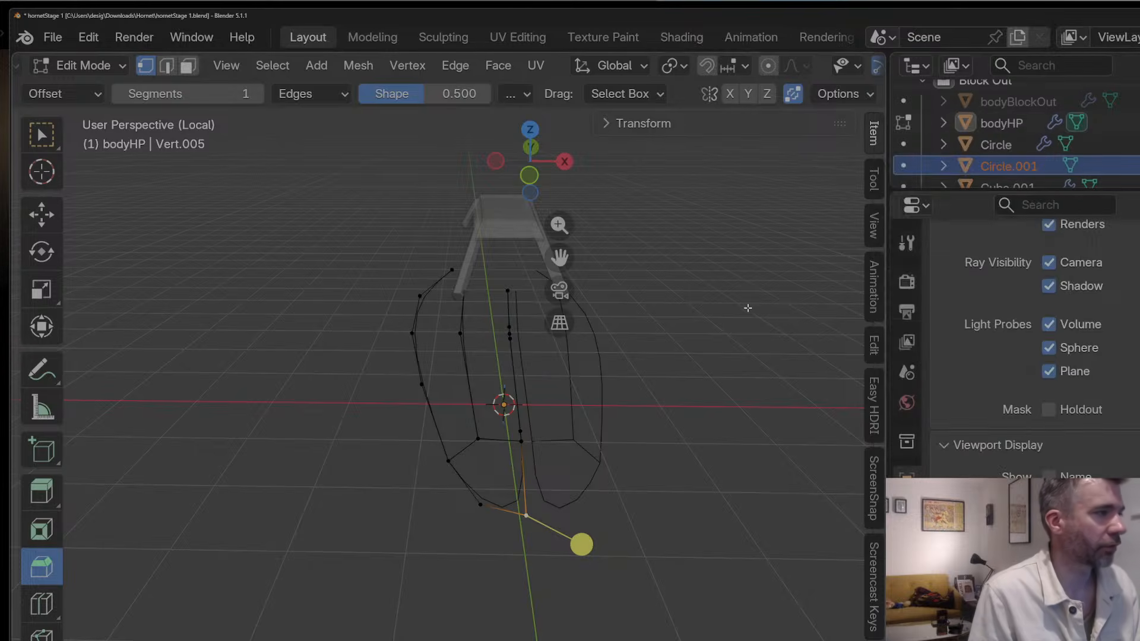
pyautogui.moveTo(748, 308); pyautogui.dragTo(707, 324, button='middle')
pyautogui.click(529, 133)
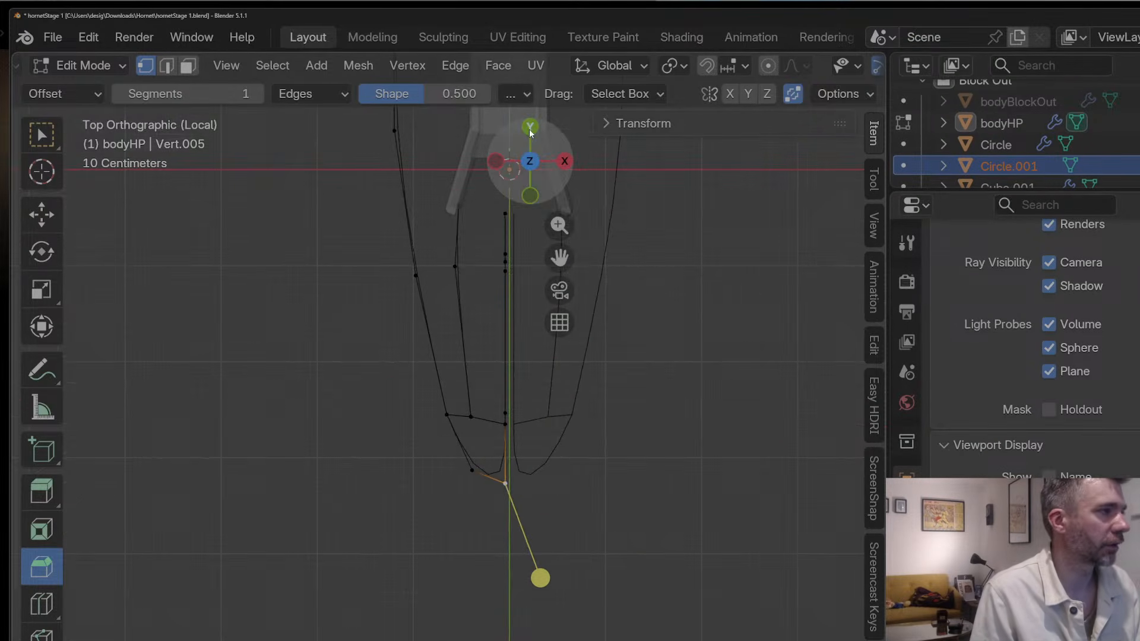
pyautogui.moveTo(489, 212); pyautogui.dragTo(510, 537)
pyautogui.press('g')
pyautogui.press('x')
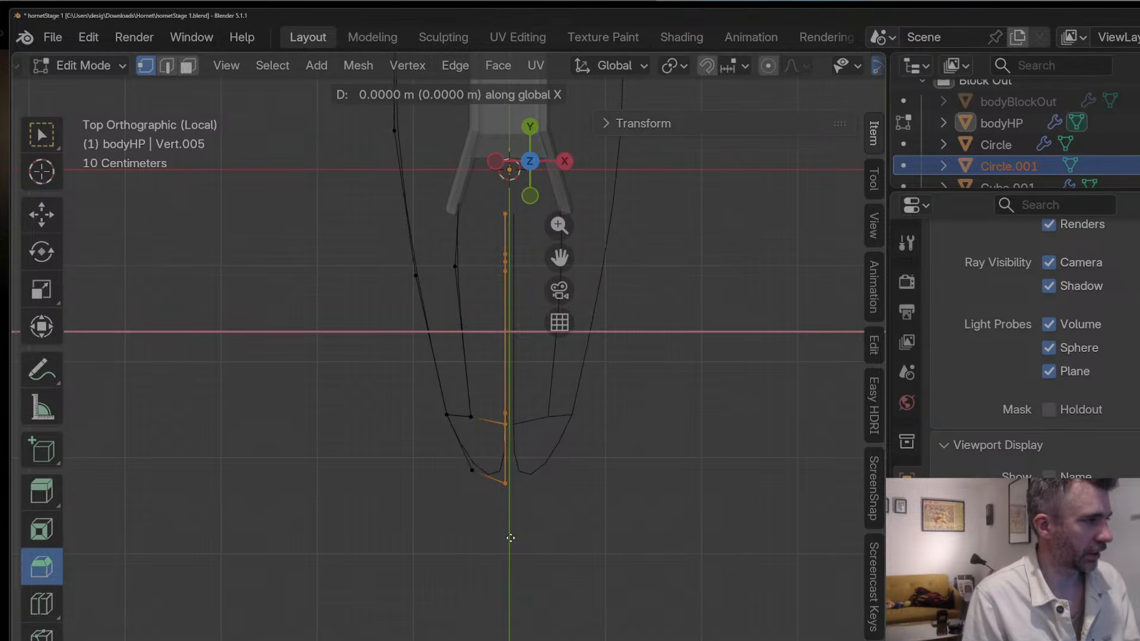
pyautogui.click(525, 540)
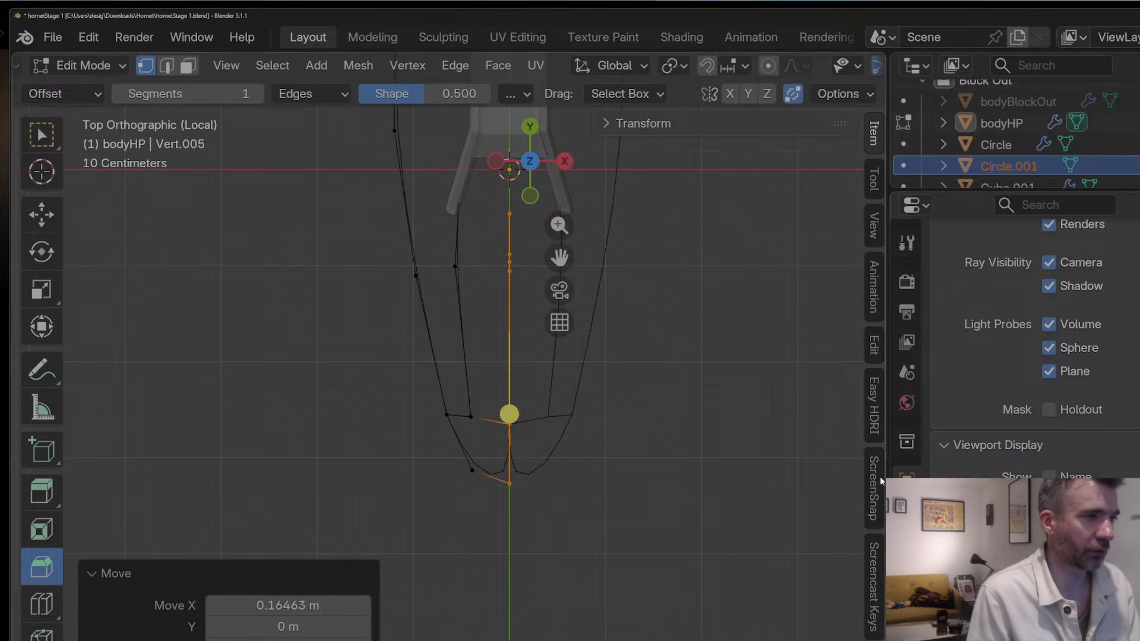
pyautogui.click(907, 242)
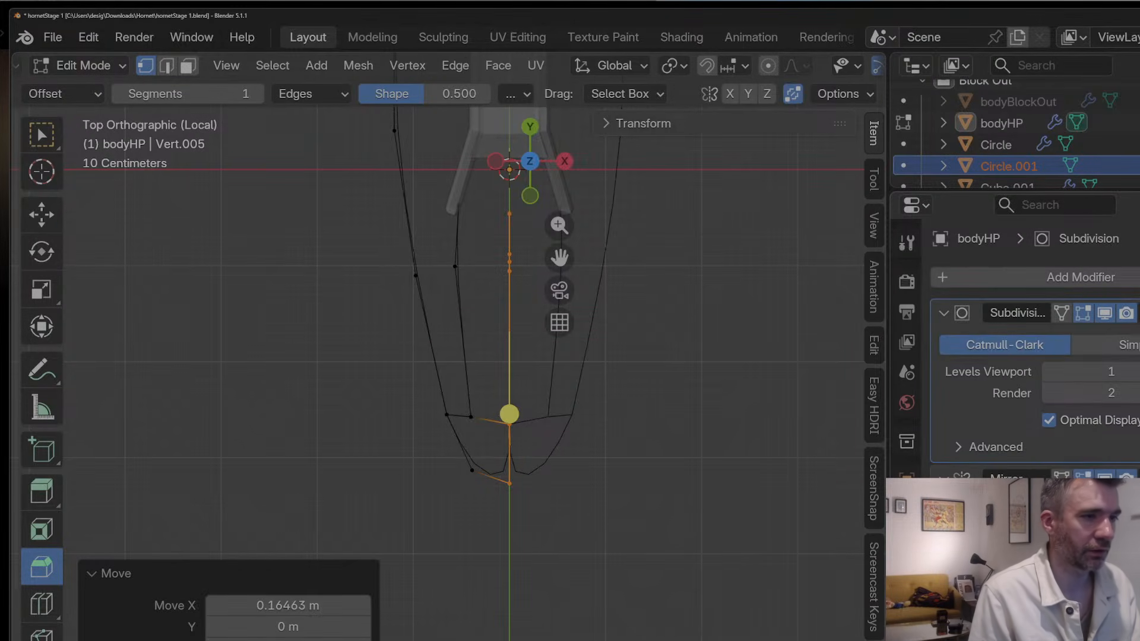
pyautogui.scroll(-4, 1033, 374)
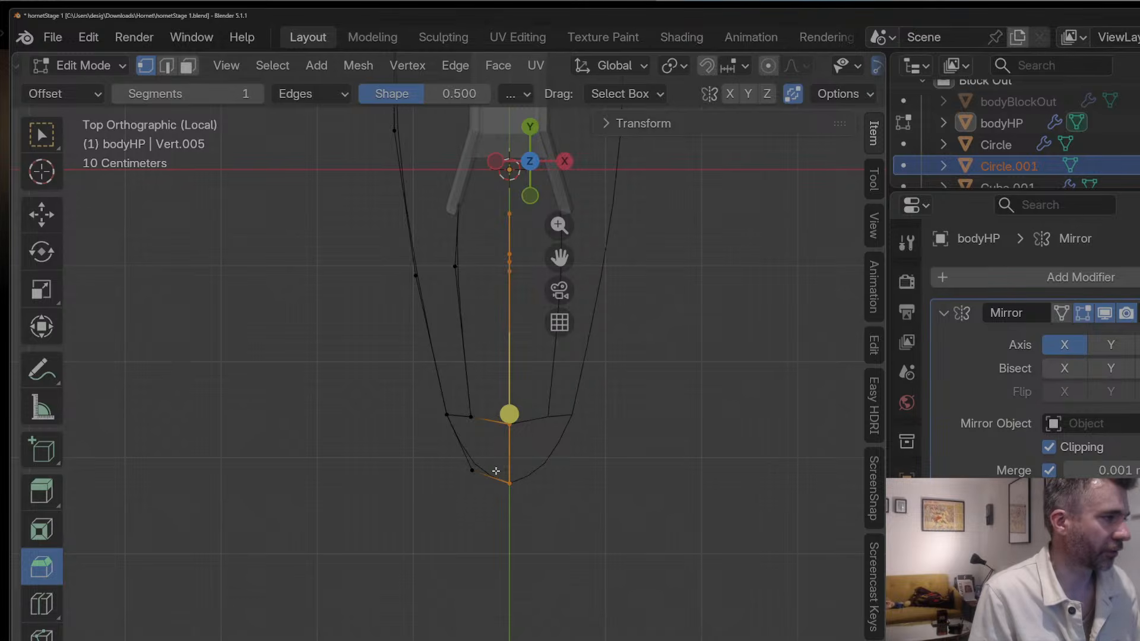
# Step: Move the nose-tip vertex about 0.025 m in Y and the outer nose-corner vertex about -0.175 m in X and 0.085 m in Y
pyautogui.moveTo(496, 471); pyautogui.dragTo(549, 509)
pyautogui.press('g')
pyautogui.click(548, 507)
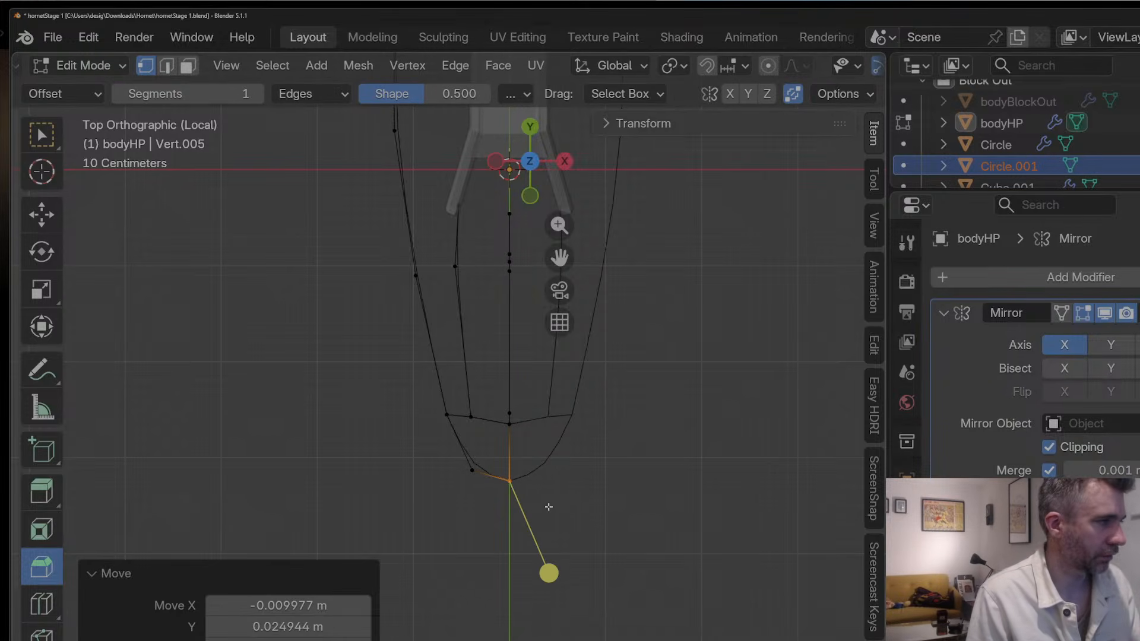
pyautogui.press('g')
pyautogui.click(459, 464)
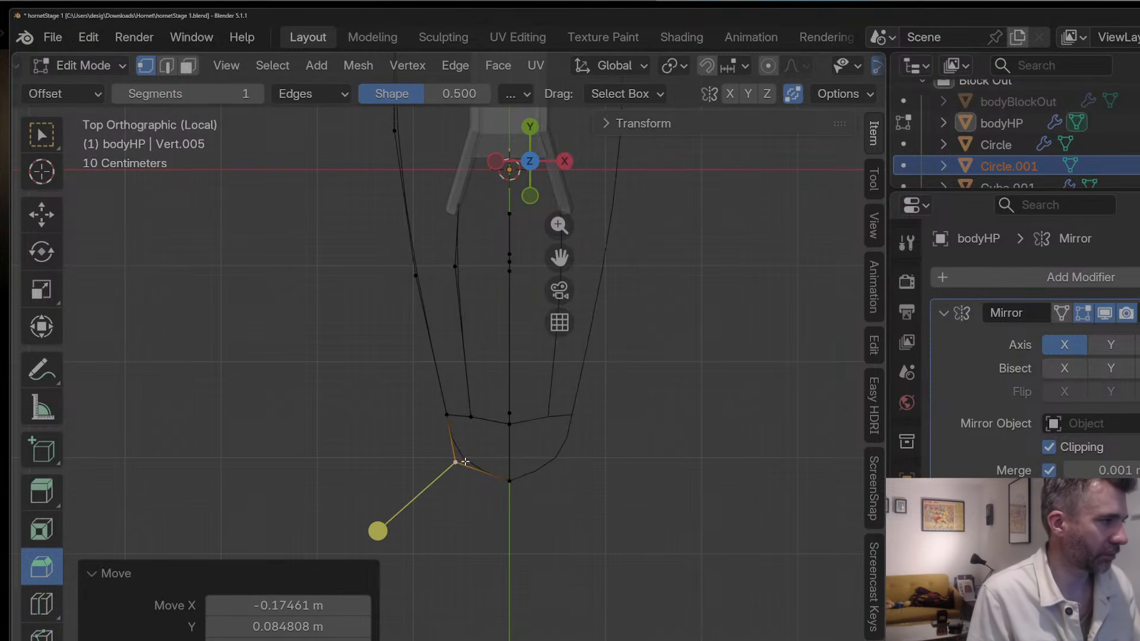
# Step: Add a vertex on the front nose edge close to the corner, and shift both corner vertices about -0.015 m in X and Y
pyautogui.click(469, 457)
pyautogui.press('g')
pyautogui.click(446, 453)
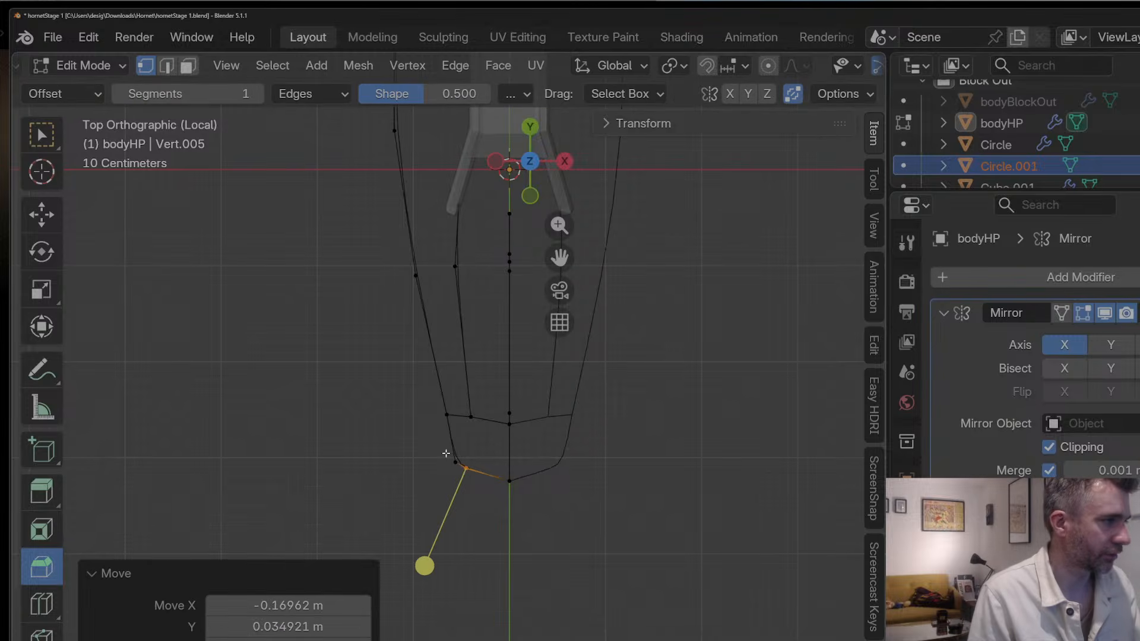
pyautogui.press('g')
pyautogui.click(471, 474)
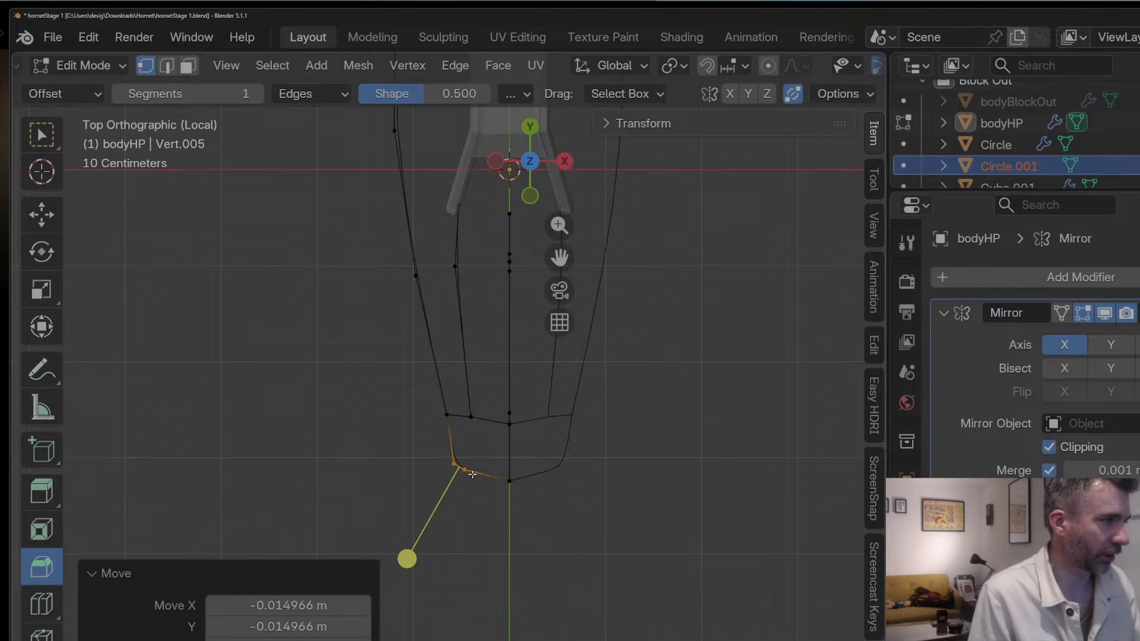
# Step: Adjust the crossline behind the nose, moving its centre vertex about -0.01 m and its bonnet-corner vertex about -0.005 m in Y
pyautogui.click(474, 416)
pyautogui.press('g')
pyautogui.click(462, 420)
pyautogui.press('g')
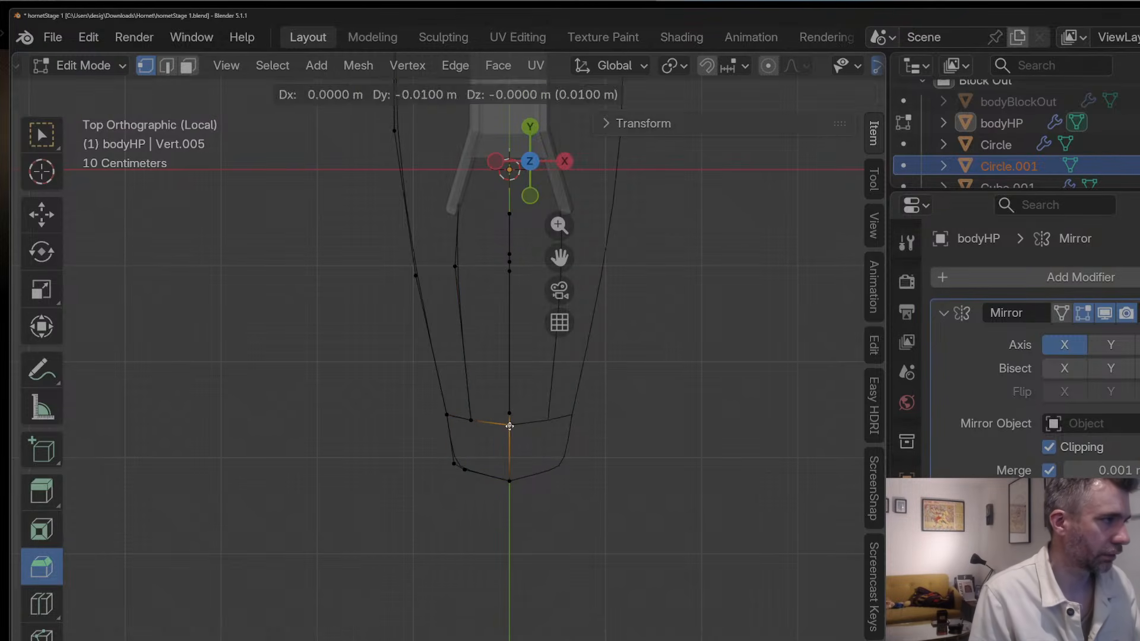
pyautogui.click(509, 425)
pyautogui.press('g')
pyautogui.click(485, 415)
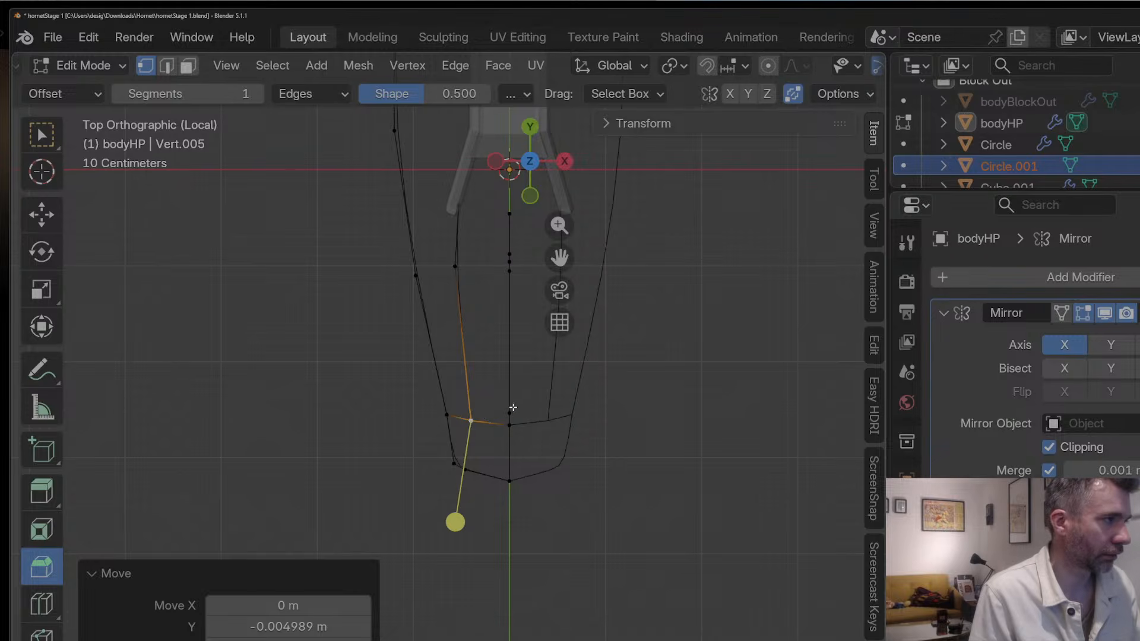
# Step: Move the outer side-crease vertex of the crossline behind the nose outward by about -0.04 m in X
pyautogui.press('g')
pyautogui.click(511, 408)
pyautogui.click(450, 414)
pyautogui.press('g')
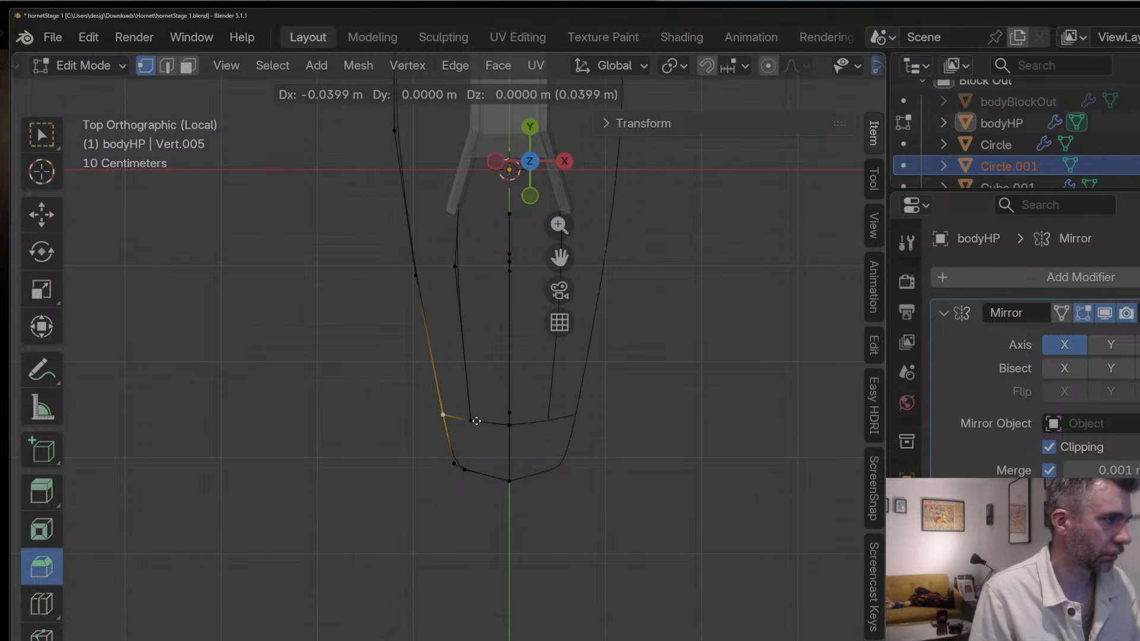
pyautogui.click(475, 421)
# Step: Nudge the rear bonnet-edge vertex at the windscreen pillar's base along Z and join it with an edge to the rear centreline vertex
pyautogui.moveTo(475, 421); pyautogui.dragTo(386, 261, button='middle')
pyautogui.press('g')
pyautogui.press('z')
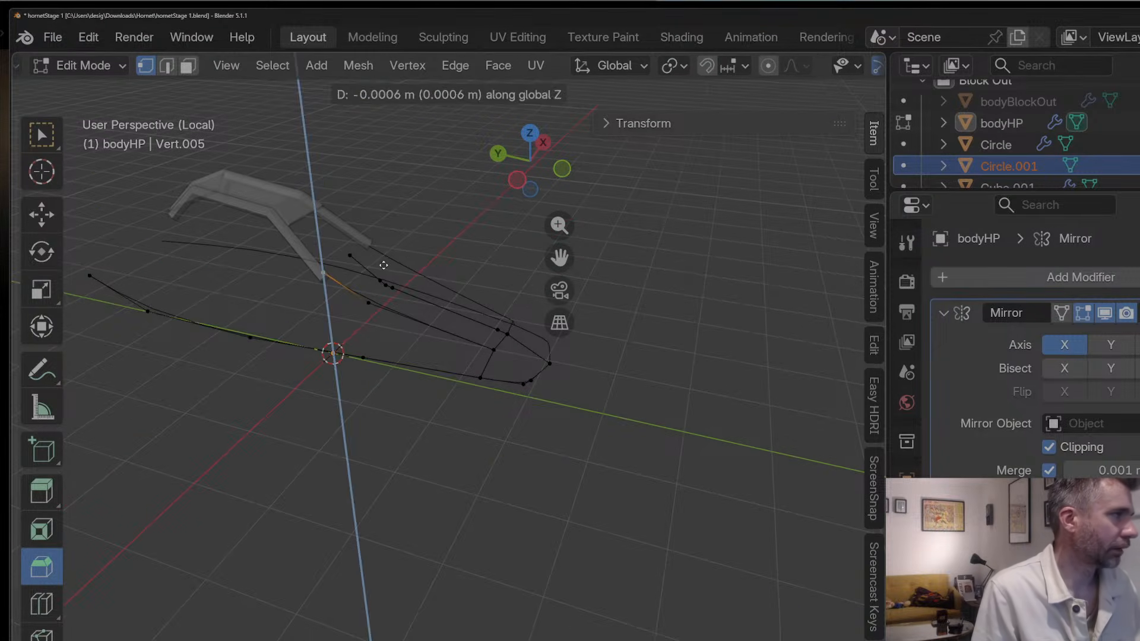
pyautogui.click(386, 261)
pyautogui.keyDown('shift'); pyautogui.click(351, 258); pyautogui.keyUp('shift')
pyautogui.press('f')
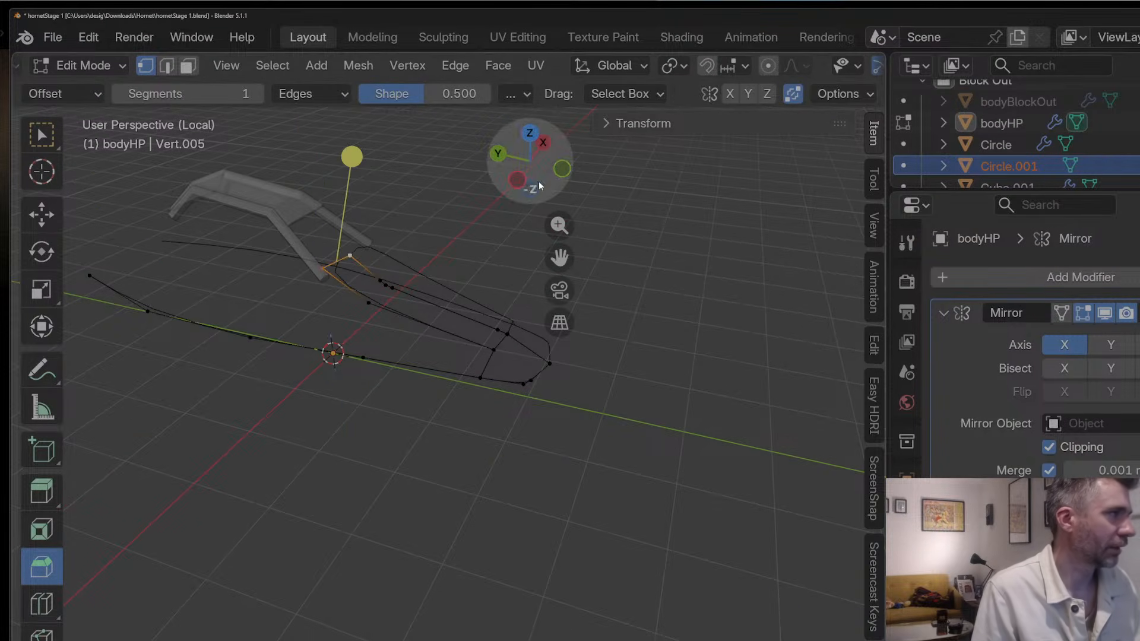
# Step: In the front view, move the windscreen-base corner vertex outward by about -0.015 m in X, slightly lower on the pillar
pyautogui.click(560, 166)
pyautogui.click(560, 166)
pyautogui.click(561, 166)
pyautogui.click(560, 166)
pyautogui.click(560, 166)
pyautogui.scroll(1, 465, 213)
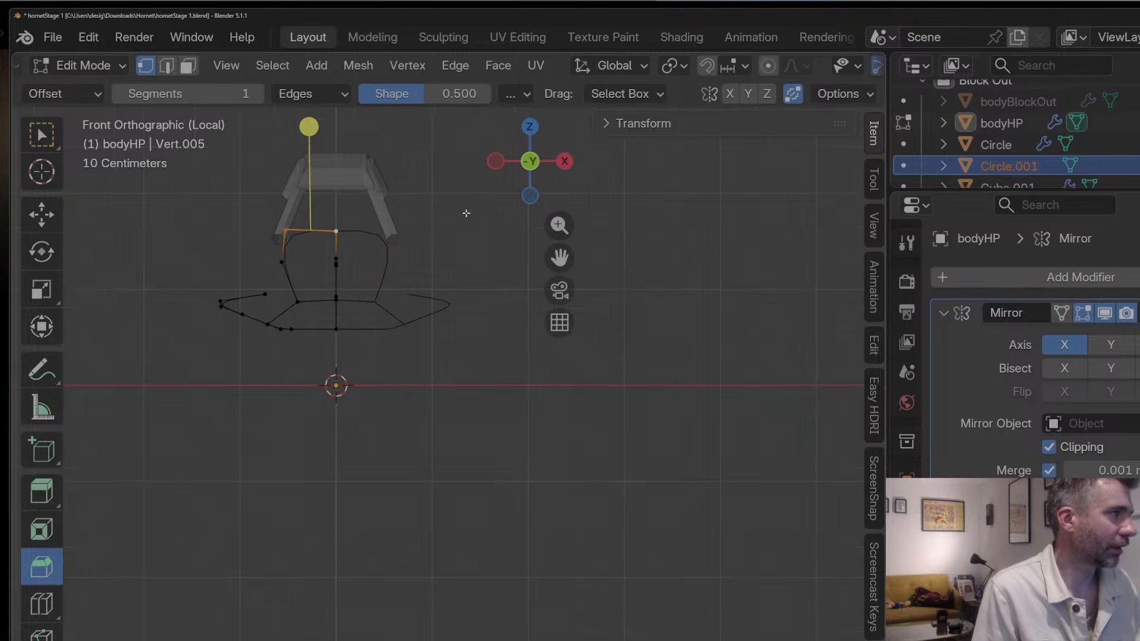
pyautogui.moveTo(559, 258); pyautogui.dragTo(663, 348)
pyautogui.press('g')
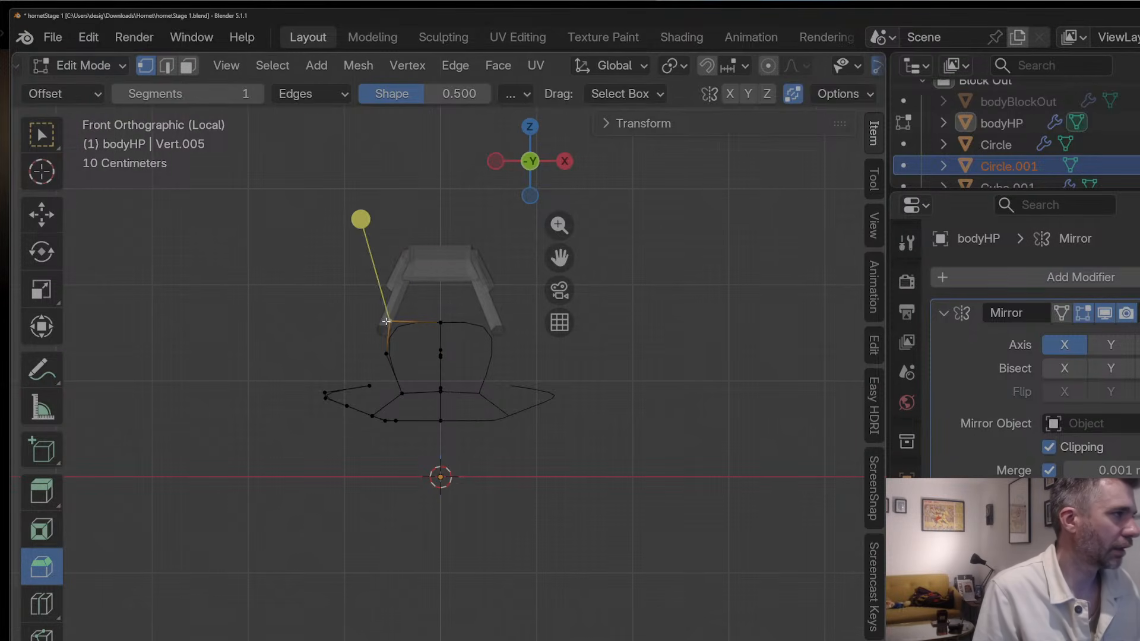
pyautogui.click(384, 327)
# Step: Loop-cut the windscreen-base edge and move the new vertex close to the corner, about -0.16 m in X
pyautogui.hotkey('ctrl', 'r')
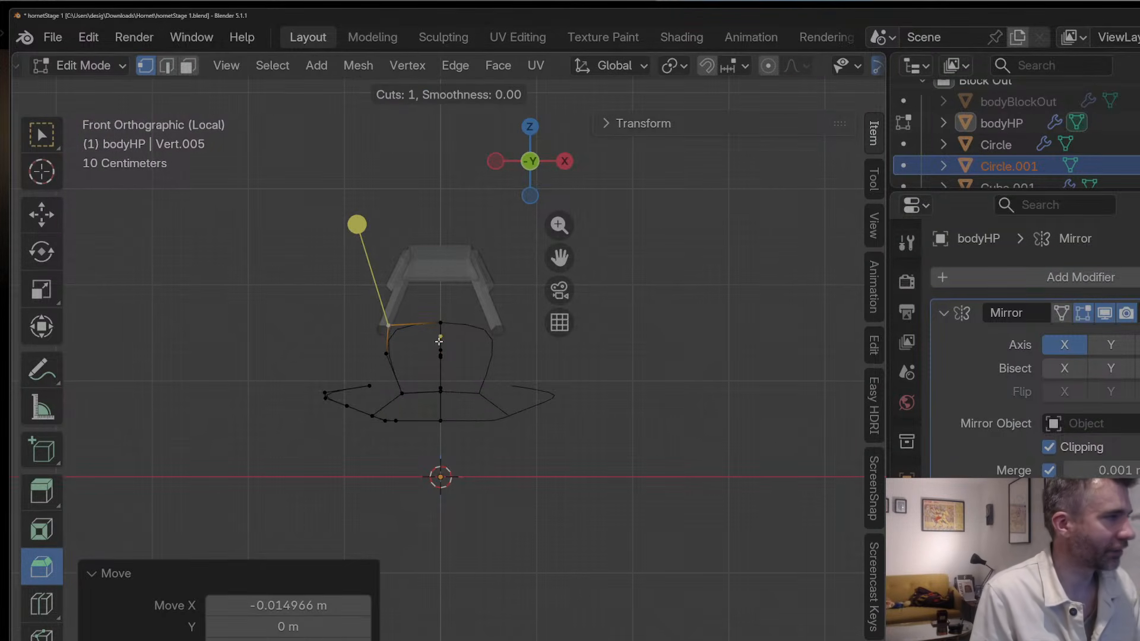
pyautogui.click(421, 320)
pyautogui.press('g')
pyautogui.click(406, 319)
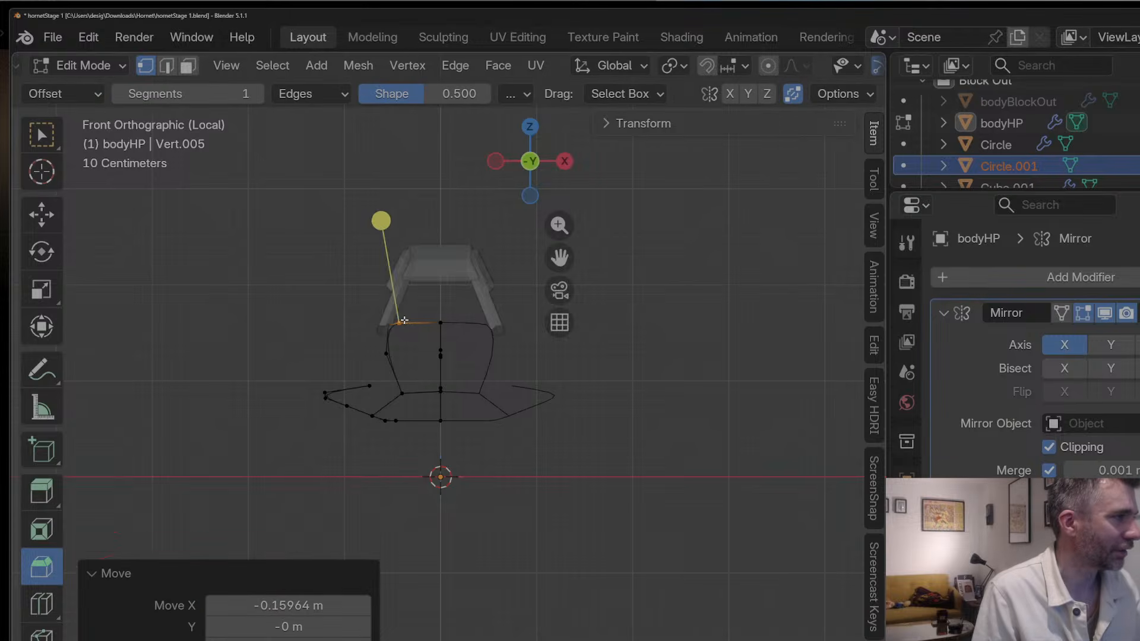
# Step: In the side view, move the bonnet-edge bend vertex about 0.055 m in Y and -0.023 m in Z
pyautogui.moveTo(407, 321); pyautogui.dragTo(465, 359, button='middle')
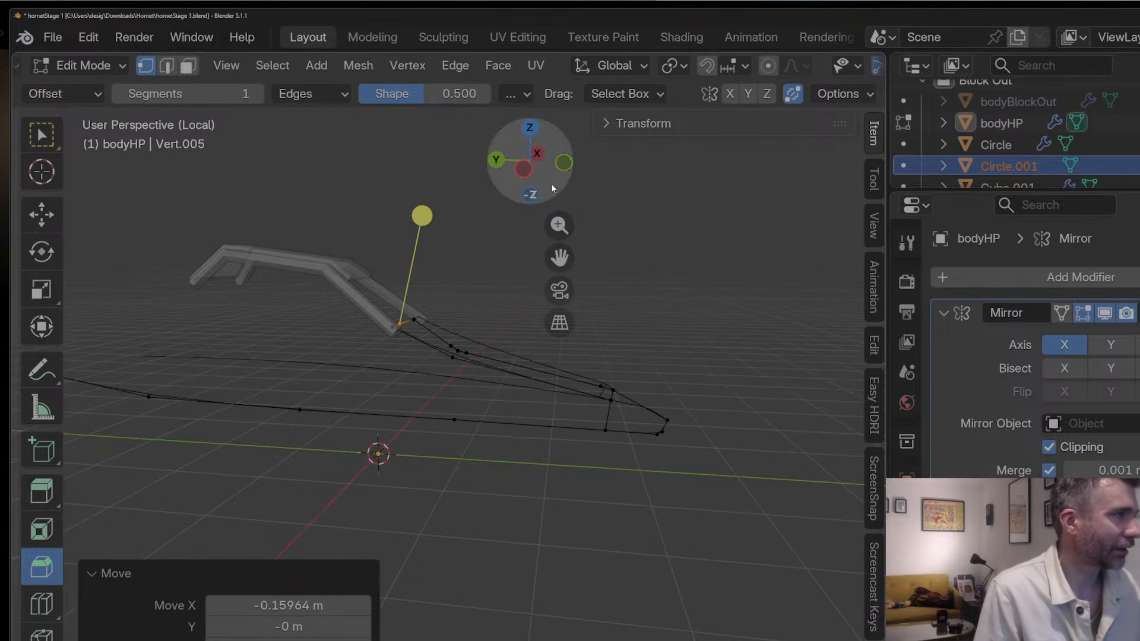
pyautogui.click(564, 169)
pyautogui.click(564, 170)
pyautogui.click(564, 169)
pyautogui.scroll(2, 446, 397)
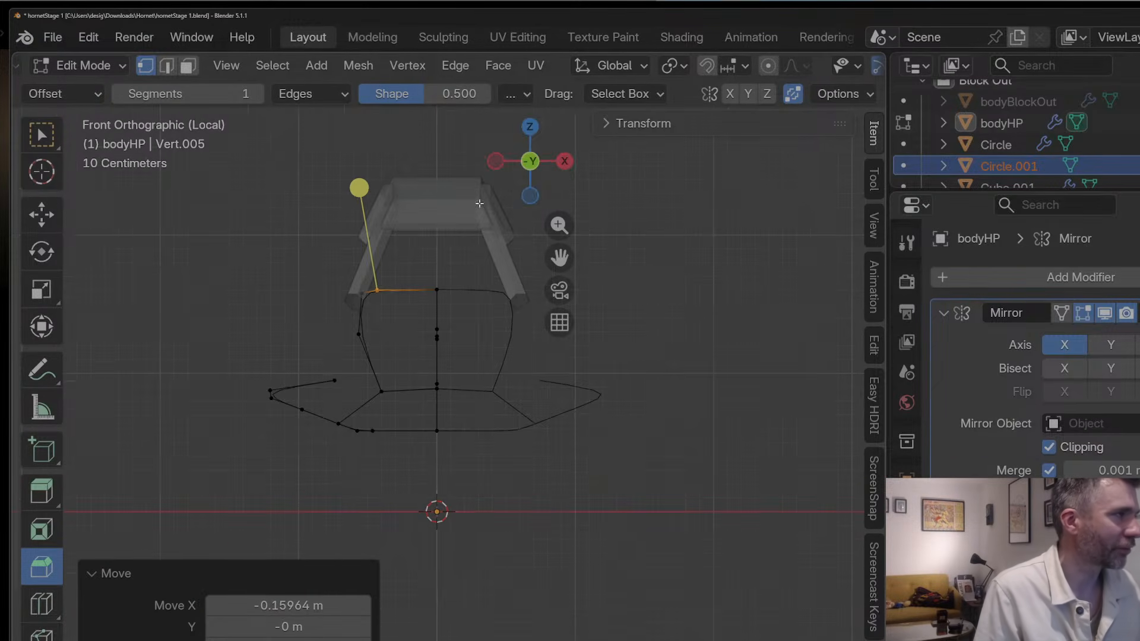
pyautogui.click(493, 169)
pyautogui.scroll(1, 437, 257)
pyautogui.click(452, 322)
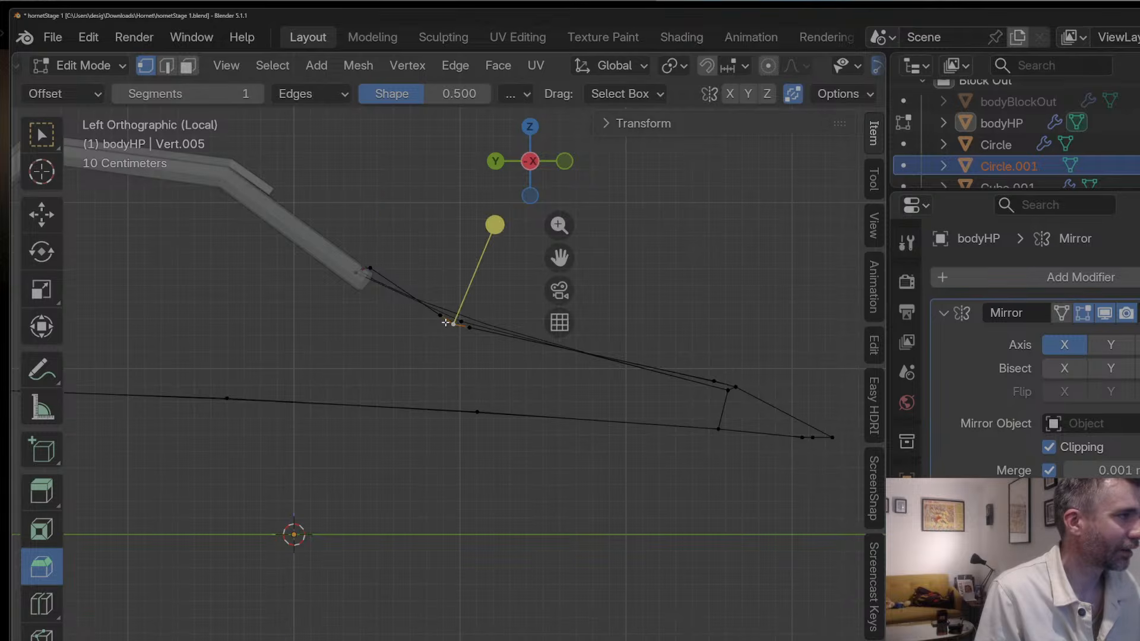
pyautogui.click(461, 322)
pyautogui.press('g')
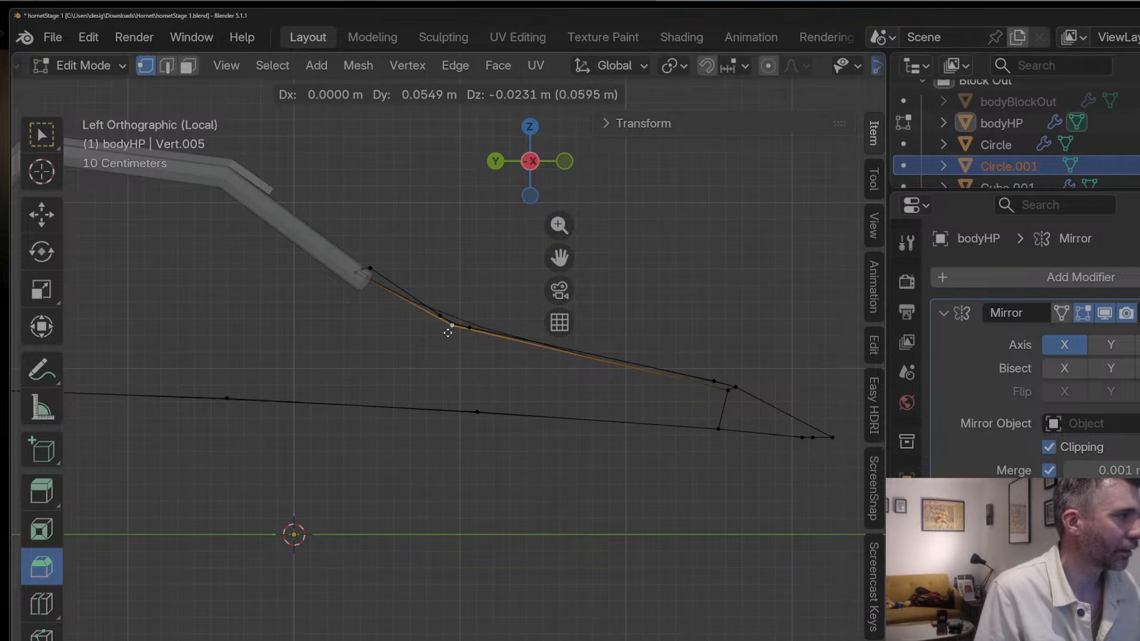
pyautogui.click(447, 333)
# Step: Loop-cut the bonnet edge between the windscreen pillar's base and the bend, and try moving the new vertex close to the bend
pyautogui.hotkey('ctrl', 'r')
pyautogui.click(438, 323)
pyautogui.click(432, 320)
pyautogui.press('g')
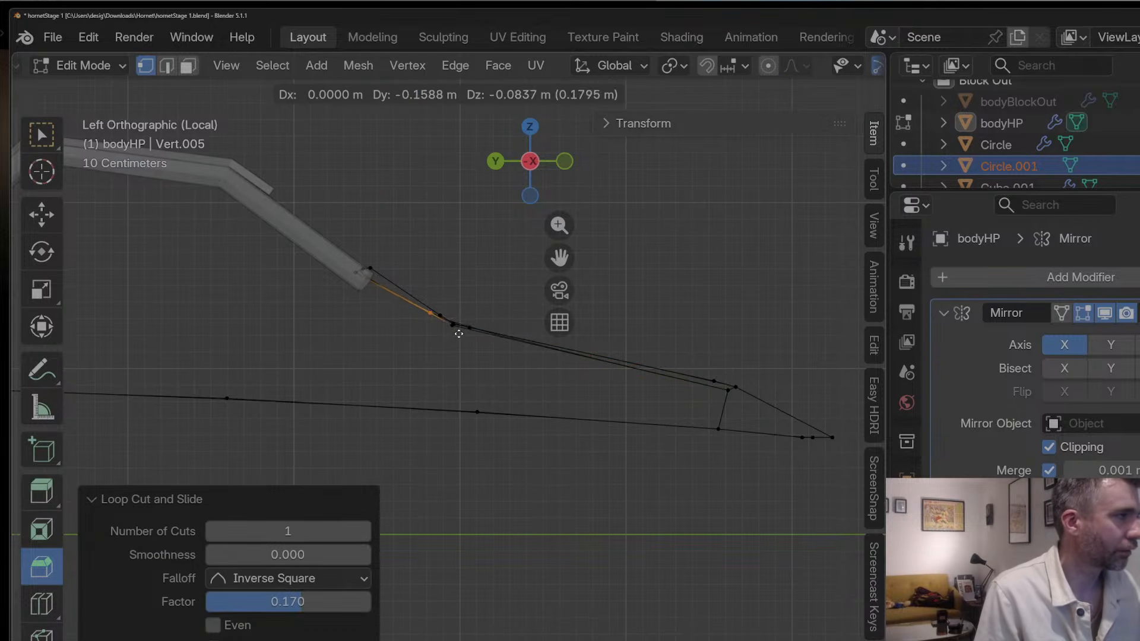
pyautogui.click(461, 333)
# Step: Try to loop-cut the bonnet edge ahead of the bend in the side view and move the new vertex back towards it
pyautogui.hotkey('ctrl', 'r')
pyautogui.click(469, 325)
pyautogui.click(469, 326)
pyautogui.press('g')
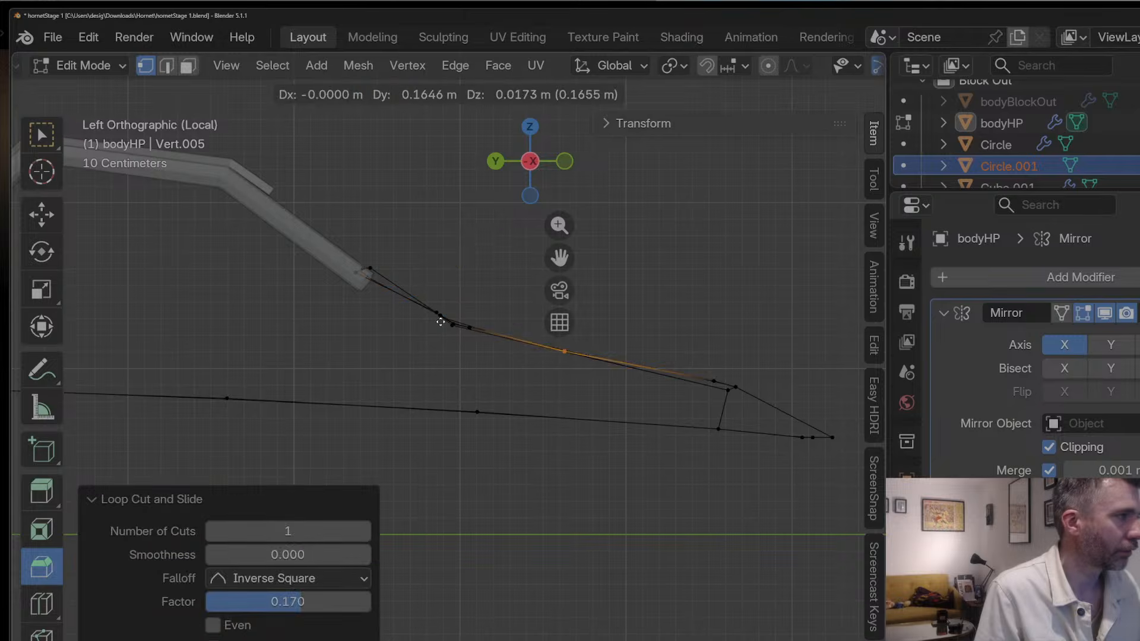
pyautogui.click(355, 298)
# Step: Add a vertex just behind the bonnet-edge bend with a loop cut, moving it about 0.007 m in X and -0.046 m in Y
pyautogui.moveTo(354, 300); pyautogui.dragTo(347, 344, button='middle')
pyautogui.click(348, 343)
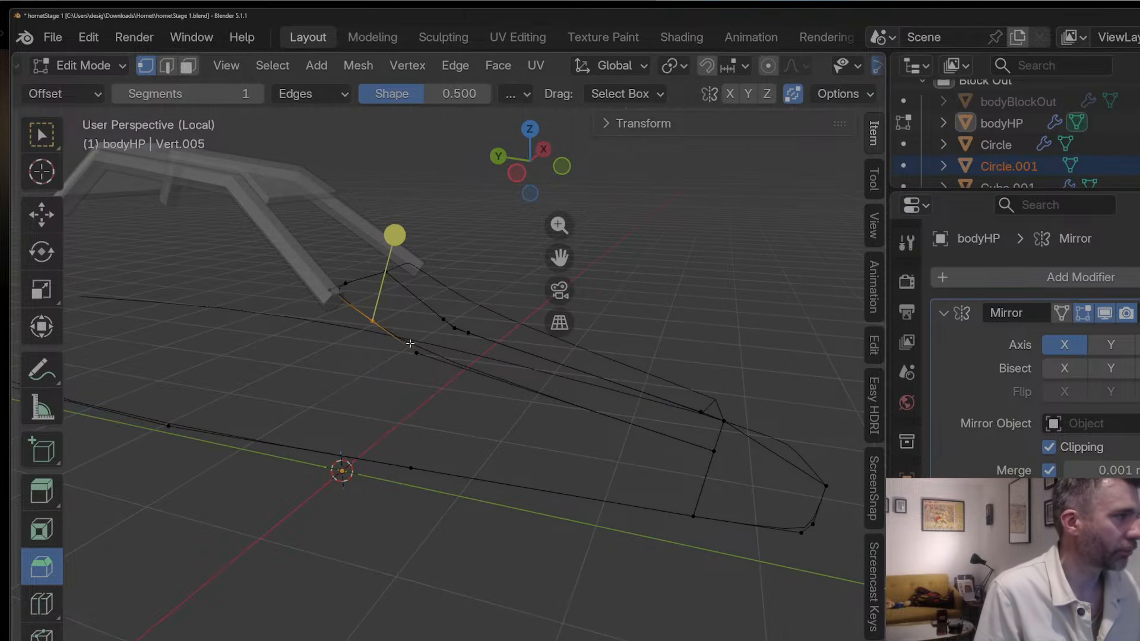
pyautogui.hotkey('ctrl', 'r')
pyautogui.click(387, 334)
pyautogui.click(388, 334)
pyautogui.click(393, 338)
pyautogui.press('g')
pyautogui.click(402, 347)
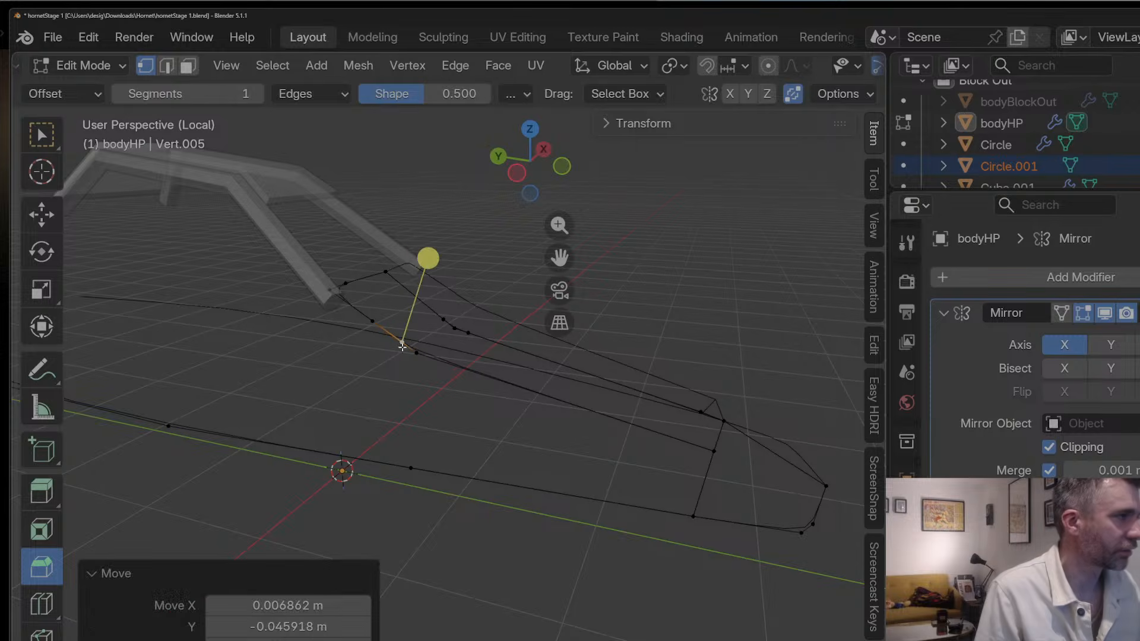
# Step: Loop-cut the long bonnet edge ahead of the bend and slide the new vertex along it until it sits just beside the bend
pyautogui.hotkey('ctrl', 'r')
pyautogui.click(438, 357)
pyautogui.click(439, 357)
pyautogui.press('g')
pyautogui.press('g')
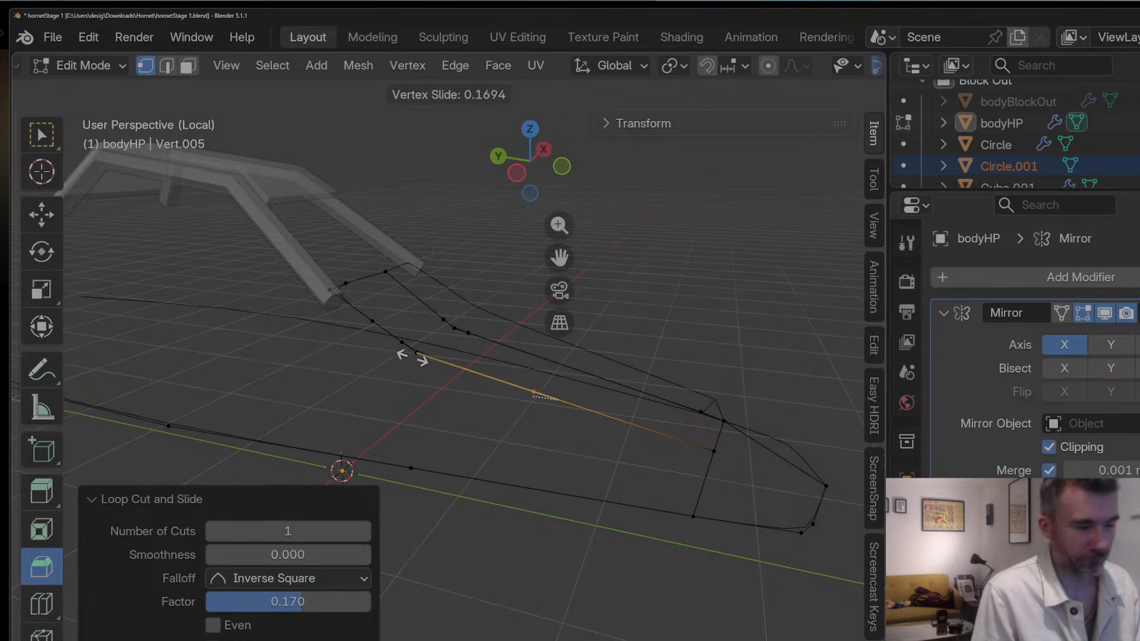
pyautogui.click(320, 334)
# Step: Move the bend's three vertices together, and separately the vertex behind them, each about 0.014 m in Y and slightly down in side view
pyautogui.click(402, 340)
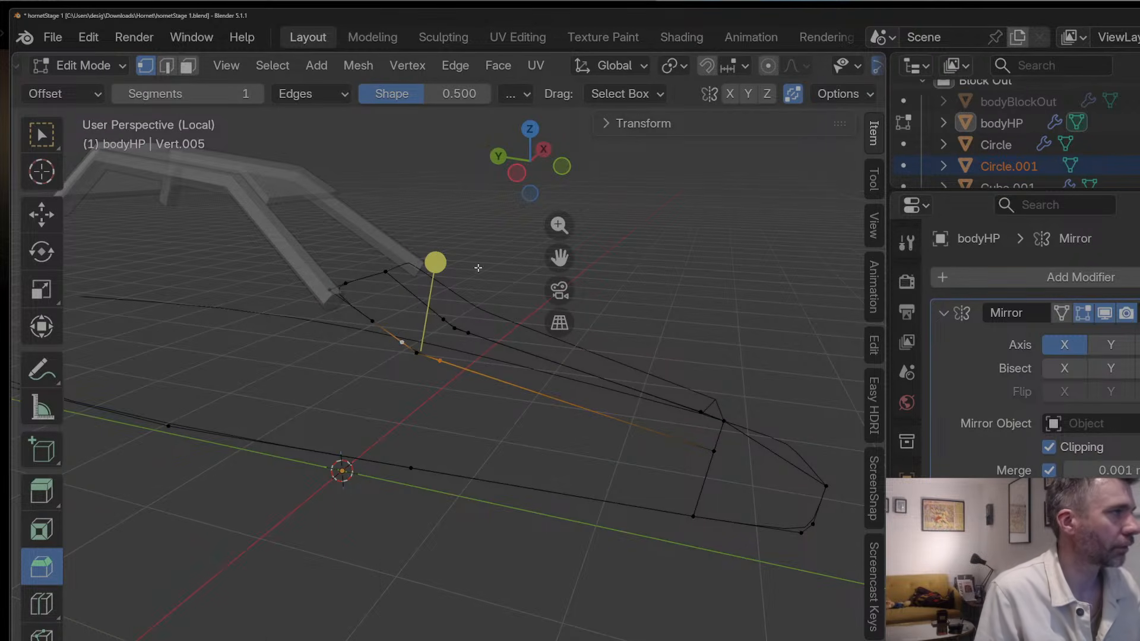
pyautogui.click(415, 355)
pyautogui.click(558, 168)
pyautogui.click(558, 168)
pyautogui.click(558, 168)
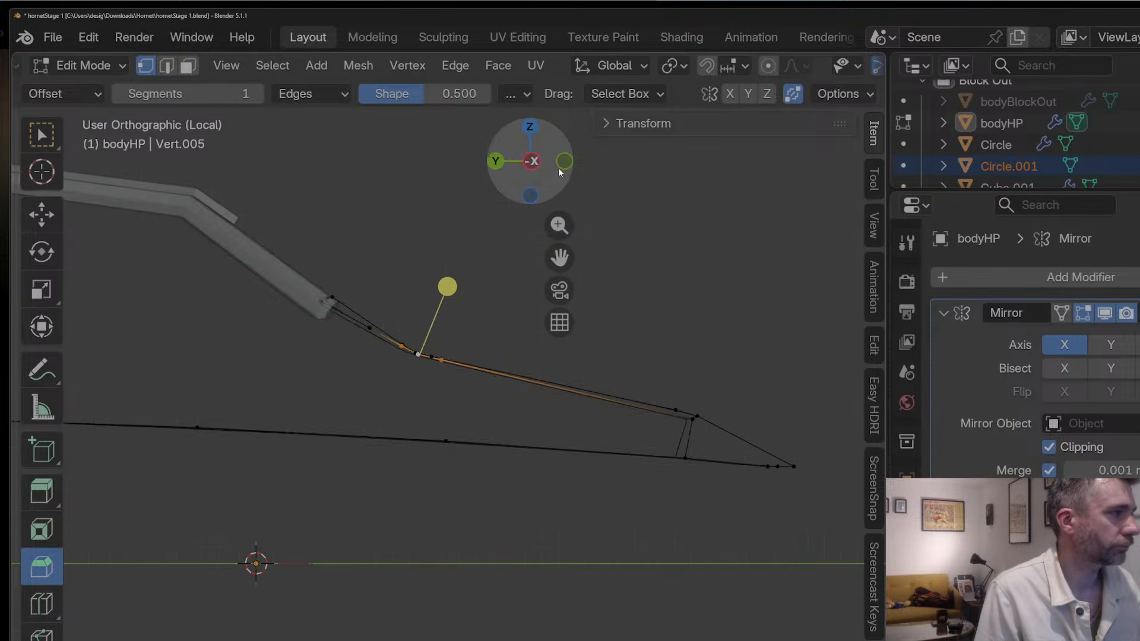
pyautogui.press('g')
pyautogui.click(534, 195)
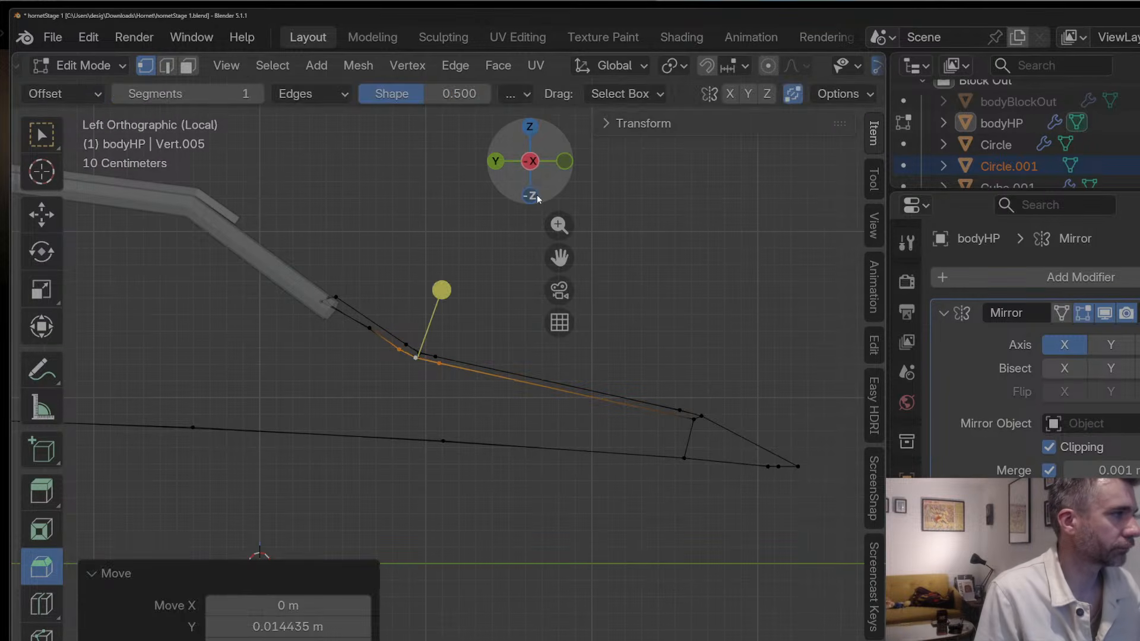
pyautogui.click(370, 328)
pyautogui.press('g')
pyautogui.click(371, 331)
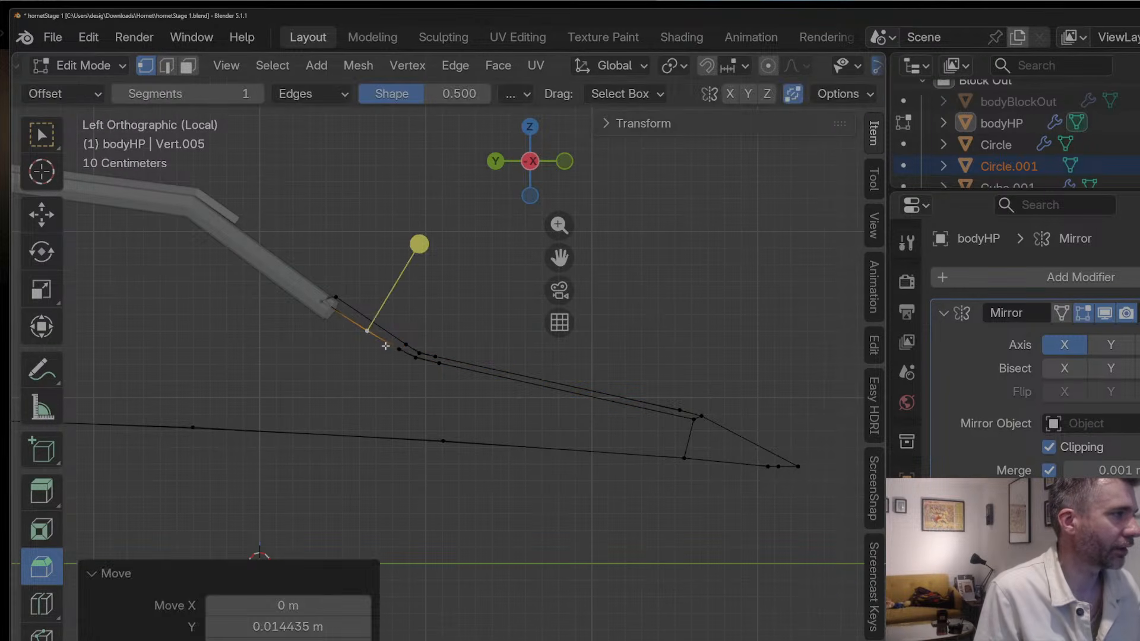
# Step: Reselect the three bonnet-edge bend vertices, nudge them slightly into line and leave Edit Mode
pyautogui.click(401, 351)
pyautogui.keyDown('shift'); pyautogui.click(417, 360); pyautogui.keyUp('shift')
pyautogui.keyDown('shift'); pyautogui.click(435, 364); pyautogui.keyUp('shift')
pyautogui.press('g')
pyautogui.click(436, 364)
pyautogui.press('Tab')
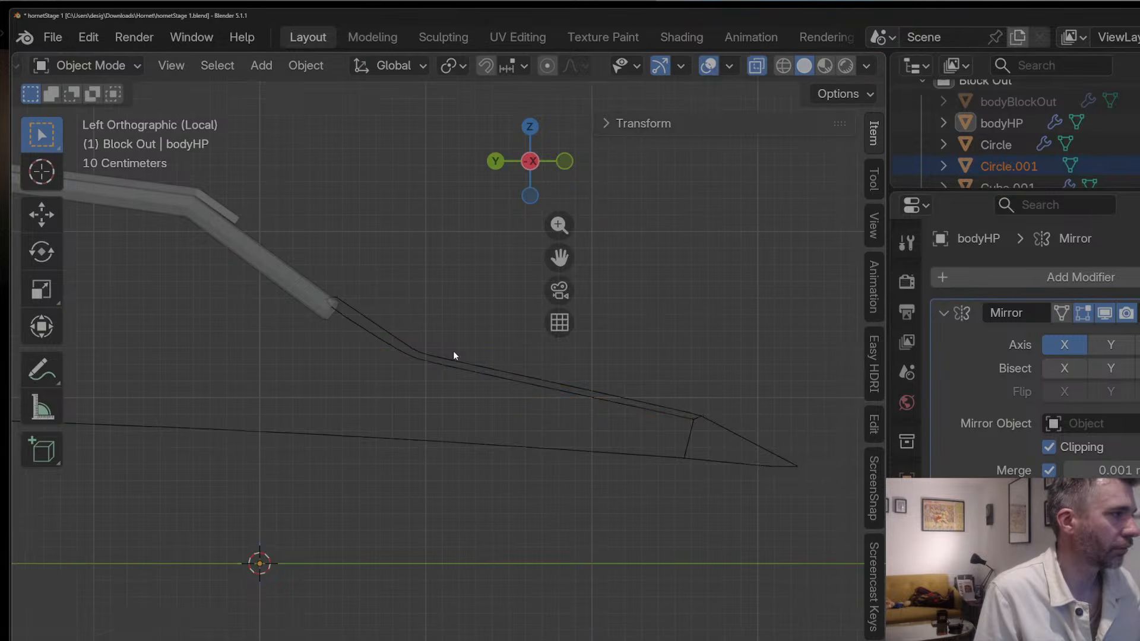
# Step: Unhide the bodyBlockOut mesh to compare the bodyHP outline against it
pyautogui.moveTo(453, 352); pyautogui.dragTo(357, 347, button='middle')
pyautogui.scroll(-3, 285, 412)
pyautogui.press('Tab')
pyautogui.press('Tab')
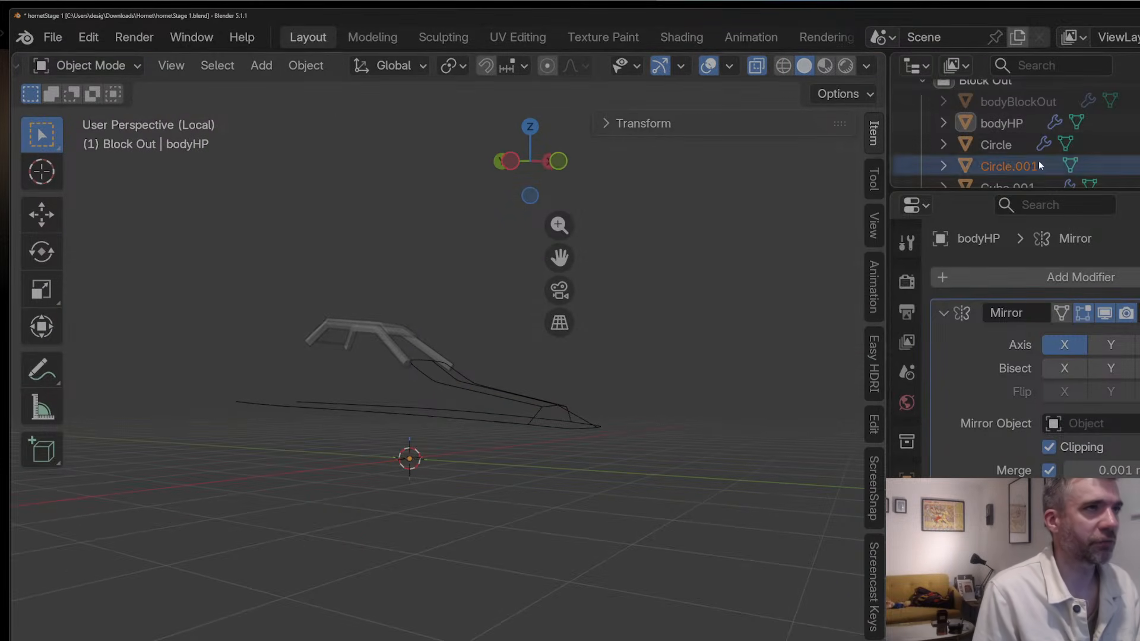
pyautogui.scroll(-1, 1009, 136)
pyautogui.hotkey('alt', 'h')
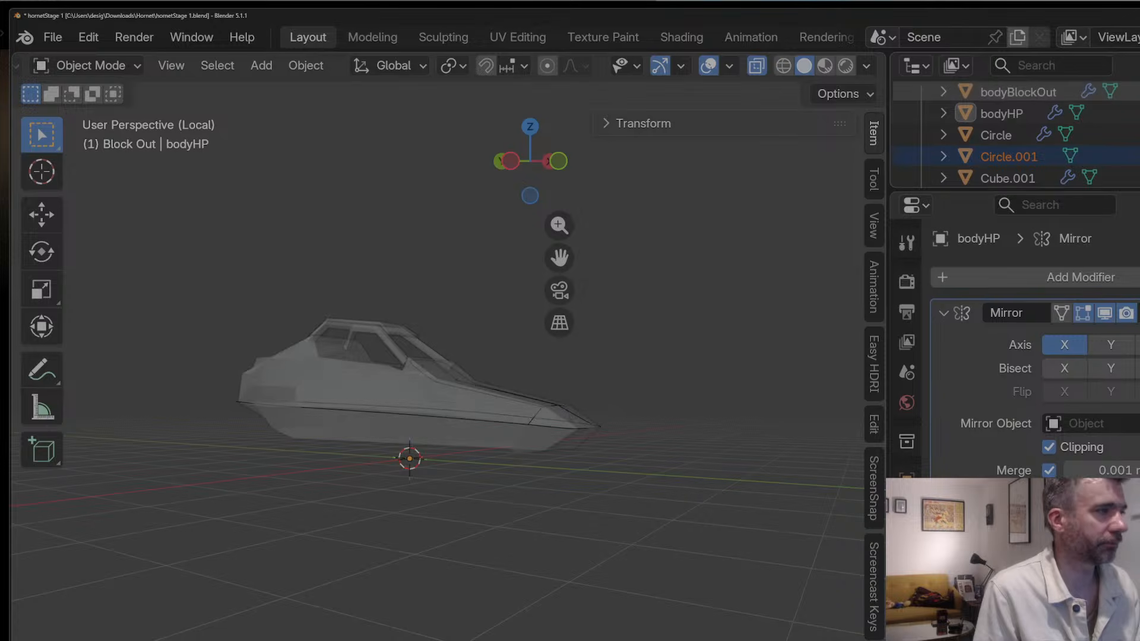
# Step: Extrude the centreline nose-tip vertex down and back under the nose in two segments, about 0.35 m and 0.48 m in Y
pyautogui.press('Tab')
pyautogui.click(597, 427)
pyautogui.moveTo(593, 427); pyautogui.dragTo(552, 404, button='middle')
pyautogui.click(555, 154)
pyautogui.click(555, 153)
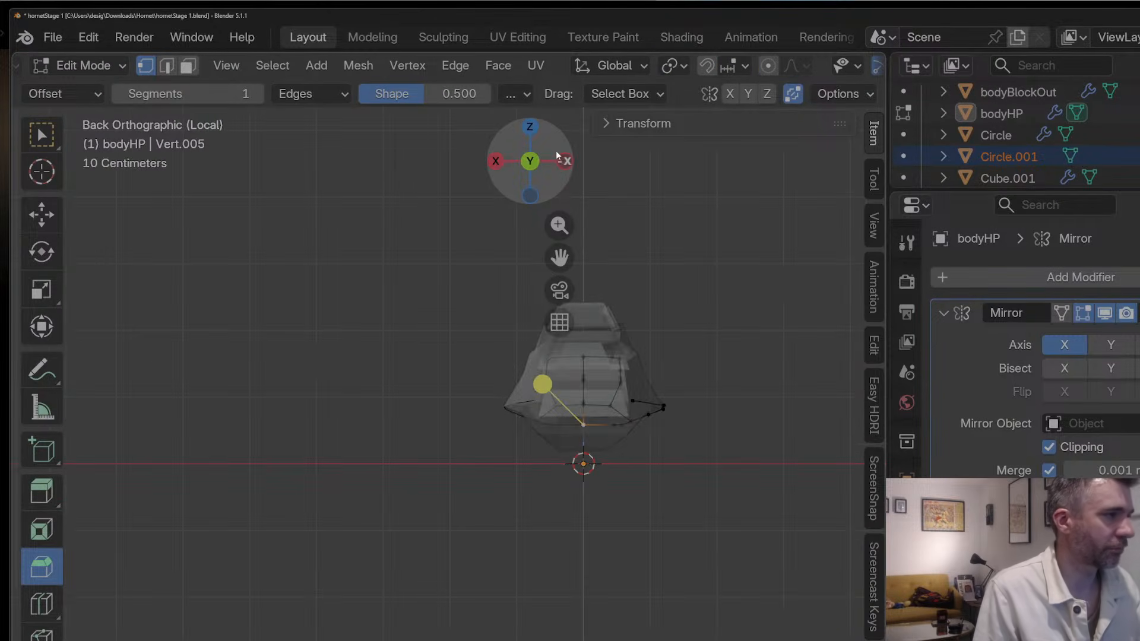
pyautogui.click(497, 161)
pyautogui.press('e')
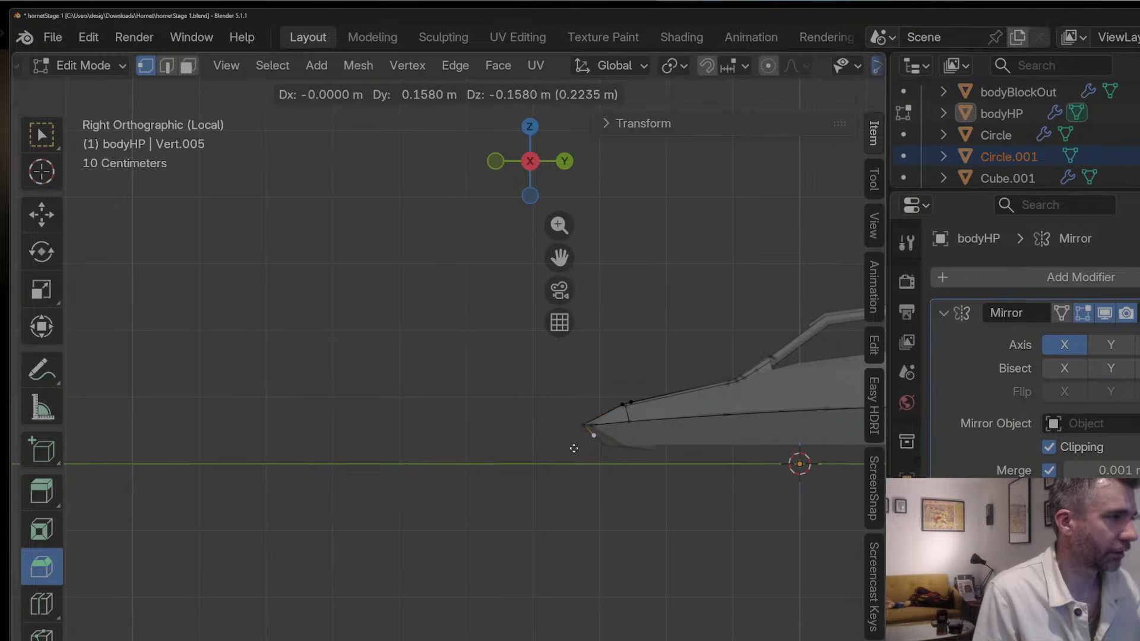
pyautogui.click(585, 461)
pyautogui.press('e')
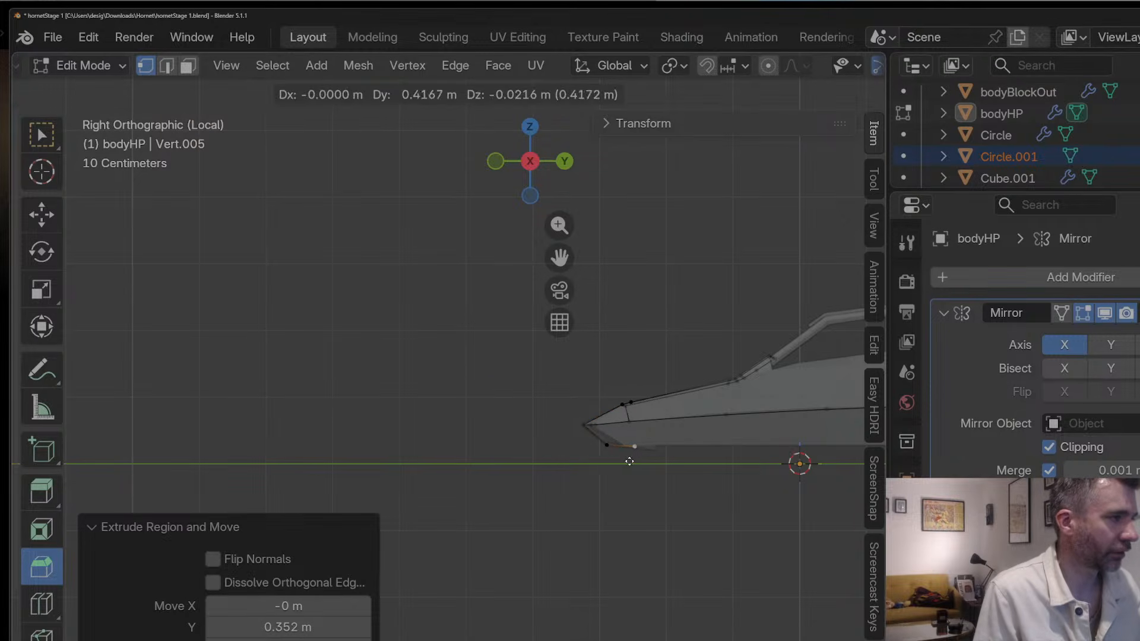
pyautogui.click(634, 460)
# Step: Extend the centreline about 4.68 m in Y along the underside, add two segments up the rear slope and leave Edit Mode
pyautogui.scroll(-3, 628, 436)
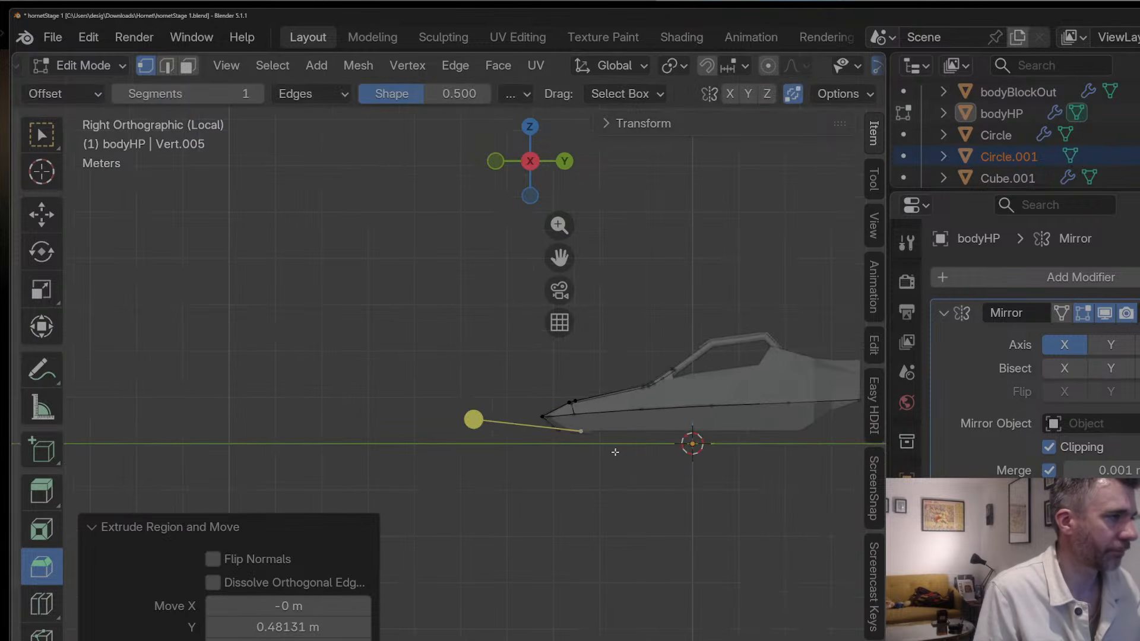
pyautogui.press('e')
pyautogui.click(765, 465)
pyautogui.press('e')
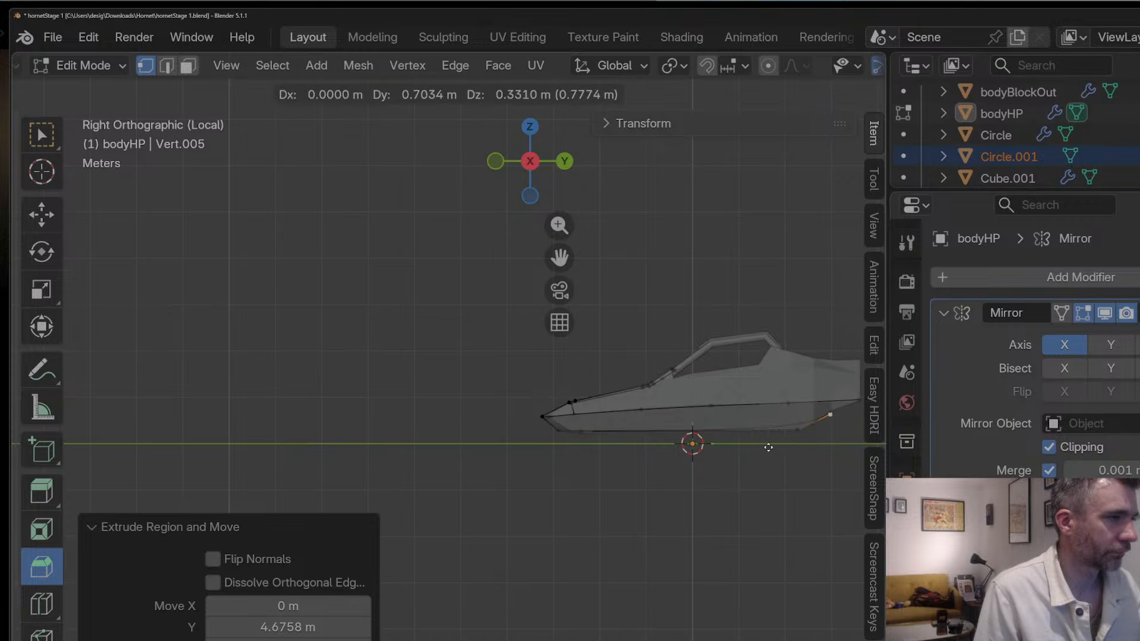
pyautogui.click(743, 461)
pyautogui.press('e')
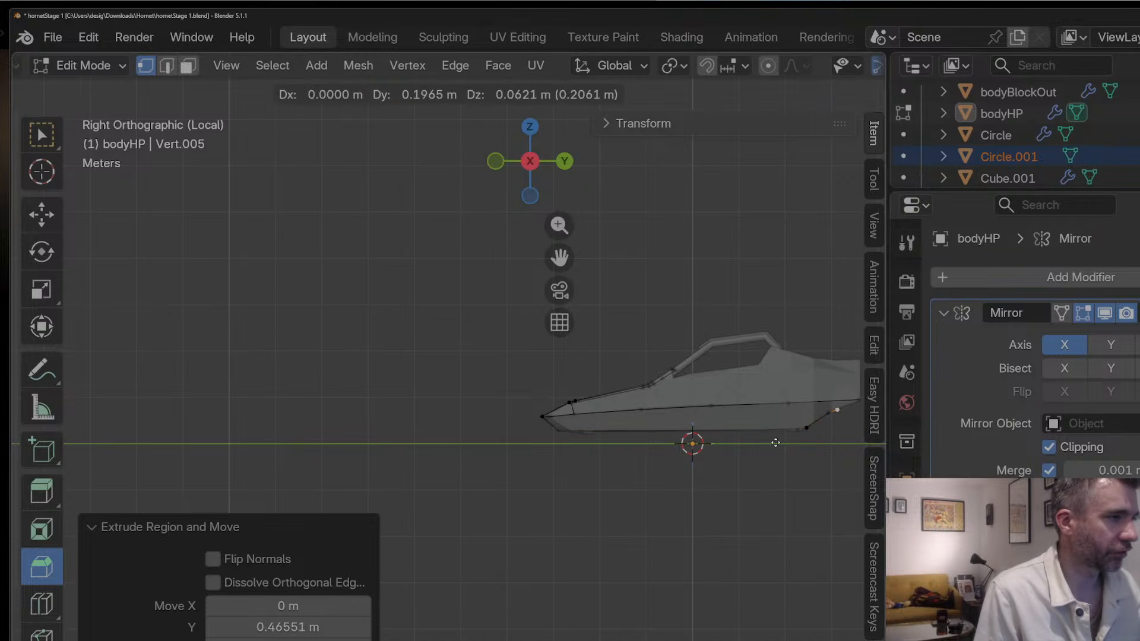
pyautogui.click(795, 435)
pyautogui.press('Tab')
# Step: Hide the bodyBlockOut mesh so that the bodyHP outline can be worked on alone
pyautogui.moveTo(589, 408); pyautogui.dragTo(774, 364, button='middle')
pyautogui.scroll(2, 1036, 166)
pyautogui.click(1138, 140)
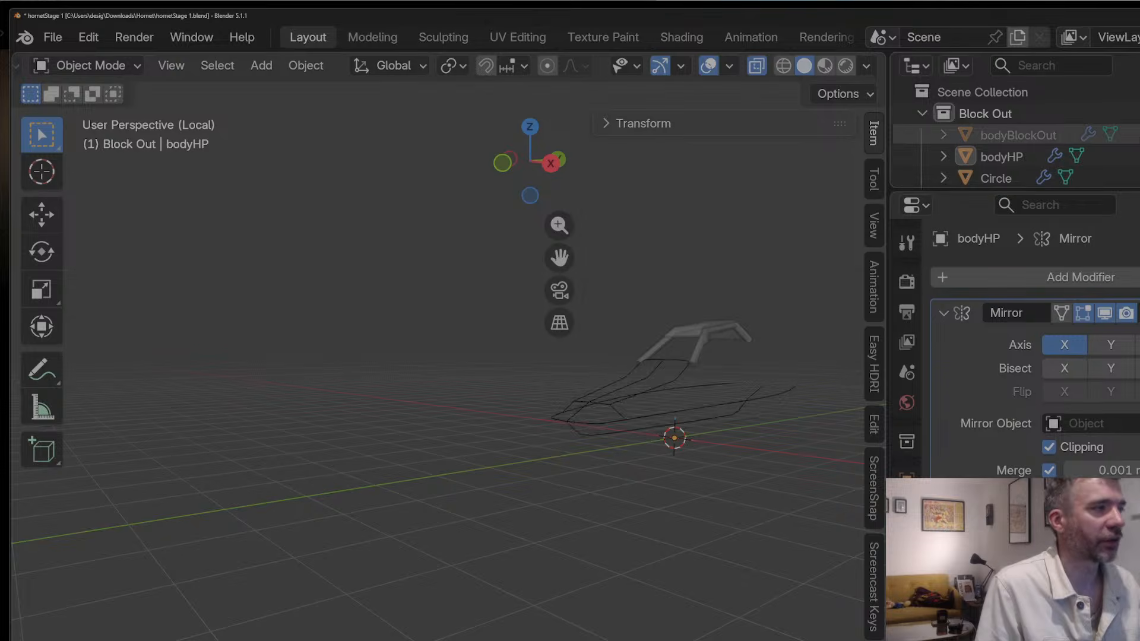
pyautogui.moveTo(641, 427); pyautogui.dragTo(564, 384, button='middle')
pyautogui.scroll(2, 565, 384)
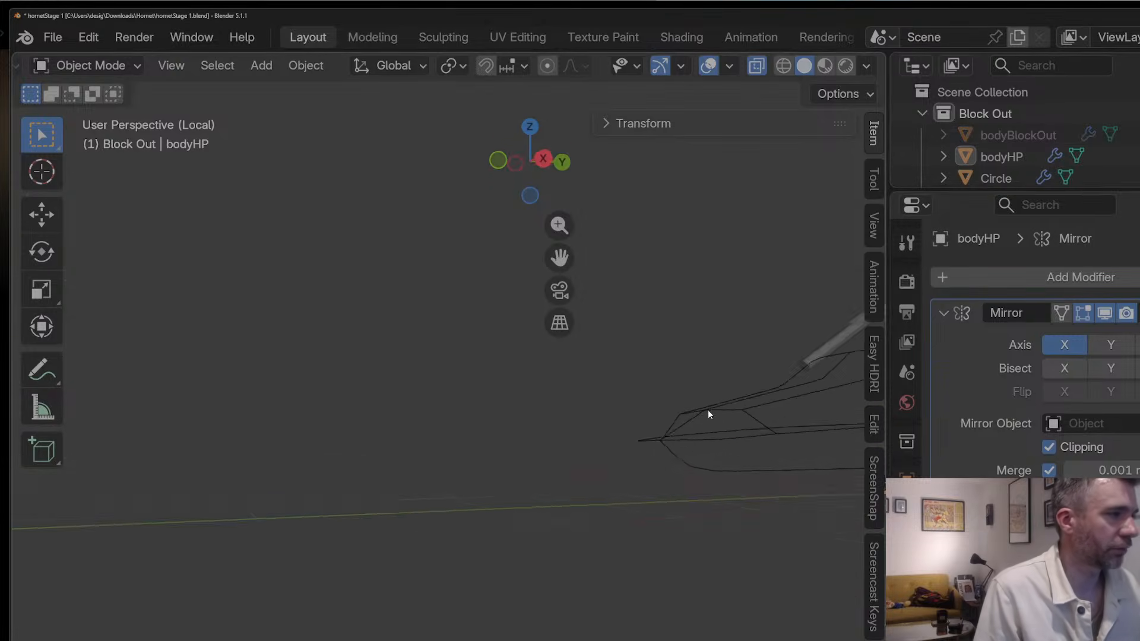
pyautogui.moveTo(707, 409); pyautogui.dragTo(671, 446, button='middle')
# Step: Loop-cut the edges on both sides of the lower nose corner and slide each new vertex close to the corner
pyautogui.press('Tab')
pyautogui.hotkey('ctrl', 'r')
pyautogui.click(689, 462)
pyautogui.press('g')
pyautogui.press('g')
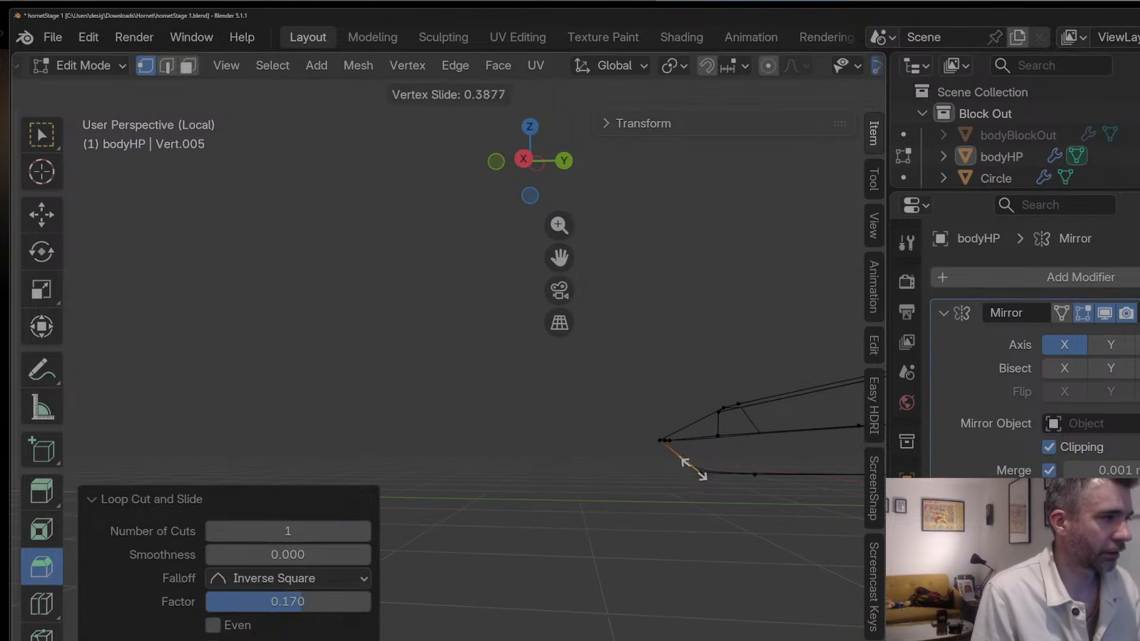
pyautogui.click(702, 474)
pyautogui.hotkey('ctrl', 'r')
pyautogui.click(713, 470)
pyautogui.press('g')
pyautogui.press('g')
pyautogui.click(687, 471)
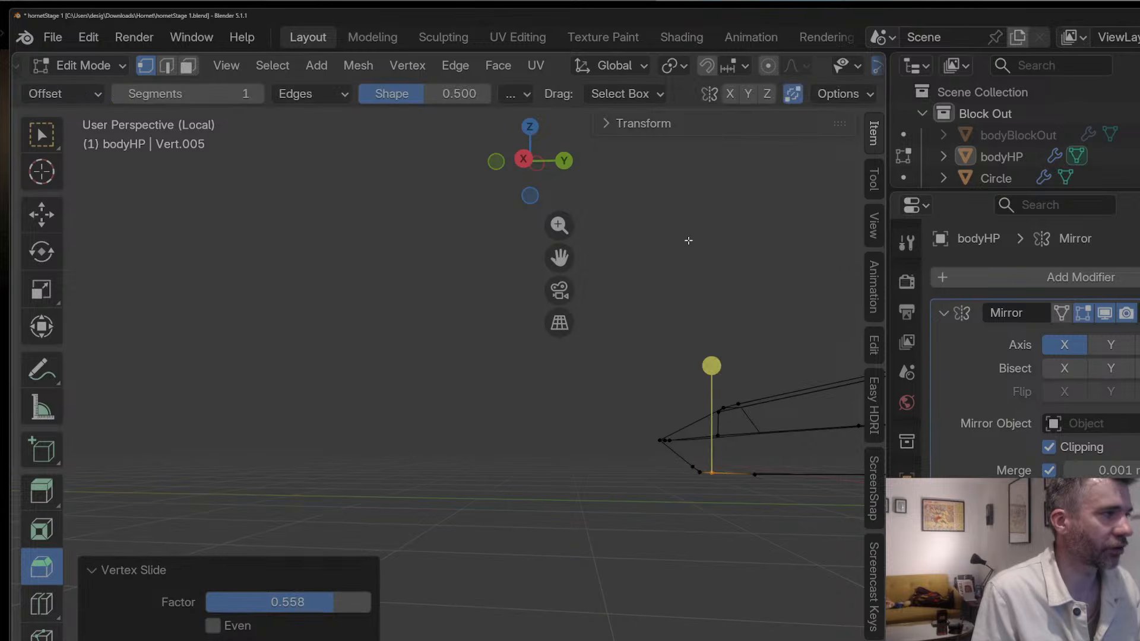
# Step: In side view, move the lower nose corner vertices and the vertex behind them about 0.155 m in Y
pyautogui.click(564, 161)
pyautogui.click(563, 161)
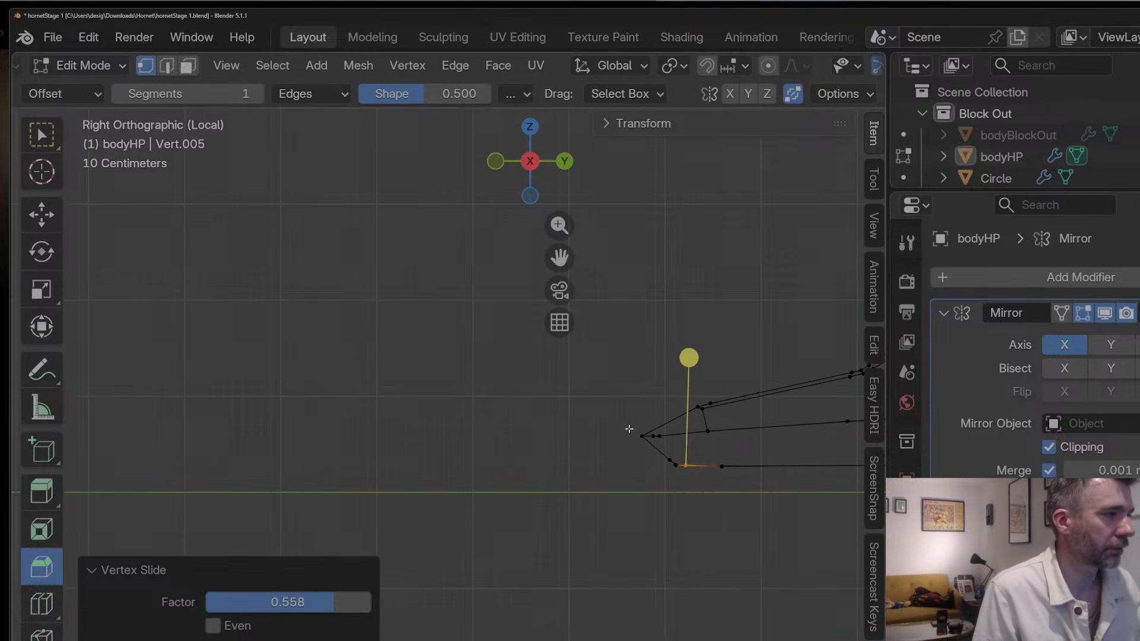
pyautogui.moveTo(665, 460); pyautogui.dragTo(747, 479)
pyautogui.press('g')
pyautogui.press('y')
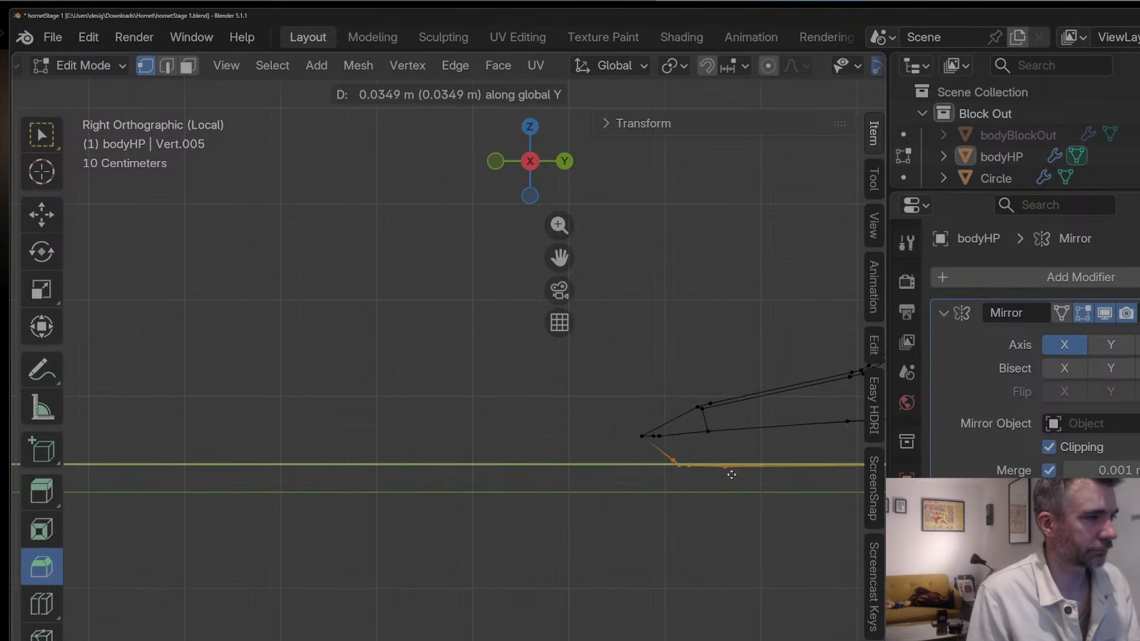
pyautogui.click(739, 472)
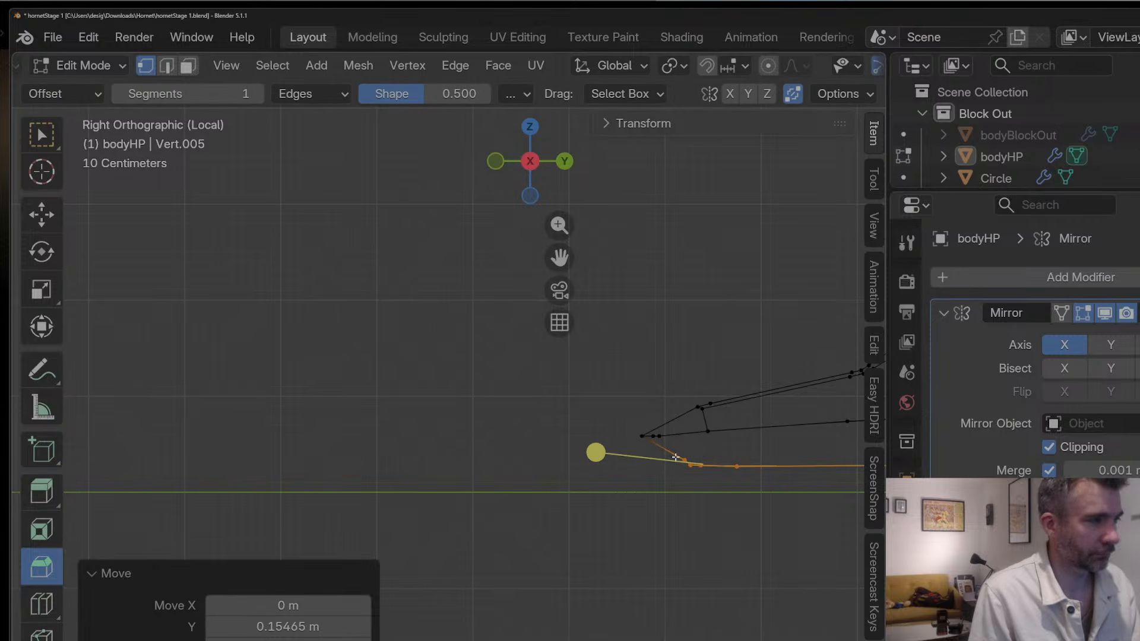
# Step: Shift the three lower nose corner vertices slightly forward along Y, and the foremost one about 0.015 m further
pyautogui.moveTo(742, 487); pyautogui.dragTo(704, 491)
pyautogui.press('g')
pyautogui.press('x')
pyautogui.press('y')
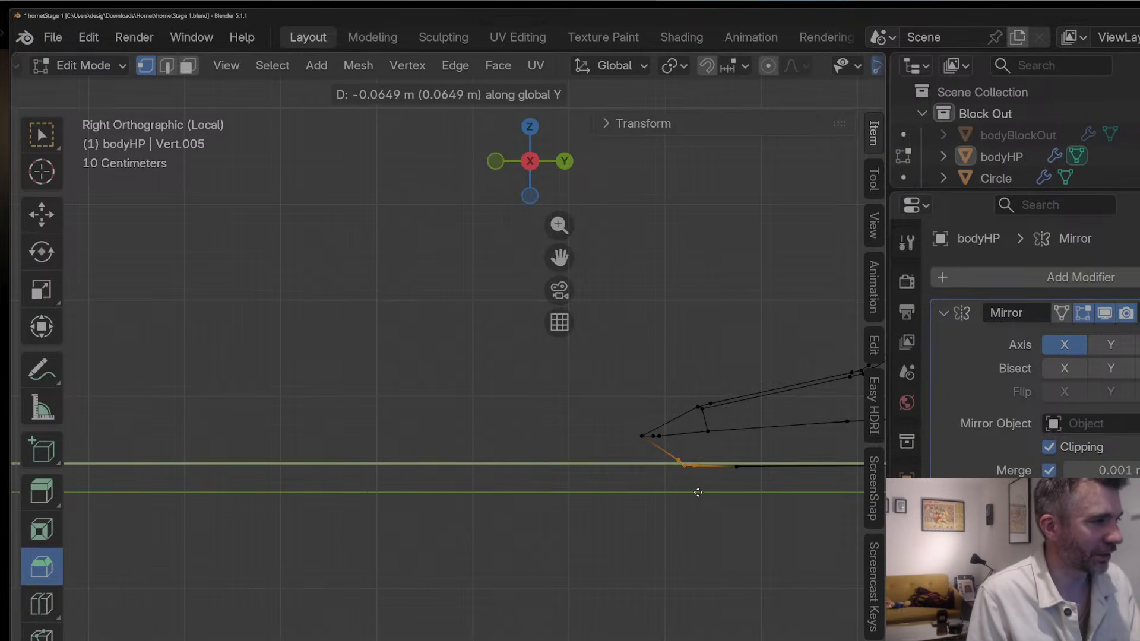
pyautogui.click(693, 489)
pyautogui.moveTo(675, 455); pyautogui.dragTo(670, 468)
pyautogui.press('g')
pyautogui.press('y')
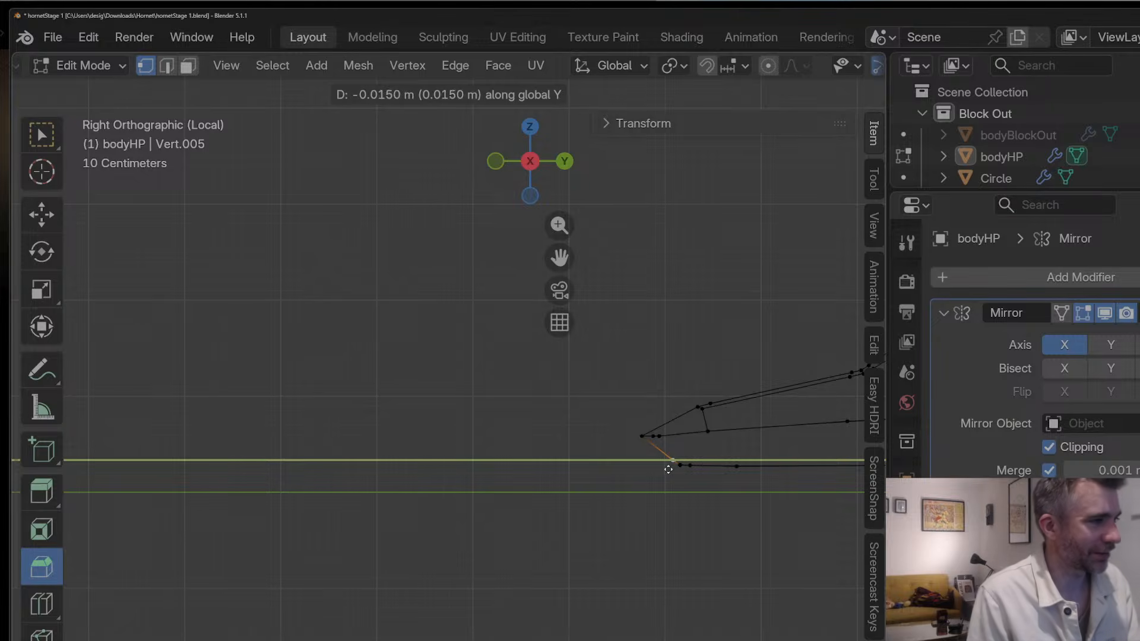
pyautogui.click(667, 470)
# Step: In front view, extrude the vertex beside the nose's side corner down and inward, about 0.19 m in X
pyautogui.press('Tab')
pyautogui.moveTo(667, 470); pyautogui.dragTo(785, 408, button='middle')
pyautogui.press('Tab')
pyautogui.moveTo(671, 415); pyautogui.dragTo(626, 438, button='middle')
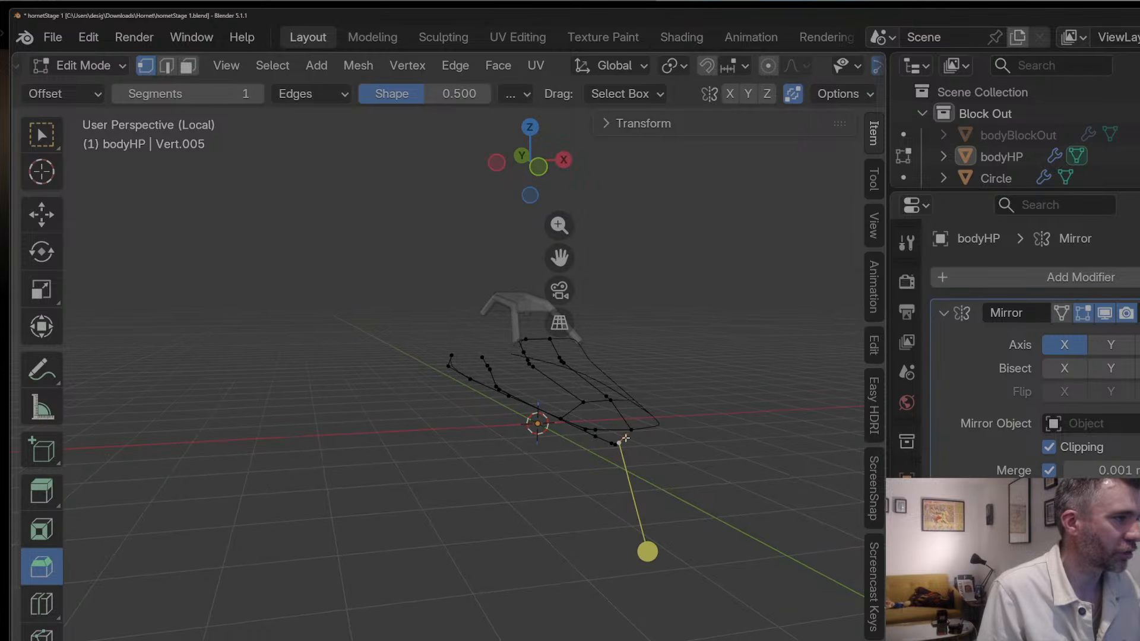
pyautogui.click(569, 165)
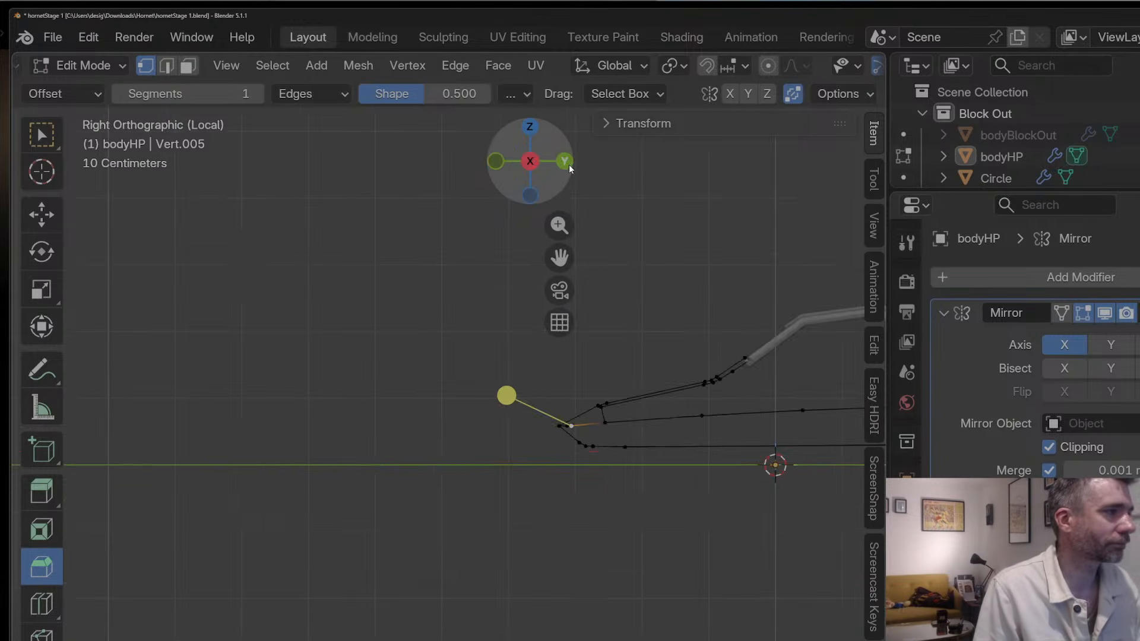
pyautogui.click(569, 166)
pyautogui.click(569, 165)
pyautogui.click(568, 166)
pyautogui.press('g')
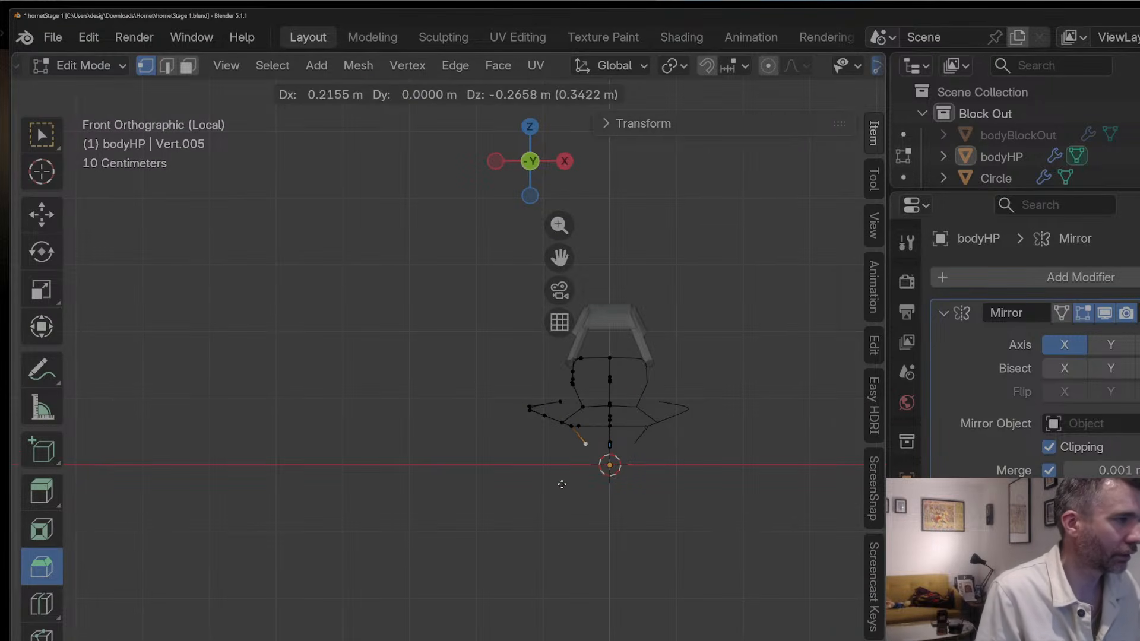
pyautogui.click(572, 437)
pyautogui.moveTo(572, 437); pyautogui.dragTo(613, 496, button='middle')
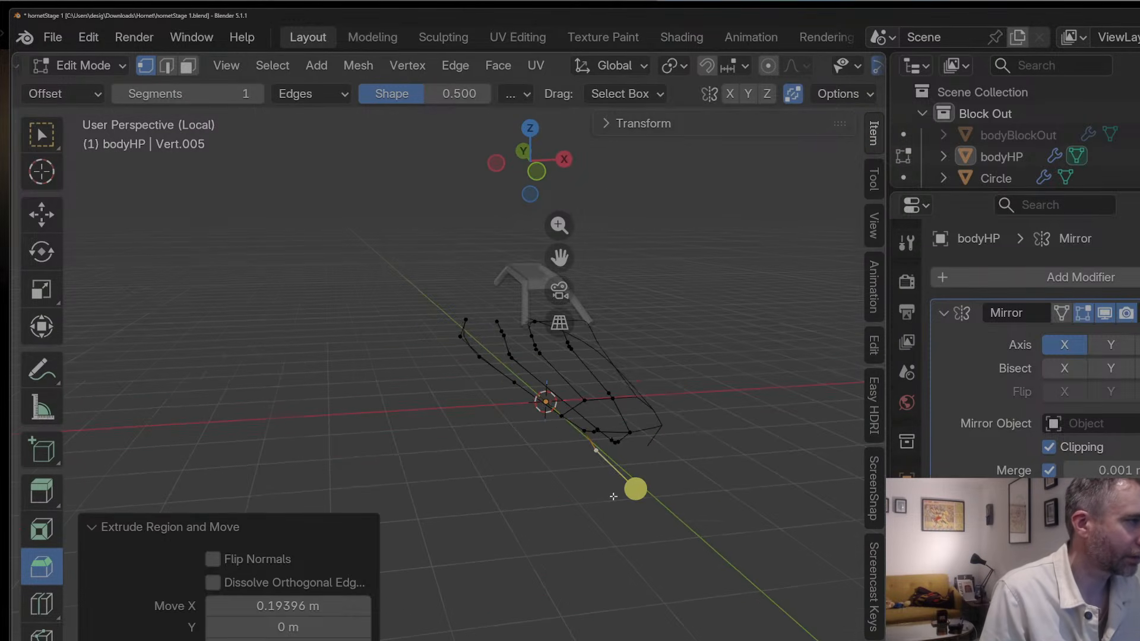
# Step: Move the extruded vertex about 0.29 m in Y and join it with an edge to the lower centreline nose vertex
pyautogui.moveTo(612, 444); pyautogui.dragTo(753, 402, button='middle')
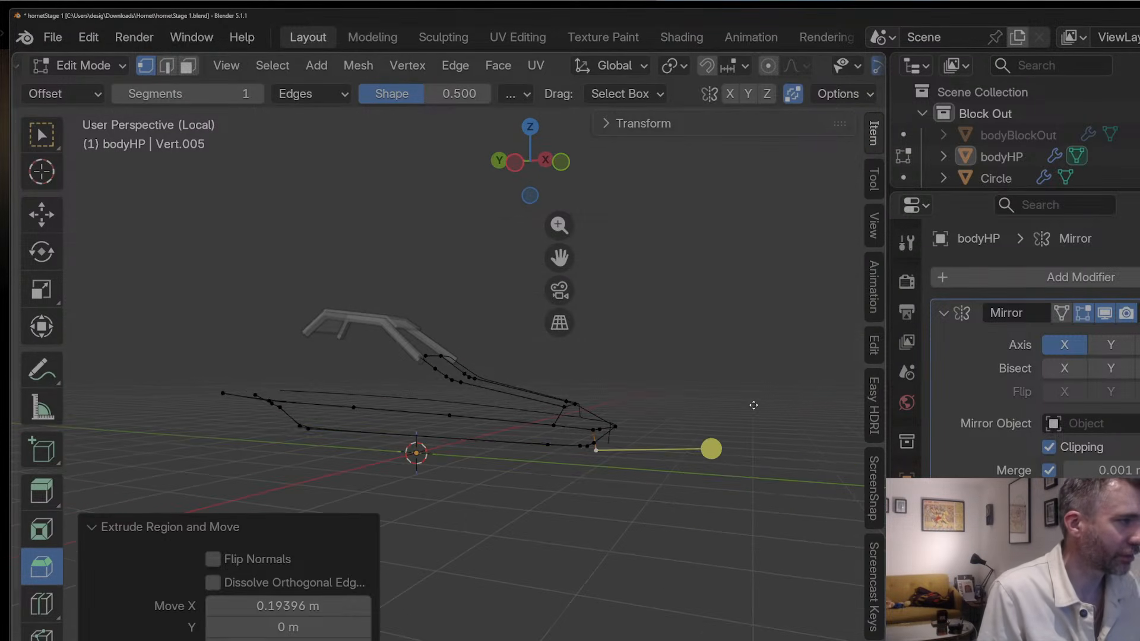
pyautogui.press('g')
pyautogui.press('y')
pyautogui.click(687, 445)
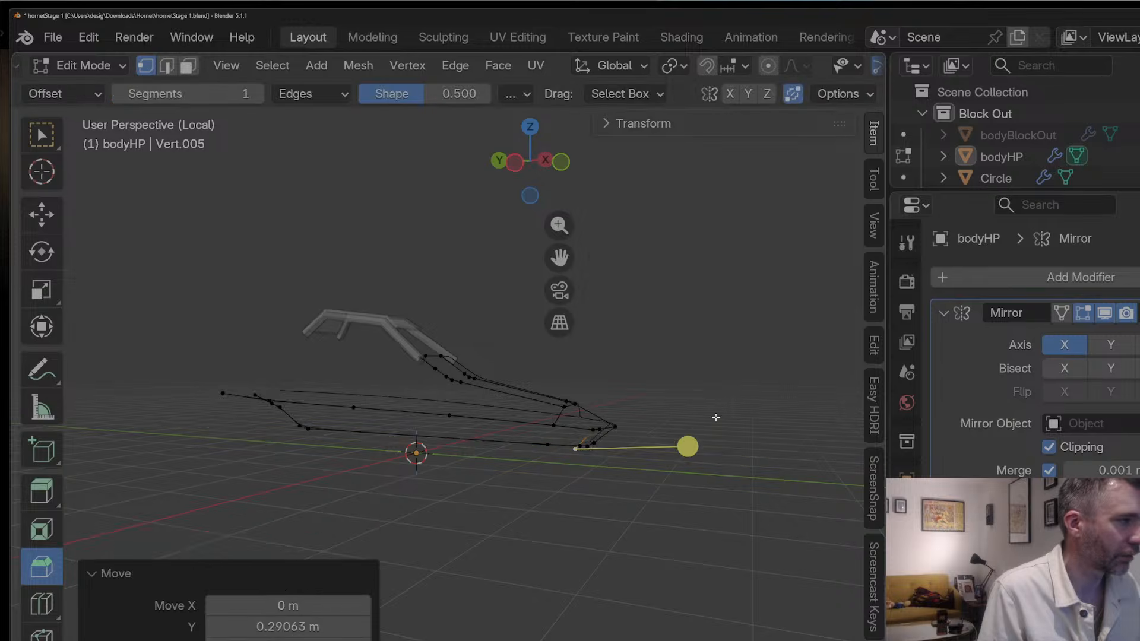
pyautogui.moveTo(687, 446); pyautogui.dragTo(643, 326, button='middle')
pyautogui.keyDown('shift'); pyautogui.click(600, 447); pyautogui.keyUp('shift')
pyautogui.press('f')
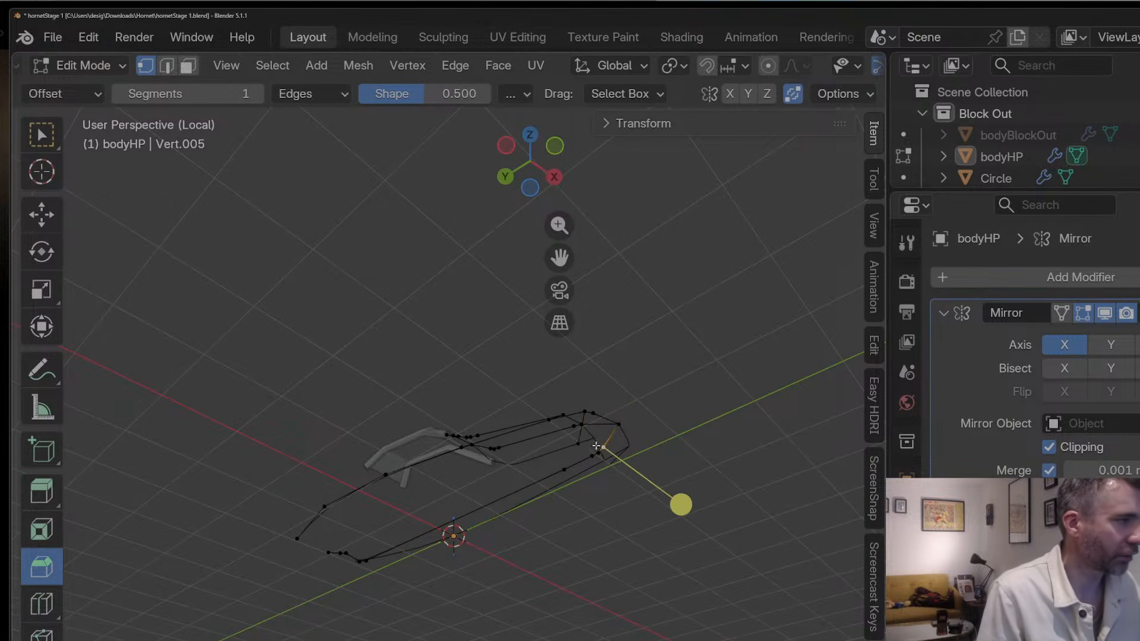
# Step: Loop-cut the new edge under the nose in front view and move its vertex beside the lower side corner
pyautogui.moveTo(574, 447); pyautogui.dragTo(579, 499, button='middle')
pyautogui.click(556, 174)
pyautogui.click(557, 173)
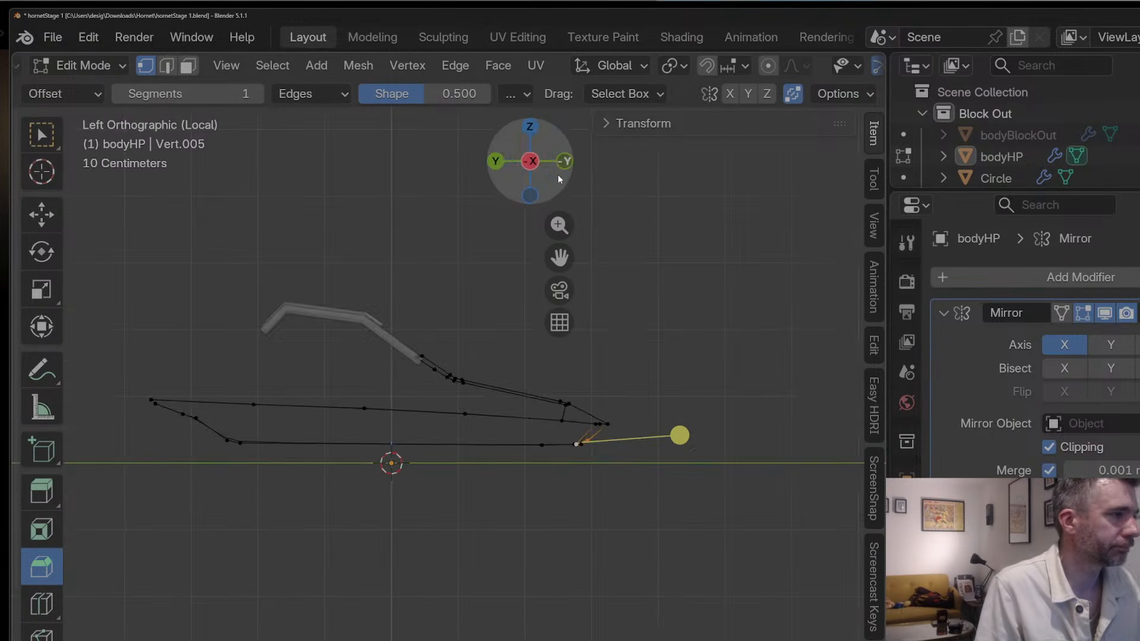
pyautogui.click(560, 170)
pyautogui.scroll(2, 588, 506)
pyautogui.scroll(1, 589, 485)
pyautogui.hotkey('ctrl', 'r')
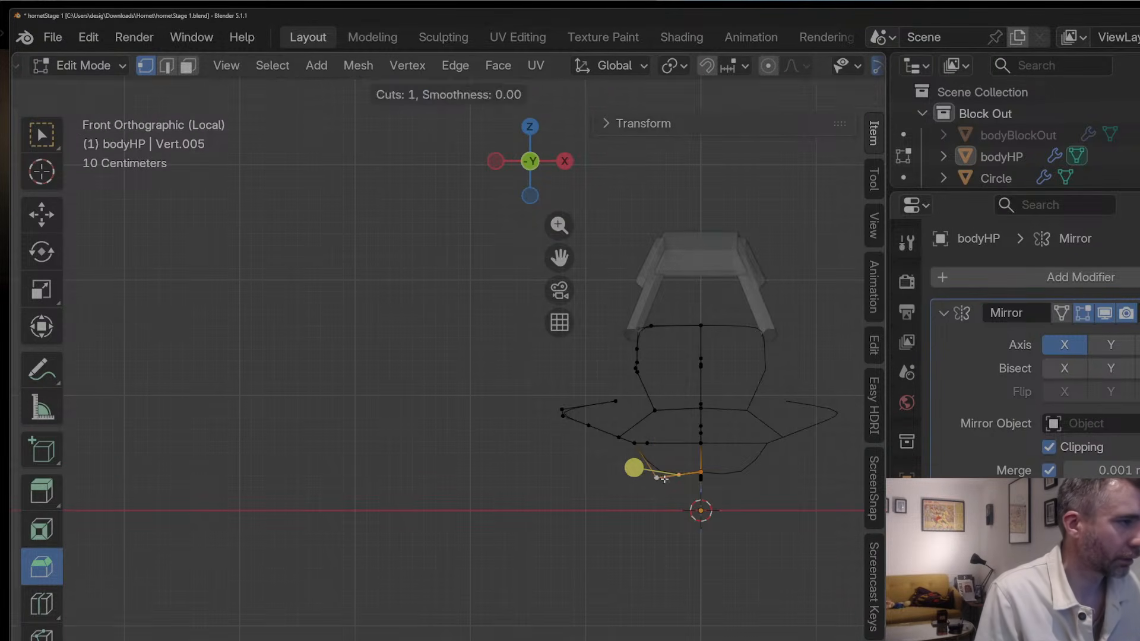
pyautogui.doubleClick(665, 479)
pyautogui.press('g')
pyautogui.click(659, 480)
# Step: Loop-cut the slanted edge above the lower side corner and move its new vertex close to the corner
pyautogui.hotkey('ctrl', 'r')
pyautogui.doubleClick(644, 466)
pyautogui.press('g')
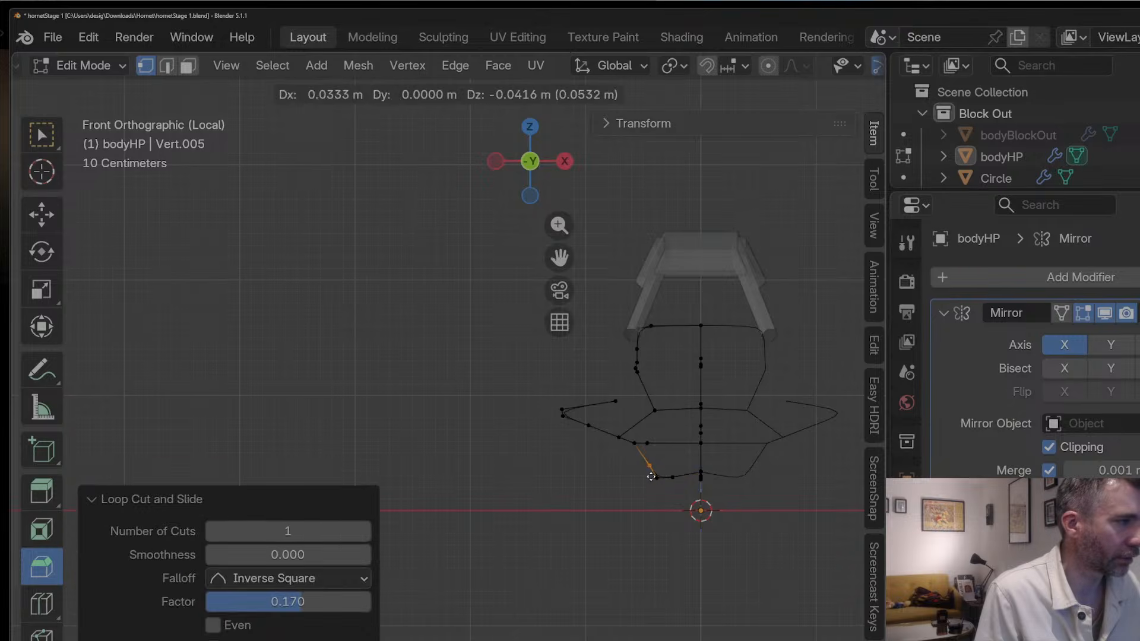
pyautogui.click(649, 470)
# Step: Move the lower side corner's vertices together about -0.033 m in X and slightly up, nudge the corner vertex and leave Edit Mode
pyautogui.moveTo(631, 465); pyautogui.dragTo(686, 504)
pyautogui.press('g')
pyautogui.click(682, 497)
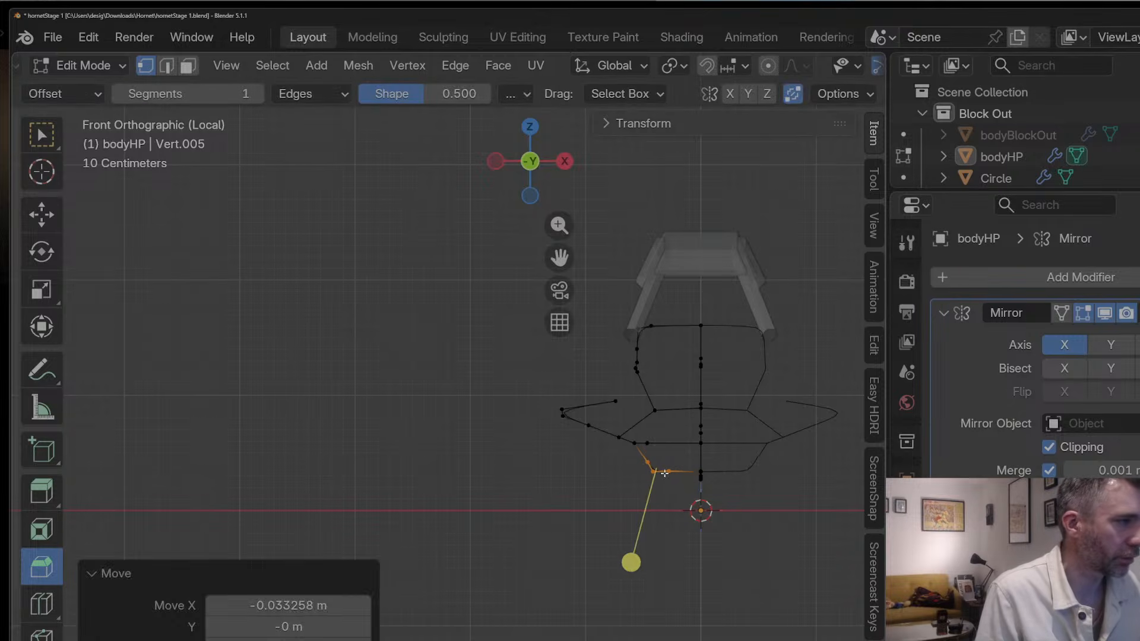
pyautogui.click(650, 476)
pyautogui.press('g')
pyautogui.click(653, 479)
pyautogui.press('Tab')
pyautogui.moveTo(589, 449); pyautogui.dragTo(753, 439, button='middle')
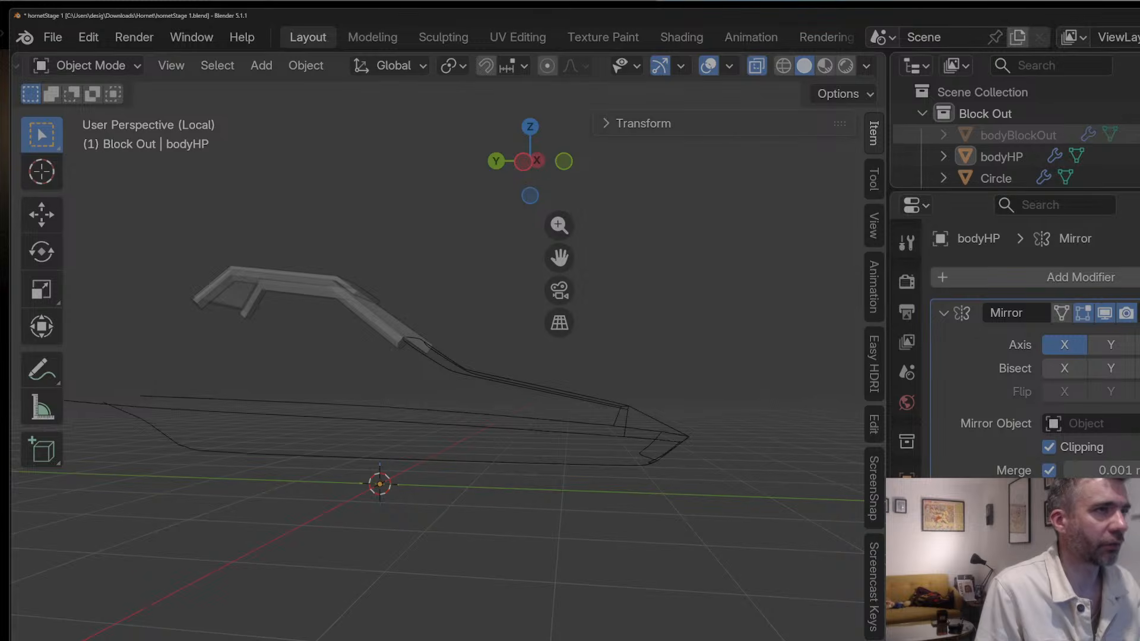
# Step: Show the bodyBlockOut hull as a reference and open the bodyHP mesh for editing
pyautogui.click(1137, 135)
pyautogui.moveTo(655, 339); pyautogui.dragTo(639, 306, button='middle')
pyautogui.press('Tab')
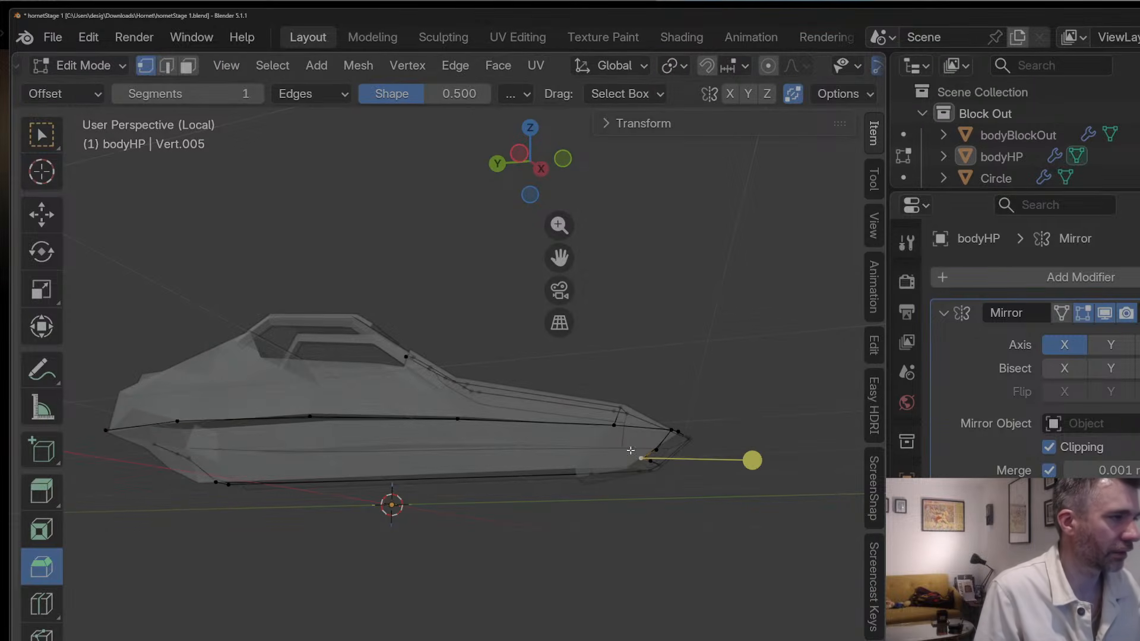
# Step: Move the lower nose vertices of bodyHP in the left side view to follow the tip of the block-out hull
pyautogui.moveTo(655, 468); pyautogui.dragTo(696, 485, button='middle')
pyautogui.click(572, 162)
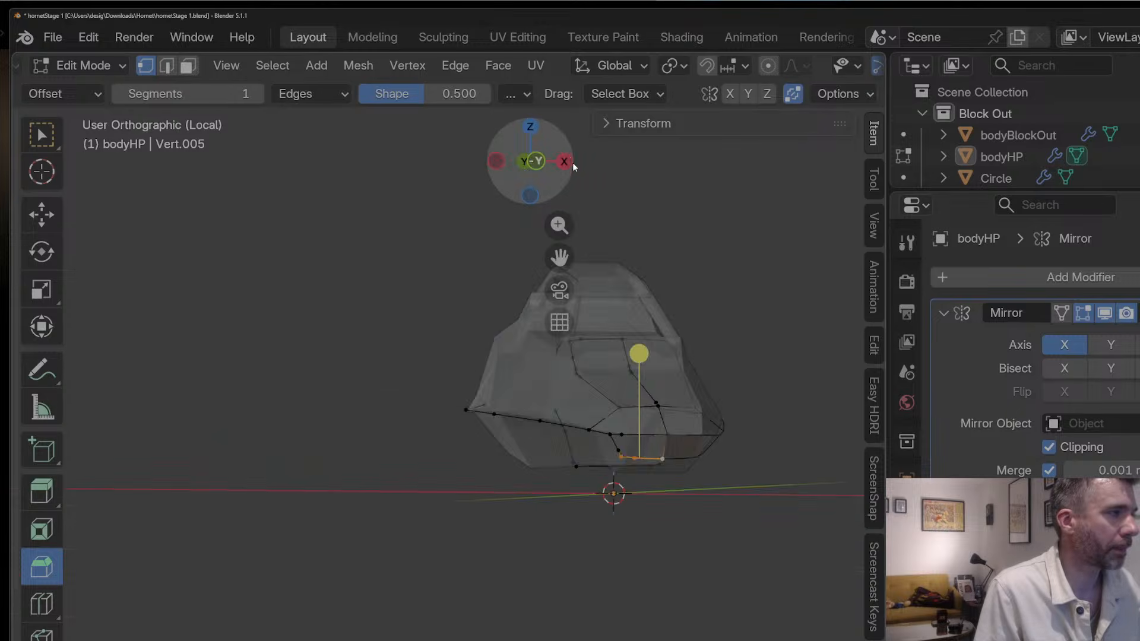
pyautogui.click(572, 162)
pyautogui.click(572, 162)
pyautogui.click(572, 162)
pyautogui.press('g')
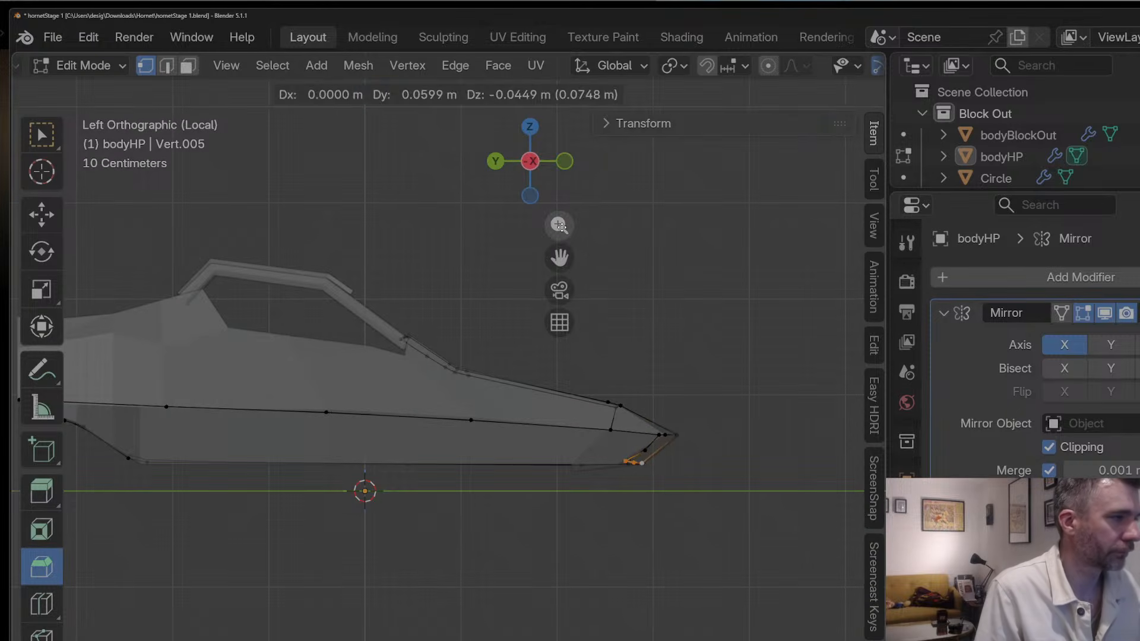
pyautogui.click(560, 229)
pyautogui.press('g')
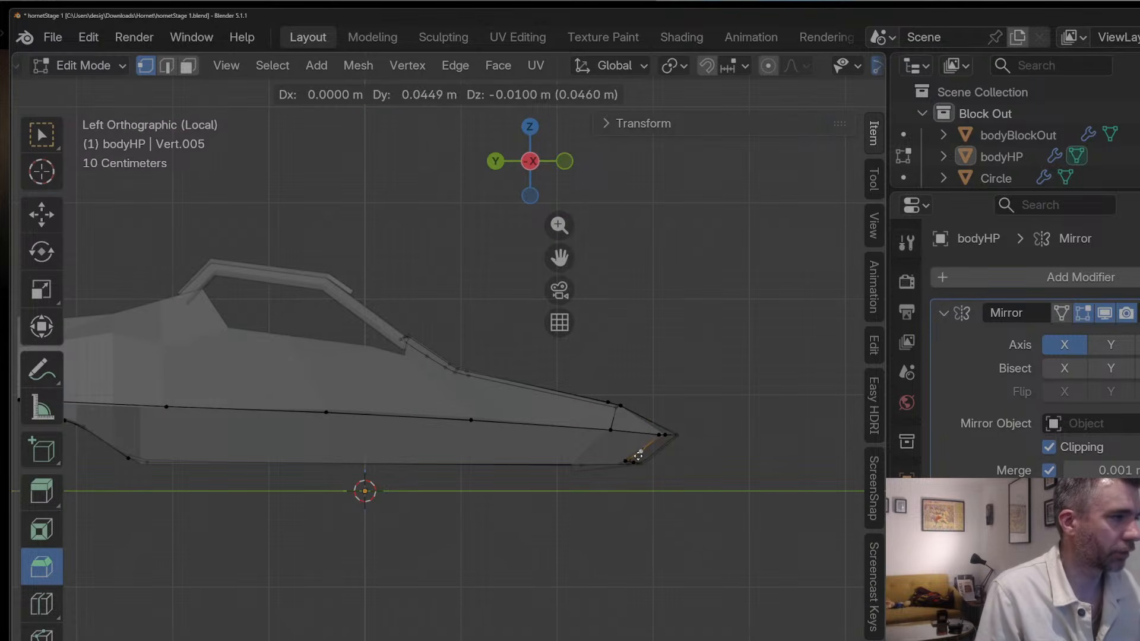
pyautogui.click(638, 456)
pyautogui.press('g')
pyautogui.click(642, 456)
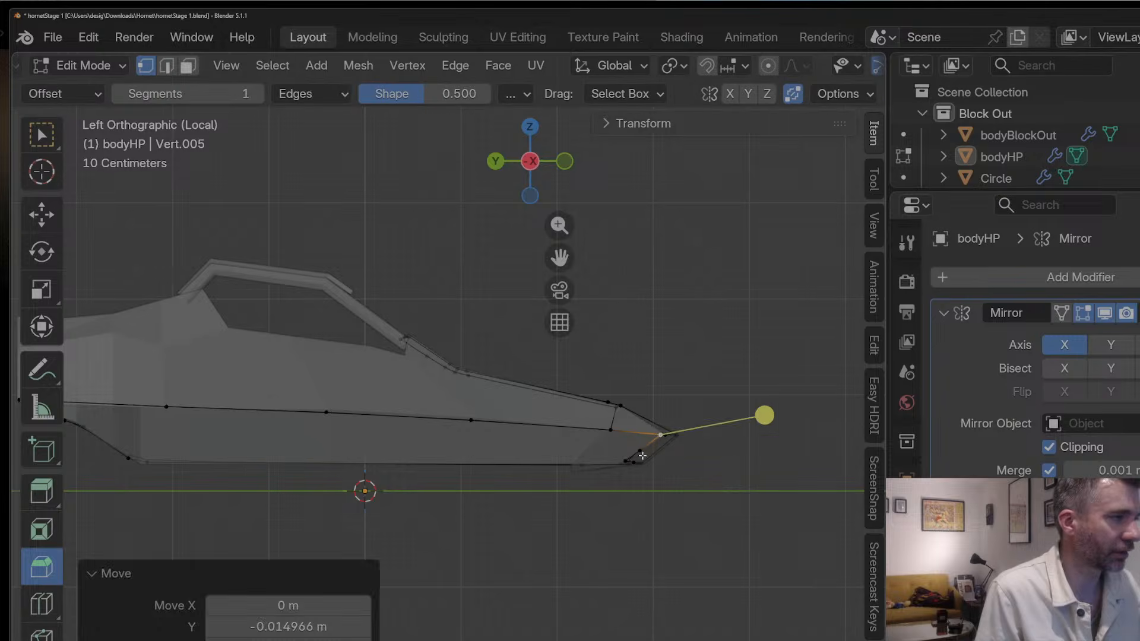
# Step: Extrude the rearmost lower nose vertex twice toward the stern along the hull's underside, the second time about 1.85 m in Y
pyautogui.click(626, 462)
pyautogui.press('Tab')
pyautogui.moveTo(656, 374); pyautogui.dragTo(570, 296, button='middle')
pyautogui.scroll(-2, 619, 415)
pyautogui.press('Tab')
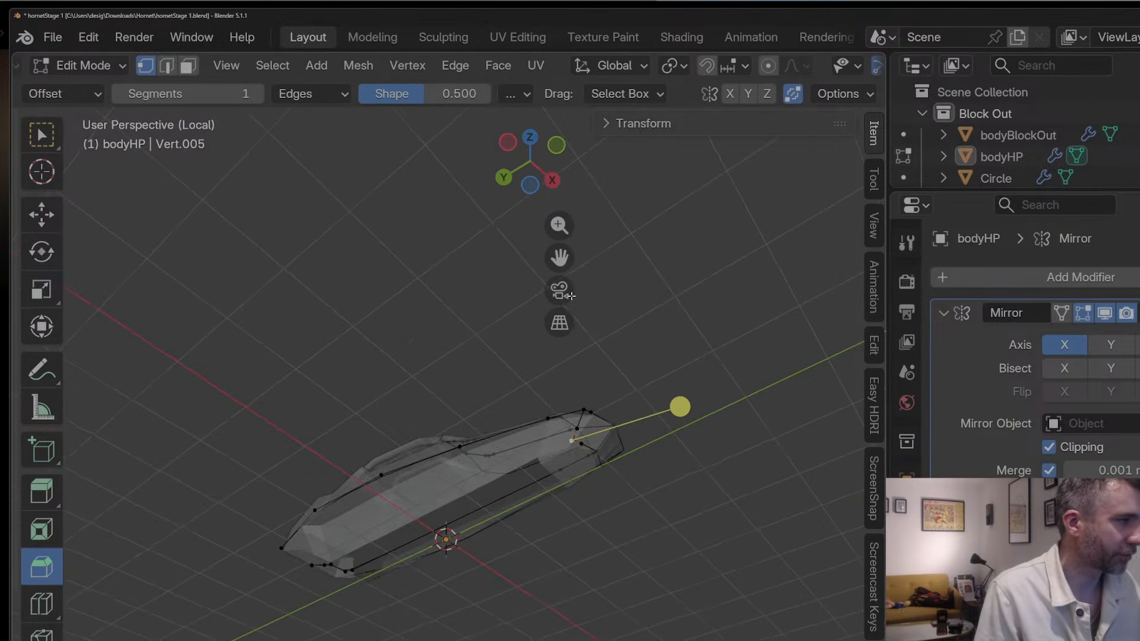
pyautogui.moveTo(570, 438); pyautogui.dragTo(548, 432, button='middle')
pyautogui.press('g')
pyautogui.click(527, 442)
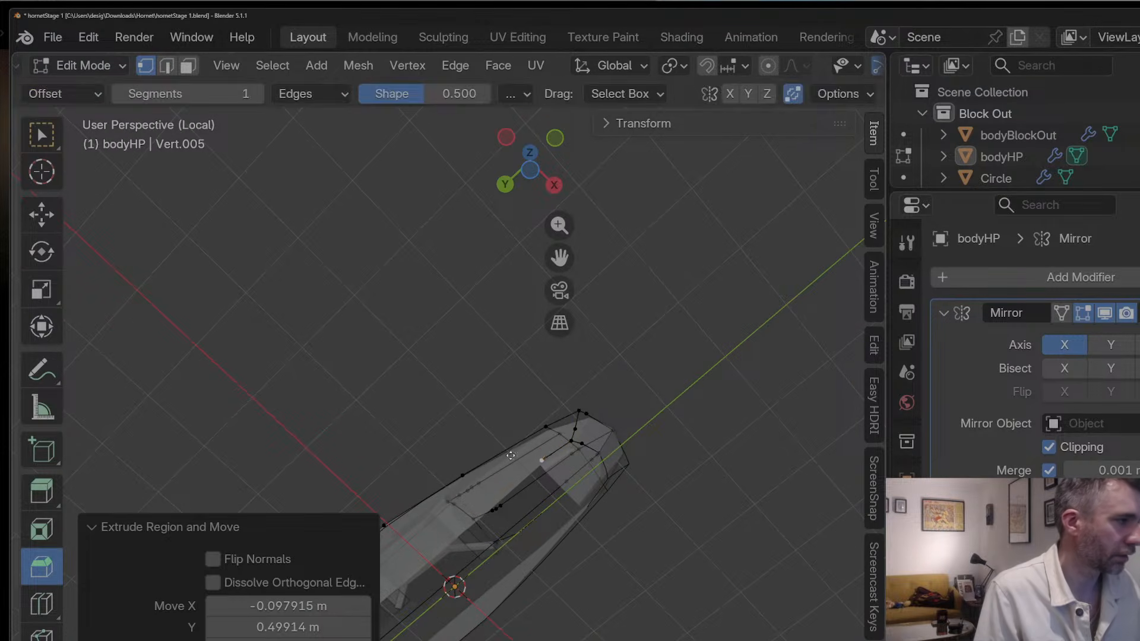
pyautogui.press('e')
pyautogui.click(417, 543)
# Step: Move the newly extruded underside vertex about -0.165 m in X in top view to widen the bottom edge
pyautogui.moveTo(559, 257); pyautogui.dragTo(668, 278)
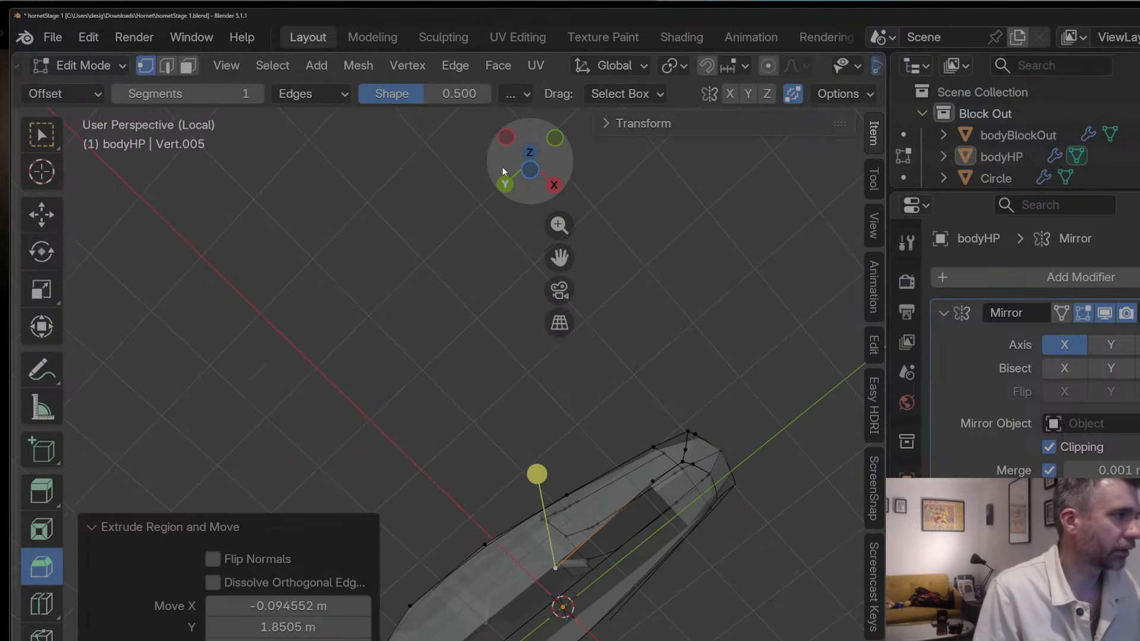
pyautogui.click(505, 132)
pyautogui.click(506, 133)
pyautogui.press('g')
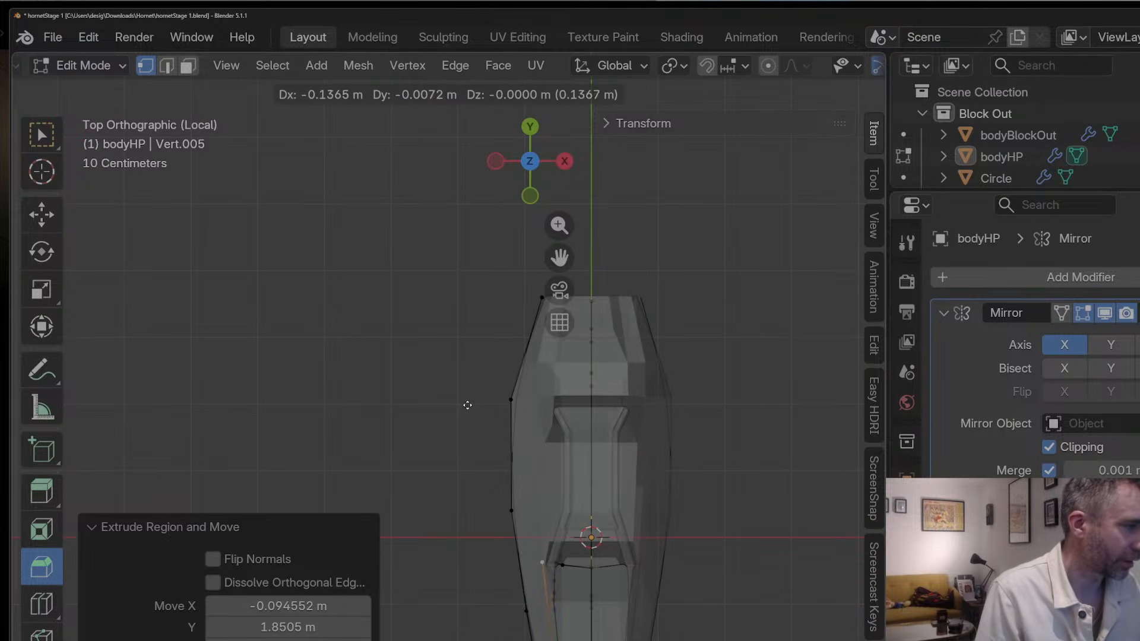
pyautogui.click(466, 404)
# Step: Extrude three more bottom-edge segments toward the stern in top view, about 0.86 m, 1.56 m and 1.52 m long in Y
pyautogui.press('g')
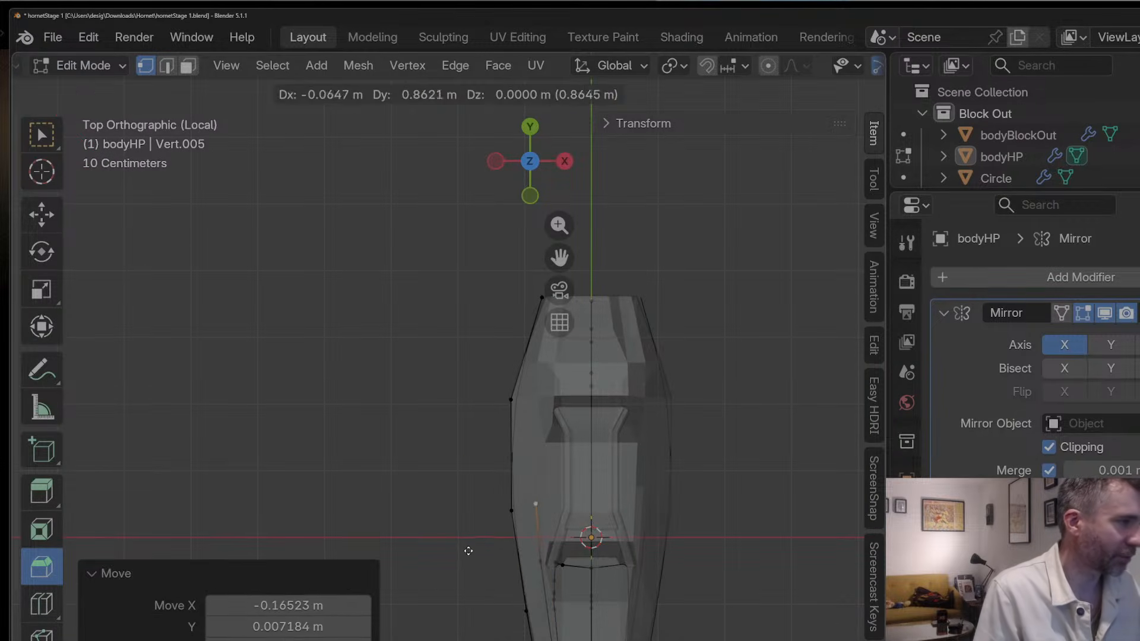
pyautogui.click(468, 550)
pyautogui.press('e')
pyautogui.click(469, 443)
pyautogui.press('e')
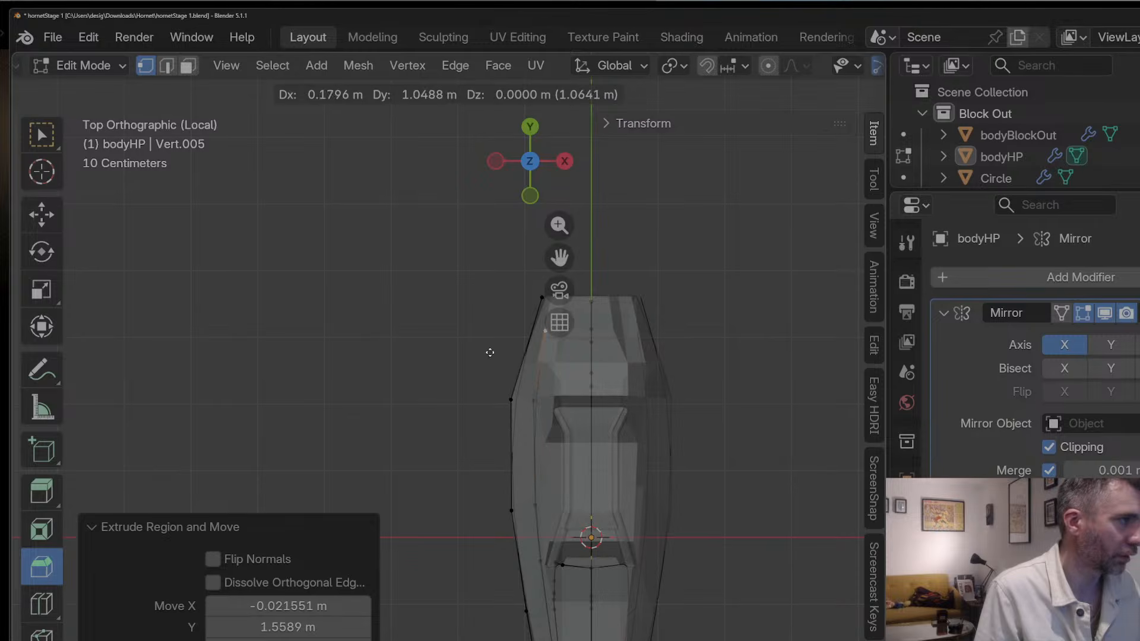
pyautogui.click(500, 325)
# Step: Raise the low-lying bottom-edge vertices, except the rearmost one, about 0.33 m along Z to meet the hull's underside in side view
pyautogui.click(530, 127)
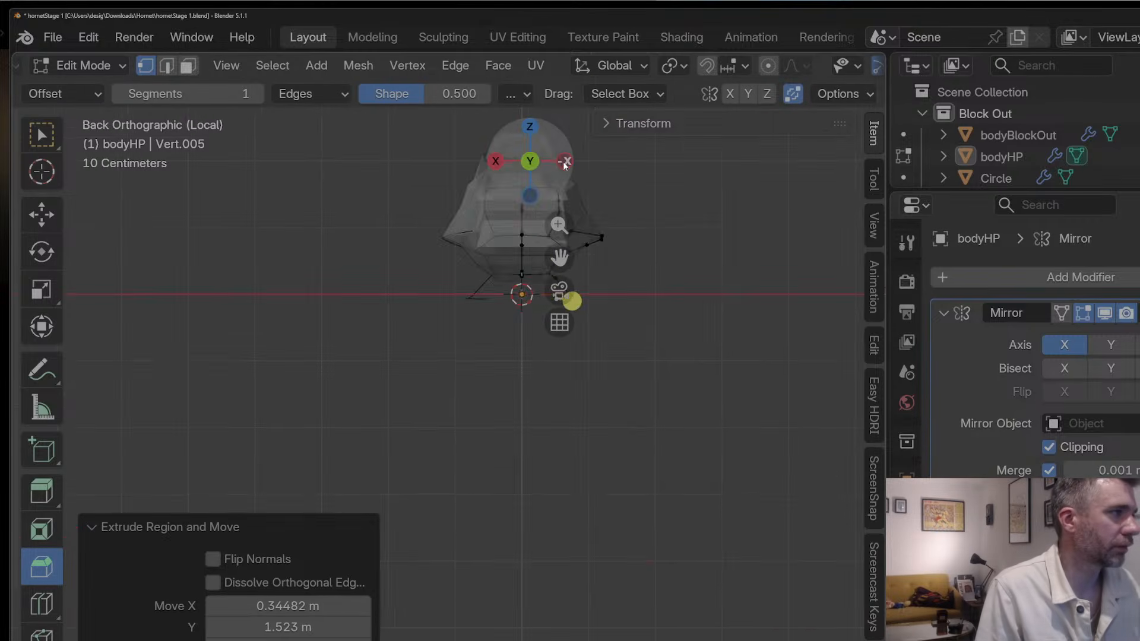
pyautogui.click(562, 161)
pyautogui.moveTo(568, 252); pyautogui.dragTo(341, 308)
pyautogui.moveTo(377, 354); pyautogui.dragTo(628, 399)
pyautogui.press('g')
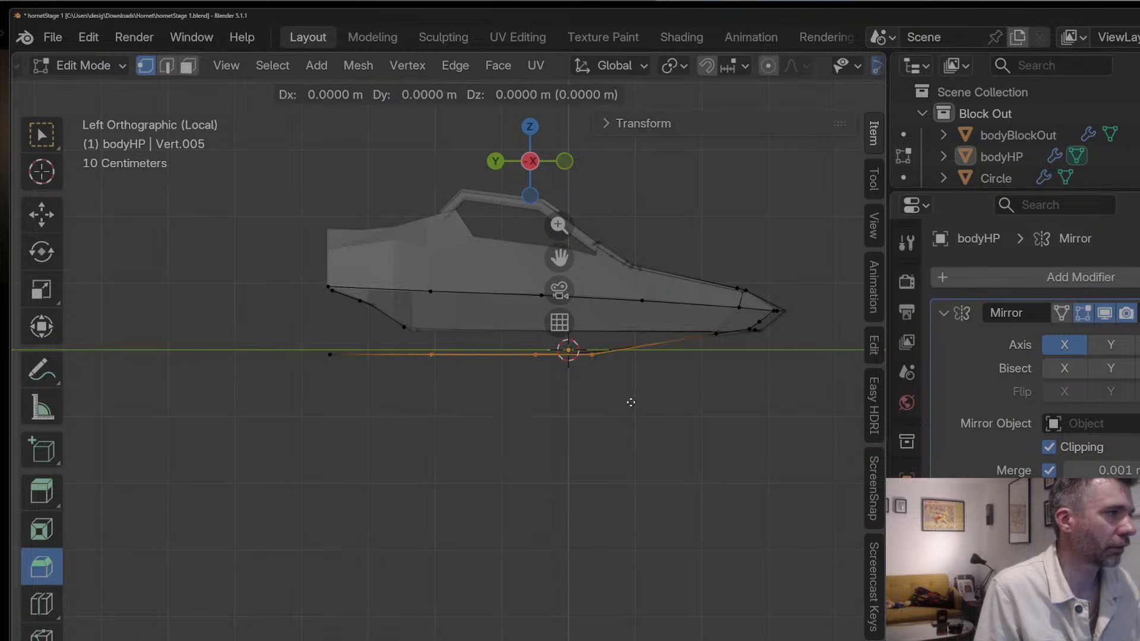
pyautogui.press('z')
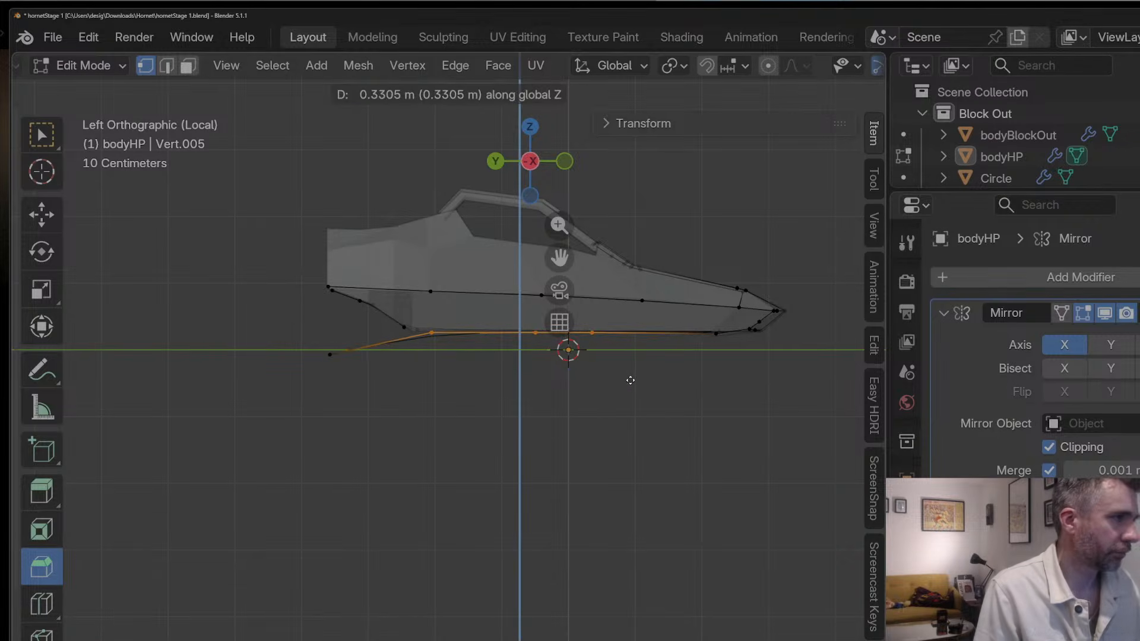
pyautogui.click(631, 380)
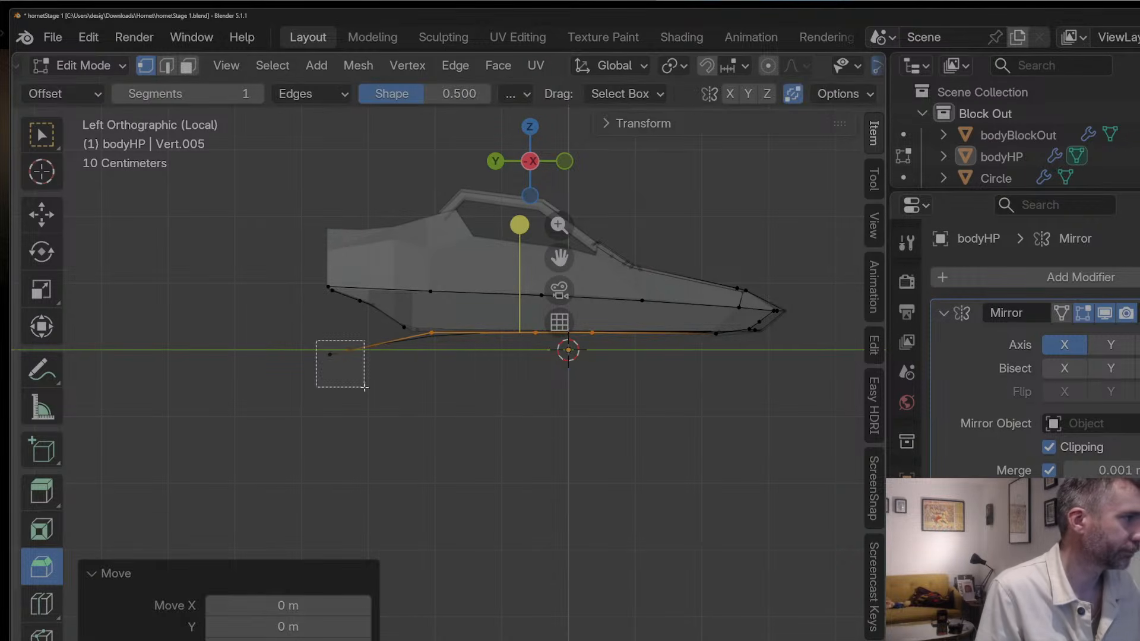
# Step: Move the rearmost bottom vertex to the hull's lower rear corner and extrude an edge from it up the sloped stern
pyautogui.moveTo(315, 341); pyautogui.dragTo(364, 387)
pyautogui.press('g')
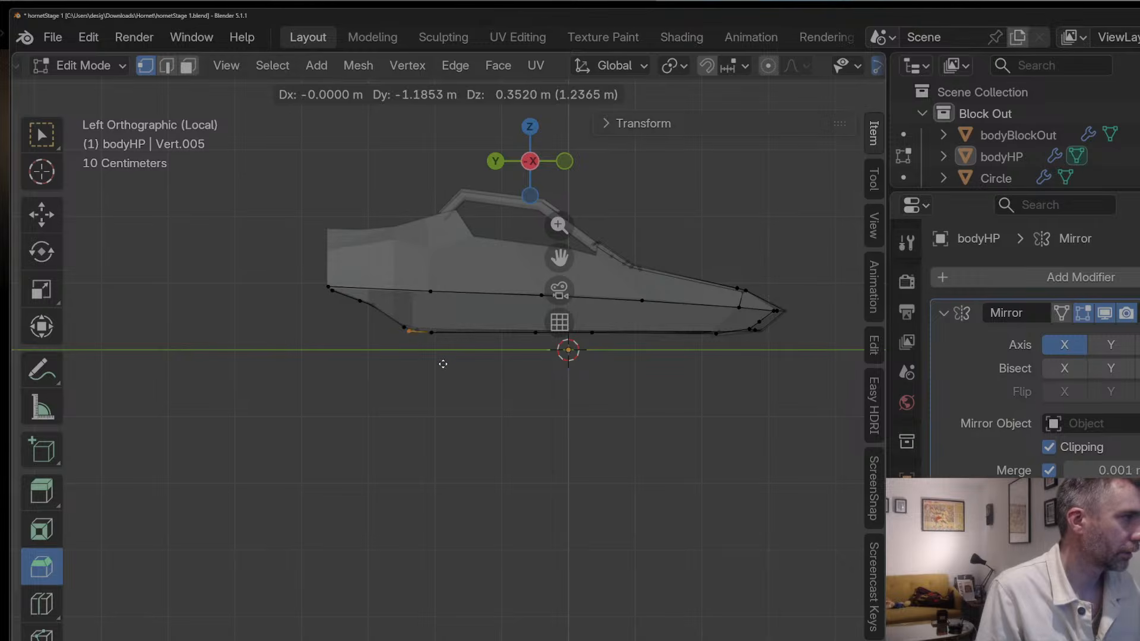
pyautogui.click(444, 367)
pyautogui.press('g')
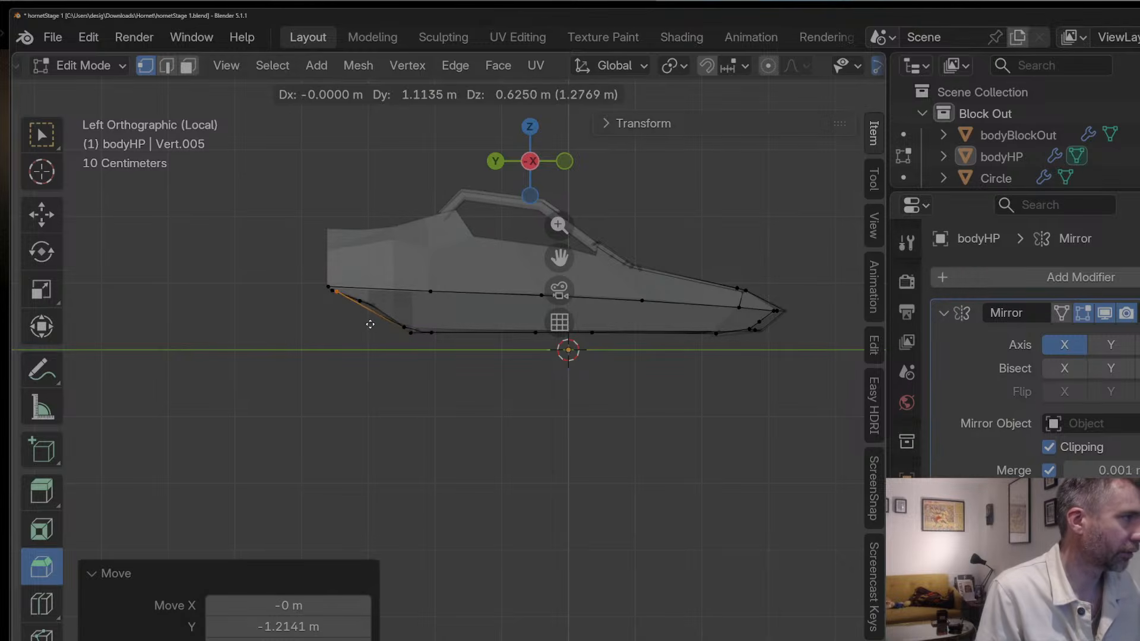
pyautogui.click(370, 324)
pyautogui.press('g')
pyautogui.click(411, 339)
pyautogui.press('Tab')
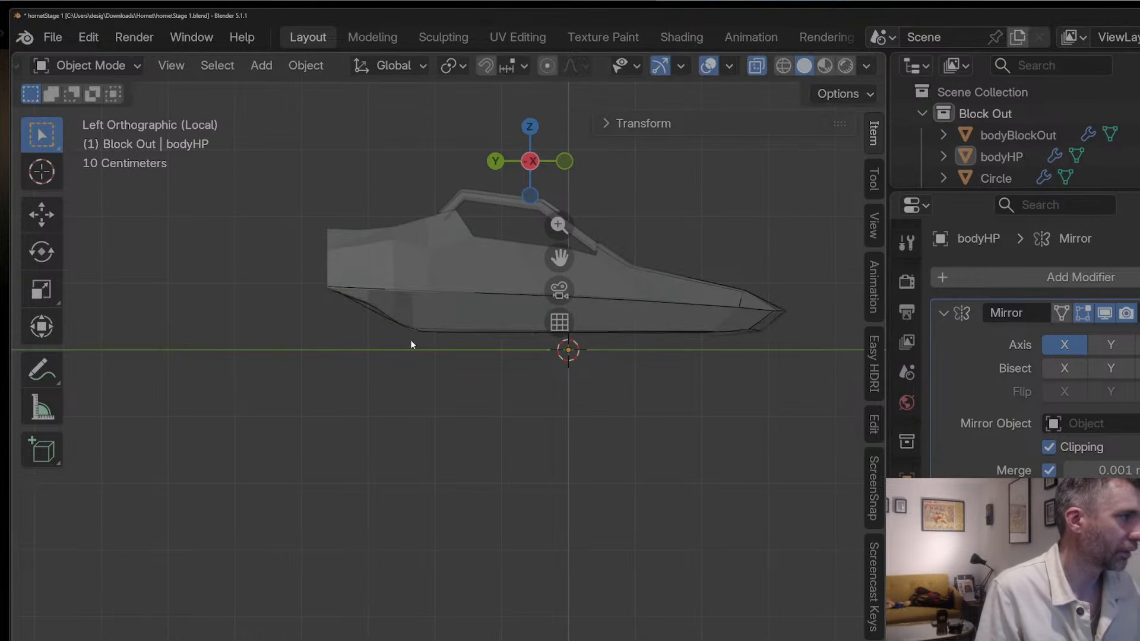
# Step: Shift the rear bottom-edge vertices about 0.26 m along X toward the hull's centreline
pyautogui.moveTo(411, 340); pyautogui.dragTo(386, 181, button='middle')
pyautogui.press('Tab')
pyautogui.moveTo(408, 239); pyautogui.dragTo(471, 329, button='middle')
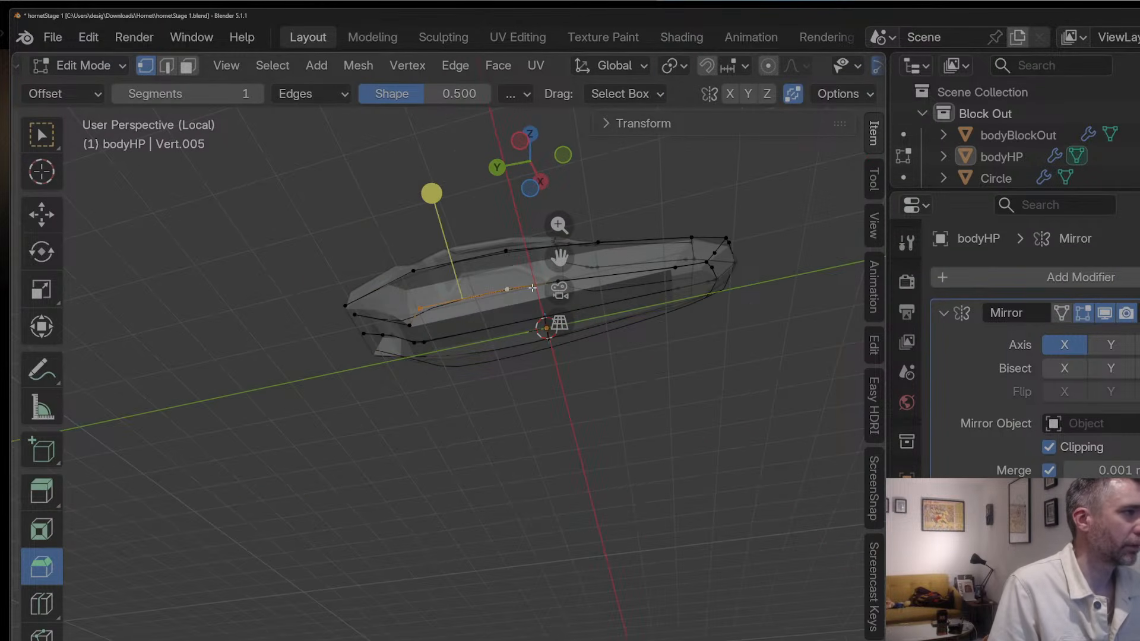
pyautogui.keyDown('shift'); pyautogui.moveTo(558, 262); pyautogui.dragTo(465, 284, button='middle'); pyautogui.keyUp('shift')
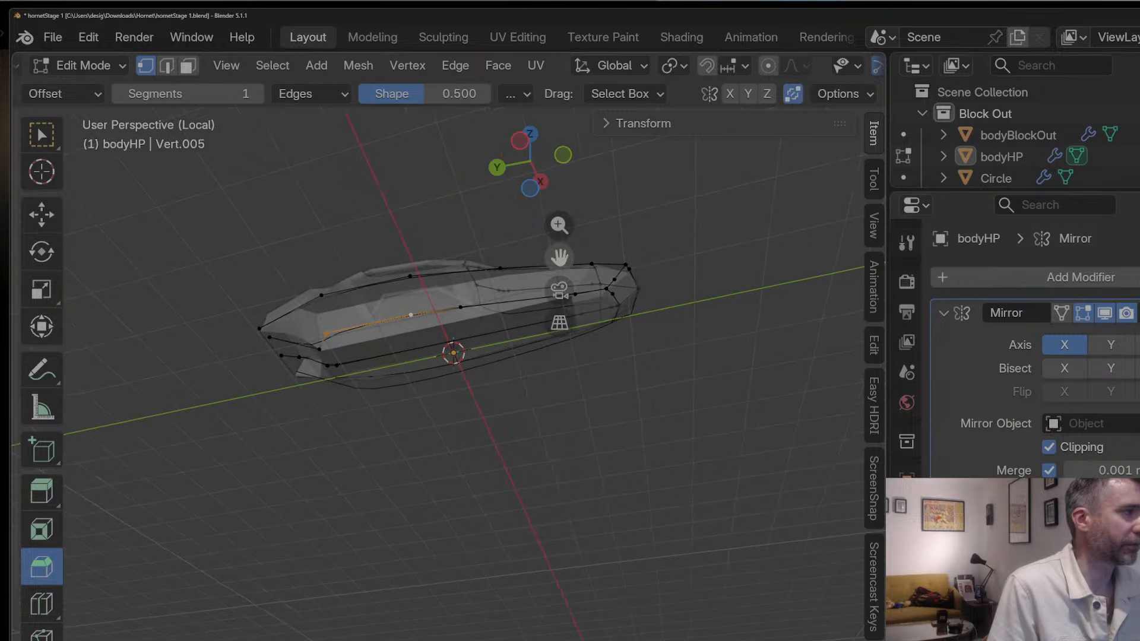
pyautogui.moveTo(411, 321); pyautogui.dragTo(376, 323, button='middle')
pyautogui.press('g')
pyautogui.press('y')
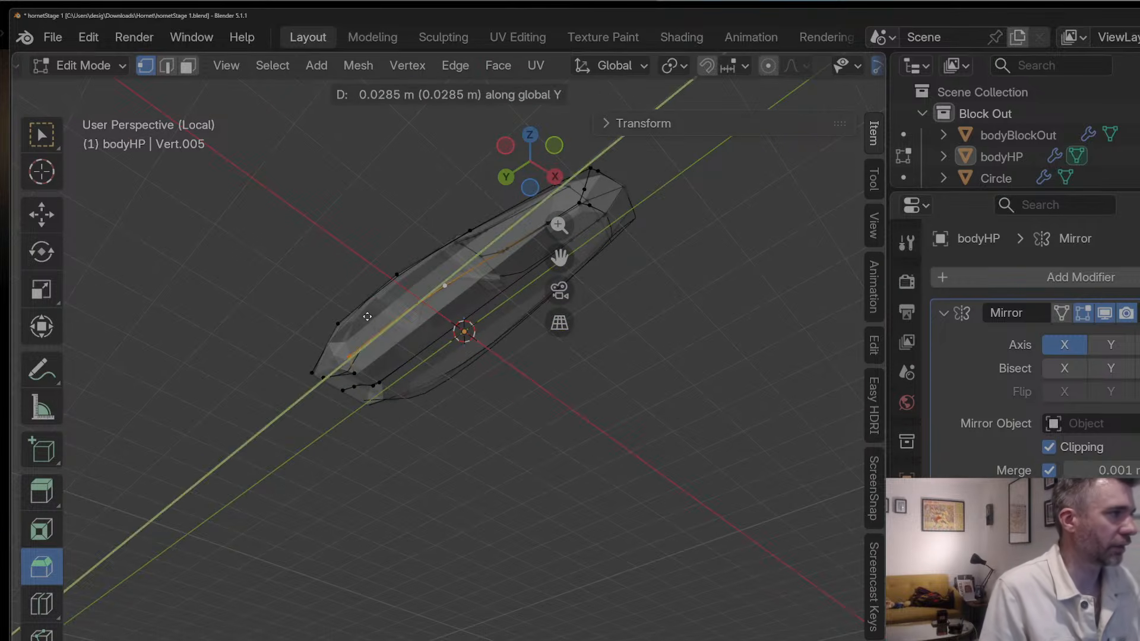
pyautogui.press('x')
pyautogui.click(380, 323)
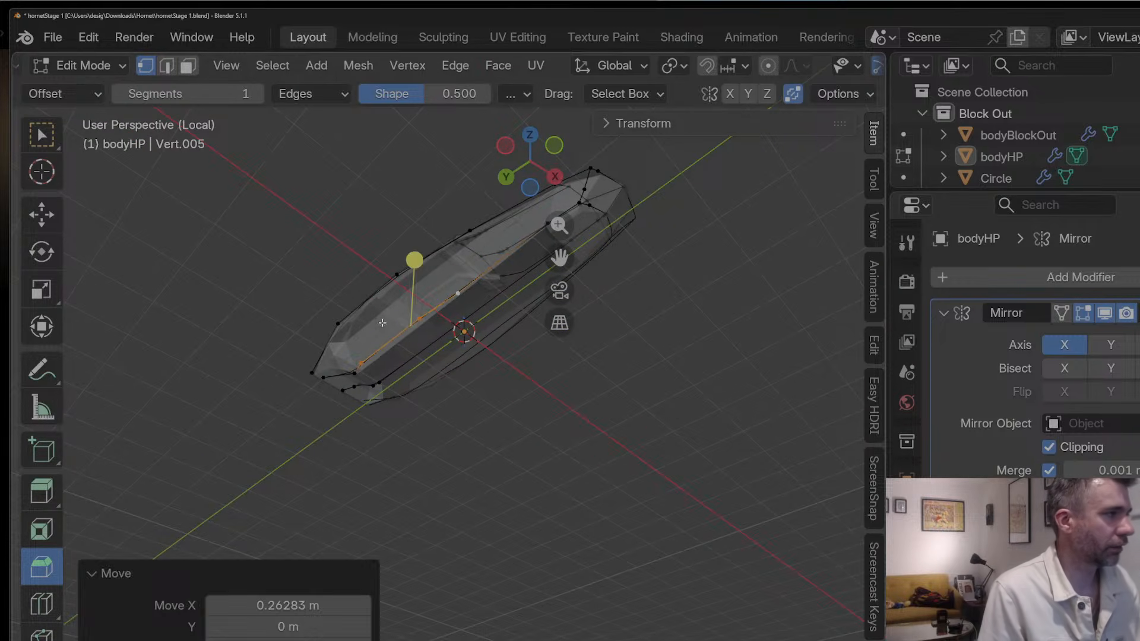
# Step: Adjust the lower rear corner vertex and a mid-length bottom-edge vertex along X to straighten the underside edge
pyautogui.click(355, 368)
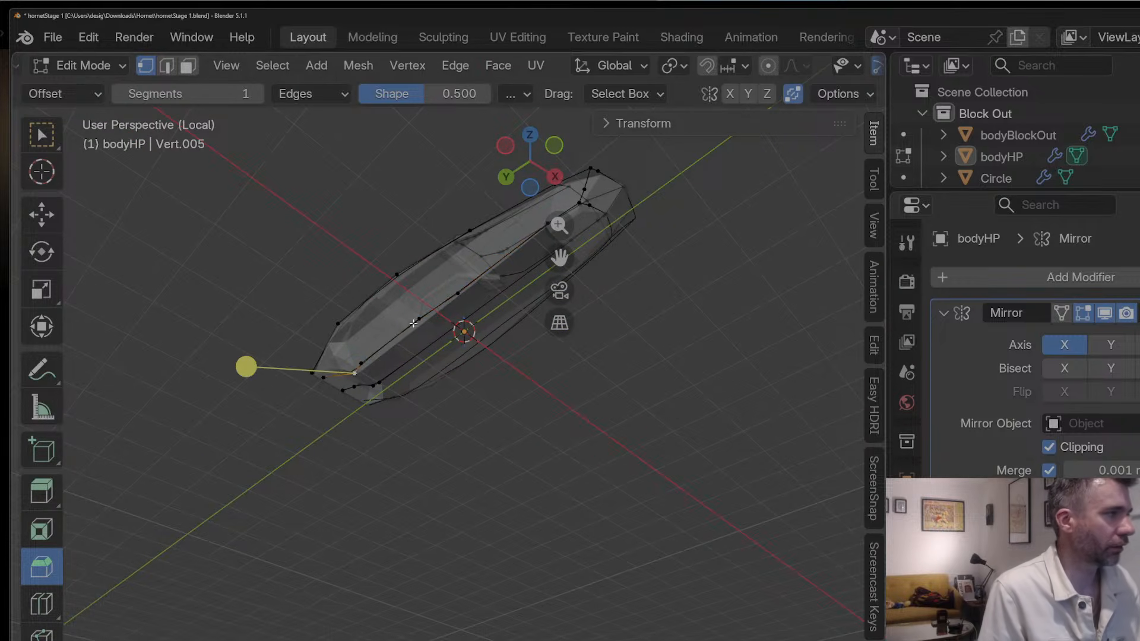
pyautogui.press('g')
pyautogui.press('x')
pyautogui.click(462, 295)
pyautogui.moveTo(462, 295); pyautogui.dragTo(443, 282, button='middle')
pyautogui.press('g')
pyautogui.press('x')
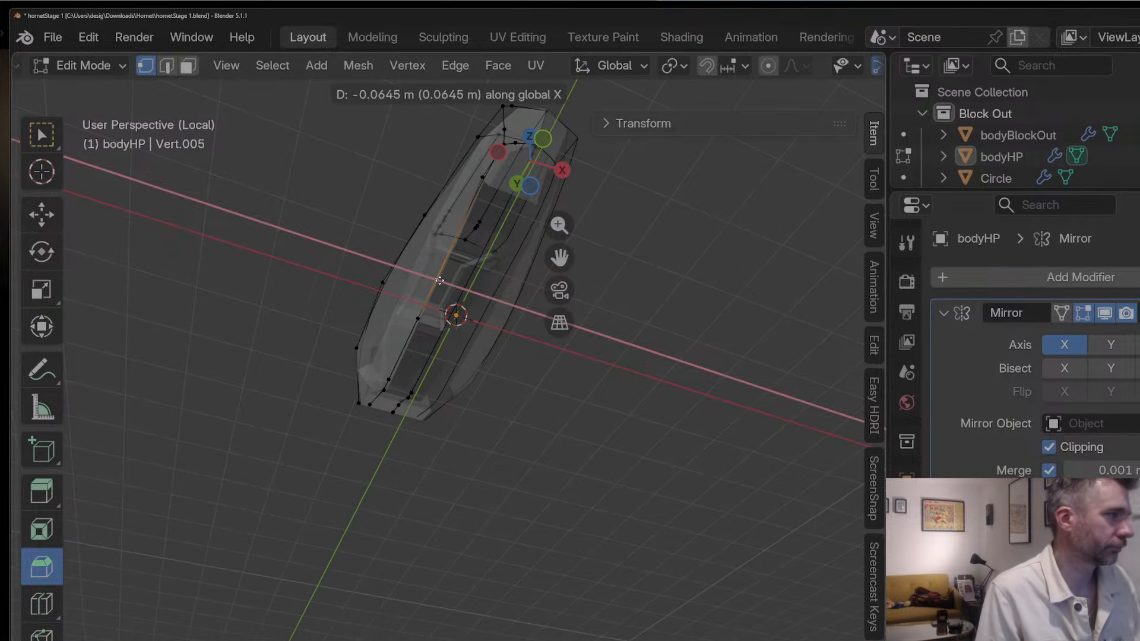
pyautogui.click(440, 280)
pyautogui.press('Tab')
pyautogui.moveTo(440, 283); pyautogui.dragTo(461, 449, button='middle')
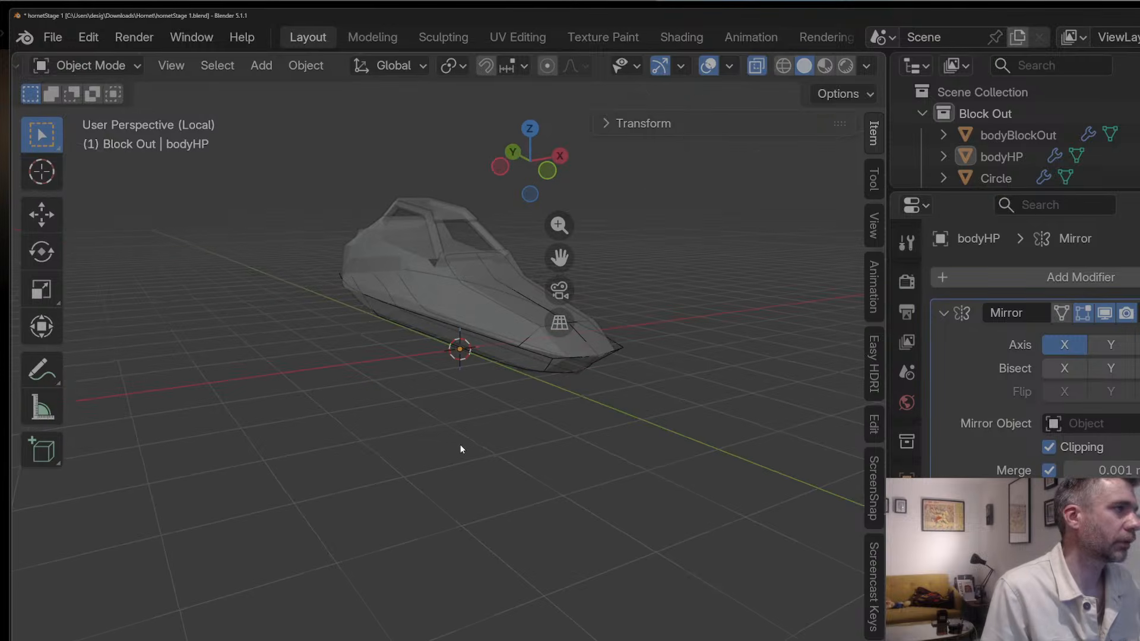
# Step: Extrude a vertex from the corner at the windshield base toward the cockpit side and align it with the block-out in top view
pyautogui.click(1136, 135)
pyautogui.moveTo(547, 294); pyautogui.dragTo(594, 306, button='middle')
pyautogui.press('Tab')
pyautogui.click(1136, 134)
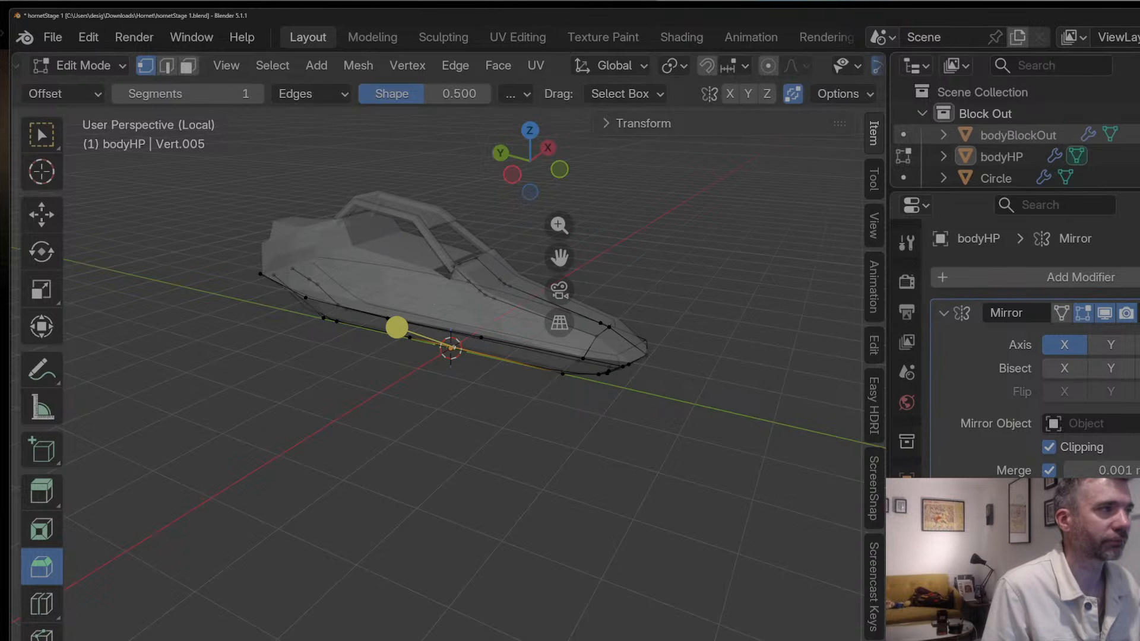
pyautogui.moveTo(434, 300); pyautogui.dragTo(528, 308, button='middle')
pyautogui.click(476, 295)
pyautogui.press('e')
pyautogui.click(489, 302)
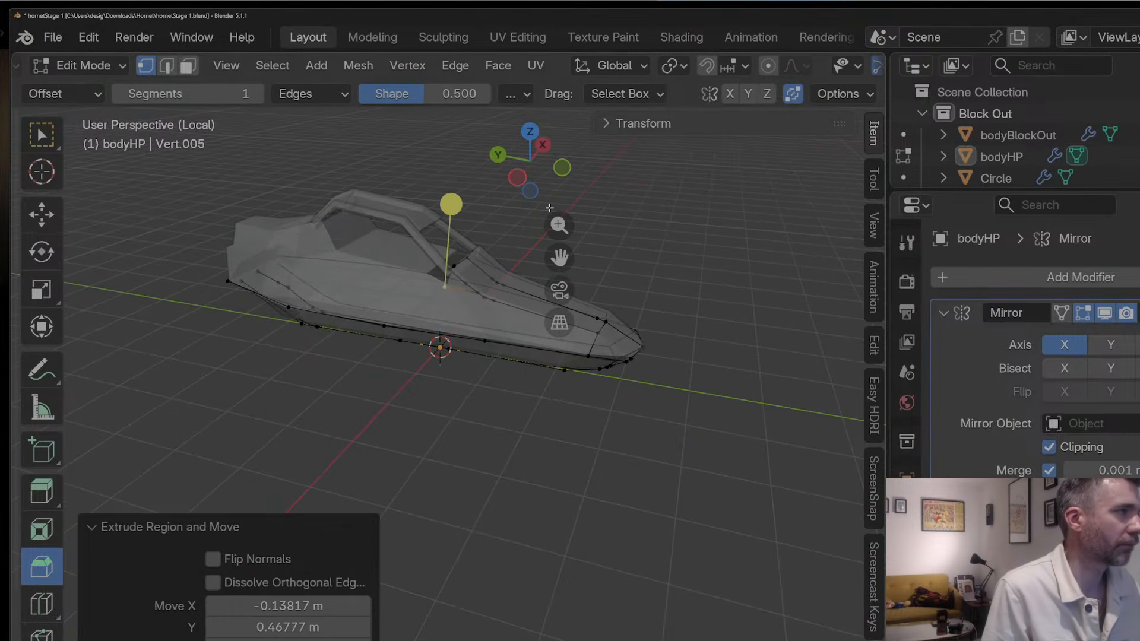
pyautogui.click(530, 130)
pyautogui.scroll(3, 499, 212)
pyautogui.press('g')
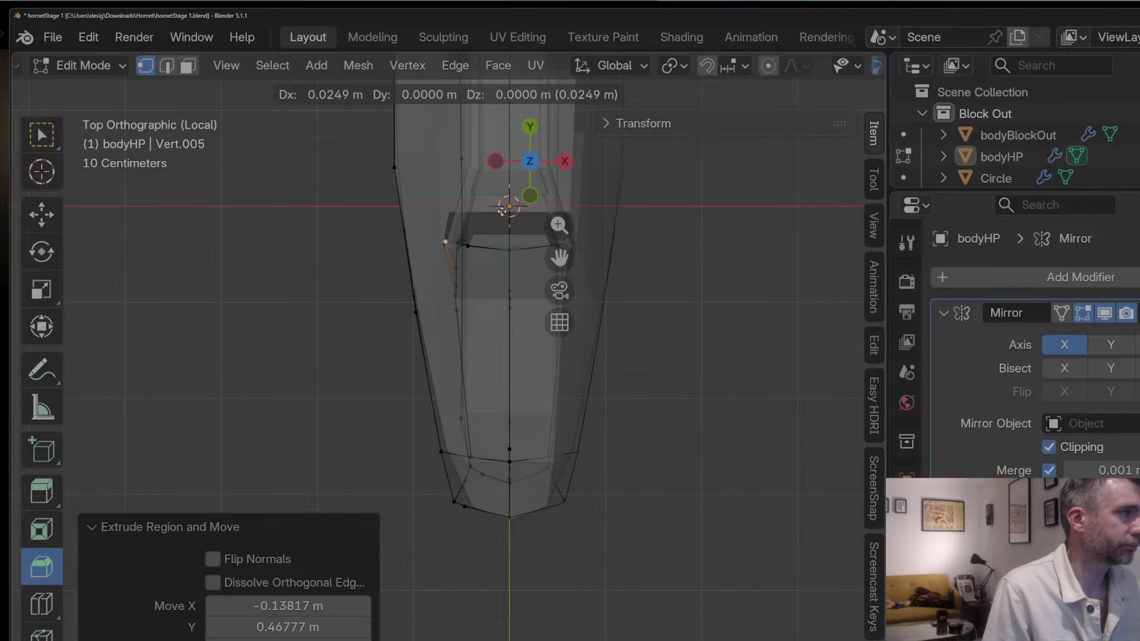
pyautogui.click(499, 208)
# Step: Align the cockpit corner vertex in side view and extrude three edges along the cockpit rim, about 0.41, 1.39 and 0.26 m in Y
pyautogui.click(564, 161)
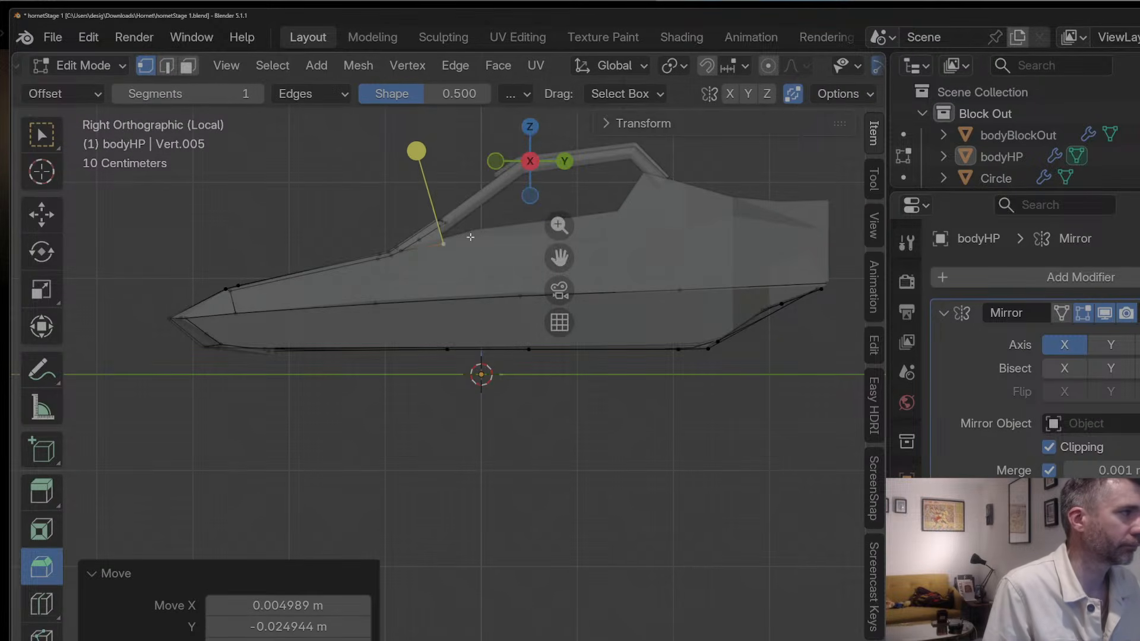
pyautogui.press('g')
pyautogui.click(441, 246)
pyautogui.press('g')
pyautogui.click(480, 246)
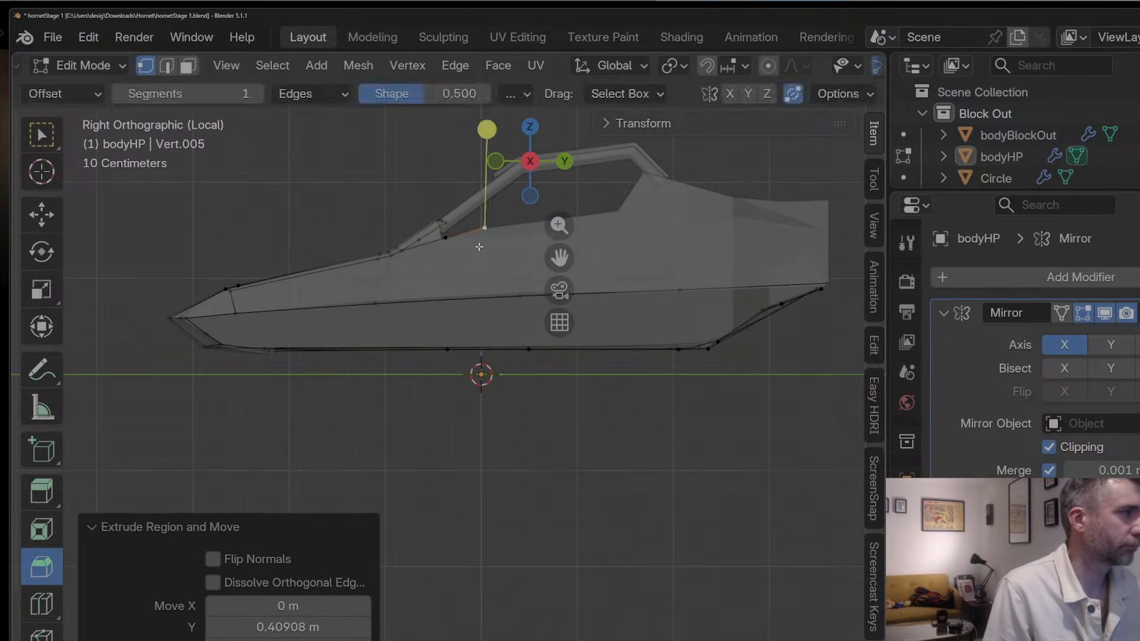
pyautogui.press('e')
pyautogui.click(657, 231)
pyautogui.press('e')
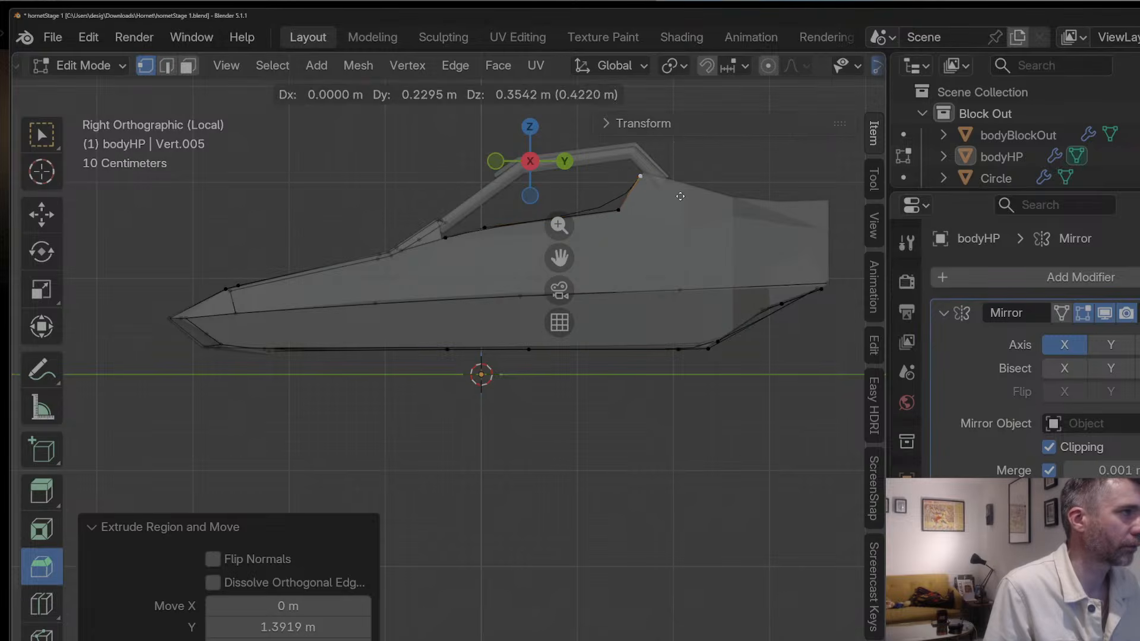
pyautogui.click(683, 192)
# Step: Move the rear end vertex of the cockpit rim about 0.108 m in X in top view
pyautogui.click(499, 160)
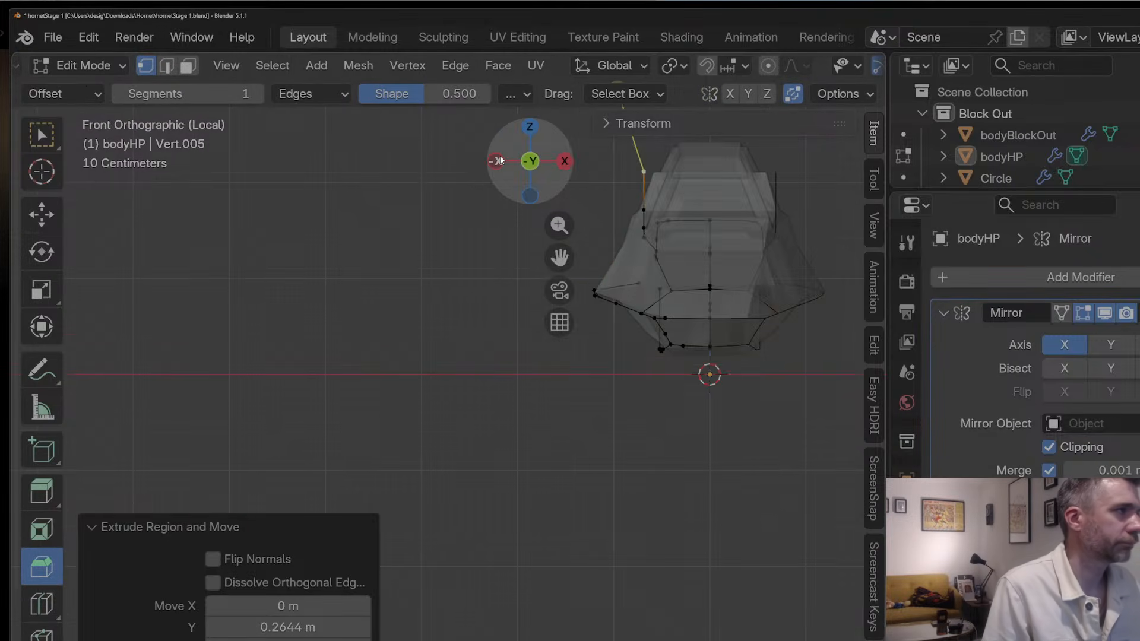
pyautogui.click(529, 132)
pyautogui.press('g')
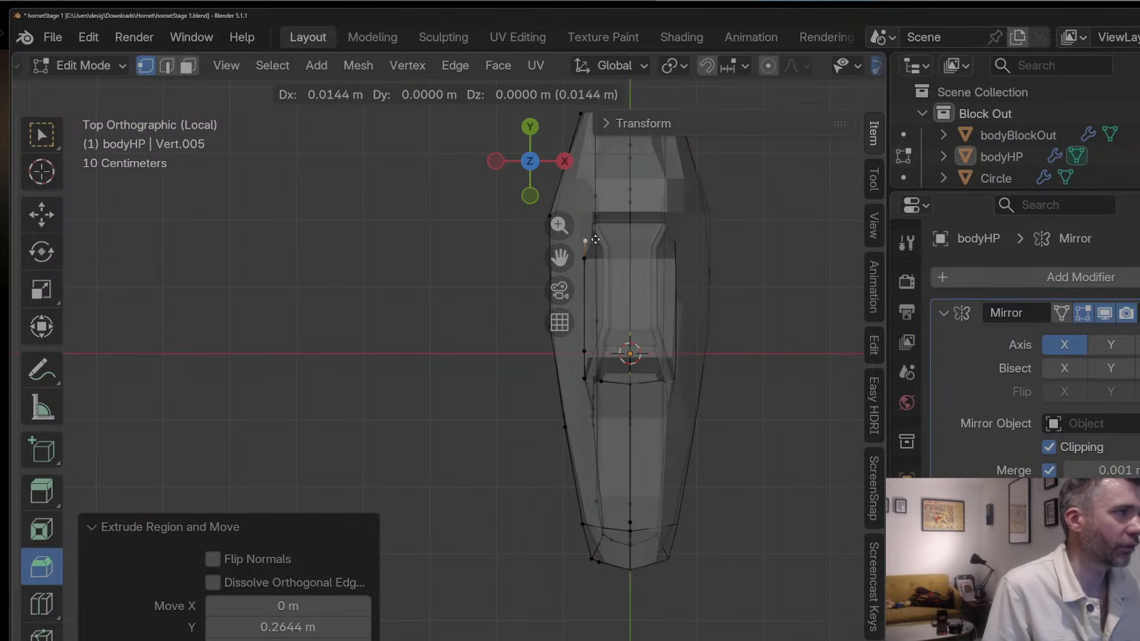
pyautogui.click(601, 239)
# Step: Add a single cut to the long cockpit rim edge and slide the new vertex rearward by a factor of 0.845
pyautogui.hotkey('ctrl', 'r')
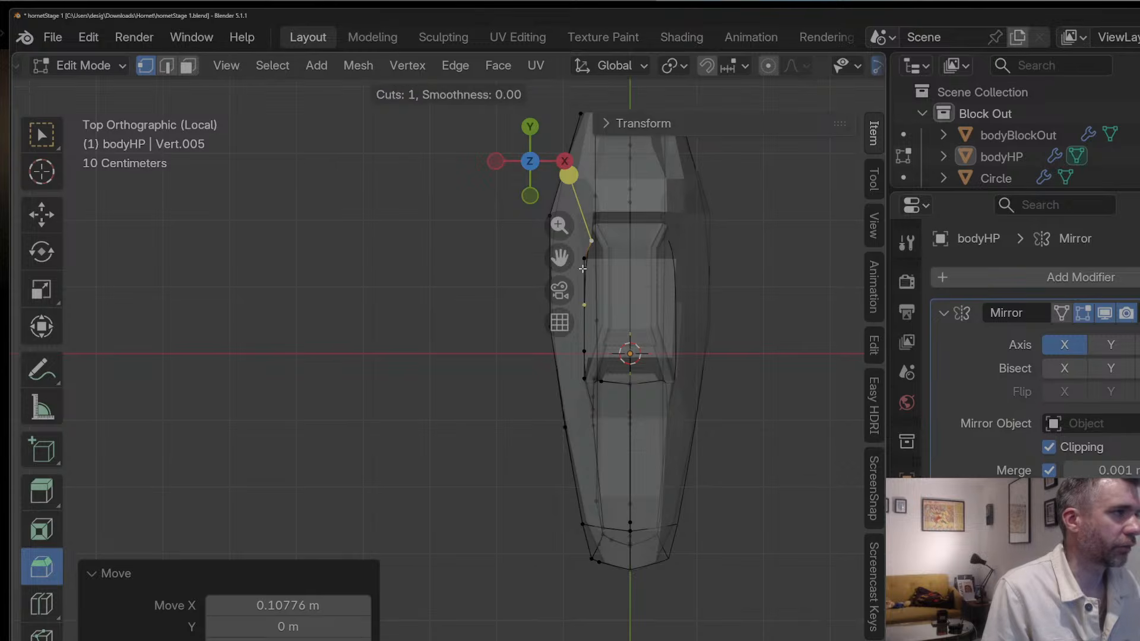
pyautogui.click(583, 269)
pyautogui.press('g')
pyautogui.press('g')
pyautogui.click(580, 233)
# Step: Add a single cut to the short rim edge behind the cockpit corner and slide the new vertex by a factor of 0.318
pyautogui.hotkey('ctrl', 'r')
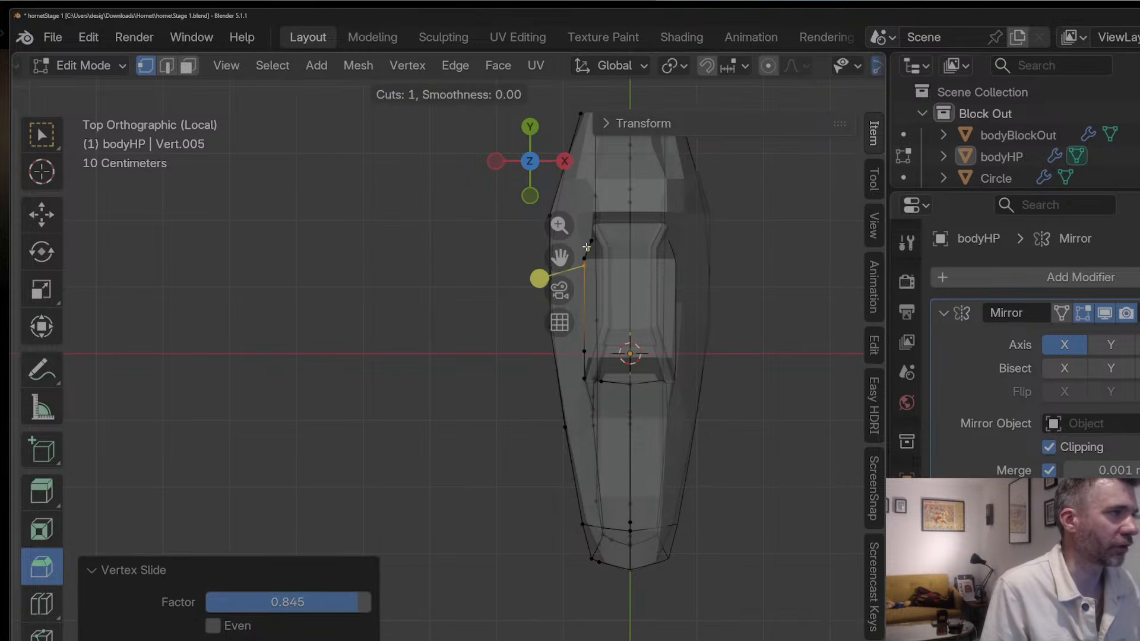
pyautogui.click(587, 247)
pyautogui.press('g')
pyautogui.press('g')
pyautogui.click(584, 250)
# Step: In left side view, move the vertex near the front of the long cockpit rim edge about 0.03 m in Y onto the block-out
pyautogui.click(563, 161)
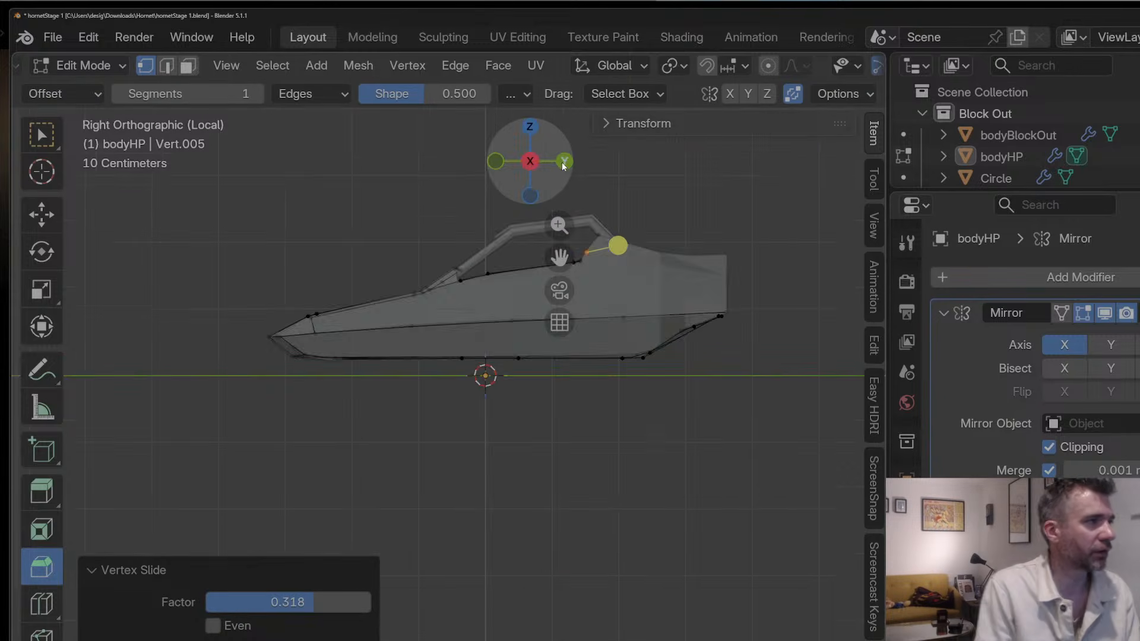
pyautogui.click(561, 162)
pyautogui.moveTo(559, 256); pyautogui.dragTo(577, 418)
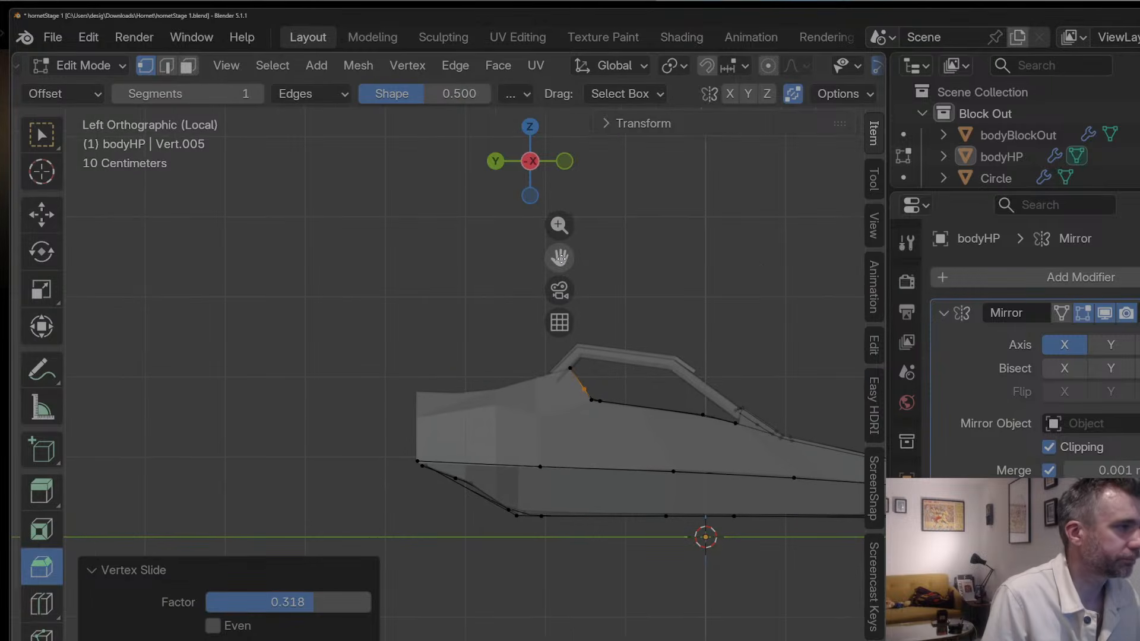
pyautogui.click(700, 414)
pyautogui.press('g')
pyautogui.click(697, 418)
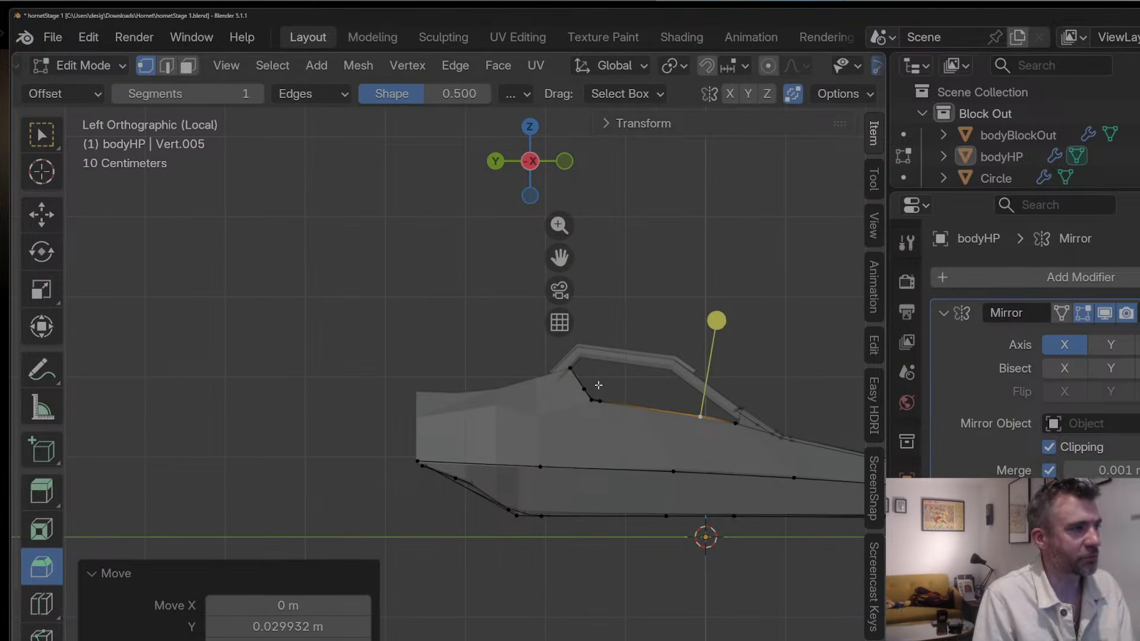
# Step: Extrude three edges rearward from the cockpit rim's top rear vertex along the deck to the stern, about 0.08, 0.83 and 0.51 m in Y
pyautogui.click(573, 369)
pyautogui.press('g')
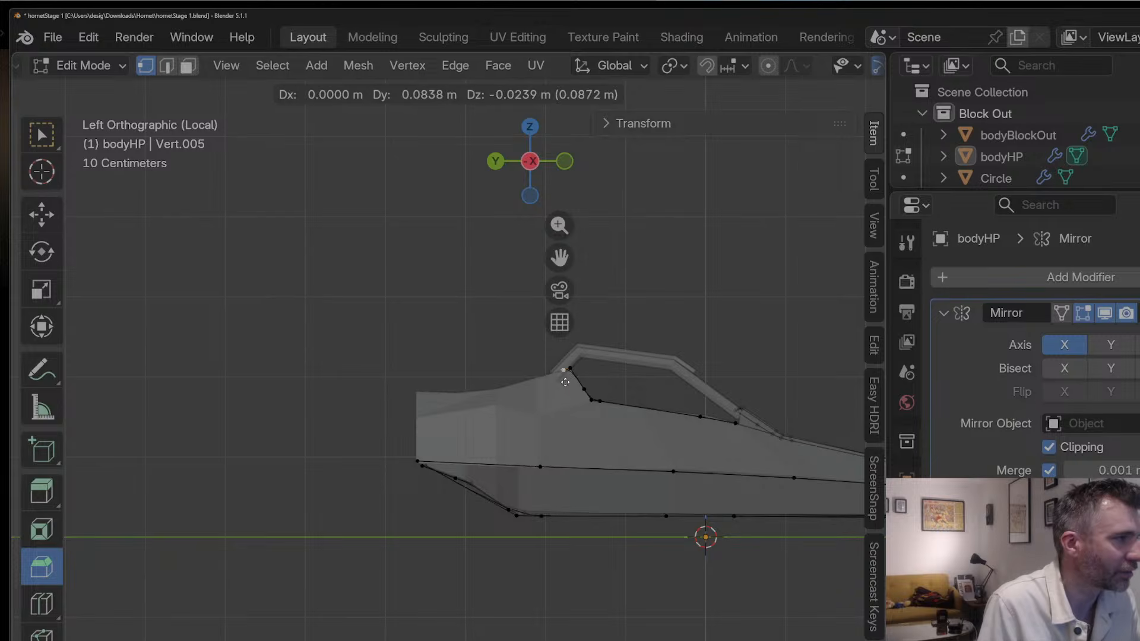
pyautogui.click(565, 383)
pyautogui.press('e')
pyautogui.click(501, 401)
pyautogui.press('e')
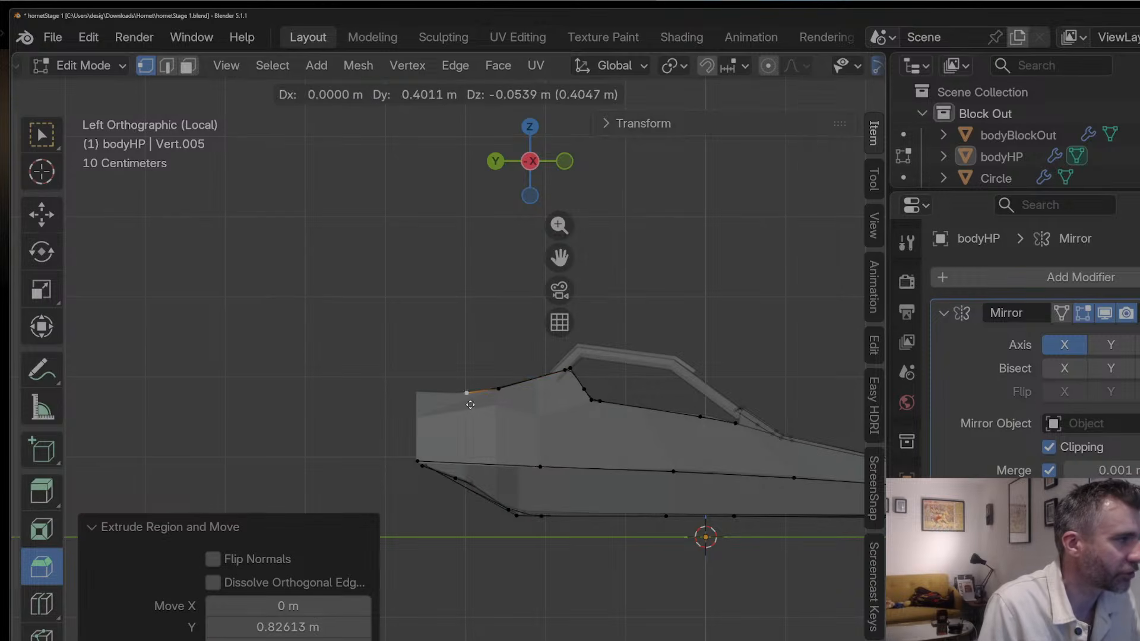
pyautogui.click(418, 392)
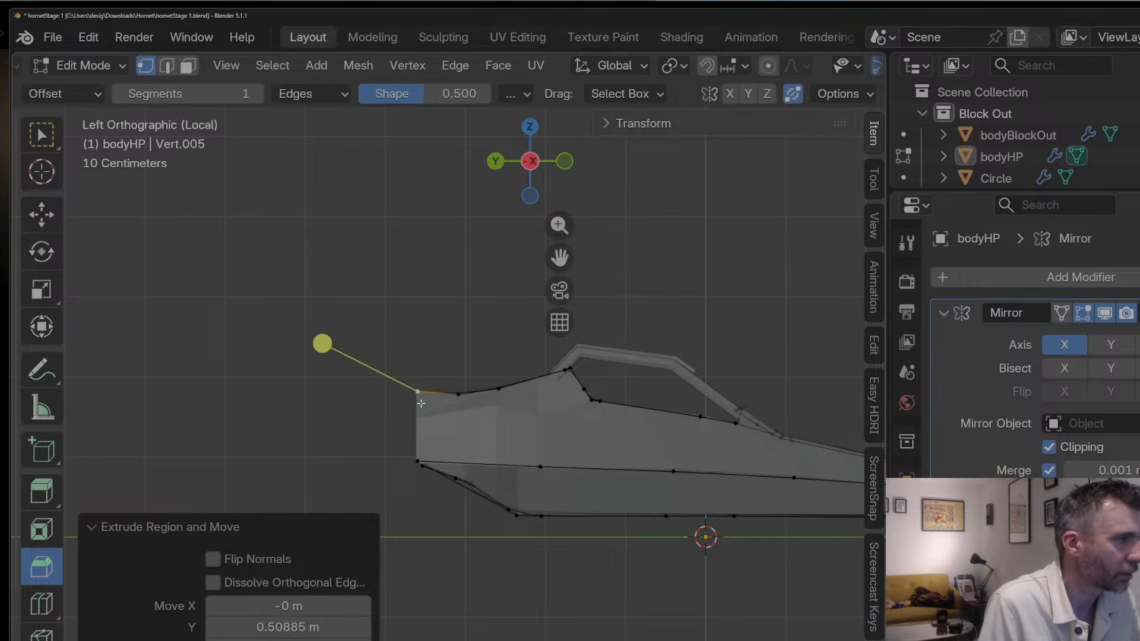
# Step: Move the stern end vertex of the rear deck edge inward along X to the block-out's deck corner
pyautogui.click(529, 128)
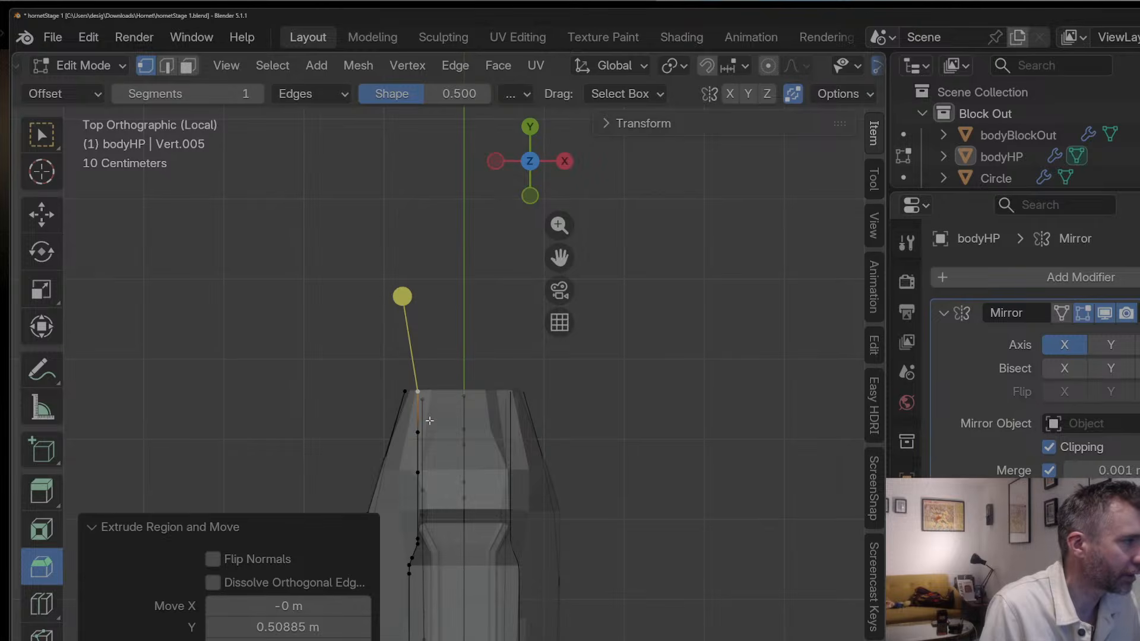
pyautogui.moveTo(445, 326); pyautogui.dragTo(666, 338, button='middle')
pyautogui.press('g')
pyautogui.press('y')
pyautogui.press('x')
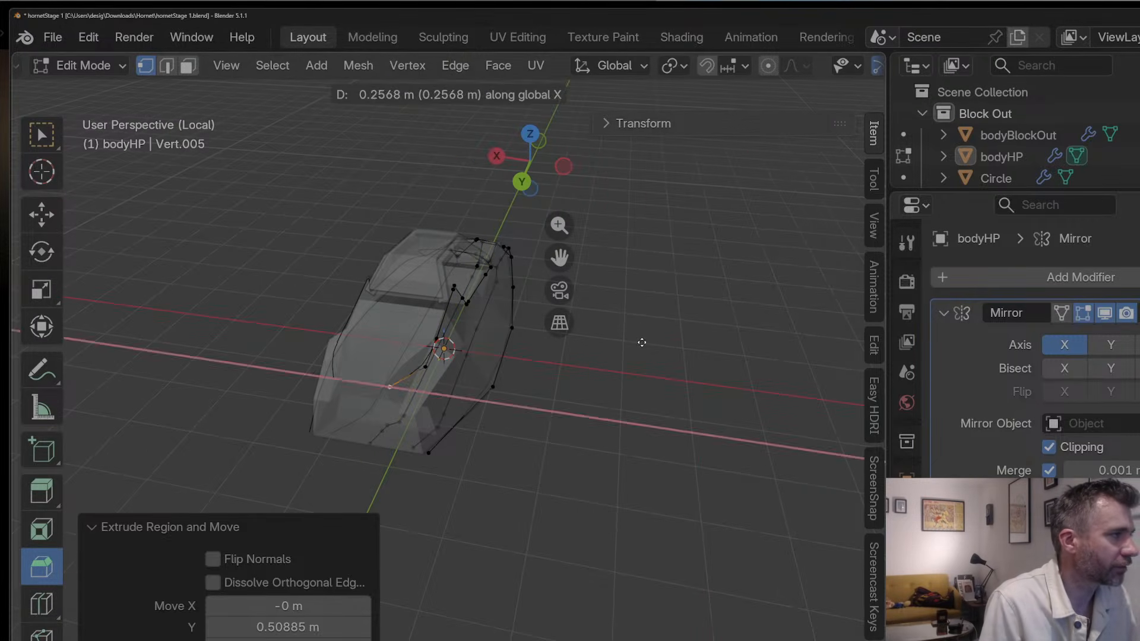
pyautogui.click(590, 352)
# Step: Align the two intermediate vertices of the rear deck edge with the block-out by moving them along X
pyautogui.press('g')
pyautogui.press('x')
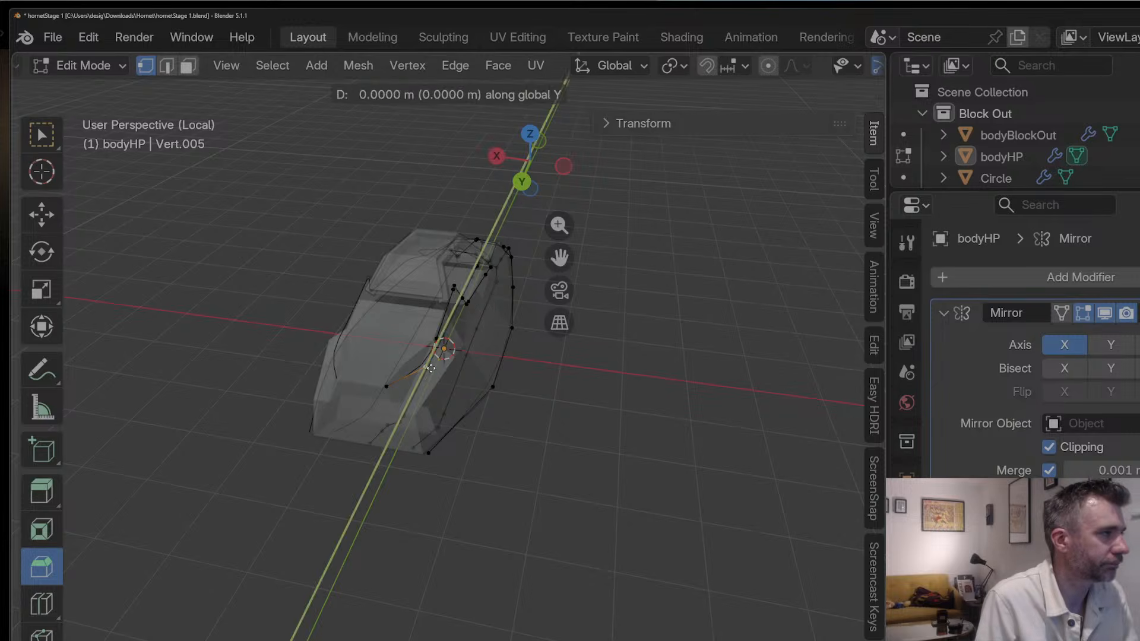
pyautogui.click(414, 361)
pyautogui.moveTo(415, 359); pyautogui.dragTo(404, 387, button='middle')
pyautogui.press('g')
pyautogui.press('x')
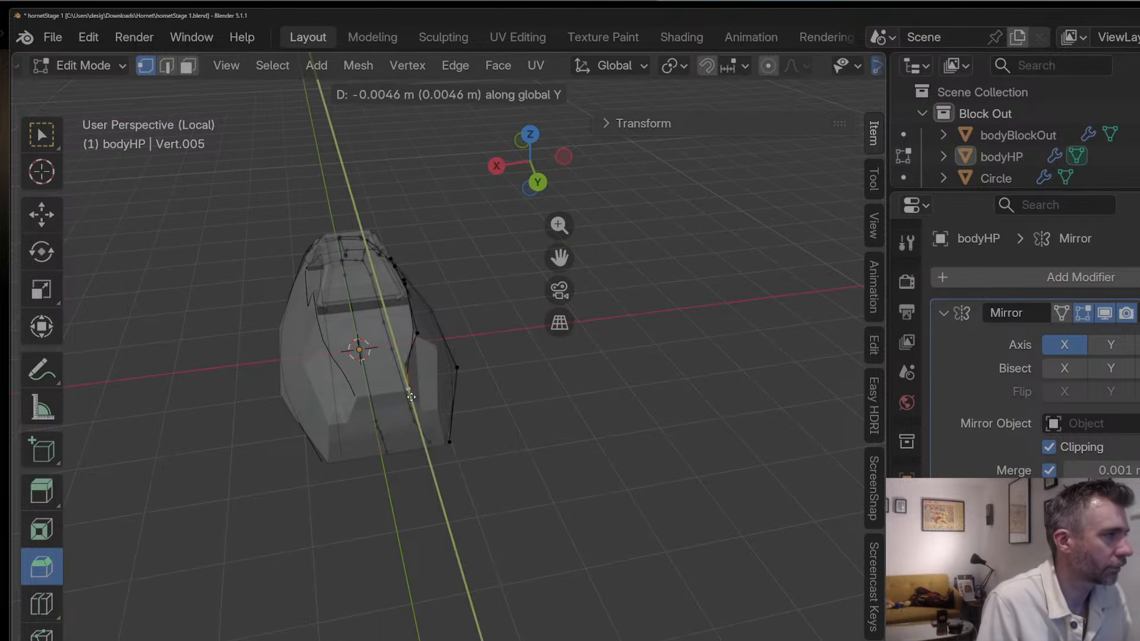
pyautogui.click(421, 342)
pyautogui.click(421, 342)
pyautogui.moveTo(420, 343); pyautogui.dragTo(355, 355, button='middle')
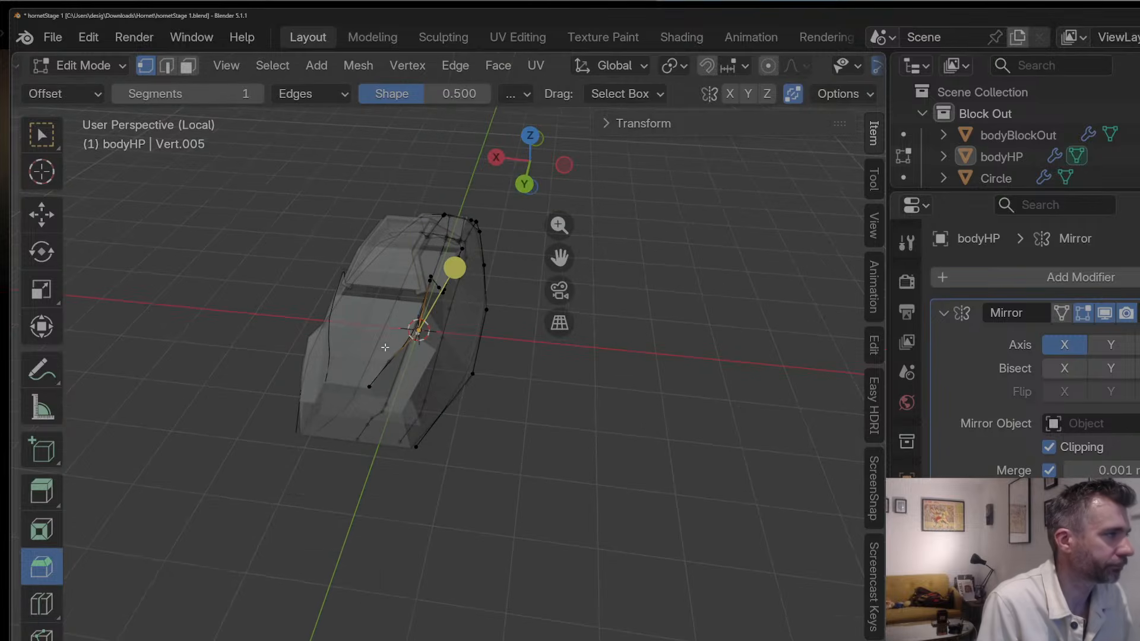
pyautogui.hotkey('ctrl', 'r')
pyautogui.click(409, 344)
pyautogui.click(411, 345)
pyautogui.hotkey('ctrl', 'z')
# Step: Add a single cut to the deck edge just behind its outer bend and slide the new vertex toward the bend by a factor of 0.691
pyautogui.scroll(3, 497, 258)
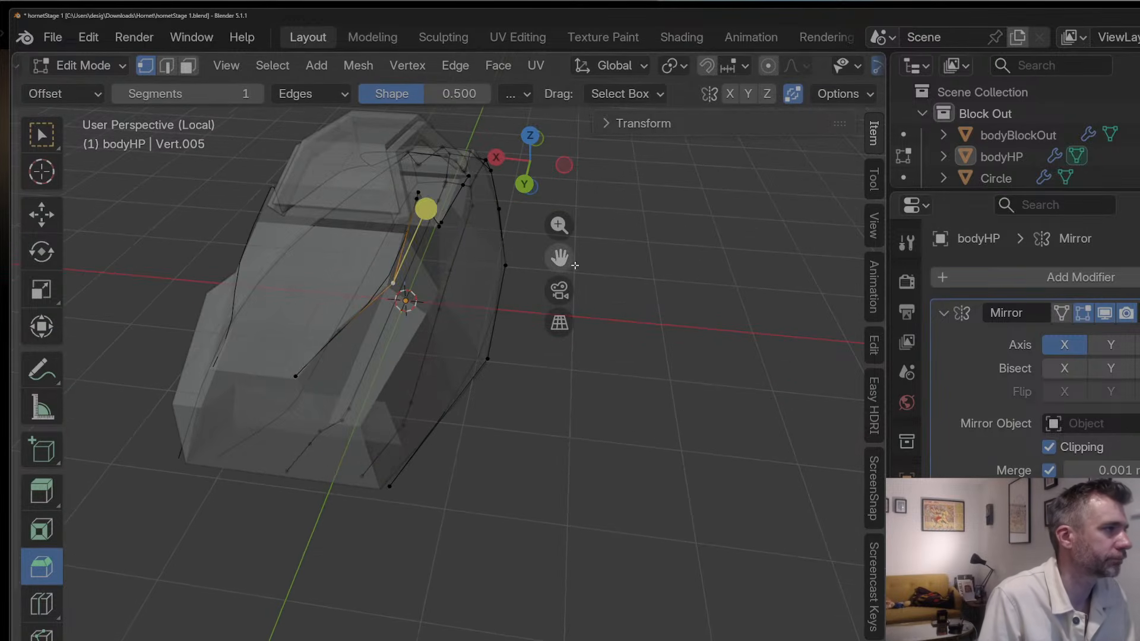
pyautogui.moveTo(555, 261); pyautogui.dragTo(335, 428, button='middle')
pyautogui.hotkey('ctrl', 'r')
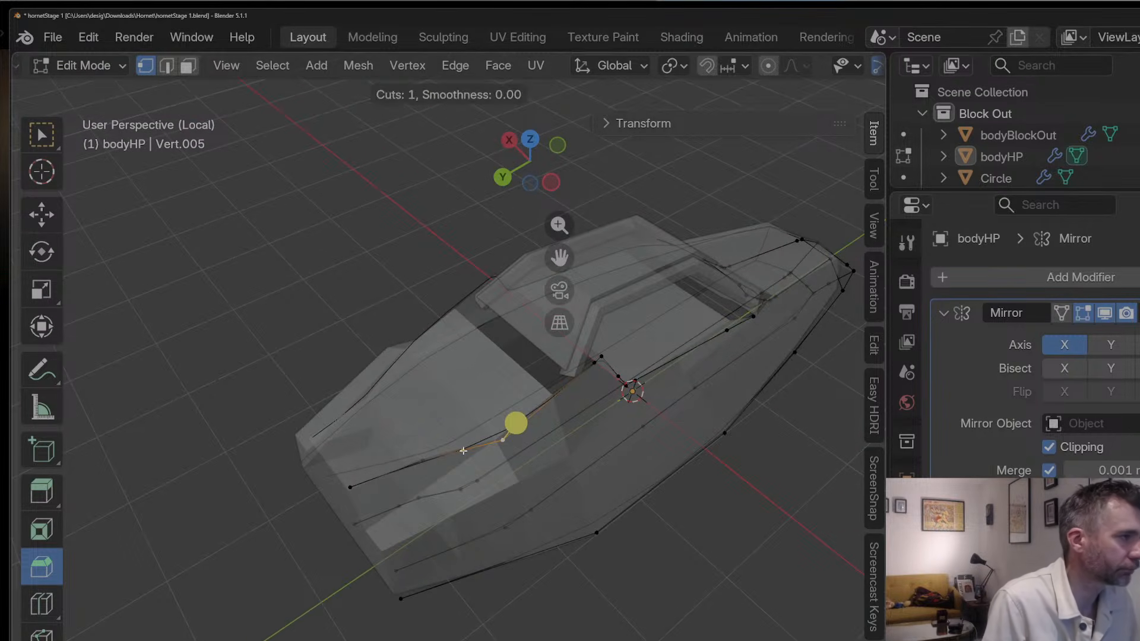
pyautogui.click(465, 450)
pyautogui.press('g')
pyautogui.press('g')
pyautogui.click(515, 443)
# Step: Add a single cut to the deck edge ahead of the outer bend and slide the new vertex toward the bend by a factor of 0.868
pyautogui.hotkey('ctrl', 'r')
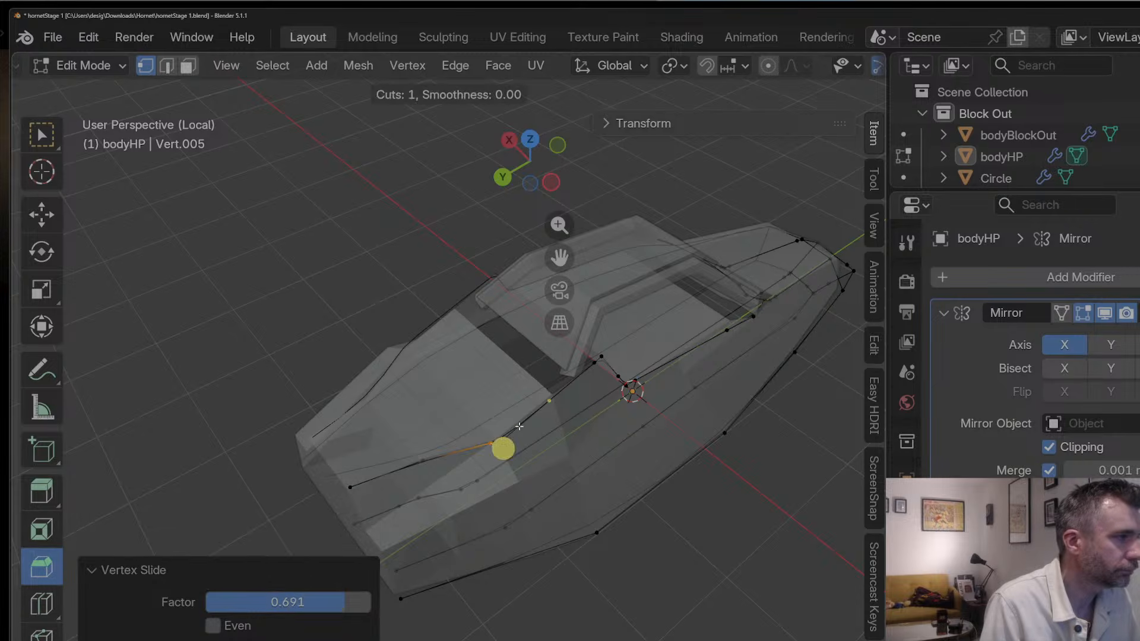
pyautogui.click(517, 426)
pyautogui.press('g')
pyautogui.press('g')
pyautogui.click(475, 456)
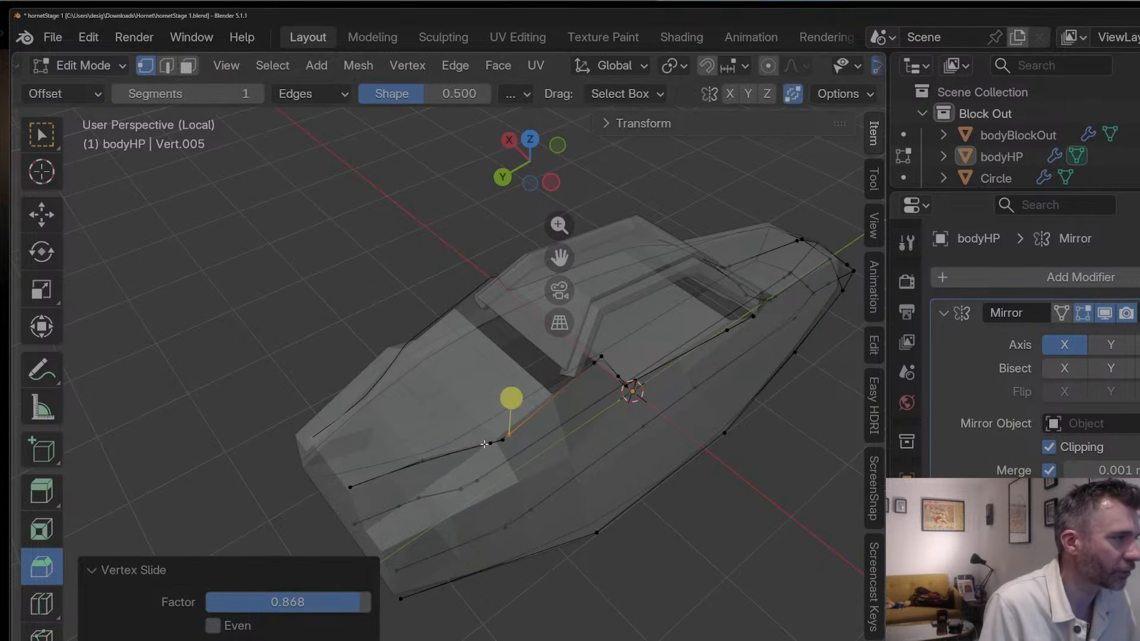
# Step: In top view, nudge the three closely spaced vertices at the deck's outer bend into a smoother curve, one by about 0.02 m in X and Y
pyautogui.click(530, 139)
pyautogui.scroll(3, 450, 397)
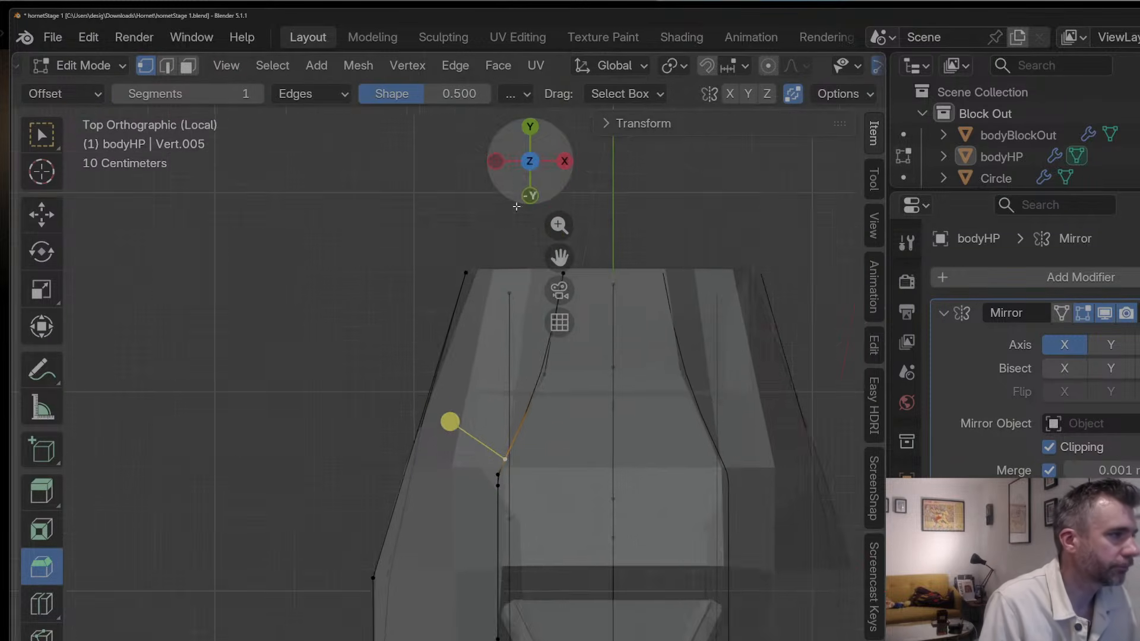
pyautogui.press('g')
pyautogui.click(511, 484)
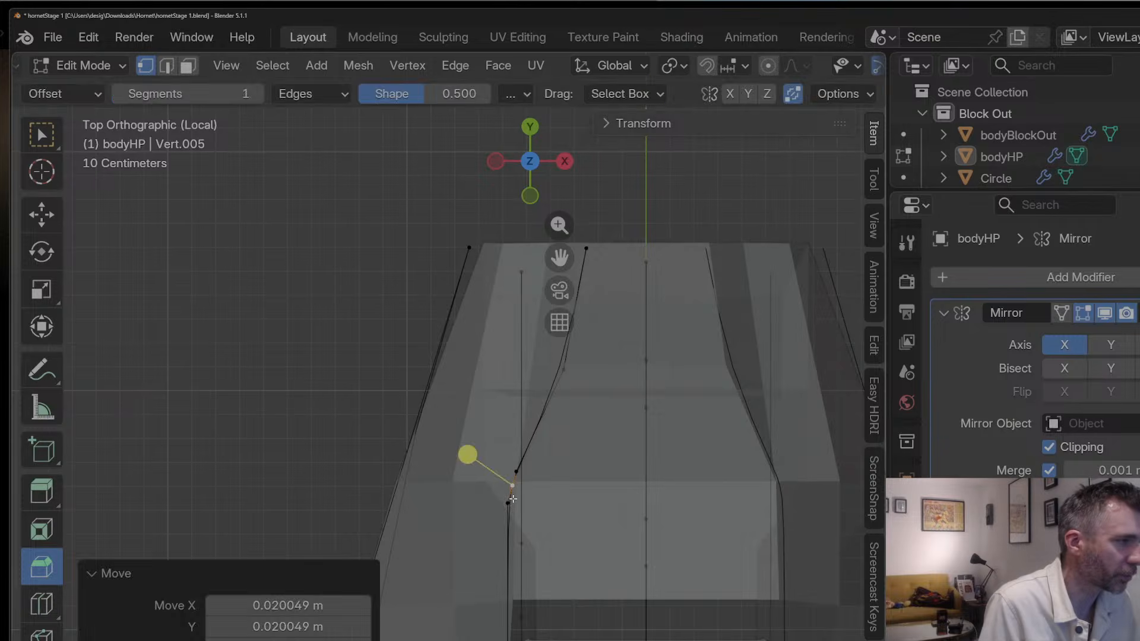
pyautogui.click(509, 502)
pyautogui.press('g')
pyautogui.click(515, 497)
pyautogui.click(516, 472)
pyautogui.press('g')
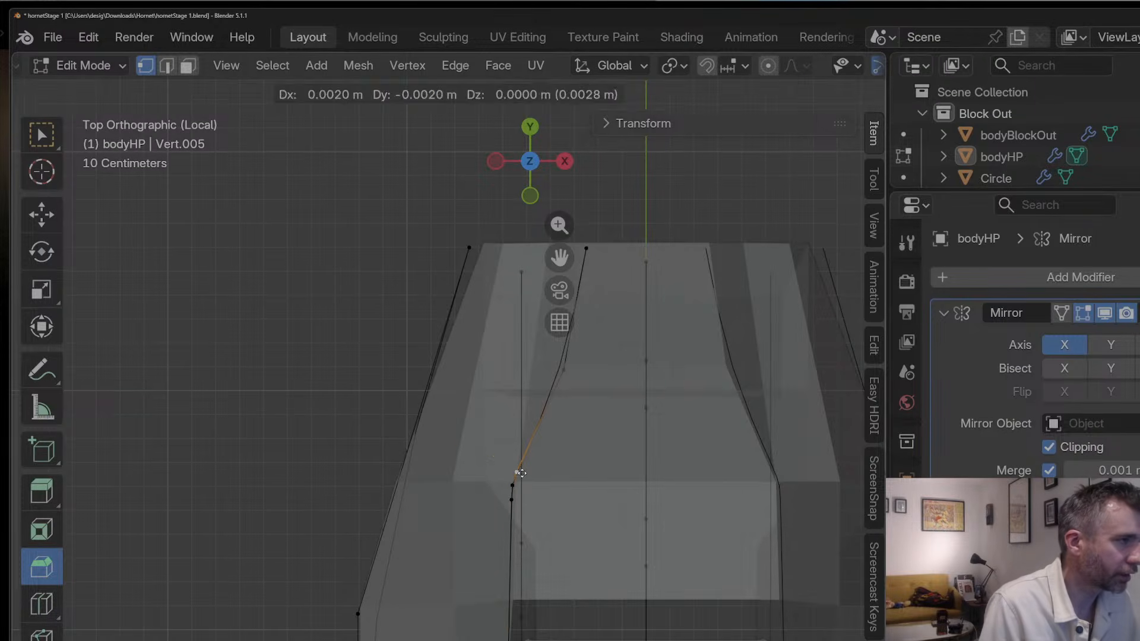
pyautogui.click(517, 473)
# Step: Move the middle vertex of the deck's rear section about -0.052 m in X and 0.014 m in Y
pyautogui.click(563, 369)
pyautogui.press('g')
pyautogui.click(558, 376)
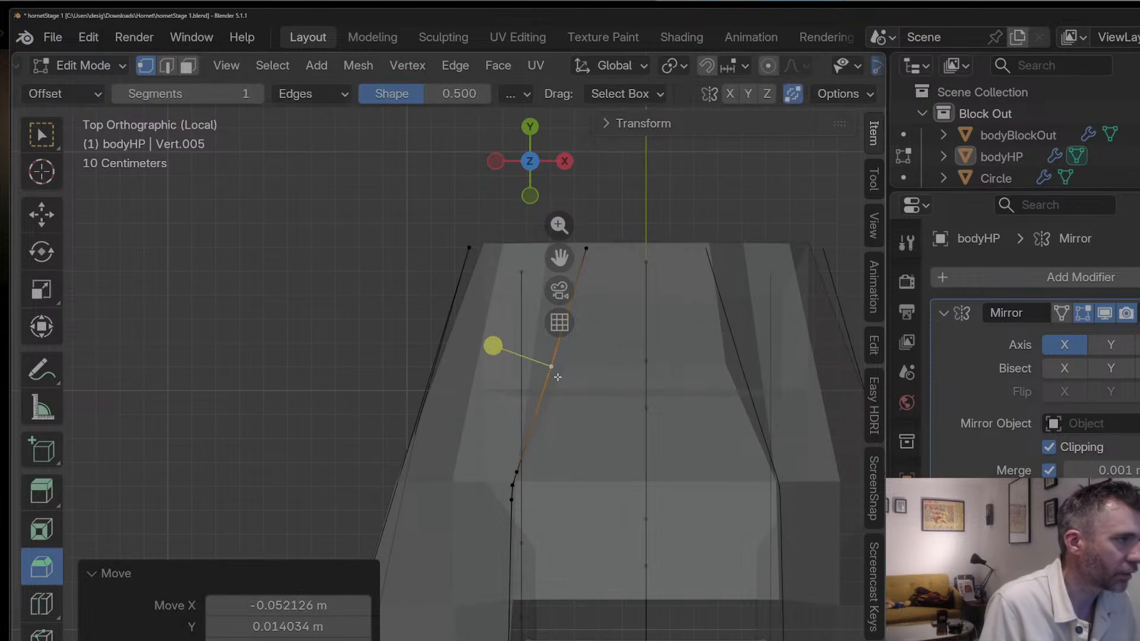
pyautogui.scroll(-3, 554, 385)
pyautogui.press('Tab')
pyautogui.moveTo(554, 385); pyautogui.dragTo(486, 443, button='middle')
pyautogui.press('Tab')
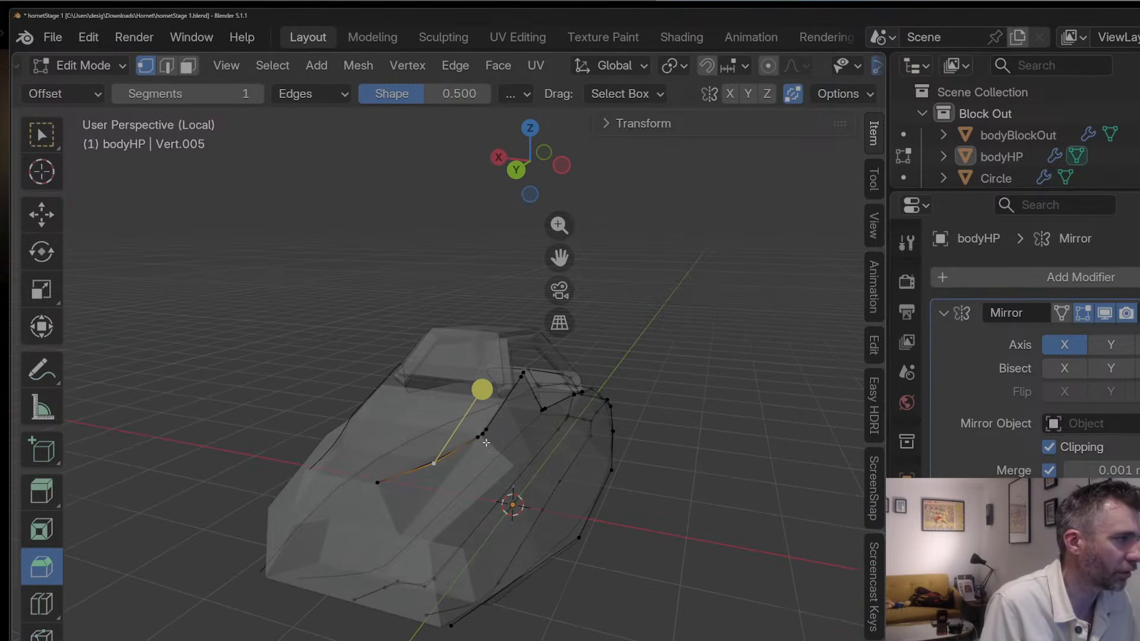
# Step: Extrude the deck's stern corner vertex and move the new vertex about 0.582 m along X to the centreline
pyautogui.click(380, 483)
pyautogui.moveTo(381, 483); pyautogui.dragTo(481, 515, button='middle')
pyautogui.press('e')
pyautogui.rightClick(481, 516)
pyautogui.press('g')
pyautogui.press('y')
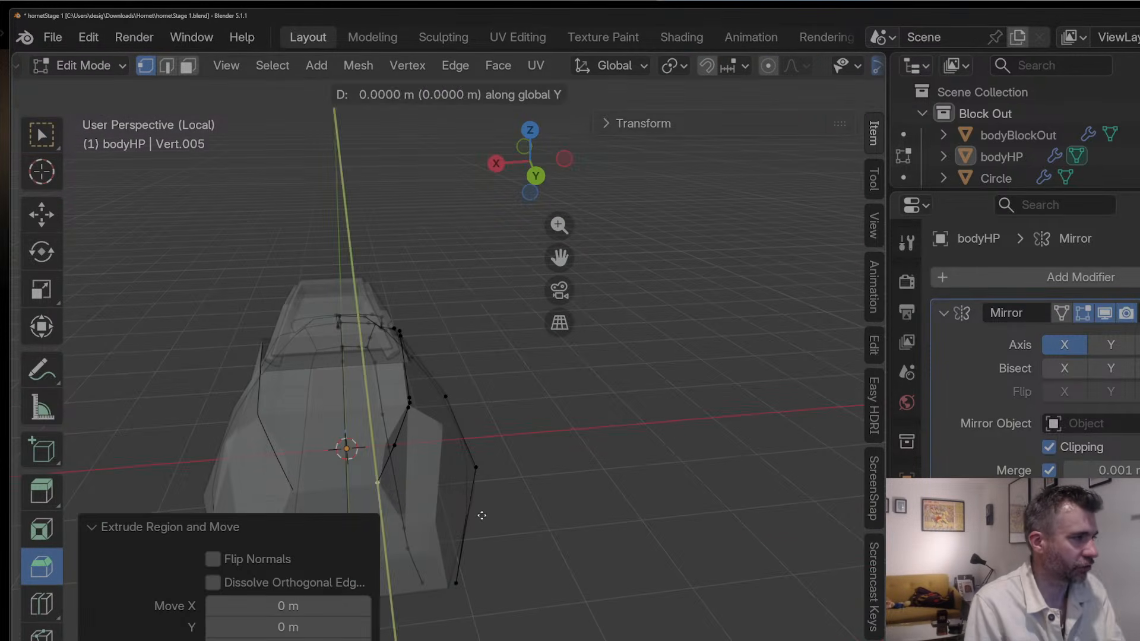
pyautogui.press('x')
pyautogui.click(366, 481)
# Step: Add a single cut to the transverse stern edge and slide the new vertex close to the deck's stern corner
pyautogui.hotkey('ctrl', 'r')
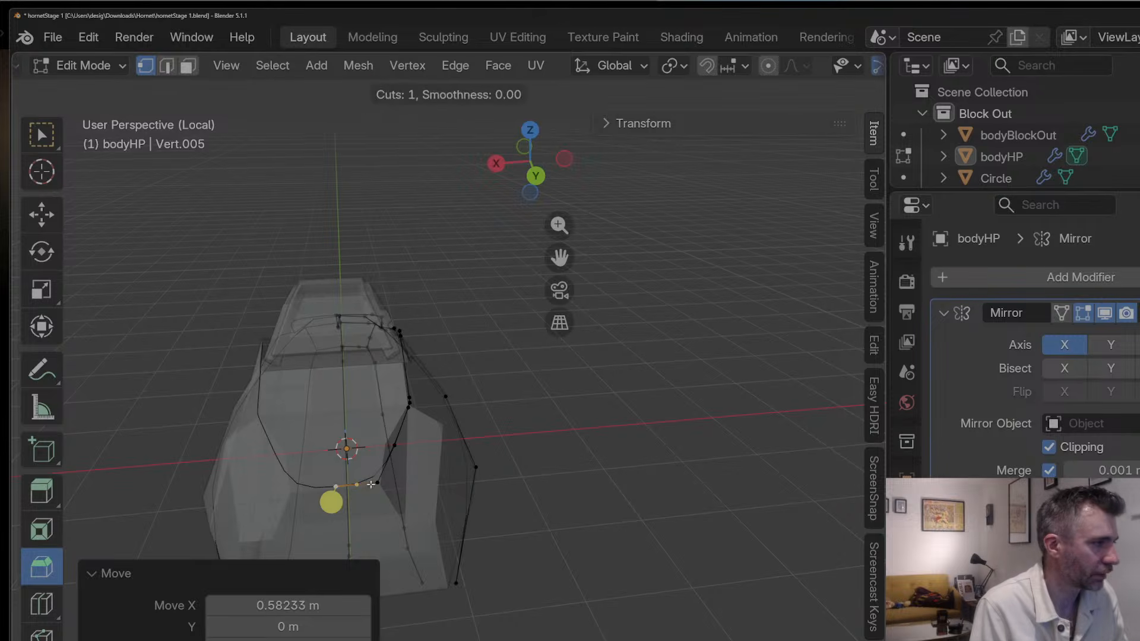
pyautogui.click(373, 484)
pyautogui.click(373, 484)
pyautogui.press('g')
pyautogui.press('g')
# Step: Add a single cut to the deck side edge ahead of the stern corner and slide the new vertex close to that corner
pyautogui.hotkey('ctrl', 'r')
pyautogui.click(389, 467)
pyautogui.click(389, 467)
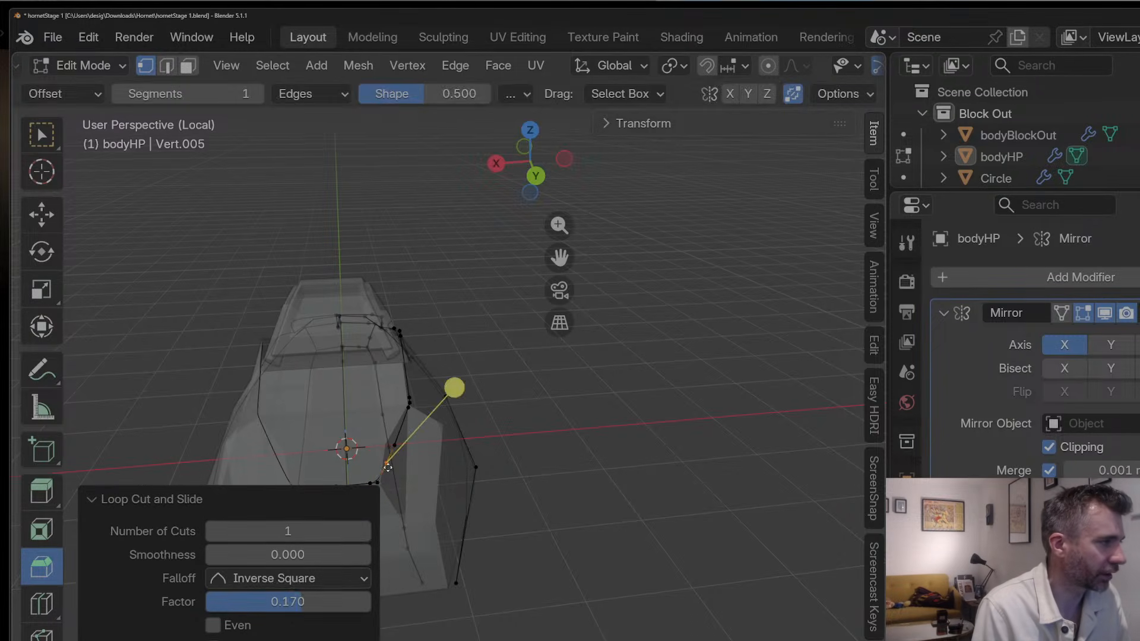
pyautogui.press('g')
pyautogui.press('g')
pyautogui.click(380, 481)
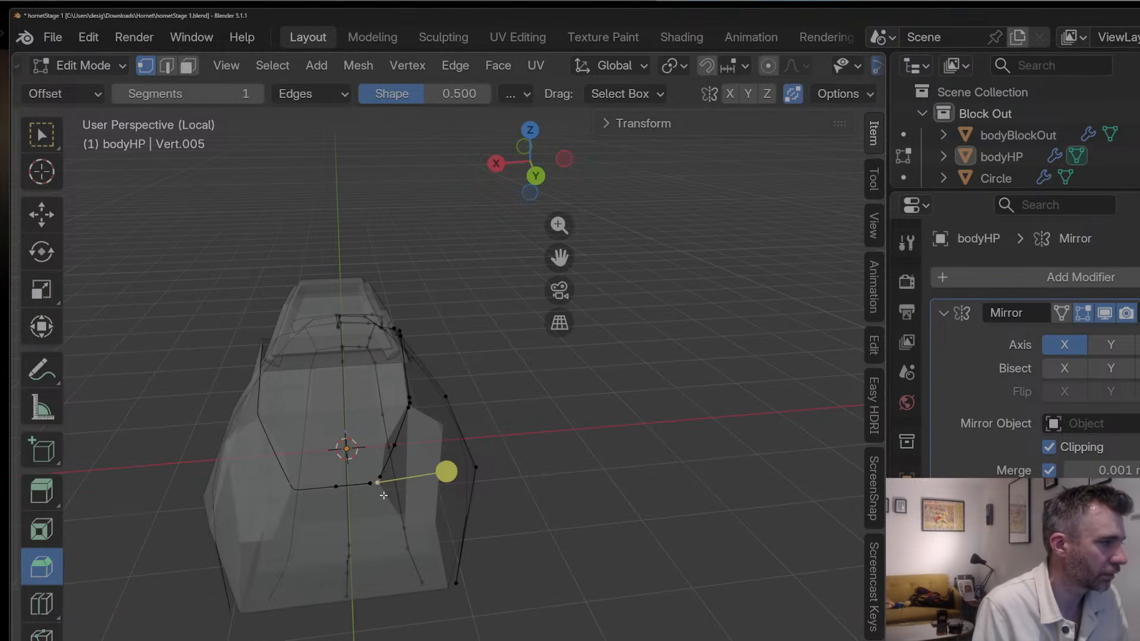
# Step: Adjust the height of the middle vertex on the rear deck edge along Z to follow the block-out
pyautogui.moveTo(383, 495); pyautogui.dragTo(356, 413, button='middle')
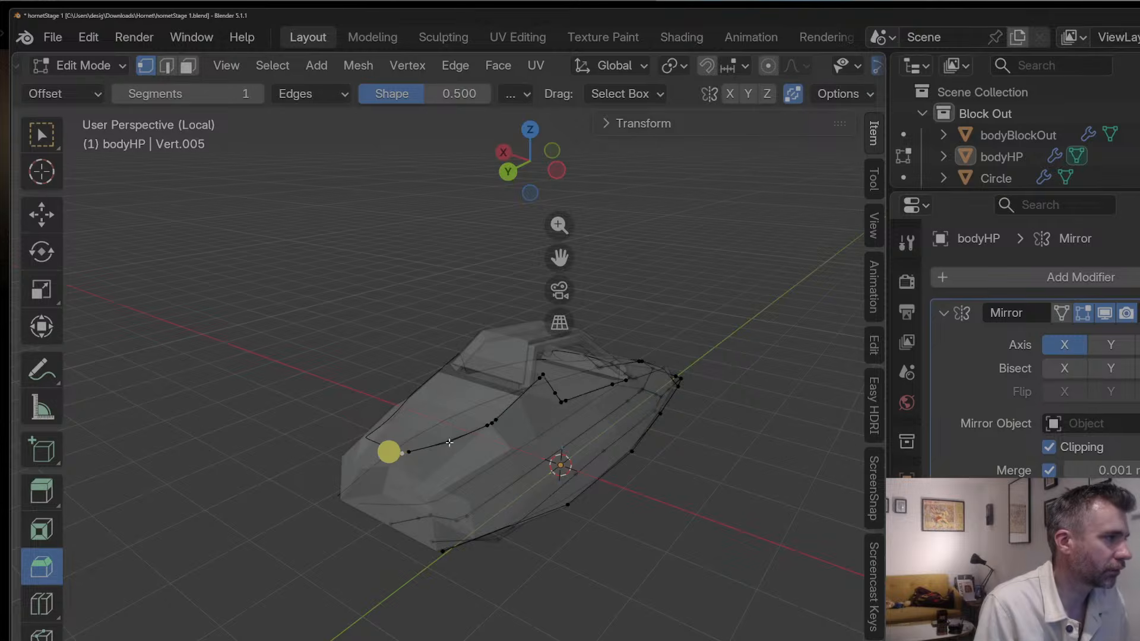
pyautogui.moveTo(448, 442); pyautogui.dragTo(374, 451, button='middle')
pyautogui.press('g')
pyautogui.press('z')
pyautogui.click(374, 443)
# Step: Hide bodyBlockOut to examine the bodyHP guide edges from several sides, and show it again in left side view
pyautogui.press('Tab')
pyautogui.scroll(-2, 488, 417)
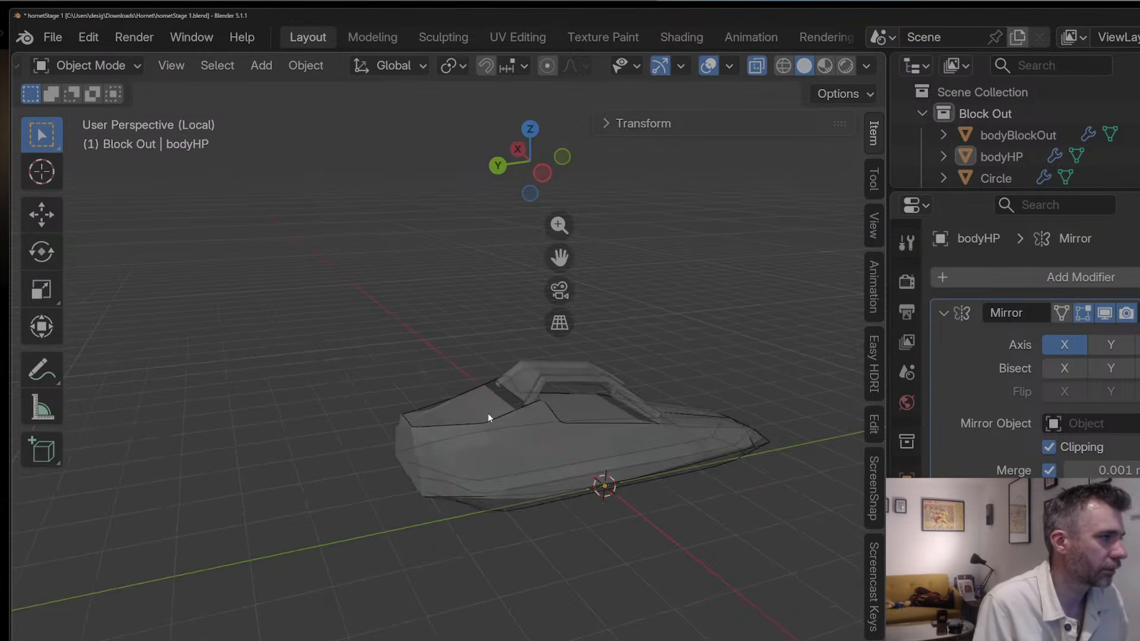
pyautogui.moveTo(489, 417); pyautogui.dragTo(375, 425, button='middle')
pyautogui.click(1137, 135)
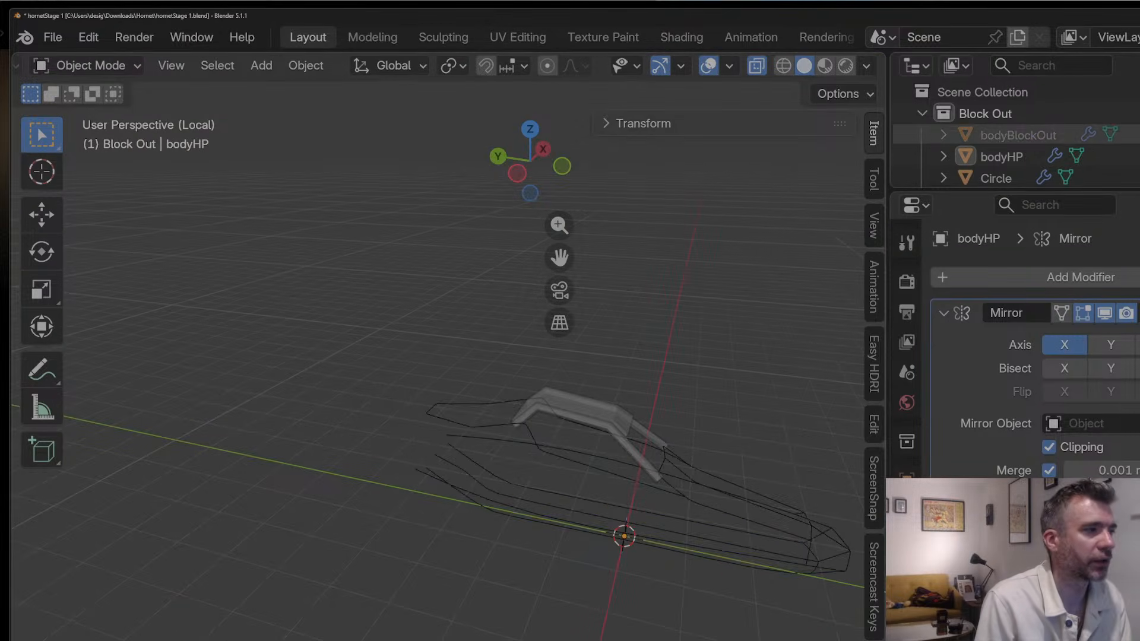
pyautogui.moveTo(810, 301); pyautogui.dragTo(703, 302)
pyautogui.moveTo(704, 305); pyautogui.dragTo(710, 384, button='middle')
pyautogui.scroll(1, 610, 448)
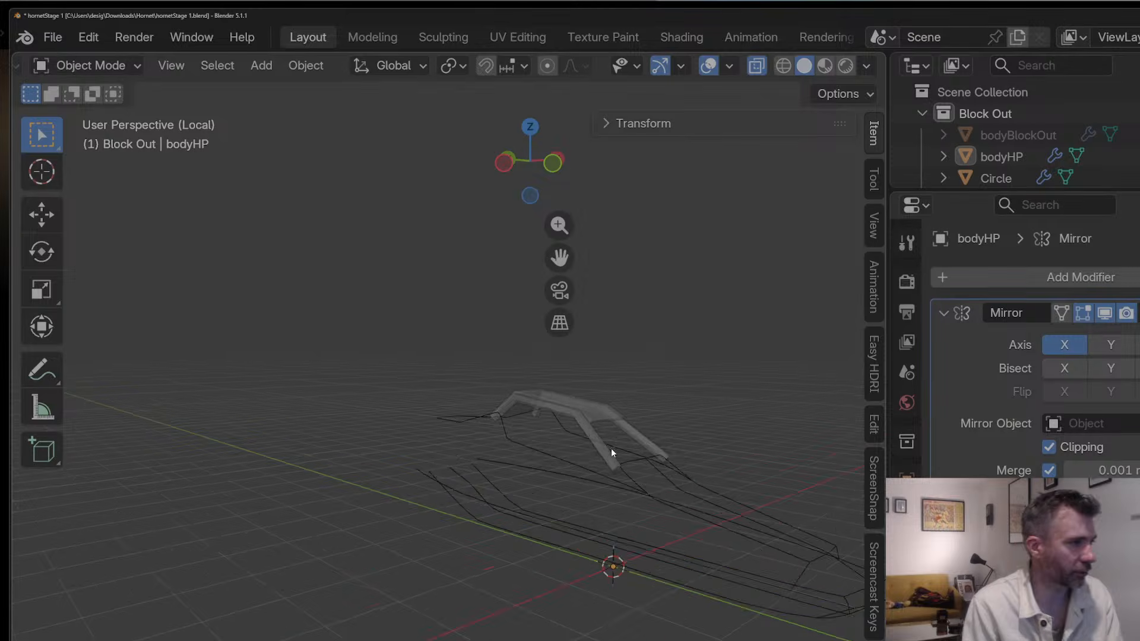
pyautogui.moveTo(611, 449); pyautogui.dragTo(478, 429, button='middle')
pyautogui.press('Tab')
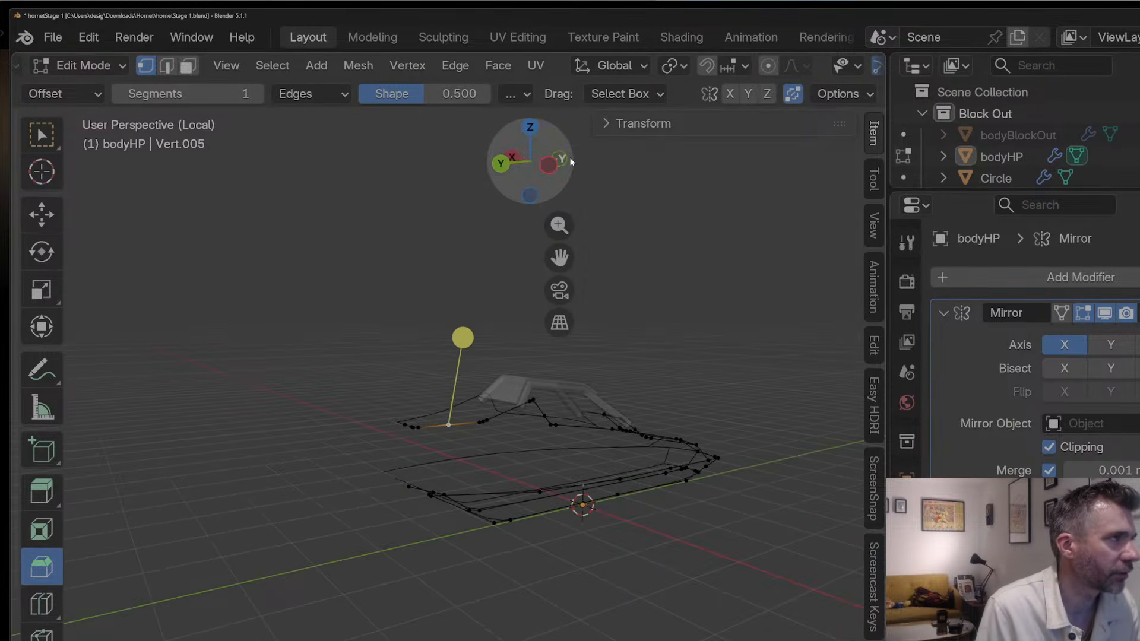
pyautogui.click(569, 159)
pyautogui.click(569, 161)
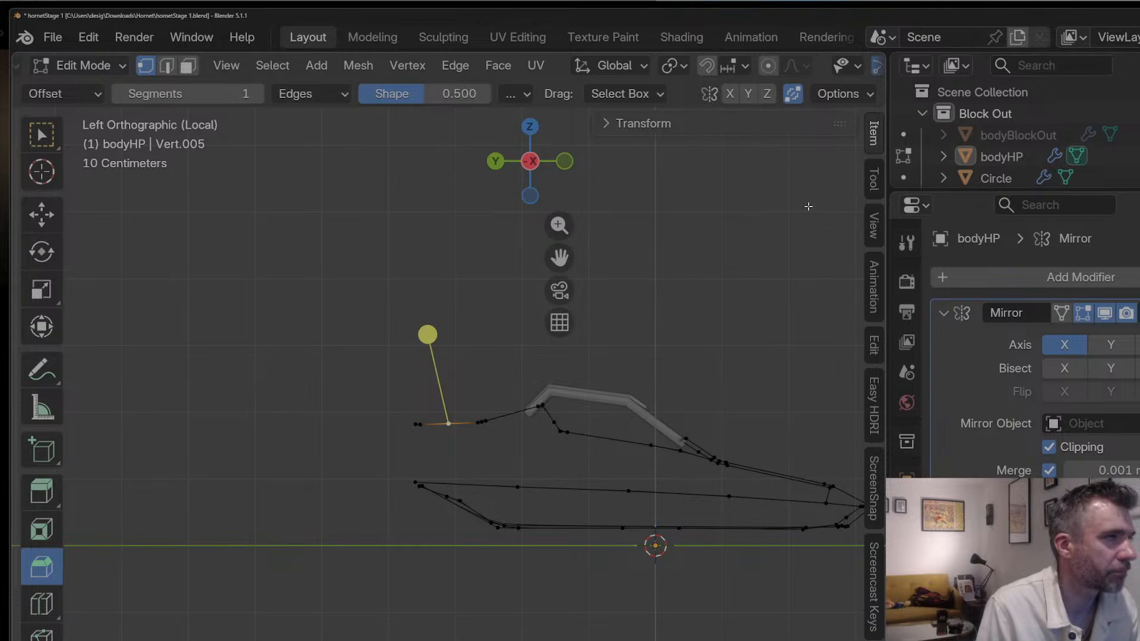
pyautogui.click(1139, 135)
# Step: Move the deck's stern corner vertex about 0.014 m in Y and -0.007 m in Z onto the block-out corner
pyautogui.scroll(2, 468, 439)
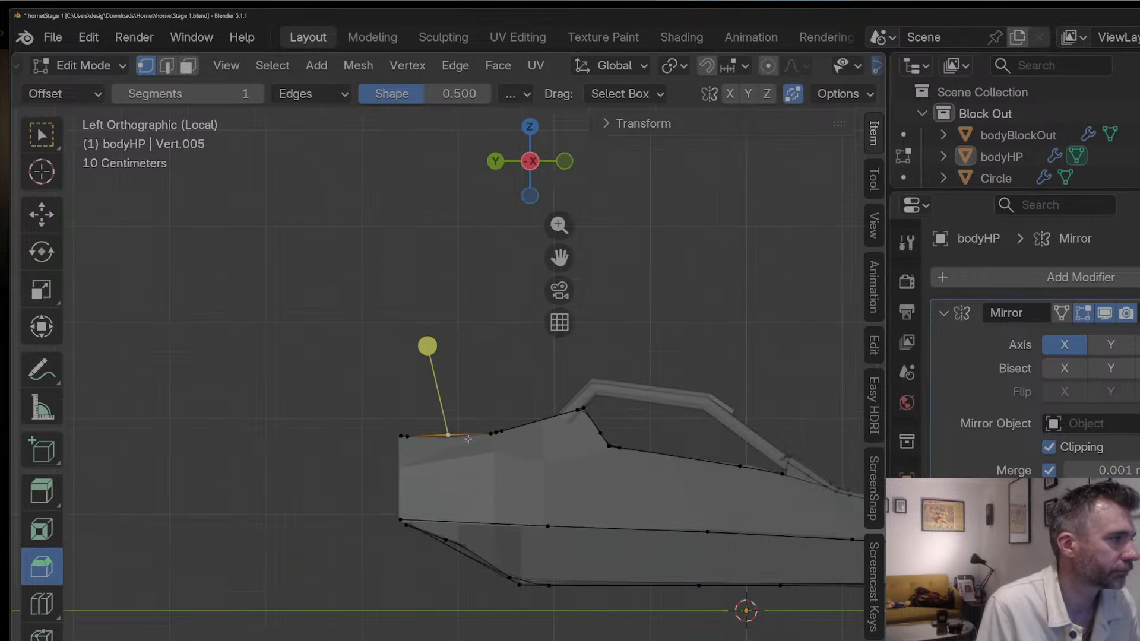
pyautogui.scroll(2, 468, 438)
pyautogui.click(379, 456)
pyautogui.press('g')
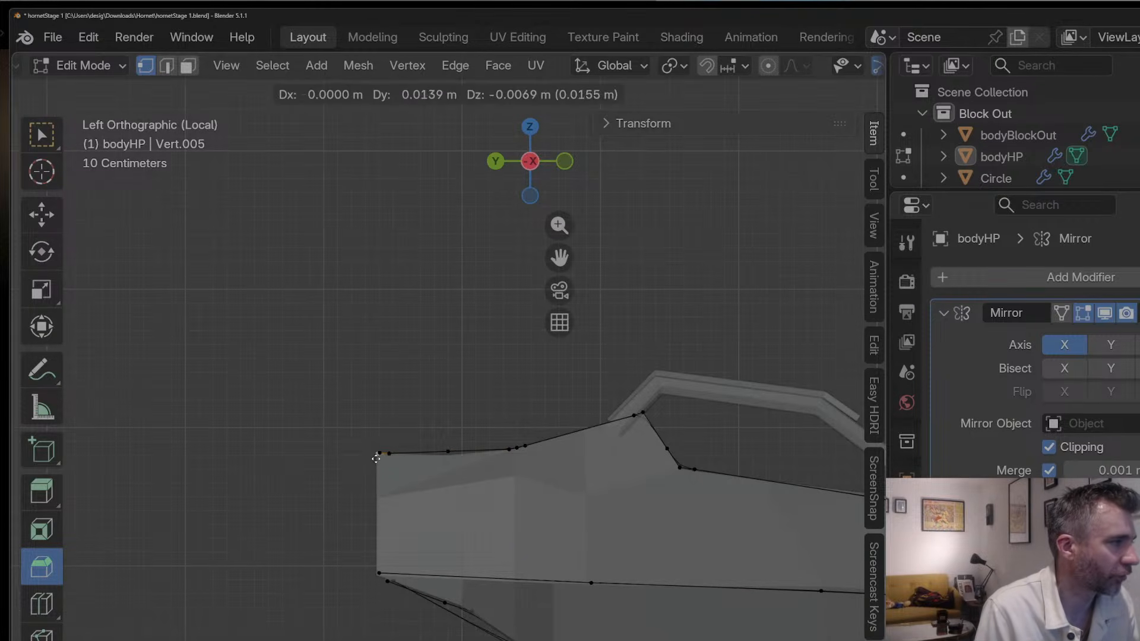
pyautogui.click(376, 458)
# Step: Extrude an edge downward from the deck's stern corner vertex along the transom, offset about 0.02 m in Y
pyautogui.moveTo(376, 458)
pyautogui.mouseDown(button='middle')
pyautogui.moveTo(471, 484)
pyautogui.moveTo(384, 457)
pyautogui.mouseUp(button='middle')
pyautogui.click(564, 162)
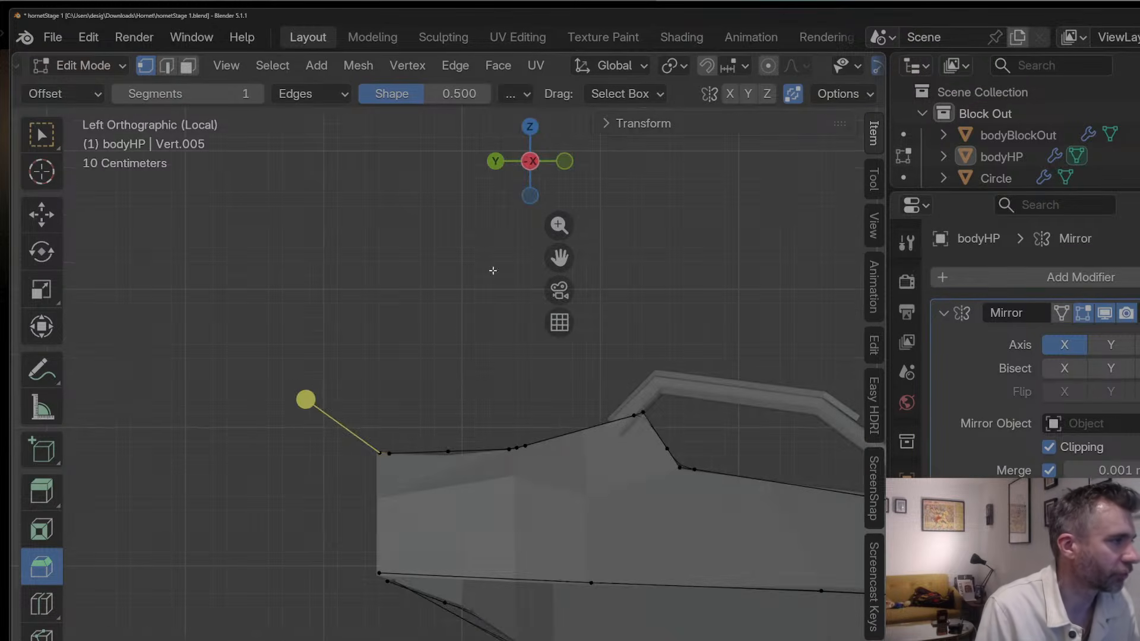
pyautogui.press('g')
pyautogui.click(480, 338)
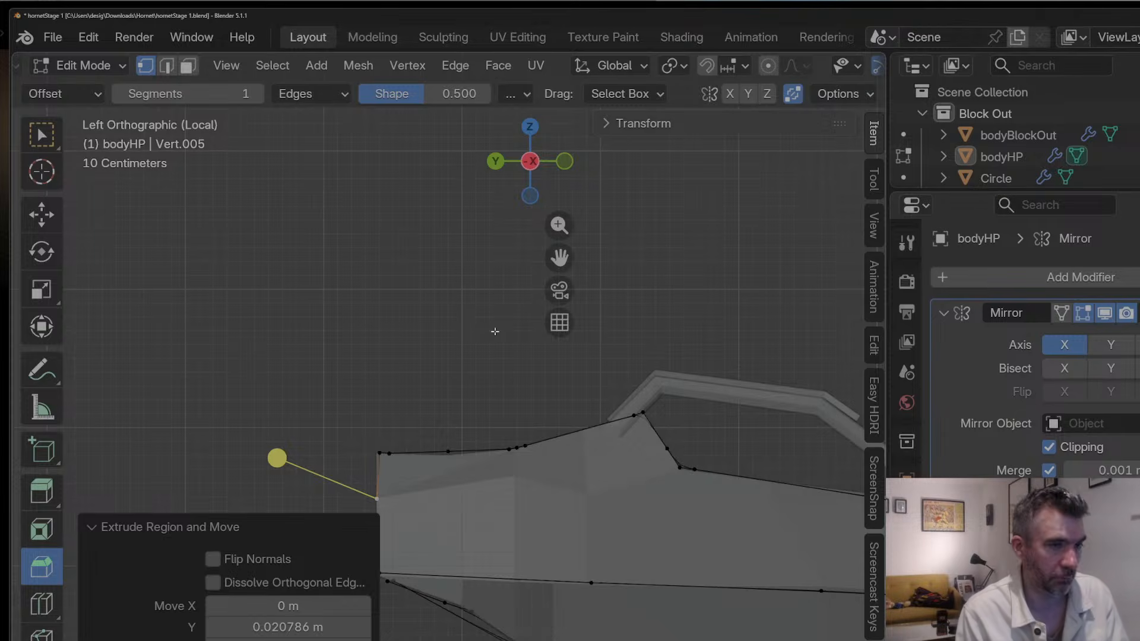
# Step: Move the new transom vertex about -0.13 m along global X toward the block-out's side
pyautogui.moveTo(474, 376)
pyautogui.mouseDown(button='middle')
pyautogui.moveTo(453, 407)
pyautogui.moveTo(544, 450)
pyautogui.moveTo(574, 450)
pyautogui.mouseUp(button='middle')
pyautogui.press('g')
pyautogui.press('y')
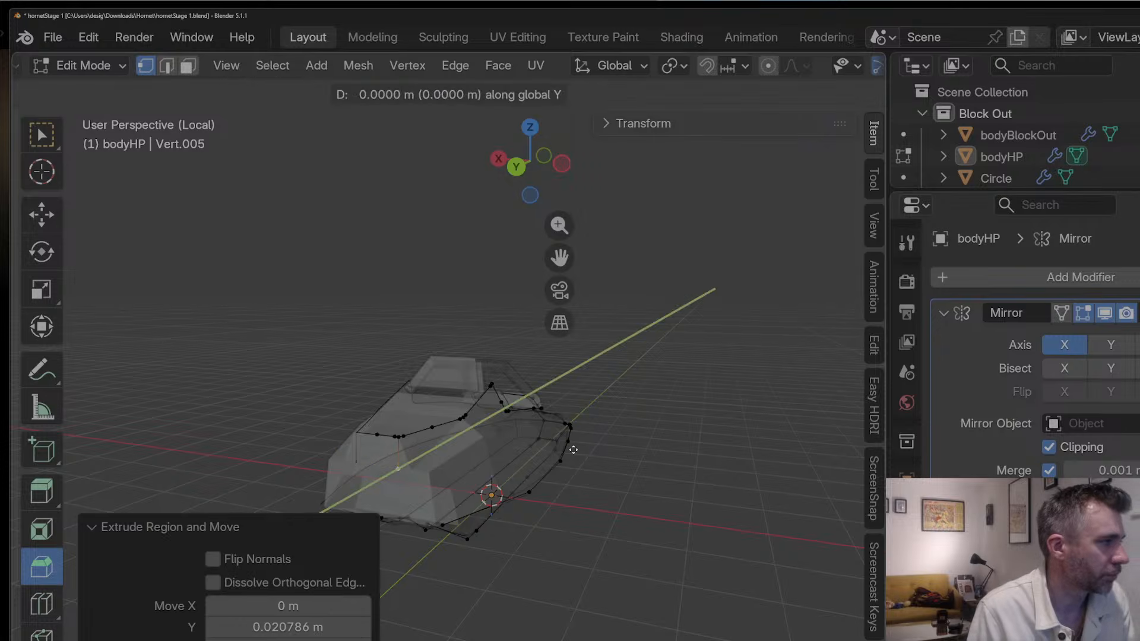
pyautogui.press('x')
pyautogui.click(586, 452)
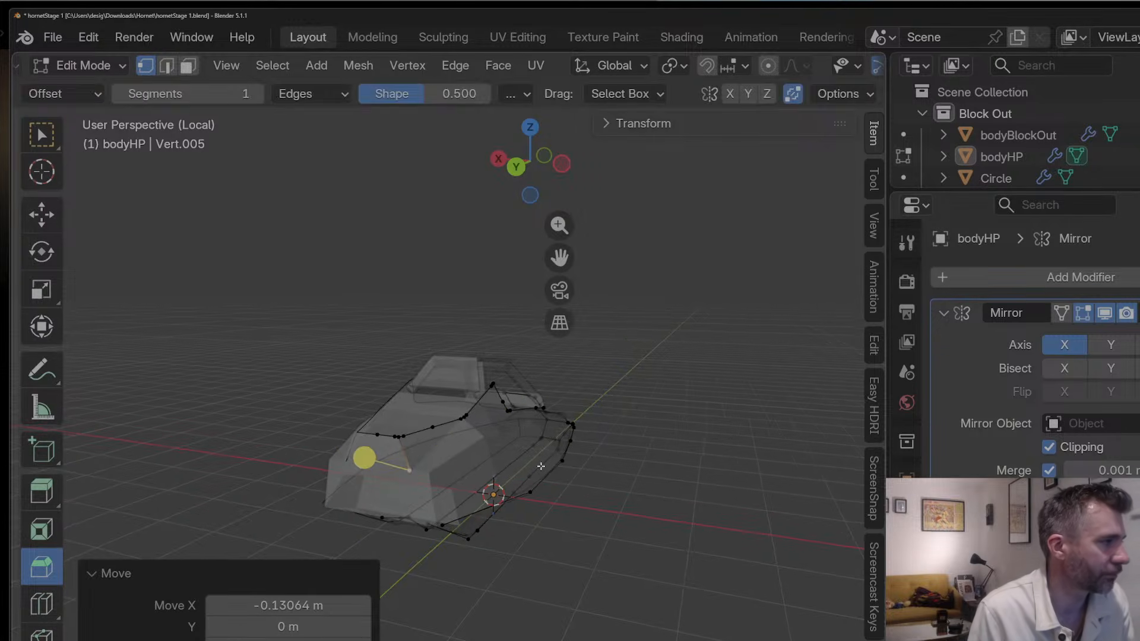
# Step: Extrude an edge about -0.23 m along global X from the transom vertex toward the hull's outer side
pyautogui.press('g')
pyautogui.press('x')
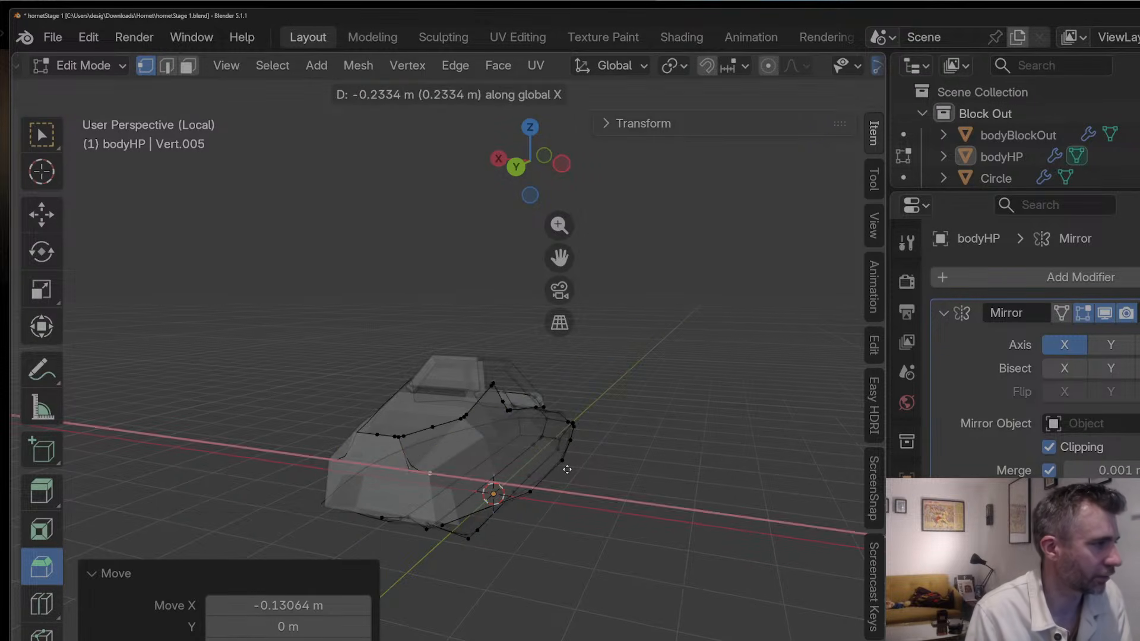
pyautogui.click(490, 491)
pyautogui.moveTo(475, 494); pyautogui.dragTo(586, 433, button='middle')
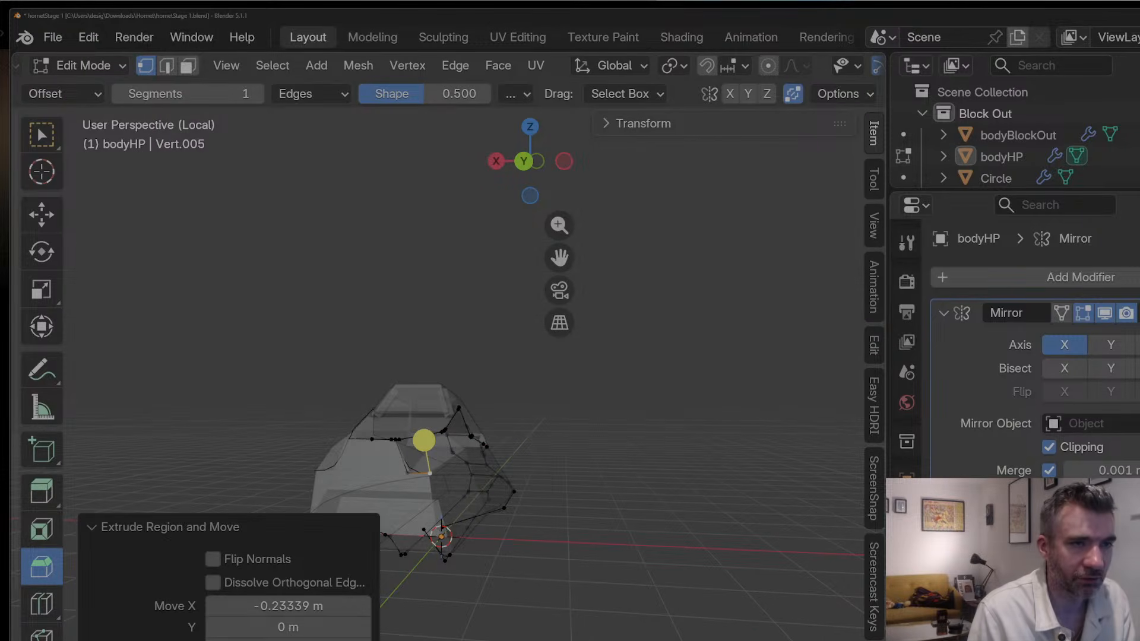
pyautogui.moveTo(546, 432); pyautogui.dragTo(389, 444, button='middle')
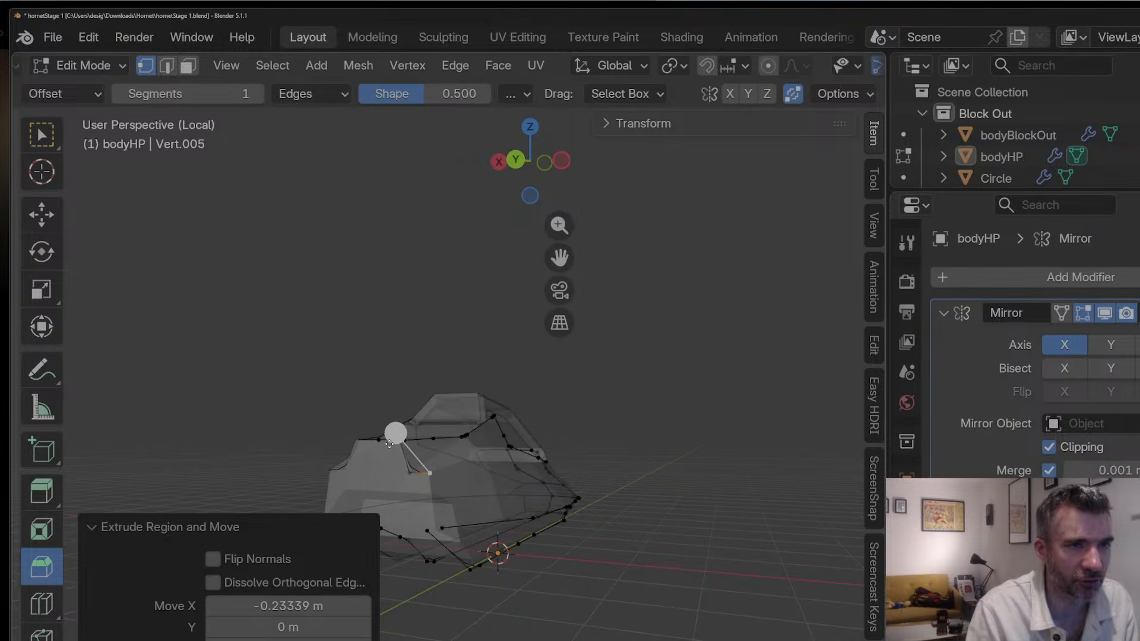
# Step: Extrude another edge from the outer transom vertex and lower its end vertex along Z
pyautogui.moveTo(612, 428); pyautogui.dragTo(657, 446, button='middle')
pyautogui.press('e')
pyautogui.click(657, 446)
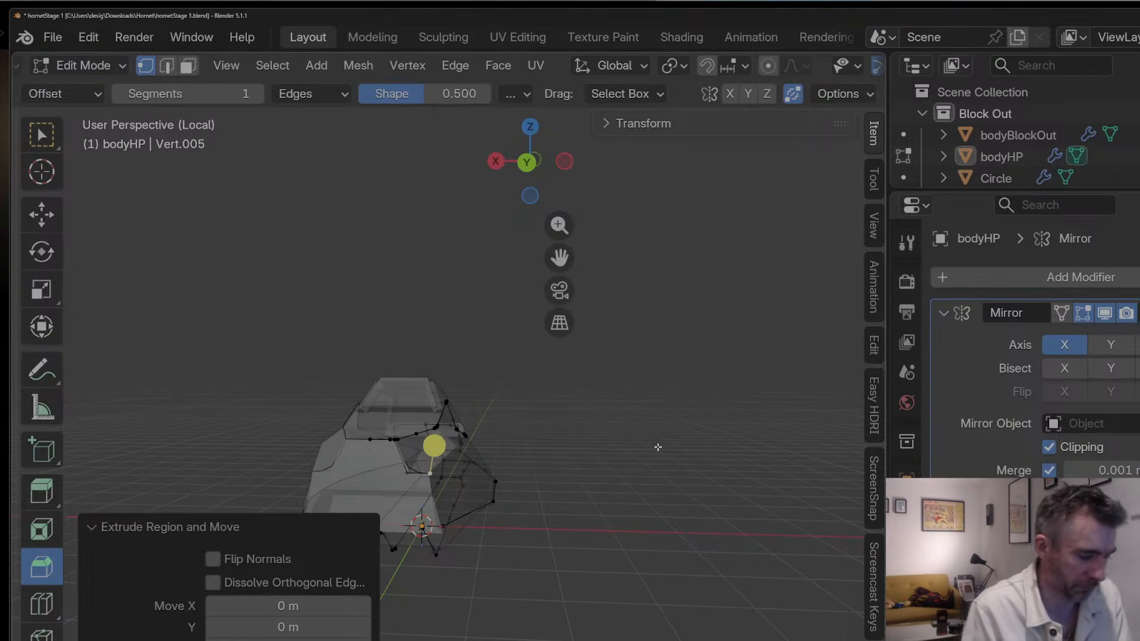
pyautogui.press('g')
pyautogui.press('y')
pyautogui.press('z')
pyautogui.click(657, 456)
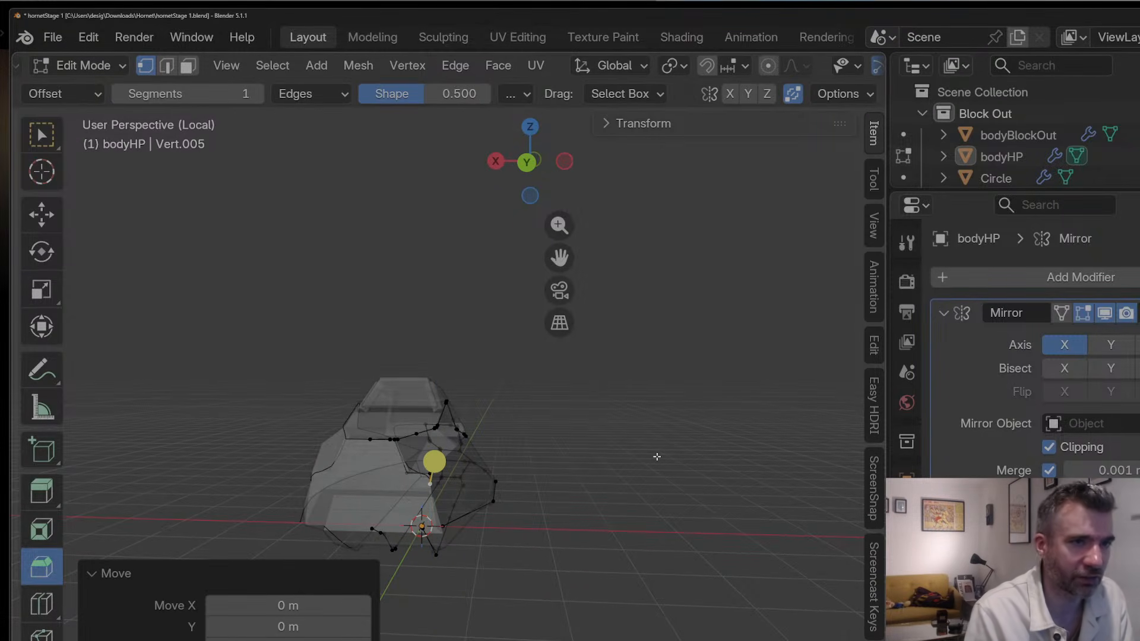
# Step: View the stern from the back and toggle the Block Out collection off and on, leaving bodyBlockOut hidden
pyautogui.click(565, 162)
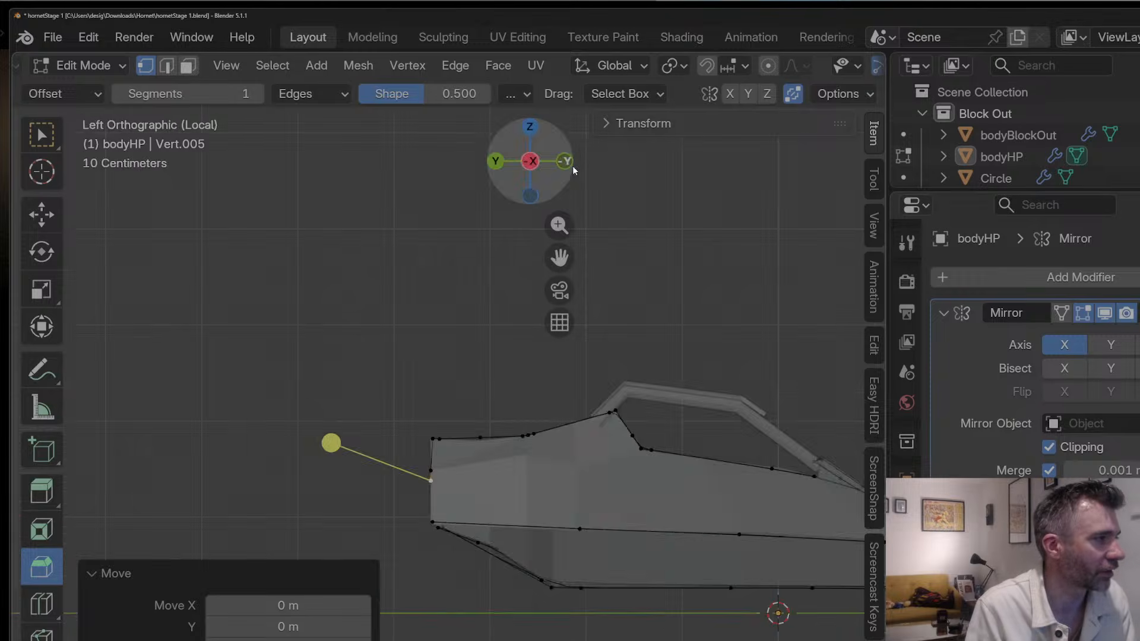
pyautogui.click(567, 162)
pyautogui.click(573, 162)
pyautogui.click(570, 162)
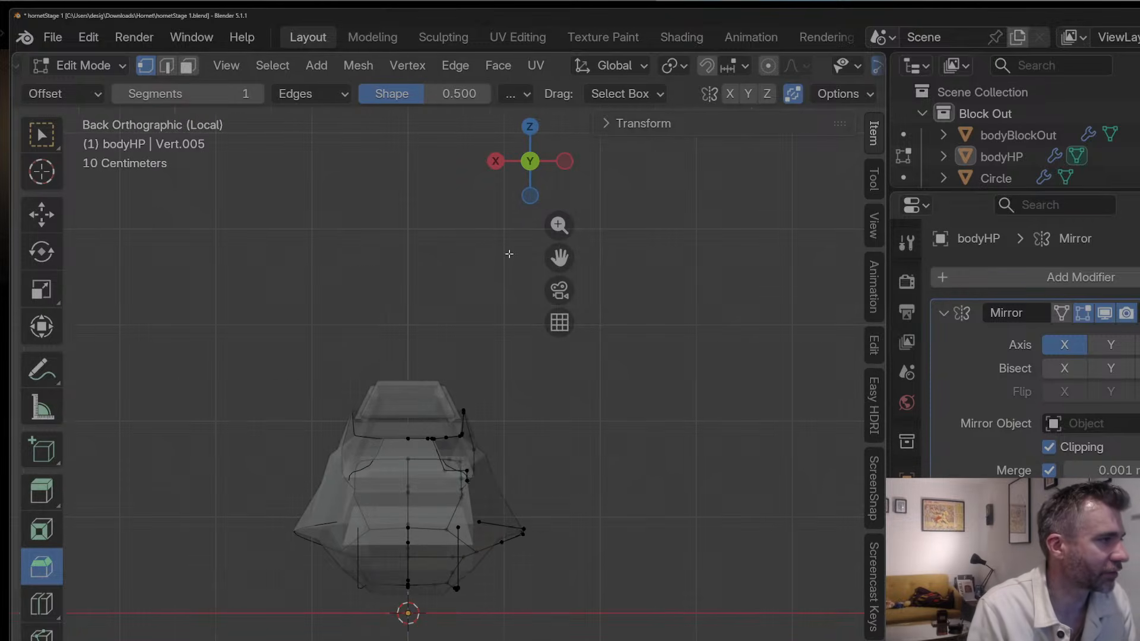
pyautogui.click(1137, 113)
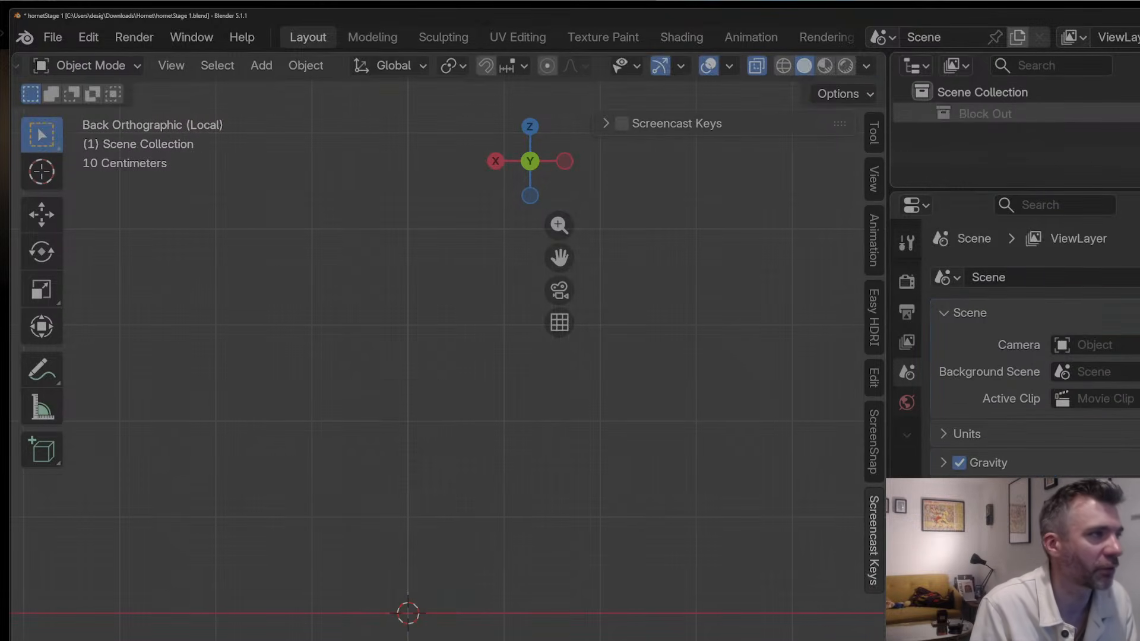
pyautogui.click(1137, 114)
pyautogui.scroll(3, 557, 409)
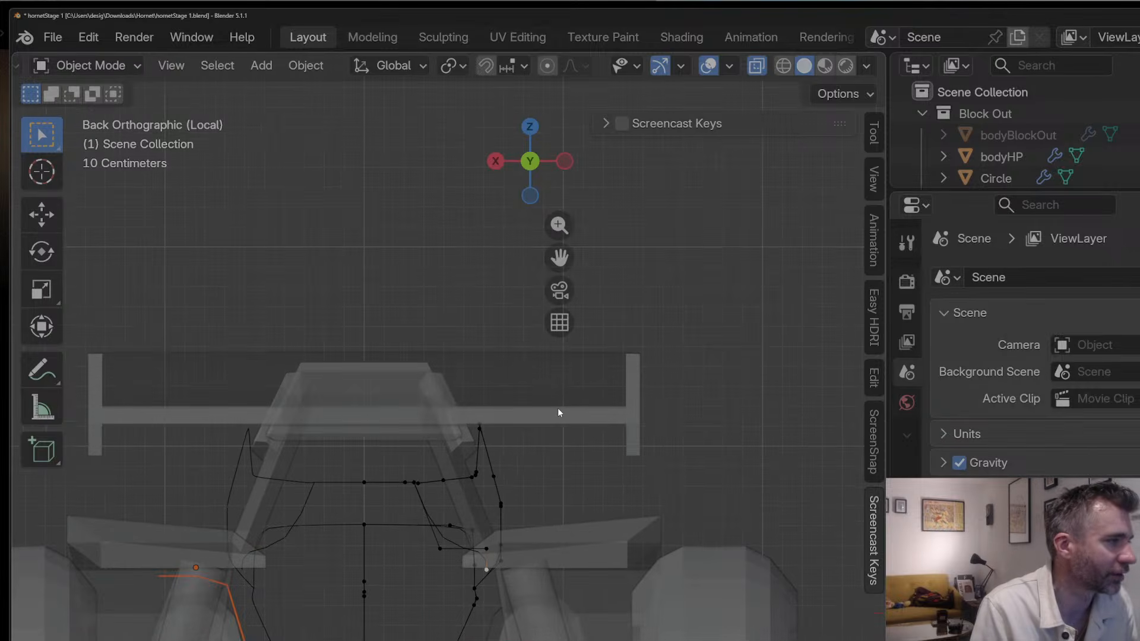
# Step: Reopen bodyHP for vertex editing, select its stern vertices and hide the rest of the mesh
pyautogui.scroll(-4, 511, 485)
pyautogui.moveTo(489, 489); pyautogui.dragTo(396, 486, button='middle')
pyautogui.moveTo(145, 438); pyautogui.dragTo(313, 608)
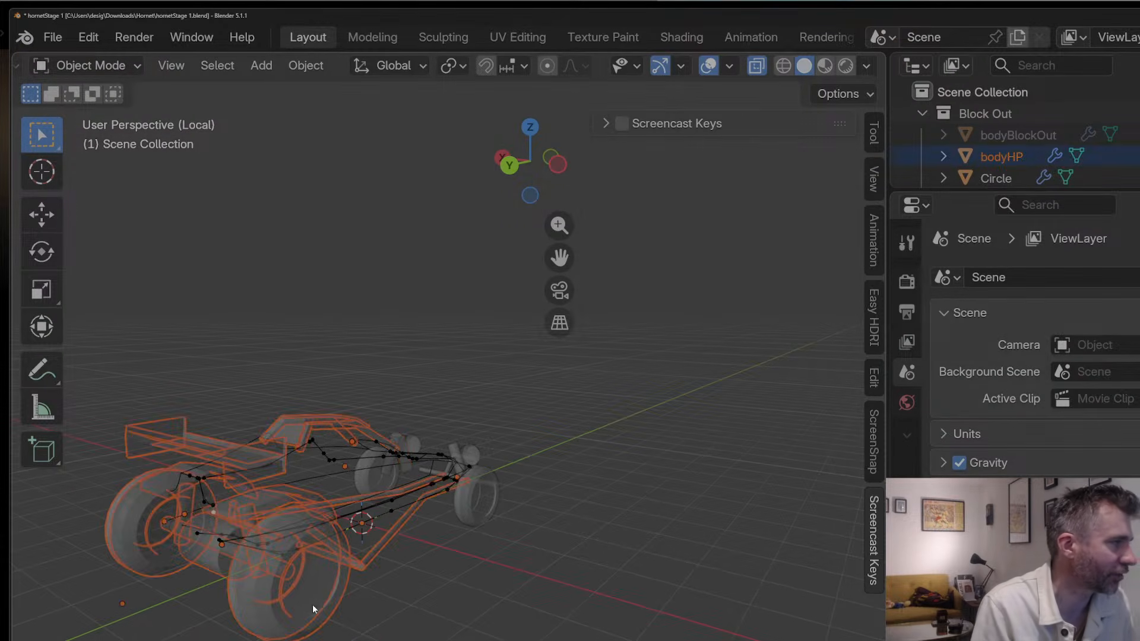
pyautogui.click(319, 444)
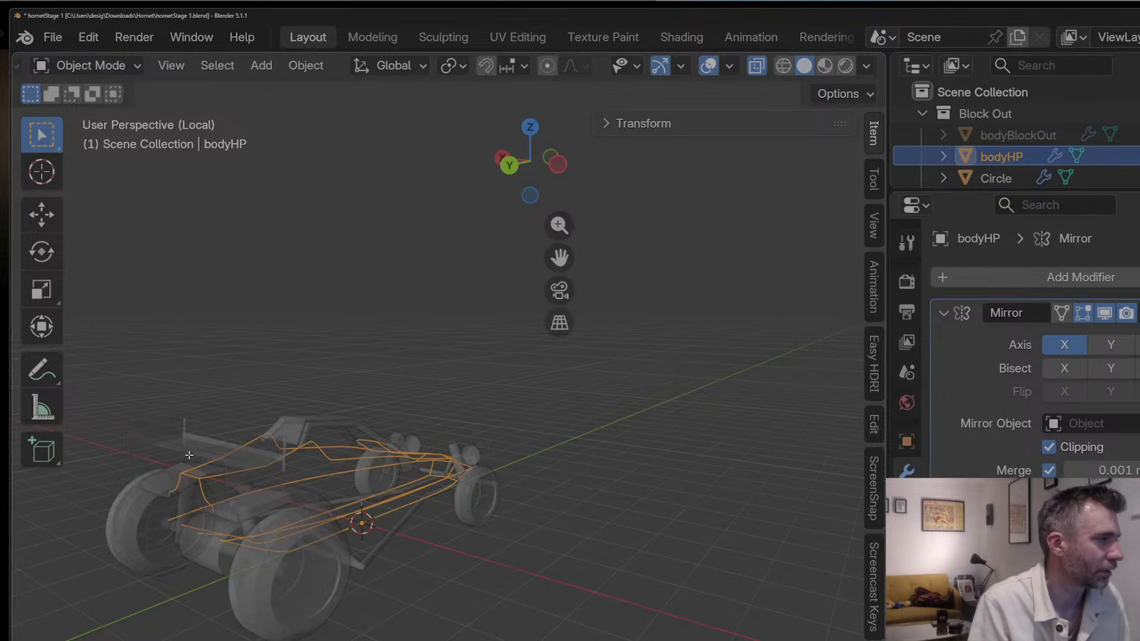
pyautogui.press('Tab')
pyautogui.moveTo(159, 426); pyautogui.dragTo(294, 594)
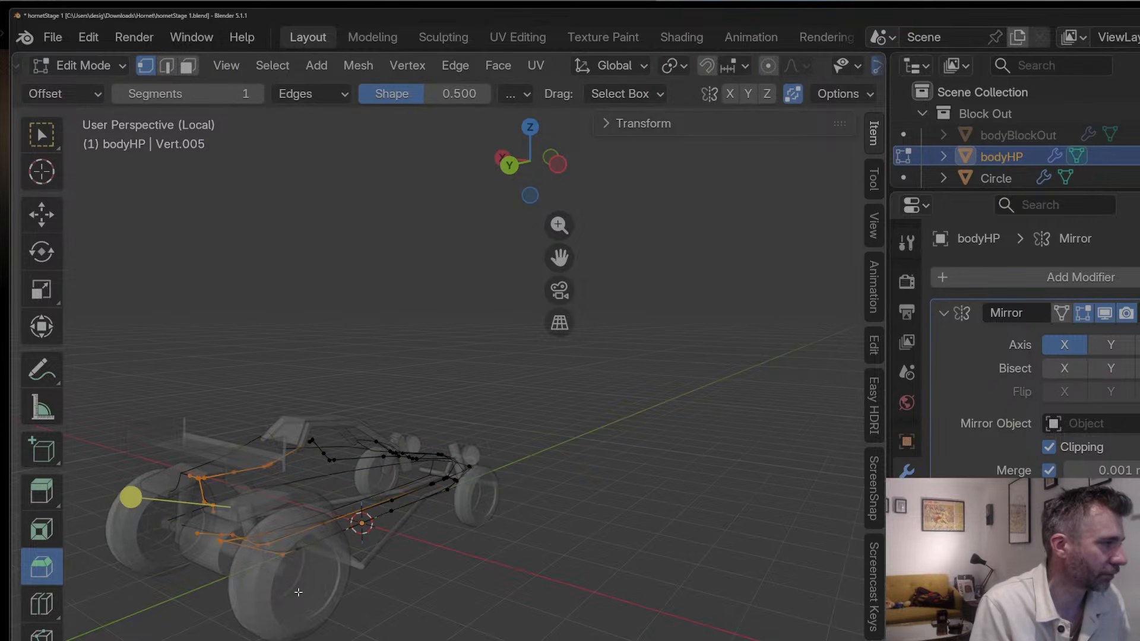
pyautogui.hotkey('shift', 'h')
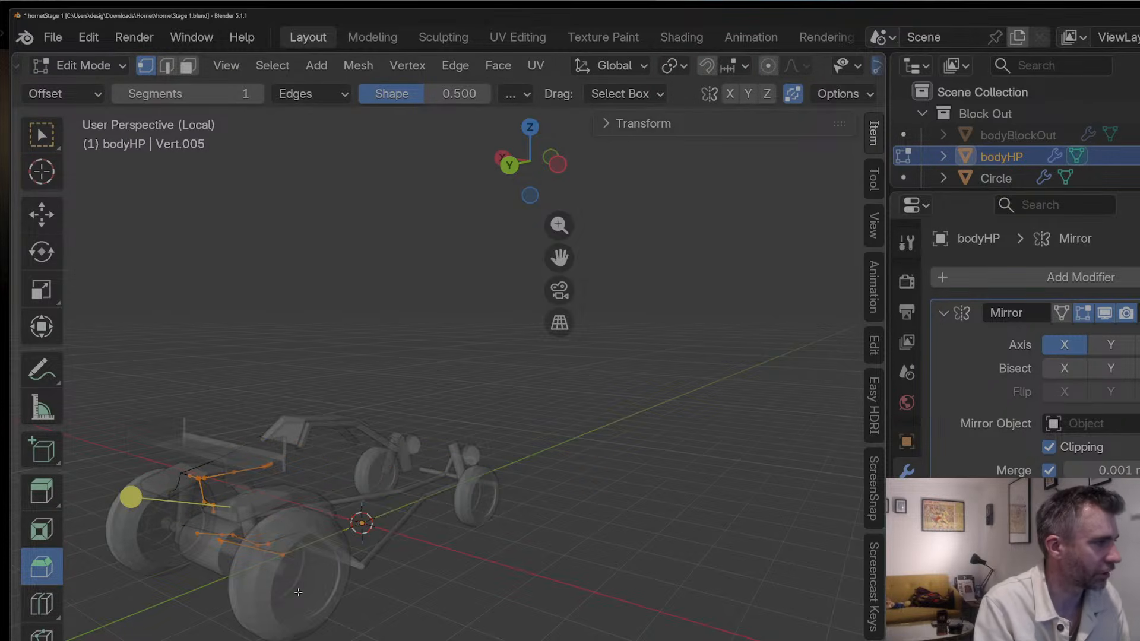
# Step: Examine the remaining stern vertices from the right and from the back against the surrounding car parts
pyautogui.click(561, 165)
pyautogui.click(560, 165)
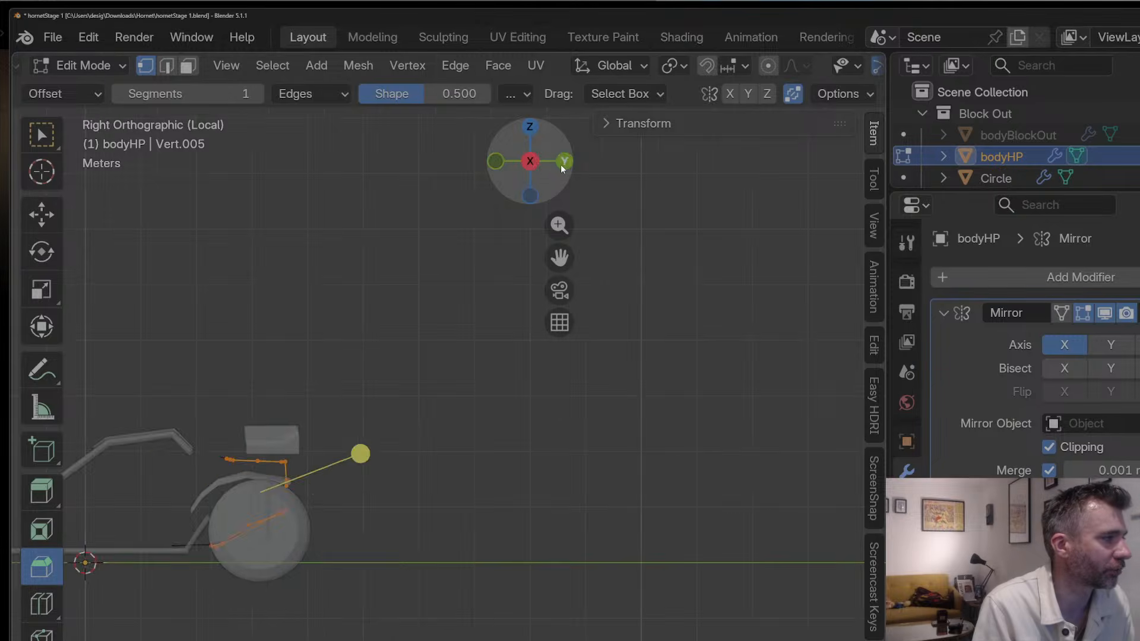
pyautogui.click(560, 165)
pyautogui.scroll(3, 364, 412)
pyautogui.moveTo(545, 255); pyautogui.dragTo(472, 383)
pyautogui.press('Tab')
pyautogui.press('Tab')
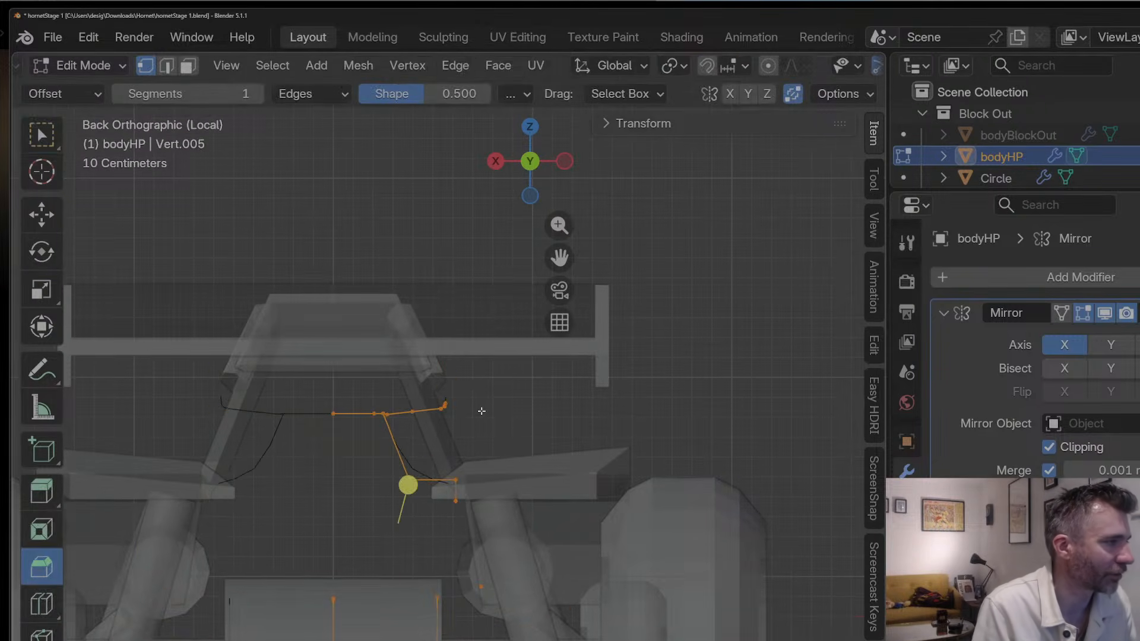
# Step: Isolate bodyHP in local view and resume editing its stern vertices in back view
pyautogui.press('Tab')
pyautogui.press('/')
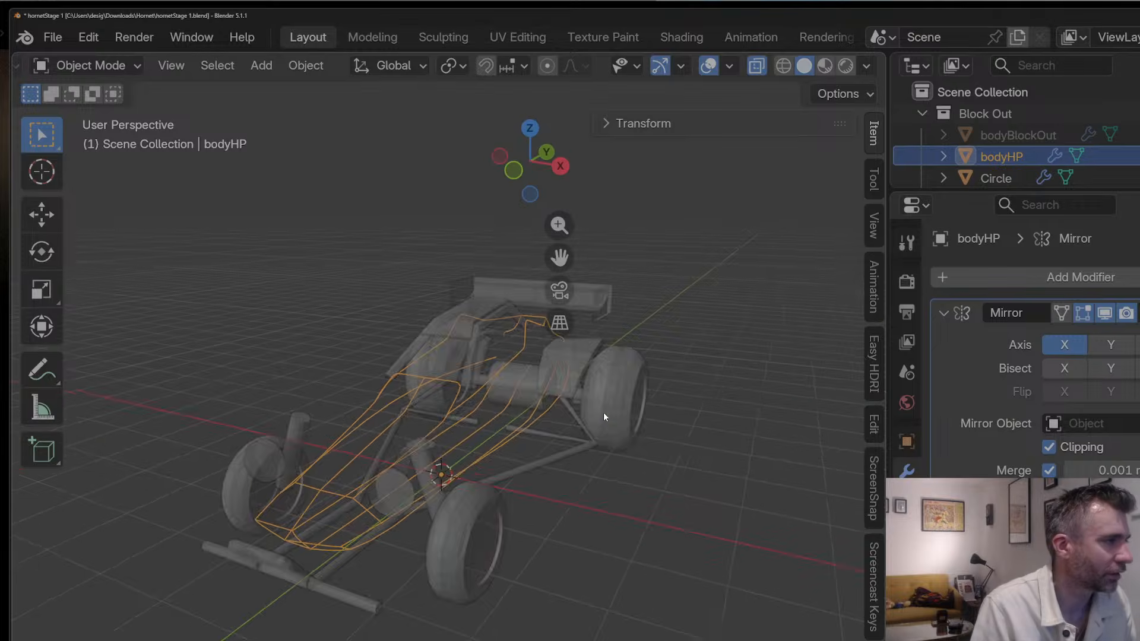
pyautogui.press('/')
pyautogui.press('Tab')
pyautogui.click(559, 166)
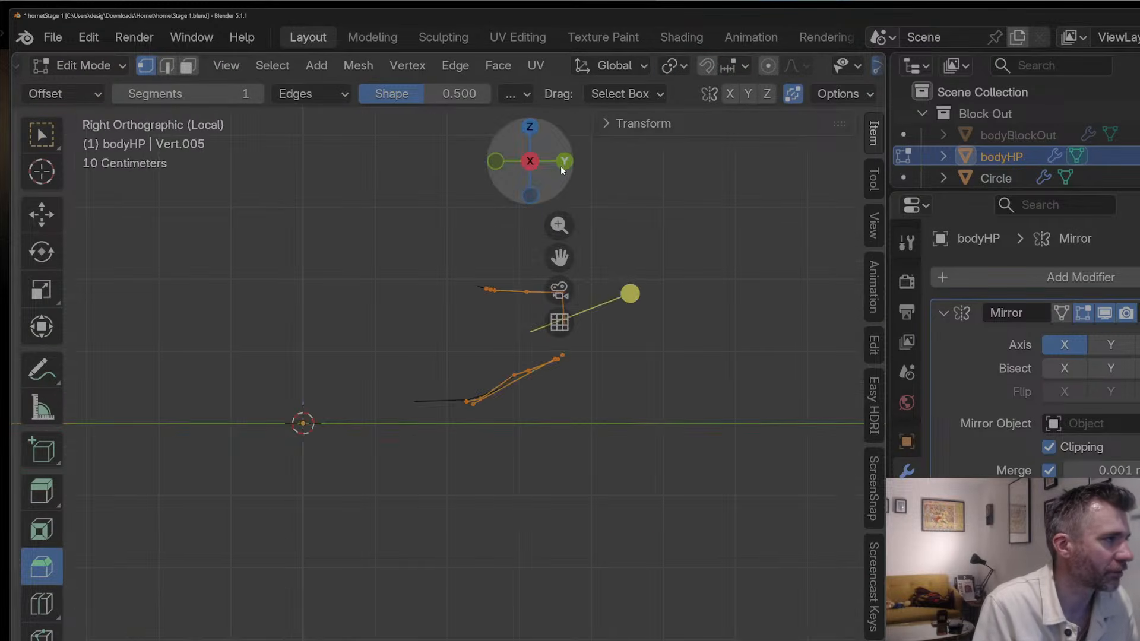
pyautogui.click(563, 161)
# Step: Extrude two edges inward from the lower outer transom vertex, about 0.11 m and 0.24 m in X
pyautogui.keyDown('shift'); pyautogui.moveTo(536, 243); pyautogui.dragTo(584, 260, button='middle'); pyautogui.keyUp('shift')
pyautogui.moveTo(559, 257); pyautogui.dragTo(580, 401)
pyautogui.click(567, 513)
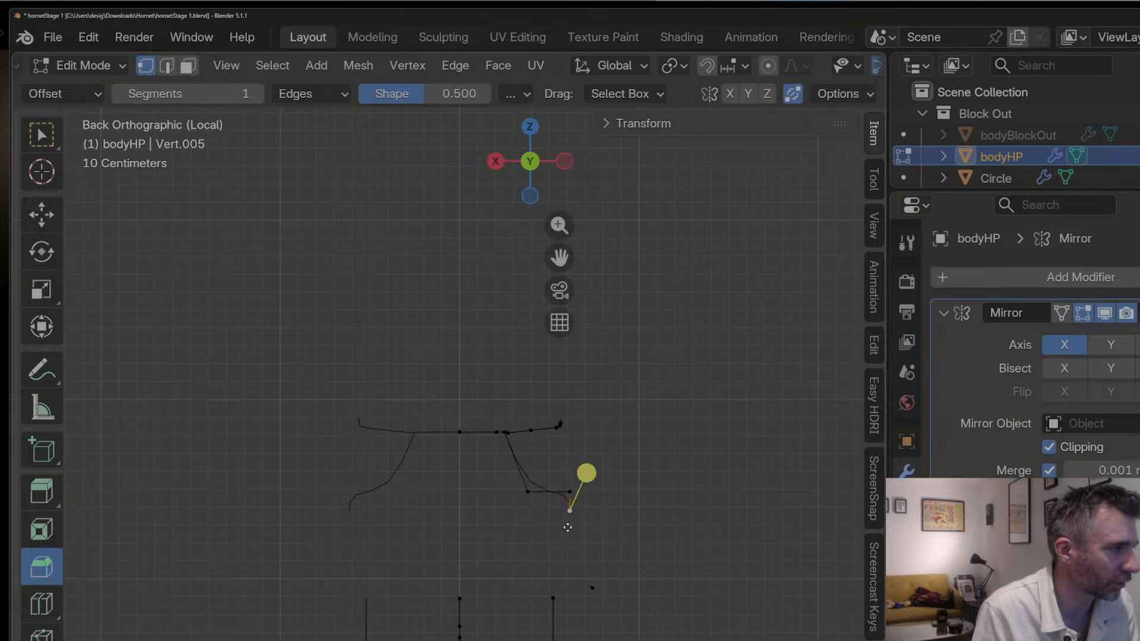
pyautogui.press('e')
pyautogui.click(548, 531)
pyautogui.press('e')
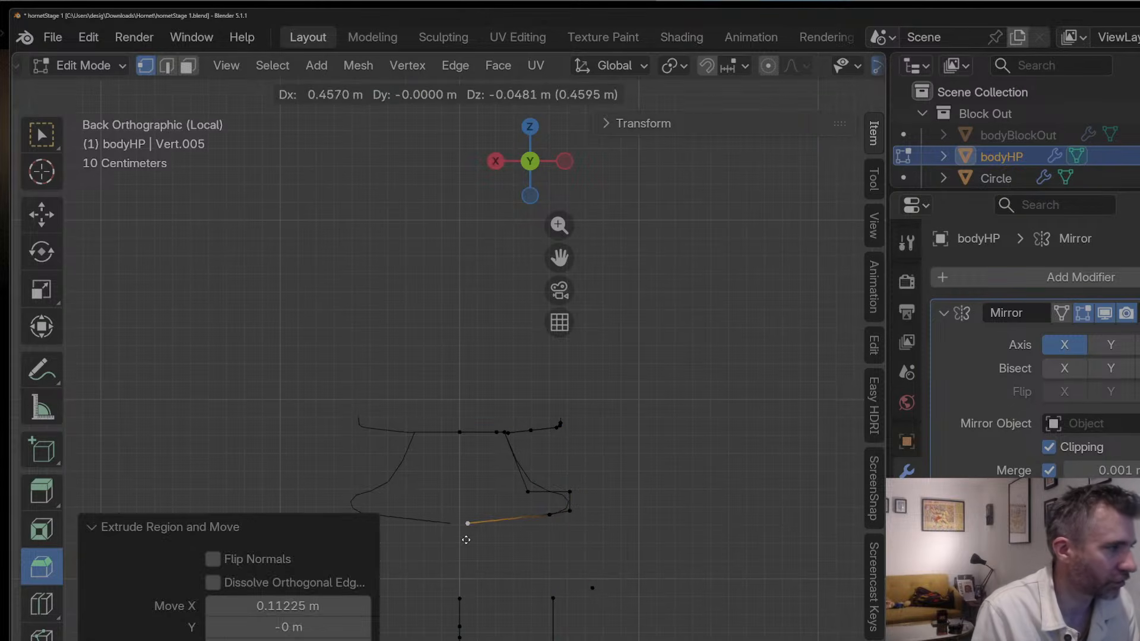
pyautogui.click(505, 541)
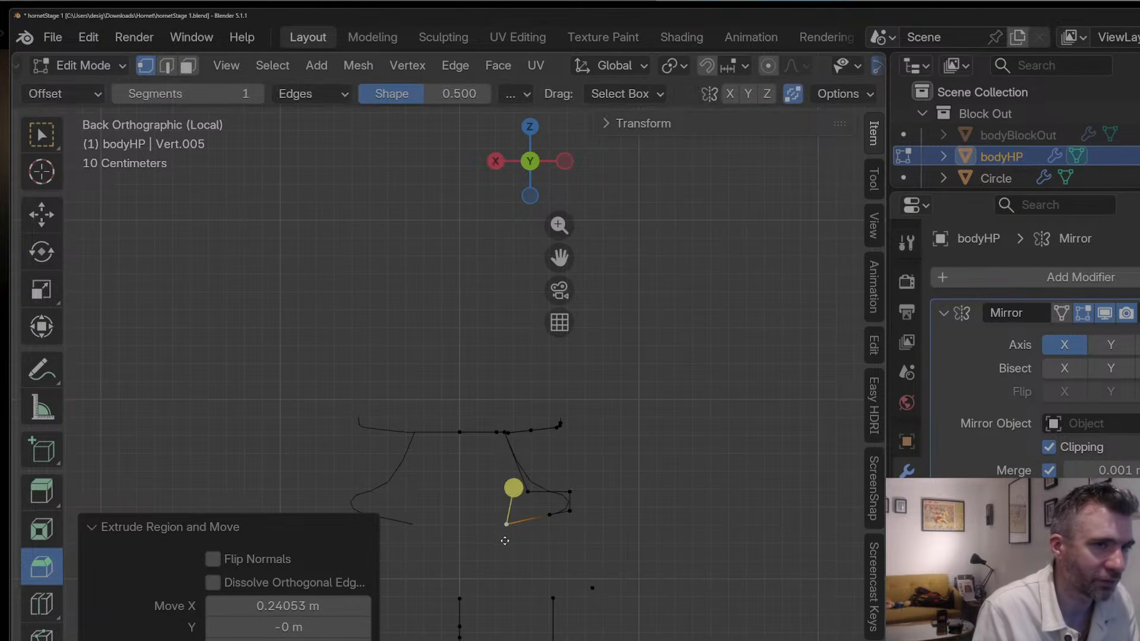
# Step: Extrude a short edge upward from the inner transom vertex, then one about 0.25 m in X to the mirror centreline
pyautogui.press('e')
pyautogui.click(500, 512)
pyautogui.press('e')
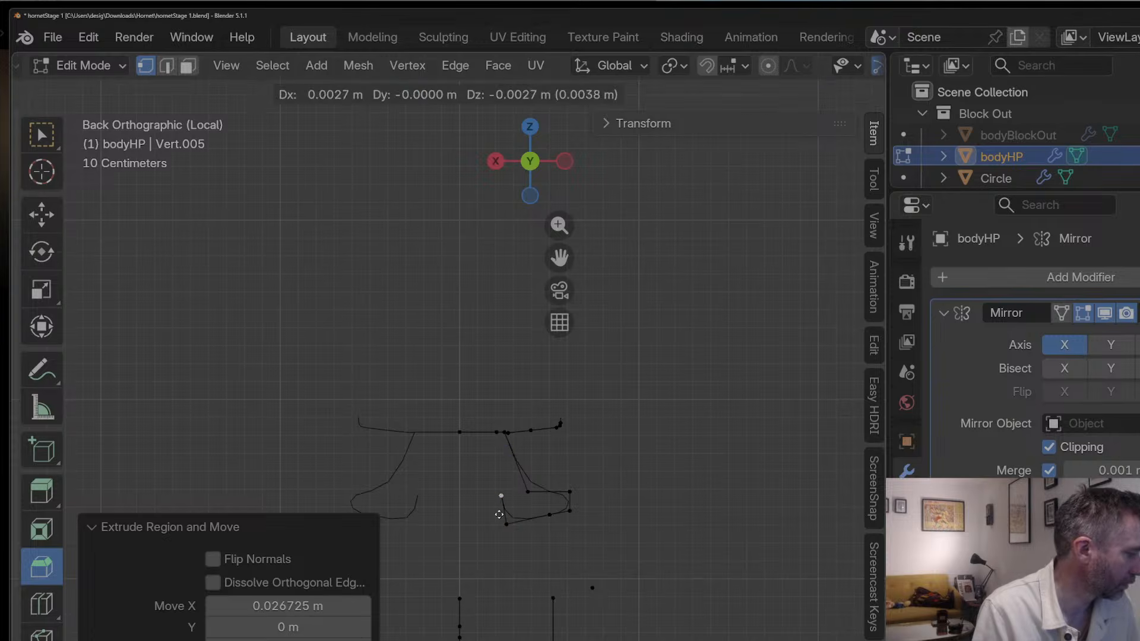
pyautogui.click(455, 514)
# Step: Add a cut to the short upright edge of the stern notch and undo the last vertex move
pyautogui.hotkey('ctrl', 'r')
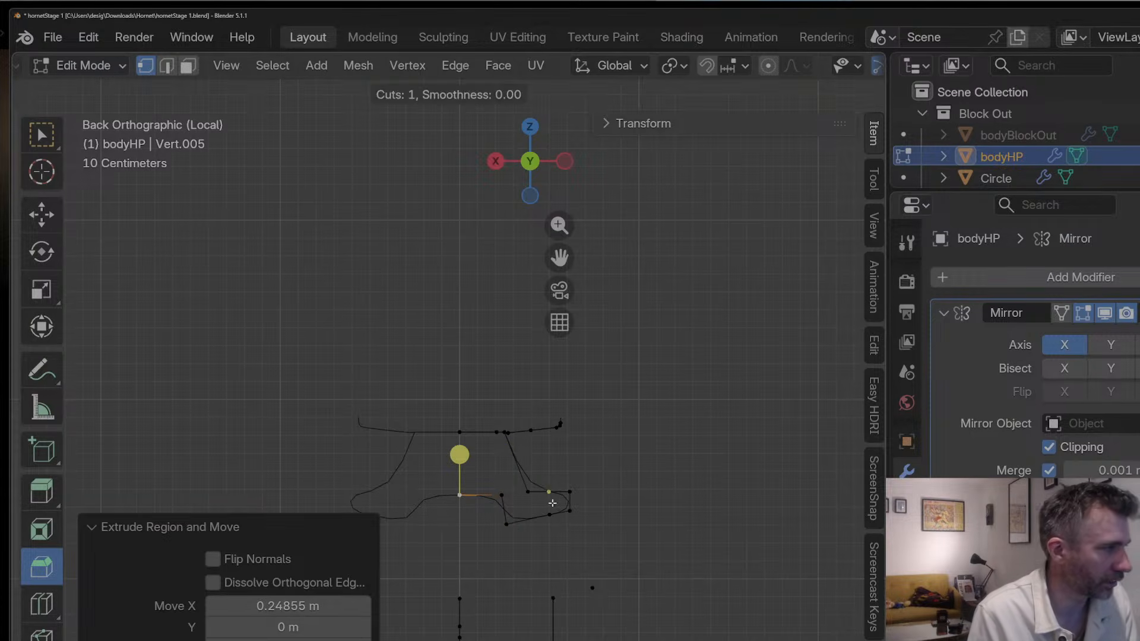
pyautogui.click(511, 509)
pyautogui.press('g')
pyautogui.click(513, 517)
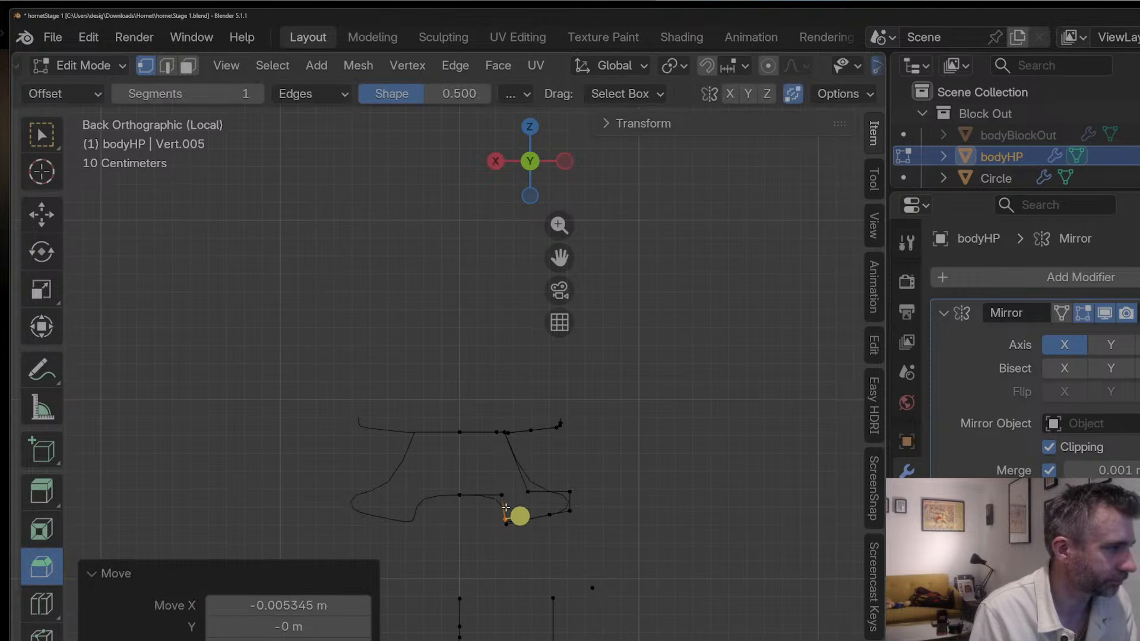
pyautogui.hotkey('ctrl', 'z')
# Step: Adjust the stern notch's upper corner vertex slightly downward and slide the cut vertex along the upright edge
pyautogui.click(505, 497)
pyautogui.press('g')
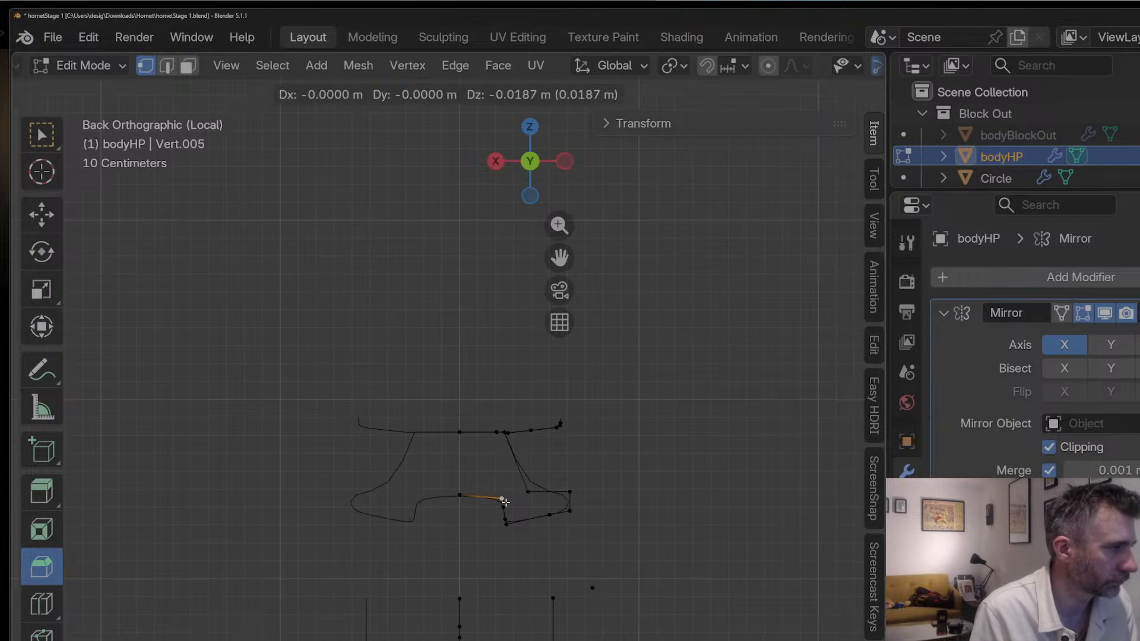
pyautogui.click(505, 499)
pyautogui.press('g')
pyautogui.click(506, 497)
pyautogui.press('g')
pyautogui.press('g')
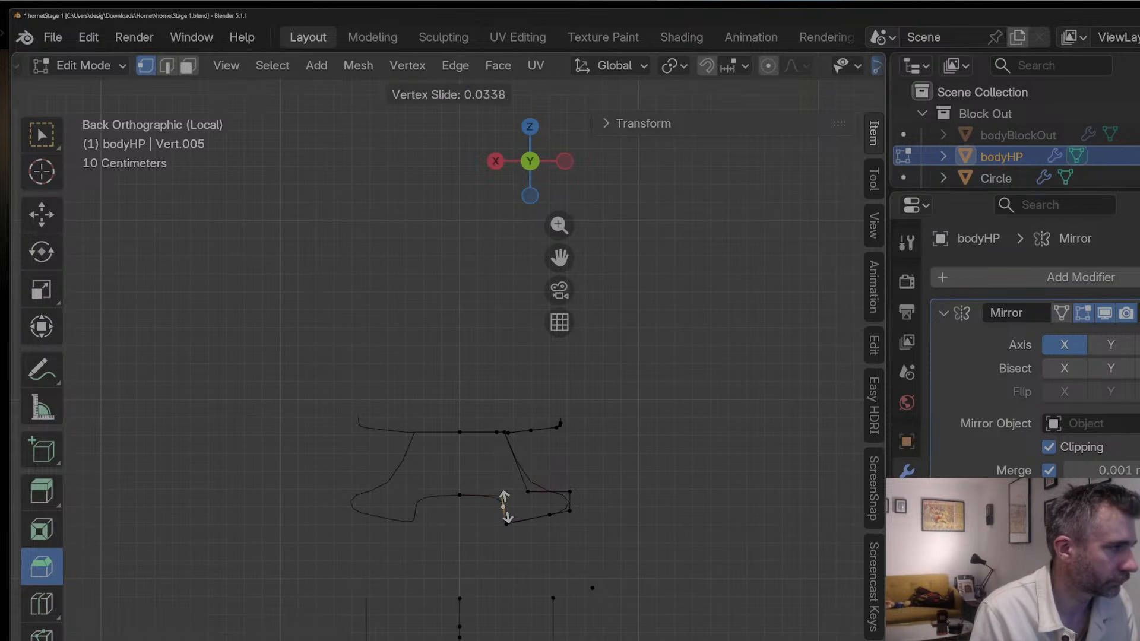
pyautogui.click(506, 503)
# Step: Cut the notch's upper horizontal edge with one loop cut and slide the new vertex along it
pyautogui.hotkey('ctrl', 'r')
pyautogui.click(505, 501)
pyautogui.click(495, 498)
pyautogui.press('g')
pyautogui.press('g')
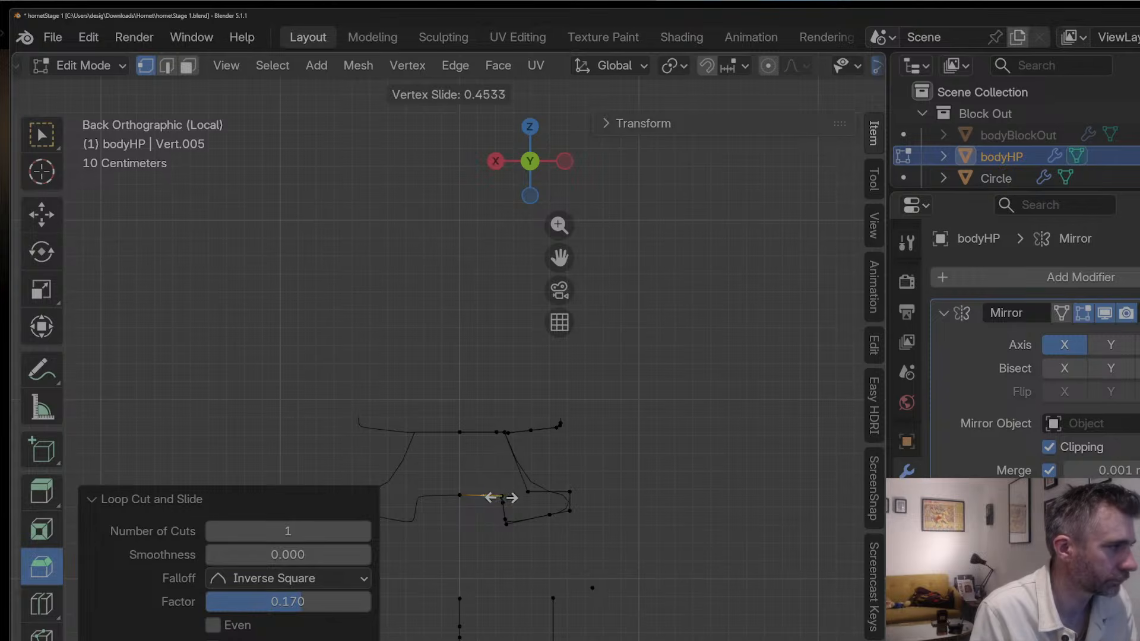
pyautogui.click(494, 459)
# Step: Save an incremental version of the file as hornetStage 2
pyautogui.press('Tab')
pyautogui.click(52, 36)
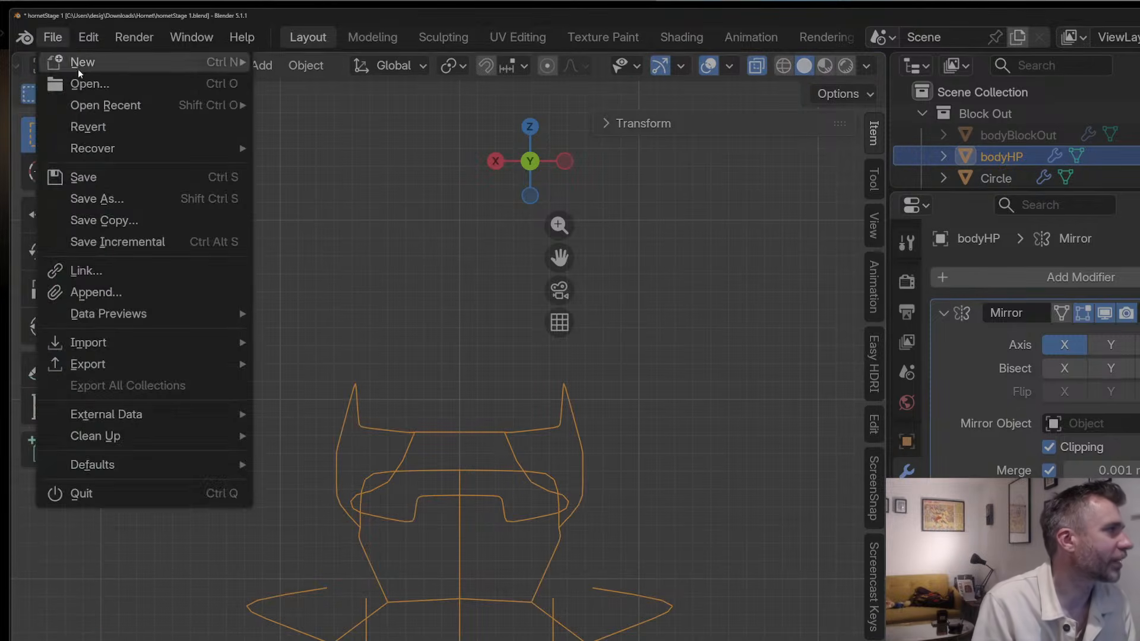
pyautogui.click(106, 239)
# Step: Shift the outer vertices of the lower transom outline outward along global X
pyautogui.moveTo(457, 389); pyautogui.dragTo(560, 510, button='middle')
pyautogui.press('ctrl+KP_1')
pyautogui.scroll(-2, 384, 412)
pyautogui.press('Tab')
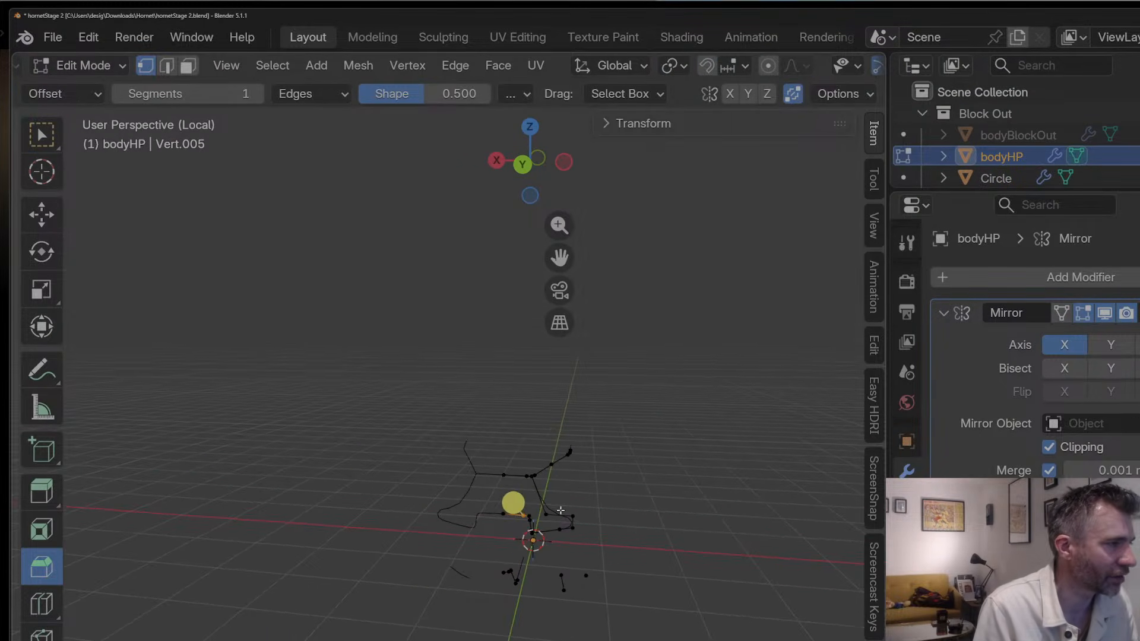
pyautogui.moveTo(577, 534); pyautogui.dragTo(582, 545)
pyautogui.click(589, 478)
pyautogui.press('g')
pyautogui.press('x')
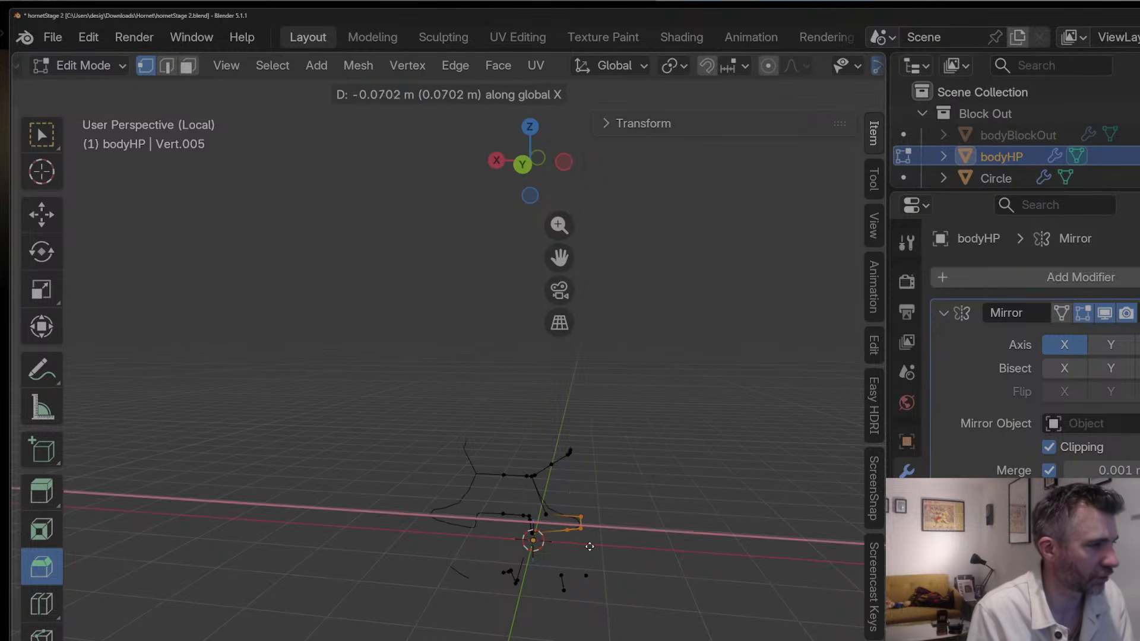
pyautogui.click(586, 541)
pyautogui.moveTo(586, 541); pyautogui.dragTo(549, 543, button='middle')
# Step: Reveal the hidden bodyHP geometry and inspect the complete guide outline from behind and above
pyautogui.press('Tab')
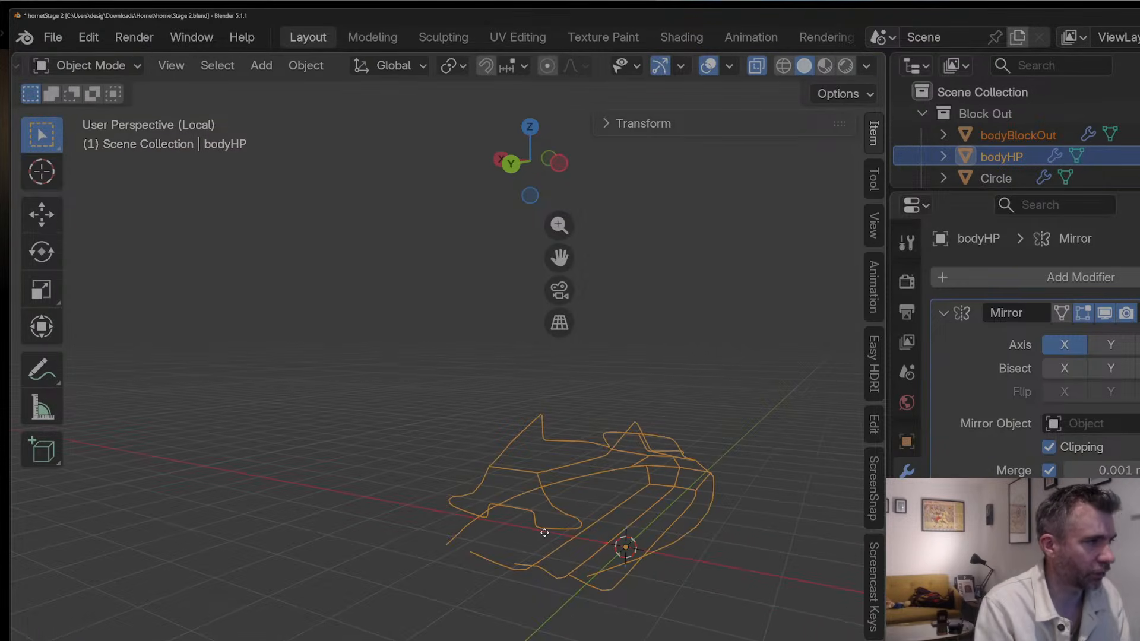
pyautogui.press('Tab')
pyautogui.hotkey('alt', 'h')
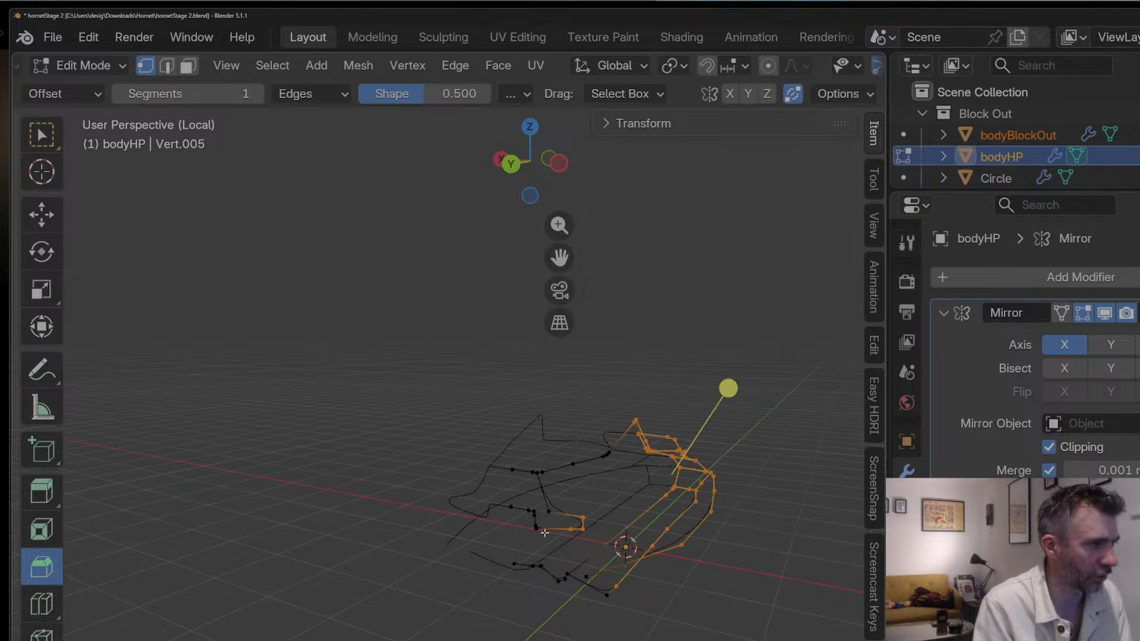
pyautogui.press('Tab')
pyautogui.moveTo(551, 533); pyautogui.dragTo(740, 498, button='middle')
pyautogui.scroll(-2, 386, 543)
# Step: Try to extrude a new edge from a cockpit rim vertex and move it along X
pyautogui.press('Tab')
pyautogui.click(590, 456)
pyautogui.press('e')
pyautogui.rightClick(724, 478)
pyautogui.press('g')
pyautogui.press('x')
pyautogui.click(692, 445)
# Step: Extrude an edge along X from the cockpit's rear peak vertex to the mirror centreline
pyautogui.press('e')
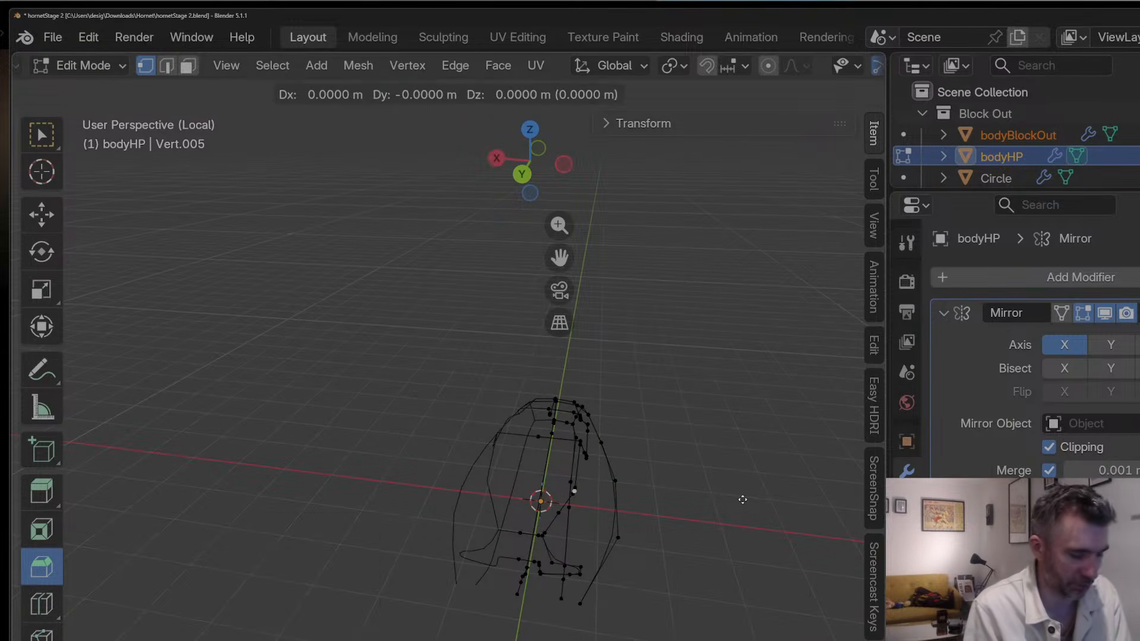
pyautogui.press('y')
pyautogui.press('x')
pyautogui.click(617, 496)
pyautogui.press('Tab')
pyautogui.moveTo(617, 496); pyautogui.dragTo(579, 488, button='middle')
pyautogui.scroll(-1, 426, 474)
pyautogui.press('Tab')
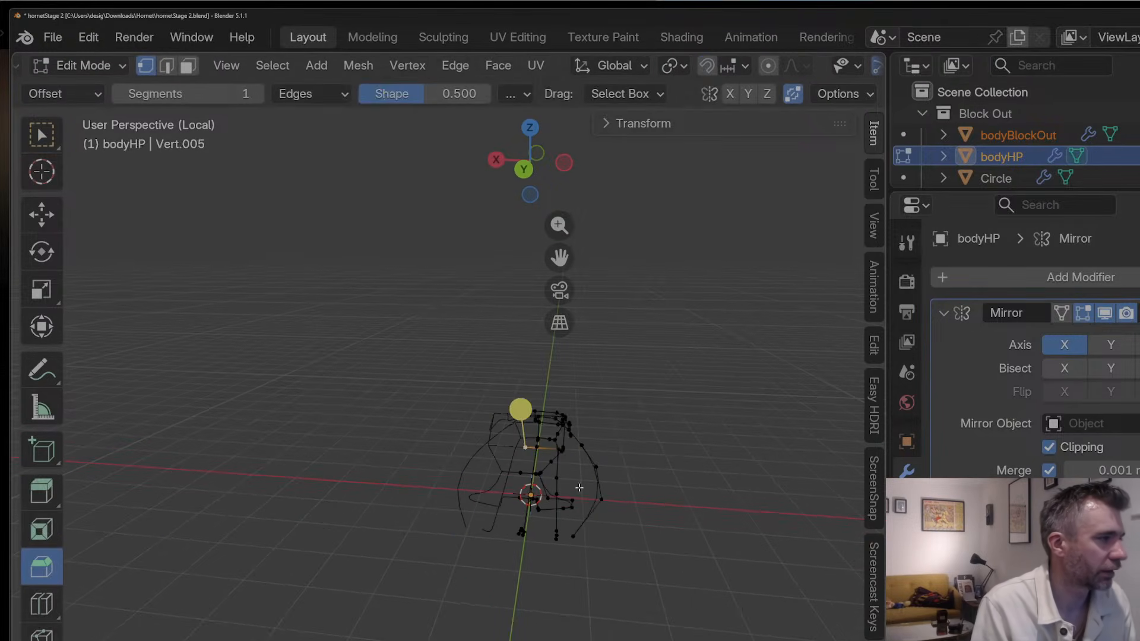
# Step: Bring the whole buggy back into view and edit bodyHP and bodyBlockOut together
pyautogui.click(529, 128)
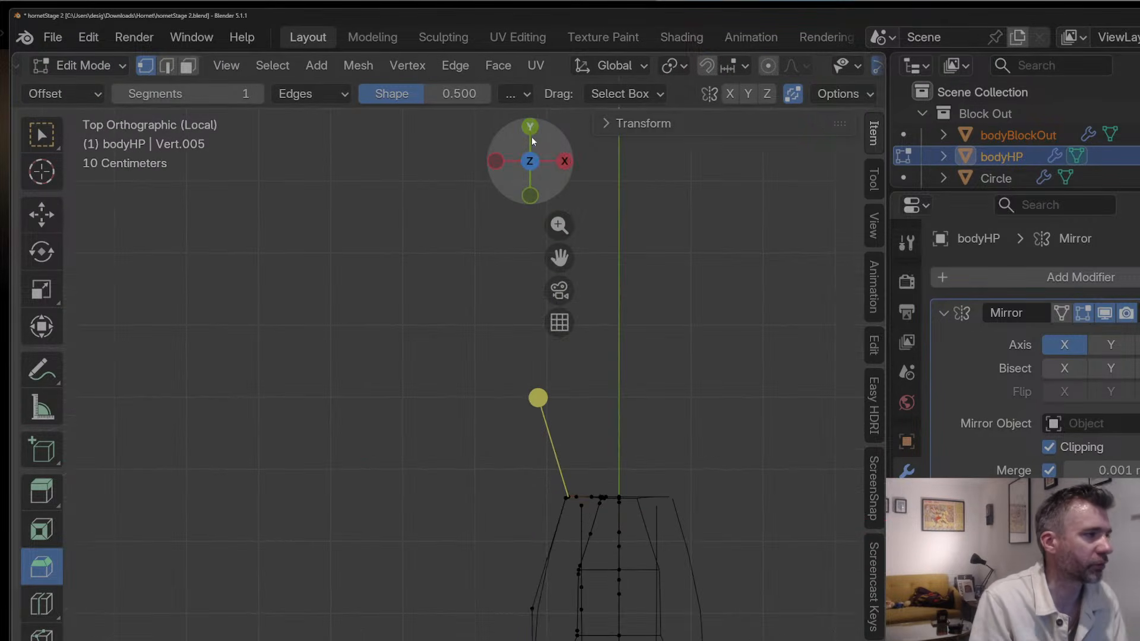
pyautogui.click(565, 159)
pyautogui.click(530, 161)
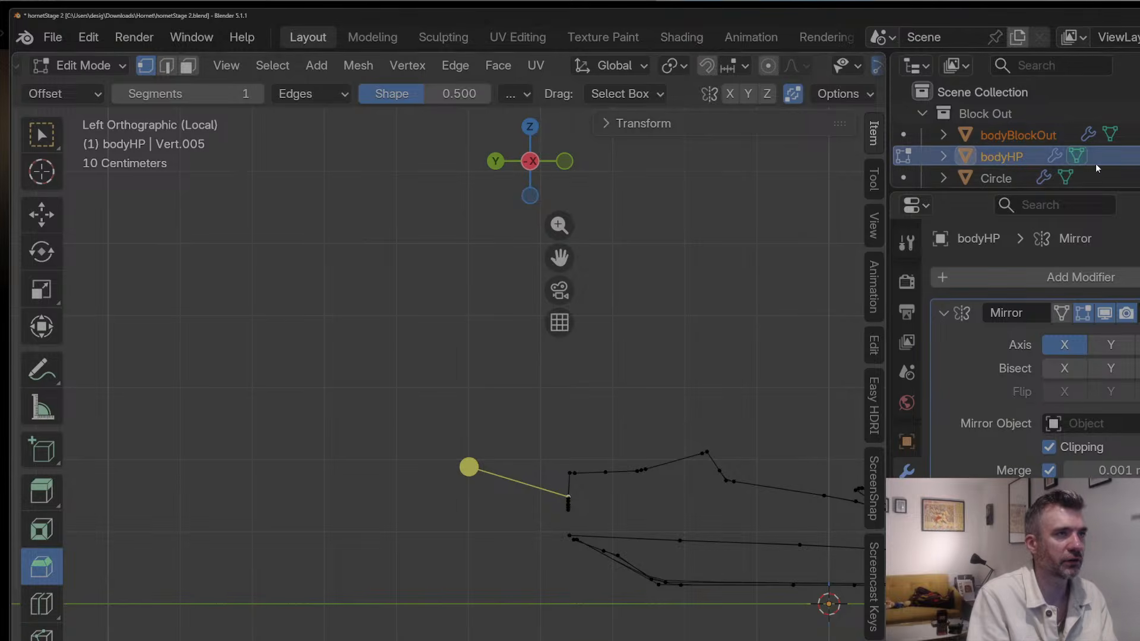
pyautogui.press('Tab')
pyautogui.press('KP_Divide')
pyautogui.press('Tab')
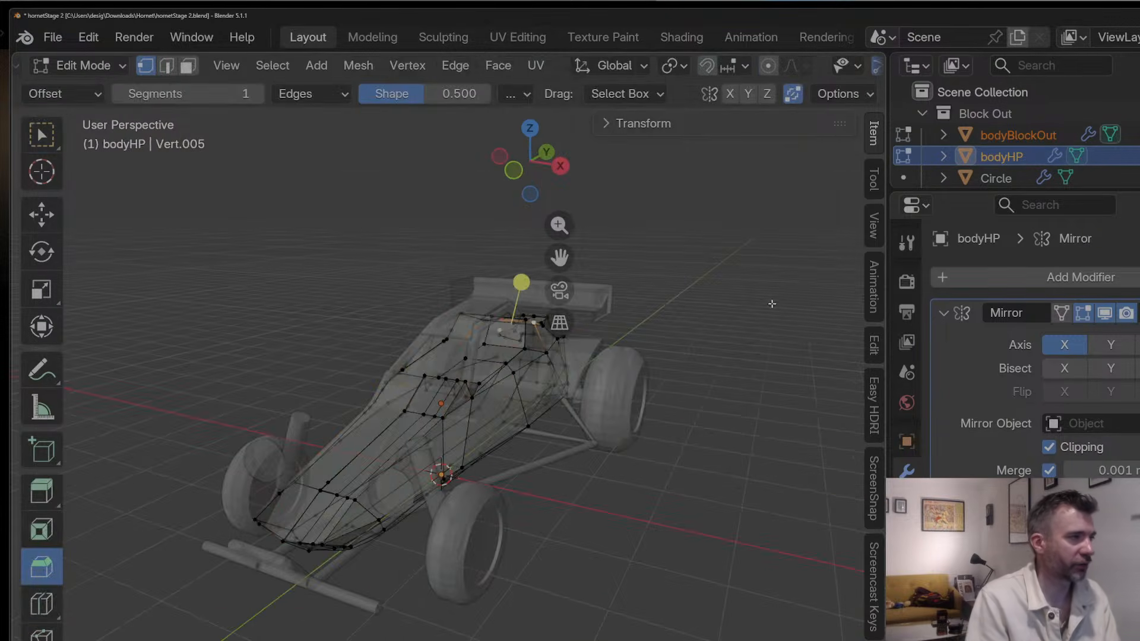
pyautogui.press('Tab')
pyautogui.moveTo(710, 318); pyautogui.dragTo(504, 327, button='middle')
pyautogui.press('Tab')
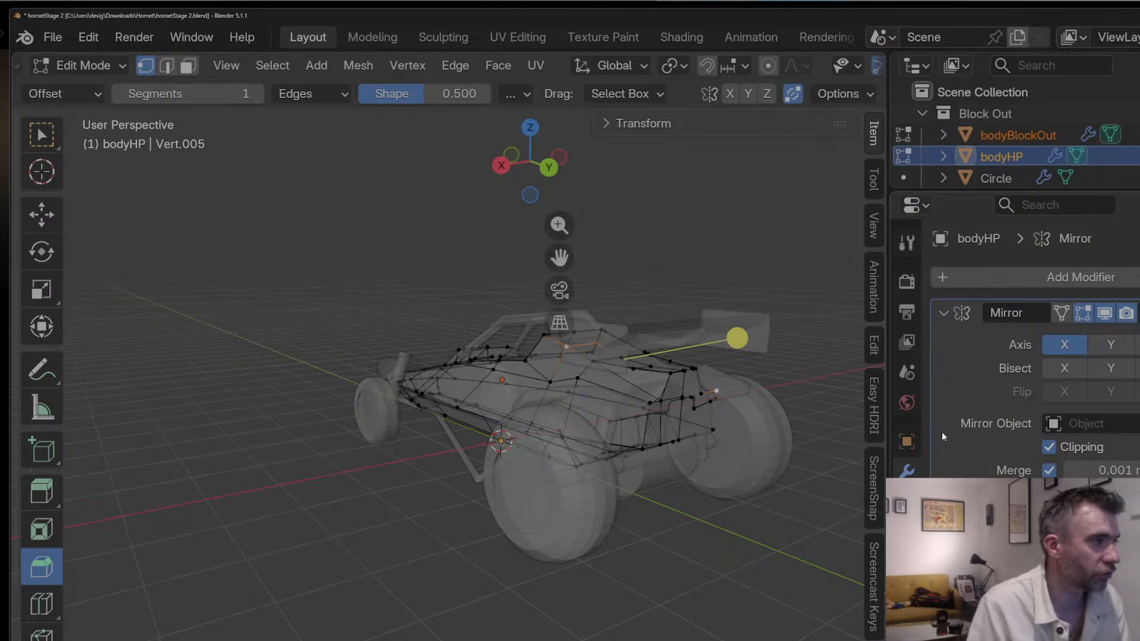
# Step: Move the selected bodyHP vertices at the rear about -0.228 m along global X
pyautogui.moveTo(585, 403); pyautogui.dragTo(617, 429, button='middle')
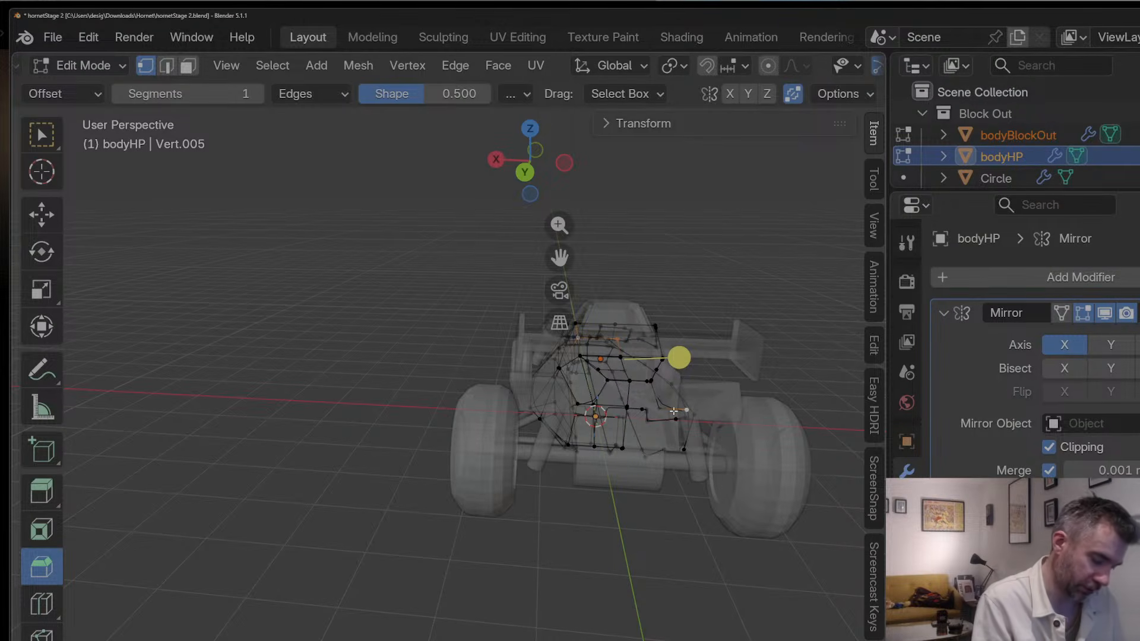
pyautogui.moveTo(689, 417); pyautogui.dragTo(587, 434, button='middle')
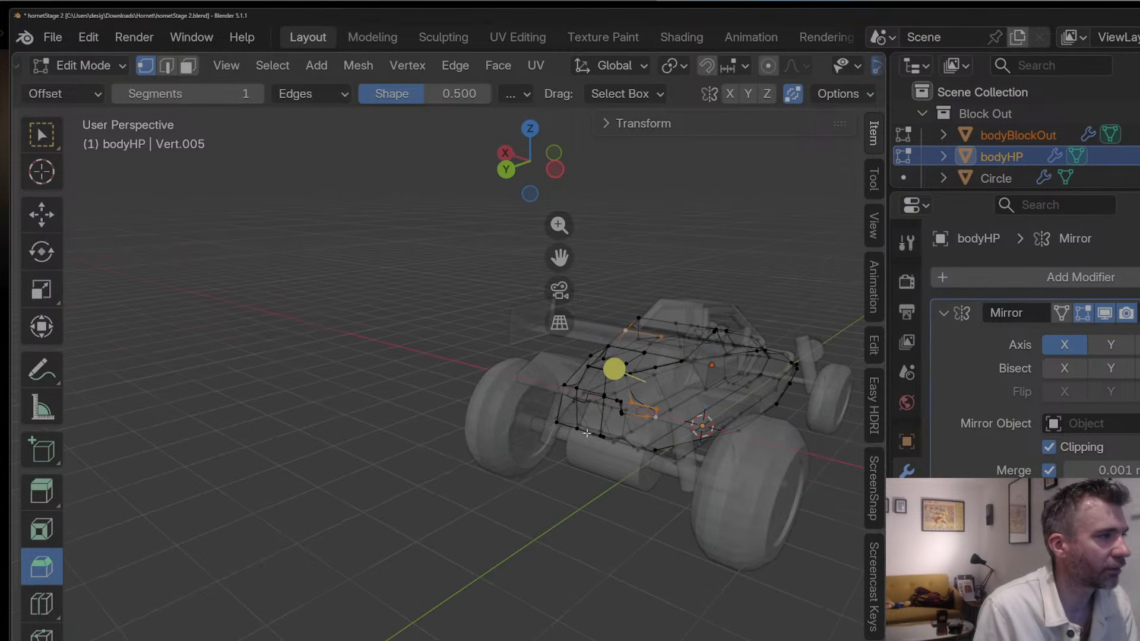
pyautogui.press('g')
pyautogui.press('x')
pyautogui.click(641, 411)
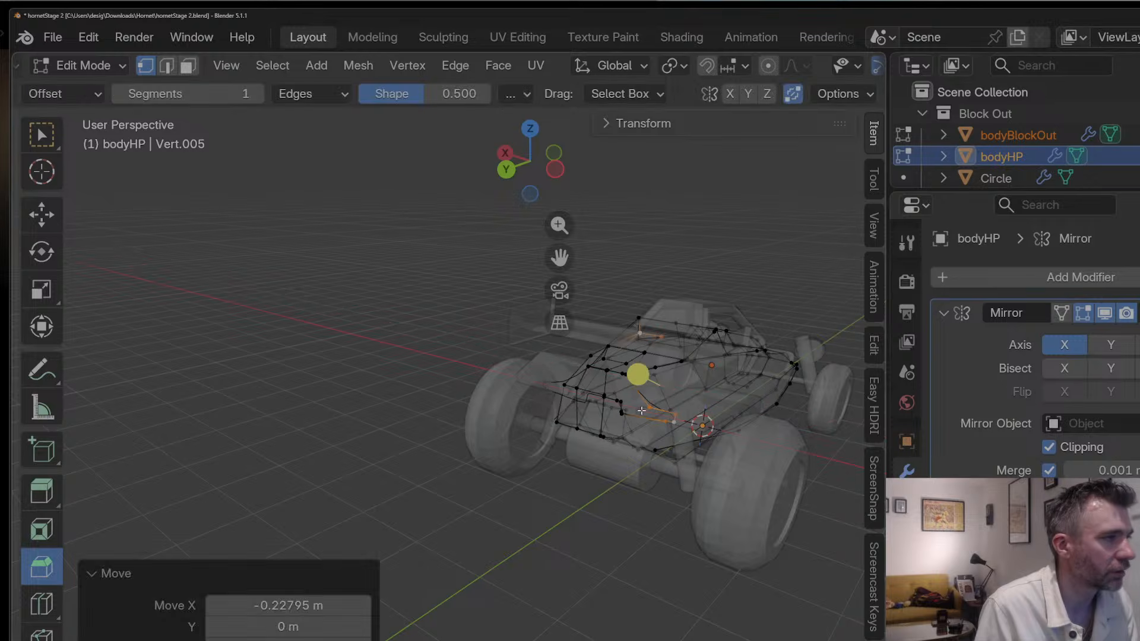
# Step: Select the vertex on the rear side edge joining the upper outline to the lower transom and move it along global X
pyautogui.click(647, 408)
pyautogui.moveTo(647, 408); pyautogui.dragTo(582, 388, button='middle')
pyautogui.press('g')
pyautogui.press('y')
pyautogui.press('x')
pyautogui.click(653, 414)
pyautogui.press('Tab')
pyautogui.press('Tab')
pyautogui.scroll(-2, 630, 395)
# Step: Add one cut to the rear side edge that runs from the upper outline down to the lower transom
pyautogui.hotkey('ctrl', 'r')
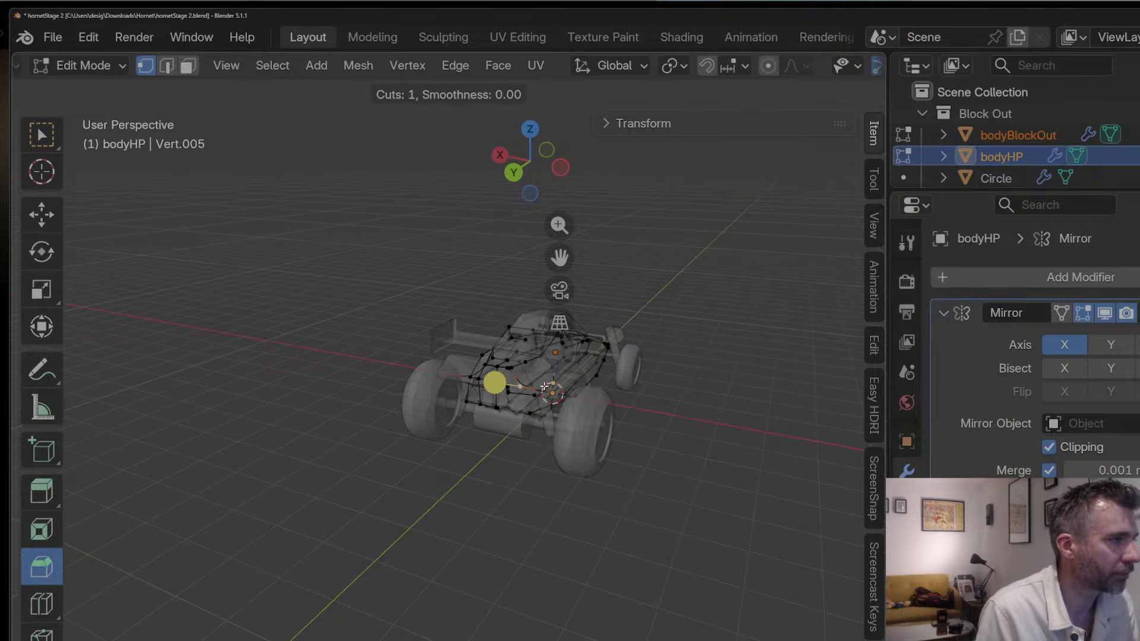
pyautogui.press('Escape')
pyautogui.scroll(5, 539, 379)
pyautogui.scroll(-4, 539, 379)
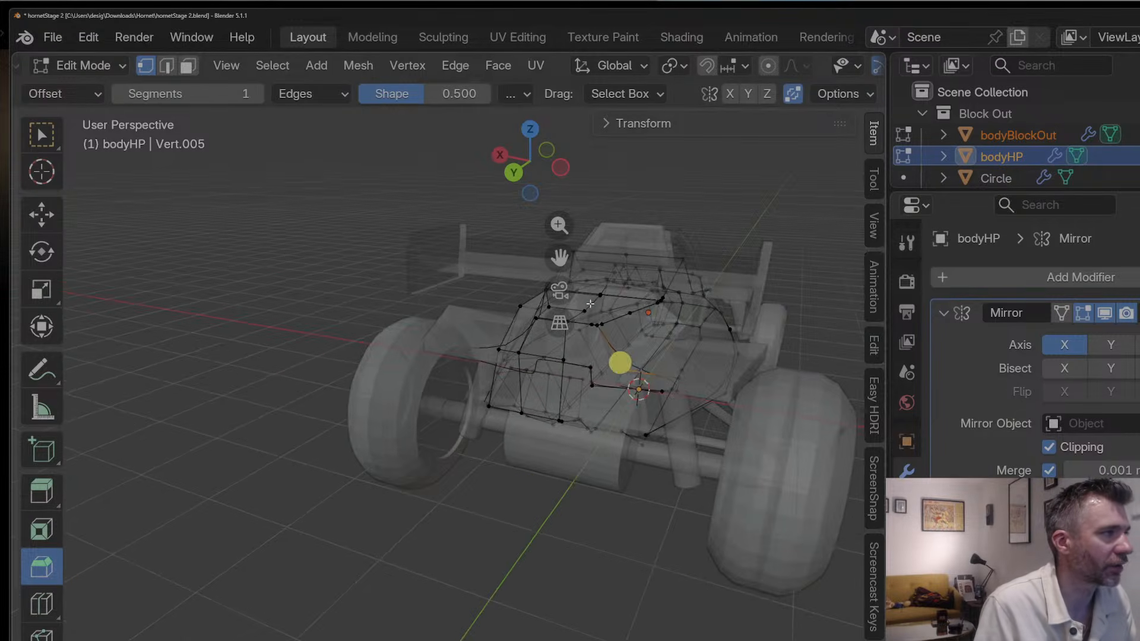
pyautogui.scroll(1, 538, 378)
pyautogui.moveTo(503, 338); pyautogui.dragTo(524, 343, button='middle')
pyautogui.scroll(3, 524, 344)
pyautogui.scroll(3, 557, 374)
pyautogui.scroll(-5, 561, 372)
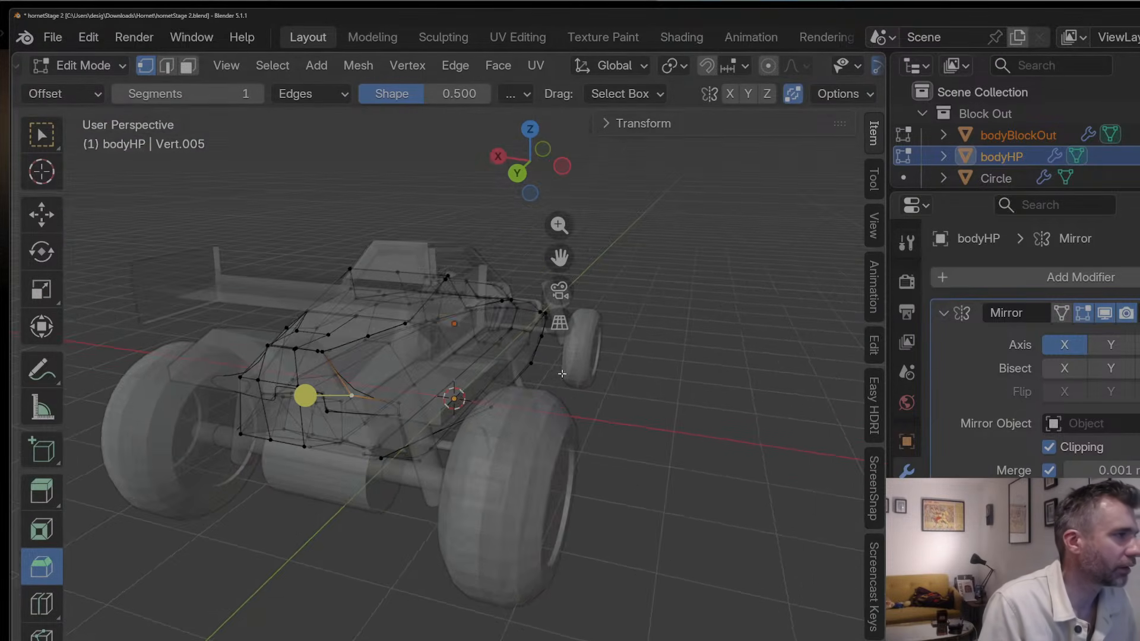
pyautogui.scroll(-1, 389, 386)
pyautogui.moveTo(389, 386); pyautogui.dragTo(392, 385, button='middle')
pyautogui.hotkey('ctrl', 'r')
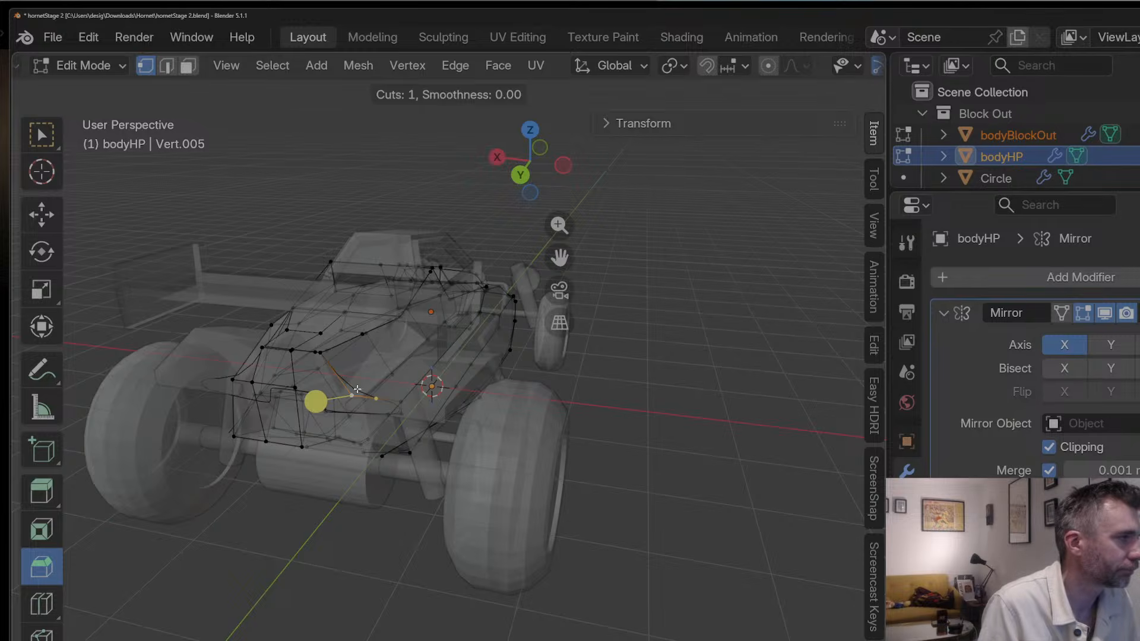
pyautogui.doubleClick(359, 391)
# Step: Slide the added vertex along the rear side edge, undo the slide, and slide it again to a better position
pyautogui.press('g')
pyautogui.press('g')
pyautogui.click(304, 397)
pyautogui.hotkey('ctrl', 'z')
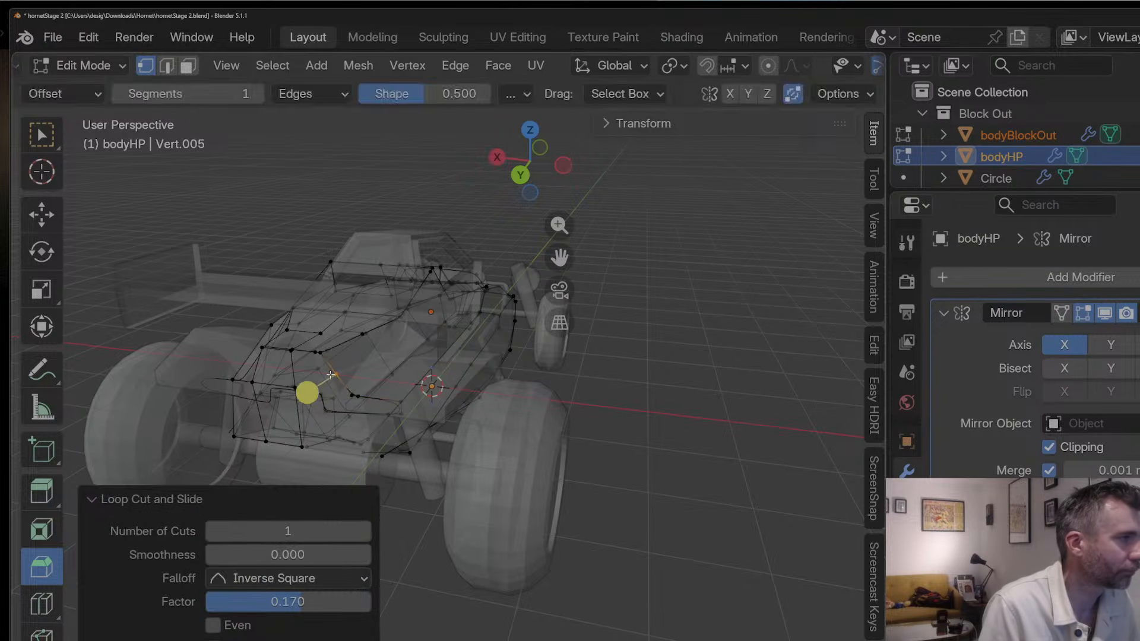
pyautogui.press('g')
pyautogui.press('g')
pyautogui.click(336, 392)
pyautogui.press('Tab')
pyautogui.moveTo(335, 392); pyautogui.dragTo(375, 383, button='middle')
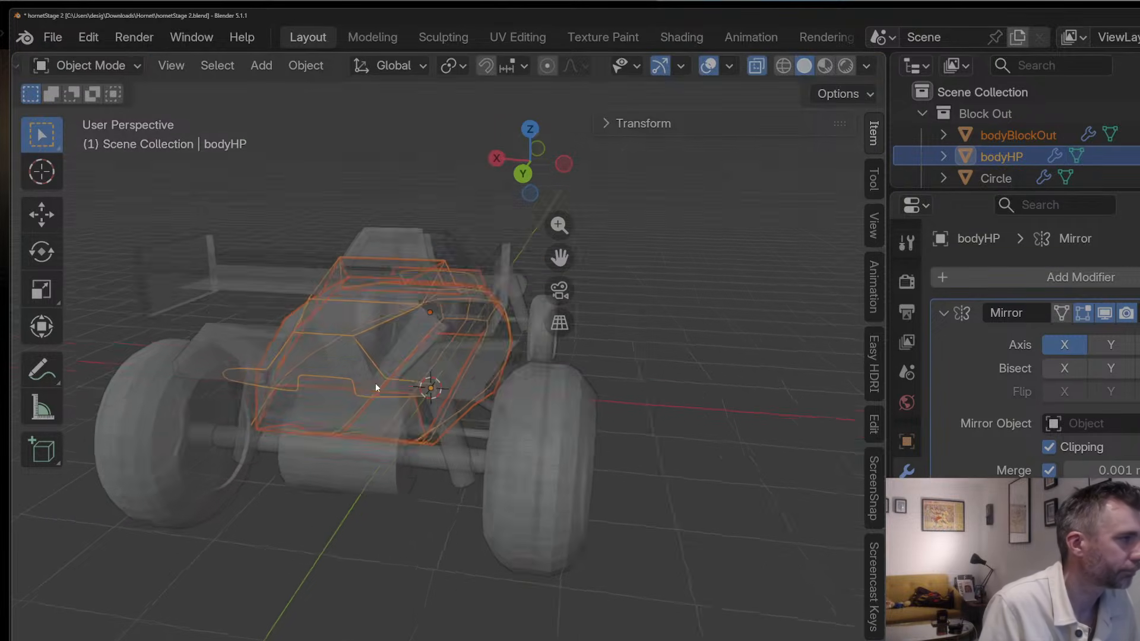
# Step: Hide bodyBlockOut and isolate bodyHP so that only its mirrored guide edges are shown
pyautogui.click(1139, 157)
pyautogui.click(1139, 157)
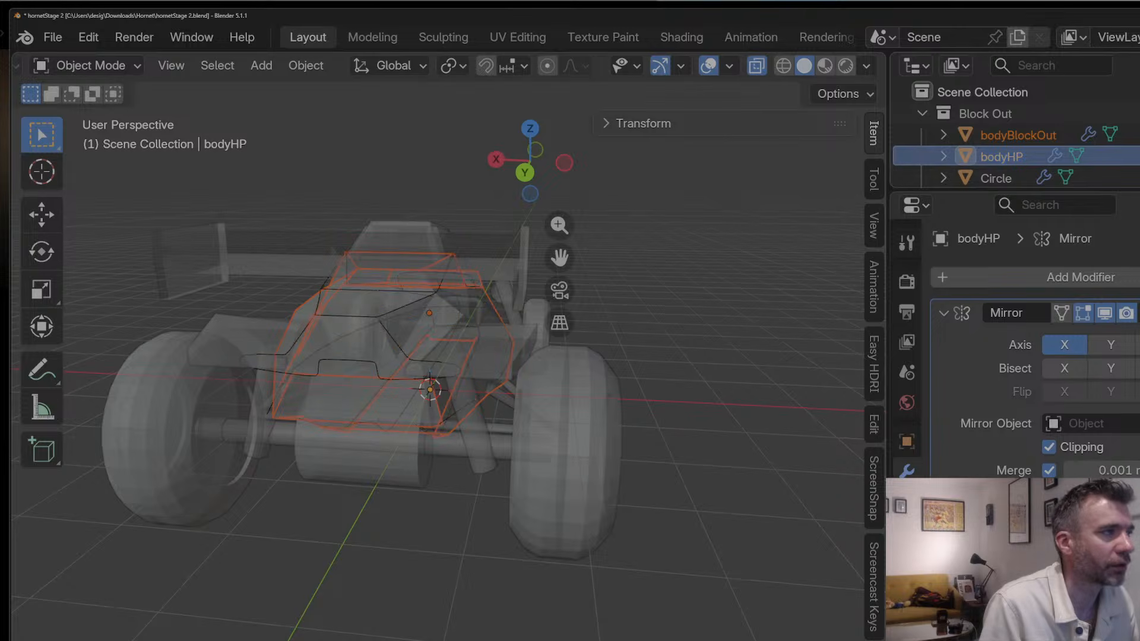
pyautogui.click(1139, 135)
pyautogui.moveTo(657, 299); pyautogui.dragTo(591, 339, button='middle')
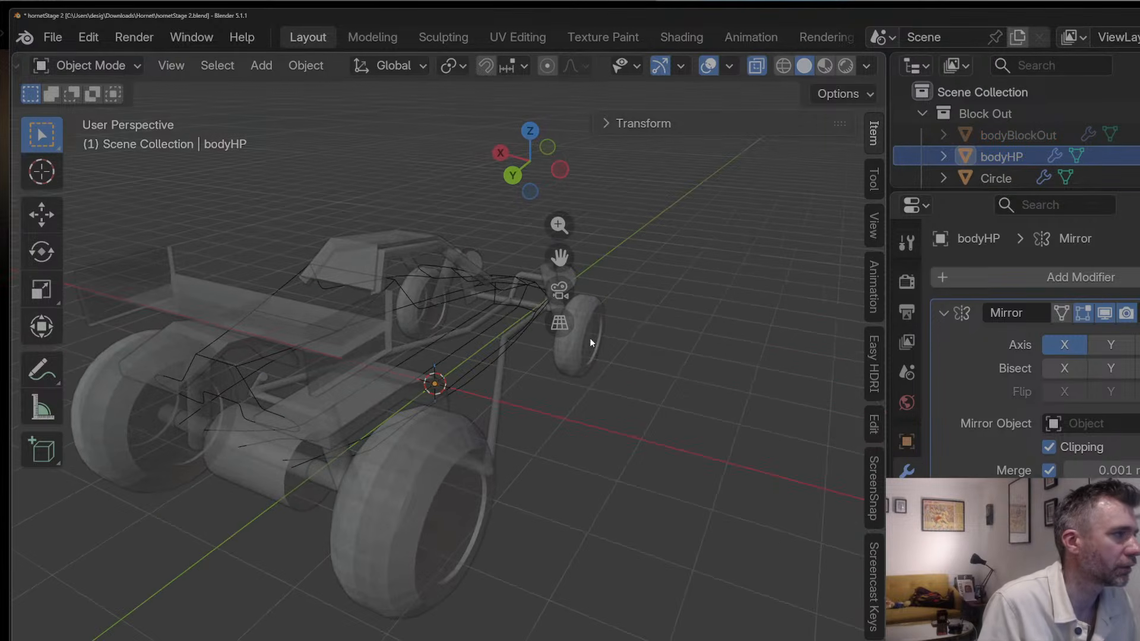
pyautogui.click(510, 298)
pyautogui.click(519, 285)
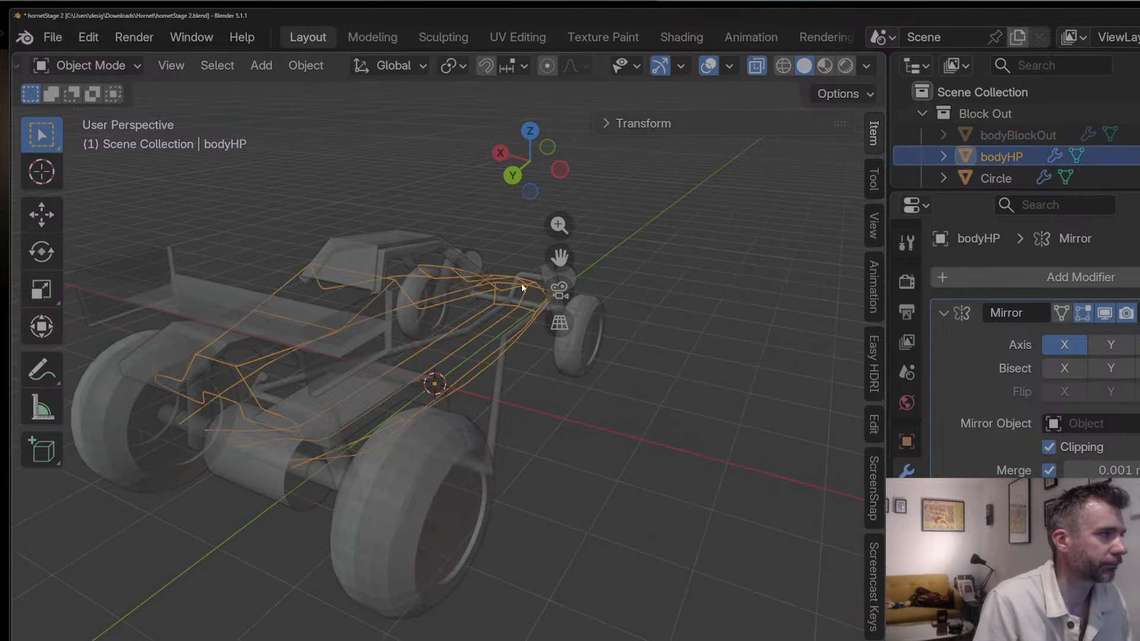
pyautogui.press('KP_Divide')
pyautogui.moveTo(521, 283); pyautogui.dragTo(493, 375, button='middle')
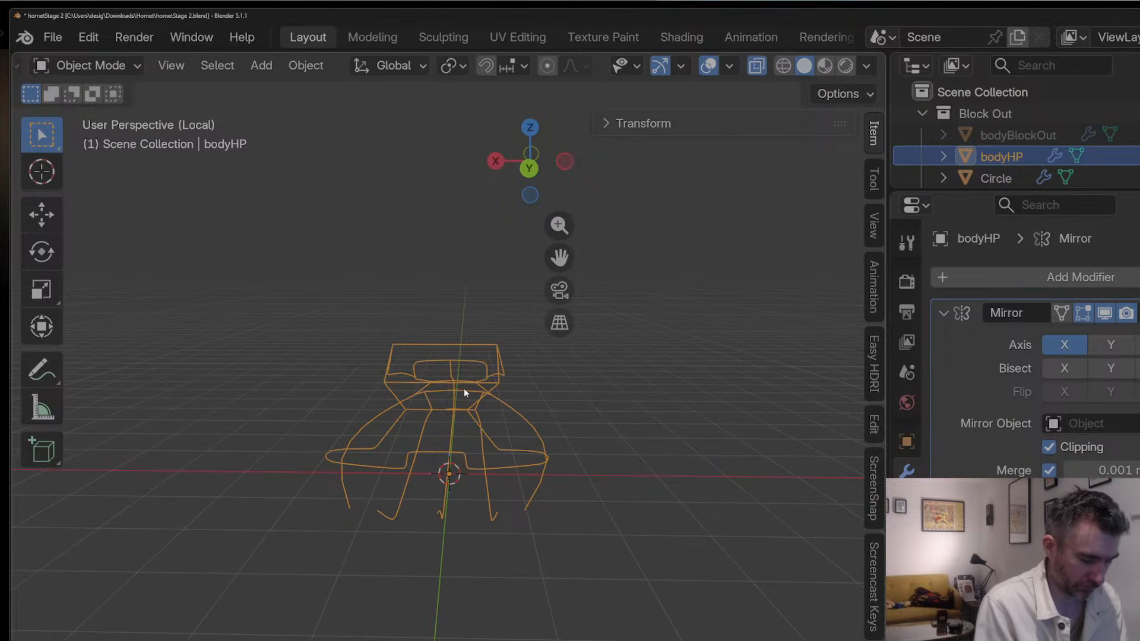
# Step: Move the selected vertex on the bodyHP upper side edge along global X
pyautogui.moveTo(474, 398); pyautogui.dragTo(598, 480, button='middle')
pyautogui.press('Tab')
pyautogui.press('g')
pyautogui.press('x')
pyautogui.click(536, 415)
pyautogui.press('Tab')
pyautogui.press('Tab')
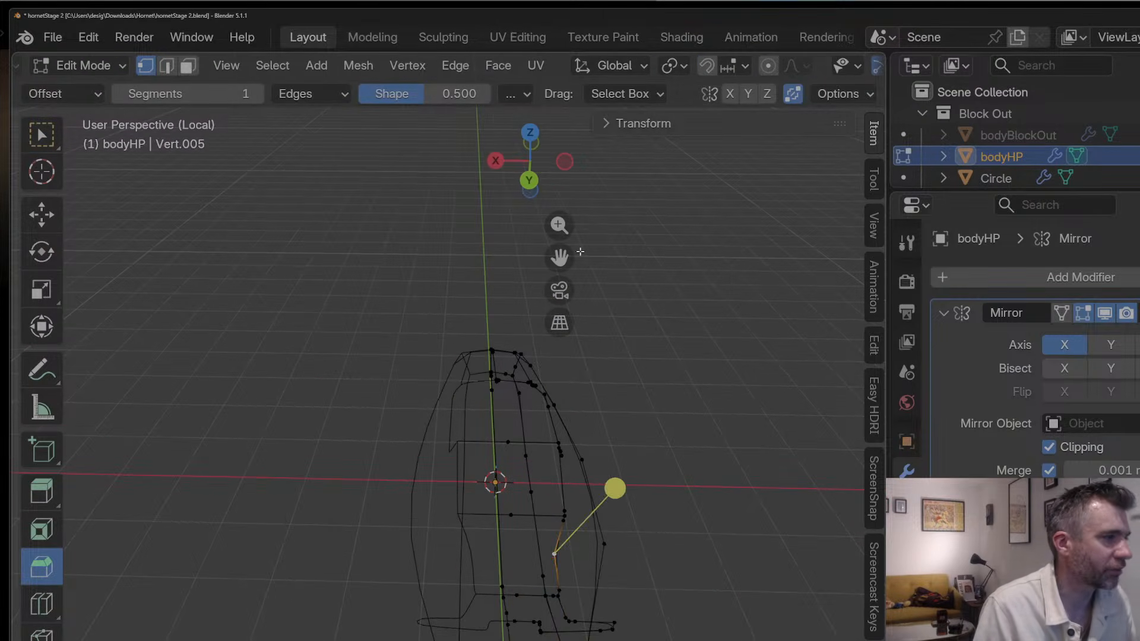
# Step: From above, move the upper side-edge vertex about -0.083 m X and -0.061 m Y, and its forward neighbour about -0.011 m X
pyautogui.click(530, 131)
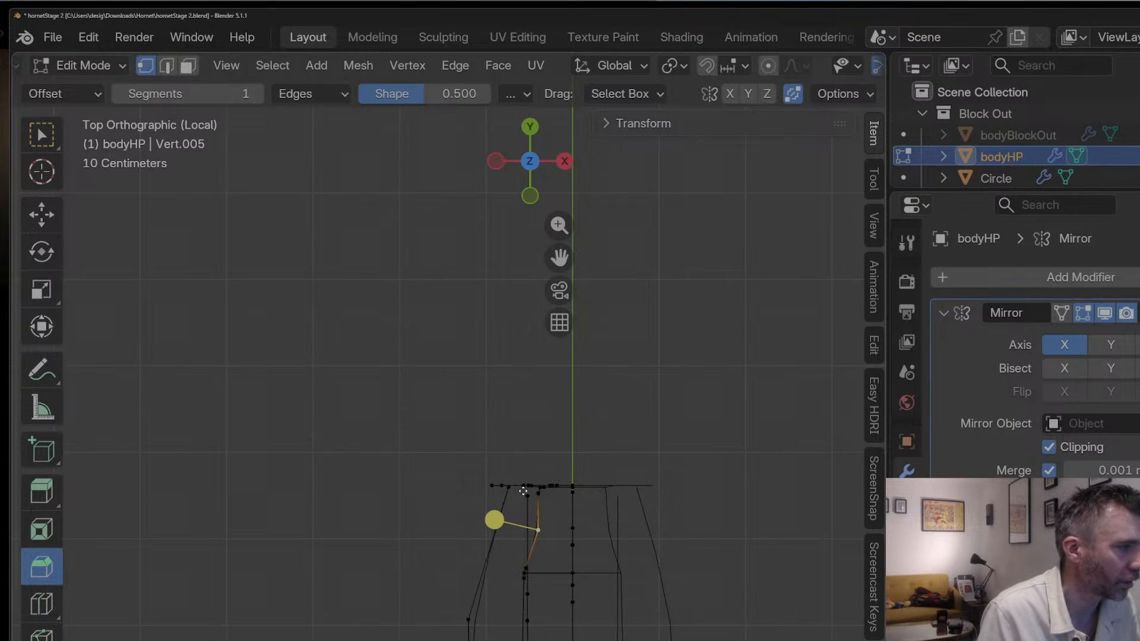
pyautogui.press('g')
pyautogui.click(516, 496)
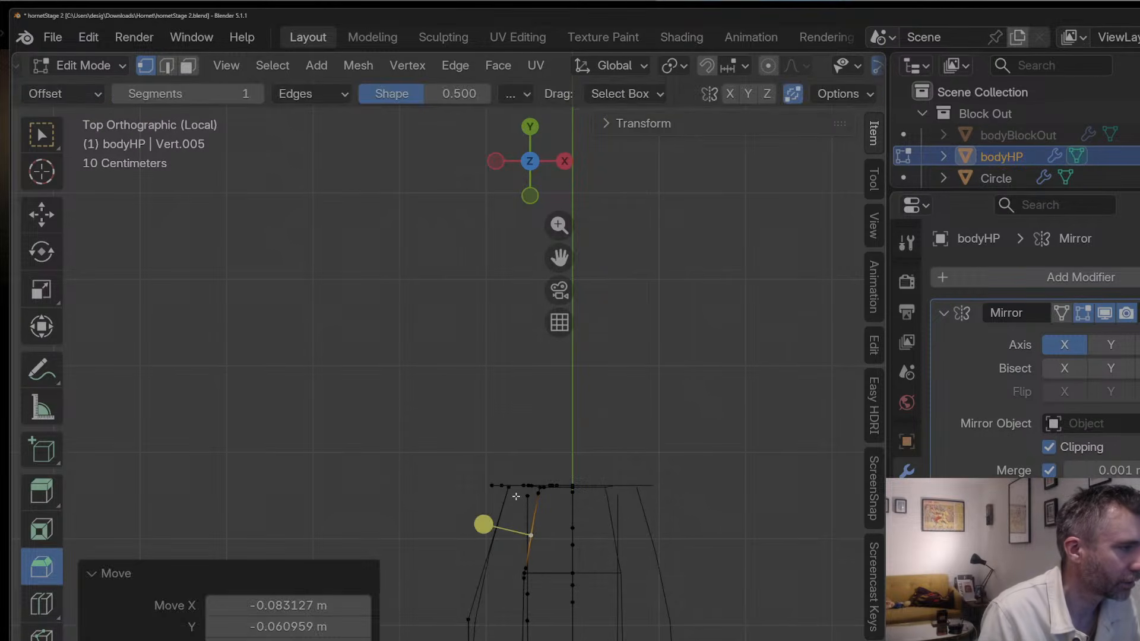
pyautogui.click(526, 566)
pyautogui.press('g')
pyautogui.click(524, 567)
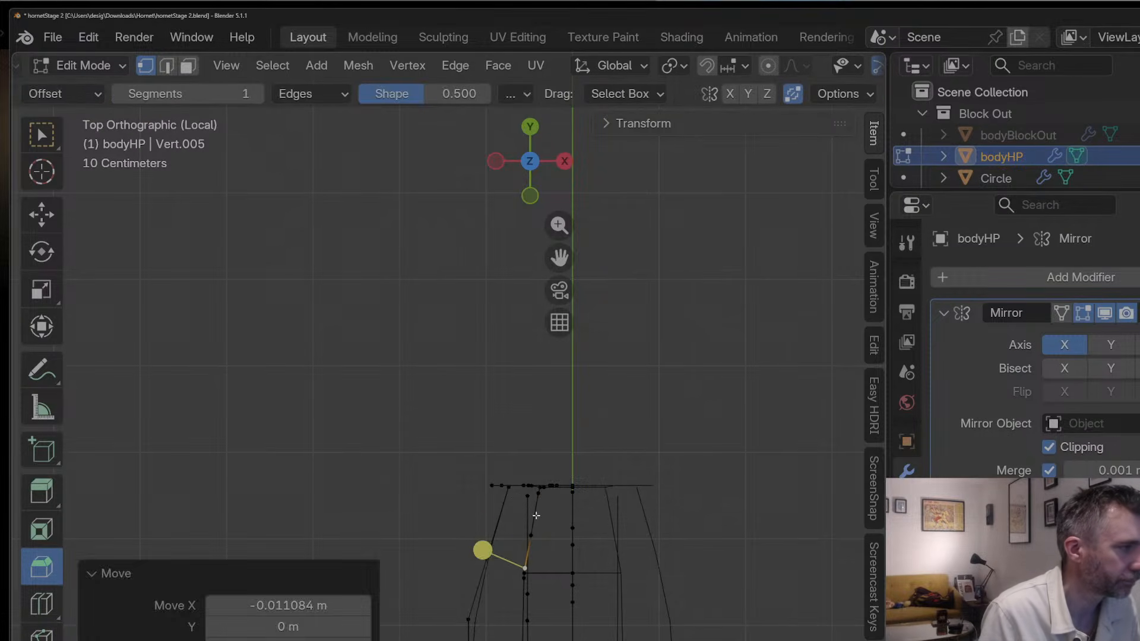
# Step: Select the rearmost row of bodyHP vertices and flatten them by scaling to 0 along global Y
pyautogui.click(536, 496)
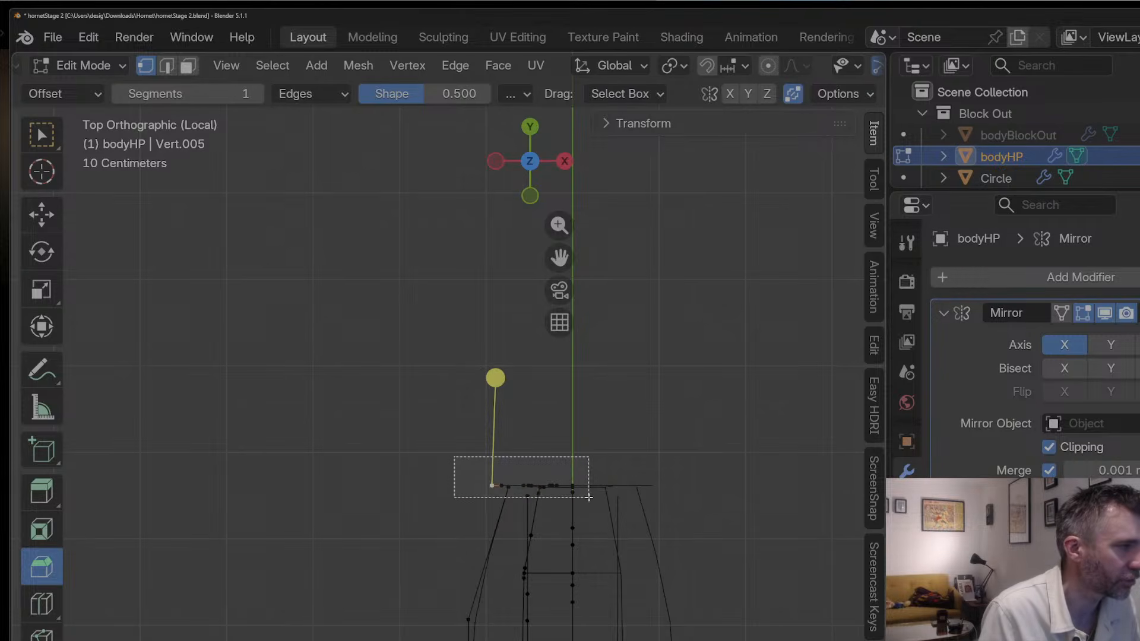
pyautogui.moveTo(588, 489); pyautogui.dragTo(581, 487)
pyautogui.press('s')
pyautogui.press('y')
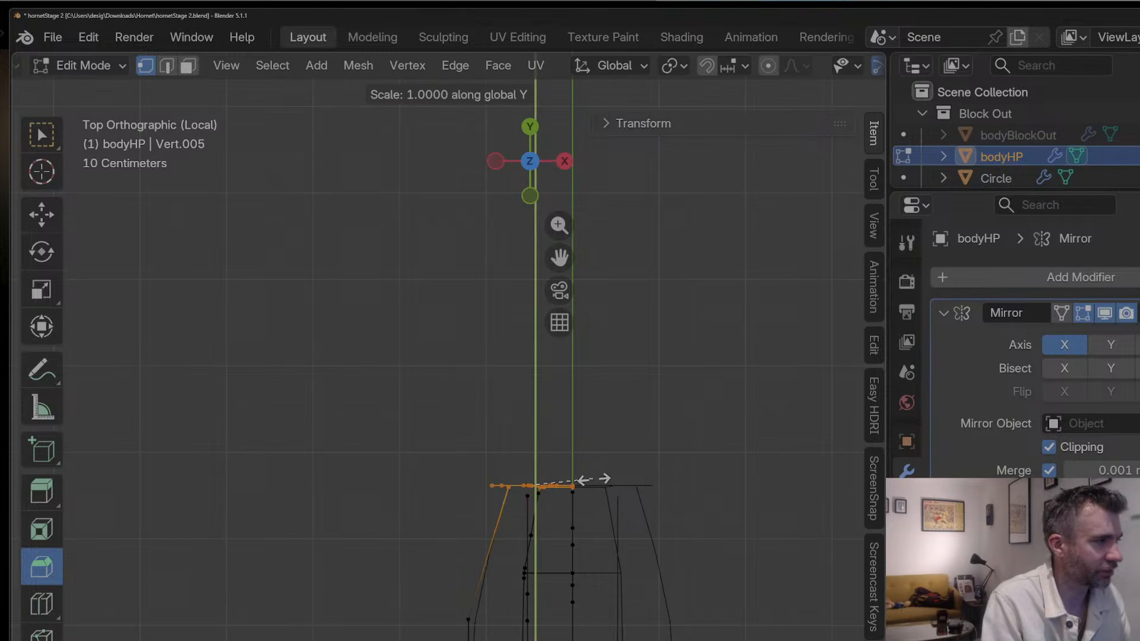
pyautogui.press('0')
pyautogui.press('Return')
# Step: Examine the flattened rear guide edges in perspective and from both sides
pyautogui.press('Tab')
pyautogui.moveTo(587, 482); pyautogui.dragTo(484, 591, button='middle')
pyautogui.press('Tab')
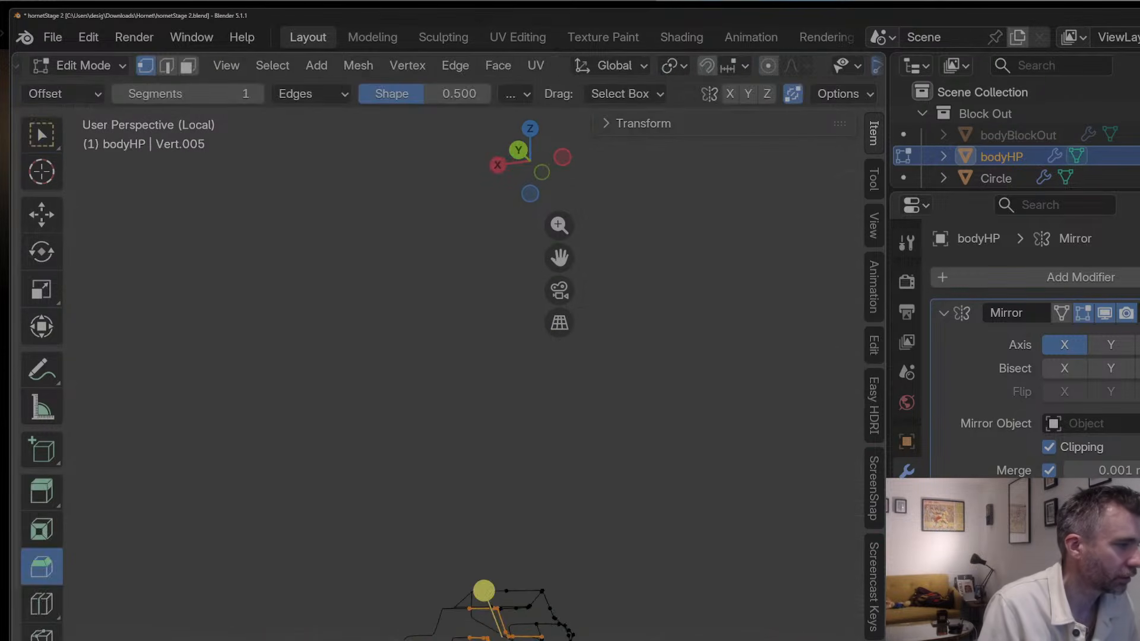
pyautogui.moveTo(546, 637); pyautogui.dragTo(541, 639, button='middle')
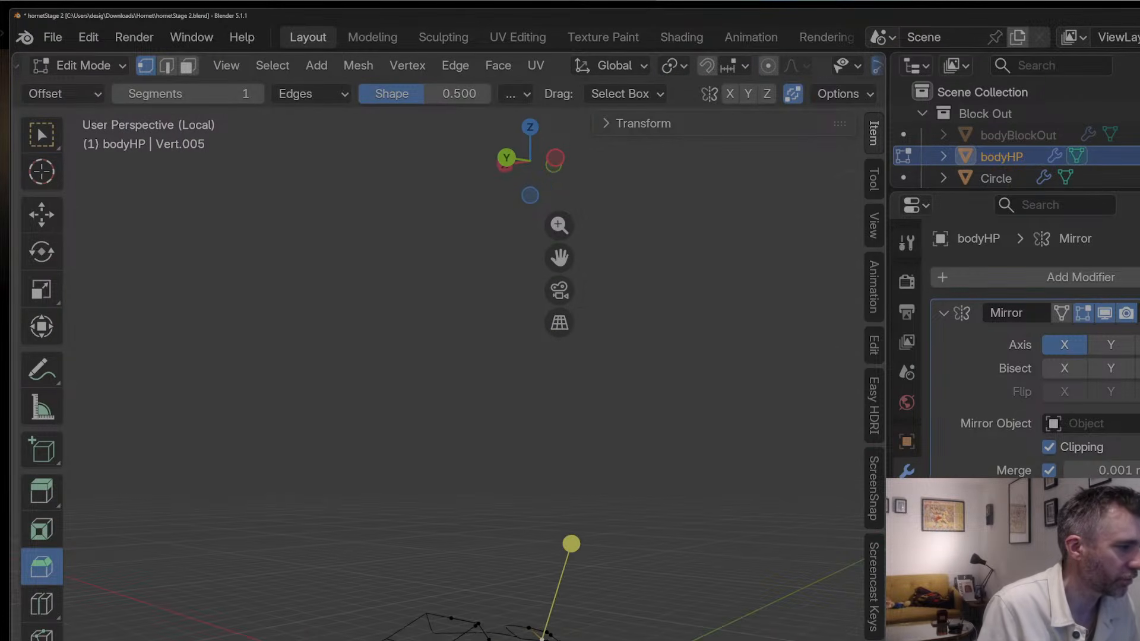
pyautogui.click(560, 159)
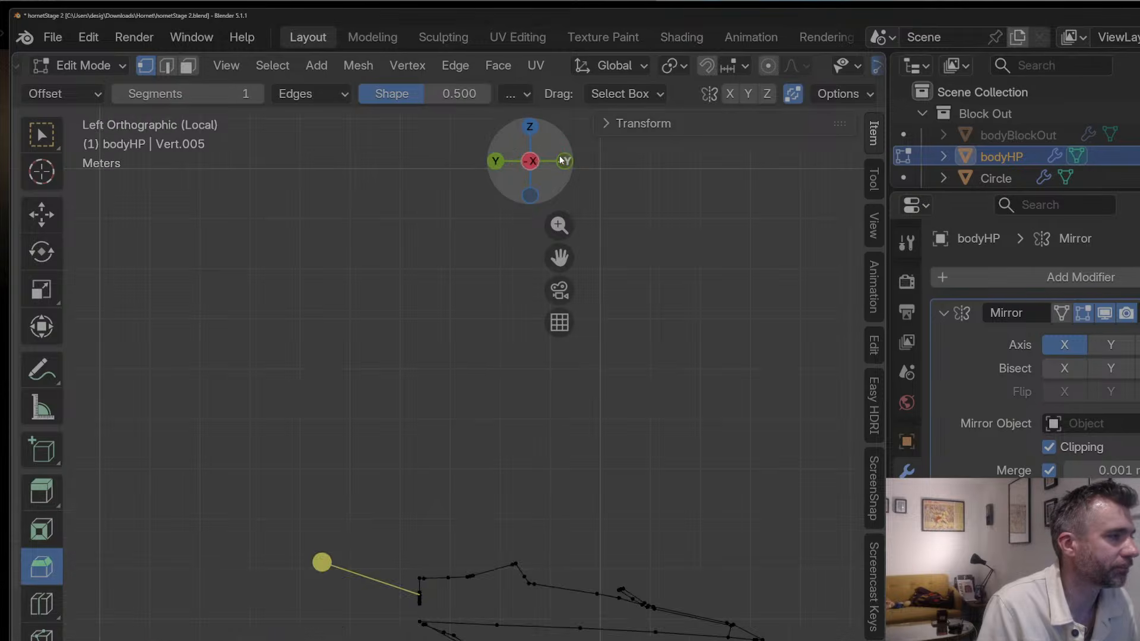
pyautogui.click(561, 159)
pyautogui.click(562, 159)
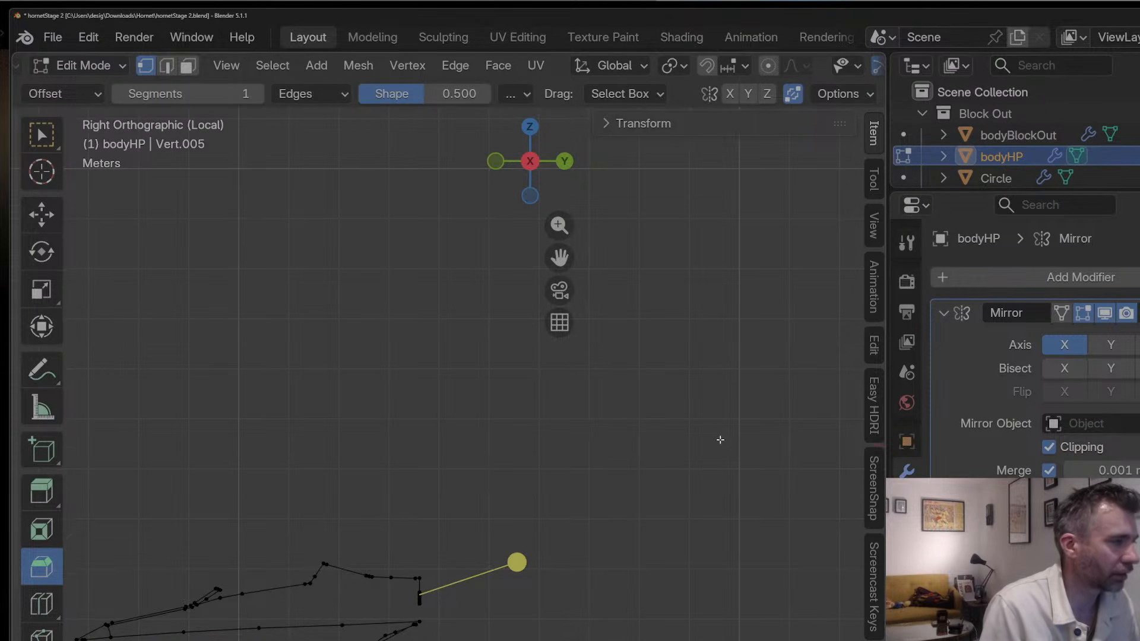
pyautogui.moveTo(720, 440); pyautogui.dragTo(816, 498, button='middle')
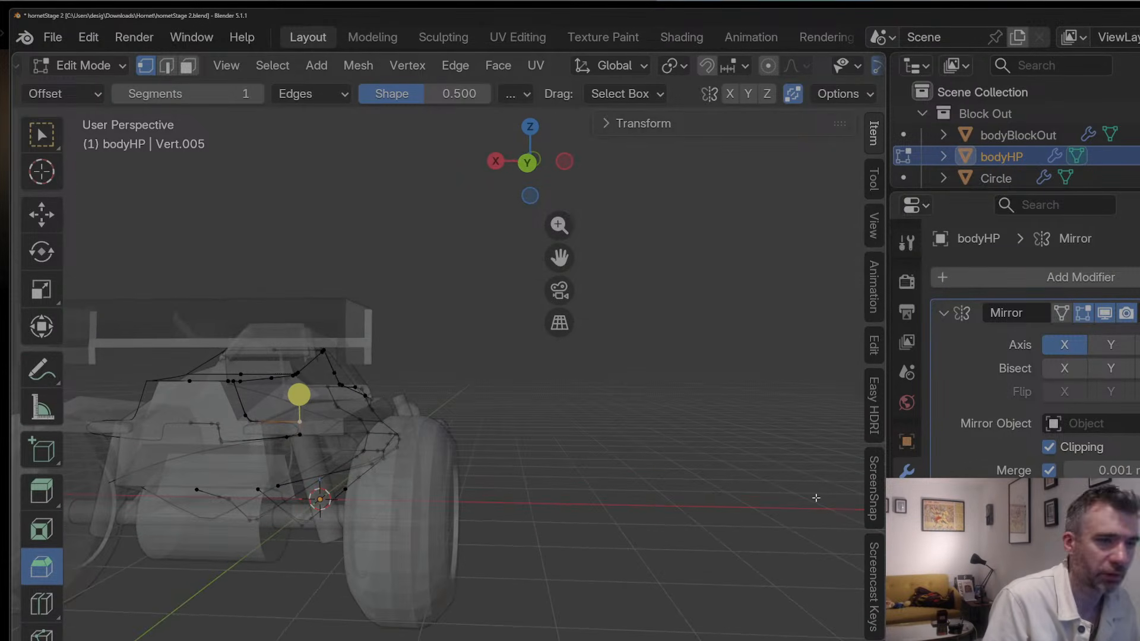
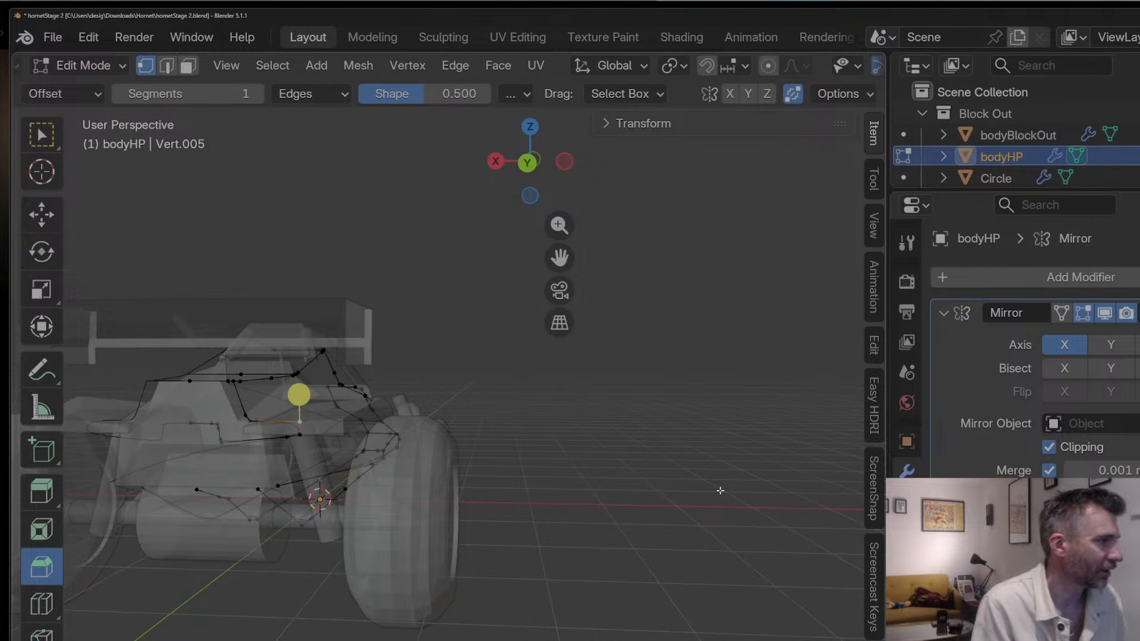
# Step: From above, extrude an edge forward from the selected rear side vertex, about -0.259 m in X and -0.896 m in Y
pyautogui.moveTo(358, 406); pyautogui.dragTo(387, 436, button='middle')
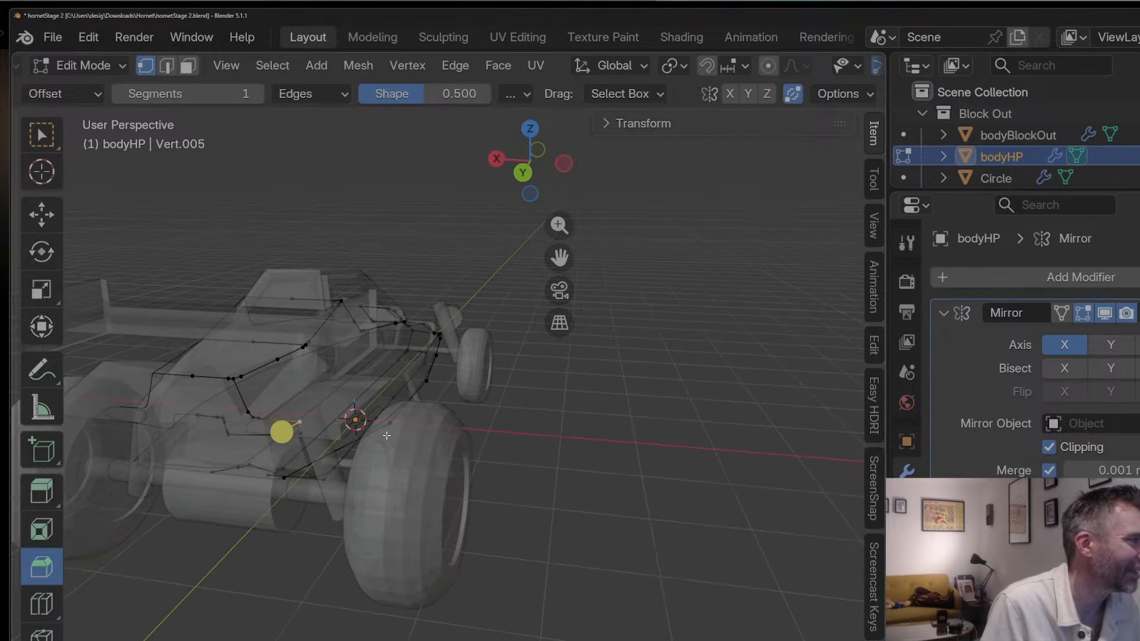
pyautogui.click(530, 128)
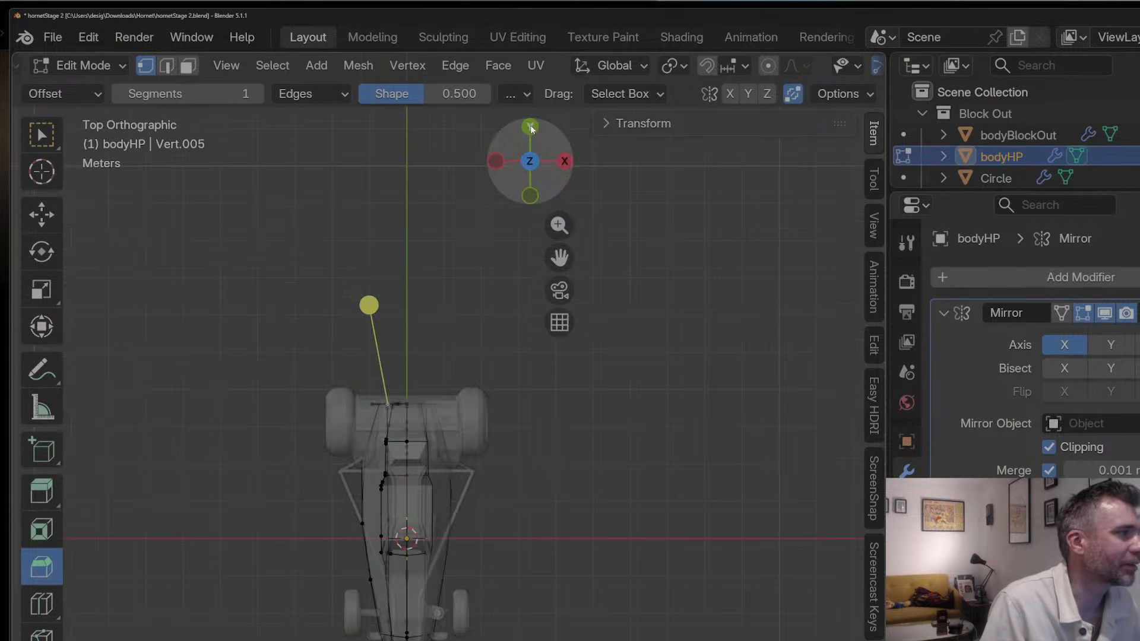
pyautogui.scroll(5, 470, 229)
pyautogui.press('g')
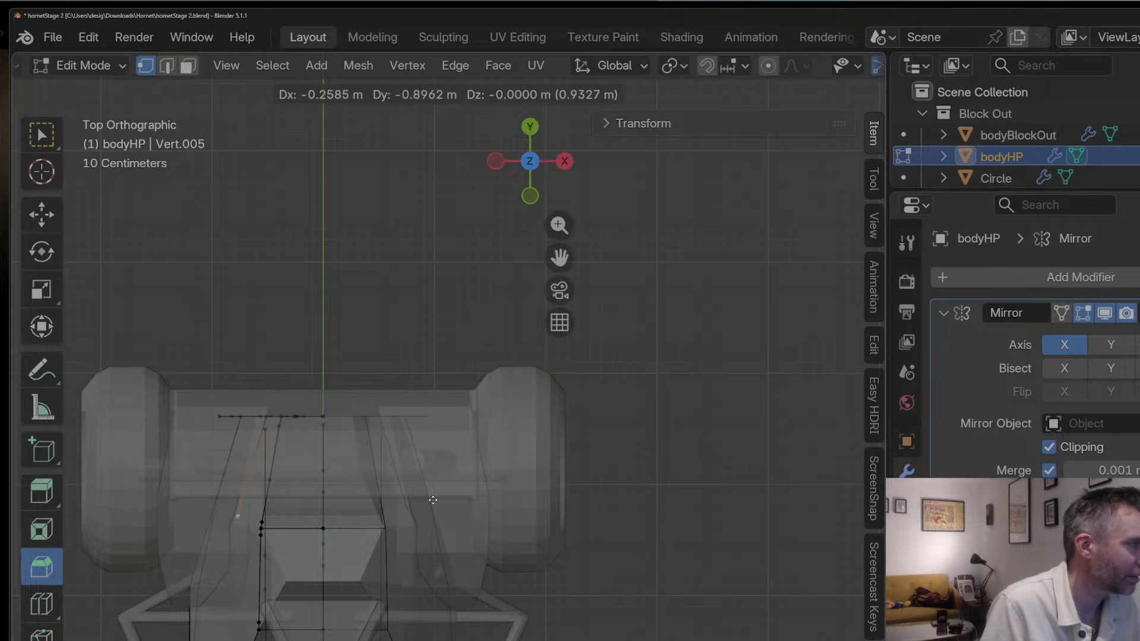
pyautogui.click(433, 499)
# Step: Extrude a second edge forward and outward along the body side, about -0.190 m in X and -0.646 m in Y
pyautogui.moveTo(558, 258); pyautogui.dragTo(846, 82)
pyautogui.press('g')
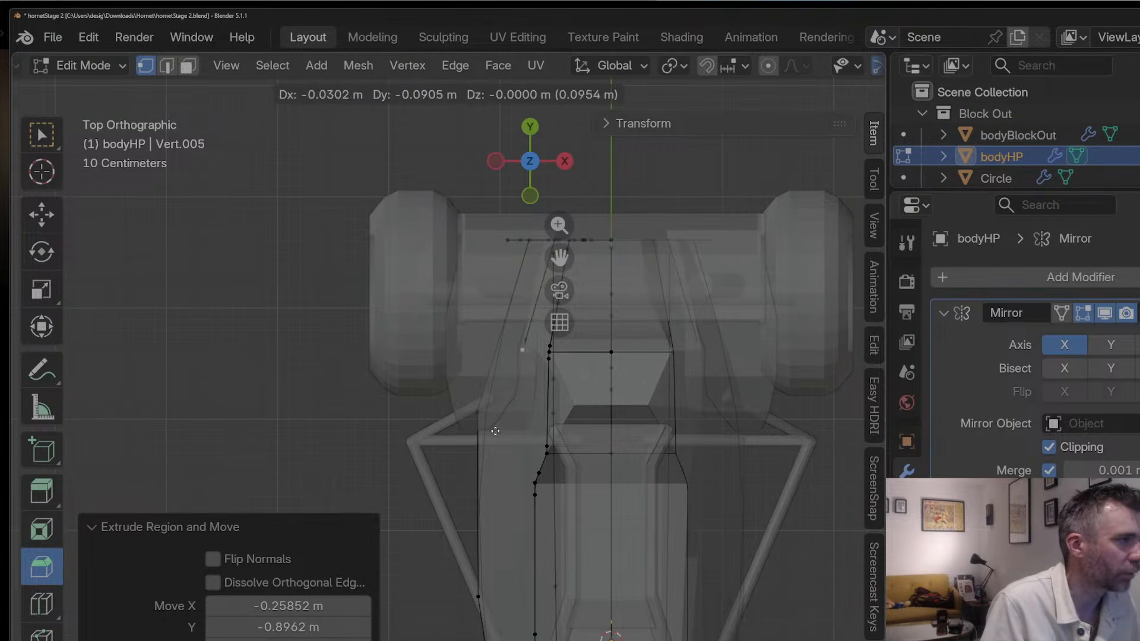
pyautogui.click(478, 490)
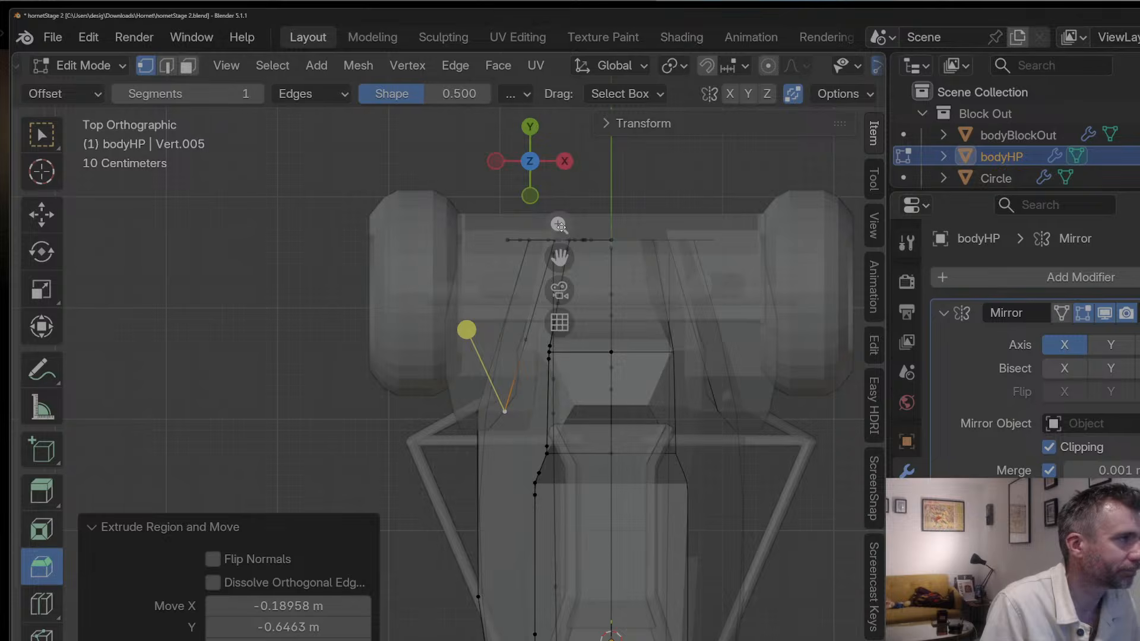
pyautogui.click(561, 162)
pyautogui.click(561, 162)
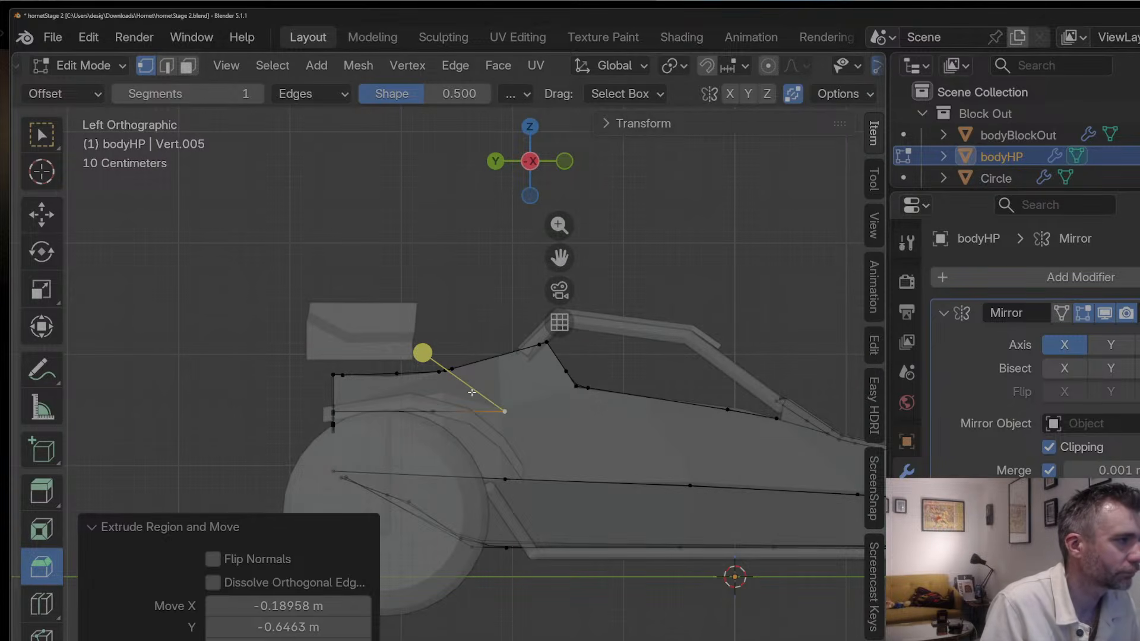
# Step: Reposition the extruded side edges by moving the front vertex along global X and the middle vertex about -0.178 m along global Y
pyautogui.click(440, 413)
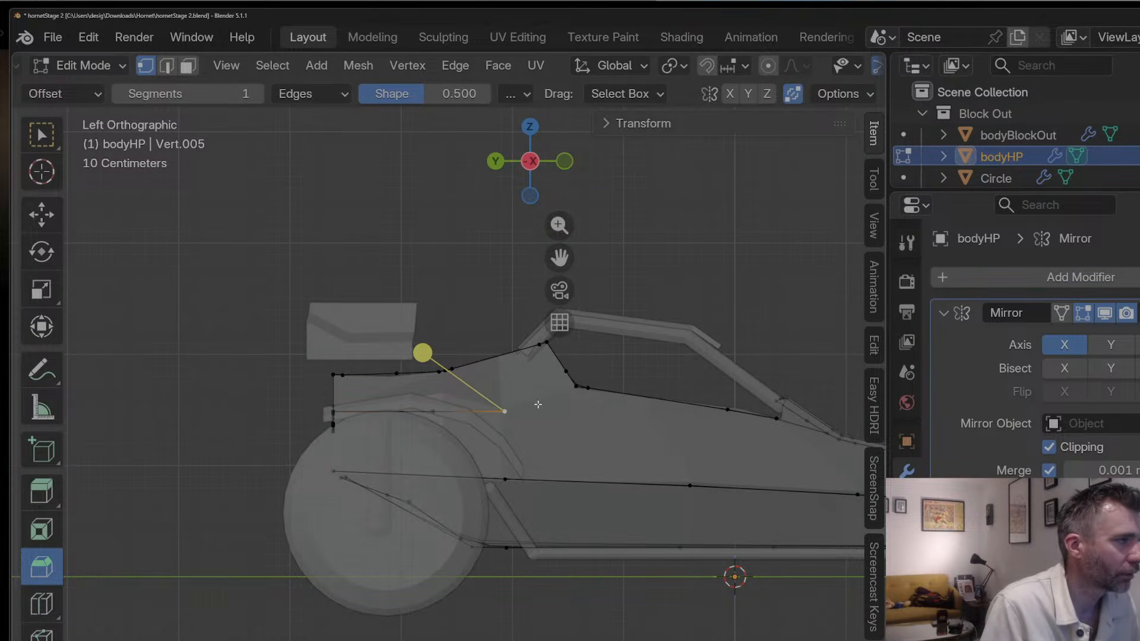
pyautogui.moveTo(499, 412)
pyautogui.mouseDown(button='middle')
pyautogui.moveTo(475, 432)
pyautogui.moveTo(532, 457)
pyautogui.moveTo(656, 439)
pyautogui.moveTo(490, 411)
pyautogui.mouseUp(button='middle')
pyautogui.scroll(-6, 475, 433)
pyautogui.press('g')
pyautogui.press('y')
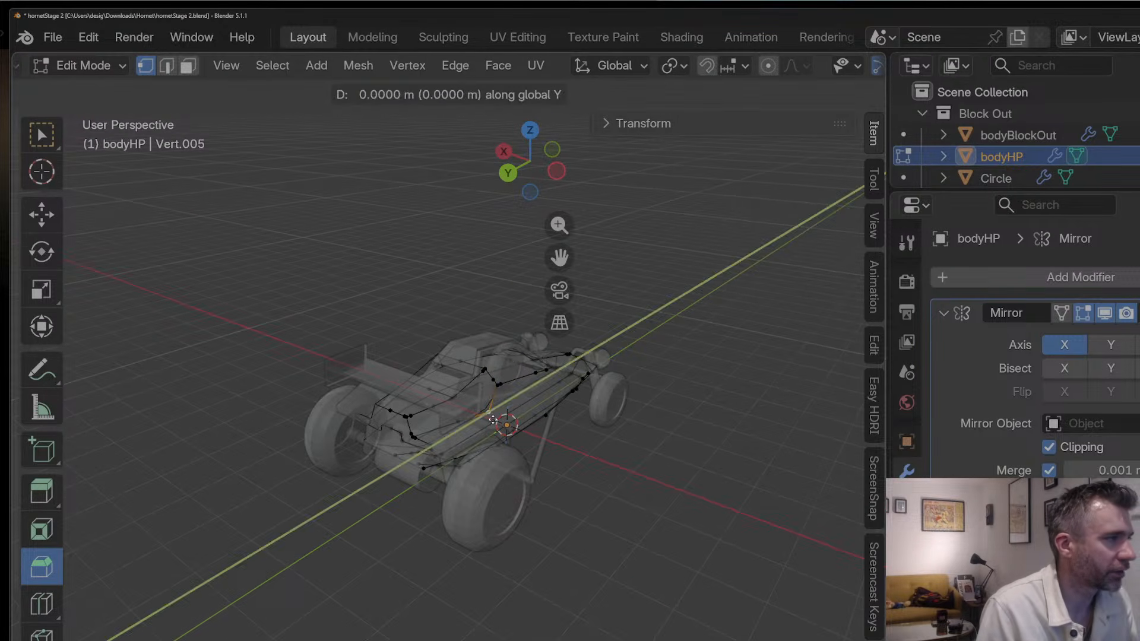
pyautogui.press('x')
pyautogui.click(474, 420)
pyautogui.click(472, 422)
pyautogui.moveTo(473, 422); pyautogui.dragTo(338, 397, button='middle')
pyautogui.press('g')
pyautogui.press('y')
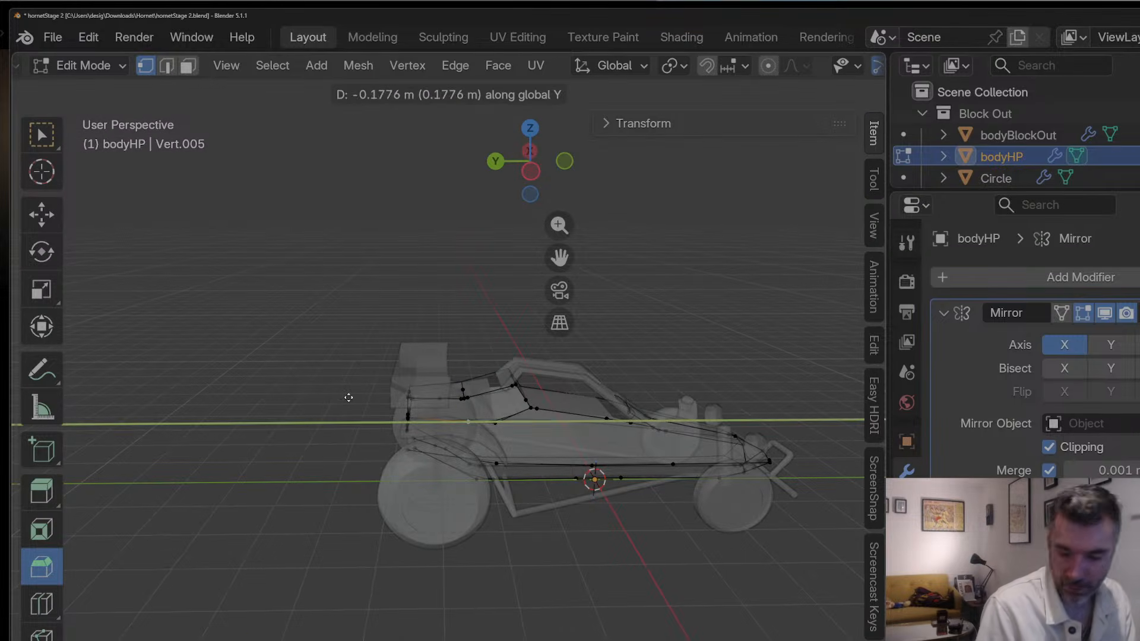
pyautogui.click(349, 397)
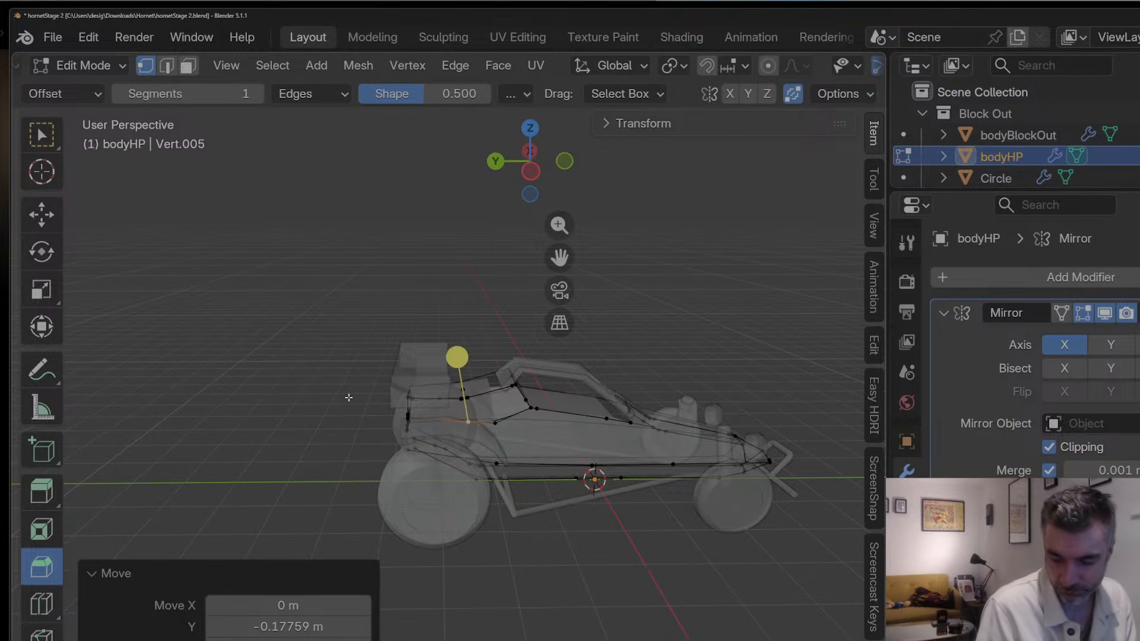
# Step: Select the two rear side vertices and extrude them outward about -0.167 m along global X
pyautogui.moveTo(463, 396); pyautogui.dragTo(580, 427, button='middle')
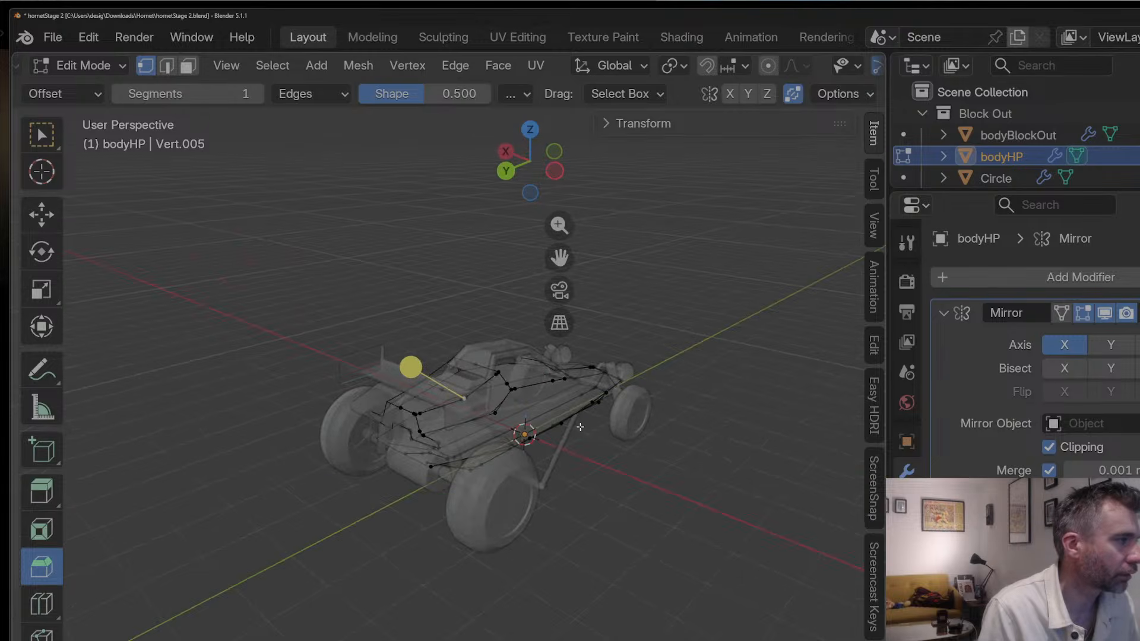
pyautogui.moveTo(471, 419); pyautogui.dragTo(755, 465, button='middle')
pyautogui.moveTo(435, 435); pyautogui.dragTo(555, 442, button='middle')
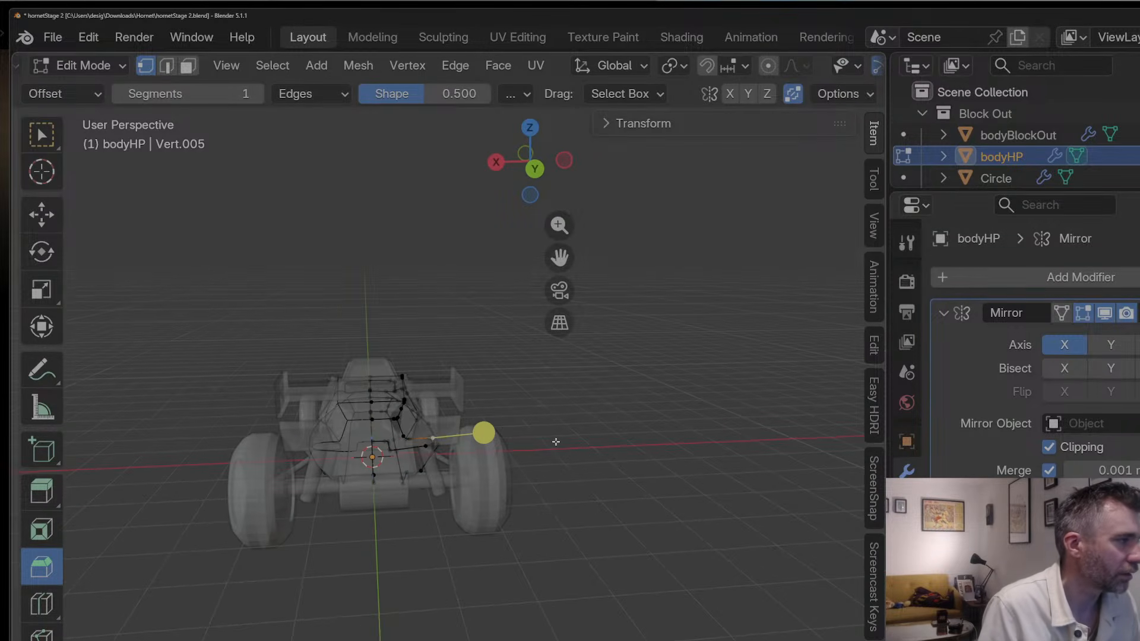
pyautogui.keyDown('shift'); pyautogui.click(423, 450); pyautogui.keyUp('shift')
pyautogui.moveTo(424, 449); pyautogui.dragTo(417, 457, button='middle')
pyautogui.press('g')
pyautogui.press('y')
pyautogui.press('x')
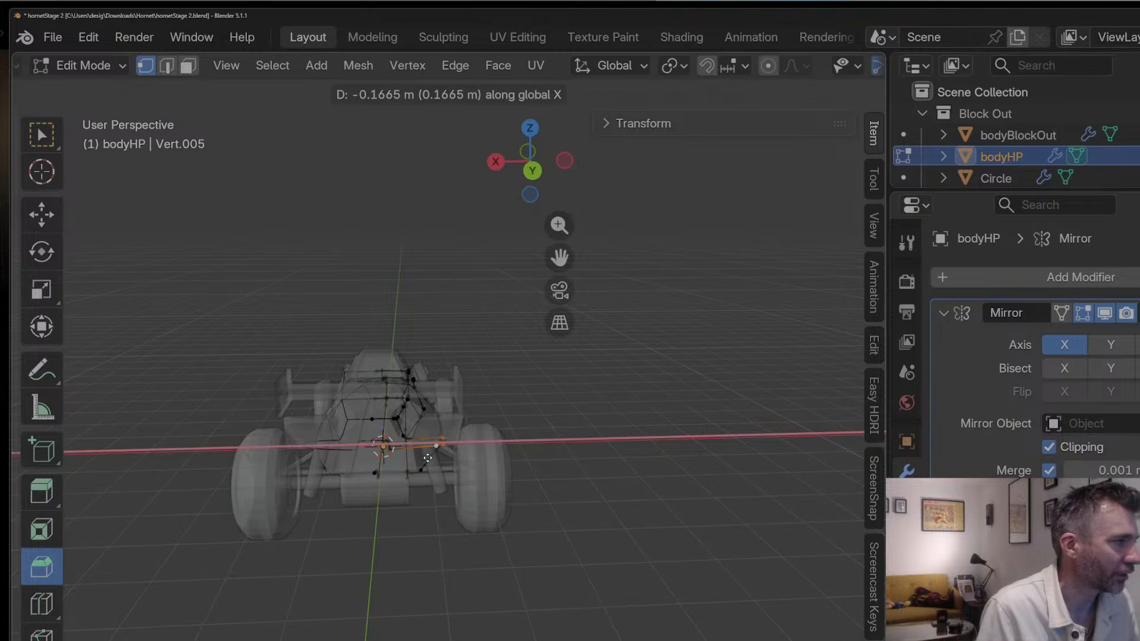
pyautogui.click(427, 458)
pyautogui.press('Tab')
pyautogui.moveTo(428, 458); pyautogui.dragTo(348, 454, button='middle')
pyautogui.press('Tab')
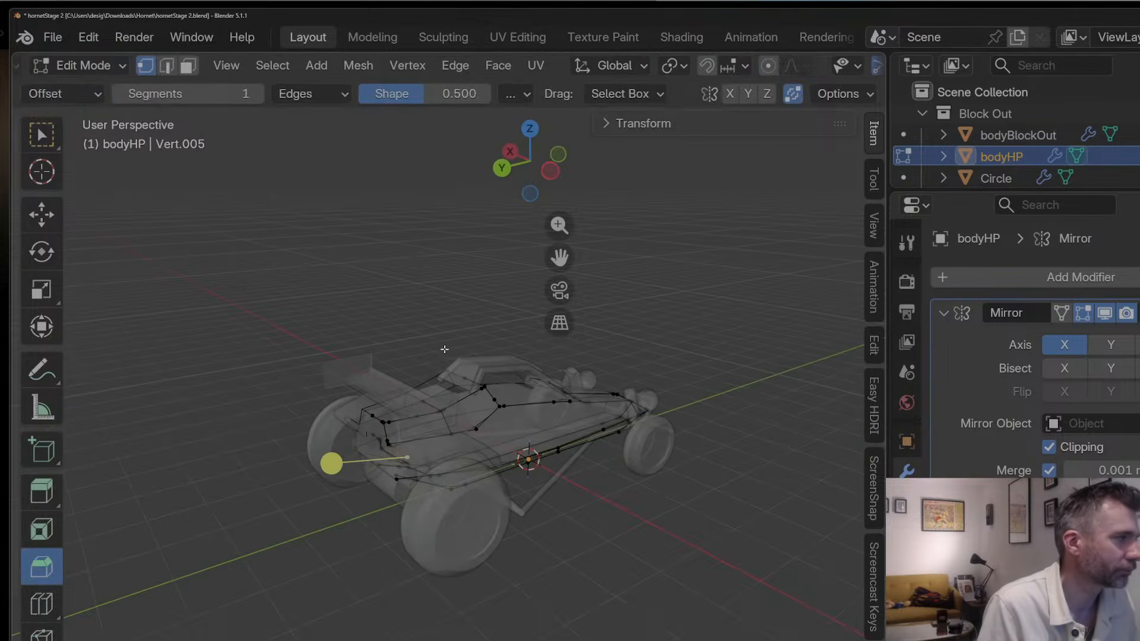
# Step: From the left view, extrude a chain of edges forward and down from the outer rear vertex to trace the arch over the rear wheel
pyautogui.click(560, 161)
pyautogui.scroll(5, 470, 323)
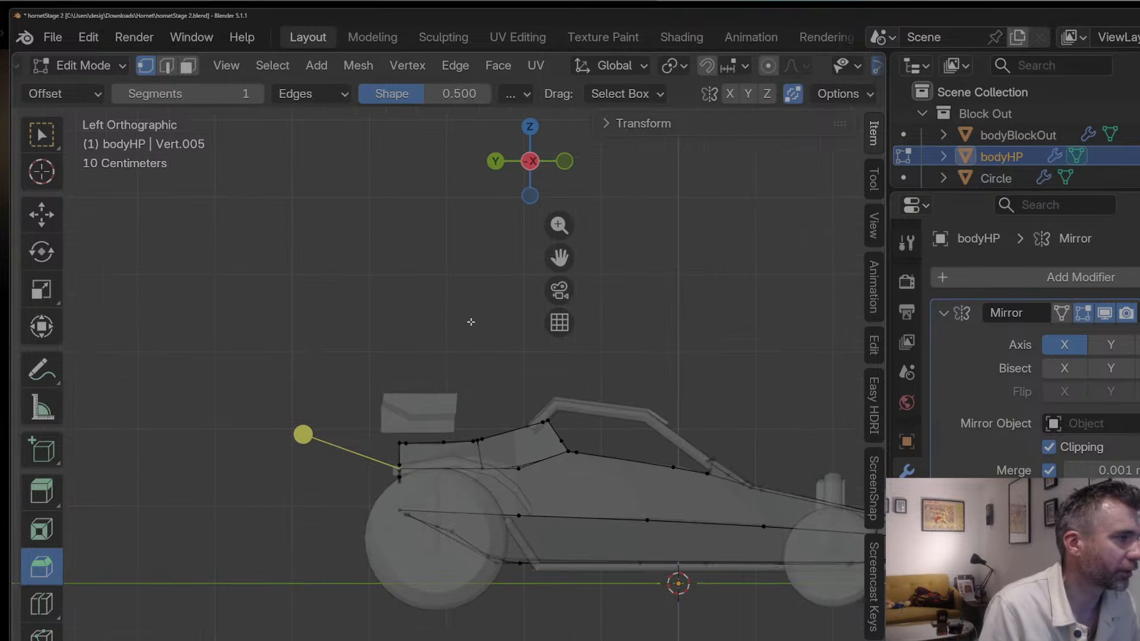
pyautogui.press('g')
pyautogui.click(534, 380)
pyautogui.press('g')
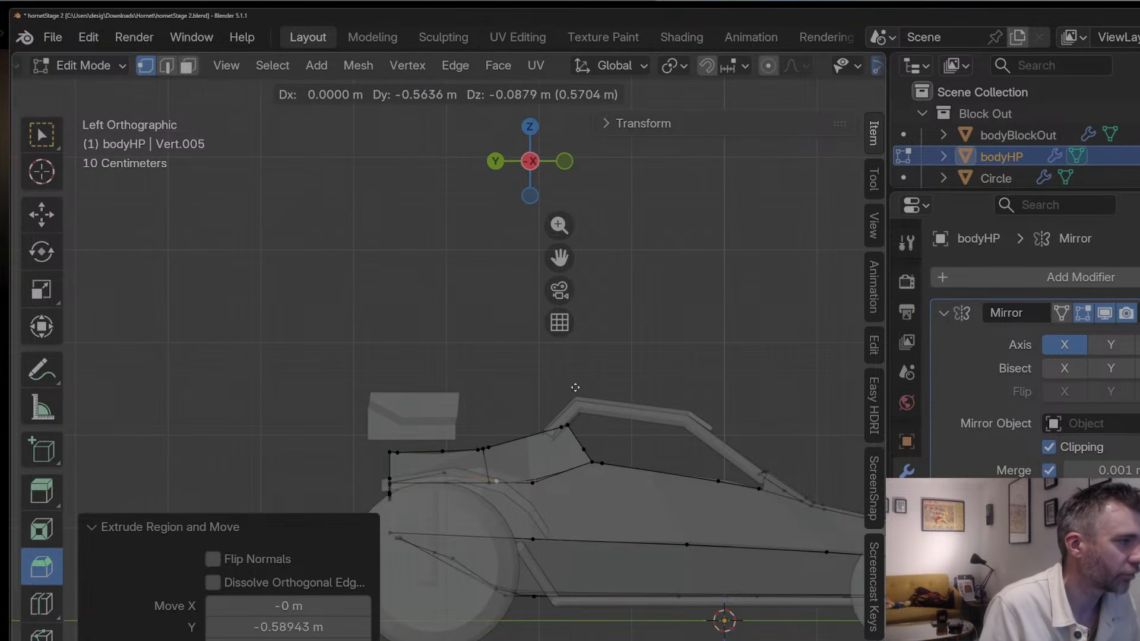
pyautogui.click(634, 441)
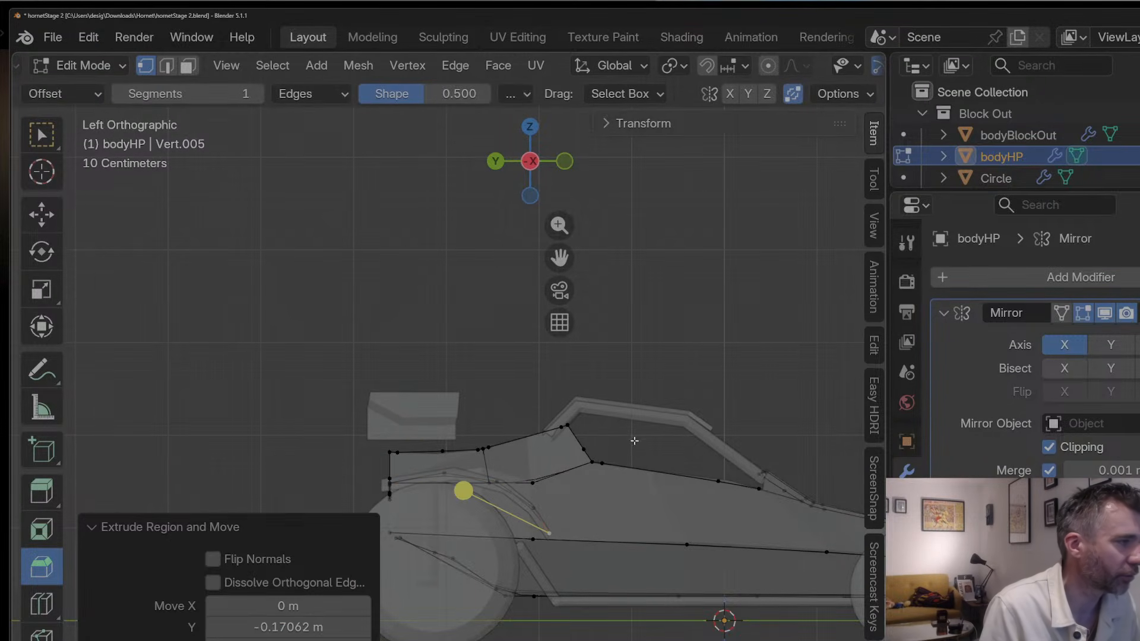
# Step: Isolate the bodyHP object in local view and resume editing its mesh
pyautogui.press('Tab')
pyautogui.press('KP_Divide')
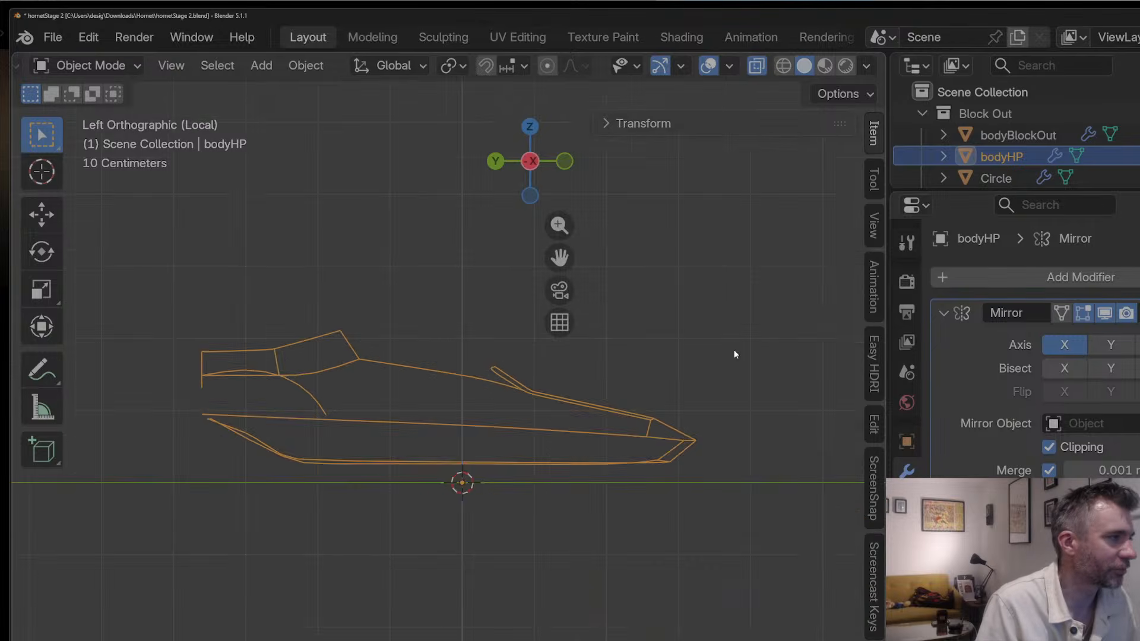
pyautogui.moveTo(734, 351); pyautogui.dragTo(387, 394, button='middle')
pyautogui.press('Tab')
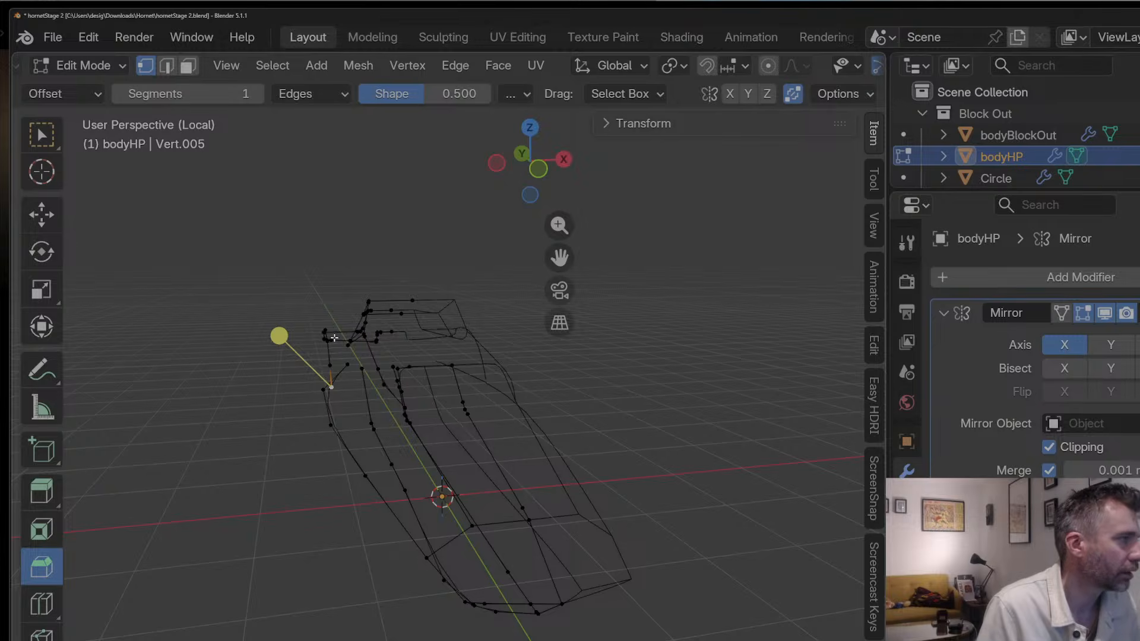
# Step: Select the outer rear vertices together with the wheel arch chain and shift them along global X
pyautogui.moveTo(334, 338); pyautogui.dragTo(296, 334, button='middle')
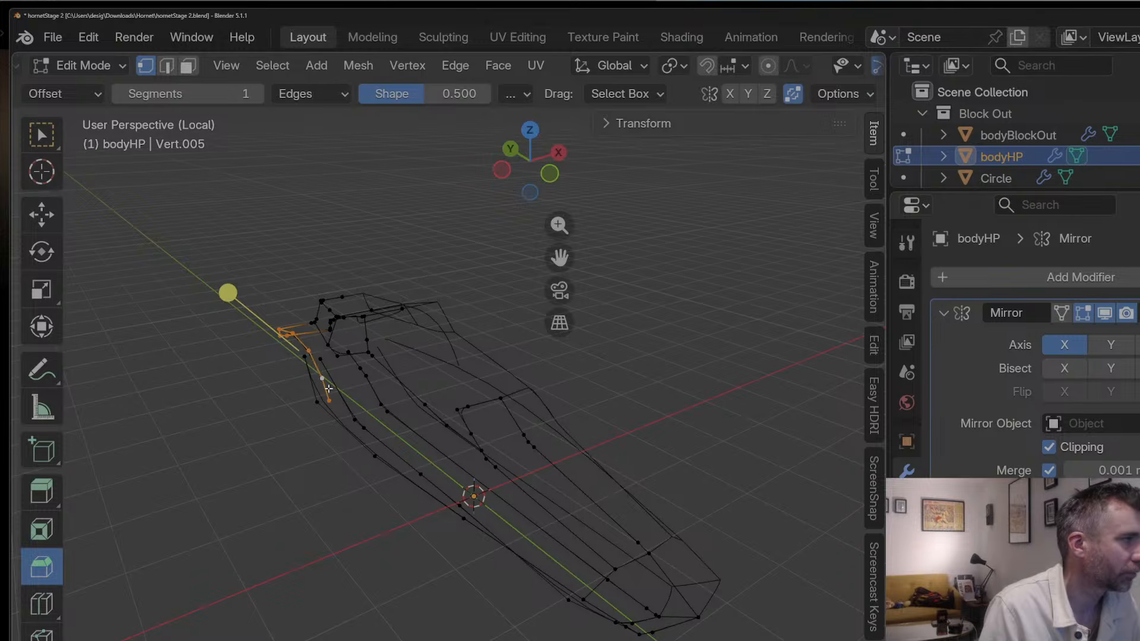
pyautogui.moveTo(328, 389); pyautogui.dragTo(268, 441, button='middle')
pyautogui.press('g')
pyautogui.press('x')
pyautogui.click(267, 386)
pyautogui.press('Tab')
pyautogui.press('Tab')
# Step: Move the arch's lowest vertex inward about 0.21 m along global X and the neighbouring arch section about 0.03 m
pyautogui.click(247, 438)
pyautogui.moveTo(191, 438); pyautogui.dragTo(234, 444, button='middle')
pyautogui.press('g')
pyautogui.press('x')
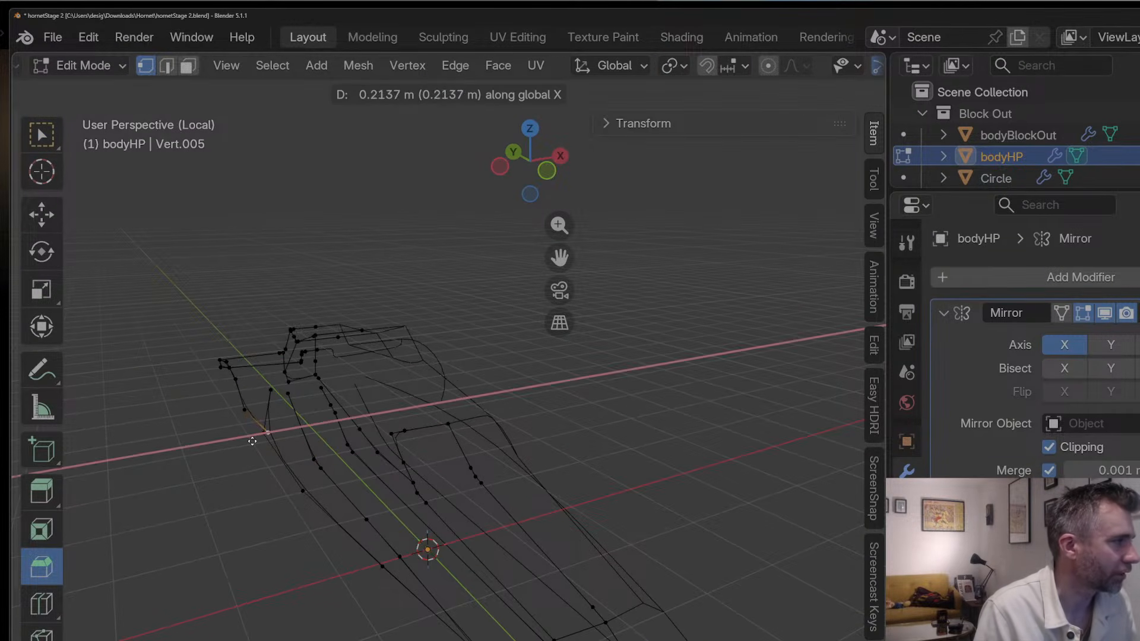
pyautogui.click(254, 438)
pyautogui.press('g')
pyautogui.press('x')
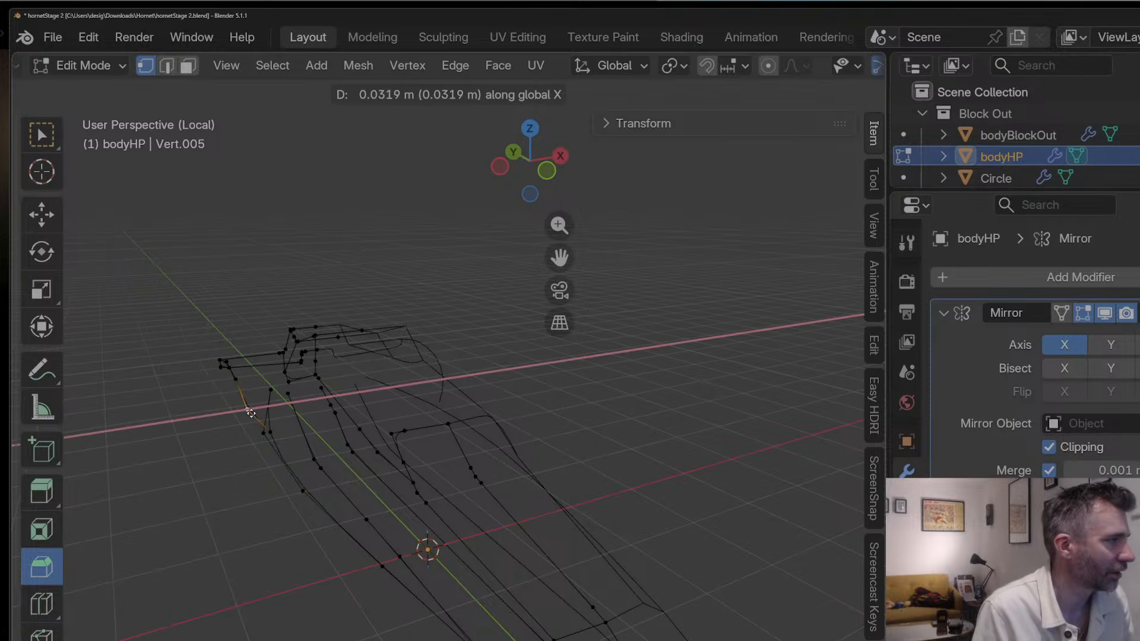
pyautogui.click(257, 414)
pyautogui.press('Tab')
pyautogui.moveTo(258, 415); pyautogui.dragTo(319, 390, button='middle')
# Step: Select all vertices along the rear wheel arch edge and duplicate them in place
pyautogui.press('Tab')
pyautogui.click(394, 354)
pyautogui.keyDown('shift'); pyautogui.click(465, 343); pyautogui.keyUp('shift')
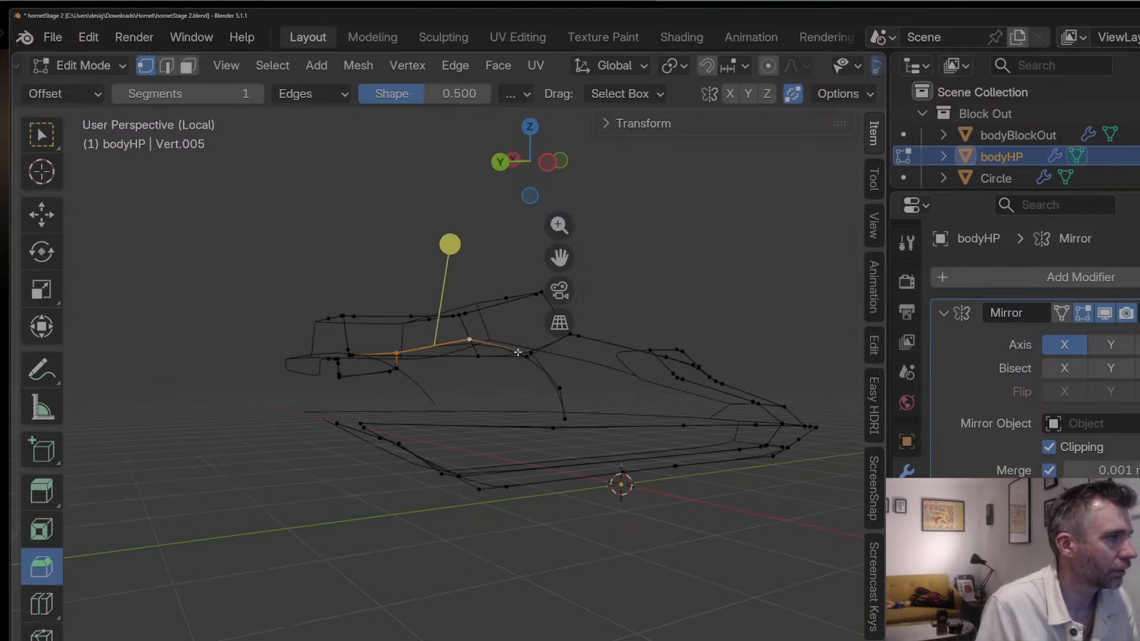
pyautogui.moveTo(522, 354); pyautogui.dragTo(547, 372, button='middle')
pyautogui.keyDown('shift'); pyautogui.click(555, 365); pyautogui.keyUp('shift')
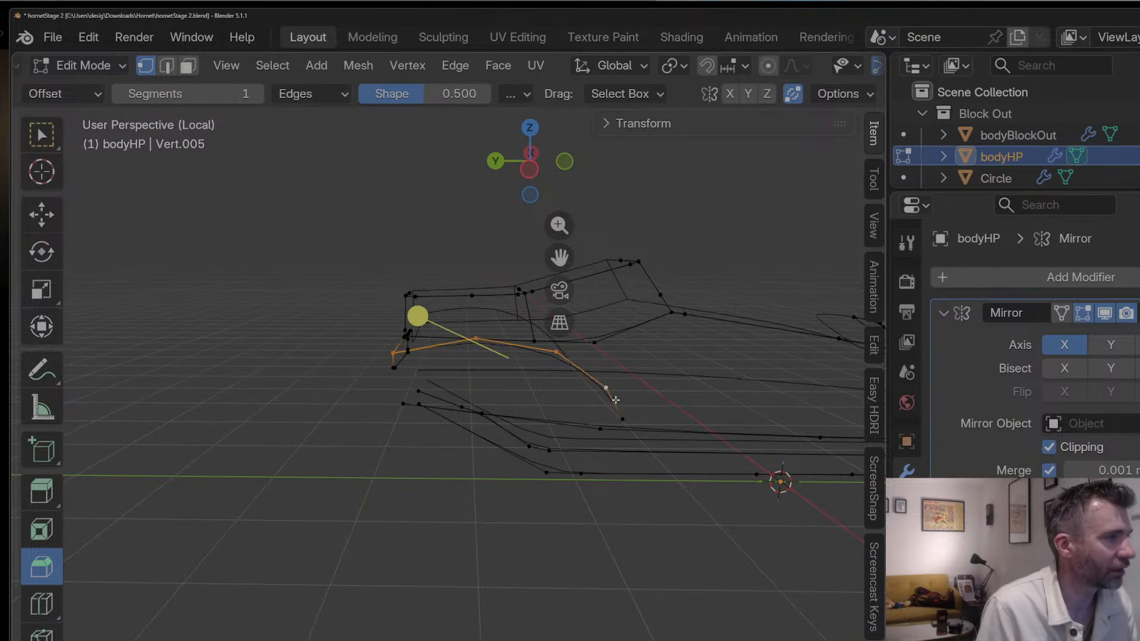
pyautogui.moveTo(621, 419); pyautogui.dragTo(594, 412, button='middle')
pyautogui.hotkey('shift', 'd')
pyautogui.rightClick(594, 412)
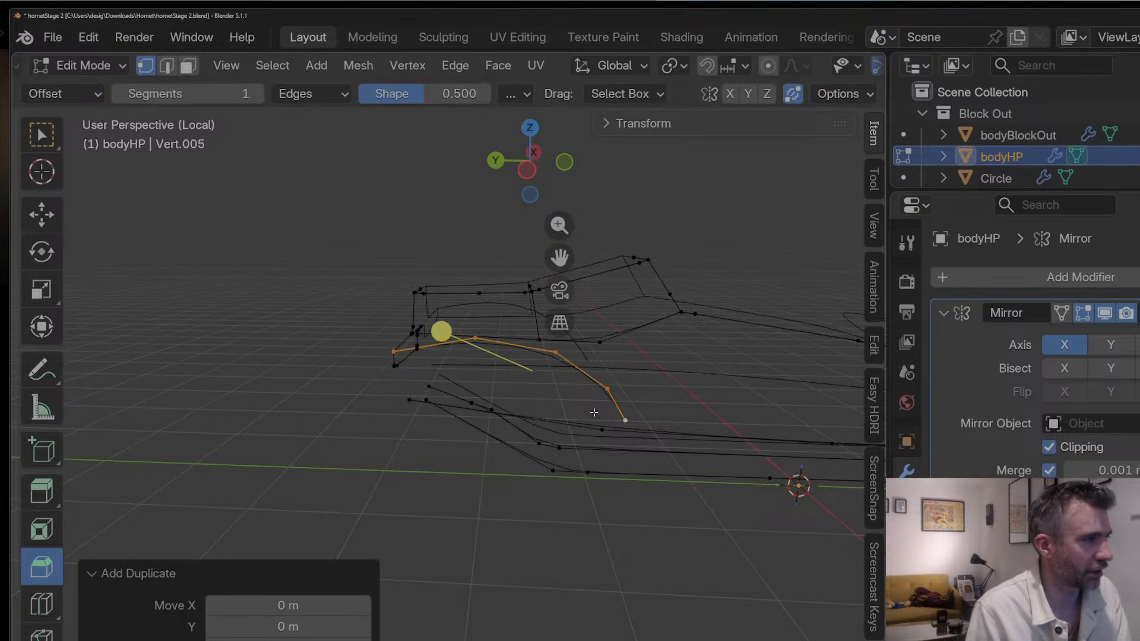
# Step: Lower the duplicated arch about 0.13 m along global Z so its rear end meets the lower outer rear corner
pyautogui.press('g')
pyautogui.press('y')
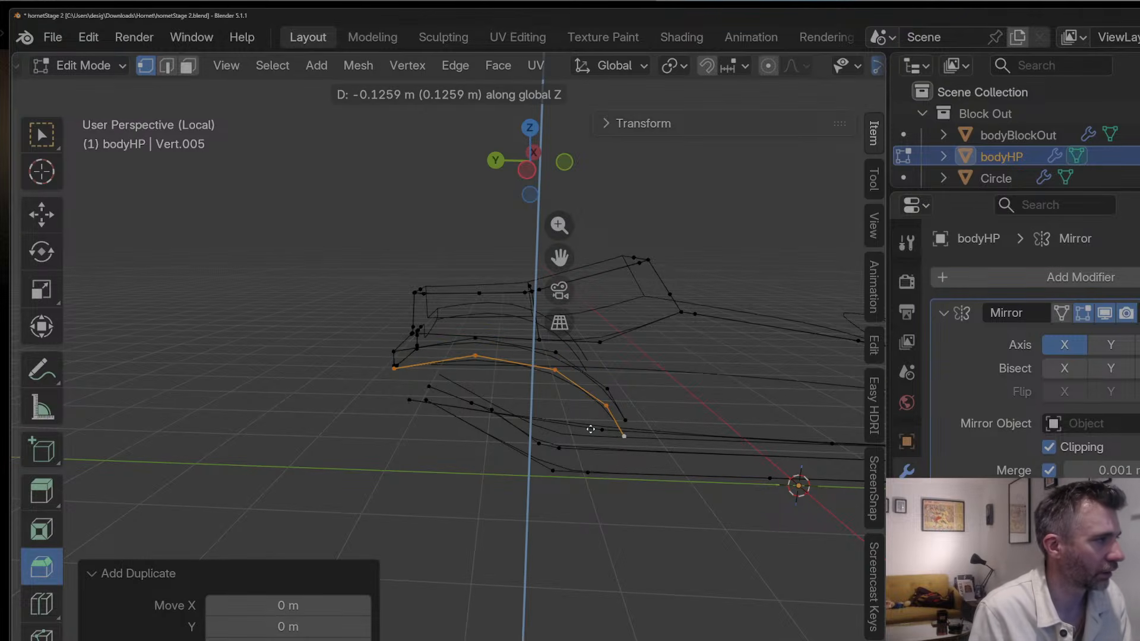
pyautogui.click(521, 414)
pyautogui.moveTo(521, 414); pyautogui.dragTo(535, 380, button='middle')
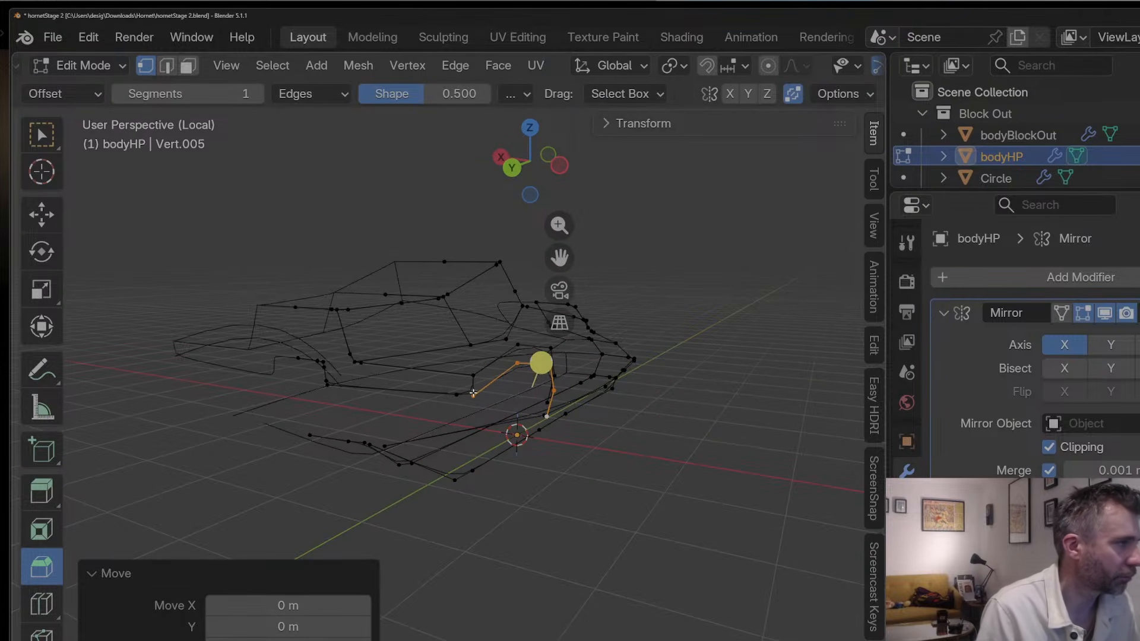
pyautogui.press('g')
pyautogui.press('z')
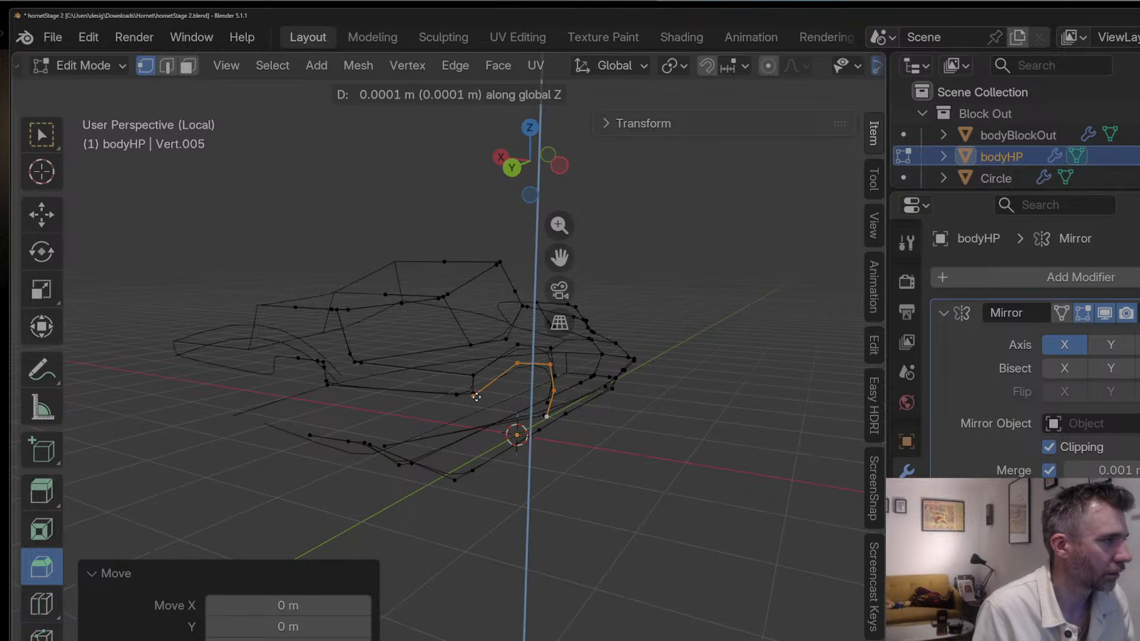
pyautogui.click(476, 395)
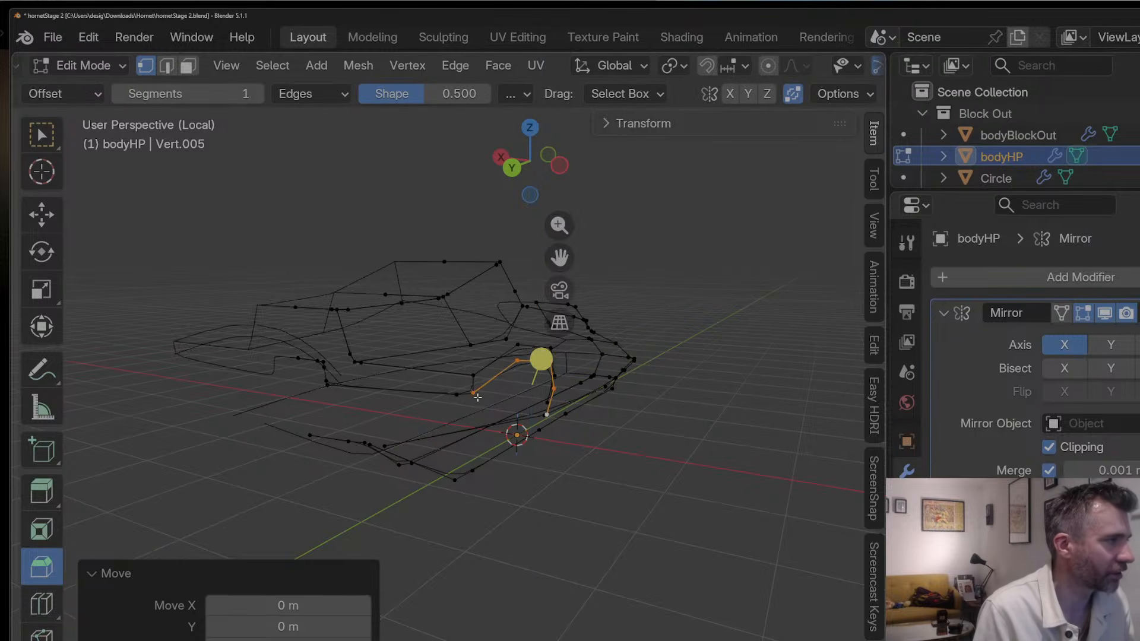
# Step: Merge the duplicated arch's rear end vertex with the lower outer rear corner vertex and check the wireframe from both sides
pyautogui.click(474, 393)
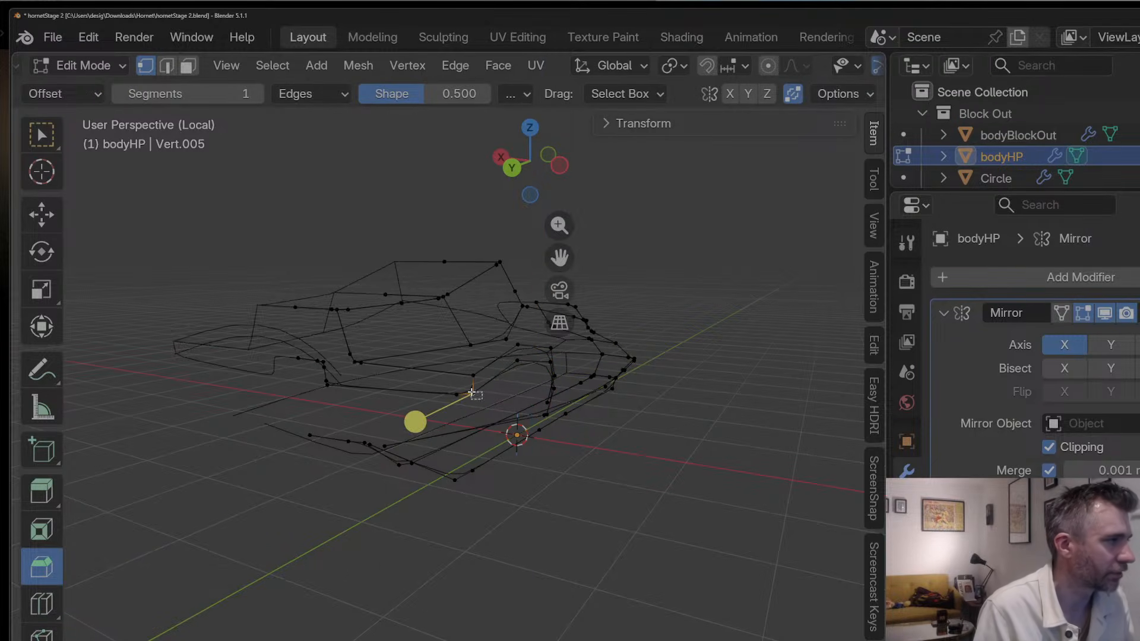
pyautogui.press('m')
pyautogui.click(479, 414)
pyautogui.press('Tab')
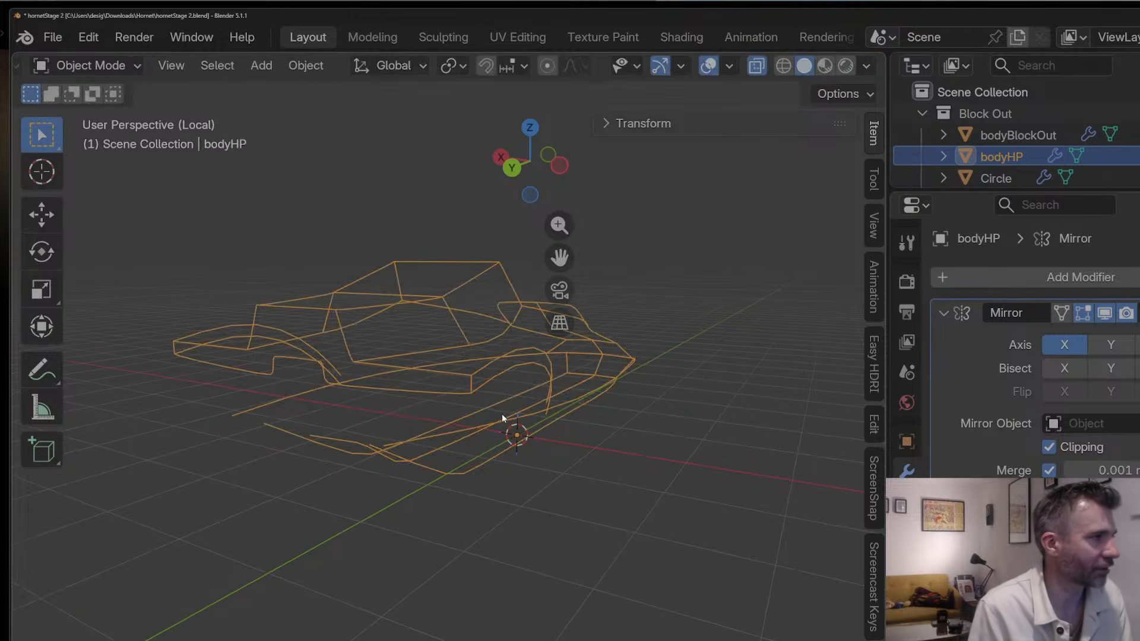
pyautogui.moveTo(501, 414); pyautogui.dragTo(283, 335, button='middle')
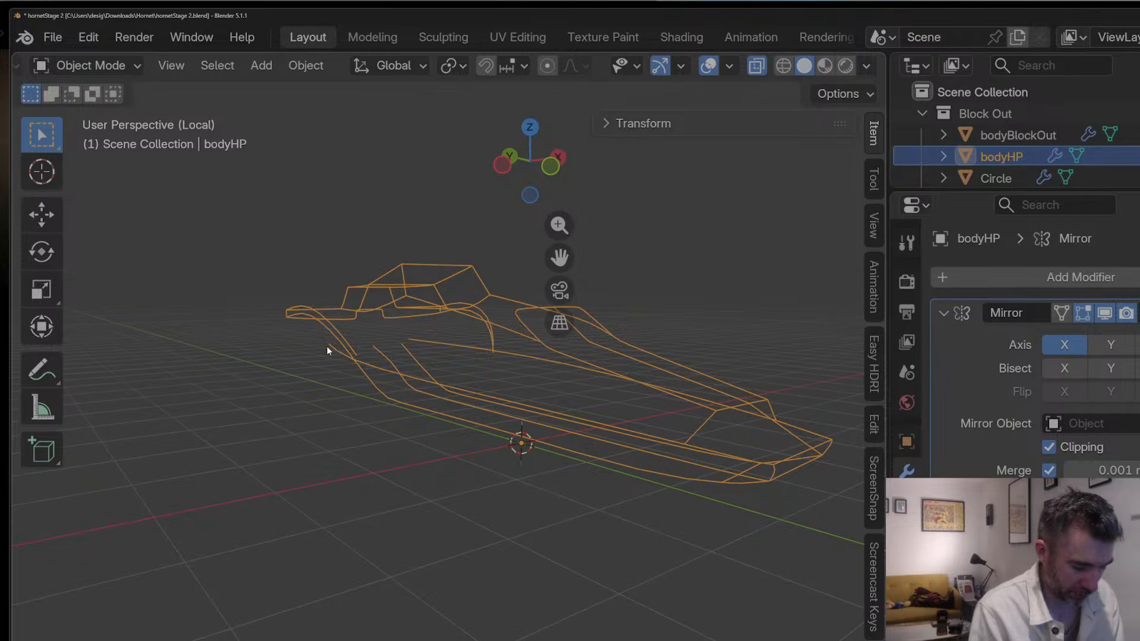
# Step: Cut the edge joining the body side to the arch's lower end and nudge its vertices outward into a curve
pyautogui.moveTo(327, 350); pyautogui.dragTo(290, 315, button='middle')
pyautogui.press('Tab')
pyautogui.hotkey('ctrl', 'r')
pyautogui.click(321, 325)
pyautogui.click(324, 324)
pyautogui.press('g')
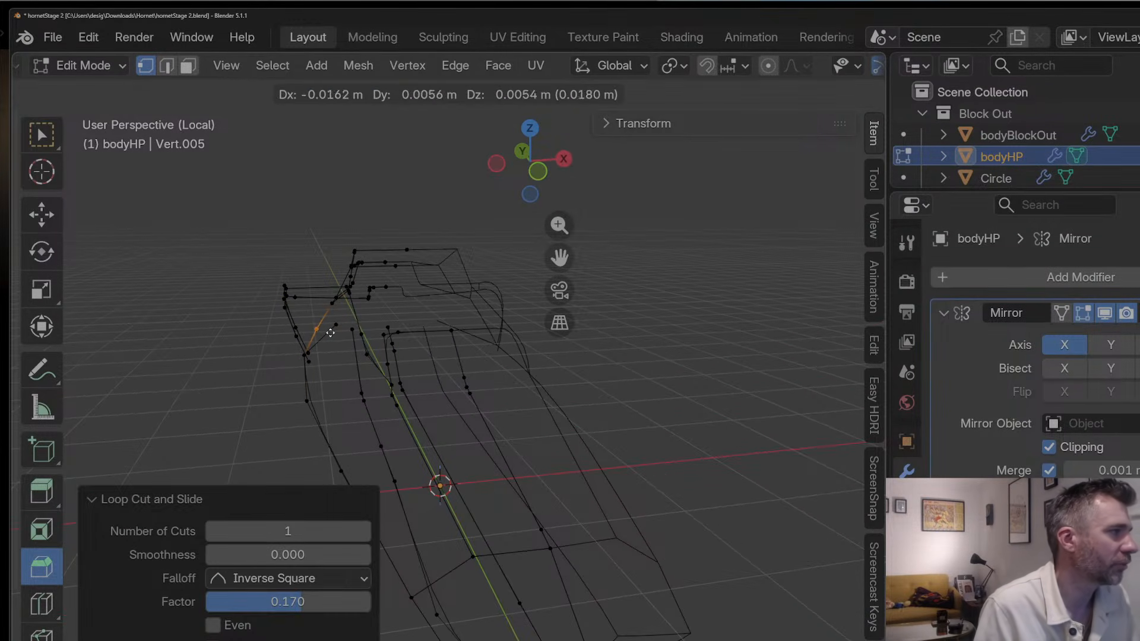
pyautogui.click(327, 330)
pyautogui.click(338, 321)
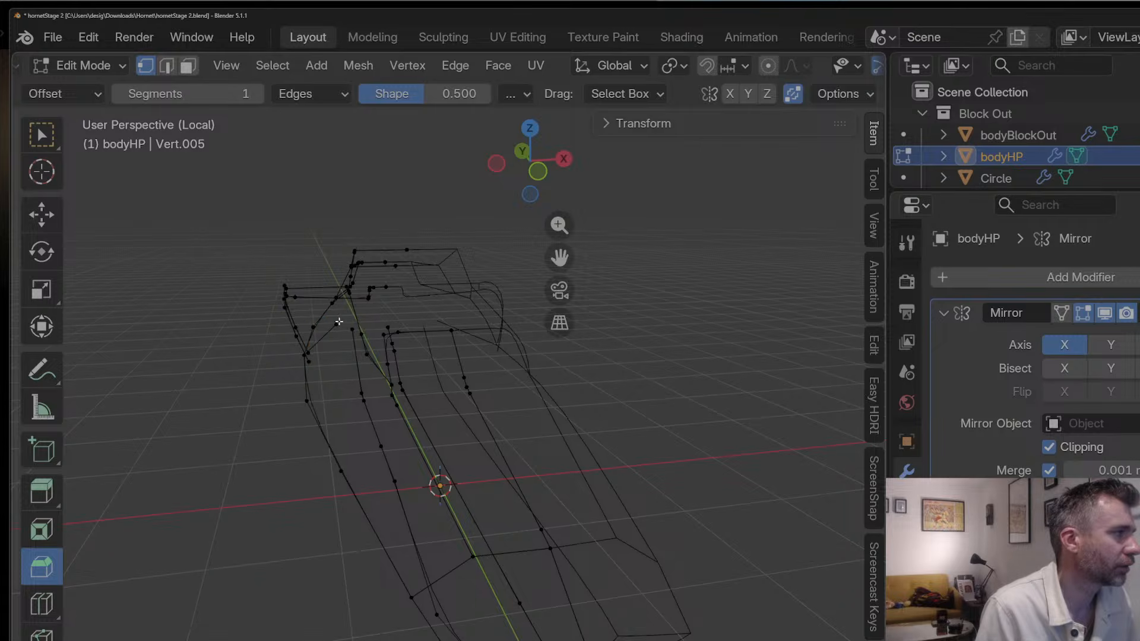
pyautogui.press('g')
pyautogui.click(330, 309)
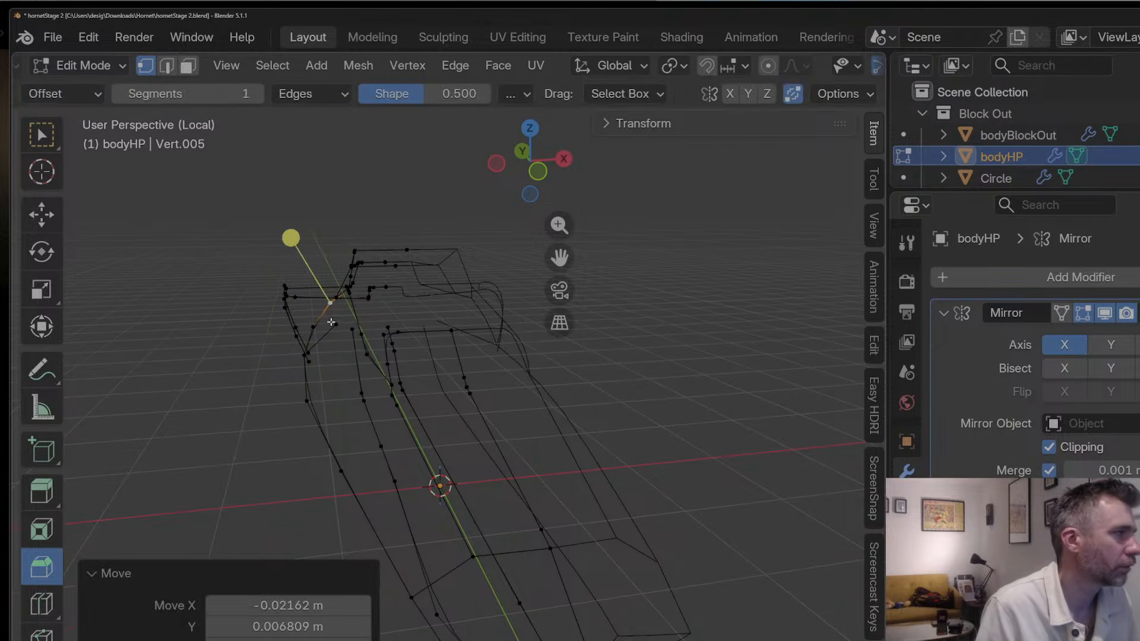
# Step: Move the lower end vertices of both arch edges along global Y to line up with the vertical joining edge
pyautogui.moveTo(330, 308); pyautogui.dragTo(412, 364, button='middle')
pyautogui.press('g')
pyautogui.press('y')
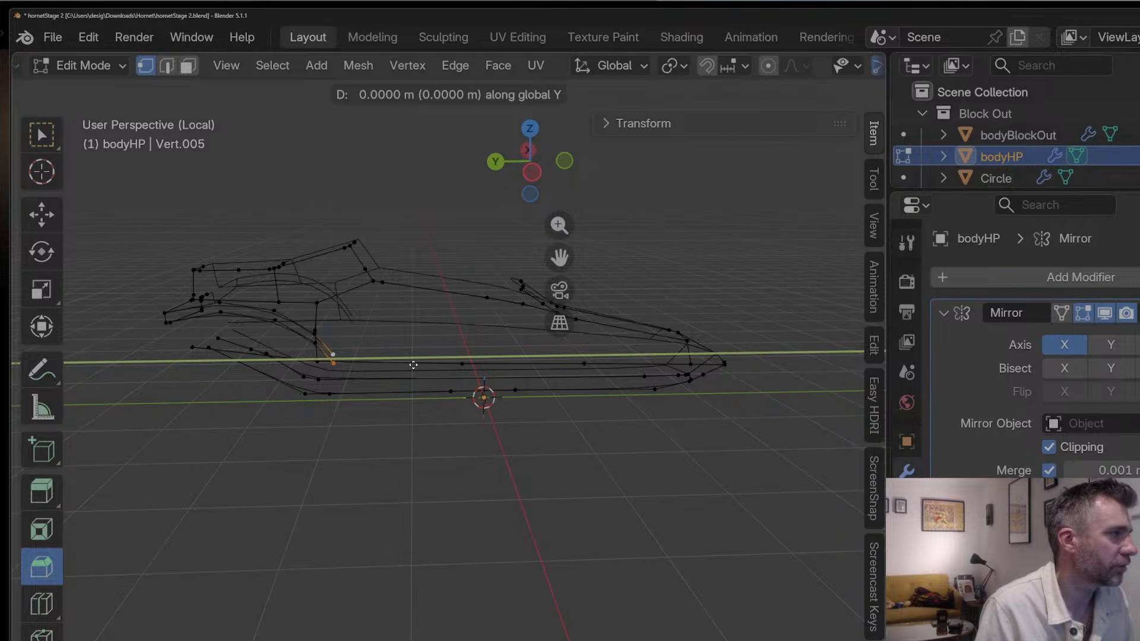
pyautogui.click(400, 363)
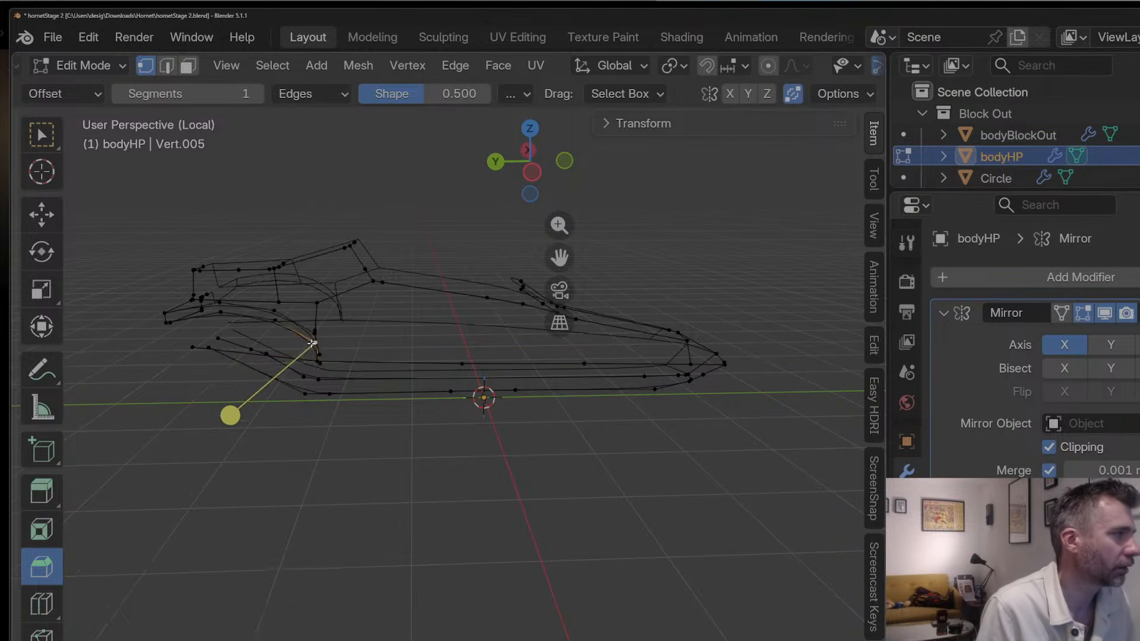
pyautogui.moveTo(400, 363); pyautogui.dragTo(225, 357, button='middle')
pyautogui.moveTo(313, 330); pyautogui.dragTo(193, 339, button='middle')
pyautogui.press('g')
pyautogui.press('y')
pyautogui.click(314, 337)
# Step: Merge the neighbouring vertices where the arch's lower end meets the lower side guide edge
pyautogui.press('Tab')
pyautogui.scroll(3, 333, 330)
pyautogui.press('Tab')
pyautogui.click(255, 321)
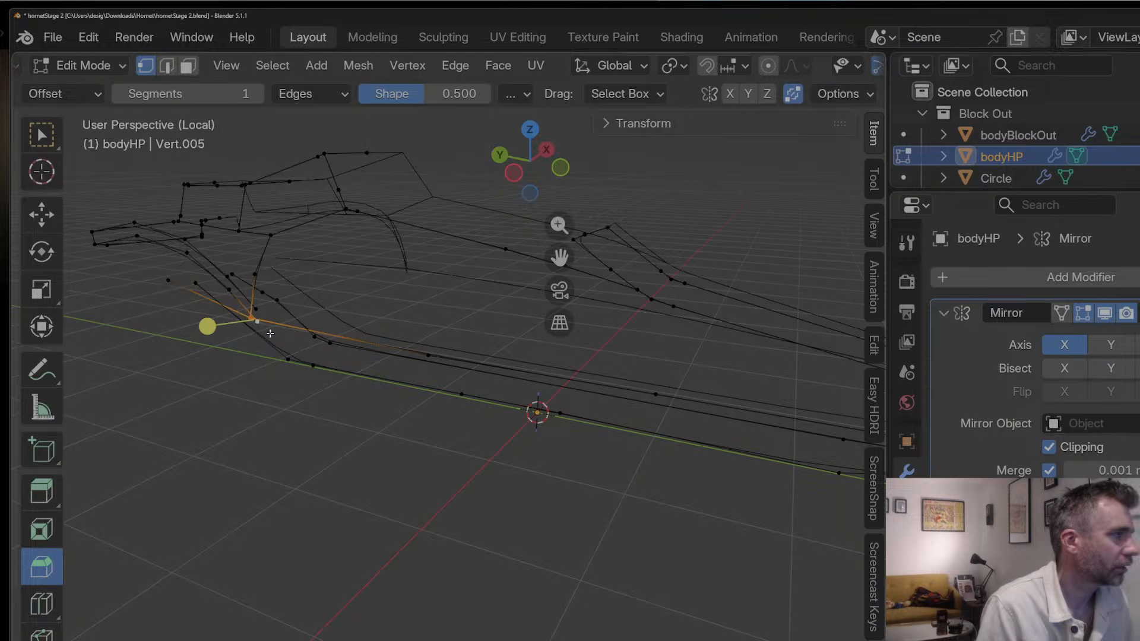
pyautogui.press('m')
pyautogui.click(262, 422)
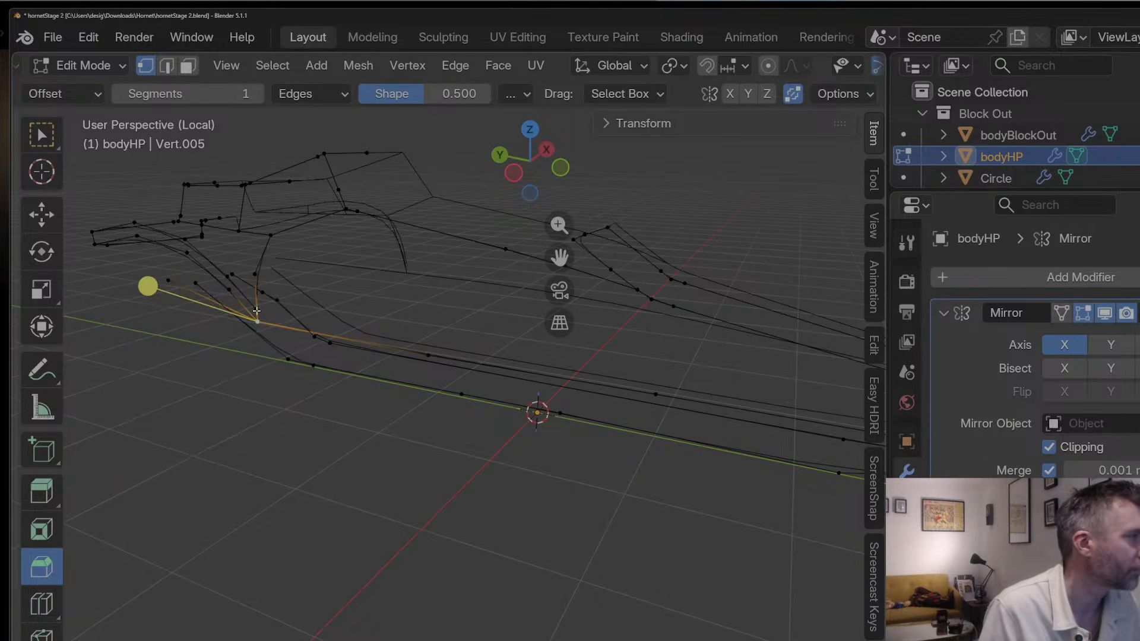
# Step: Cut the lower part of the vertical joining edge and slide the new vertex level with the arch's inner end vertex
pyautogui.press('Tab')
pyautogui.moveTo(256, 310); pyautogui.dragTo(318, 311, button='middle')
pyautogui.scroll(1, 333, 317)
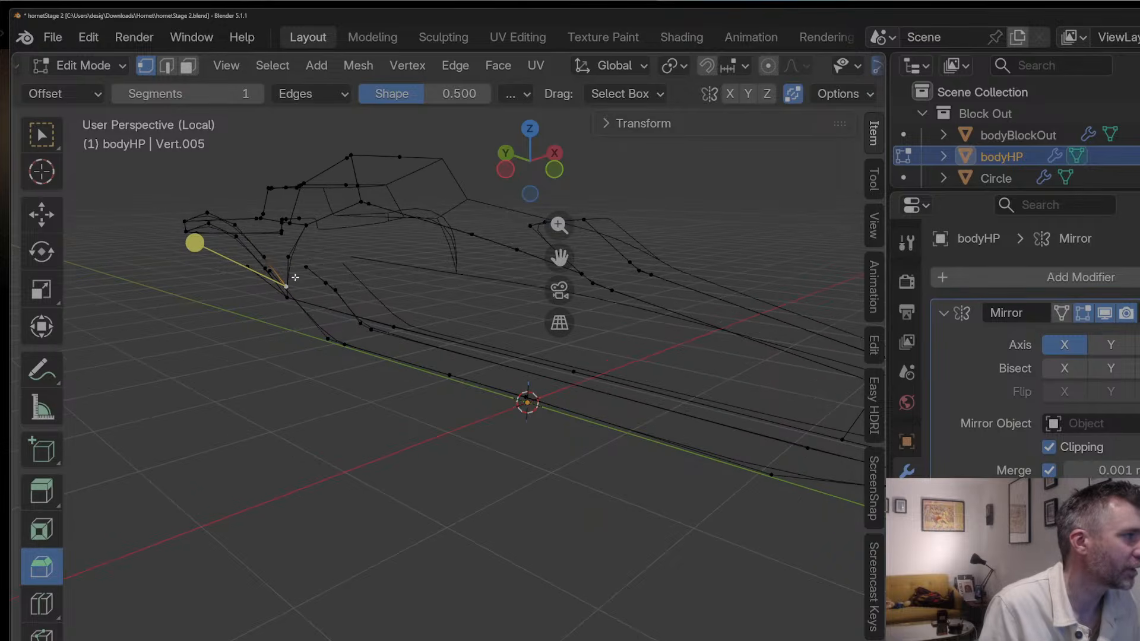
pyautogui.moveTo(291, 277); pyautogui.dragTo(289, 276)
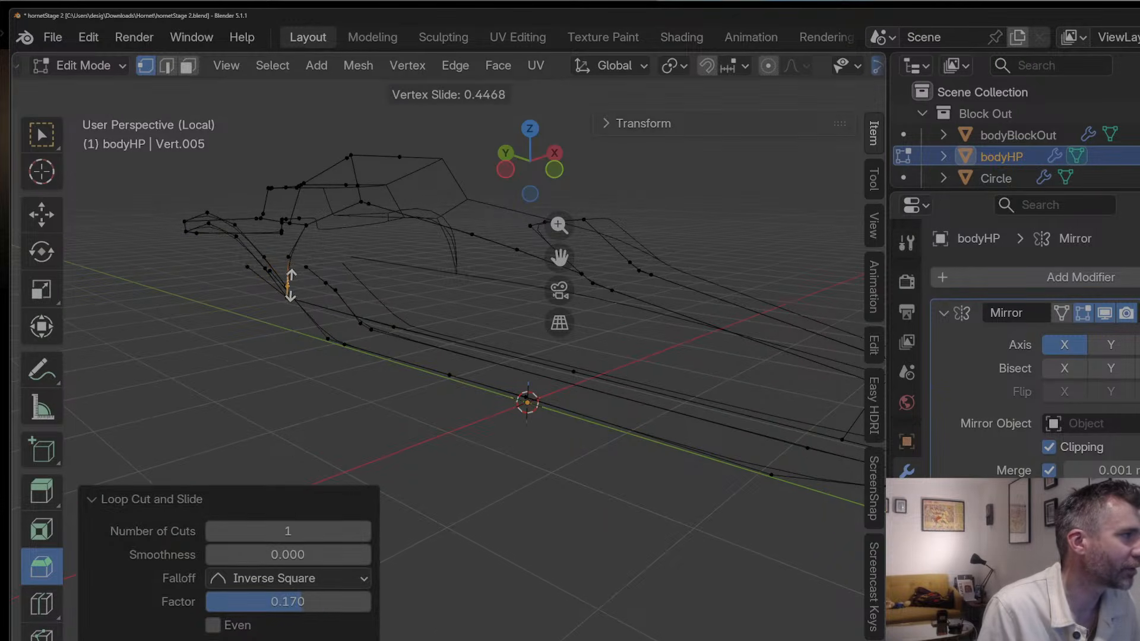
pyautogui.click(290, 285)
# Step: Merge the cut vertex on the vertical joining edge with the arch's inner lower end vertex
pyautogui.scroll(2, 573, 255)
pyautogui.moveTo(559, 258); pyautogui.dragTo(814, 442)
pyautogui.scroll(1, 435, 336)
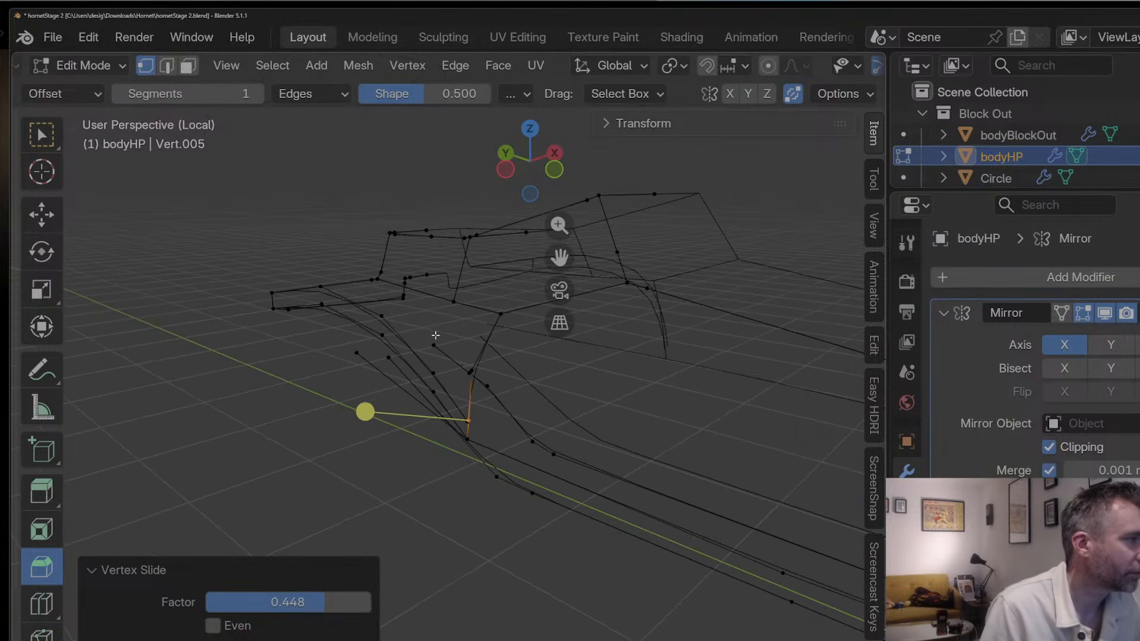
pyautogui.press('m')
pyautogui.click(475, 431)
pyautogui.press('Tab')
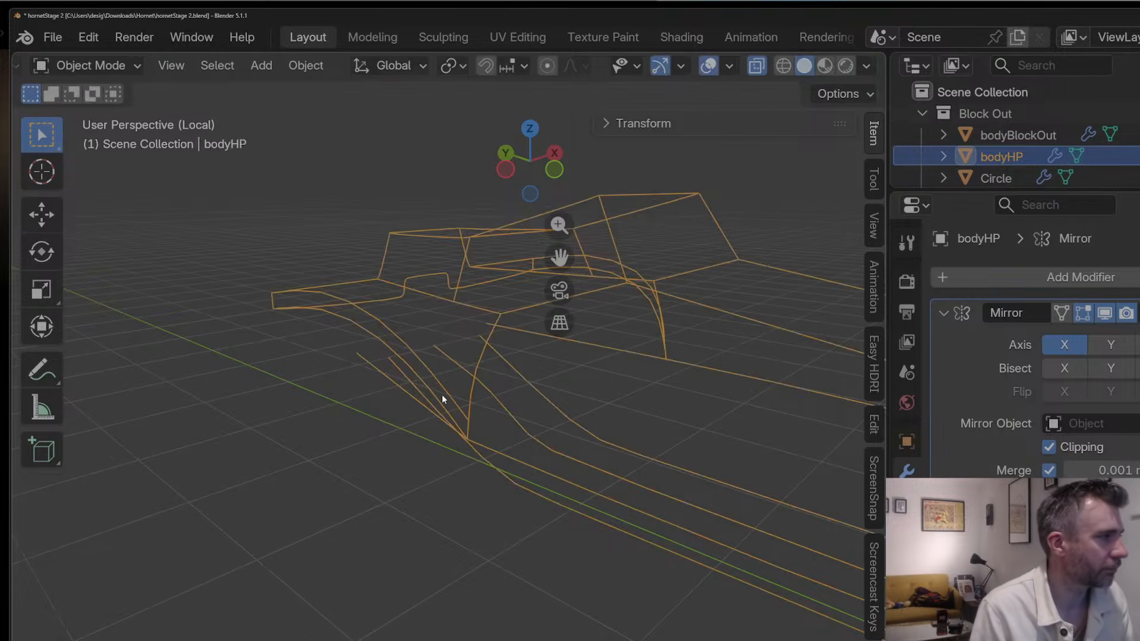
# Step: Delete the dangling end vertex of the body side edge that extends rearward behind the wheel arch
pyautogui.scroll(-3, 508, 384)
pyautogui.moveTo(441, 394); pyautogui.dragTo(585, 336, button='middle')
pyautogui.press('Tab')
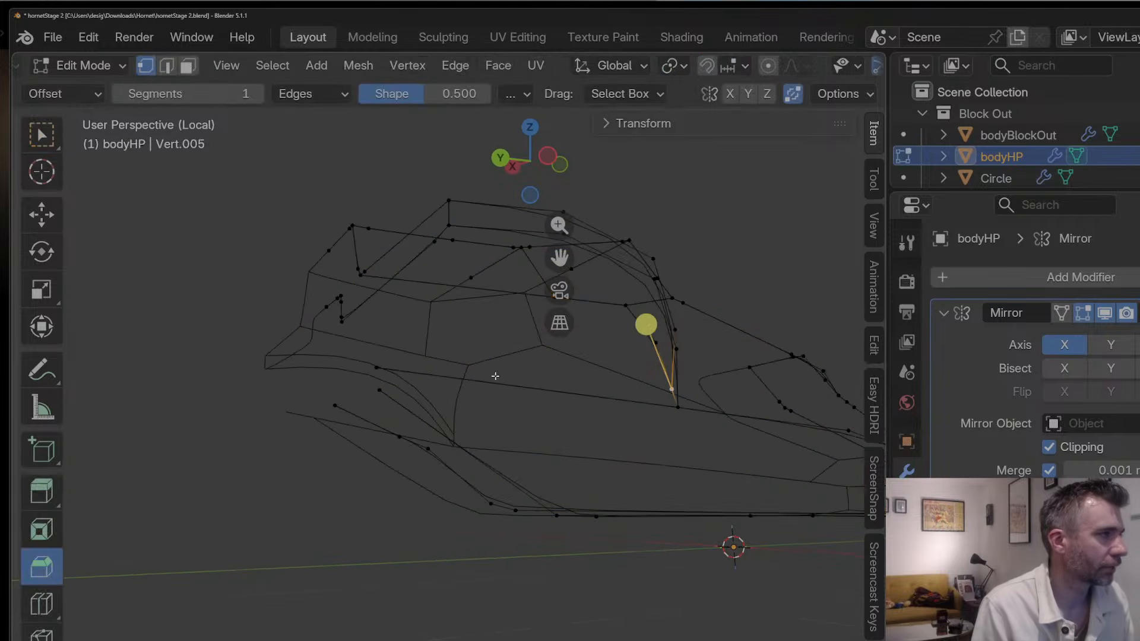
pyautogui.click(387, 371)
pyautogui.moveTo(389, 372); pyautogui.dragTo(611, 384, button='middle')
pyautogui.press('x')
pyautogui.click(418, 391)
pyautogui.press('Tab')
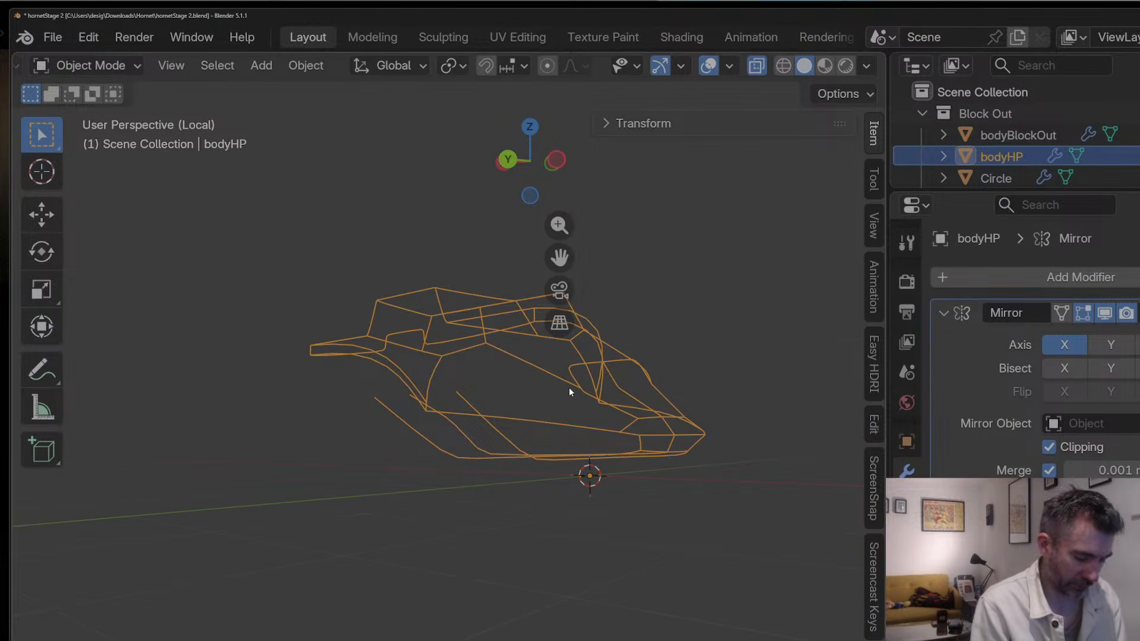
# Step: Extrude the lower corner vertex of the small rear notch forward along global Y
pyautogui.moveTo(572, 384); pyautogui.dragTo(348, 326, button='middle')
pyautogui.press('Tab')
pyautogui.click(387, 289)
pyautogui.press('e')
pyautogui.press('y')
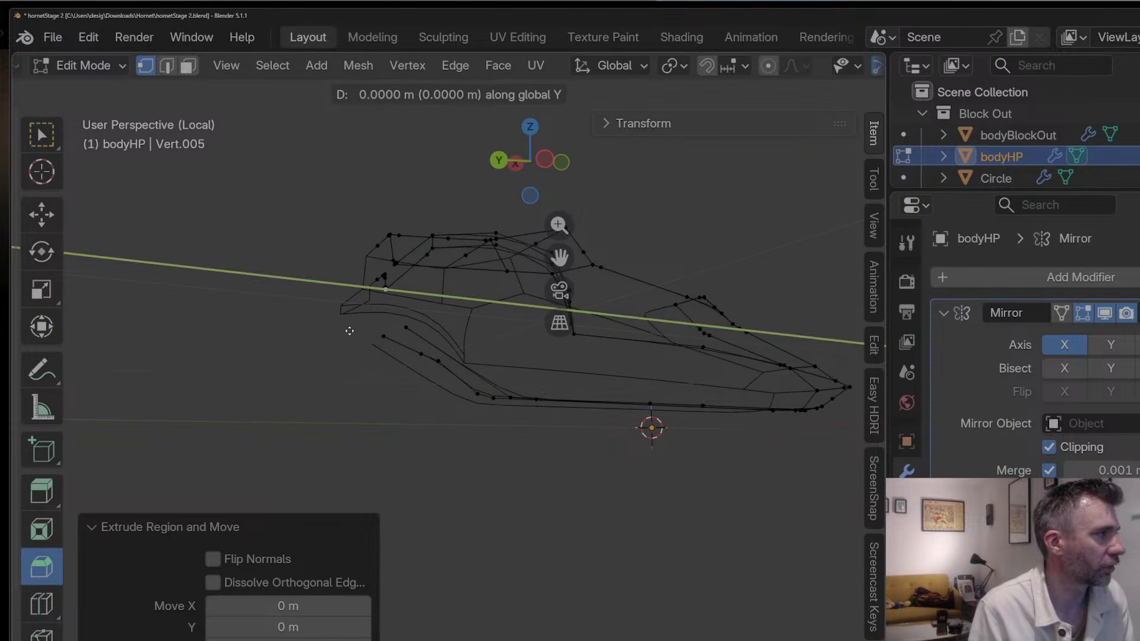
pyautogui.click(387, 332)
pyautogui.moveTo(387, 332); pyautogui.dragTo(414, 276, button='middle')
pyautogui.press('g')
pyautogui.press('y')
pyautogui.click(398, 338)
# Step: Delete the rising rear end vertices of the two lower body guide edges
pyautogui.click(425, 320)
pyautogui.press('x')
pyautogui.click(425, 319)
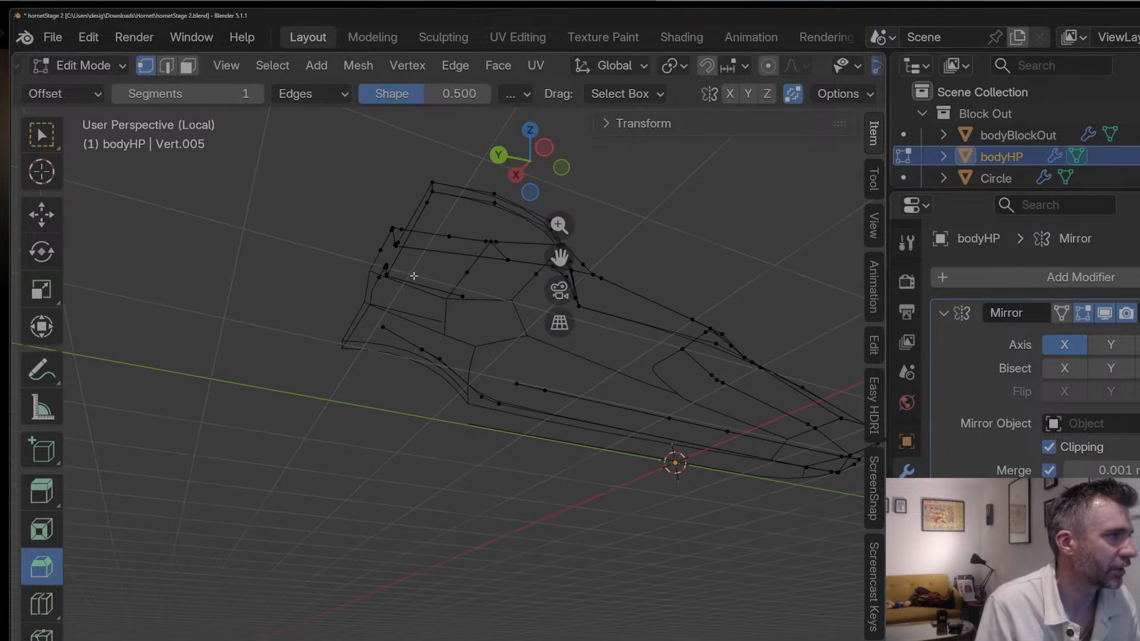
pyautogui.moveTo(518, 384); pyautogui.dragTo(600, 339, button='middle')
pyautogui.press('x')
pyautogui.click(498, 344)
# Step: Extrude the vertex below the rear deck 0.64839 m along global X towards the body's centre
pyautogui.click(464, 307)
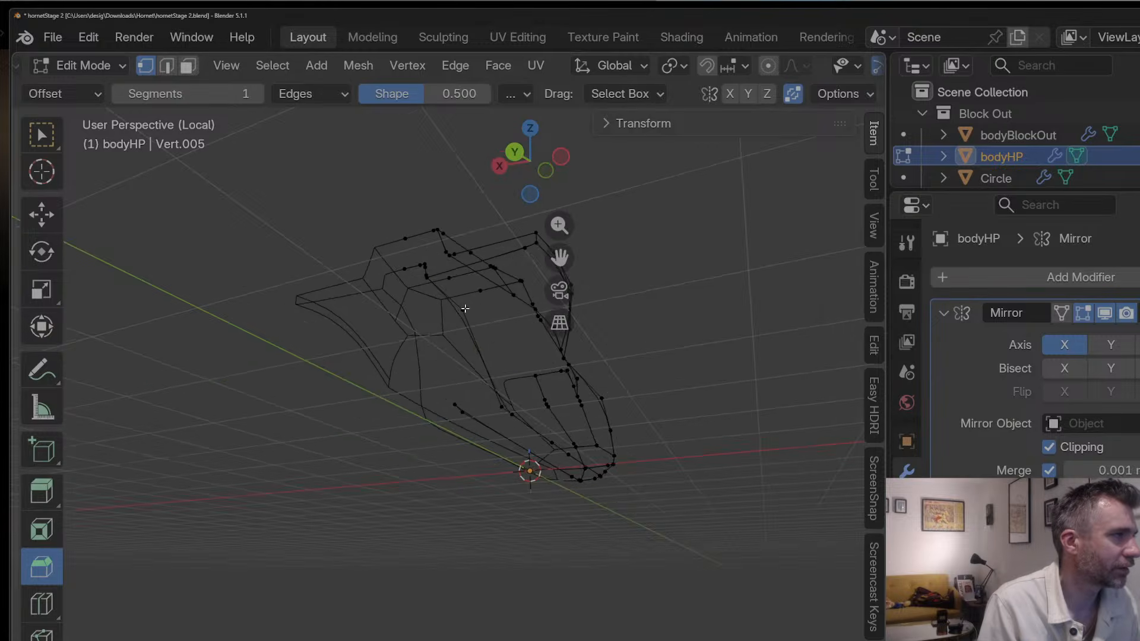
pyautogui.moveTo(464, 307); pyautogui.dragTo(569, 387, button='middle')
pyautogui.press('e')
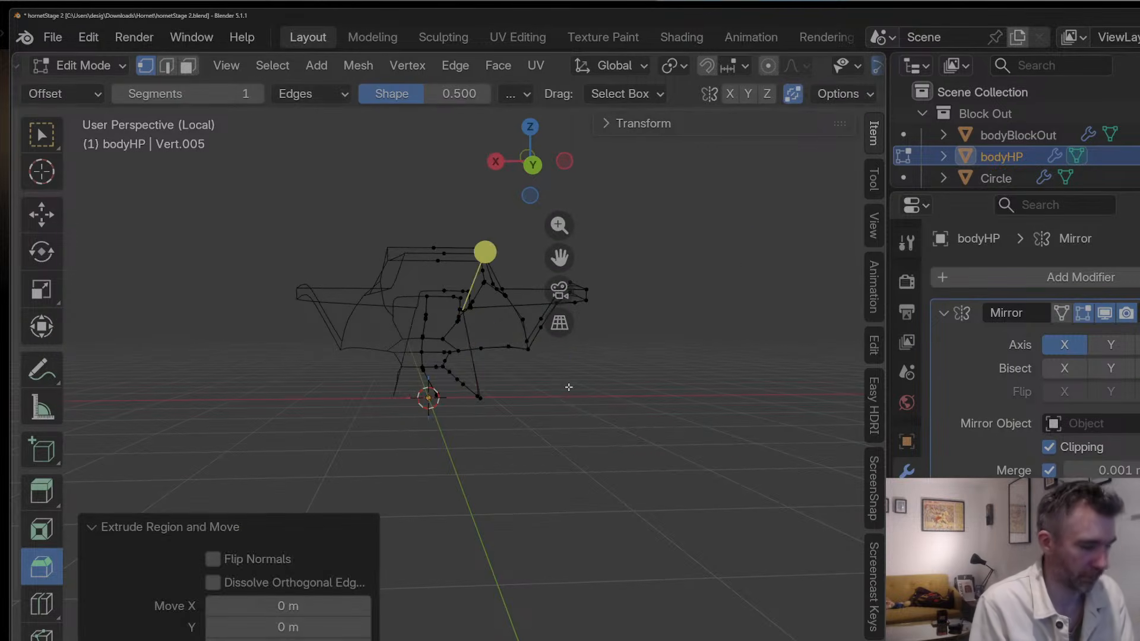
pyautogui.press('y')
pyautogui.click(479, 377)
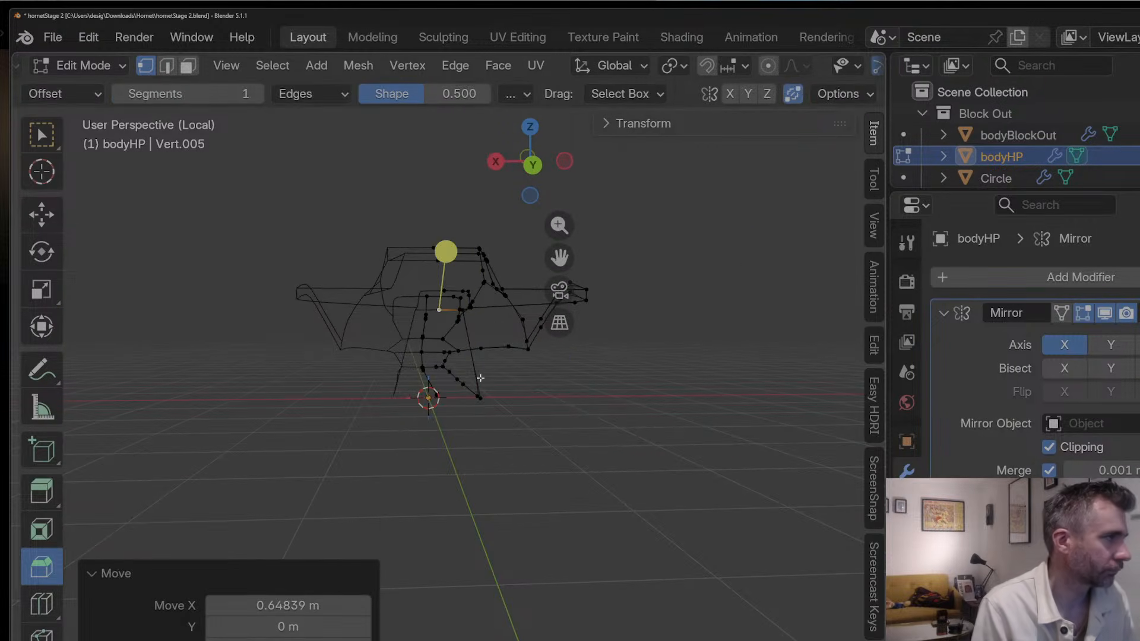
# Step: Join the vertices below the rear deck to the open rear ends of the two lower guide edges
pyautogui.moveTo(478, 376); pyautogui.dragTo(350, 279, button='middle')
pyautogui.click(464, 398)
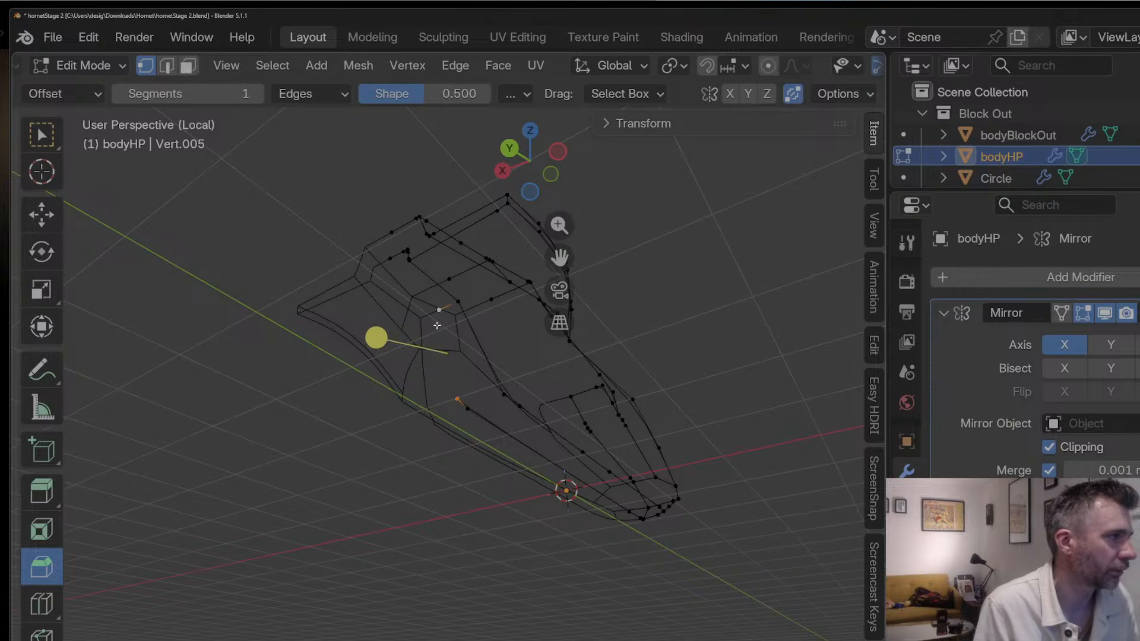
pyautogui.moveTo(437, 326); pyautogui.dragTo(469, 348, button='middle')
pyautogui.press('Tab')
pyautogui.press('Tab')
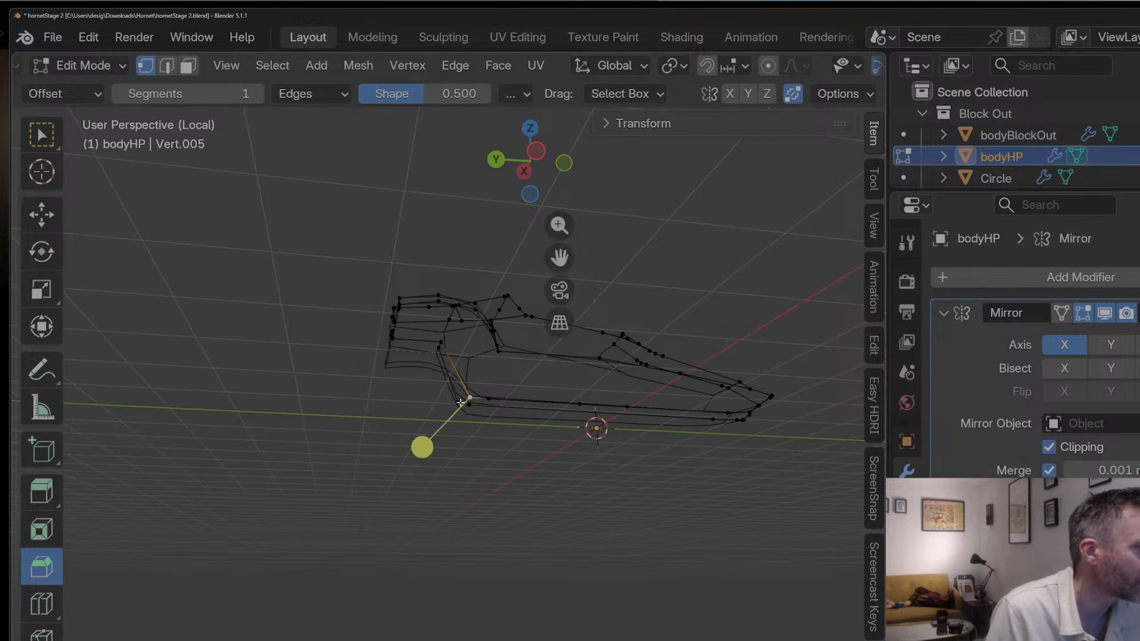
# Step: Move the lower corner vertices of the new rear joining edges along global Y
pyautogui.moveTo(474, 409); pyautogui.dragTo(434, 373, button='middle')
pyautogui.press('g')
pyautogui.press('y')
pyautogui.click(453, 438)
pyautogui.press('Tab')
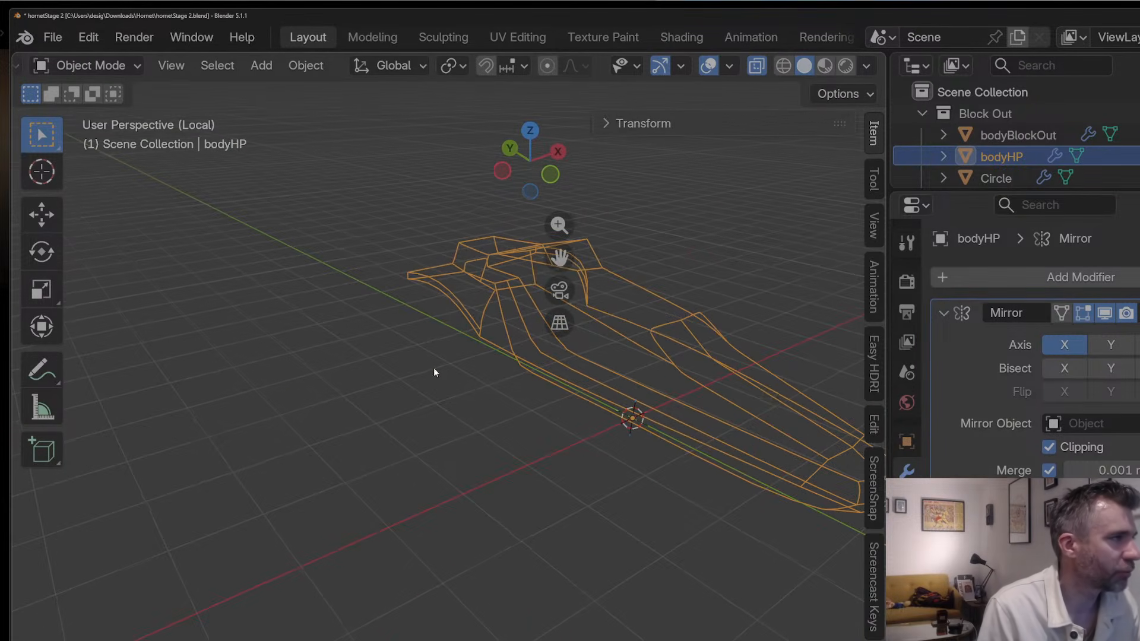
# Step: Examine the nose guide edges in perspective and in the left orthographic view
pyautogui.keyDown('shift'); pyautogui.moveTo(566, 265); pyautogui.dragTo(384, 298, button='middle'); pyautogui.keyUp('shift')
pyautogui.press('Tab')
pyautogui.moveTo(522, 453); pyautogui.dragTo(627, 435, button='middle')
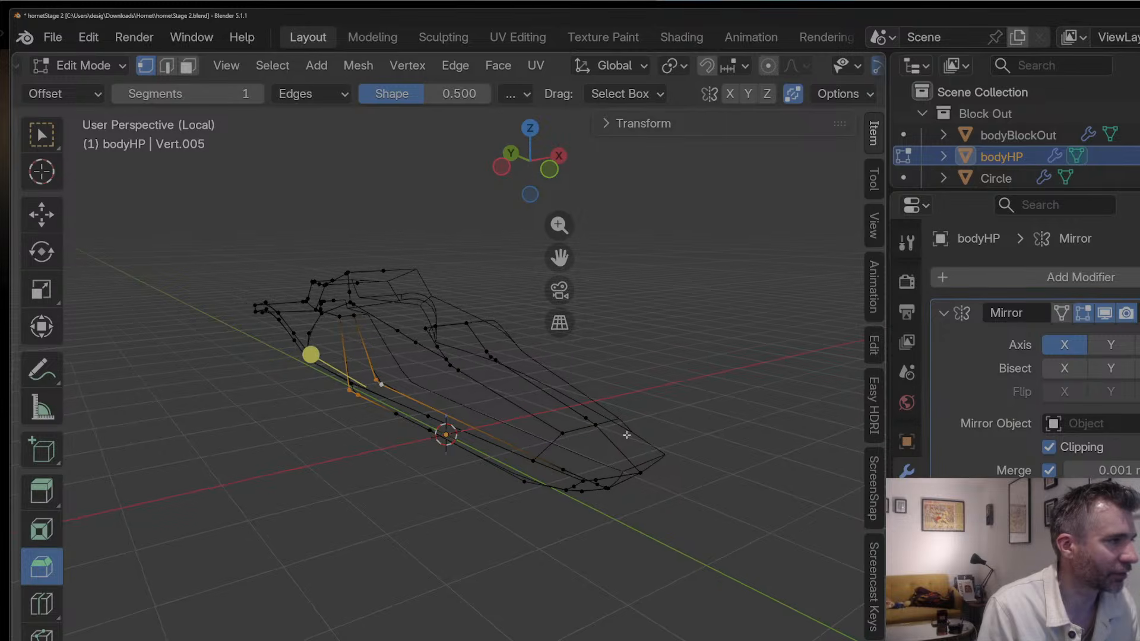
pyautogui.moveTo(594, 482); pyautogui.dragTo(584, 206, button='middle')
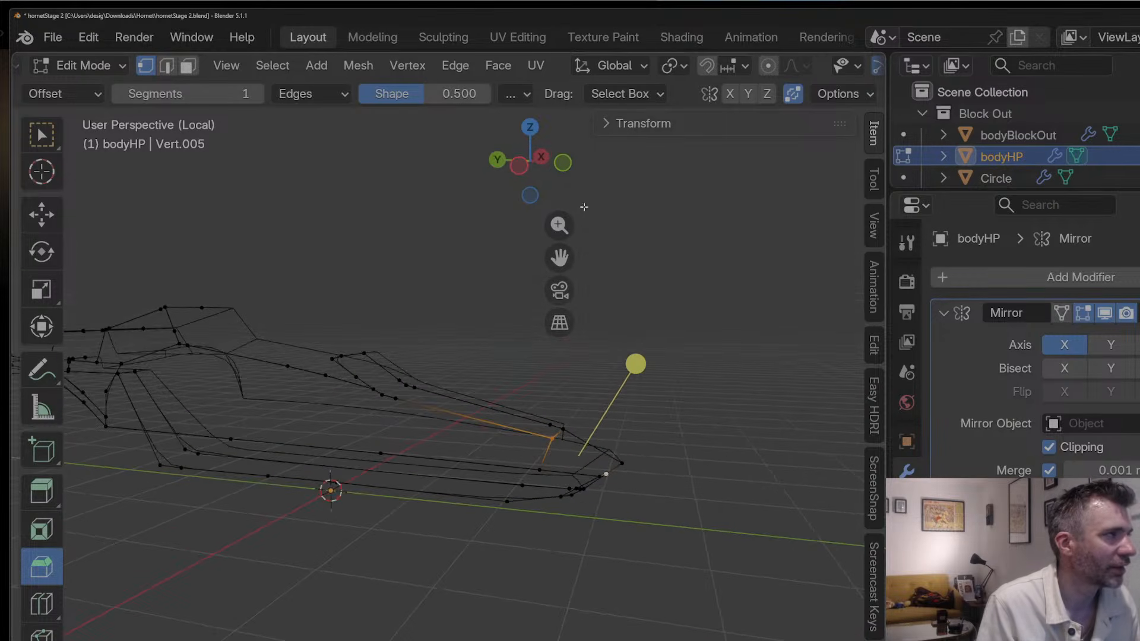
pyautogui.click(565, 169)
pyautogui.click(566, 169)
pyautogui.click(565, 169)
pyautogui.click(566, 169)
pyautogui.scroll(5, 543, 271)
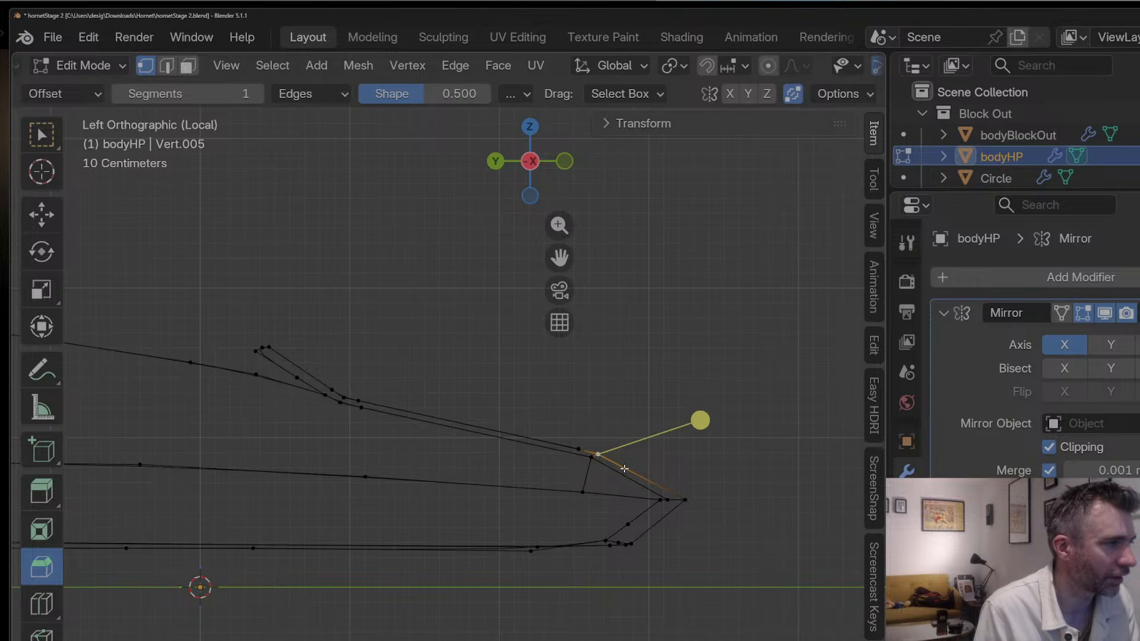
# Step: Fill the upper front of the nose with a four-sided face and turn off X-ray display
pyautogui.moveTo(624, 468); pyautogui.dragTo(548, 462, button='middle')
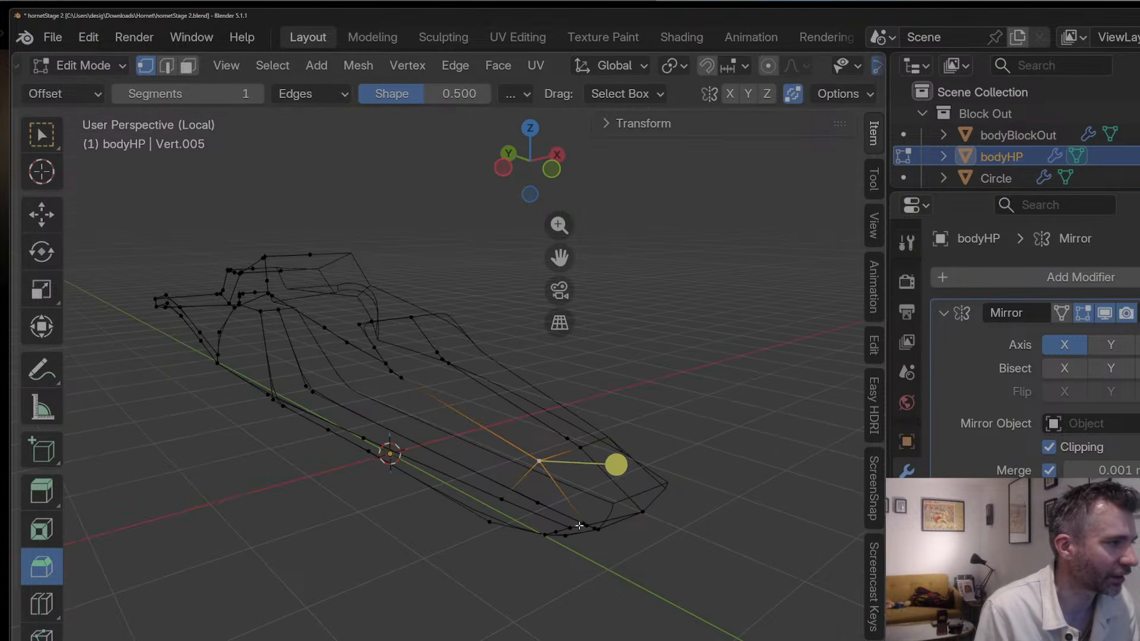
pyautogui.moveTo(579, 526); pyautogui.dragTo(597, 525, button='middle')
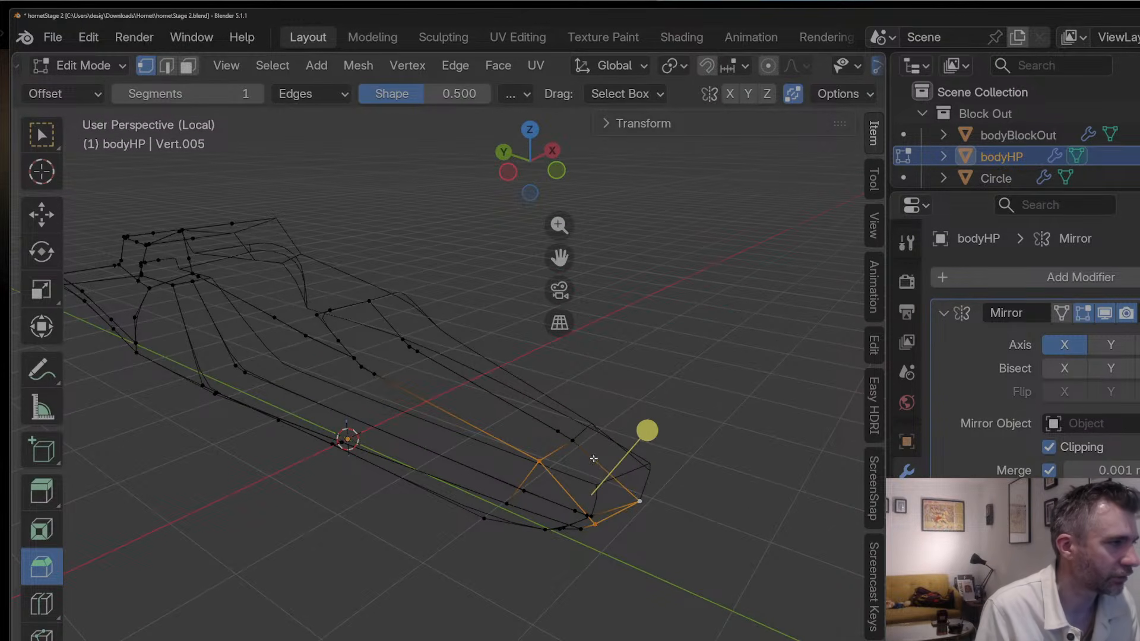
pyautogui.moveTo(567, 482); pyautogui.dragTo(524, 432, button='middle')
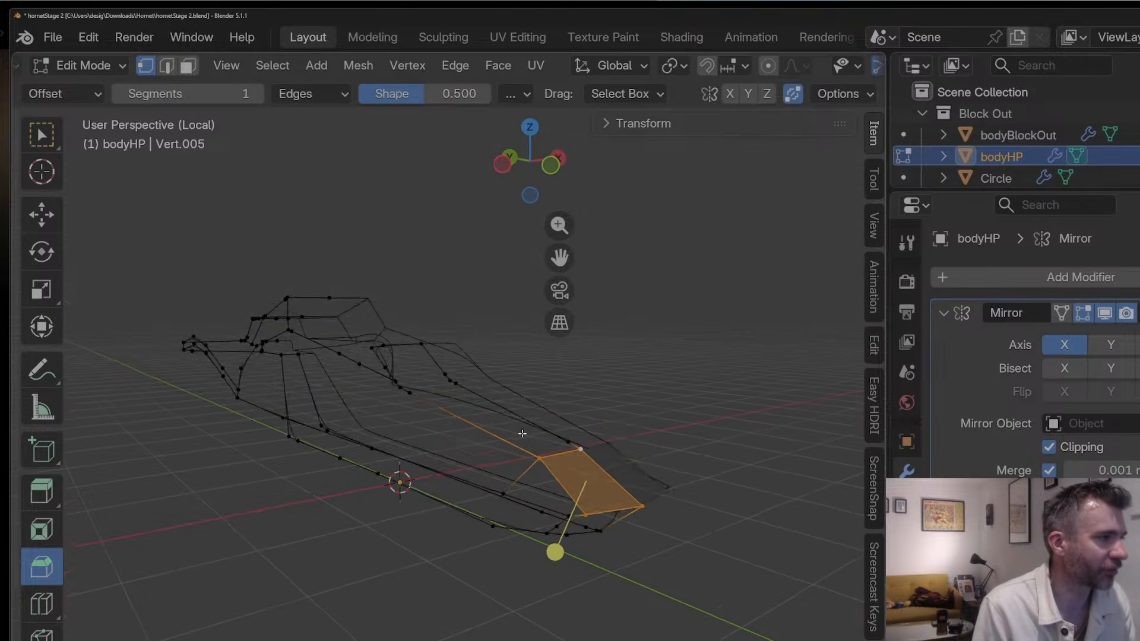
pyautogui.press('Tab')
pyautogui.click(756, 65)
pyautogui.moveTo(563, 500); pyautogui.dragTo(597, 477, button='middle')
# Step: Cut the short side edge beside the upper nose face and slide the new vertex along it
pyautogui.press('Tab')
pyautogui.hotkey('ctrl', 'r')
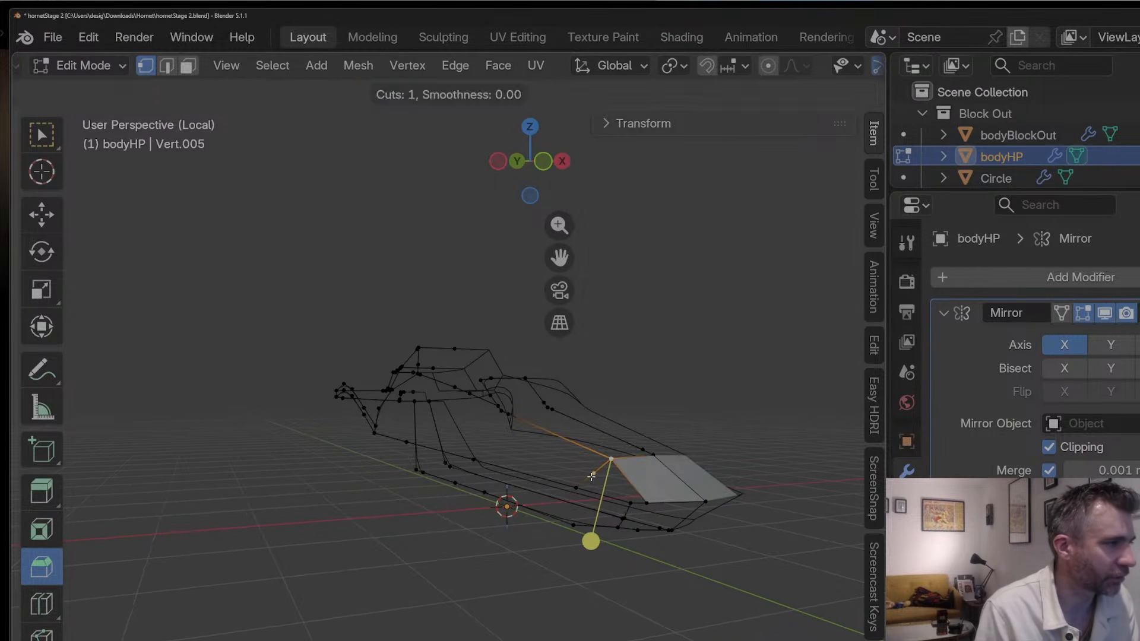
pyautogui.doubleClick(594, 477)
pyautogui.press('g')
pyautogui.press('g')
pyautogui.click(601, 474)
# Step: Fill the narrow side face beside the upper nose panel and the lower front face of the nose
pyautogui.click(628, 504)
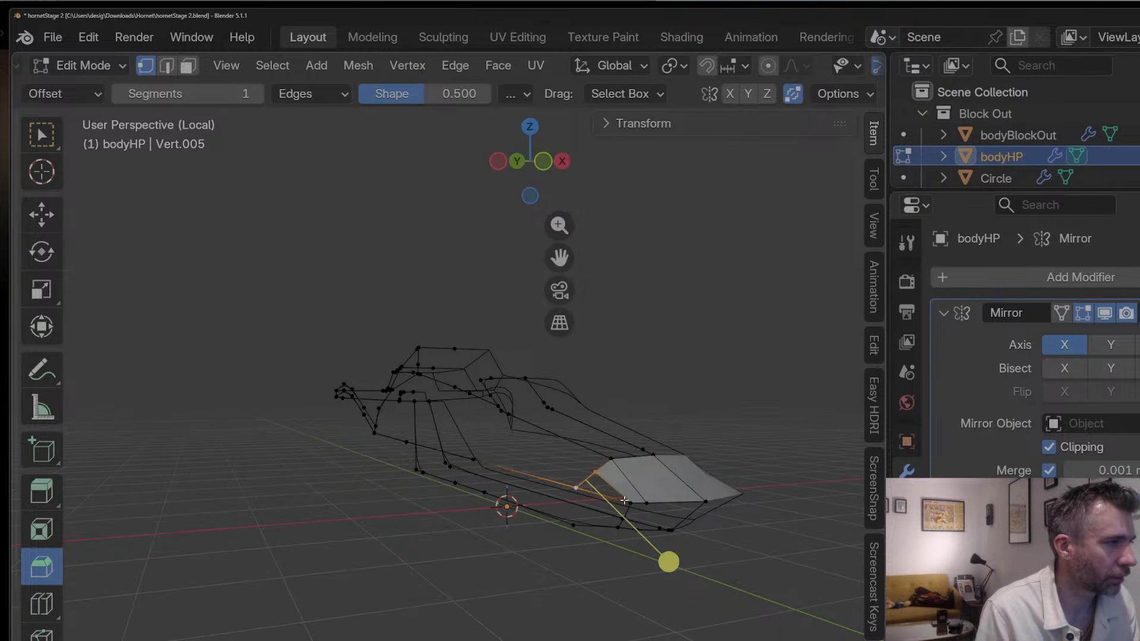
pyautogui.moveTo(623, 503); pyautogui.dragTo(635, 479, button='middle')
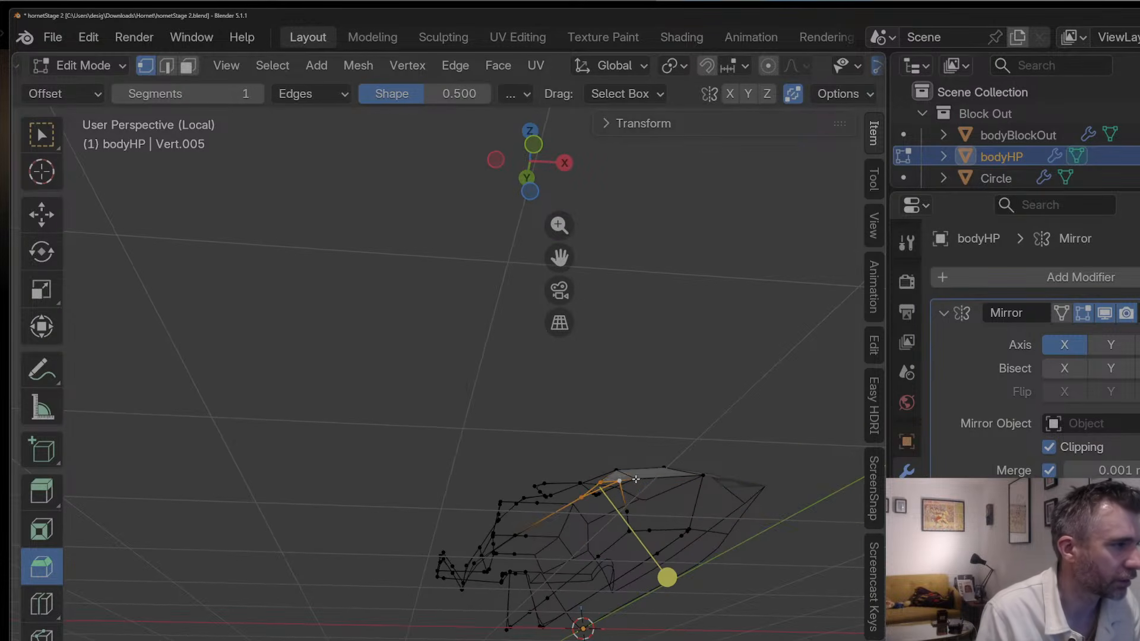
pyautogui.moveTo(678, 526); pyautogui.dragTo(765, 505, button='middle')
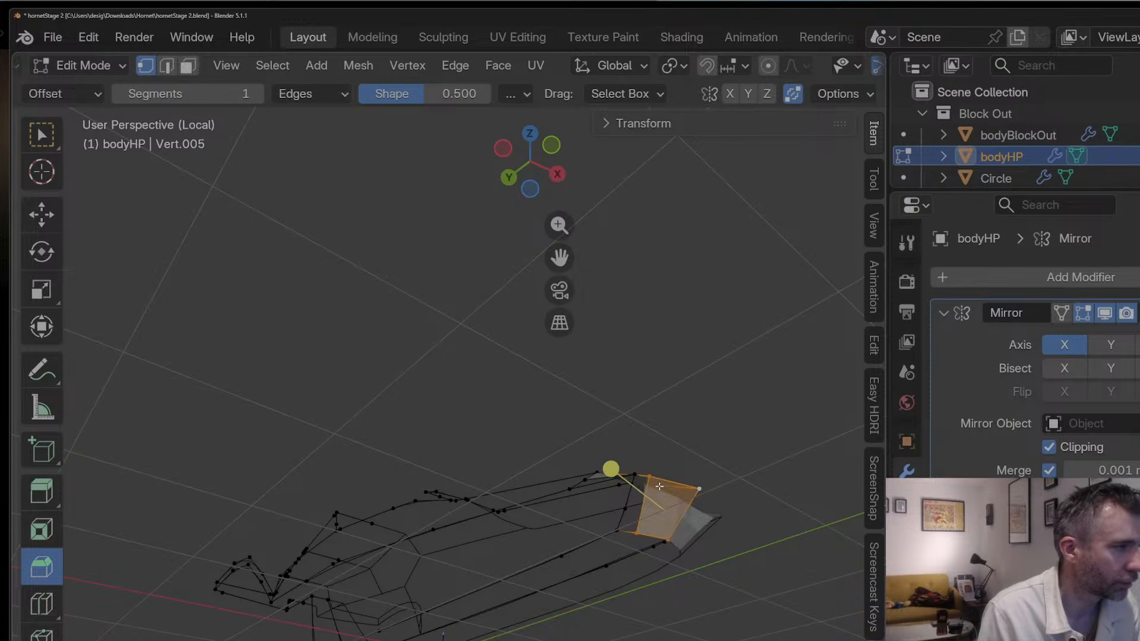
pyautogui.moveTo(658, 487); pyautogui.dragTo(638, 512, button='middle')
# Step: Cut the lower nose face and its neighbouring side edge once each and fill the small face between them
pyautogui.hotkey('ctrl', 'r')
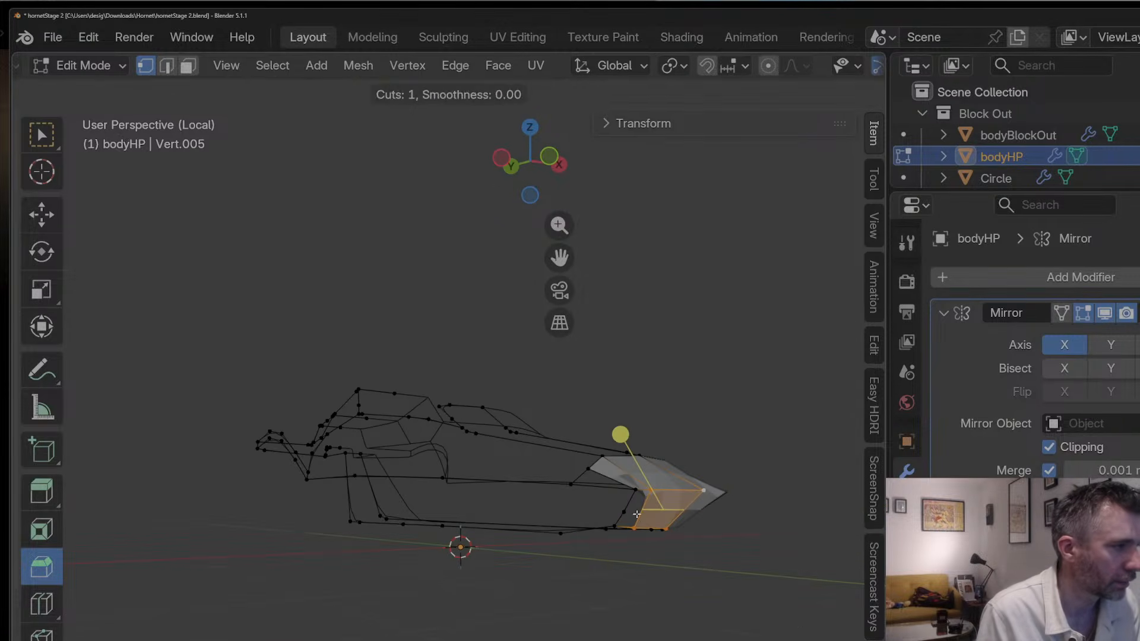
pyautogui.click(637, 514)
pyautogui.click(635, 515)
pyautogui.click(649, 490)
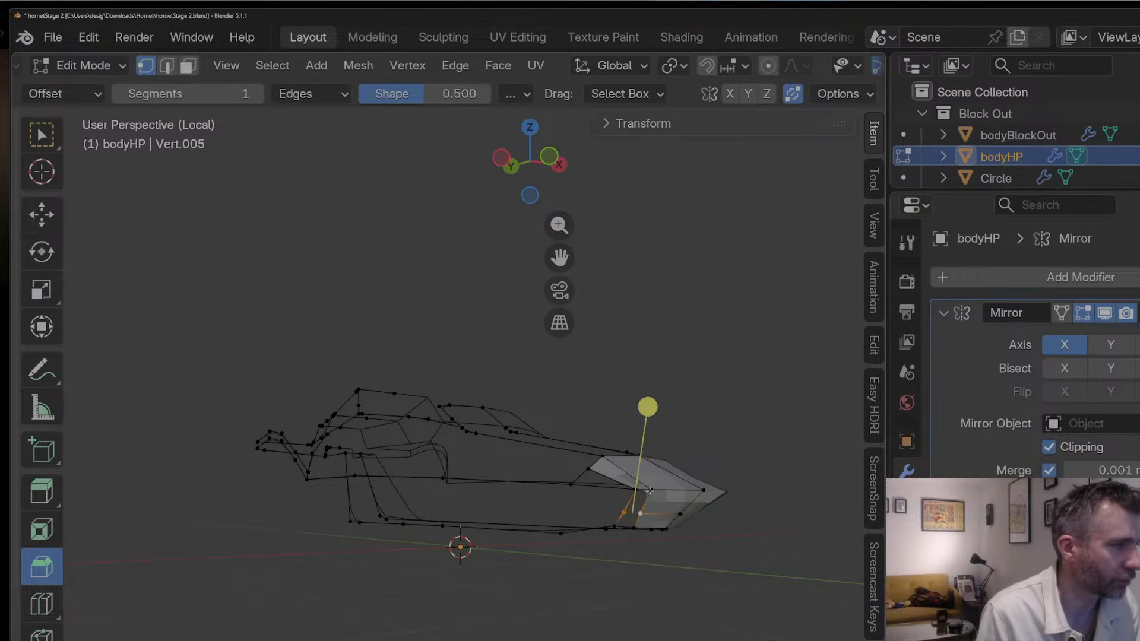
pyautogui.moveTo(635, 492); pyautogui.dragTo(640, 527, button='middle')
pyautogui.press('Tab')
# Step: In the right orthographic view, move the lower nose cut vertices about 0.006 m along both negative Y and negative Z
pyautogui.click(560, 172)
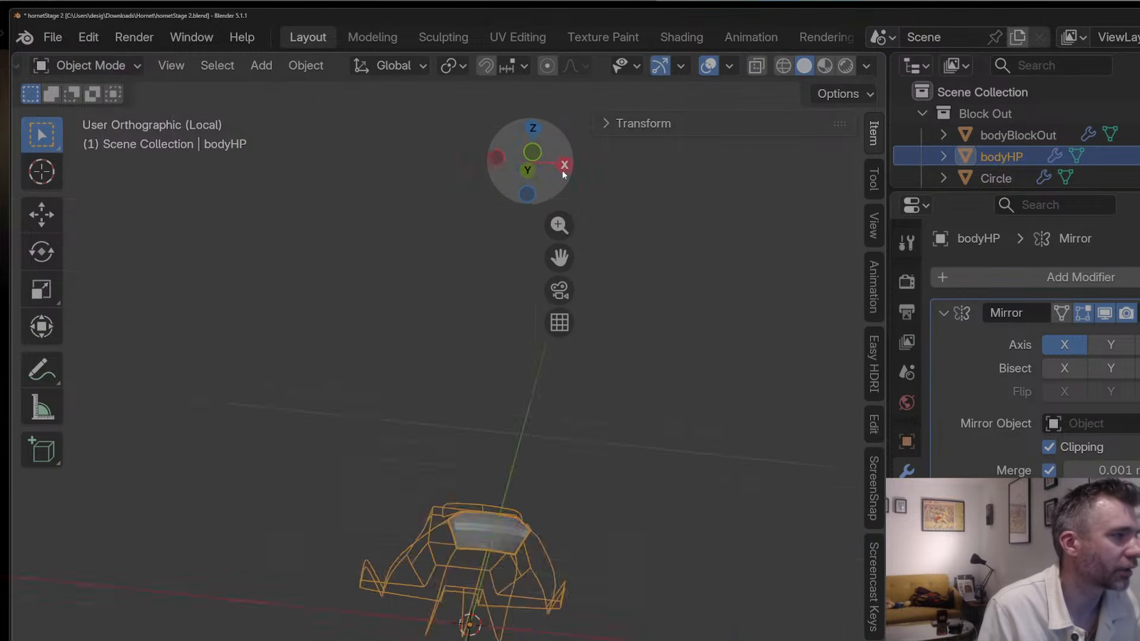
pyautogui.scroll(2, 561, 172)
pyautogui.moveTo(558, 257); pyautogui.dragTo(763, 118)
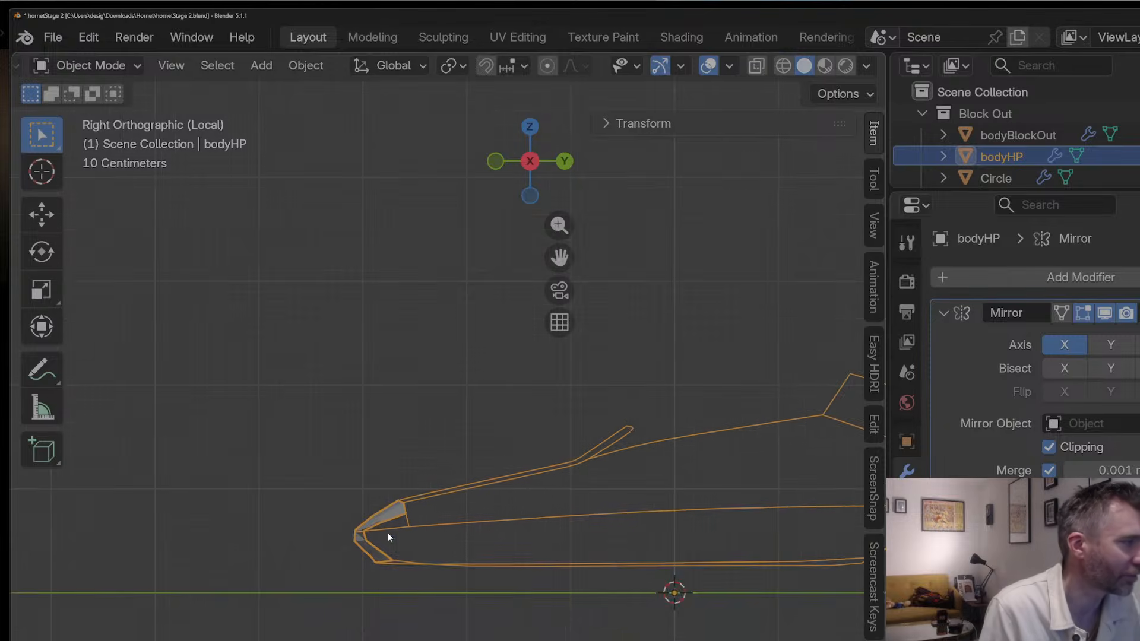
pyautogui.scroll(2, 387, 533)
pyautogui.press('Tab')
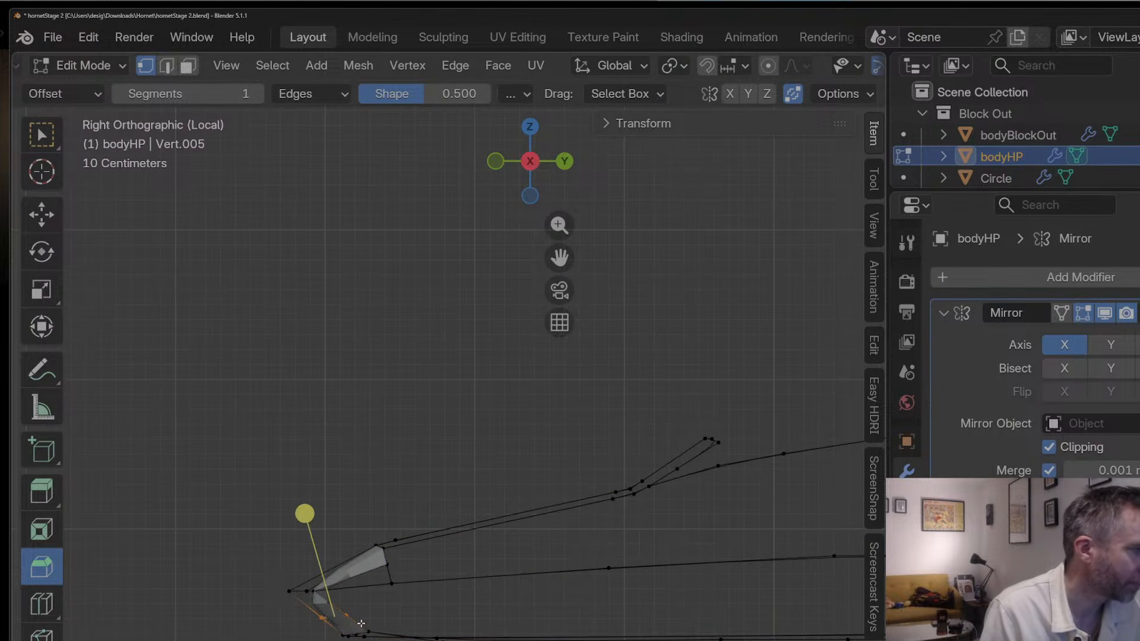
pyautogui.press('g')
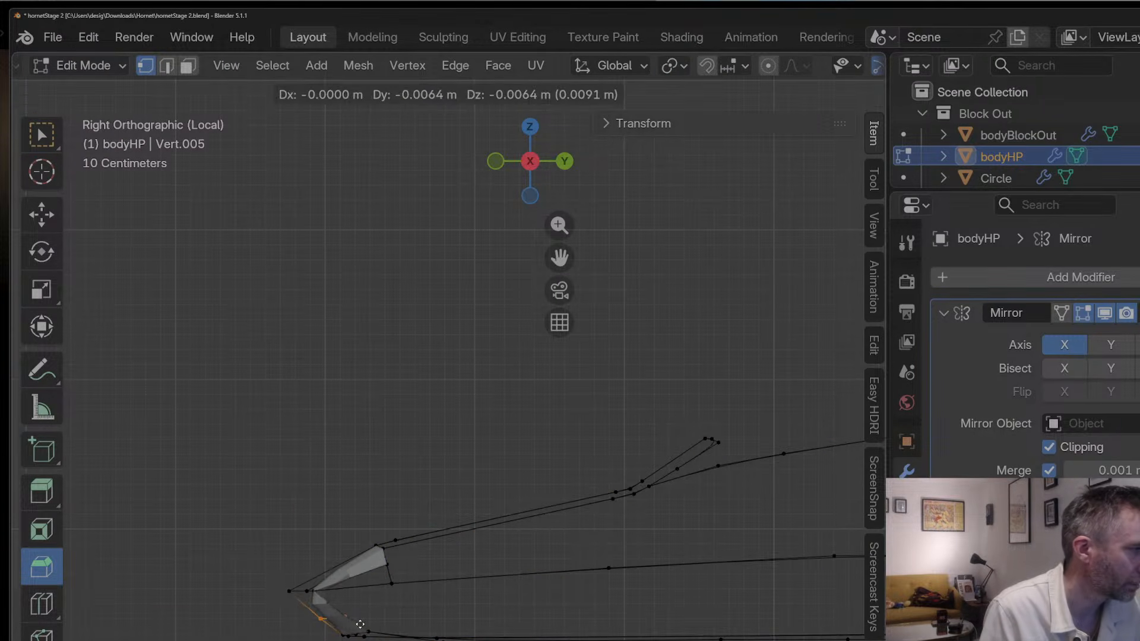
pyautogui.click(360, 624)
pyautogui.press('Tab')
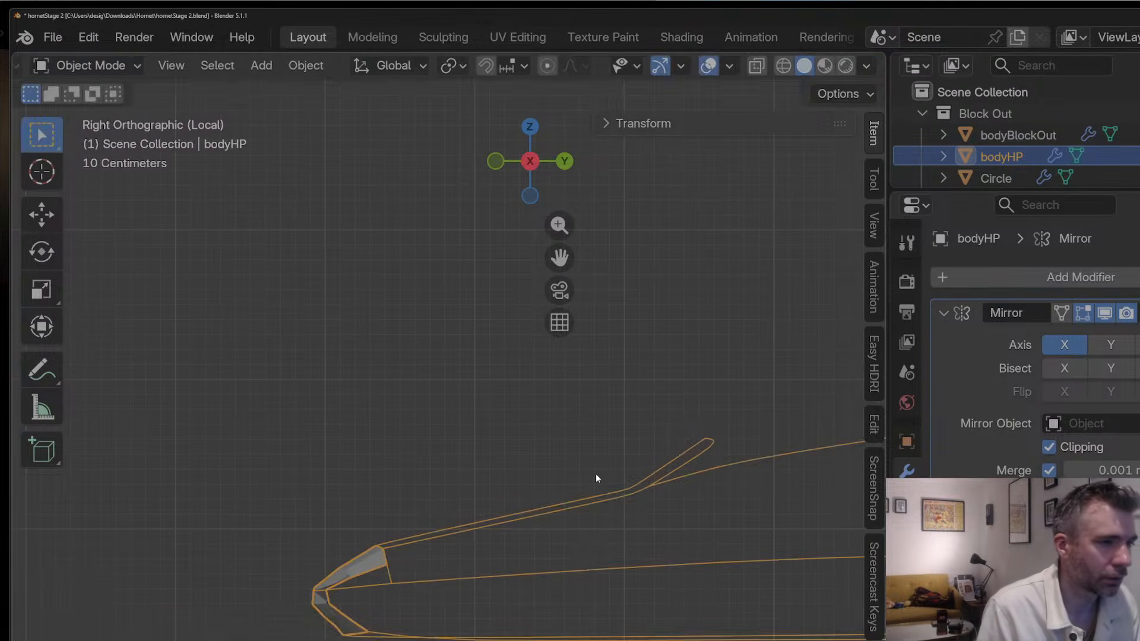
# Step: Apply Shade Auto Smooth to bodyHP and check the shaded nose faces
pyautogui.rightClick(374, 569)
pyautogui.click(305, 433)
pyautogui.moveTo(305, 496); pyautogui.dragTo(972, 446, button='middle')
pyautogui.press('Tab')
pyautogui.press('Tab')
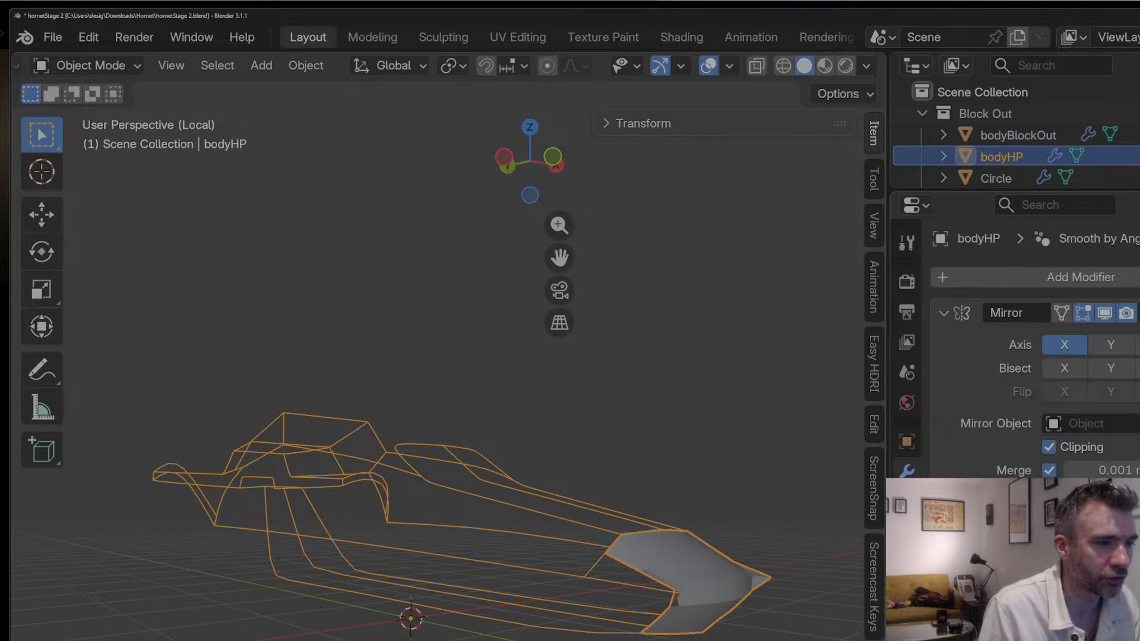
# Step: Turn on the Face Orientation overlay while editing bodyHP to check which way the nose faces point
pyautogui.press('Tab')
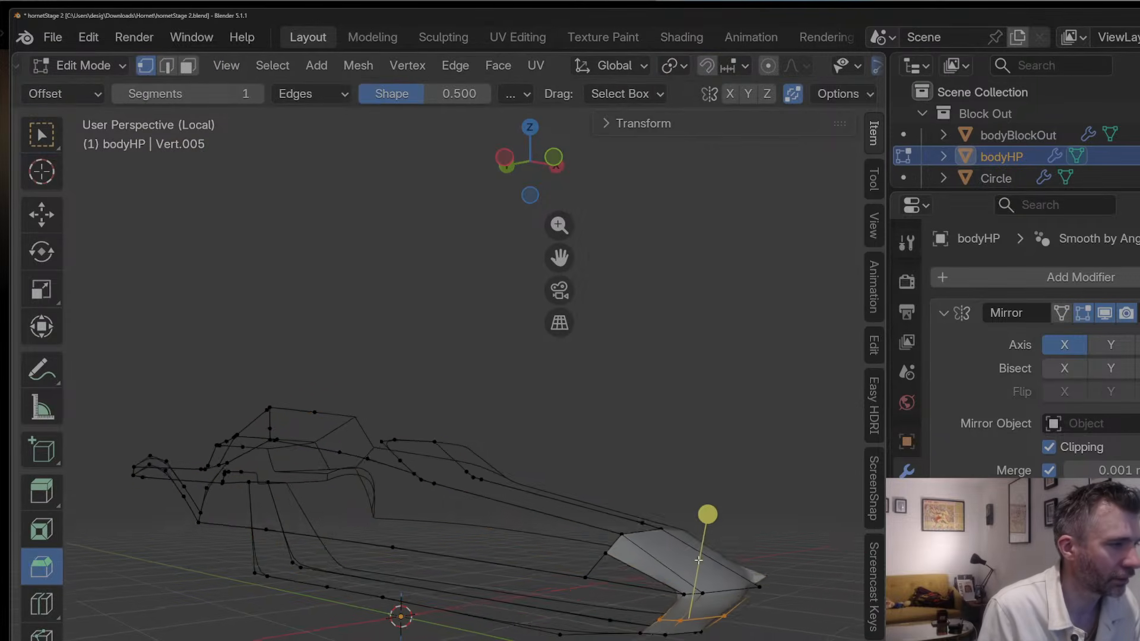
pyautogui.moveTo(676, 554); pyautogui.dragTo(664, 500, button='middle')
pyautogui.scroll(-5, 798, 73)
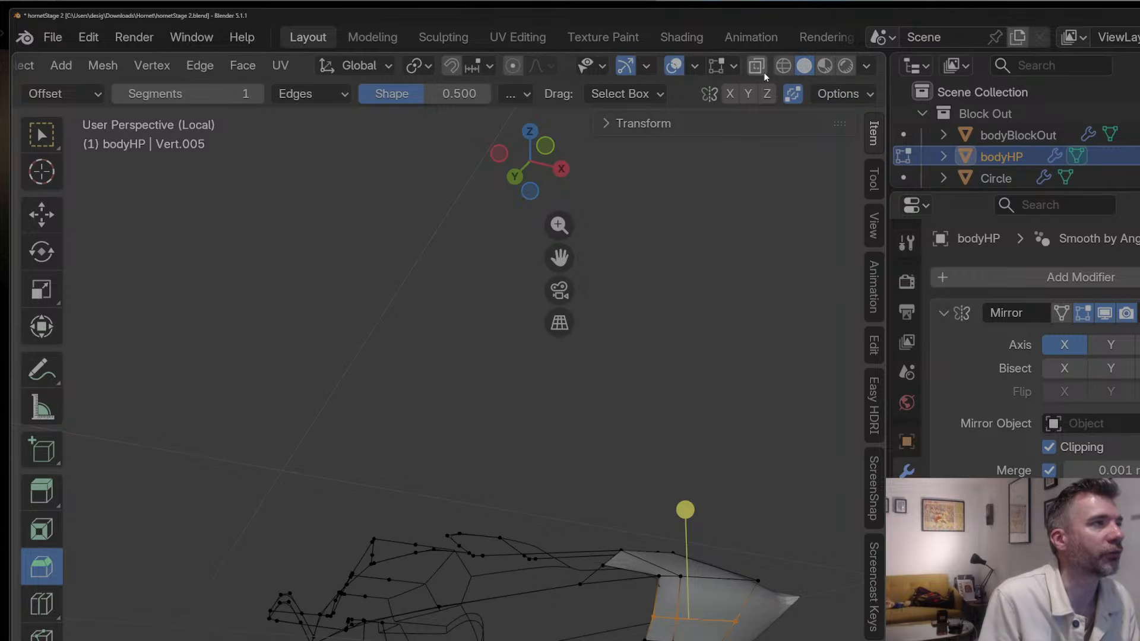
pyautogui.click(694, 66)
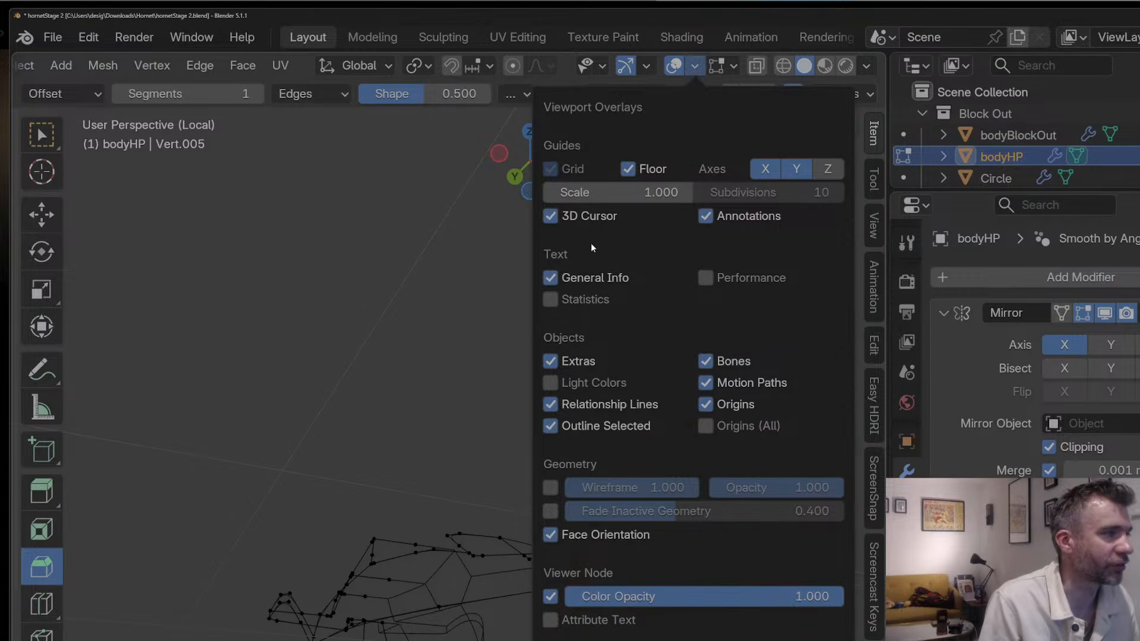
pyautogui.click(697, 73)
pyautogui.moveTo(675, 617); pyautogui.dragTo(678, 591, button='middle')
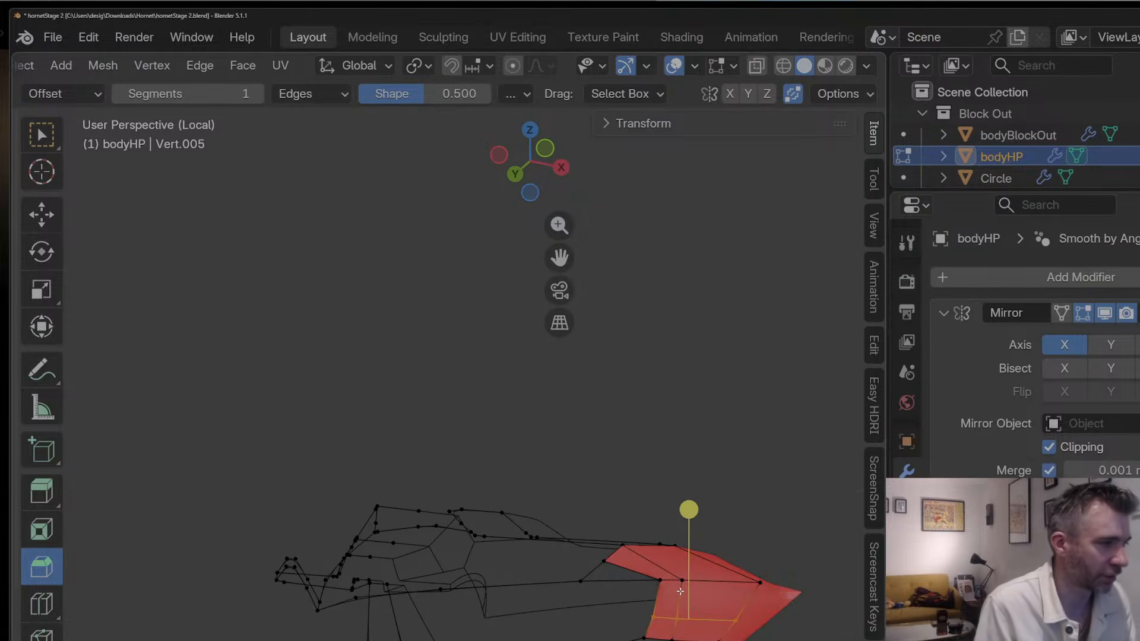
# Step: Select the entire bodyHP mesh and flip its normals so the nose faces point outward
pyautogui.press('a')
pyautogui.hotkey('alt', 'n')
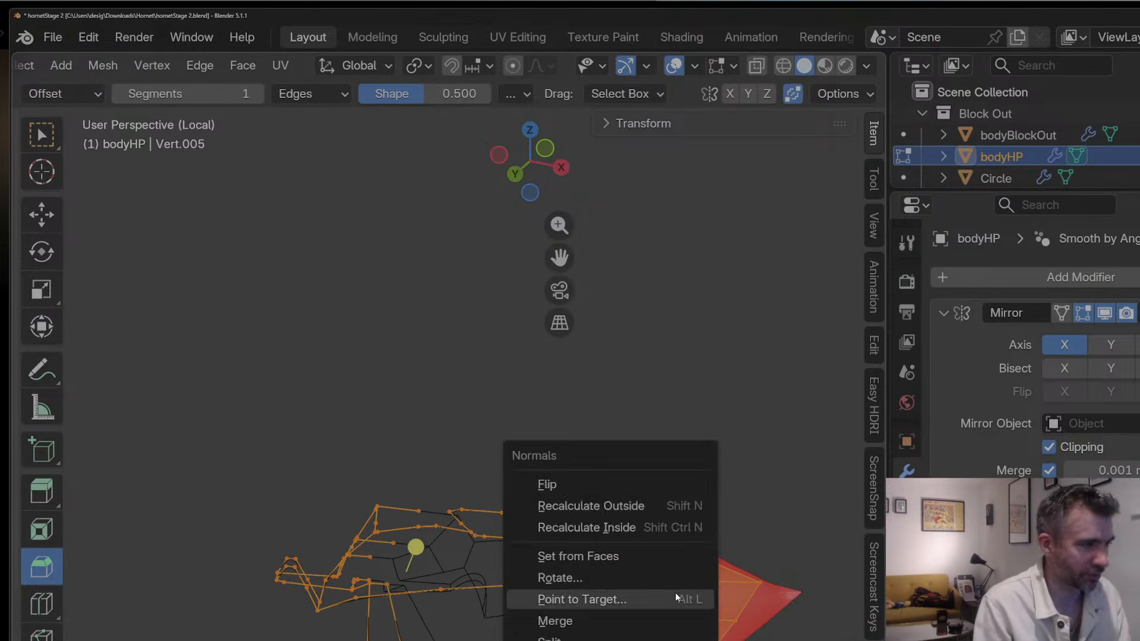
pyautogui.click(622, 483)
pyautogui.press('Tab')
pyautogui.moveTo(633, 568)
pyautogui.mouseDown(button='middle')
pyautogui.moveTo(645, 472)
pyautogui.moveTo(623, 504)
pyautogui.moveTo(633, 576)
pyautogui.mouseUp(button='middle')
pyautogui.press('Tab')
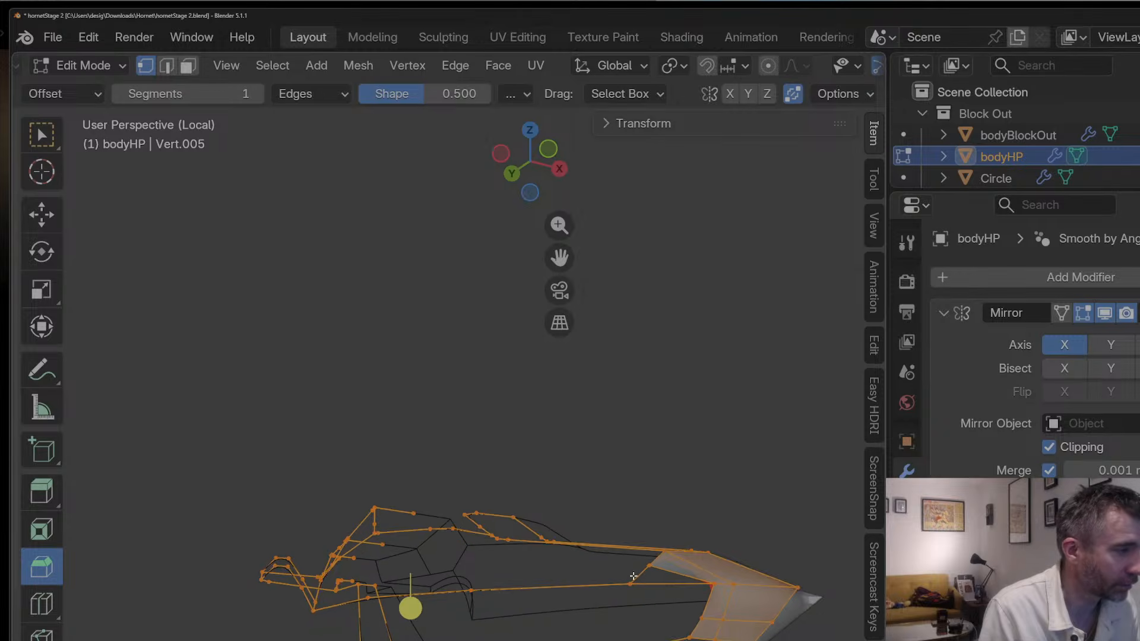
# Step: In the front orthographic view, move the lower side-edge vertices behind the nose about 0.03 m along negative X and 0.1 m up
pyautogui.click(633, 575)
pyautogui.moveTo(624, 629); pyautogui.dragTo(630, 122, button='middle')
pyautogui.keyDown('shift'); pyautogui.click(636, 640); pyautogui.keyUp('shift')
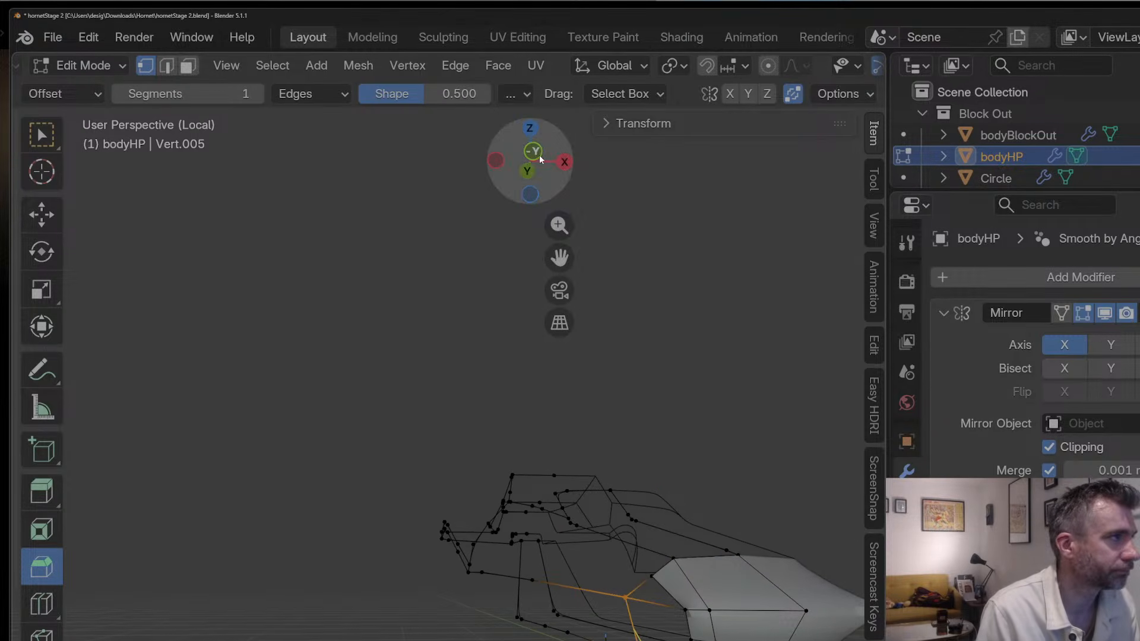
pyautogui.click(566, 163)
pyautogui.click(568, 164)
pyautogui.click(567, 165)
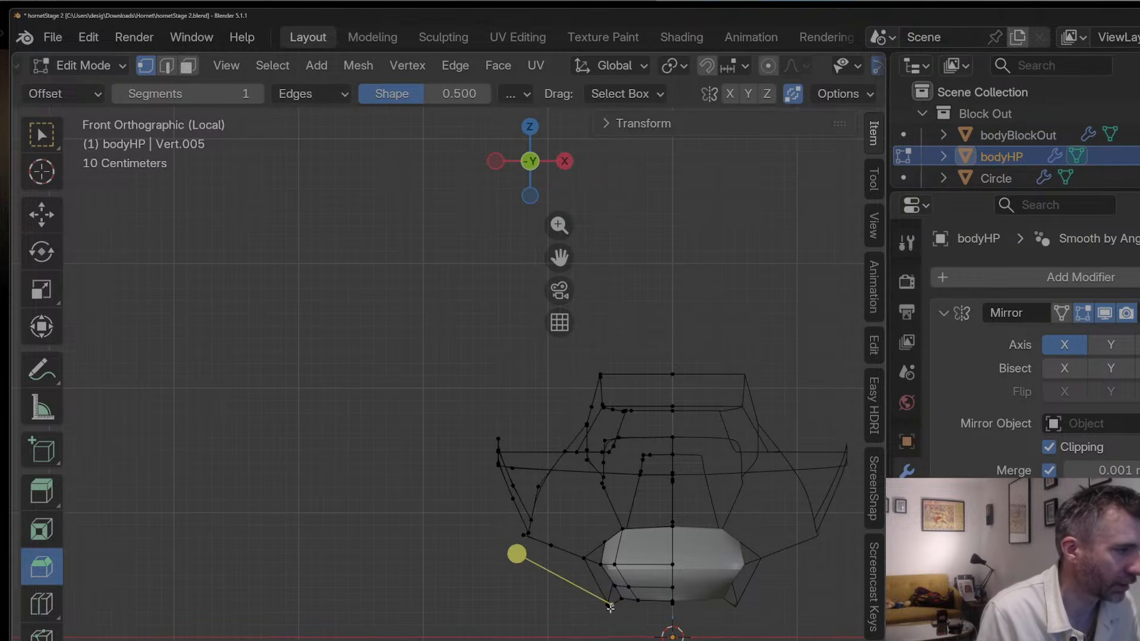
pyautogui.press('g')
pyautogui.click(585, 597)
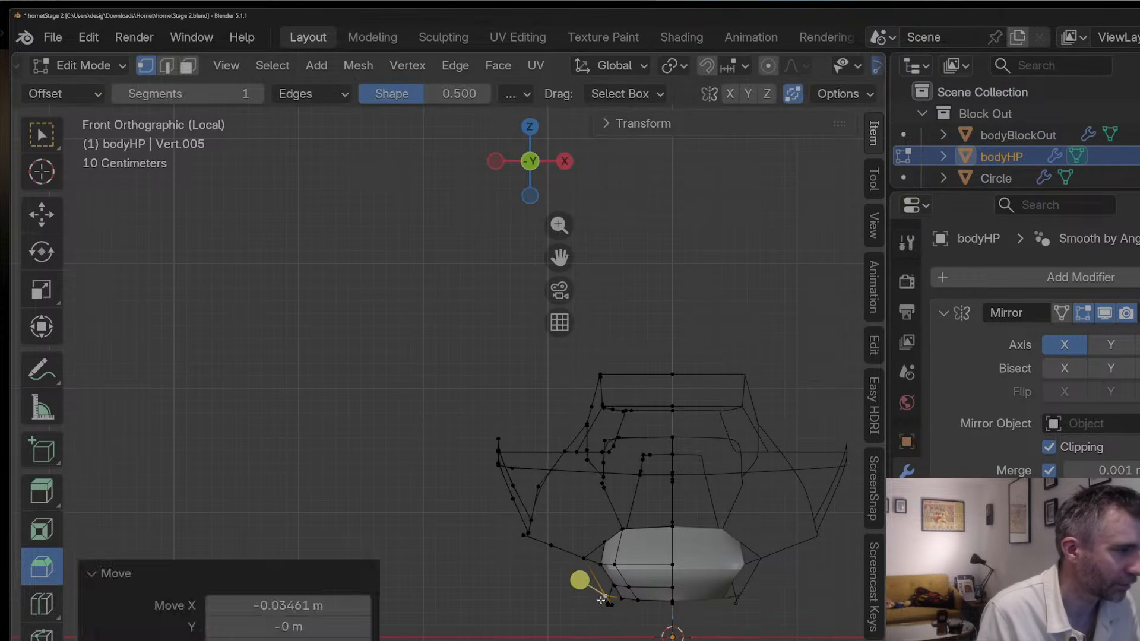
pyautogui.moveTo(614, 634); pyautogui.dragTo(614, 633)
pyautogui.press('g')
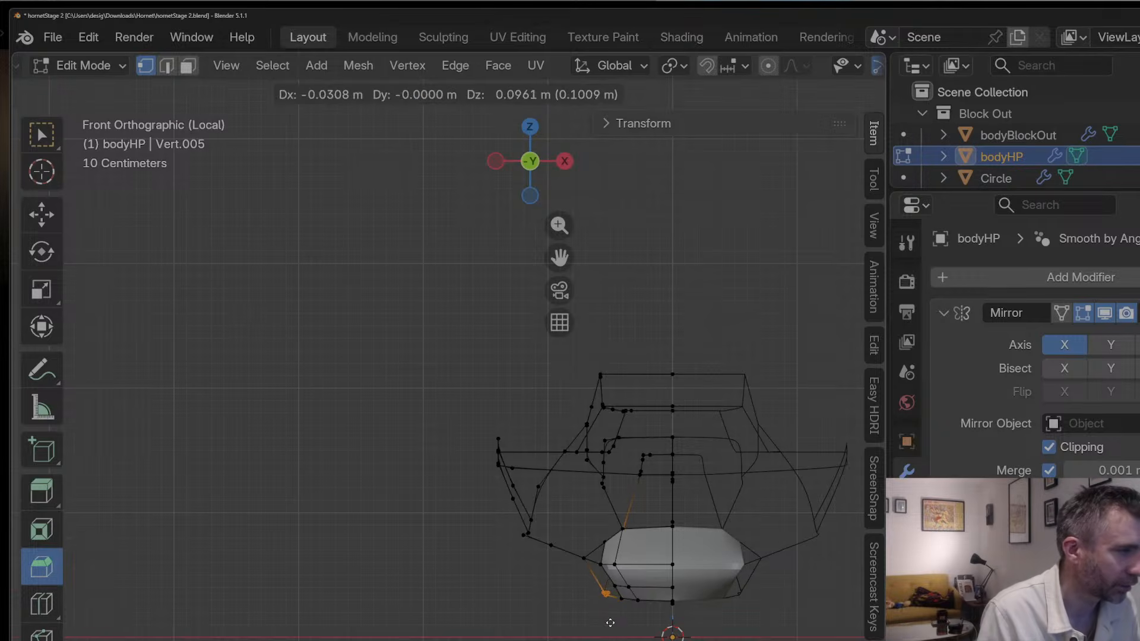
pyautogui.click(610, 623)
# Step: Cut the two short side edges behind the nose once each and fill the lower side panel between them
pyautogui.moveTo(610, 622); pyautogui.dragTo(658, 565, button='middle')
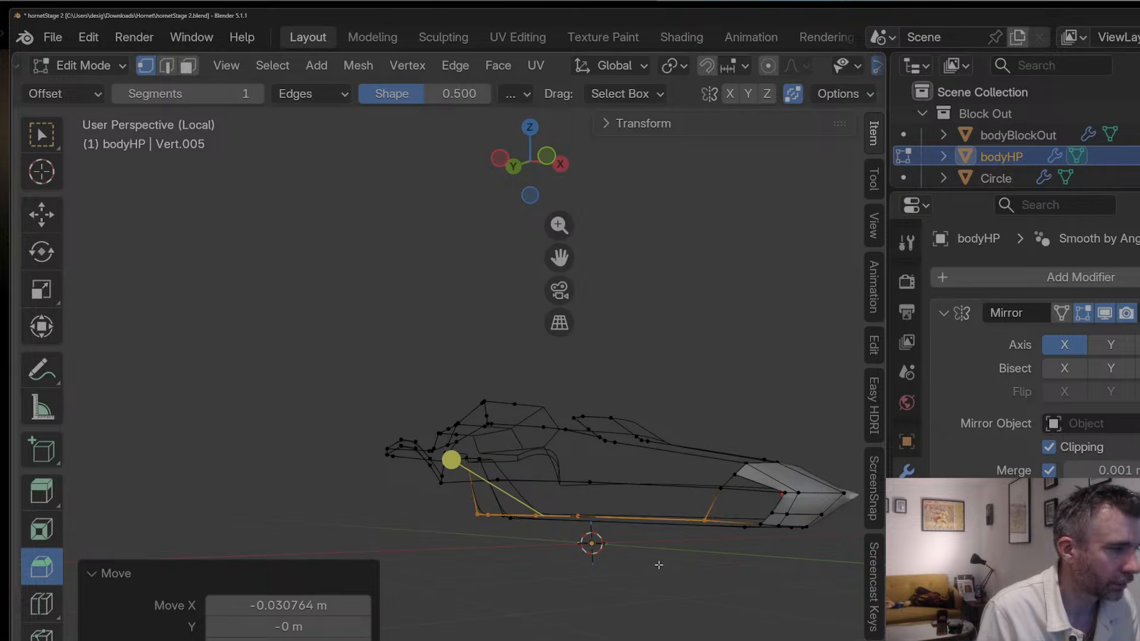
pyautogui.hotkey('ctrl', 'r')
pyautogui.click(708, 509)
pyautogui.click(708, 508)
pyautogui.click(708, 508)
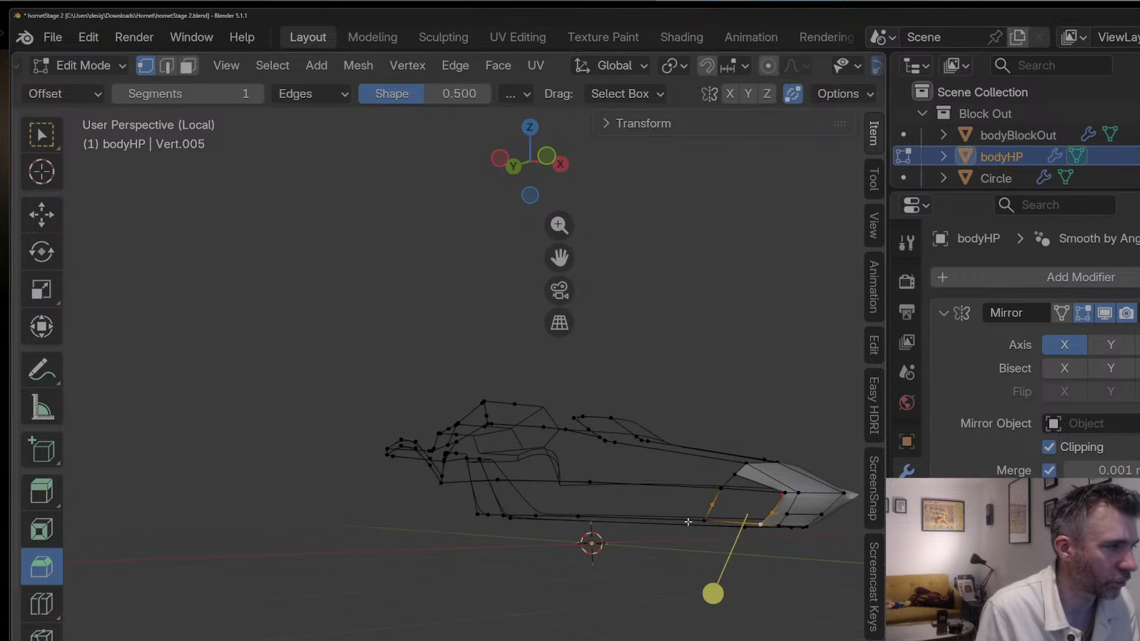
pyautogui.moveTo(772, 499); pyautogui.dragTo(762, 500, button='middle')
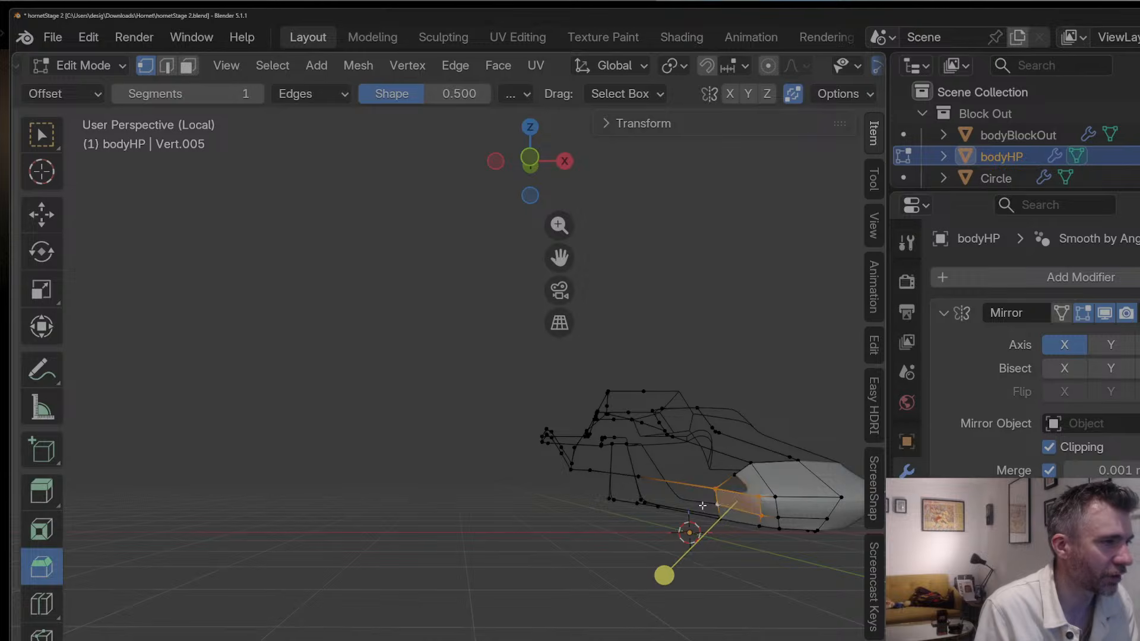
# Step: In the left orthographic view, adjust the middle vertex on the rear edge of the lower nose side panel
pyautogui.press('Tab')
pyautogui.press('KP_1')
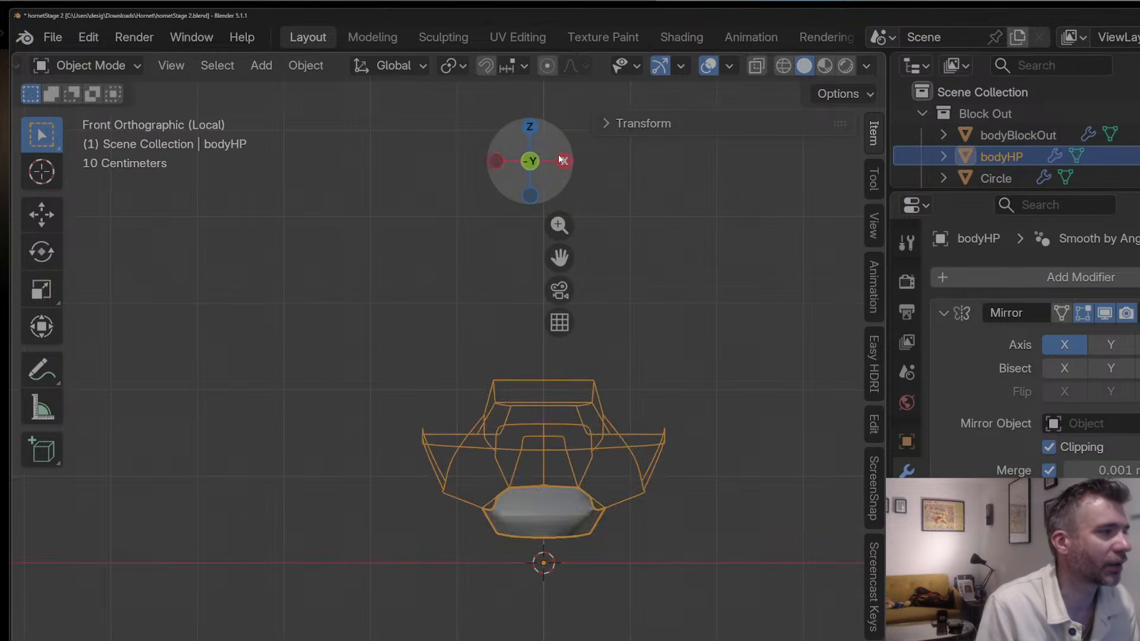
pyautogui.click(561, 159)
pyautogui.keyDown('shift'); pyautogui.moveTo(541, 279); pyautogui.dragTo(153, 211, button='middle'); pyautogui.keyUp('shift')
pyautogui.press('Tab')
pyautogui.click(524, 505)
pyautogui.press('g')
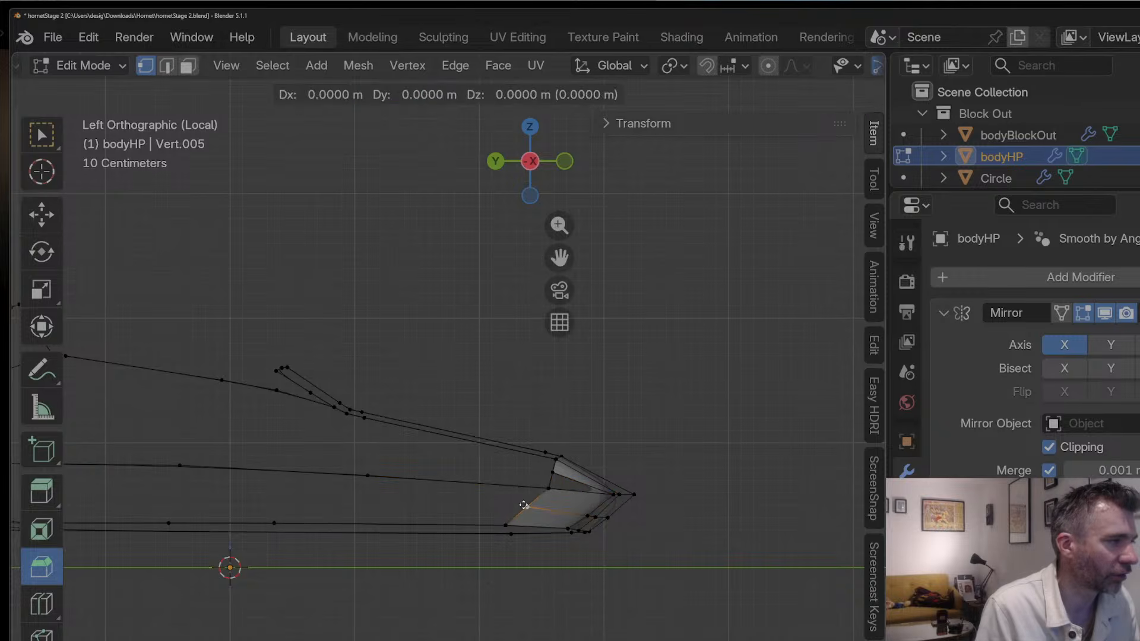
pyautogui.click(522, 509)
# Step: Shift the side panel's upper rear vertex about 0.027 m and the vertex above it about 0.004 m along Y
pyautogui.click(545, 489)
pyautogui.press('g')
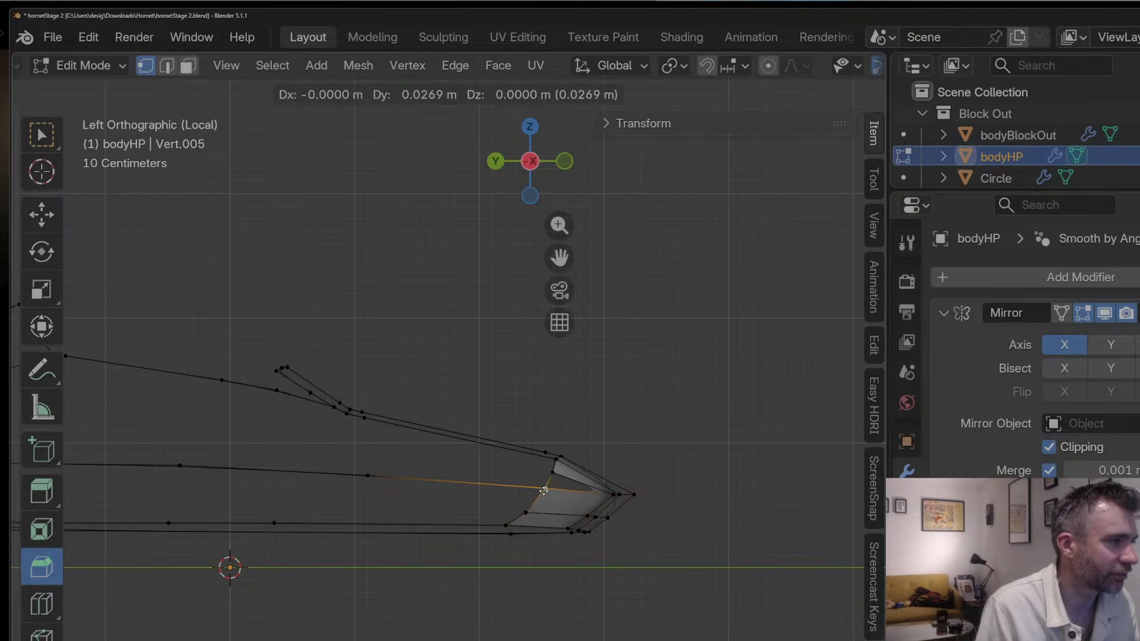
pyautogui.click(551, 475)
pyautogui.press('g')
pyautogui.click(549, 477)
pyautogui.moveTo(550, 477); pyautogui.dragTo(472, 479, button='middle')
pyautogui.scroll(3, 504, 475)
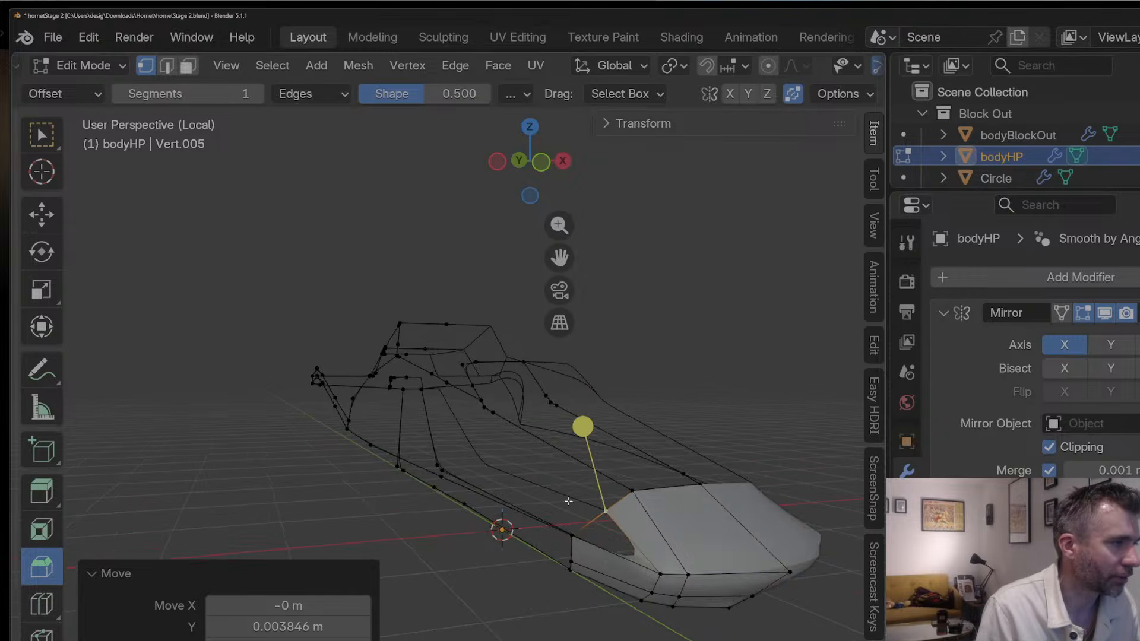
pyautogui.moveTo(568, 501); pyautogui.dragTo(546, 517, button='middle')
pyautogui.press('g')
pyautogui.click(497, 471)
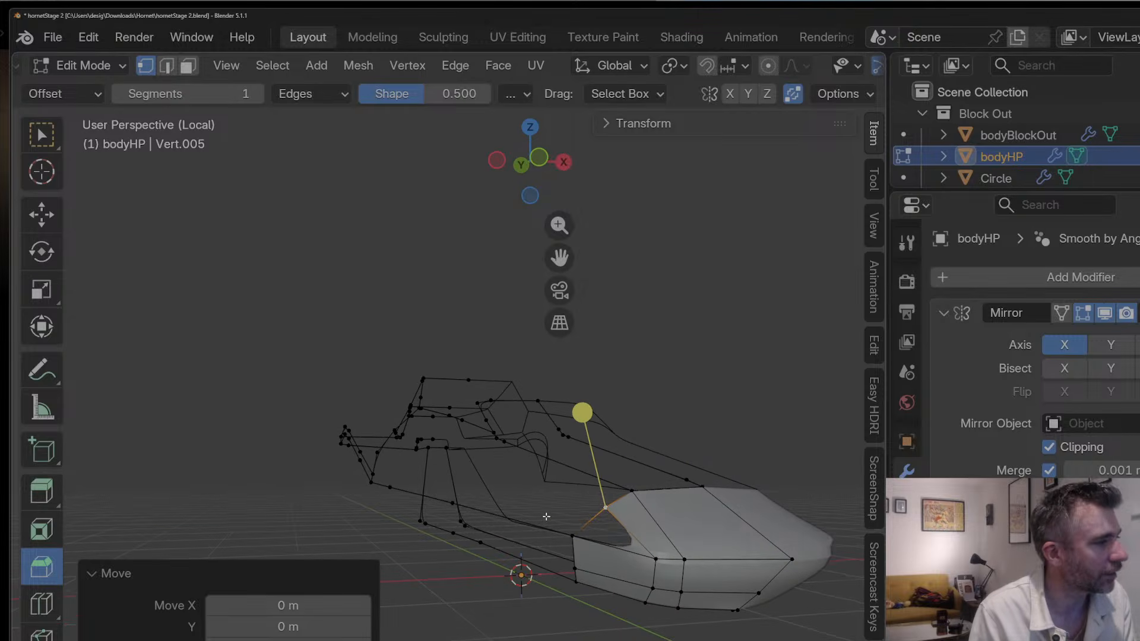
# Step: Subdivide the short rear edge beside the nose side gap with one cut and fill the gap with faces
pyautogui.click(581, 524)
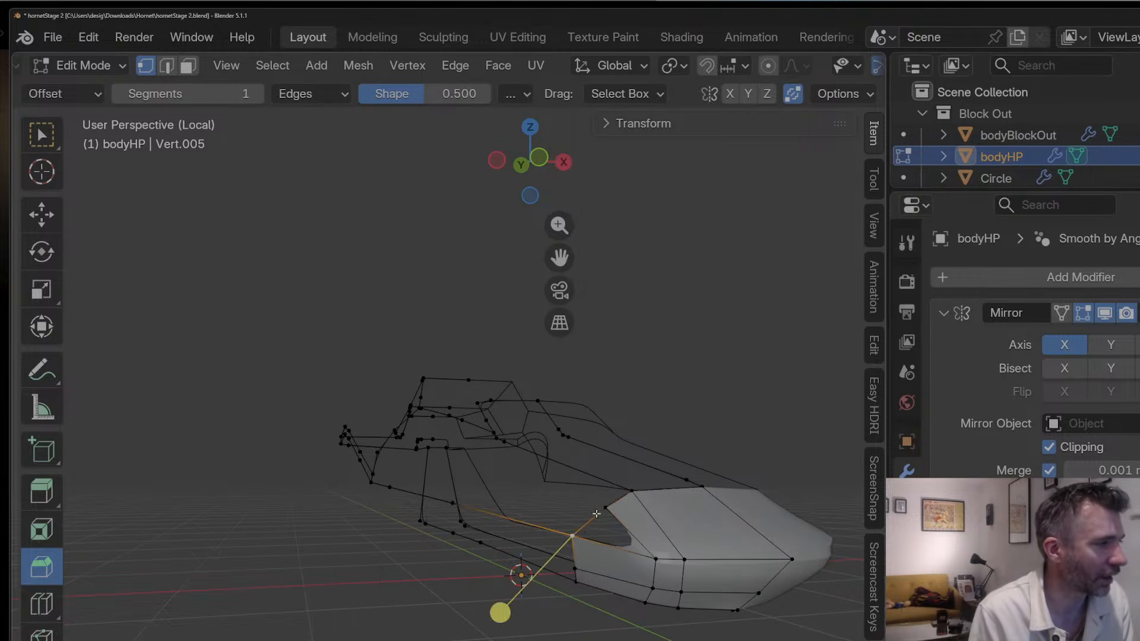
pyautogui.rightClick(602, 508)
pyautogui.click(513, 333)
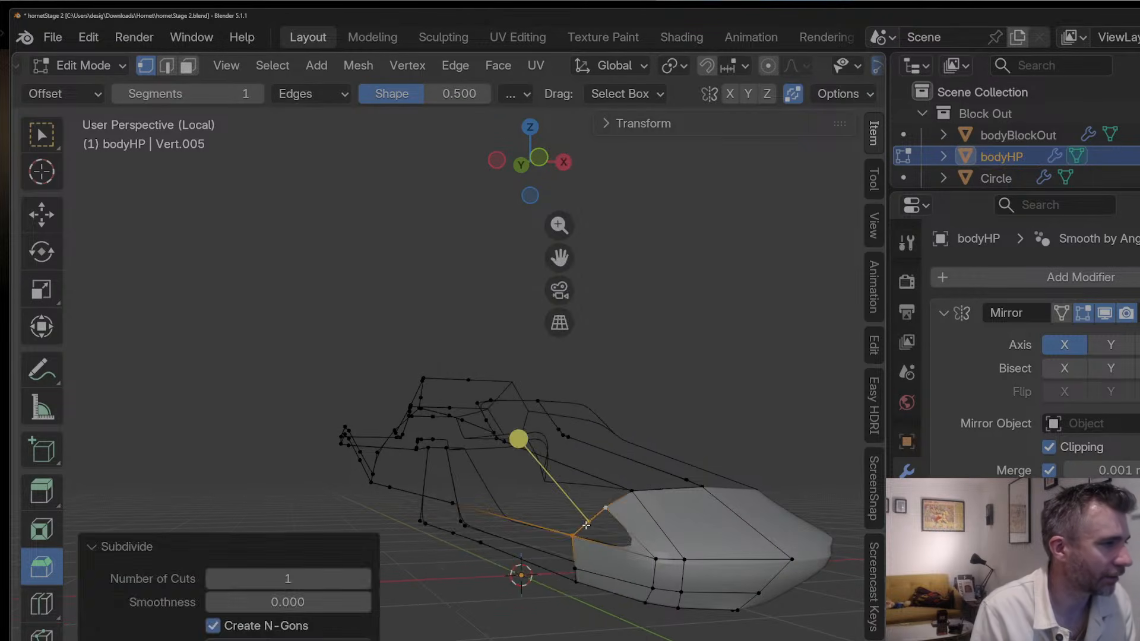
pyautogui.moveTo(570, 487); pyautogui.dragTo(623, 524, button='middle')
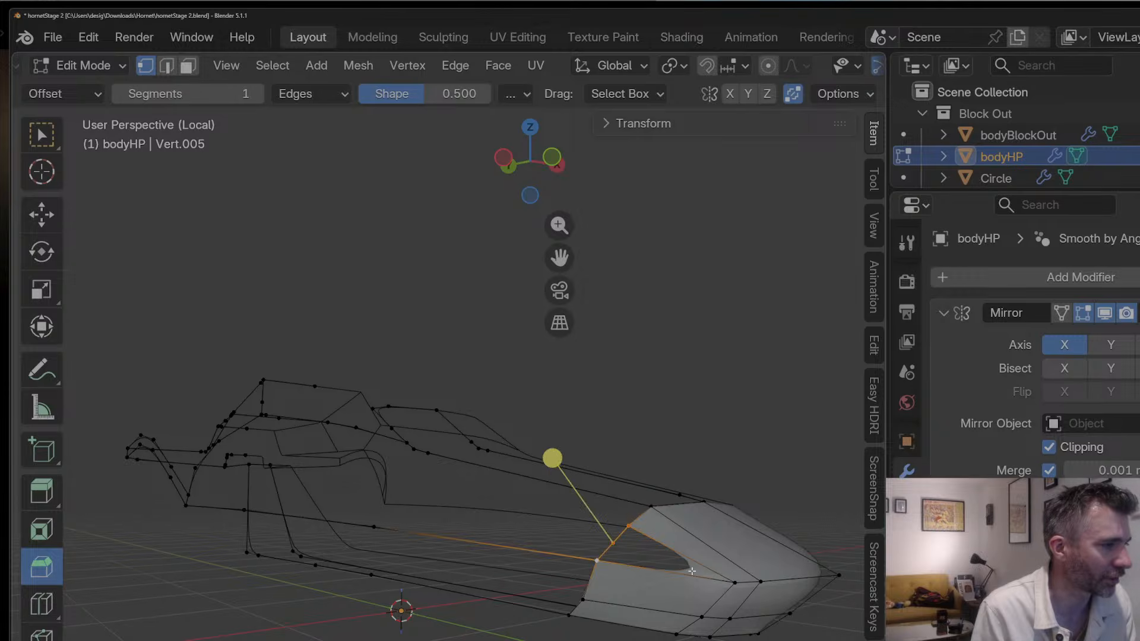
pyautogui.scroll(-3, 671, 578)
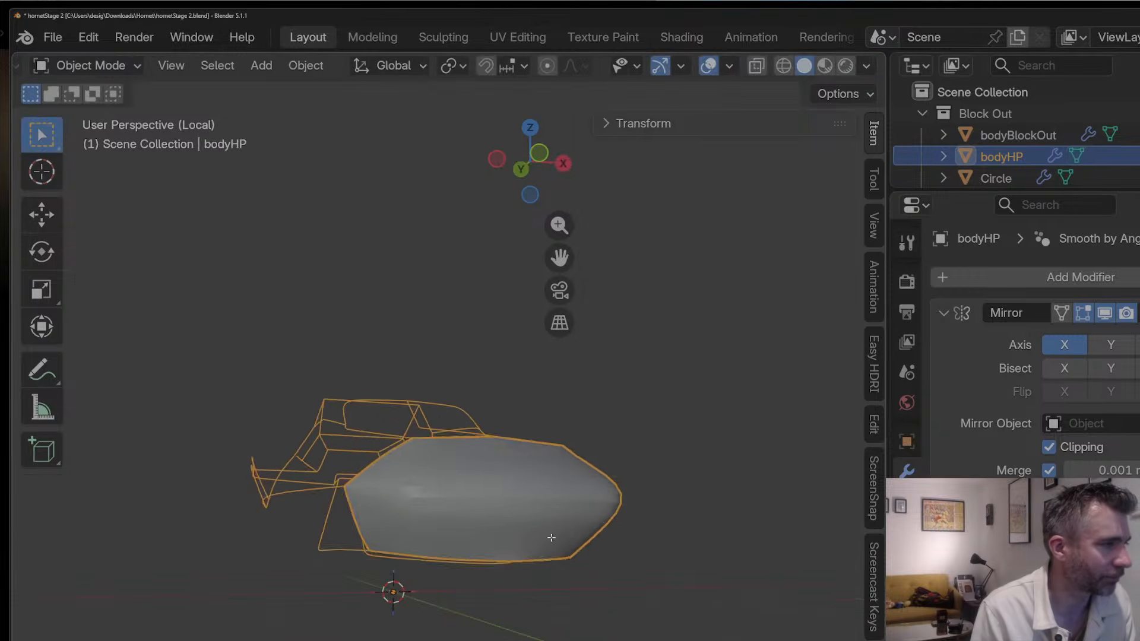
# Step: Select all of bodyHP and merge its vertices by distance, then check the nose shading
pyautogui.press('Tab')
pyautogui.press('a')
pyautogui.moveTo(583, 547); pyautogui.dragTo(598, 548, button='middle')
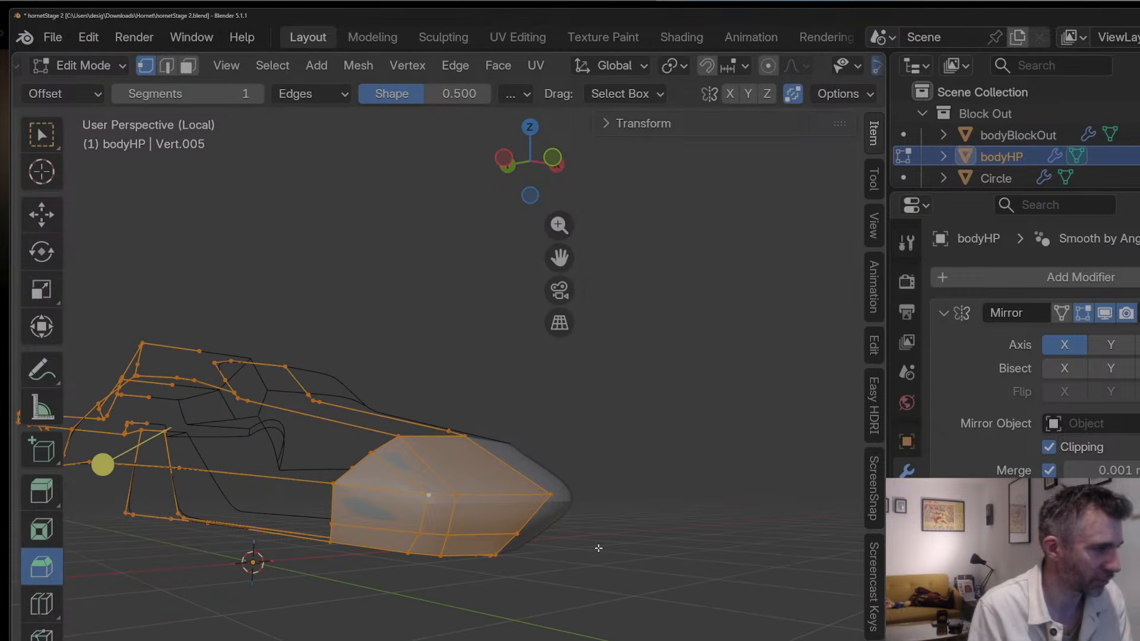
pyautogui.press('m')
pyautogui.click(594, 578)
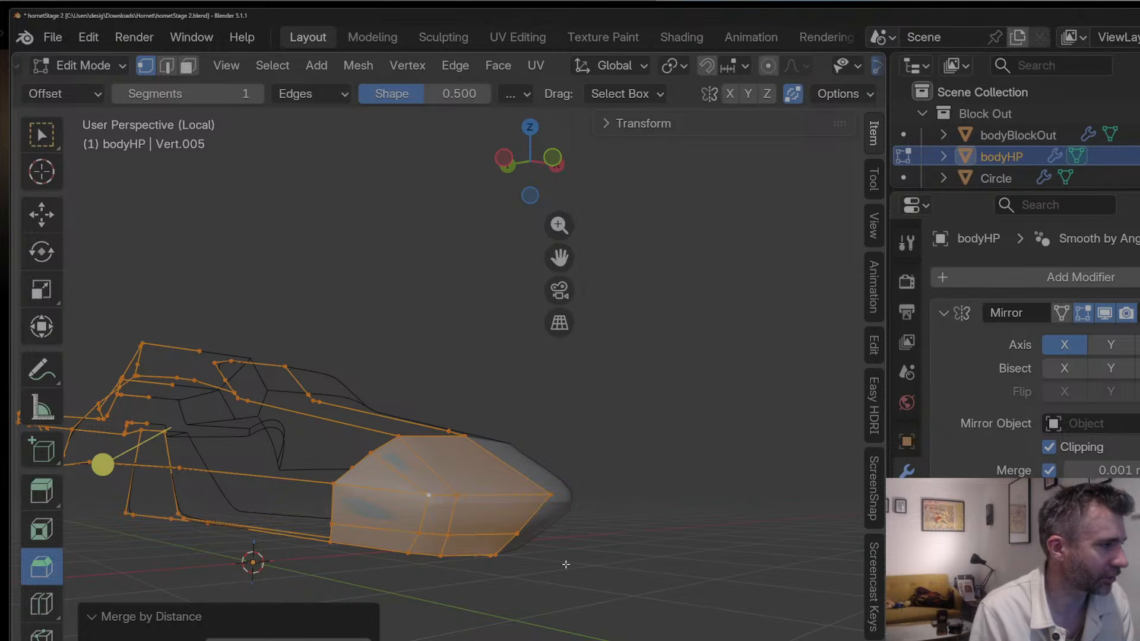
pyautogui.press('Tab')
pyautogui.press('Tab')
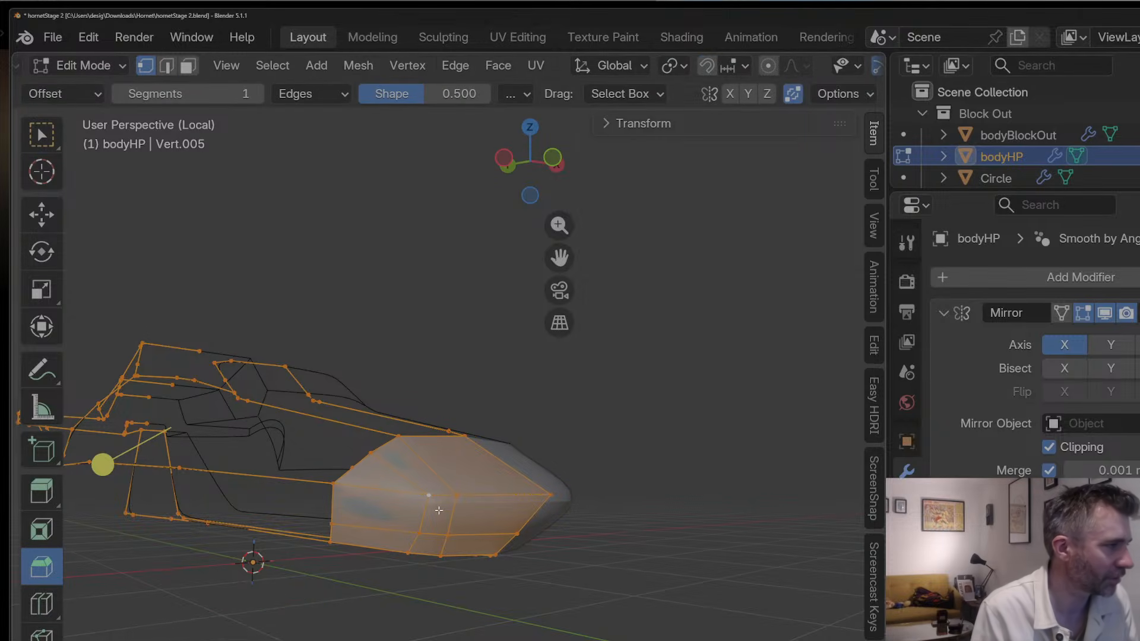
# Step: Select the two adjoining faces on the front side of the nose and examine their smooth shading in Object Mode
pyautogui.press('3')
pyautogui.click(447, 512)
pyautogui.keyDown('shift'); pyautogui.click(473, 517); pyautogui.keyUp('shift')
pyautogui.moveTo(473, 516); pyautogui.dragTo(448, 514, button='middle')
pyautogui.press('Tab')
pyautogui.scroll(2, 446, 504)
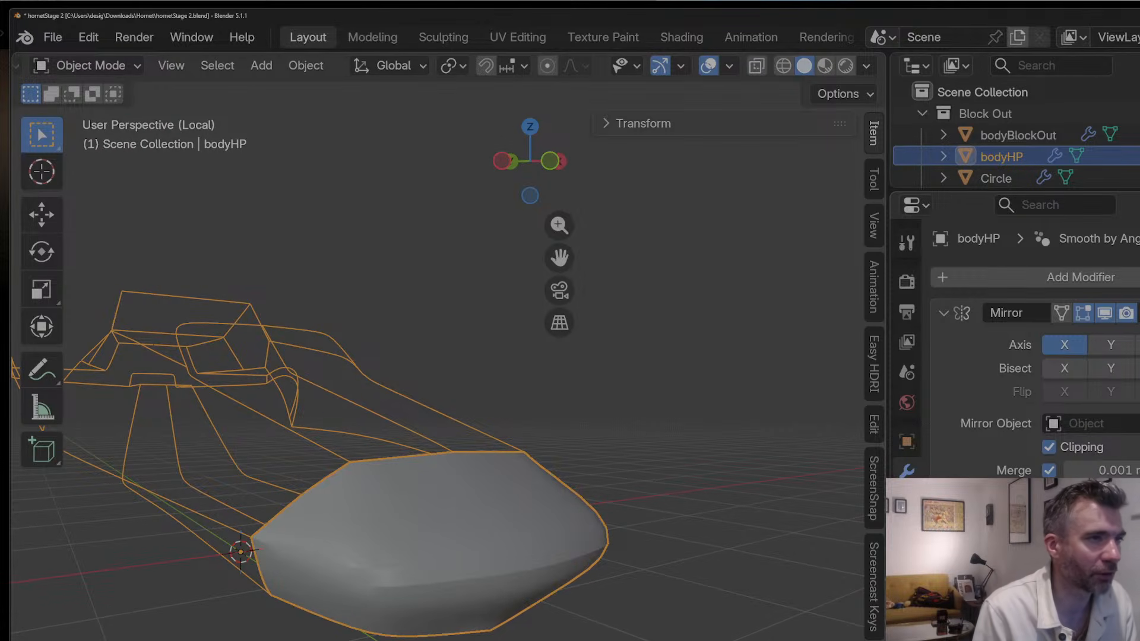
# Step: Try a level 2 Subdivision modifier on bodyHP and undo it
pyautogui.hotkey('ctrl', '2')
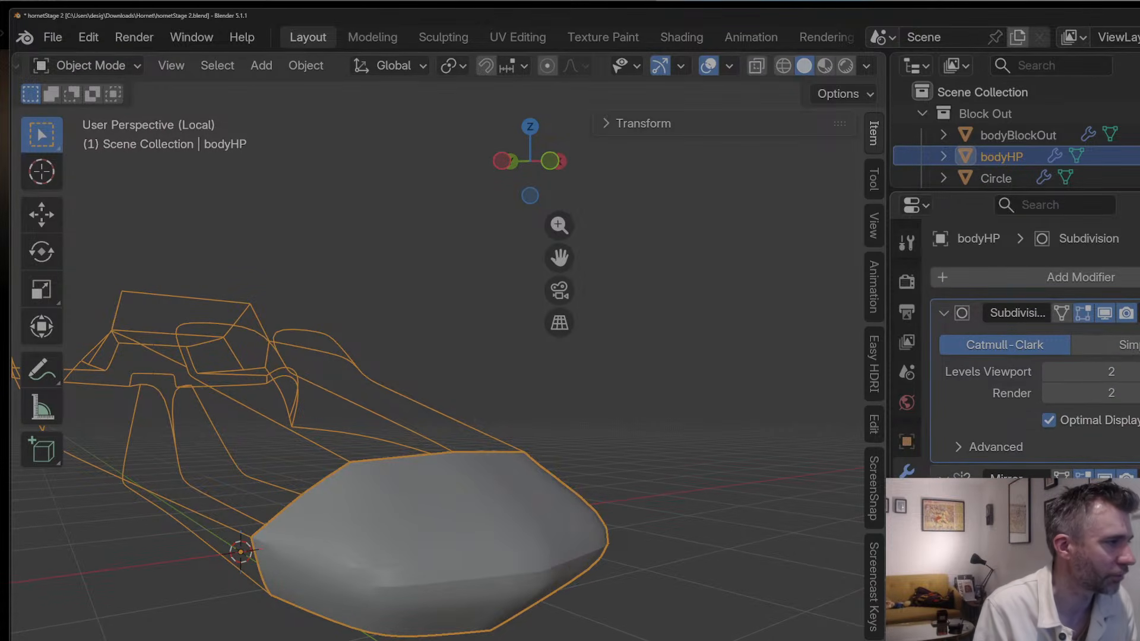
pyautogui.moveTo(724, 487); pyautogui.dragTo(749, 468, button='middle')
pyautogui.hotkey('ctrl', 'z')
# Step: Try a loop cut along the nose side faces, slid close to their upper edge, and undo it
pyautogui.press('Tab')
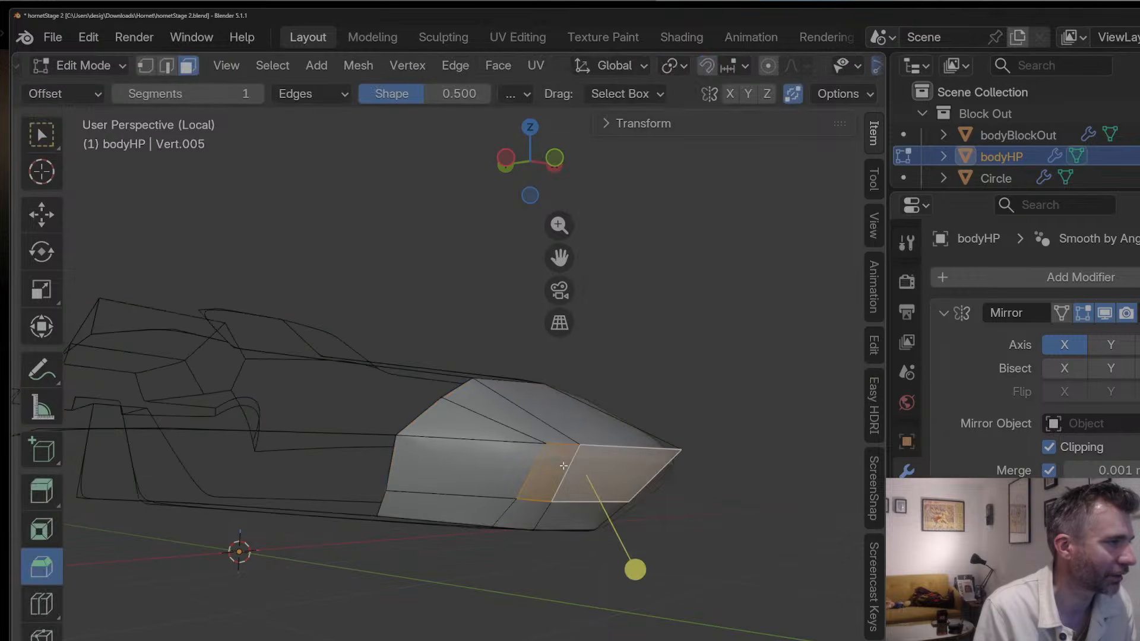
pyautogui.moveTo(551, 462); pyautogui.dragTo(541, 415, button='middle')
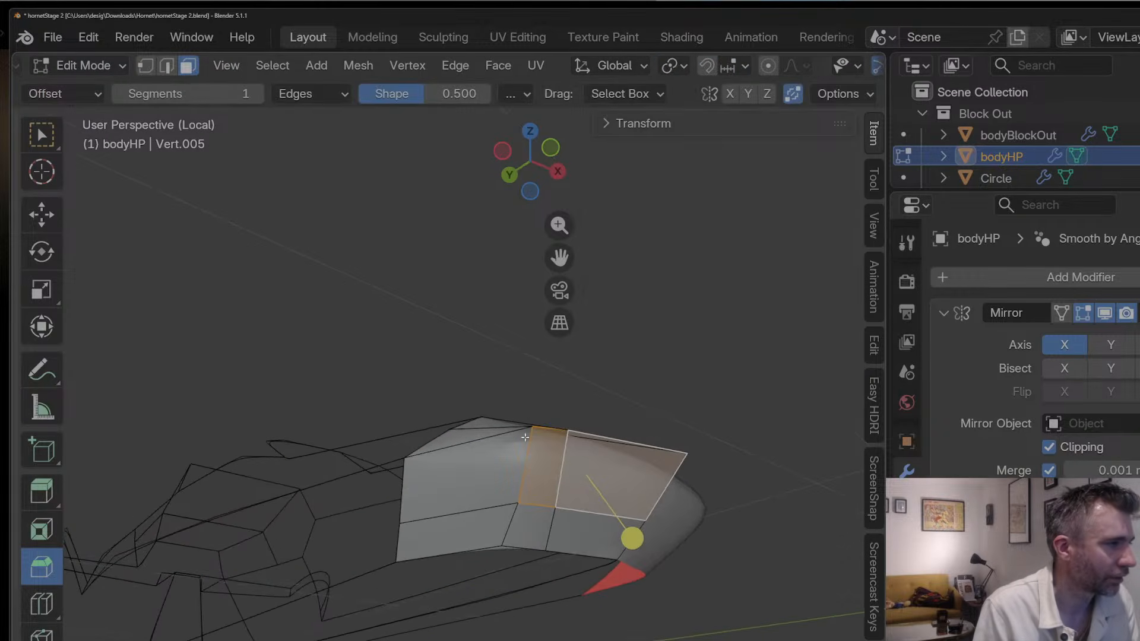
pyautogui.hotkey('ctrl', 'r')
pyautogui.click(542, 467)
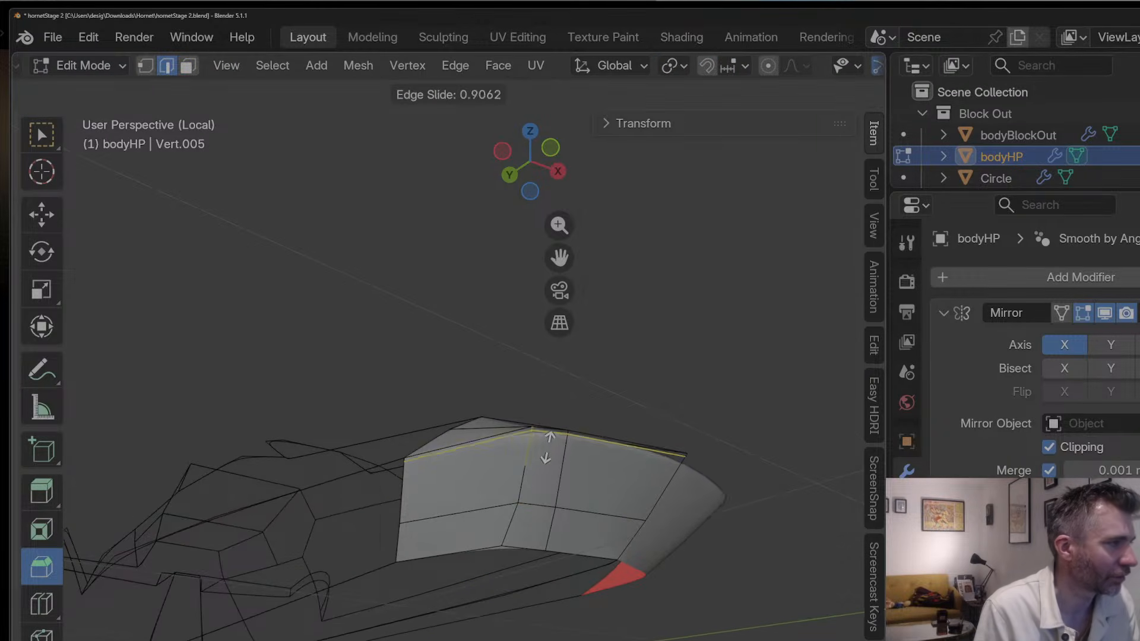
pyautogui.click(542, 472)
pyautogui.hotkey('ctrl', 'z')
# Step: Move the lower nose cut vertices forward about 0.028 m along negative Y and check the smooth shading from several angles
pyautogui.moveTo(573, 549); pyautogui.dragTo(625, 457, button='middle')
pyautogui.press('2')
pyautogui.moveTo(606, 515); pyautogui.dragTo(606, 514)
pyautogui.press('g')
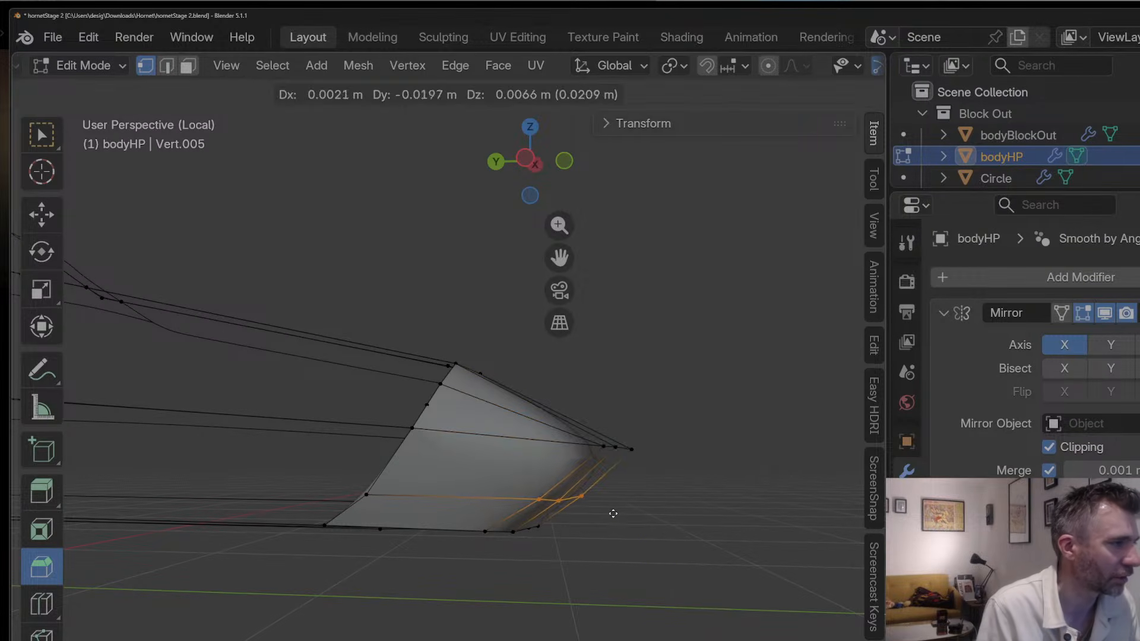
pyautogui.click(615, 514)
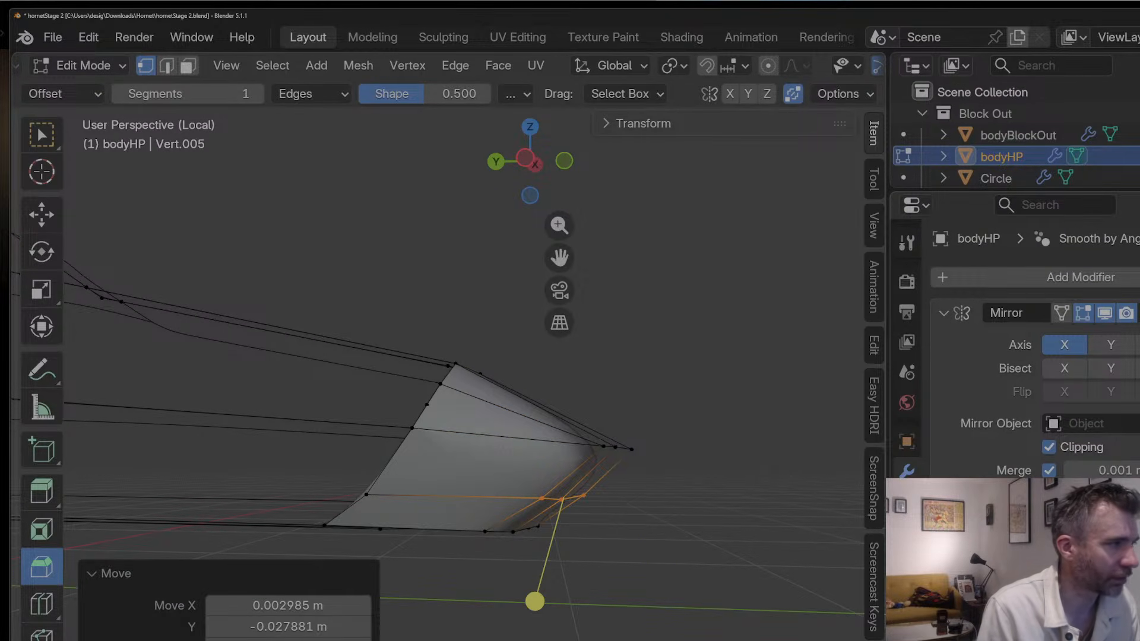
pyautogui.press('Tab')
pyautogui.scroll(3, 639, 572)
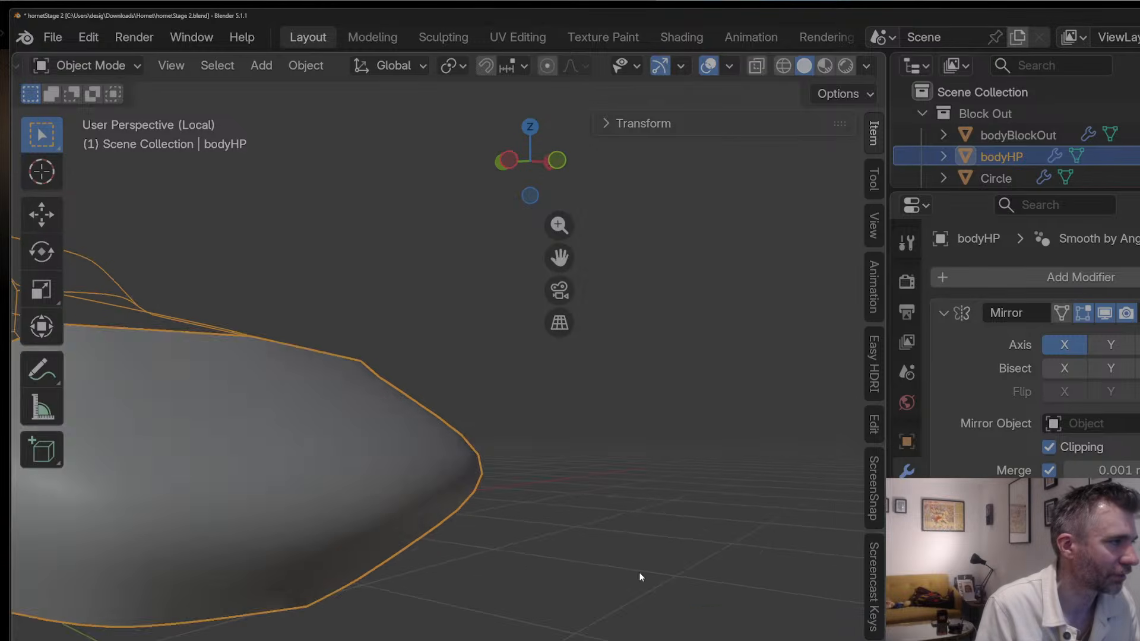
pyautogui.scroll(-4, 643, 572)
pyautogui.moveTo(657, 593); pyautogui.dragTo(731, 597, button='middle')
pyautogui.moveTo(510, 487); pyautogui.dragTo(648, 509, button='middle')
# Step: Move the upper side vertex on the nose's rear edge about 0.003 m along Y, seen from the left
pyautogui.press('Tab')
pyautogui.scroll(1, 502, 487)
pyautogui.click(623, 477)
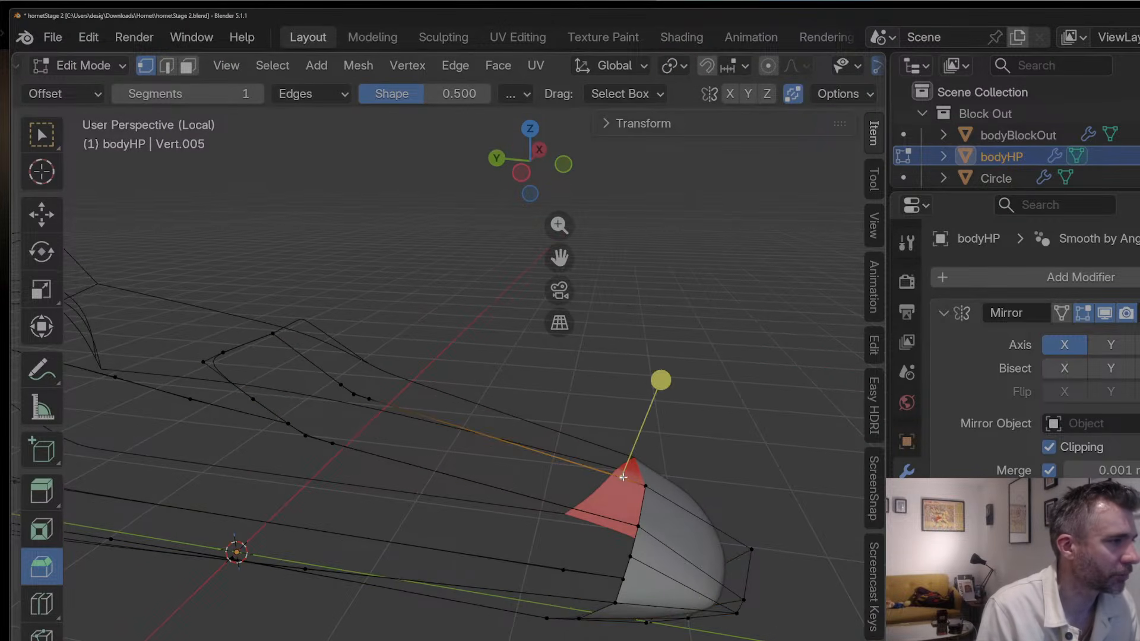
pyautogui.click(565, 166)
pyautogui.click(565, 166)
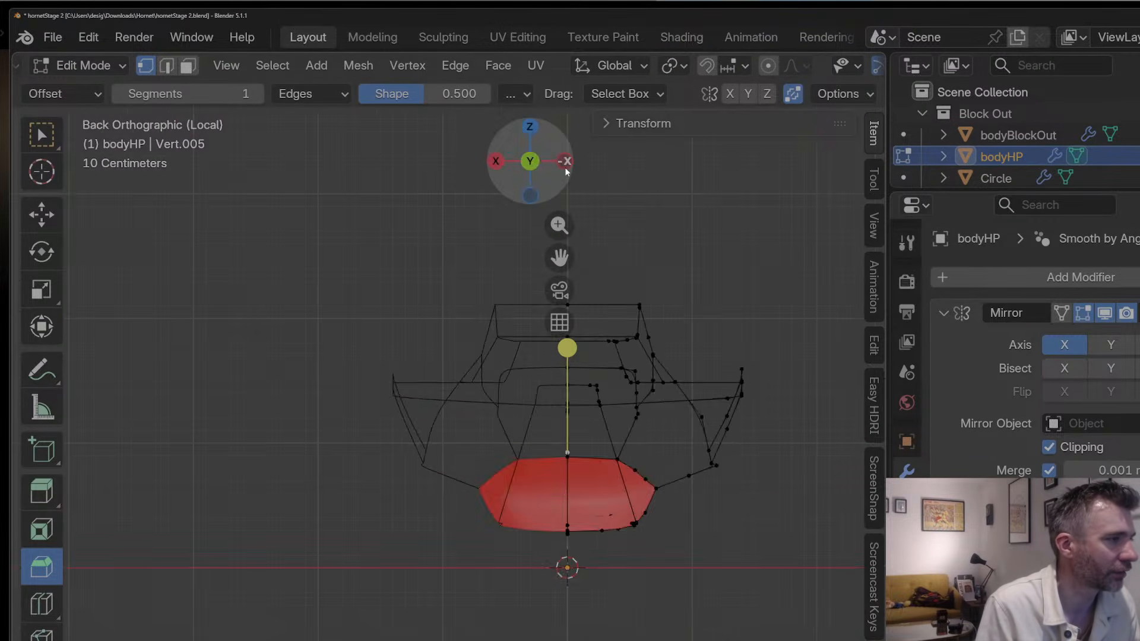
pyautogui.click(564, 166)
pyautogui.scroll(2, 592, 431)
pyautogui.press('g')
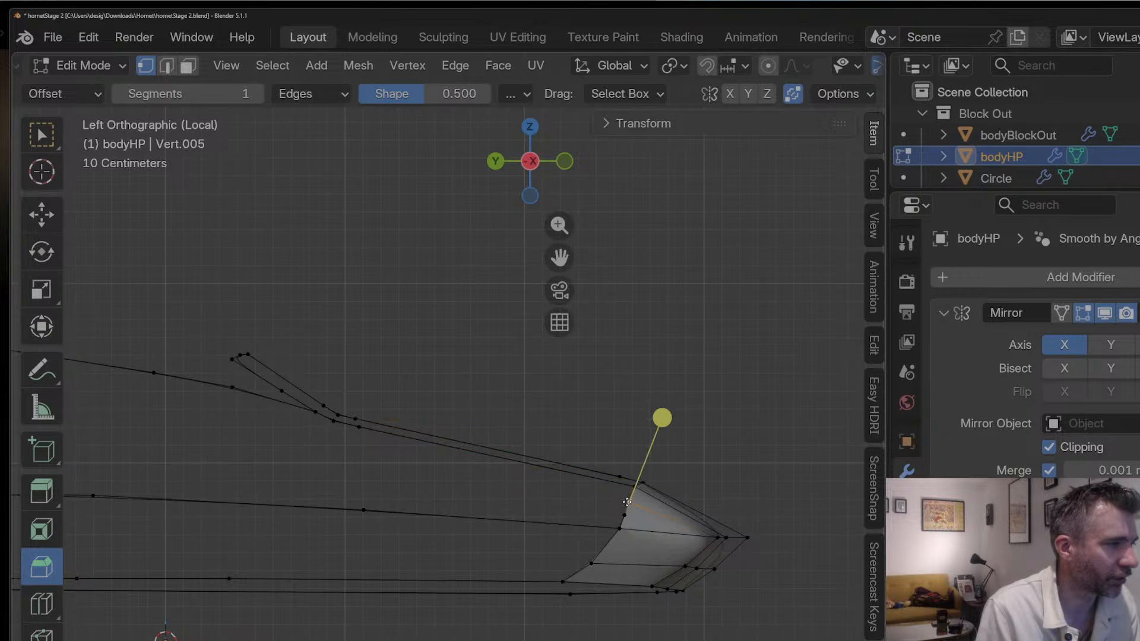
pyautogui.click(627, 501)
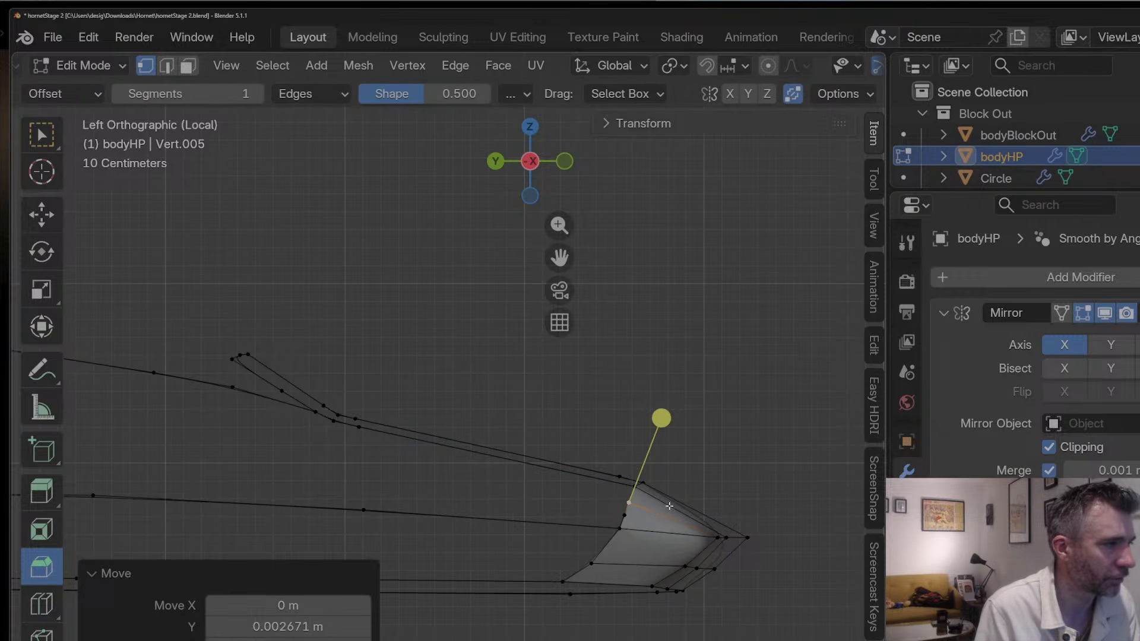
# Step: Try an unslid loop cut across the nose's upper side faces and undo it
pyautogui.hotkey('ctrl', 'r')
pyautogui.click(647, 512)
pyautogui.rightClick(628, 518)
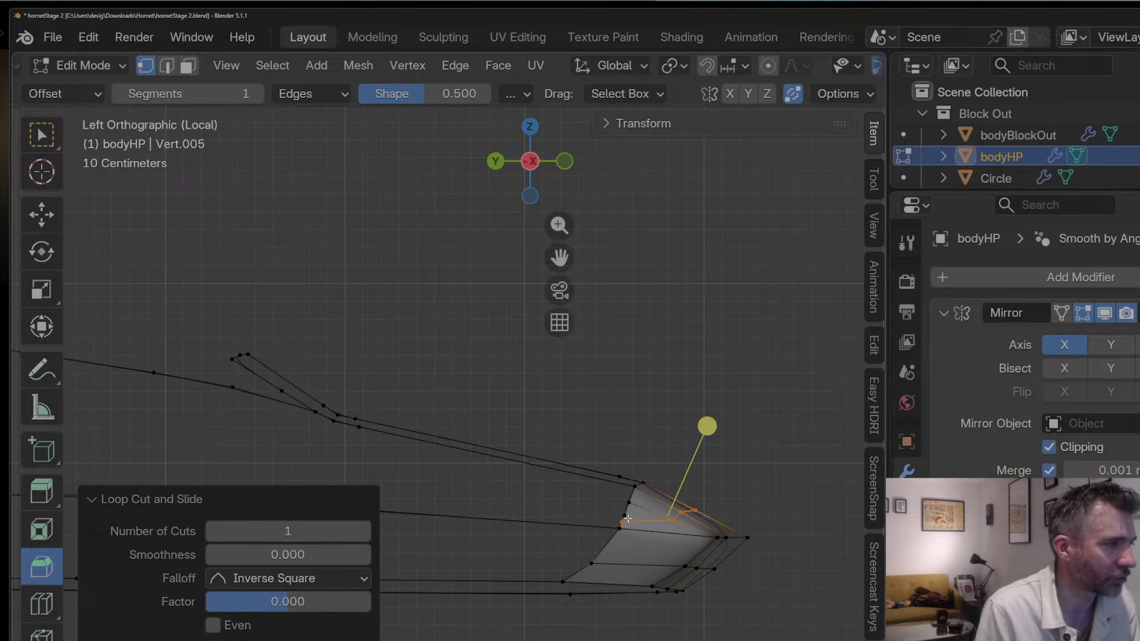
pyautogui.click(625, 517)
pyautogui.hotkey('ctrl', 'z')
pyautogui.hotkey('ctrl', 'z')
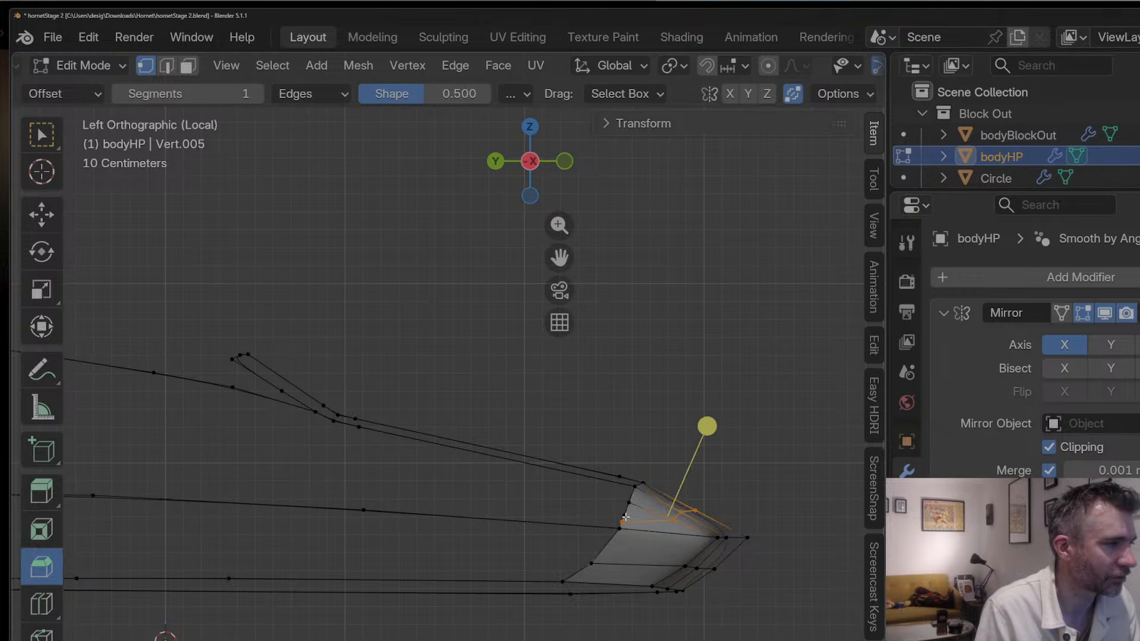
# Step: Loop cut the nose's upper faces near their rear edge and move the new vertices up and about 0.035 m back along Y
pyautogui.keyDown('shift'); pyautogui.click(620, 528); pyautogui.keyUp('shift')
pyautogui.rightClick(620, 527)
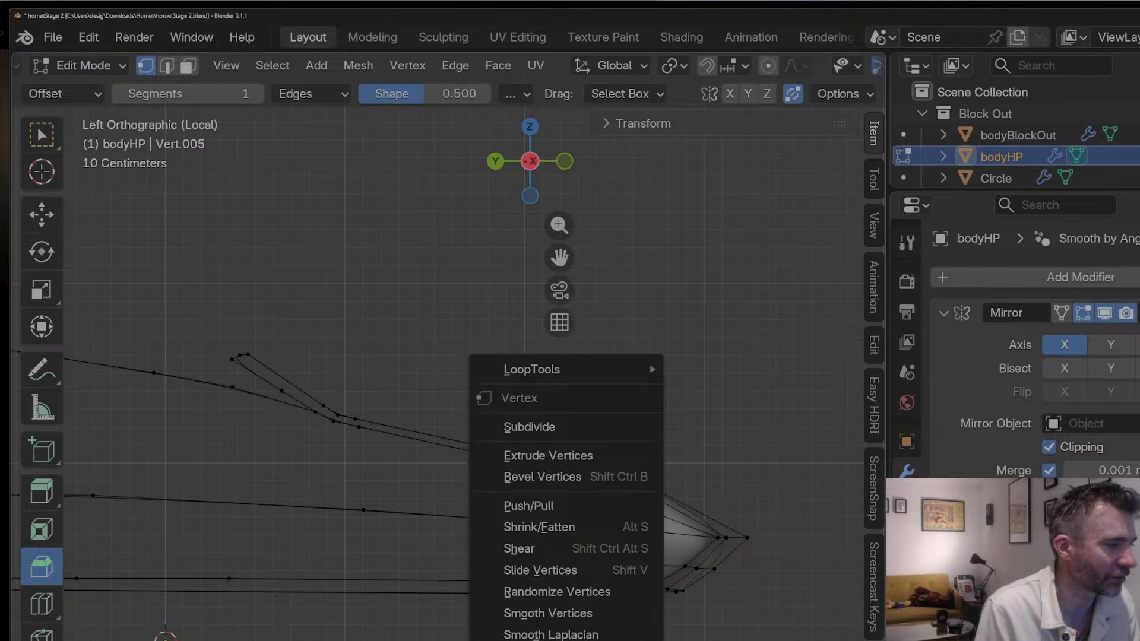
pyautogui.press('Escape')
pyautogui.hotkey('ctrl', 'r')
pyautogui.click(664, 501)
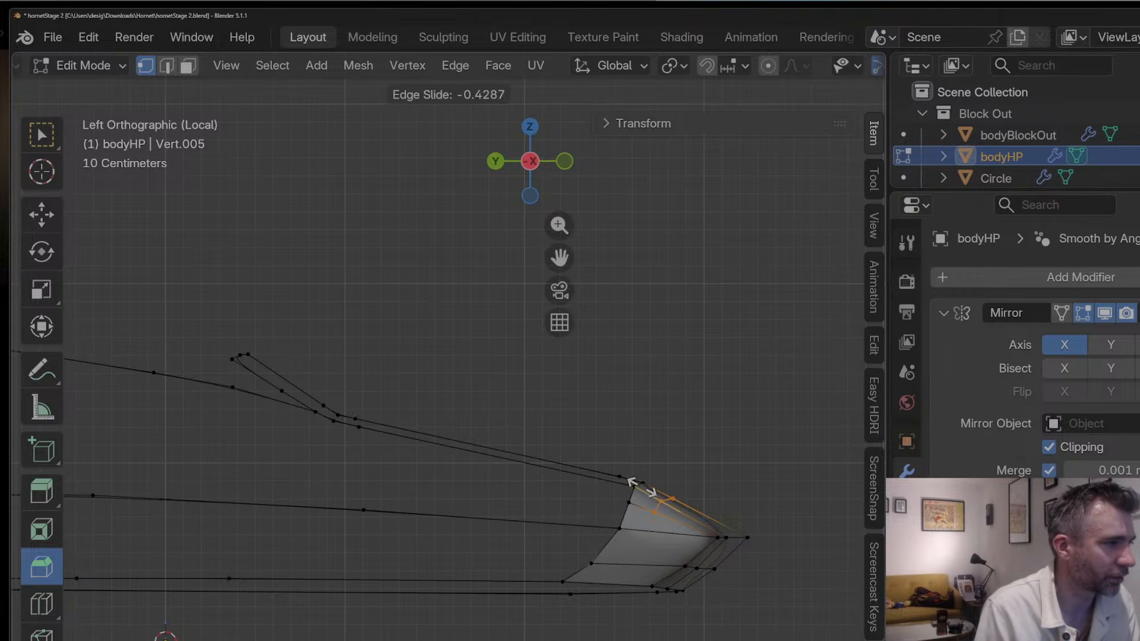
pyautogui.click(640, 488)
pyautogui.press('g')
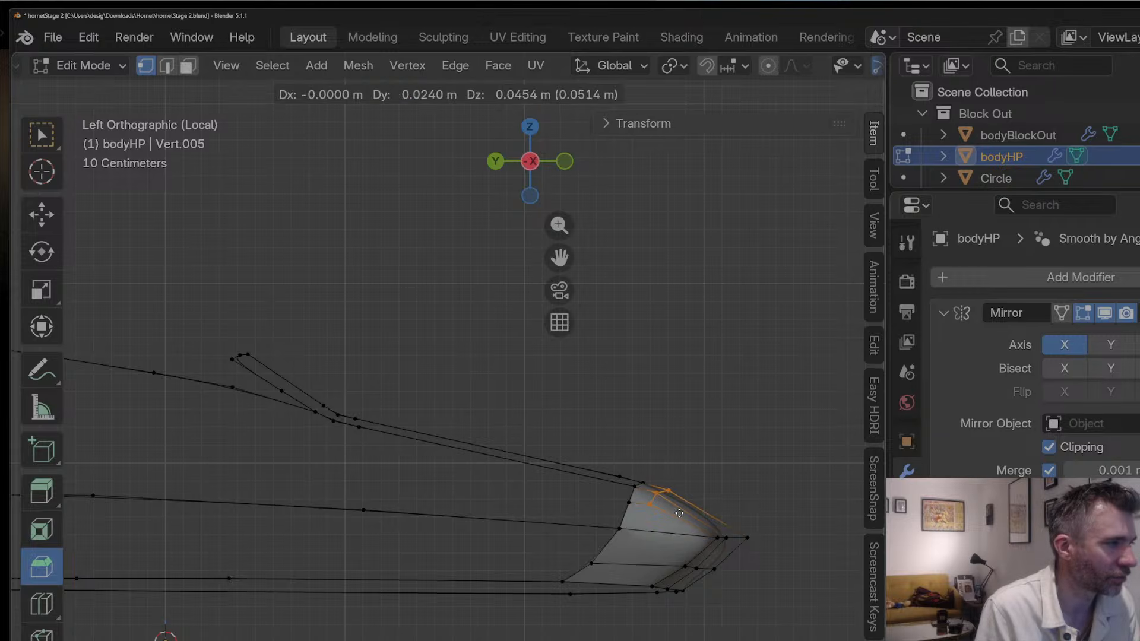
pyautogui.click(676, 511)
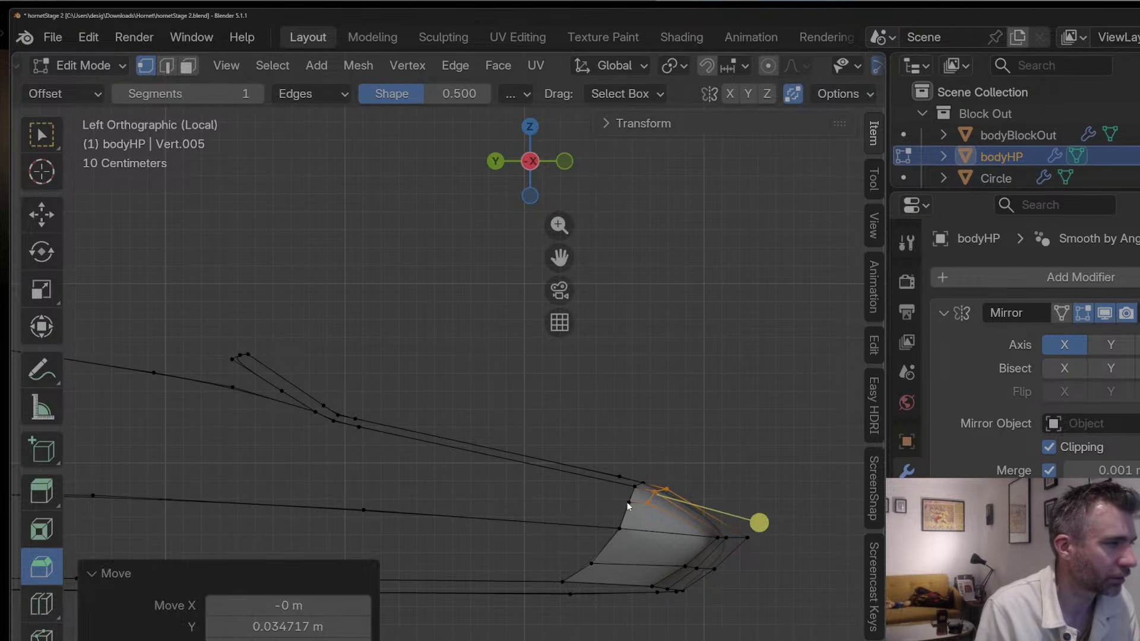
# Step: Vertex-slide the middle side vertex on the nose's rear edge slightly backwards and move the vertex above it about 0.005 m along Y
pyautogui.click(628, 503)
pyautogui.press('g')
pyautogui.click(651, 504)
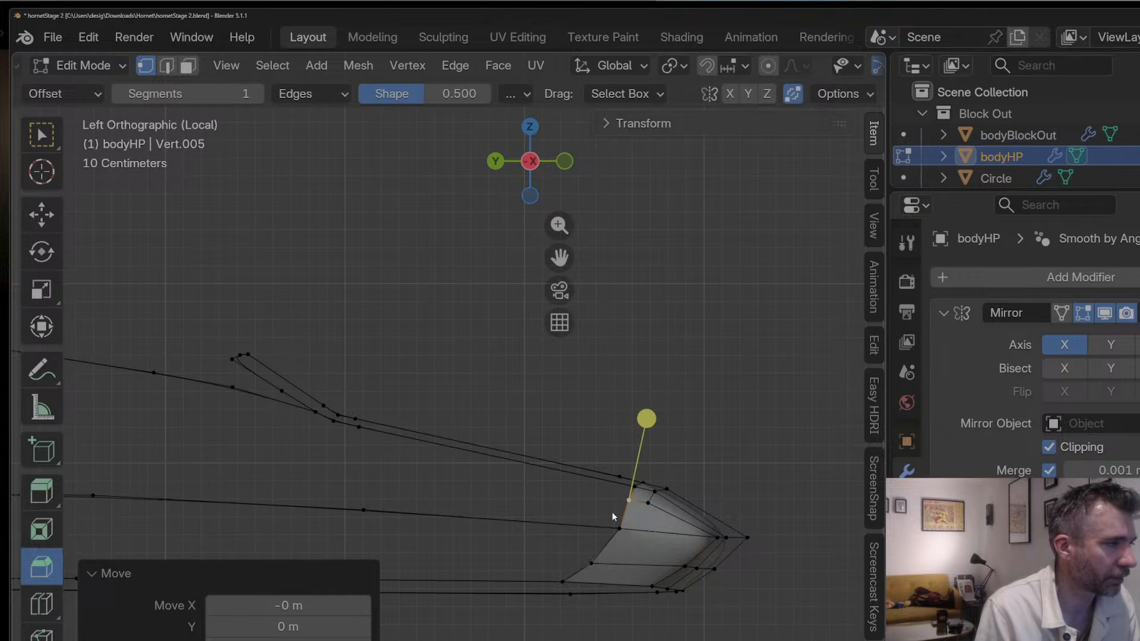
pyautogui.click(619, 528)
pyautogui.hotkey('shift', 'v')
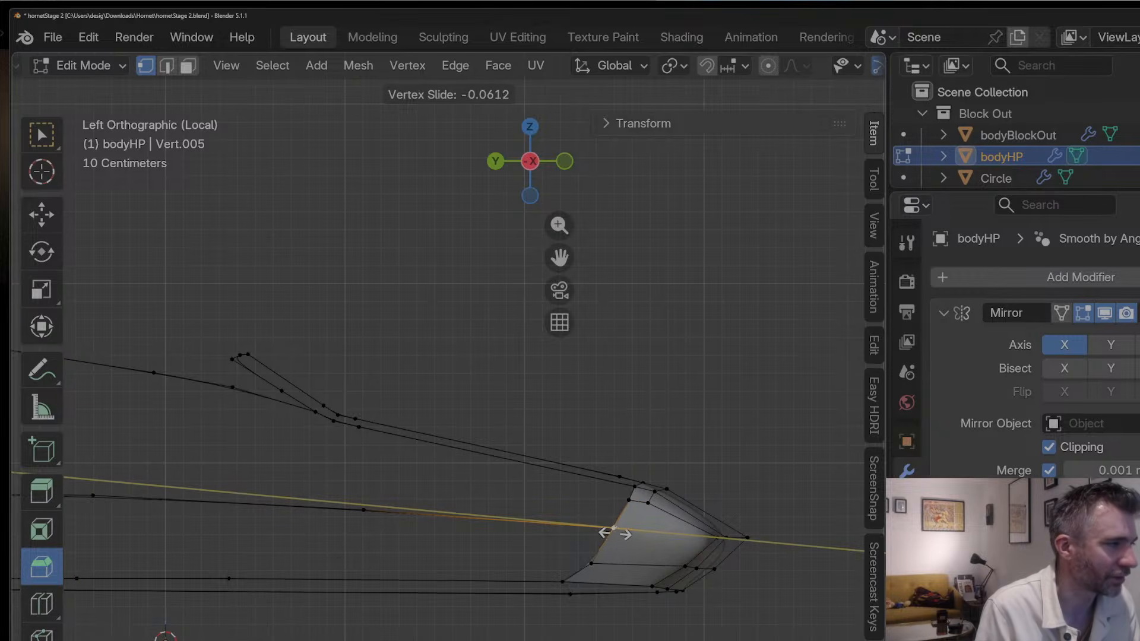
pyautogui.click(614, 531)
pyautogui.click(628, 503)
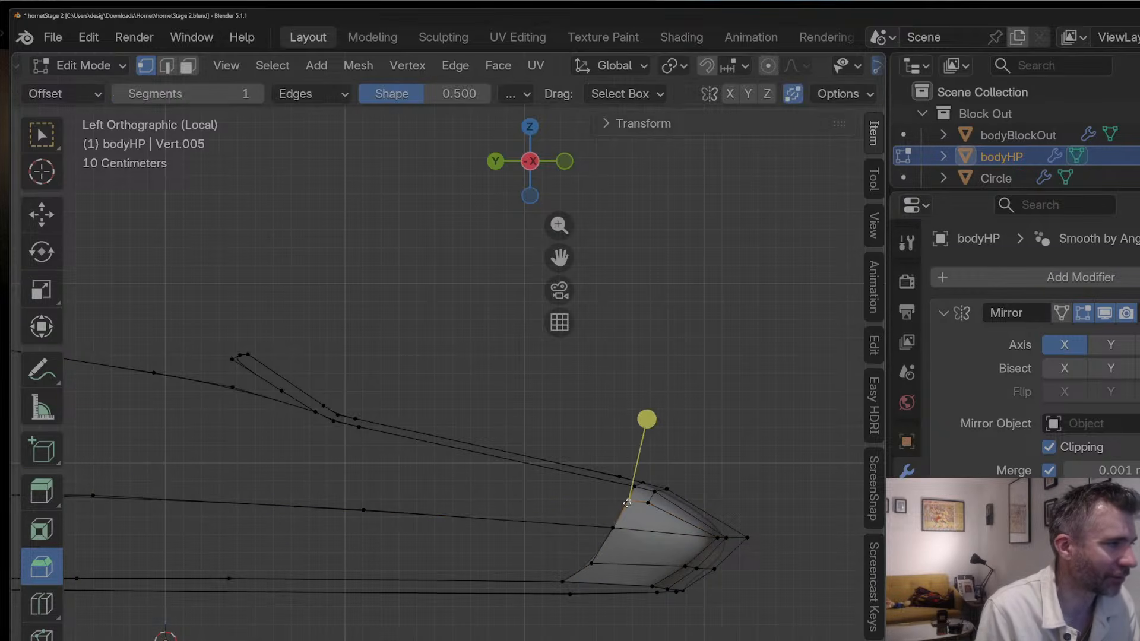
pyautogui.press('g')
pyautogui.click(626, 504)
# Step: Dissolve the spare vertex just behind the nose on the centreline guide edge
pyautogui.moveTo(593, 539); pyautogui.dragTo(587, 450, button='middle')
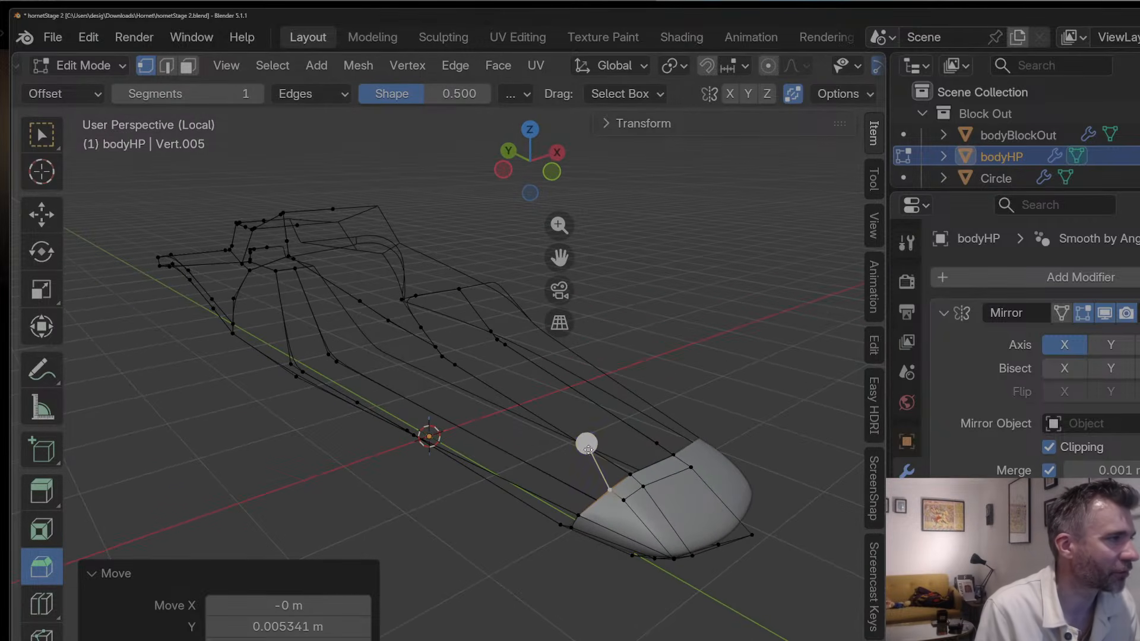
pyautogui.click(657, 444)
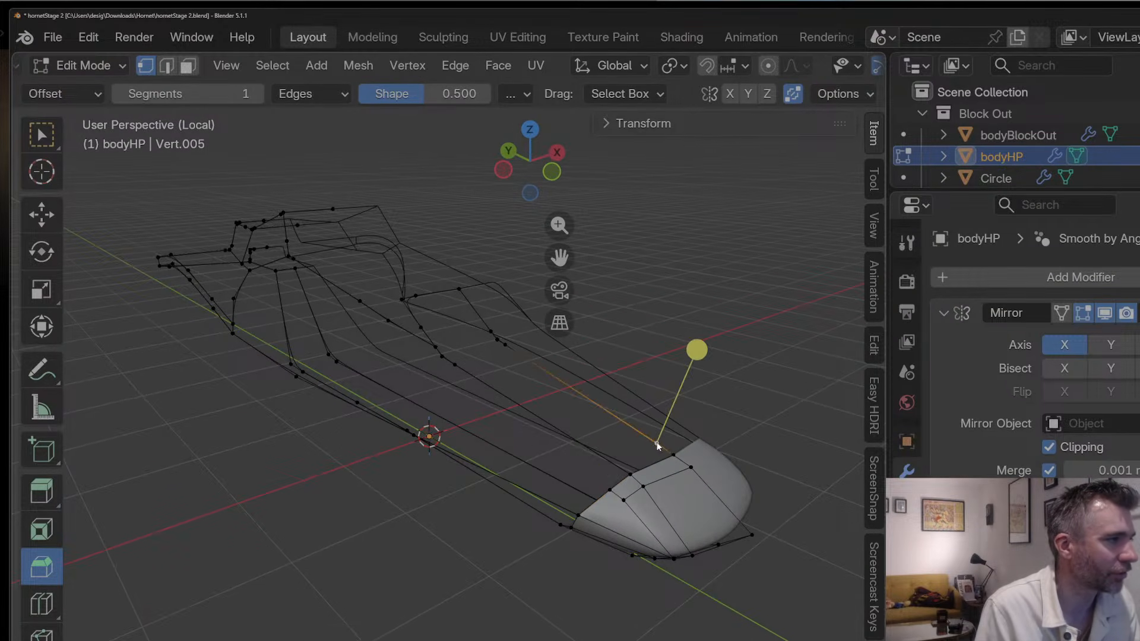
pyautogui.rightClick(657, 445)
pyautogui.click(632, 466)
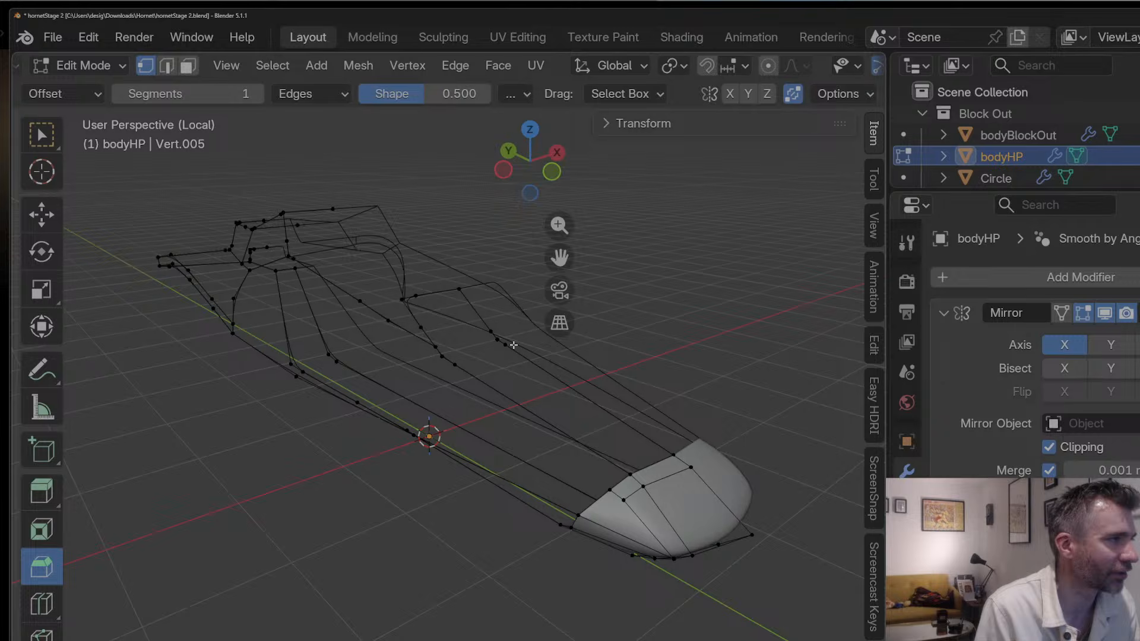
# Step: Fill the long top face between the nose's rear edge and the rear hood guide vertices, and check its shading in Object Mode
pyautogui.click(506, 345)
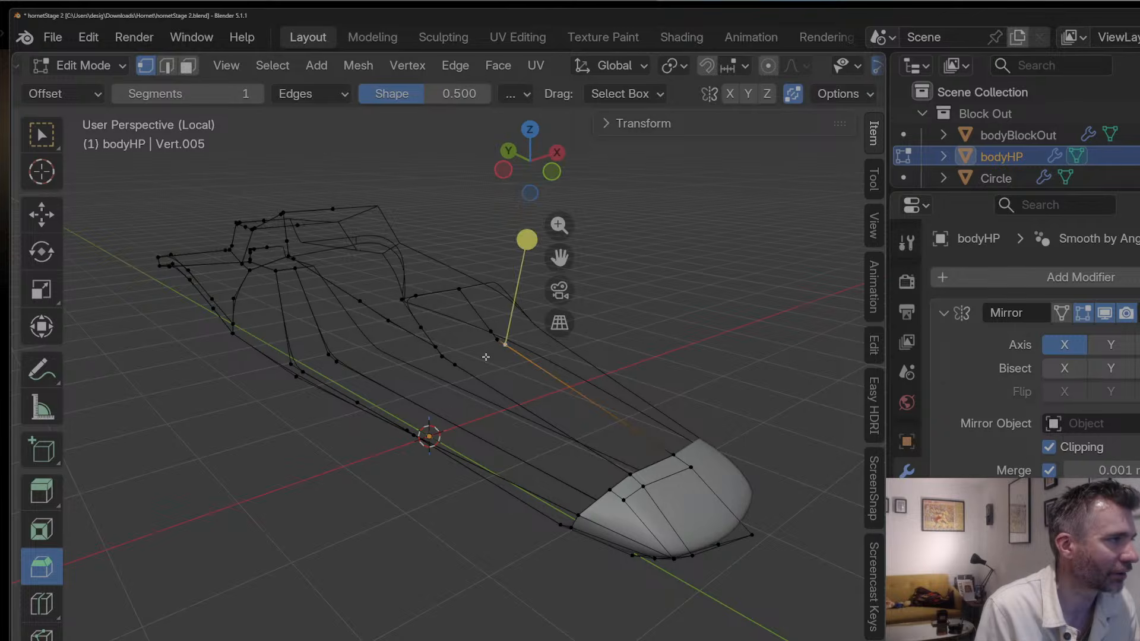
pyautogui.keyDown('shift'); pyautogui.click(455, 365); pyautogui.keyUp('shift')
pyautogui.press('f')
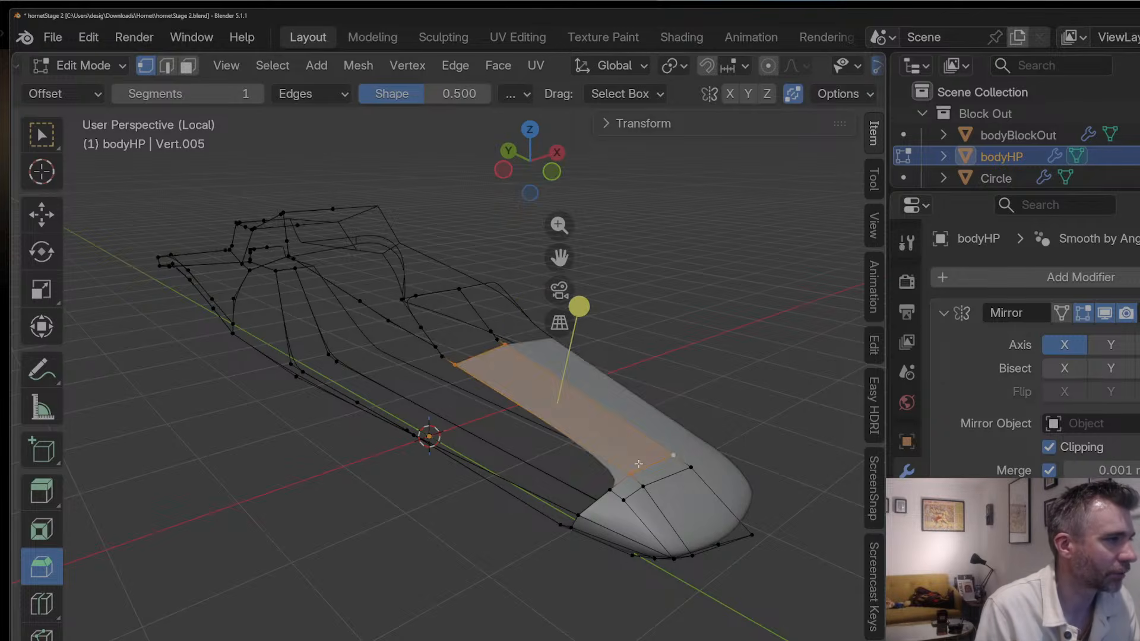
pyautogui.moveTo(631, 477); pyautogui.dragTo(756, 435, button='middle')
pyautogui.press('Tab')
pyautogui.press('Tab')
pyautogui.moveTo(715, 348); pyautogui.dragTo(696, 454, button='middle')
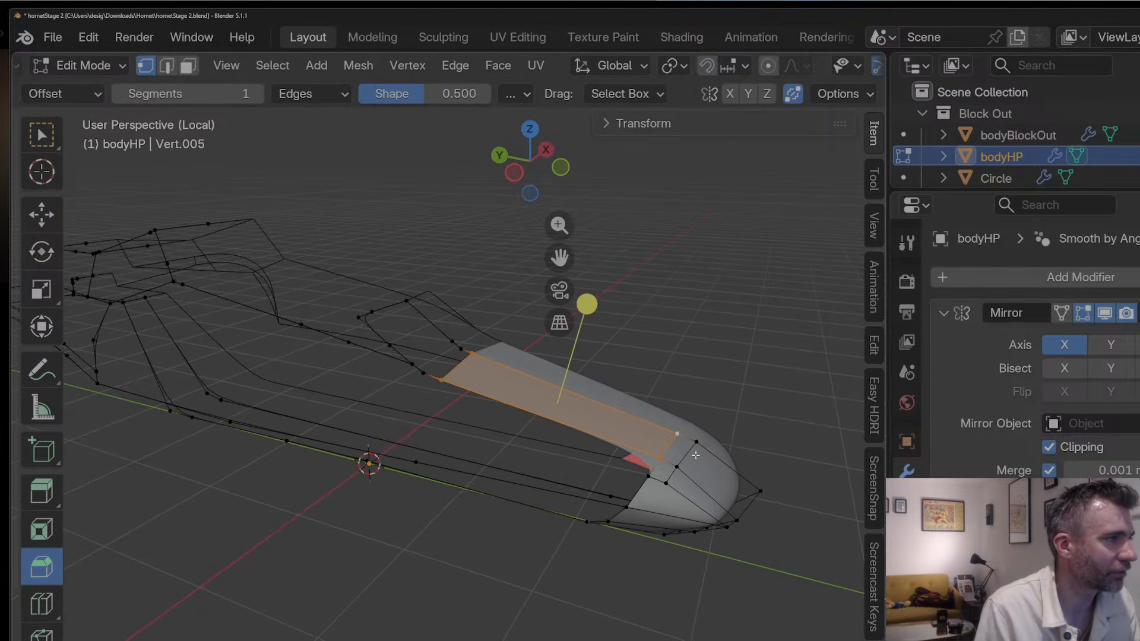
# Step: Continue filling the top face strip backwards from the long hood face to the base of the windscreen
pyautogui.click(442, 381)
pyautogui.keyDown('shift'); pyautogui.click(473, 357); pyautogui.keyUp('shift')
pyautogui.press('f')
pyautogui.press('f')
pyautogui.press('f')
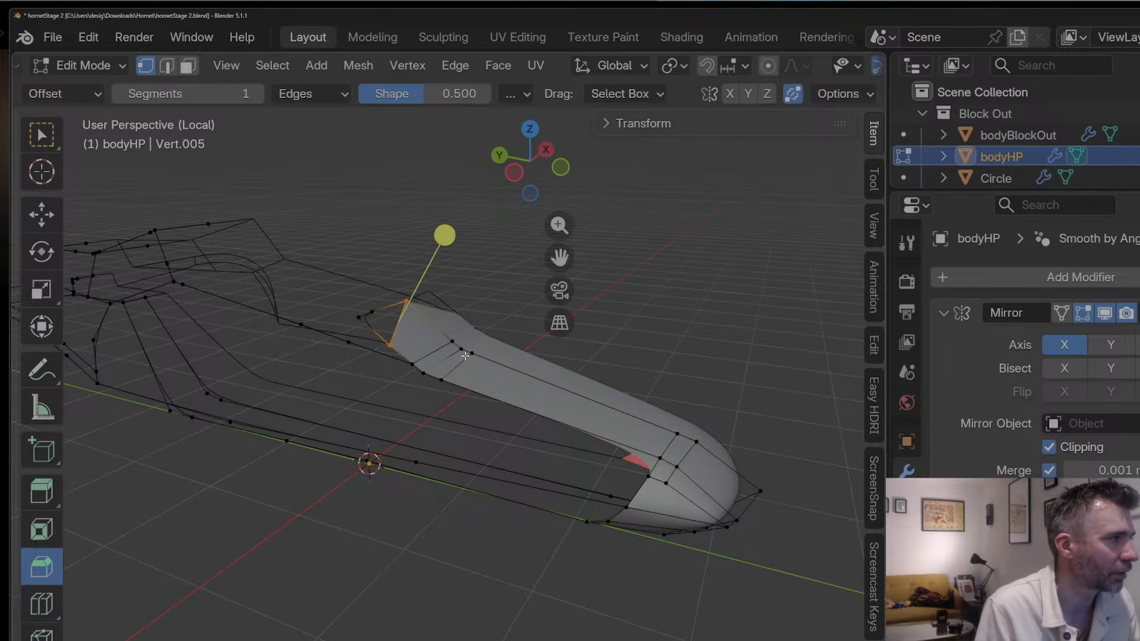
# Step: Try a loop cut on the guide edge rising behind the hood's rear faces and remove it
pyautogui.moveTo(465, 356); pyautogui.dragTo(365, 353, button='middle')
pyautogui.hotkey('ctrl', 'r')
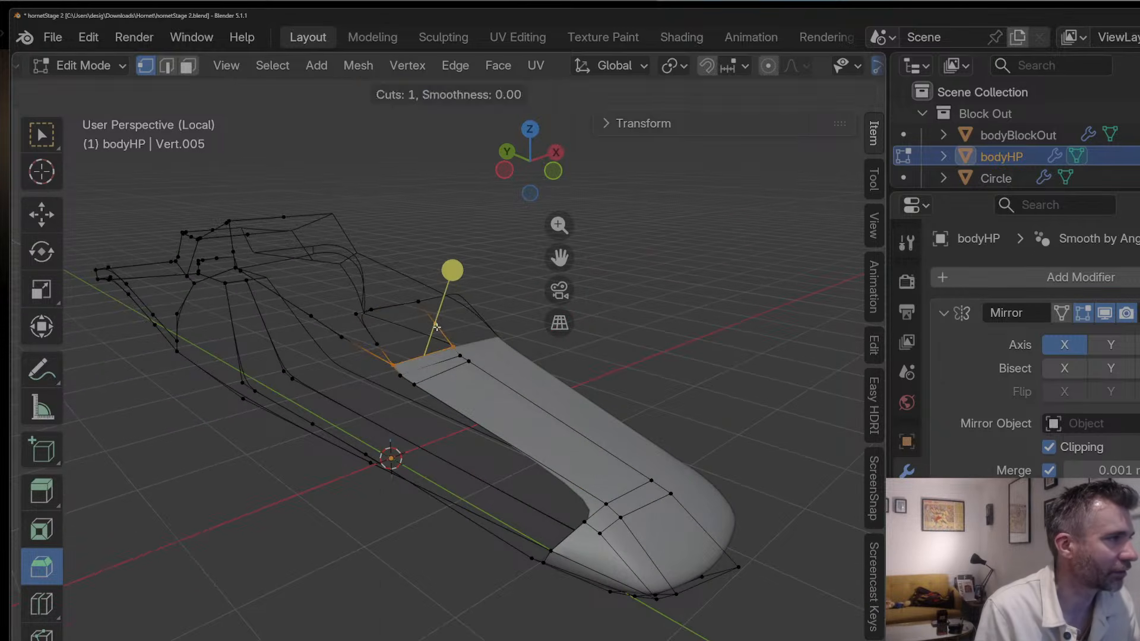
pyautogui.click(436, 327)
pyautogui.click(440, 330)
pyautogui.moveTo(443, 330); pyautogui.dragTo(546, 320, button='middle')
pyautogui.click(422, 340)
pyautogui.rightClick(442, 328)
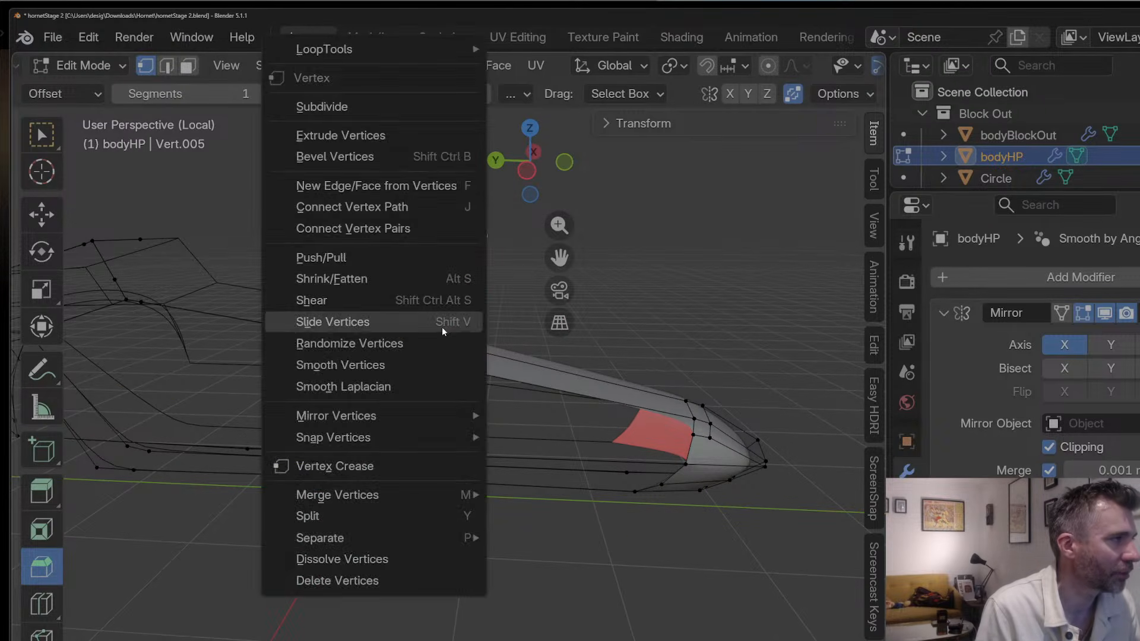
pyautogui.press('Escape')
pyautogui.moveTo(415, 350); pyautogui.dragTo(370, 328, button='middle')
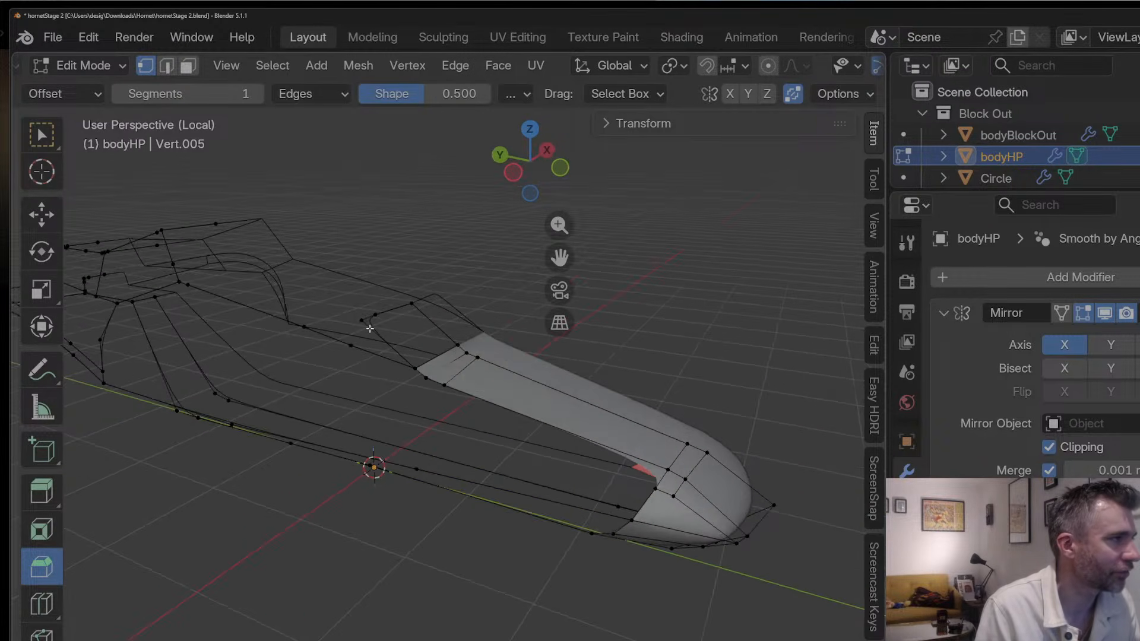
pyautogui.moveTo(456, 350); pyautogui.dragTo(418, 406, button='middle')
# Step: Move the two centreline vertices near the hood's rear edge about 0.059 m and 0.019 m forward along negative Y
pyautogui.click(479, 359)
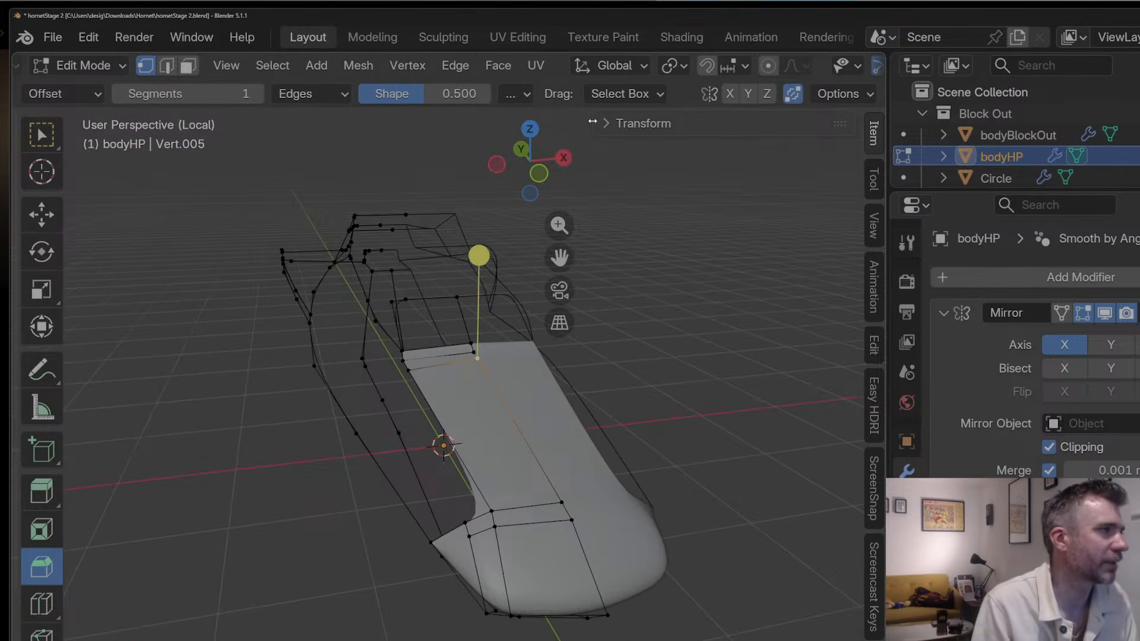
pyautogui.click(535, 132)
pyautogui.scroll(2, 496, 320)
pyautogui.press('g')
pyautogui.click(494, 327)
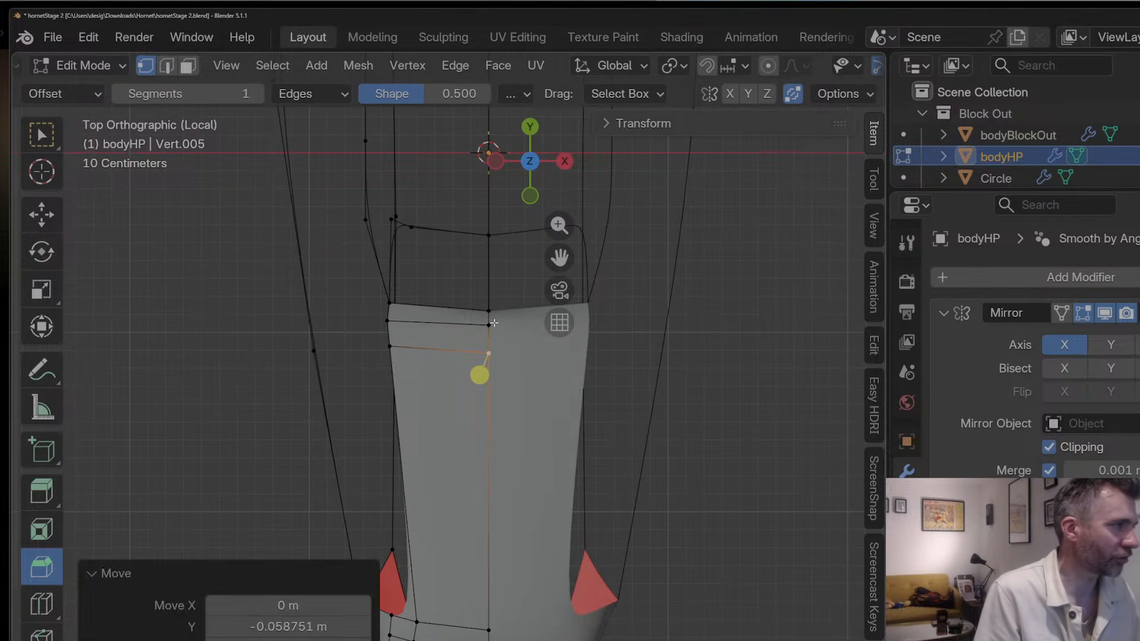
pyautogui.click(491, 324)
pyautogui.press('g')
pyautogui.click(491, 326)
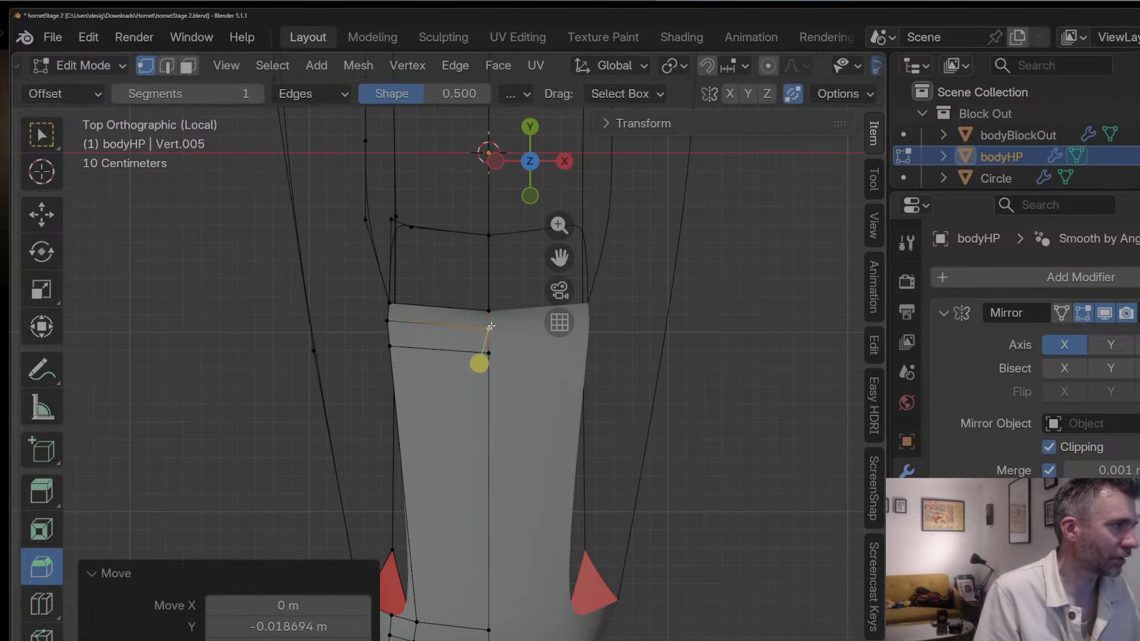
# Step: Nudge the two outer vertices of the hood's rear cross edges slightly inward in top view and check the shading in Object Mode
pyautogui.click(389, 323)
pyautogui.press('g')
pyautogui.click(392, 330)
pyautogui.click(392, 346)
pyautogui.press('g')
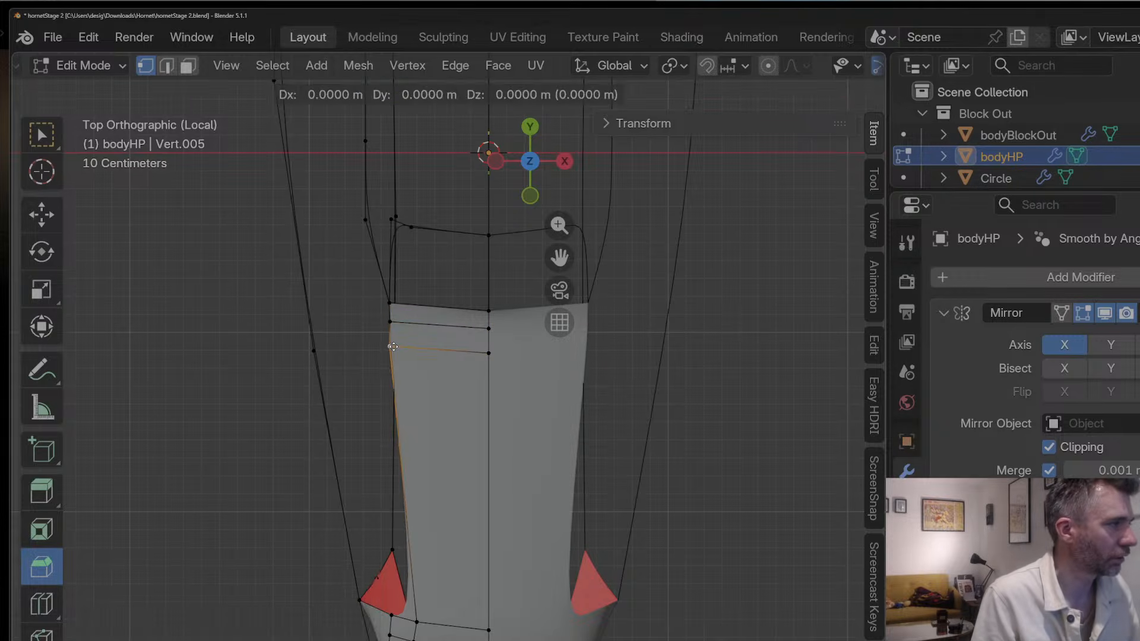
pyautogui.click(395, 347)
pyautogui.press('Tab')
pyautogui.moveTo(413, 365); pyautogui.dragTo(467, 229, button='middle')
pyautogui.scroll(-3, 491, 308)
pyautogui.scroll(2, 468, 230)
pyautogui.press('Tab')
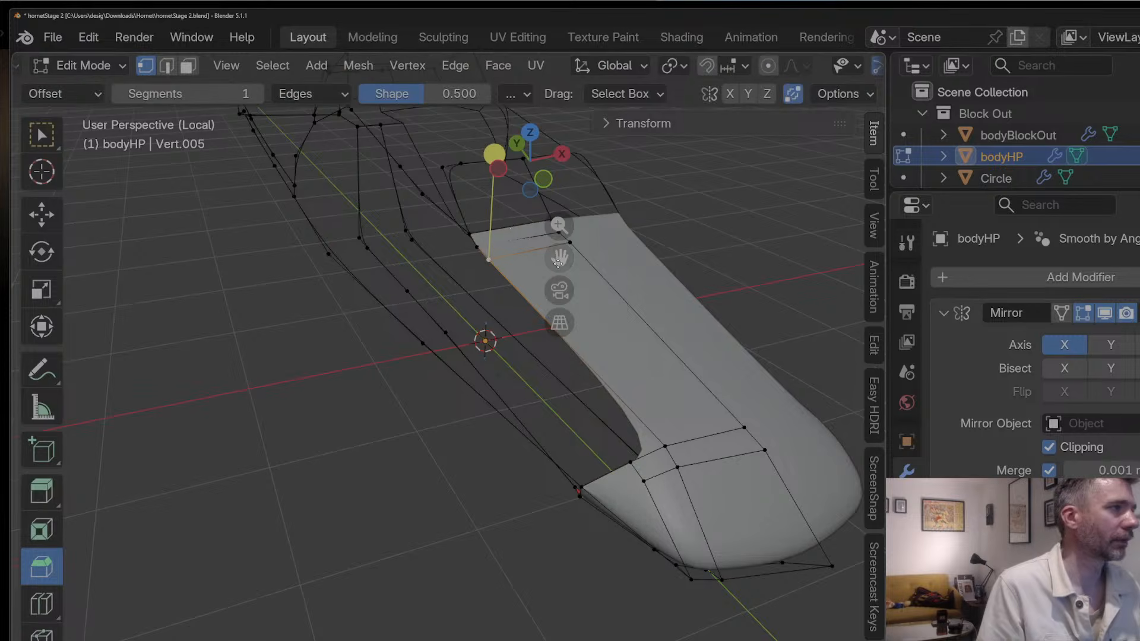
# Step: Add a vertex with a loop cut on the side guide edge rising behind the hood and slide it close to the upper corner
pyautogui.moveTo(559, 257); pyautogui.dragTo(580, 371)
pyautogui.scroll(2, 521, 329)
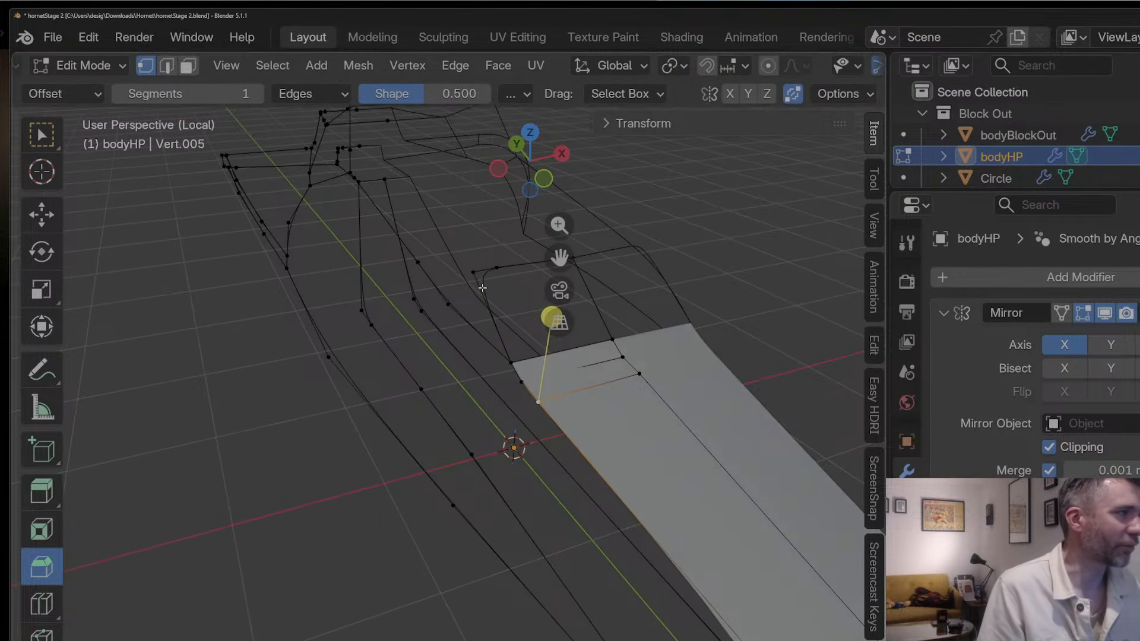
pyautogui.hotkey('ctrl', 'r')
pyautogui.click(482, 286)
pyautogui.press('g')
pyautogui.press('g')
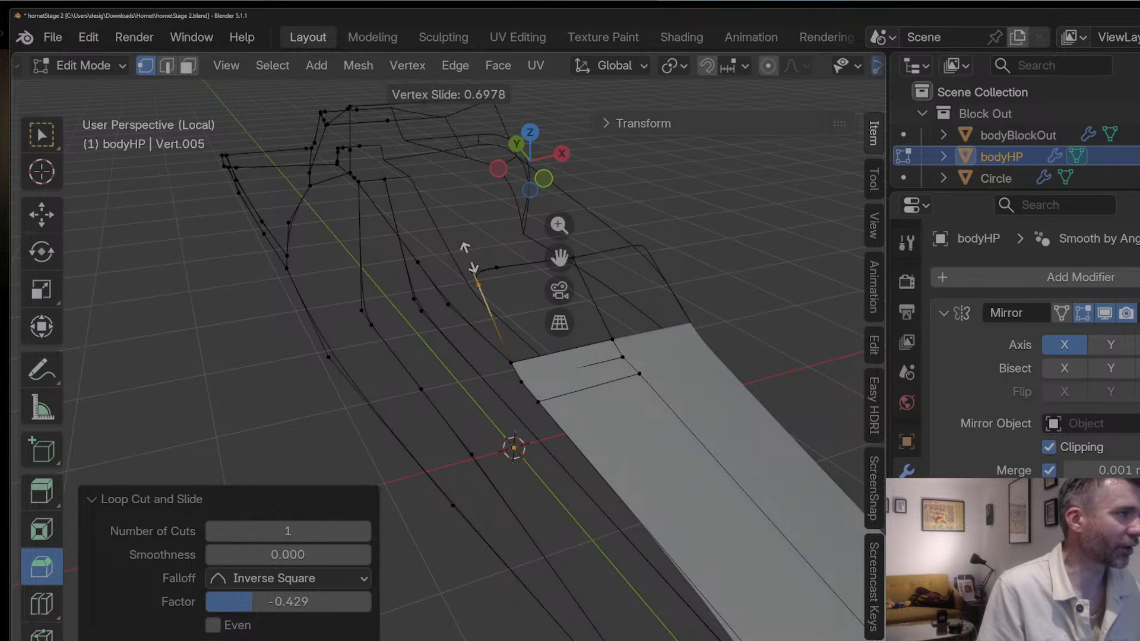
pyautogui.click(474, 254)
# Step: Vertex-slide the neighbouring vertex on the upper cross edge closer to the same corner and inspect the mesh in Object Mode
pyautogui.press('g')
pyautogui.press('g')
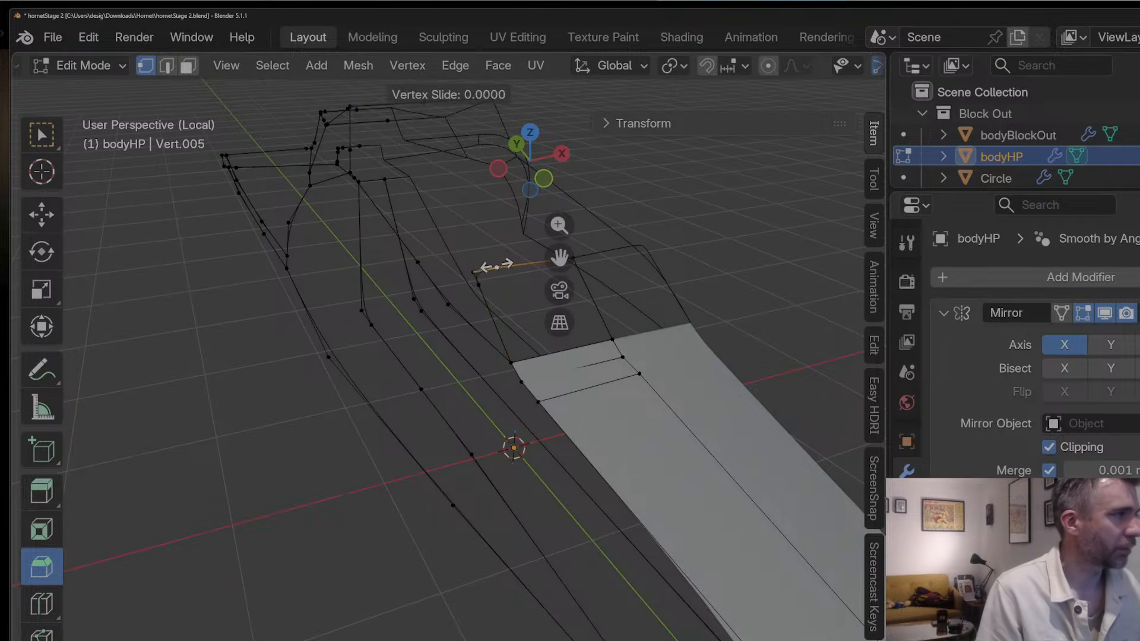
pyautogui.click(490, 265)
pyautogui.press('Tab')
pyautogui.moveTo(504, 272); pyautogui.dragTo(555, 262, button='middle')
pyautogui.scroll(1, 504, 297)
pyautogui.press('Tab')
pyautogui.scroll(1, 498, 305)
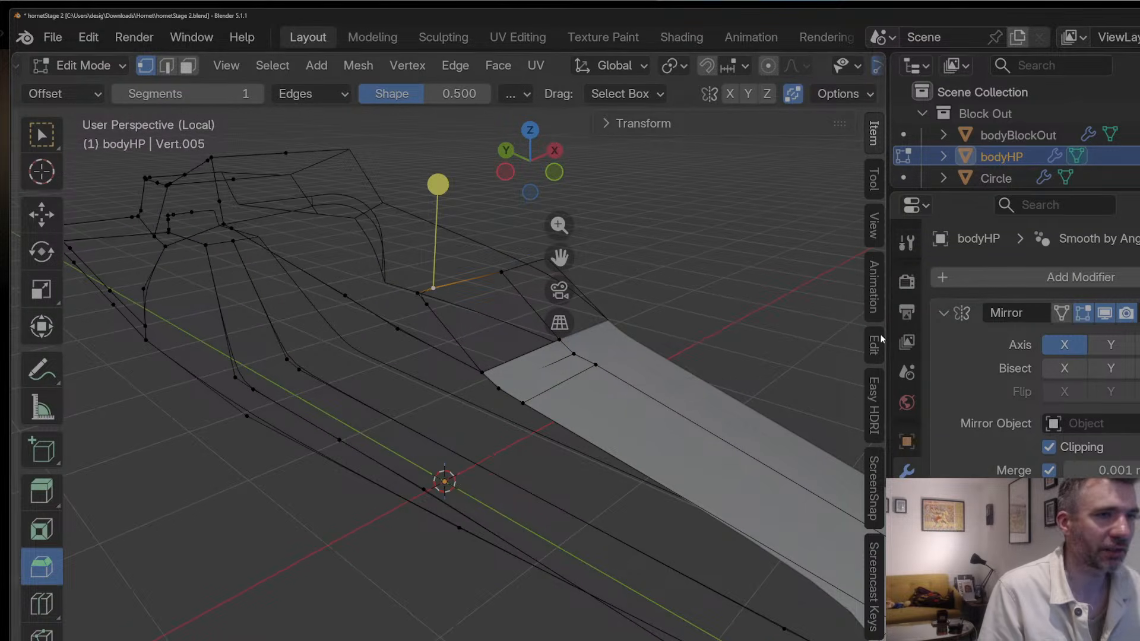
# Step: Examine the hood and windscreen area in the buggy reference photo and compare it with the mesh behind the hood
pyautogui.moveTo(1135, 218); pyautogui.dragTo(687, 196)
pyautogui.moveTo(615, 407); pyautogui.dragTo(782, 409, button='middle')
pyautogui.scroll(3, 782, 409)
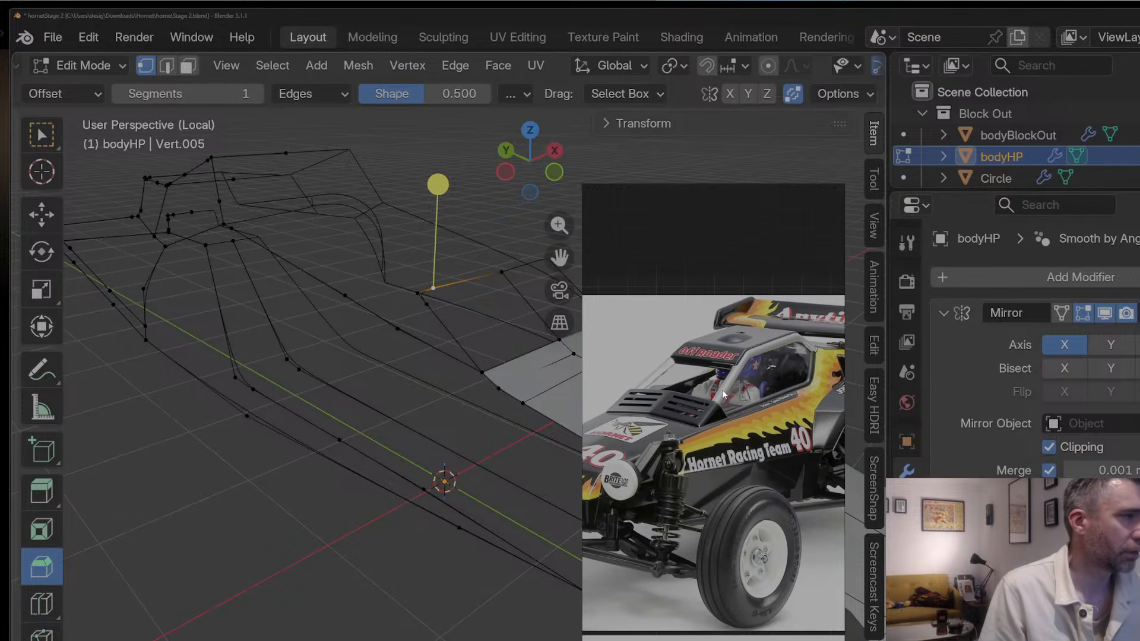
pyautogui.moveTo(675, 191); pyautogui.dragTo(1139, 218)
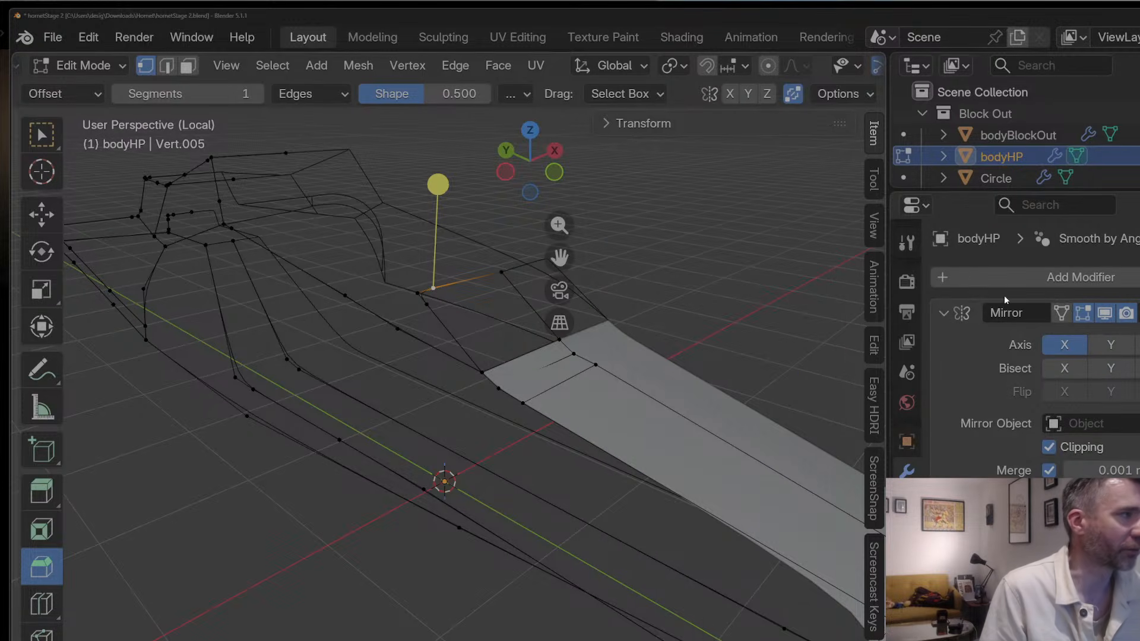
pyautogui.scroll(1, 562, 387)
pyautogui.moveTo(562, 388); pyautogui.dragTo(631, 376, button='middle')
pyautogui.moveTo(603, 310); pyautogui.dragTo(595, 323, button='middle')
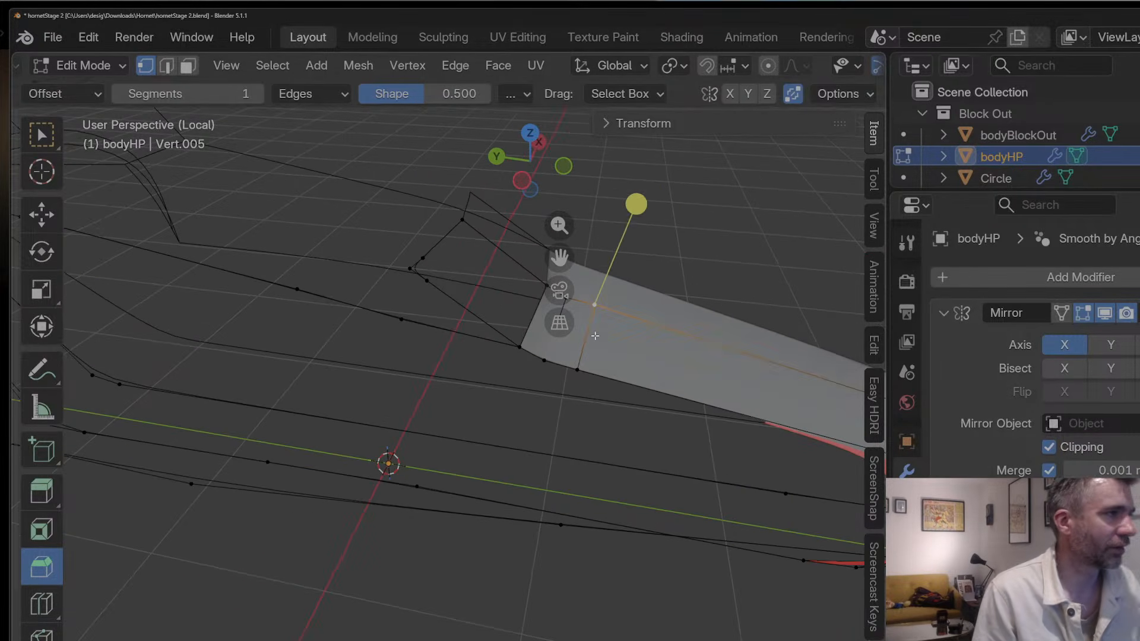
# Step: Vertex-slide the selected centreline vertex near the hood's rear edge by a small amount
pyautogui.press('g')
pyautogui.press('g')
pyautogui.click(596, 336)
# Step: Add a lengthwise loop cut along the hood and slide it towards the outer side at a factor of 0.334
pyautogui.moveTo(478, 290); pyautogui.dragTo(463, 261, button='middle')
pyautogui.hotkey('ctrl', 'r')
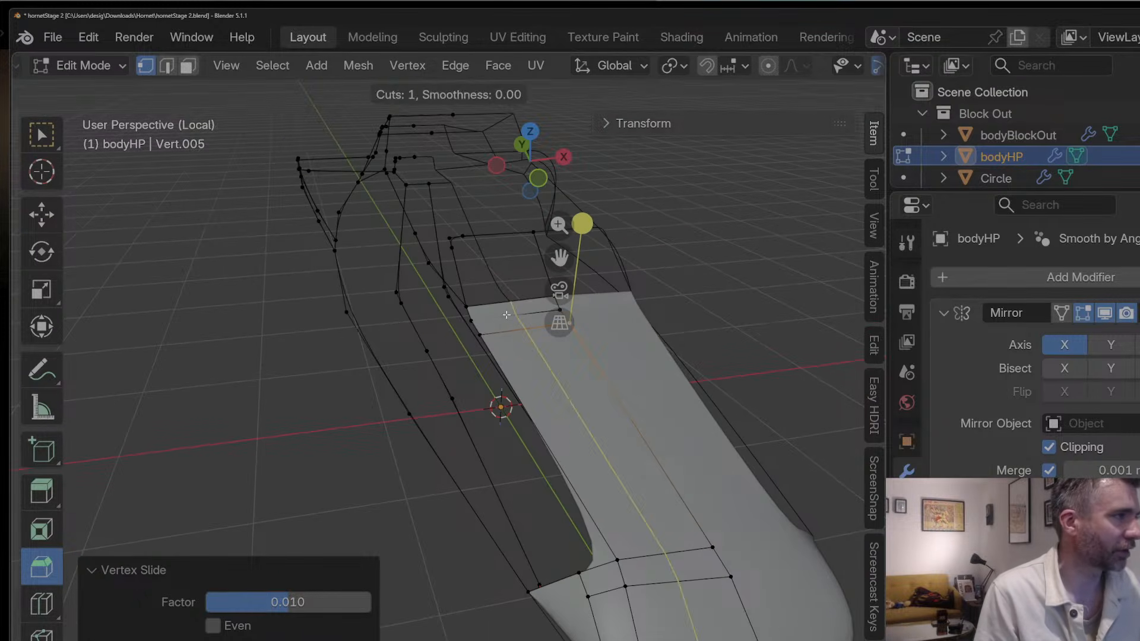
pyautogui.click(503, 315)
pyautogui.click(491, 310)
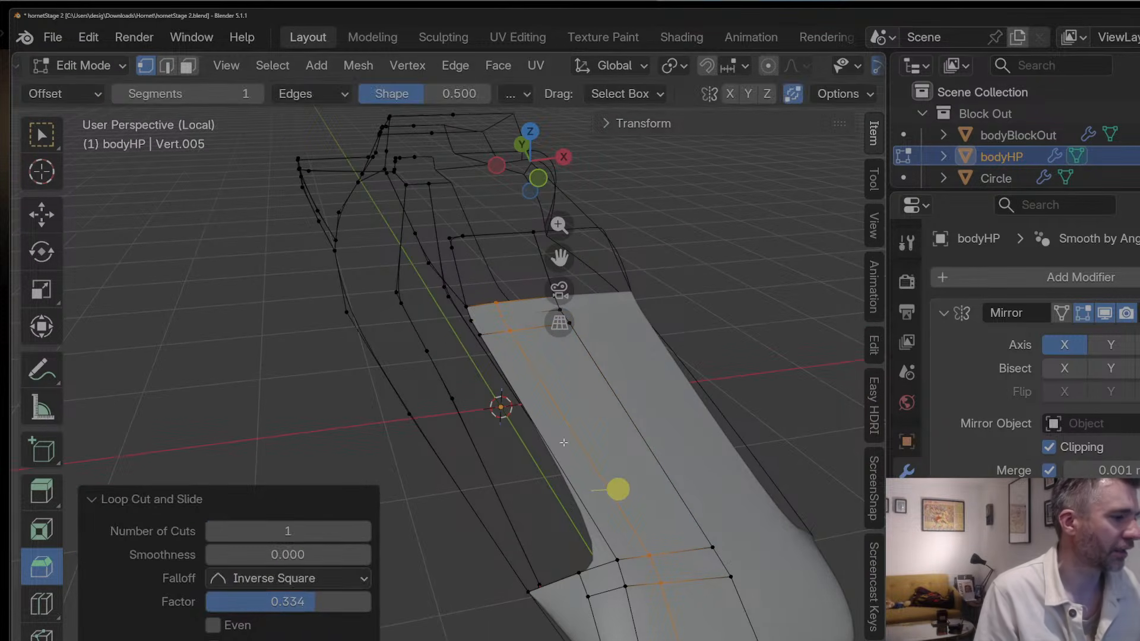
# Step: Add a vertex on the centreline edge rising behind the hood and slide it close to the upper cross edge
pyautogui.click(480, 238)
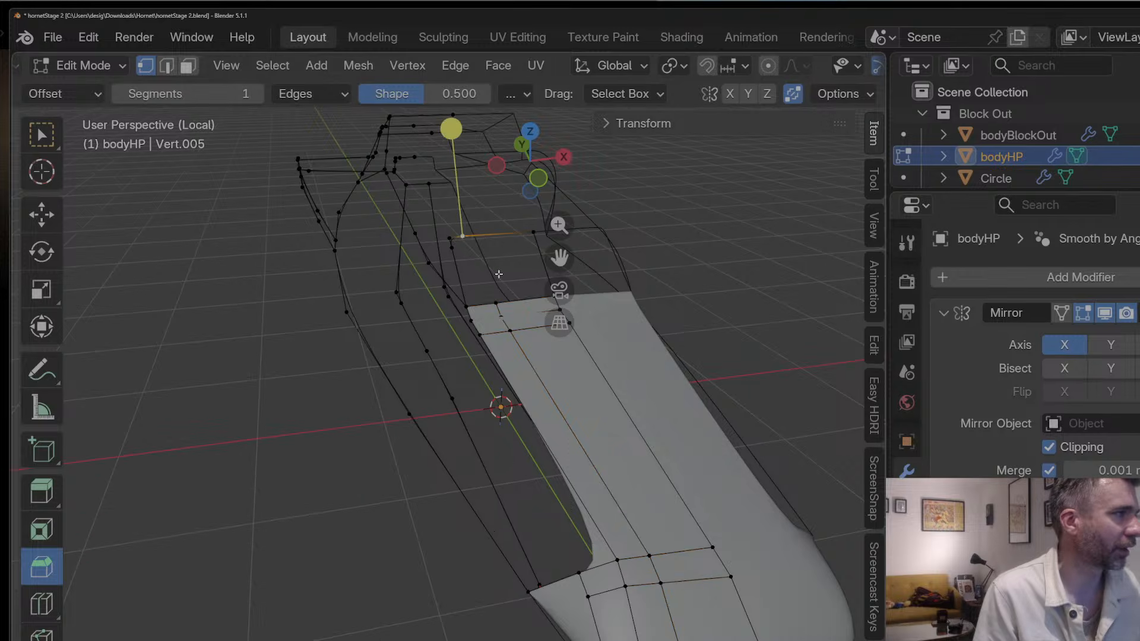
pyautogui.hotkey('ctrl', 'r')
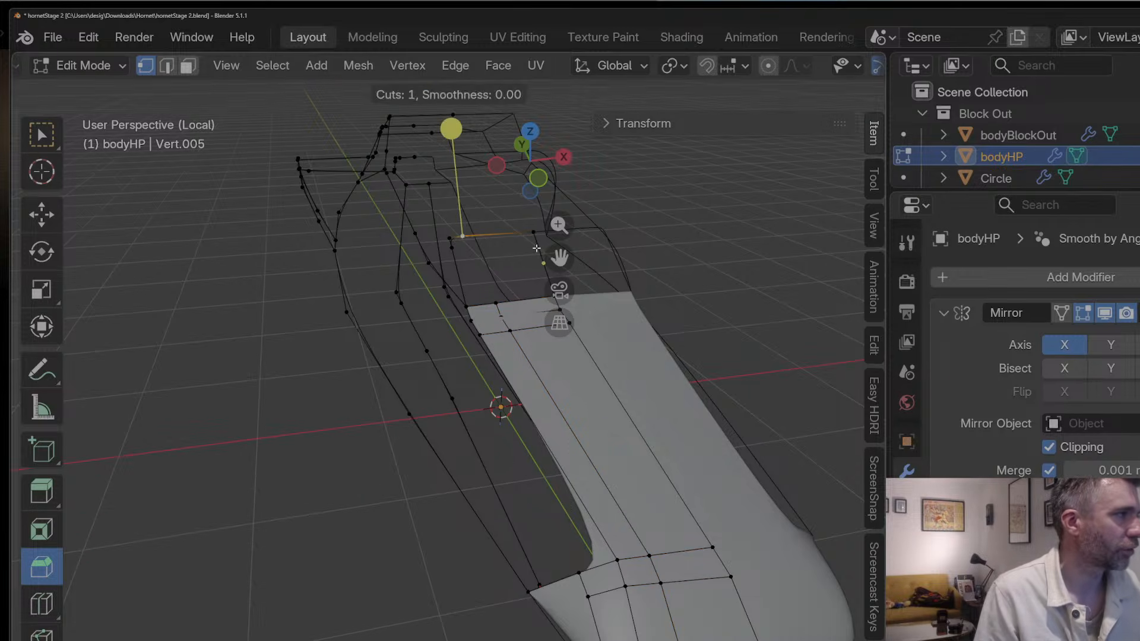
pyautogui.click(531, 239)
pyautogui.click(530, 225)
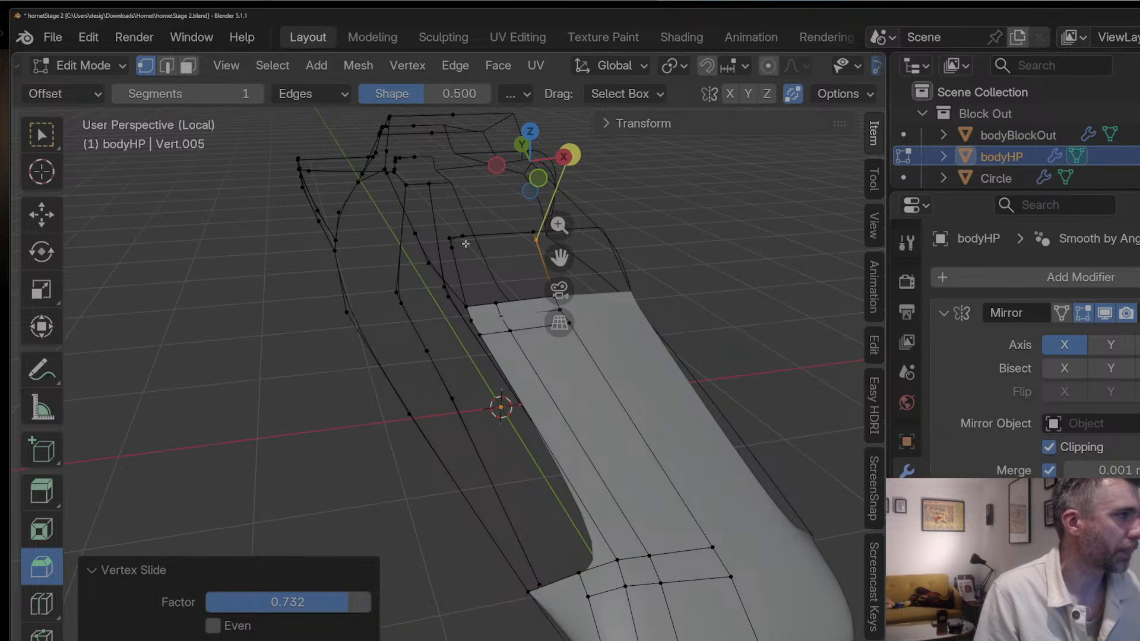
# Step: Remove the newly added lengthwise loop from the hood and return to vertex selection
pyautogui.press('2')
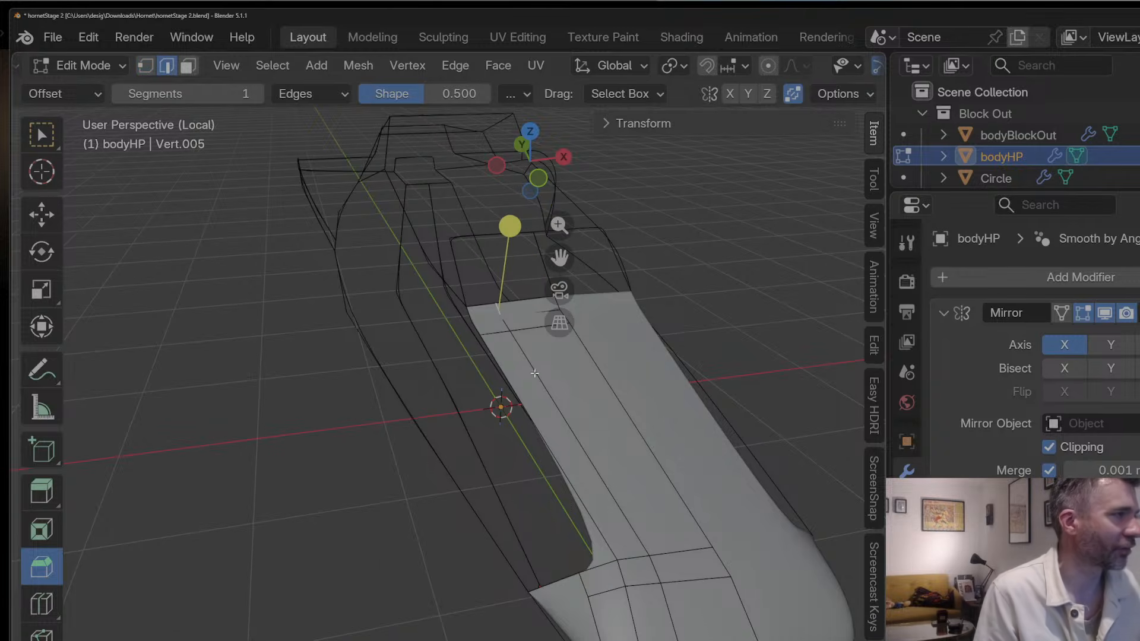
pyautogui.rightClick(535, 372)
pyautogui.press('Escape')
pyautogui.press('1')
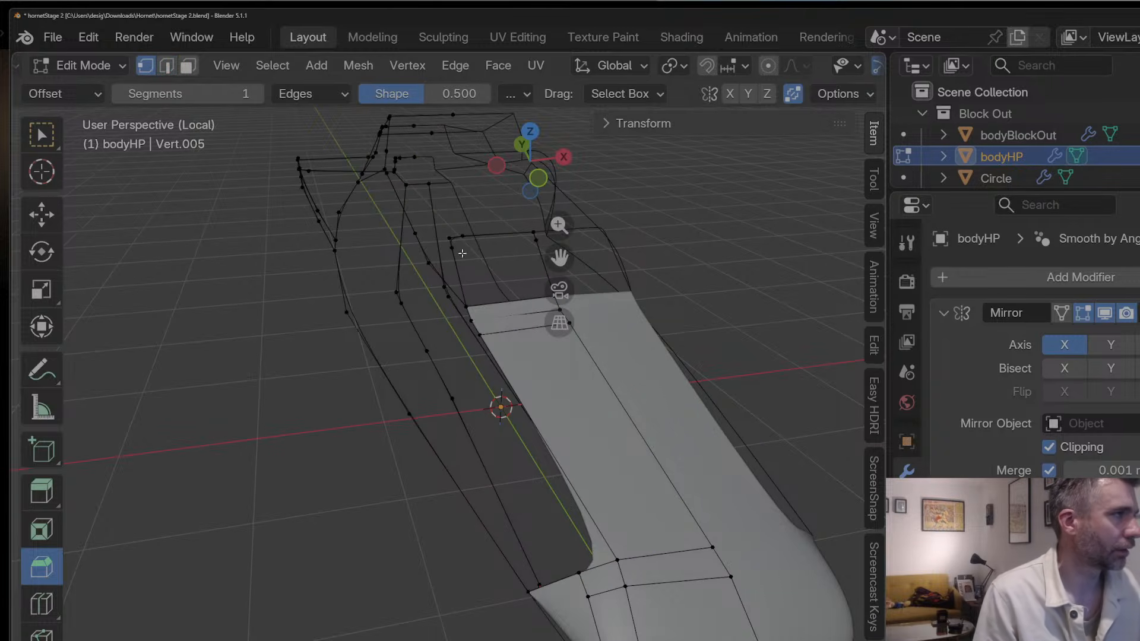
# Step: Connect the two vertices just below the upper cross edge behind the hood and fill the face down to the hood
pyautogui.click(454, 244)
pyautogui.keyDown('shift'); pyautogui.click(536, 239); pyautogui.keyUp('shift')
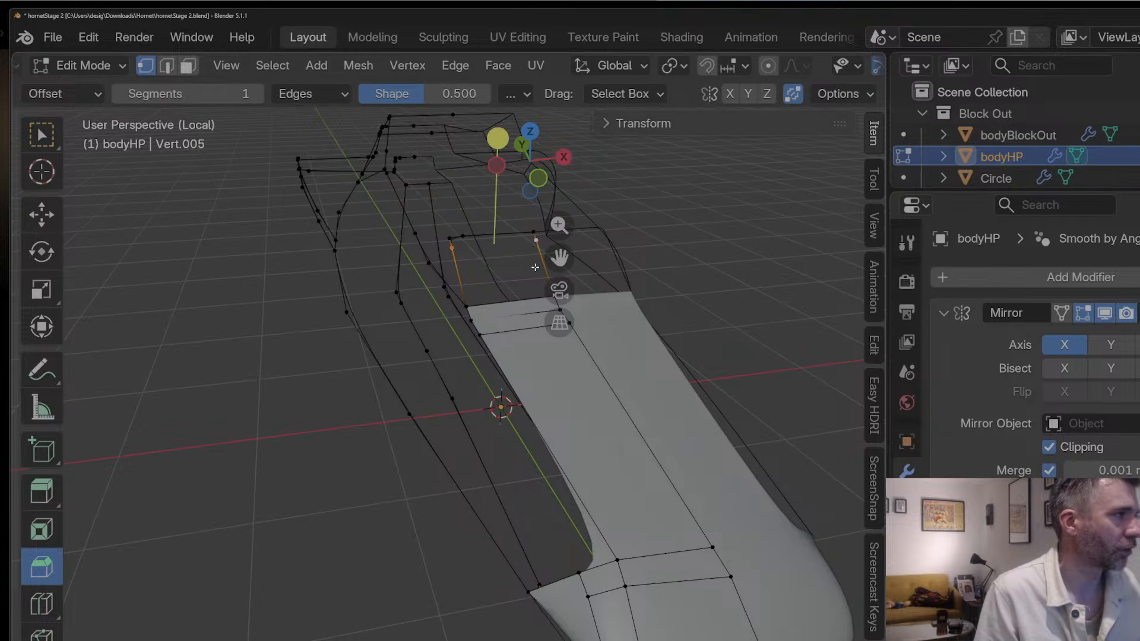
pyautogui.moveTo(559, 257); pyautogui.dragTo(459, 259)
# Step: Move the cross edge just ahead of the hood's rear edge about 0.05 m backward in side view and check the shading
pyautogui.moveTo(410, 299)
pyautogui.mouseDown(button='middle')
pyautogui.moveTo(451, 291)
pyautogui.moveTo(415, 291)
pyautogui.moveTo(404, 312)
pyautogui.mouseUp(button='middle')
pyautogui.click(417, 292)
pyautogui.keyDown('shift'); pyautogui.click(409, 314); pyautogui.keyUp('shift')
pyautogui.press('KP_3')
pyautogui.press('ctrl+KP_3')
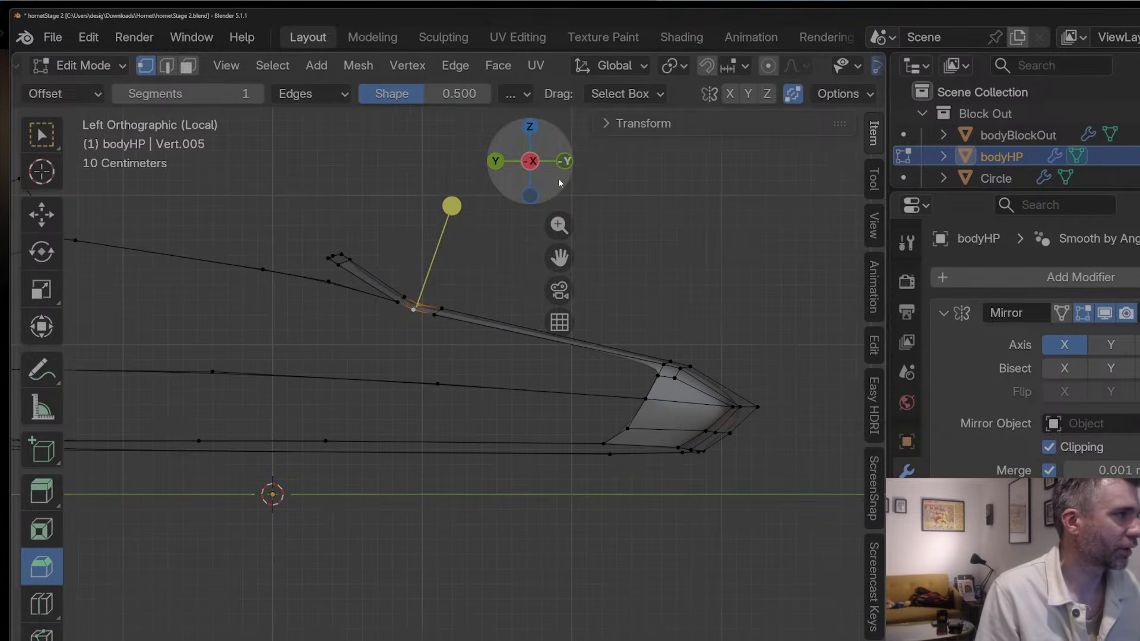
pyautogui.press('g')
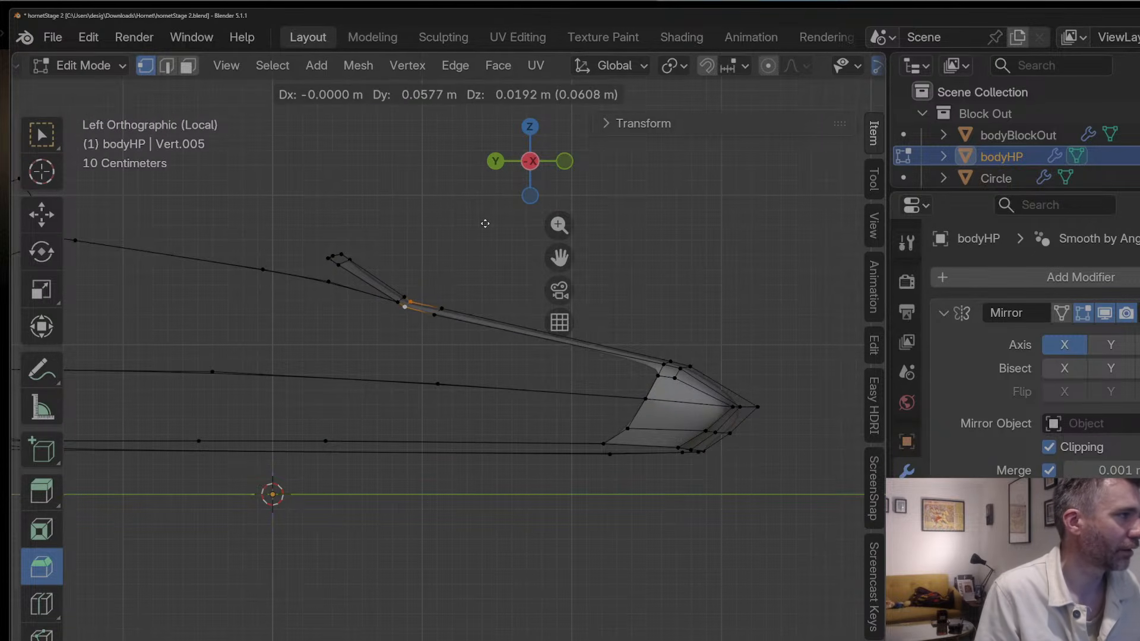
pyautogui.click(486, 222)
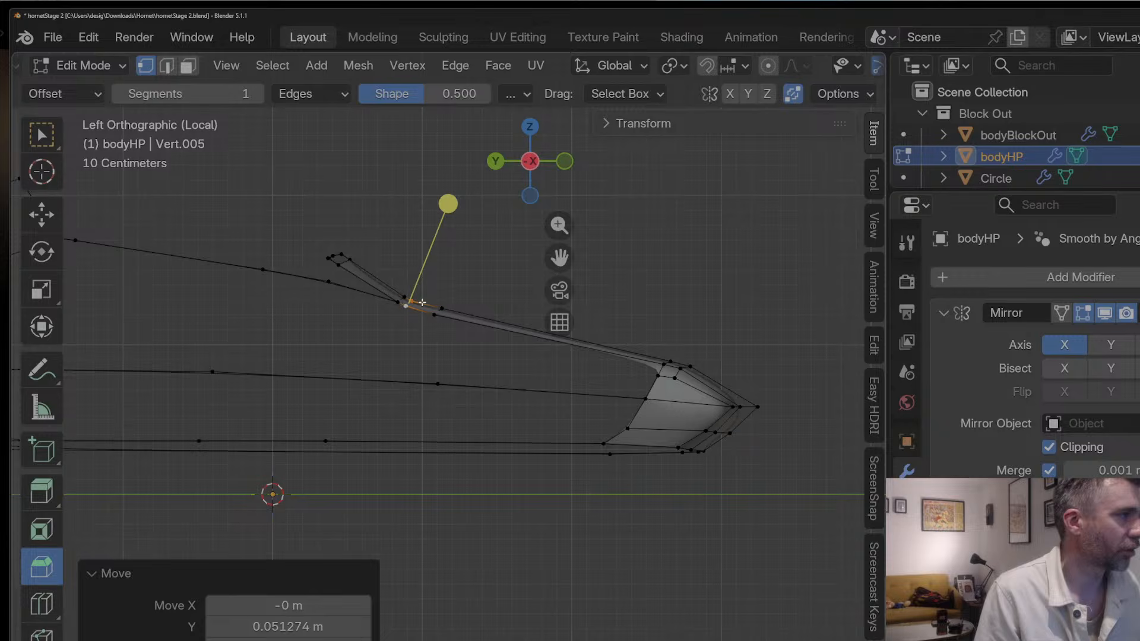
pyautogui.press('g')
pyautogui.click(451, 328)
pyautogui.press('Tab')
pyautogui.press('Tab')
# Step: Add a cross loop cut in the rising face behind the hood and slide it to a factor of -0.781, close to the bend
pyautogui.moveTo(400, 286)
pyautogui.mouseDown(button='middle')
pyautogui.moveTo(390, 296)
pyautogui.moveTo(396, 283)
pyautogui.mouseUp(button='middle')
pyautogui.hotkey('ctrl', 'r')
pyautogui.click(396, 282)
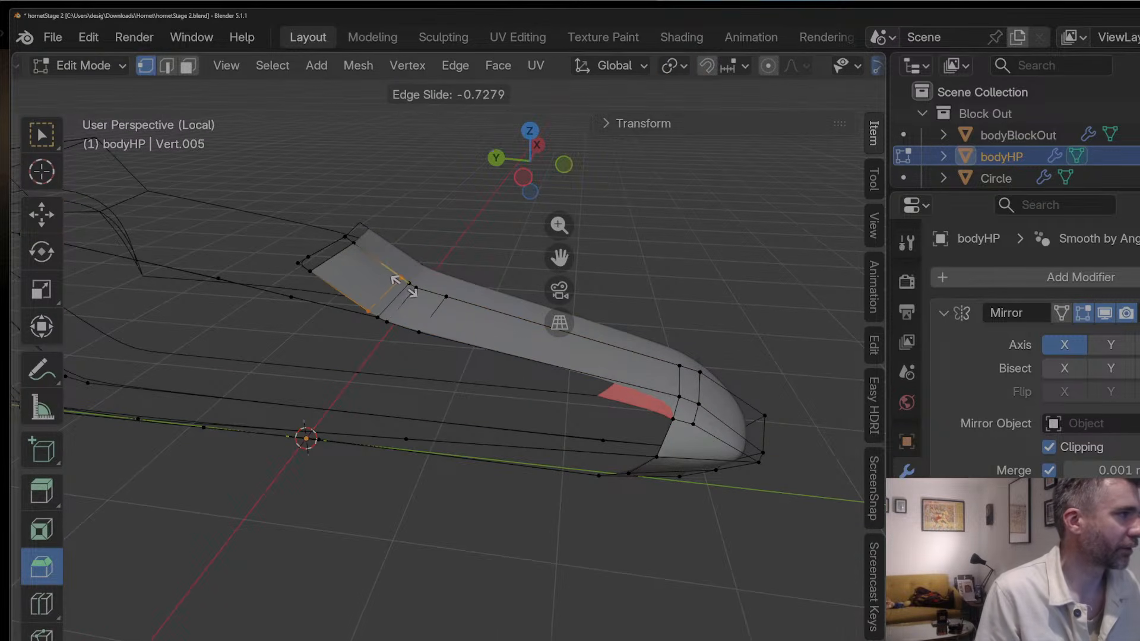
pyautogui.click(406, 287)
pyautogui.moveTo(406, 286); pyautogui.dragTo(283, 258, button='middle')
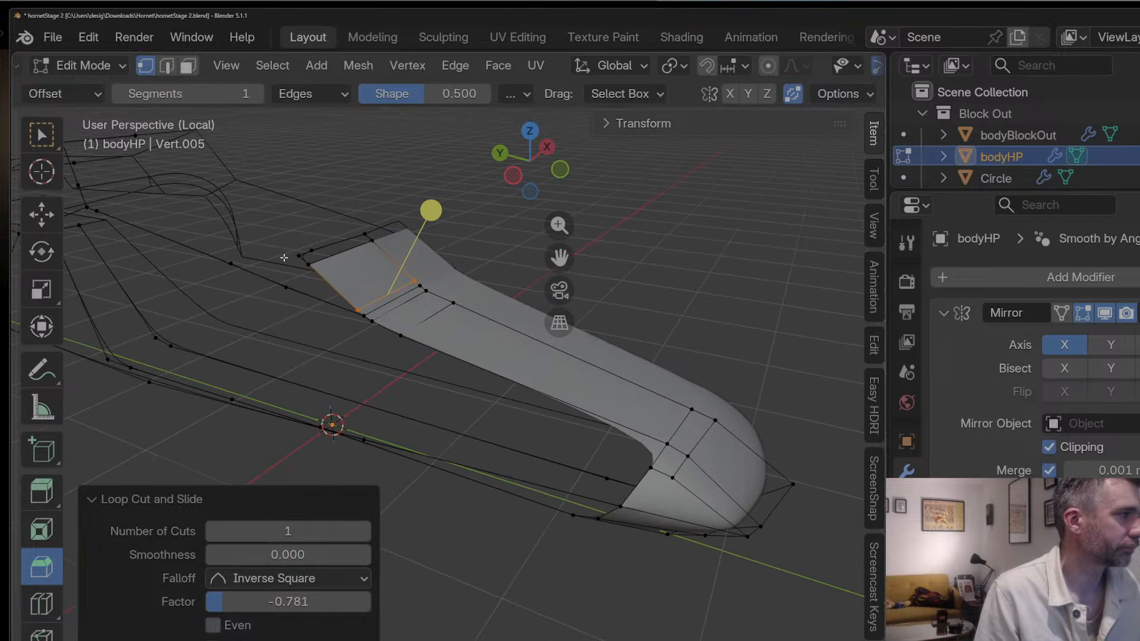
# Step: Add a lengthwise loop cut near the outer side of hood and rising face, and start filling the upper strip's outer corner
pyautogui.hotkey('ctrl', 'r')
pyautogui.click(365, 267)
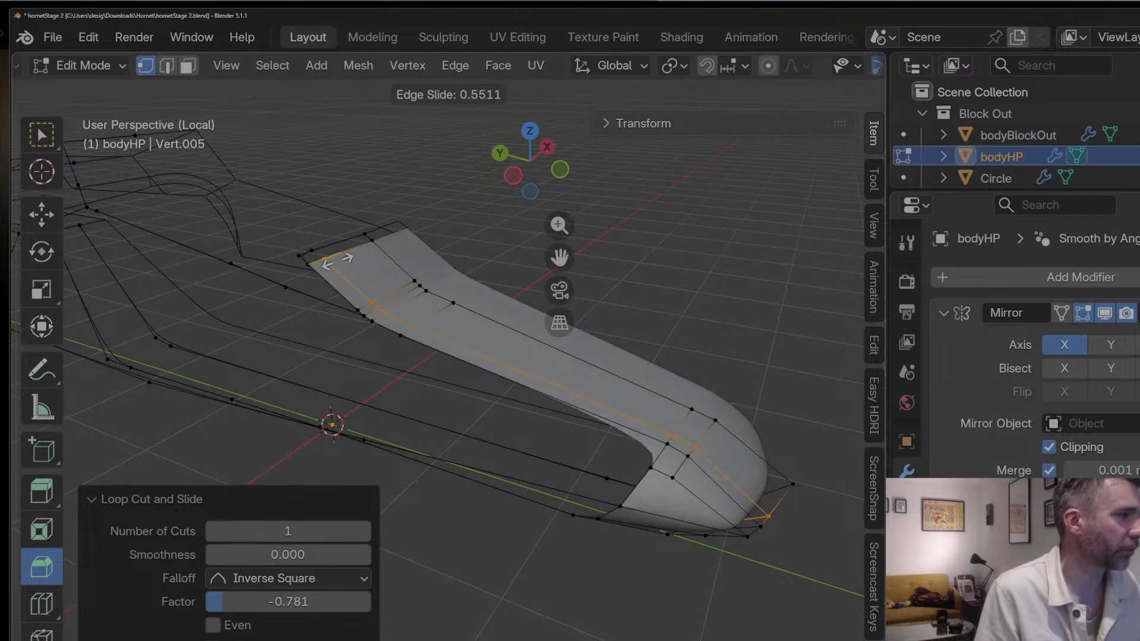
pyautogui.click(337, 260)
pyautogui.click(306, 254)
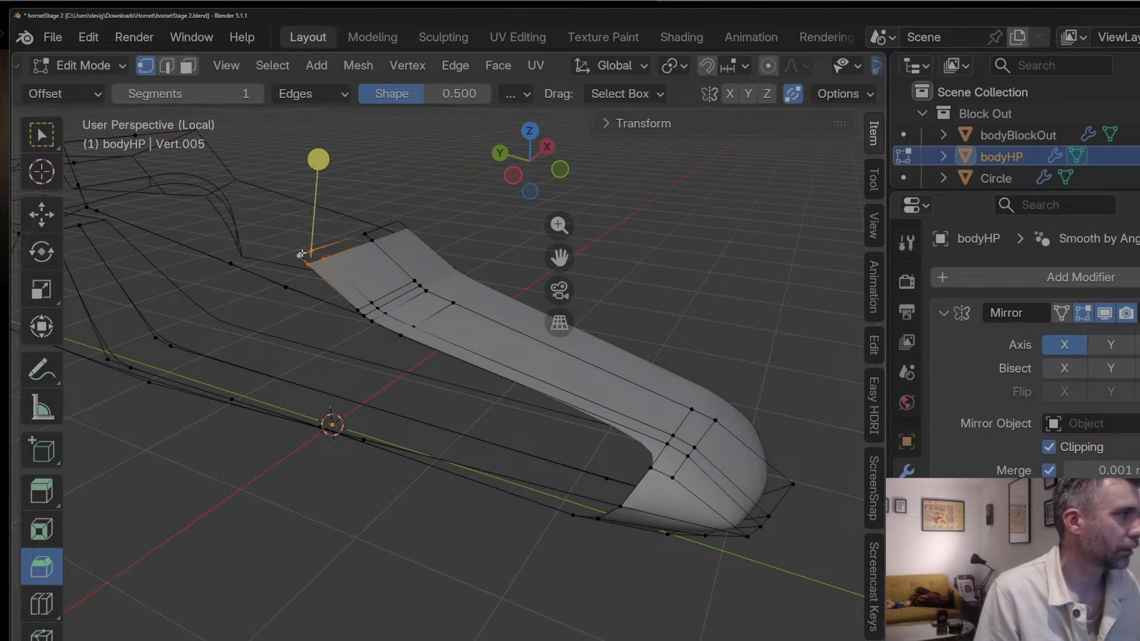
pyautogui.press('f')
# Step: Fill the narrow face along the top of the rising panel between the new lengthwise loop and the centreline
pyautogui.click(311, 252)
pyautogui.keyDown('shift'); pyautogui.click(324, 258); pyautogui.keyUp('shift')
pyautogui.keyDown('shift'); pyautogui.click(371, 241); pyautogui.keyUp('shift')
pyautogui.keyDown('shift'); pyautogui.click(364, 234); pyautogui.keyUp('shift')
pyautogui.press('f')
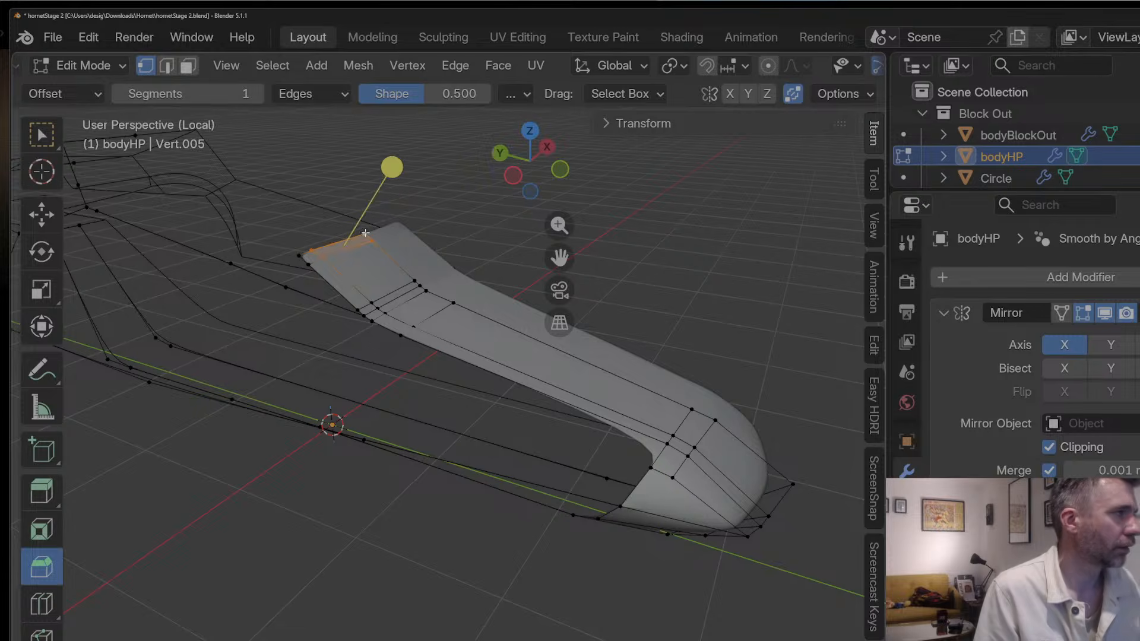
# Step: With X-ray on in top view, move the three nose vertices of the inner lengthwise loop about 0.04 m outward
pyautogui.press('Tab')
pyautogui.click(529, 132)
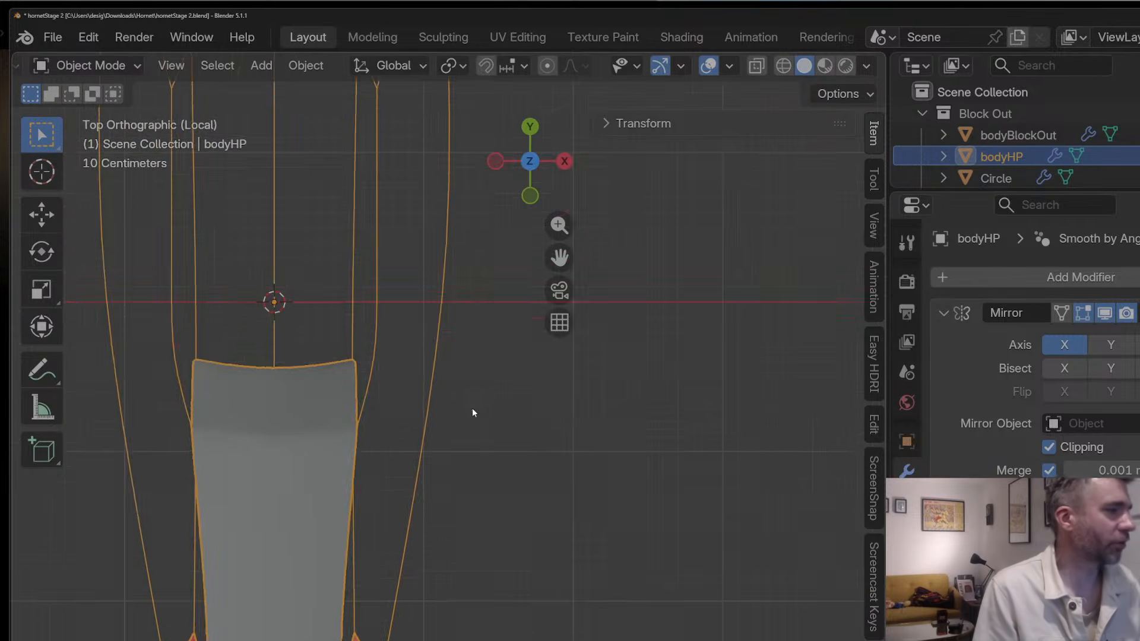
pyautogui.press('Tab')
pyautogui.keyDown('shift'); pyautogui.moveTo(551, 262); pyautogui.dragTo(708, 104, button='middle'); pyautogui.keyUp('shift')
pyautogui.scroll(2, 433, 489)
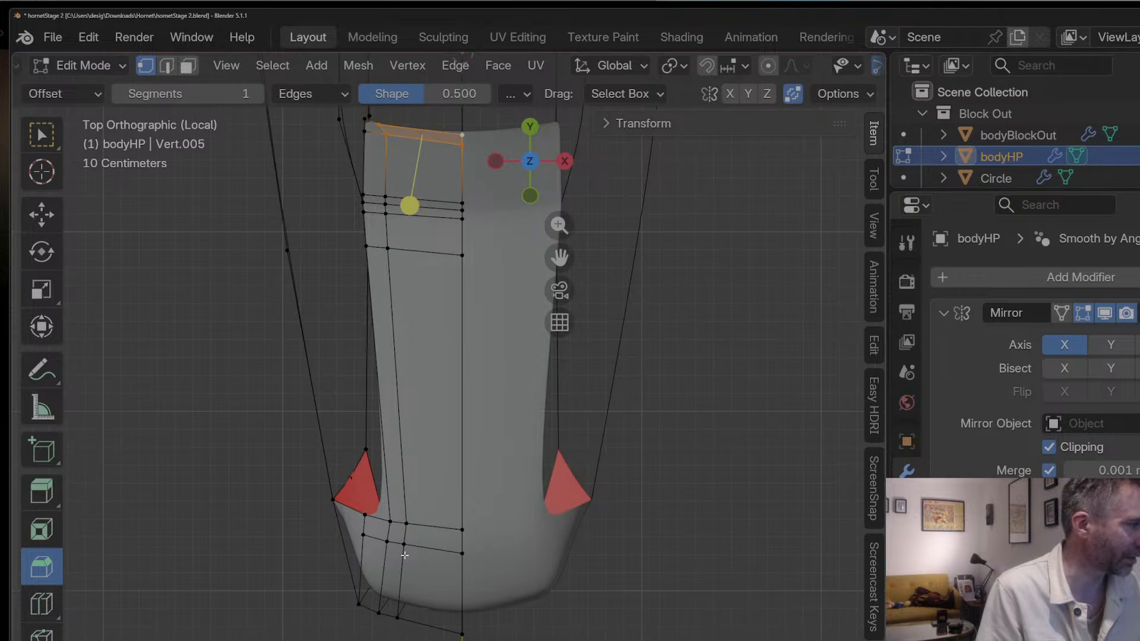
pyautogui.moveTo(418, 639); pyautogui.dragTo(419, 640)
pyautogui.scroll(-5, 772, 67)
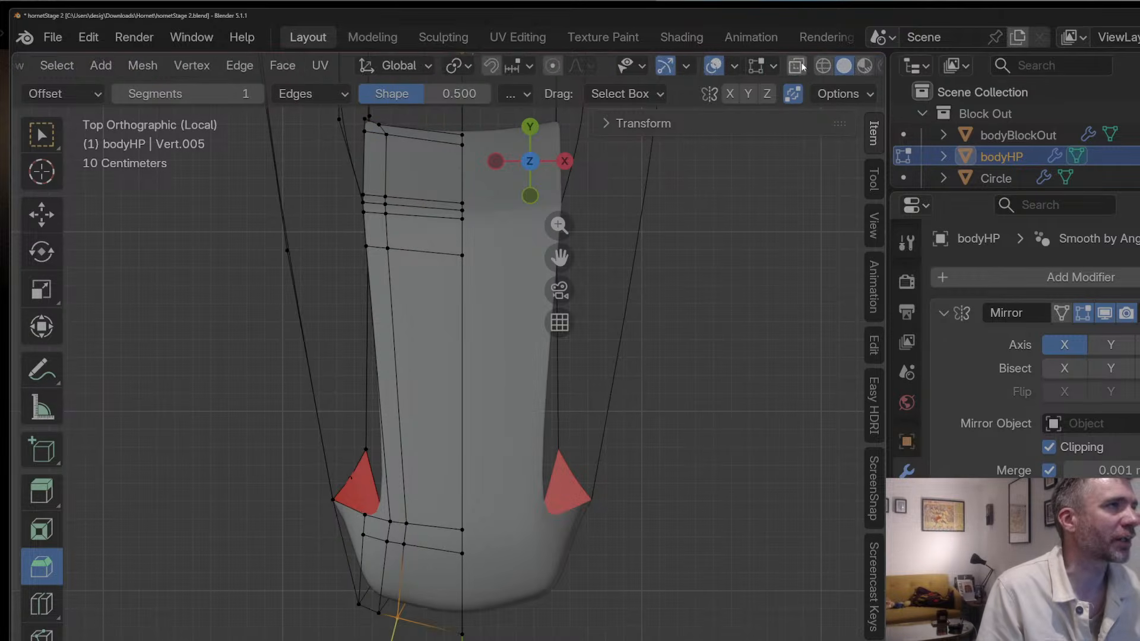
pyautogui.click(756, 65)
pyautogui.click(419, 560)
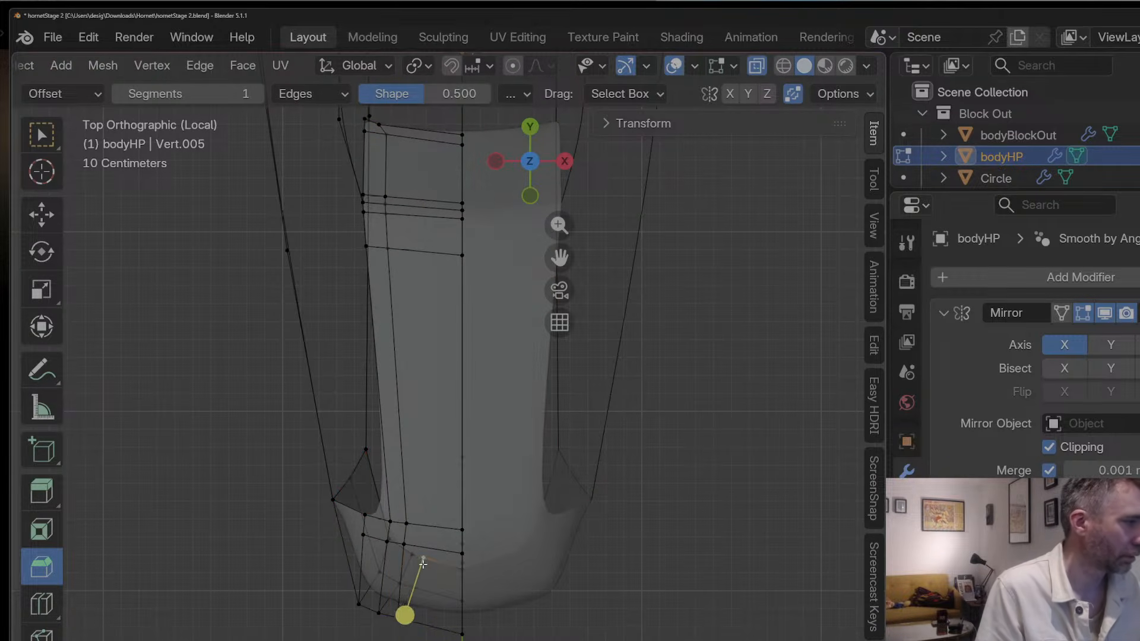
pyautogui.keyDown('shift'); pyautogui.click(415, 587); pyautogui.keyUp('shift')
pyautogui.keyDown('shift'); pyautogui.click(401, 620); pyautogui.keyUp('shift')
pyautogui.press('g')
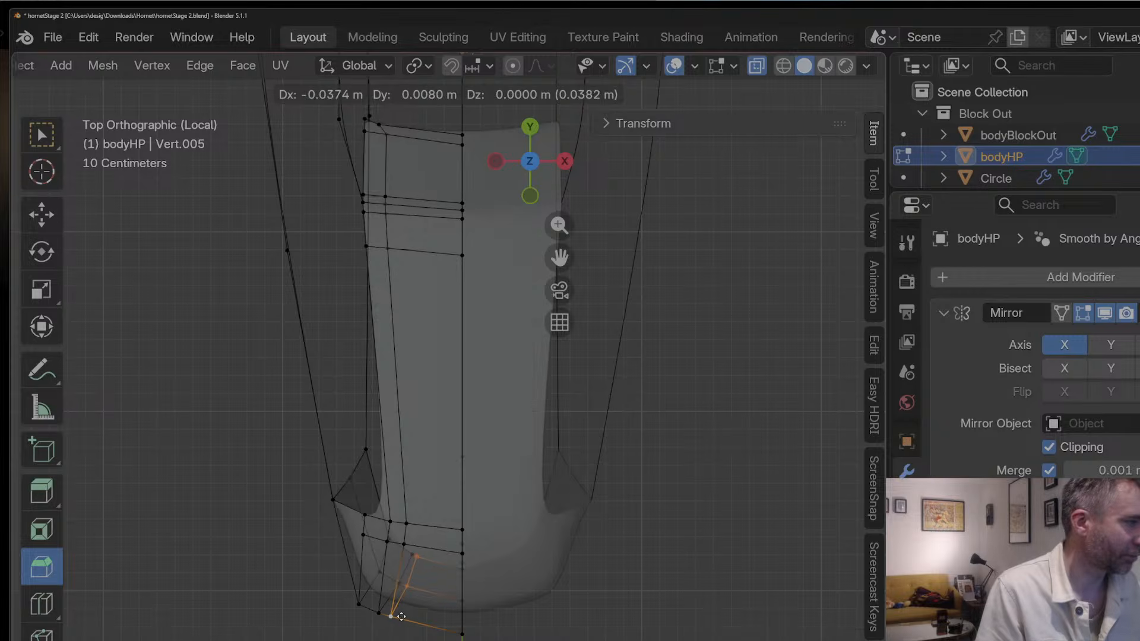
pyautogui.click(399, 617)
# Step: Move the three vertices of the adjacent outer lengthwise loop at the hood front and nose about 0.06 m outward
pyautogui.click(394, 524)
pyautogui.keyDown('shift'); pyautogui.click(389, 543); pyautogui.keyUp('shift')
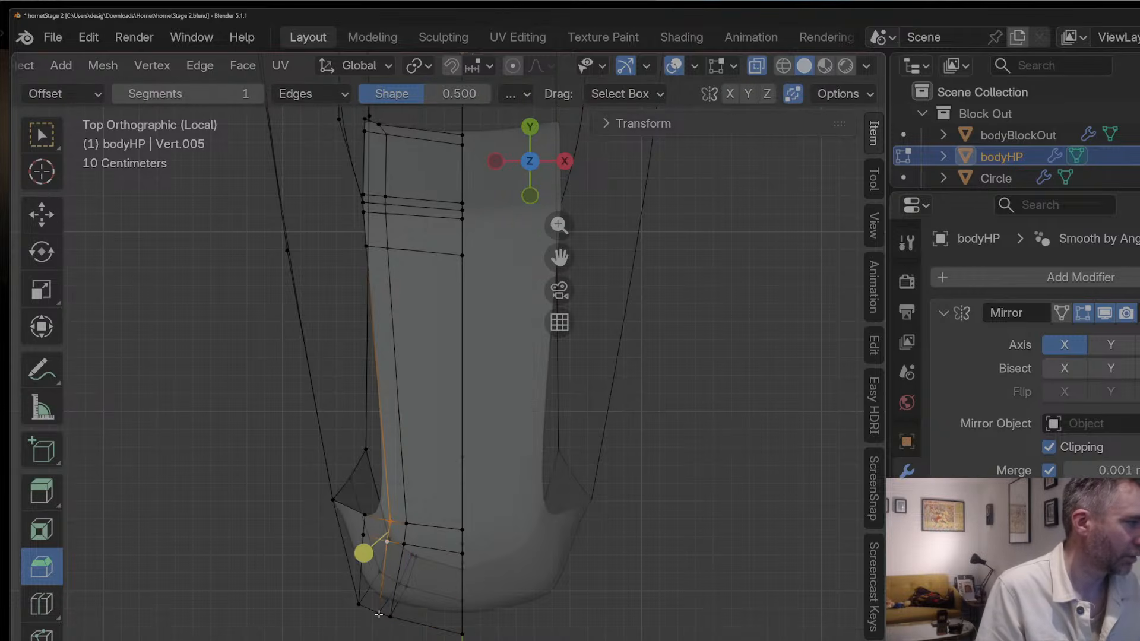
pyautogui.keyDown('shift'); pyautogui.click(380, 614); pyautogui.keyUp('shift')
pyautogui.press('g')
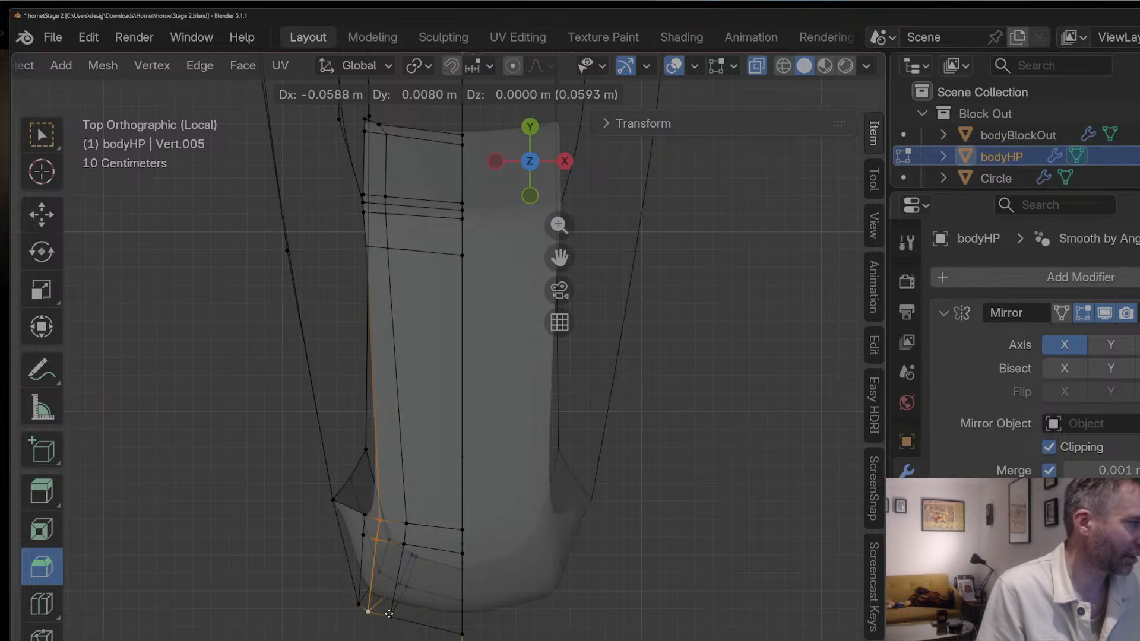
pyautogui.click(389, 614)
# Step: Move the two lower nose vertices seen through the mesh about 0.07 m outward in top view
pyautogui.click(399, 588)
pyautogui.keyDown('shift'); pyautogui.click(411, 560); pyautogui.keyUp('shift')
pyautogui.press('g')
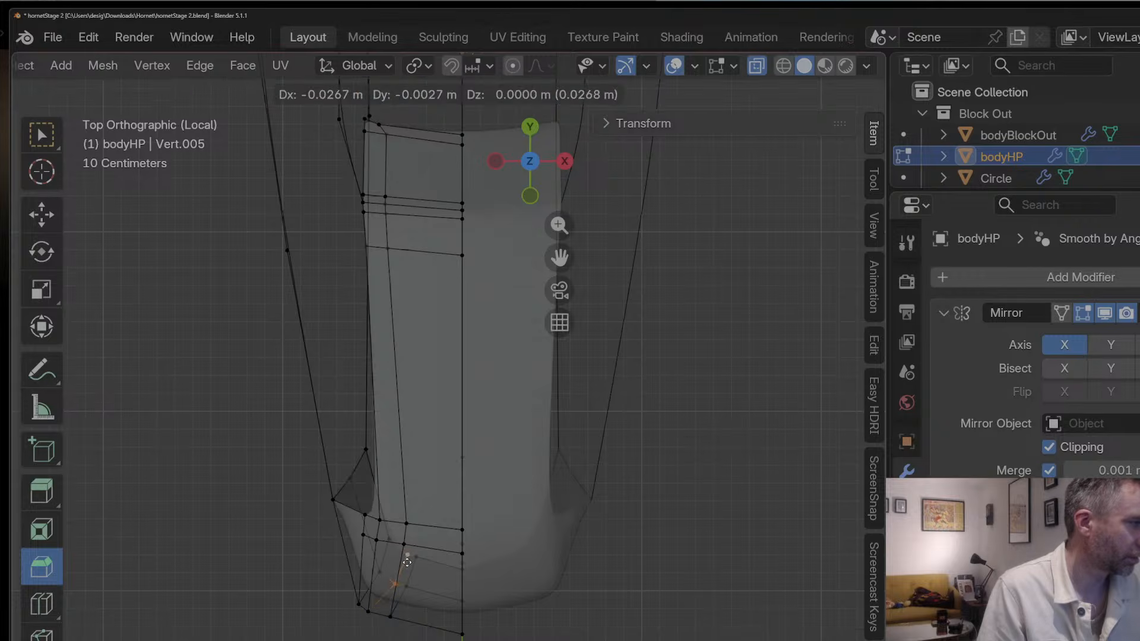
pyautogui.click(400, 569)
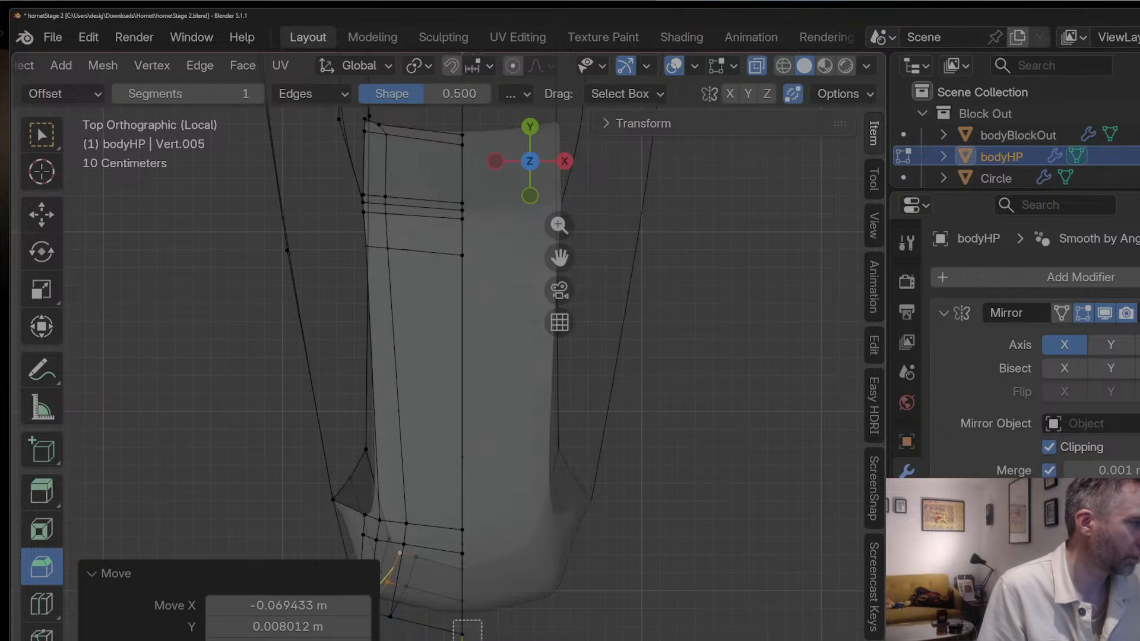
# Step: Adjust the nose's front centre vertex in top view and turn X-ray off after checking the shape in Object Mode
pyautogui.moveTo(453, 620); pyautogui.dragTo(482, 640)
pyautogui.press('g')
pyautogui.click(446, 623)
pyautogui.press('Tab')
pyautogui.moveTo(445, 623)
pyautogui.mouseDown(button='middle')
pyautogui.moveTo(467, 519)
pyautogui.moveTo(400, 534)
pyautogui.moveTo(425, 510)
pyautogui.mouseUp(button='middle')
pyautogui.scroll(-3, 424, 510)
pyautogui.scroll(-5, 674, 77)
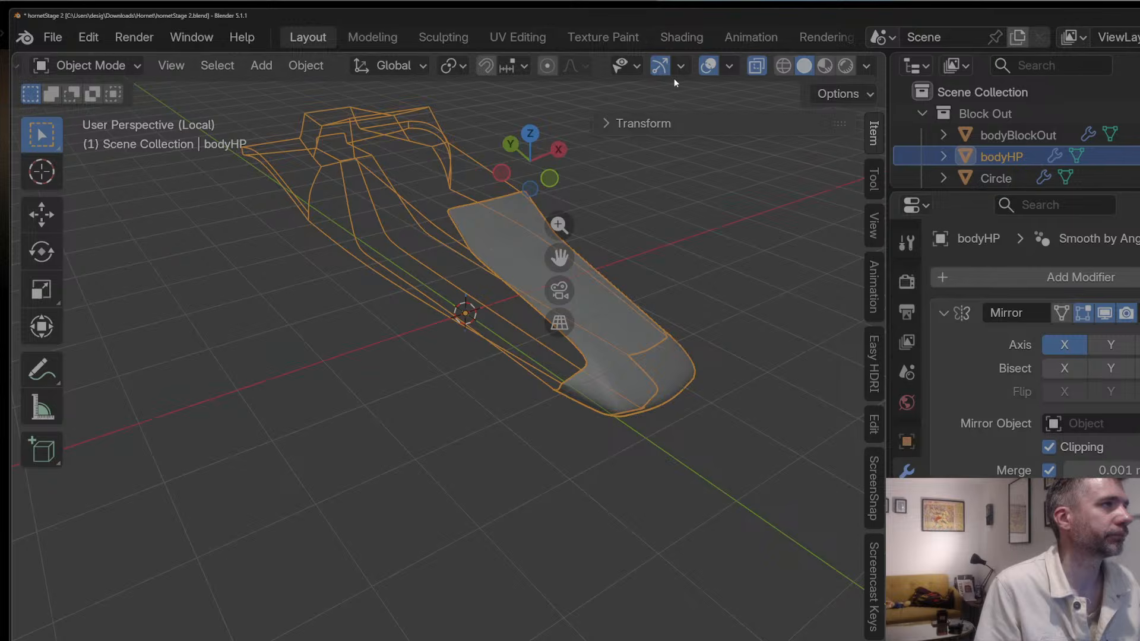
pyautogui.click(761, 67)
# Step: Connect the outer vertex near the hood's rear to the side guide edge below it with a new edge
pyautogui.moveTo(617, 287); pyautogui.dragTo(511, 255, button='middle')
pyautogui.press('Tab')
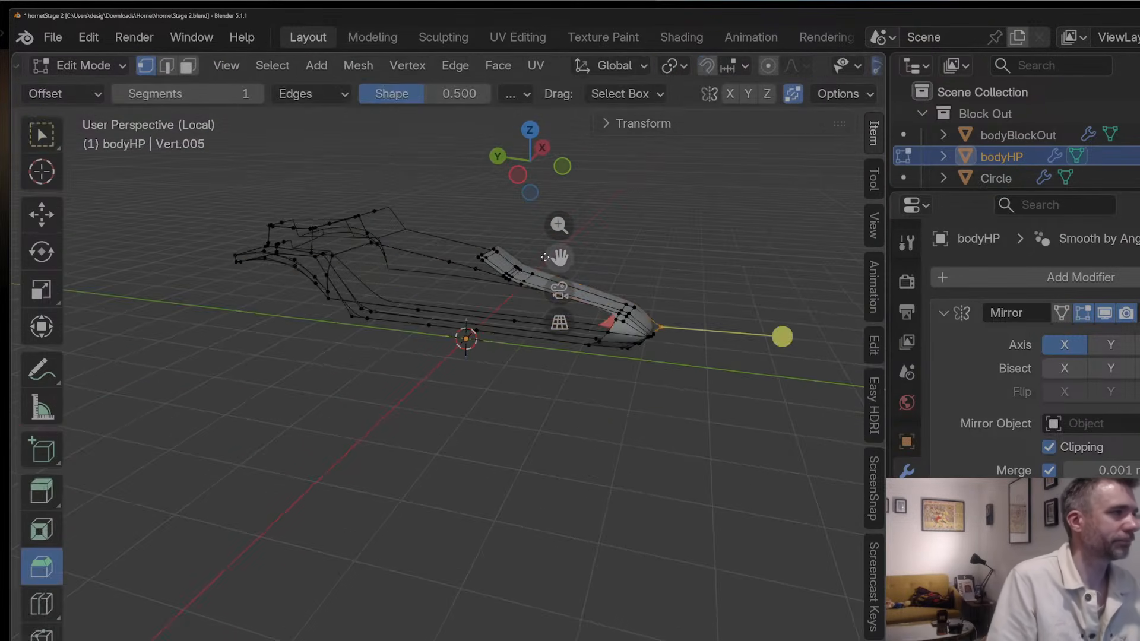
pyautogui.keyDown('shift'); pyautogui.moveTo(434, 189); pyautogui.dragTo(462, 313, button='middle'); pyautogui.keyUp('shift')
pyautogui.scroll(2, 437, 395)
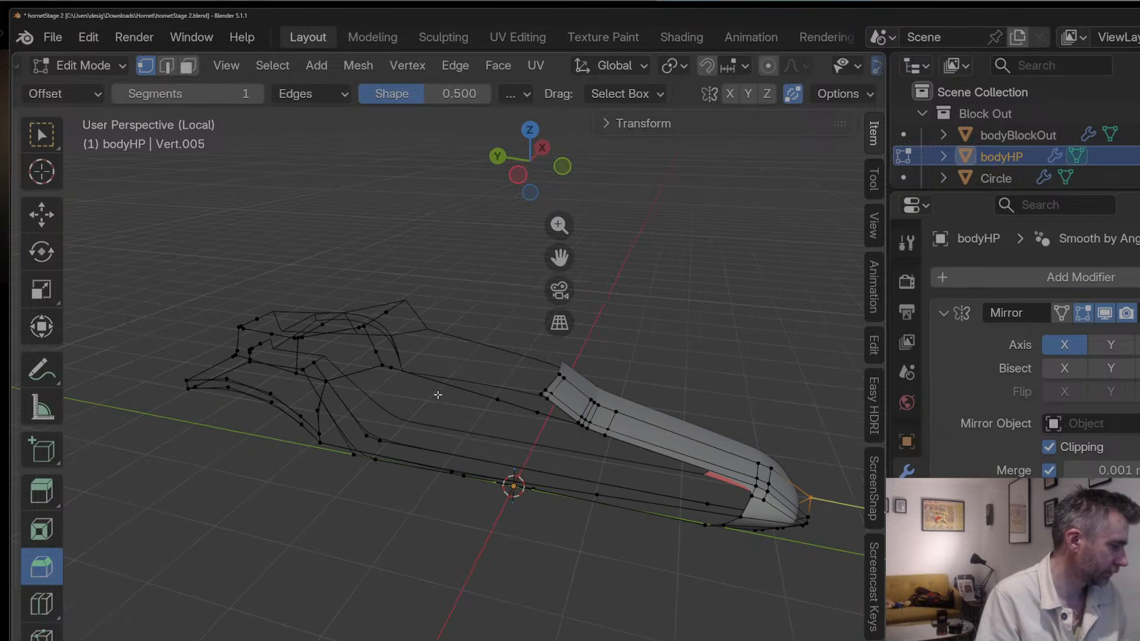
pyautogui.moveTo(446, 409); pyautogui.dragTo(573, 510, button='middle')
pyautogui.click(598, 453)
pyautogui.moveTo(568, 491); pyautogui.dragTo(638, 463, button='middle')
pyautogui.scroll(1, 616, 449)
pyautogui.moveTo(560, 257); pyautogui.dragTo(452, 226)
pyautogui.scroll(1, 549, 449)
# Step: Add a middle vertex with a loop cut on the new side edge and vertex-slide it slightly in front view
pyautogui.click(564, 161)
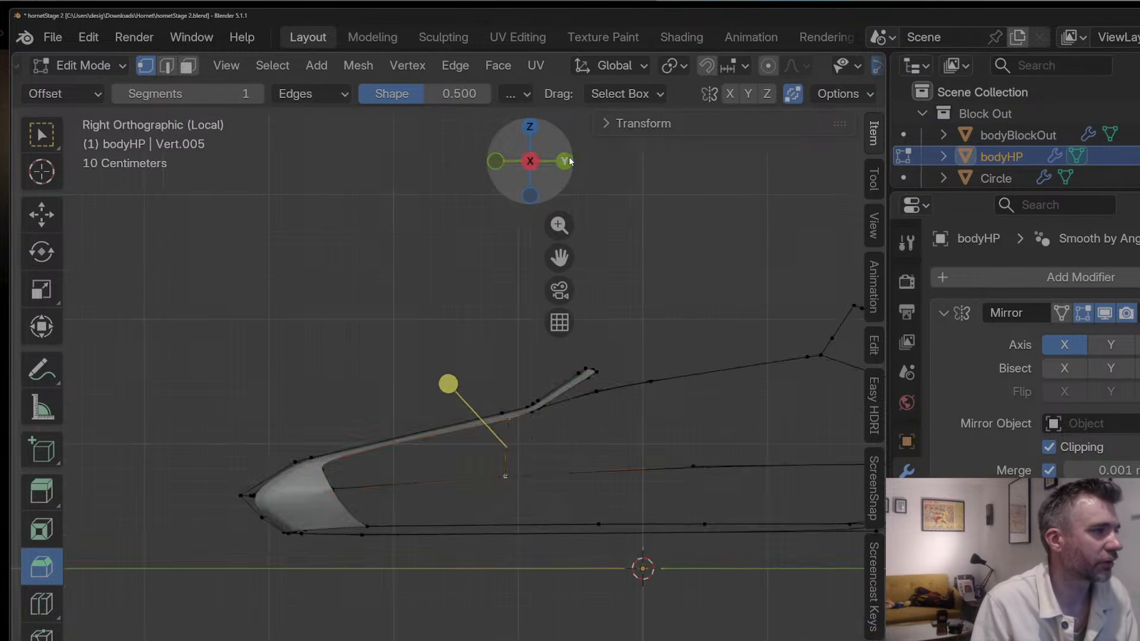
pyautogui.click(529, 161)
pyautogui.click(564, 160)
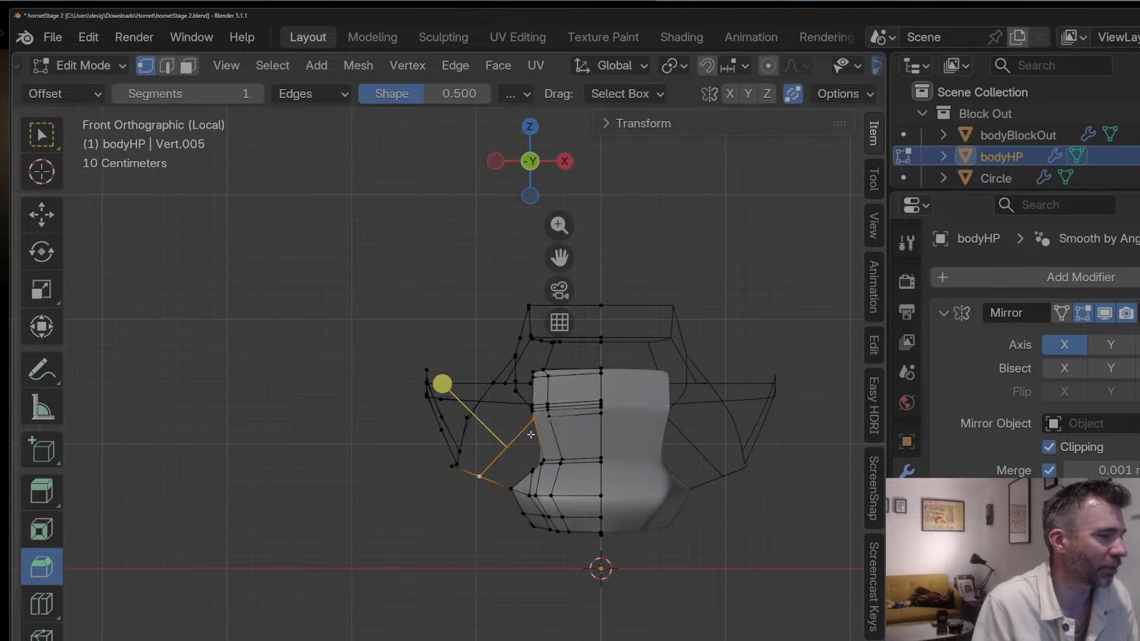
pyautogui.press('r')
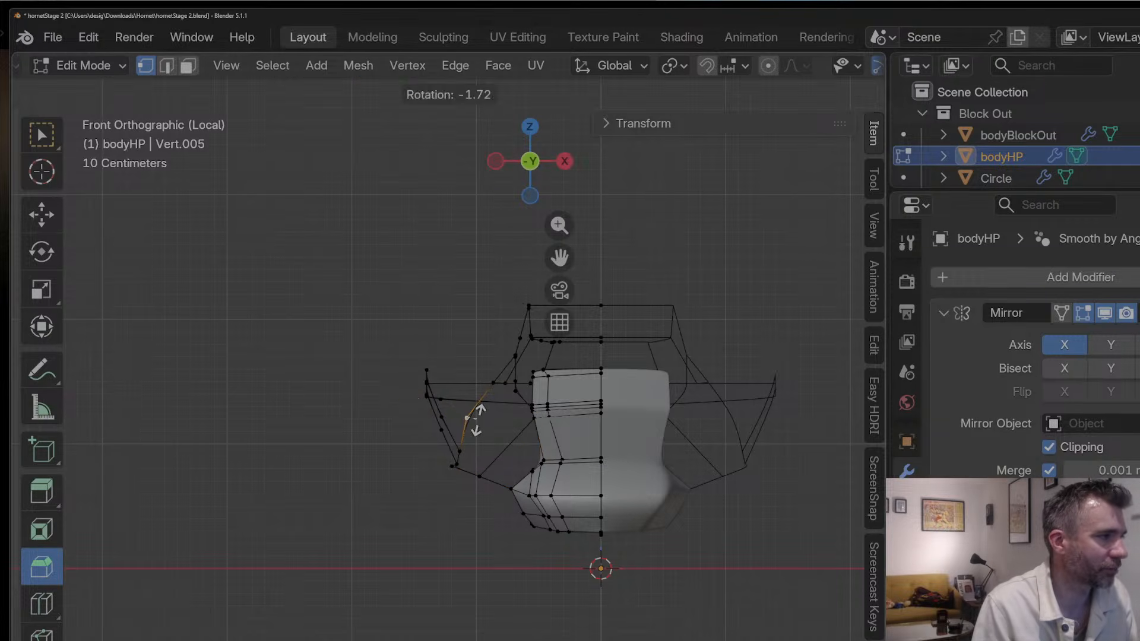
pyautogui.click(473, 420)
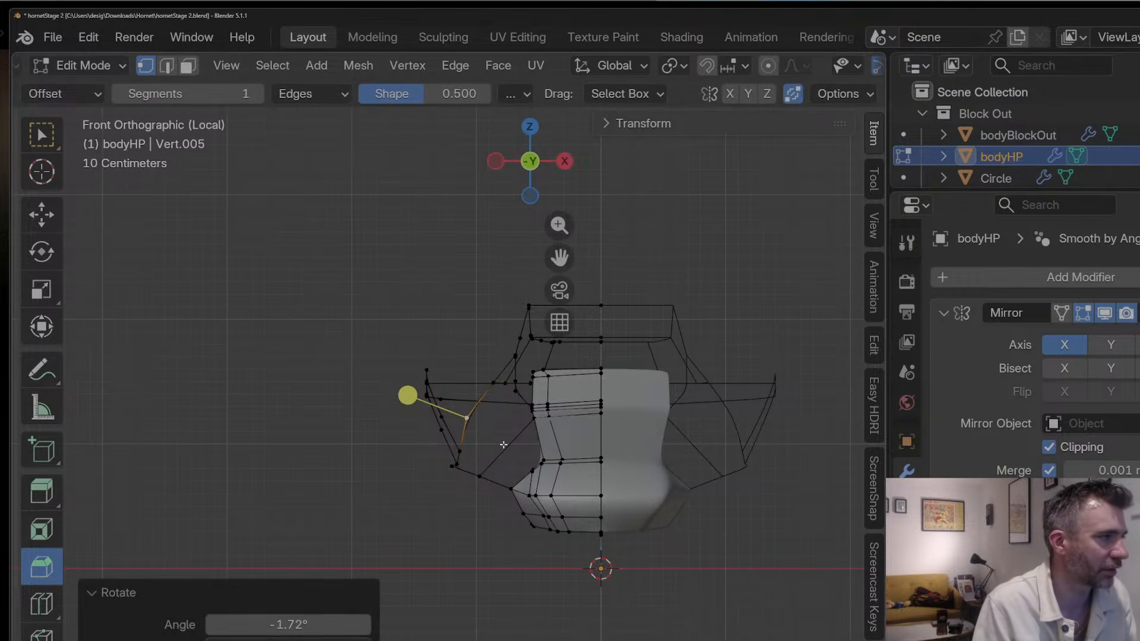
pyautogui.hotkey('ctrl', 'r')
pyautogui.click(503, 445)
pyautogui.press('g')
pyautogui.press('g')
pyautogui.click(506, 442)
# Step: Join the new side vertex to the matching vertex at the rear of the side opening with a long edge
pyautogui.moveTo(475, 428); pyautogui.dragTo(324, 464, button='middle')
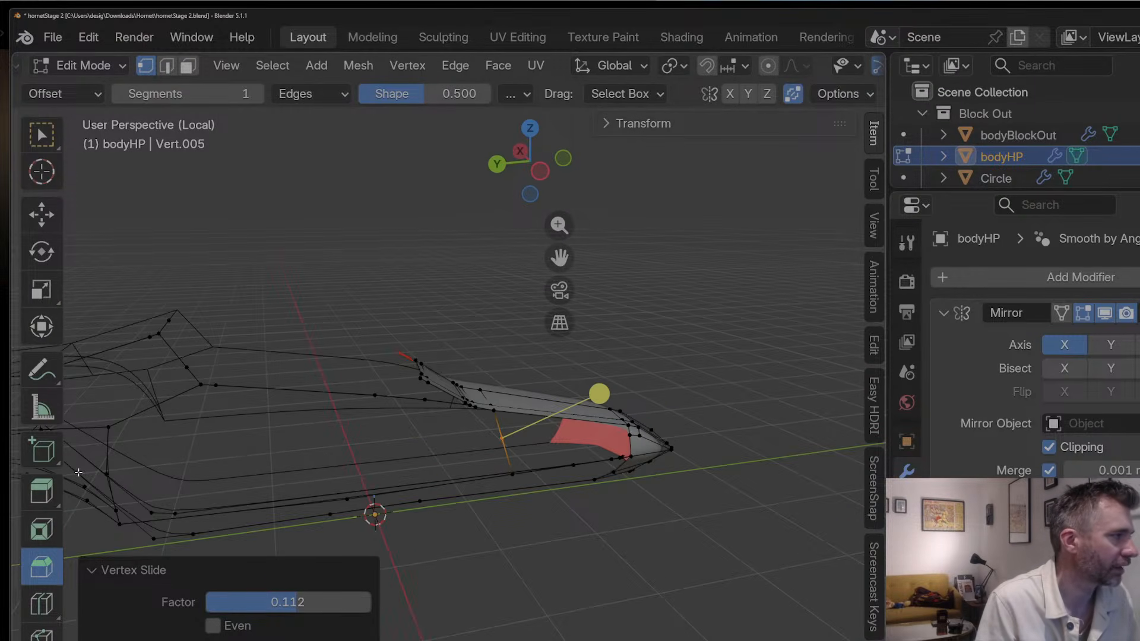
pyautogui.keyDown('shift'); pyautogui.click(105, 474); pyautogui.keyUp('shift')
pyautogui.press('f')
# Step: Reposition the rear vertex of the new long side edge in top view
pyautogui.click(528, 131)
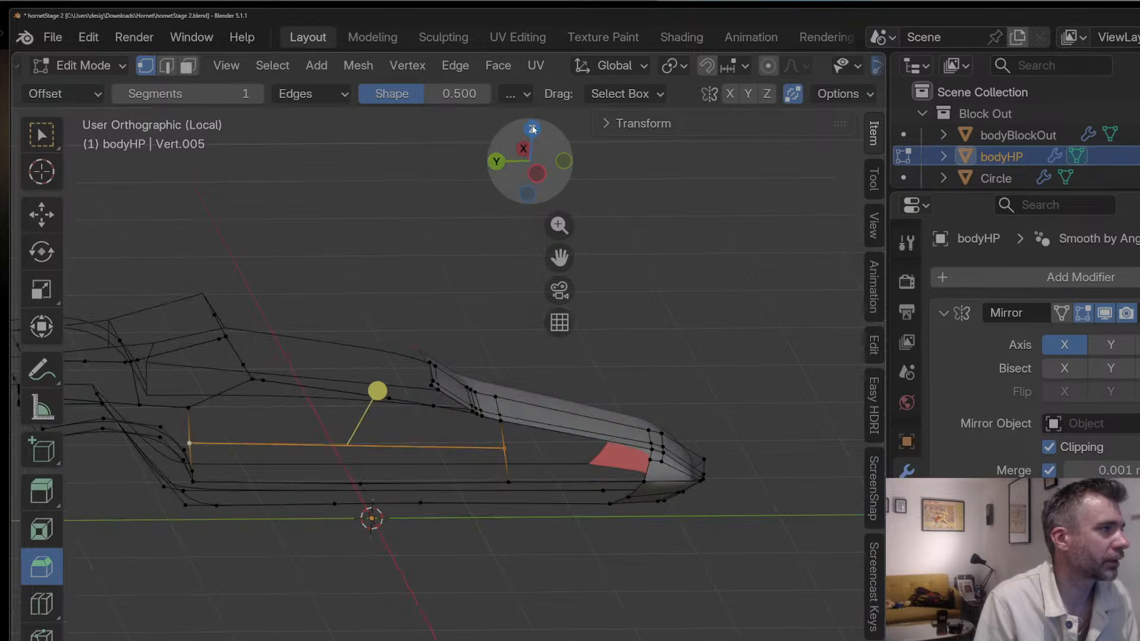
pyautogui.click(328, 280)
pyautogui.press('g')
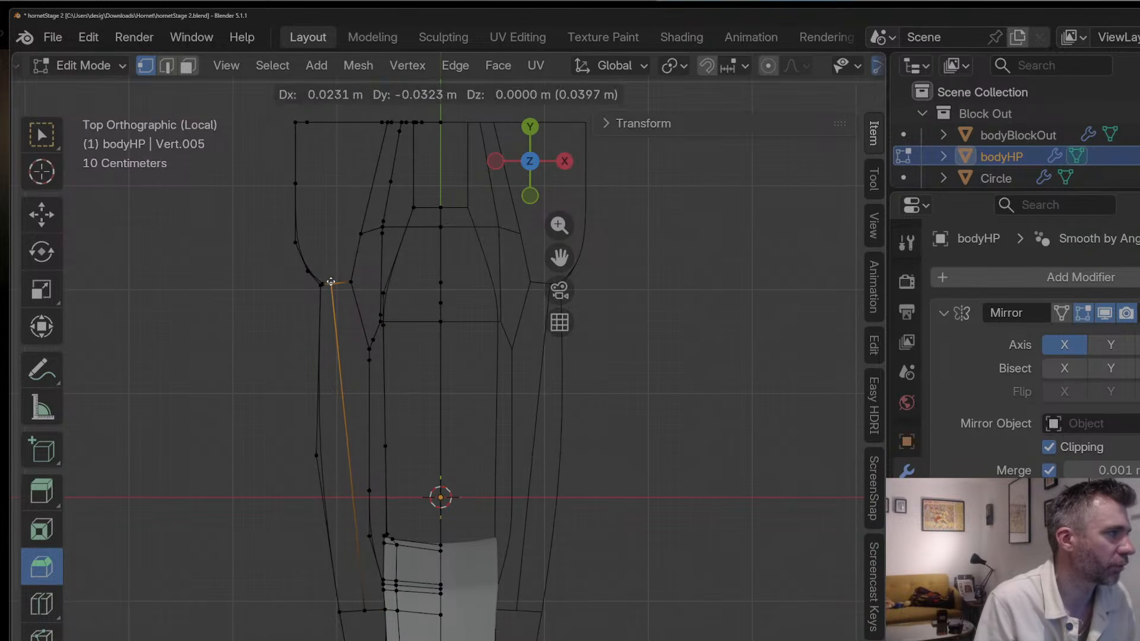
pyautogui.click(333, 316)
# Step: Add two vertices to the long side edge with a two-cut loop cut and move both outward in top view
pyautogui.hotkey('ctrl', 'r')
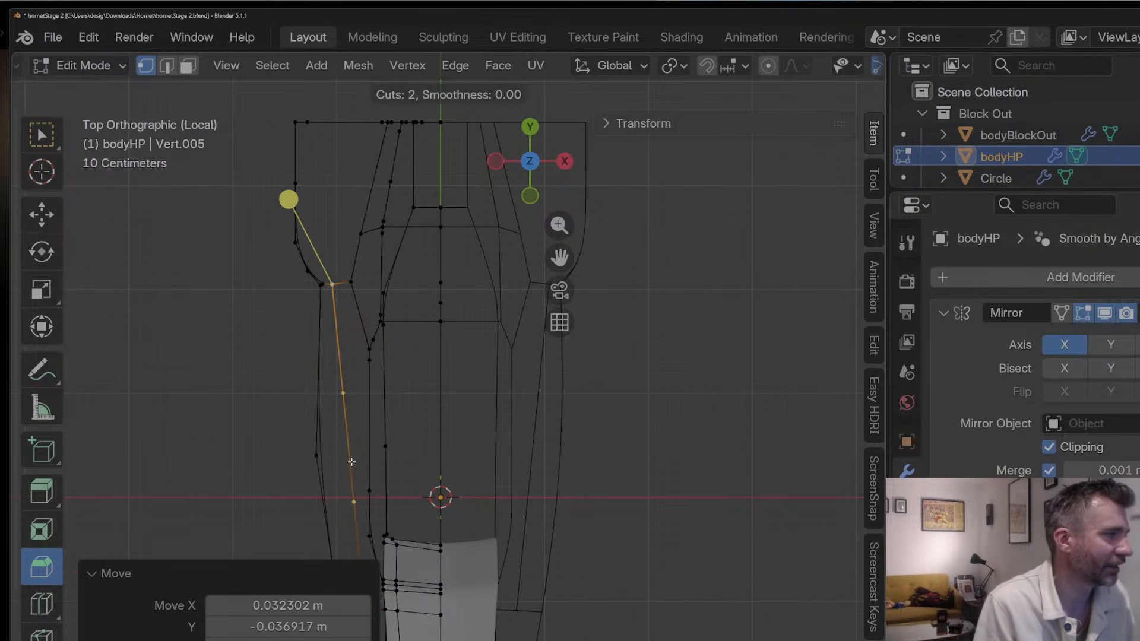
pyautogui.moveTo(351, 462); pyautogui.dragTo(365, 457)
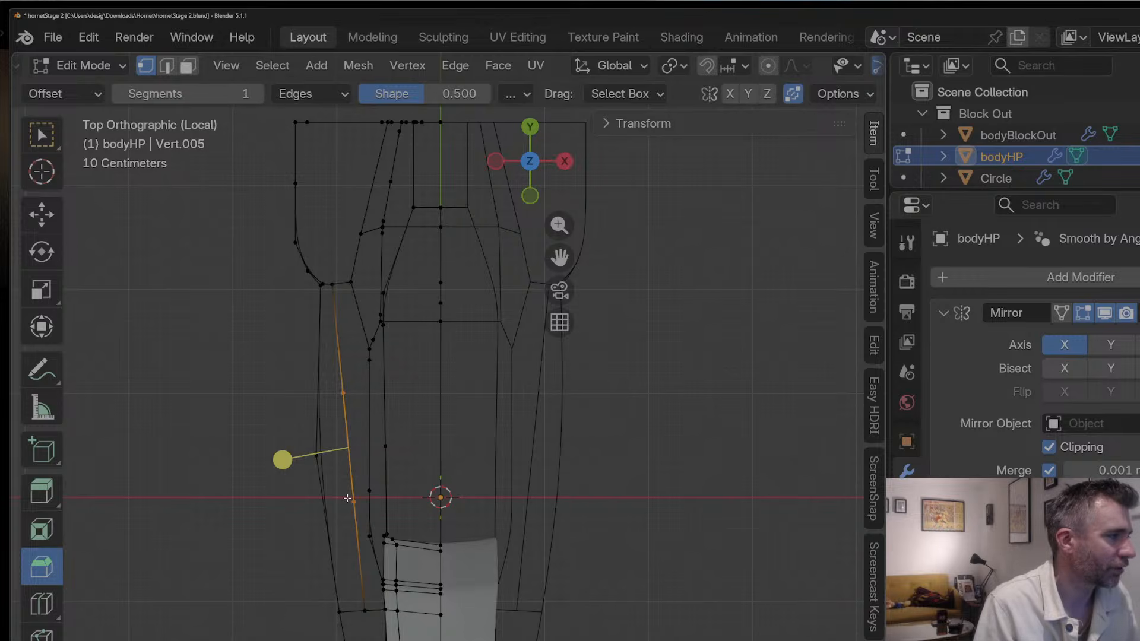
pyautogui.click(352, 502)
pyautogui.press('g')
pyautogui.click(347, 535)
pyautogui.click(343, 409)
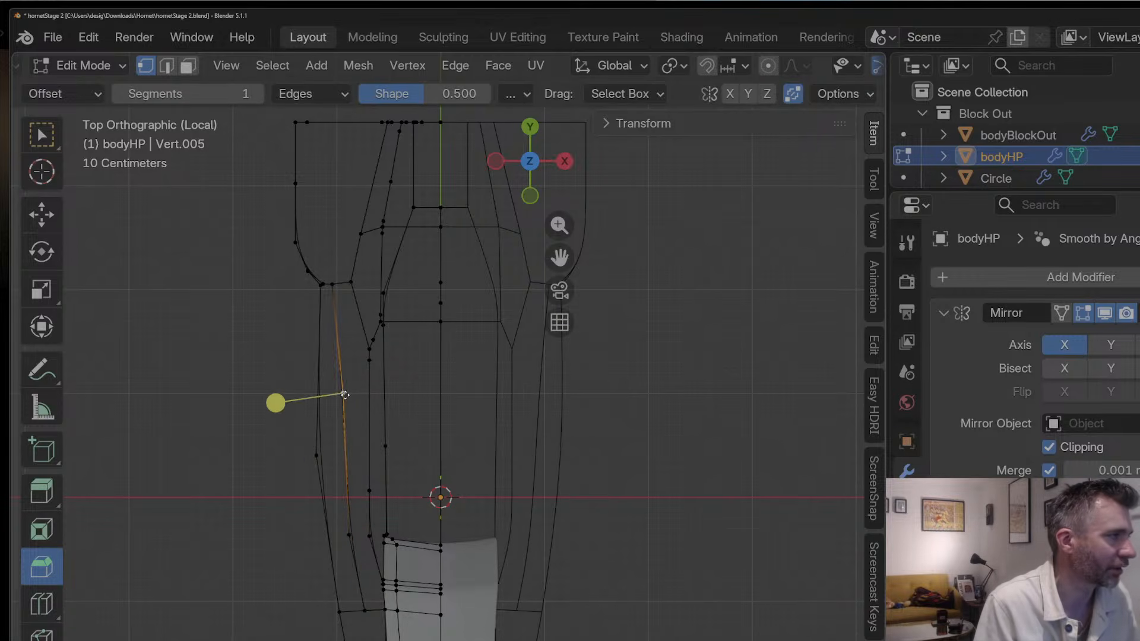
pyautogui.press('g')
pyautogui.click(337, 396)
# Step: Refine the side edge's curve in top view by adjusting its front and rear middle vertices and checking the neighbouring inner guide vertex
pyautogui.click(348, 538)
pyautogui.press('g')
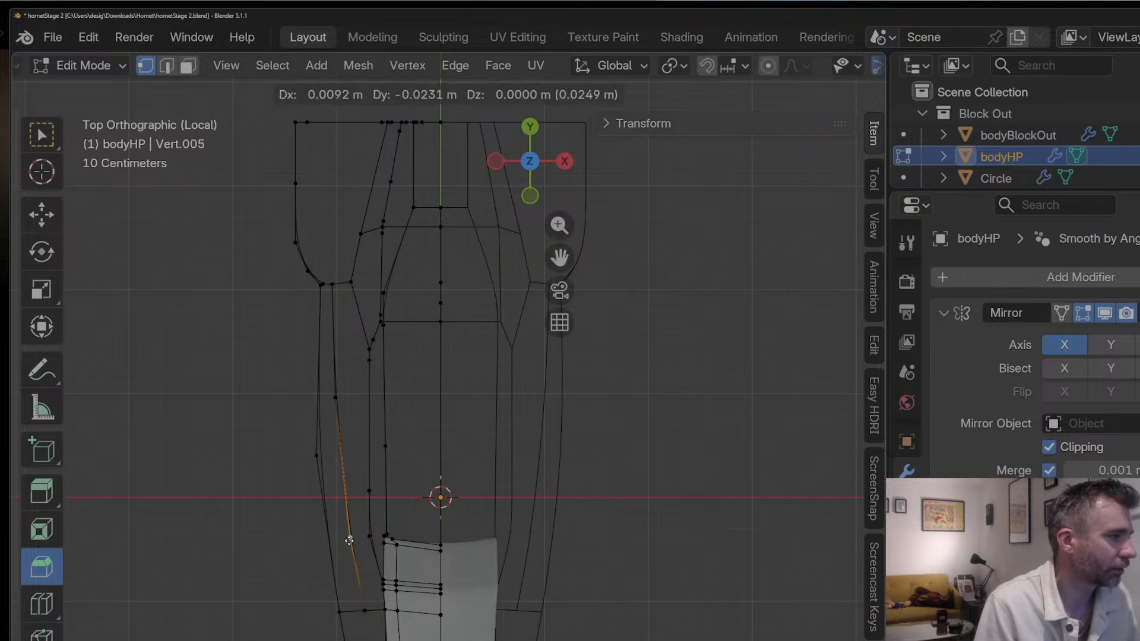
pyautogui.click(358, 538)
pyautogui.click(368, 537)
pyautogui.press('g')
pyautogui.click(369, 537)
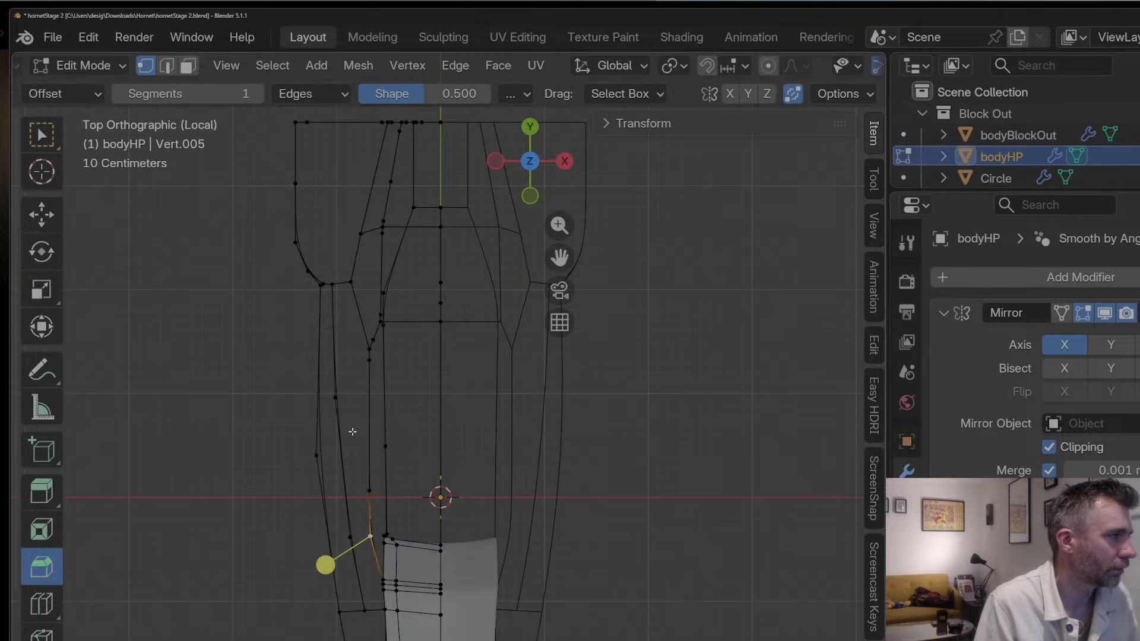
pyautogui.click(342, 399)
pyautogui.press('g')
pyautogui.click(331, 425)
# Step: Vertex-slide the lower side edge's middle vertex forward in left view, below the upper edge's front middle vertex
pyautogui.moveTo(330, 425); pyautogui.dragTo(511, 270, button='middle')
pyautogui.click(548, 152)
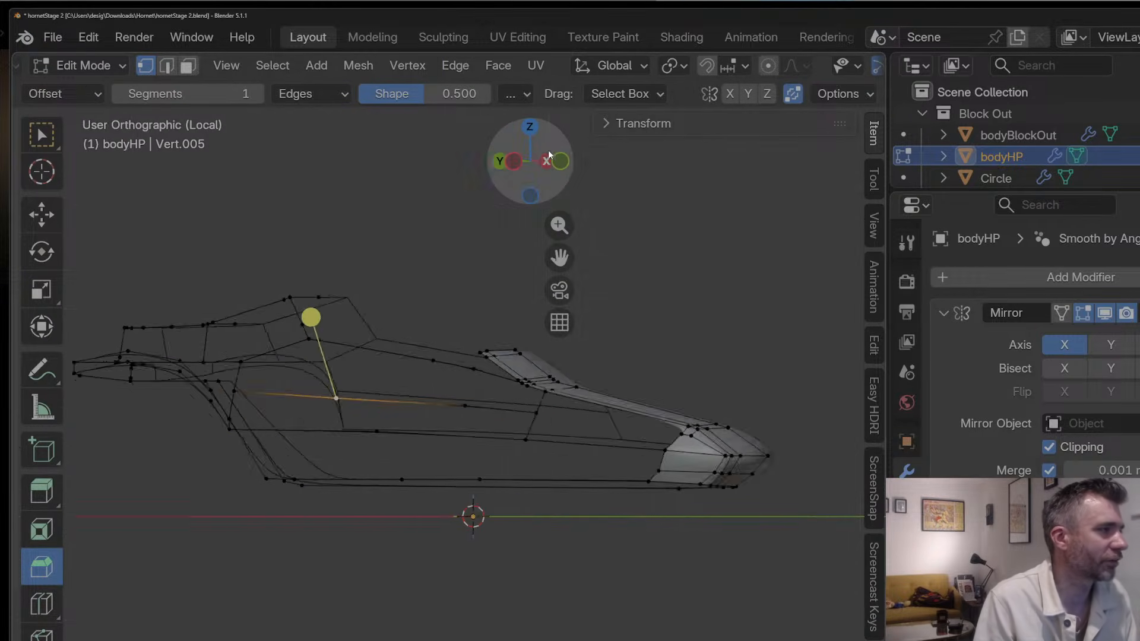
pyautogui.click(548, 153)
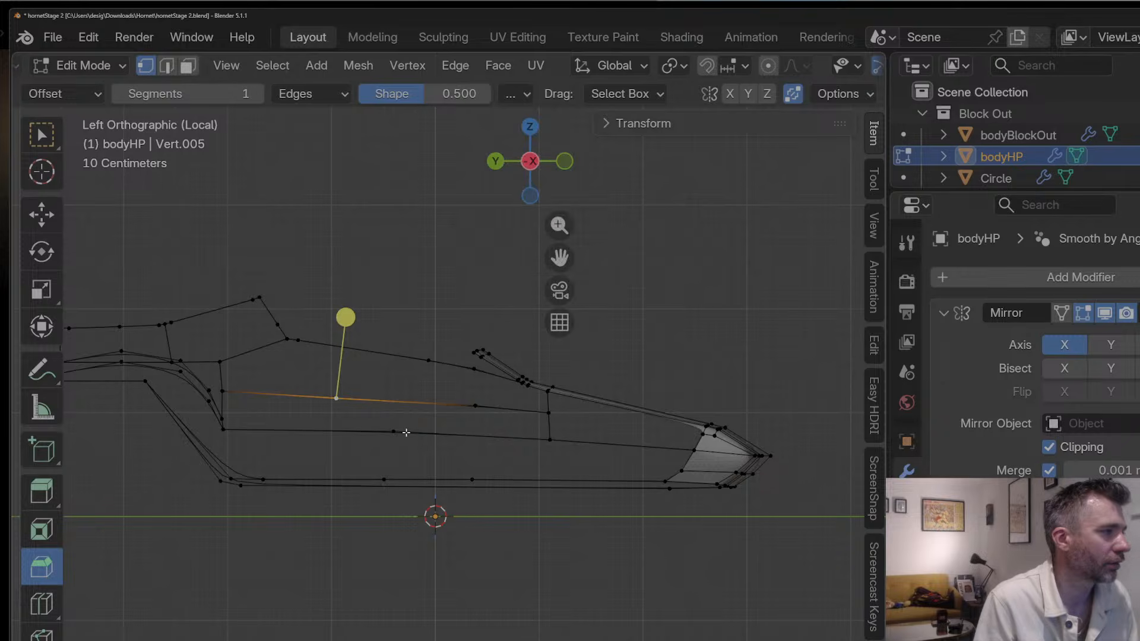
pyautogui.click(394, 431)
pyautogui.press('g')
pyautogui.press('g')
pyautogui.click(456, 443)
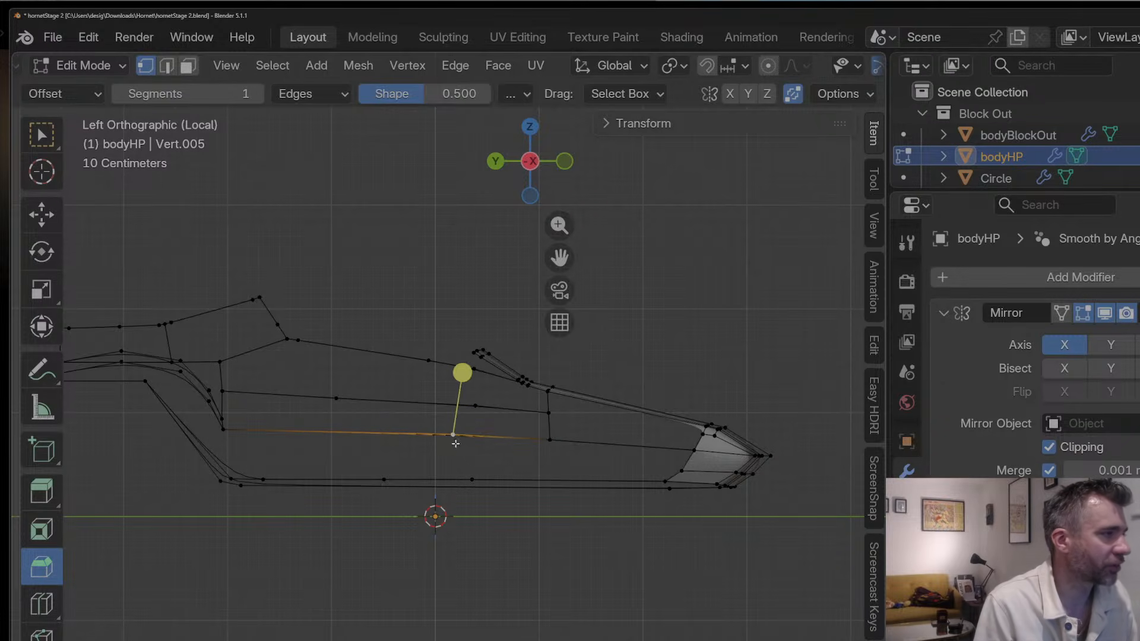
pyautogui.press('g')
pyautogui.click(473, 445)
# Step: Add a vertex to the rear part of the lower side edge and slide it below the upper edge's rear middle vertex
pyautogui.hotkey('ctrl', 'r')
pyautogui.click(333, 438)
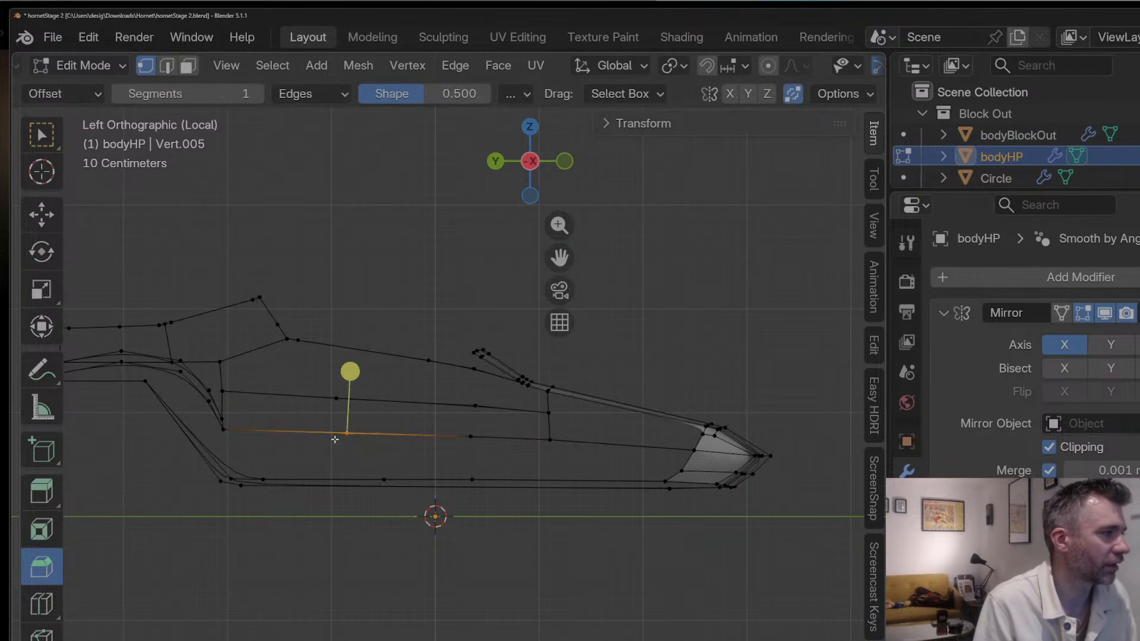
pyautogui.press('g')
pyautogui.press('g')
pyautogui.click(325, 438)
pyautogui.moveTo(343, 421); pyautogui.dragTo(395, 409, button='middle')
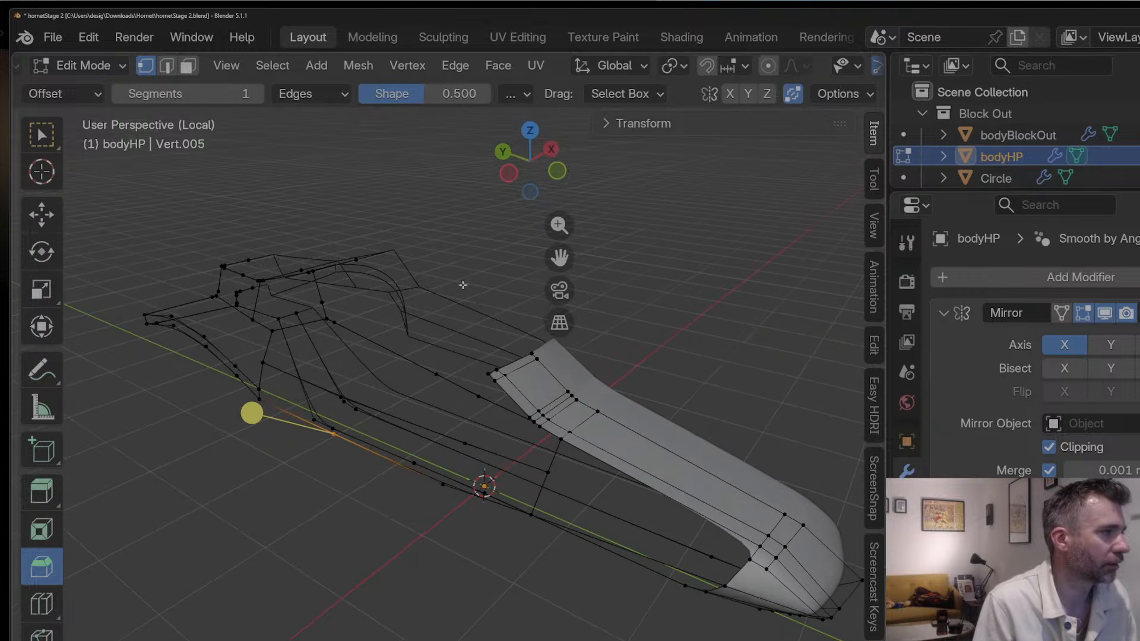
# Step: Move the lower side edge's new vertex outward and the matching upper-edge vertex slightly inward in top view
pyautogui.click(536, 136)
pyautogui.press('g')
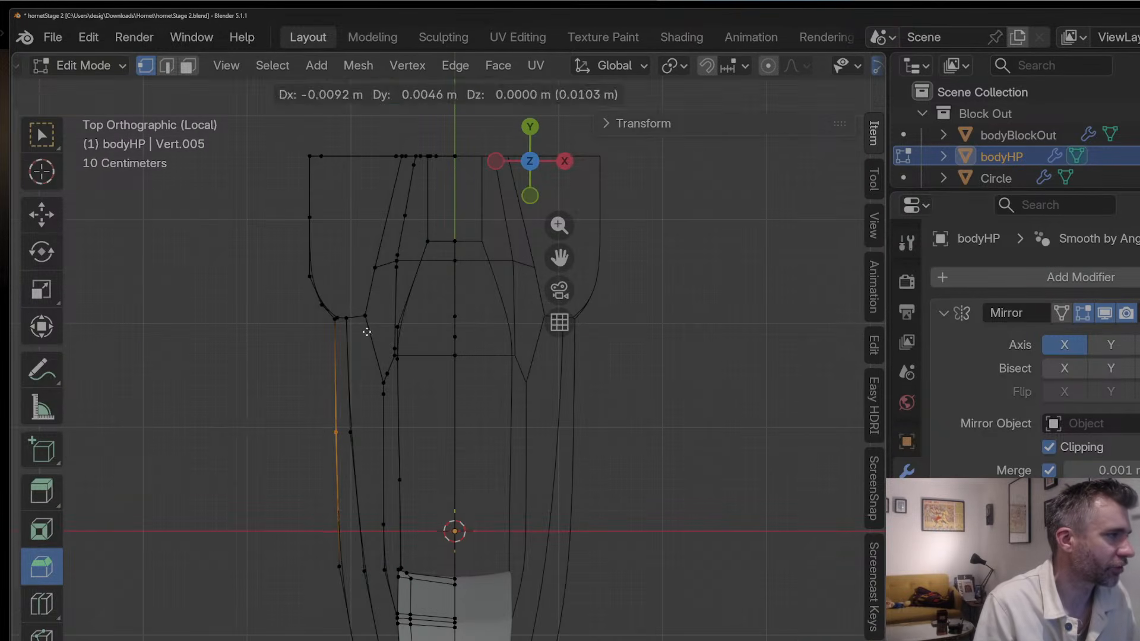
pyautogui.click(364, 346)
pyautogui.click(339, 568)
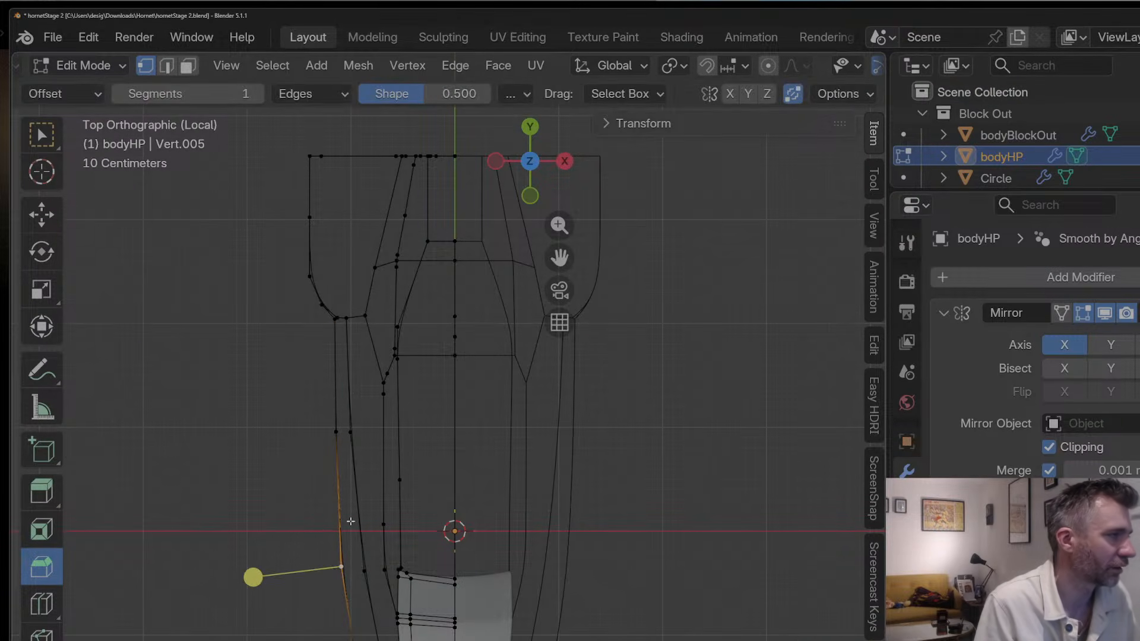
pyautogui.click(358, 438)
pyautogui.press('g')
pyautogui.click(361, 438)
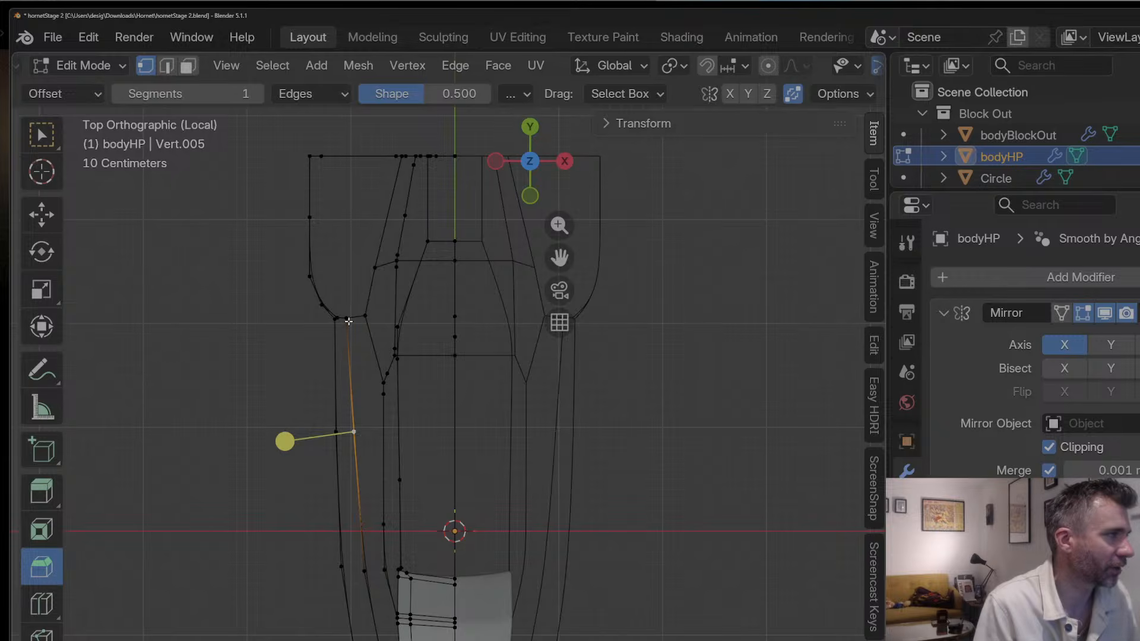
# Step: Fine-tune the upper side edge in top view by nudging its rear end vertex and both middle vertices
pyautogui.press('g')
pyautogui.click(350, 320)
pyautogui.click(353, 431)
pyautogui.press('g')
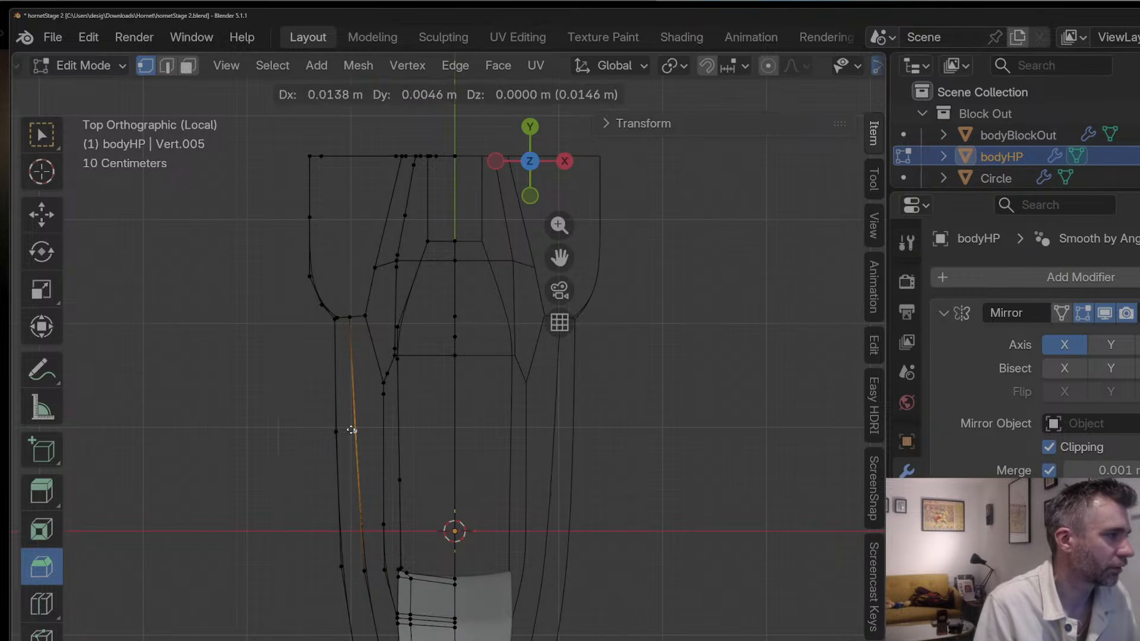
pyautogui.click(352, 430)
pyautogui.click(365, 568)
pyautogui.press('g')
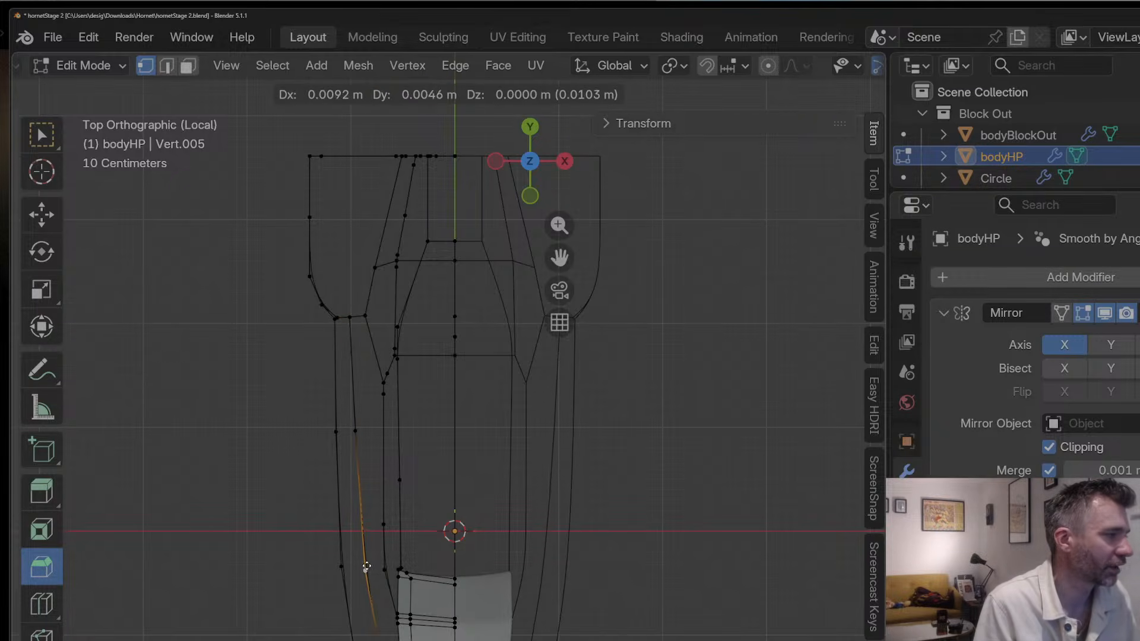
pyautogui.click(365, 566)
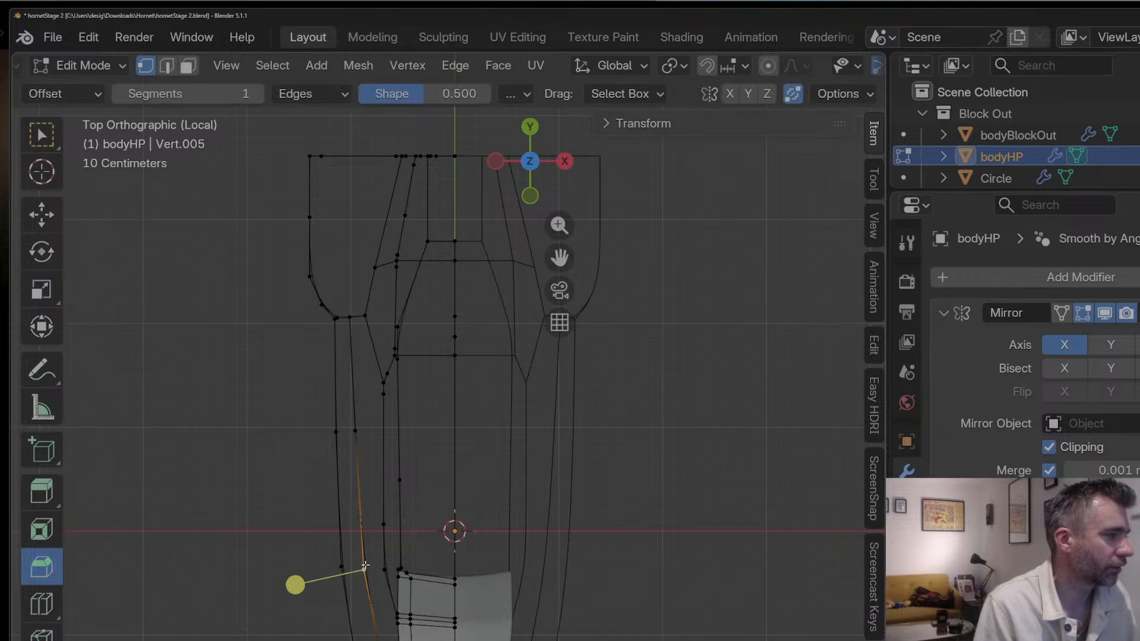
# Step: Adjust the upper side edge's front middle vertex in top view and align its height in left view
pyautogui.press('g')
pyautogui.press('Return')
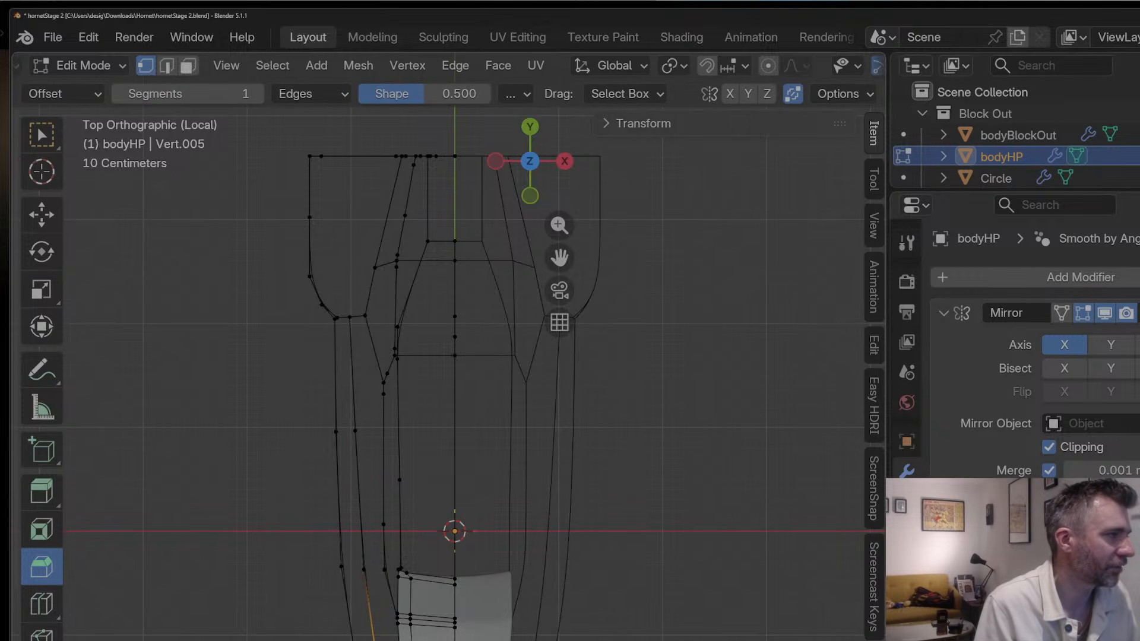
pyautogui.moveTo(551, 185); pyautogui.dragTo(569, 167)
pyautogui.click(568, 166)
pyautogui.click(566, 162)
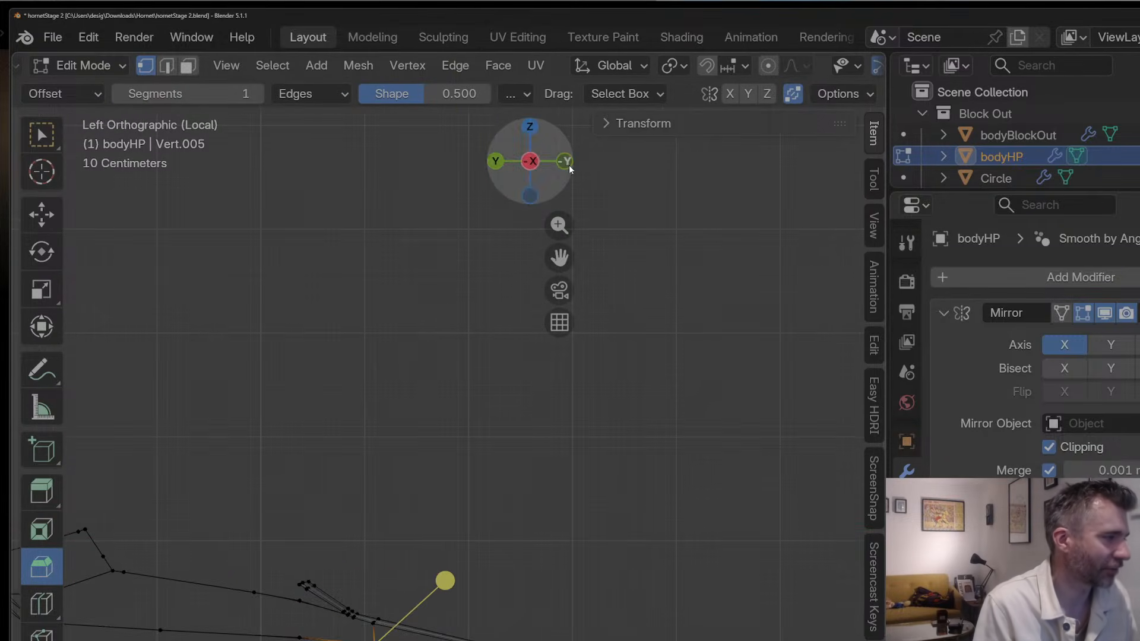
pyautogui.scroll(-3, 339, 509)
pyautogui.press('g')
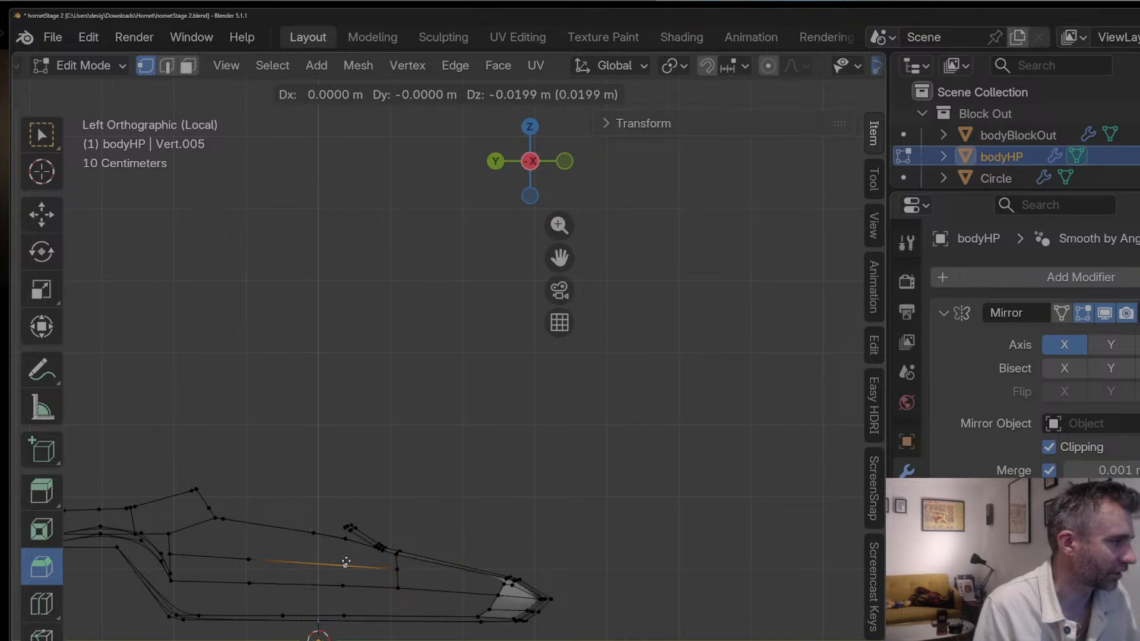
pyautogui.press('Return')
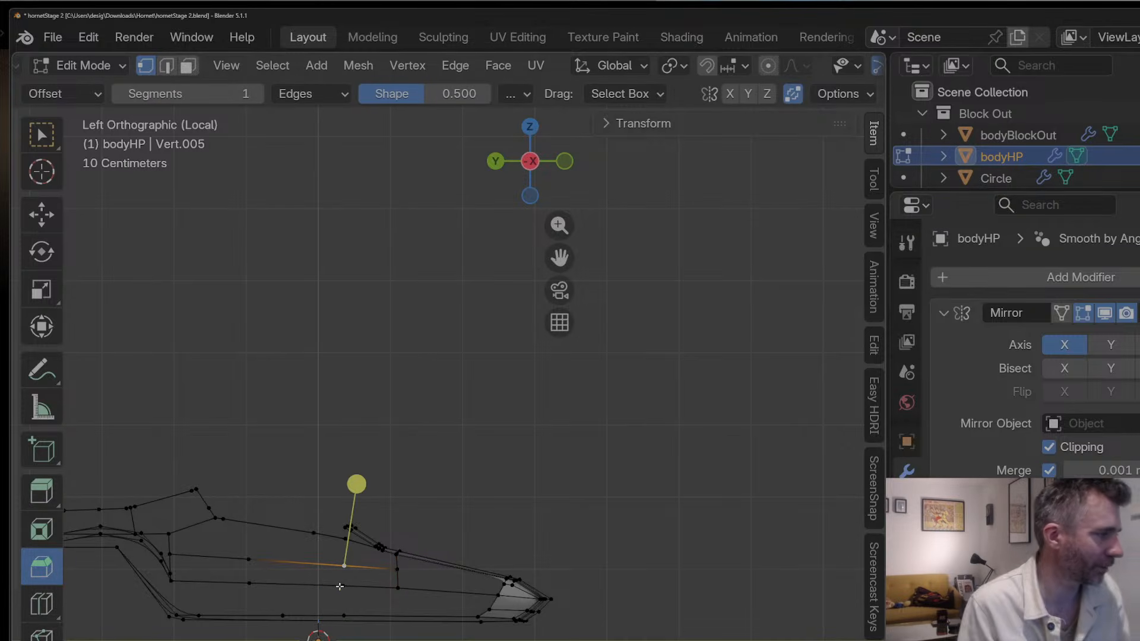
# Step: Fill the strip between the upper and lower side edges with faces back to the rear of the side opening
pyautogui.keyDown('shift'); pyautogui.click(341, 586); pyautogui.keyUp('shift')
pyautogui.keyDown('shift'); pyautogui.click(396, 570); pyautogui.keyUp('shift')
pyautogui.press('f')
pyautogui.click(344, 570)
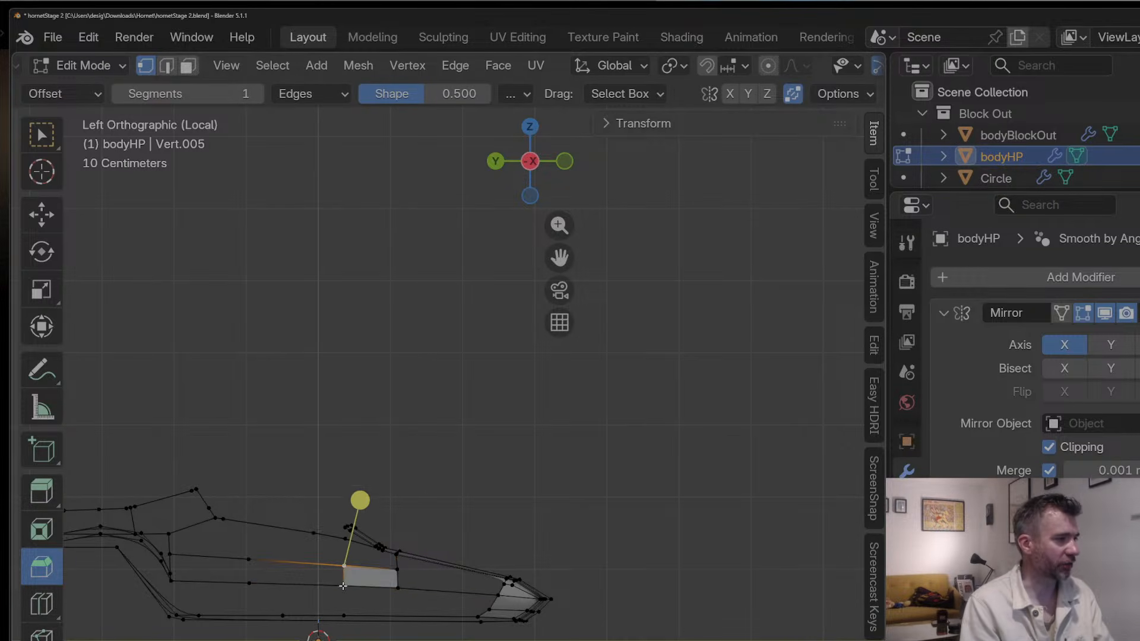
pyautogui.keyDown('shift'); pyautogui.click(343, 587); pyautogui.keyUp('shift')
pyautogui.press('f')
pyautogui.press('f')
# Step: Extend the side faces forward to the nose, fill the gap beside the hood, and check the surface in Object Mode
pyautogui.moveTo(333, 585); pyautogui.dragTo(253, 581, button='middle')
pyautogui.scroll(-2, 253, 581)
pyautogui.moveTo(344, 537); pyautogui.dragTo(355, 503, button='middle')
pyautogui.scroll(1, 366, 569)
pyautogui.click(385, 569)
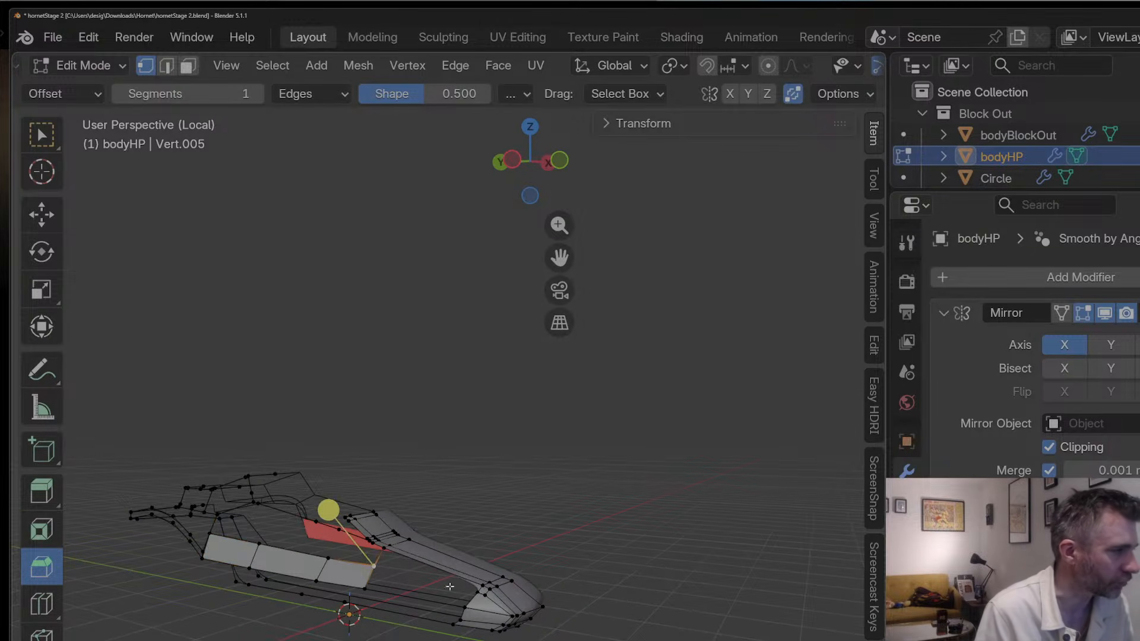
pyautogui.keyDown('shift'); pyautogui.click(463, 606); pyautogui.keyUp('shift')
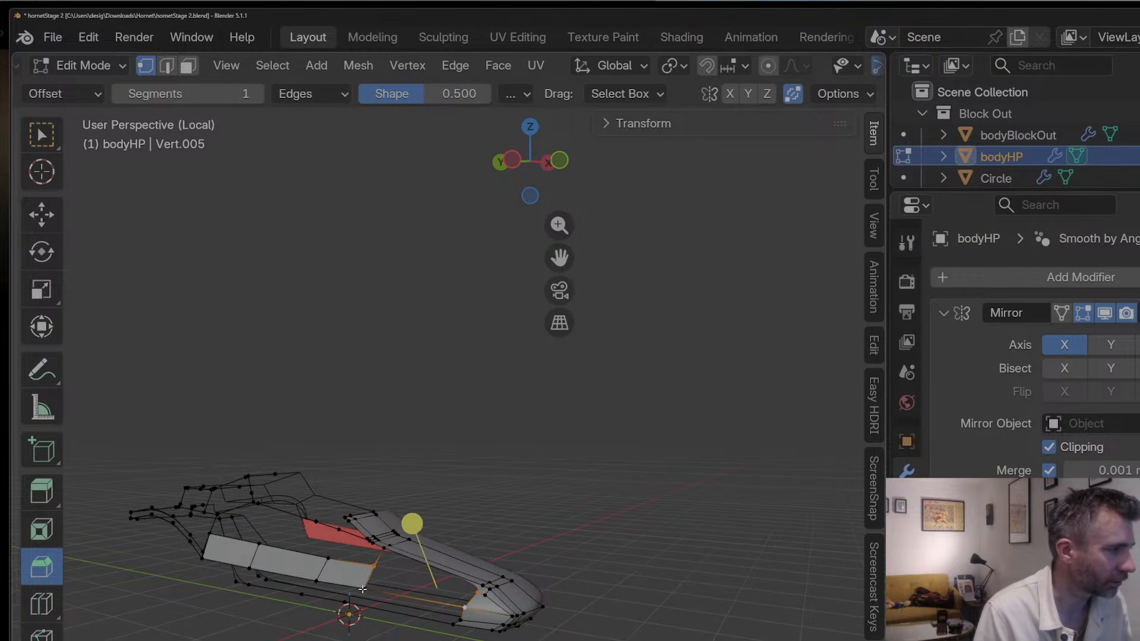
pyautogui.press('f')
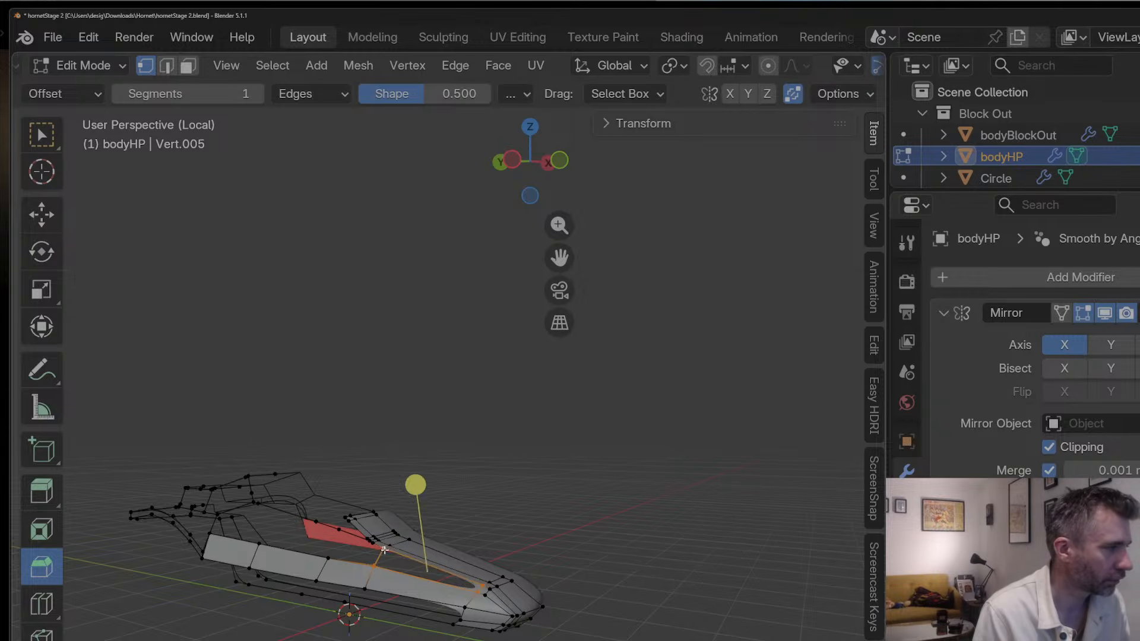
pyautogui.press('Tab')
pyautogui.moveTo(383, 551); pyautogui.dragTo(294, 515, button='middle')
pyautogui.press('Tab')
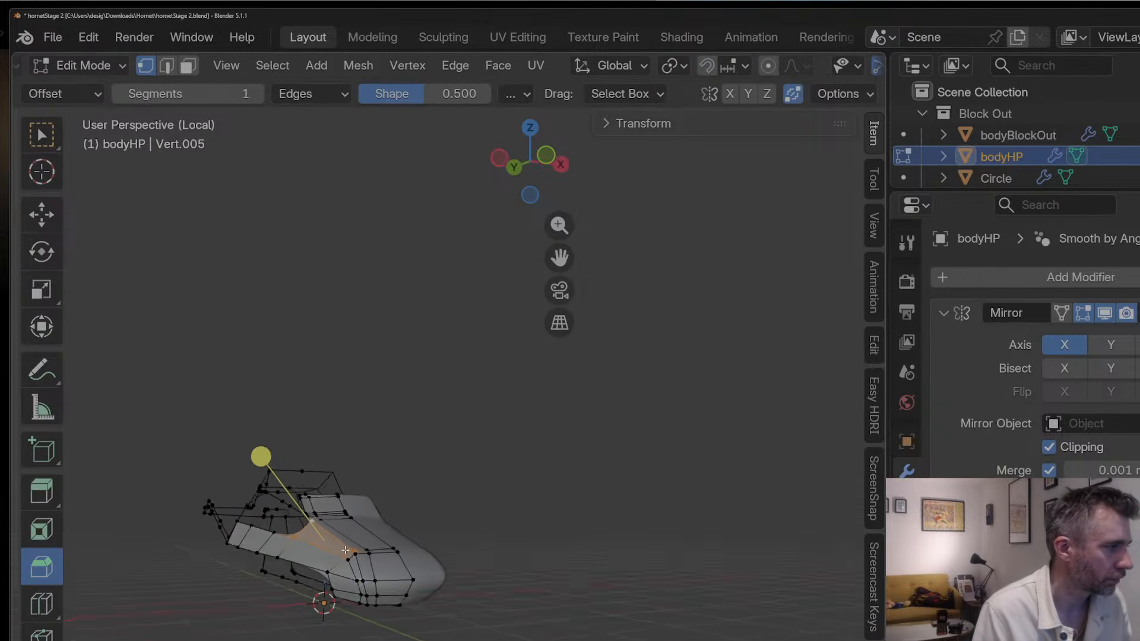
# Step: Nudge the two pairs of vertices behind the nose corner in top view to smooth the hood's side lines
pyautogui.moveTo(345, 550); pyautogui.dragTo(365, 534, button='middle')
pyautogui.click(526, 130)
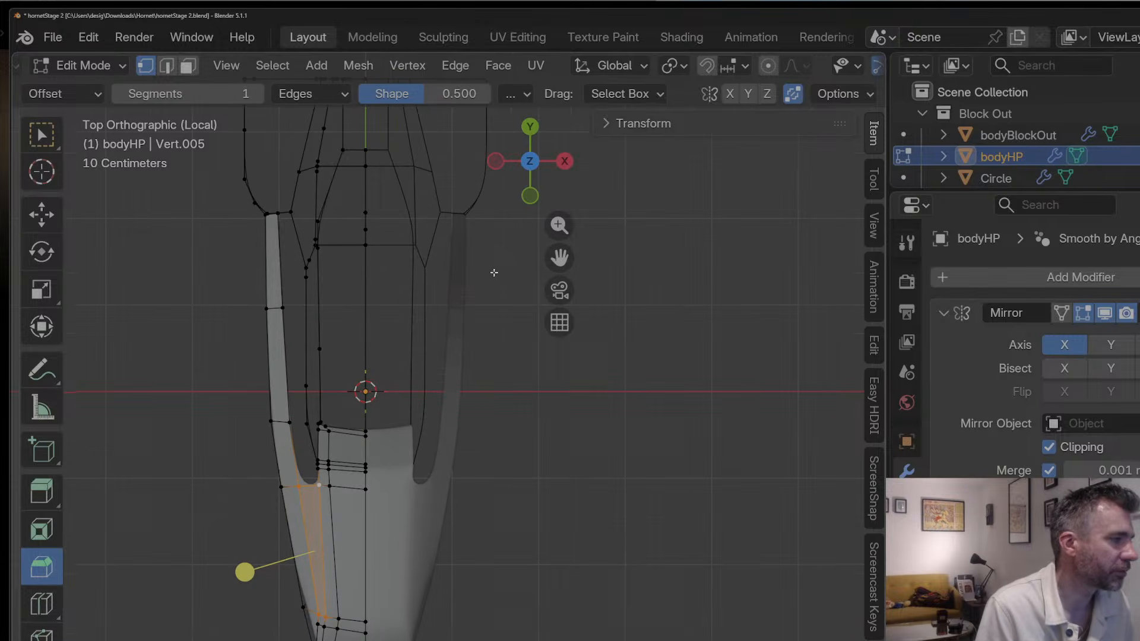
pyautogui.press('KP_Decimal')
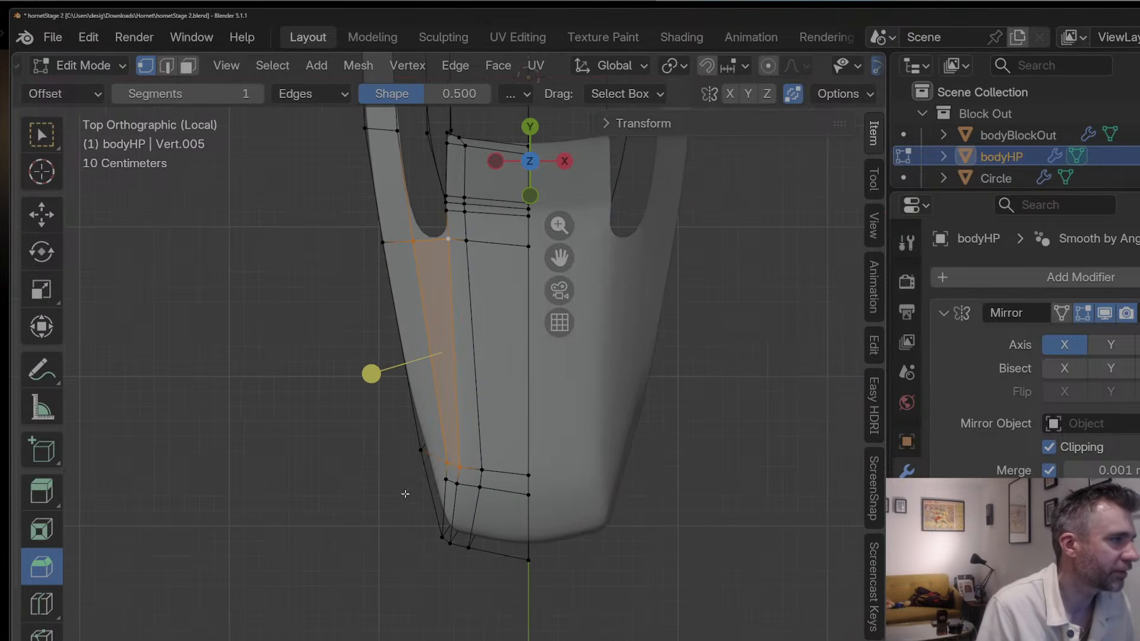
pyautogui.click(449, 485)
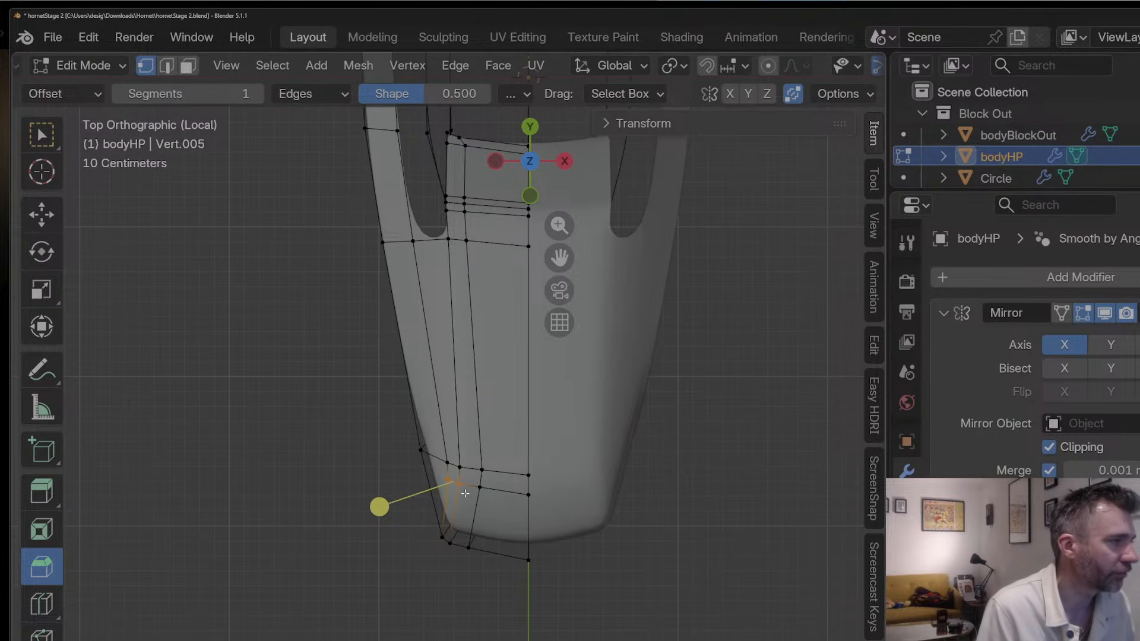
pyautogui.click(448, 460)
pyautogui.press('g')
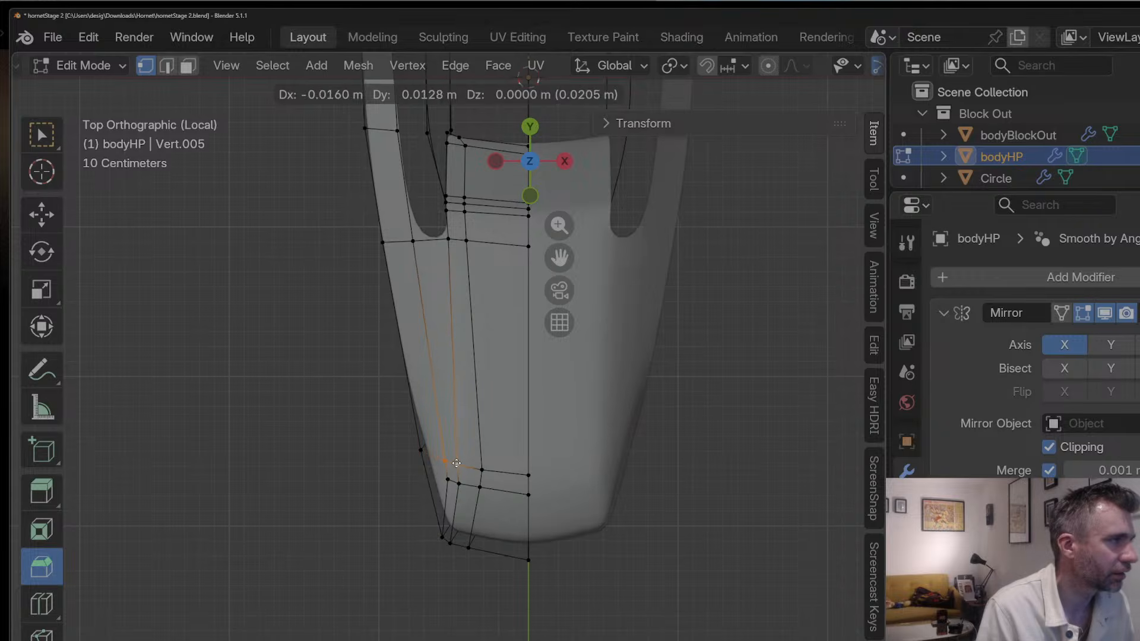
pyautogui.click(455, 463)
pyautogui.click(447, 483)
pyautogui.keyDown('shift'); pyautogui.click(460, 483); pyautogui.keyUp('shift')
pyautogui.press('g')
pyautogui.click(462, 485)
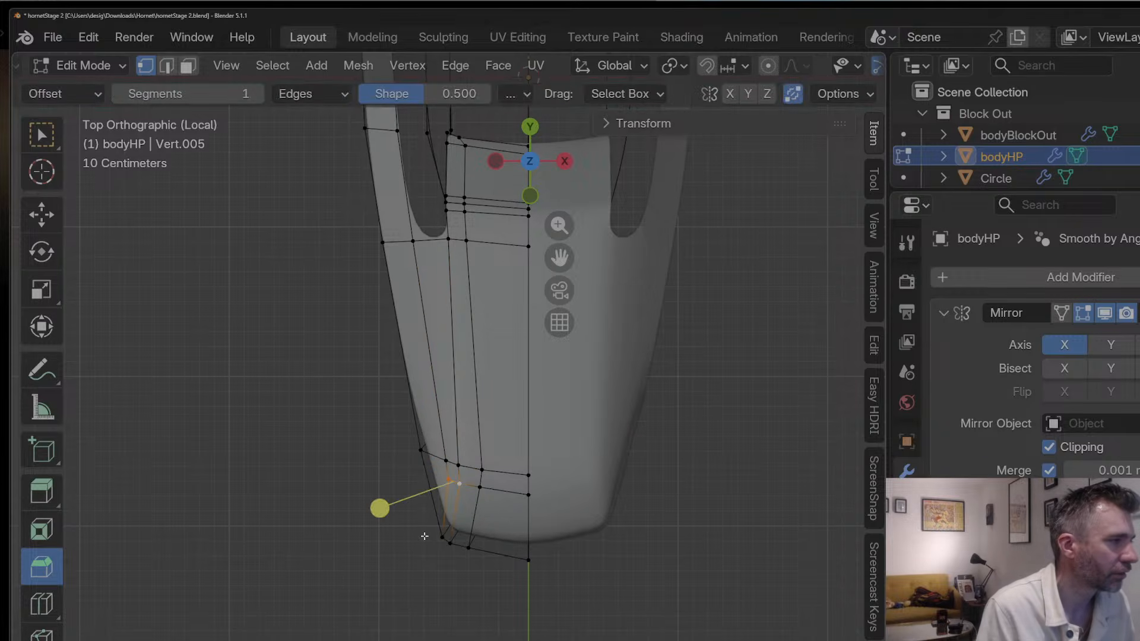
# Step: Move the nose's front corner vertices and the adjacent front-edge vertex inward, and adjust the front centre vertex to round the tip
pyautogui.moveTo(421, 527); pyautogui.dragTo(451, 551)
pyautogui.press('g')
pyautogui.click(466, 552)
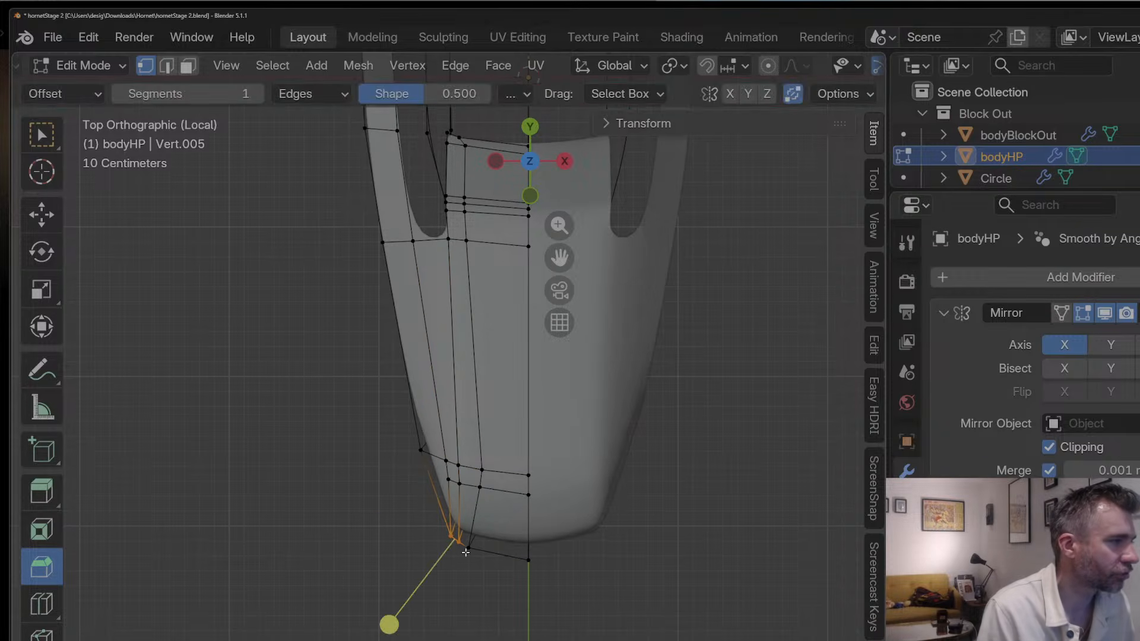
pyautogui.click(465, 546)
pyautogui.press('g')
pyautogui.click(478, 553)
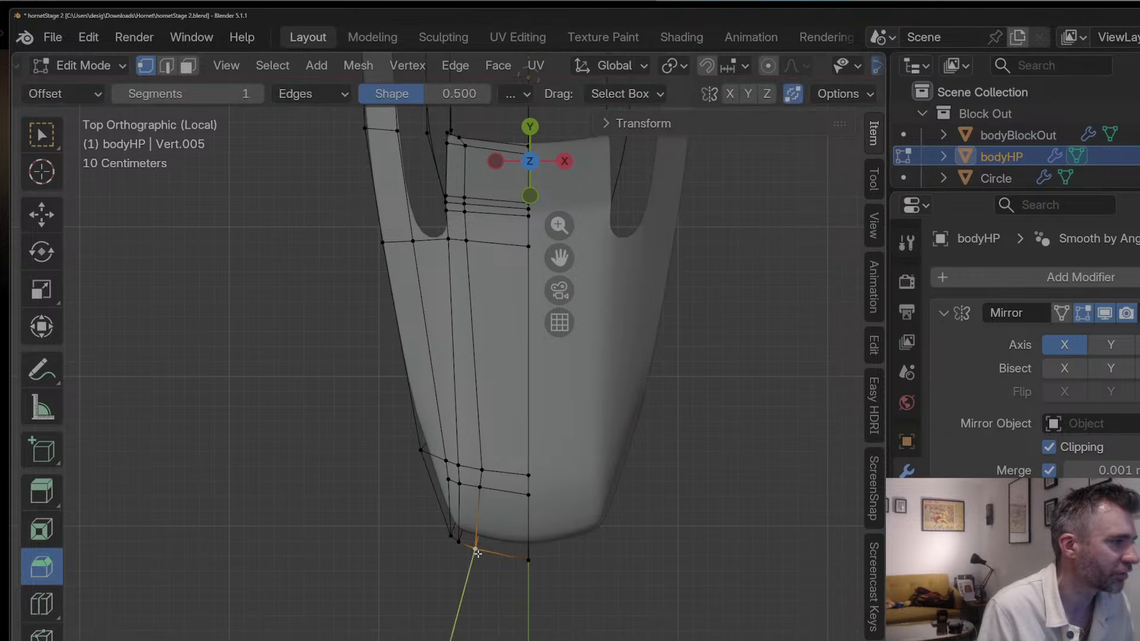
pyautogui.press('g')
pyautogui.click(556, 577)
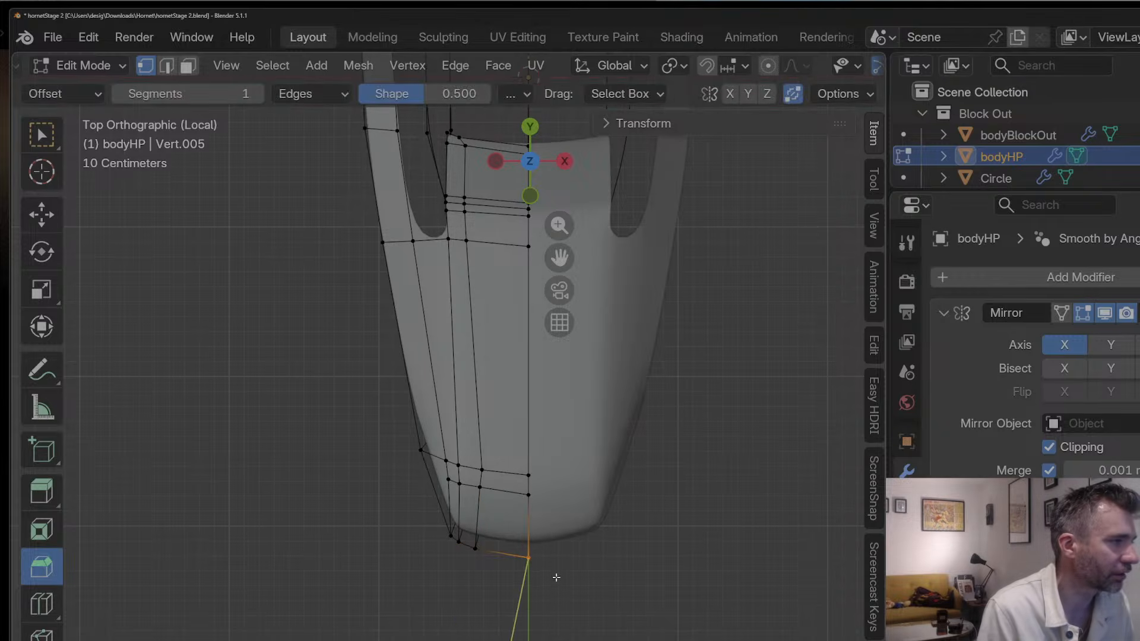
# Step: Nudge the two vertices on the inner hood line behind the nose in top view and check the shape in Object Mode
pyautogui.press('g')
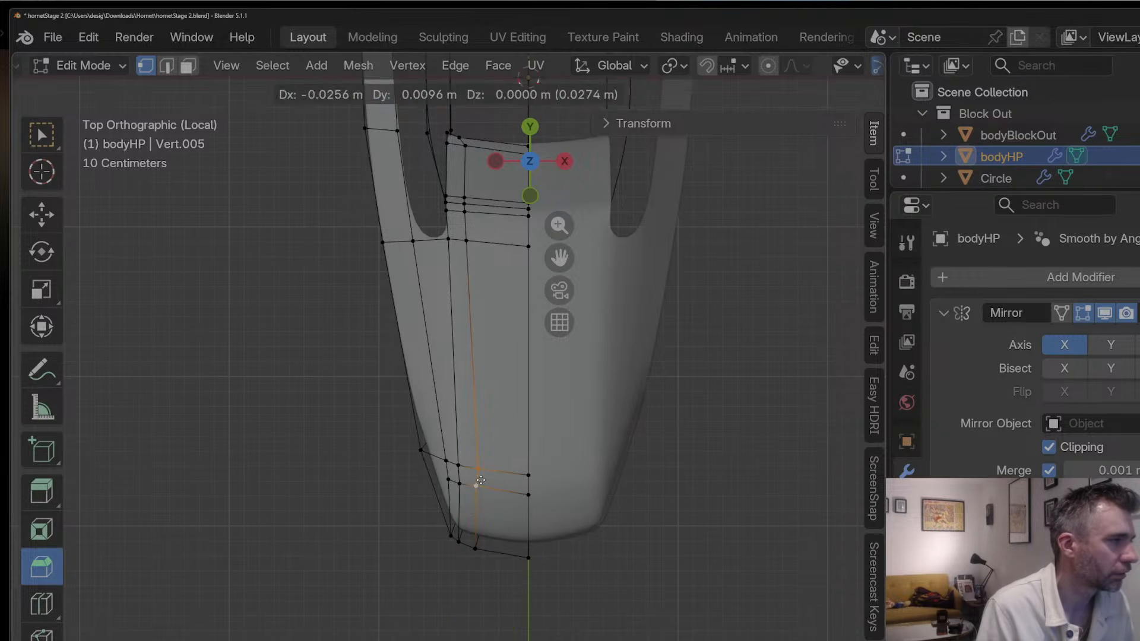
pyautogui.click(478, 471)
pyautogui.press('g')
pyautogui.click(476, 468)
pyautogui.press('Tab')
pyautogui.moveTo(476, 467); pyautogui.dragTo(688, 338, button='middle')
pyautogui.press('Tab')
pyautogui.press('Tab')
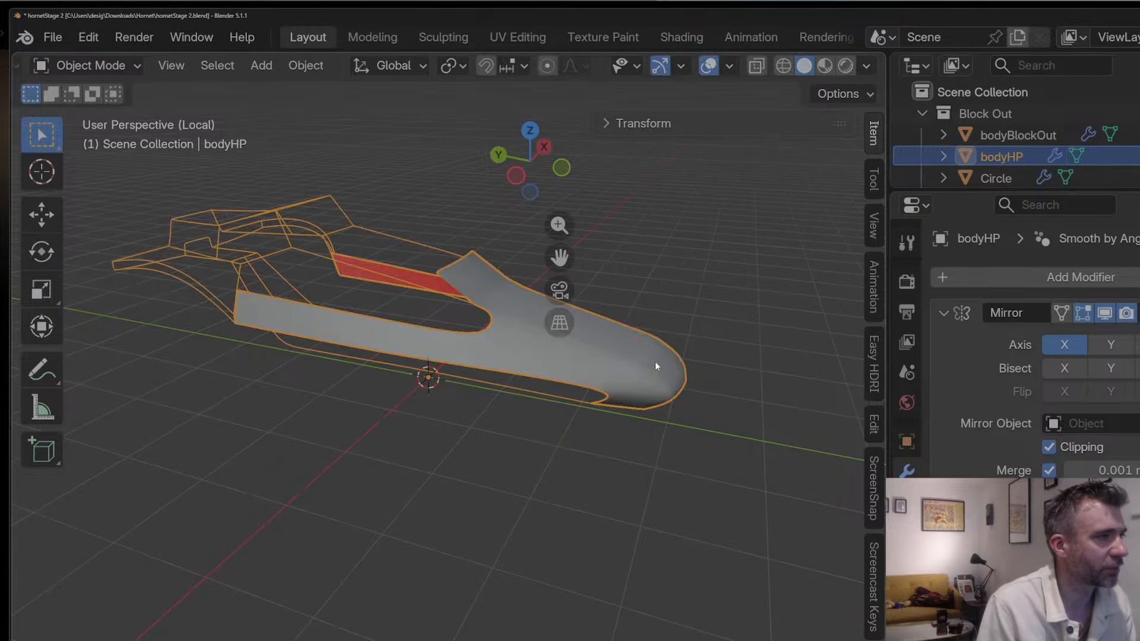
# Step: Slide the front cross edge row on the nose back toward the row behind it and check the surface in Object Mode
pyautogui.press('Tab')
pyautogui.click(647, 365)
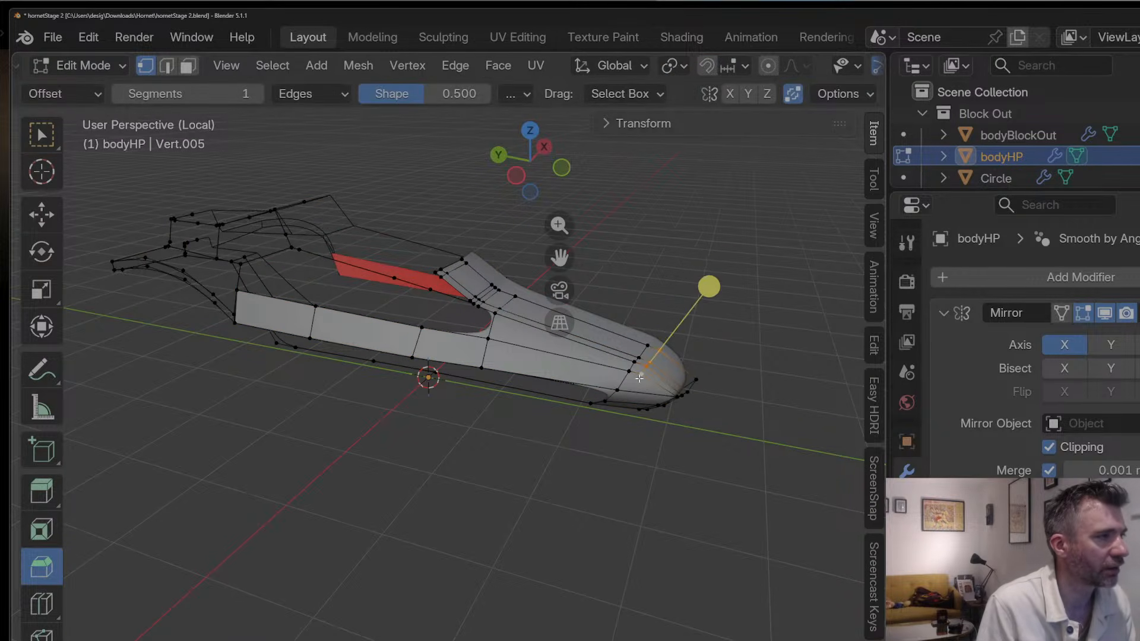
pyautogui.press('g')
pyautogui.press('g')
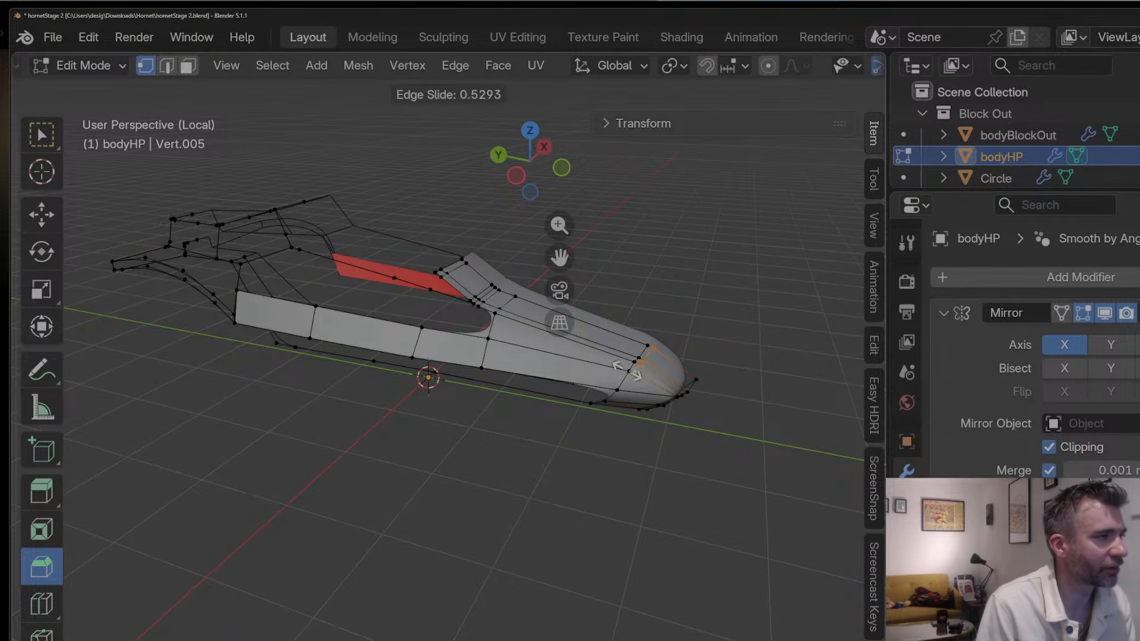
pyautogui.click(626, 369)
pyautogui.press('Tab')
pyautogui.press('Tab')
# Step: Add a cross edge loop over the hood and side faces, sliding it forward close behind the nose rows
pyautogui.moveTo(627, 348); pyautogui.dragTo(633, 332, button='middle')
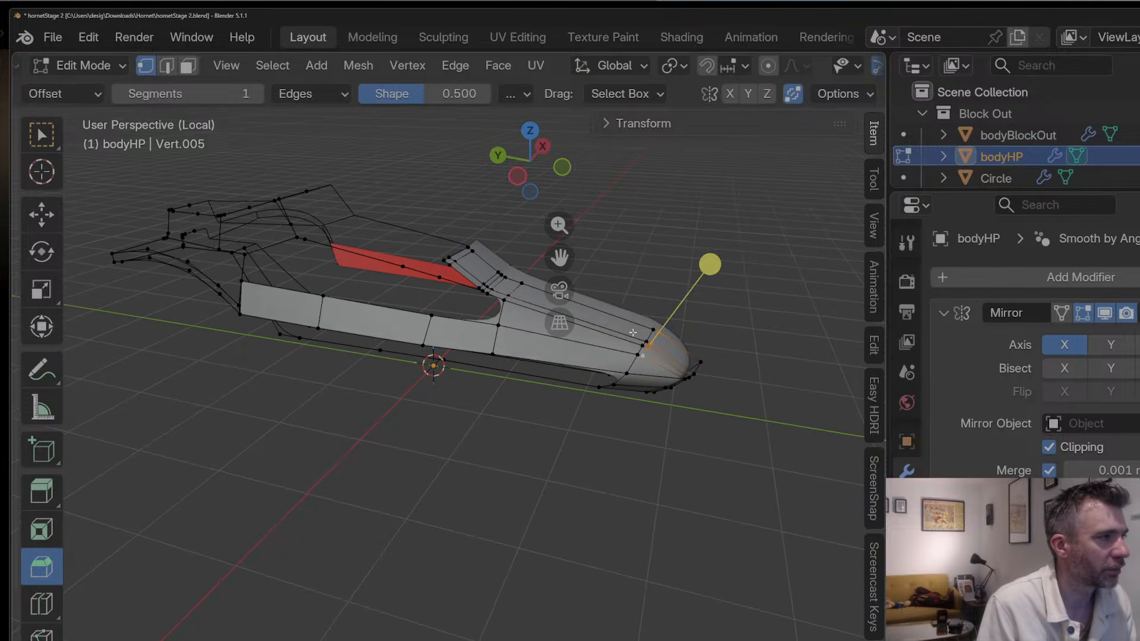
pyautogui.press('g')
pyautogui.press('g')
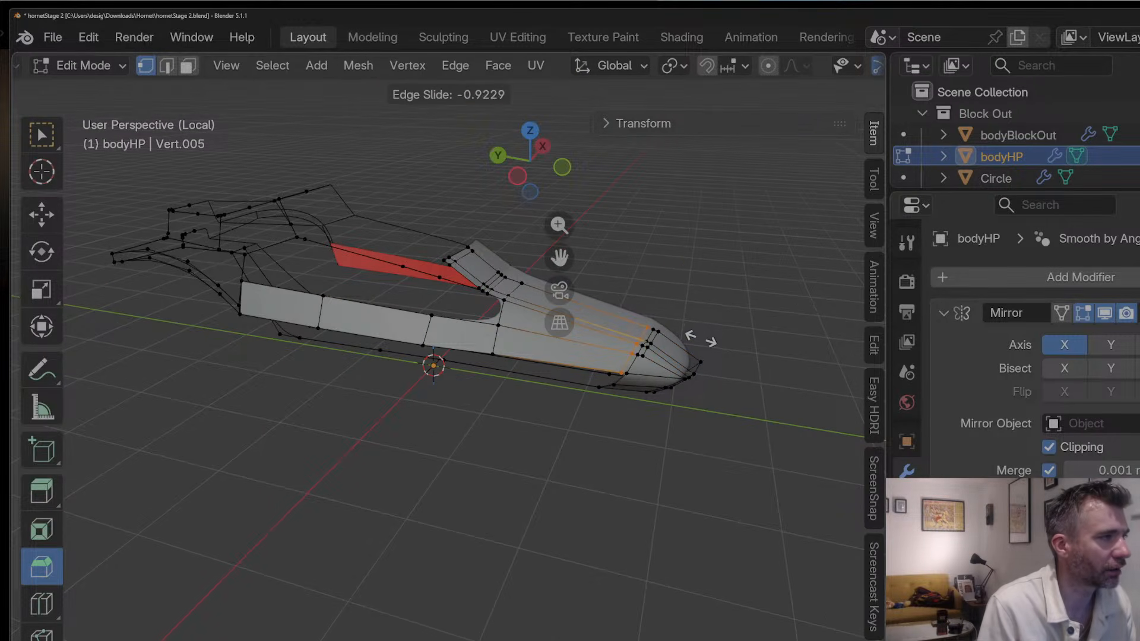
pyautogui.click(701, 339)
# Step: Move the three upper vertices of the nose's front cross row back about 0.02 m in left side view
pyautogui.click(558, 173)
pyautogui.click(558, 174)
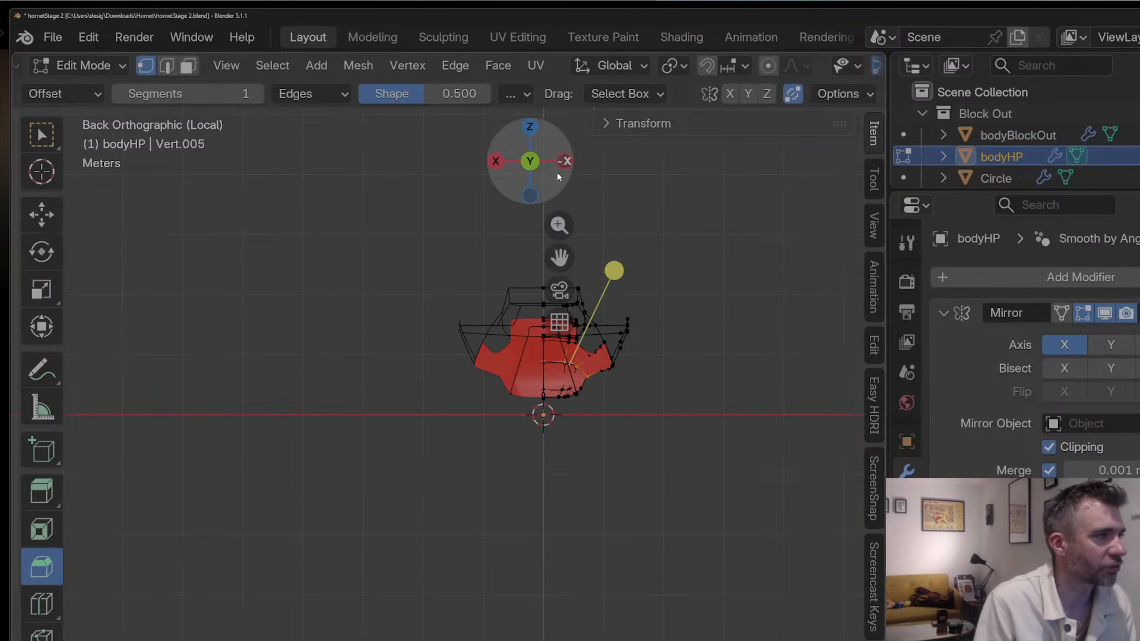
pyautogui.click(561, 165)
pyautogui.scroll(6, 542, 279)
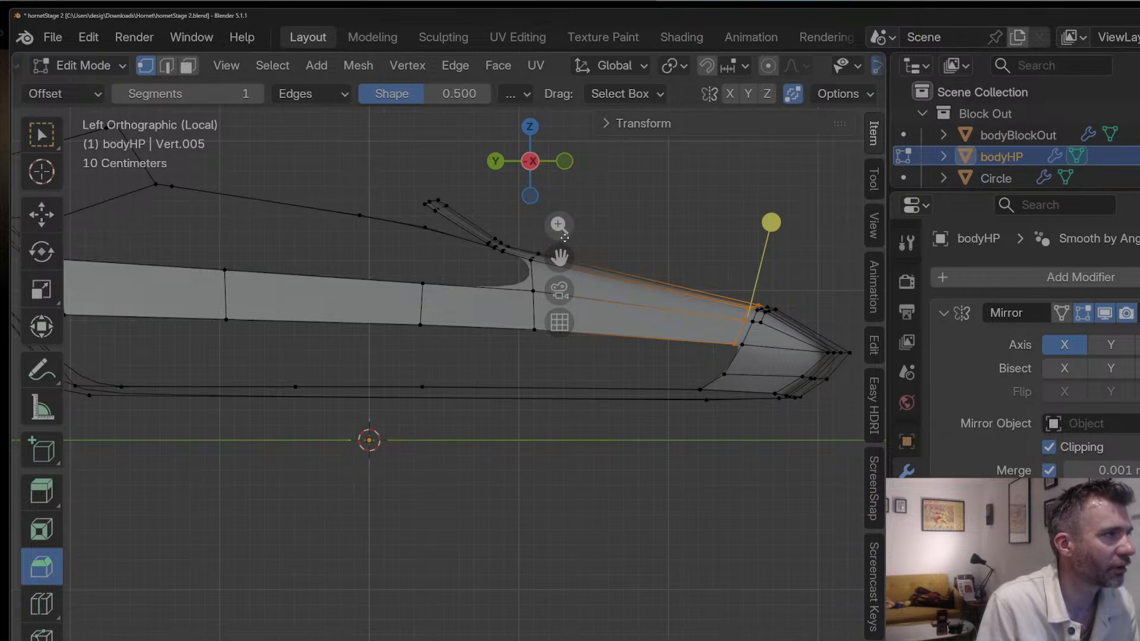
pyautogui.keyDown('shift'); pyautogui.moveTo(559, 258); pyautogui.dragTo(392, 346, button='middle'); pyautogui.keyUp('shift')
pyautogui.scroll(3, 661, 320)
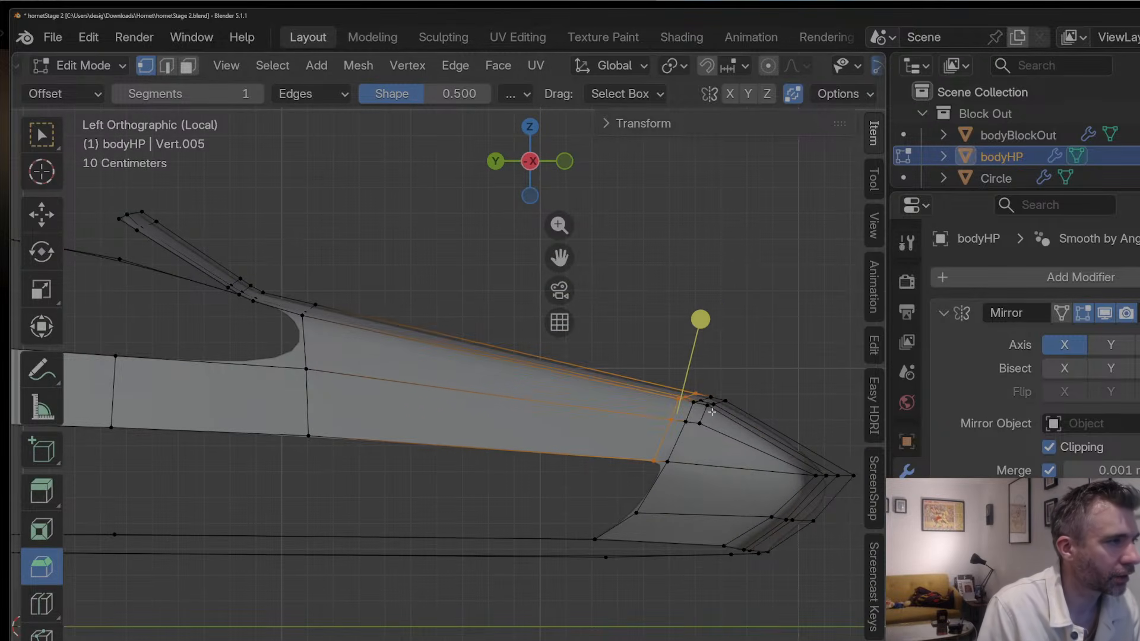
pyautogui.click(708, 408)
pyautogui.keyDown('shift'); pyautogui.click(713, 405); pyautogui.keyUp('shift')
pyautogui.keyDown('shift'); pyautogui.click(724, 404); pyautogui.keyUp('shift')
pyautogui.press('g')
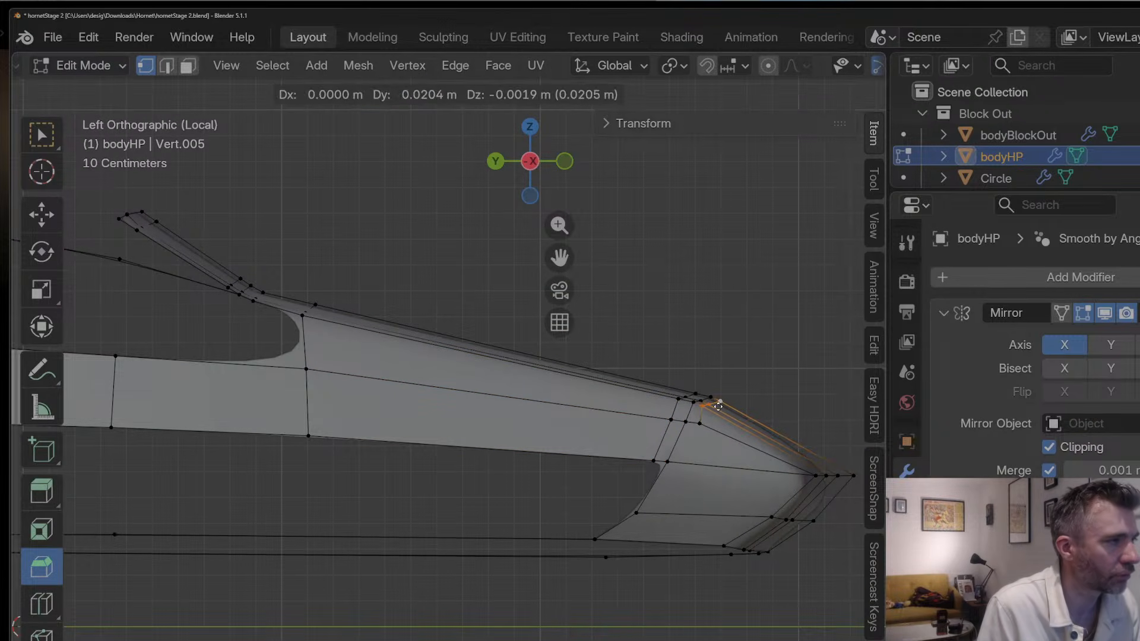
pyautogui.click(717, 407)
# Step: Move the three upper vertices of the new rear cross row slightly forward toward the nose
pyautogui.click(695, 395)
pyautogui.keyDown('shift'); pyautogui.click(685, 397); pyautogui.keyUp('shift')
pyautogui.keyDown('shift'); pyautogui.click(678, 401); pyautogui.keyUp('shift')
pyautogui.press('g')
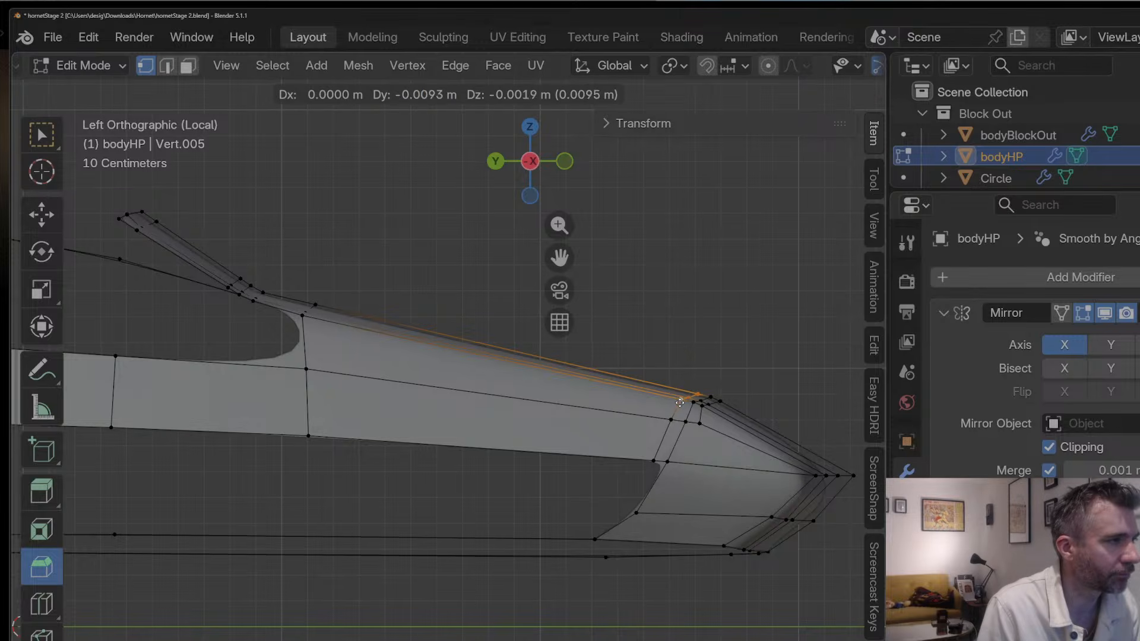
pyautogui.click(683, 403)
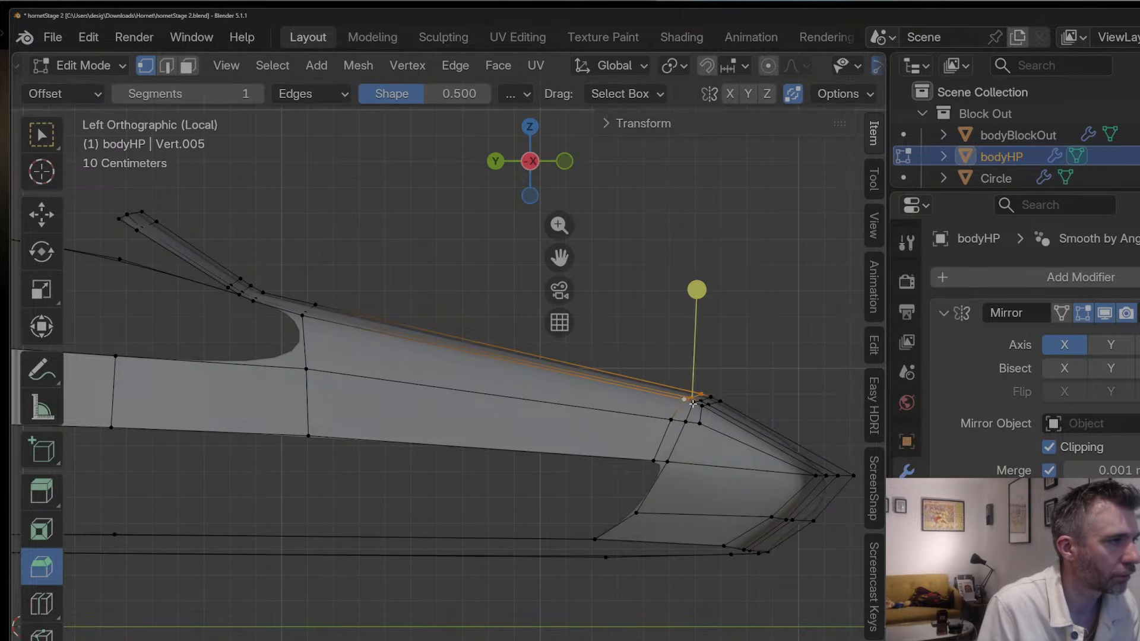
# Step: Nudge the individual upper vertices of the three cross rows behind the nose in side view to even out the hood profile
pyautogui.click(692, 396)
pyautogui.press('g')
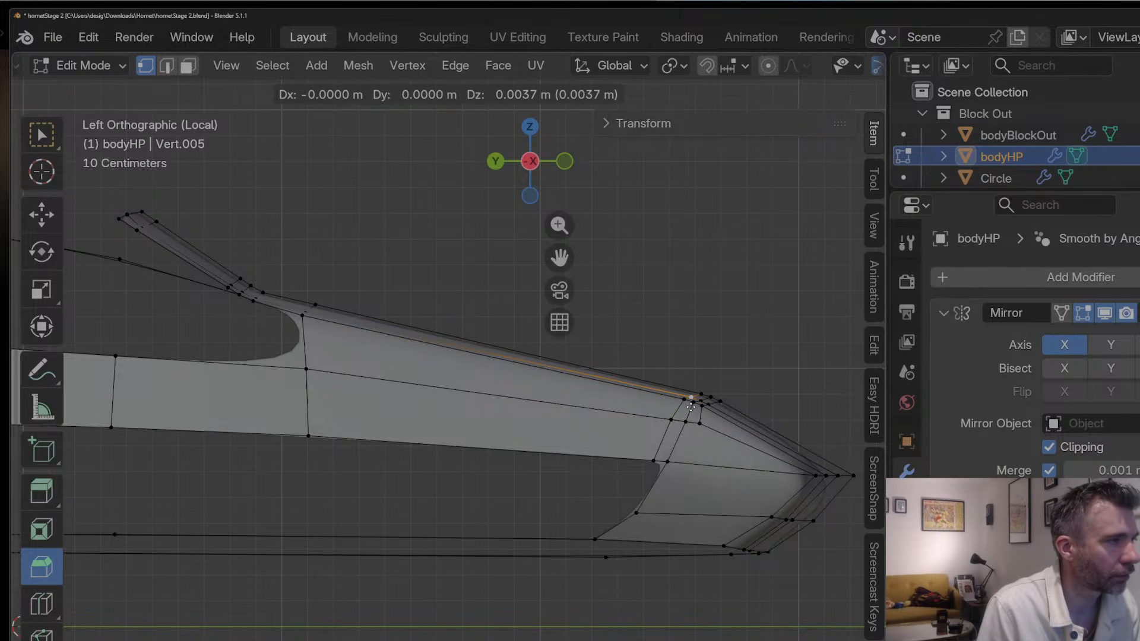
pyautogui.click(691, 406)
pyautogui.click(694, 400)
pyautogui.press('g')
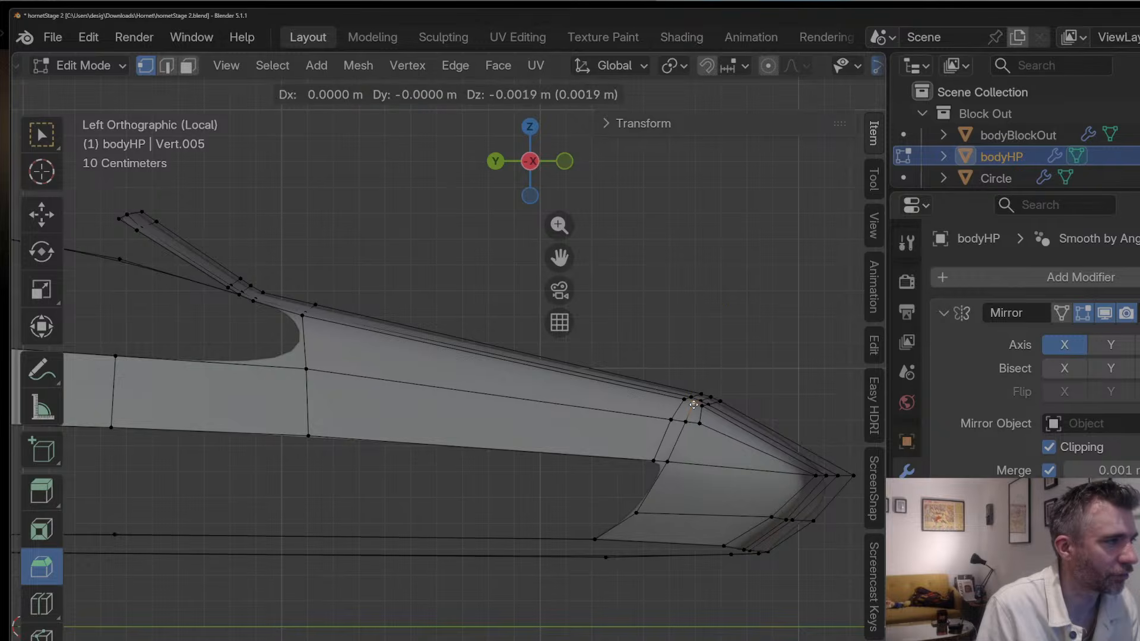
pyautogui.click(694, 404)
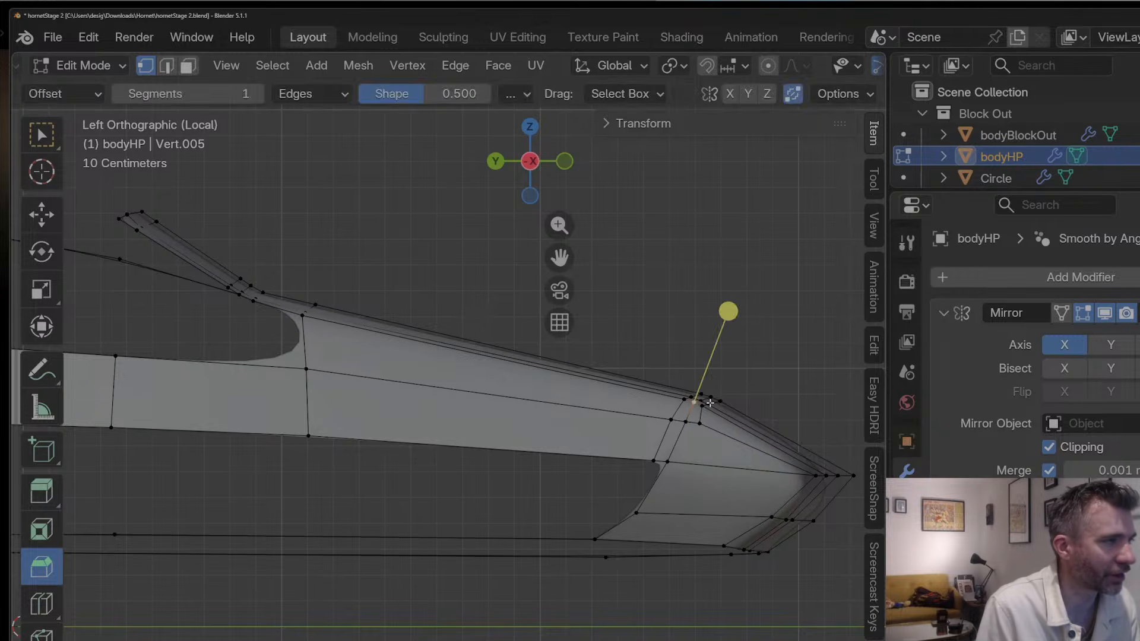
pyautogui.click(708, 407)
pyautogui.press('g')
pyautogui.click(711, 410)
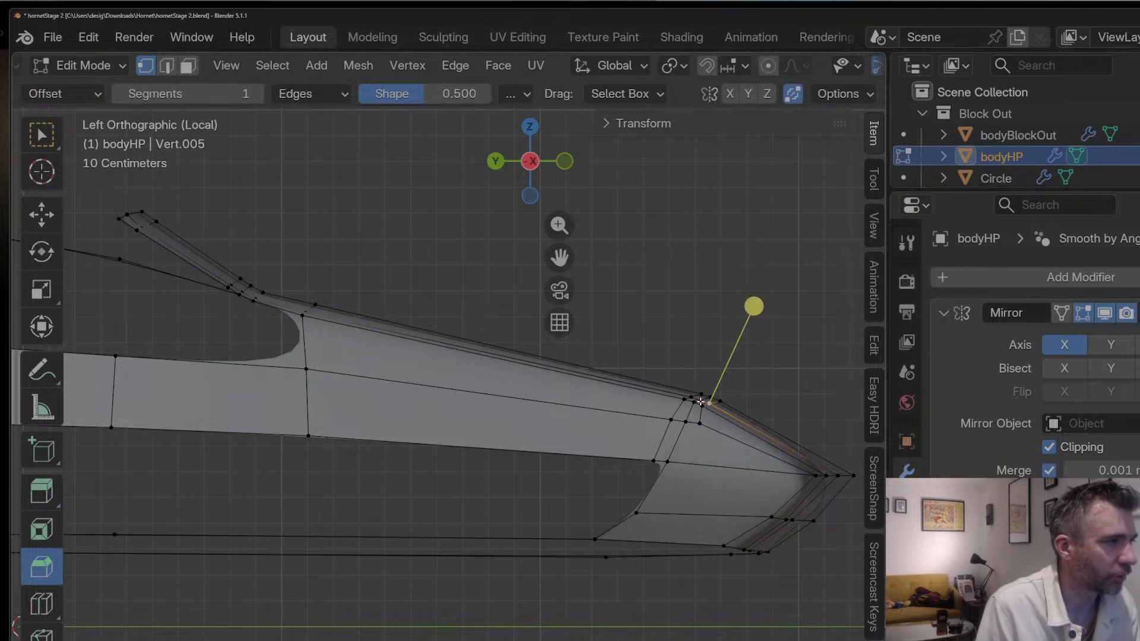
pyautogui.press('g')
pyautogui.click(698, 405)
# Step: Set the Object Mode viewport lighting to MatCap with the glossy grey sphere and inspect the nose reflections
pyautogui.press('Tab')
pyautogui.moveTo(689, 402); pyautogui.dragTo(603, 440, button='middle')
pyautogui.click(866, 66)
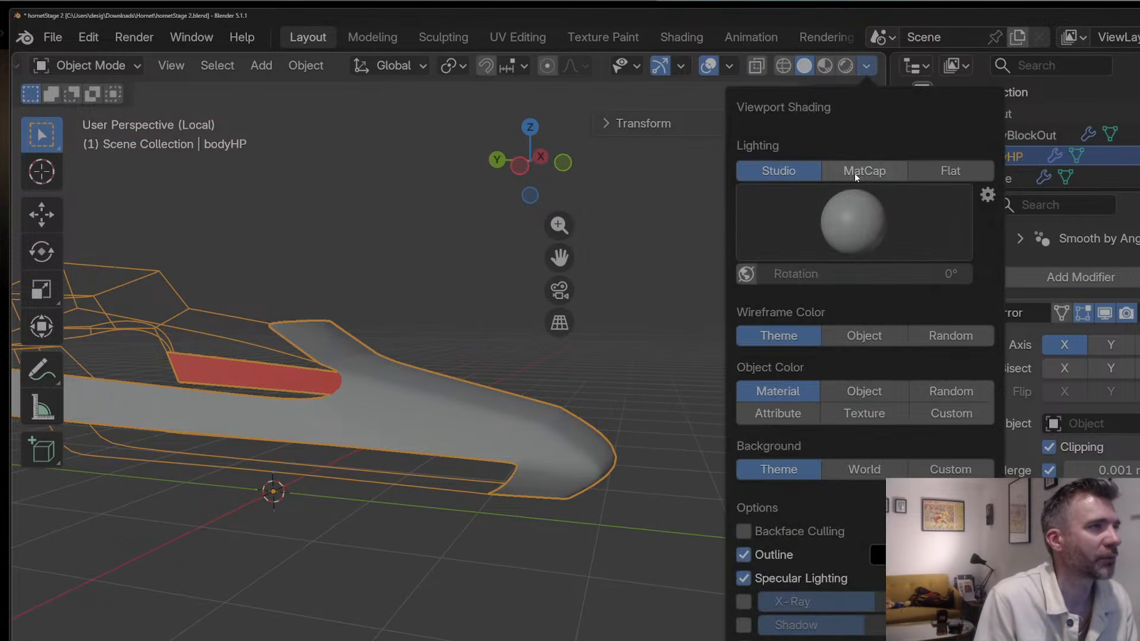
pyautogui.click(864, 171)
pyautogui.click(852, 216)
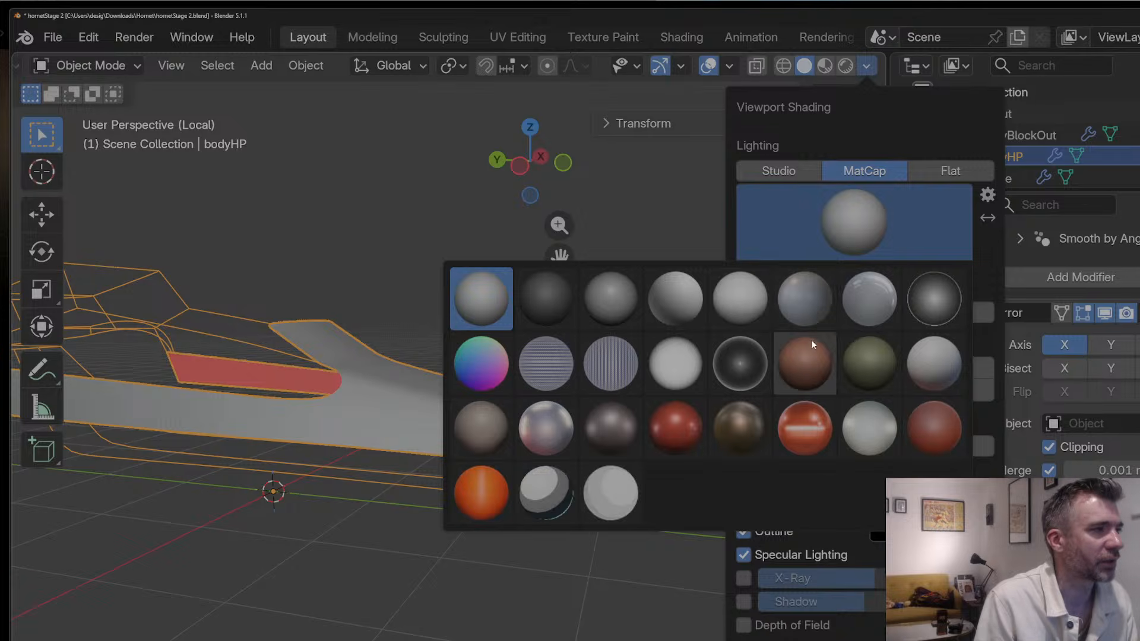
pyautogui.click(860, 299)
pyautogui.moveTo(555, 387)
pyautogui.mouseDown(button='middle')
pyautogui.moveTo(481, 457)
pyautogui.moveTo(436, 468)
pyautogui.moveTo(475, 471)
pyautogui.moveTo(425, 464)
pyautogui.moveTo(399, 498)
pyautogui.moveTo(455, 486)
pyautogui.moveTo(525, 447)
pyautogui.mouseUp(button='middle')
# Step: Nudge the outer hood-line vertices of the three cross rows behind the nose in top view to smooth their curve
pyautogui.press('Tab')
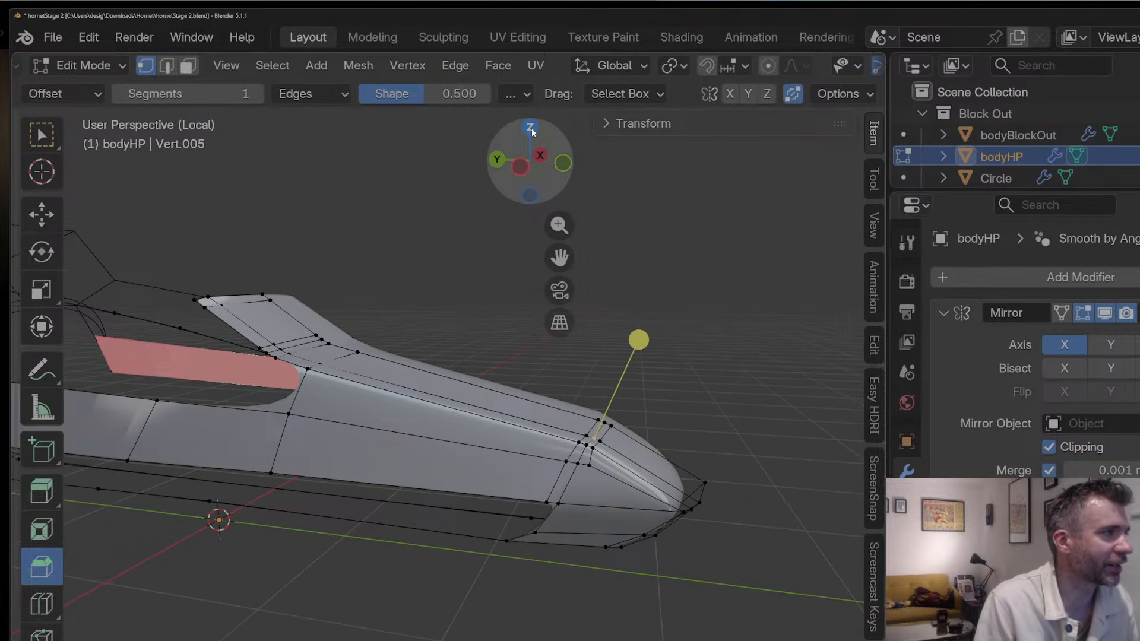
pyautogui.click(530, 127)
pyautogui.scroll(4, 626, 470)
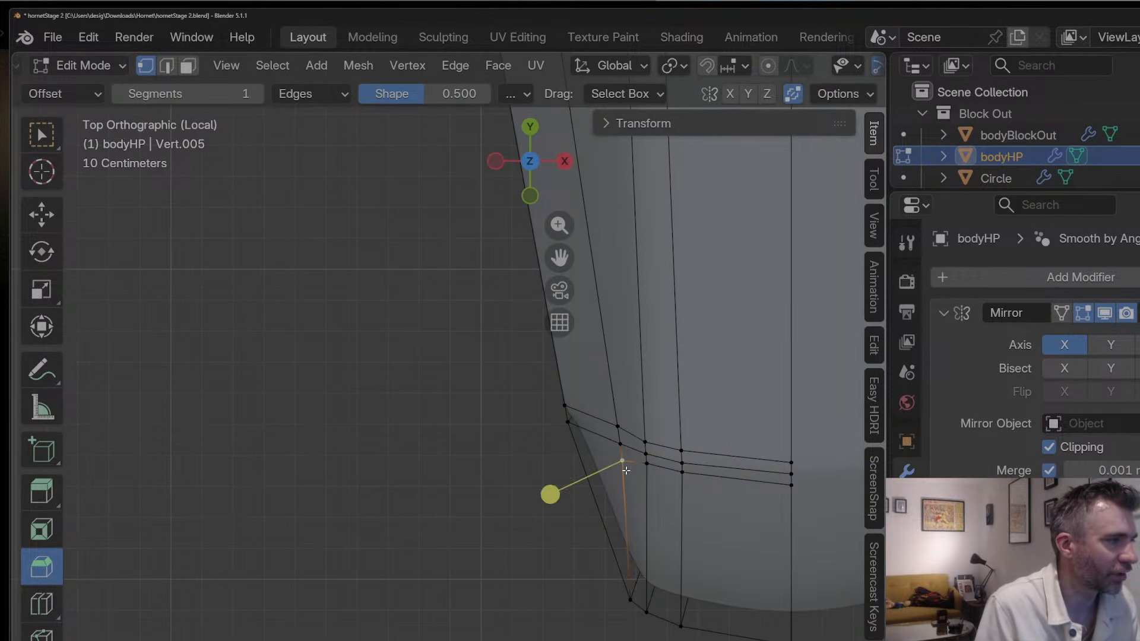
pyautogui.press('g')
pyautogui.click(626, 466)
pyautogui.click(622, 446)
pyautogui.press('g')
pyautogui.click(622, 443)
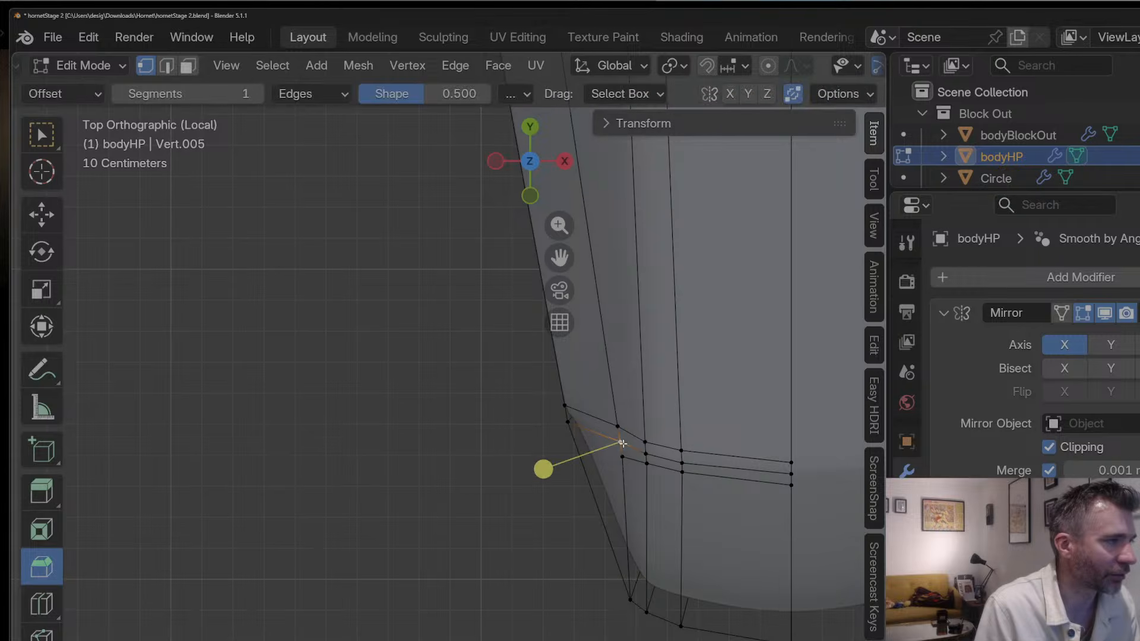
pyautogui.click(617, 426)
pyautogui.press('g')
pyautogui.click(617, 429)
pyautogui.click(679, 463)
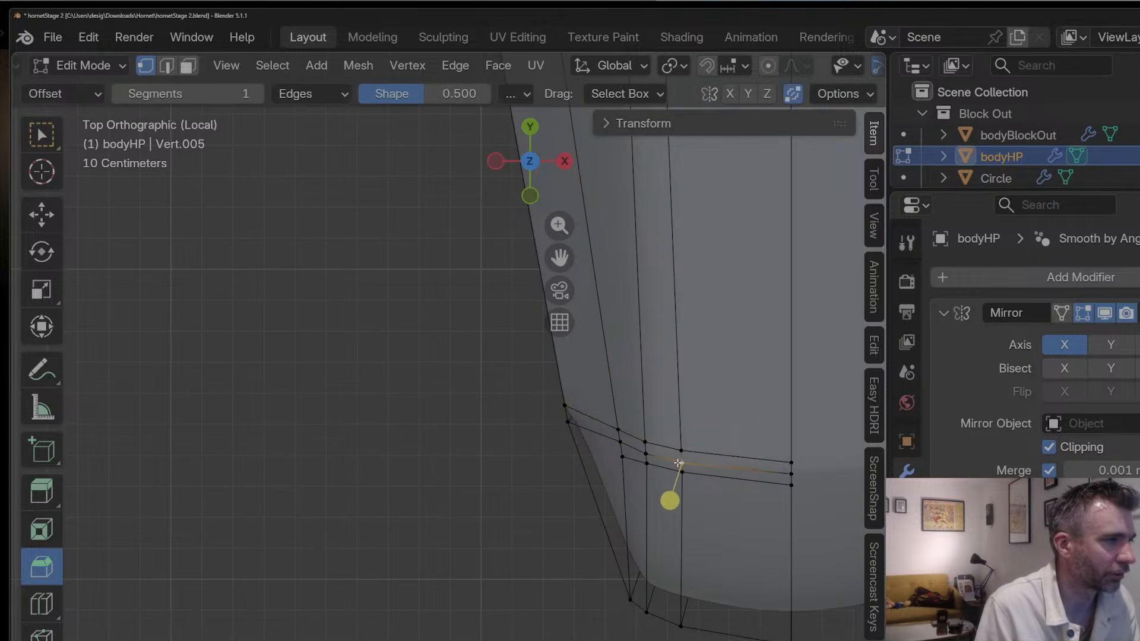
# Step: From the top view, reposition the middle row of vertices across the nose tip so it sits evenly between its neighbouring rows
pyautogui.press('g')
pyautogui.click(677, 460)
pyautogui.press('g')
pyautogui.click(645, 455)
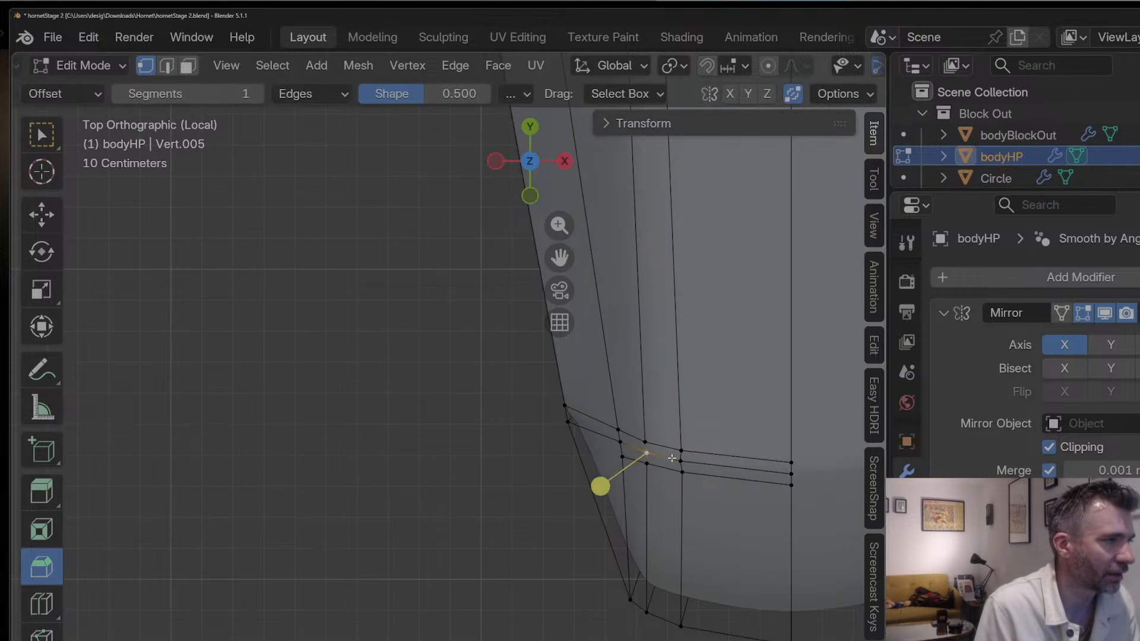
pyautogui.press('g')
pyautogui.click(682, 464)
# Step: Examine the smooth-shaded nose and body from several angles in Object Mode
pyautogui.press('Tab')
pyautogui.scroll(-5, 567, 436)
pyautogui.moveTo(567, 436); pyautogui.dragTo(541, 540, button='middle')
pyautogui.scroll(4, 677, 303)
pyautogui.moveTo(632, 256); pyautogui.dragTo(603, 263, button='middle')
pyautogui.scroll(-3, 604, 267)
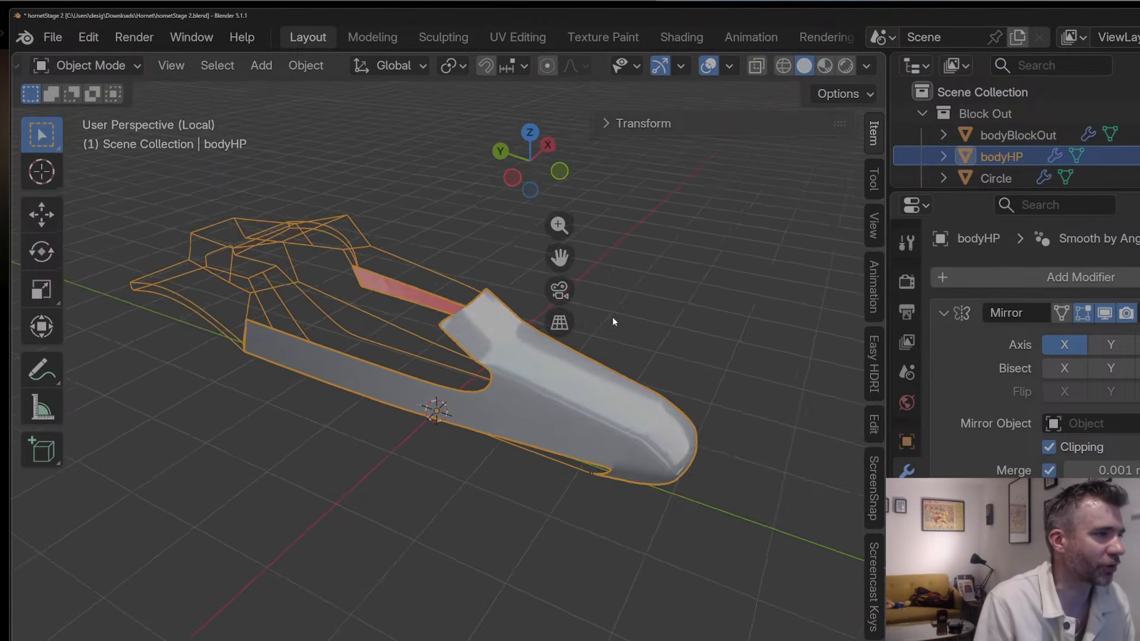
pyautogui.moveTo(612, 318); pyautogui.dragTo(620, 279, button='middle')
# Step: Add one edge loop across the side panel just behind the nose and slide it toward the nose
pyautogui.press('Tab')
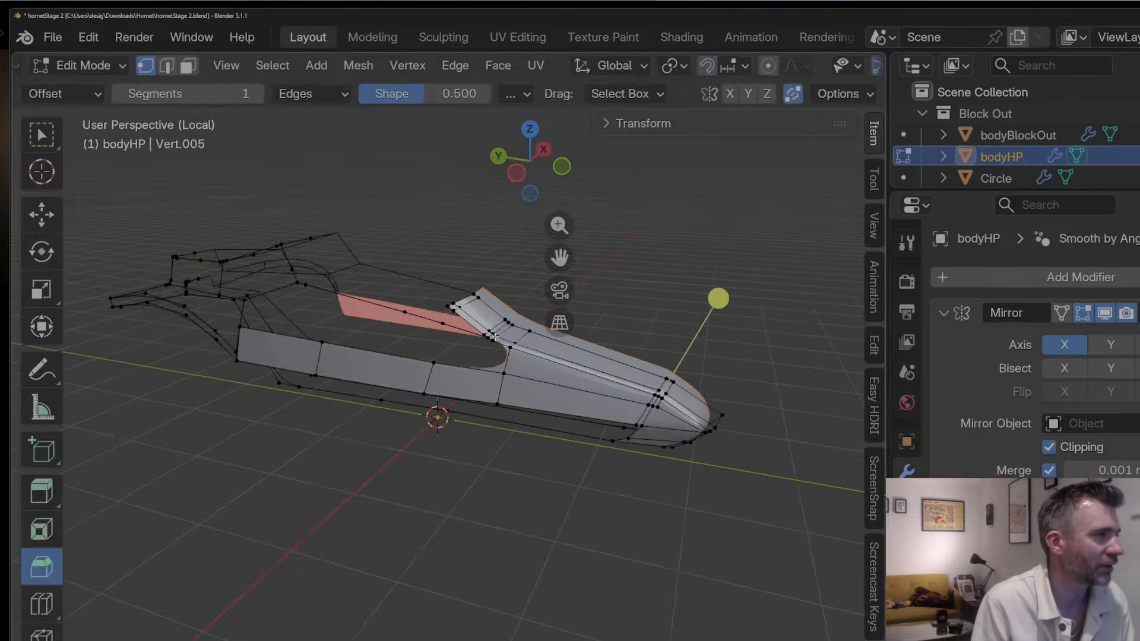
pyautogui.scroll(5, 558, 320)
pyautogui.moveTo(514, 342); pyautogui.dragTo(498, 368, button='middle')
pyautogui.hotkey('ctrl', 'r')
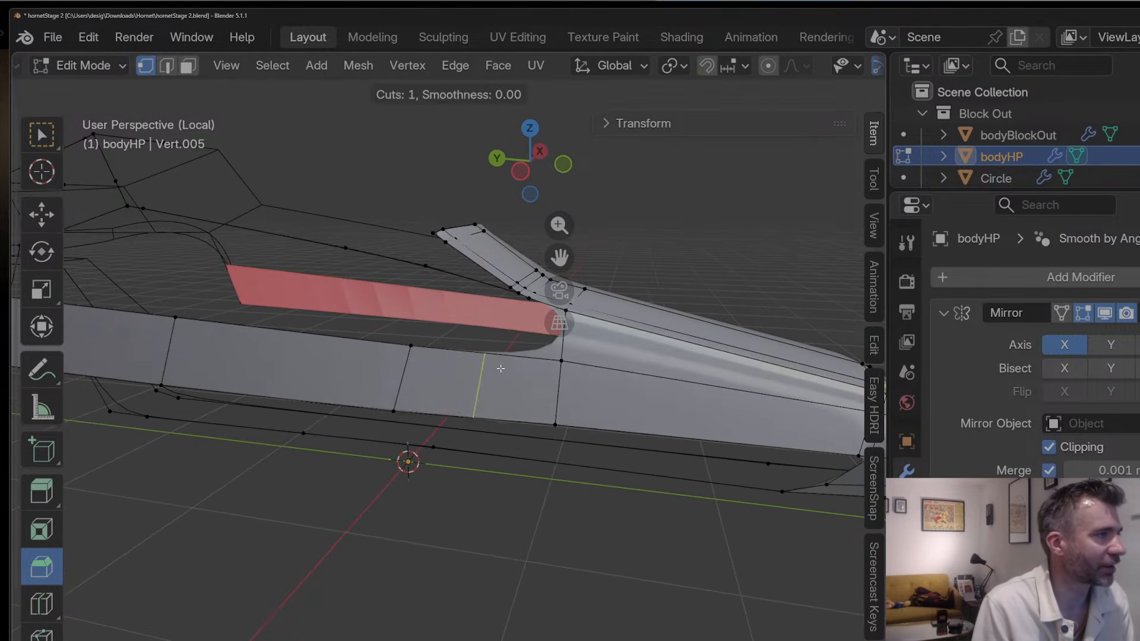
pyautogui.click(493, 368)
pyautogui.click(518, 372)
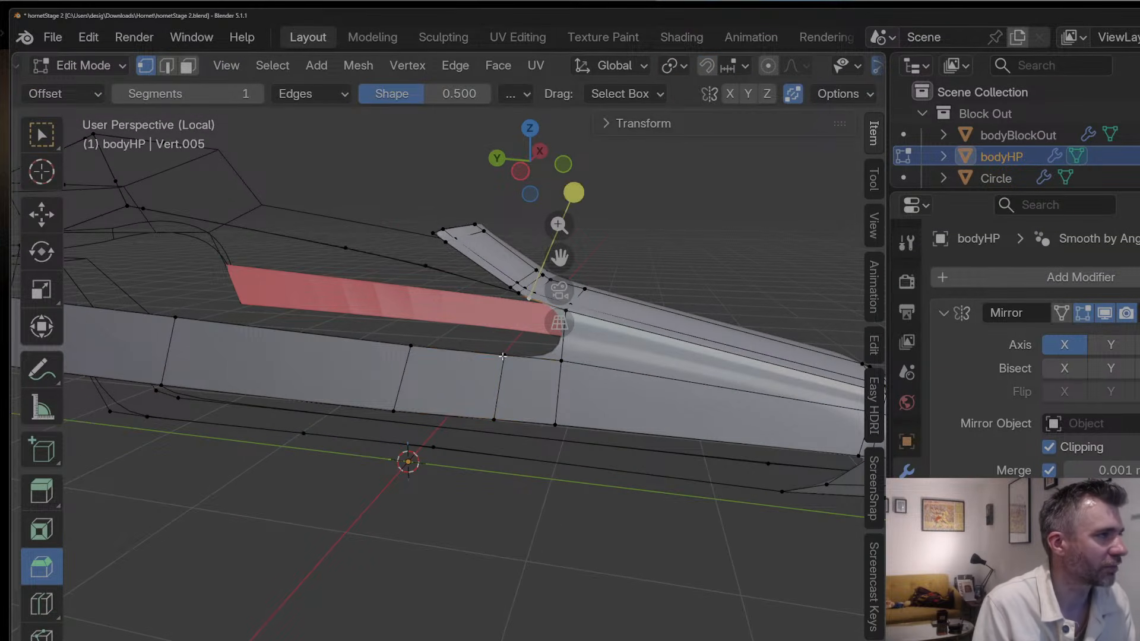
# Step: Fill the corner gap between the side panel's upper edge and the nose with a new face
pyautogui.moveTo(565, 309); pyautogui.dragTo(567, 313)
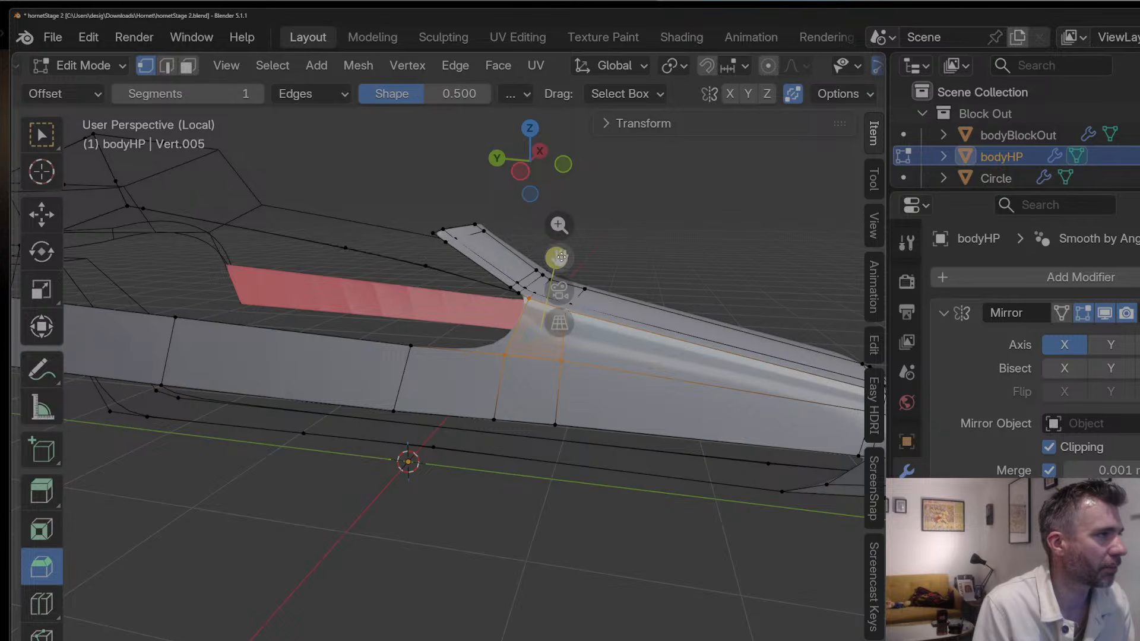
pyautogui.moveTo(561, 257); pyautogui.dragTo(697, 388)
pyautogui.moveTo(567, 358); pyautogui.dragTo(588, 394, button='middle')
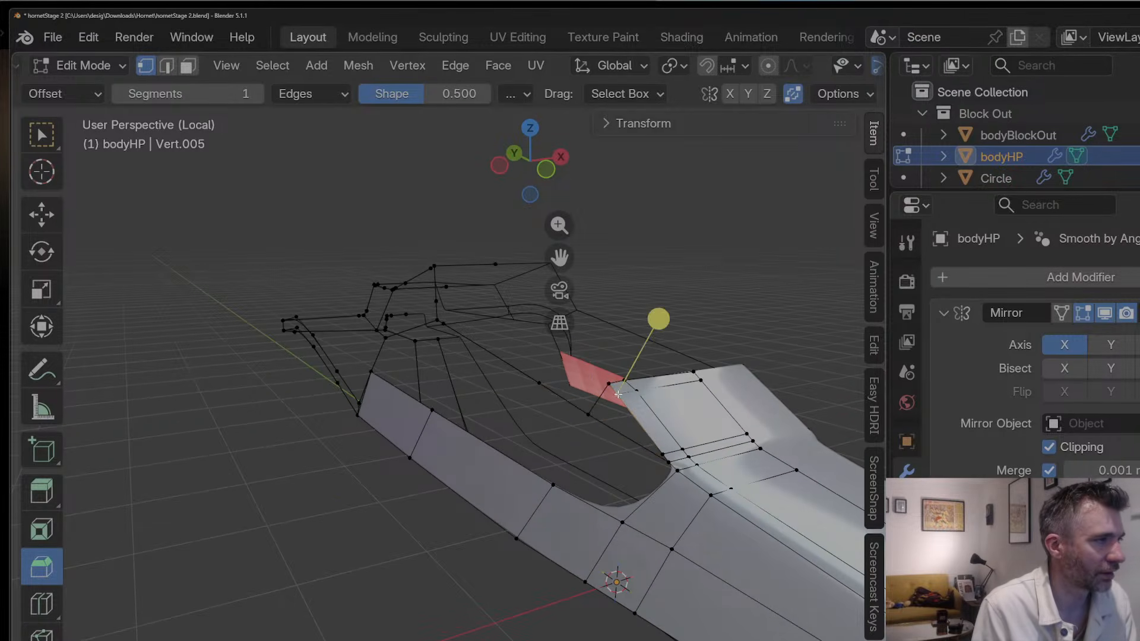
# Step: Slide the cockpit rim vertex rearward beside the raised cowl and fill the gaps along the cowl's side with faces
pyautogui.hotkey('shift', 'v')
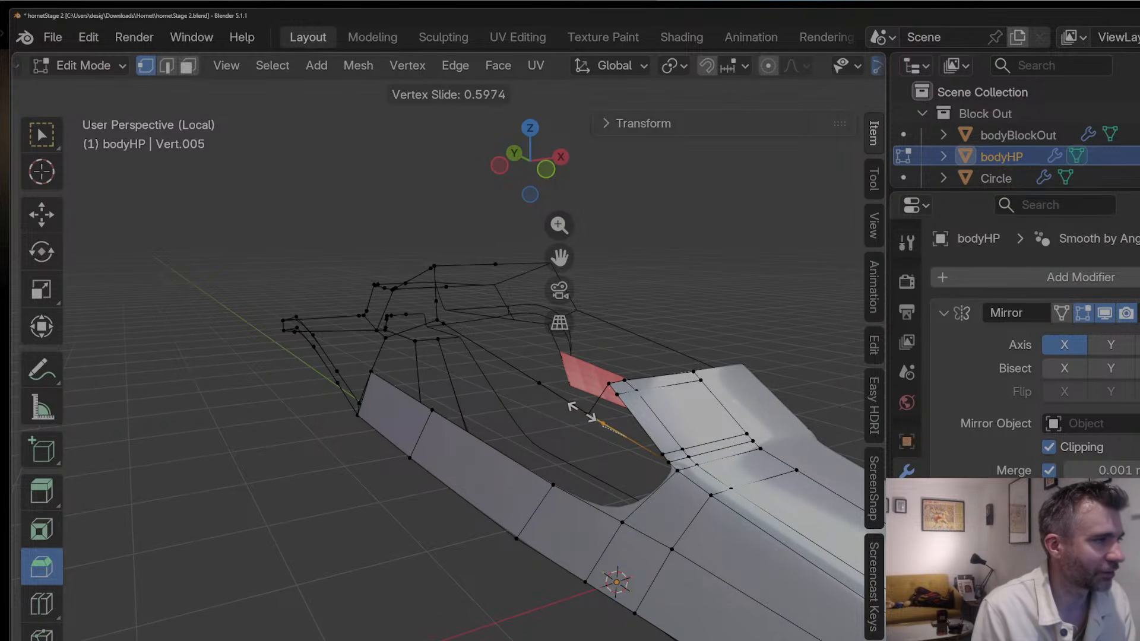
pyautogui.click(581, 411)
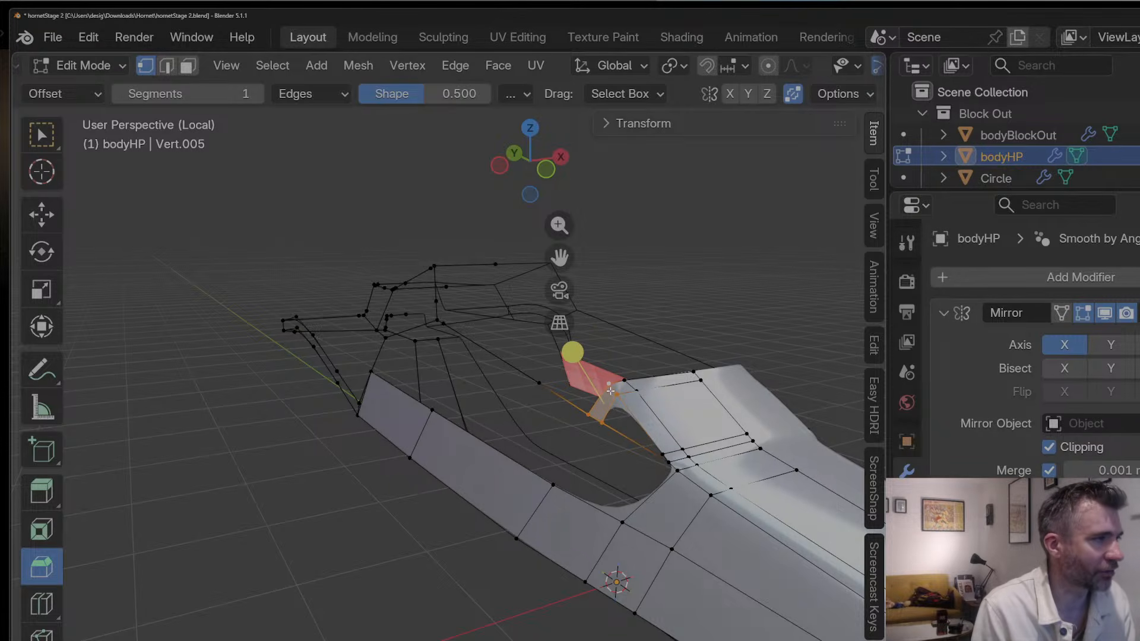
pyautogui.click(599, 423)
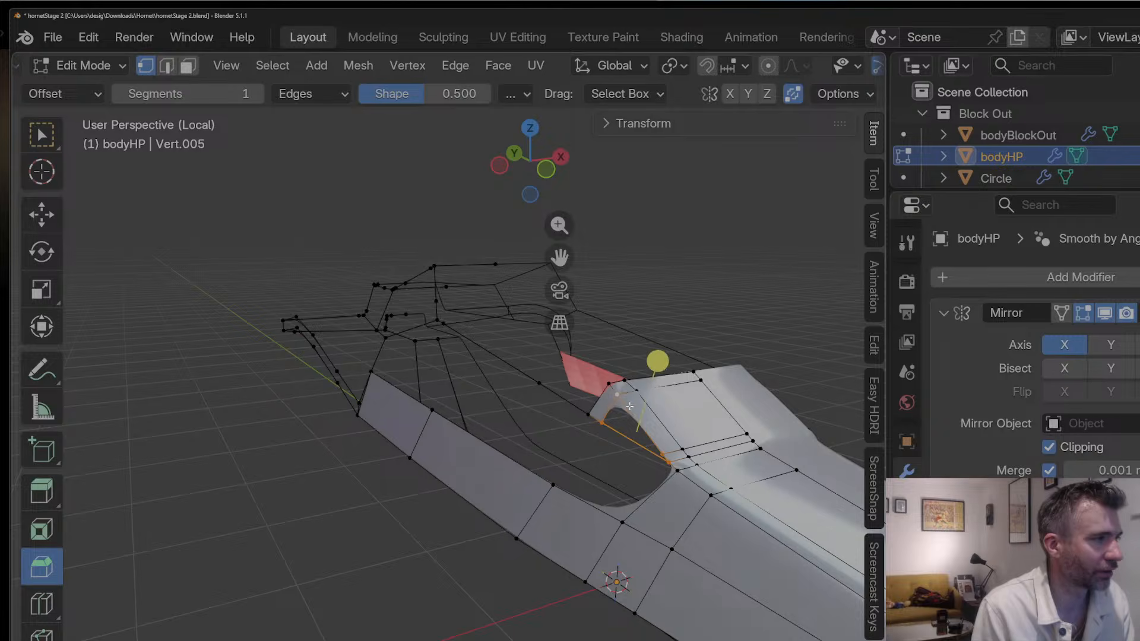
pyautogui.press('f')
pyautogui.moveTo(629, 406); pyautogui.dragTo(643, 449, button='middle')
pyautogui.press('Tab')
pyautogui.press('Tab')
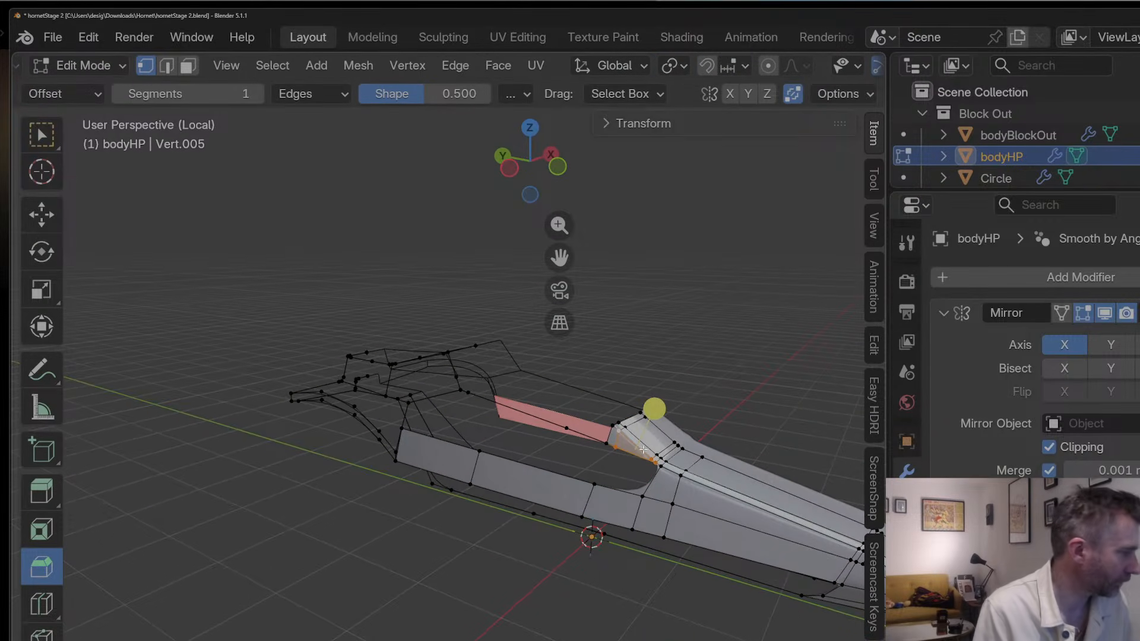
# Step: Connect the cowl's lower corner to the side panel's upper edge and slide the panel's vertical edge slightly toward the nose
pyautogui.click(607, 449)
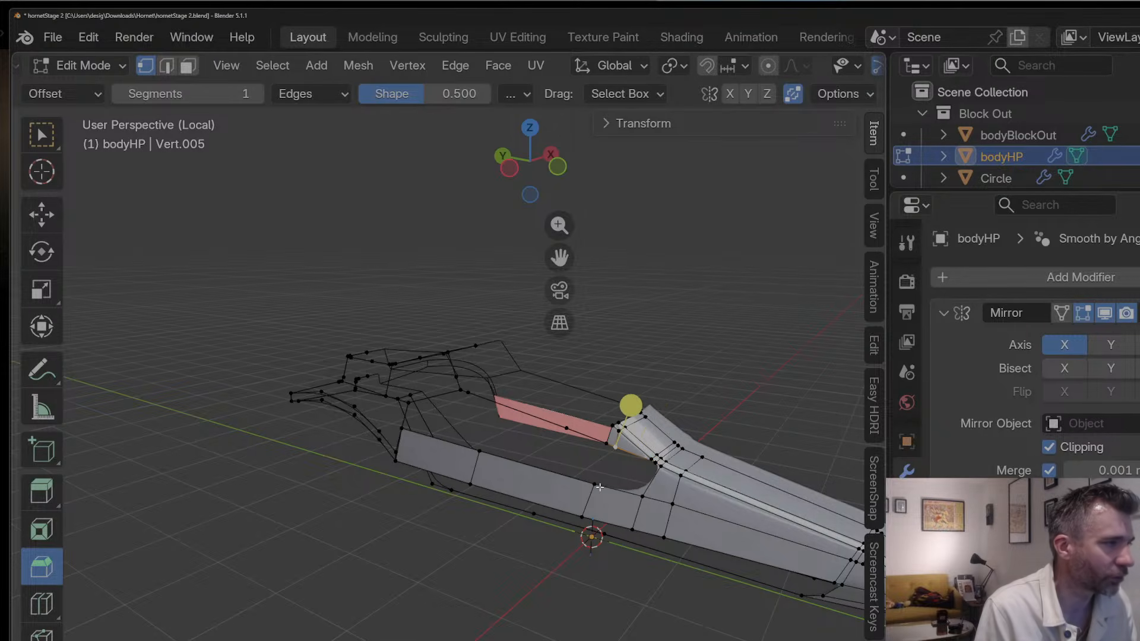
pyautogui.moveTo(599, 487); pyautogui.dragTo(661, 479, button='middle')
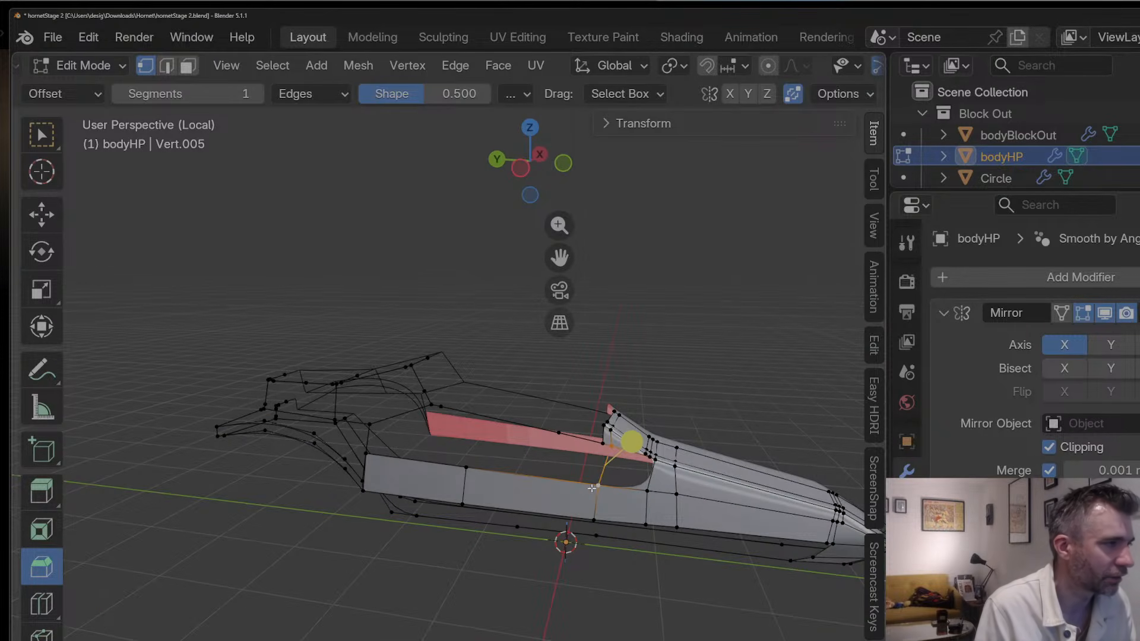
pyautogui.moveTo(592, 513); pyautogui.dragTo(594, 487, button='middle')
pyautogui.press('g')
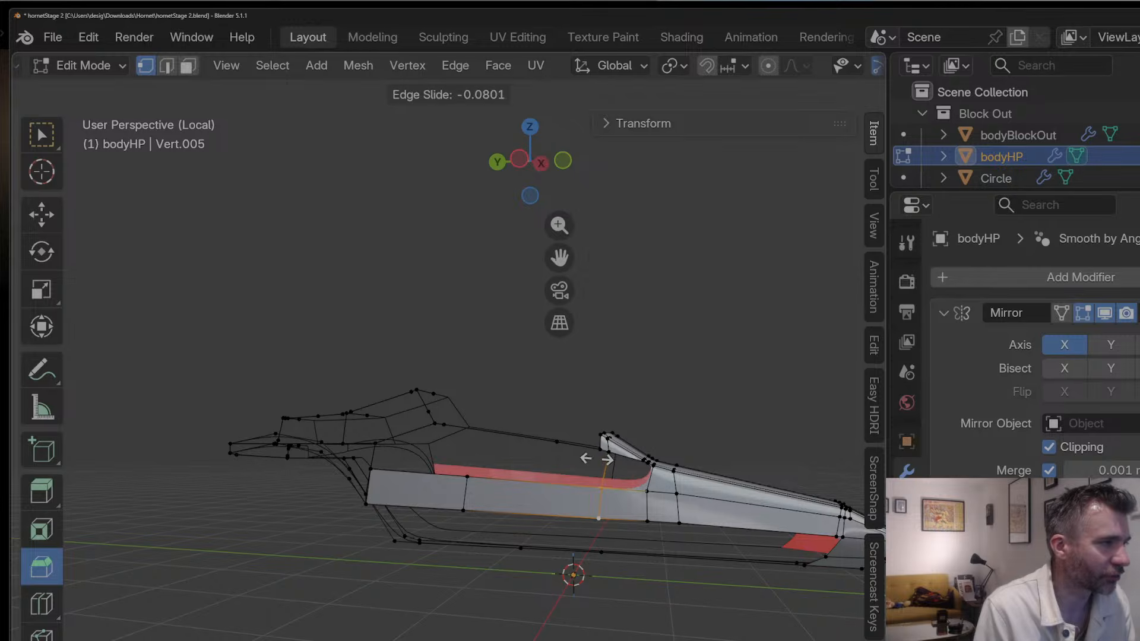
pyautogui.click(601, 458)
# Step: Add an edge loop across the side panel near the front cockpit corner, slide it forward, and fill the corner beside the cowl
pyautogui.moveTo(601, 459); pyautogui.dragTo(609, 490, button='middle')
pyautogui.hotkey('ctrl', 'r')
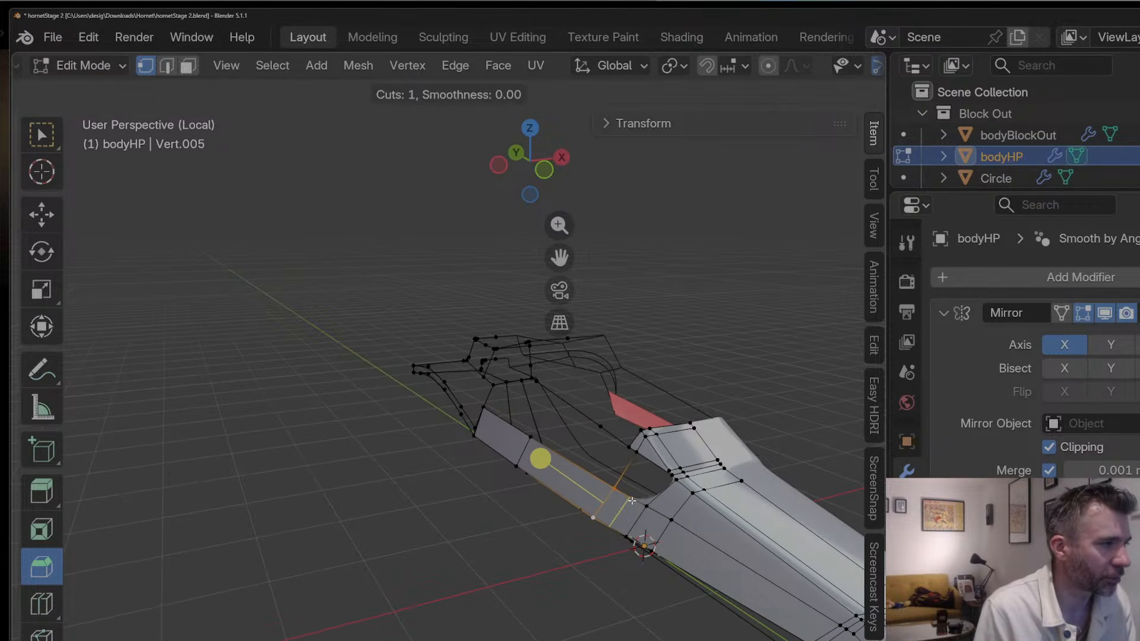
pyautogui.click(631, 500)
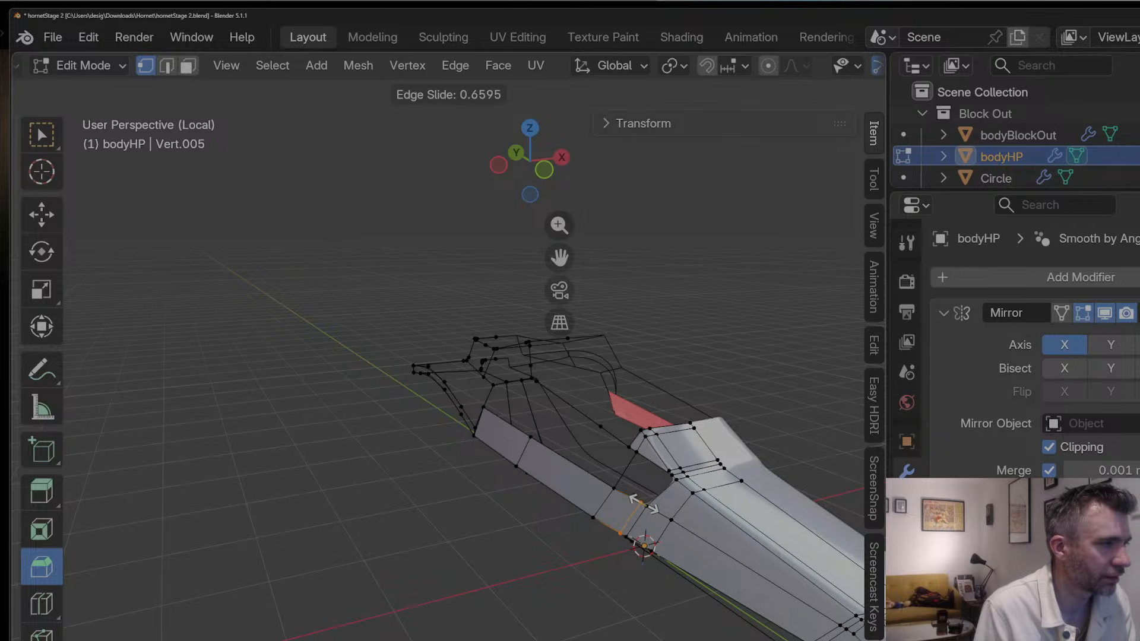
pyautogui.click(645, 504)
pyautogui.moveTo(668, 476); pyautogui.dragTo(672, 477)
pyautogui.hotkey('ctrl', 'z')
# Step: Add another edge loop across the side panel just behind the previous one at the cockpit corner
pyautogui.hotkey('ctrl', 'r')
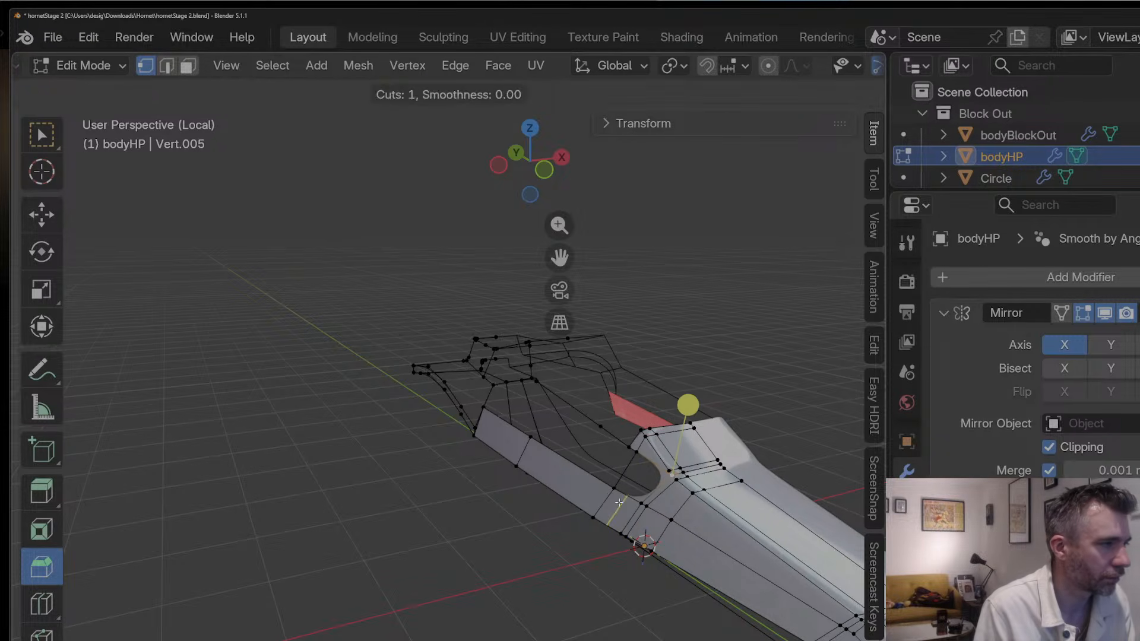
pyautogui.click(619, 503)
pyautogui.click(627, 504)
pyautogui.click(635, 495)
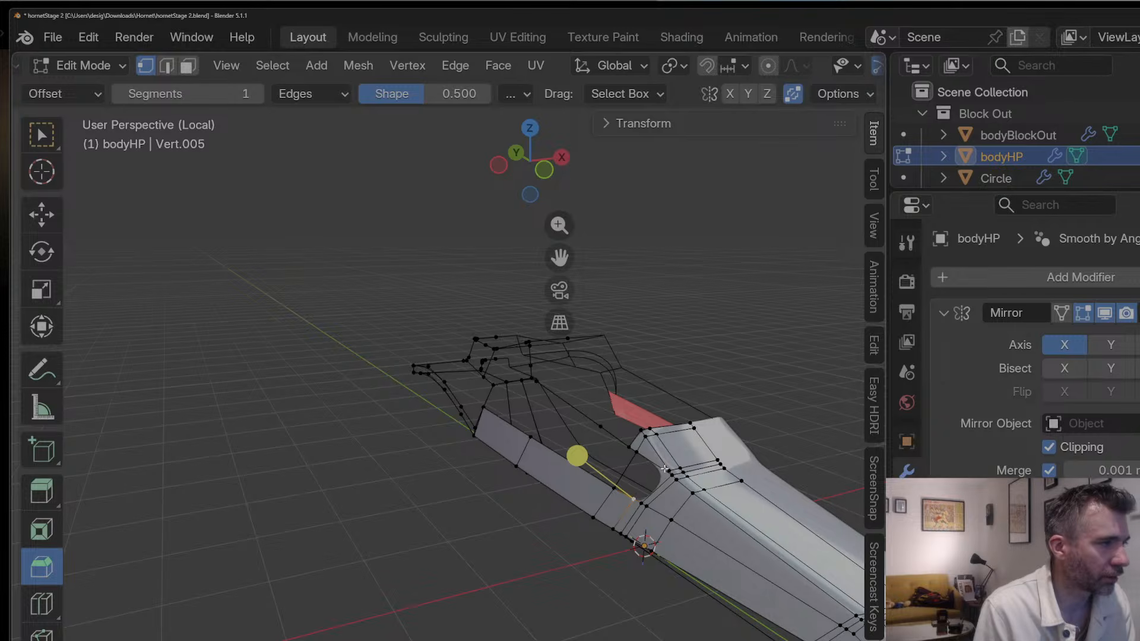
pyautogui.moveTo(642, 482); pyautogui.dragTo(651, 482, button='middle')
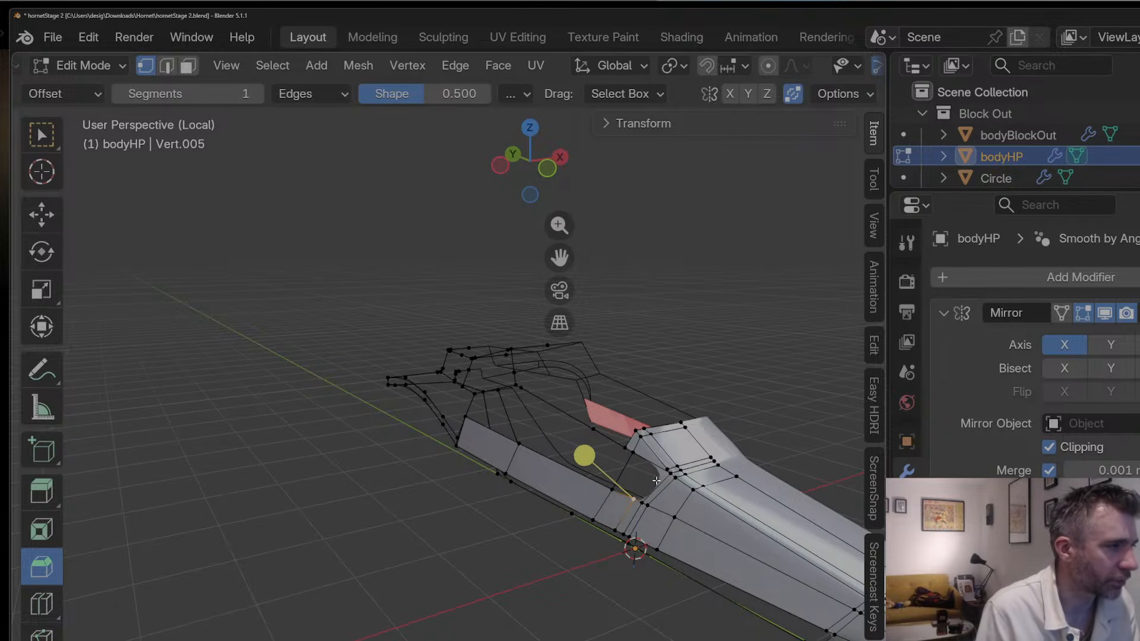
# Step: Fill the remaining face between the new side panel edge loop and the cowl at the cockpit corner
pyautogui.click(655, 480)
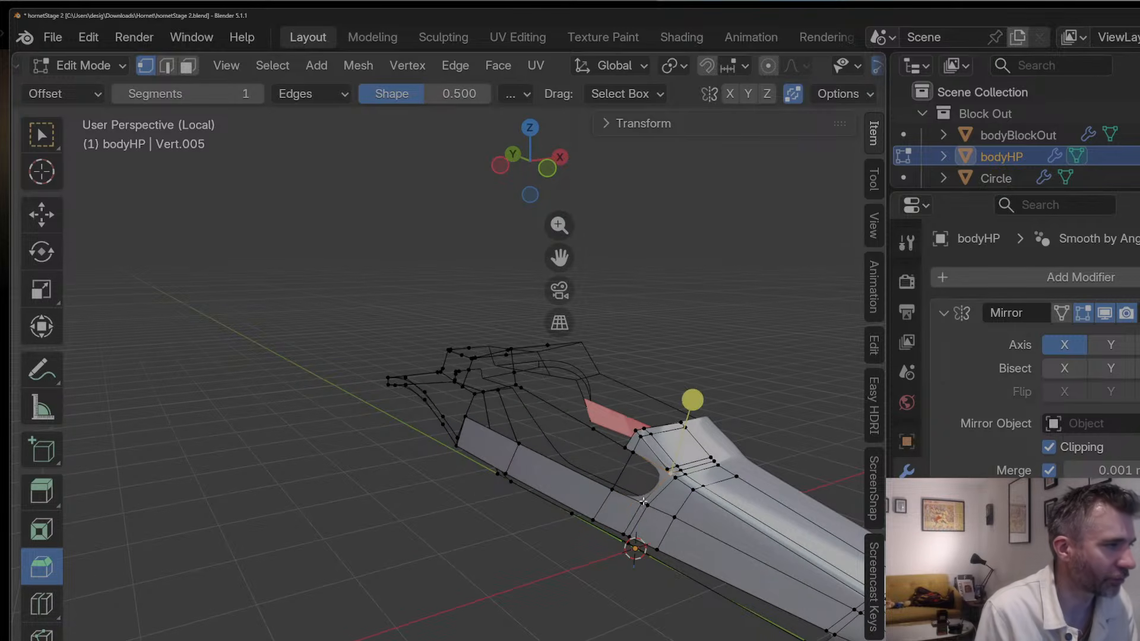
pyautogui.keyDown('ctrl'); pyautogui.click(617, 482); pyautogui.keyUp('ctrl')
pyautogui.moveTo(632, 457); pyautogui.dragTo(622, 486, button='middle')
pyautogui.press('Tab')
pyautogui.press('Tab')
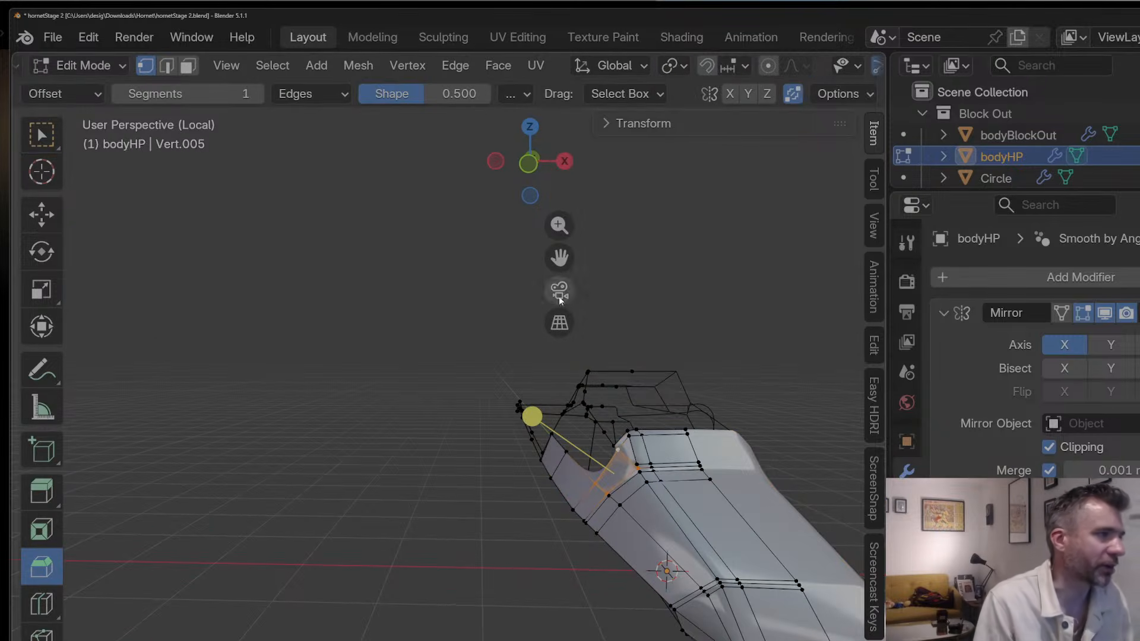
# Step: From the top view, move the rear pair of new side panel vertices at the cockpit corner rearward about 0.06 m
pyautogui.click(530, 126)
pyautogui.scroll(5, 603, 321)
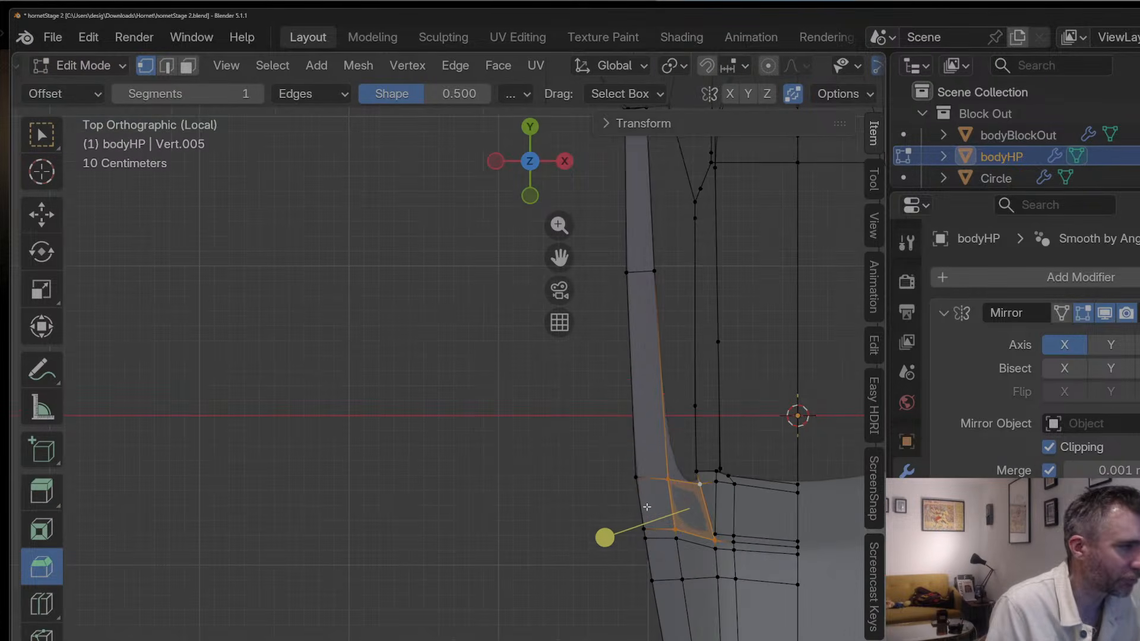
pyautogui.click(645, 530)
pyautogui.keyDown('shift'); pyautogui.click(673, 531); pyautogui.keyUp('shift')
pyautogui.scroll(-5, 783, 64)
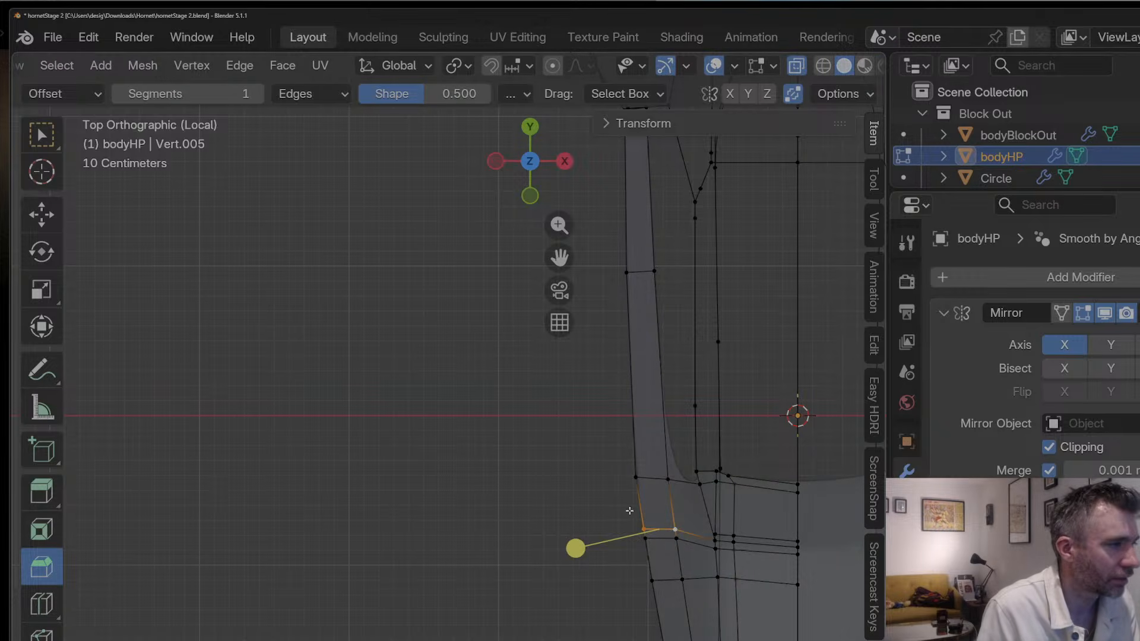
pyautogui.press('g')
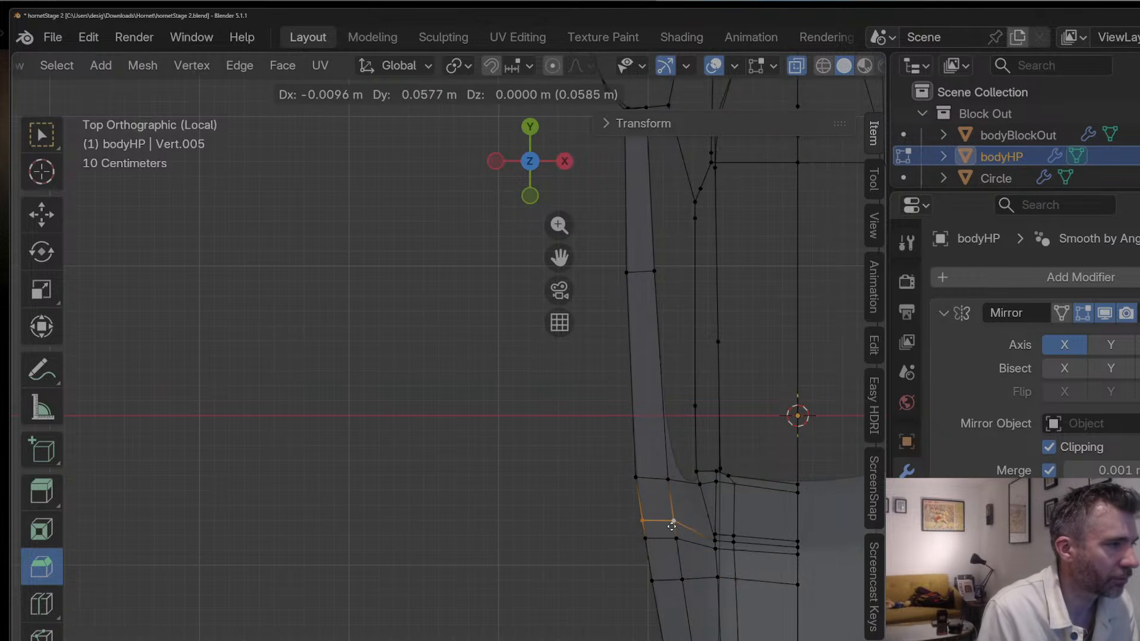
pyautogui.click(671, 526)
# Step: Move the next pair of side panel vertices forward about 0.04 m and nudge the pair behind it to even the spacing
pyautogui.moveTo(675, 549); pyautogui.dragTo(679, 544)
pyautogui.press('g')
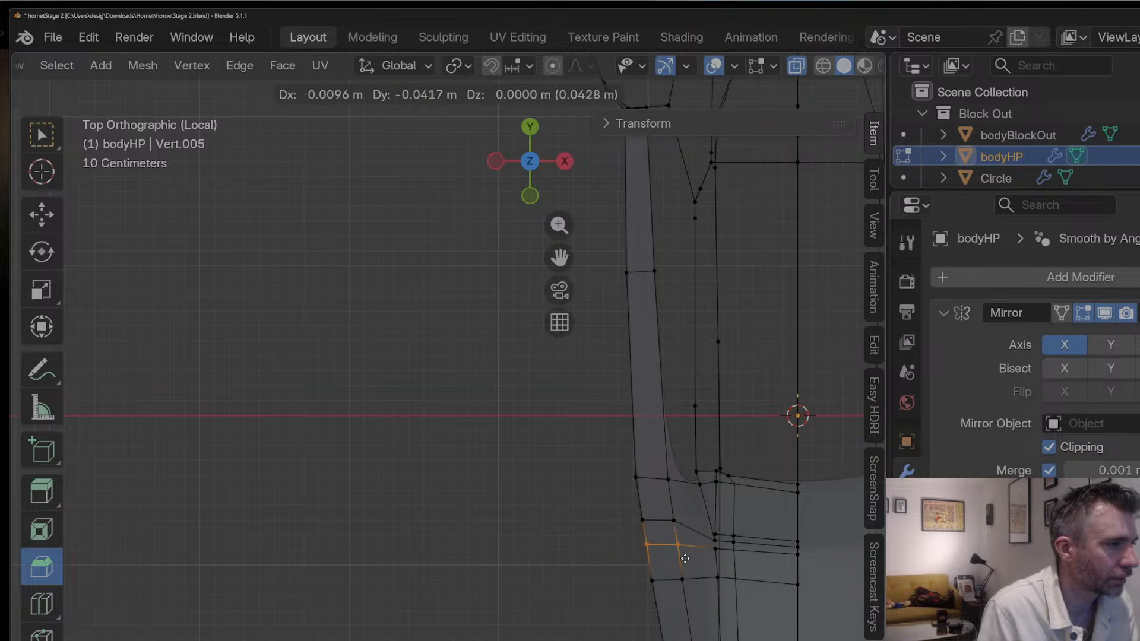
pyautogui.click(685, 562)
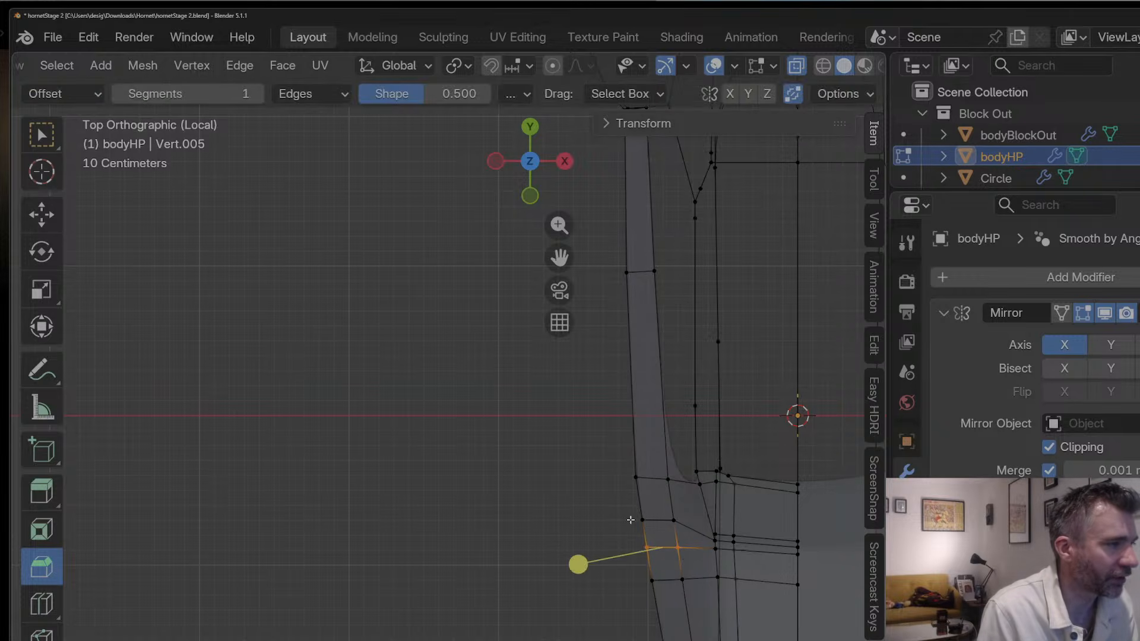
pyautogui.moveTo(678, 525); pyautogui.dragTo(678, 527)
pyautogui.press('g')
pyautogui.click(679, 527)
pyautogui.press('g')
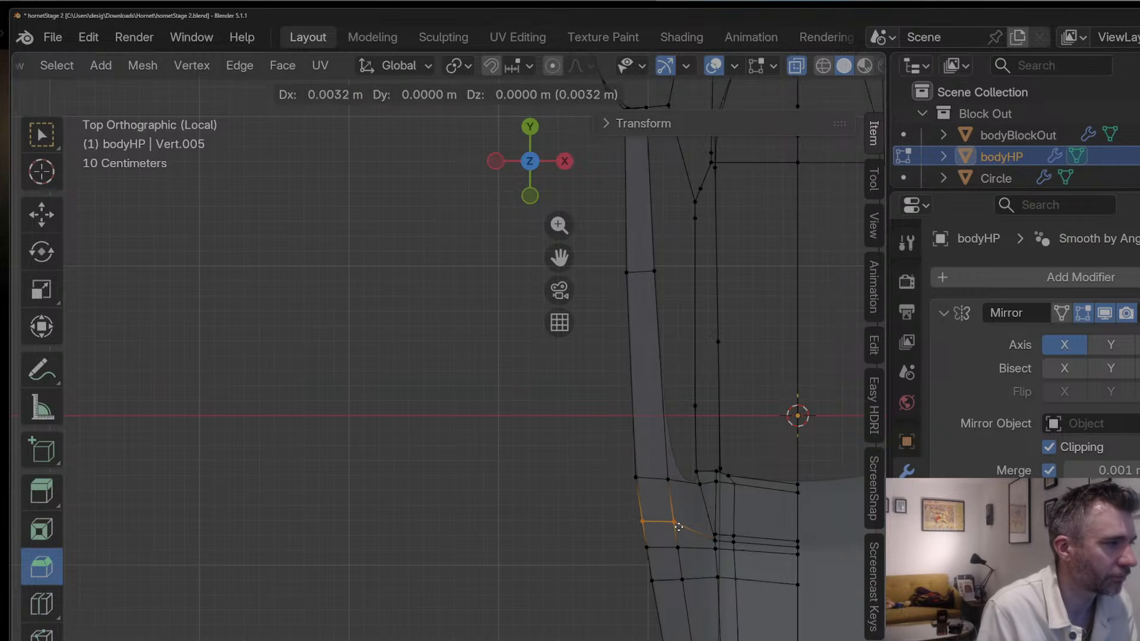
pyautogui.click(679, 524)
# Step: Nudge the front pair of side panel vertices and realign the rearmost new pair to smooth the body's outline
pyautogui.moveTo(647, 573); pyautogui.dragTo(687, 588)
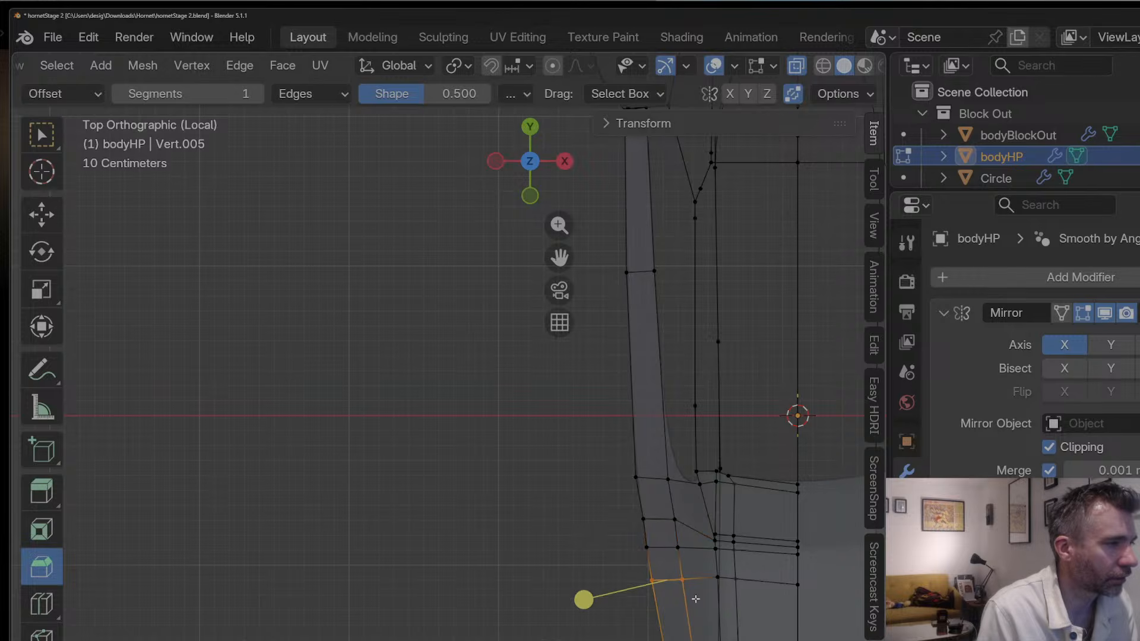
pyautogui.press('g')
pyautogui.click(696, 599)
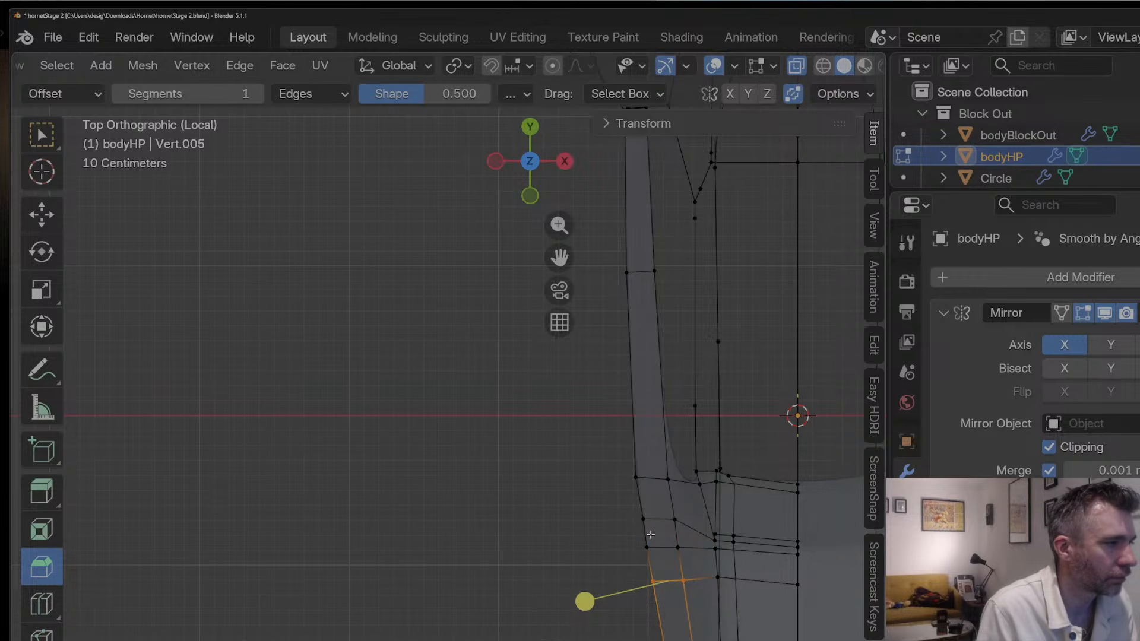
pyautogui.moveTo(677, 524); pyautogui.dragTo(678, 525)
pyautogui.press('g')
pyautogui.click(685, 530)
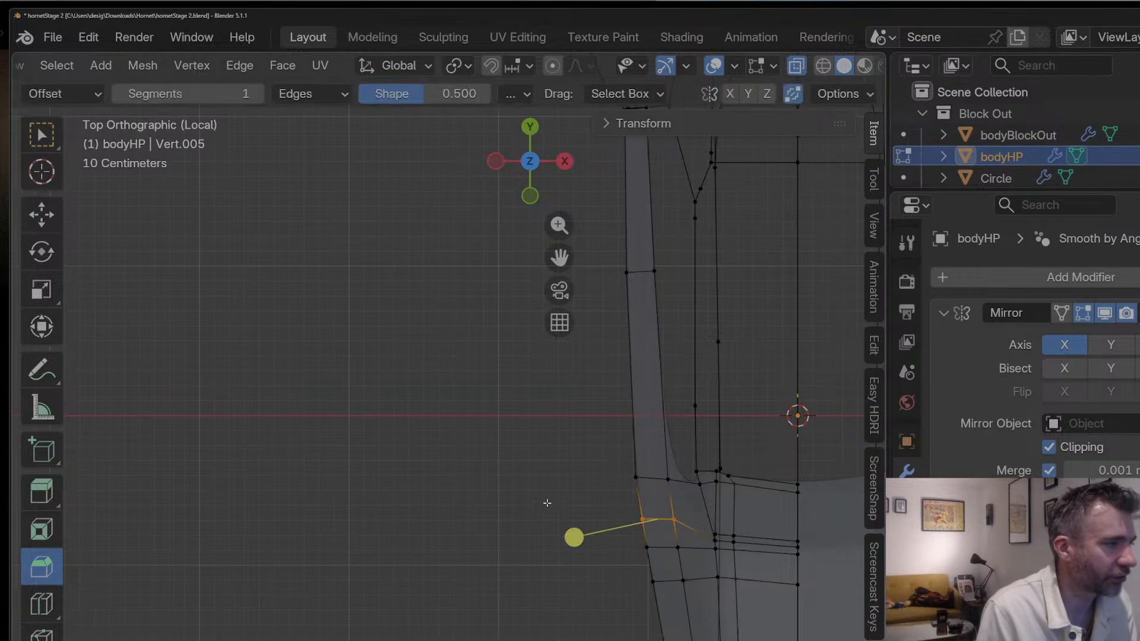
# Step: Turn off X-ray and examine the body's shading around the cockpit corner and cowl
pyautogui.press('Tab')
pyautogui.moveTo(536, 506); pyautogui.dragTo(682, 320, button='middle')
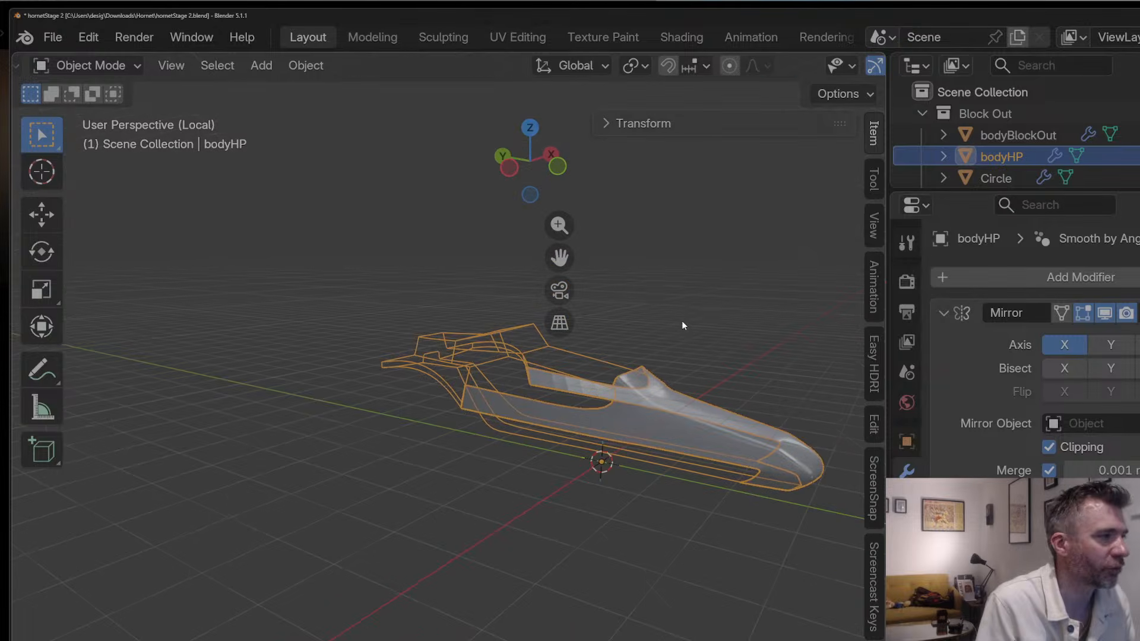
pyautogui.scroll(-5, 750, 74)
pyautogui.click(756, 67)
pyautogui.moveTo(617, 301)
pyautogui.mouseDown(button='middle')
pyautogui.moveTo(498, 288)
pyautogui.moveTo(656, 292)
pyautogui.moveTo(600, 326)
pyautogui.mouseUp(button='middle')
pyautogui.scroll(5, 669, 412)
pyautogui.press('Tab')
pyautogui.moveTo(669, 413); pyautogui.dragTo(670, 376, button='middle')
pyautogui.click(811, 413)
pyautogui.press('Tab')
pyautogui.press('Tab')
# Step: Slide the vertex near the outer corner of the cowl's rear rim along its connected edge
pyautogui.click(648, 389)
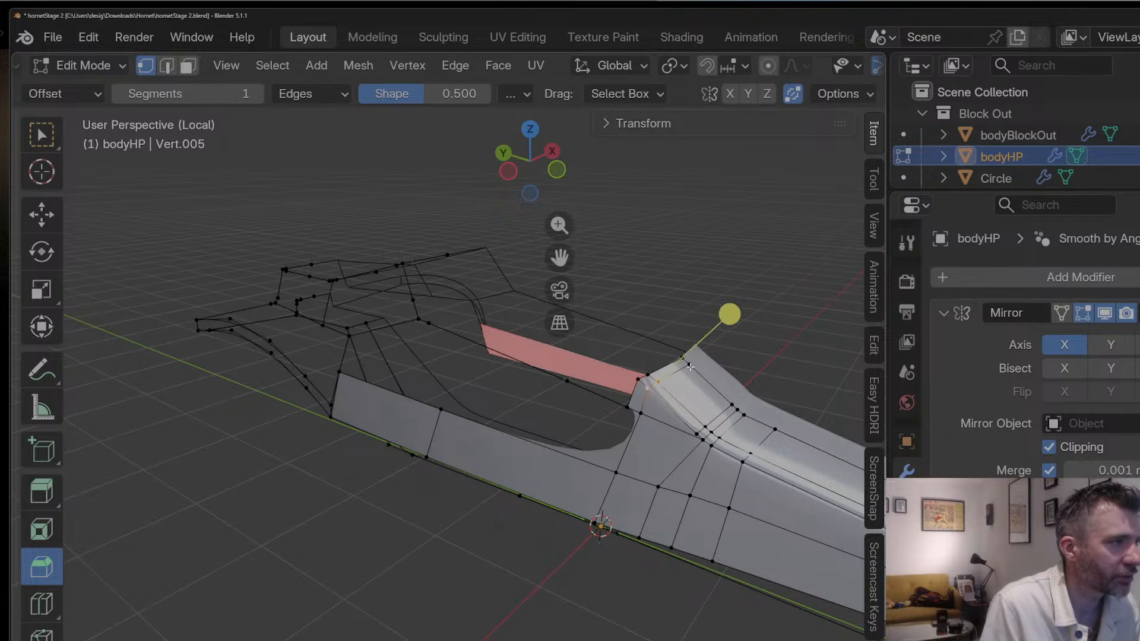
pyautogui.press('g')
pyautogui.press('g')
pyautogui.click(671, 388)
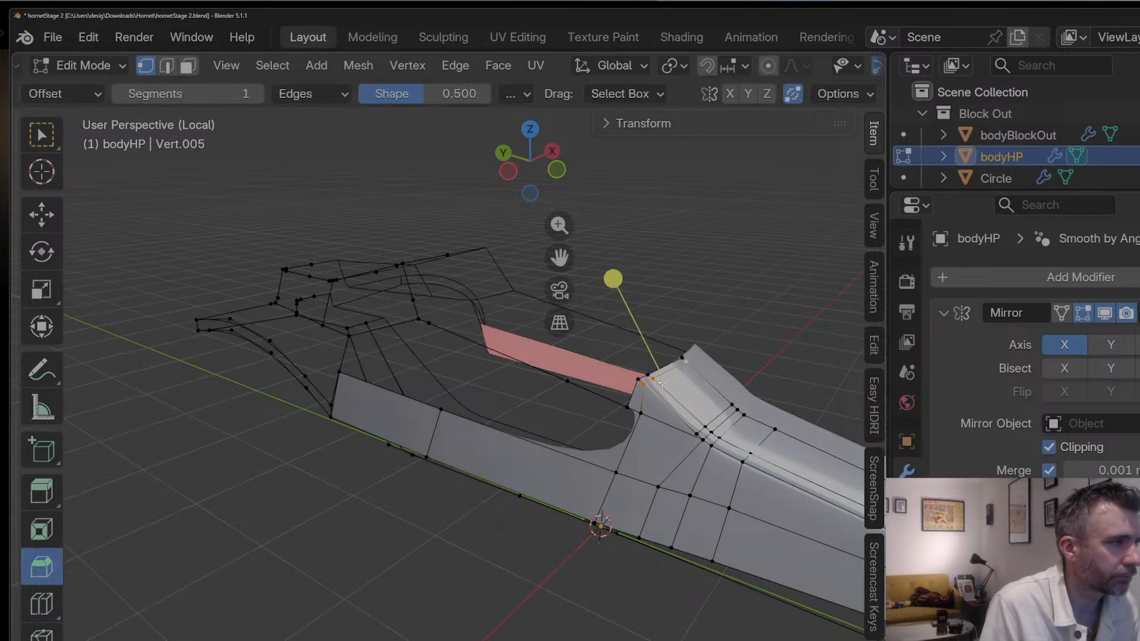
# Step: Slide the cowl's inset lengthwise edge behind the crease closer to the cowl's outer edge
pyautogui.moveTo(670, 389); pyautogui.dragTo(578, 401, button='middle')
pyautogui.click(641, 373)
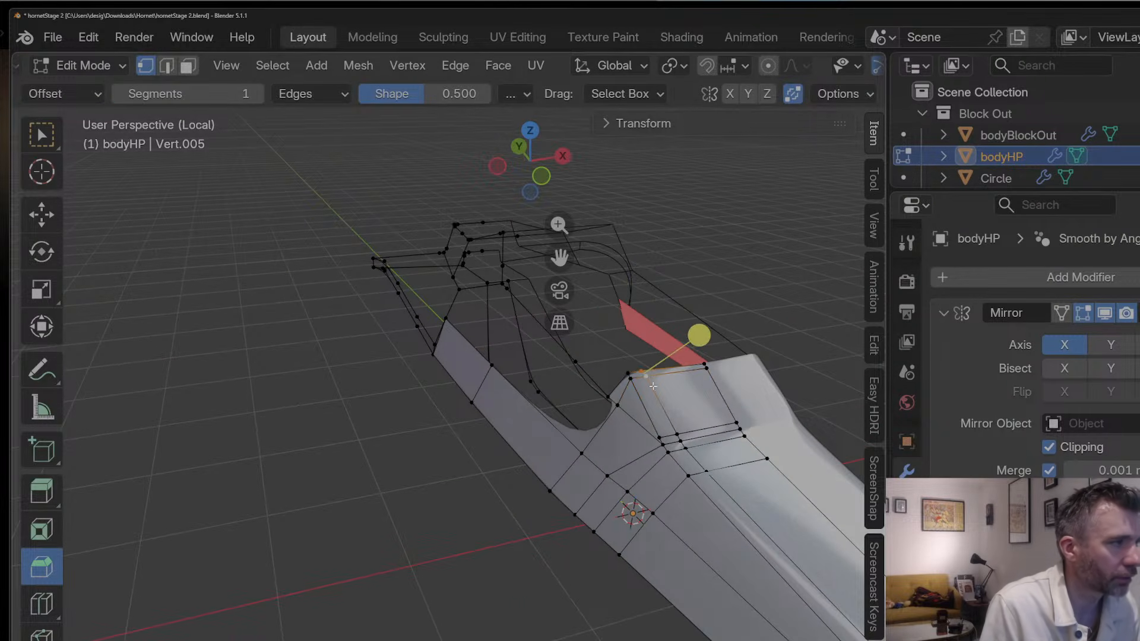
pyautogui.press('g')
pyautogui.press('g')
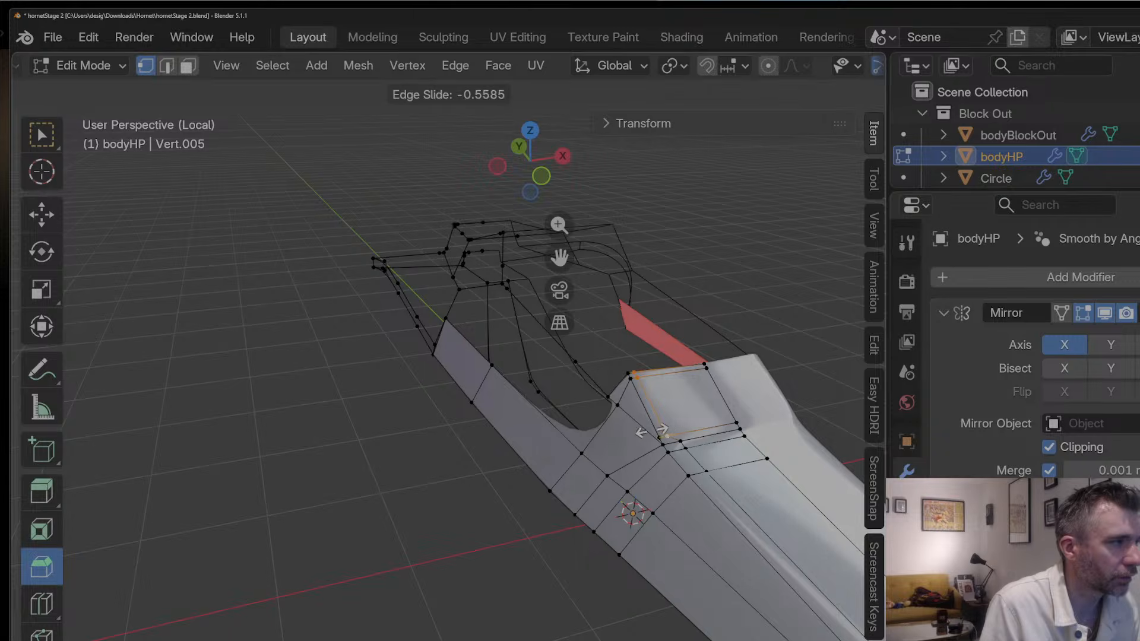
pyautogui.click(651, 432)
pyautogui.moveTo(651, 432); pyautogui.dragTo(667, 404, button='middle')
# Step: Check the body's shading and slide the same inset cowl edge slightly further toward the outer edge
pyautogui.press('Tab')
pyautogui.press('Tab')
pyautogui.press('Tab')
pyautogui.press('Tab')
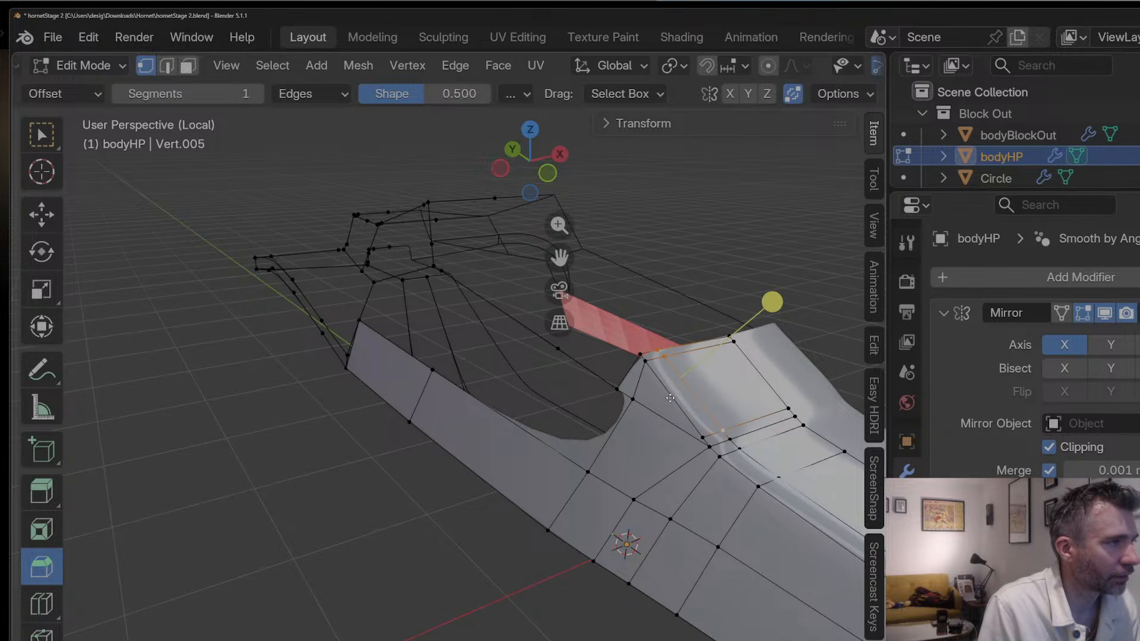
pyautogui.press('g')
pyautogui.press('g')
pyautogui.click(645, 379)
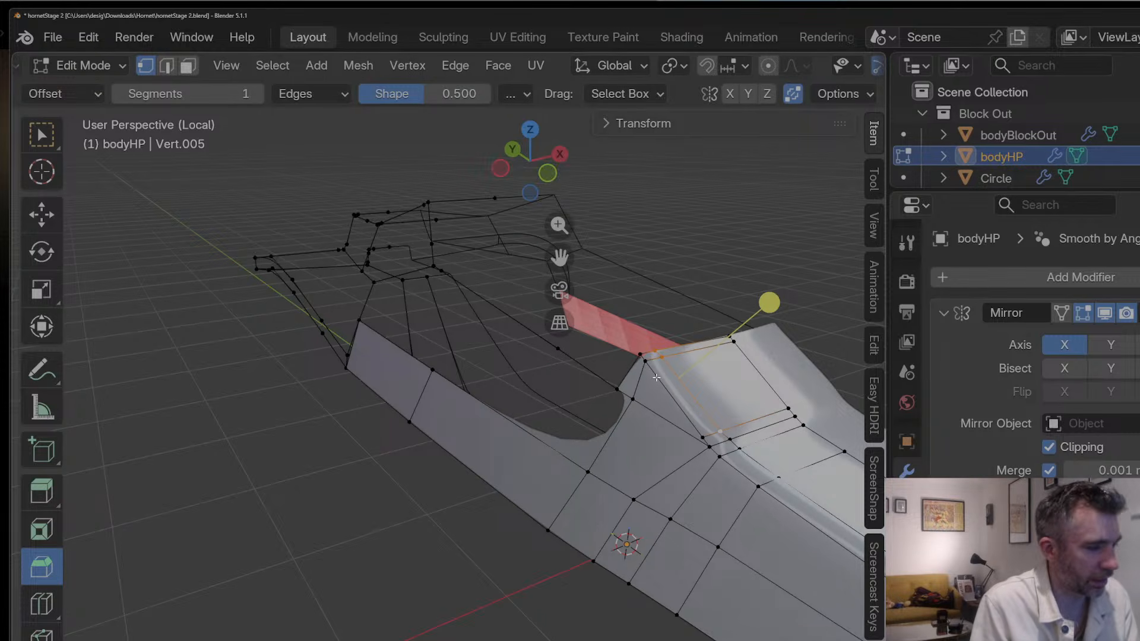
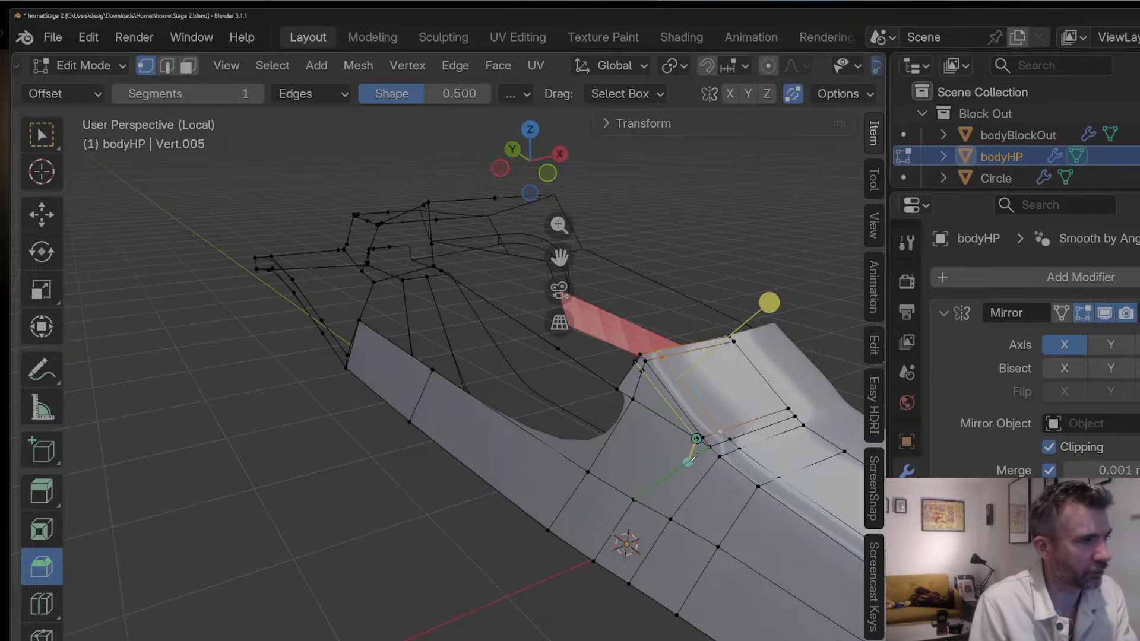
# Step: Cut a supporting edge beside the cowl's outer edge, from the rear rim corner to the crease, and check the shading
pyautogui.moveTo(691, 459); pyautogui.dragTo(653, 380, button='middle')
pyautogui.press('Tab')
pyautogui.press('Tab')
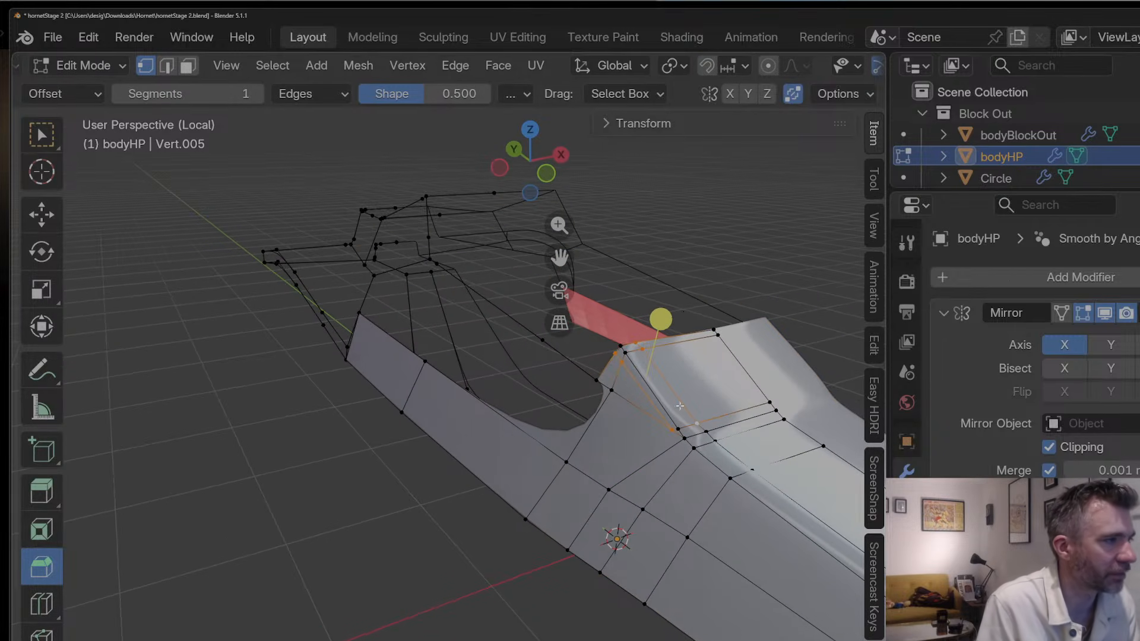
pyautogui.moveTo(559, 257); pyautogui.dragTo(475, 233)
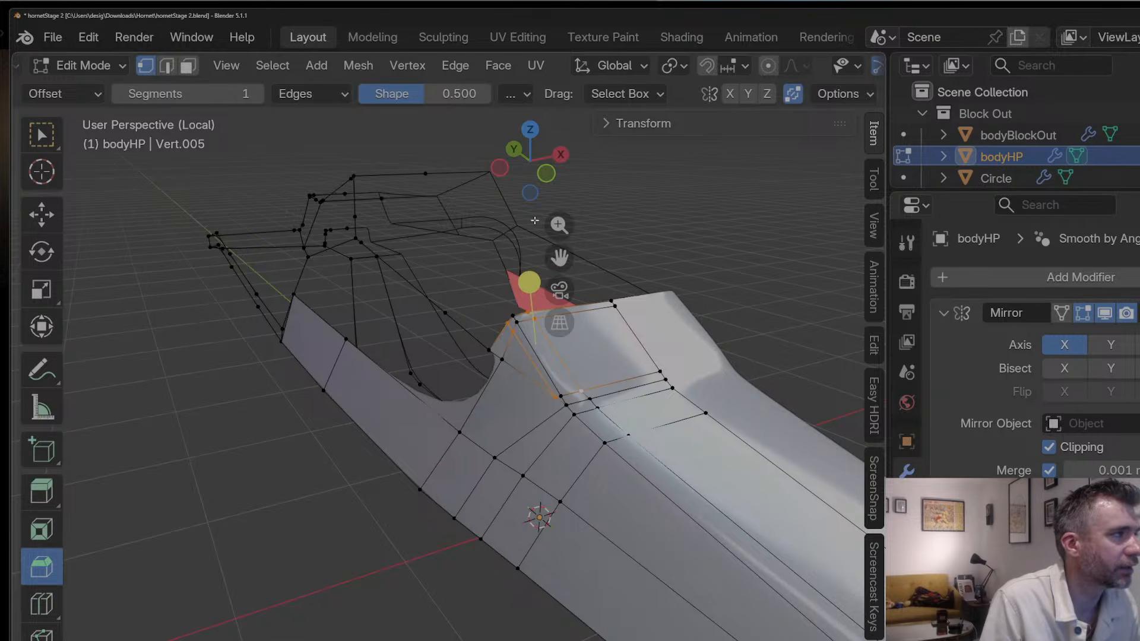
pyautogui.moveTo(559, 226); pyautogui.dragTo(560, 191)
pyautogui.moveTo(620, 331); pyautogui.dragTo(712, 337, button='middle')
# Step: Slide the middle side panel vertex below the cowl crease forward along its horizontal edge
pyautogui.click(587, 498)
pyautogui.hotkey('shift', 'v')
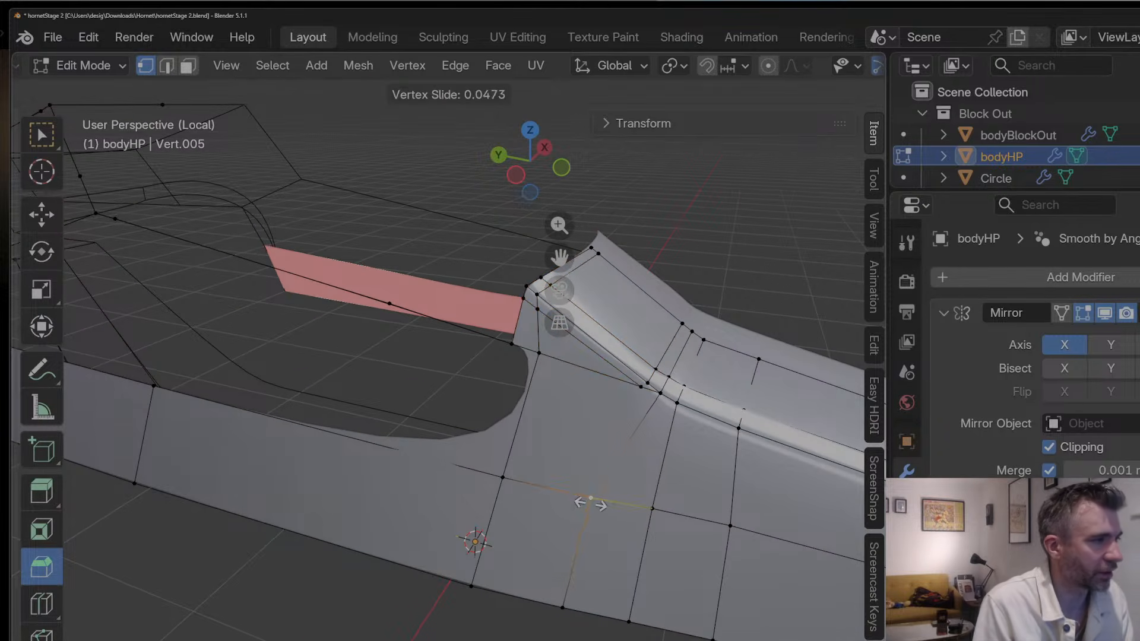
pyautogui.click(603, 504)
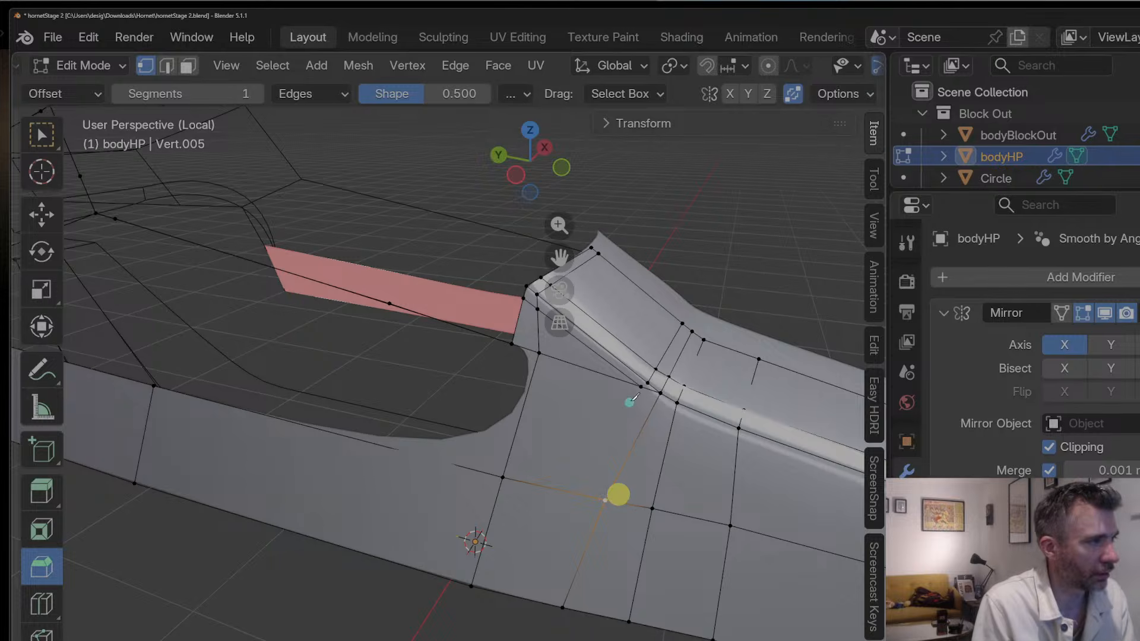
# Step: Cut a new edge from the cowl crease to the side panel's lower border and slide its middle vertex rearward
pyautogui.keyDown('shift'); pyautogui.click(512, 594); pyautogui.keyUp('shift')
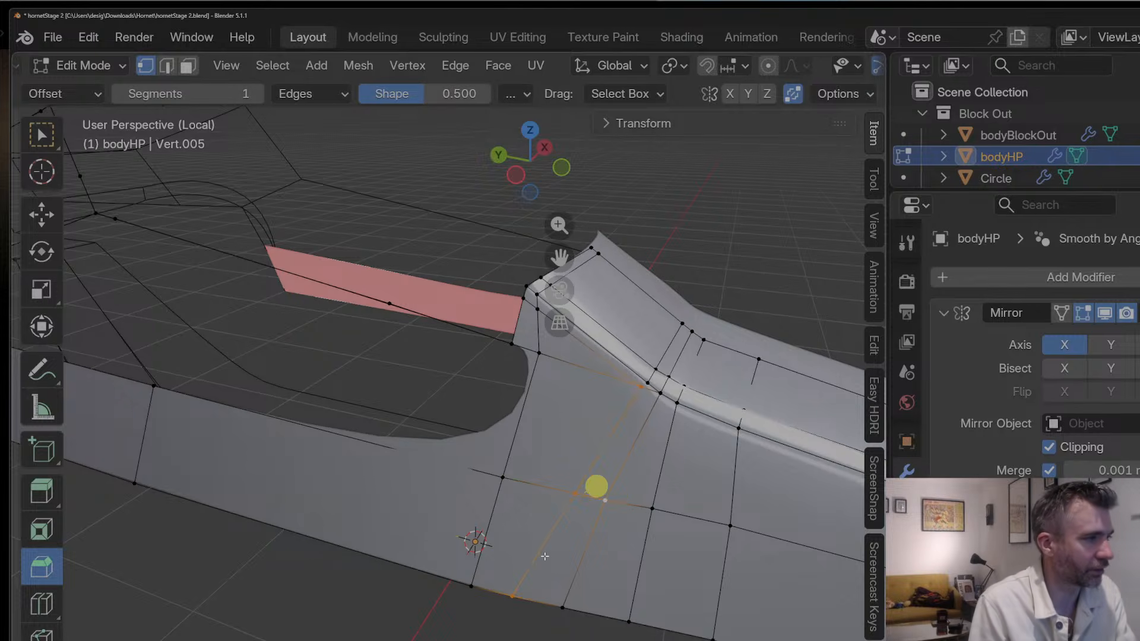
pyautogui.press('g')
pyautogui.press('g')
pyautogui.click(567, 494)
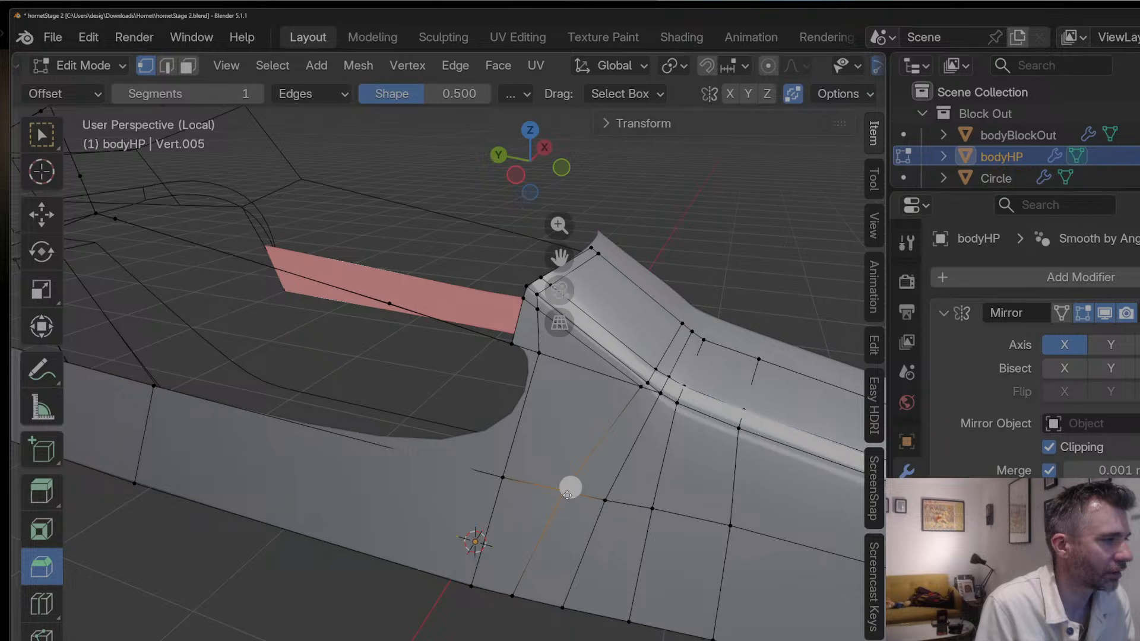
# Step: Slide the bottom and middle vertices of the side panel edge behind the new cut rearward
pyautogui.click(487, 581)
pyautogui.press('g')
pyautogui.press('g')
pyautogui.click(445, 561)
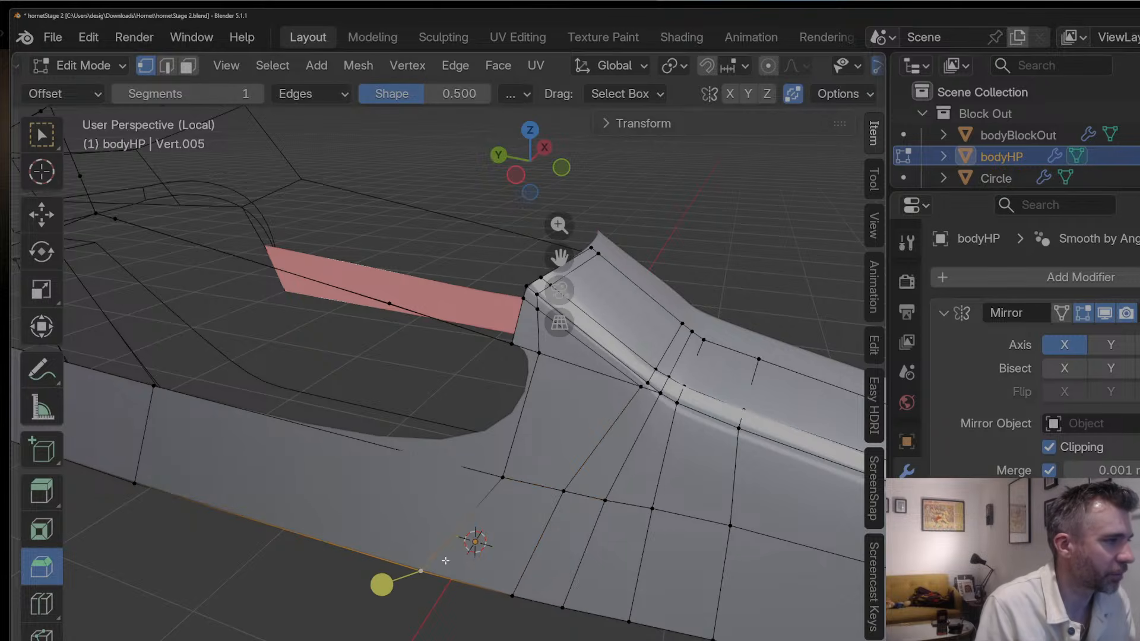
pyautogui.click(500, 478)
pyautogui.press('g')
pyautogui.press('g')
pyautogui.click(478, 472)
# Step: Slide the new cut's middle and bottom vertices rearward to even the side panel's edge spacing
pyautogui.click(564, 489)
pyautogui.press('g')
pyautogui.press('g')
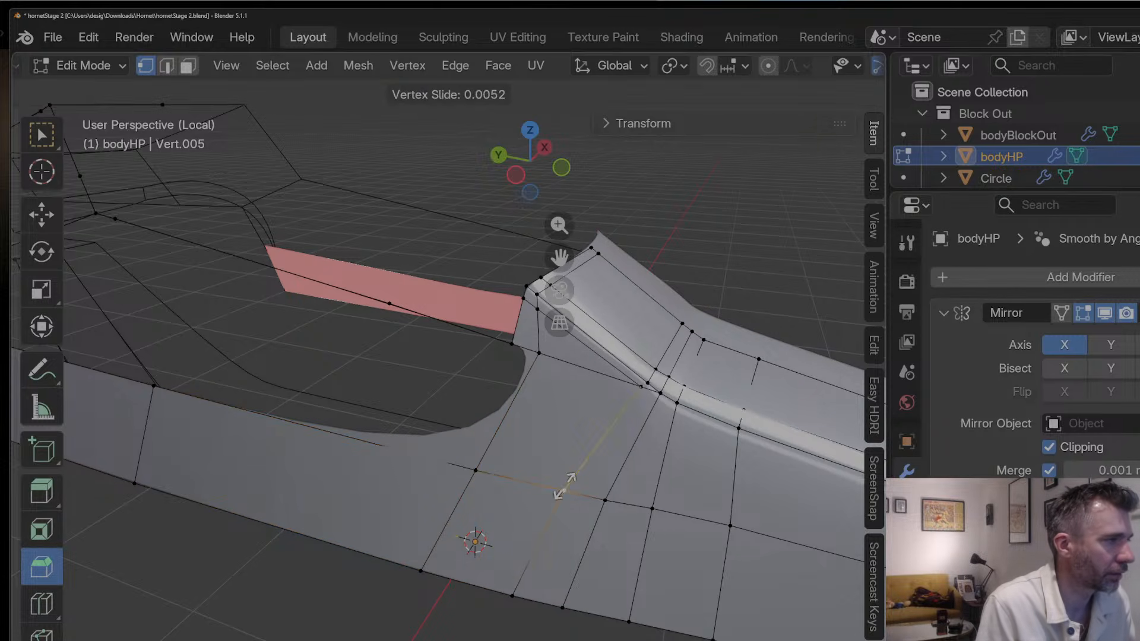
pyautogui.click(553, 484)
pyautogui.click(515, 593)
pyautogui.press('g')
pyautogui.press('g')
pyautogui.click(482, 605)
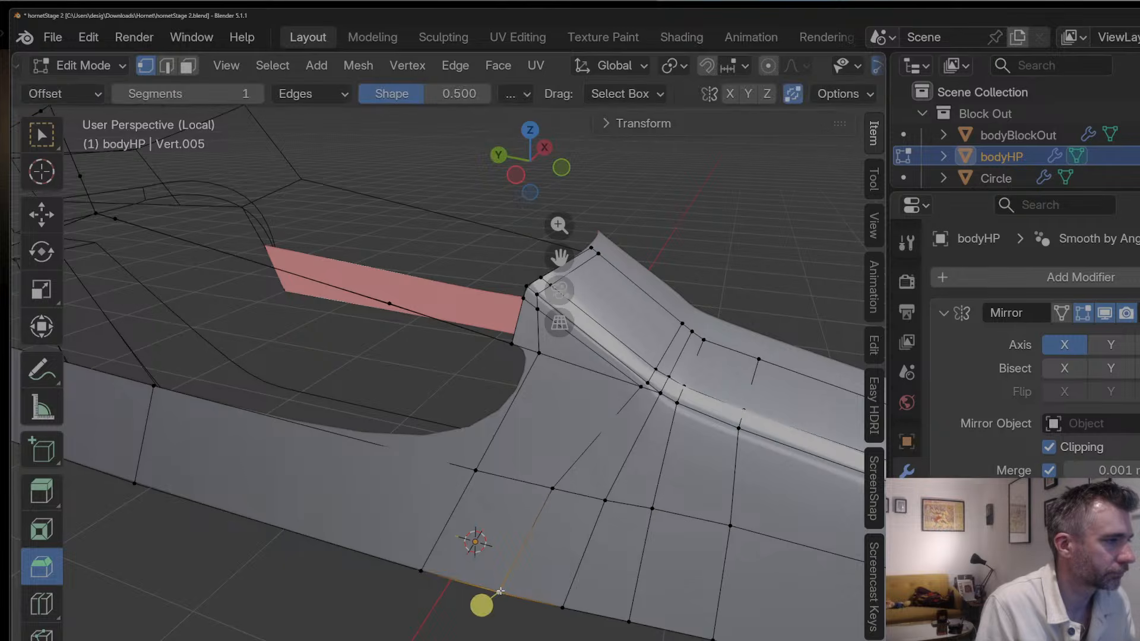
# Step: Fine-tune the middle vertex of the side panel edge ahead of the new cut and check the body's shading
pyautogui.click(599, 500)
pyautogui.press('g')
pyautogui.press('g')
pyautogui.click(611, 492)
pyautogui.click(560, 606)
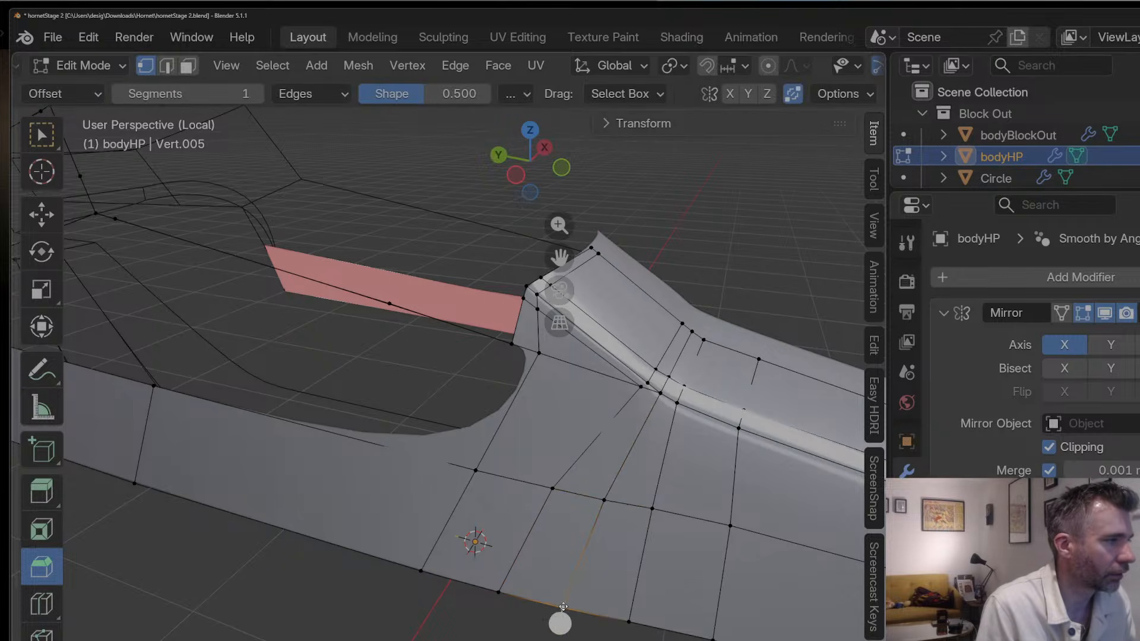
pyautogui.press('Tab')
pyautogui.moveTo(589, 464); pyautogui.dragTo(489, 396, button='middle')
pyautogui.press('Tab')
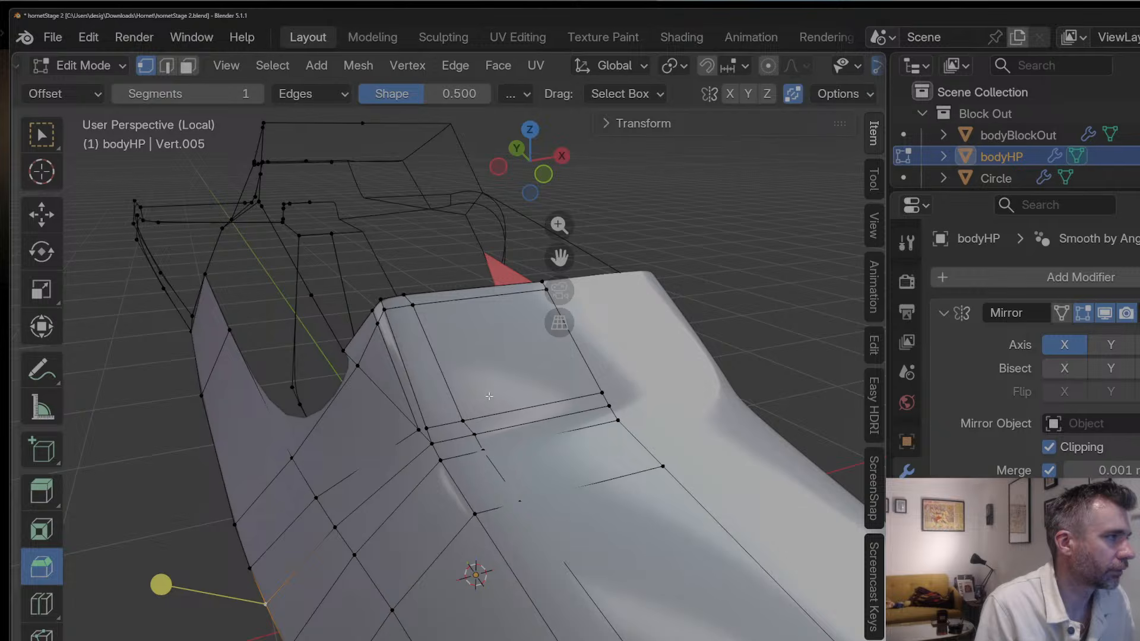
# Step: Slide the cowl's inset lengthwise edge and the two vertices continuing it past the crease toward the outer side
pyautogui.click(405, 293)
pyautogui.press('g')
pyautogui.press('g')
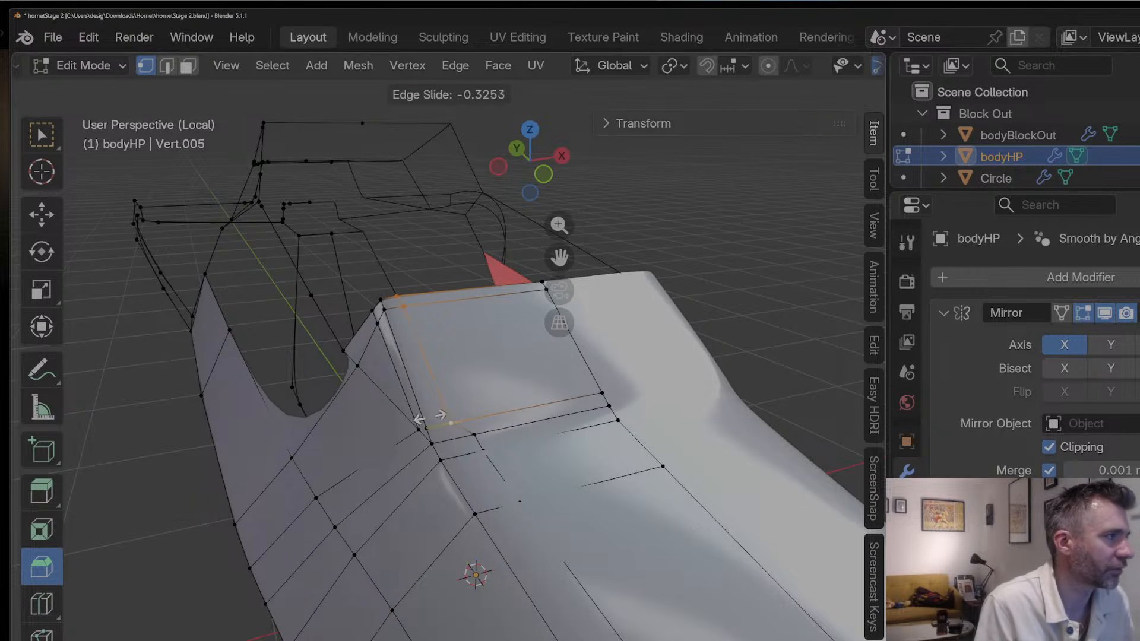
pyautogui.click(408, 424)
pyautogui.press('g')
pyautogui.press('g')
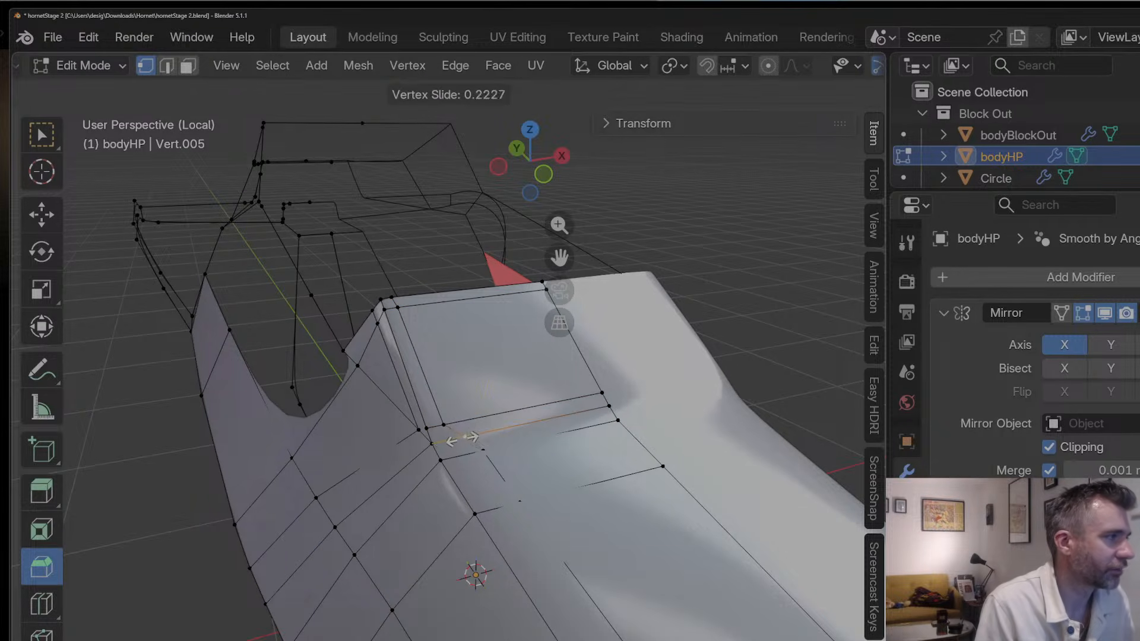
pyautogui.click(451, 440)
pyautogui.press('g')
pyautogui.press('g')
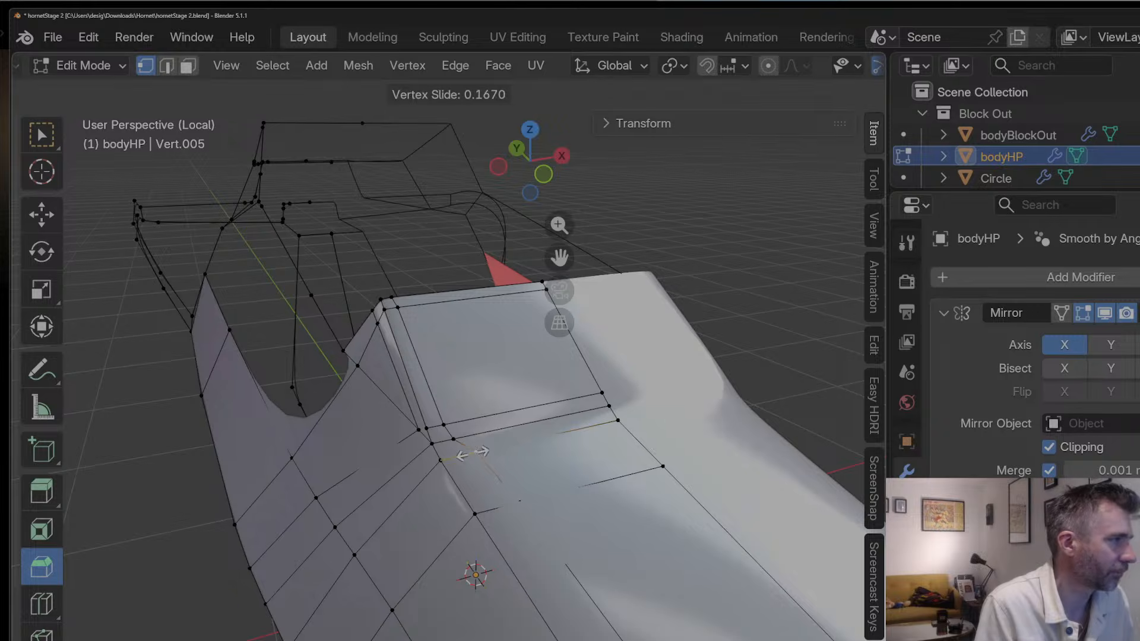
pyautogui.click(463, 454)
# Step: Switch the viewport to the glossy red matcap and inspect the body's shading around the cowl
pyautogui.press('Tab')
pyautogui.moveTo(450, 435); pyautogui.dragTo(477, 449, button='middle')
pyautogui.click(866, 67)
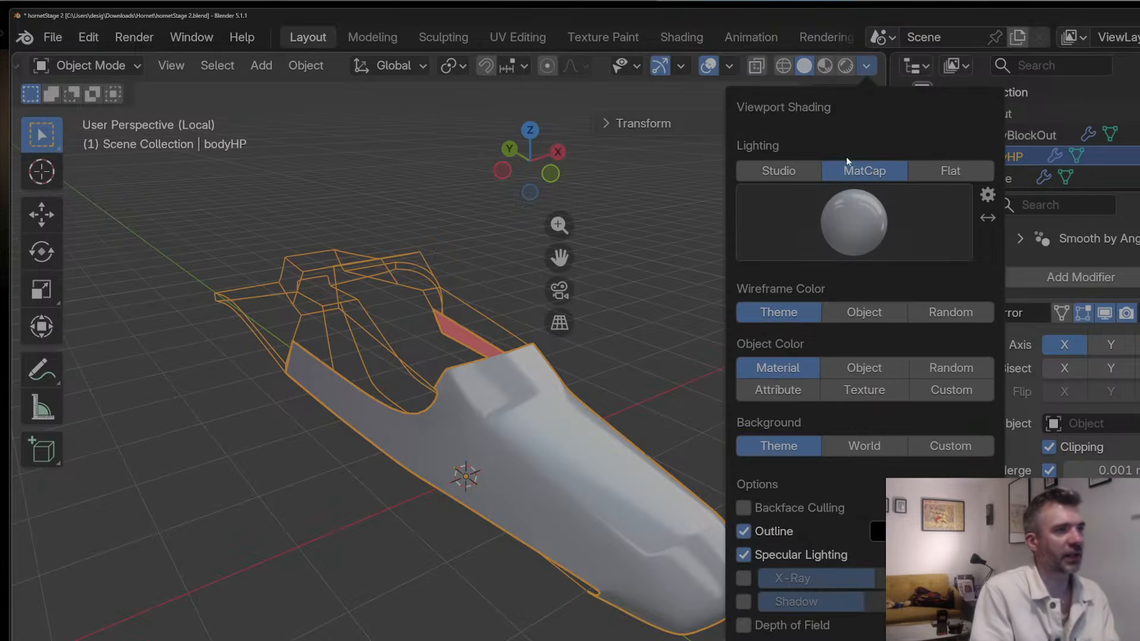
pyautogui.click(854, 228)
pyautogui.click(814, 418)
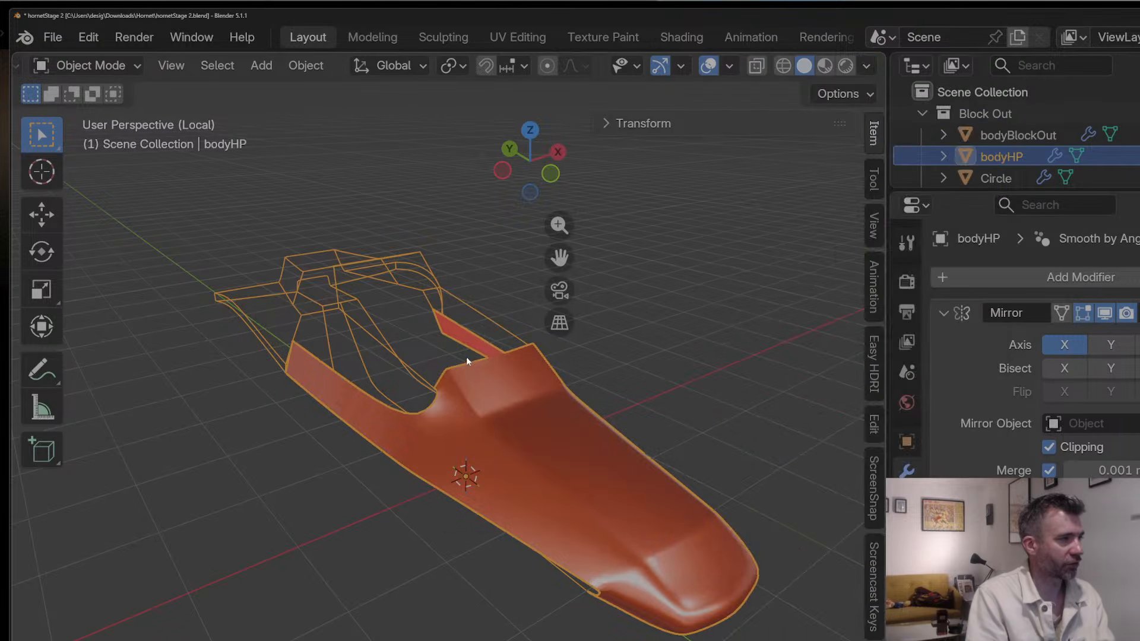
pyautogui.moveTo(465, 356)
pyautogui.mouseDown(button='middle')
pyautogui.moveTo(420, 326)
pyautogui.moveTo(587, 339)
pyautogui.moveTo(541, 369)
pyautogui.moveTo(565, 380)
pyautogui.moveTo(590, 362)
pyautogui.mouseUp(button='middle')
pyautogui.scroll(2, 542, 369)
# Step: Nudge the two crease vertices at the cowl's outer corner inward to line up with the lengthwise edge
pyautogui.press('Tab')
pyautogui.scroll(2, 590, 362)
pyautogui.rightClick(606, 349)
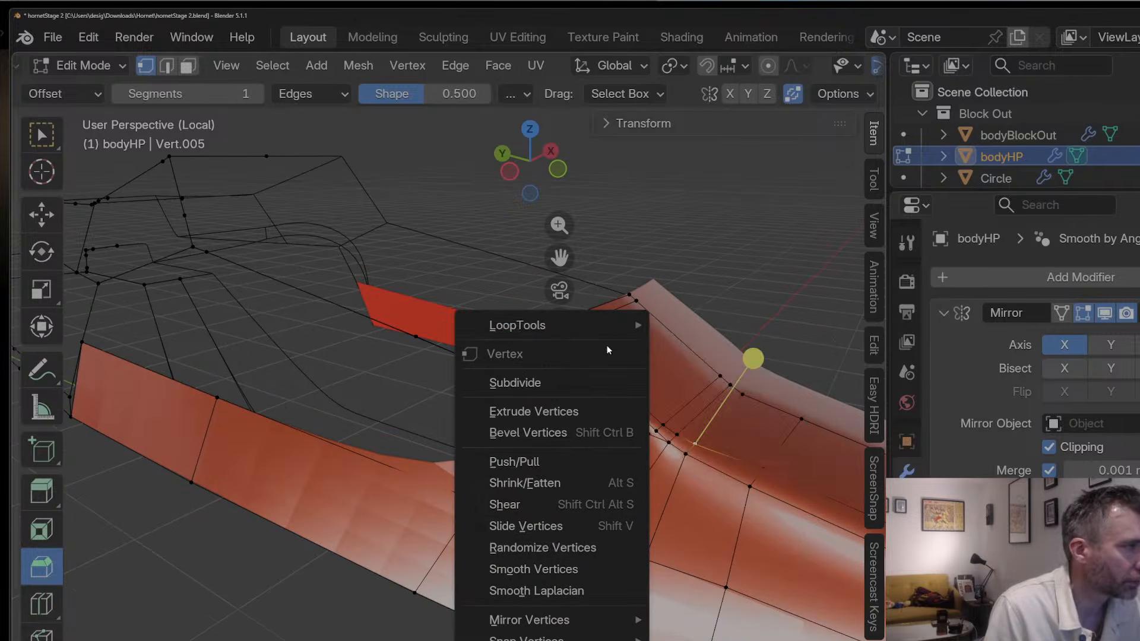
pyautogui.click(530, 129)
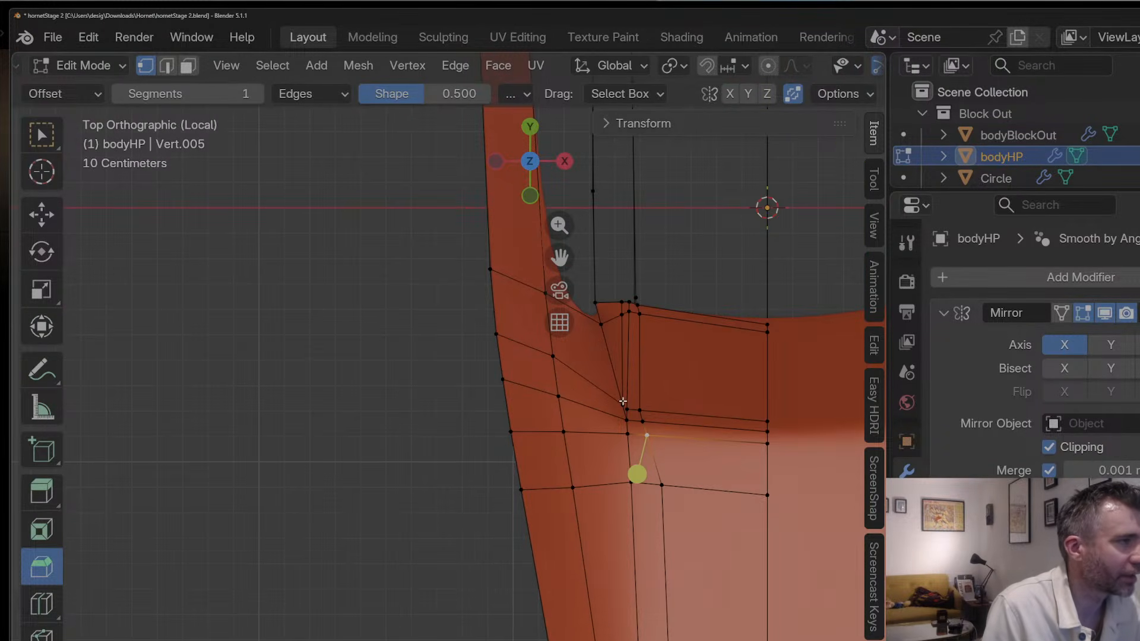
pyautogui.click(622, 402)
pyautogui.click(630, 415)
pyautogui.press('g')
pyautogui.click(636, 423)
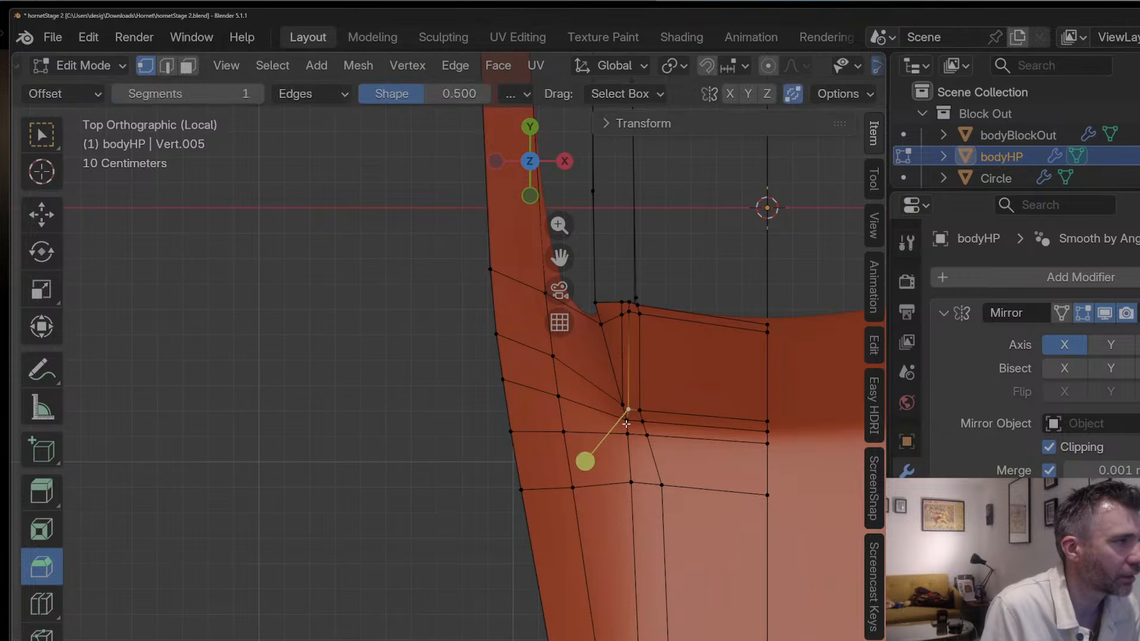
pyautogui.click(625, 424)
pyautogui.press('g')
pyautogui.click(630, 423)
# Step: Slide the two inset edge vertices just ahead of the cowl crease slightly outward to straighten the edge
pyautogui.click(644, 434)
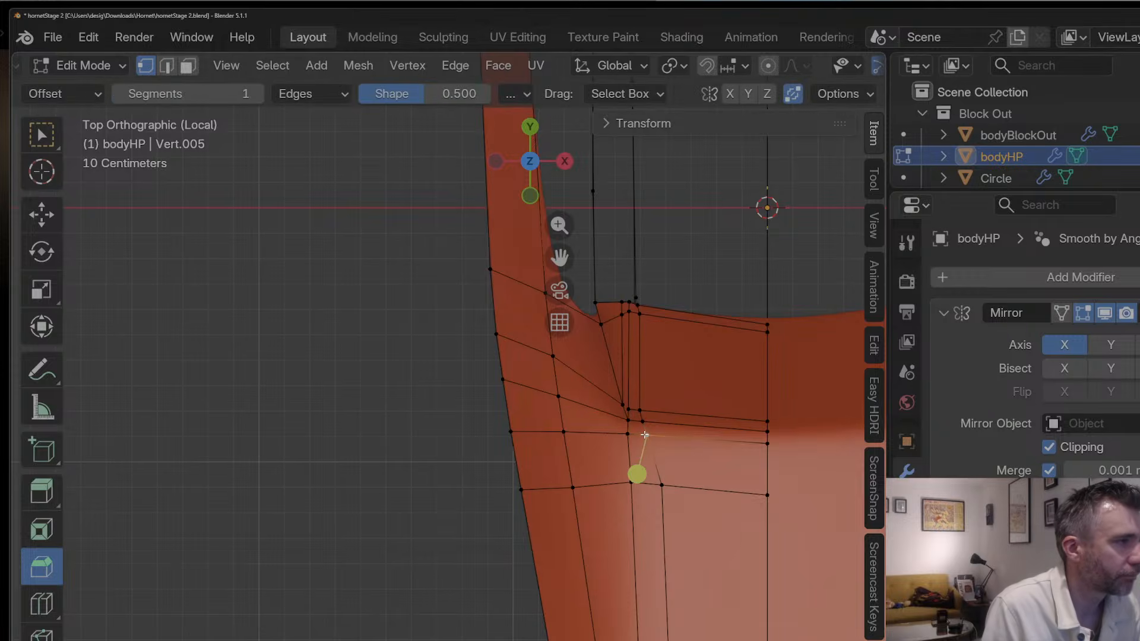
pyautogui.hotkey('shift', 'v')
pyautogui.click(653, 486)
pyautogui.click(648, 437)
pyautogui.press('g')
pyautogui.press('g')
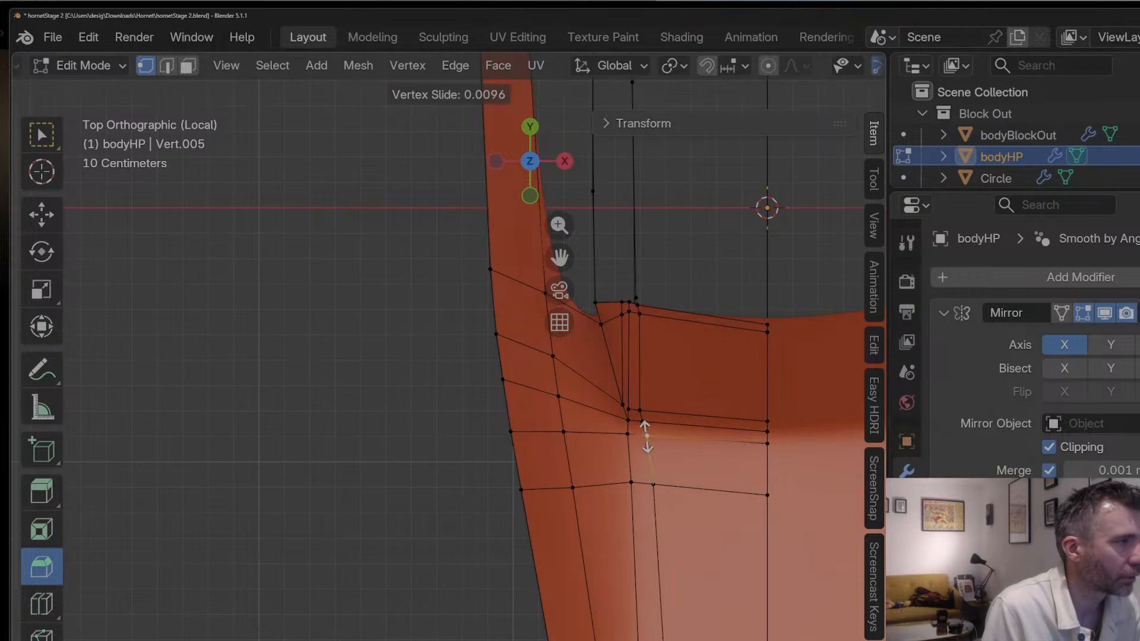
pyautogui.click(644, 437)
# Step: Slide the inset edge's vertex just behind the cowl crease slightly inward to align with the vertices ahead of it
pyautogui.click(637, 405)
pyautogui.press('g')
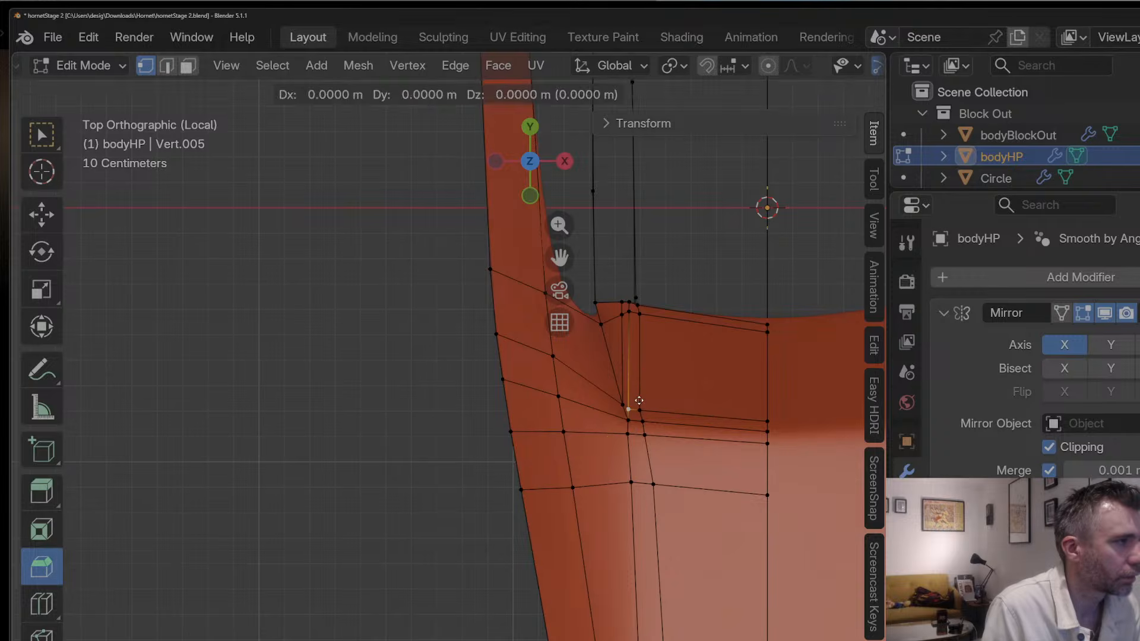
pyautogui.rightClick(634, 408)
pyautogui.click(641, 411)
pyautogui.press('g')
pyautogui.press('g')
pyautogui.click(643, 412)
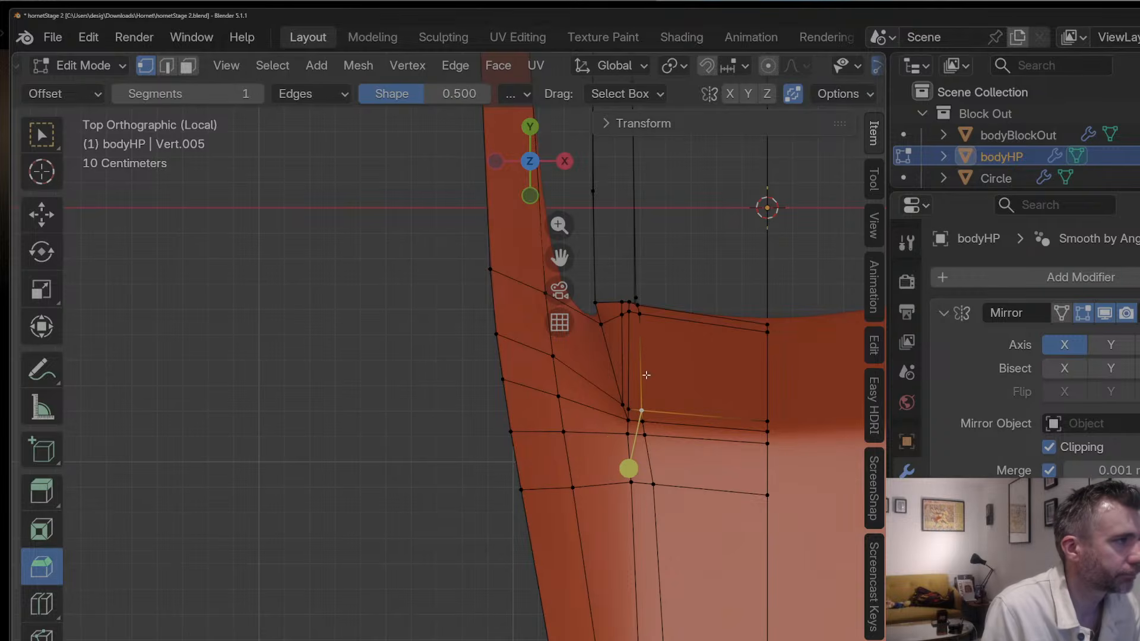
# Step: Nudge the inset edge's rear rim vertices inward and move the centreline rim vertices about 0.04 m rearward
pyautogui.click(639, 310)
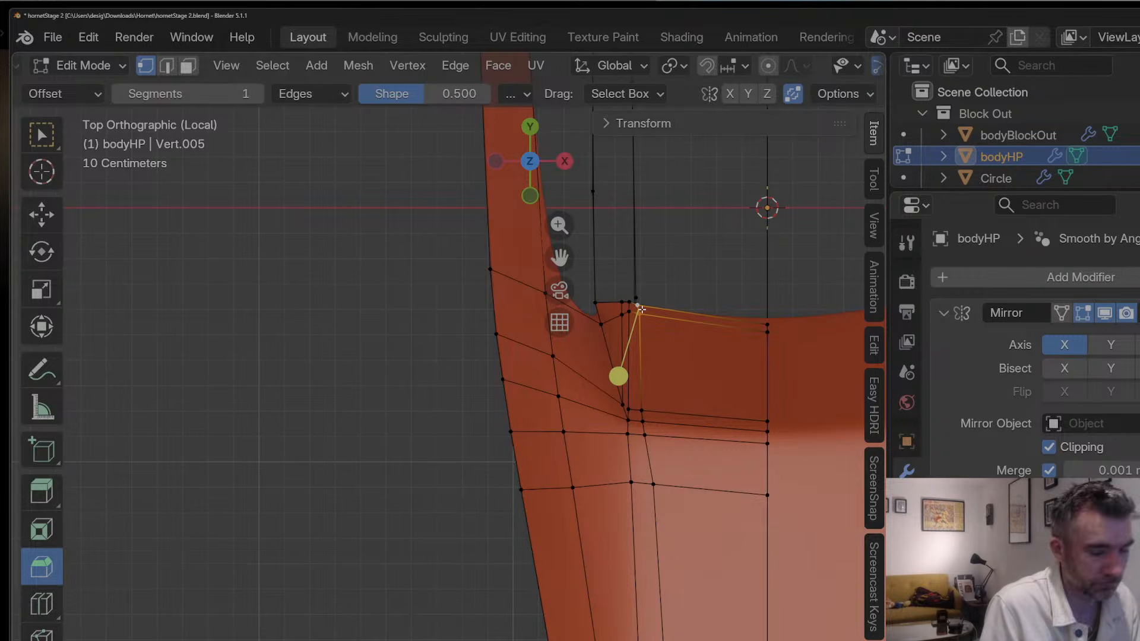
pyautogui.press('g')
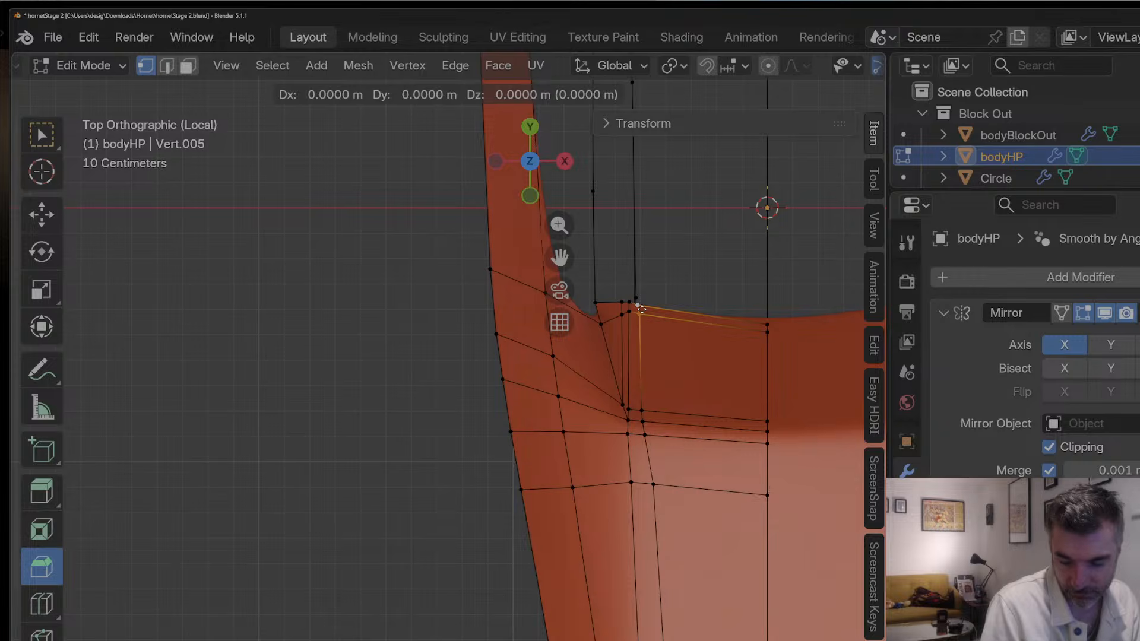
pyautogui.click(645, 306)
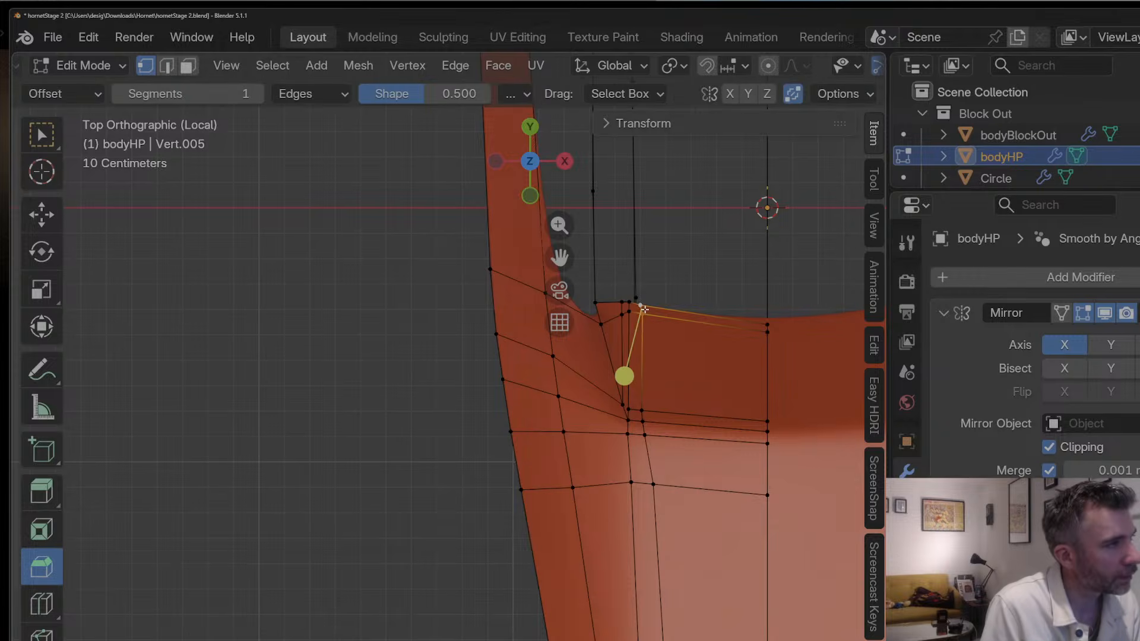
pyautogui.click(764, 329)
pyautogui.press('g')
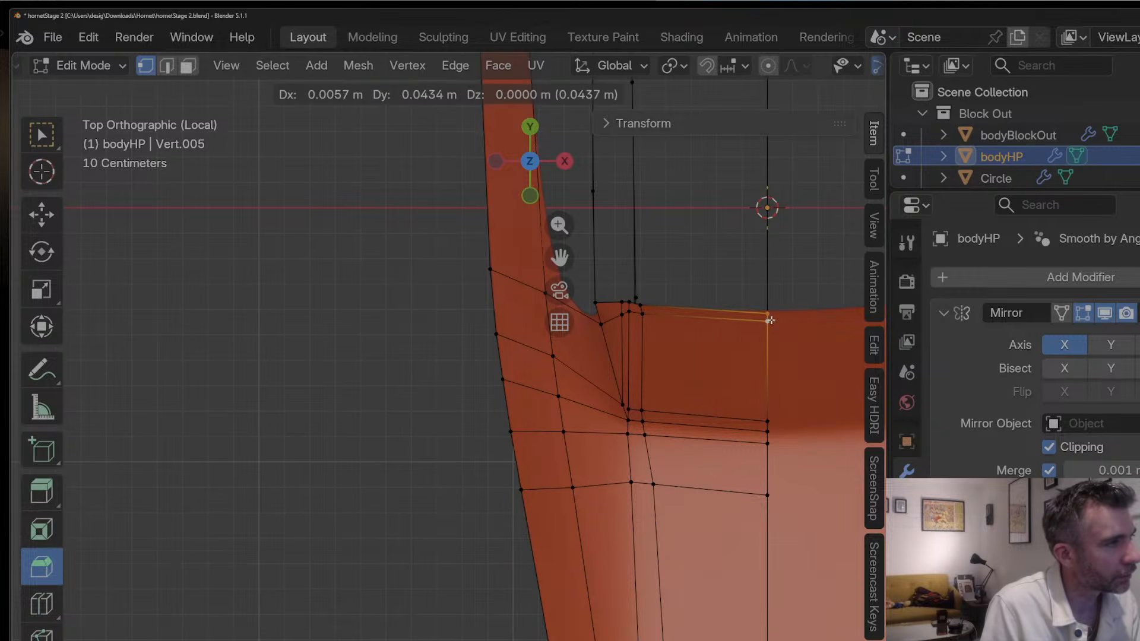
pyautogui.click(771, 320)
# Step: Nudge the vertices at the cowl's outer rear rim corner into line and check the body's shading
pyautogui.click(628, 312)
pyautogui.press('g')
pyautogui.click(630, 314)
pyautogui.click(631, 300)
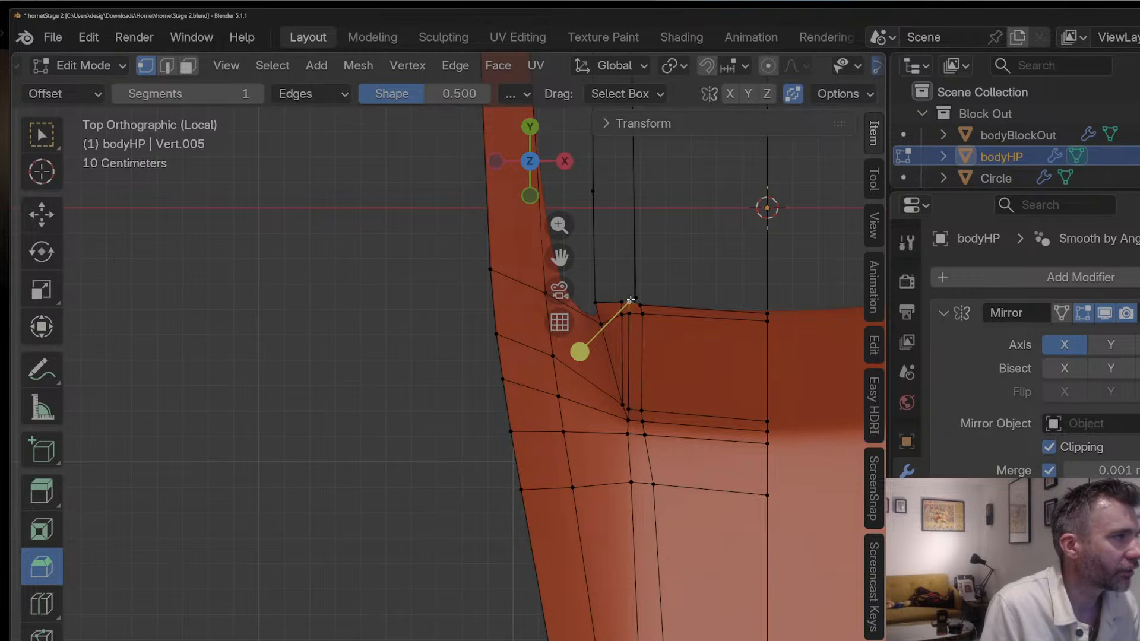
pyautogui.press('g')
pyautogui.click(622, 301)
pyautogui.press('g')
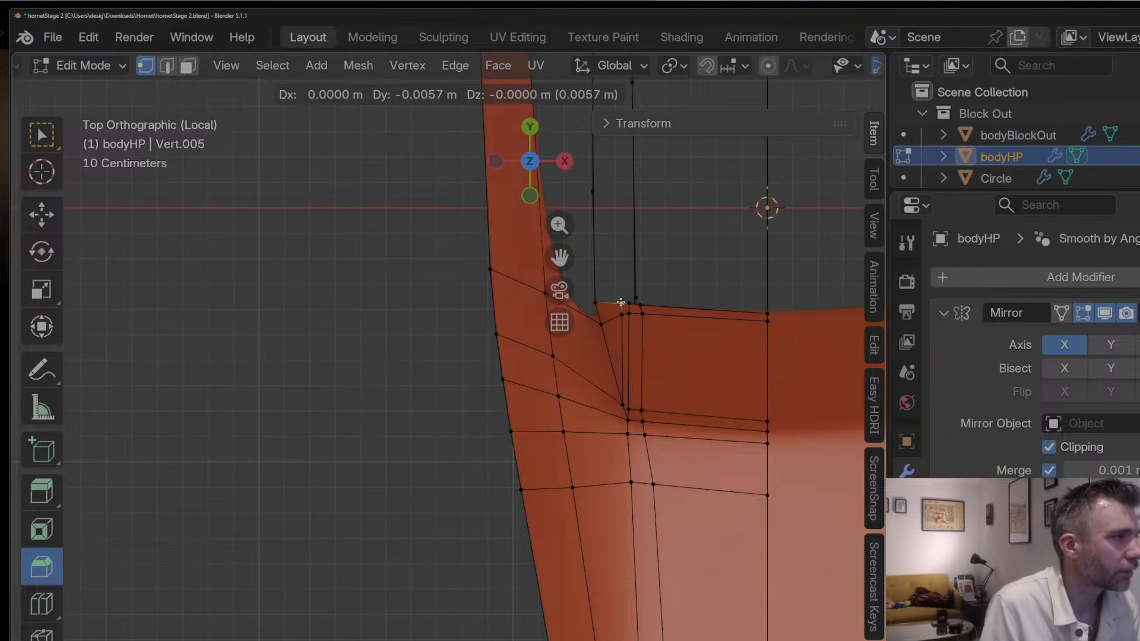
pyautogui.click(620, 302)
pyautogui.press('Tab')
pyautogui.moveTo(600, 350); pyautogui.dragTo(762, 226, button='middle')
pyautogui.press('Tab')
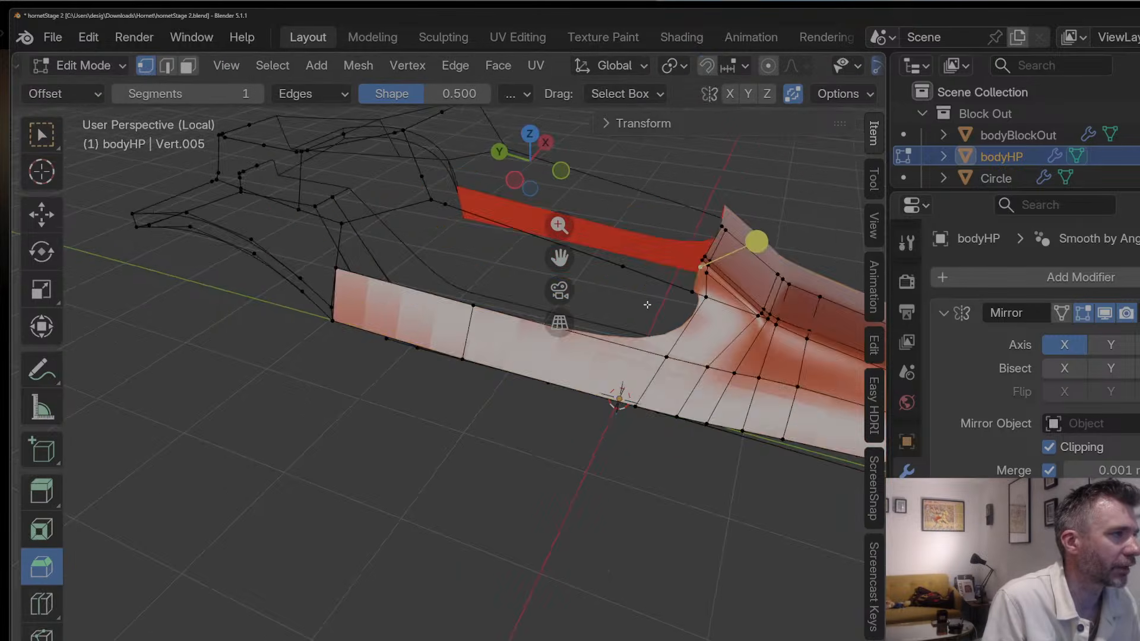
# Step: Evenly space the vertices along the body's lower side edge between the cockpit corner and the cowl with LoopTools Space
pyautogui.moveTo(647, 304); pyautogui.dragTo(654, 409, button='middle')
pyautogui.click(643, 402)
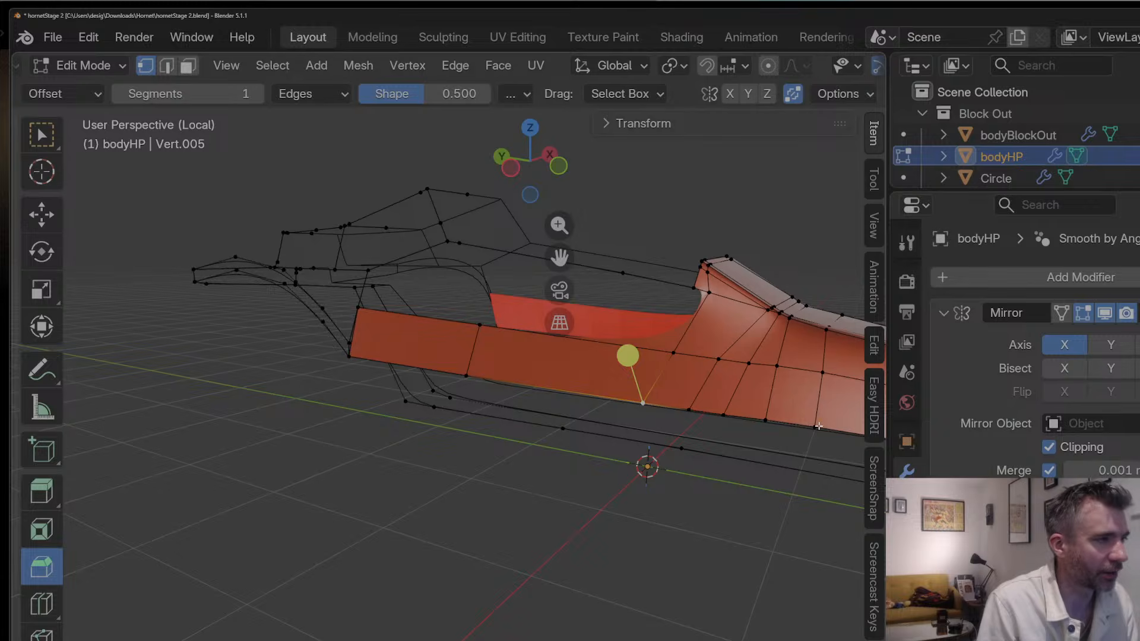
pyautogui.keyDown('shift'); pyautogui.click(816, 426); pyautogui.keyUp('shift')
pyautogui.rightClick(813, 426)
pyautogui.moveTo(774, 276)
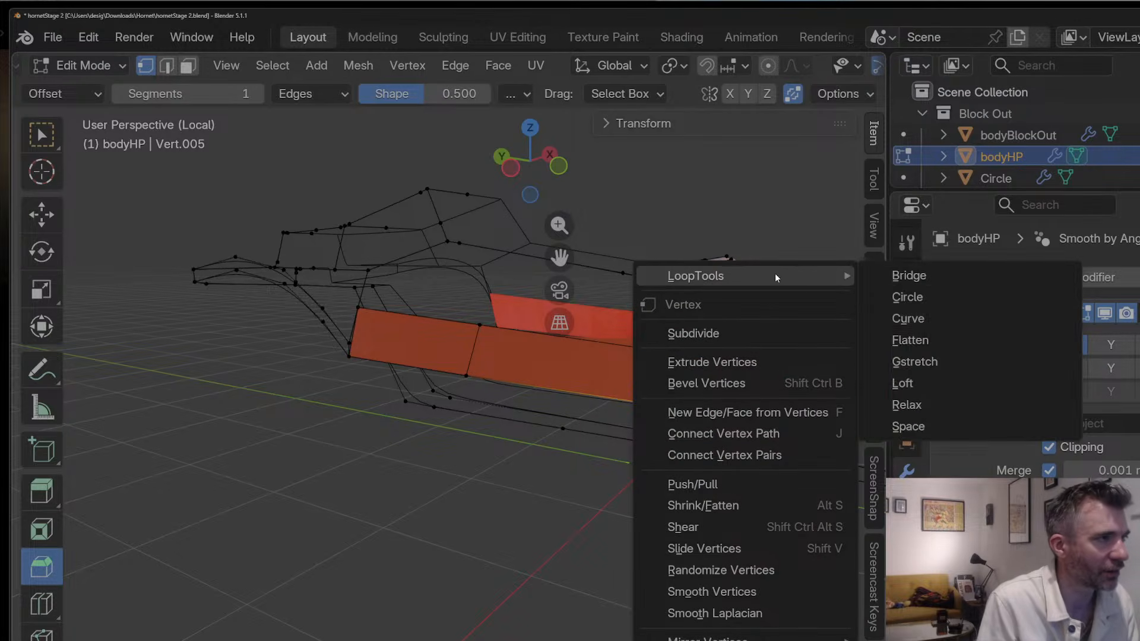
pyautogui.click(908, 426)
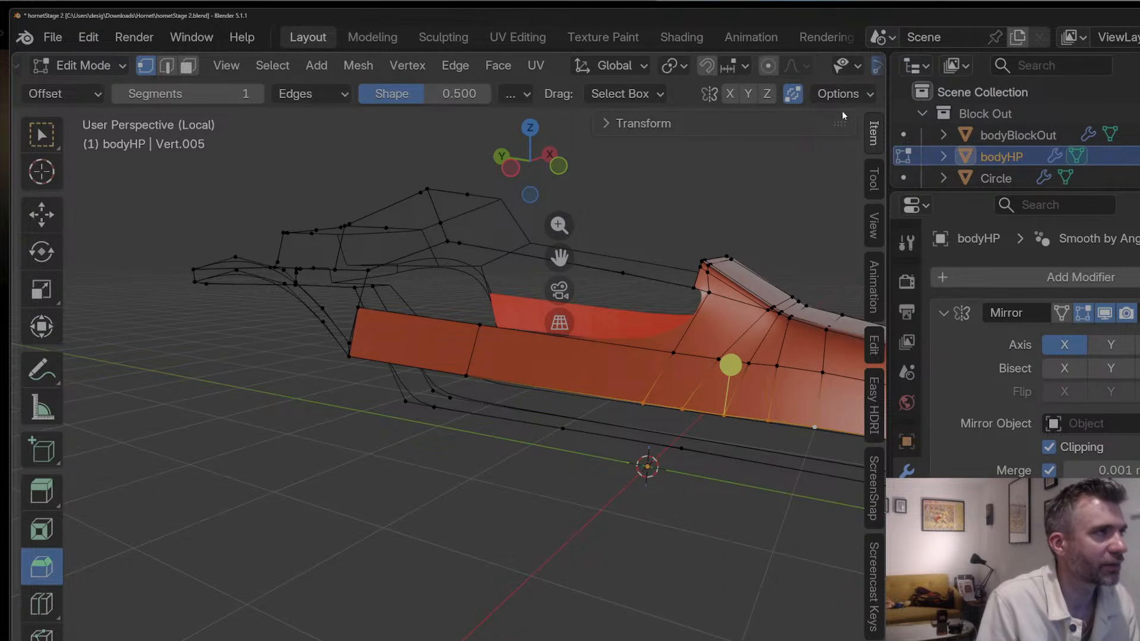
# Step: Evenly space the side panel's inner row of vertices beside the cowl with LoopTools Space and check the shading
pyautogui.click(531, 129)
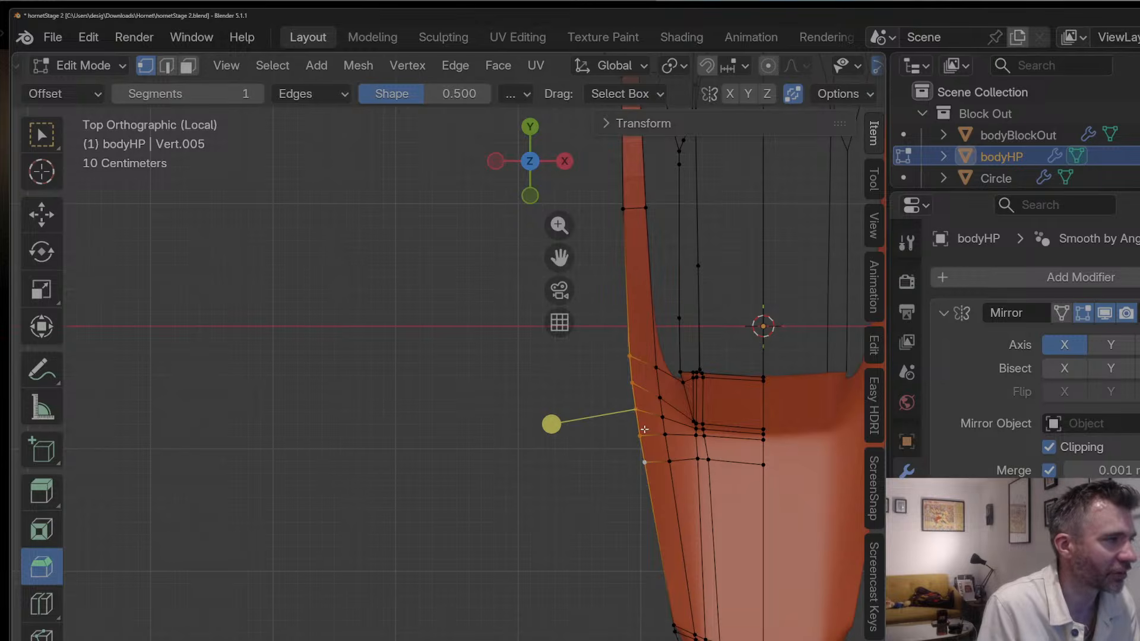
pyautogui.click(656, 369)
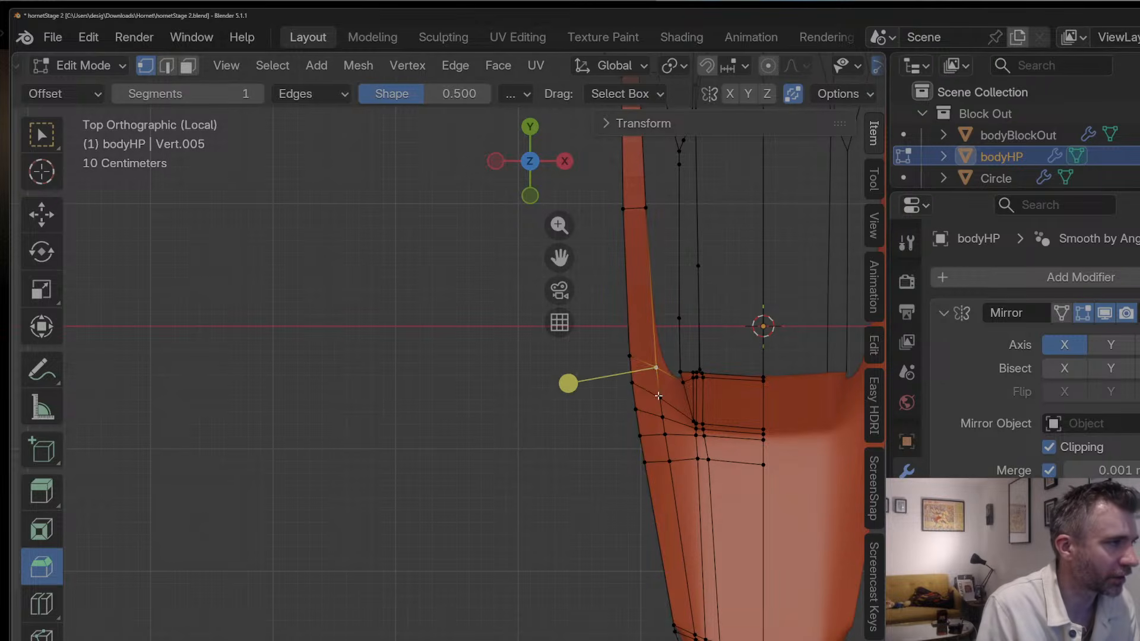
pyautogui.rightClick(668, 460)
pyautogui.moveTo(594, 276)
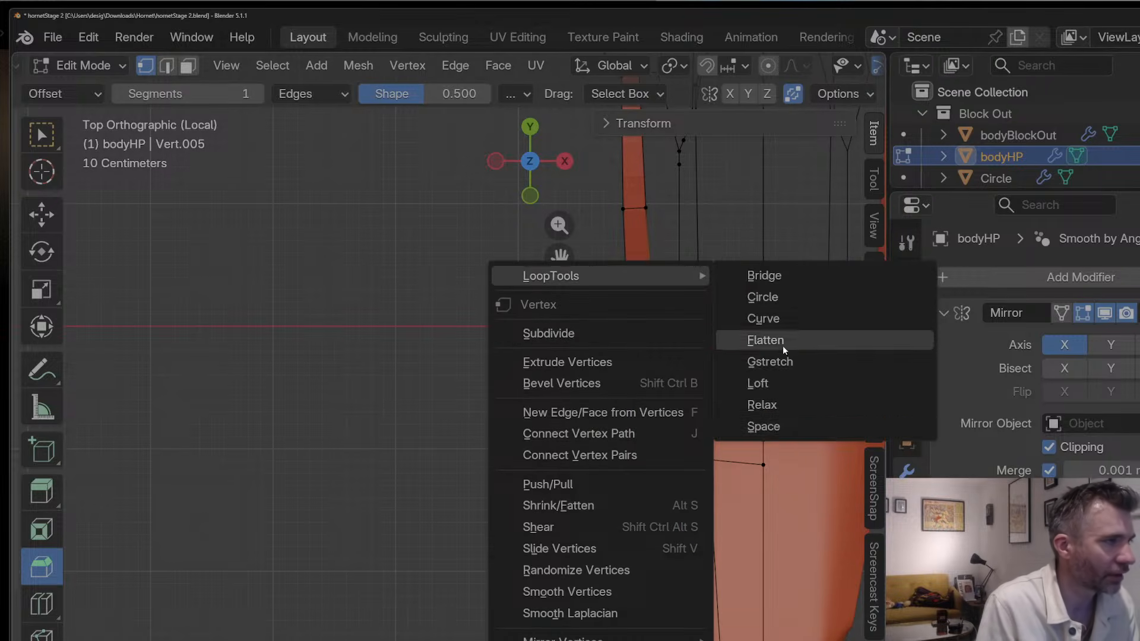
pyautogui.click(778, 429)
pyautogui.moveTo(640, 388); pyautogui.dragTo(739, 308, button='middle')
pyautogui.press('Tab')
pyautogui.press('Tab')
# Step: Add a vertical loop cut across the rearmost section of the side panel
pyautogui.moveTo(596, 330)
pyautogui.mouseDown(button='middle')
pyautogui.moveTo(630, 349)
pyautogui.moveTo(612, 333)
pyautogui.moveTo(590, 338)
pyautogui.mouseUp(button='middle')
pyautogui.moveTo(463, 339); pyautogui.dragTo(466, 344, button='middle')
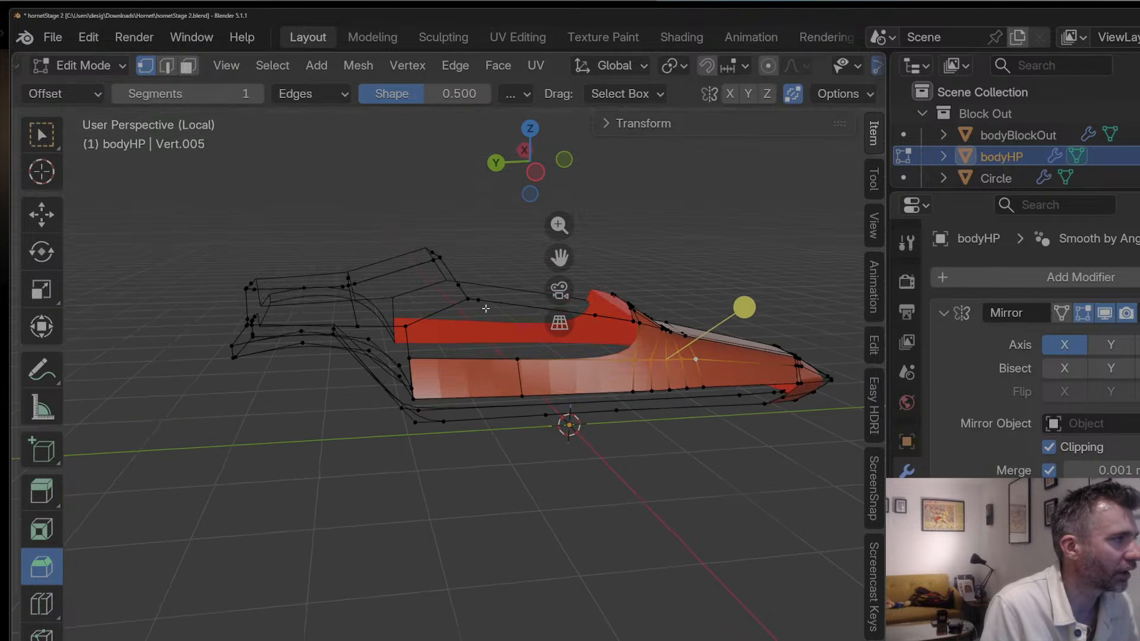
pyautogui.hotkey('ctrl', 'r')
pyautogui.click(465, 346)
pyautogui.click(477, 350)
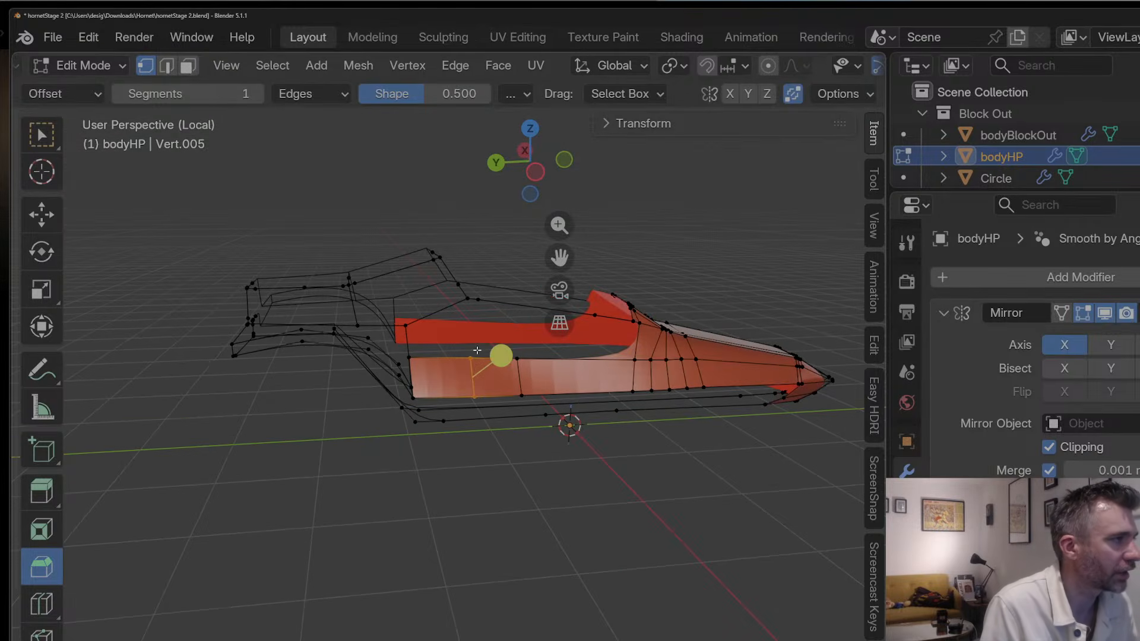
# Step: Fill two adjoining faces between the rear of the side panel and the upper rail behind the cockpit
pyautogui.click(466, 300)
pyautogui.keyDown('shift'); pyautogui.click(470, 357); pyautogui.keyUp('shift')
pyautogui.keyDown('shift'); pyautogui.click(409, 356); pyautogui.keyUp('shift')
pyautogui.keyDown('shift'); pyautogui.click(406, 325); pyautogui.keyUp('shift')
pyautogui.press('f')
pyautogui.click(468, 300)
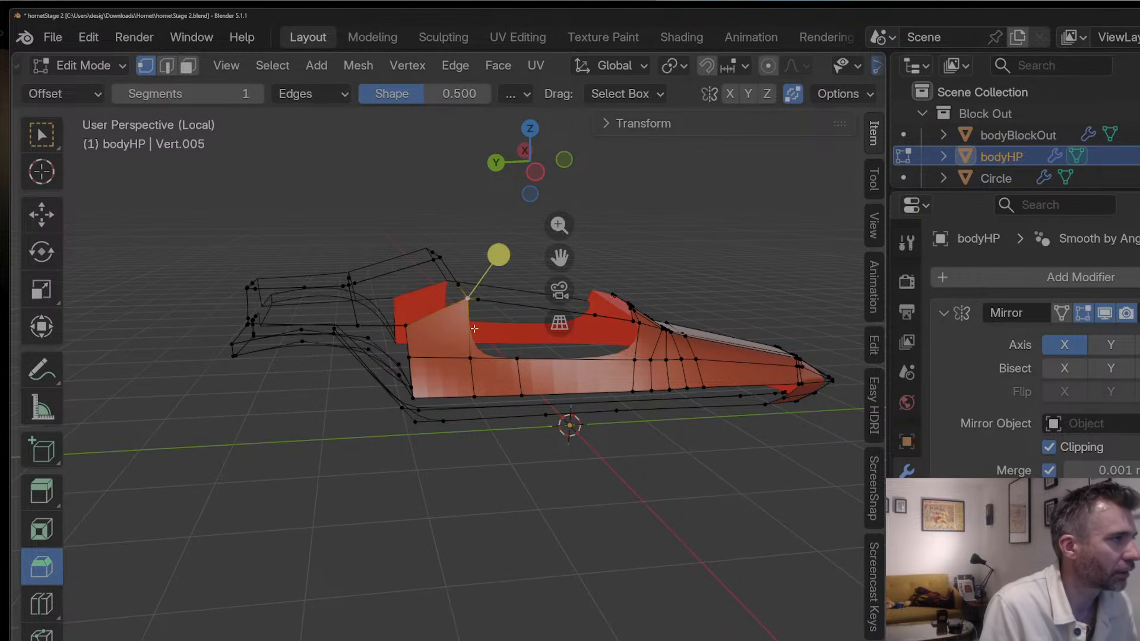
pyautogui.keyDown('shift'); pyautogui.click(472, 358); pyautogui.keyUp('shift')
pyautogui.keyDown('shift'); pyautogui.click(516, 358); pyautogui.keyUp('shift')
pyautogui.keyDown('shift'); pyautogui.click(478, 300); pyautogui.keyUp('shift')
pyautogui.press('f')
# Step: Add a vertical loop cut across the long side panel section, positioned below the upper rail's middle vertex
pyautogui.moveTo(455, 311); pyautogui.dragTo(415, 324, button='middle')
pyautogui.hotkey('ctrl', 'r')
pyautogui.click(597, 371)
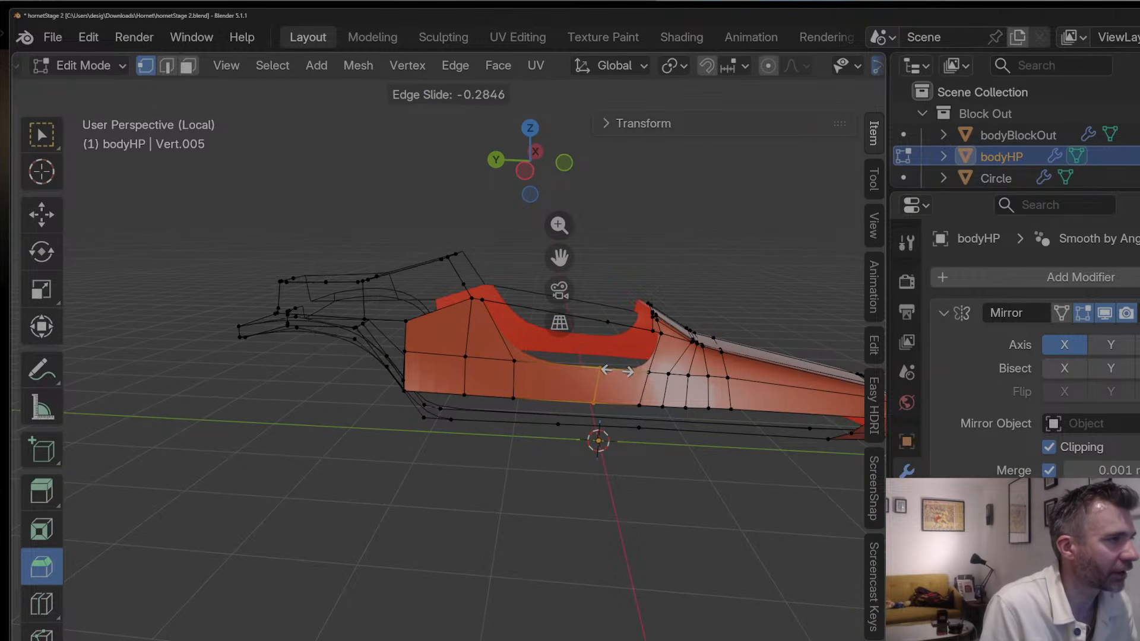
pyautogui.click(617, 371)
# Step: Fill a four-sided face between the upper rail and the side panel from the rear cockpit section to the new loop cut
pyautogui.click(608, 324)
pyautogui.keyDown('shift'); pyautogui.click(597, 369); pyautogui.keyUp('shift')
pyautogui.keyDown('shift'); pyautogui.click(515, 355); pyautogui.keyUp('shift')
pyautogui.keyDown('shift'); pyautogui.click(471, 299); pyautogui.keyUp('shift')
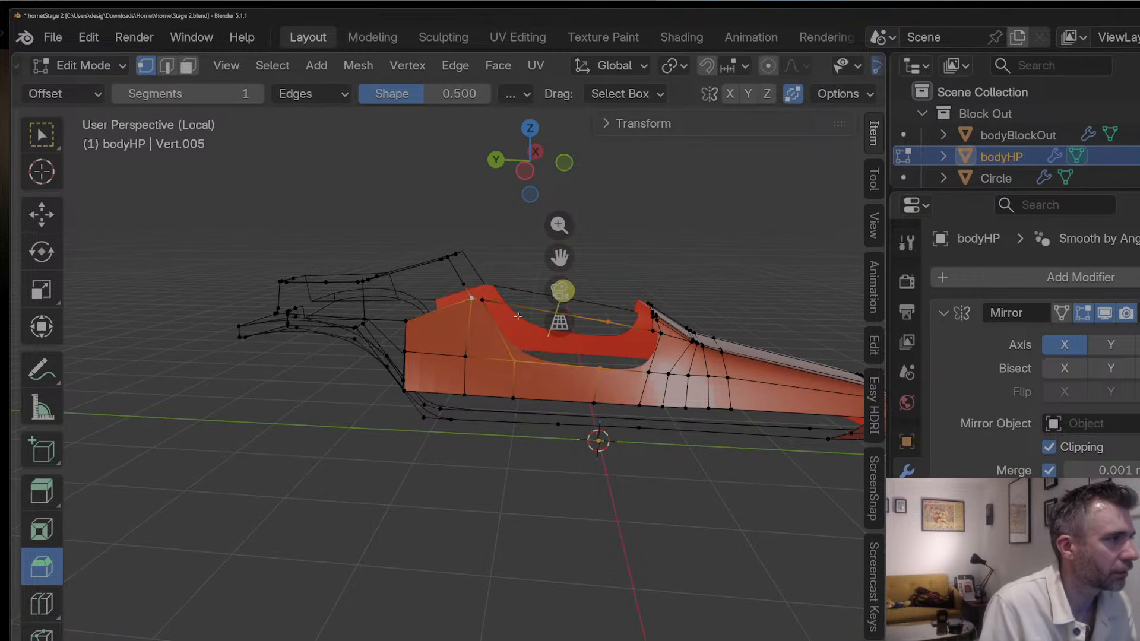
pyautogui.click(482, 301)
pyautogui.keyDown('shift'); pyautogui.click(604, 326); pyautogui.keyUp('shift')
pyautogui.keyDown('shift'); pyautogui.click(599, 366); pyautogui.keyUp('shift')
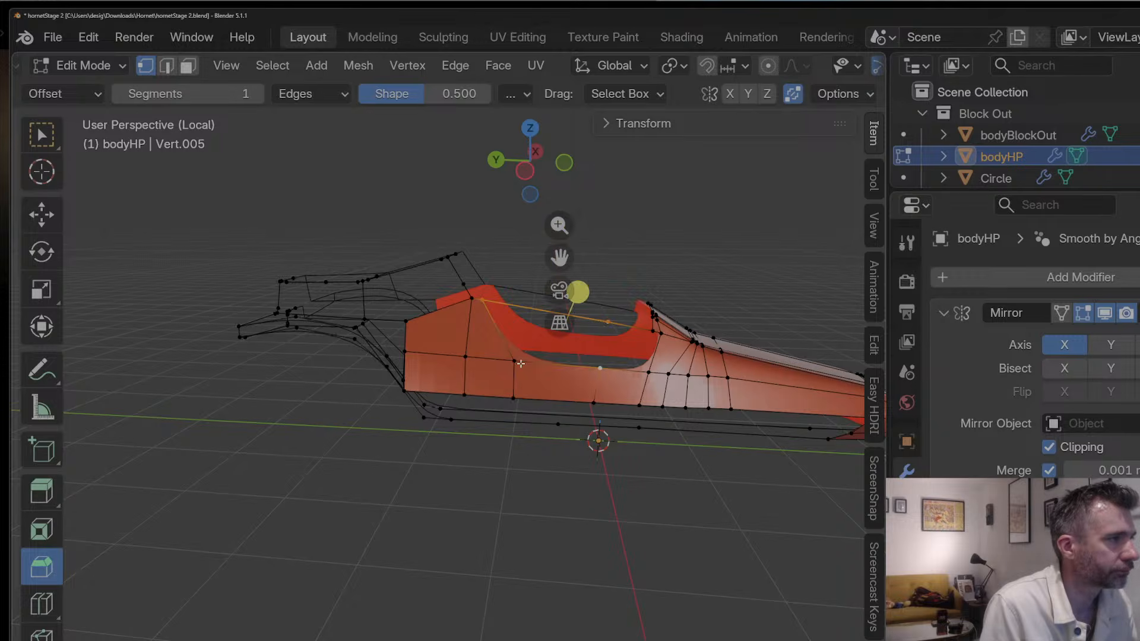
pyautogui.keyDown('shift'); pyautogui.click(520, 361); pyautogui.keyUp('shift')
pyautogui.press('f')
# Step: Add a loop cut to the side panel just behind the cockpit's front corner and fill the narrow face above it
pyautogui.moveTo(611, 336); pyautogui.dragTo(619, 378, button='middle')
pyautogui.hotkey('ctrl', 'r')
pyautogui.click(619, 378)
pyautogui.click(624, 379)
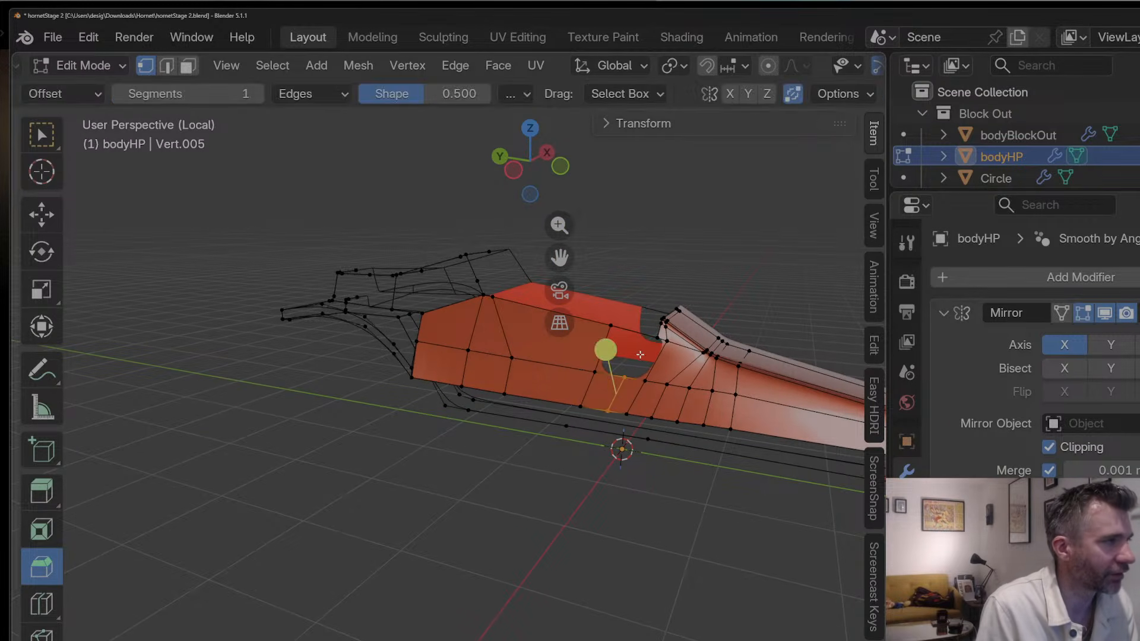
pyautogui.click(655, 342)
pyautogui.keyDown('shift'); pyautogui.click(626, 376); pyautogui.keyUp('shift')
pyautogui.keyDown('shift'); pyautogui.click(665, 342); pyautogui.keyUp('shift')
pyautogui.press('f')
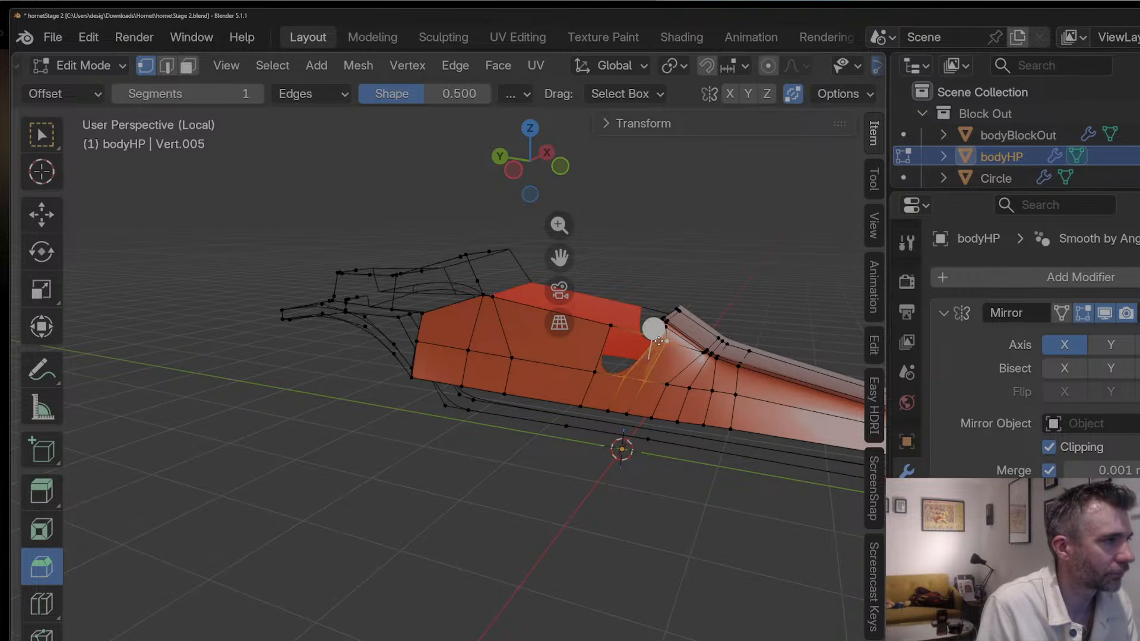
# Step: Fill the remaining side opening behind the cockpit's front corner with a four-sided face and check the body's shading
pyautogui.click(656, 340)
pyautogui.keyDown('shift'); pyautogui.click(624, 378); pyautogui.keyUp('shift')
pyautogui.keyDown('shift'); pyautogui.click(596, 372); pyautogui.keyUp('shift')
pyautogui.keyDown('shift'); pyautogui.click(608, 329); pyautogui.keyUp('shift')
pyautogui.press('f')
pyautogui.press('Tab')
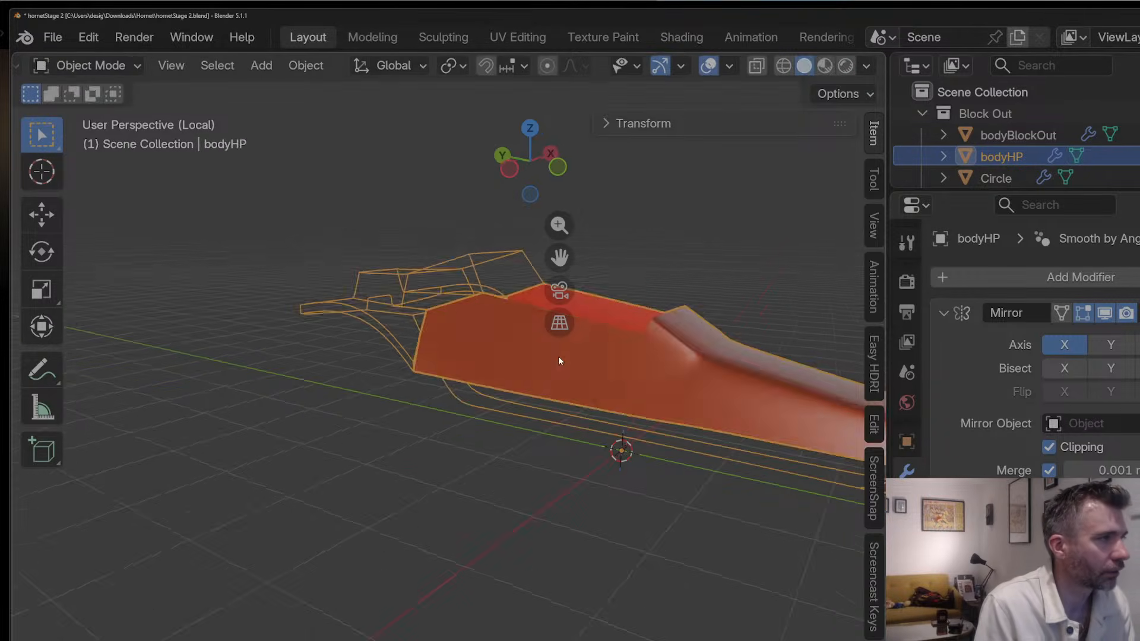
pyautogui.scroll(-3, 473, 360)
pyautogui.moveTo(559, 356); pyautogui.dragTo(455, 367, button='middle')
pyautogui.scroll(3, 483, 360)
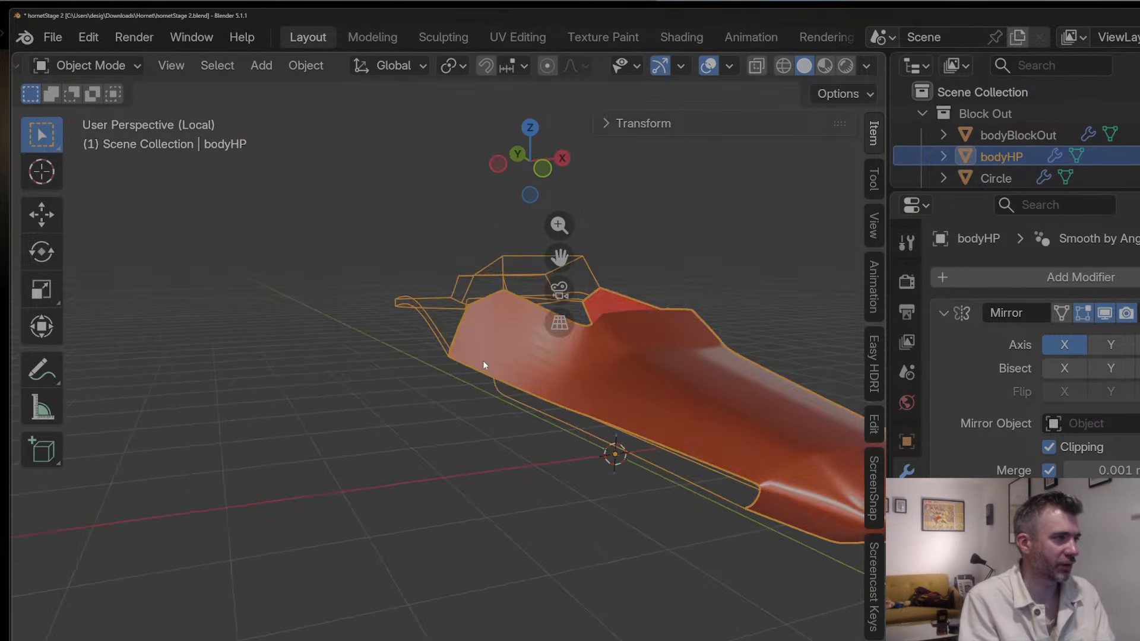
pyautogui.rightClick(511, 341)
pyautogui.click(511, 340)
pyautogui.moveTo(547, 372)
pyautogui.mouseDown(button='middle')
pyautogui.moveTo(493, 356)
pyautogui.moveTo(535, 374)
pyautogui.moveTo(530, 362)
pyautogui.mouseUp(button='middle')
# Step: From the top view, adjust the cockpit's front corner vertex and move the rim vertex behind it inward about 0.02 m
pyautogui.press('Tab')
pyautogui.moveTo(490, 358); pyautogui.dragTo(491, 383, button='middle')
pyautogui.click(536, 129)
pyautogui.scroll(4, 570, 275)
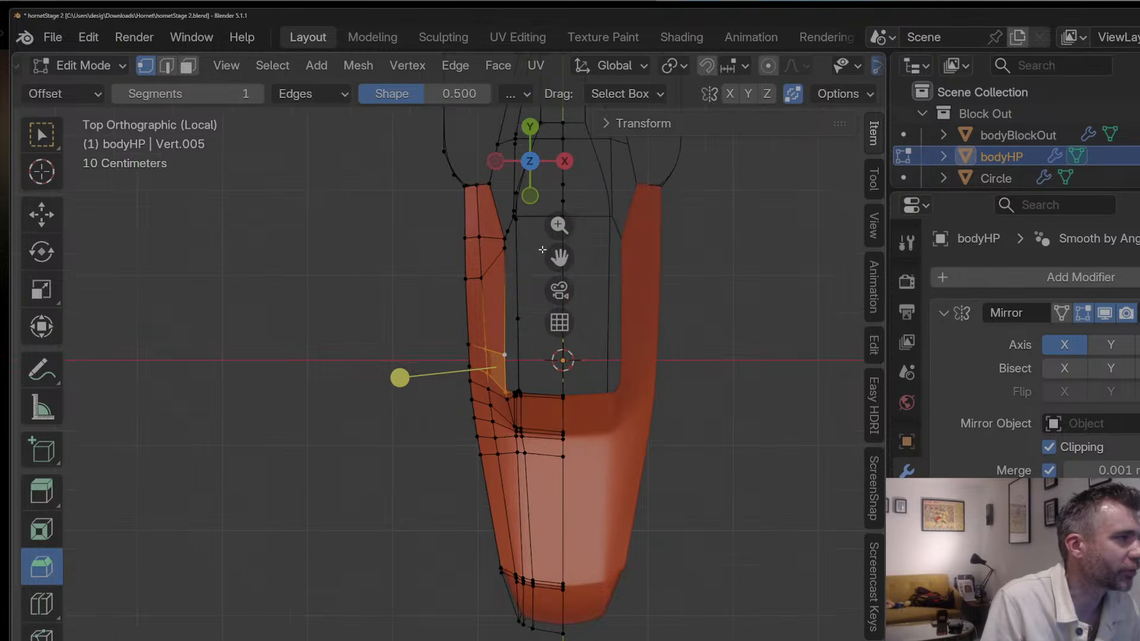
pyautogui.click(528, 392)
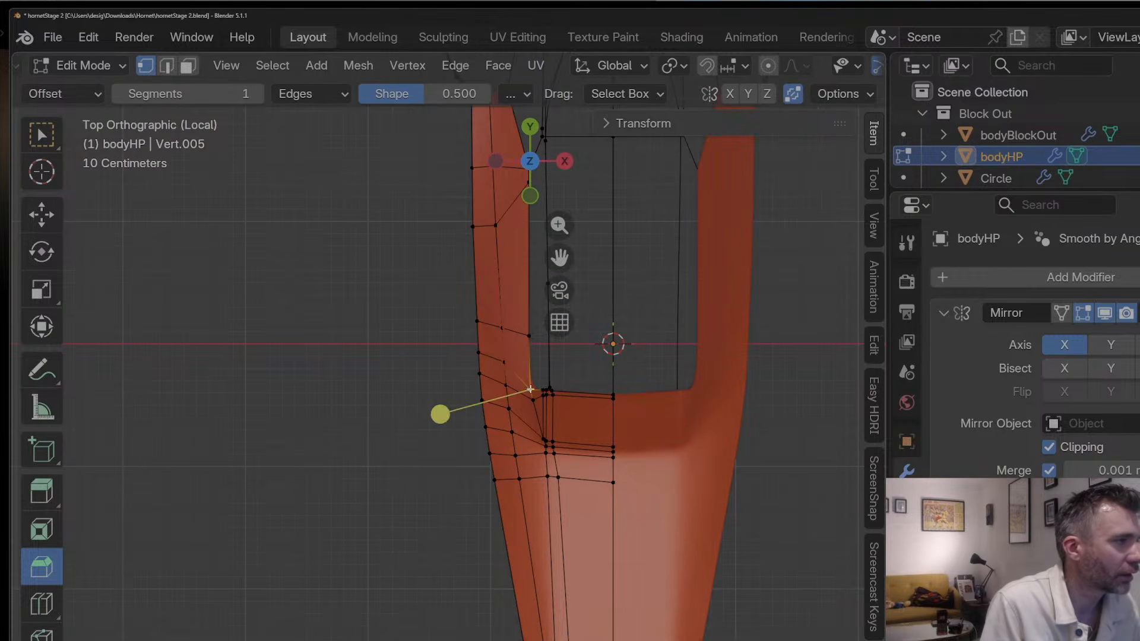
pyautogui.press('g')
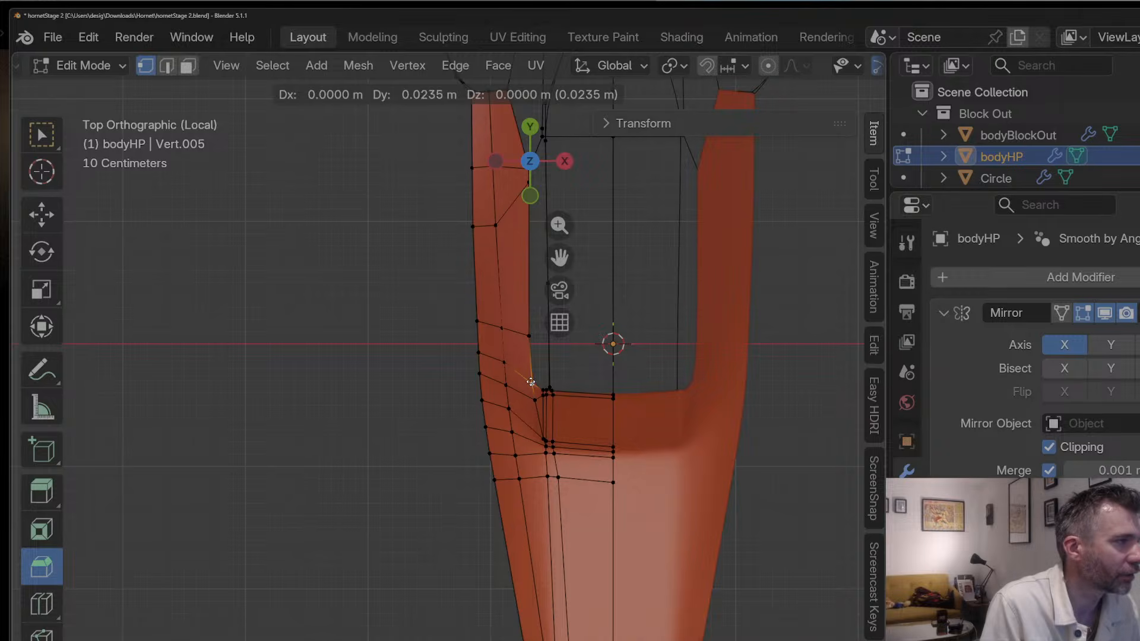
pyautogui.click(532, 387)
pyautogui.press('g')
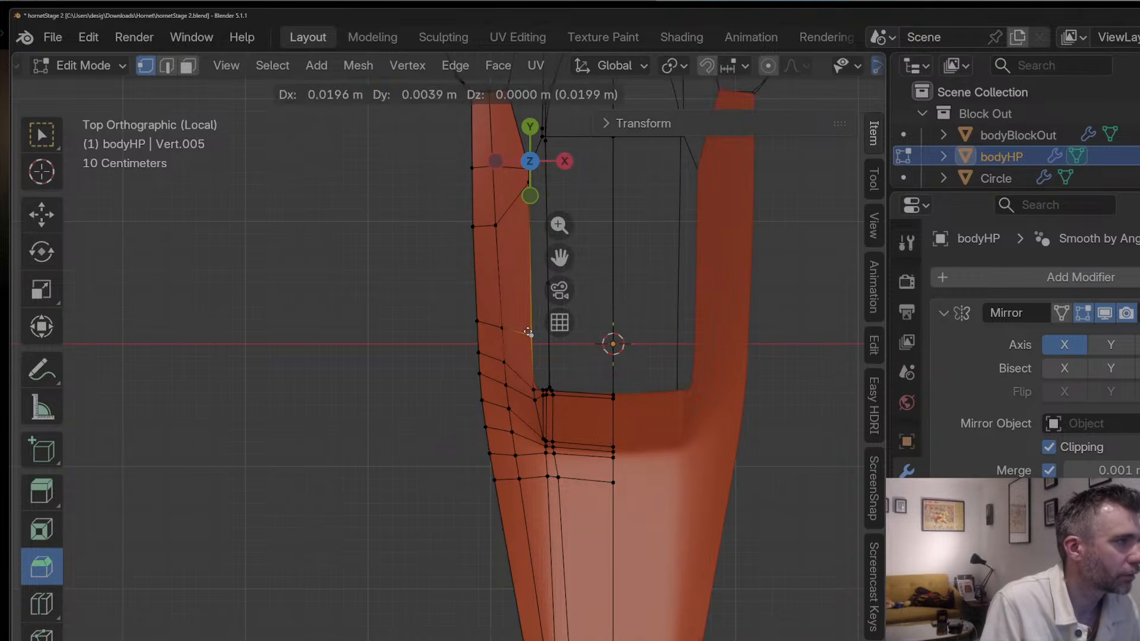
pyautogui.click(521, 343)
# Step: Slide the vertices at the cockpit's front corner and on the adjacent side panel loop along their edges to even out the spacing
pyautogui.press('g')
pyautogui.press('g')
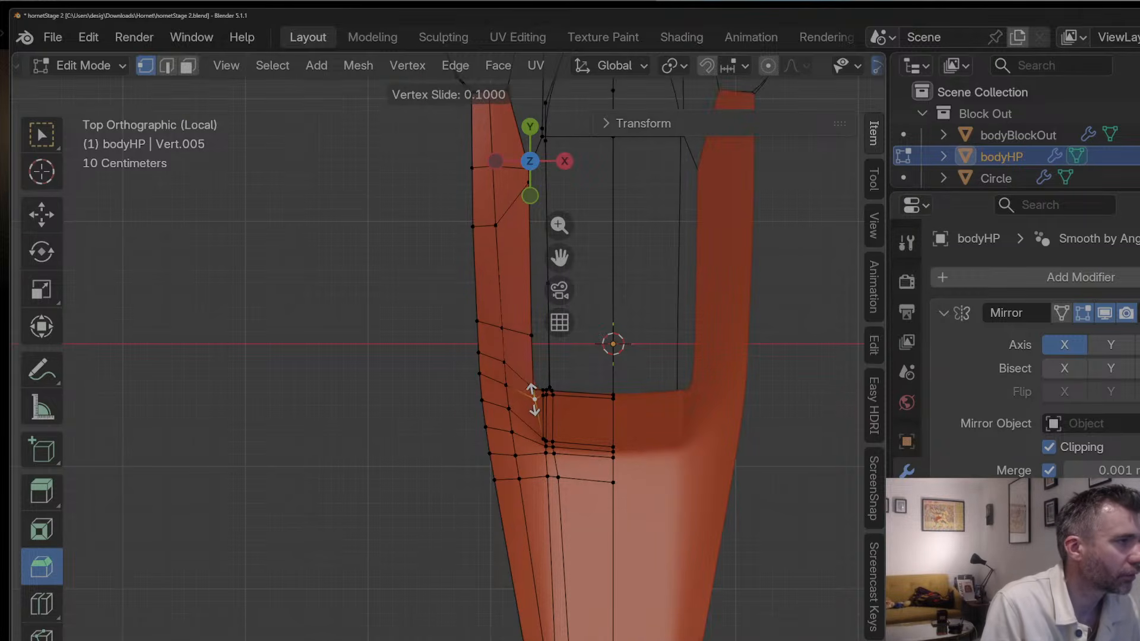
pyautogui.click(532, 393)
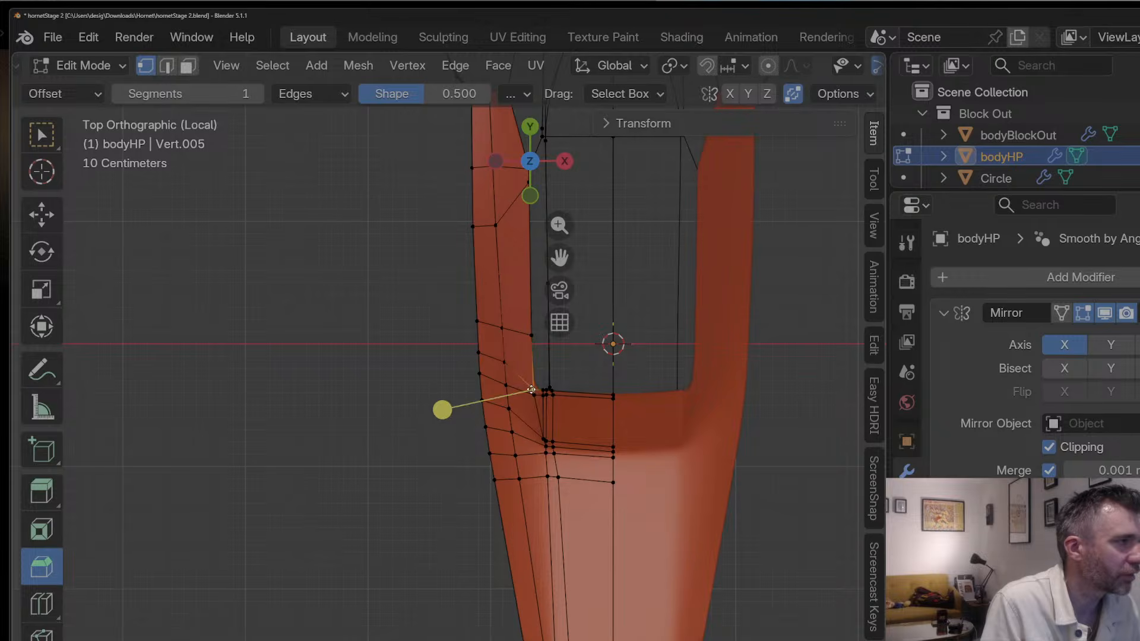
pyautogui.press('g')
pyautogui.rightClick(531, 390)
pyautogui.press('g')
pyautogui.press('g')
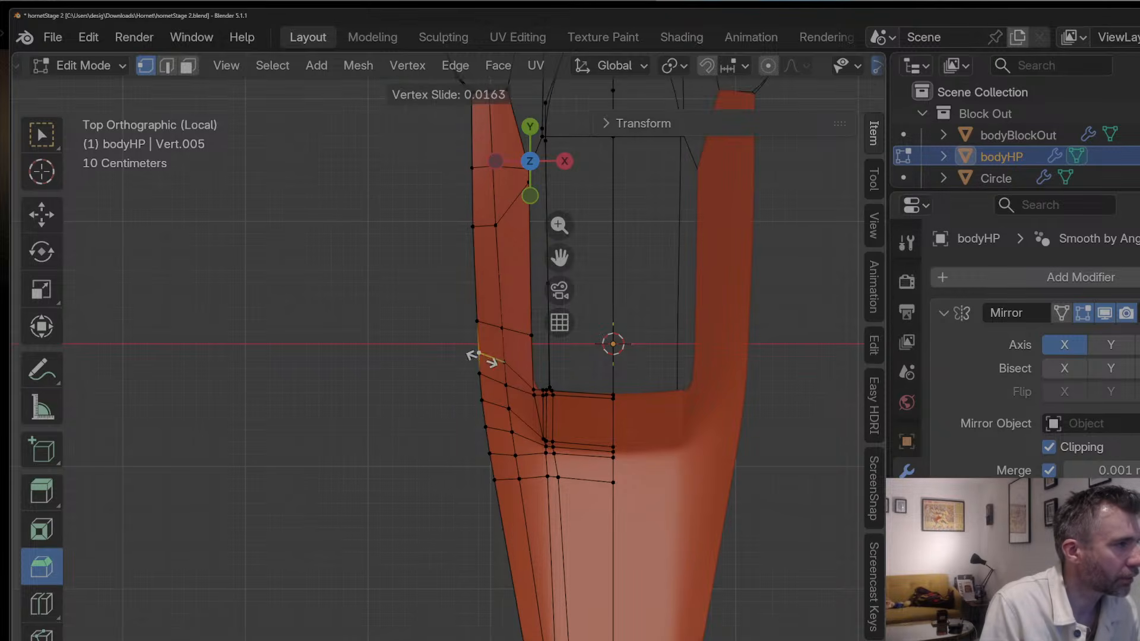
pyautogui.click(482, 359)
pyautogui.press('g')
pyautogui.press('g')
pyautogui.click(501, 363)
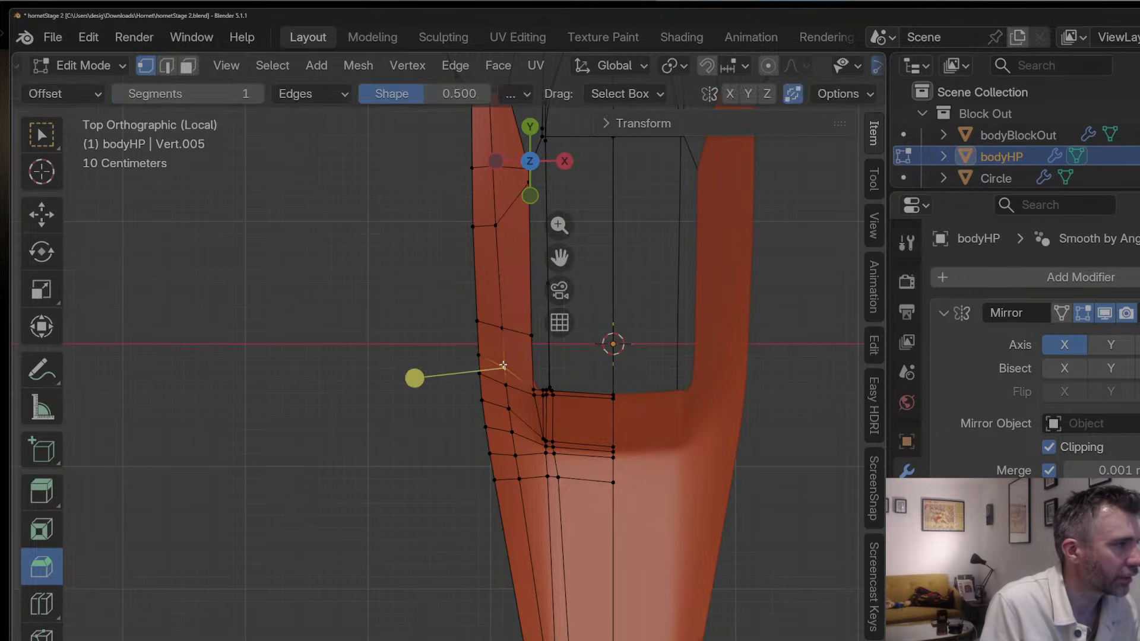
# Step: Add a loop cut across the side just behind the cockpit's front corner and slide it towards the nose
pyautogui.press('r')
pyautogui.rightClick(530, 355)
pyautogui.press('g')
pyautogui.press('g')
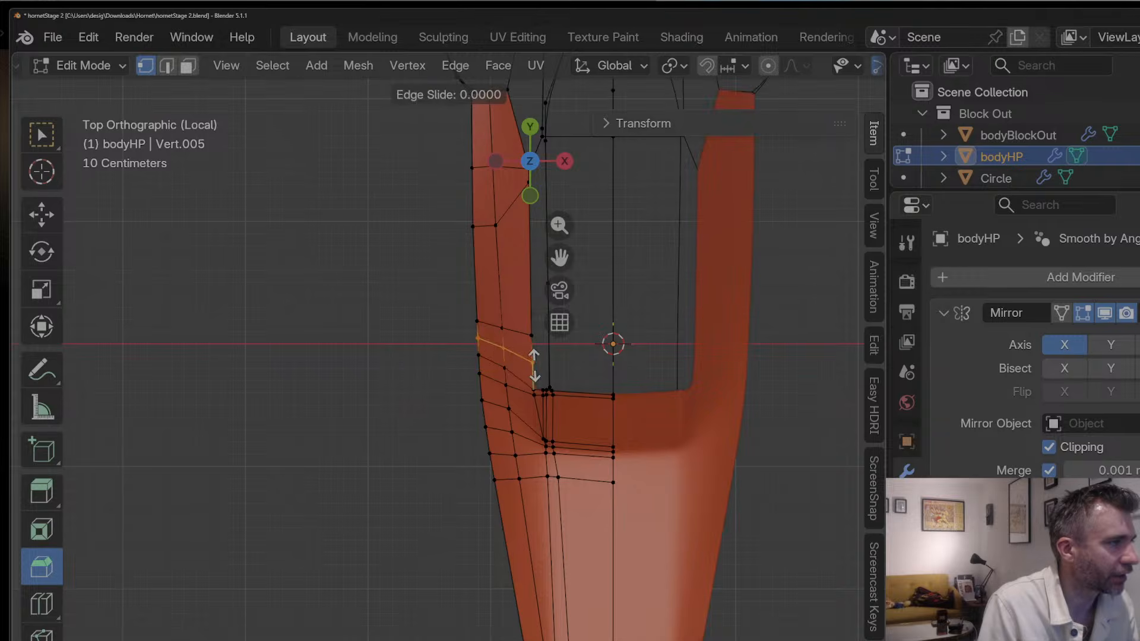
pyautogui.click(533, 378)
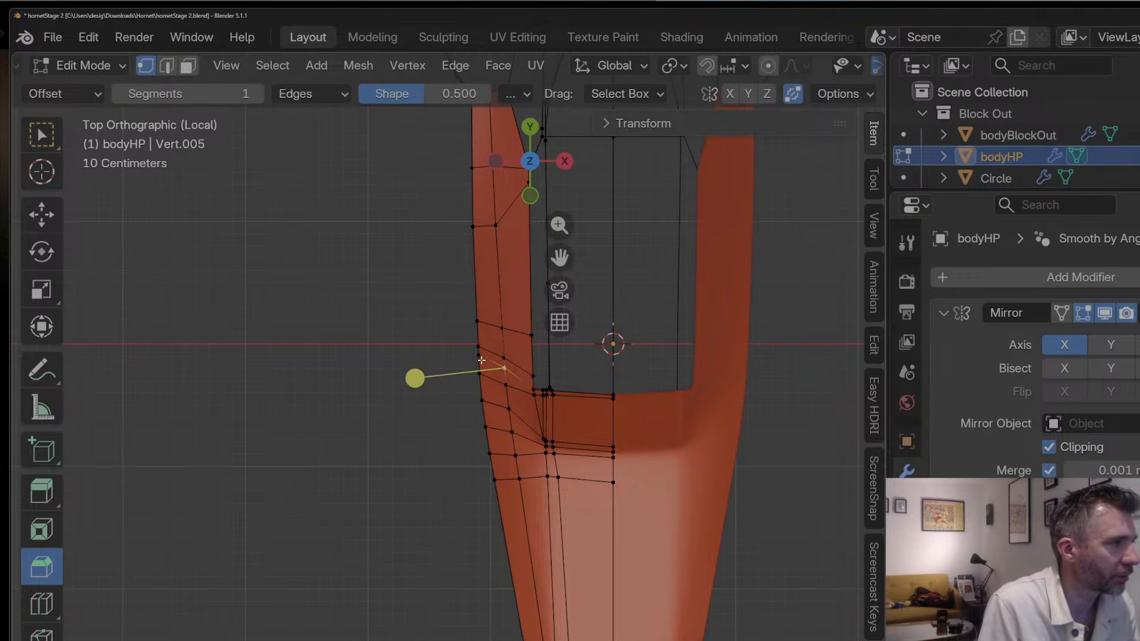
# Step: Evenly space the vertices of the outer side edge and the middle row beside the cockpit corner with LoopTools Space
pyautogui.rightClick(494, 480)
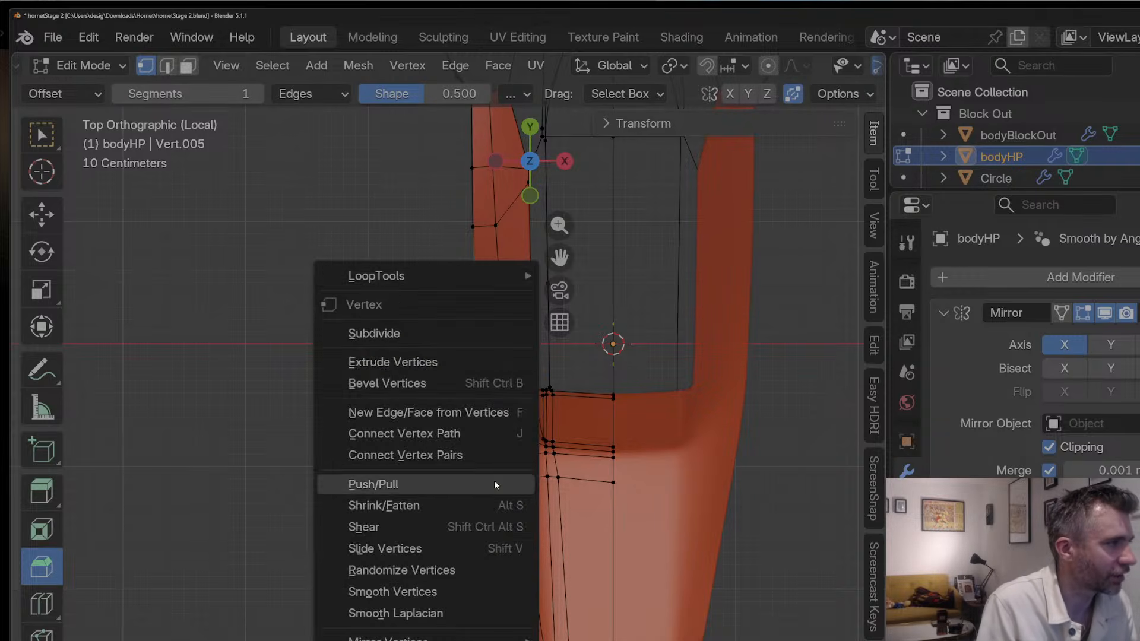
pyautogui.moveTo(415, 272)
pyautogui.click(579, 427)
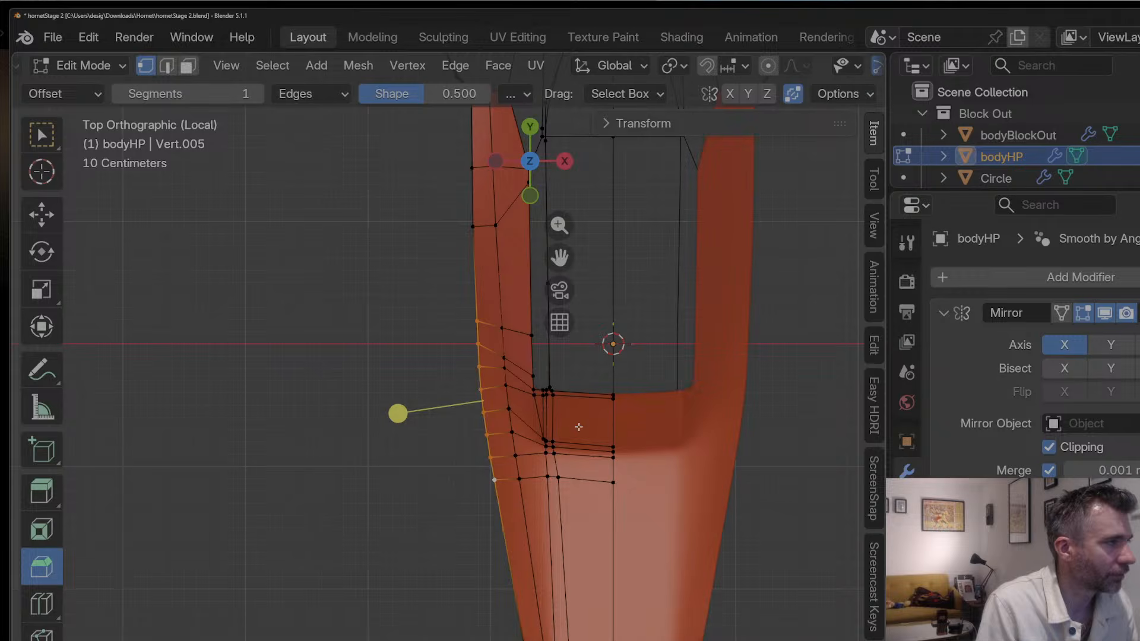
pyautogui.click(500, 327)
pyautogui.keyDown('ctrl'); pyautogui.click(518, 477); pyautogui.keyUp('ctrl')
pyautogui.rightClick(520, 477)
pyautogui.moveTo(465, 279)
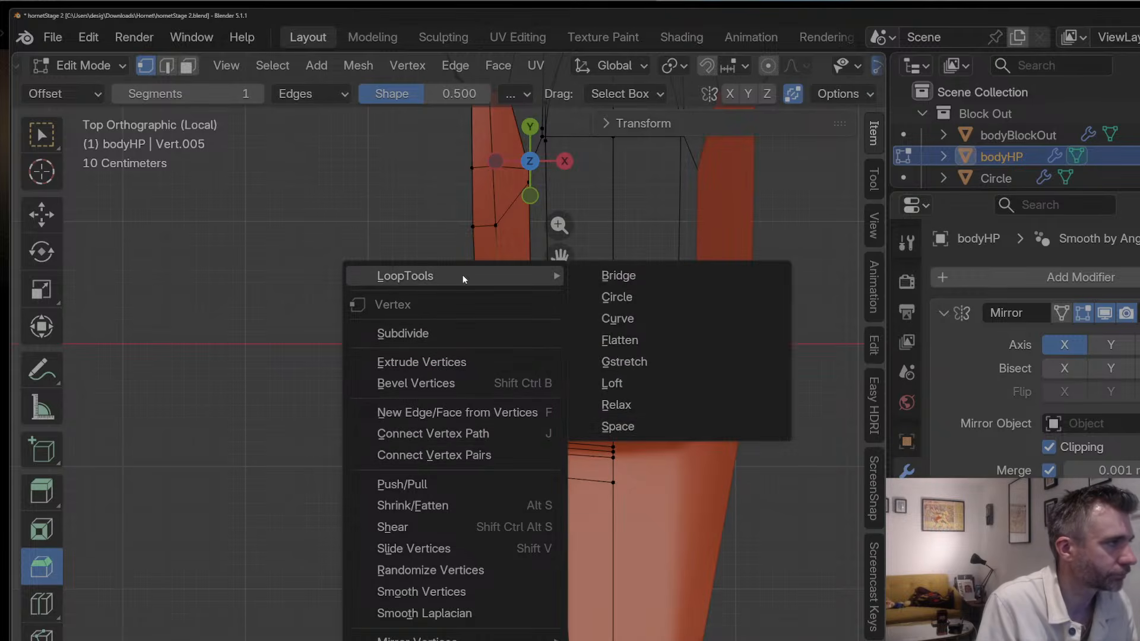
pyautogui.click(617, 426)
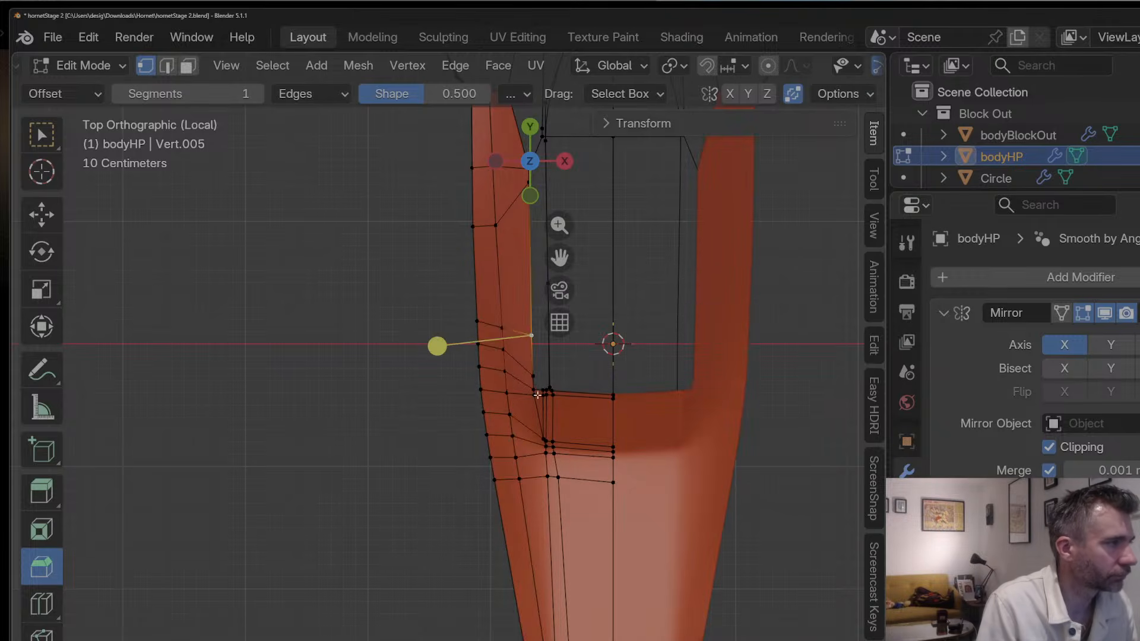
# Step: Fill the narrow strip of faces along the curved rear arch behind the side panel
pyautogui.press('Tab')
pyautogui.moveTo(528, 334); pyautogui.dragTo(669, 318, button='middle')
pyautogui.click(664, 214)
pyautogui.press('Tab')
pyautogui.moveTo(700, 354); pyautogui.dragTo(339, 335, button='middle')
pyautogui.moveTo(199, 432); pyautogui.dragTo(135, 397, button='middle')
pyautogui.keyDown('shift'); pyautogui.click(259, 398); pyautogui.keyUp('shift')
pyautogui.press('f')
pyautogui.click(259, 398)
pyautogui.keyDown('shift'); pyautogui.click(261, 408); pyautogui.keyUp('shift')
pyautogui.press('f')
pyautogui.moveTo(233, 403); pyautogui.dragTo(155, 332, button='middle')
# Step: Return to Object Mode and save the file as a new incremental version
pyautogui.press('Tab')
pyautogui.click(53, 37)
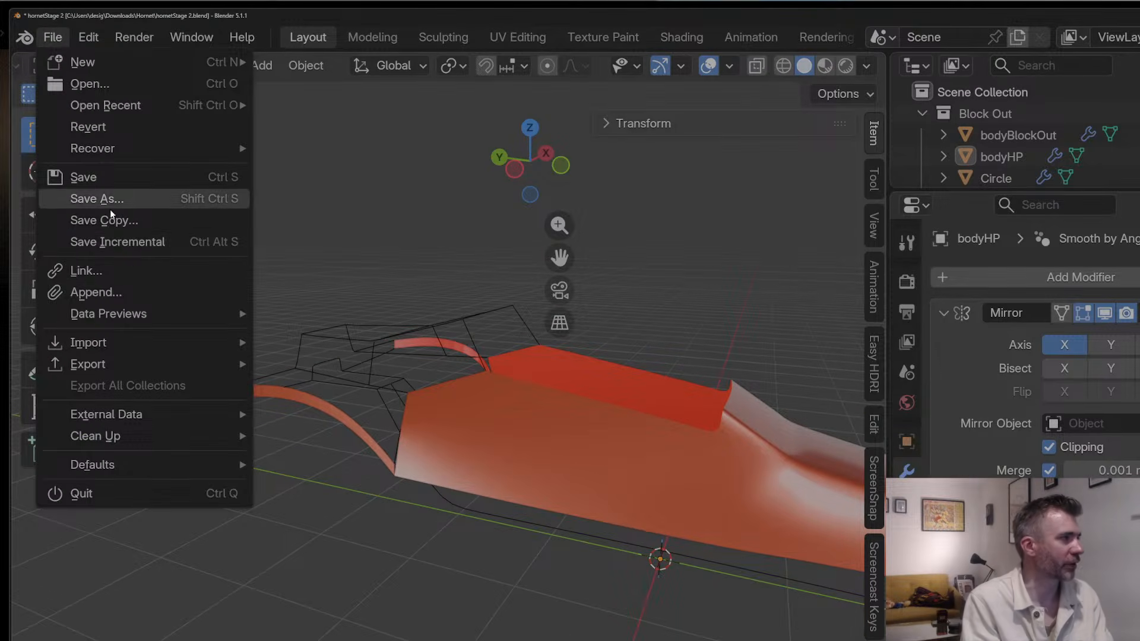
pyautogui.click(117, 242)
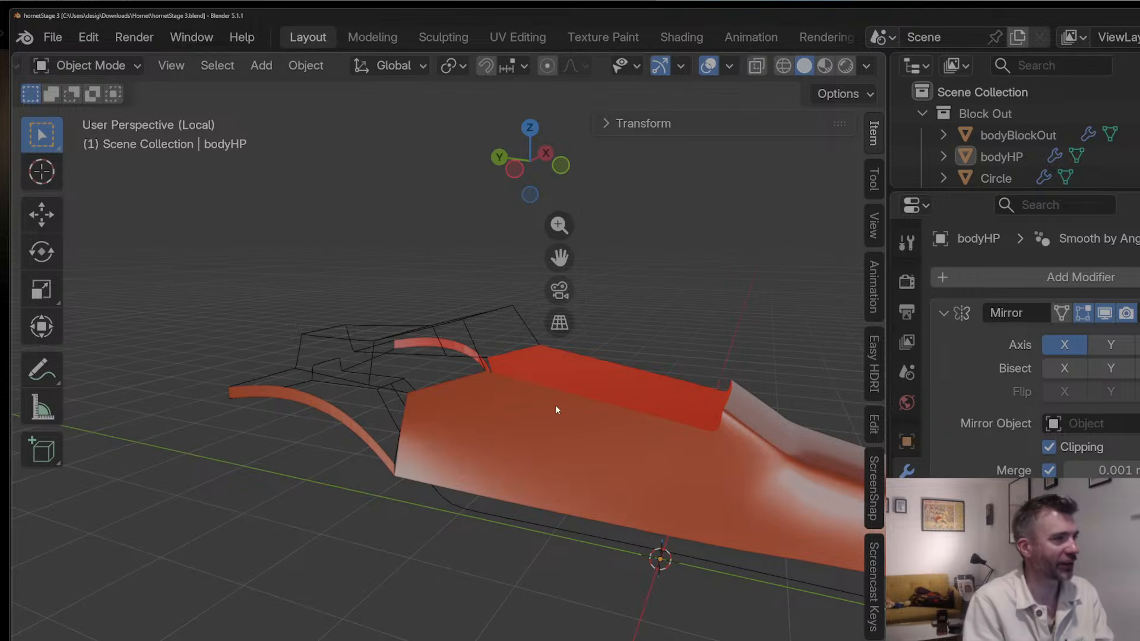
# Step: Slide the vertex on the upper rear cross edge to the end of the curved rear arch
pyautogui.press('Tab')
pyautogui.moveTo(570, 416); pyautogui.dragTo(323, 376, button='middle')
pyautogui.scroll(4, 341, 394)
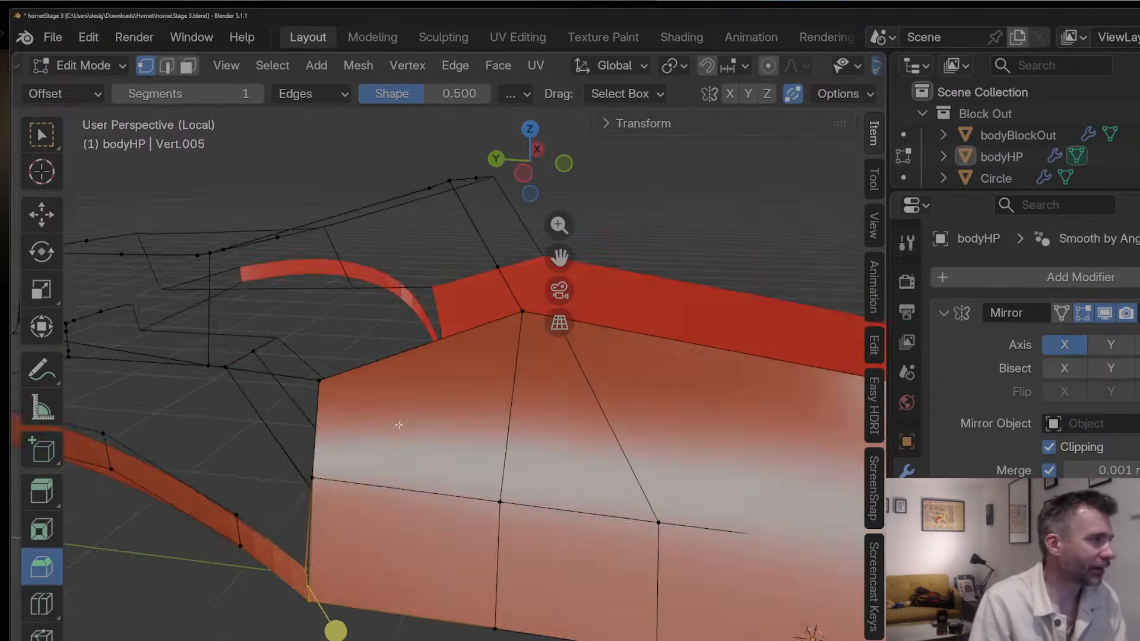
pyautogui.scroll(-4, 399, 425)
pyautogui.moveTo(399, 425); pyautogui.dragTo(512, 384, button='middle')
pyautogui.moveTo(281, 427); pyautogui.dragTo(368, 392, button='middle')
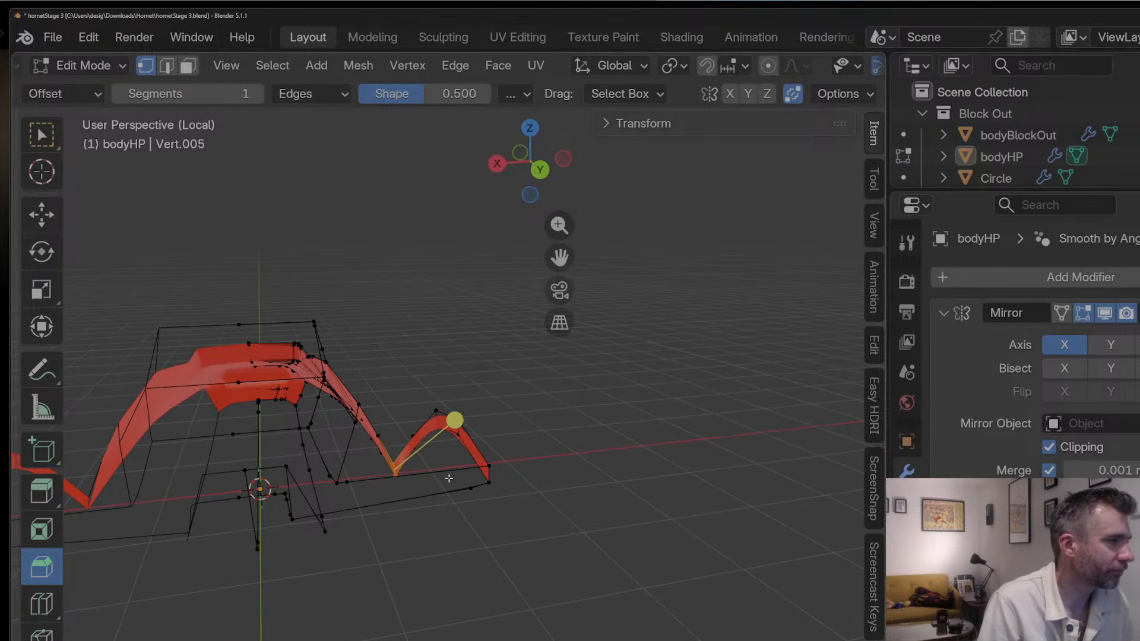
pyautogui.hotkey('shift', 'v')
pyautogui.click(482, 474)
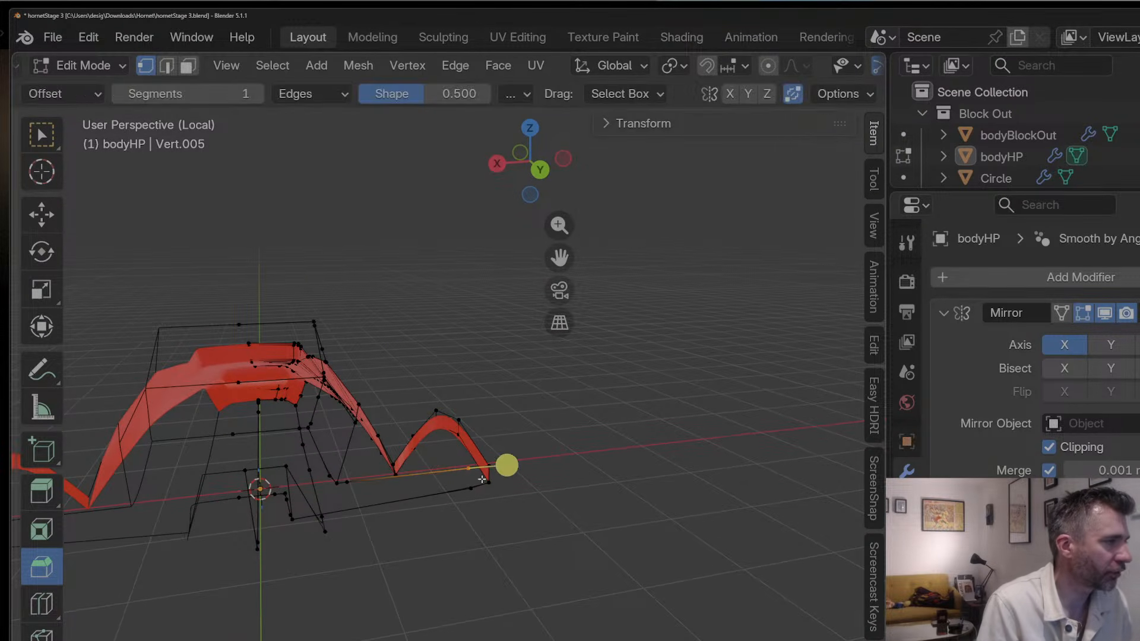
# Step: Slide the vertices of the rear cross edges inward from the arch's end to extend the rear strip towards the centre
pyautogui.moveTo(468, 470); pyautogui.dragTo(355, 492, button='middle')
pyautogui.press('g')
pyautogui.press('g')
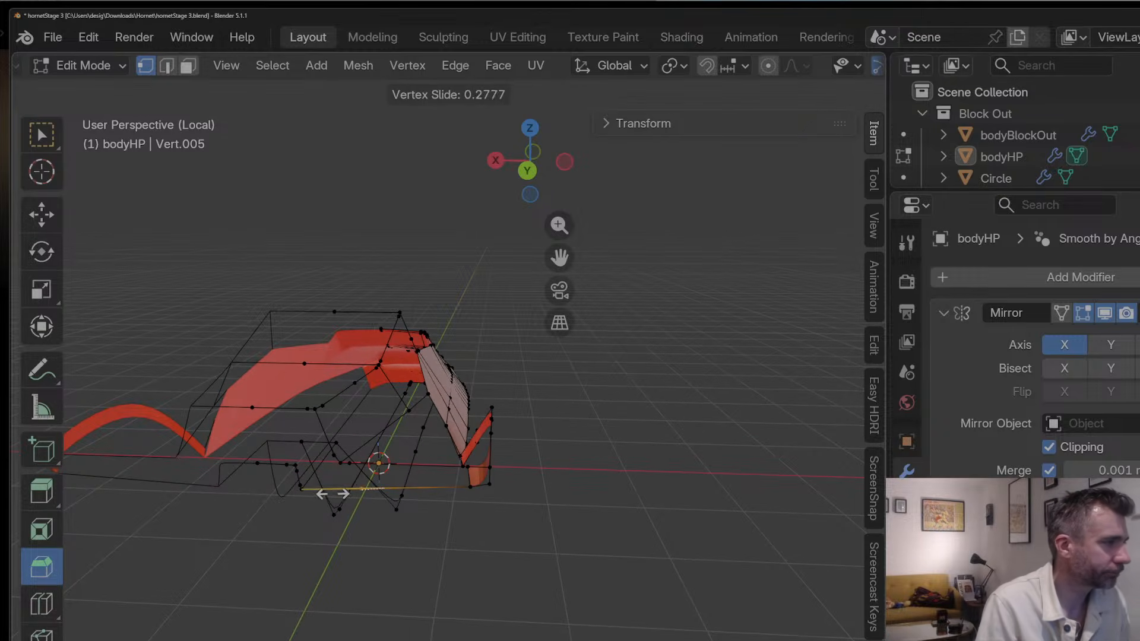
pyautogui.click(322, 494)
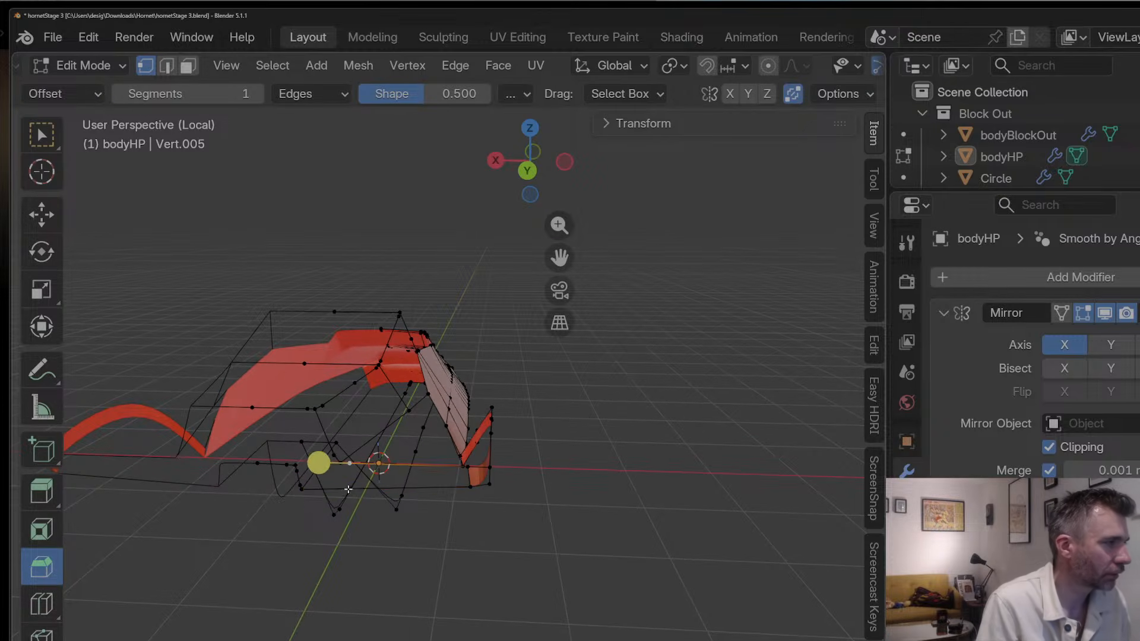
pyautogui.moveTo(348, 489); pyautogui.dragTo(428, 499, button='middle')
pyautogui.press('g')
pyautogui.click(409, 495)
pyautogui.scroll(-3, 428, 500)
pyautogui.scroll(3, 516, 522)
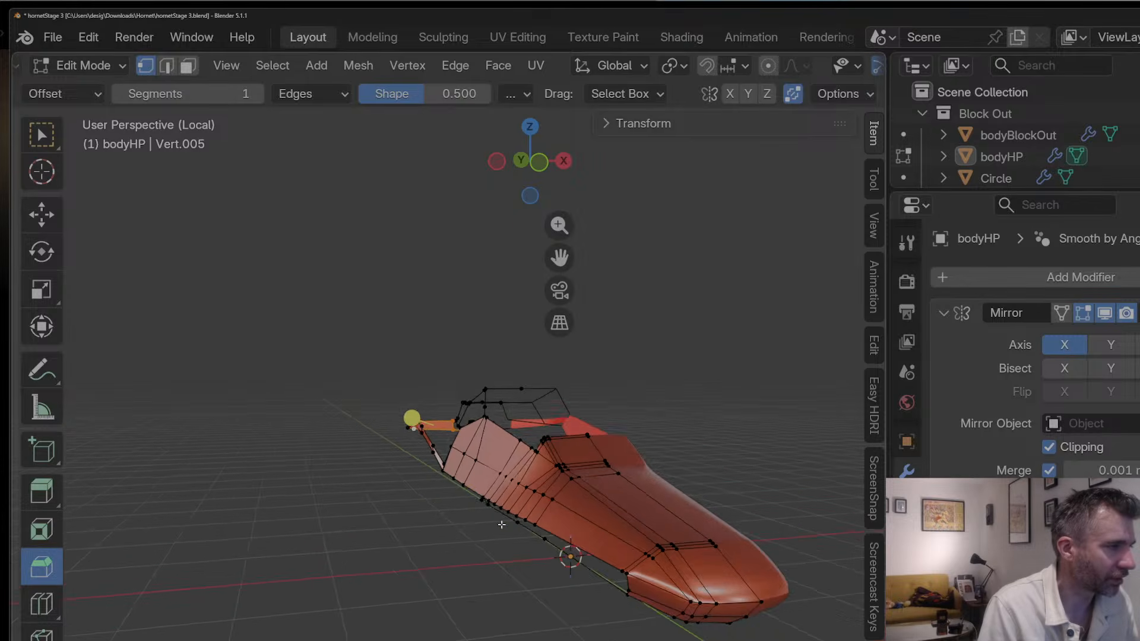
# Step: Add a lengthwise loop cut along the body side and slide it towards the lower edge
pyautogui.scroll(-3, 515, 522)
pyautogui.scroll(3, 516, 522)
pyautogui.moveTo(516, 522); pyautogui.dragTo(455, 458, button='middle')
pyautogui.hotkey('ctrl', 'r')
pyautogui.click(456, 466)
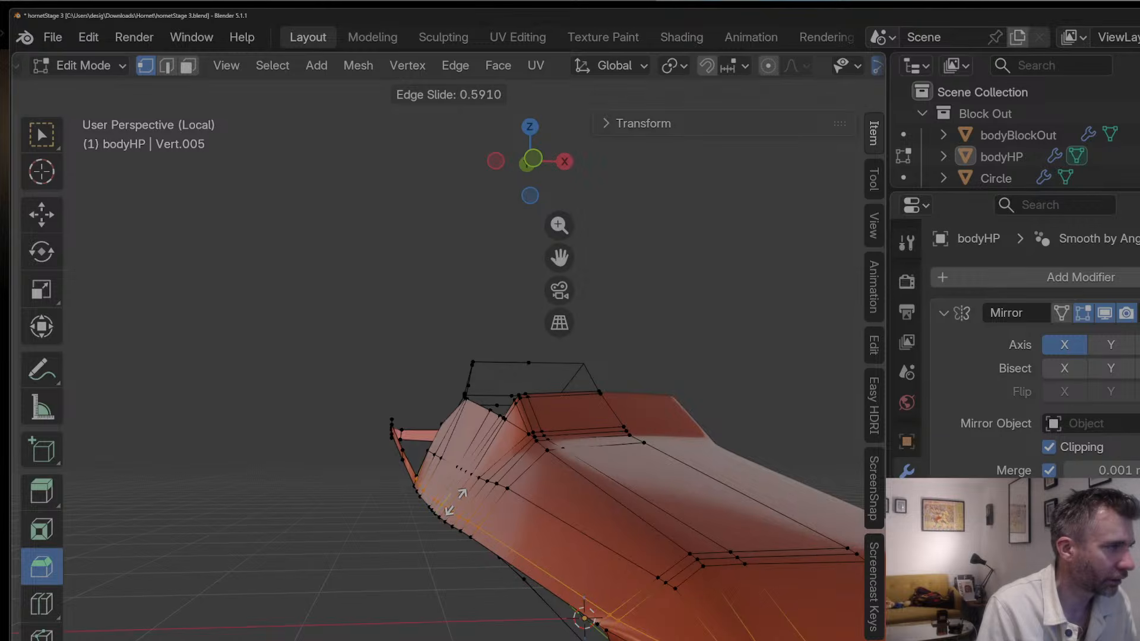
pyautogui.click(456, 501)
# Step: Merge the upper vertex at the rear arch's foot with the new loop's end vertex on the side panel
pyautogui.scroll(3, 432, 497)
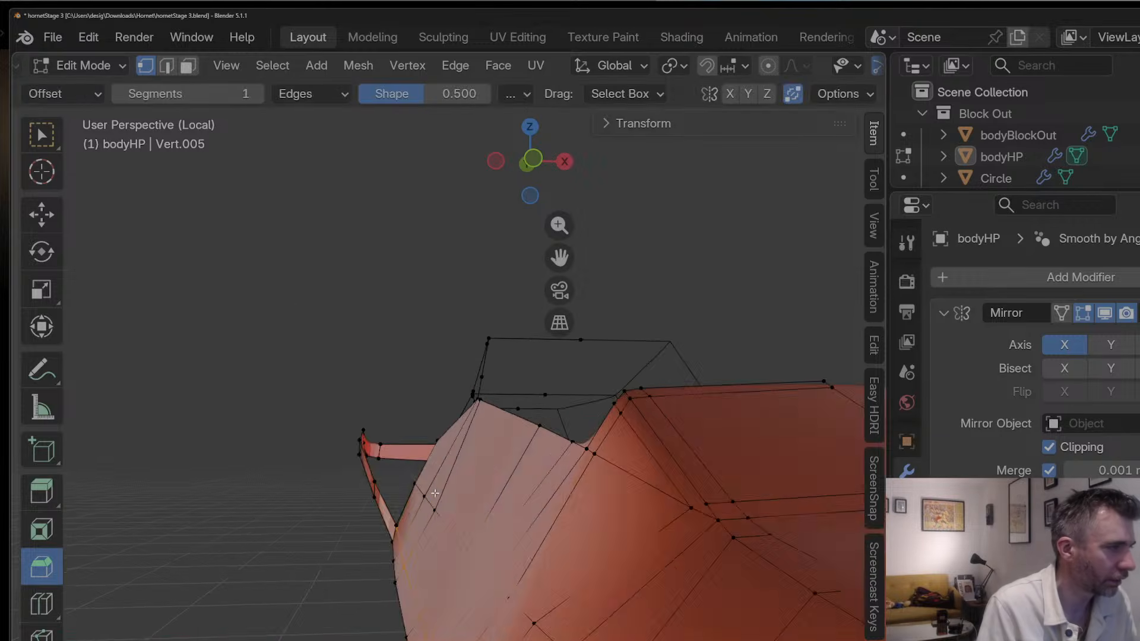
pyautogui.moveTo(432, 498); pyautogui.dragTo(464, 499, button='middle')
pyautogui.scroll(4, 464, 499)
pyautogui.scroll(-4, 477, 362)
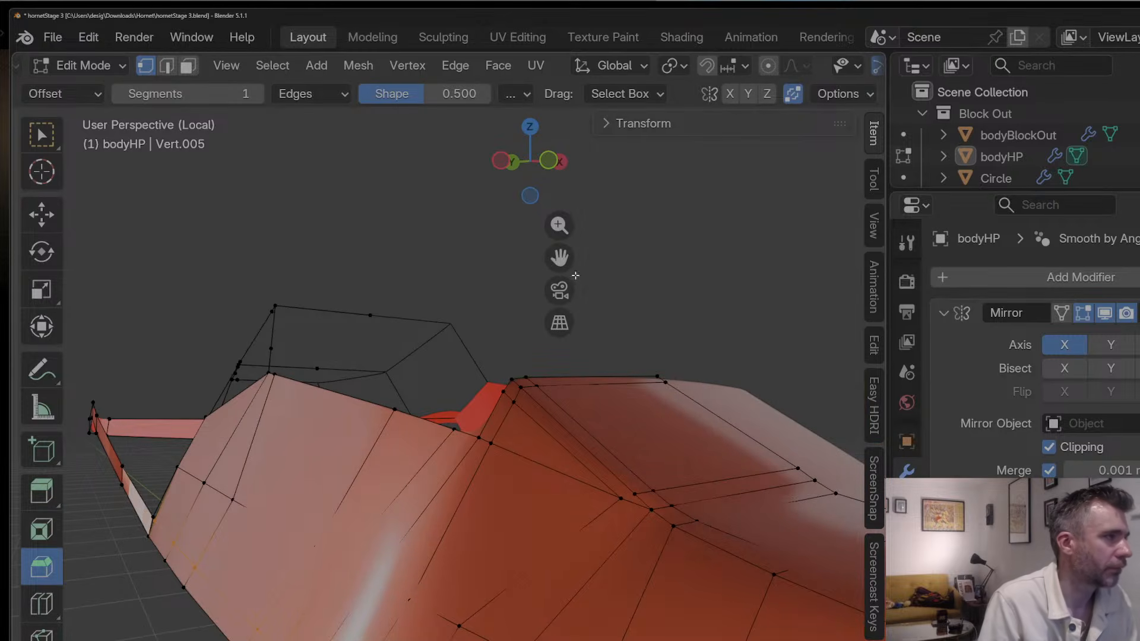
pyautogui.keyDown('shift'); pyautogui.moveTo(565, 262); pyautogui.dragTo(831, 222, button='middle'); pyautogui.keyUp('shift')
pyautogui.scroll(4, 459, 449)
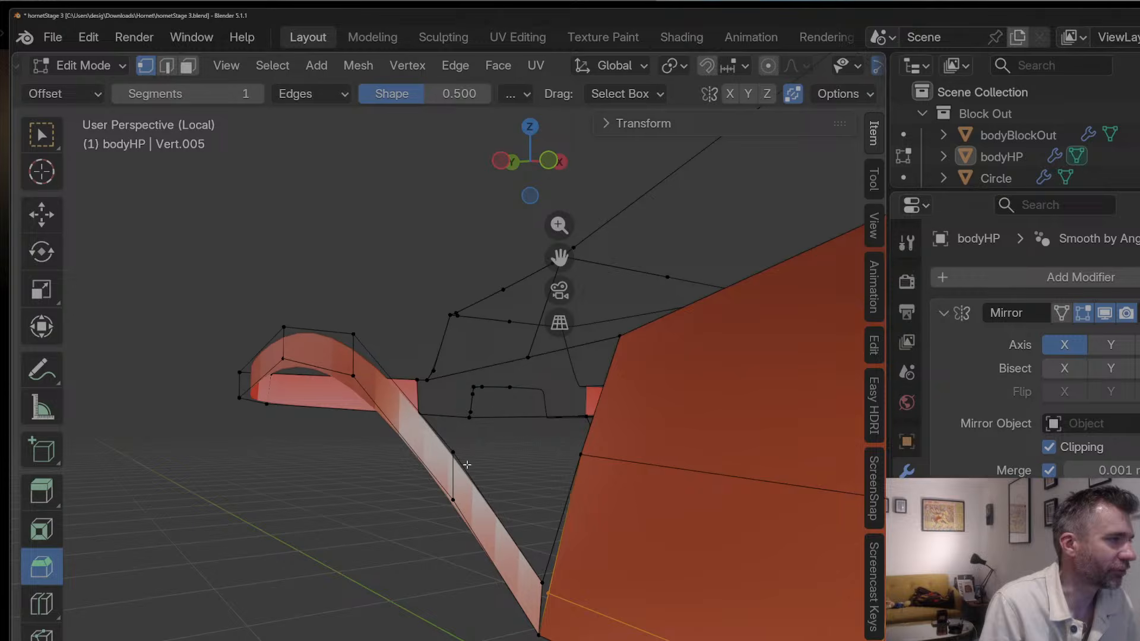
pyautogui.click(539, 596)
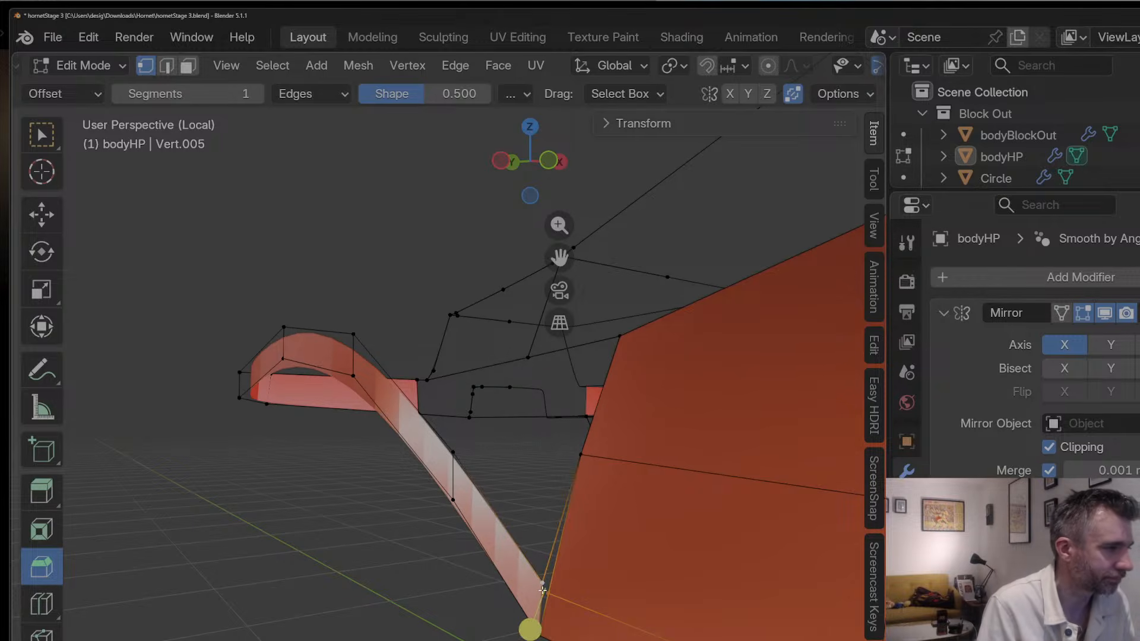
pyautogui.press('m')
pyautogui.click(534, 573)
# Step: Return to Object Mode, select the body shell and apply Shade Auto Smooth
pyautogui.press('Tab')
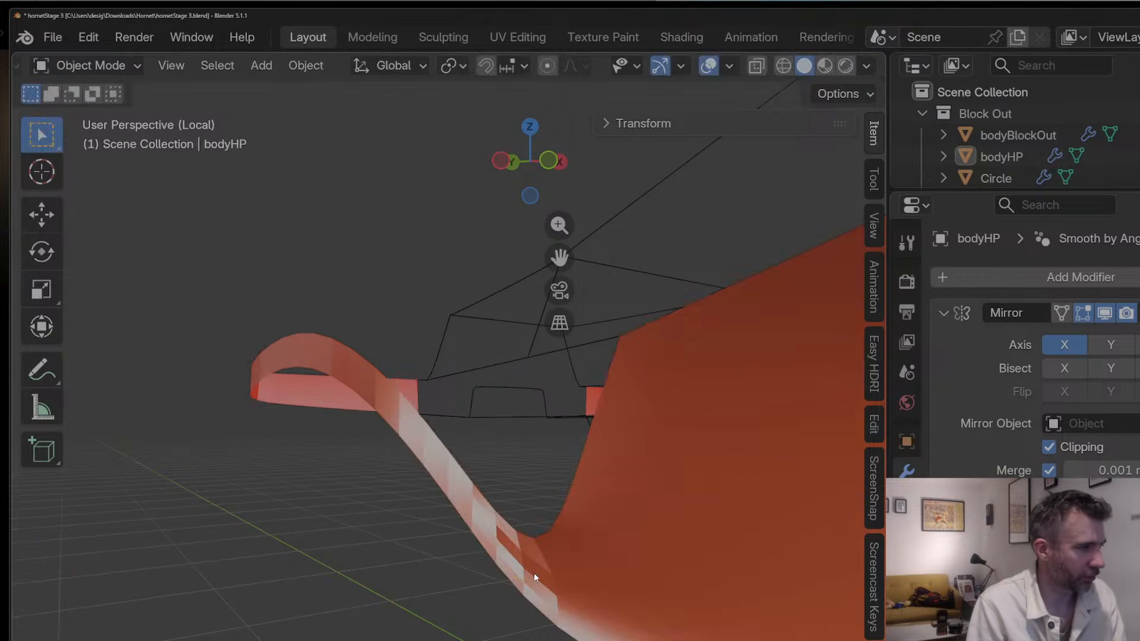
pyautogui.press('Tab')
pyautogui.press('Tab')
pyautogui.click(521, 551)
pyautogui.rightClick(521, 551)
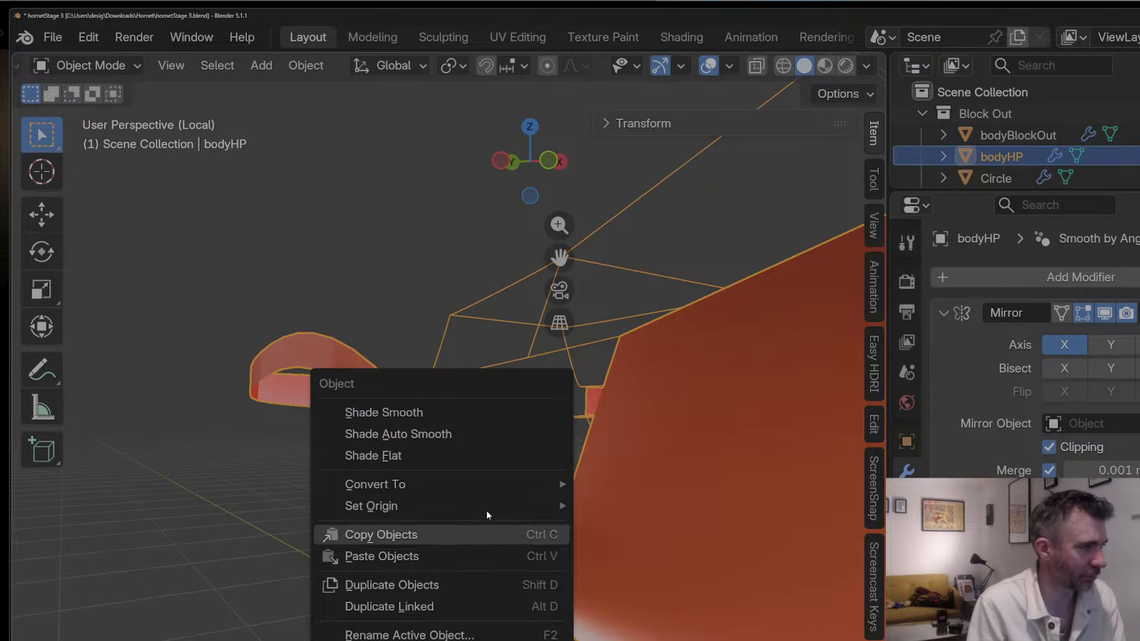
pyautogui.click(467, 441)
# Step: Examine the body's shading and mesh flow from the nose to the rear arch
pyautogui.scroll(-6, 488, 514)
pyautogui.moveTo(478, 522); pyautogui.dragTo(466, 472, button='middle')
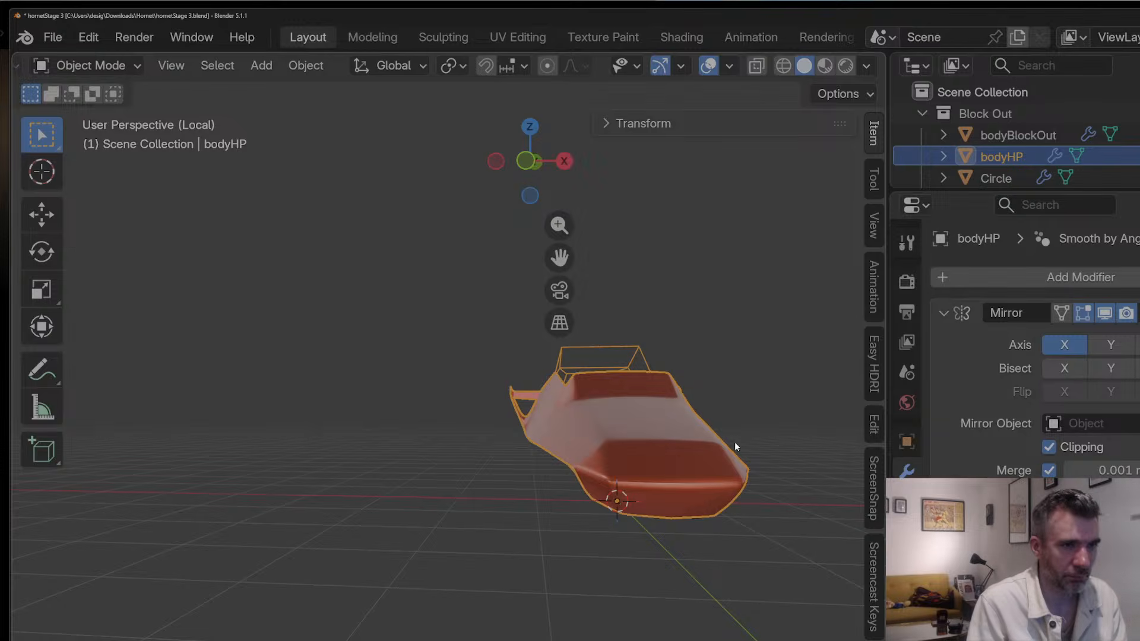
pyautogui.press('Tab')
pyautogui.moveTo(752, 427); pyautogui.dragTo(844, 413, button='middle')
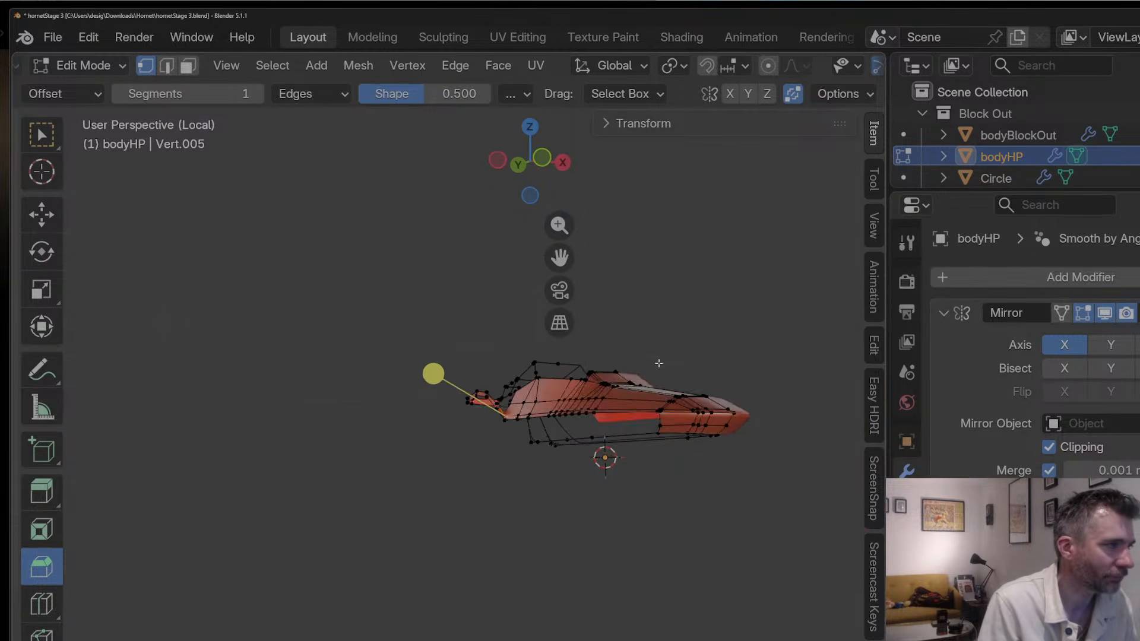
pyautogui.scroll(4, 629, 369)
pyautogui.moveTo(626, 385); pyautogui.dragTo(482, 372, button='middle')
pyautogui.click(554, 402)
pyautogui.scroll(-5, 545, 392)
pyautogui.press('Tab')
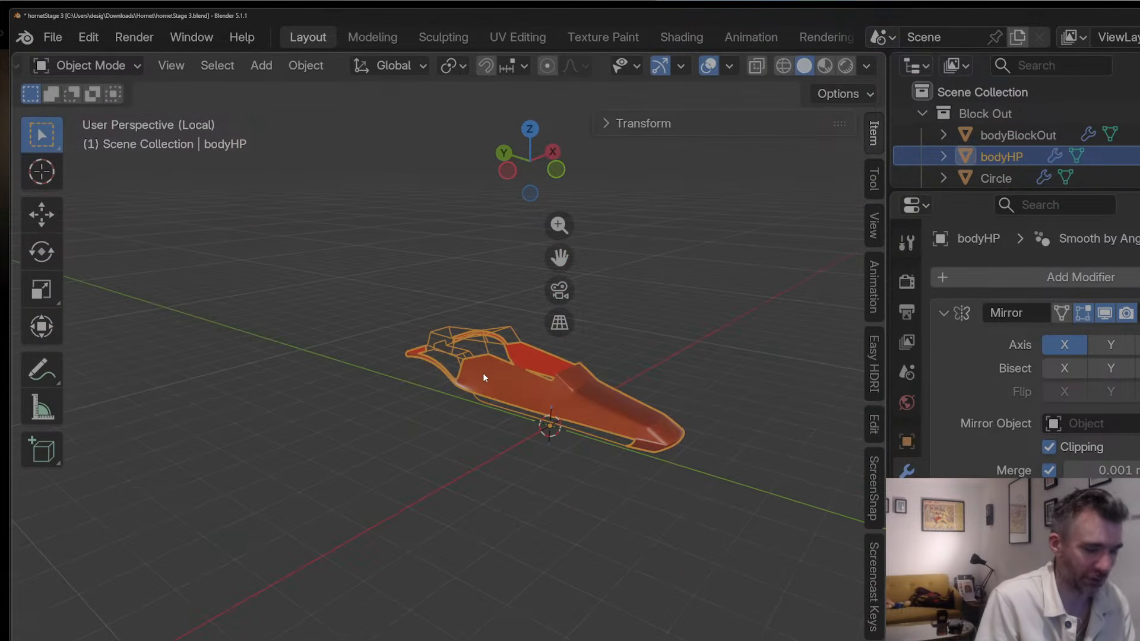
# Step: Exit local view and hide bodyBlockOut to check bodyHP against the rest of the buggy
pyautogui.press('ctrl+KP_3')
pyautogui.scroll(3, 600, 438)
pyautogui.moveTo(600, 438); pyautogui.dragTo(472, 463, button='middle')
pyautogui.scroll(-5, 534, 465)
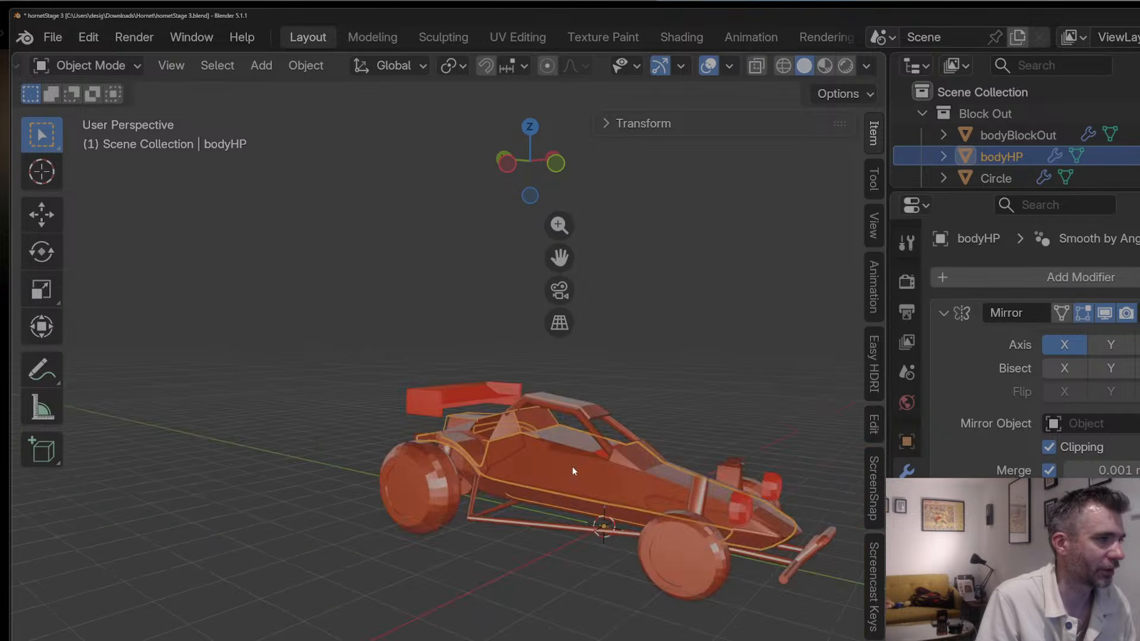
pyautogui.moveTo(571, 467); pyautogui.dragTo(531, 466, button='middle')
pyautogui.click(1138, 136)
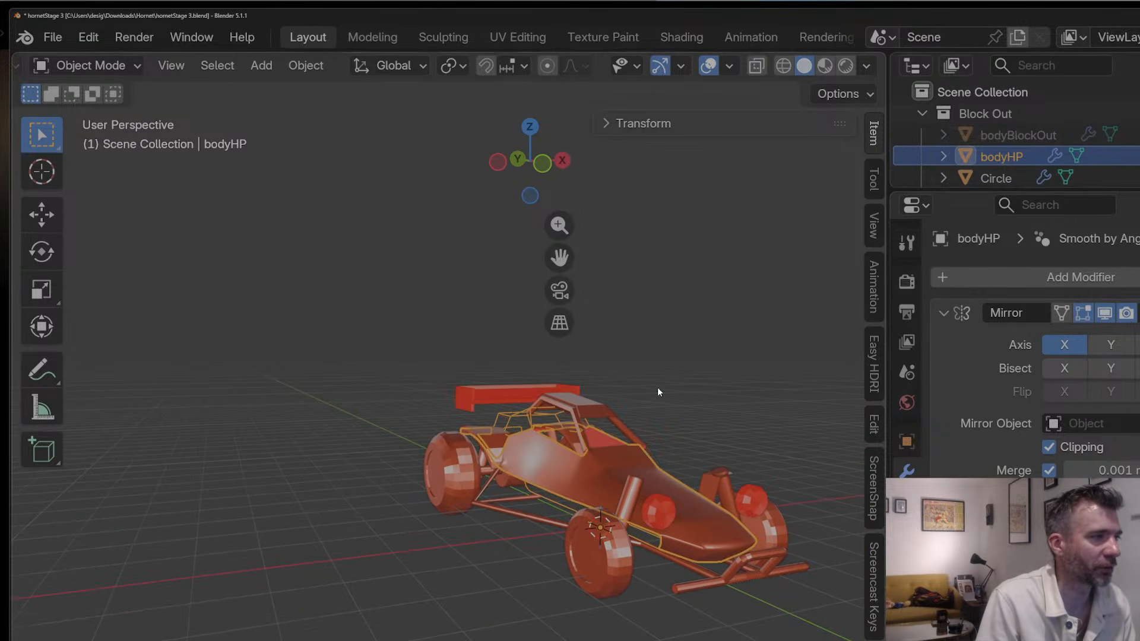
pyautogui.moveTo(657, 388); pyautogui.dragTo(585, 394, button='middle')
pyautogui.click(732, 389)
pyautogui.moveTo(731, 393); pyautogui.dragTo(649, 454, button='middle')
pyautogui.click(582, 444)
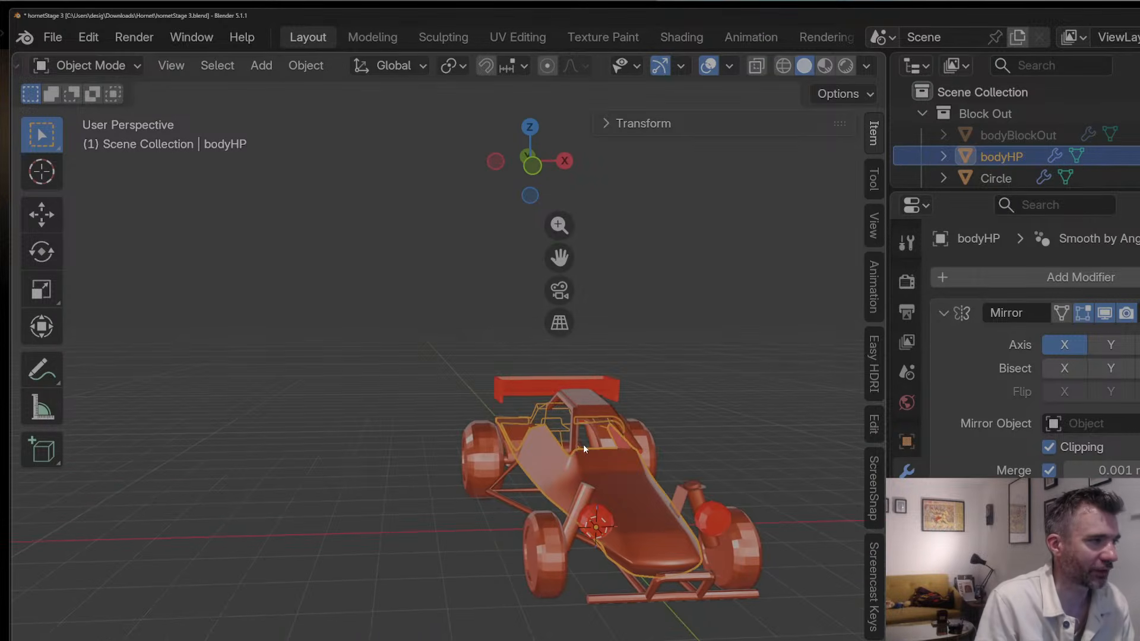
# Step: Isolate bodyHP in local view and enter Edit Mode on it
pyautogui.press('KP_Divide')
pyautogui.moveTo(542, 400); pyautogui.dragTo(357, 424, button='middle')
pyautogui.scroll(3, 357, 424)
pyautogui.press('Tab')
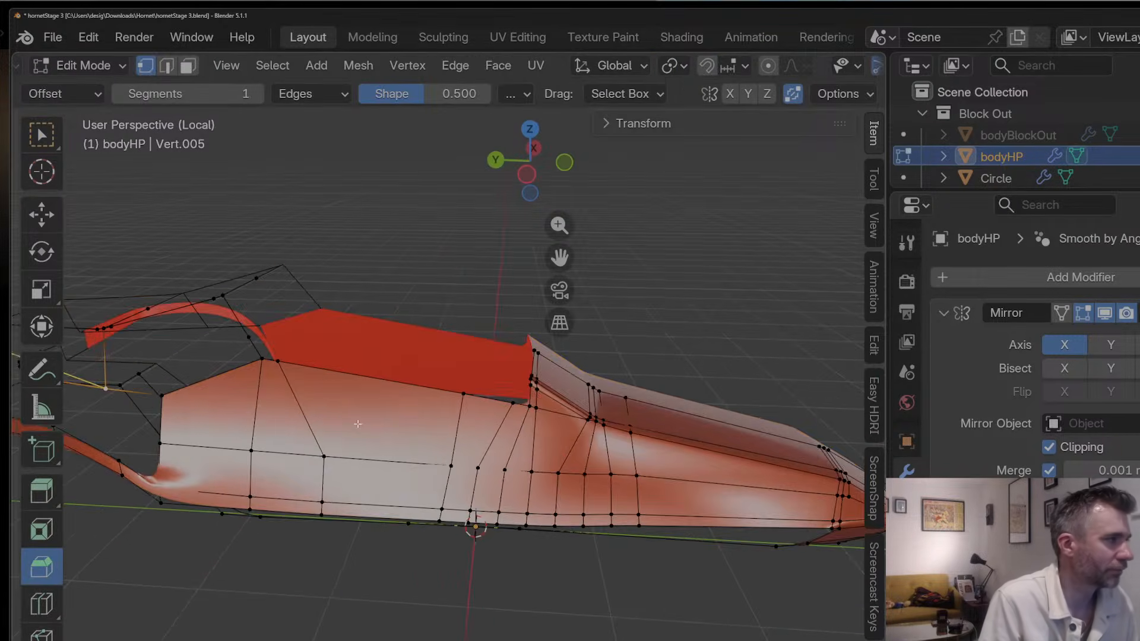
# Step: Fill the triangular face behind the upper rear corner of the side panel
pyautogui.moveTo(521, 278); pyautogui.dragTo(522, 385, button='middle')
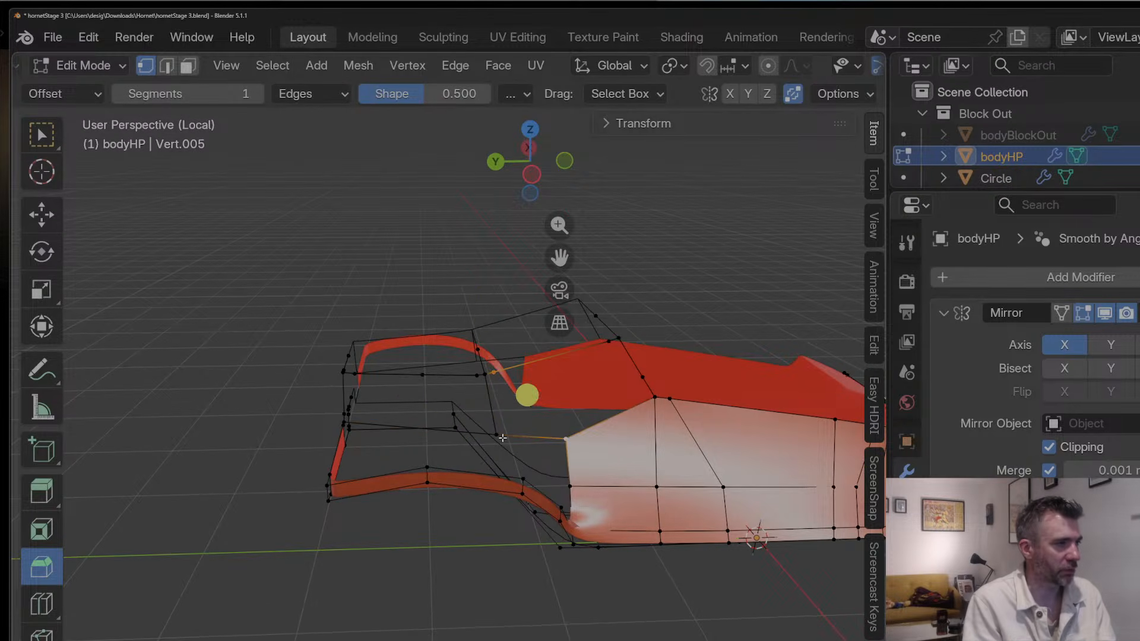
pyautogui.press('f')
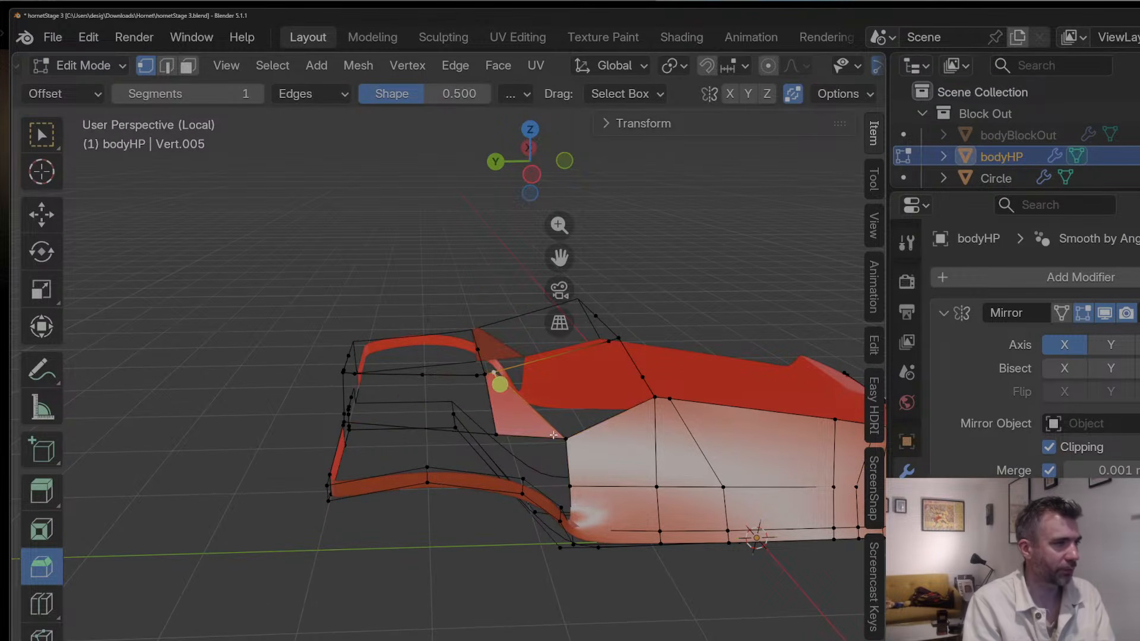
pyautogui.moveTo(564, 422); pyautogui.dragTo(472, 418, button='middle')
pyautogui.rightClick(480, 427)
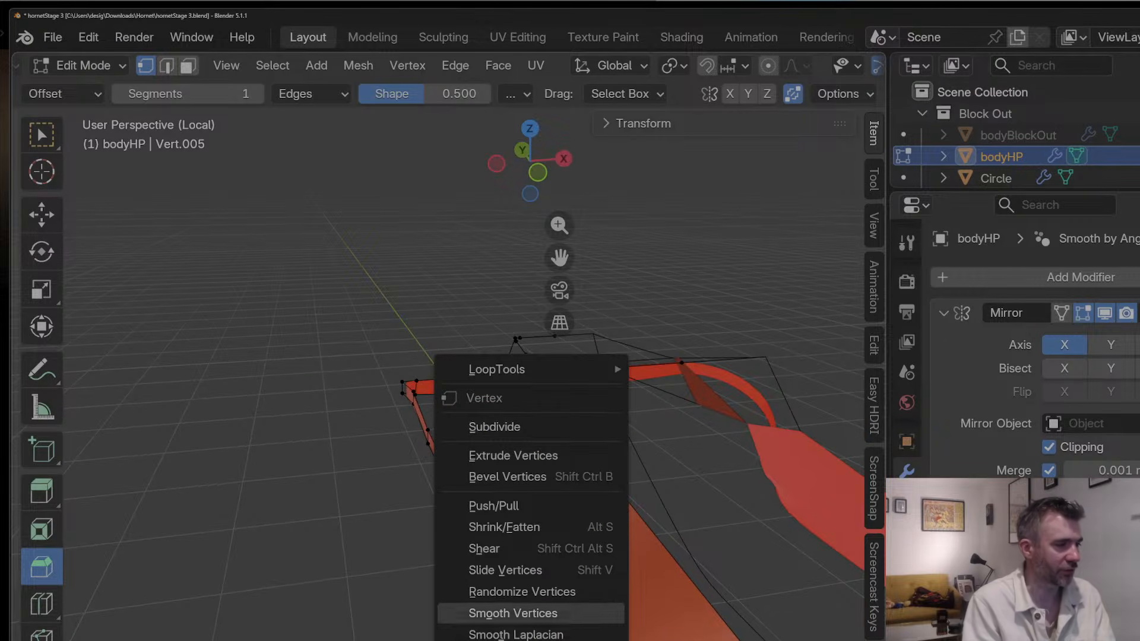
pyautogui.press('Escape')
pyautogui.moveTo(546, 487); pyautogui.dragTo(621, 516, button='middle')
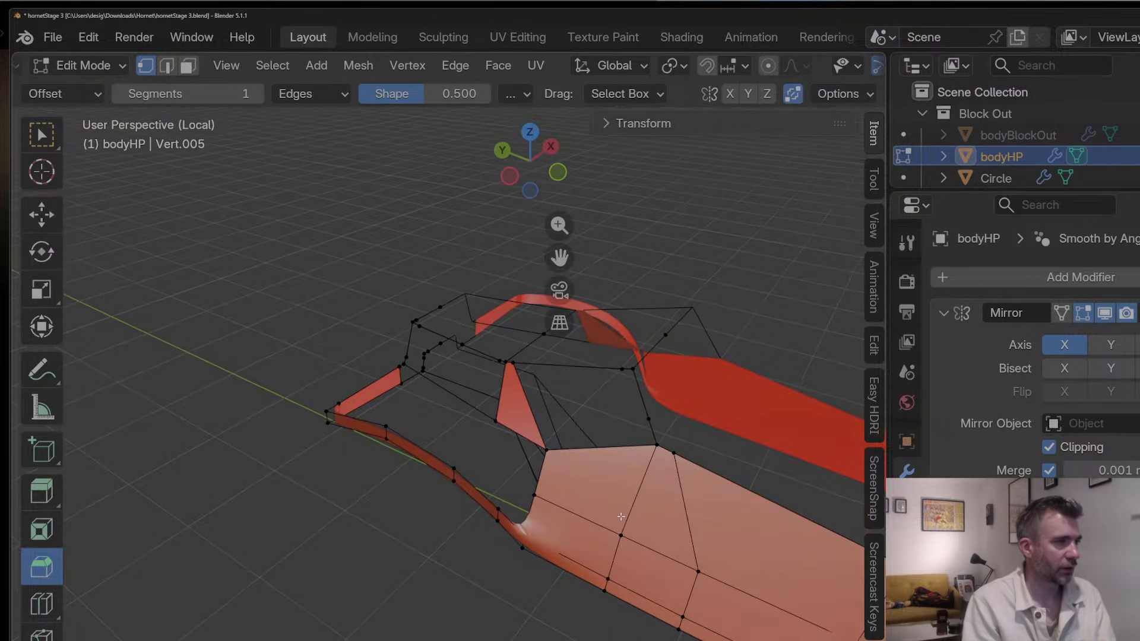
# Step: Dissolve the two surplus vertices on the edges bordering the opening above the side panel's rear corner
pyautogui.rightClick(648, 418)
pyautogui.click(611, 466)
pyautogui.moveTo(549, 438); pyautogui.dragTo(600, 384, button='middle')
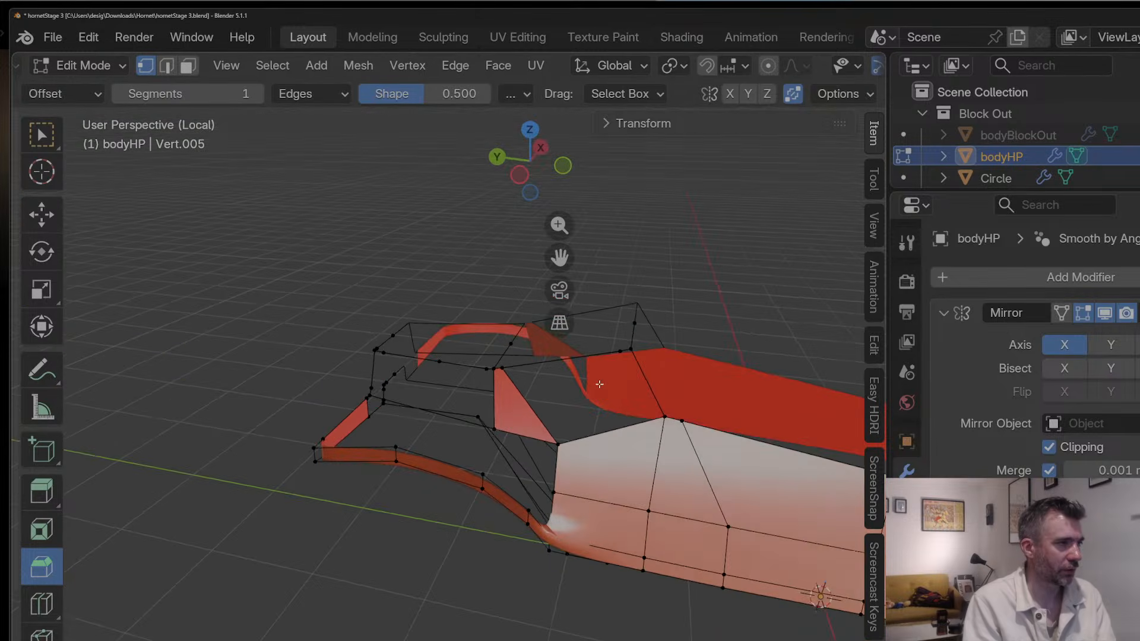
pyautogui.rightClick(619, 352)
pyautogui.click(603, 466)
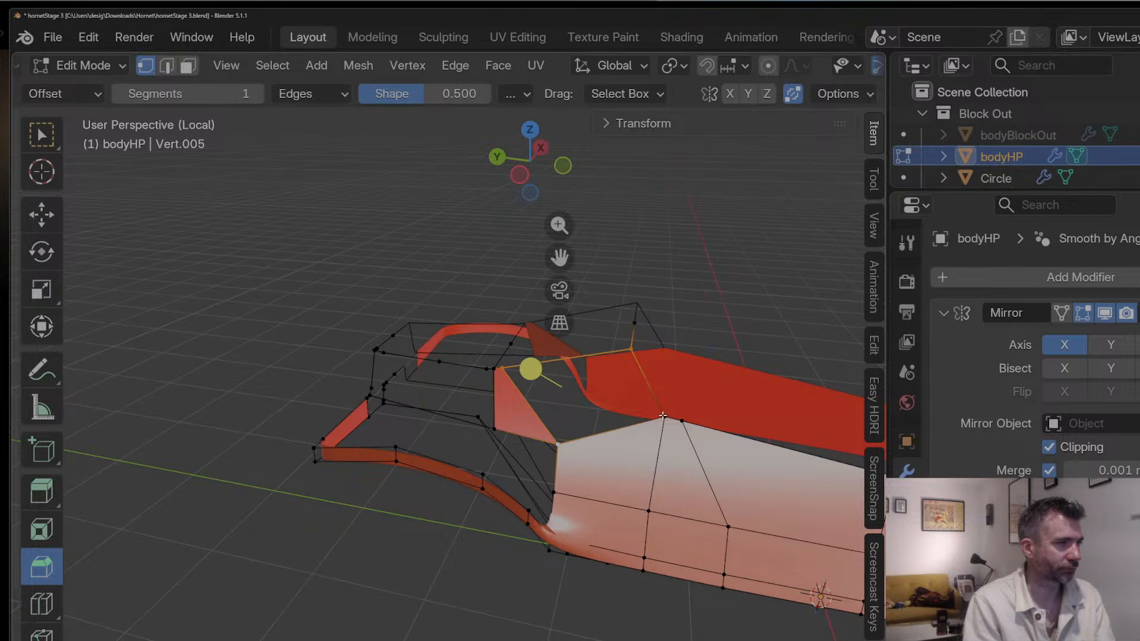
# Step: Fill the four-sided opening above the side panel's rear corner and flip the new faces' normals
pyautogui.moveTo(662, 416); pyautogui.dragTo(567, 384, button='middle')
pyautogui.press('3')
pyautogui.click(598, 388)
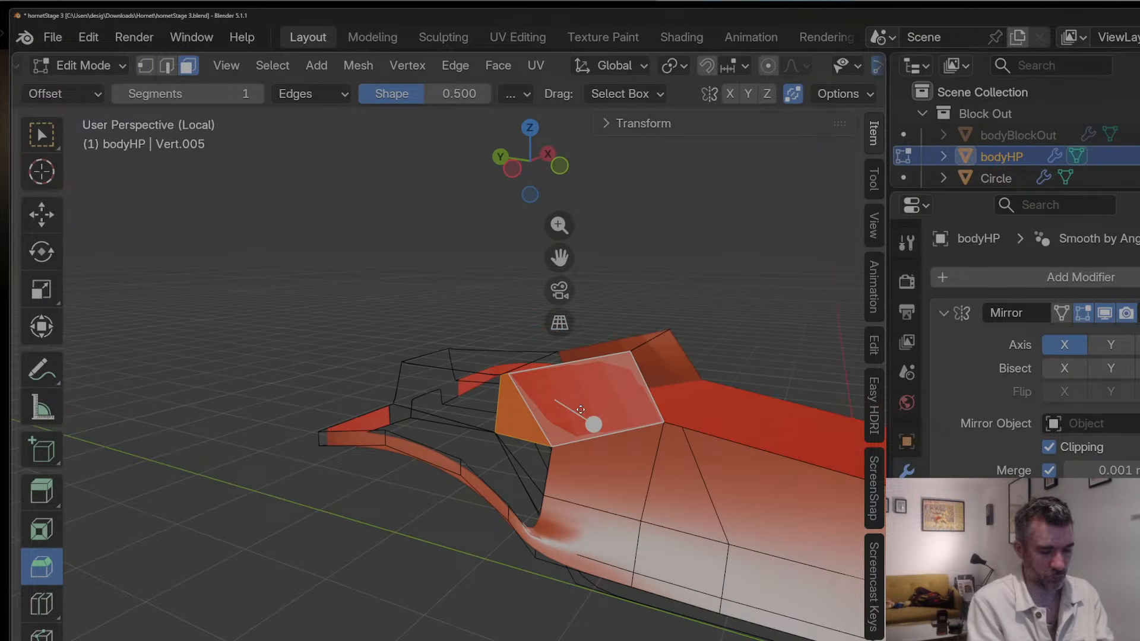
pyautogui.hotkey('alt', 'n')
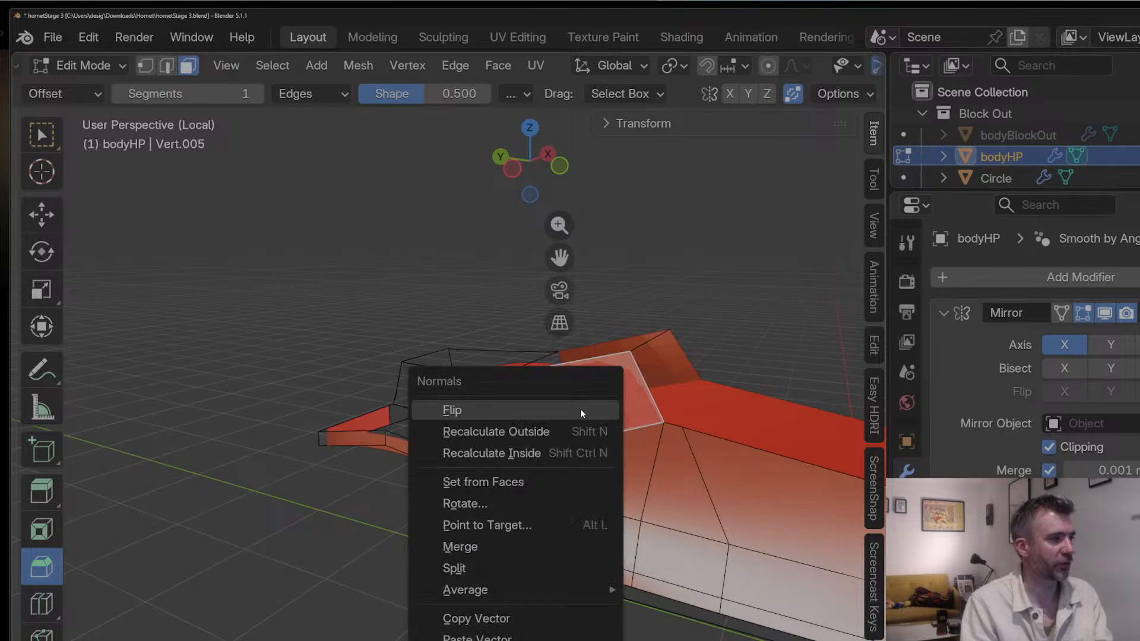
pyautogui.click(579, 410)
pyautogui.press('Tab')
pyautogui.press('Tab')
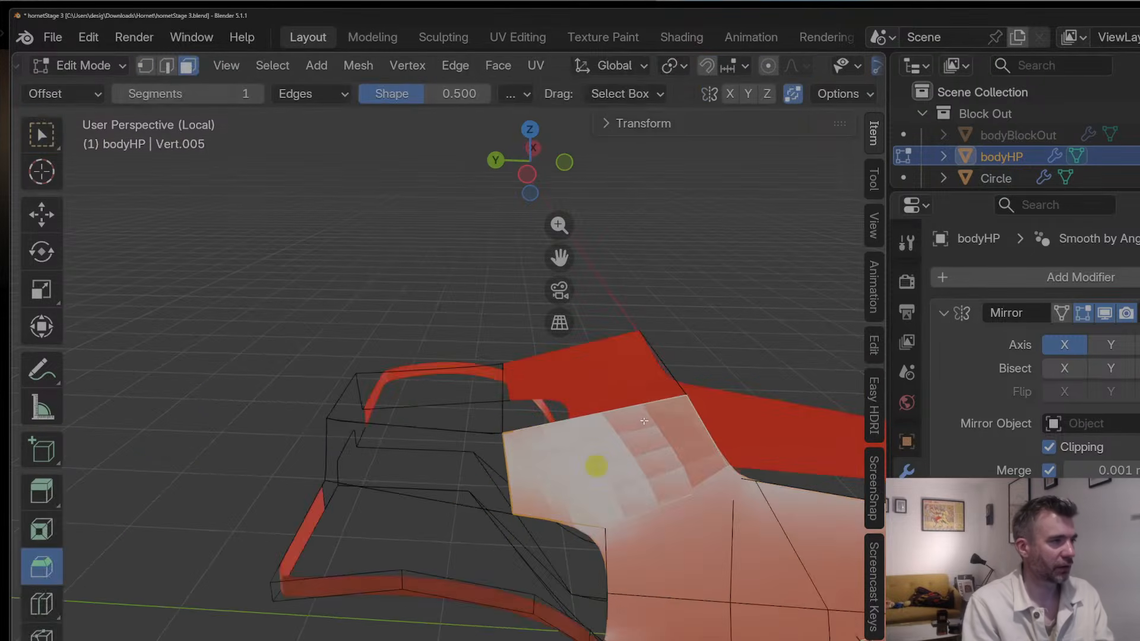
# Step: Bridge the top's front and rear centre vertices with an edge, cut a vertex into it and slide it rearward
pyautogui.moveTo(640, 407); pyautogui.dragTo(532, 345, button='middle')
pyautogui.click(531, 345)
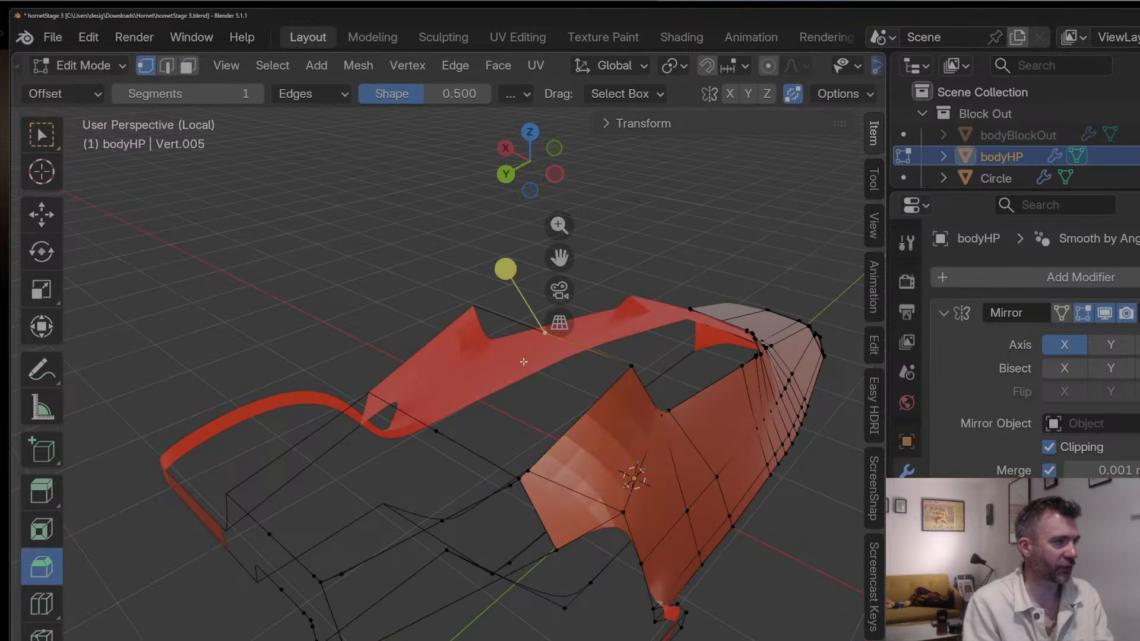
pyautogui.moveTo(525, 467); pyautogui.dragTo(455, 425, button='middle')
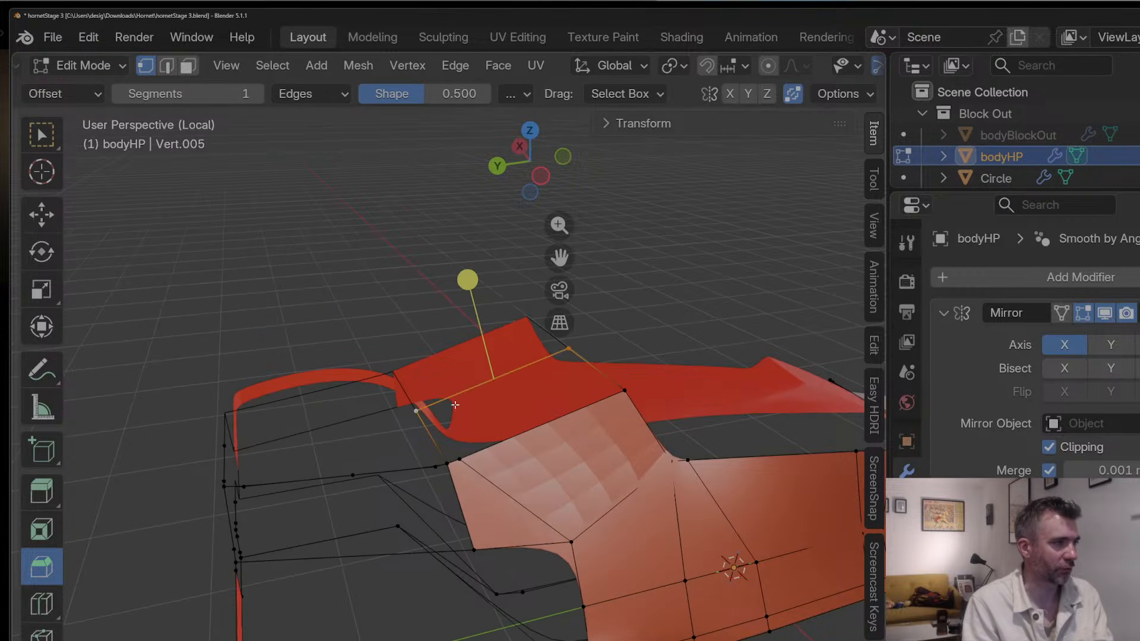
pyautogui.hotkey('ctrl', 'r')
pyautogui.click(454, 401)
pyautogui.press('g')
pyautogui.press('g')
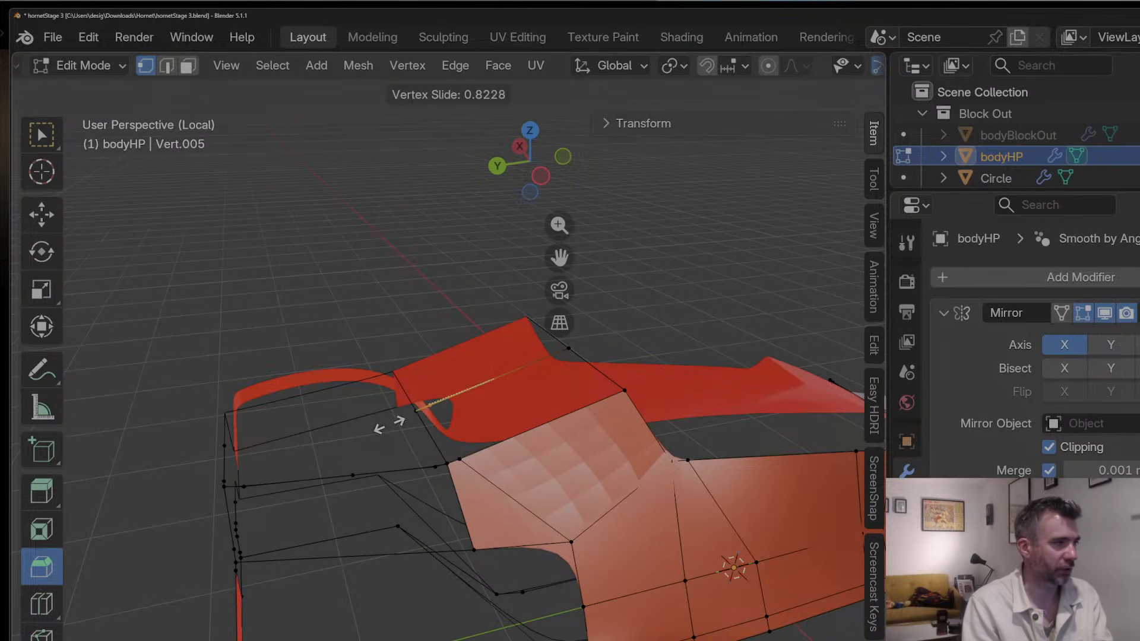
pyautogui.click(389, 425)
# Step: Fill the top faces between the centre edge and the upper side face, and check the shading in Object Mode
pyautogui.moveTo(414, 408); pyautogui.dragTo(434, 408)
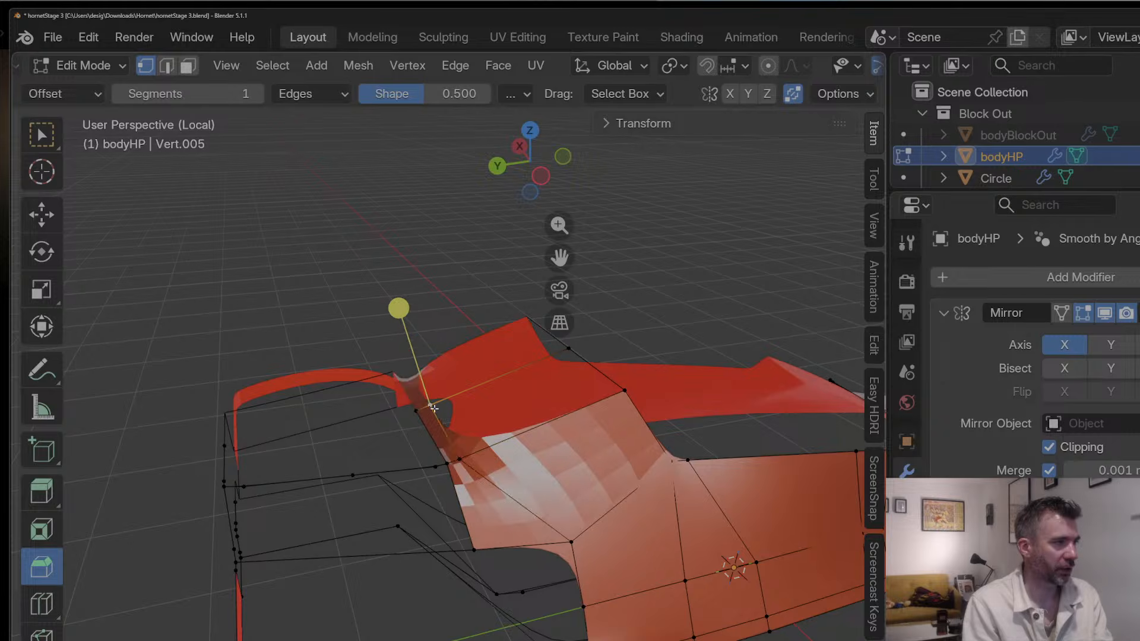
pyautogui.press('Tab')
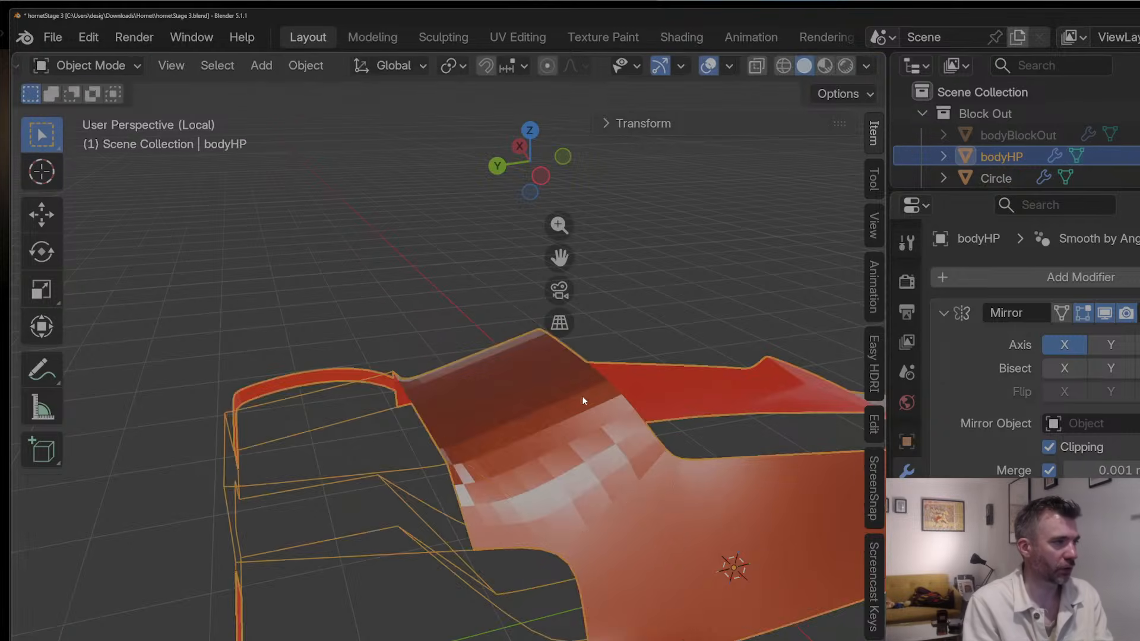
pyautogui.moveTo(582, 396); pyautogui.dragTo(471, 378, button='middle')
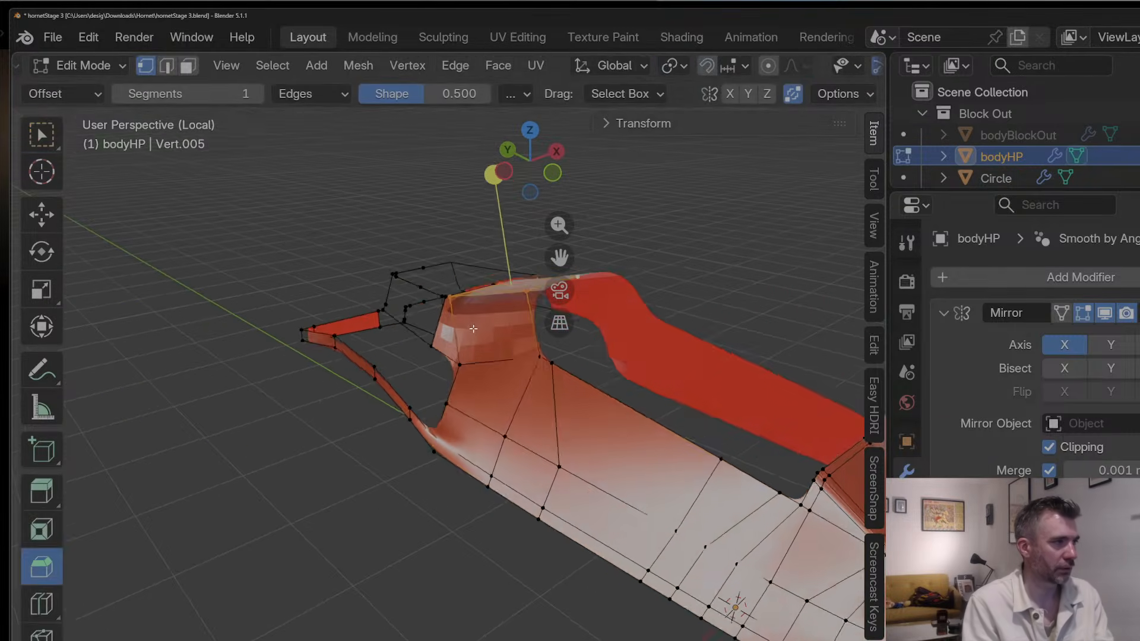
# Step: Apply smooth shading to the body in Object Mode and return to editing its rear top section
pyautogui.press('Tab')
pyautogui.rightClick(493, 318)
pyautogui.click(492, 319)
pyautogui.moveTo(580, 381); pyautogui.dragTo(340, 448, button='middle')
pyautogui.press('Tab')
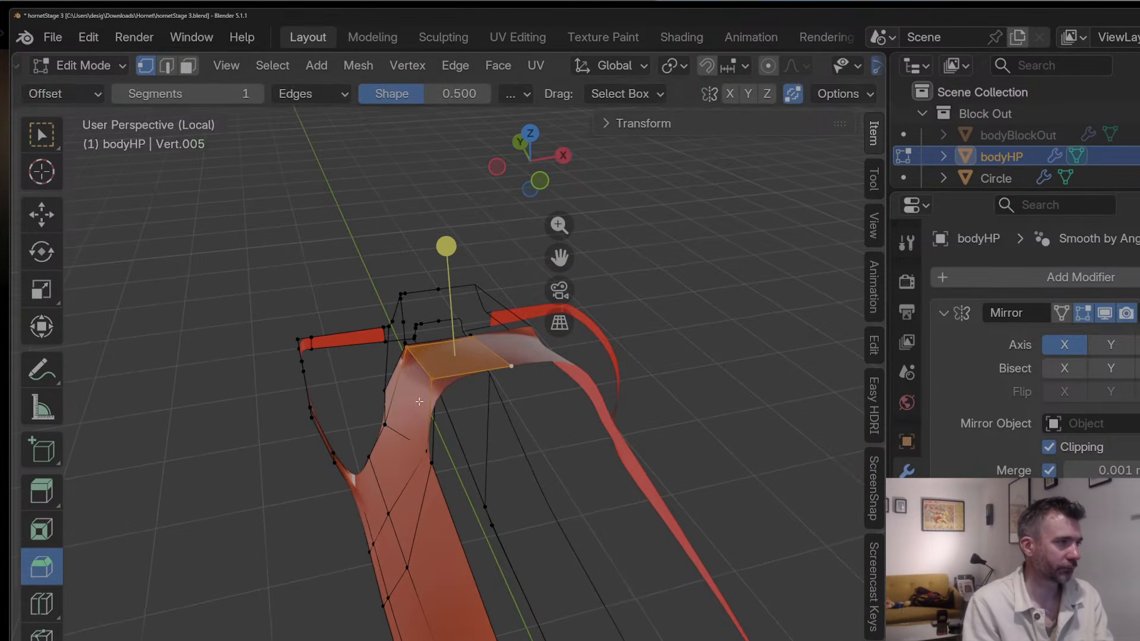
# Step: Add loop cuts on either side of the edge between the top and its side face, and check the shading in Object Mode
pyautogui.hotkey('ctrl', 'r')
pyautogui.click(449, 354)
pyautogui.click(418, 358)
pyautogui.hotkey('ctrl', 'r')
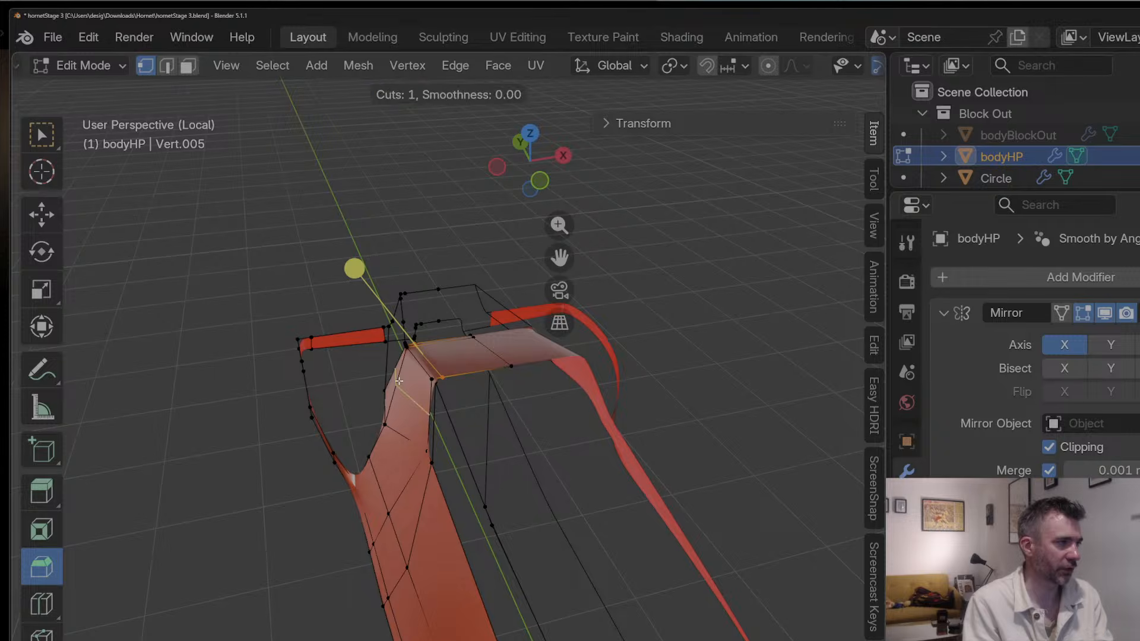
pyautogui.click(411, 360)
pyautogui.click(414, 350)
pyautogui.press('Tab')
pyautogui.moveTo(414, 350); pyautogui.dragTo(477, 411, button='middle')
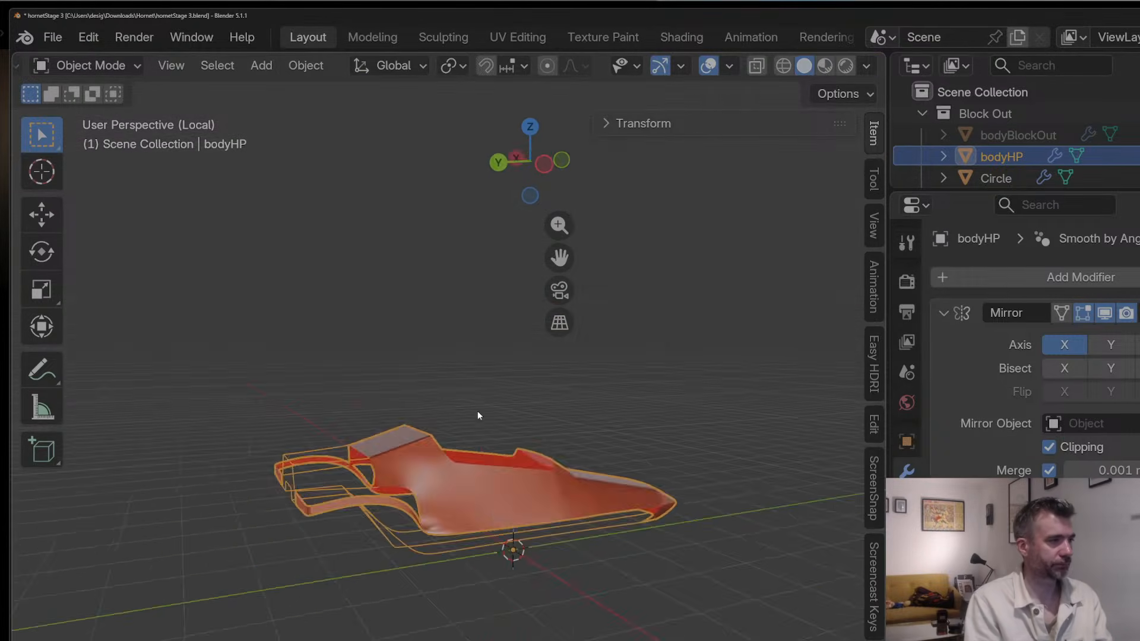
# Step: Add a lengthwise loop cut along the side panel just below its upper edge
pyautogui.press('Tab')
pyautogui.scroll(4, 509, 488)
pyautogui.moveTo(509, 488); pyautogui.dragTo(441, 456, button='middle')
pyautogui.scroll(-2, 512, 491)
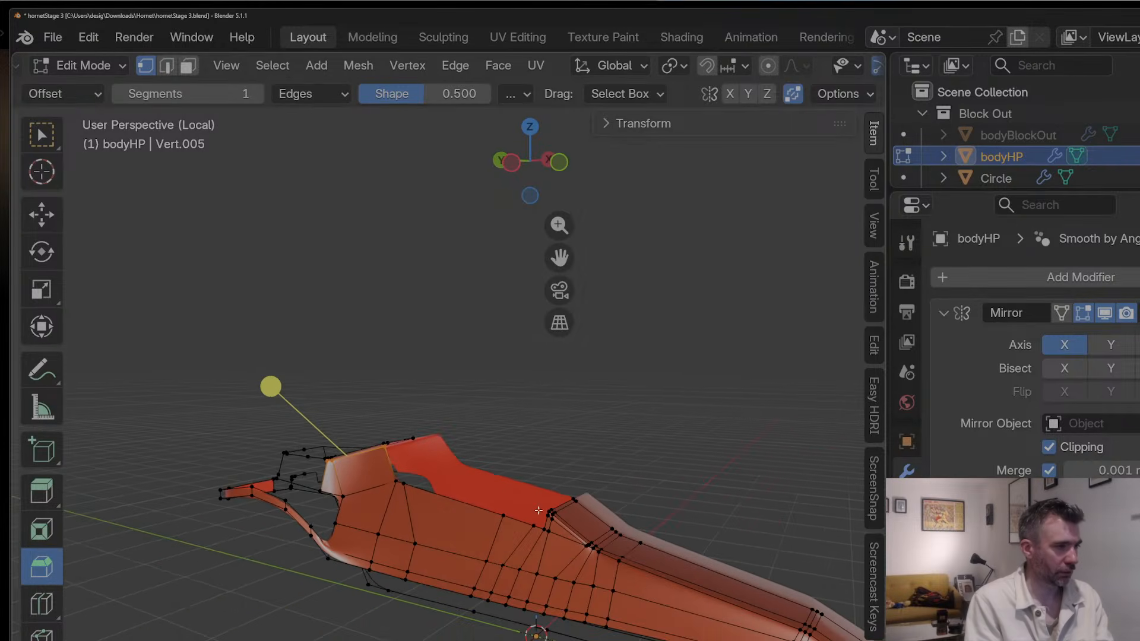
pyautogui.hotkey('ctrl', 'r')
pyautogui.click(608, 556)
pyautogui.click(611, 558)
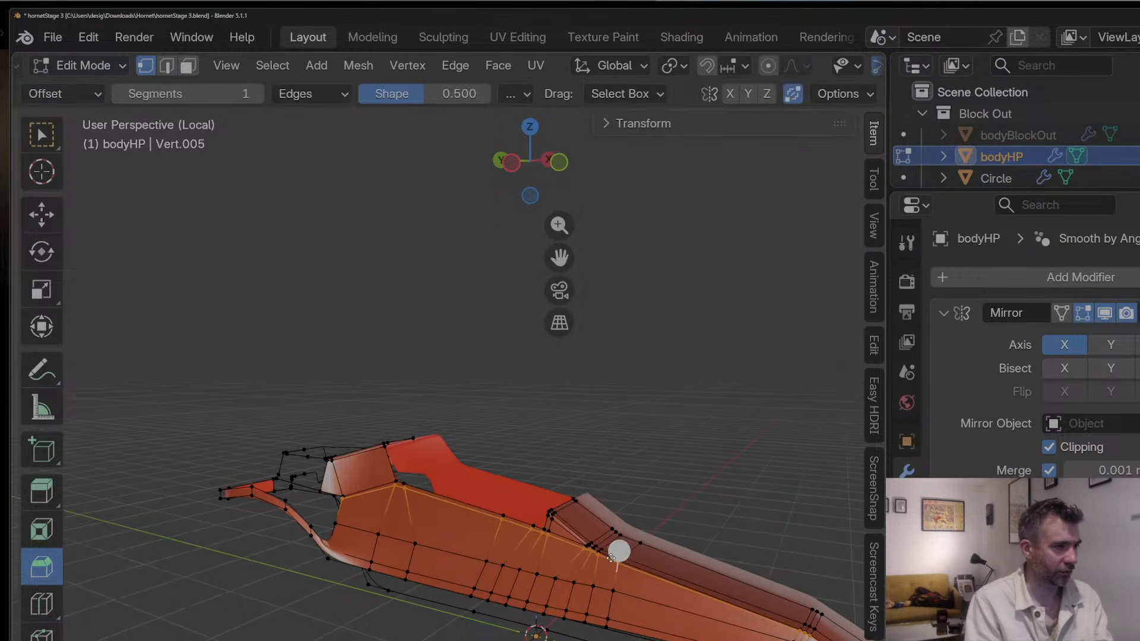
# Step: Inspect the side panel's shading around the new loop, comparing Object Mode with Edit Mode
pyautogui.moveTo(612, 558); pyautogui.dragTo(583, 597, button='middle')
pyautogui.press('Tab')
pyautogui.press('Tab')
pyautogui.press('Tab')
pyautogui.press('Tab')
pyautogui.press('Tab')
pyautogui.press('Tab')
# Step: Select the stretch of the new side-panel loop beside the cockpit in top view and even it out with LoopTools
pyautogui.click(595, 612)
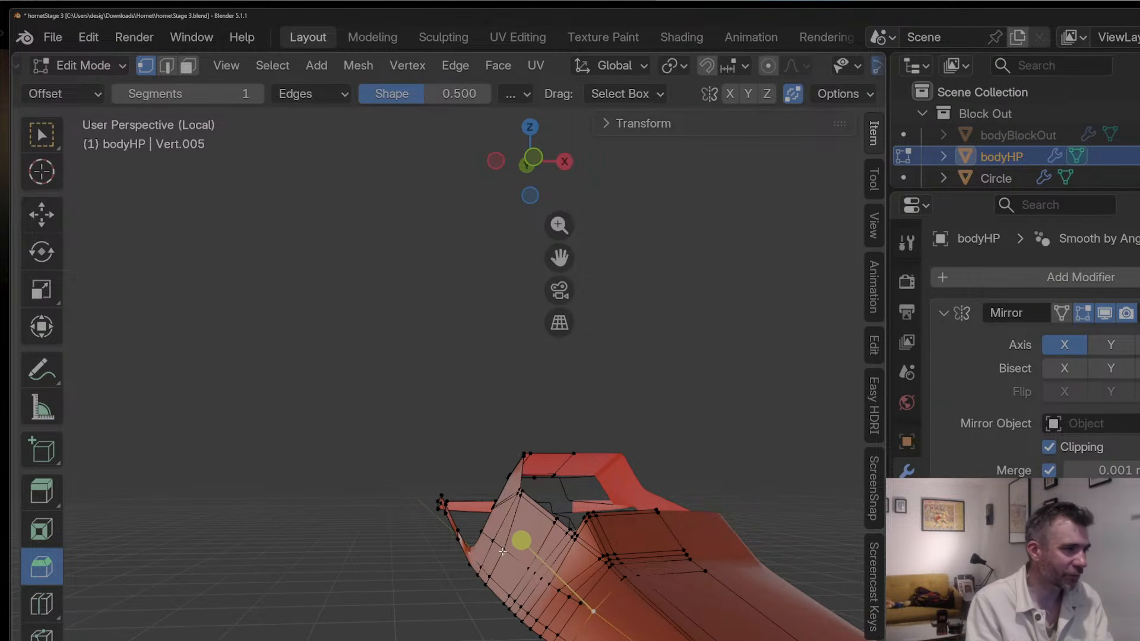
pyautogui.click(529, 127)
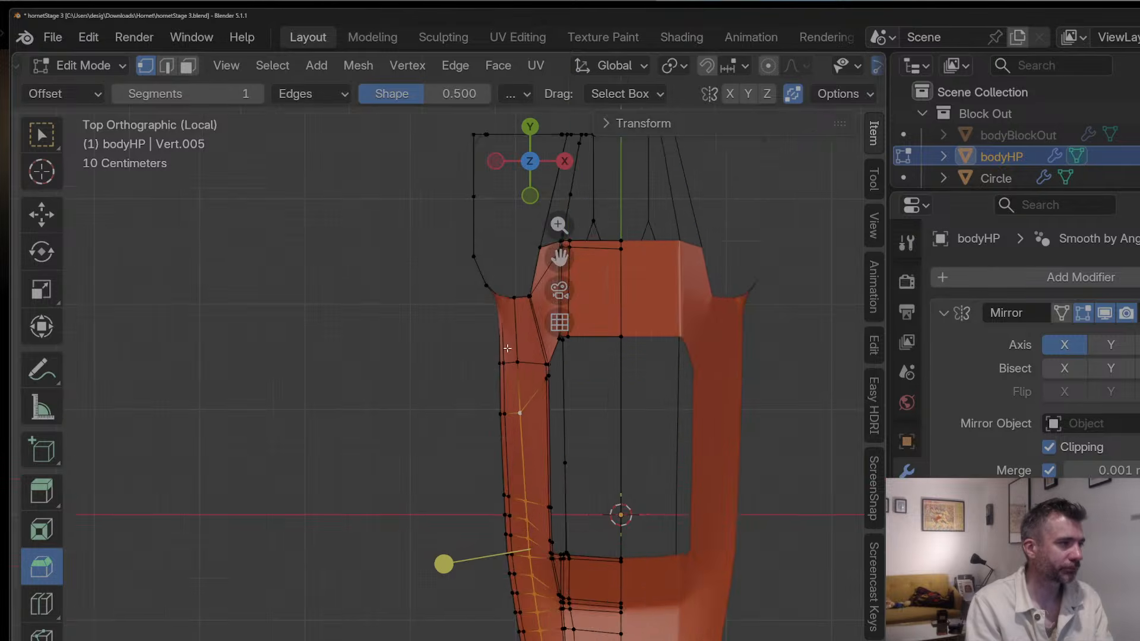
pyautogui.scroll(2, 516, 374)
pyautogui.scroll(-2, 580, 561)
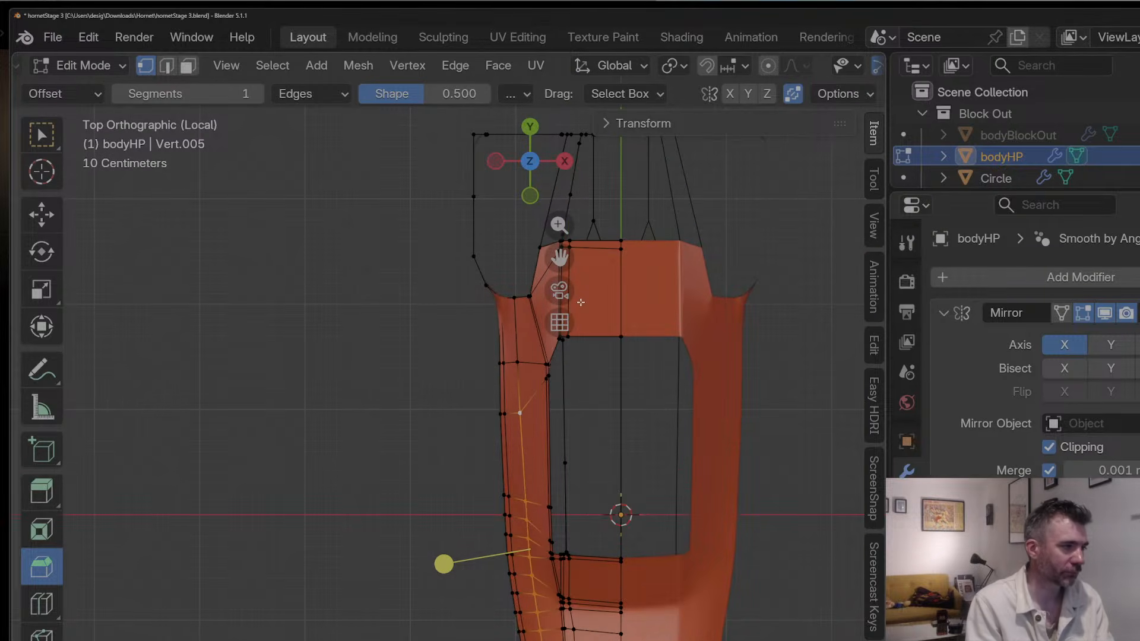
pyautogui.moveTo(560, 257); pyautogui.dragTo(608, 117)
pyautogui.scroll(1, 527, 473)
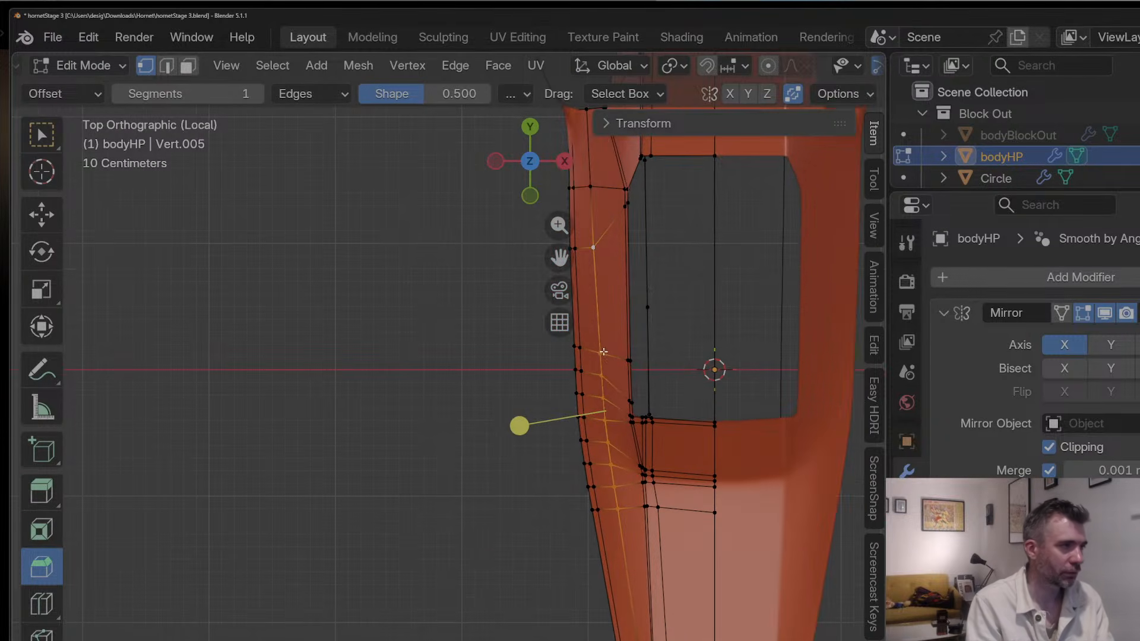
pyautogui.click(603, 354)
pyautogui.keyDown('ctrl'); pyautogui.click(617, 506); pyautogui.keyUp('ctrl')
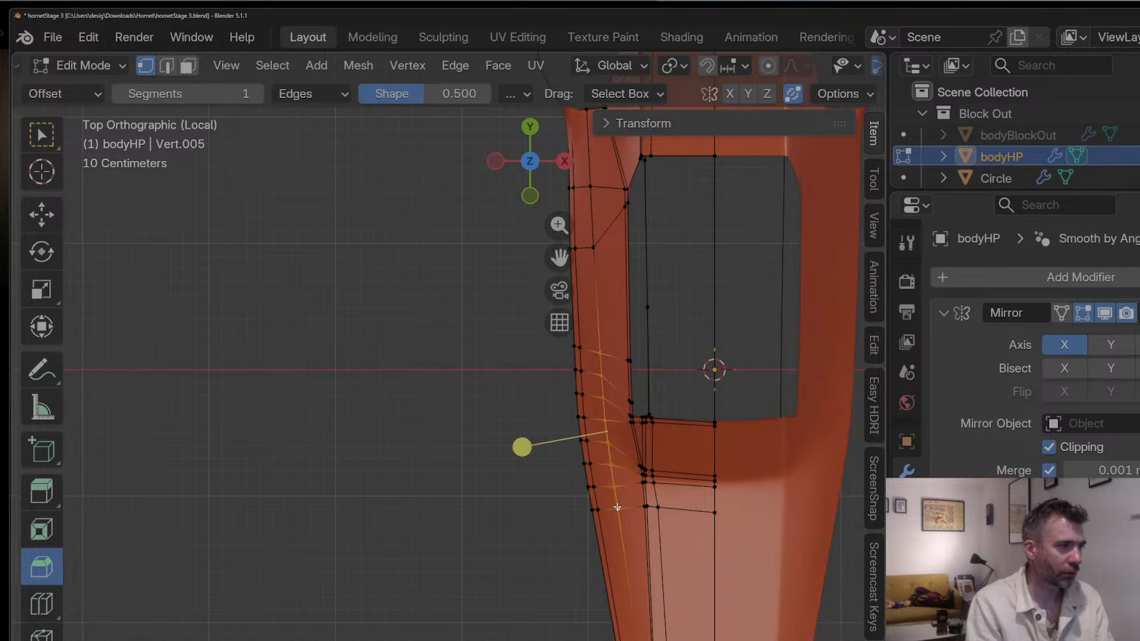
pyautogui.rightClick(618, 505)
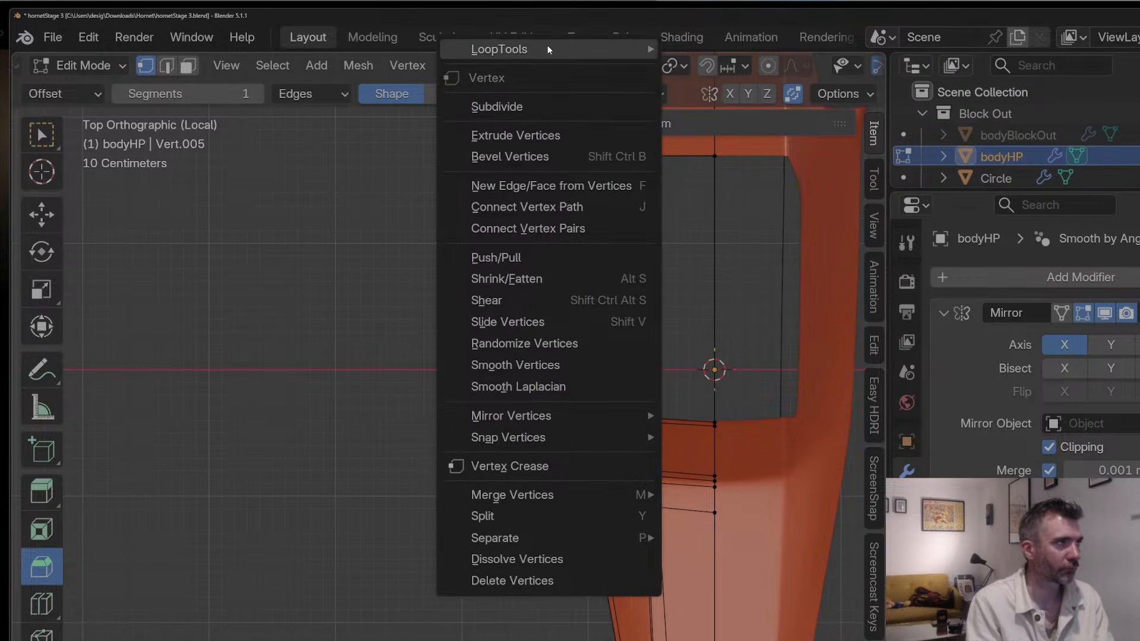
pyautogui.moveTo(509, 48)
pyautogui.click(716, 200)
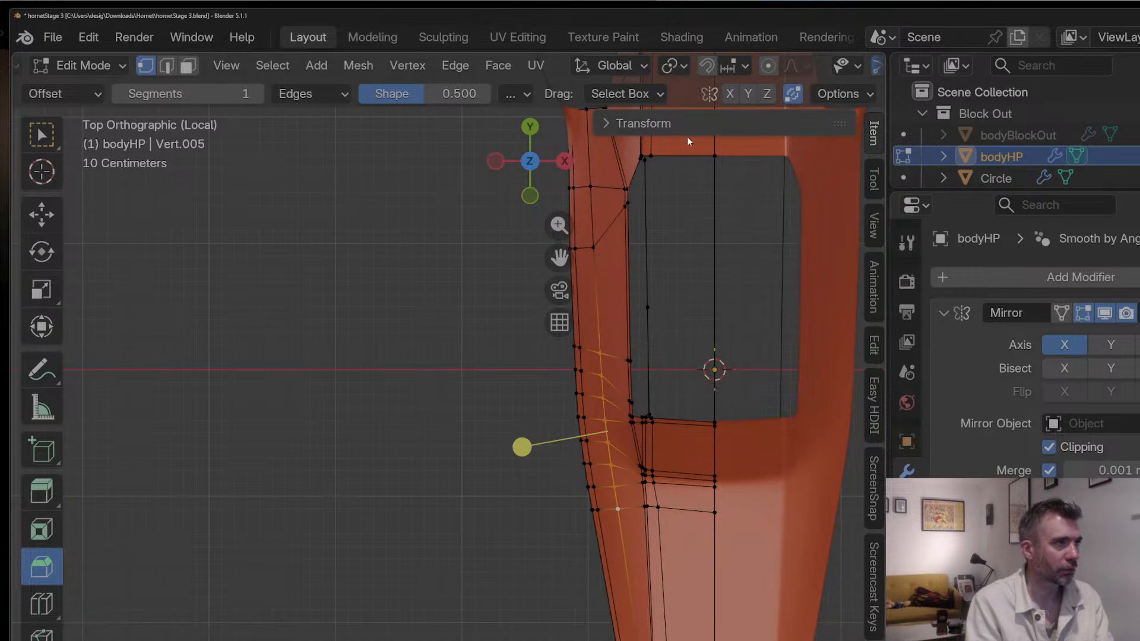
# Step: Reposition the loop's vertex in the middle of the side panel in front view to smooth the curve
pyautogui.moveTo(560, 166); pyautogui.dragTo(566, 164)
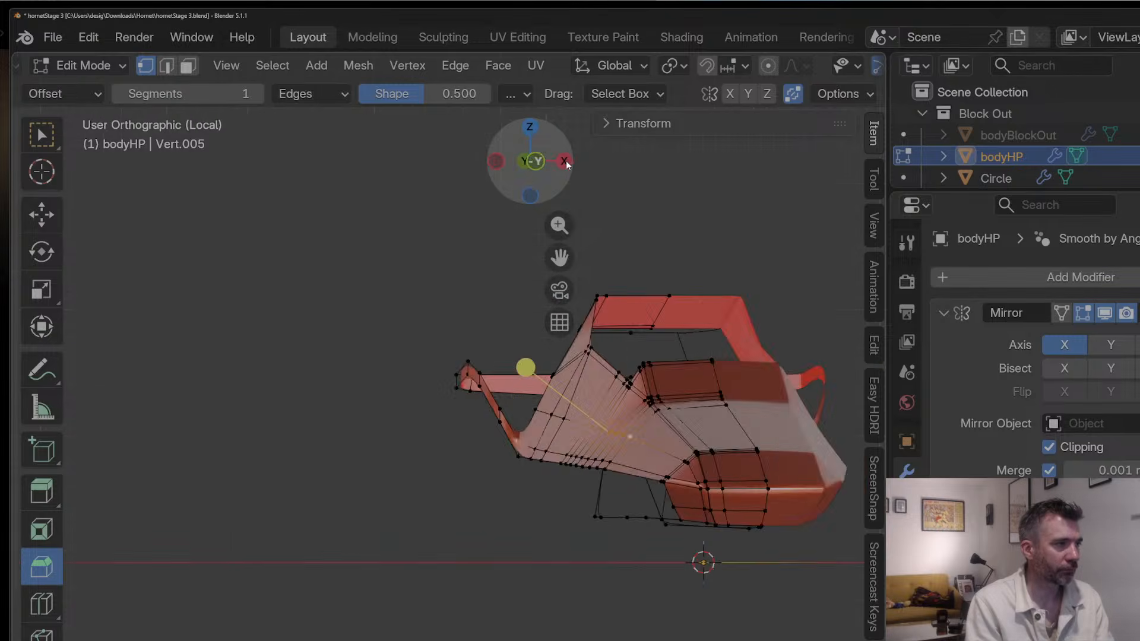
pyautogui.scroll(2, 558, 282)
pyautogui.click(698, 451)
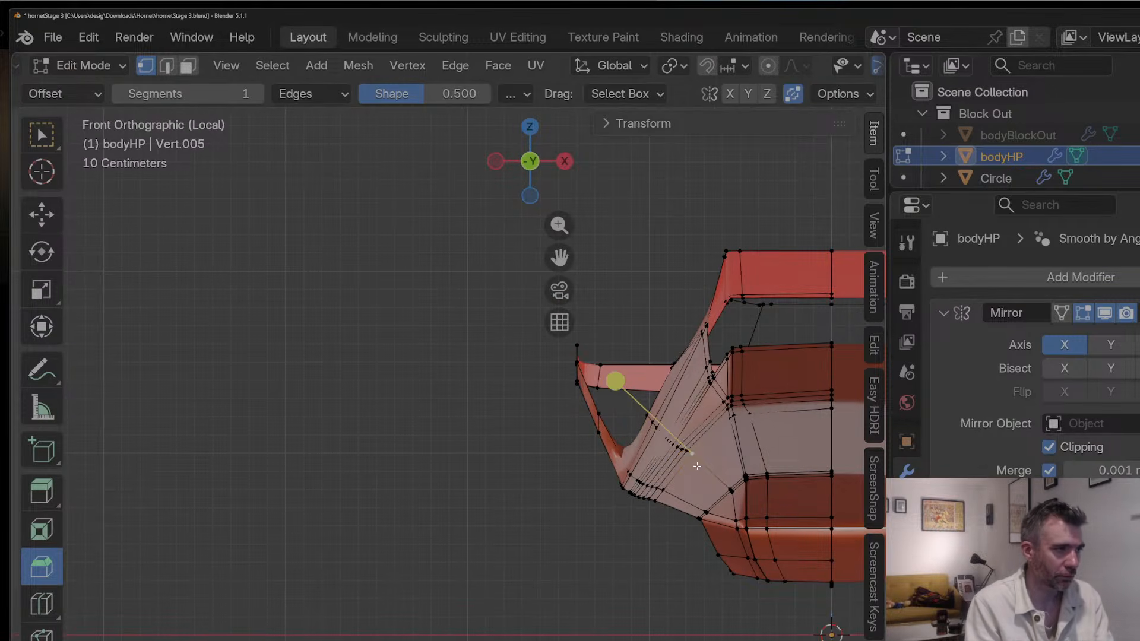
pyautogui.press('g')
pyautogui.click(697, 467)
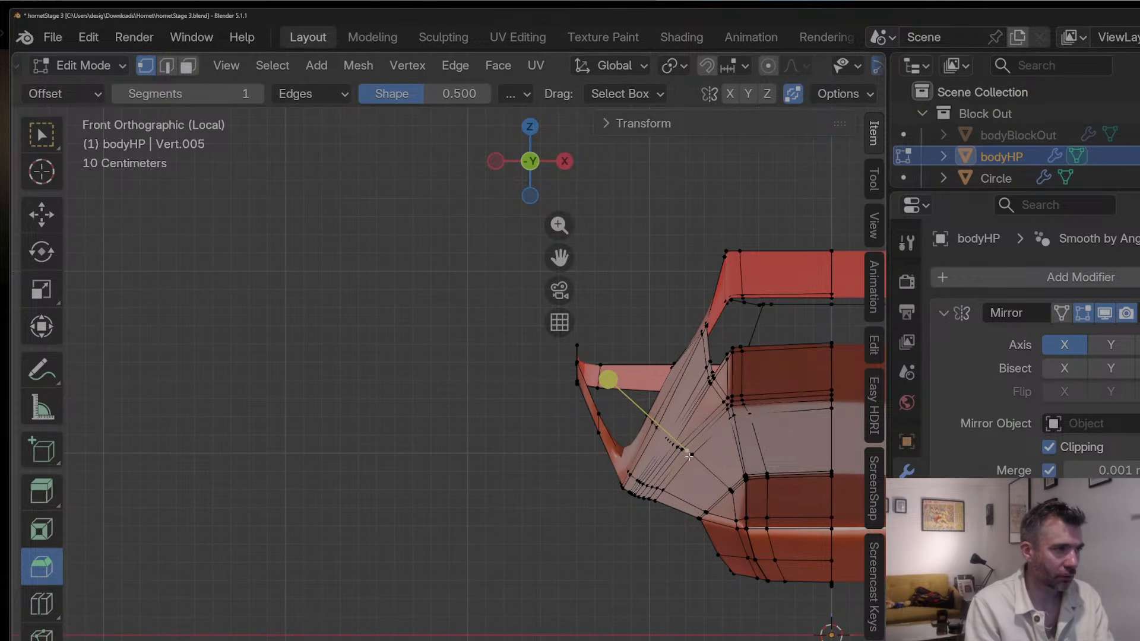
pyautogui.press('g')
pyautogui.click(690, 458)
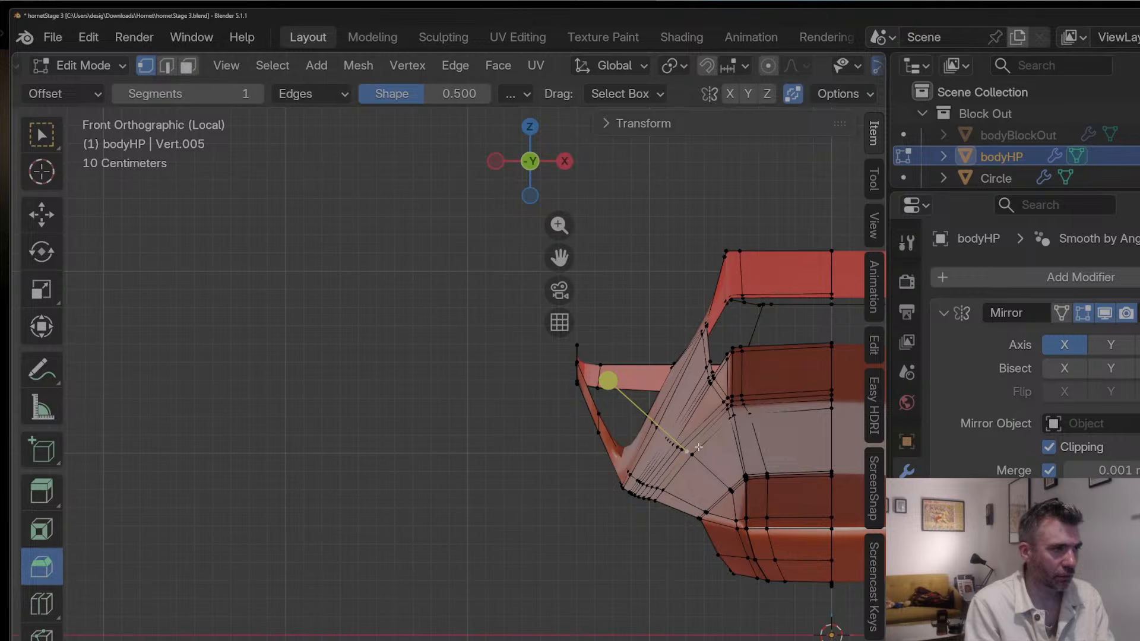
# Step: Move the vertices along the side panel's upper edge beside the cockpit into a smoother line in front view
pyautogui.click(730, 403)
pyautogui.scroll(1, 719, 396)
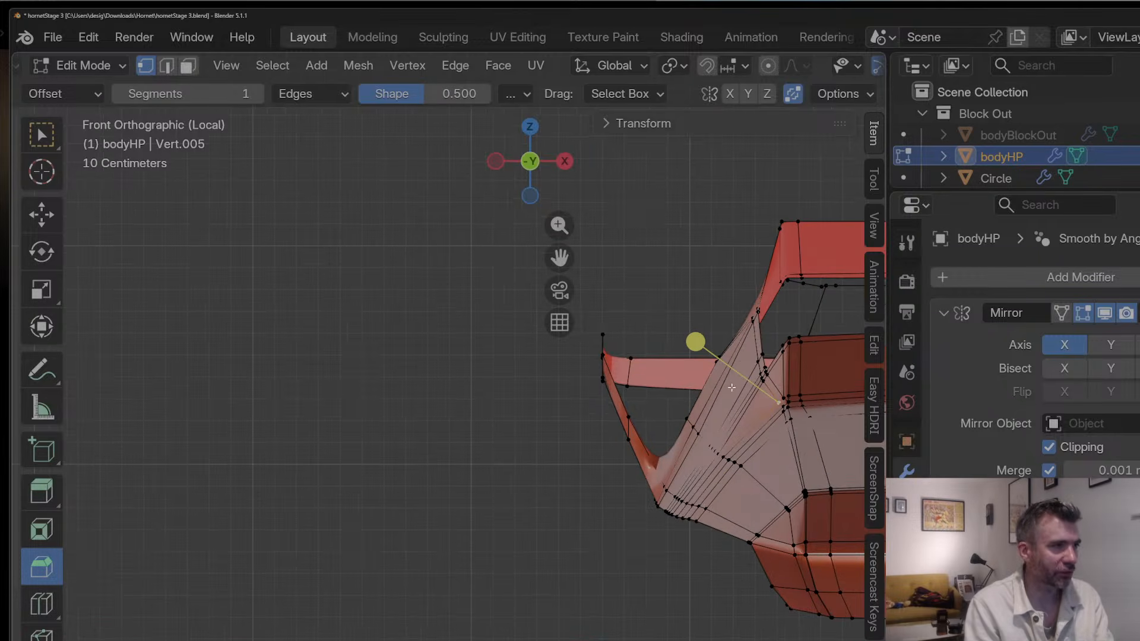
pyautogui.moveTo(573, 256); pyautogui.dragTo(441, 214)
pyautogui.scroll(2, 655, 345)
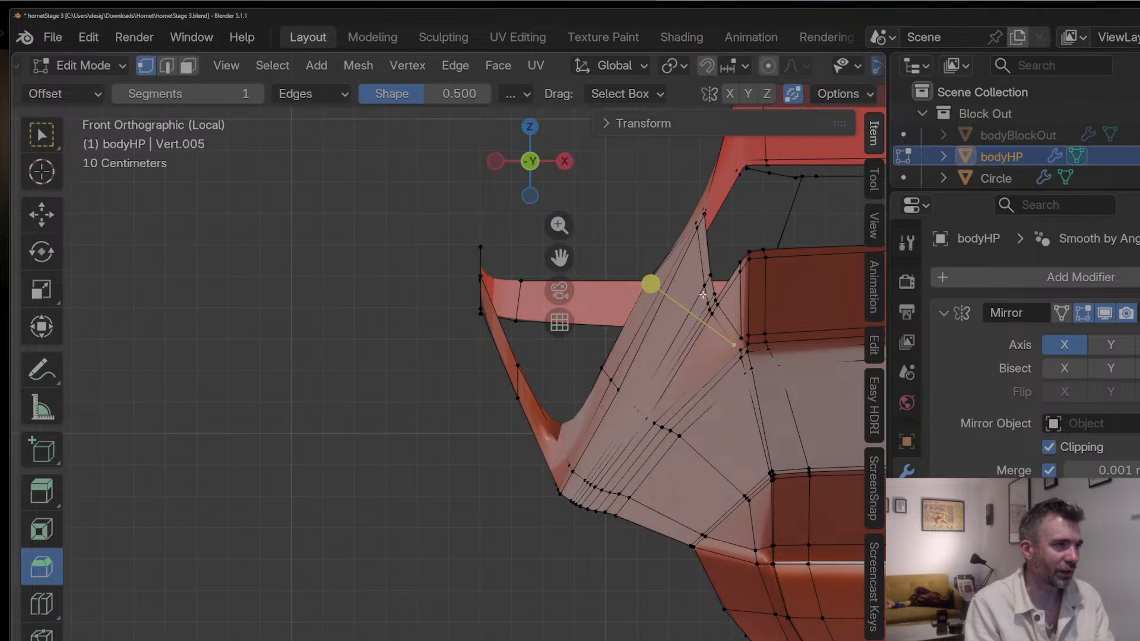
pyautogui.press('g')
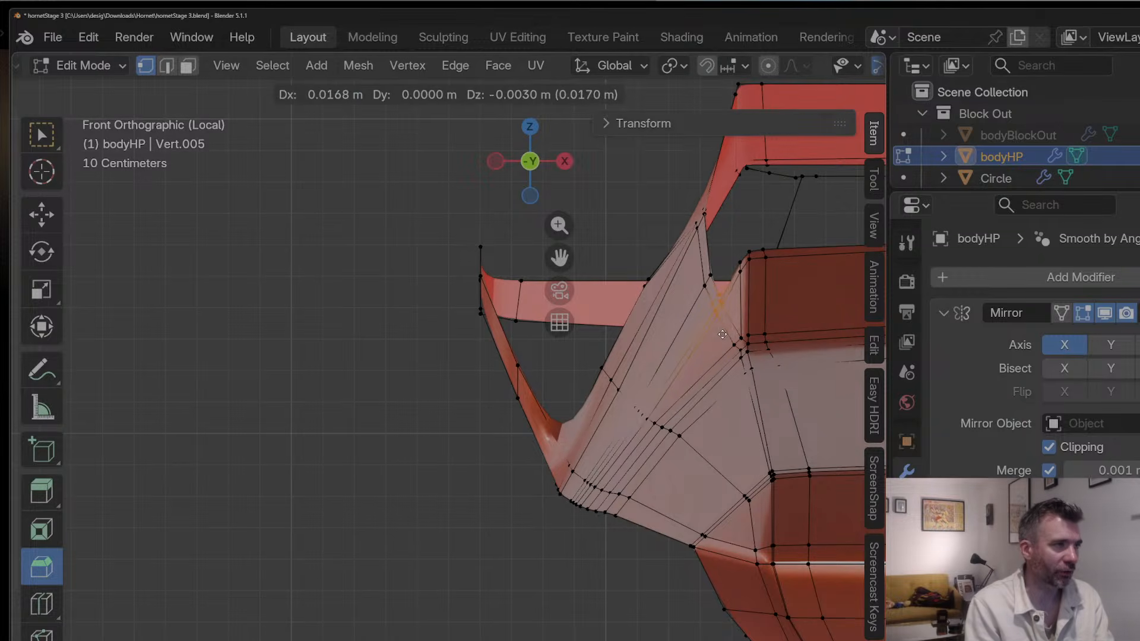
pyautogui.click(712, 280)
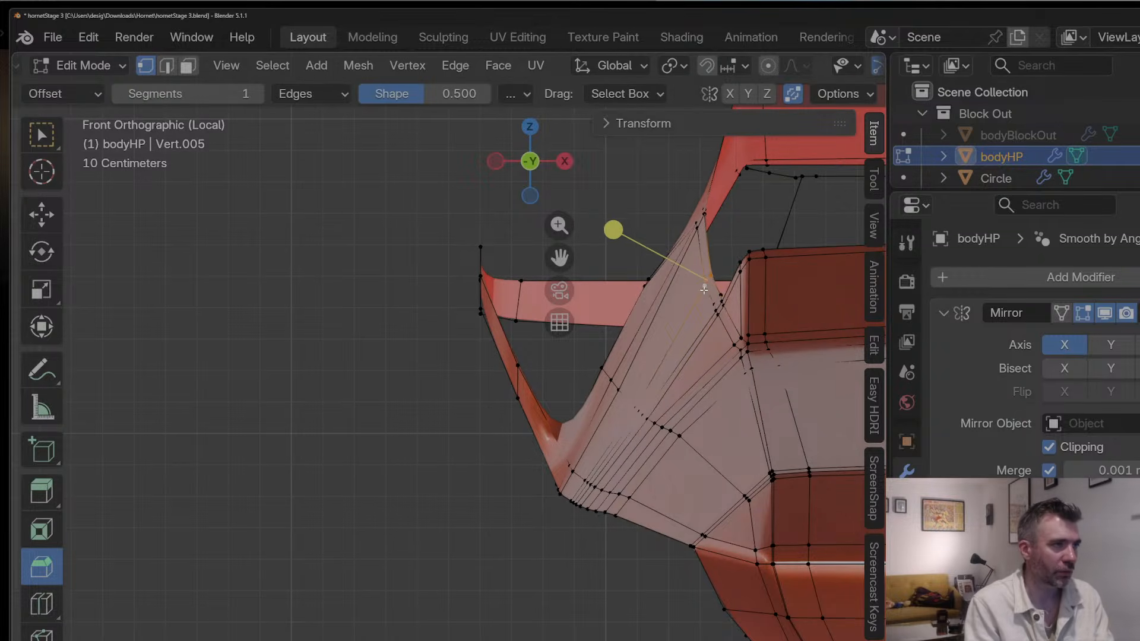
pyautogui.press('g')
pyautogui.click(717, 294)
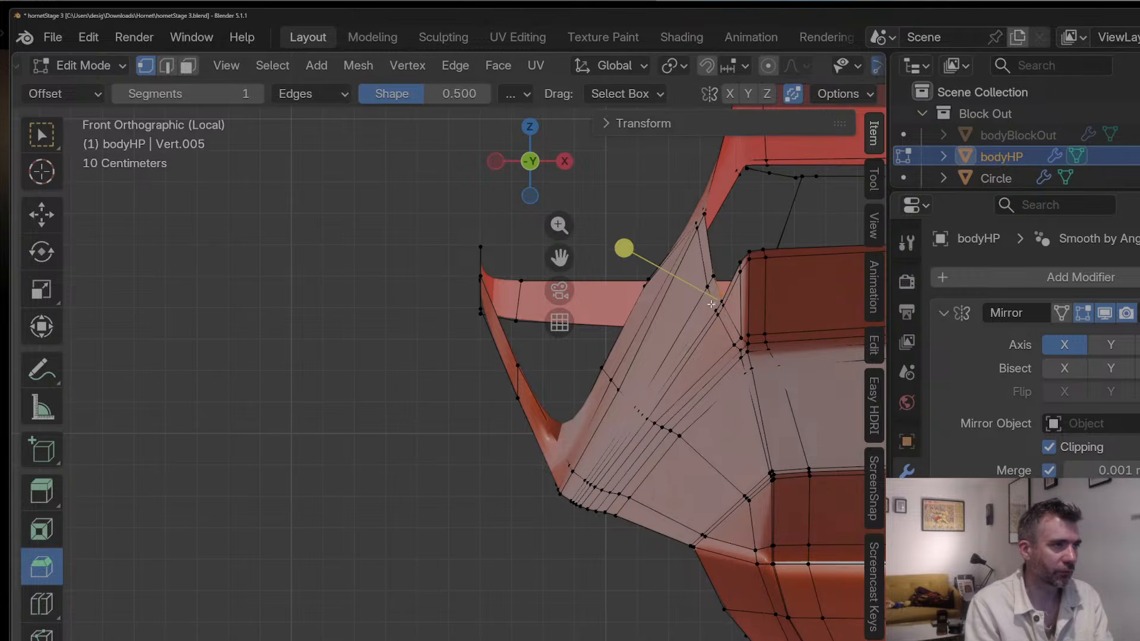
pyautogui.press('g')
pyautogui.click(709, 305)
pyautogui.press('g')
pyautogui.click(735, 339)
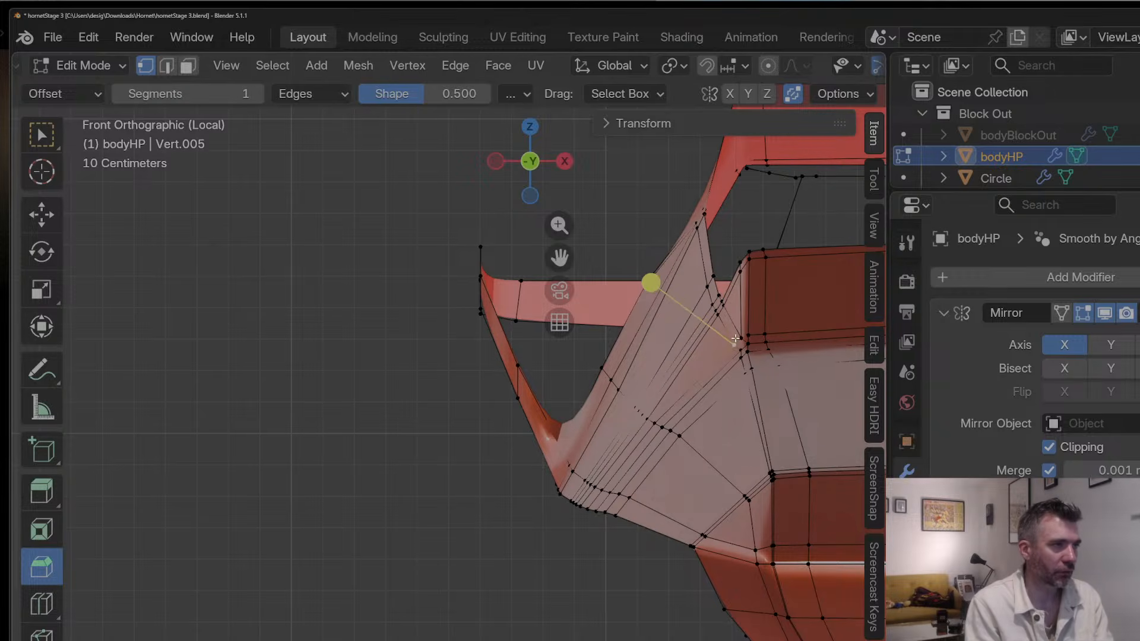
# Step: Nudge the vertices at the cockpit's front corner into line and check the body's shading in Object Mode
pyautogui.press('g')
pyautogui.click(742, 345)
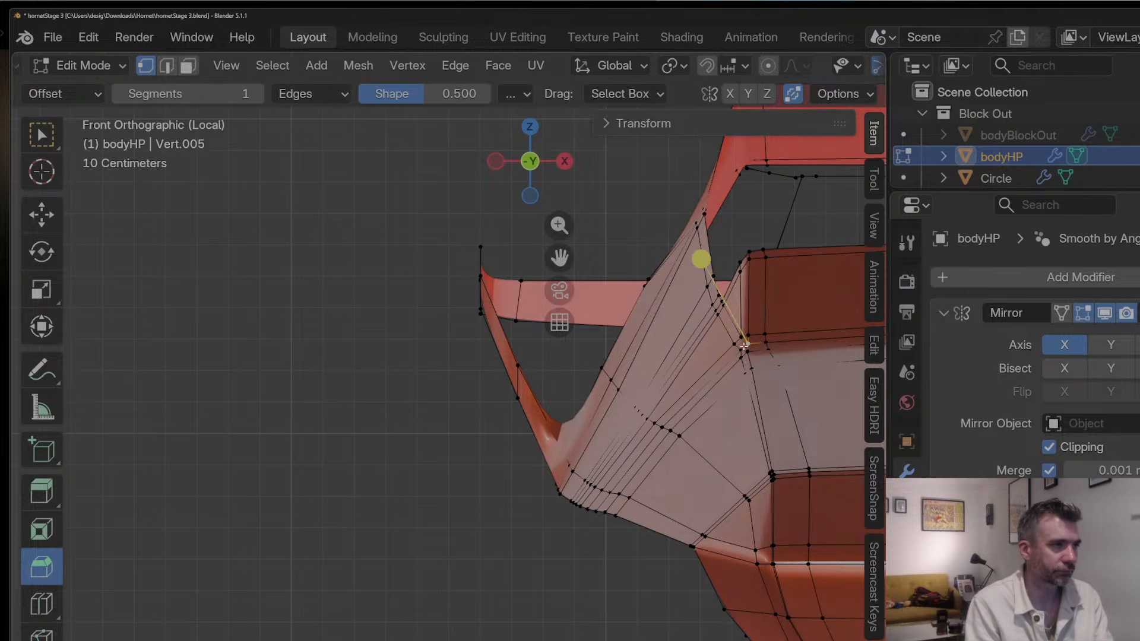
pyautogui.press('g')
pyautogui.click(739, 347)
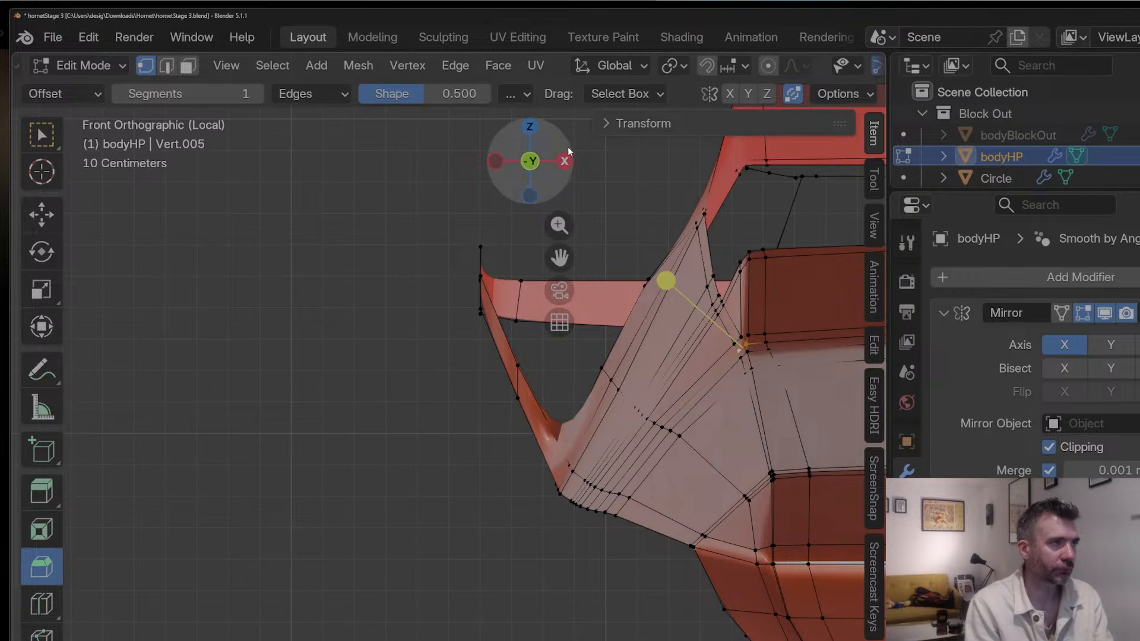
pyautogui.click(529, 127)
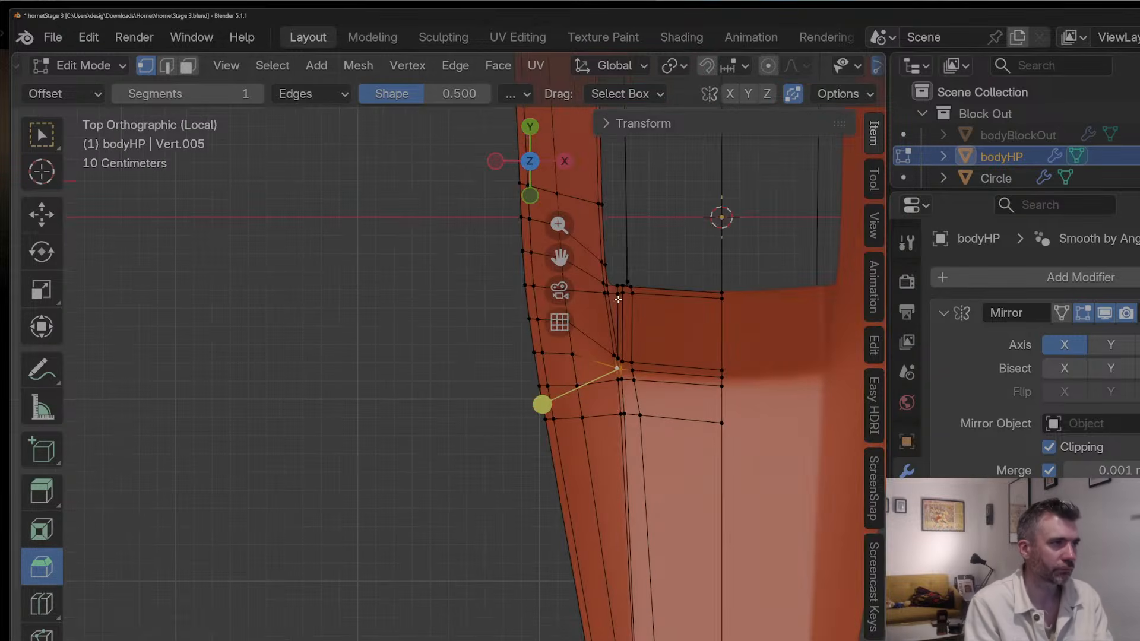
pyautogui.press('Tab')
pyautogui.scroll(-3, 661, 316)
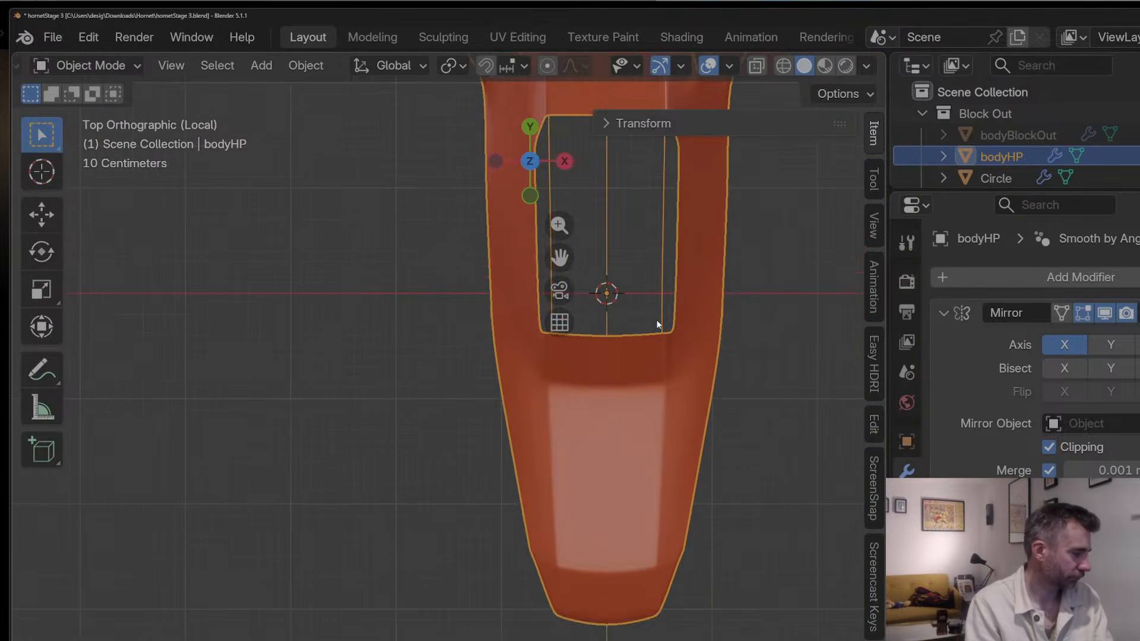
pyautogui.scroll(1, 657, 323)
pyautogui.moveTo(650, 326); pyautogui.dragTo(673, 286, button='middle')
pyautogui.scroll(-3, 707, 297)
pyautogui.scroll(2, 530, 362)
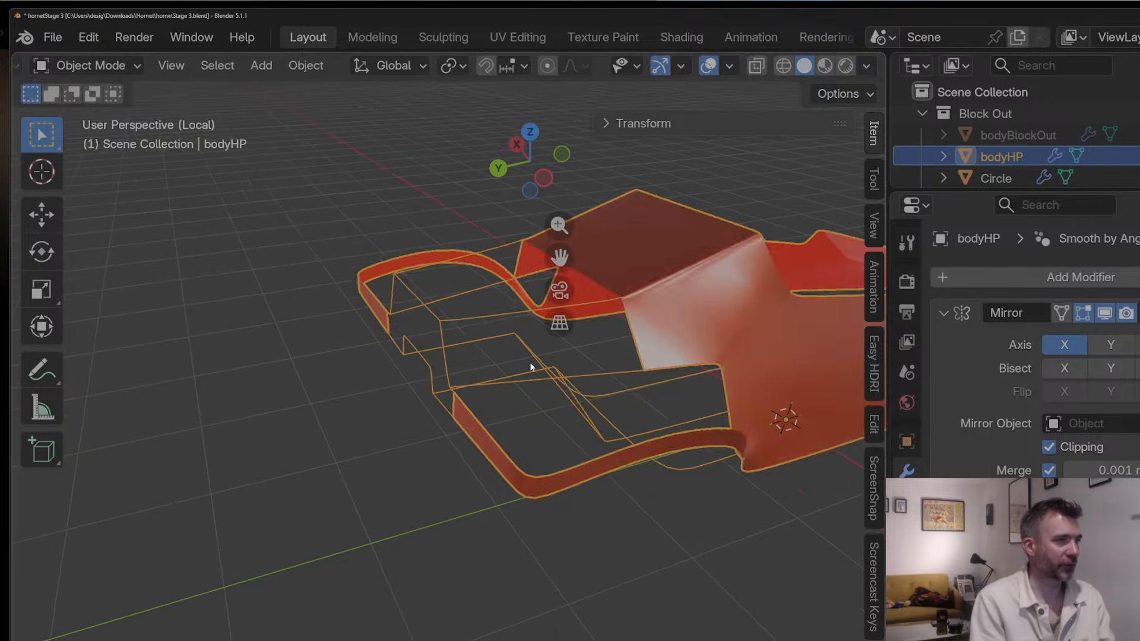
# Step: Connect the top's rear centre vertex to the centre vertex of the rear frame with an edge
pyautogui.press('Tab')
pyautogui.moveTo(661, 380); pyautogui.dragTo(694, 383, button='middle')
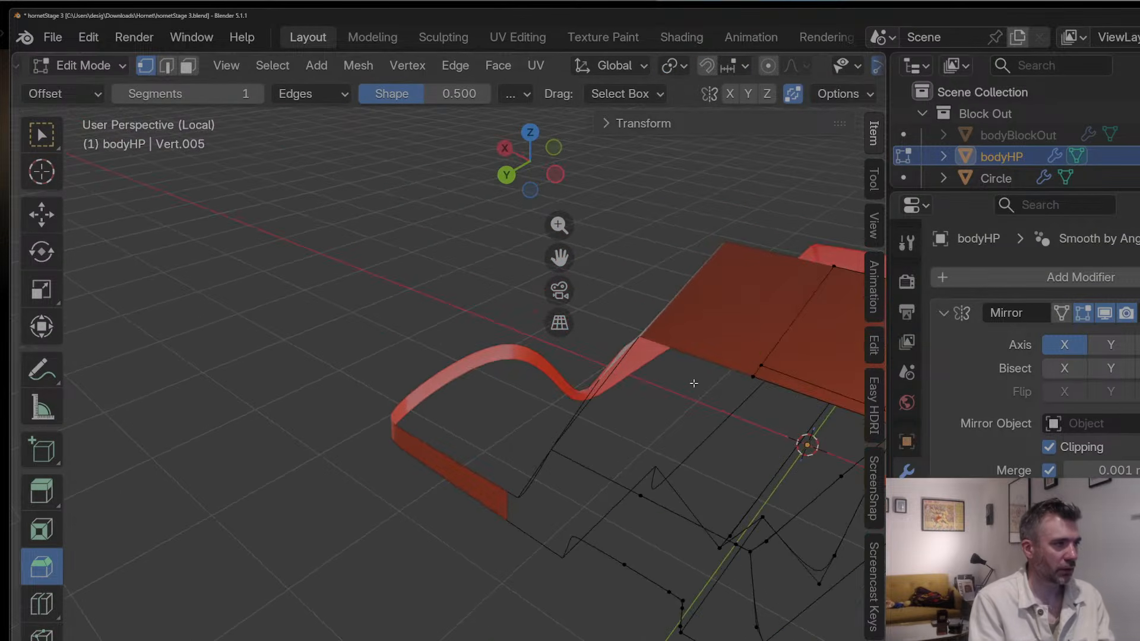
pyautogui.keyDown('shift'); pyautogui.click(641, 500); pyautogui.keyUp('shift')
pyautogui.scroll(-5, 642, 498)
pyautogui.press('f')
pyautogui.moveTo(651, 487); pyautogui.dragTo(543, 432, button='middle')
# Step: Cut a vertex into both the side edge and the centre edge behind the top, and fill the face behind them
pyautogui.hotkey('ctrl', 'r')
pyautogui.click(570, 416)
pyautogui.click(572, 417)
pyautogui.hotkey('ctrl', 'r')
pyautogui.click(539, 425)
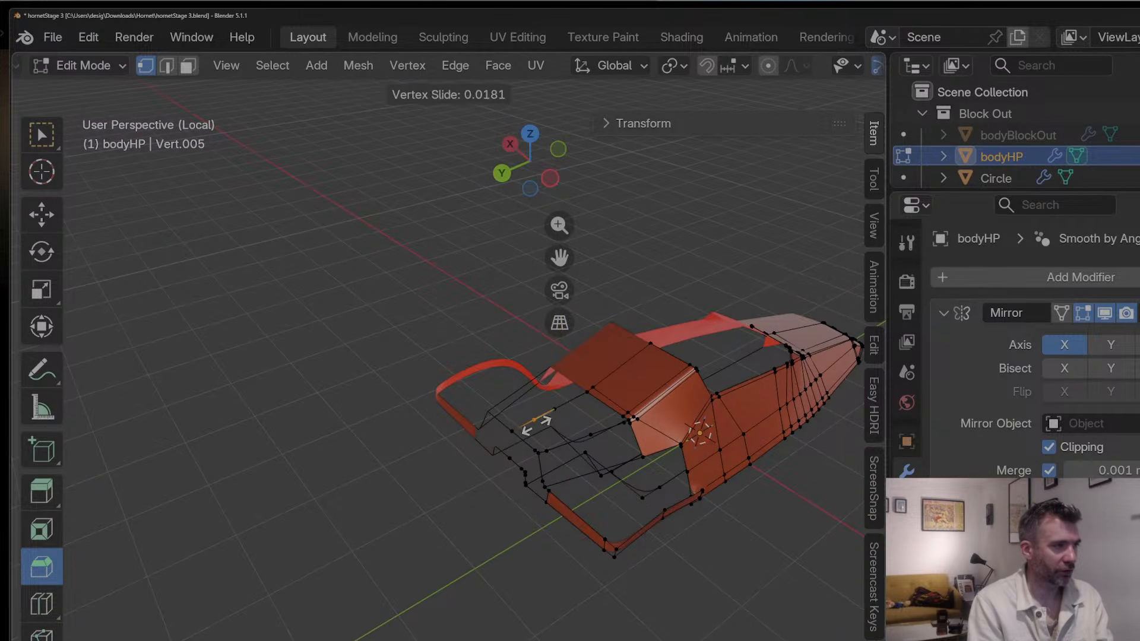
pyautogui.click(527, 428)
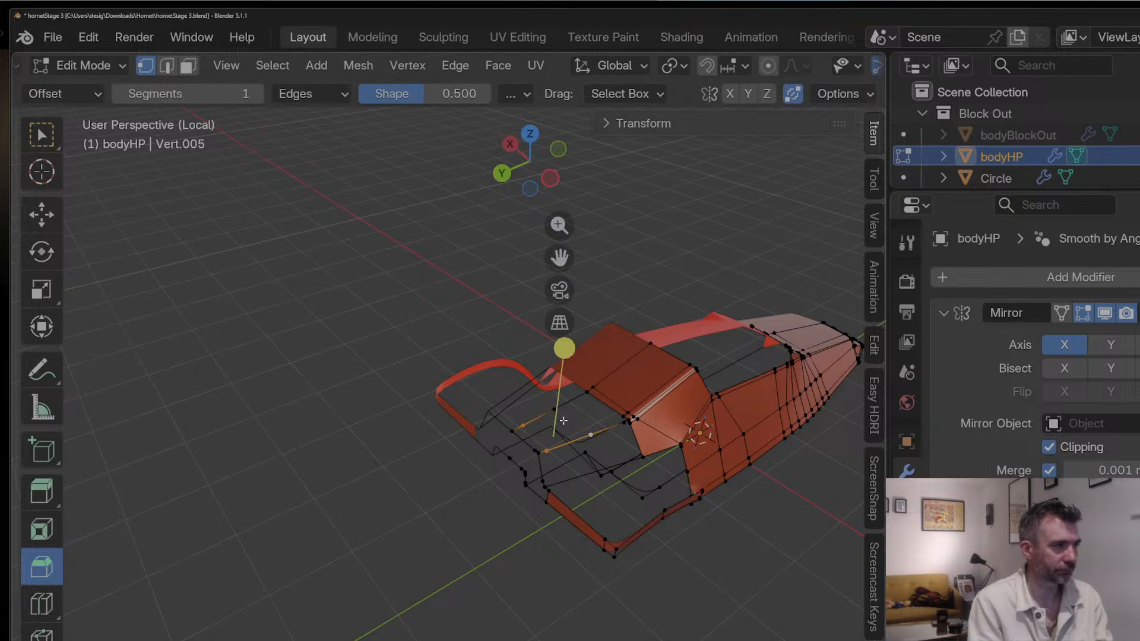
pyautogui.press('f')
# Step: Slide the new face's rear centre vertex along its edge and add a lengthwise loop cut near the face's outer side
pyautogui.click(524, 424)
pyautogui.press('g')
pyautogui.press('g')
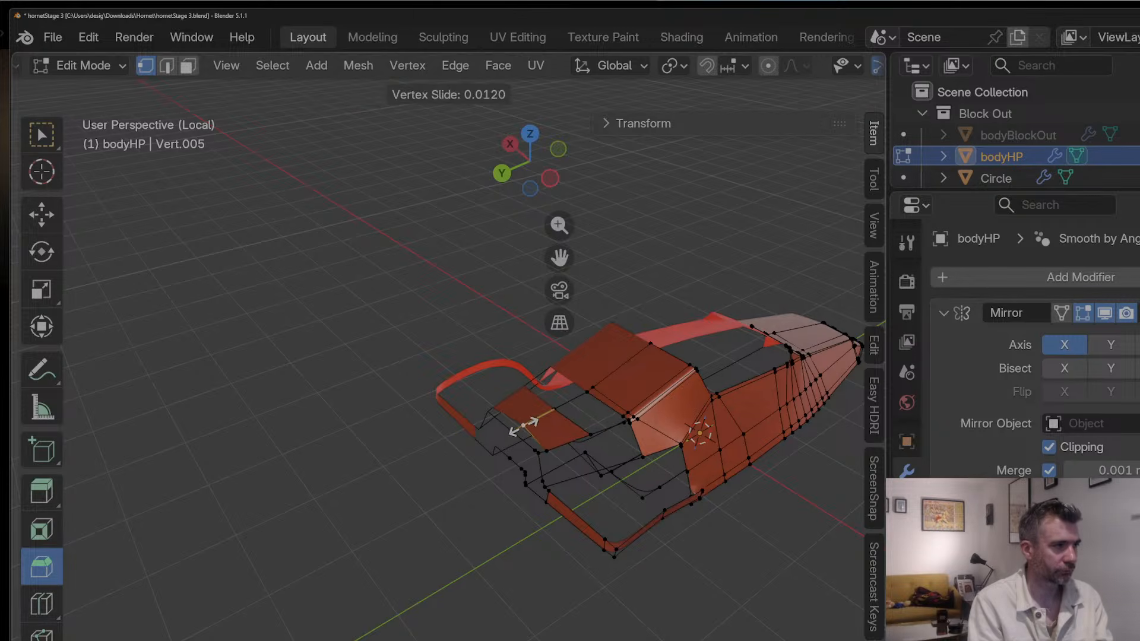
pyautogui.click(520, 428)
pyautogui.moveTo(520, 429); pyautogui.dragTo(598, 422, button='middle')
pyautogui.hotkey('ctrl', 'r')
pyautogui.click(600, 423)
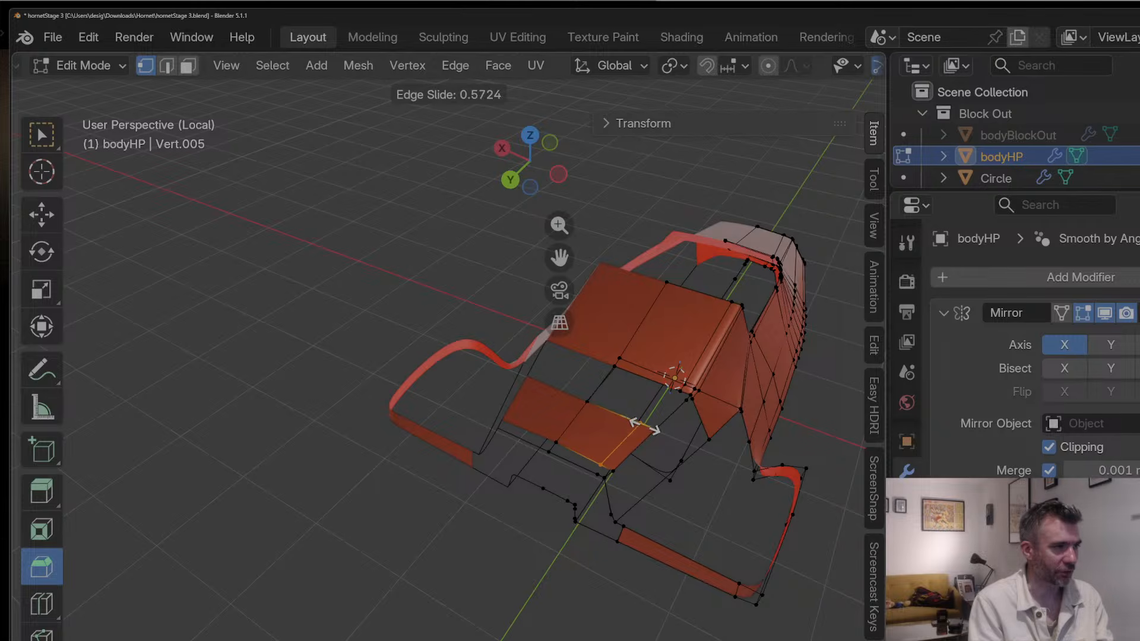
pyautogui.click(644, 427)
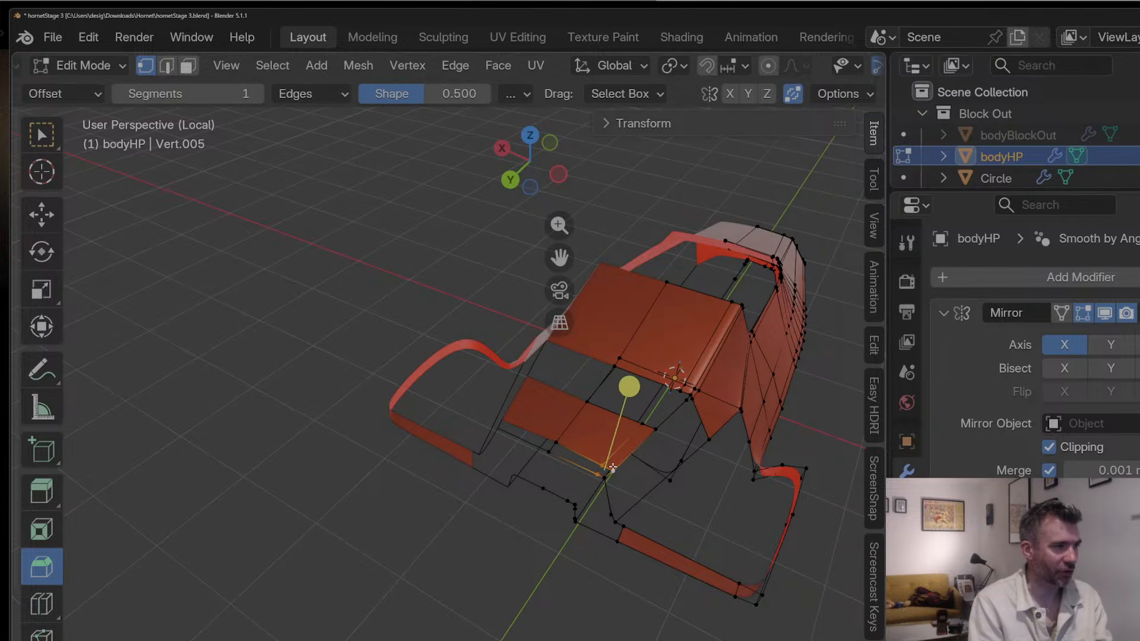
# Step: Fill the narrow strip along the rear edge of the new rear deck face and check its shading in Object Mode
pyautogui.moveTo(604, 473); pyautogui.dragTo(542, 422, button='middle')
pyautogui.keyDown('shift'); pyautogui.click(552, 452); pyautogui.keyUp('shift')
pyautogui.keyDown('shift'); pyautogui.click(559, 446); pyautogui.keyUp('shift')
pyautogui.press('f')
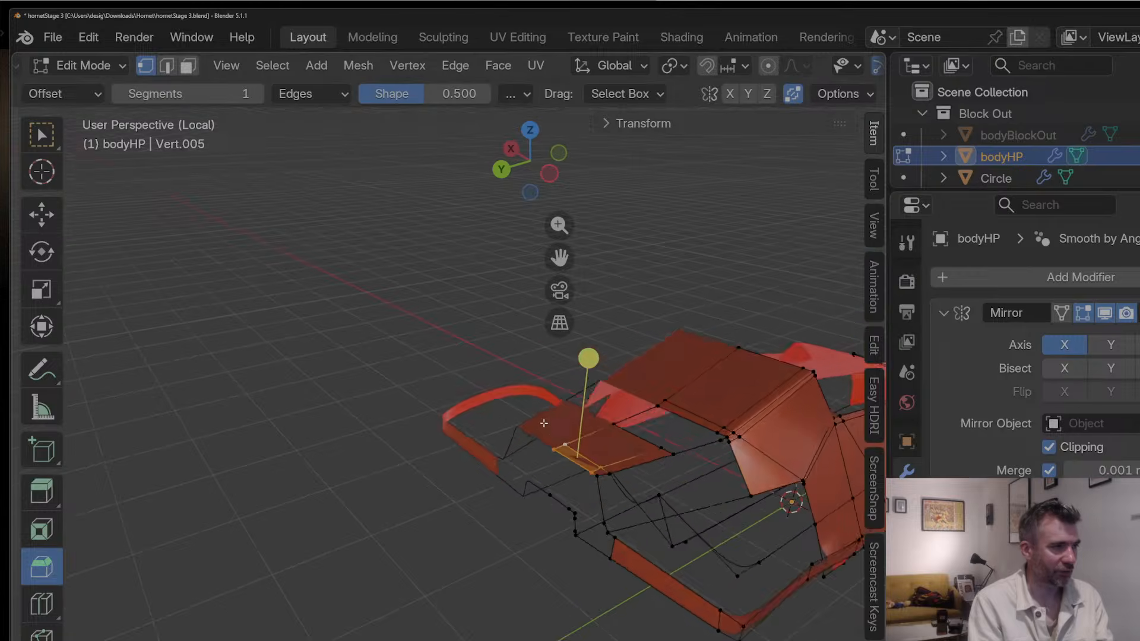
pyautogui.press('Tab')
pyautogui.scroll(2, 575, 442)
pyautogui.moveTo(598, 448); pyautogui.dragTo(654, 421, button='middle')
pyautogui.press('Tab')
# Step: Fill the gap between the top and the rear deck face, and add a crosswise loop cut near its front edge
pyautogui.click(654, 421)
pyautogui.keyDown('shift'); pyautogui.click(590, 421); pyautogui.keyUp('shift')
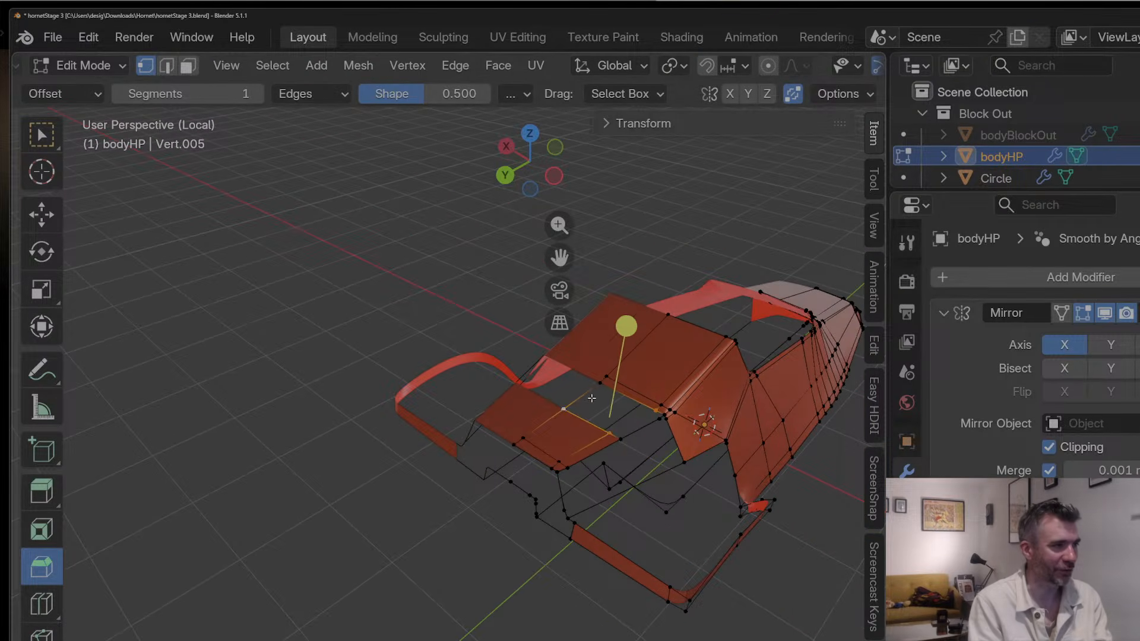
pyautogui.hotkey('ctrl', 'r')
pyautogui.click(597, 391)
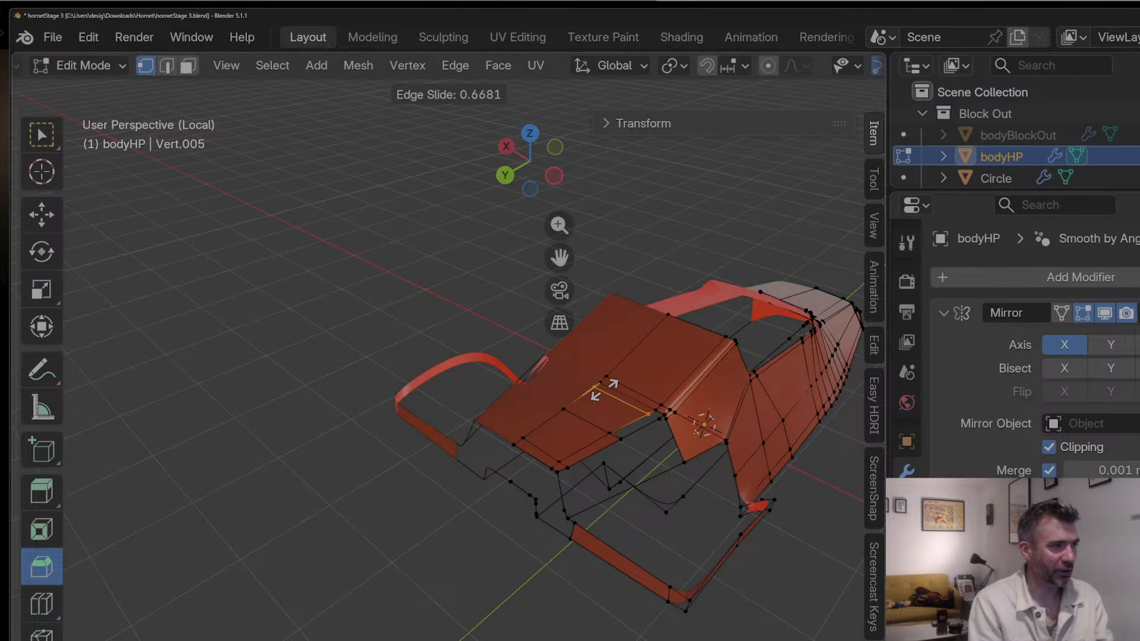
pyautogui.click(605, 390)
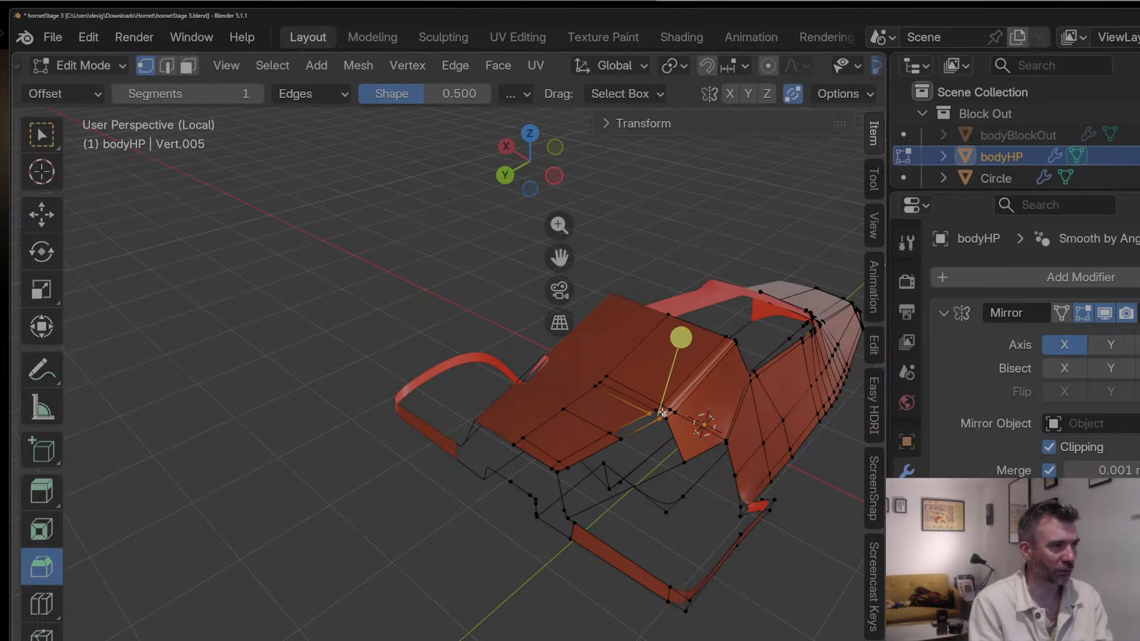
# Step: Fill the narrow strip along the outer side of the new deck face
pyautogui.click(659, 418)
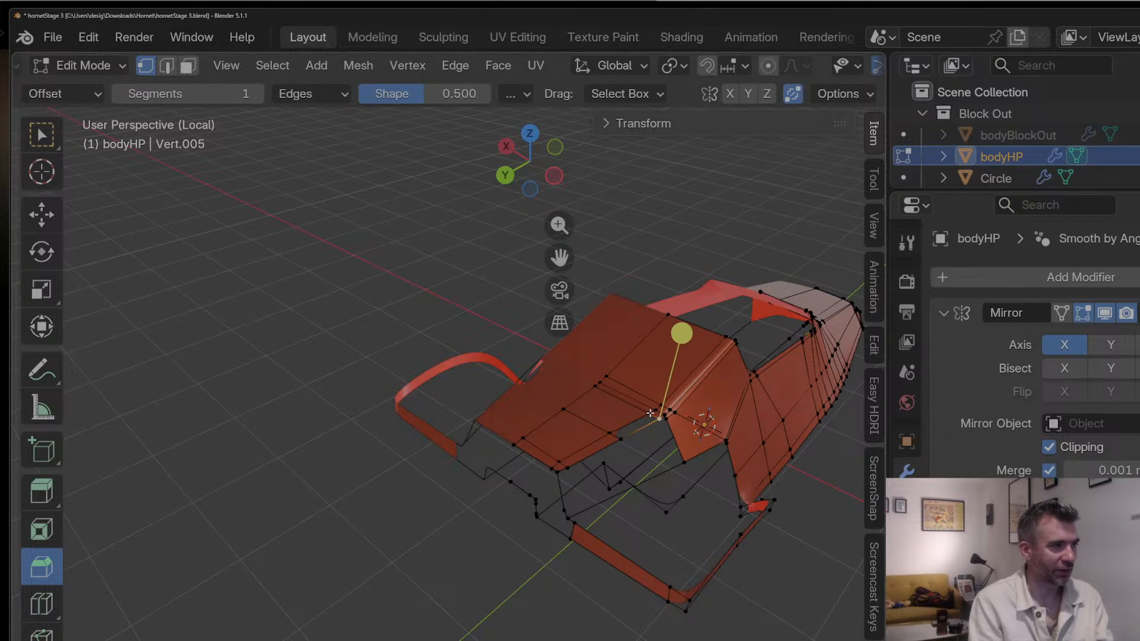
pyautogui.keyDown('shift'); pyautogui.click(612, 432); pyautogui.keyUp('shift')
pyautogui.keyDown('shift'); pyautogui.click(620, 439); pyautogui.keyUp('shift')
pyautogui.press('f')
# Step: Cut vertices into the lower side edge beneath the rear deck and slide one forward to just behind the side panel
pyautogui.moveTo(629, 467); pyautogui.dragTo(682, 489, button='middle')
pyautogui.hotkey('ctrl', 'r')
pyautogui.click(624, 489)
pyautogui.press('g')
pyautogui.press('g')
pyautogui.click(573, 462)
pyautogui.click(617, 440)
pyautogui.keyDown('shift'); pyautogui.click(635, 485); pyautogui.keyUp('shift')
pyautogui.press('g')
pyautogui.press('g')
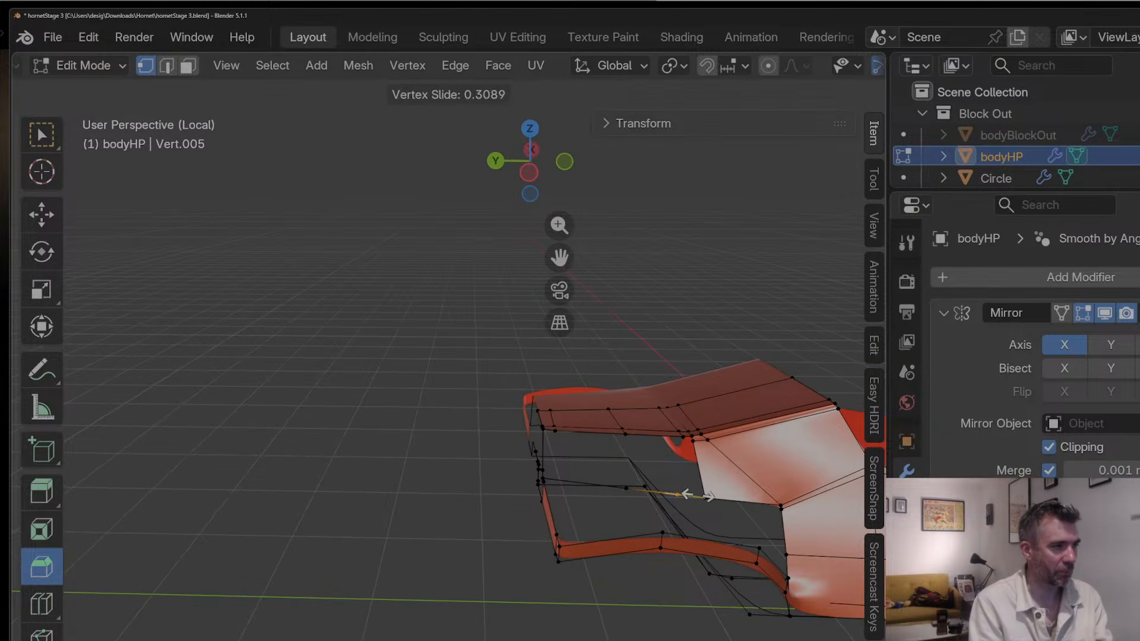
pyautogui.click(710, 496)
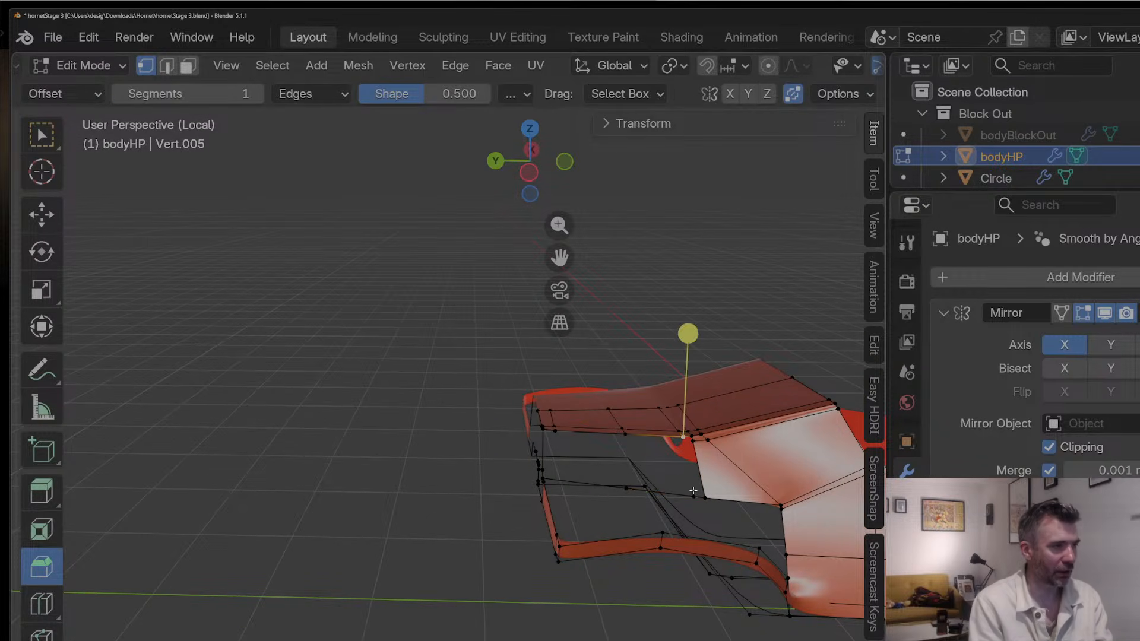
# Step: Fill the side face between the deck and the lower side edge, and add a lengthwise loop cut near its upper edge
pyautogui.keyDown('shift'); pyautogui.click(629, 489); pyautogui.keyUp('shift')
pyautogui.keyDown('shift'); pyautogui.click(625, 436); pyautogui.keyUp('shift')
pyautogui.press('f')
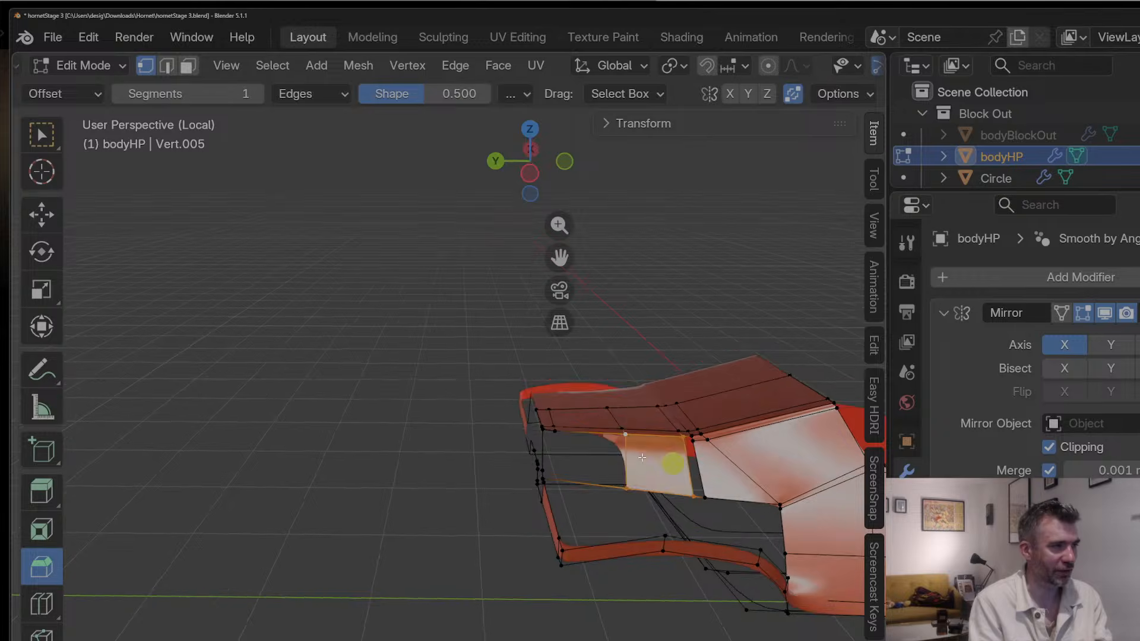
pyautogui.moveTo(635, 443); pyautogui.dragTo(666, 461, button='middle')
pyautogui.hotkey('ctrl', 'r')
pyautogui.click(675, 455)
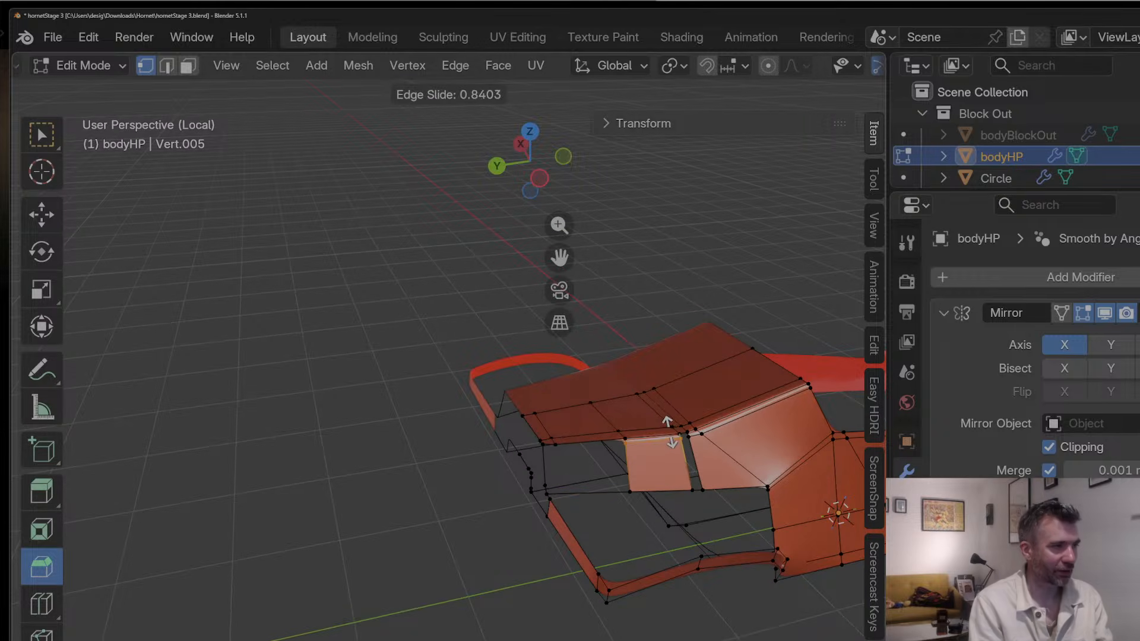
pyautogui.click(670, 434)
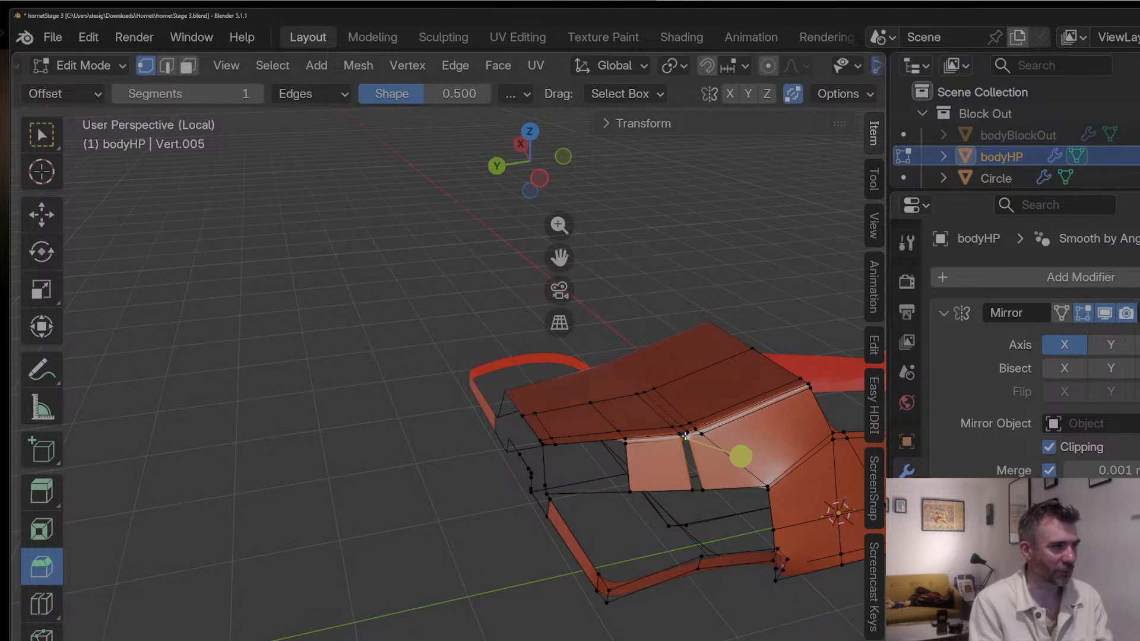
# Step: Fill the narrow gap between the new side face and the front side panel, and slide the lower edge's vertex close to the rear corner
pyautogui.click(690, 488)
pyautogui.moveTo(623, 463); pyautogui.dragTo(670, 462, button='middle')
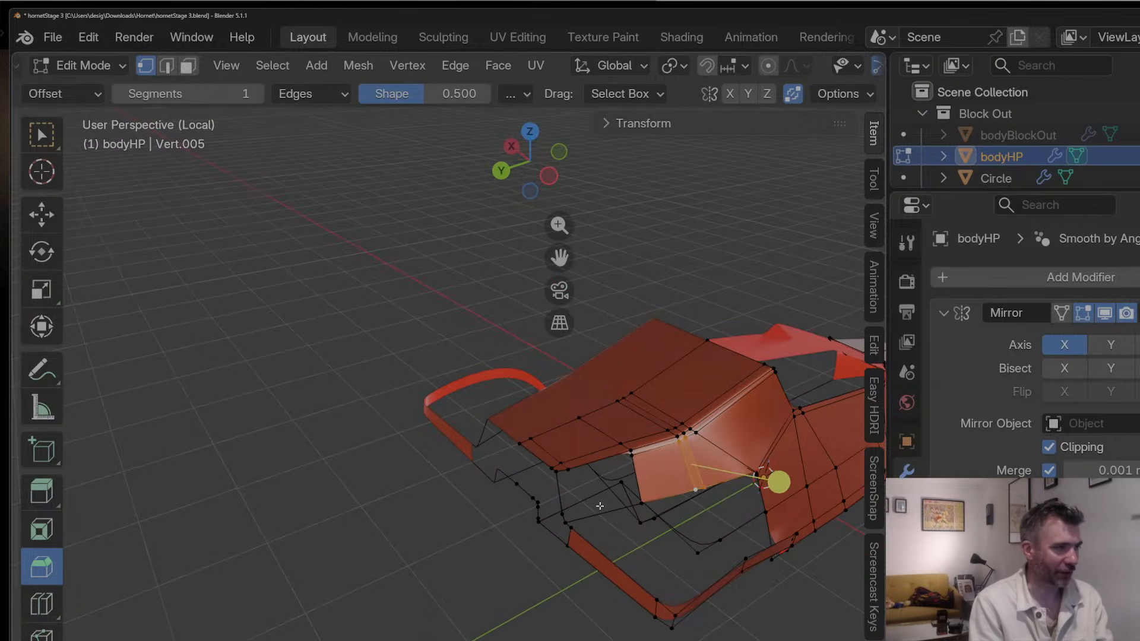
pyautogui.hotkey('shift', 'v')
pyautogui.click(576, 519)
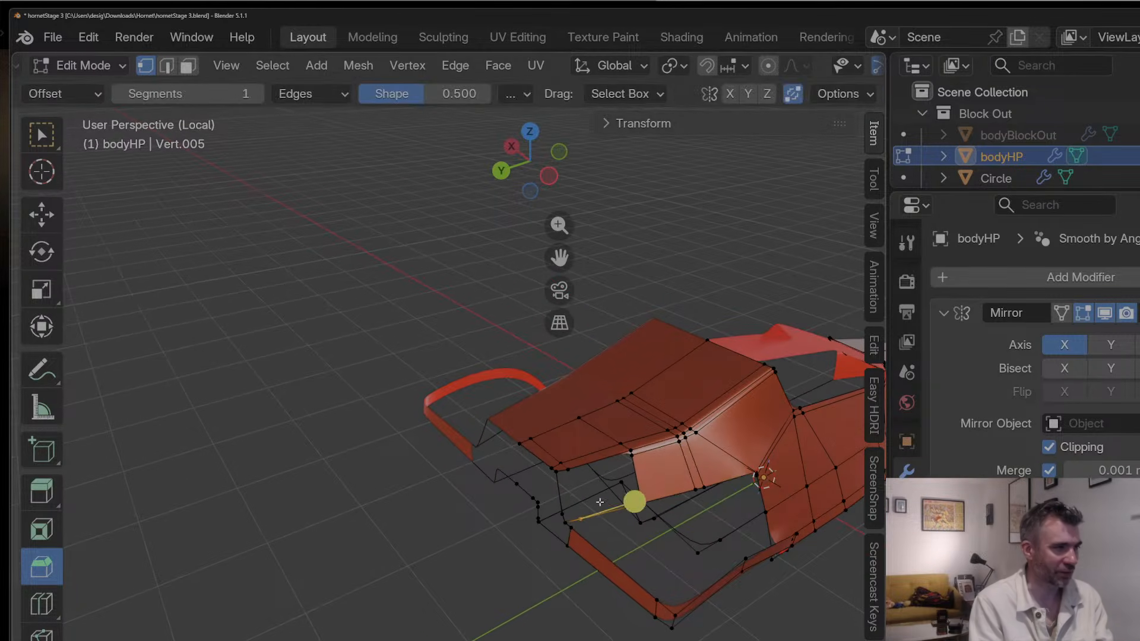
# Step: Add a lengthwise loop cut through the filled side faces, close to their lower edge
pyautogui.moveTo(605, 505); pyautogui.dragTo(635, 496, button='middle')
pyautogui.hotkey('ctrl', 'r')
pyautogui.click(761, 403)
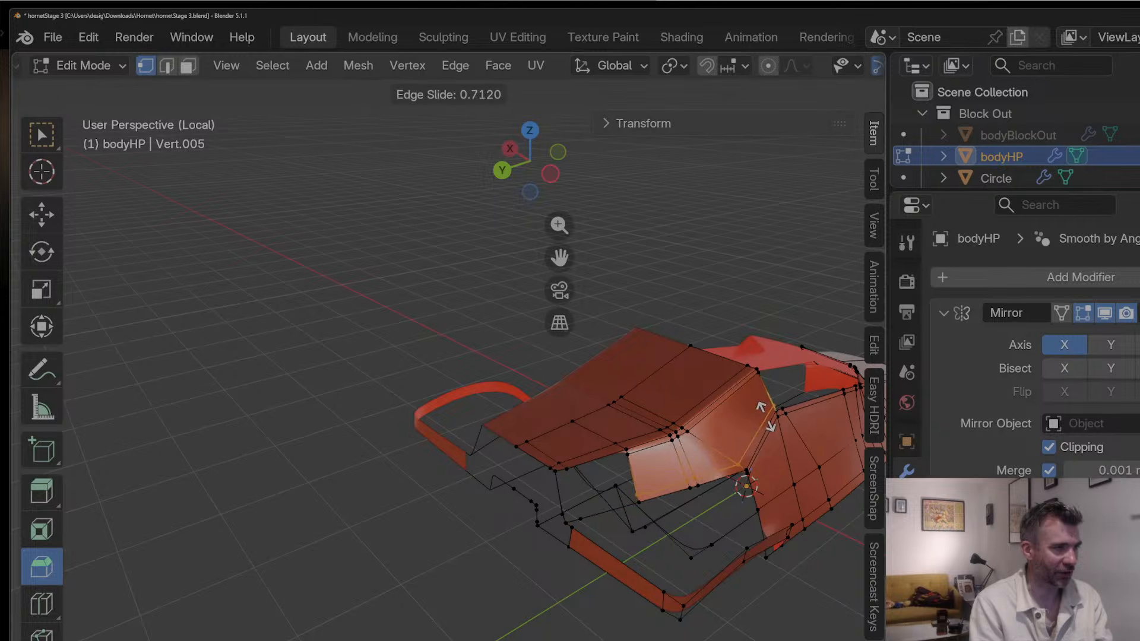
pyautogui.click(765, 417)
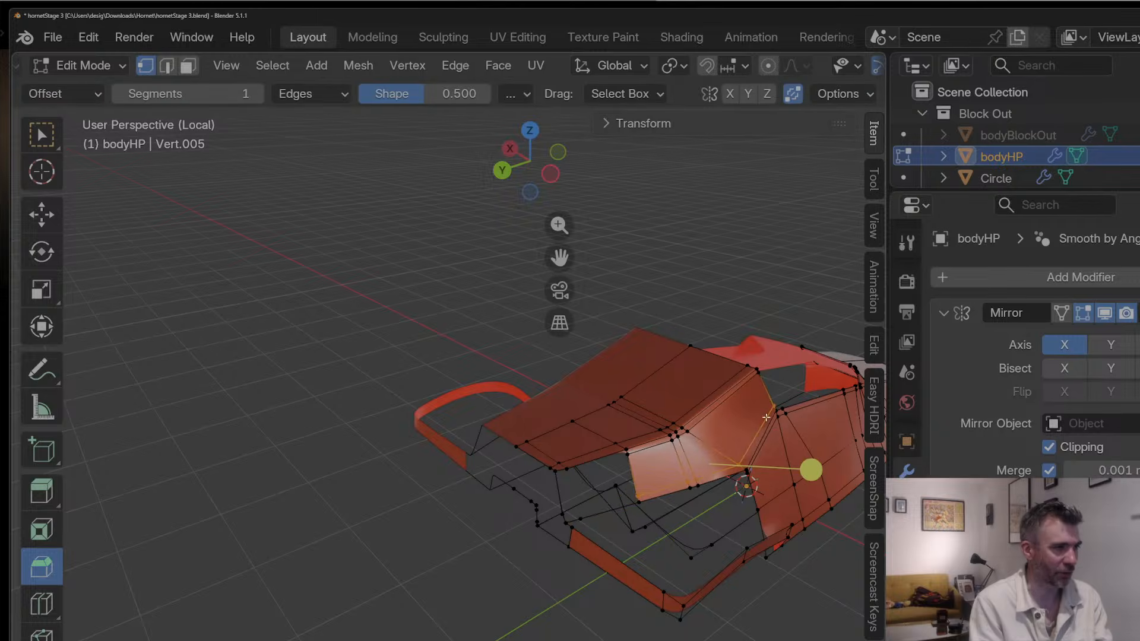
# Step: Connect the deck's rear side vertex to the lower side edge's rear vertex with an edge
pyautogui.click(573, 471)
pyautogui.click(592, 512)
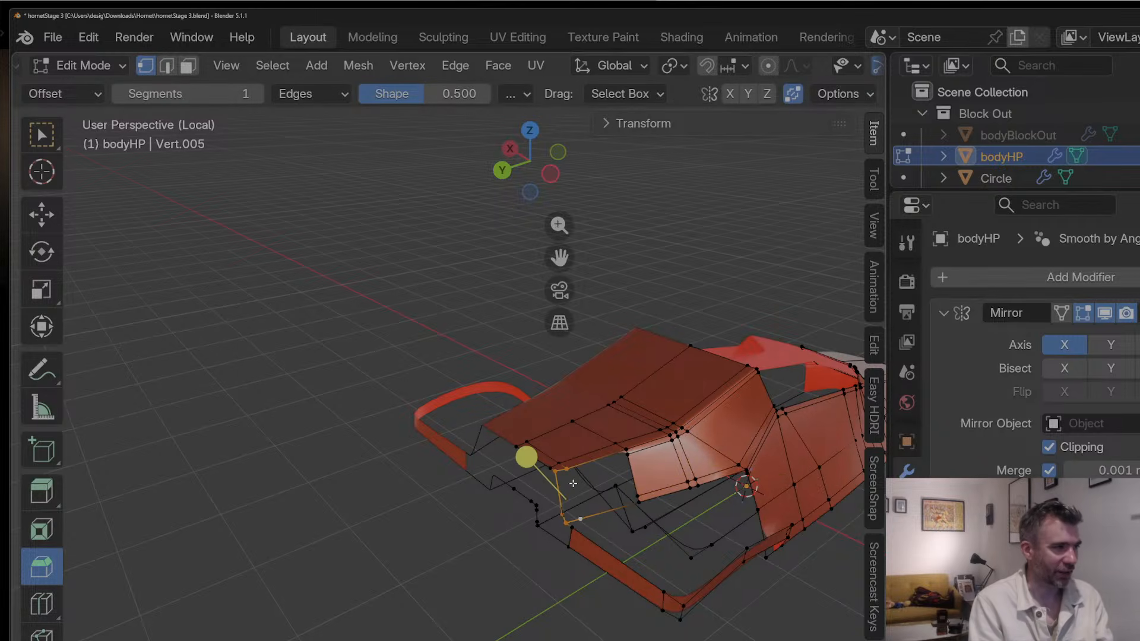
pyautogui.moveTo(573, 483); pyautogui.dragTo(567, 538, button='middle')
pyautogui.press('g')
pyautogui.press('g')
pyautogui.rightClick(561, 537)
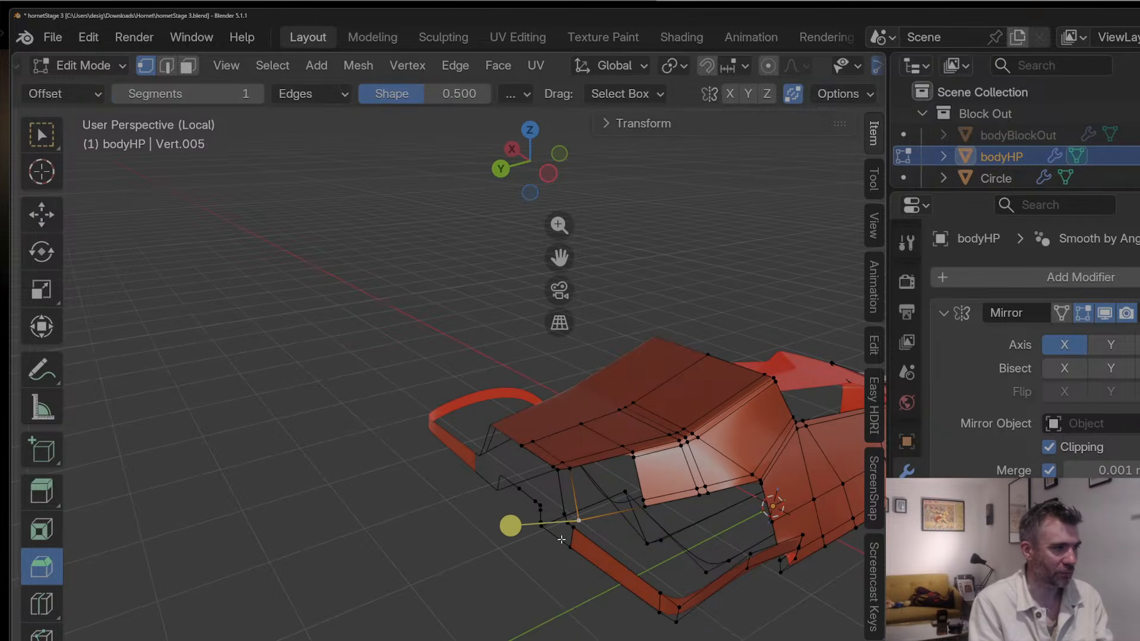
# Step: Cut a vertex into the new upright edge at the rear and slide it down close to the lower side edge
pyautogui.hotkey('ctrl', 'r')
pyautogui.click(582, 504)
pyautogui.hotkey('ctrl', 'z')
pyautogui.hotkey('ctrl', 'r')
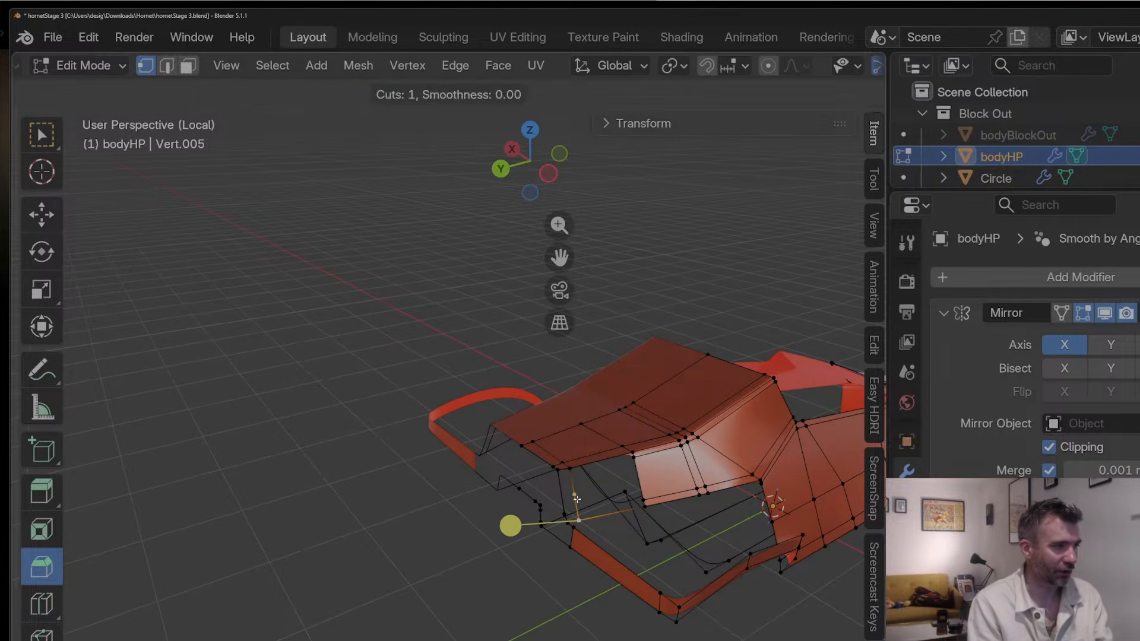
pyautogui.click(577, 499)
pyautogui.press('g')
pyautogui.press('g')
pyautogui.click(579, 515)
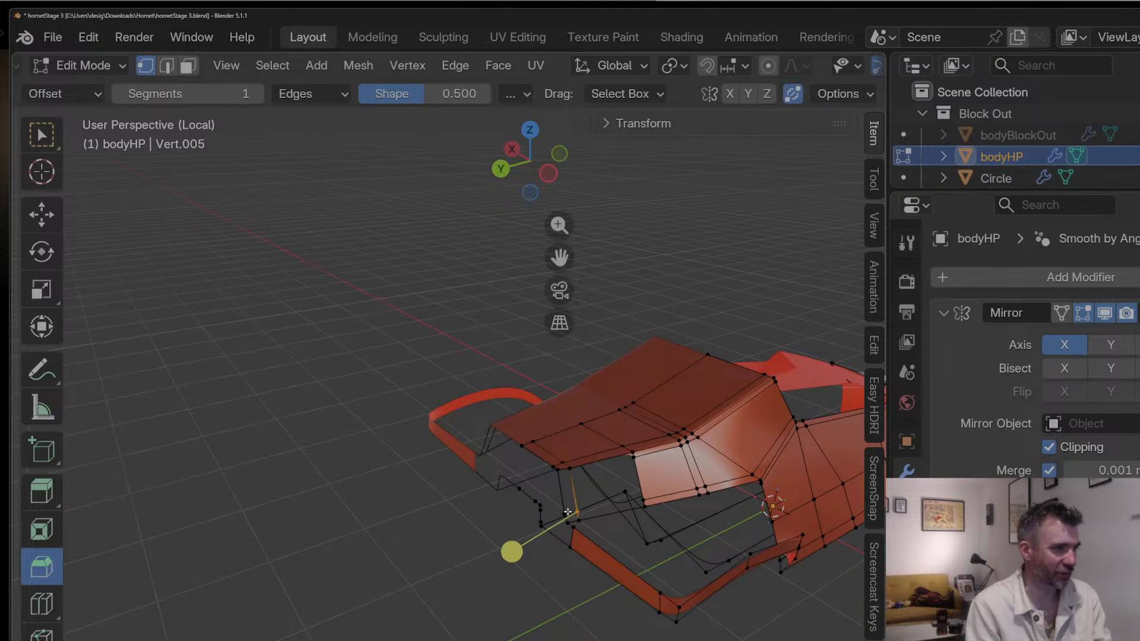
# Step: Fill the narrow strip along the lower side edge between the rear upright and the side face
pyautogui.moveTo(572, 521); pyautogui.dragTo(582, 520, button='middle')
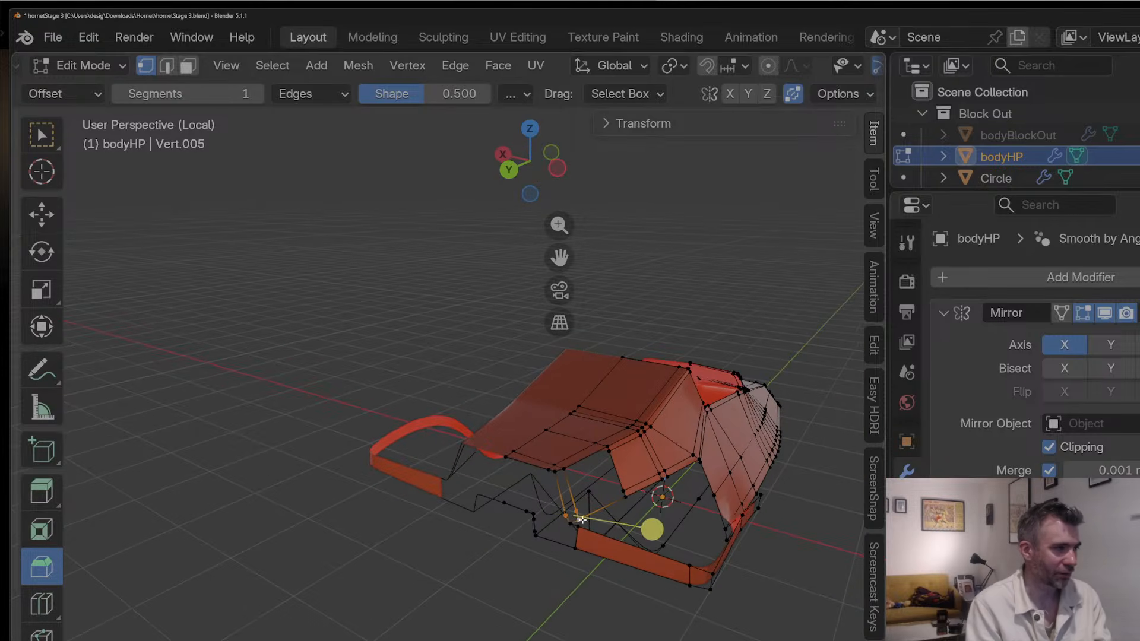
pyautogui.keyDown('shift'); pyautogui.click(625, 492); pyautogui.keyUp('shift')
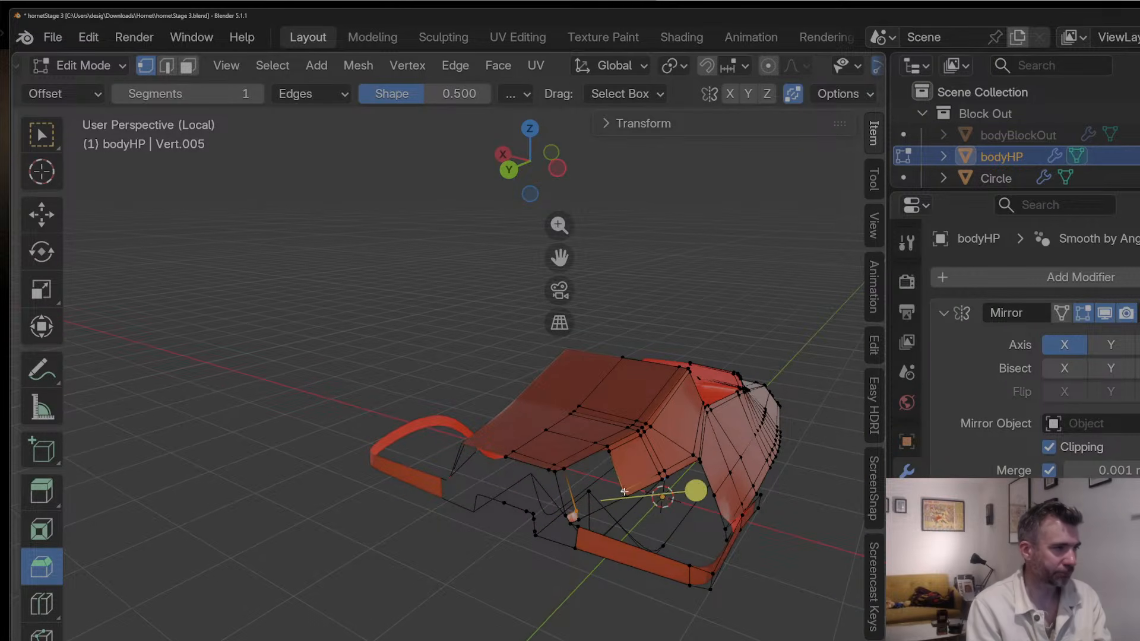
pyautogui.keyDown('shift'); pyautogui.click(576, 522); pyautogui.keyUp('shift')
pyautogui.press('f')
# Step: Fill the narrow upright strip at the rear of the side opening and add a crosswise loop cut near its upper end
pyautogui.click(576, 513)
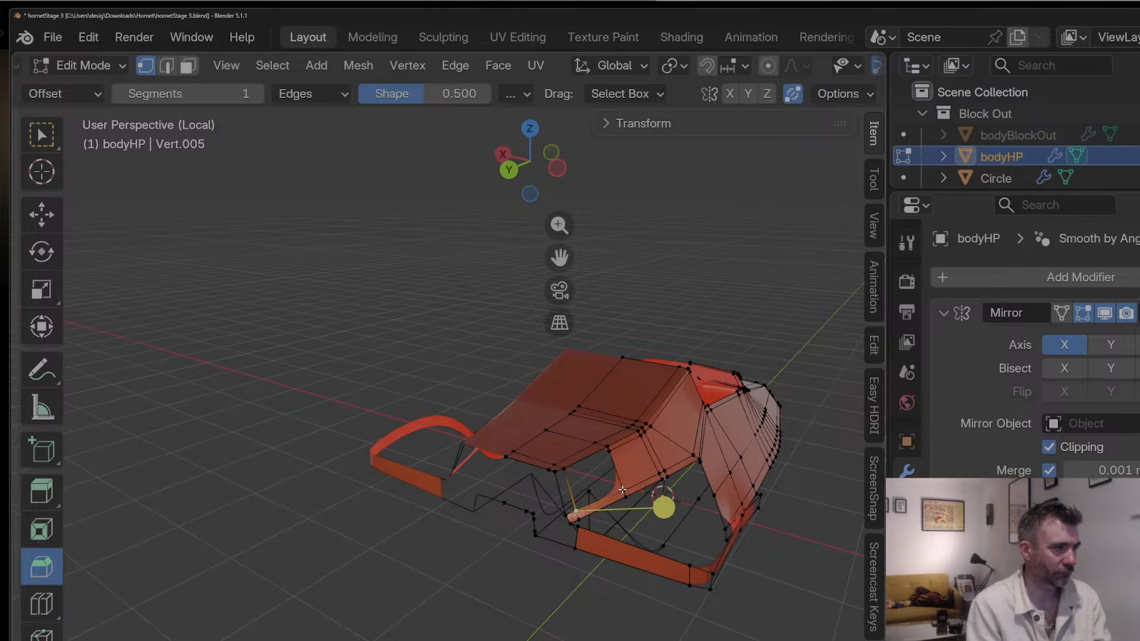
pyautogui.keyDown('shift'); pyautogui.click(624, 490); pyautogui.keyUp('shift')
pyautogui.hotkey('ctrl', 'r')
pyautogui.click(564, 484)
pyautogui.hotkey('ctrl', 'z')
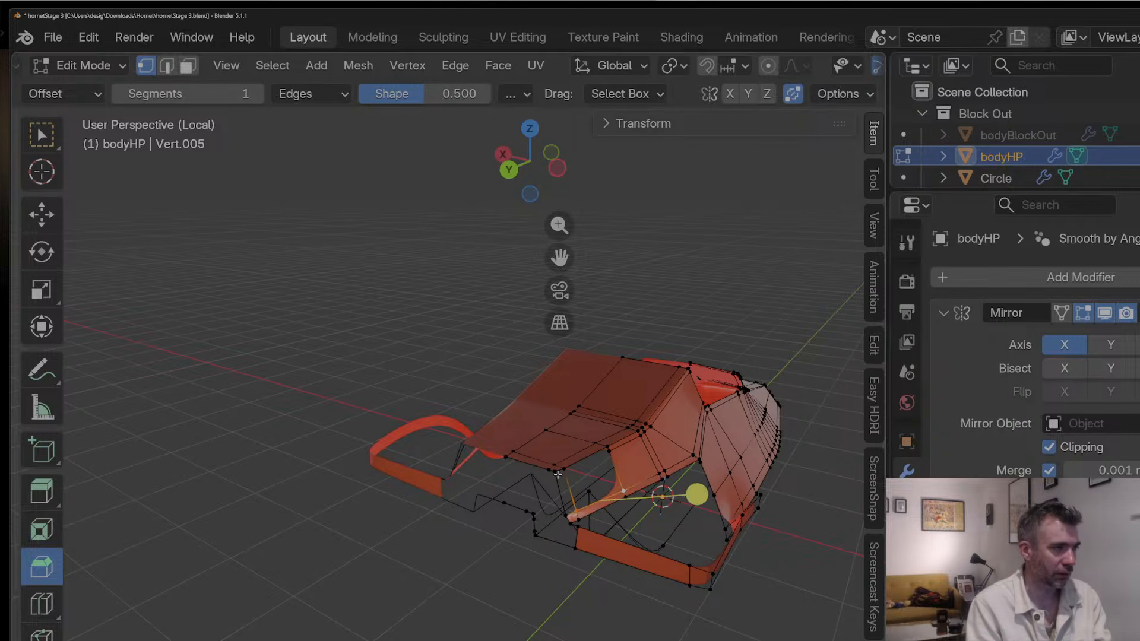
pyautogui.click(558, 471)
pyautogui.hotkey('ctrl', 'r')
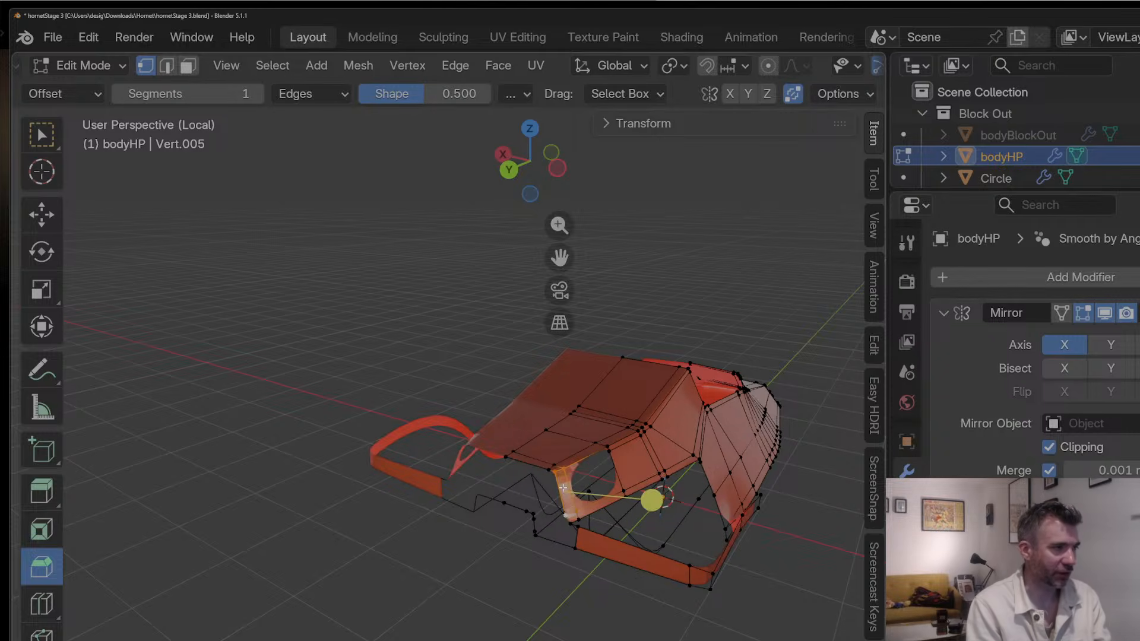
pyautogui.click(648, 501)
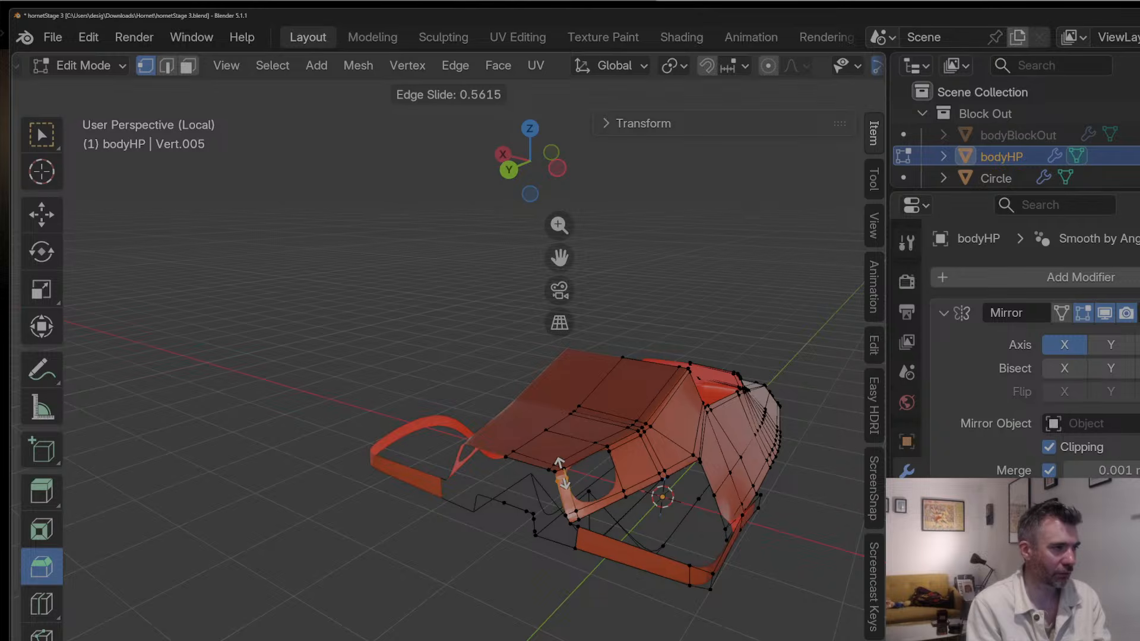
pyautogui.click(564, 478)
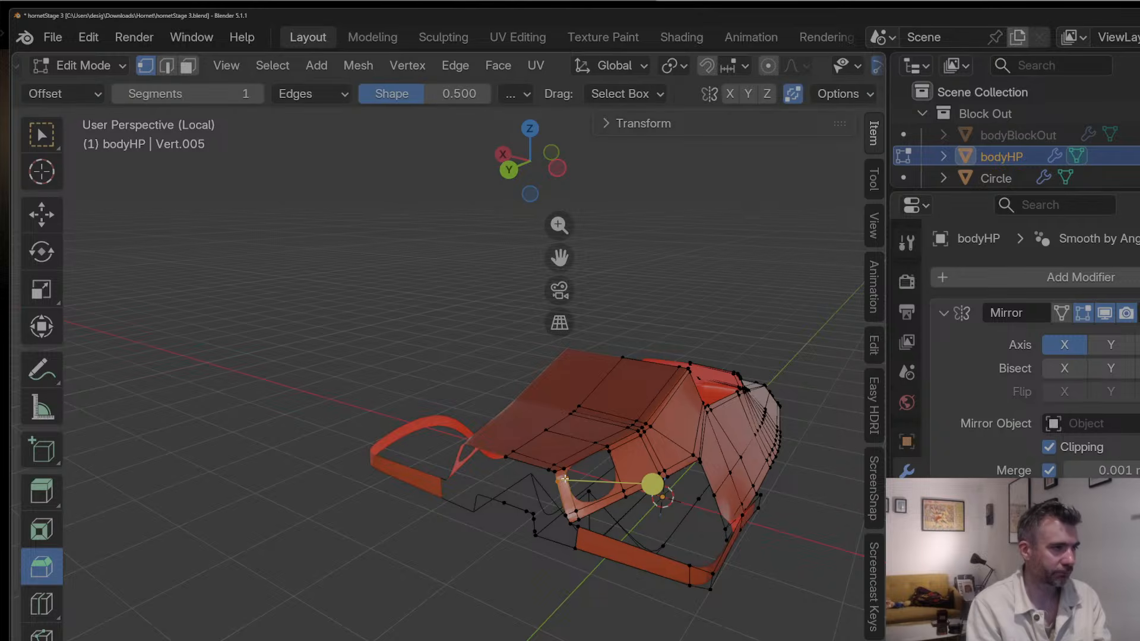
# Step: Fill the narrow strip below the deck's side edge and the remaining central hole in the side panel
pyautogui.click(604, 445)
pyautogui.click(570, 479)
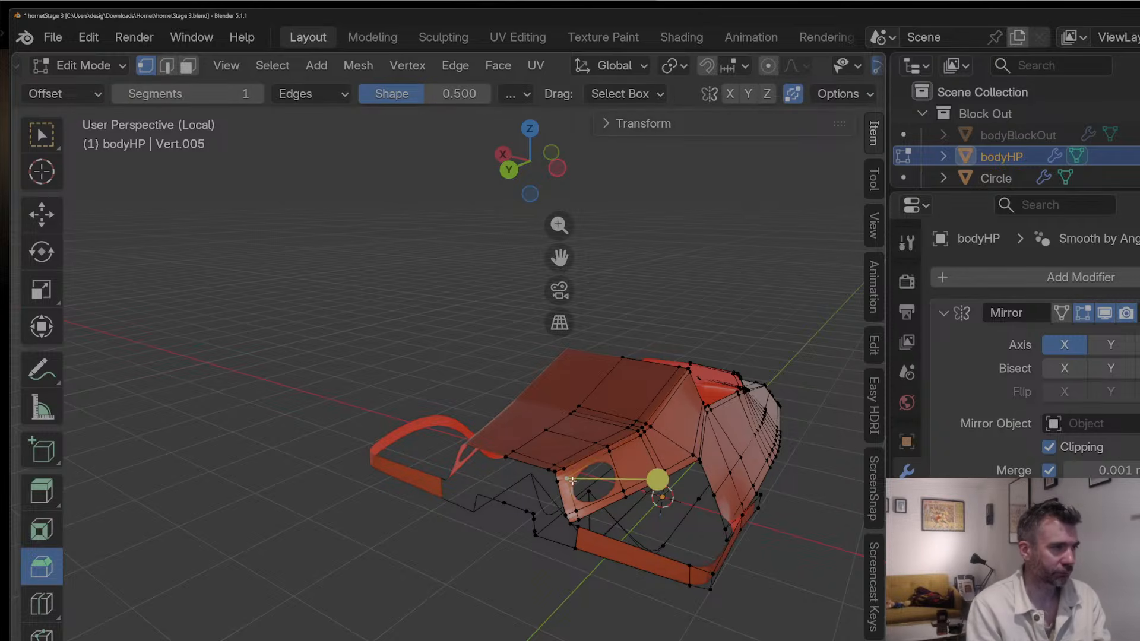
pyautogui.keyDown('shift'); pyautogui.click(607, 452); pyautogui.keyUp('shift')
pyautogui.keyDown('shift'); pyautogui.click(622, 491); pyautogui.keyUp('shift')
pyautogui.keyDown('shift'); pyautogui.click(577, 511); pyautogui.keyUp('shift')
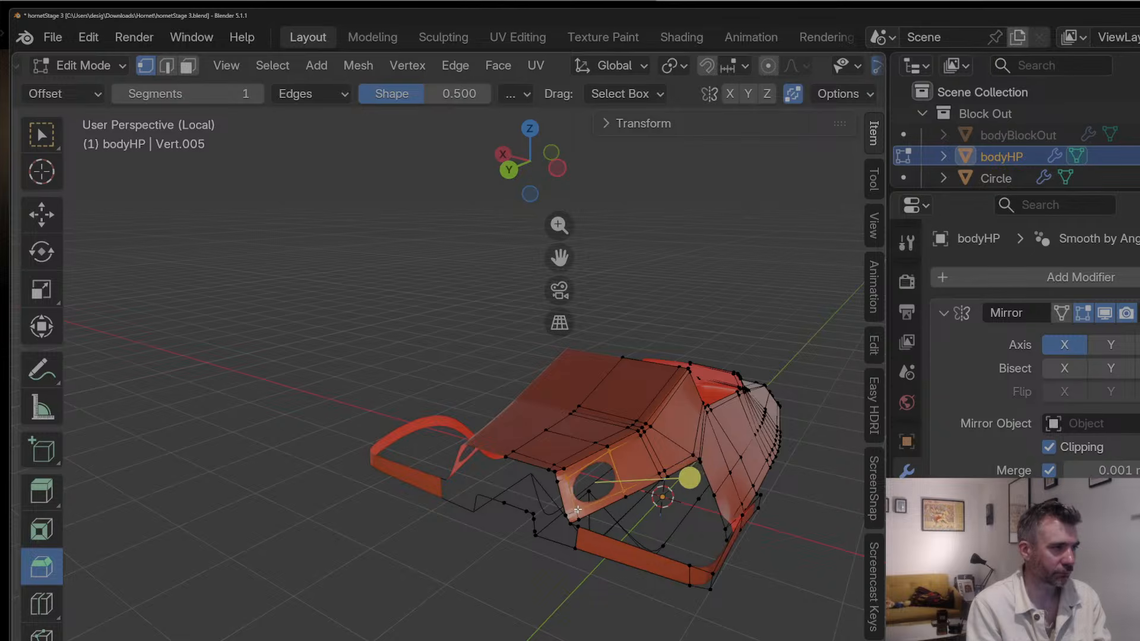
pyautogui.press('f')
# Step: Slide the vertex at the side panel's upper rear corner along its edge and check the shading in Object Mode
pyautogui.hotkey('shift', 'v')
pyautogui.click(568, 487)
pyautogui.press('Tab')
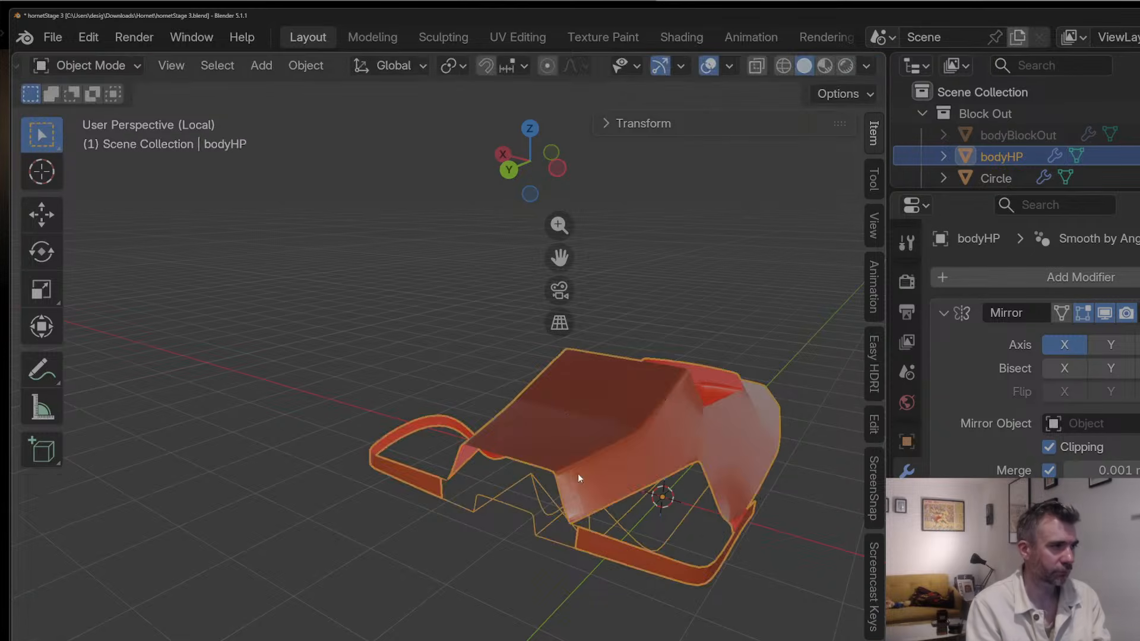
pyautogui.moveTo(578, 473); pyautogui.dragTo(510, 453, button='middle')
pyautogui.moveTo(571, 386); pyautogui.dragTo(630, 364, button='middle')
pyautogui.scroll(7, 501, 382)
pyautogui.press('Tab')
pyautogui.scroll(-3, 622, 424)
pyautogui.scroll(5, 631, 364)
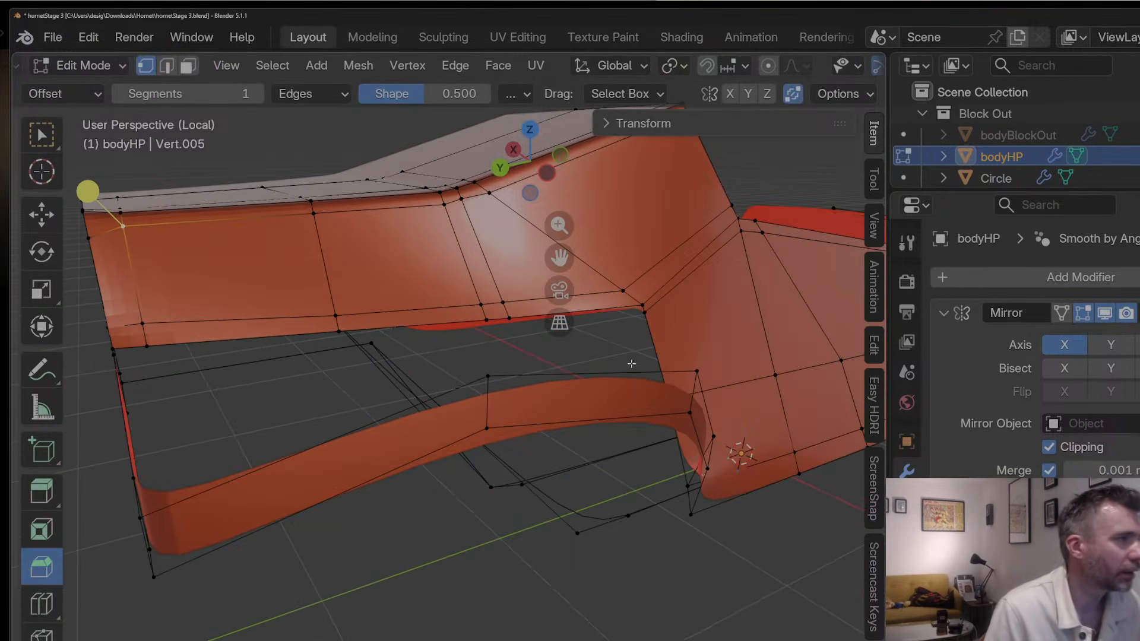
# Step: From the top view, slide the rear edge vertex near the deck's outer side into line with the lengthwise loop
pyautogui.click(530, 132)
pyautogui.scroll(2, 493, 236)
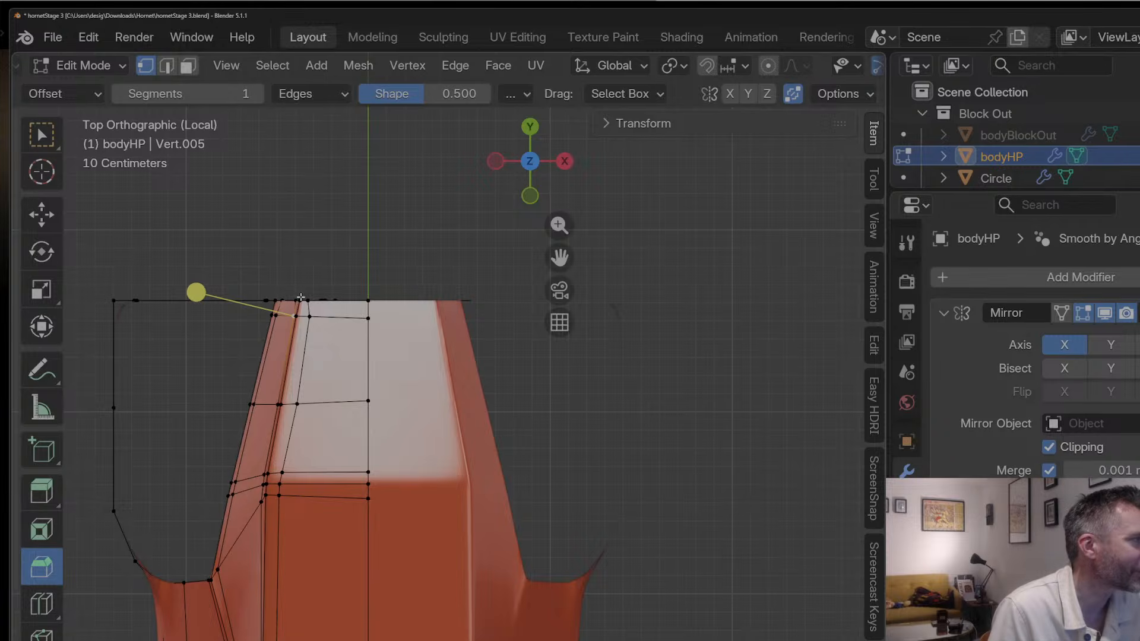
pyautogui.hotkey('shift', 'v')
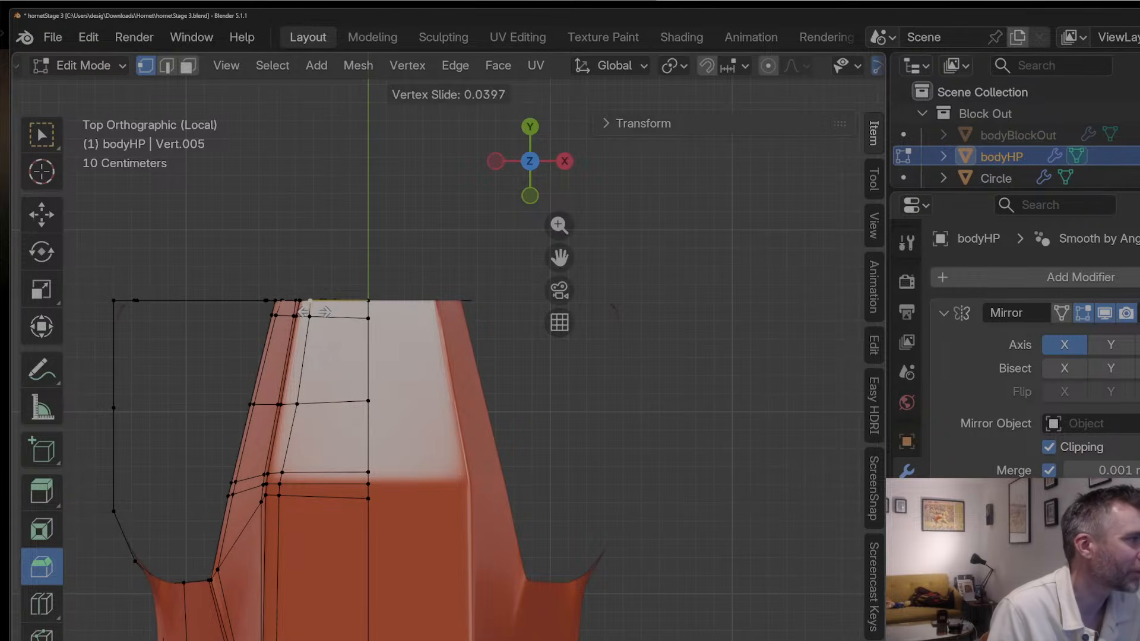
pyautogui.click(308, 305)
pyautogui.press('g')
pyautogui.click(300, 327)
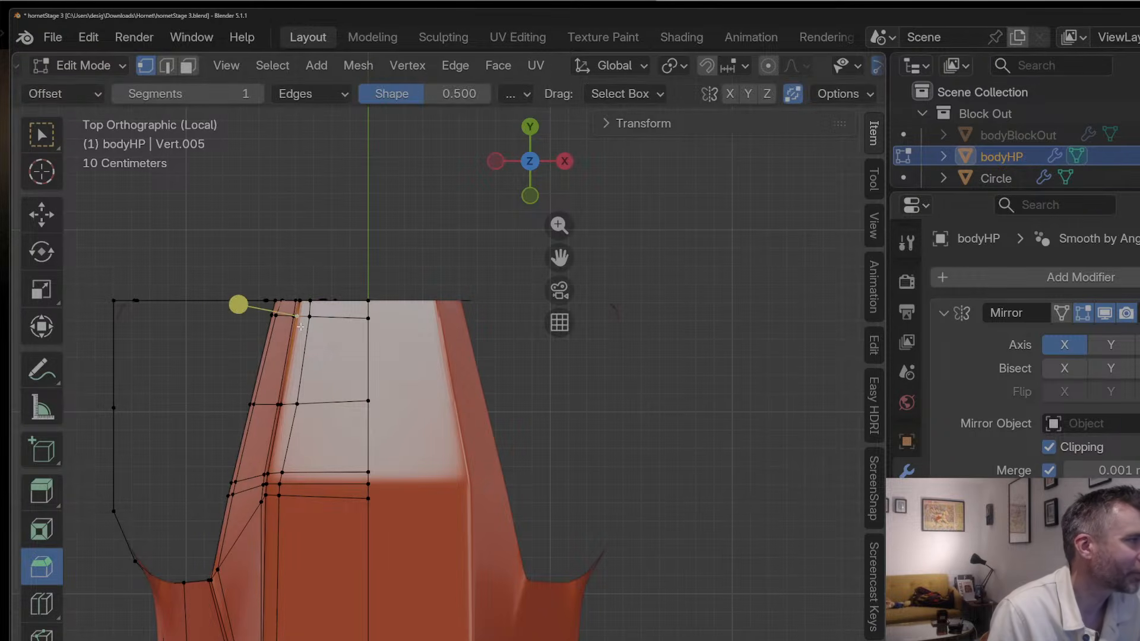
# Step: Examine the body shell's shading from the side in Object Mode and close in on the rear section
pyautogui.press('Tab')
pyautogui.scroll(-3, 296, 356)
pyautogui.moveTo(298, 390); pyautogui.dragTo(460, 366, button='middle')
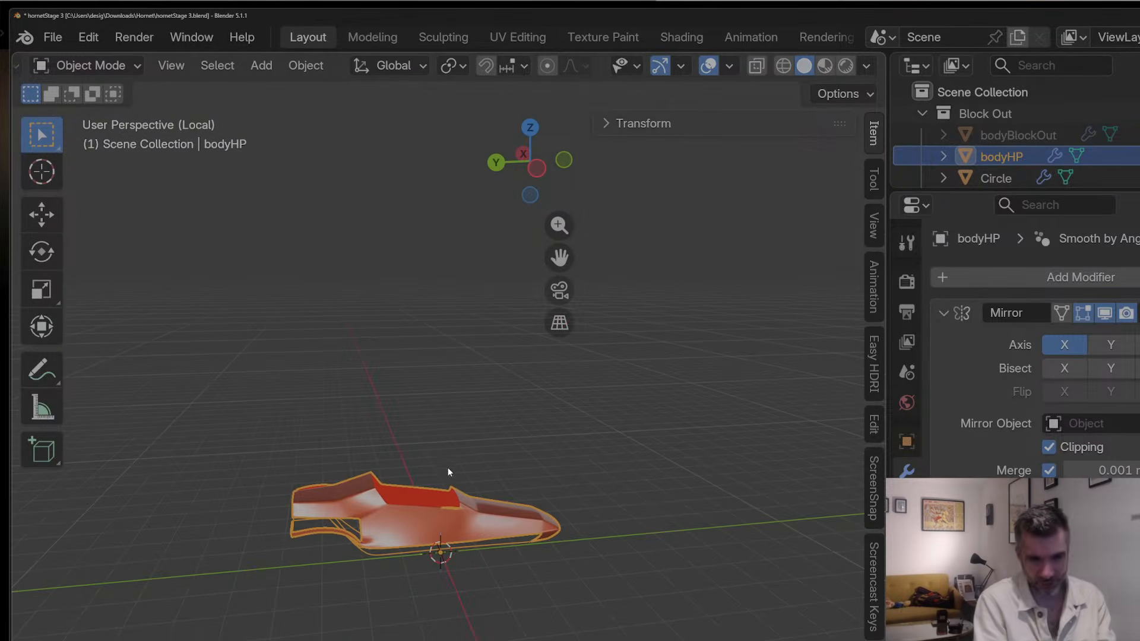
pyautogui.scroll(5, 447, 469)
pyautogui.moveTo(559, 258); pyautogui.dragTo(681, 95)
pyautogui.moveTo(309, 505); pyautogui.dragTo(352, 566, button='middle')
# Step: Slide the selected vertex at the rear side panel's lower rear corner along its edge
pyautogui.press('Tab')
pyautogui.press('g')
pyautogui.press('g')
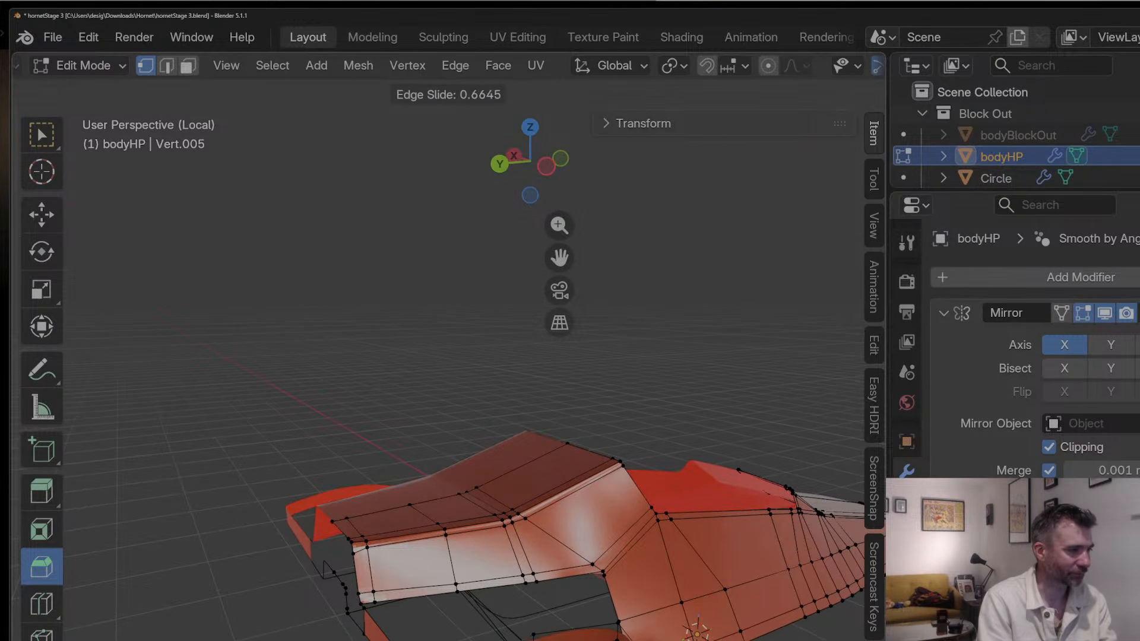
pyautogui.click(373, 610)
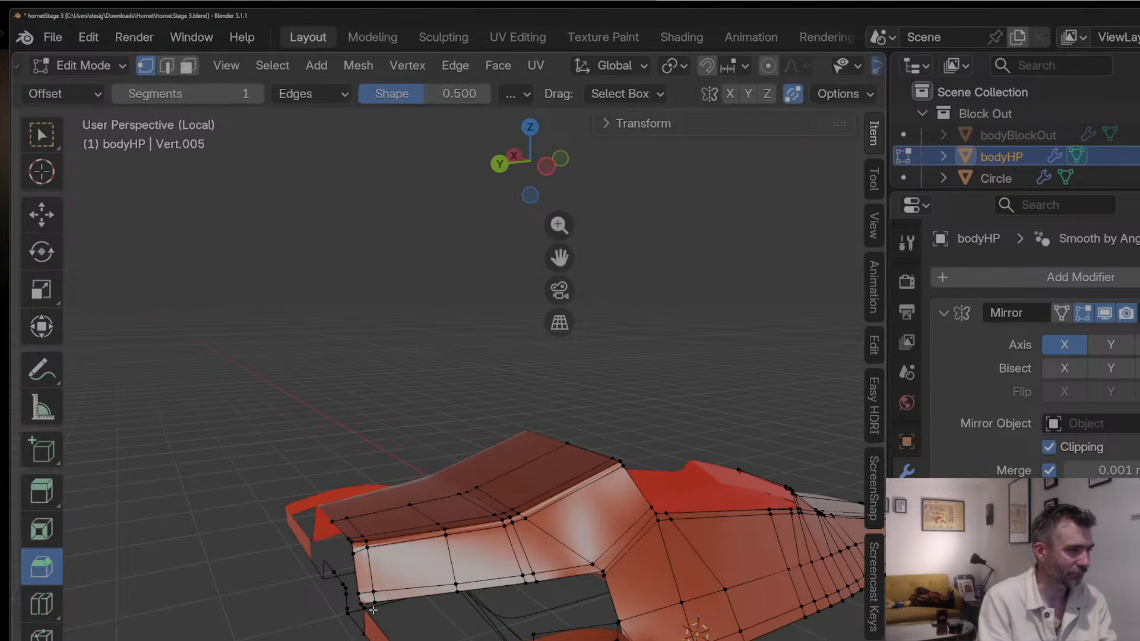
# Step: Fill a face between the rear side panel's lower edge and the rail below, and add a slid loop cut across it
pyautogui.click(455, 590)
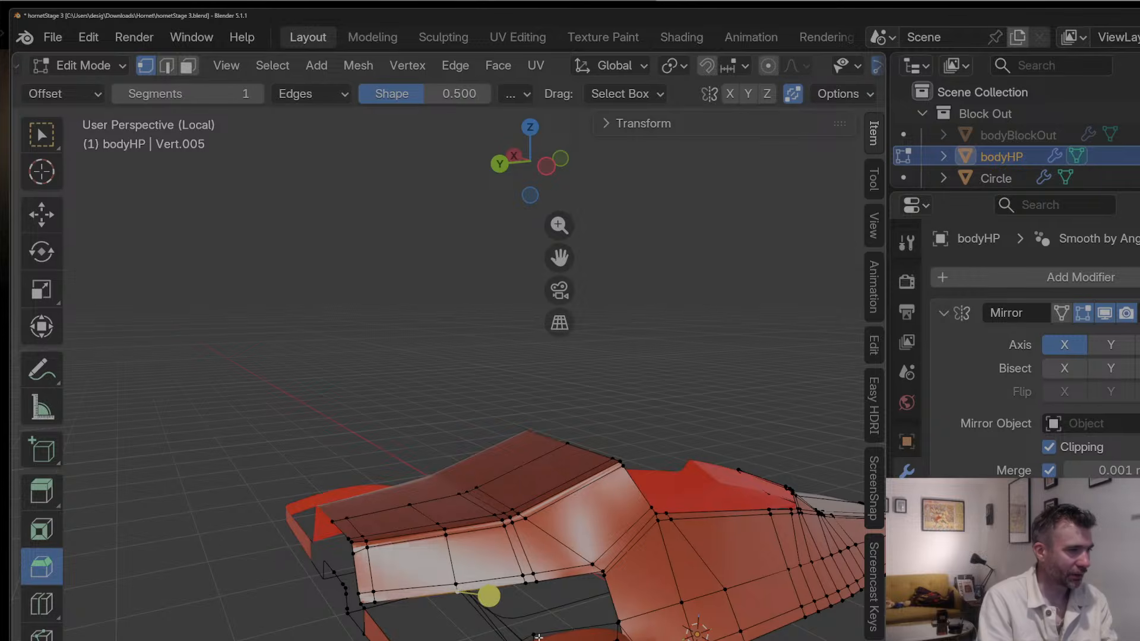
pyautogui.keyDown('shift'); pyautogui.click(376, 606); pyautogui.keyUp('shift')
pyautogui.press('f')
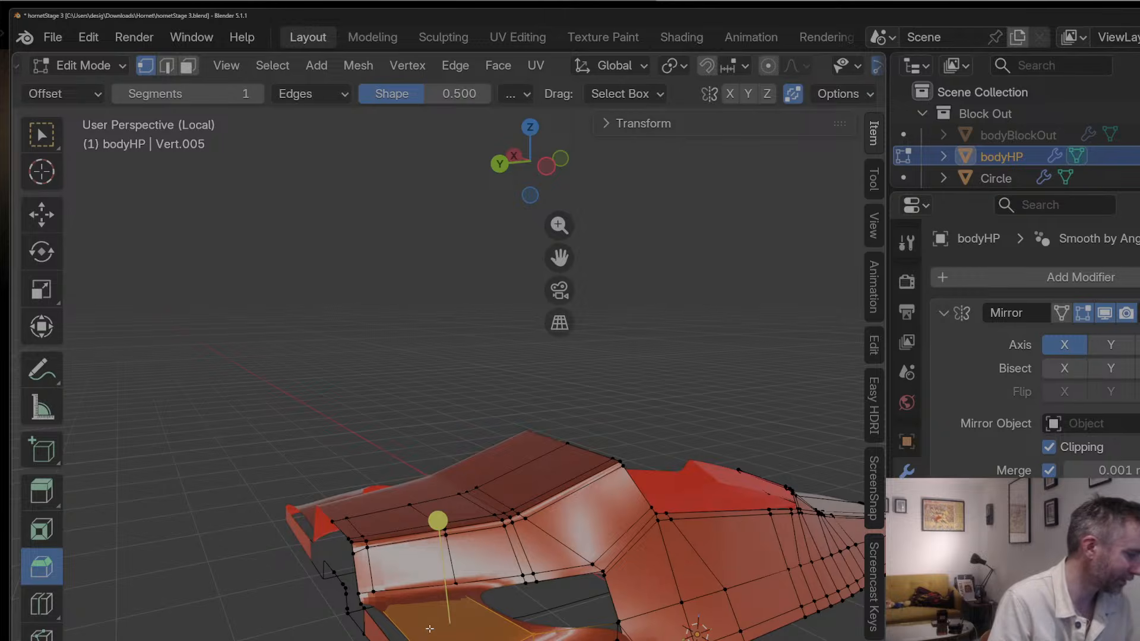
pyautogui.moveTo(556, 625); pyautogui.dragTo(536, 602, button='middle')
pyautogui.hotkey('ctrl', 'r')
pyautogui.click(505, 617)
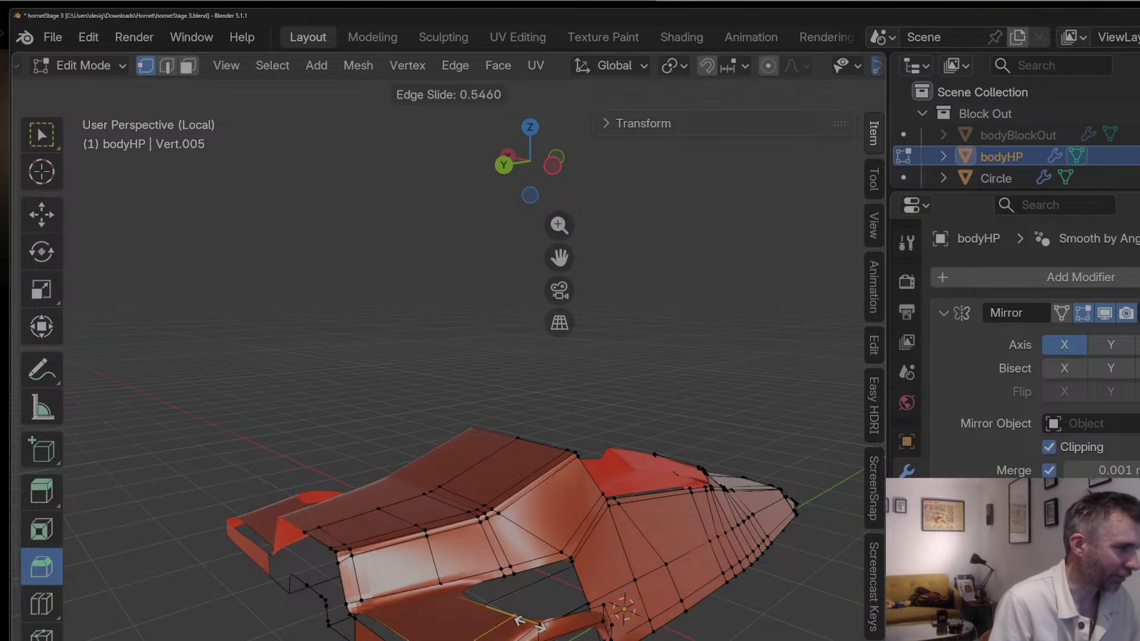
pyautogui.click(536, 626)
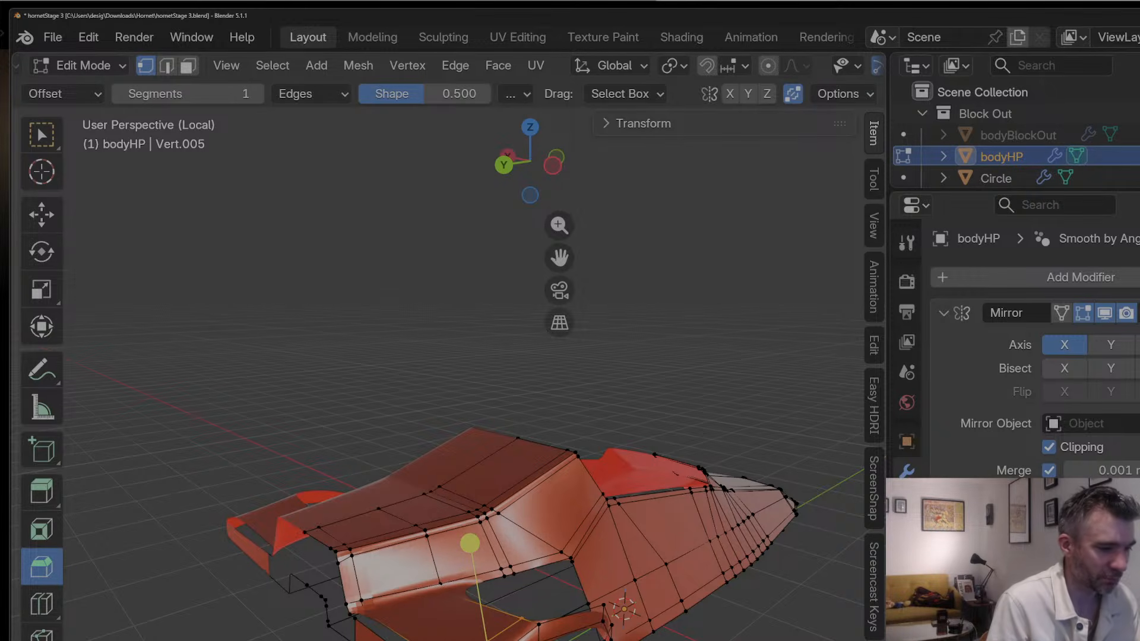
# Step: Switch to OBS, set the microphone Compressor's Output Gain to 9.20 dB, and return to Blender
pyautogui.hotkey('alt', 'Tab')
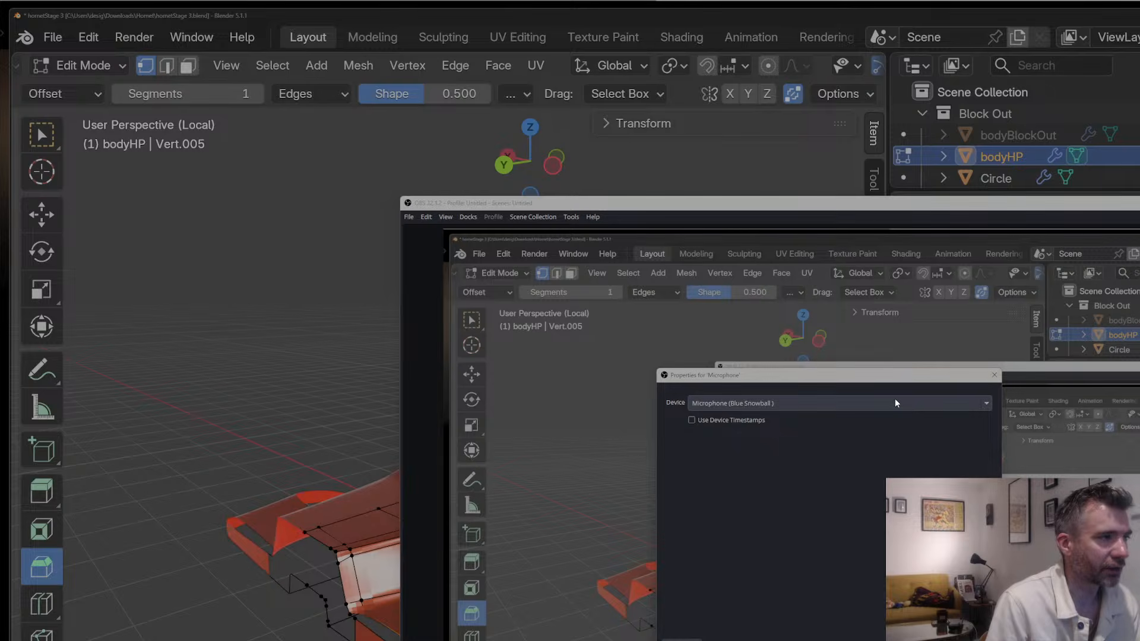
pyautogui.press('Escape')
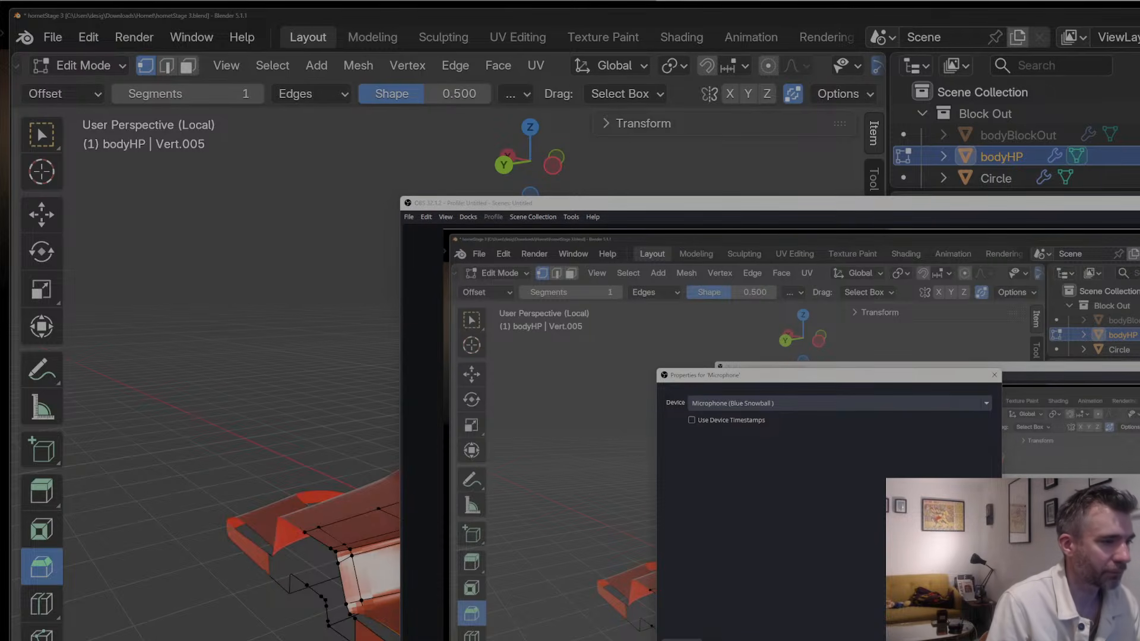
pyautogui.press('Escape')
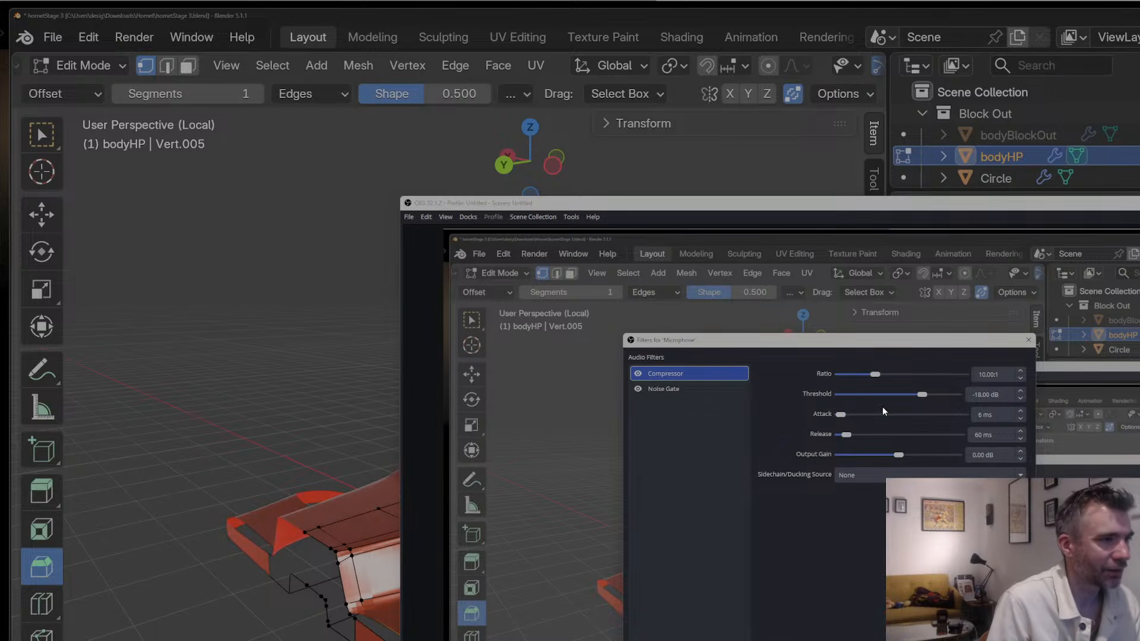
pyautogui.moveTo(896, 454); pyautogui.dragTo(911, 456)
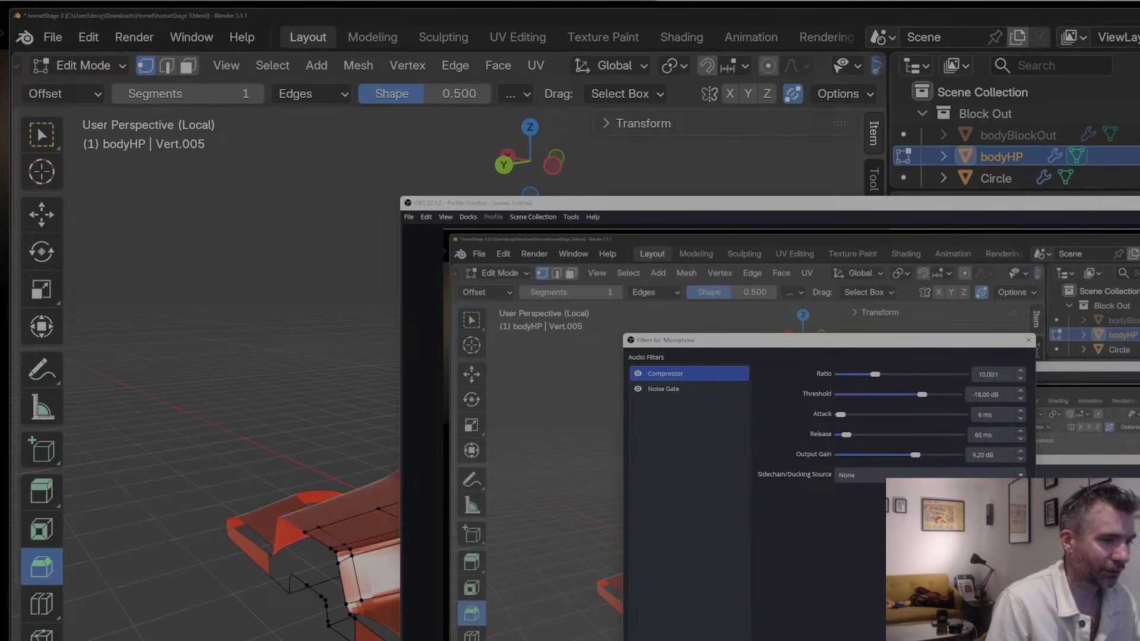
pyautogui.press('Escape')
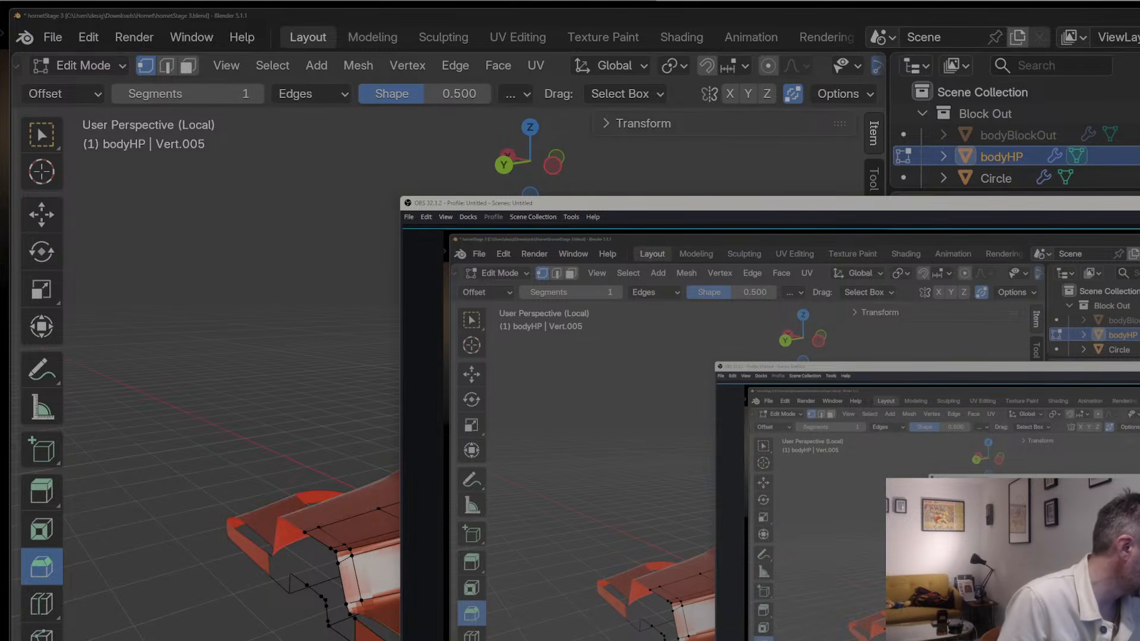
pyautogui.click(862, 23)
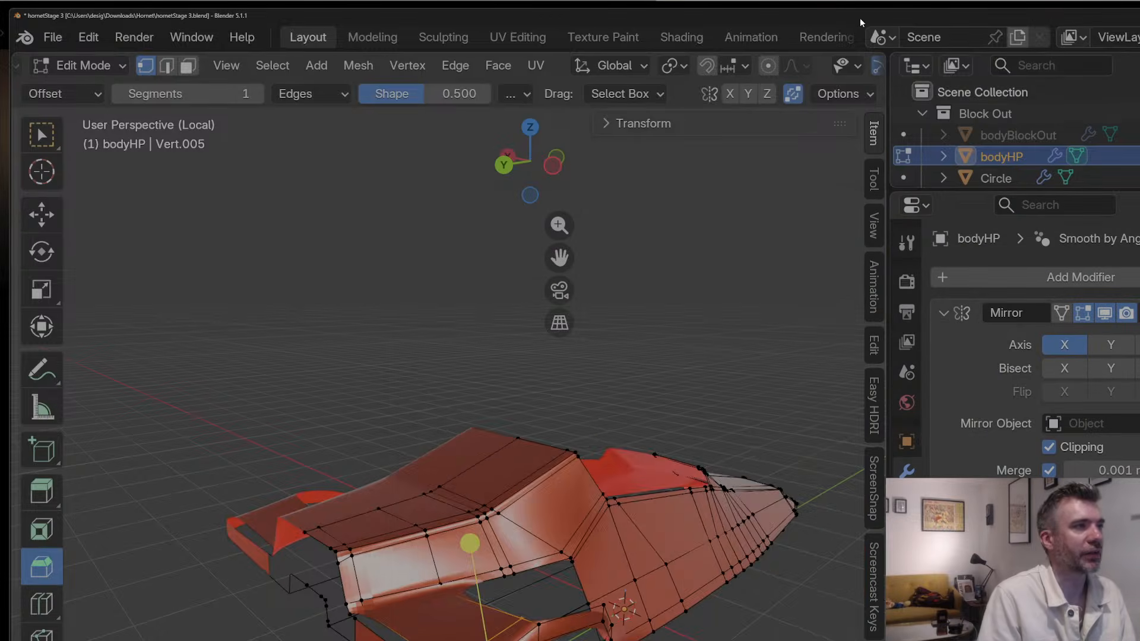
# Step: Cut another edge loop through the new shelf face below the rear side panel
pyautogui.scroll(-2, 677, 513)
pyautogui.moveTo(730, 491); pyautogui.dragTo(690, 534, button='middle')
pyautogui.scroll(2, 690, 534)
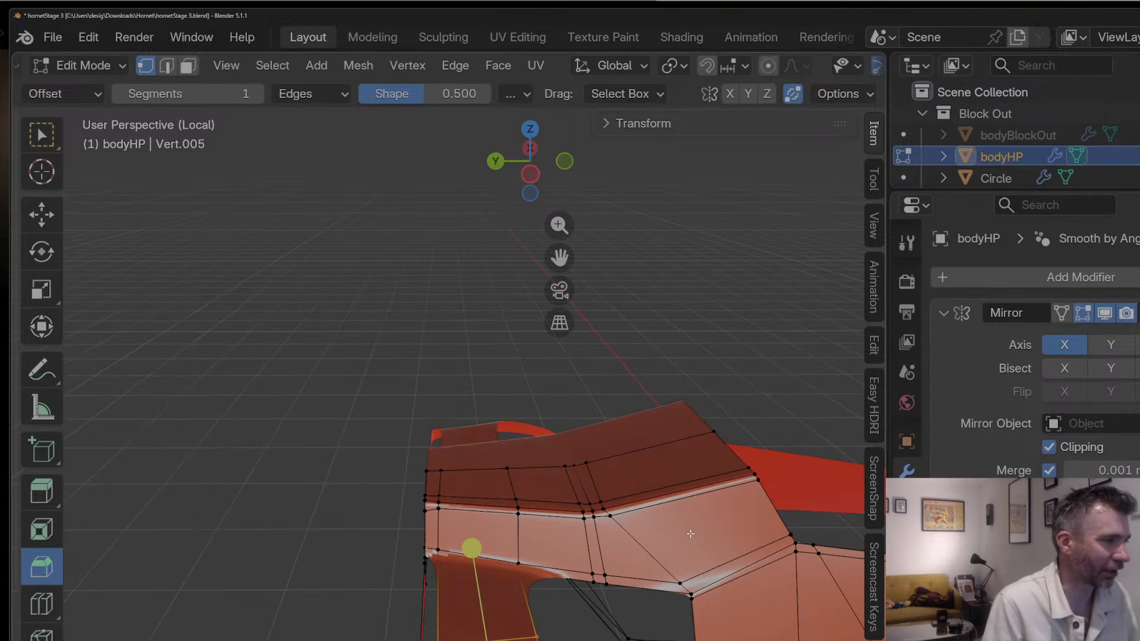
pyautogui.hotkey('ctrl', 'r')
pyautogui.click(534, 635)
pyautogui.click(534, 635)
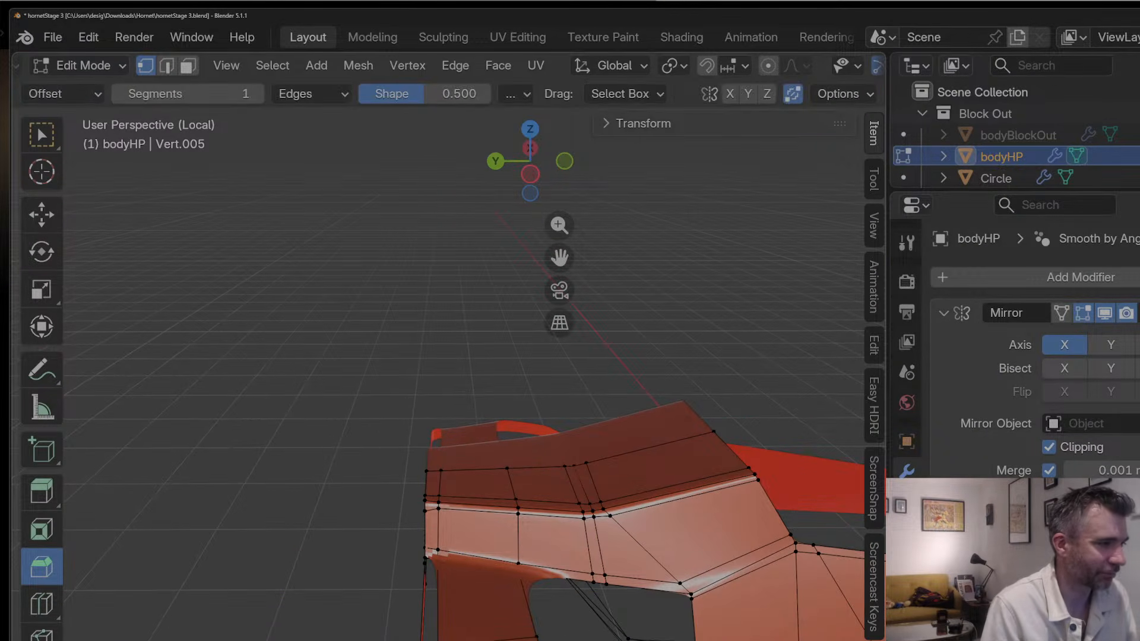
# Step: Add a support loop on the shelf close to the side panel's lower edge and fill the remaining selected gap
pyautogui.moveTo(591, 594); pyautogui.dragTo(330, 591, button='middle')
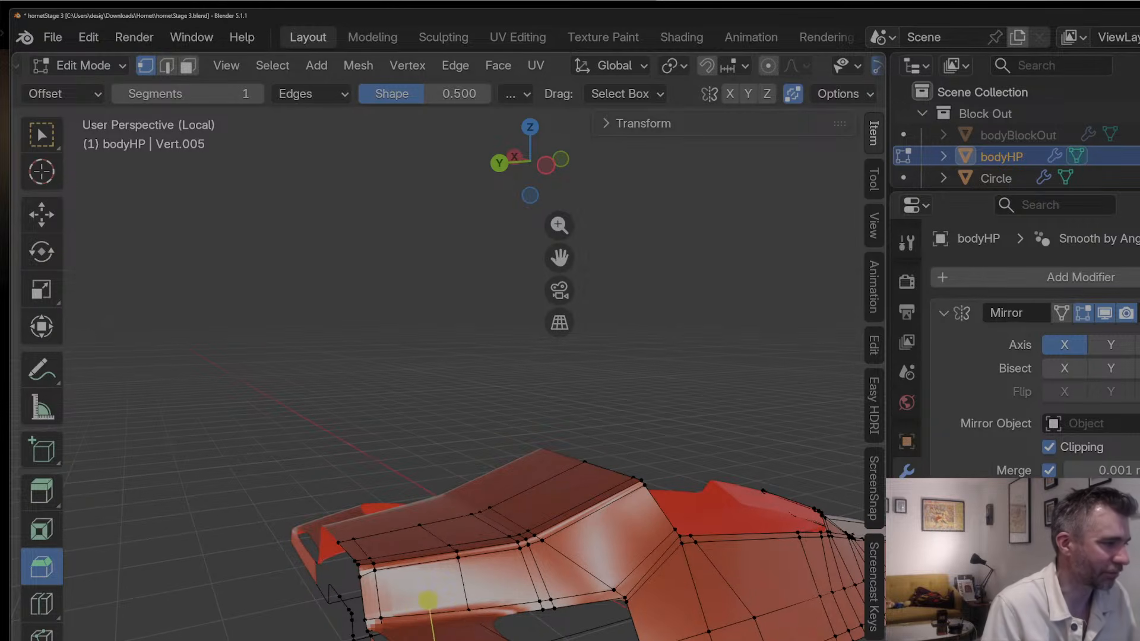
pyautogui.moveTo(494, 633); pyautogui.dragTo(488, 636, button='middle')
pyautogui.hotkey('ctrl', 'r')
pyautogui.click(489, 635)
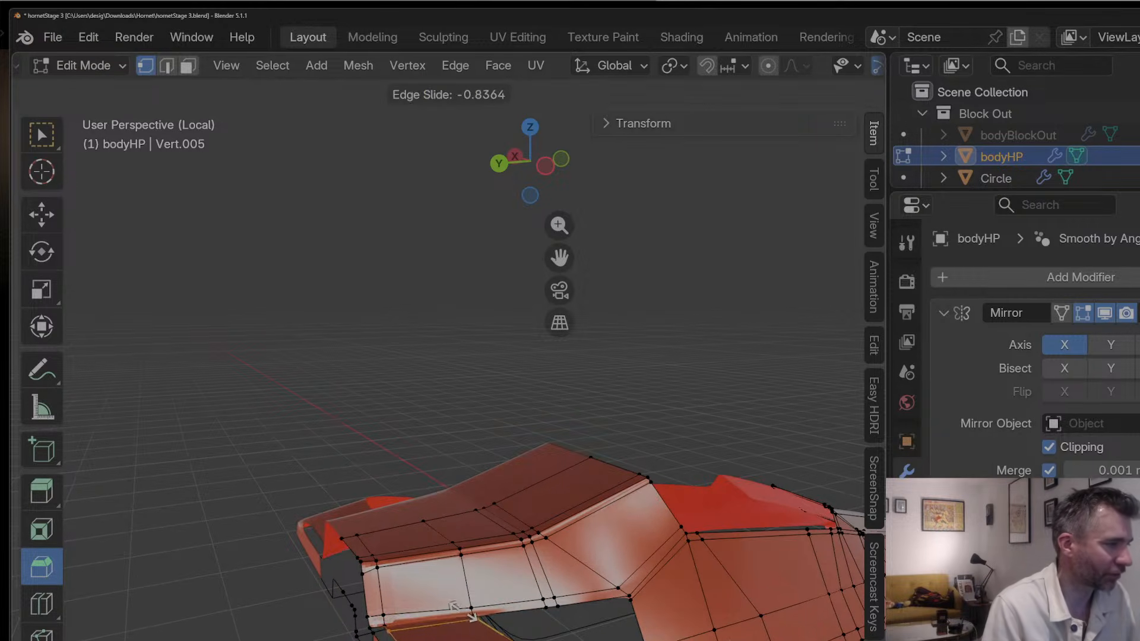
pyautogui.click(469, 617)
pyautogui.moveTo(433, 519); pyautogui.dragTo(427, 522, button='middle')
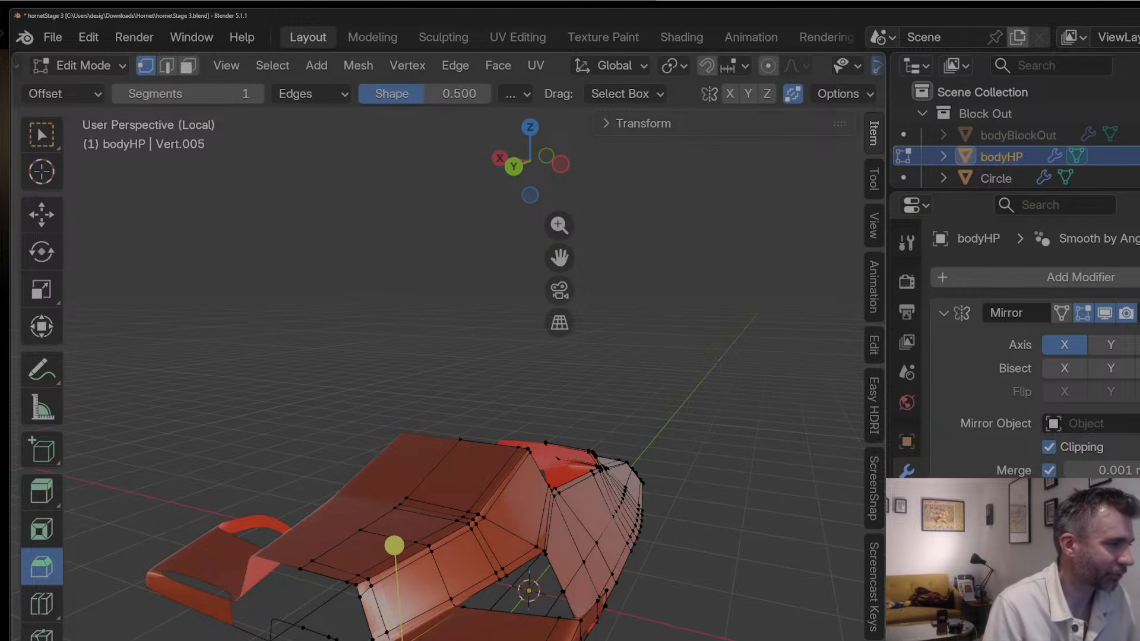
pyautogui.press('f')
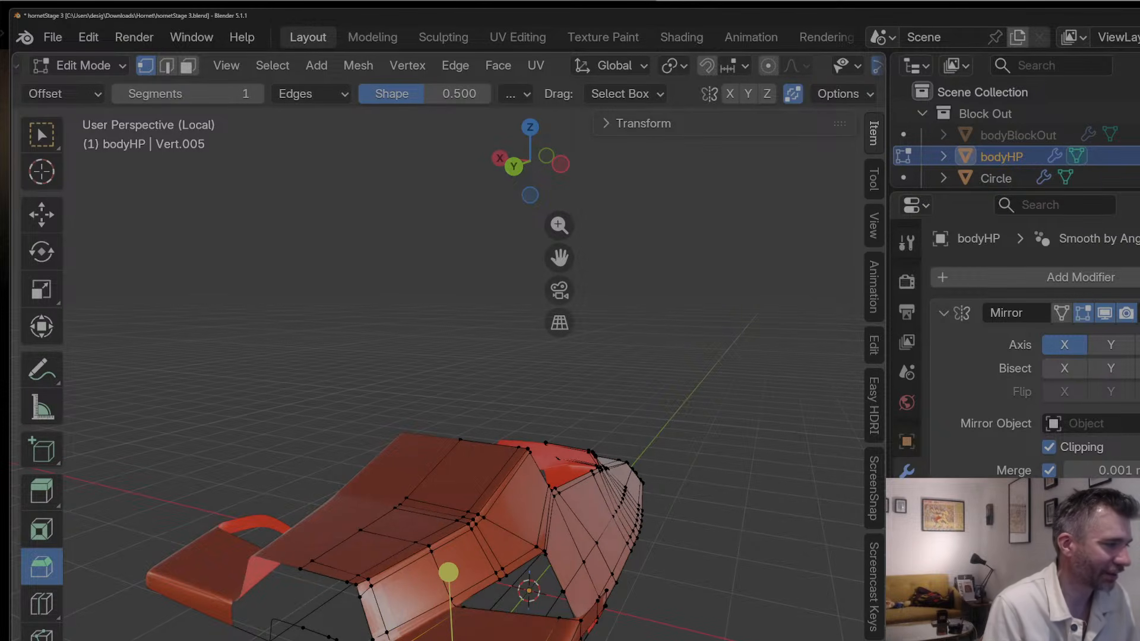
# Step: From the back view, move the vertex at the shelf's inner end slightly downward
pyautogui.moveTo(558, 458); pyautogui.dragTo(554, 438, button='middle')
pyautogui.click(565, 162)
pyautogui.click(565, 162)
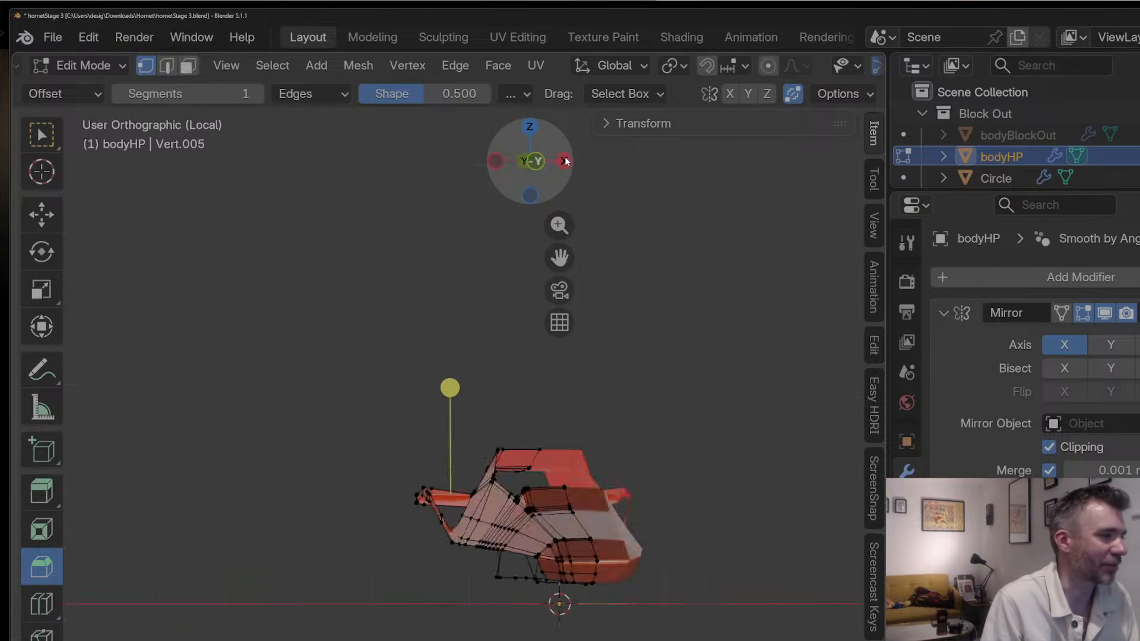
pyautogui.click(565, 162)
pyautogui.click(565, 162)
pyautogui.click(565, 162)
pyautogui.click(497, 161)
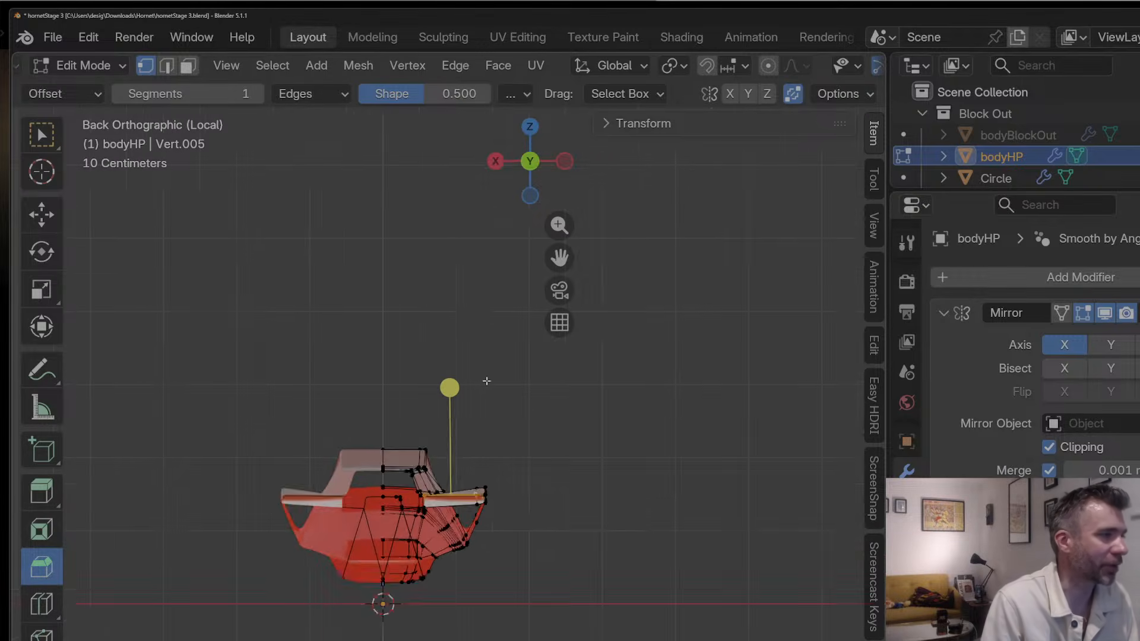
pyautogui.scroll(4, 452, 535)
pyautogui.click(395, 606)
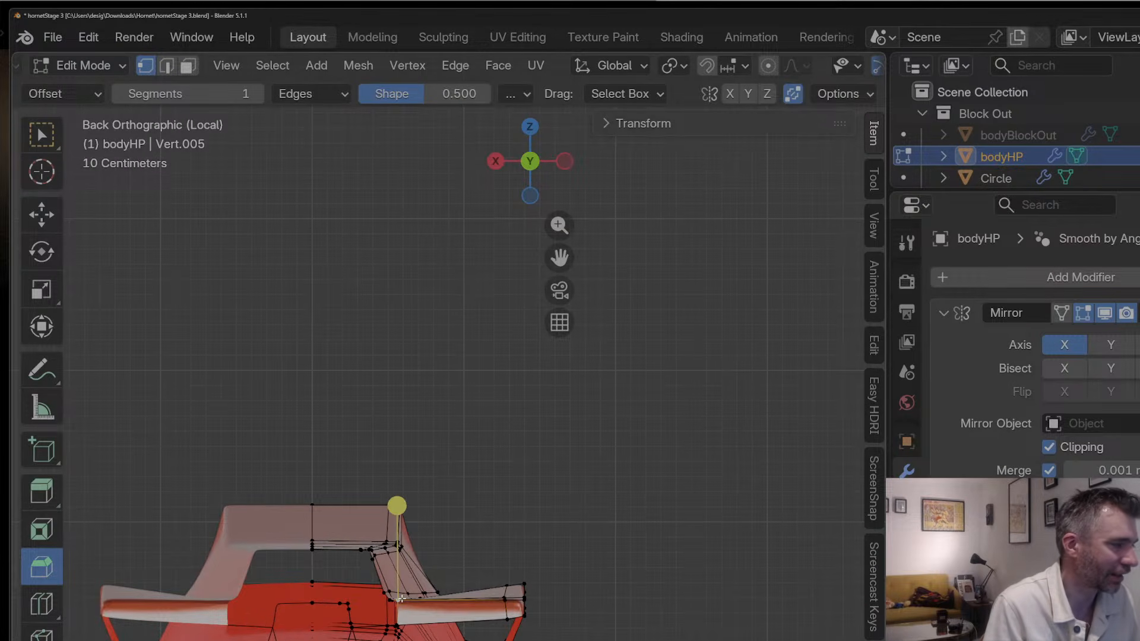
pyautogui.click(402, 601)
pyautogui.press('g')
pyautogui.click(403, 613)
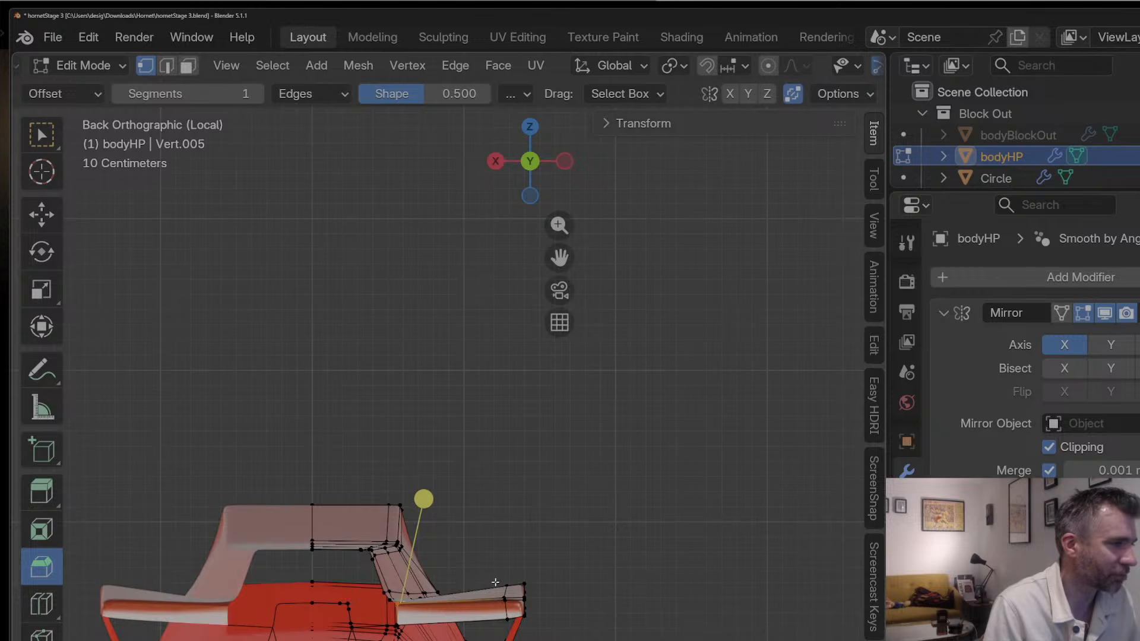
# Step: Examine the body shell's shading along the side in Object Mode, from the rear section to the nose
pyautogui.click(526, 584)
pyautogui.press('Tab')
pyautogui.moveTo(459, 597); pyautogui.dragTo(326, 576, button='middle')
pyautogui.moveTo(405, 565); pyautogui.dragTo(334, 565, button='middle')
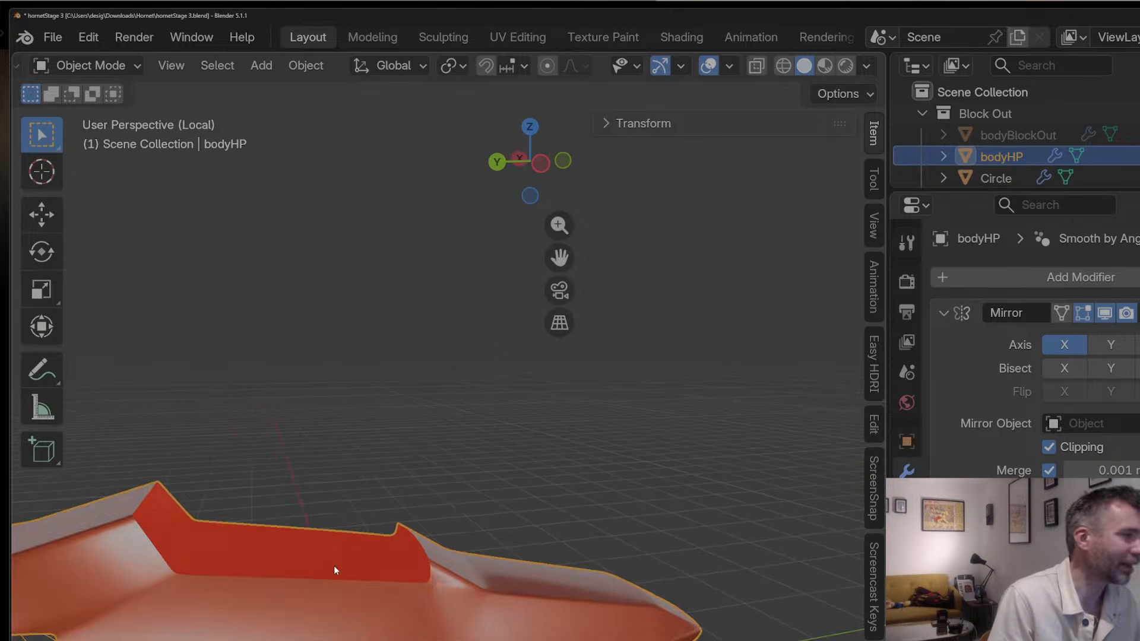
pyautogui.scroll(2, 333, 565)
pyautogui.moveTo(559, 257); pyautogui.dragTo(831, 36)
pyautogui.scroll(-5, 372, 552)
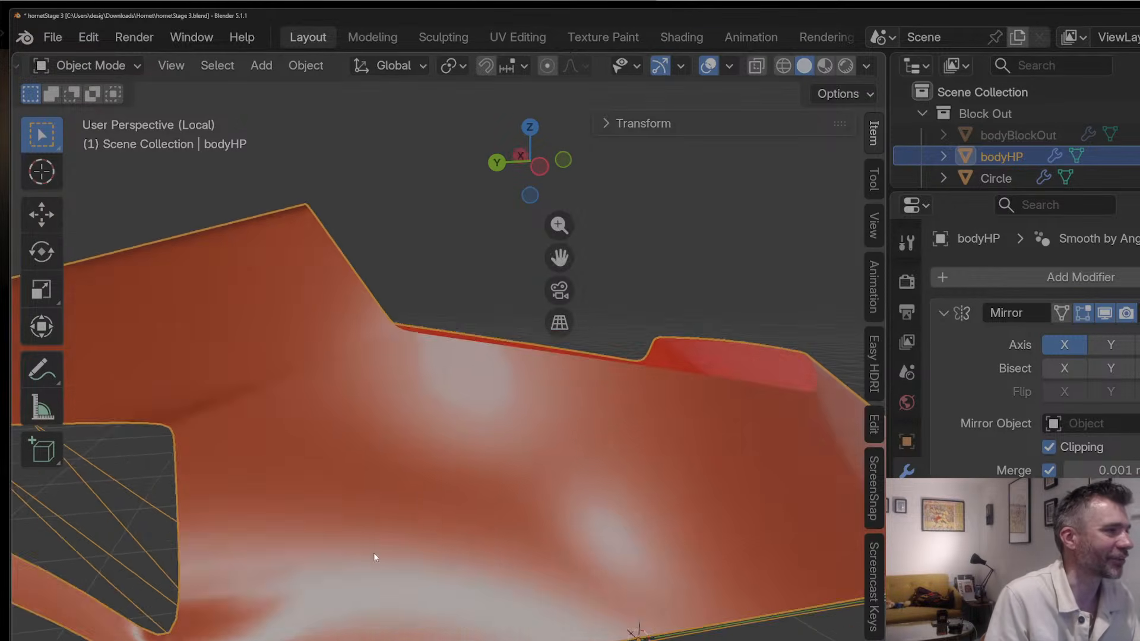
pyautogui.moveTo(383, 510); pyautogui.dragTo(267, 517, button='middle')
# Step: Fill a bridging face between the side panel's lower edge and the lower rail ahead of the shelf, and slide its selected edge
pyautogui.press('Tab')
pyautogui.moveTo(415, 528)
pyautogui.mouseDown(button='middle')
pyautogui.moveTo(400, 527)
pyautogui.moveTo(411, 535)
pyautogui.mouseUp(button='middle')
pyautogui.click(521, 500)
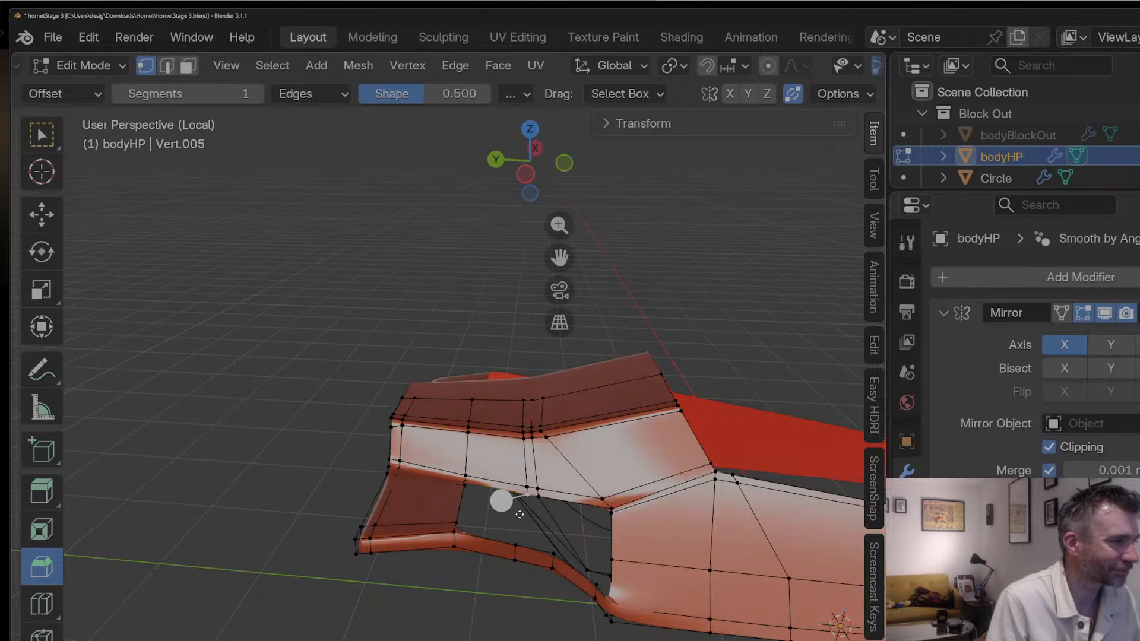
pyautogui.keyDown('shift'); pyautogui.click(520, 540); pyautogui.keyUp('shift')
pyautogui.keyDown('shift'); pyautogui.click(556, 552); pyautogui.keyUp('shift')
pyautogui.keyDown('shift'); pyautogui.click(538, 499); pyautogui.keyUp('shift')
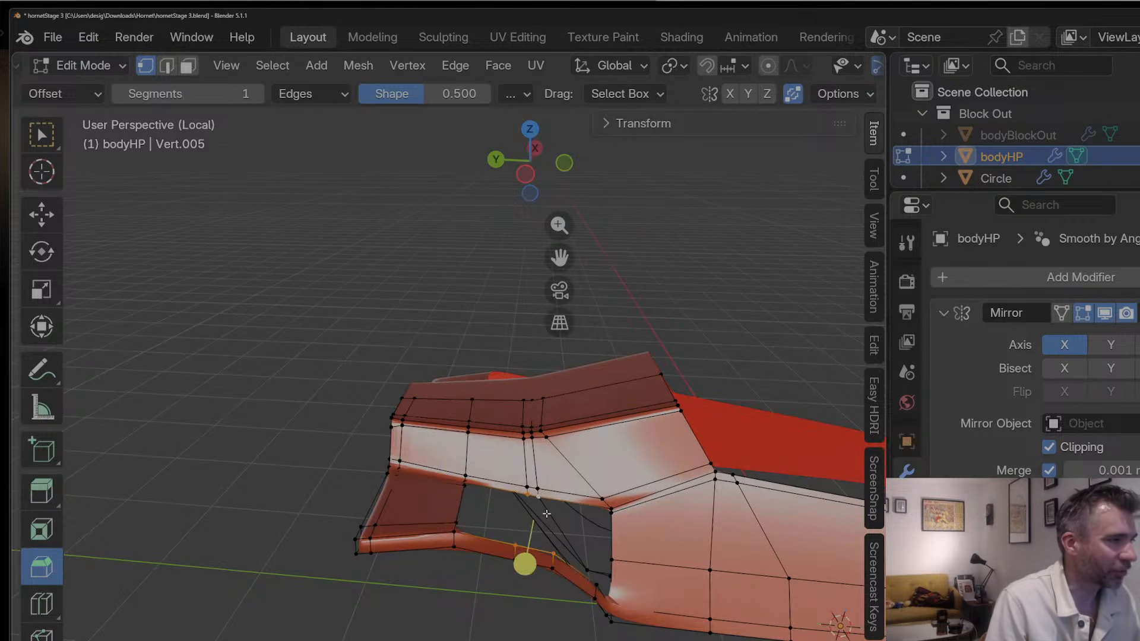
pyautogui.press('f')
pyautogui.moveTo(545, 514); pyautogui.dragTo(427, 508, button='middle')
pyautogui.press('g')
pyautogui.press('g')
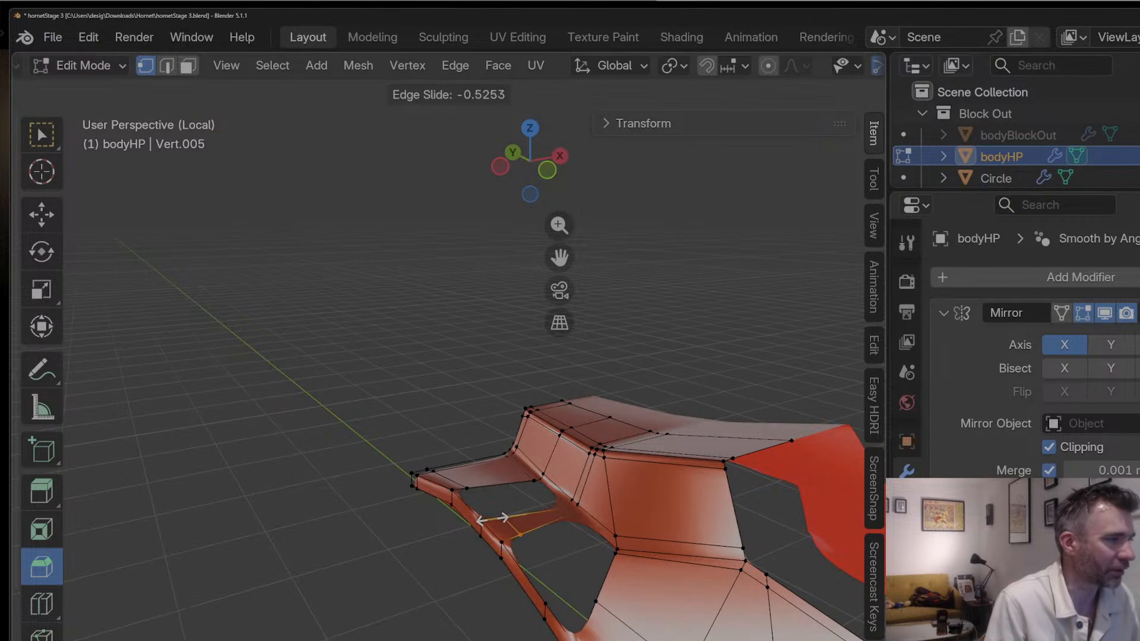
pyautogui.click(484, 519)
# Step: Fill the narrow gap along the lower rail between the shelf and the bridging face, and check it in Object Mode
pyautogui.click(467, 489)
pyautogui.keyDown('shift'); pyautogui.click(492, 517); pyautogui.keyUp('shift')
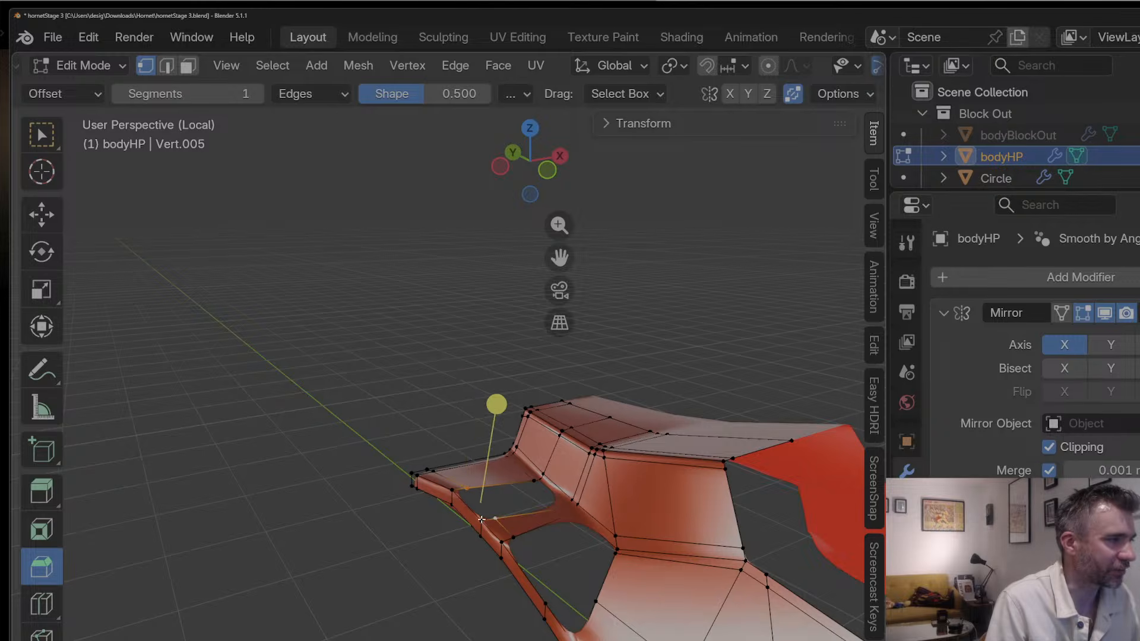
pyautogui.keyDown('shift'); pyautogui.click(481, 520); pyautogui.keyUp('shift')
pyautogui.keyDown('shift'); pyautogui.click(457, 491); pyautogui.keyUp('shift')
pyautogui.moveTo(457, 491)
pyautogui.mouseDown(button='middle')
pyautogui.moveTo(543, 515)
pyautogui.moveTo(526, 500)
pyautogui.moveTo(614, 466)
pyautogui.moveTo(457, 534)
pyautogui.moveTo(822, 394)
pyautogui.mouseUp(button='middle')
pyautogui.press('Tab')
pyautogui.scroll(-2, 594, 486)
pyautogui.press('Tab')
# Step: With the subdivision level at 0, add a loop cut on the bridging face close to the side panel, and restore level 2
pyautogui.hotkey('ctrl', '0')
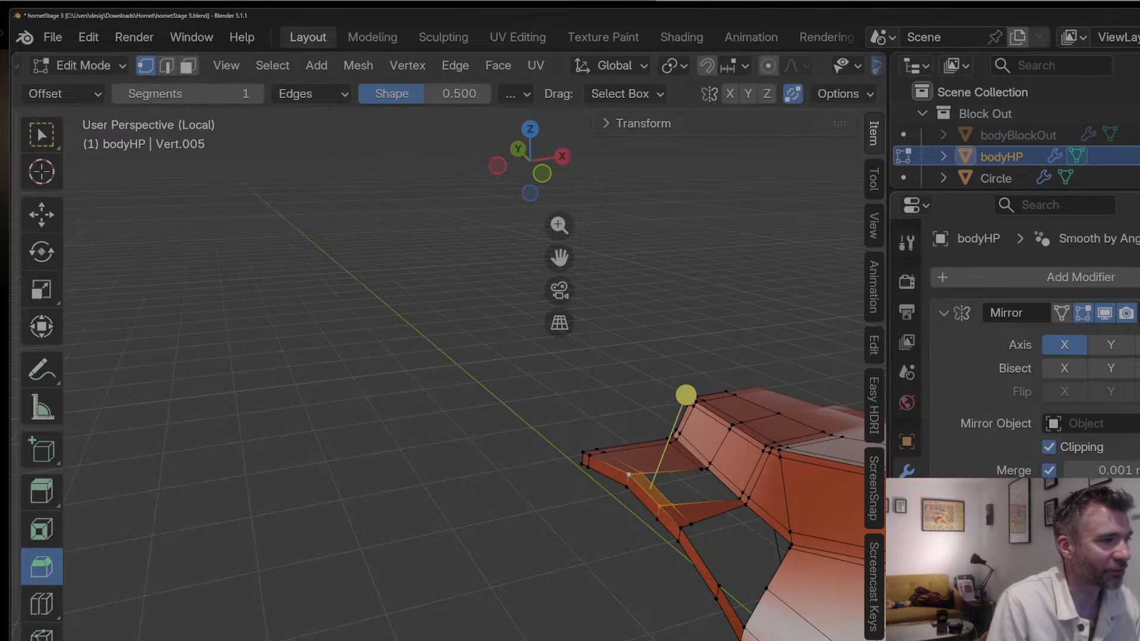
pyautogui.click(716, 505)
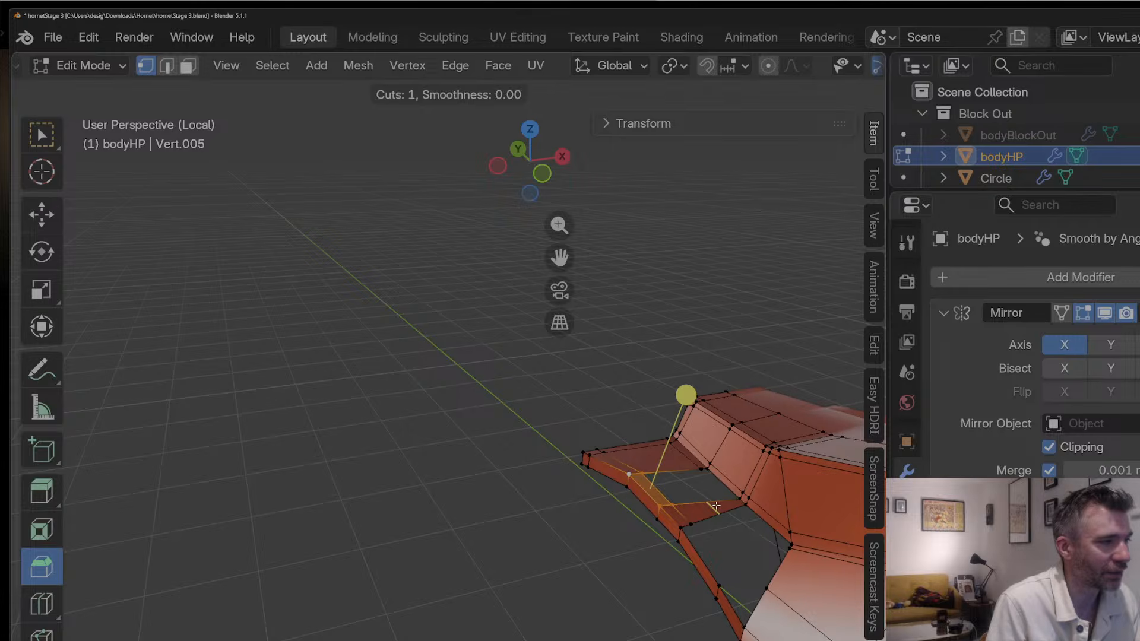
pyautogui.moveTo(716, 505); pyautogui.dragTo(739, 497)
pyautogui.hotkey('ctrl', '2')
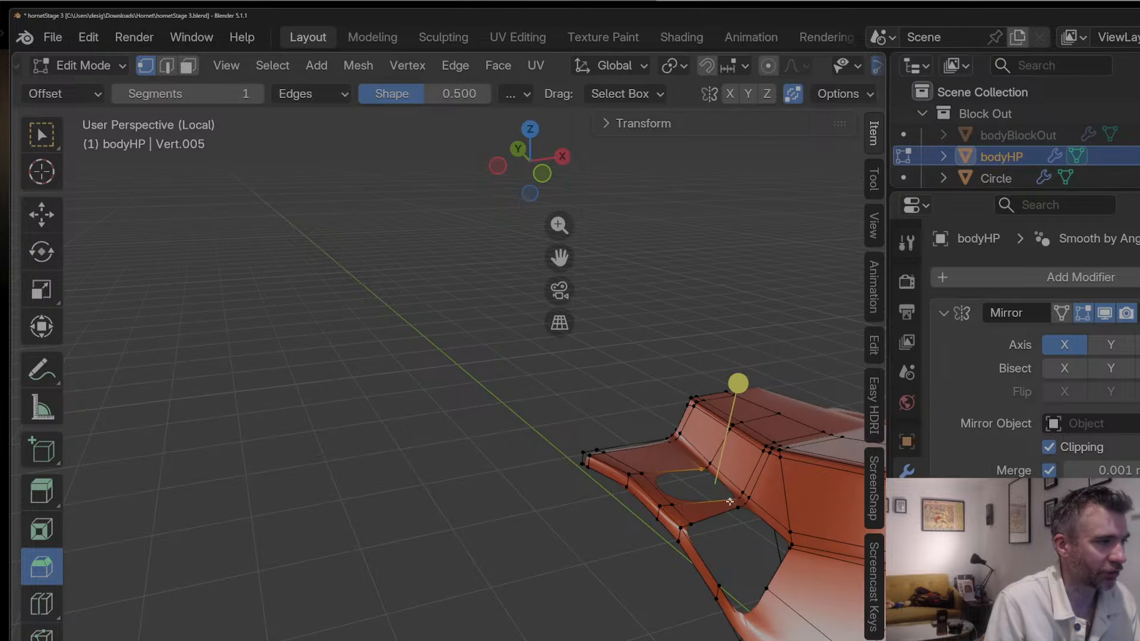
# Step: Fill the remaining opening between the shelf and the bridging face, and slide its inner edge beside the side panel
pyautogui.press('f')
pyautogui.click(702, 473)
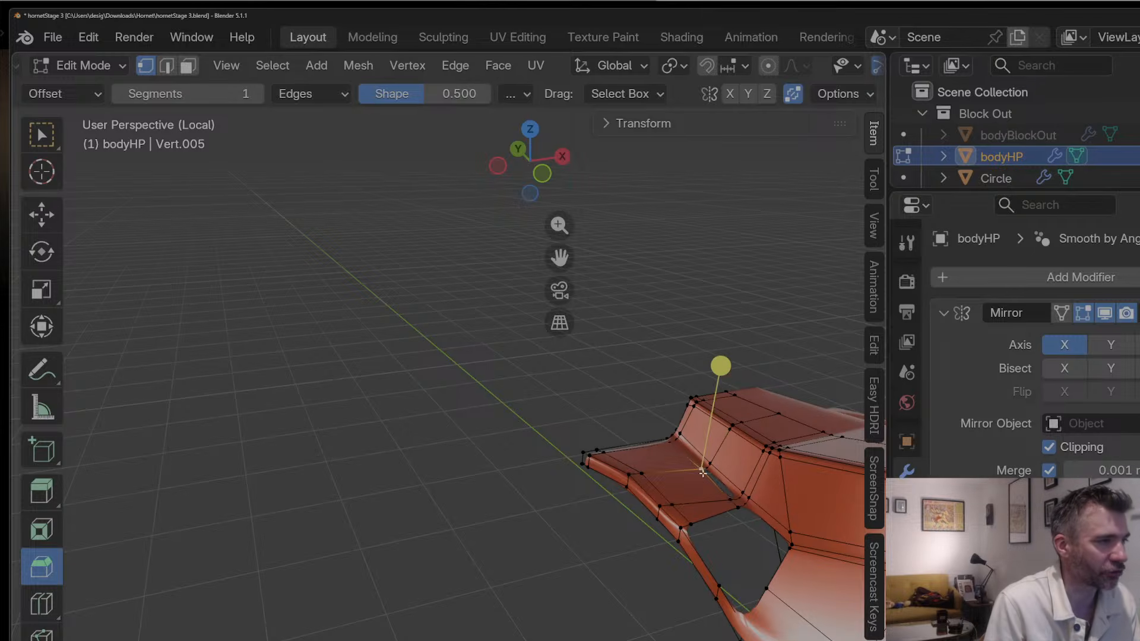
pyautogui.keyDown('shift'); pyautogui.click(736, 497); pyautogui.keyUp('shift')
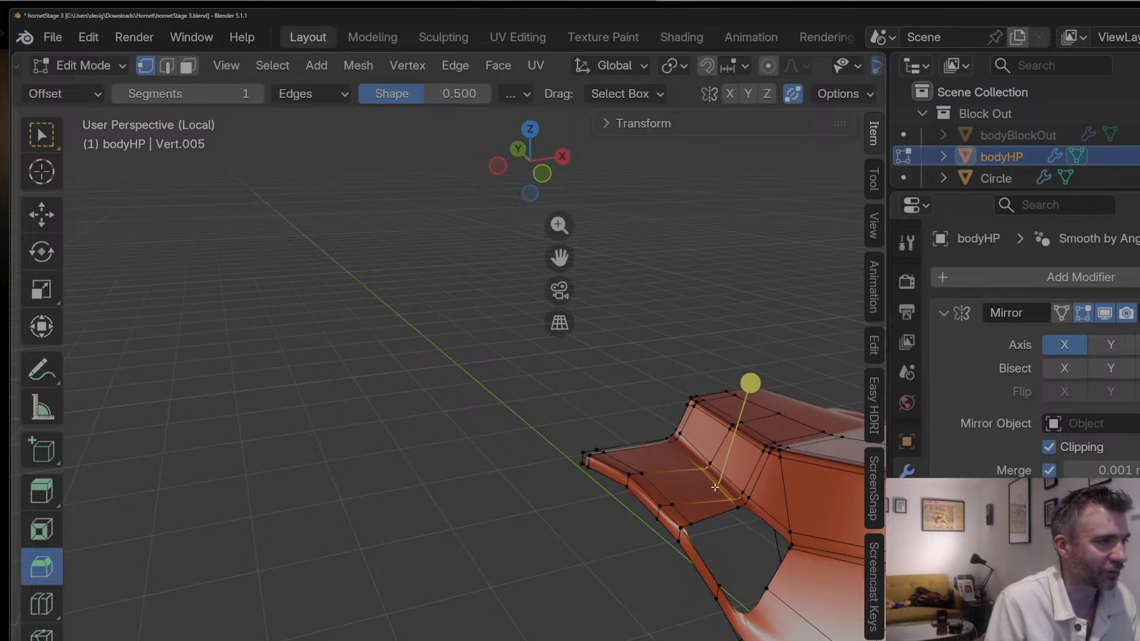
pyautogui.press('g')
pyautogui.press('g')
pyautogui.click(724, 499)
# Step: Check the filled shelf's shading from the side in Object Mode, and return to Edit Mode near the remaining opening
pyautogui.press('Tab')
pyautogui.moveTo(711, 486); pyautogui.dragTo(572, 365, button='middle')
pyautogui.scroll(-4, 677, 486)
pyautogui.scroll(5, 576, 229)
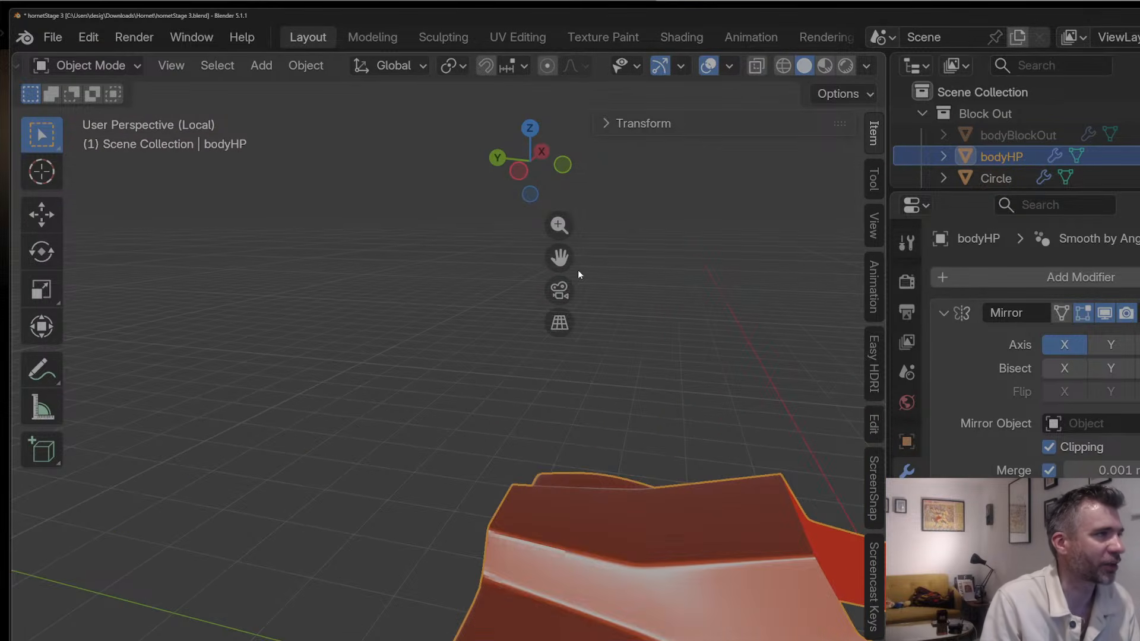
pyautogui.scroll(-4, 522, 368)
pyautogui.press('Tab')
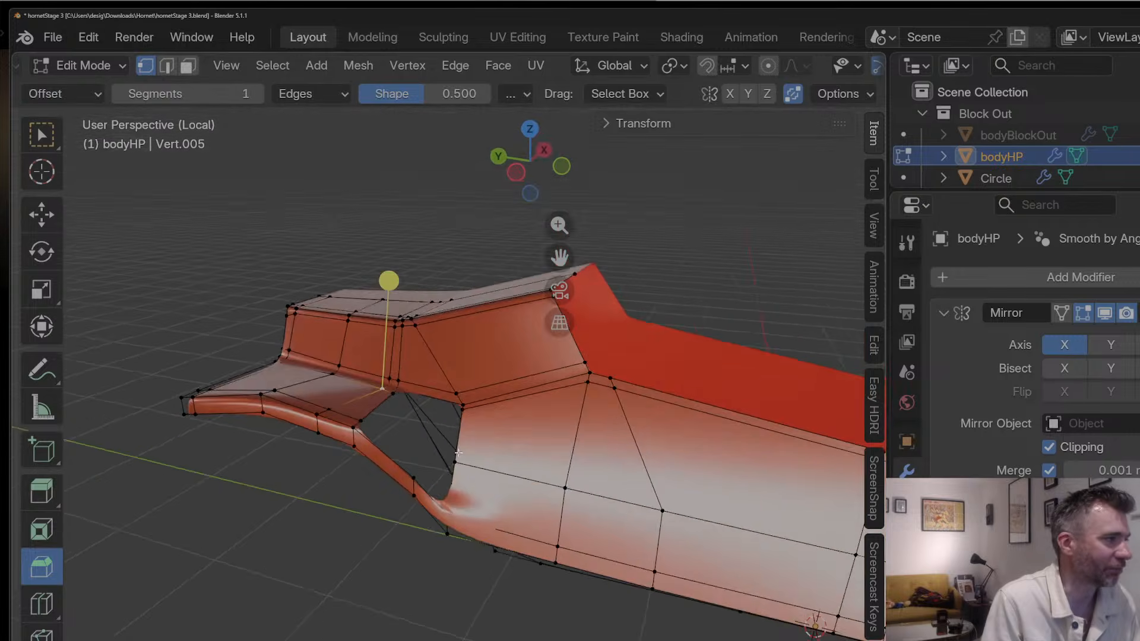
# Step: Try to fill between the shelf's inner corner and the side panel's corner, and lower the shelf's corner vertex about 0.003 m along Z
pyautogui.moveTo(459, 453); pyautogui.dragTo(458, 408, button='middle')
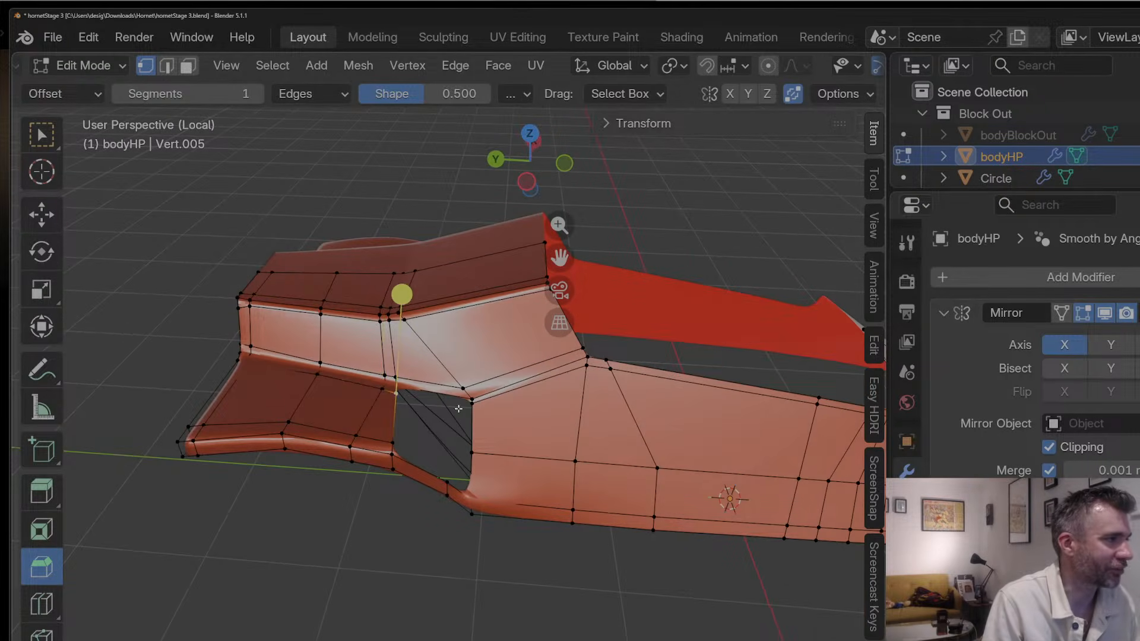
pyautogui.keyDown('shift'); pyautogui.click(476, 399); pyautogui.keyUp('shift')
pyautogui.keyDown('shift'); pyautogui.click(471, 399); pyautogui.keyUp('shift')
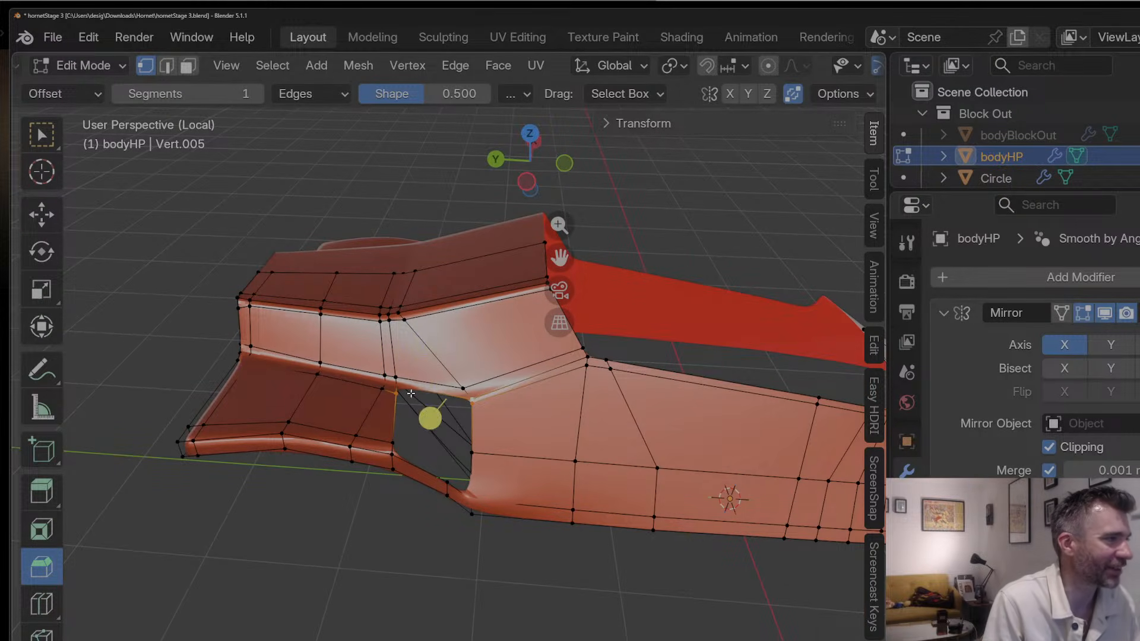
pyautogui.keyDown('shift'); pyautogui.click(401, 390); pyautogui.keyUp('shift')
pyautogui.press('f')
pyautogui.moveTo(417, 404); pyautogui.dragTo(387, 405, button='middle')
pyautogui.press('g')
pyautogui.press('z')
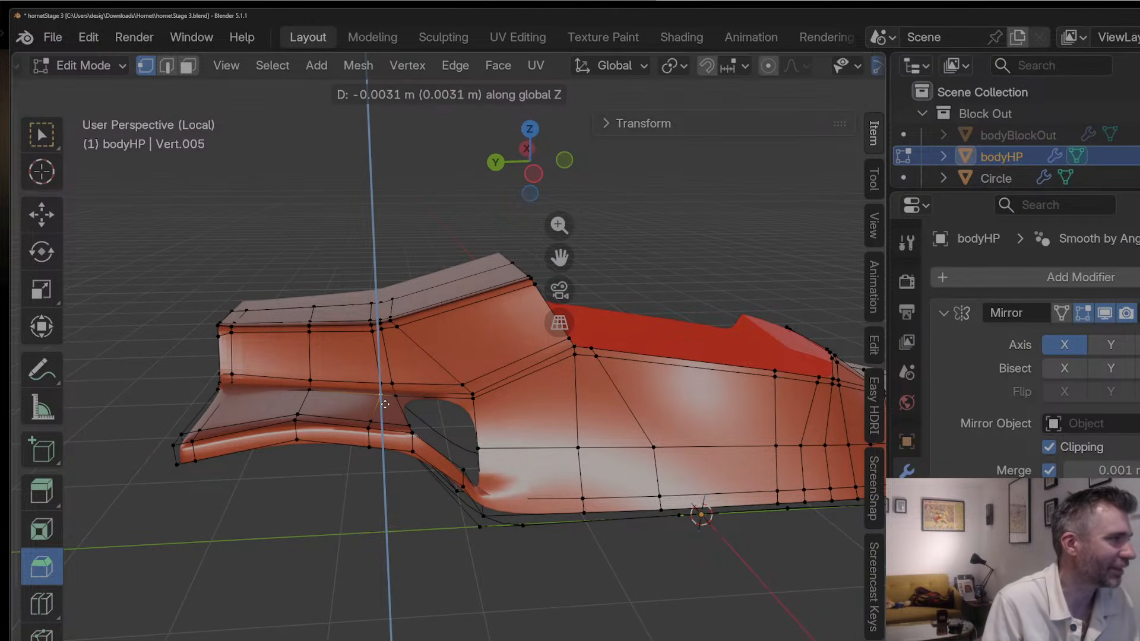
pyautogui.click(385, 406)
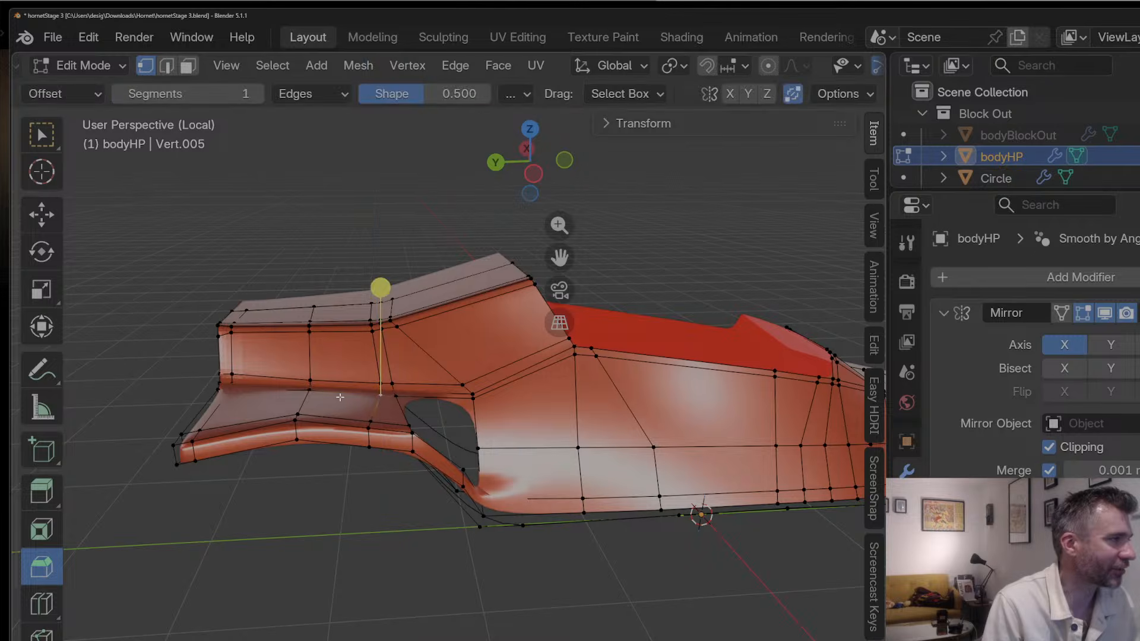
# Step: Lower the neighbouring vertex on the shelf's inner edge along Z, and check the body's rear in Object Mode
pyautogui.click(309, 393)
pyautogui.press('g')
pyautogui.press('z')
pyautogui.click(318, 392)
pyautogui.moveTo(419, 405); pyautogui.dragTo(475, 404, button='middle')
pyautogui.press('Tab')
pyautogui.scroll(-4, 505, 462)
pyautogui.scroll(2, 453, 461)
pyautogui.press('Tab')
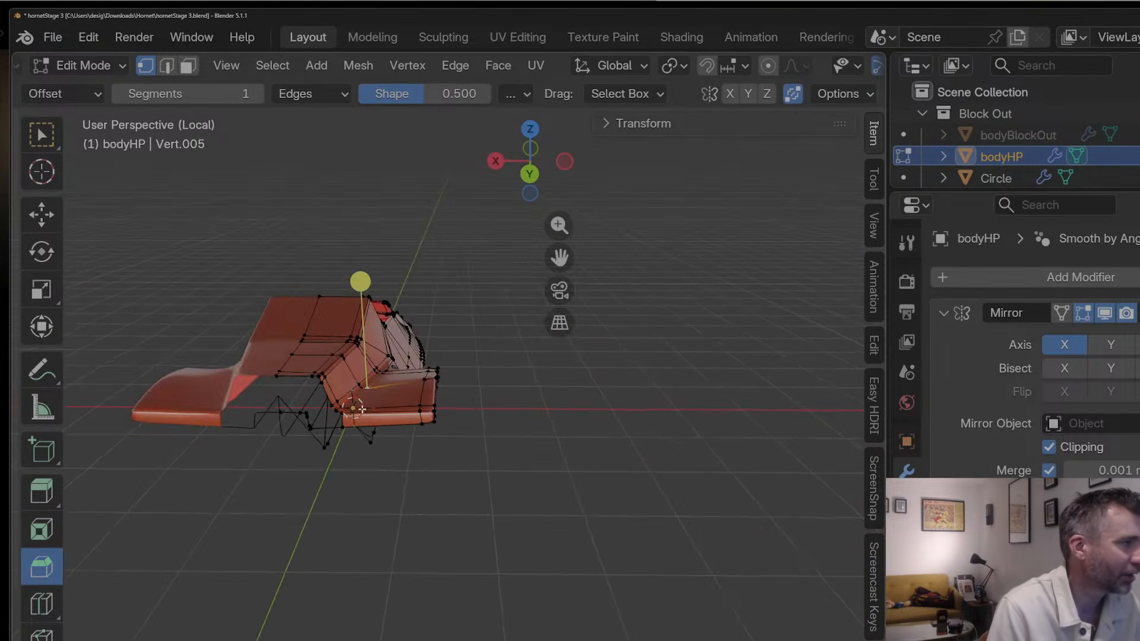
# Step: Fill the rear panel face between the deck's rear edge and the lower outline near the centre
pyautogui.scroll(2, 473, 406)
pyautogui.moveTo(268, 406); pyautogui.dragTo(330, 402, button='middle')
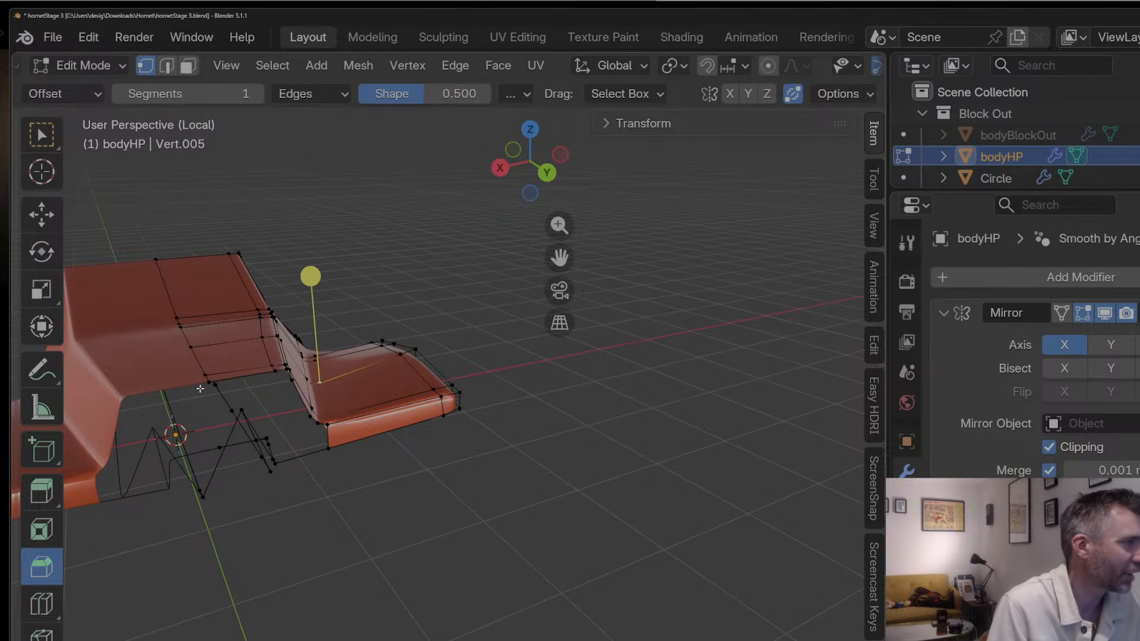
pyautogui.moveTo(238, 463); pyautogui.dragTo(224, 393, button='middle')
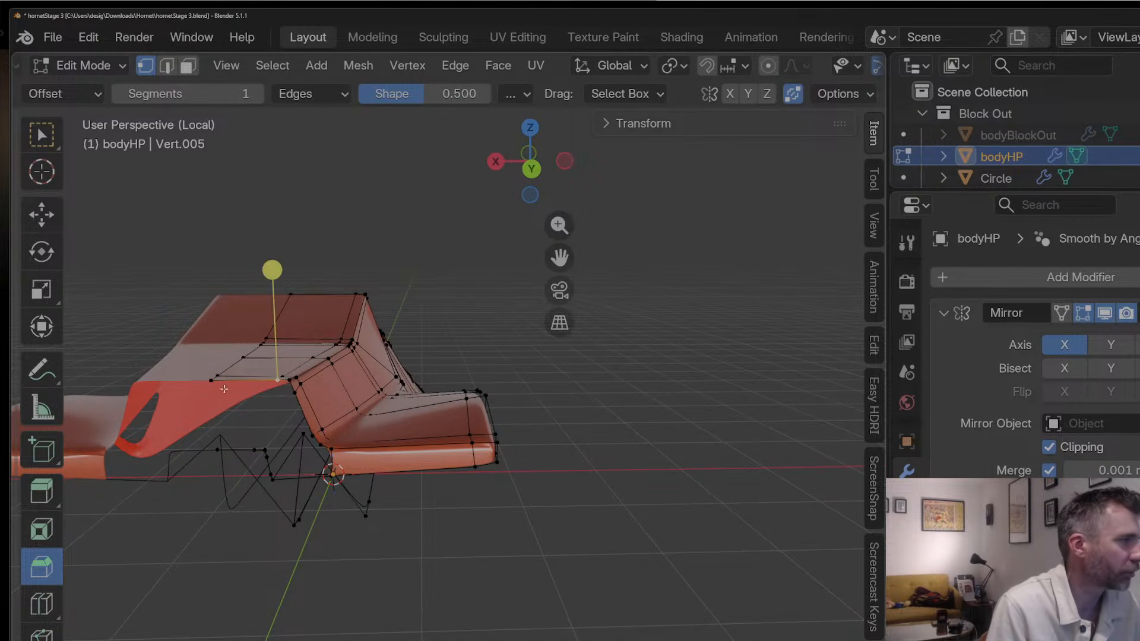
pyautogui.keyDown('shift'); pyautogui.click(217, 454); pyautogui.keyUp('shift')
pyautogui.keyDown('shift'); pyautogui.click(254, 449); pyautogui.keyUp('shift')
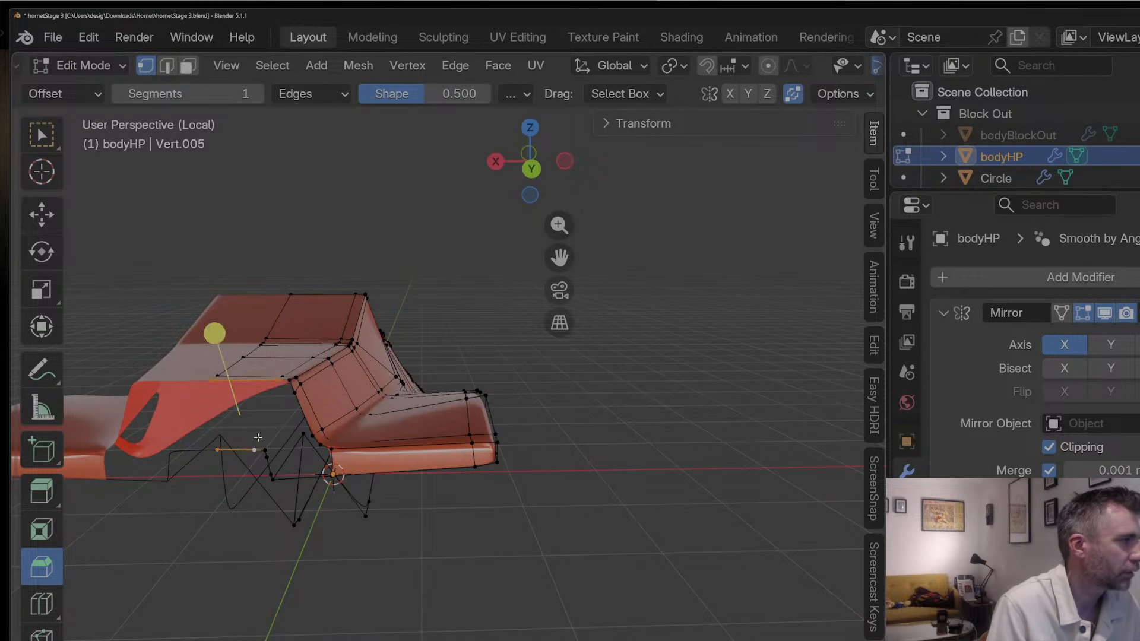
pyautogui.press('f')
# Step: Fill the narrow strips beside the rear panel up to its outer corner, and check the shading in Object Mode
pyautogui.click(278, 385)
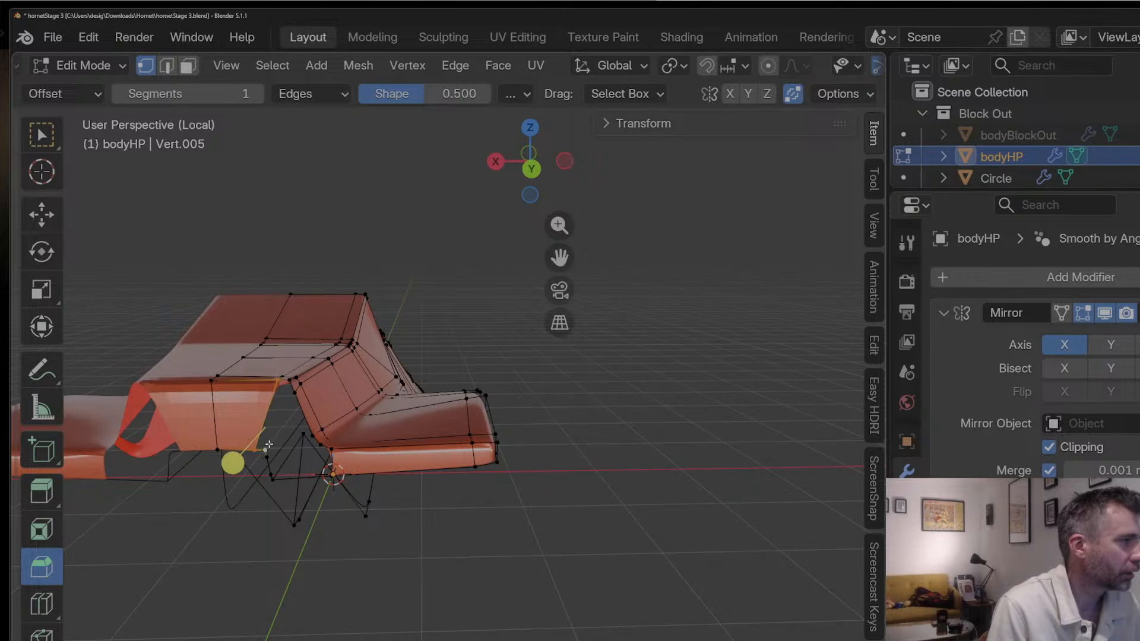
pyautogui.keyDown('shift'); pyautogui.click(289, 382); pyautogui.keyUp('shift')
pyautogui.press('f')
pyautogui.click(290, 381)
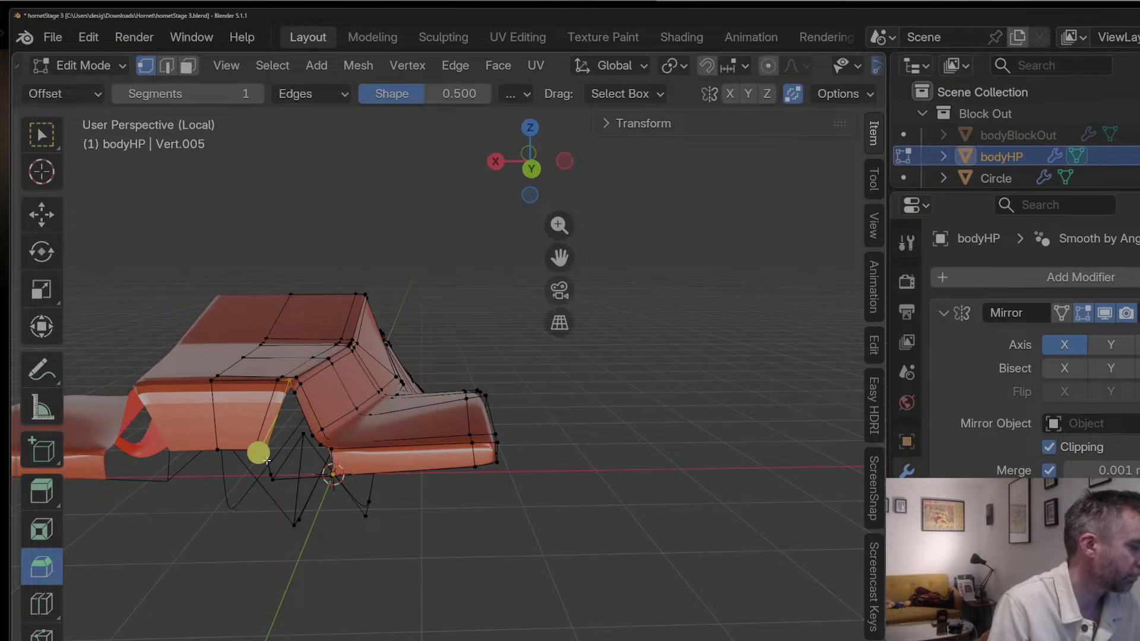
pyautogui.keyDown('shift'); pyautogui.click(269, 459); pyautogui.keyUp('shift')
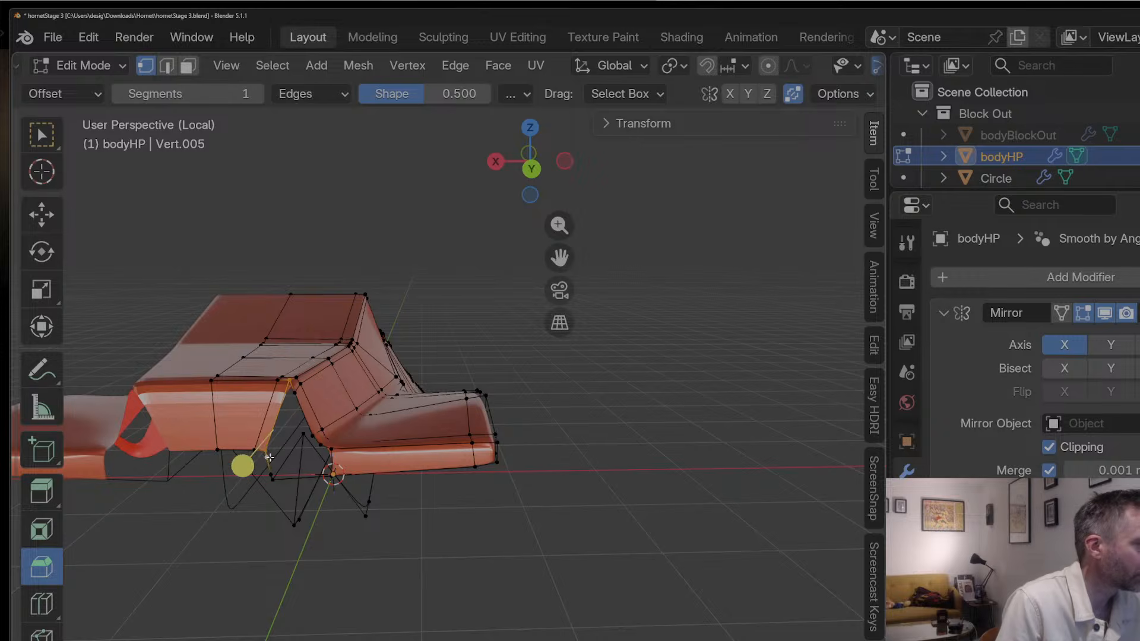
pyautogui.moveTo(268, 459); pyautogui.dragTo(282, 433, button='middle')
pyautogui.press('f')
pyautogui.click(291, 383)
pyautogui.keyDown('shift'); pyautogui.click(268, 455); pyautogui.keyUp('shift')
pyautogui.press('Tab')
pyautogui.press('Tab')
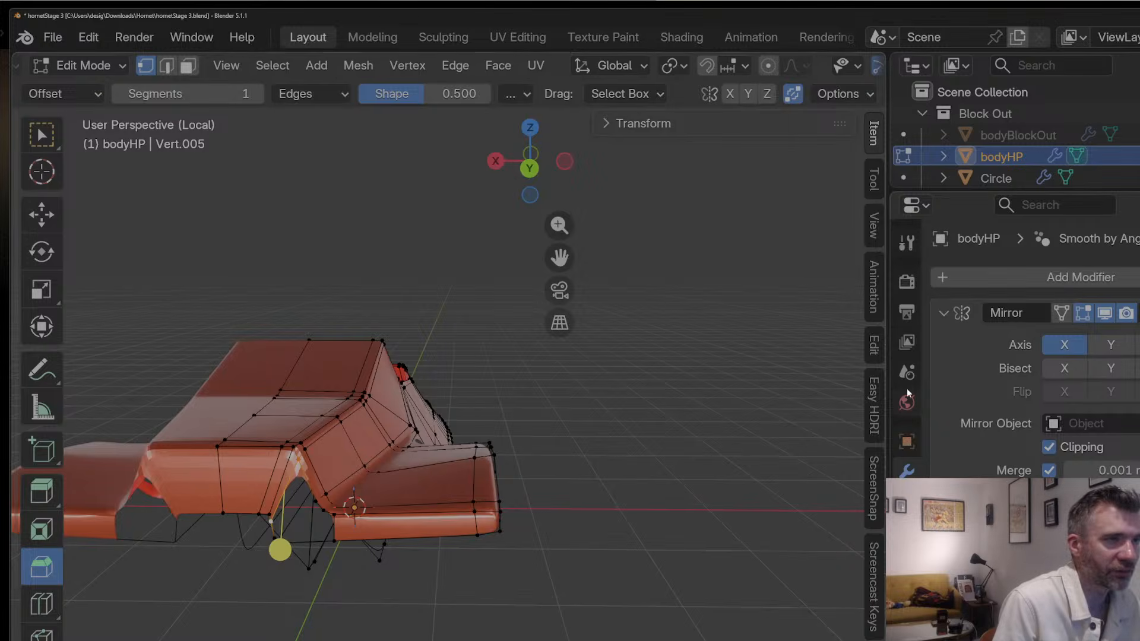
# Step: Turn off the subdivision display and fill the corner face between the rear panel and the side panel's lower corner
pyautogui.click(1104, 551)
pyautogui.moveTo(423, 511); pyautogui.dragTo(387, 438, button='middle')
pyautogui.moveTo(536, 269); pyautogui.dragTo(468, 489, button='middle')
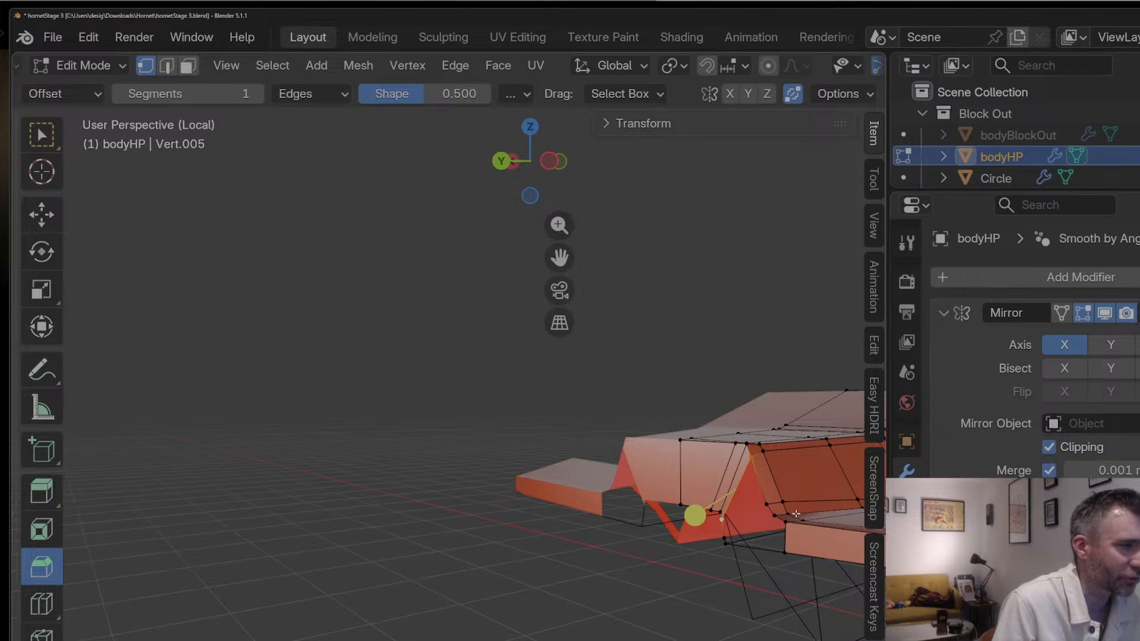
pyautogui.click(766, 505)
pyautogui.keyDown('shift'); pyautogui.click(723, 536); pyautogui.keyUp('shift')
pyautogui.keyDown('shift'); pyautogui.click(723, 521); pyautogui.keyUp('shift')
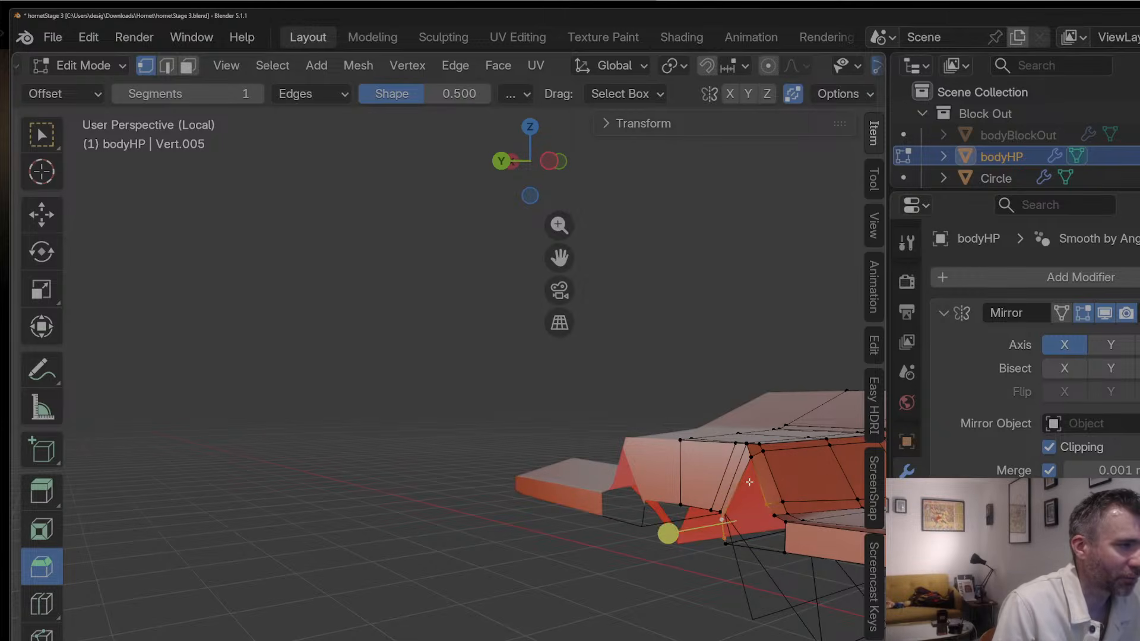
pyautogui.keyDown('shift'); pyautogui.click(753, 460); pyautogui.keyUp('shift')
pyautogui.press('f')
# Step: Add a vertex on the lower edge between the rear corner and shelf, slide it close to the corner, and undo the extra changes
pyautogui.hotkey('ctrl', 'r')
pyautogui.click(736, 548)
pyautogui.press('g')
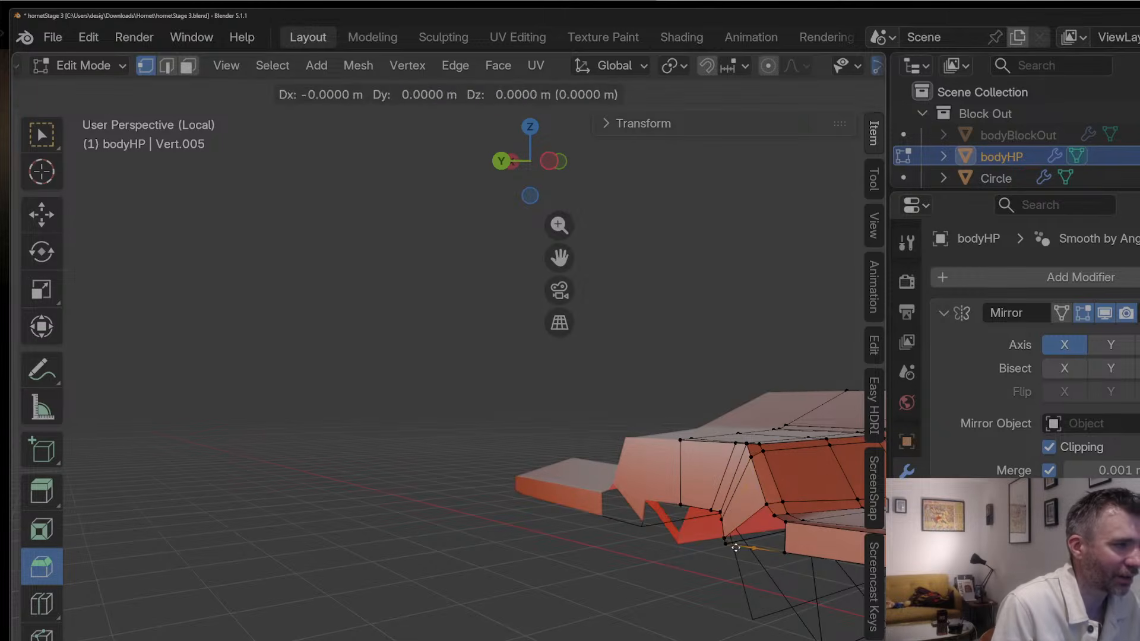
pyautogui.press('g')
pyautogui.click(716, 546)
pyautogui.hotkey('ctrl', 'z')
pyautogui.hotkey('ctrl', 'z')
pyautogui.hotkey('ctrl', 'z')
pyautogui.hotkey('ctrl', 'z')
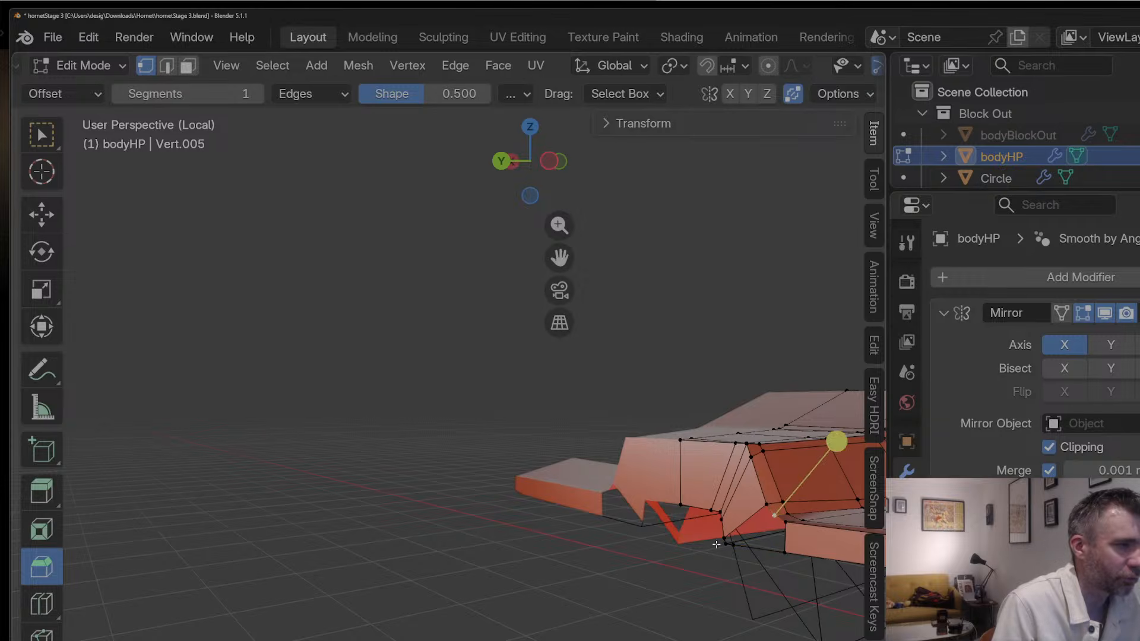
# Step: Fill the faces joining the lower rear corner to the rear end of the side shelf
pyautogui.press('f')
pyautogui.click(770, 514)
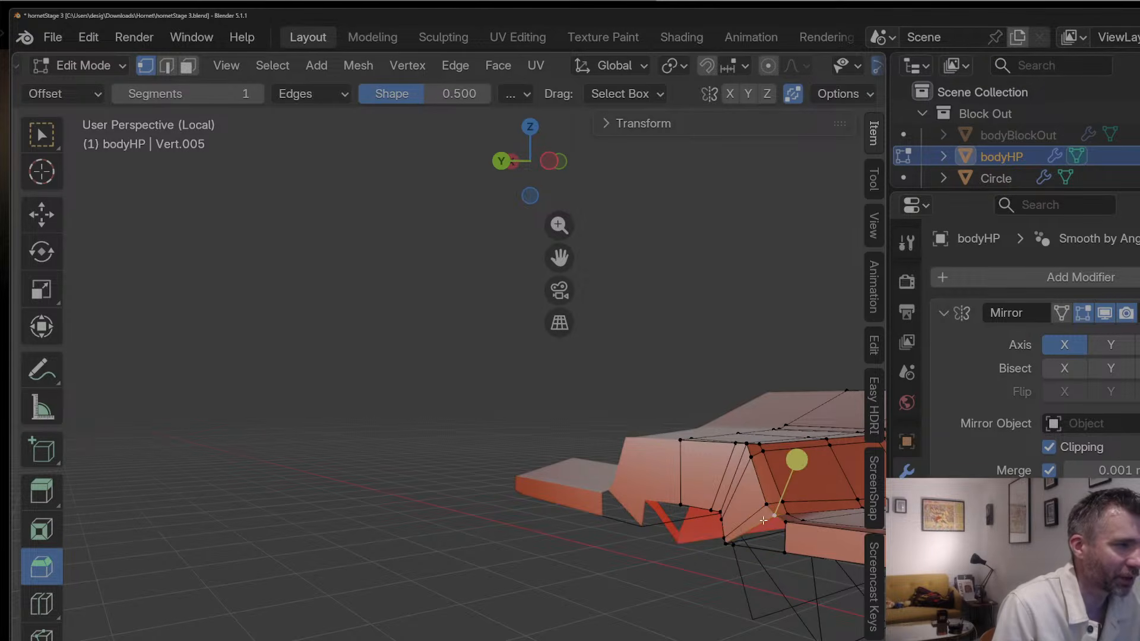
pyautogui.keyDown('shift'); pyautogui.click(724, 543); pyautogui.keyUp('shift')
pyautogui.keyDown('shift'); pyautogui.click(733, 544); pyautogui.keyUp('shift')
pyautogui.keyDown('shift'); pyautogui.click(784, 523); pyautogui.keyUp('shift')
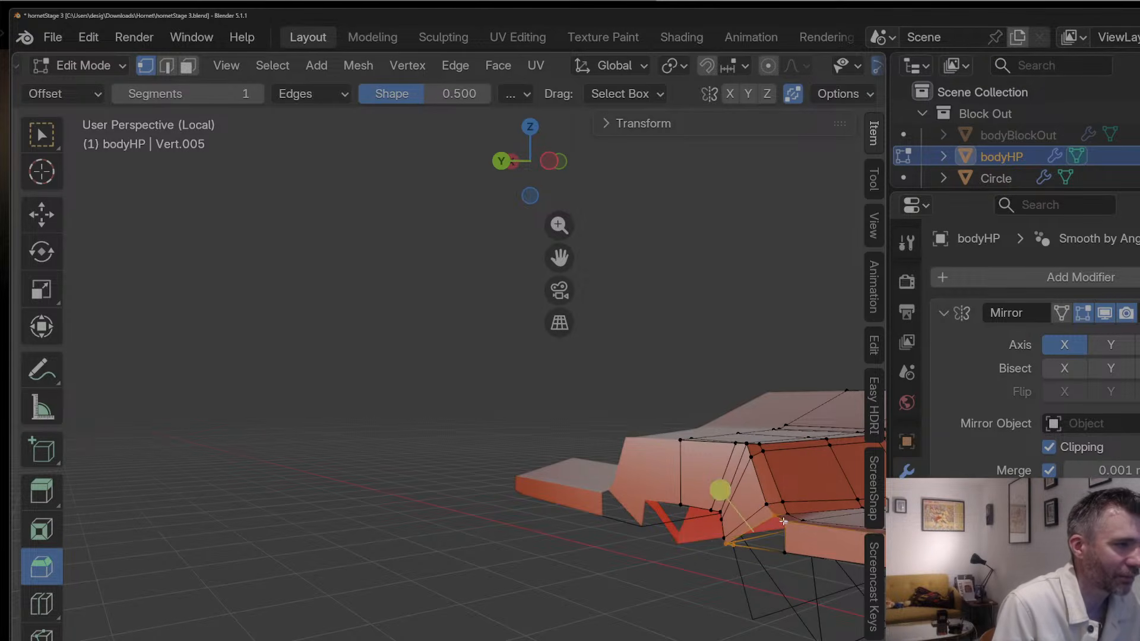
pyautogui.press('f')
# Step: Slide the selected lower edge at the shelf's rear corner, and restore the body's subdivision smoothing
pyautogui.moveTo(784, 524); pyautogui.dragTo(798, 605, button='middle')
pyautogui.scroll(-6, 799, 605)
pyautogui.moveTo(661, 502); pyautogui.dragTo(700, 579, button='middle')
pyautogui.scroll(4, 595, 453)
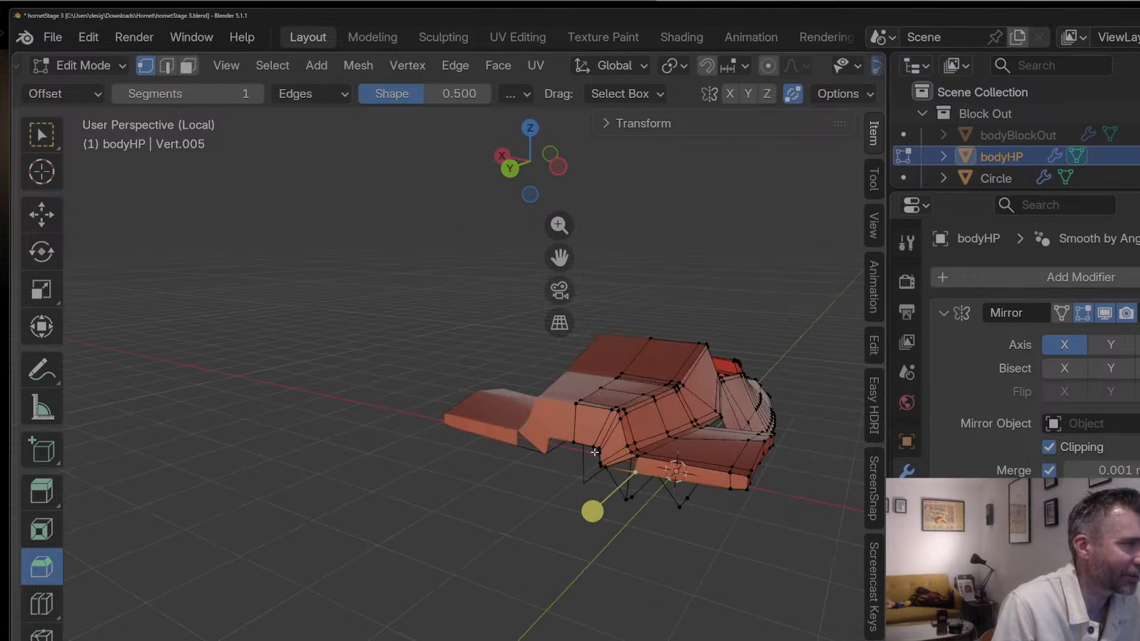
pyautogui.scroll(2, 604, 456)
pyautogui.press('g')
pyautogui.press('g')
pyautogui.click(543, 442)
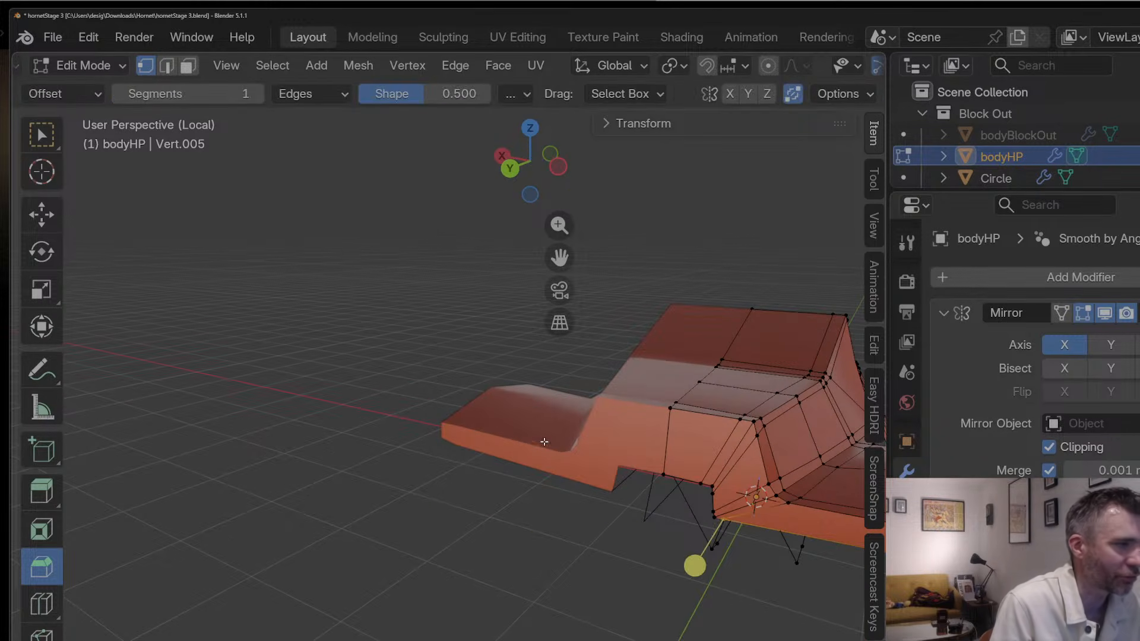
pyautogui.scroll(-3, 774, 504)
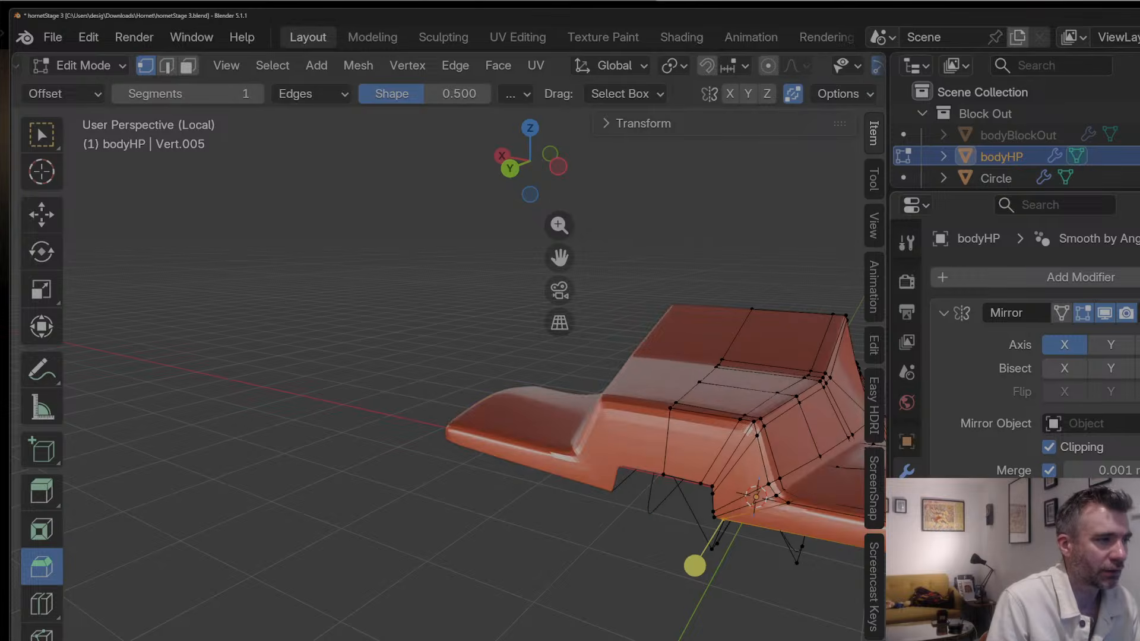
# Step: Apply Shade Auto Smooth to the body in Object Mode and inspect the rear corner
pyautogui.press('Tab')
pyautogui.moveTo(774, 504); pyautogui.dragTo(729, 509, button='middle')
pyautogui.rightClick(529, 421)
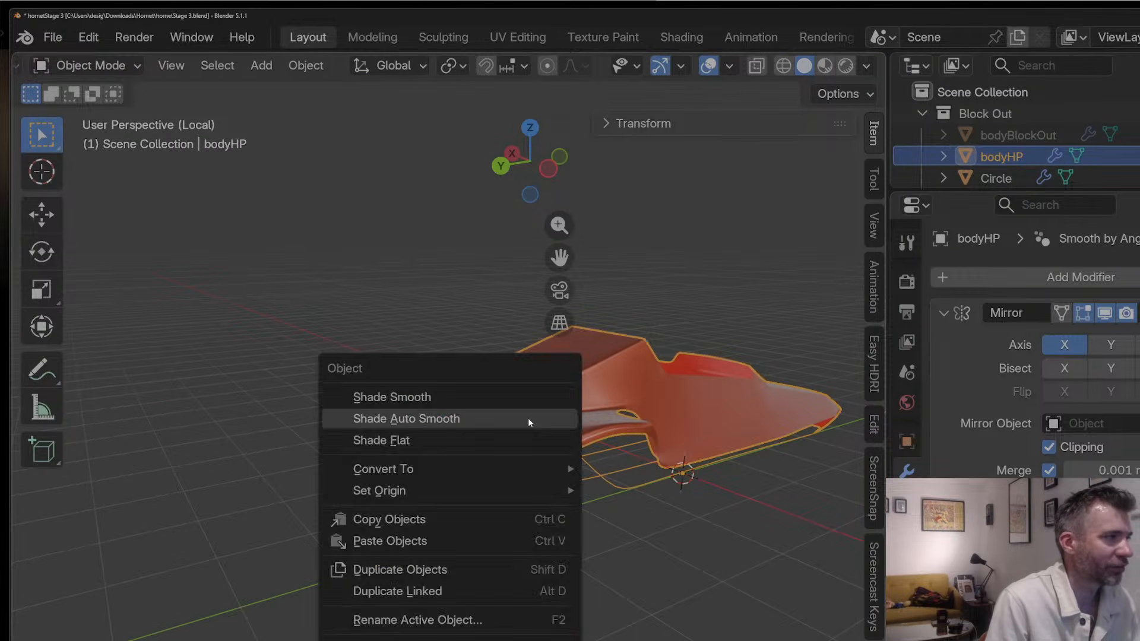
pyautogui.click(530, 422)
pyautogui.moveTo(540, 436); pyautogui.dragTo(612, 406, button='middle')
pyautogui.scroll(2, 600, 408)
# Step: Add a loop cut across the rear panel and along the shelf's outer rim, slid towards their upper edge
pyautogui.press('Tab')
pyautogui.scroll(-3, 610, 415)
pyautogui.scroll(3, 619, 414)
pyautogui.scroll(-3, 617, 417)
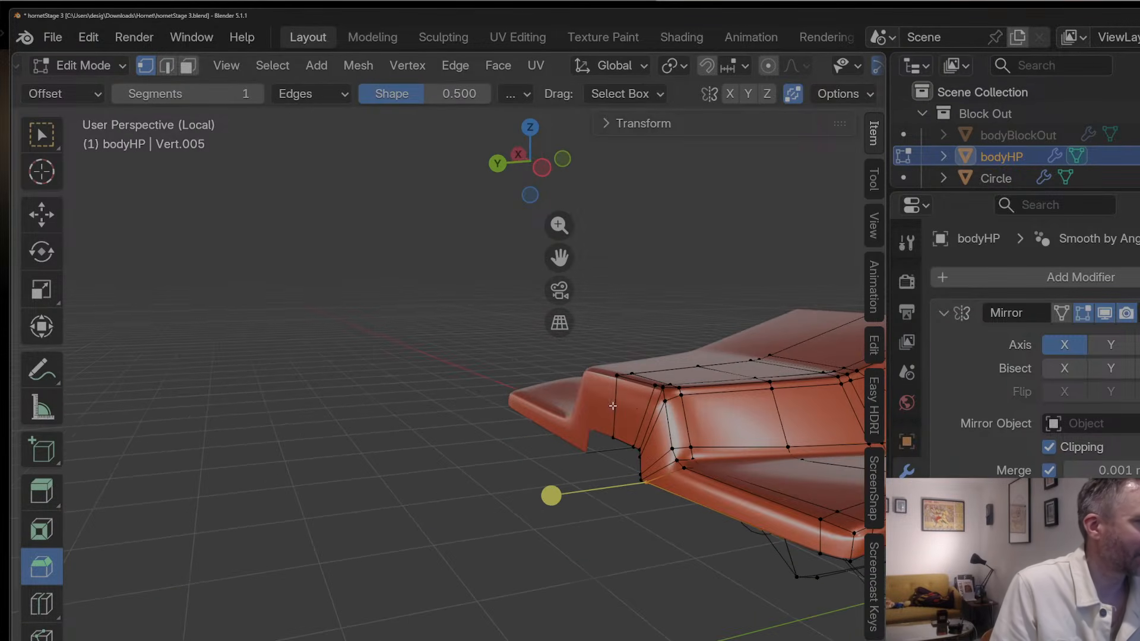
pyautogui.hotkey('ctrl', 'r')
pyautogui.click(638, 402)
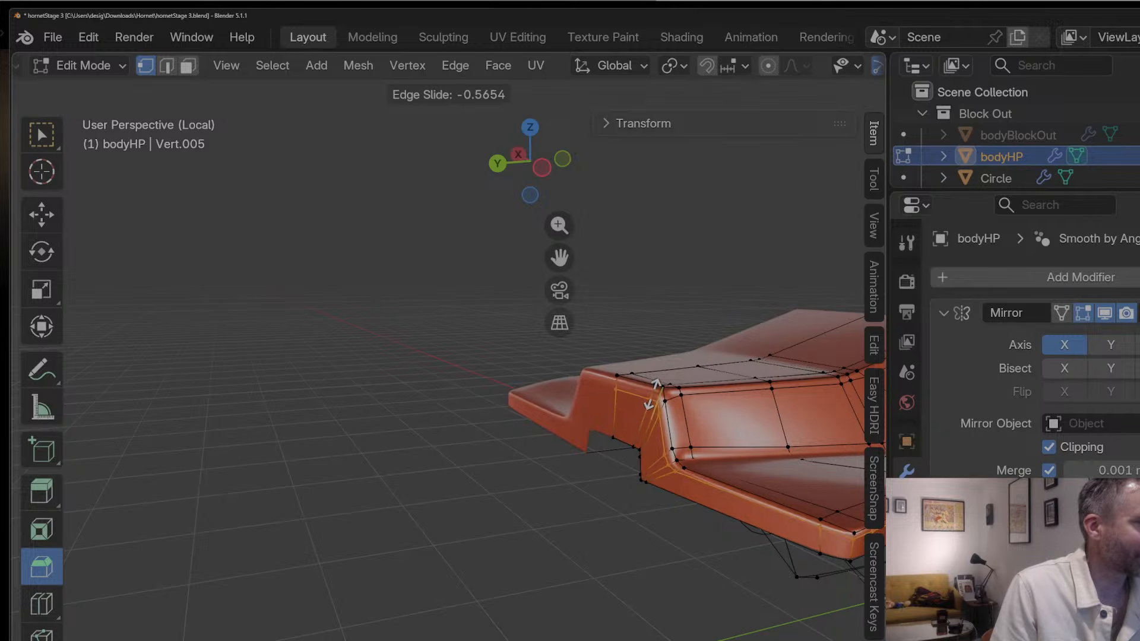
pyautogui.moveTo(651, 411)
pyautogui.mouseDown(button='middle')
pyautogui.moveTo(534, 425)
pyautogui.moveTo(654, 418)
pyautogui.mouseUp(button='middle')
pyautogui.press('Tab')
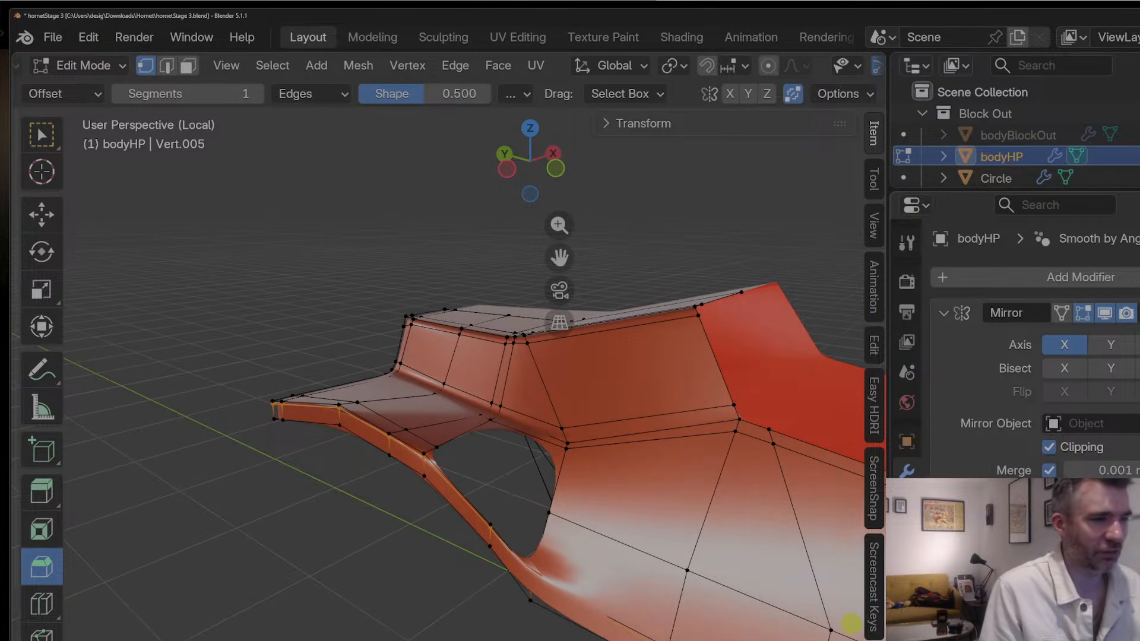
# Step: Set the subdivision level to 0 and remove the extra loop edges along the shelf's outer rim in edge selection mode
pyautogui.hotkey('ctrl', '0')
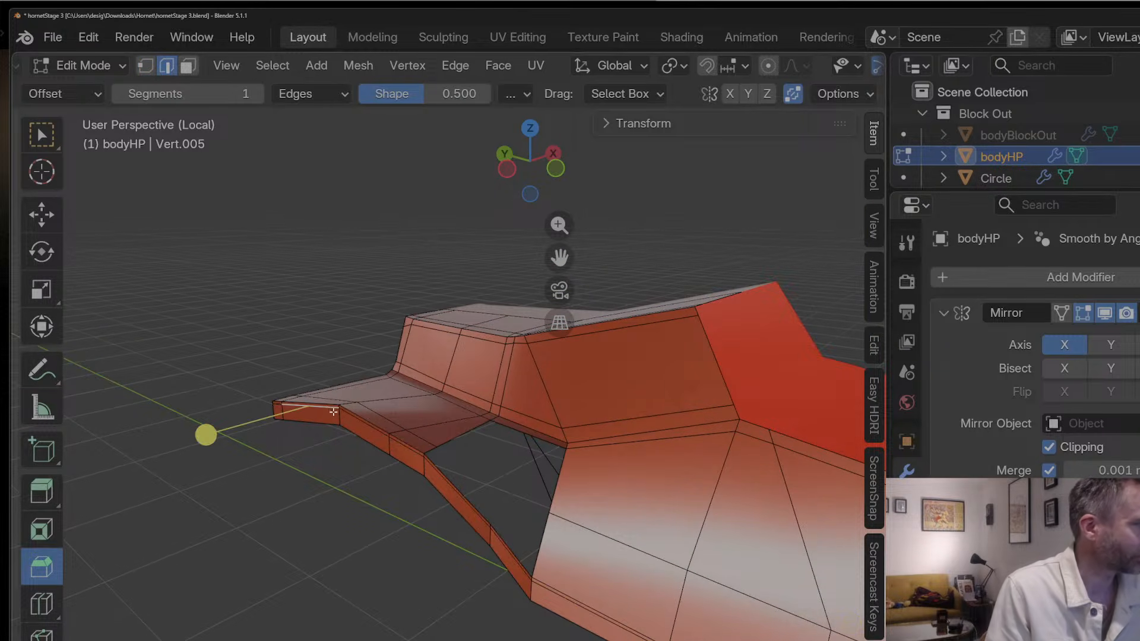
pyautogui.rightClick(470, 508)
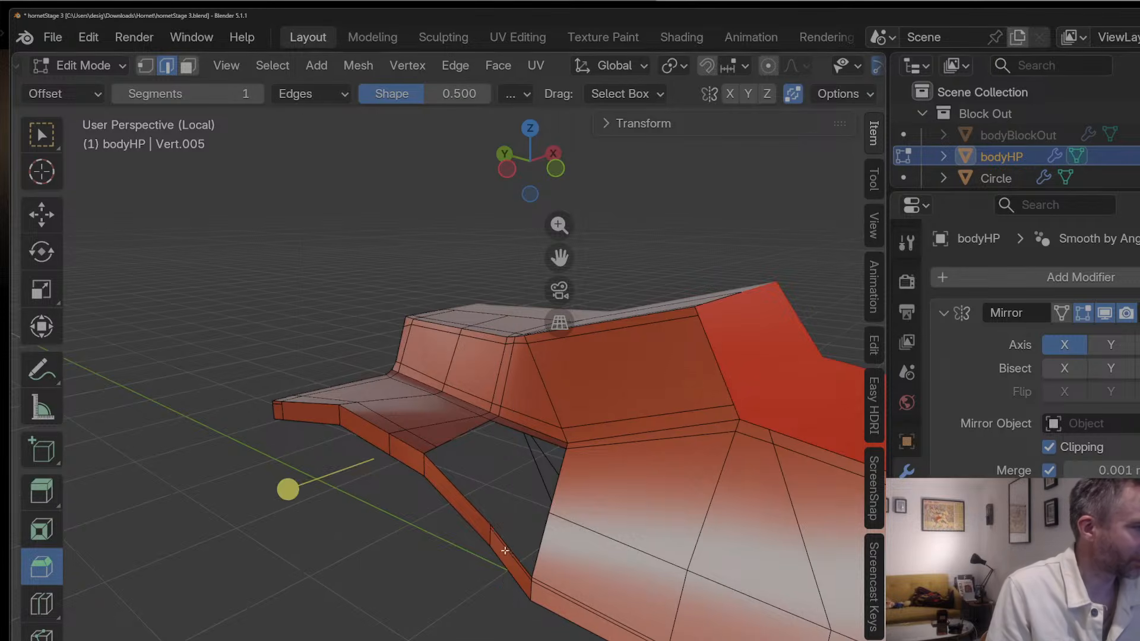
pyautogui.hotkey('shift', 'space')
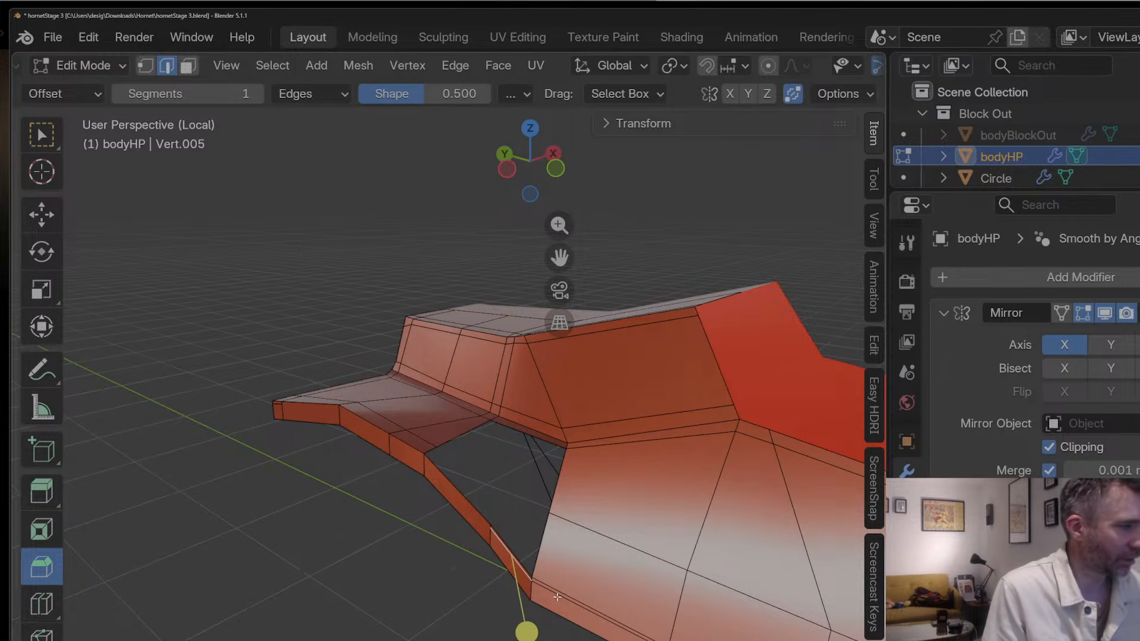
pyautogui.rightClick(557, 596)
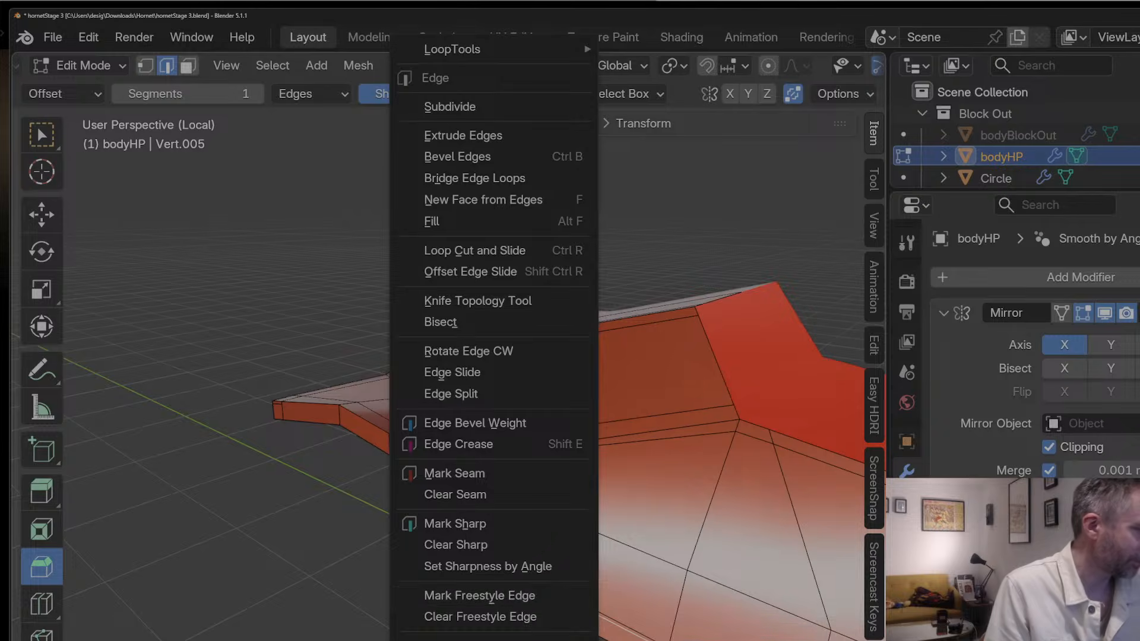
pyautogui.scroll(-3, 439, 491)
pyautogui.press('Tab')
pyautogui.press('Tab')
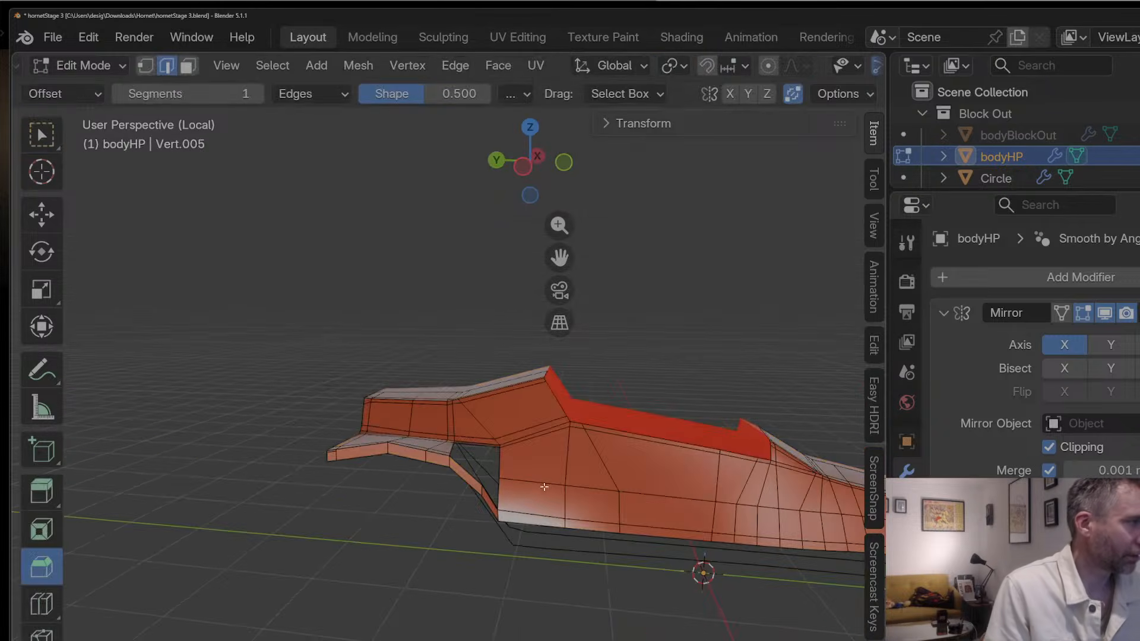
# Step: In vertex selection mode, fill the opening between the shelf's inner edge and the side panel with a new face
pyautogui.scroll(2, 461, 439)
pyautogui.press('1')
pyautogui.moveTo(472, 445); pyautogui.dragTo(511, 344, button='middle')
pyautogui.scroll(2, 496, 425)
pyautogui.scroll(3, 519, 402)
pyautogui.scroll(2, 563, 256)
pyautogui.scroll(-5, 514, 343)
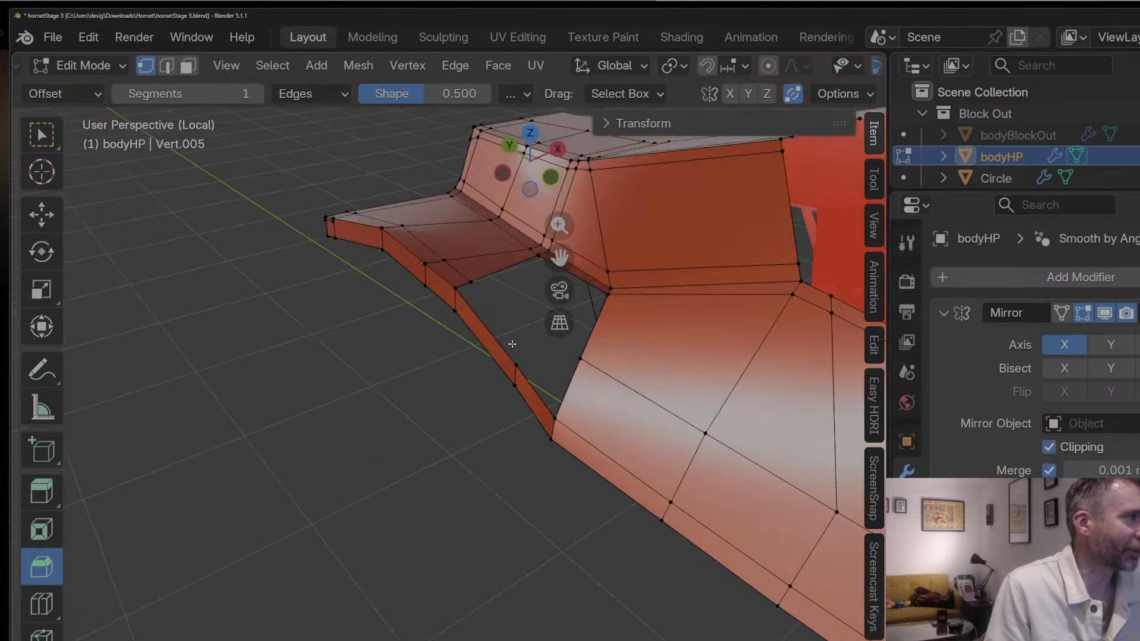
pyautogui.keyDown('shift'); pyautogui.moveTo(568, 262); pyautogui.dragTo(540, 306, button='middle'); pyautogui.keyUp('shift')
pyautogui.moveTo(522, 350); pyautogui.dragTo(546, 378, button='middle')
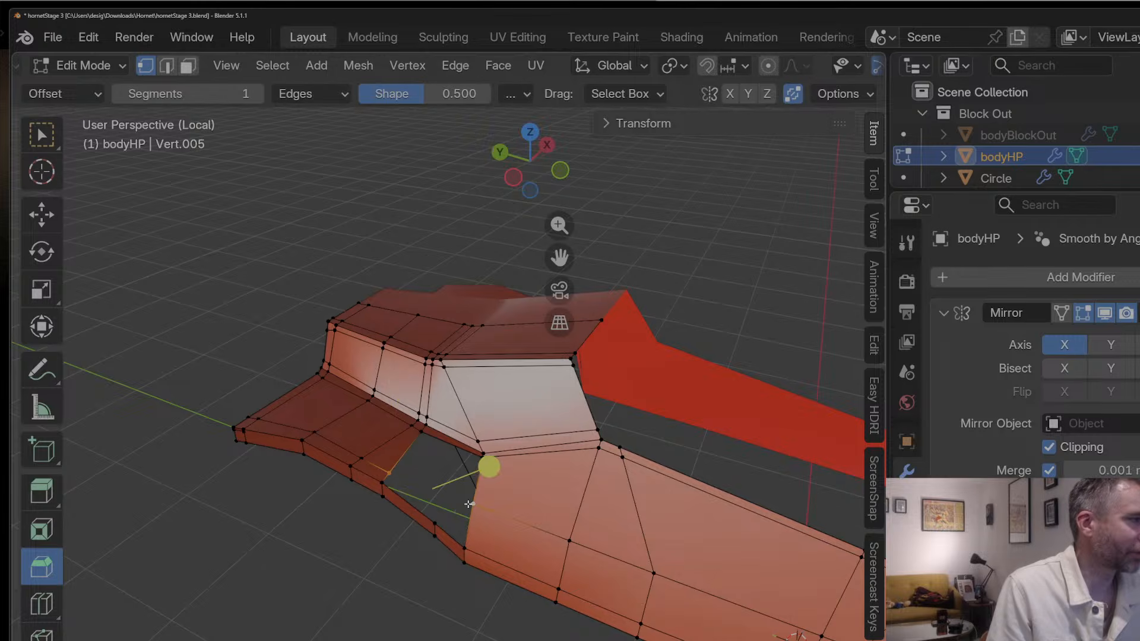
pyautogui.moveTo(438, 481); pyautogui.dragTo(440, 422, button='middle')
# Step: Adjust the vertices at the shelf's outer corner from the top view and fill the remaining gap to the side panel
pyautogui.click(530, 129)
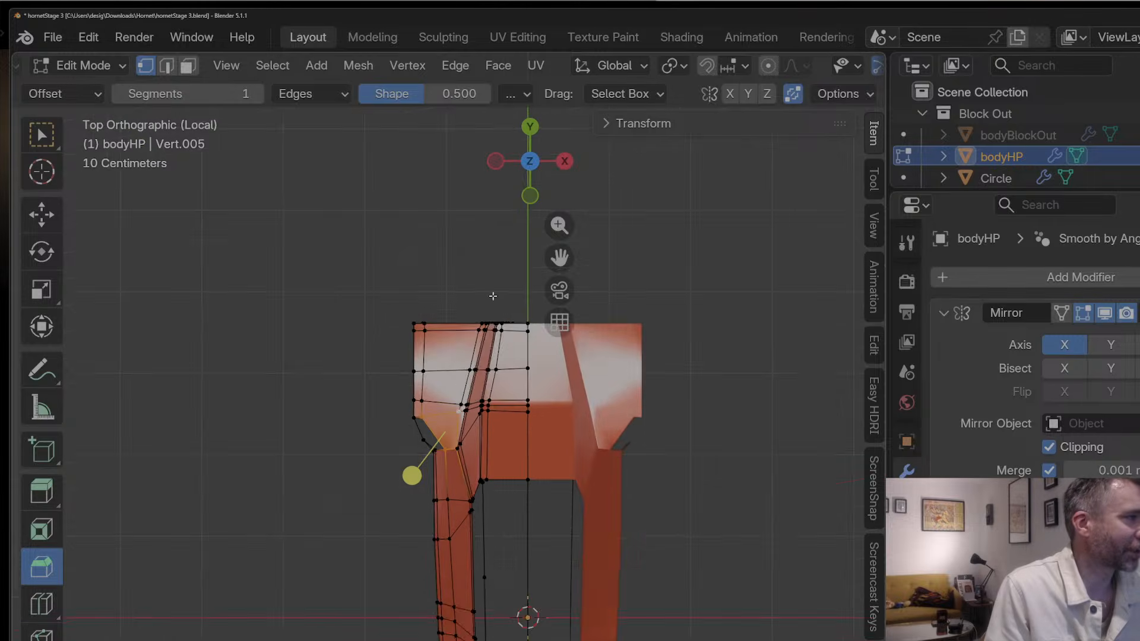
pyautogui.scroll(2, 455, 385)
pyautogui.moveTo(410, 427); pyautogui.dragTo(411, 403)
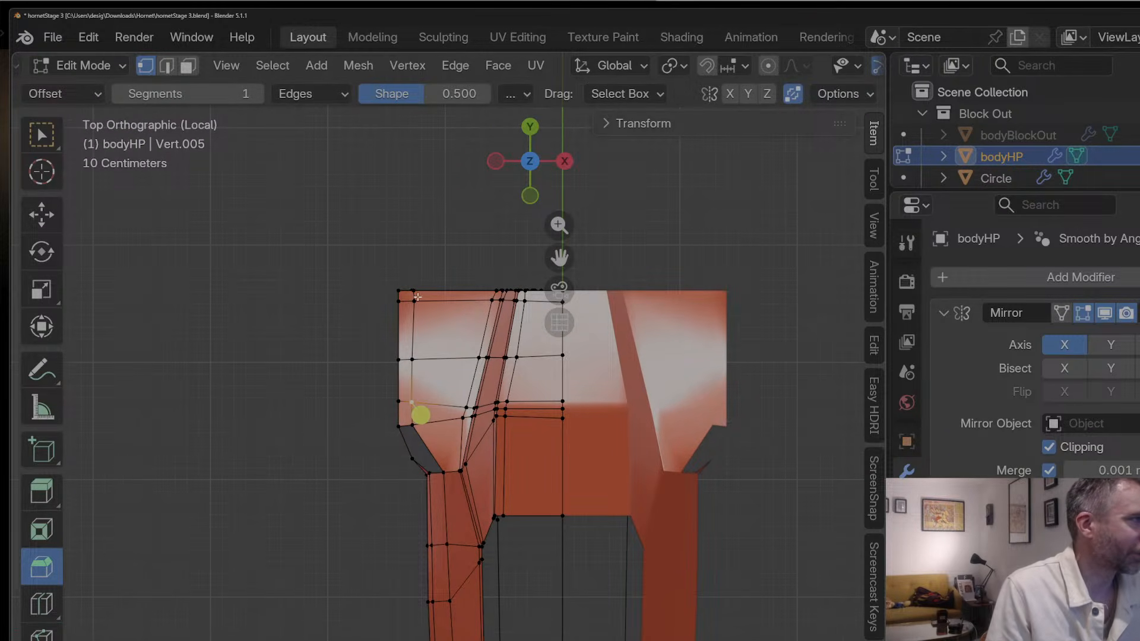
pyautogui.moveTo(419, 313); pyautogui.dragTo(419, 310)
pyautogui.moveTo(417, 437); pyautogui.dragTo(443, 360, button='middle')
pyautogui.click(521, 385)
pyautogui.rightClick(518, 382)
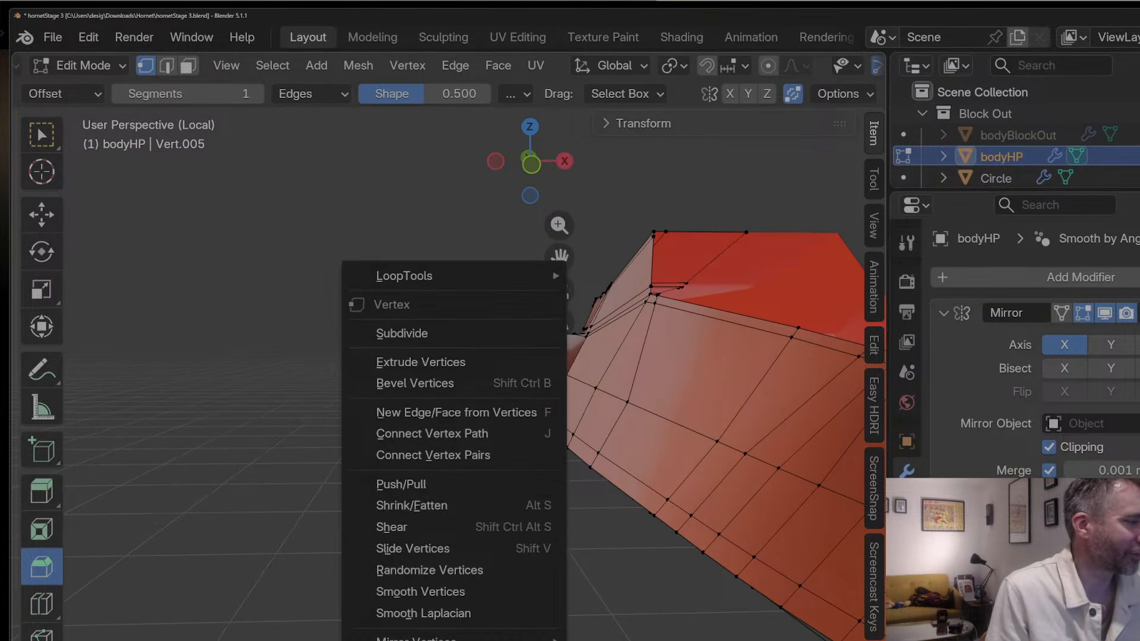
pyautogui.press('Escape')
pyautogui.moveTo(501, 529); pyautogui.dragTo(513, 440, button='middle')
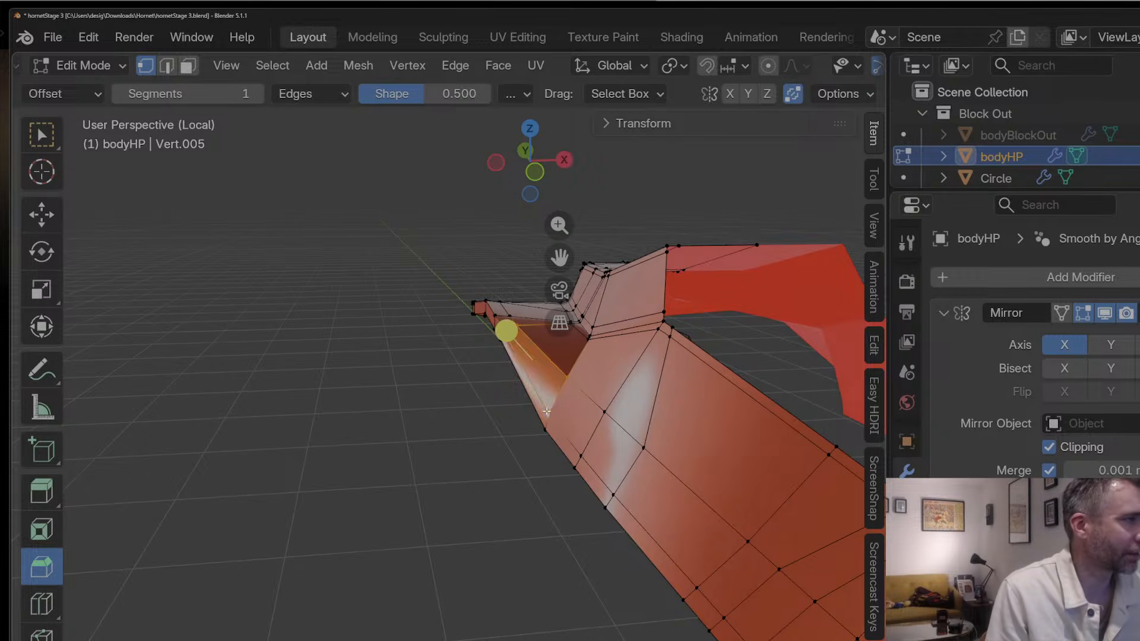
# Step: Set the body's subdivision level to 2 in Object Mode and inspect the smoothed side panel, shelf corner and underside
pyautogui.press('Tab')
pyautogui.moveTo(488, 387); pyautogui.dragTo(713, 429, button='middle')
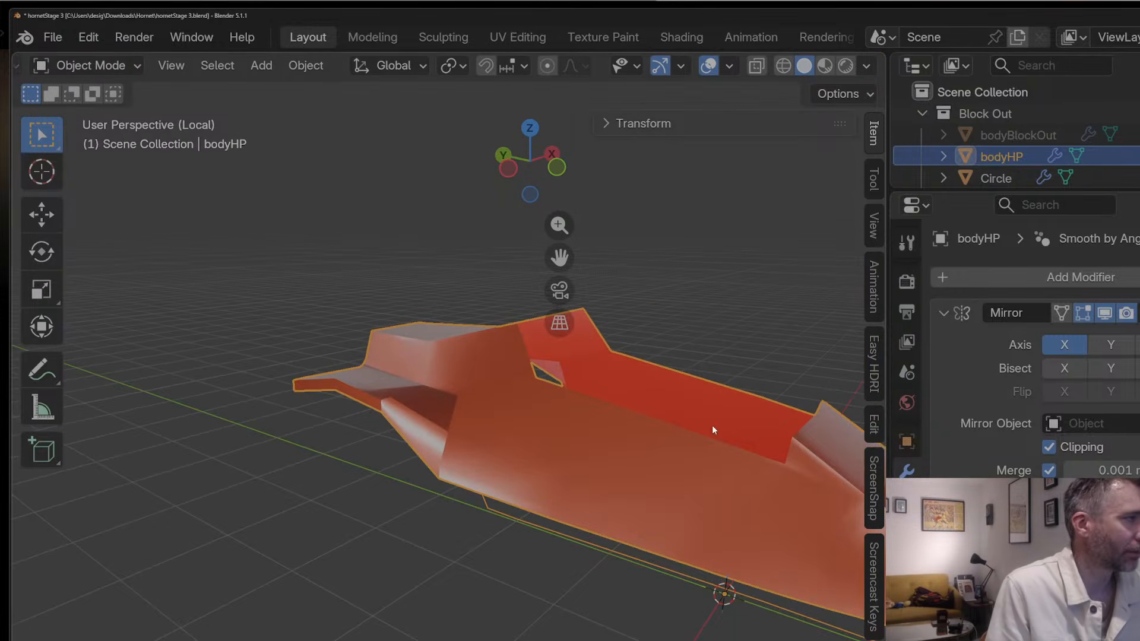
pyautogui.hotkey('ctrl', '2')
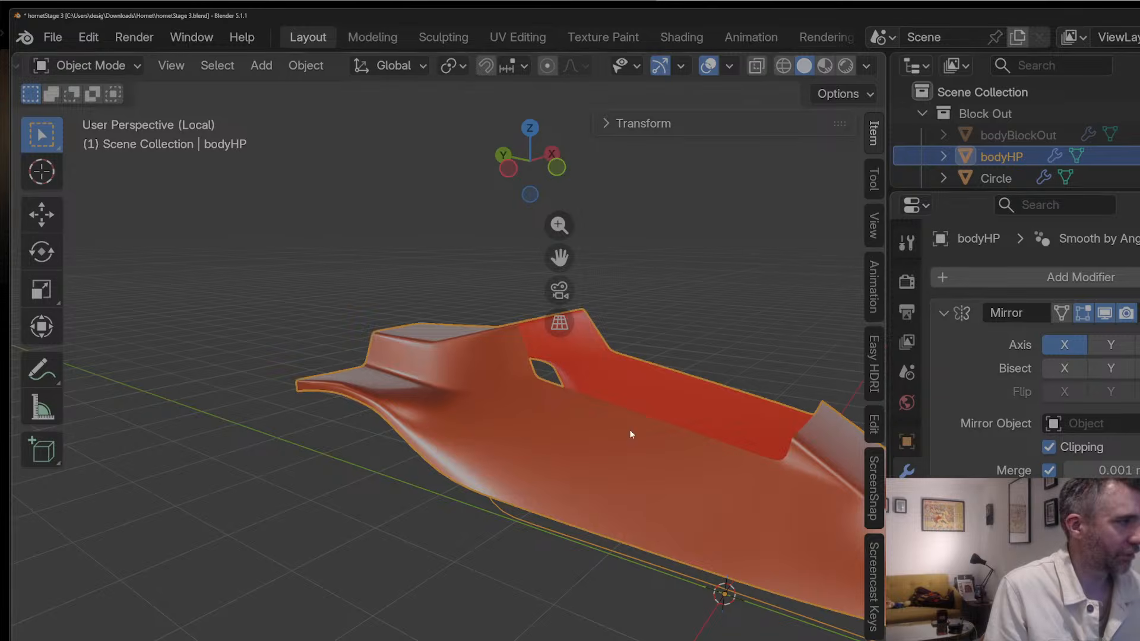
pyautogui.moveTo(630, 430); pyautogui.dragTo(600, 428, button='middle')
pyautogui.press('Tab')
pyautogui.moveTo(469, 438); pyautogui.dragTo(611, 392, button='middle')
pyautogui.press('Tab')
pyautogui.press('Tab')
pyautogui.scroll(4, 510, 432)
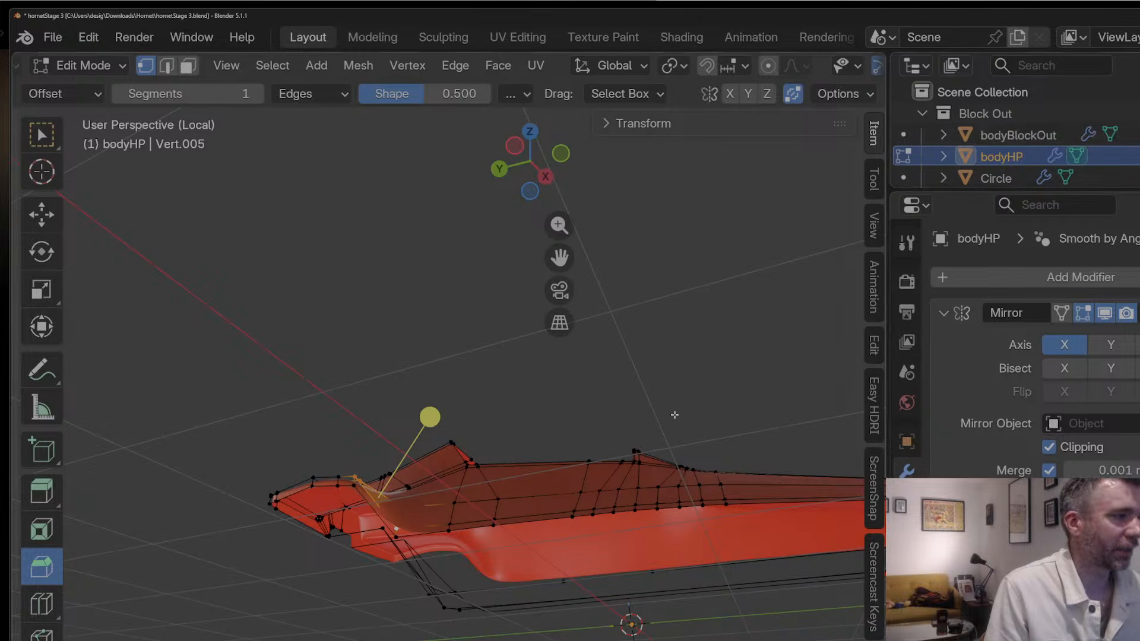
# Step: Leave local view and temporarily hide bodyHP to examine the block-out's underside and chassis area
pyautogui.press('Tab')
pyautogui.press('KP_Divide')
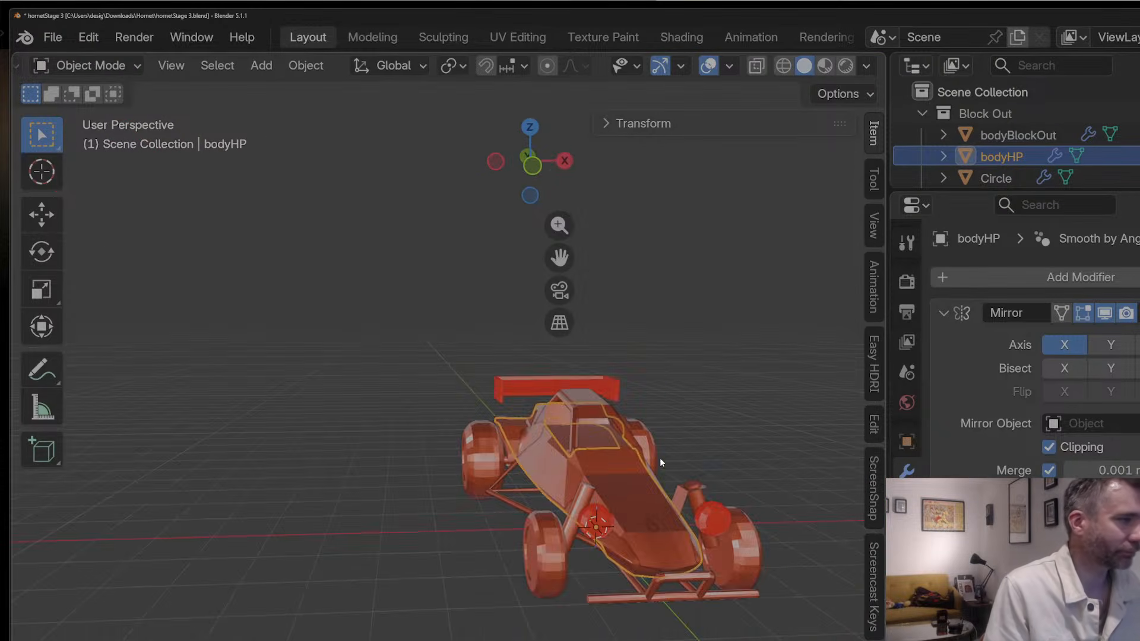
pyautogui.moveTo(660, 458); pyautogui.dragTo(716, 380, button='middle')
pyautogui.scroll(4, 653, 415)
pyautogui.moveTo(664, 445); pyautogui.dragTo(552, 332, button='middle')
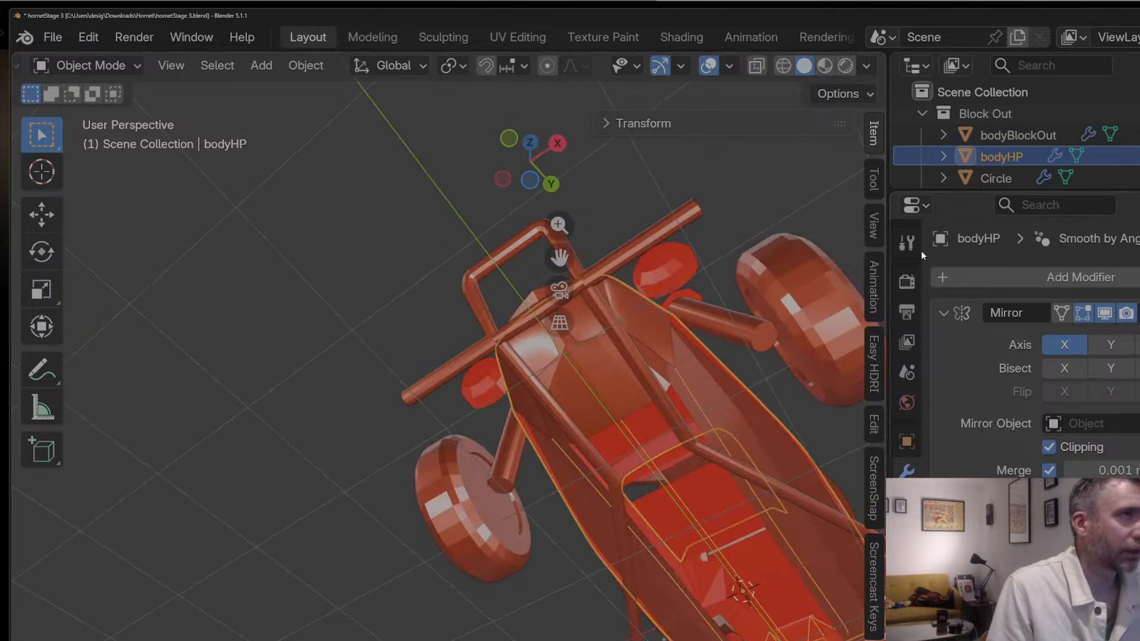
pyautogui.press('h')
pyautogui.moveTo(720, 365); pyautogui.dragTo(842, 493, button='middle')
pyautogui.scroll(-4, 742, 478)
pyautogui.moveTo(742, 478); pyautogui.dragTo(763, 493, button='middle')
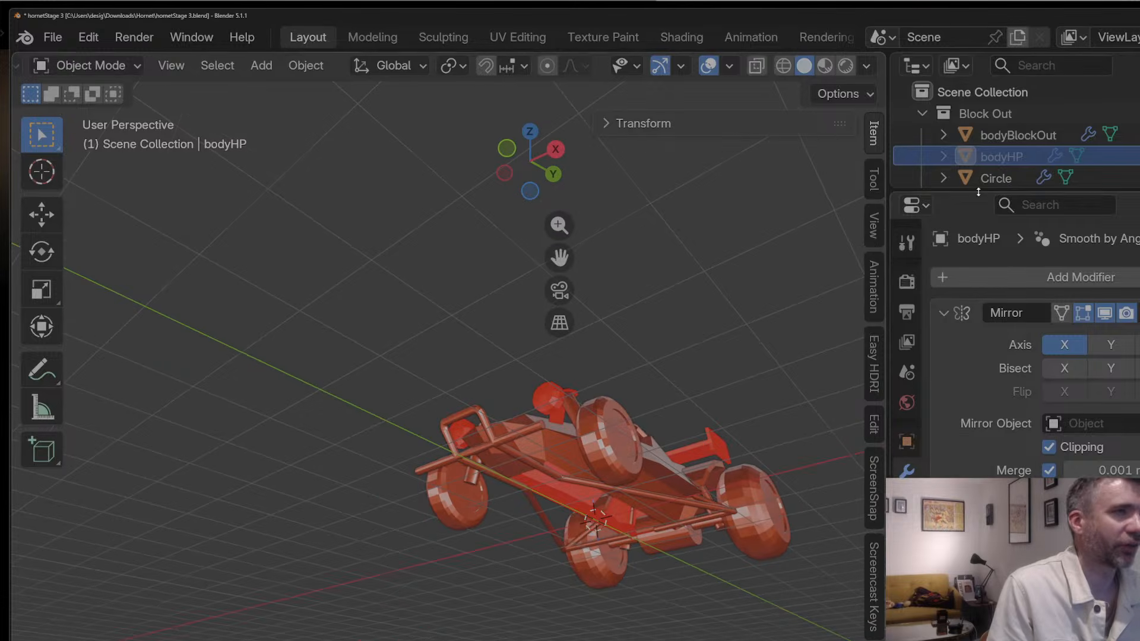
# Step: Show bodyHP again, hide bodyBlockOut, and isolate bodyHP in local view
pyautogui.click(1139, 157)
pyautogui.click(1139, 136)
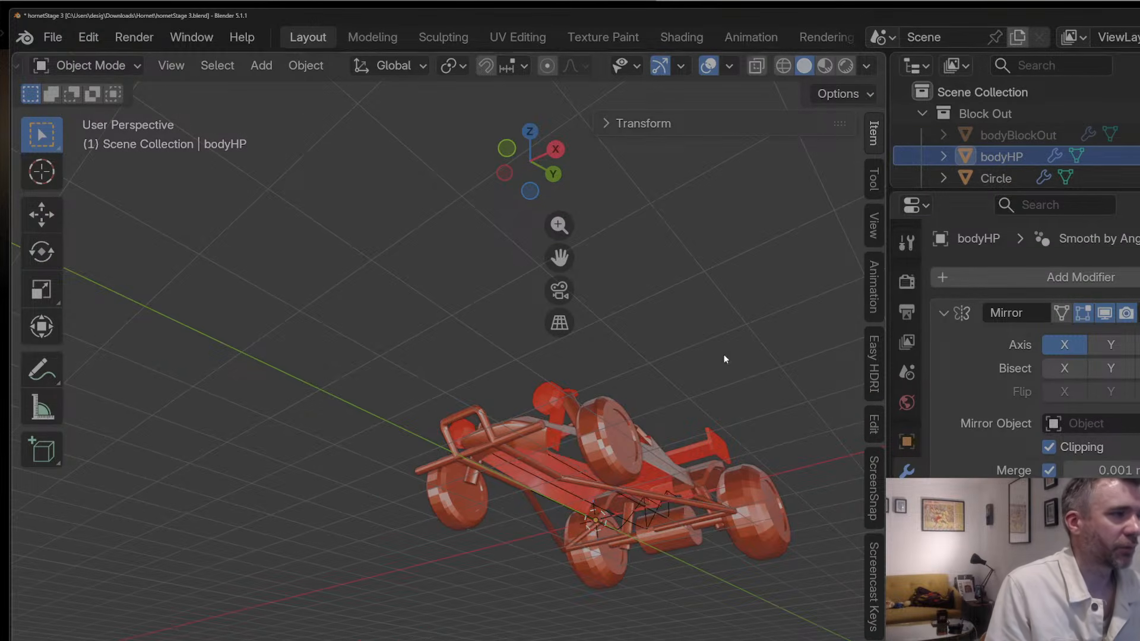
pyautogui.moveTo(724, 358); pyautogui.dragTo(681, 470, button='middle')
pyautogui.press('KP_Divide')
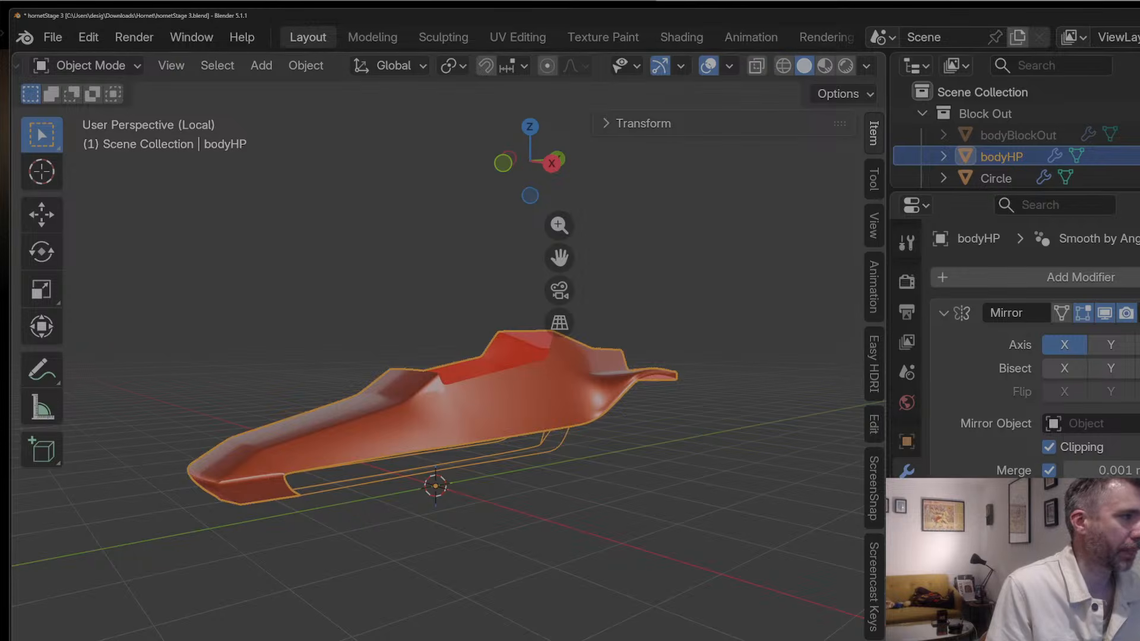
# Step: In Edit Mode, move vertices at the rear of the side panel's lower edge along the Y axis
pyautogui.moveTo(522, 375); pyautogui.dragTo(590, 437, button='middle')
pyautogui.press('Tab')
pyautogui.press('g')
pyautogui.press('y')
pyautogui.click(524, 549)
pyautogui.press('g')
pyautogui.press('y')
pyautogui.click(607, 366)
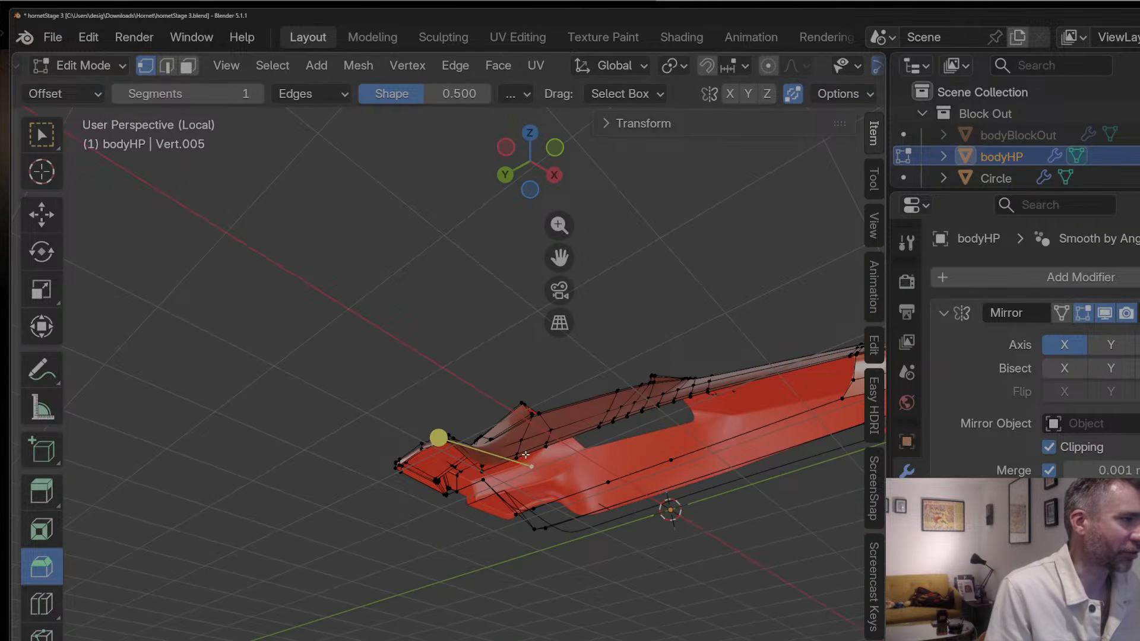
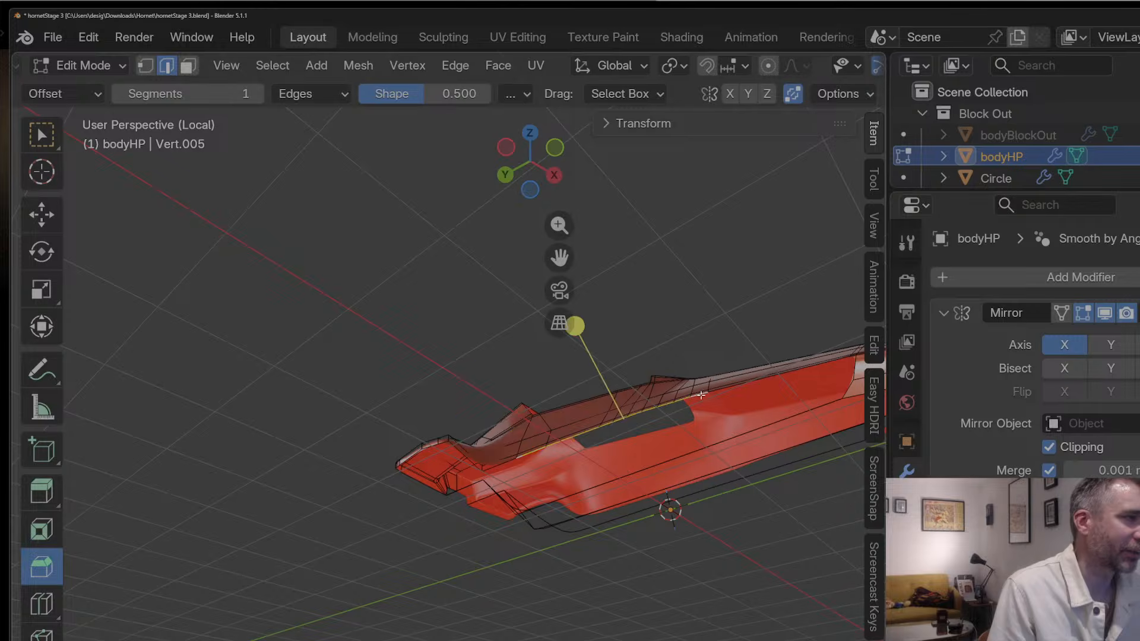
# Step: Extrude the side panel's lower edge inward along the X axis to form an underside flange
pyautogui.moveTo(701, 395); pyautogui.dragTo(682, 389, button='middle')
pyautogui.press('g')
pyautogui.press('x')
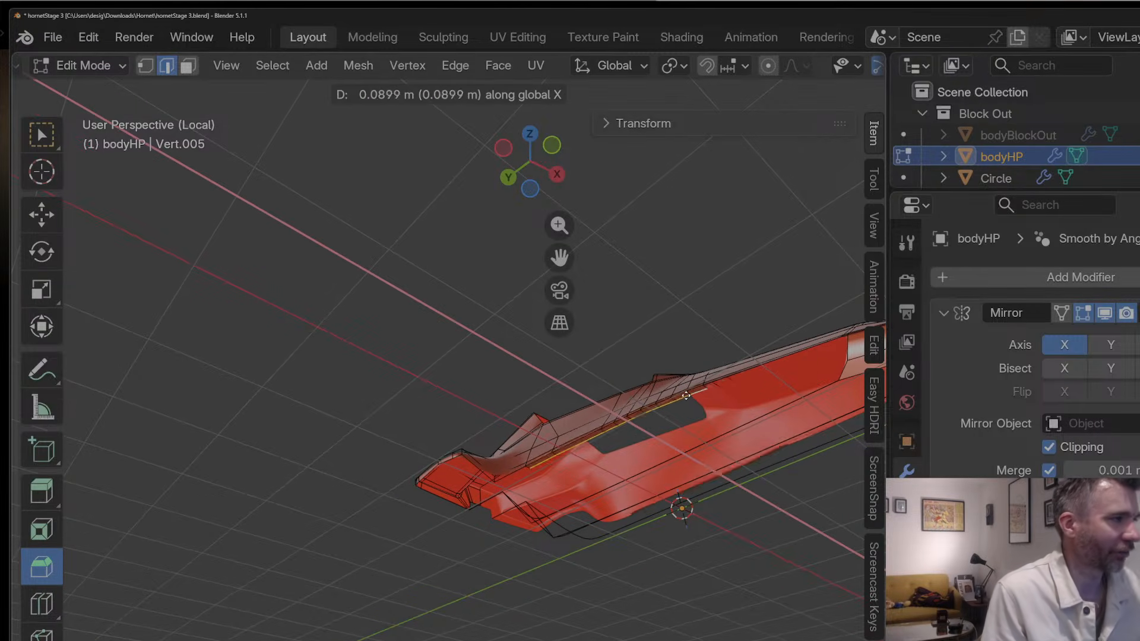
pyautogui.click(695, 404)
pyautogui.moveTo(695, 403); pyautogui.dragTo(695, 466, button='middle')
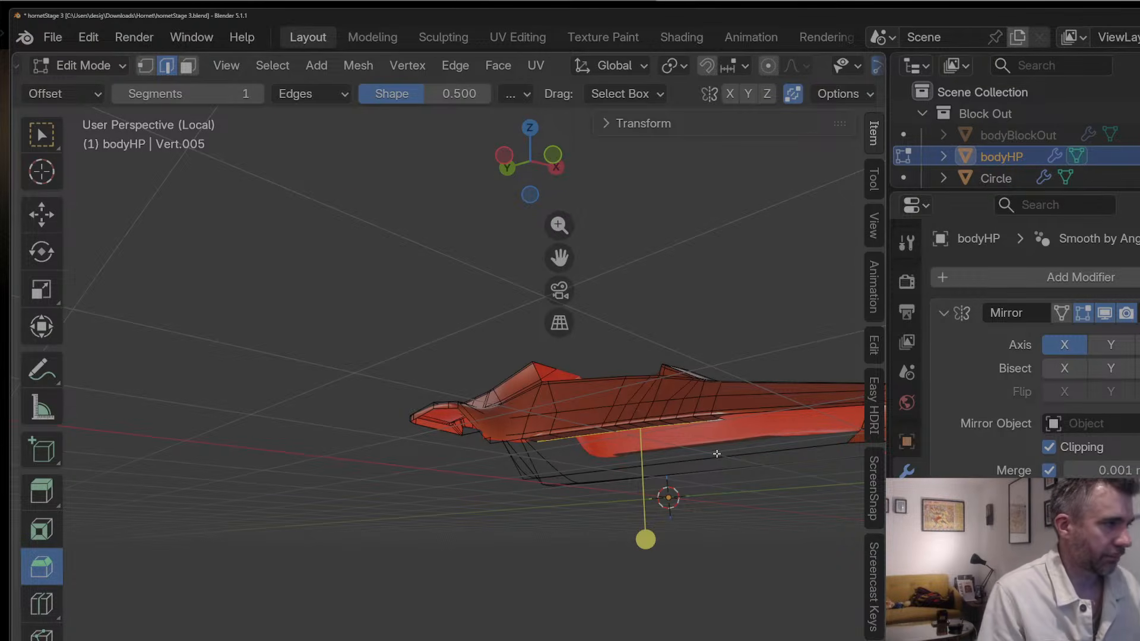
pyautogui.moveTo(716, 454); pyautogui.dragTo(731, 406, button='middle')
# Step: In vertex selection mode, continue the underside flange to the rear corner and add a loop cut across that section
pyautogui.press('1')
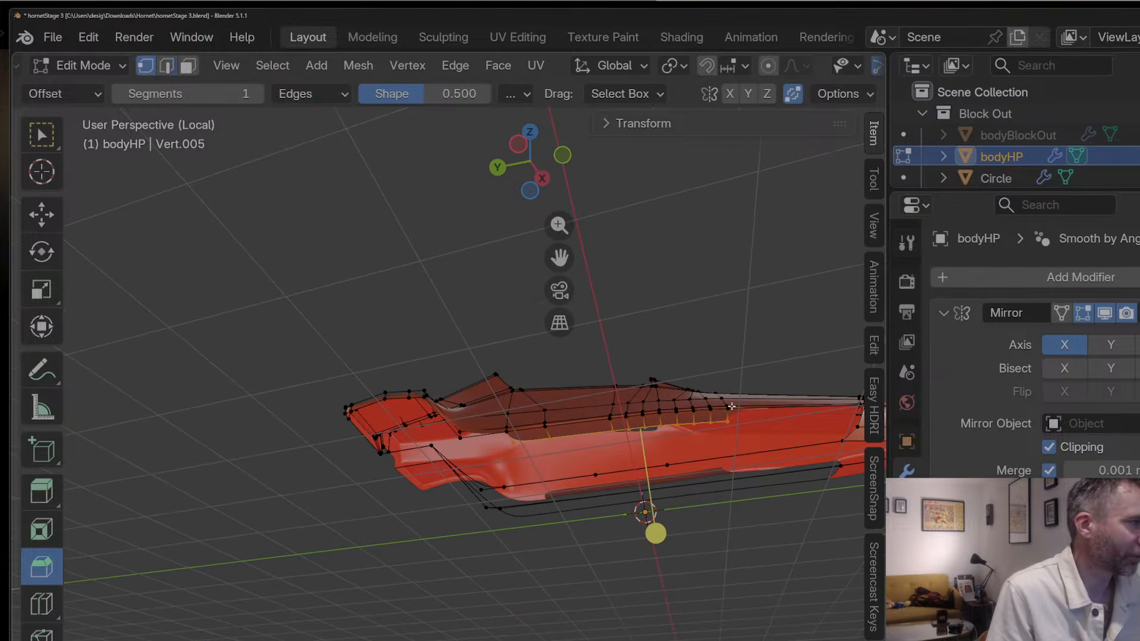
pyautogui.moveTo(465, 442); pyautogui.dragTo(434, 335, button='middle')
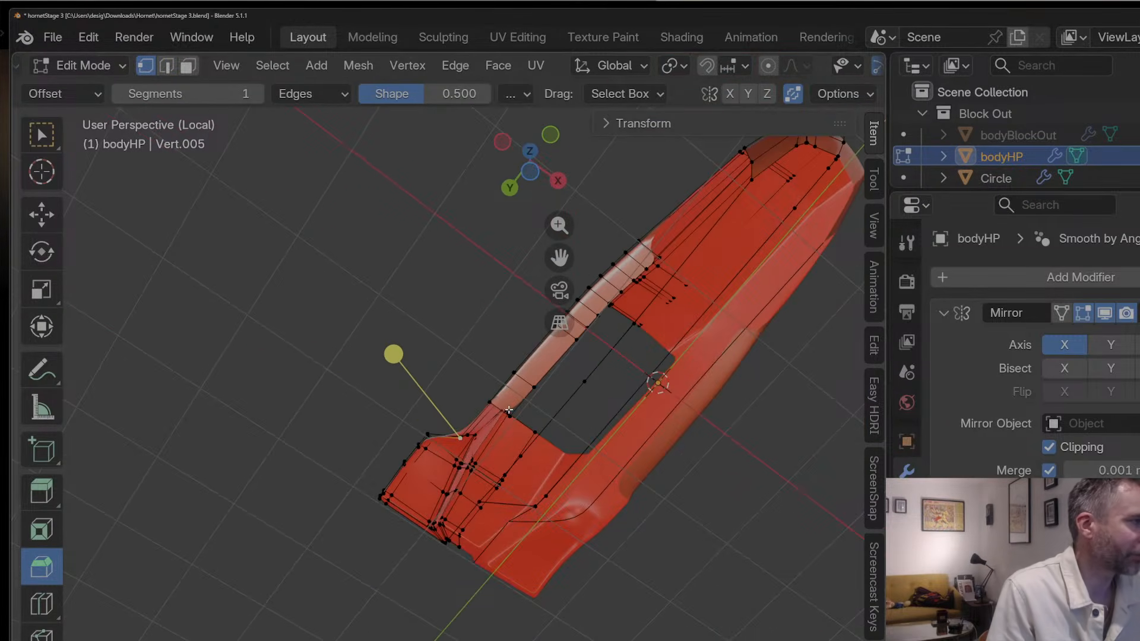
pyautogui.moveTo(514, 435); pyautogui.dragTo(565, 463, button='middle')
pyautogui.hotkey('ctrl', 'r')
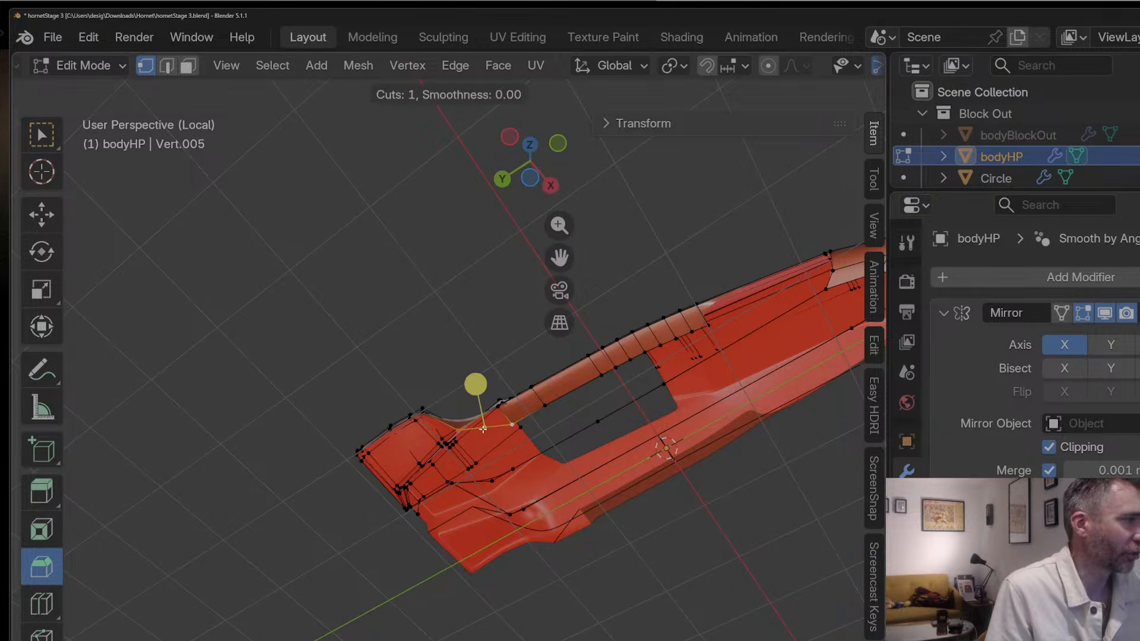
pyautogui.click(482, 430)
pyautogui.press('g')
pyautogui.click(476, 443)
# Step: Set the subdivision level to 0 and move the side panel's lower rear corner vertex about 0.03 m outward along X
pyautogui.moveTo(476, 444); pyautogui.dragTo(672, 365, button='middle')
pyautogui.press('Tab')
pyautogui.press('Tab')
pyautogui.hotkey('ctrl', '0')
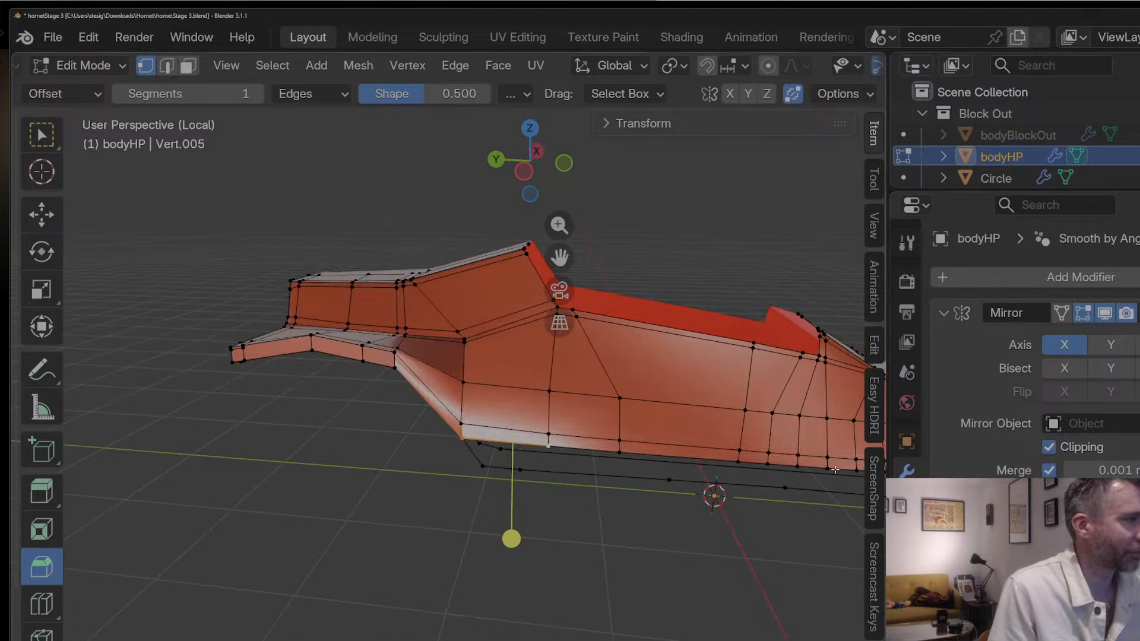
pyautogui.moveTo(659, 424); pyautogui.dragTo(533, 376, button='middle')
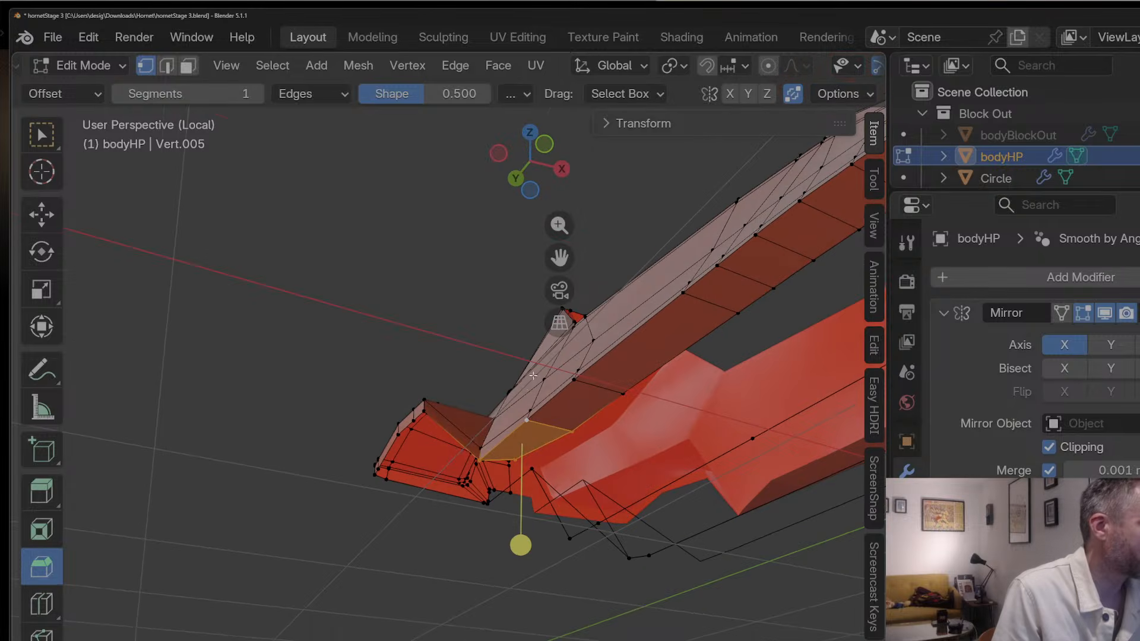
pyautogui.moveTo(485, 455)
pyautogui.mouseDown(button='middle')
pyautogui.moveTo(490, 498)
pyautogui.moveTo(508, 506)
pyautogui.moveTo(477, 472)
pyautogui.mouseUp(button='middle')
pyautogui.press('g')
pyautogui.press('y')
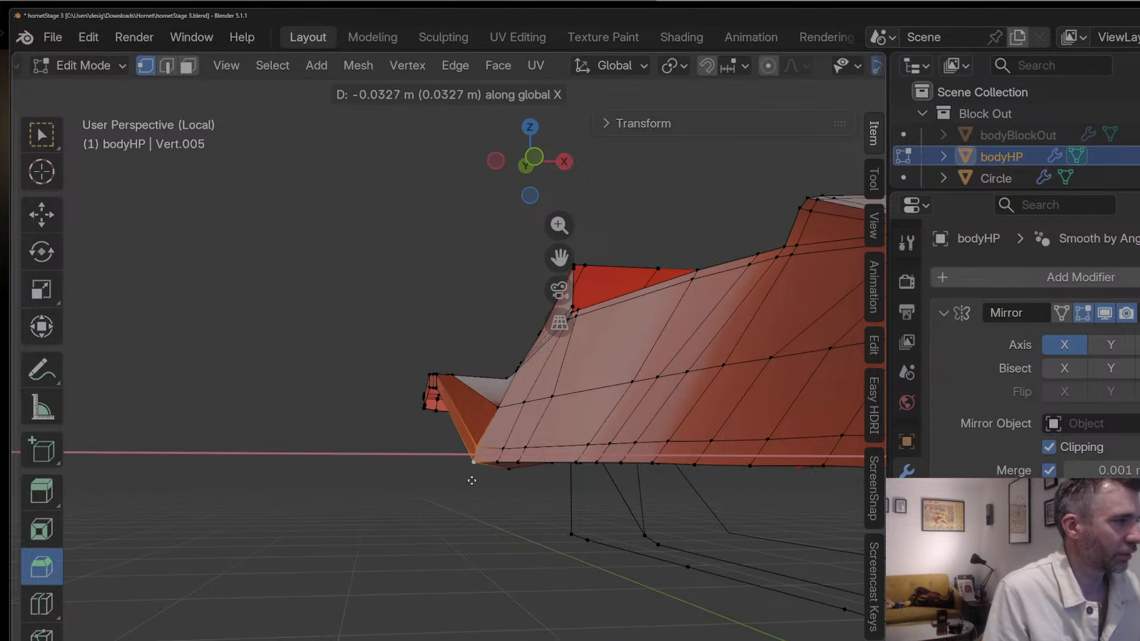
pyautogui.click(470, 478)
# Step: Reposition the neighbouring inner vertex at the flange's rear end along the Y and X axes
pyautogui.moveTo(470, 475); pyautogui.dragTo(486, 305, button='middle')
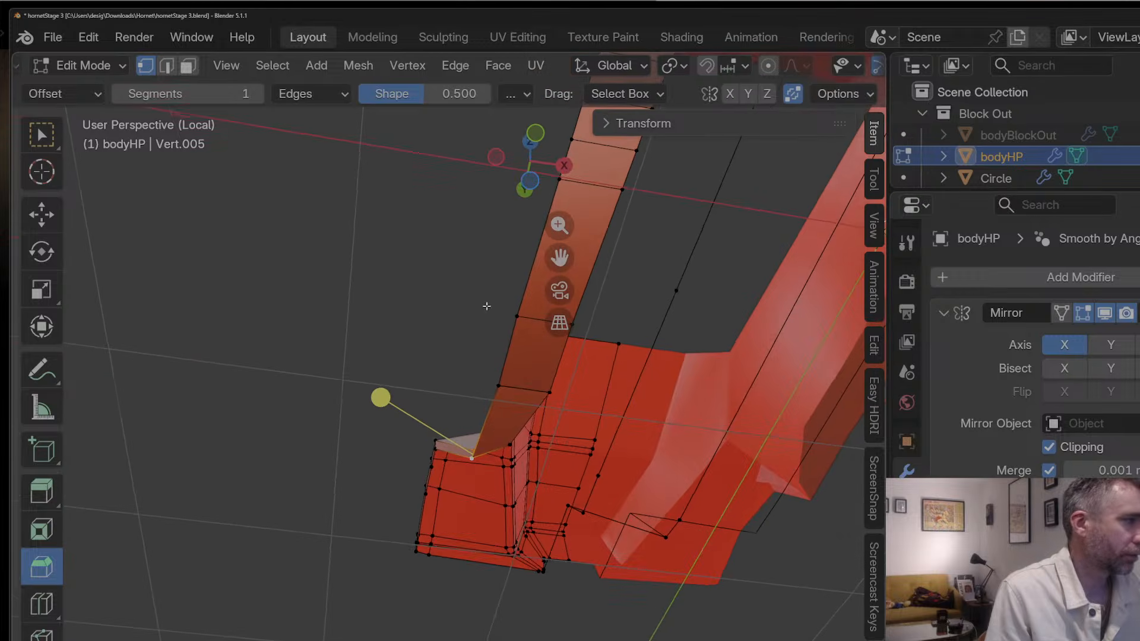
pyautogui.moveTo(506, 446); pyautogui.dragTo(563, 469, button='middle')
pyautogui.press('g')
pyautogui.press('z')
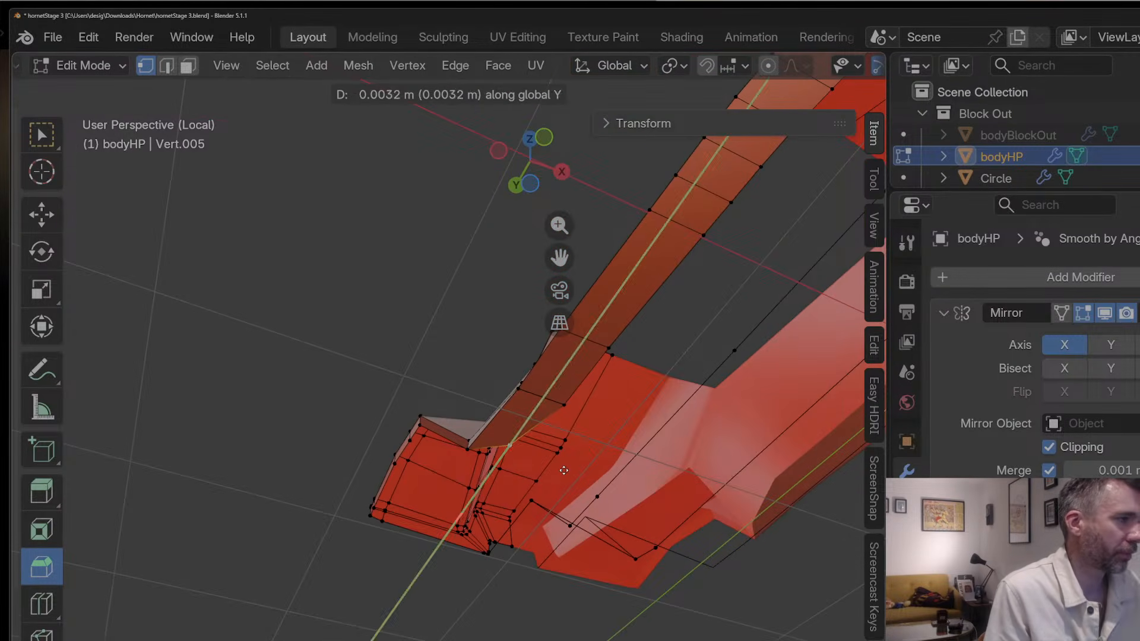
pyautogui.click(563, 469)
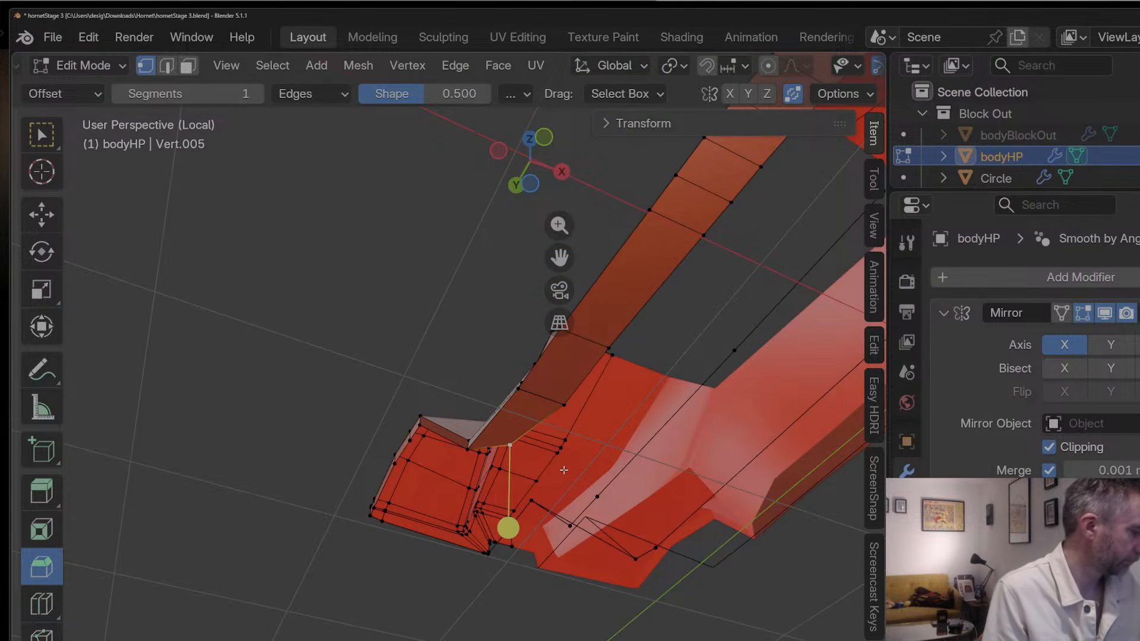
pyautogui.press('g')
pyautogui.press('y')
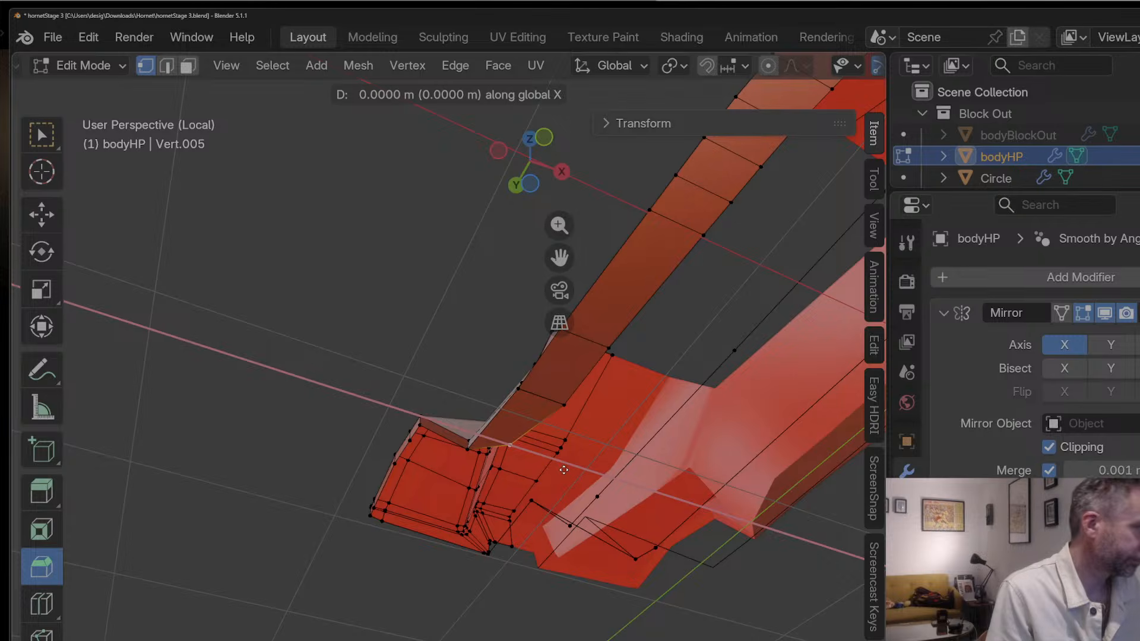
pyautogui.click(558, 469)
# Step: Set the subdivision level to 2 and inspect the smoothed rear corner and underside flange from several angles
pyautogui.press('Tab')
pyautogui.moveTo(557, 469); pyautogui.dragTo(627, 371, button='middle')
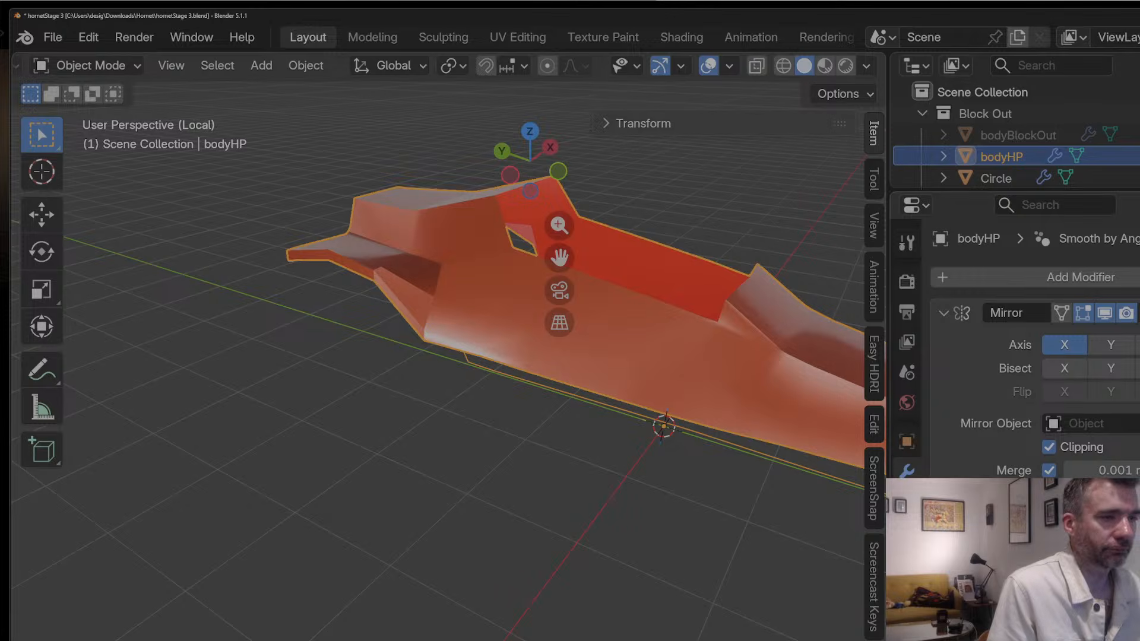
pyautogui.hotkey('ctrl', '2')
pyautogui.moveTo(746, 328); pyautogui.dragTo(462, 212, button='middle')
pyautogui.press('Tab')
pyautogui.moveTo(543, 319); pyautogui.dragTo(574, 298, button='middle')
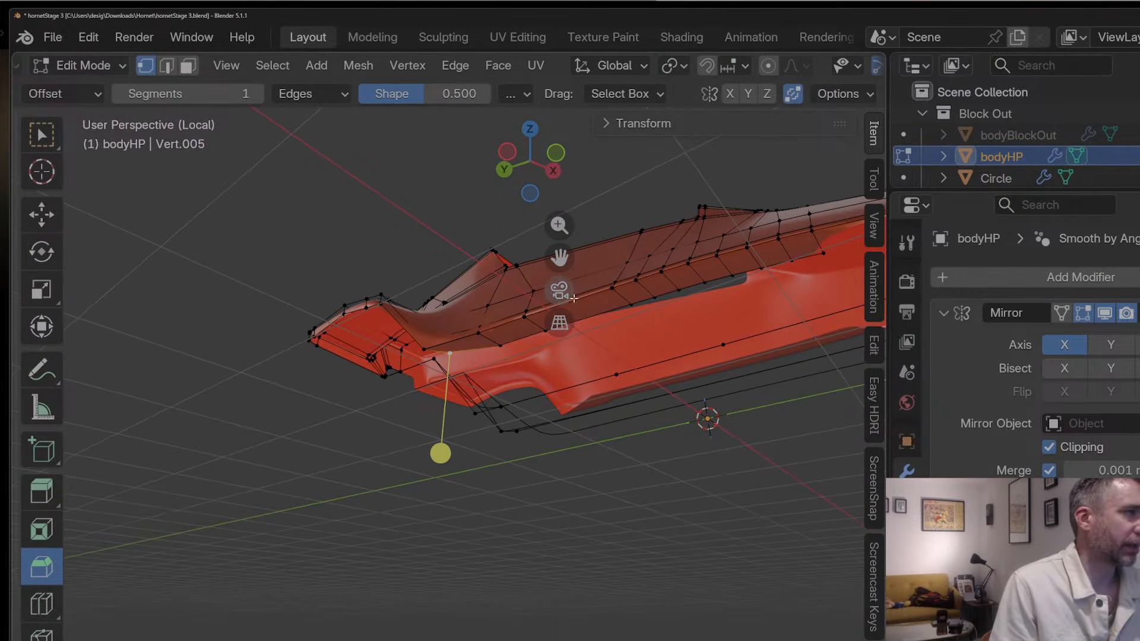
pyautogui.press('Tab')
pyautogui.moveTo(481, 334); pyautogui.dragTo(443, 394, button='middle')
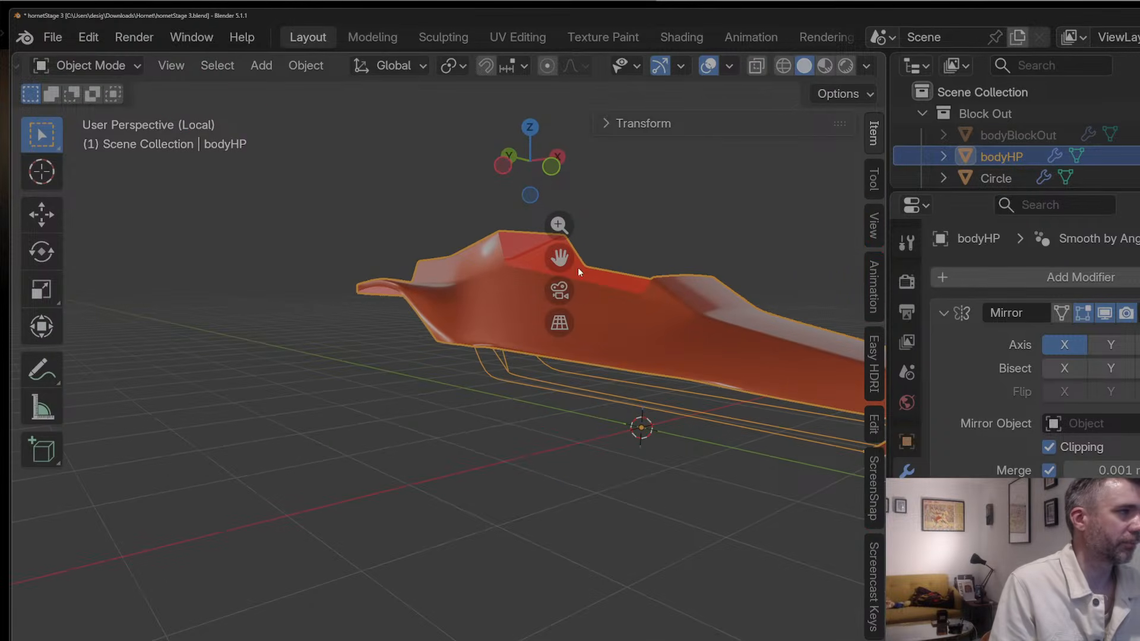
pyautogui.moveTo(578, 267); pyautogui.dragTo(592, 377, button='middle')
# Step: Continue the underside flange forward to the nose section with a new face and reposition the inner vertex at its rear end
pyautogui.press('Tab')
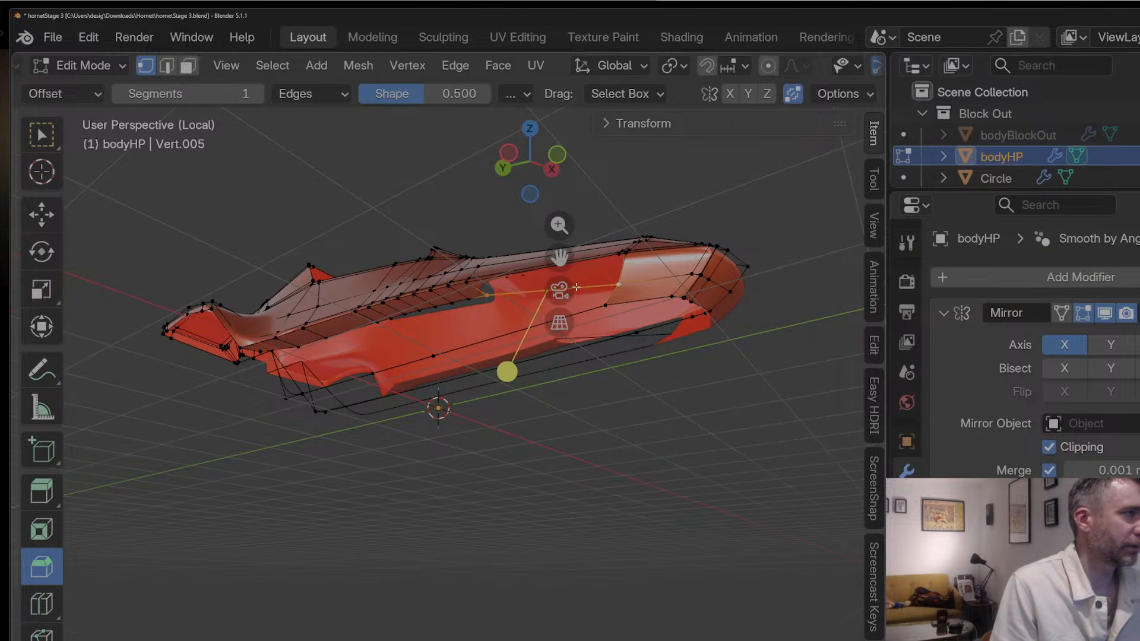
pyautogui.moveTo(575, 287); pyautogui.dragTo(585, 310, button='middle')
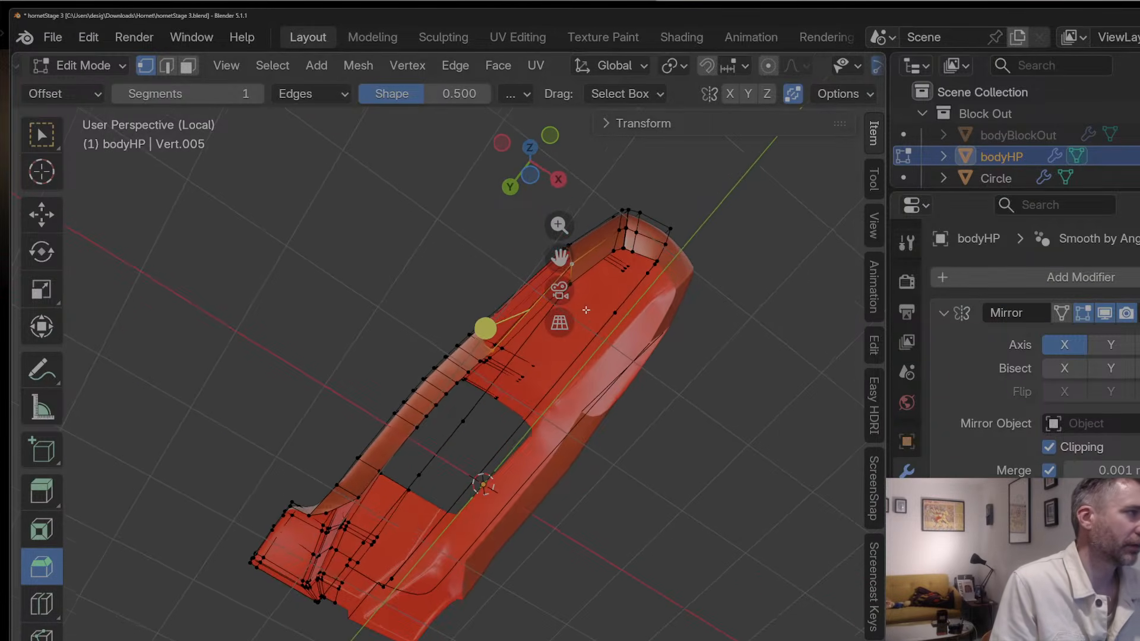
pyautogui.scroll(-1, 561, 262)
pyautogui.keyDown('shift'); pyautogui.moveTo(446, 171); pyautogui.dragTo(561, 302, button='middle'); pyautogui.keyUp('shift')
pyautogui.scroll(1, 525, 471)
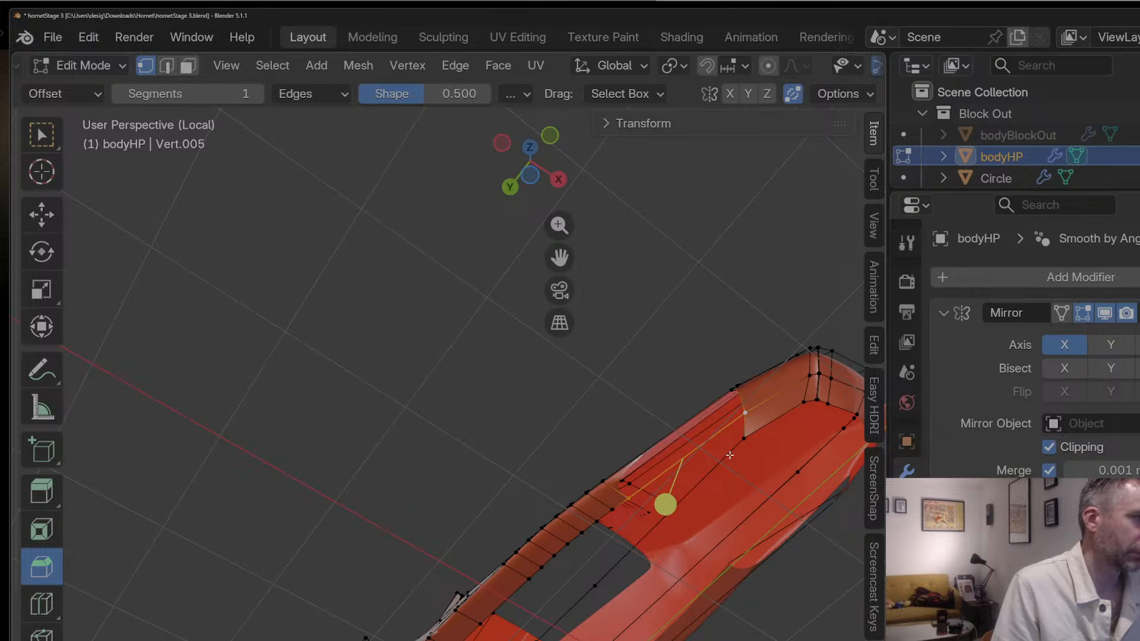
pyautogui.moveTo(729, 455); pyautogui.dragTo(675, 428, button='middle')
pyautogui.press('g')
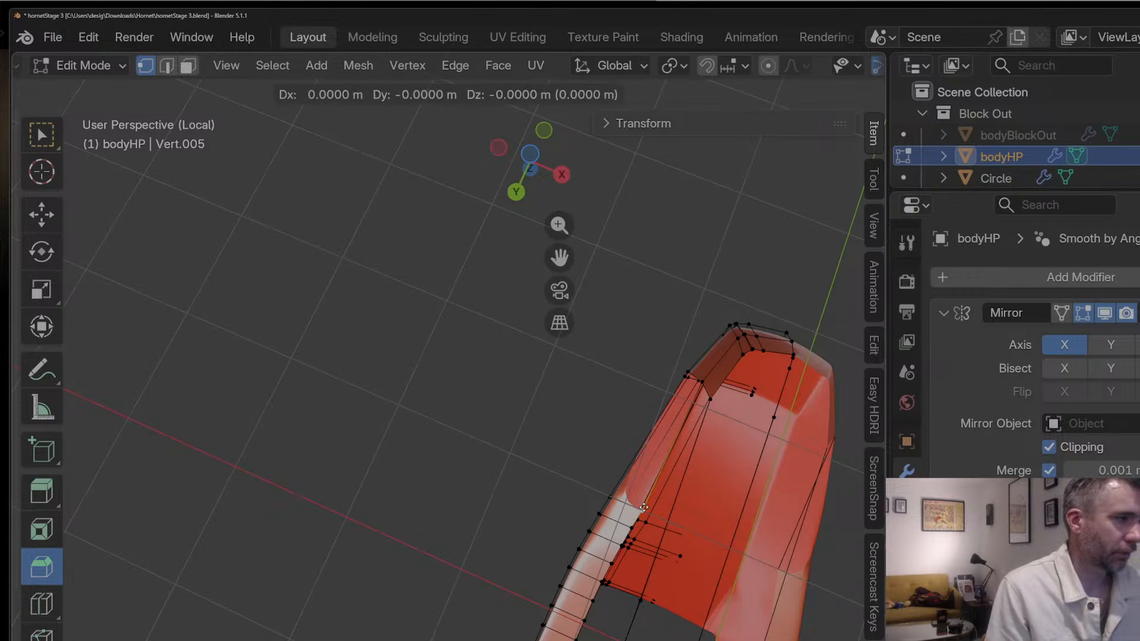
pyautogui.click(634, 504)
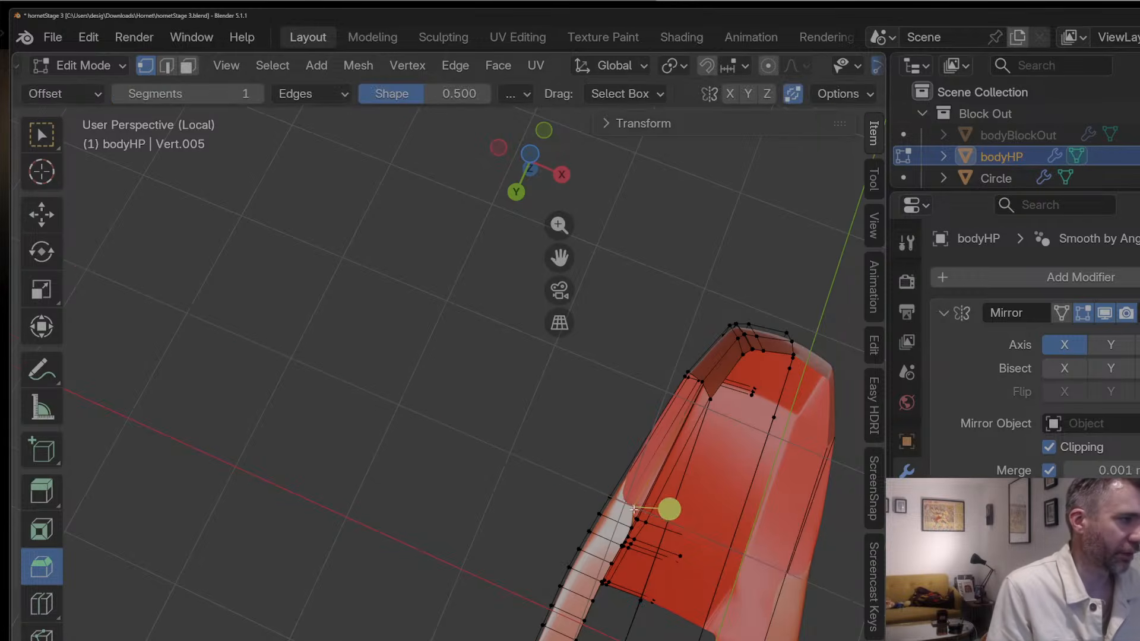
# Step: Isolate the flange's inner edge in the top orthographic view and shift its kinked vertex toward the line of its neighbours
pyautogui.scroll(-1, 633, 513)
pyautogui.moveTo(641, 412); pyautogui.dragTo(700, 486, button='middle')
pyautogui.moveTo(647, 534); pyautogui.dragTo(583, 638, button='middle')
pyautogui.scroll(2, 638, 514)
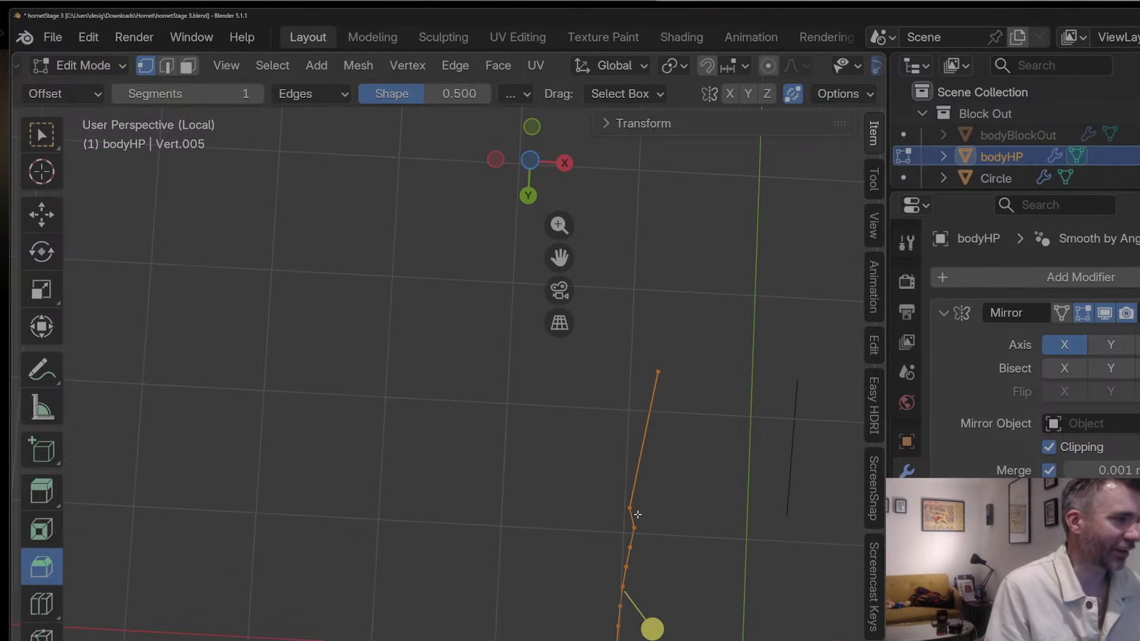
pyautogui.click(535, 127)
pyautogui.click(535, 128)
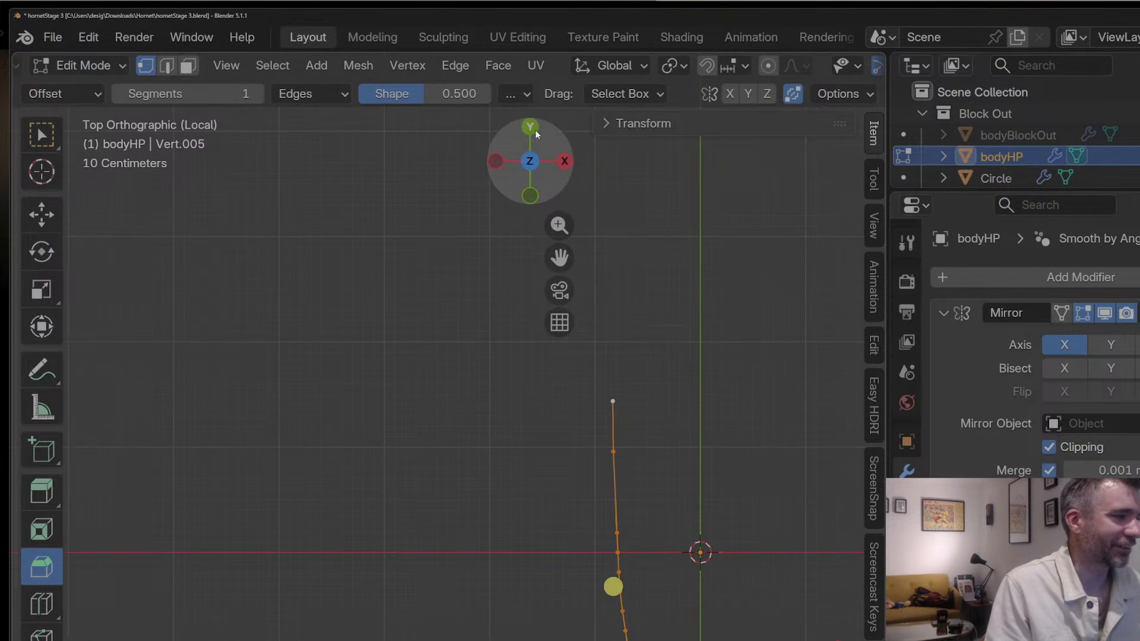
pyautogui.moveTo(570, 260); pyautogui.dragTo(453, 132)
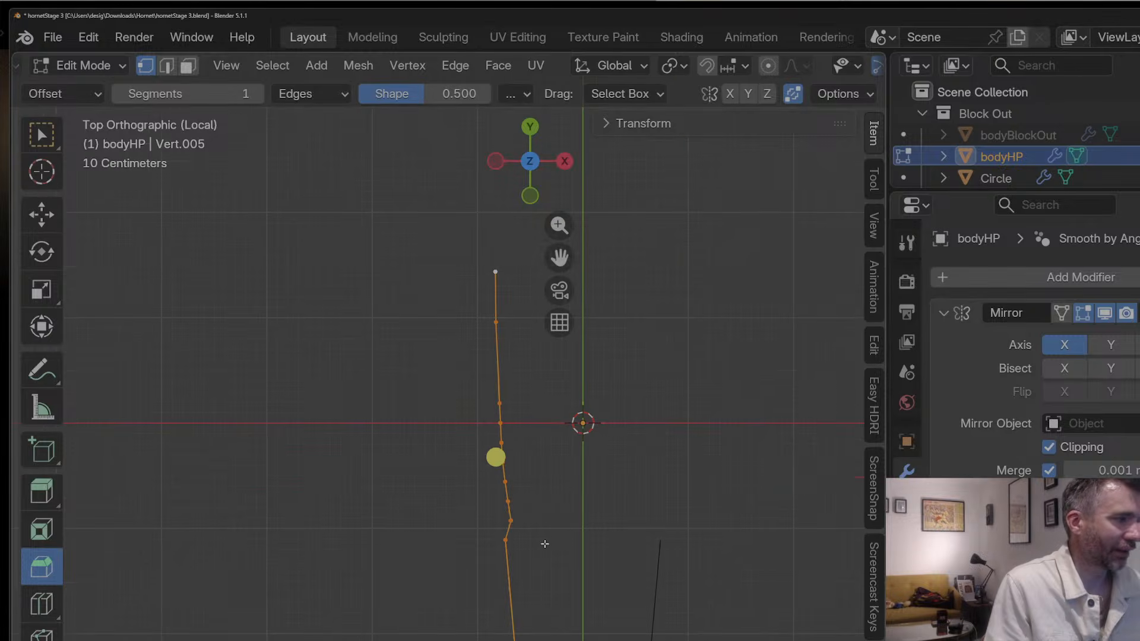
pyautogui.moveTo(514, 522); pyautogui.dragTo(527, 541)
pyautogui.click(522, 541)
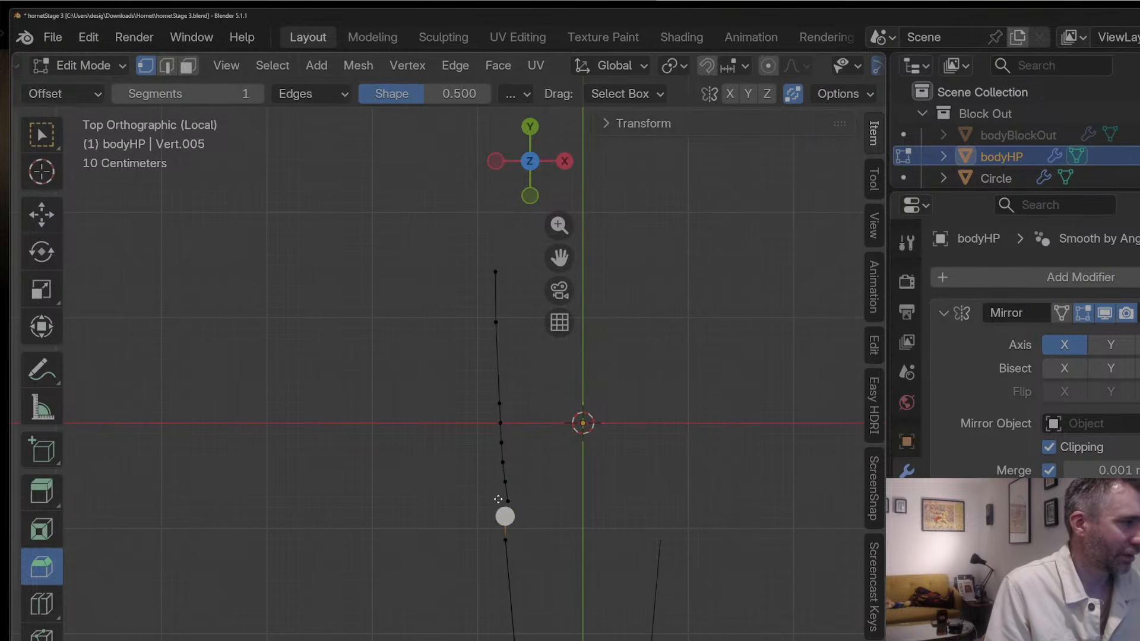
# Step: Reposition the neighbouring vertices one by one so the flange's inner edge follows a straight line in top view
pyautogui.click(505, 502)
pyautogui.click(505, 501)
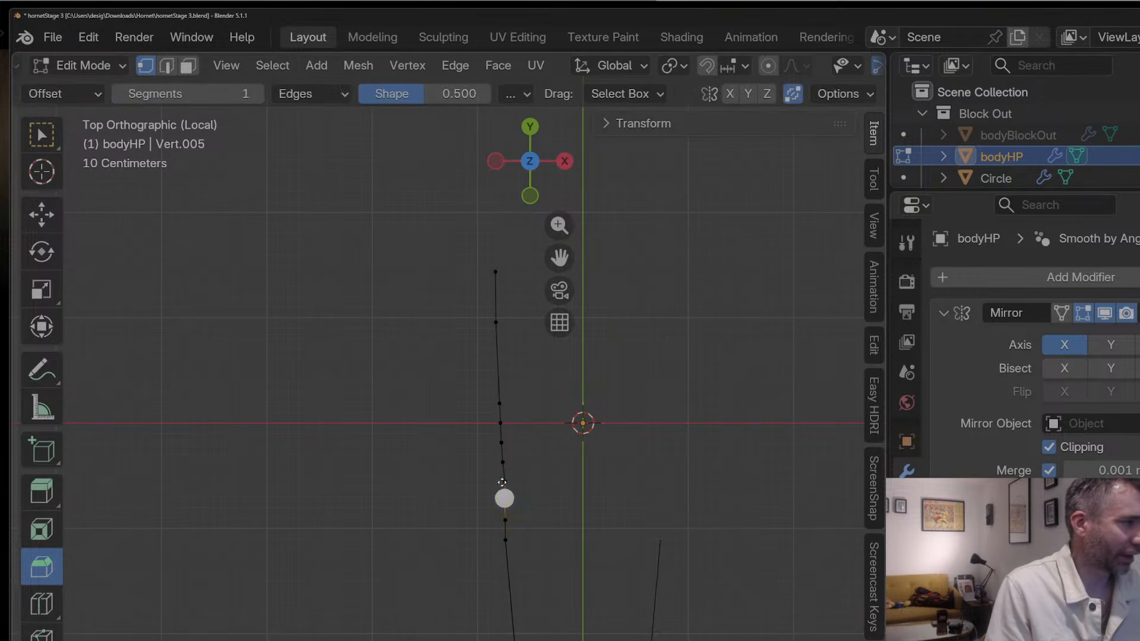
pyautogui.press('g')
pyautogui.click(513, 483)
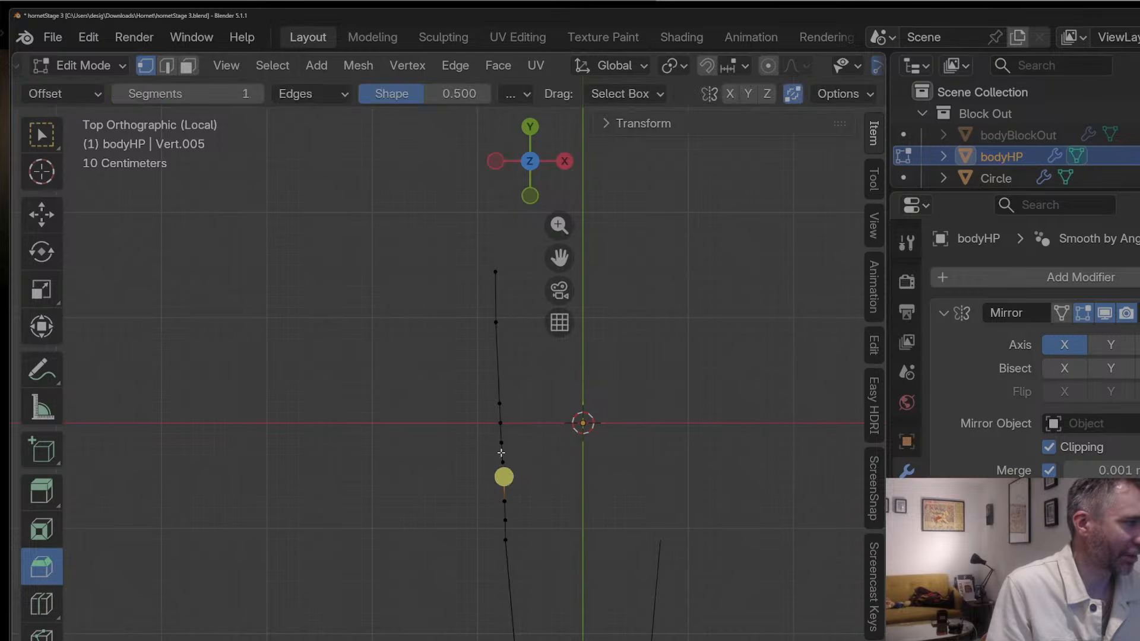
pyautogui.click(507, 467)
pyautogui.click(505, 461)
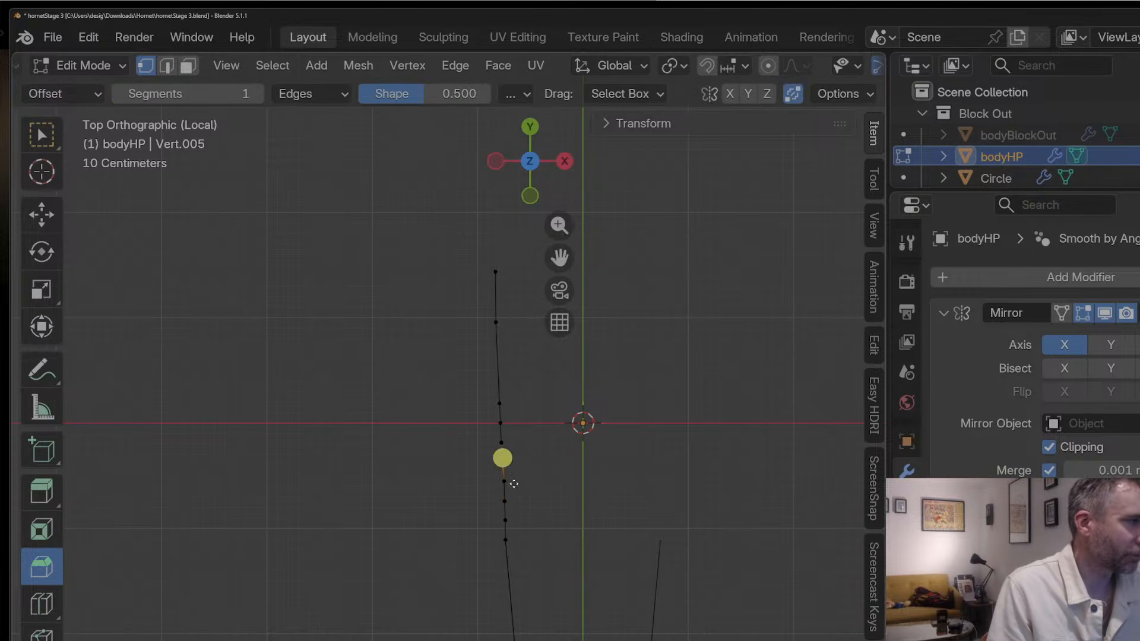
pyautogui.press('g')
pyautogui.click(513, 483)
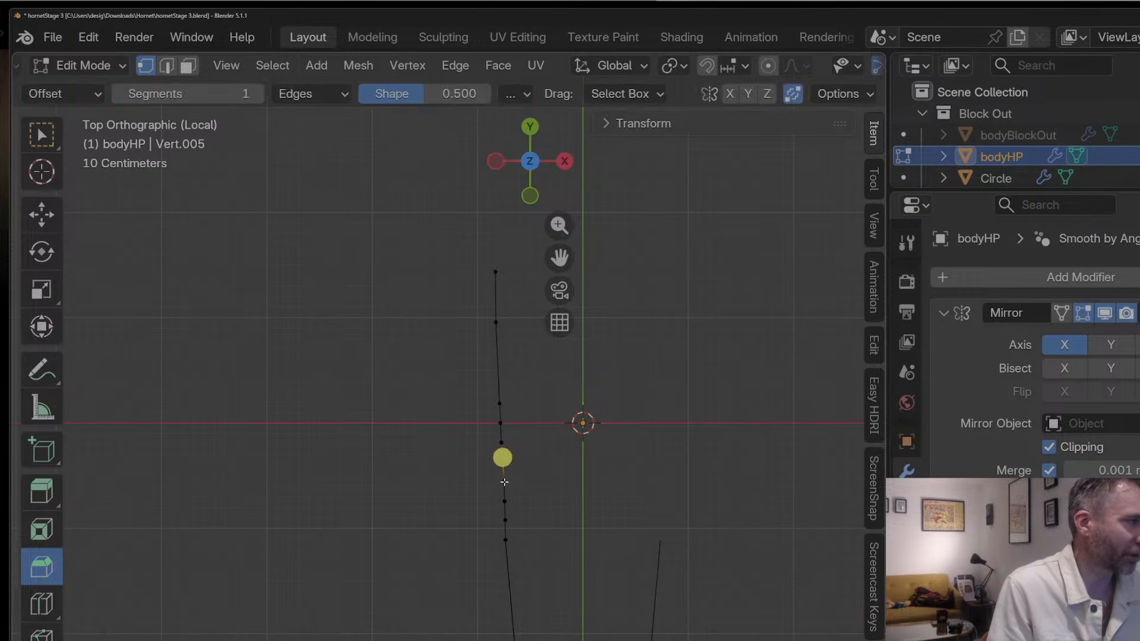
pyautogui.click(505, 481)
pyautogui.press('g')
pyautogui.click(503, 477)
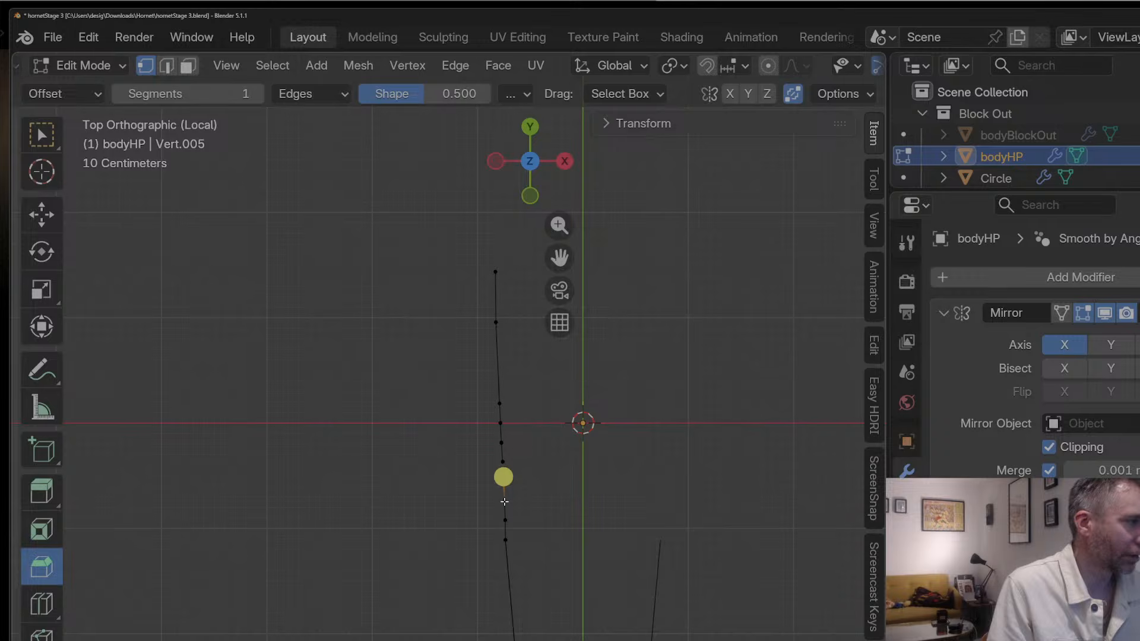
pyautogui.click(505, 547)
pyautogui.press('g')
pyautogui.click(506, 543)
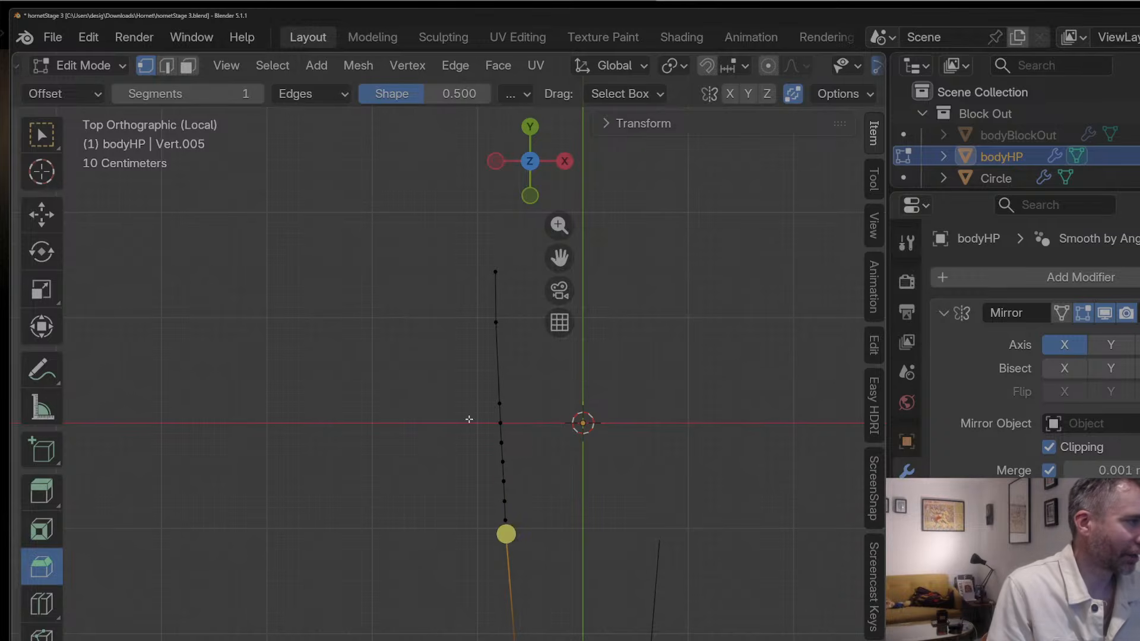
# Step: Select the run of vertices along the middle of the isolated inner edge and even it out with a LoopTools operation
pyautogui.moveTo(480, 381); pyautogui.dragTo(556, 569)
pyautogui.rightClick(493, 425)
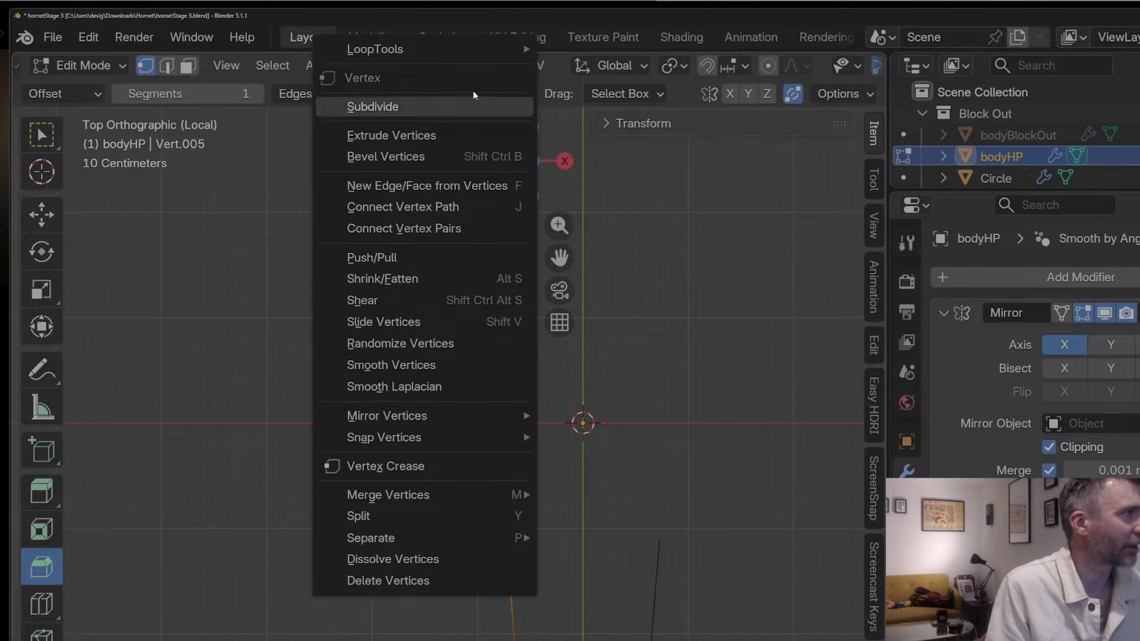
pyautogui.moveTo(475, 49)
pyautogui.click(647, 180)
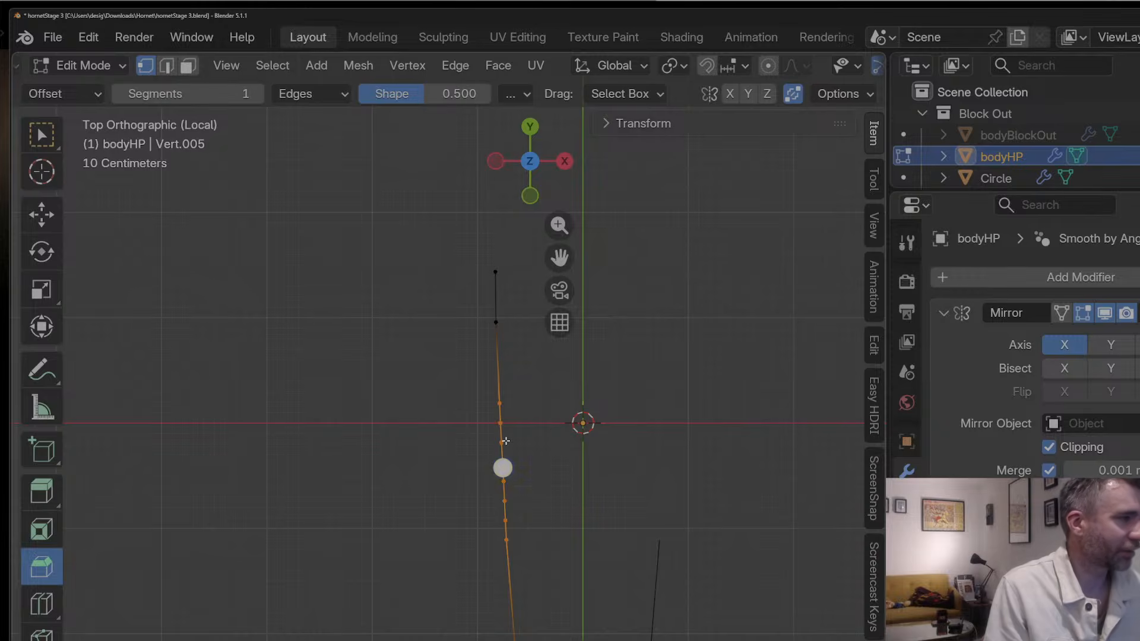
pyautogui.press('Tab')
pyautogui.press('Tab')
pyautogui.moveTo(532, 458); pyautogui.dragTo(659, 332, button='middle')
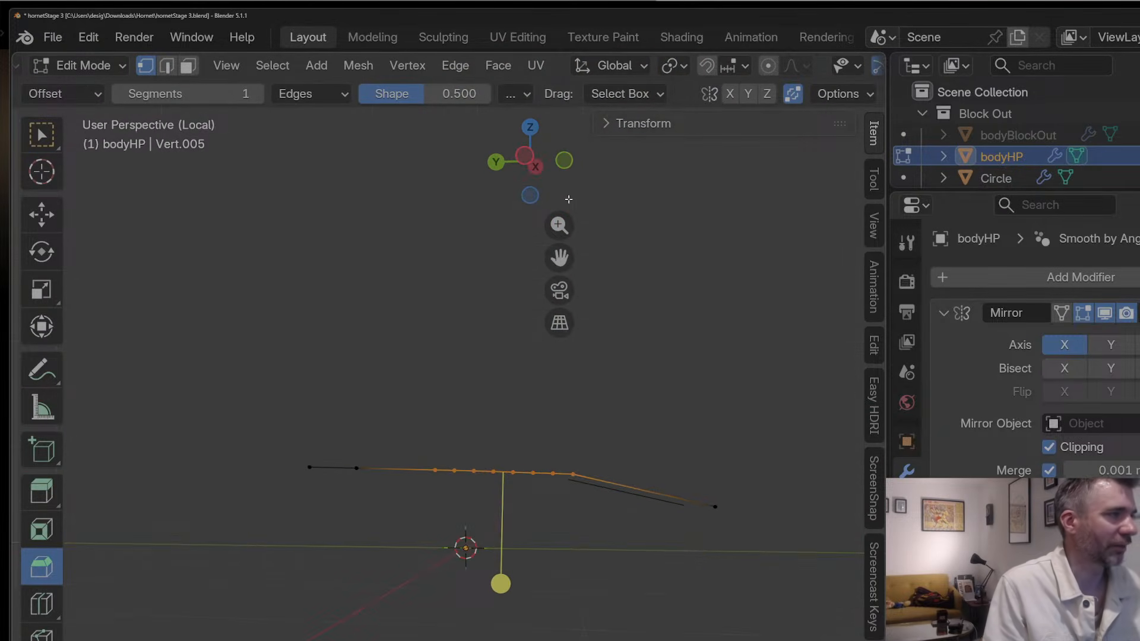
# Step: Switch to the left orthographic view and reveal the hidden body geometry
pyautogui.click(567, 166)
pyautogui.click(567, 165)
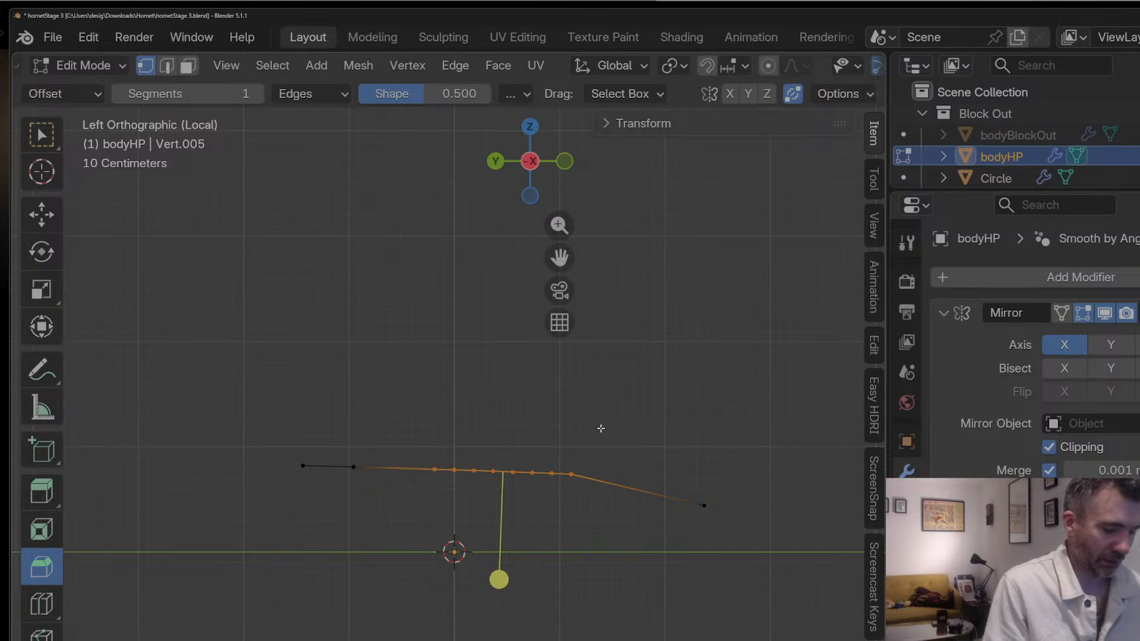
pyautogui.hotkey('alt', 'h')
pyautogui.scroll(1, 593, 479)
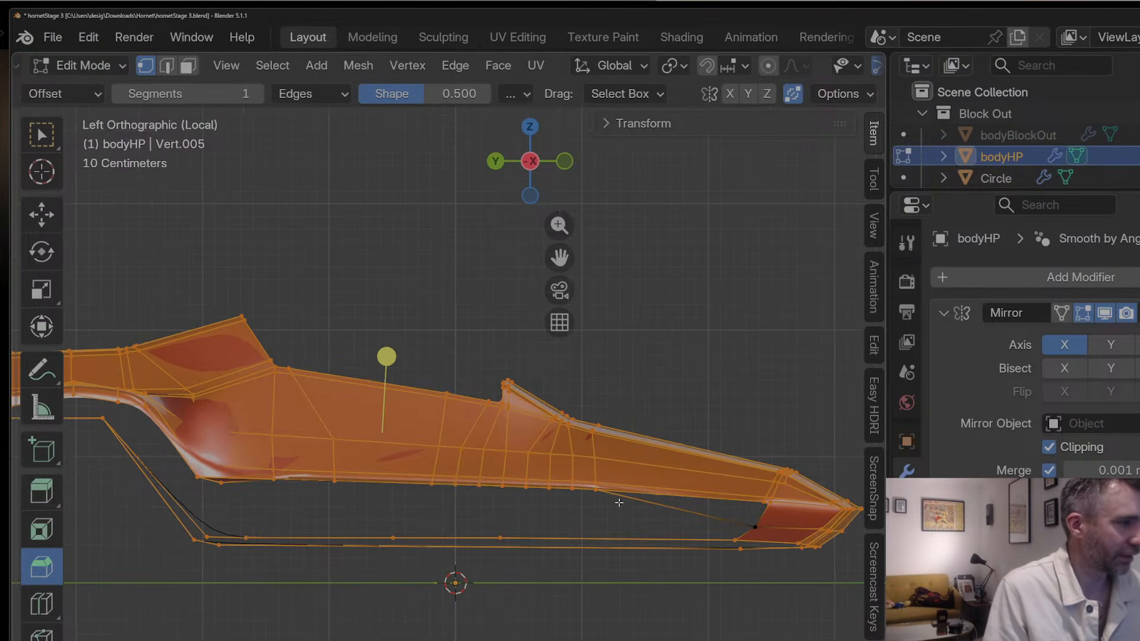
# Step: Select the vertex path along the flange's inner edge, from behind the nose toward the rear, and move it down along Z
pyautogui.click(753, 529)
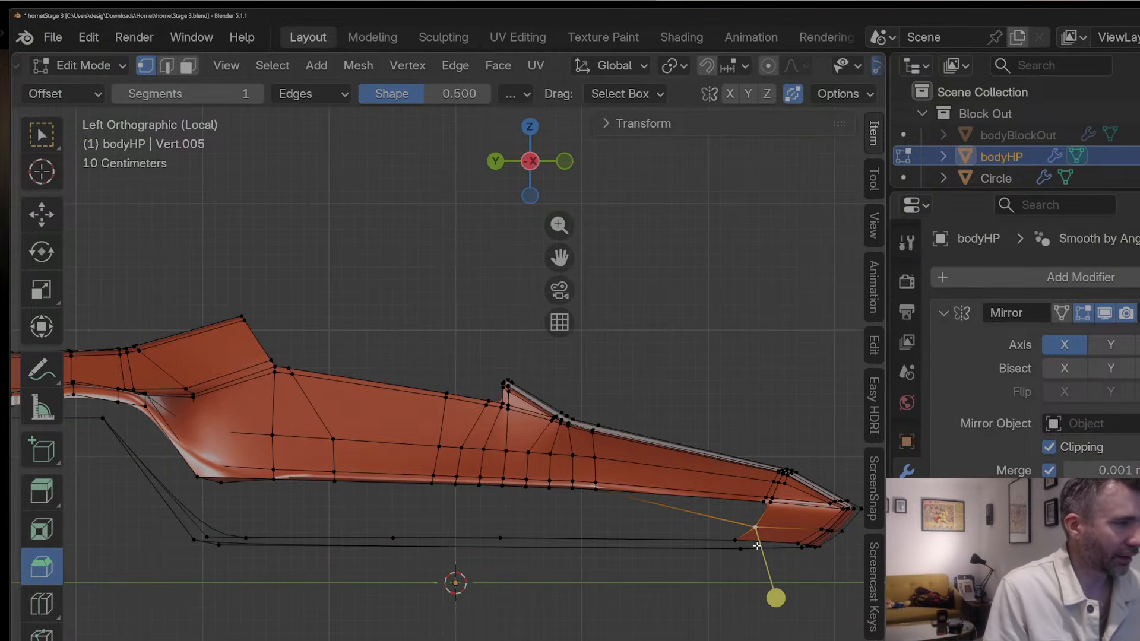
pyautogui.press('g')
pyautogui.click(600, 501)
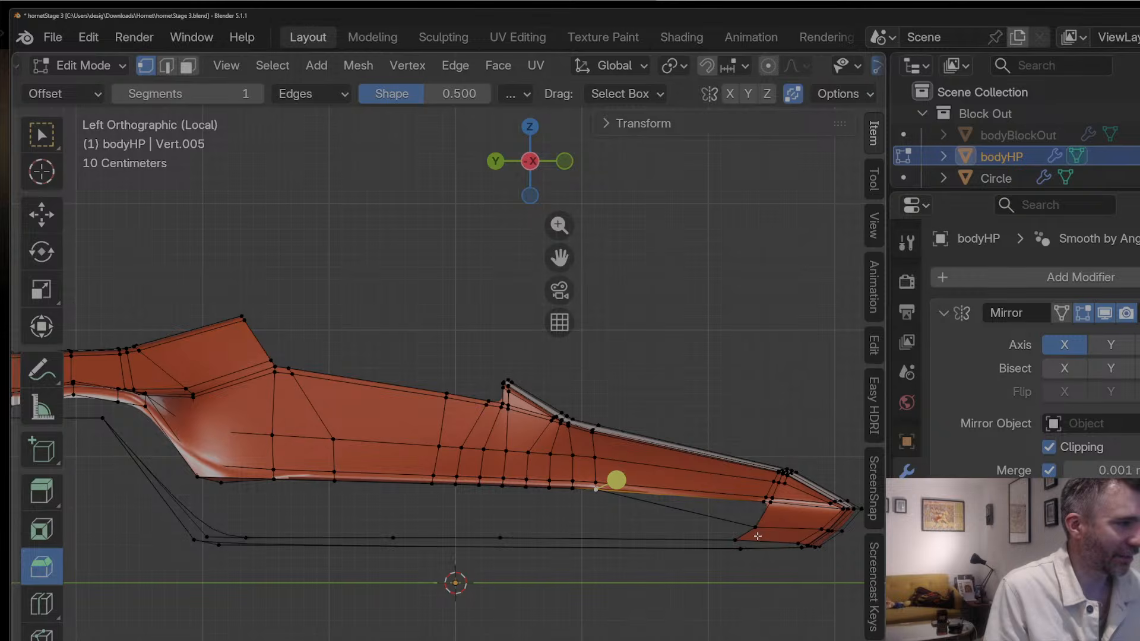
pyautogui.moveTo(627, 524); pyautogui.dragTo(543, 439, button='middle')
pyautogui.click(616, 510)
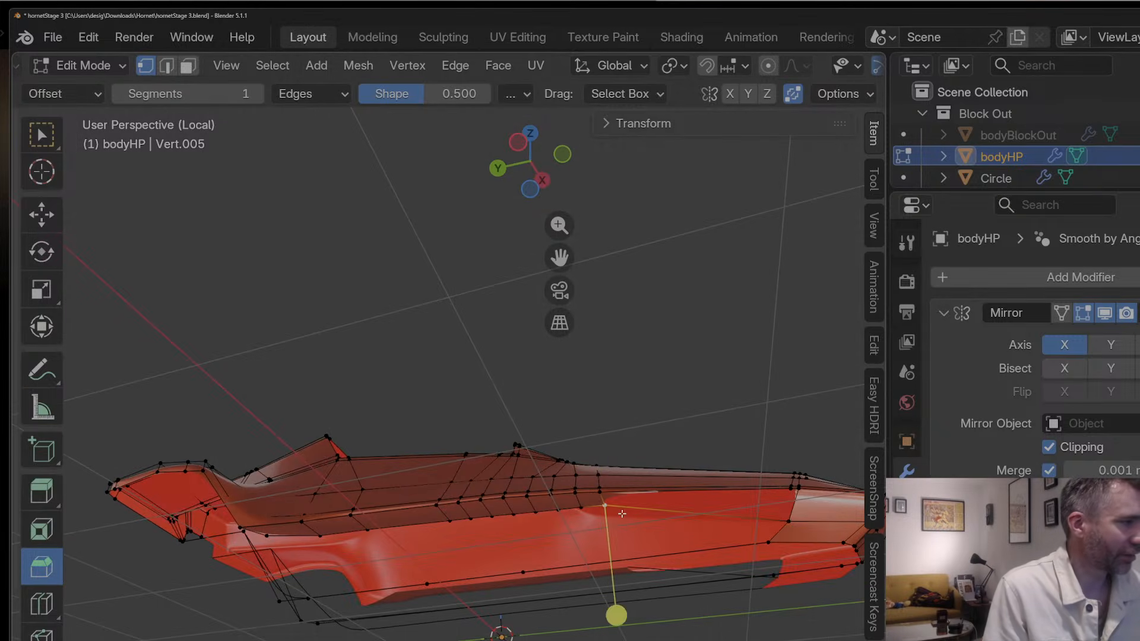
pyautogui.keyDown('ctrl'); pyautogui.click(451, 523); pyautogui.keyUp('ctrl')
pyautogui.moveTo(368, 530); pyautogui.dragTo(383, 510, button='middle')
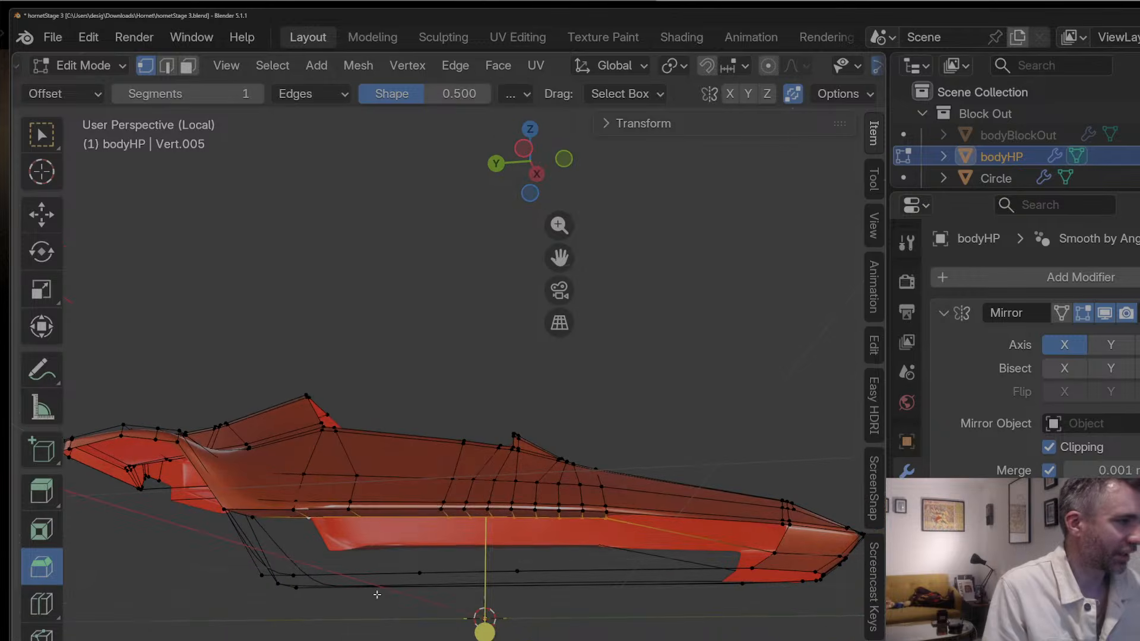
pyautogui.press('g')
pyautogui.press('z')
pyautogui.click(392, 604)
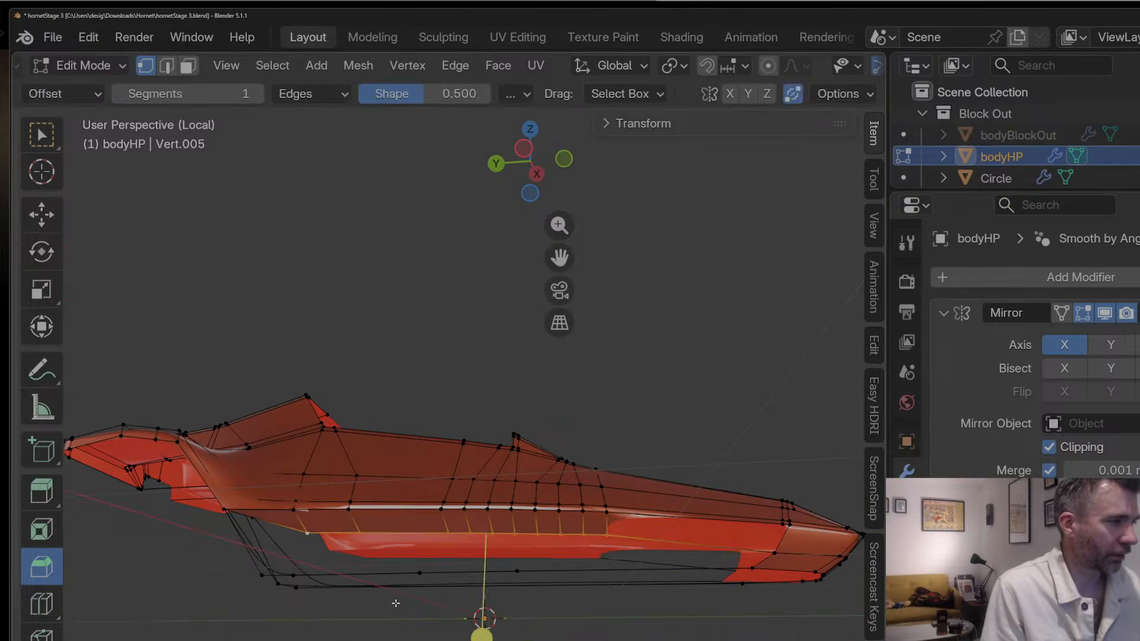
pyautogui.moveTo(392, 605); pyautogui.dragTo(509, 542, button='middle')
pyautogui.press('Tab')
pyautogui.press('Tab')
pyautogui.press('Tab')
pyautogui.press('Tab')
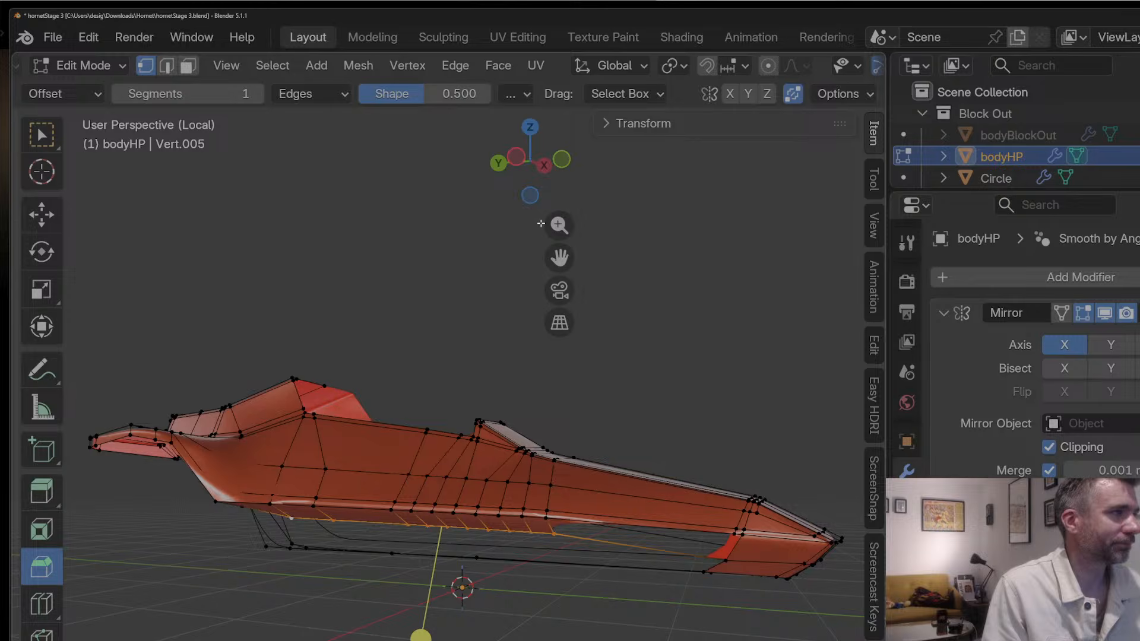
# Step: In left view, move the inner vertex at the rear corner of the nose section up about 0.06 m
pyautogui.click(564, 161)
pyautogui.click(564, 161)
pyautogui.click(563, 162)
pyautogui.click(564, 161)
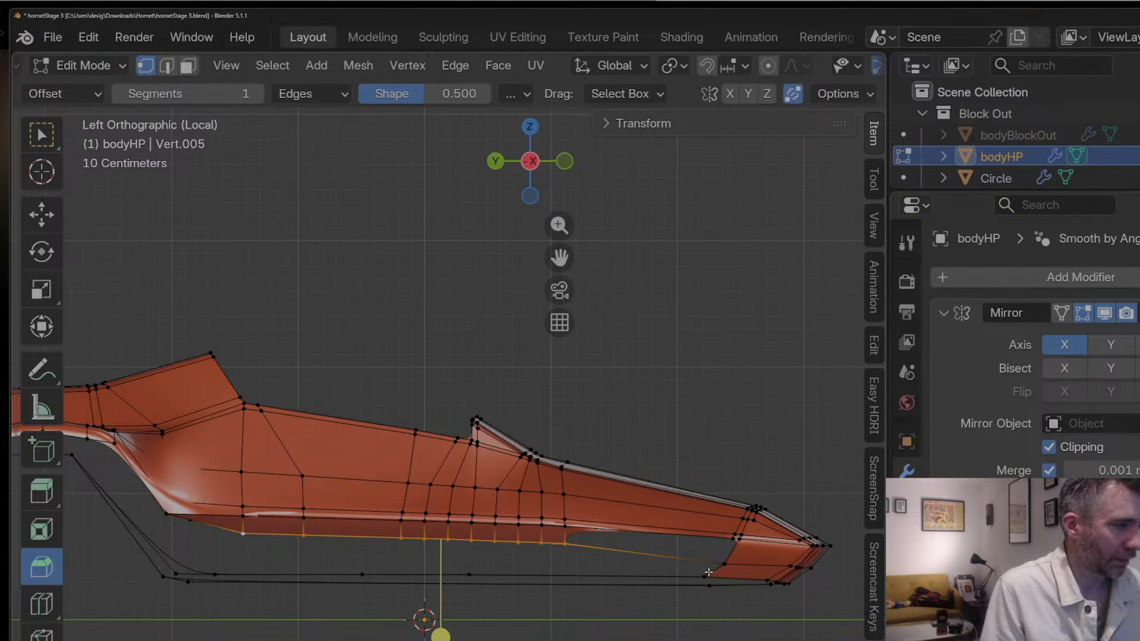
pyautogui.click(708, 572)
pyautogui.press('g')
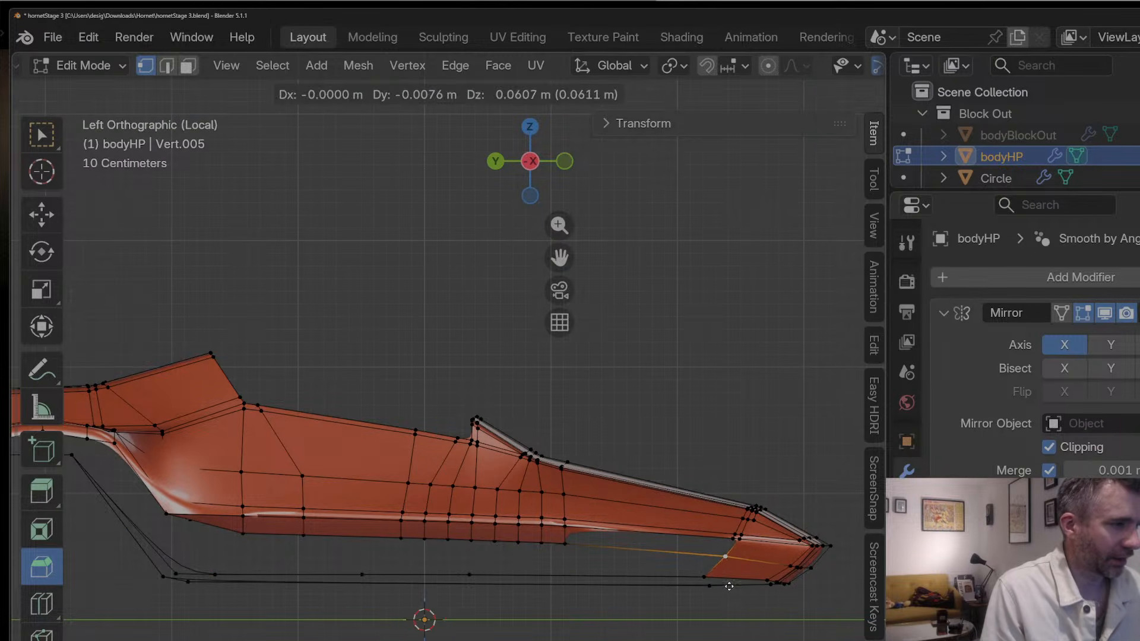
pyautogui.click(729, 586)
# Step: Reposition the two adjacent vertices near the nose tip, raising the front one about 0.015 m along Z
pyautogui.click(787, 565)
pyautogui.press('g')
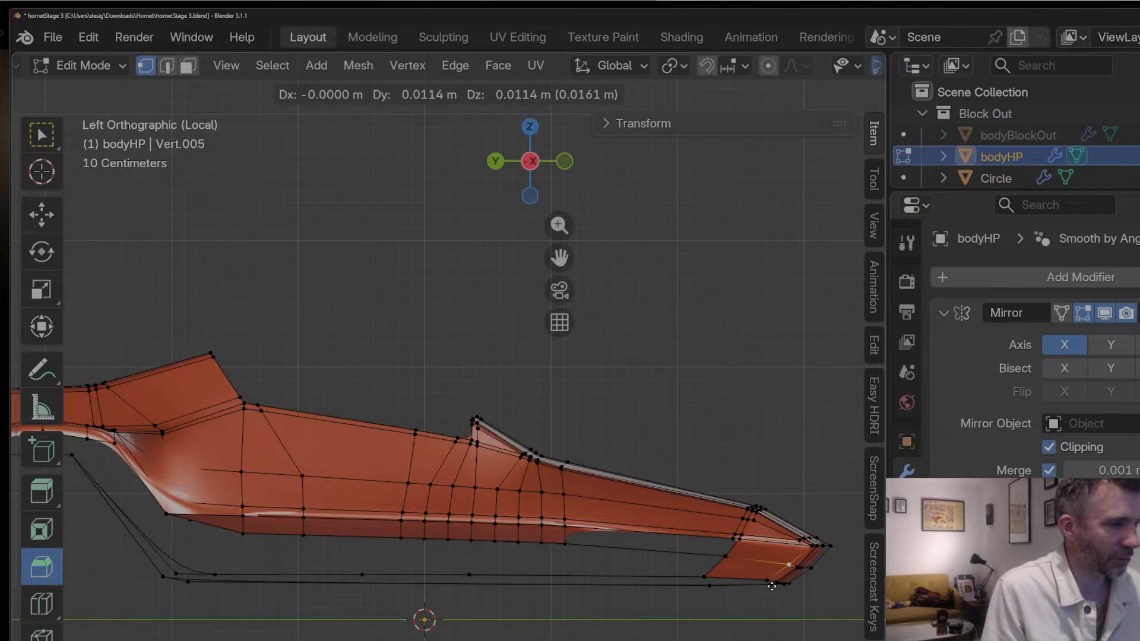
pyautogui.click(765, 587)
pyautogui.click(795, 567)
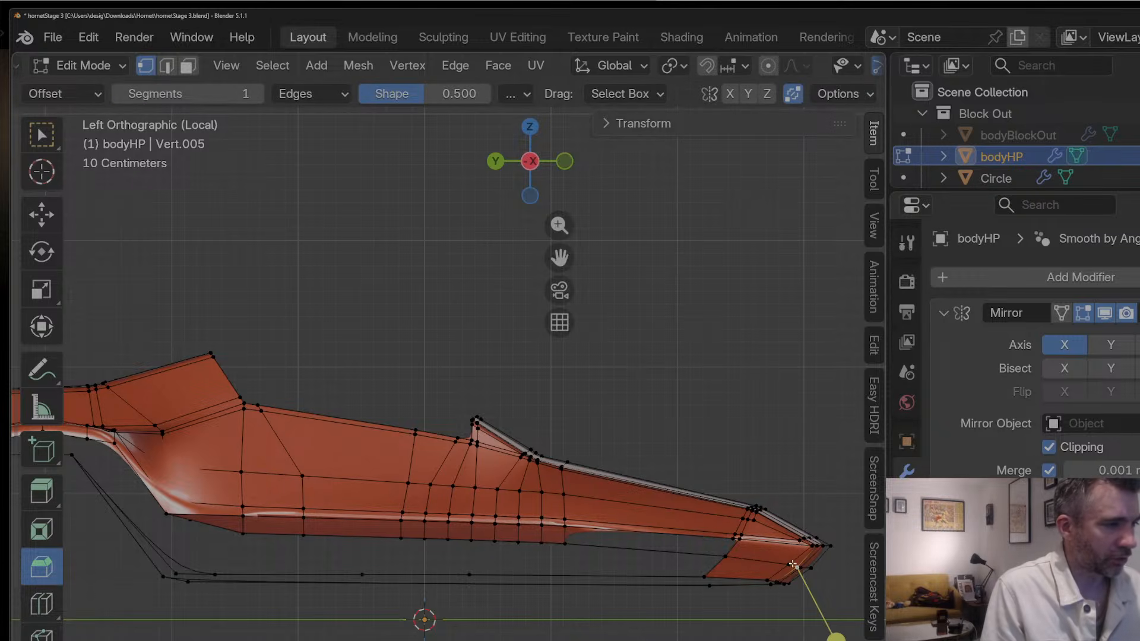
pyautogui.press('g')
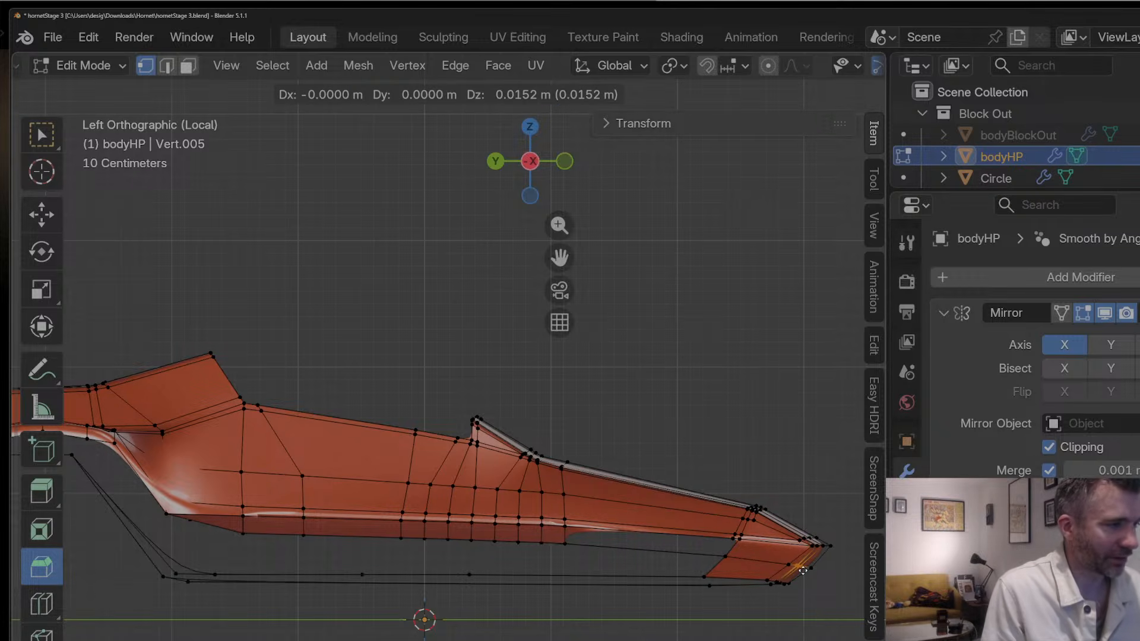
pyautogui.click(802, 571)
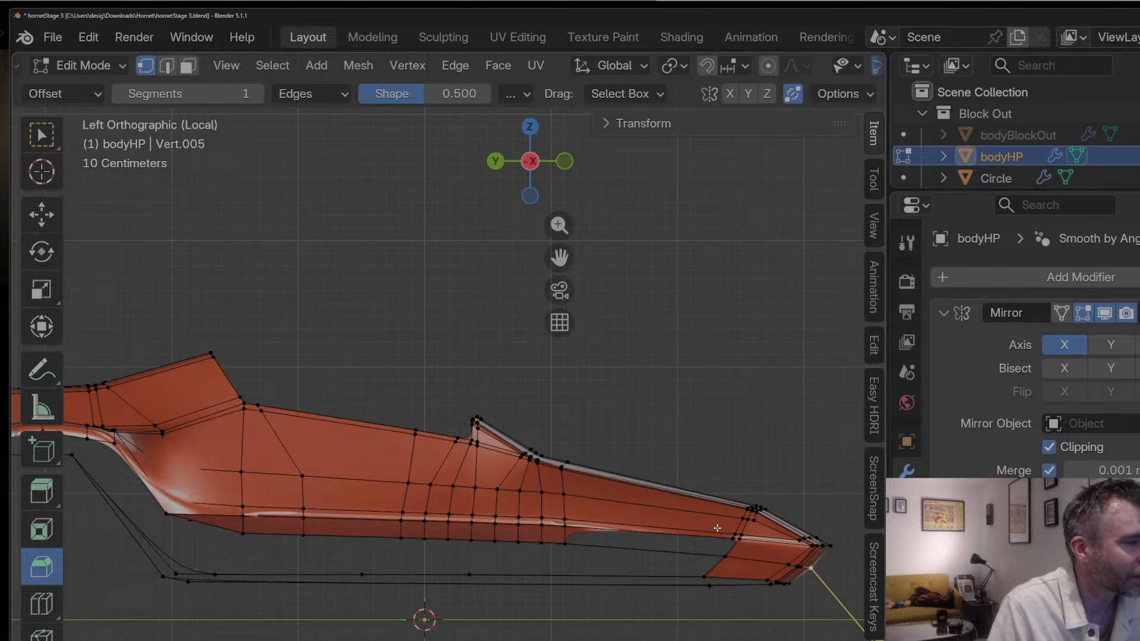
# Step: Add a loop cut to the lower edge below the flange's front end and fill a face from there to the nose section
pyautogui.click(729, 543)
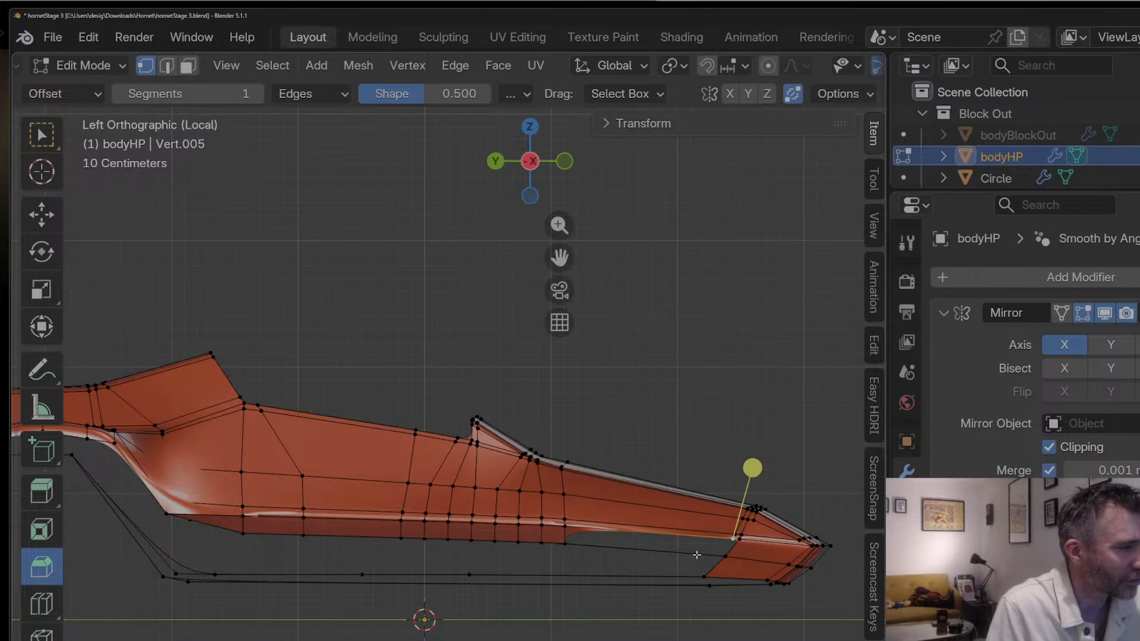
pyautogui.hotkey('ctrl', 'r')
pyautogui.click(568, 572)
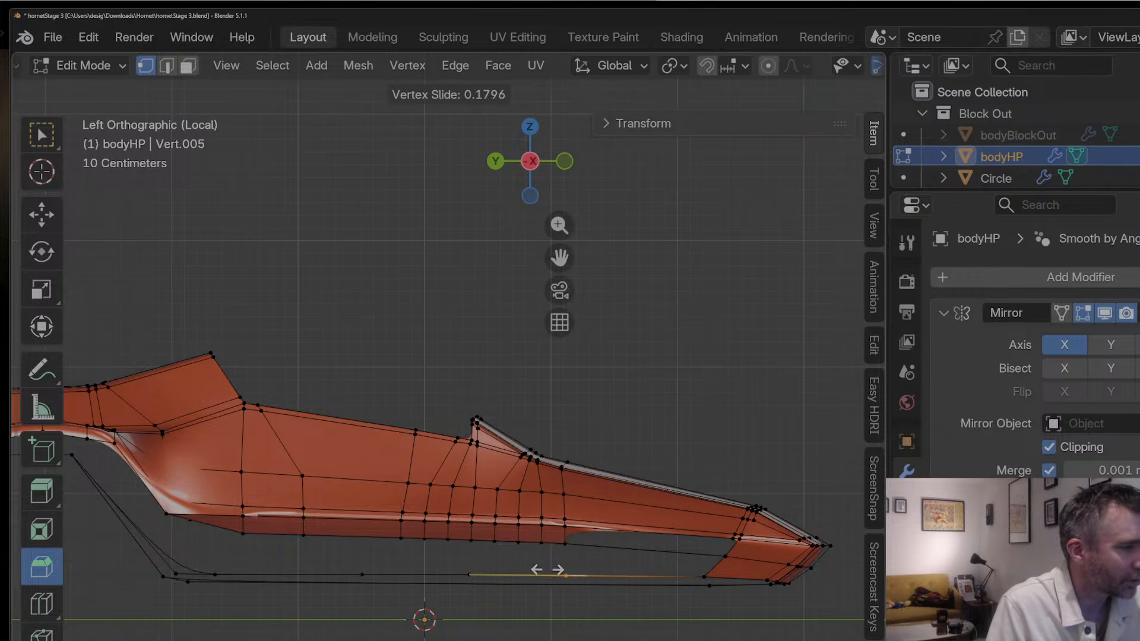
pyautogui.click(547, 570)
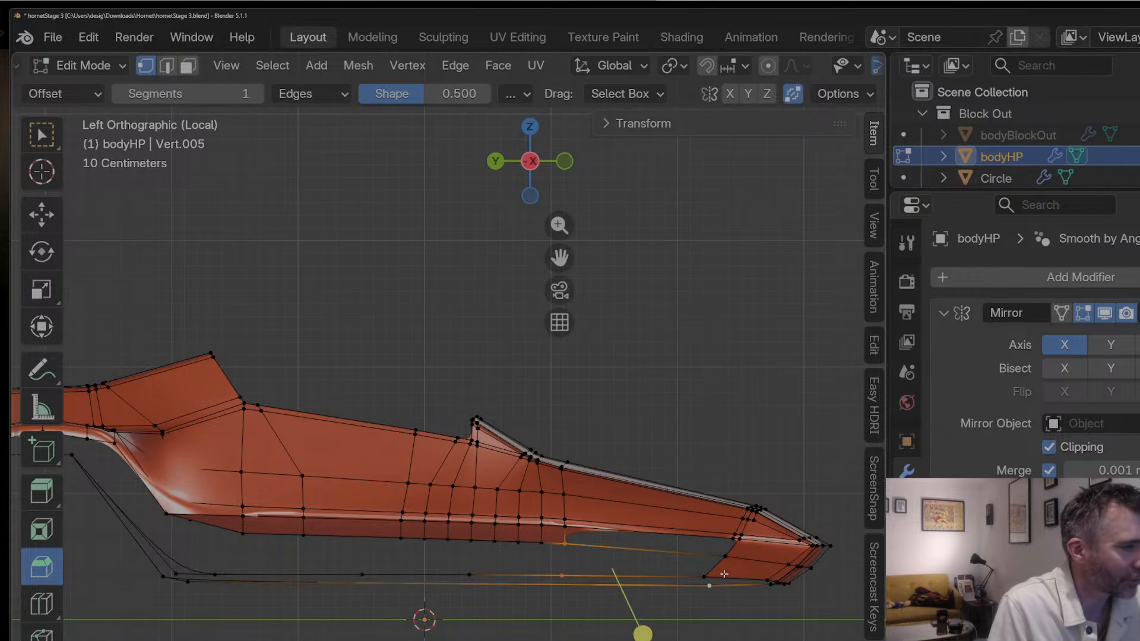
pyautogui.click(703, 572)
pyautogui.keyDown('shift'); pyautogui.click(563, 575); pyautogui.keyUp('shift')
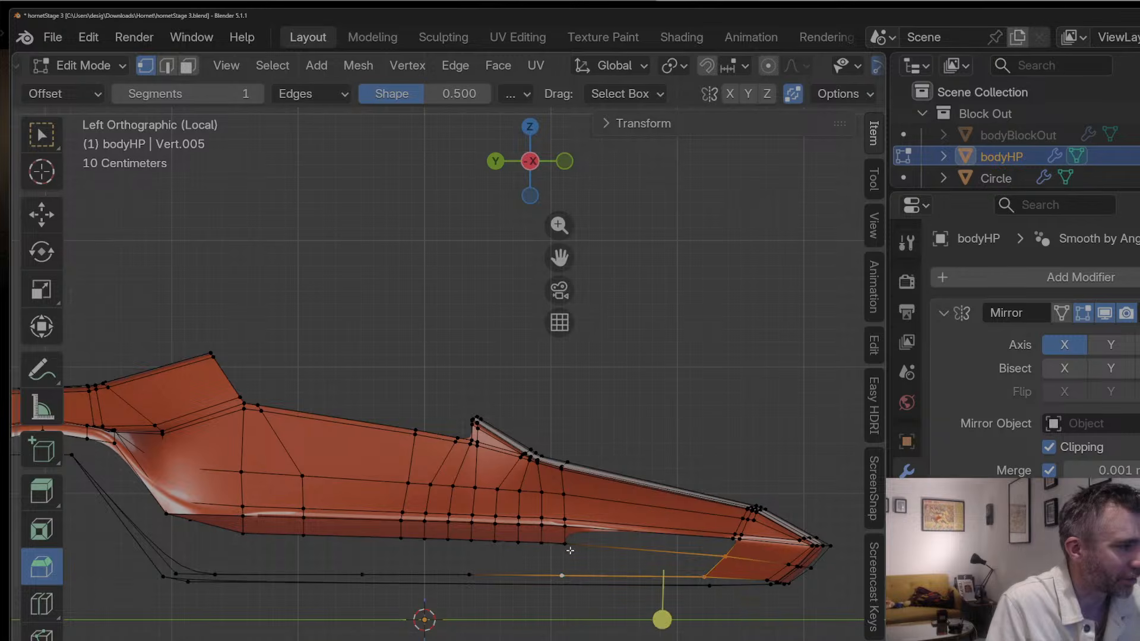
pyautogui.keyDown('shift'); pyautogui.click(565, 544); pyautogui.keyUp('shift')
pyautogui.press('f')
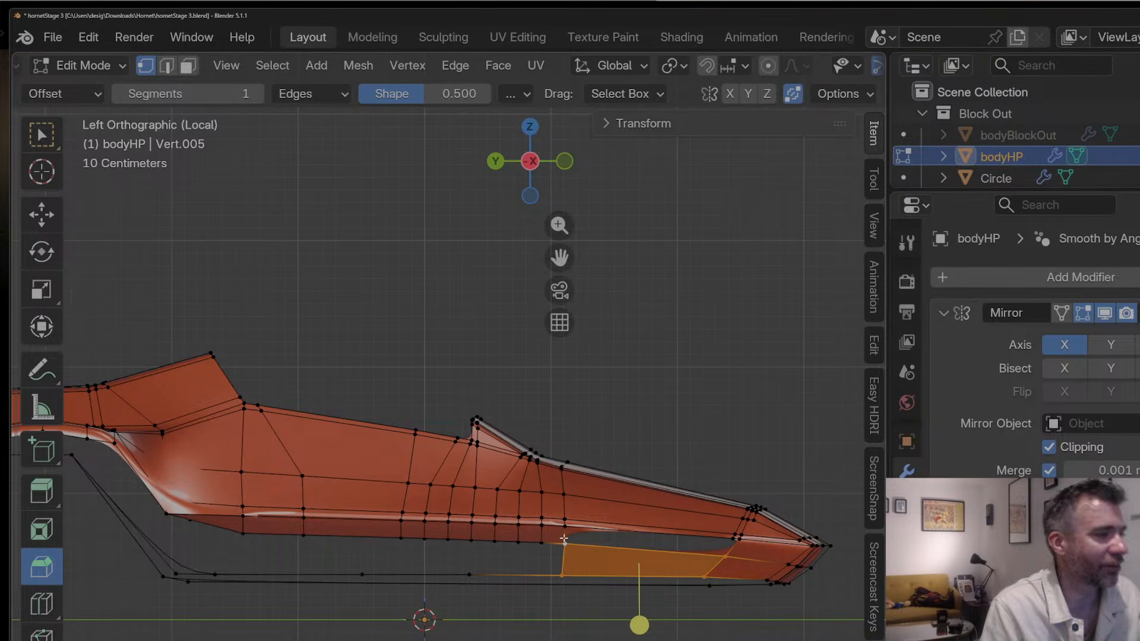
pyautogui.press('g')
pyautogui.press('g')
pyautogui.press('Escape')
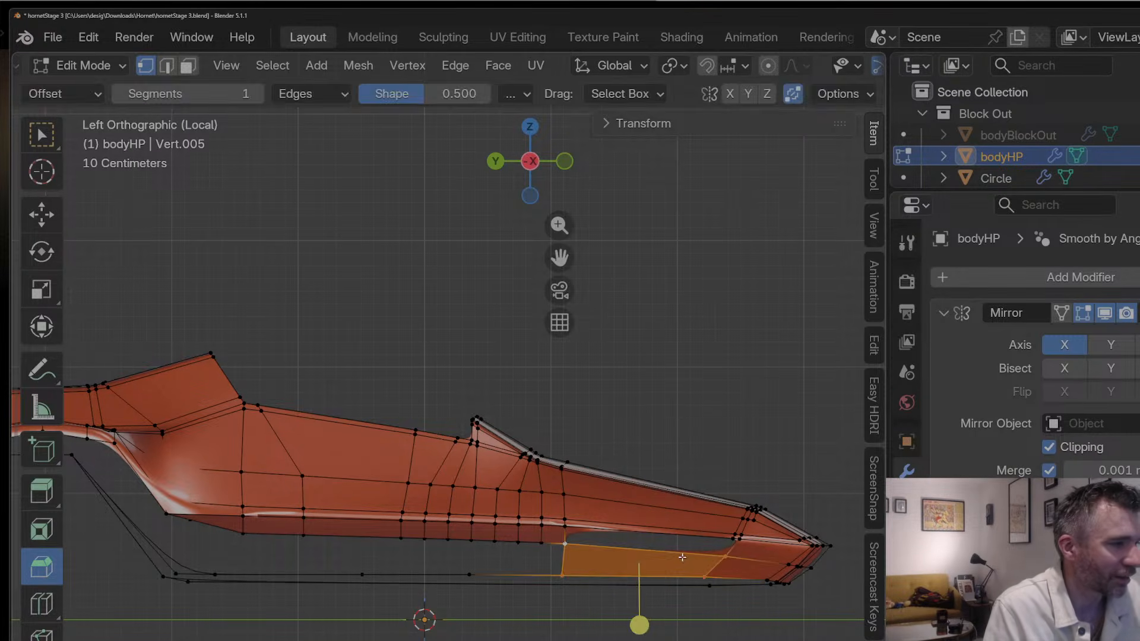
# Step: Place a supporting edge at the front end of the new lower face, close to the nose section
pyautogui.press('g')
pyautogui.press('g')
pyautogui.click(749, 559)
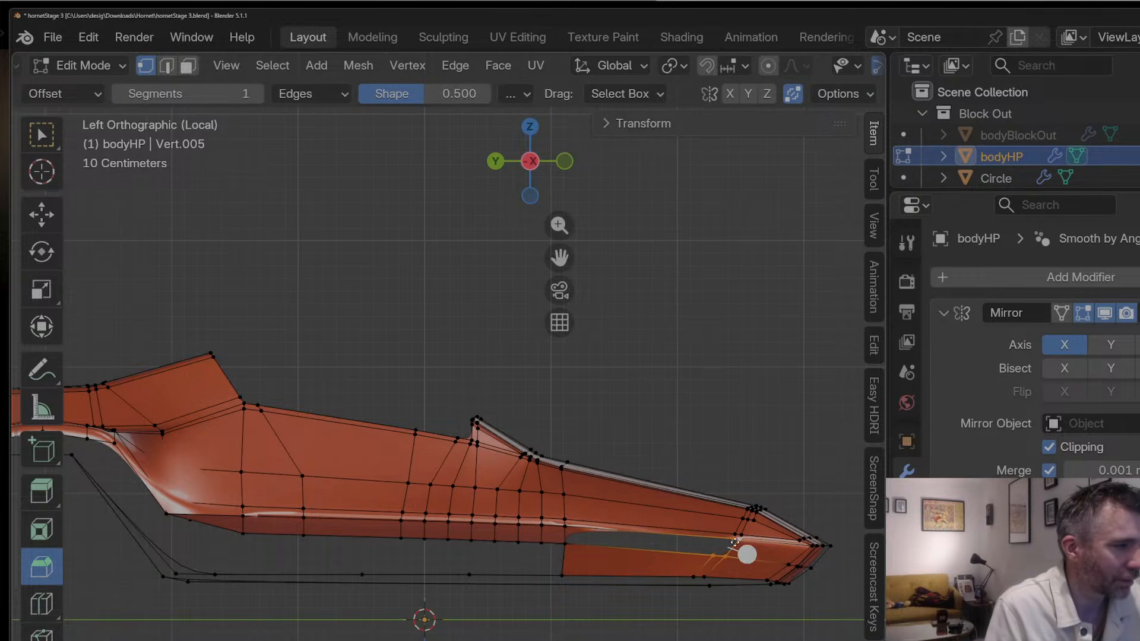
# Step: Examine the body's underside and the new nose connection in Object Mode from several angles
pyautogui.moveTo(751, 519); pyautogui.dragTo(633, 523, button='middle')
pyautogui.press('Tab')
pyautogui.scroll(-2, 534, 536)
pyautogui.press('Tab')
pyautogui.press('Tab')
pyautogui.click(561, 158)
pyautogui.click(562, 159)
pyautogui.click(562, 159)
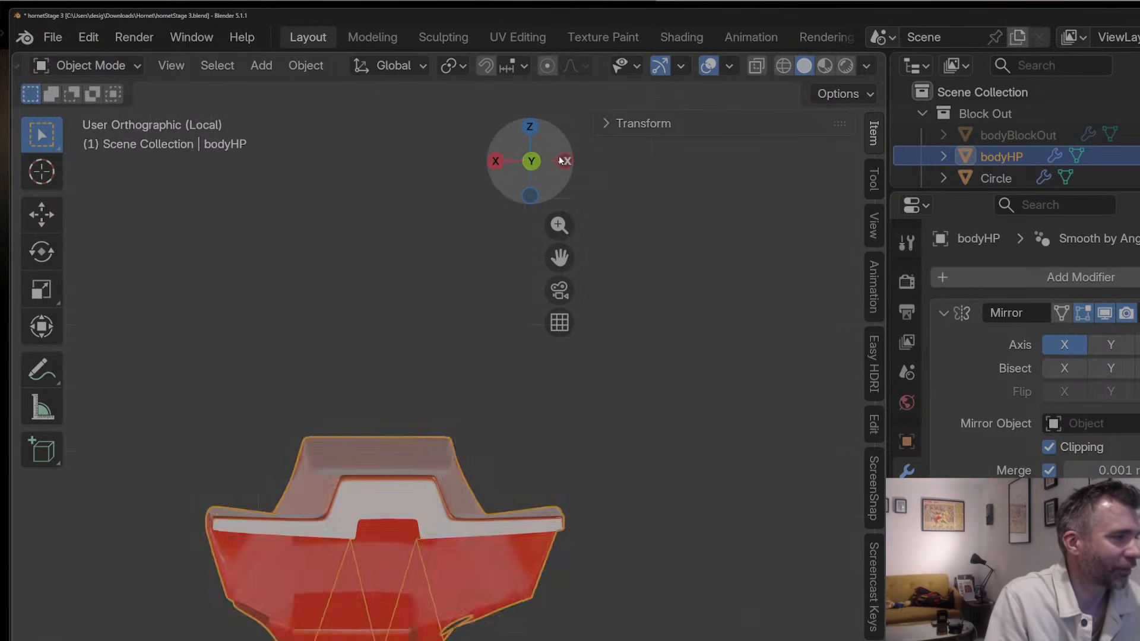
# Step: In the left orthographic view, shift the vertices on the lower side edge just behind the nose along the body's length
pyautogui.click(562, 159)
pyautogui.scroll(1, 709, 550)
pyautogui.press('Tab')
pyautogui.press('Tab')
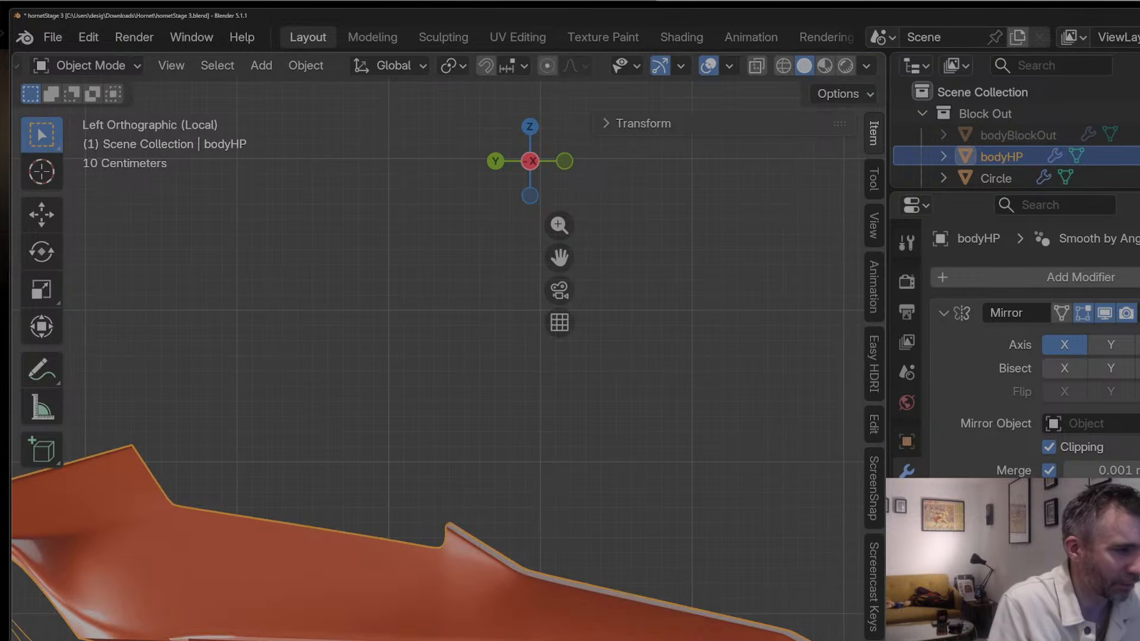
pyautogui.scroll(-1, 709, 554)
pyautogui.press('Tab')
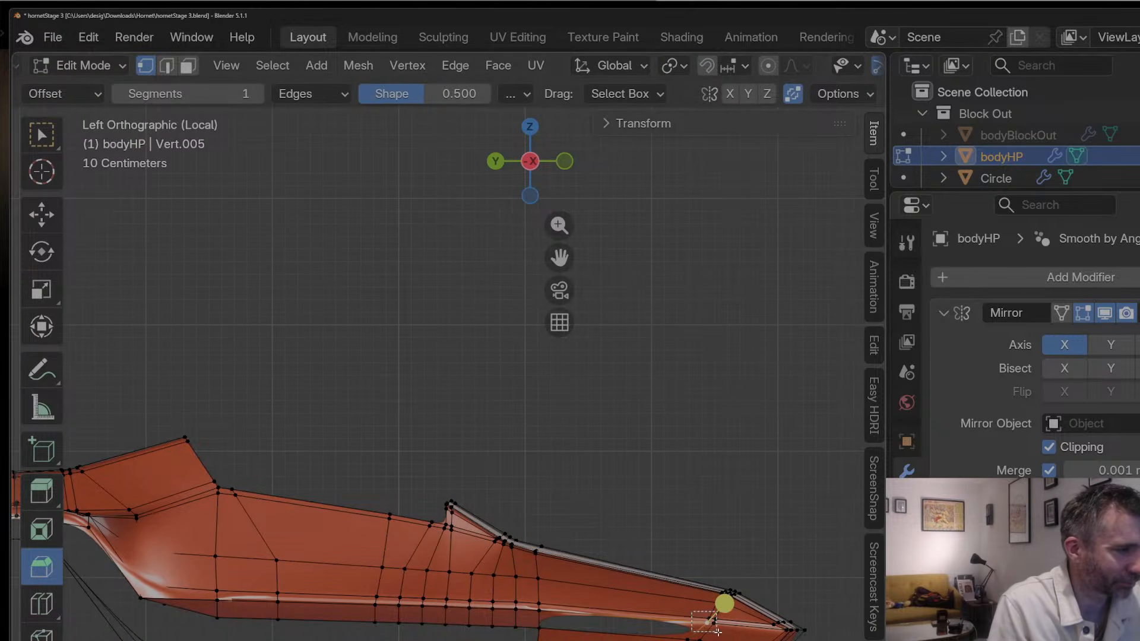
pyautogui.moveTo(718, 633); pyautogui.dragTo(728, 640)
pyautogui.press('g')
pyautogui.click(726, 637)
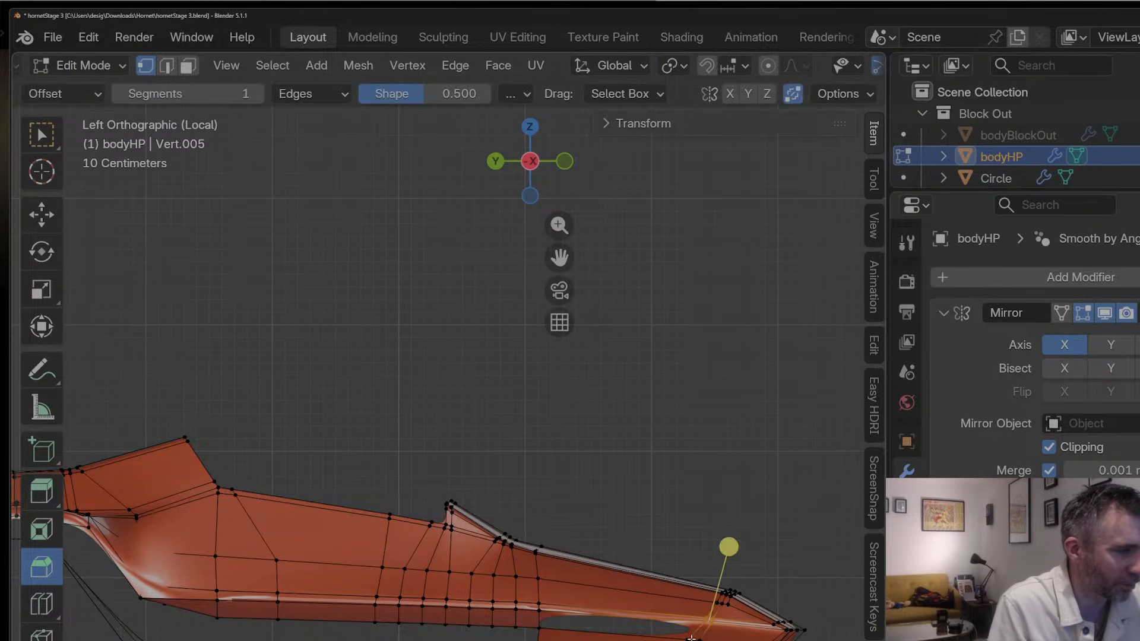
pyautogui.press('g')
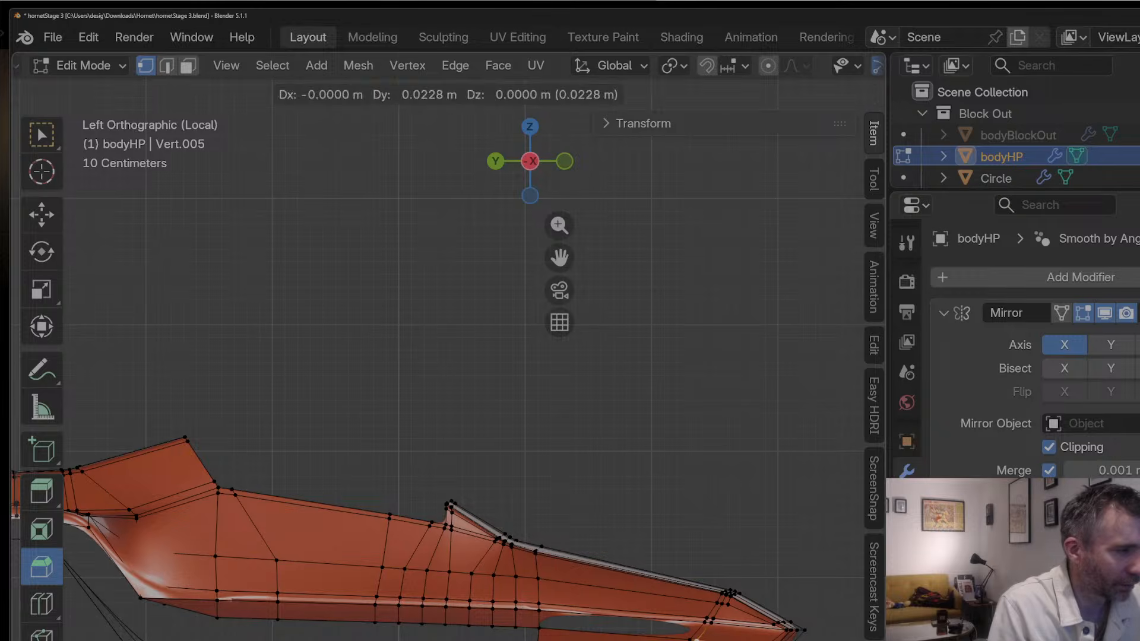
pyautogui.click(706, 638)
# Step: Reposition the side vertex just above that lower edge near the nose to straighten the edge flow
pyautogui.press('g')
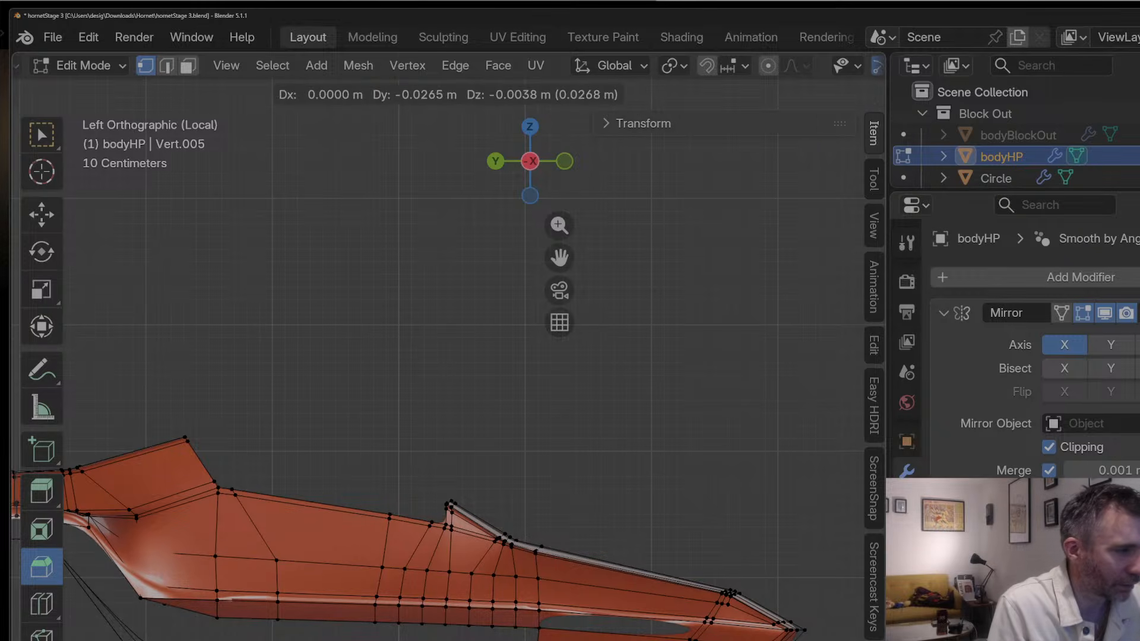
pyautogui.click(725, 606)
pyautogui.press('g')
pyautogui.click(728, 615)
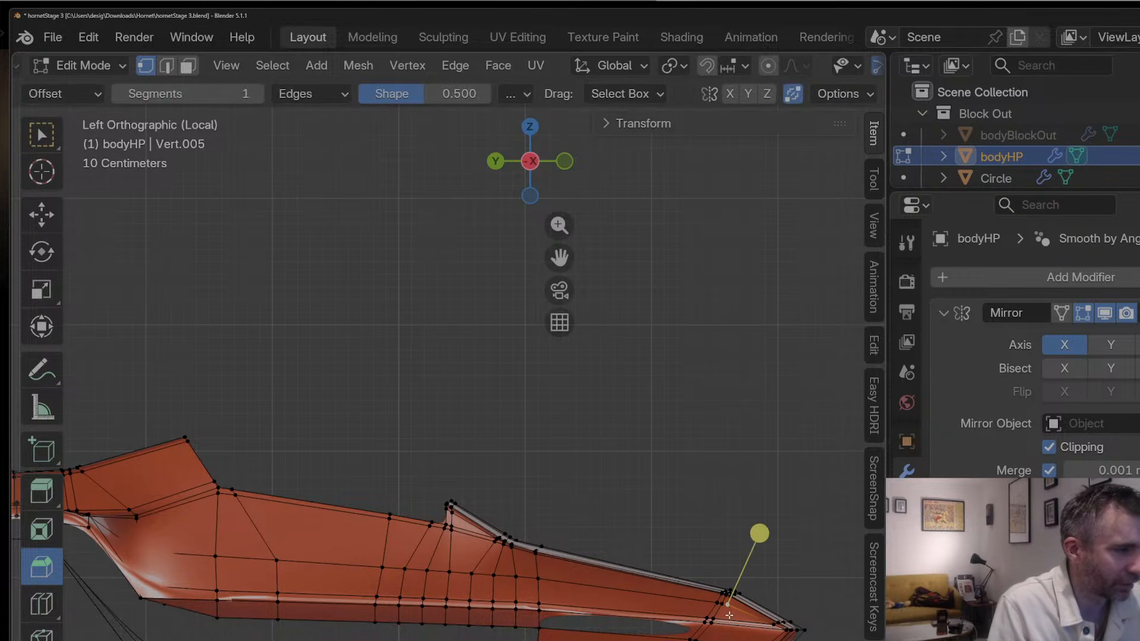
pyautogui.press('g')
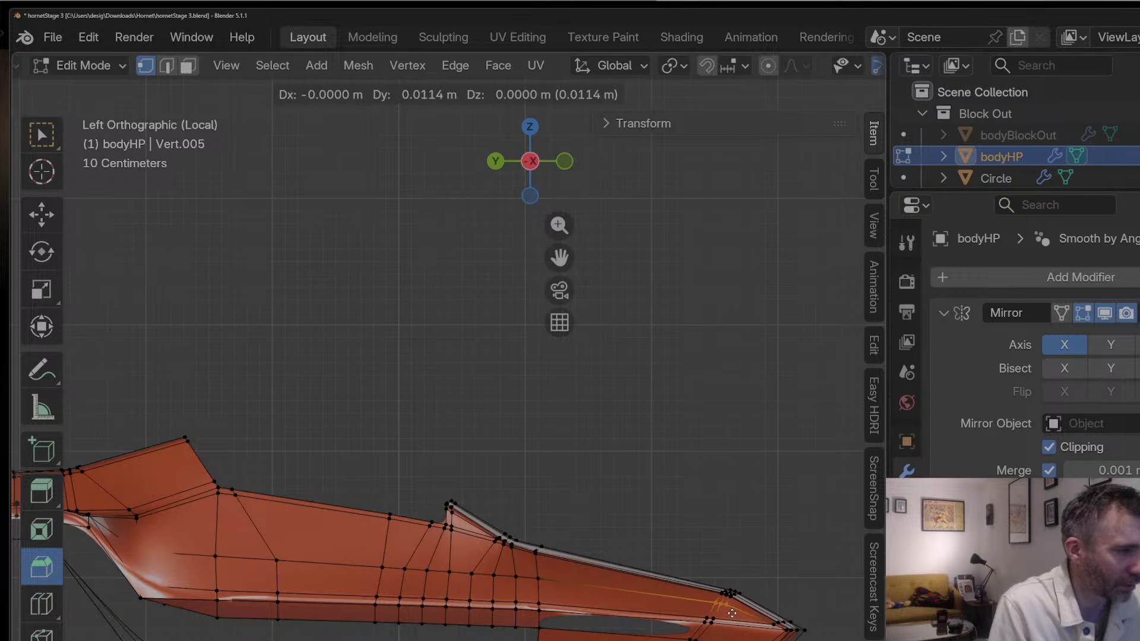
pyautogui.click(731, 613)
# Step: Fill a face across the side gap between the flange's front end and the nose section, then inspect it in Object Mode
pyautogui.press('Tab')
pyautogui.moveTo(704, 622); pyautogui.dragTo(539, 495, button='middle')
pyautogui.press('Tab')
pyautogui.scroll(2, 541, 554)
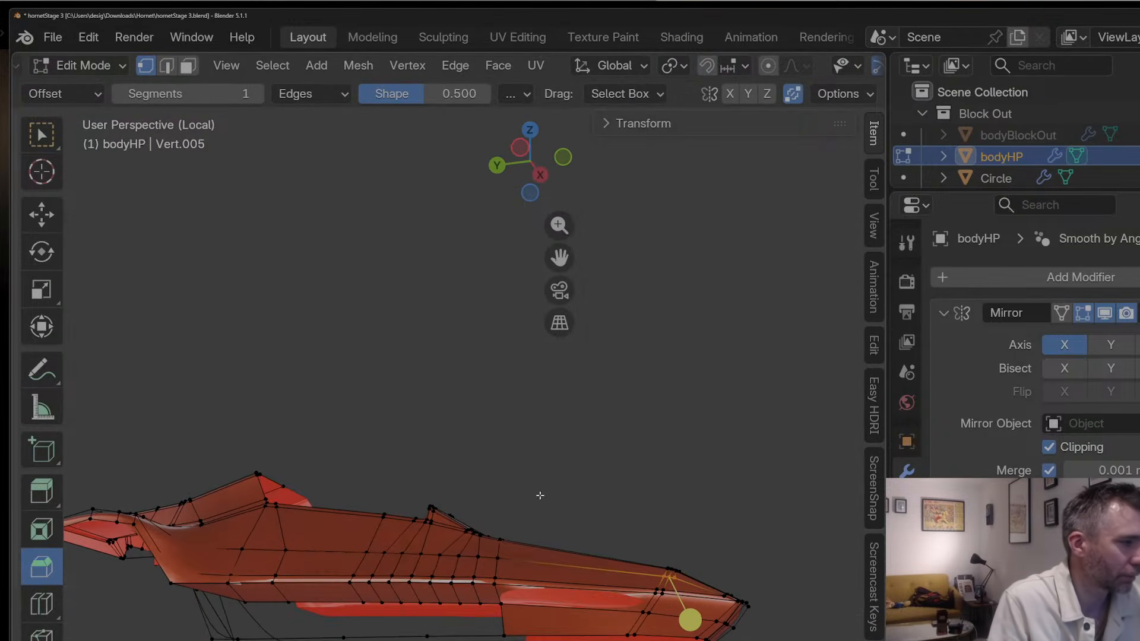
pyautogui.click(642, 611)
pyautogui.keyDown('shift'); pyautogui.click(496, 586); pyautogui.keyUp('shift')
pyautogui.press('f')
pyautogui.moveTo(496, 591); pyautogui.dragTo(442, 606, button='middle')
pyautogui.press('Tab')
pyautogui.moveTo(539, 608); pyautogui.dragTo(448, 551, button='middle')
pyautogui.scroll(-2, 633, 595)
pyautogui.press('Tab')
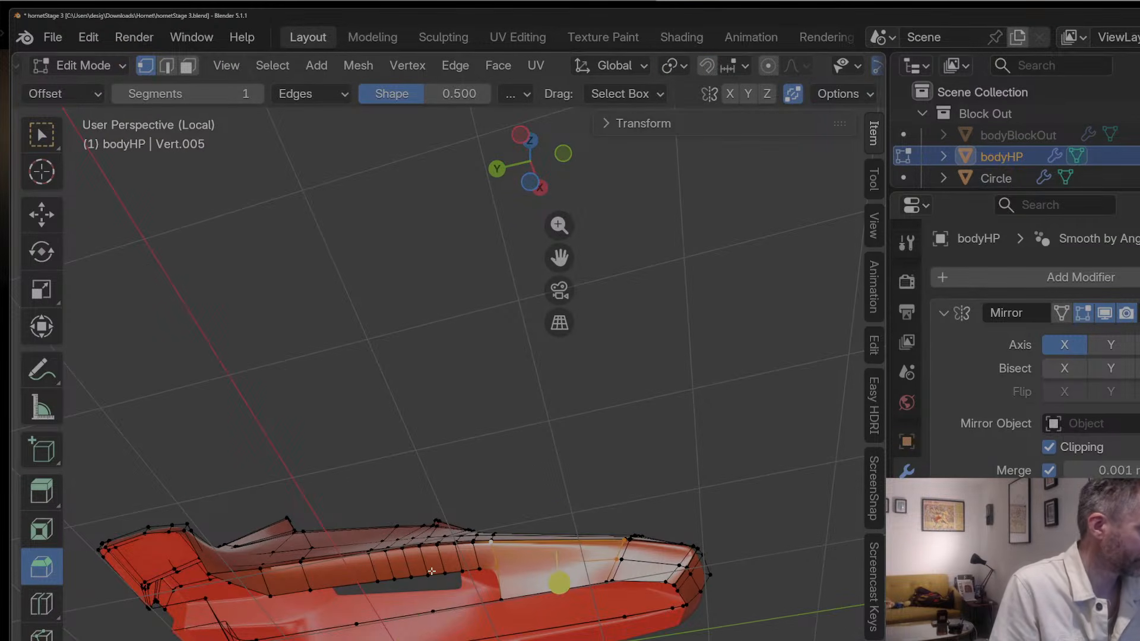
# Step: Connect a flange vertex down to the lower edge and slide two lower-edge vertices forward to line up with the flange's divisions
pyautogui.click(430, 573)
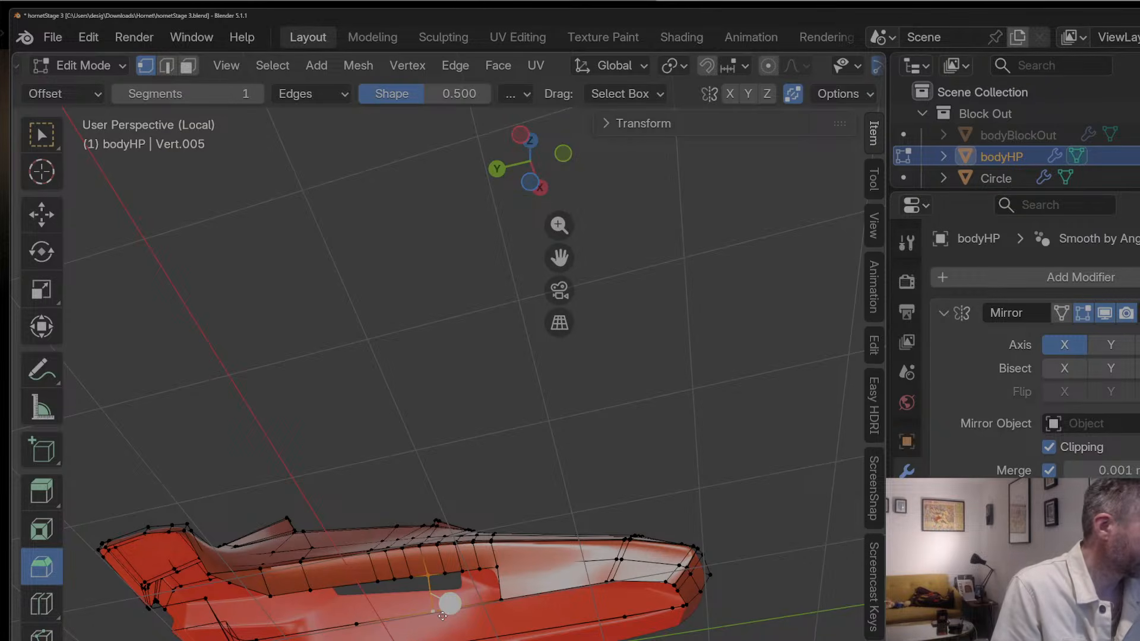
pyautogui.click(376, 581)
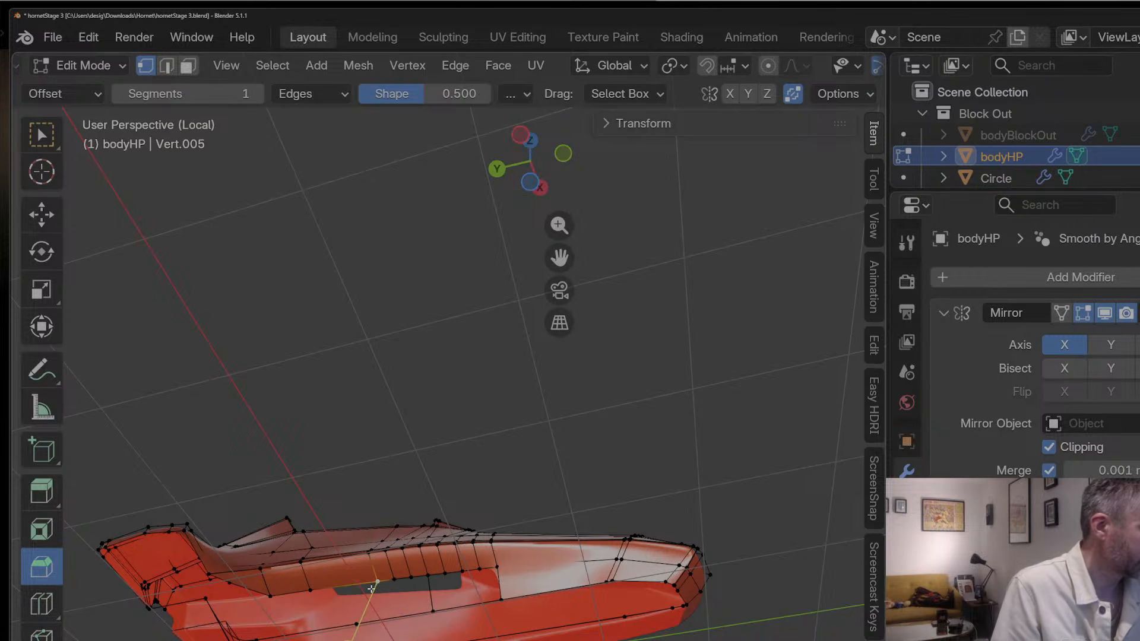
pyautogui.click(305, 633)
pyautogui.press('g')
pyautogui.press('g')
pyautogui.click(318, 631)
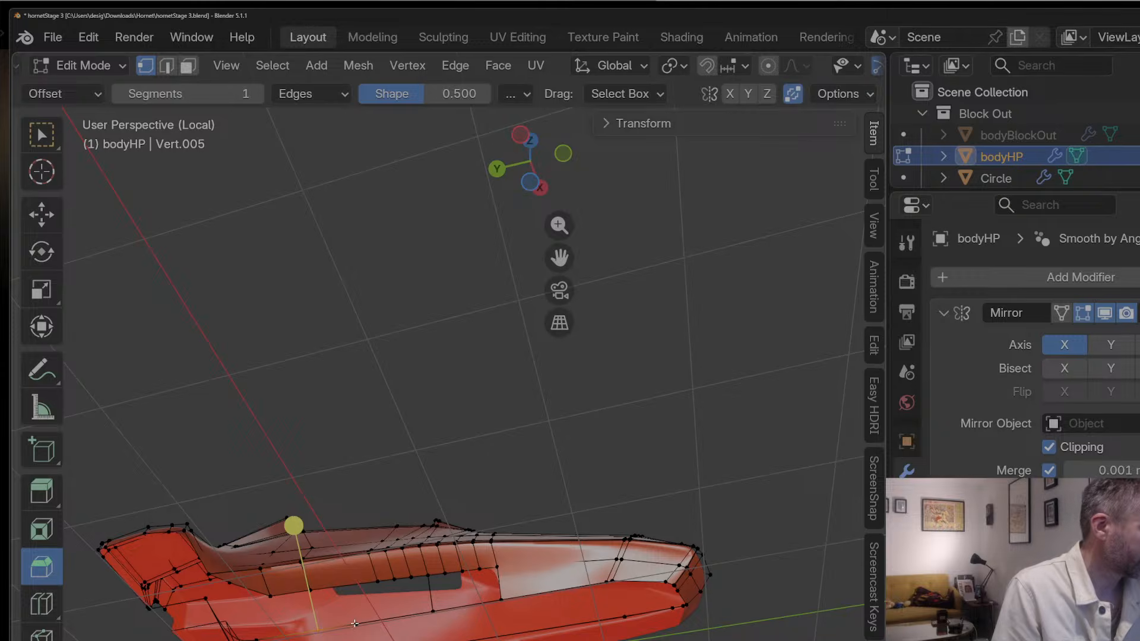
pyautogui.press('g')
pyautogui.press('g')
pyautogui.click(383, 619)
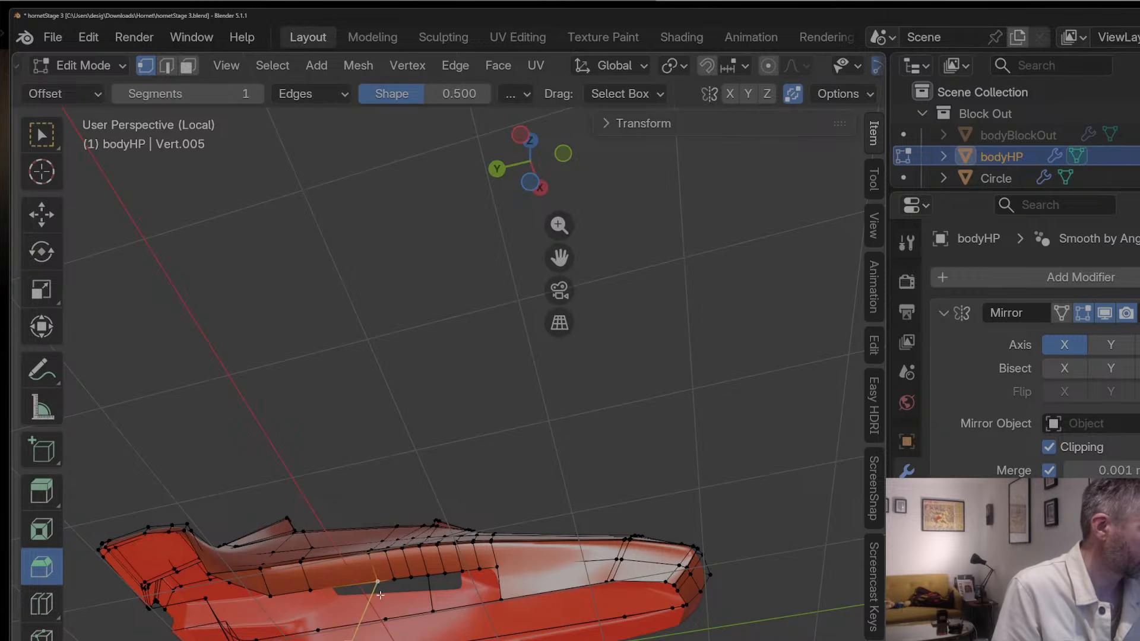
# Step: Fill the faces between the flange and the lower edge toward the rear of the side gap
pyautogui.keyDown('shift'); pyautogui.click(312, 592); pyautogui.keyUp('shift')
pyautogui.press('f')
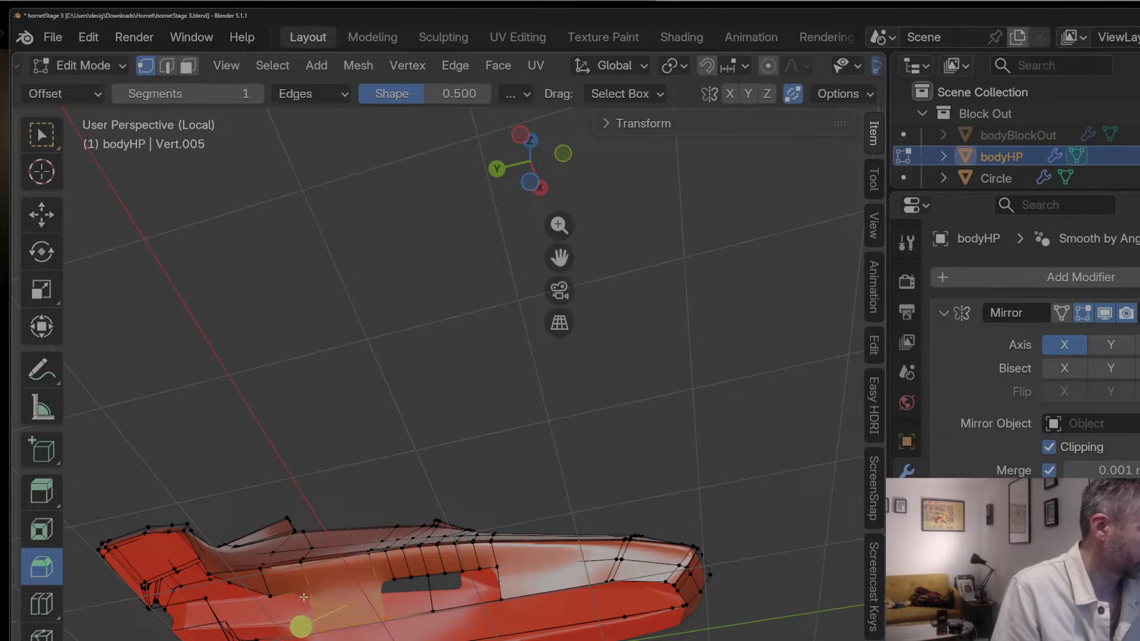
pyautogui.click(271, 596)
pyautogui.keyDown('shift'); pyautogui.click(258, 638); pyautogui.keyUp('shift')
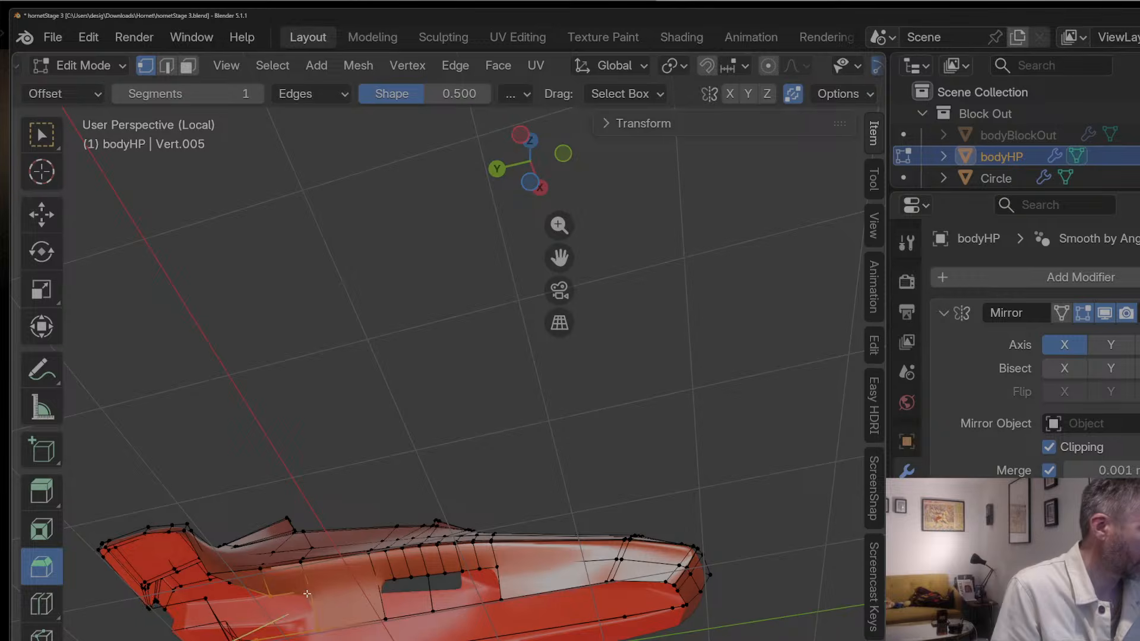
pyautogui.moveTo(320, 634); pyautogui.dragTo(222, 625, button='middle')
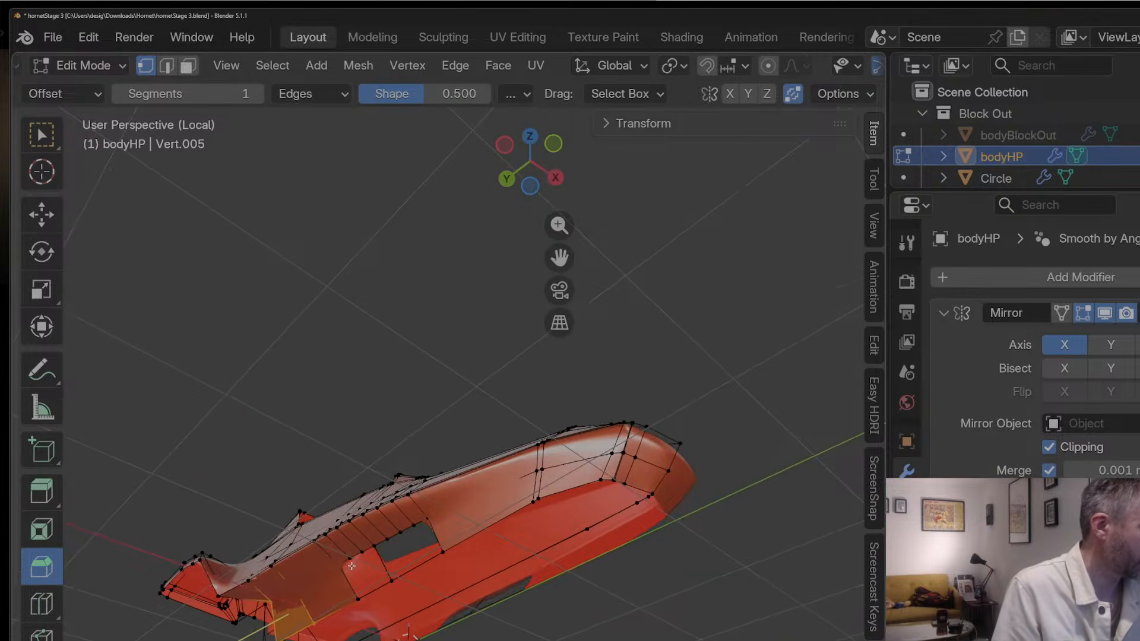
# Step: Add loop cuts to the lower section and fill further faces below the flange toward the front, then check the underside
pyautogui.moveTo(351, 566); pyautogui.dragTo(417, 589, button='middle')
pyautogui.hotkey('ctrl', 'r')
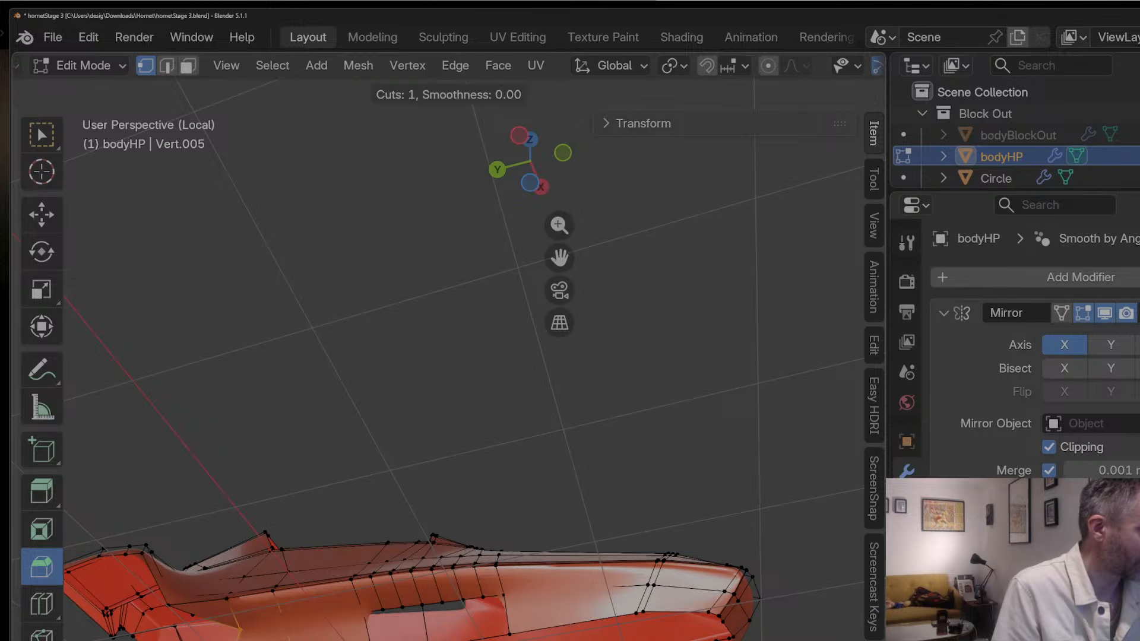
pyautogui.click(374, 549)
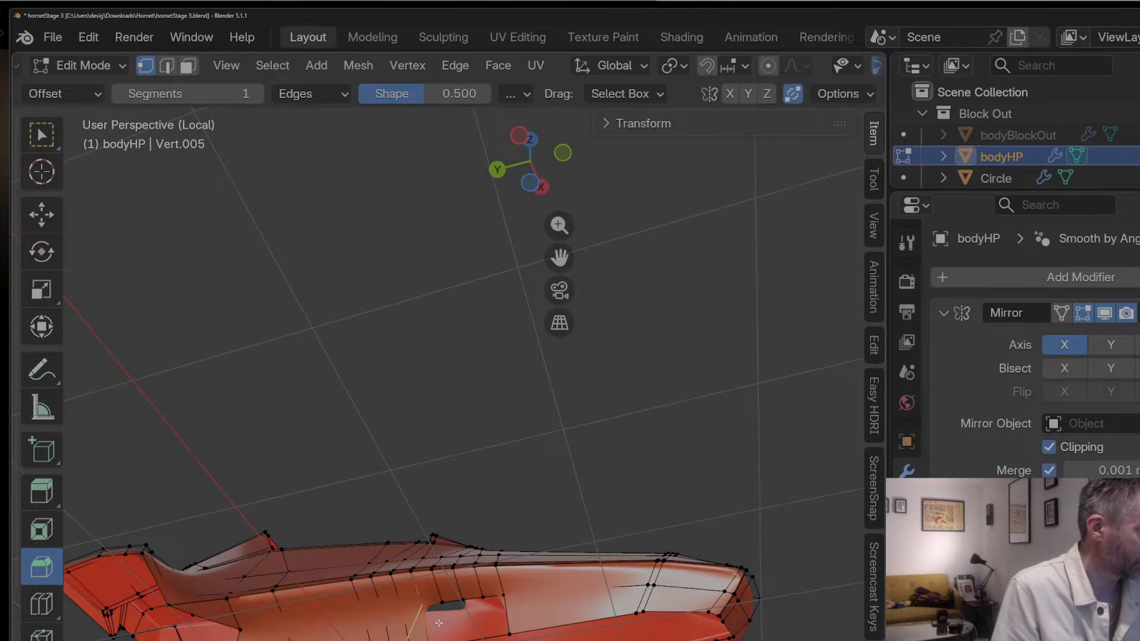
pyautogui.hotkey('ctrl', 'r')
pyautogui.rightClick(463, 634)
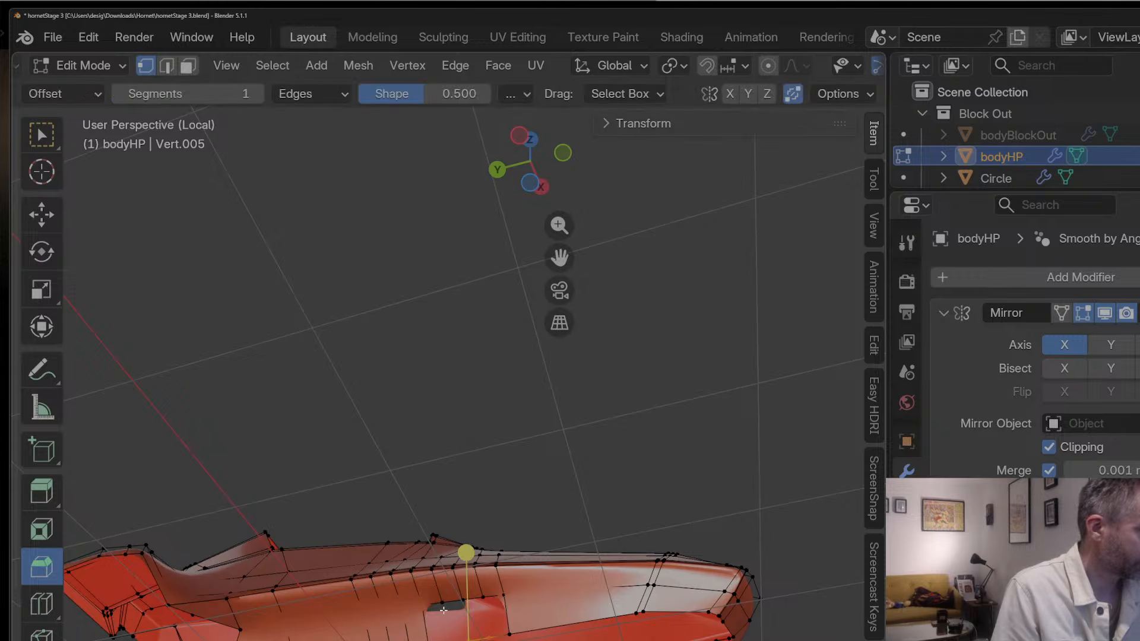
pyautogui.click(444, 609)
pyautogui.press('f')
pyautogui.click(444, 619)
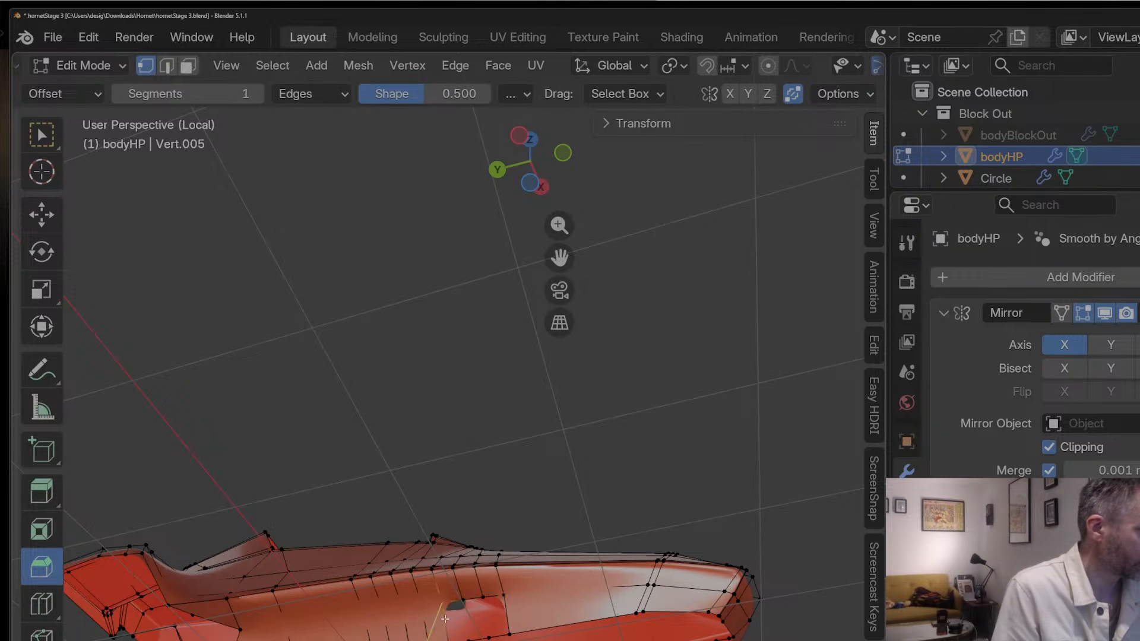
pyautogui.press('Tab')
pyautogui.moveTo(416, 629); pyautogui.dragTo(413, 517, button='middle')
pyautogui.press('Tab')
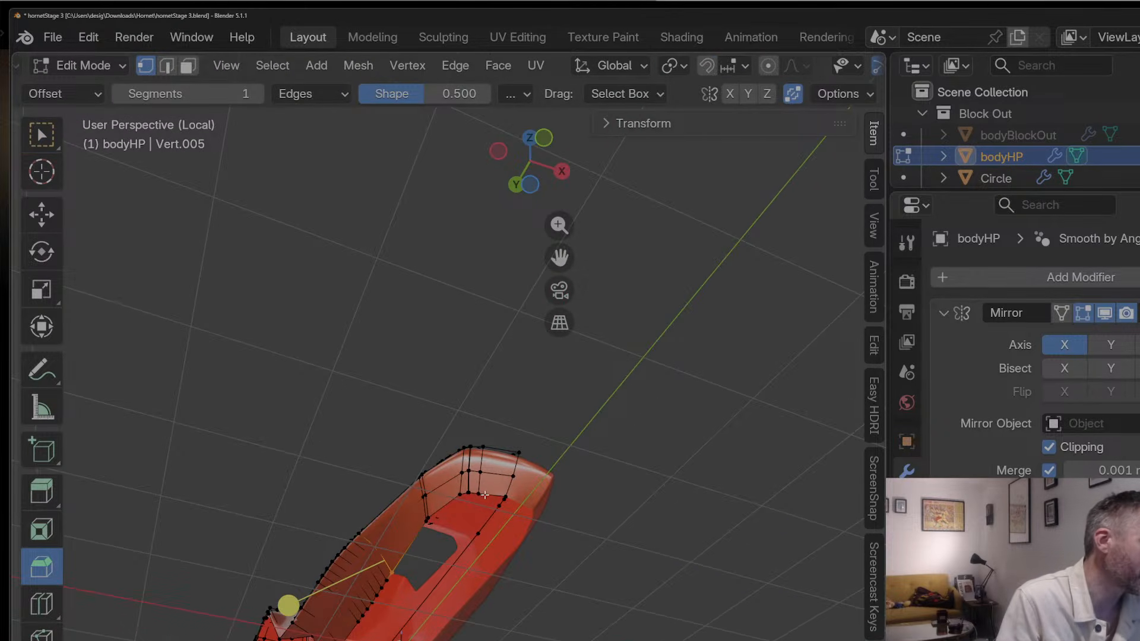
# Step: Select the vertices at the nose's front corner and move them inward toward the centre line in the top view
pyautogui.click(509, 495)
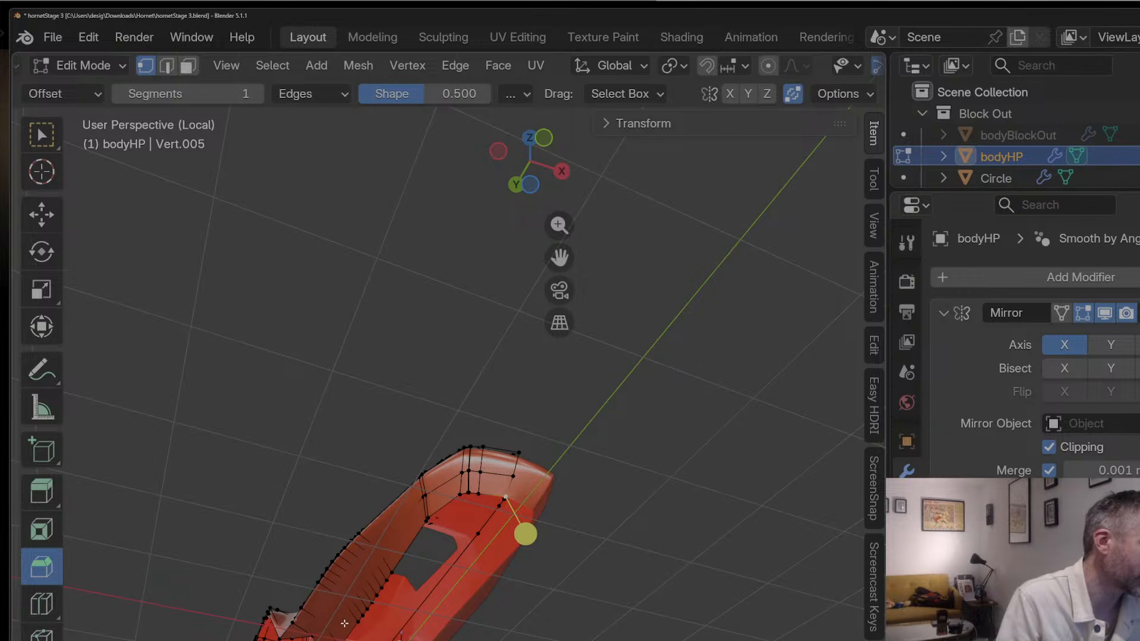
pyautogui.moveTo(505, 496); pyautogui.dragTo(292, 632, button='middle')
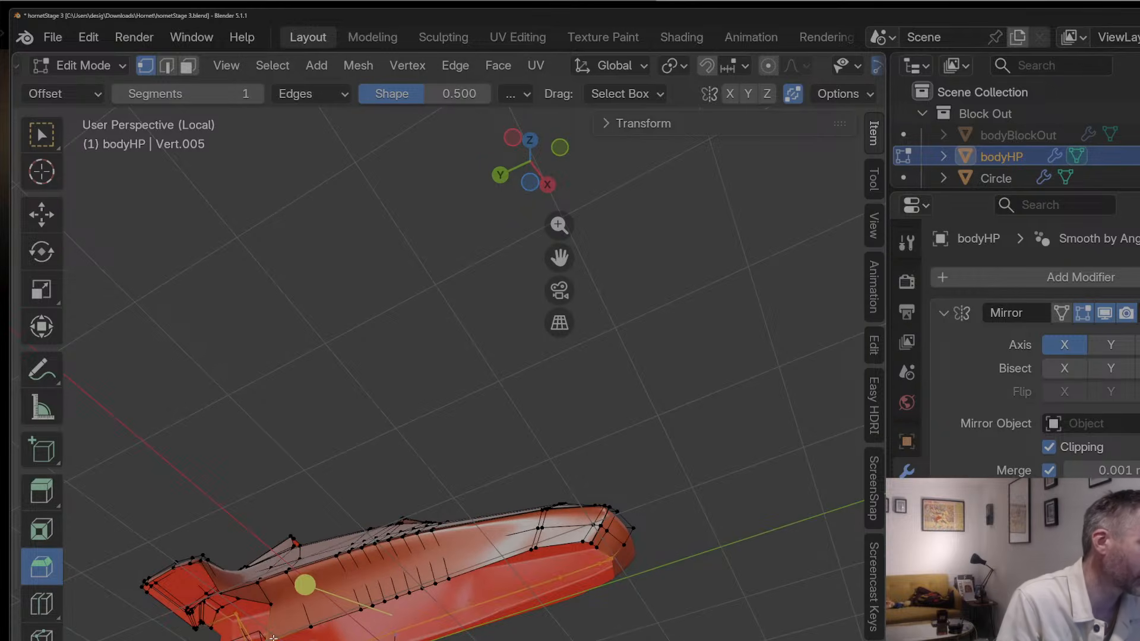
pyautogui.hotkey('alt', 'a')
pyautogui.keyDown('alt'); pyautogui.click(597, 546); pyautogui.keyUp('alt')
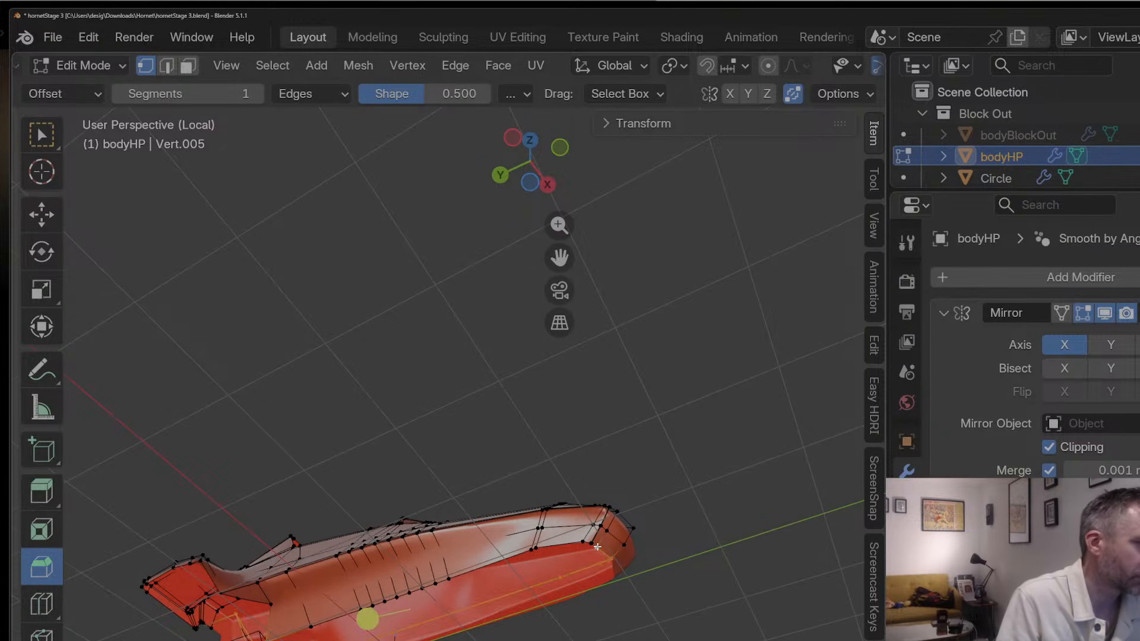
pyautogui.moveTo(596, 546); pyautogui.dragTo(476, 573, button='middle')
pyautogui.scroll(3, 520, 538)
pyautogui.click(475, 573)
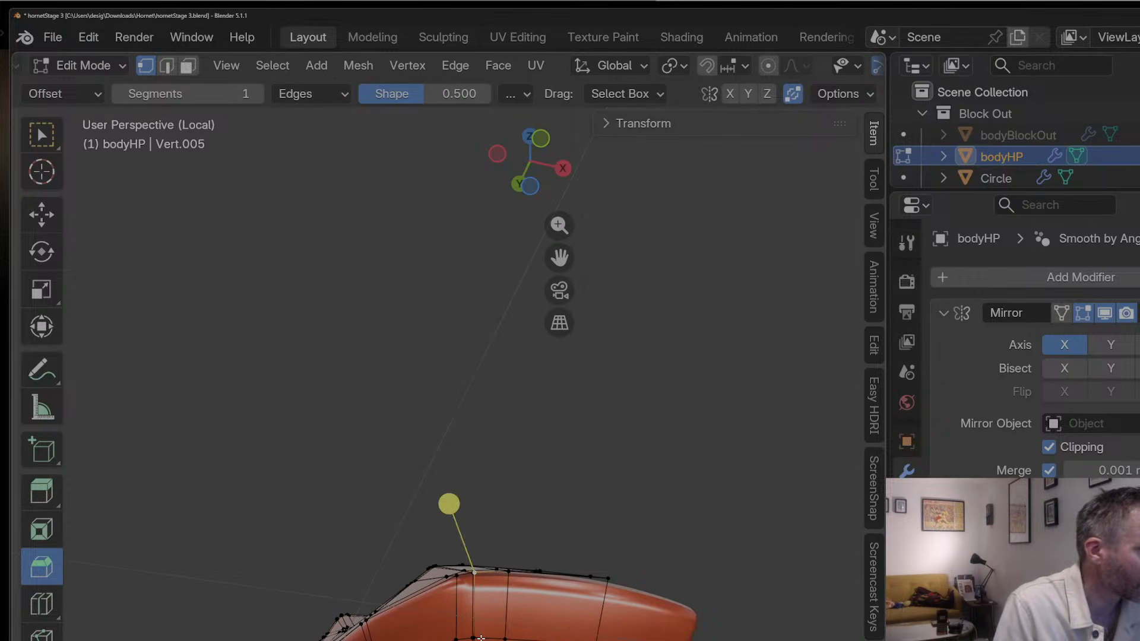
pyautogui.click(537, 137)
pyautogui.press('g')
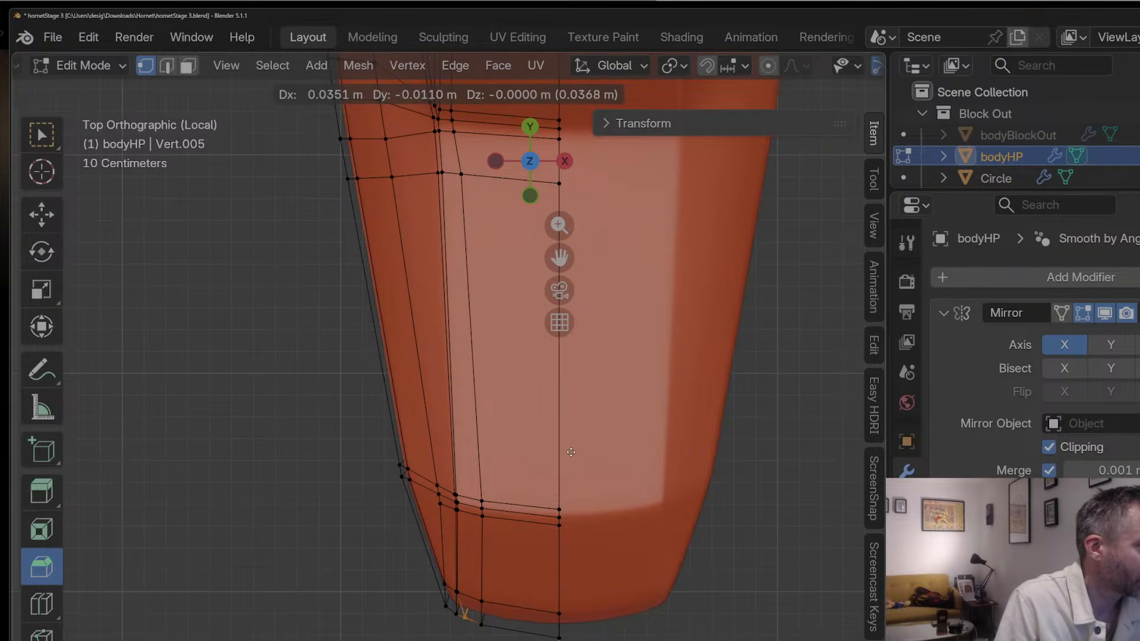
# Step: Move the vertex column at the nose's side inward by about 0.046 m in X and -0.020 m in Y
pyautogui.rightClick(571, 452)
pyautogui.keyDown('shift'); pyautogui.click(460, 592); pyautogui.keyUp('shift')
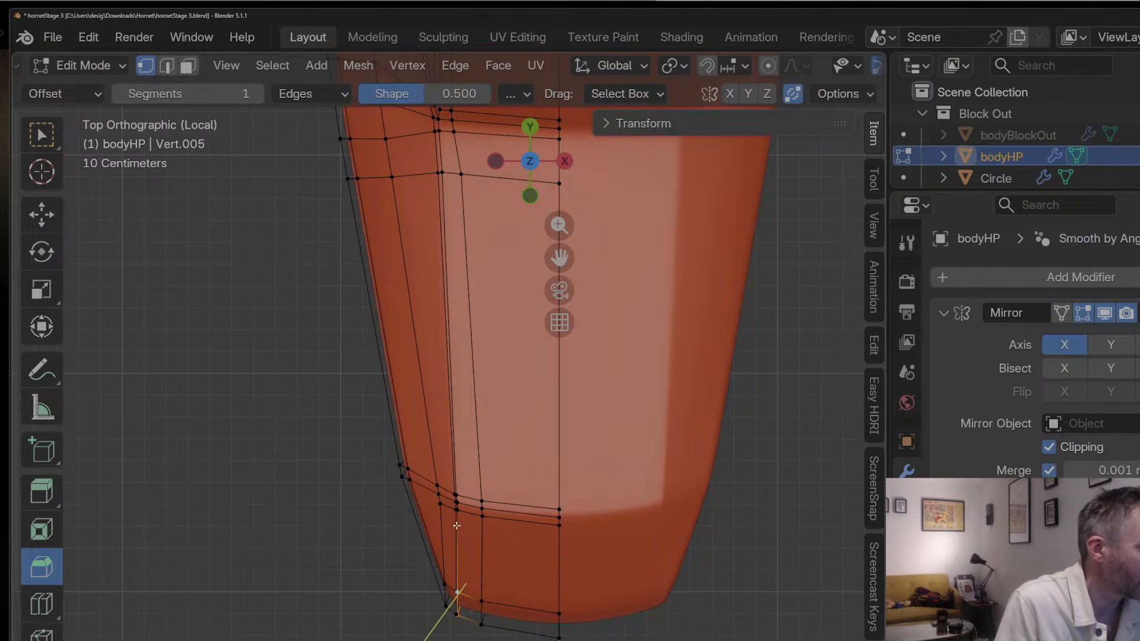
pyautogui.press('g')
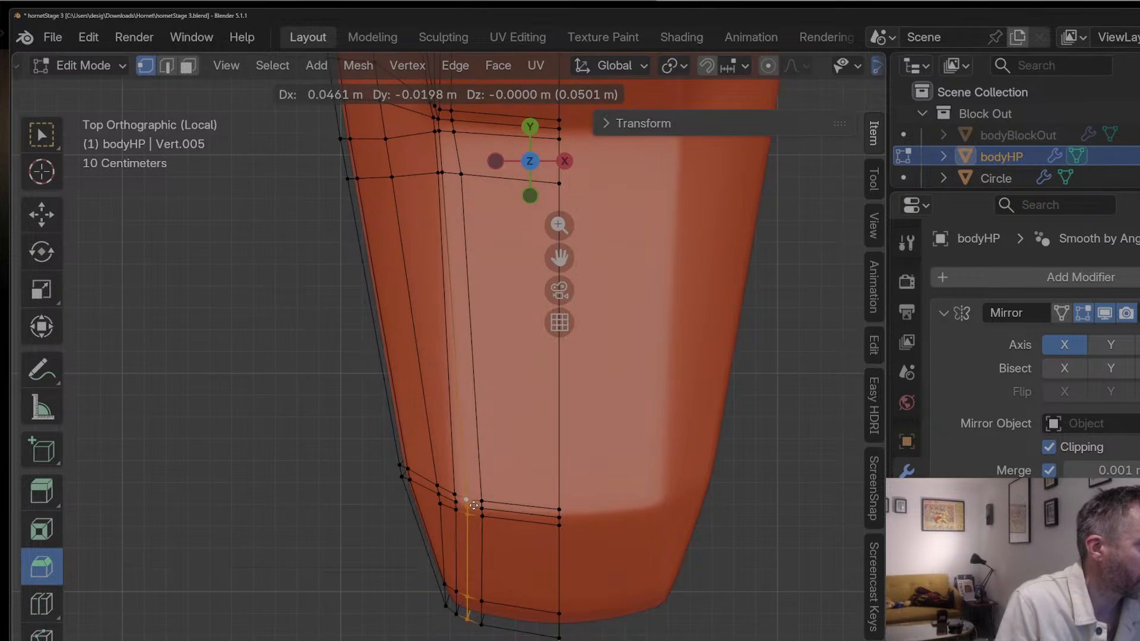
pyautogui.click(474, 505)
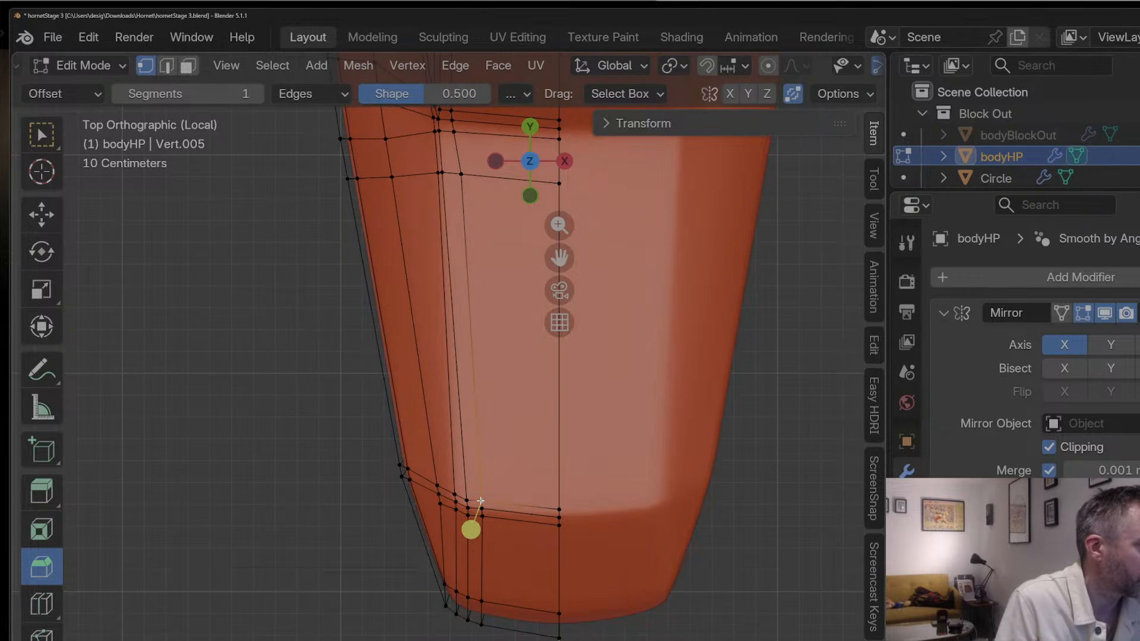
# Step: Reposition the neighbouring nose vertex column and the centreline vertices at the nose tip to even out the front outline
pyautogui.moveTo(491, 575); pyautogui.dragTo(503, 630)
pyautogui.press('g')
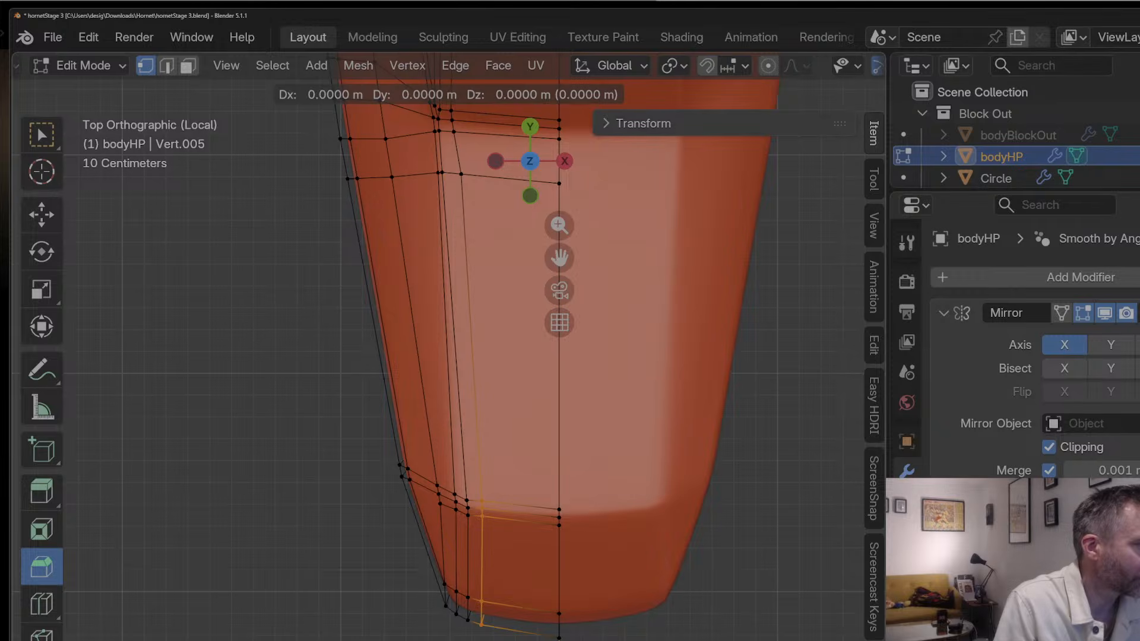
pyautogui.click(503, 632)
pyautogui.moveTo(533, 600); pyautogui.dragTo(573, 640)
pyautogui.press('g')
pyautogui.click(573, 597)
pyautogui.press('Tab')
pyautogui.moveTo(570, 596); pyautogui.dragTo(597, 434, button='middle')
pyautogui.scroll(-7, 526, 564)
# Step: Knife a cut down the front side of the body, from above the side crease through it to the bottom edge
pyautogui.press('Tab')
pyautogui.moveTo(665, 346); pyautogui.dragTo(699, 304, button='middle')
pyautogui.scroll(2, 735, 310)
pyautogui.keyDown('shift'); pyautogui.moveTo(577, 235); pyautogui.dragTo(448, 252, button='middle'); pyautogui.keyUp('shift')
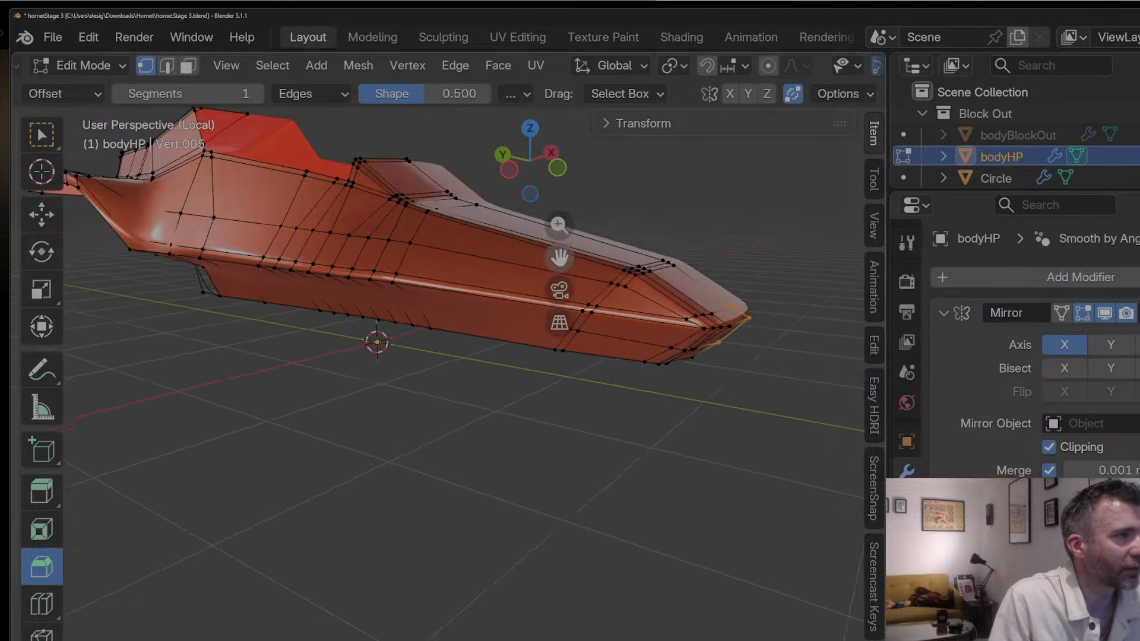
pyautogui.scroll(1, 705, 318)
pyautogui.moveTo(705, 318); pyautogui.dragTo(722, 229, button='middle')
pyautogui.hotkey('ctrl', 'r')
pyautogui.press('Escape')
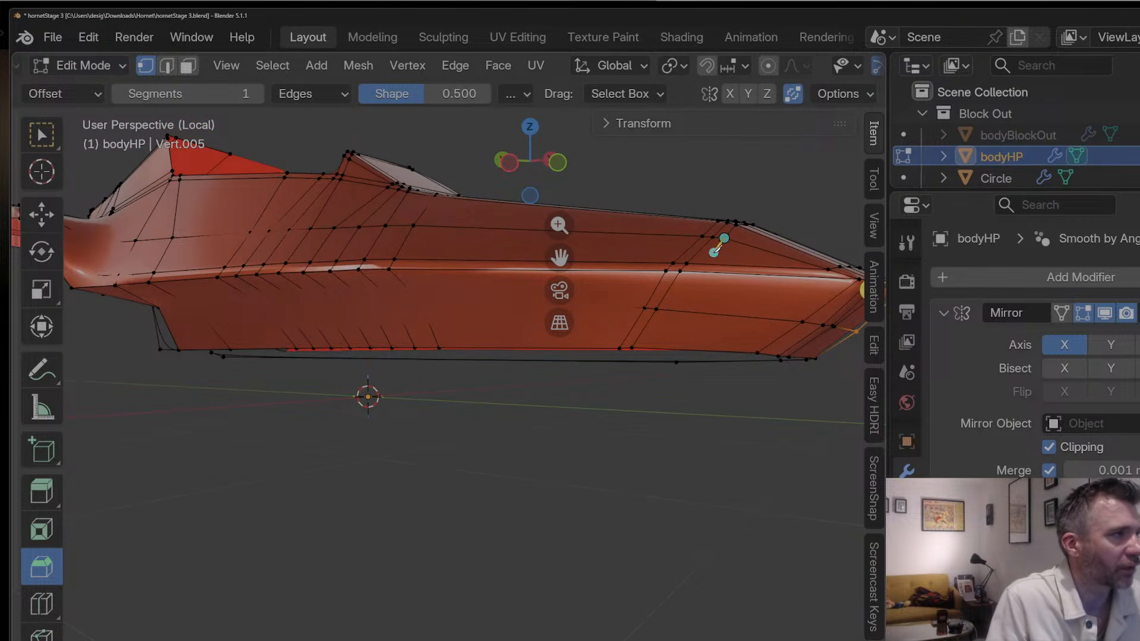
pyautogui.click(698, 272)
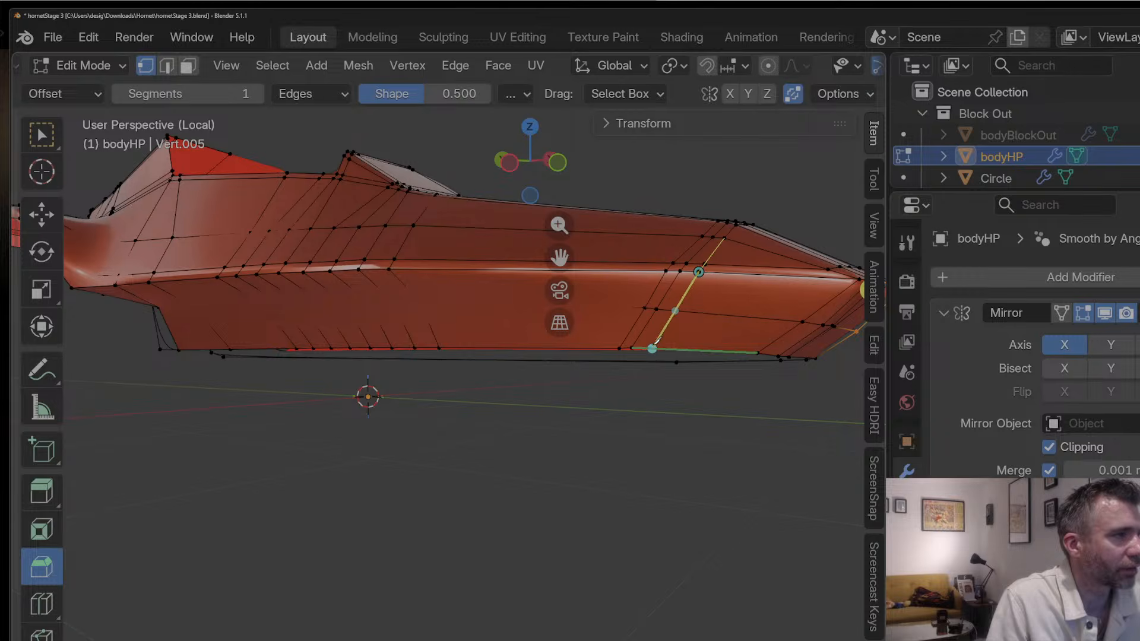
pyautogui.click(656, 343)
pyautogui.press('Return')
# Step: Select the new cut's vertices from the side crease down to the bottom edge and slide them along the hull side
pyautogui.press('Tab')
pyautogui.moveTo(655, 344); pyautogui.dragTo(383, 316, button='middle')
pyautogui.press('Tab')
pyautogui.click(366, 366)
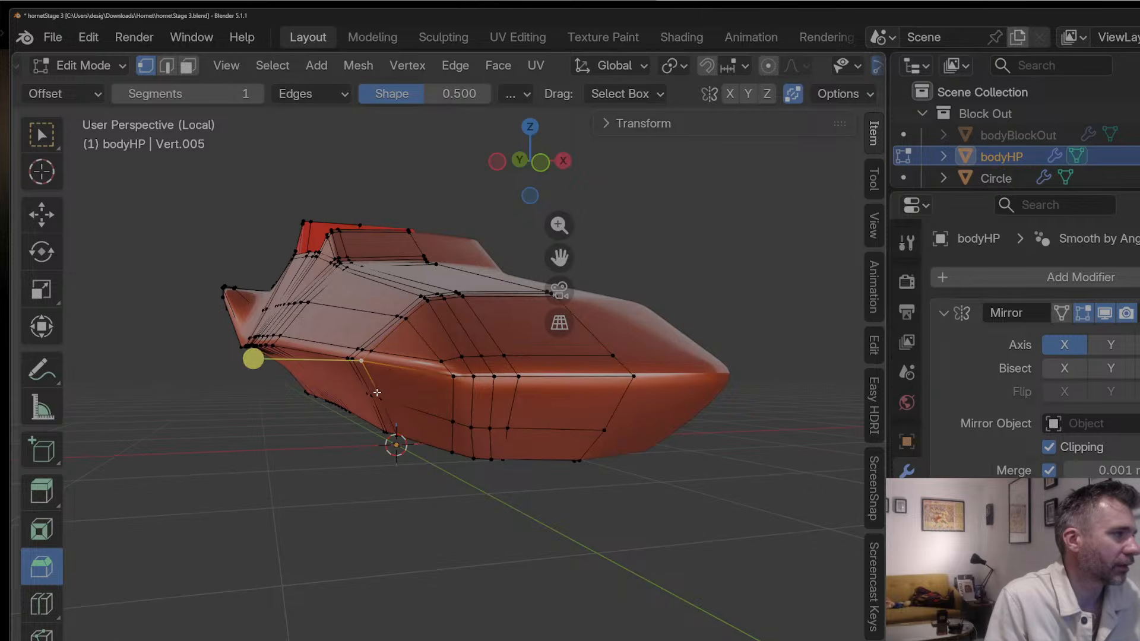
pyautogui.keyDown('shift'); pyautogui.click(378, 394); pyautogui.keyUp('shift')
pyautogui.click(389, 409)
pyautogui.click(367, 368)
pyautogui.moveTo(367, 368); pyautogui.dragTo(379, 325, button='middle')
pyautogui.keyDown('shift'); pyautogui.click(377, 416); pyautogui.keyUp('shift')
pyautogui.keyDown('shift'); pyautogui.click(389, 456); pyautogui.keyUp('shift')
pyautogui.moveTo(389, 455); pyautogui.dragTo(453, 494, button='middle')
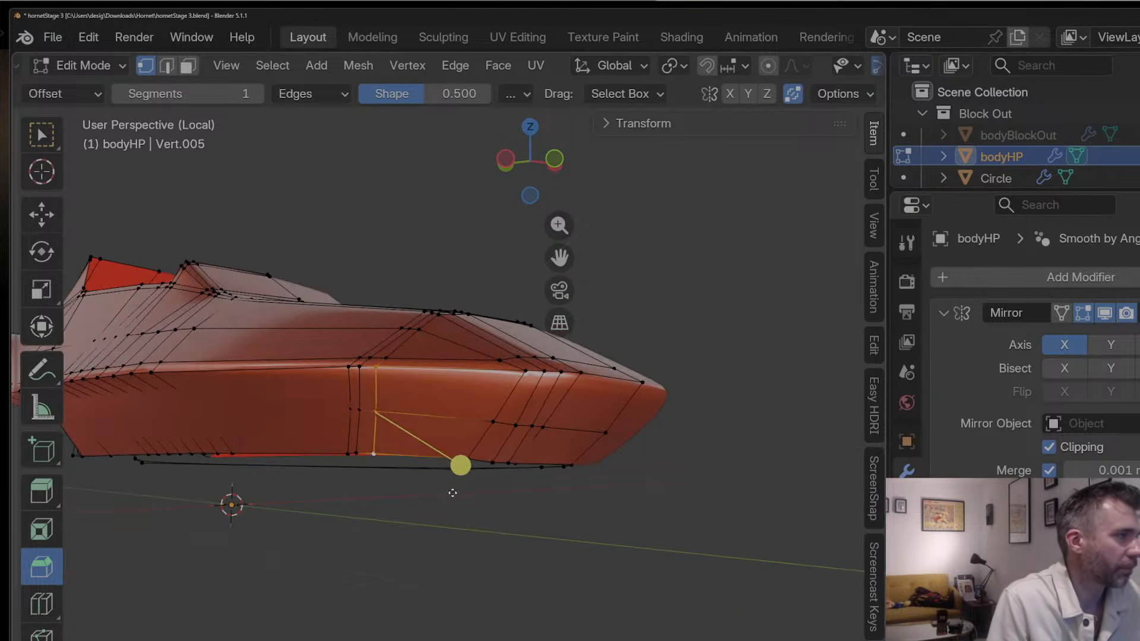
pyautogui.press('g')
pyautogui.press('g')
# Step: Adjust the position of the cut's lower vertex column, and shift its vertex on the side crease along the X axis
pyautogui.moveTo(364, 440); pyautogui.dragTo(311, 446, button='middle')
pyautogui.press('g')
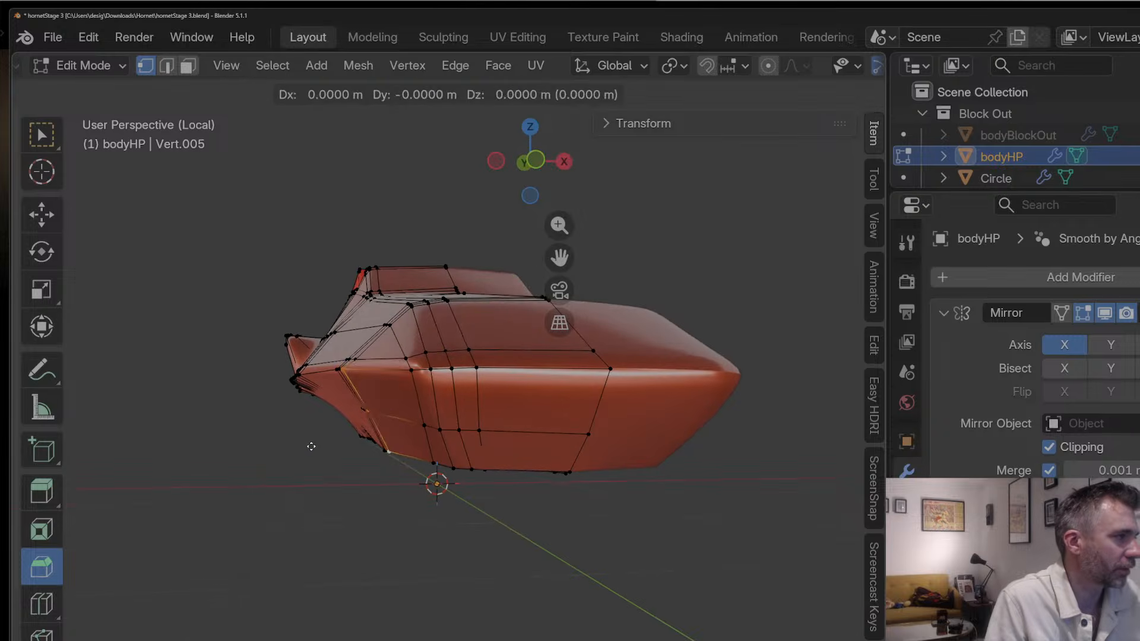
pyautogui.click(313, 448)
pyautogui.moveTo(324, 390); pyautogui.dragTo(359, 378, button='middle')
pyautogui.click(386, 370)
pyautogui.press('g')
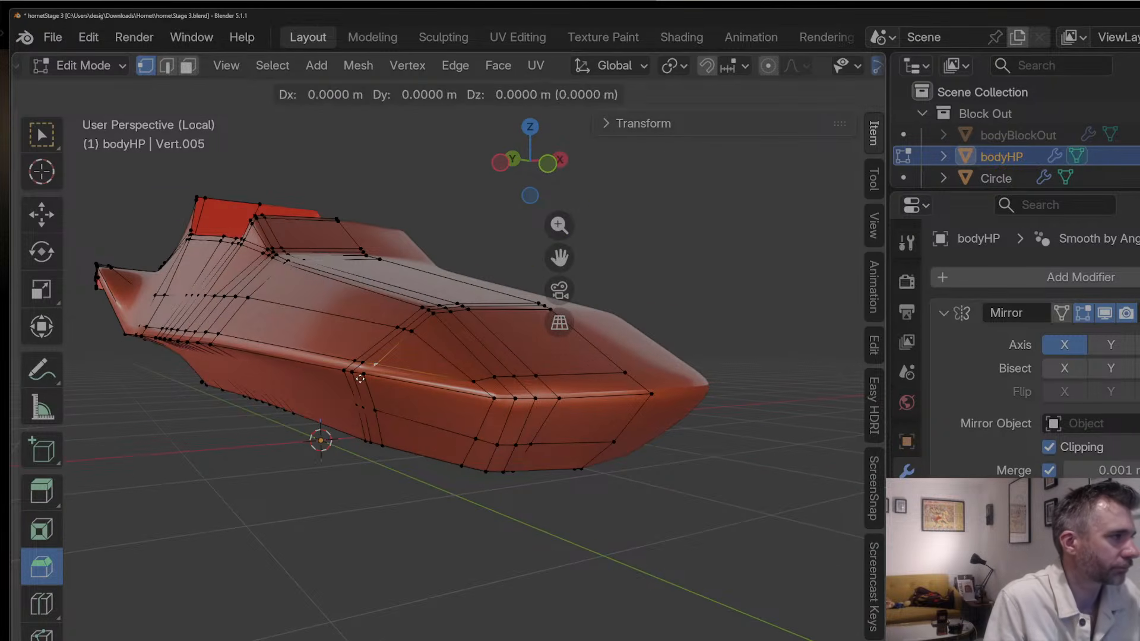
pyautogui.press('x')
pyautogui.click(360, 378)
pyautogui.press('Tab')
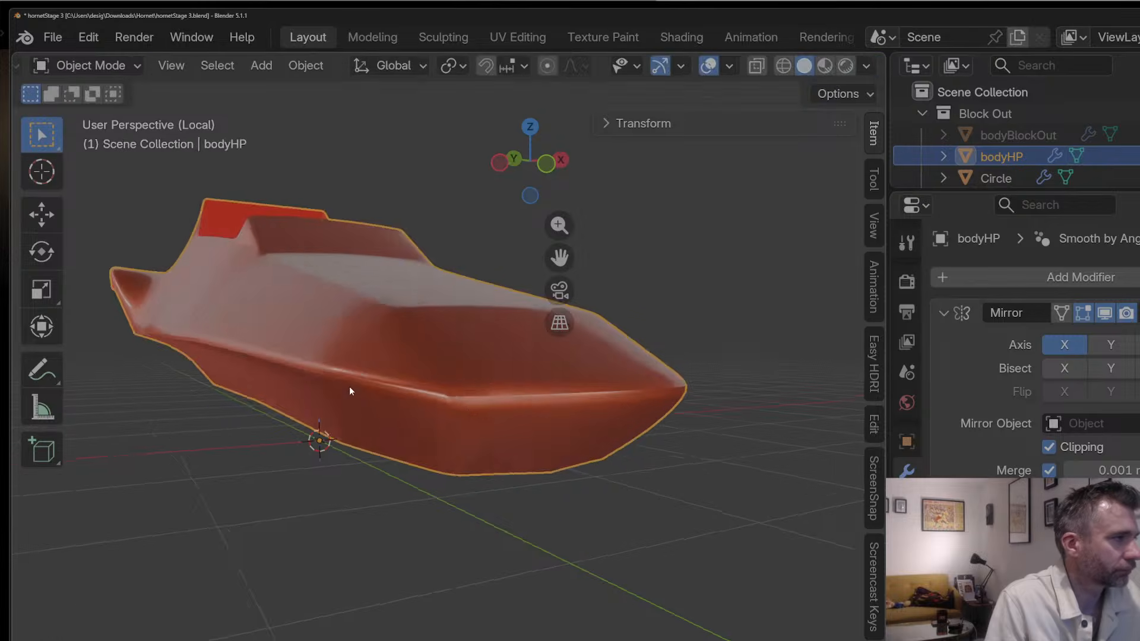
# Step: Add a lengthwise loop cut along the lower side of the body, below the side crease
pyautogui.moveTo(349, 386); pyautogui.dragTo(392, 433, button='middle')
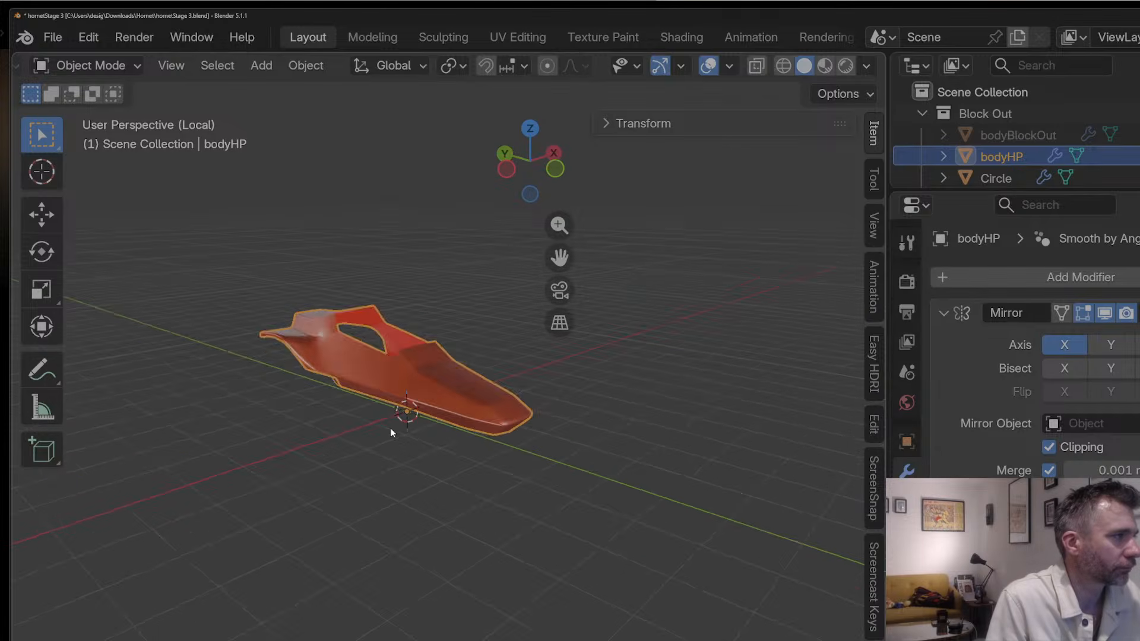
pyautogui.scroll(2, 368, 392)
pyautogui.moveTo(524, 248); pyautogui.dragTo(447, 254, button='middle')
pyautogui.press('Tab')
pyautogui.moveTo(519, 377); pyautogui.dragTo(636, 381, button='middle')
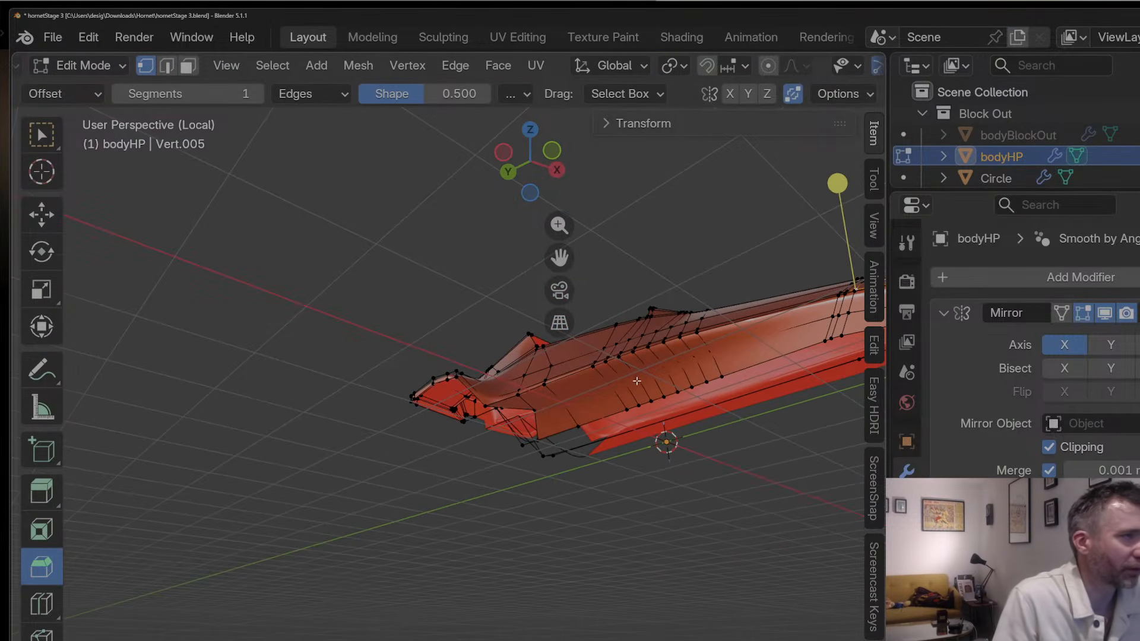
pyautogui.hotkey('ctrl', 'r')
pyautogui.click(710, 350)
pyautogui.press('Tab')
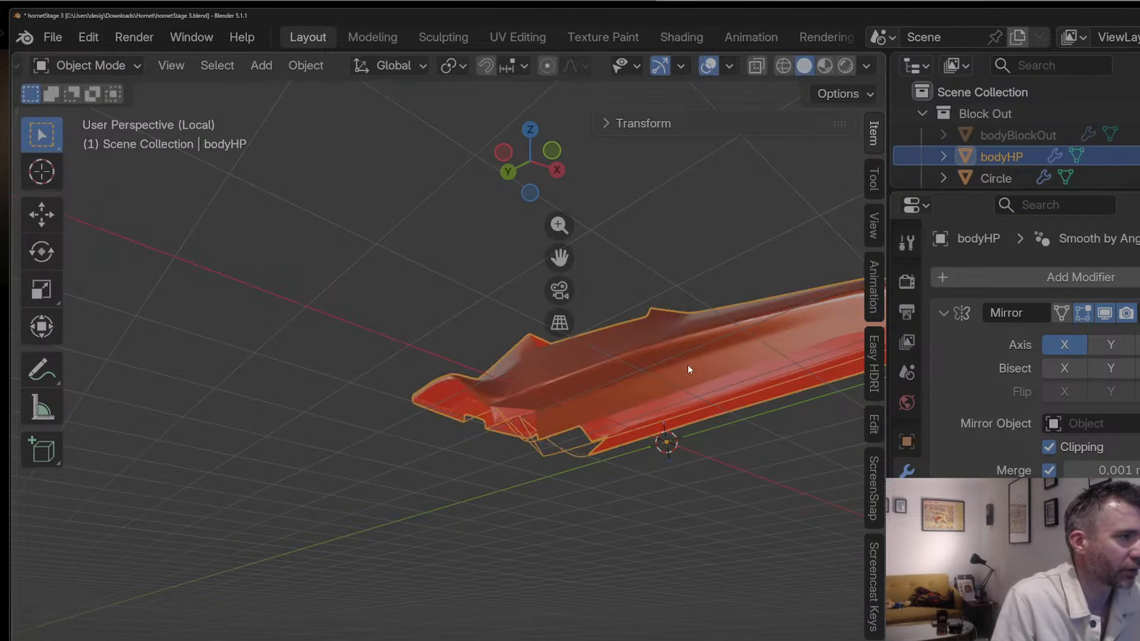
pyautogui.moveTo(688, 365); pyautogui.dragTo(726, 403, button='middle')
pyautogui.press('Tab')
pyautogui.scroll(2, 724, 400)
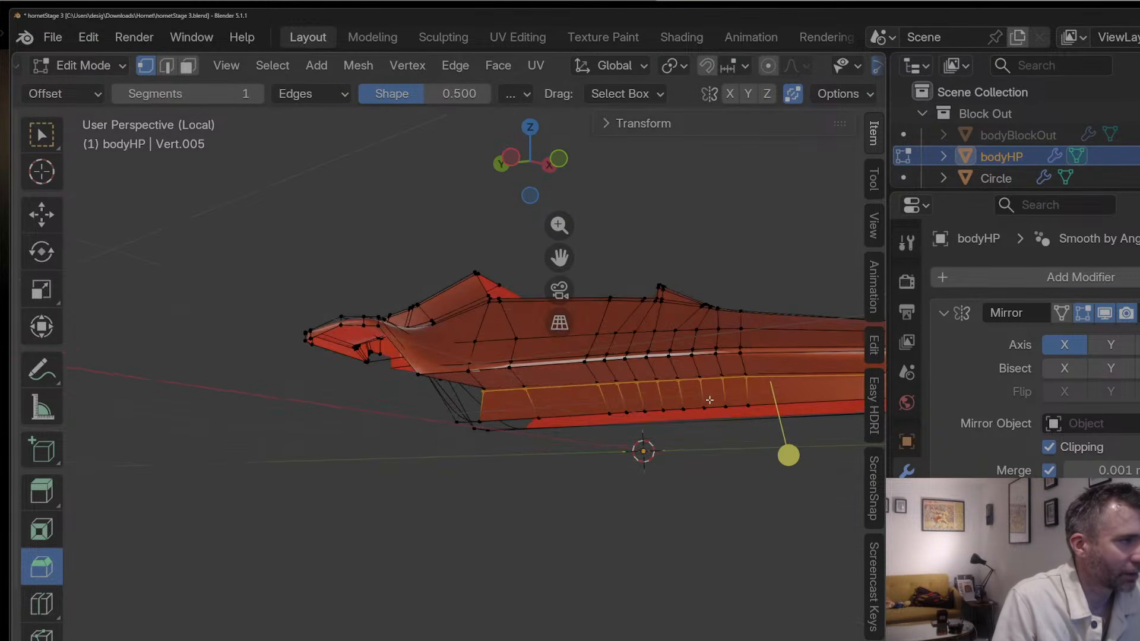
# Step: Examine the rear underside and lower side of the body in both Object Mode and Edit Mode
pyautogui.rightClick(552, 398)
pyautogui.press('Escape')
pyautogui.press('Tab')
pyautogui.press('Tab')
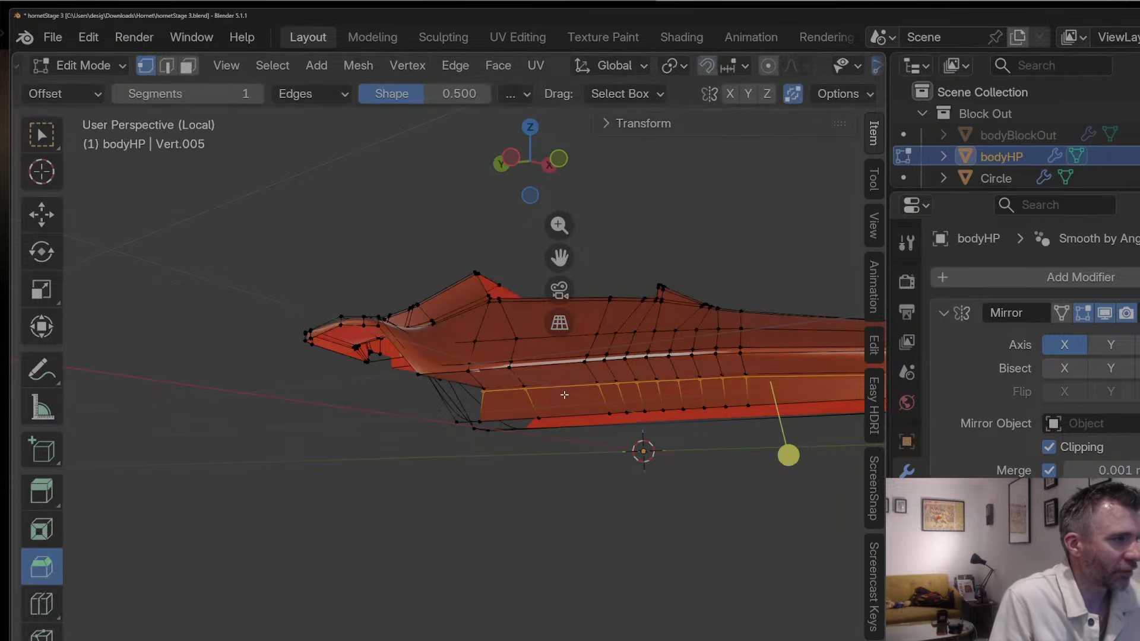
pyautogui.press('Tab')
pyautogui.moveTo(532, 399); pyautogui.dragTo(311, 330, button='middle')
pyautogui.press('Tab')
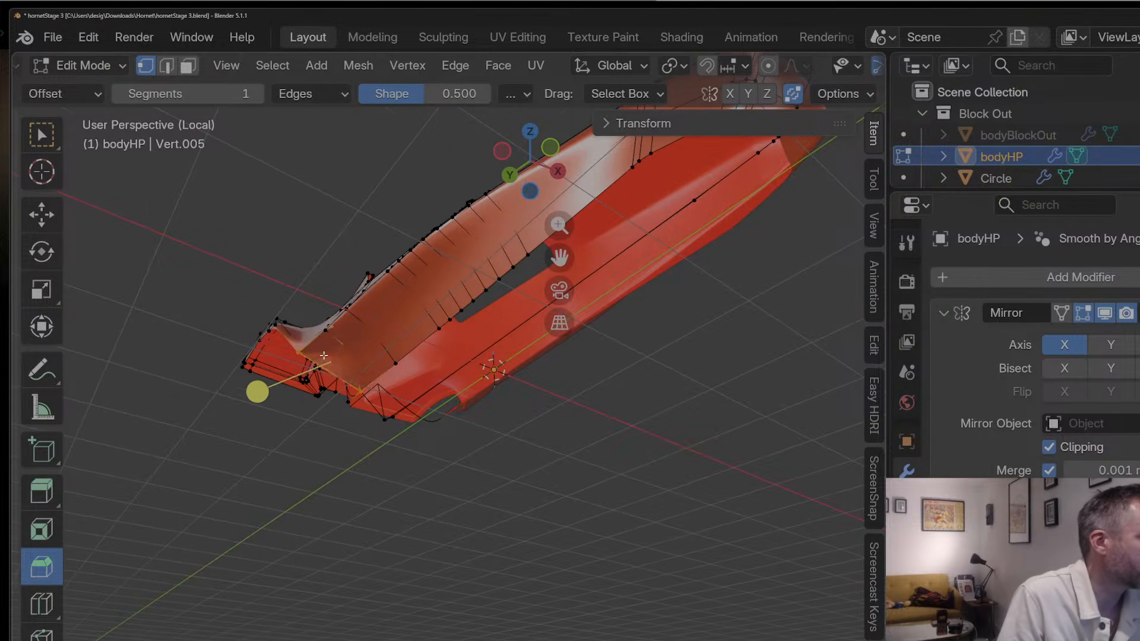
pyautogui.moveTo(324, 355); pyautogui.dragTo(375, 377, button='middle')
pyautogui.press('Tab')
pyautogui.press('Tab')
pyautogui.press('Tab')
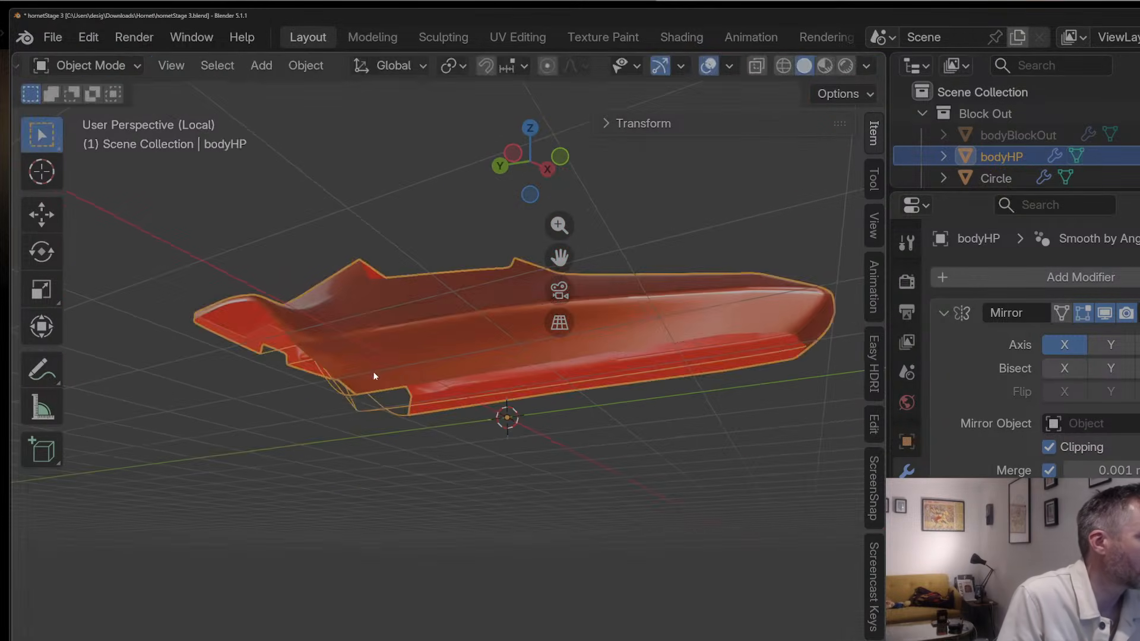
pyautogui.rightClick(331, 364)
pyautogui.press('Escape')
pyautogui.moveTo(366, 366); pyautogui.dragTo(427, 324, button='middle')
pyautogui.press('Tab')
# Step: Turn off the viewport display of the body's smoothing modifier to show the unsmoothed mesh
pyautogui.click(563, 161)
pyautogui.click(564, 161)
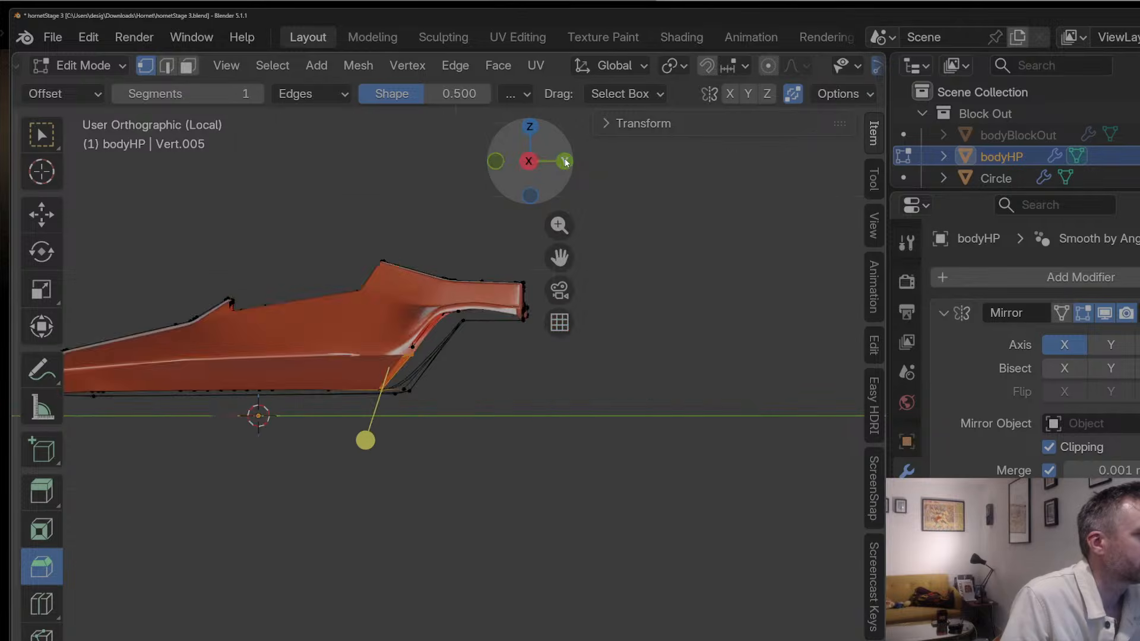
pyautogui.click(565, 161)
pyautogui.click(564, 161)
pyautogui.scroll(2, 438, 376)
pyautogui.scroll(2, 436, 374)
pyautogui.hotkey('ctrl', 'r')
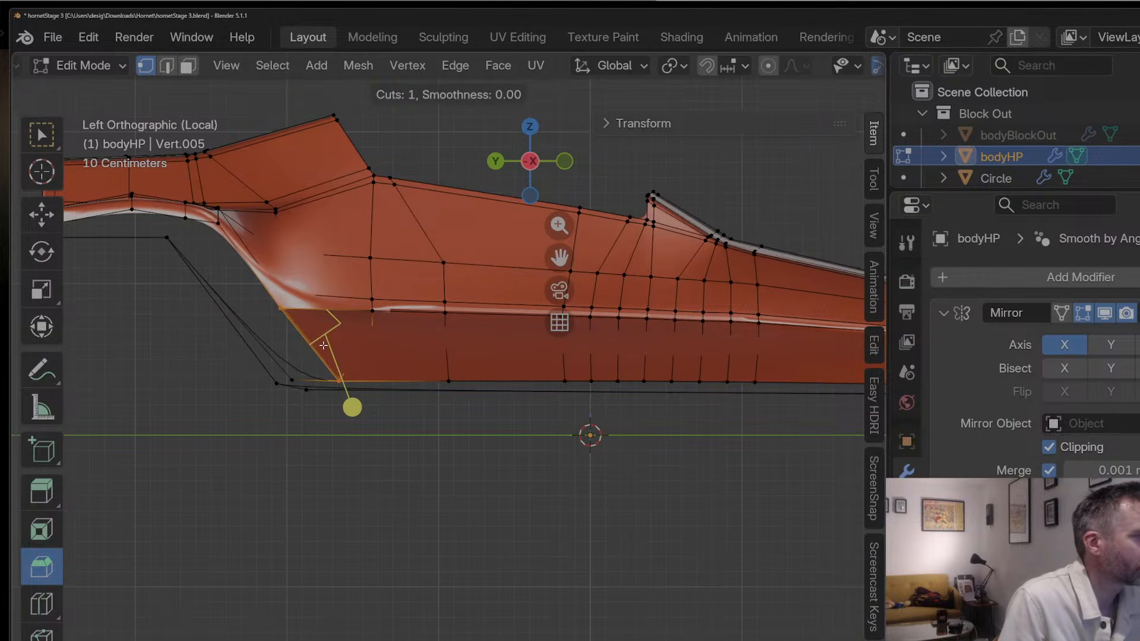
pyautogui.press('Escape')
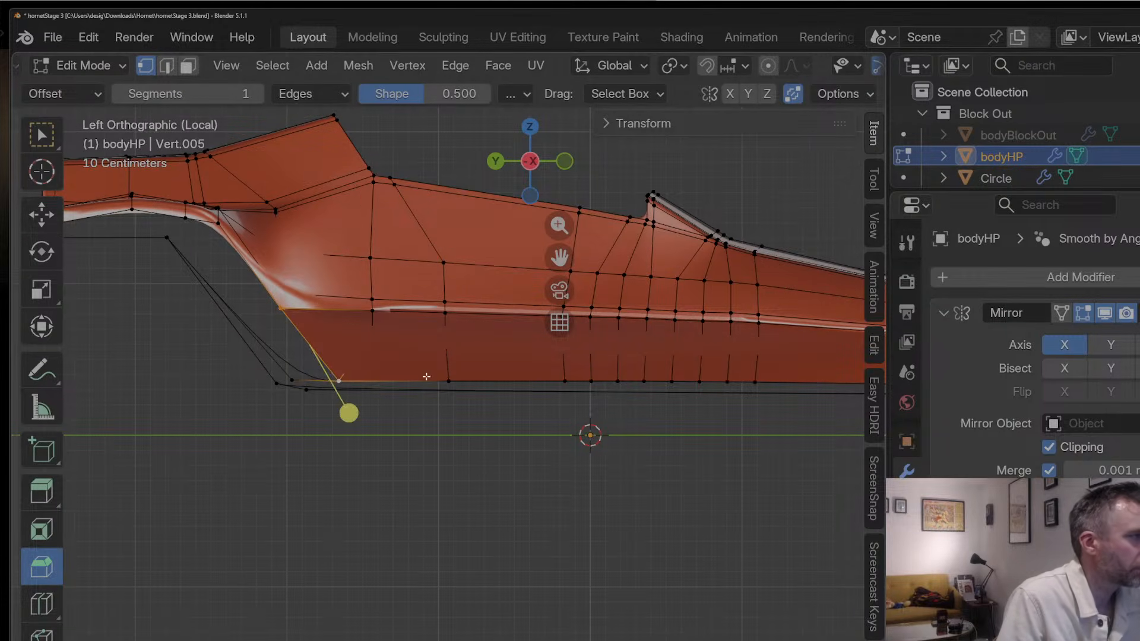
pyautogui.click(1104, 551)
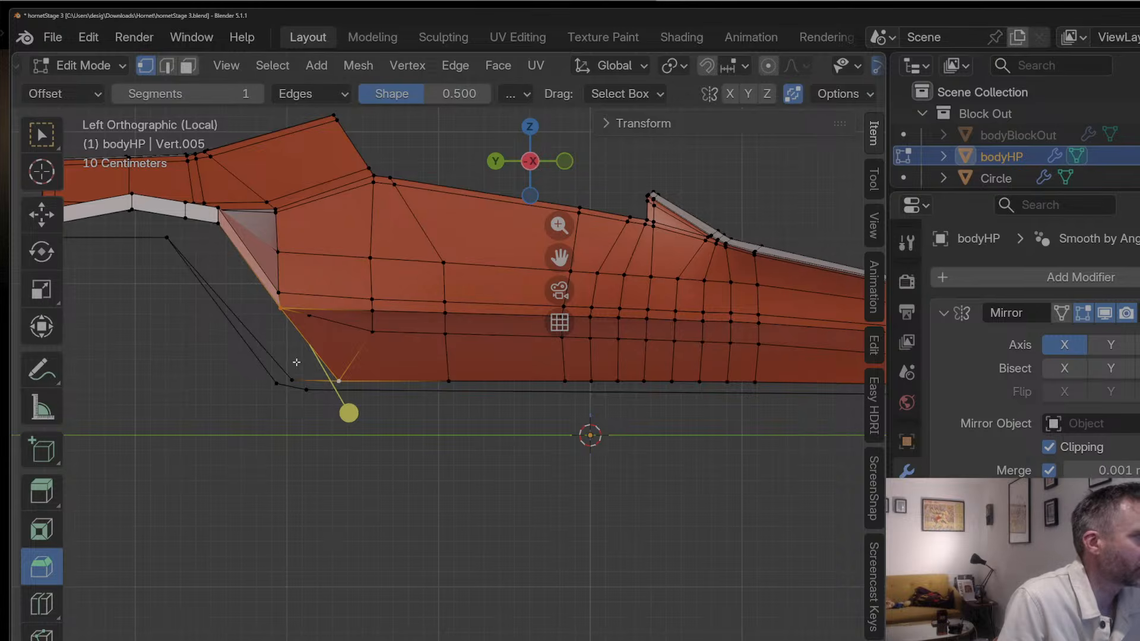
# Step: Subdivide the slanted rear edge of the lower side and move the new midpoint vertex down toward the bottom corner
pyautogui.rightClick(310, 351)
pyautogui.click(251, 335)
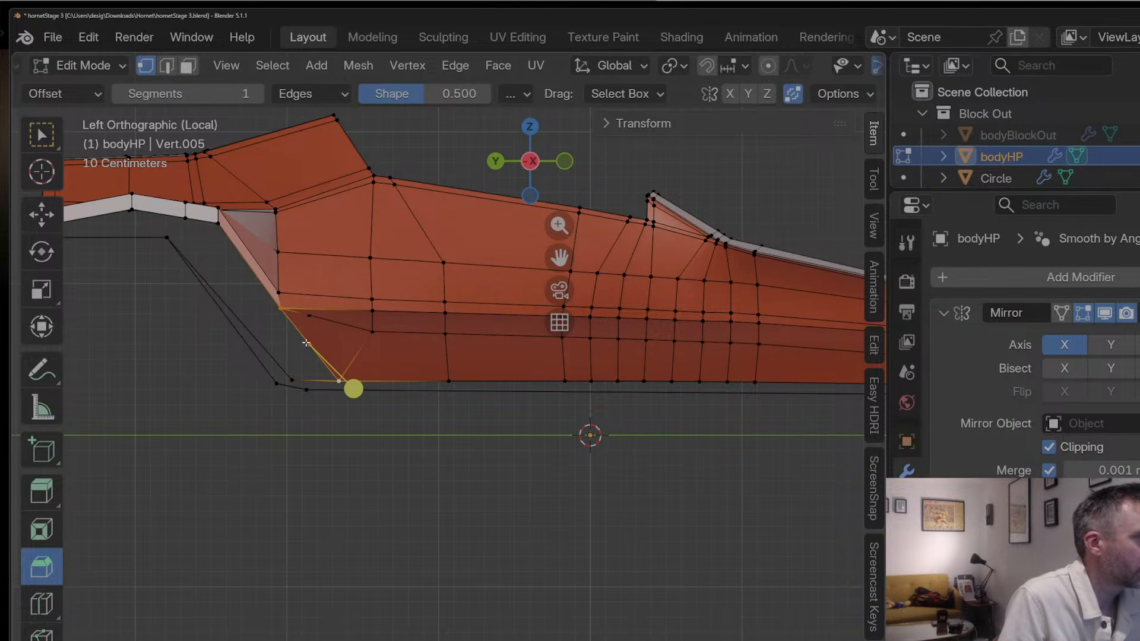
pyautogui.press('g')
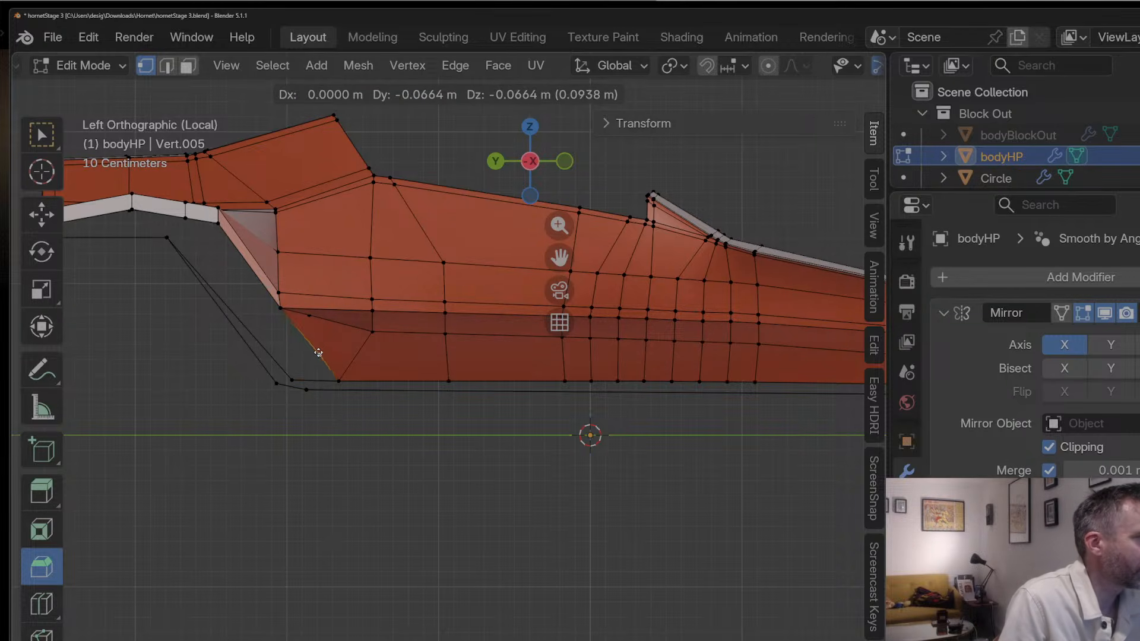
pyautogui.click(303, 360)
pyautogui.hotkey('ctrl', 'b')
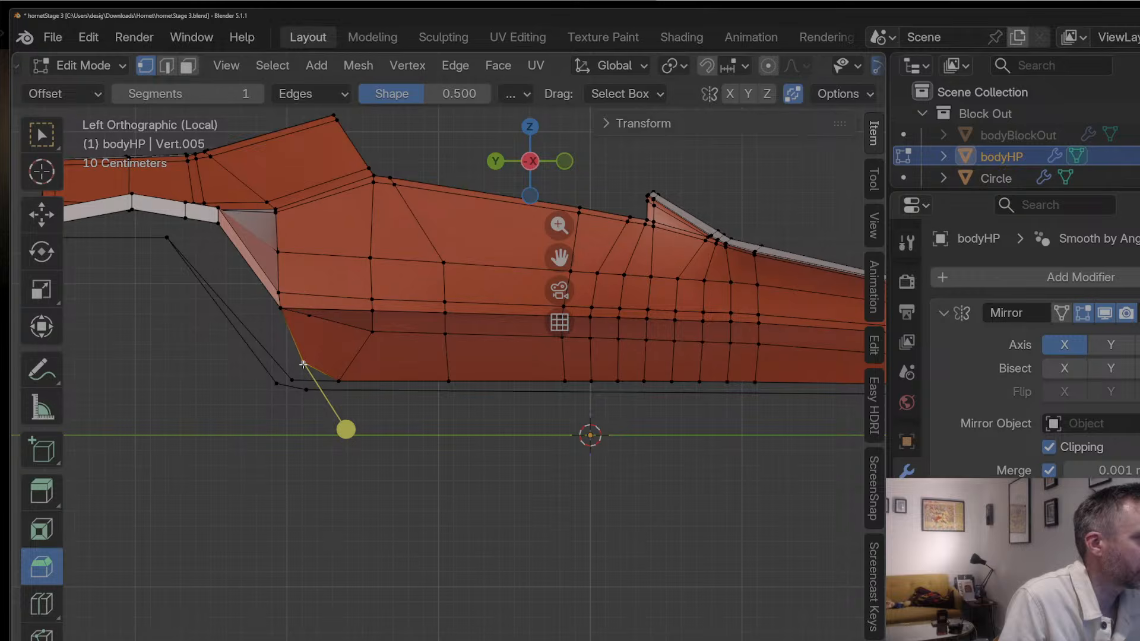
# Step: Nudge the bottom rear corner vertex, and shift the slanted edge's midpoint vertex about -0.076 m along Y
pyautogui.click(339, 384)
pyautogui.press('g')
pyautogui.click(342, 382)
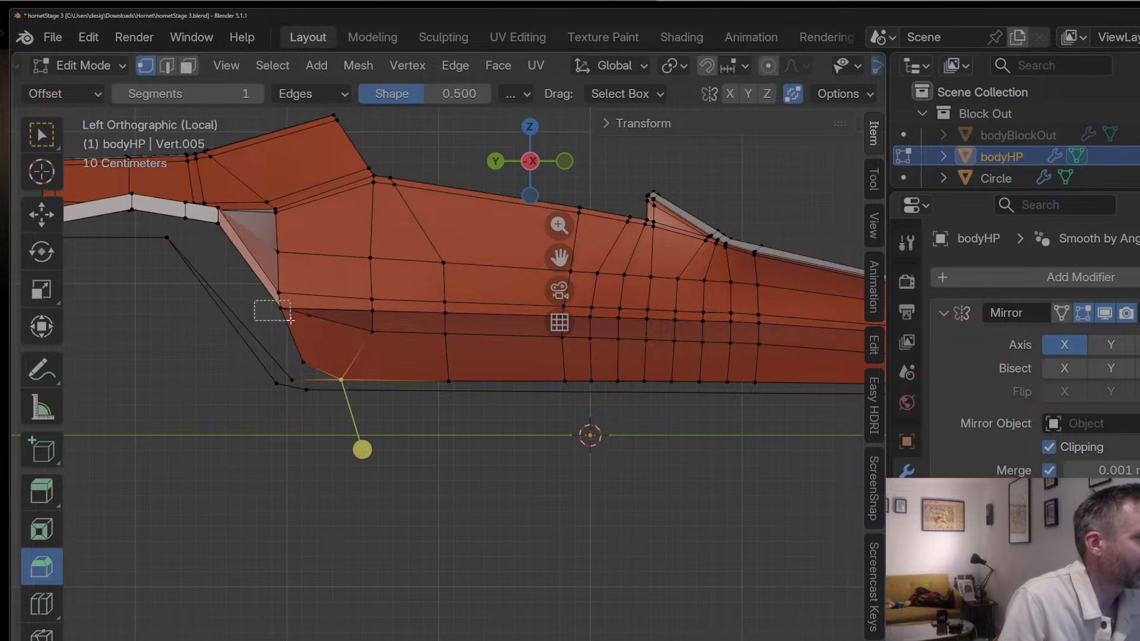
pyautogui.click(297, 353)
pyautogui.press('Escape')
pyautogui.press('g')
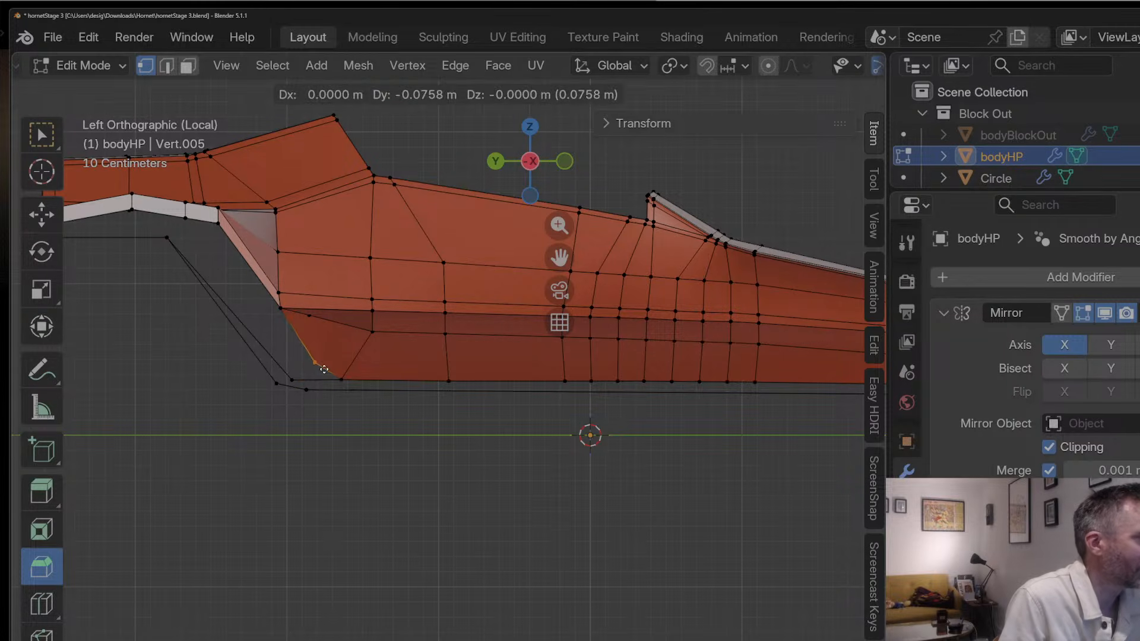
pyautogui.click(323, 369)
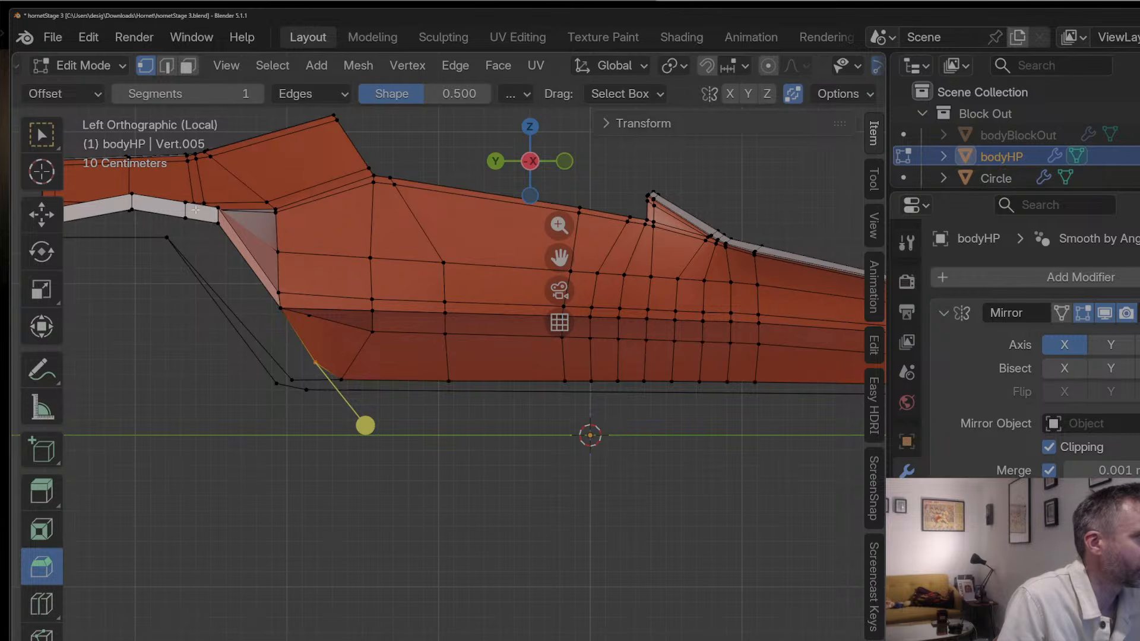
# Step: Reposition the vertex where the tail's underside meets the rear slope of the body's side
pyautogui.press('g')
pyautogui.click(219, 240)
pyautogui.moveTo(220, 240); pyautogui.dragTo(245, 247, button='middle')
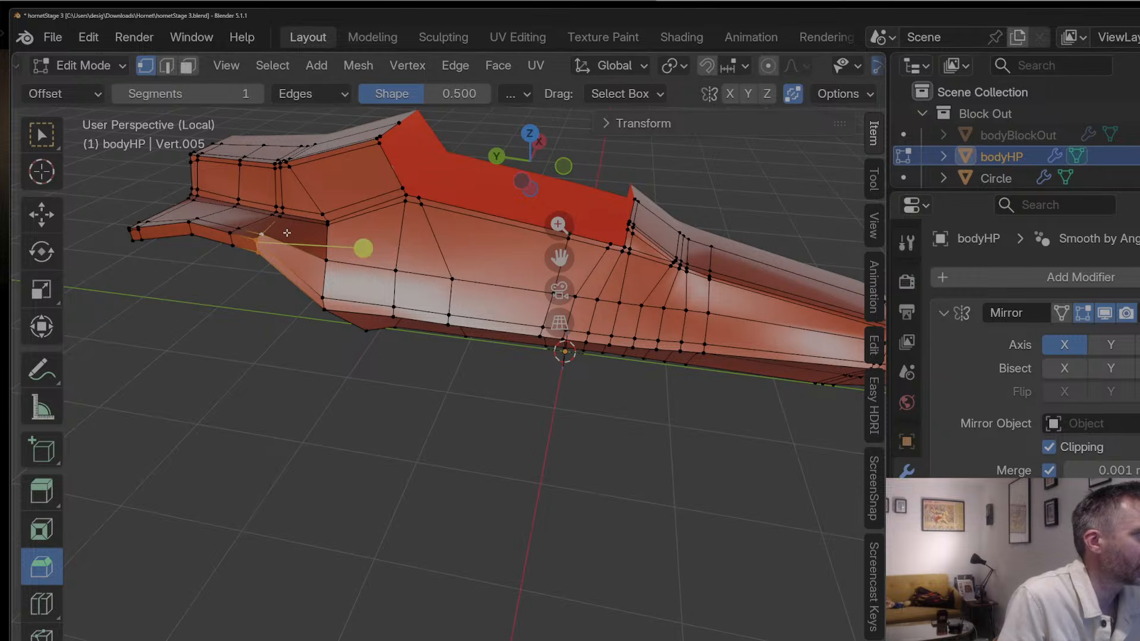
pyautogui.click(566, 164)
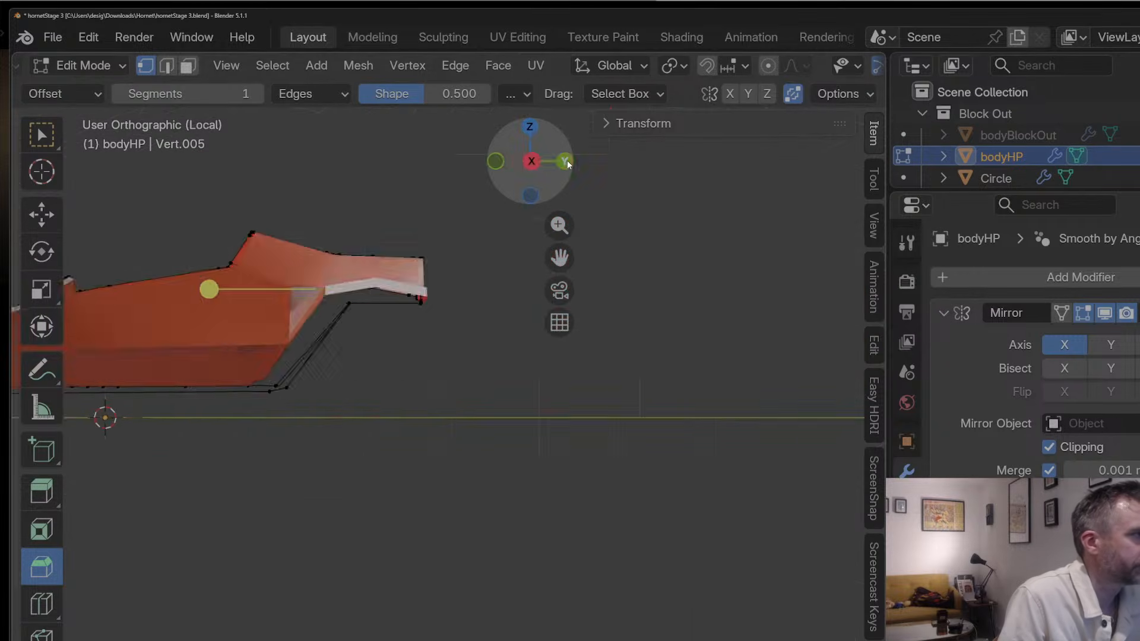
pyautogui.scroll(3, 502, 218)
pyautogui.press('g')
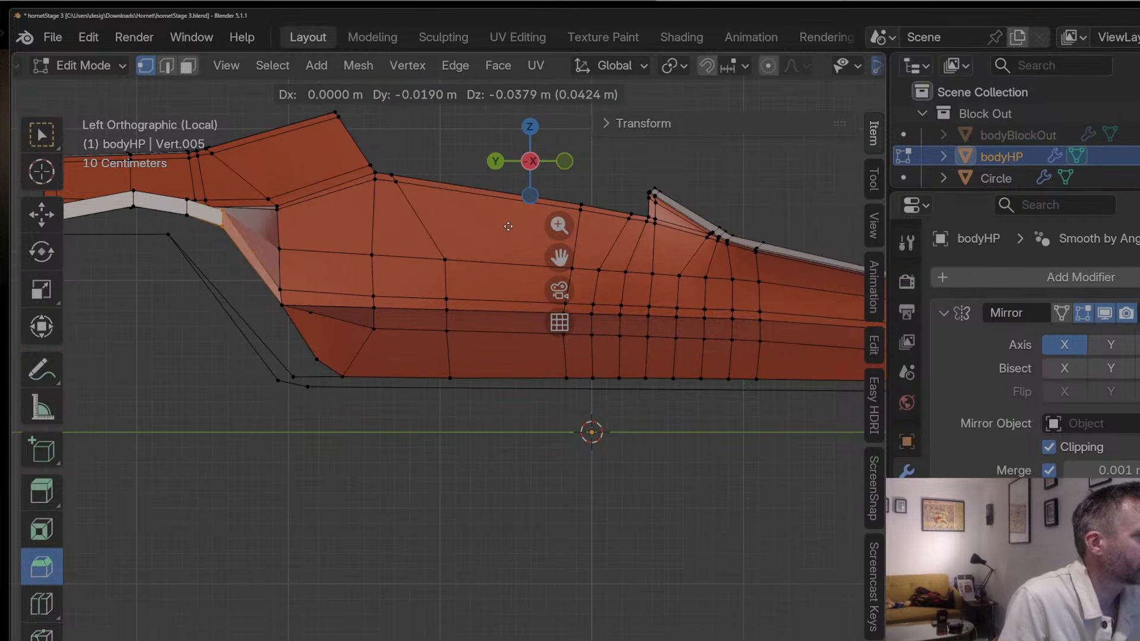
pyautogui.click(507, 228)
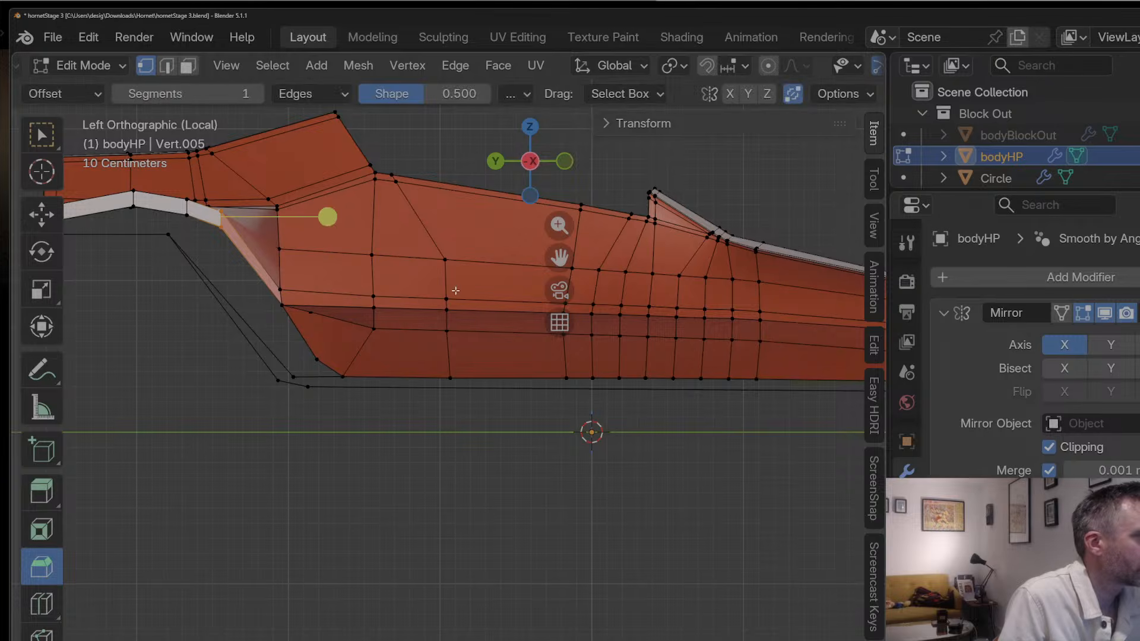
# Step: Dissolve the extra vertex between the rear corner and the first column of the lower-side loop
pyautogui.moveTo(313, 315); pyautogui.dragTo(331, 246, button='middle')
pyautogui.rightClick(251, 275)
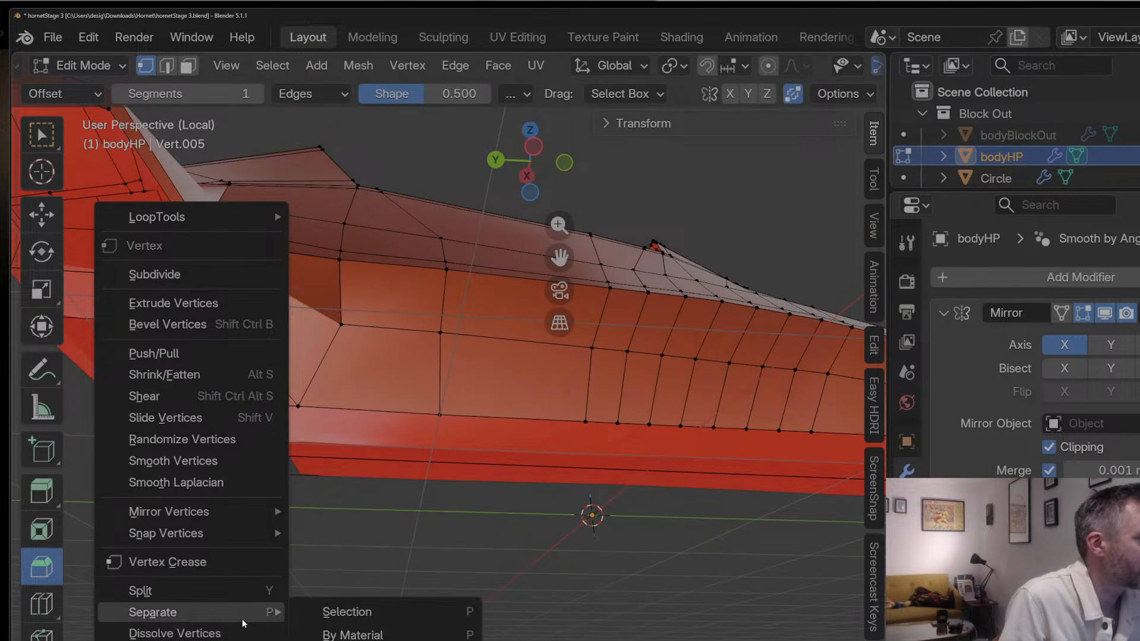
pyautogui.click(244, 630)
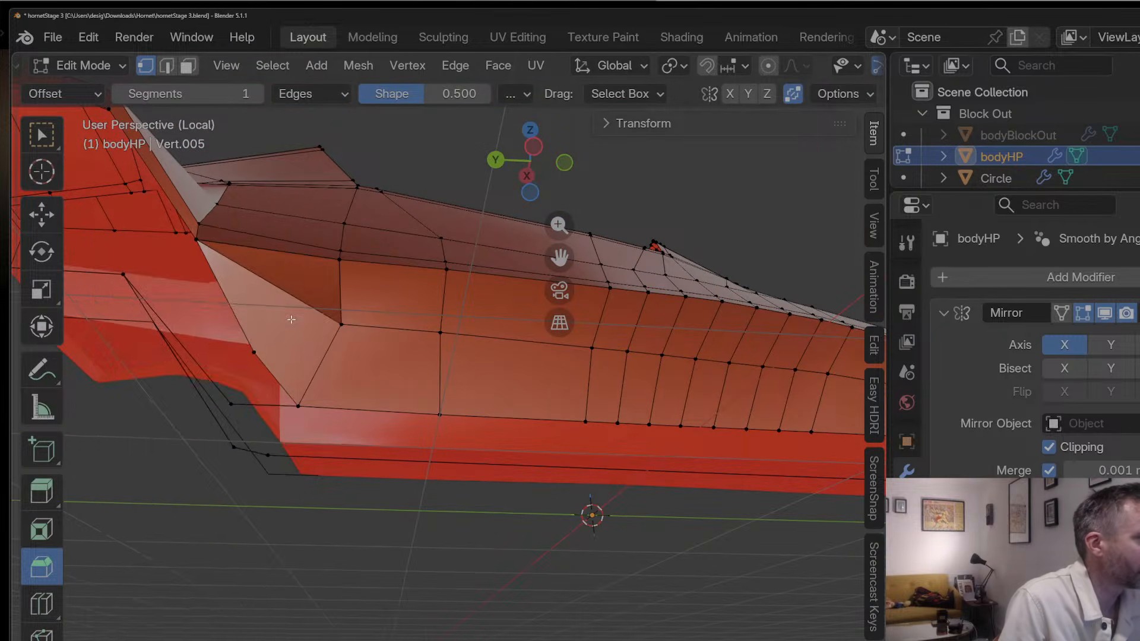
# Step: Add a level 2 Subdivision Surface to bodyHP and check the smoothed lower rear side in Object Mode
pyautogui.moveTo(291, 319); pyautogui.dragTo(490, 326, button='middle')
pyautogui.moveTo(546, 277); pyautogui.dragTo(480, 290, button='middle')
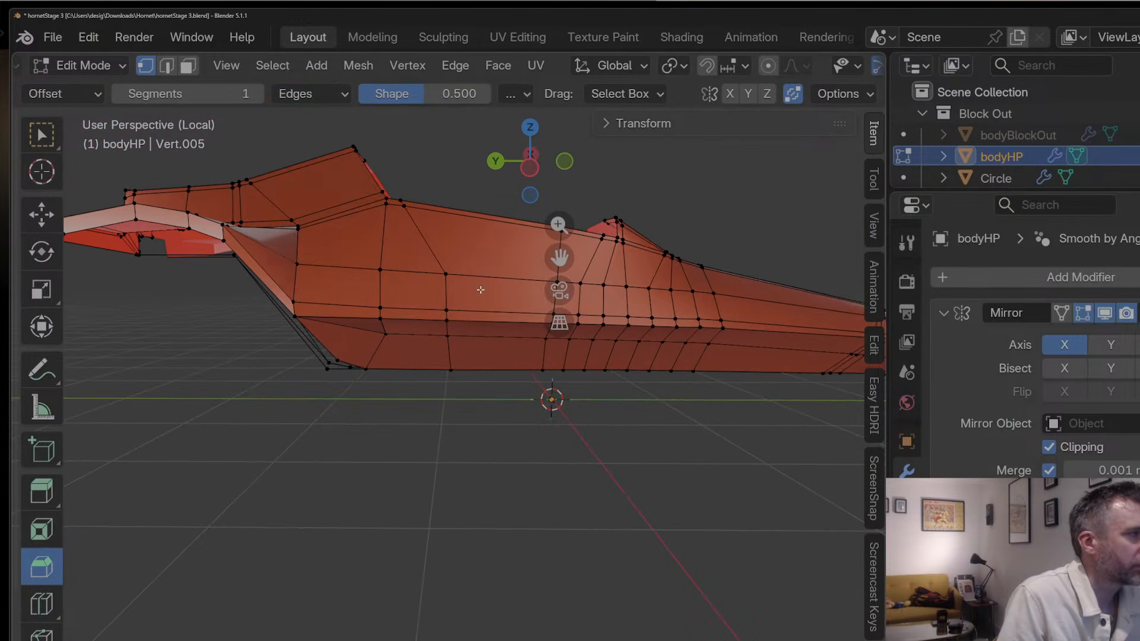
pyautogui.hotkey('ctrl', '2')
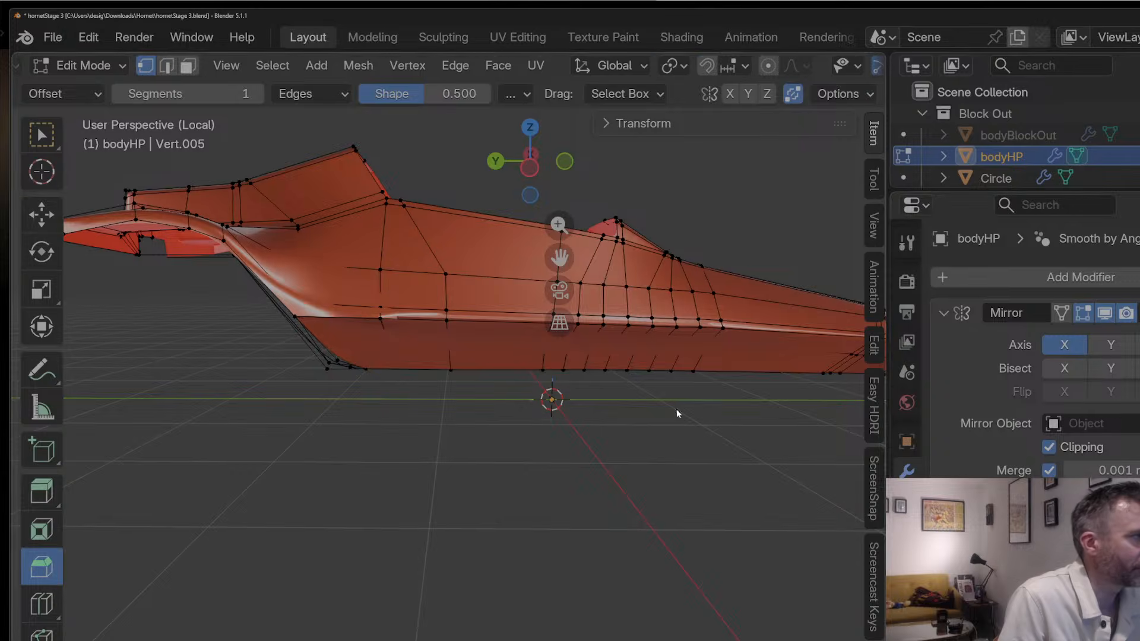
pyautogui.press('Tab')
pyautogui.moveTo(379, 355); pyautogui.dragTo(355, 275, button='middle')
pyautogui.press('Tab')
# Step: Pull down the loose vertex on the lower side's crease near the rear and merge it to close the gap
pyautogui.scroll(2, 440, 367)
pyautogui.click(334, 310)
pyautogui.press('g')
pyautogui.click(346, 331)
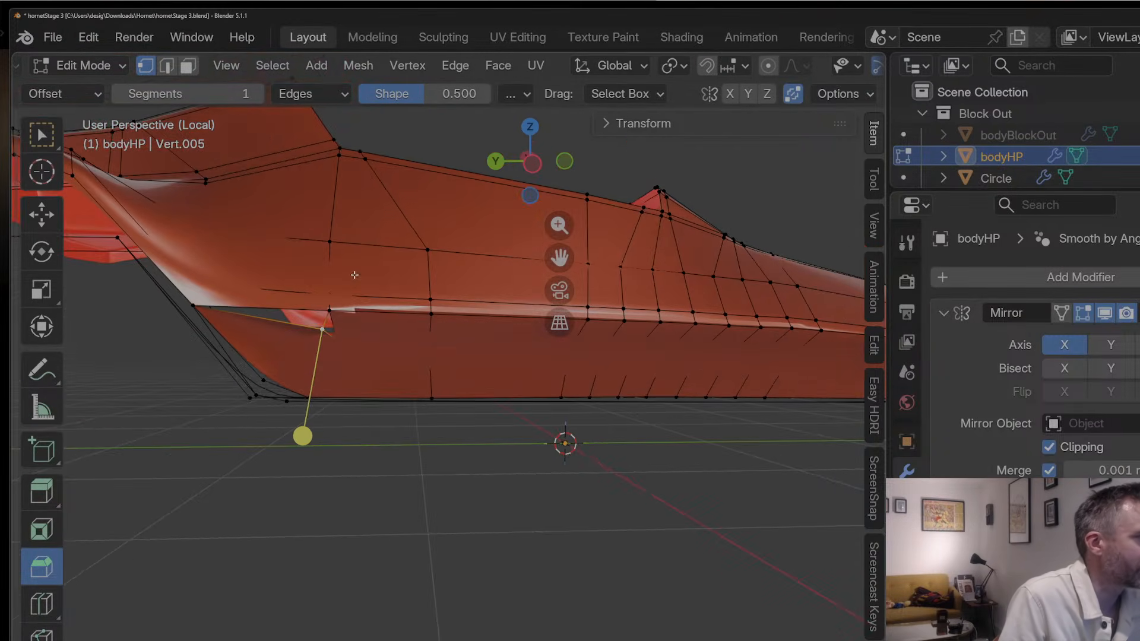
pyautogui.press('m')
pyautogui.click(325, 326)
pyautogui.press('Tab')
pyautogui.moveTo(325, 328); pyautogui.dragTo(288, 356, button='middle')
pyautogui.press('Tab')
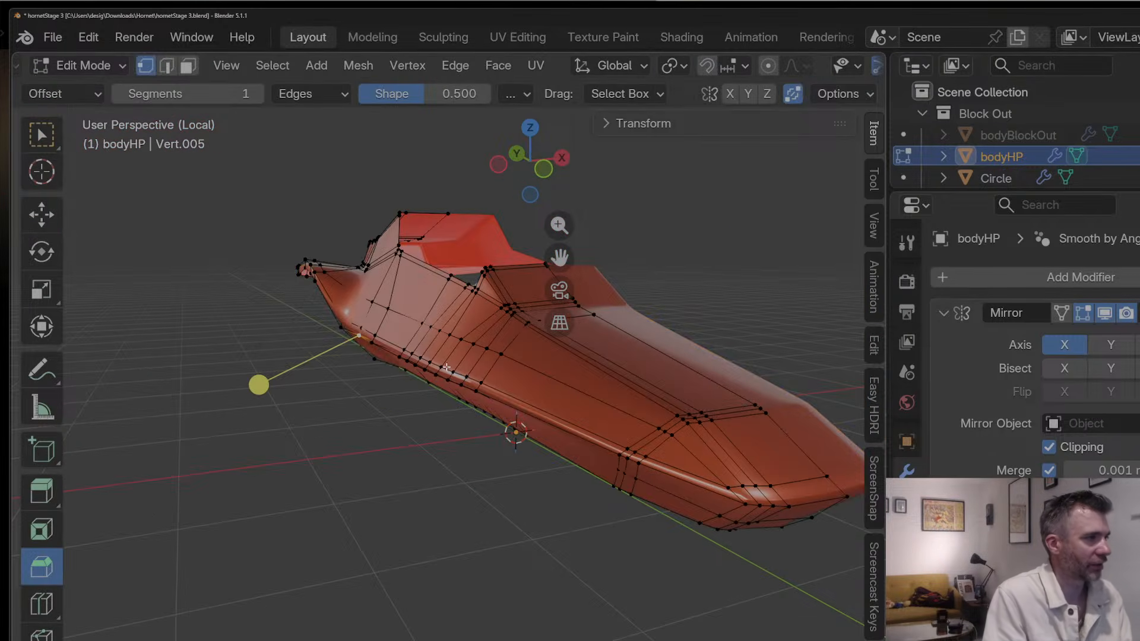
# Step: Try pulling vertices off the side's crease line to test whether they are connected, and undo the move
pyautogui.scroll(1, 476, 354)
pyautogui.click(491, 351)
pyautogui.press('g')
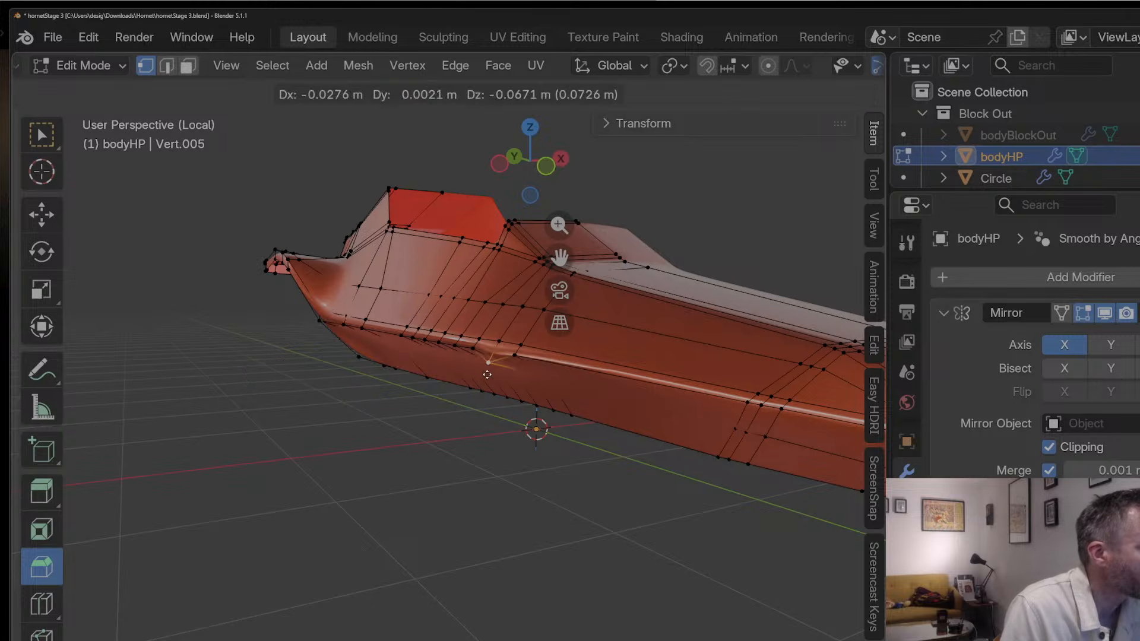
pyautogui.click(488, 373)
pyautogui.hotkey('ctrl', 'z')
pyautogui.press('g')
pyautogui.click(509, 370)
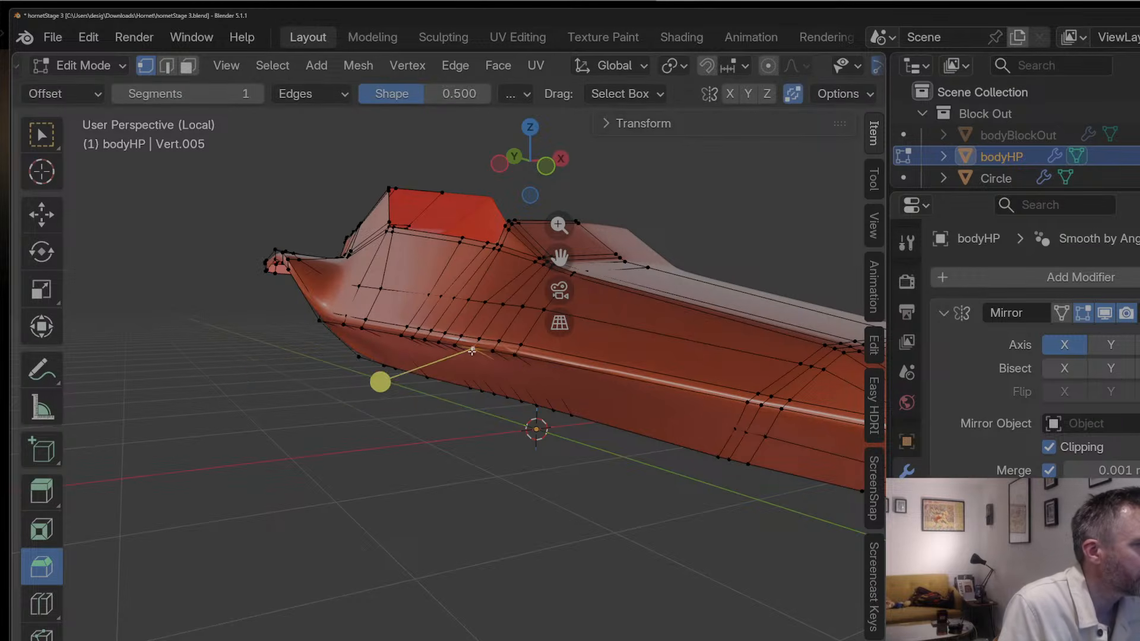
# Step: Merge all vertices of the mesh by distance and check the smoothed body in Object Mode
pyautogui.press('a')
pyautogui.press('m')
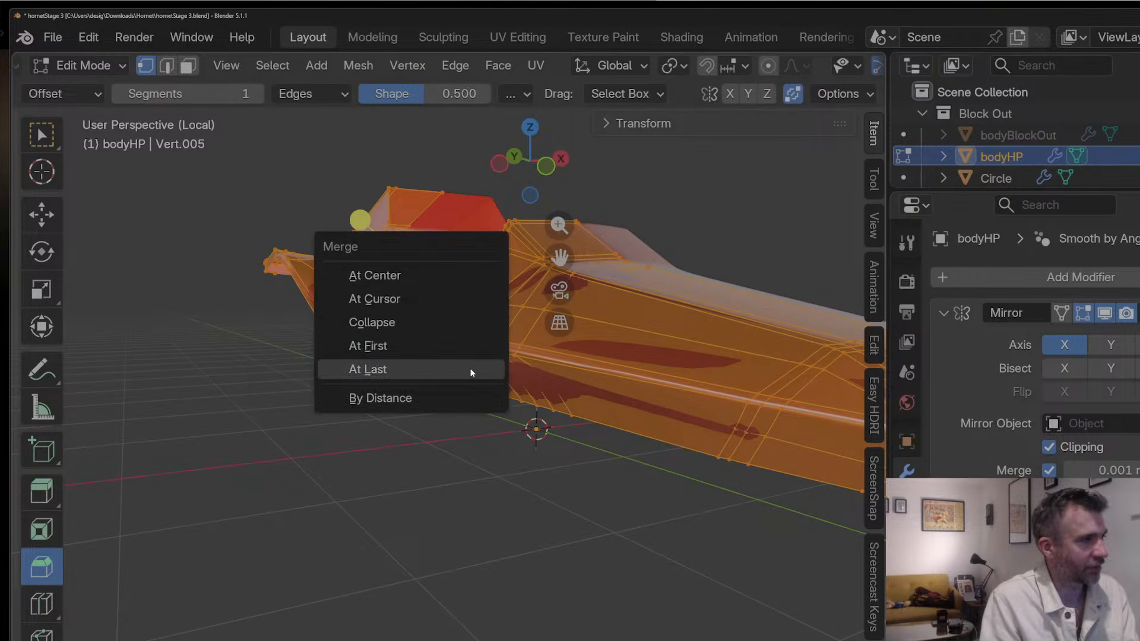
pyautogui.click(447, 397)
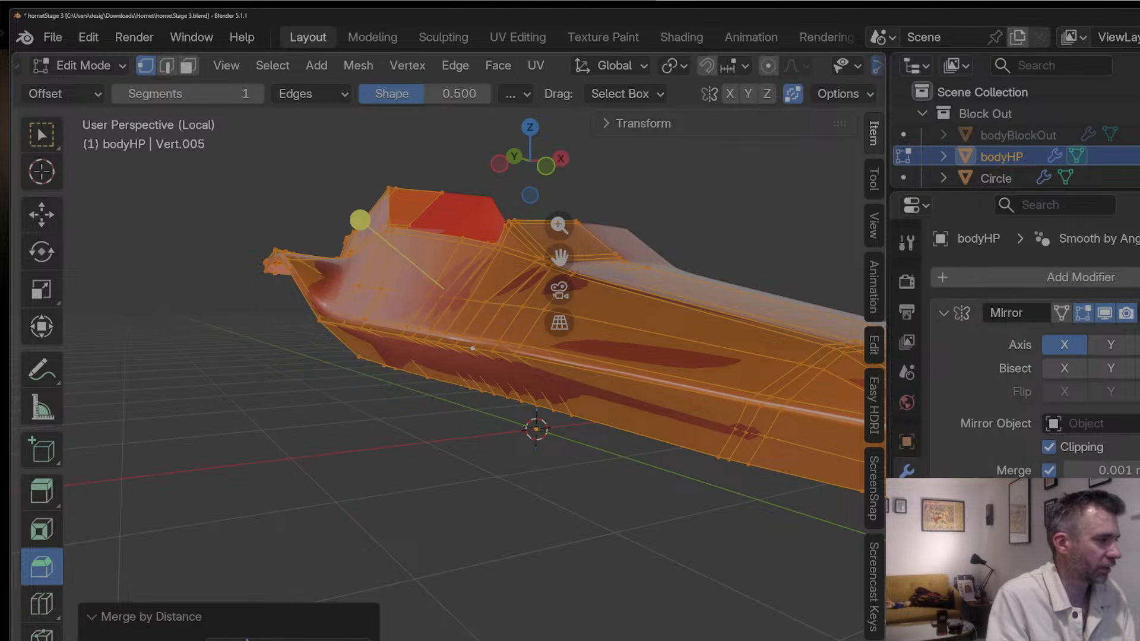
pyautogui.press('Tab')
pyautogui.moveTo(504, 397)
pyautogui.mouseDown(button='middle')
pyautogui.moveTo(522, 372)
pyautogui.moveTo(523, 389)
pyautogui.mouseUp(button='middle')
pyautogui.press('Tab')
pyautogui.moveTo(523, 319); pyautogui.dragTo(347, 178, button='middle')
pyautogui.click(475, 296)
pyautogui.press('g')
pyautogui.click(511, 330)
pyautogui.hotkey('ctrl', 'z')
pyautogui.press('Tab')
pyautogui.press('Tab')
pyautogui.press('Tab')
pyautogui.press('Tab')
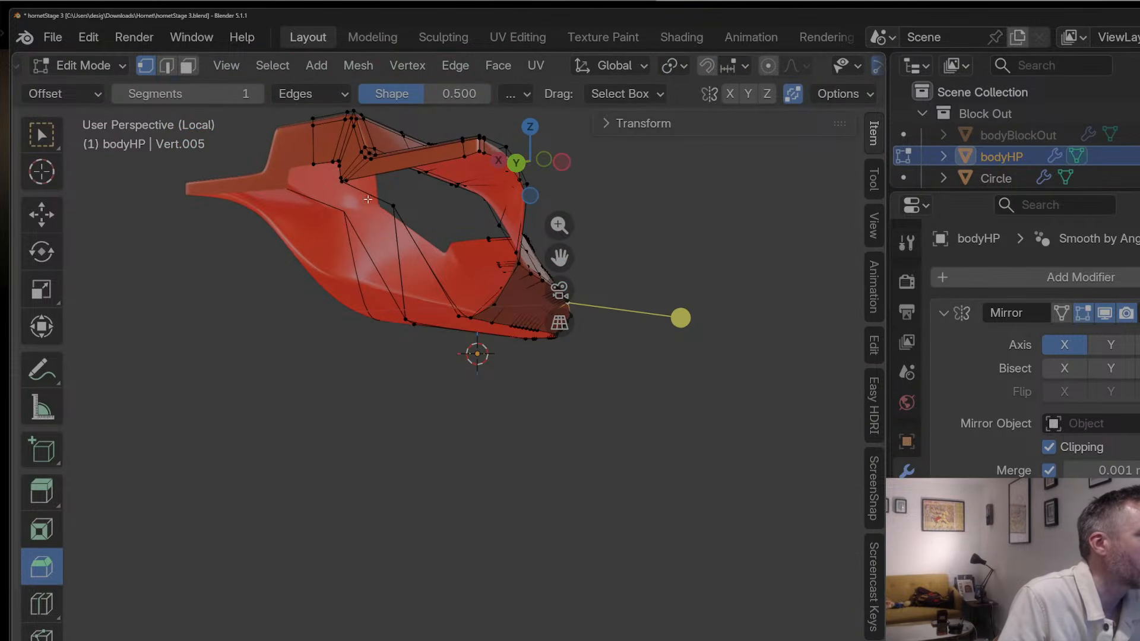
# Step: Extrude the slanted rear edge together with the tail's underside edge about -0.768 m along X
pyautogui.keyDown('shift'); pyautogui.click(412, 237); pyautogui.keyUp('shift')
pyautogui.moveTo(412, 236)
pyautogui.mouseDown(button='middle')
pyautogui.moveTo(366, 193)
pyautogui.moveTo(395, 229)
pyautogui.mouseUp(button='middle')
pyautogui.press('e')
pyautogui.rightClick(395, 230)
pyautogui.press('g')
pyautogui.press('y')
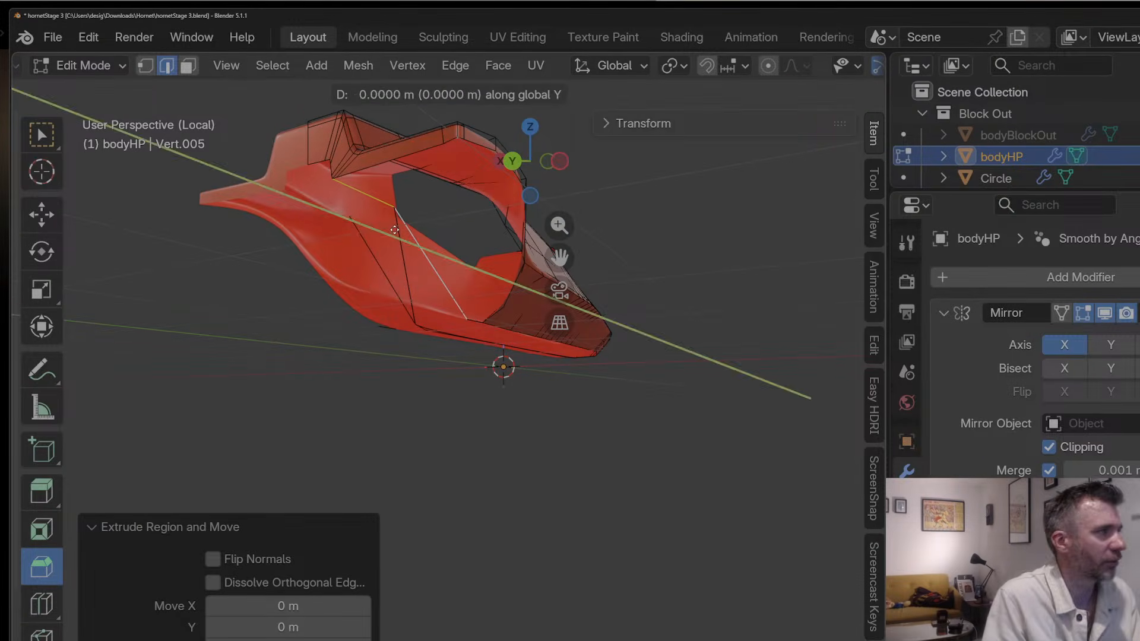
pyautogui.press('x')
pyautogui.click(466, 194)
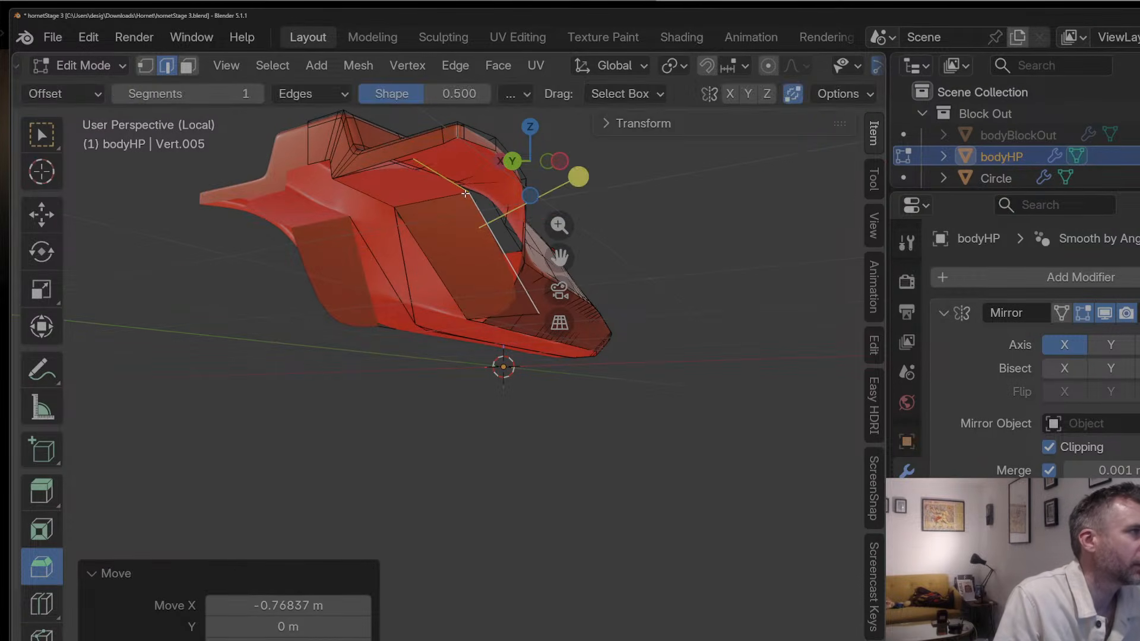
# Step: Move the bottom outer vertex of the extruded slanted face back about 0.429 m along X
pyautogui.moveTo(443, 191); pyautogui.dragTo(530, 329, button='middle')
pyautogui.press('1')
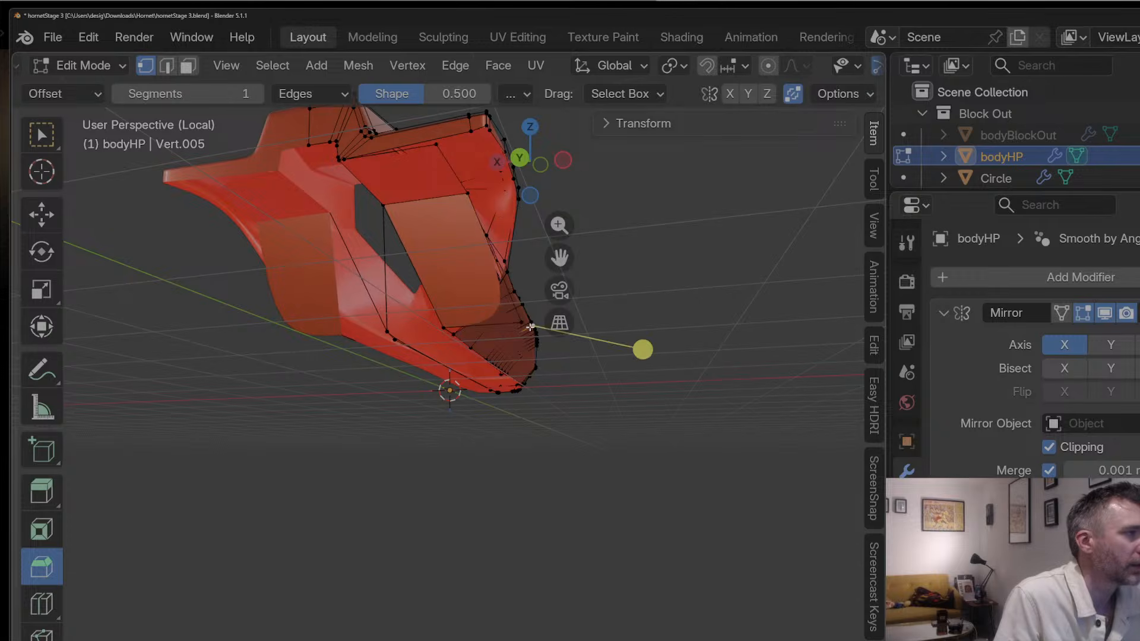
pyautogui.press('g')
pyautogui.press('x')
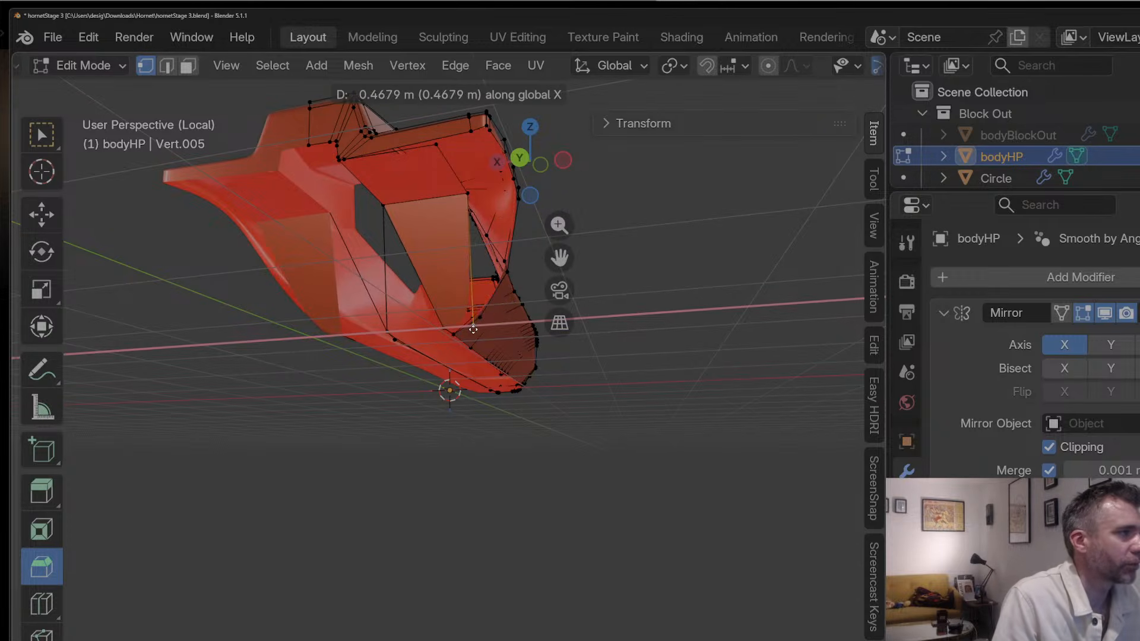
pyautogui.click(475, 328)
pyautogui.moveTo(474, 328); pyautogui.dragTo(432, 321, button='middle')
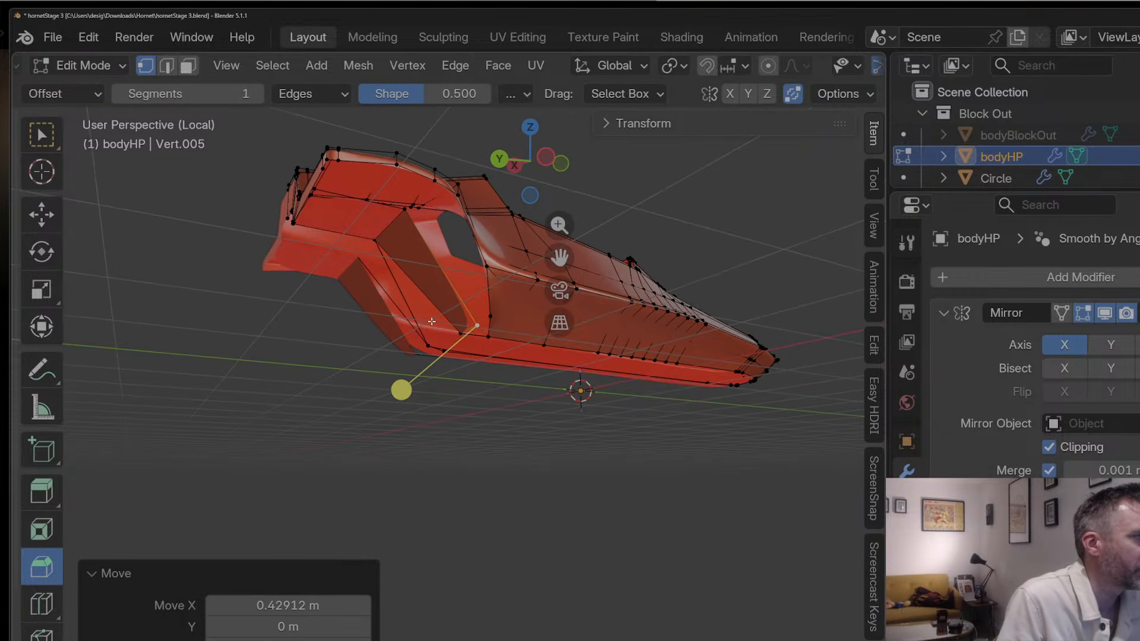
# Step: Merge the extruded face's bottom outer vertex with the neighbouring side vertex, and slide the adjacent bottom vertex fully along its edge
pyautogui.click(491, 316)
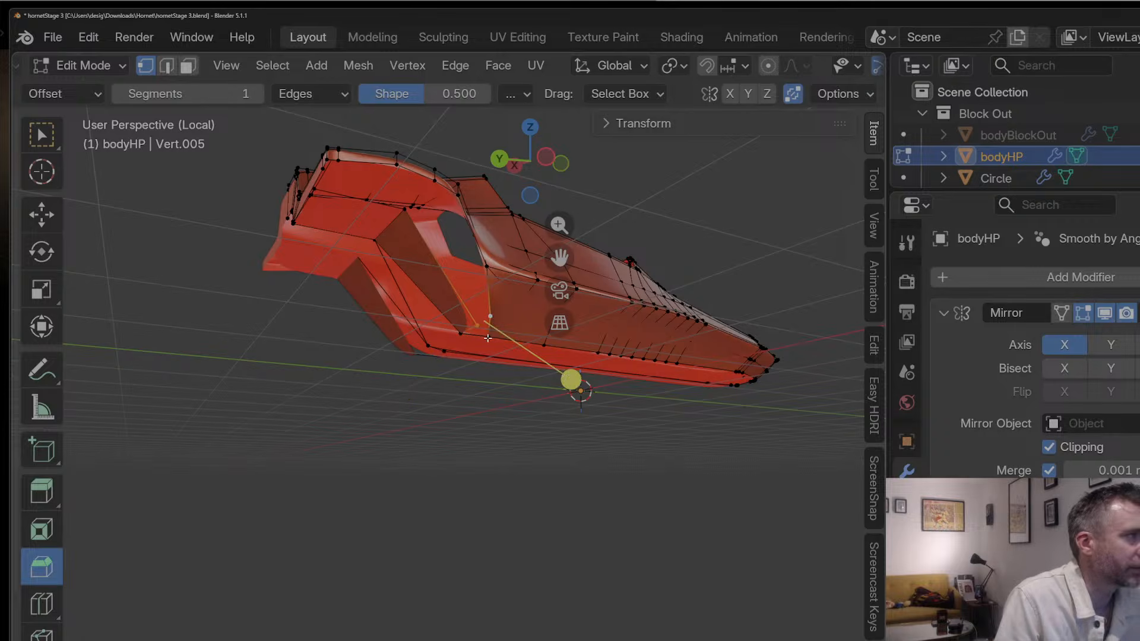
pyautogui.press('m')
pyautogui.click(474, 313)
pyautogui.moveTo(475, 314); pyautogui.dragTo(534, 352, button='middle')
pyautogui.press('g')
pyautogui.click(467, 350)
# Step: Add one loop cut across the slanted rear face and shift it about 0.033 m along Y and -0.052 m along Z in left view
pyautogui.hotkey('ctrl', 'r')
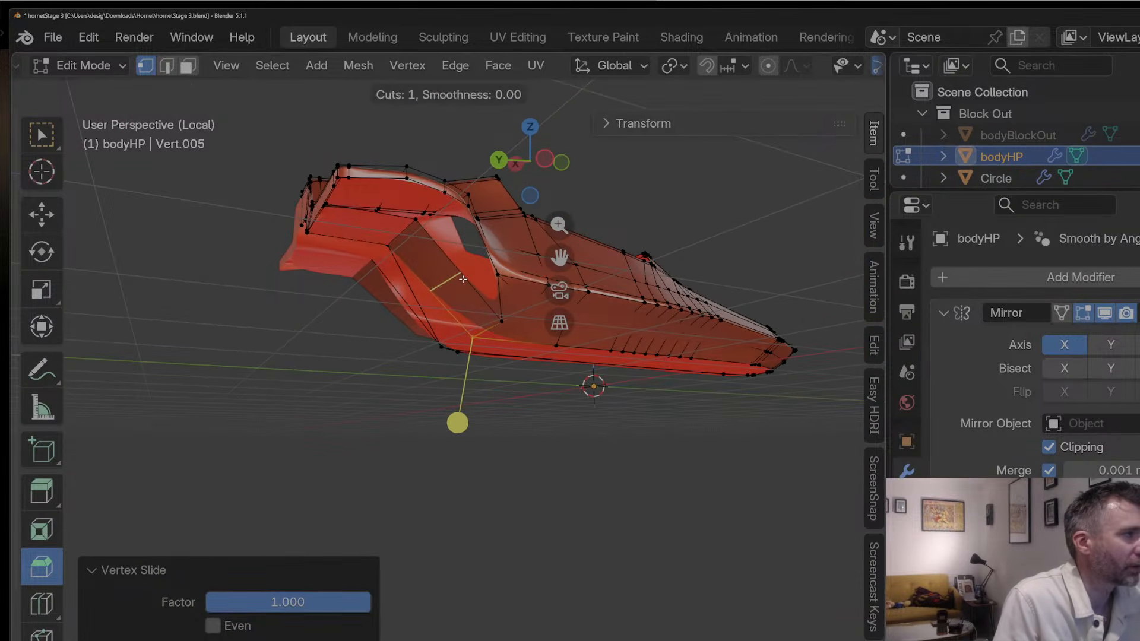
pyautogui.click(467, 289)
pyautogui.moveTo(467, 290); pyautogui.dragTo(380, 314, button='middle')
pyautogui.click(570, 159)
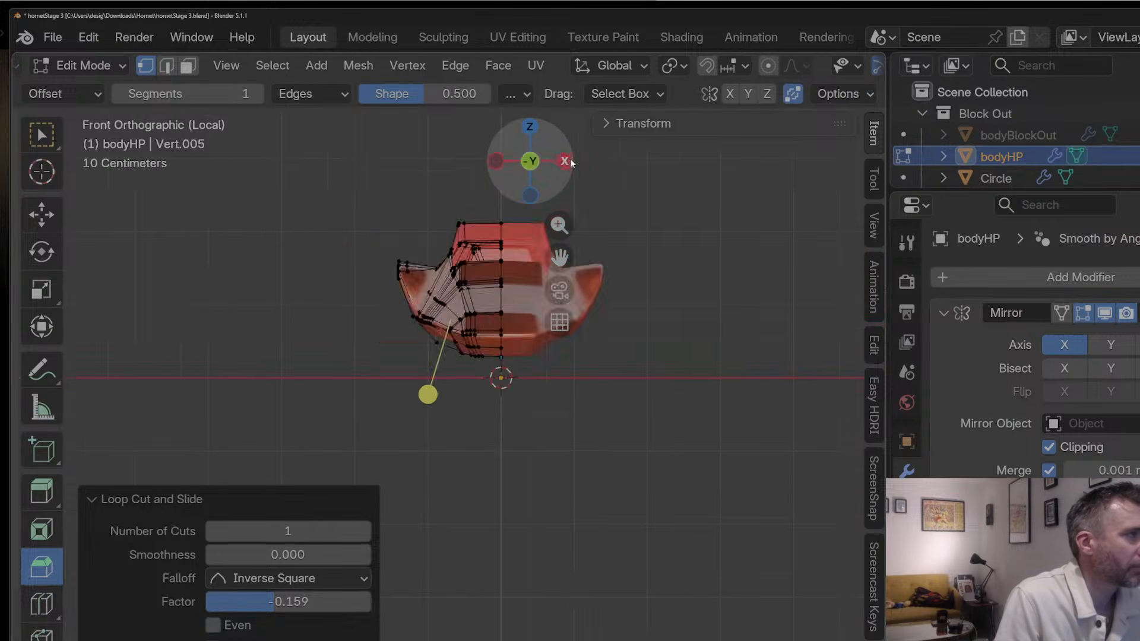
pyautogui.click(569, 159)
pyautogui.click(570, 159)
pyautogui.click(570, 159)
pyautogui.press('g')
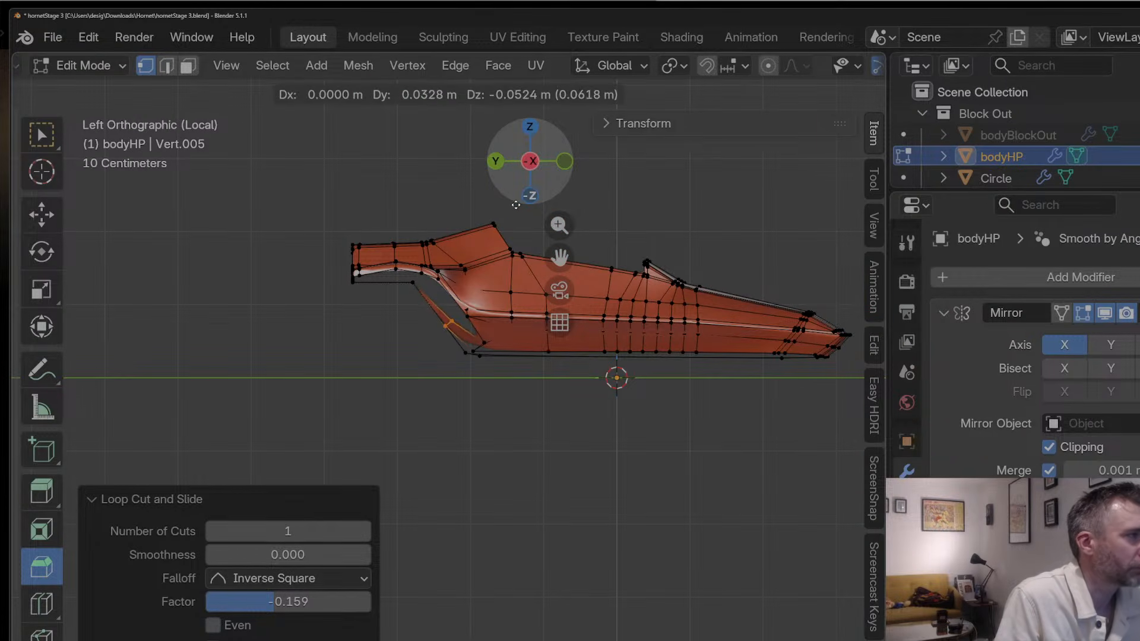
pyautogui.click(515, 205)
# Step: Select the tail's underside face and recalculate its normals to point outside
pyautogui.moveTo(514, 205); pyautogui.dragTo(372, 197, button='middle')
pyautogui.press('3')
pyautogui.click(380, 200)
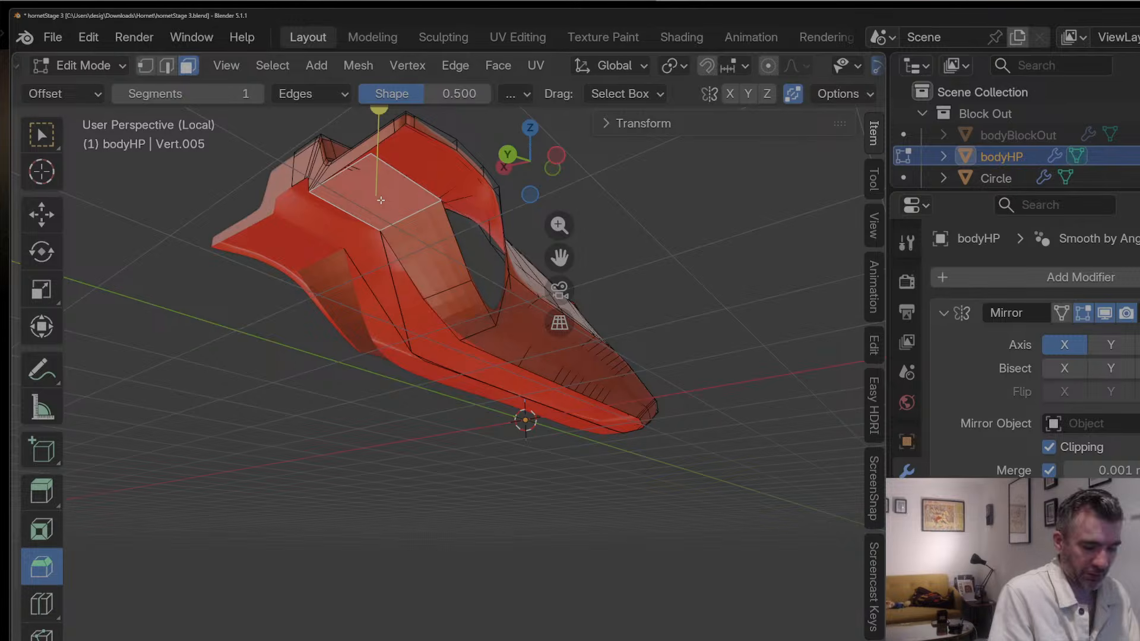
pyautogui.hotkey('alt', 'n')
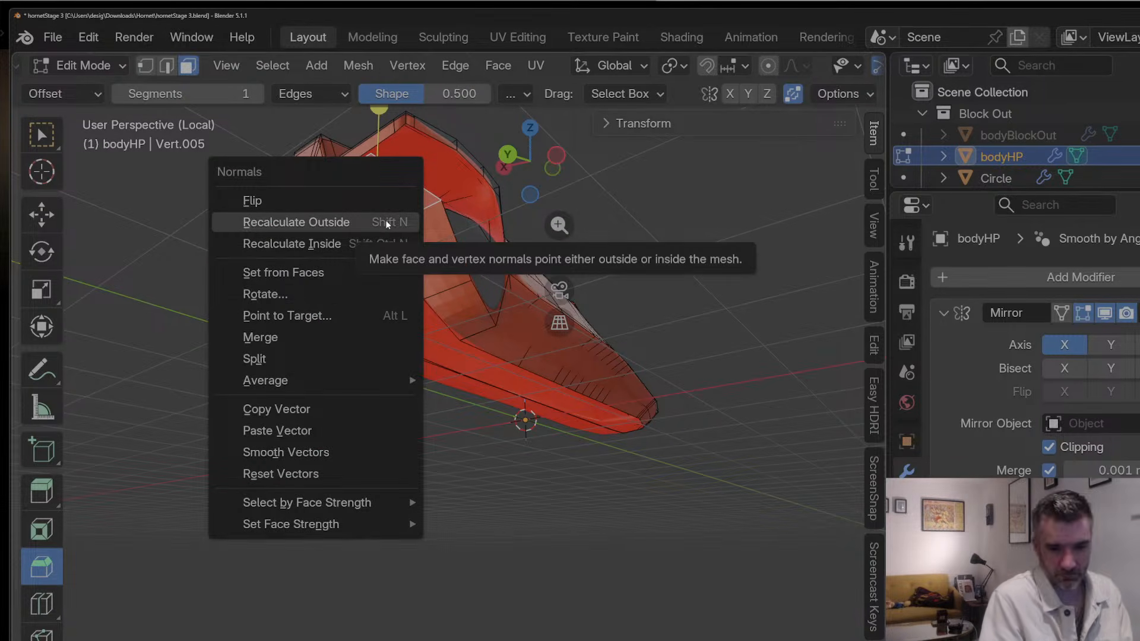
pyautogui.click(386, 221)
# Step: Merge the rear outer vertex of the tail's underside face into the tail's adjacent corner vertex
pyautogui.press('1')
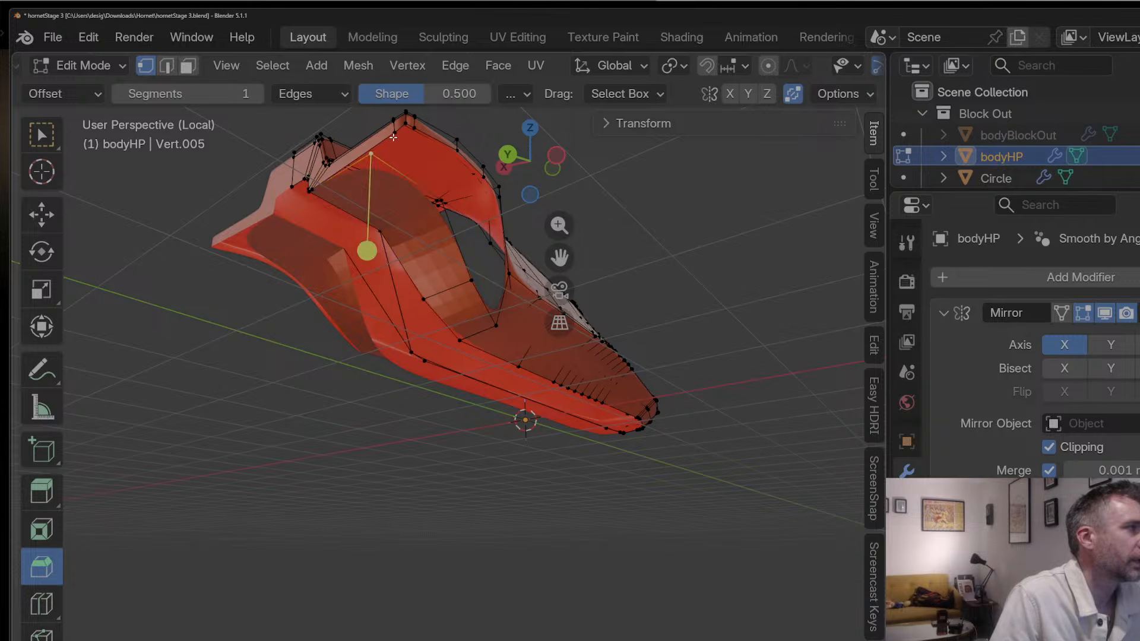
pyautogui.hotkey('alt', 'm')
pyautogui.click(405, 193)
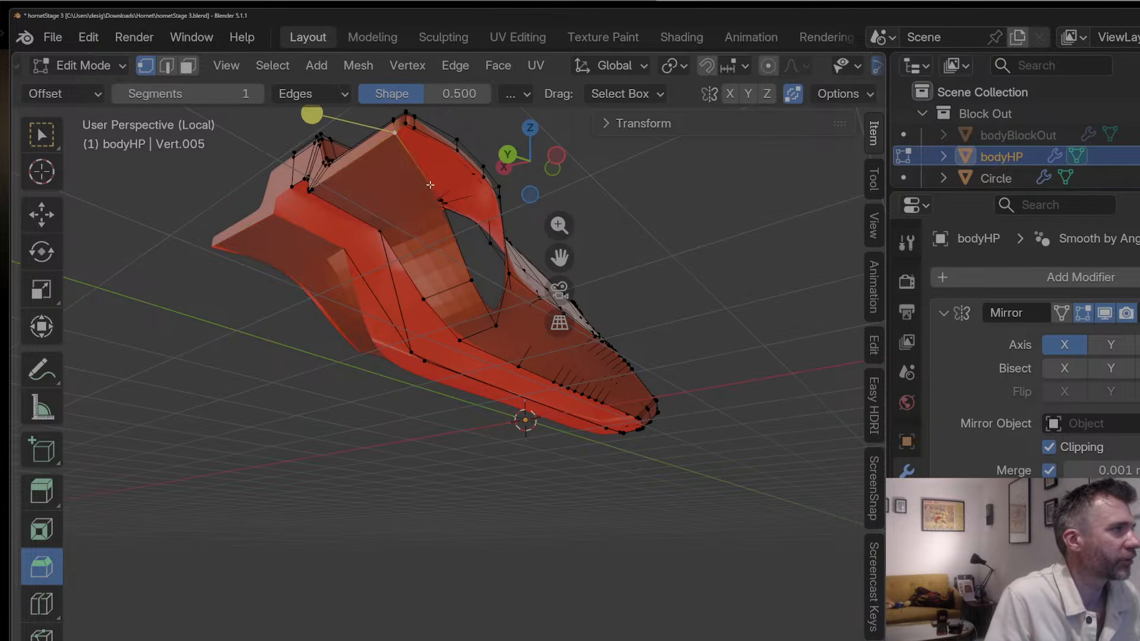
# Step: Move the vertex where the tail's underside meets the slanted rear face outward along X
pyautogui.moveTo(405, 192); pyautogui.dragTo(501, 229, button='middle')
pyautogui.press('g')
pyautogui.press('x')
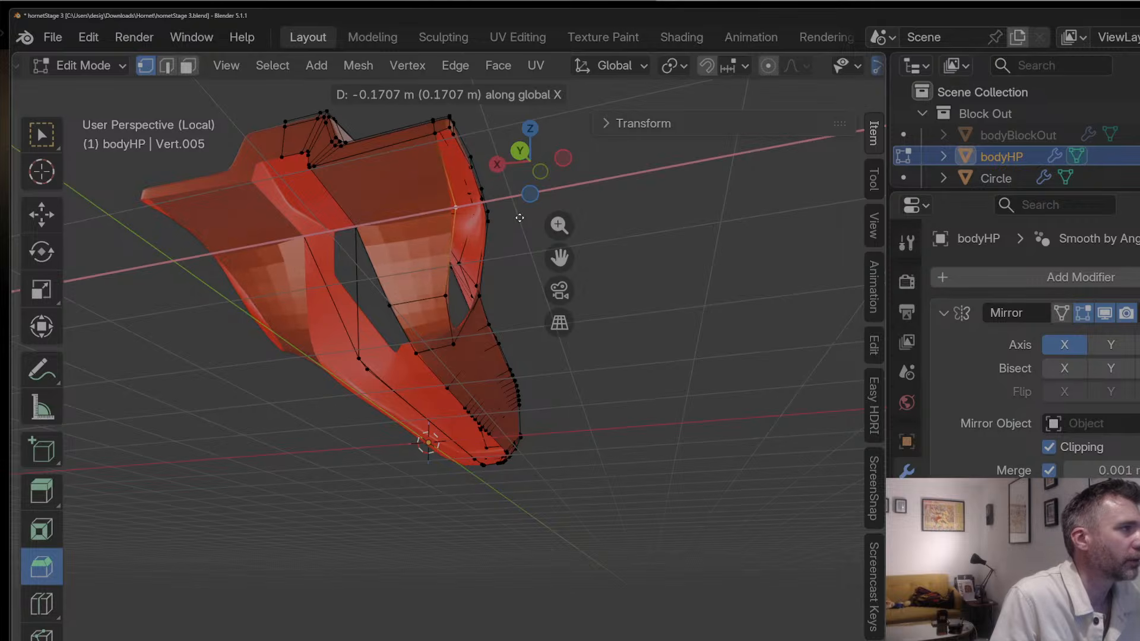
pyautogui.click(524, 216)
# Step: Move the outer vertex of the slanted face's loop cut along X and check the smoothed result in Object Mode
pyautogui.click(445, 295)
pyautogui.moveTo(440, 331); pyautogui.dragTo(352, 262, button='middle')
pyautogui.press('g')
pyautogui.press('x')
pyautogui.click(458, 303)
pyautogui.press('Tab')
pyautogui.press('Tab')
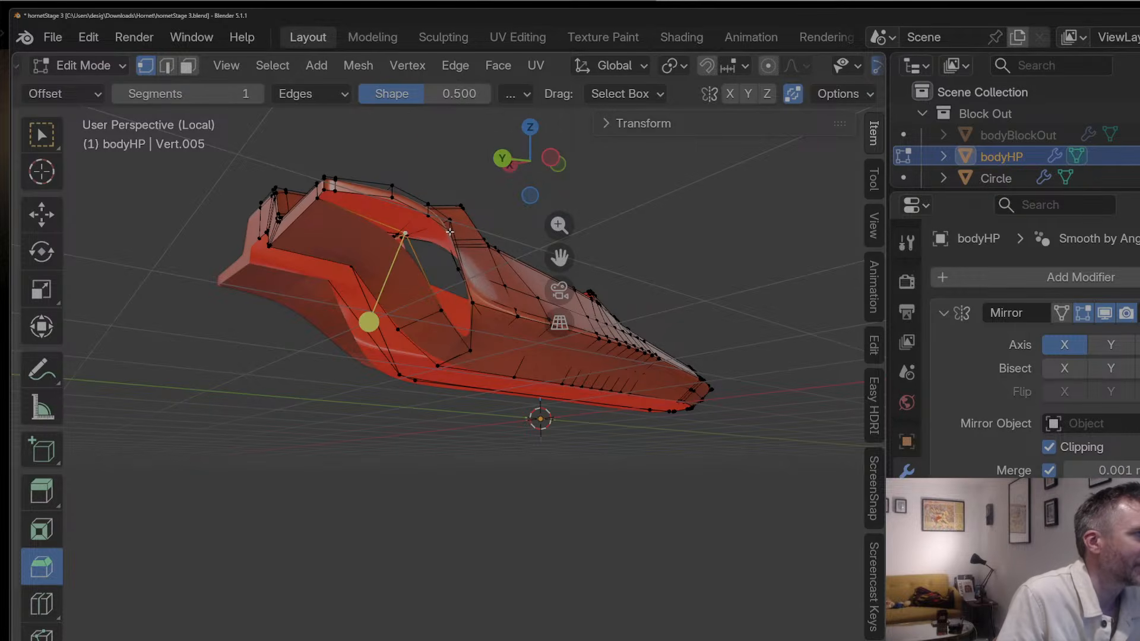
# Step: Reposition the loop cut's outer vertex in left view, moving it forward toward the side's rear edge
pyautogui.moveTo(444, 309); pyautogui.dragTo(410, 274, button='middle')
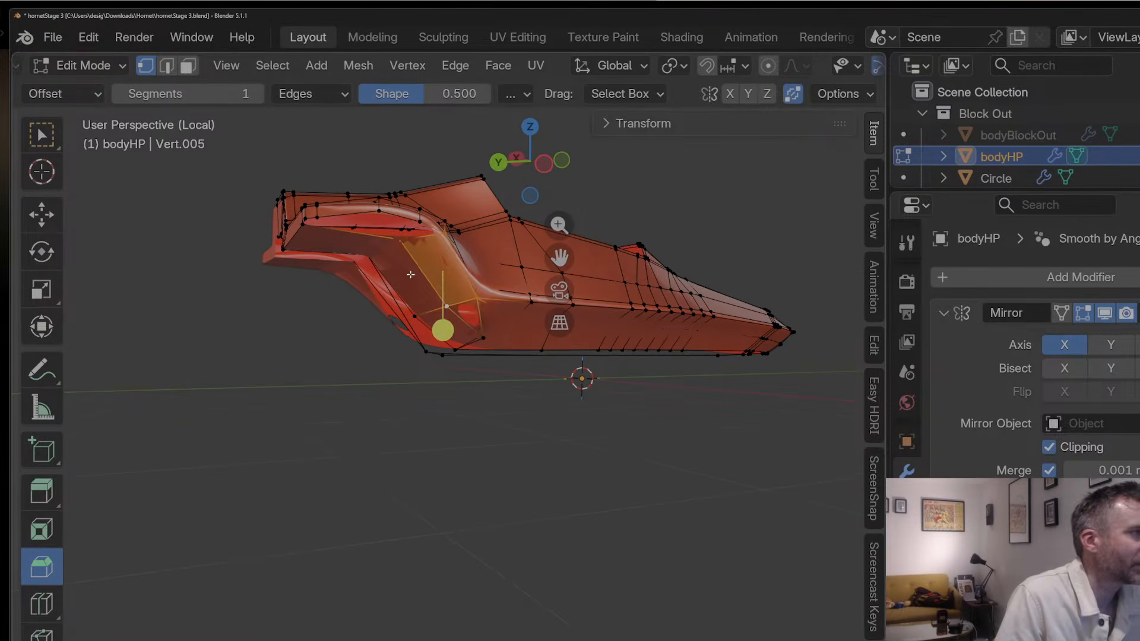
pyautogui.click(562, 161)
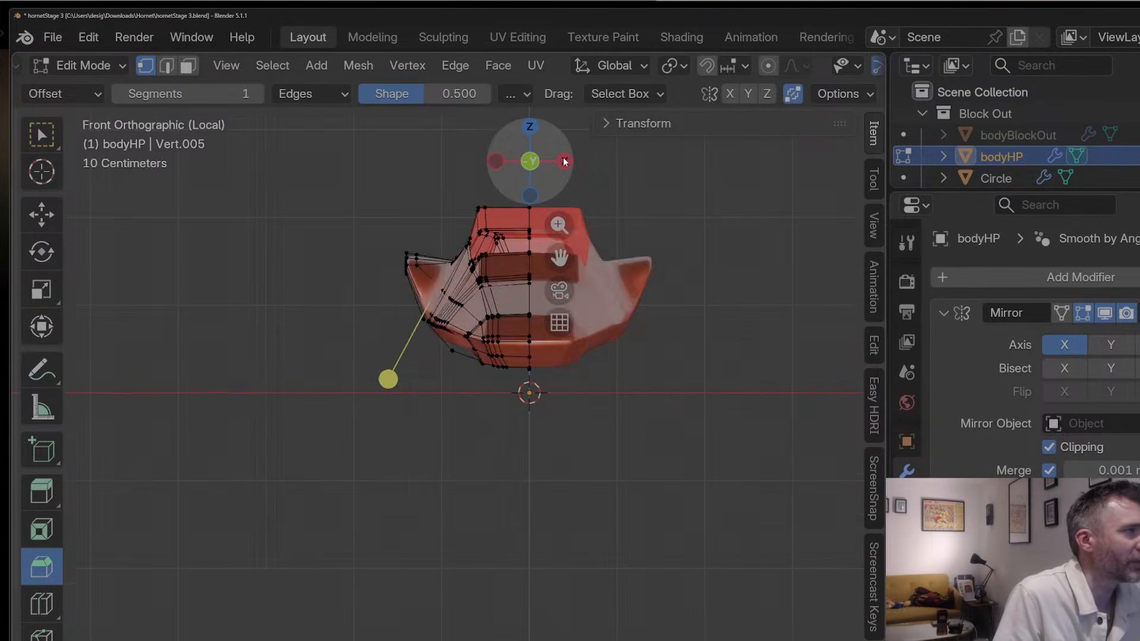
pyautogui.click(564, 160)
pyautogui.click(564, 160)
pyautogui.click(564, 160)
pyautogui.press('g')
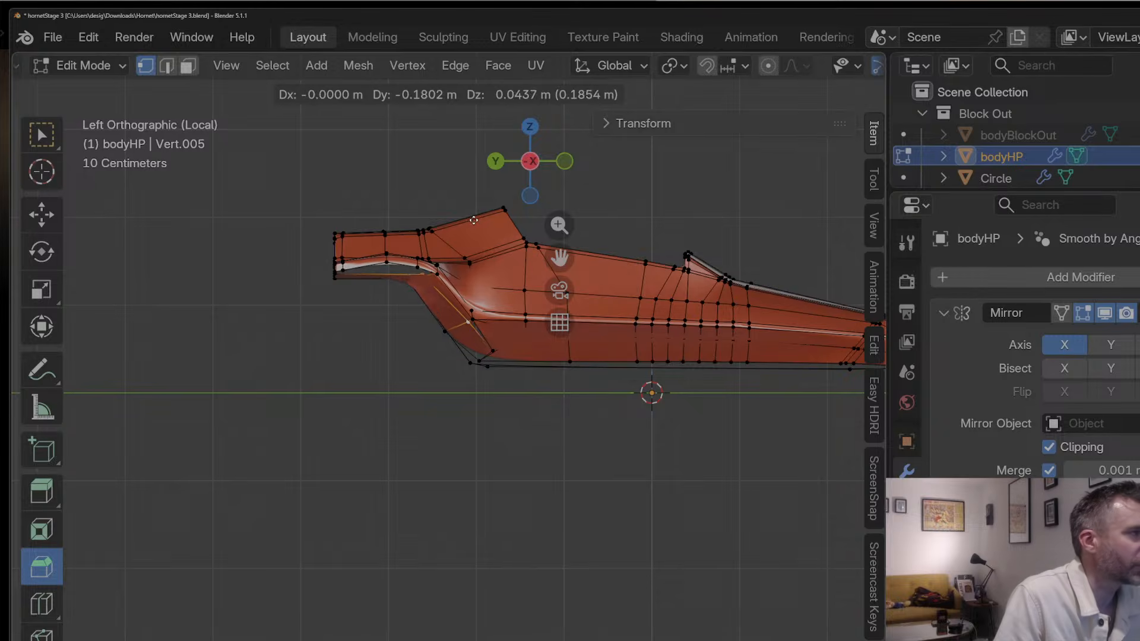
pyautogui.click(469, 221)
# Step: Shift the tail underside's front outer vertex about -0.098 m and the loop cut's outer vertex about -0.022 m along Y
pyautogui.click(424, 275)
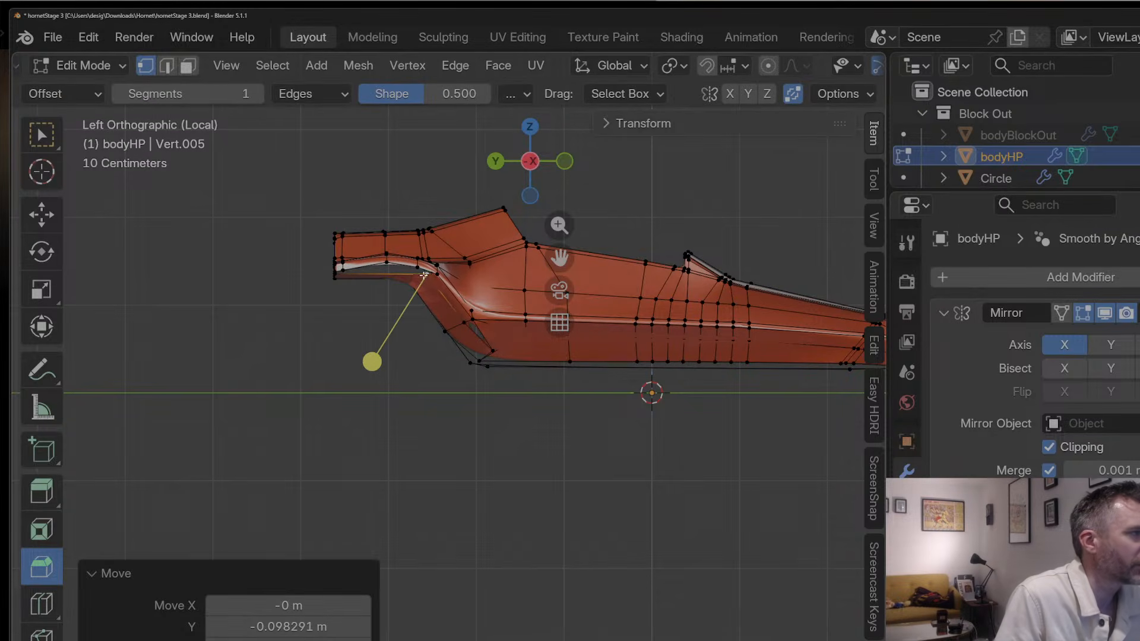
pyautogui.click(461, 321)
pyautogui.press('g')
pyautogui.click(463, 320)
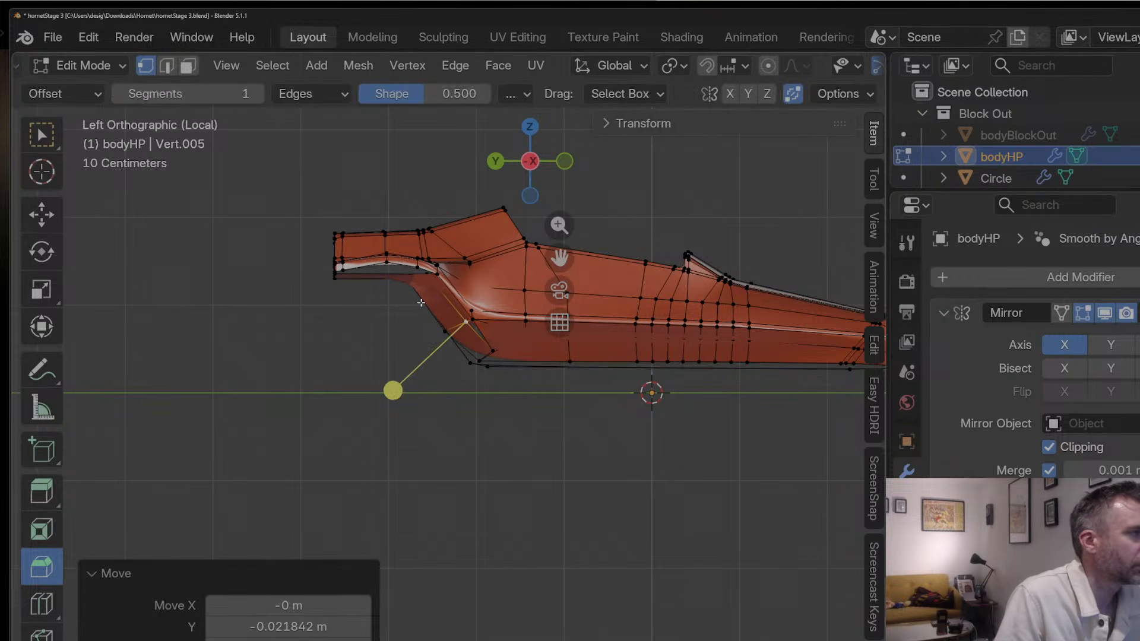
# Step: With X-ray enabled, move the tail underside's inner corner vertex forward and the loop cut's inner vertex about -0.142 m along Y and 0.016 m along Z
pyautogui.moveTo(434, 320); pyautogui.dragTo(452, 346)
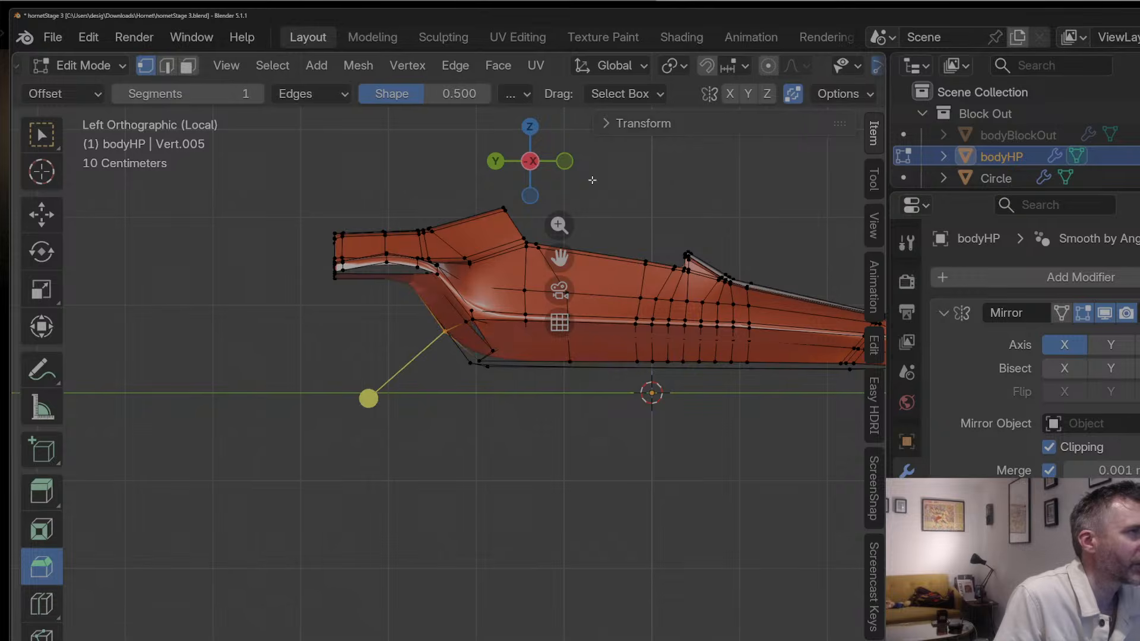
pyautogui.scroll(-5, 834, 71)
pyautogui.hotkey('alt', 'z')
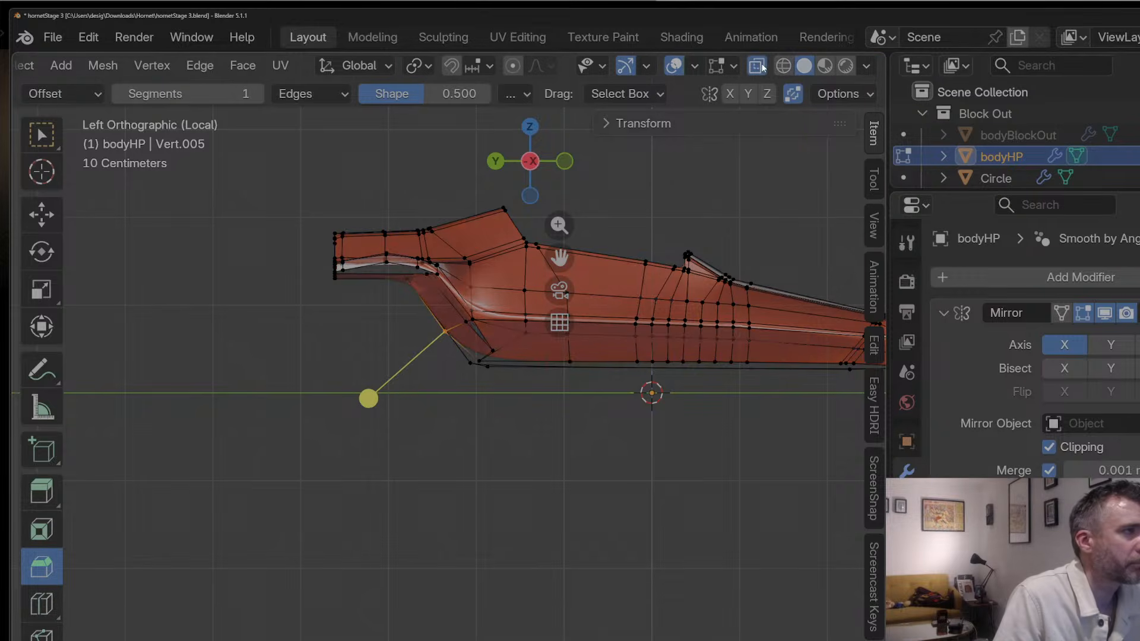
pyautogui.moveTo(414, 291); pyautogui.dragTo(417, 293)
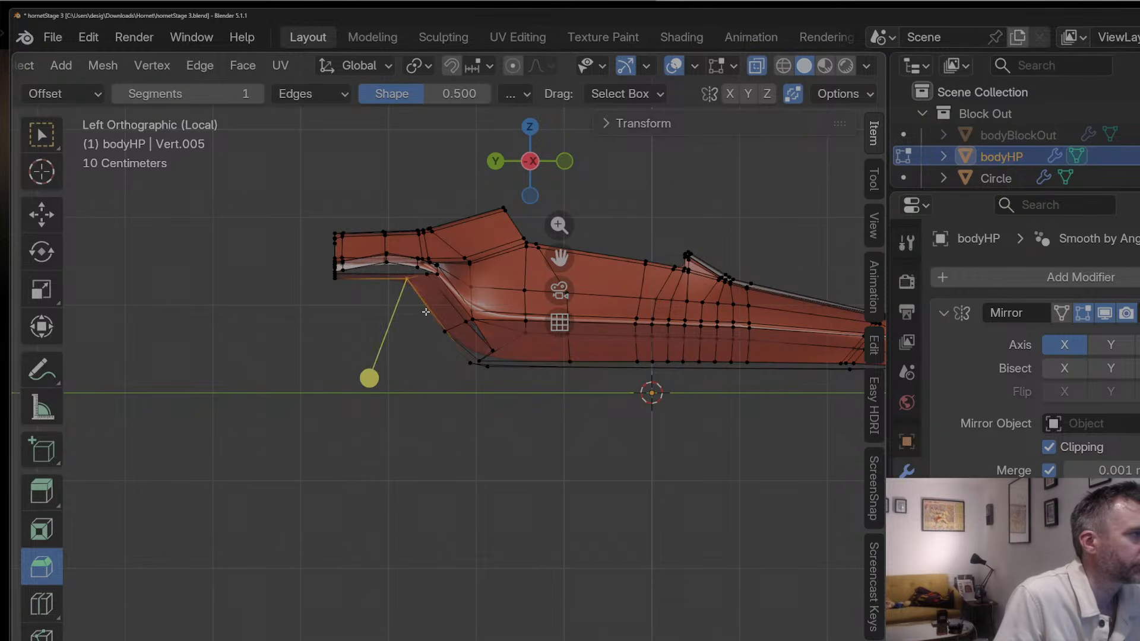
pyautogui.press('g')
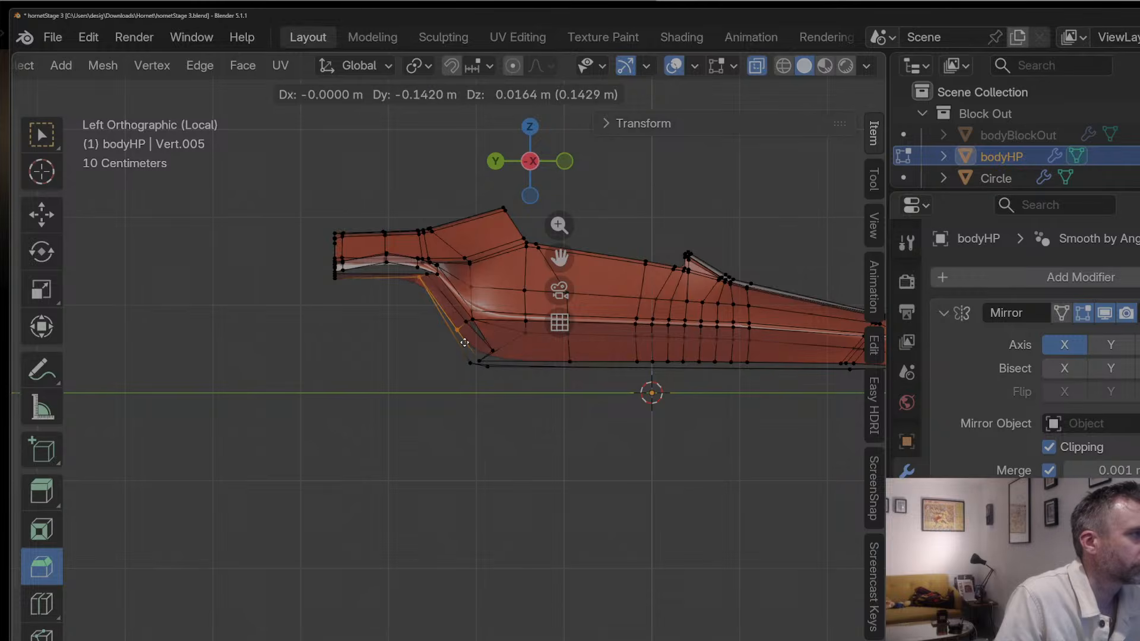
pyautogui.click(464, 343)
pyautogui.press('g')
pyautogui.click(460, 346)
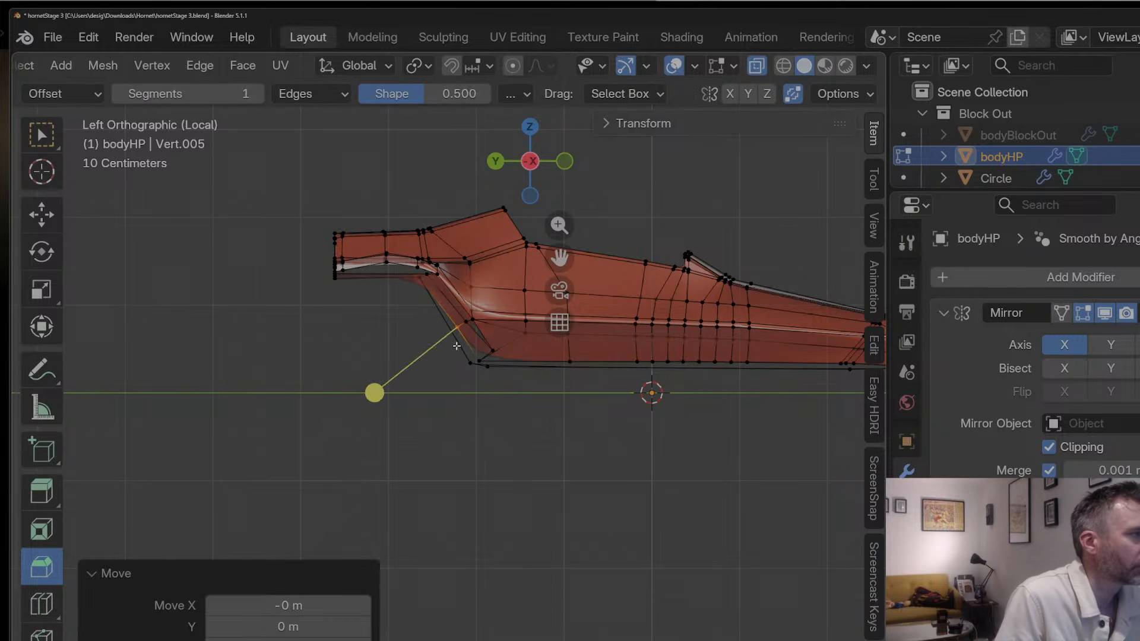
# Step: Inspect the smoothed rear of the body in Object Mode and turn X-ray off
pyautogui.press('Tab')
pyautogui.moveTo(429, 341); pyautogui.dragTo(515, 340, button='middle')
pyautogui.scroll(-1, 516, 340)
pyautogui.scroll(-5, 721, 75)
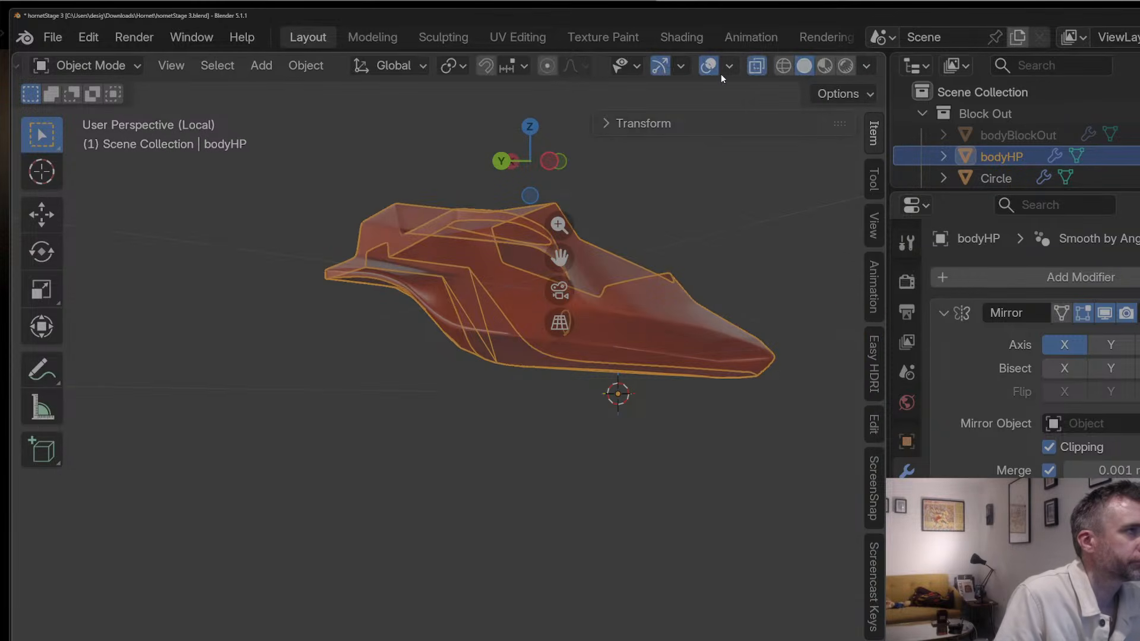
pyautogui.click(753, 69)
# Step: Add a loop cut across the slanted rear face with a factor of 0.177 and check the smoothed surface in Object Mode
pyautogui.moveTo(497, 282); pyautogui.dragTo(538, 325, button='middle')
pyautogui.press('Tab')
pyautogui.hotkey('ctrl', 'r')
pyautogui.click(521, 315)
pyautogui.click(520, 312)
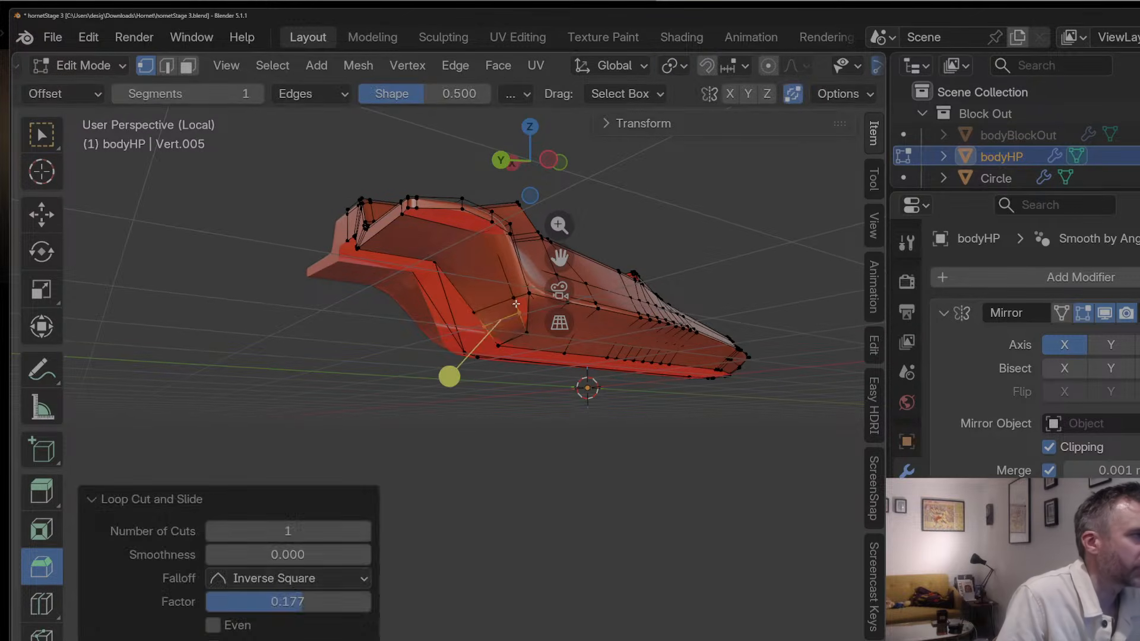
pyautogui.click(516, 301)
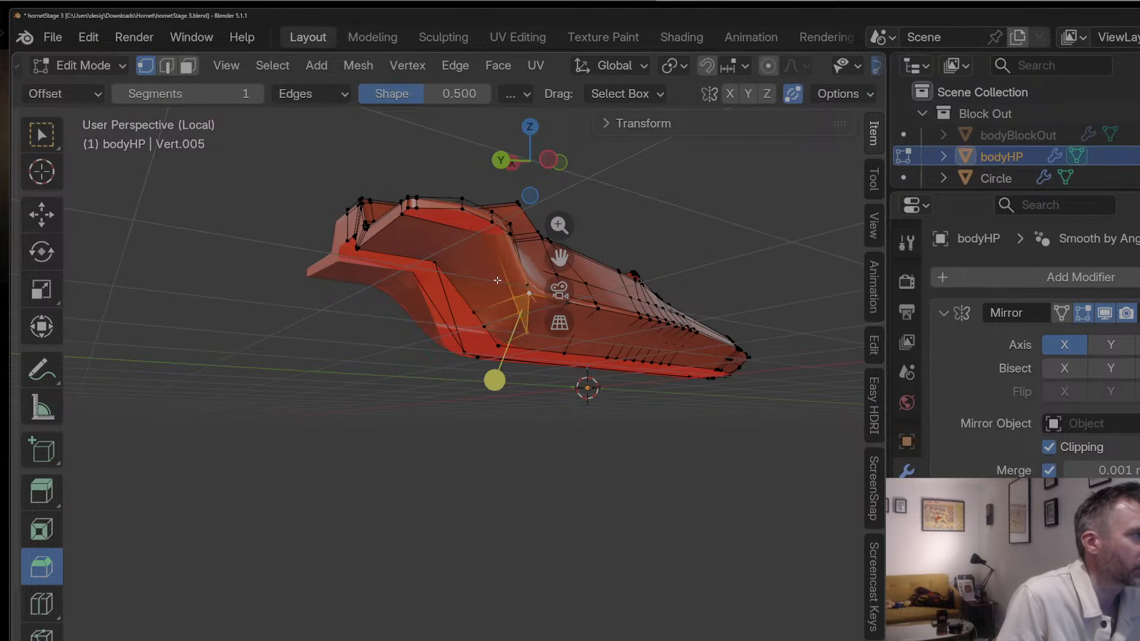
pyautogui.press('Tab')
pyautogui.moveTo(497, 280); pyautogui.dragTo(429, 278, button='middle')
pyautogui.rightClick(464, 276)
pyautogui.click(465, 276)
pyautogui.press('Tab')
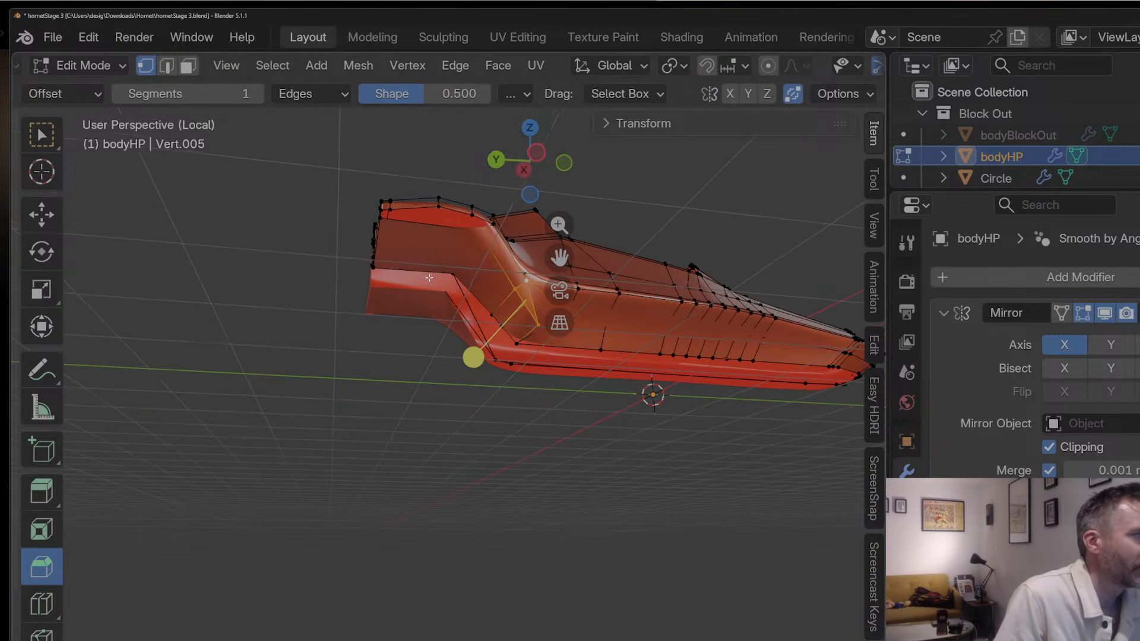
# Step: In left view, move the lower outer vertex of the slanted face's cut down toward the slanted rear outline
pyautogui.click(562, 166)
pyautogui.click(561, 166)
pyautogui.click(561, 165)
pyautogui.click(561, 166)
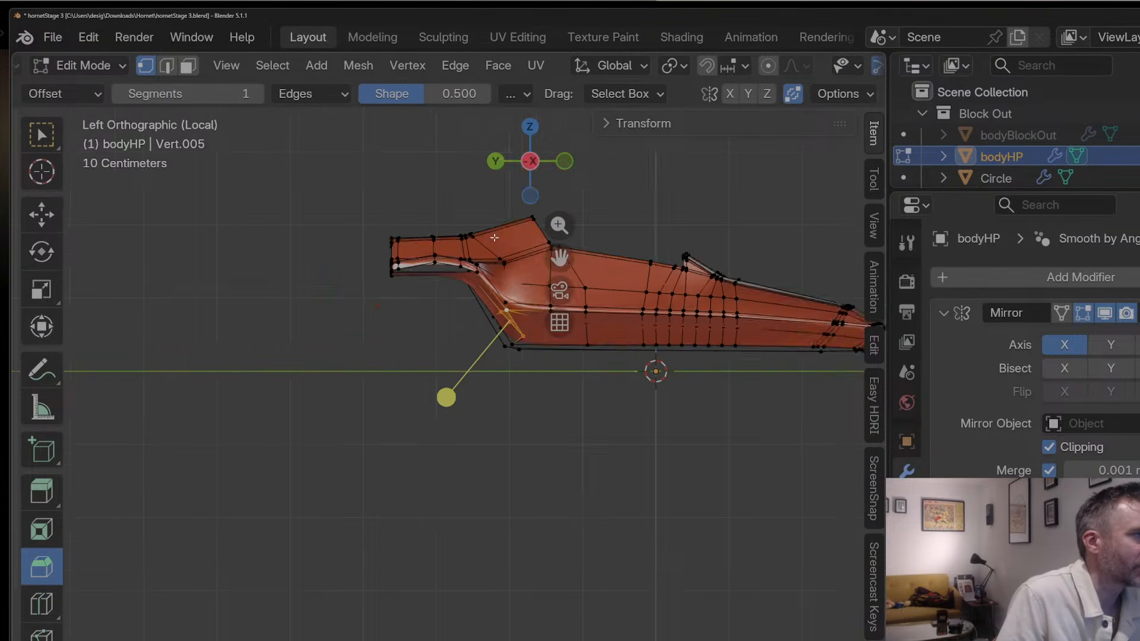
pyautogui.scroll(3, 476, 270)
pyautogui.moveTo(555, 247); pyautogui.dragTo(500, 288)
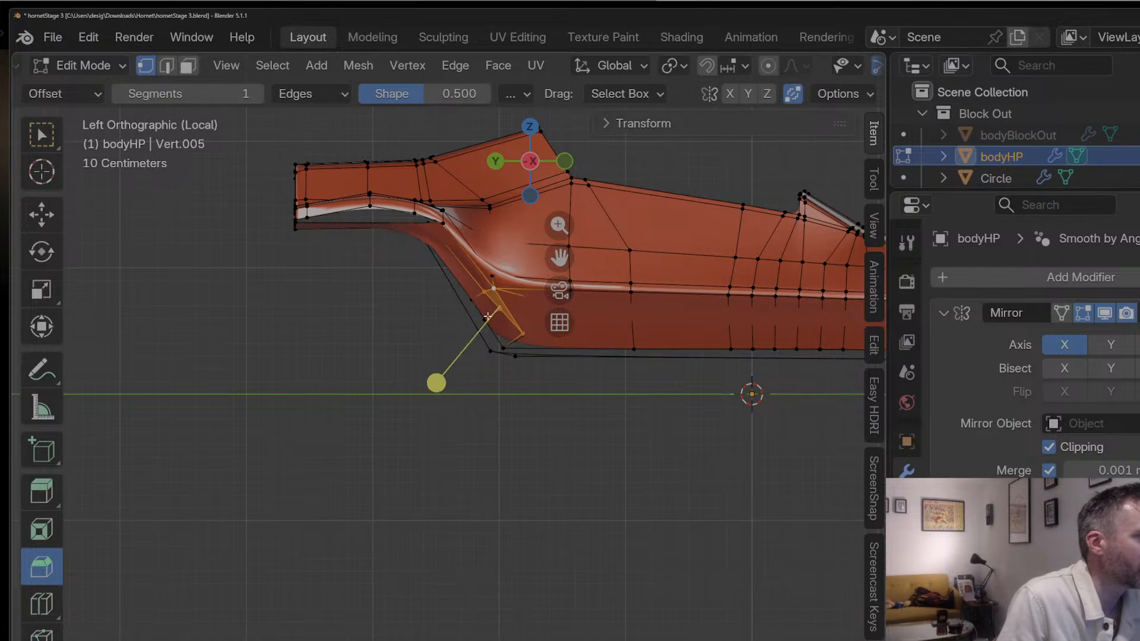
pyautogui.press('g')
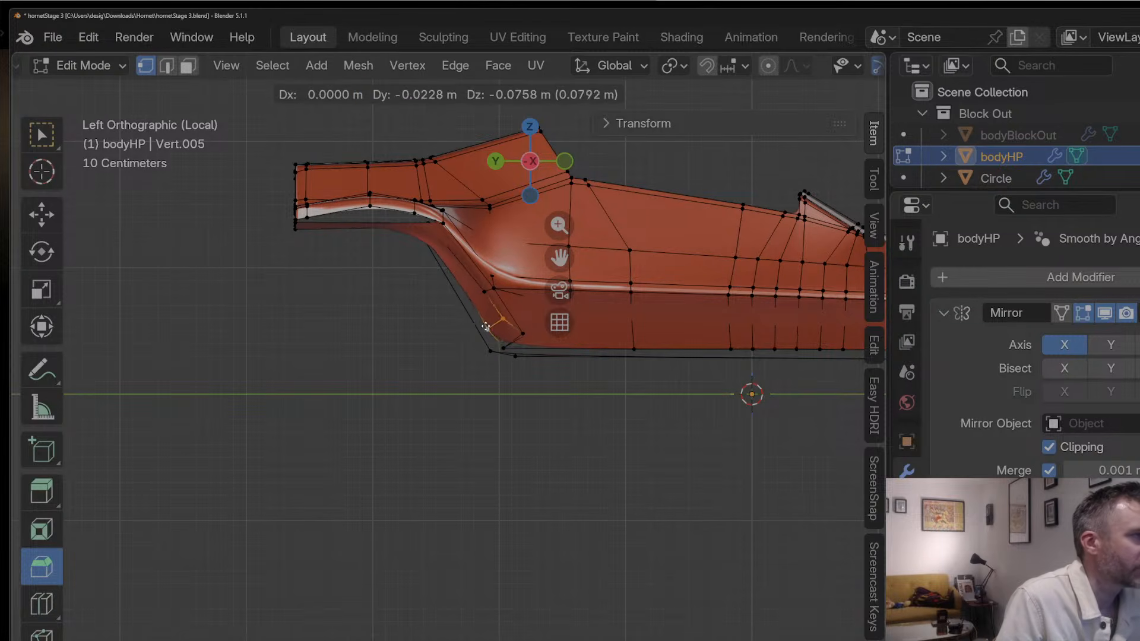
pyautogui.click(475, 327)
# Step: Move the slanted face's upper cut vertex and its remaining lower cut vertex rearward toward the slanted outline
pyautogui.click(484, 294)
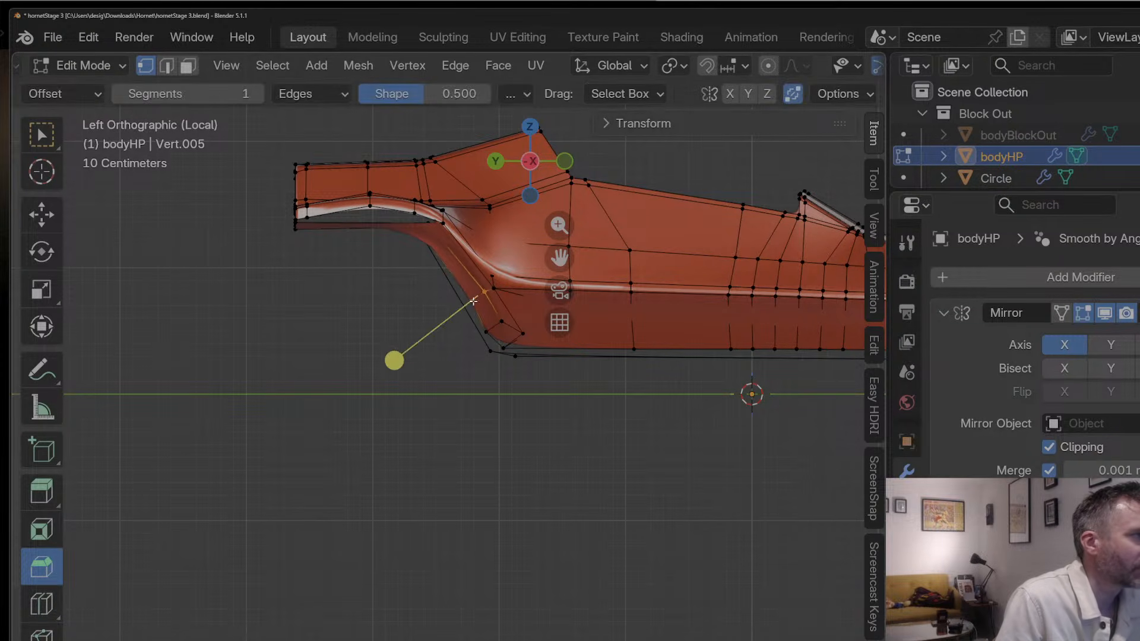
pyautogui.press('g')
pyautogui.click(468, 303)
pyautogui.click(498, 321)
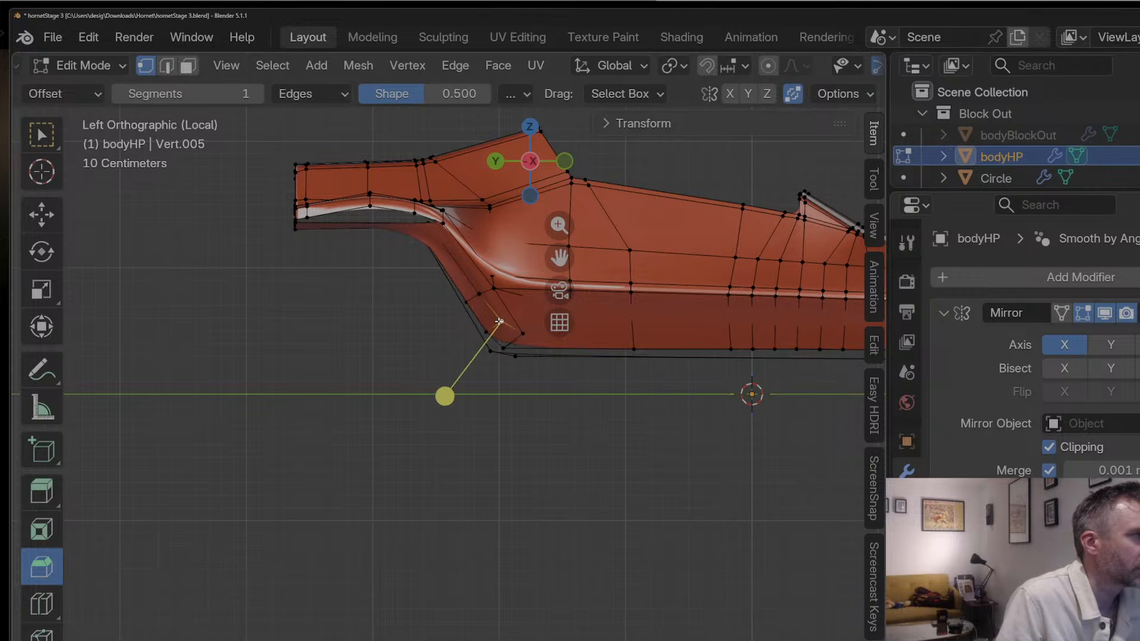
pyautogui.press('g')
pyautogui.click(484, 325)
# Step: Delete the middle faces of the slanted rear underside after checking the body in Object Mode
pyautogui.press('Tab')
pyautogui.moveTo(450, 301); pyautogui.dragTo(638, 359, button='middle')
pyautogui.press('Tab')
pyautogui.press('x')
pyautogui.click(606, 347)
pyautogui.press('1')
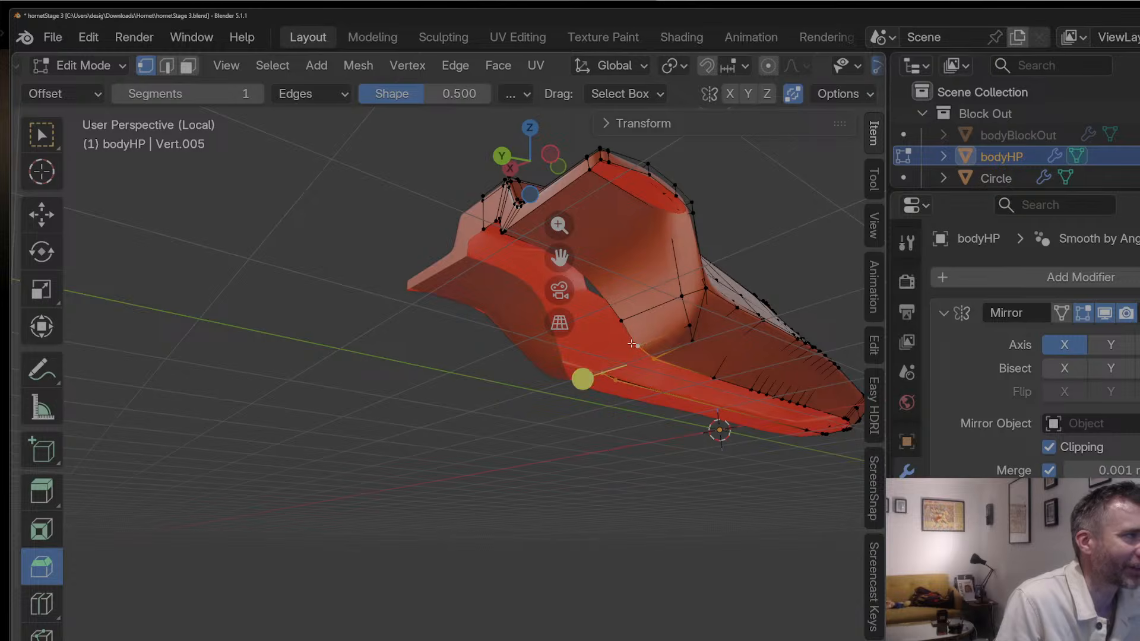
# Step: Move the rear edge of the body's bottom about 0.05 m along Y
pyautogui.moveTo(632, 343); pyautogui.dragTo(652, 363, button='middle')
pyautogui.press('g')
pyautogui.press('y')
pyautogui.click(632, 391)
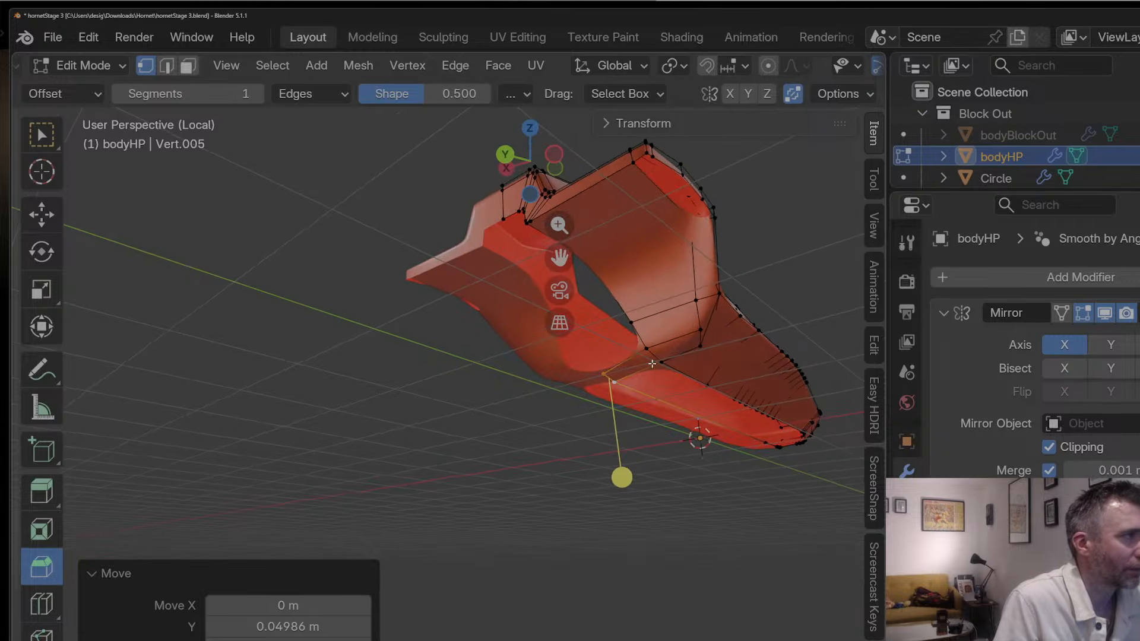
# Step: Extrude the lower edges of the tail's central raised section along Y to start its underside
pyautogui.moveTo(534, 252); pyautogui.dragTo(592, 358, button='middle')
pyautogui.press('2')
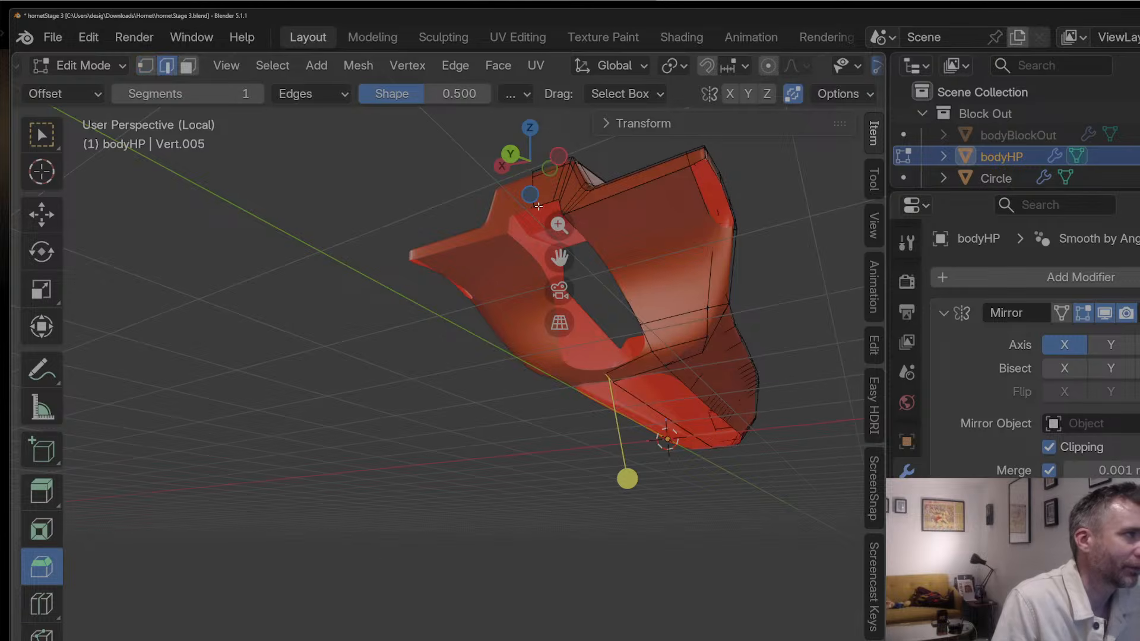
pyautogui.moveTo(538, 206); pyautogui.dragTo(611, 218, button='middle')
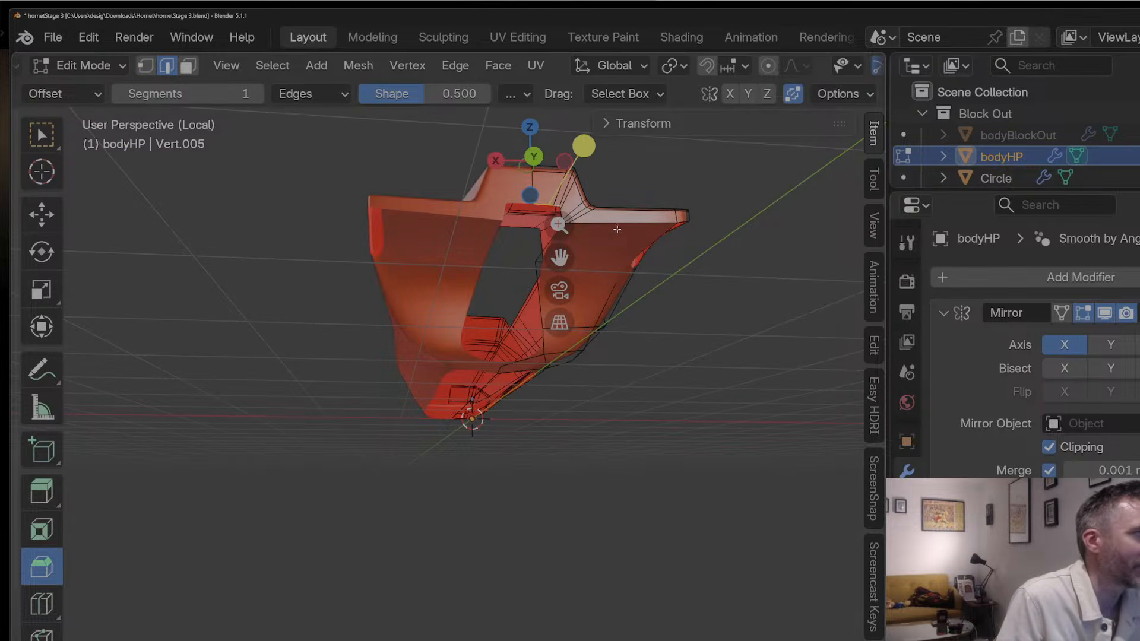
pyautogui.moveTo(559, 258); pyautogui.dragTo(643, 438)
pyautogui.moveTo(472, 300); pyautogui.dragTo(458, 241, button='middle')
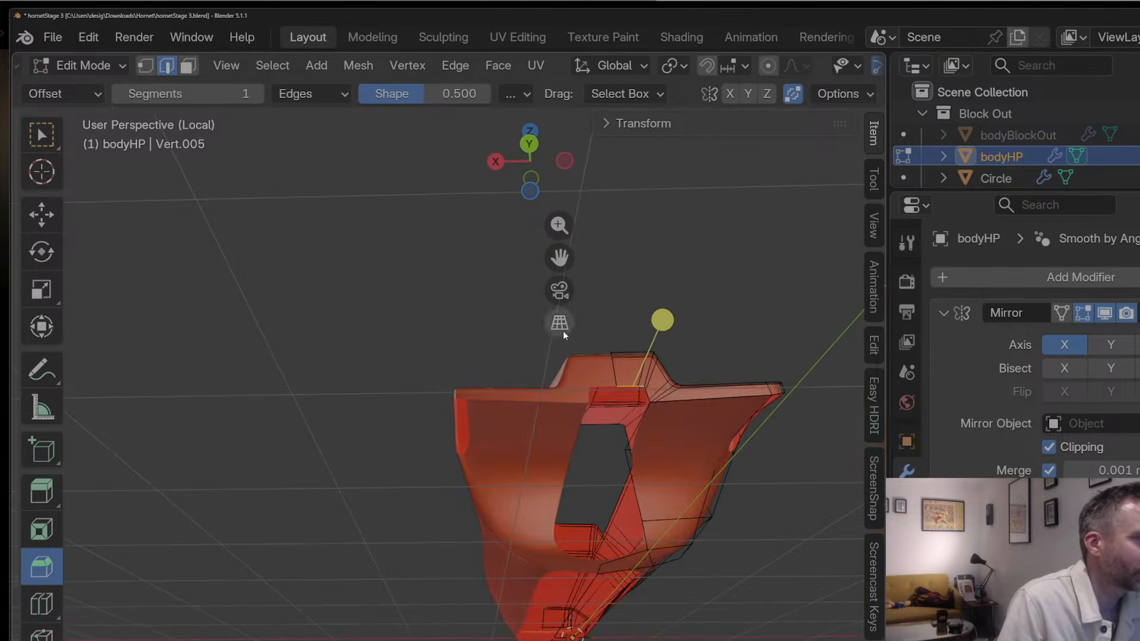
pyautogui.scroll(4, 622, 384)
pyautogui.moveTo(566, 267); pyautogui.dragTo(571, 273)
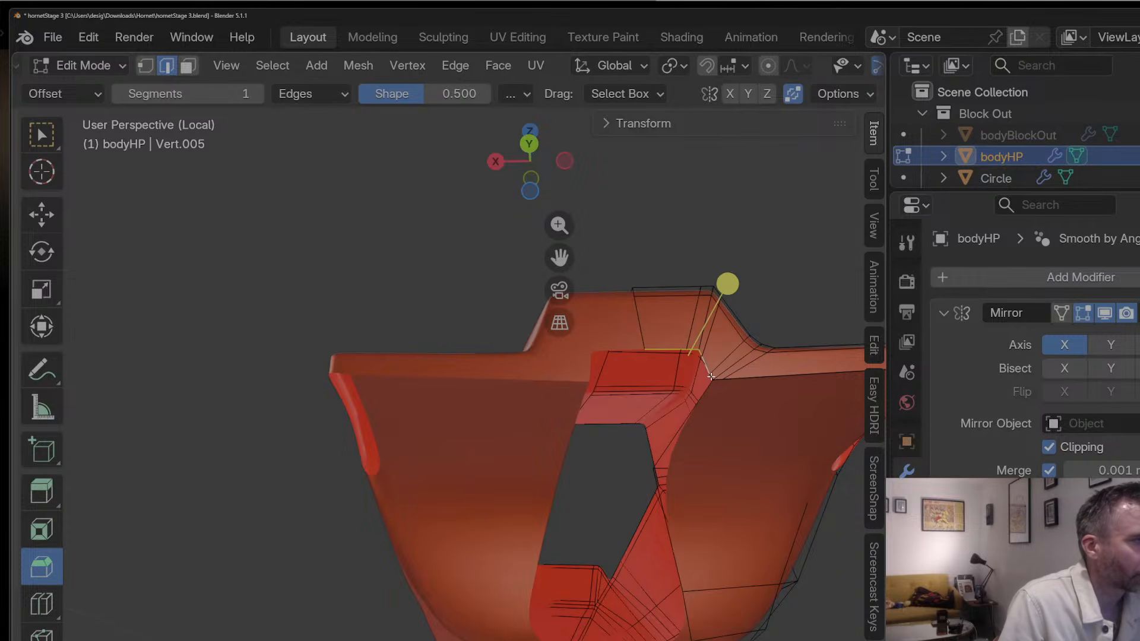
pyautogui.moveTo(710, 376); pyautogui.dragTo(774, 374, button='middle')
pyautogui.press('e')
pyautogui.press('y')
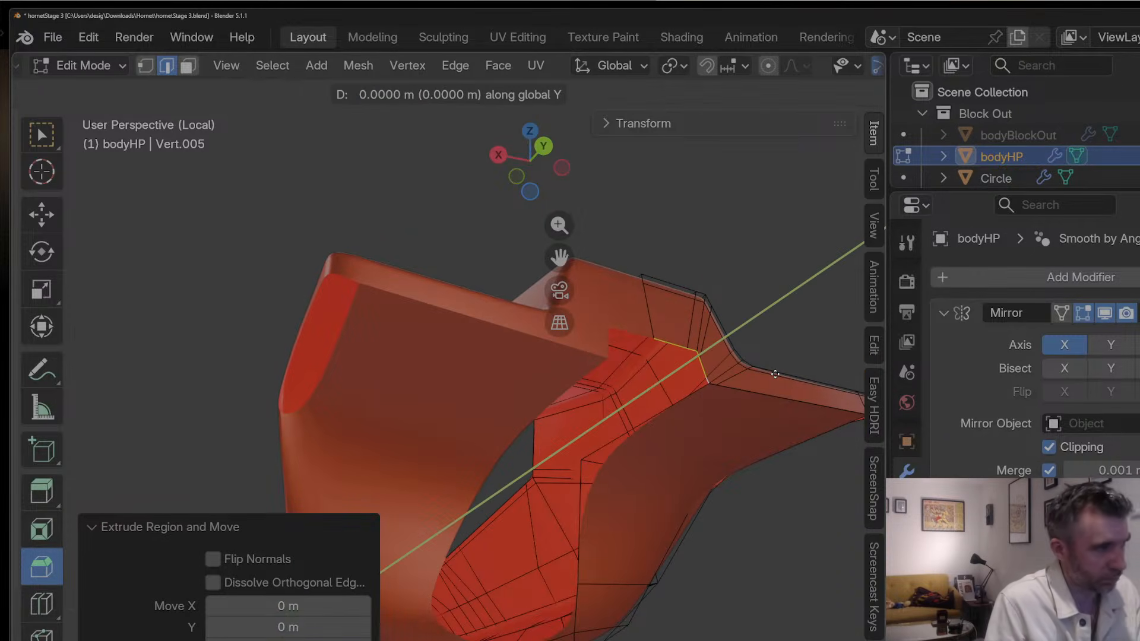
pyautogui.click(737, 385)
# Step: Move the extruded tail underside edges about -0.331 m and a further -0.432 m along Y toward the central opening
pyautogui.moveTo(736, 385); pyautogui.dragTo(825, 390, button='middle')
pyautogui.press('g')
pyautogui.press('y')
pyautogui.click(725, 399)
pyautogui.press('g')
pyautogui.press('y')
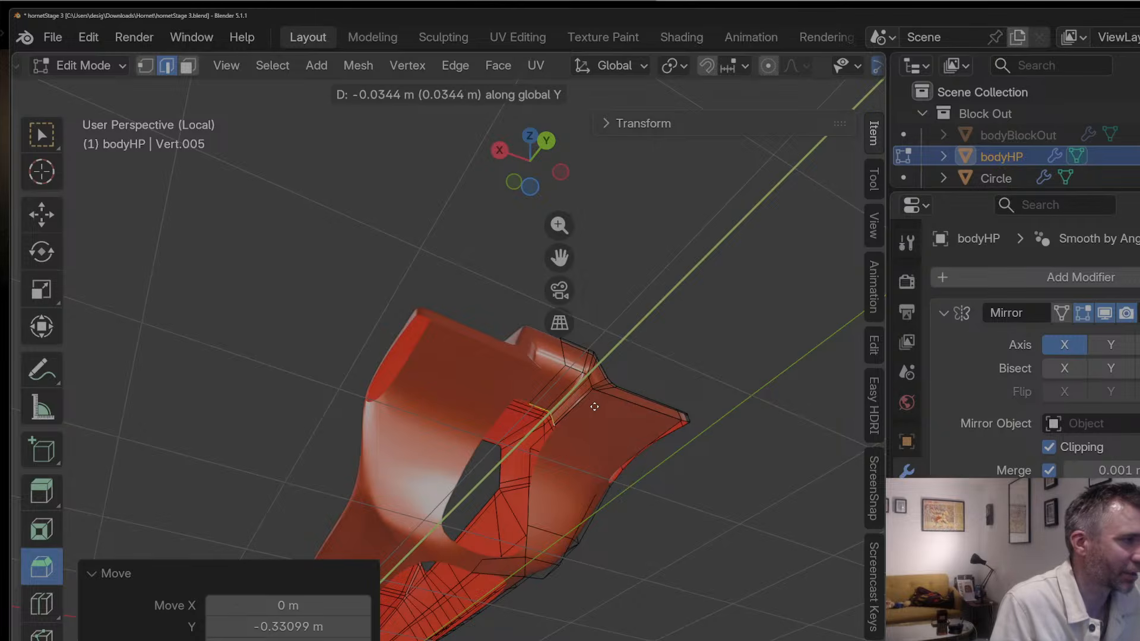
pyautogui.click(566, 424)
# Step: Move the extrusion's outer corner vertex about -0.028 m along X and -0.019 m along Y, and merge it with the adjacent side vertex
pyautogui.scroll(3, 564, 424)
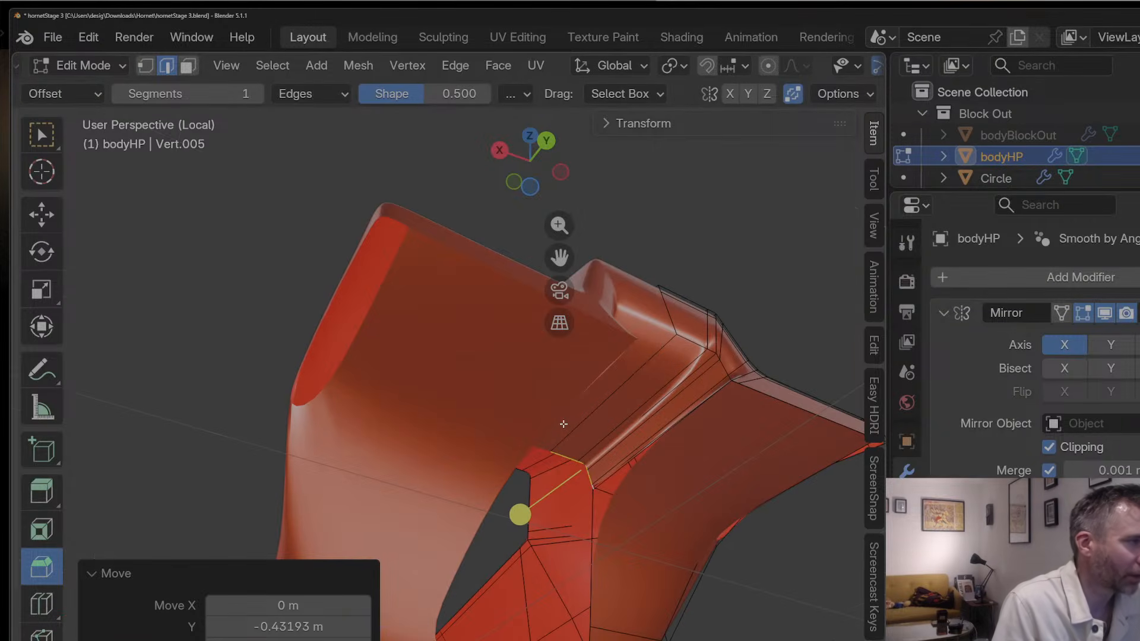
pyautogui.press('1')
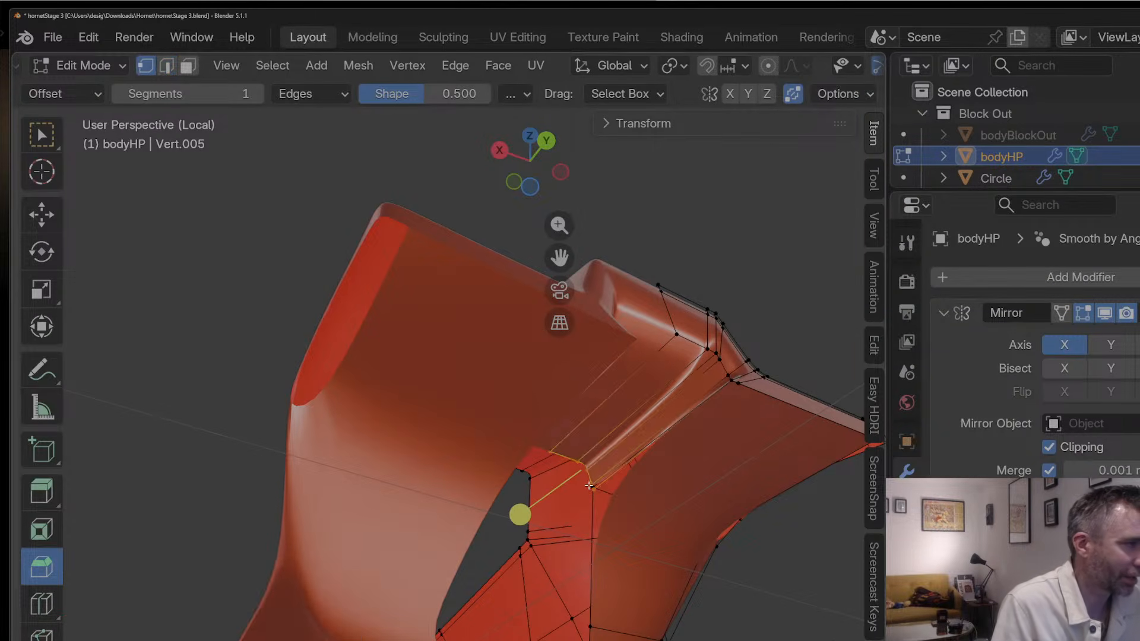
pyautogui.click(590, 487)
pyautogui.click(594, 492)
pyautogui.press('g')
pyautogui.click(595, 500)
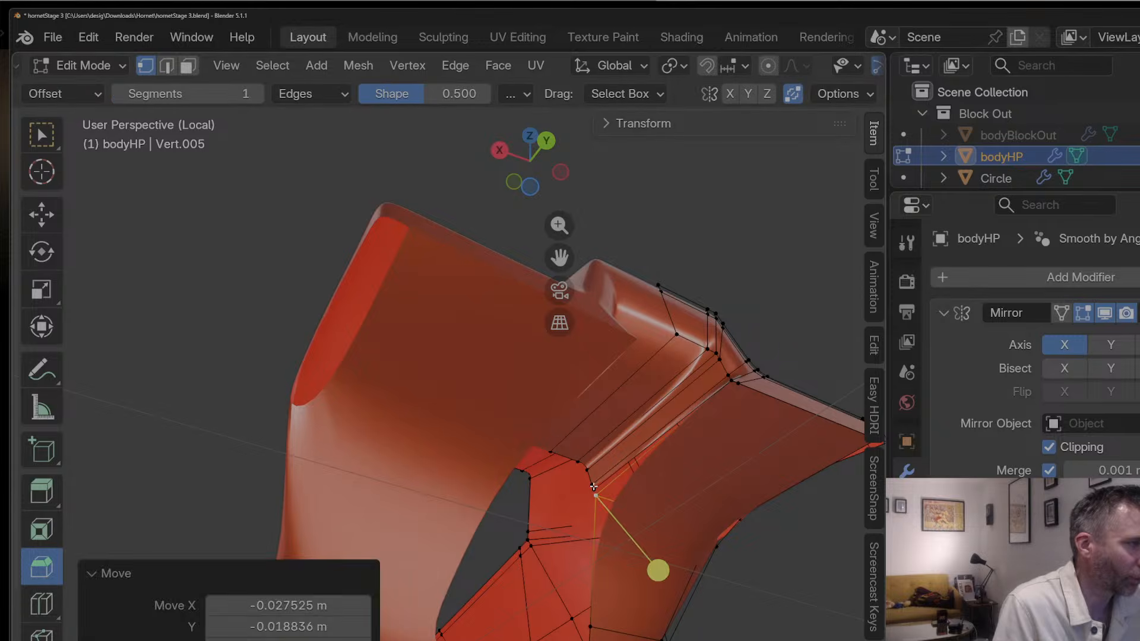
pyautogui.click(597, 495)
pyautogui.press('m')
pyautogui.click(599, 497)
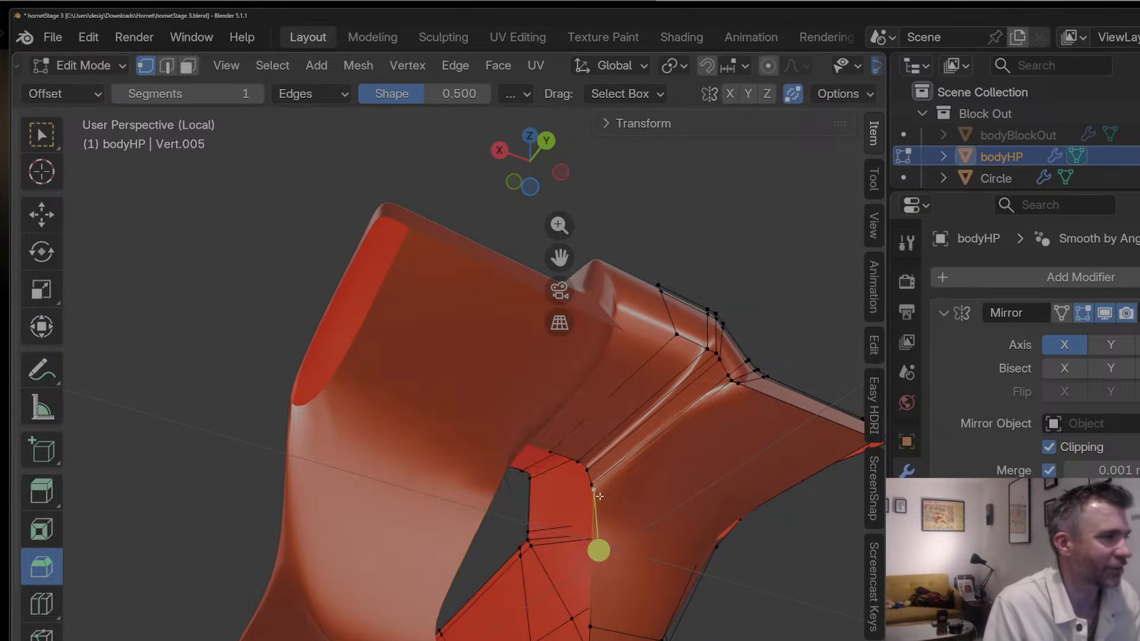
pyautogui.press('Tab')
pyautogui.moveTo(599, 498); pyautogui.dragTo(579, 448, button='middle')
pyautogui.press('Tab')
pyautogui.press('Tab')
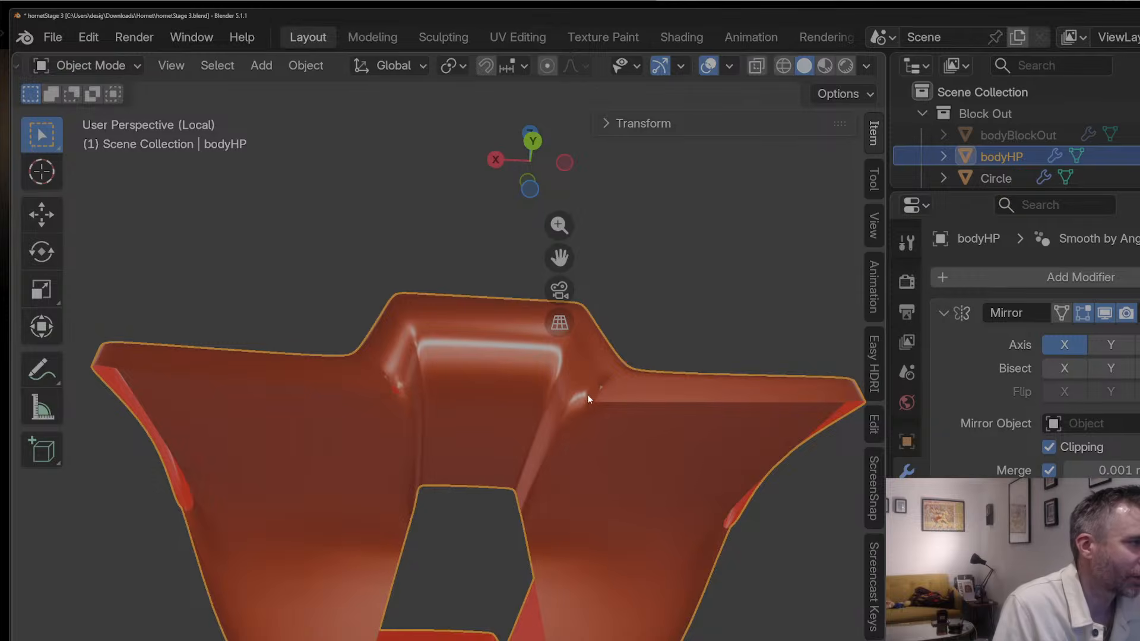
# Step: Try to move the lower rear edge of the tail's side section downward, and undo it
pyautogui.press('Tab')
pyautogui.moveTo(580, 399); pyautogui.dragTo(630, 388, button='middle')
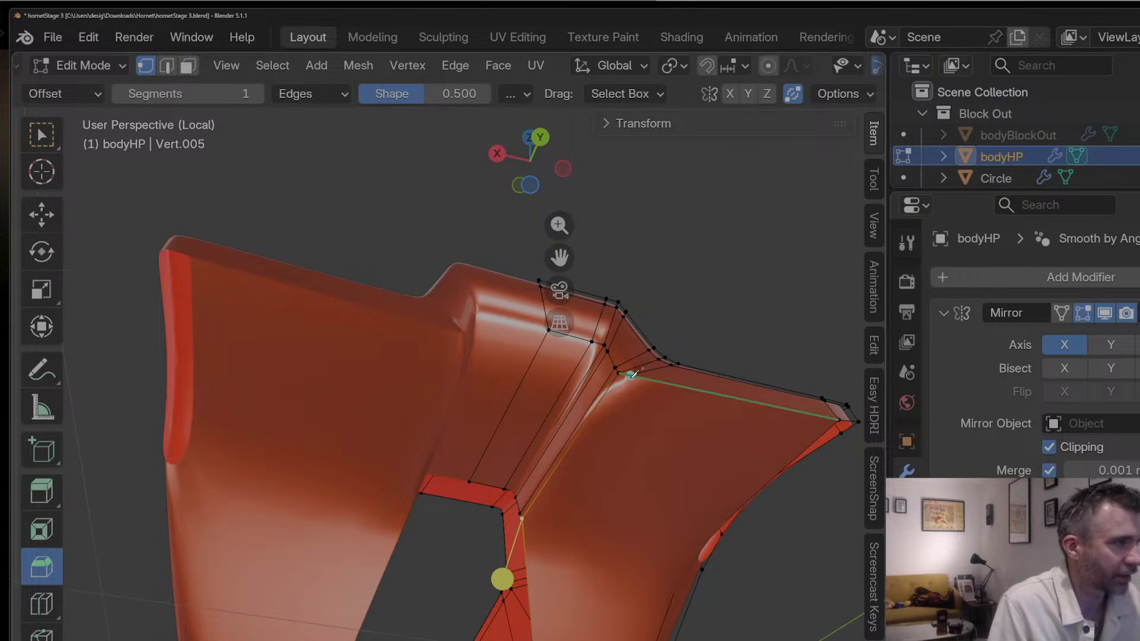
pyautogui.press('2')
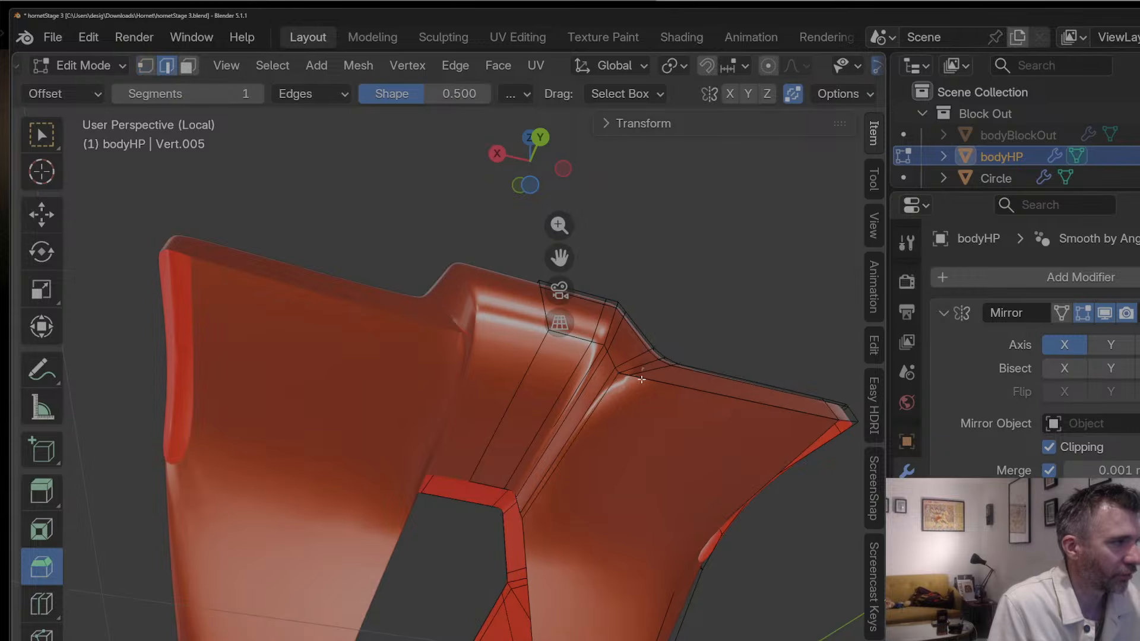
pyautogui.press('g')
pyautogui.click(645, 420)
pyautogui.hotkey('ctrl', 'z')
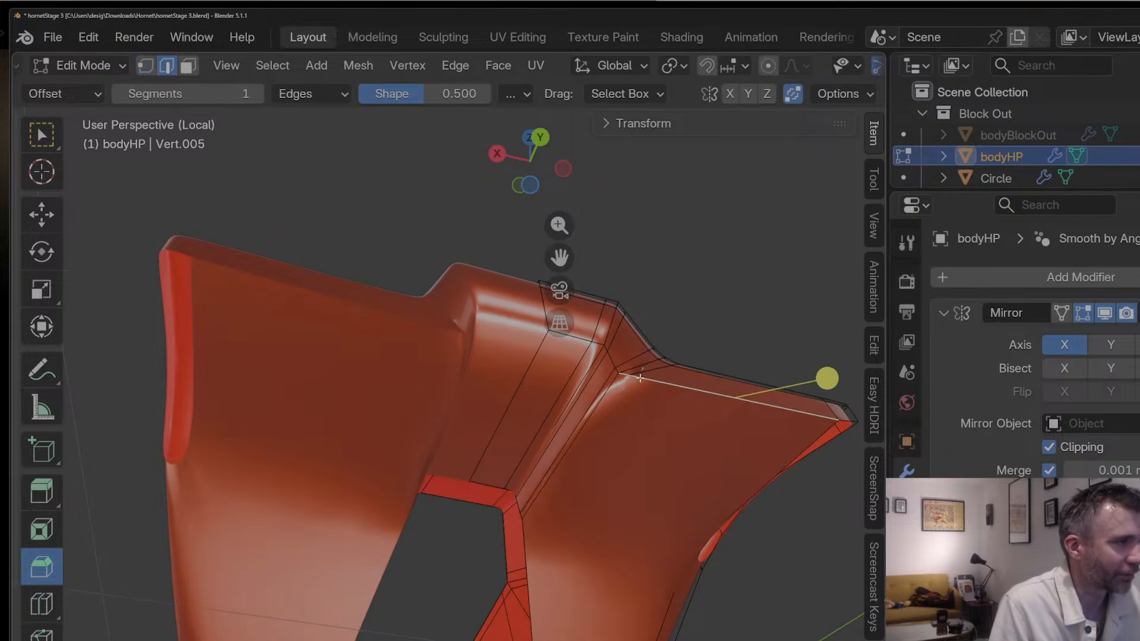
# Step: Reposition the inner vertex of the tail side's lower rear edge, shifting it about -0.008 m along X and 0.006 m along Y
pyautogui.press('1')
pyautogui.moveTo(626, 389); pyautogui.dragTo(664, 389, button='middle')
pyautogui.press('g')
pyautogui.click(623, 385)
pyautogui.press('g')
pyautogui.click(634, 400)
# Step: Knife a cut across the tail side's underside, from its rear edge to the inner edge near the central opening
pyautogui.hotkey('ctrl', 'r')
pyautogui.press('Escape')
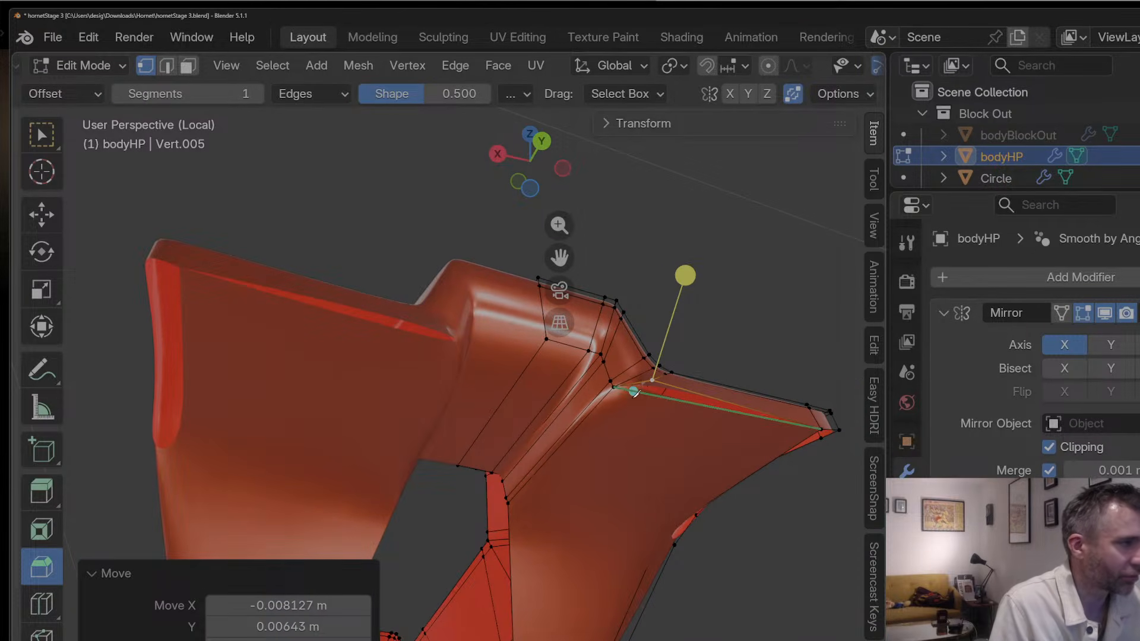
pyautogui.click(514, 520)
pyautogui.press('Return')
pyautogui.moveTo(521, 513); pyautogui.dragTo(544, 479, button='middle')
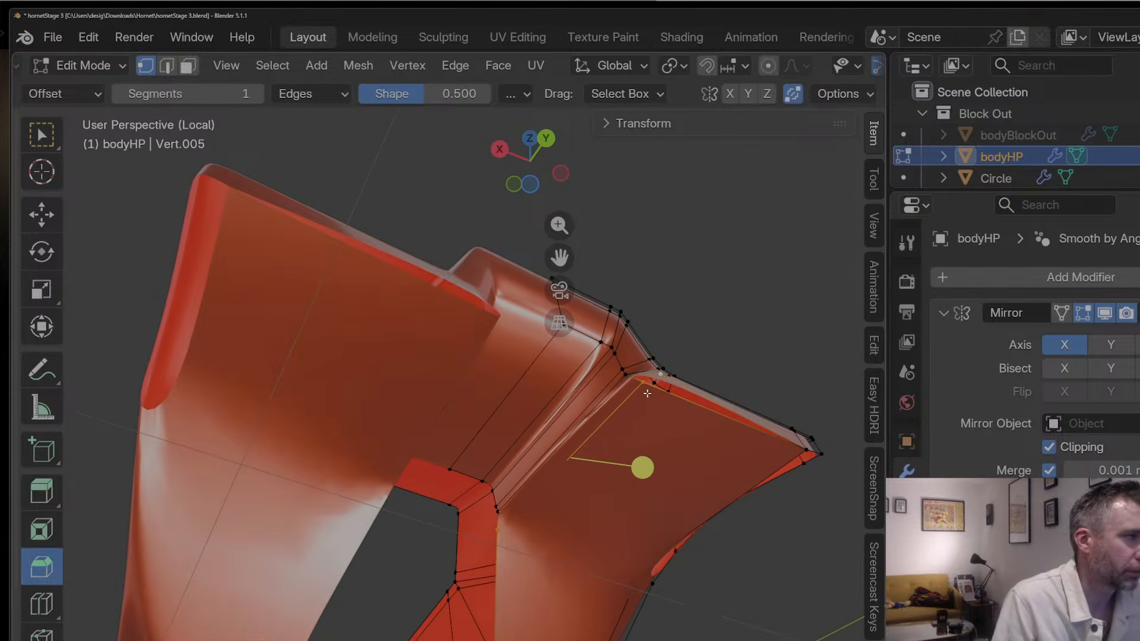
# Step: Merge the knife cut's rear end vertex with the neighbouring inner corner vertex and check the smoothed tail in Object Mode
pyautogui.moveTo(646, 393); pyautogui.dragTo(637, 389, button='middle')
pyautogui.click(661, 369)
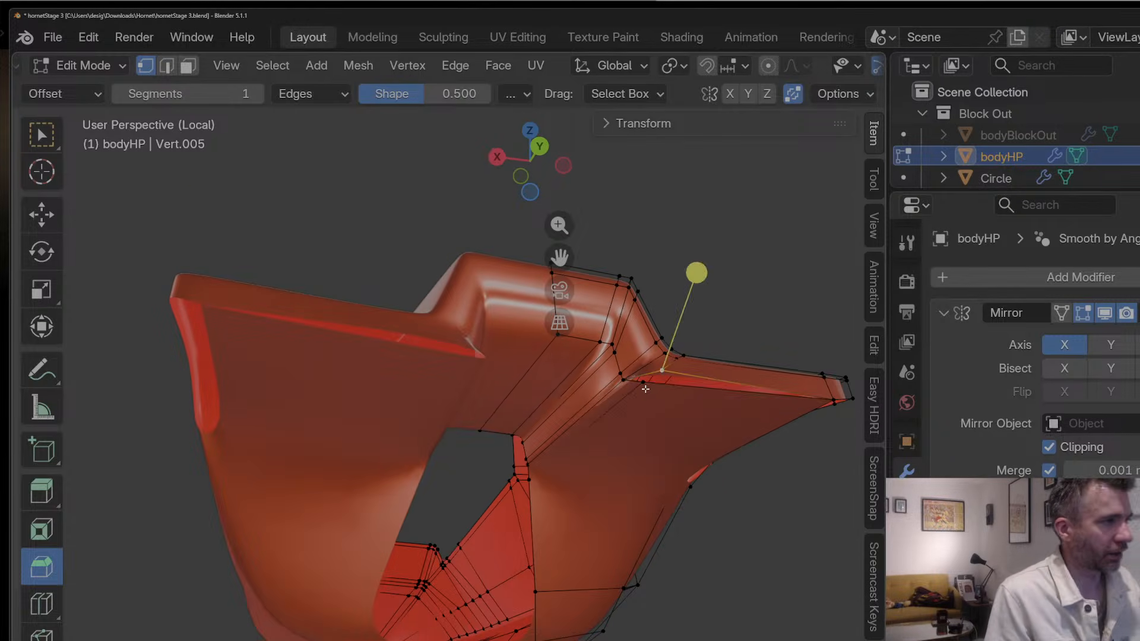
pyautogui.press('m')
pyautogui.click(646, 387)
pyautogui.press('Tab')
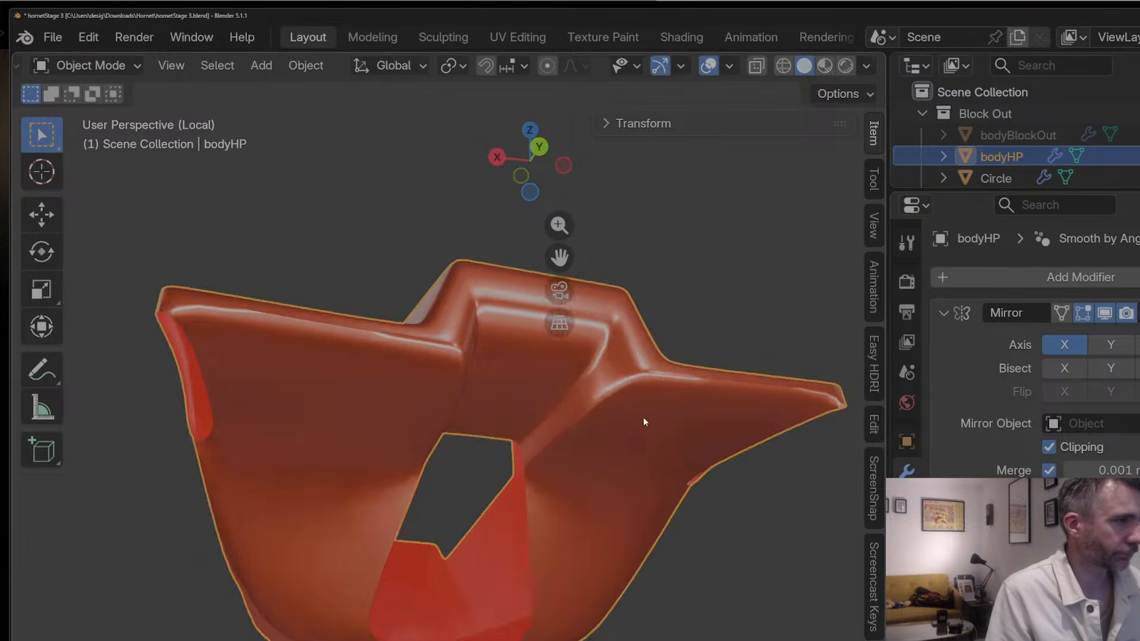
pyautogui.moveTo(643, 416); pyautogui.dragTo(704, 373, button='middle')
pyautogui.hotkey('ctrl', 'z')
pyautogui.hotkey('ctrl', 'z')
pyautogui.press('Tab')
pyautogui.press('Tab')
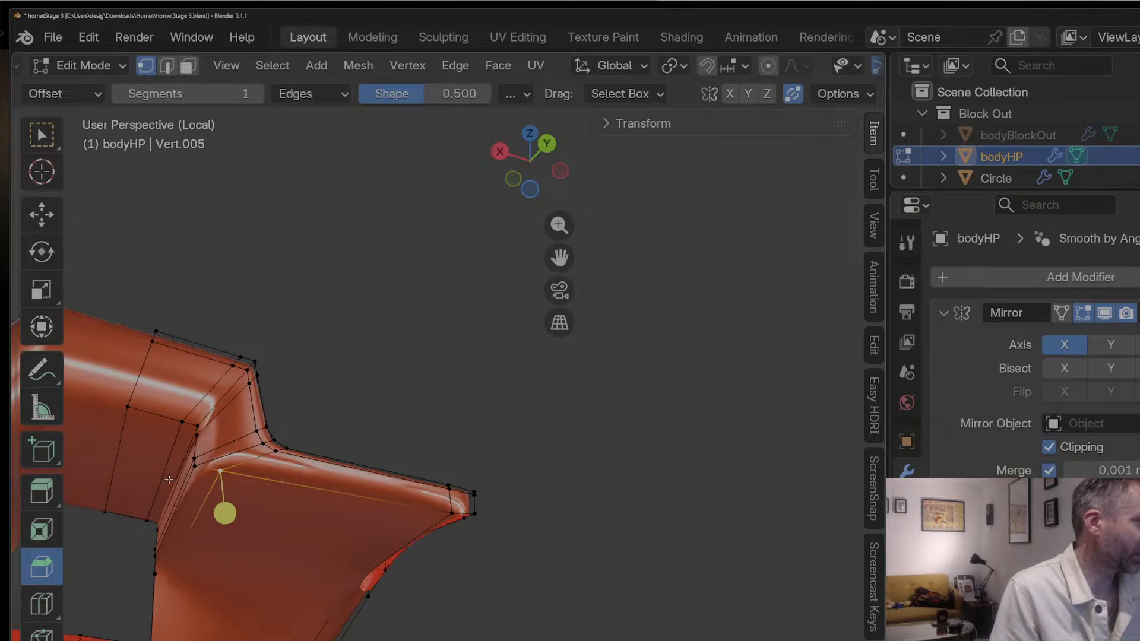
# Step: Add a loop cut across the tail underside close to its rear edge with a factor of 0.769
pyautogui.hotkey('ctrl', 'r')
pyautogui.click(224, 513)
pyautogui.click(217, 505)
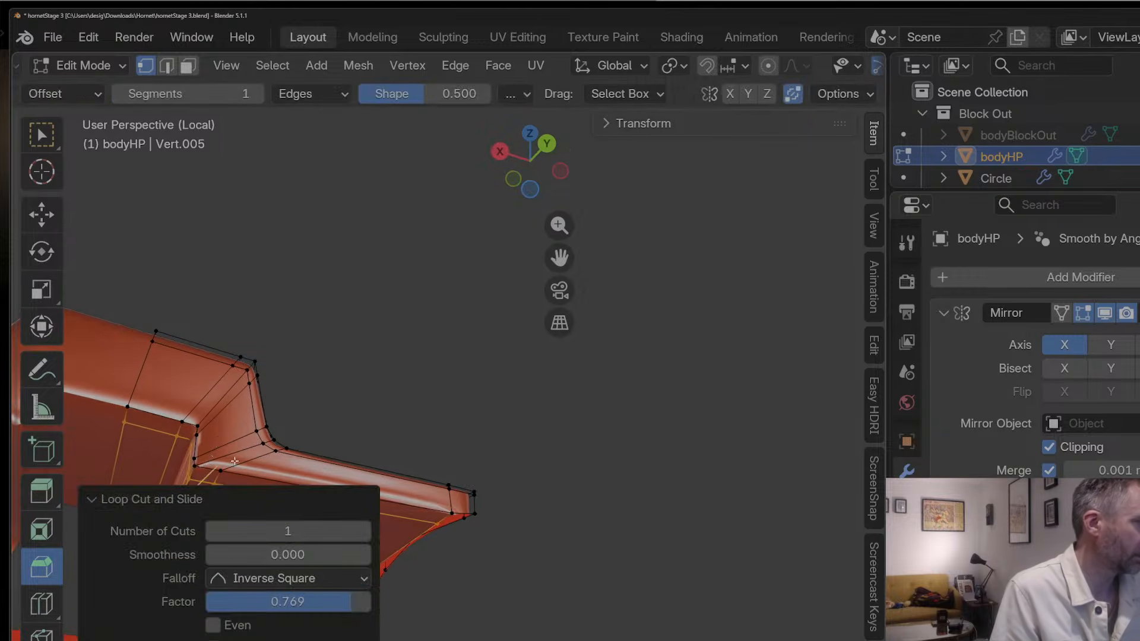
# Step: Fill the small gap at the tail side's outer rear corner with a face and set the subdivision level to 0
pyautogui.moveTo(217, 505); pyautogui.dragTo(425, 424, button='middle')
pyautogui.click(473, 371)
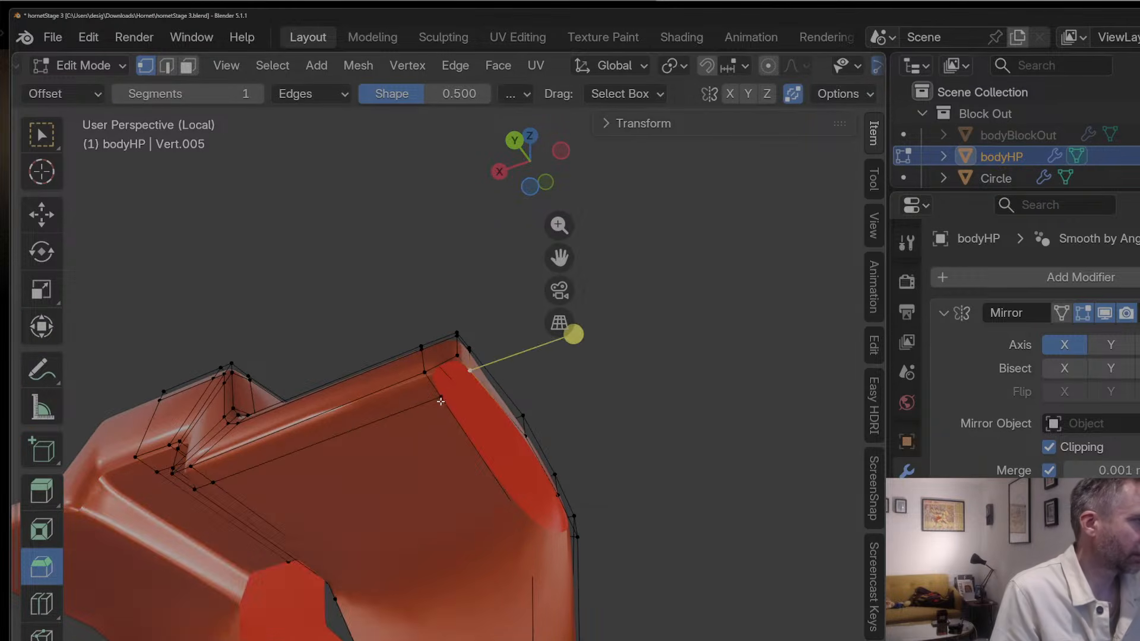
pyautogui.keyDown('shift'); pyautogui.click(438, 396); pyautogui.keyUp('shift')
pyautogui.keyDown('shift'); pyautogui.click(457, 357); pyautogui.keyUp('shift')
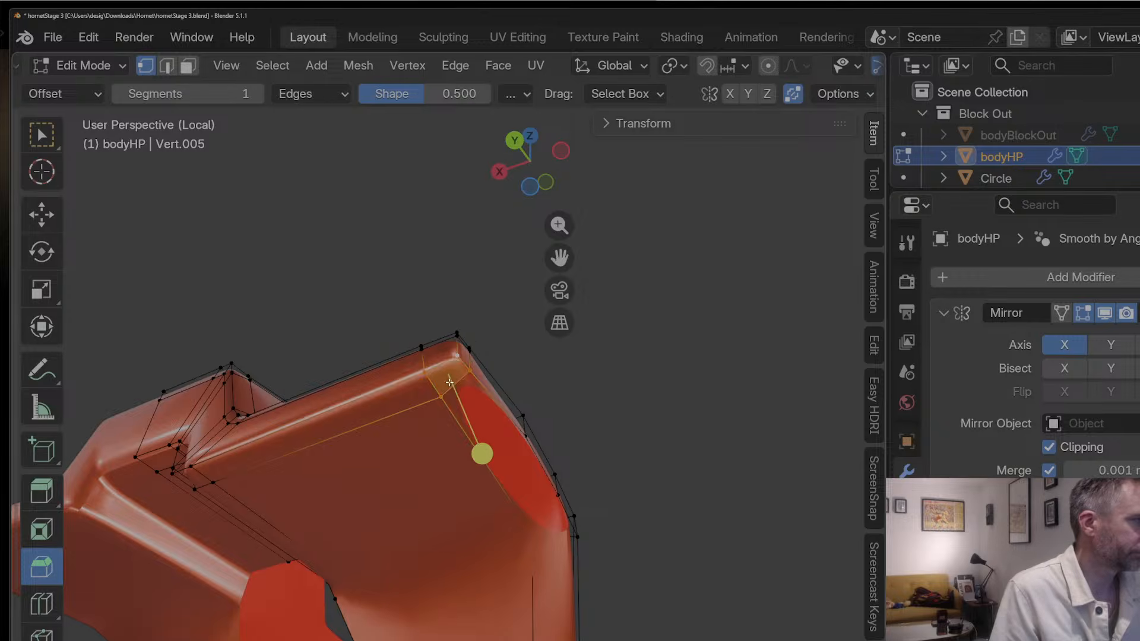
pyautogui.moveTo(454, 380); pyautogui.dragTo(497, 495, button='middle')
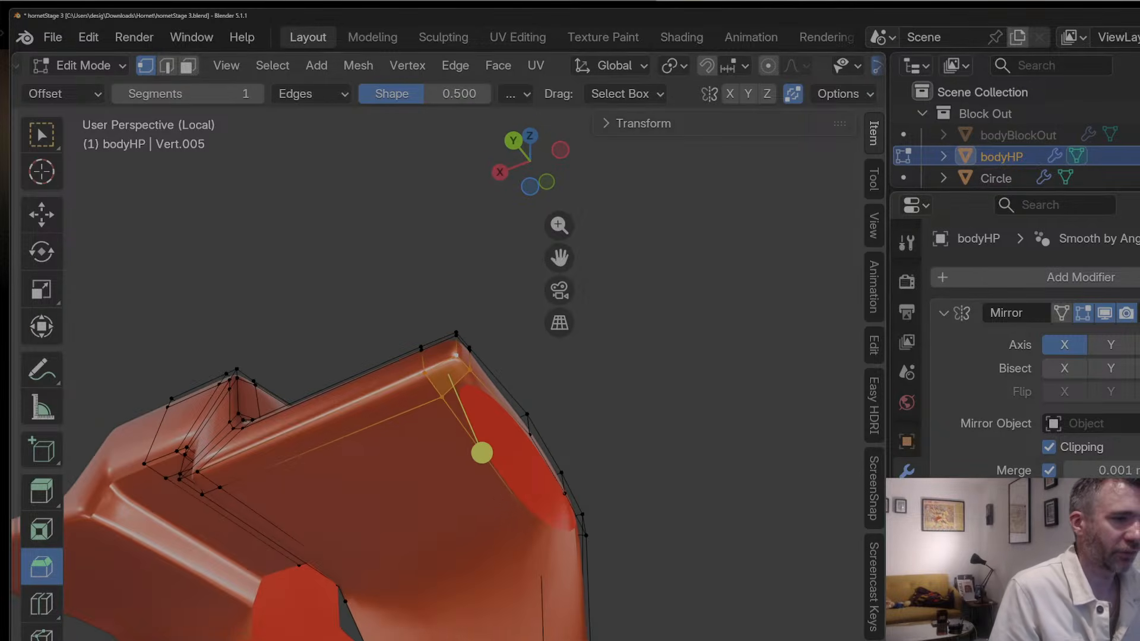
pyautogui.hotkey('ctrl', '0')
pyautogui.moveTo(620, 564); pyautogui.dragTo(399, 456, button='middle')
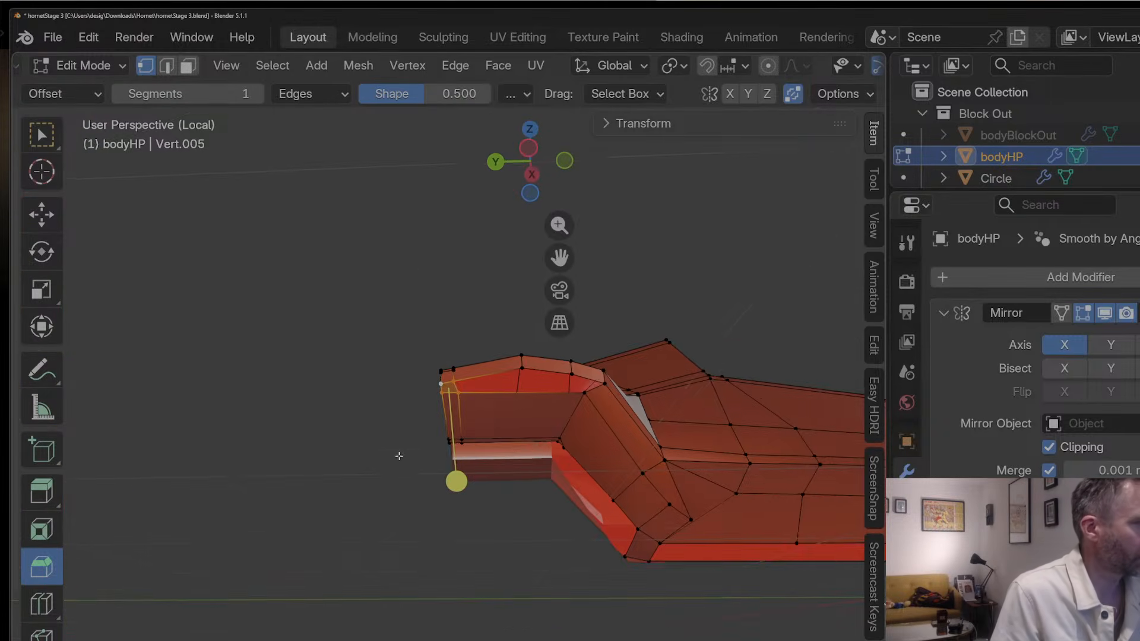
# Step: Fill the first gap face along the tail side's lower edge and add a centred loop cut across the underside near the bend
pyautogui.click(522, 393)
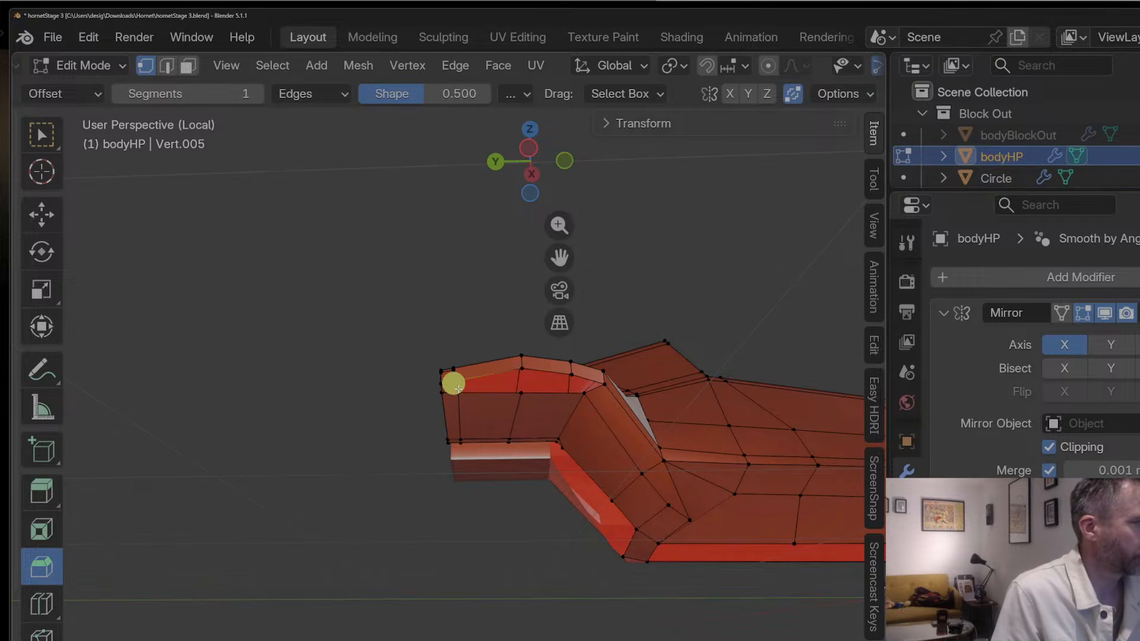
pyautogui.moveTo(522, 381); pyautogui.dragTo(550, 418, button='middle')
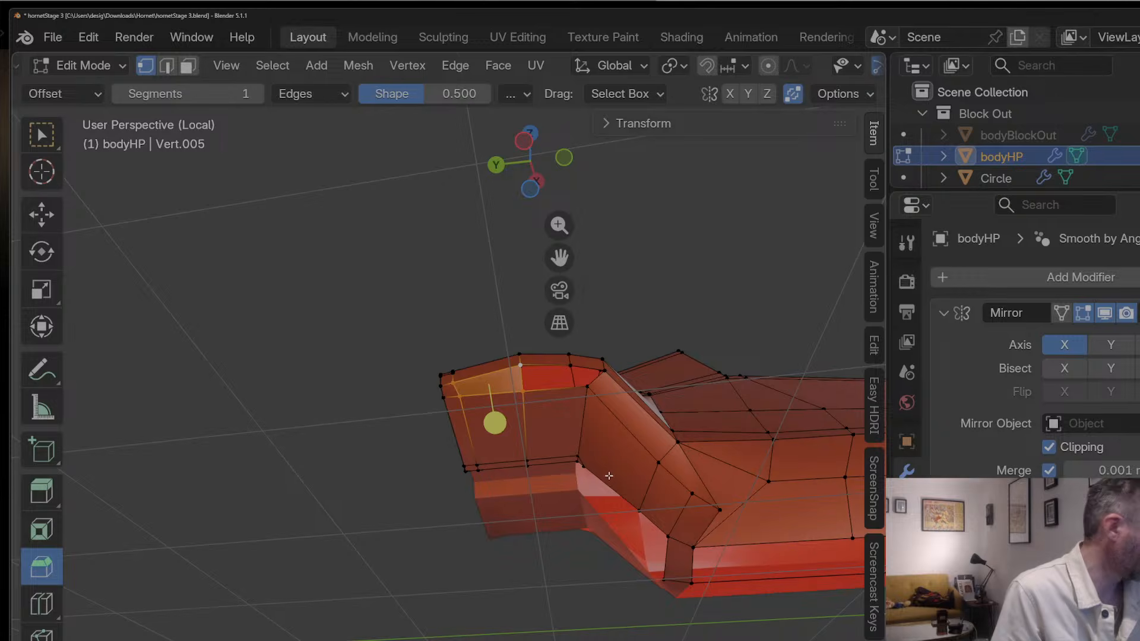
pyautogui.moveTo(609, 475); pyautogui.dragTo(554, 409, button='middle')
pyautogui.hotkey('ctrl', 'r')
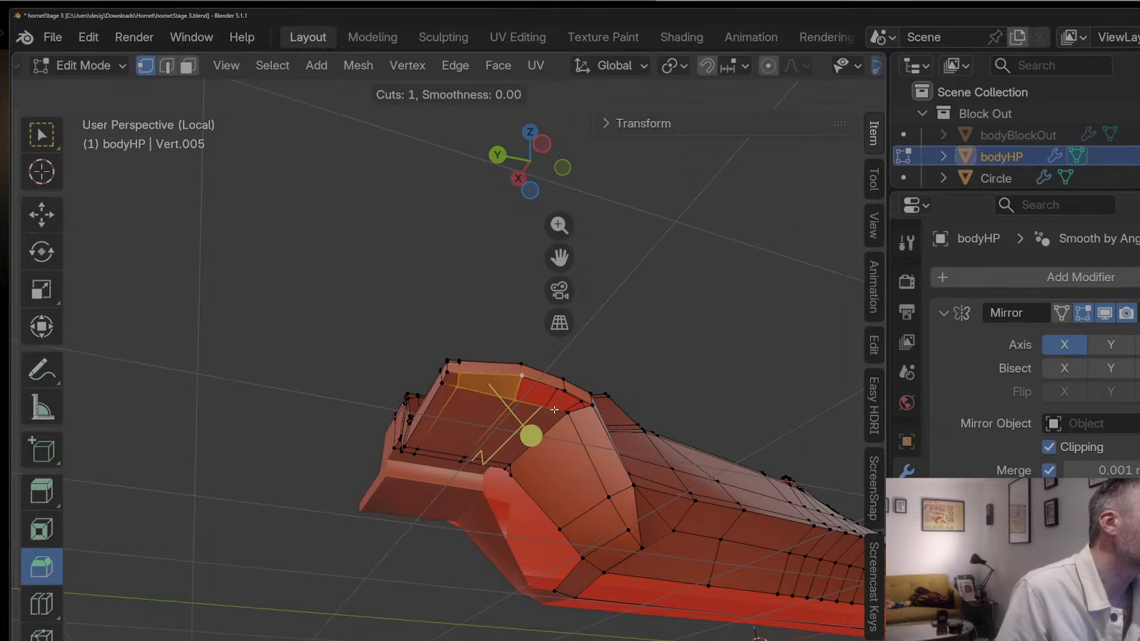
pyautogui.click(555, 409)
pyautogui.rightClick(555, 409)
# Step: Fill the remaining gap between the tail's outer lower edge and its underside with faces up to the bend
pyautogui.click(553, 401)
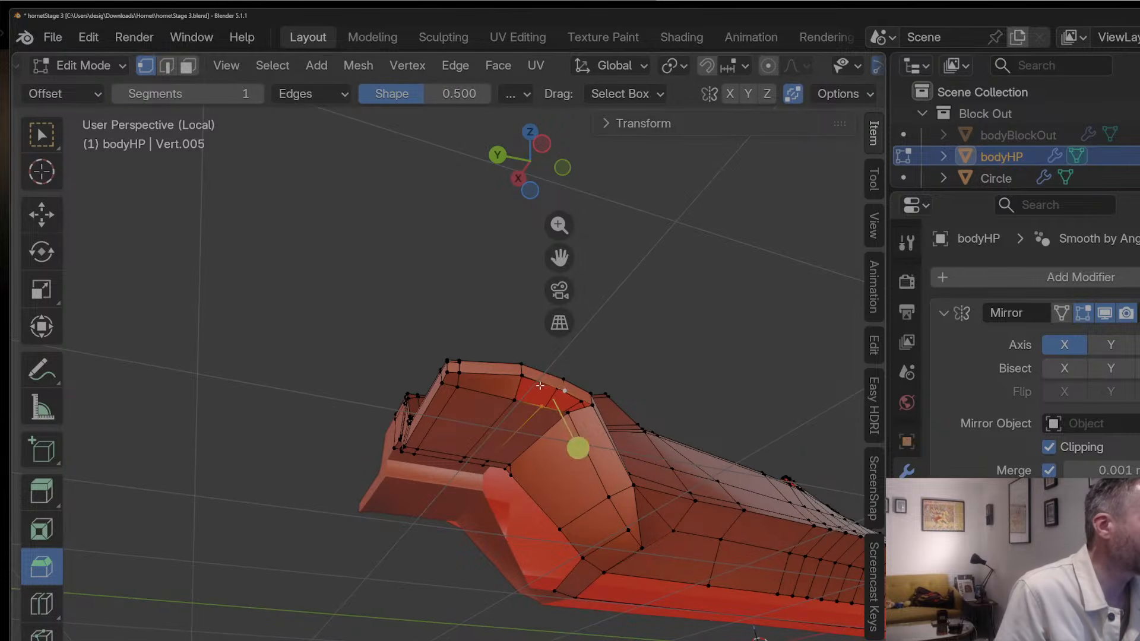
pyautogui.click(543, 407)
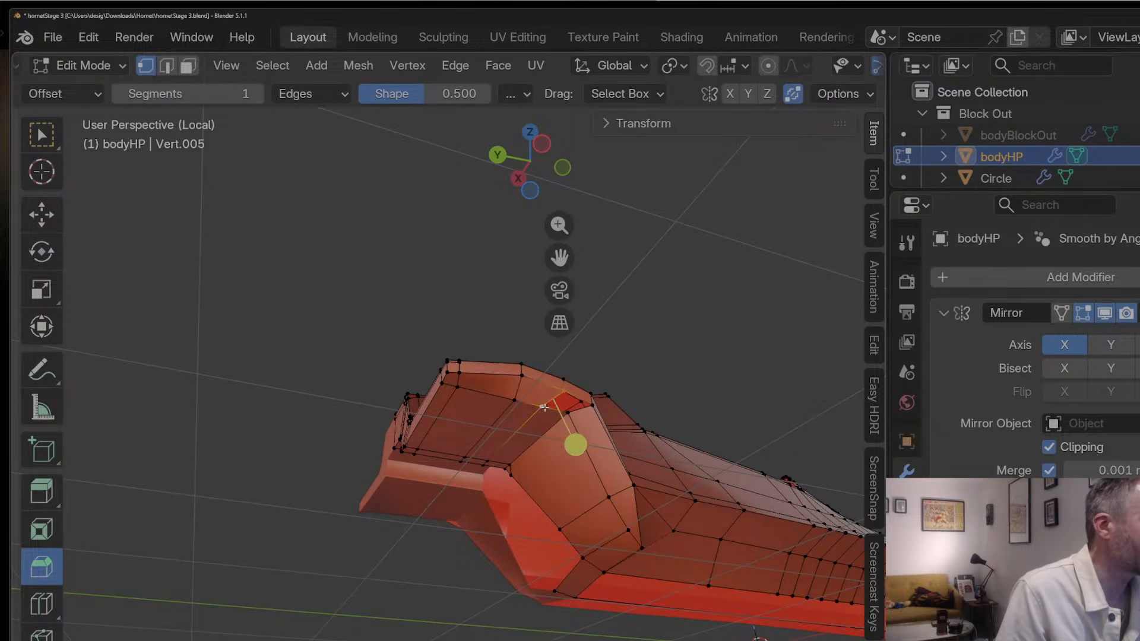
pyautogui.moveTo(584, 410); pyautogui.dragTo(543, 402, button='middle')
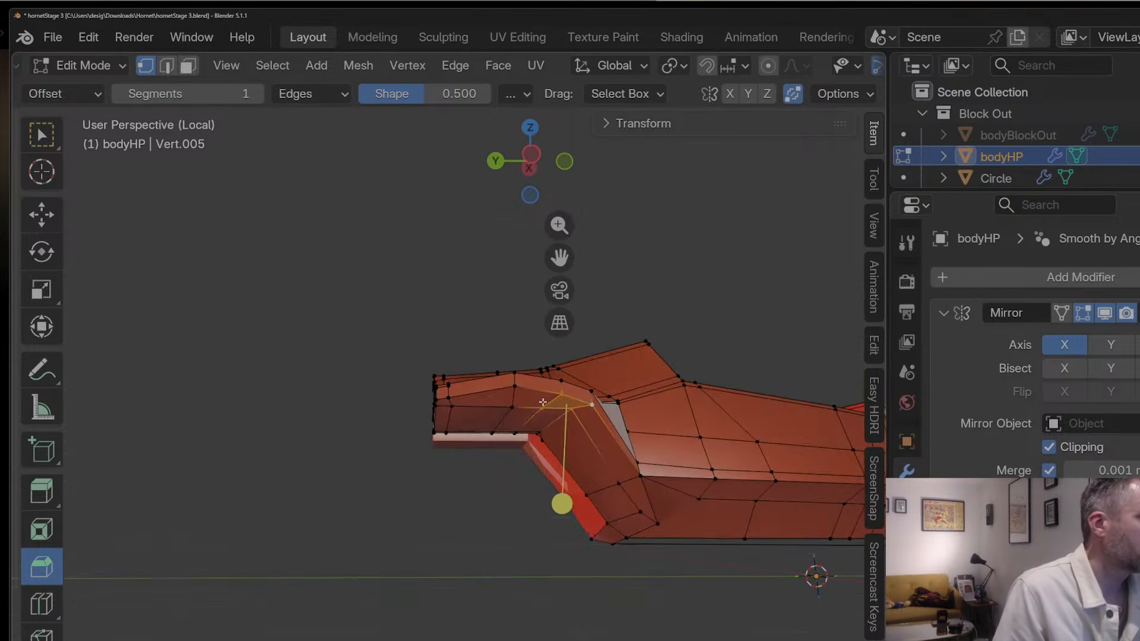
# Step: In left orthographic view with X-ray on, raise the middle vertices of the tail's underside about 0.05 m
pyautogui.click(565, 161)
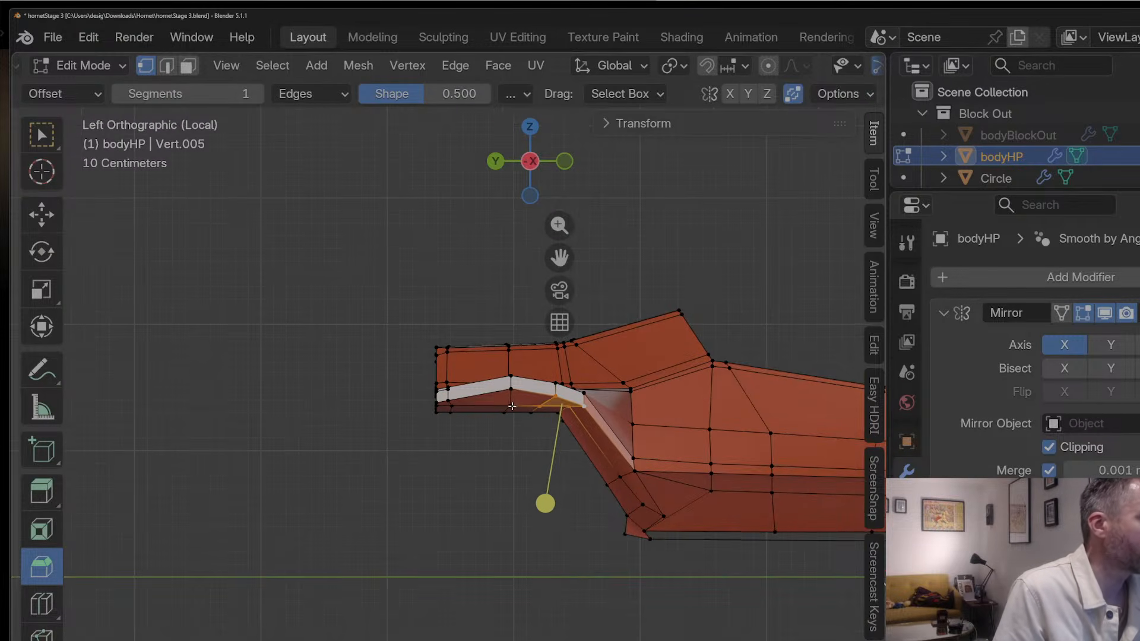
pyautogui.press('g')
pyautogui.click(510, 416)
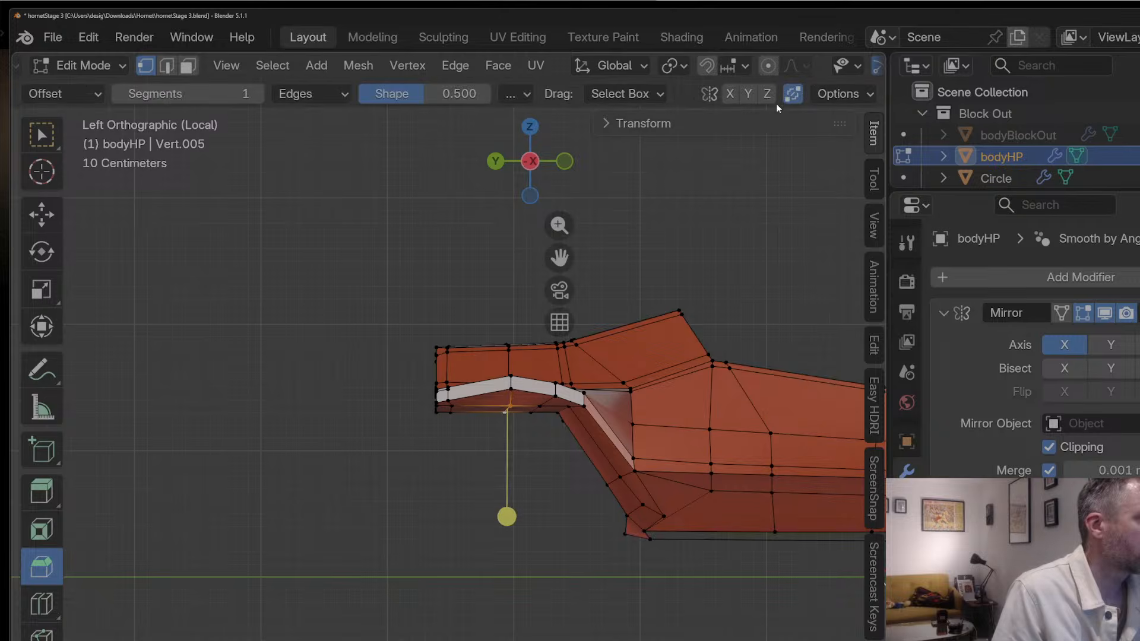
pyautogui.scroll(-5, 810, 76)
pyautogui.click(757, 66)
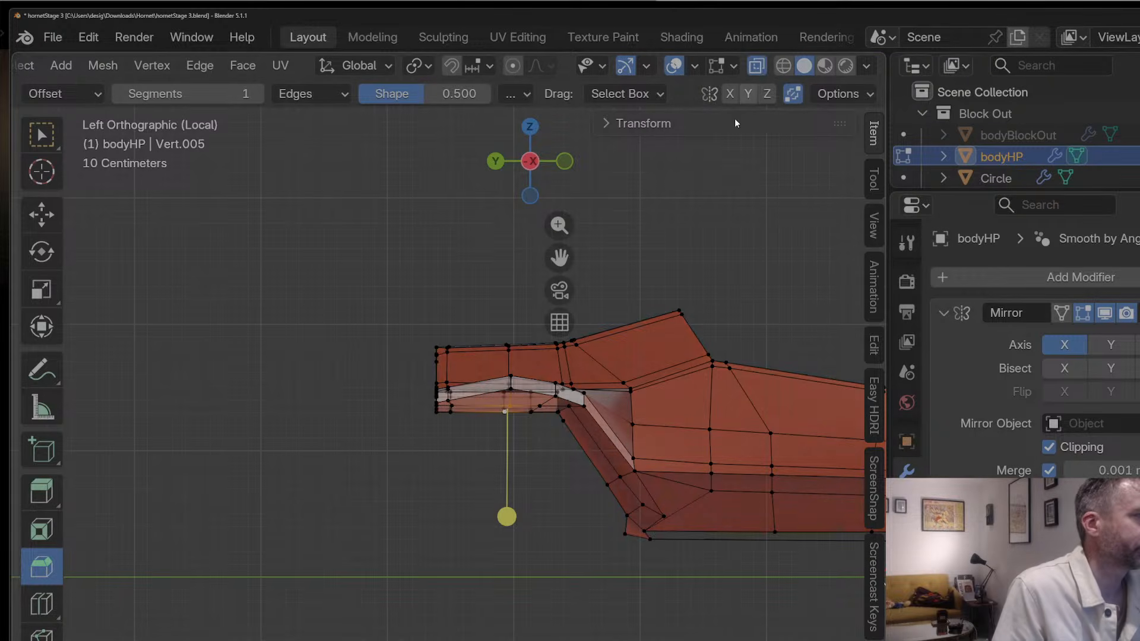
pyautogui.moveTo(520, 431); pyautogui.dragTo(520, 431)
pyautogui.press('g')
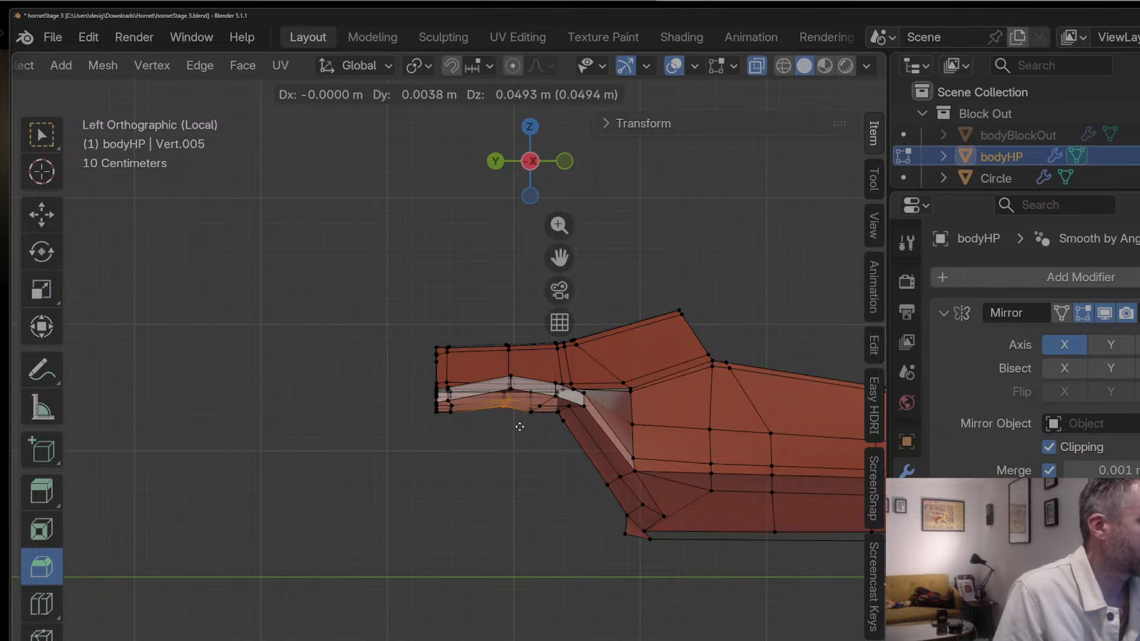
pyautogui.click(518, 425)
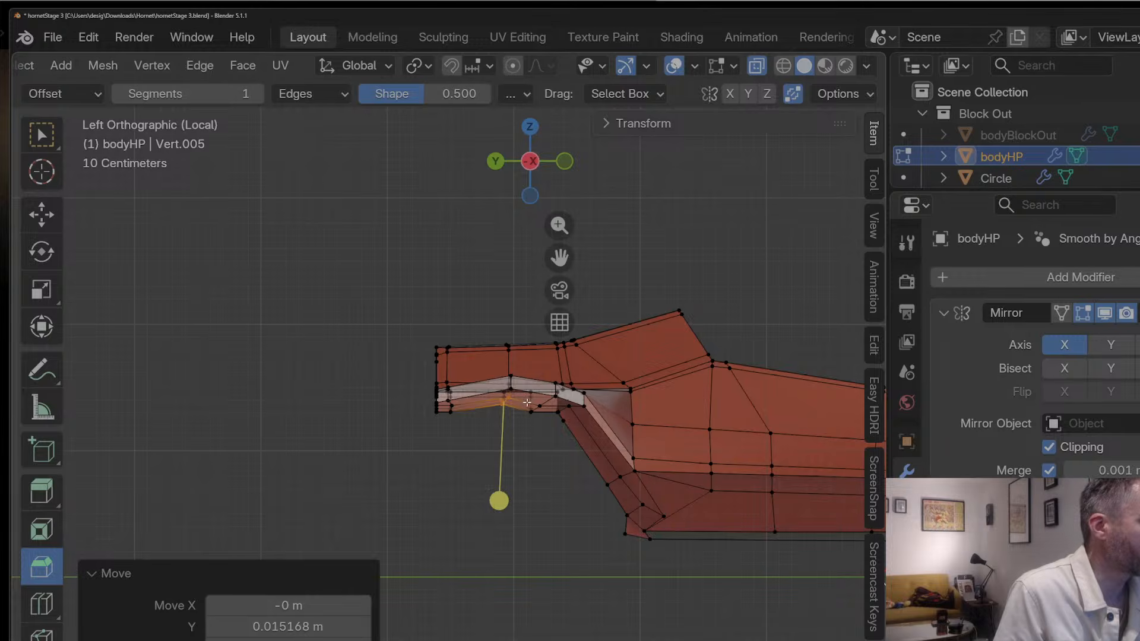
# Step: Raise the underside vertices near the tail's bend about 0.06 m and those near its rear edge about 0.02 m
pyautogui.moveTo(545, 432); pyautogui.dragTo(543, 431)
pyautogui.press('g')
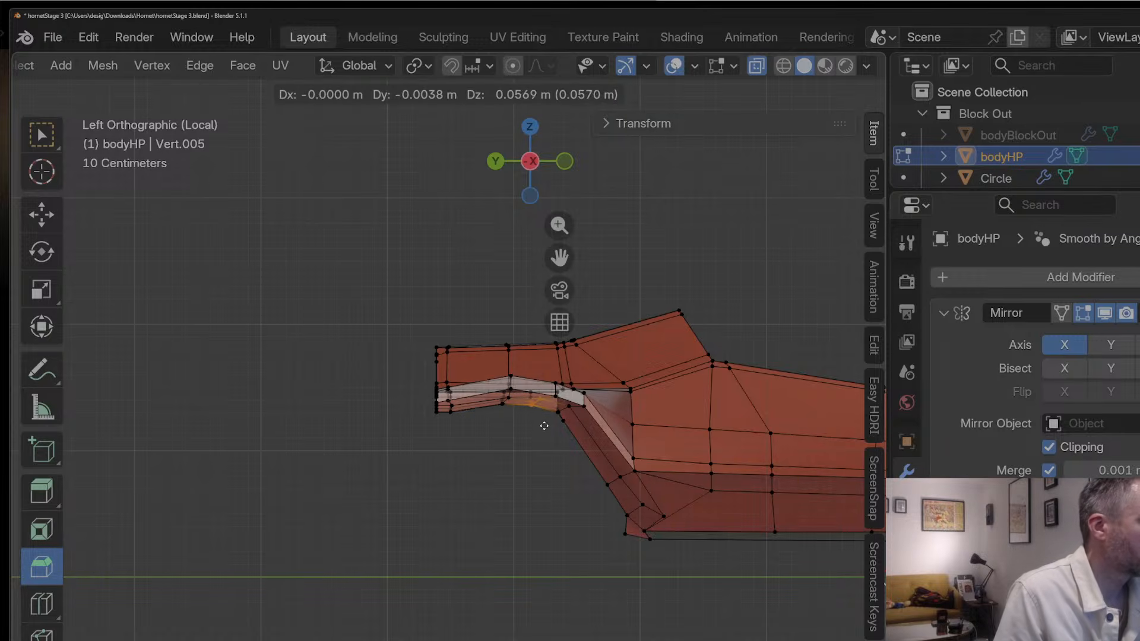
pyautogui.click(506, 422)
pyautogui.click(451, 411)
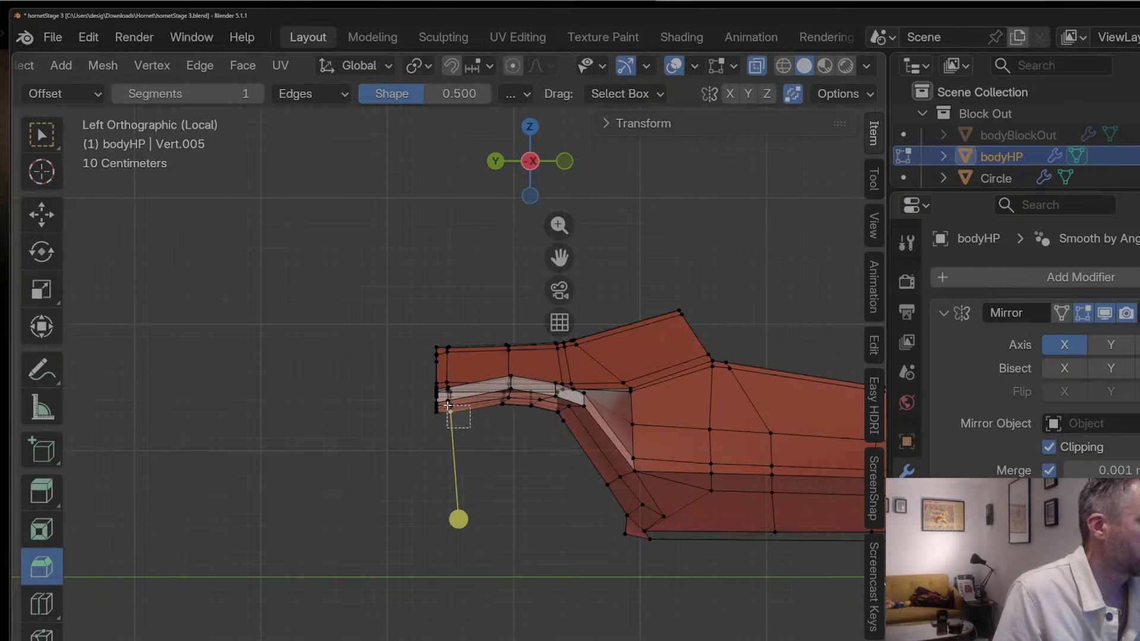
pyautogui.press('g')
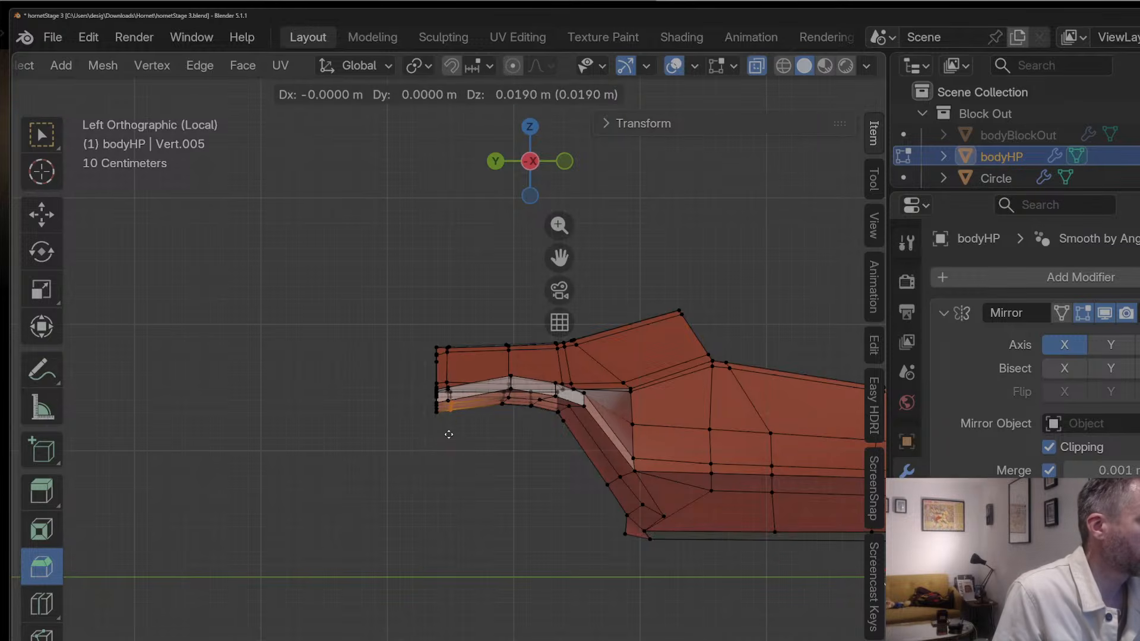
pyautogui.click(449, 434)
# Step: Turn X-ray off and inspect the smoothed tail and rear opening in Object Mode, then return to Edit Mode
pyautogui.press('Tab')
pyautogui.moveTo(443, 425); pyautogui.dragTo(692, 244, button='middle')
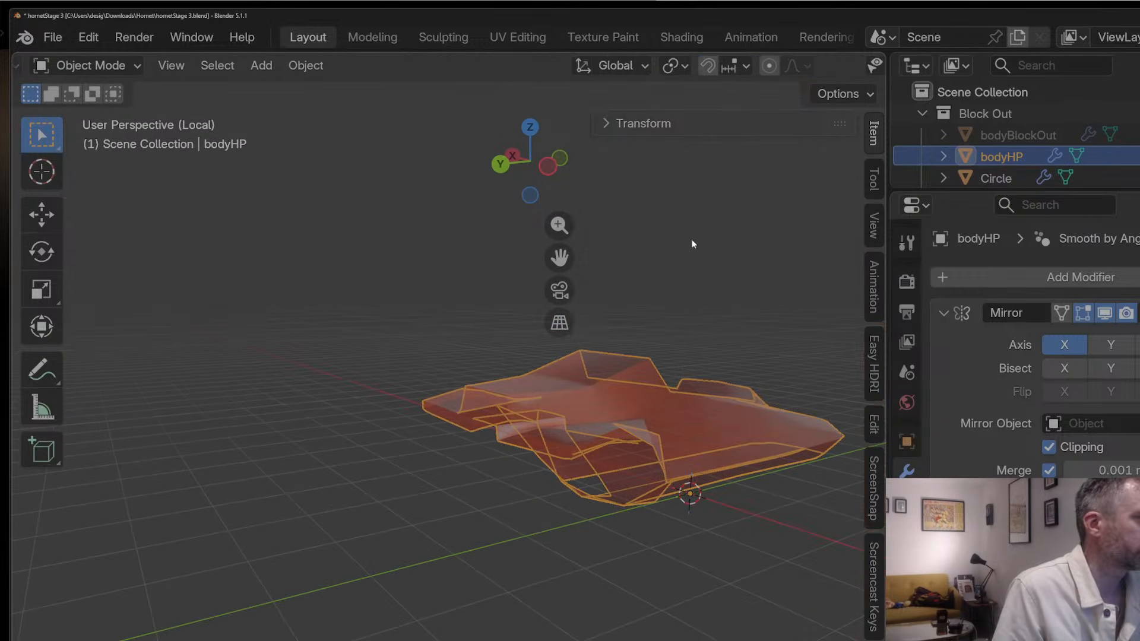
pyautogui.hotkey('alt', 'z')
pyautogui.moveTo(667, 283)
pyautogui.mouseDown(button='middle')
pyautogui.moveTo(583, 372)
pyautogui.moveTo(489, 360)
pyautogui.moveTo(622, 230)
pyautogui.moveTo(615, 286)
pyautogui.mouseUp(button='middle')
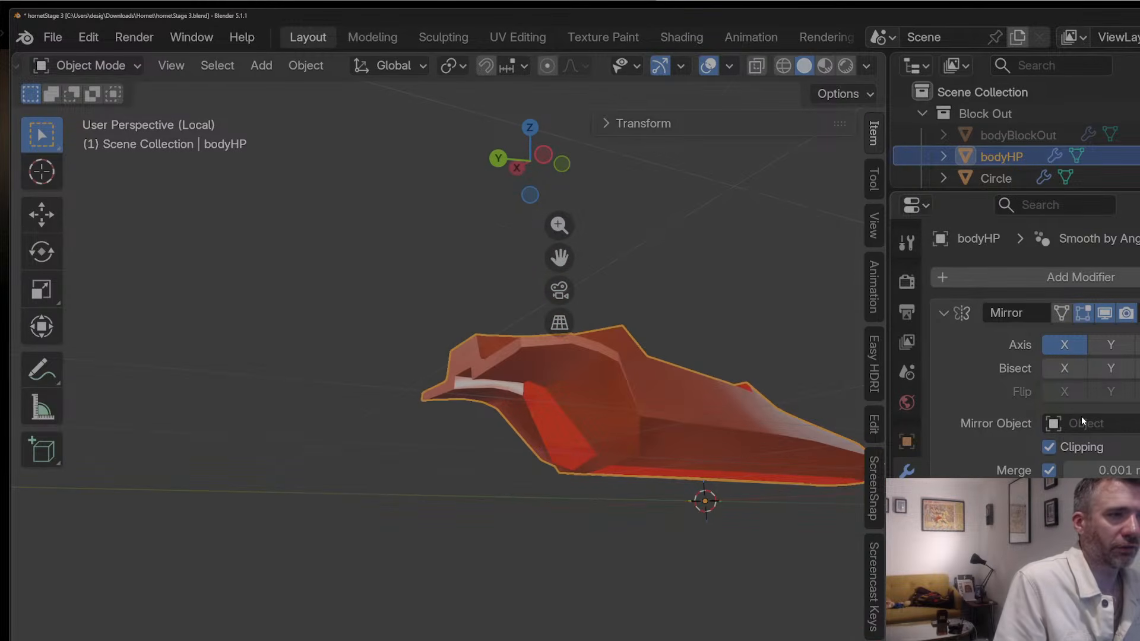
pyautogui.moveTo(665, 415); pyautogui.dragTo(563, 483, button='middle')
pyautogui.press('Tab')
pyautogui.moveTo(630, 365); pyautogui.dragTo(754, 498, button='middle')
pyautogui.press('Tab')
pyautogui.press('Tab')
pyautogui.press('Tab')
pyautogui.press('Tab')
# Step: Move a lower outer vertex of the rear about 0.03 m along X and reposition the neighbouring vertex below it
pyautogui.press('g')
pyautogui.press('x')
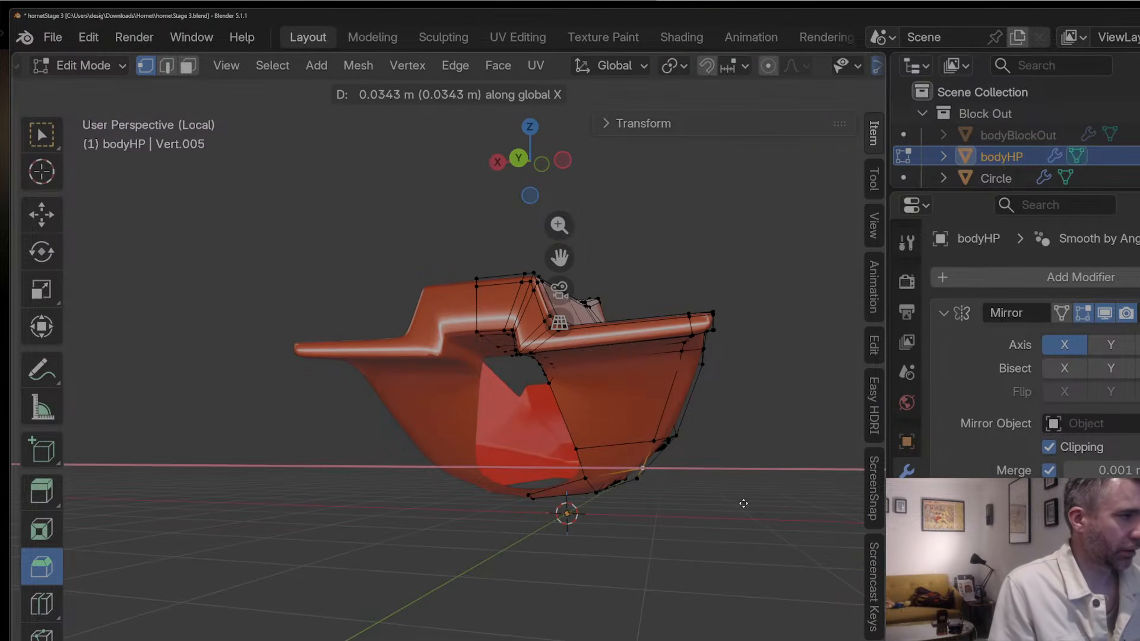
pyautogui.click(740, 505)
pyautogui.press('g')
pyautogui.press('z')
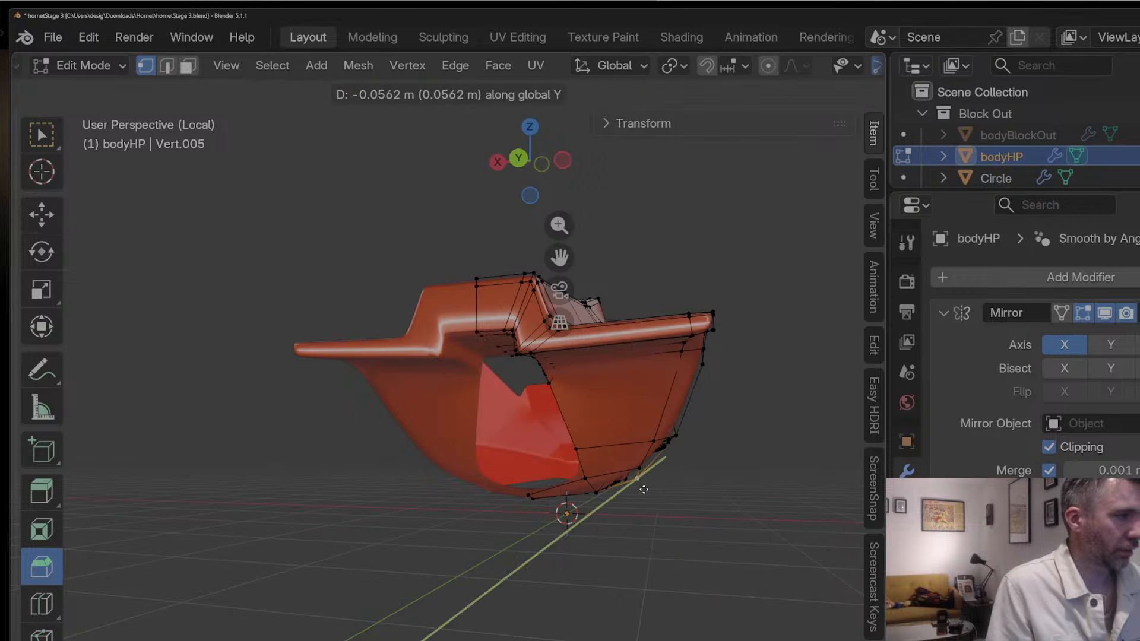
pyautogui.click(630, 493)
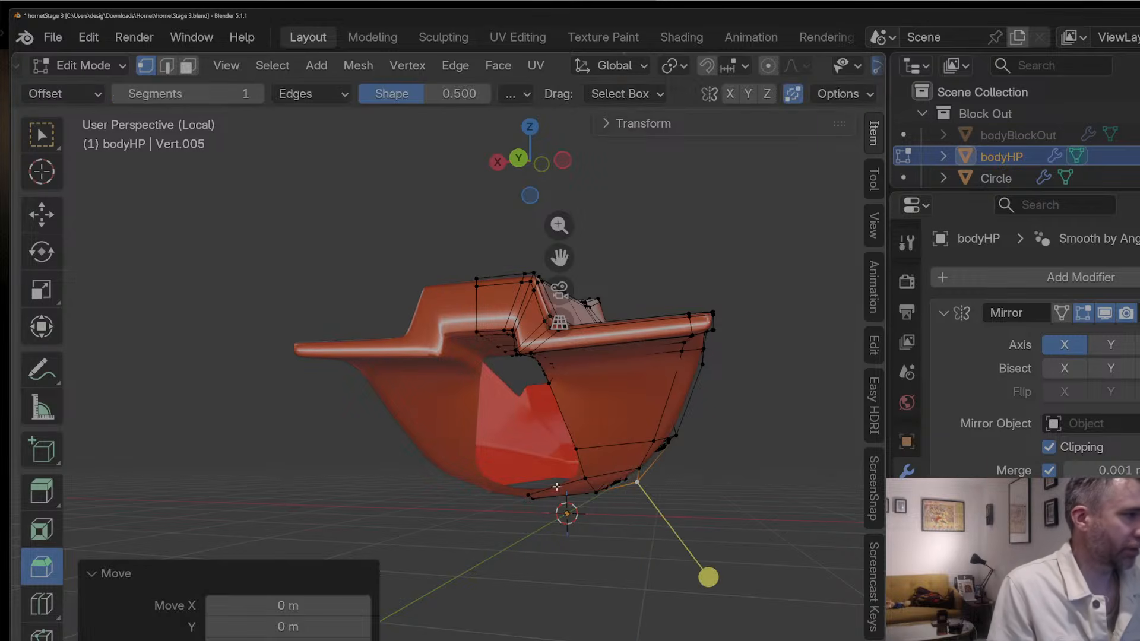
# Step: Raise the rear opening's lower centre vertex about 0.07 m along Z and join it to the upper centre vertex with an edge
pyautogui.press('g')
pyautogui.press('z')
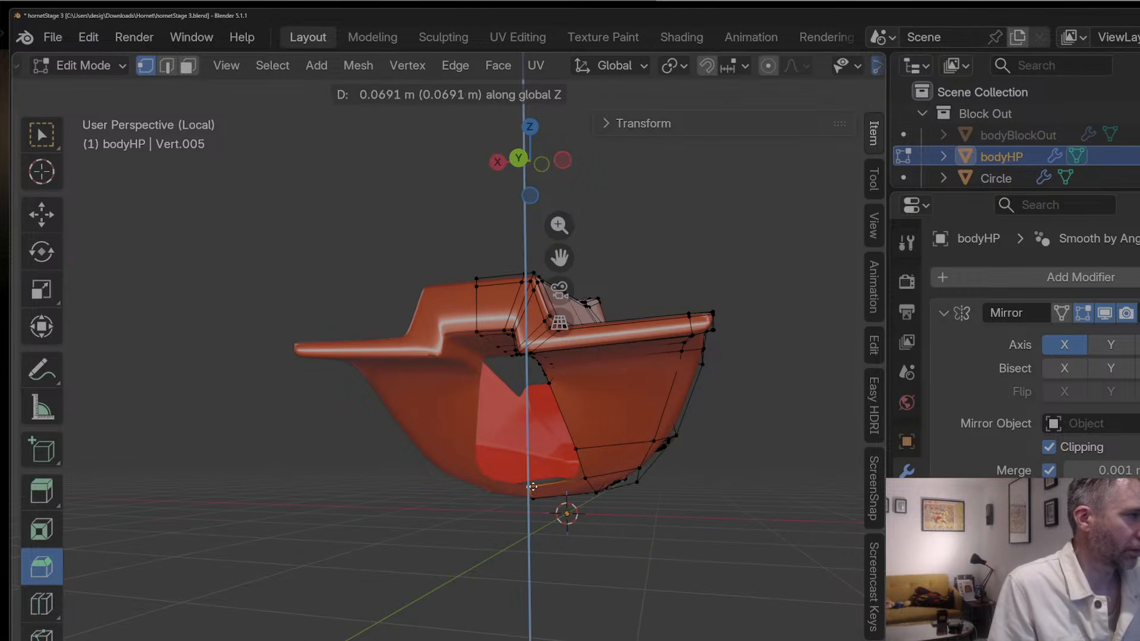
pyautogui.click(533, 487)
pyautogui.moveTo(532, 487); pyautogui.dragTo(572, 364, button='middle')
pyautogui.click(558, 350)
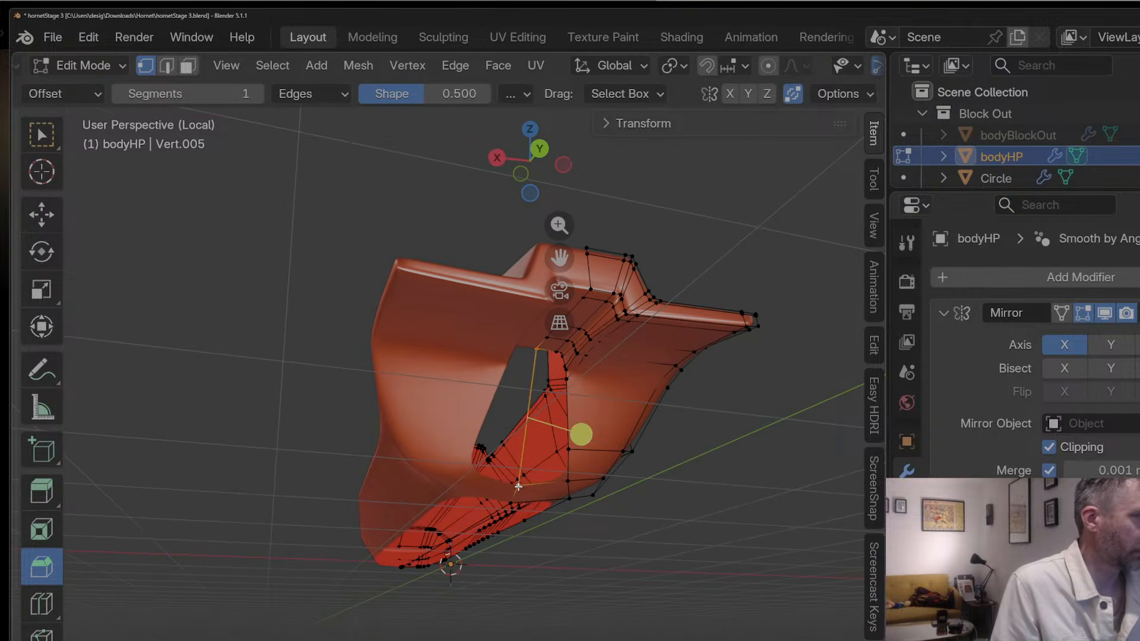
pyautogui.moveTo(518, 487); pyautogui.dragTo(526, 440, button='middle')
pyautogui.hotkey('ctrl', 'r')
pyautogui.click(523, 442)
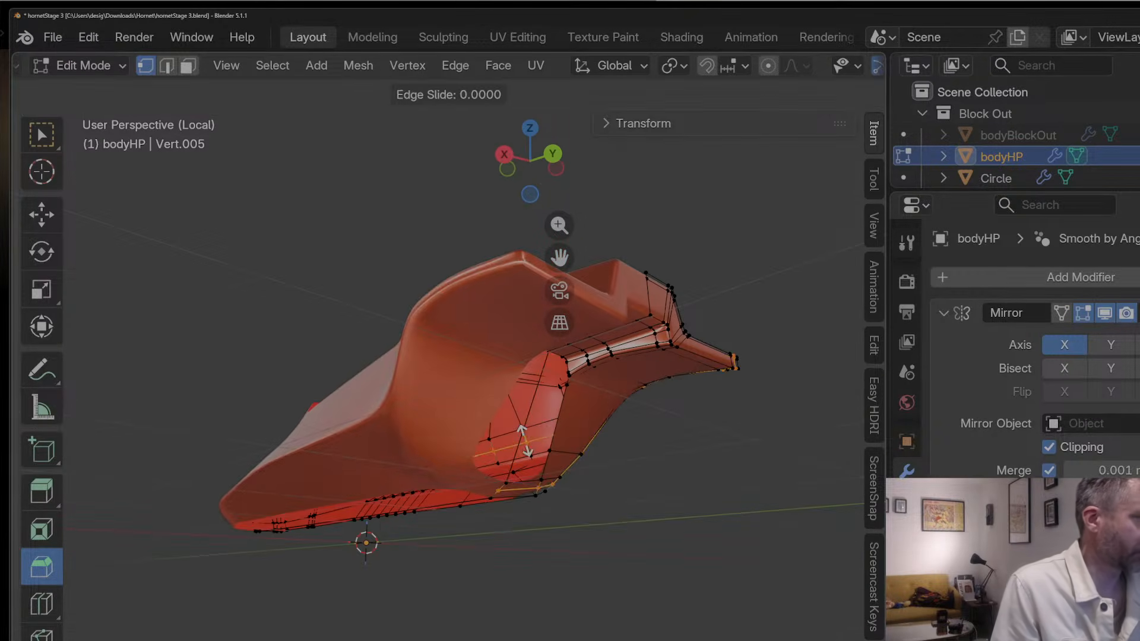
pyautogui.click(522, 442)
# Step: Cut the opening's centre edge and slide the new vertex toward its lower end with a factor of 0.425
pyautogui.hotkey('ctrl', 'r')
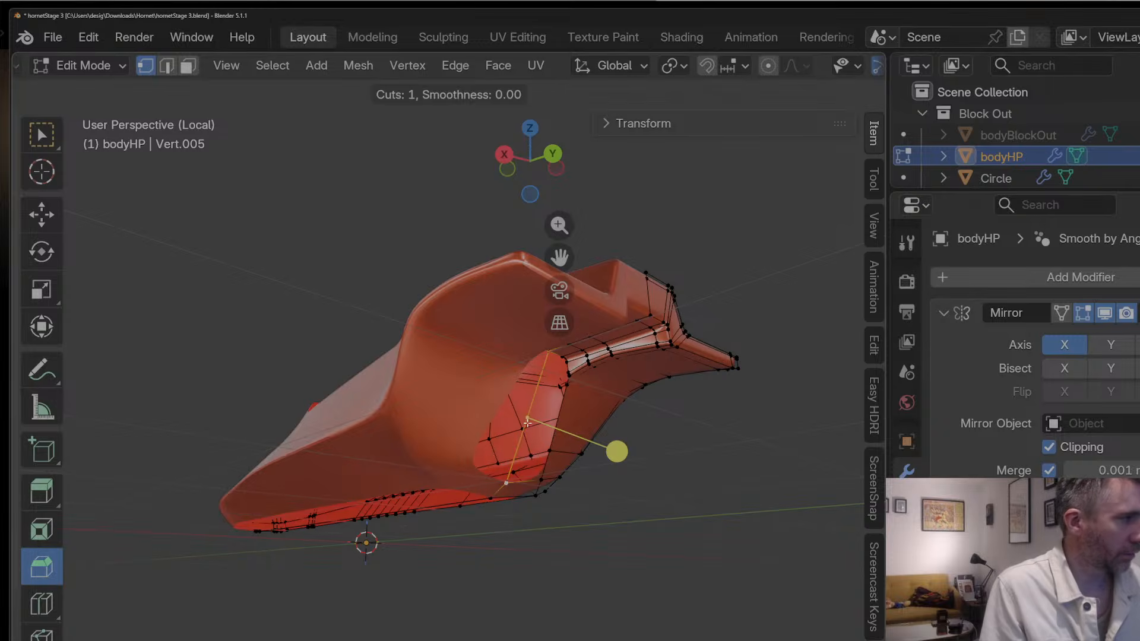
pyautogui.click(527, 423)
pyautogui.click(521, 450)
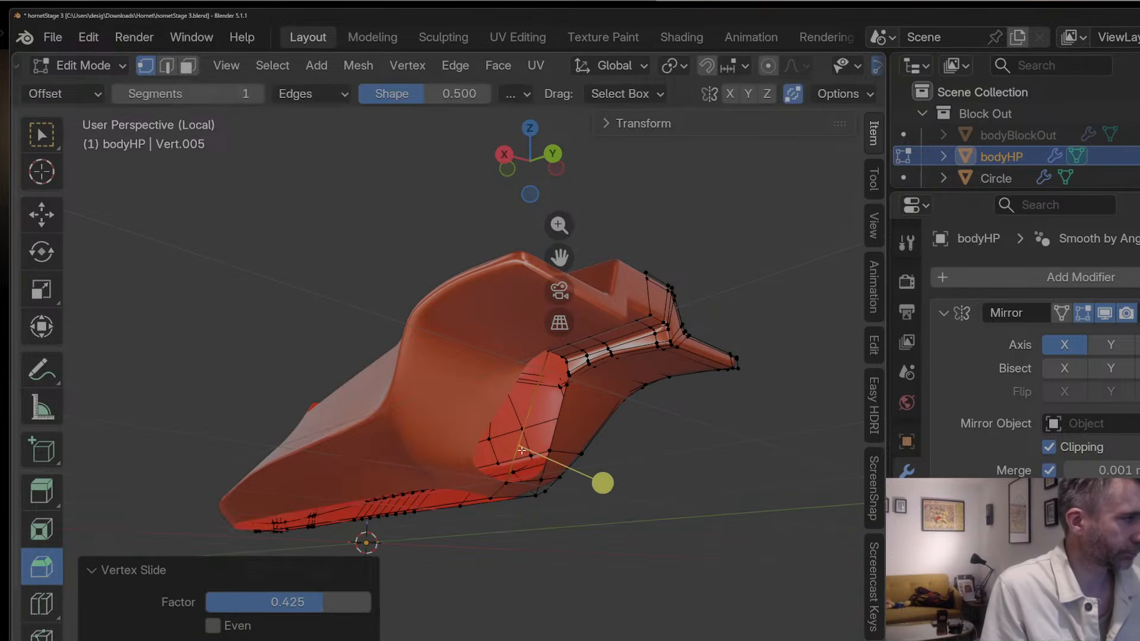
# Step: Vertex-slide the opening's lower centre vertex by about 0.17 and the side edge's lower vertex by a factor of 0.006
pyautogui.click(540, 481)
pyautogui.click(508, 482)
pyautogui.moveTo(508, 482); pyautogui.dragTo(470, 488, button='middle')
pyautogui.press('g')
pyautogui.press('g')
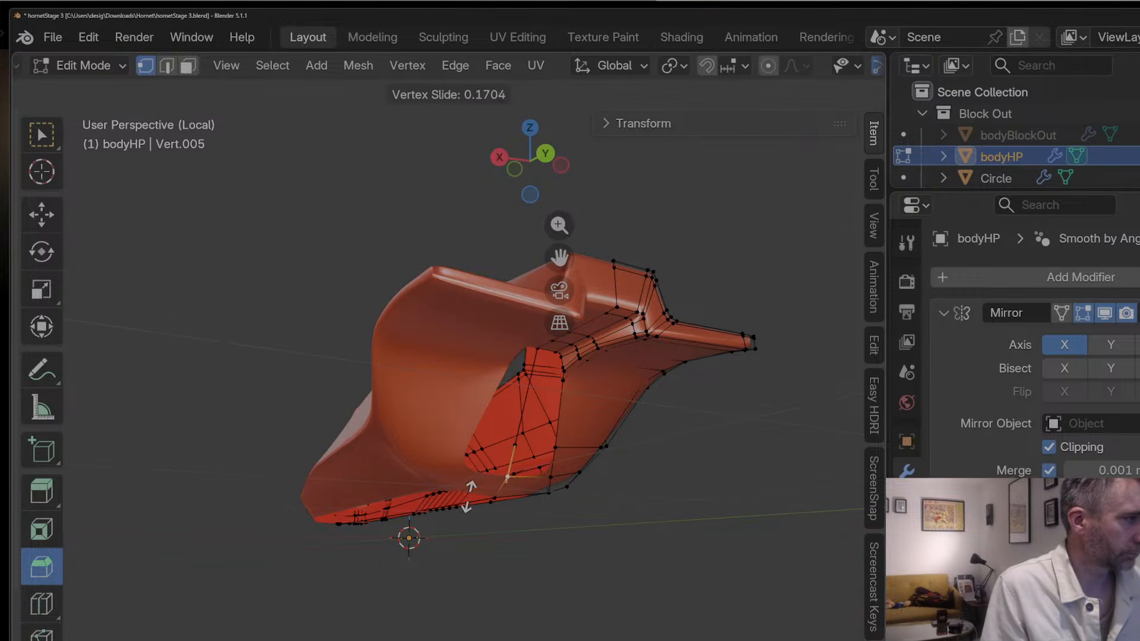
pyautogui.click(470, 488)
pyautogui.click(555, 447)
pyautogui.press('g')
pyautogui.press('g')
pyautogui.click(552, 447)
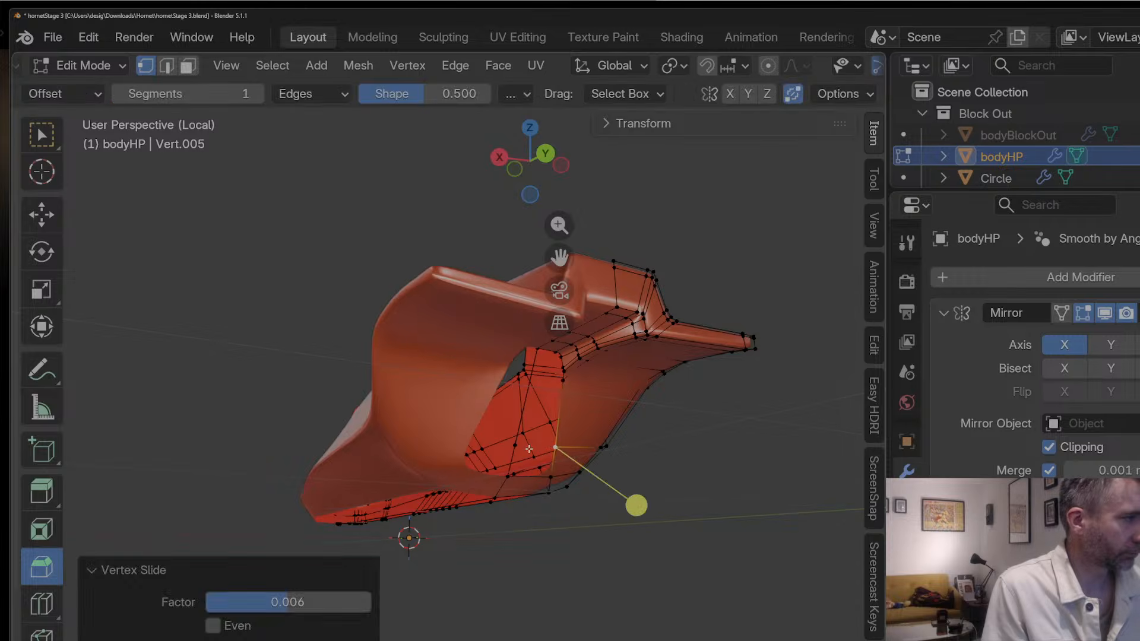
# Step: Slide the centre edge's cut vertex level with the side vertex and fill the lower part of the rear opening with a face
pyautogui.click(517, 447)
pyautogui.press('g')
pyautogui.press('g')
pyautogui.click(523, 447)
pyautogui.keyDown('shift'); pyautogui.click(553, 451); pyautogui.keyUp('shift')
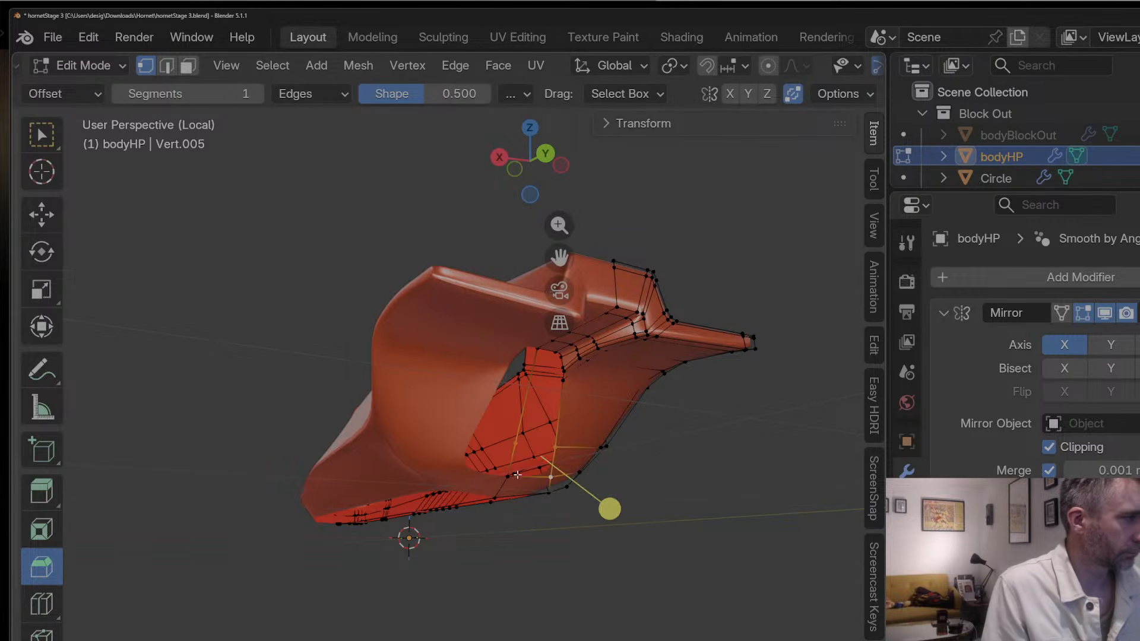
pyautogui.moveTo(505, 477); pyautogui.dragTo(406, 473, button='middle')
pyautogui.press('Tab')
pyautogui.press('Tab')
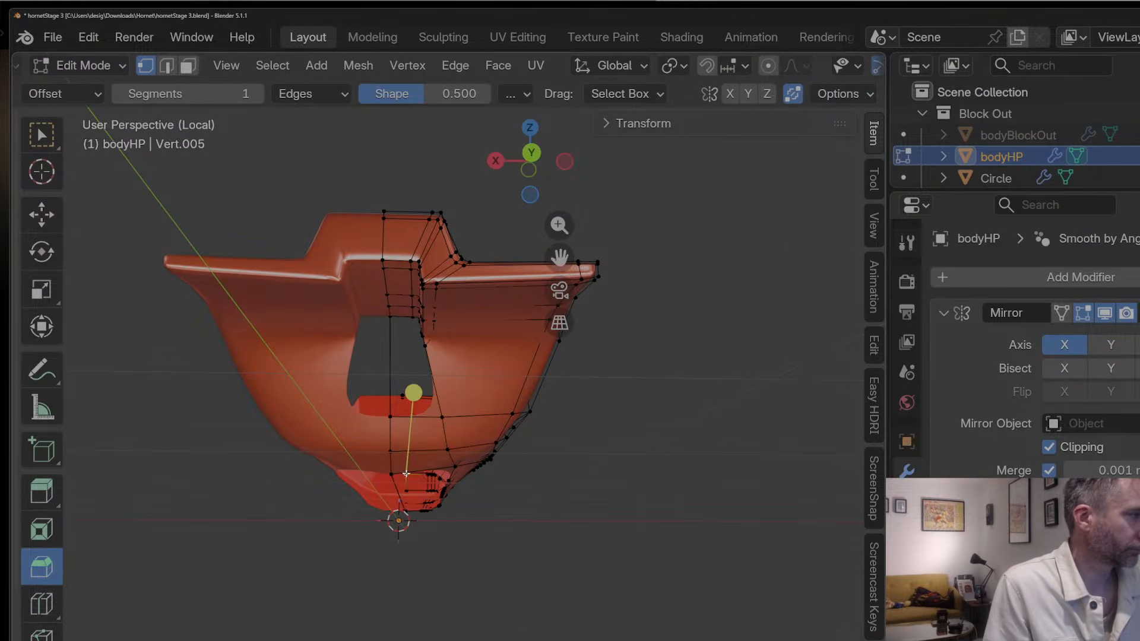
# Step: Adjust the lower centre vertex of the filled rear along Z and check the smoothed body in Object Mode
pyautogui.moveTo(559, 511); pyautogui.dragTo(429, 452, button='middle')
pyautogui.press('g')
pyautogui.press('z')
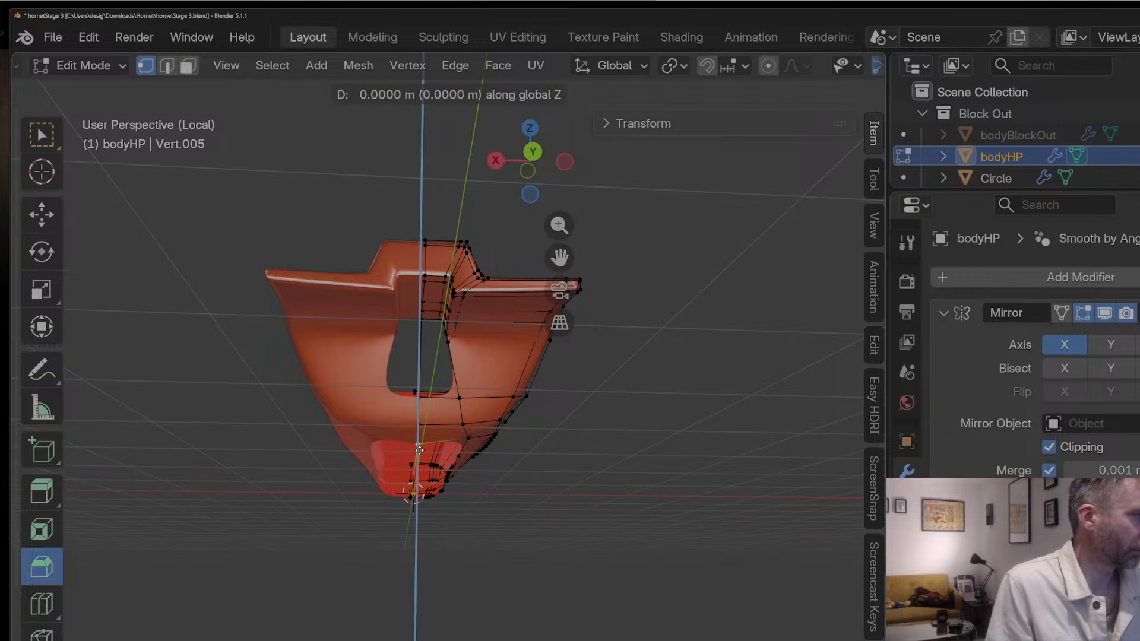
pyautogui.click(419, 446)
pyautogui.press('Tab')
pyautogui.moveTo(428, 429); pyautogui.dragTo(386, 454, button='middle')
pyautogui.press('Tab')
pyautogui.press('Tab')
pyautogui.press('Tab')
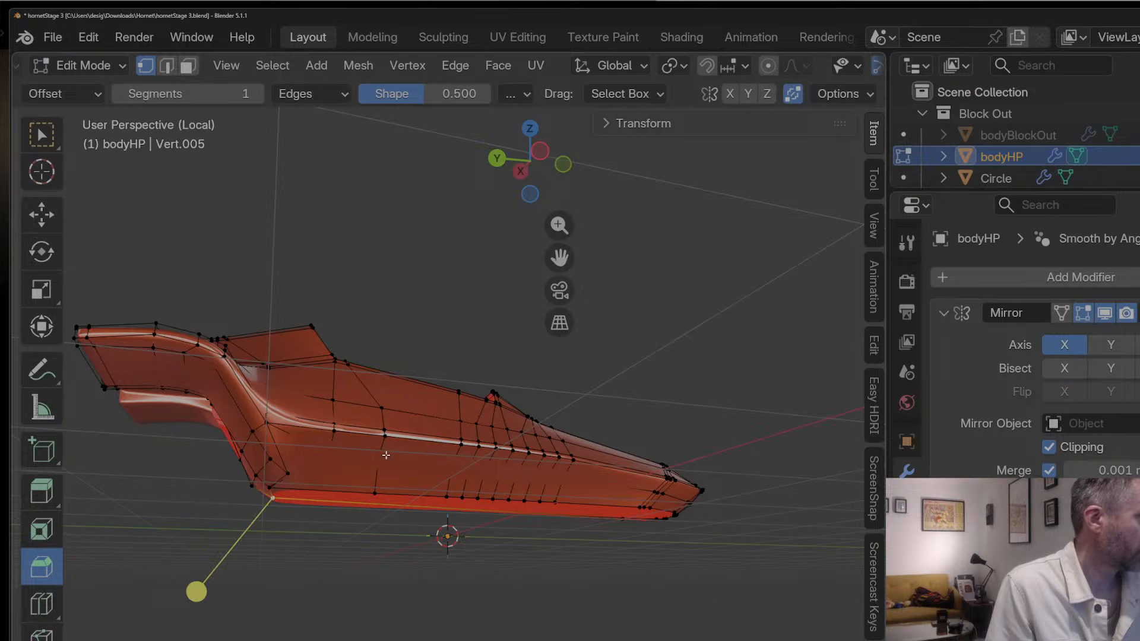
# Step: Turn on X-ray and move the vertex on the side just above the lower rear corner about 0.06 m along Y
pyautogui.press('g')
pyautogui.click(287, 472)
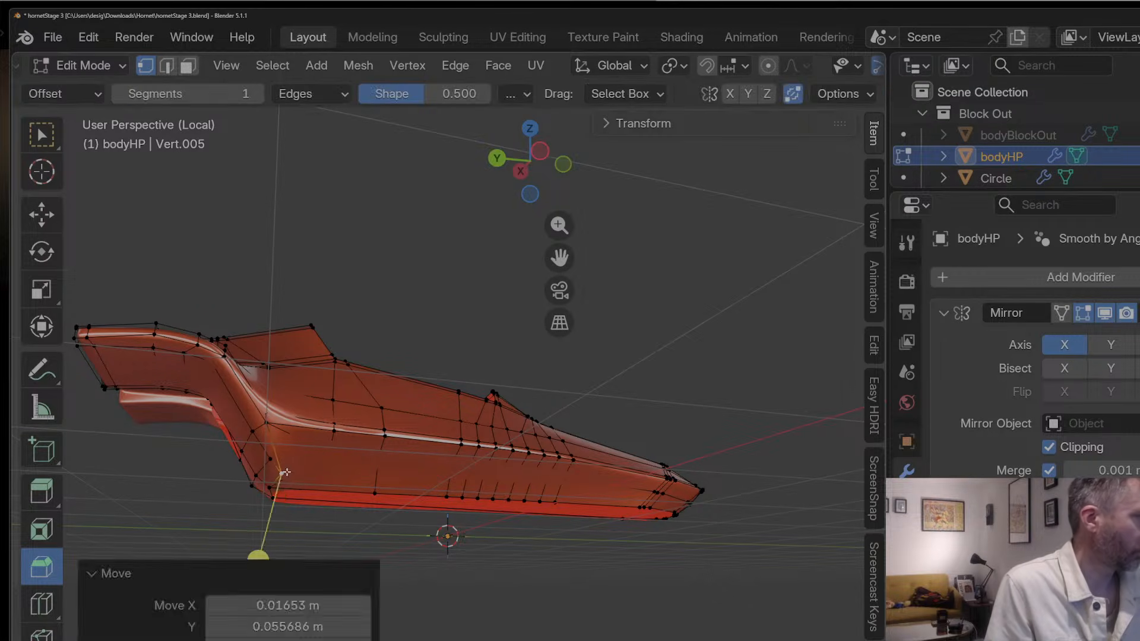
pyautogui.scroll(-5, 775, 76)
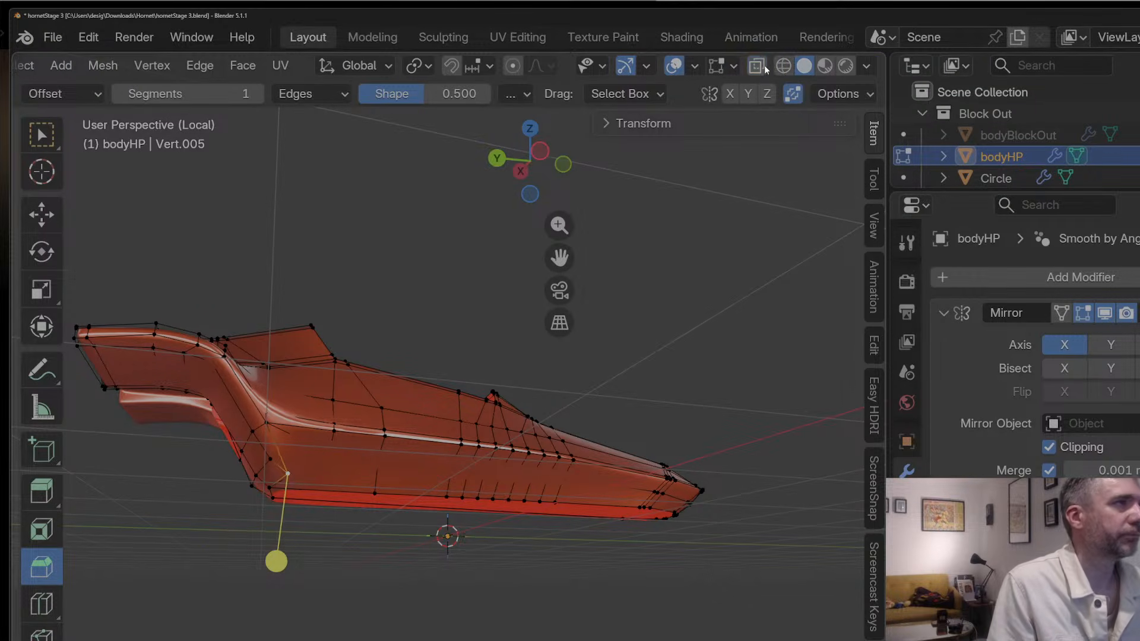
pyautogui.click(762, 67)
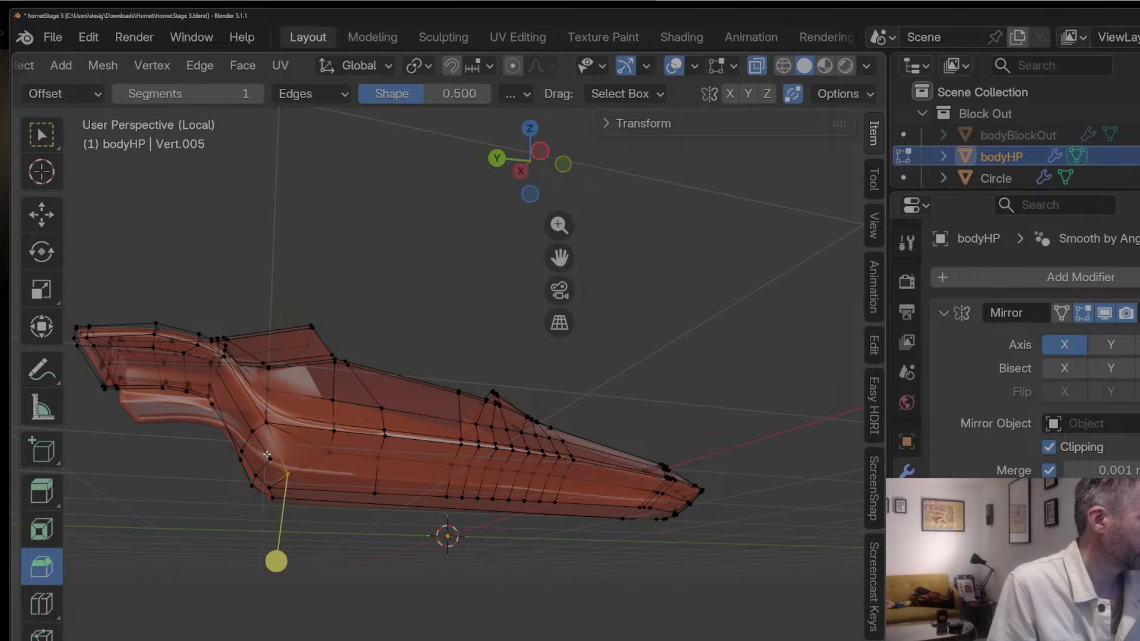
pyautogui.press('g')
pyautogui.press('y')
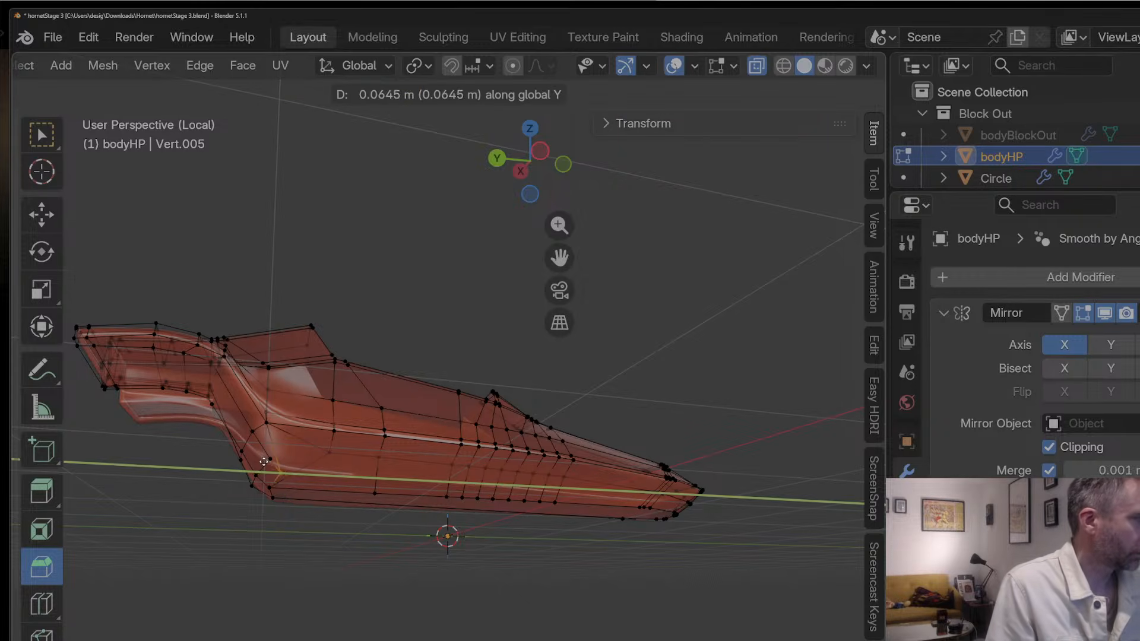
pyautogui.click(264, 462)
# Step: Move the side vertex just above the lower rear corner about 0.03 m along Y and adjust the corner vertex below it along Y
pyautogui.click(270, 464)
pyautogui.press('g')
pyautogui.press('y')
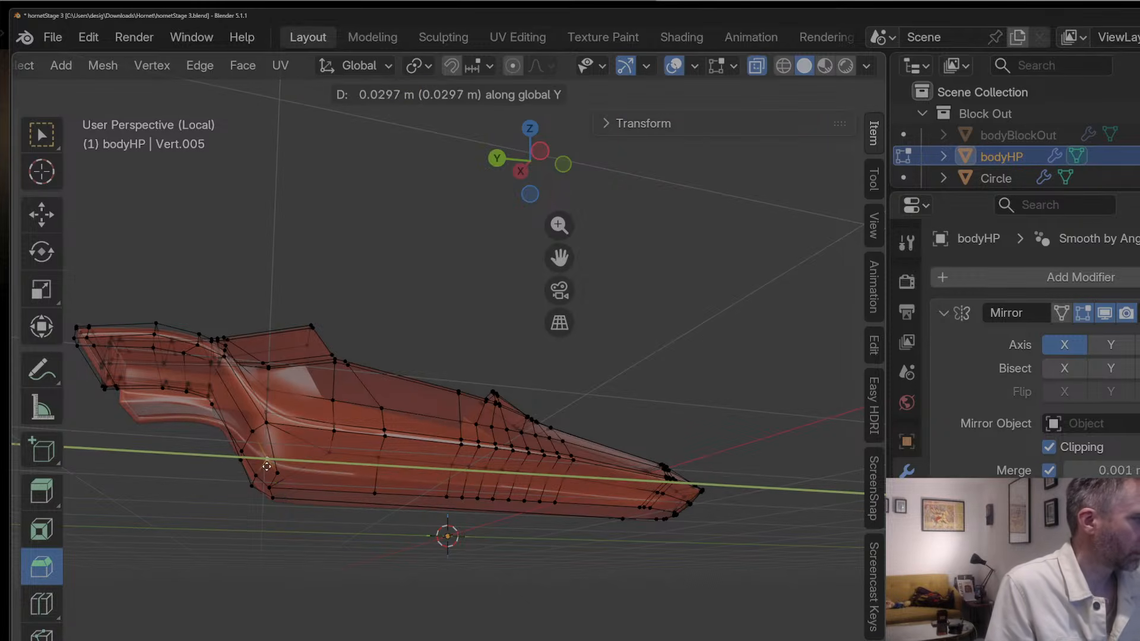
pyautogui.click(264, 466)
pyautogui.click(269, 489)
pyautogui.press('g')
pyautogui.press('y')
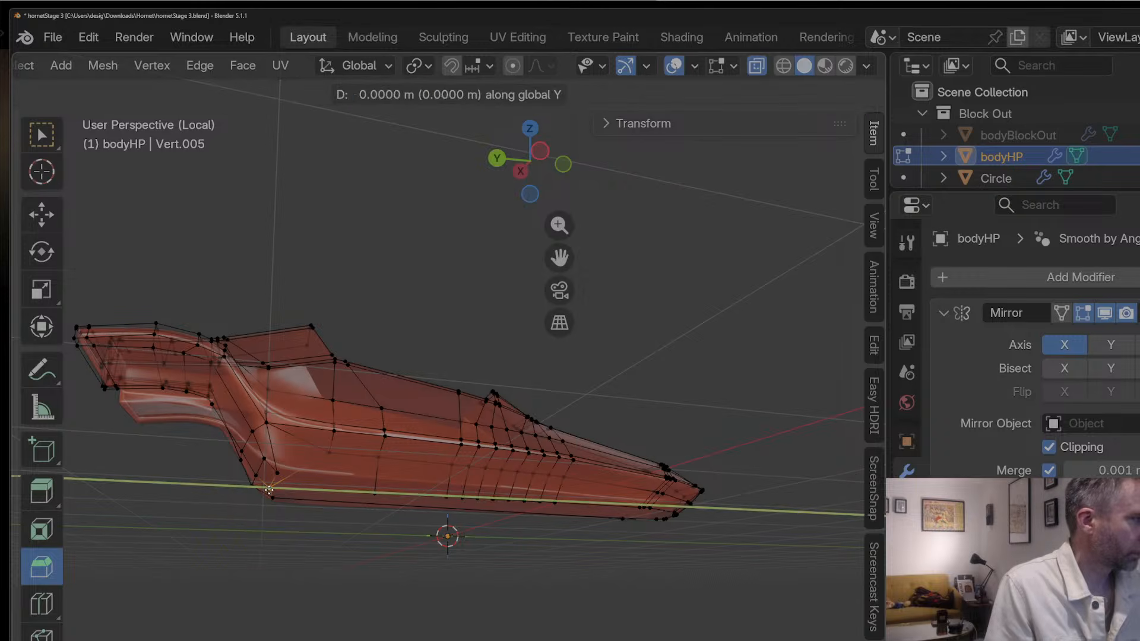
pyautogui.click(276, 489)
# Step: Move the inner vertex just above the lower rear corner about 0.017 m along Y
pyautogui.click(264, 471)
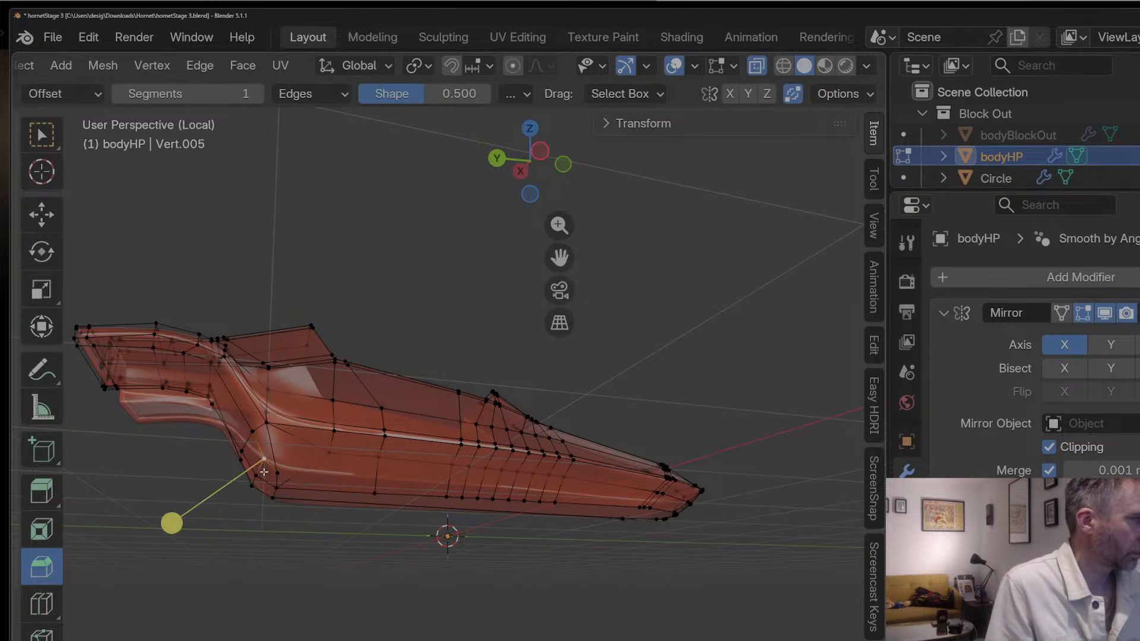
pyautogui.press('g')
pyautogui.press('y')
pyautogui.click(263, 470)
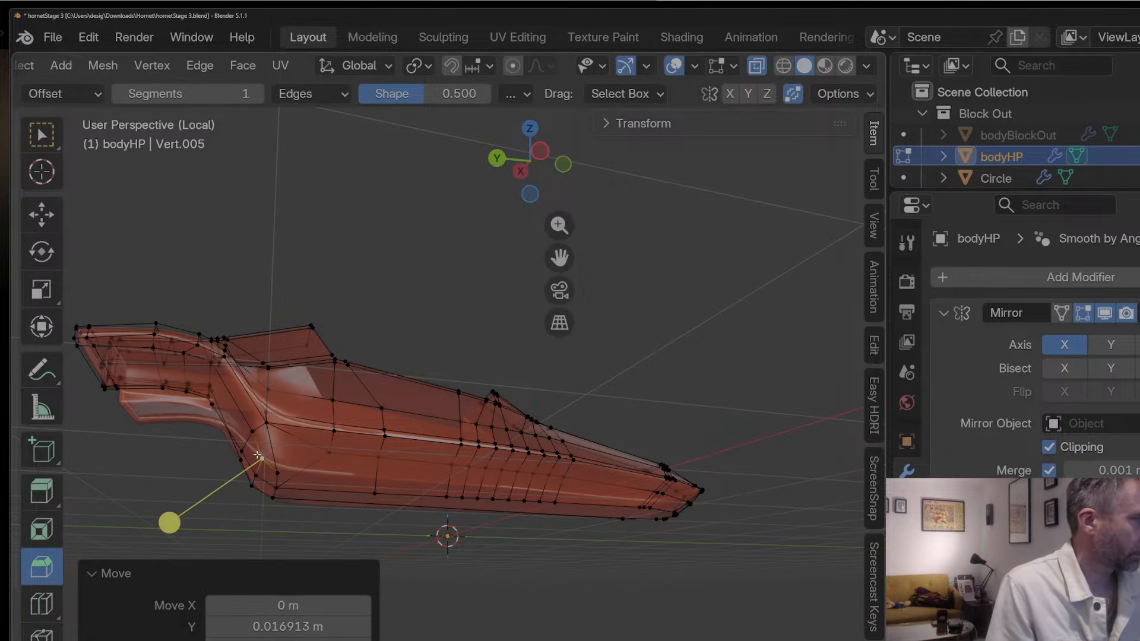
# Step: In the left side view, move the middle vertex of the slanted rear outline about -0.014 m in Y and 0.027 m in Z
pyautogui.click(561, 170)
pyautogui.click(561, 170)
pyautogui.click(562, 169)
pyautogui.click(561, 169)
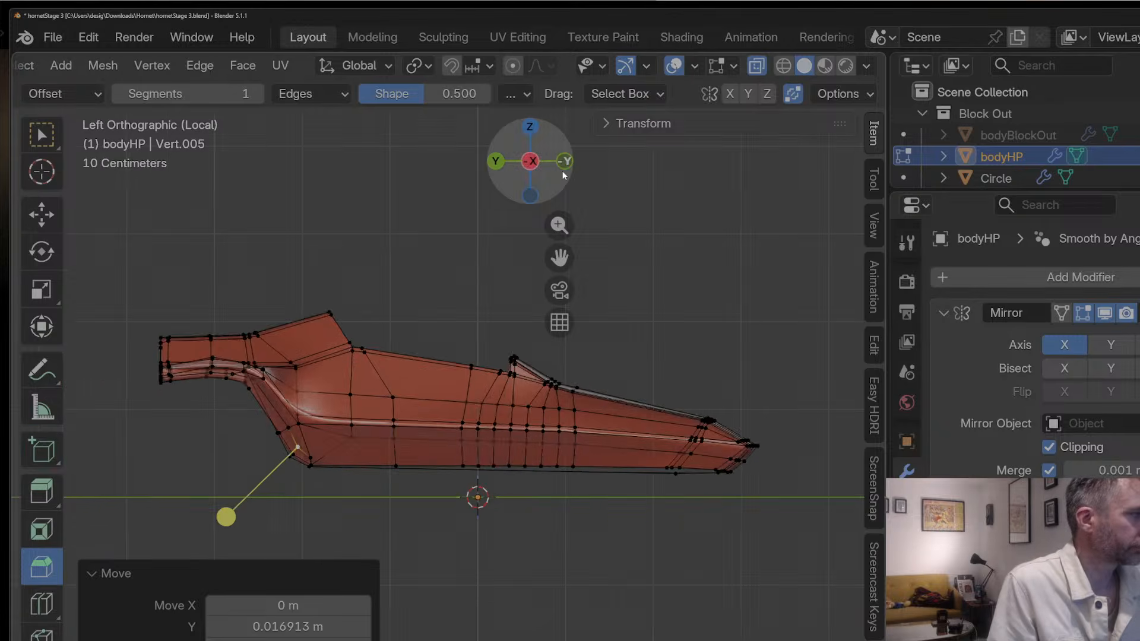
pyautogui.scroll(1, 304, 402)
pyautogui.click(283, 476)
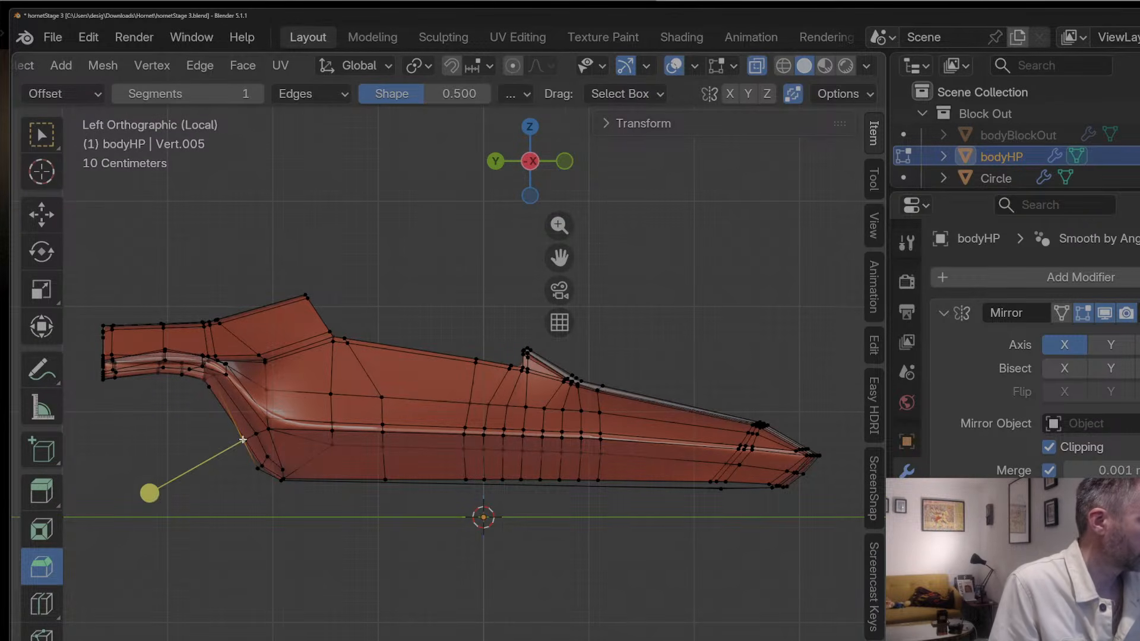
pyautogui.press('g')
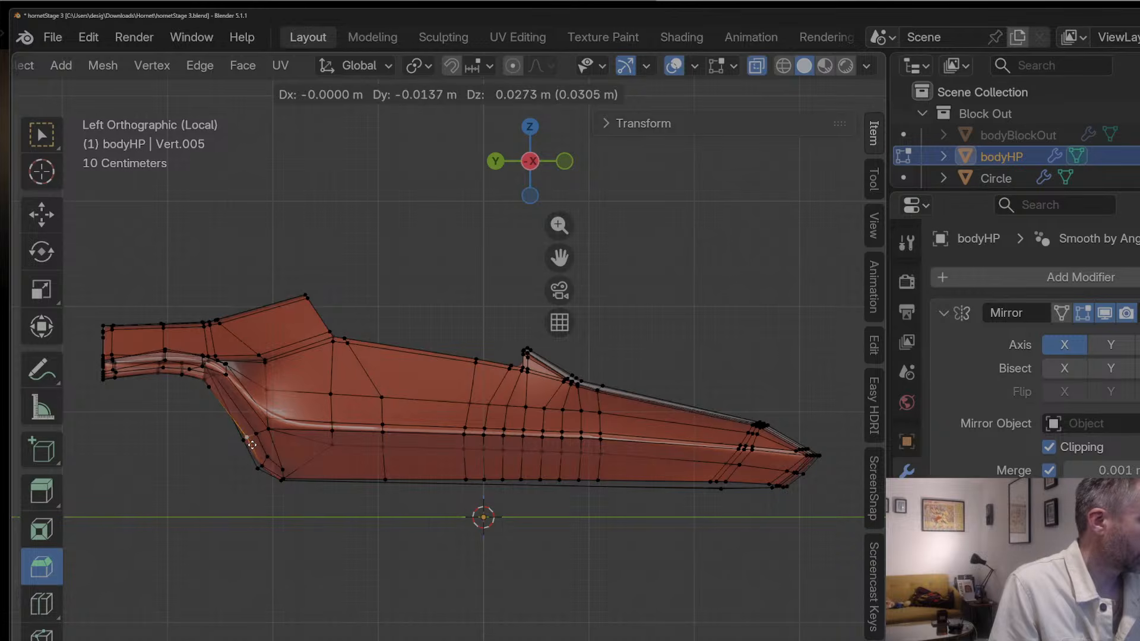
pyautogui.click(252, 445)
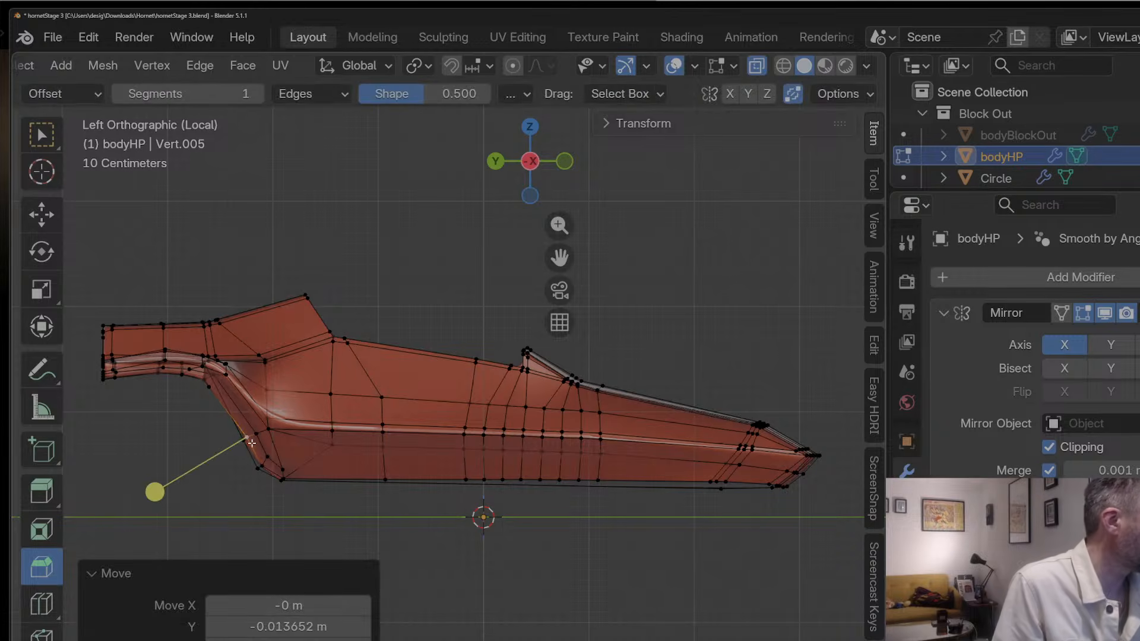
# Step: Select the underside vertices where the tail meets the slanted rear and move them about 0.137 m along Y in the right side view
pyautogui.press('Tab')
pyautogui.moveTo(252, 443); pyautogui.dragTo(284, 380, button='middle')
pyautogui.press('Tab')
pyautogui.moveTo(269, 318); pyautogui.dragTo(228, 303, button='middle')
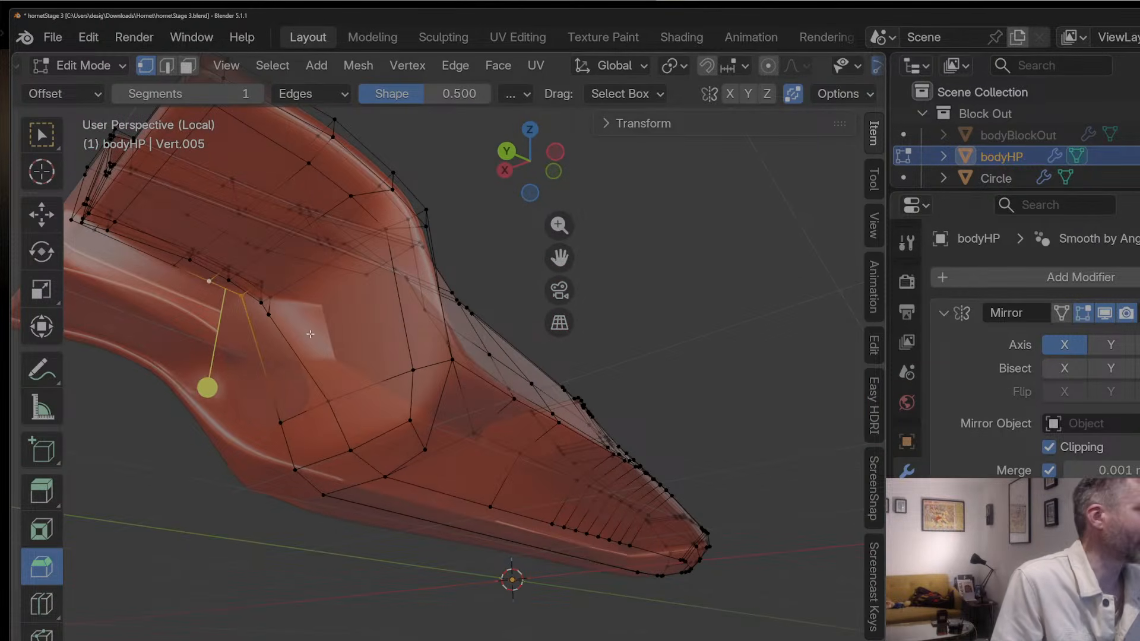
pyautogui.click(558, 149)
pyautogui.click(558, 148)
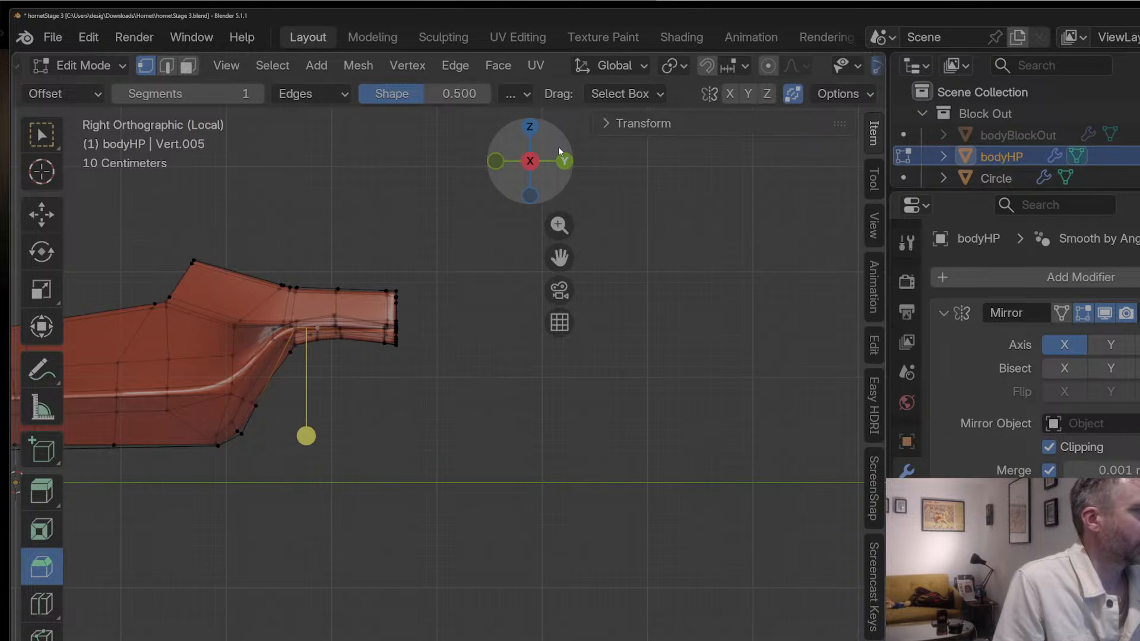
pyautogui.press('g')
pyautogui.click(399, 260)
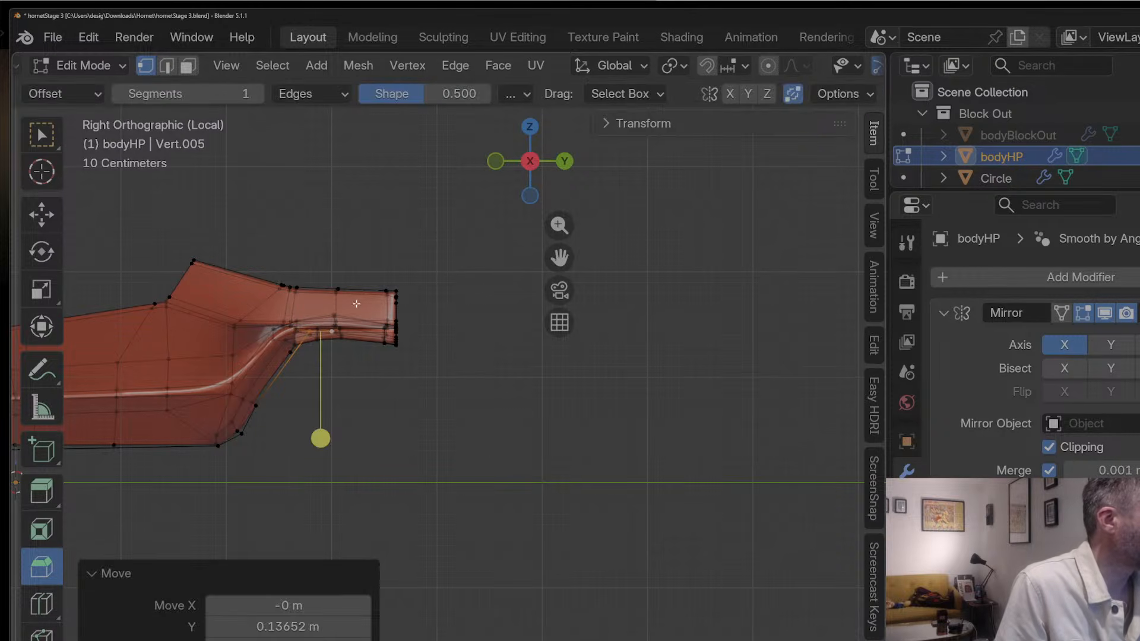
# Step: Move the middle vertex of the slanted rear outline outward by about 0.05 m in the right side view
pyautogui.click(258, 406)
pyautogui.press('g')
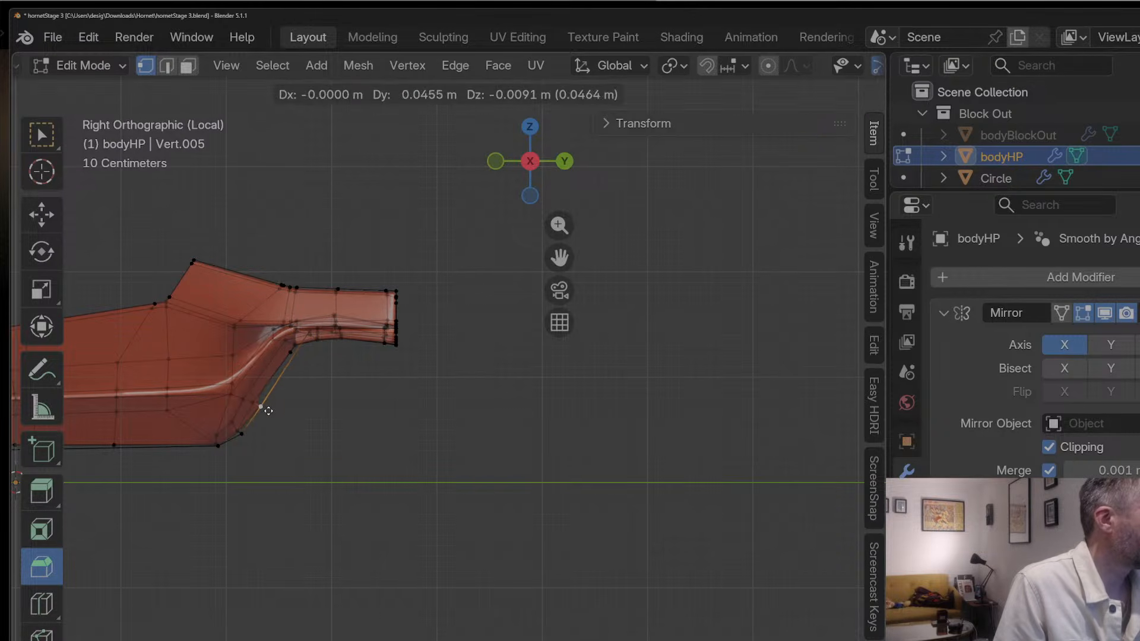
pyautogui.click(269, 410)
pyautogui.press('g')
pyautogui.click(269, 410)
pyautogui.click(246, 436)
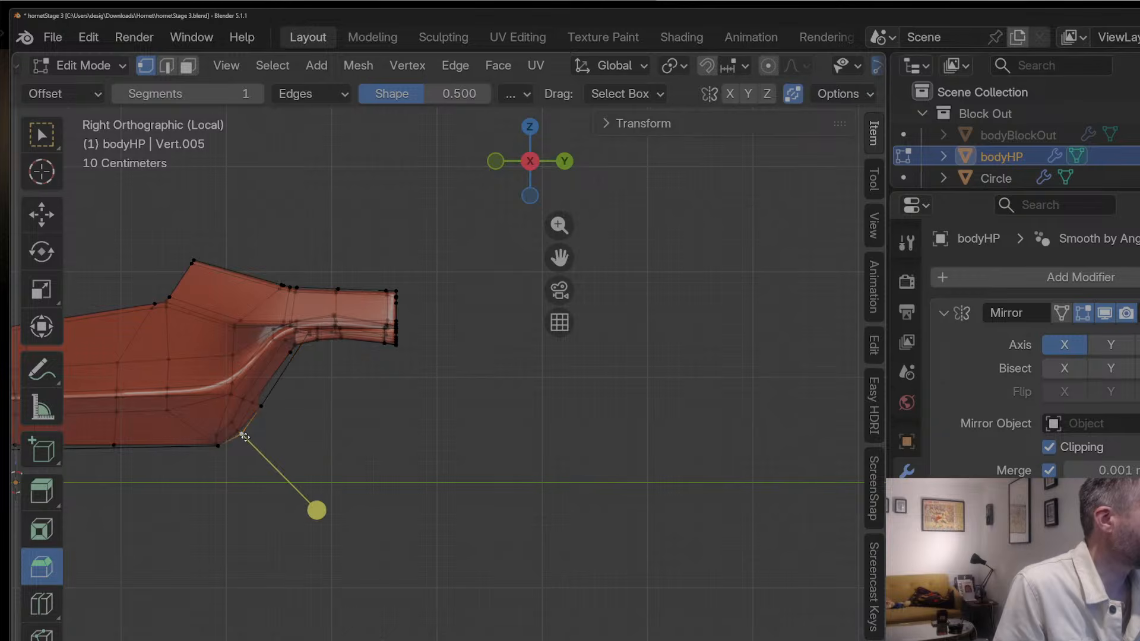
# Step: Check the smoothed body in Object Mode, turn off X-ray and return to editing the rear opening
pyautogui.press('Tab')
pyautogui.moveTo(244, 437); pyautogui.dragTo(243, 330, button='middle')
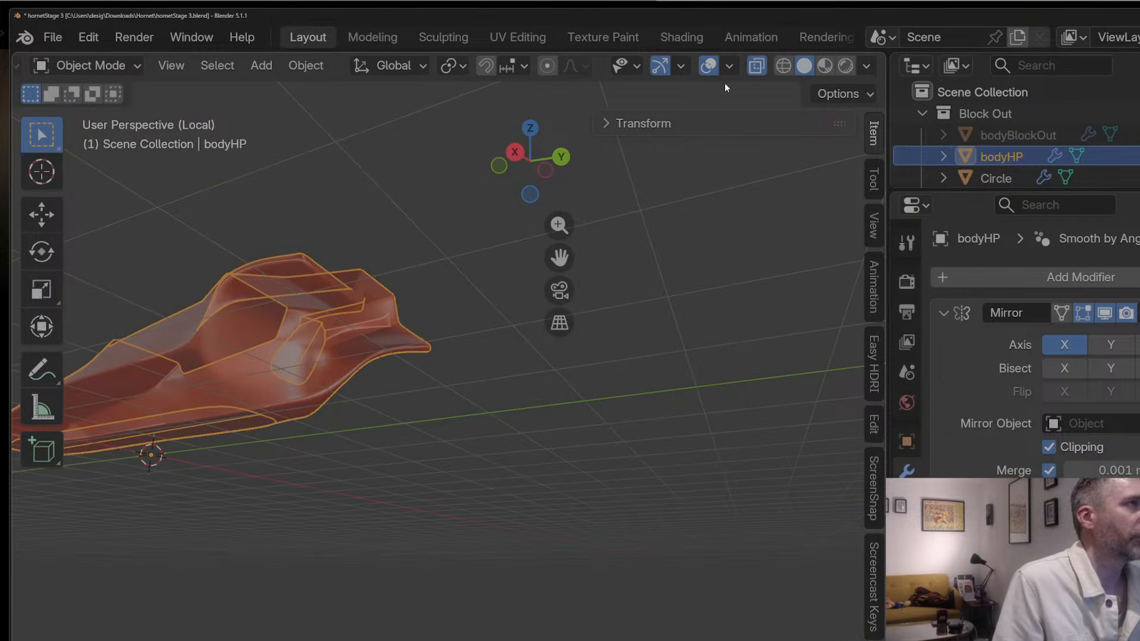
pyautogui.moveTo(724, 88); pyautogui.dragTo(698, 305, button='middle')
pyautogui.press('Tab')
pyautogui.moveTo(247, 376); pyautogui.dragTo(266, 349, button='middle')
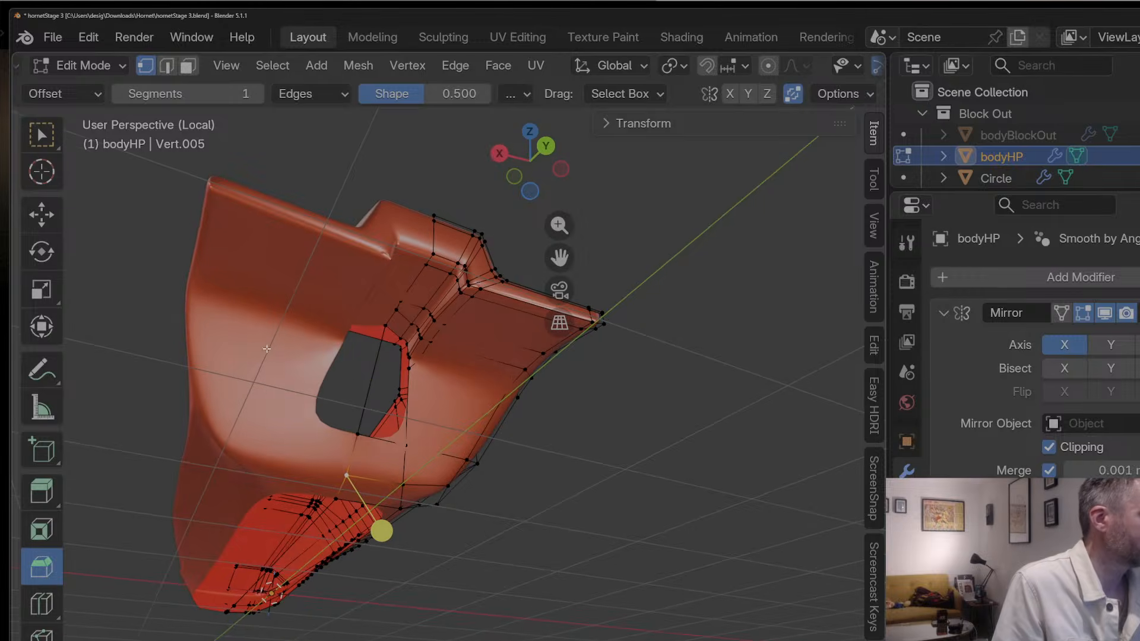
# Step: Extend the filled rear upward with another face in the opening, vertex-sliding the centre edge's vertex into position
pyautogui.click(359, 387)
pyautogui.hotkey('shift', 'v')
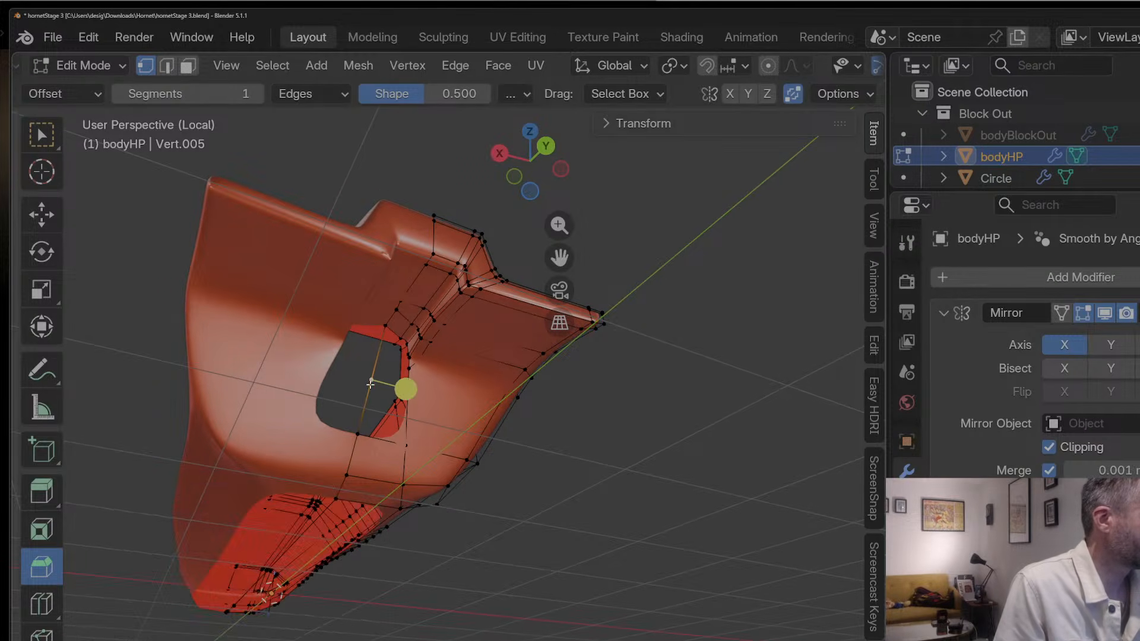
pyautogui.click(375, 375)
pyautogui.keyDown('shift'); pyautogui.click(409, 369); pyautogui.keyUp('shift')
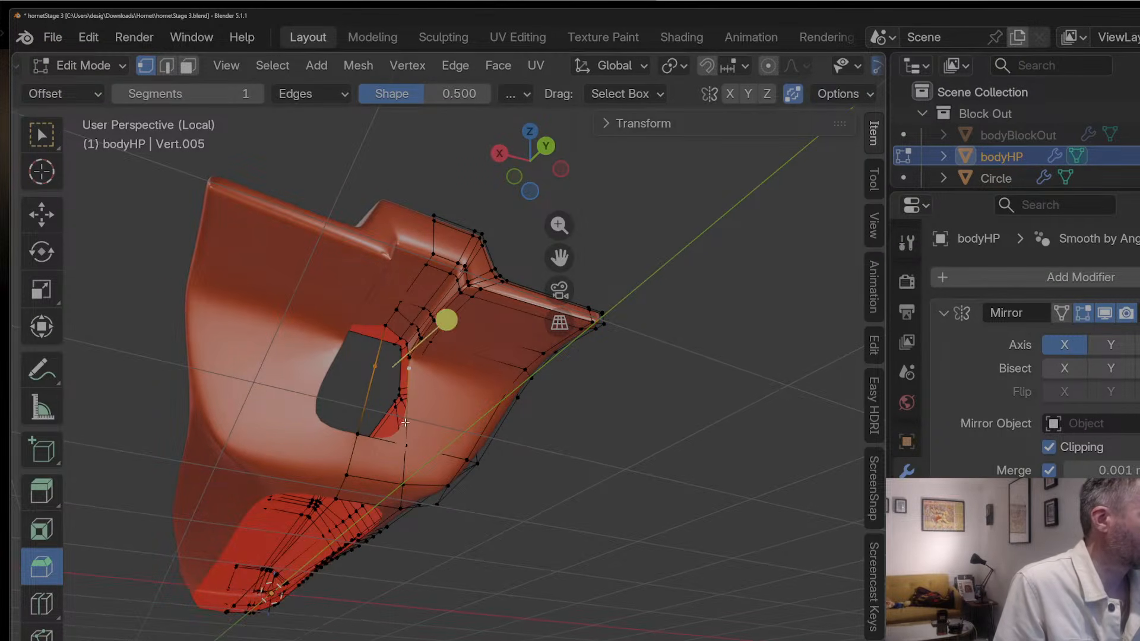
pyautogui.keyDown('shift'); pyautogui.click(360, 435); pyautogui.keyUp('shift')
pyautogui.press('f')
pyautogui.scroll(3, 394, 363)
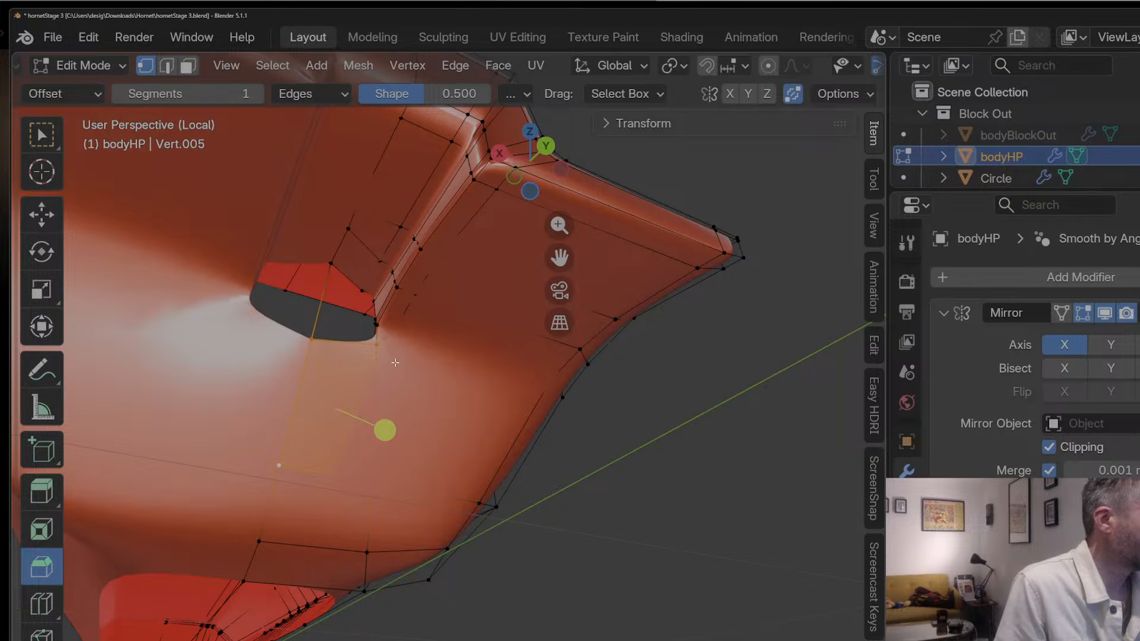
pyautogui.hotkey('shift', 'v')
pyautogui.click(332, 341)
pyautogui.moveTo(332, 341); pyautogui.dragTo(301, 384, button='middle')
pyautogui.press('g')
pyautogui.press('y')
pyautogui.press('Escape')
pyautogui.press('z')
pyautogui.press('Escape')
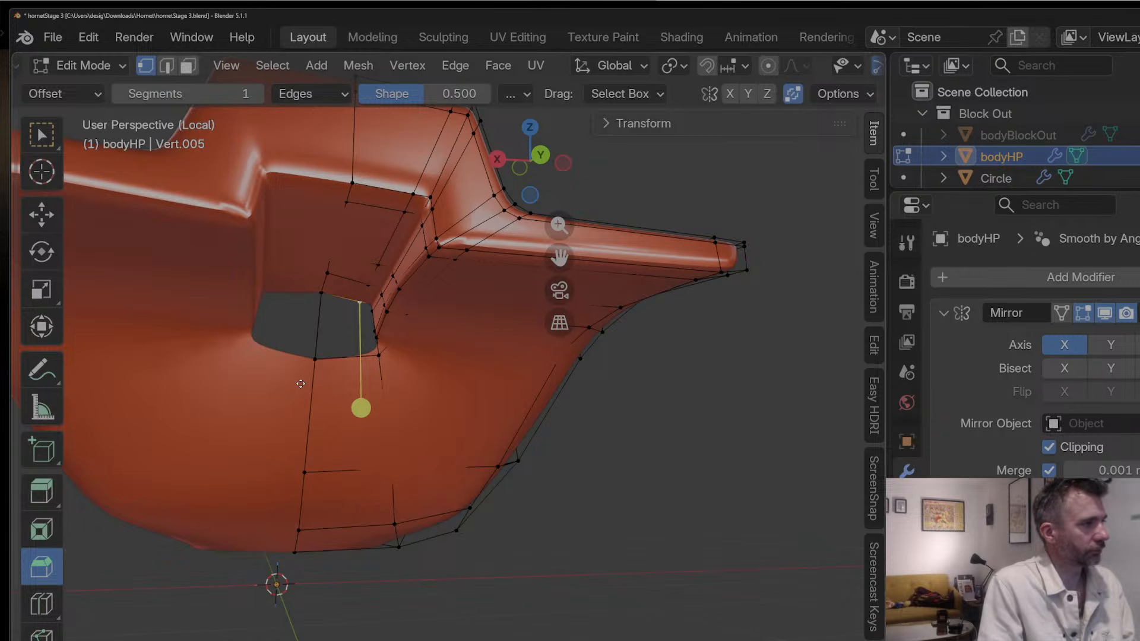
# Step: Adjust the opening's upper corner vertex and the vertex just above it along Z, checking the smoothed result in Object Mode
pyautogui.press('g')
pyautogui.press('x')
pyautogui.press('z')
pyautogui.click(348, 286)
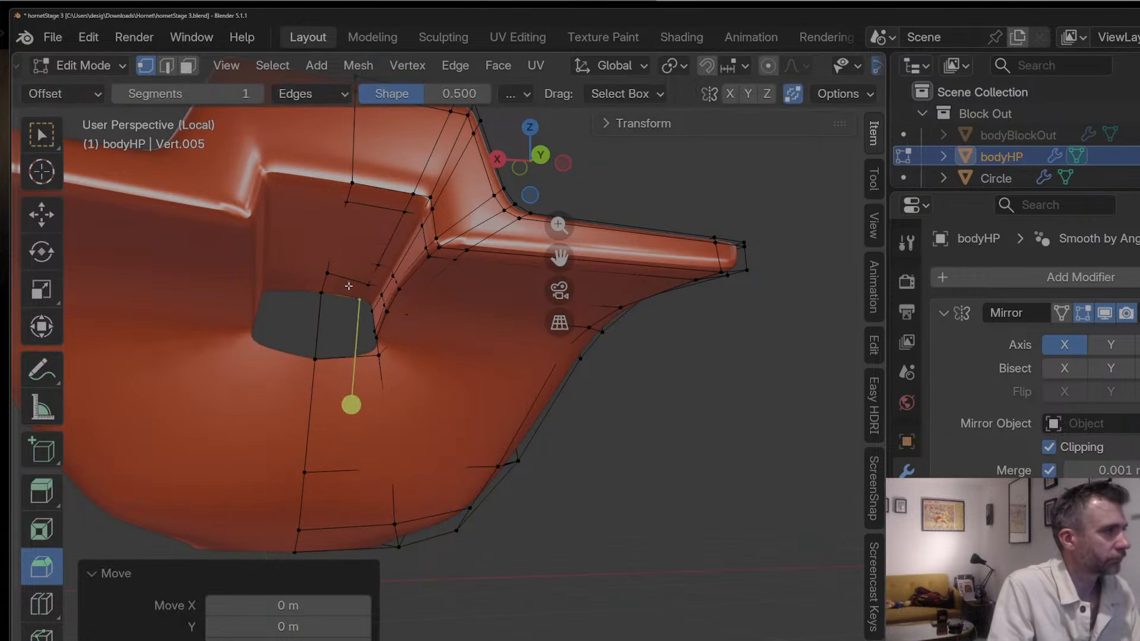
pyautogui.click(369, 284)
pyautogui.press('g')
pyautogui.press('z')
pyautogui.click(368, 295)
pyautogui.scroll(2, 358, 300)
pyautogui.press('Tab')
pyautogui.moveTo(354, 302); pyautogui.dragTo(389, 315, button='middle')
pyautogui.press('Tab')
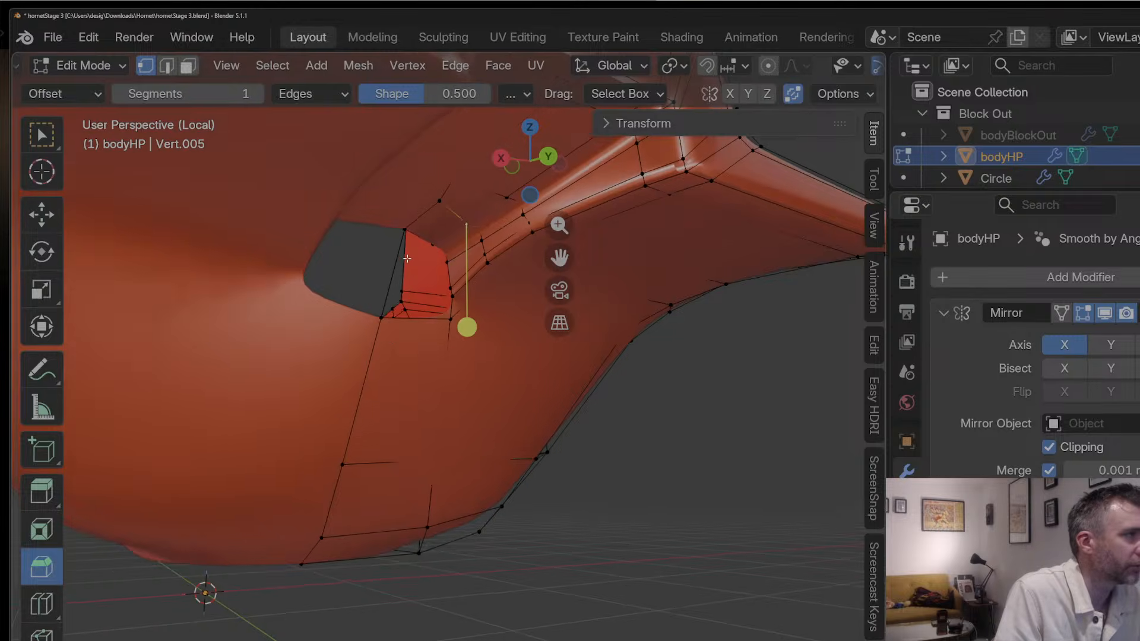
# Step: Add a centred vertical loop cut through the filled rear panel below the opening and set the subdivision level to 0
pyautogui.moveTo(407, 259); pyautogui.dragTo(411, 332, button='middle')
pyautogui.hotkey('ctrl', 'r')
pyautogui.click(412, 337)
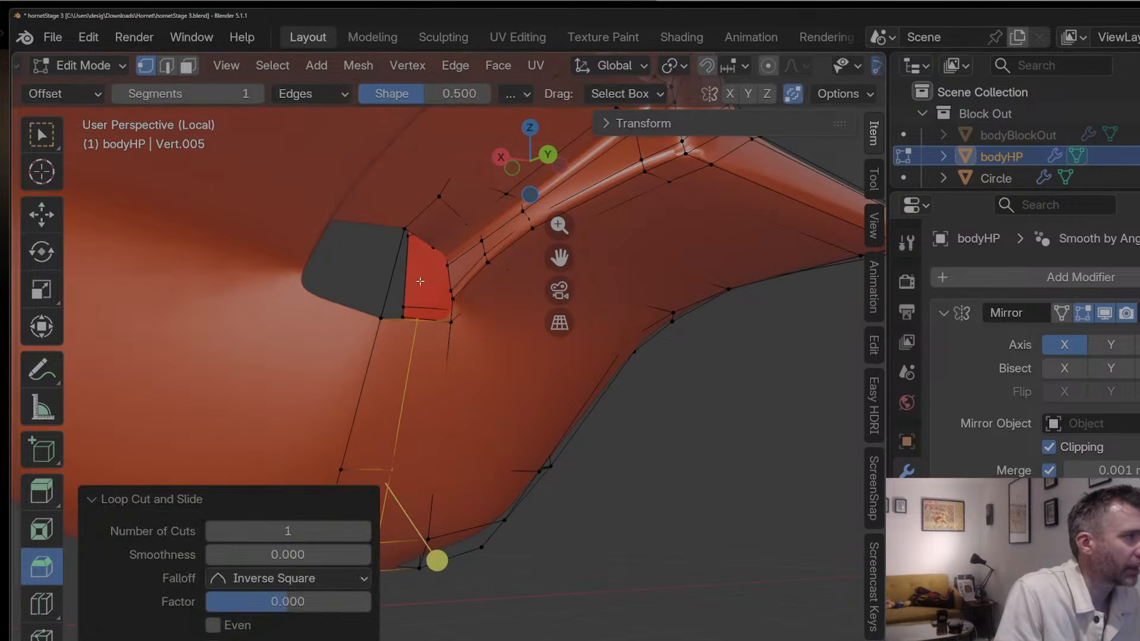
pyautogui.hotkey('ctrl', 'r')
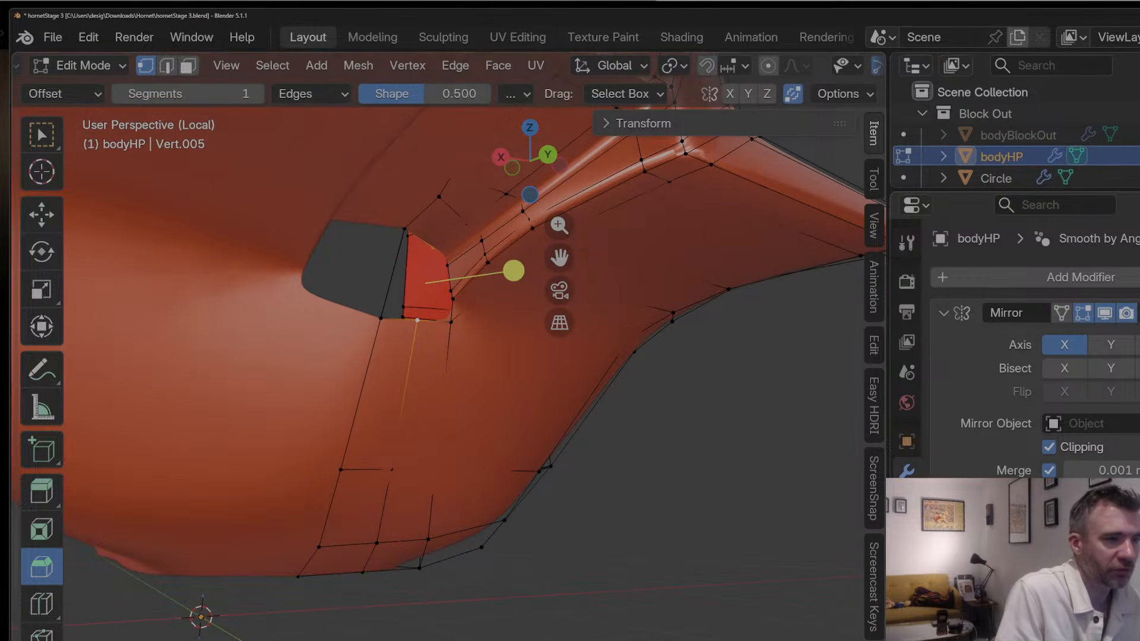
pyautogui.hotkey('ctrl', '0')
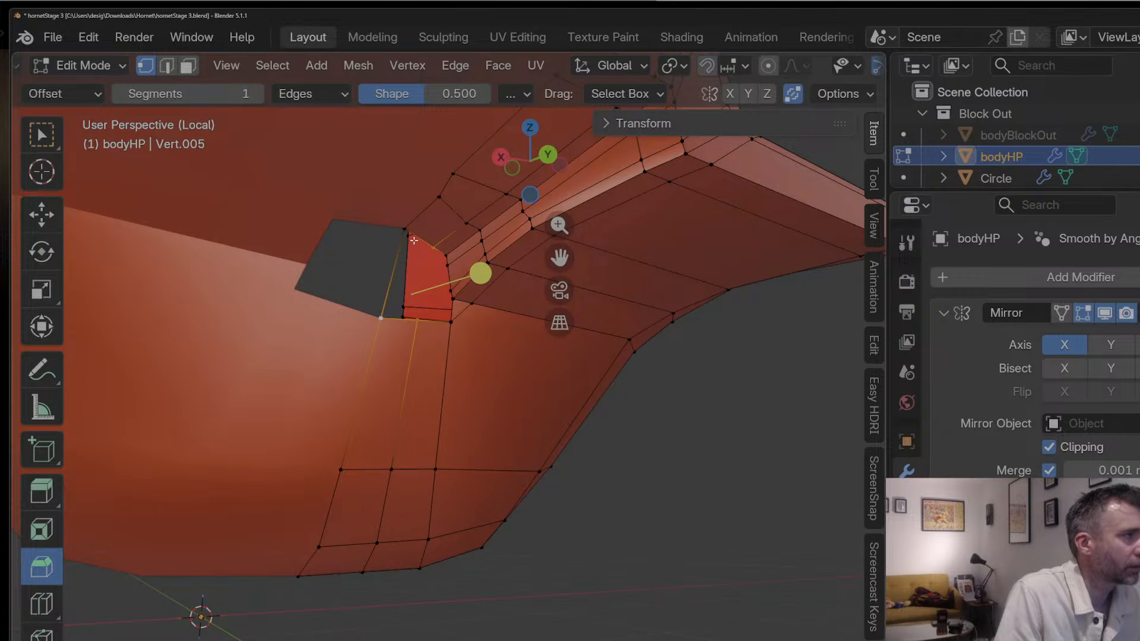
# Step: Fill the centre strip of the opening with a face and move its upper centre vertex about -0.109 m along Y
pyautogui.moveTo(407, 231); pyautogui.dragTo(432, 247, button='middle')
pyautogui.press('g')
pyautogui.press('y')
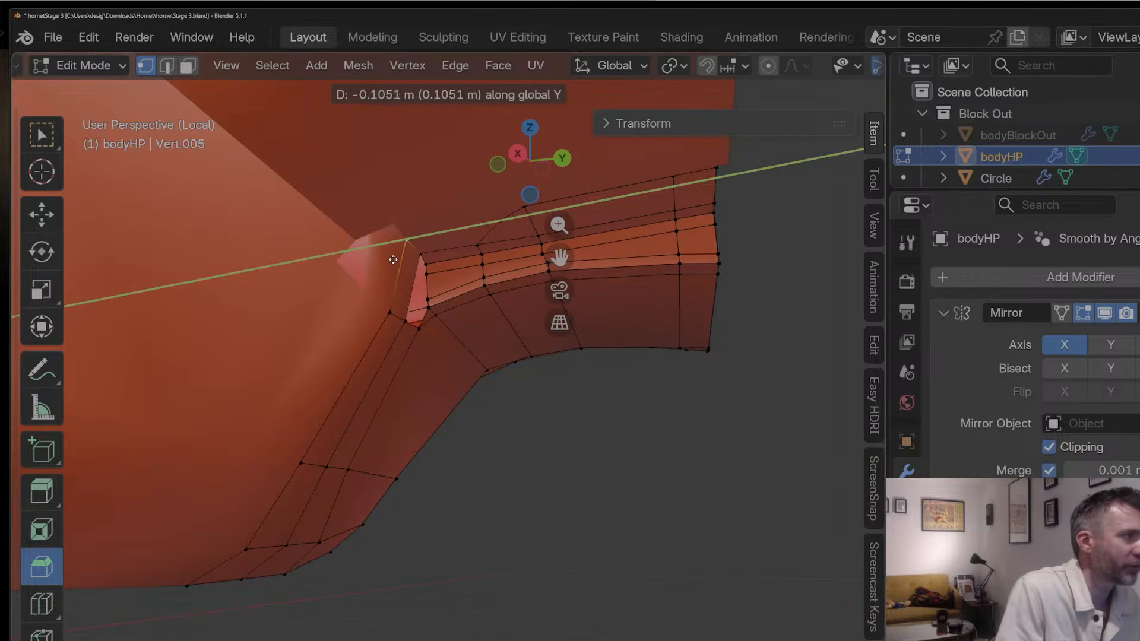
pyautogui.click(392, 260)
pyautogui.moveTo(392, 259); pyautogui.dragTo(439, 275, button='middle')
# Step: Add two horizontal loop cuts across the new centre strip face in the opening
pyautogui.hotkey('ctrl', 'r')
pyautogui.click(412, 266)
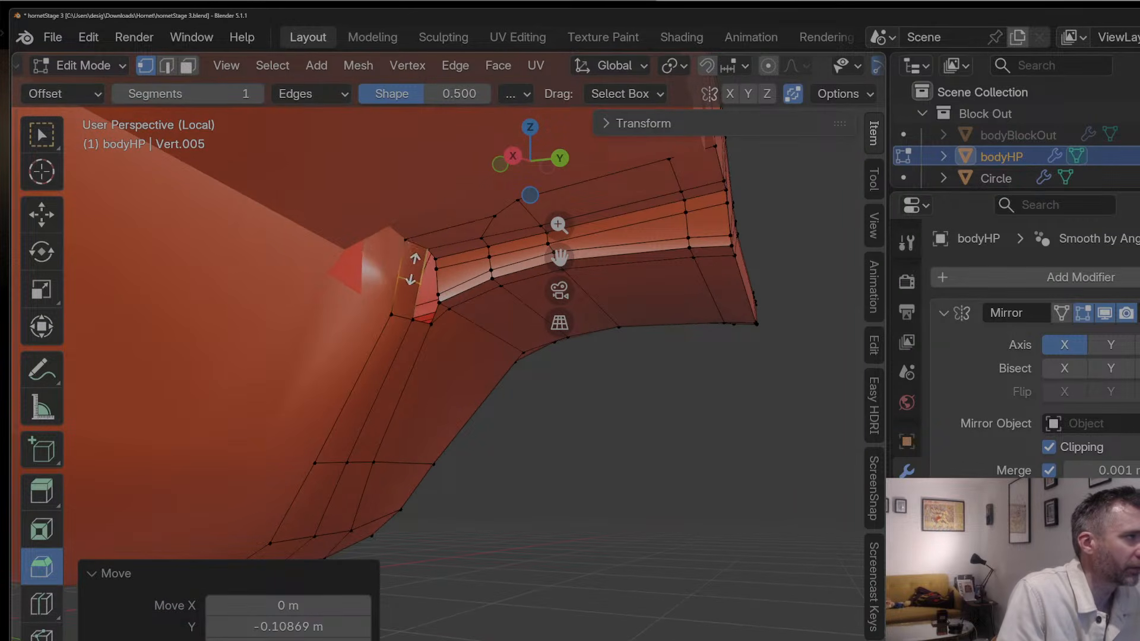
pyautogui.click(411, 255)
pyautogui.hotkey('ctrl', 'r')
pyautogui.click(407, 293)
pyautogui.rightClick(408, 292)
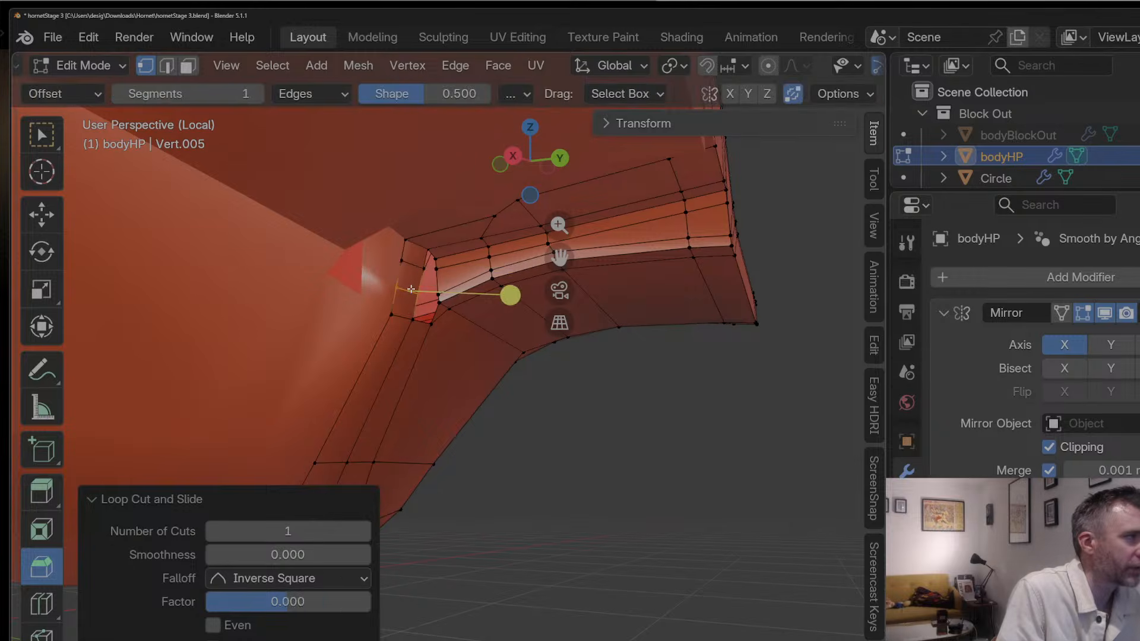
# Step: Adjust the centre strip's upper centre vertex along Z
pyautogui.click(426, 269)
pyautogui.moveTo(424, 252); pyautogui.dragTo(369, 291, button='middle')
pyautogui.press('g')
pyautogui.press('z')
pyautogui.click(304, 279)
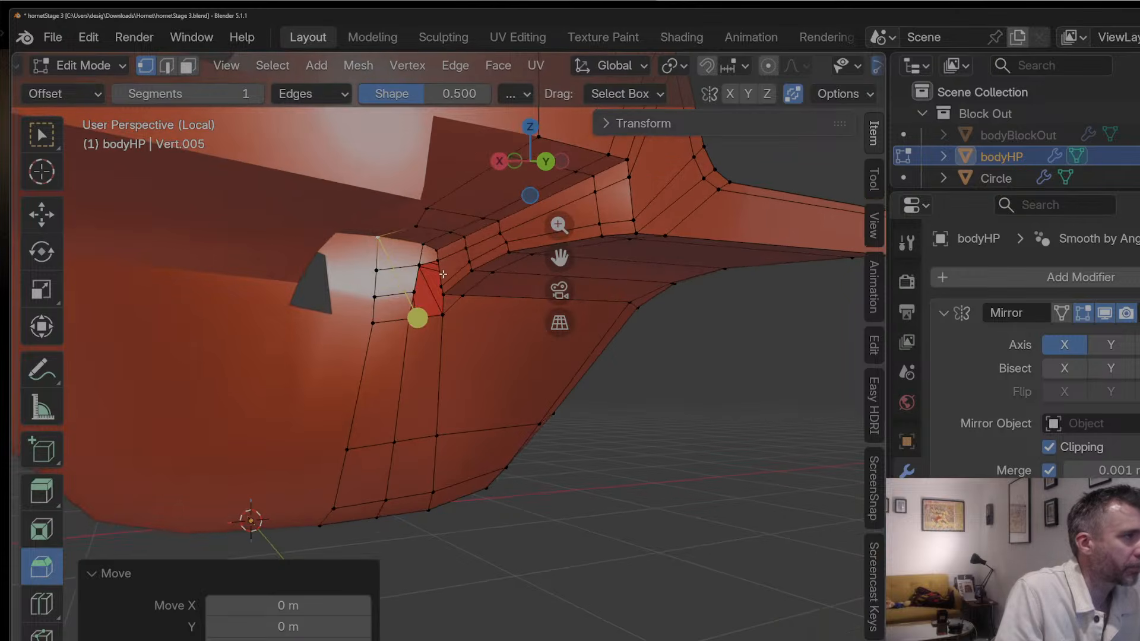
# Step: Fill the gap beside the centre strip with a face and edge-slide the strip's lower cross edge by a factor of about 0.2
pyautogui.click(439, 284)
pyautogui.moveTo(438, 257); pyautogui.dragTo(402, 300, button='middle')
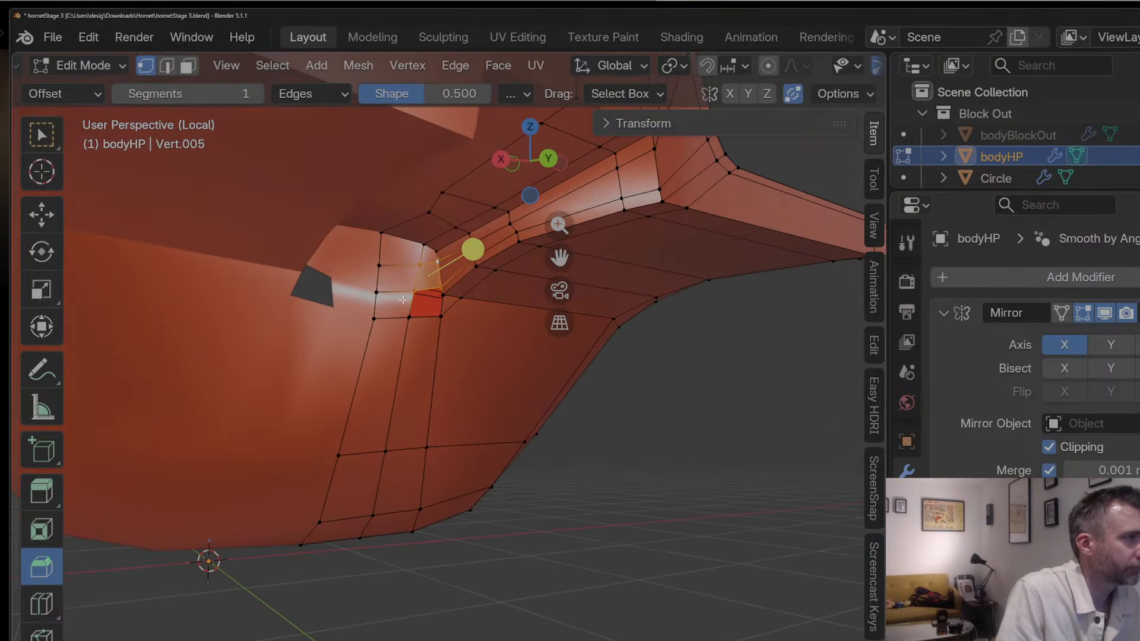
pyautogui.keyDown('shift'); pyautogui.click(410, 292); pyautogui.keyUp('shift')
pyautogui.press('g')
pyautogui.press('g')
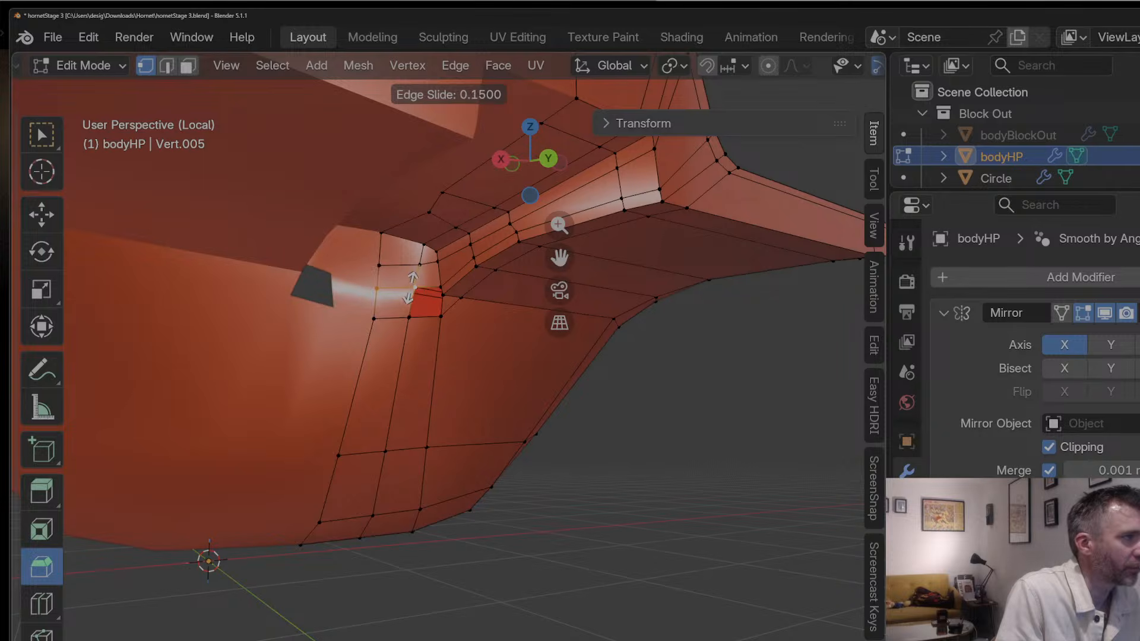
pyautogui.click(409, 286)
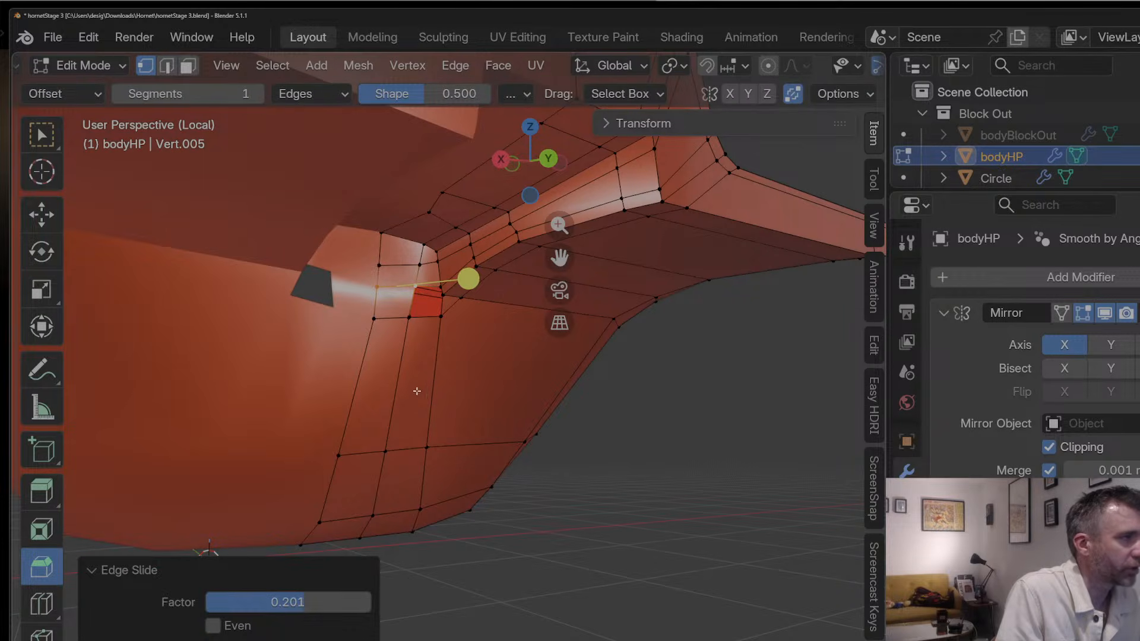
# Step: Loop-cut the centre strip's lowest face at a factor of 0.261 and fill the remaining gap beside it with a face
pyautogui.hotkey('ctrl', 'r')
pyautogui.click(378, 307)
pyautogui.click(379, 302)
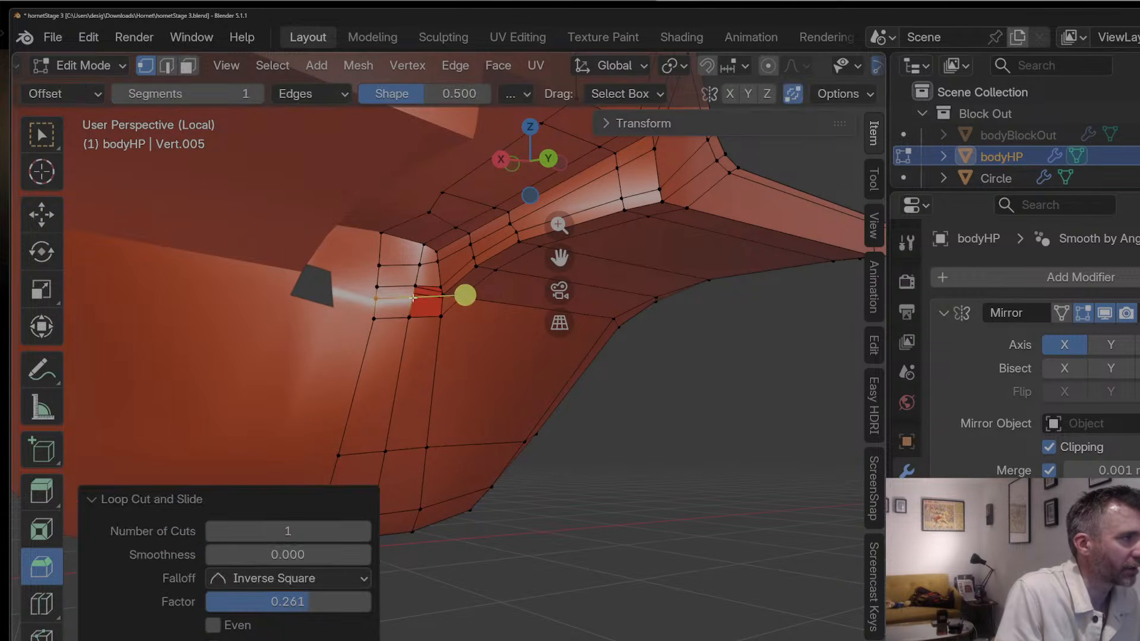
pyautogui.click(418, 297)
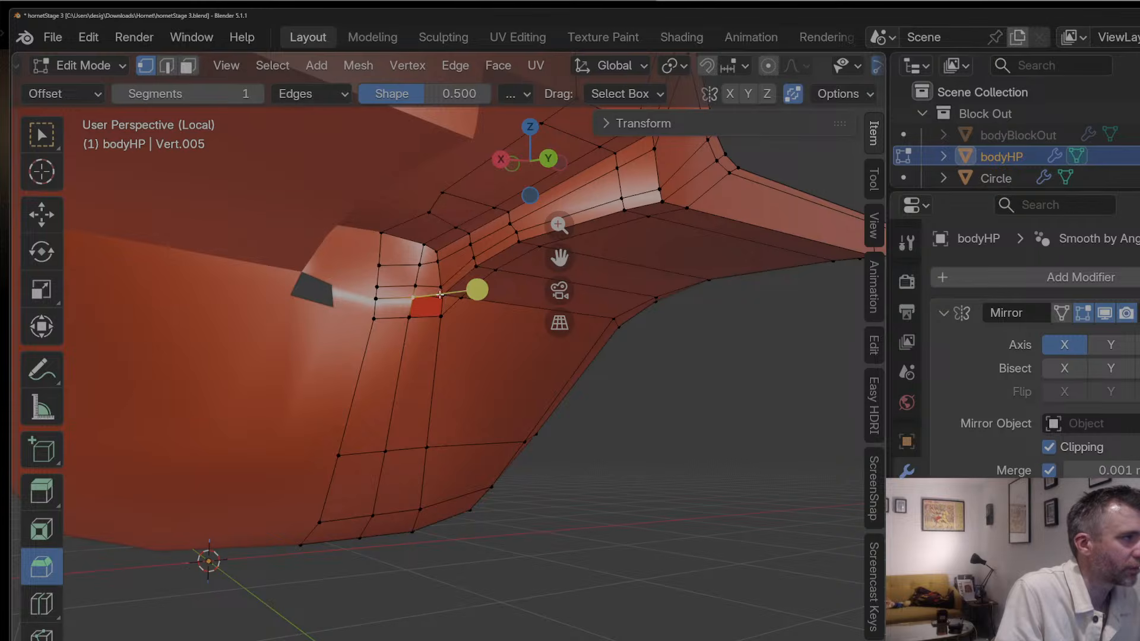
pyautogui.press('f')
# Step: Check the closed rear in Object Mode and move the vertex at the side of the newly filled corner about 0.08 m
pyautogui.press('Tab')
pyautogui.moveTo(401, 325); pyautogui.dragTo(450, 280, button='middle')
pyautogui.scroll(-3, 377, 336)
pyautogui.press('Tab')
pyautogui.press('g')
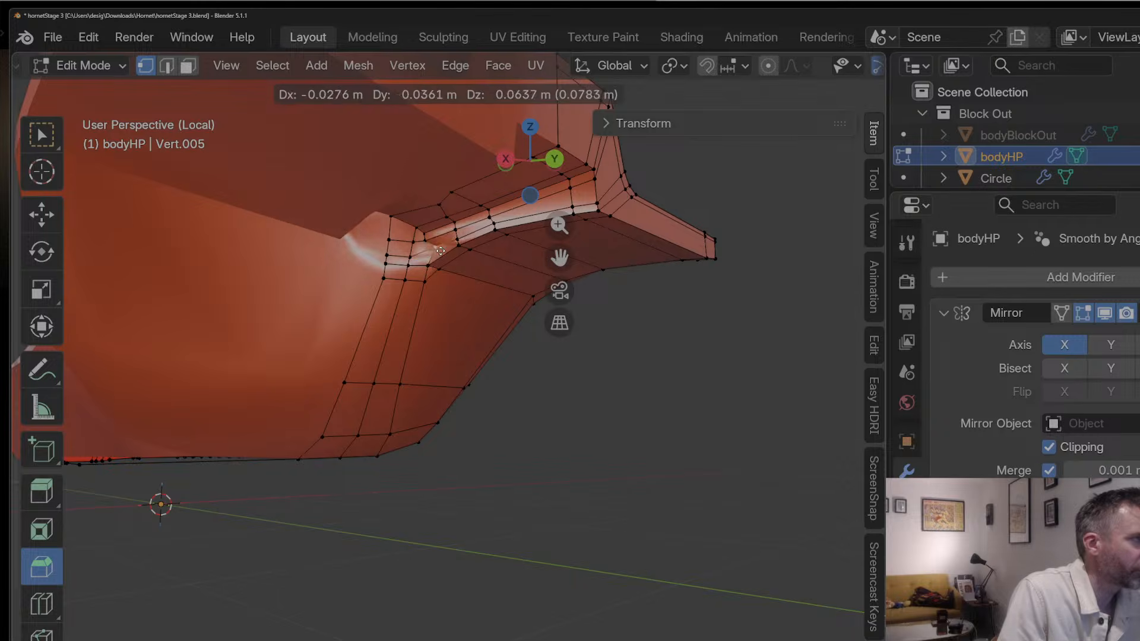
pyautogui.click(440, 253)
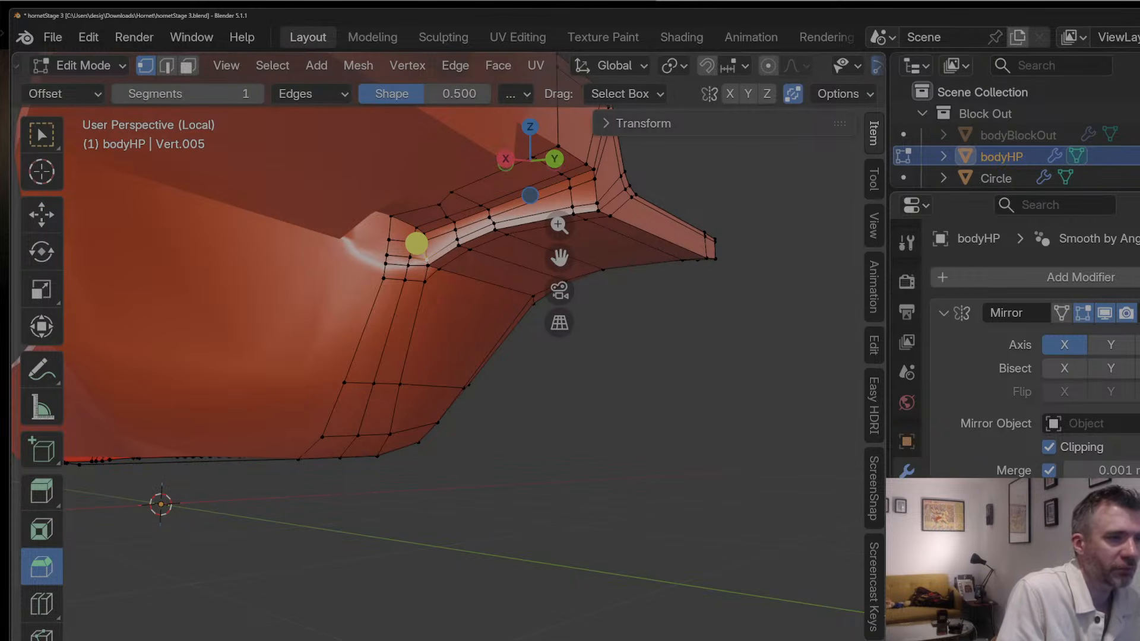
# Step: Preview the closed rear of the body in Object Mode at subdivision level 2
pyautogui.hotkey('ctrl', '2')
pyautogui.press('Tab')
pyautogui.moveTo(502, 397); pyautogui.dragTo(379, 381, button='middle')
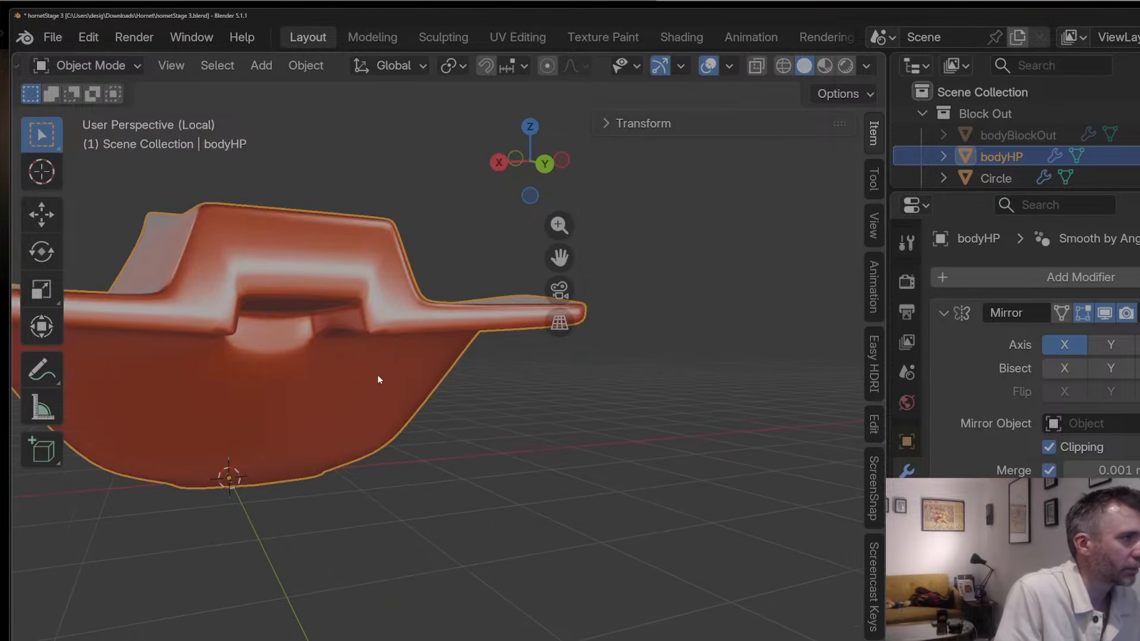
# Step: Try a lengthwise loop cut beside the rear strip at a factor of -0.746 and edge-slide it by a factor of 0.250
pyautogui.press('Tab')
pyautogui.moveTo(330, 333); pyautogui.dragTo(297, 327, button='middle')
pyautogui.hotkey('ctrl', 'r')
pyautogui.click(298, 326)
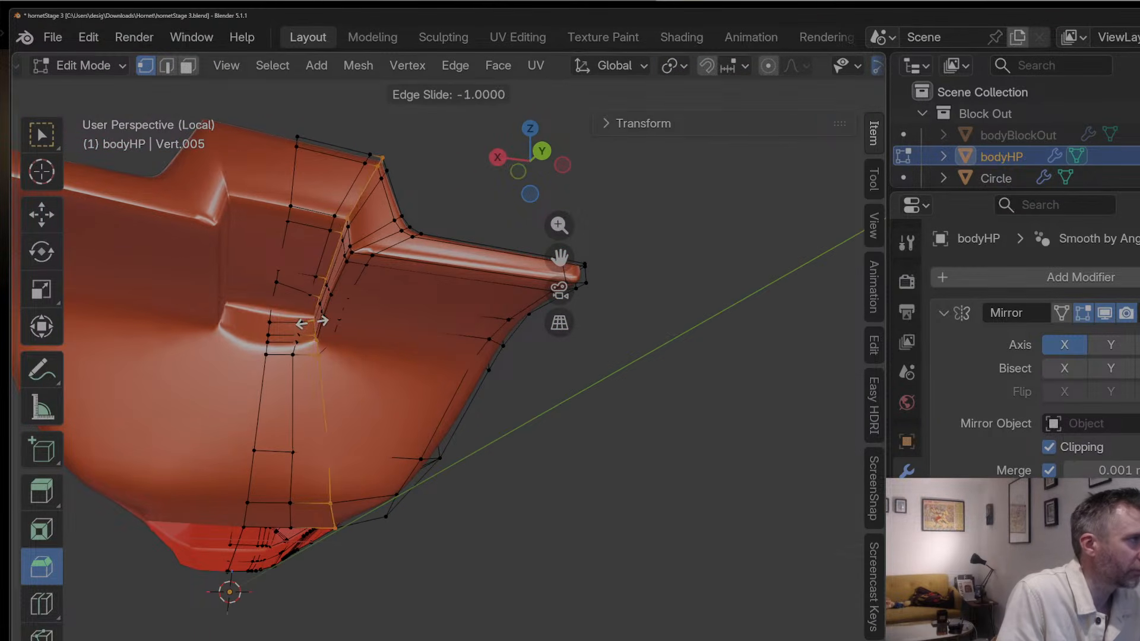
pyautogui.click(312, 323)
pyautogui.moveTo(359, 257); pyautogui.dragTo(342, 334, button='middle')
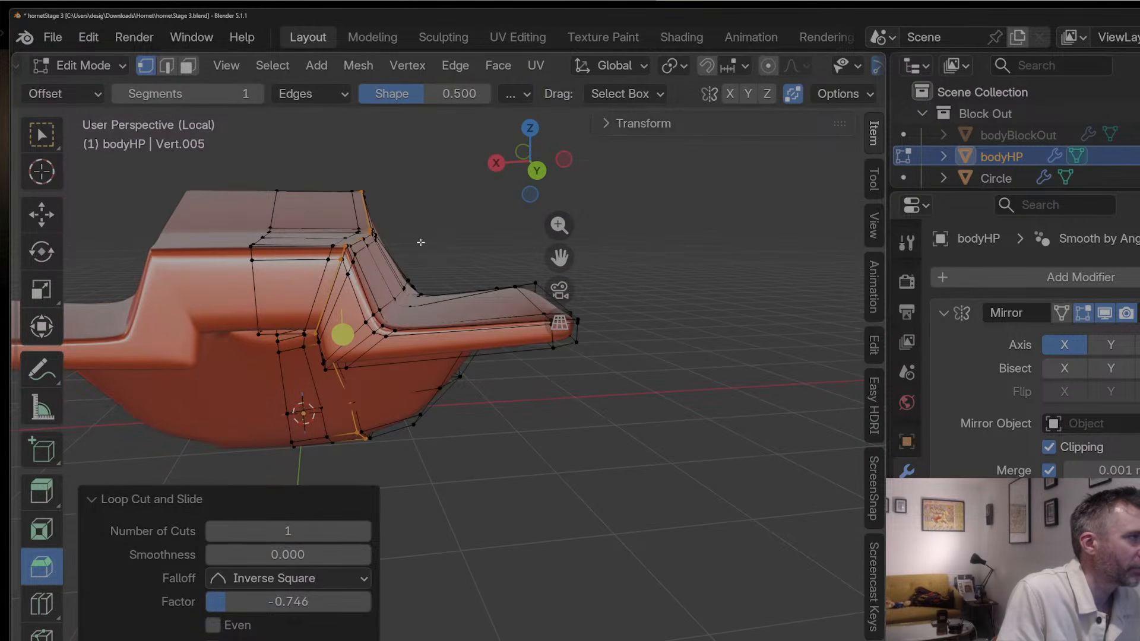
pyautogui.press('g')
pyautogui.press('g')
pyautogui.click(419, 240)
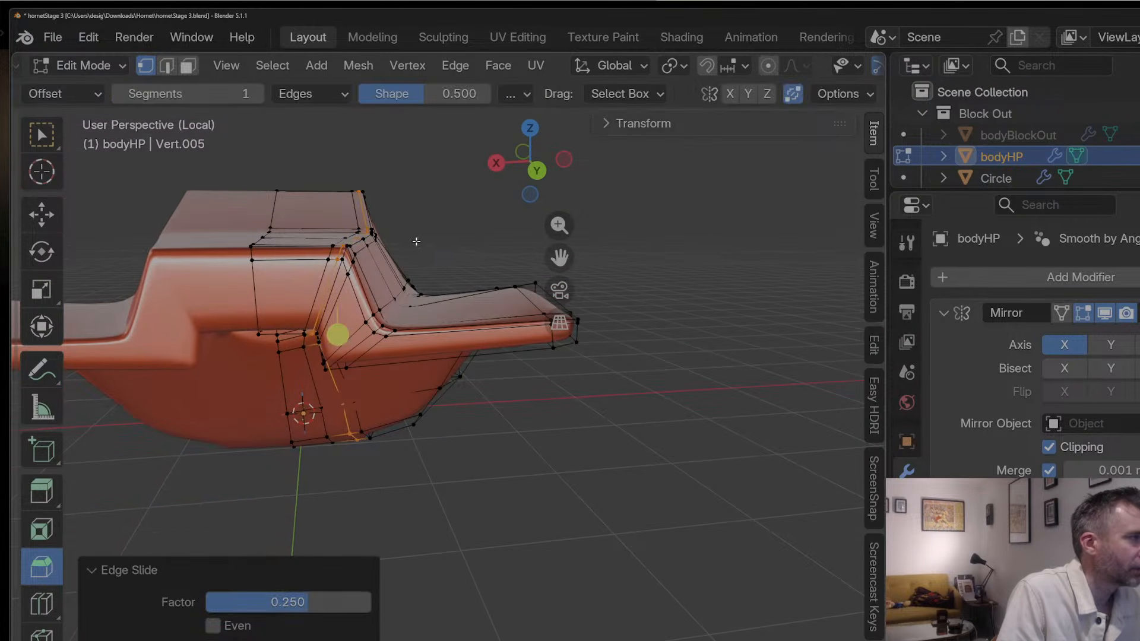
pyautogui.moveTo(415, 241); pyautogui.dragTo(432, 188, button='middle')
pyautogui.click(399, 243)
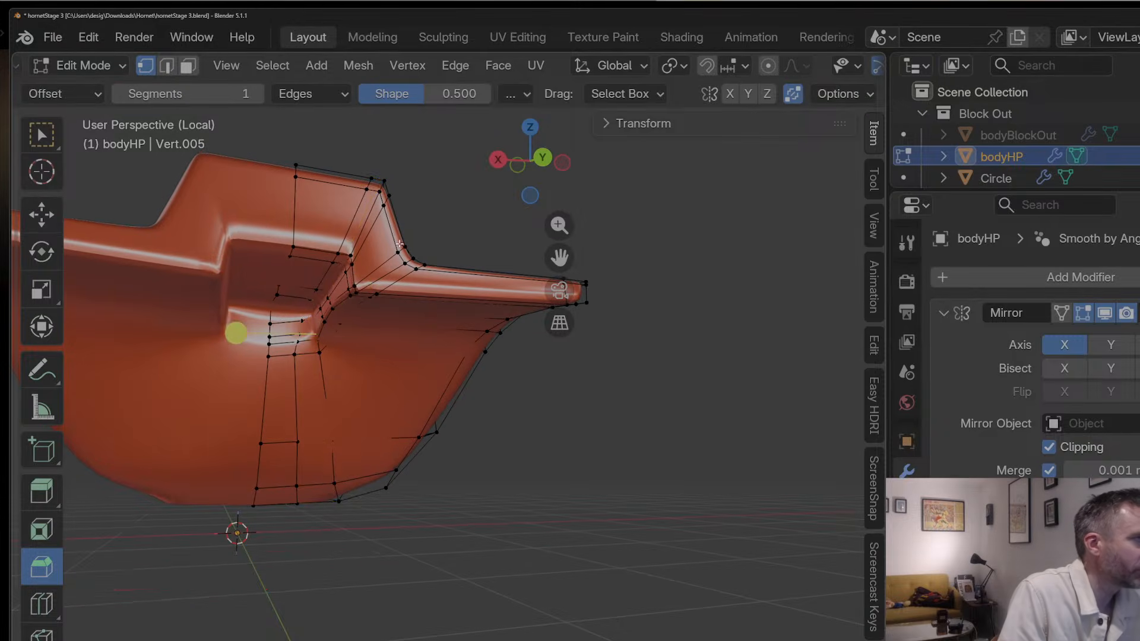
# Step: Edge-slide the rear strip's middle lengthwise loop towards the strip's outer edge and check the smoothed result in Object Mode
pyautogui.keyDown('alt'); pyautogui.click(326, 272); pyautogui.keyUp('alt')
pyautogui.moveTo(326, 273)
pyautogui.mouseDown(button='middle')
pyautogui.moveTo(303, 321)
pyautogui.moveTo(338, 259)
pyautogui.mouseUp(button='middle')
pyautogui.press('g')
pyautogui.press('g')
pyautogui.click(309, 335)
pyautogui.press('Tab')
pyautogui.press('Tab')
pyautogui.moveTo(361, 218); pyautogui.dragTo(386, 221, button='middle')
# Step: Try a loop cut across the strip below the rear notch and inspect the smoothed corner
pyautogui.hotkey('ctrl', 'r')
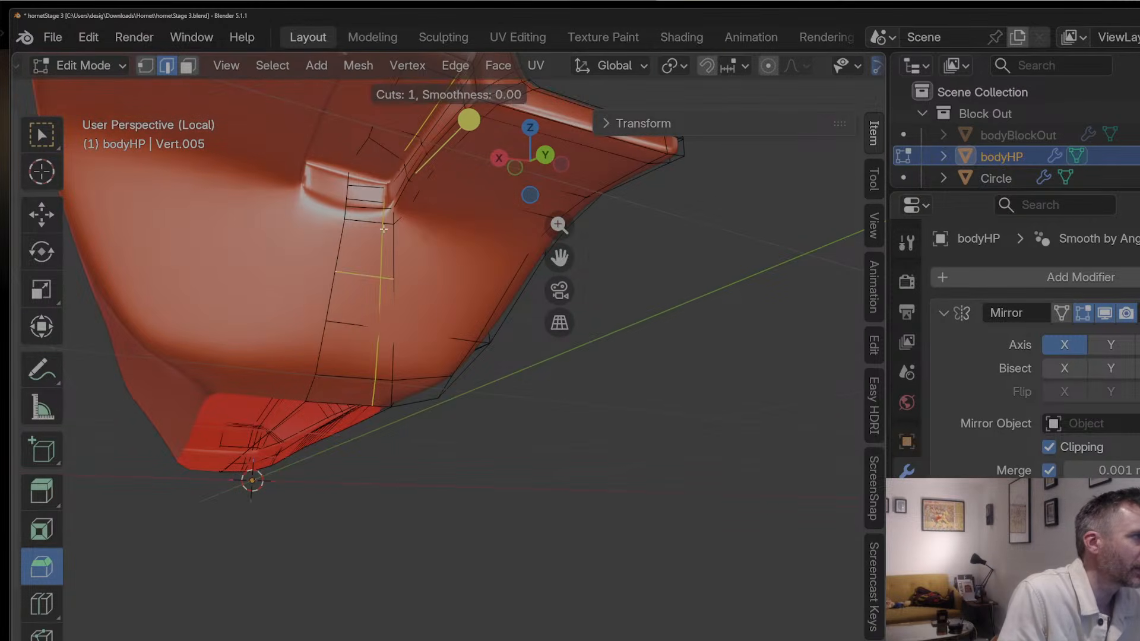
pyautogui.click(386, 226)
pyautogui.click(385, 226)
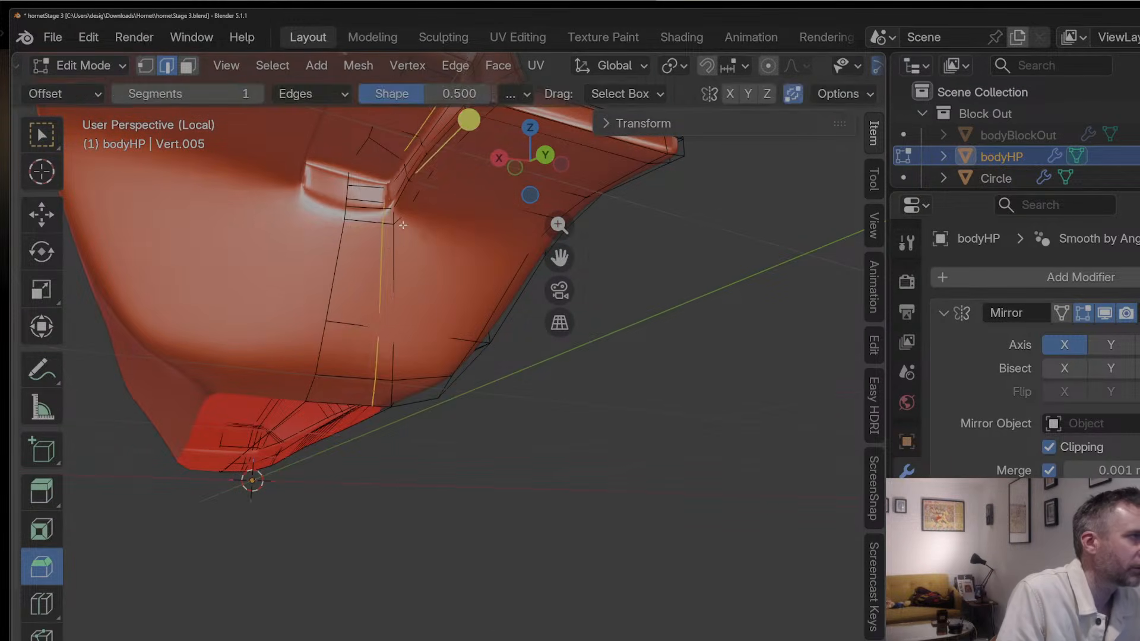
pyautogui.moveTo(386, 226); pyautogui.dragTo(304, 244, button='middle')
pyautogui.press('Tab')
pyautogui.press('Tab')
pyautogui.moveTo(427, 229); pyautogui.dragTo(591, 234, button='middle')
# Step: Set the subdivision level to 0 and return to editing the rear corner's base mesh
pyautogui.press('Tab')
pyautogui.hotkey('ctrl', '0')
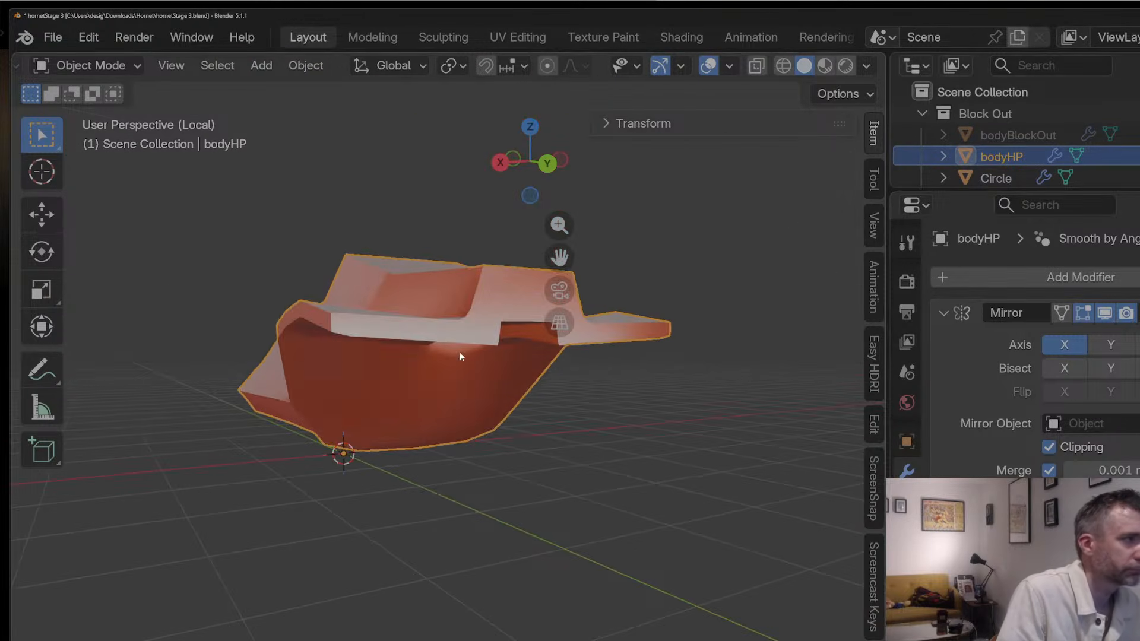
pyautogui.moveTo(460, 356); pyautogui.dragTo(352, 283, button='middle')
pyautogui.press('Tab')
pyautogui.scroll(2, 409, 320)
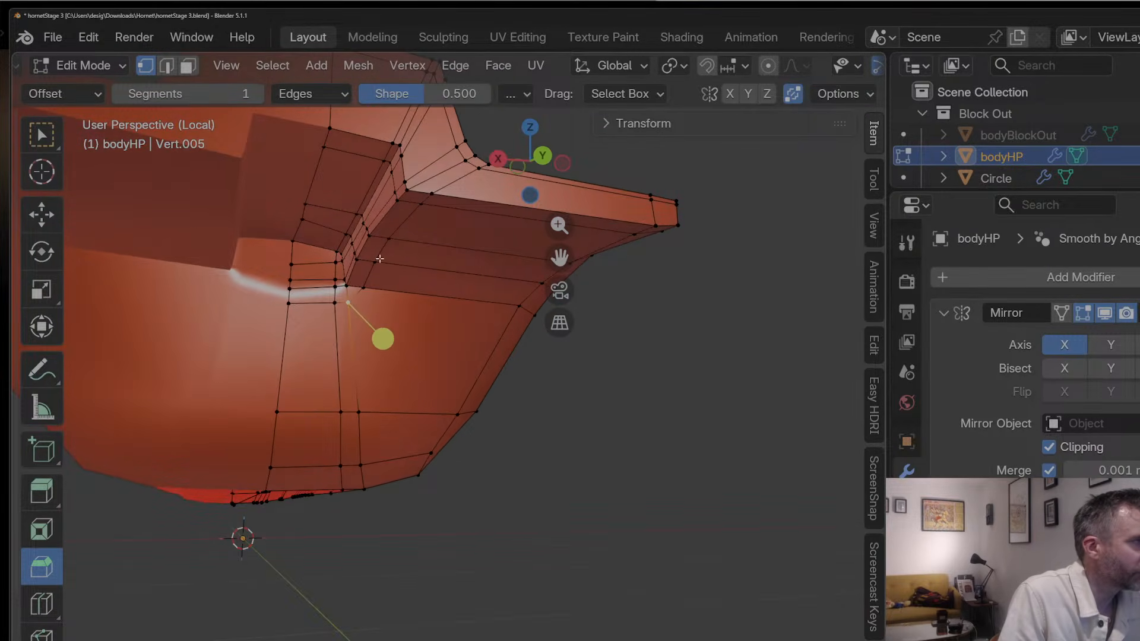
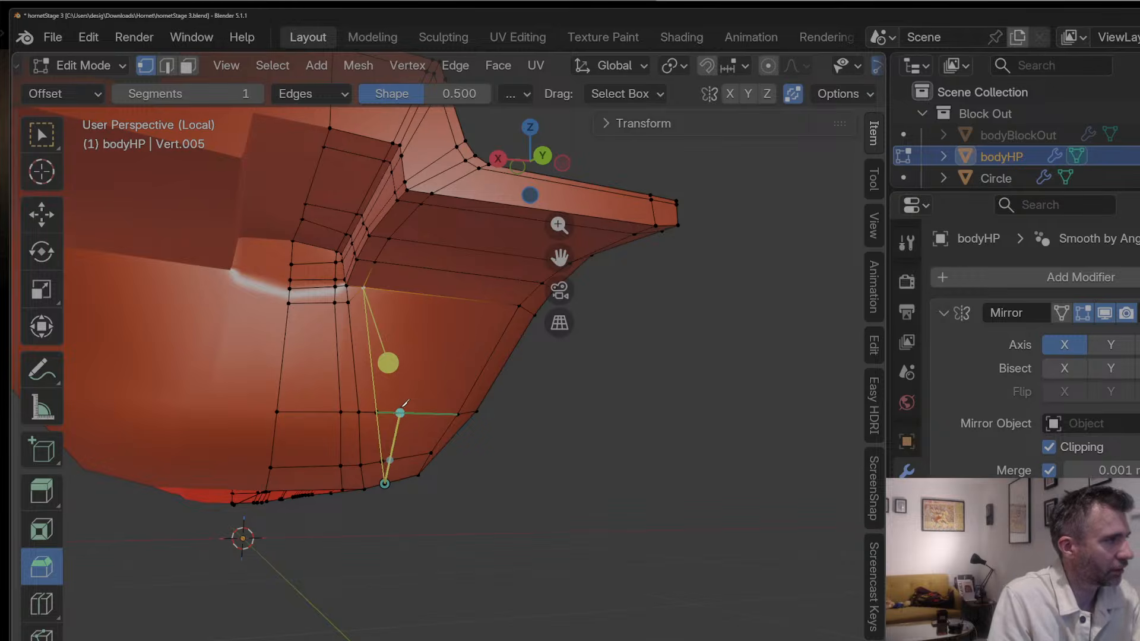
# Step: Knife-cut a new edge line from the corner below the rear notch down across the panel to its lower border
pyautogui.moveTo(407, 397); pyautogui.dragTo(407, 308, button='middle')
pyautogui.press('2')
pyautogui.press('1')
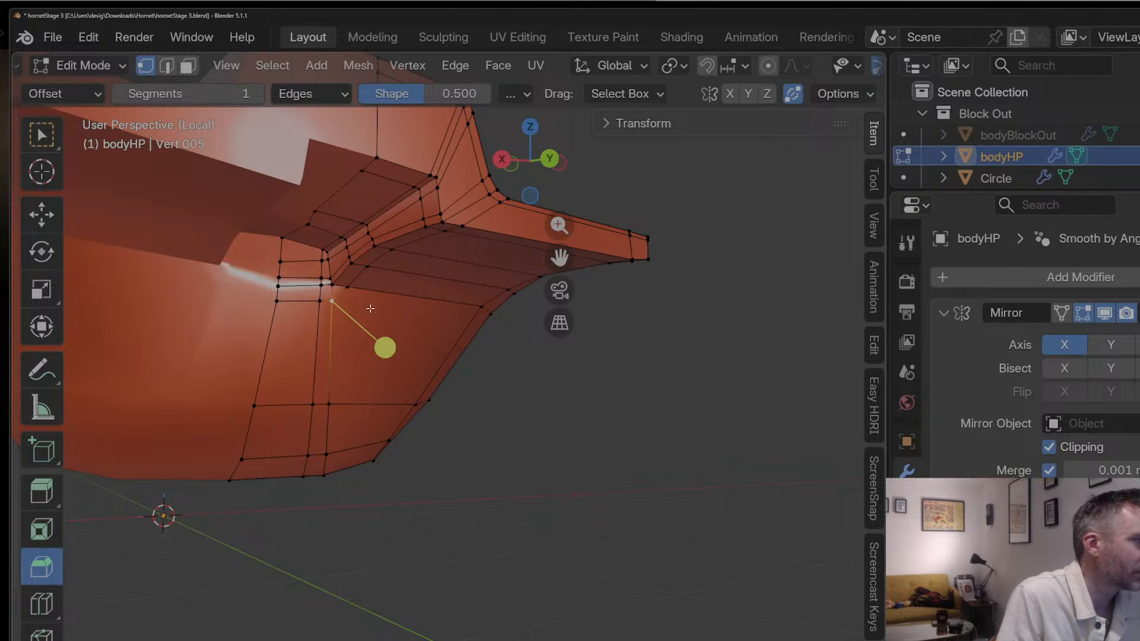
pyautogui.moveTo(476, 318); pyautogui.dragTo(412, 324, button='middle')
pyautogui.hotkey('ctrl', 'r')
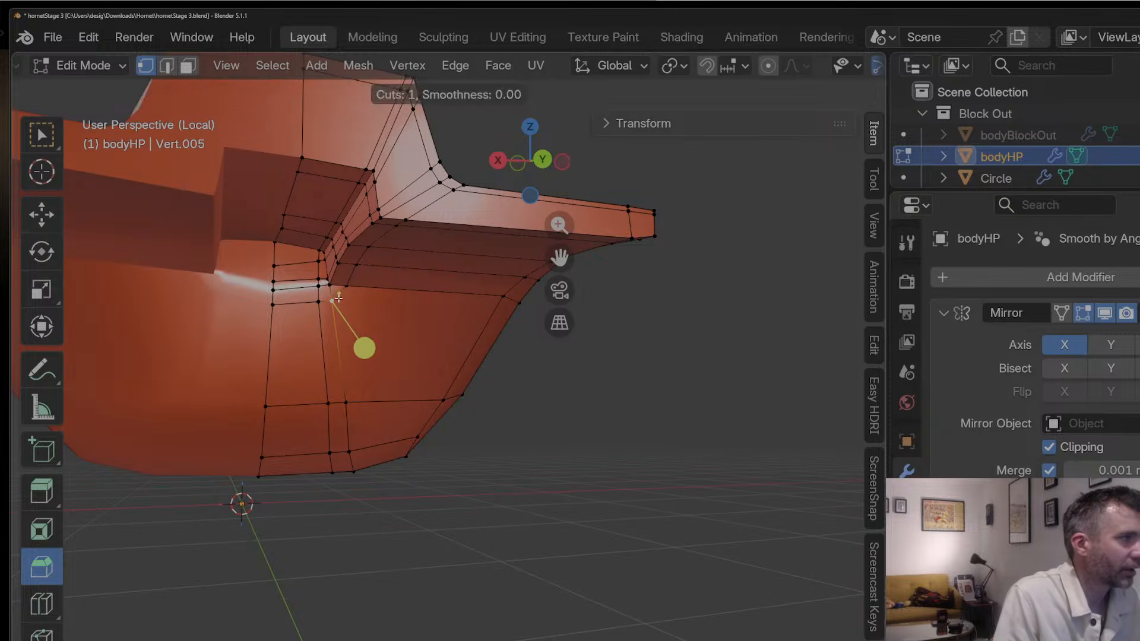
pyautogui.click(337, 298)
pyautogui.click(338, 297)
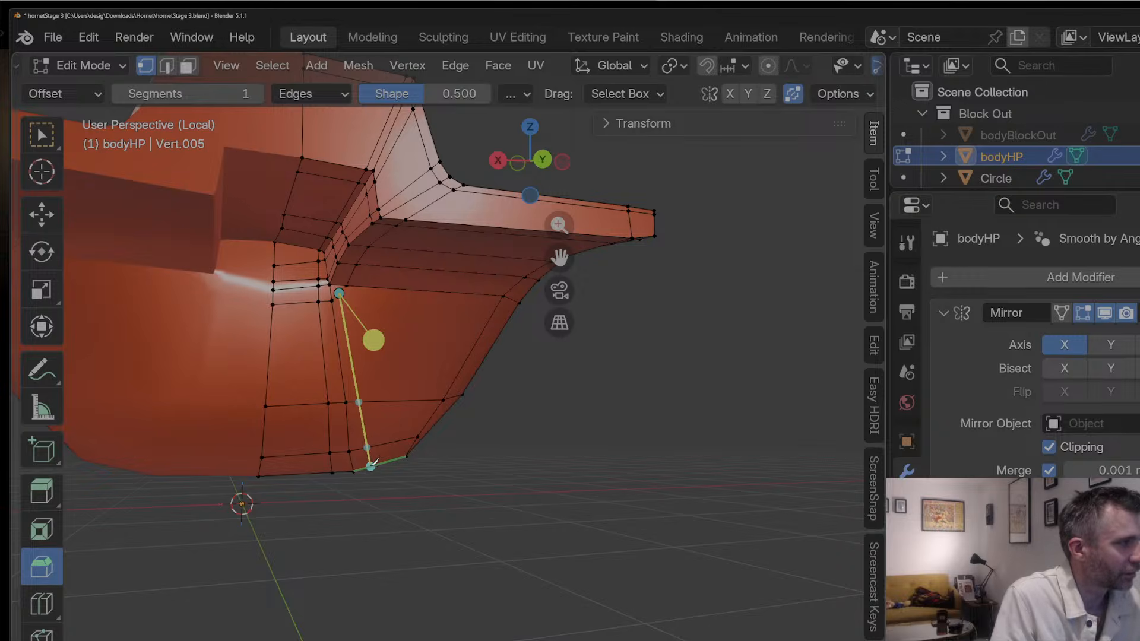
pyautogui.click(422, 437)
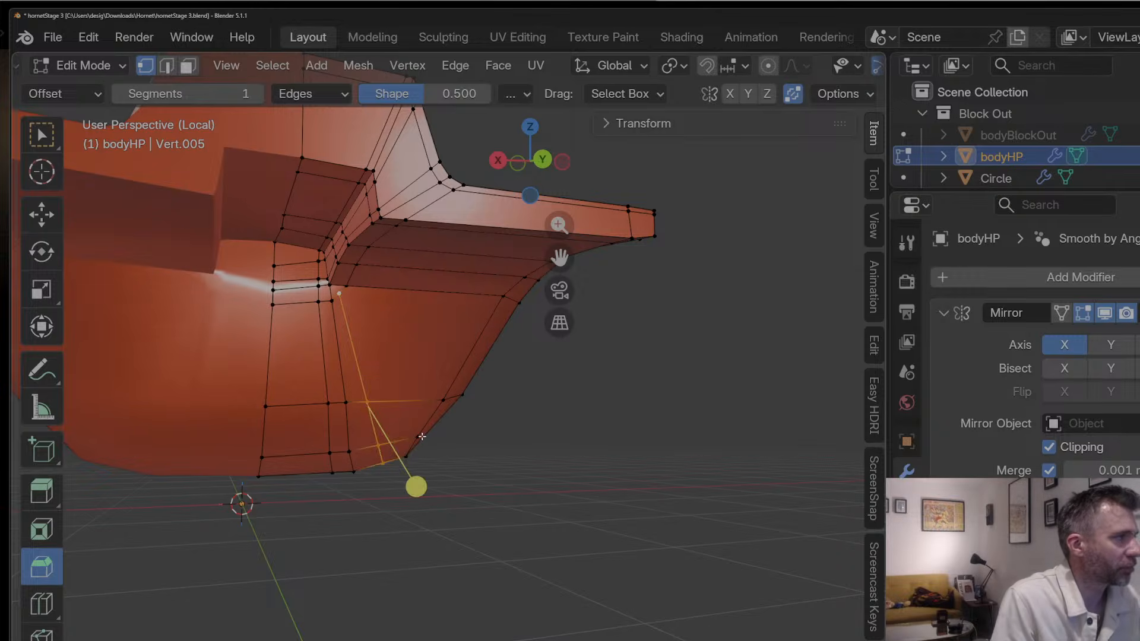
# Step: Move the new edge line's top vertex about 0.02 m and nudge it again by about -0.011 m in X and -0.017 m in Y
pyautogui.click(340, 295)
pyautogui.press('g')
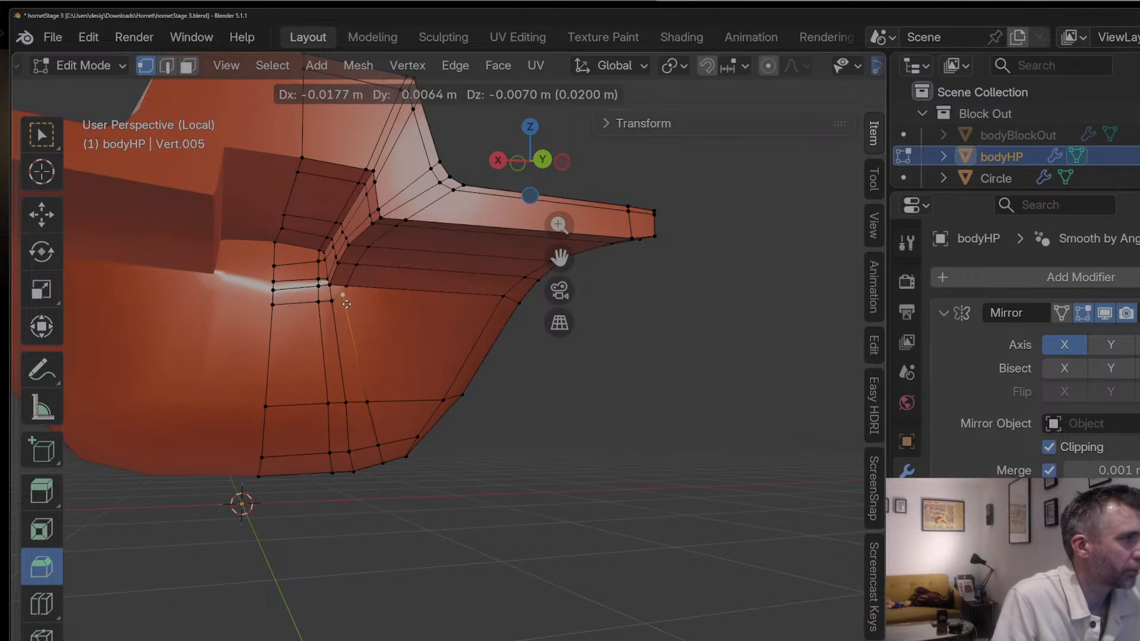
pyautogui.click(344, 296)
pyautogui.moveTo(369, 364); pyautogui.dragTo(228, 283, button='middle')
pyautogui.press('g')
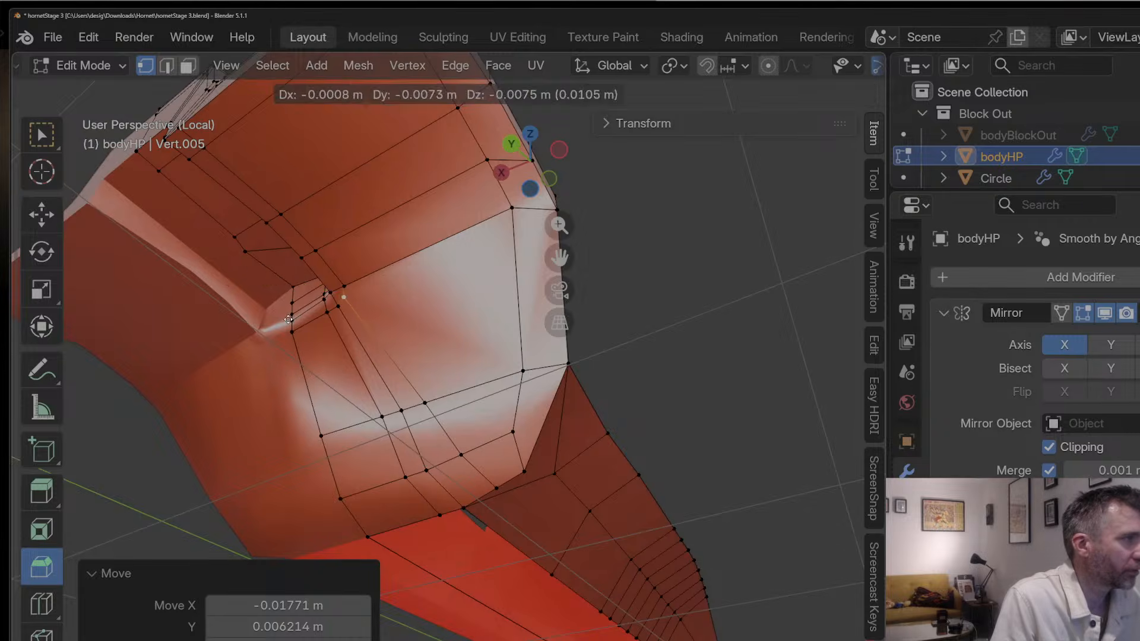
pyautogui.click(311, 327)
pyautogui.moveTo(437, 409); pyautogui.dragTo(508, 520, button='middle')
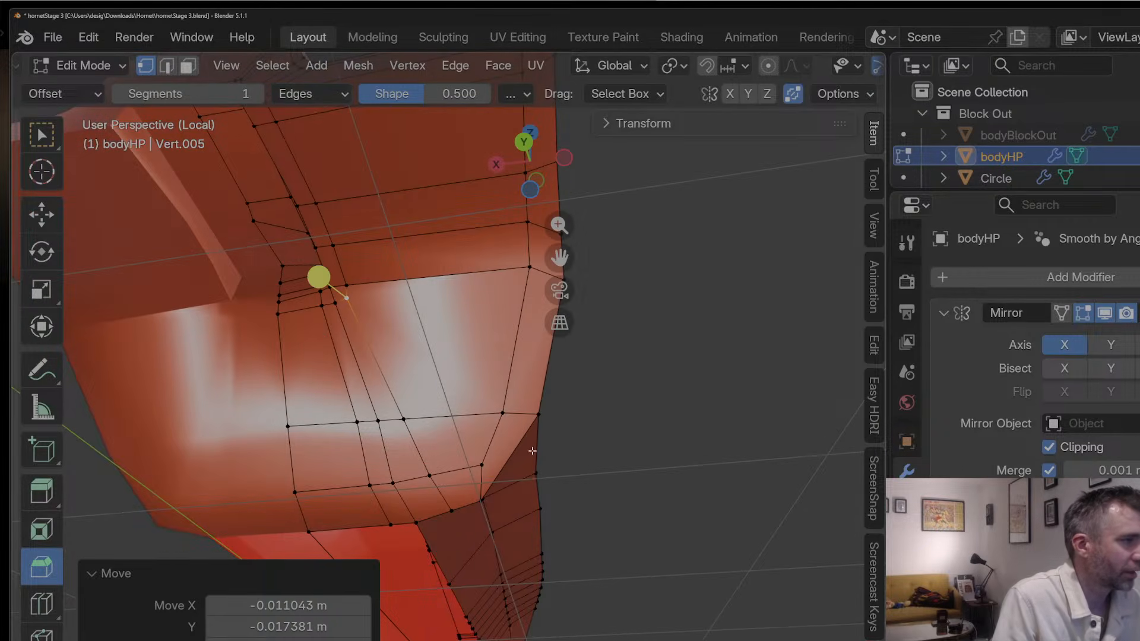
# Step: Even out the vertices along the rear panel's lower outer border with LoopTools Space and Relax
pyautogui.click(537, 416)
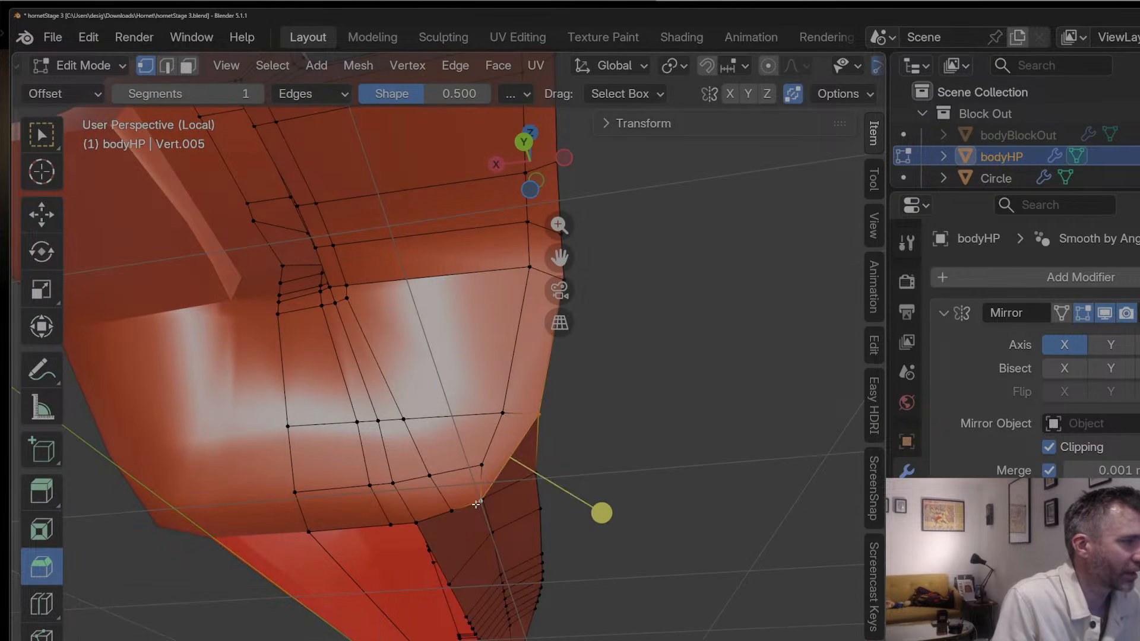
pyautogui.moveTo(475, 504); pyautogui.dragTo(399, 492, button='middle')
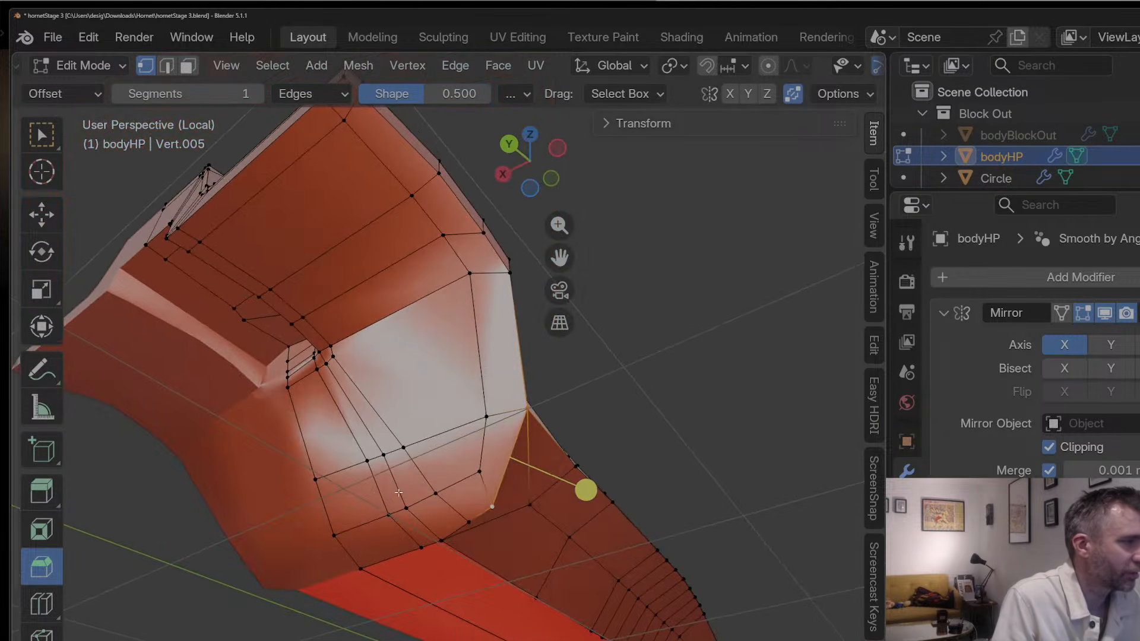
pyautogui.rightClick(416, 544)
pyautogui.moveTo(356, 49)
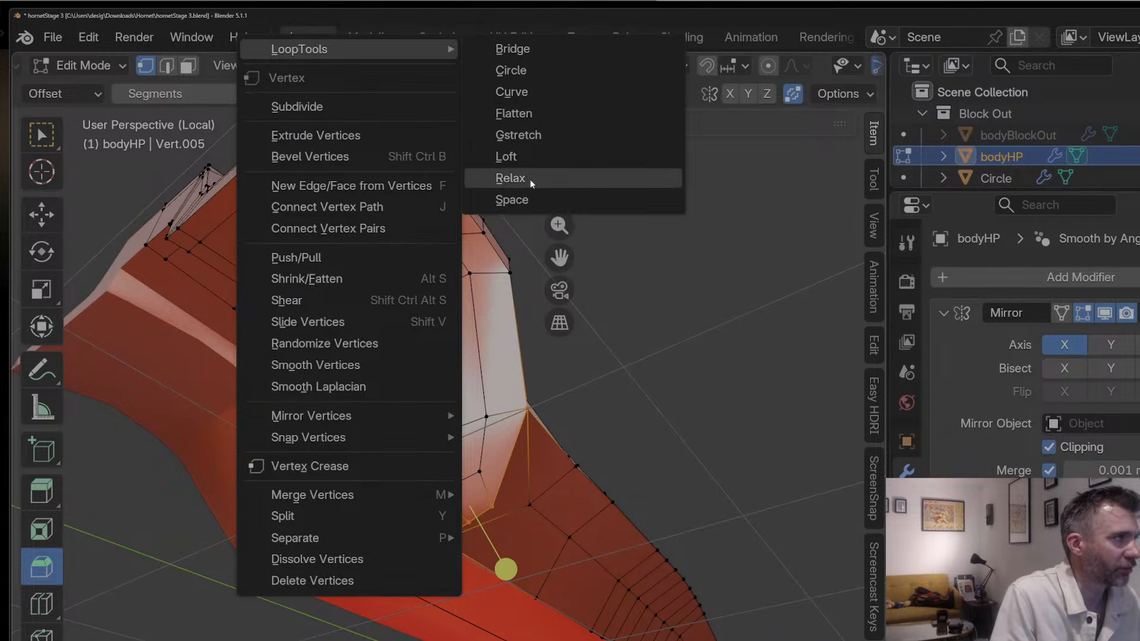
pyautogui.click(512, 200)
pyautogui.rightClick(466, 274)
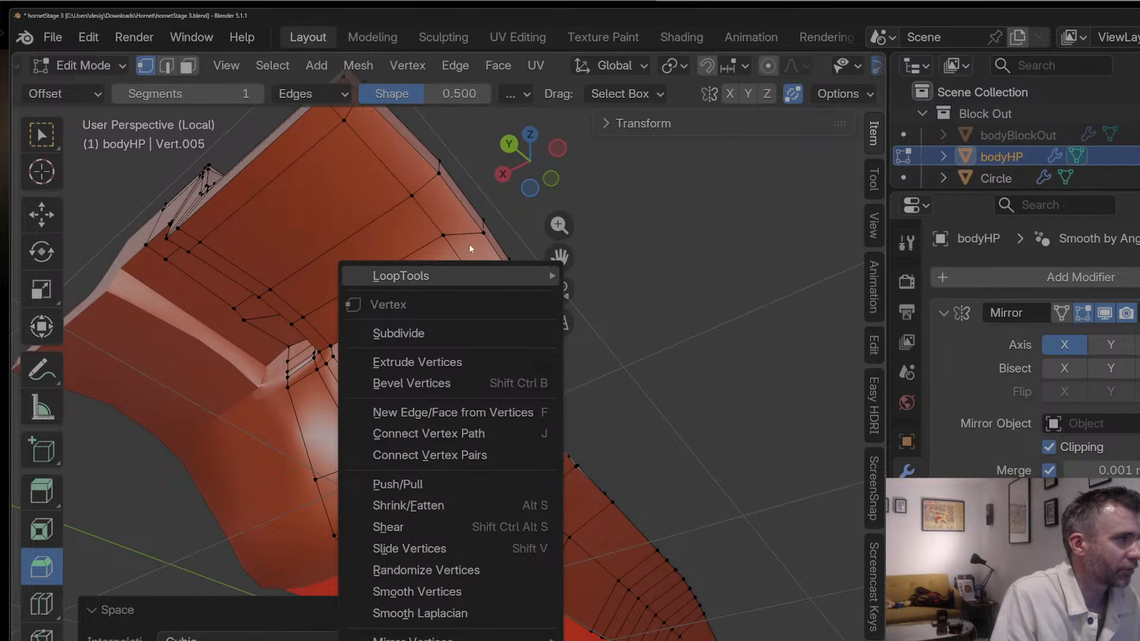
pyautogui.moveTo(534, 276)
pyautogui.click(599, 402)
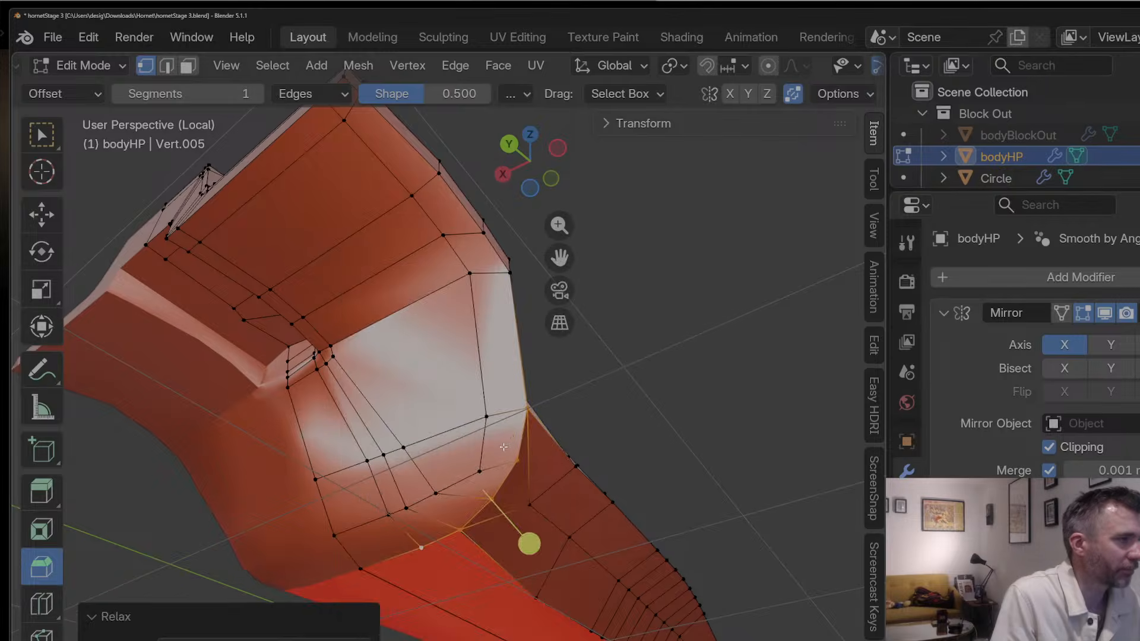
# Step: Set the subdivision level to 2 and inspect the smoothed rear panel in Object Mode
pyautogui.press('Tab')
pyautogui.moveTo(504, 446); pyautogui.dragTo(428, 509, button='middle')
pyautogui.hotkey('ctrl', '2')
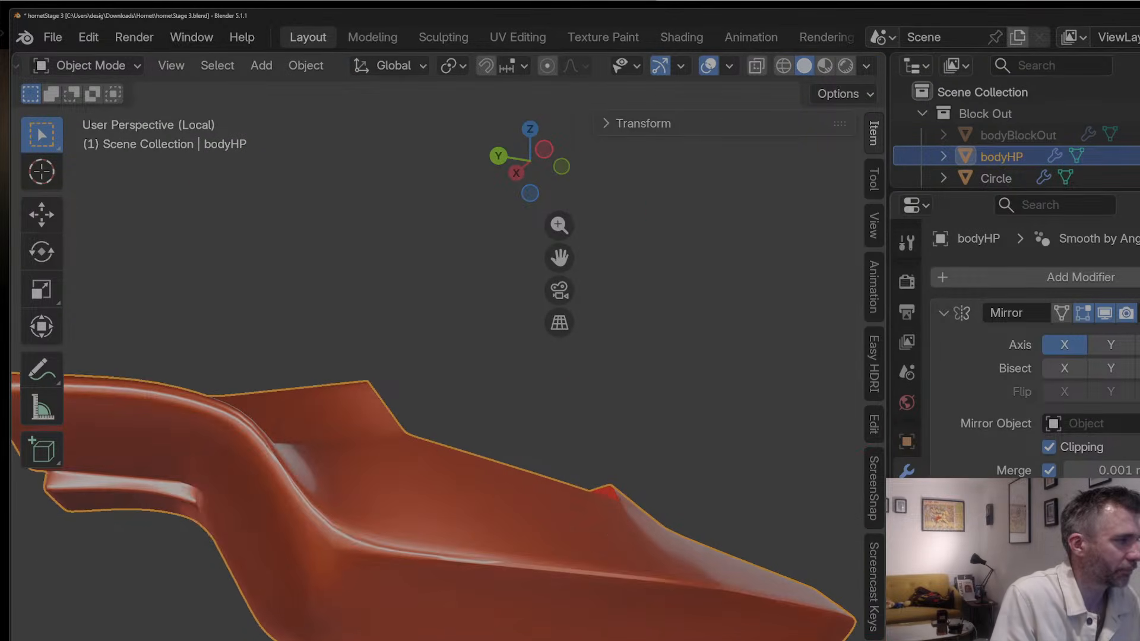
pyautogui.moveTo(382, 552); pyautogui.dragTo(661, 505, button='middle')
pyautogui.scroll(3, 640, 437)
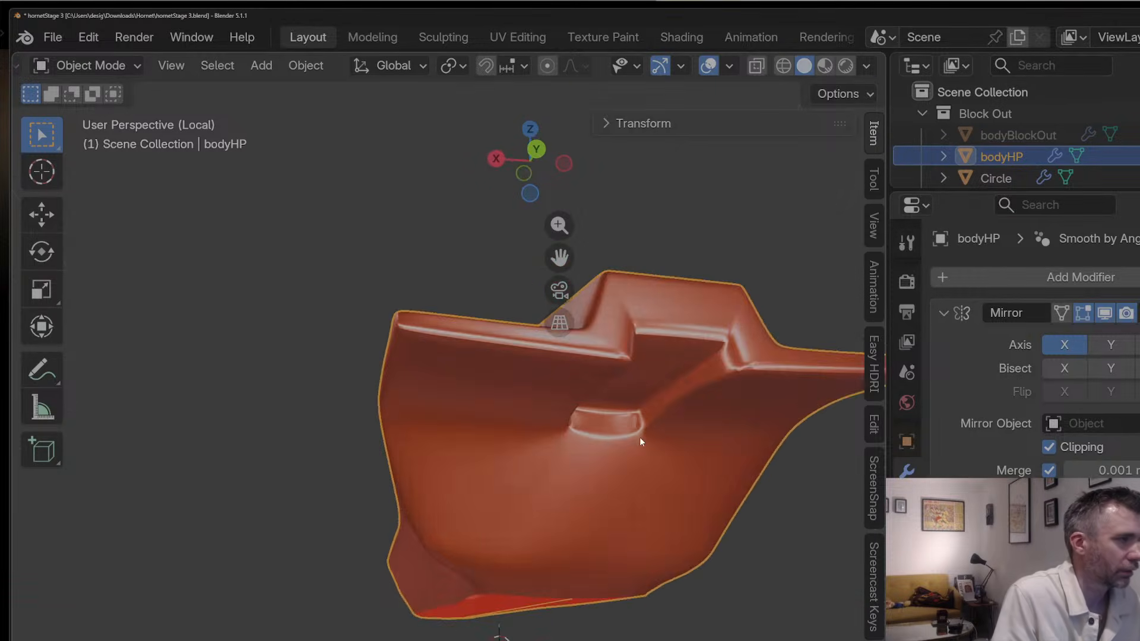
# Step: Edge-slide the cross edges just below the rear notch and check the smoothed shading around it
pyautogui.press('Tab')
pyautogui.moveTo(617, 421); pyautogui.dragTo(624, 433, button='middle')
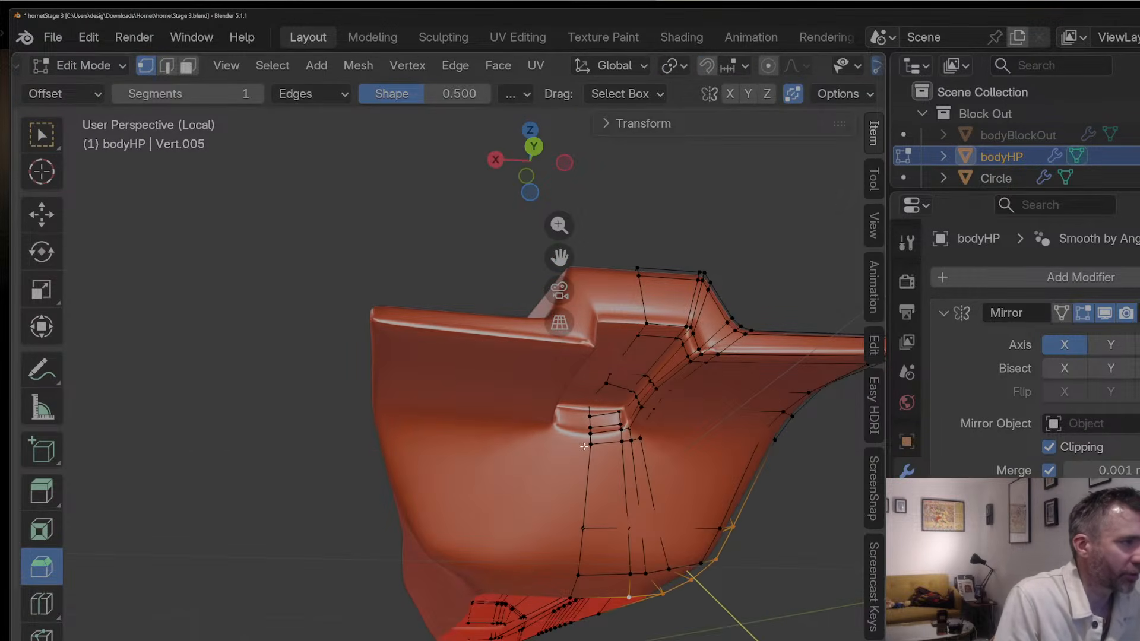
pyautogui.click(620, 439)
pyautogui.press('g')
pyautogui.press('g')
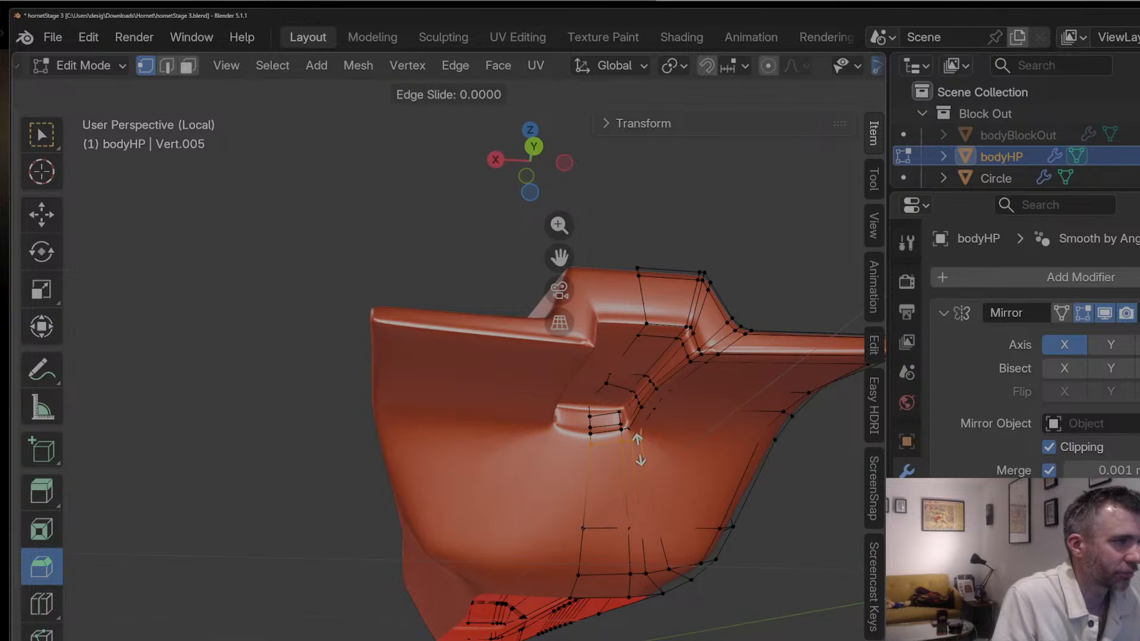
pyautogui.click(638, 448)
pyautogui.moveTo(638, 448); pyautogui.dragTo(597, 403, button='middle')
pyautogui.press('Tab')
pyautogui.press('Tab')
pyautogui.moveTo(648, 550); pyautogui.dragTo(482, 562, button='middle')
# Step: Examine the whole smoothed body from the side, rear and underside, comparing Object Mode with the edit mesh
pyautogui.press('Tab')
pyautogui.scroll(-1, 519, 552)
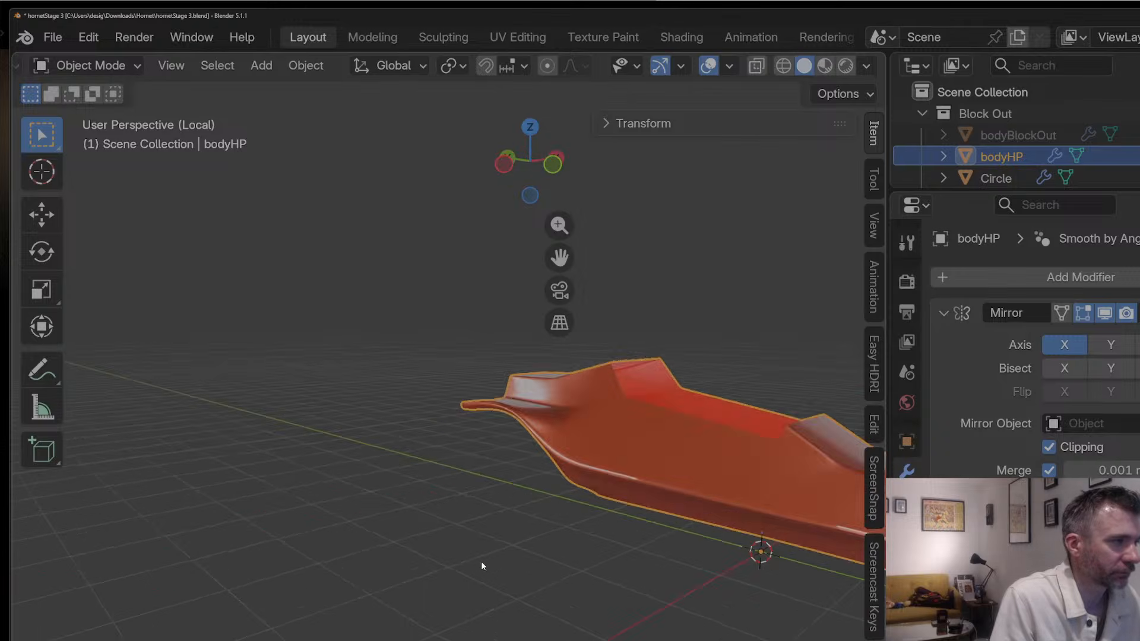
pyautogui.scroll(-4, 526, 534)
pyautogui.moveTo(526, 532); pyautogui.dragTo(471, 463, button='middle')
pyautogui.scroll(4, 504, 475)
pyautogui.press('Tab')
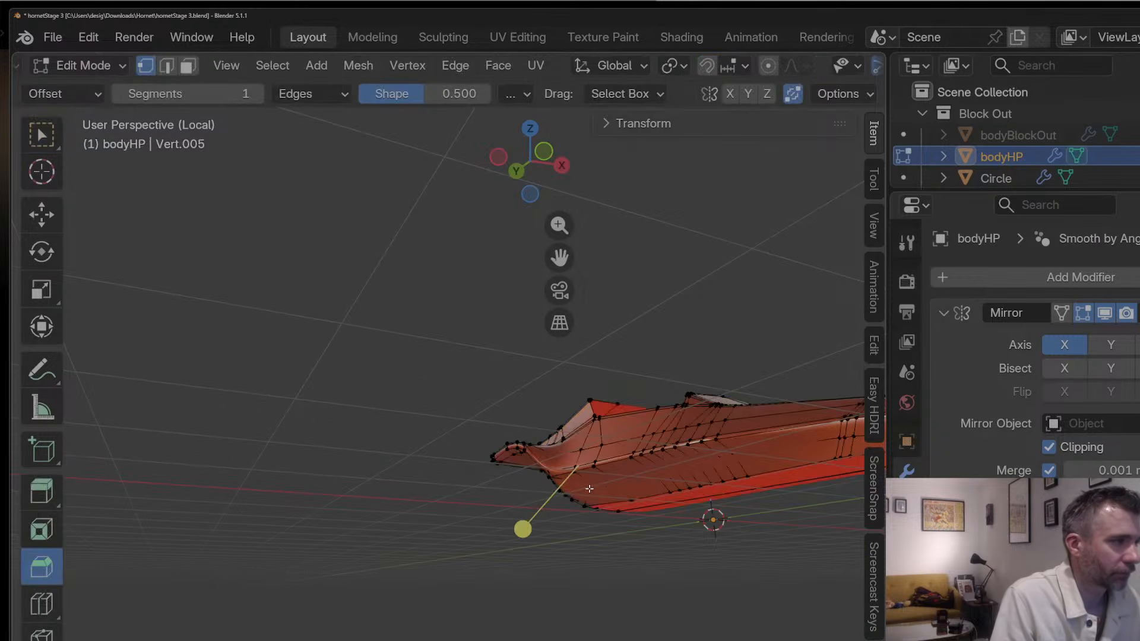
pyautogui.moveTo(590, 488); pyautogui.dragTo(713, 543, button='middle')
pyautogui.press('Tab')
pyautogui.click(582, 519)
pyautogui.scroll(3, 636, 442)
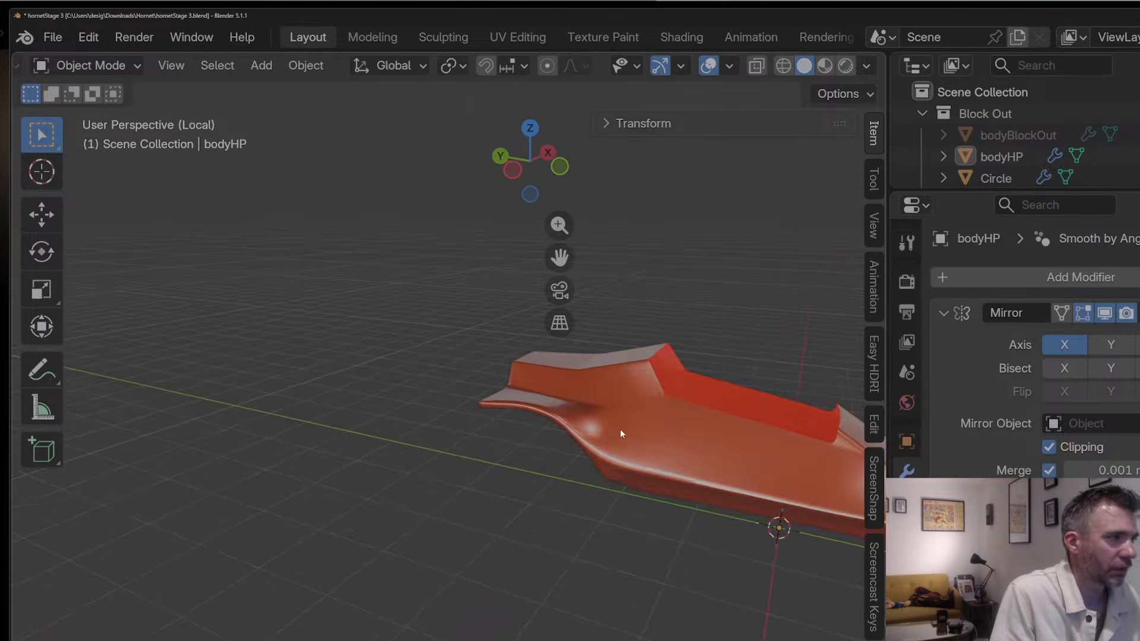
pyautogui.moveTo(620, 429); pyautogui.dragTo(742, 391, button='middle')
pyautogui.press('Tab')
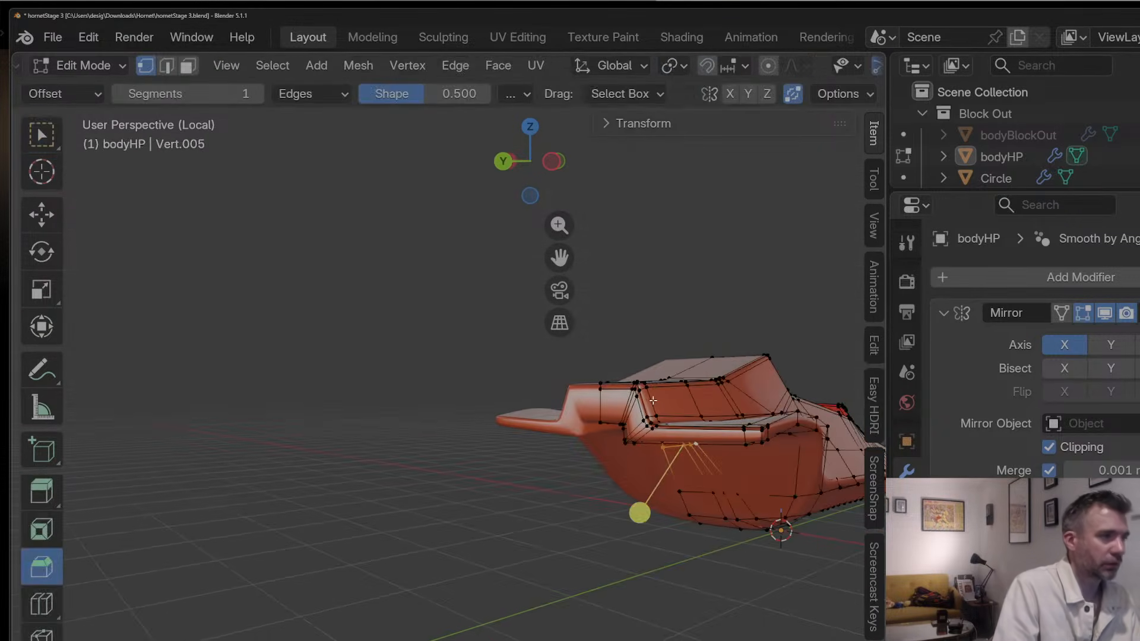
pyautogui.moveTo(647, 409); pyautogui.dragTo(622, 335, button='middle')
# Step: Select the edge path along the inner border of the body's underside and delete its edges
pyautogui.press('2')
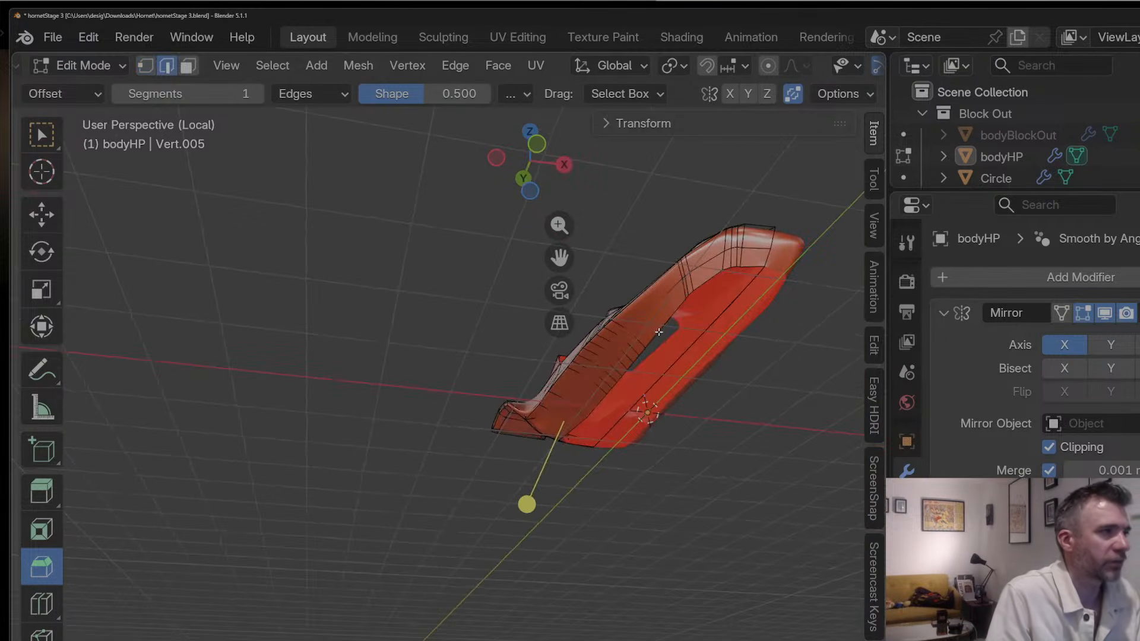
pyautogui.keyDown('ctrl'); pyautogui.click(587, 413); pyautogui.keyUp('ctrl')
pyautogui.moveTo(626, 370); pyautogui.dragTo(644, 341, button='middle')
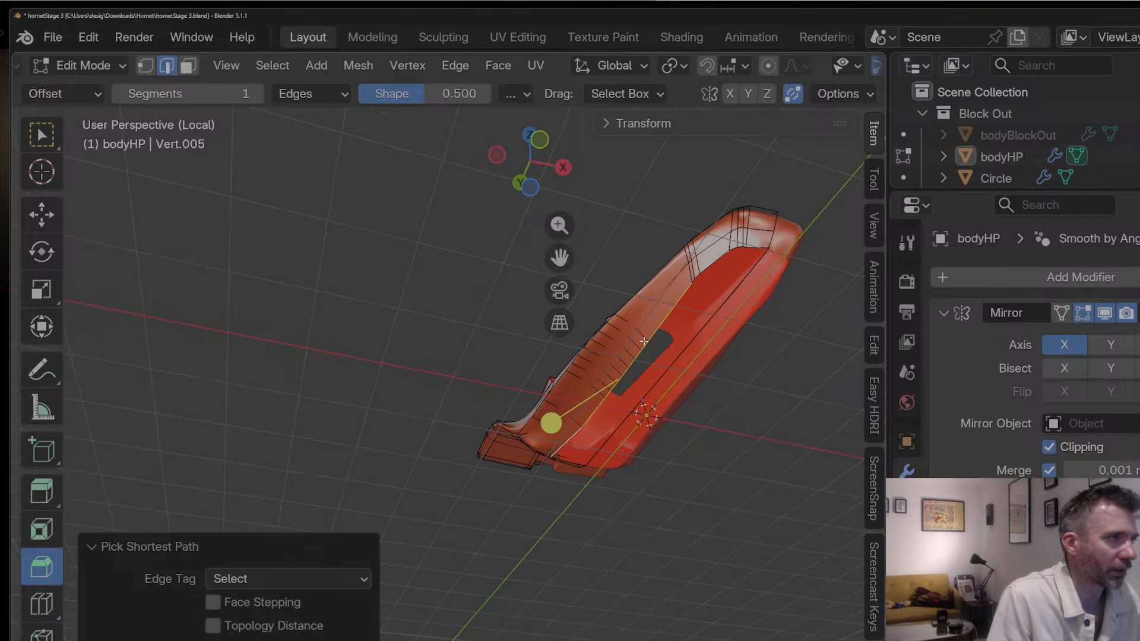
pyautogui.press('x')
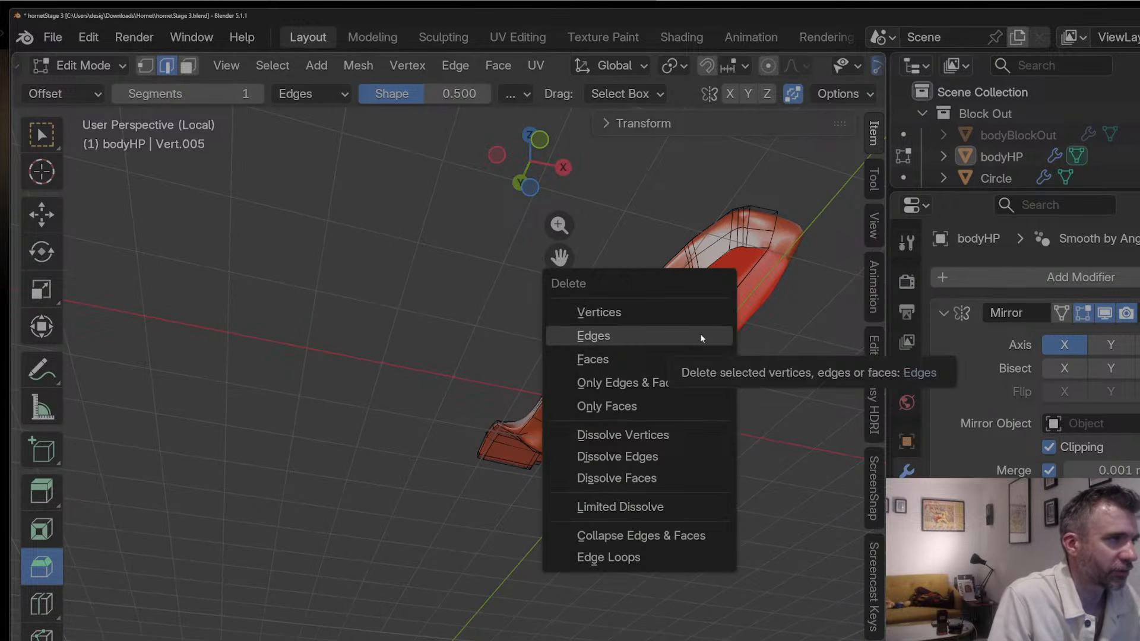
pyautogui.click(700, 333)
pyautogui.press('x')
pyautogui.click(749, 272)
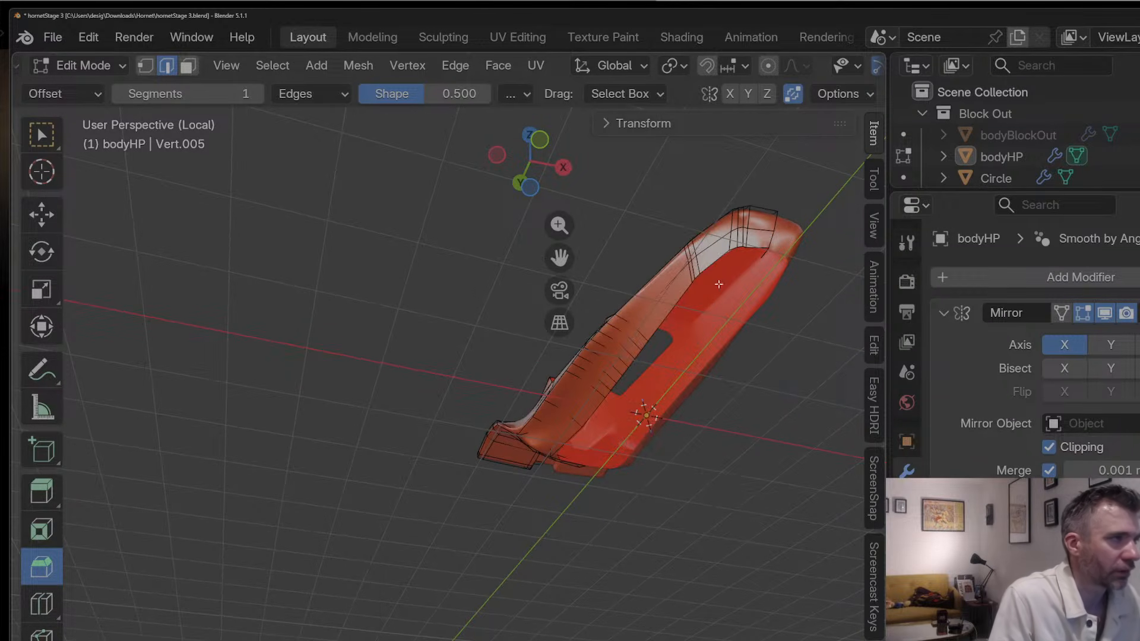
# Step: Select the edge path along the inner border of the underside and extrude it about 1.45 m along X toward the centre line
pyautogui.keyDown('ctrl'); pyautogui.click(551, 421); pyautogui.keyUp('ctrl')
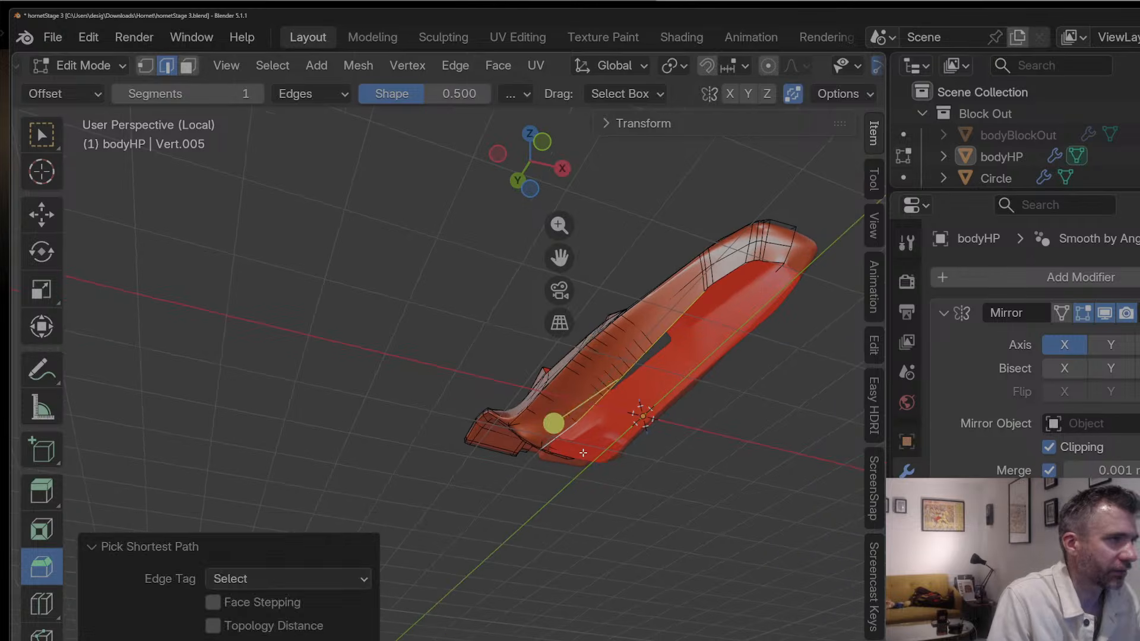
pyautogui.press('e')
pyautogui.press('x')
pyautogui.click(672, 482)
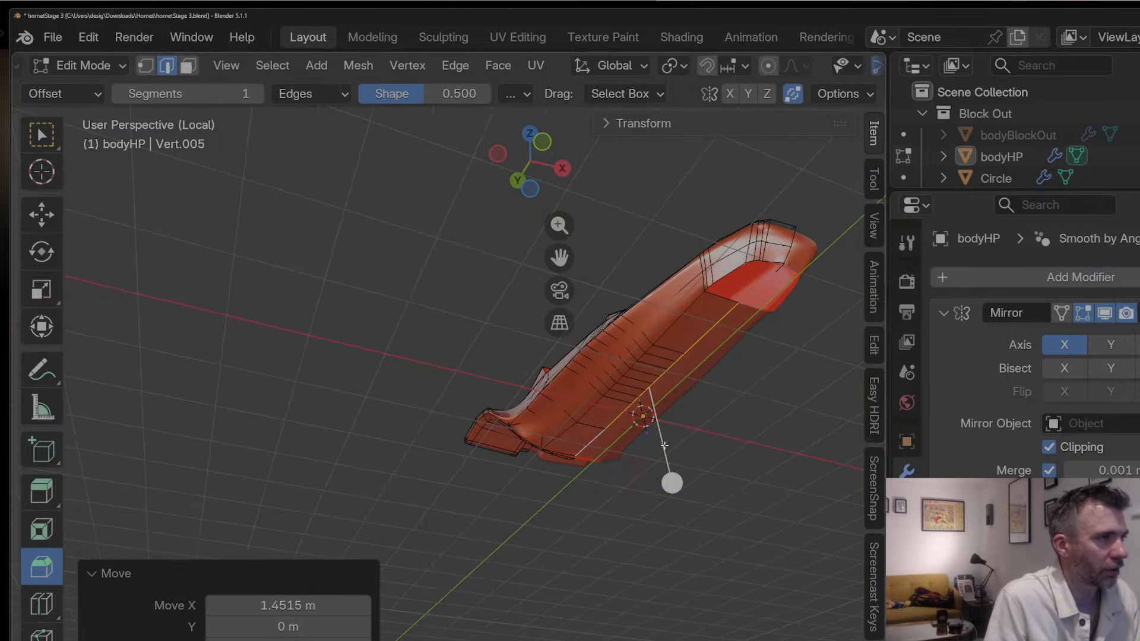
# Step: Connect the extruded strip's end vertex to the rim vertex at the narrow end's opening and check the body in Object Mode
pyautogui.moveTo(687, 342)
pyautogui.mouseDown(button='middle')
pyautogui.moveTo(662, 339)
pyautogui.moveTo(669, 332)
pyautogui.mouseUp(button='middle')
pyautogui.press('1')
pyautogui.click(752, 258)
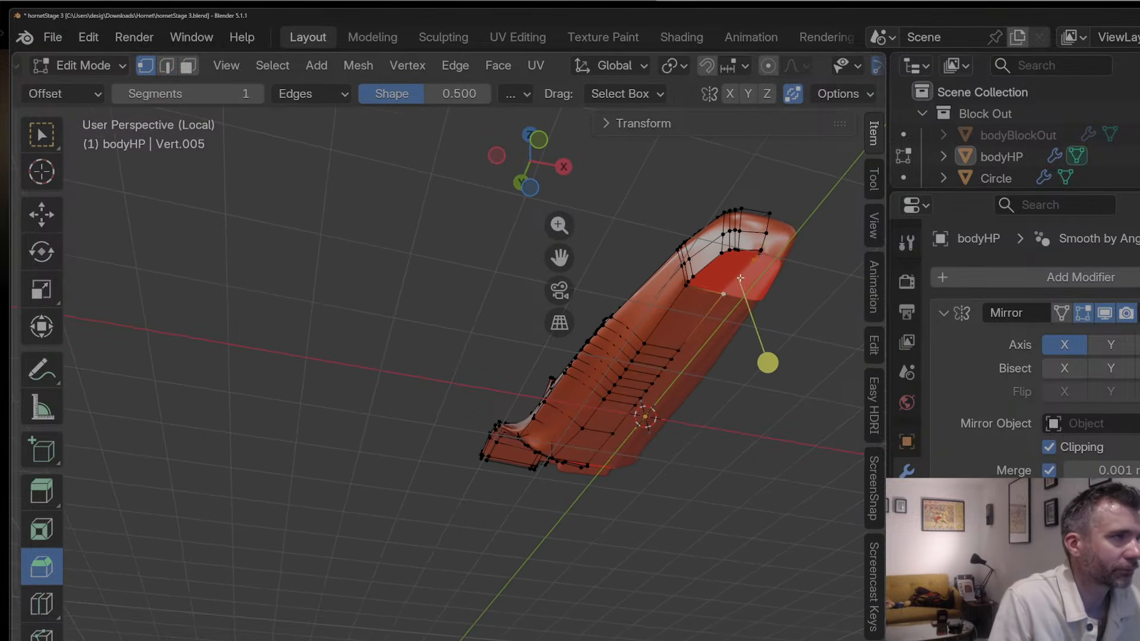
pyautogui.moveTo(740, 277); pyautogui.dragTo(701, 520, button='middle')
pyautogui.press('Tab')
pyautogui.moveTo(559, 257); pyautogui.dragTo(400, 362)
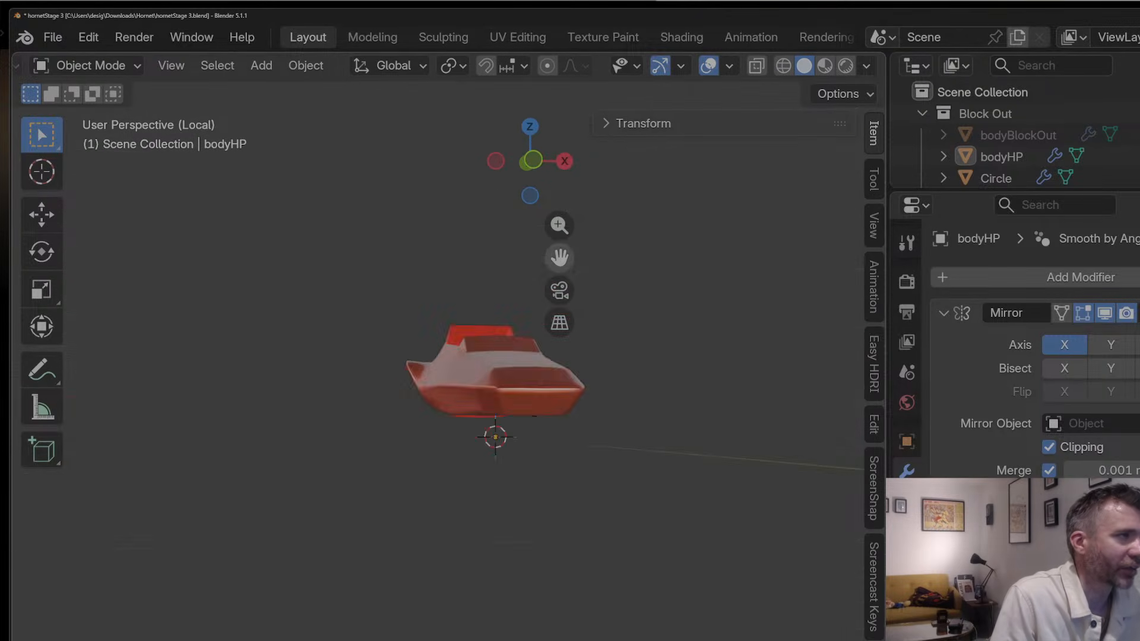
pyautogui.keyDown('shift'); pyautogui.moveTo(555, 265); pyautogui.dragTo(556, 293, button='middle'); pyautogui.keyUp('shift')
pyautogui.scroll(4, 479, 361)
pyautogui.press('Tab')
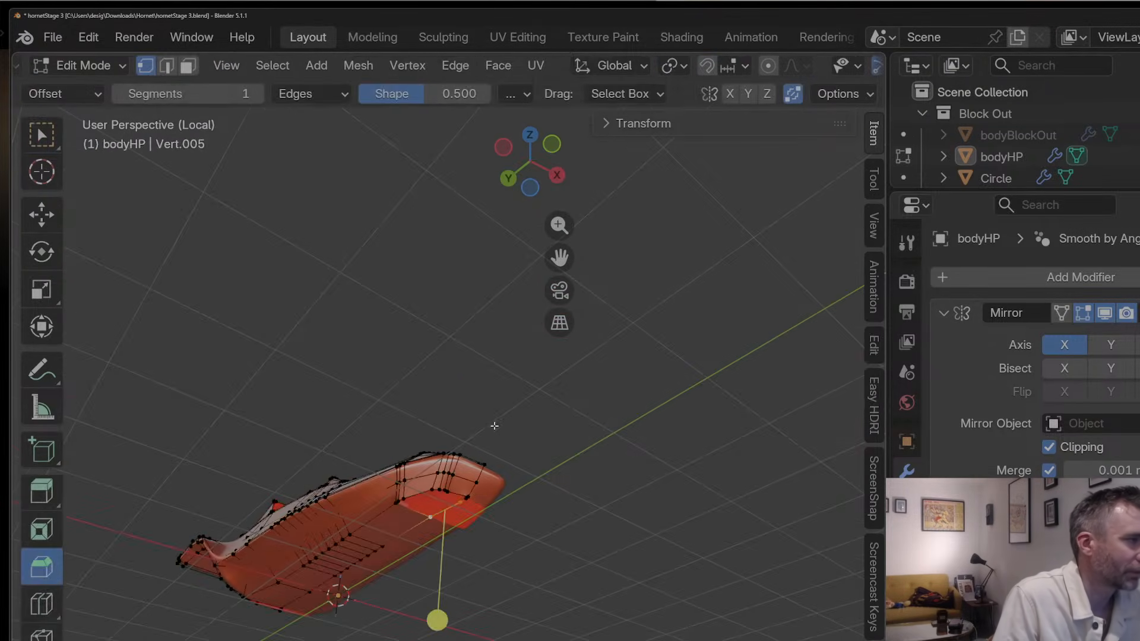
# Step: Select the vertex path along the rim of the narrow end's opening and isolate it by hiding all other geometry
pyautogui.moveTo(494, 425); pyautogui.dragTo(503, 355, button='middle')
pyautogui.moveTo(559, 261); pyautogui.dragTo(677, 149)
pyautogui.moveTo(559, 225); pyautogui.dragTo(564, 245)
pyautogui.moveTo(676, 373); pyautogui.dragTo(676, 332, button='middle')
pyautogui.keyDown('ctrl'); pyautogui.click(563, 413); pyautogui.keyUp('ctrl')
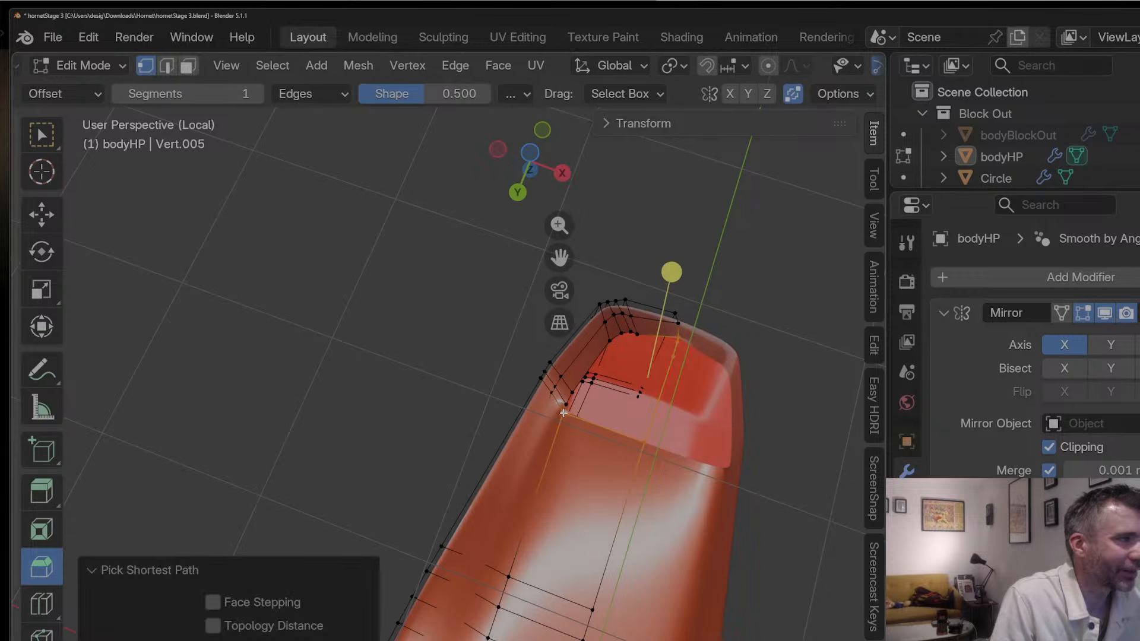
pyautogui.click(564, 413)
pyautogui.keyDown('ctrl'); pyautogui.click(679, 336); pyautogui.keyUp('ctrl')
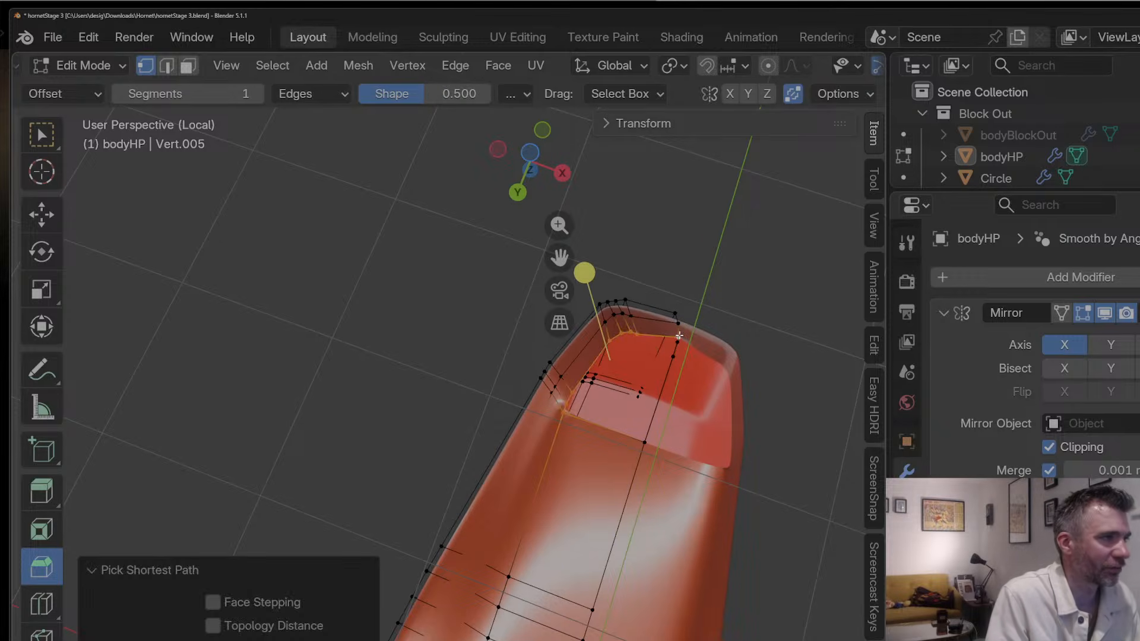
pyautogui.hotkey('shift', 'h')
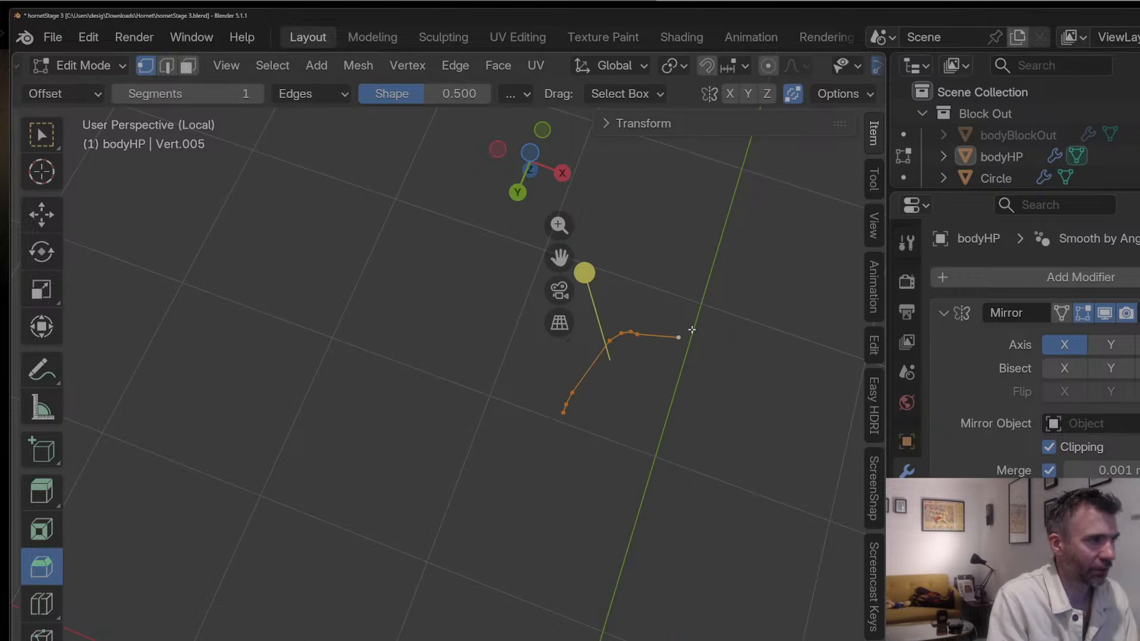
# Step: Nudge the rim vertex beside the rounded corner, then apply LoopTools Relax to the corner's vertices
pyautogui.click(638, 333)
pyautogui.press('g')
pyautogui.click(649, 354)
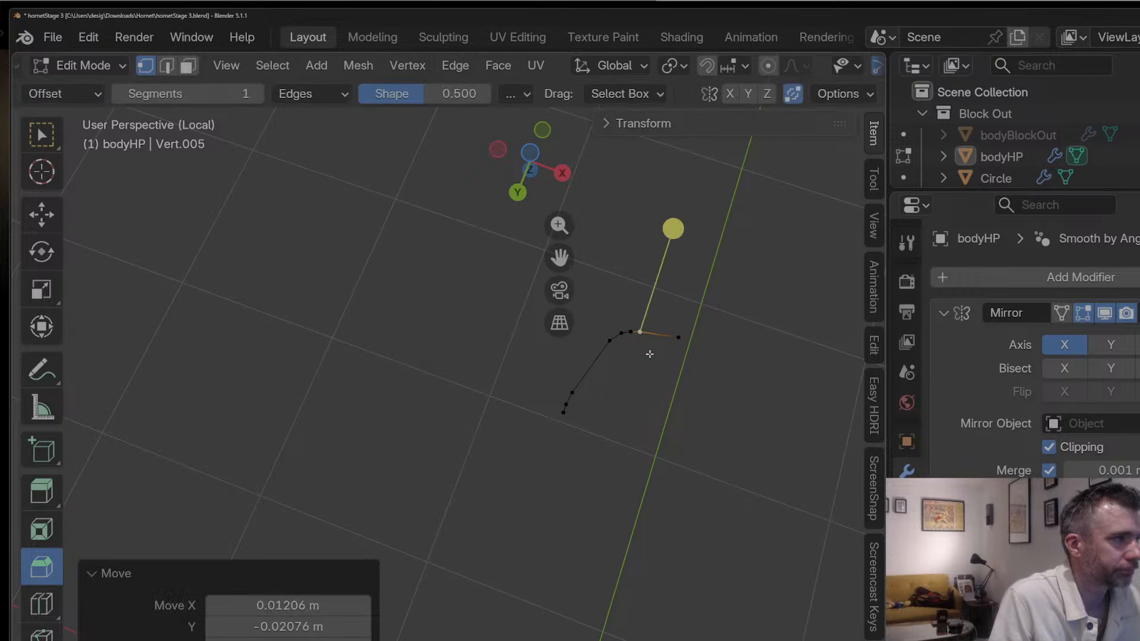
pyautogui.keyDown('ctrl'); pyautogui.click(610, 343); pyautogui.keyUp('ctrl')
pyautogui.rightClick(611, 341)
pyautogui.moveTo(580, 280)
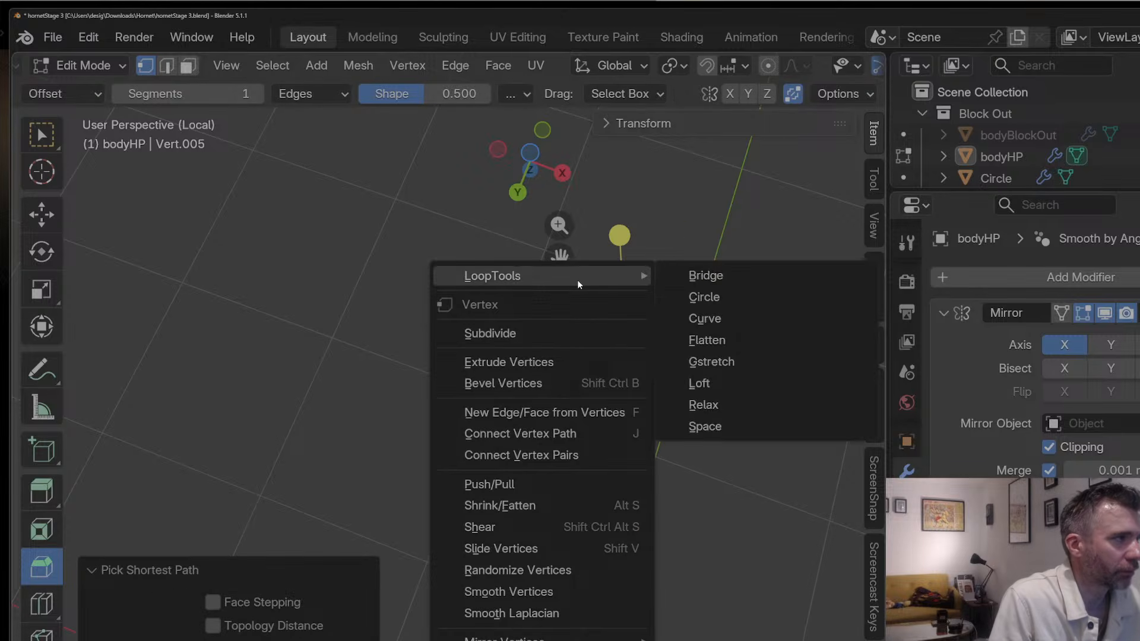
pyautogui.click(704, 402)
# Step: Apply LoopTools Relax to the vertices at the other end of the rim path and check the smoothed opening in Object Mode
pyautogui.click(572, 393)
pyautogui.keyDown('ctrl'); pyautogui.click(563, 411); pyautogui.keyUp('ctrl')
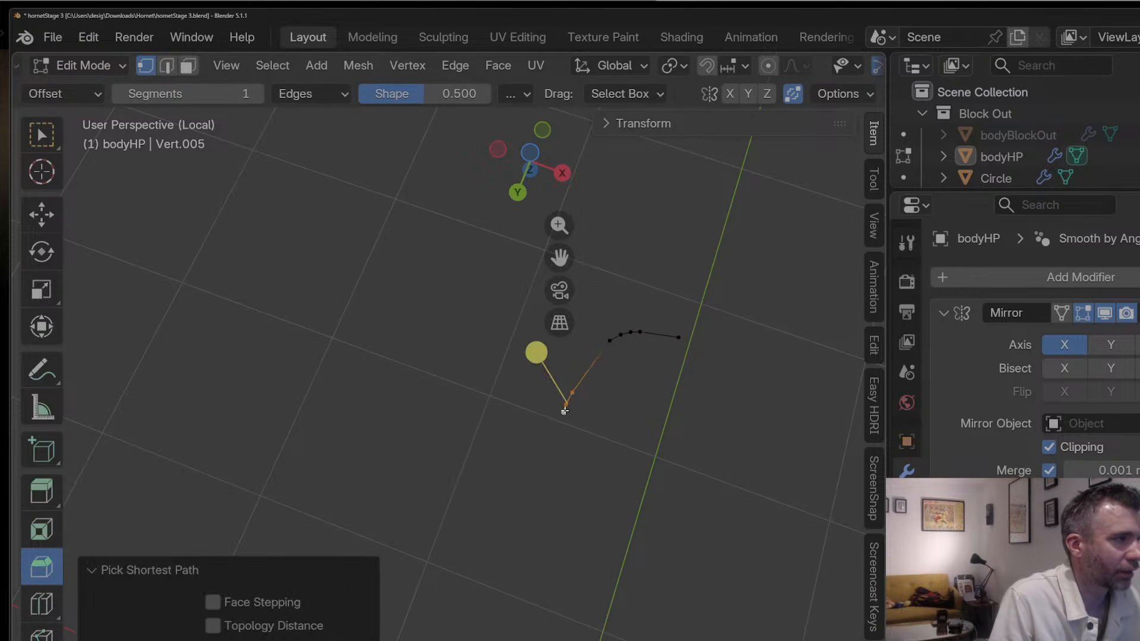
pyautogui.rightClick(563, 412)
pyautogui.moveTo(547, 275)
pyautogui.click(657, 405)
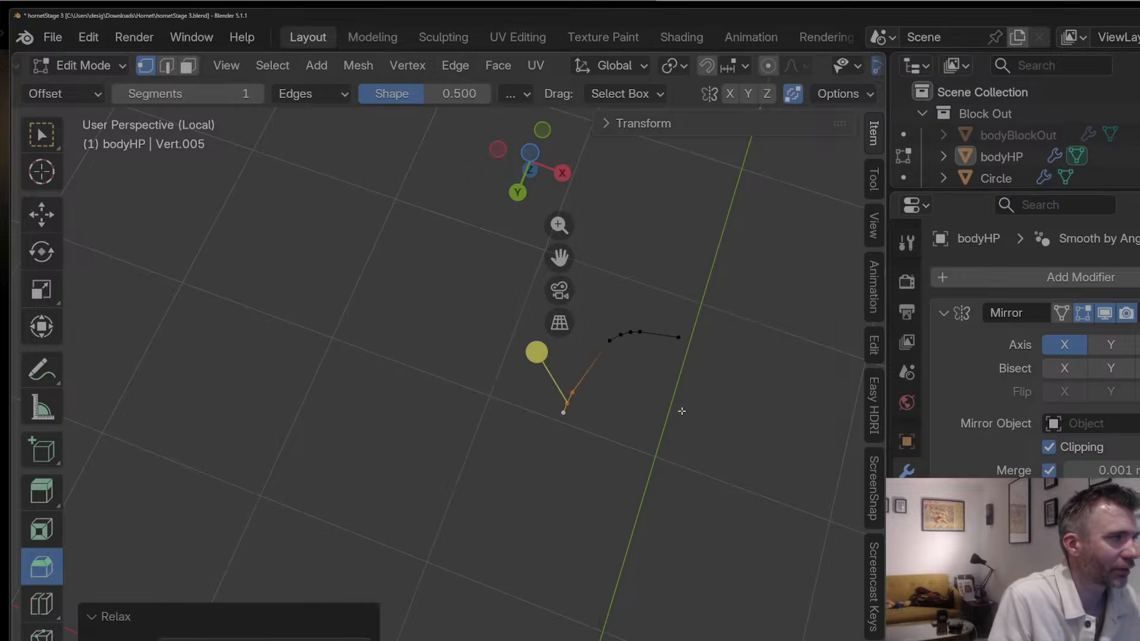
pyautogui.press('Tab')
pyautogui.moveTo(650, 431); pyautogui.dragTo(474, 393, button='middle')
pyautogui.press('Tab')
pyautogui.press('Tab')
pyautogui.press('Tab')
pyautogui.press('Tab')
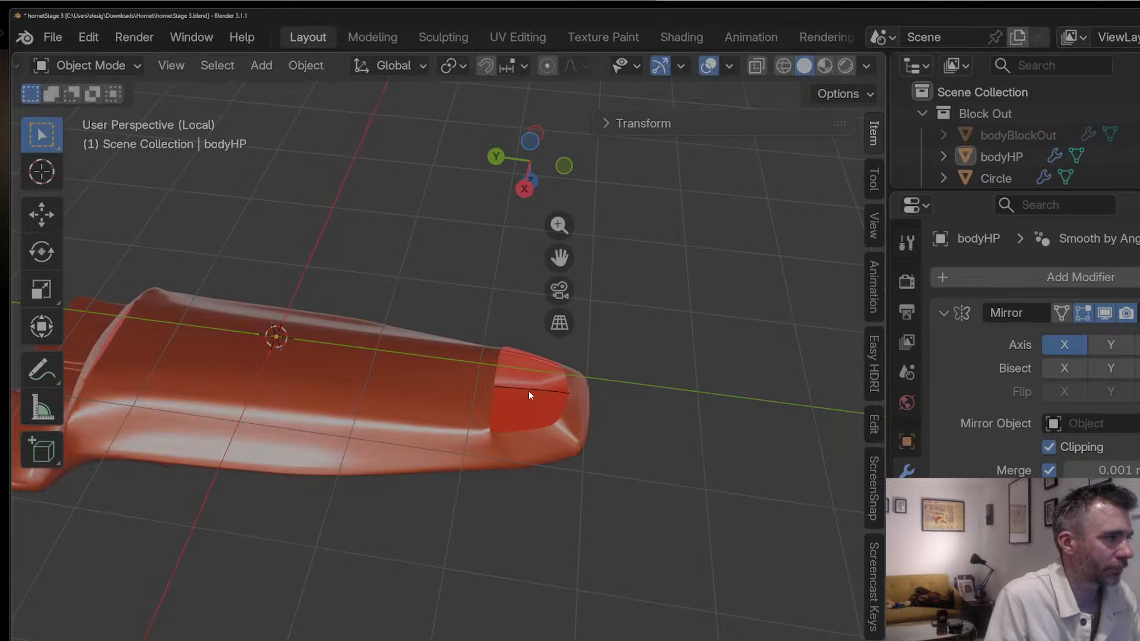
# Step: Reveal the hidden geometry and delete the unwanted elements around the opening at the body's narrow end
pyautogui.press('Tab')
pyautogui.hotkey('alt', 'h')
pyautogui.hotkey('alt', 'a')
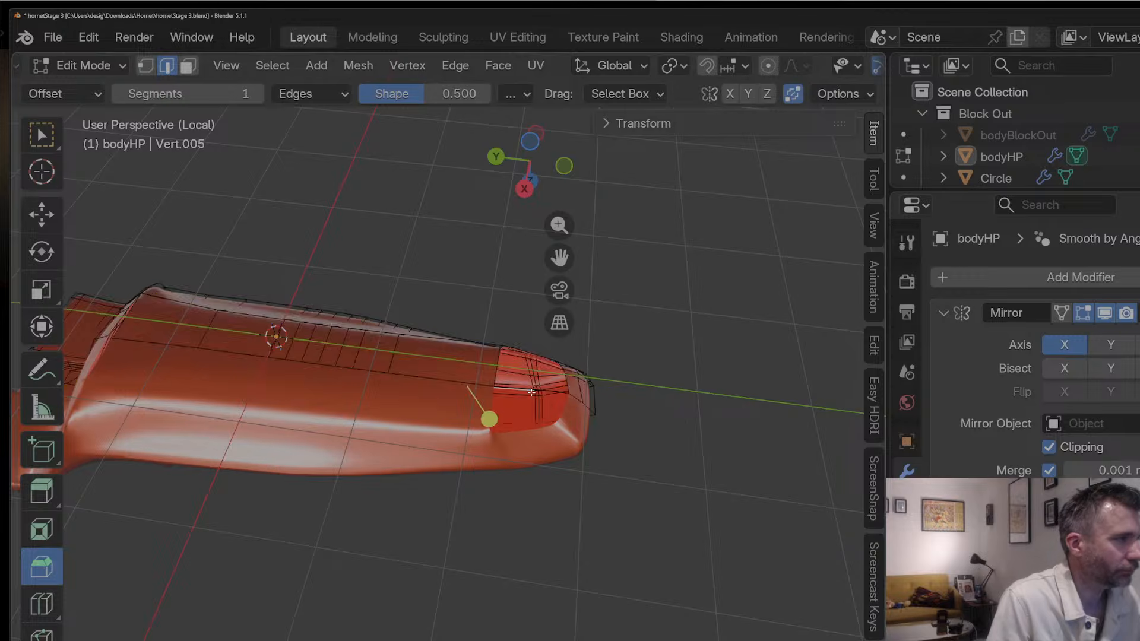
pyautogui.moveTo(538, 396); pyautogui.dragTo(501, 432, button='middle')
pyautogui.press('x')
pyautogui.click(502, 417)
pyautogui.press('1')
pyautogui.scroll(3, 501, 431)
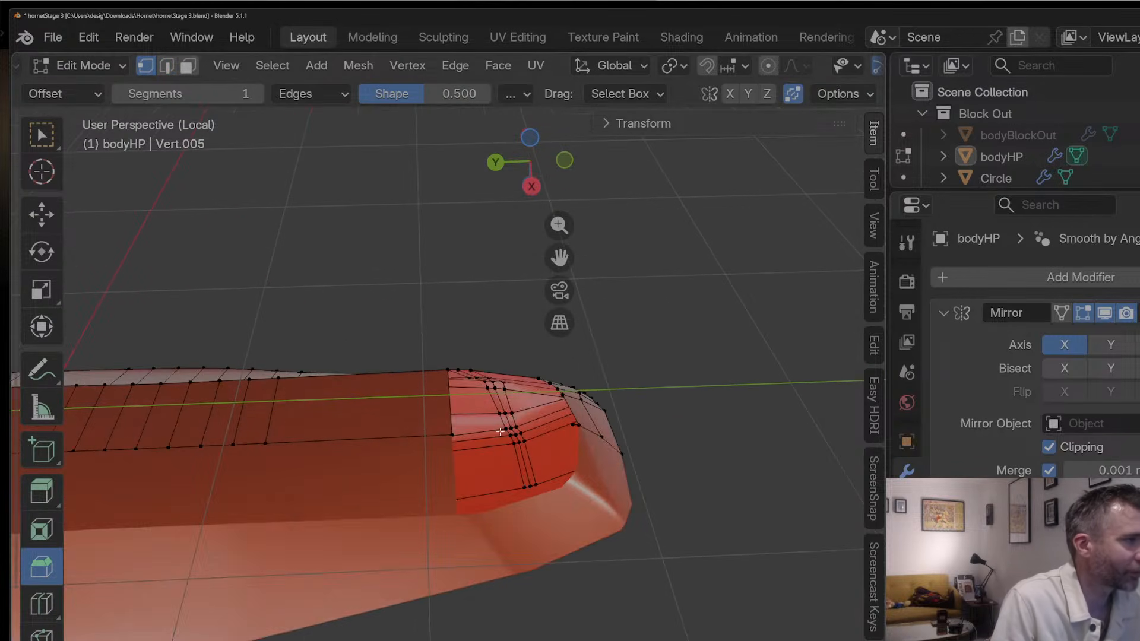
pyautogui.press('x')
pyautogui.click(571, 400)
# Step: Slide the vertices near the narrow end's rounded corner, move them along Y, and compare the result in Object Mode
pyautogui.moveTo(571, 399); pyautogui.dragTo(484, 431, button='middle')
pyautogui.hotkey('shift', 'v')
pyautogui.click(654, 432)
pyautogui.press('g')
pyautogui.press('y')
pyautogui.click(527, 461)
pyautogui.press('Tab')
pyautogui.press('Tab')
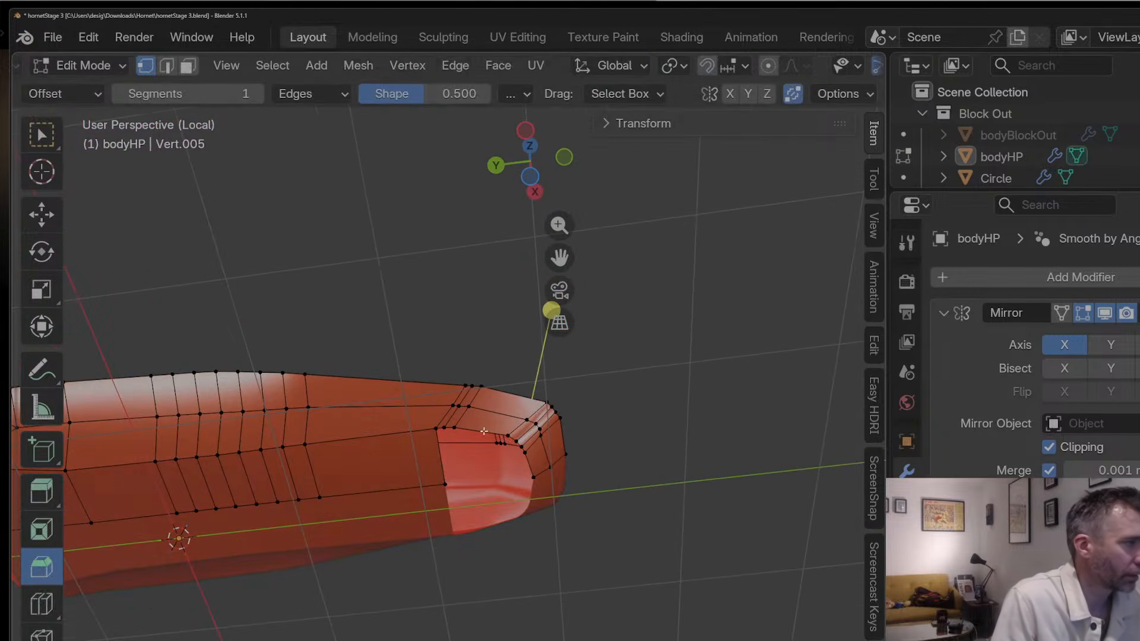
# Step: Add a vertex to the edge spanning the opening with a loop cut and slide it toward the rim by a 0.647 factor
pyautogui.click(439, 486)
pyautogui.hotkey('ctrl', 'r')
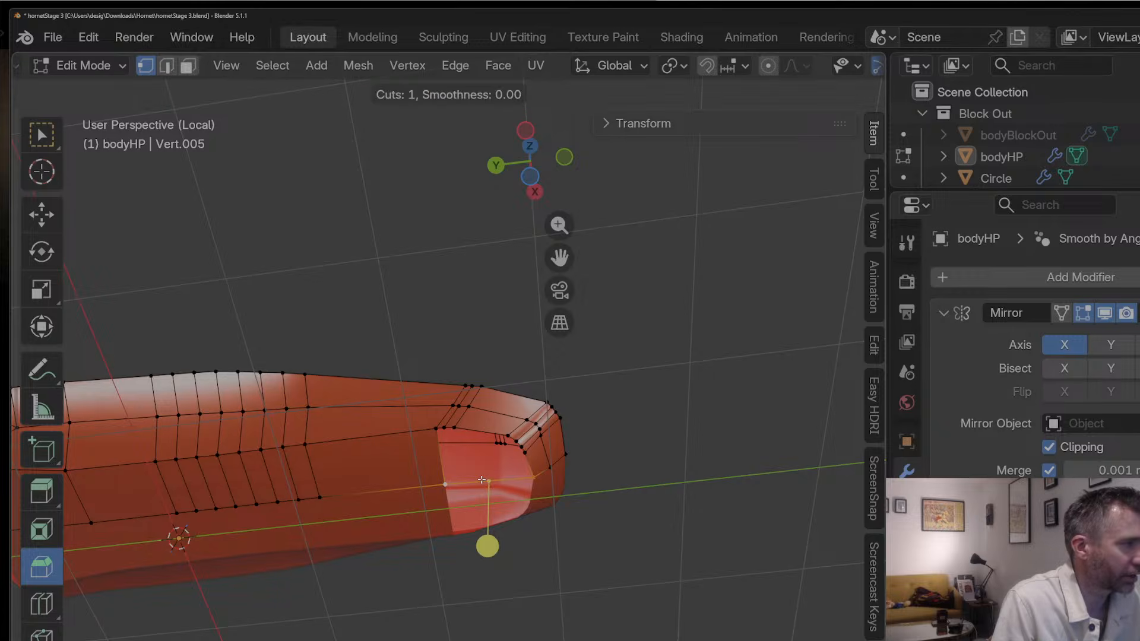
pyautogui.click(481, 479)
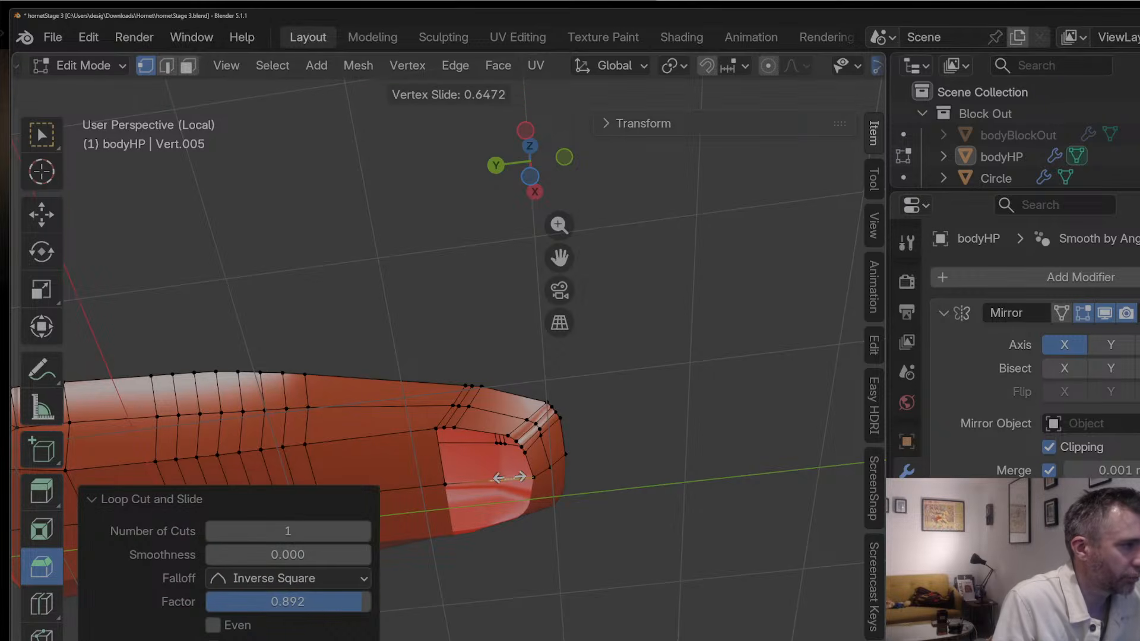
pyautogui.click(509, 476)
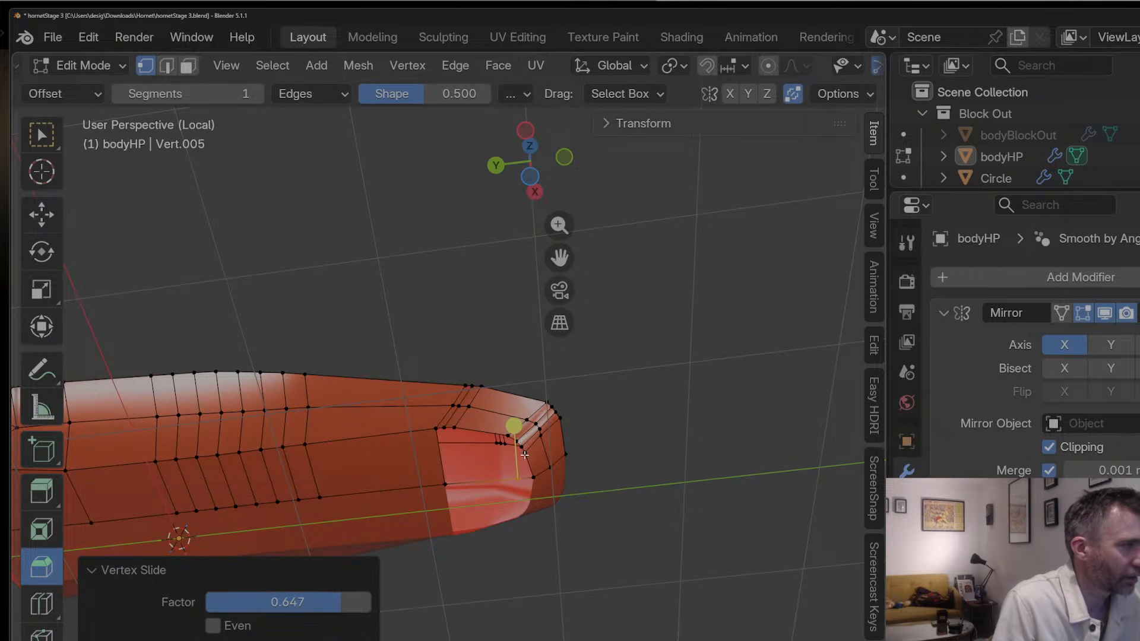
# Step: Add one lengthwise loop cut through the new underside strip with a factor of -0.133
pyautogui.hotkey('ctrl', 'r')
pyautogui.click(438, 467)
pyautogui.click(439, 466)
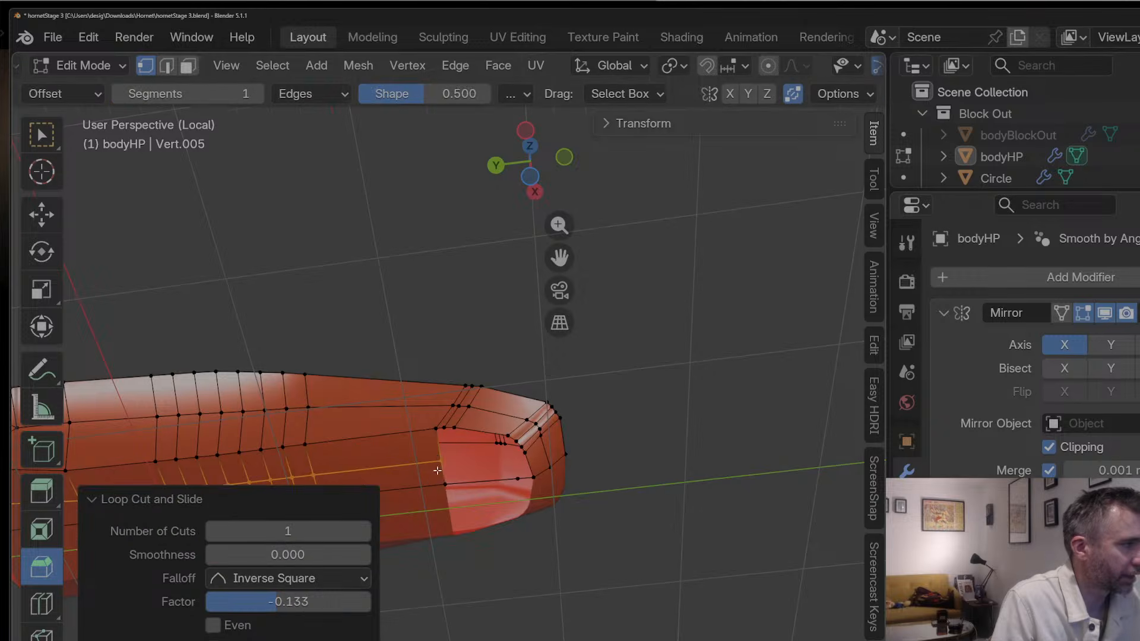
pyautogui.scroll(-5, 356, 473)
pyautogui.moveTo(331, 474); pyautogui.dragTo(500, 438, button='middle')
pyautogui.scroll(4, 261, 350)
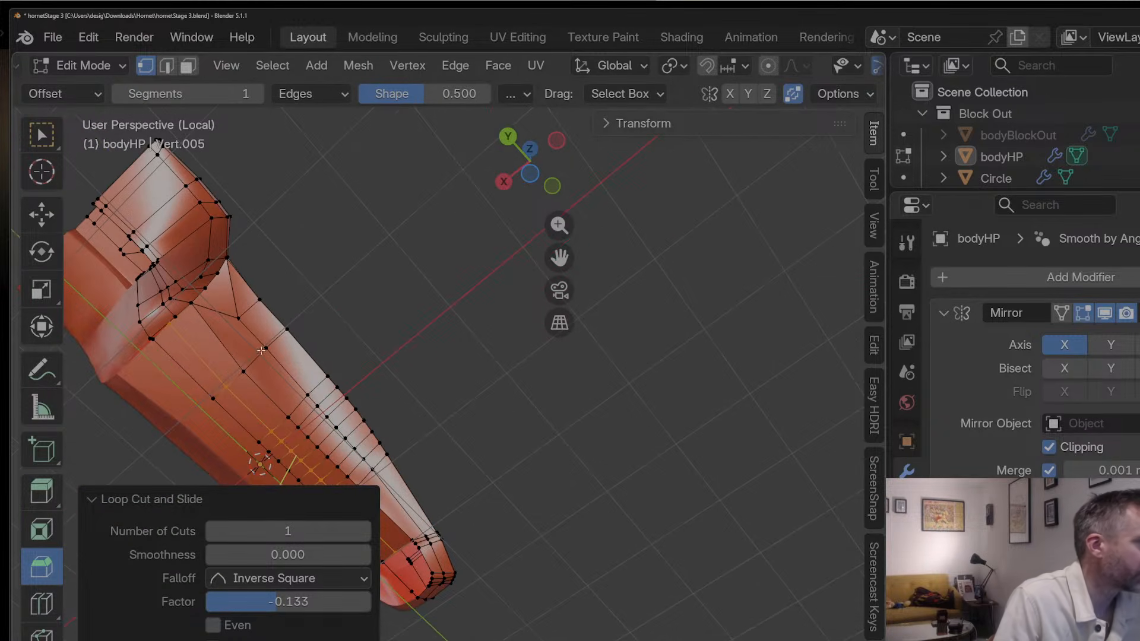
# Step: Merge the new loop's end vertex with the neighbouring border vertex at the body's wide end using At Last
pyautogui.scroll(-2, 172, 330)
pyautogui.moveTo(378, 461); pyautogui.dragTo(335, 521, button='middle')
pyautogui.moveTo(564, 255); pyautogui.dragTo(792, 300)
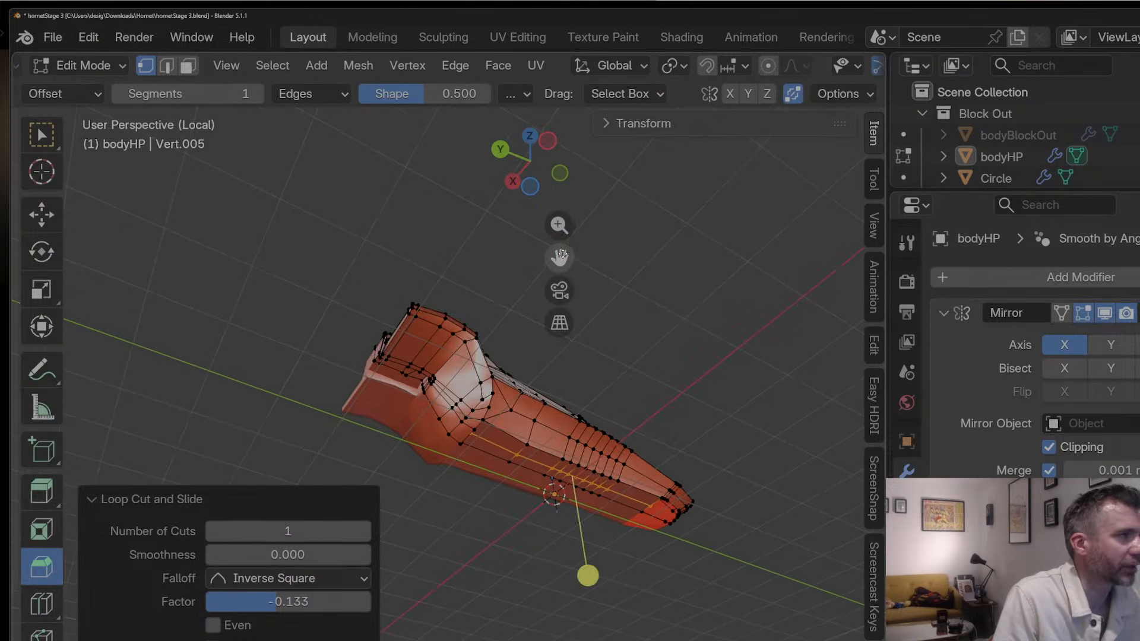
pyautogui.moveTo(558, 225); pyautogui.dragTo(558, 139)
pyautogui.moveTo(529, 481); pyautogui.dragTo(441, 602, button='middle')
pyautogui.click(454, 634)
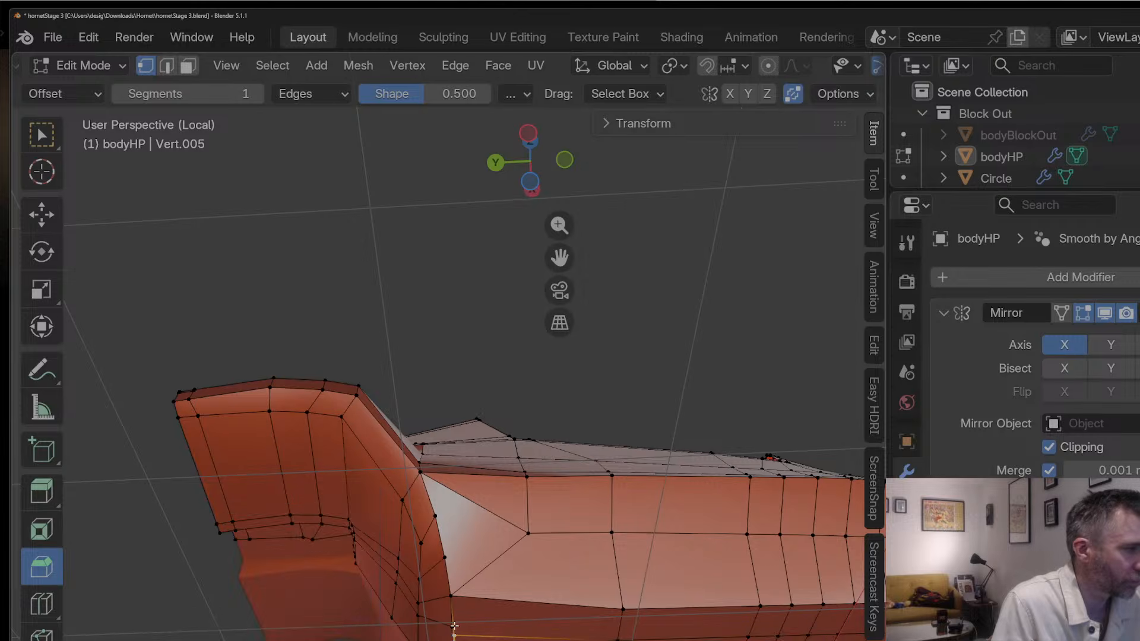
pyautogui.press('m')
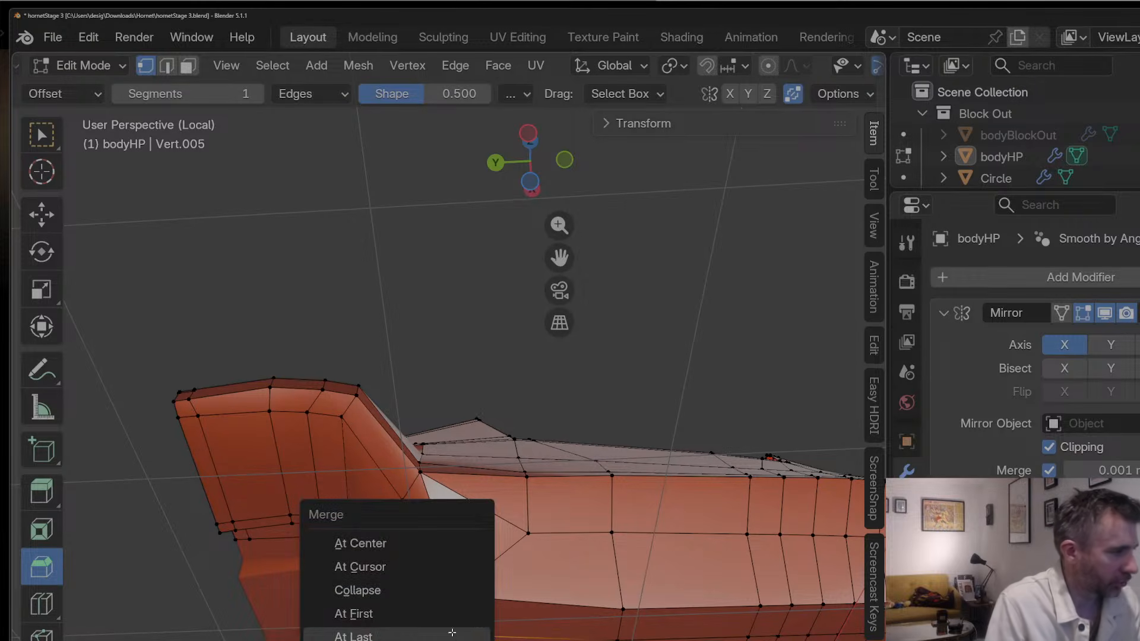
pyautogui.click(452, 632)
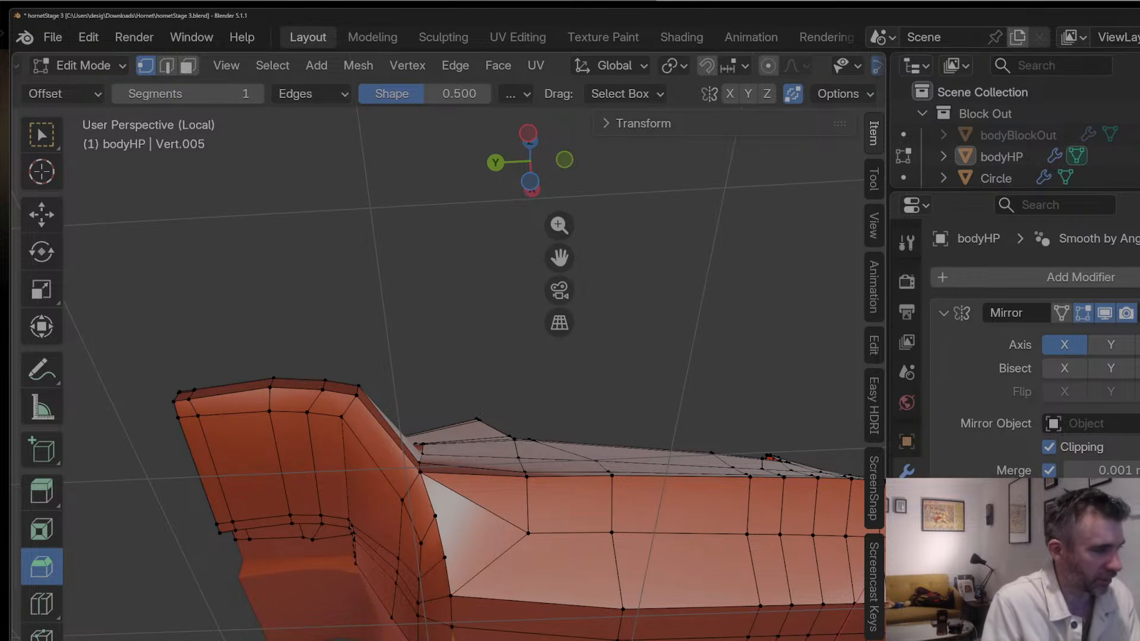
# Step: Add a cut to the second lengthwise edge in the narrow end's opening and slide the new vertex close to the rim
pyautogui.moveTo(466, 635); pyautogui.dragTo(571, 336, button='middle')
pyautogui.scroll(-6, 517, 540)
pyautogui.press('Tab')
pyautogui.scroll(4, 554, 232)
pyautogui.moveTo(560, 257); pyautogui.dragTo(558, 537, button='middle')
pyautogui.press('Tab')
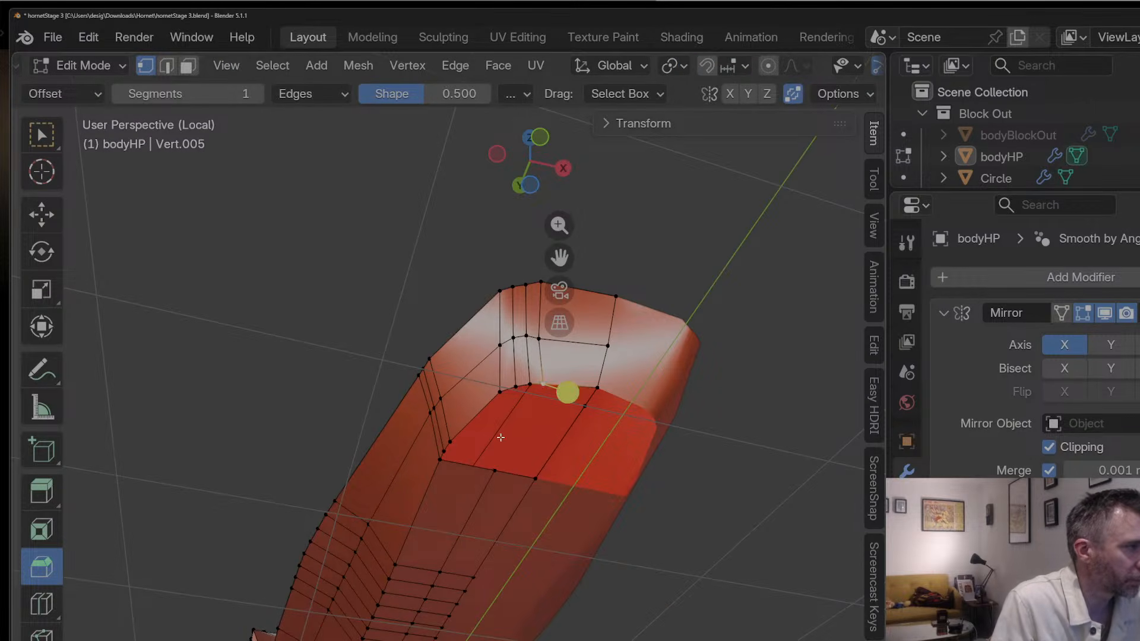
pyautogui.hotkey('ctrl', 'r')
pyautogui.click(535, 405)
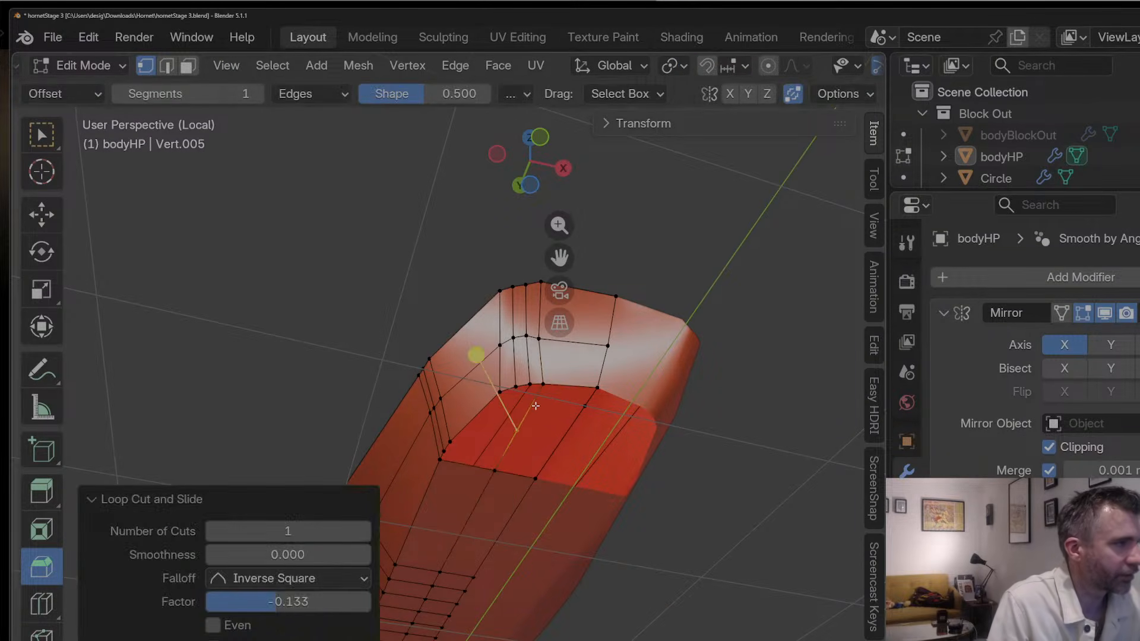
pyautogui.press('g')
pyautogui.press('g')
pyautogui.click(557, 374)
# Step: Fill the narrow face along the opening's rim and the larger face between it and the underside strip
pyautogui.click(585, 407)
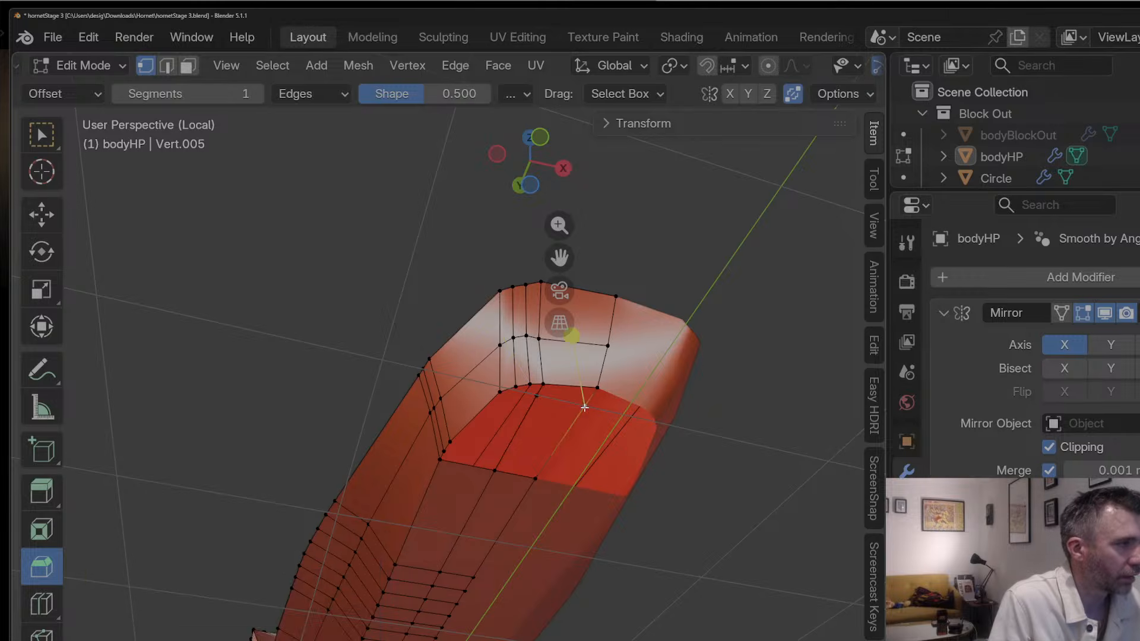
pyautogui.press('f')
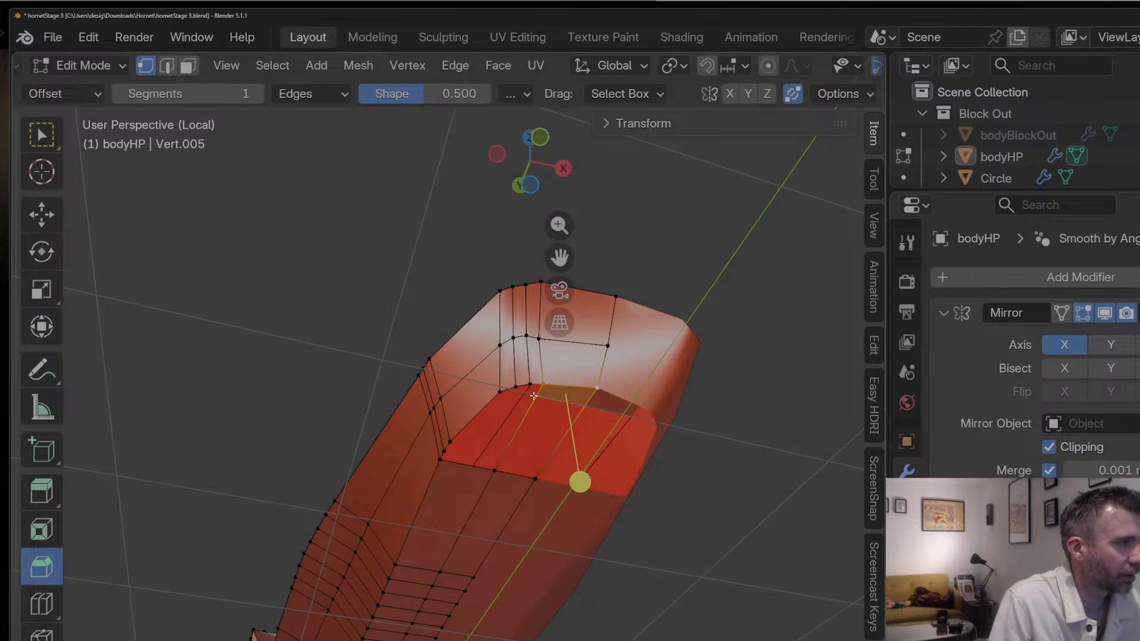
pyautogui.click(534, 396)
pyautogui.keyDown('shift'); pyautogui.click(592, 408); pyautogui.keyUp('shift')
pyautogui.press('f')
# Step: Add a loop cut across the larger filled face and slide it toward the rim
pyautogui.click(519, 390)
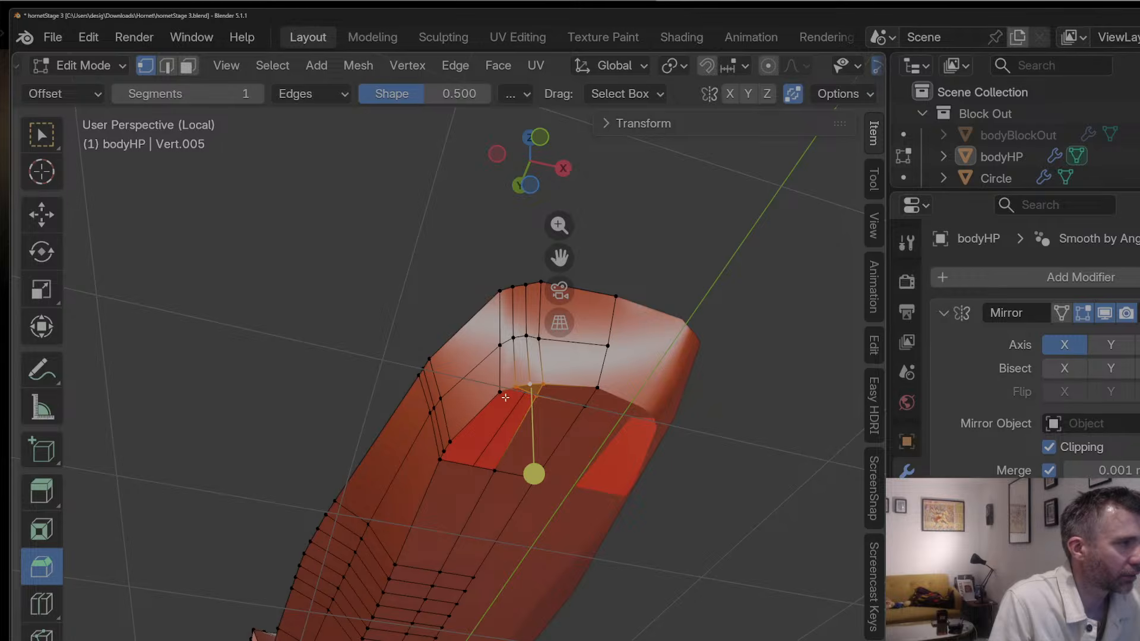
pyautogui.hotkey('ctrl', 'r')
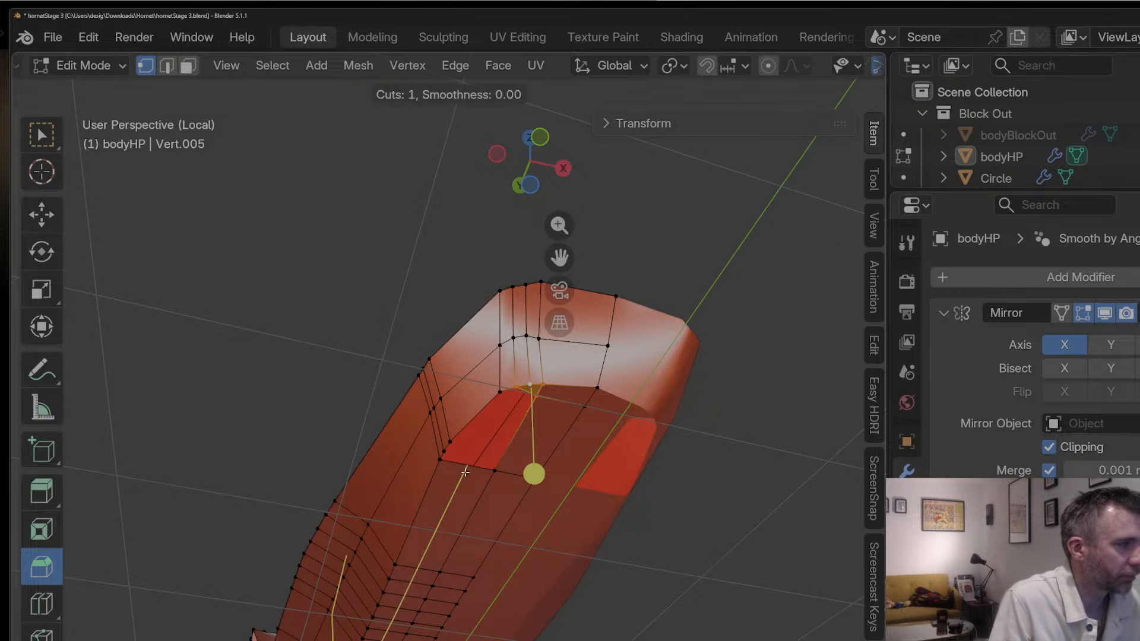
pyautogui.press('Escape')
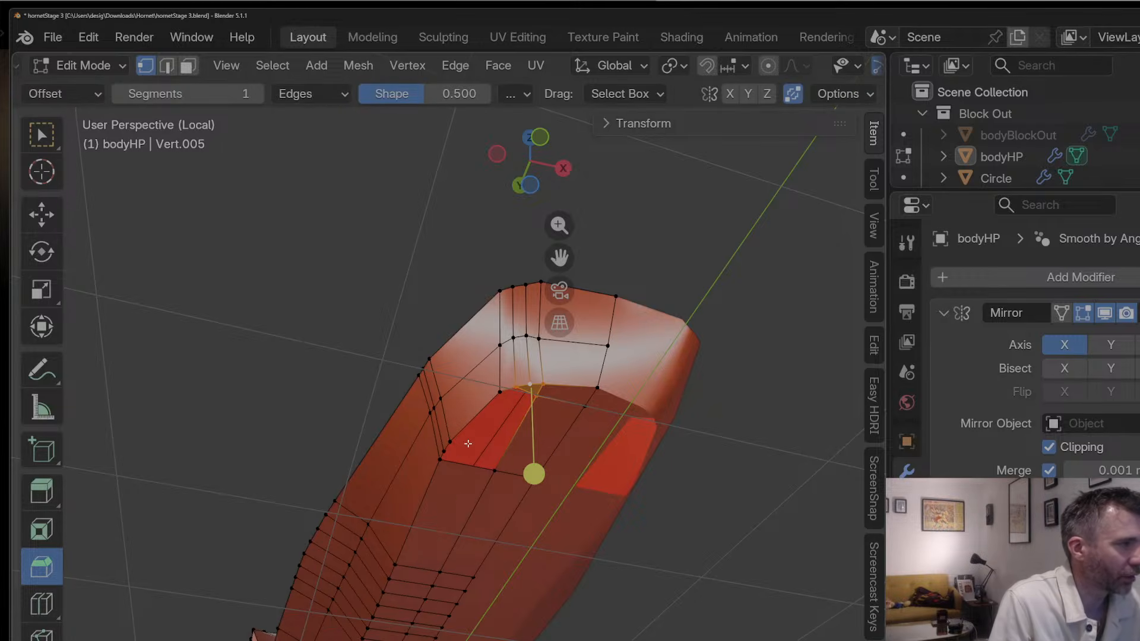
pyautogui.hotkey('ctrl', 'r')
pyautogui.click(537, 415)
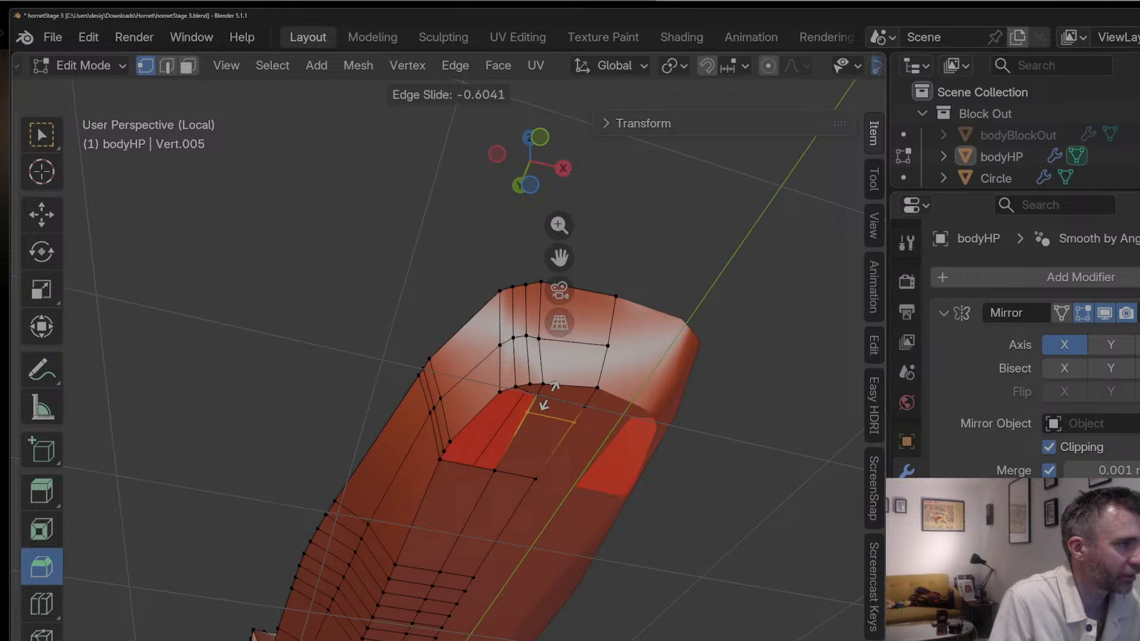
pyautogui.click(545, 399)
# Step: Finish sliding the rim-side loop cut, and add further cuts across the filled face close to the underside strip
pyautogui.click(524, 403)
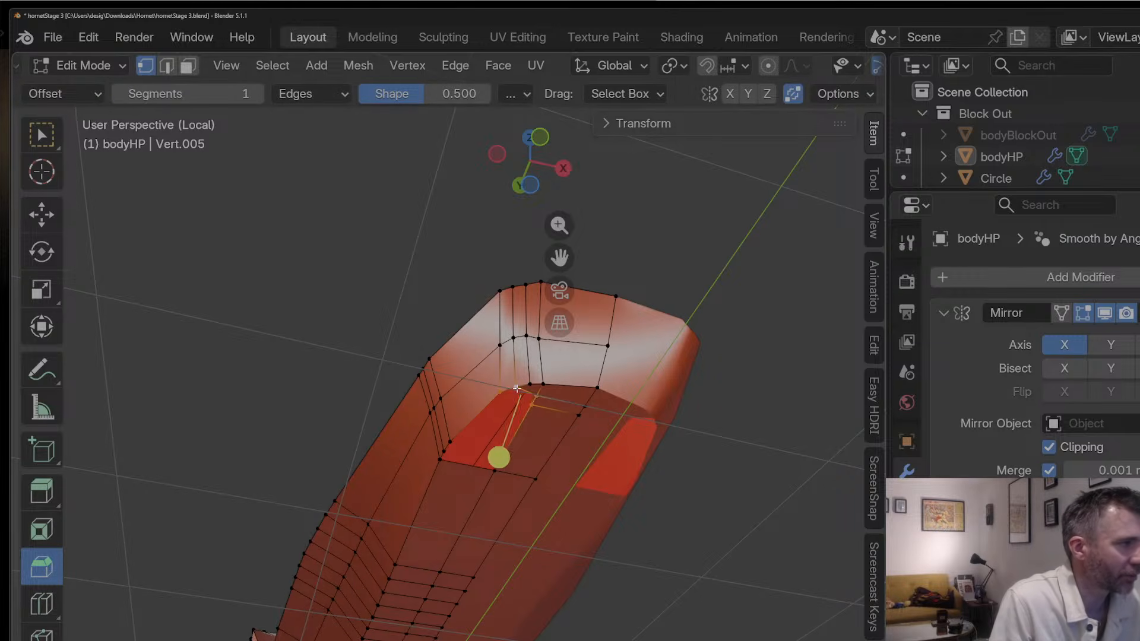
pyautogui.hotkey('ctrl', 'r')
pyautogui.click(509, 458)
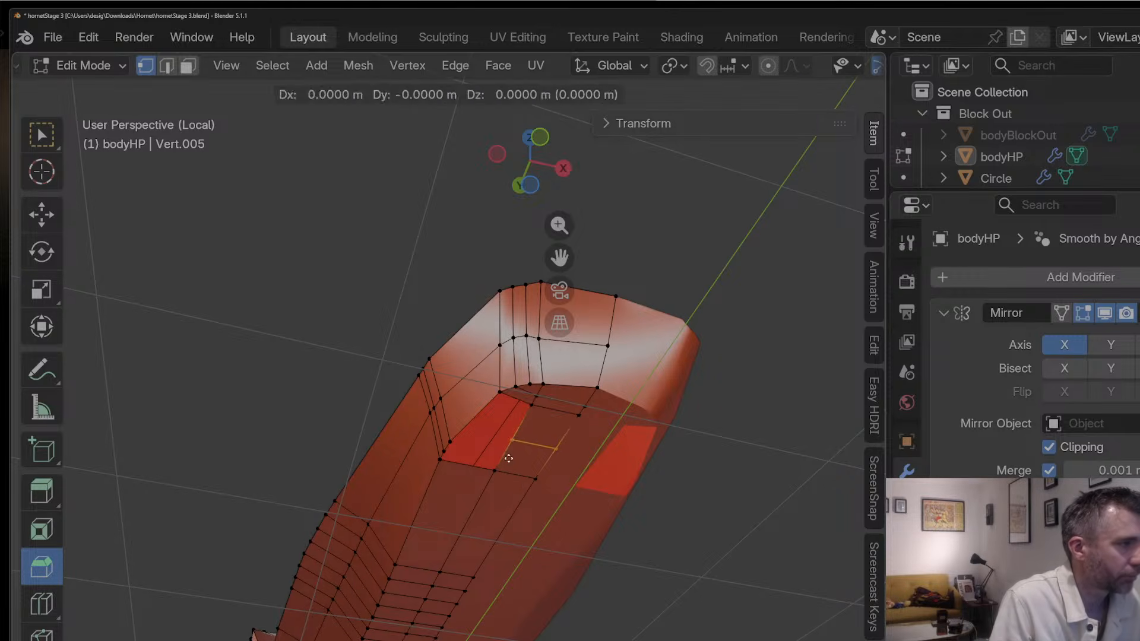
pyautogui.rightClick(498, 475)
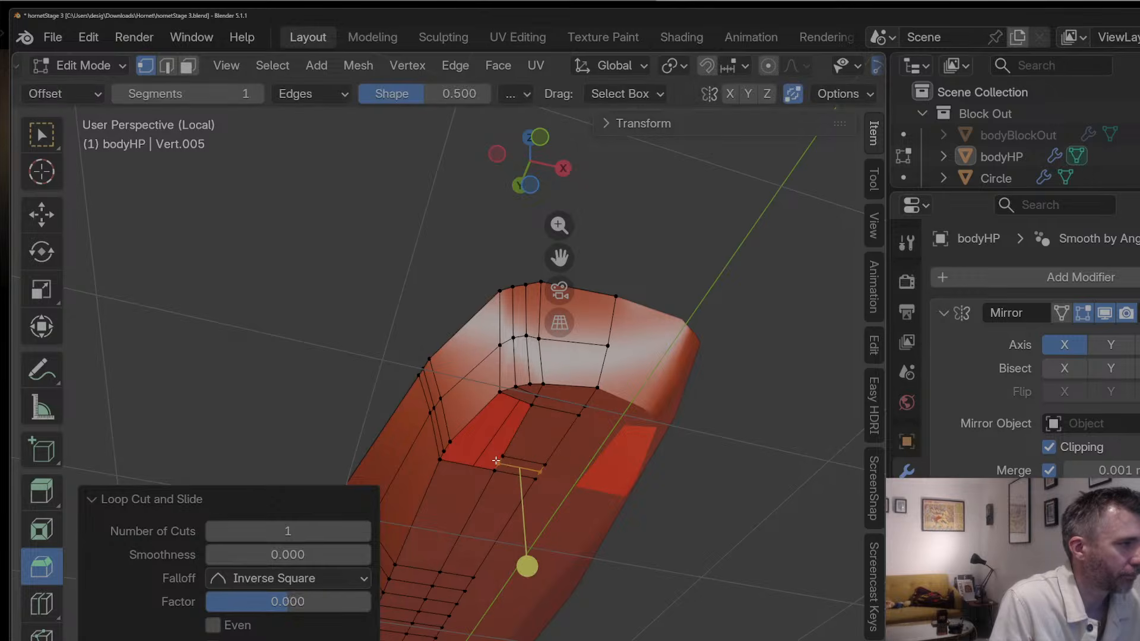
# Step: Fill the remaining gap in the narrow end's opening with faces matching the new loop cuts
pyautogui.click(456, 444)
pyautogui.keyDown('shift'); pyautogui.click(527, 406); pyautogui.keyUp('shift')
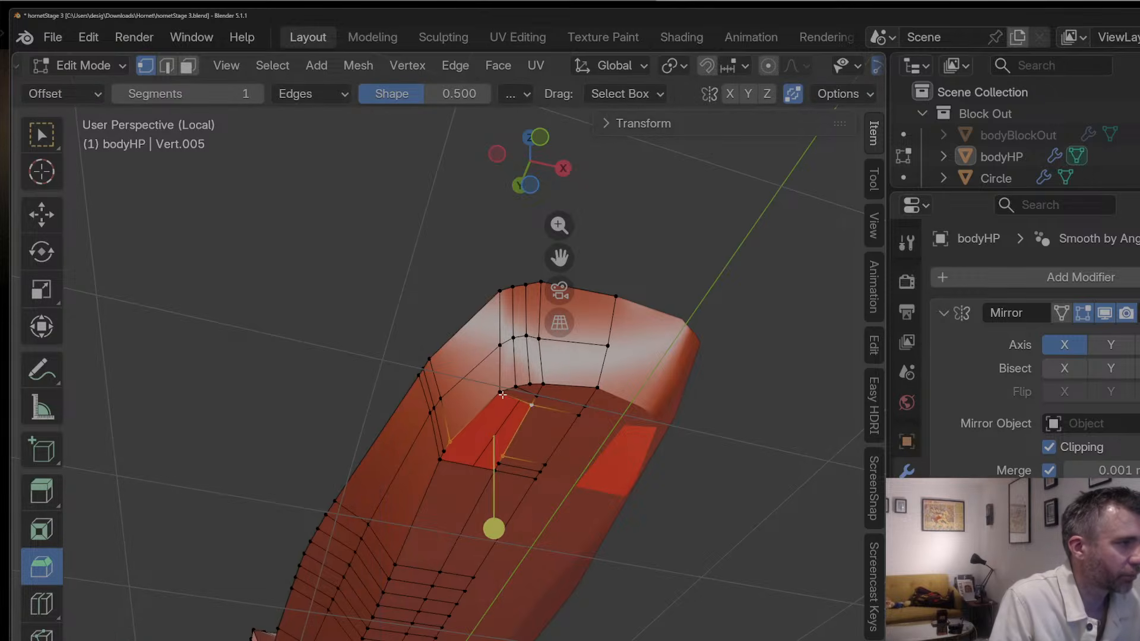
pyautogui.press('g')
pyautogui.rightClick(501, 395)
pyautogui.press('g')
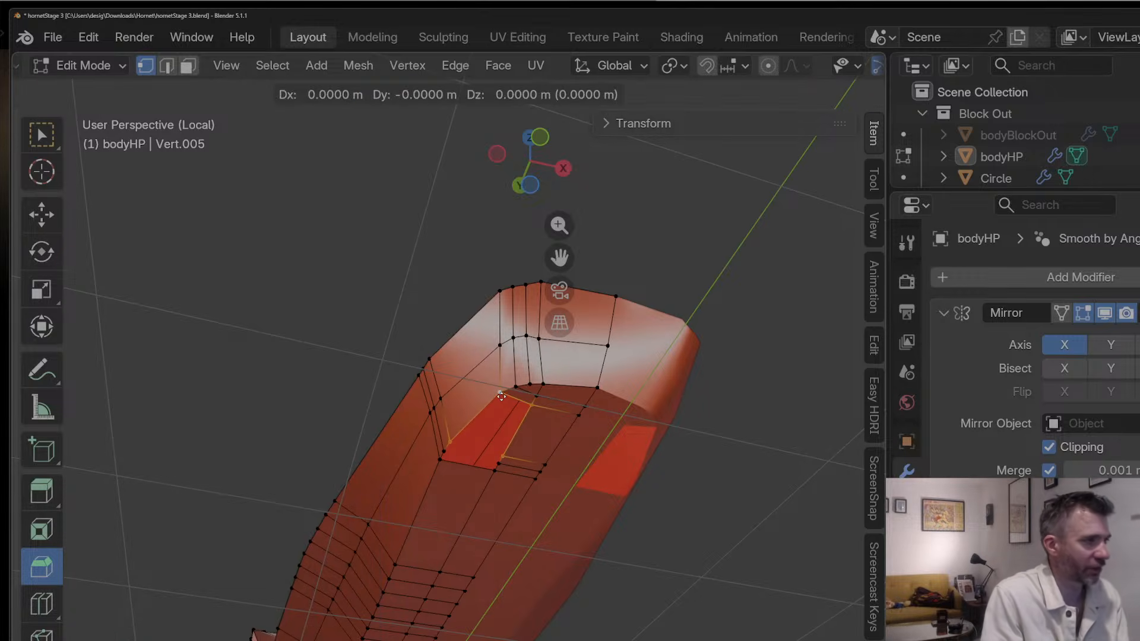
pyautogui.rightClick(501, 397)
pyautogui.press('f')
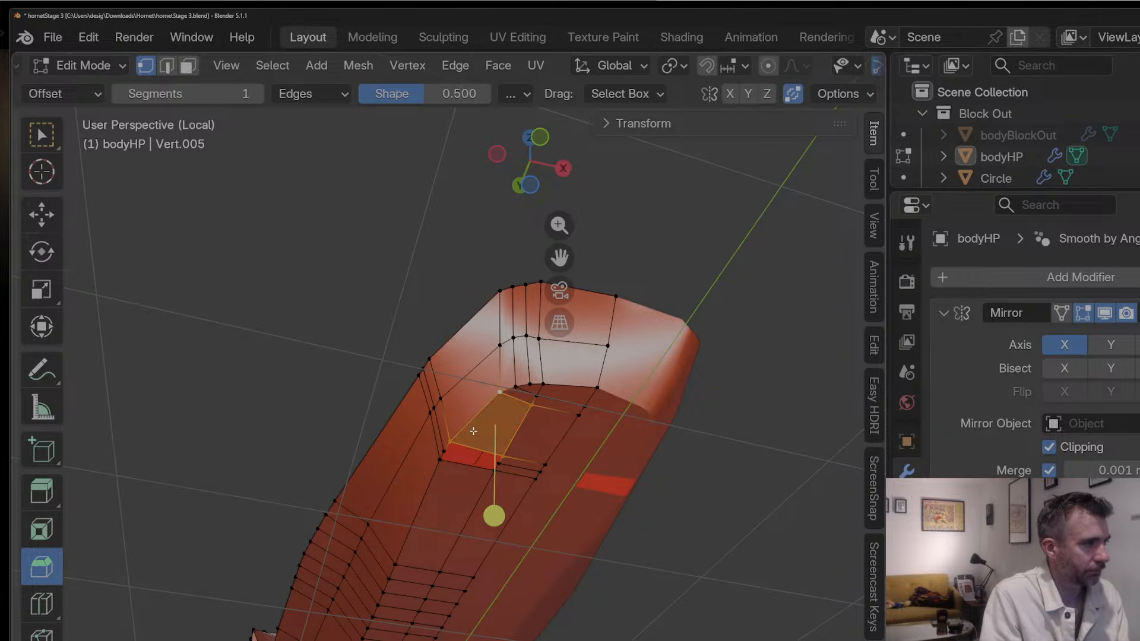
pyautogui.click(452, 441)
# Step: Select the underside's outer border from the wide end to the narrow tip and hide all other geometry
pyautogui.press('Tab')
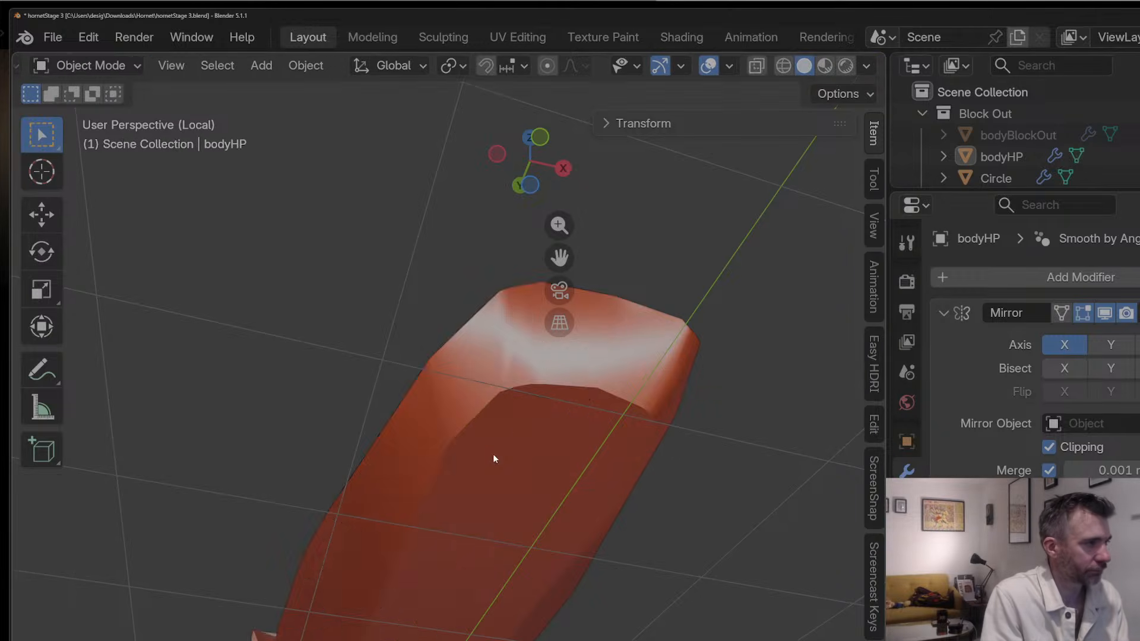
pyautogui.moveTo(493, 453); pyautogui.dragTo(525, 403, button='middle')
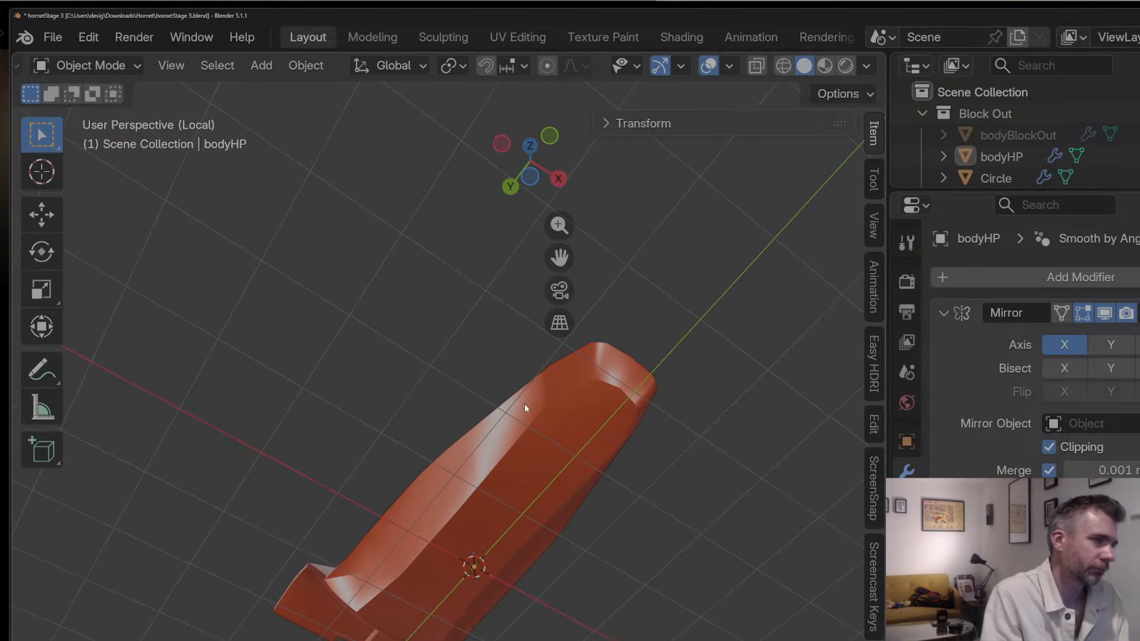
pyautogui.moveTo(840, 497); pyautogui.dragTo(654, 494, button='middle')
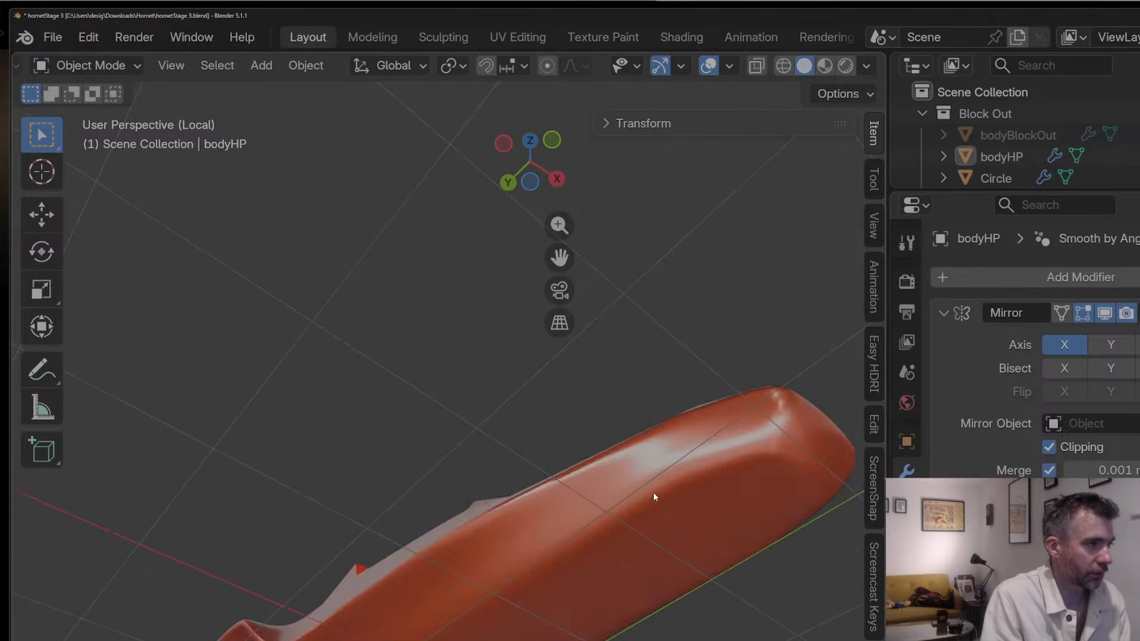
pyautogui.press('Tab')
pyautogui.click(802, 468)
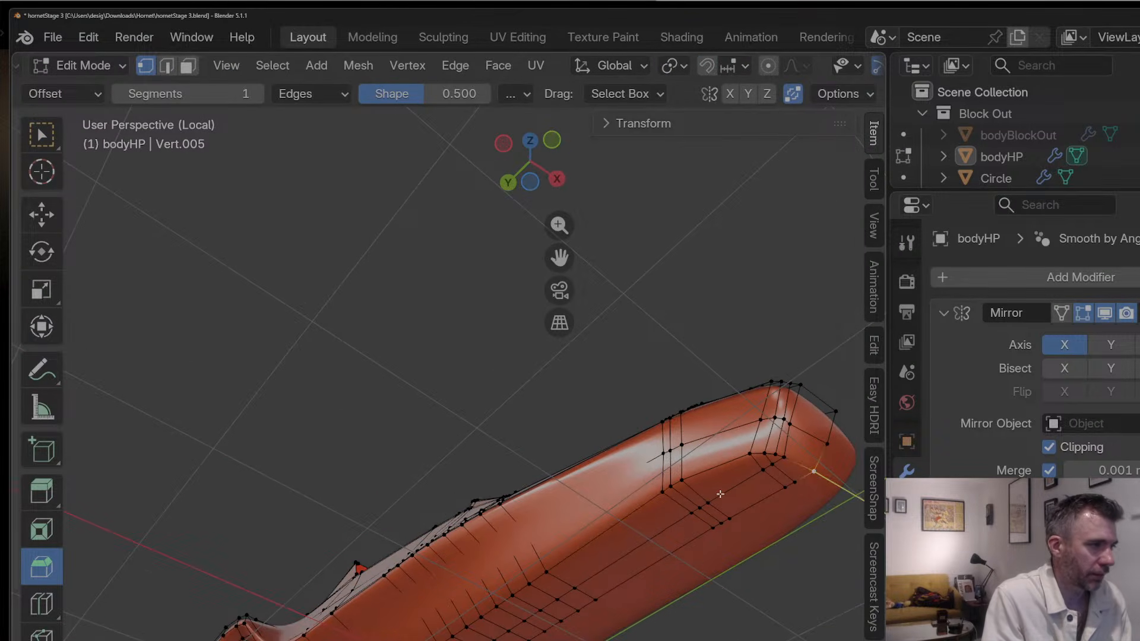
pyautogui.keyDown('ctrl'); pyautogui.keyDown('shift'); pyautogui.click(439, 638); pyautogui.keyUp('shift'); pyautogui.keyUp('ctrl')
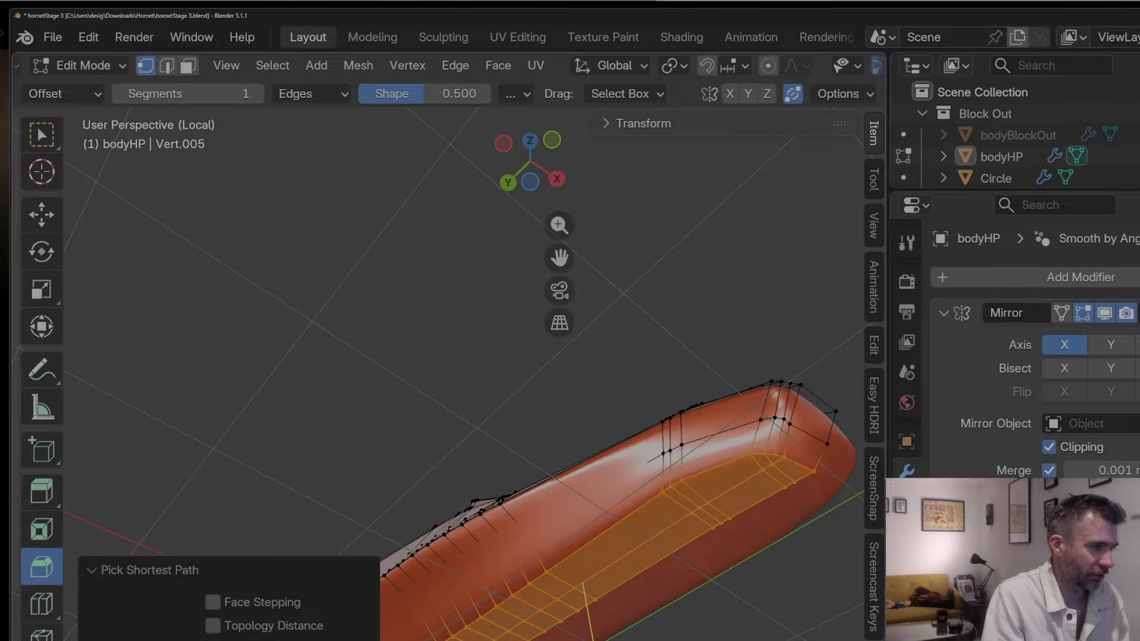
pyautogui.click(595, 532)
pyautogui.keyDown('ctrl'); pyautogui.click(814, 469); pyautogui.keyUp('ctrl')
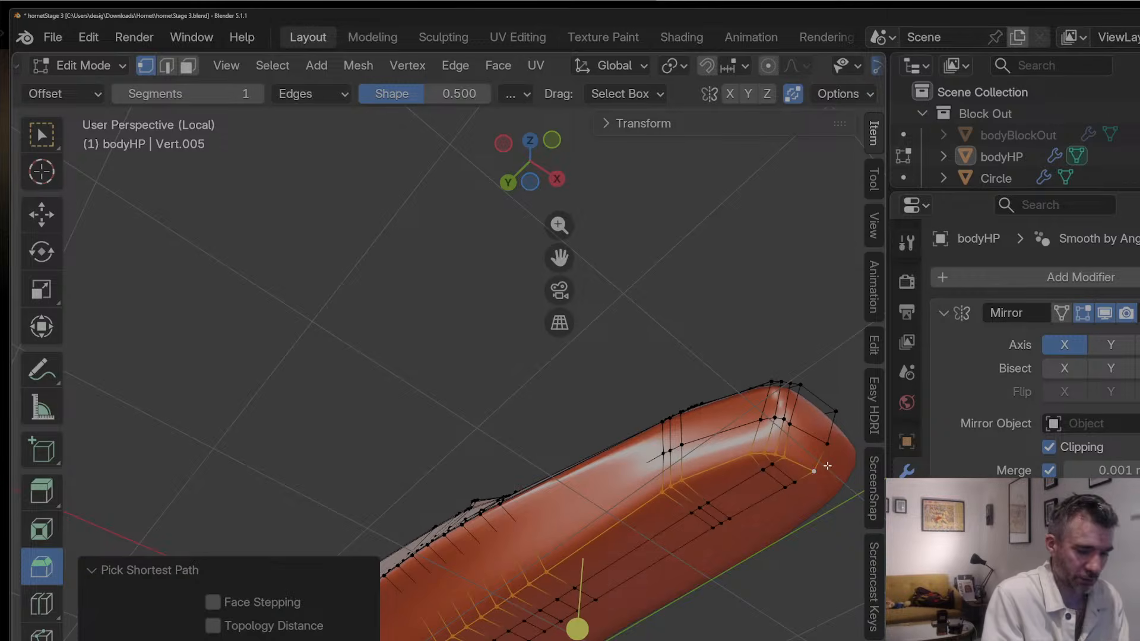
pyautogui.hotkey('shift', 'h')
# Step: Check the isolated border from the top, select the vertices where it starts curving inward, and reveal the hidden geometry
pyautogui.click(530, 141)
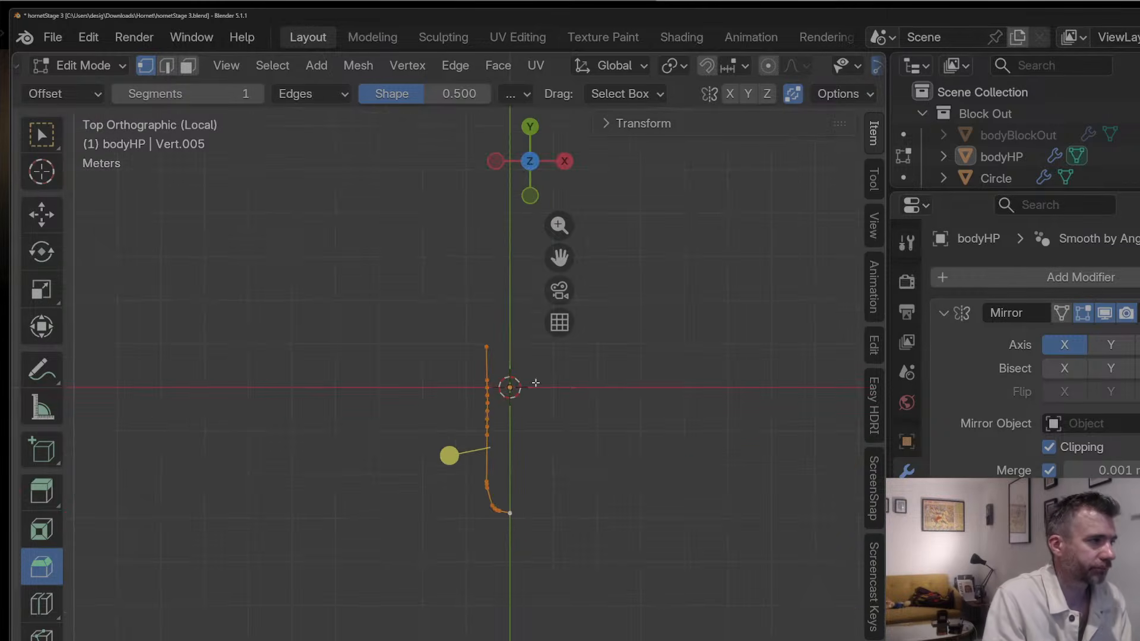
pyautogui.scroll(3, 535, 383)
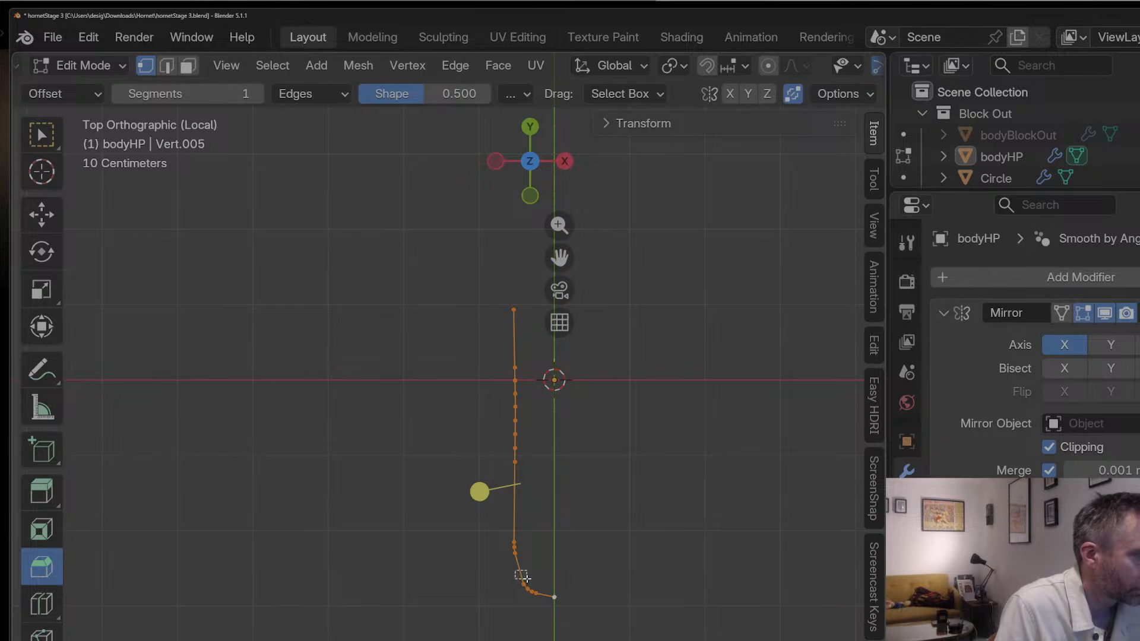
pyautogui.press('g')
pyautogui.click(525, 558)
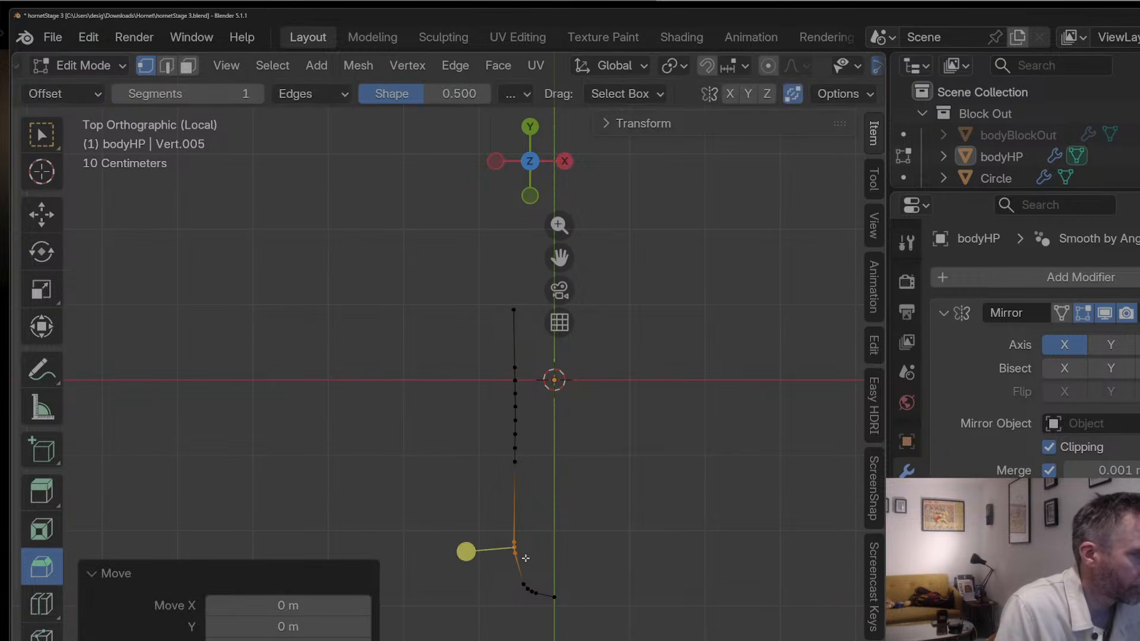
pyautogui.hotkey('alt', 'h')
pyautogui.press('Tab')
pyautogui.moveTo(510, 570); pyautogui.dragTo(565, 391, button='middle')
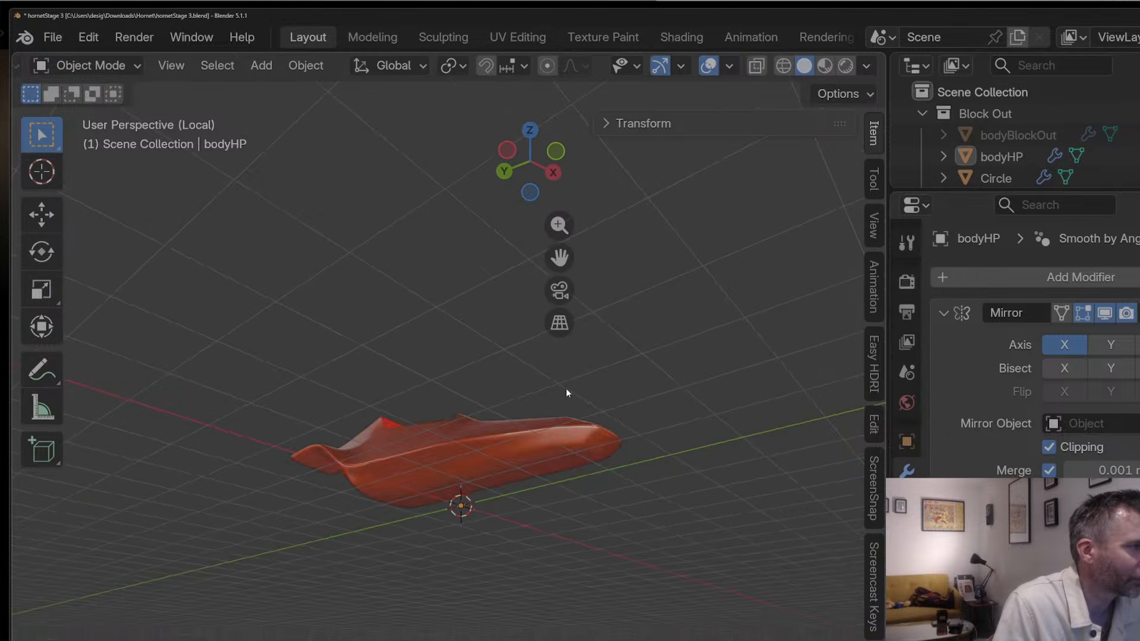
# Step: Add a lengthwise loop cut along the body's lower edge, close to the underside's outer border
pyautogui.press('Tab')
pyautogui.scroll(4, 645, 466)
pyautogui.hotkey('ctrl', 'r')
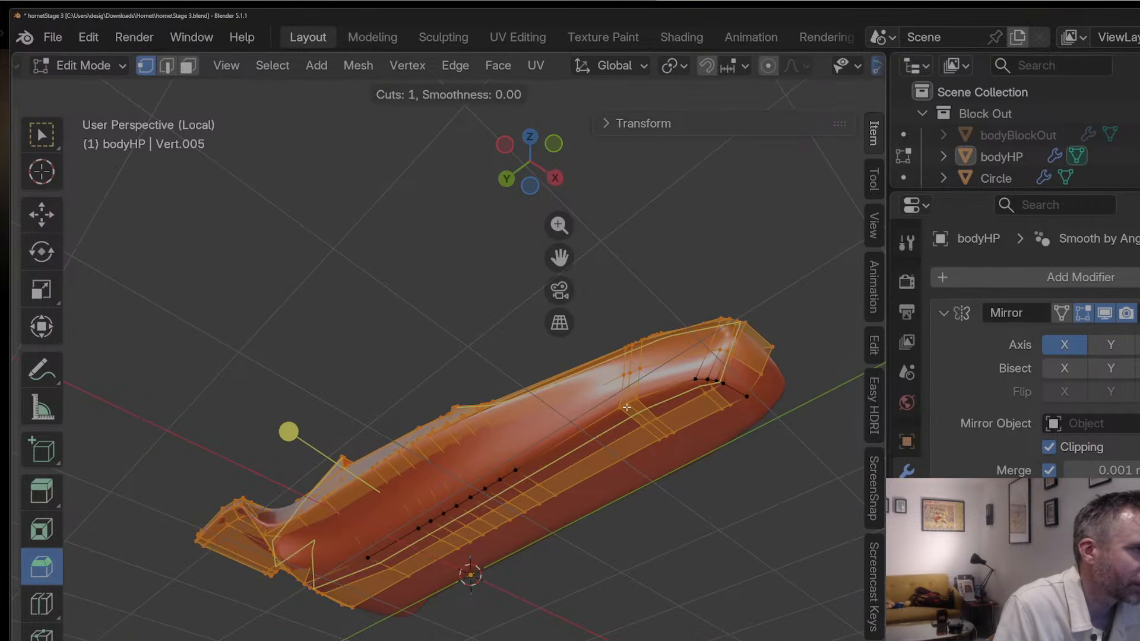
pyautogui.press('Escape')
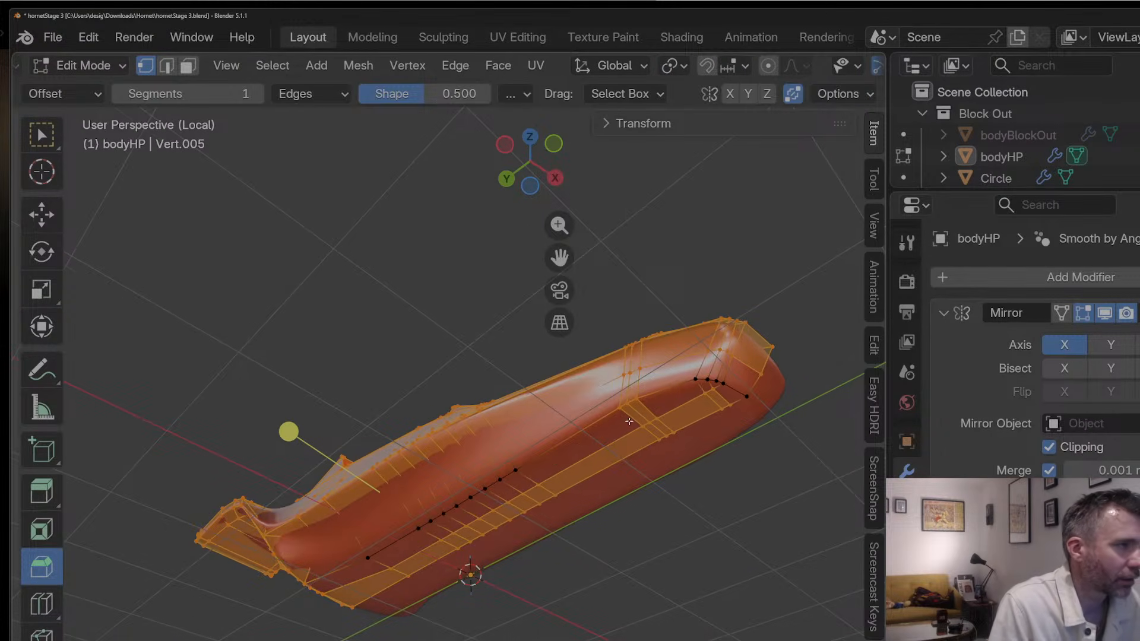
pyautogui.moveTo(682, 406); pyautogui.dragTo(743, 494, button='middle')
pyautogui.hotkey('ctrl', 'r')
pyautogui.click(684, 420)
pyautogui.click(653, 433)
# Step: Show the body mesh in right orthographic view in Edit Mode with X-ray enabled
pyautogui.press('Tab')
pyautogui.click(564, 159)
pyautogui.click(564, 160)
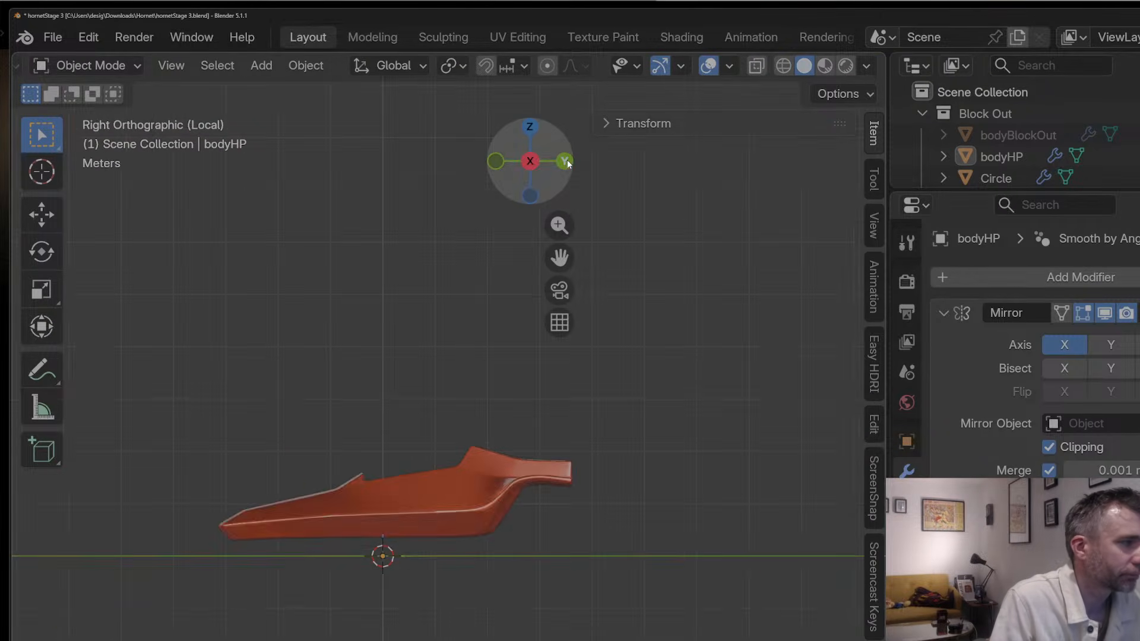
pyautogui.scroll(3, 513, 374)
pyautogui.press('Tab')
pyautogui.moveTo(557, 255); pyautogui.dragTo(765, 188)
pyautogui.scroll(2, 261, 593)
pyautogui.scroll(-2, 571, 368)
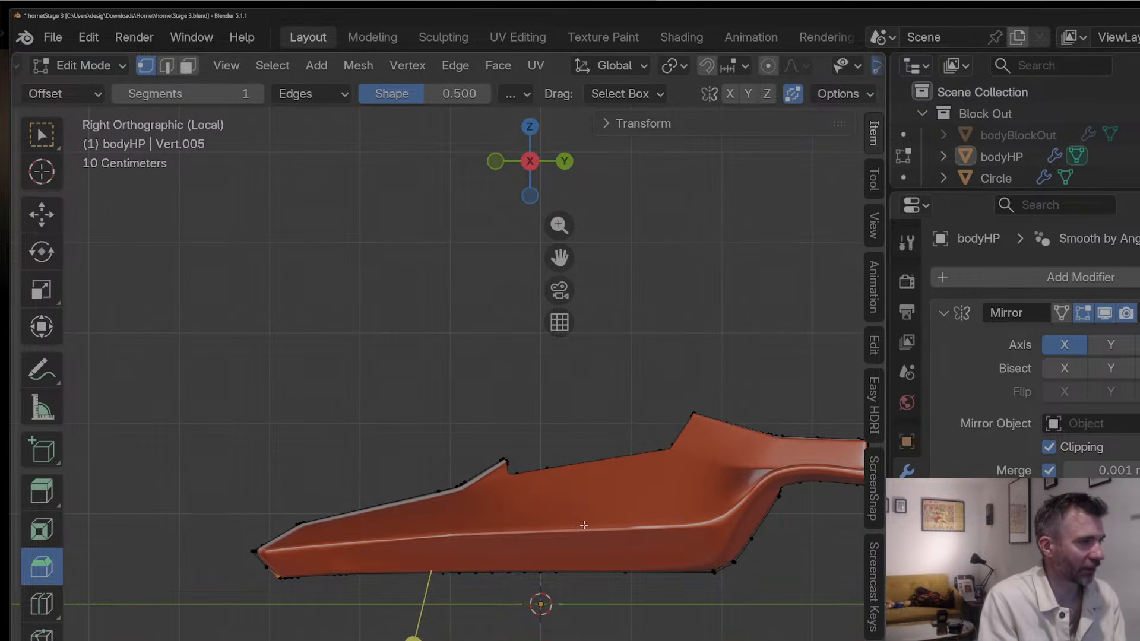
pyautogui.scroll(-2, 720, 250)
pyautogui.scroll(-5, 743, 74)
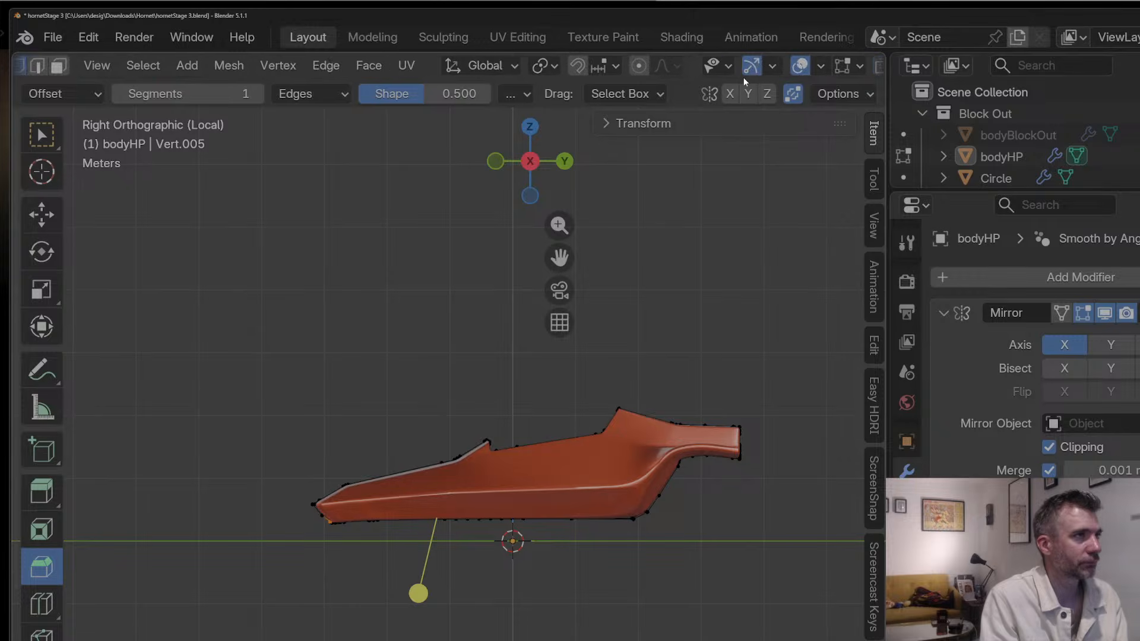
pyautogui.click(839, 66)
pyautogui.scroll(2, 597, 440)
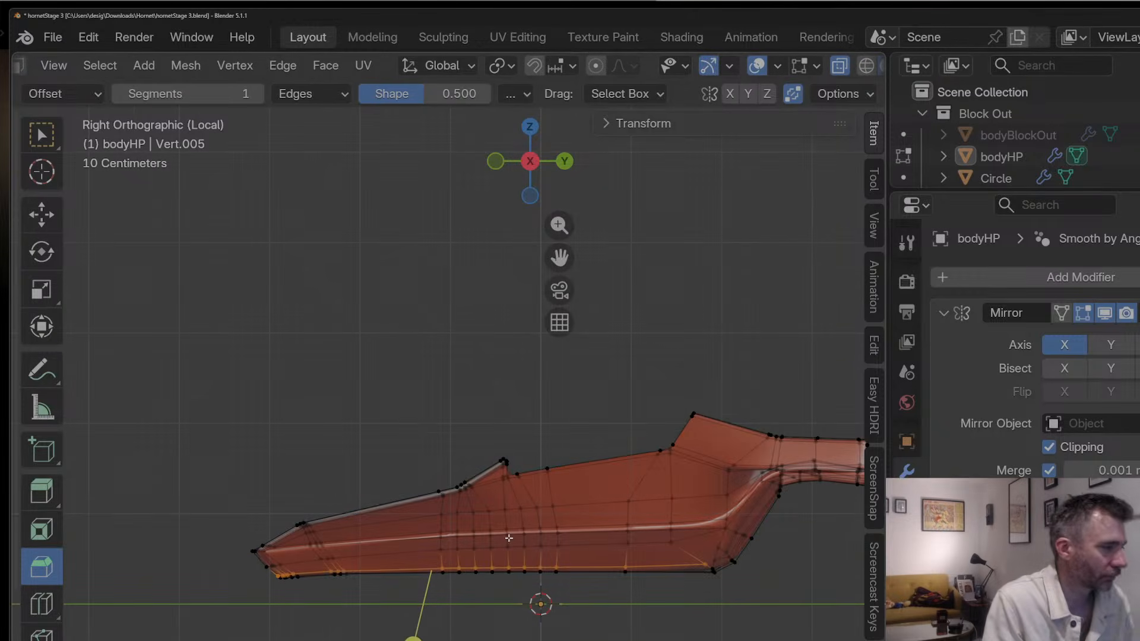
# Step: Move the underside vertices behind the narrow tip down about 0.0265 m along Z, and turn off X-ray
pyautogui.moveTo(319, 569); pyautogui.dragTo(709, 581)
pyautogui.press('g')
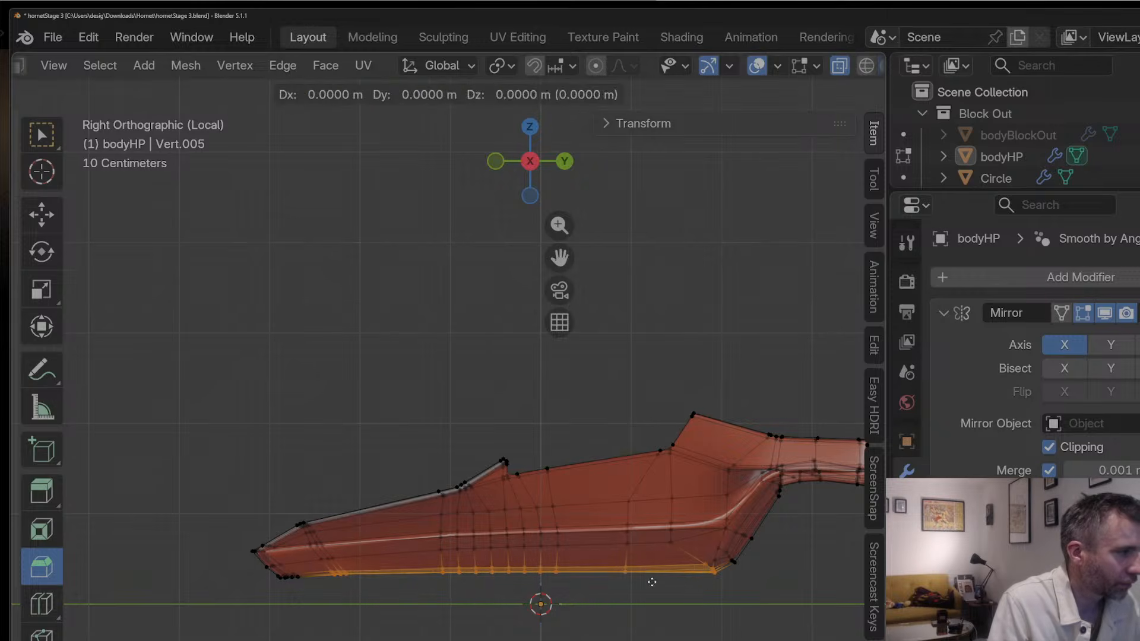
pyautogui.press('z')
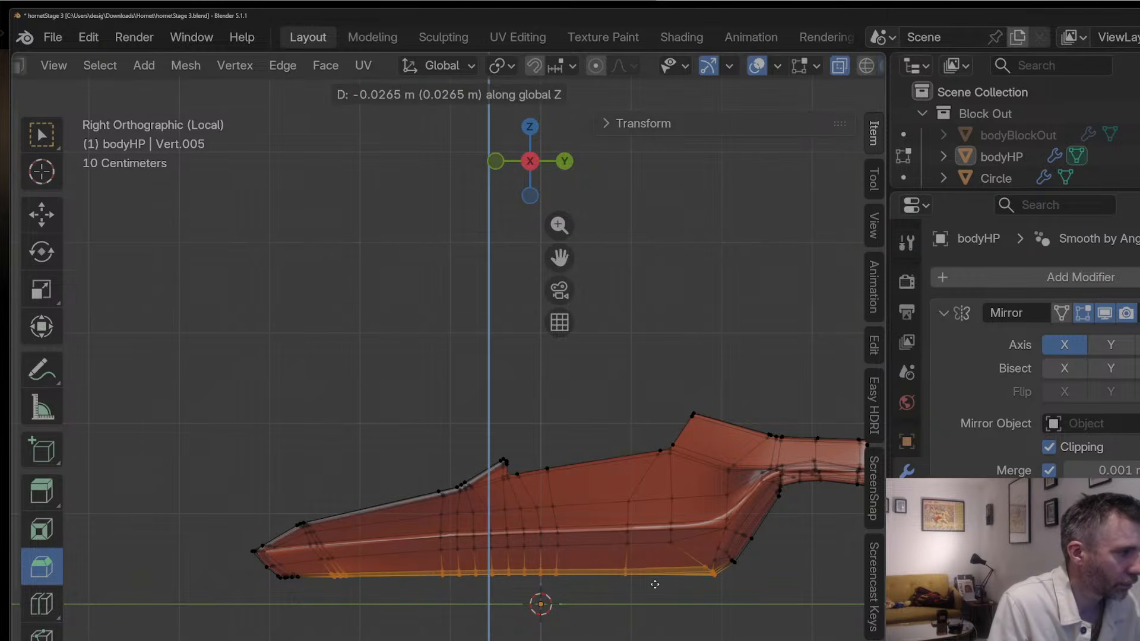
pyautogui.click(654, 584)
pyautogui.press('Tab')
pyautogui.scroll(-1, 623, 546)
pyautogui.press('Tab')
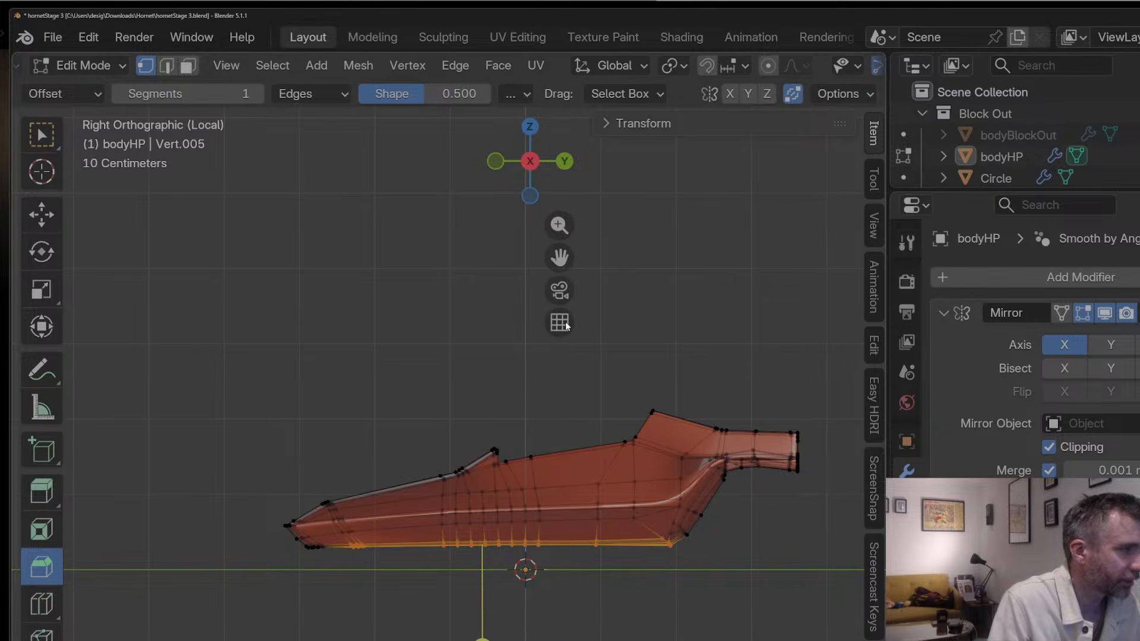
pyautogui.scroll(-5, 807, 82)
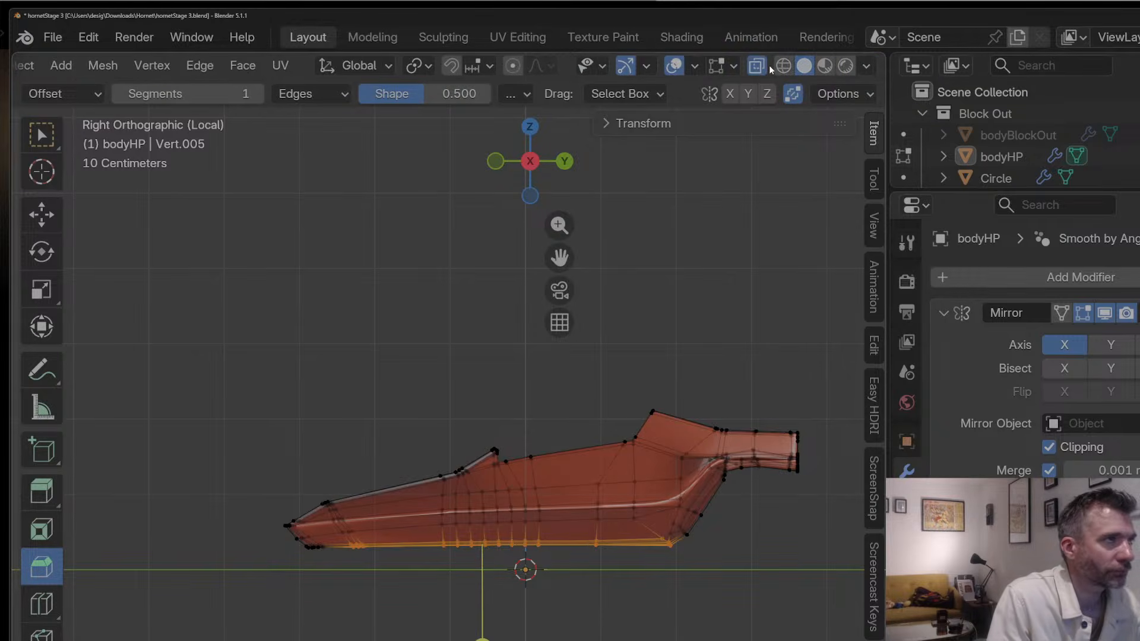
pyautogui.click(749, 66)
# Step: Add a lengthwise loop cut along the body's side and slide it close beneath the upper crease
pyautogui.press('Tab')
pyautogui.moveTo(490, 497); pyautogui.dragTo(673, 331, button='middle')
pyautogui.press('Tab')
pyautogui.scroll(2, 548, 393)
pyautogui.moveTo(633, 399); pyautogui.dragTo(580, 407, button='middle')
pyautogui.press('Tab')
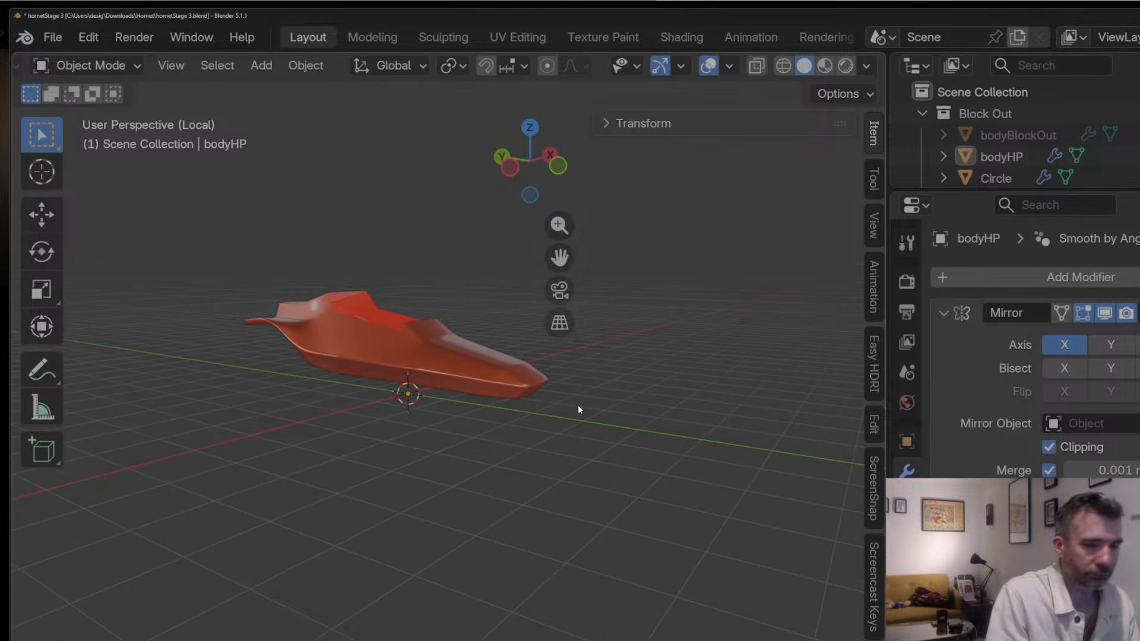
pyautogui.moveTo(448, 394); pyautogui.dragTo(458, 304, button='middle')
pyautogui.press('Tab')
pyautogui.hotkey('ctrl', 'r')
pyautogui.click(528, 368)
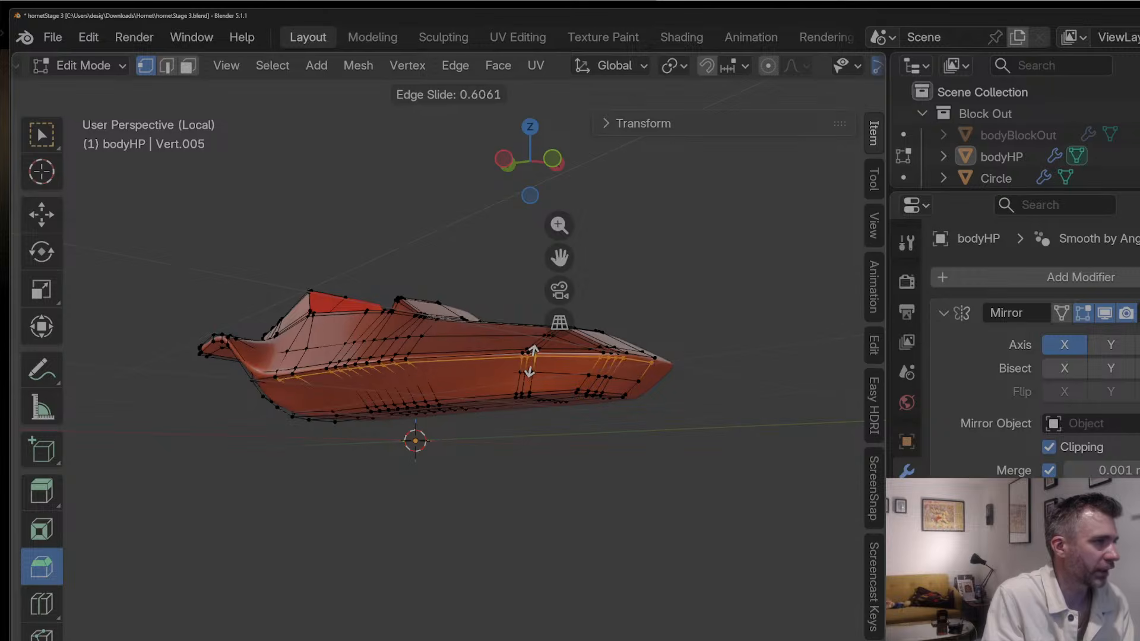
pyautogui.click(526, 371)
# Step: Add a centred loop cut across the wide end's sloped underside, just below the crease where the side loop stops
pyautogui.press('Tab')
pyautogui.moveTo(407, 457); pyautogui.dragTo(368, 385, button='middle')
pyautogui.press('Tab')
pyautogui.keyDown('alt'); pyautogui.click(368, 384); pyautogui.keyUp('alt')
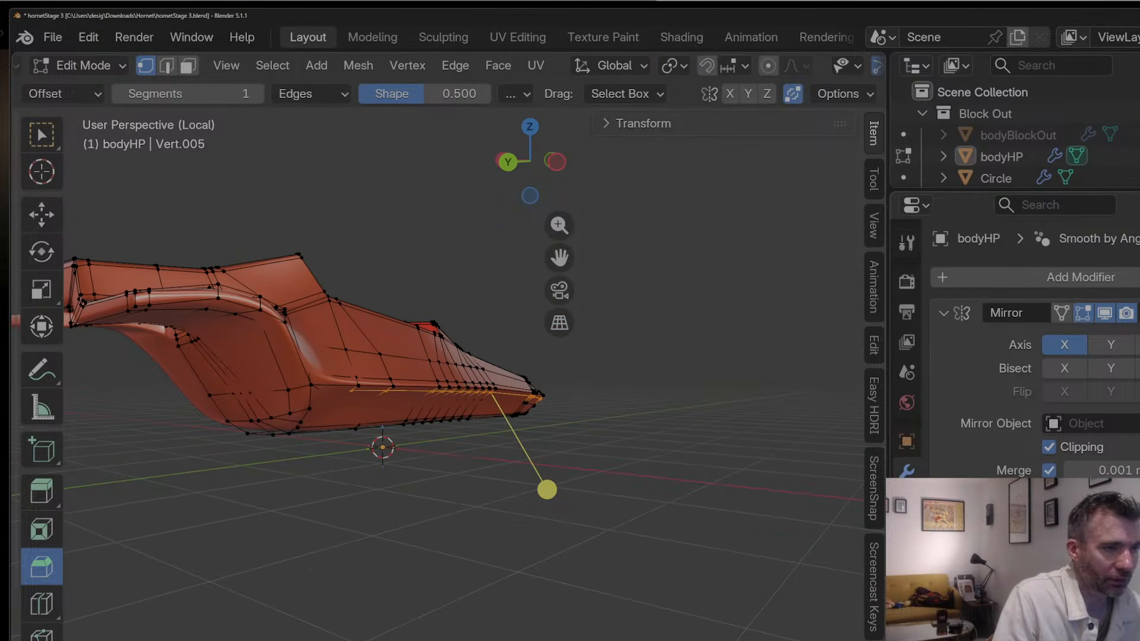
pyautogui.hotkey('ctrl', '0')
pyautogui.moveTo(388, 389); pyautogui.dragTo(302, 326, button='middle')
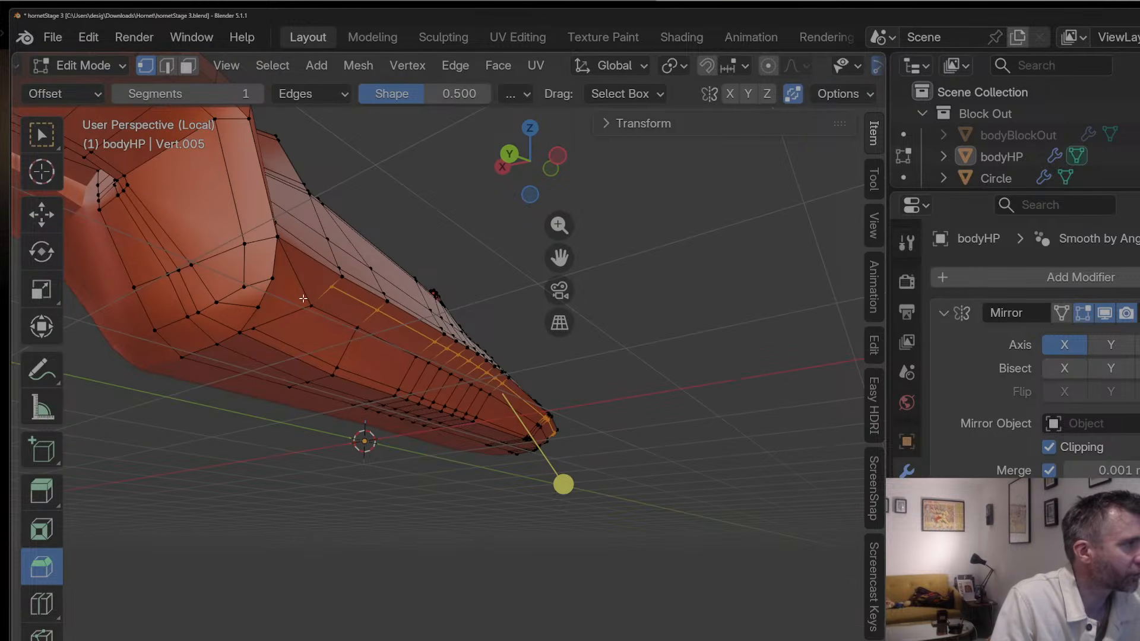
pyautogui.click(262, 267)
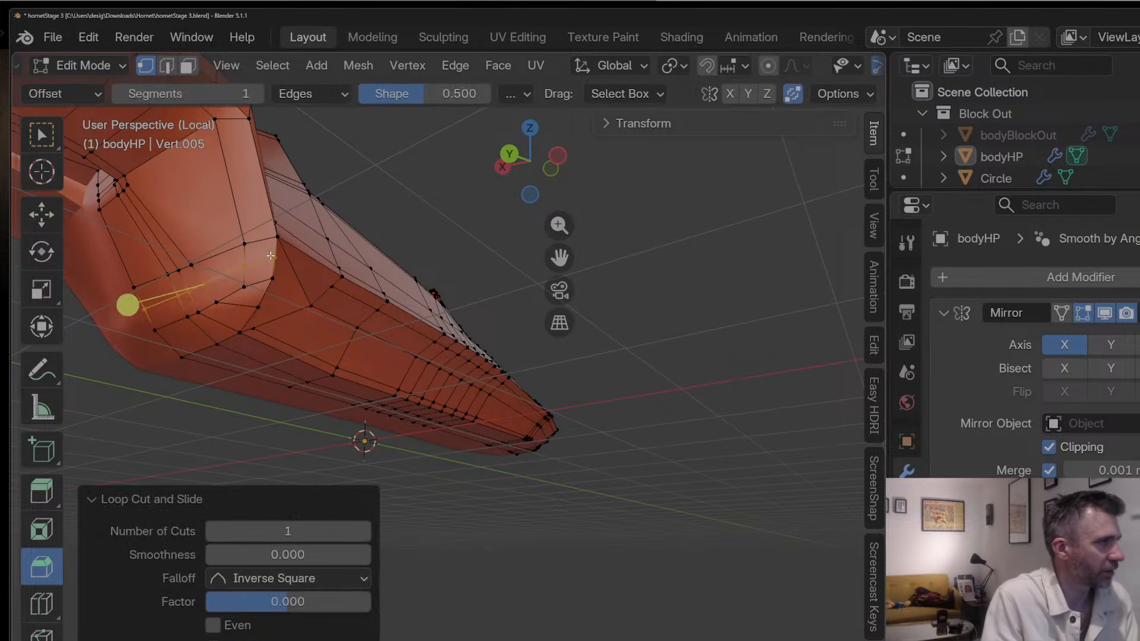
# Step: Select the new loop across the wide end's slope and slide it slightly toward the row above
pyautogui.click(271, 258)
pyautogui.keyDown('ctrl'); pyautogui.click(148, 309); pyautogui.keyUp('ctrl')
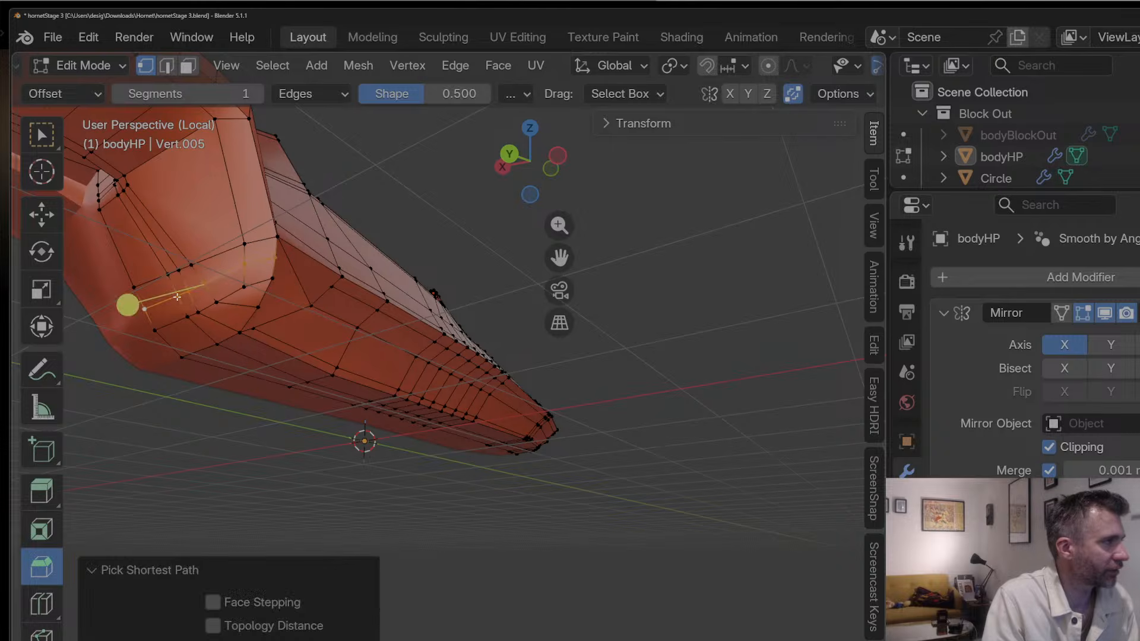
pyautogui.press('g')
pyautogui.press('g')
pyautogui.click(178, 292)
# Step: Slide the side loop's end vertex fully along its edge to the corner of the wide end's slope, with factor 1.000
pyautogui.click(276, 254)
pyautogui.moveTo(315, 280); pyautogui.dragTo(292, 315, button='middle')
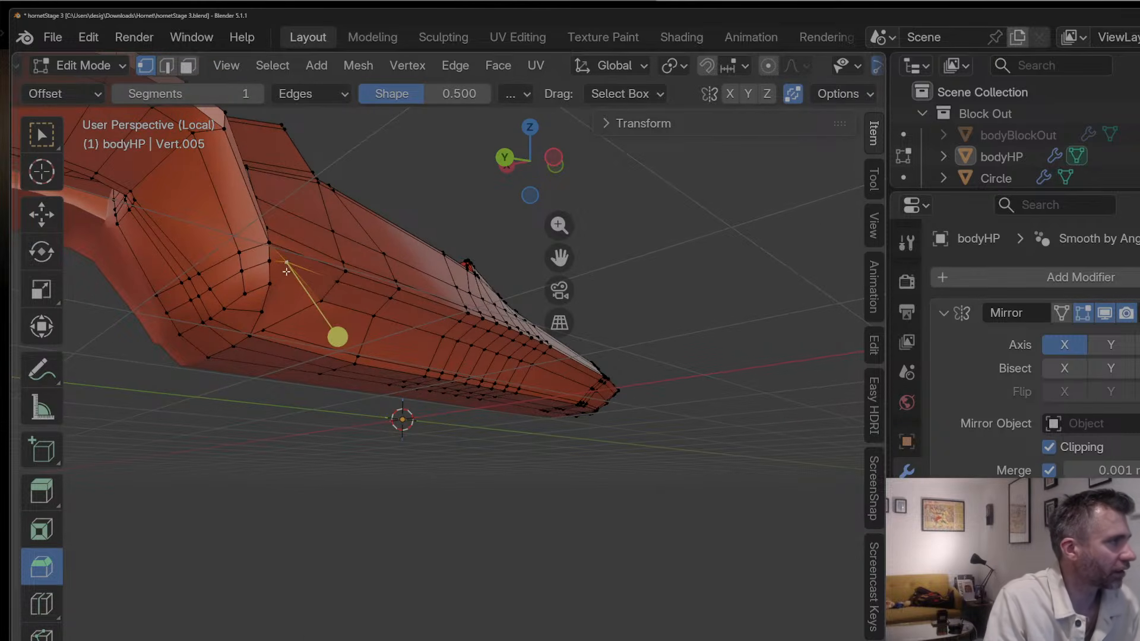
pyautogui.moveTo(287, 271); pyautogui.dragTo(267, 285, button='middle')
pyautogui.hotkey('shift', 'v')
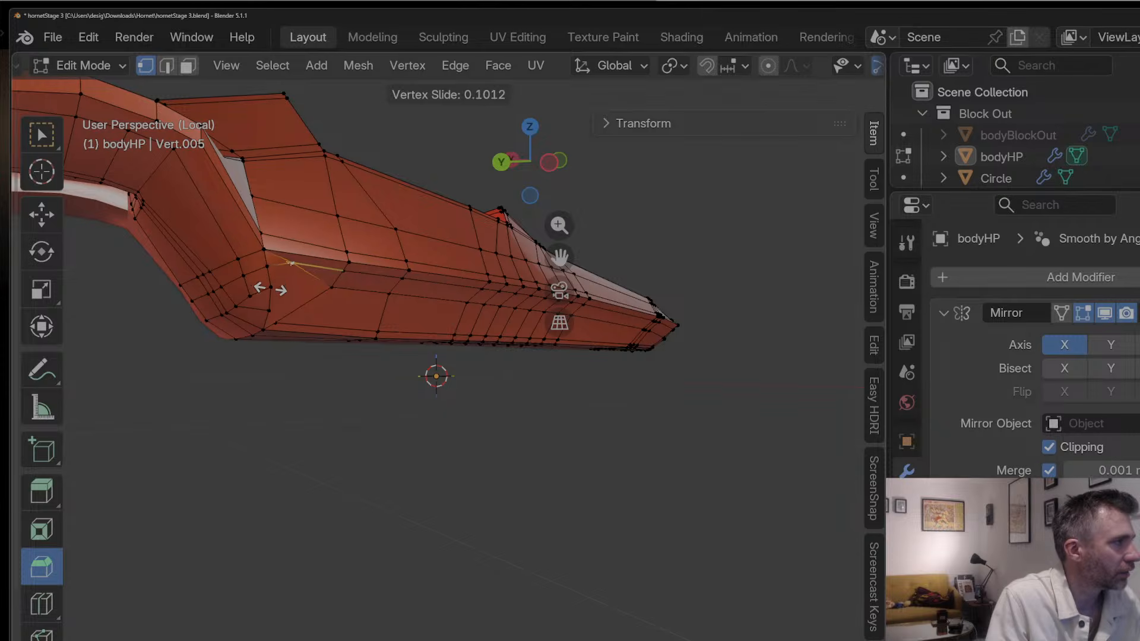
pyautogui.click(246, 293)
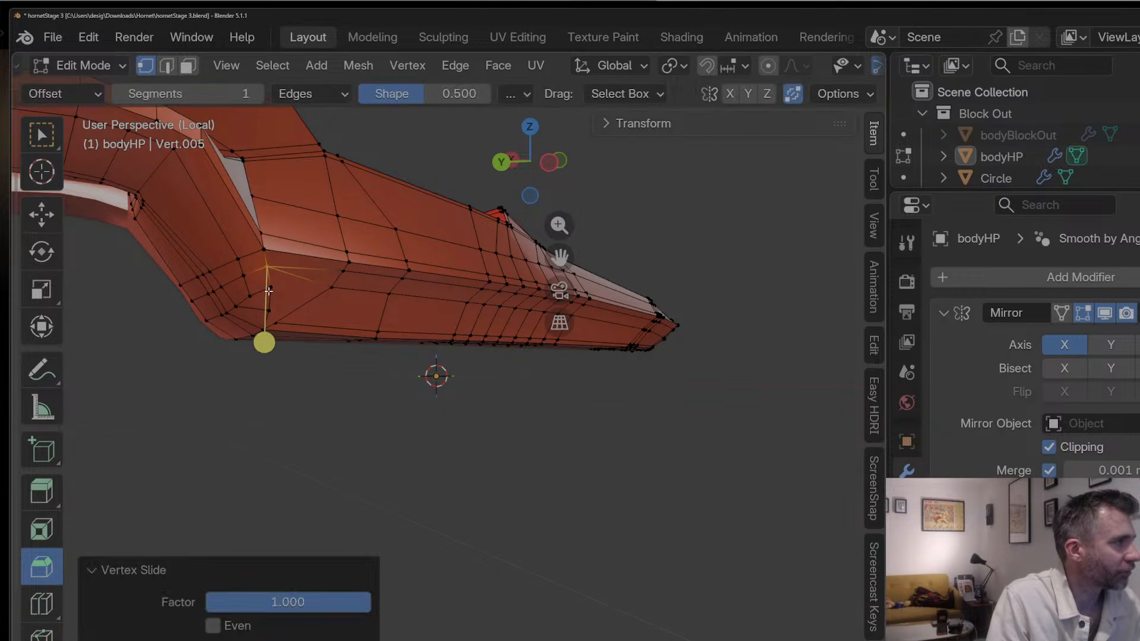
# Step: Connect the vertex below the wide end's slope corner to the side loop's end vertex and dissolve the diagonal edge above the new edge
pyautogui.click(273, 289)
pyautogui.keyDown('shift'); pyautogui.click(333, 294); pyautogui.keyUp('shift')
pyautogui.moveTo(332, 294); pyautogui.dragTo(305, 289, button='middle')
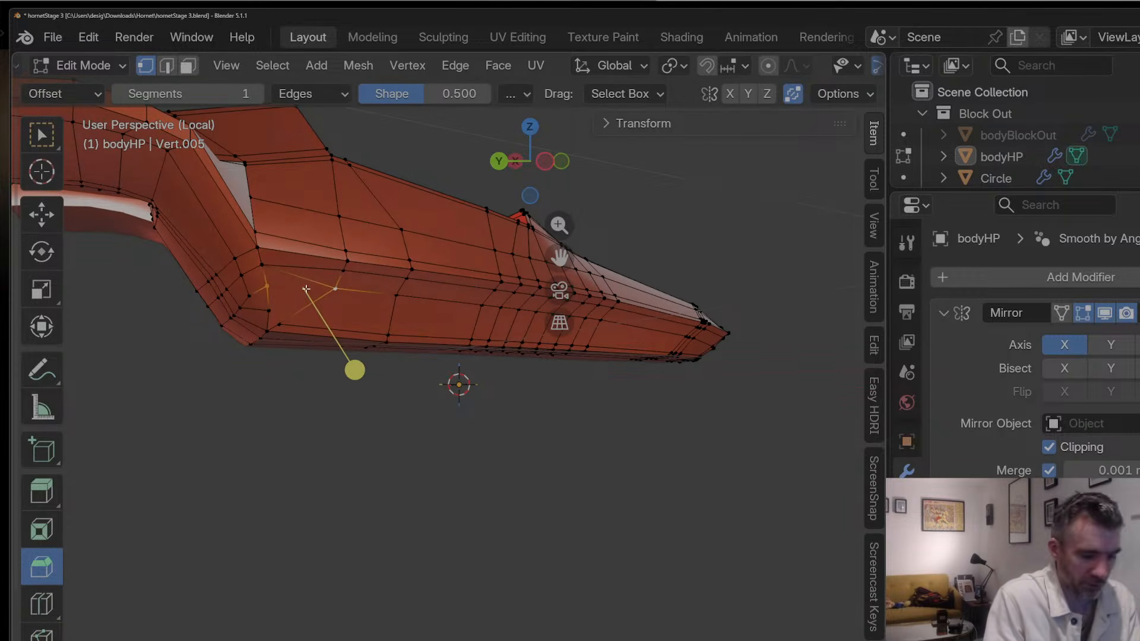
pyautogui.press('3')
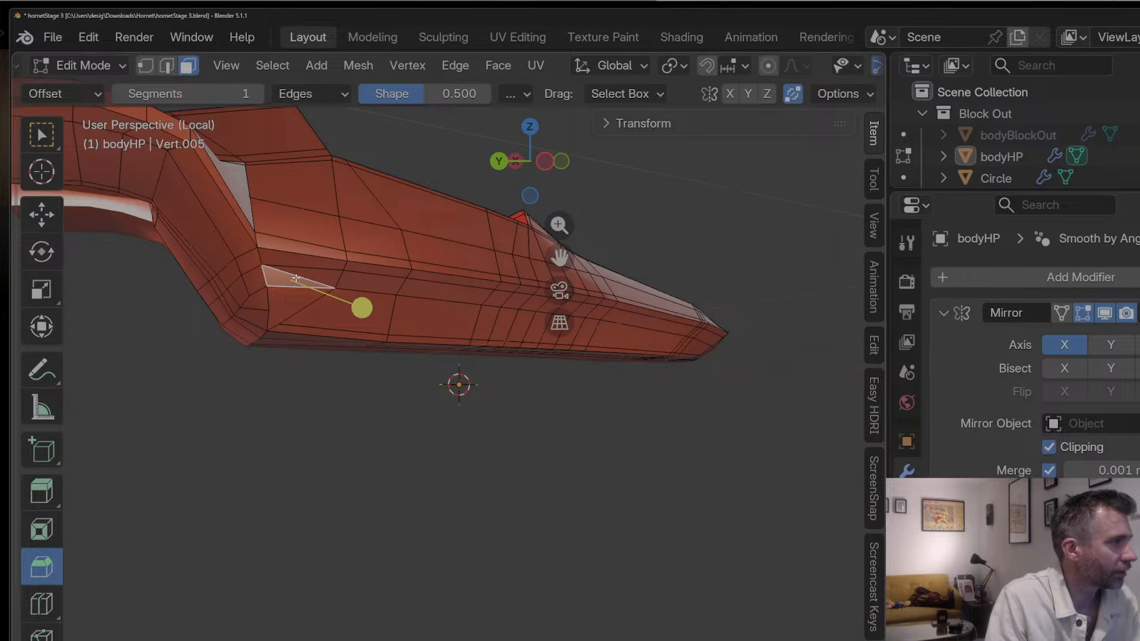
pyautogui.press('2')
pyautogui.hotkey('ctrl', 'e')
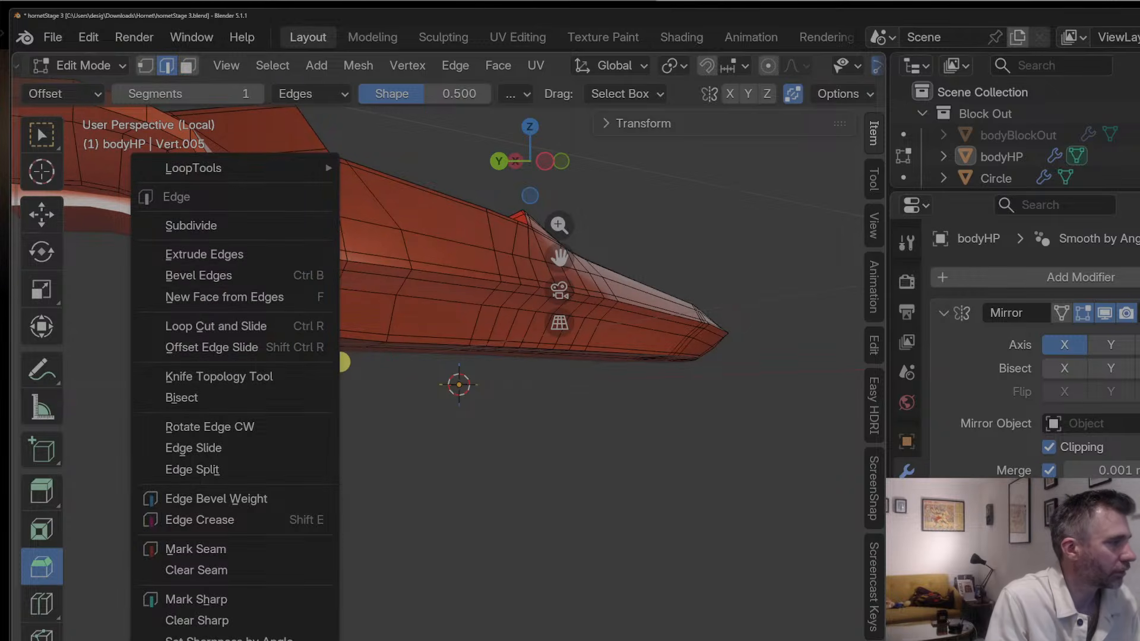
pyautogui.click(237, 640)
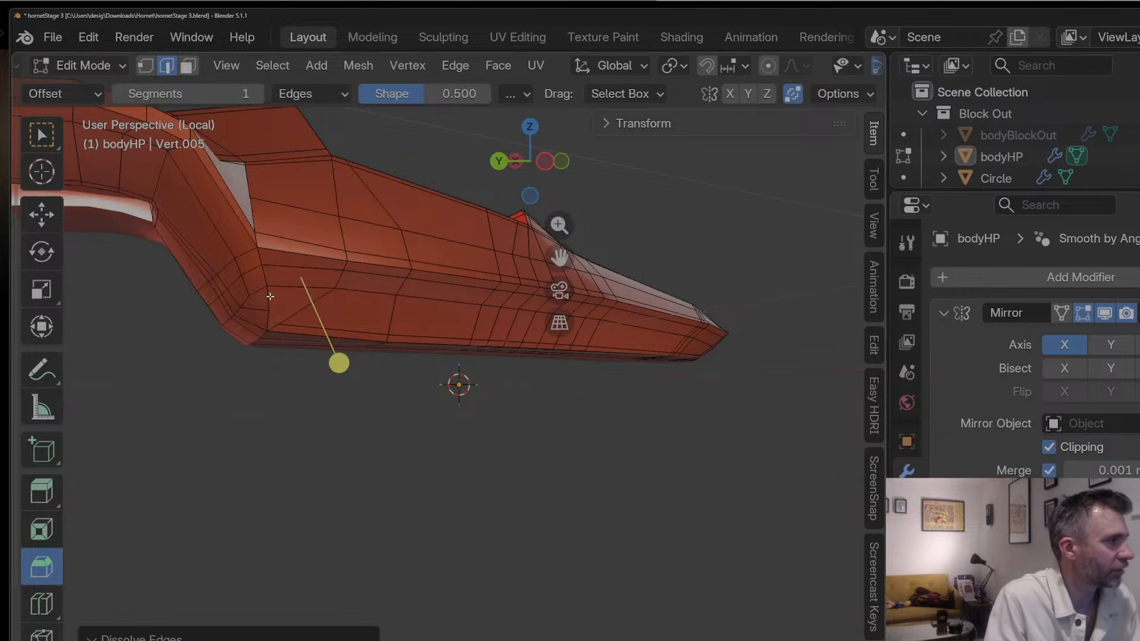
# Step: Slide the side loop's end vertex toward the wide end's slope corner with factor 0.212
pyautogui.press('1')
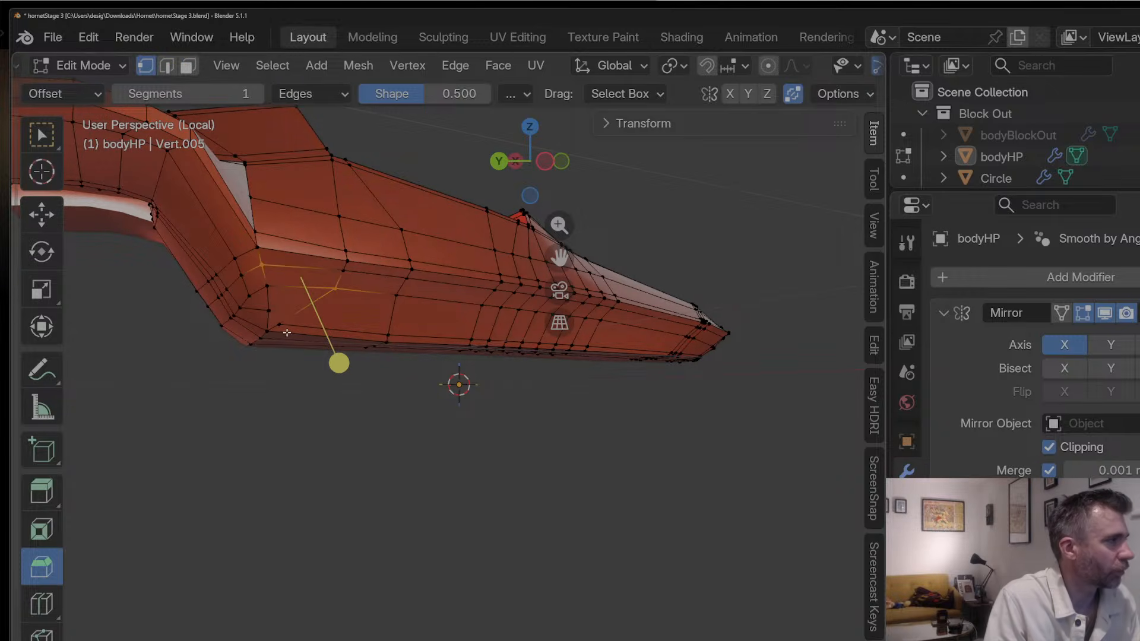
pyautogui.moveTo(273, 313); pyautogui.dragTo(194, 288, button='middle')
pyautogui.click(348, 287)
pyautogui.moveTo(355, 302); pyautogui.dragTo(410, 370, button='middle')
pyautogui.press('g')
pyautogui.press('g')
pyautogui.rightClick(397, 363)
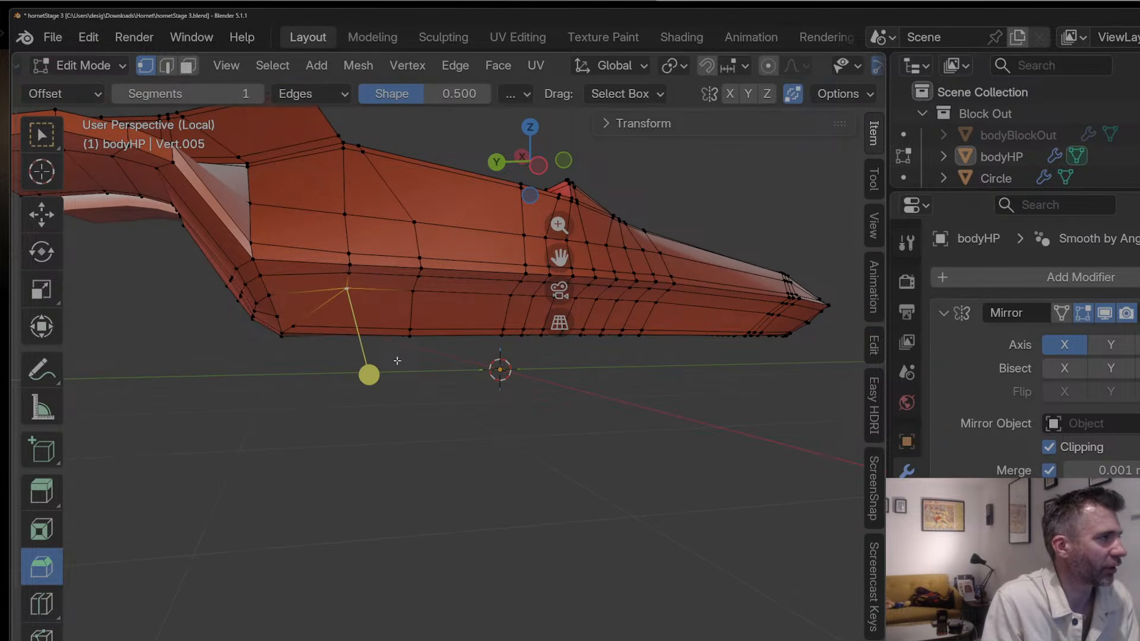
pyautogui.press('g')
pyautogui.press('g')
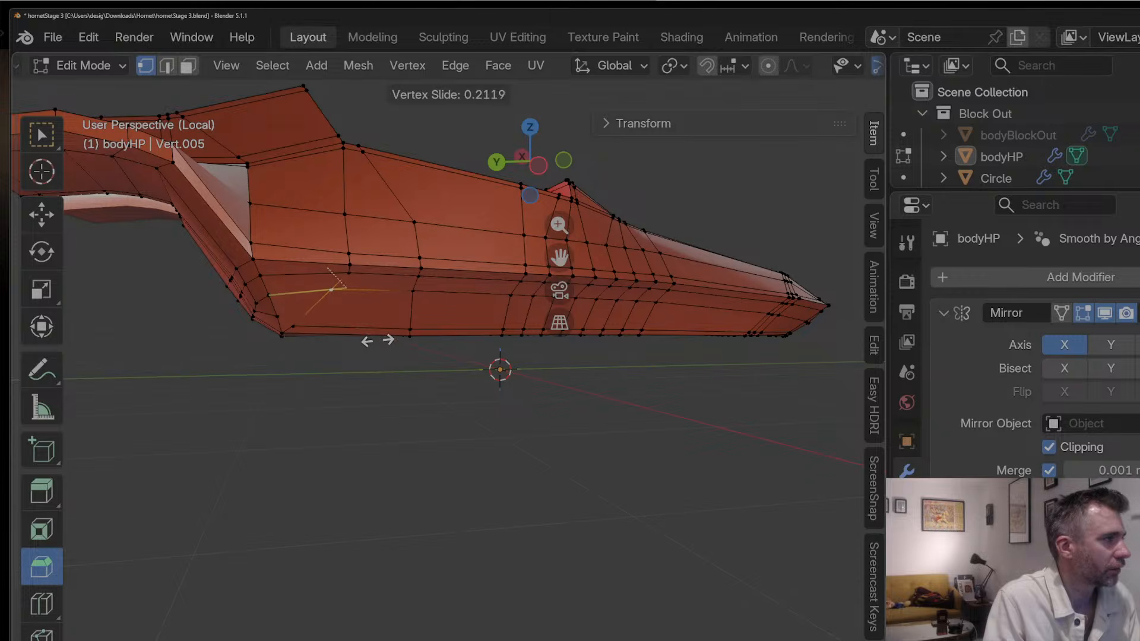
pyautogui.click(378, 340)
pyautogui.moveTo(378, 340); pyautogui.dragTo(301, 256, button='middle')
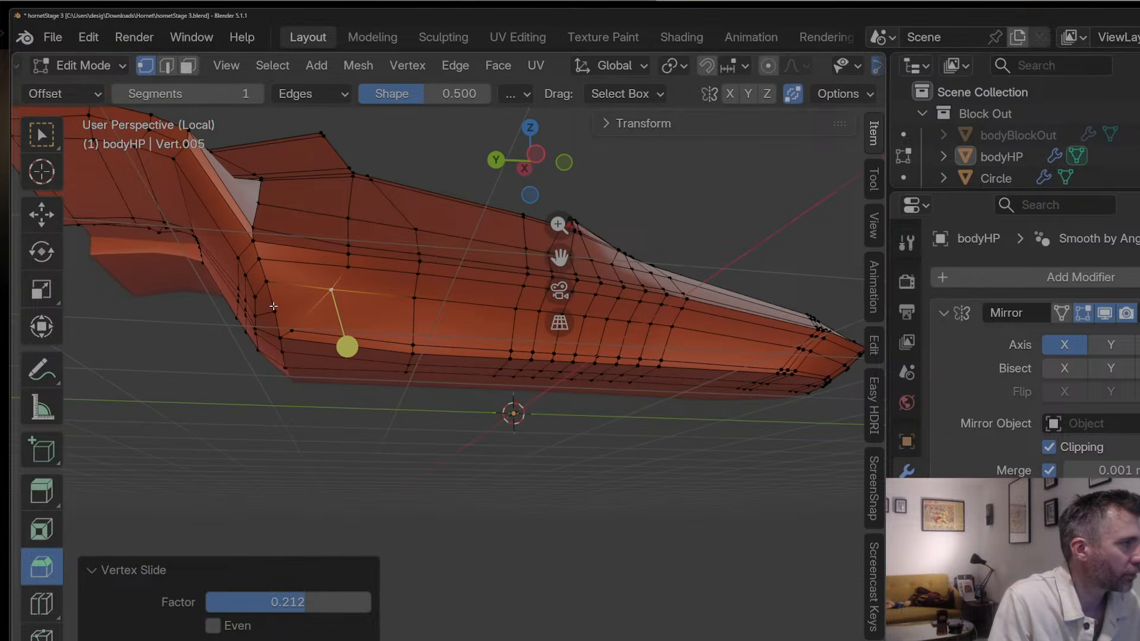
# Step: Slide the lower vertex on the slope's corner edge down toward the bottom edge with factor 0.458
pyautogui.moveTo(273, 306); pyautogui.dragTo(274, 311, button='middle')
pyautogui.press('g')
pyautogui.press('g')
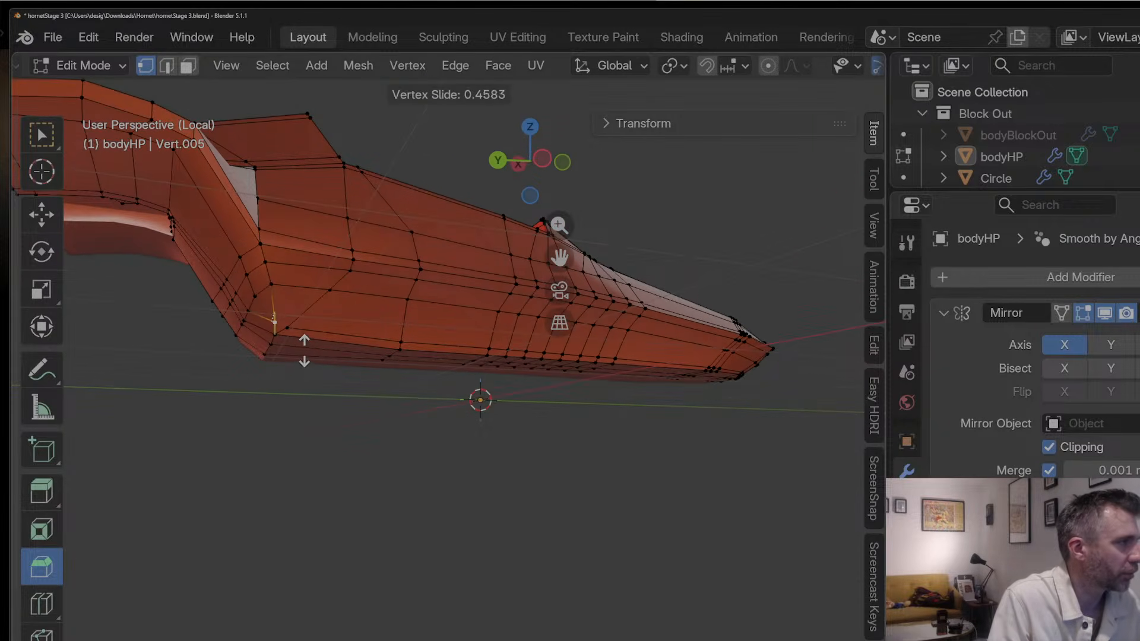
pyautogui.click(304, 350)
pyautogui.moveTo(262, 407); pyautogui.dragTo(282, 320, button='middle')
pyautogui.press('g')
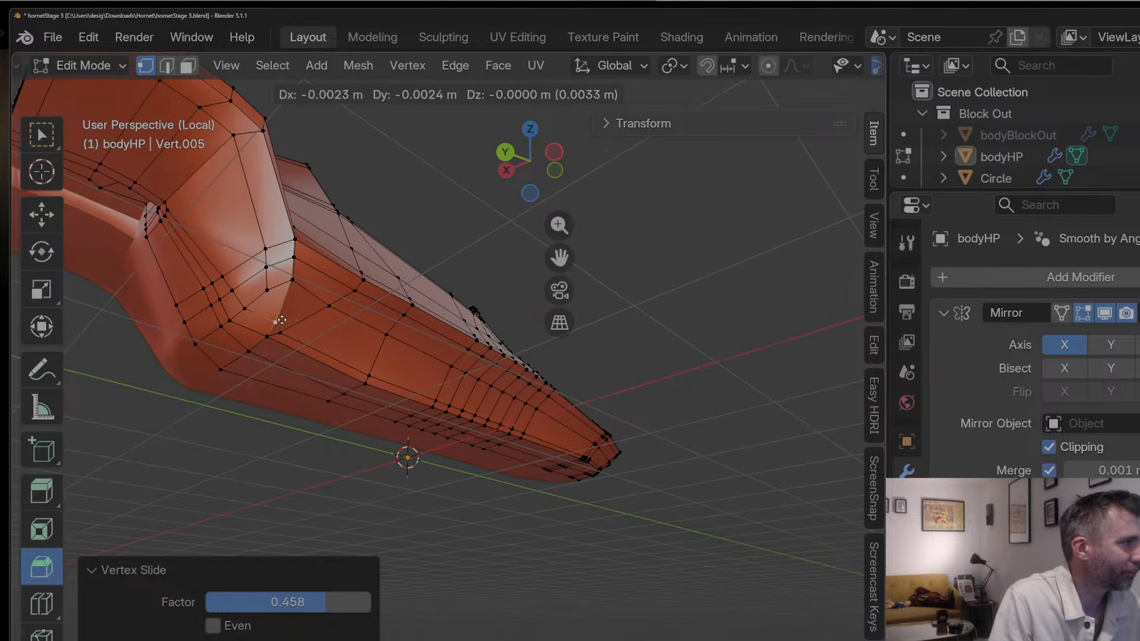
pyautogui.press('g')
pyautogui.click(279, 321)
pyautogui.rightClick(270, 345)
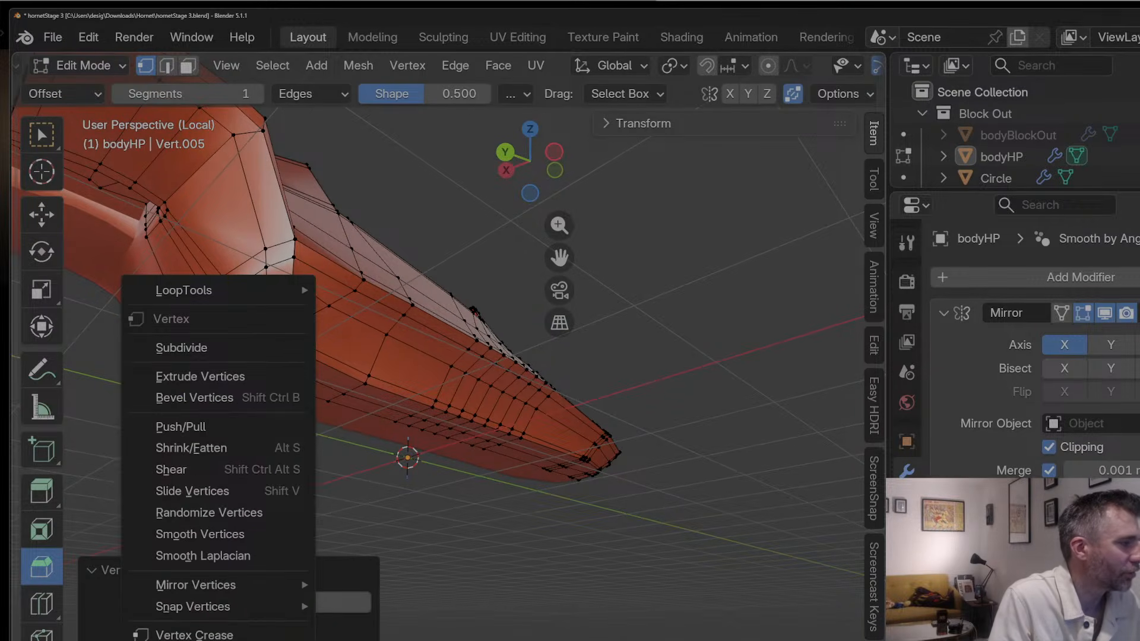
pyautogui.press('Escape')
# Step: Slide the vertices around the slope's lower corner along their edges, using factor 0.251 on the corner vertex
pyautogui.moveTo(275, 420); pyautogui.dragTo(272, 367, button='middle')
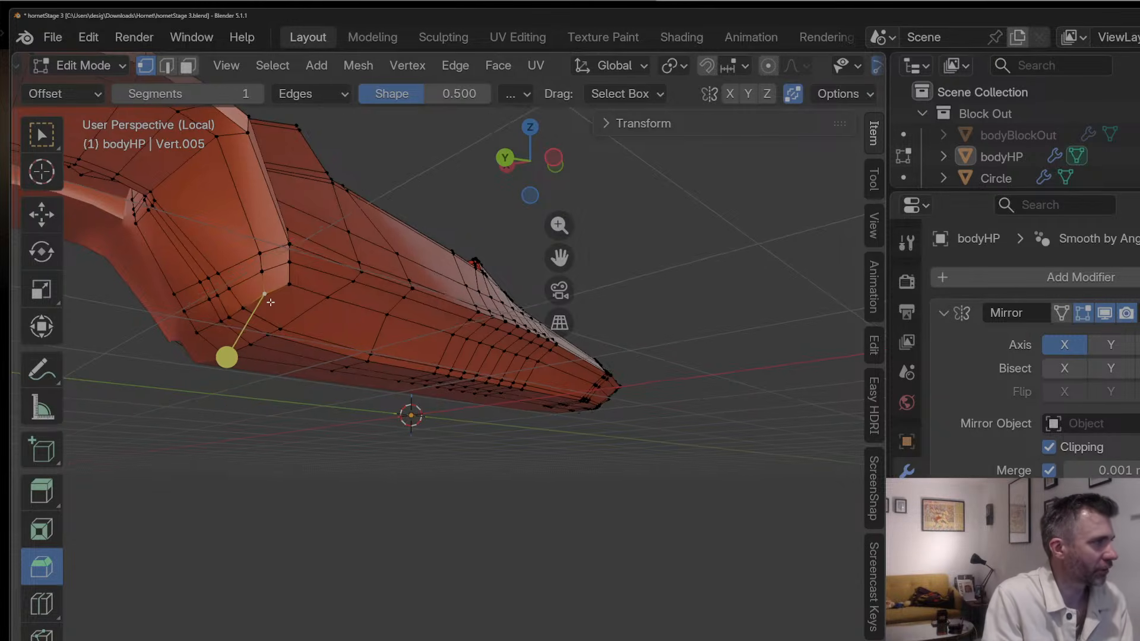
pyautogui.moveTo(265, 289); pyautogui.dragTo(241, 296, button='middle')
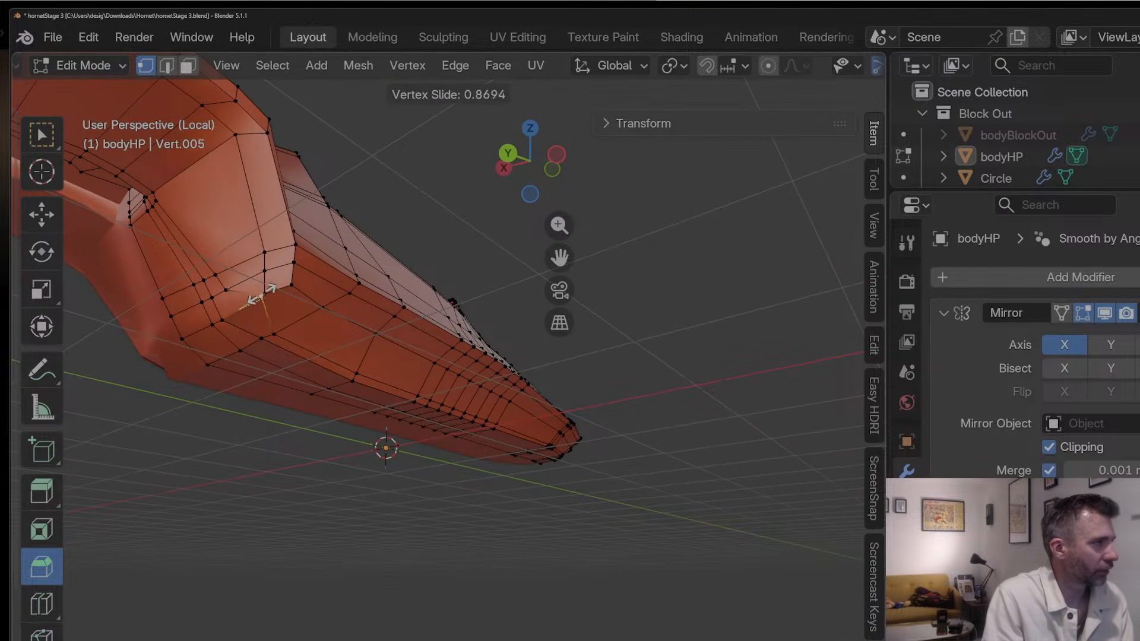
pyautogui.click(269, 289)
pyautogui.click(225, 290)
pyautogui.press('g')
pyautogui.press('g')
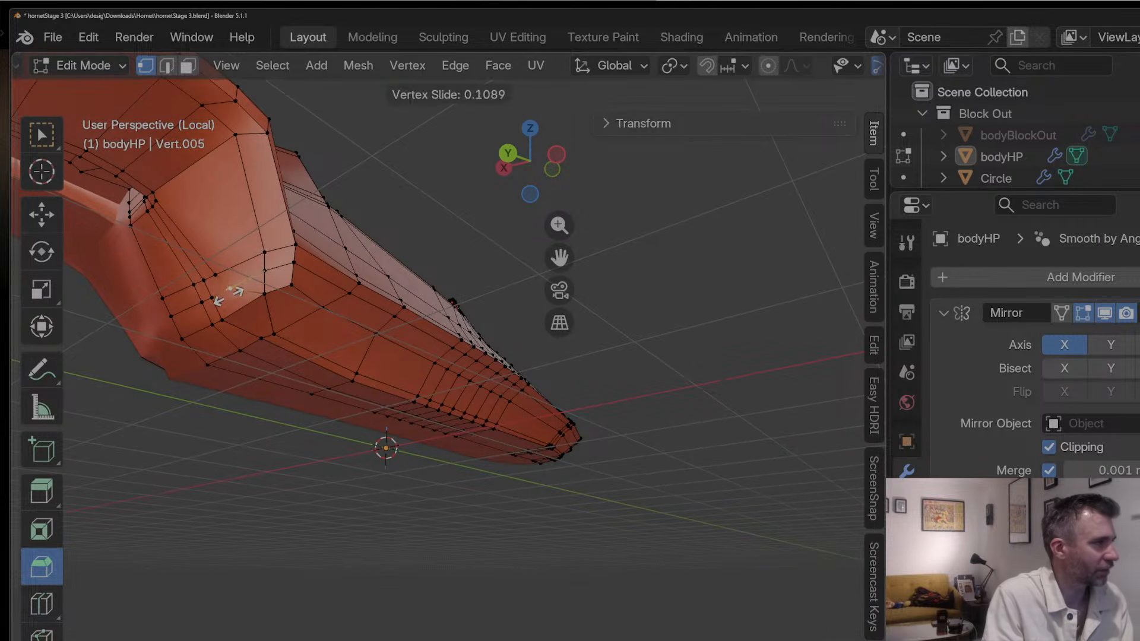
pyautogui.click(237, 288)
pyautogui.click(264, 294)
pyautogui.press('g')
pyautogui.press('g')
pyautogui.click(254, 302)
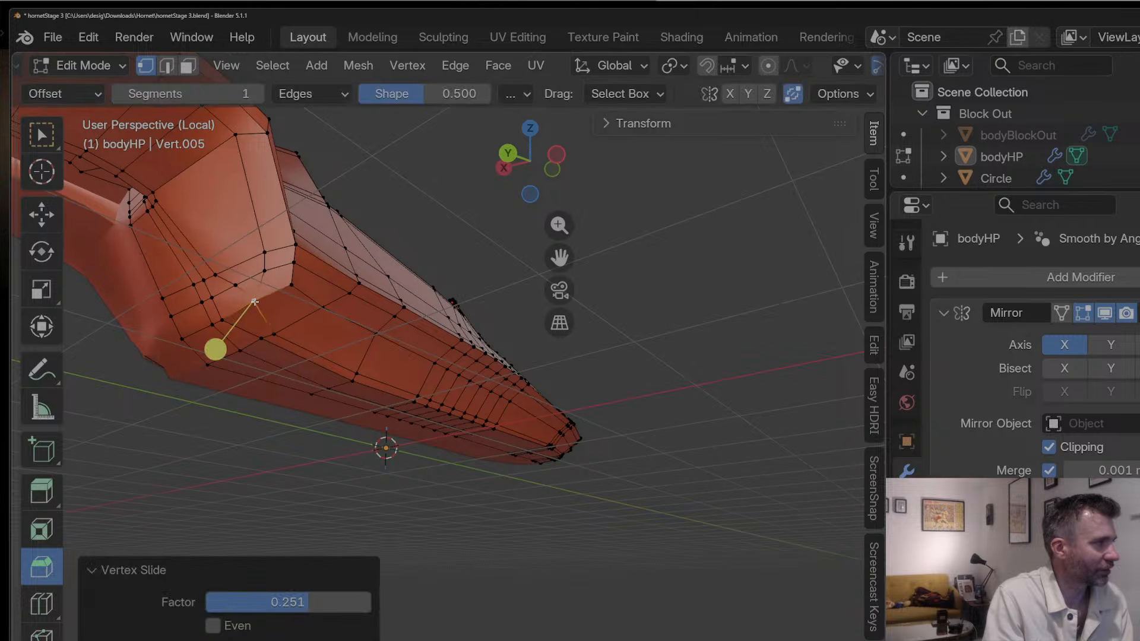
pyautogui.press('g')
pyautogui.press('g')
pyautogui.click(232, 286)
# Step: Preview the wide end with subdivision and undo the latest vertex slides around the slope's corner
pyautogui.press('2')
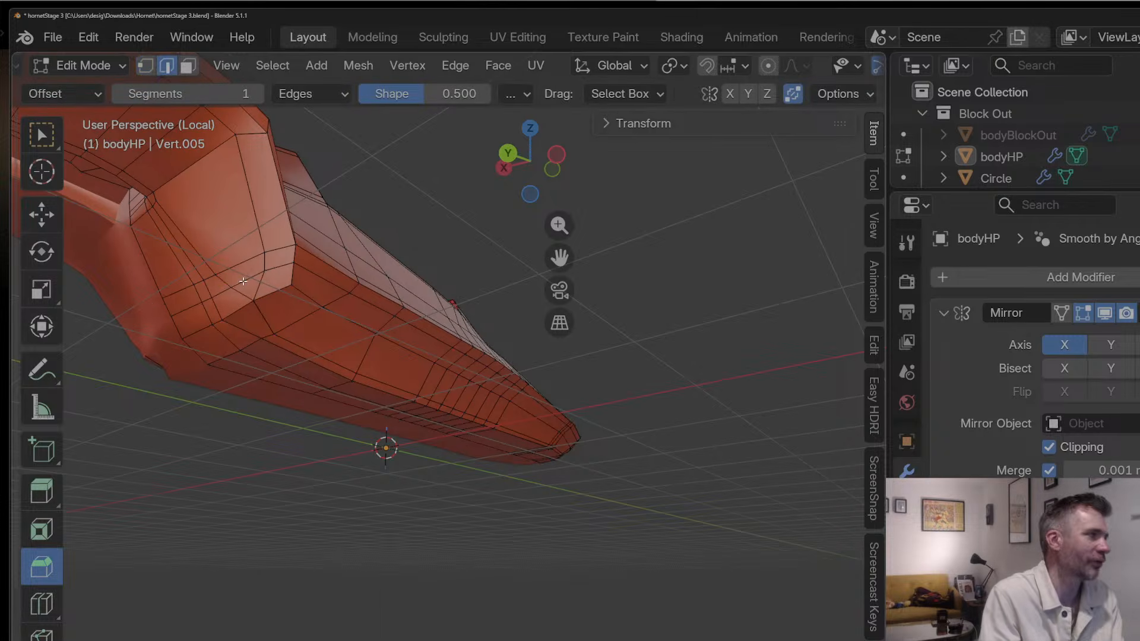
pyautogui.rightClick(244, 285)
pyautogui.click(402, 381)
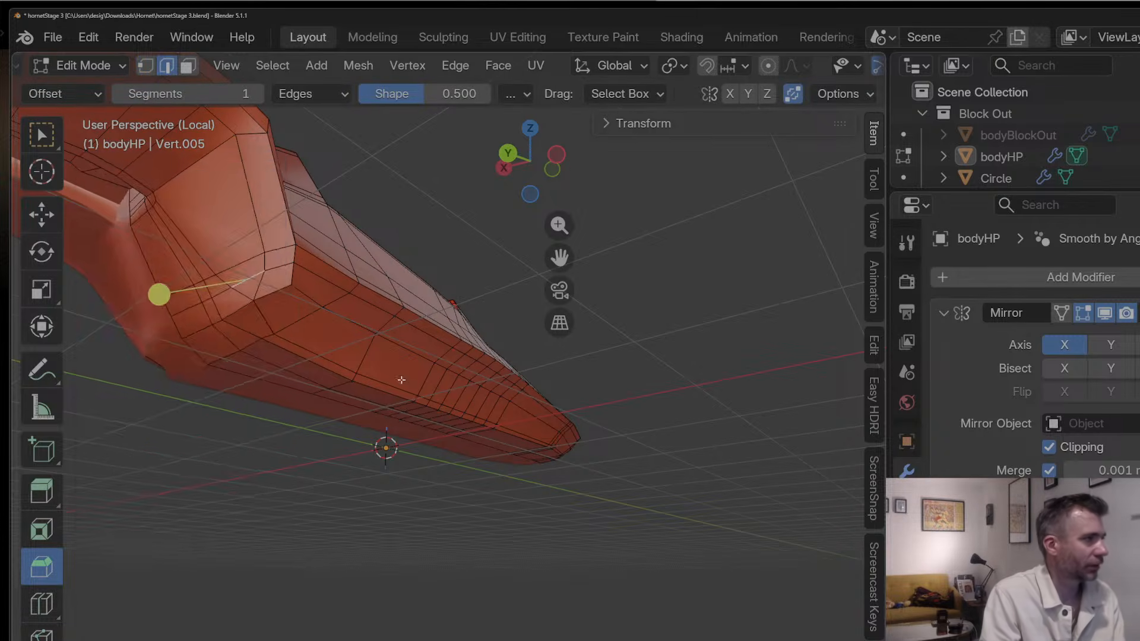
pyautogui.moveTo(399, 379); pyautogui.dragTo(333, 325, button='middle')
pyautogui.press('Tab')
pyautogui.press('Tab')
pyautogui.press('1')
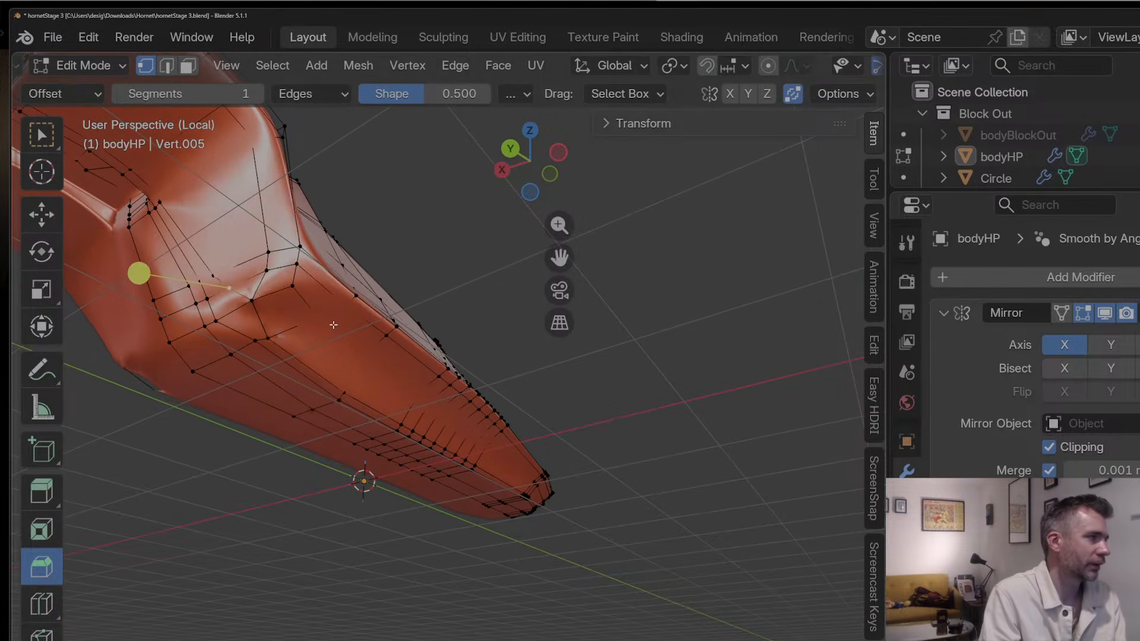
pyautogui.hotkey('ctrl', 'z')
pyautogui.hotkey('ctrl', 'z')
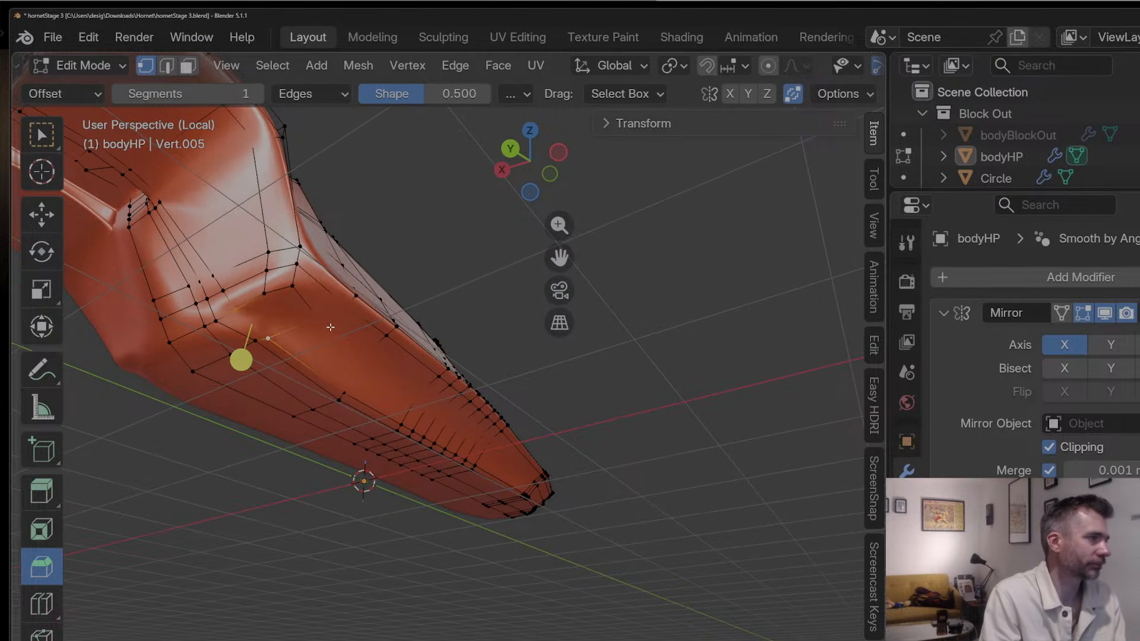
pyautogui.hotkey('ctrl', 'z')
pyautogui.hotkey('ctrl', 'z')
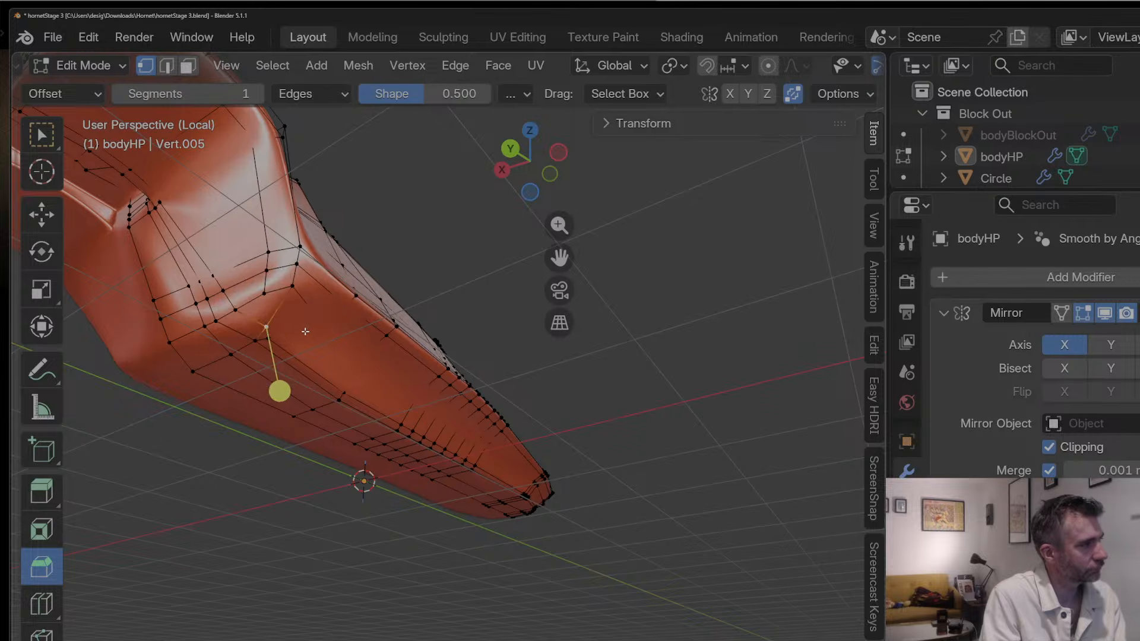
# Step: Inspect the smoothed wide end corner and set the subdivision level to 0
pyautogui.moveTo(304, 331); pyautogui.dragTo(230, 379, button='middle')
pyautogui.press('Tab')
pyautogui.moveTo(271, 330); pyautogui.dragTo(596, 457, button='middle')
pyautogui.press('Tab')
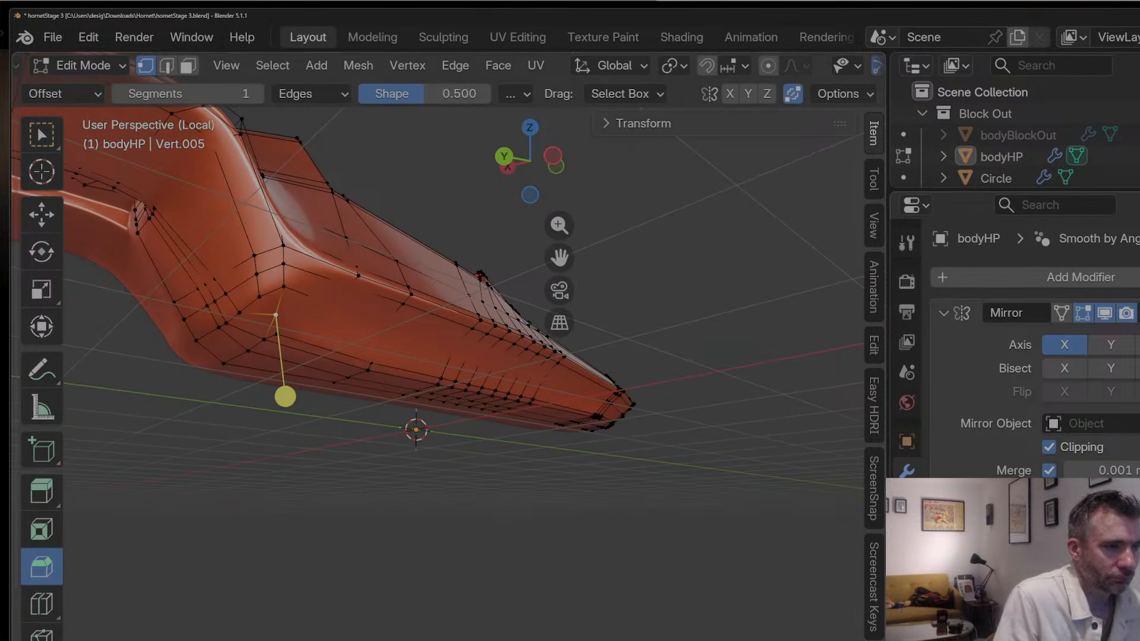
pyautogui.hotkey('ctrl', '0')
pyautogui.moveTo(404, 344); pyautogui.dragTo(327, 337, button='middle')
pyautogui.scroll(2, 573, 150)
# Step: In left orthographic view, move the diagonal edge's lower end vertex about -0.025 m in Y and 0.015 m in Z
pyautogui.click(564, 162)
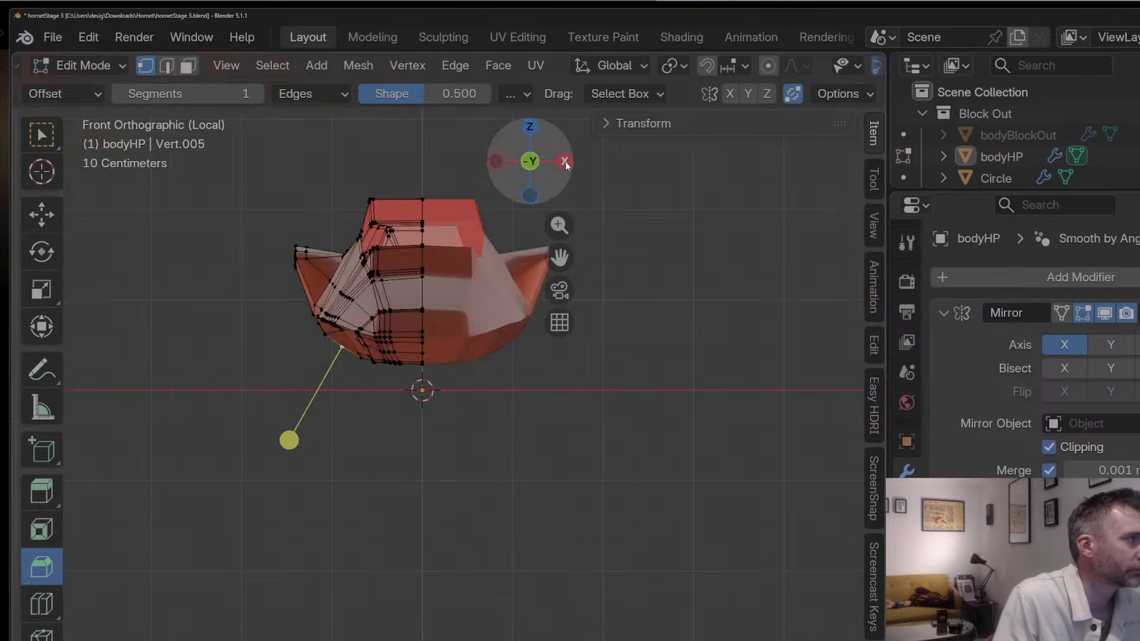
pyautogui.click(564, 162)
pyautogui.click(564, 162)
pyautogui.click(564, 162)
pyautogui.scroll(3, 321, 300)
pyautogui.press('g')
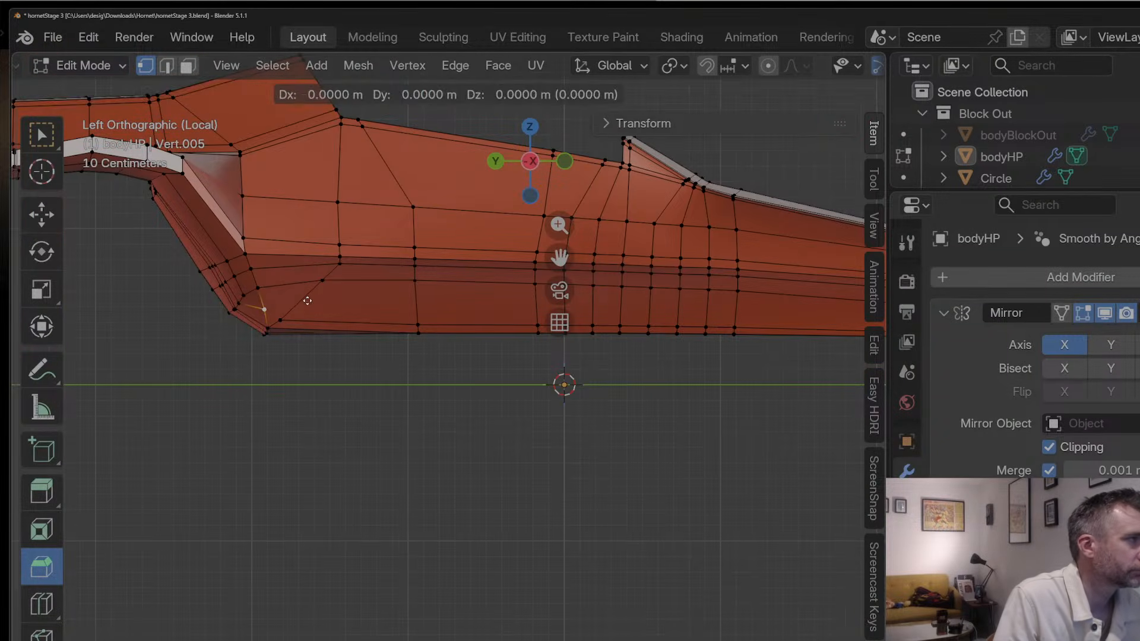
pyautogui.click(279, 319)
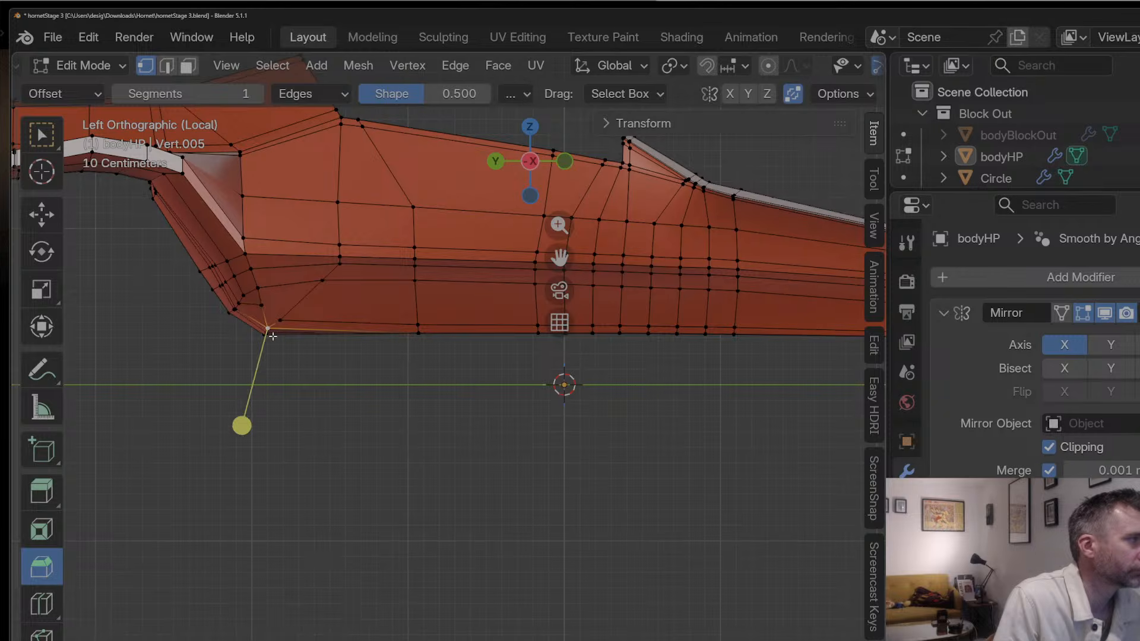
pyautogui.press('g')
pyautogui.click(287, 321)
pyautogui.press('g')
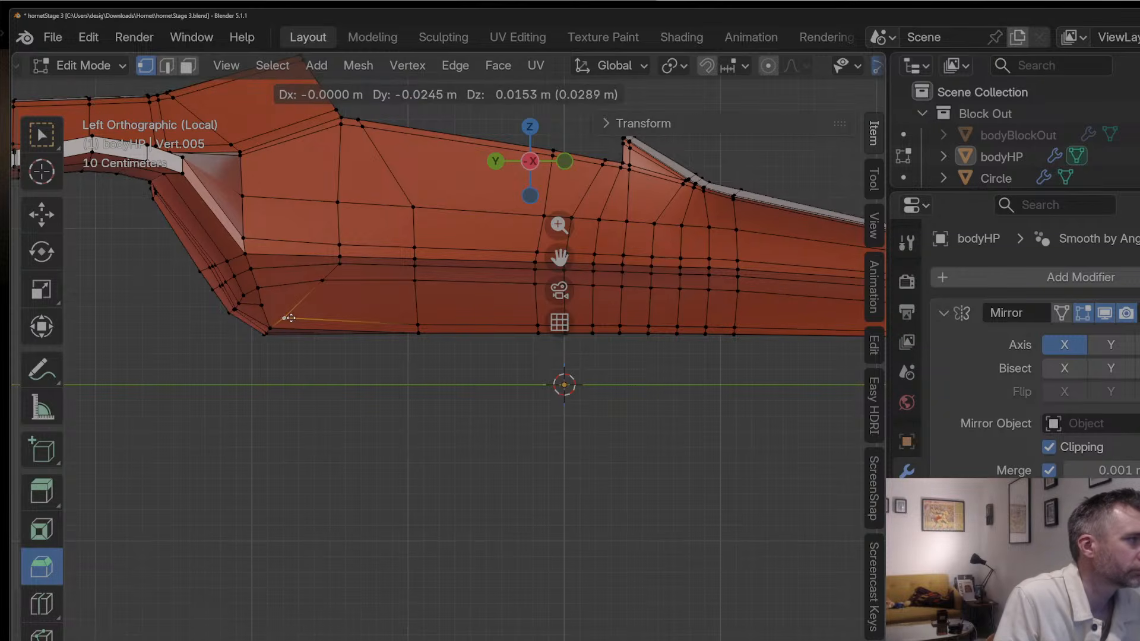
pyautogui.click(290, 318)
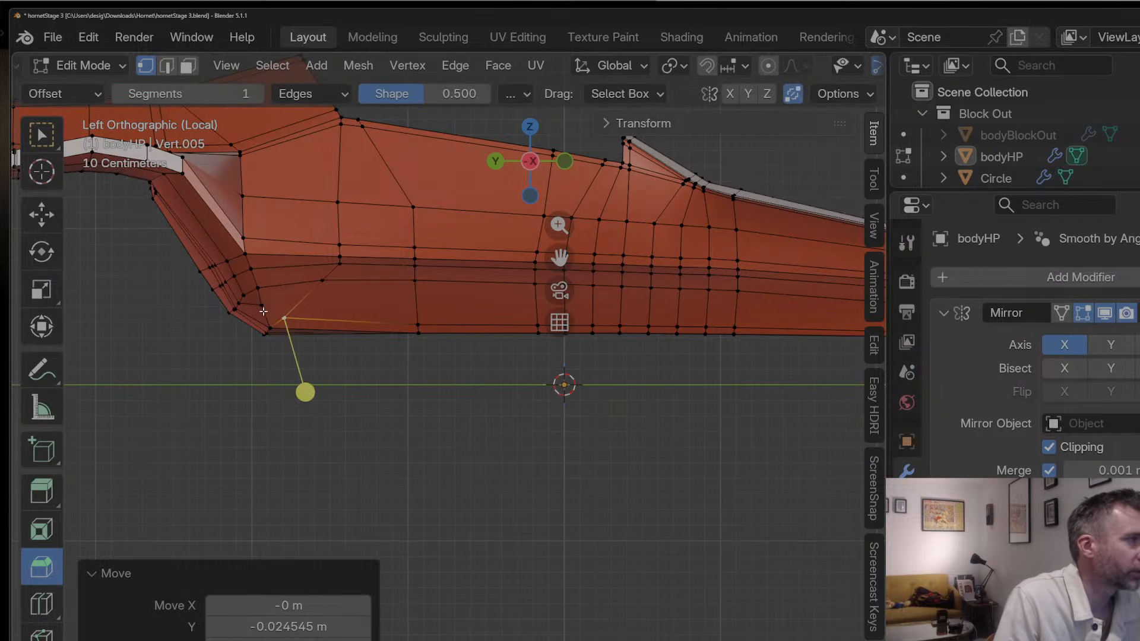
# Step: Lower the slope's corner vertex about 0.052 m and shift the bottom loop's corner vertex about -0.006 m in Y
pyautogui.press('g')
pyautogui.click(263, 314)
pyautogui.press('g')
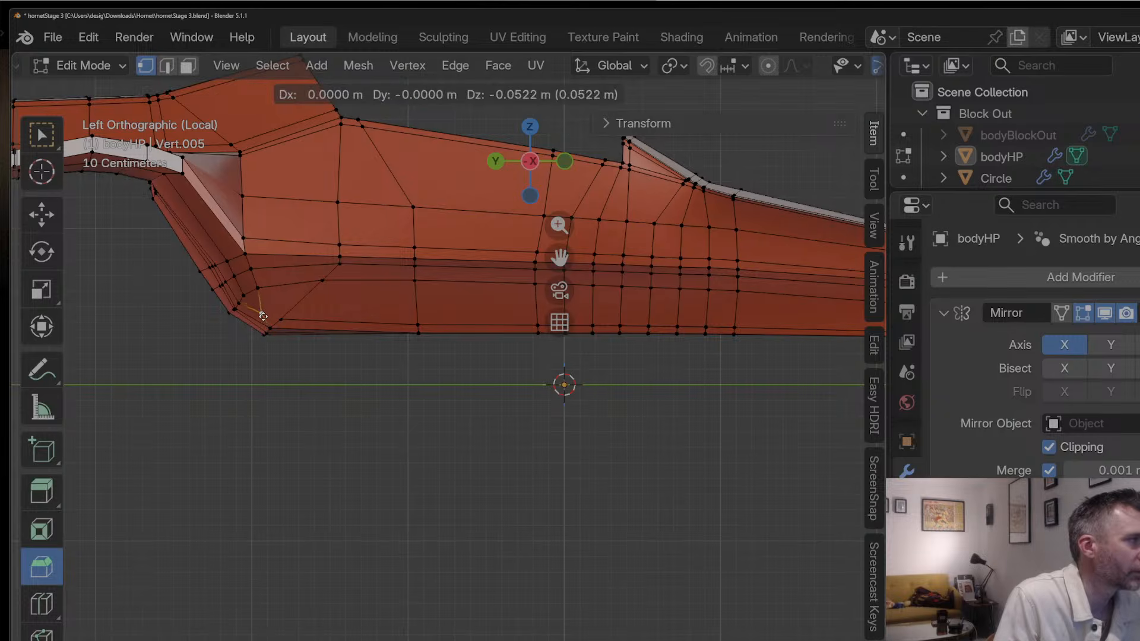
pyautogui.click(267, 318)
pyautogui.press('g')
pyautogui.click(268, 318)
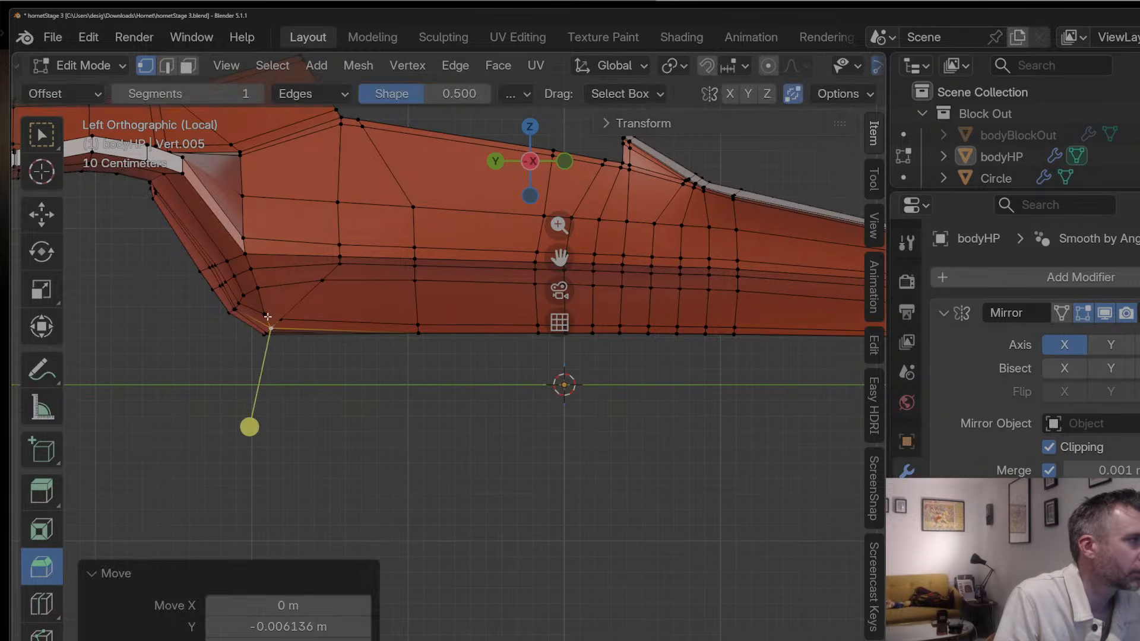
# Step: Move the slope's corner vertex about -0.052 m in Y toward the diagonal edge's lower end and merge the two vertices
pyautogui.press('g')
pyautogui.click(280, 321)
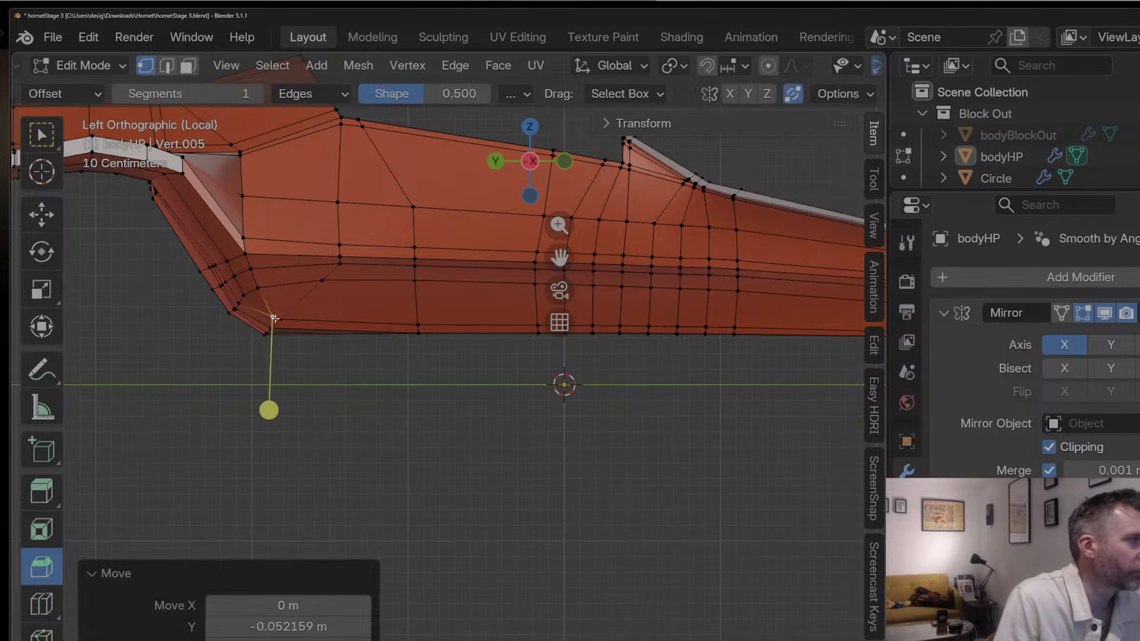
pyautogui.moveTo(281, 324)
pyautogui.mouseDown(button='middle')
pyautogui.moveTo(234, 359)
pyautogui.moveTo(247, 326)
pyautogui.moveTo(290, 327)
pyautogui.mouseUp(button='middle')
pyautogui.press('m')
pyautogui.click(248, 327)
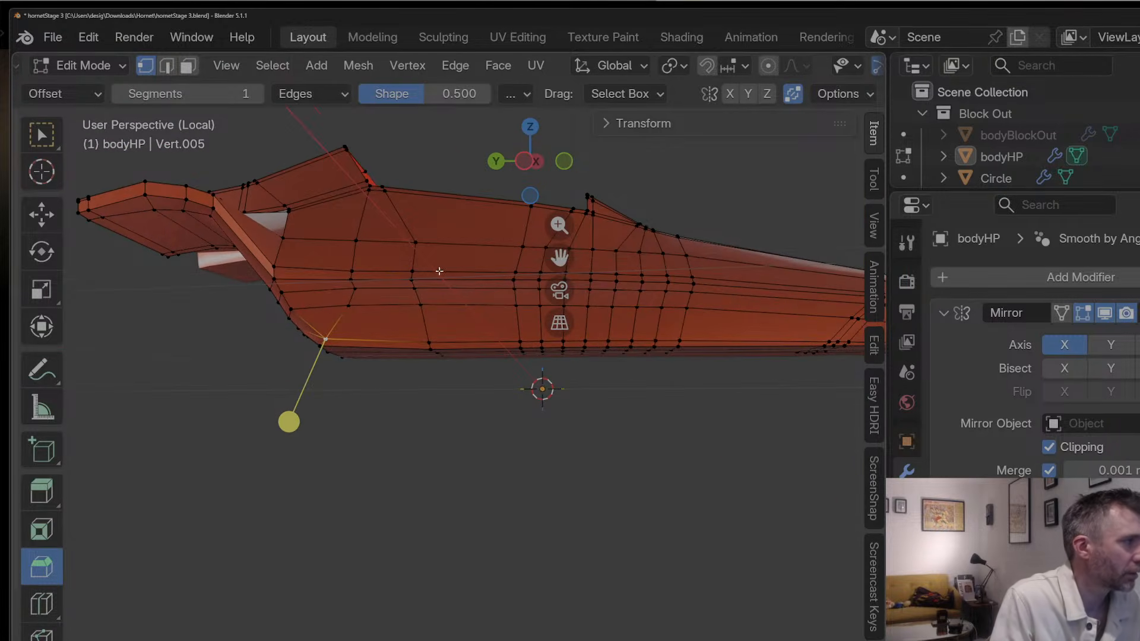
# Step: In left orthographic view, move the merged corner vertex about 0.038 m in Y toward the wide end's slope
pyautogui.moveTo(439, 271)
pyautogui.mouseDown(button='middle')
pyautogui.moveTo(416, 279)
pyautogui.moveTo(410, 261)
pyautogui.moveTo(416, 270)
pyautogui.mouseUp(button='middle')
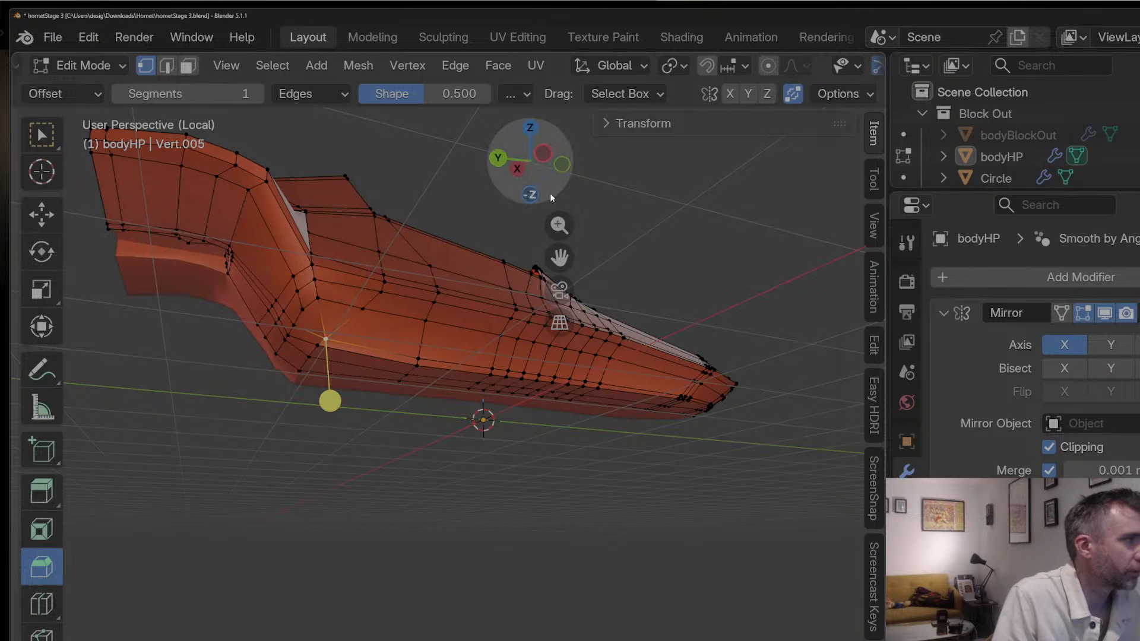
pyautogui.click(569, 165)
pyautogui.click(568, 165)
pyautogui.click(569, 165)
pyautogui.click(569, 165)
pyautogui.scroll(5, 451, 297)
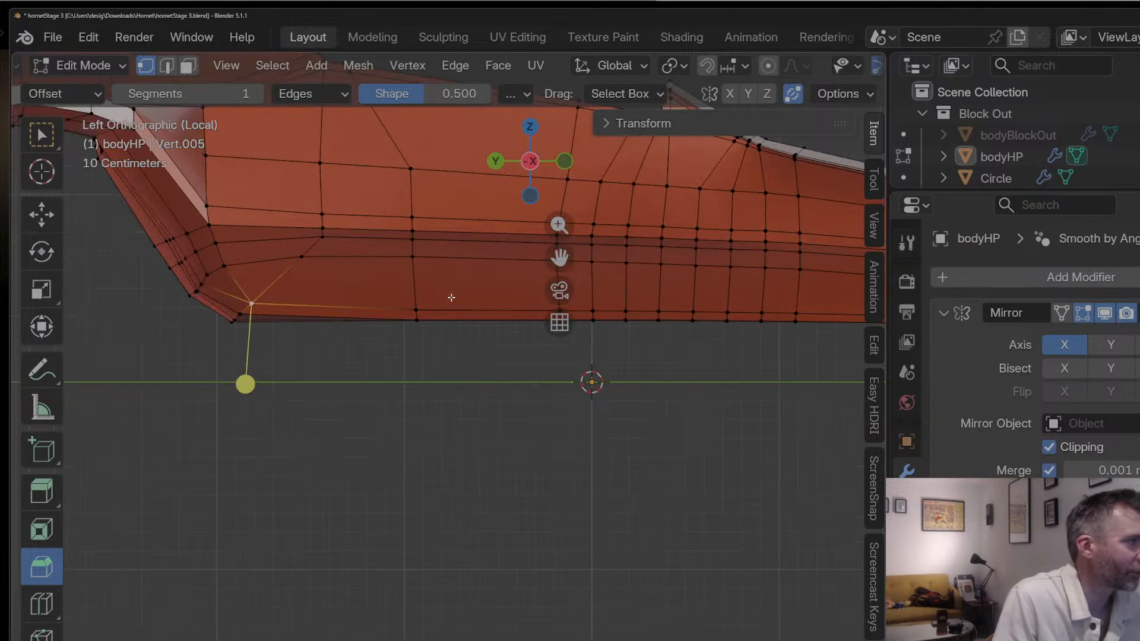
pyautogui.press('g')
# Step: Knife-cut a line from the side loop's vertex near the wide end's corner down across the lower edge loops
pyautogui.moveTo(335, 260); pyautogui.dragTo(300, 275, button='middle')
pyautogui.hotkey('ctrl', 'r')
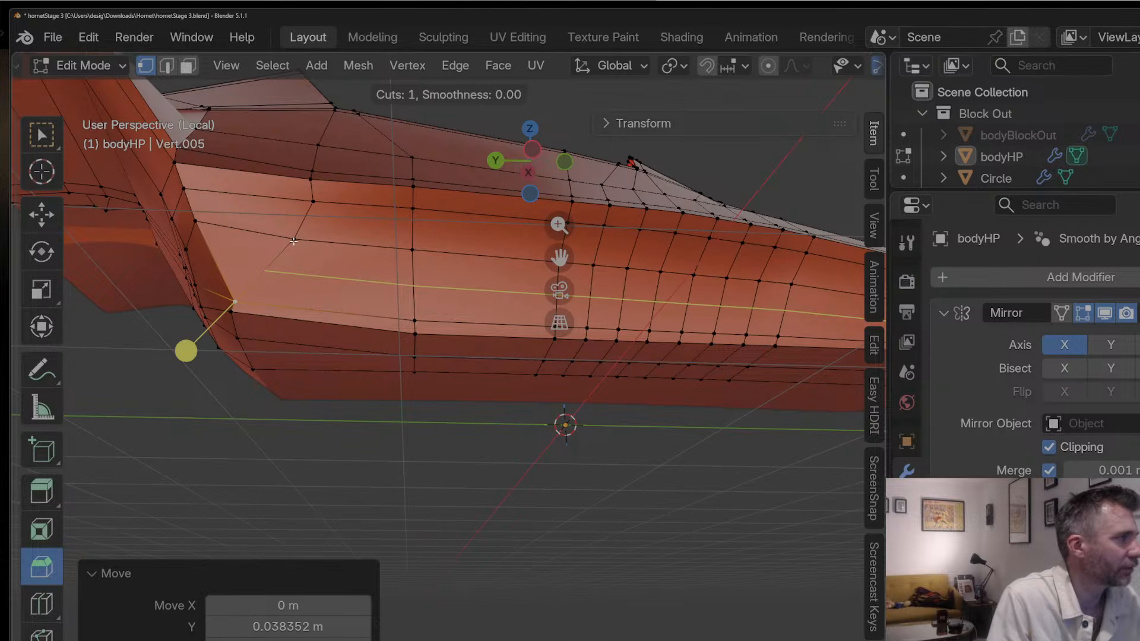
pyautogui.press('Escape')
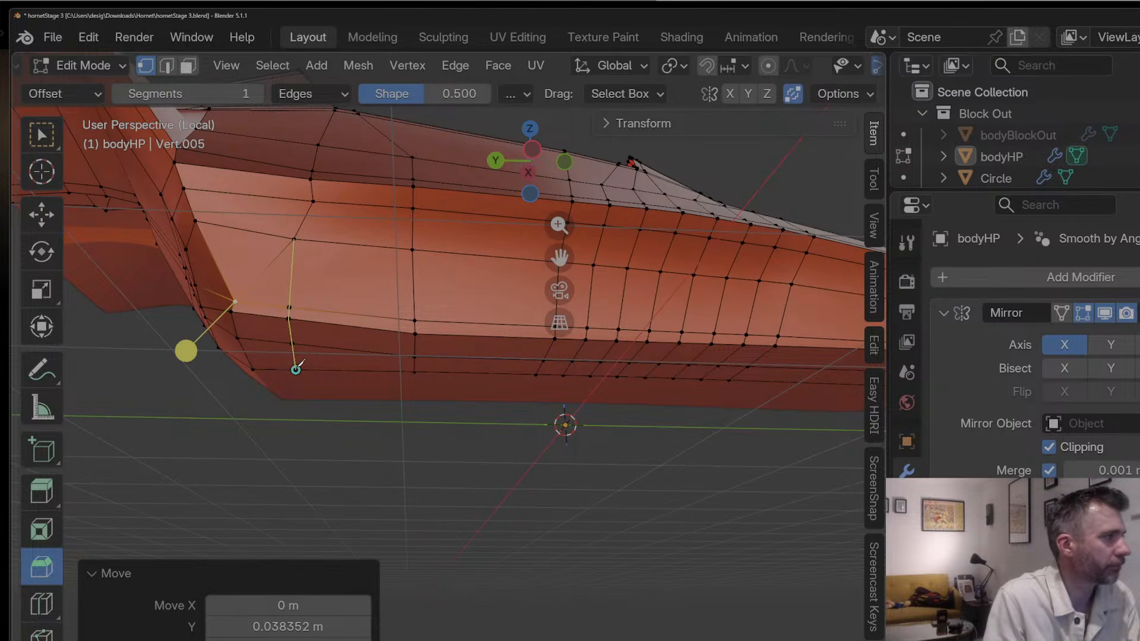
pyautogui.press('Return')
pyautogui.moveTo(282, 332); pyautogui.dragTo(297, 359, button='middle')
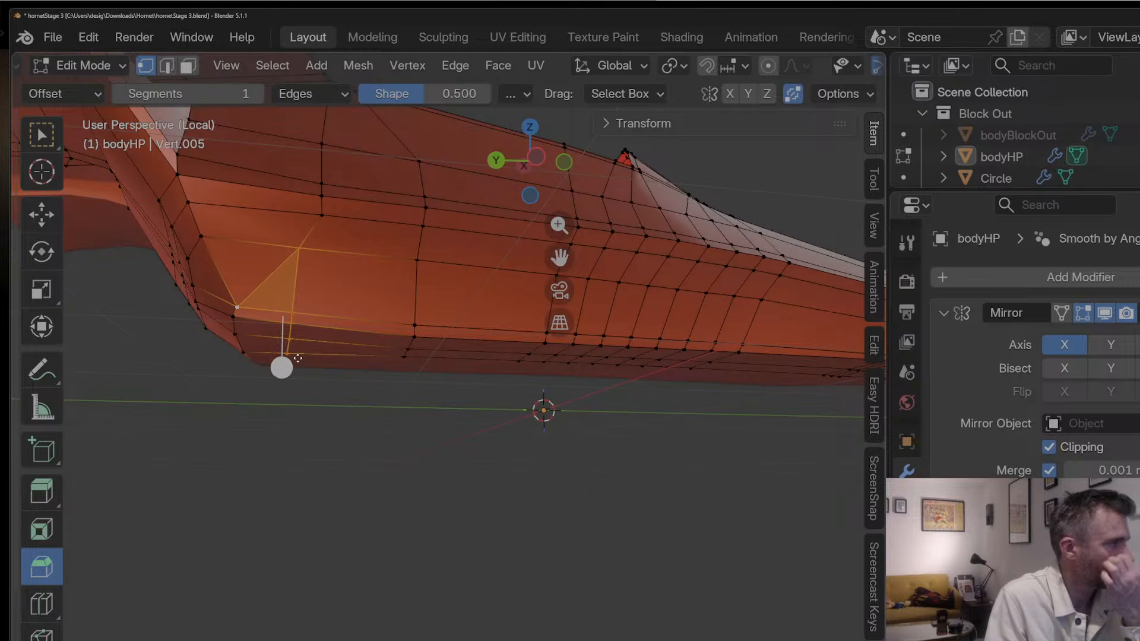
# Step: Dissolve the diagonal edge at the wide end's lower corner and slide the side loop's vertex about 0.087 toward the narrow end
pyautogui.press('2')
pyautogui.click(276, 269)
pyautogui.rightClick(275, 268)
pyautogui.click(251, 640)
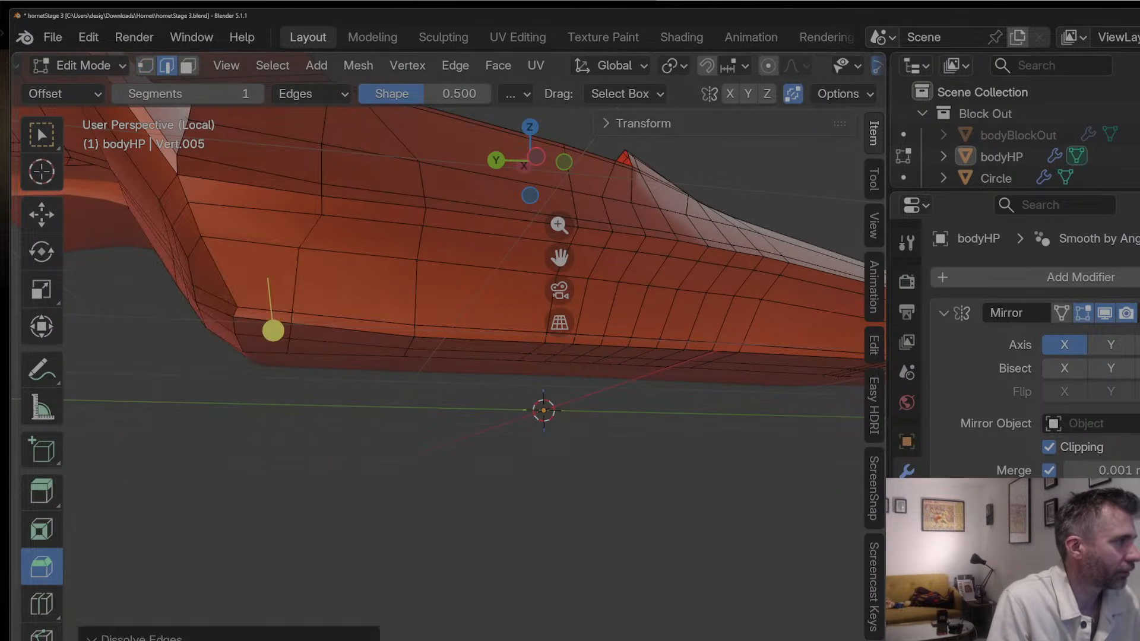
pyautogui.press('1')
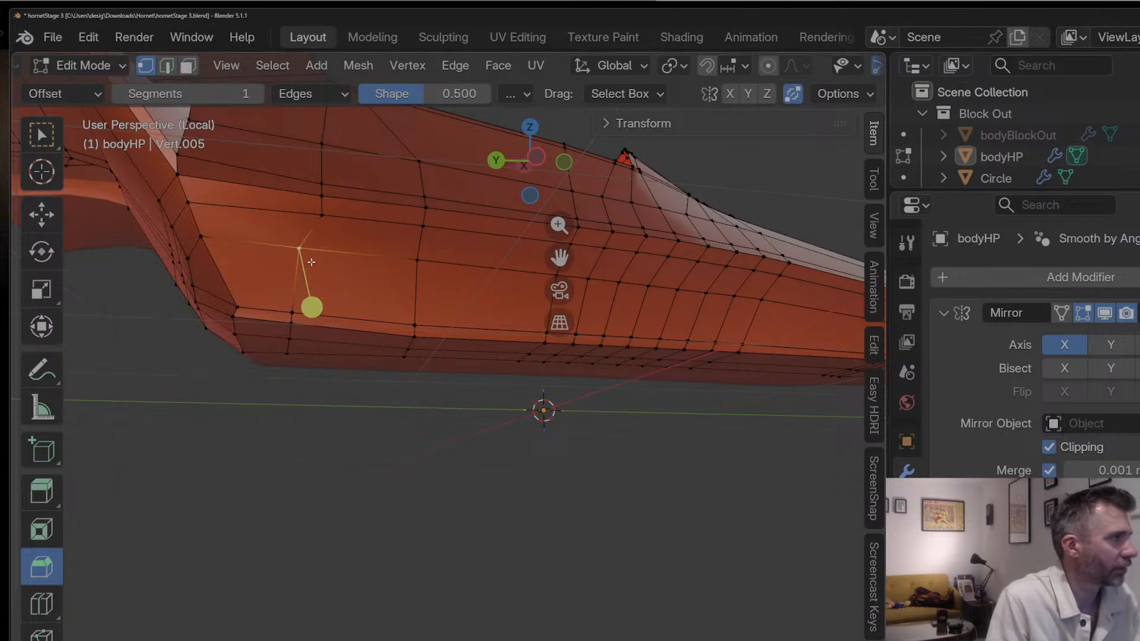
pyautogui.hotkey('shift', 'v')
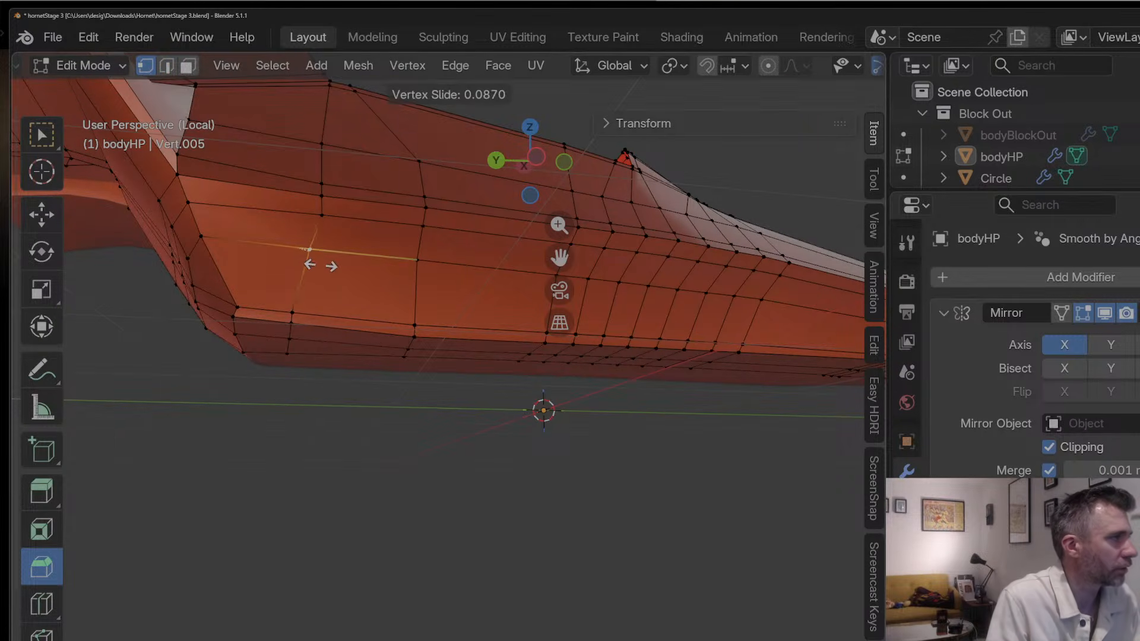
pyautogui.click(321, 266)
# Step: In left orthographic view, nudge the inner vertex just above the lower slope corner diagonally toward the body side
pyautogui.press('Tab')
pyautogui.click(563, 162)
pyautogui.click(563, 162)
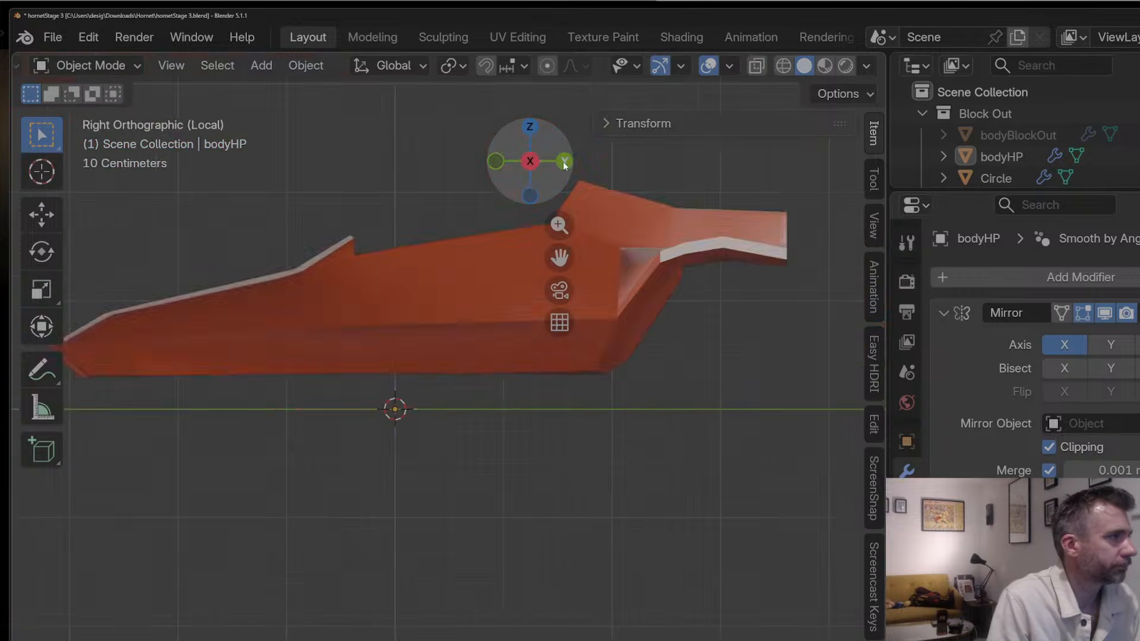
pyautogui.click(562, 162)
pyautogui.click(561, 162)
pyautogui.scroll(2, 409, 312)
pyautogui.press('Tab')
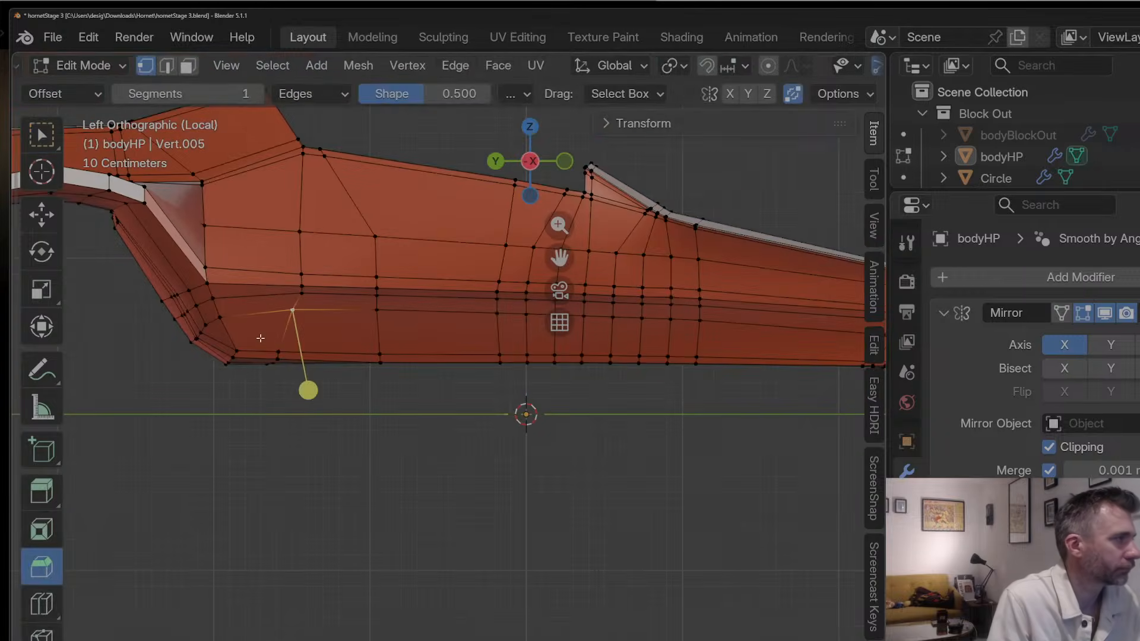
pyautogui.click(204, 334)
pyautogui.press('g')
pyautogui.click(212, 342)
# Step: Even out the slope's lower vertices by nudging the outer ones and shifting the next one inward about -0.006 m in Y
pyautogui.click(197, 344)
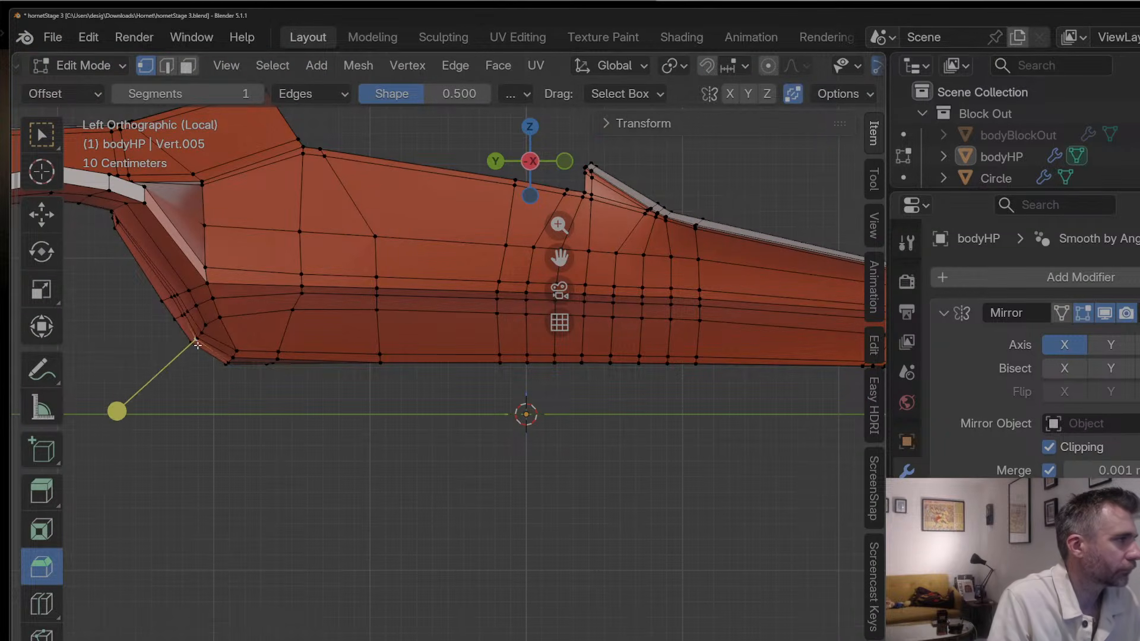
pyautogui.press('g')
pyautogui.click(199, 343)
pyautogui.click(194, 342)
pyautogui.press('g')
pyautogui.click(195, 343)
pyautogui.click(200, 336)
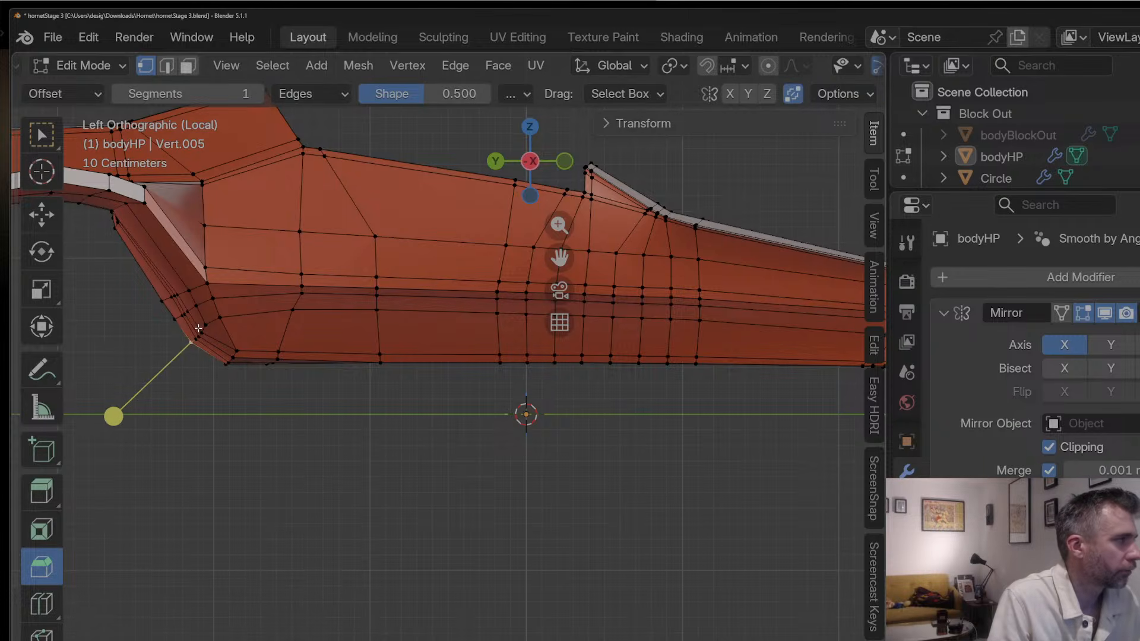
pyautogui.press('g')
pyautogui.click(204, 337)
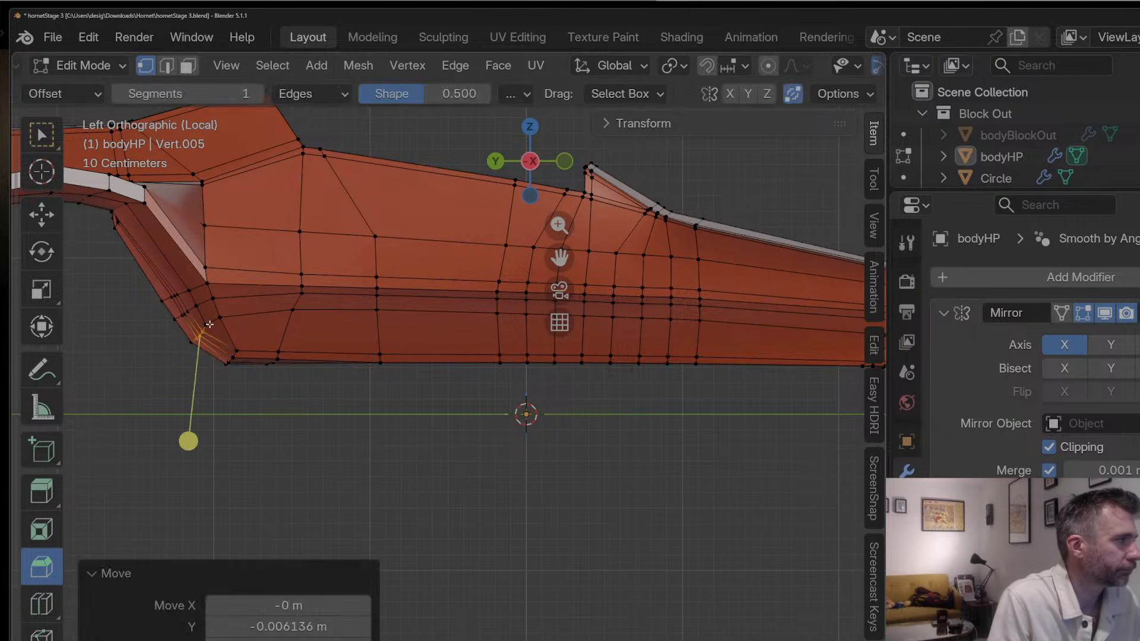
pyautogui.click(205, 328)
pyautogui.press('g')
pyautogui.click(213, 327)
# Step: Move the side loop's vertex about -0.012 m in Y and -0.009 m in Z, and the vertex above it about 0.009 m in Y
pyautogui.click(294, 310)
pyautogui.press('g')
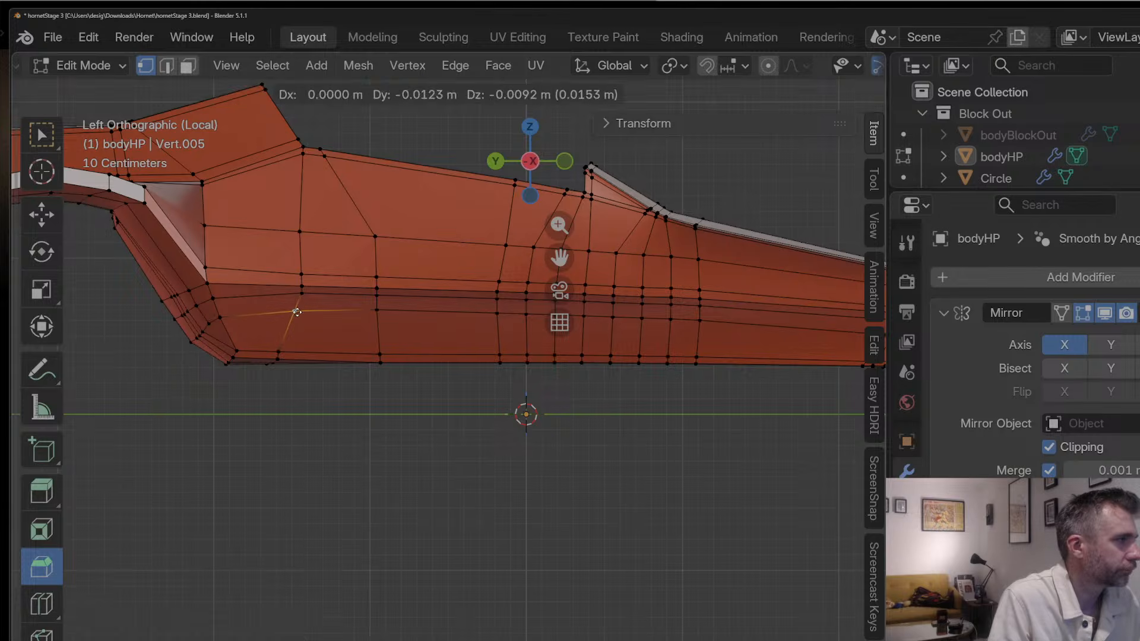
pyautogui.click(297, 312)
pyautogui.click(304, 300)
pyautogui.press('g')
pyautogui.click(302, 302)
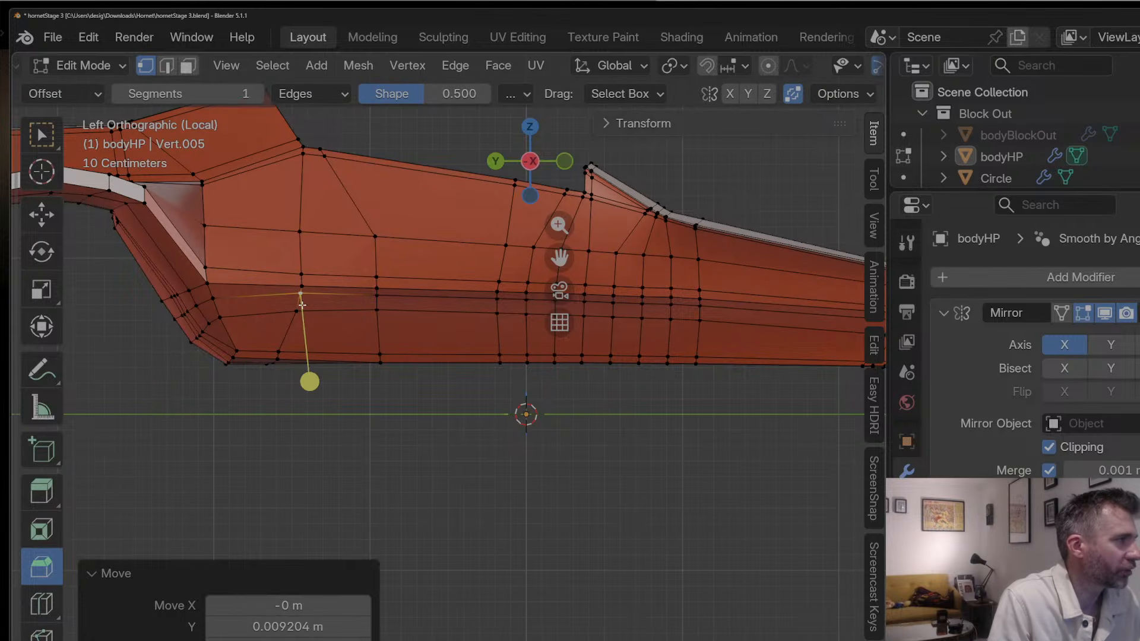
# Step: Move the lower loop's corner vertex about 0.003 m in Y and -0.003 m in Z, then nudge the next vertex along the loop
pyautogui.click(234, 354)
pyautogui.press('g')
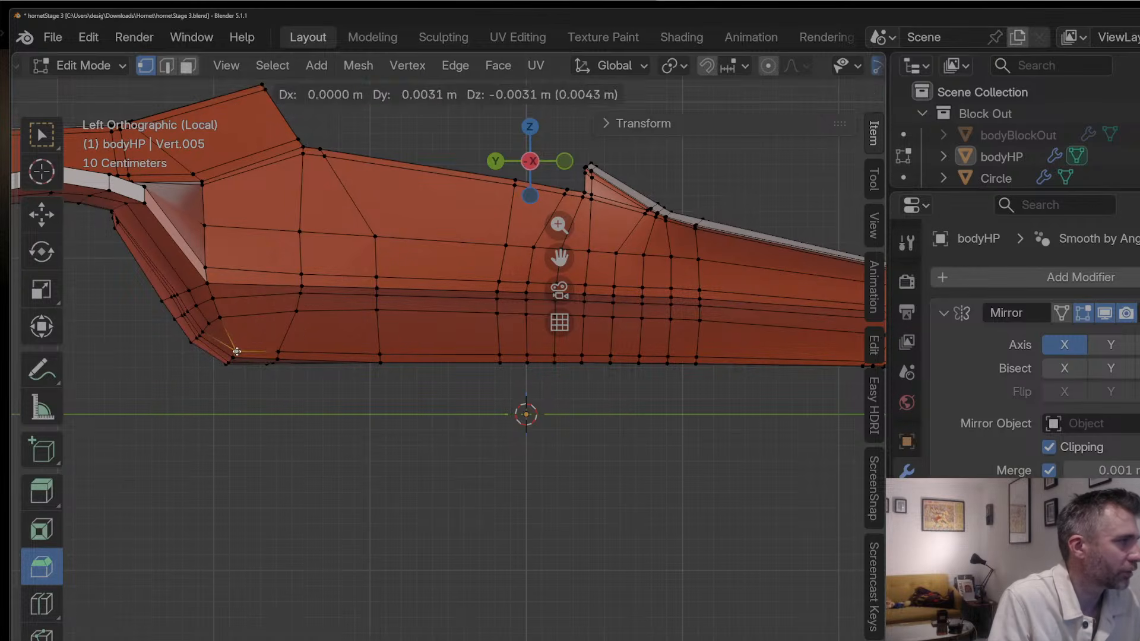
pyautogui.click(236, 352)
pyautogui.click(280, 350)
pyautogui.press('g')
pyautogui.click(280, 347)
# Step: Set bodyHP's subdivision to level 2, inspect the smoothed lower side near the wide end, and return to mesh editing
pyautogui.press('Tab')
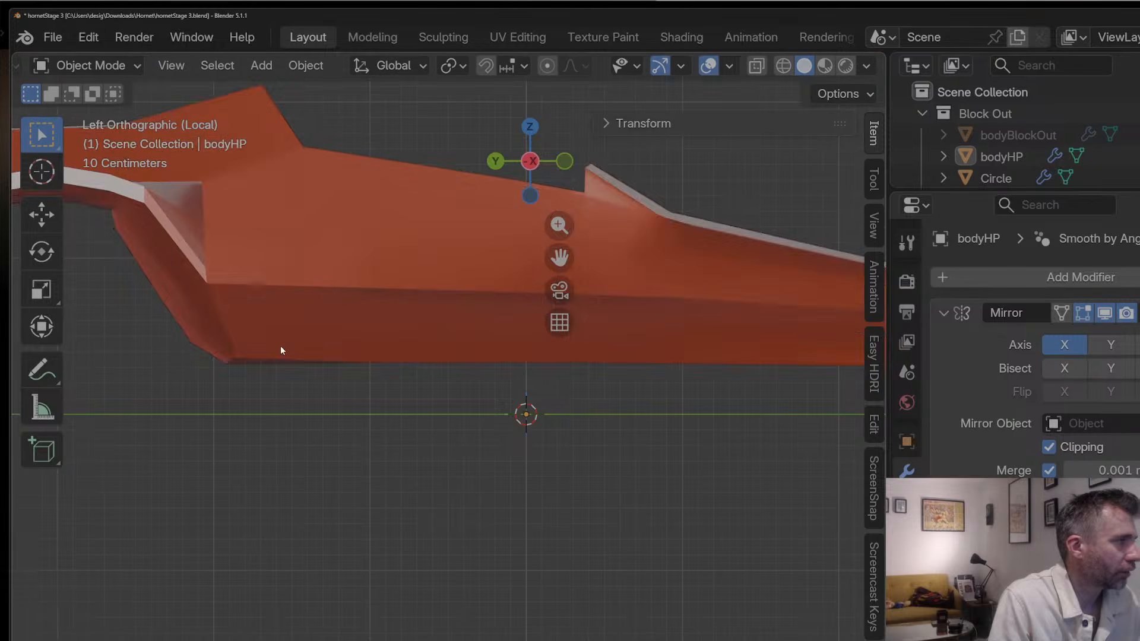
pyautogui.scroll(-5, 280, 347)
pyautogui.moveTo(279, 347); pyautogui.dragTo(481, 373, button='middle')
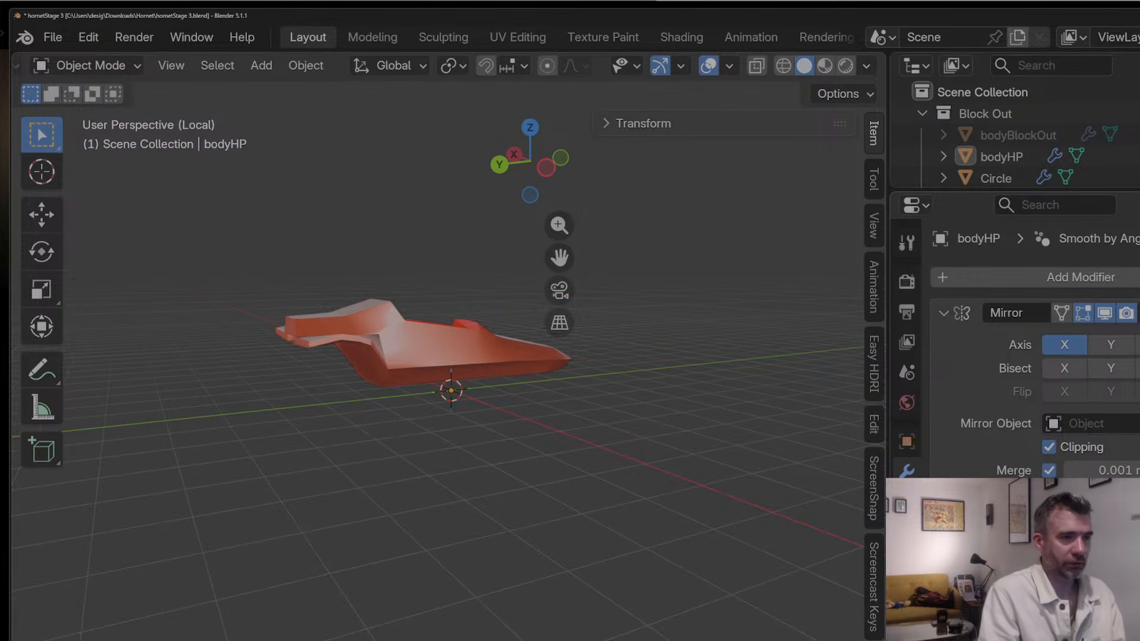
pyautogui.hotkey('ctrl', '2')
pyautogui.moveTo(653, 418); pyautogui.dragTo(325, 359, button='middle')
pyautogui.scroll(4, 397, 350)
pyautogui.press('Tab')
pyautogui.press('Tab')
pyautogui.press('Tab')
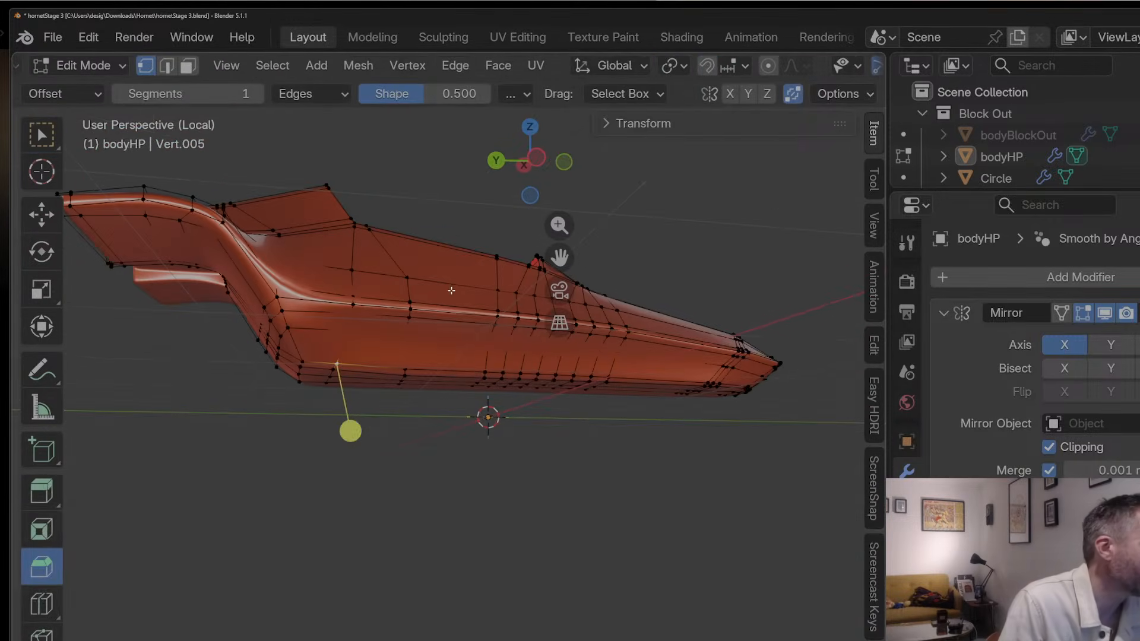
# Step: In left orthographic view, move the slope's lower outline vertex slightly inward and upward
pyautogui.click(568, 162)
pyautogui.click(568, 162)
pyautogui.click(568, 162)
pyautogui.click(568, 162)
pyautogui.scroll(3, 420, 327)
pyautogui.scroll(2, 421, 327)
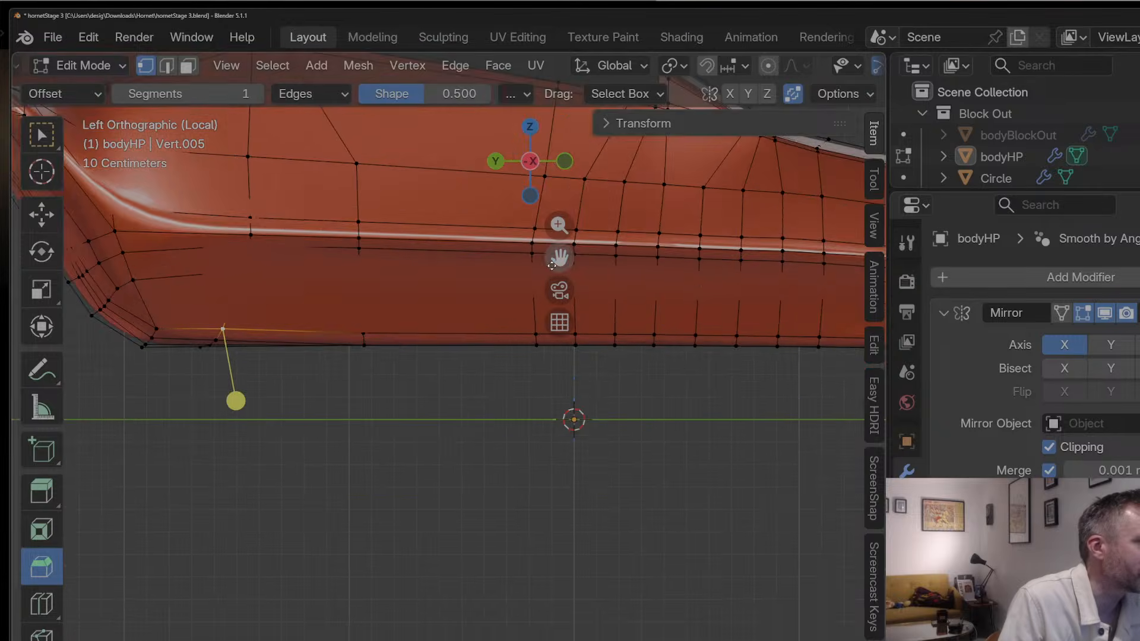
pyautogui.moveTo(559, 258); pyautogui.dragTo(818, 359)
pyautogui.scroll(2, 372, 391)
pyautogui.click(313, 429)
pyautogui.press('g')
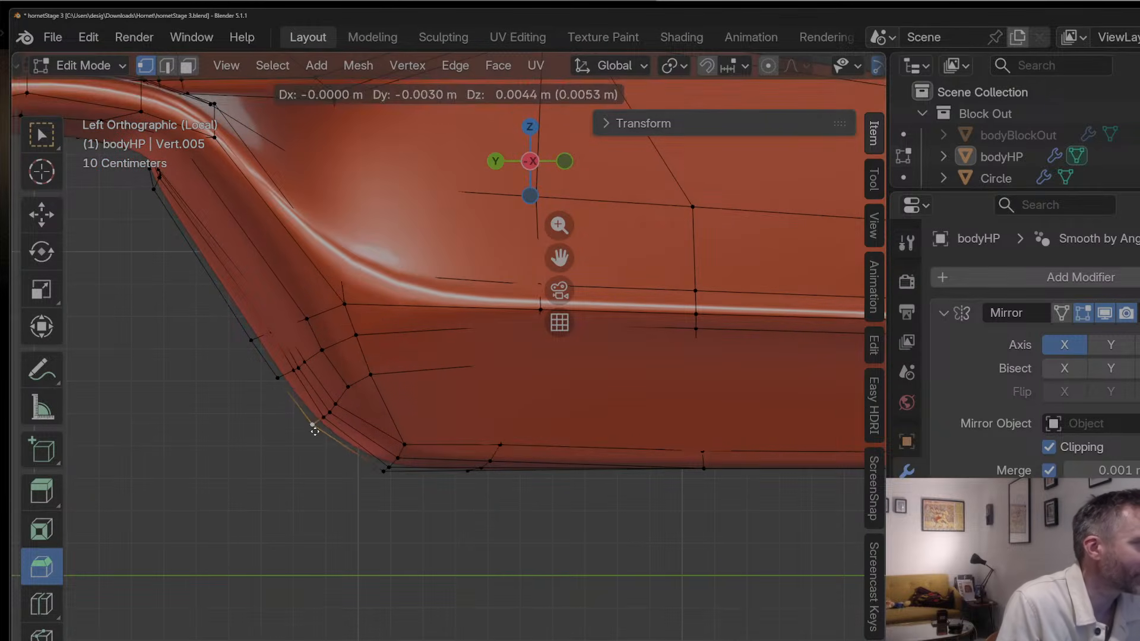
pyautogui.click(318, 429)
# Step: Move the vertices inward from the slope's lower outline in Y, the first about -0.004 m and the innermost about -0.009 m
pyautogui.click(326, 422)
pyautogui.press('g')
pyautogui.click(327, 421)
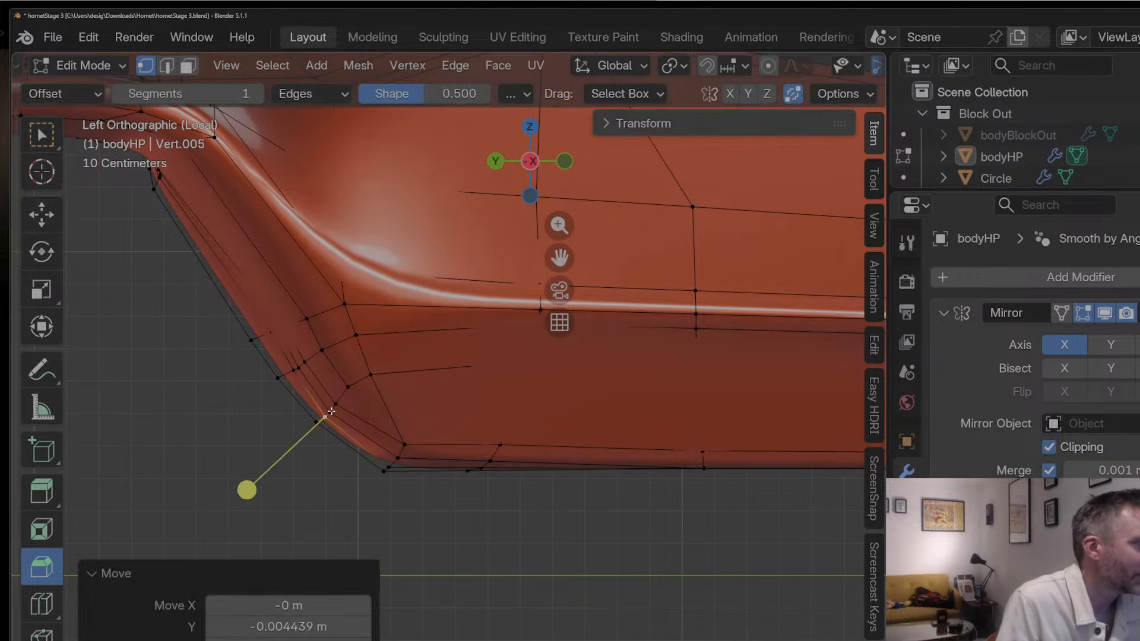
pyautogui.click(331, 417)
pyautogui.press('g')
pyautogui.click(332, 414)
pyautogui.click(335, 404)
pyautogui.press('g')
pyautogui.click(340, 404)
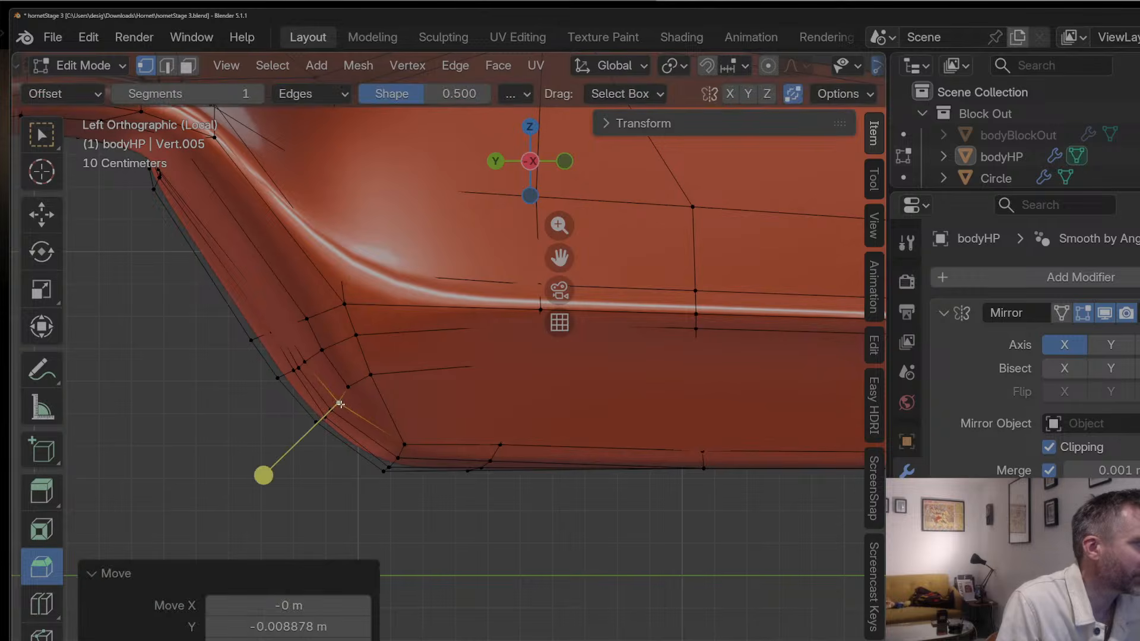
# Step: Move the bottom corner vertex about -0.007 m in Y and 0.004 m in Z, and shift the corner vertices above it about 0.006 m in Y
pyautogui.click(379, 469)
pyautogui.press('g')
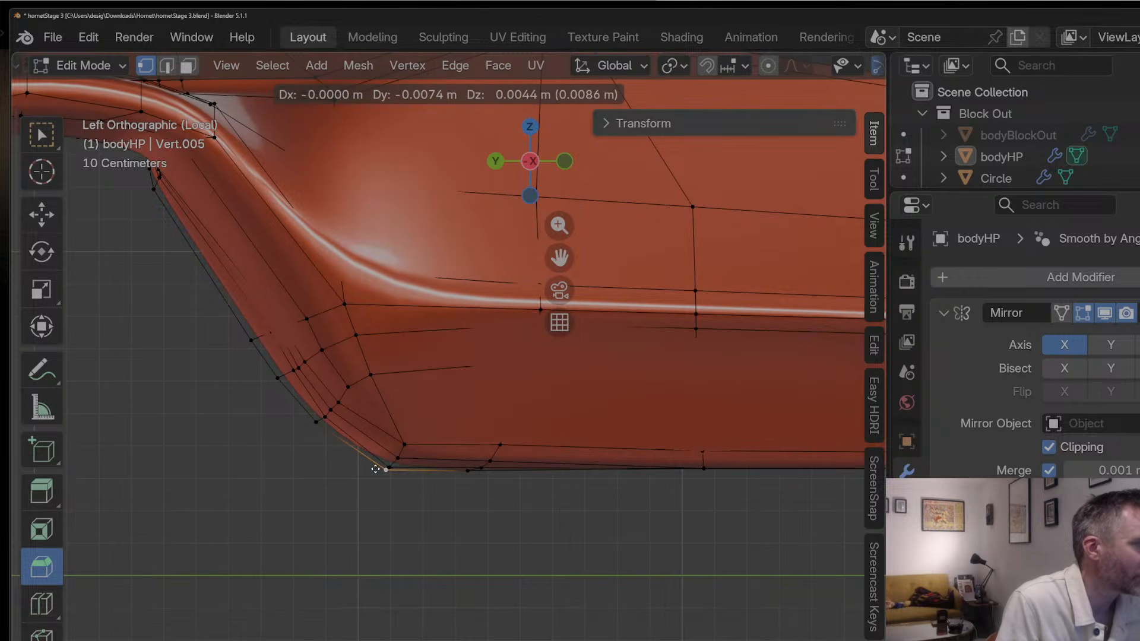
pyautogui.click(375, 469)
pyautogui.click(402, 450)
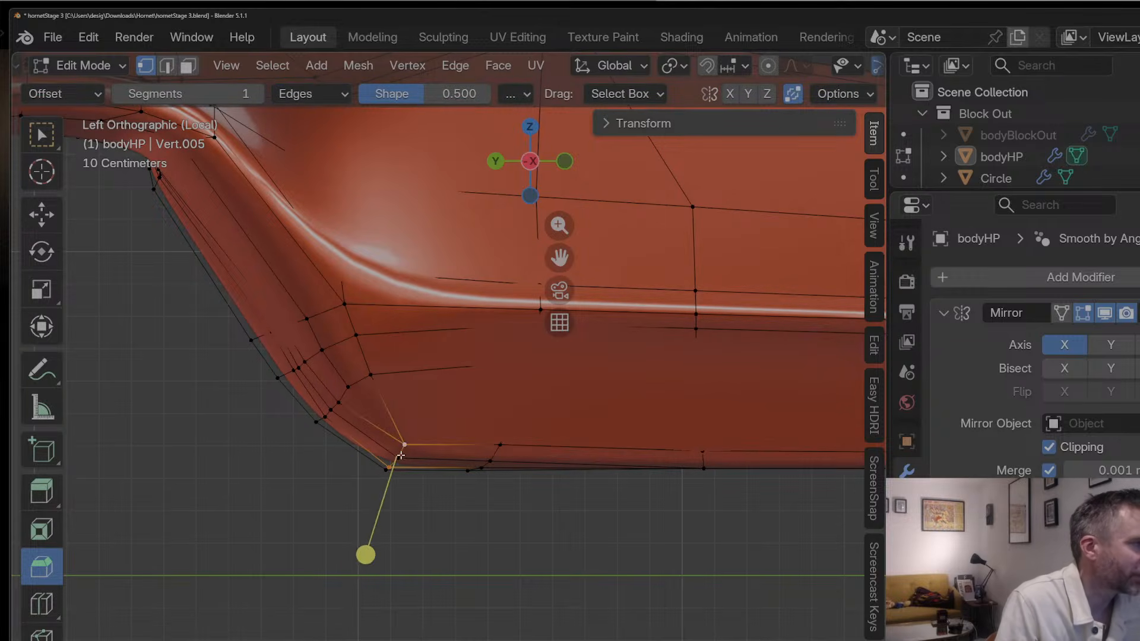
pyautogui.press('g')
pyautogui.click(397, 460)
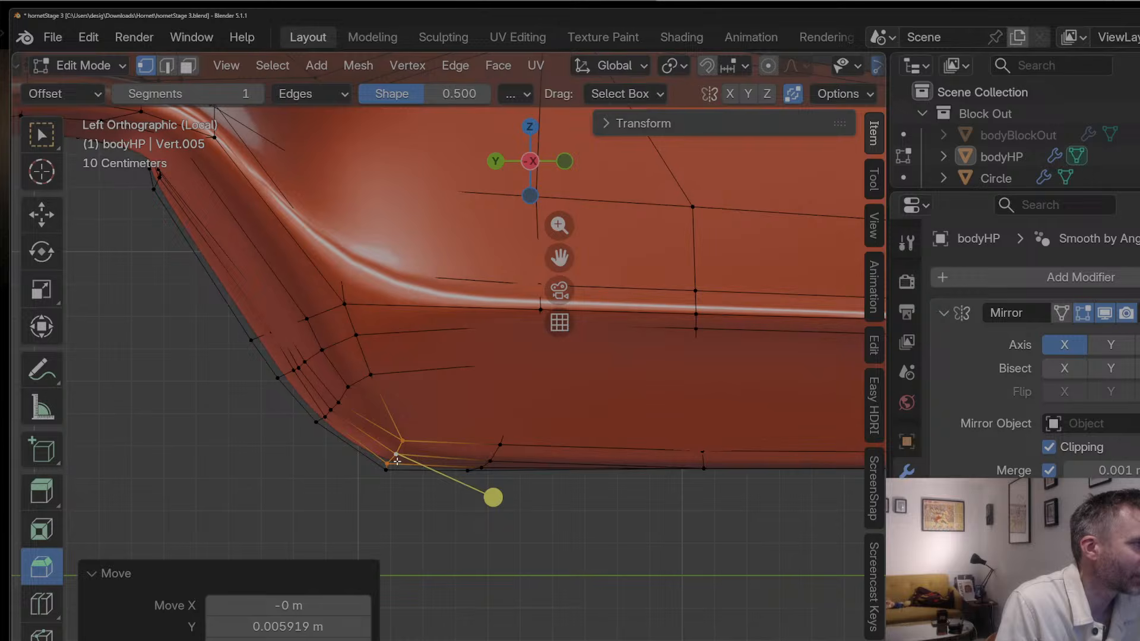
# Step: Adjust the slope's inner loop vertices, moving the upper one about -0.016 m in Y and 0.010 m in Z and its outward neighbour about -0.007 m in Y
pyautogui.click(352, 387)
pyautogui.press('g')
pyautogui.click(356, 386)
pyautogui.click(318, 348)
pyautogui.press('g')
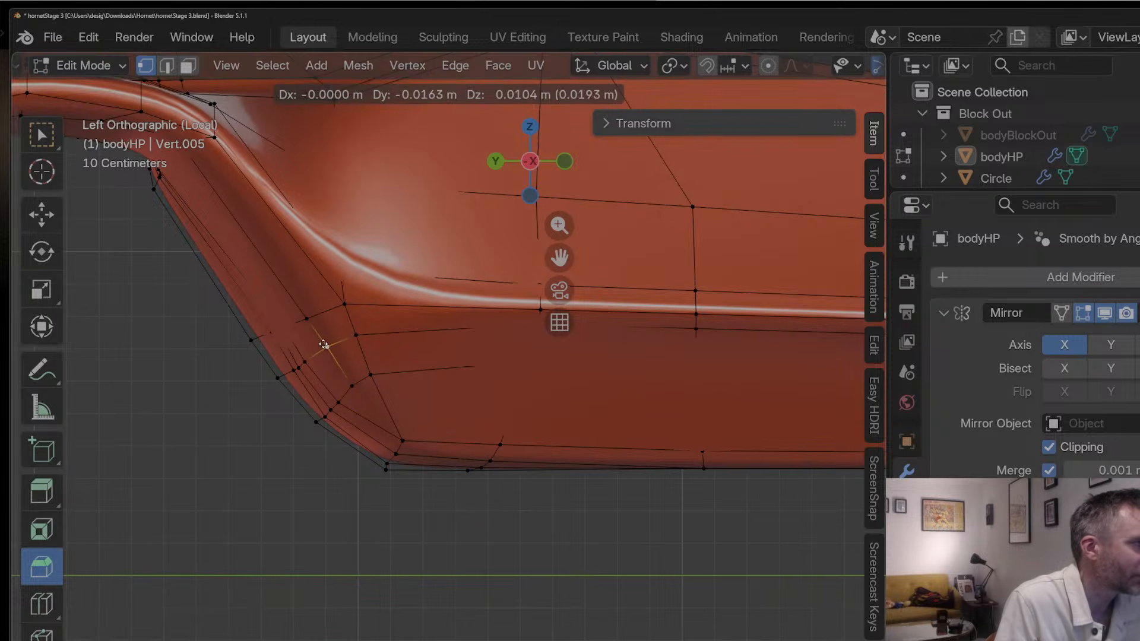
pyautogui.click(323, 344)
pyautogui.click(300, 367)
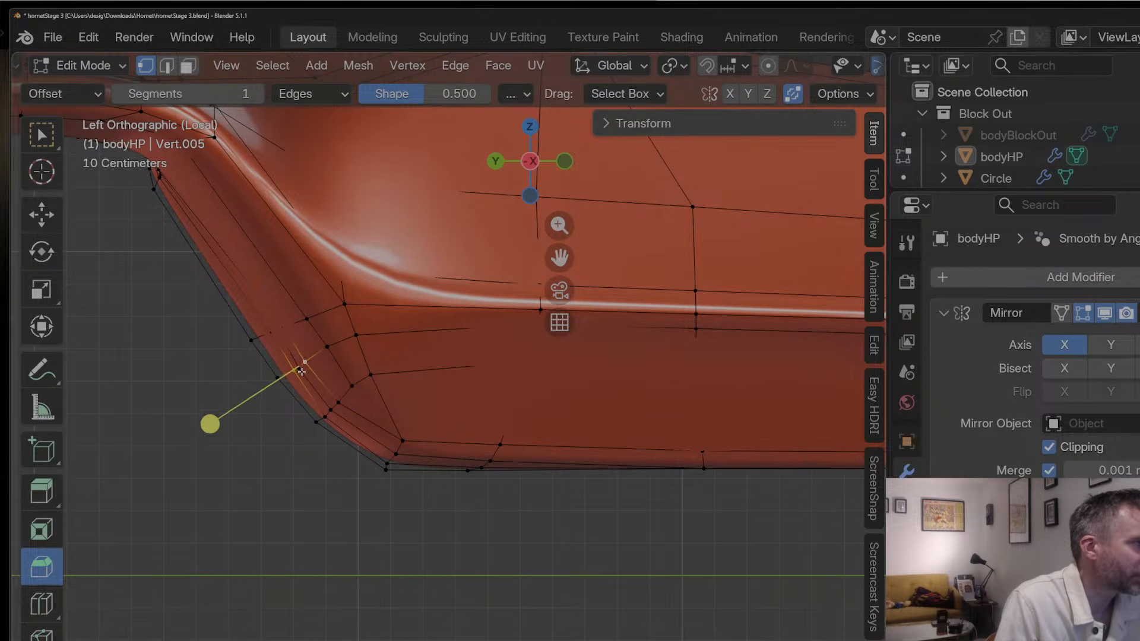
pyautogui.press('g')
pyautogui.click(322, 420)
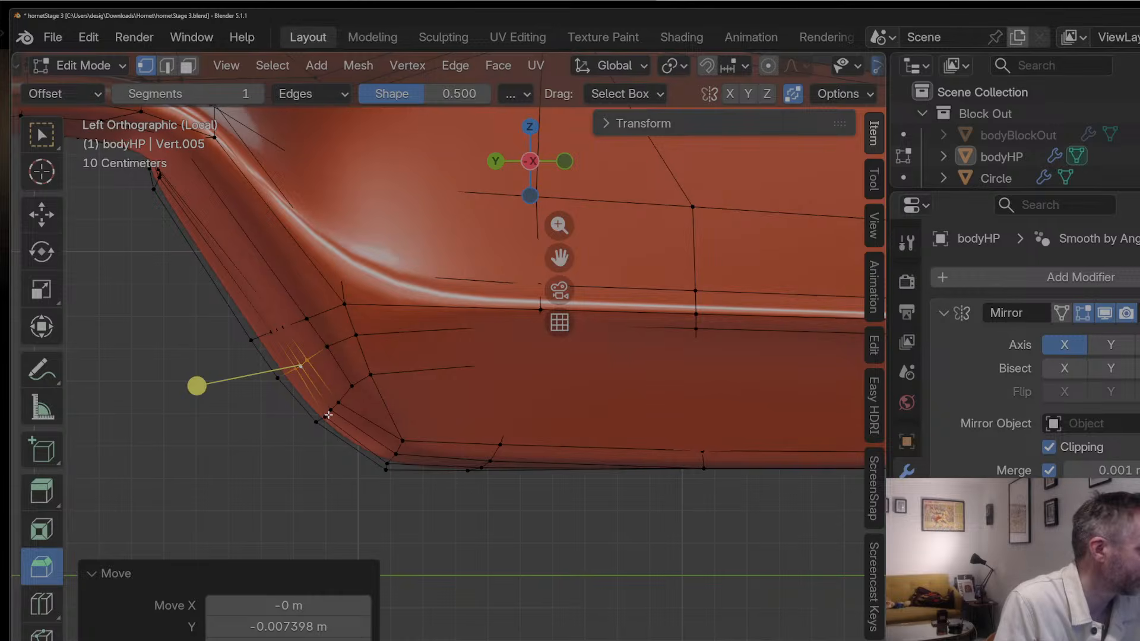
# Step: Move the lower slope's middle vertices about -0.007 m in Y and 0.004 m in Z, and nudge the one beside the outline inward
pyautogui.click(329, 415)
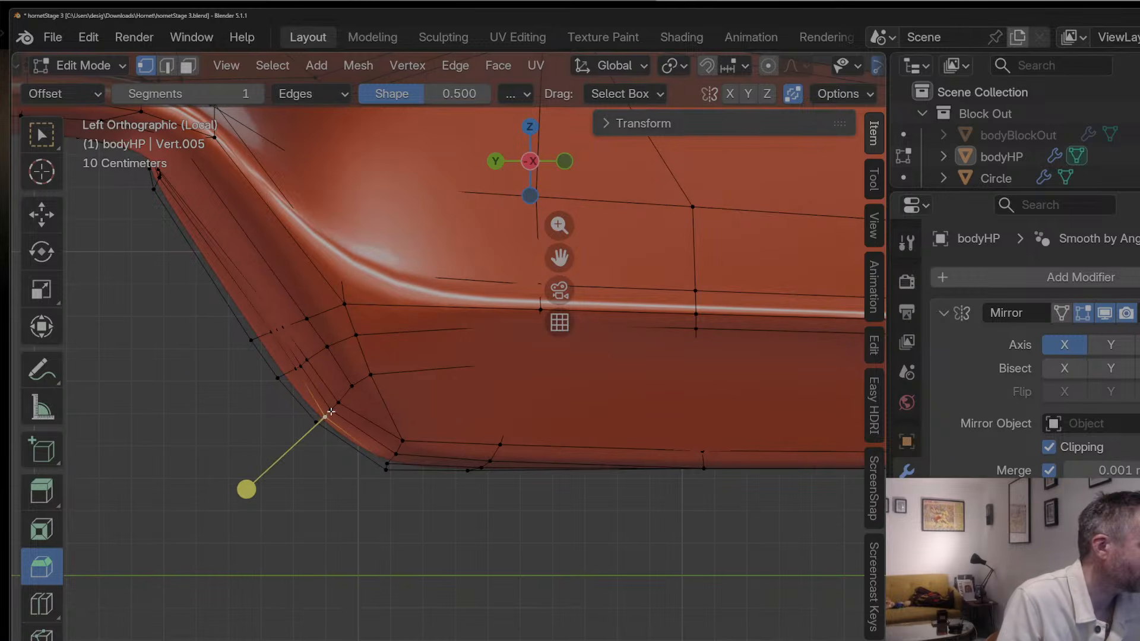
pyautogui.press('g')
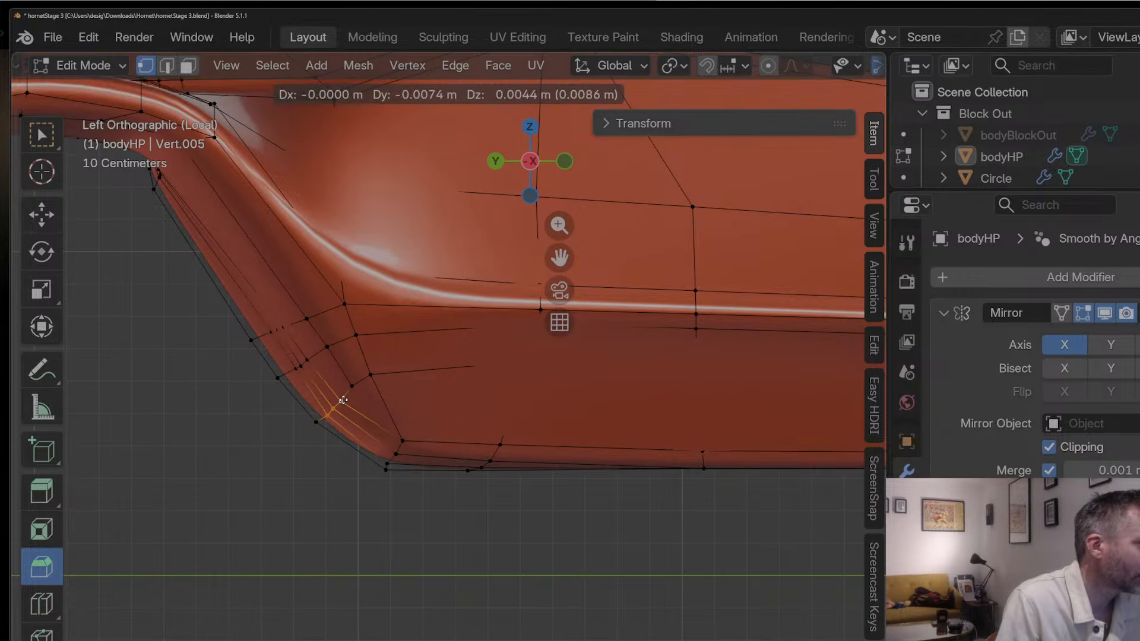
pyautogui.click(343, 400)
pyautogui.click(329, 414)
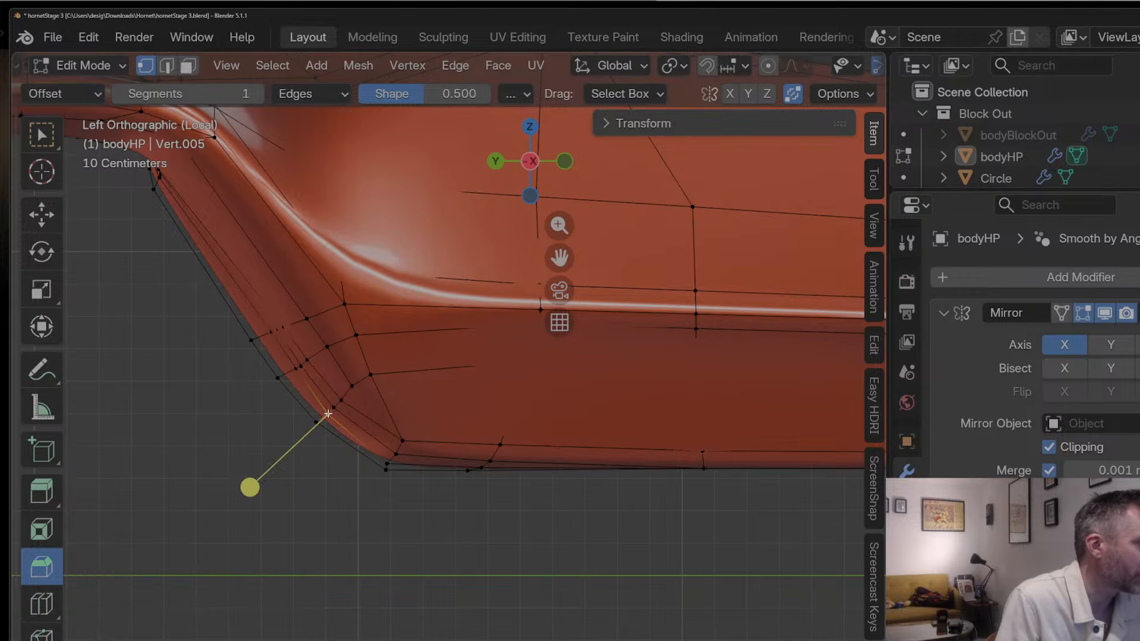
pyautogui.press('g')
pyautogui.click(330, 411)
# Step: Inspect the smoothed wide end, then in back orthographic view move the selected lower side vertex about 0.092 m in X toward the centreline
pyautogui.press('Tab')
pyautogui.scroll(-5, 325, 397)
pyautogui.moveTo(323, 393); pyautogui.dragTo(597, 336, button='middle')
pyautogui.scroll(6, 475, 377)
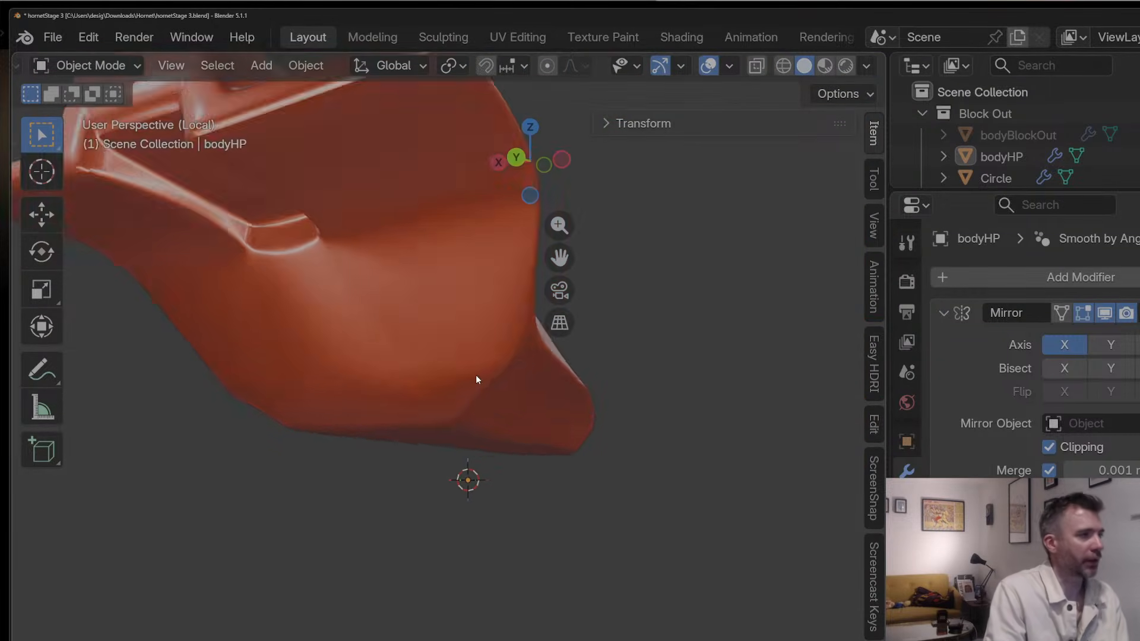
pyautogui.press('Tab')
pyautogui.scroll(2, 410, 348)
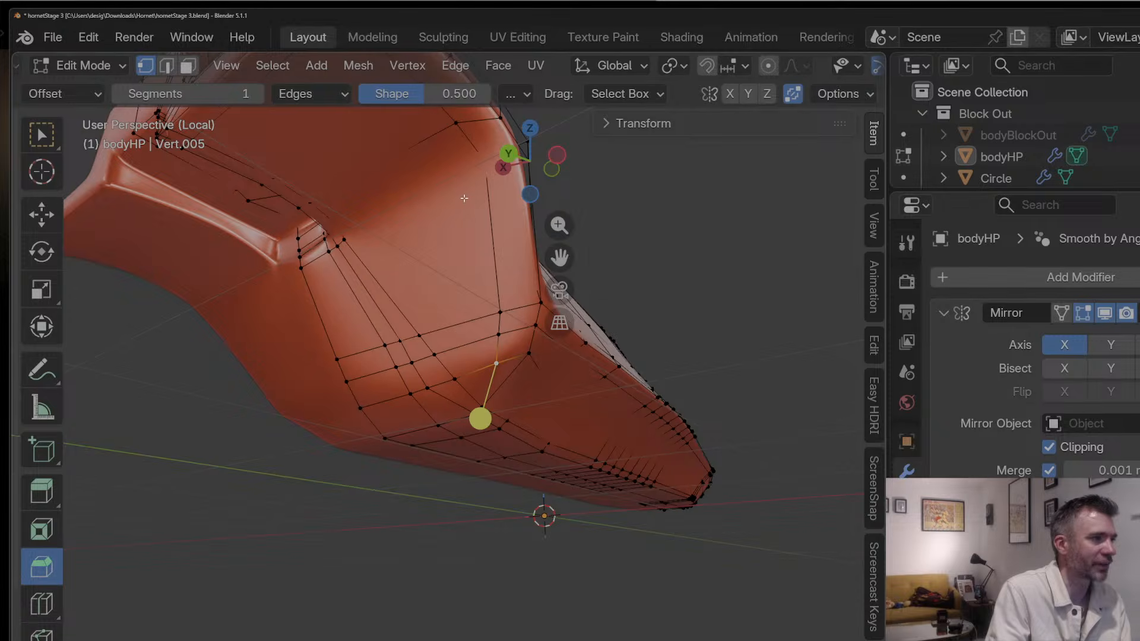
pyautogui.click(556, 155)
pyautogui.click(556, 155)
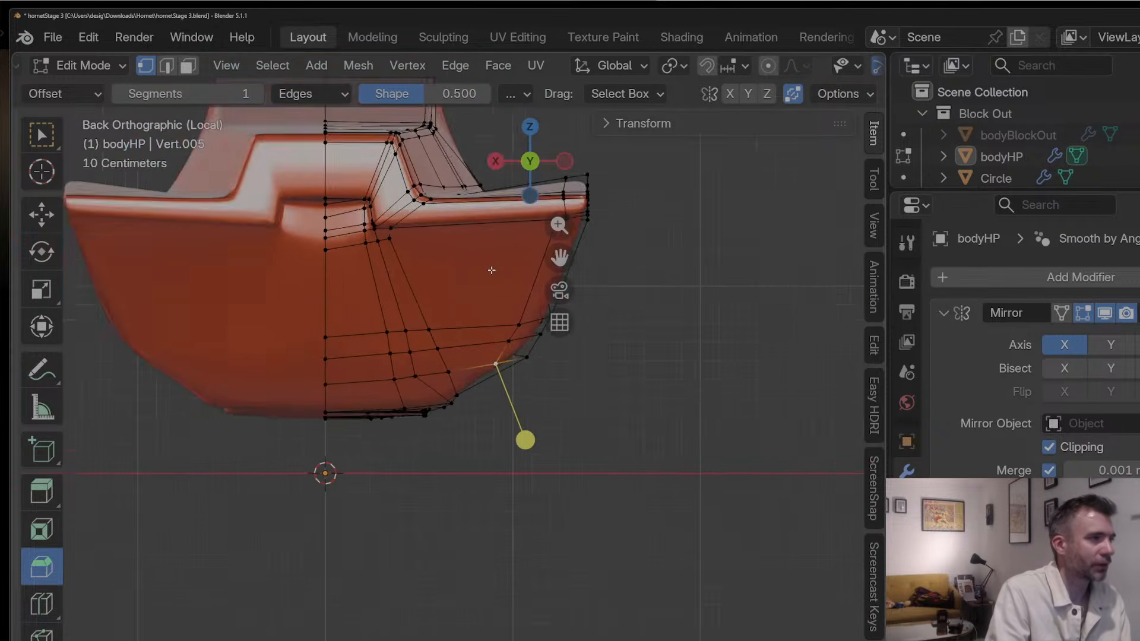
pyautogui.press('g')
pyautogui.click(458, 320)
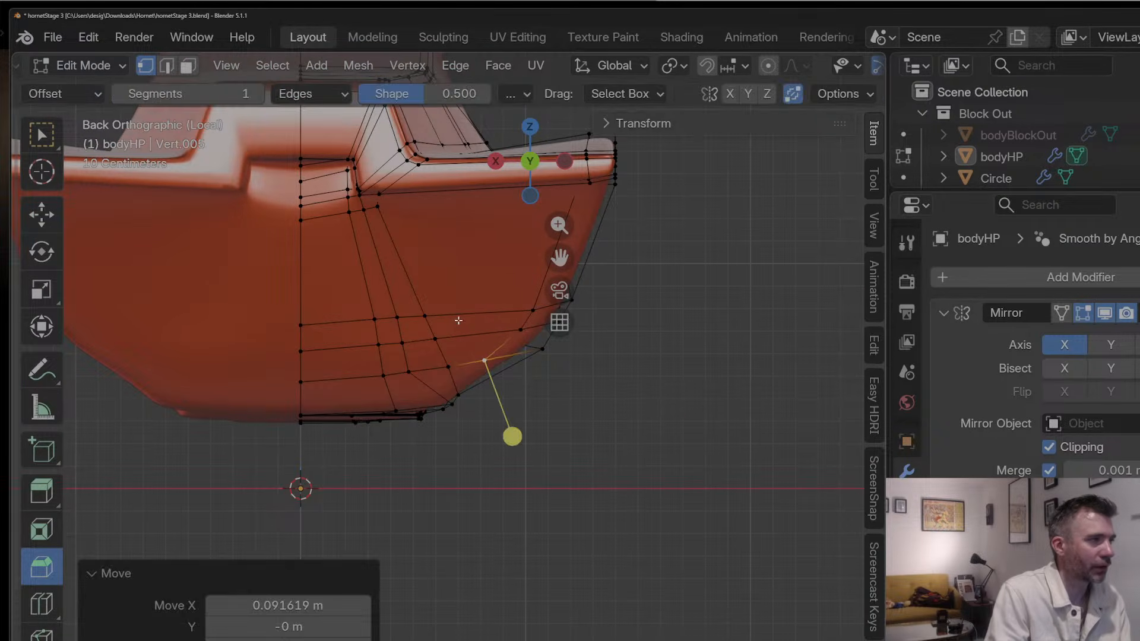
# Step: Move the two vertices above it about 0.062 m in X and -0.002 m in Z, and nudge the lower side vertex about 0.004 m in X
pyautogui.click(526, 328)
pyautogui.press('g')
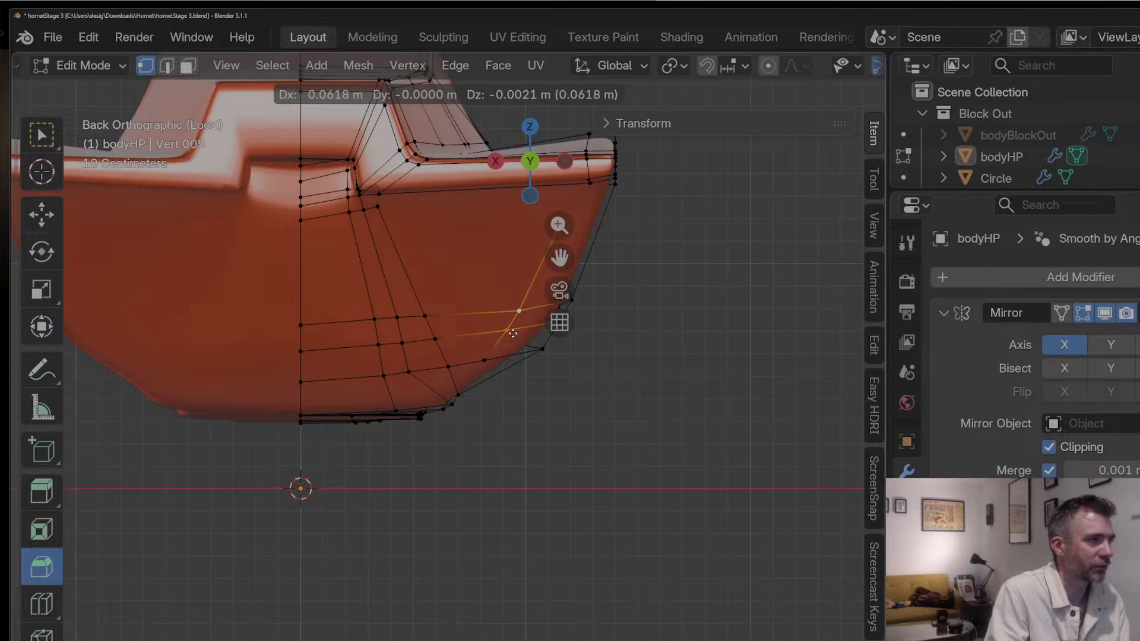
pyautogui.click(512, 333)
pyautogui.click(489, 357)
pyautogui.press('g')
pyautogui.click(489, 357)
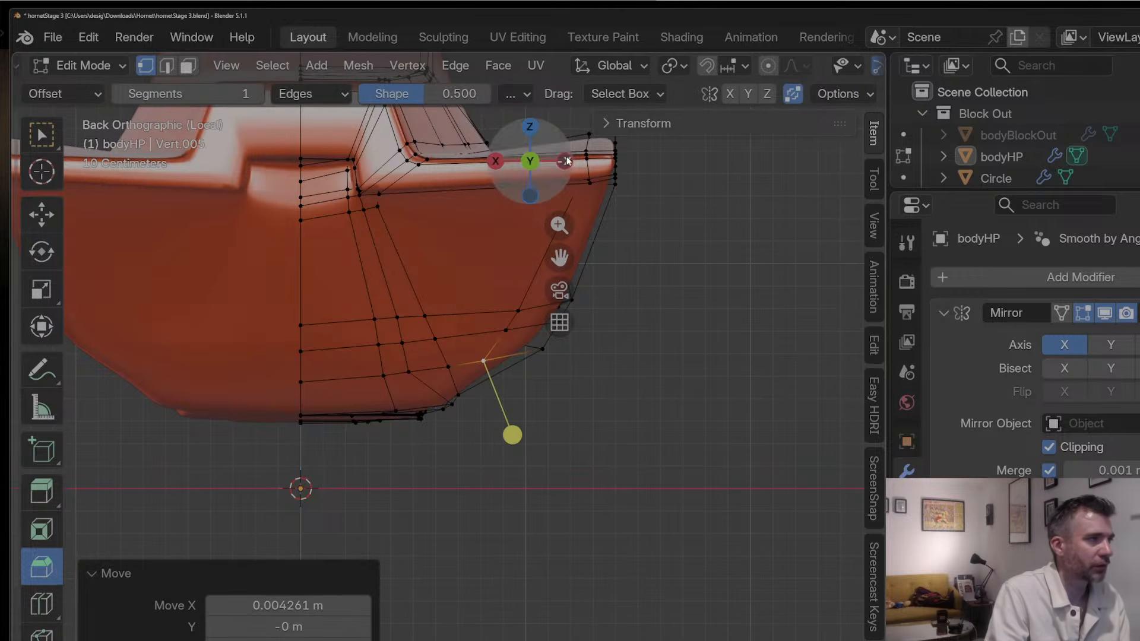
# Step: In left orthographic view, move the lower side vertex about -0.021 m in Y and the adjacent side corner vertex about -0.034 m in Y
pyautogui.click(566, 161)
pyautogui.press('g')
pyautogui.click(497, 264)
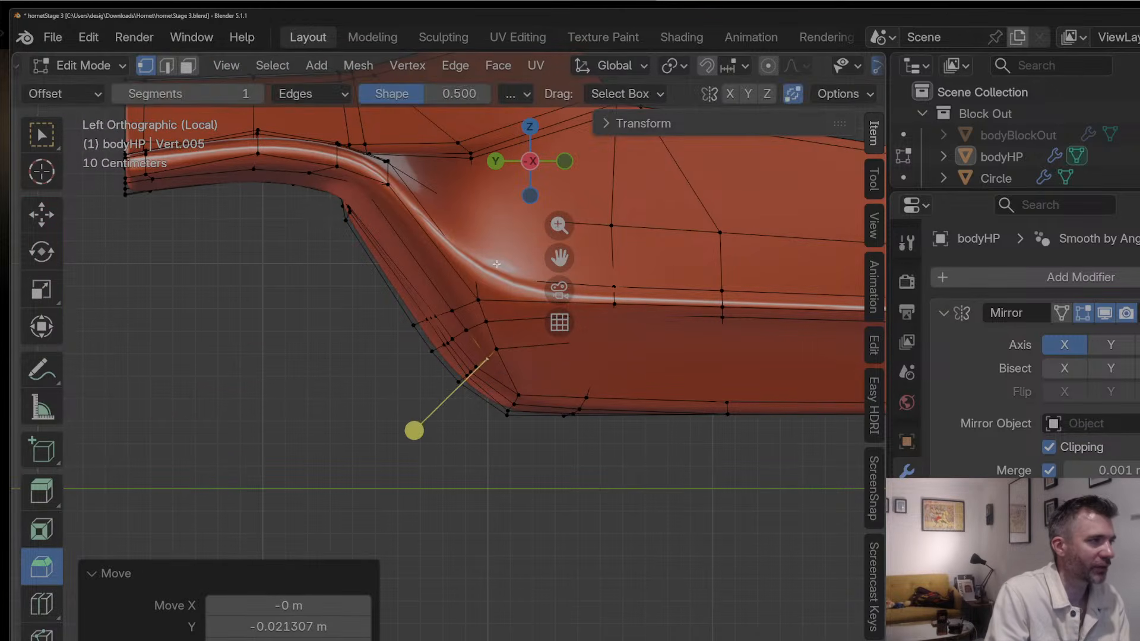
pyautogui.press('g')
pyautogui.click(504, 350)
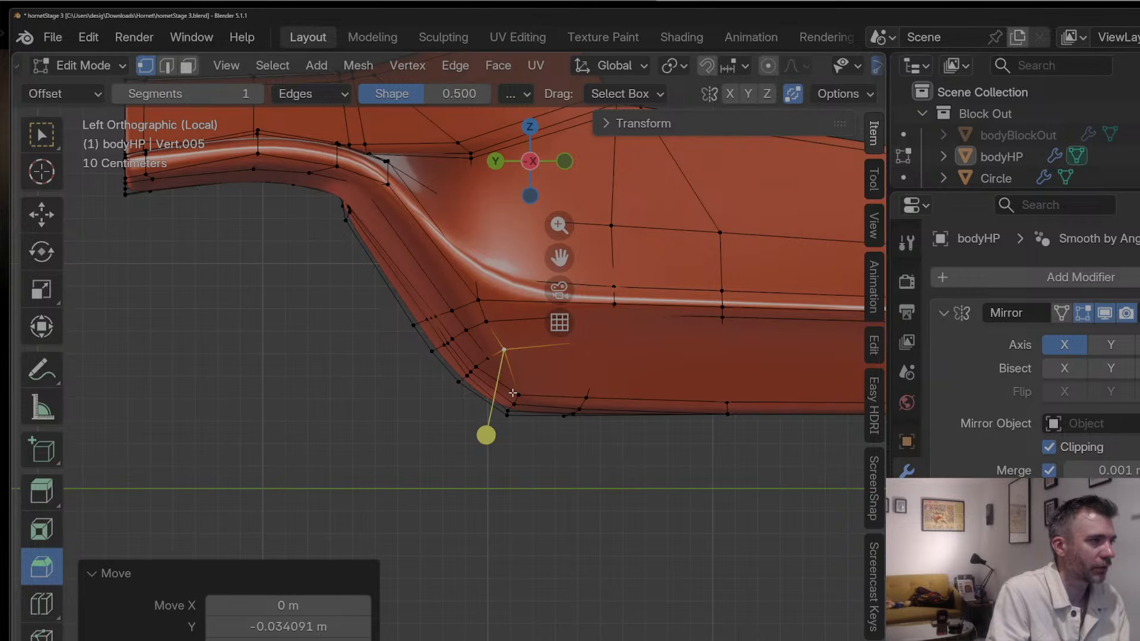
# Step: Move the lower corner vertices about -0.072 m in Y, and shift the neighbouring bottom vertices about -0.047 m in Y
pyautogui.moveTo(527, 422); pyautogui.dragTo(527, 423)
pyautogui.press('g')
pyautogui.click(549, 445)
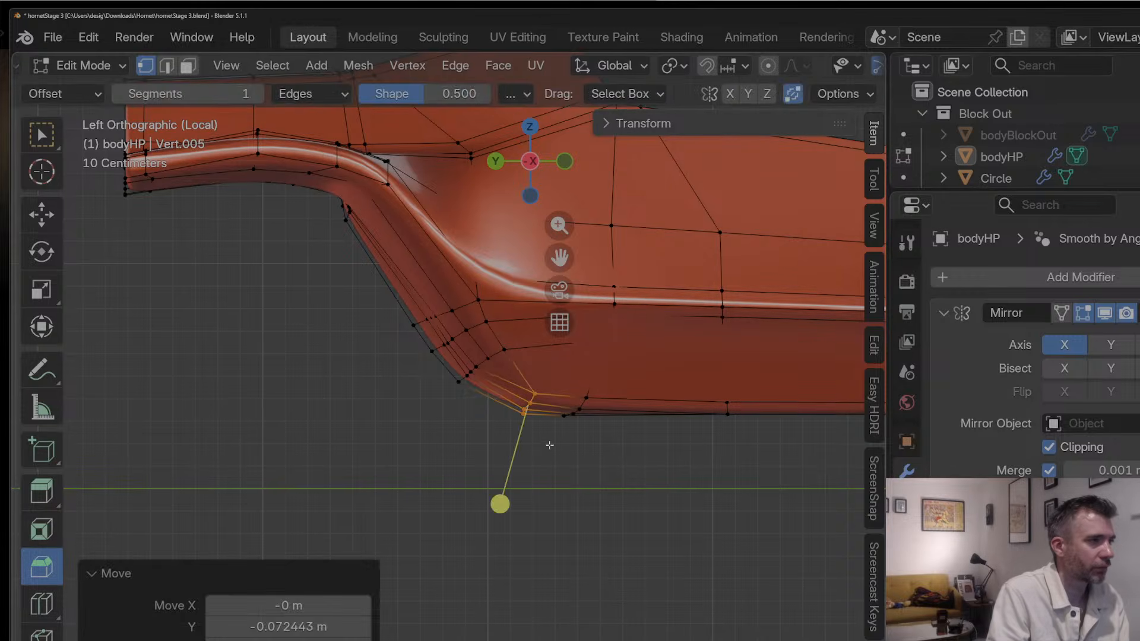
pyautogui.moveTo(617, 442); pyautogui.dragTo(618, 442)
pyautogui.press('g')
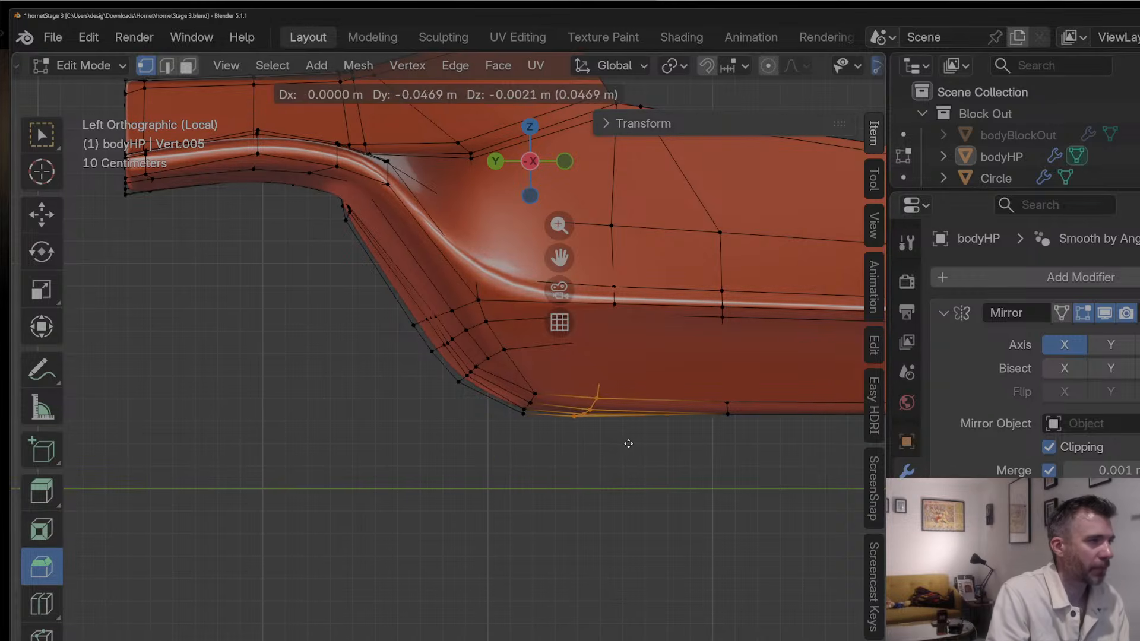
pyautogui.click(590, 507)
# Step: Leave mesh editing of bodyHP and exit local view to bring back the whole car
pyautogui.press('Tab')
pyautogui.moveTo(539, 381); pyautogui.dragTo(208, 400, button='middle')
pyautogui.press('KP_Divide')
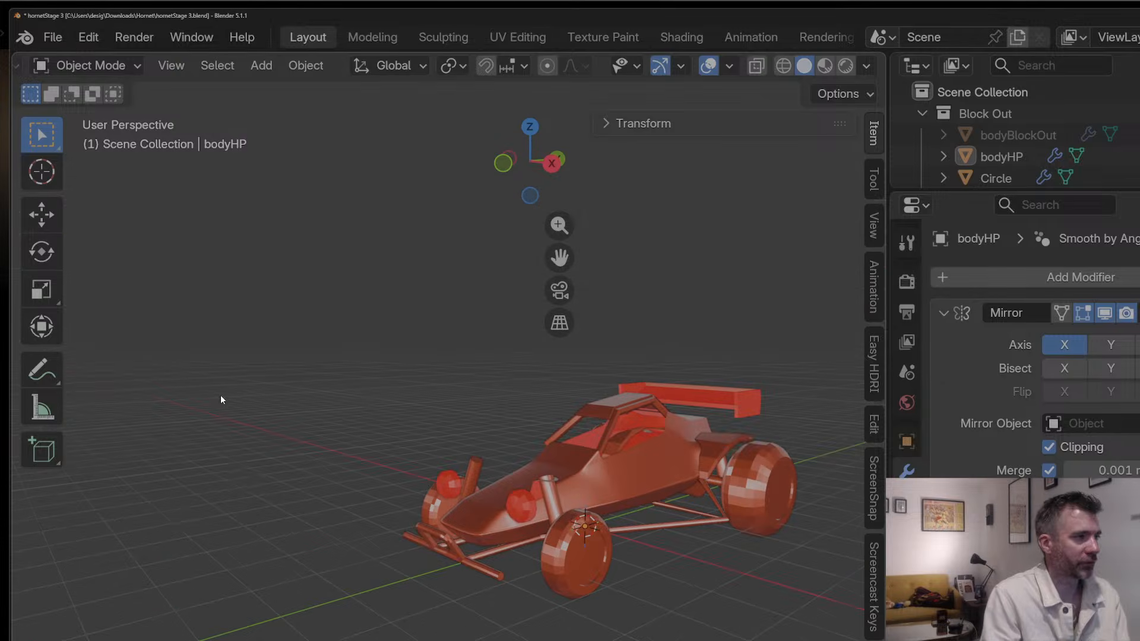
# Step: Examine the bodyHP shape around the rear wheels and cockpit against the rest of the car
pyautogui.moveTo(369, 392); pyautogui.dragTo(661, 457, button='middle')
pyautogui.scroll(4, 438, 414)
pyautogui.scroll(-4, 438, 413)
pyautogui.press('Tab')
pyautogui.press('Tab')
pyautogui.scroll(3, 661, 454)
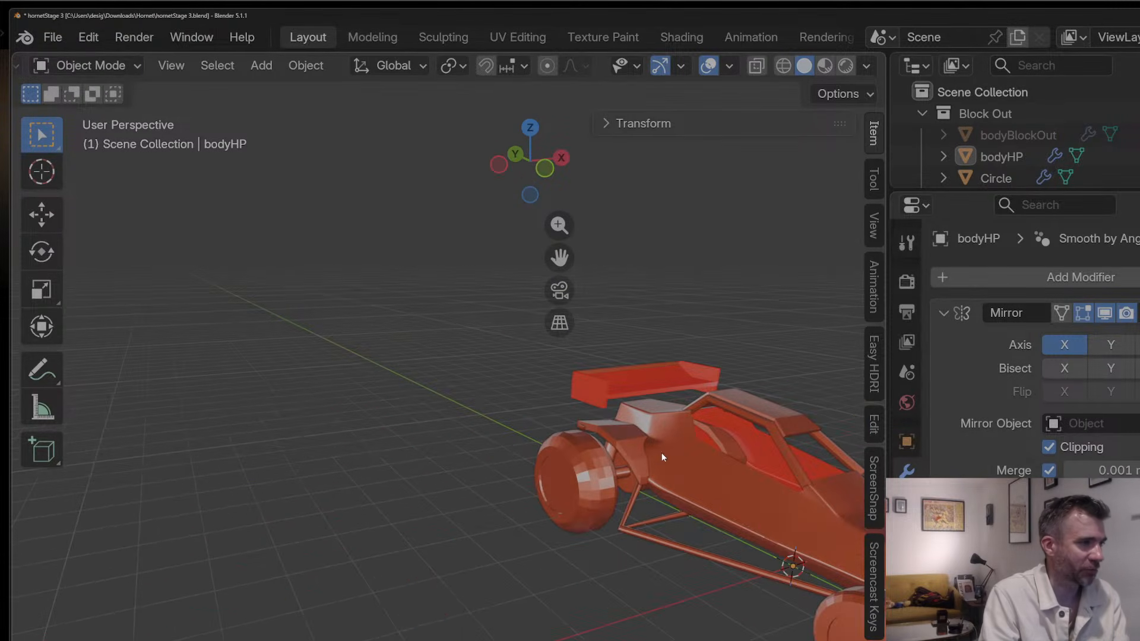
pyautogui.moveTo(563, 259); pyautogui.dragTo(374, 191)
pyautogui.moveTo(623, 462); pyautogui.dragTo(613, 441, button='middle')
pyautogui.scroll(2, 658, 468)
pyautogui.click(596, 451)
pyautogui.press('Tab')
pyautogui.press('Tab')
pyautogui.scroll(-2, 635, 358)
pyautogui.moveTo(628, 357); pyautogui.dragTo(573, 479, button='middle')
pyautogui.scroll(4, 476, 415)
# Step: Delete the mirrored blockout fender Cube.001 above the rear wheels
pyautogui.click(430, 401)
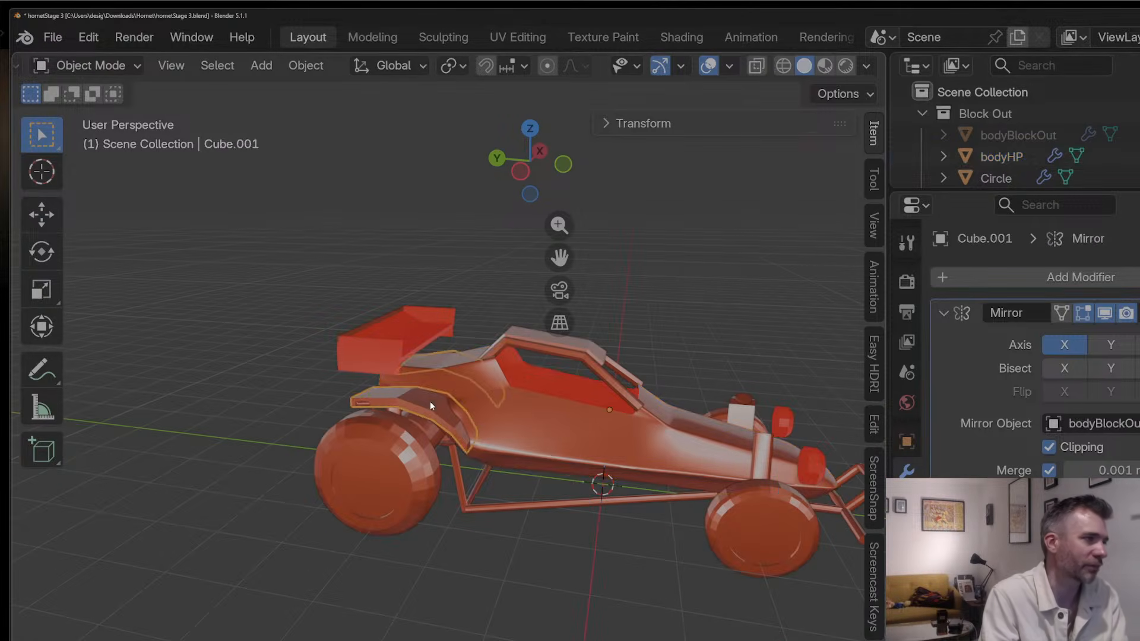
pyautogui.press('x')
pyautogui.click(429, 401)
pyautogui.moveTo(430, 401); pyautogui.dragTo(506, 388, button='middle')
pyautogui.scroll(4, 503, 372)
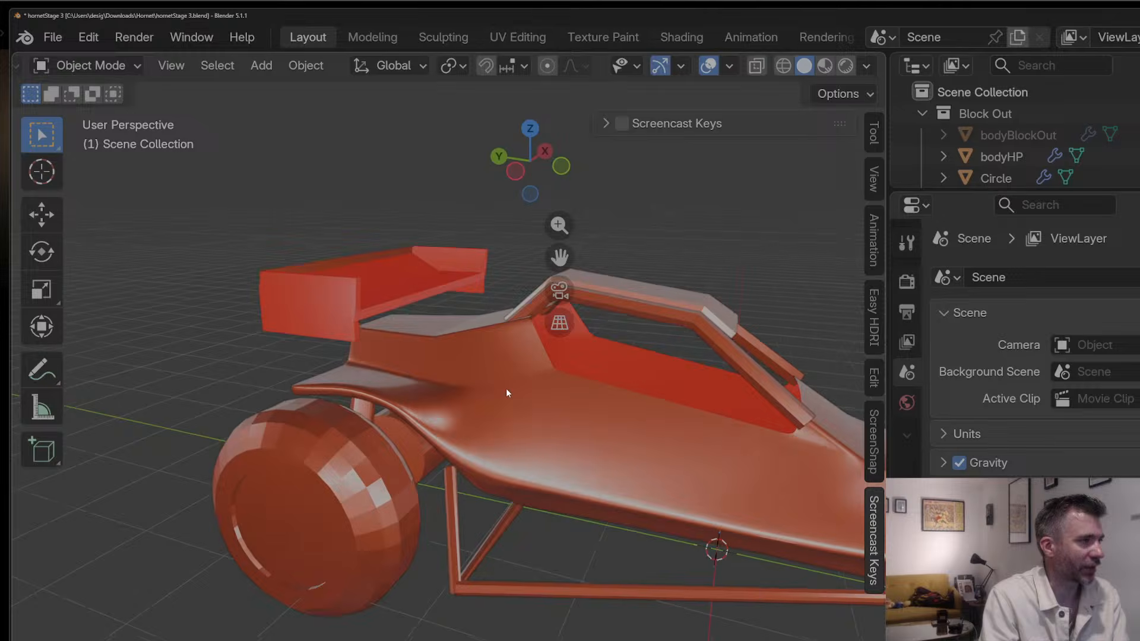
# Step: Add one loop cut to bodyHP's fender edge above the rear wheel, slid to a factor of about -0.020
pyautogui.click(351, 392)
pyautogui.press('Tab')
pyautogui.moveTo(351, 396); pyautogui.dragTo(417, 388, button='middle')
pyautogui.hotkey('ctrl', 'r')
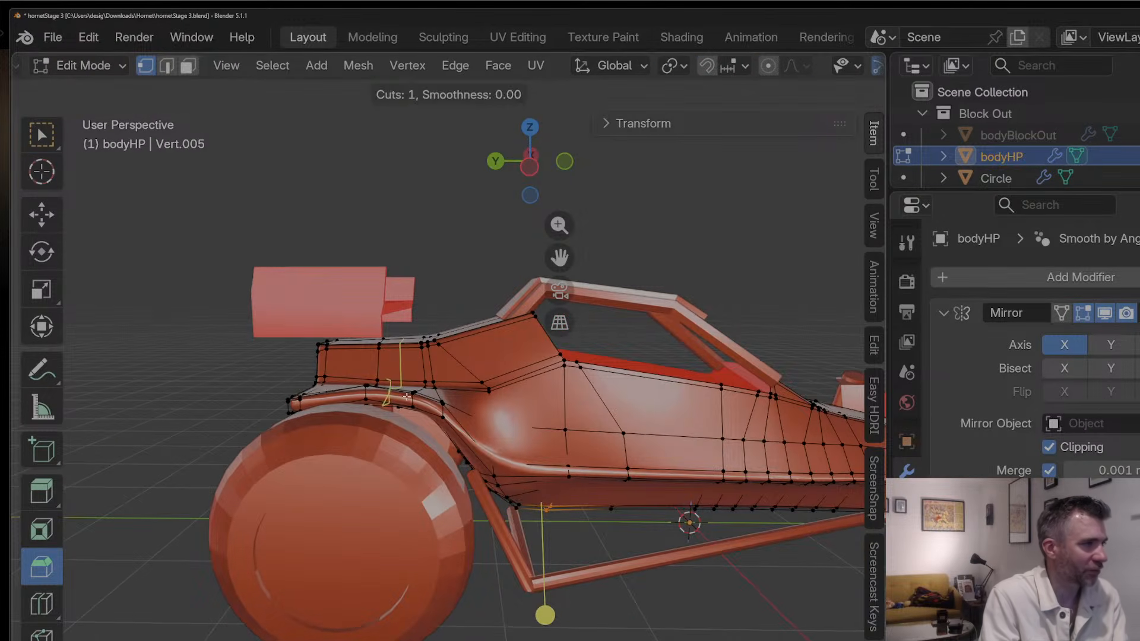
pyautogui.click(410, 395)
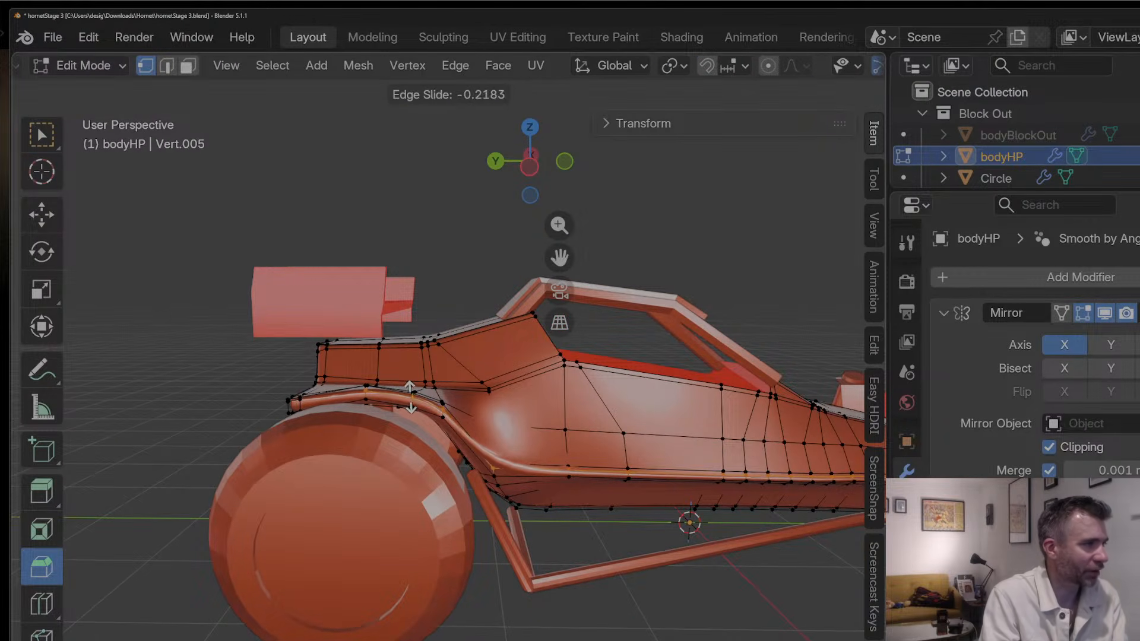
pyautogui.click(408, 397)
# Step: Try a centred loop cut along the rear edge of the bodyHP fender and undo it
pyautogui.moveTo(475, 422); pyautogui.dragTo(498, 438, button='middle')
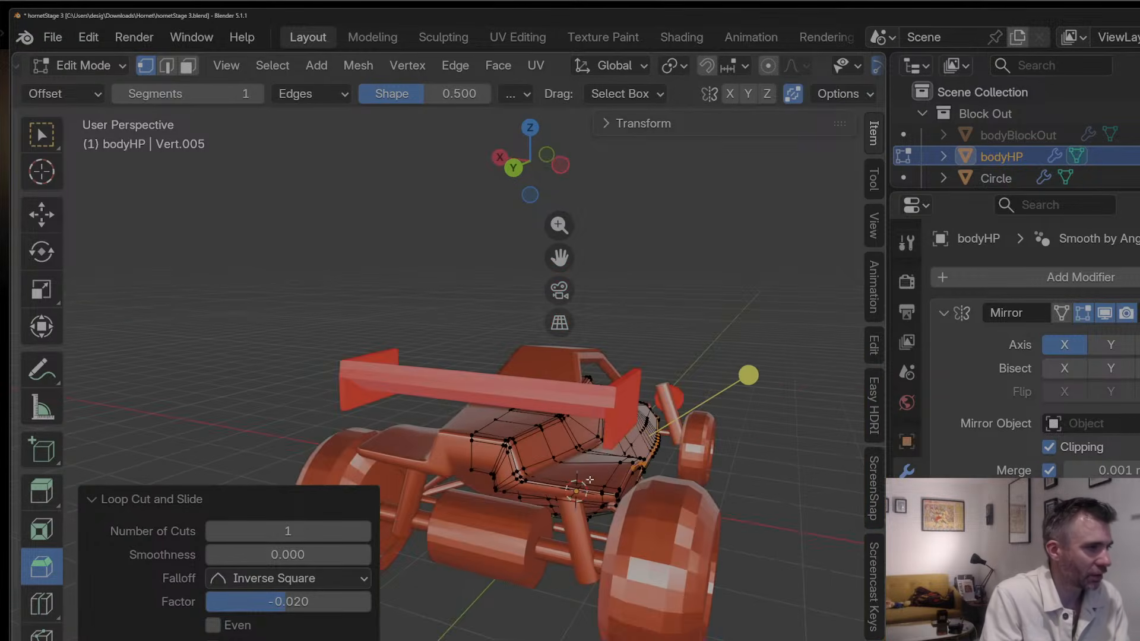
pyautogui.scroll(3, 590, 480)
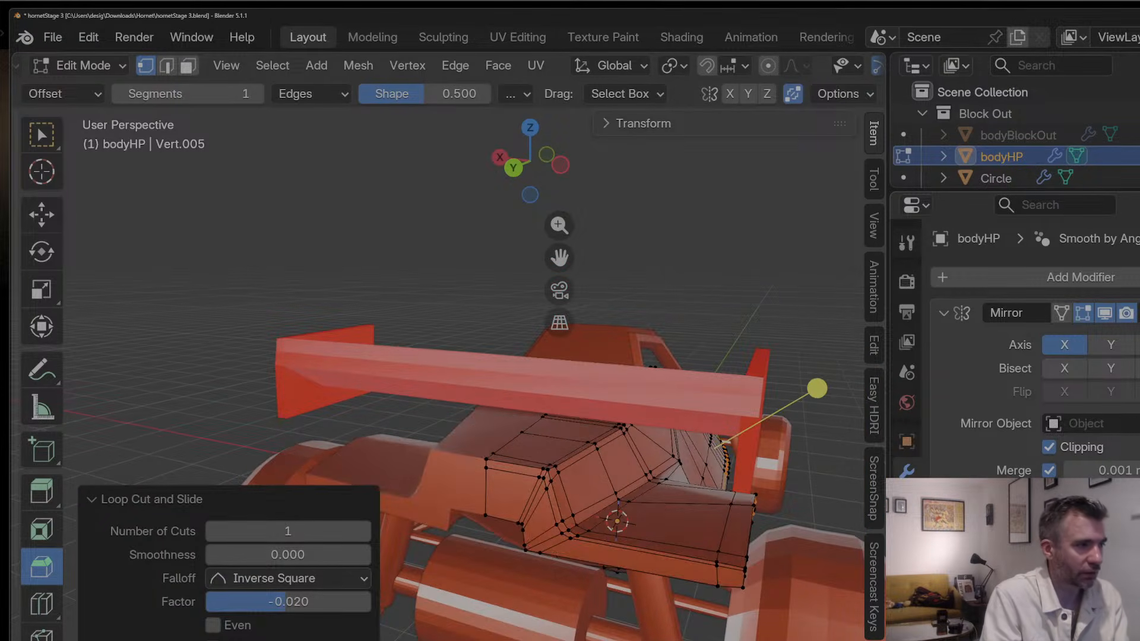
pyautogui.moveTo(590, 479); pyautogui.dragTo(556, 508, button='middle')
pyautogui.hotkey('ctrl', 'r')
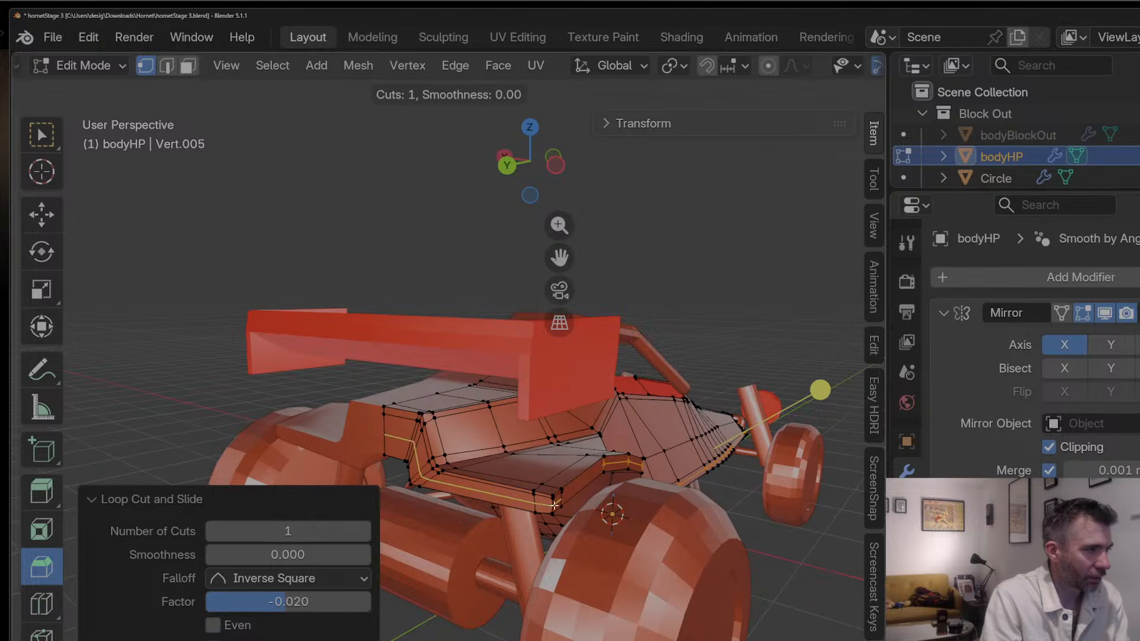
pyautogui.click(554, 505)
pyautogui.rightClick(554, 505)
pyautogui.hotkey('ctrl', 'z')
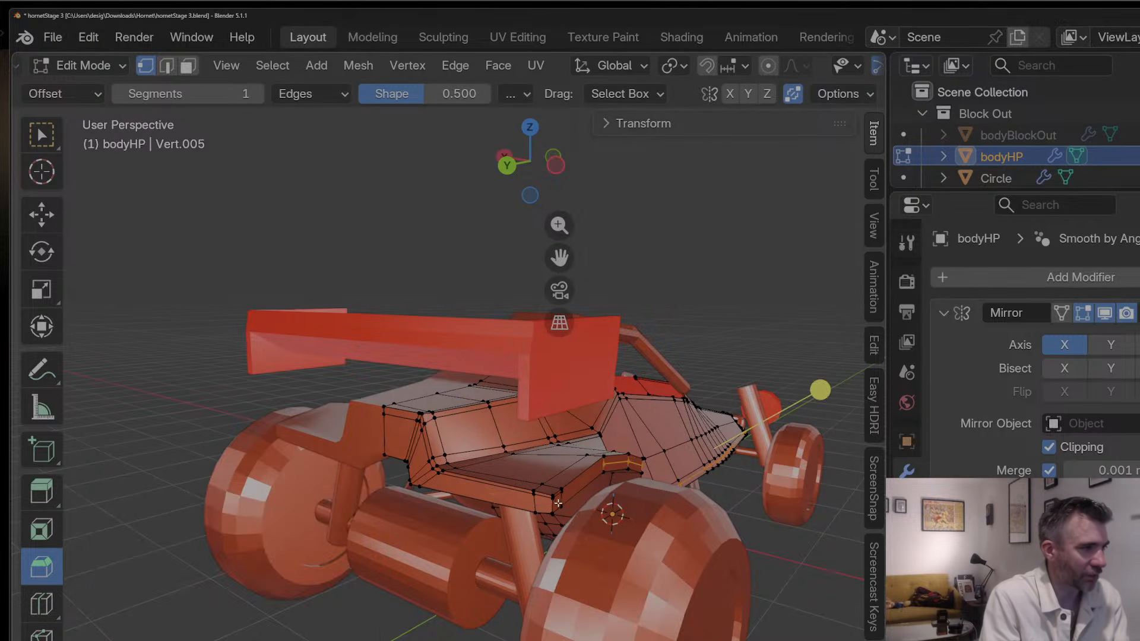
# Step: Slide the edge at the fender's rear outer corner slightly outward, and return to vertex selection
pyautogui.press('2')
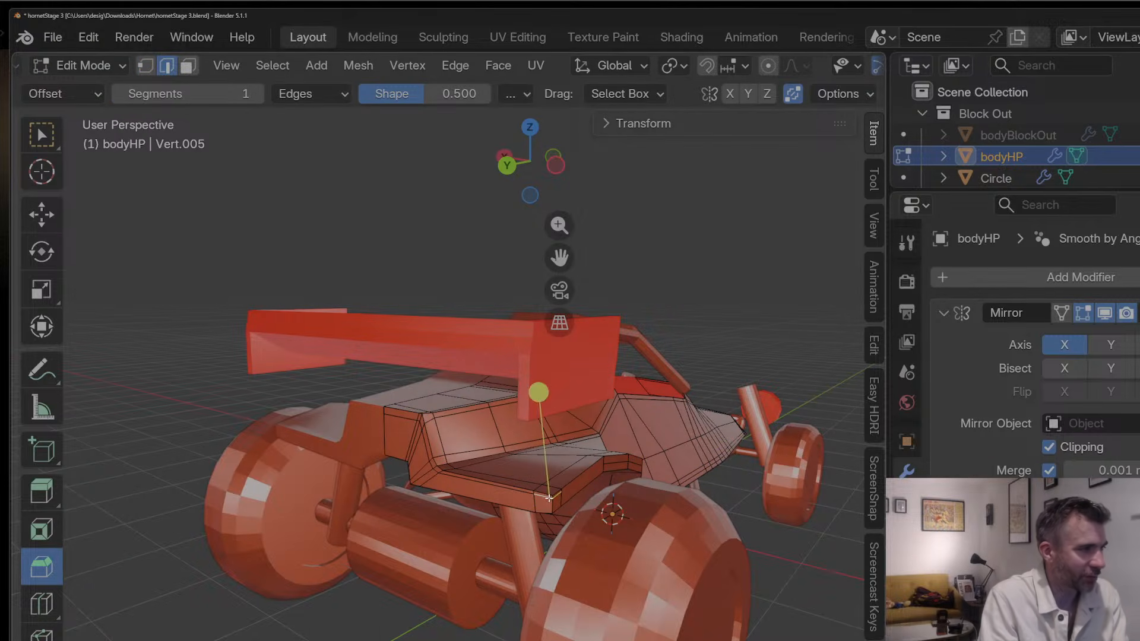
pyautogui.press('g')
pyautogui.press('g')
pyautogui.click(555, 499)
pyautogui.press('1')
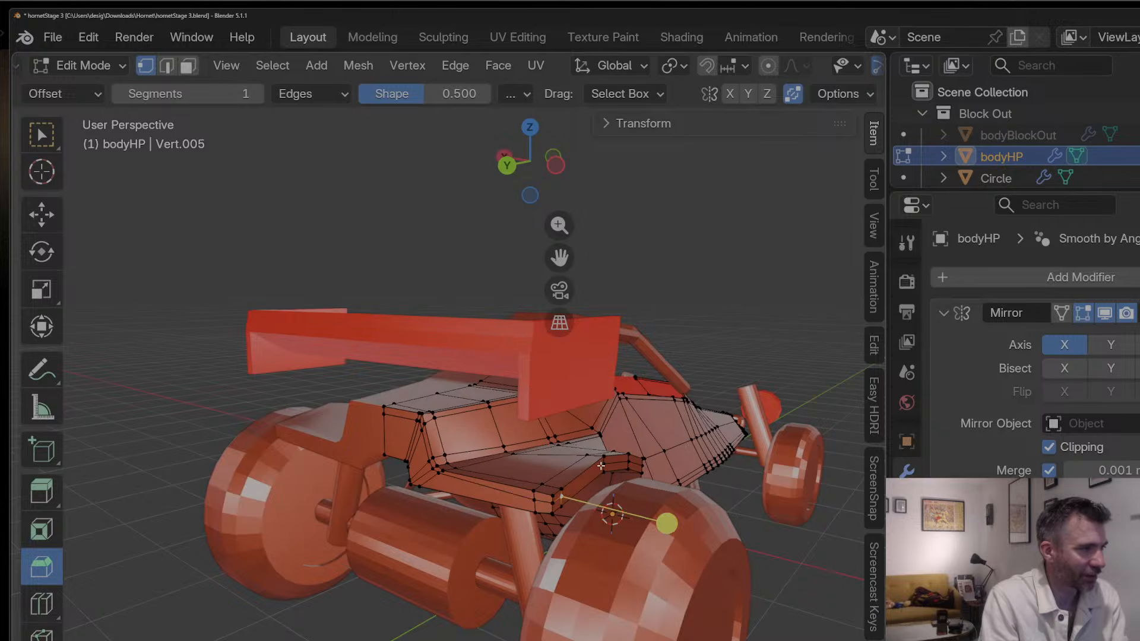
# Step: Leave mesh editing and examine the whole car from the front and side, comparing bodyHP with the surrounding parts
pyautogui.press('Tab')
pyautogui.scroll(-5, 555, 503)
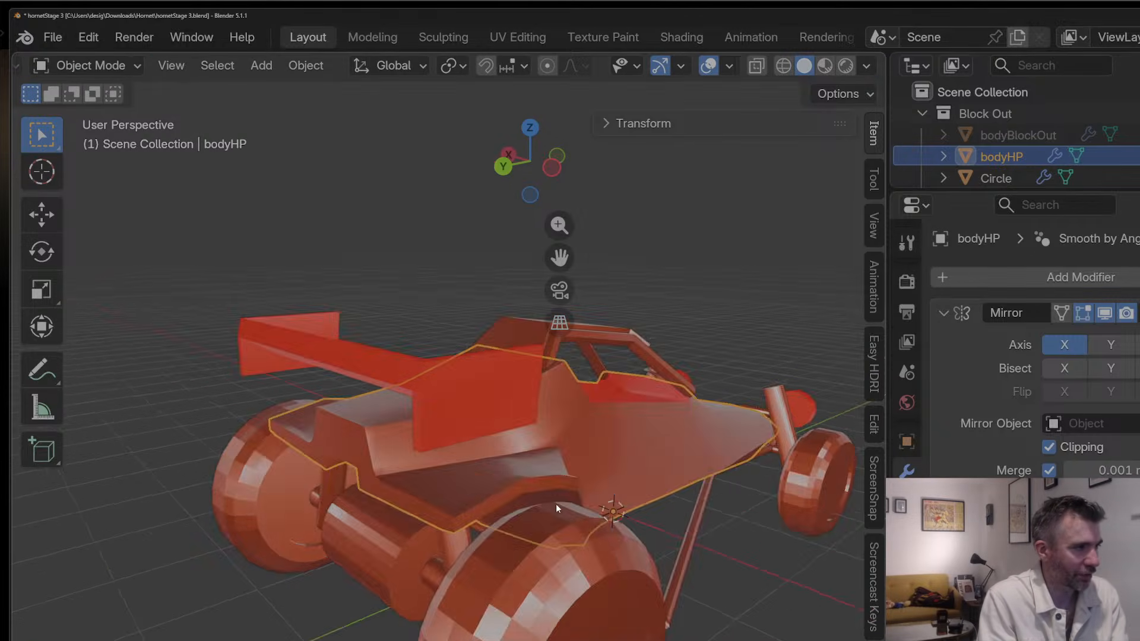
pyautogui.moveTo(571, 506); pyautogui.dragTo(498, 503, button='middle')
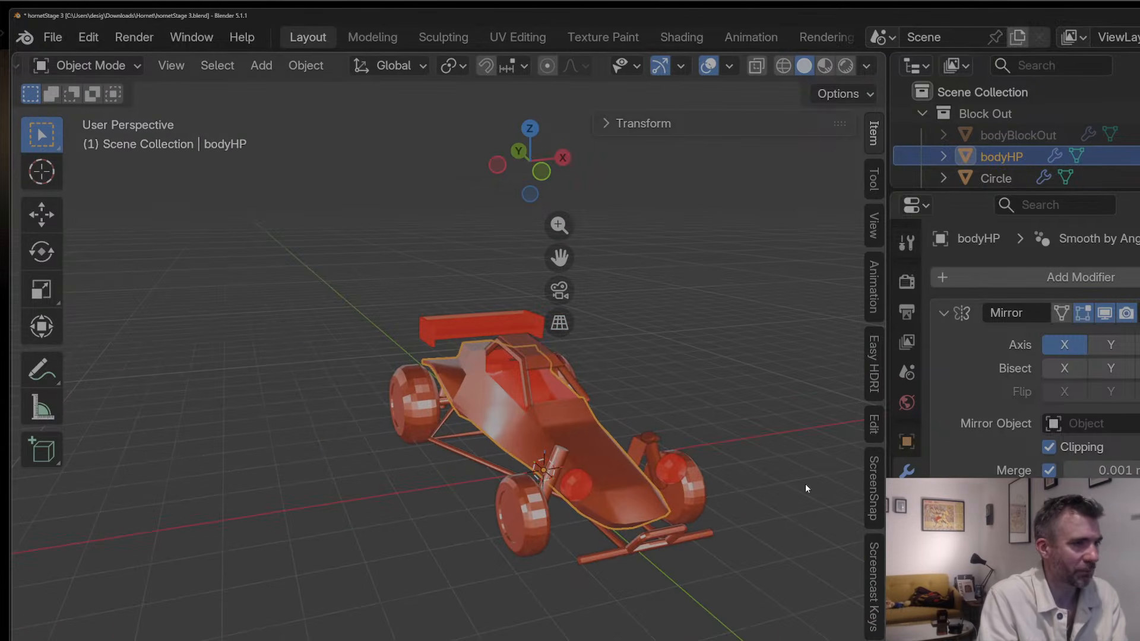
pyautogui.click(664, 440)
pyautogui.moveTo(667, 439); pyautogui.dragTo(734, 430, button='middle')
pyautogui.scroll(4, 570, 442)
pyautogui.moveTo(569, 441); pyautogui.dragTo(394, 448, button='middle')
pyautogui.scroll(-4, 643, 444)
pyautogui.press('Tab')
pyautogui.scroll(2, 600, 457)
pyautogui.press('Tab')
pyautogui.click(684, 464)
pyautogui.scroll(2, 679, 406)
pyautogui.press('Tab')
pyautogui.press('Tab')
# Step: Select bodyHP and reopen its mesh for editing
pyautogui.click(385, 430)
pyautogui.press('Tab')
pyautogui.scroll(-2, 388, 449)
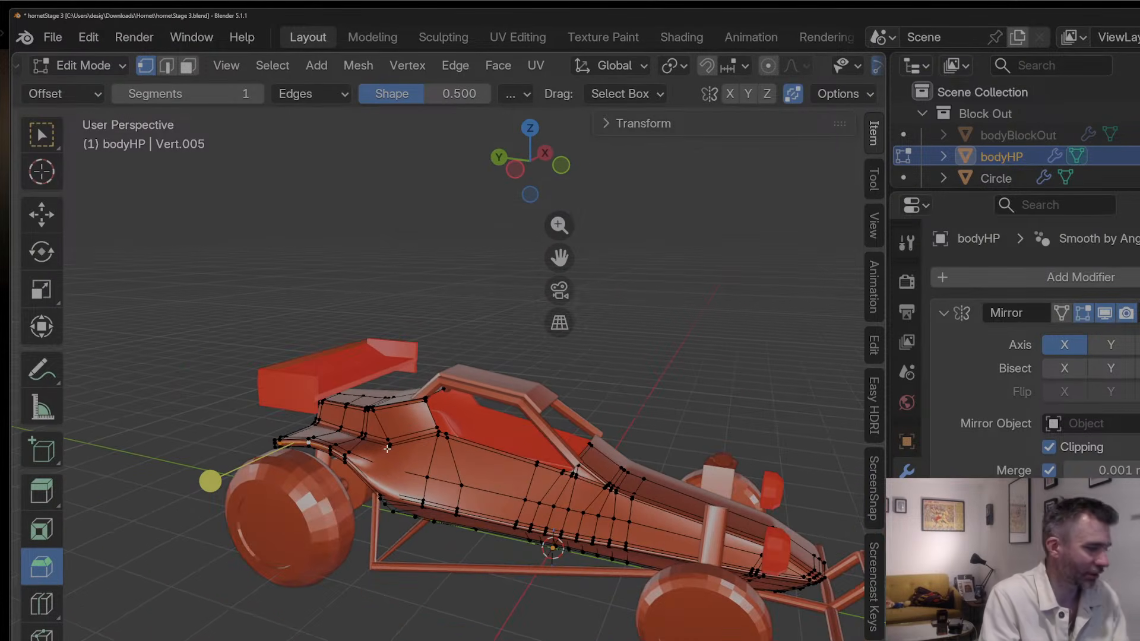